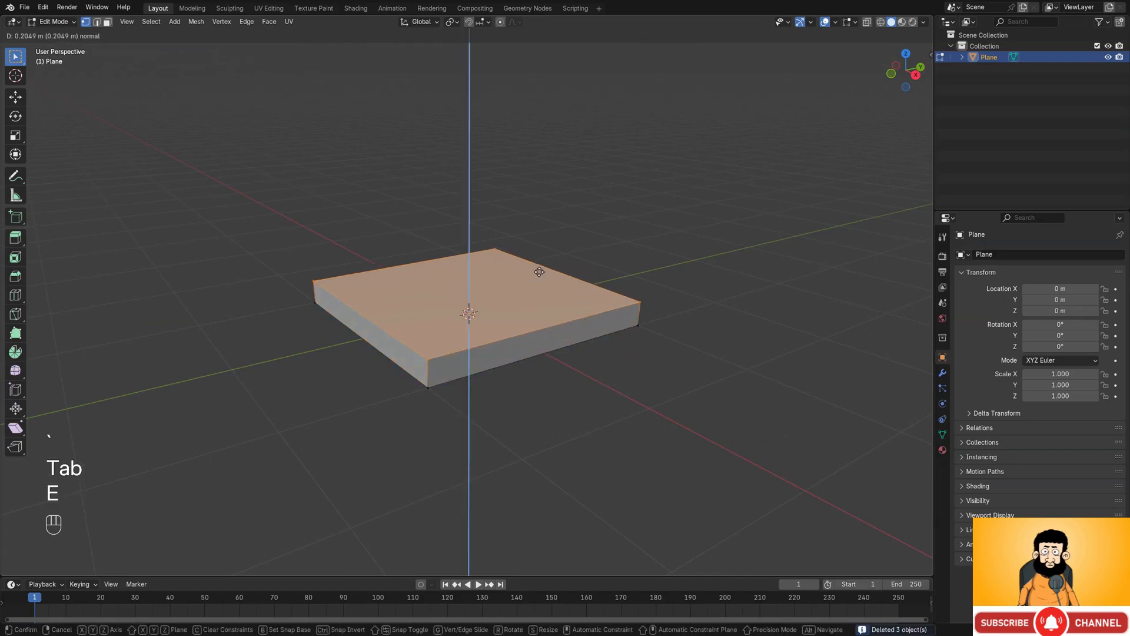
- Finish extruding the plane's face upward by about 0.229 m and return to Object Mode
left_click(538, 268)
key("Tab")
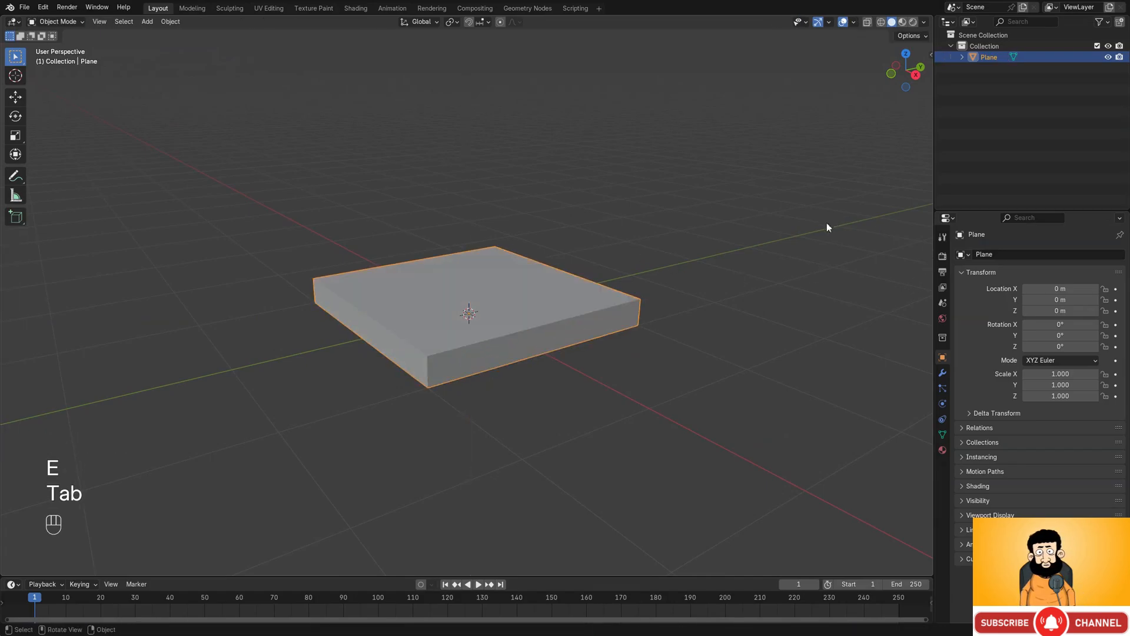
- Show the object's transform values and set the scene's length unit to millimetres
key("n")
left_click(947, 302)
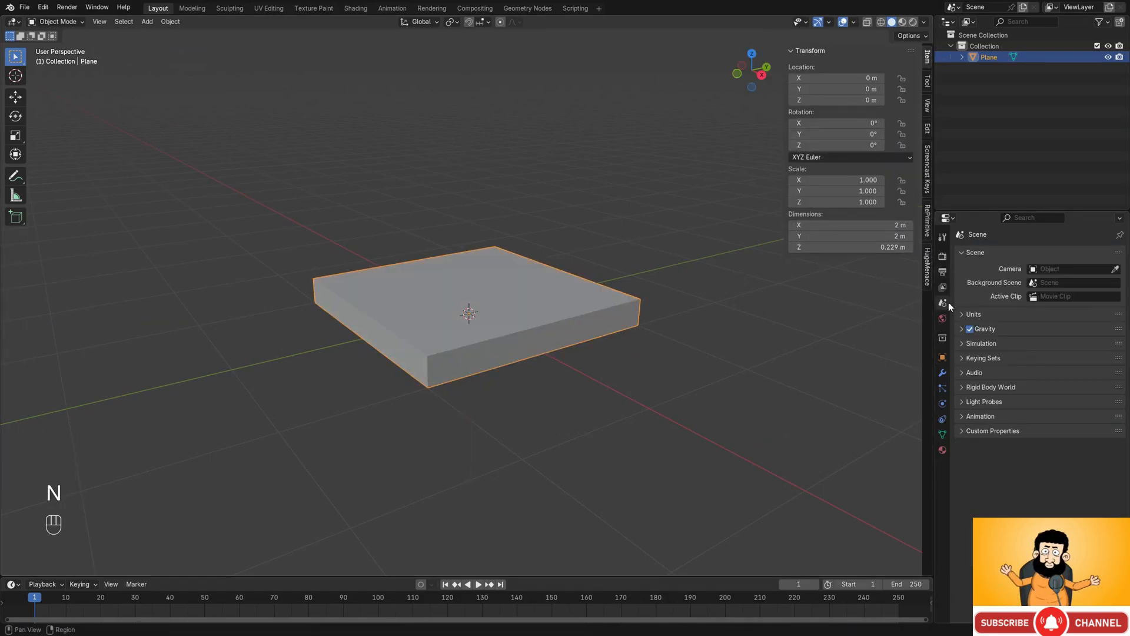
left_click(998, 314)
left_click(1051, 383)
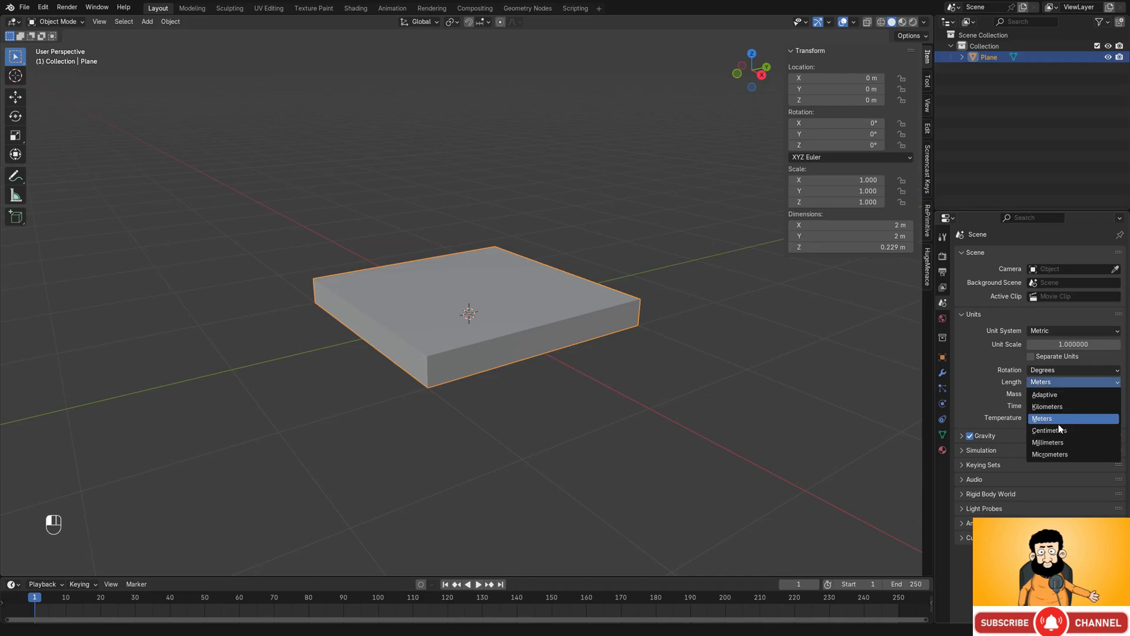
left_click(1060, 439)
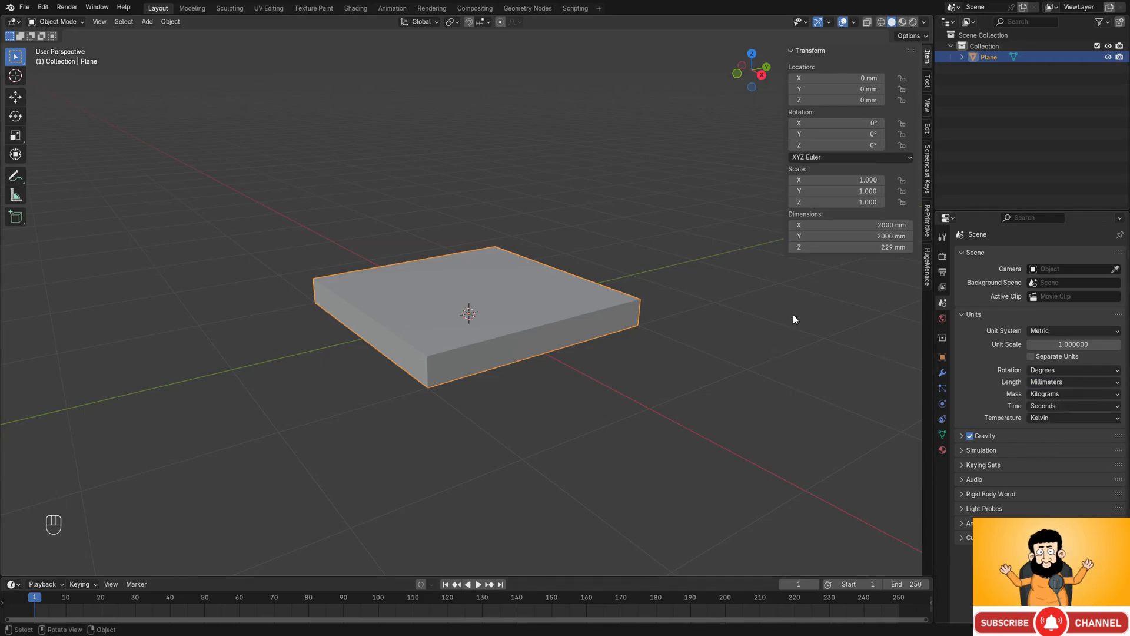
- Switch to the Luger P08 reference board and examine the note listing the pistol's width, length and height beside the block
key("alt+Tab")
key("alt+Tab")
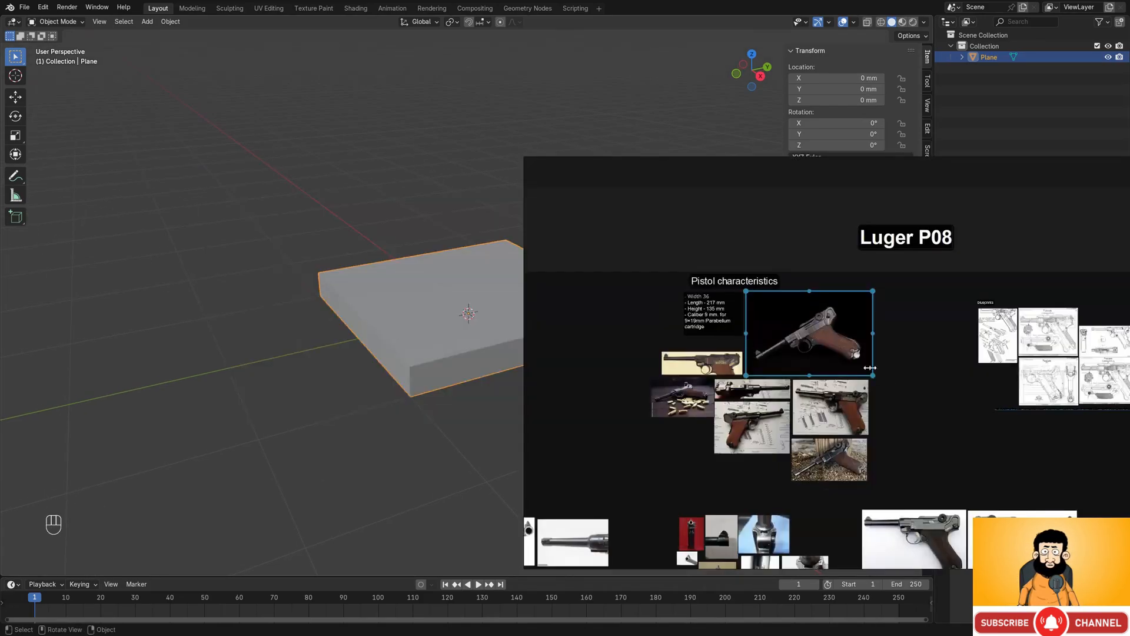
right_click_drag(903, 364, 241, 313)
scroll(179, 289, "down", 5)
middle_click_drag(178, 288, 321, 300)
scroll(318, 306, "up", 2)
right_click_drag(269, 369, 228, 238)
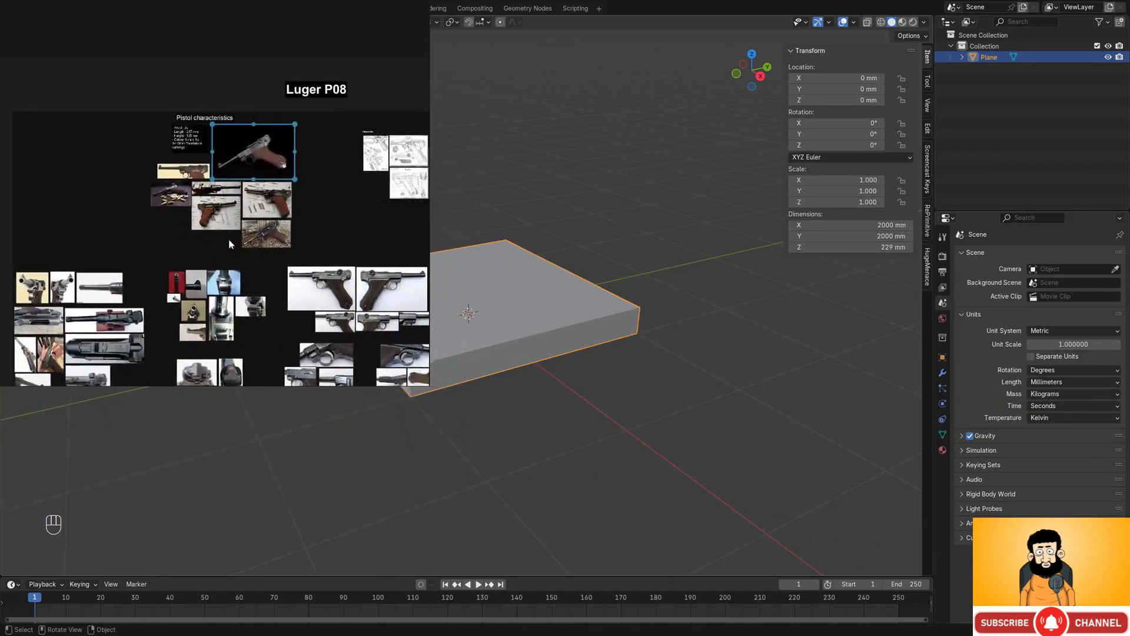
scroll(229, 242, "up", 10)
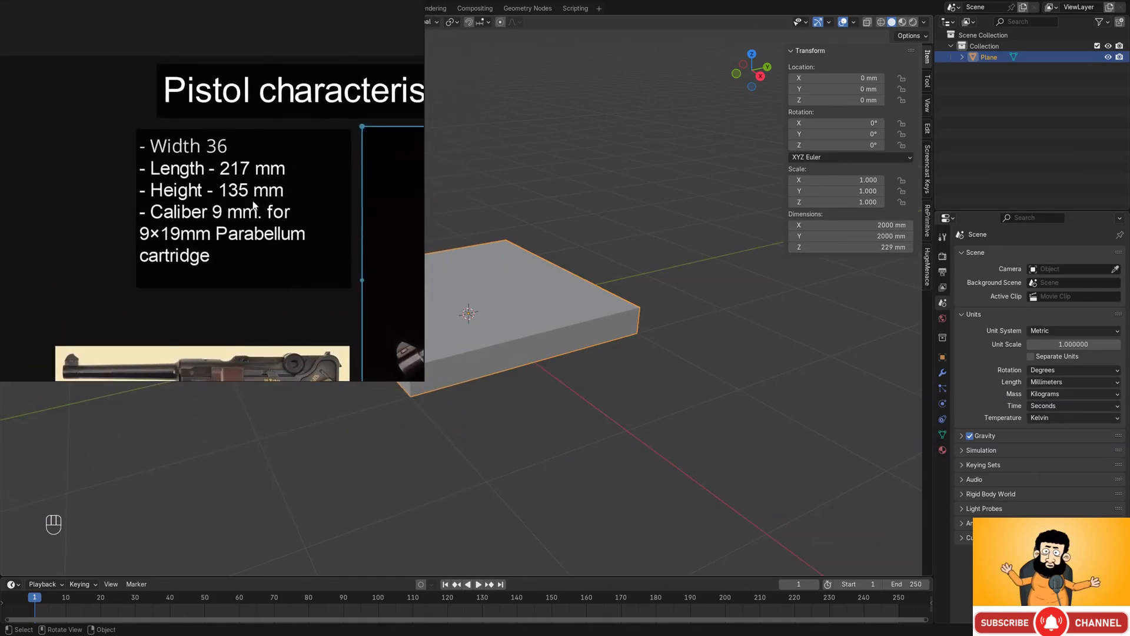
scroll(253, 202, "up", 1)
right_click_drag(314, 241, 263, 219)
middle_click_drag(271, 204, 285, 211)
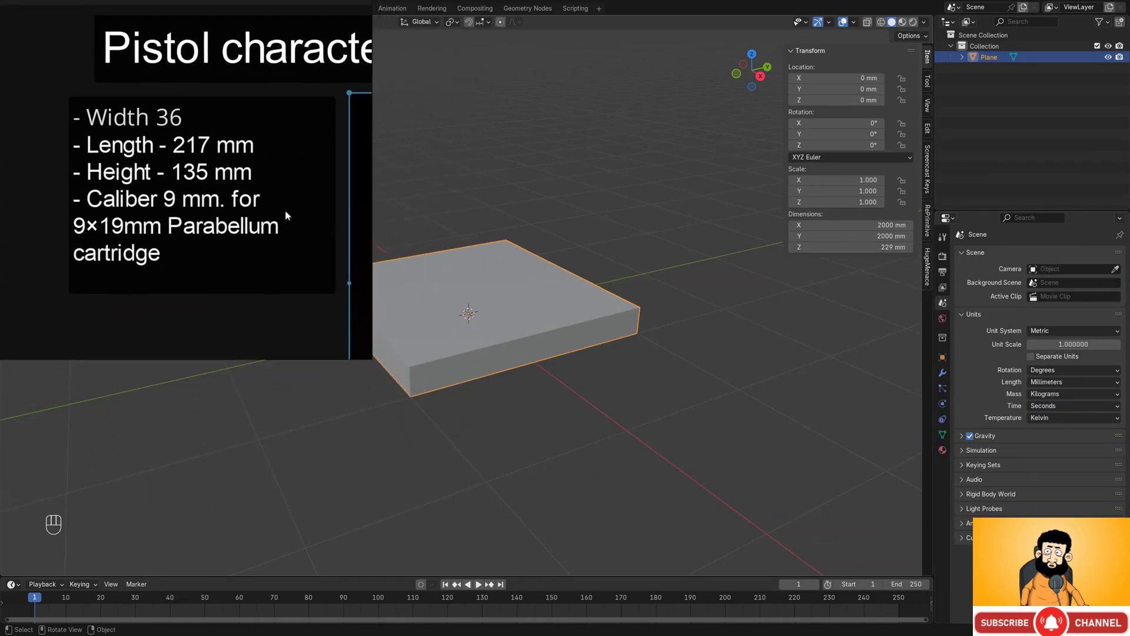
- Set the block's dimensions to X 36 mm, Y 217 mm and Z 135 mm
left_click(863, 226)
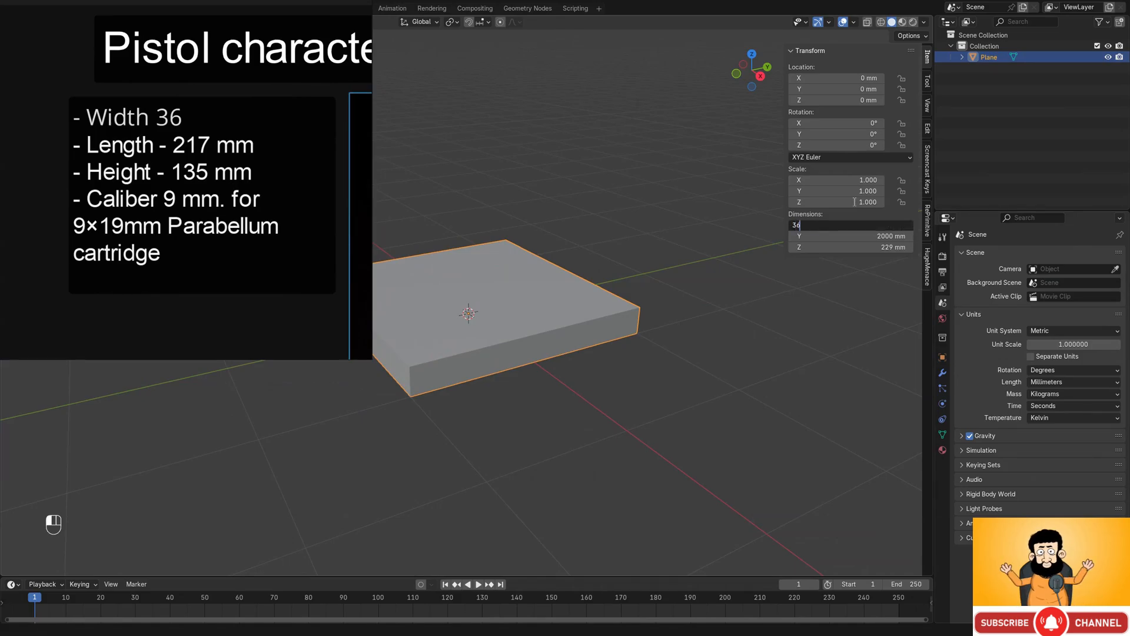
key("Tab")
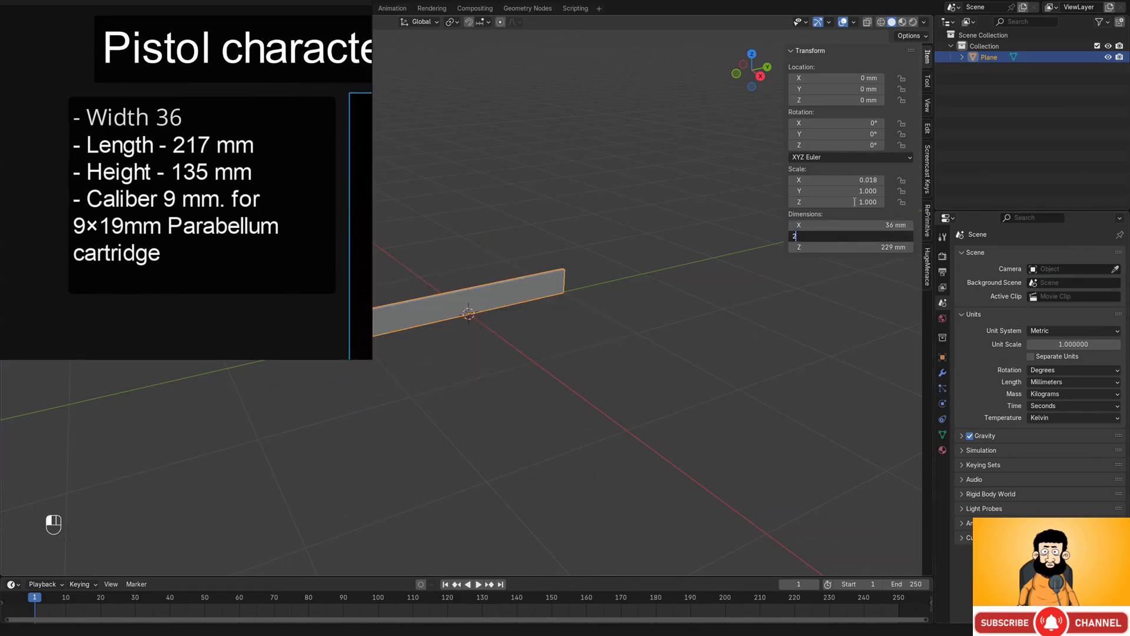
key("Tab")
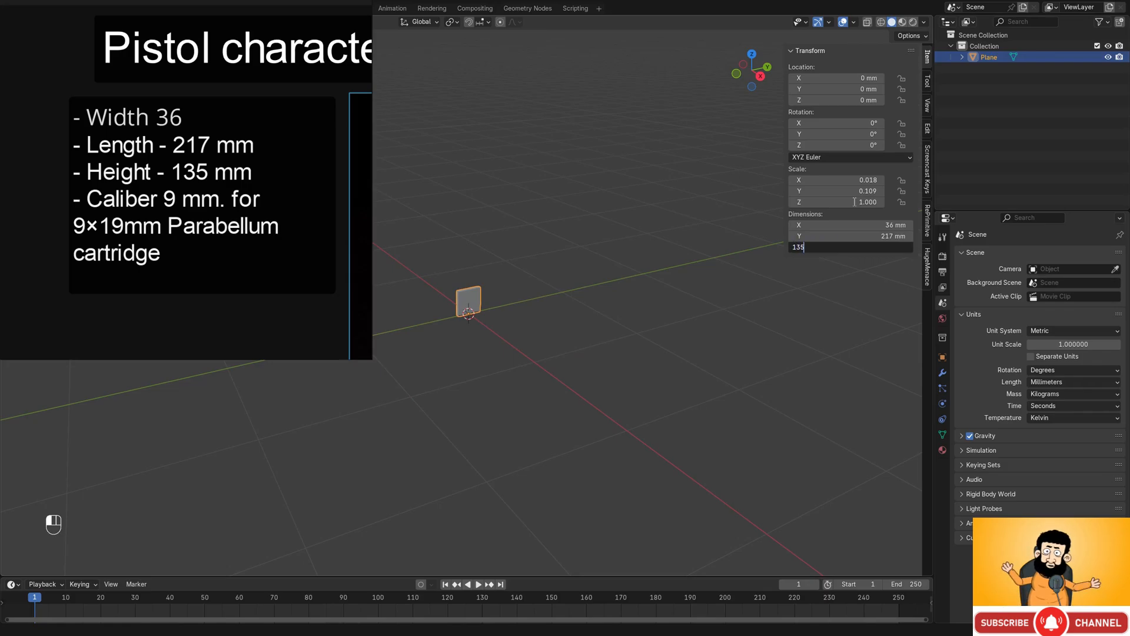
key("Return")
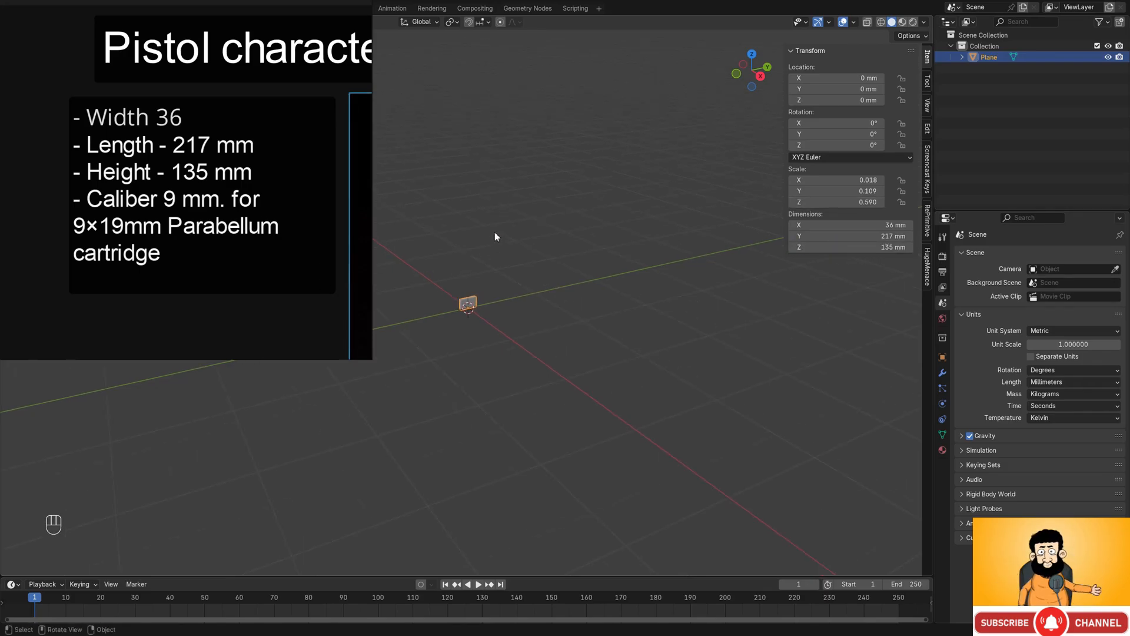
- Put the reference board away and frame the block in the right orthographic view
key("grave")
middle_click_drag(620, 316, 625, 288, "alt")
right_click_drag(307, 93, 334, 213)
left_click(363, 76)
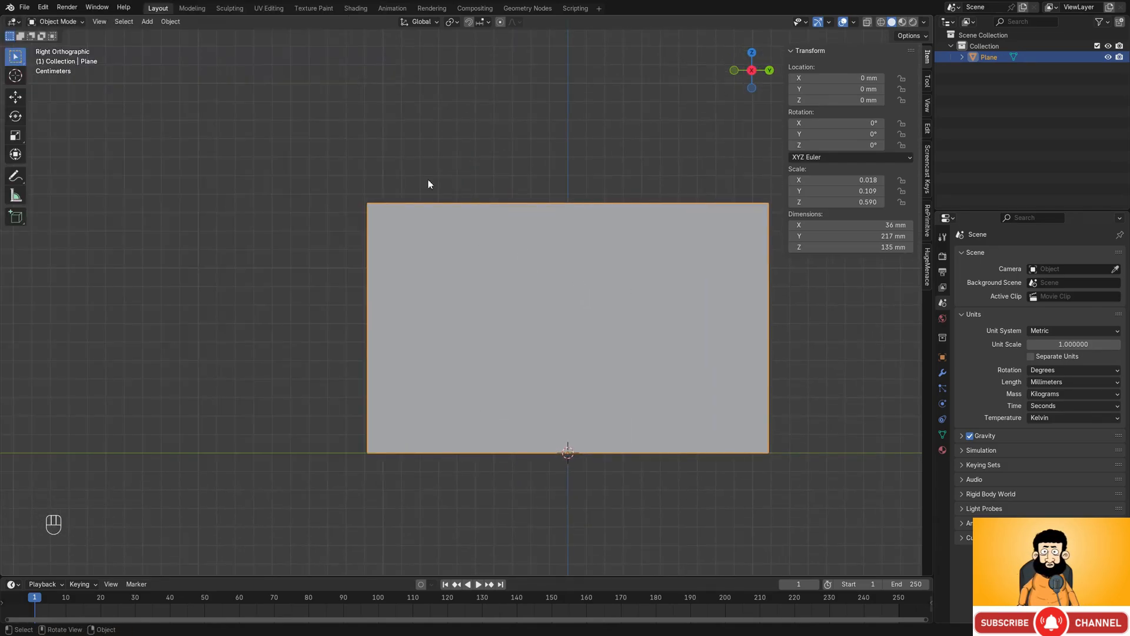
middle_click_drag(681, 287, 613, 291, "shift")
- Add a new material to the block and name it Size
left_click(944, 451)
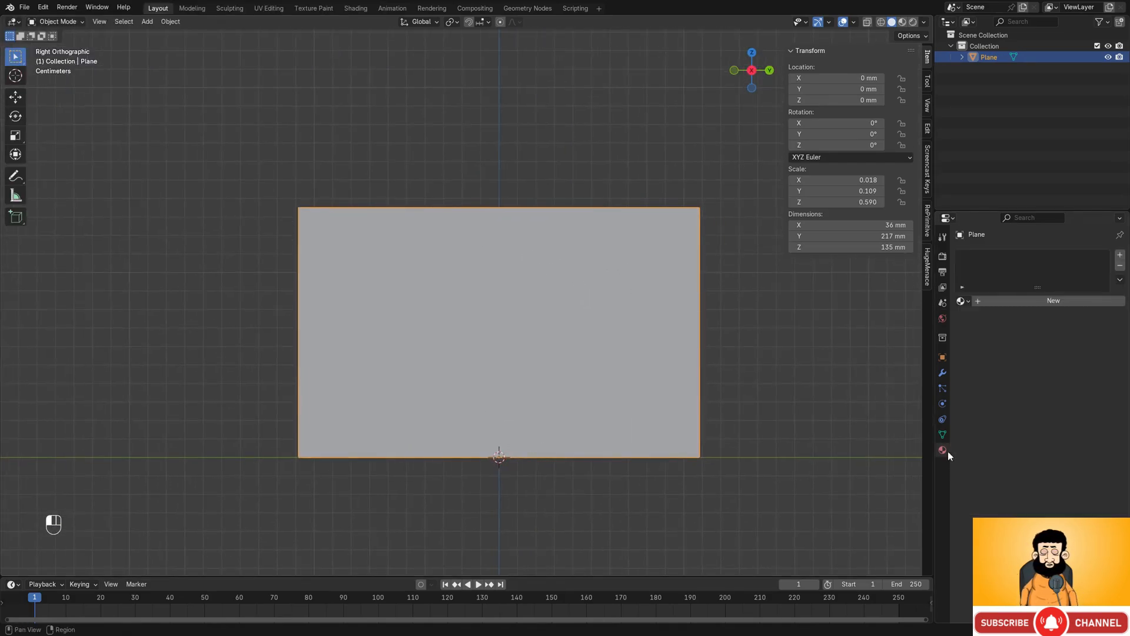
left_click(1028, 300)
double_click(1005, 261)
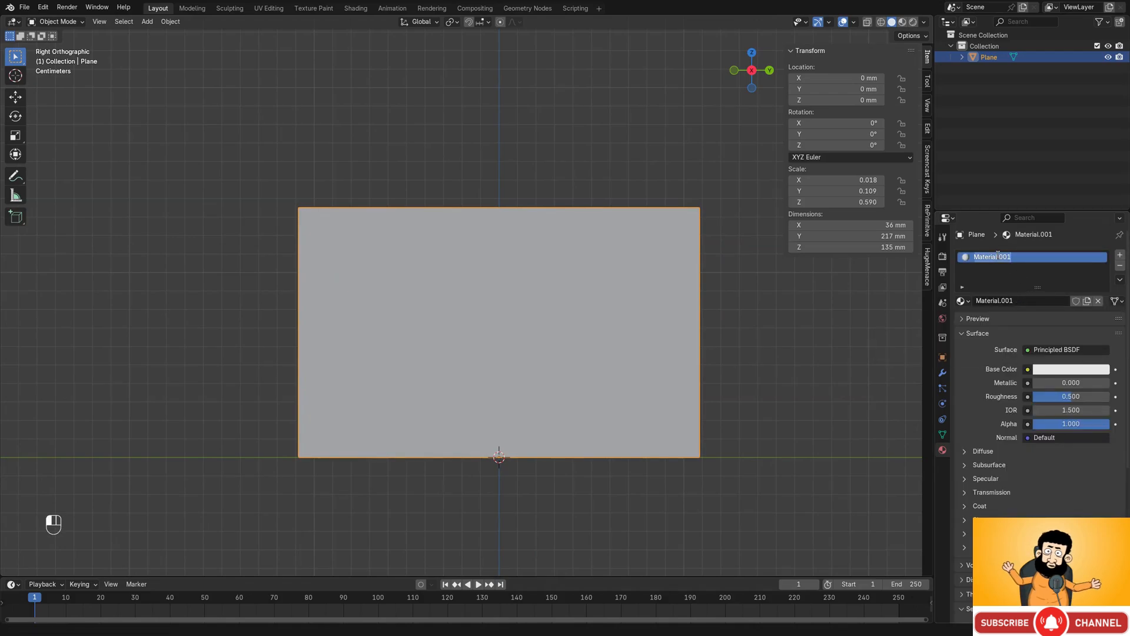
type("Size")
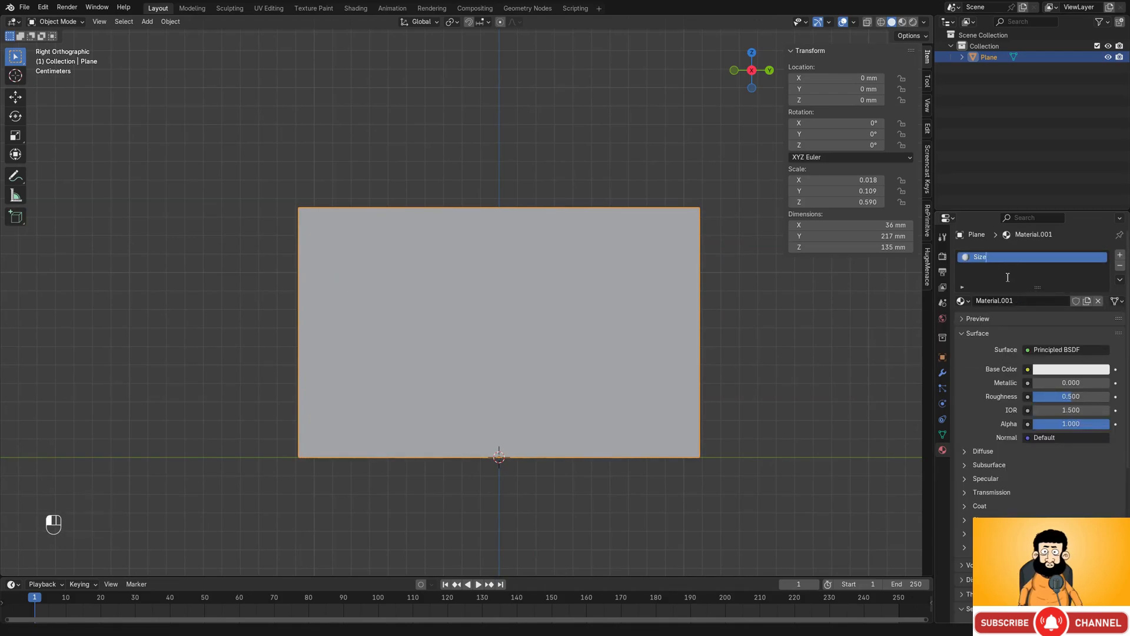
key("Return")
- Lower the alpha of the Size material's viewport display colour to make the block see-through, and deselect the block
scroll(1010, 412, "down", 10)
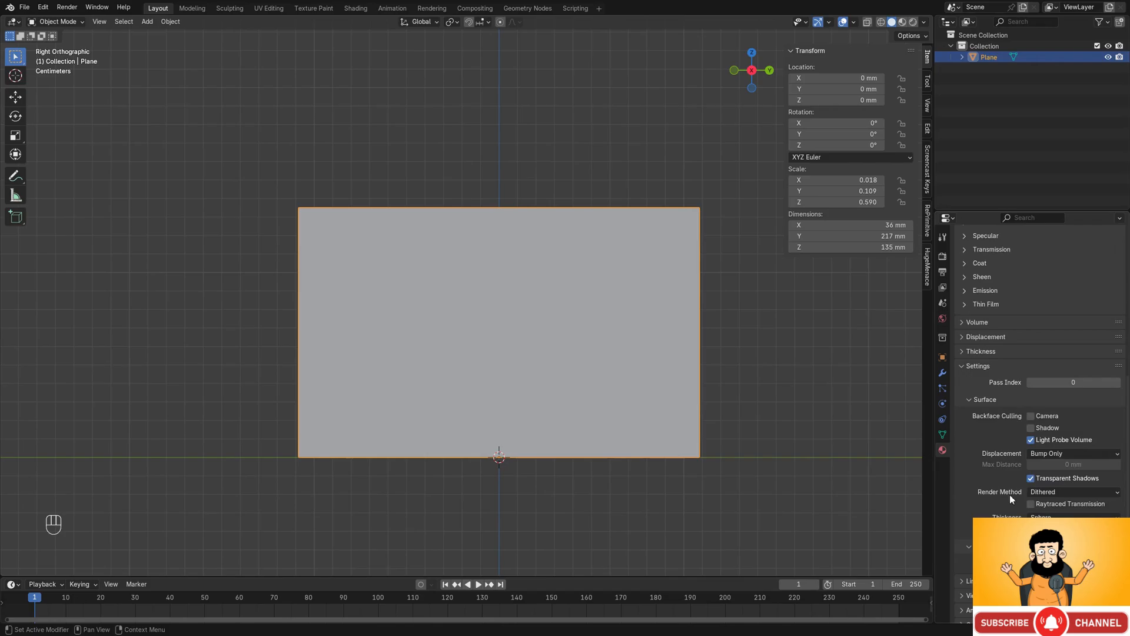
scroll(1039, 383, "down", 2)
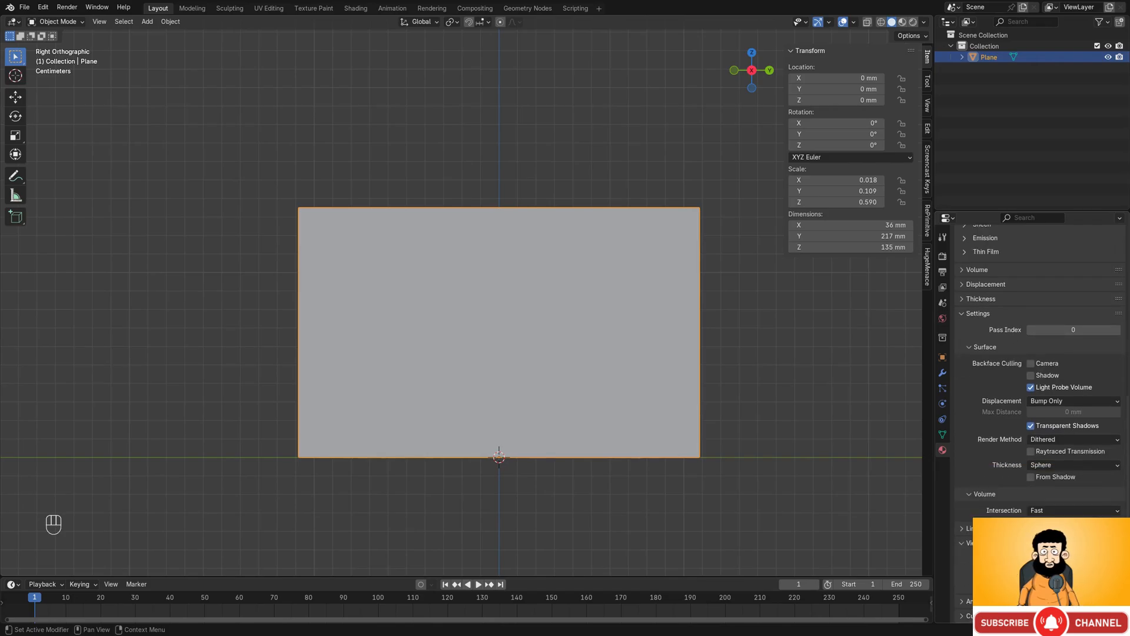
left_click(1073, 559)
left_click_drag(1089, 527, 1030, 527)
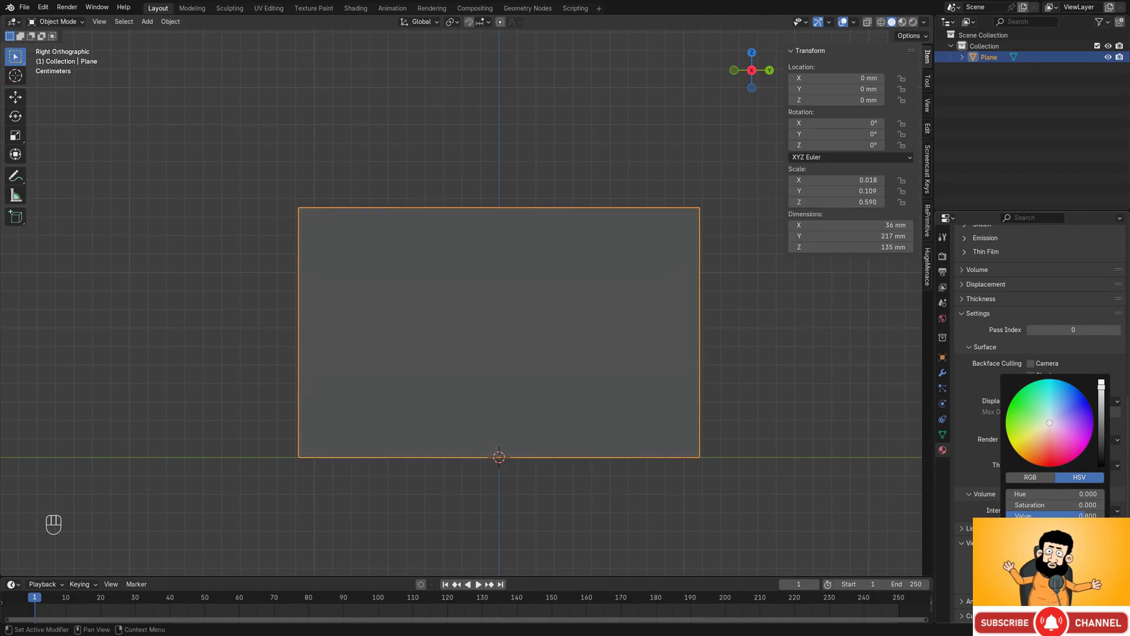
scroll(695, 313, "down", 1)
middle_click_drag(747, 328, 758, 364, "shift")
left_click(758, 364)
scroll(751, 367, "down", 1, "shift")
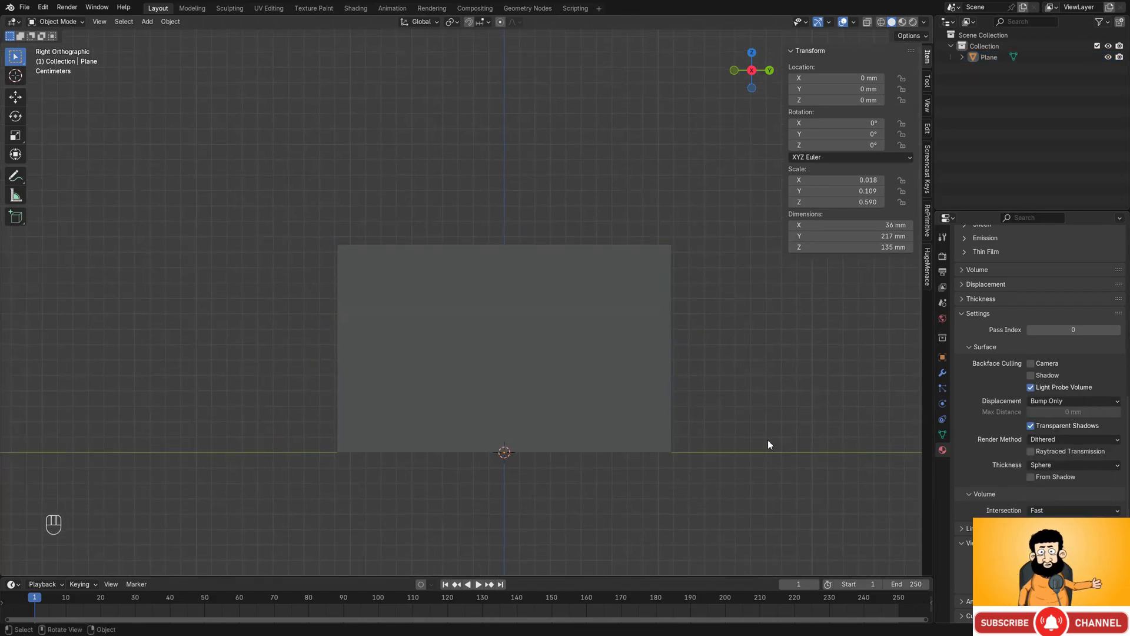
- Bring Luger P08.png from the Ref folder into the right view over the block as a reference image
key("alt+Tab")
key("Tab")
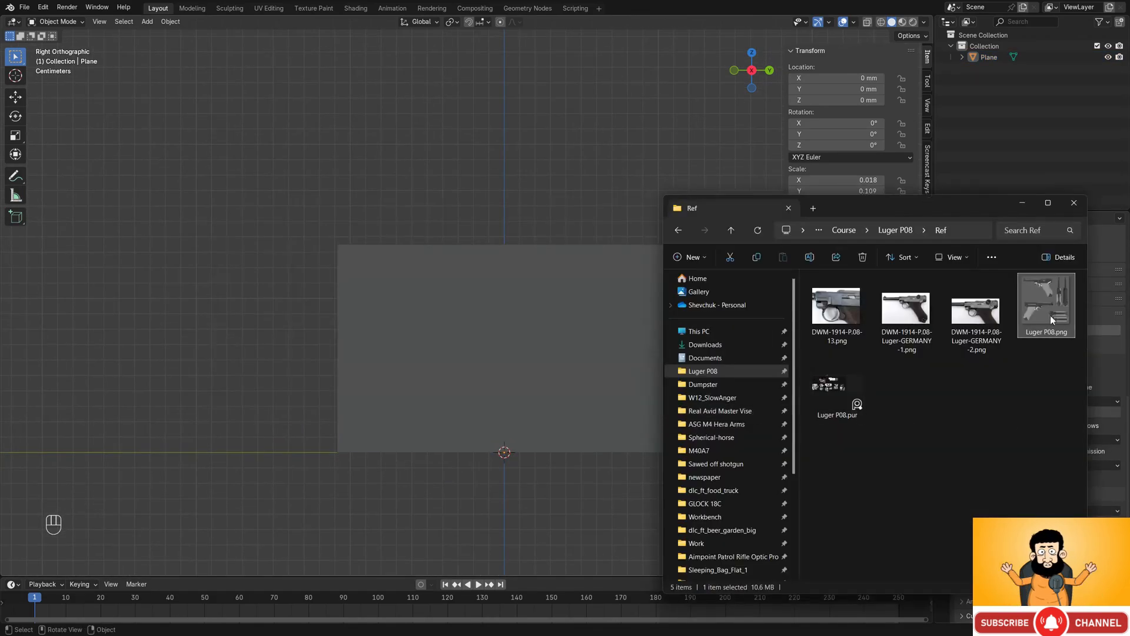
left_click_drag(1047, 303, 521, 188)
left_click_drag(525, 360, 525, 360)
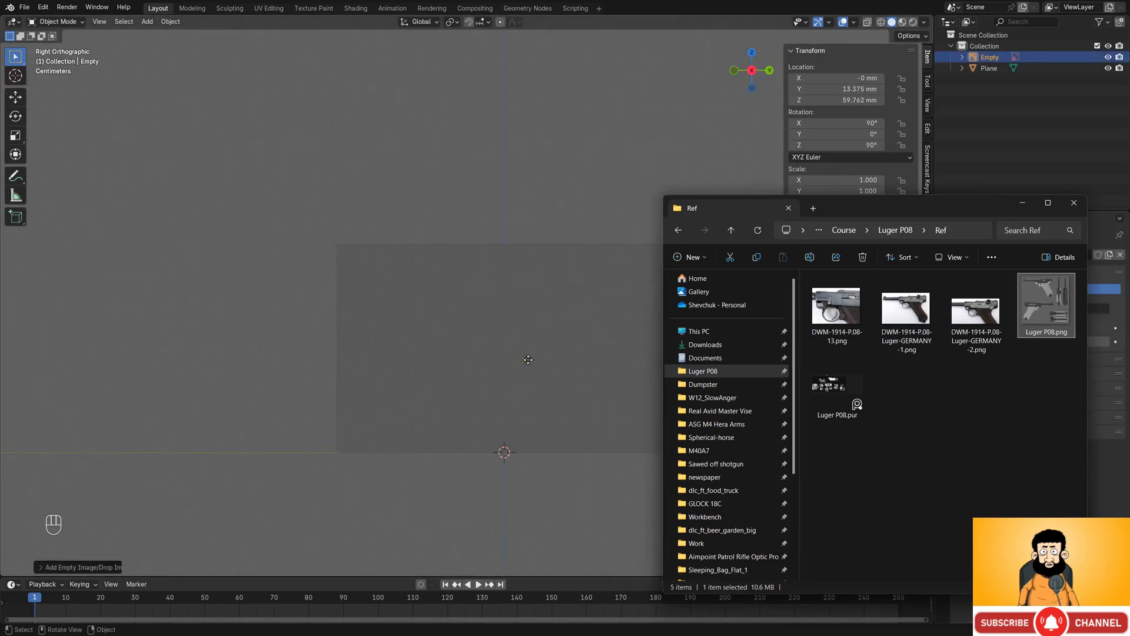
- Scale the reference image down to about 0.061 so its pistol drawings are near the block's size
key("s")
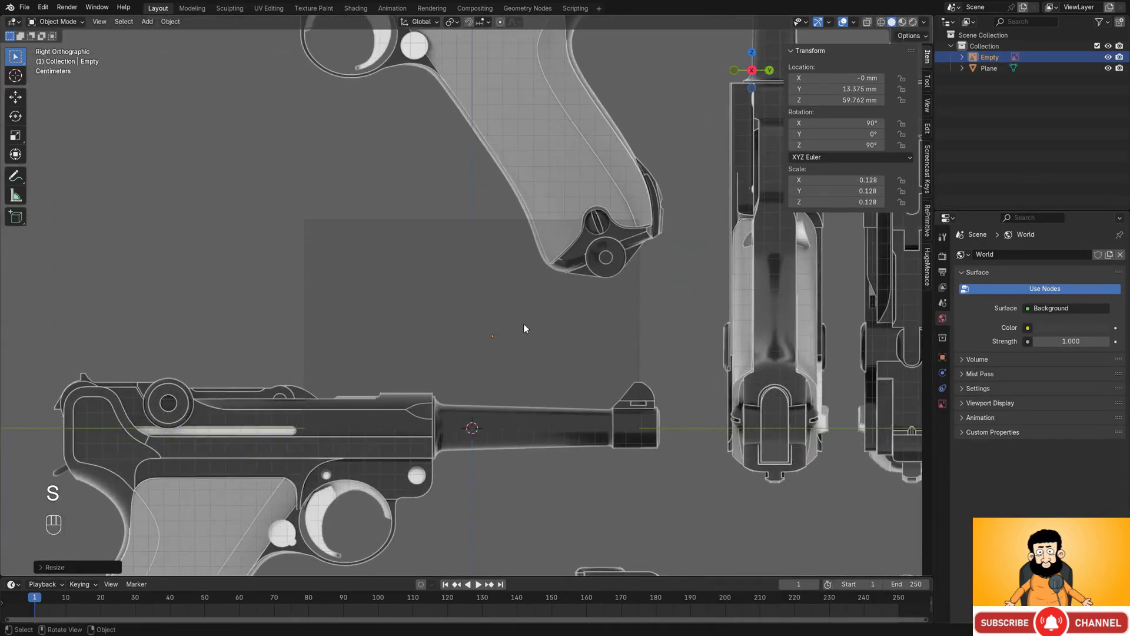
left_click(524, 323)
key("s")
left_click(648, 383)
- Move the reference image to about Y 55.9 mm, Z -18.1 mm, fitting the upper pistol's grip into the block's lower rear corner
key("g")
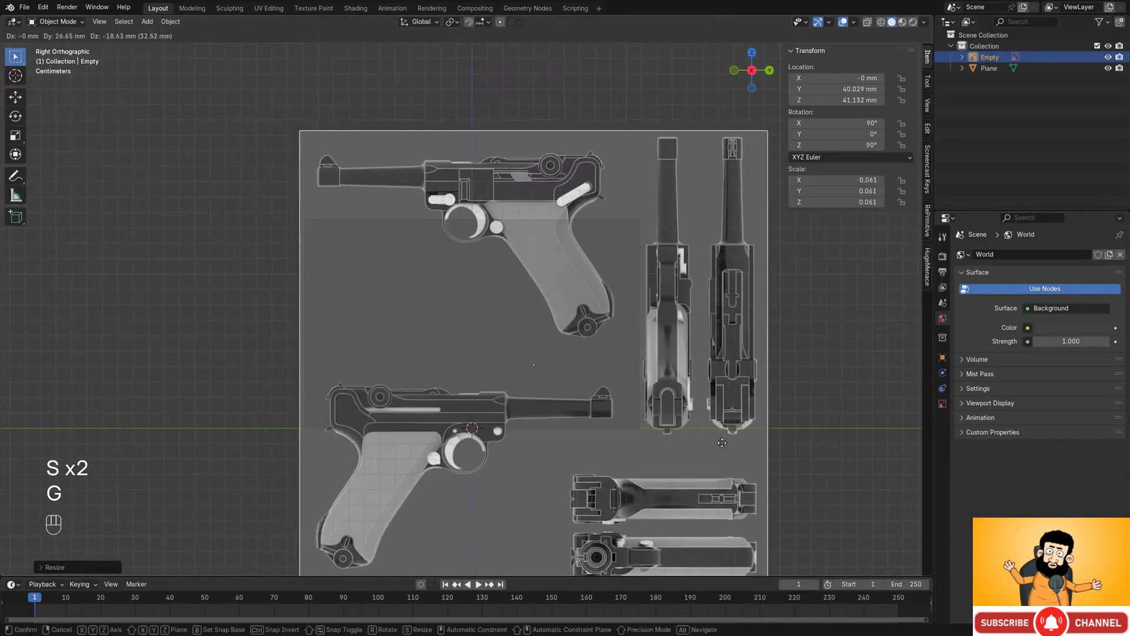
left_click(693, 481)
scroll(695, 481, "up", 7)
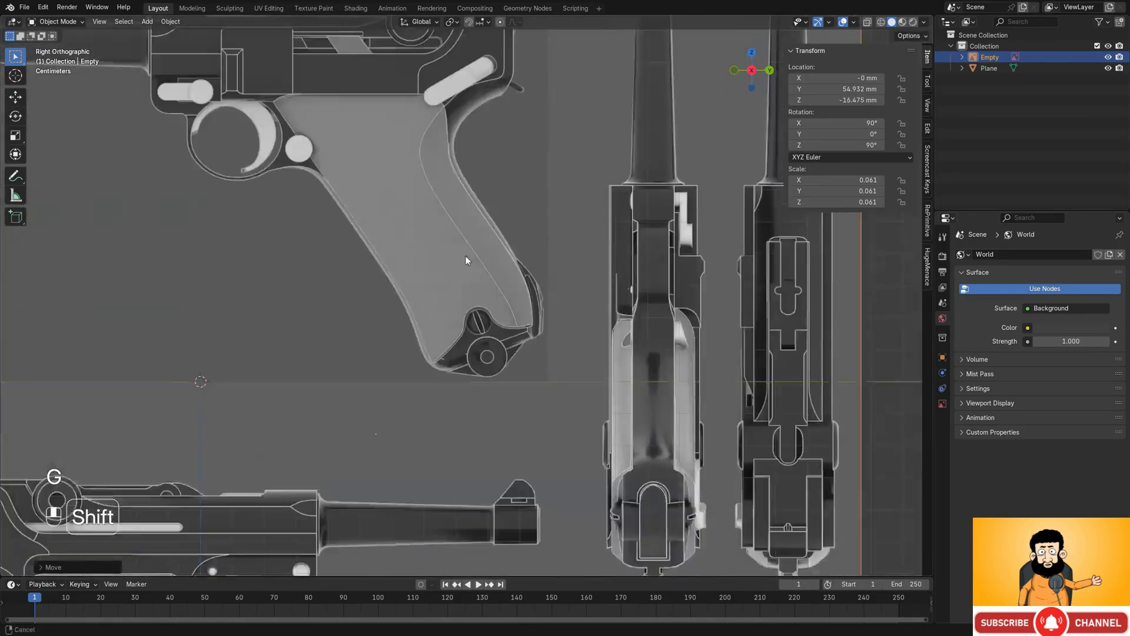
key("g")
key("g")
left_click(530, 323)
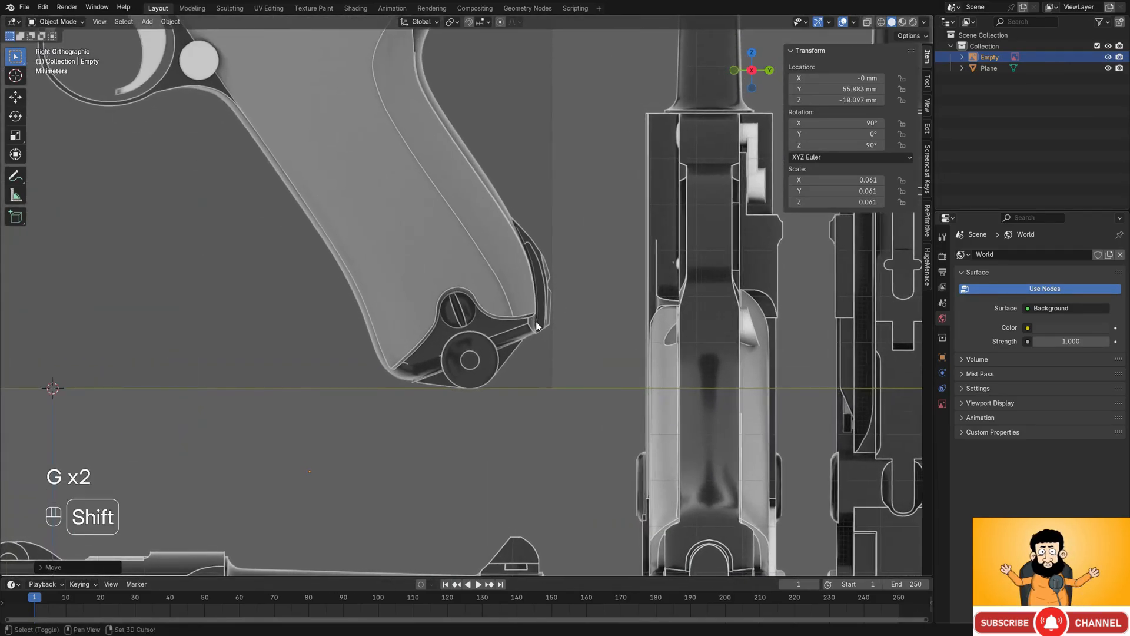
- Nudge the image up to about Z -17.87 mm to seat the magazine knob on the block's base, and place the 3D cursor there
scroll(678, 430, "up", 6)
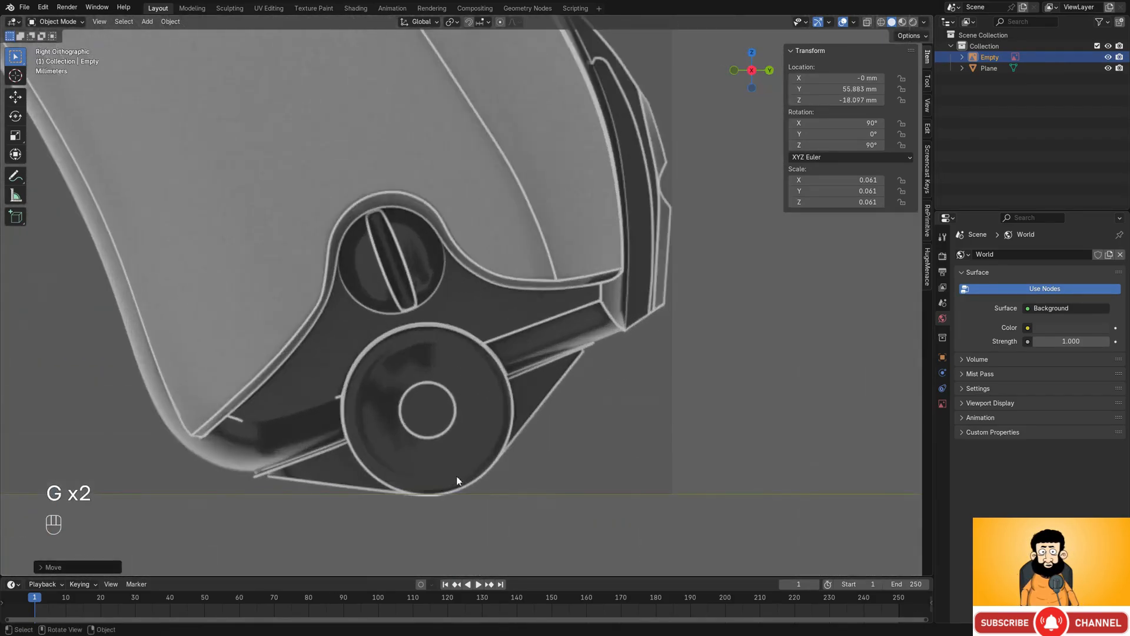
middle_click_drag(457, 477, 469, 444, "shift")
scroll(468, 445, "up", 2)
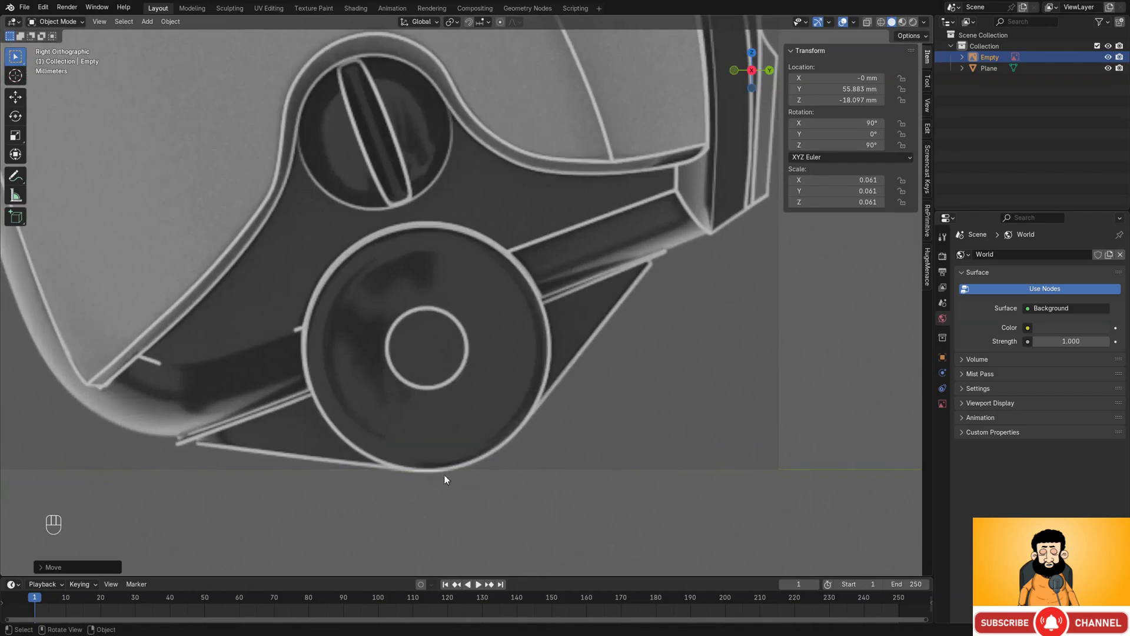
key("g")
left_click(447, 430, "shift")
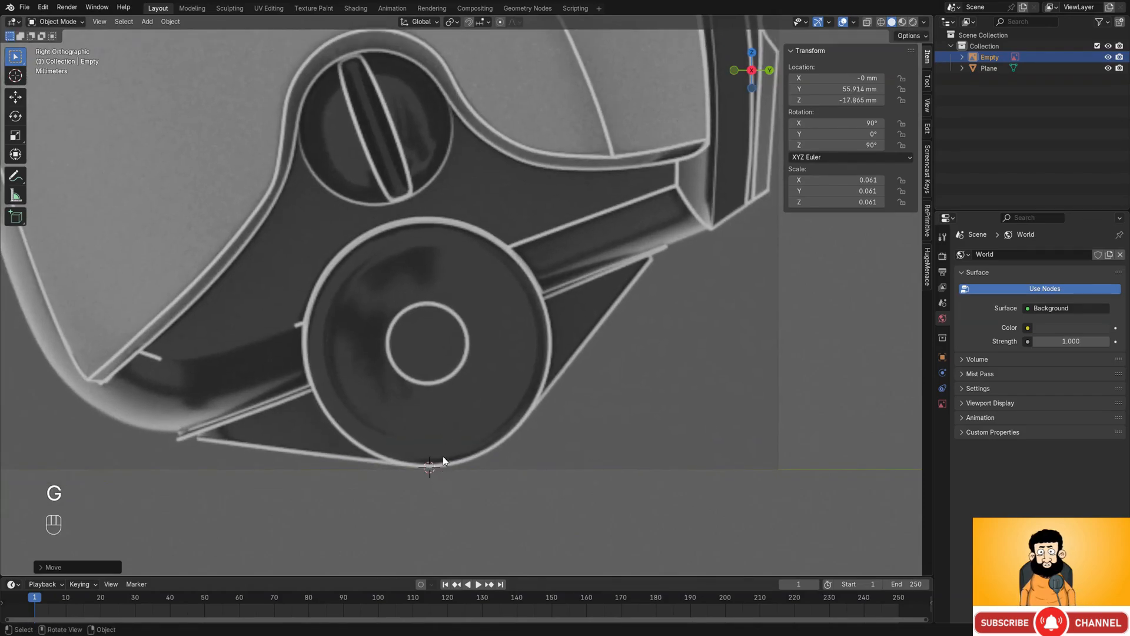
- Scale the reference image up around the 3D cursor until the upper pistol nearly spans the block's length
scroll(443, 457, "down", 10)
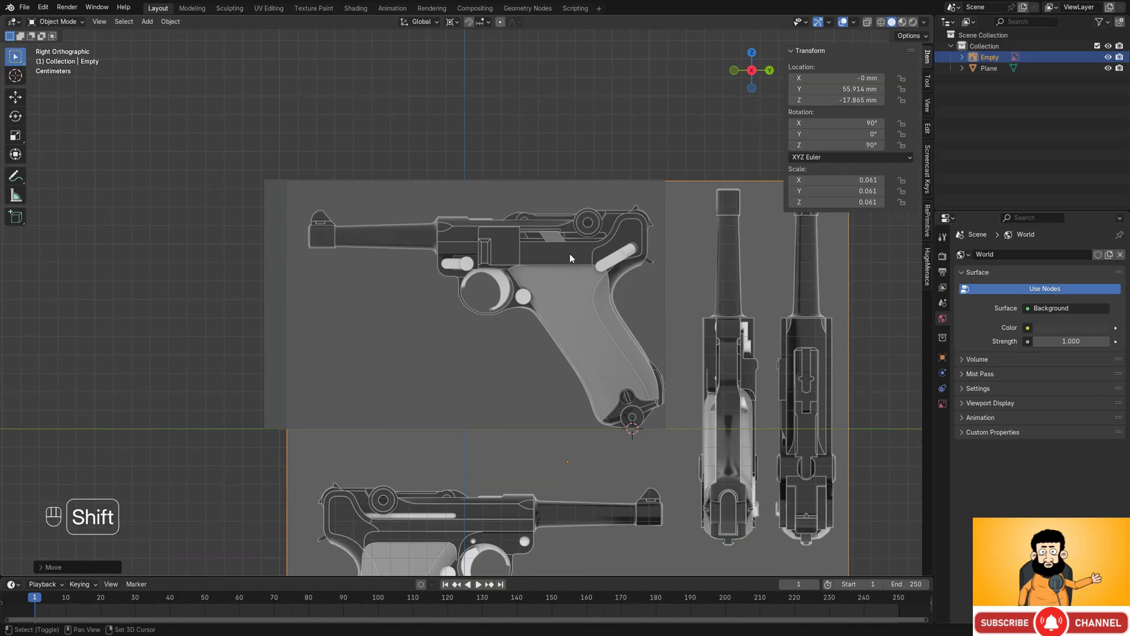
middle_click_drag(570, 254, 586, 277, "shift")
key("n")
scroll(586, 277, "up", 1)
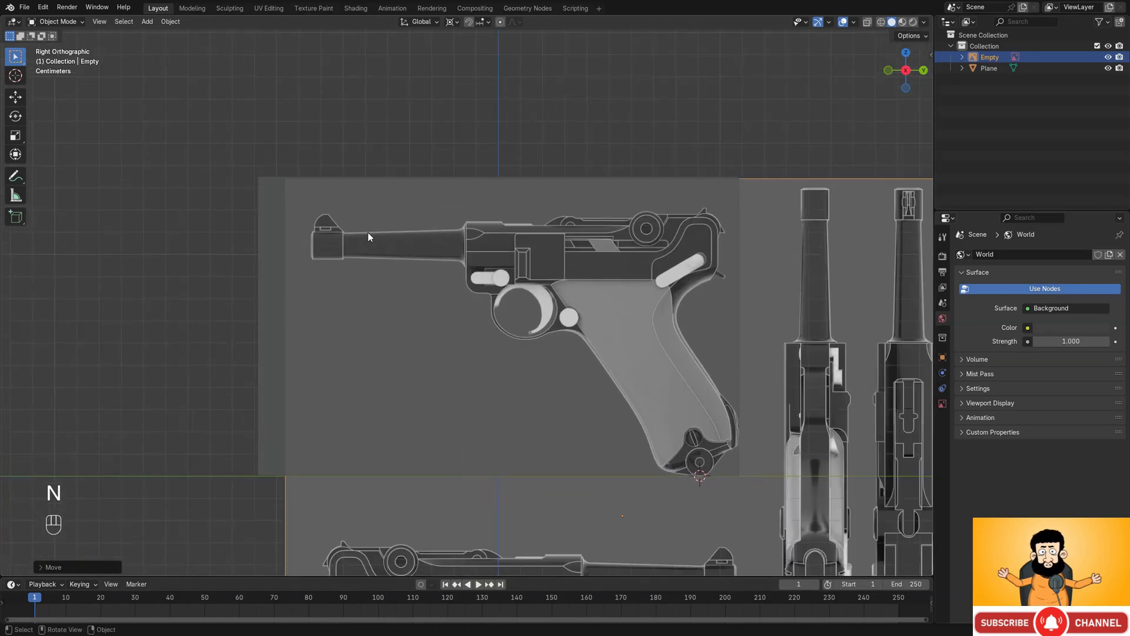
key("s")
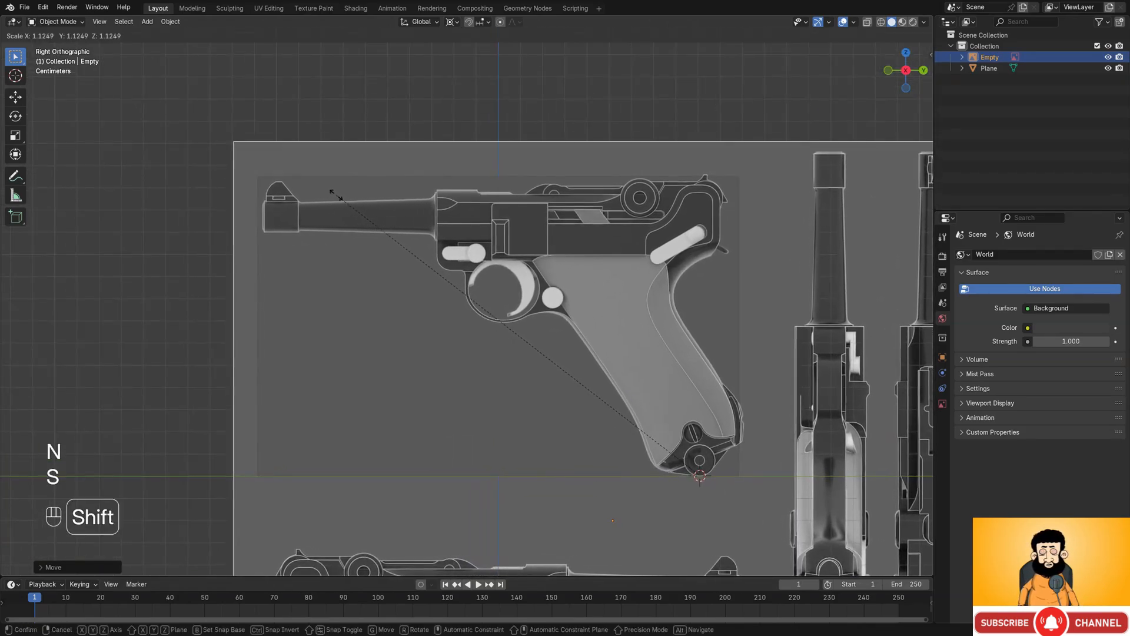
left_click(328, 236)
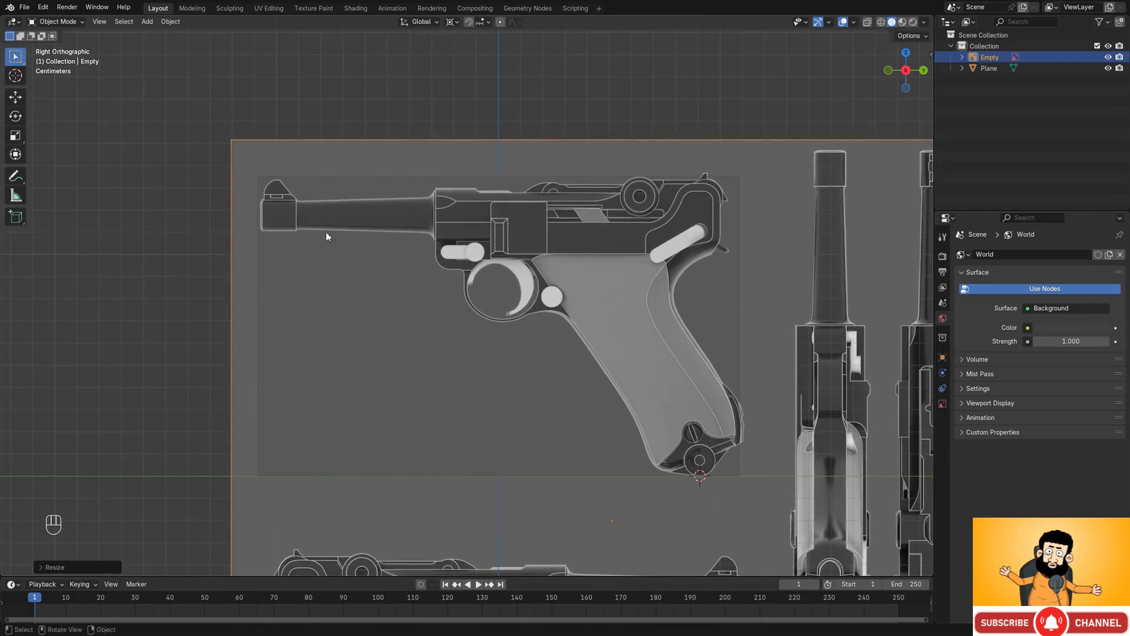
- Nudge the reference image toward the muzzle side to align the back of the grip with the block's rear edge
middle_click_drag(754, 393, 626, 282, "shift")
scroll(627, 284, "up", 3)
scroll(707, 324, "down", 1)
key("g")
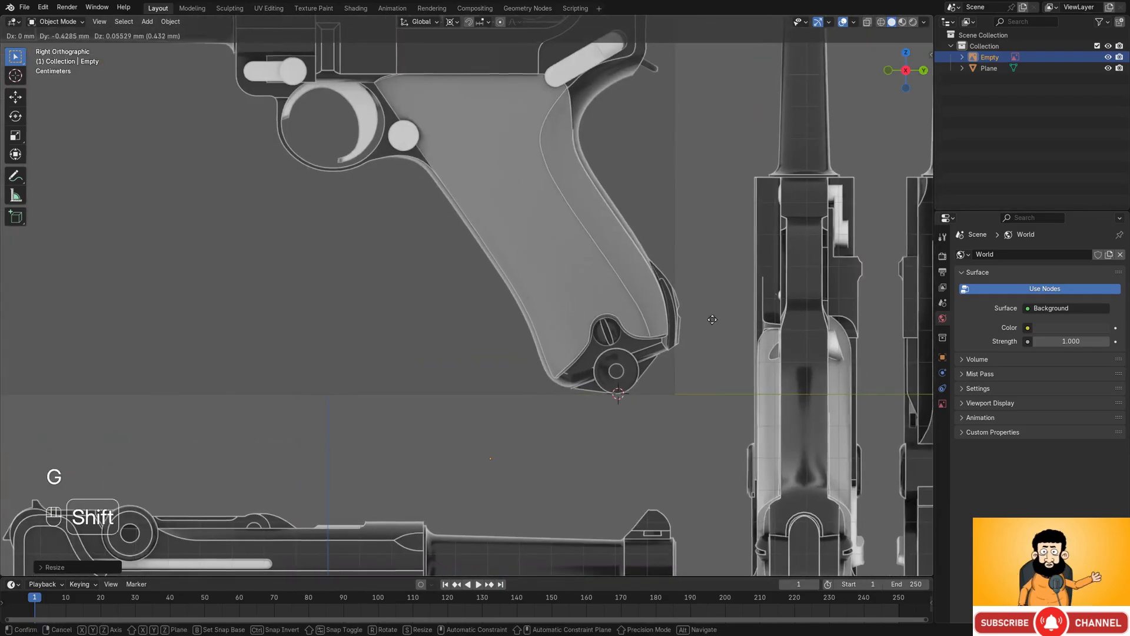
left_click(665, 319)
- Scale the reference image down slightly around the 3D cursor so the upper pistol fits the block's length
scroll(507, 274, "down", 2)
middle_click_drag(507, 274, 620, 351, "shift")
key("s")
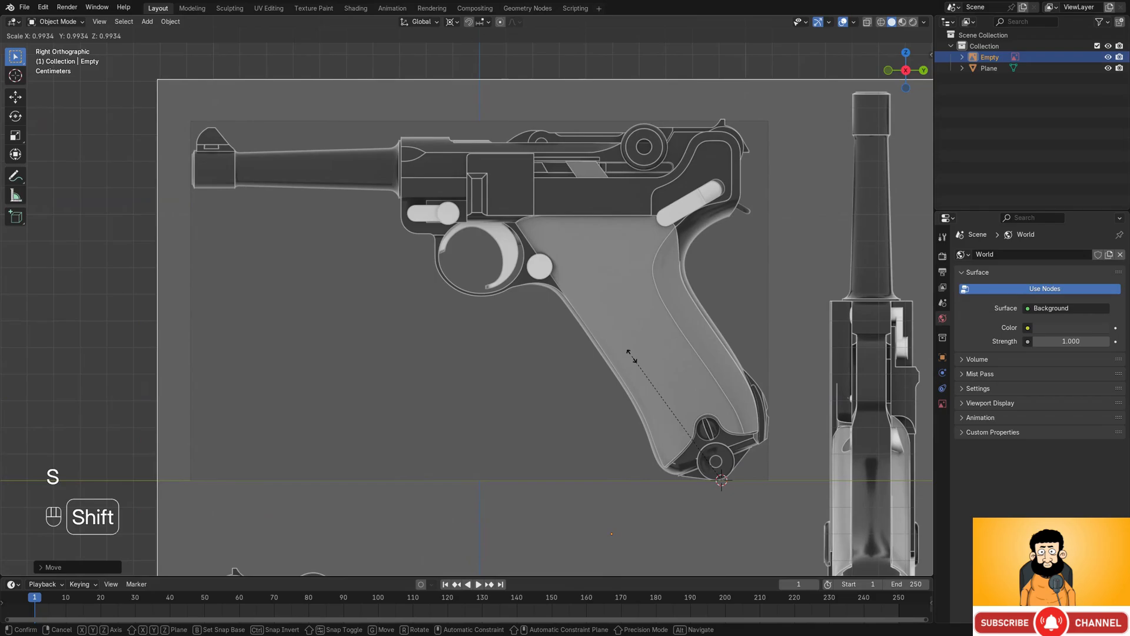
left_click(629, 353)
- Nudge the reference image to line up the magazine knob and the grip's back edge with the block's lower rear corner
scroll(719, 399, "up", 4)
middle_click_drag(642, 249, 524, 321, "shift")
scroll(524, 320, "up", 1)
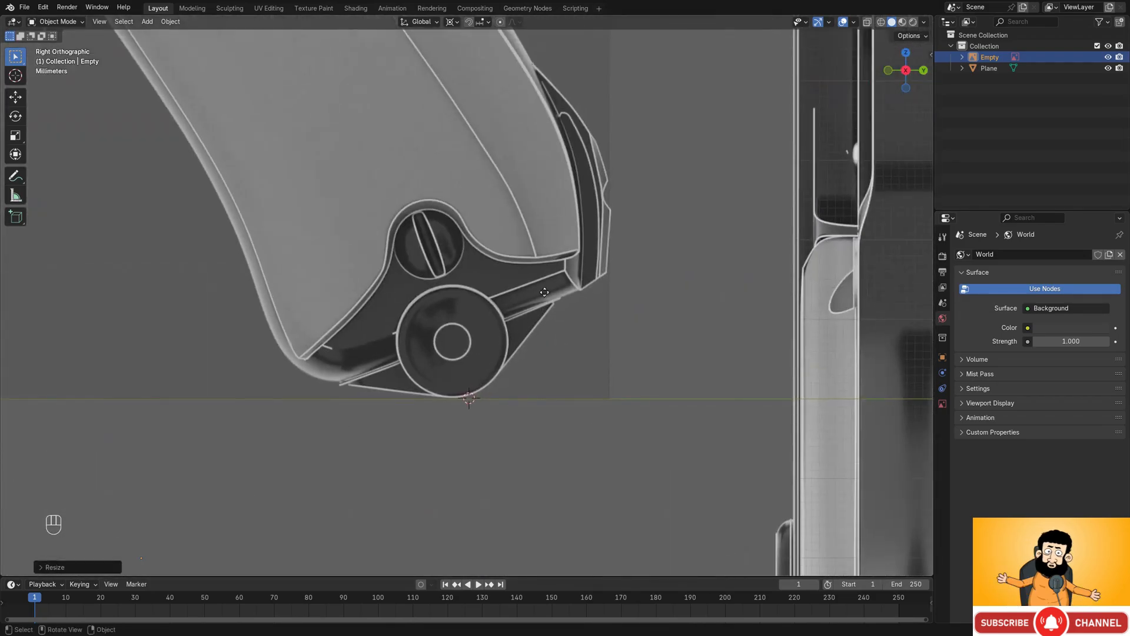
key("g")
left_click(514, 313)
scroll(512, 313, "down", 4)
middle_click_drag(392, 260, 580, 416, "shift")
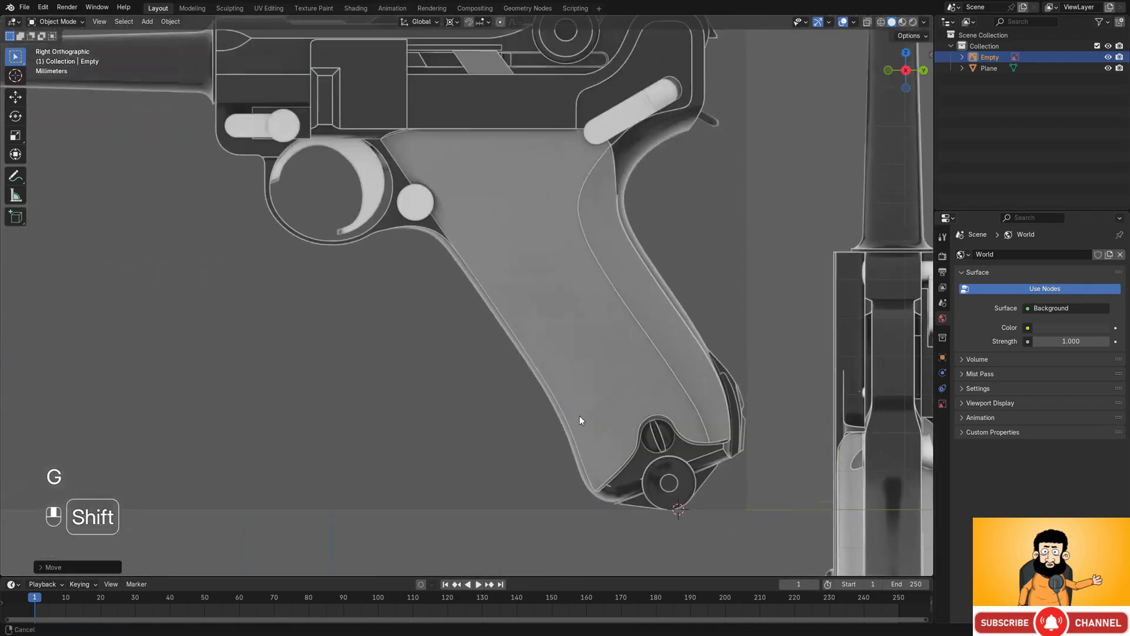
key("g")
left_click(560, 371)
- Fine-tune the reference image's scale around the 3D cursor so the muzzle stays just inside the block's front edge
scroll(628, 417, "down", 3)
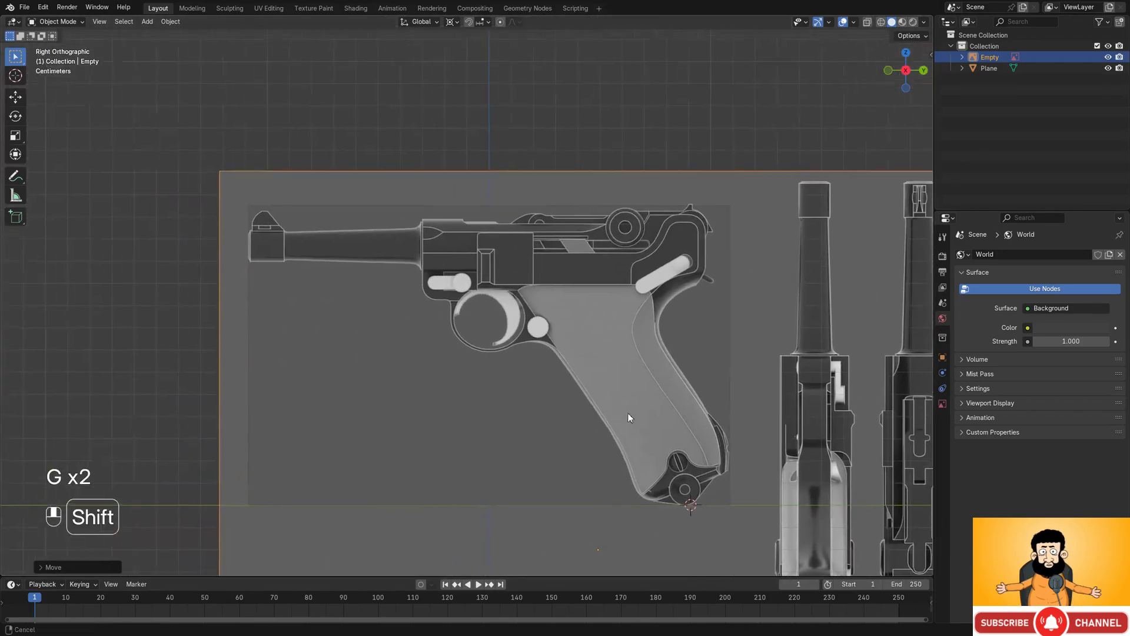
key("s")
left_click(579, 371)
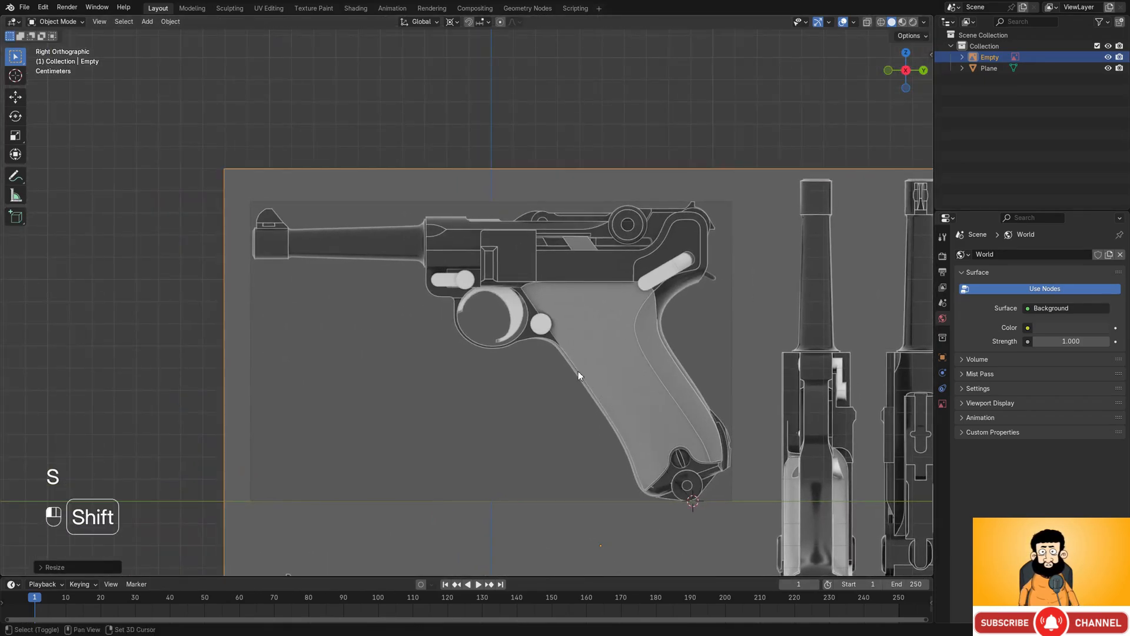
- Make the reference image display in perspective view as well as in orthographic view
scroll(607, 303, "down", 6)
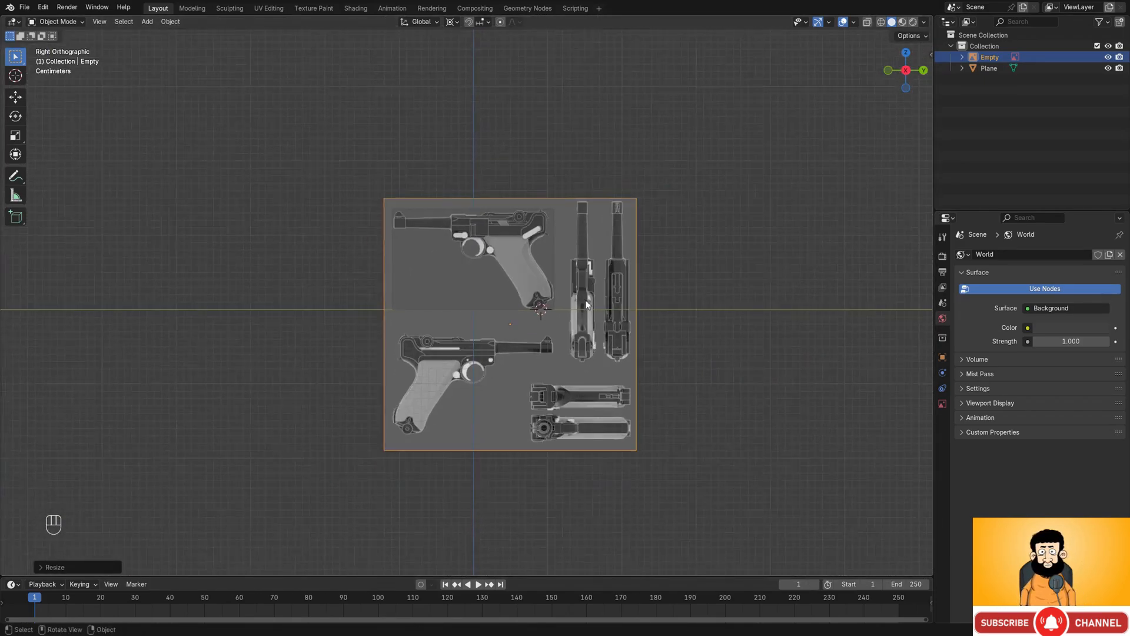
middle_click_drag(587, 304, 460, 318)
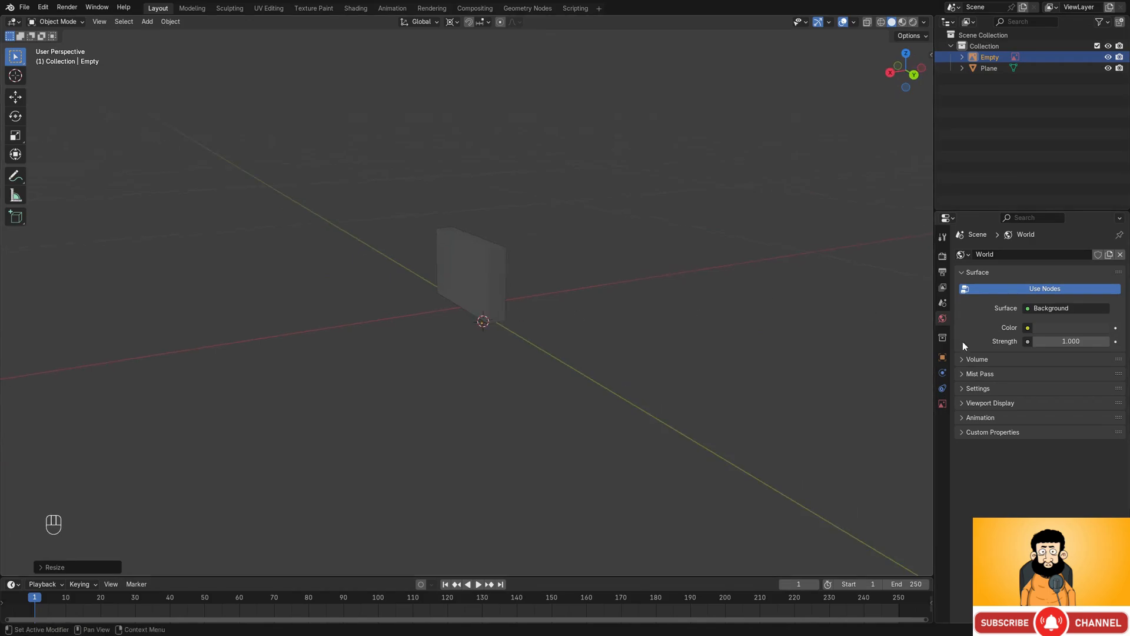
left_click(942, 404)
left_click(1027, 358)
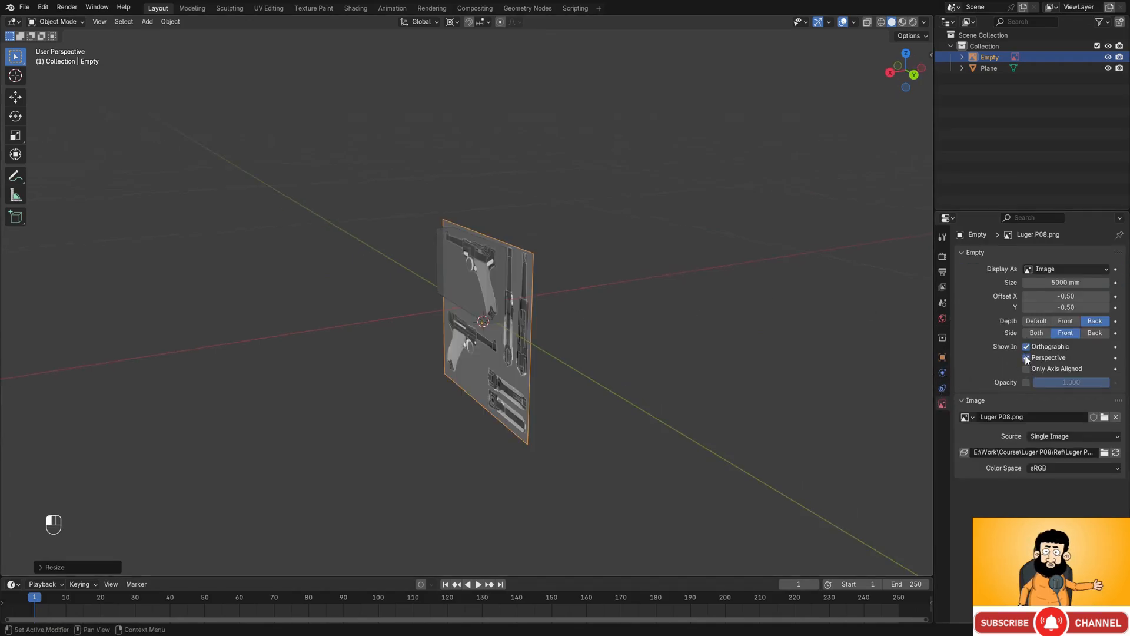
- Move the reference image about 126 mm along X, clear of the block's side
middle_click_drag(568, 257, 542, 272)
middle_click_drag(535, 277, 547, 280, "alt")
middle_click_drag(481, 240, 560, 271, "alt")
key("g")
key("y")
key("x")
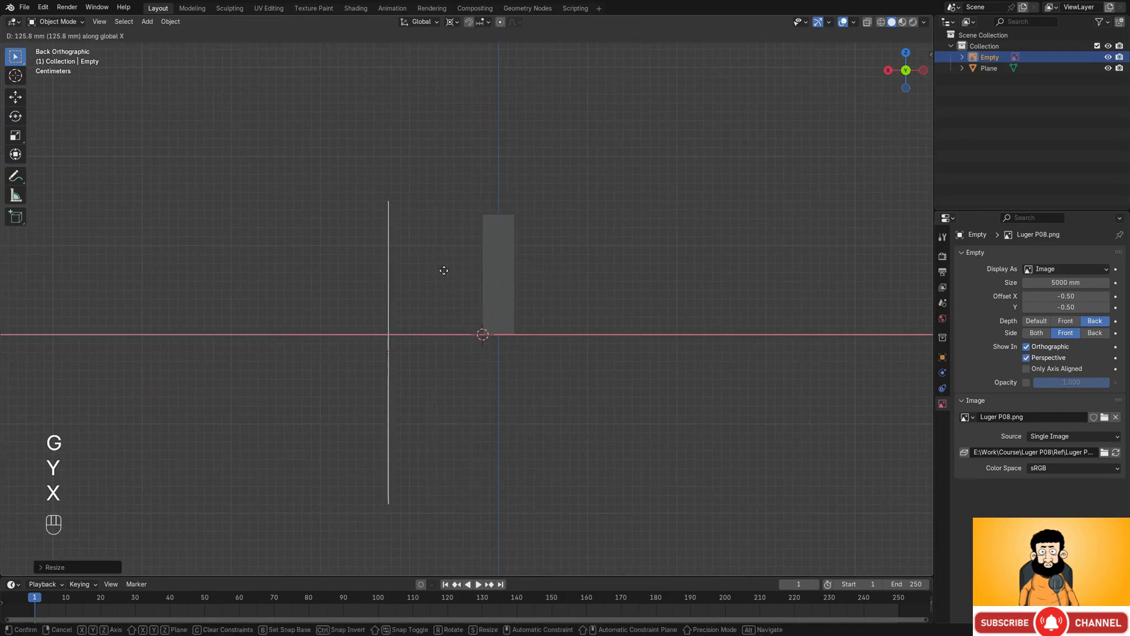
left_click(444, 270)
- Set the reference image's depth to Default and show it from both sides
middle_click_drag(444, 267, 436, 304)
left_click(1034, 322)
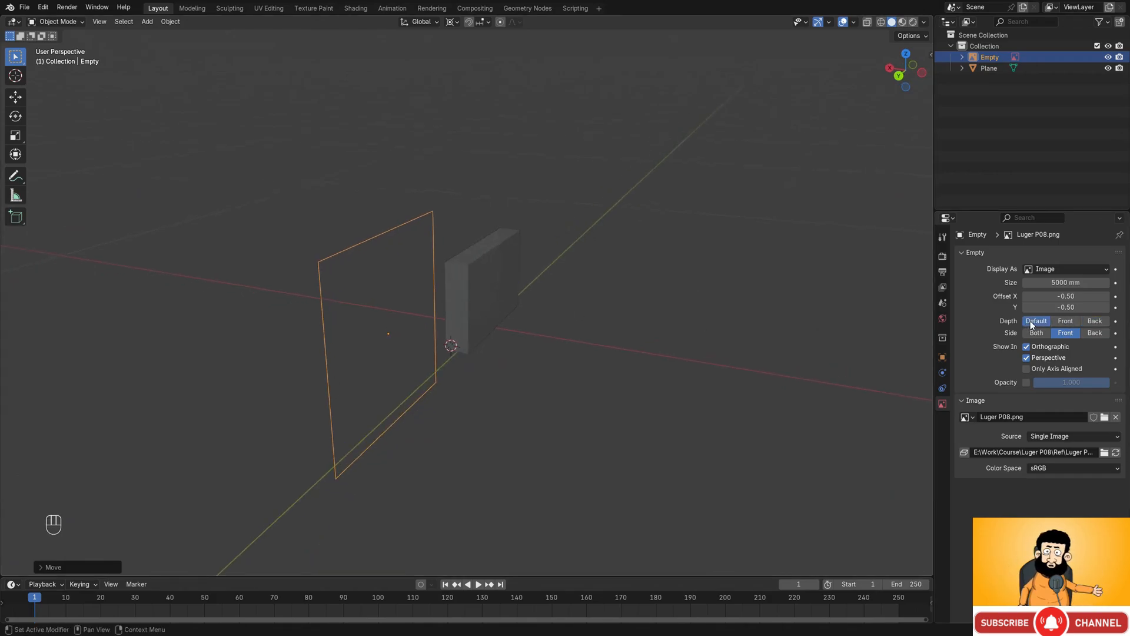
left_click(1036, 333)
- Duplicate the reference image along X and place the copy on the opposite side of the block
middle_click_drag(611, 309, 742, 312)
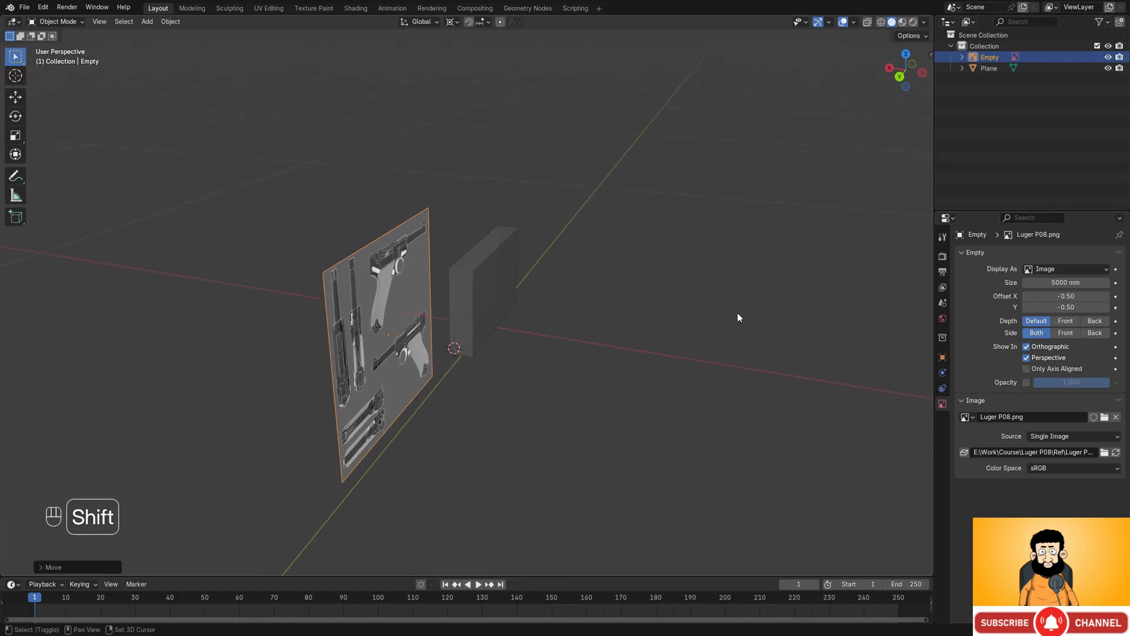
key("shift+d")
key("y")
key("x")
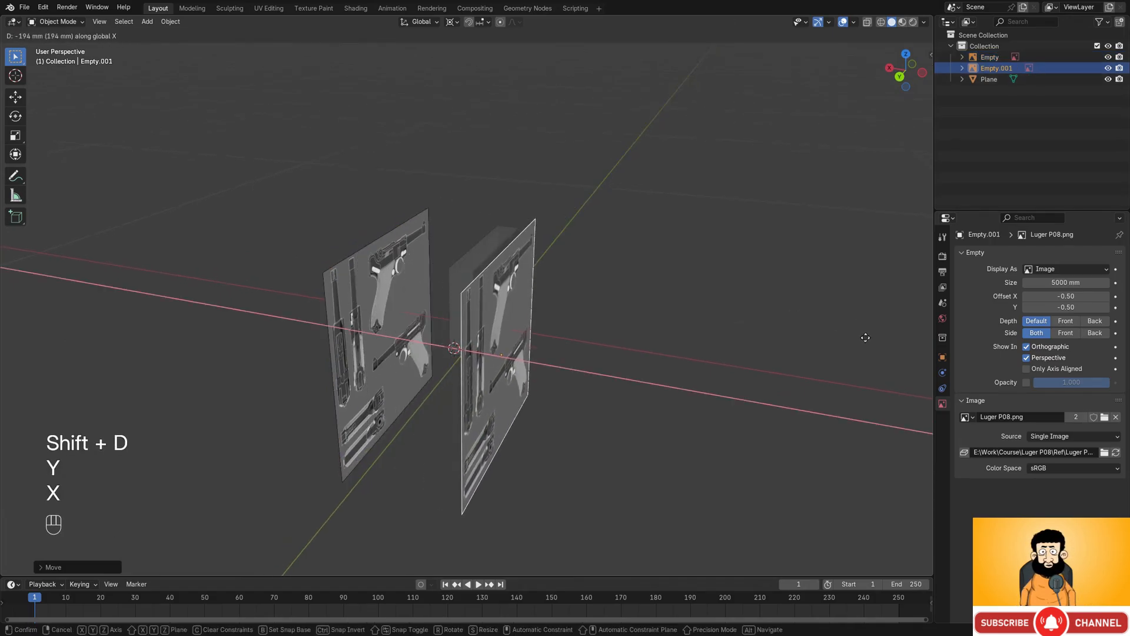
left_click(875, 355)
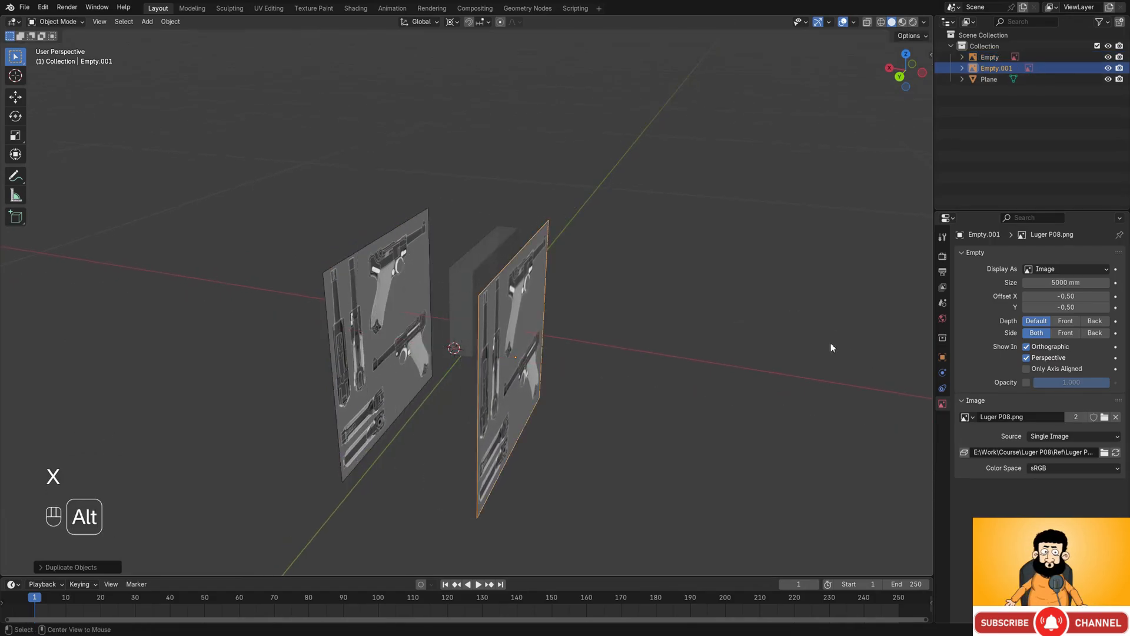
middle_click_drag(830, 346, 732, 374, "alt")
key("r")
key("z")
key("Escape")
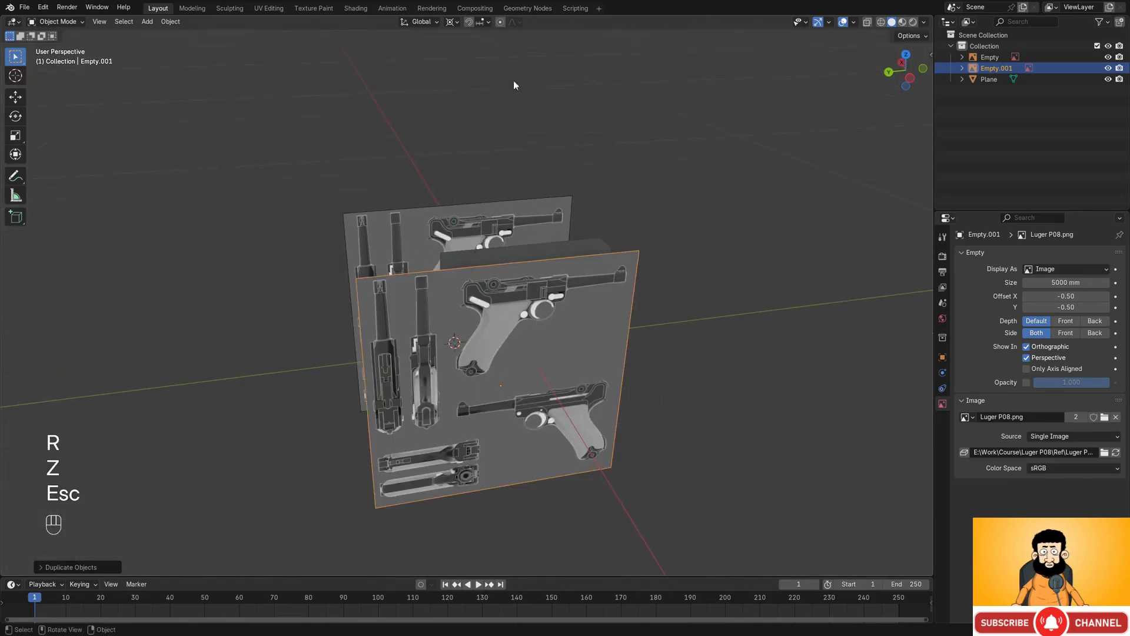
- Change the pivot from the 3D cursor to the object's own center and rotate the duplicated image 180° about Z
left_click(452, 21)
left_click(501, 50)
key("r")
type("z")
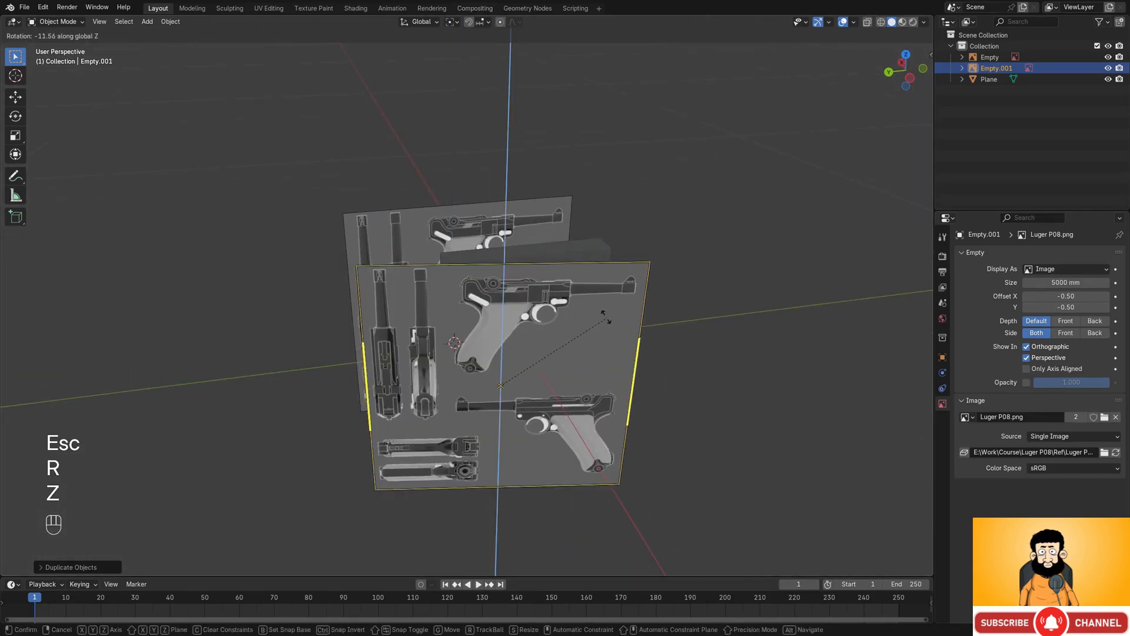
type("180")
key("Return")
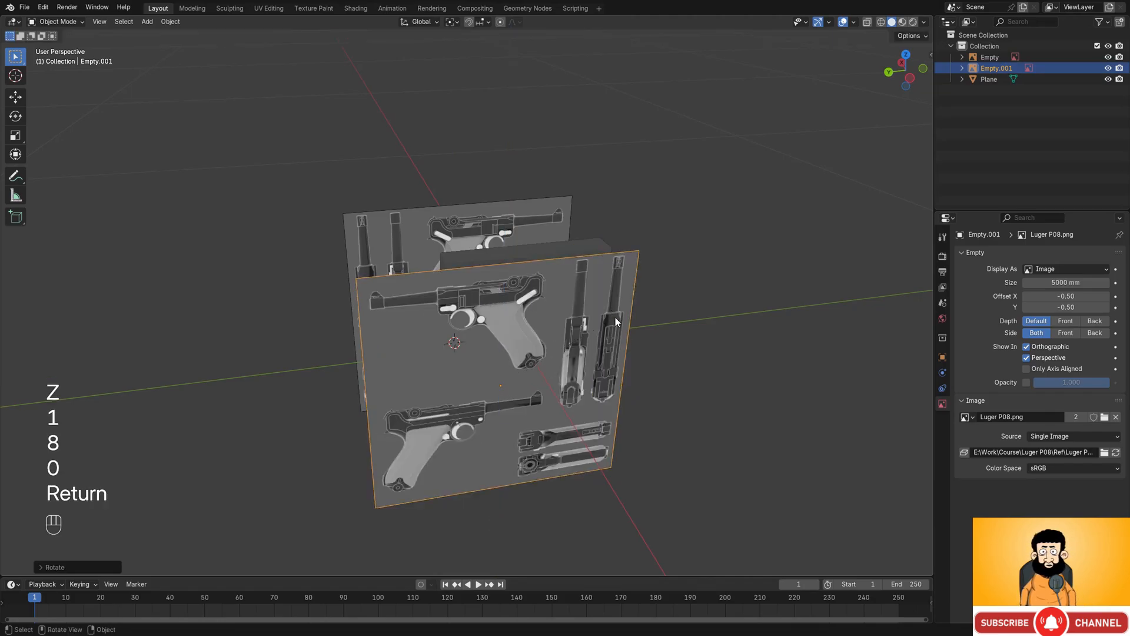
- In the left view, move the duplicated image up and sideways to bring its lower pistol roughly over the original's upper pistol
middle_click_drag(616, 317, 587, 261)
key("g")
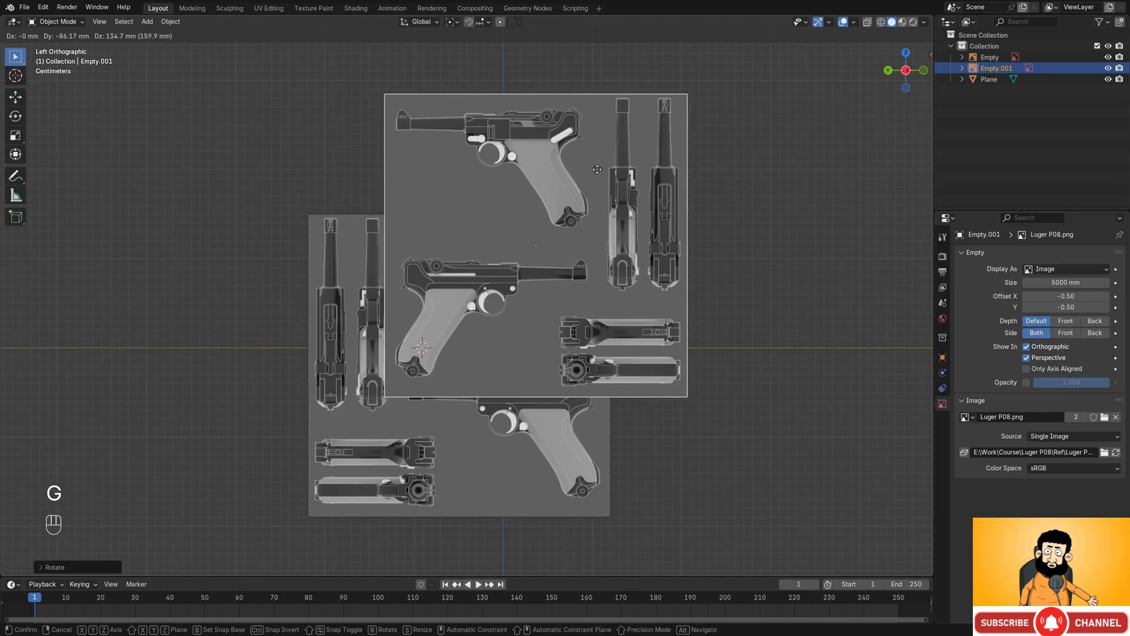
left_click(603, 163)
- Rename the guide block object from Plane to Size
left_click(1000, 80)
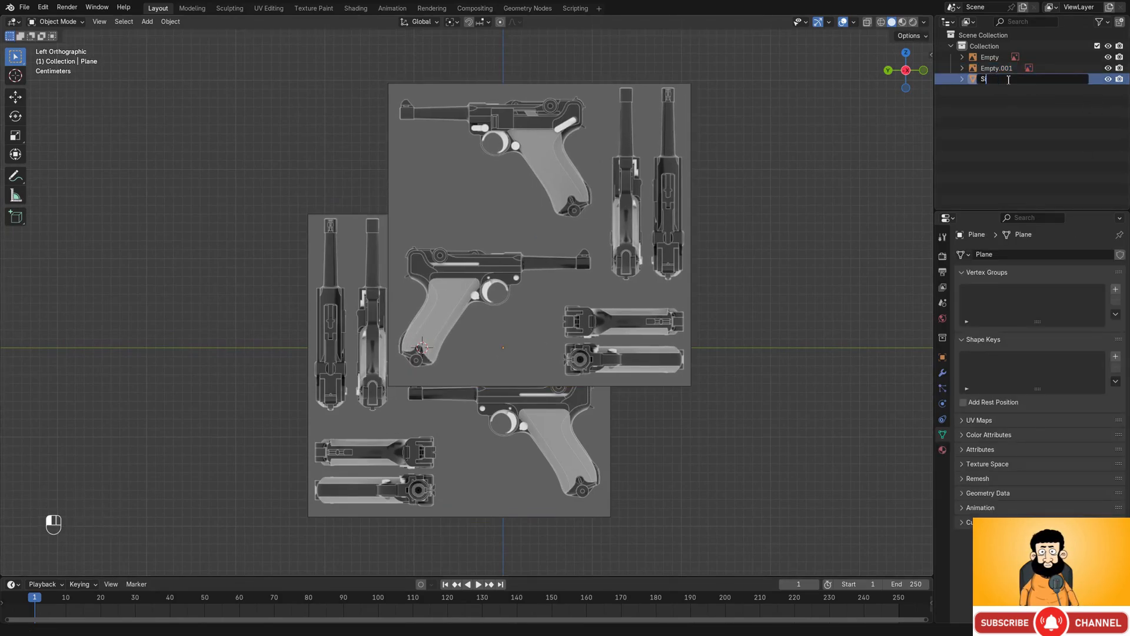
key("Return")
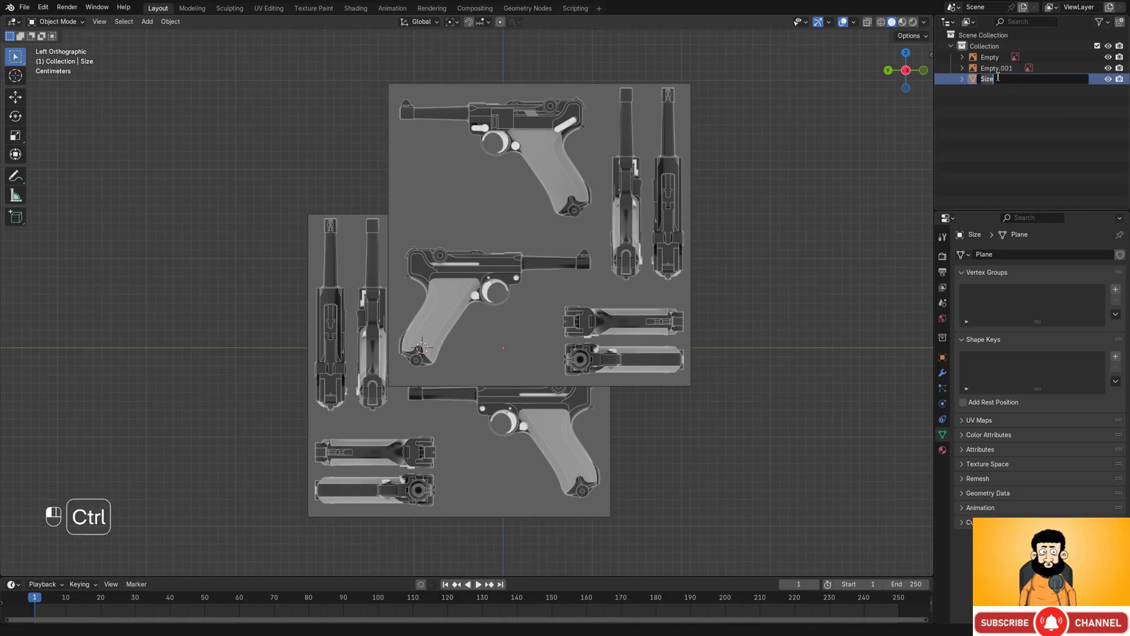
left_click(995, 111)
- Move the guide block into a new collection named Size and exclude that collection from the view layer
key("m")
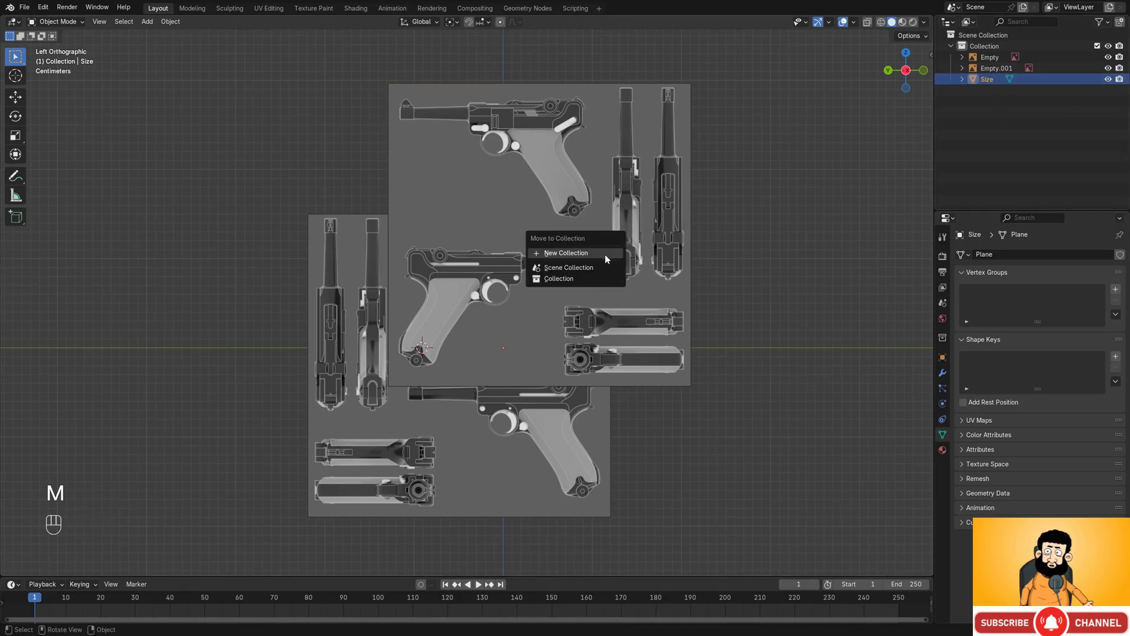
left_click(606, 258)
left_click(598, 281)
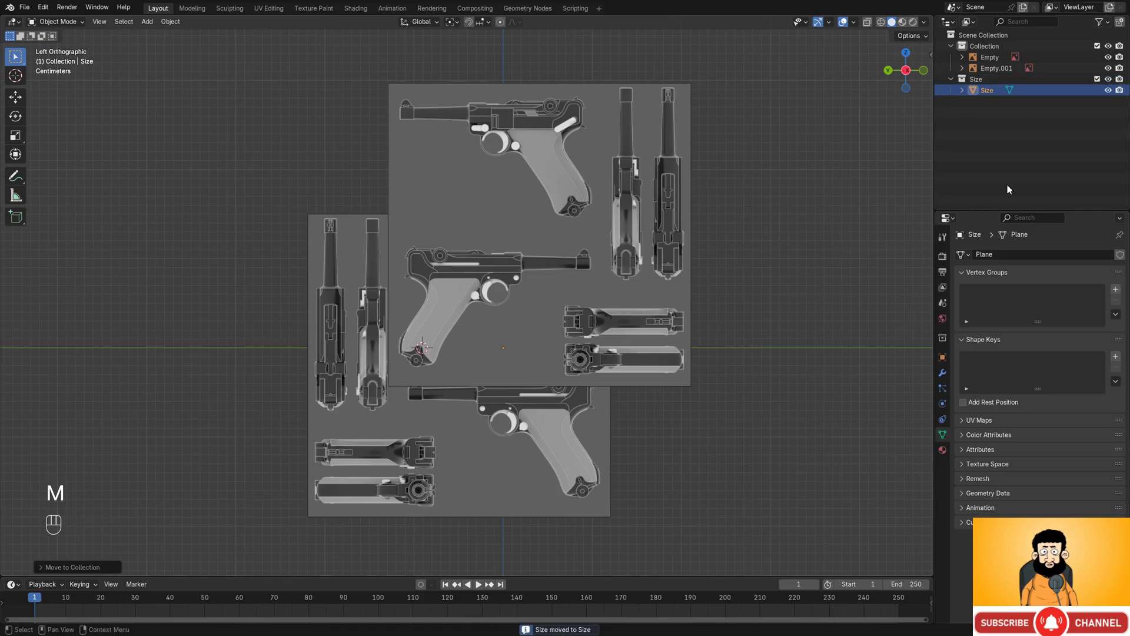
left_click(1097, 79)
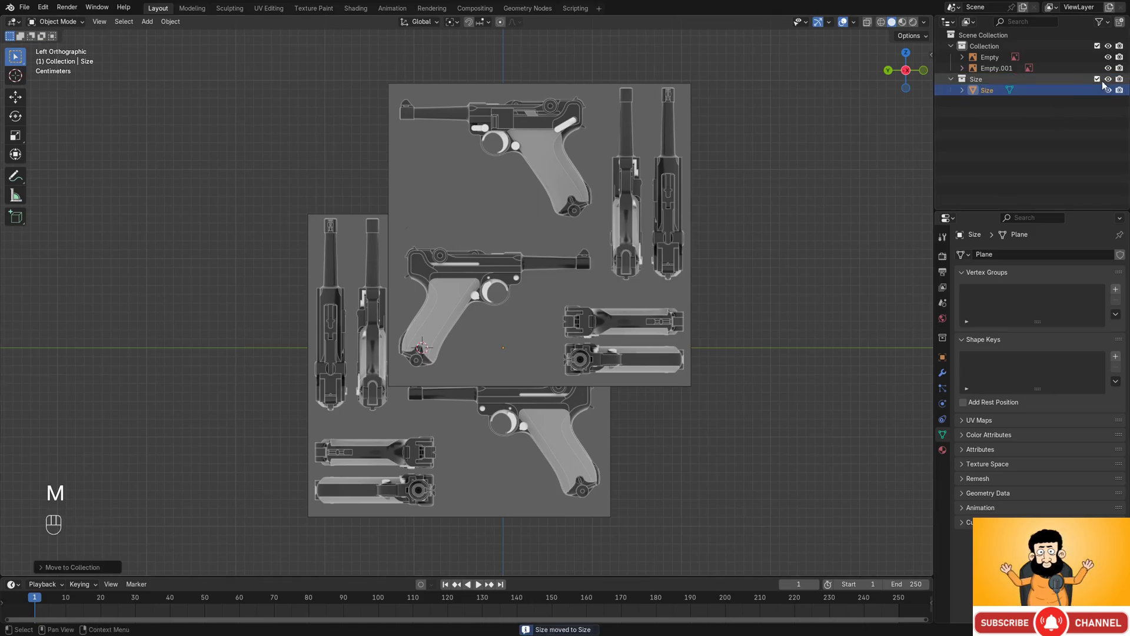
- Rename the collection holding the reference images to Ref and collapse it
left_click(982, 46)
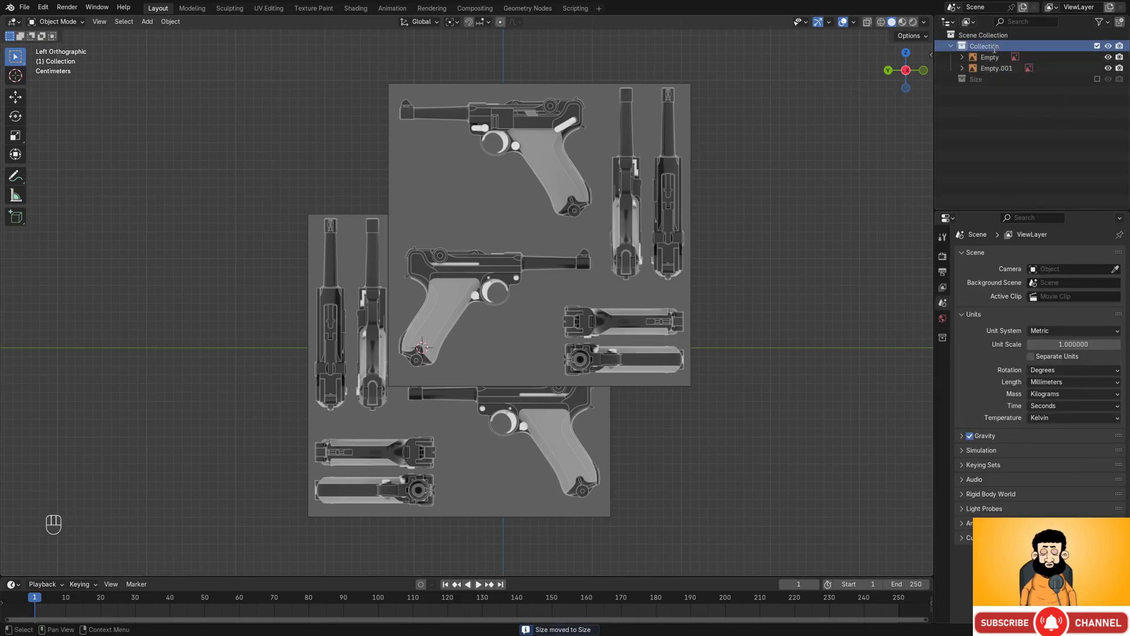
double_click(995, 49)
type("Ref")
key("Return")
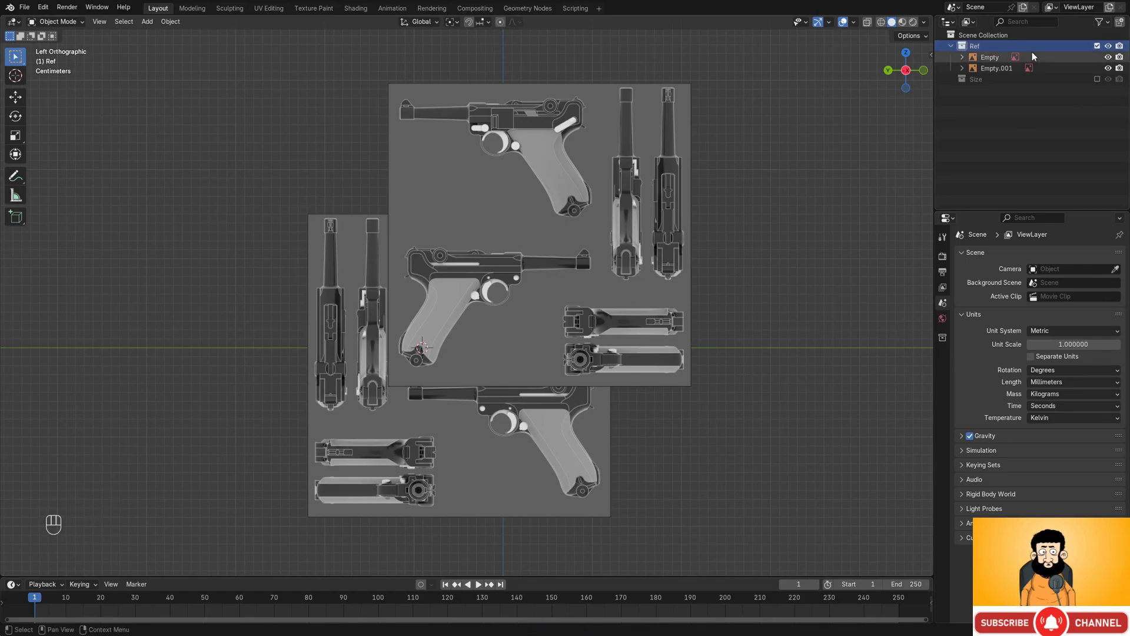
left_click(951, 46)
- Enable opacity on the duplicated reference image and lower it to about 0.34
middle_click_drag(586, 196, 659, 249, "shift")
left_click(619, 233)
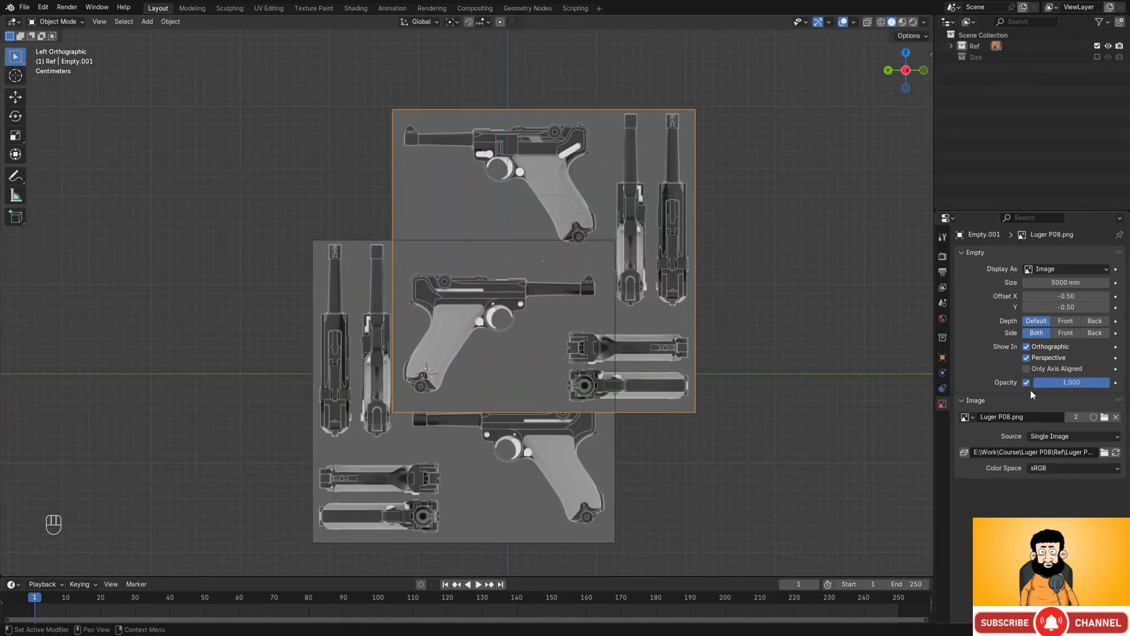
left_click_drag(1089, 385, 1057, 385)
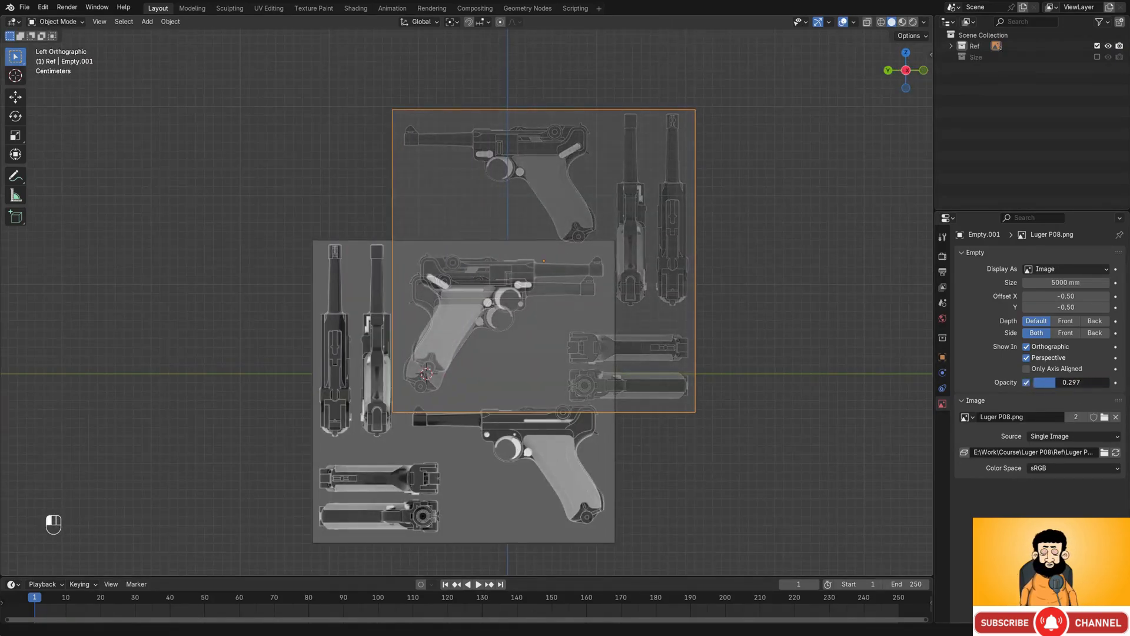
- Move the translucent image so its lower pistol roughly overlays the upper pistol of the original image
scroll(634, 328, "up", 8)
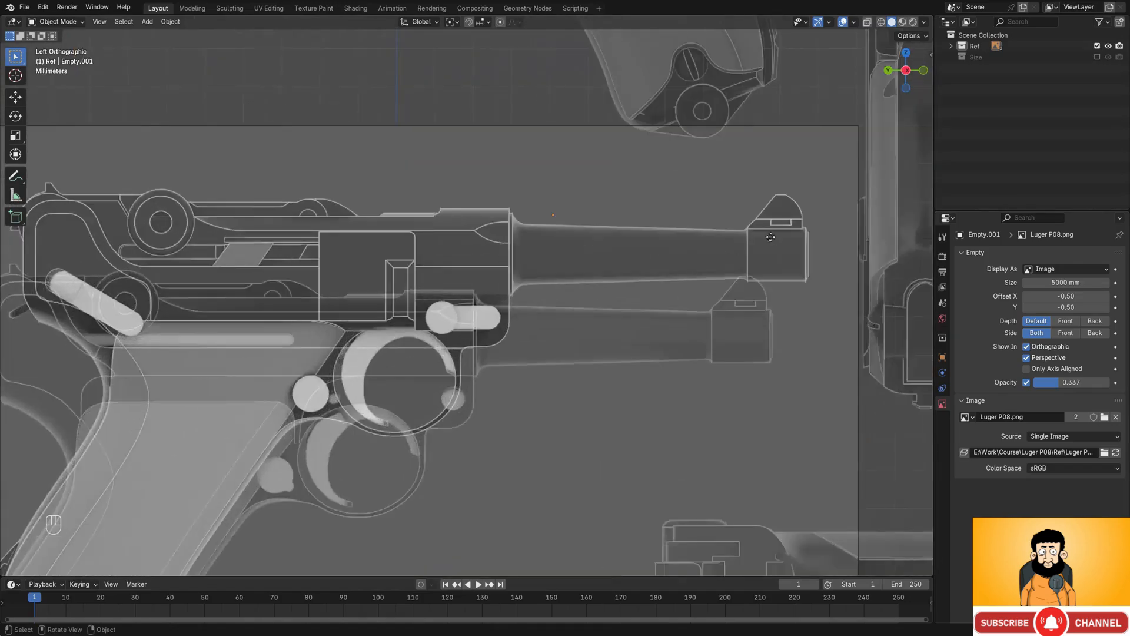
key("g")
left_click(811, 150)
- Fine-align the translucent image at the muzzle so the front sight and barrel outlines of both pistols coincide
middle_click_drag(799, 195, 651, 212, "shift")
scroll(651, 212, "up", 4)
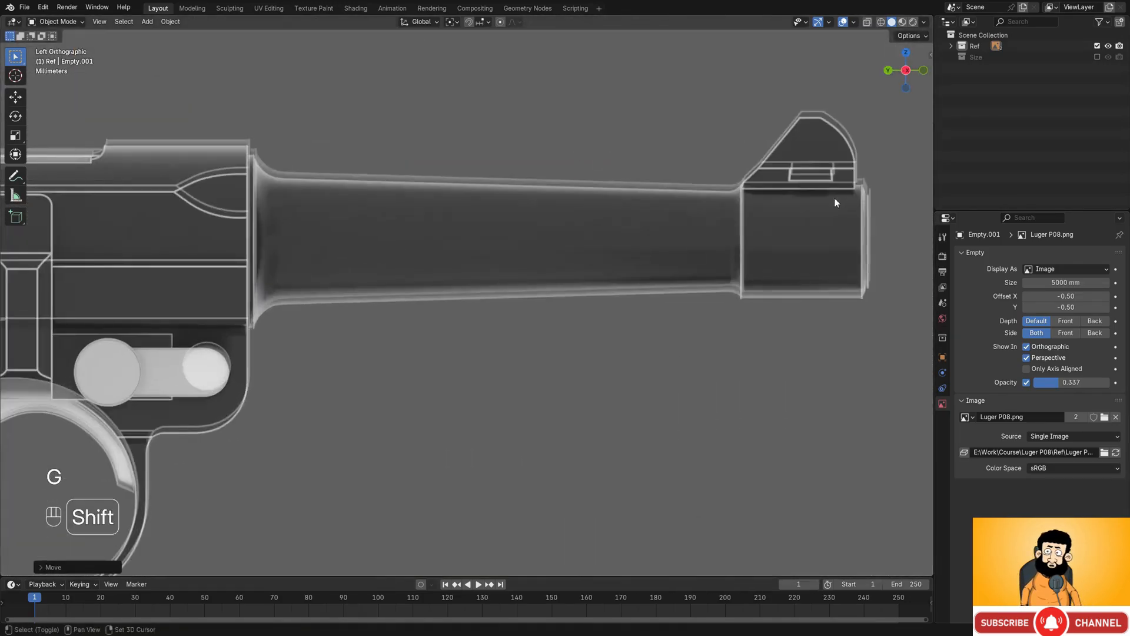
middle_click_drag(837, 202, 555, 286, "shift")
scroll(577, 282, "up", 3)
key("g")
key("shift")
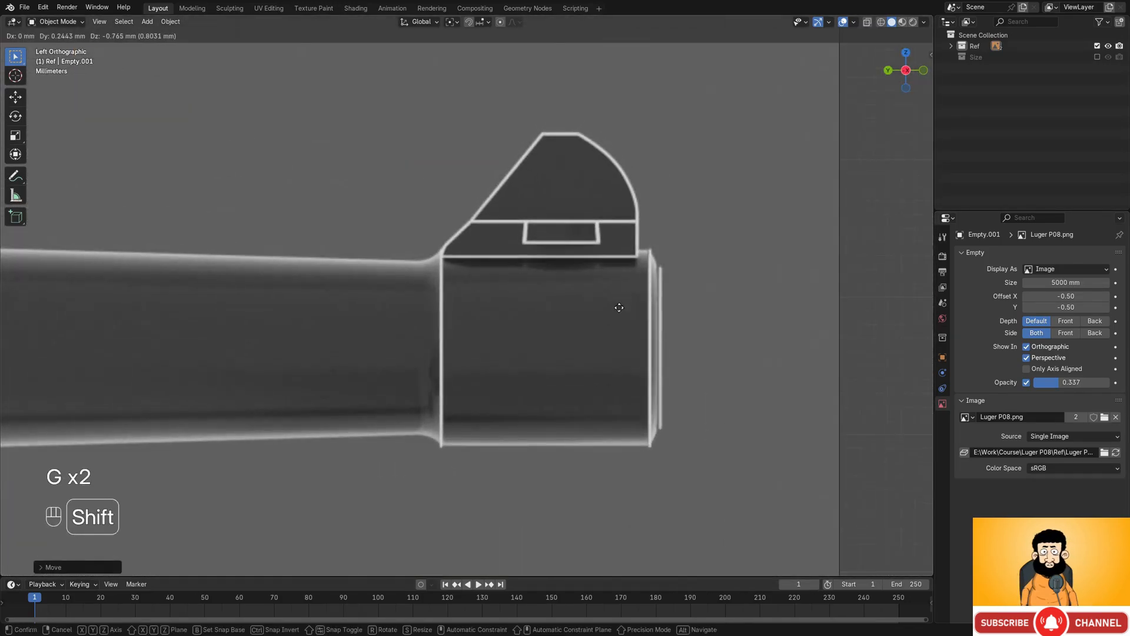
left_click(619, 307)
- Restrict the translucent reference image to display only from its front side
scroll(440, 267, "down", 6)
middle_click_drag(441, 267, 702, 309, "shift")
scroll(695, 302, "down", 8)
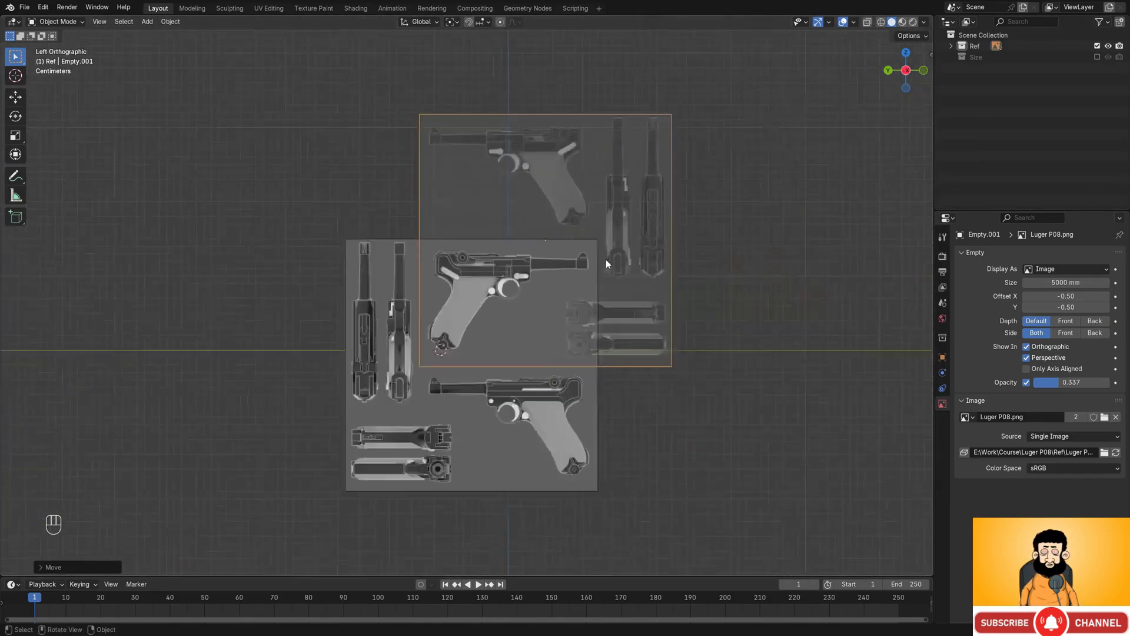
middle_click_drag(606, 259, 580, 289)
scroll(632, 297, "up", 1)
scroll(589, 294, "up", 1)
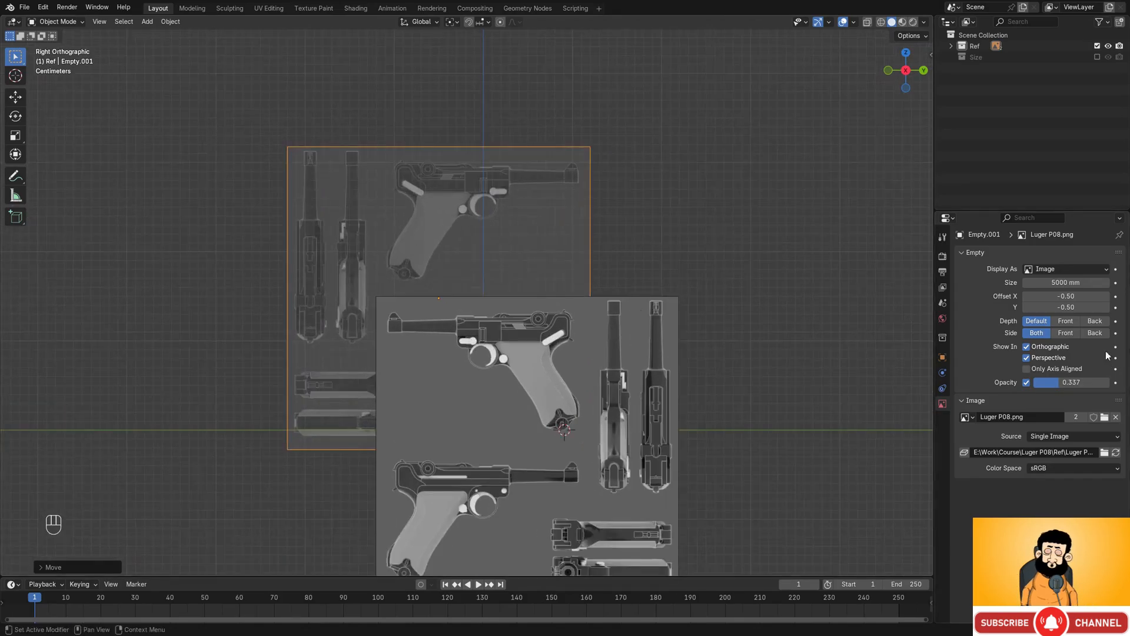
left_click(1066, 333)
- Duplicate the original reference image and place the copy above and behind it
middle_click_drag(919, 309, 563, 330)
left_click(623, 320)
key("shift+d")
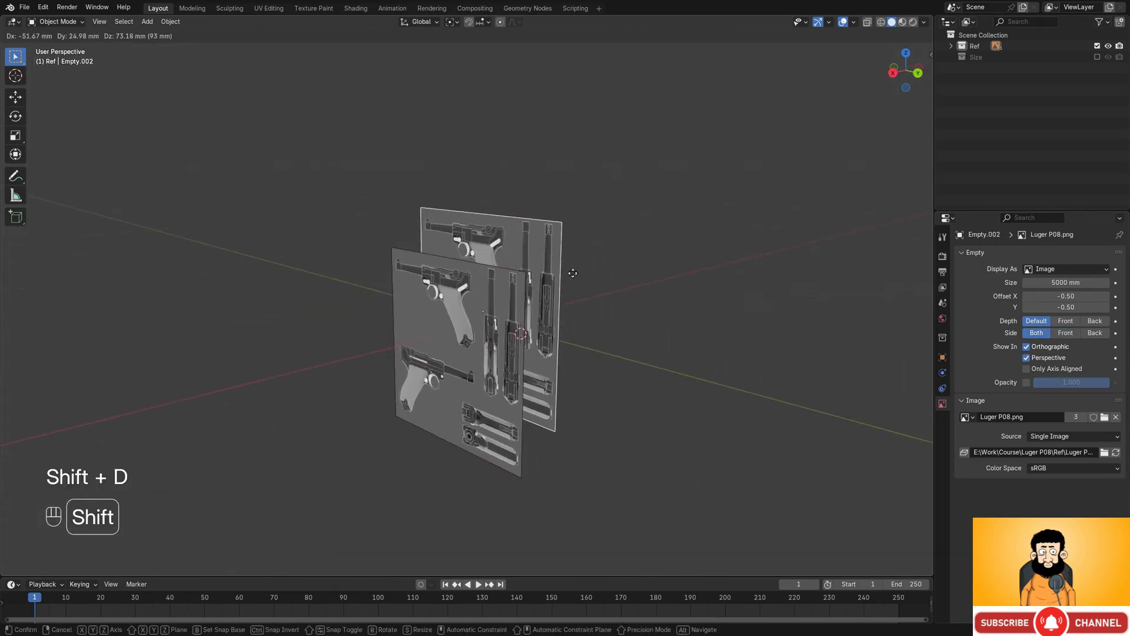
left_click(569, 198)
- In the back view, rotate the new copy 90° so it lies flat and move it across the tops of the upright images
middle_click_drag(568, 199, 519, 213, "alt")
key("r")
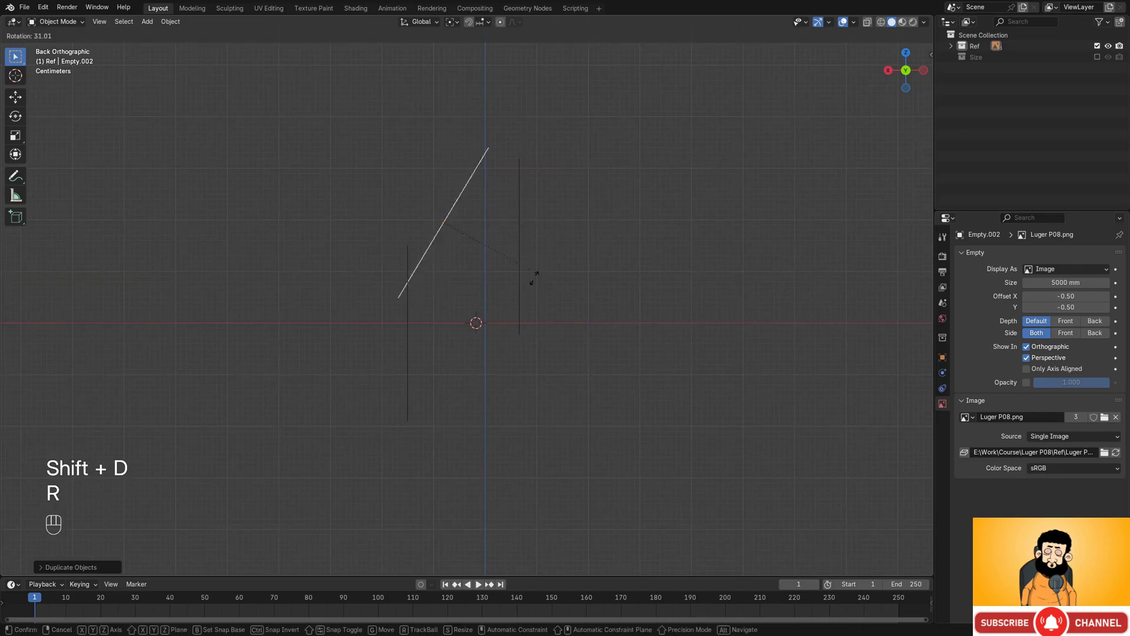
key("ctrl")
left_click(445, 304)
key("g")
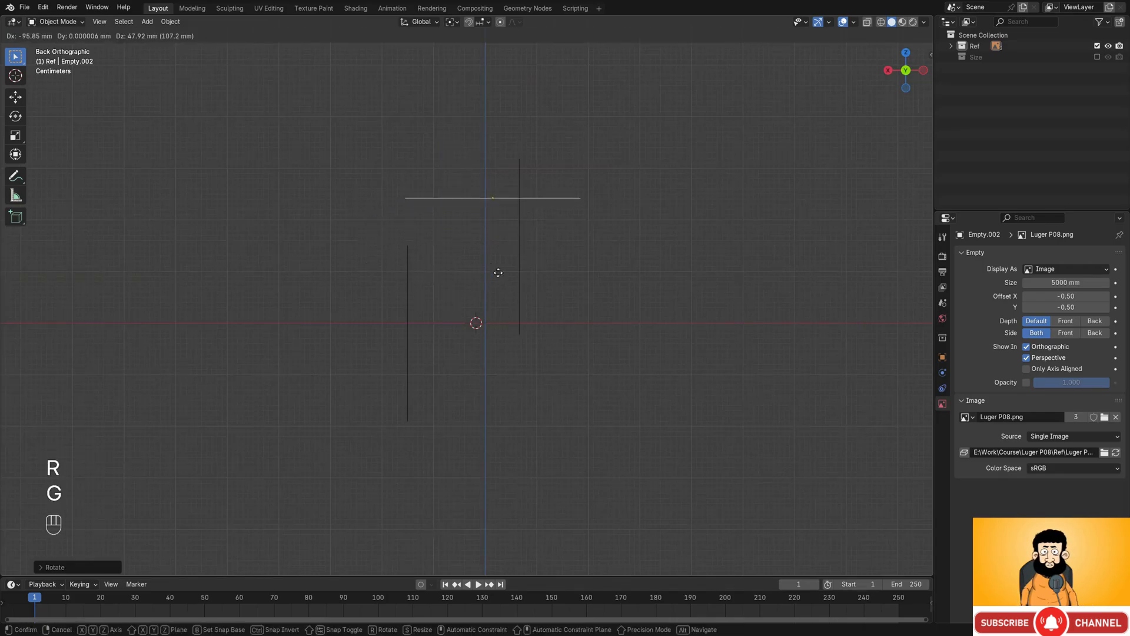
- Set the original upright reference image to Front depth and restrict its display to the front side
left_click(409, 300)
middle_click_drag(409, 300, 466, 301)
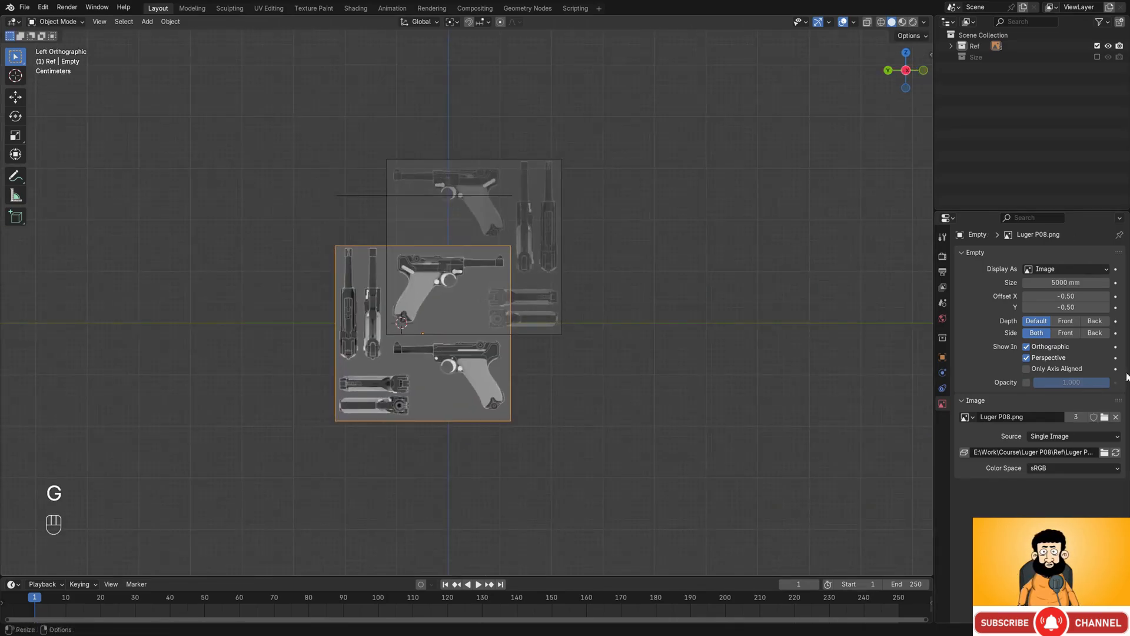
left_click(1066, 333)
- Show the Size collection with the guide block again and look at the scene from the top
middle_click_drag(530, 315, 518, 265, "alt")
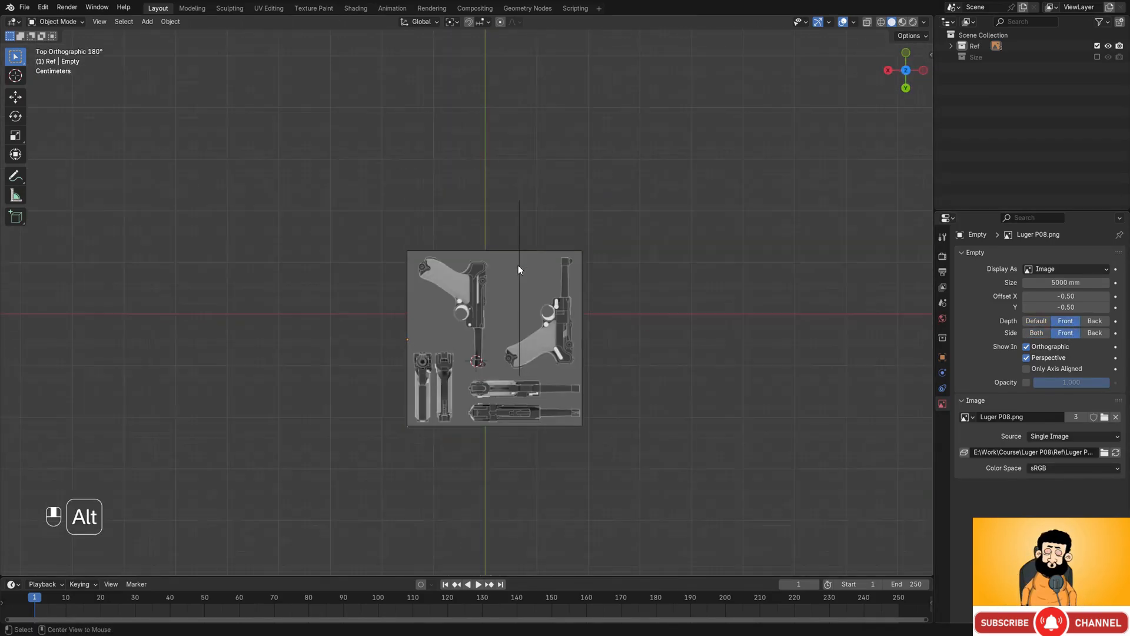
left_click(1098, 59)
scroll(606, 315, "up", 2)
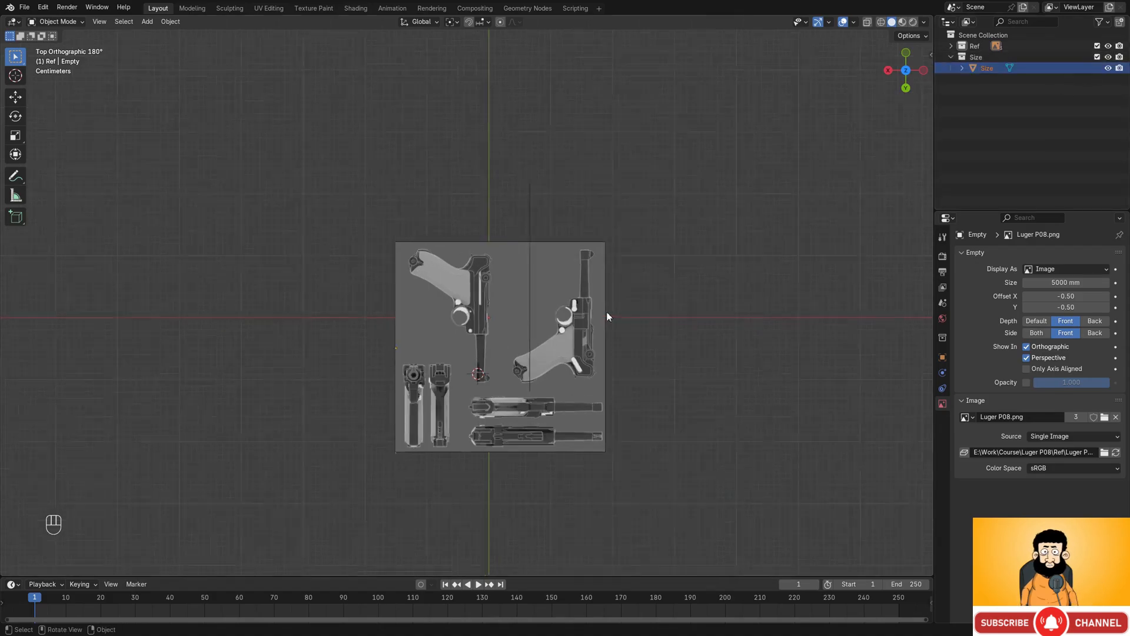
- In the top view, rotate the flat reference image 90° and move its top-view pistol drawing over the guide block
left_click(620, 338)
key("g")
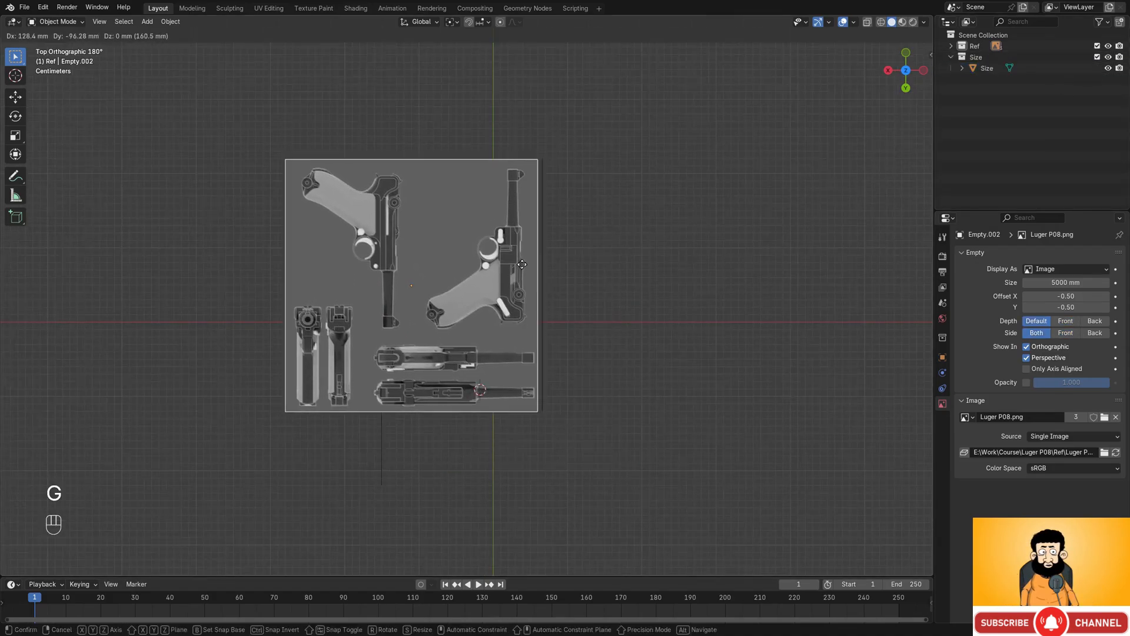
left_click(521, 264)
key("r")
left_click(528, 106)
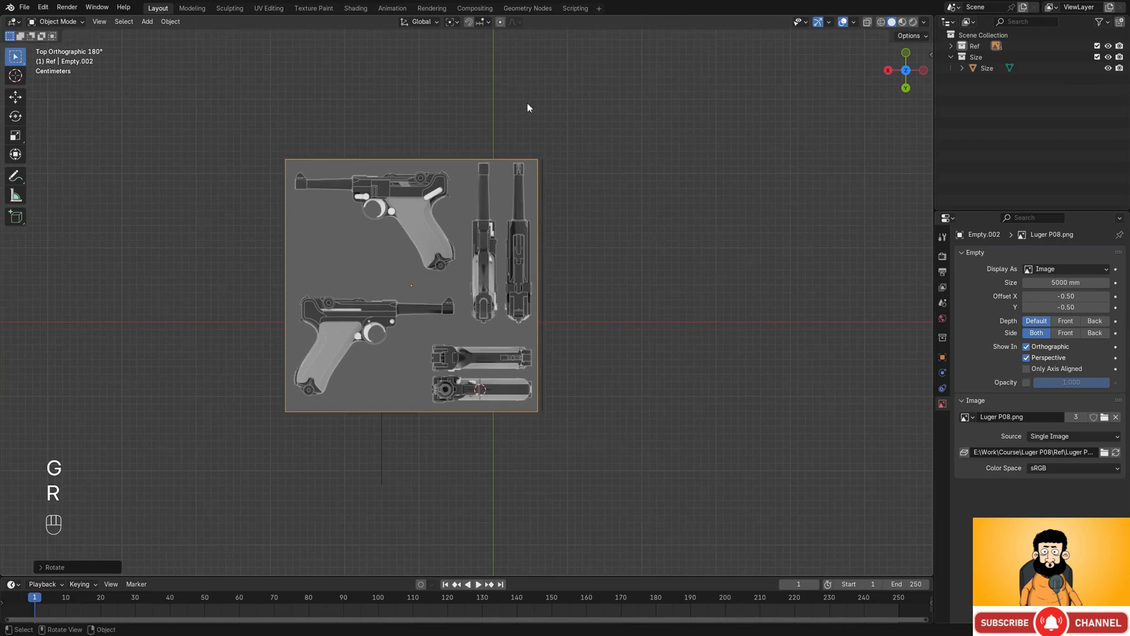
key("g")
left_click(497, 194)
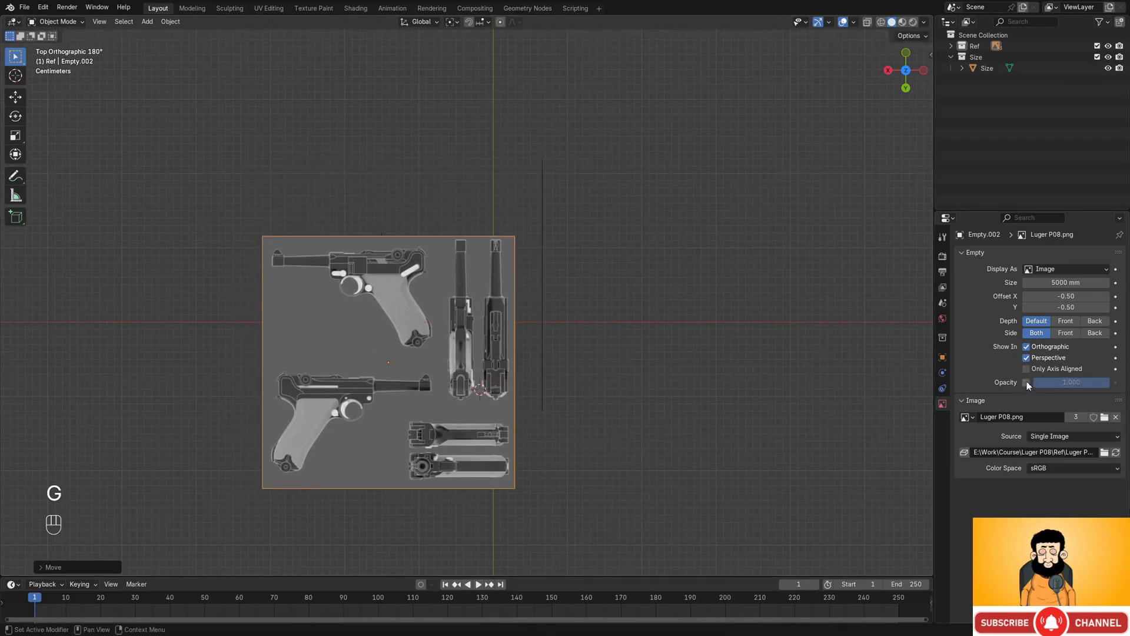
- Set the flat image's opacity to 0.503 and align the rear of its top-view pistol drawing with the guide block
left_click_drag(1072, 382, 1042, 382)
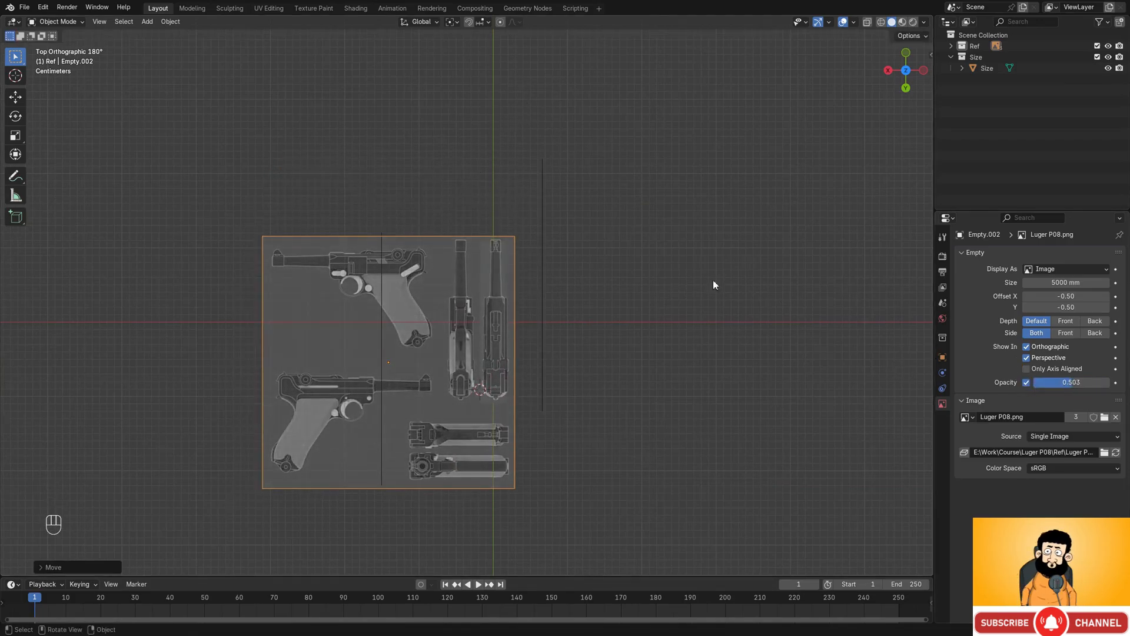
scroll(612, 288, "up", 2)
middle_click_drag(551, 298, 544, 223, "shift")
scroll(565, 245, "up", 2)
key("g")
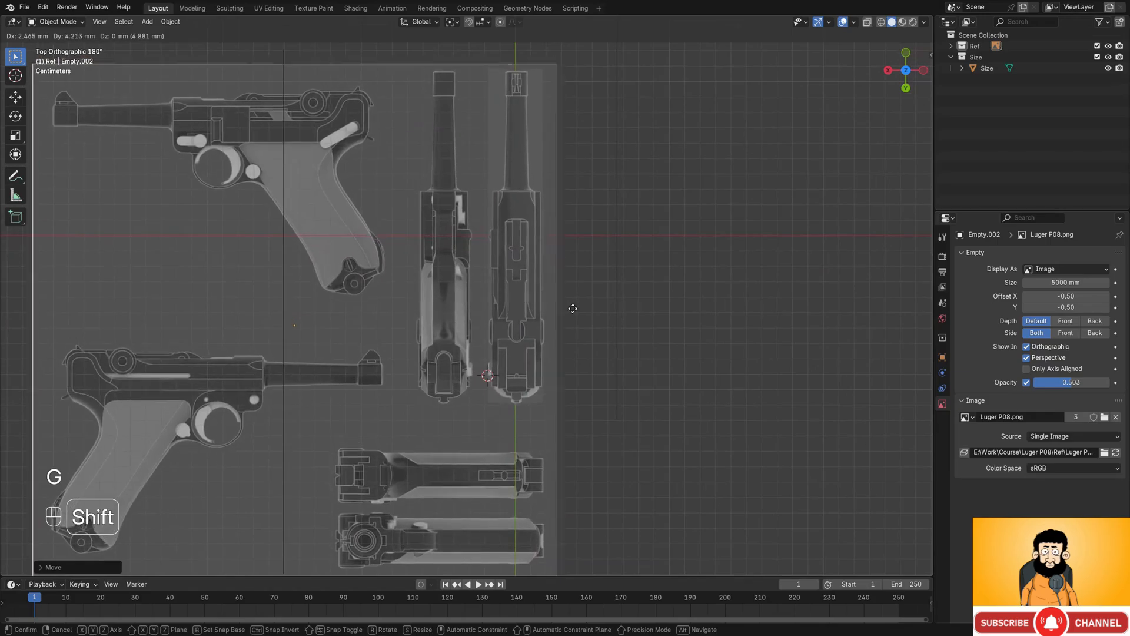
middle_click_drag(564, 388, 514, 304, "shift")
scroll(514, 303, "up", 7)
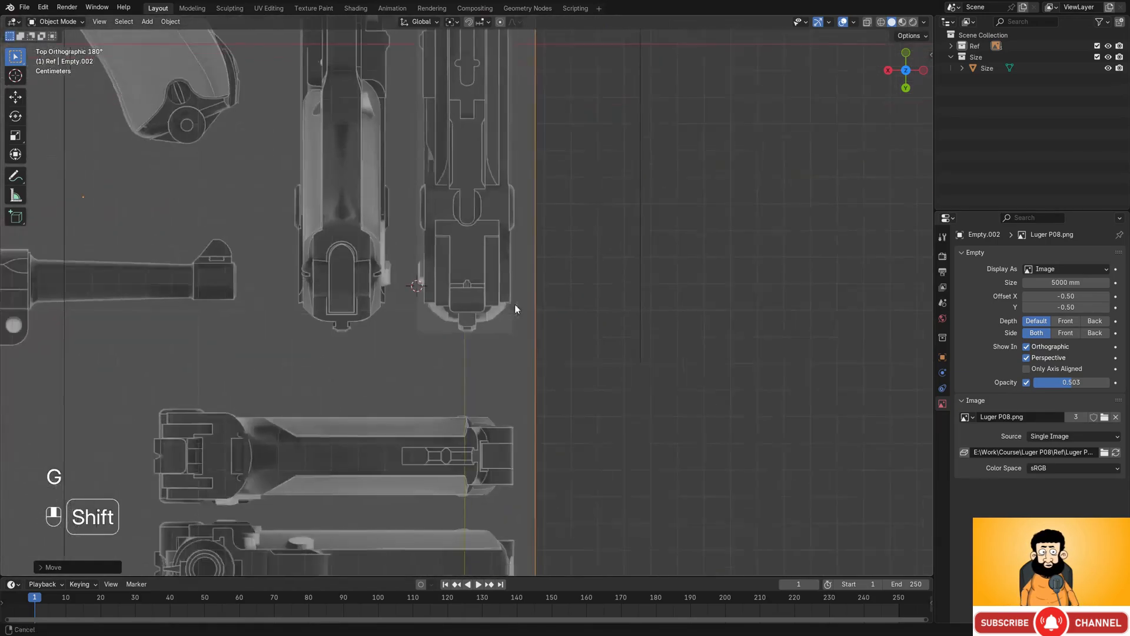
middle_click_drag(517, 197, 557, 314, "shift")
scroll(557, 314, "up", 1)
key("g")
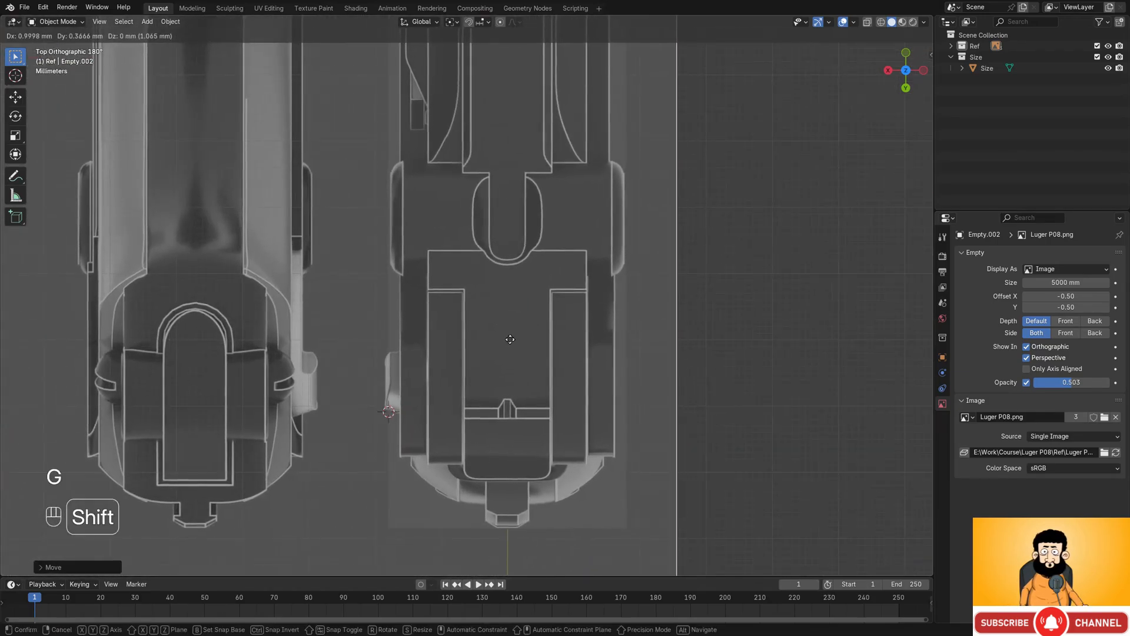
left_click(510, 339, "shift")
- Fine-align the flat image at the muzzle so the barrel is centred and ends at the guide block's front edge
scroll(510, 339, "down", 4)
middle_click_drag(551, 219, 562, 493, "shift")
middle_click_drag(557, 196, 574, 460, "shift")
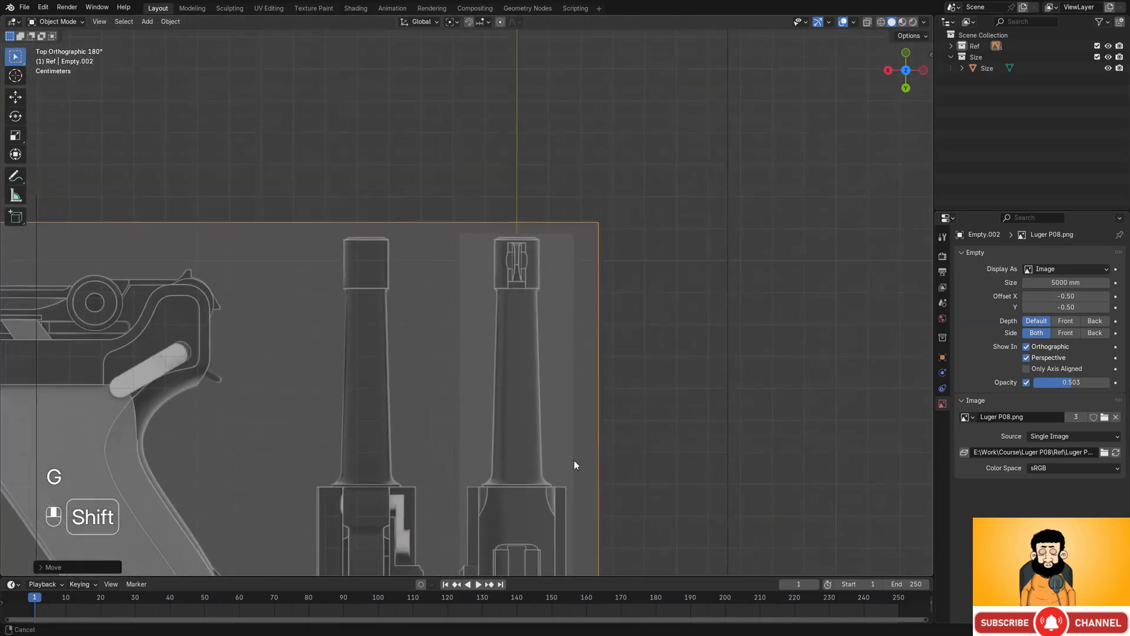
scroll(538, 250, "up", 2)
scroll(538, 248, "up", 3)
key("g")
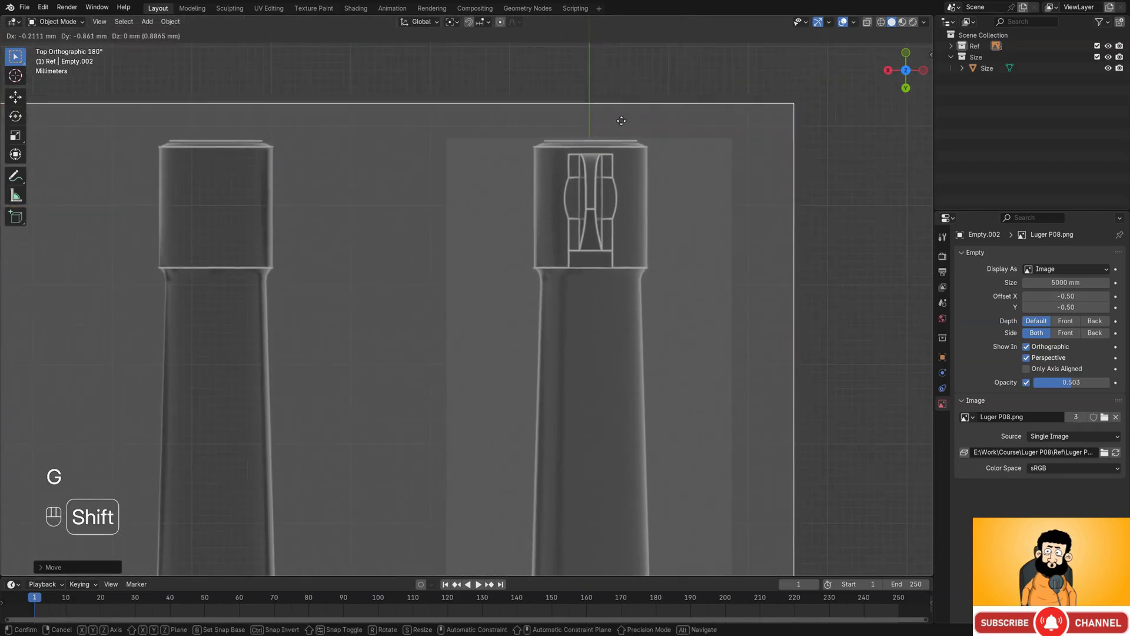
left_click(622, 113, "shift")
scroll(618, 153, "down", 4)
middle_click_drag(586, 474, 575, 160, "shift")
scroll(559, 247, "up", 1)
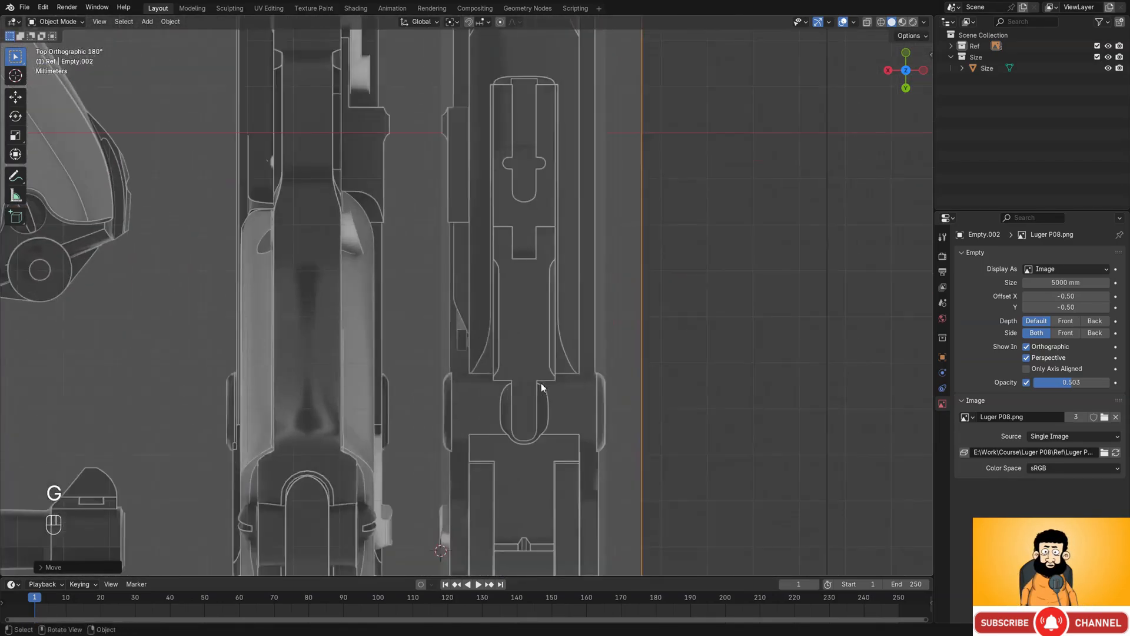
middle_click_drag(534, 447, 524, 283, "shift")
scroll(524, 283, "down", 7)
- In the back view, duplicate the flat reference image and move the copy straight down along Z below the guide block
middle_click_drag(463, 230, 472, 184, "alt")
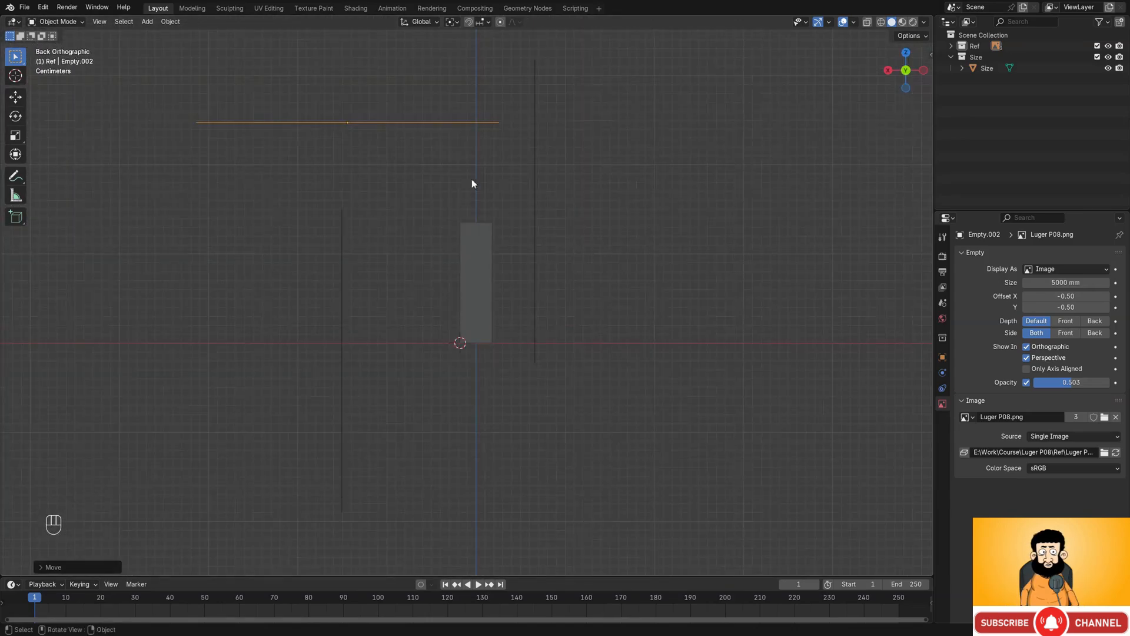
key("shift+d")
key("z")
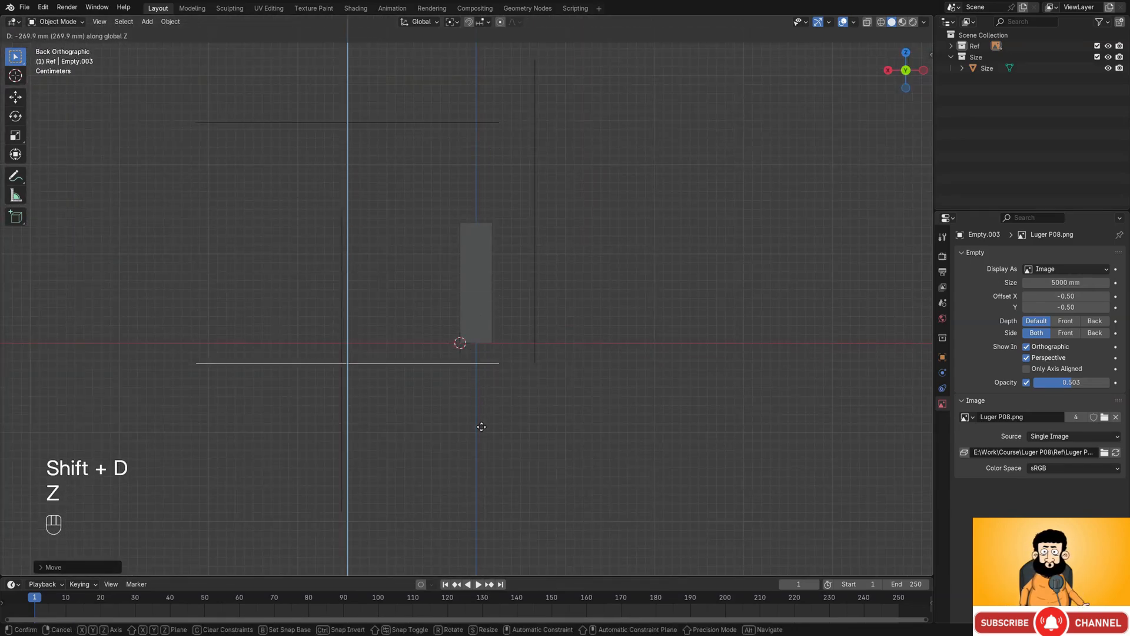
left_click(520, 419)
key("r")
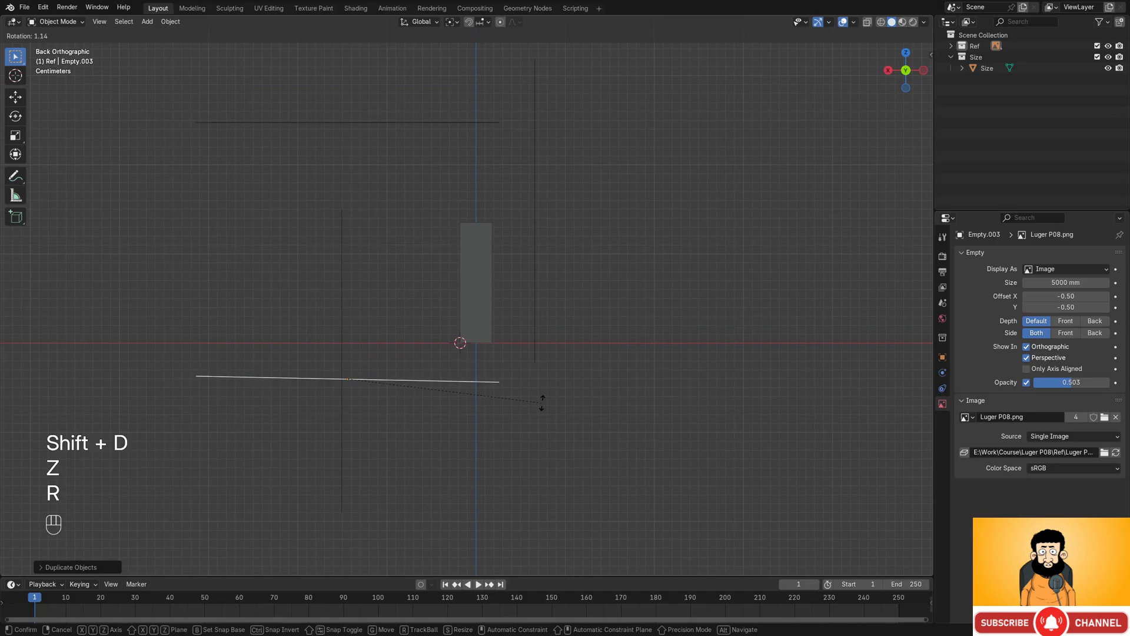
key("Escape")
- In the bottom view, move the lower copy along X until its underside pistol drawing sits over the guide block
middle_click_drag(472, 356, 470, 296, "alt")
scroll(447, 329, "up", 2)
key("g")
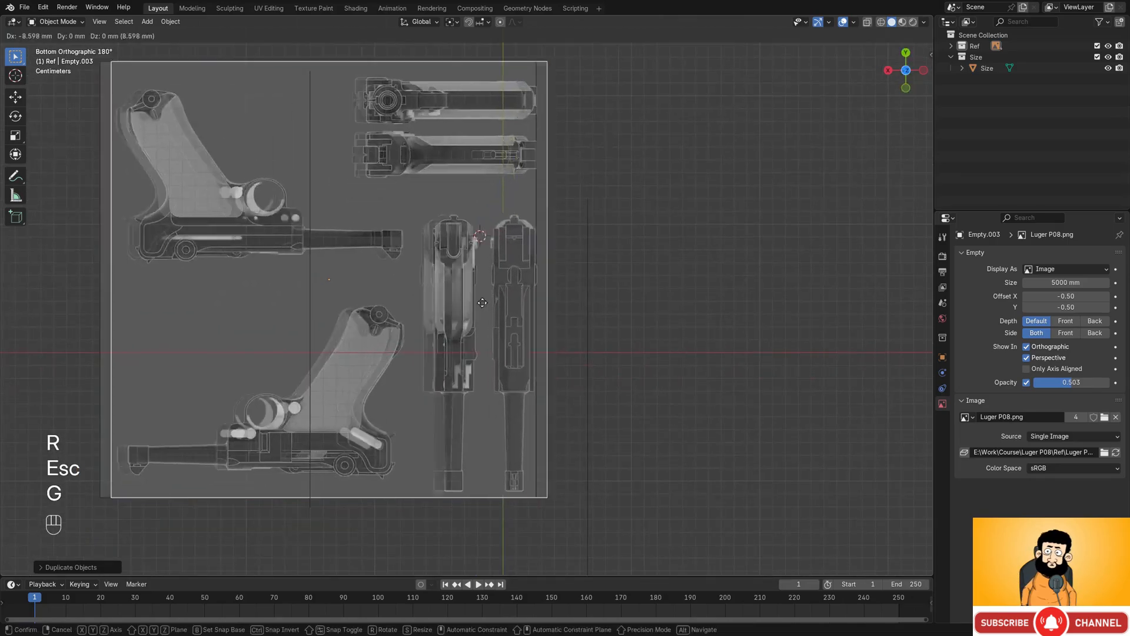
key("x")
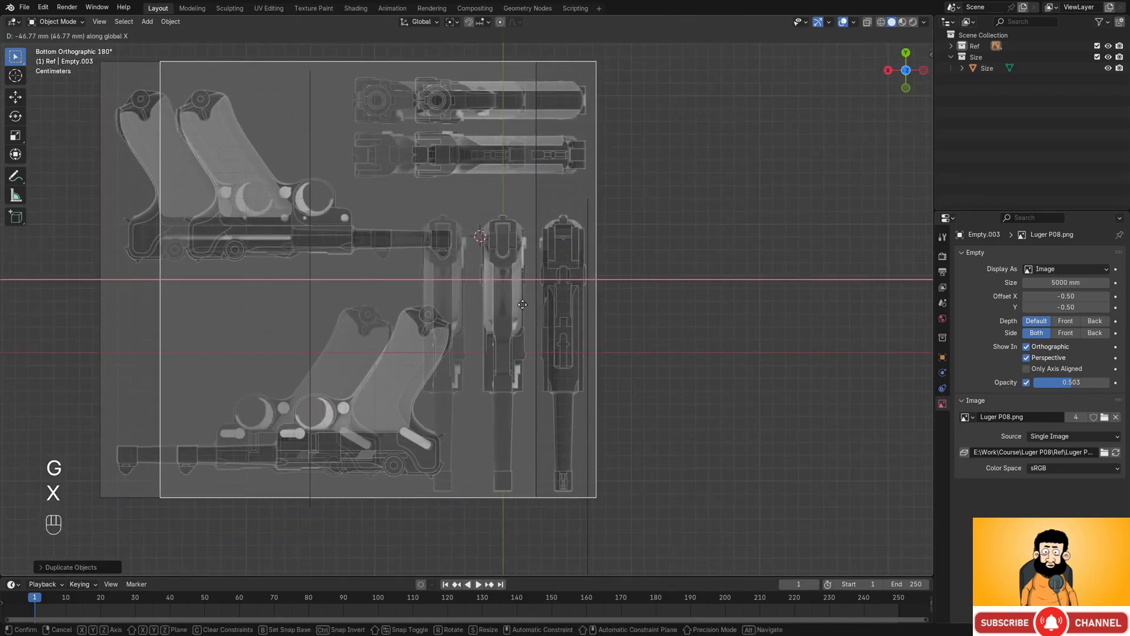
left_click(522, 304)
- Fine-adjust the lower copy along X so the underside drawing's grip is centred on the guide block
scroll(529, 260, "up", 5)
middle_click_drag(590, 215, 571, 270, "shift")
scroll(571, 270, "up", 4)
key("g")
key("x")
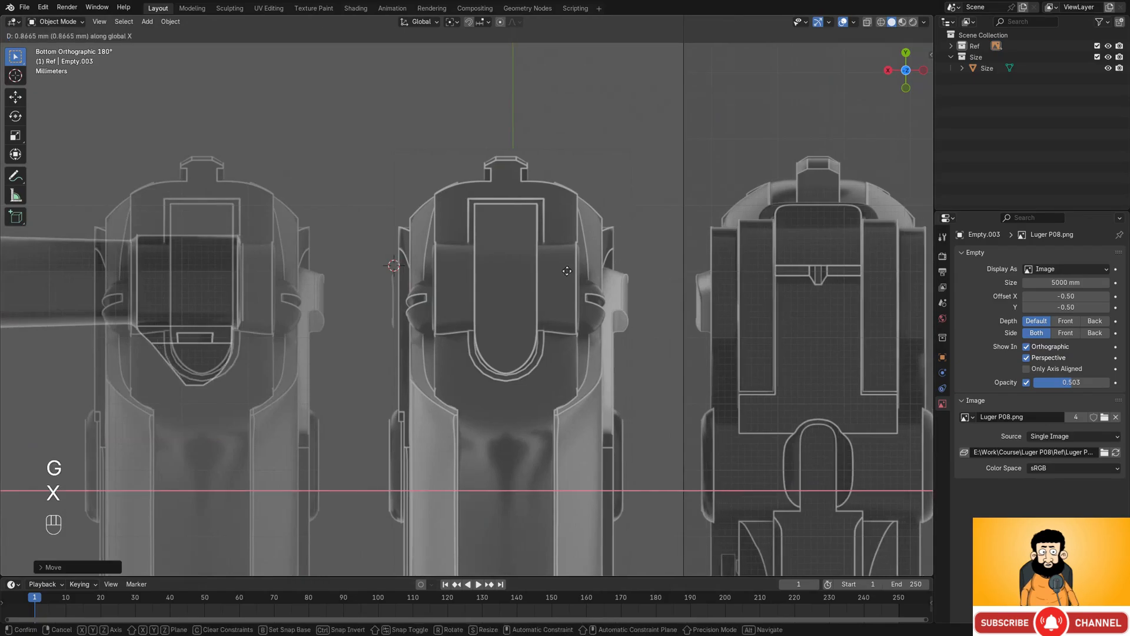
left_click(567, 271)
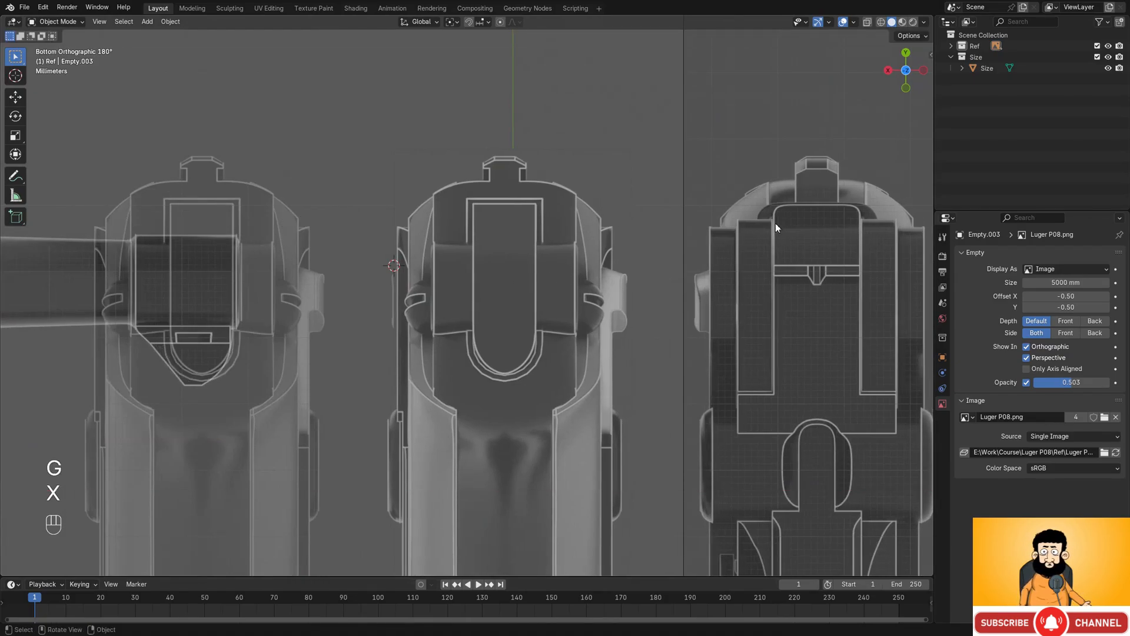
- Set the upper flat reference image to Front depth and show it only from its front side
scroll(716, 108, "down", 6)
scroll(730, 212, "down", 1)
middle_click_drag(697, 161, 715, 263, "shift")
middle_click_drag(457, 108, 971, 295, "shift")
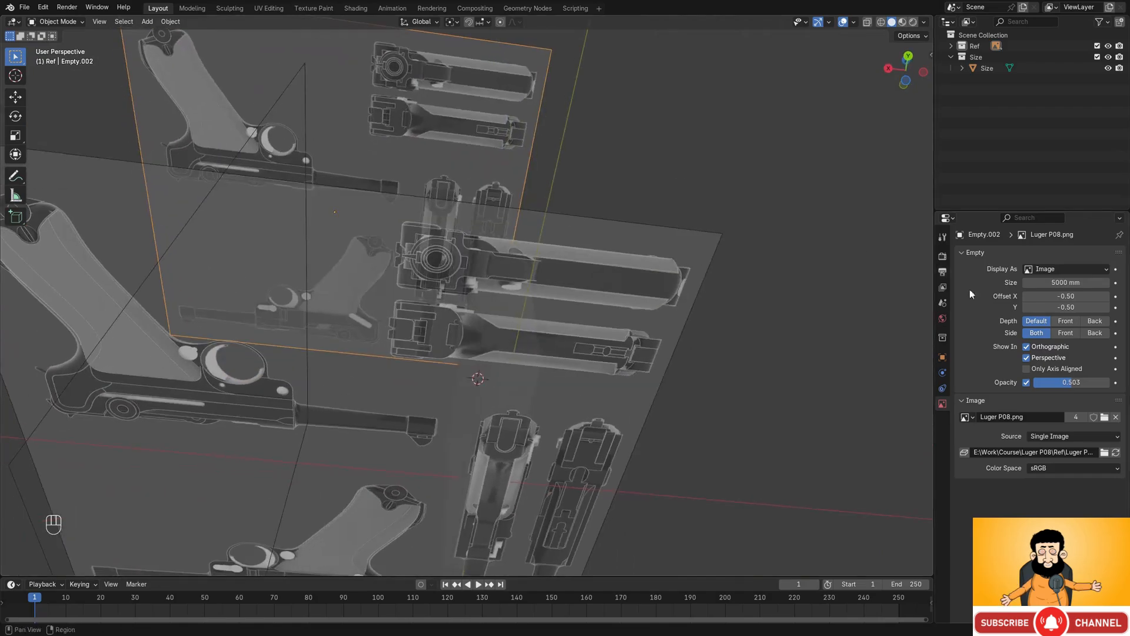
left_click(1062, 322)
left_click(1070, 333)
- In the left view, duplicate the lower flat image, offsetting the copy about 379 mm along Y and 188 mm up
middle_click_drag(632, 183, 568, 329, "alt")
left_click(591, 245)
scroll(589, 253, "down", 3)
key("shift+d")
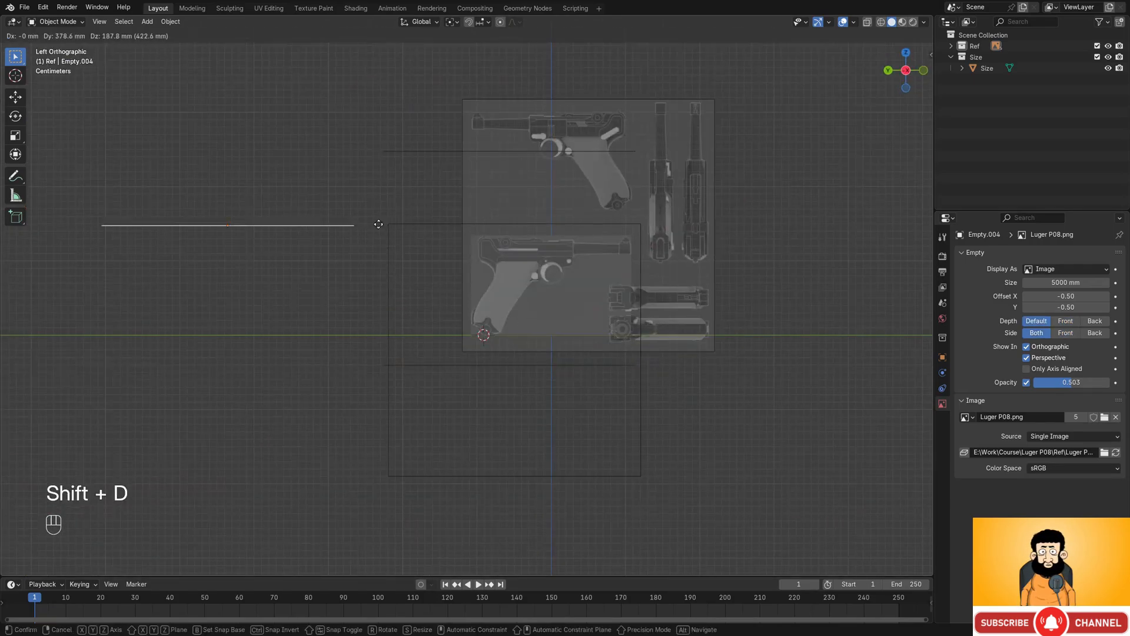
left_click(378, 224)
- Set the lower flat reference image to Front depth and restrict its display to the back side
middle_click_drag(468, 319, 529, 264, "alt")
left_click(533, 340)
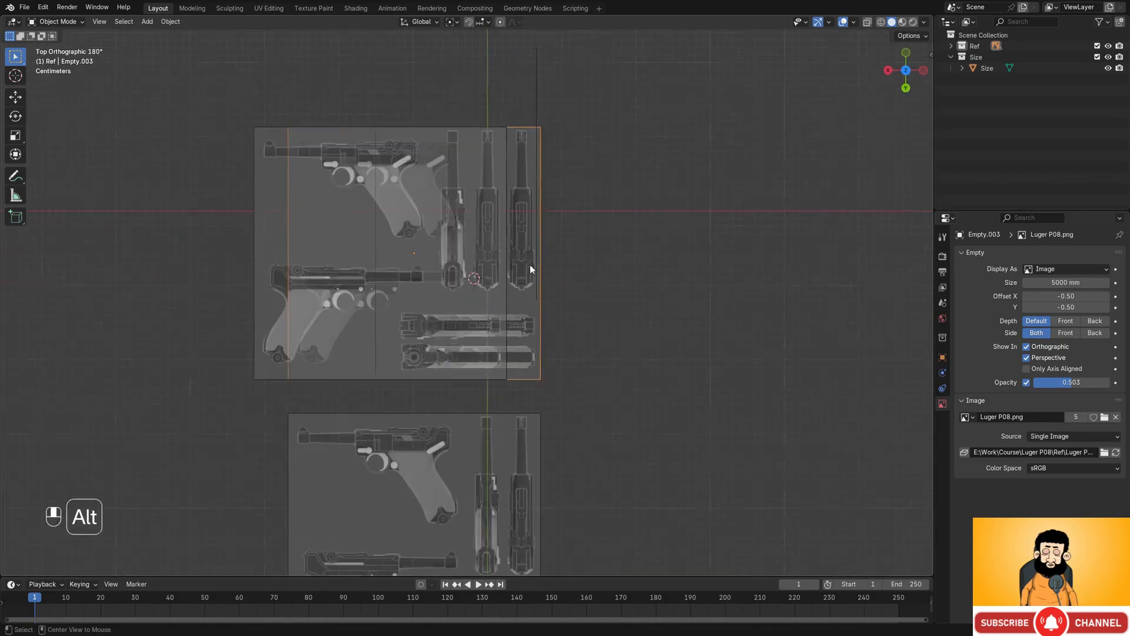
middle_click_drag(615, 242, 562, 230, "alt")
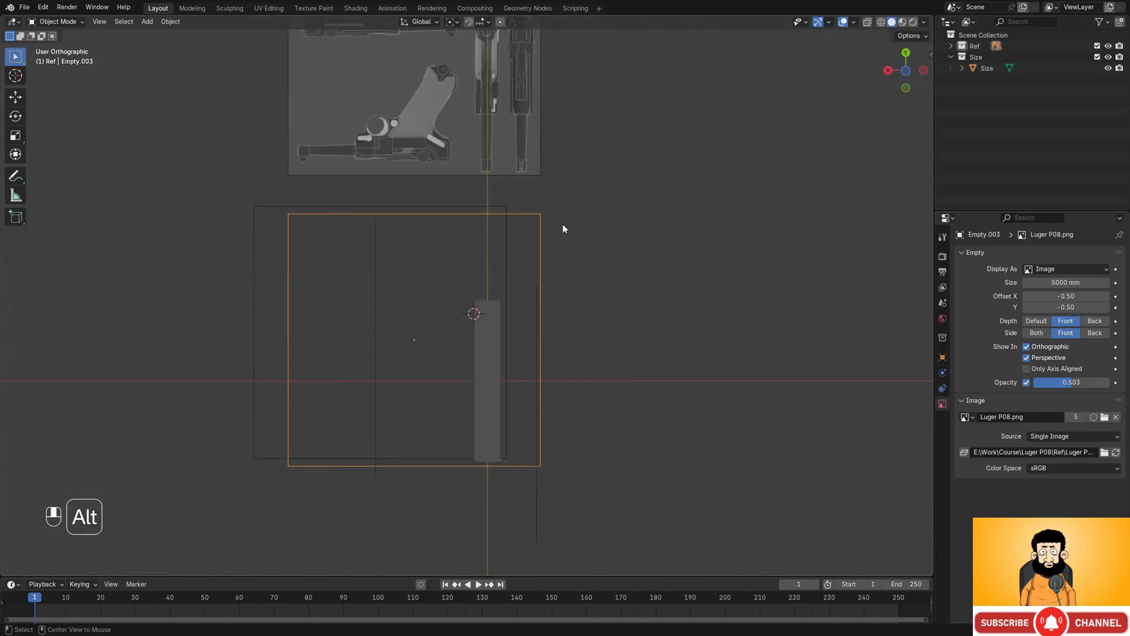
left_click(1096, 333)
- In the left view, rotate the newest copy 90° so it stands upright behind the guide block
middle_click_drag(559, 295, 528, 252, "alt")
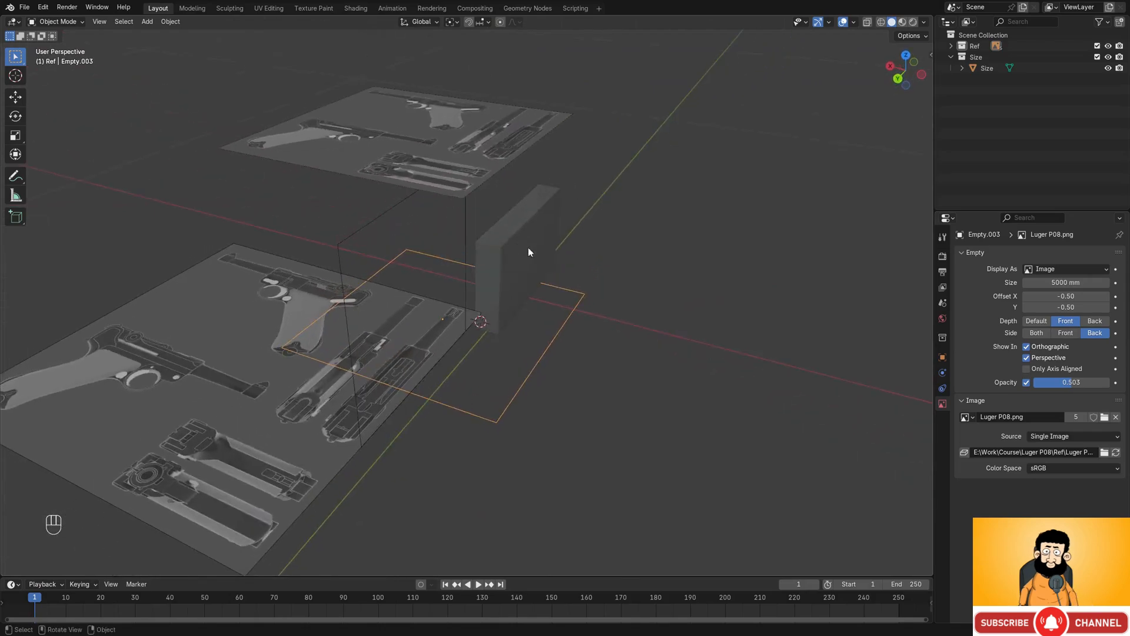
left_click(348, 334)
mouse_move(501, 332)
middle_mouse_down("alt")
mouse_move(406, 303)
mouse_move(484, 325)
middle_mouse_up("alt")
key("r")
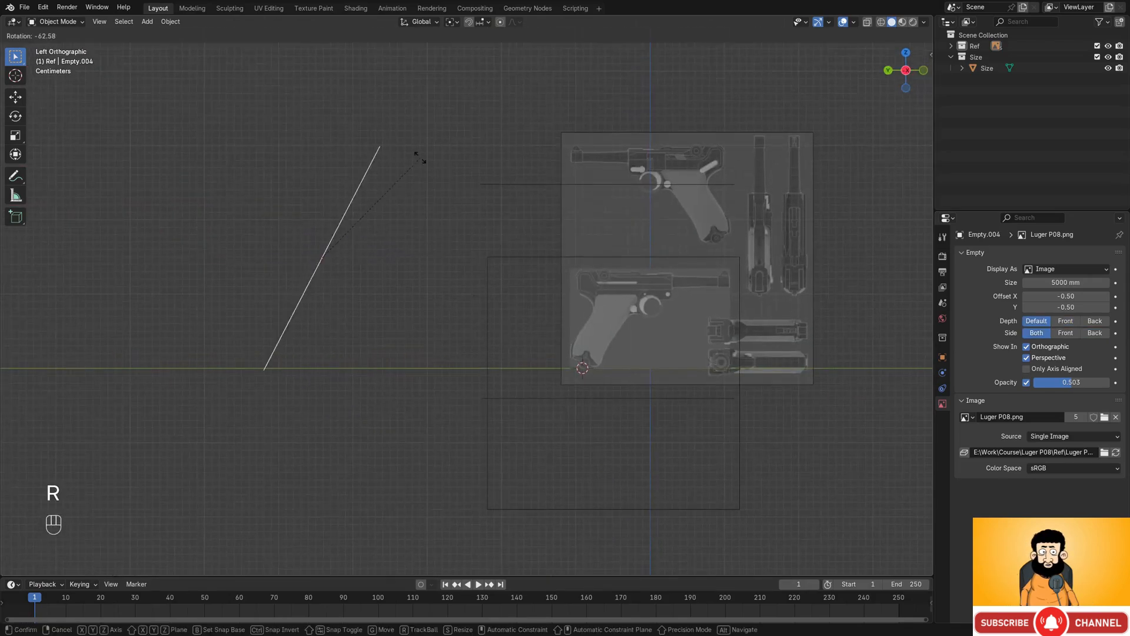
left_click(357, 115)
- In the back view, rotate the upright copy 90° and move its rear-view pistol drawing onto the guide block
middle_click_drag(366, 132, 466, 227, "alt")
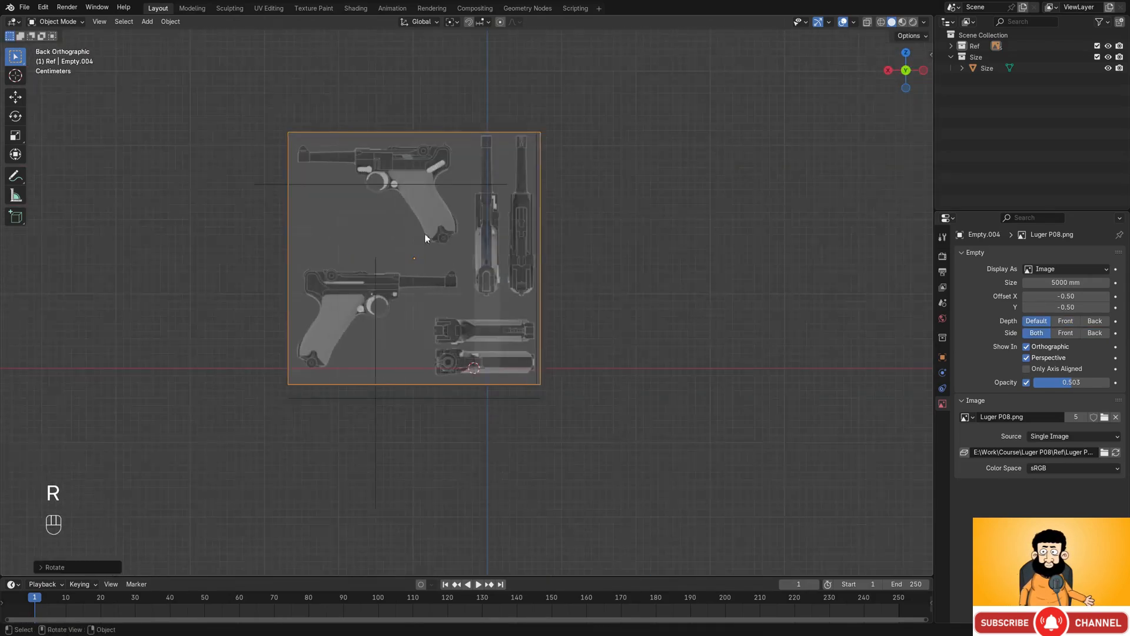
middle_click_drag(550, 285, 548, 300, "shift")
scroll(548, 300, "up", 1)
key("r")
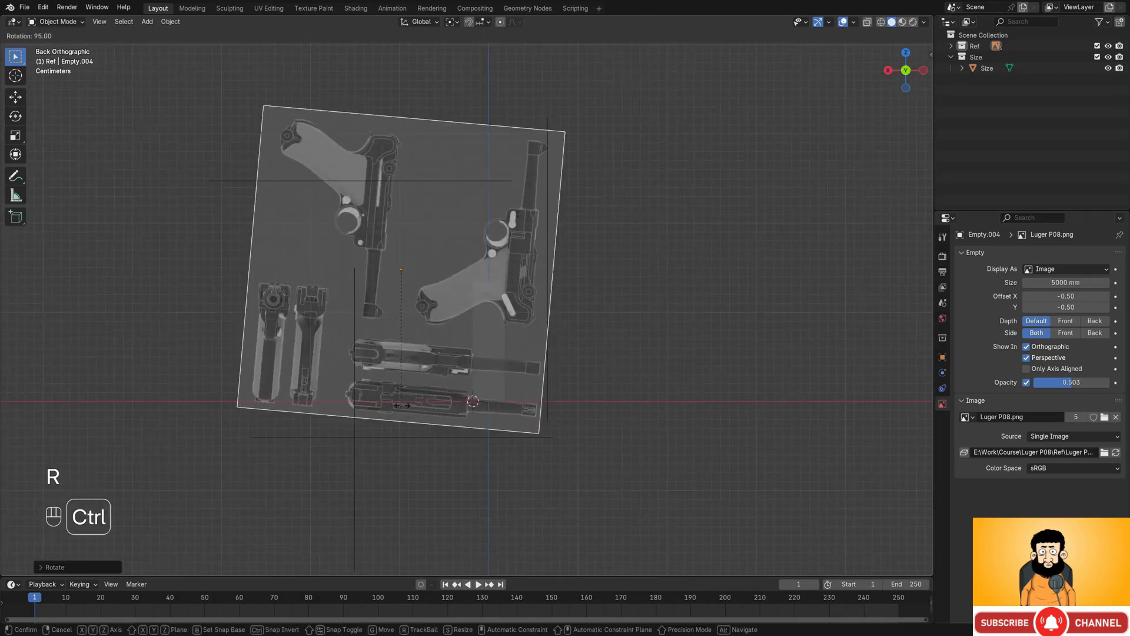
left_click(369, 376)
key("g")
left_click(543, 361)
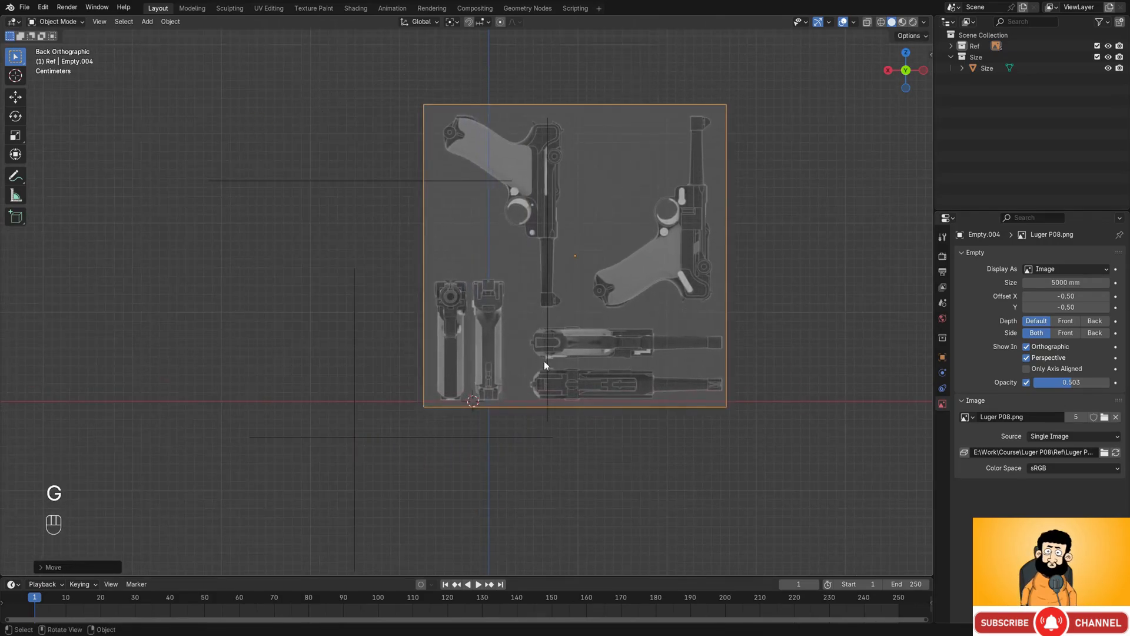
- Align the bottom of the rear-view pistol's grip with the base and centre of the guide block
scroll(515, 418, "up", 4)
middle_click_drag(514, 418, 471, 277, "shift")
scroll(471, 282, "up", 5)
key("g")
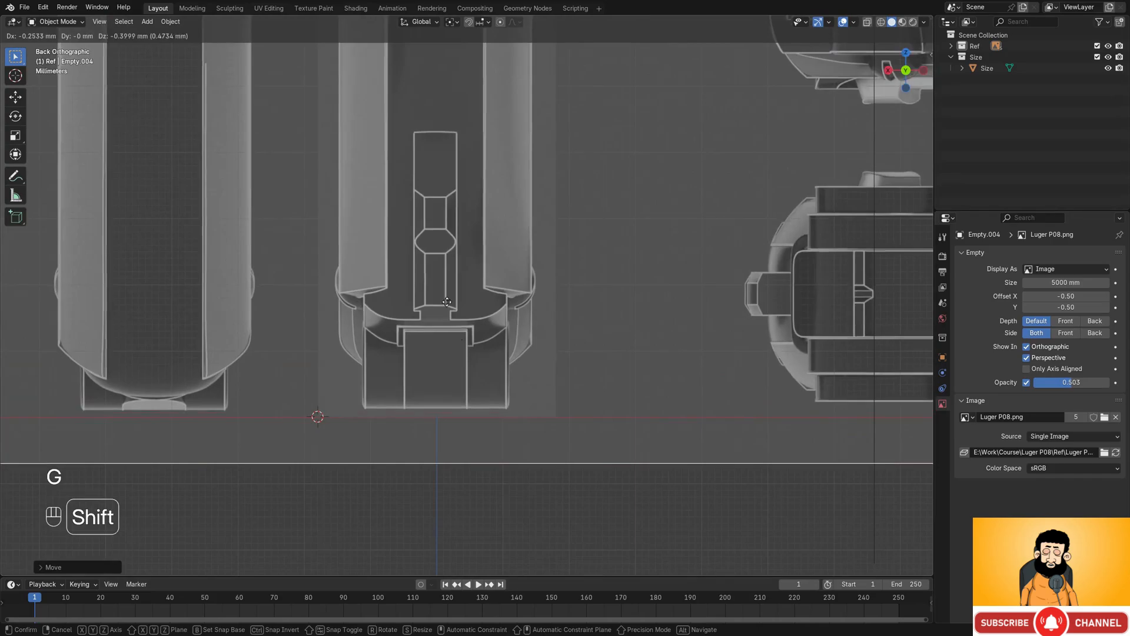
left_click(465, 355)
- Fine-align the rear-view image at the rear sight so it meets the top edge of the guide block
scroll(474, 330, "down", 3)
middle_click_drag(503, 215, 512, 424, "shift")
middle_click_drag(498, 247, 502, 353, "shift")
scroll(480, 148, "up", 5)
middle_click_drag(492, 106, 511, 327, "shift")
scroll(495, 262, "up", 3)
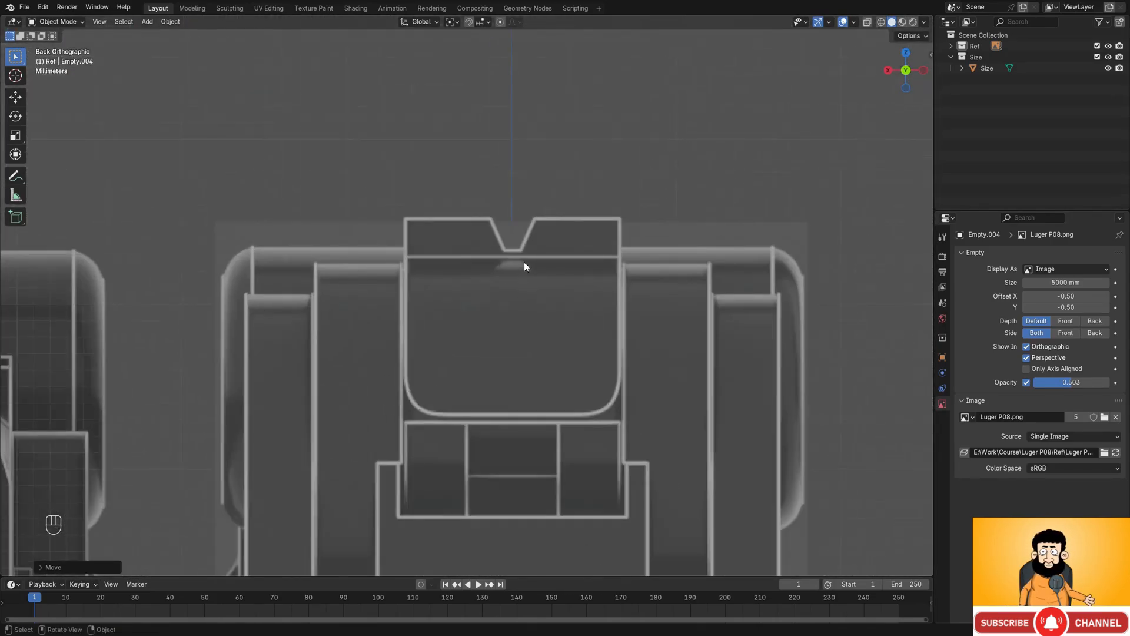
key("g")
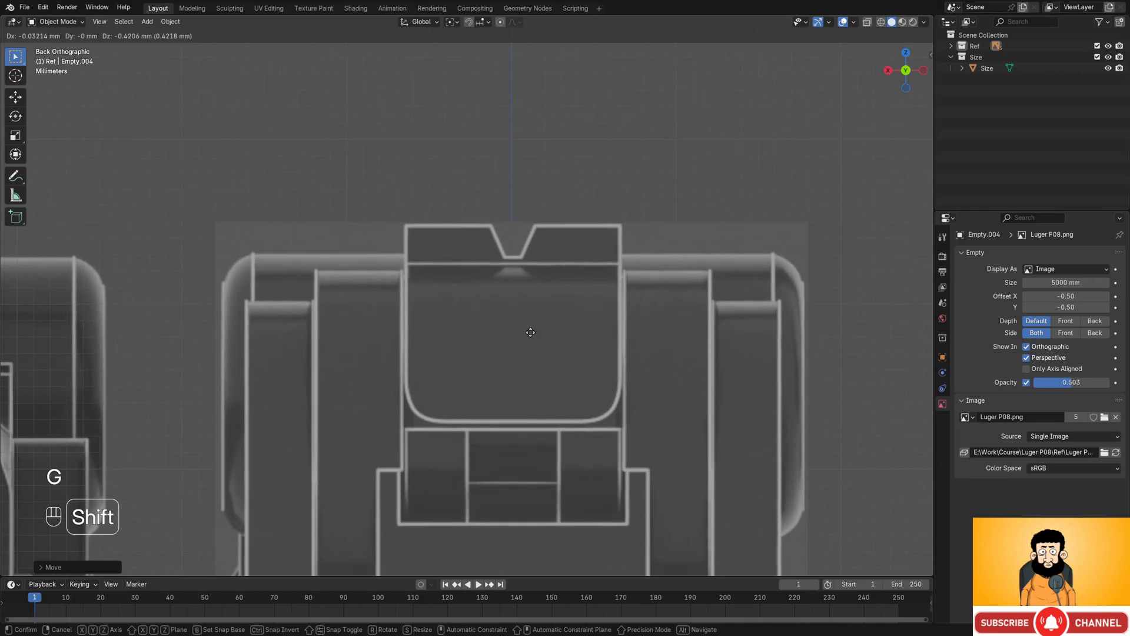
left_click(521, 336)
- Duplicate the rear-view reference image and move the copy along Y to the opposite side of the guide block
scroll(530, 340, "down", 5)
scroll(530, 341, "down", 3)
middle_click_drag(527, 424, 553, 166, "shift")
scroll(549, 236, "down", 2)
middle_click_drag(544, 308, 410, 304, "shift")
scroll(550, 263, "down", 4)
scroll(499, 285, "down", 4)
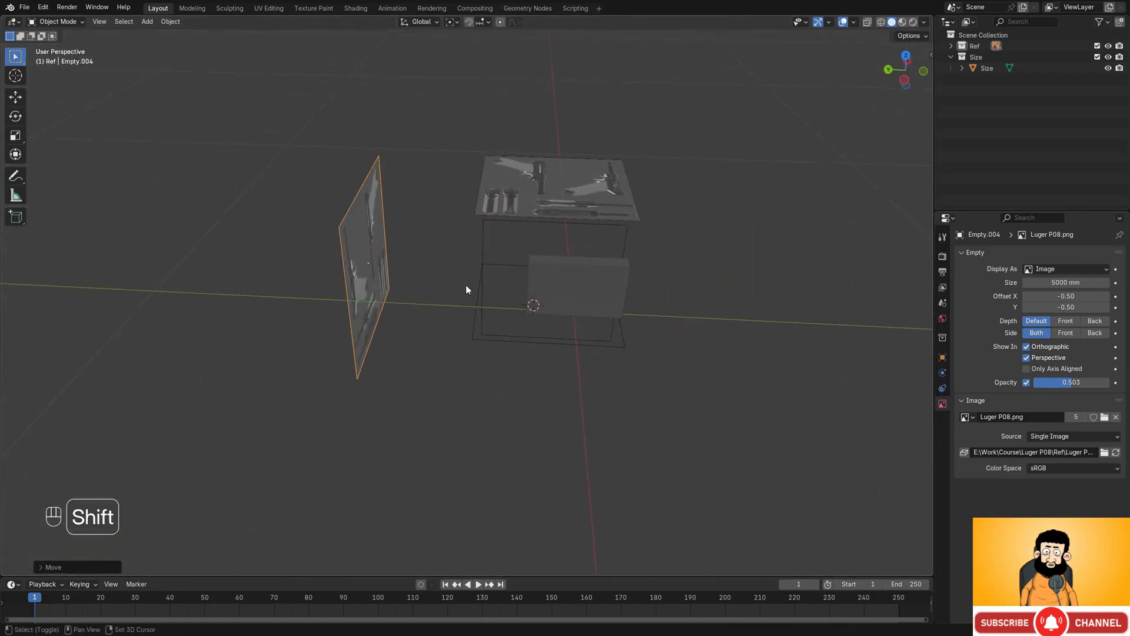
key("shift+d")
key("y")
left_click(780, 332)
- In the front view, move the duplicated image along X so its front-view pistol drawing sits on the guide block
middle_click_drag(780, 332, 660, 325, "alt")
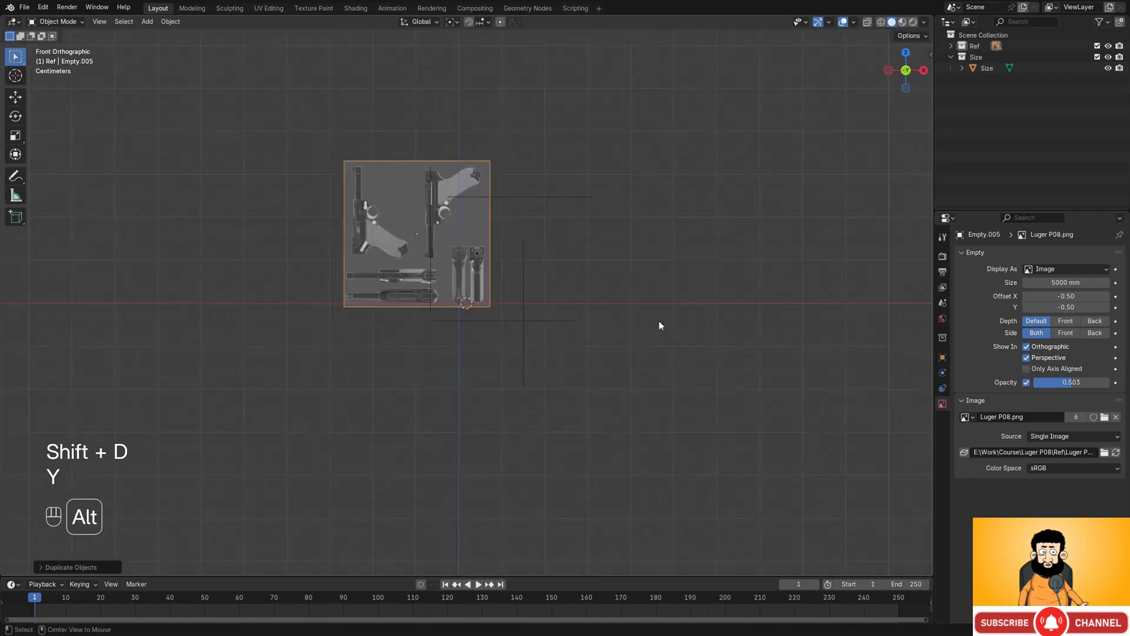
scroll(461, 220, "up", 5)
middle_click_drag(510, 224, 585, 333, "shift")
scroll(583, 318, "up", 3)
key("g")
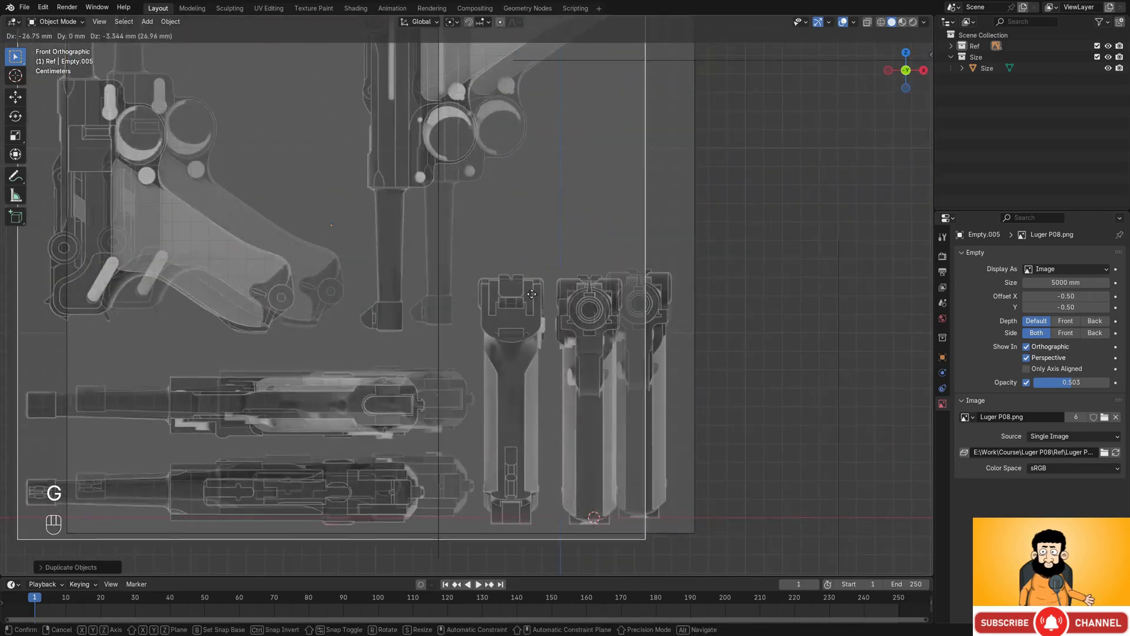
key("x")
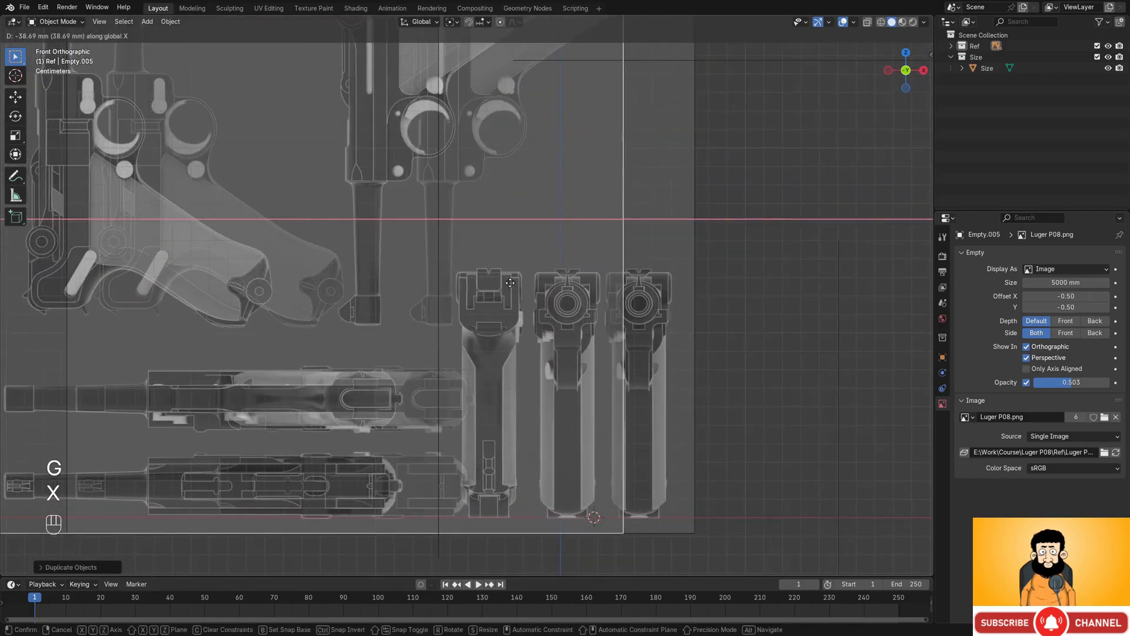
left_click(505, 283)
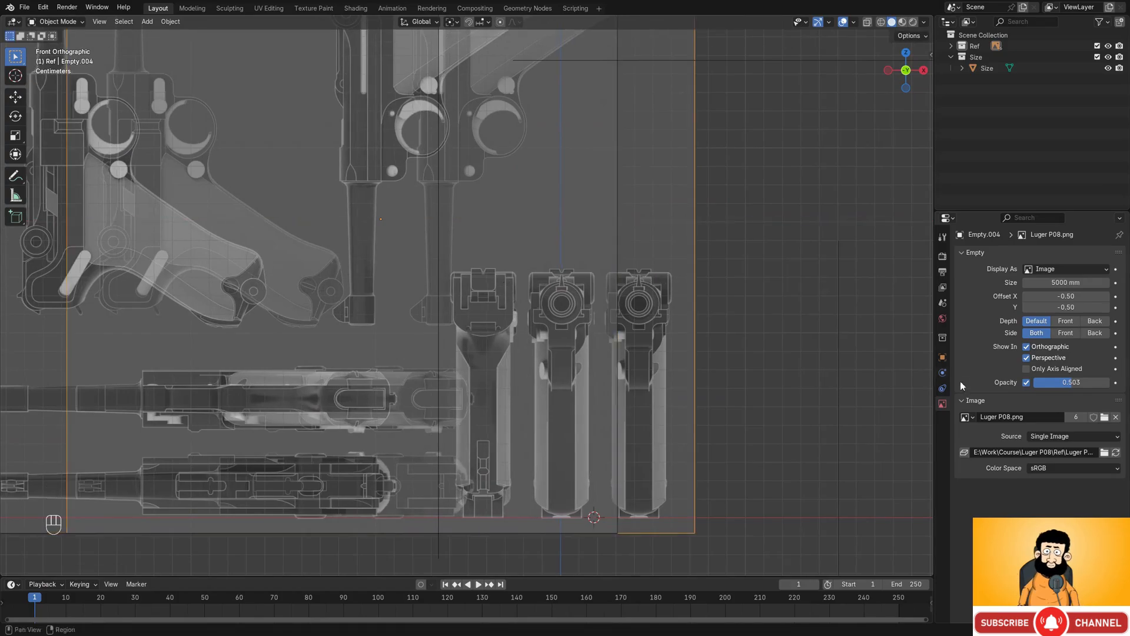
- Set both the depth and the visible side of the rear-view reference image to Front
left_click(1066, 334)
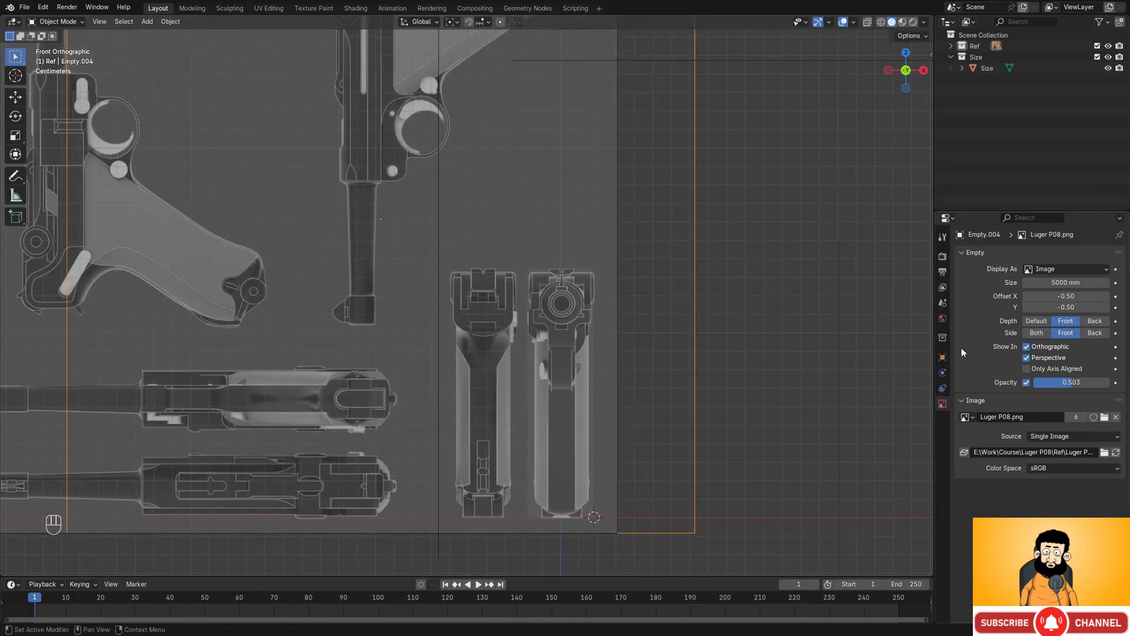
scroll(615, 313, "down", 4)
middle_click_drag(586, 315, 552, 320)
scroll(522, 312, "up", 8)
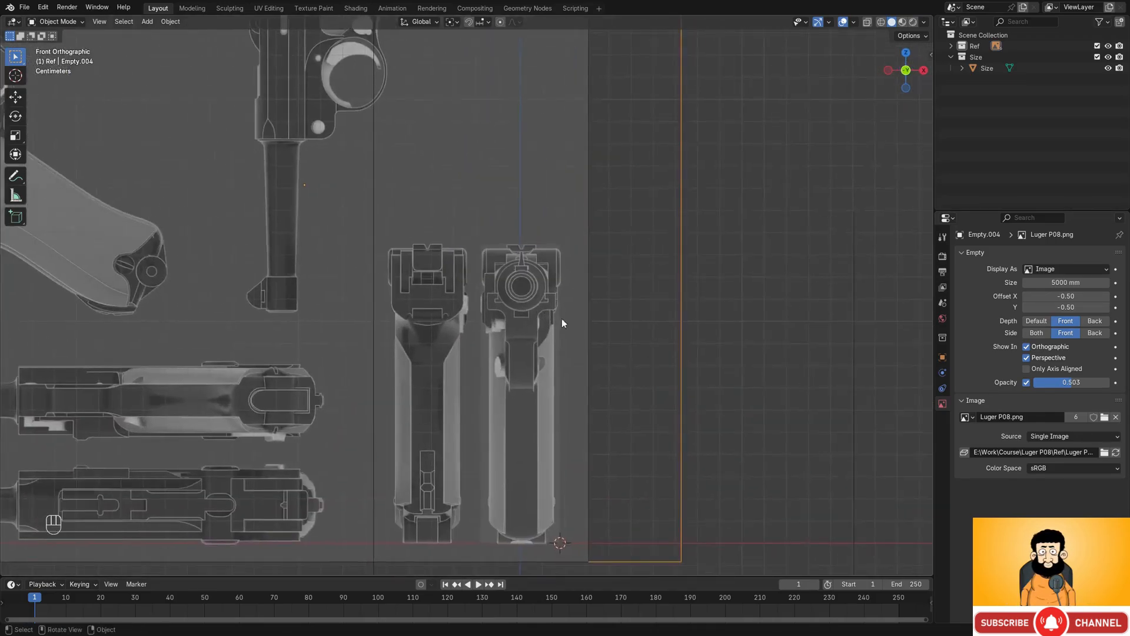
scroll(561, 319, "up", 2)
key("g")
key("Escape")
left_click(669, 246)
key("g")
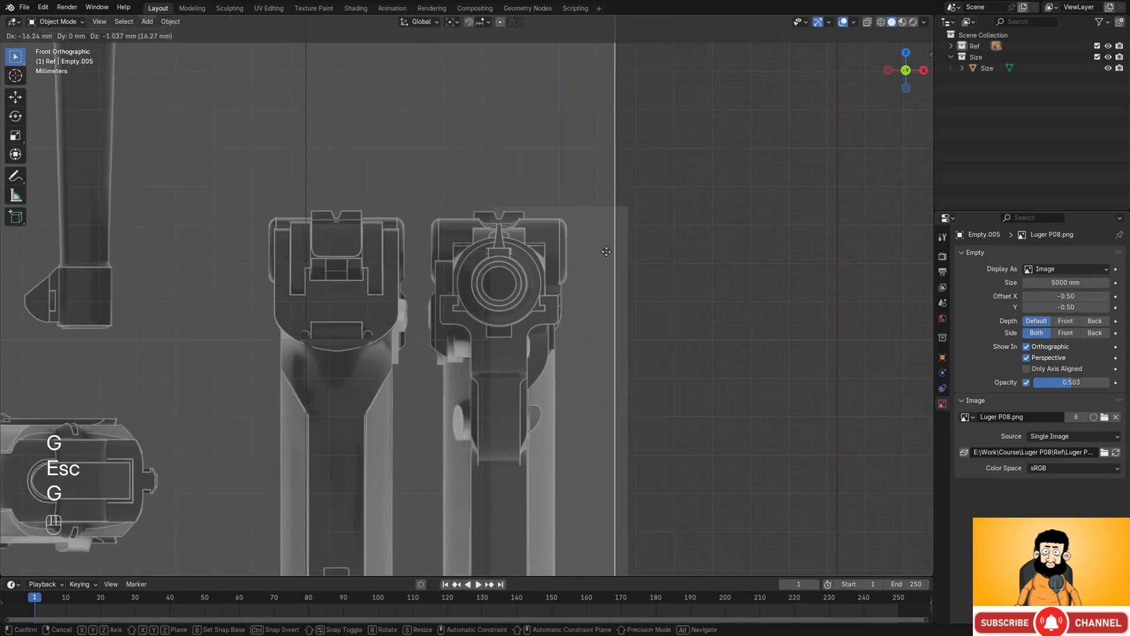
key("Escape")
- Hide the Size collection so the sights of the front-view pistol drawing can be seen without the guide block
scroll(738, 236, "down", 1)
middle_click_drag(710, 269, 664, 288, "shift")
scroll(560, 252, "up", 7)
middle_click_drag(594, 233, 453, 430, "shift")
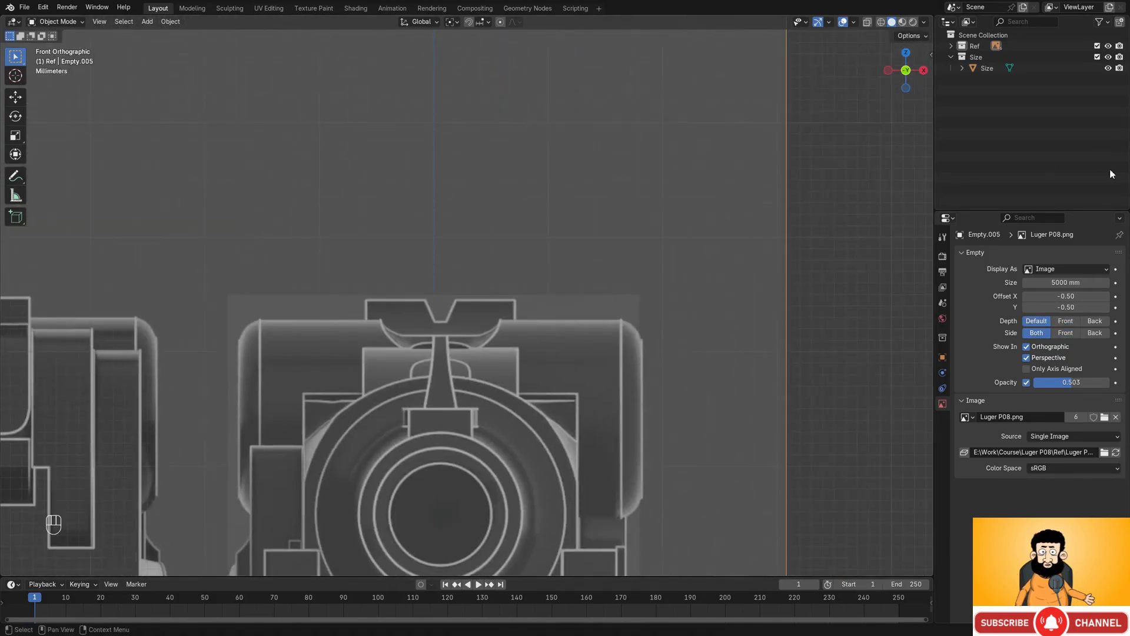
left_click(1097, 57)
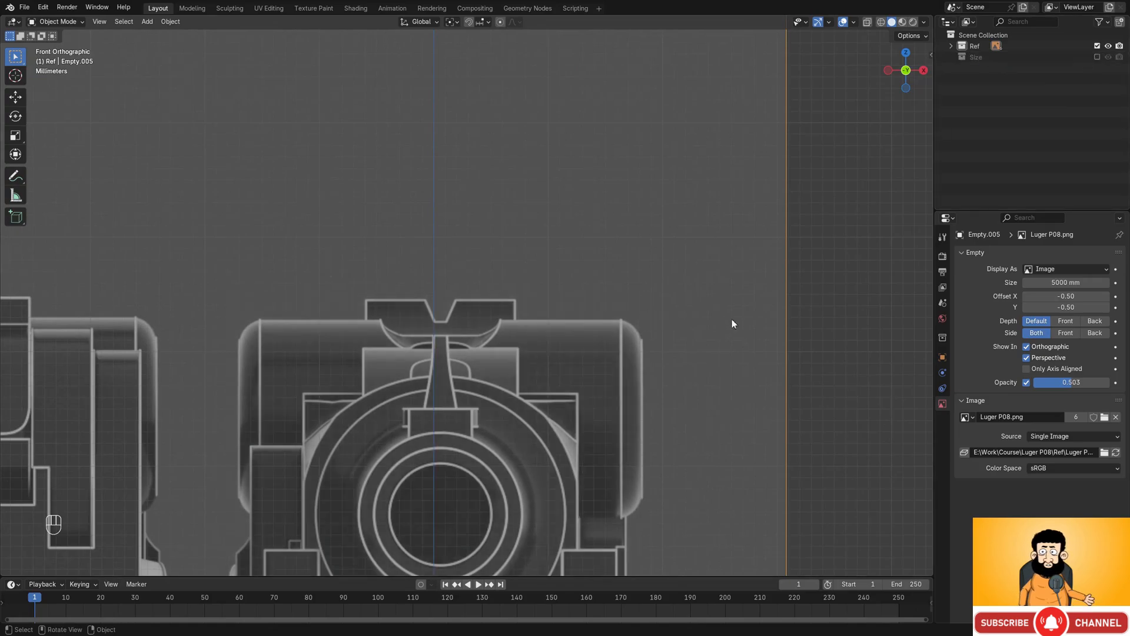
- Set the visible side of the rear-view reference image to Back so it overlays the front-view drawing in the front view
scroll(810, 283, "down", 5)
middle_click_drag(810, 282, 714, 315)
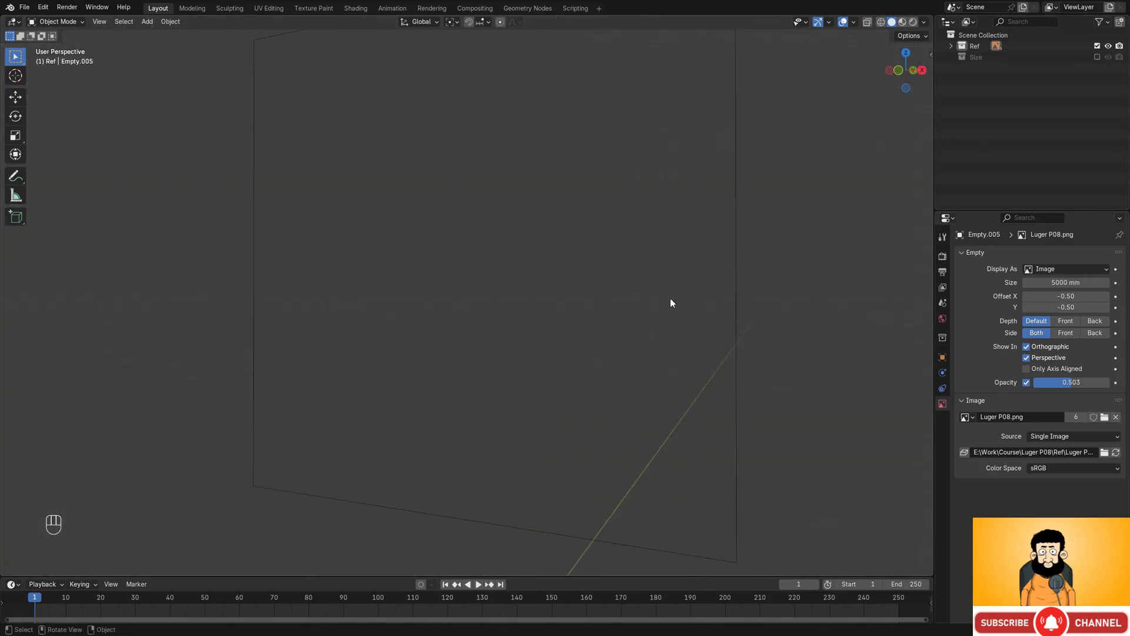
scroll(670, 298, "down", 4)
left_click(634, 181)
scroll(634, 238, "down", 6)
middle_click_drag(633, 269, 588, 285)
scroll(540, 299, "up", 4)
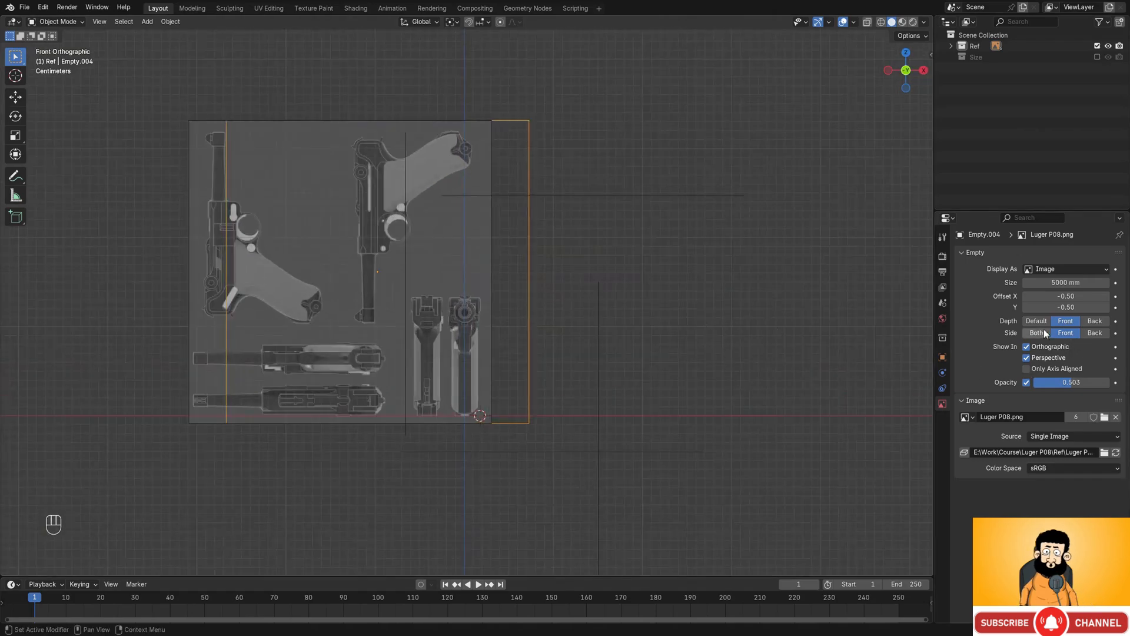
left_click(1089, 334)
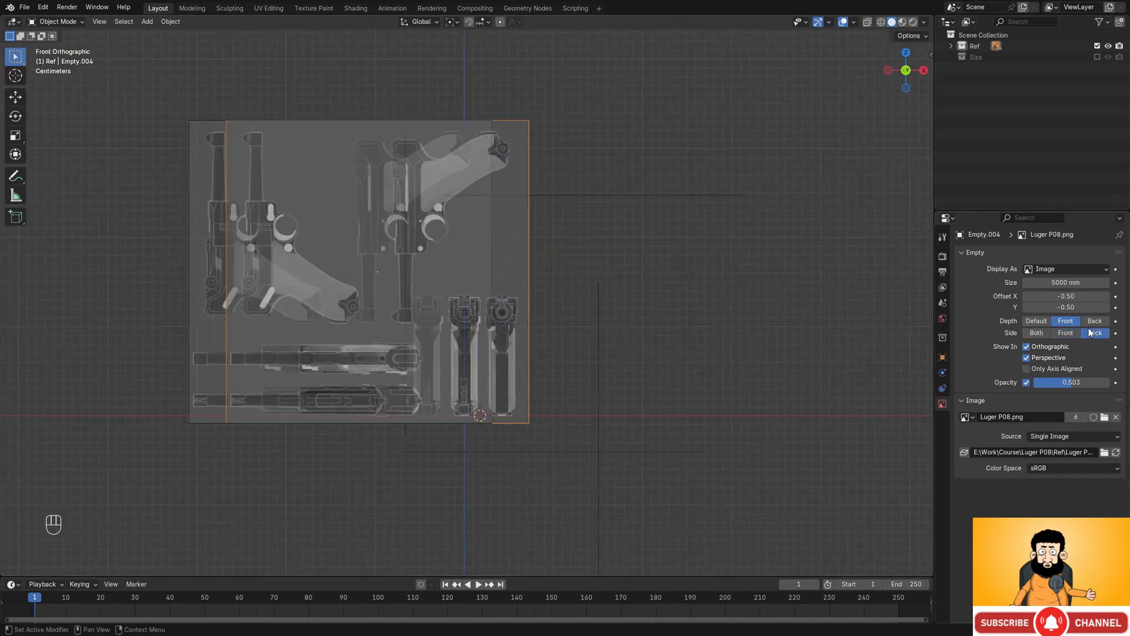
scroll(529, 295, "up", 8)
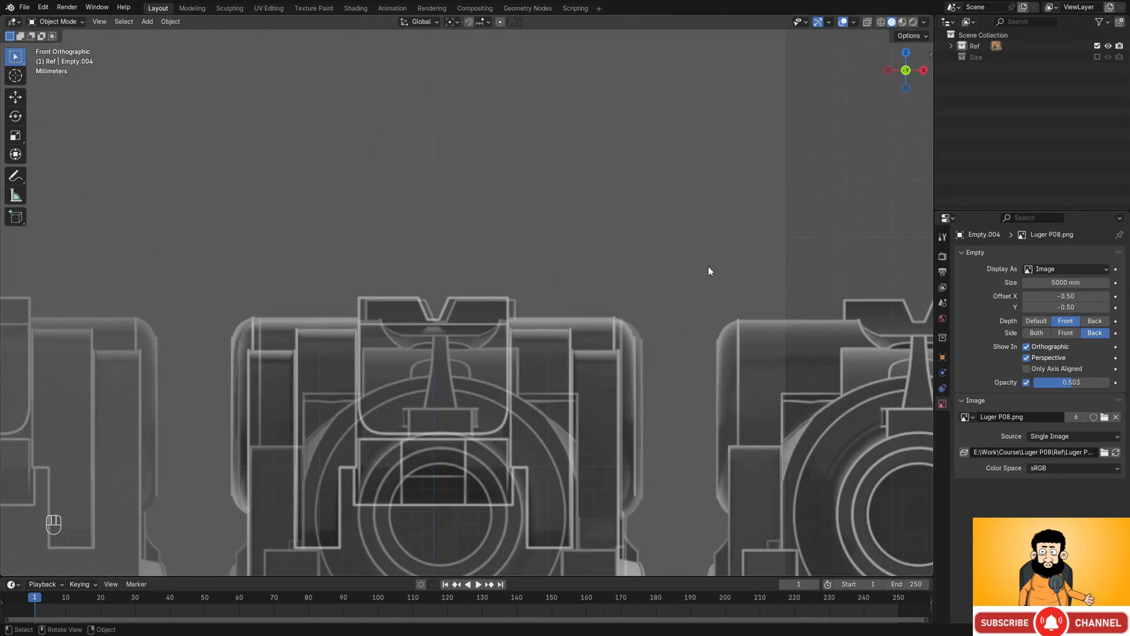
- Nudge the front-view reference image so its rear sight notch coincides with the notch in the rear-view drawing
left_click(709, 268)
scroll(680, 277, "up", 4)
key("g")
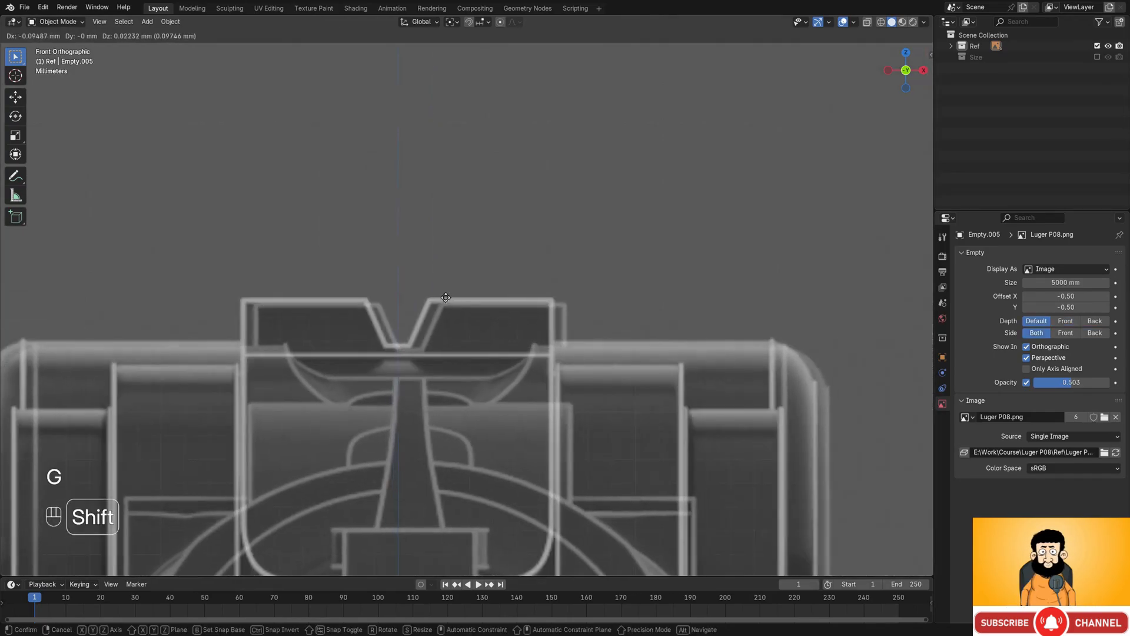
left_click(342, 261)
scroll(351, 279, "down", 6)
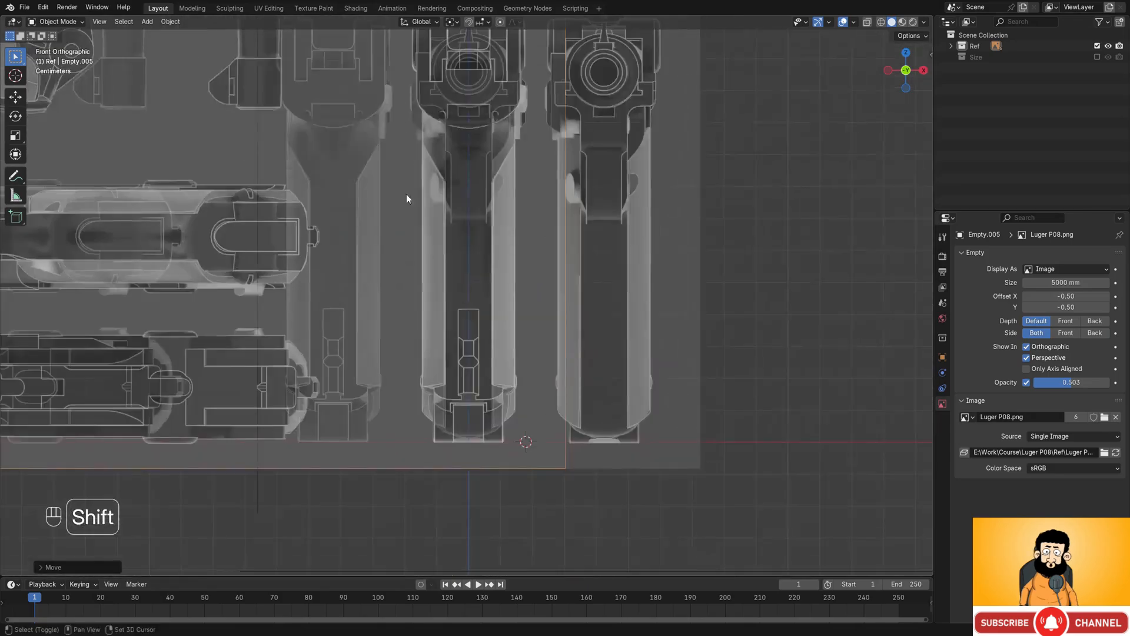
- Restore the visible side of the rear-view reference image to Front and switch to the back view
scroll(454, 316, "down", 5)
left_click(516, 230)
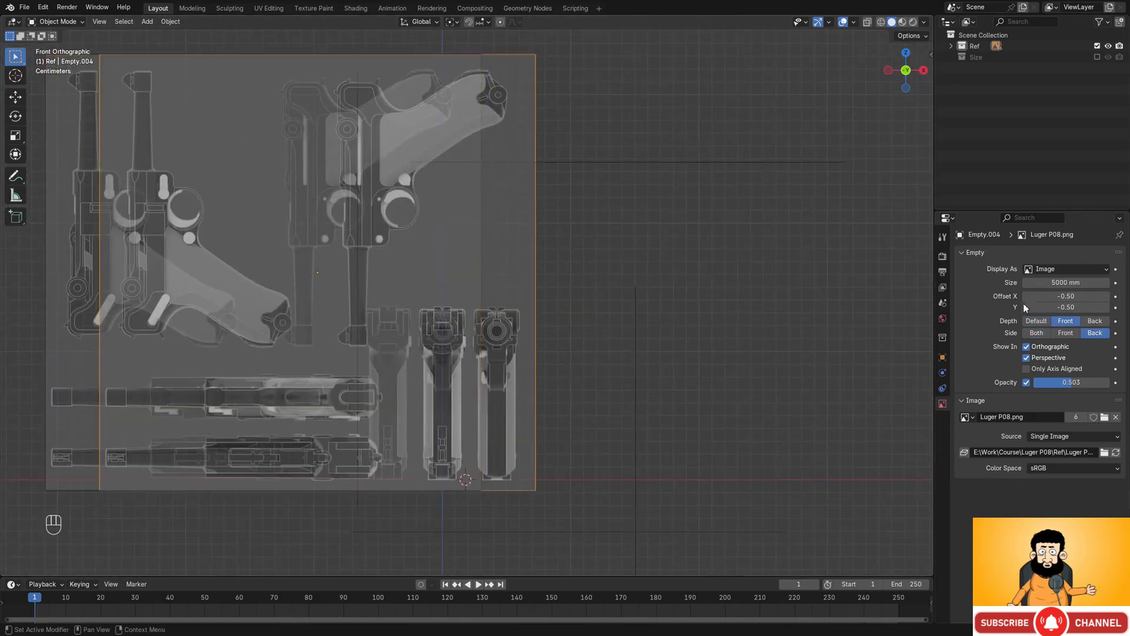
left_click(1067, 333)
scroll(619, 294, "down", 3)
middle_click_drag(543, 274, 421, 276, "alt")
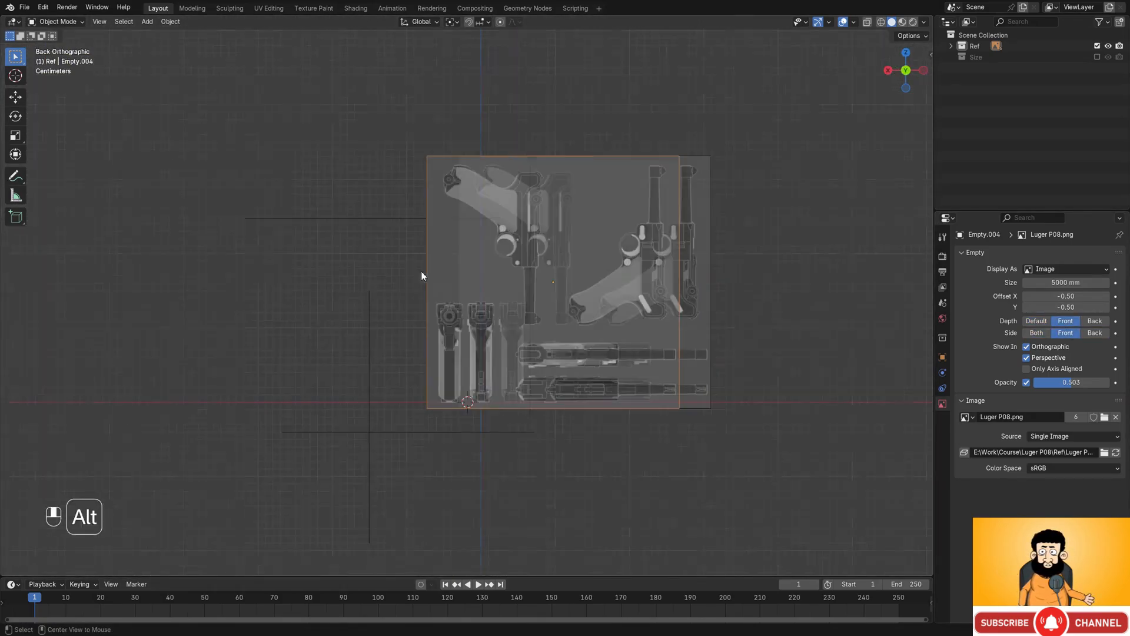
- Set the front-view reference image to Front depth and make only its Back side visible
left_click(703, 227)
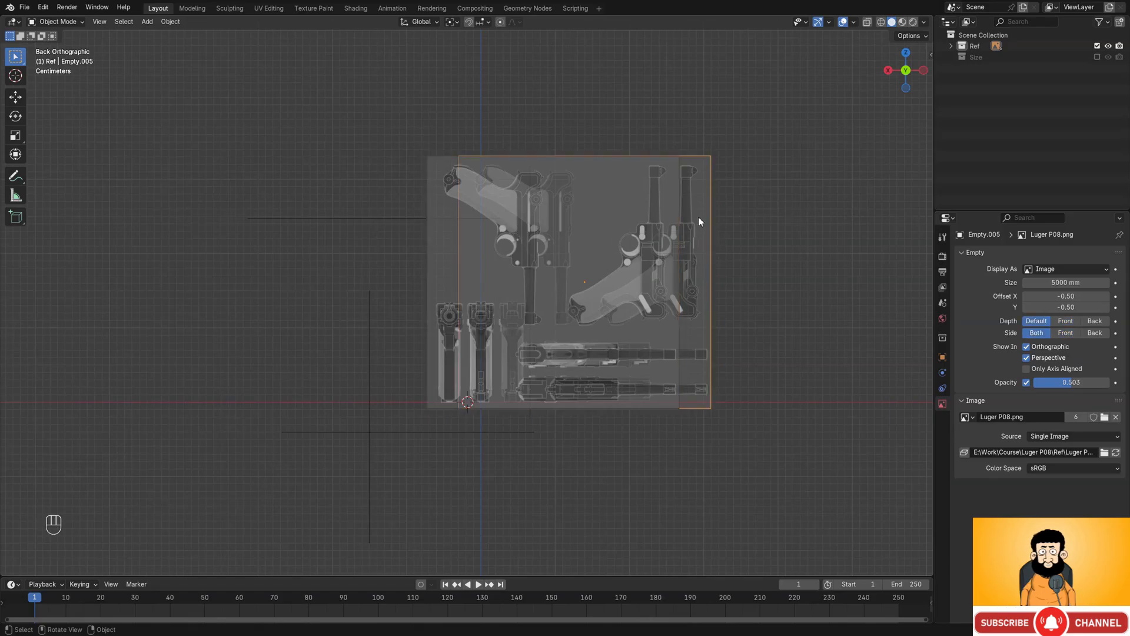
middle_click_drag(698, 217, 601, 275)
left_click(1097, 335)
scroll(445, 268, "up", 1)
scroll(444, 271, "down", 2)
middle_click_drag(444, 271, 639, 306)
scroll(538, 319, "up", 7)
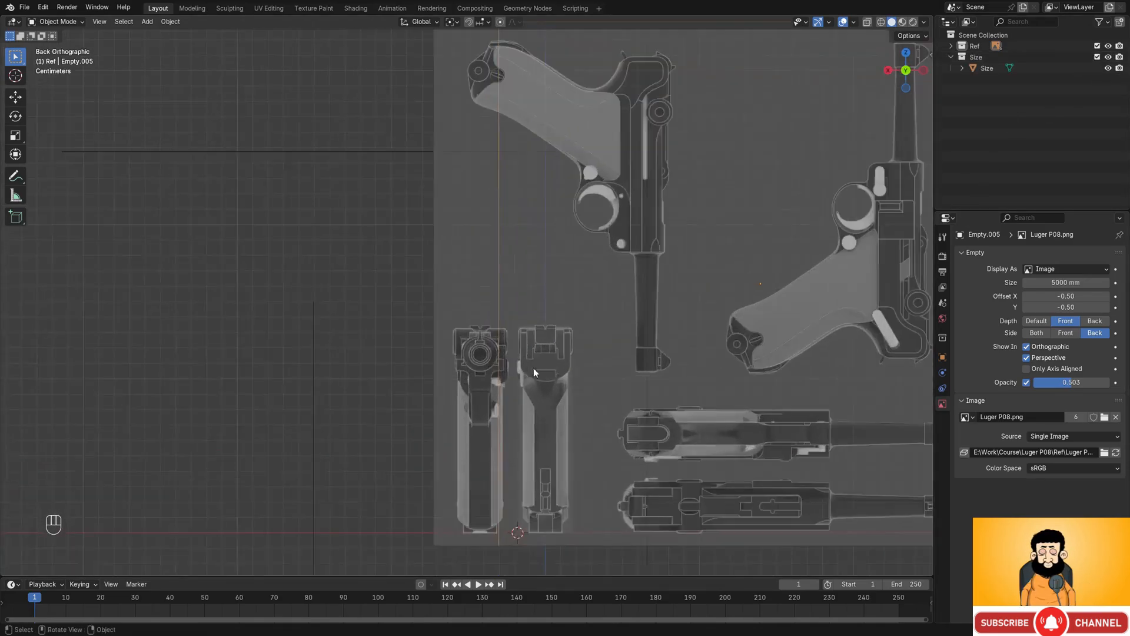
- Examine the placement of the reference images around the guide block from several angles
middle_click_drag(520, 286, 551, 304, "alt")
scroll(556, 301, "down", 4)
middle_click_drag(658, 324, 489, 312, "shift")
scroll(588, 289, "up", 2)
scroll(475, 281, "up", 6)
scroll(452, 267, "down", 3)
scroll(521, 256, "down", 2)
scroll(505, 289, "up", 2)
scroll(500, 295, "down", 2)
- Hide the Size collection holding the guide block so only the reference images stay displayed
left_click(469, 315)
scroll(470, 316, "down", 4)
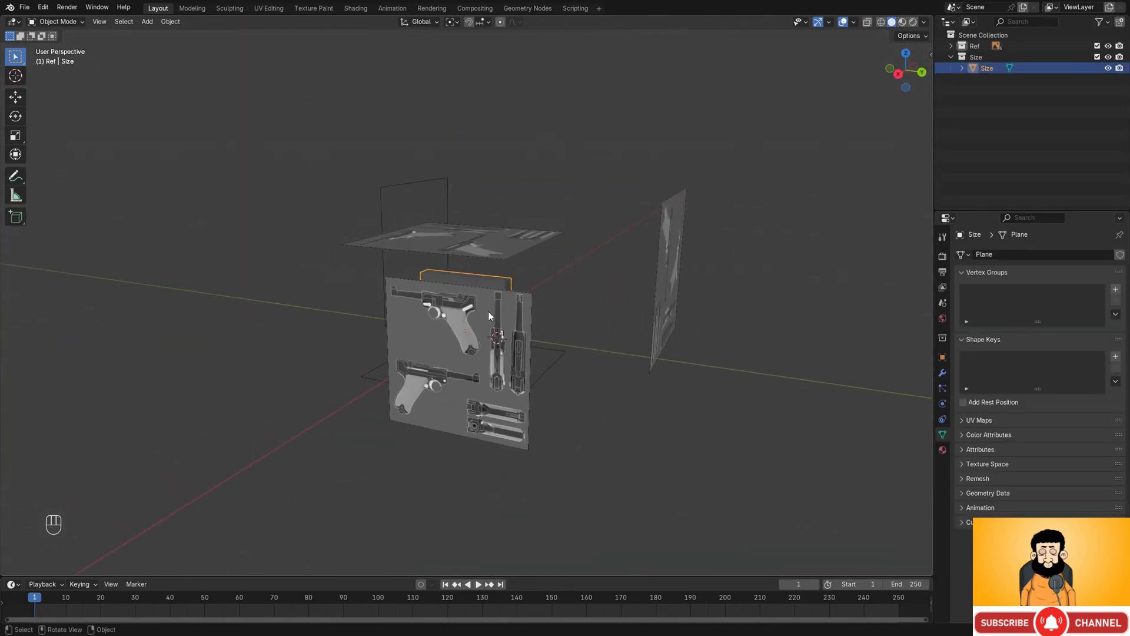
left_click(1097, 58)
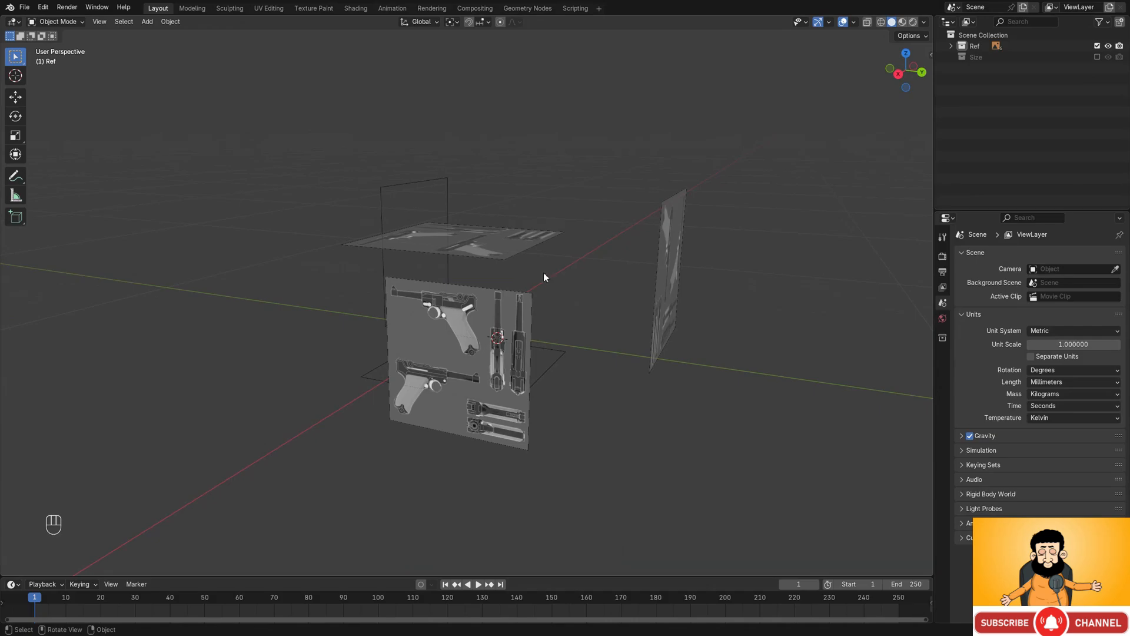
- Turn off Perspective display for the right-side, rear-view and bottom-view reference images
left_click(469, 315)
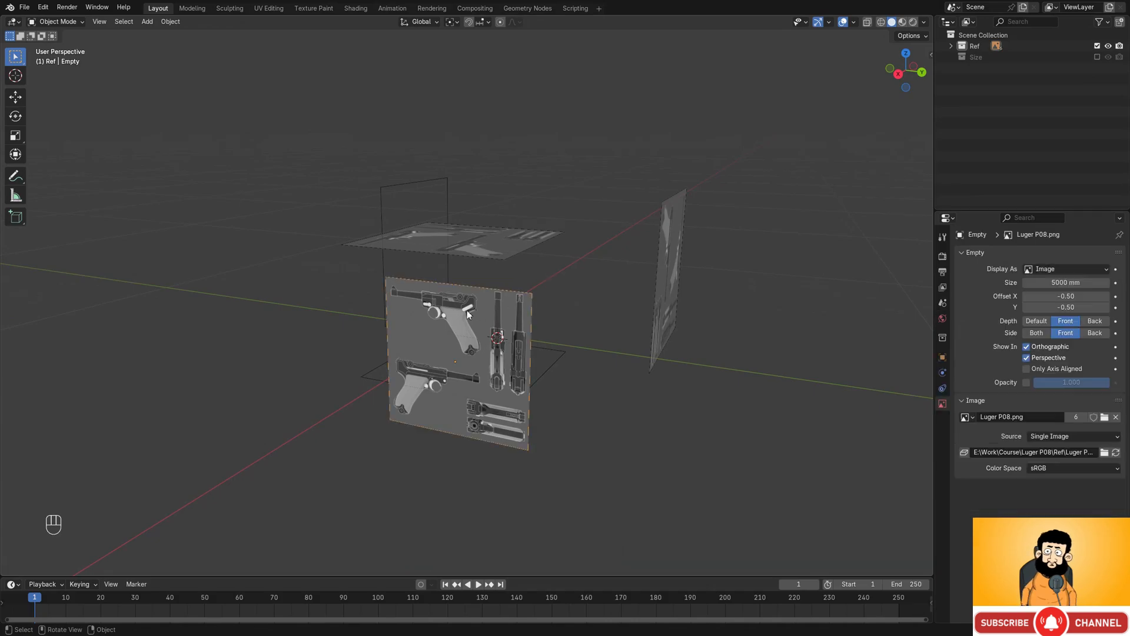
left_click(1029, 359)
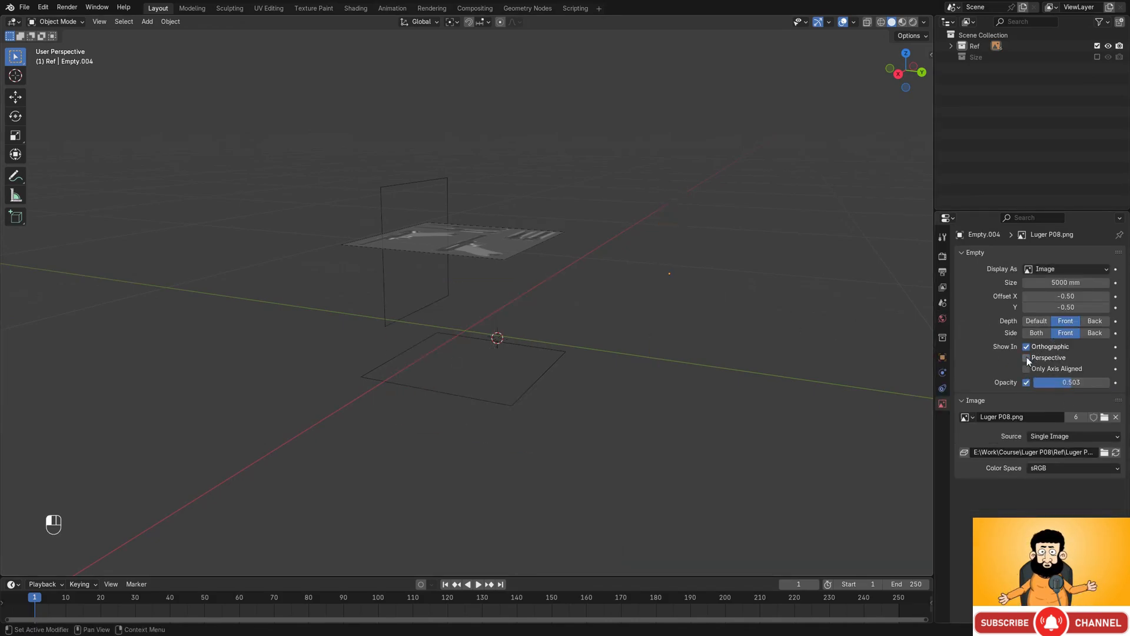
middle_click_drag(548, 356, 546, 289)
left_click(546, 289)
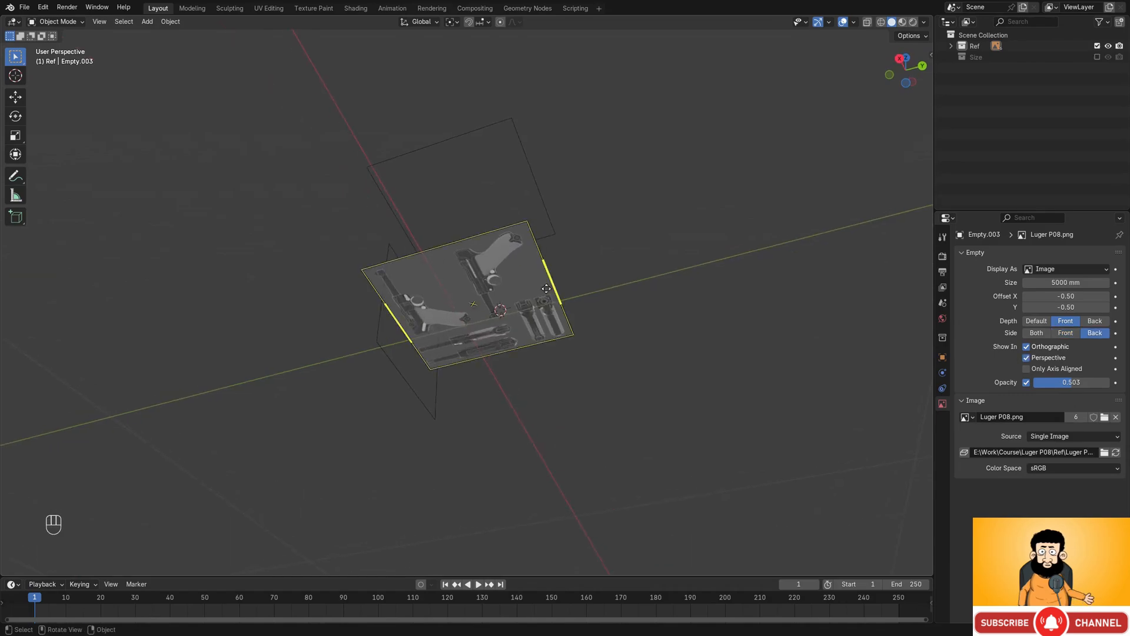
left_click(1027, 358)
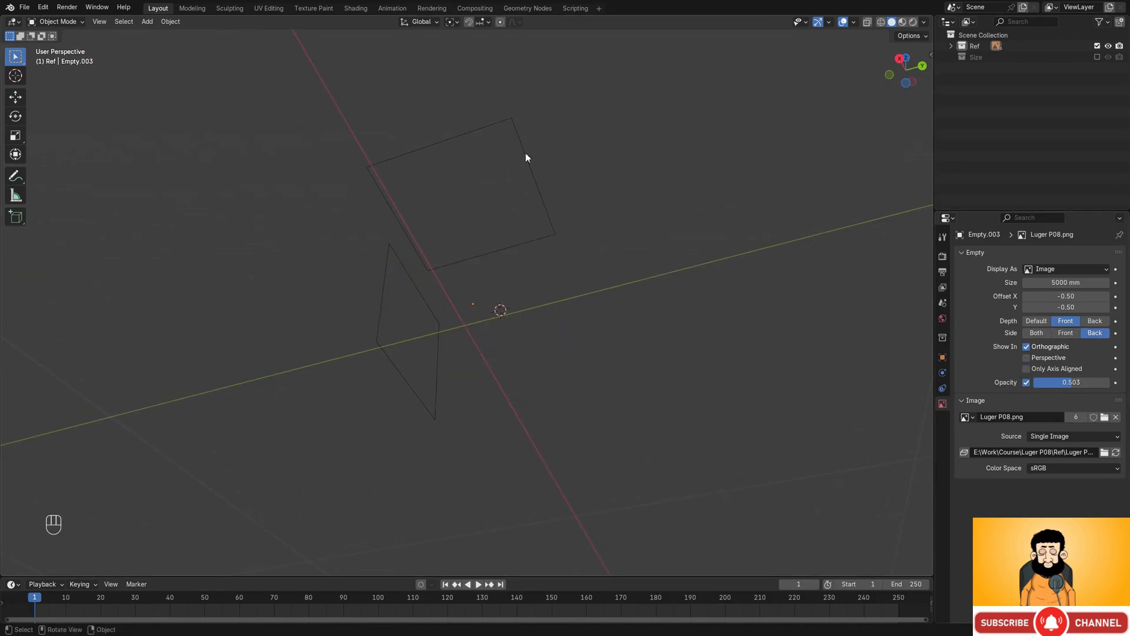
- Turn off Perspective display for the top-view and front-view reference images as well
middle_click_drag(843, 319, 693, 417)
left_click(1027, 358)
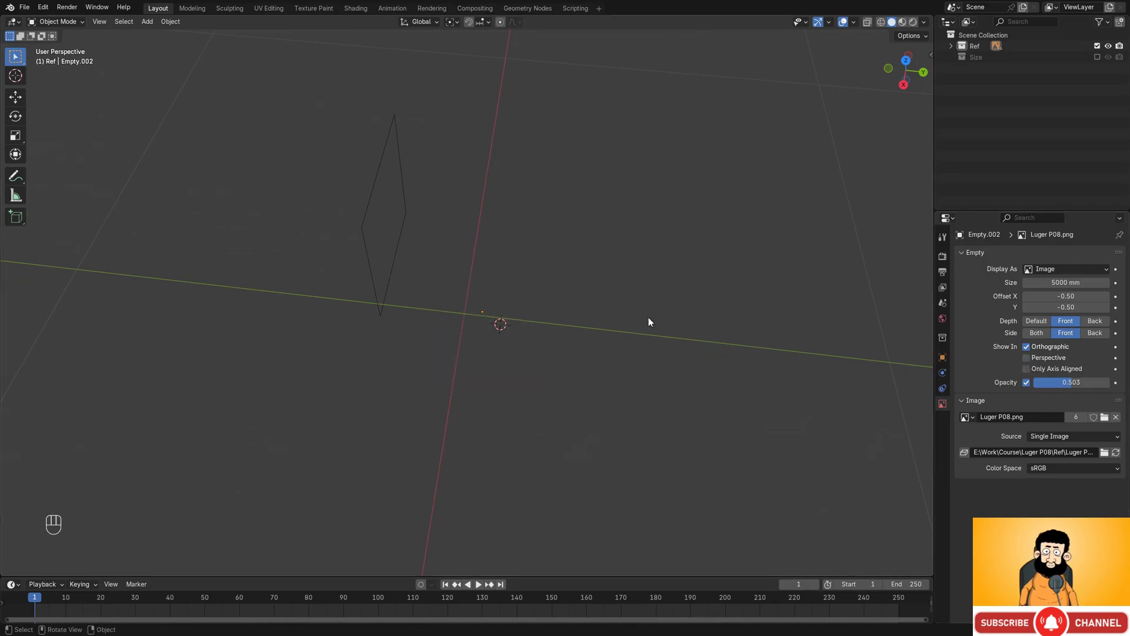
middle_click_drag(366, 213, 583, 220)
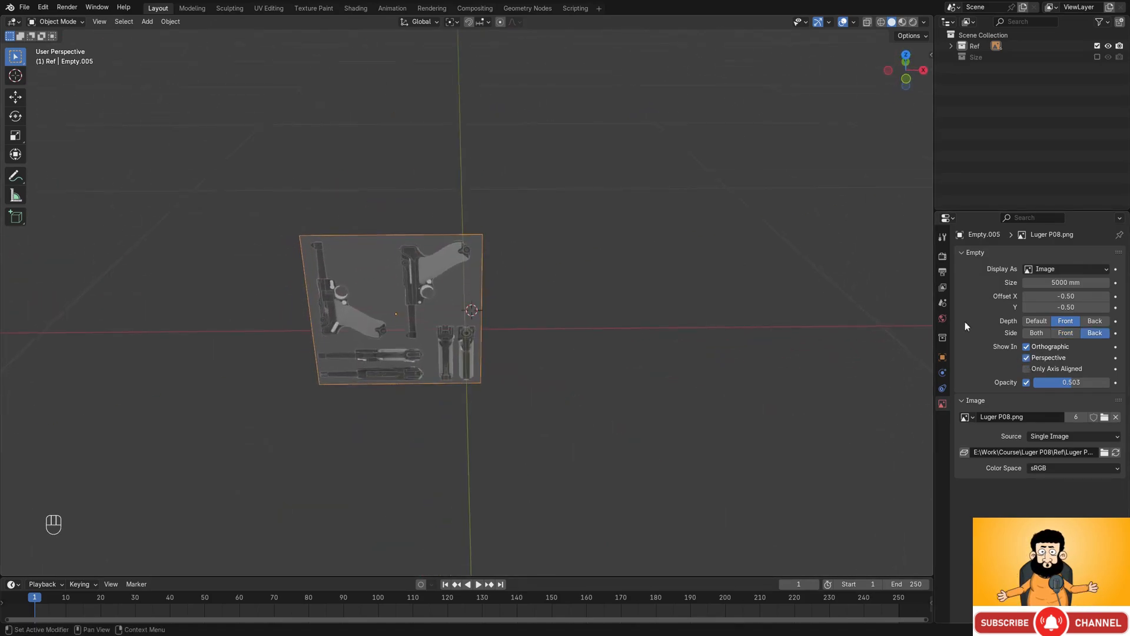
left_click(1026, 357)
- Show the Size collection again and check the rear-view pistol drawing against the guide block in the back view
middle_click_drag(609, 320, 508, 286, "alt")
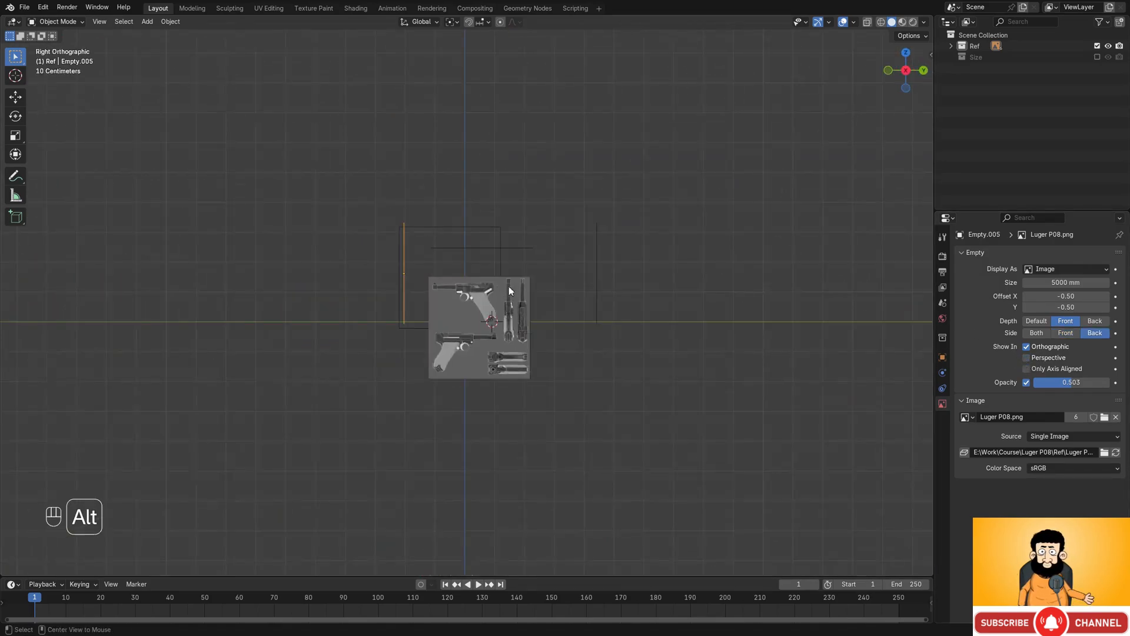
scroll(464, 261, "up", 8)
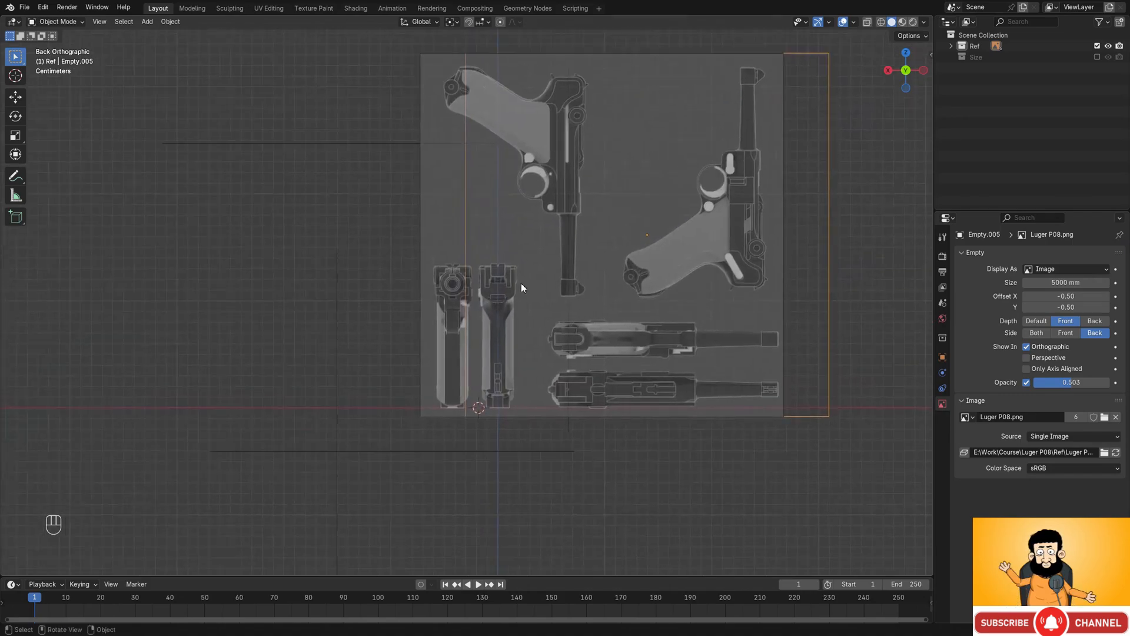
scroll(521, 284, "up", 5)
middle_click_drag(724, 257, 689, 302, "shift")
scroll(563, 258, "up", 4)
scroll(562, 258, "down", 2)
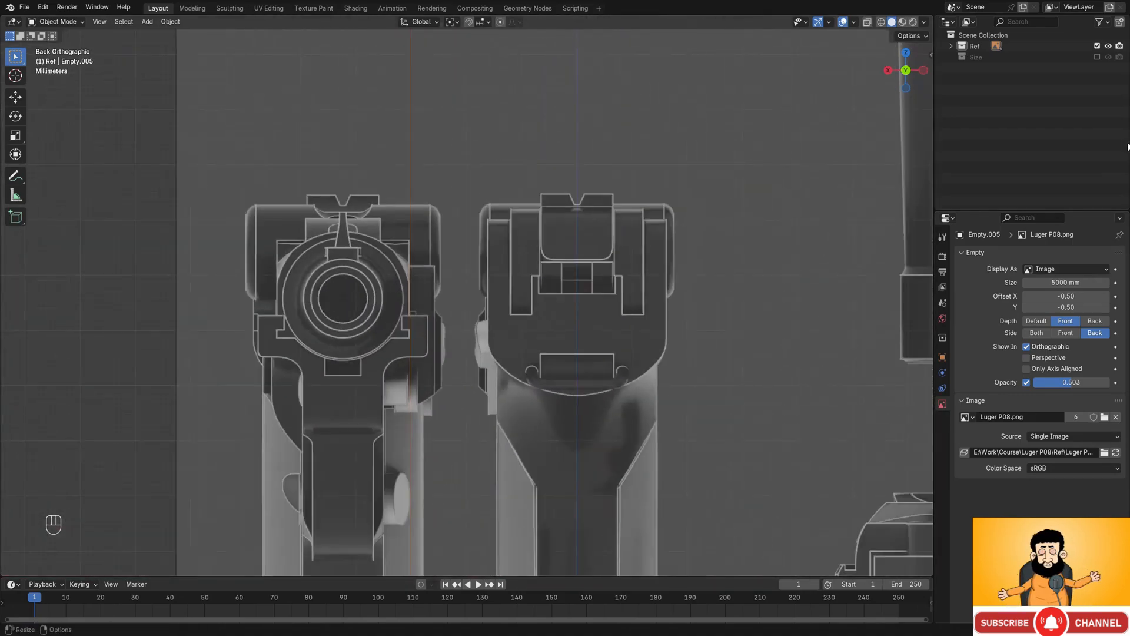
left_click(1096, 56)
scroll(627, 195, "up", 4)
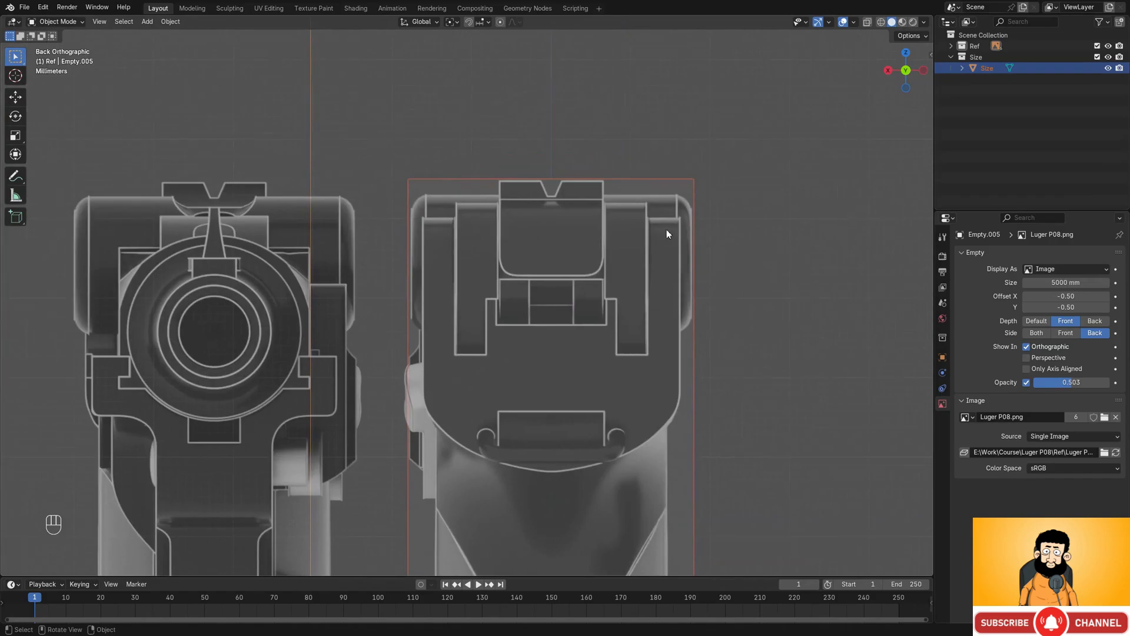
scroll(674, 227, "down", 13)
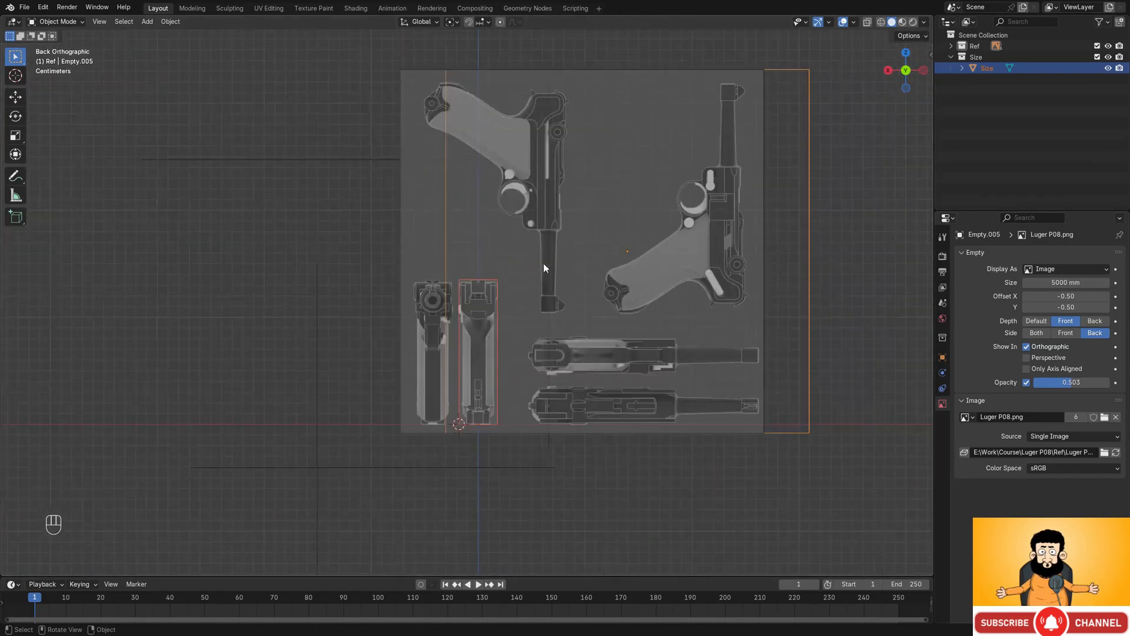
- In the right view, enable opacity for the side reference image and set it to about 0.257
middle_click_drag(542, 263, 637, 271, "alt")
scroll(590, 280, "down", 2)
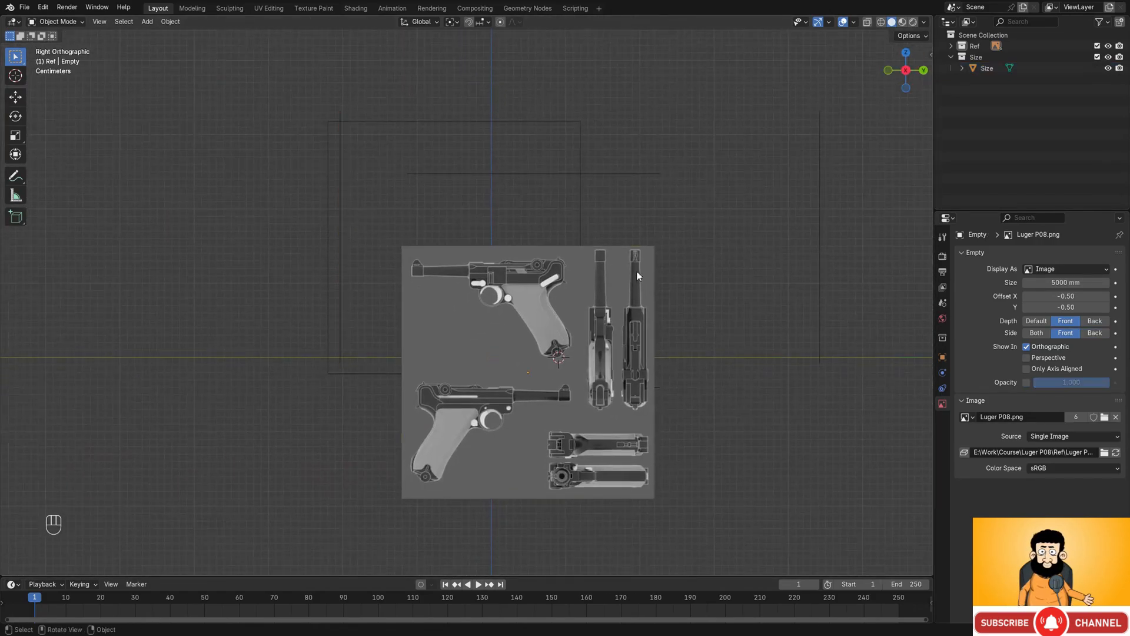
left_click_drag(1089, 388, 1022, 388)
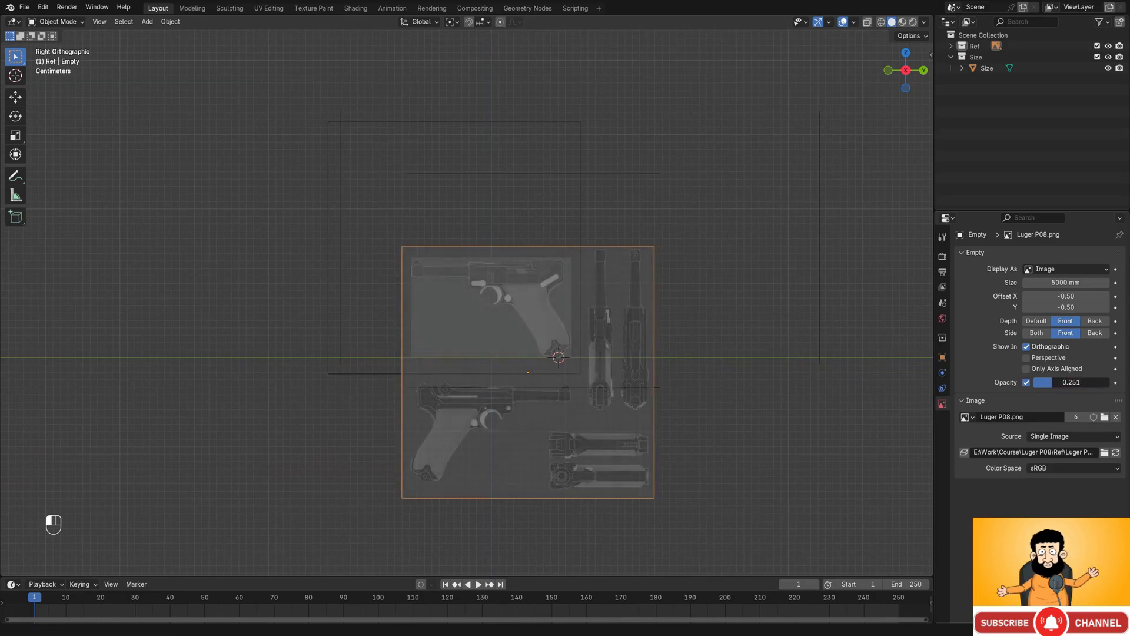
scroll(589, 300, "up", 4)
middle_click_drag(652, 309, 618, 314, "shift")
scroll(620, 310, "up", 2)
middle_click_drag(615, 369, 624, 338, "shift")
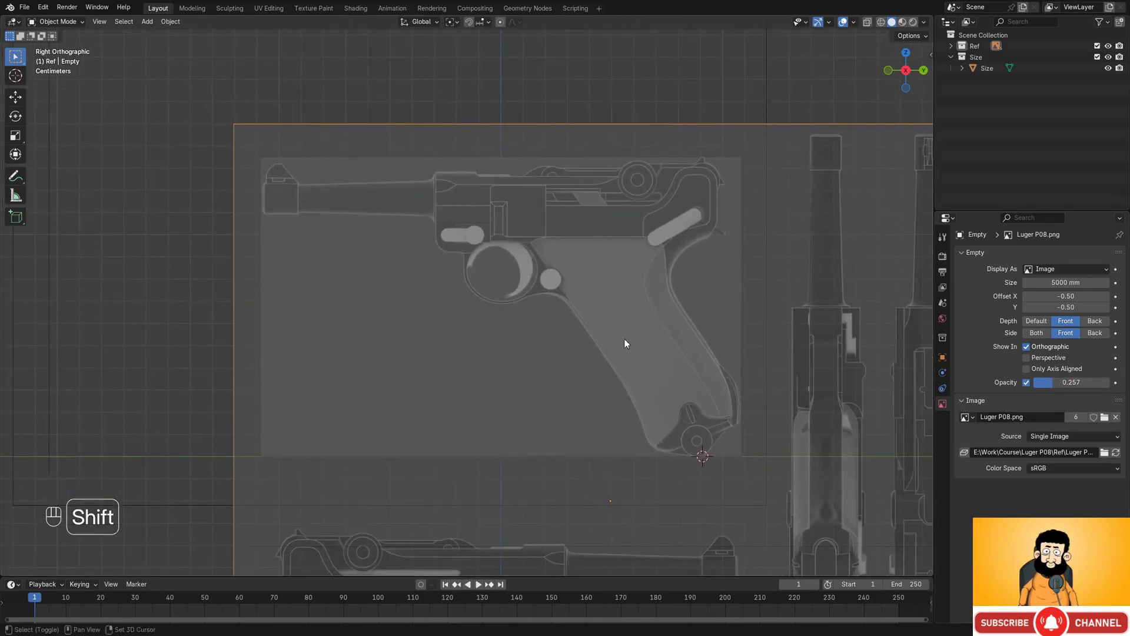
- Collapse the Size collection and add a new collection under the Scene Collection
scroll(609, 311, "down", 2)
scroll(609, 311, "down", 2)
middle_click_drag(492, 268, 523, 265, "shift")
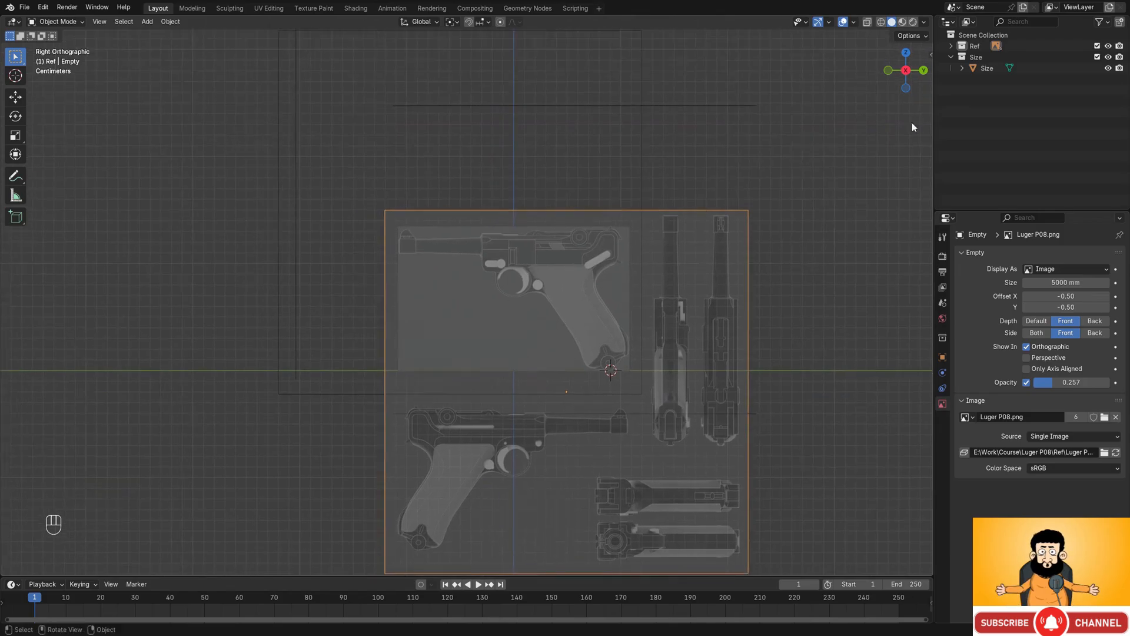
left_click(952, 57)
left_click(972, 37)
right_click(972, 37)
left_click(966, 39)
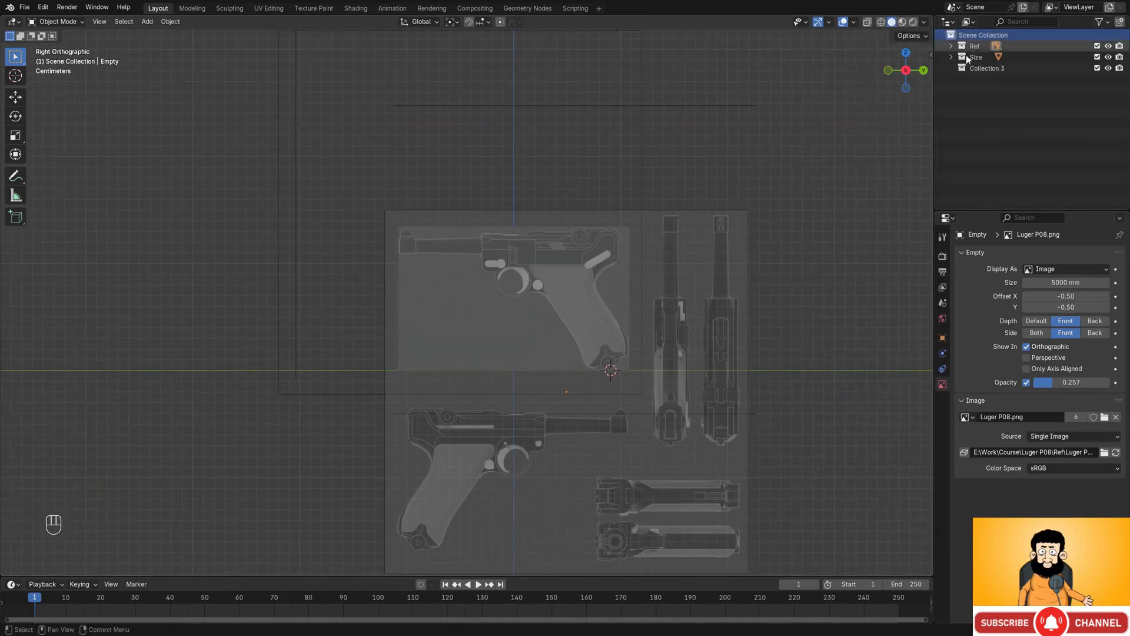
- Switch to the reference board and examine its Luger P08 title and main pistol photo, then return to Blender
key("alt+Tab")
left_click(771, 224)
scroll(295, 211, "down", 6)
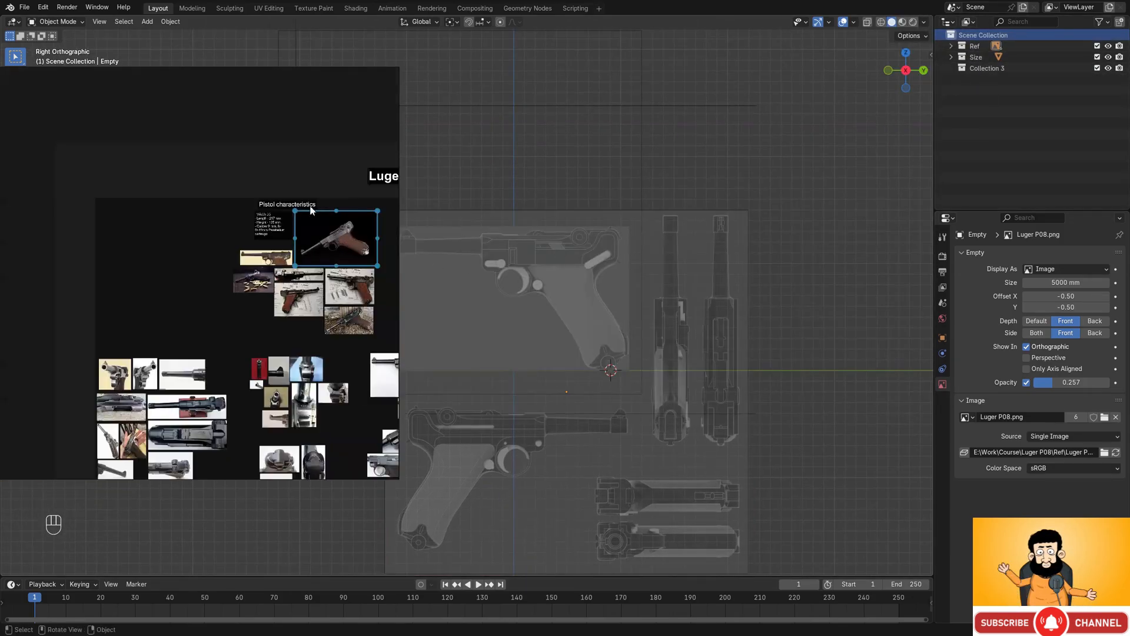
middle_click_drag(393, 180, 241, 188)
scroll(240, 187, "up", 3)
scroll(241, 188, "up", 1)
double_click(272, 179)
left_click(255, 285)
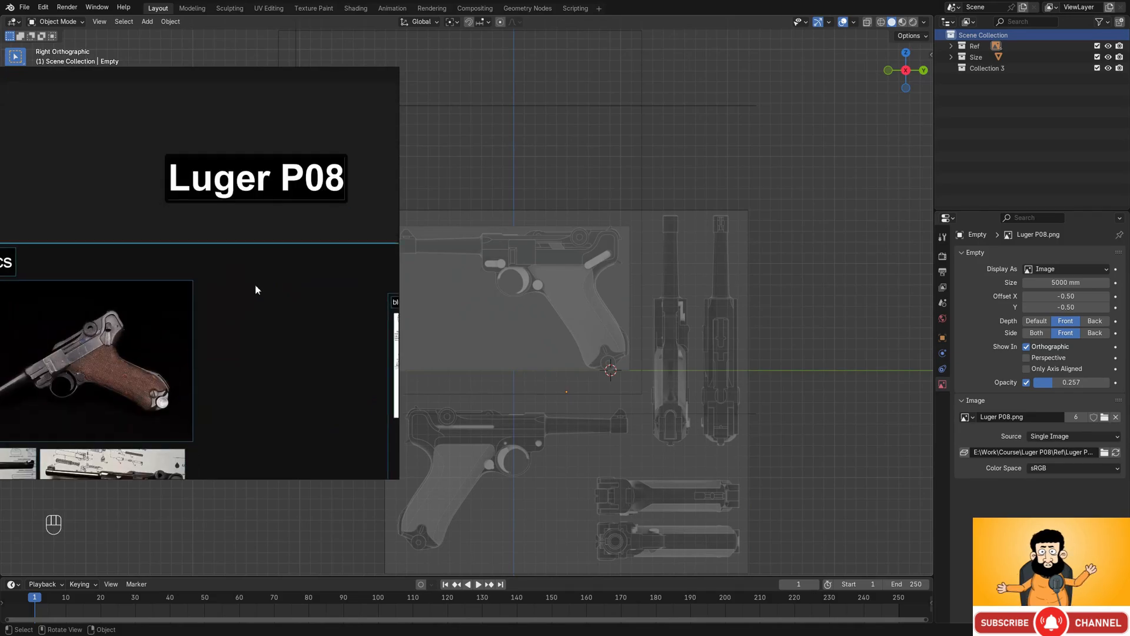
scroll(255, 284, "down", 2)
middle_click_drag(175, 327, 251, 329)
scroll(249, 330, "up", 4)
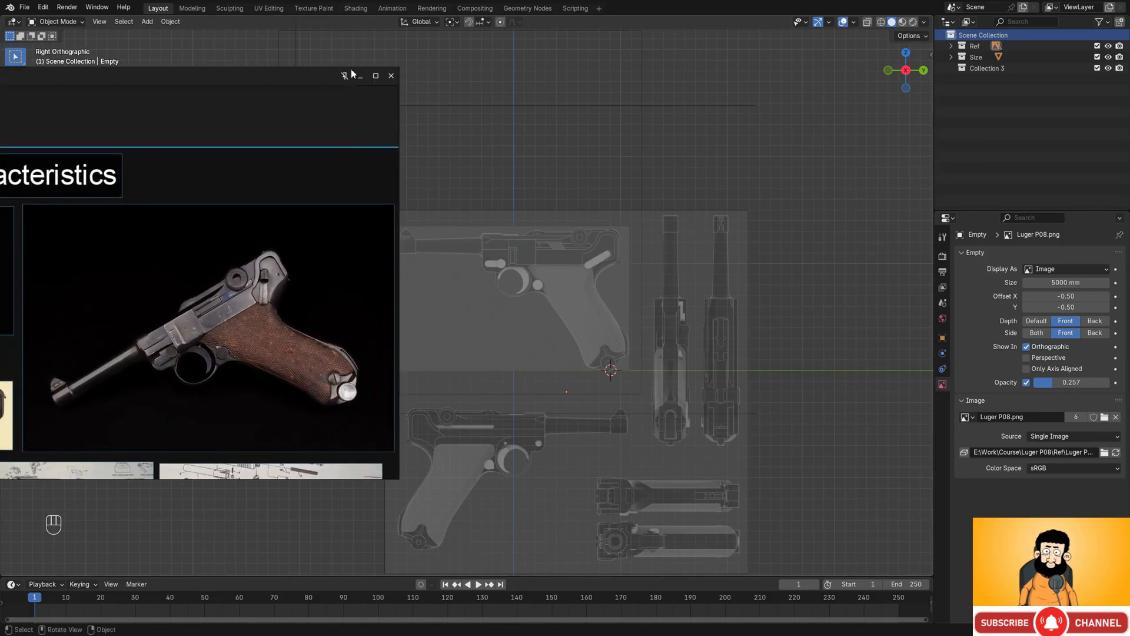
left_click(360, 77)
- Rename the new collection as Luger P08
middle_click_drag(642, 261, 644, 282, "shift")
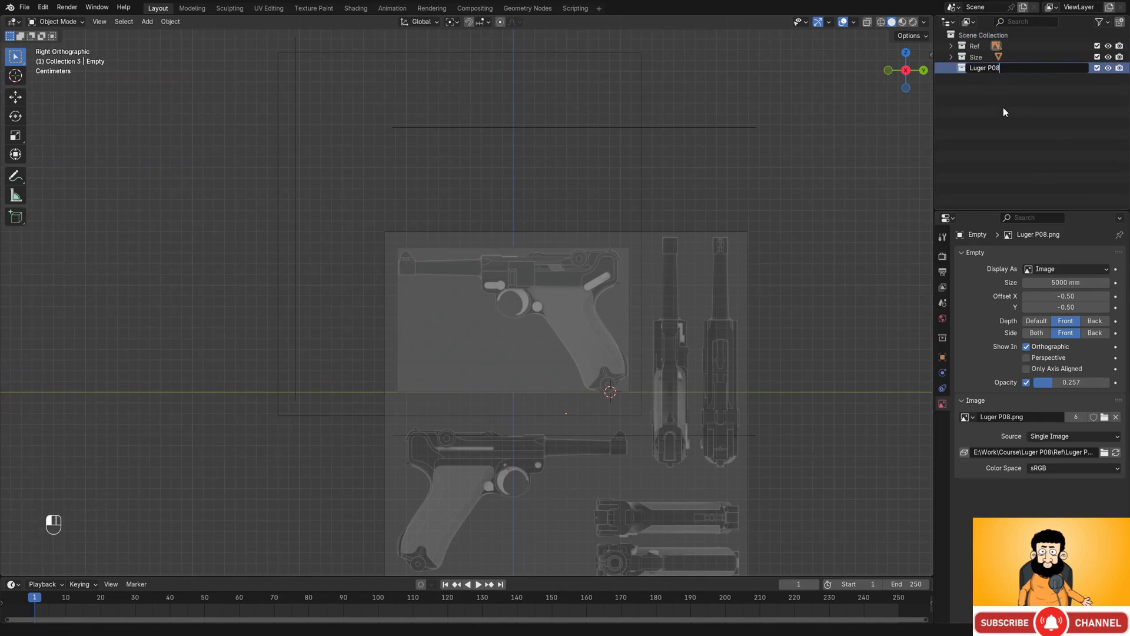
middle_click_drag(620, 292, 590, 307, "shift")
scroll(672, 313, "up", 2)
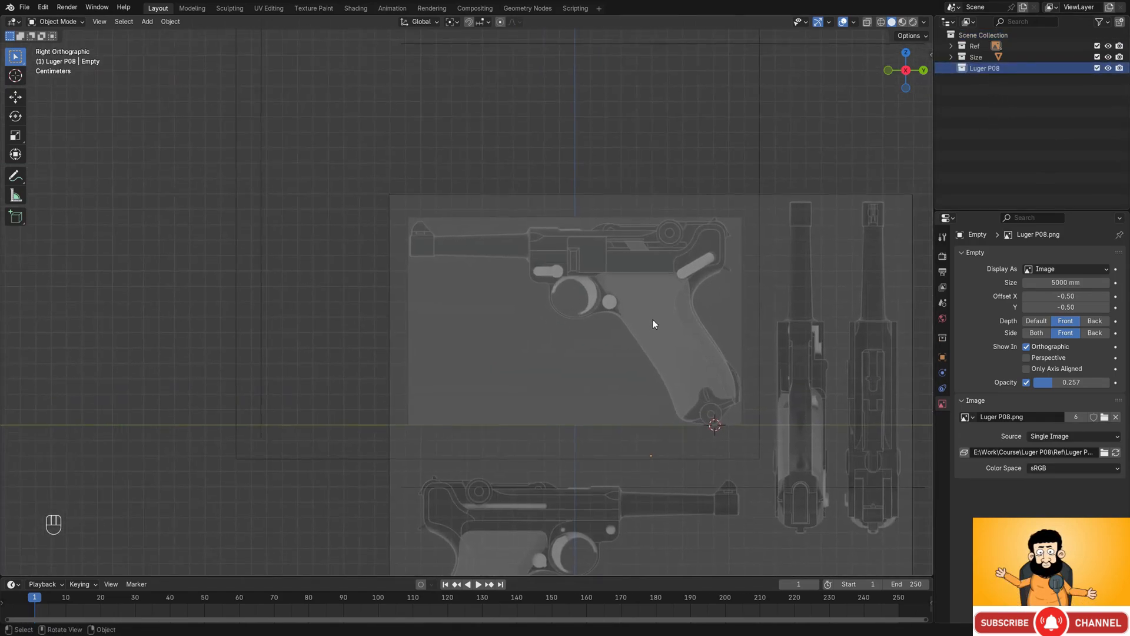
- Snap the 3D cursor to the world origin
scroll(678, 333, "up", 2)
middle_click_drag(710, 348, 679, 326, "shift")
key("shift+s")
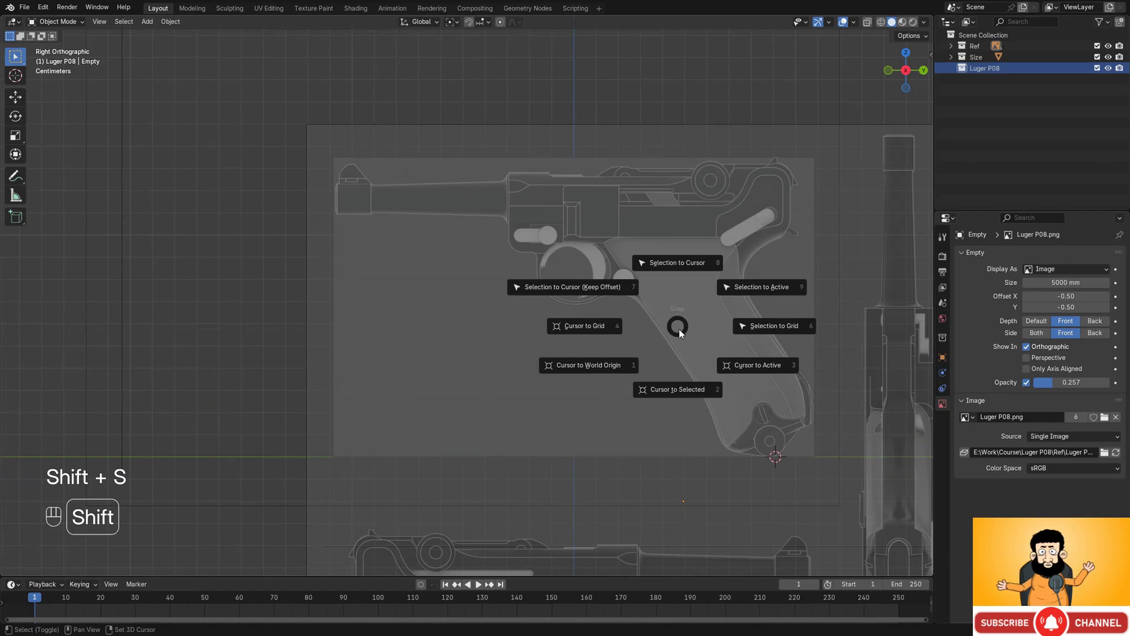
left_click(631, 352)
- Add a cylinder mesh to the Luger P08 collection and scale it down to well below the pistol's size
middle_click_drag(679, 286, 648, 320, "shift")
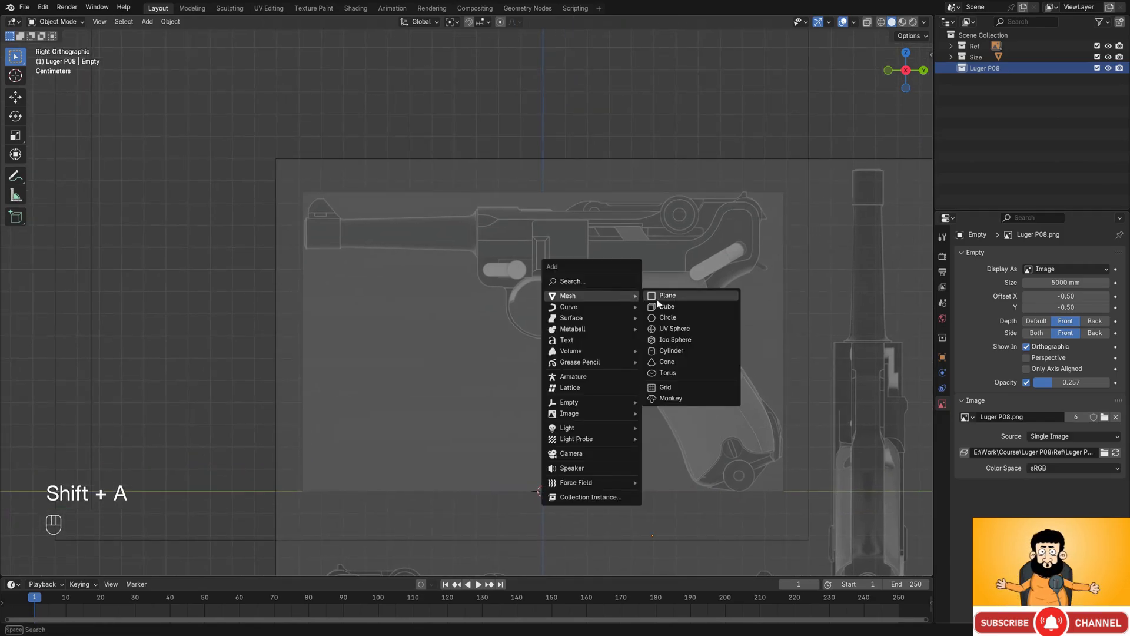
left_click(701, 351)
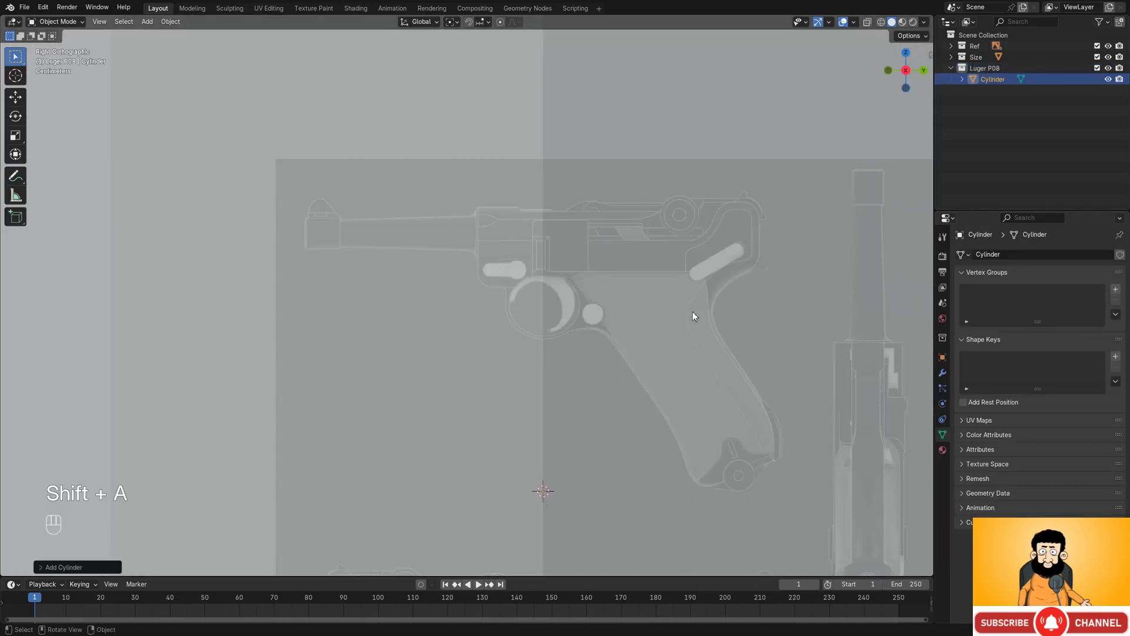
key("s")
left_click(632, 489)
key("s")
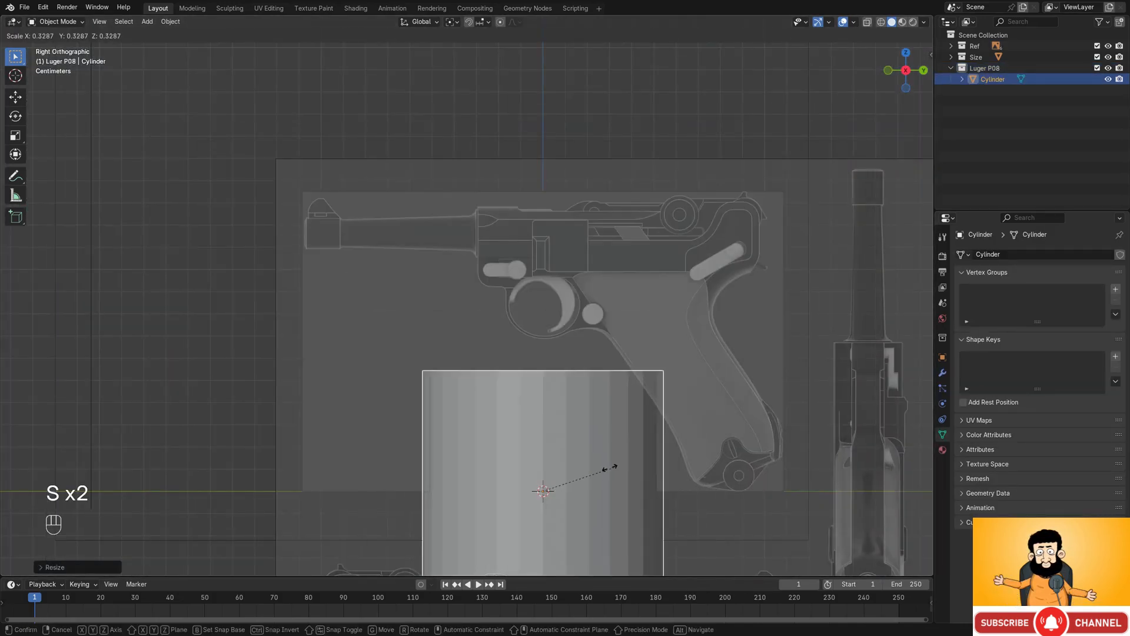
left_click(582, 486)
- Rotate the cylinder by -90° in the right view and move it over the muzzle of the side reference
middle_click_drag(691, 477, 677, 380, "shift")
key("r")
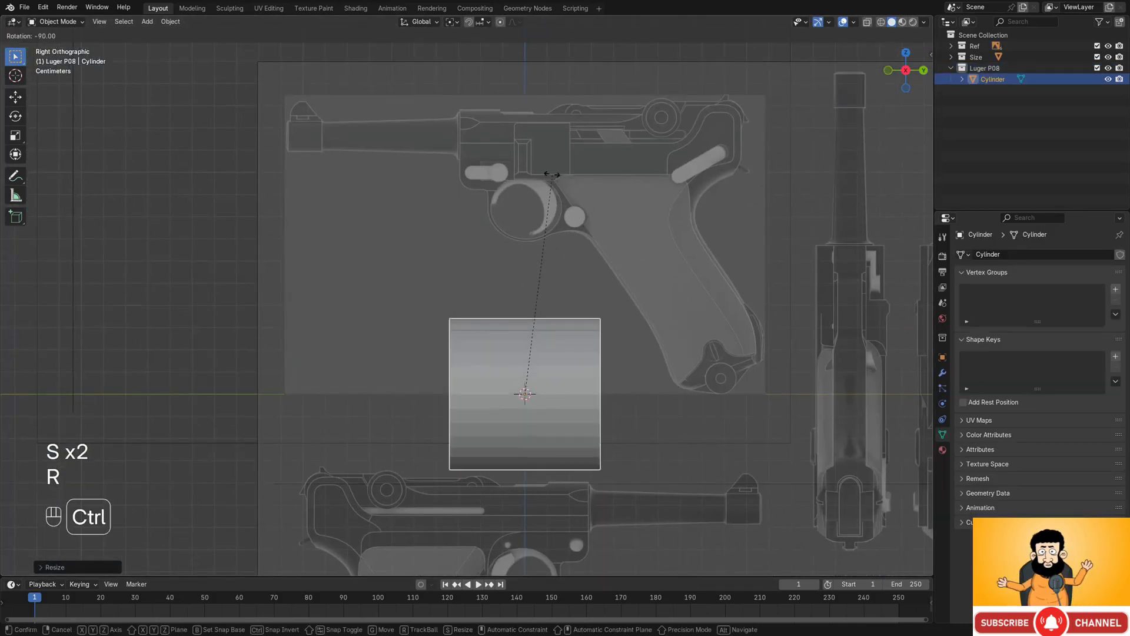
left_click(520, 324)
middle_click_drag(663, 323, 749, 451, "shift")
key("g")
left_click(521, 204)
scroll(434, 226, "up", 3)
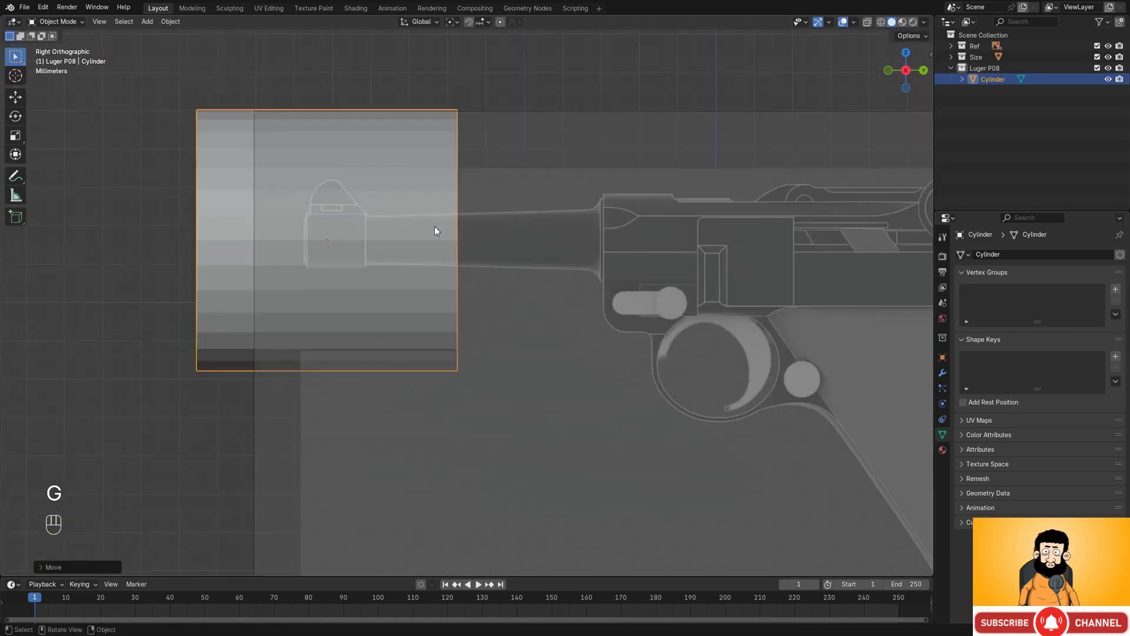
- Scale the cylinder down to roughly the height of the muzzle ring beneath the front sight
key("s")
left_click(314, 198)
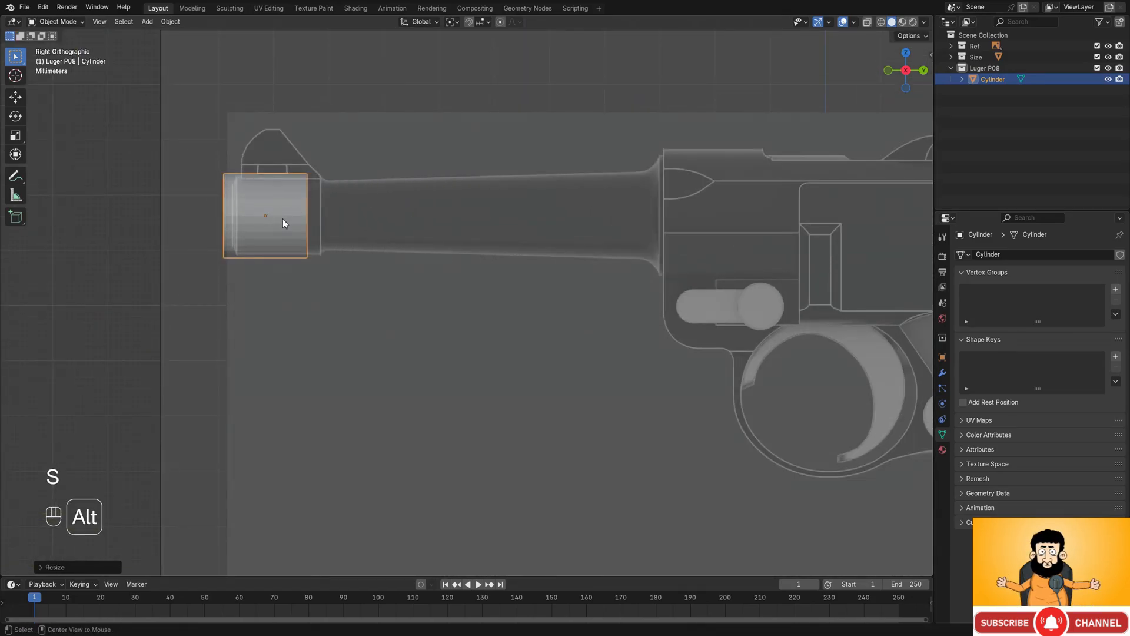
middle_click_drag(283, 218, 460, 242, "alt")
scroll(385, 219, "down", 1)
scroll(499, 246, "up", 5)
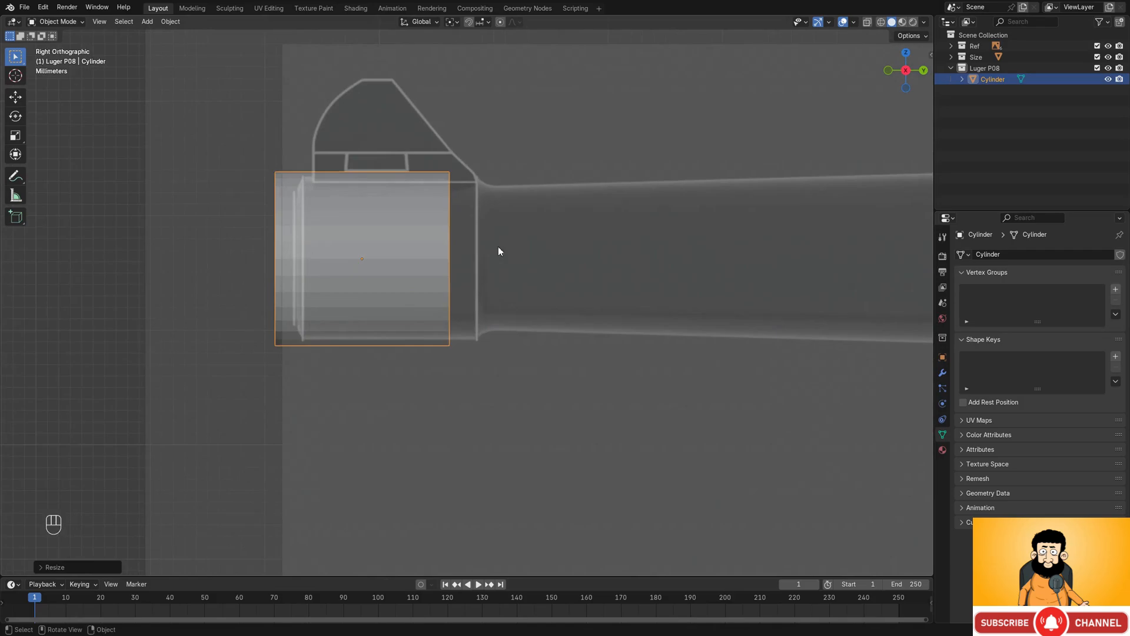
- Align the cylinder with the muzzle ring by moving it along Z and about 2.5 mm along Y
middle_click_drag(396, 204, 564, 230, "shift")
scroll(441, 191, "up", 1)
scroll(471, 202, "up", 1)
key("g")
key("z")
left_click(469, 198)
key("g")
key("y")
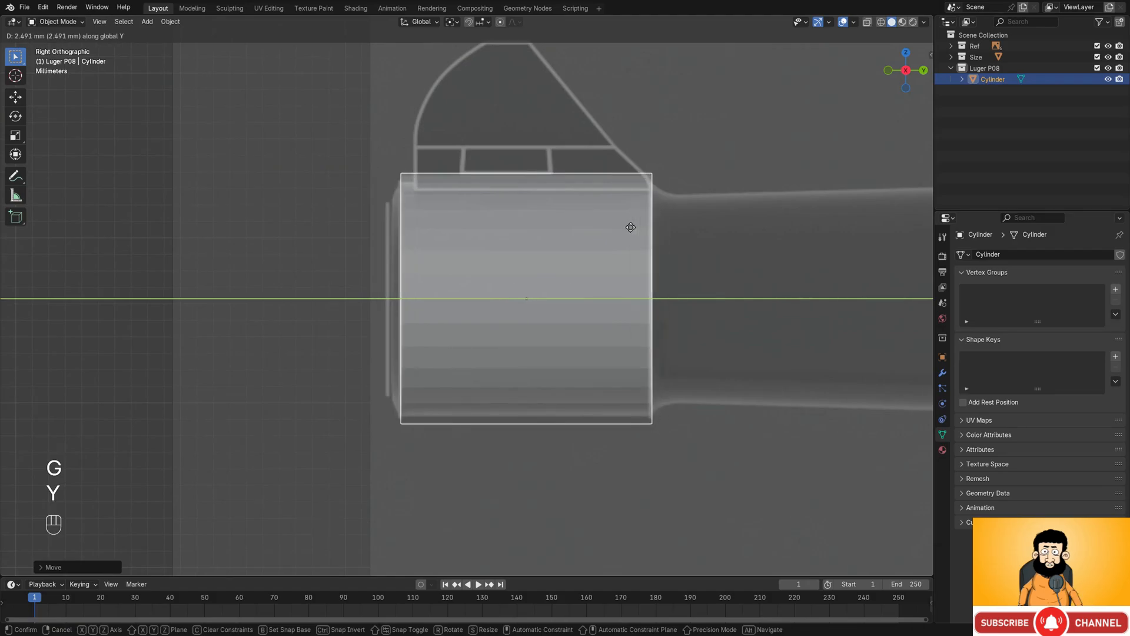
left_click(630, 228)
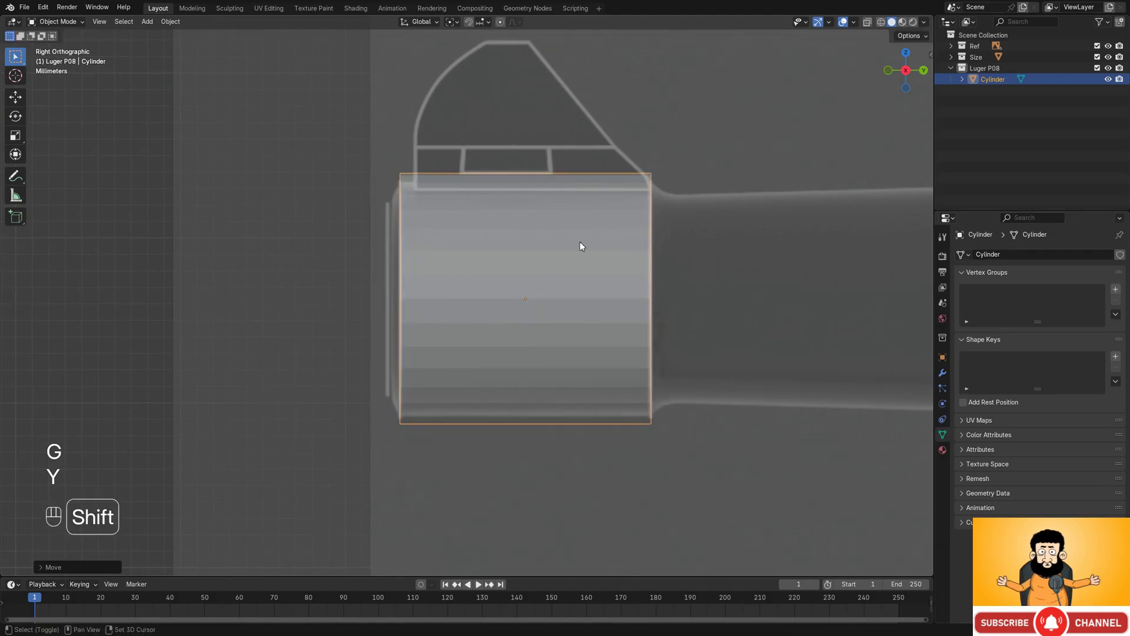
- In the front view, check the cylinder and the guide block against the pistol drawing from the sight to the grip base
middle_click_drag(727, 273, 583, 232, "alt")
middle_click_drag(422, 206, 487, 218, "shift")
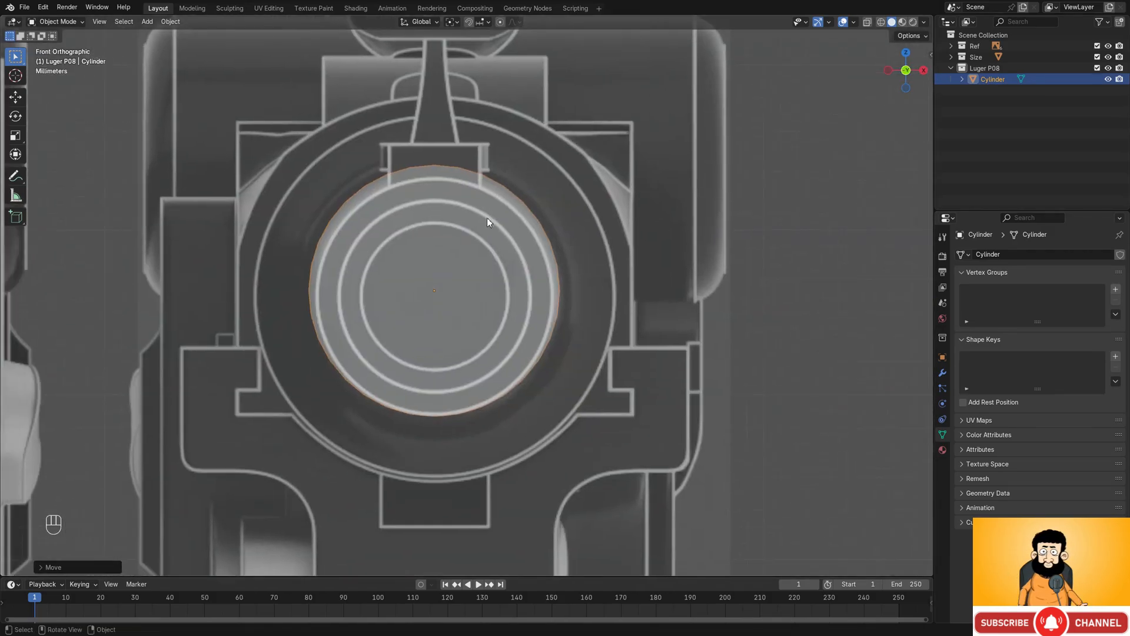
left_click(675, 229)
scroll(675, 231, "down", 3)
middle_click_drag(675, 233, 699, 236, "shift")
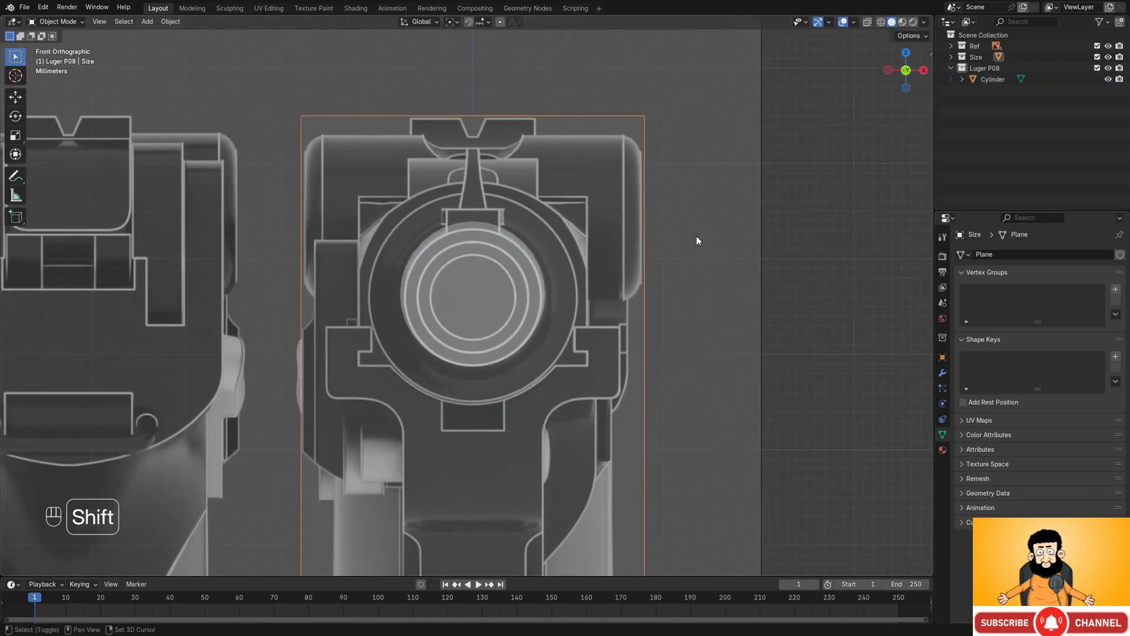
scroll(514, 240, "up", 2)
scroll(586, 213, "down", 3)
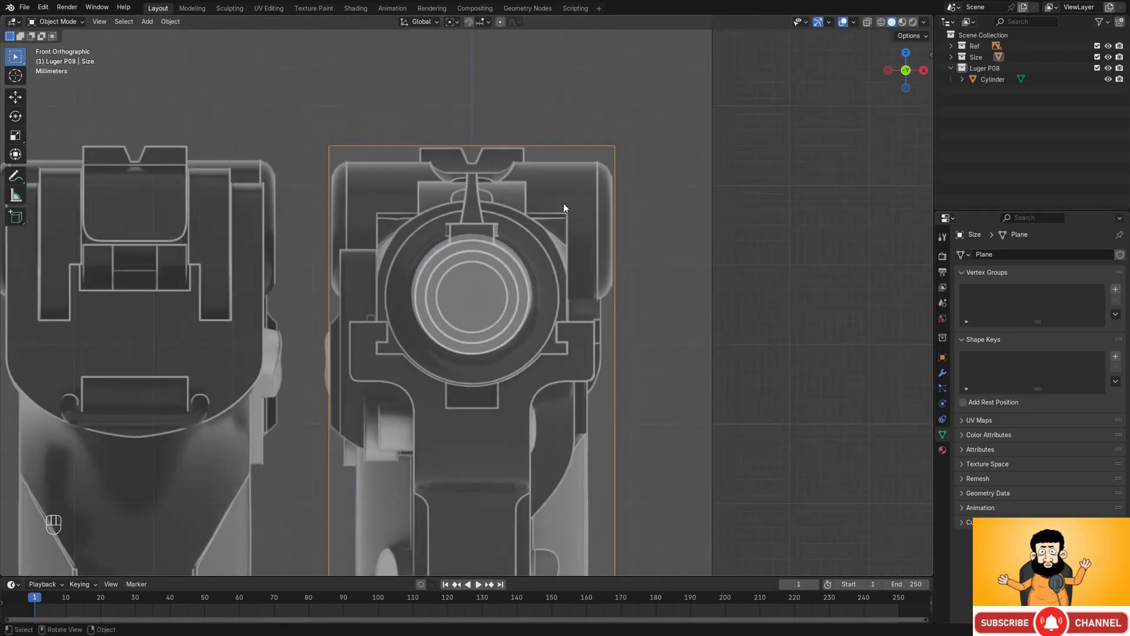
scroll(563, 203, "up", 3)
middle_click_drag(516, 55, 511, 187, "shift")
scroll(512, 188, "down", 6)
middle_click_drag(551, 339, 574, 53, "shift")
middle_click_drag(551, 329, 570, 91, "shift")
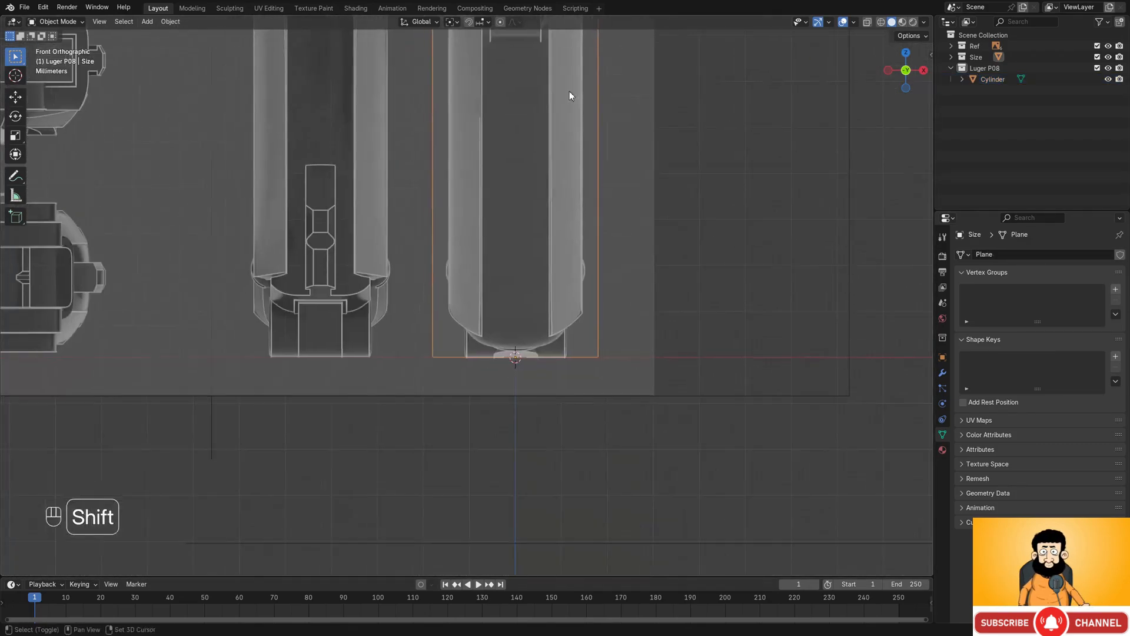
scroll(554, 265, "up", 4)
middle_click_drag(540, 398, 501, 295, "shift")
scroll(490, 293, "up", 4)
scroll(489, 296, "down", 7)
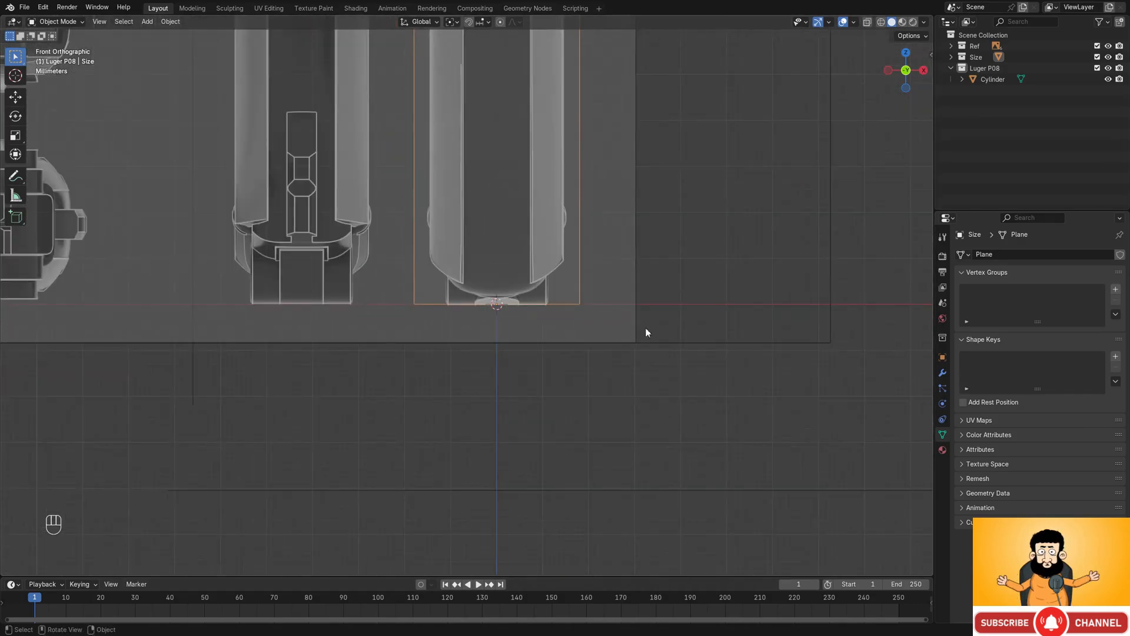
- Select the front-view and rear-view reference images together and check their alignment in the back view
left_click(613, 323)
left_click(676, 343, "shift")
scroll(624, 248, "down", 3)
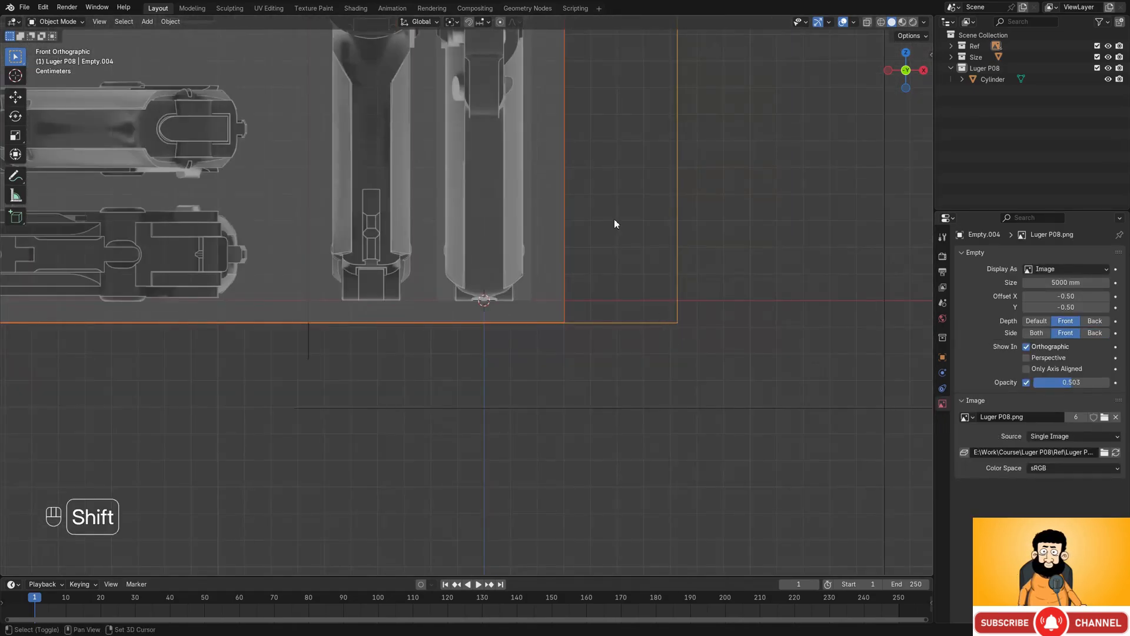
middle_click_drag(613, 219, 519, 325, "shift")
middle_click_drag(586, 271, 524, 264, "alt")
middle_click_drag(524, 264, 462, 259, "alt")
scroll(460, 261, "down", 5)
scroll(471, 266, "up", 2)
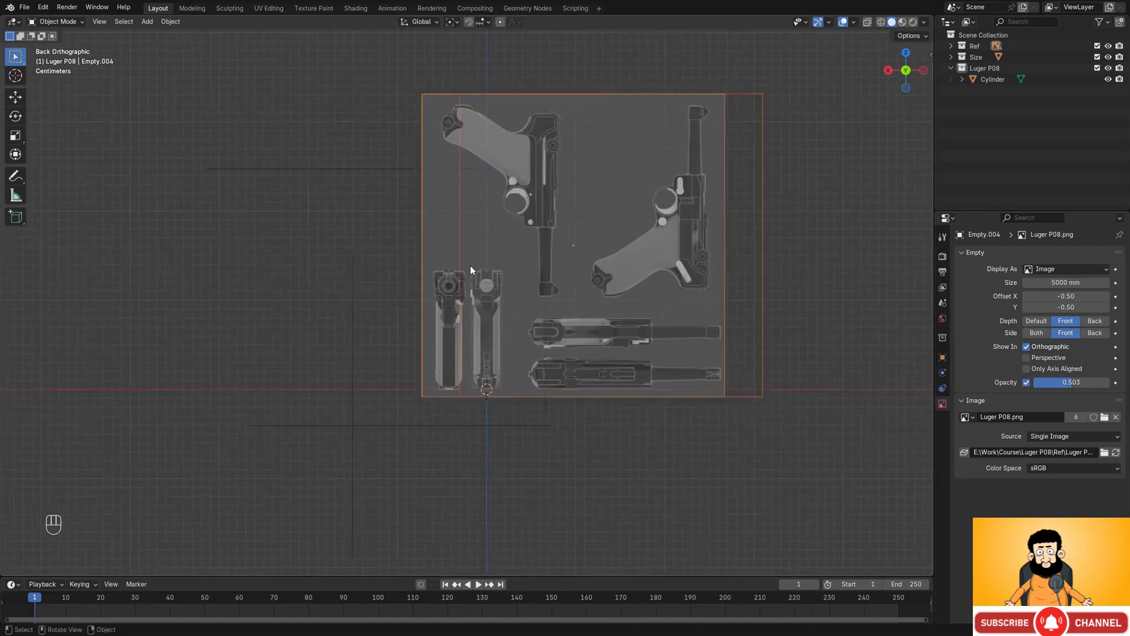
key("g")
key("Escape")
scroll(487, 270, "up", 10)
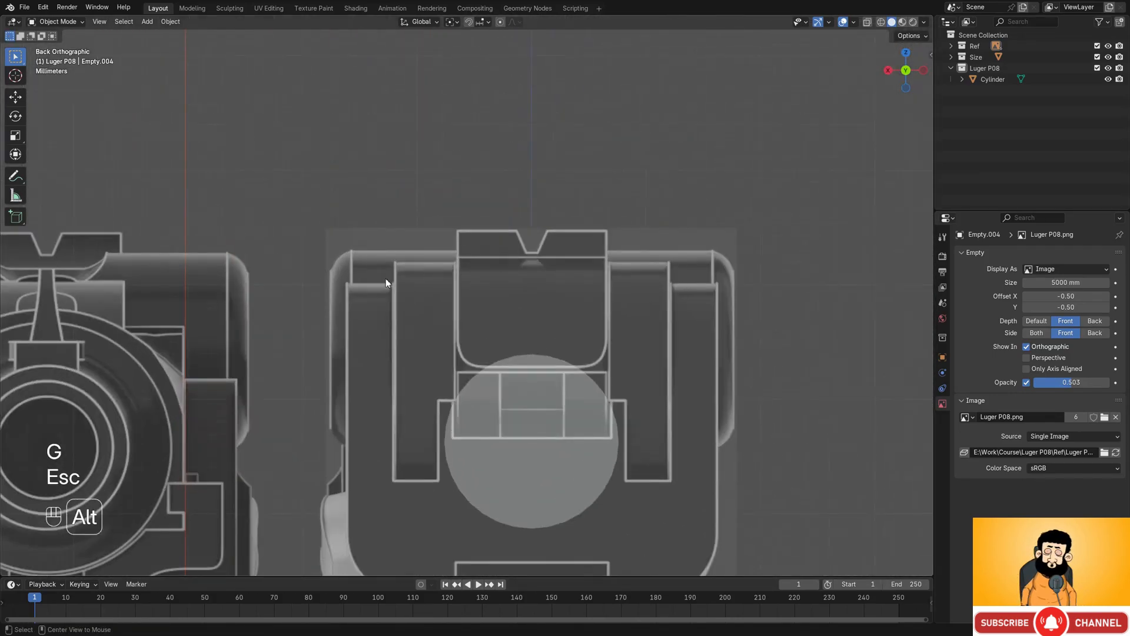
- In the front view, raise both selected reference images slightly along Z to match the guide block's top edge
middle_click_drag(386, 278, 492, 277, "alt")
scroll(488, 248, "up", 2)
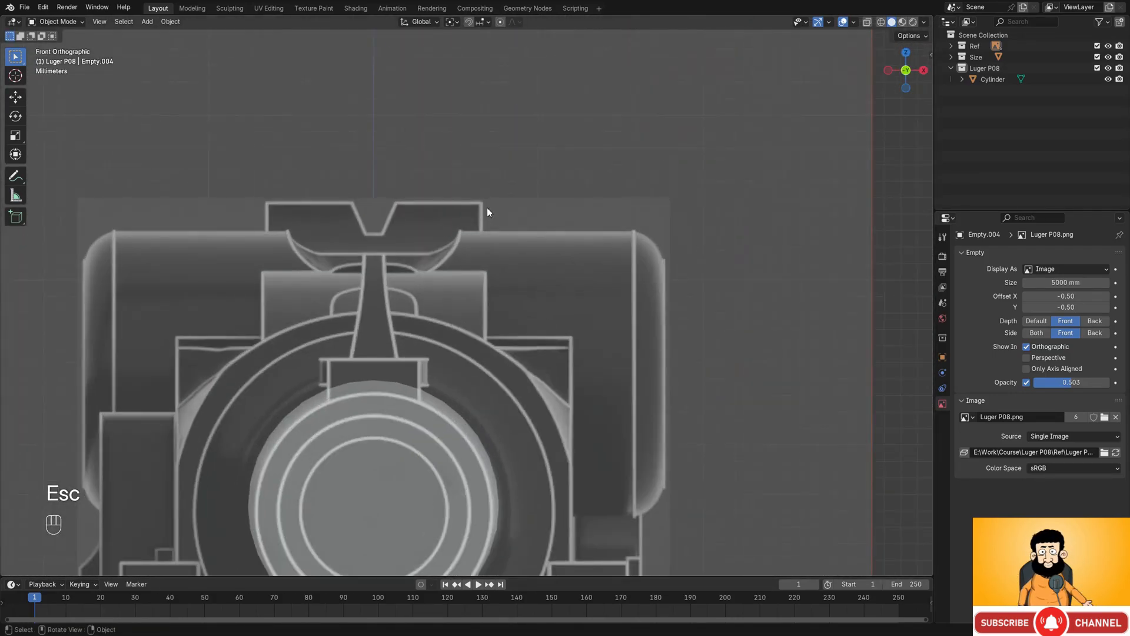
key("g")
key("z")
key("shift")
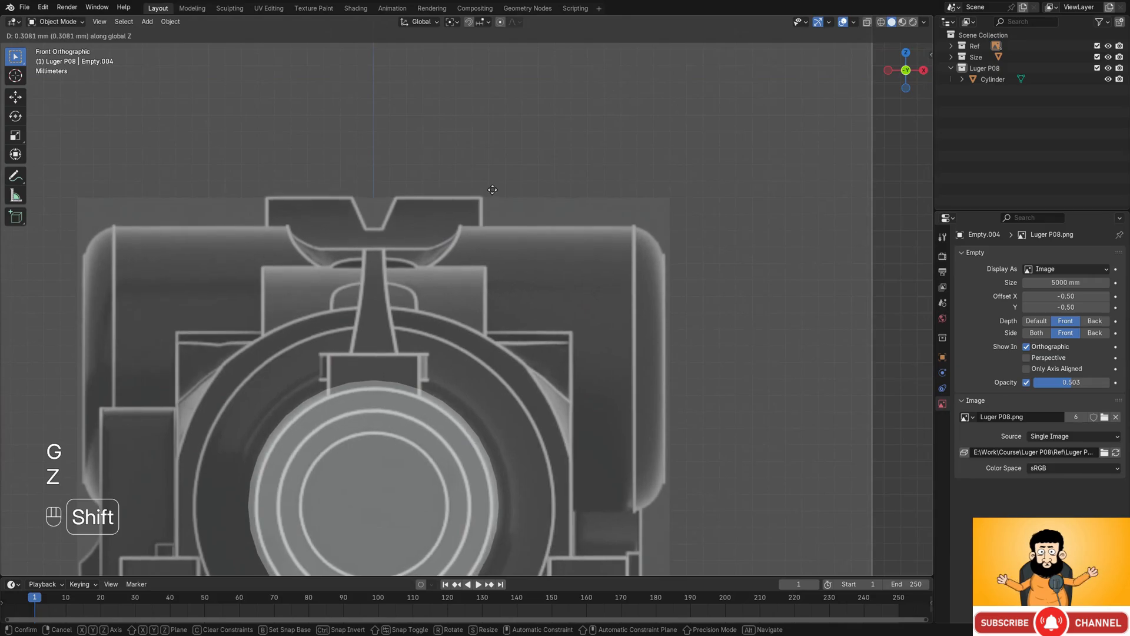
left_click(490, 206)
scroll(496, 225, "down", 6)
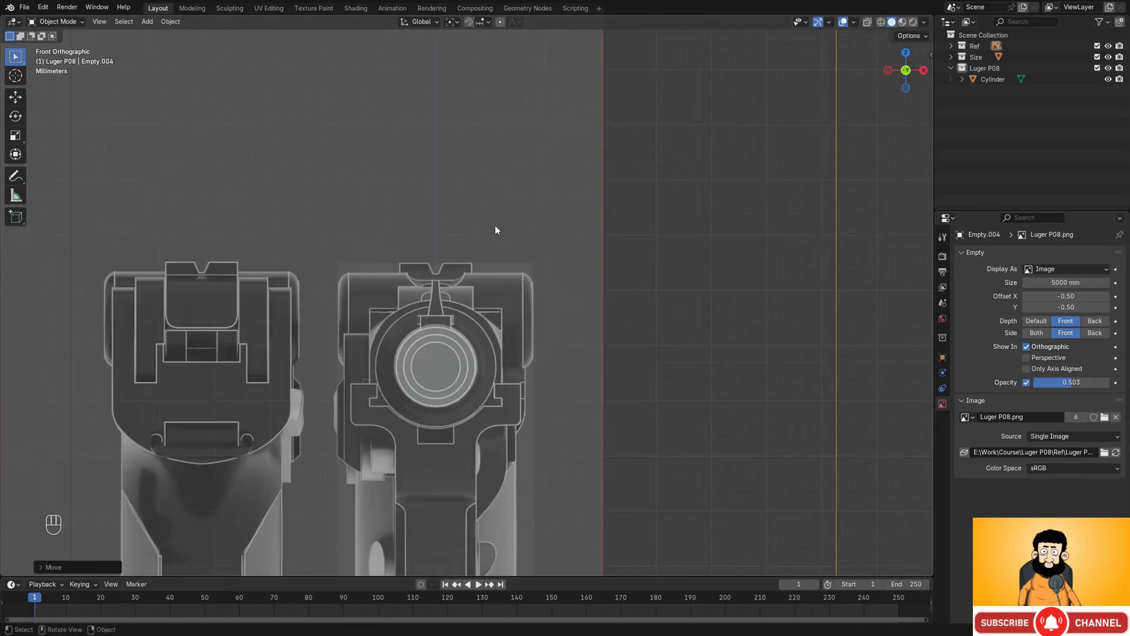
- Examine the shifted front drawing against the guide block down to the grip base
middle_click_drag(391, 475, 517, 218, "shift")
middle_click_drag(519, 562, 508, 146, "shift")
scroll(624, 335, "up", 4)
middle_click_drag(704, 391, 660, 379, "shift")
scroll(658, 407, "up", 5)
scroll(657, 400, "down", 6)
scroll(656, 386, "down", 6)
middle_click_drag(638, 253, 633, 443, "shift")
middle_click_drag(555, 227, 575, 361, "shift")
- In the right view, put the muzzle cylinder into Edit Mode with wireframe display and vertex selection
middle_click_drag(624, 283, 553, 256, "alt")
scroll(572, 278, "down", 4)
scroll(548, 257, "up", 3)
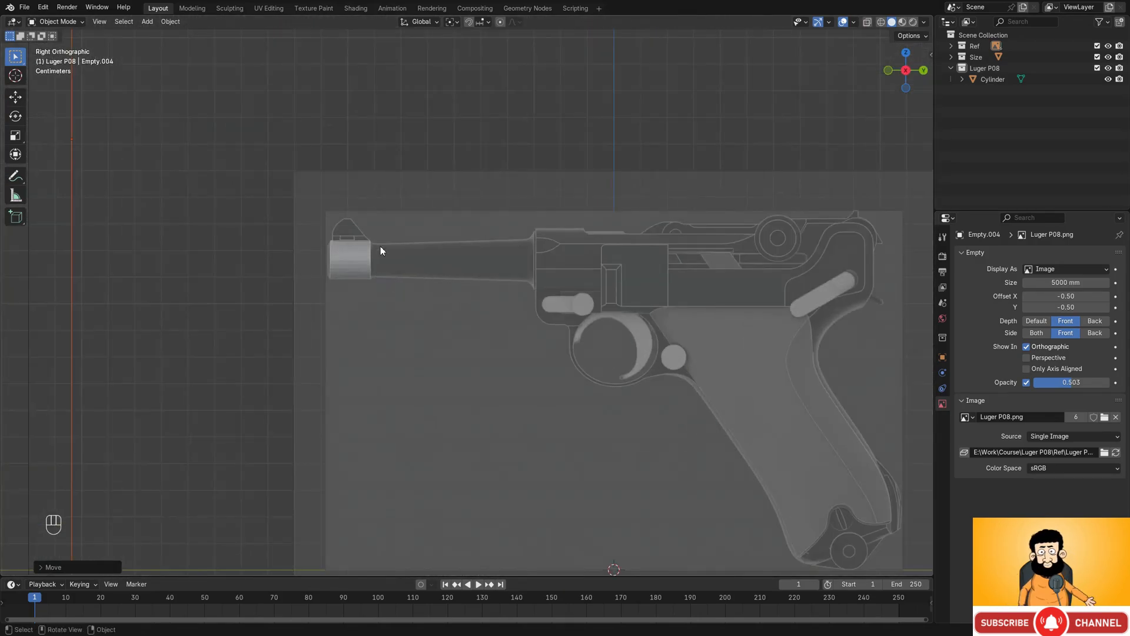
left_click(351, 254)
key("shift+z")
left_click(351, 257)
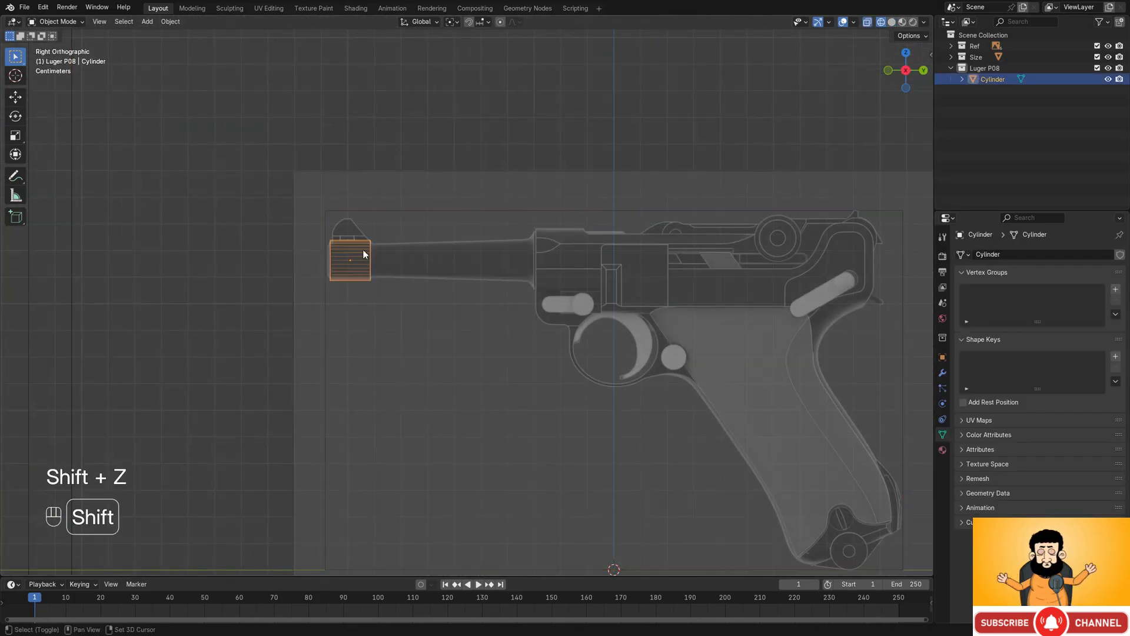
key("shift+z")
scroll(530, 295, "up", 4)
key("Tab")
key("shift+z")
key("1")
scroll(532, 229, "up", 3)
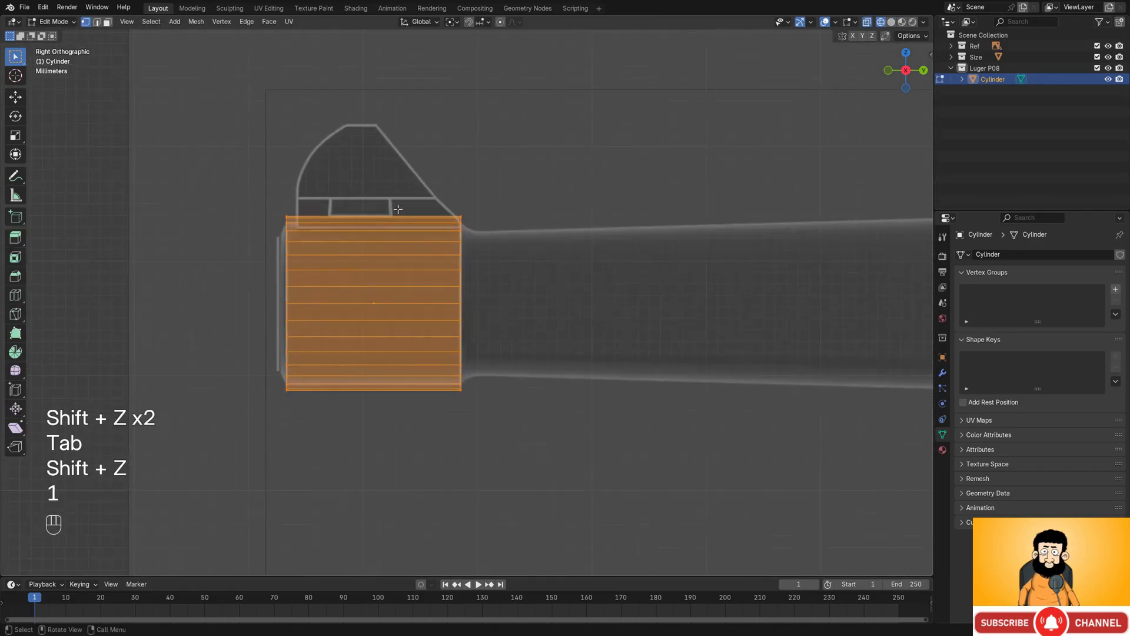
- Extrude the cylinder's barrel-side end vertices a short distance along the barrel, over the fillet next to the muzzle ring
left_click_drag(406, 175, 518, 433)
scroll(465, 275, "up", 4)
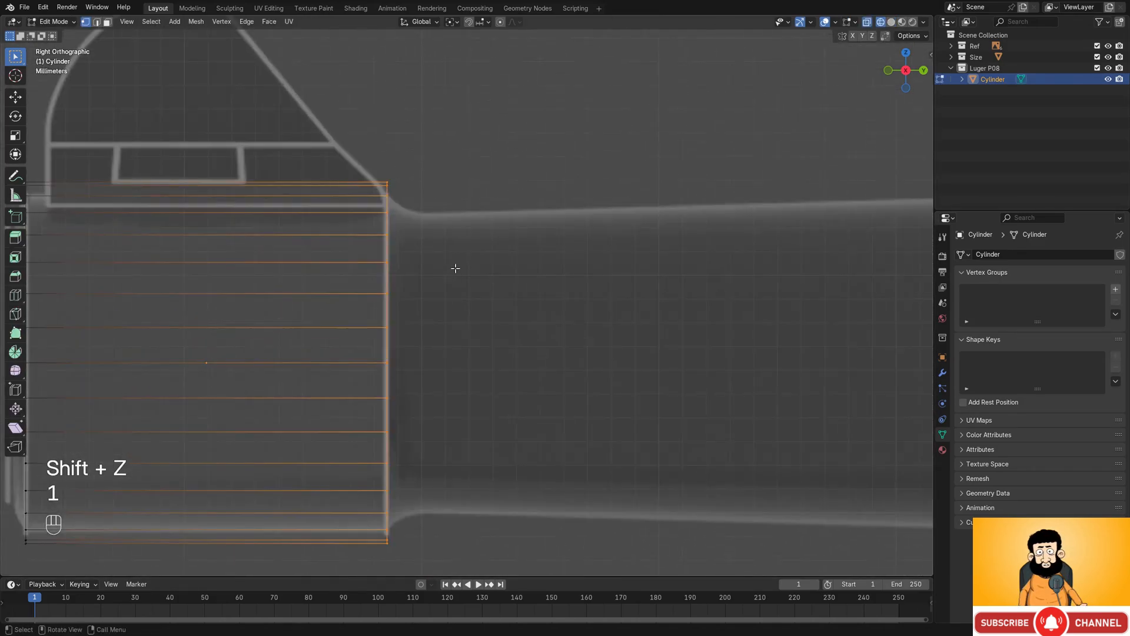
key("e")
left_click(480, 258)
scroll(480, 258, "down", 5)
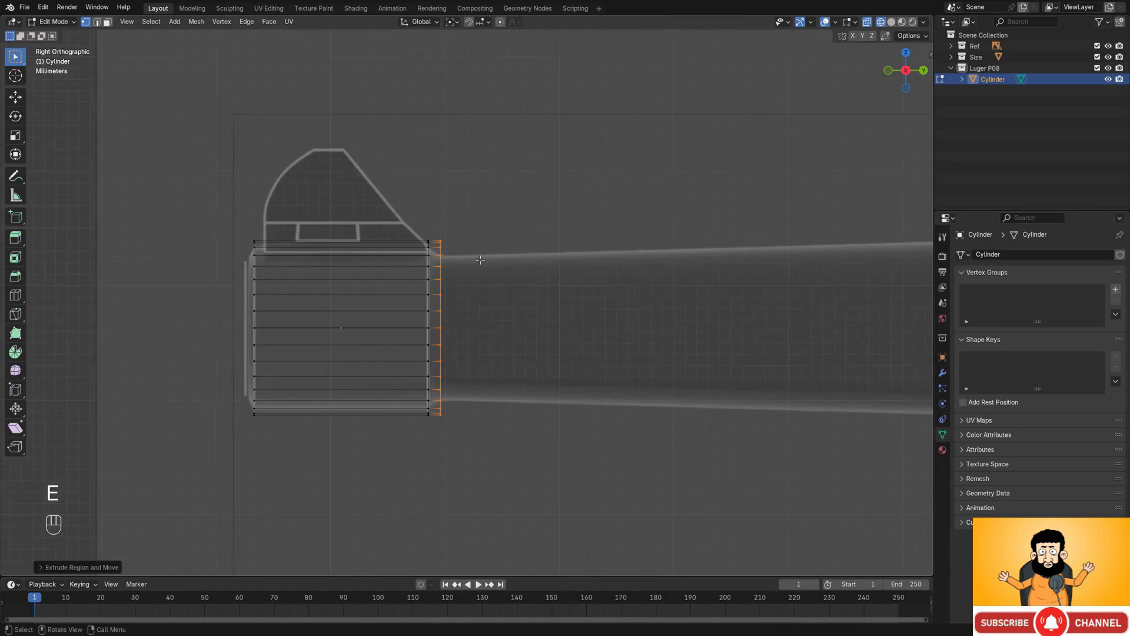
- Examine the cylinder's short extruded section in perspective with all its faces selected
key("shift+z")
mouse_move(481, 258)
middle_mouse_down()
mouse_move(462, 265)
mouse_move(490, 270)
middle_mouse_up()
key("shift+z")
scroll(489, 270, "up", 3)
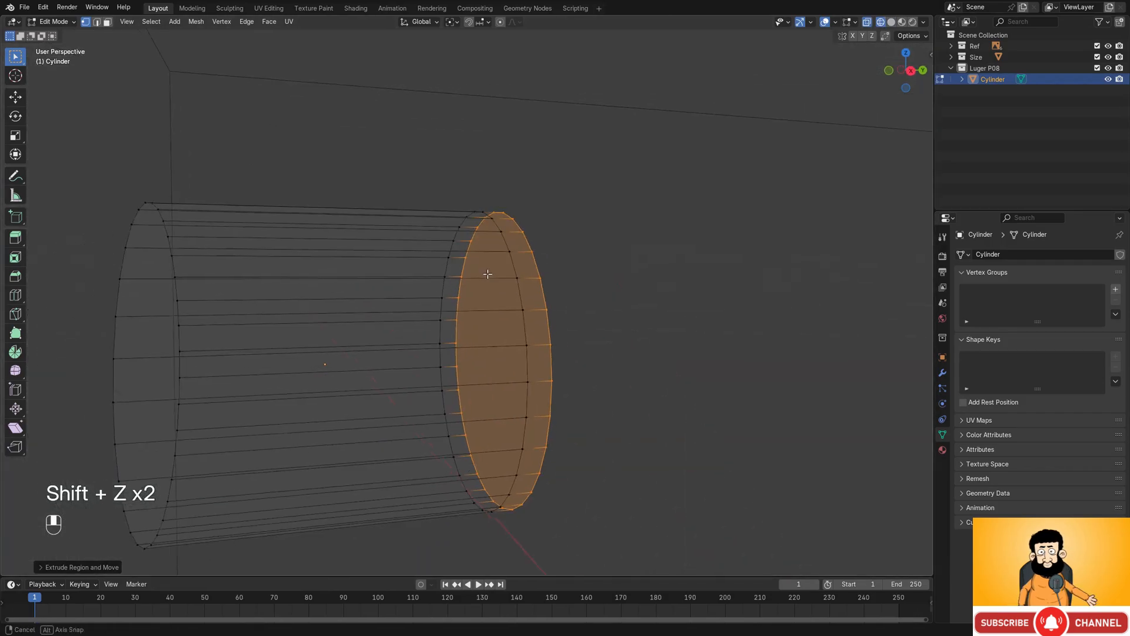
key("3")
key("a")
scroll(454, 306, "down", 3)
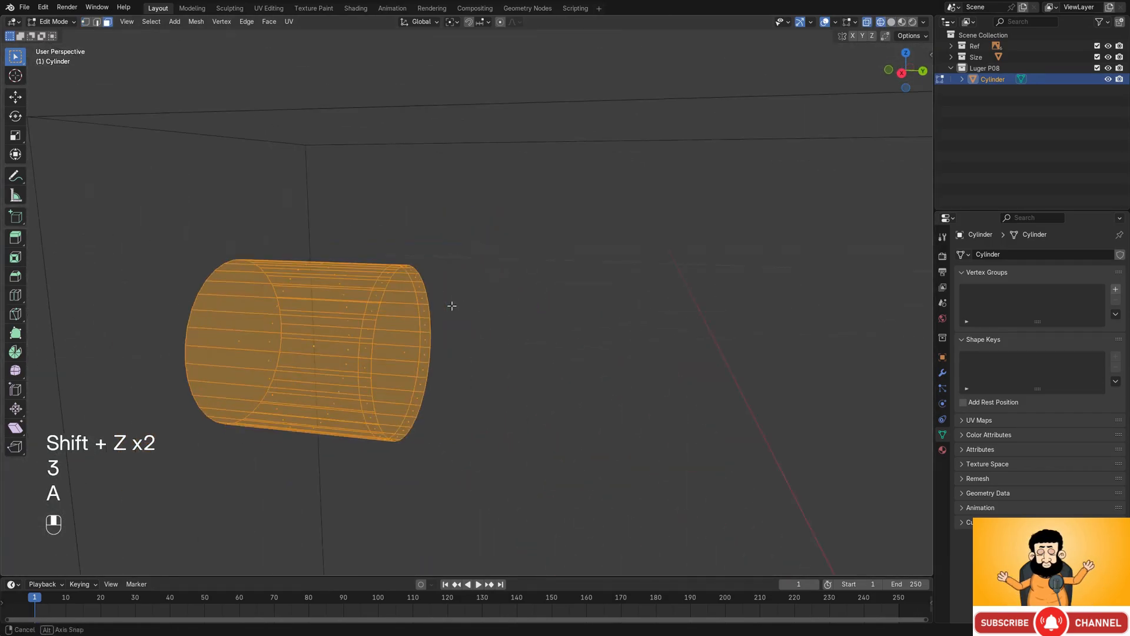
middle_click_drag(454, 306, 462, 306, "alt")
scroll(438, 238, "up", 2)
- Select the cylinder's barrel-side end vertices and scale them to about 0.84 to match the barrel's thickness behind the muzzle ring
key("1")
left_click_drag(438, 239, 485, 416)
scroll(522, 328, "up", 1)
key("shift+z")
key("shift+z")
key("s")
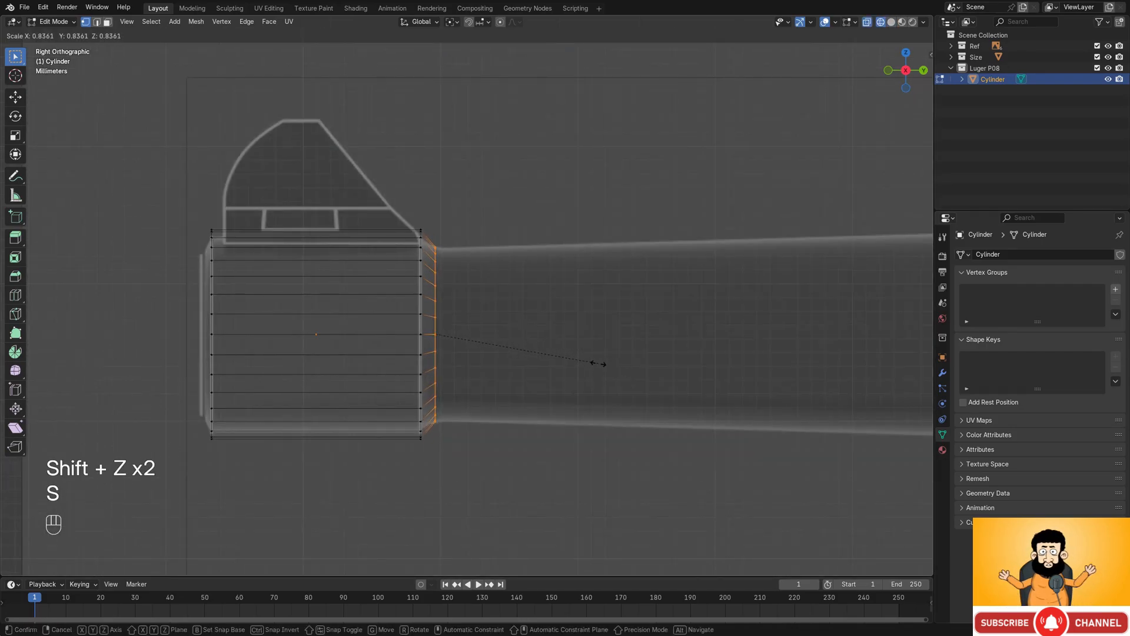
left_click(597, 359)
- Extrude the end vertices about 57 mm along the barrel to just before the flare at the receiver
scroll(595, 351, "down", 5)
middle_click_drag(521, 344, 502, 348, "shift")
key("e")
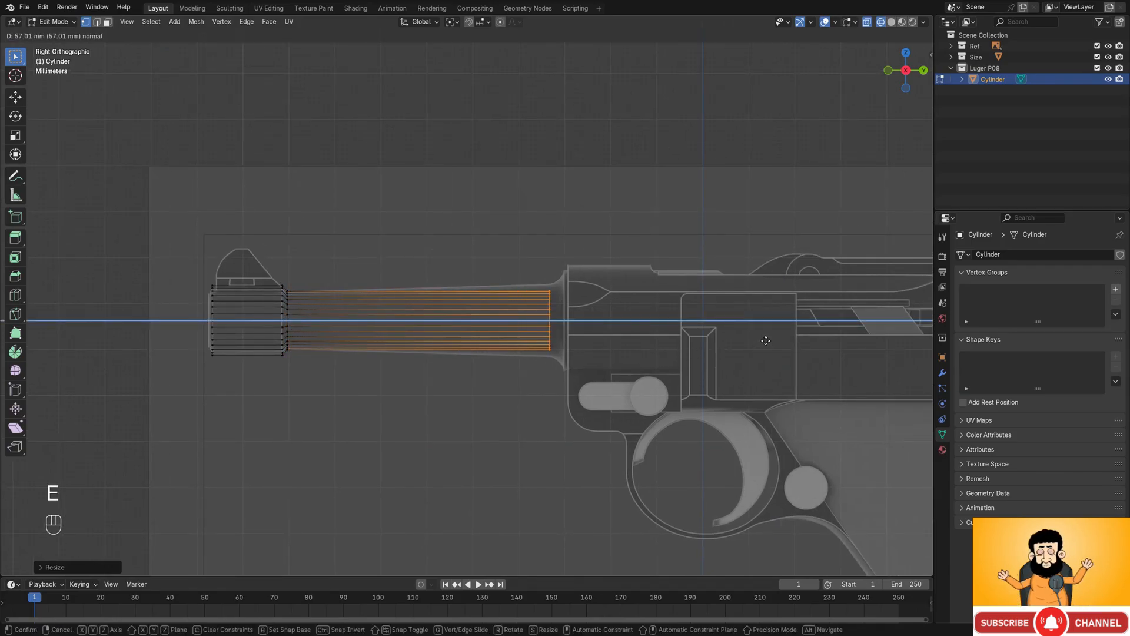
left_click(766, 340)
- Scale the end ring to about 1.26 and nudge it slightly along Y to where the flare begins
scroll(581, 294, "up", 8)
key("s")
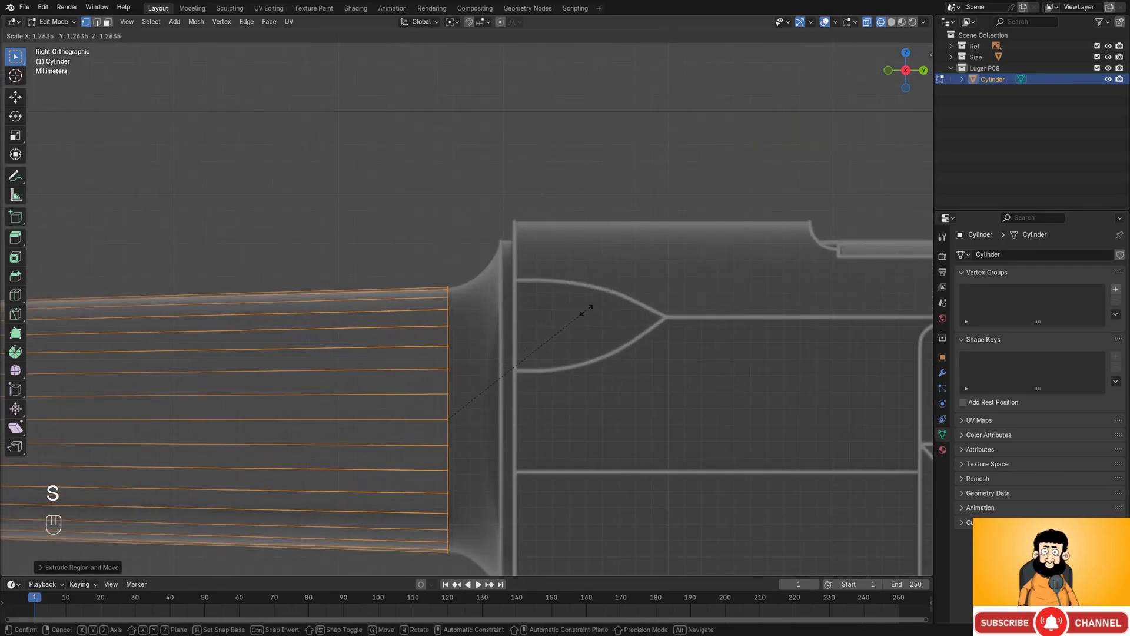
left_click(587, 310)
key("g")
key("y")
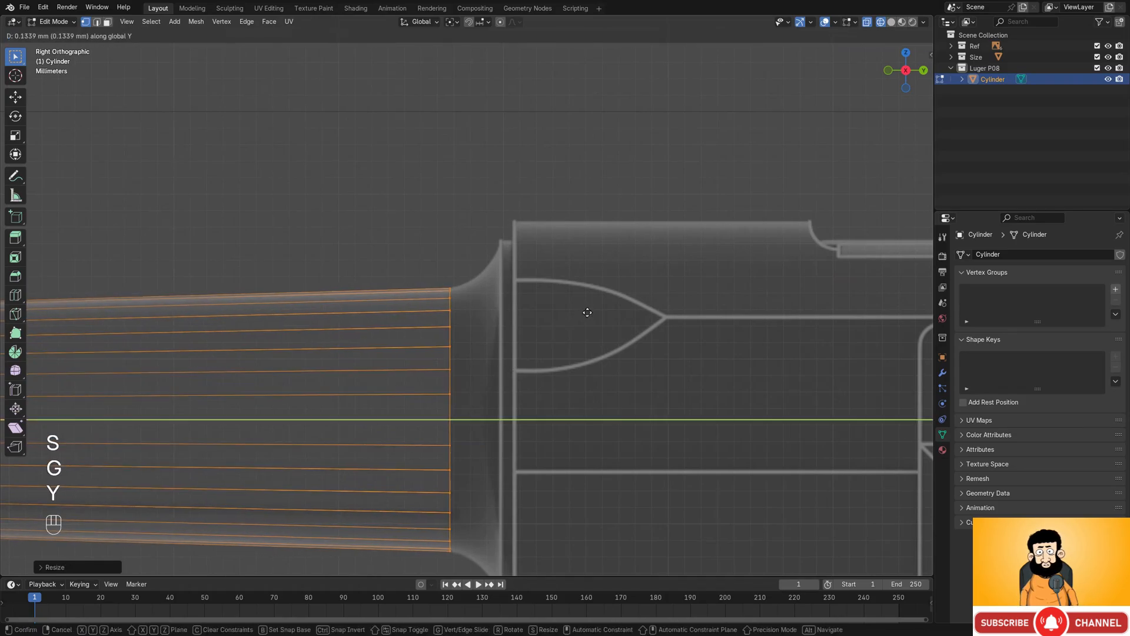
left_click(589, 309)
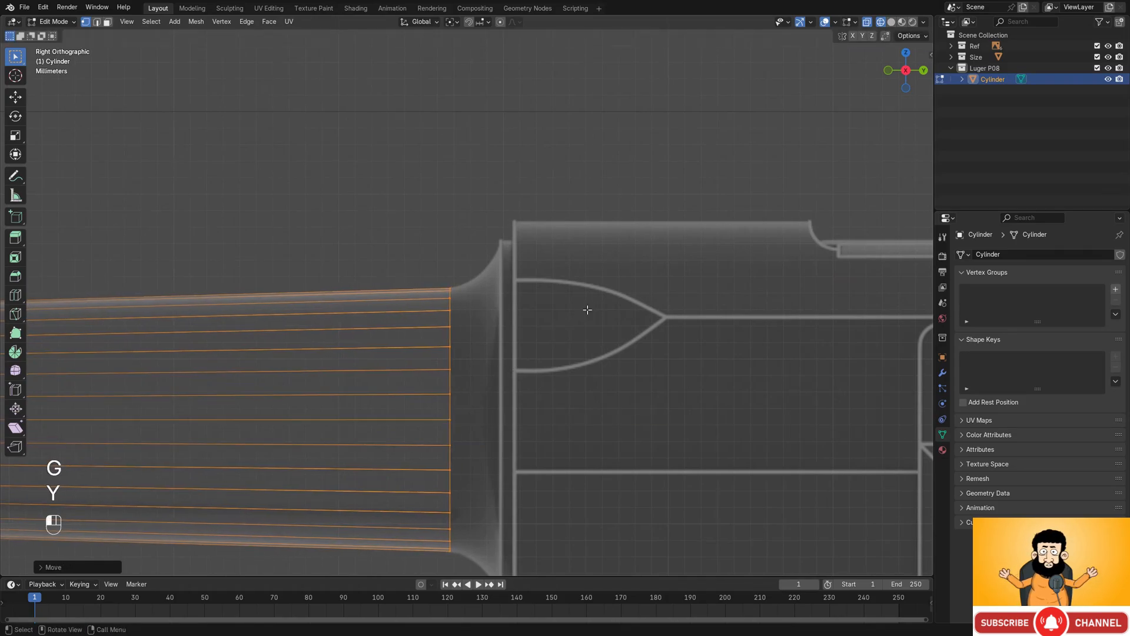
key("r")
key("y")
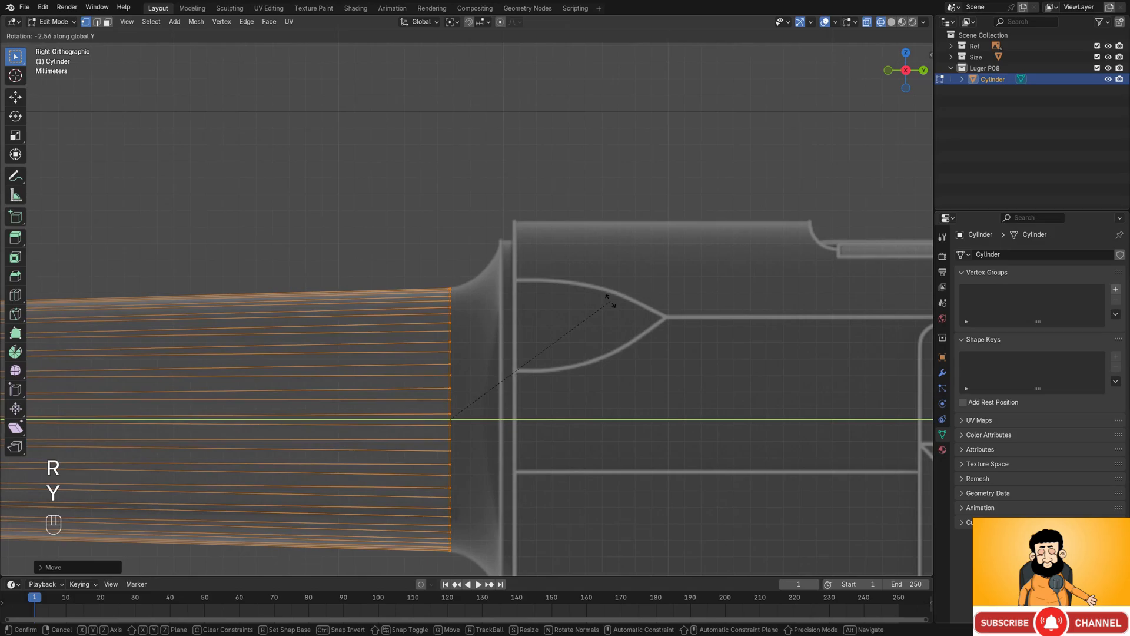
key("Escape")
key("g")
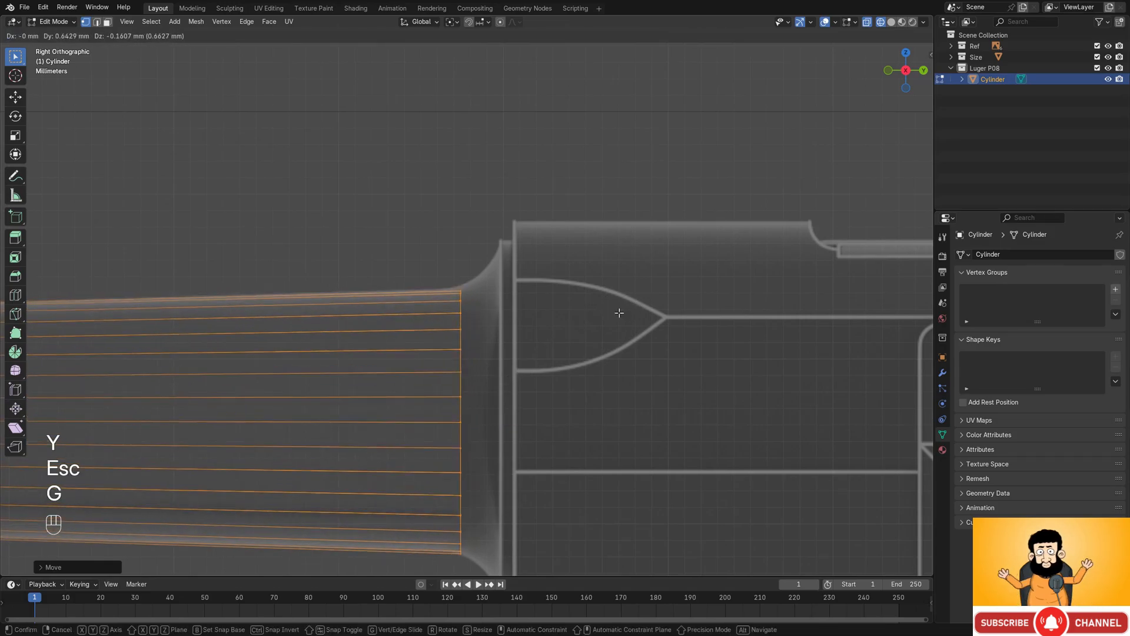
key("Escape")
- Extrude the end ring about 2.9 mm along Y and scale it to about 1.38 to form the barrel flare
key("e")
key("y")
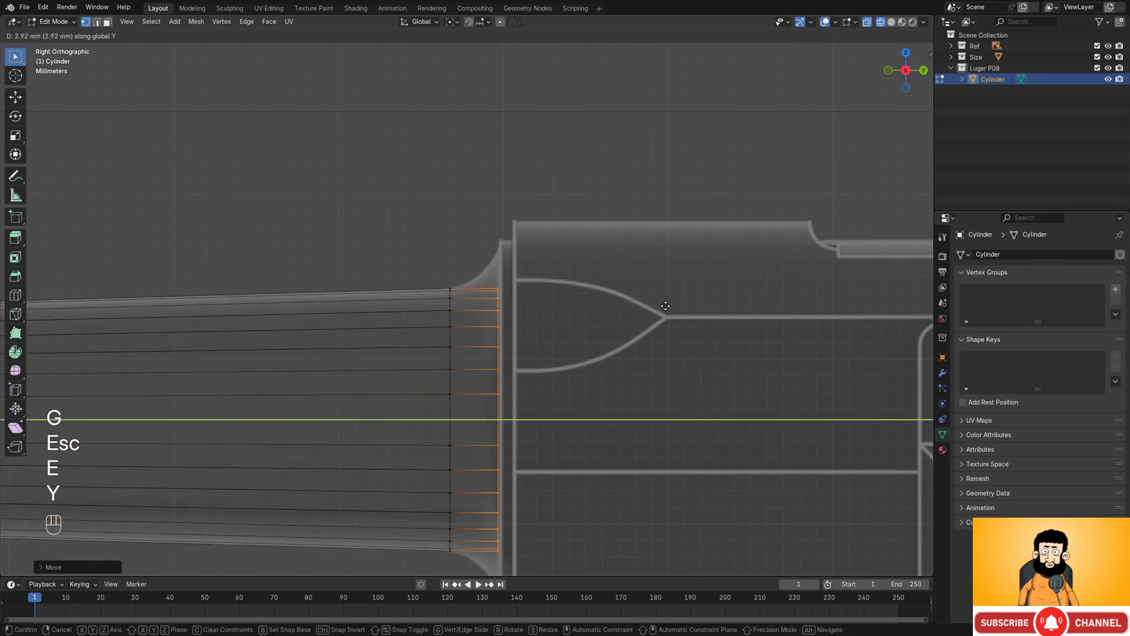
left_click(667, 301)
key("s")
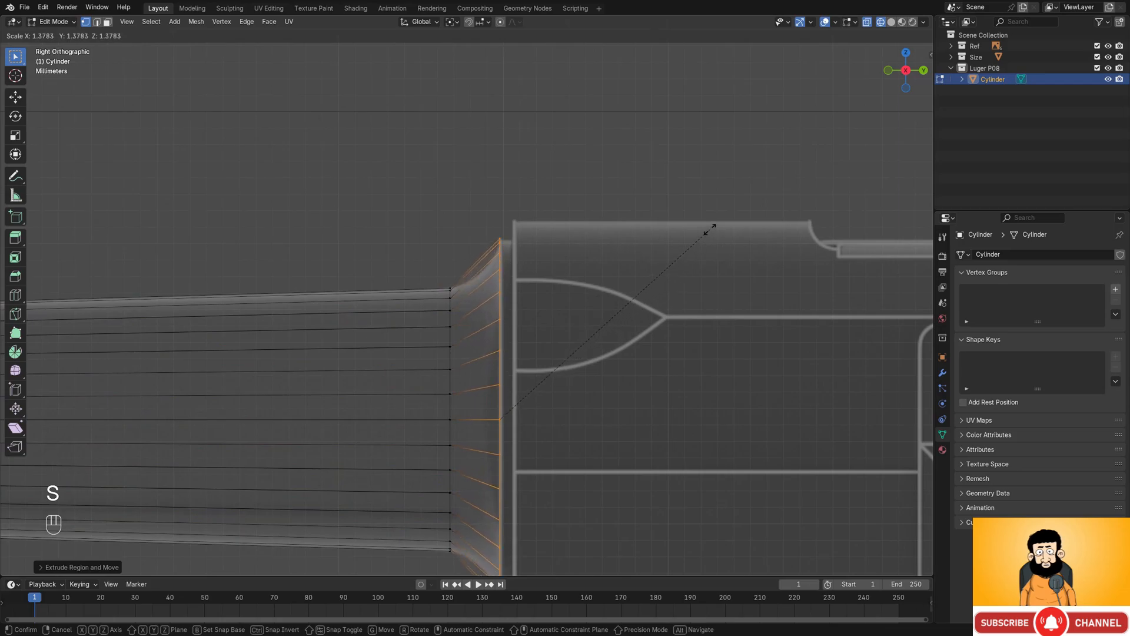
left_click(710, 233)
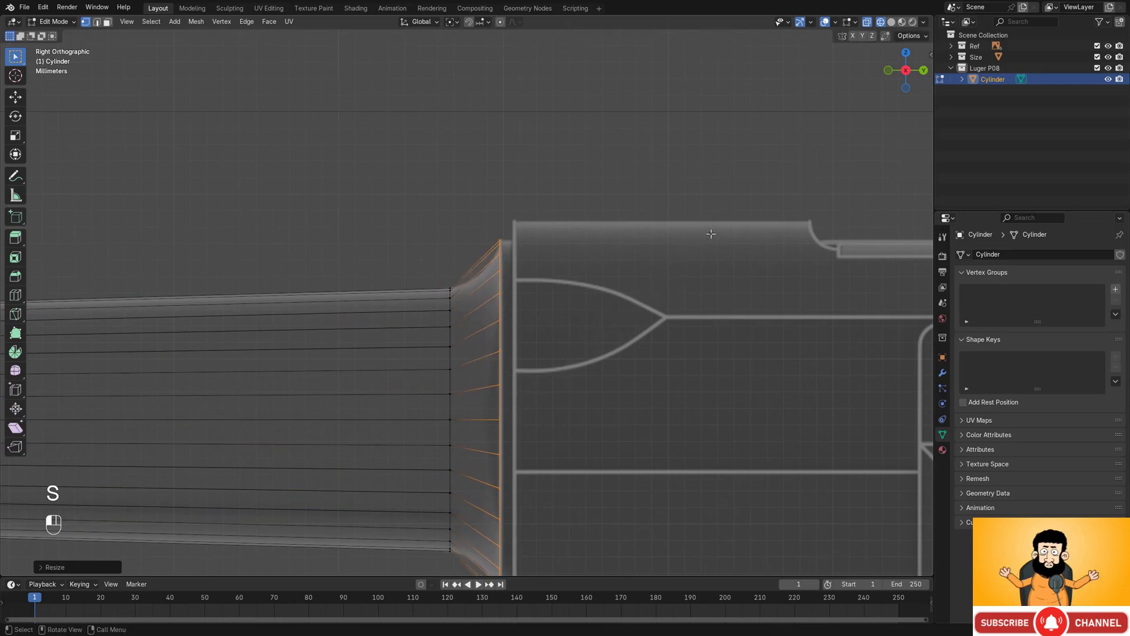
- Extrude the flare's end ring a short distance along Y to the receiver's front edge, forming the flange
scroll(565, 278, "up", 5)
key("e")
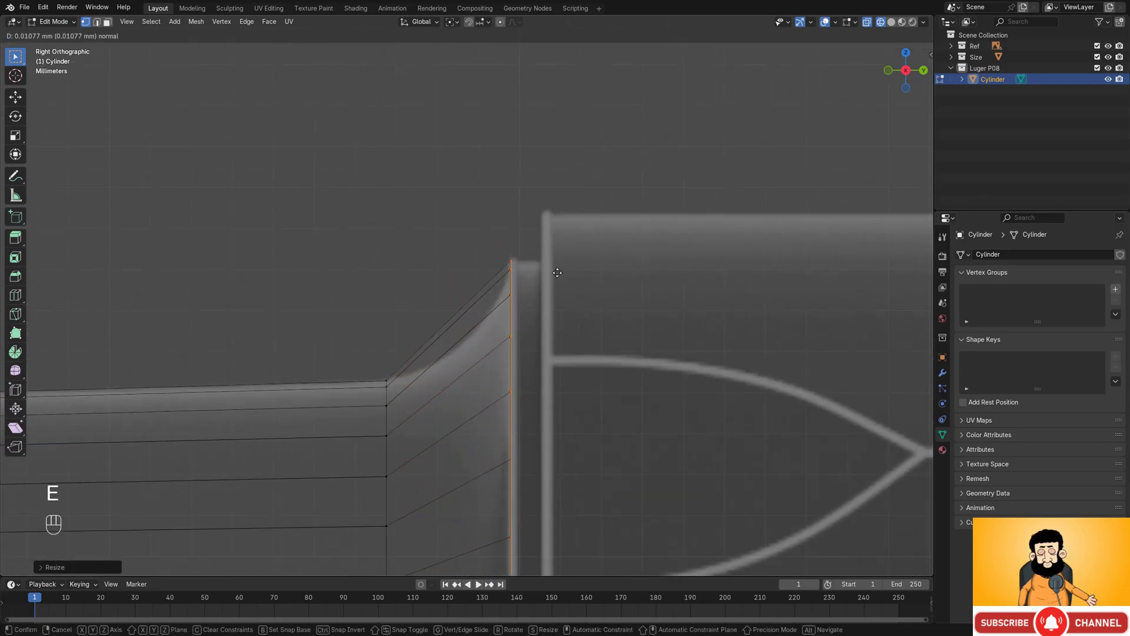
key("y")
left_click(591, 260)
scroll(522, 310, "down", 3)
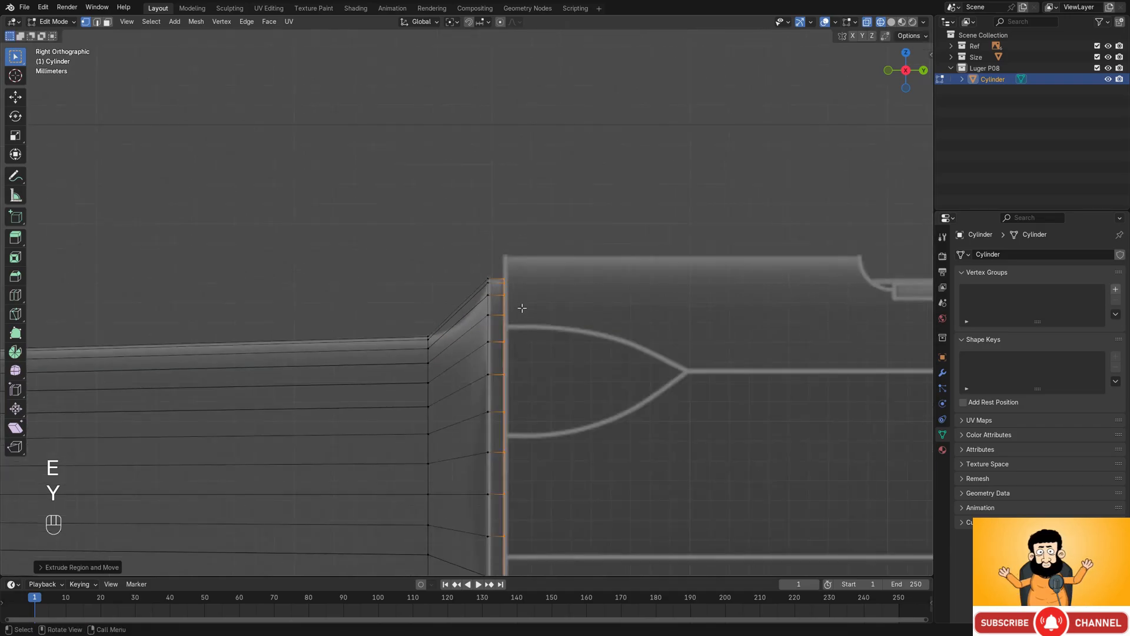
- Display the barrel in solid shading and exclude the Size collection from the view layer
middle_click_drag(522, 311, 487, 341)
key("shift+z")
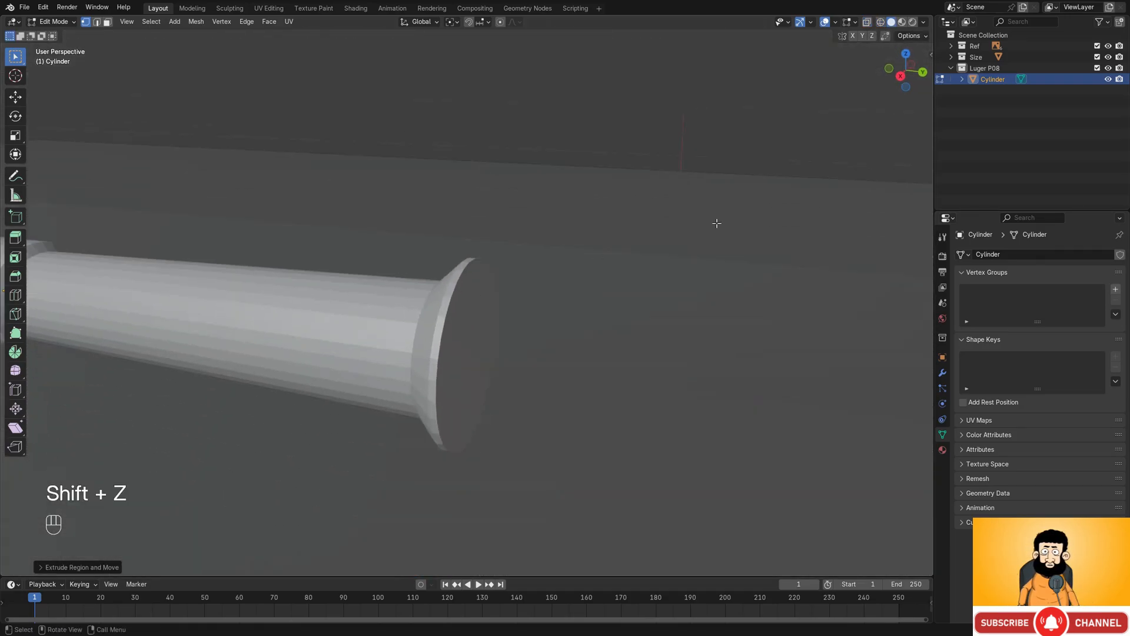
left_click(1097, 57)
scroll(510, 333, "down", 3)
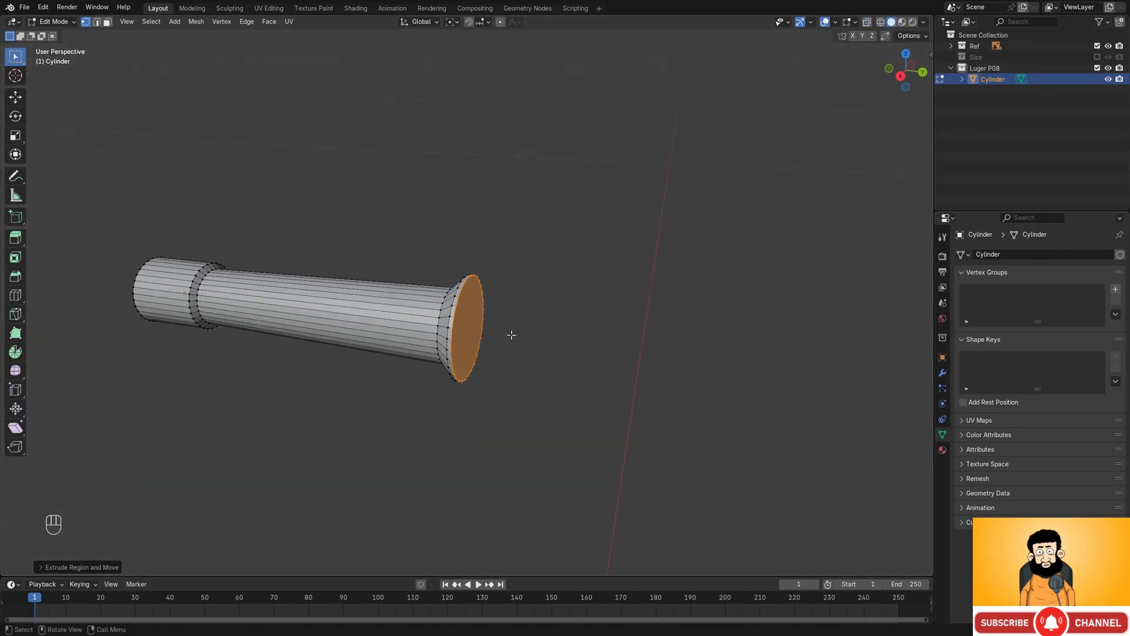
- Inset the barrel's receiver-side end face and extrude the inner face about 6.7 mm outward as a stub
middle_click_drag(510, 334, 480, 330)
scroll(611, 292, "up", 2)
key("i")
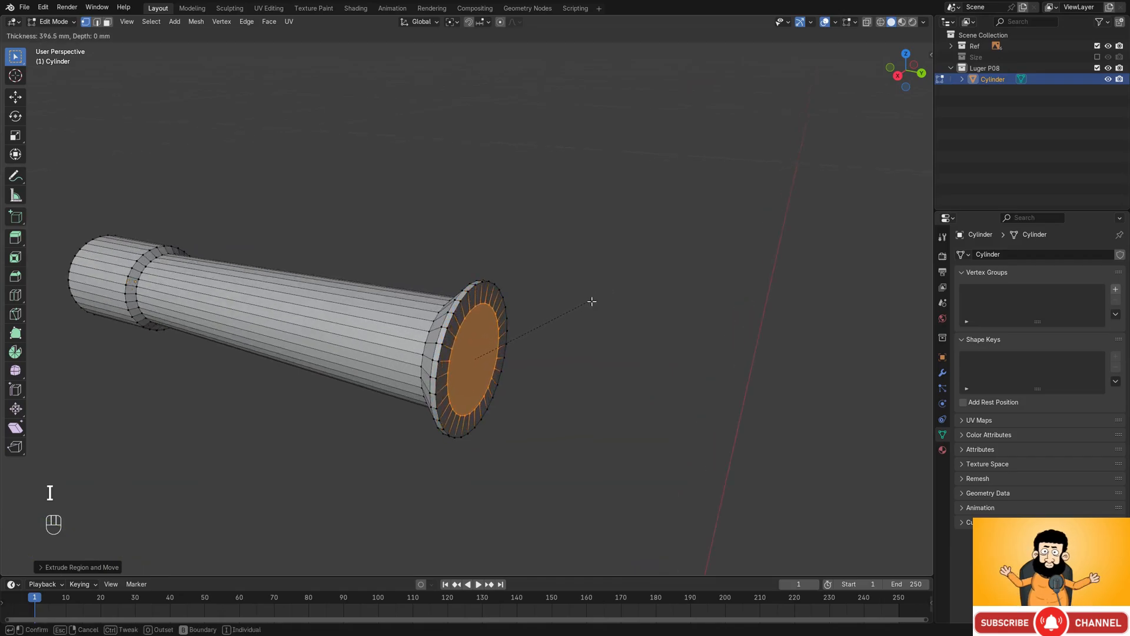
left_click(590, 301)
key("e")
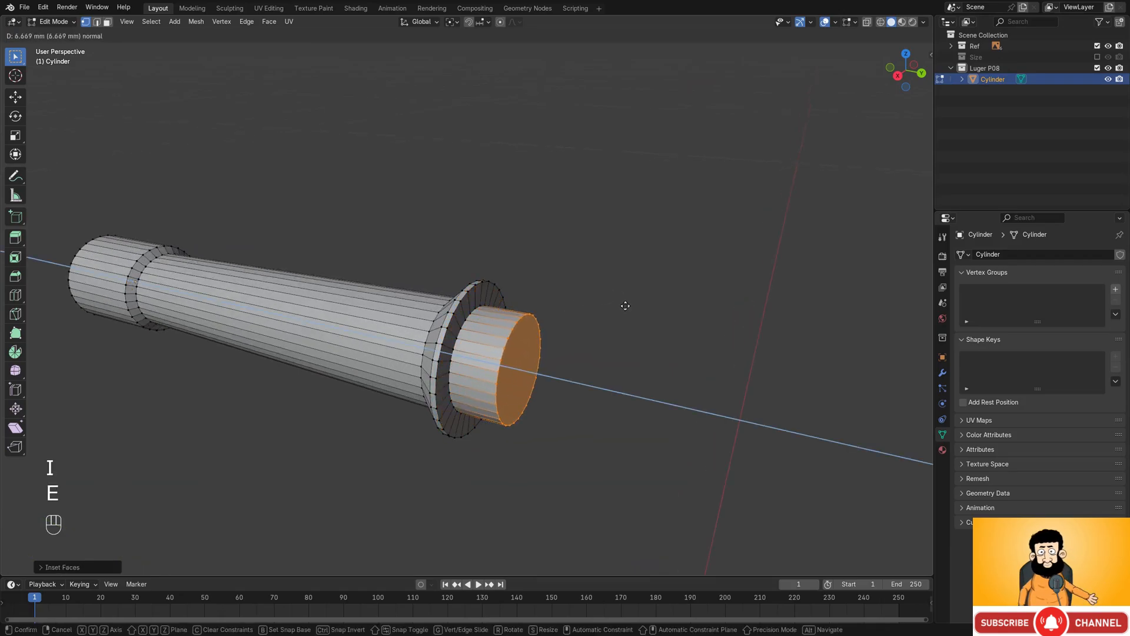
left_click(623, 305)
- Return to Object Mode and apply Shade Auto Smooth to the barrel
key("Tab")
middle_click_drag(592, 286, 498, 321)
scroll(534, 299, "up", 1)
right_click(538, 281)
left_click(520, 296)
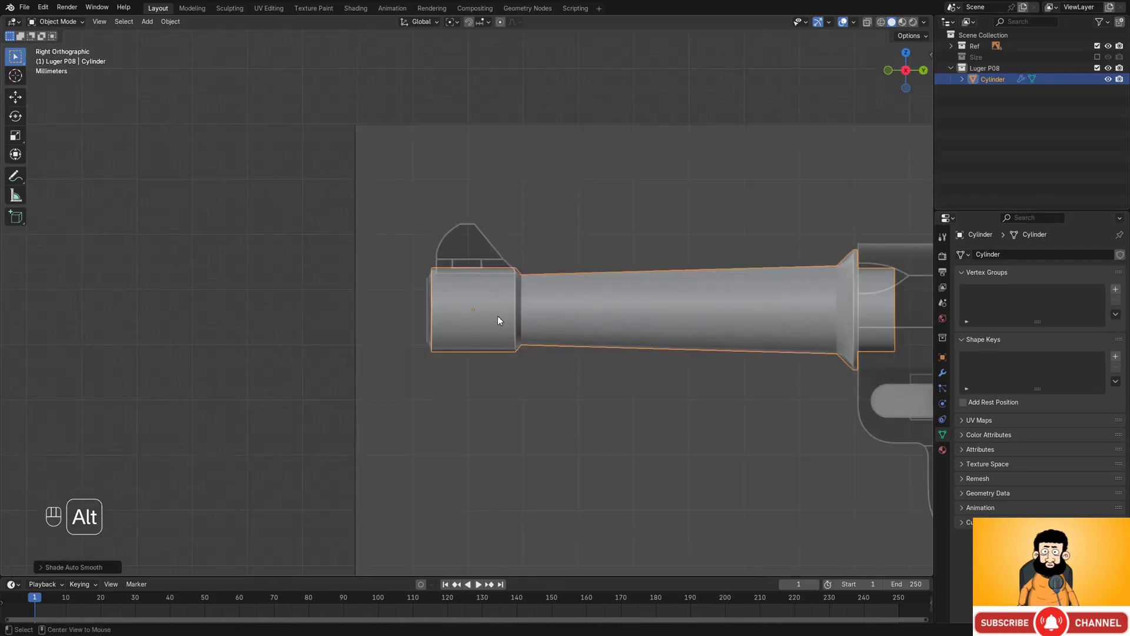
- Examine the barrel against the side reference drawing from the muzzle to the receiver, including the surrounding pistol views
scroll(497, 316, "up", 2)
middle_click_drag(429, 292, 481, 327, "shift")
scroll(482, 327, "up", 2)
middle_click_drag(595, 334, 294, 333, "shift")
middle_click_drag(584, 348, 137, 351, "shift")
scroll(563, 341, "down", 4)
middle_click_drag(644, 382, 540, 329, "shift")
scroll(540, 330, "down", 6)
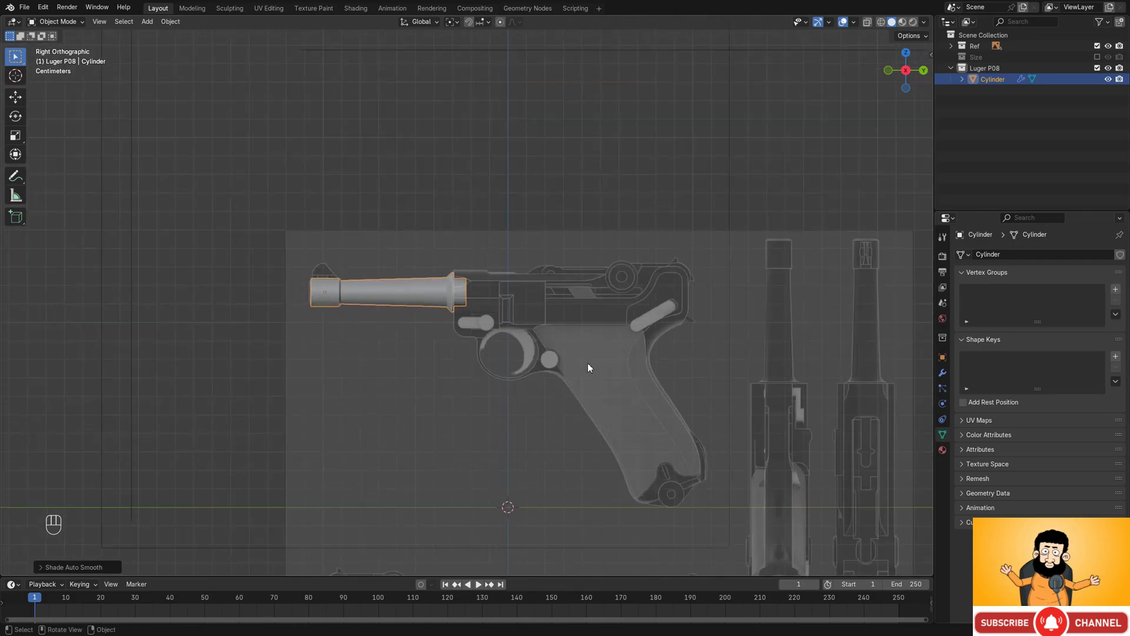
middle_click_drag(588, 362, 577, 297, "shift")
scroll(507, 351, "down", 2)
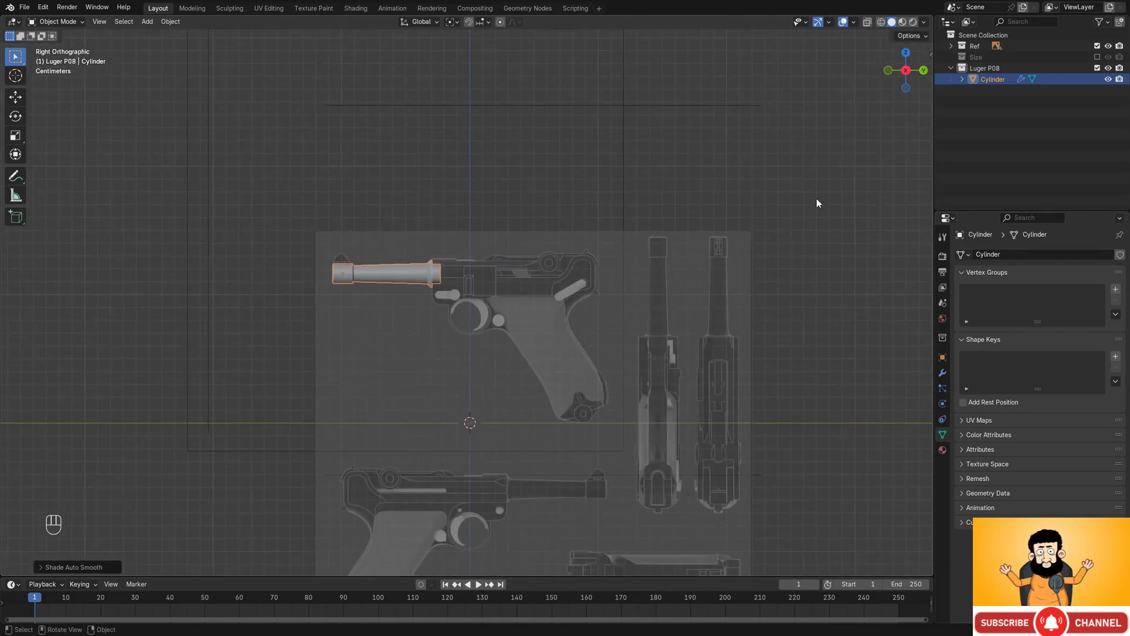
- Make the Luger P08 collection active and add a new ND sketch object in it
left_click(990, 68)
scroll(610, 359, "up", 2)
middle_click_drag(610, 358, 605, 306, "shift")
key("f")
left_click(602, 353)
- In wireframe display, move the sketch's vertex onto the receiver's front edge at the lower horizontal line
key("g")
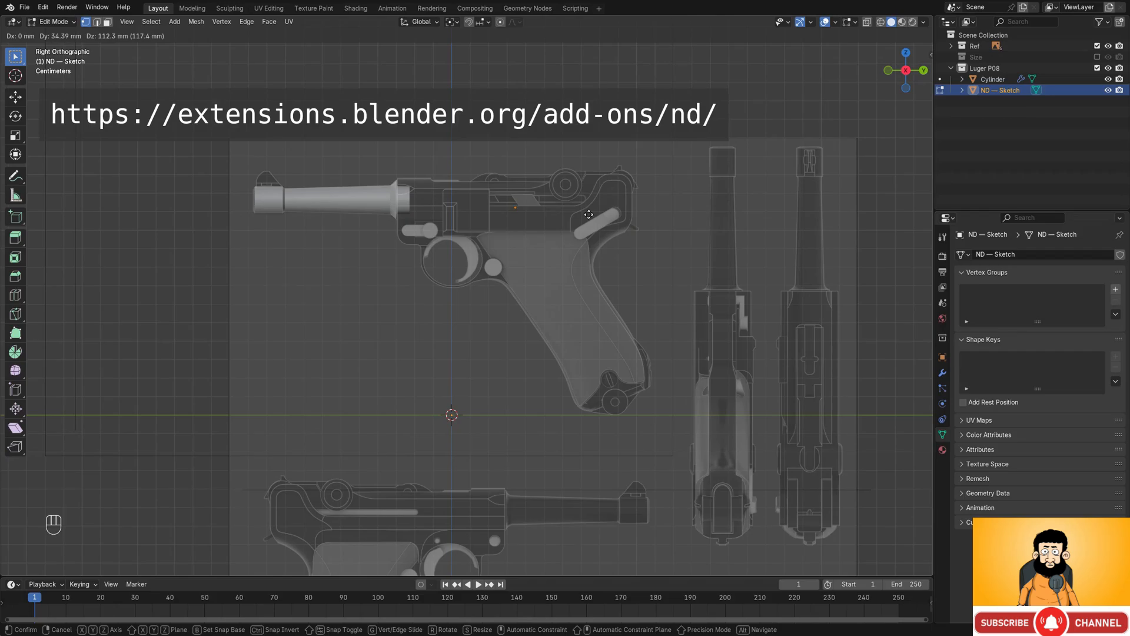
left_click(469, 213)
scroll(467, 210, "up", 4)
key("shift+z")
middle_click_drag(330, 91, 470, 293, "shift")
scroll(470, 293, "up", 3)
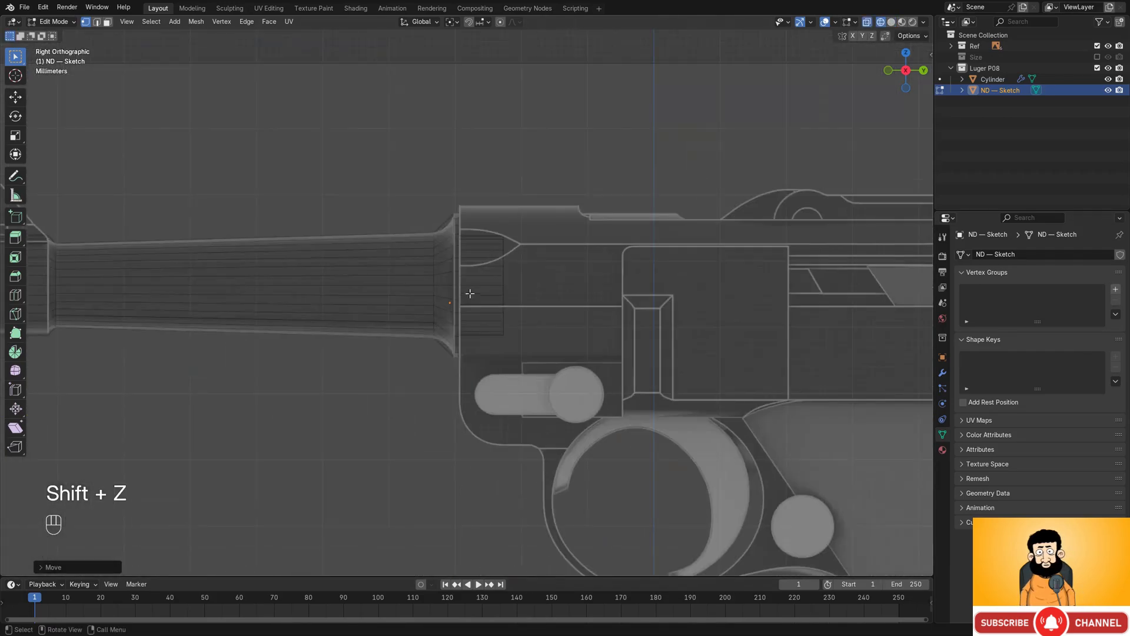
scroll(470, 294, "up", 4)
key("g")
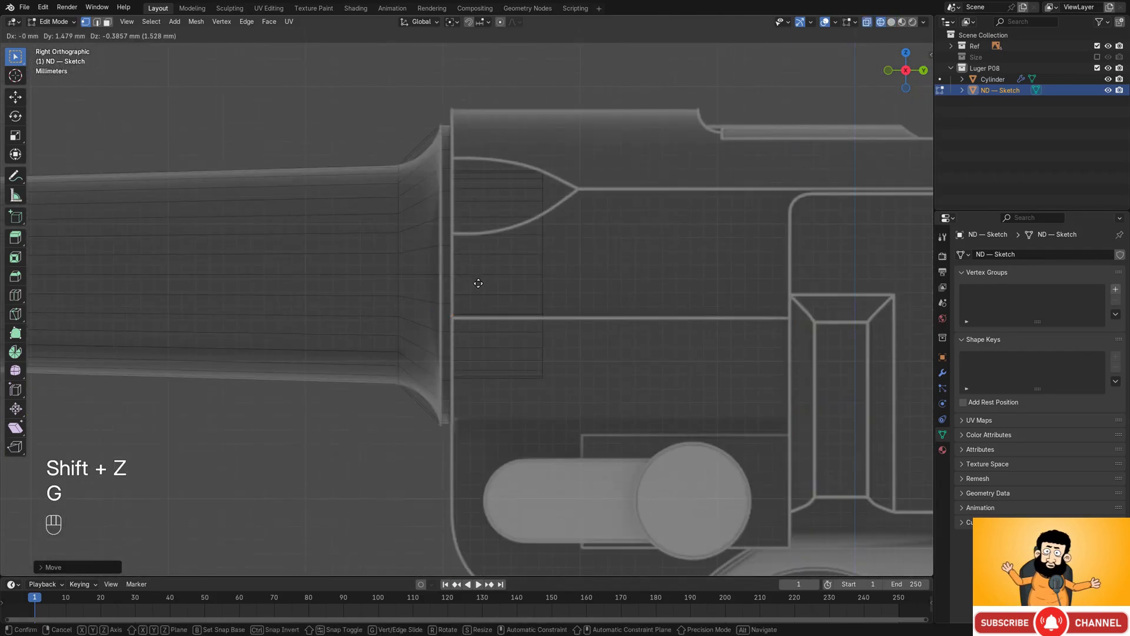
left_click(482, 287)
- Extrude the sketch vertex along Y to draw a straight line over the receiver's lower horizontal line
scroll(483, 288, "down", 5)
middle_click_drag(605, 319, 421, 354, "shift")
scroll(426, 331, "down", 3)
scroll(455, 339, "up", 1)
key("e")
key("y")
left_click(455, 339)
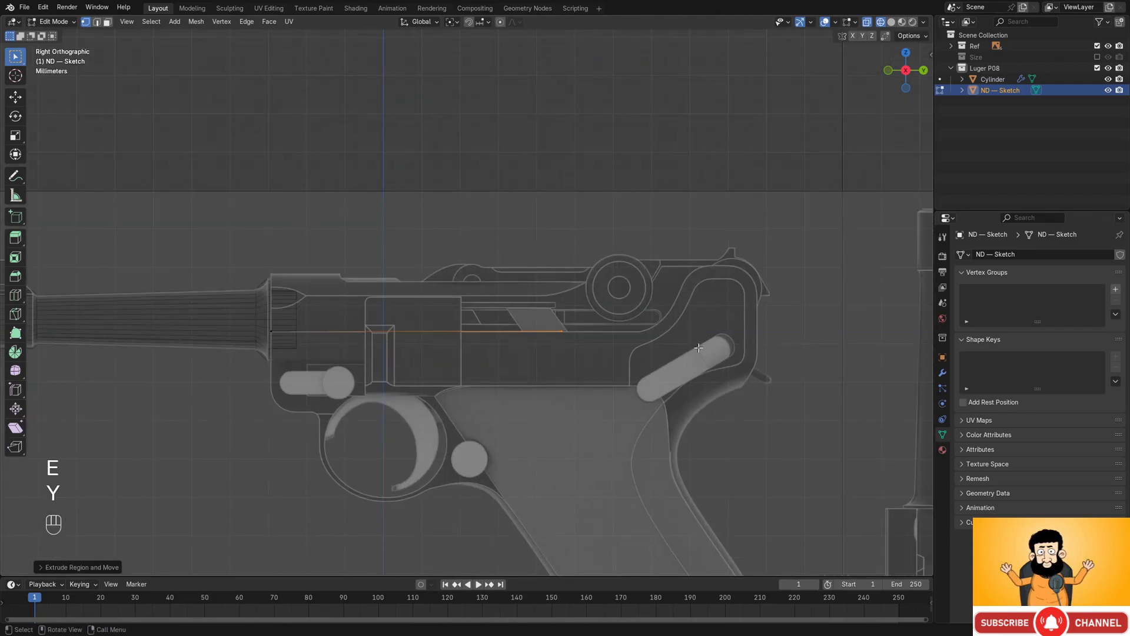
- Slide the line's end vertex along Y to where the receiver outline starts curving upward
scroll(454, 339, "up", 3)
middle_click_drag(705, 321, 529, 329, "shift")
scroll(529, 329, "up", 3)
key("g")
key("y")
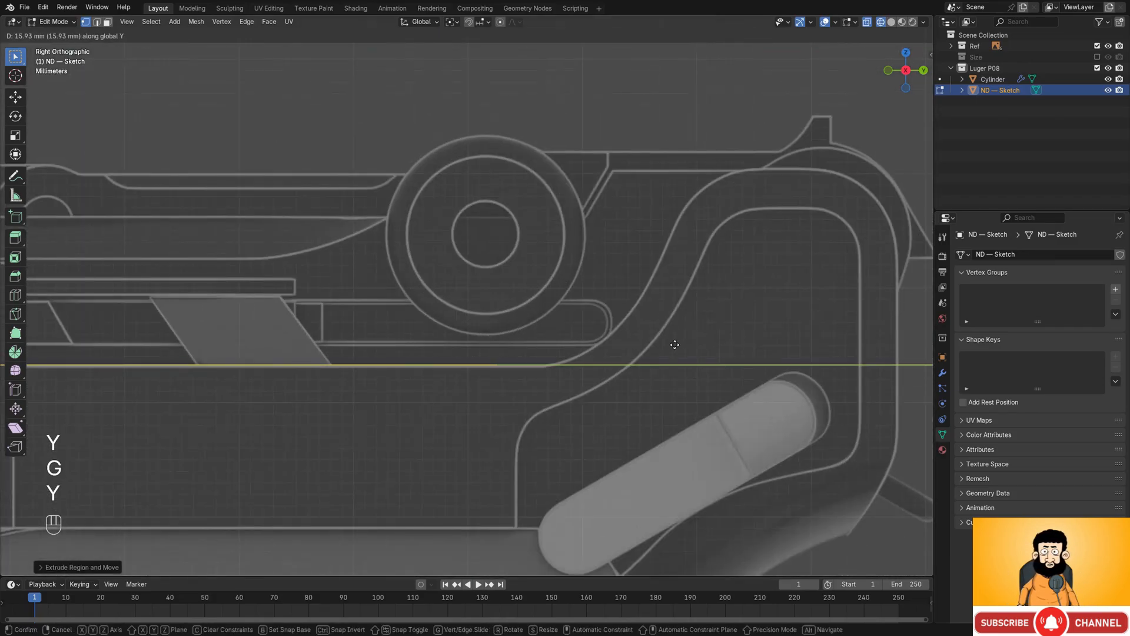
left_click(690, 346)
middle_click_drag(612, 340, 496, 339, "shift")
key("g")
key("y")
key("t")
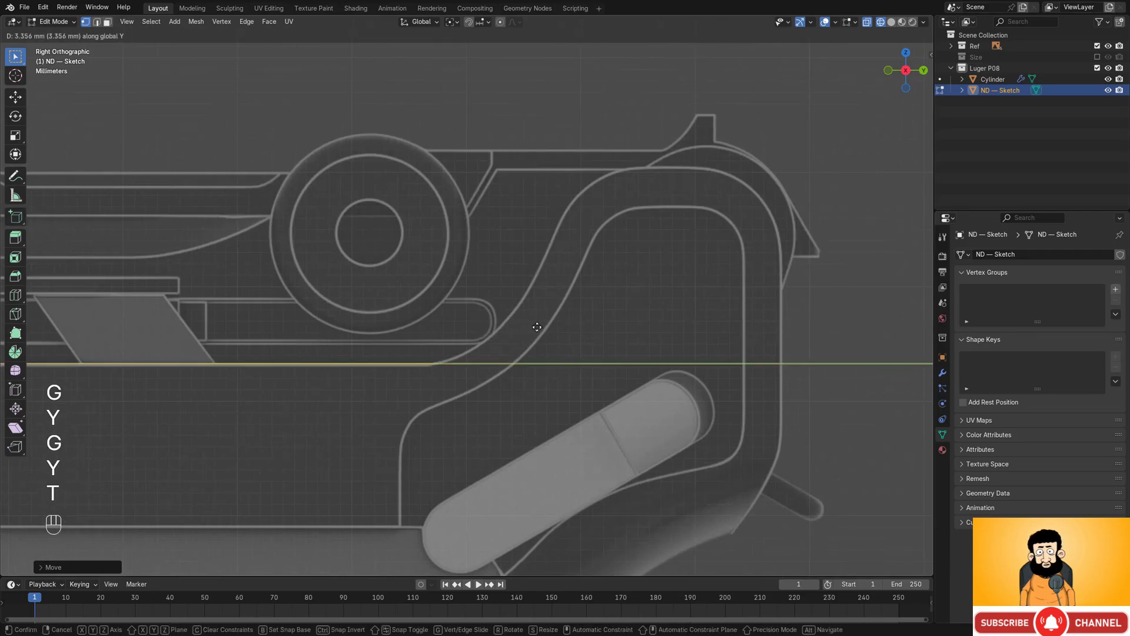
left_click(534, 328)
- Trace the rear curve upward with extruded vertices and place the last one on the outline's upper horizontal line
key("e")
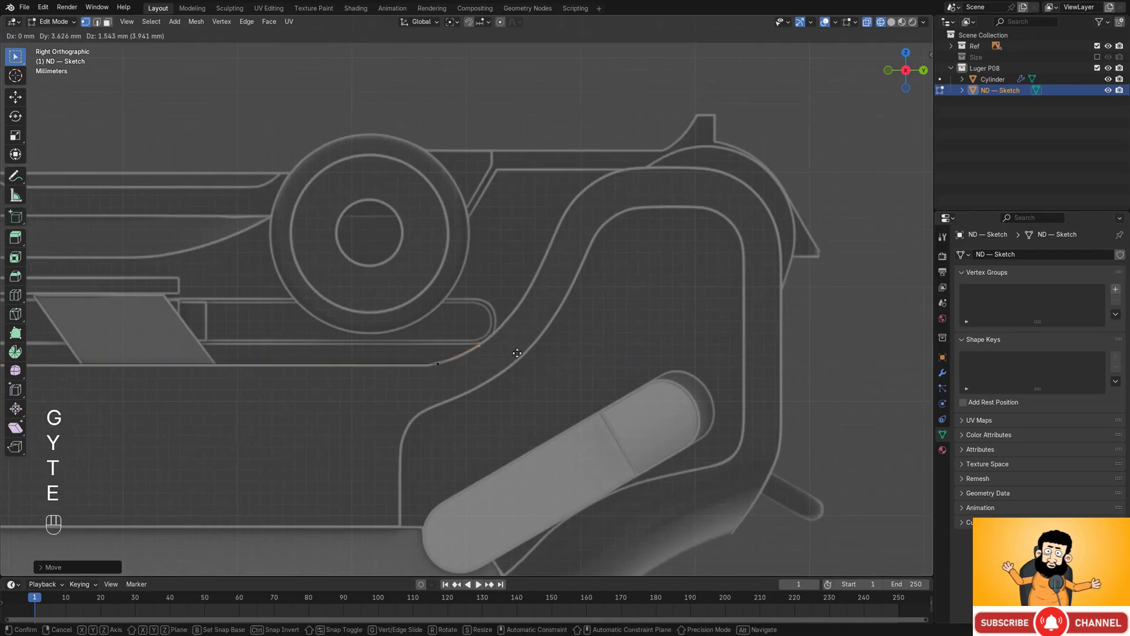
left_click(517, 352)
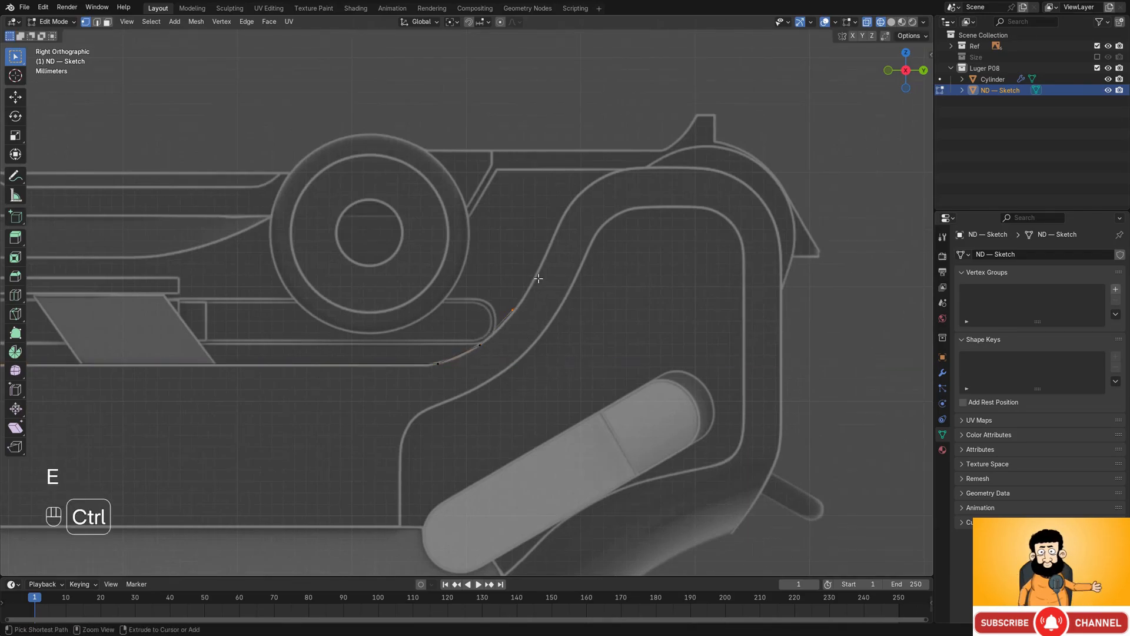
middle_click_drag(557, 232, 504, 290, "shift")
scroll(506, 279, "up", 2)
key("g")
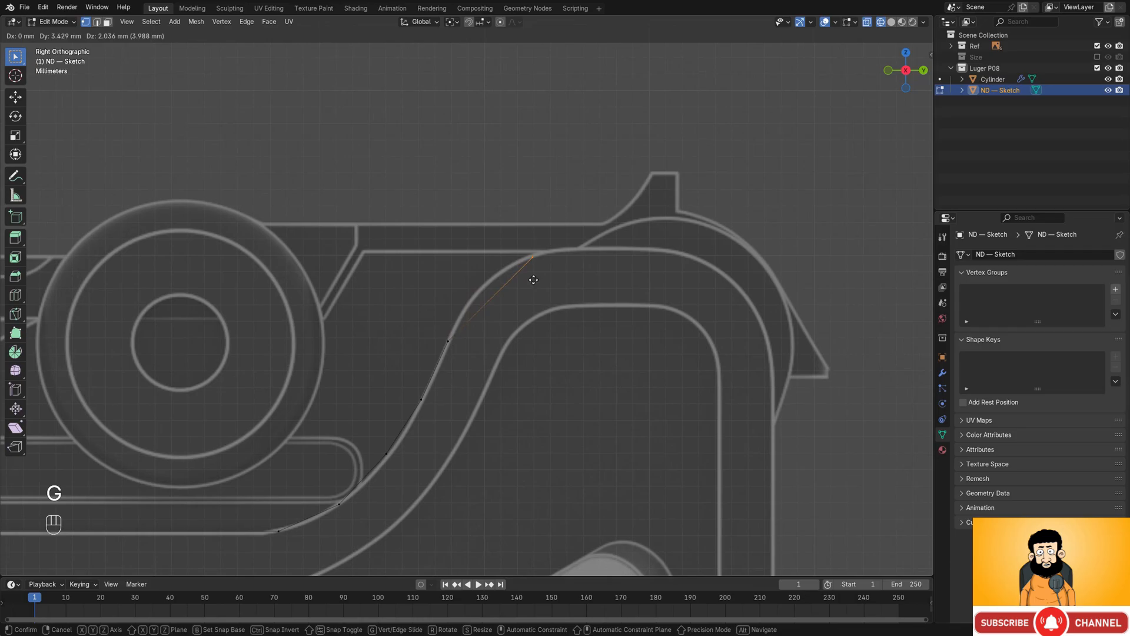
left_click(494, 276)
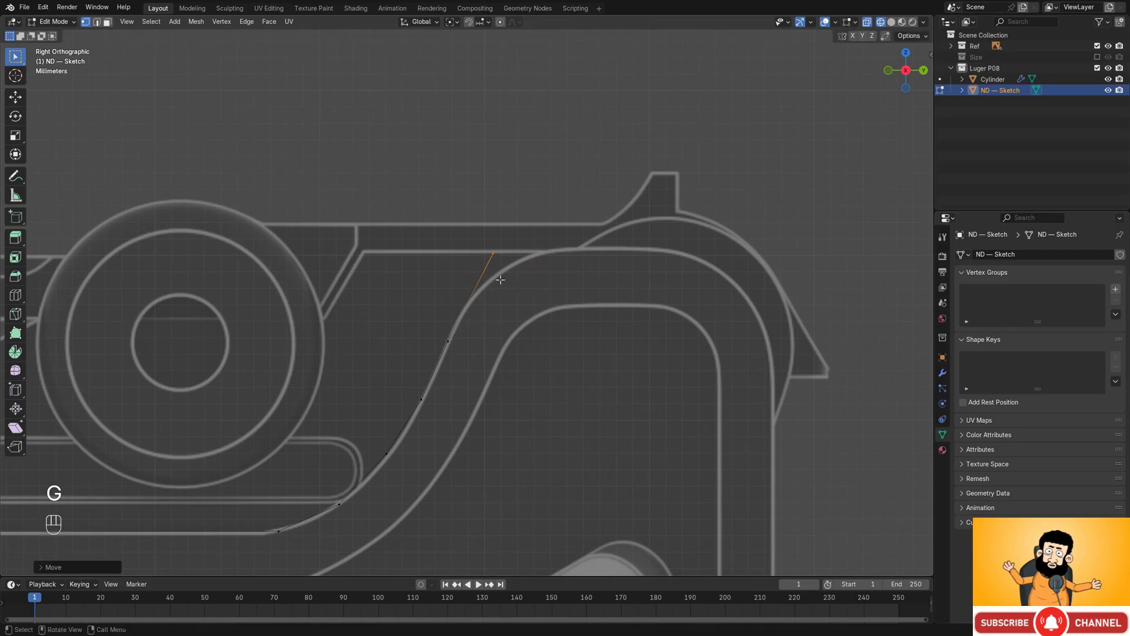
- Extrude the sketch along Y to the frame's rear edge and from there down along Z
middle_click_drag(563, 295, 479, 295, "shift")
key("e")
key("y")
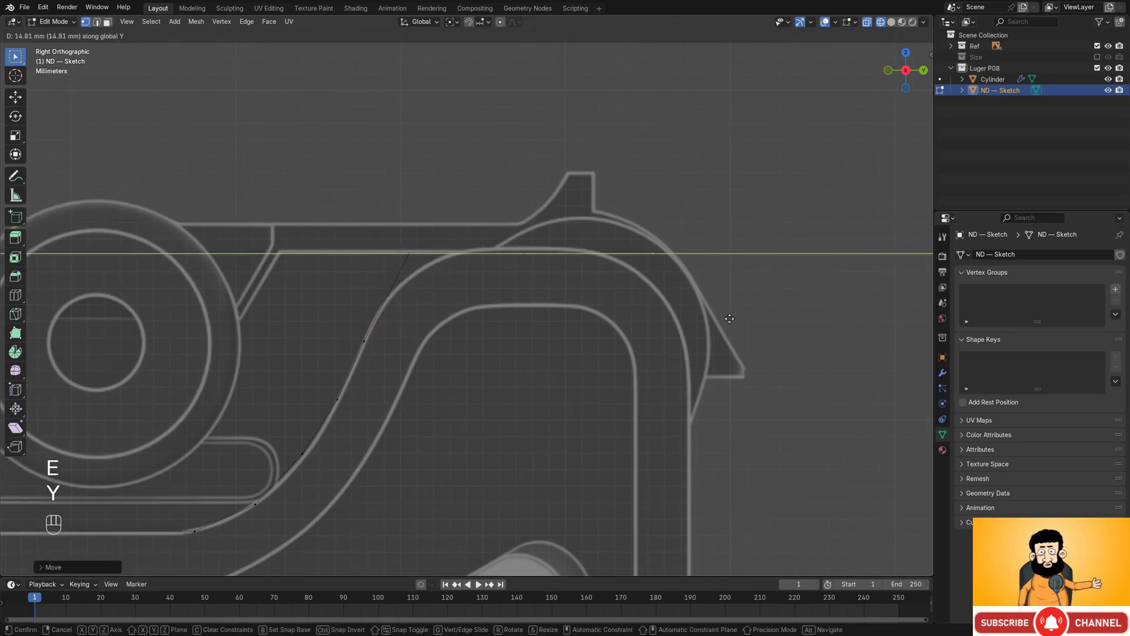
left_click(761, 325)
middle_click_drag(697, 362, 590, 300, "shift")
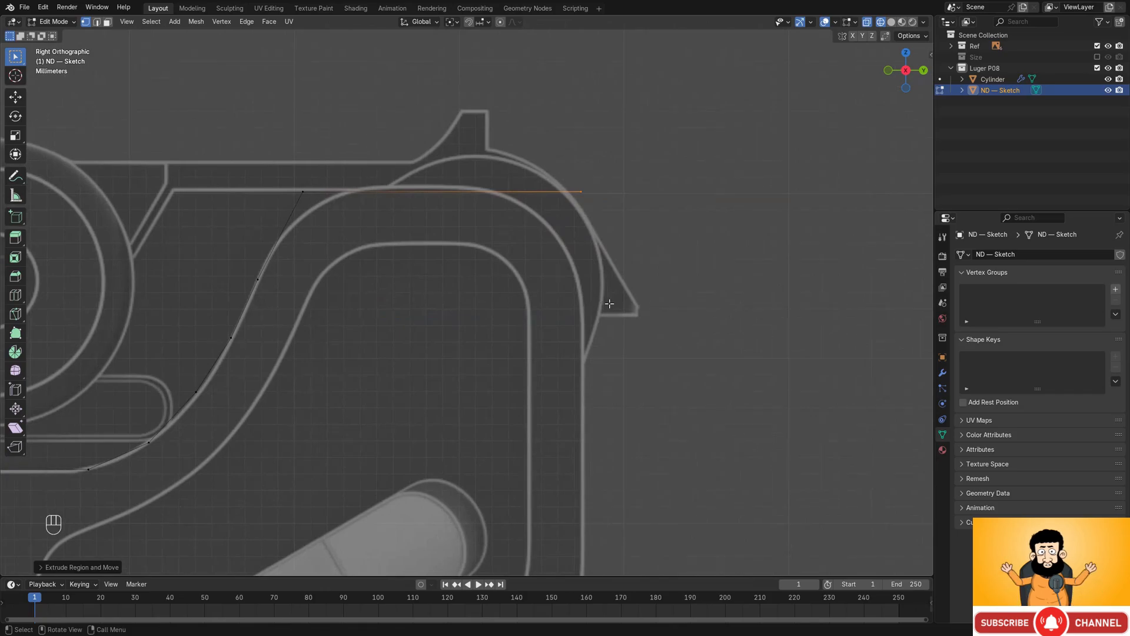
key("e")
key("z")
left_click(586, 452)
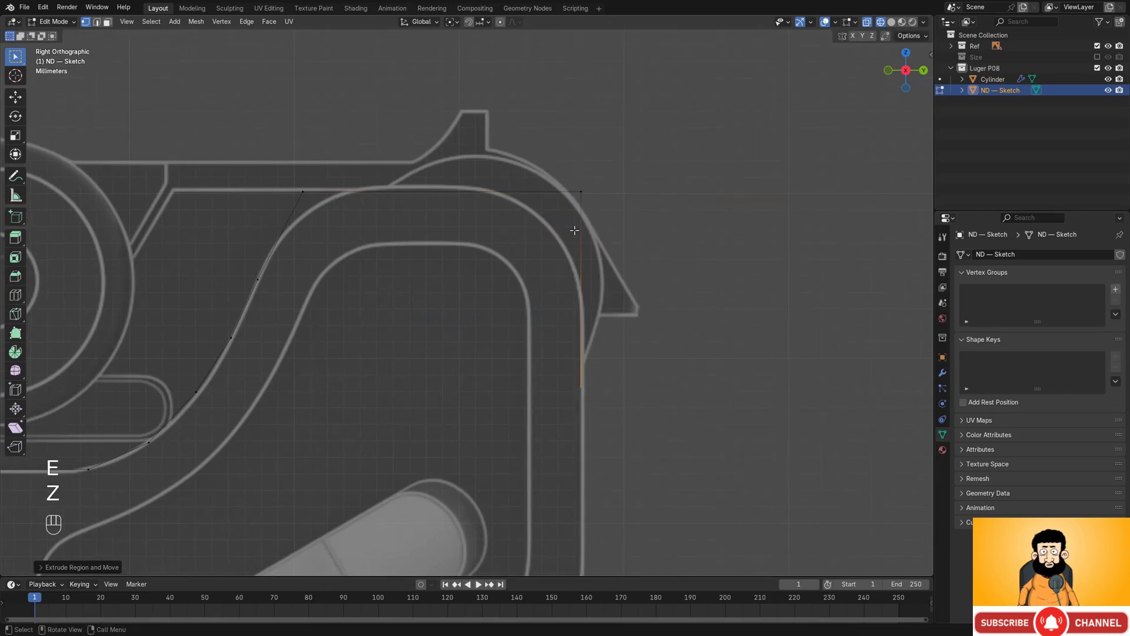
- Move the sketch's rear vertical line along Y to align it with the frame's rear edge
left_click_drag(565, 177, 623, 453)
key("g")
key("f")
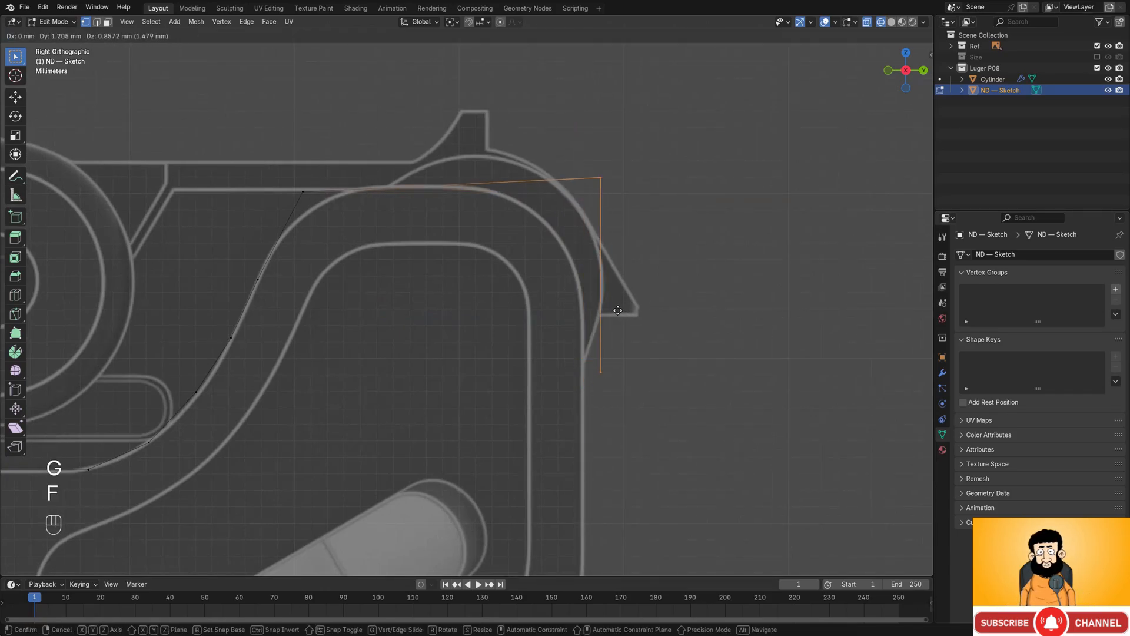
key("y")
left_click(600, 315, "shift")
- Move the vertex at the upper line's front end along Y so the sloping segment follows the outline's rise
middle_click_drag(335, 331, 527, 354, "shift")
scroll(490, 330, "up", 2)
middle_click_drag(431, 275, 489, 315, "shift")
middle_click_drag(542, 226, 513, 289, "shift")
left_click_drag(507, 275, 596, 342)
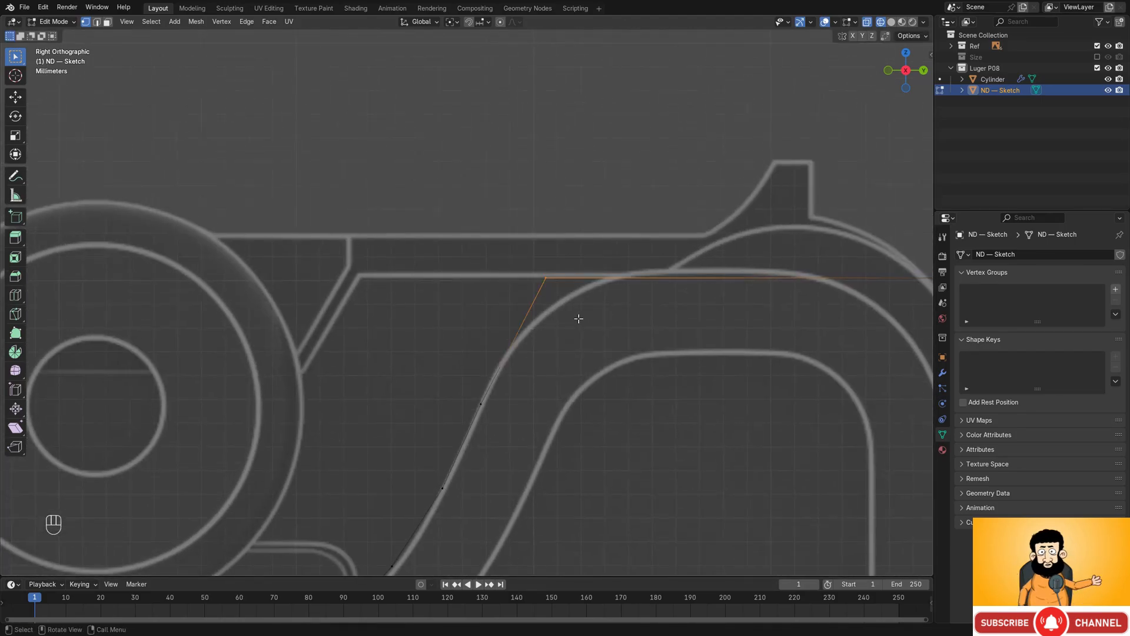
key("g")
key("y")
left_click(505, 317, "shift")
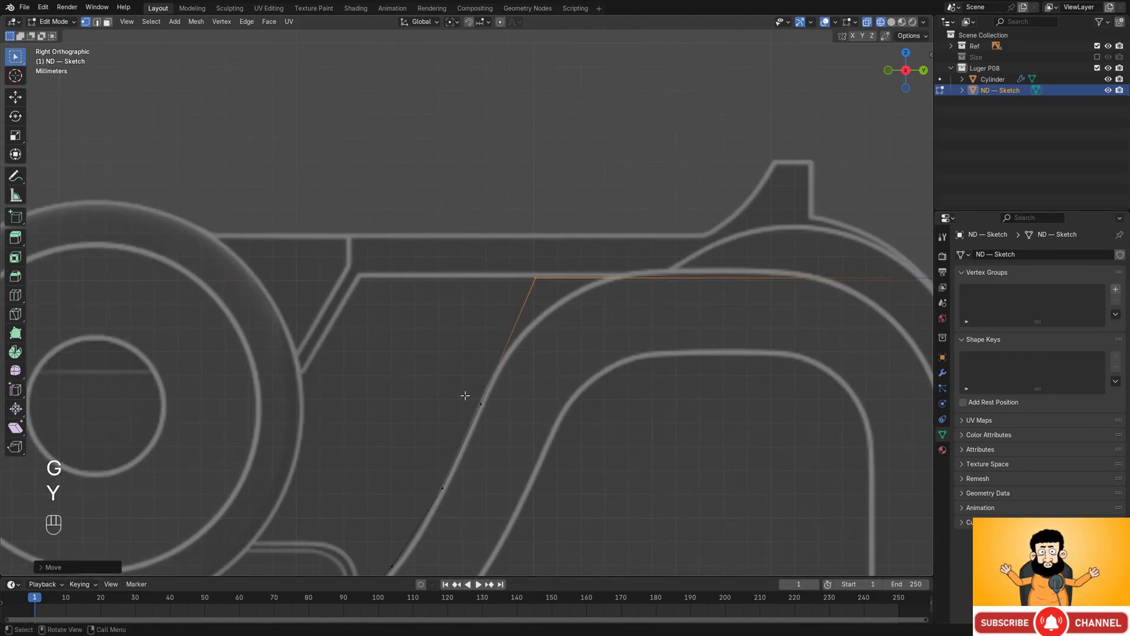
- Dissolve the vertex just below the upper front corner and bevel the corner vertex into a multi-segment curve matching the outline
key("ctrl+x")
middle_click_drag(575, 316, 558, 282, "shift")
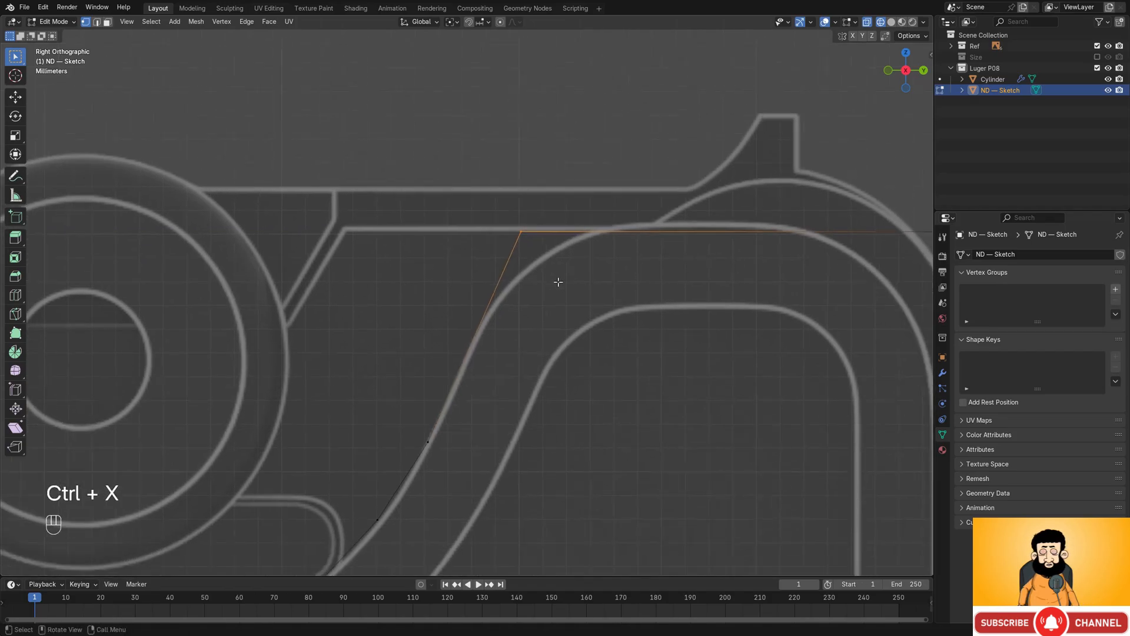
key("ctrl+b")
key("Escape")
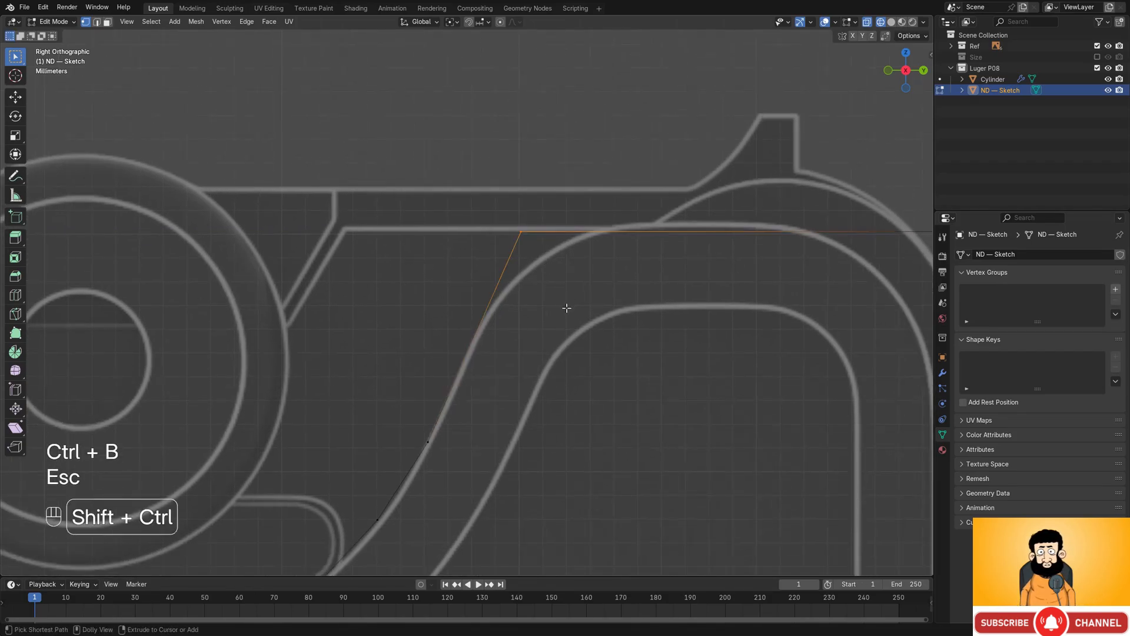
key("ctrl+shift+b")
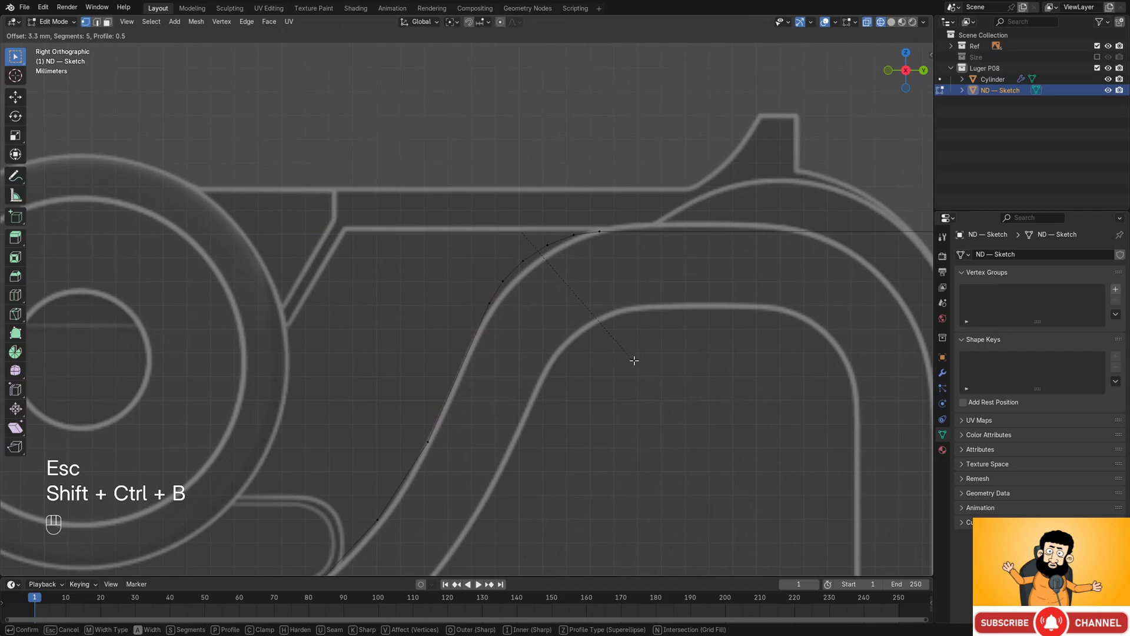
left_click(666, 367)
- Move the bevelled curve and the upper line up along Z by about 0.2 mm onto the outline's upper line
scroll(656, 366, "down", 3)
middle_click_drag(656, 366, 562, 387, "shift")
left_click_drag(360, 239, 658, 359)
scroll(658, 359, "up", 2)
key("g")
key("z")
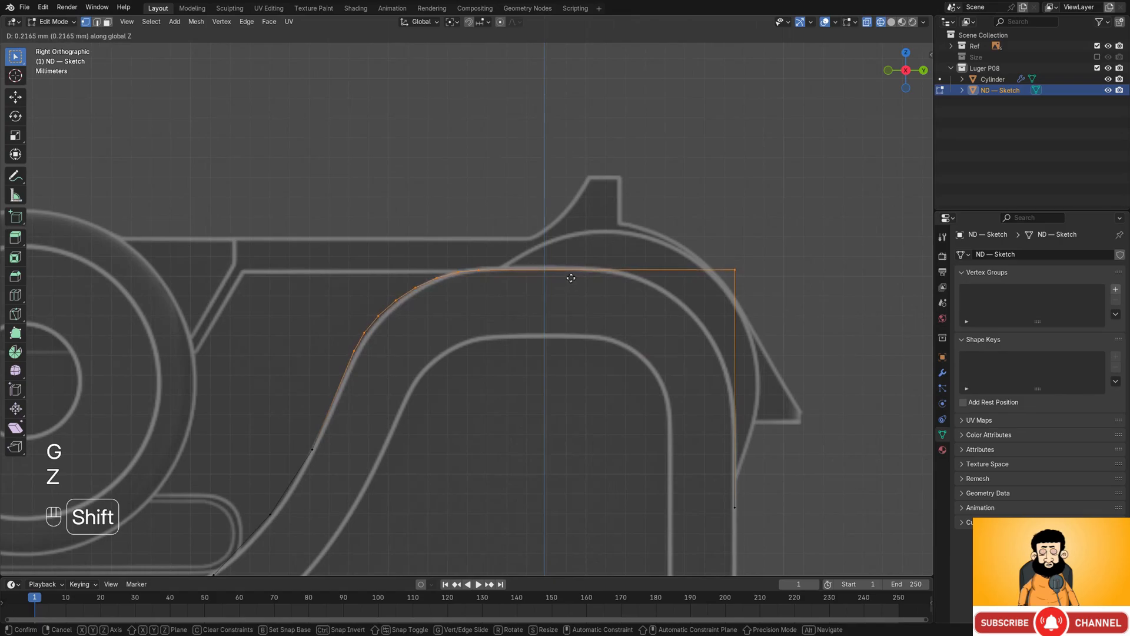
left_click(576, 270)
- Move the bevelled curve's vertices along Y onto the outline
left_click_drag(310, 245, 531, 373)
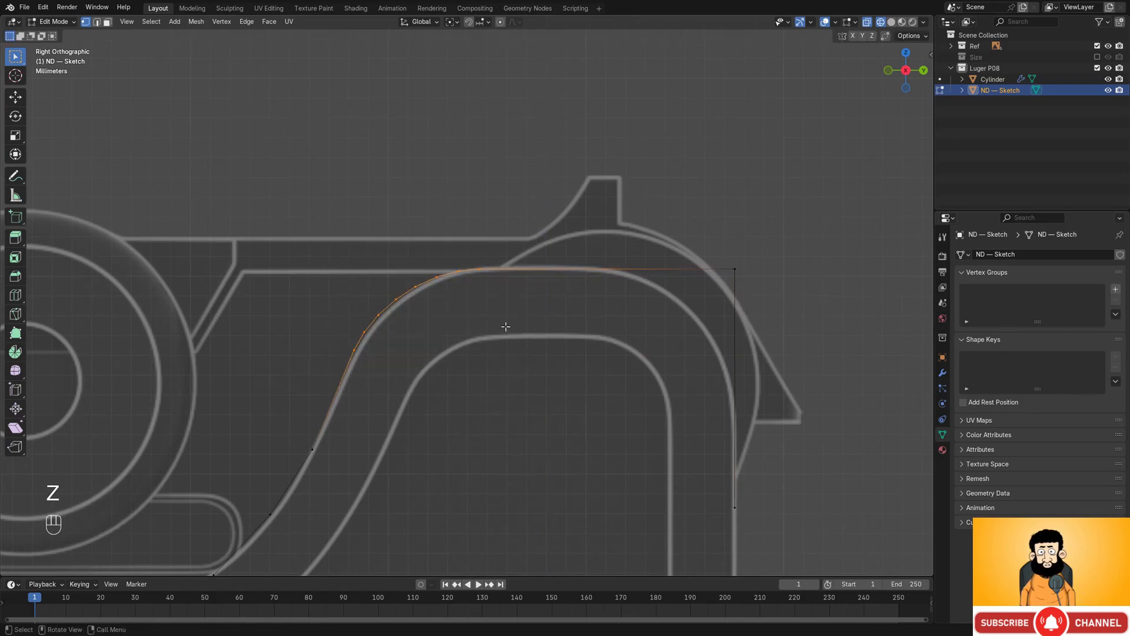
key("g")
key("y")
left_click(456, 333)
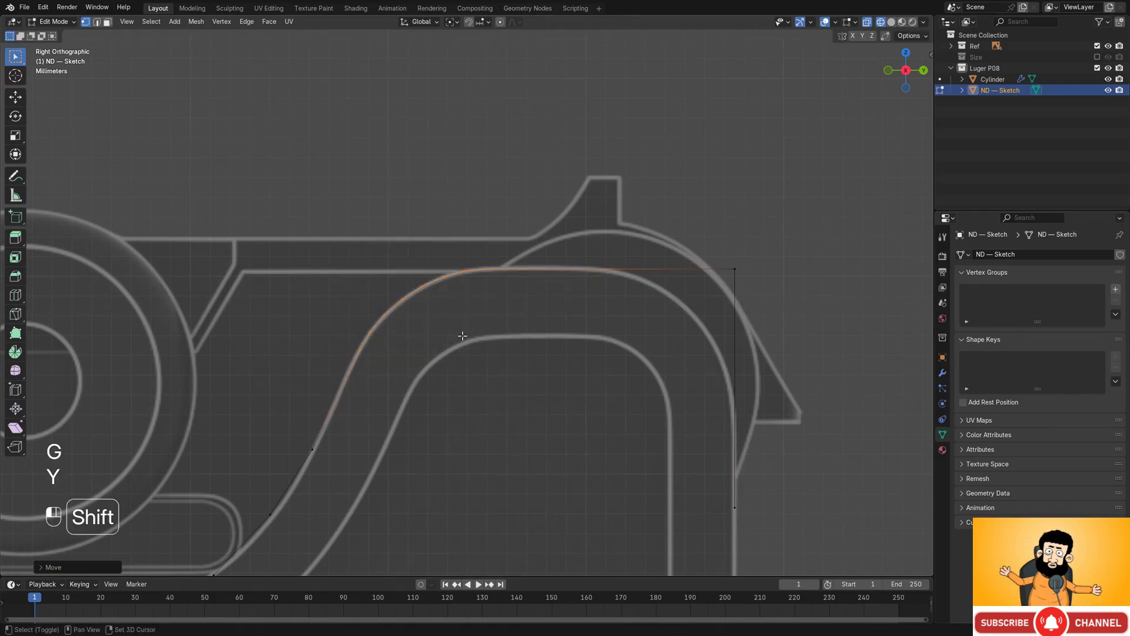
- Reposition the vertex partway up the rising curve, beside the rounded slot end, onto the outline
middle_click_drag(462, 330, 528, 373, "shift")
scroll(528, 373, "up", 2)
left_click_drag(492, 358, 565, 442)
key("g")
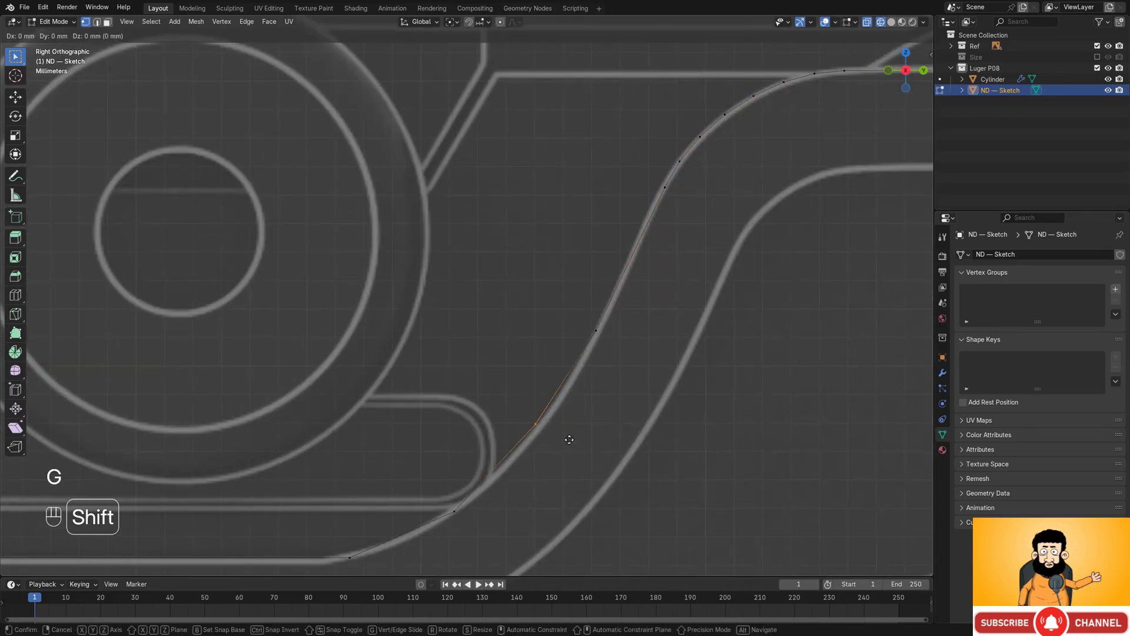
left_click(594, 466)
- Subdivide the curve segment beside the rounded slot end and move the new vertex onto the outline
scroll(567, 419, "down", 1)
middle_click_drag(568, 419, 592, 372, "shift")
left_click_drag(449, 306, 604, 452)
right_click(599, 390)
left_click(597, 370)
key("g")
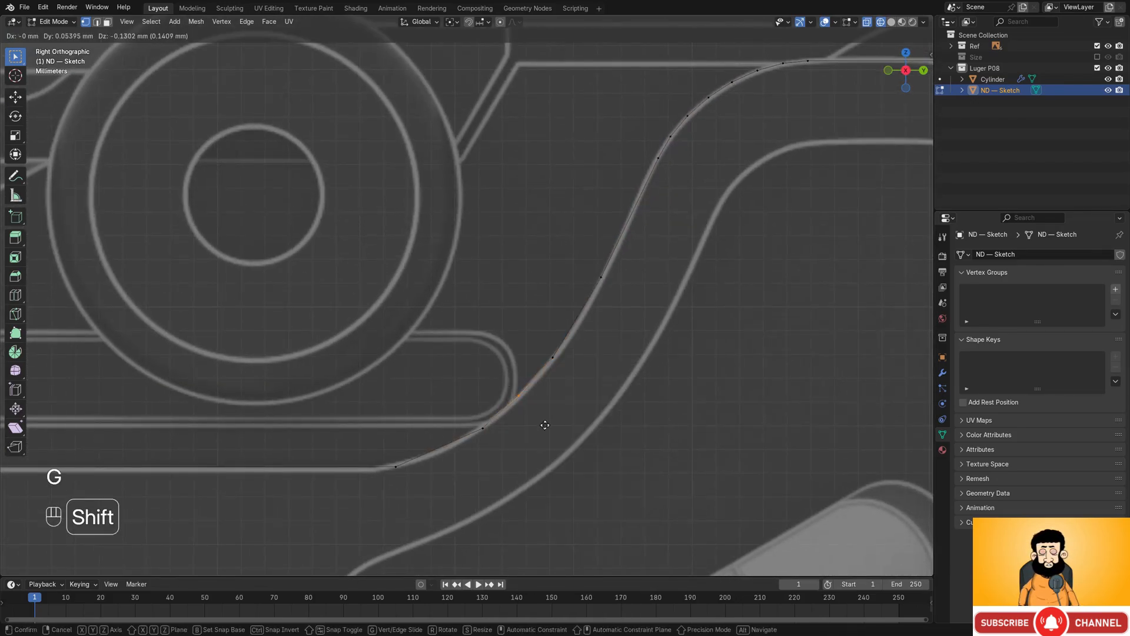
left_click(547, 431, "shift")
- Subdivide the lowest segment of the rising curve and move the new vertex down onto the outline
scroll(548, 432, "down", 2)
middle_click_drag(523, 437, 598, 391, "shift")
scroll(600, 401, "up", 1)
scroll(598, 391, "up", 2)
left_click_drag(449, 394, 643, 499)
left_click_drag(623, 391, 688, 462, "shift")
right_click(695, 394)
left_click(677, 371)
middle_click_drag(665, 383, 613, 353, "shift")
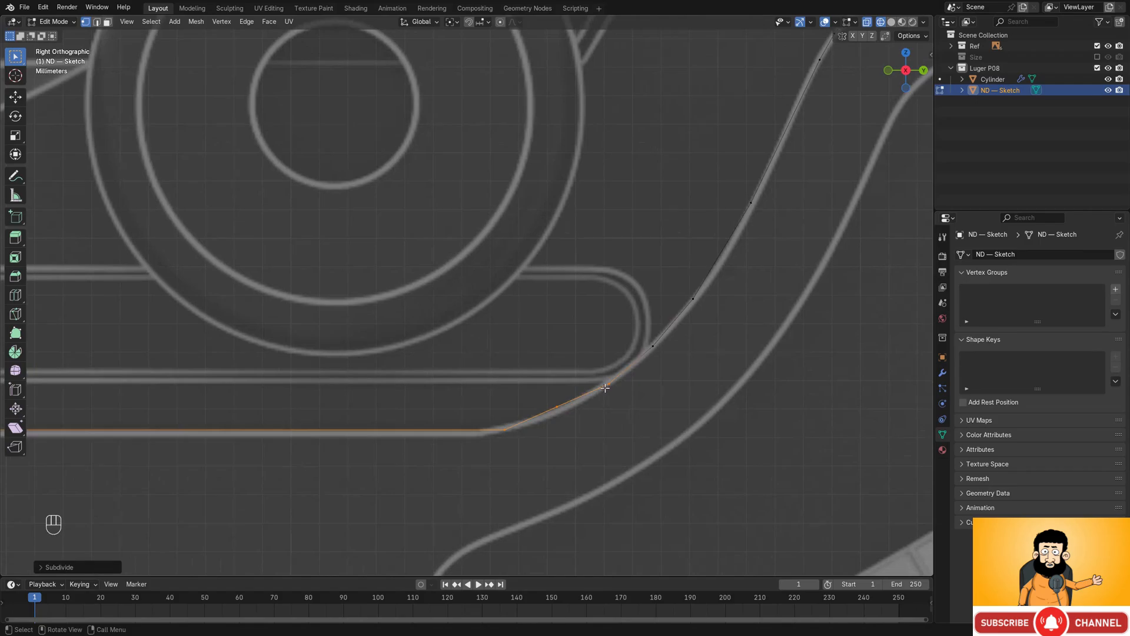
left_click_drag(529, 378, 578, 424)
key("g")
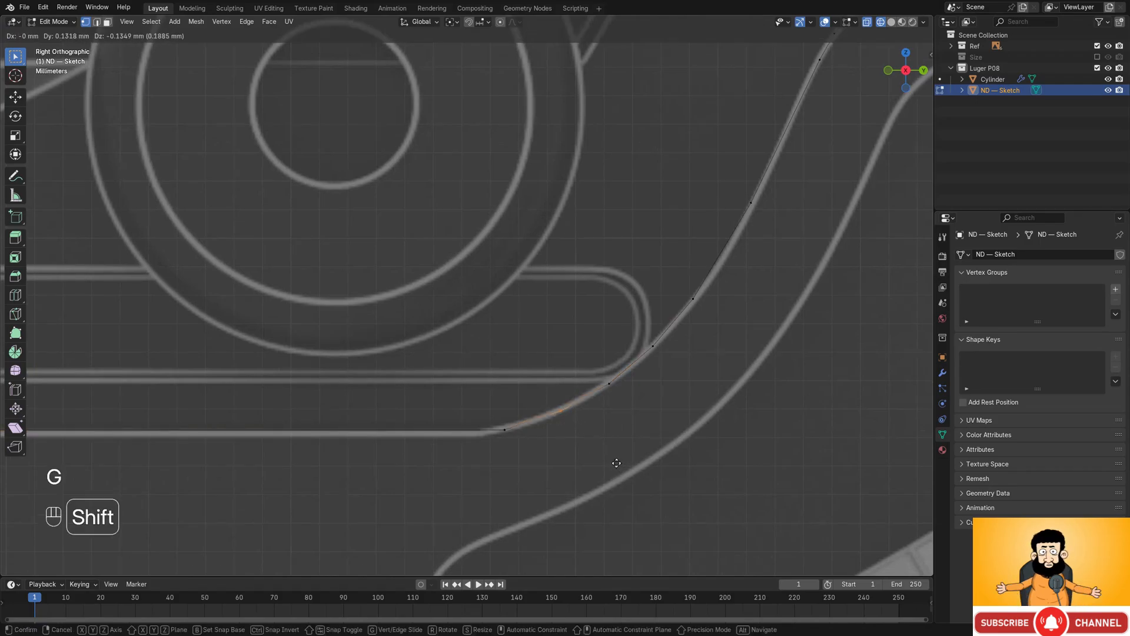
left_click(617, 463, "shift")
- Slide the vertices along the lower part of the curve and nudge them onto the outline to even out the bend
key("g")
key("g")
left_click(636, 397)
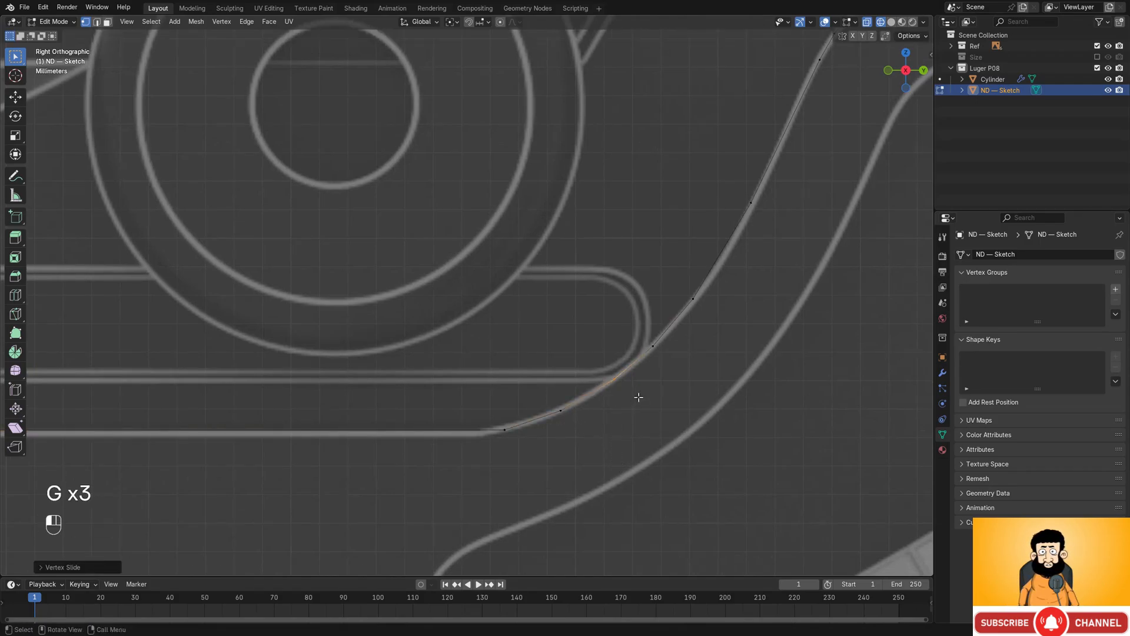
key("g")
key("g")
left_click(628, 400)
mouse_move(647, 392)
middle_mouse_down("shift")
mouse_move(576, 411)
mouse_move(593, 406)
middle_mouse_up("shift")
key("g")
left_click(606, 398, "shift")
- Subdivide the steep middle segment of the curve and move the new vertex onto the outline
scroll(588, 419, "down", 4)
middle_click_drag(539, 376, 534, 423, "shift")
scroll(537, 409, "up", 2)
left_click(557, 350, "shift")
right_click(580, 326)
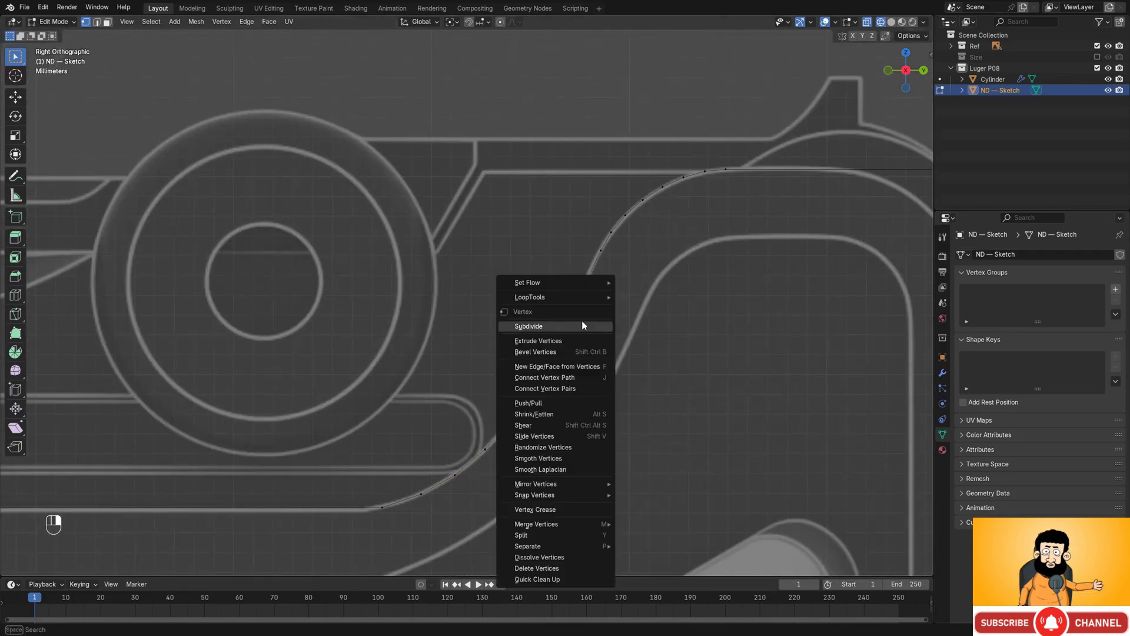
left_click(581, 326)
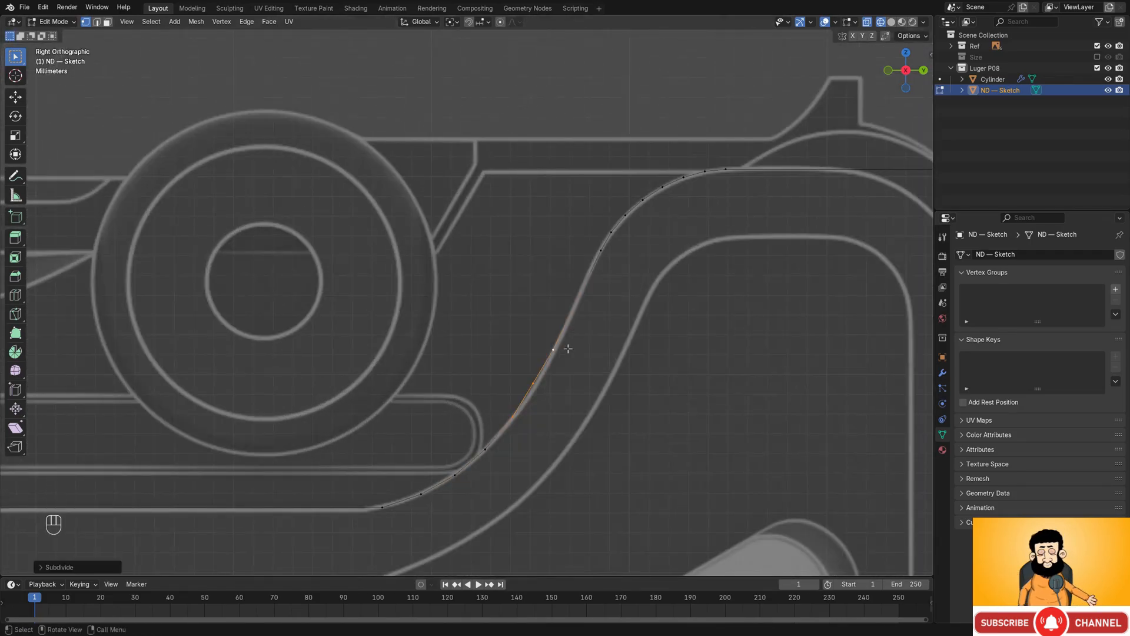
left_click(563, 415, "shift")
- Smooth the lower curve's vertices with the LoopTools Relax operation
middle_click_drag(513, 448, 553, 401, "shift")
left_click_drag(366, 266, 696, 516)
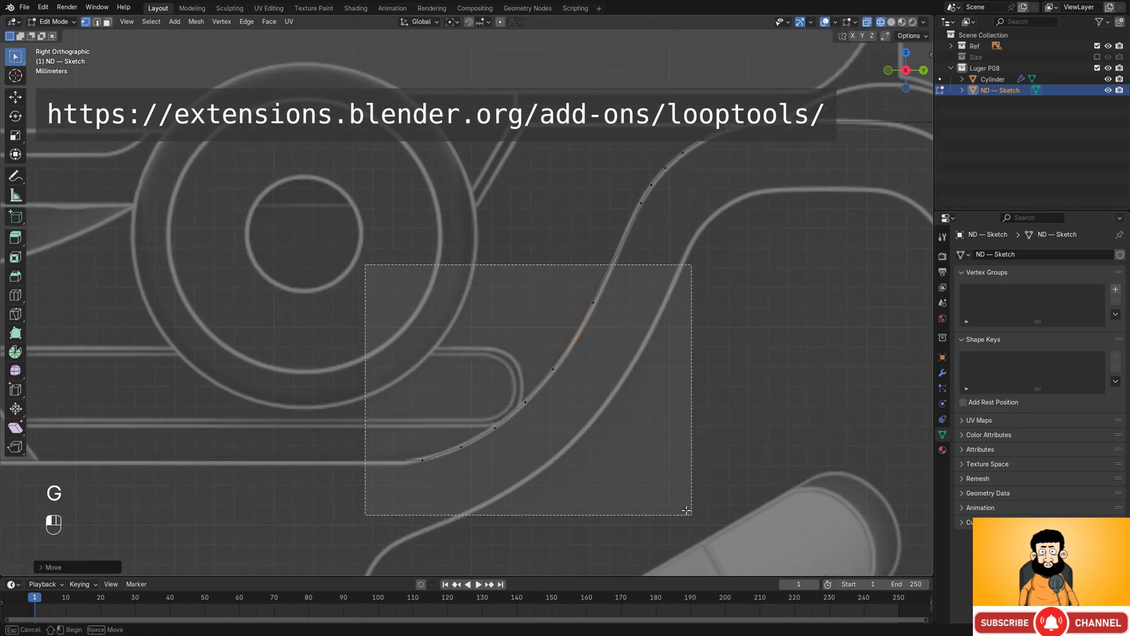
right_click(659, 237)
mouse_move(667, 209)
left_click(729, 272)
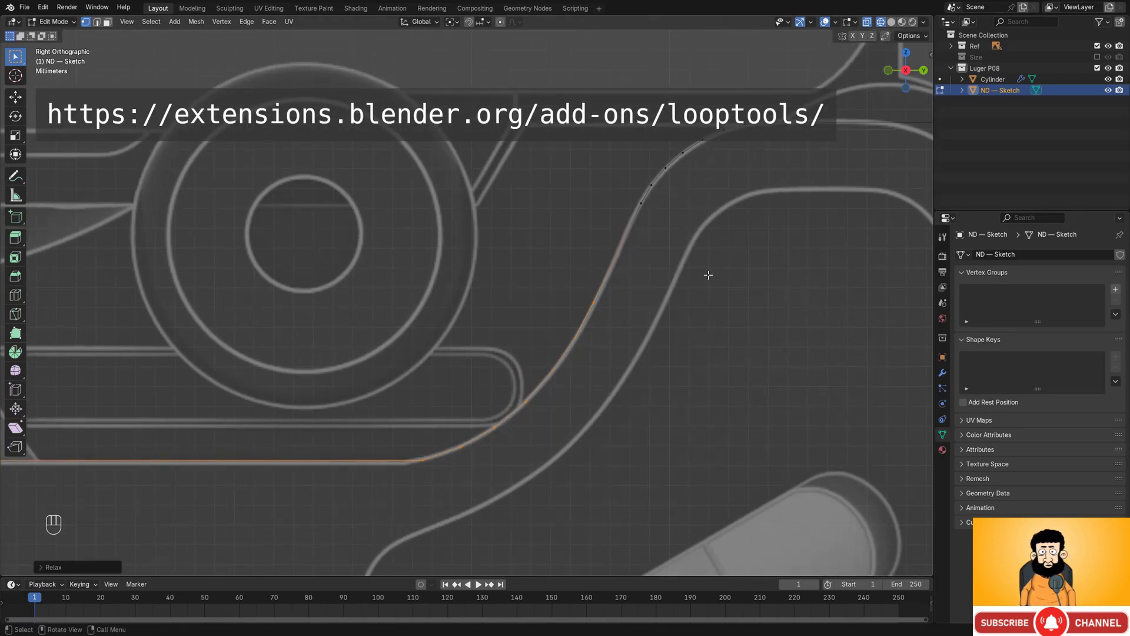
- Move the lower end vertex of the rear vertical line down along Z by about 20 mm, level with the tang's tip
scroll(706, 365, "up", 2)
middle_click_drag(706, 387, 563, 355, "shift")
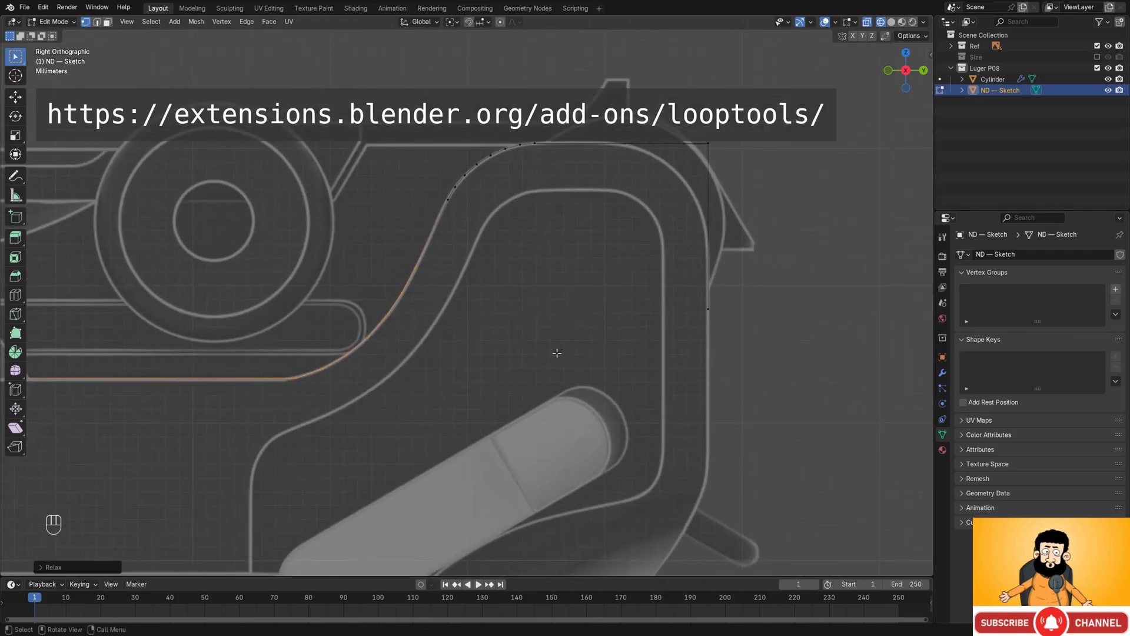
scroll(565, 356, "down", 1)
middle_click_drag(692, 445, 611, 376, "shift")
left_click_drag(569, 237, 609, 322)
middle_click_drag(609, 376, 613, 252, "shift")
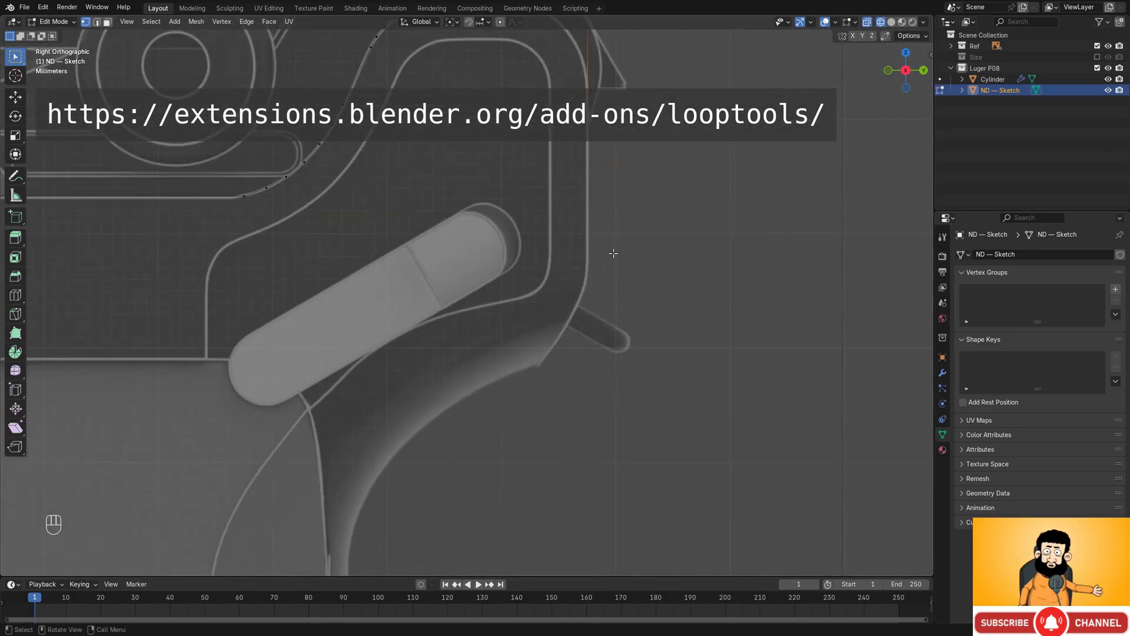
key("g")
key("z")
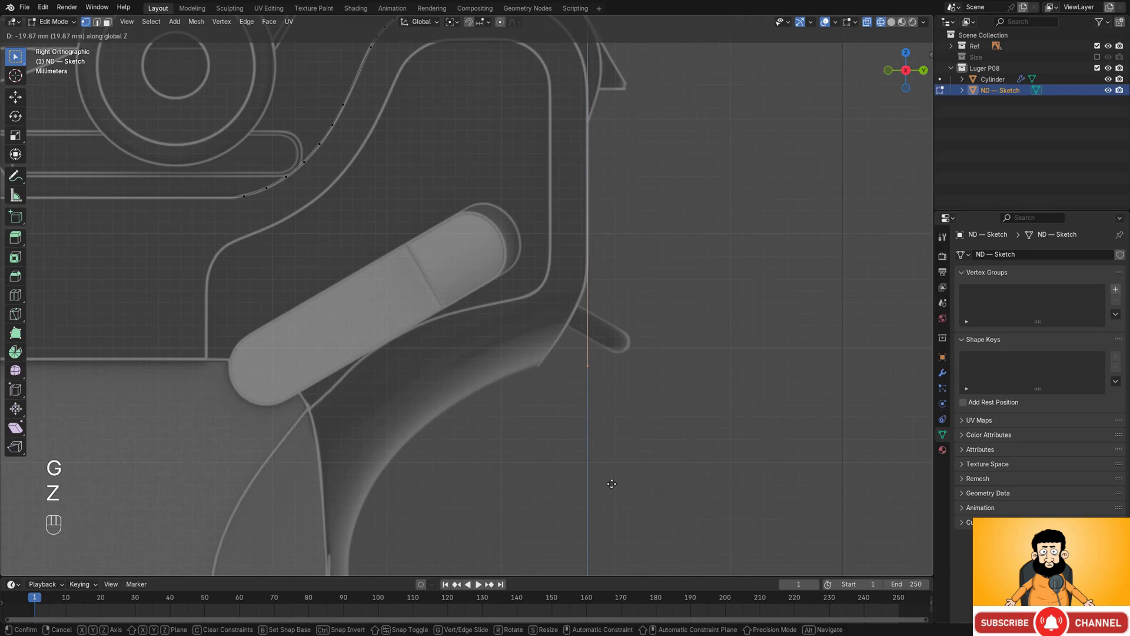
left_click(611, 482)
- Extrude a vertex from the rear line's lower end to the tang's tip and adjust its position
scroll(609, 477, "down", 3)
middle_click_drag(609, 477, 662, 386, "shift")
middle_click_drag(601, 312, 476, 331, "shift")
right_click(570, 283, "ctrl")
scroll(597, 279, "up", 3)
key("g")
left_click(565, 300)
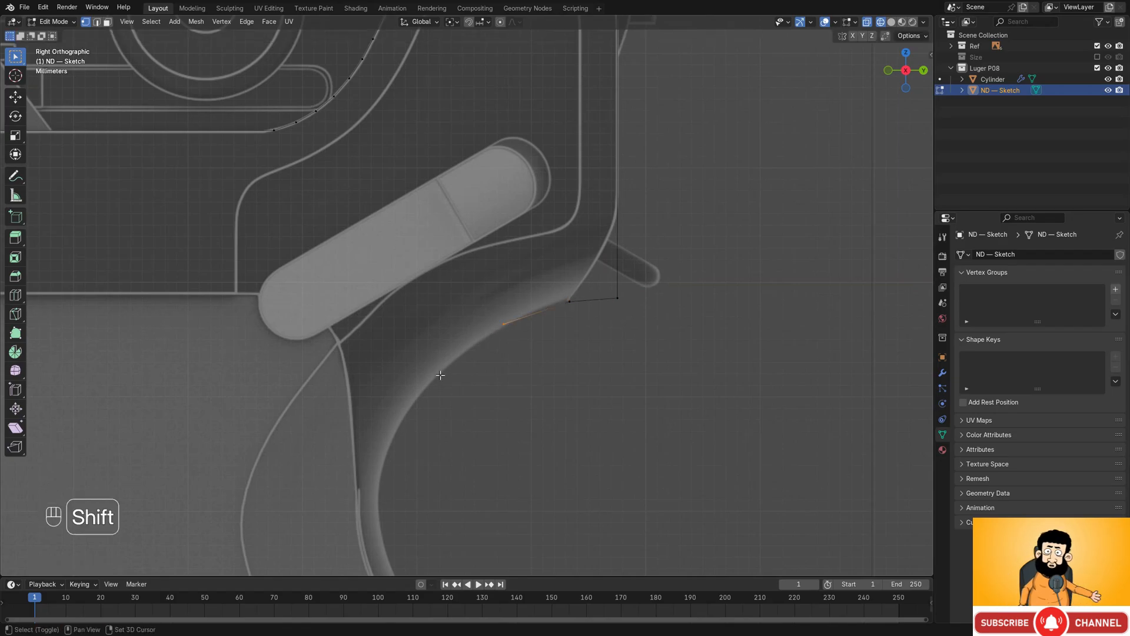
- Trace the concave curve below the tang with extruded vertices down to the start of the grip's straight back
middle_click_drag(505, 324, 535, 276, "shift")
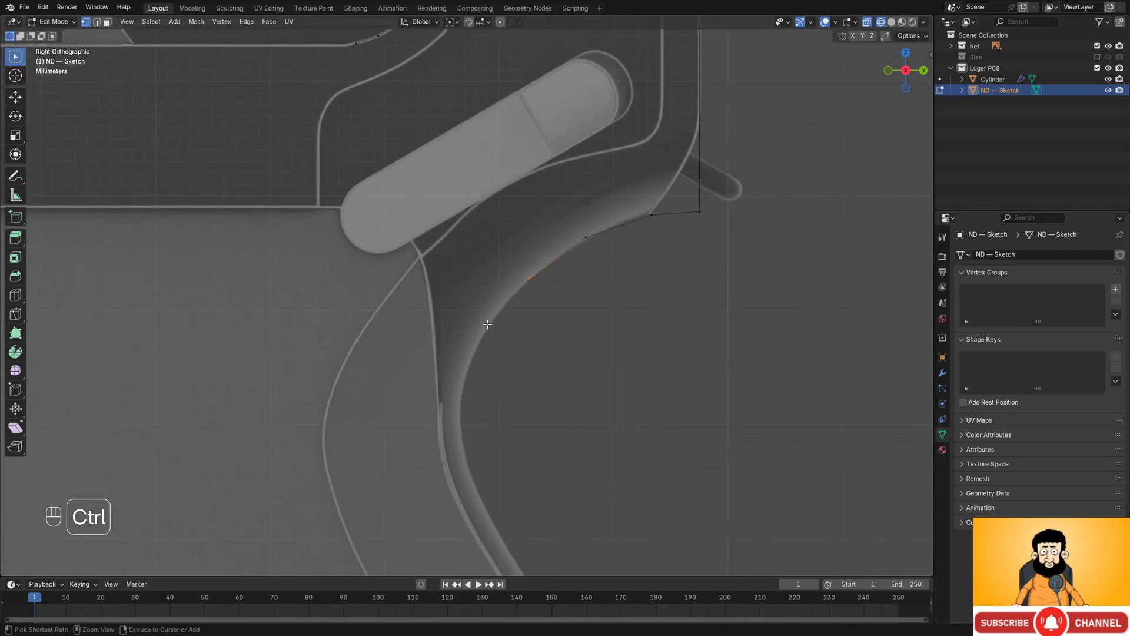
right_click(459, 426, "ctrl")
middle_click_drag(488, 465, 449, 336, "shift")
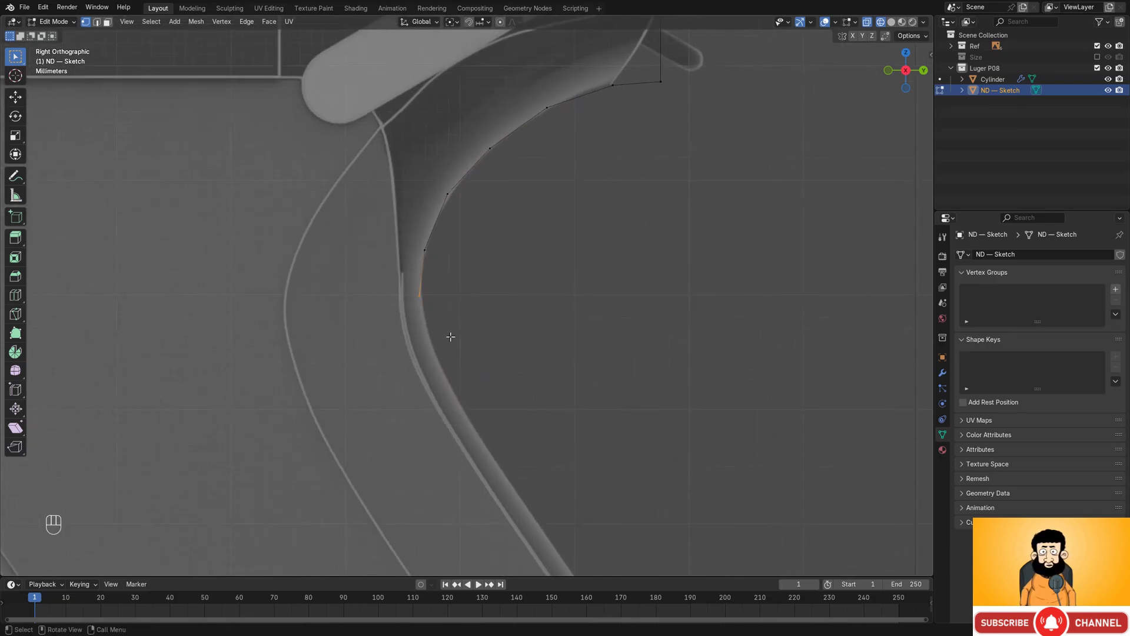
right_click(428, 335, "ctrl")
middle_click_drag(473, 424, 501, 367, "shift")
right_click(427, 301, "ctrl")
key("g")
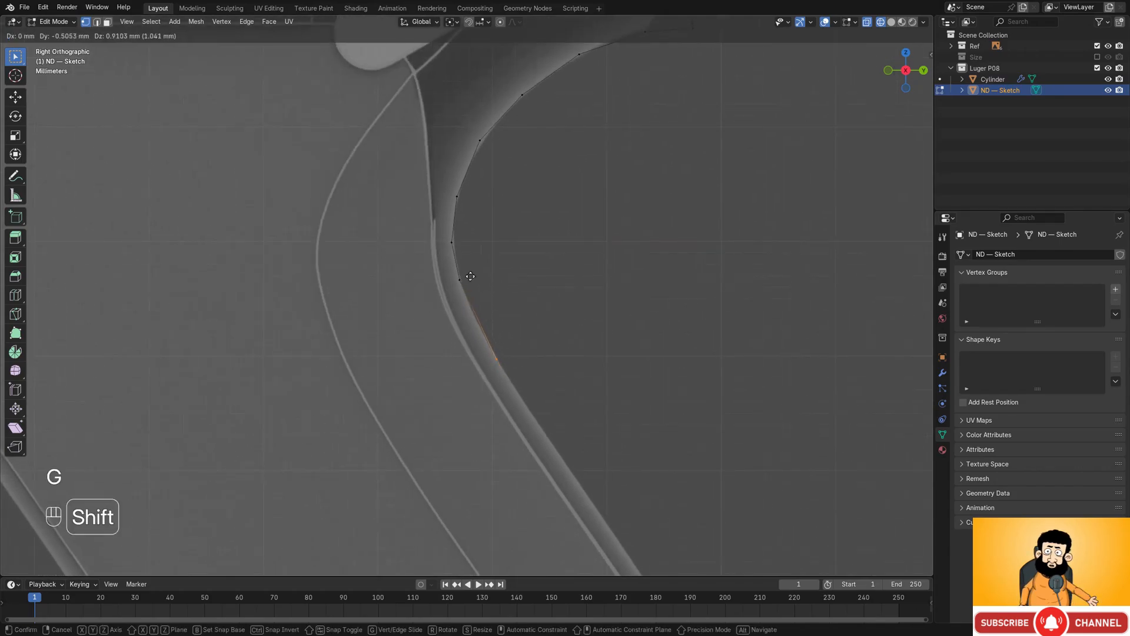
left_click(406, 143)
- Extend the sketch with an extruded vertex down the grip's straight back edge and adjust its position
scroll(577, 386, "down", 2)
middle_click_drag(577, 385, 488, 250, "shift")
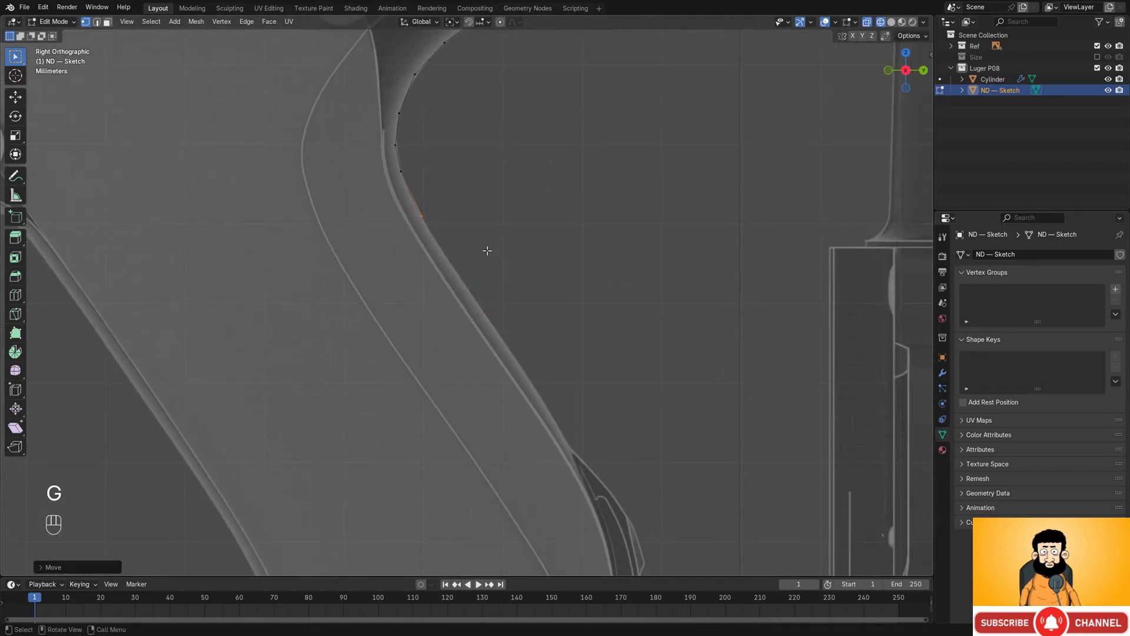
right_click(501, 336, "ctrl")
middle_click_drag(597, 431, 532, 333, "shift")
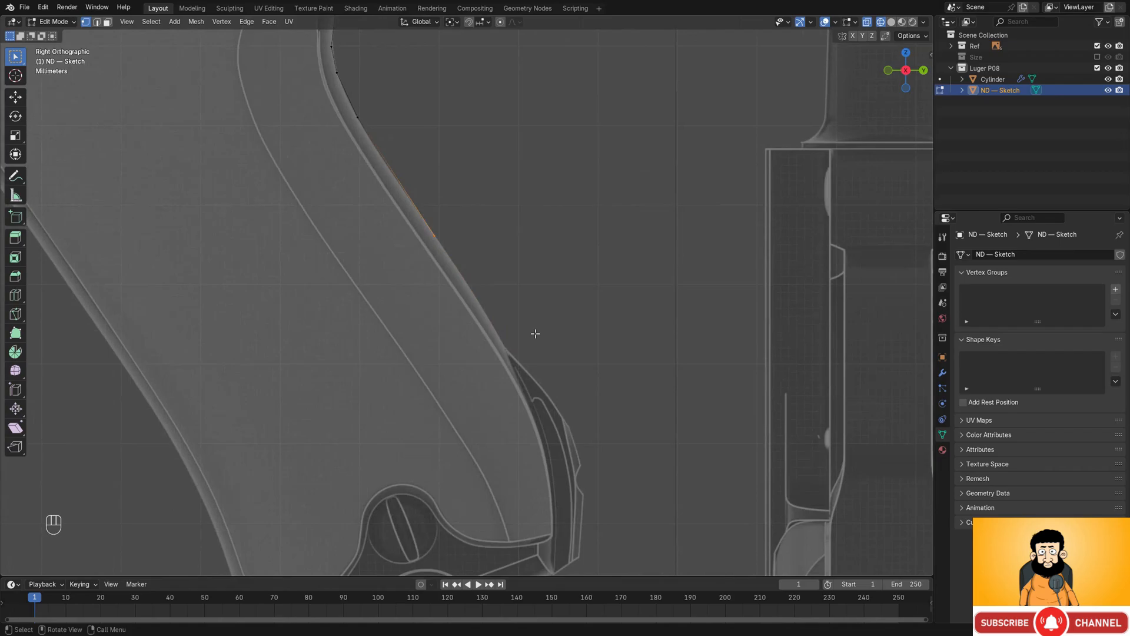
key("g")
left_click(580, 430)
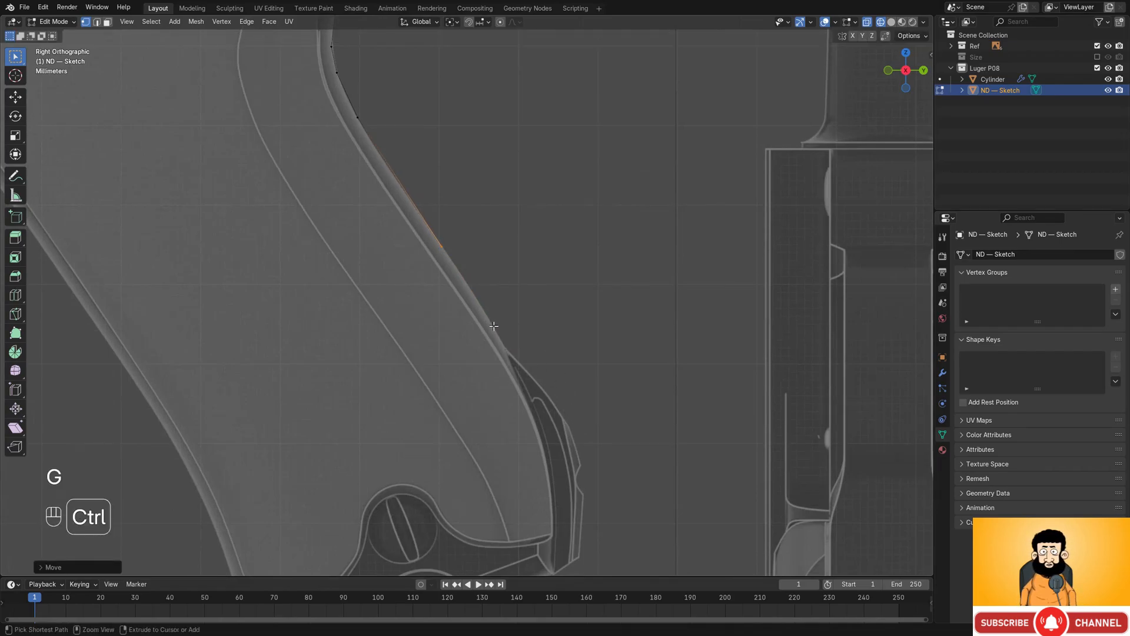
- Add vertices down the back edge to where the rear lug begins and fit them to the outline
scroll(491, 323, "up", 3)
key("g")
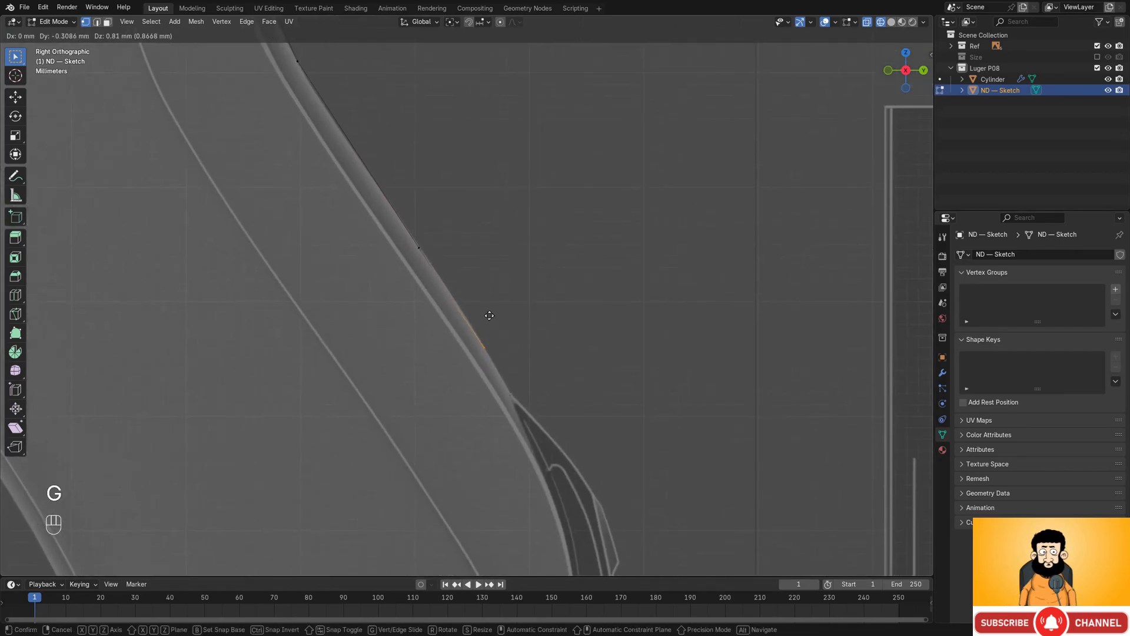
left_click(490, 311)
key("g")
left_click(485, 324)
middle_click_drag(511, 398, 486, 266, "shift")
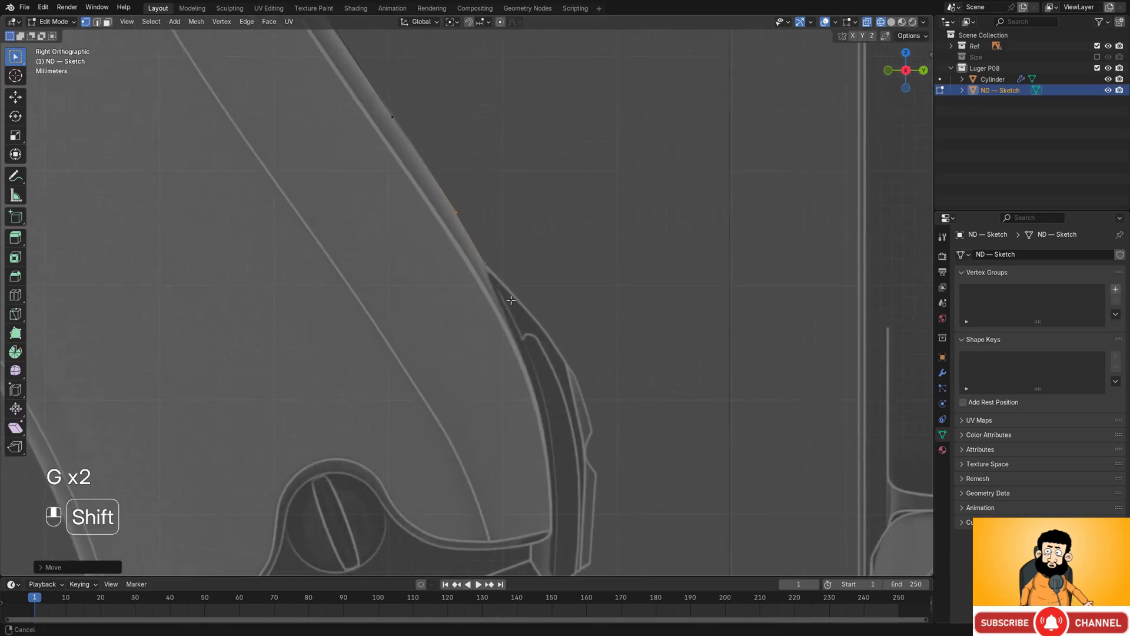
left_click(478, 247)
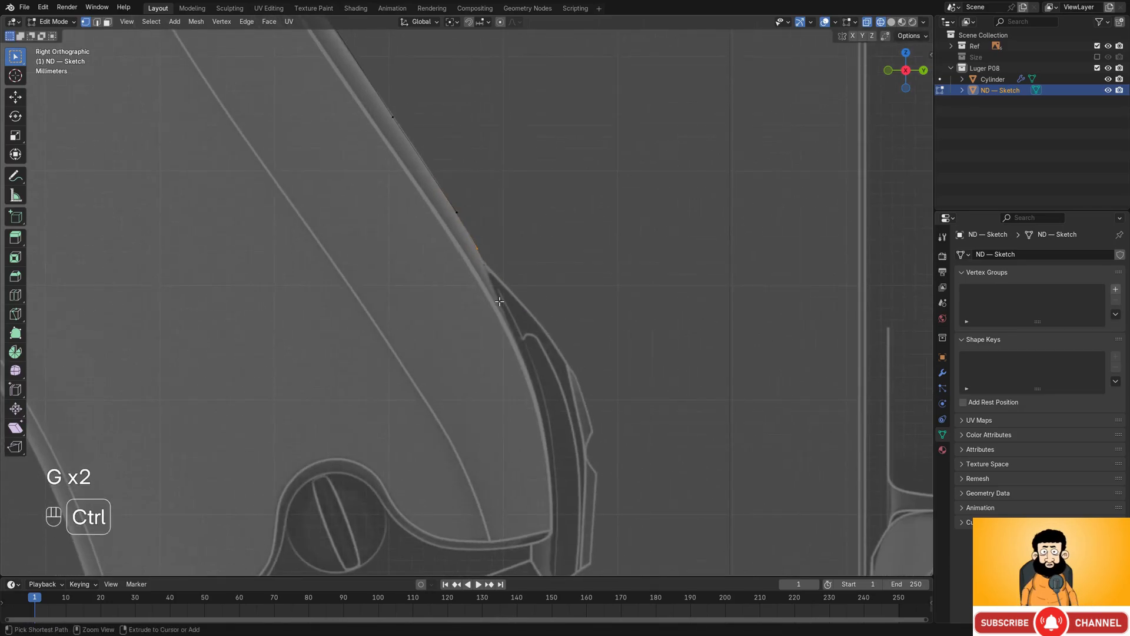
- Extrude vertices past the rear lug's start along the grip's curved lower back edge and move the last one onto it
right_click(504, 307, "ctrl")
middle_click_drag(541, 373, 507, 303, "shift")
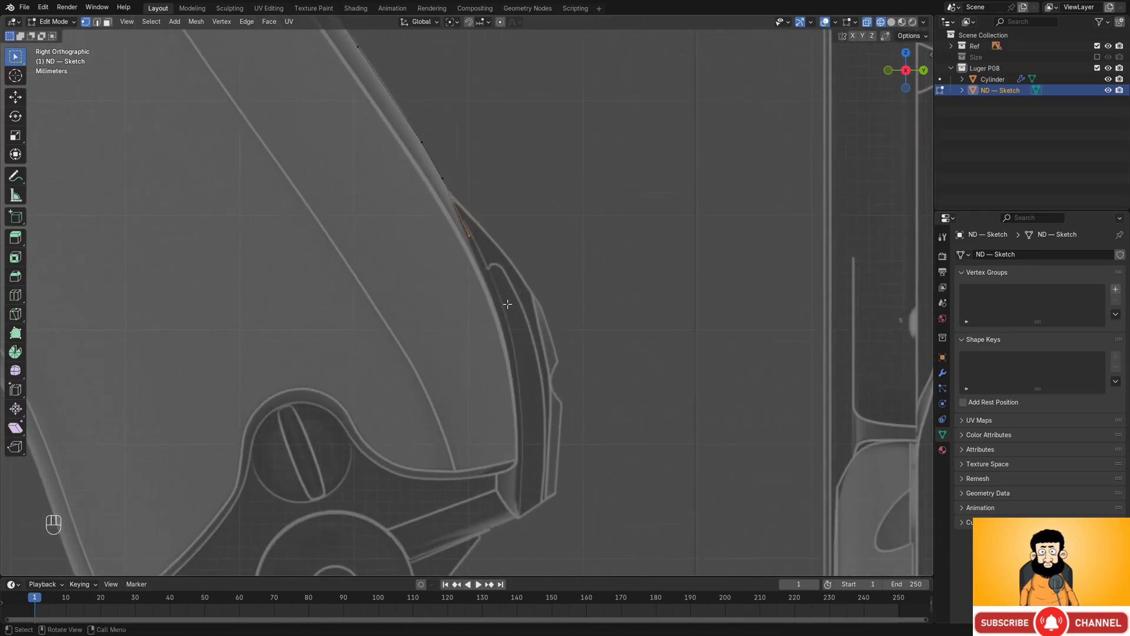
right_click(502, 302, "ctrl")
scroll(502, 302, "up", 2)
key("g")
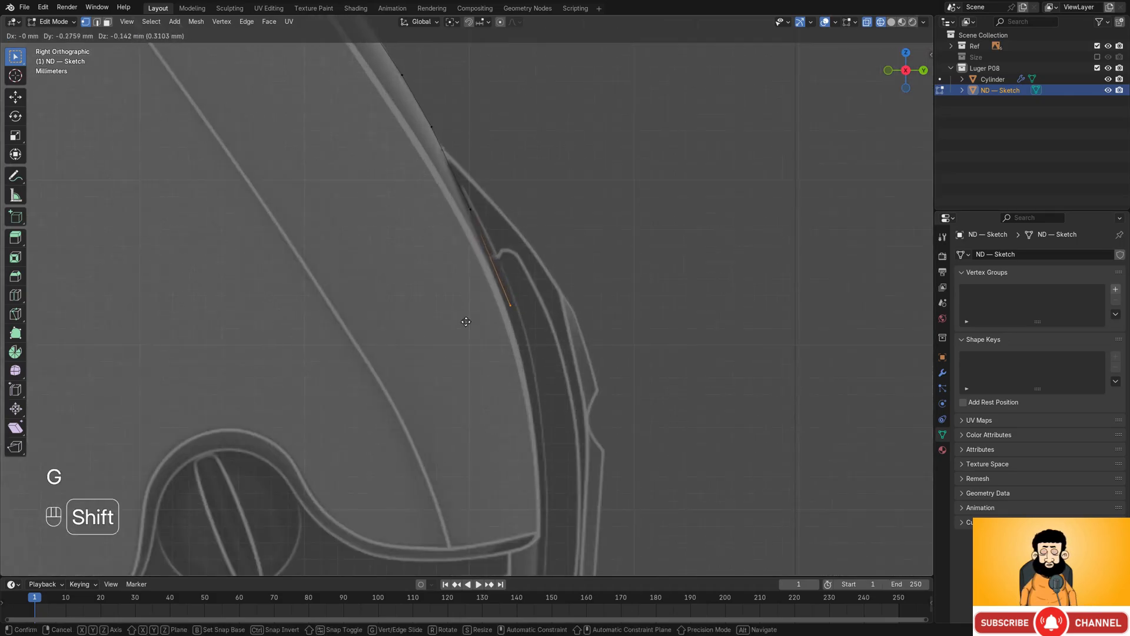
left_click(441, 321)
- Fine-tune the positions of the last vertices along the grip's back edge beside the rear lug
middle_click_drag(569, 423, 549, 336, "shift")
key("g")
left_click(618, 310)
middle_click_drag(601, 265, 610, 448, "shift")
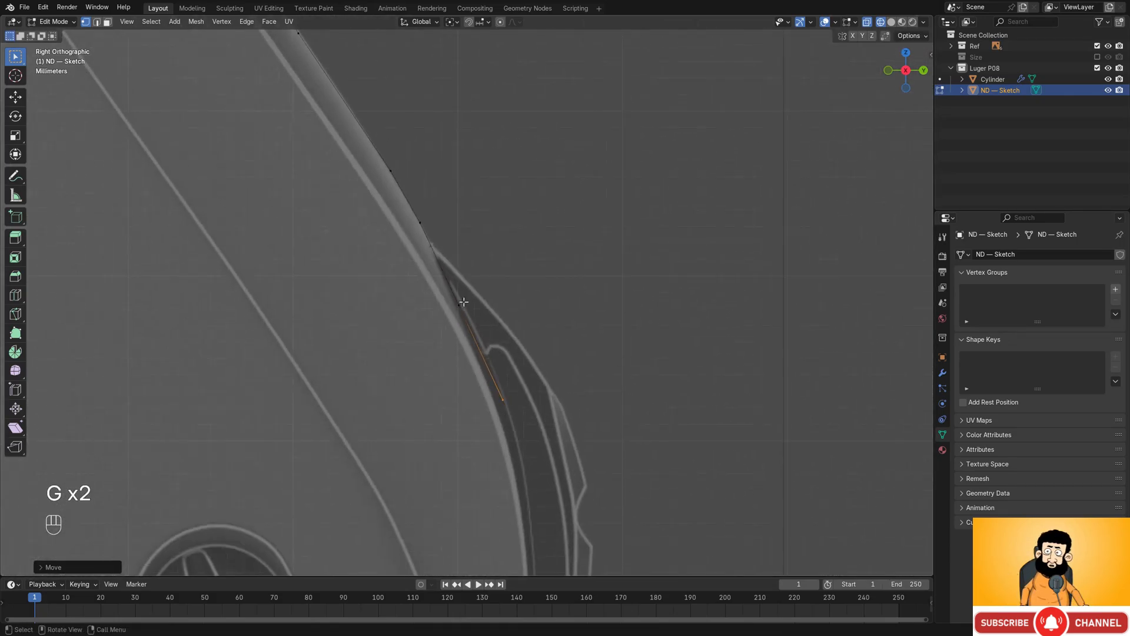
left_click(462, 306)
key("g")
left_click(536, 324)
middle_click_drag(529, 402, 497, 285, "shift")
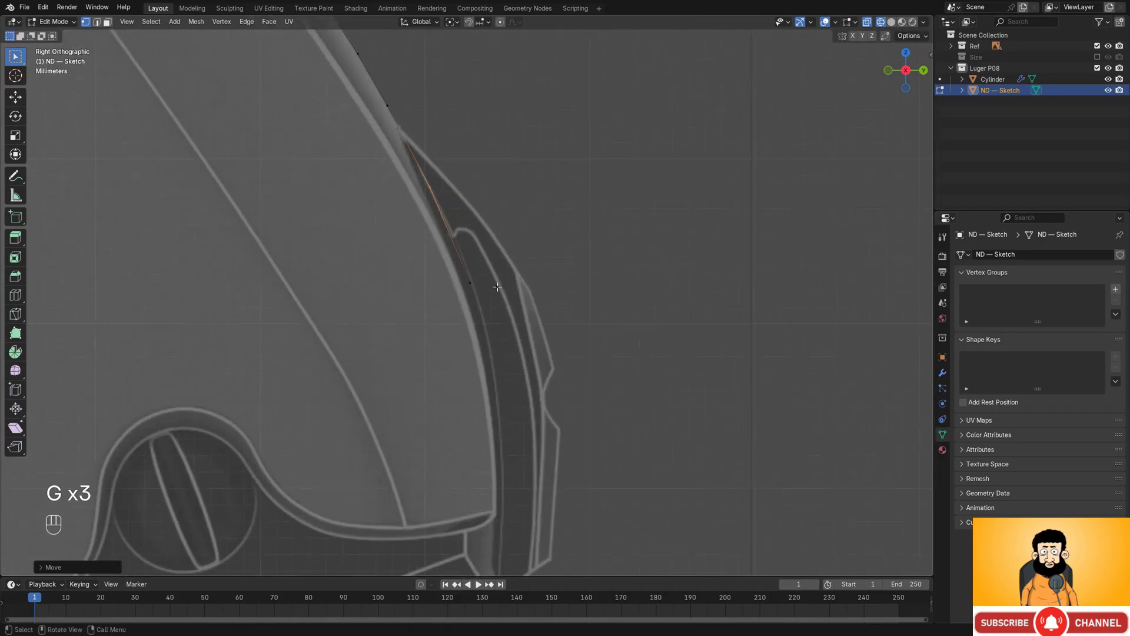
- Extrude vertices from the last point down the grip's curved lower back edge to its bottom rear corner
left_click(465, 268)
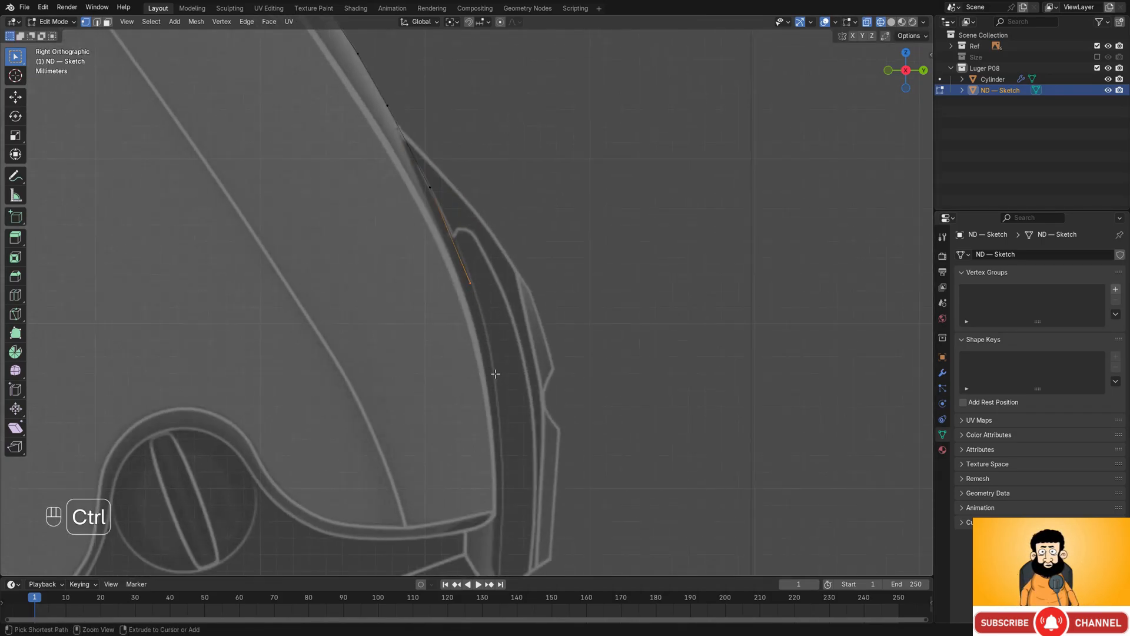
right_click(495, 375, "ctrl")
middle_click_drag(499, 421, 516, 298, "shift")
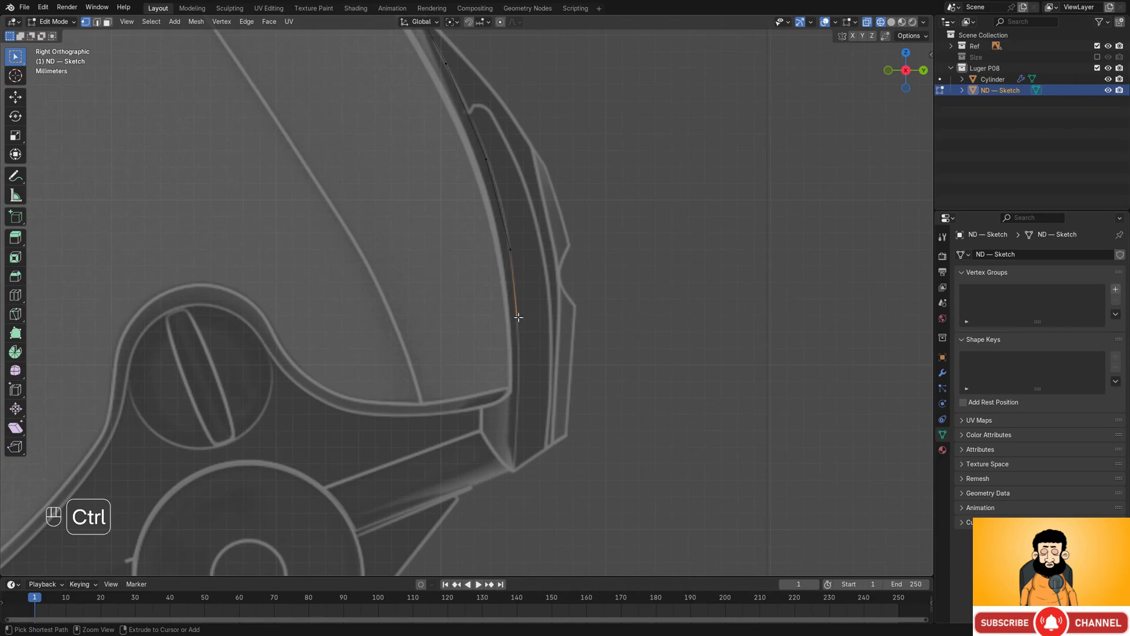
middle_click_drag(515, 465, 524, 344, "shift")
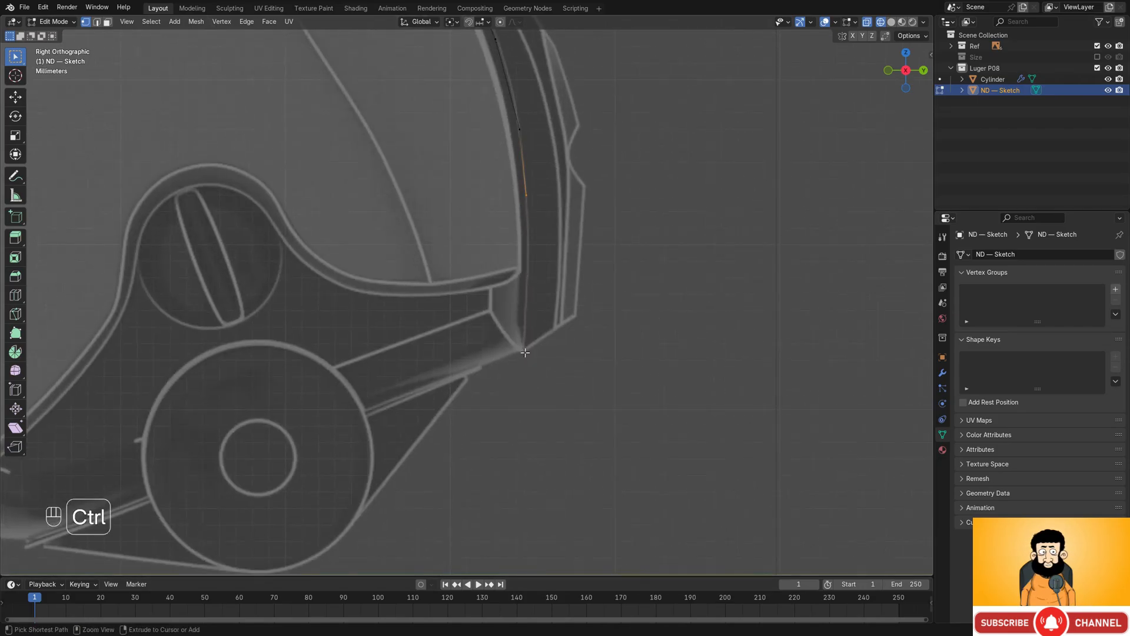
scroll(526, 352, "down", 2)
middle_click_drag(267, 404, 555, 310, "shift")
middle_click_drag(536, 349, 524, 399, "shift")
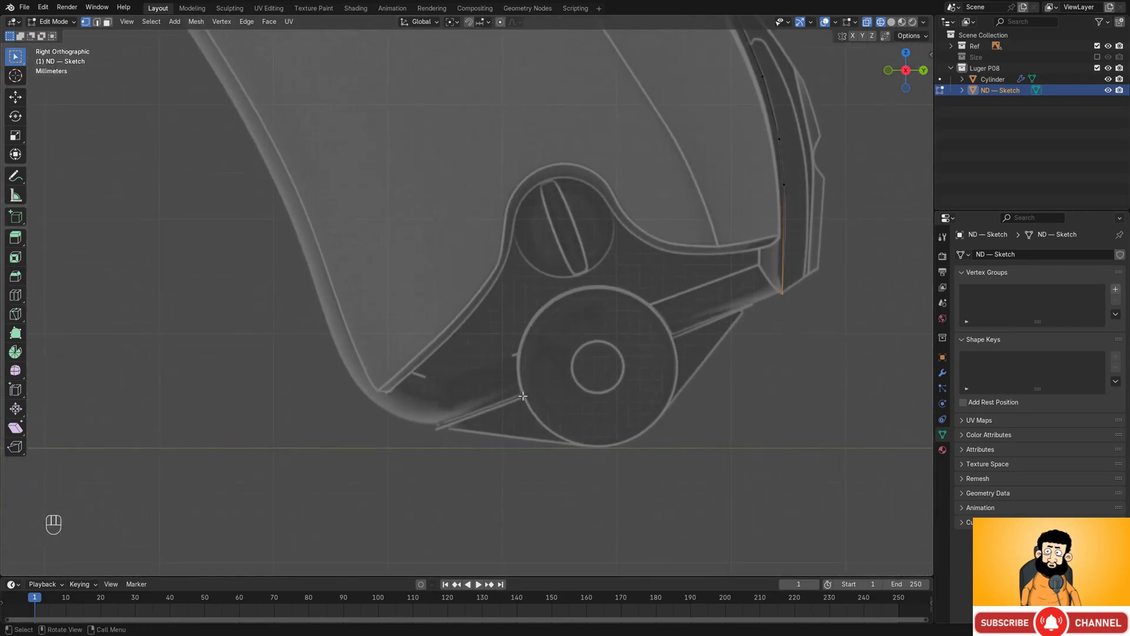
- Extrude a vertex from the bottom rear corner straight across the grip's base to the start of the rounded front corner
scroll(494, 365, "down", 3)
middle_click_drag(490, 353, 592, 416, "shift")
scroll(496, 395, "down", 2)
scroll(593, 429, "up", 3)
middle_click_drag(619, 489, 538, 406, "shift")
scroll(554, 418, "up", 1)
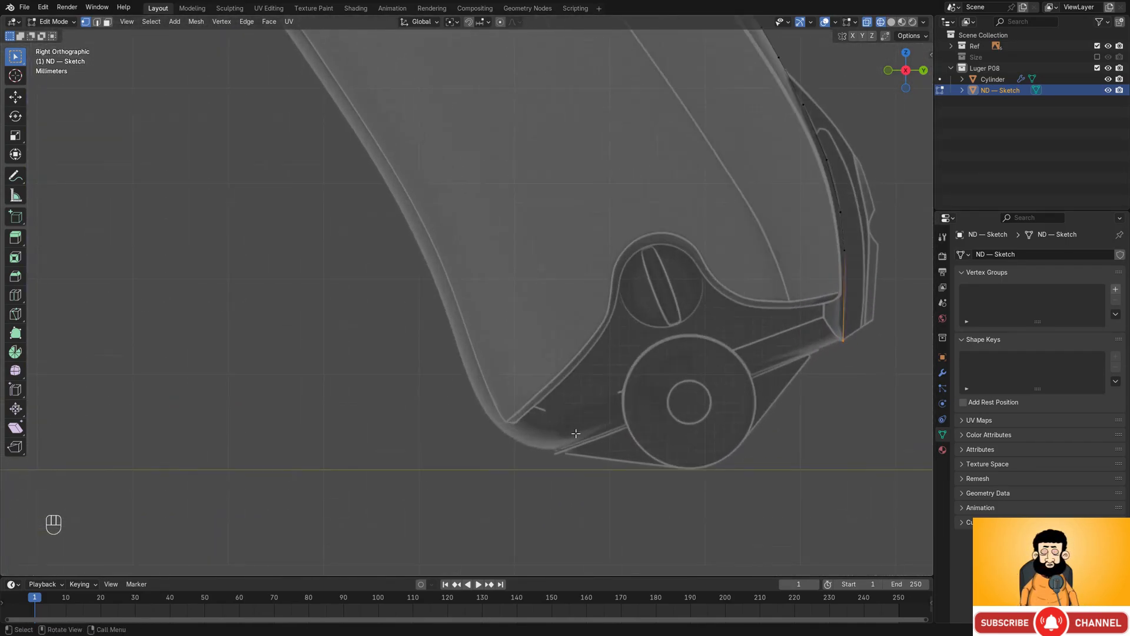
right_click(562, 450, "ctrl")
- Trace the grip's rounded bottom front corner, its front edge and the curve into the trigger guard with extruded vertices
middle_click_drag(561, 450, 577, 429, "shift")
scroll(542, 443, "up", 1)
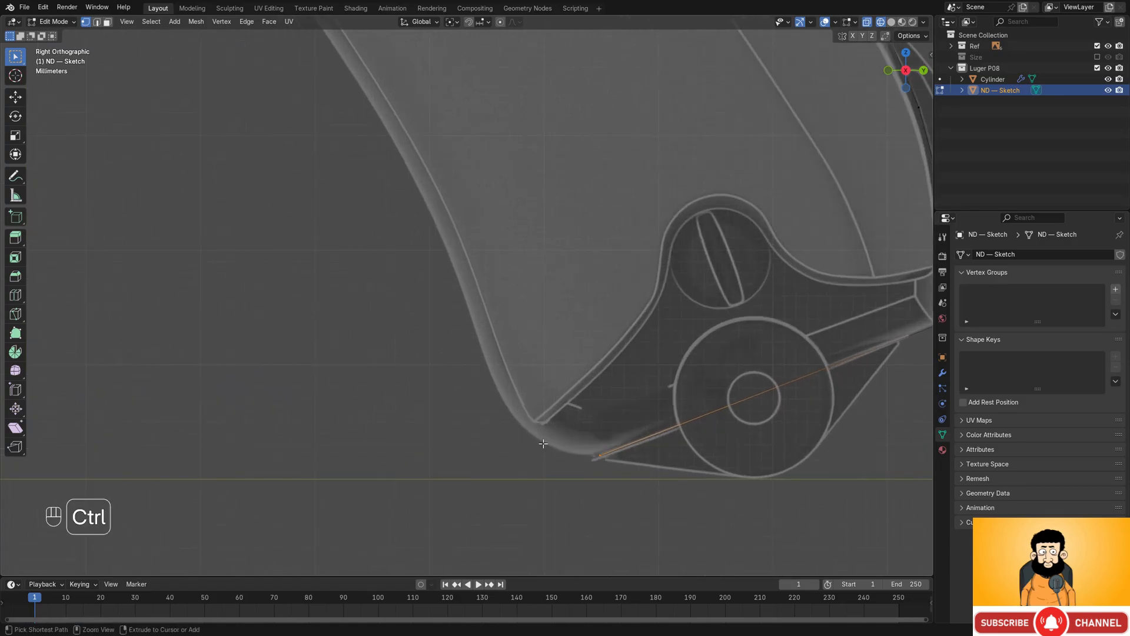
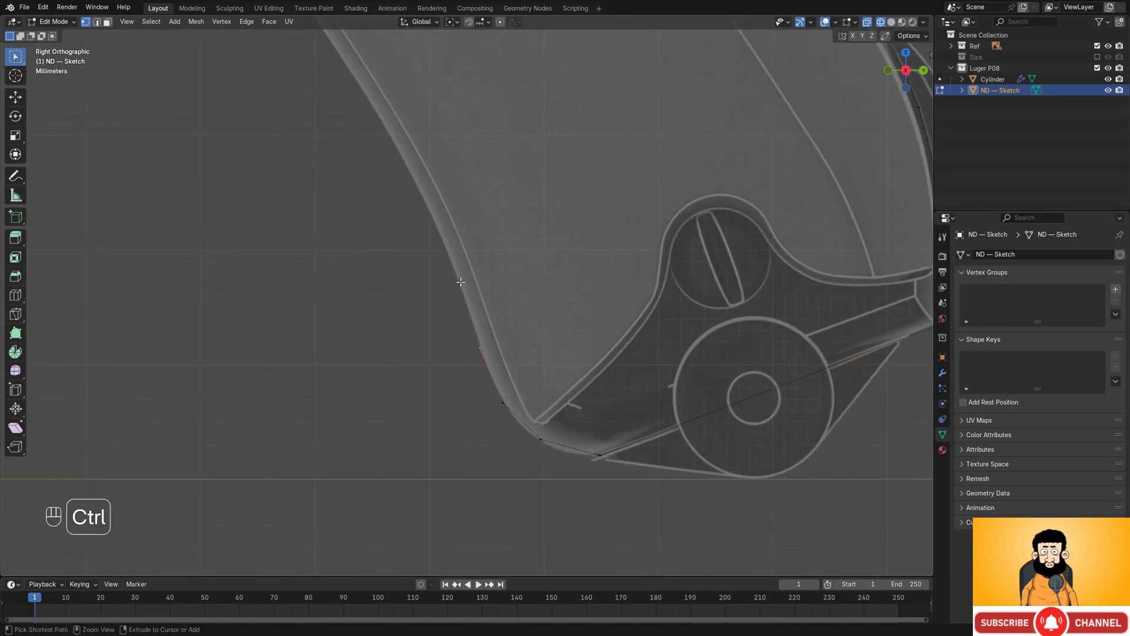
middle_click_drag(460, 282, 514, 317, "shift")
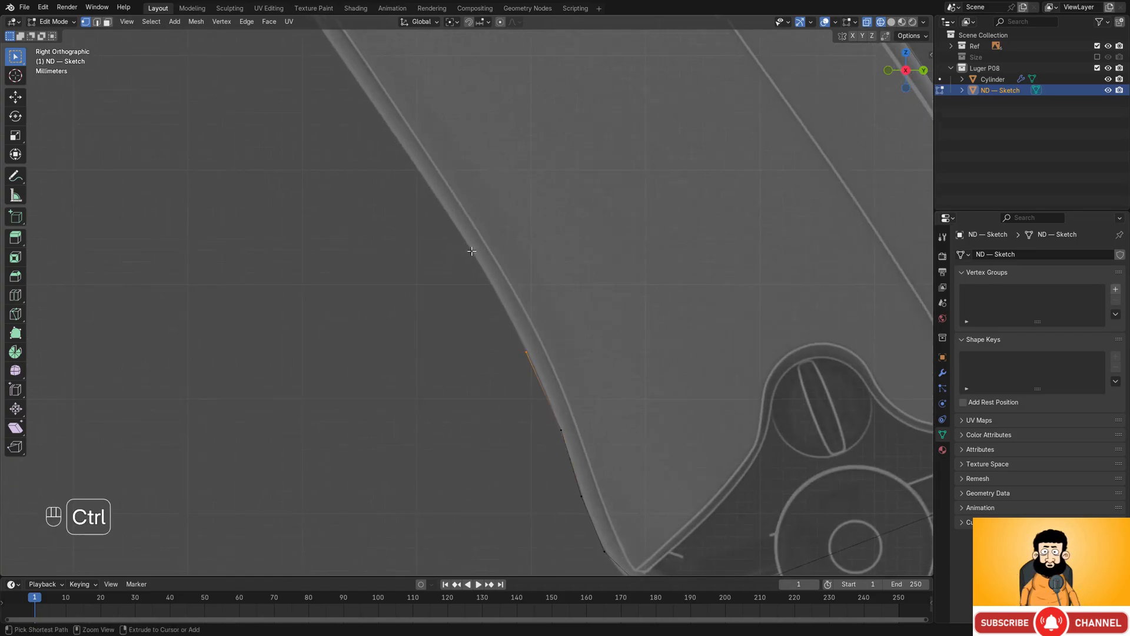
middle_click_drag(472, 252, 510, 324, "shift")
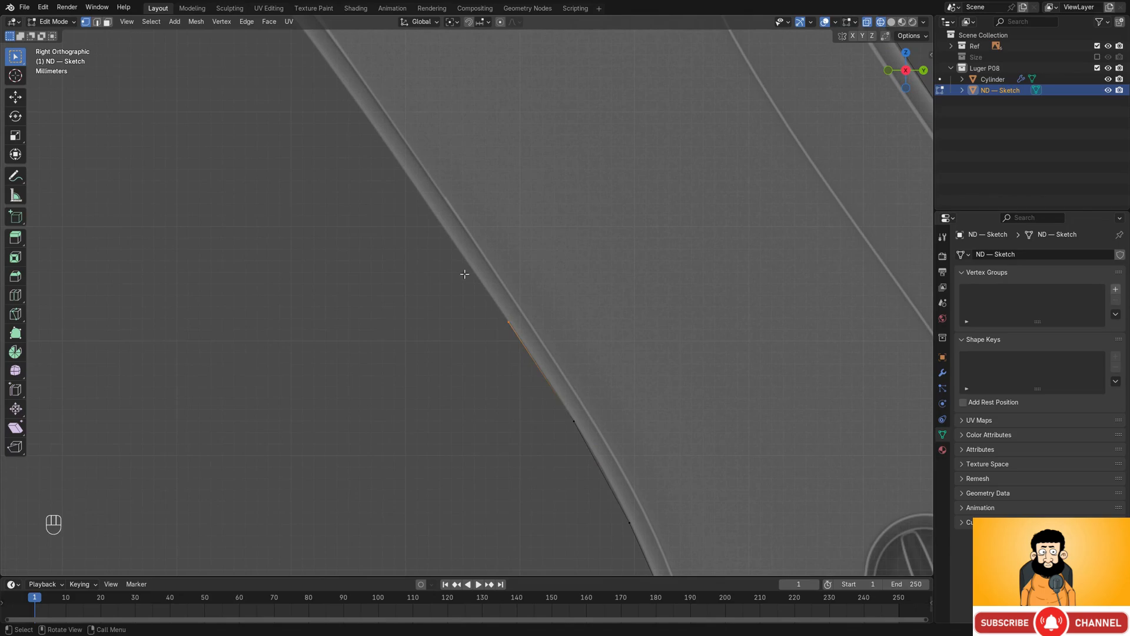
middle_click_drag(462, 271, 527, 373, "ctrl")
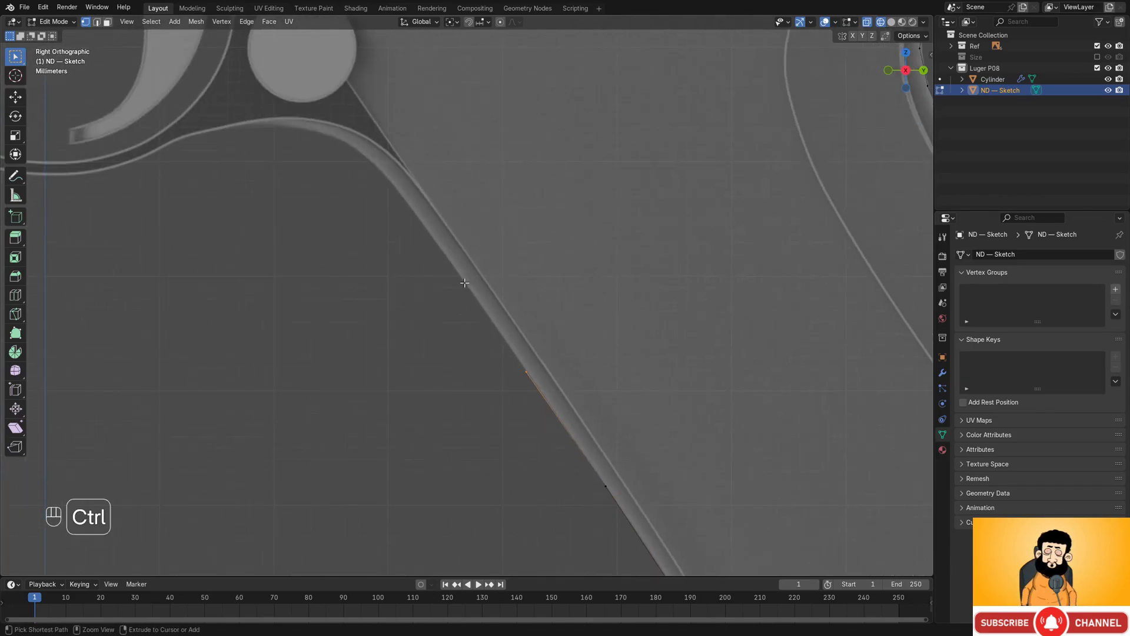
middle_click_drag(427, 229, 451, 305, "ctrl")
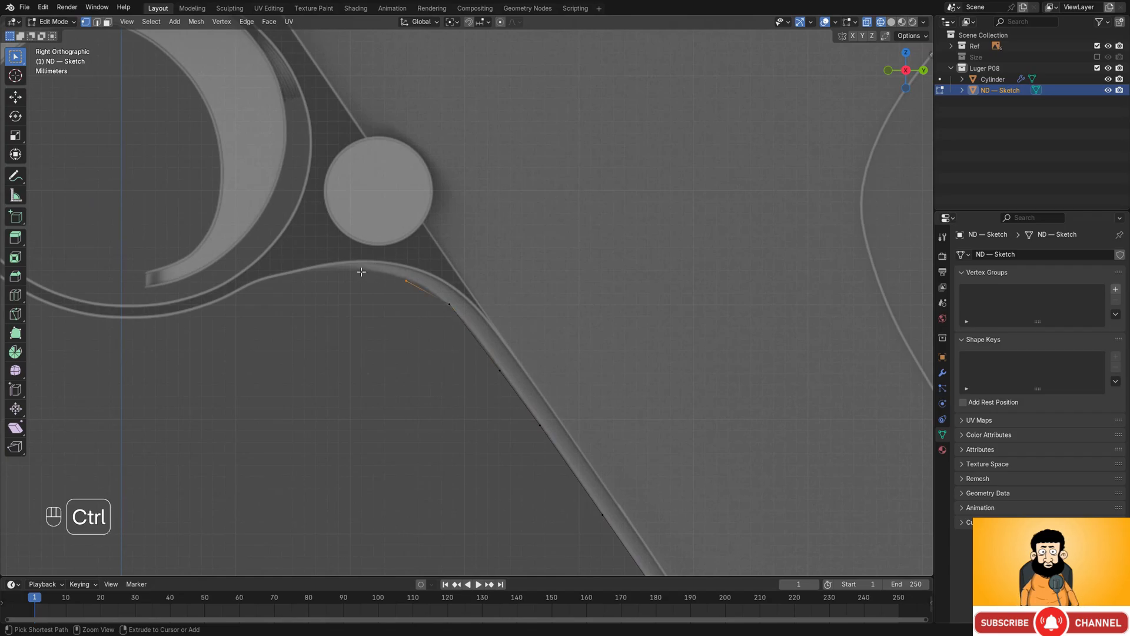
middle_click_drag(259, 283, 484, 299, "shift")
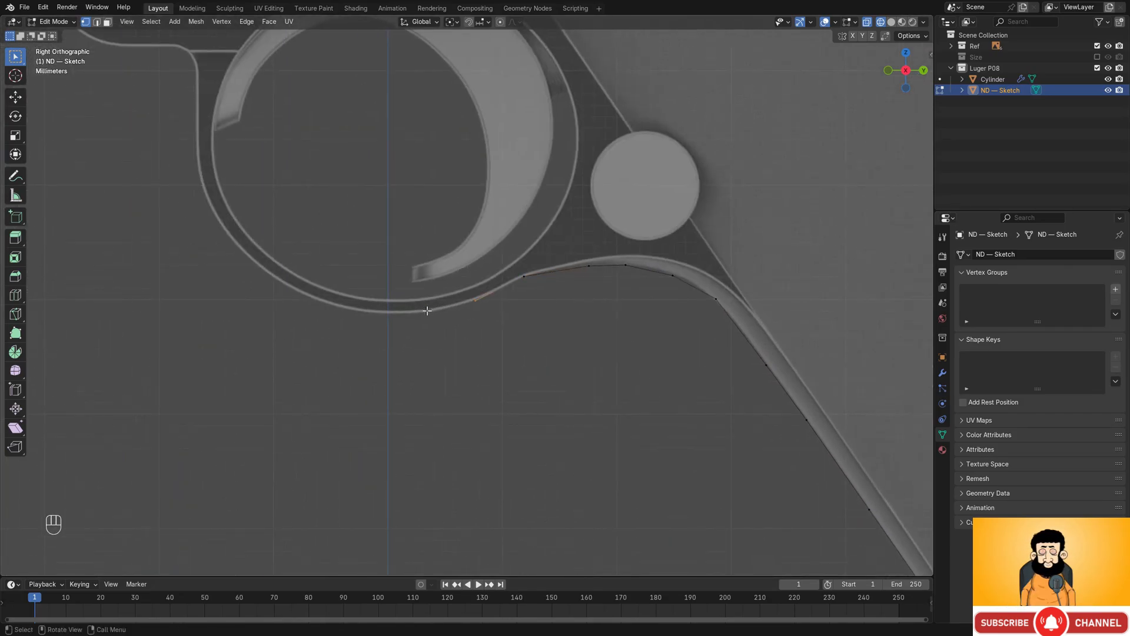
- Delete the vertex that extends past the start of the trigger guard curve
middle_click_drag(592, 299, 578, 357, "shift")
key("x")
left_click(588, 323)
scroll(568, 367, "down", 2)
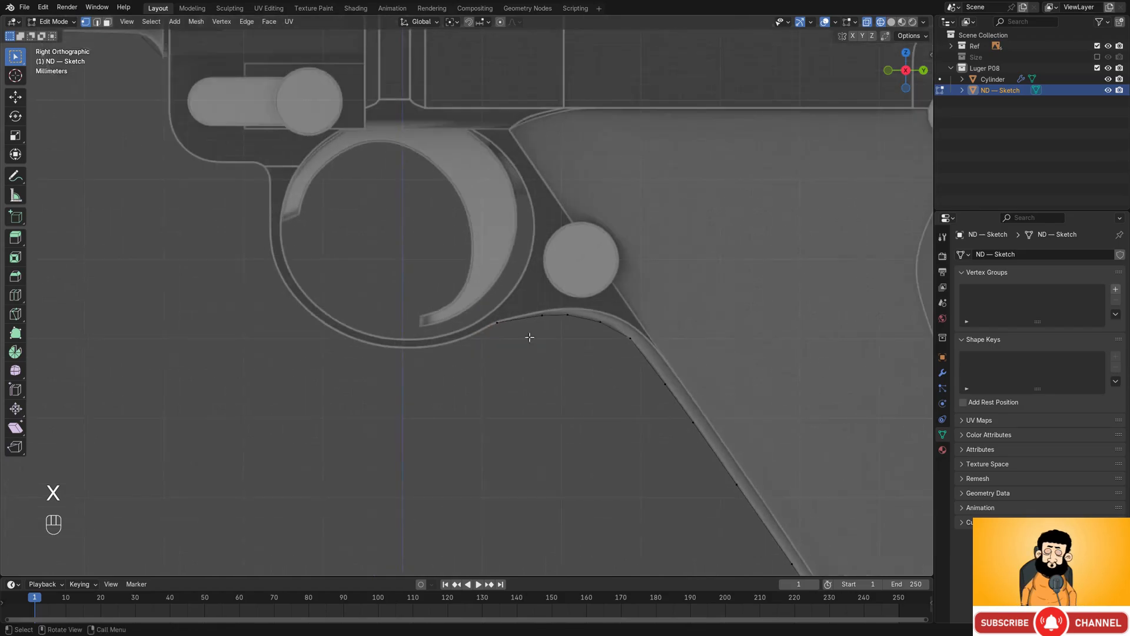
- Snap the 3D cursor to the sketch's end vertex at the trigger guard and add a mesh circle there
scroll(573, 372, "down", 2)
key("shift+s")
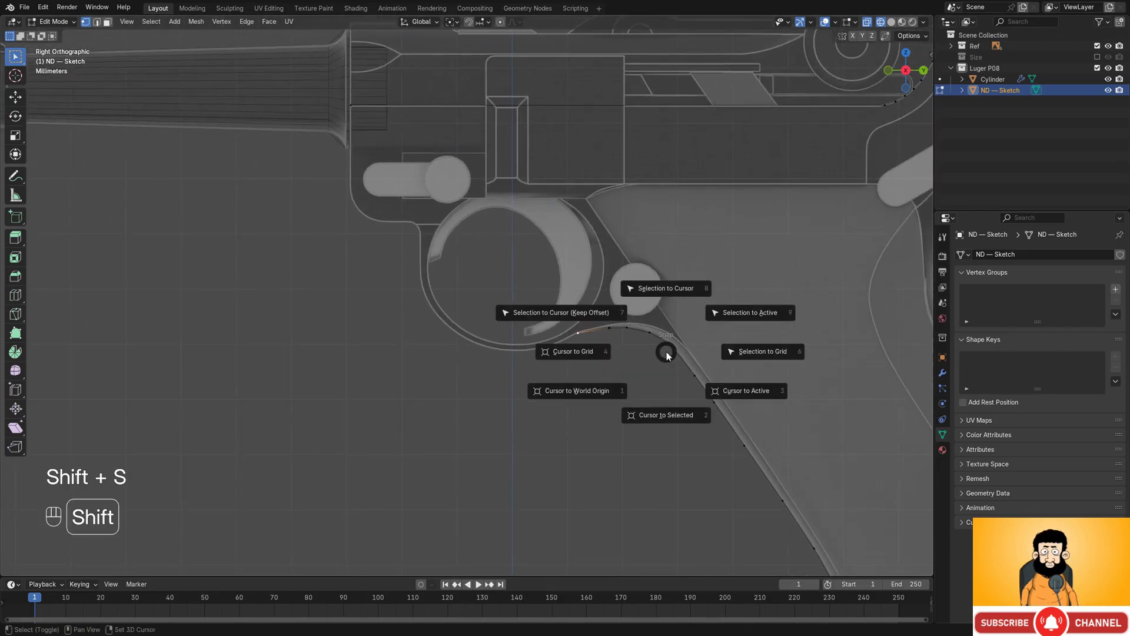
left_click(652, 413)
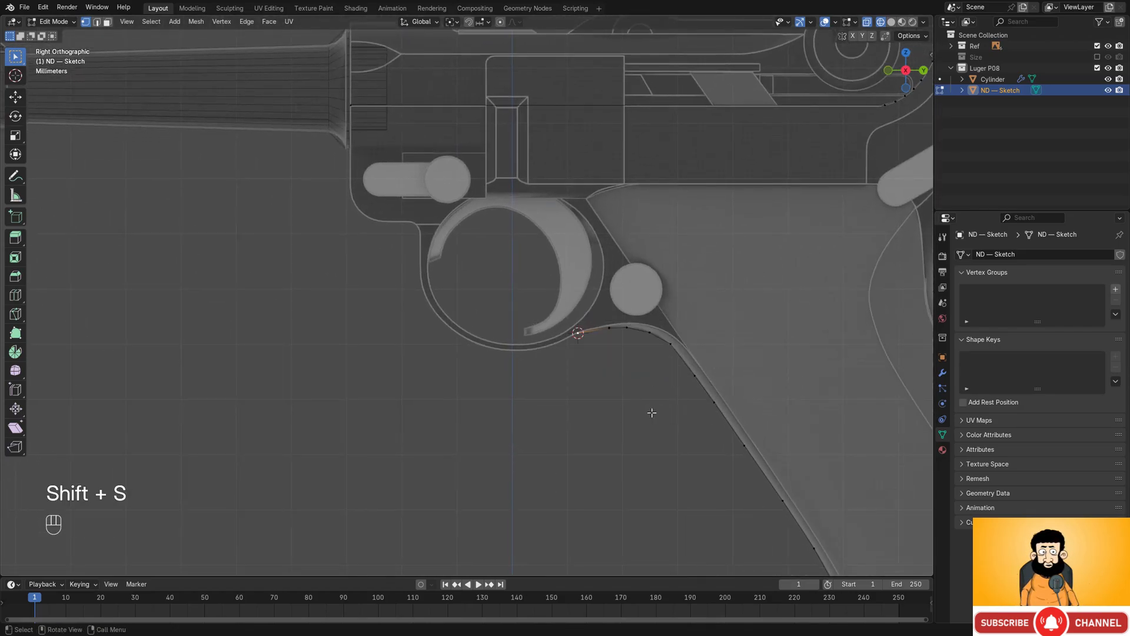
middle_click_drag(596, 321, 602, 375, "shift")
key("shift+a")
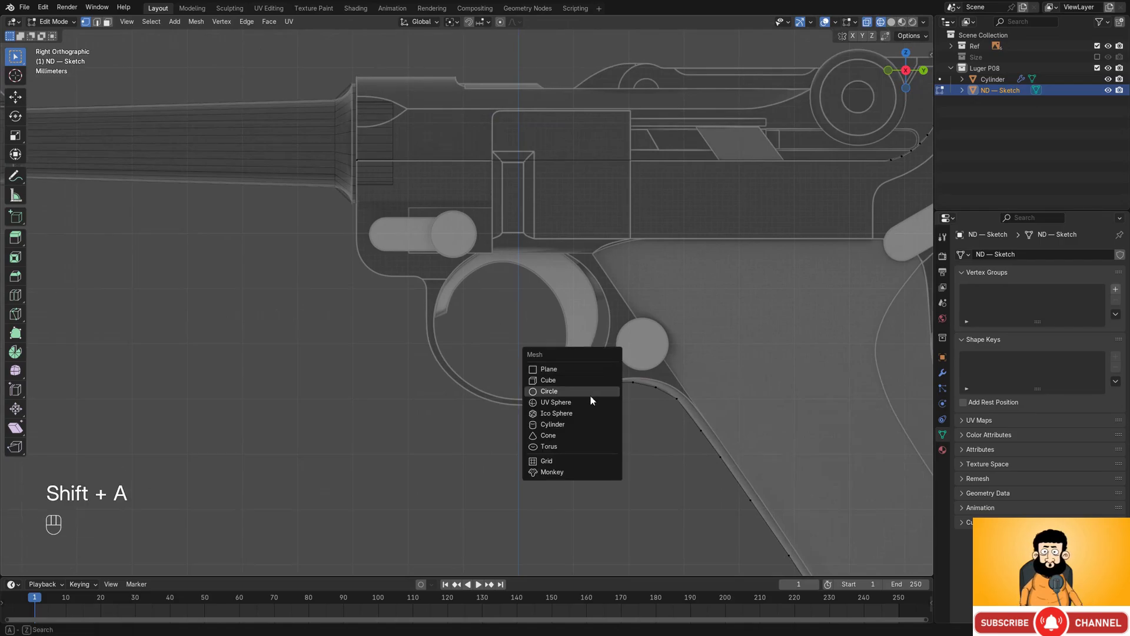
left_click(591, 394)
scroll(637, 403, "down", 2)
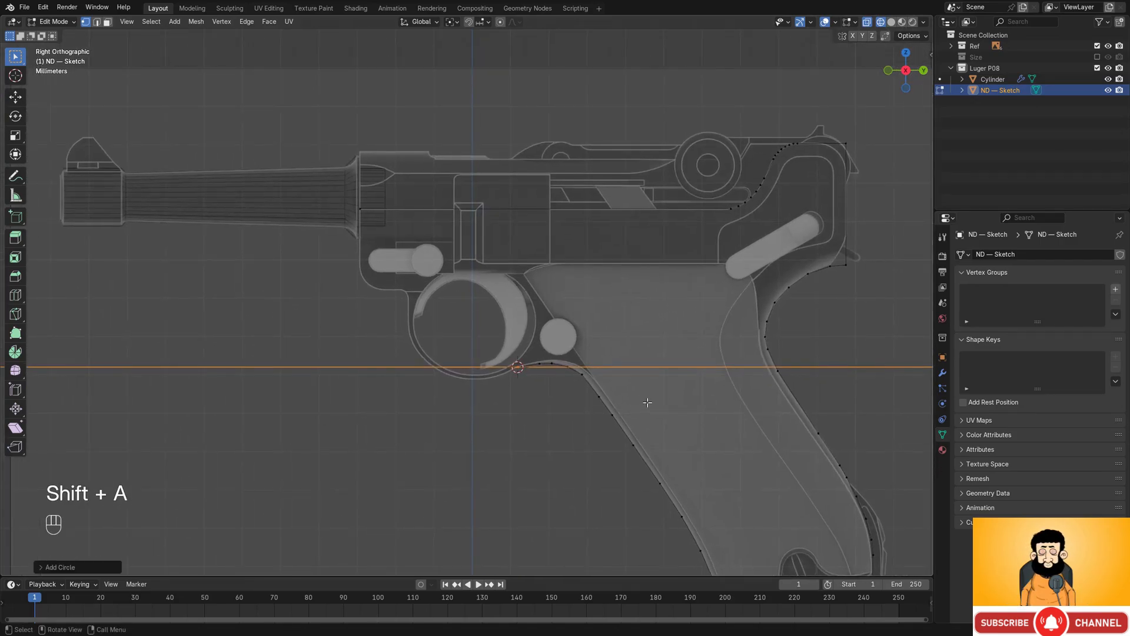
- Rotate the new circle 90° about the Y axis and scale it down towards the trigger guard's size
key("r")
key("x")
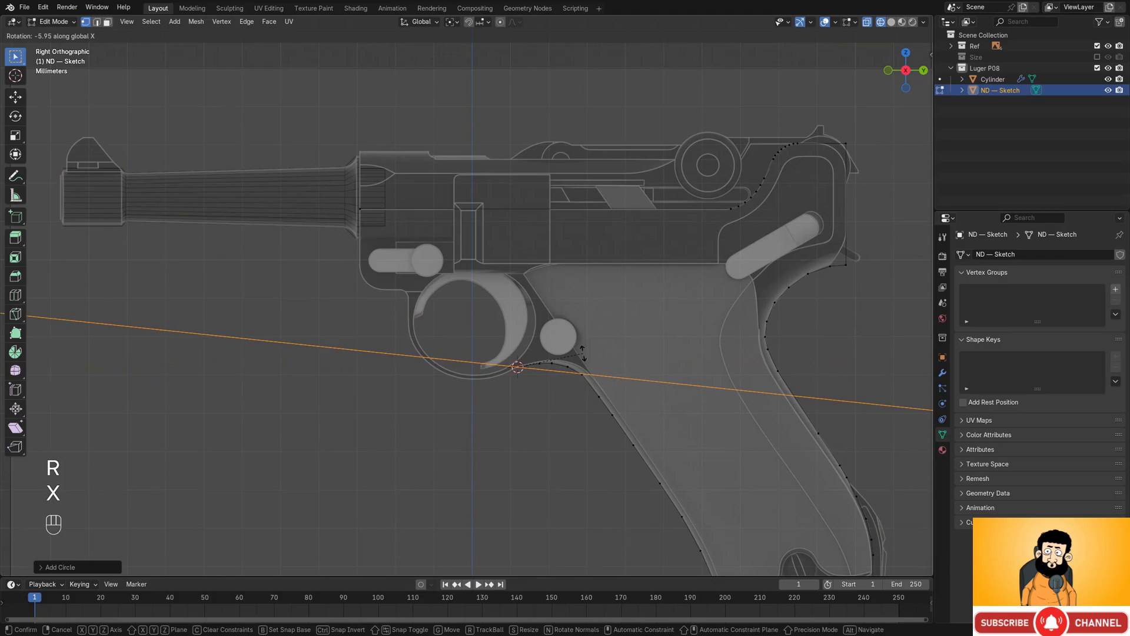
key("y")
key("9")
key("Return")
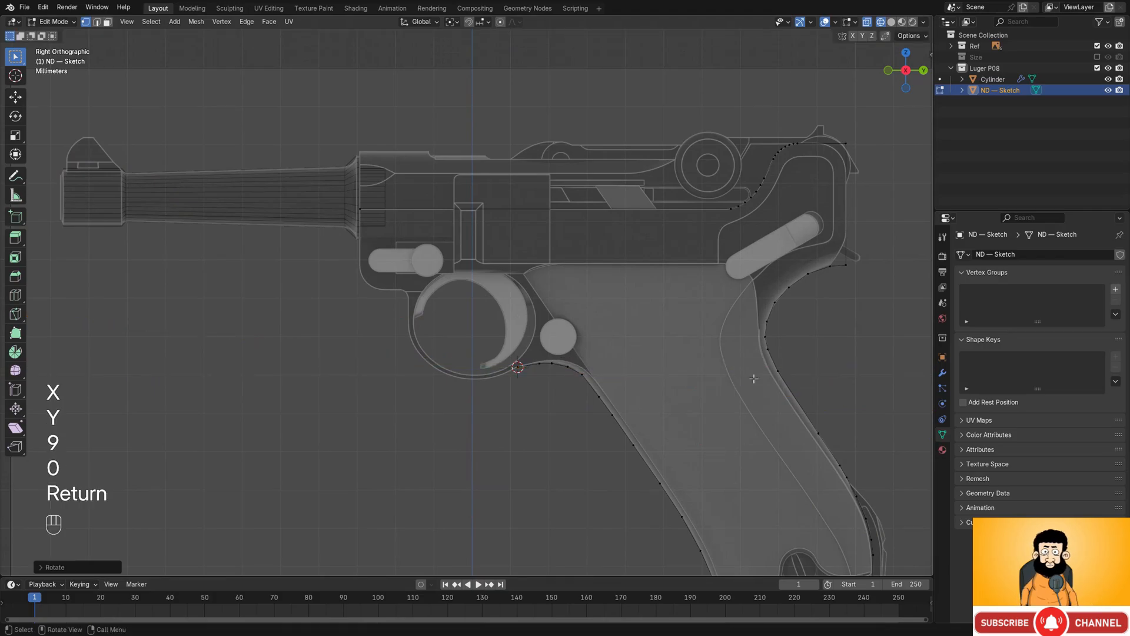
key("s")
left_click(808, 419)
key("s")
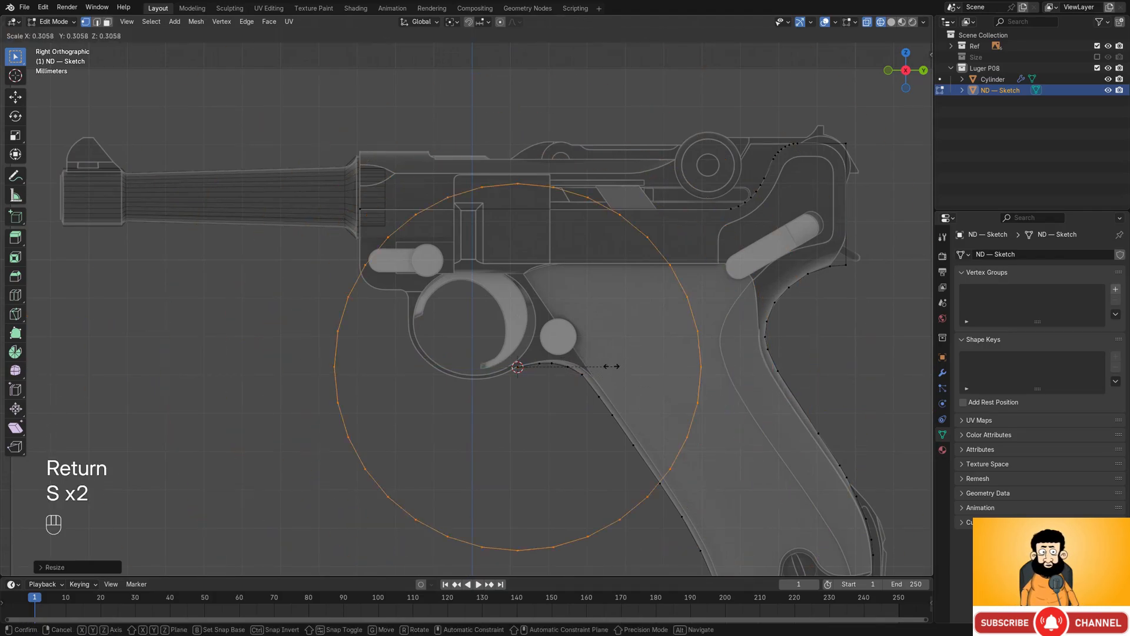
left_click(700, 392)
- Move the circle over the trigger guard opening and scale it to roughly match the guard's inner edge
scroll(700, 392, "up", 3)
middle_click_drag(700, 392, 728, 422, "shift")
key("g")
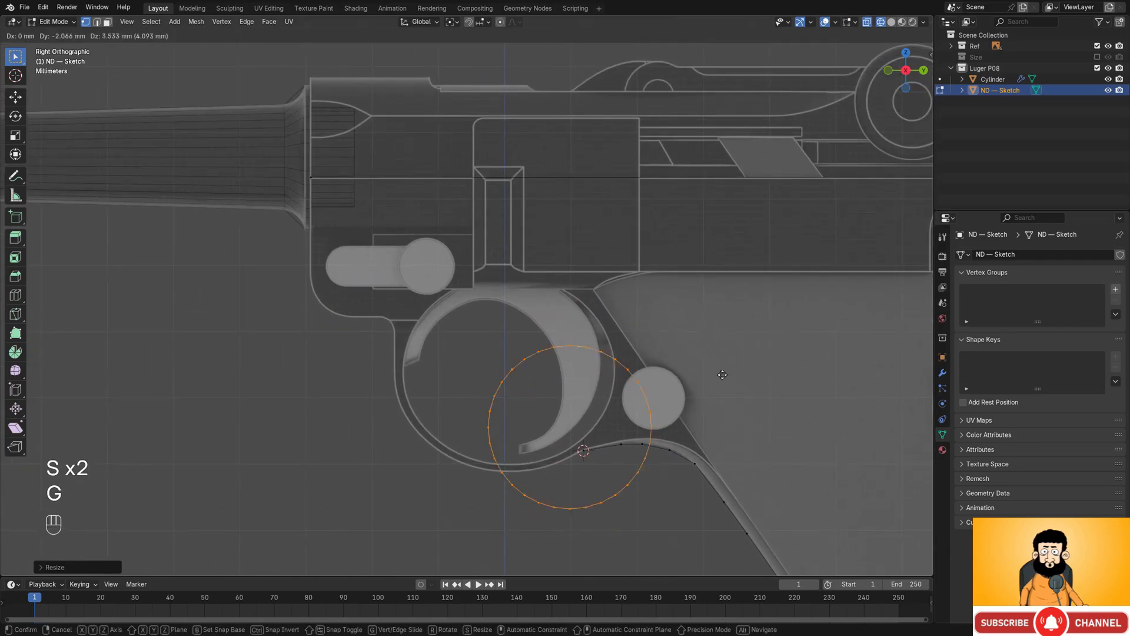
left_click(677, 339)
key("s")
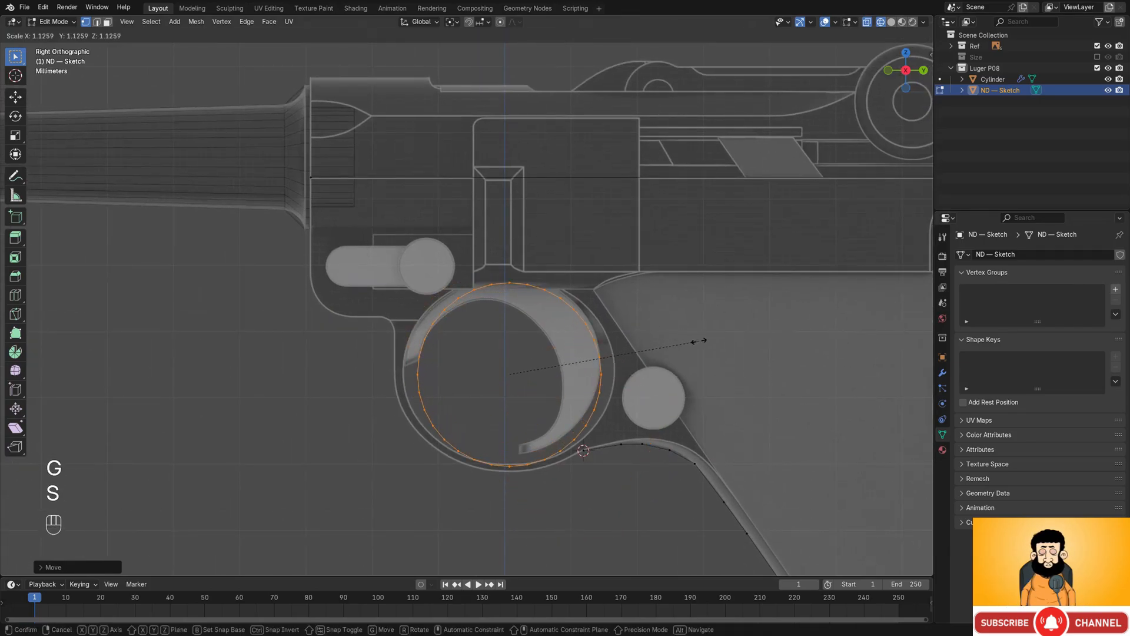
left_click(703, 339)
key("g")
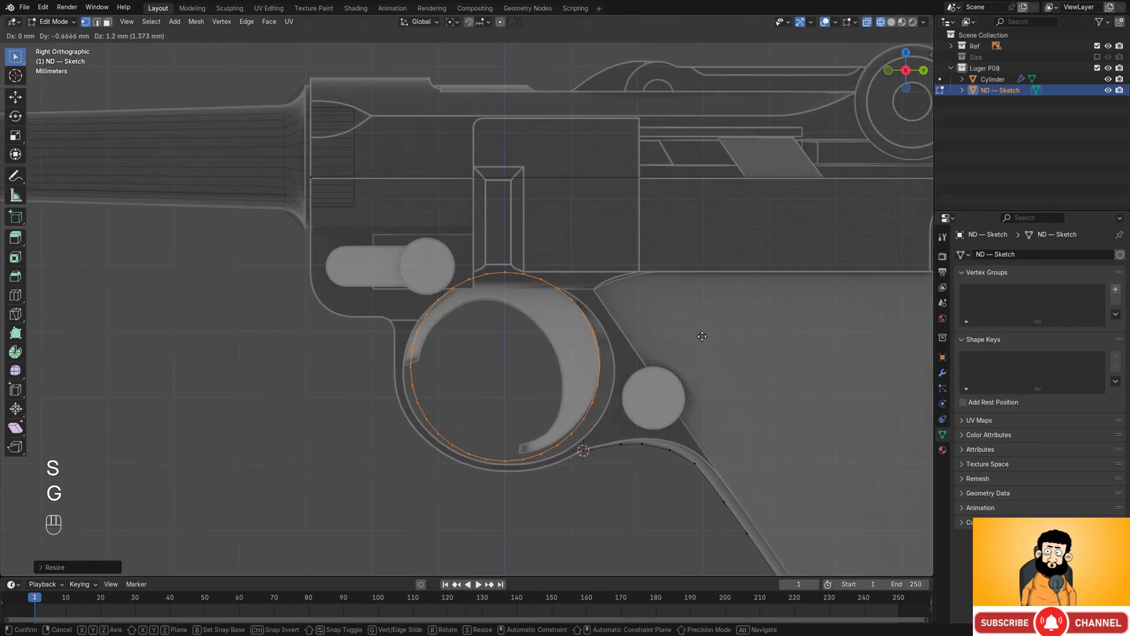
left_click(702, 333)
key("s")
left_click(711, 341)
- Flatten the circle along Z to about 0.91, then rescale and reposition it to fit the trigger guard's inner edge
key("s")
key("z")
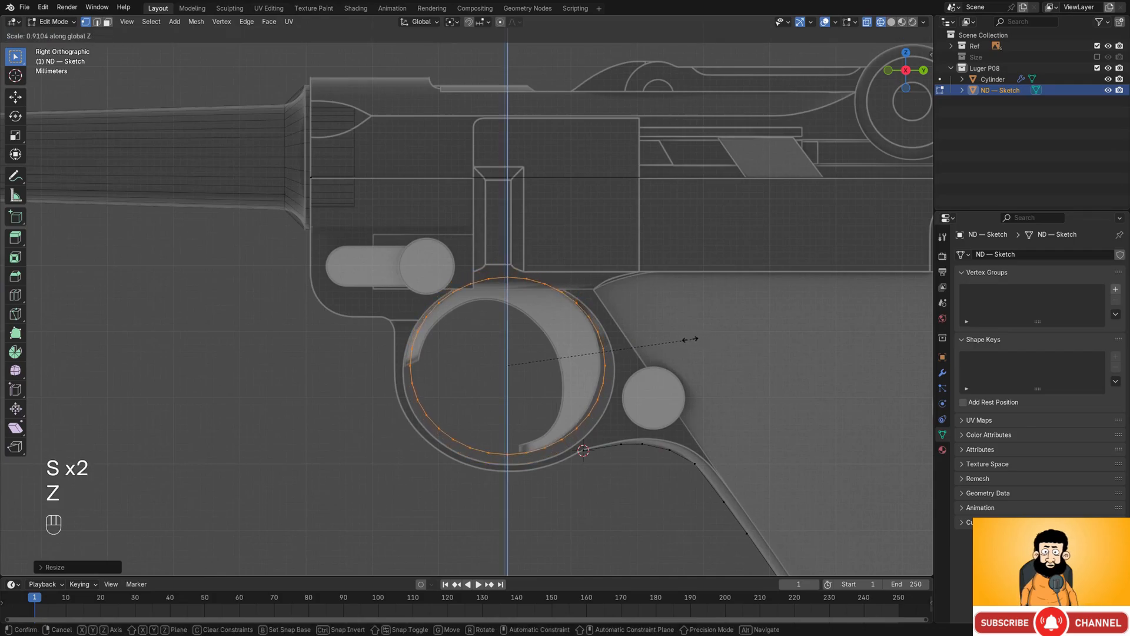
left_click(691, 340)
key("s")
left_click(700, 343)
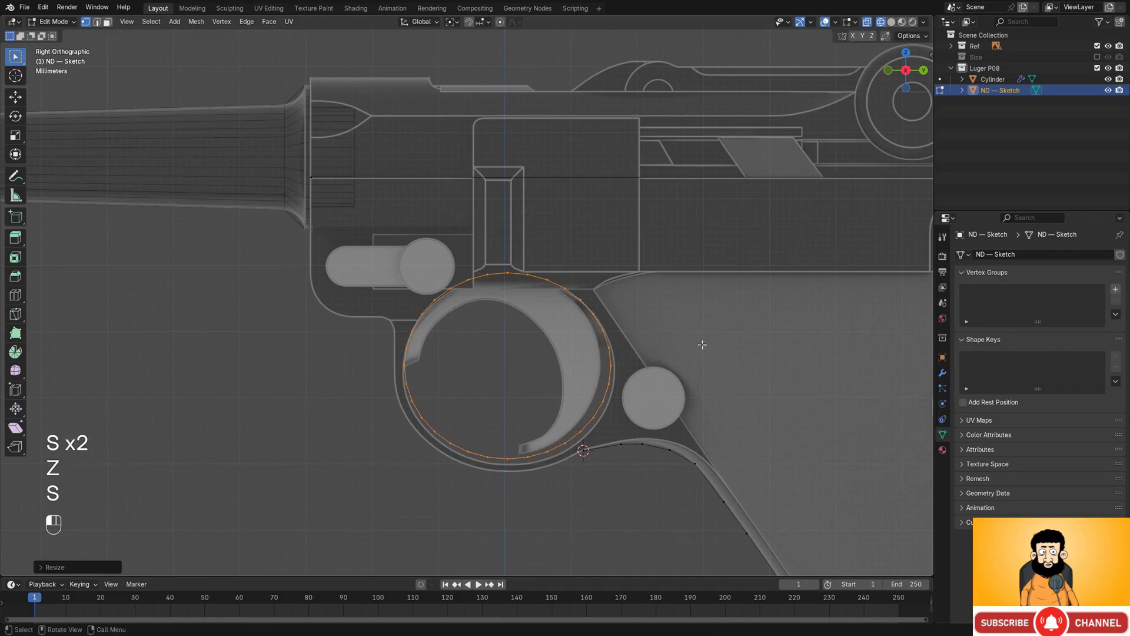
key("g")
left_click(702, 376)
key("s")
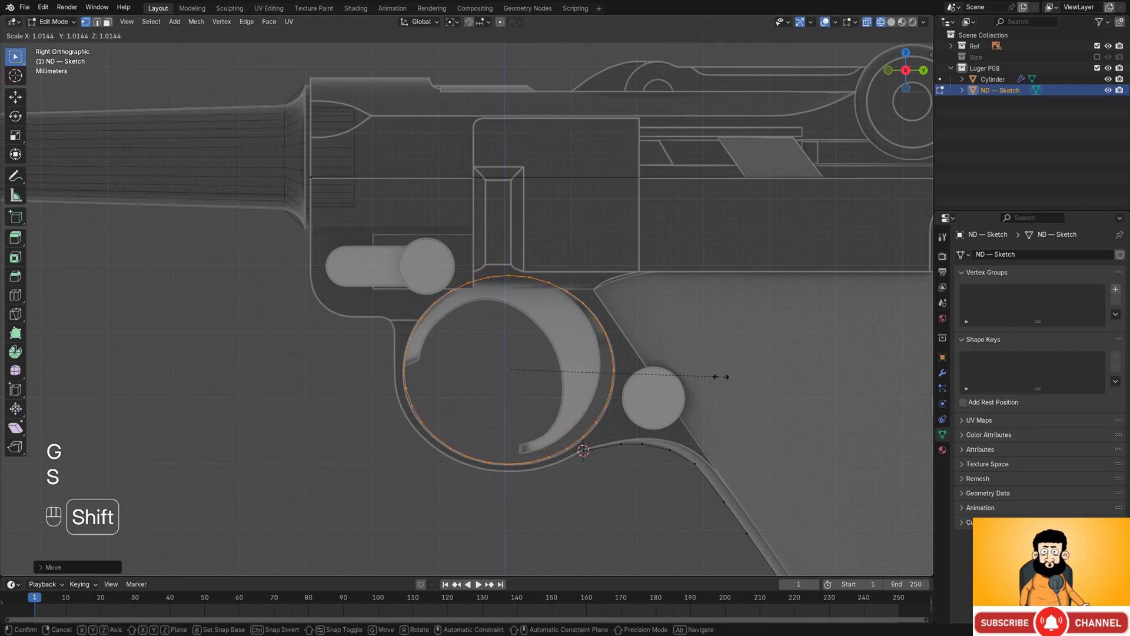
left_click(734, 377)
key("g")
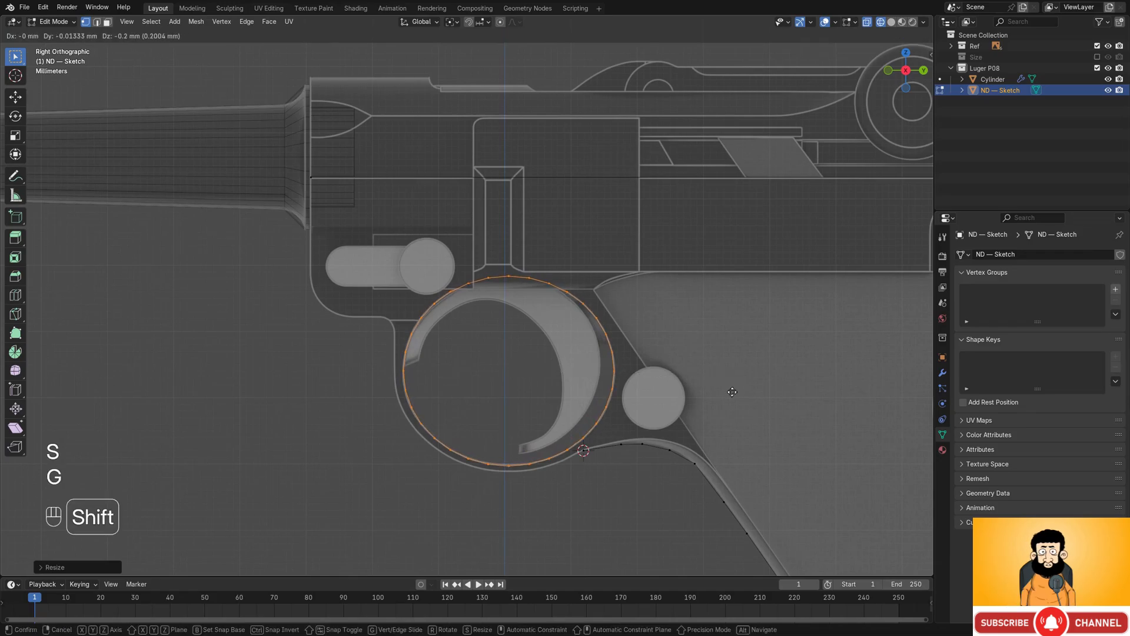
left_click(736, 392)
- Duplicate the fitted circle in place, scale the copy by about 1.075 and align it with the trigger guard's outer edge
scroll(707, 353, "up", 2)
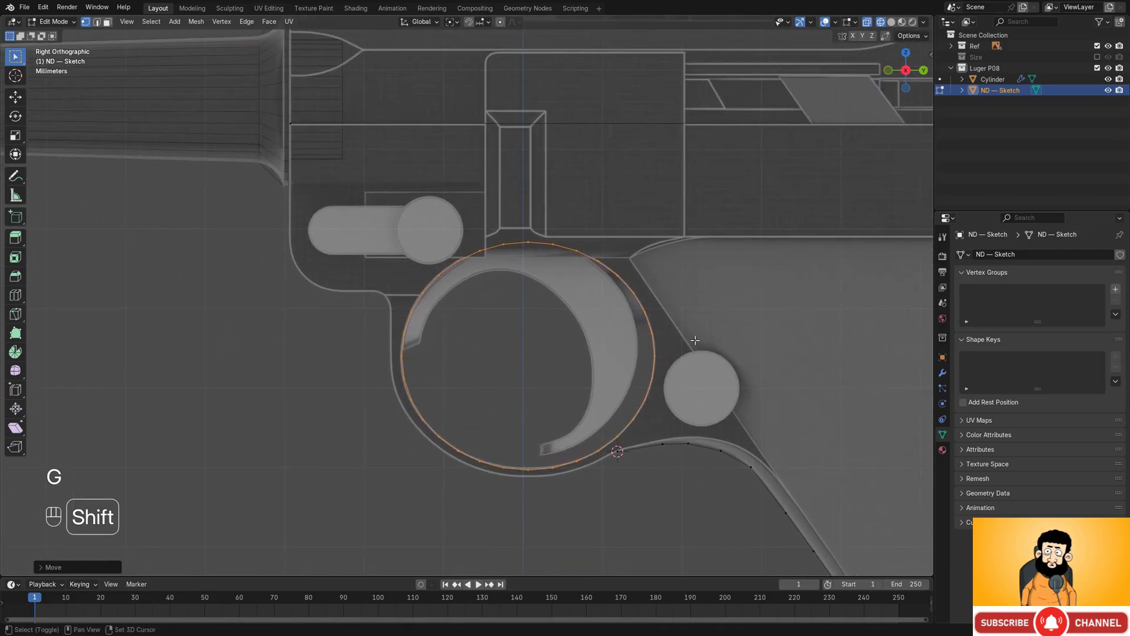
key("shift+d")
key("Escape")
key("s")
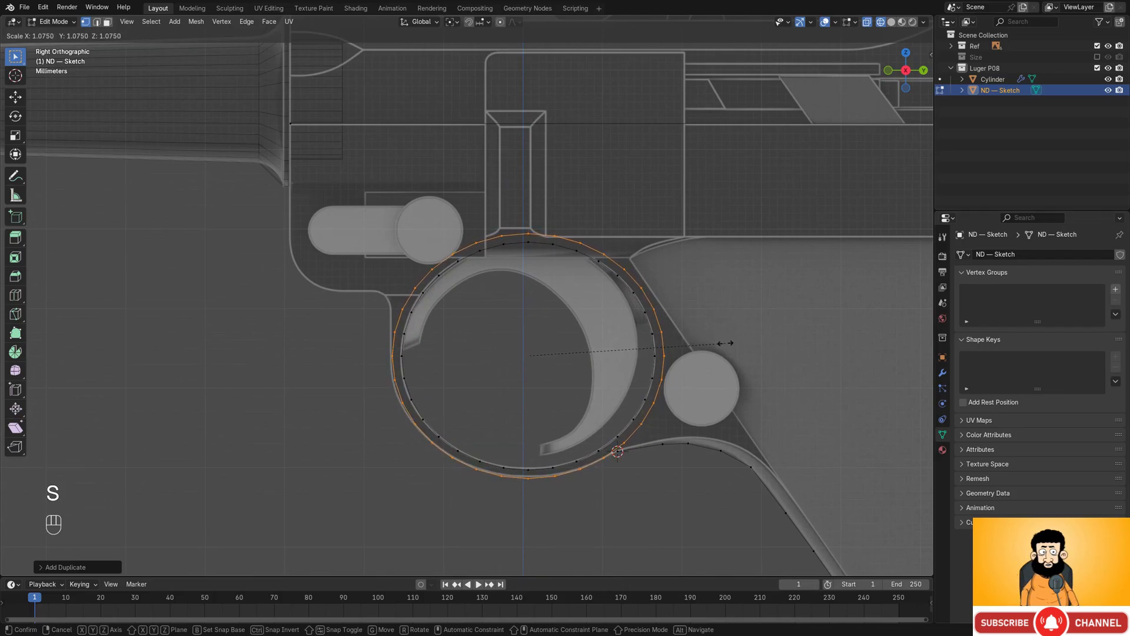
left_click(726, 342)
key("g")
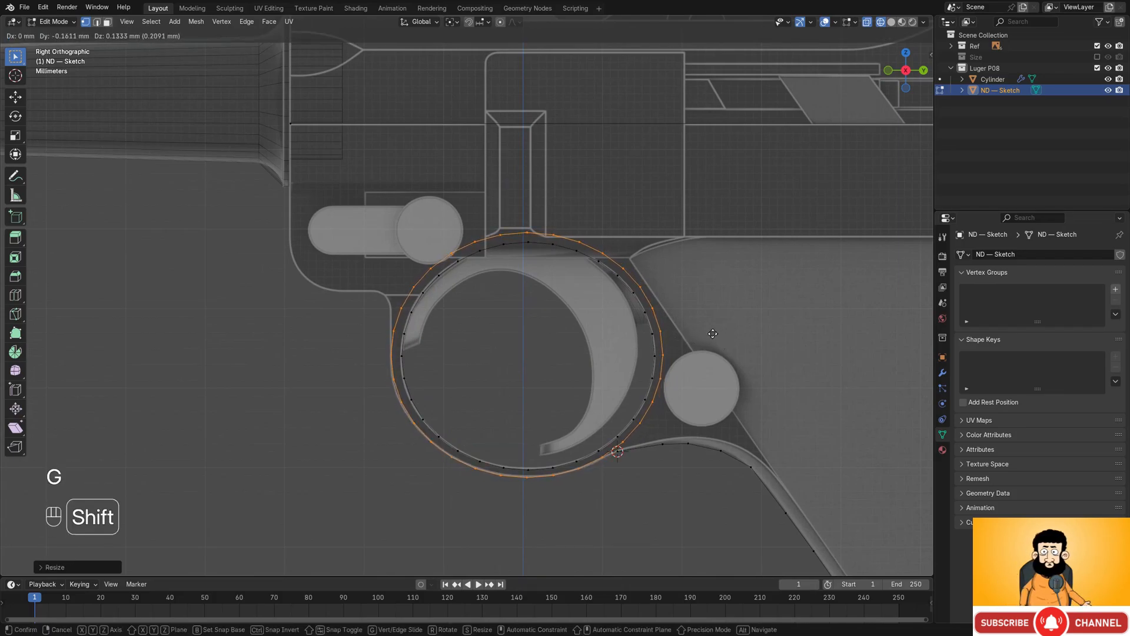
left_click(711, 340)
- Select the outer circle's upper arc from the guard's front side over to the grip junction and delete its vertices
middle_click_drag(479, 285, 543, 314, "shift")
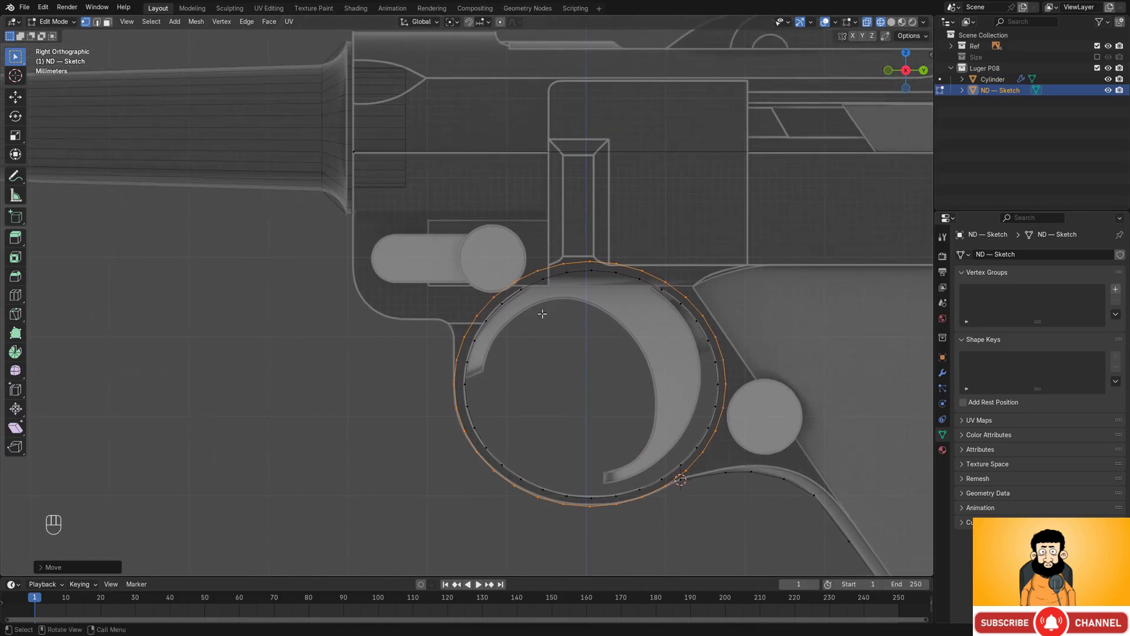
left_click(472, 339)
left_click(537, 270, "ctrl")
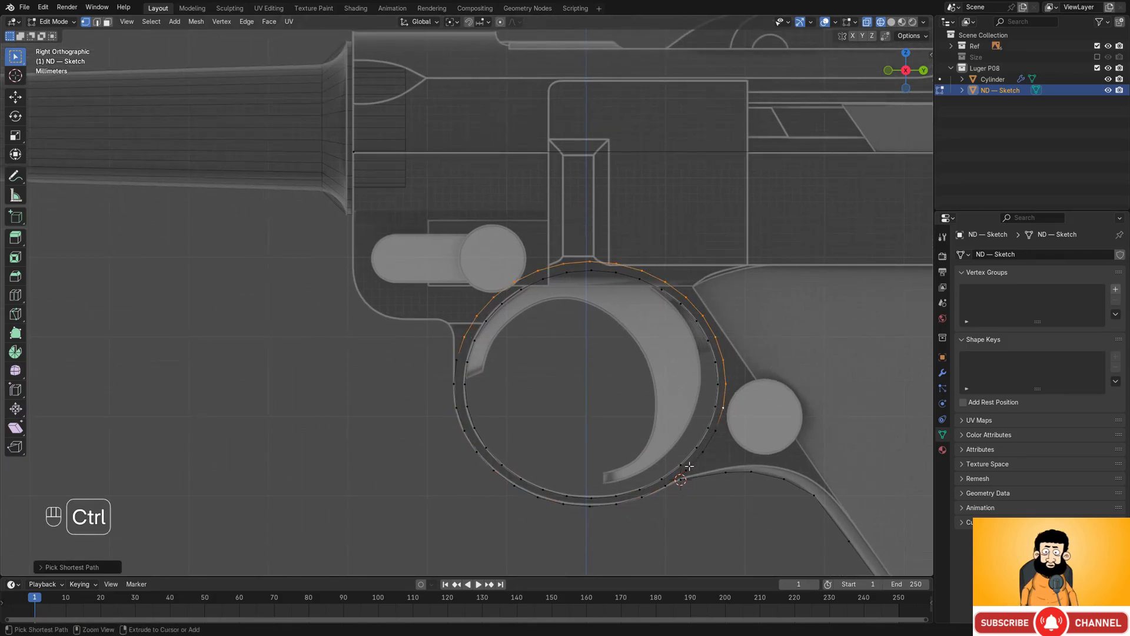
scroll(683, 477, "up", 3)
key("ctrl+z")
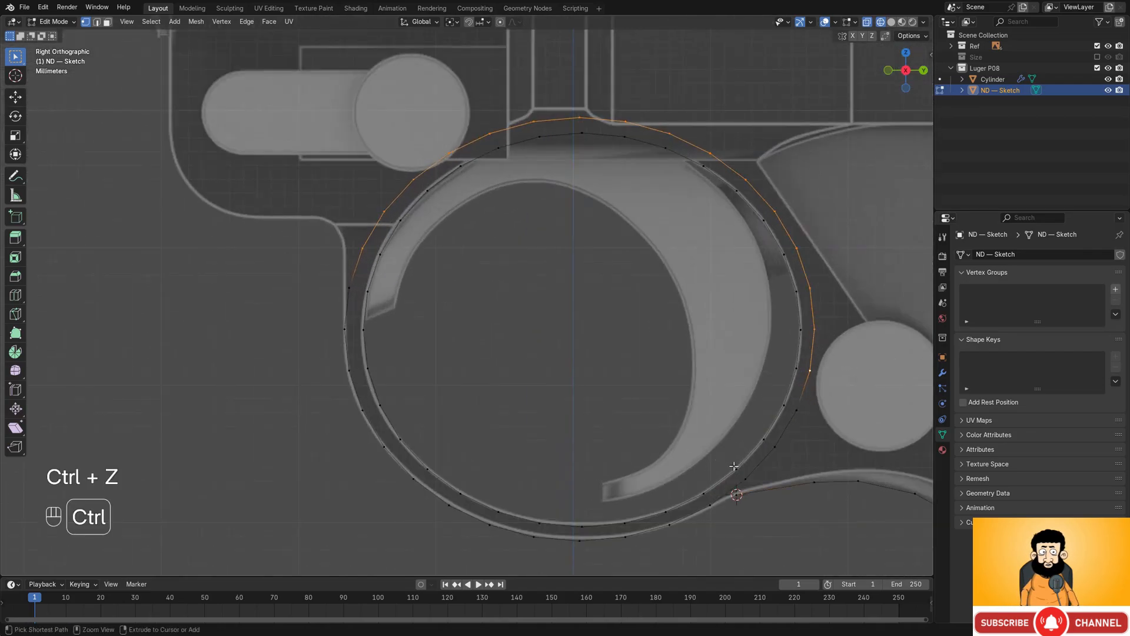
left_click(750, 479, "ctrl")
middle_click_drag(837, 444, 674, 358, "shift")
key("x")
left_click(684, 348)
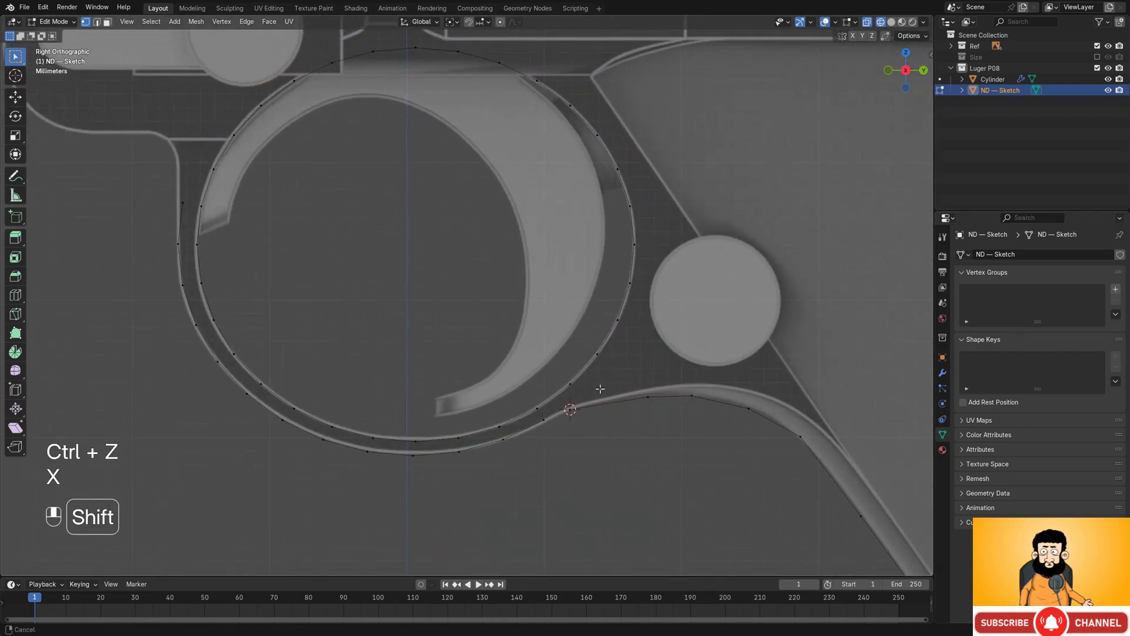
- Connect the trigger guard's outer arc to the front of the grip outline with an edge at their junction
middle_click_drag(600, 388, 654, 385, "shift")
scroll(607, 395, "up", 2)
left_click(599, 424)
left_click(641, 404, "shift")
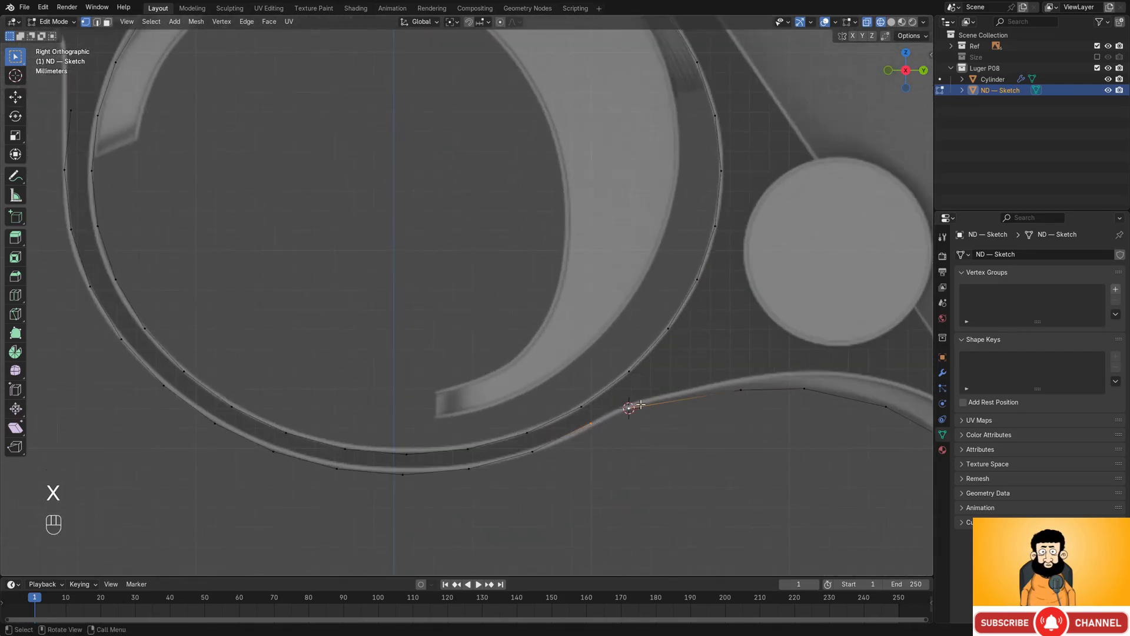
key("f")
key("f")
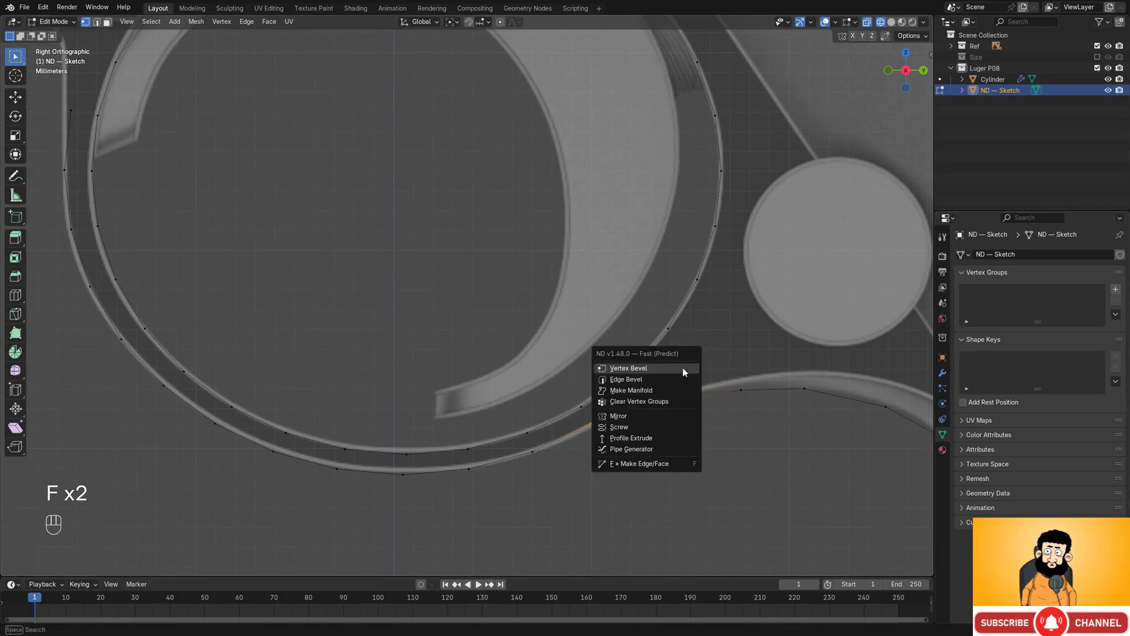
scroll(612, 378, "up", 1)
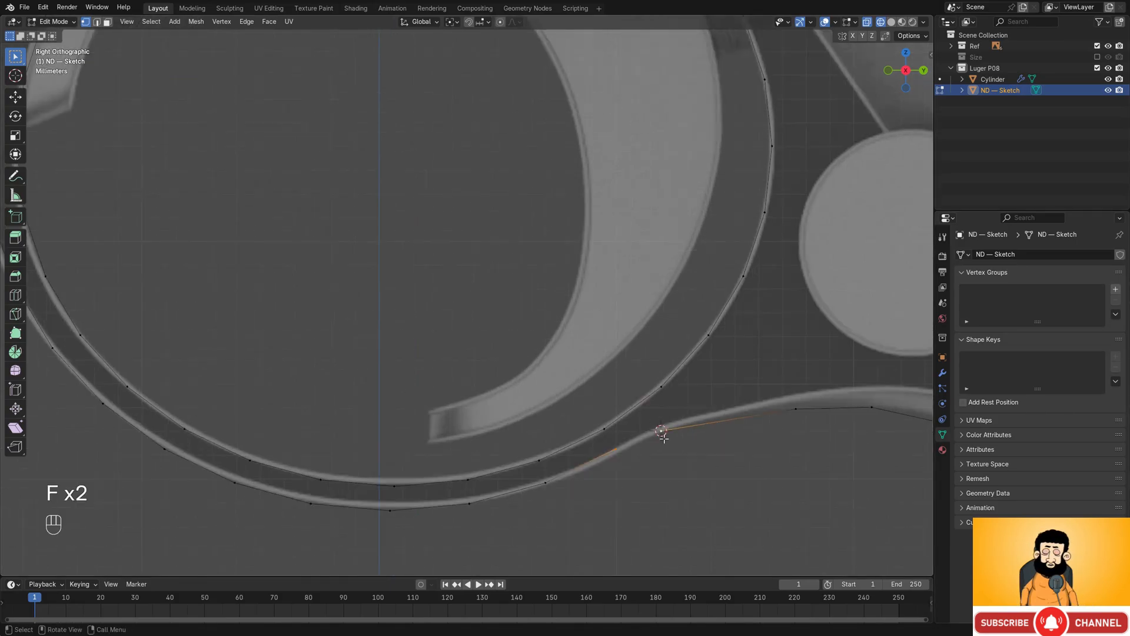
middle_click_drag(691, 462, 684, 437, "shift")
scroll(674, 414, "down", 1)
key("f")
key("f")
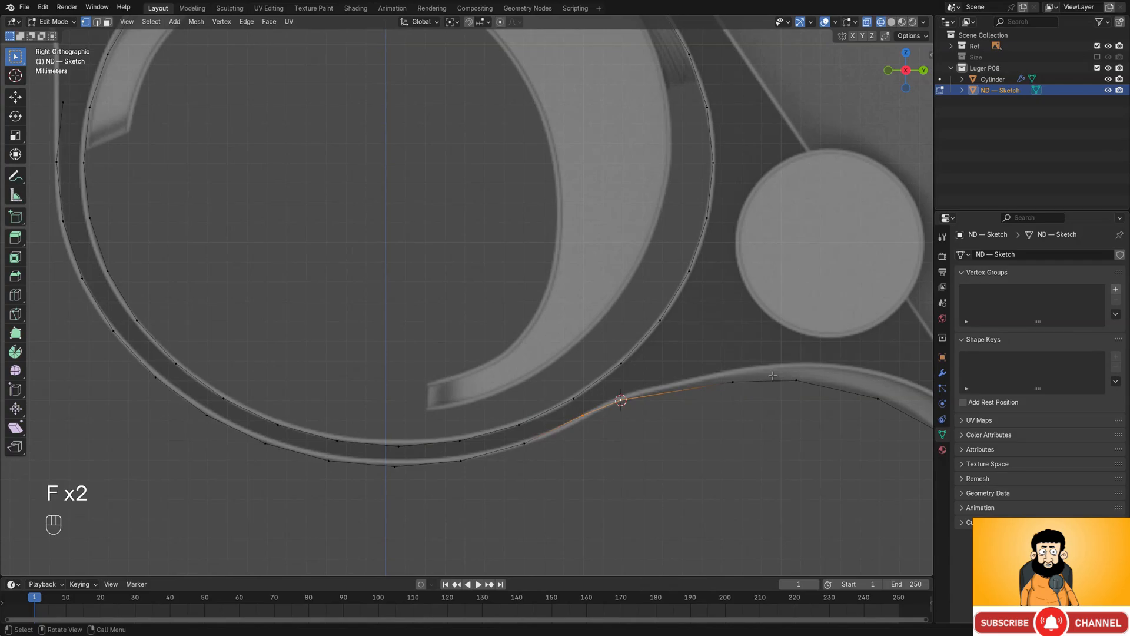
- Move the outer arc's vertex beside the grip junction onto the guard's outer edge in the reference
scroll(695, 385, "down", 3)
scroll(716, 449, "up", 2)
middle_click_drag(606, 404, 631, 414, "shift")
scroll(598, 386, "up", 2)
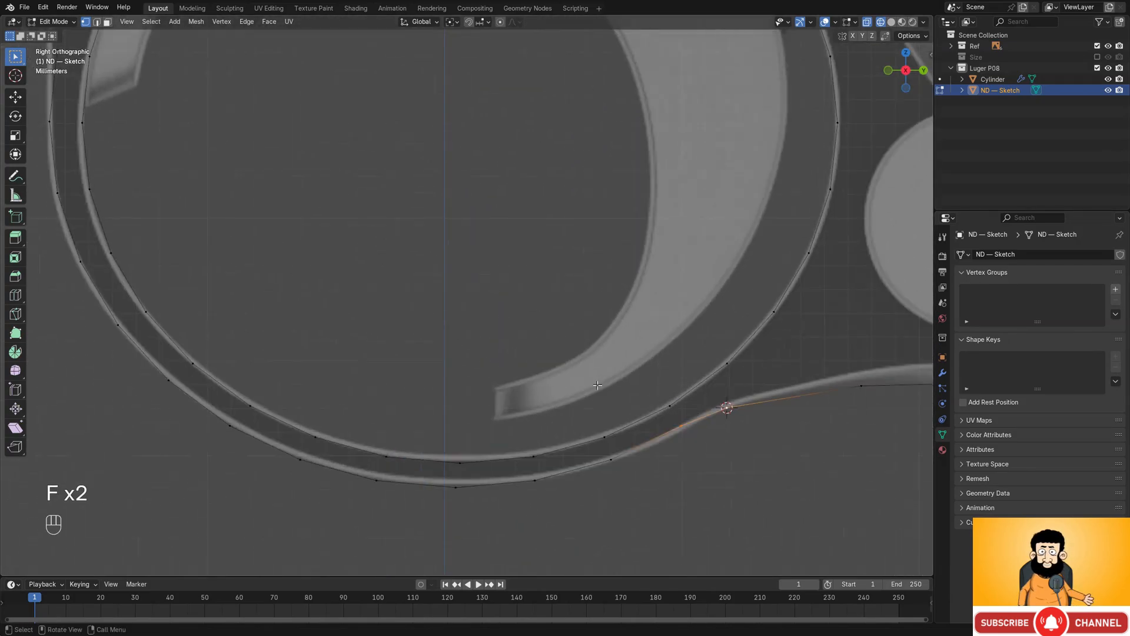
key("g")
left_click(672, 439)
- Move the arc's front end vertex onto the guard's front edge, then raise it along Z to the frame's underside
scroll(664, 439, "down", 1)
scroll(660, 439, "down", 2)
middle_click_drag(487, 376, 668, 448, "shift")
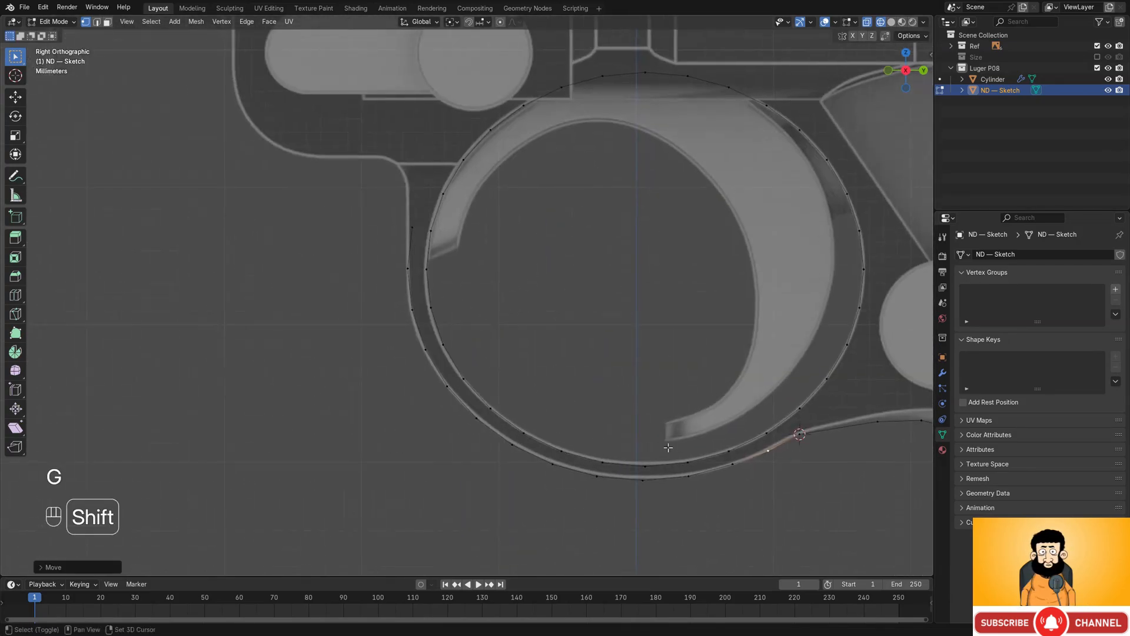
middle_click_drag(468, 317, 522, 400, "shift")
scroll(494, 329, "up", 2)
key("g")
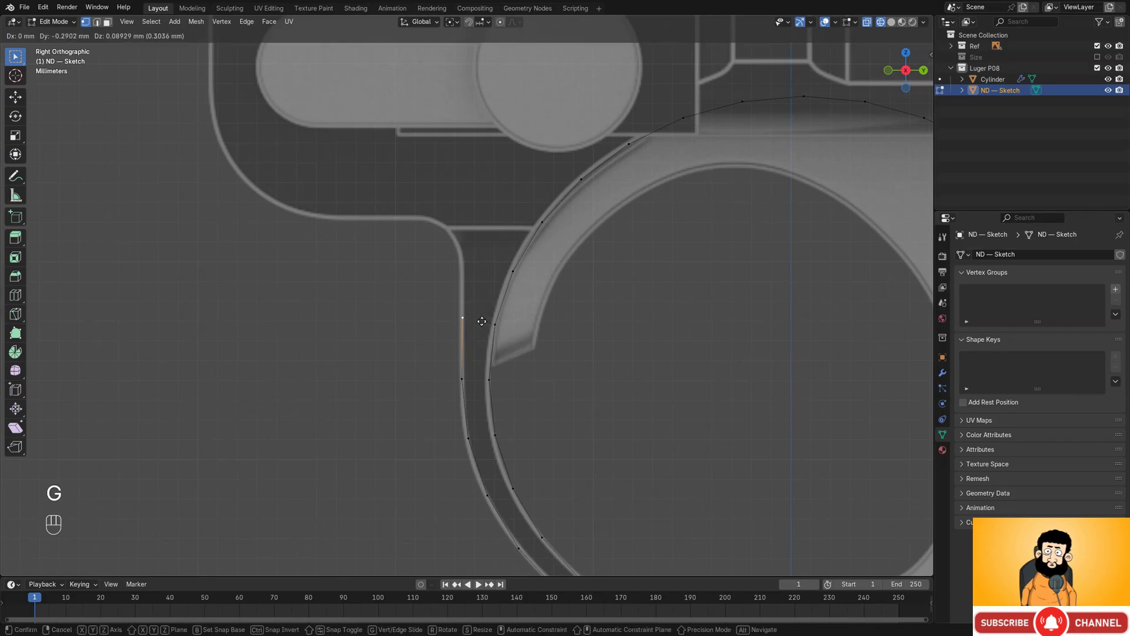
left_click(478, 321)
middle_click_drag(470, 285, 518, 353, "shift")
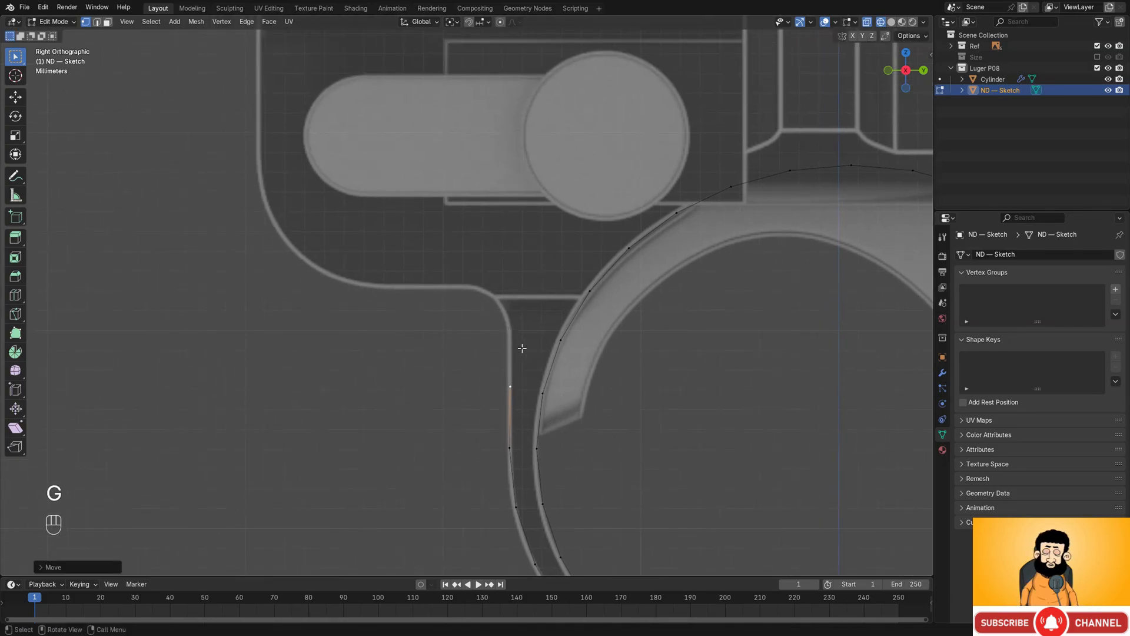
key("g")
key("z")
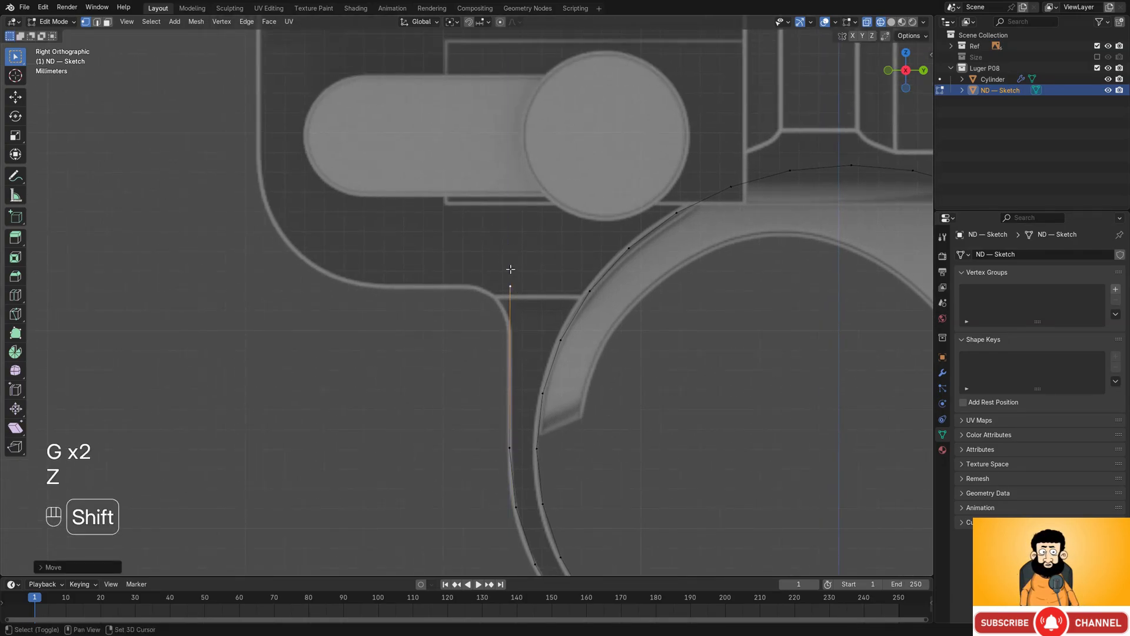
- Extrude the end vertex along Y to the frame's front face, then up along Z towards the barrel
middle_click_drag(512, 270, 560, 308, "shift")
key("e")
key("y")
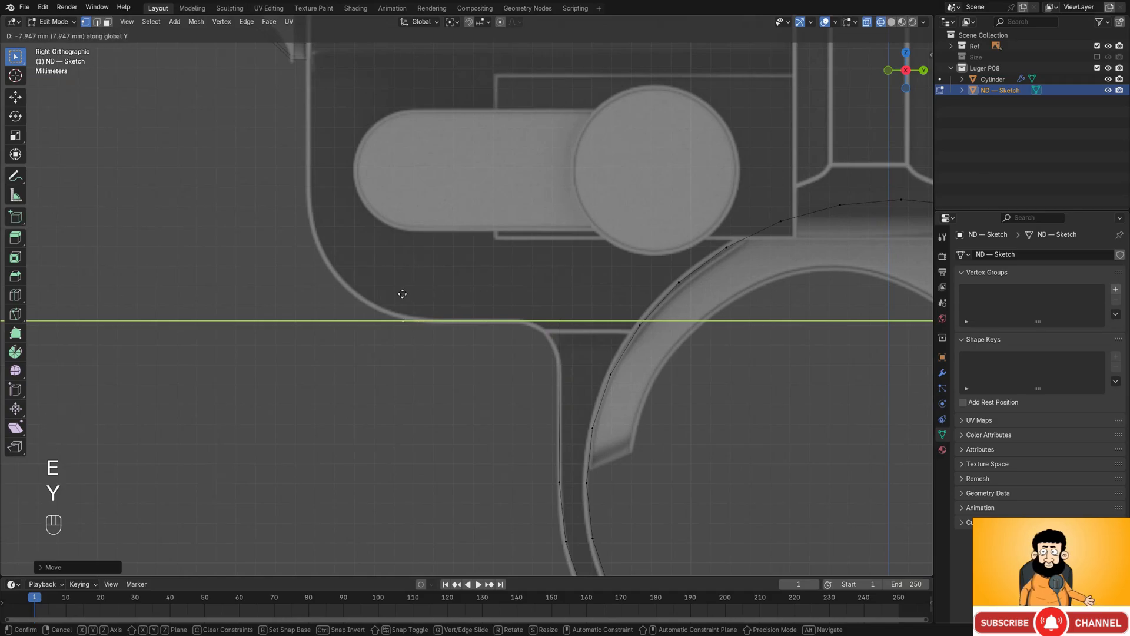
left_click(312, 286)
middle_click_drag(356, 308, 434, 421, "shift")
key("e")
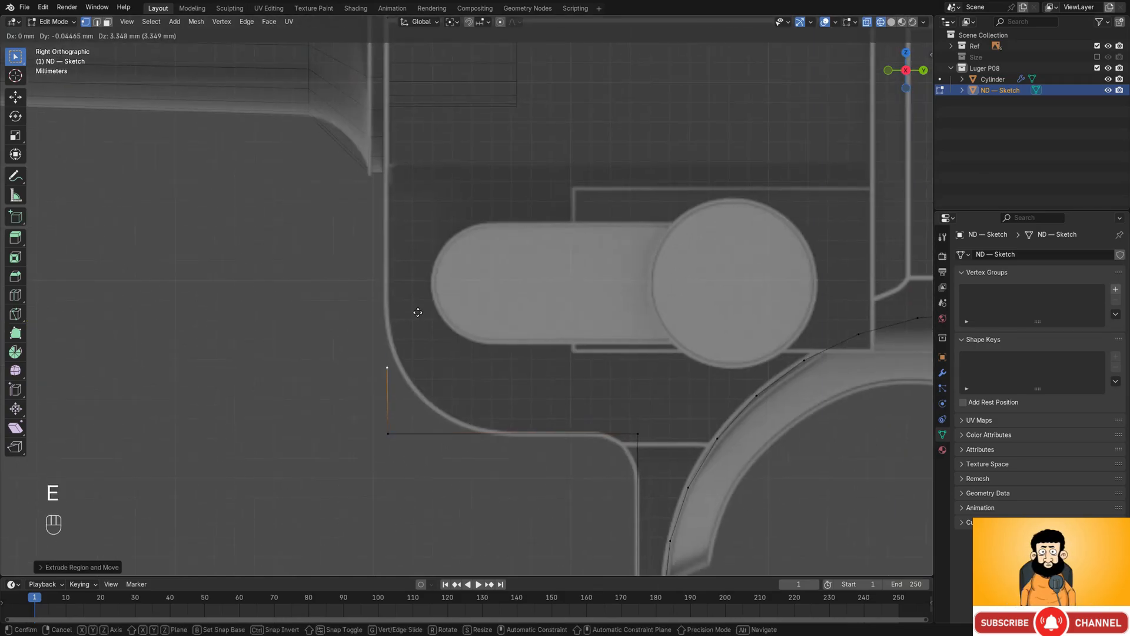
key("z")
left_click(428, 192)
- Merge the extruded end vertex at last into the frame outline's existing upper front corner vertex
scroll(440, 230, "down", 1)
middle_click_drag(440, 229, 471, 391, "shift")
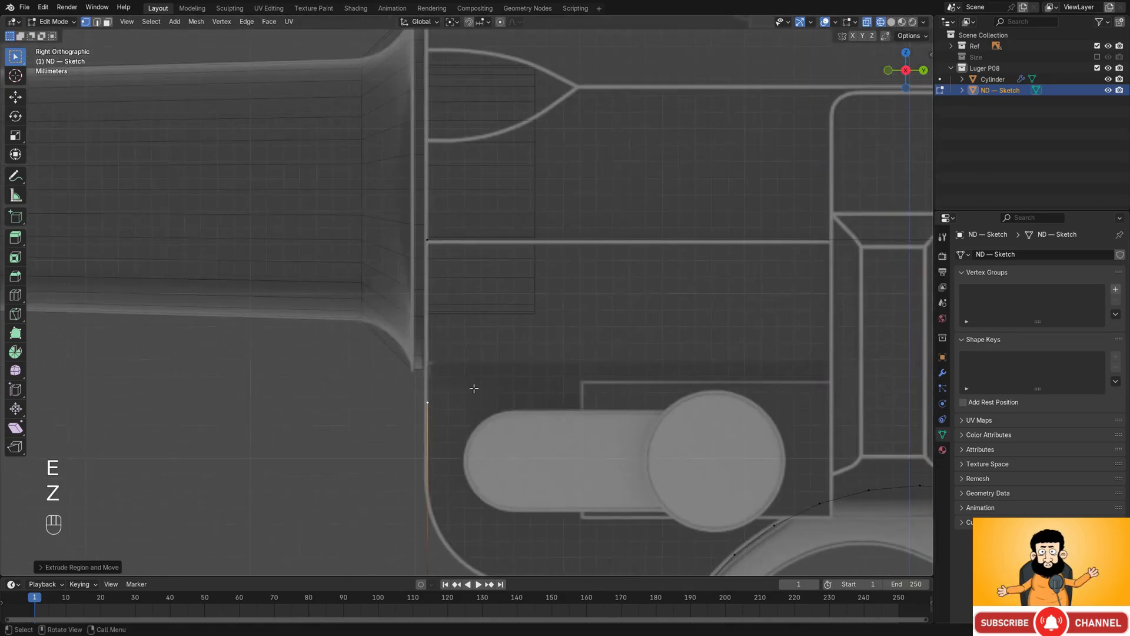
left_click(429, 243)
key("m")
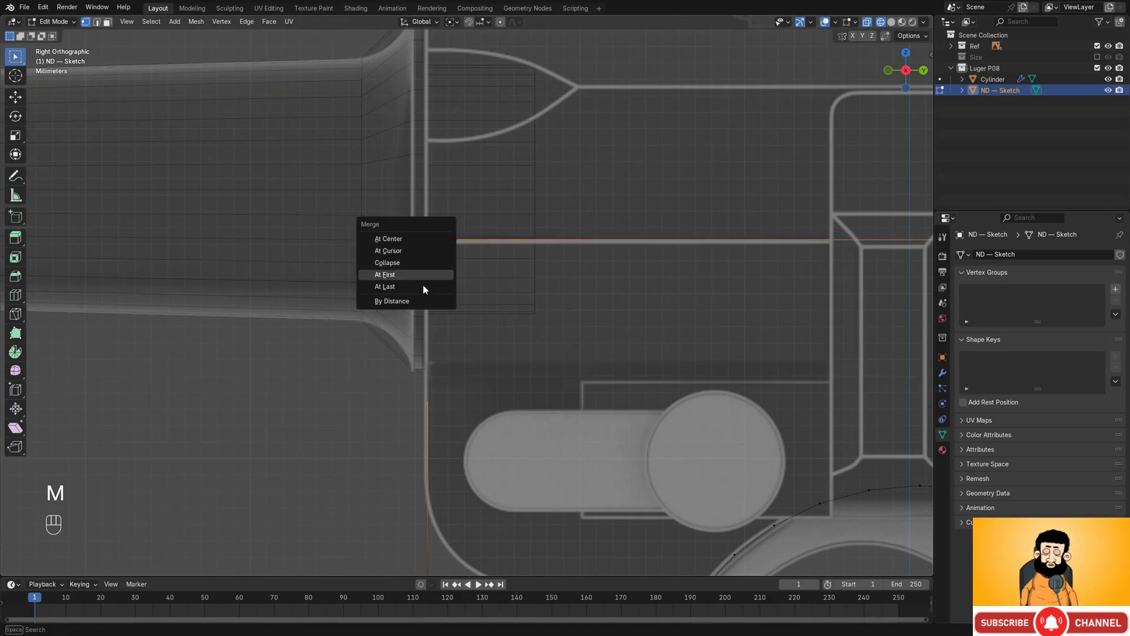
left_click(420, 293)
- Align the frame's front edge vertices by scaling them to 0 along Y, then shift the edge along Y onto the reference
middle_click_drag(420, 294, 446, 169, "shift")
scroll(446, 169, "down", 1)
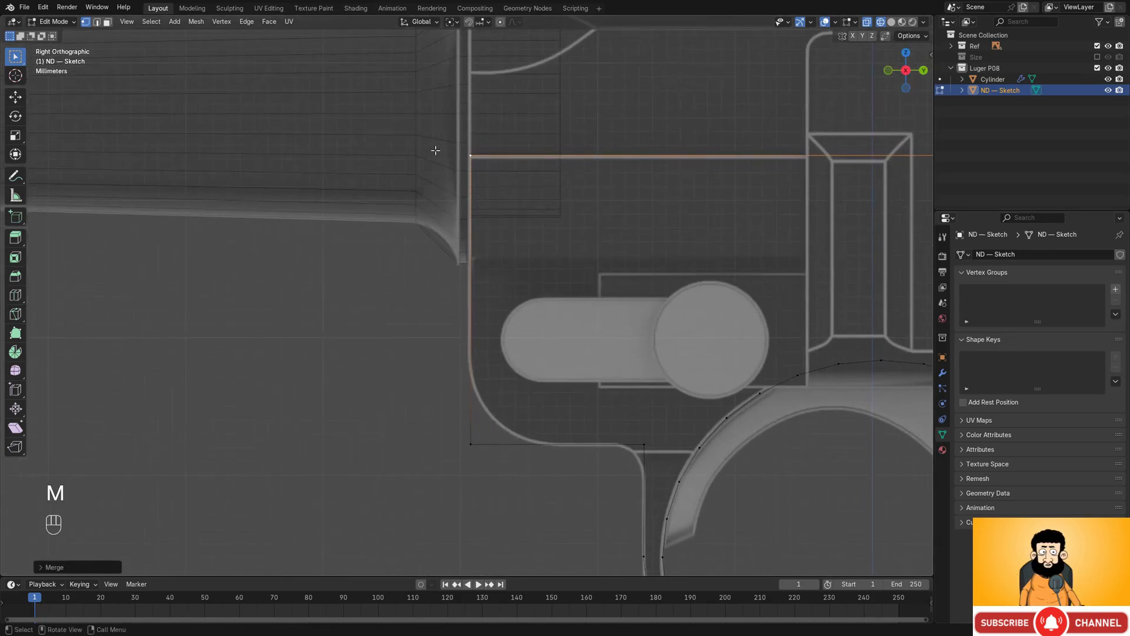
left_click_drag(438, 131, 514, 484)
key("s")
key("y")
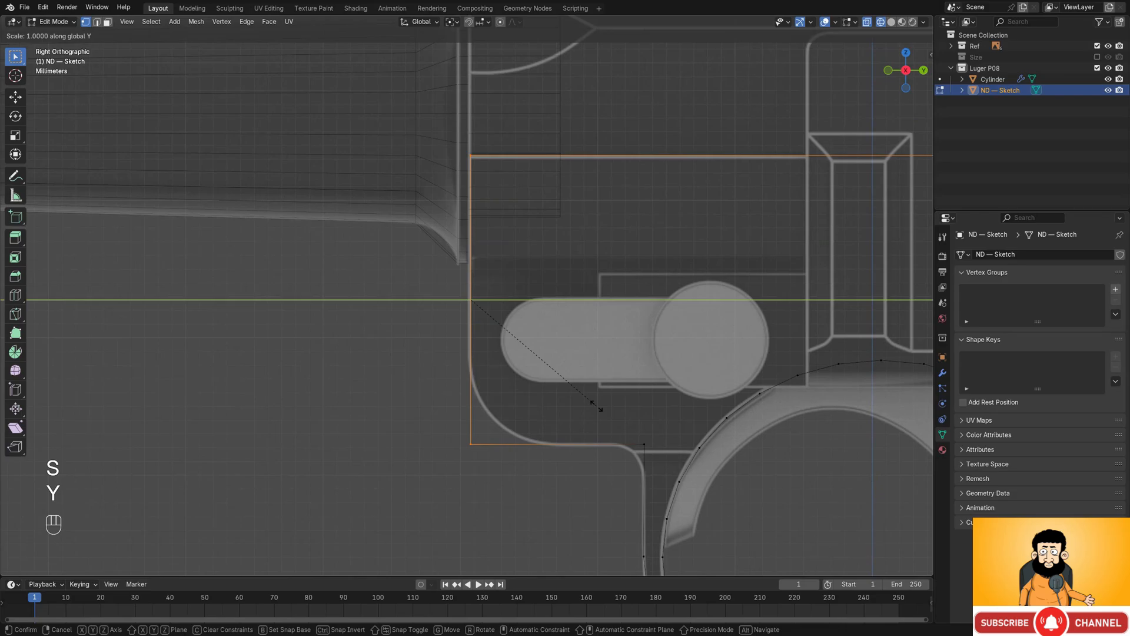
key("0")
key("Return")
key("g")
key("y")
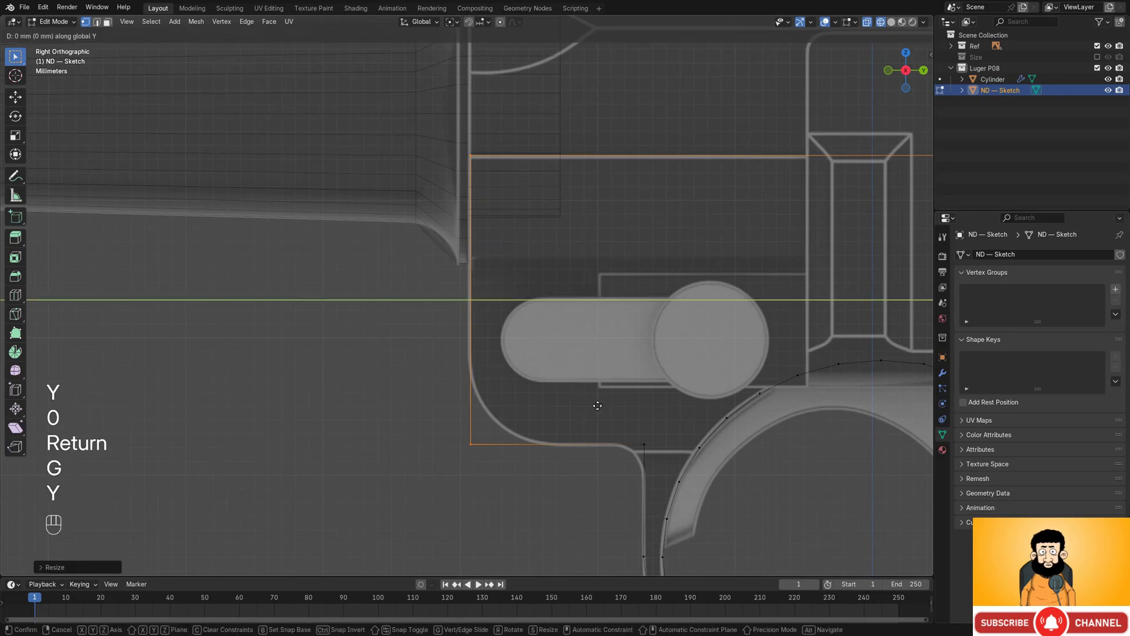
left_click(570, 414)
- Lower the frame's horizontal underside edge in front of the trigger guard by about 0.09 mm along Z
middle_click_drag(597, 452, 570, 409, "shift")
left_click_drag(356, 355, 634, 431)
key("g")
key("z")
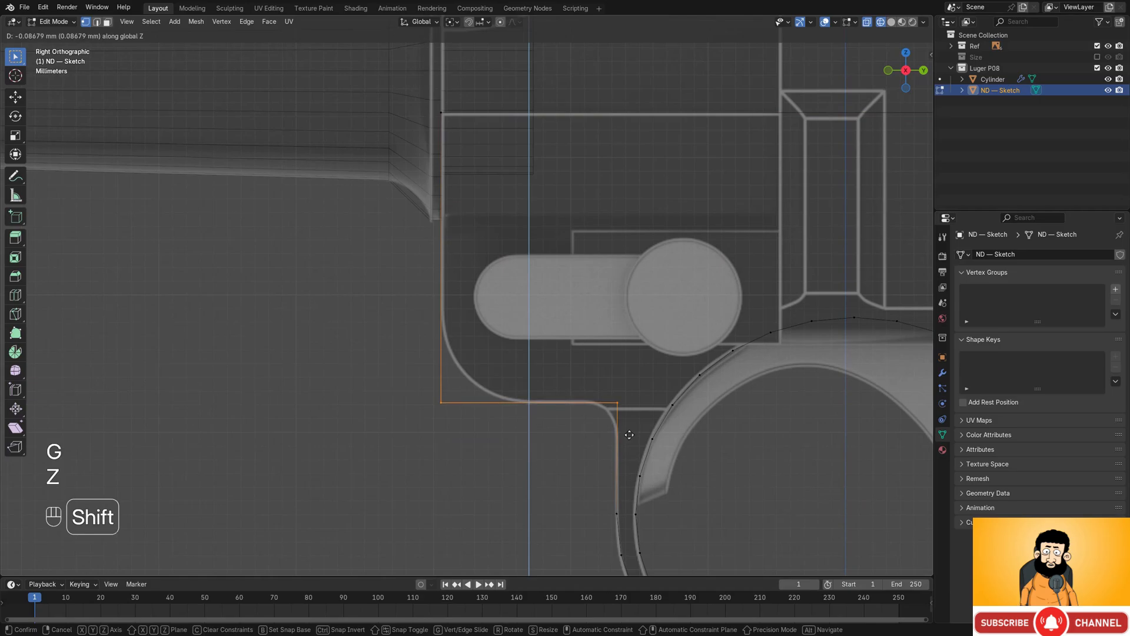
left_click(629, 435)
- Vertex-bevel the frame's lower front corner with 7 segments and the corner above the guard by 2.5 mm with 4 segments
key("shift+ctrl+b")
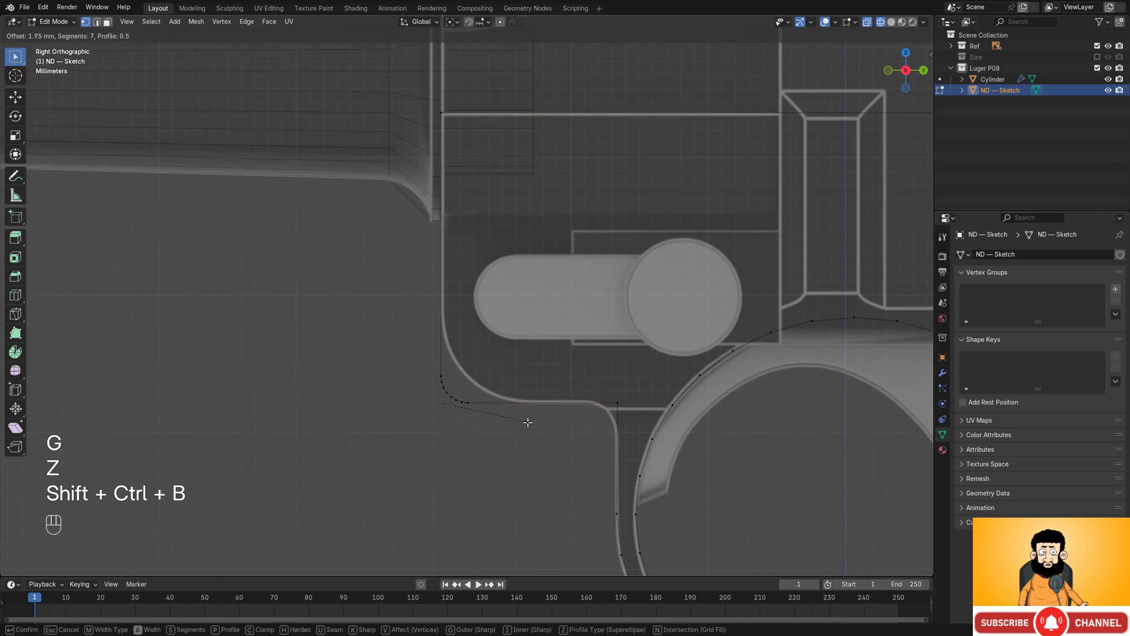
left_click(582, 435)
middle_click_drag(583, 434, 545, 395, "shift")
scroll(589, 406, "up", 2)
left_click(653, 426)
middle_click_drag(642, 422, 561, 351, "shift")
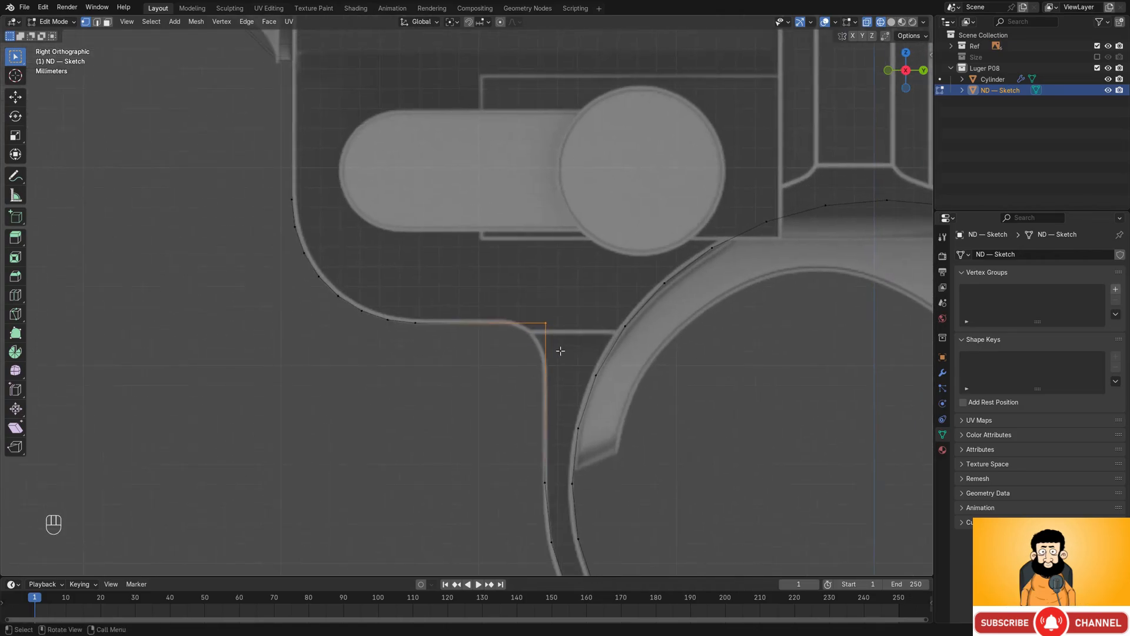
key("shift+ctrl+b")
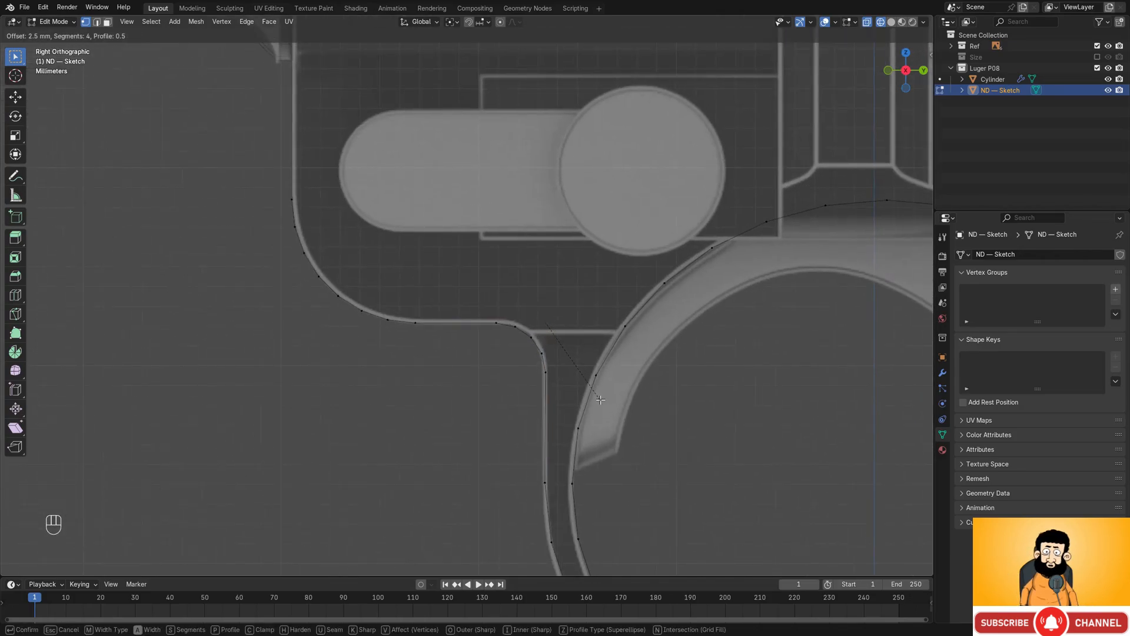
left_click(600, 399)
- Select the whole frame outline and extrude it about 15 mm along X, matching the width in the back reference view
scroll(598, 406, "down", 3)
middle_click_drag(596, 409, 546, 385, "shift")
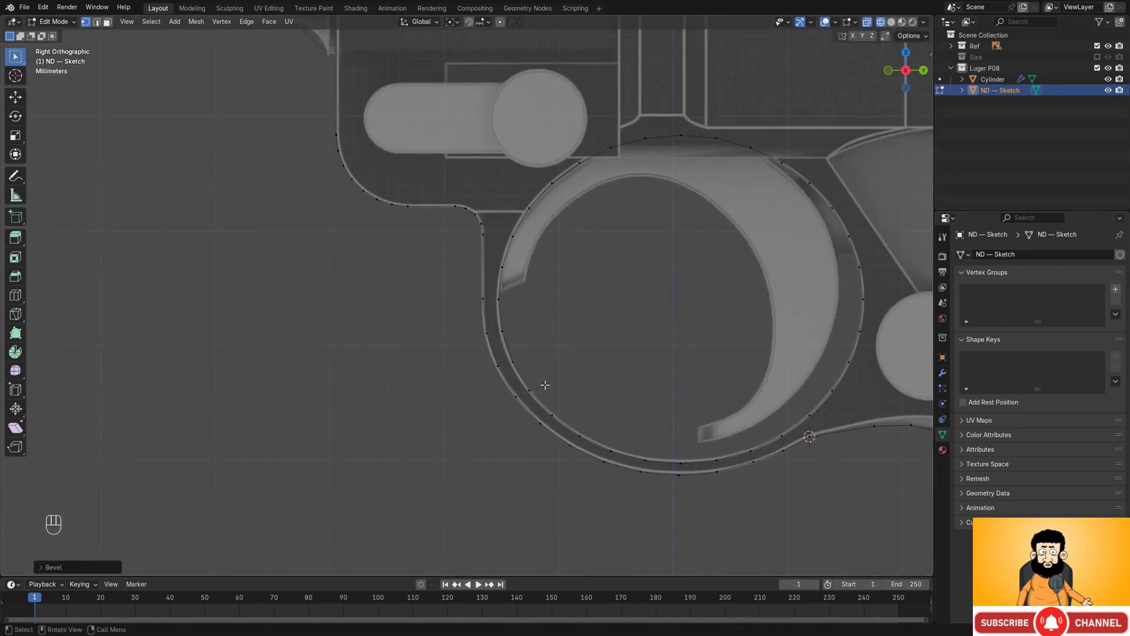
middle_click_drag(571, 345, 379, 327, "shift")
scroll(407, 270, "down", 3)
scroll(530, 365, "down", 3)
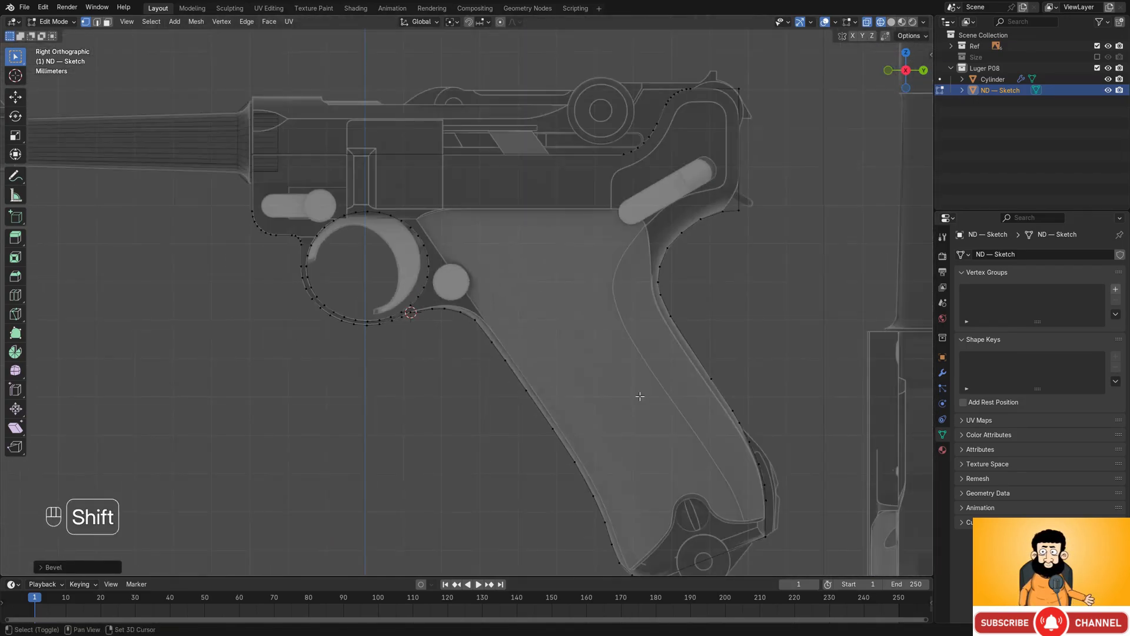
scroll(550, 315, "down", 1)
middle_click_drag(639, 396, 480, 309, "shift")
scroll(553, 320, "down", 2)
key("a")
scroll(530, 315, "down", 2)
middle_click_drag(609, 315, 551, 276, "alt")
scroll(588, 313, "up", 2)
key("e")
key("x")
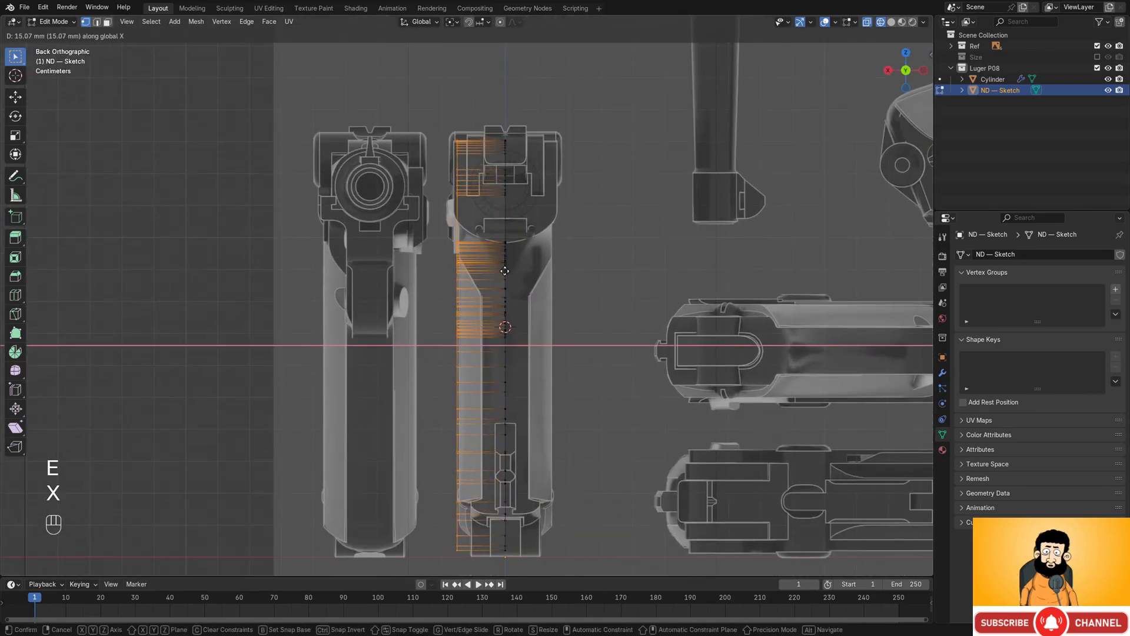
left_click(507, 271)
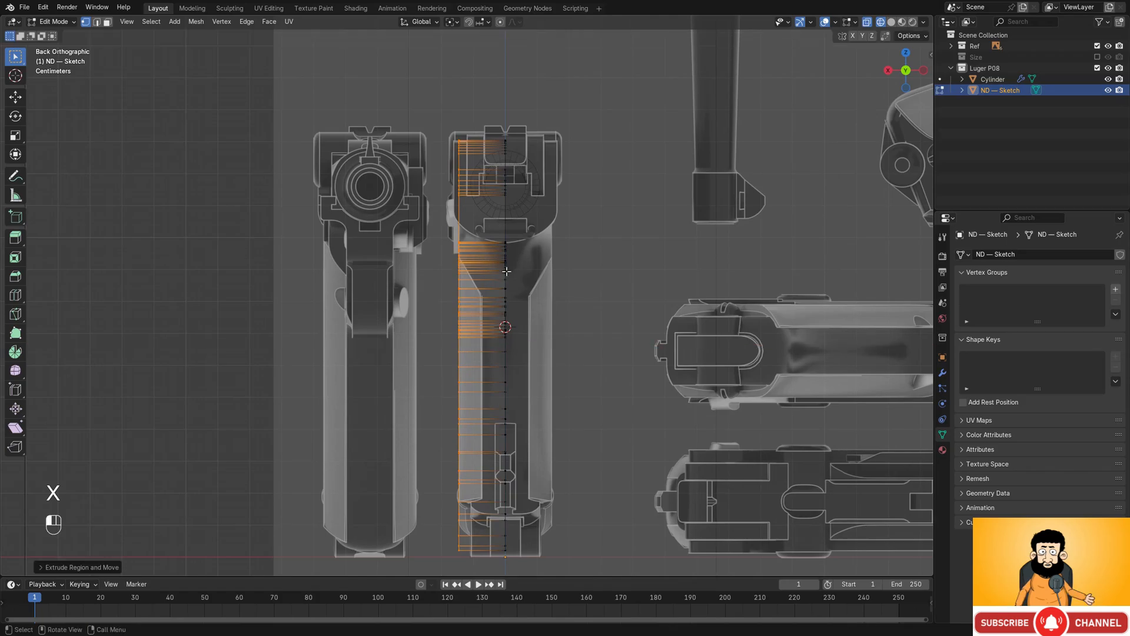
- In solid shading, fill a small face between the guard's inner and outer edges at its lowest point
mouse_move(507, 270)
middle_mouse_down()
mouse_move(614, 305)
mouse_move(565, 308)
middle_mouse_up()
key("shift+z")
scroll(442, 277, "up", 4)
middle_click_drag(442, 277, 492, 259)
scroll(412, 330, "up", 4)
middle_click_drag(400, 335, 474, 428, "shift")
scroll(471, 407, "up", 4)
key("2")
left_click(472, 456)
left_click(484, 468, "shift")
key("f")
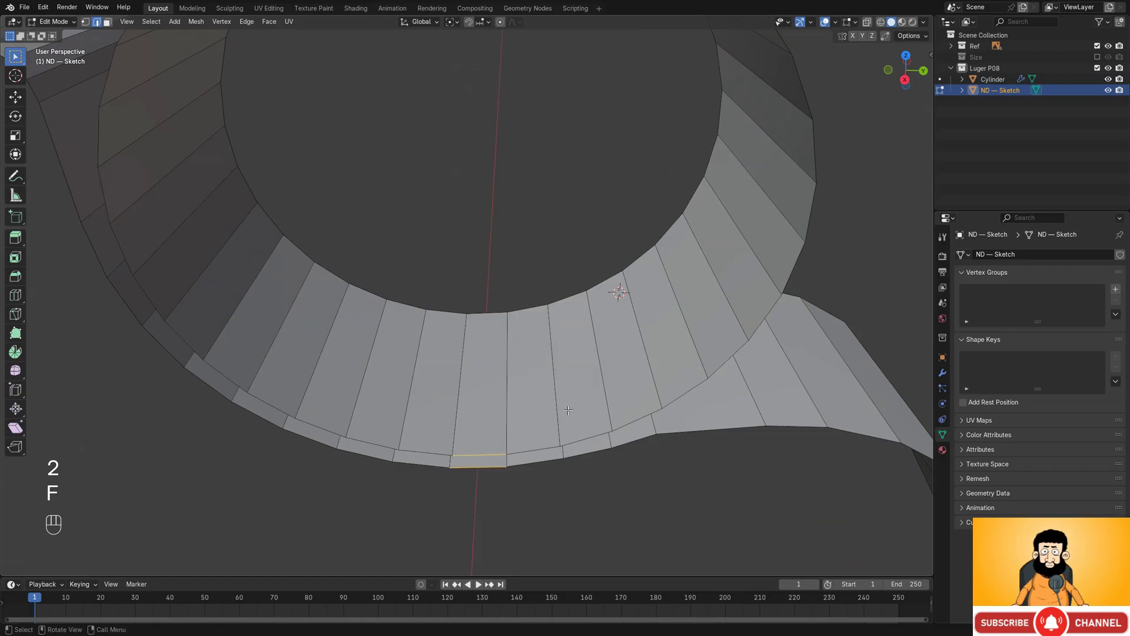
- Select the boundary loop around the frame and guard opening and fill it with a single side face
middle_click_drag(564, 419, 544, 387)
key("2")
left_click(542, 384, "alt+shift")
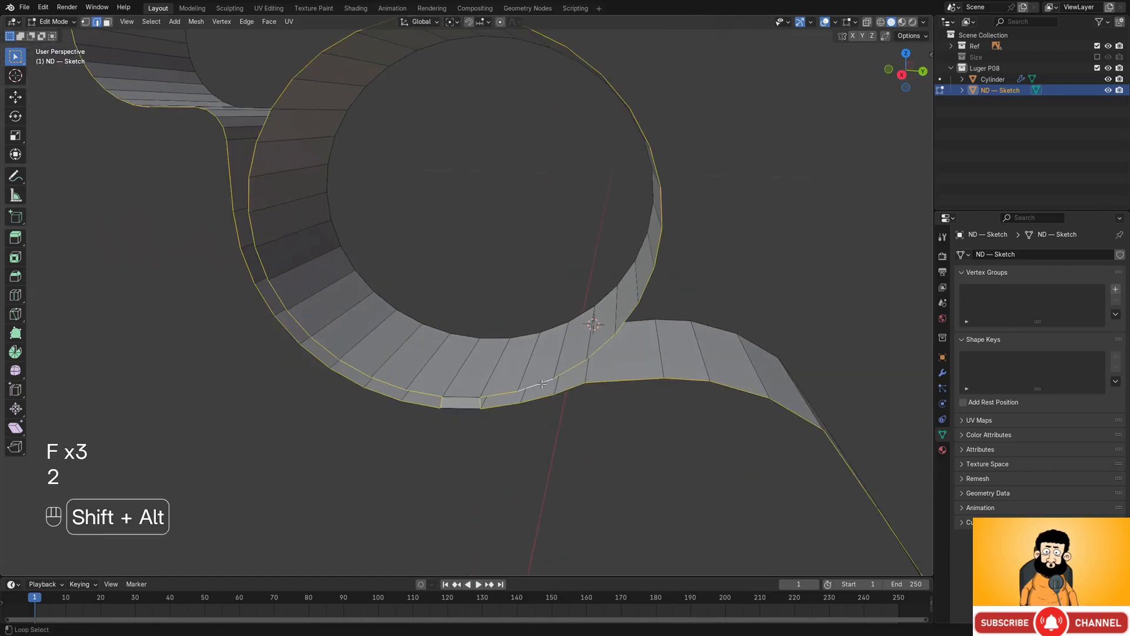
scroll(547, 385, "down", 7)
key("f")
left_click(568, 377)
middle_click_drag(574, 369, 540, 342)
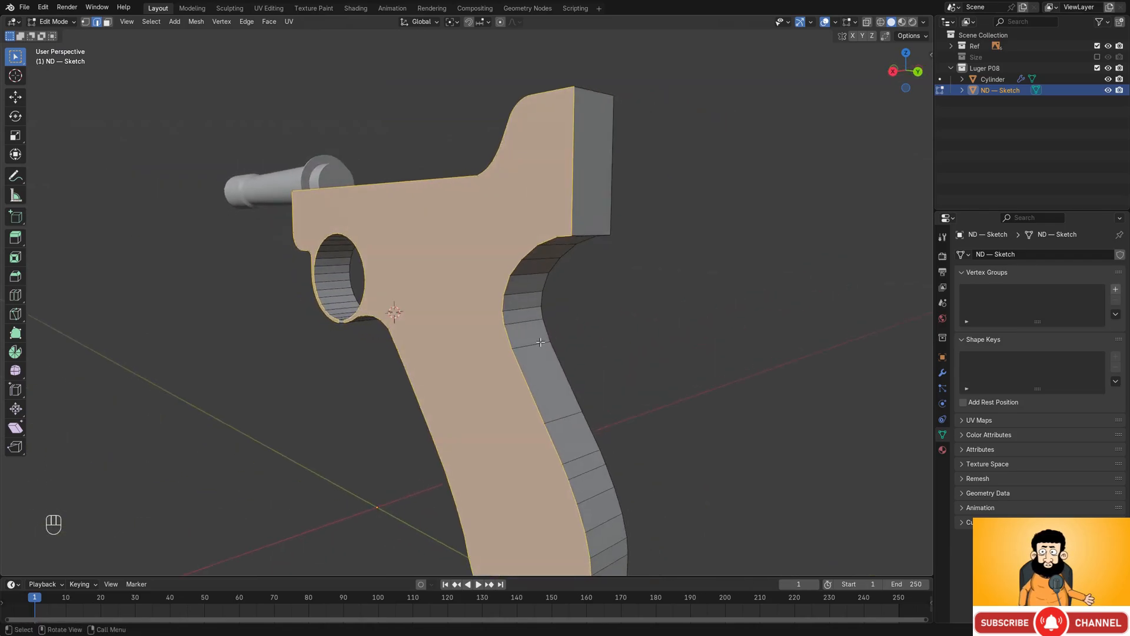
left_click(629, 306)
- Bevel the edge across the frame's upper rear corner by about 7.14 mm with 9 segments to match the reference curve
scroll(628, 307, "down", 4)
middle_click_drag(607, 308, 565, 357)
scroll(580, 316, "up", 2)
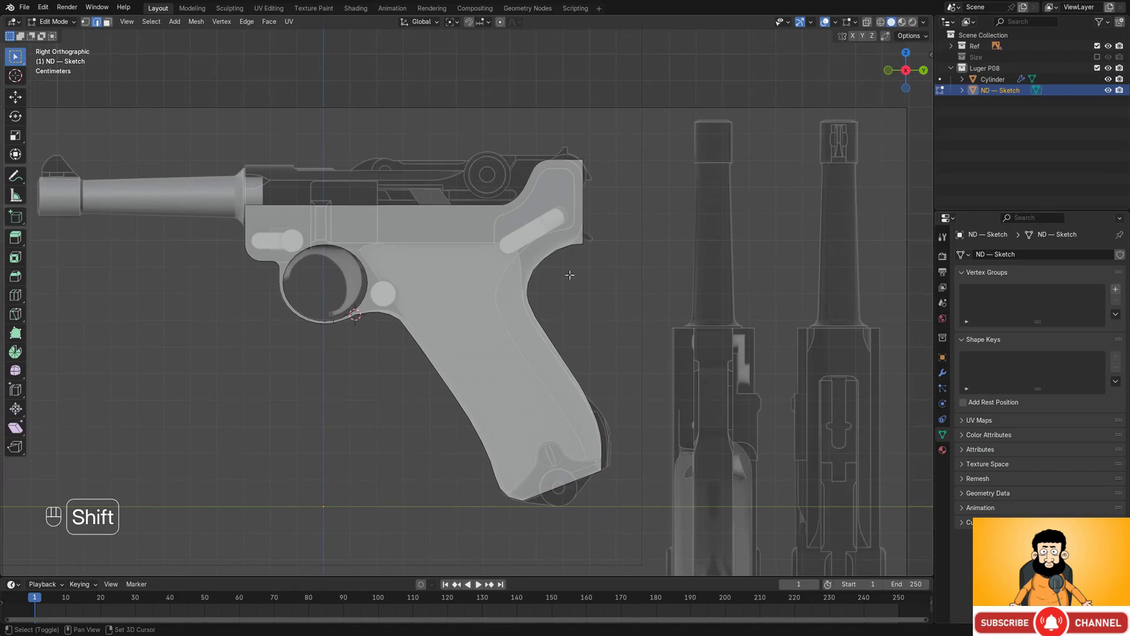
middle_click_drag(571, 275, 579, 333, "shift")
scroll(569, 302, "up", 2)
middle_click_drag(653, 209, 524, 333, "shift")
scroll(523, 333, "up", 3)
scroll(569, 320, "up", 2)
key("1")
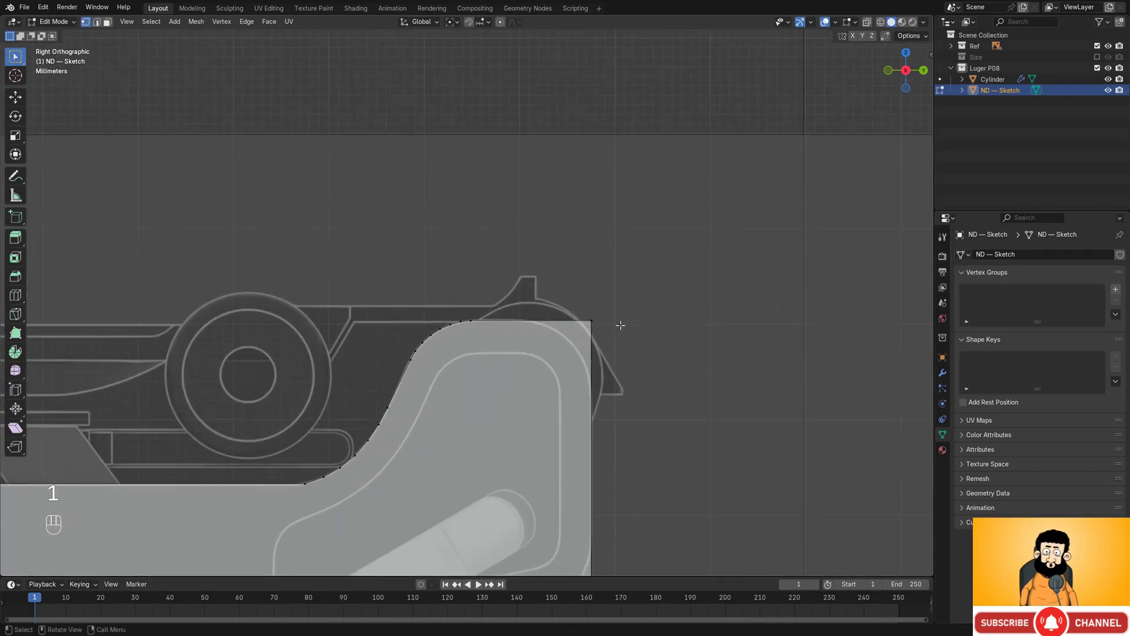
key("shift+z")
left_click_drag(555, 292, 619, 355)
middle_click_drag(614, 334, 579, 287, "shift")
scroll(582, 294, "up", 2)
key("ctrl+b")
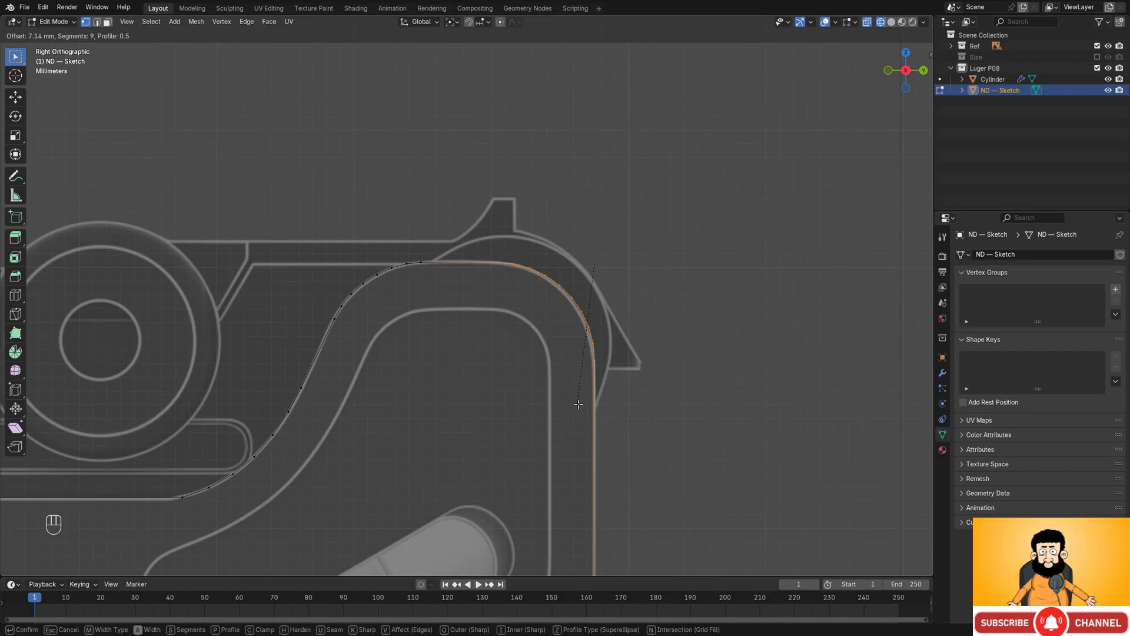
left_click(578, 403)
- Return to solid shading and Object Mode, and apply Shade Auto Smooth to the frame
middle_click_drag(578, 404, 526, 410)
key("shift+z")
scroll(648, 330, "down", 3)
middle_click_drag(699, 316, 539, 343)
key("Tab")
right_click(550, 263)
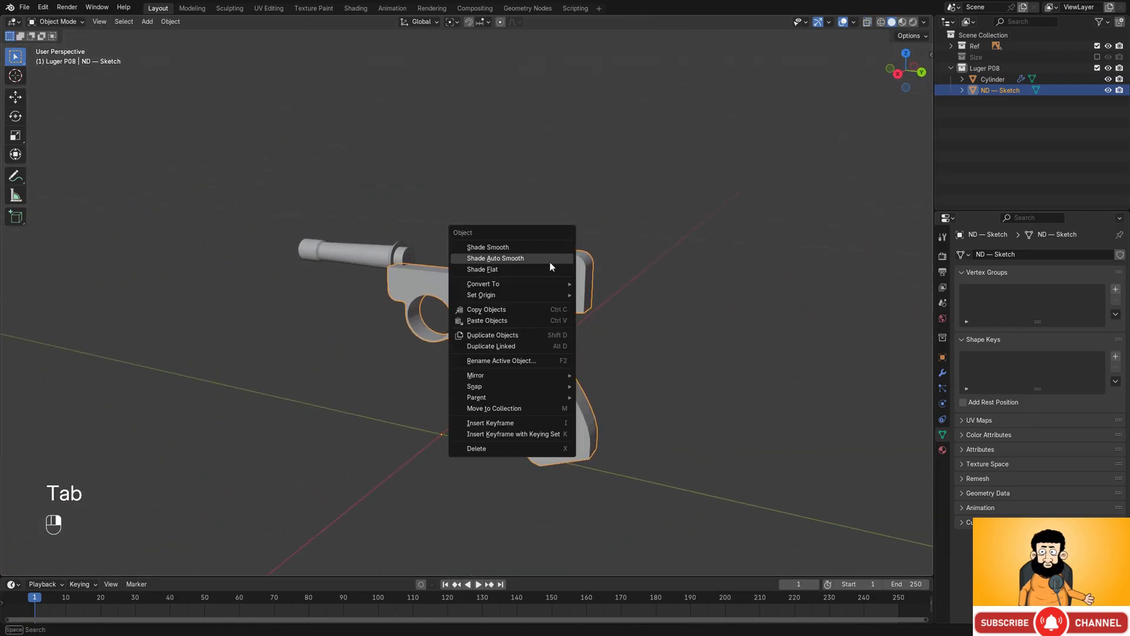
left_click(549, 262)
- Select the frame's sharp edges in Edit Mode and apply an edge crease to them
scroll(560, 285, "up", 2)
middle_click_drag(560, 285, 501, 318)
scroll(492, 342, "up", 2)
key("Tab")
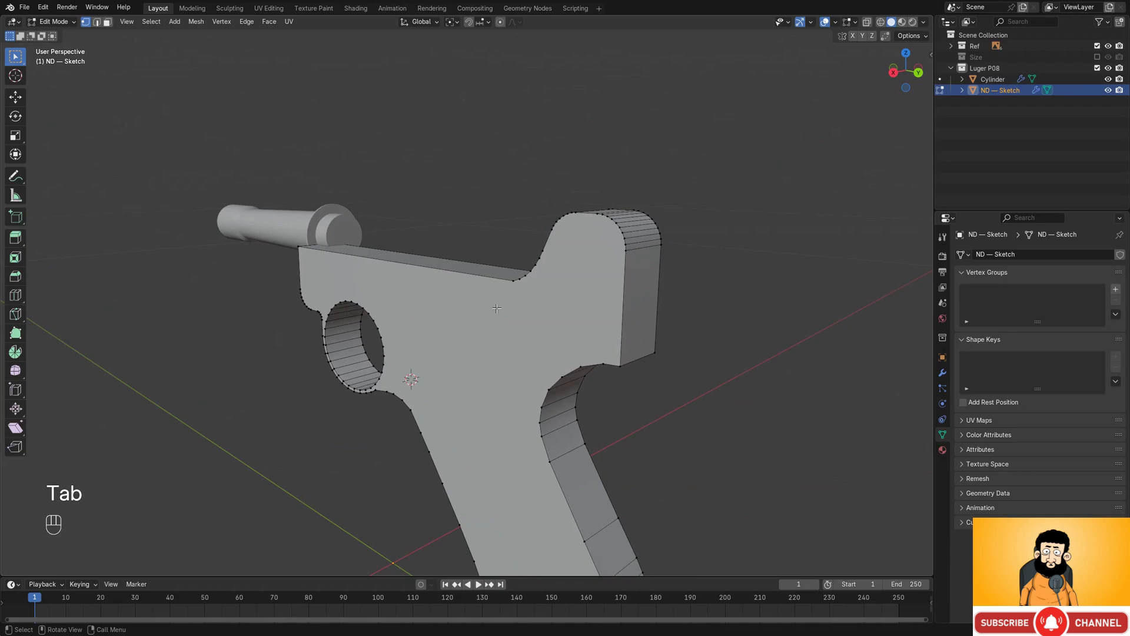
key("q")
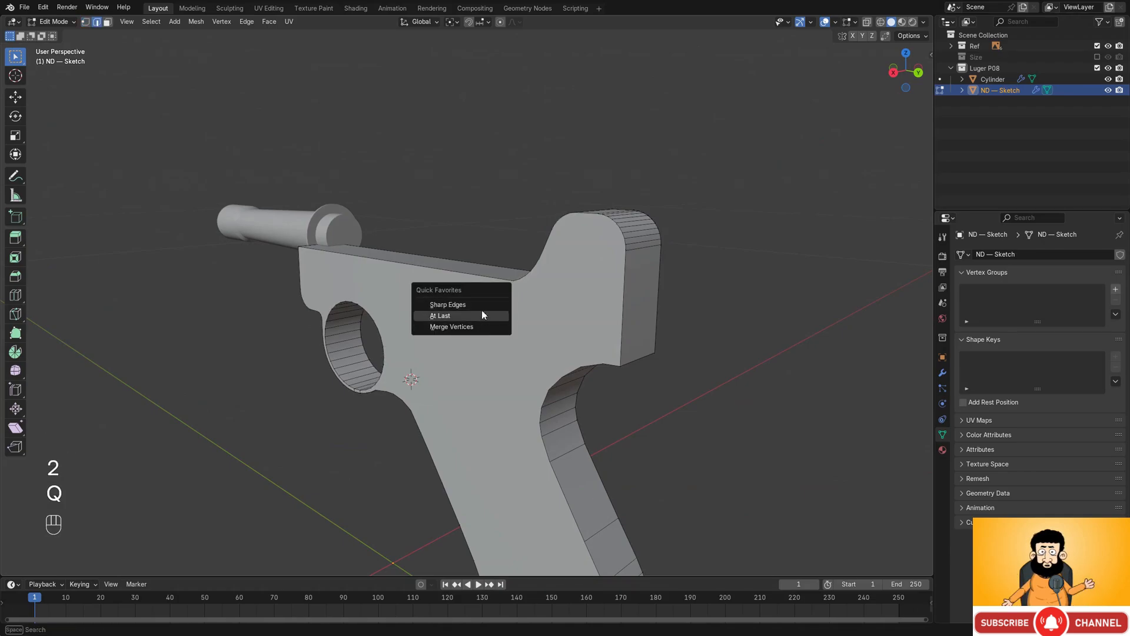
left_click(482, 305)
mouse_move(483, 306)
middle_mouse_down()
mouse_move(639, 352)
mouse_move(471, 288)
middle_mouse_up()
key("shift+e")
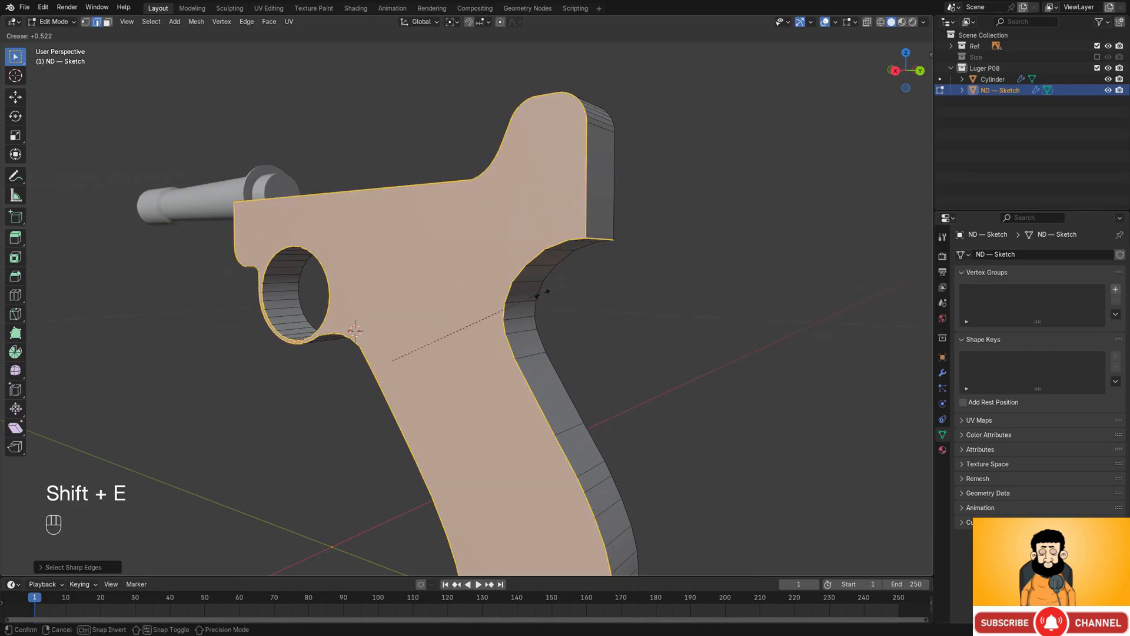
left_click(570, 140)
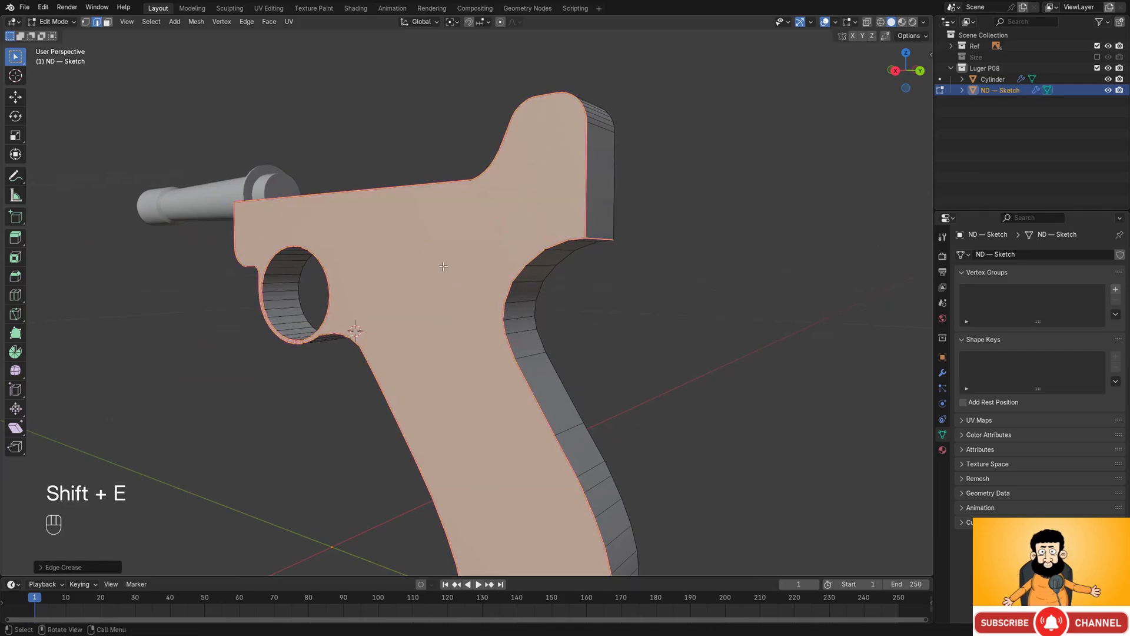
- Triangulate the frame's large side face and convert the resulting triangles to quads
key("1")
middle_click_drag(444, 267, 506, 329)
scroll(254, 343, "up", 5)
scroll(230, 336, "down", 2)
middle_click_drag(506, 329, 507, 359)
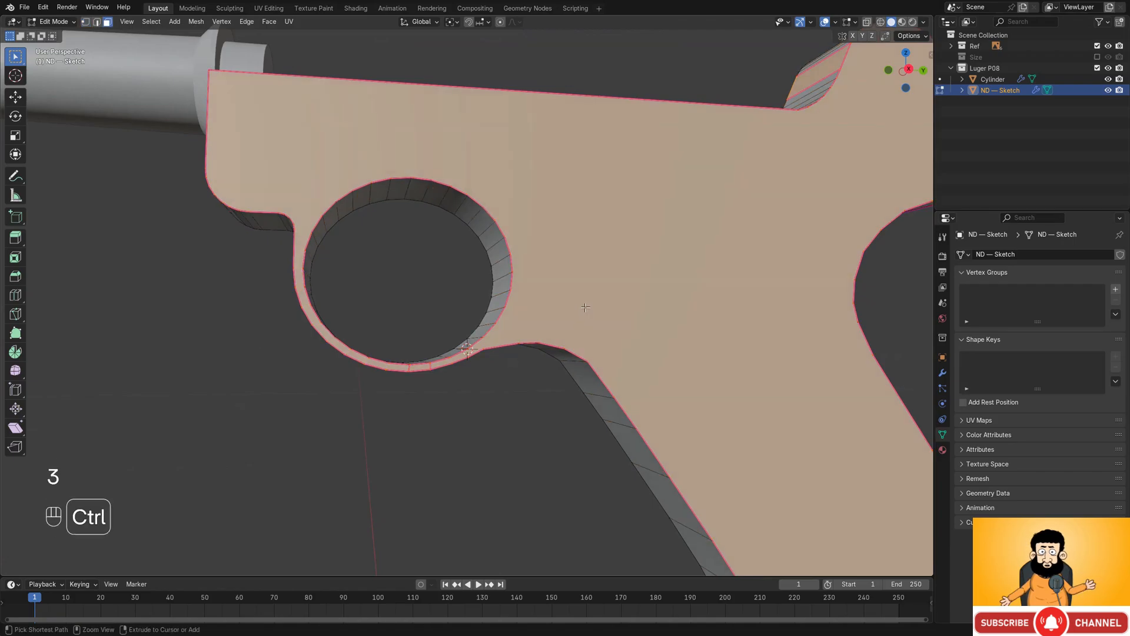
scroll(584, 308, "down", 3)
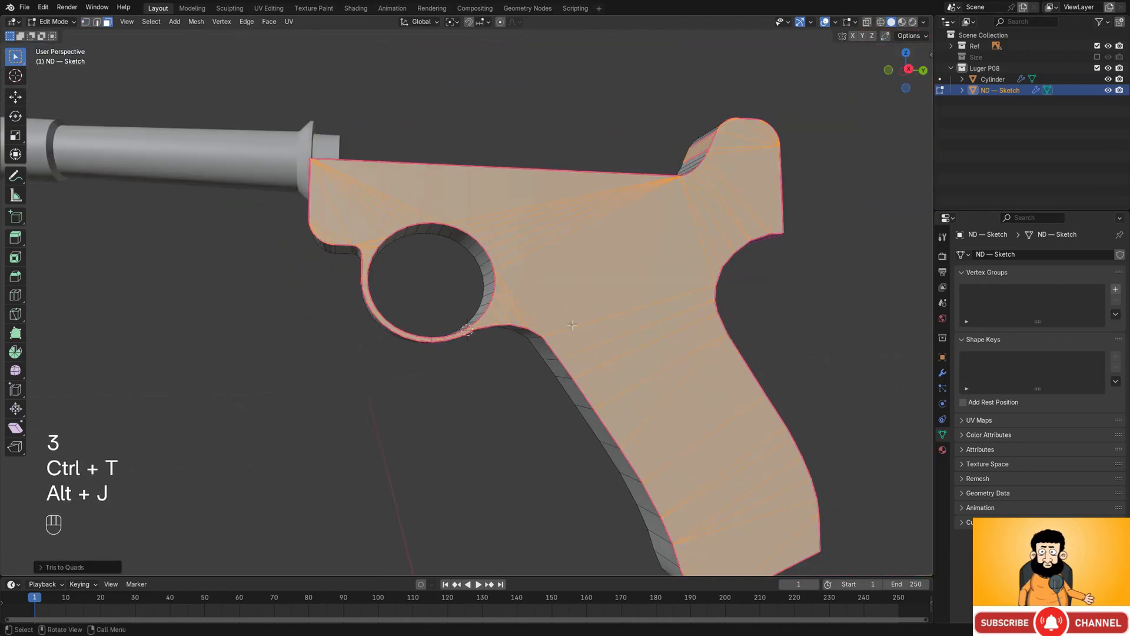
middle_click_drag(572, 325, 483, 285, "shift")
- Return to Object Mode and give the frame a Subdivision modifier at viewport level 1
key("Tab")
key("ctrl+1")
scroll(527, 300, "up", 1)
middle_click_drag(398, 288, 514, 321, "shift")
scroll(527, 300, "up", 1)
scroll(517, 310, "down", 1)
middle_click_drag(537, 270, 543, 302, "shift")
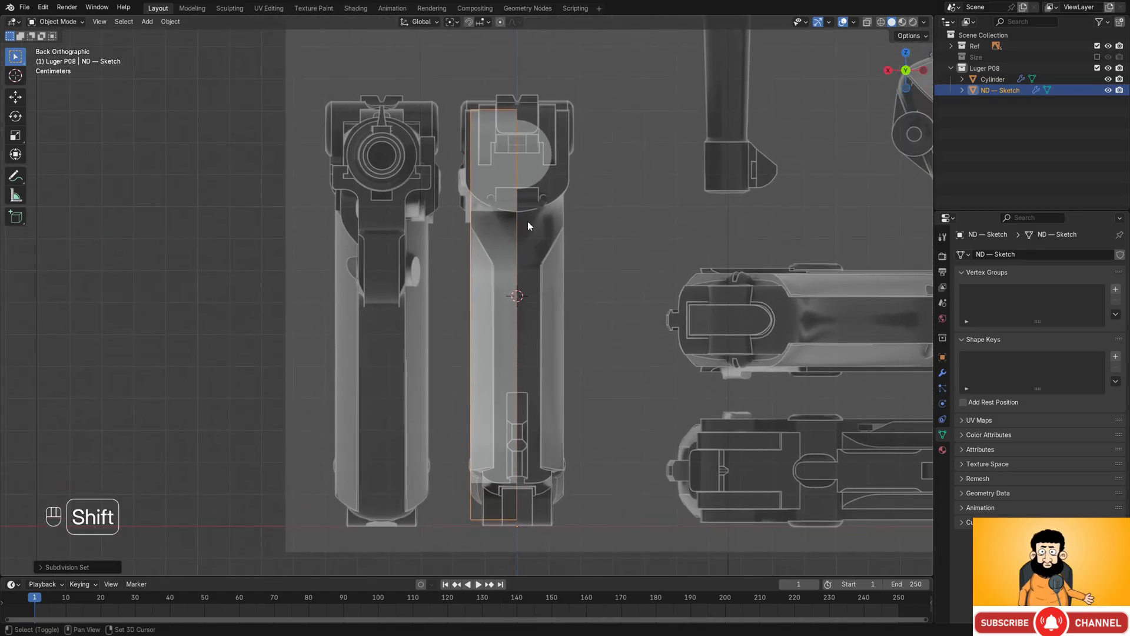
- Select the frame's outer-side vertices in wireframe and move them about 1.5 mm along X to match the rear reference
middle_click_drag(502, 141, 527, 243, "shift")
scroll(526, 241, "up", 4)
scroll(548, 126, "up", 3)
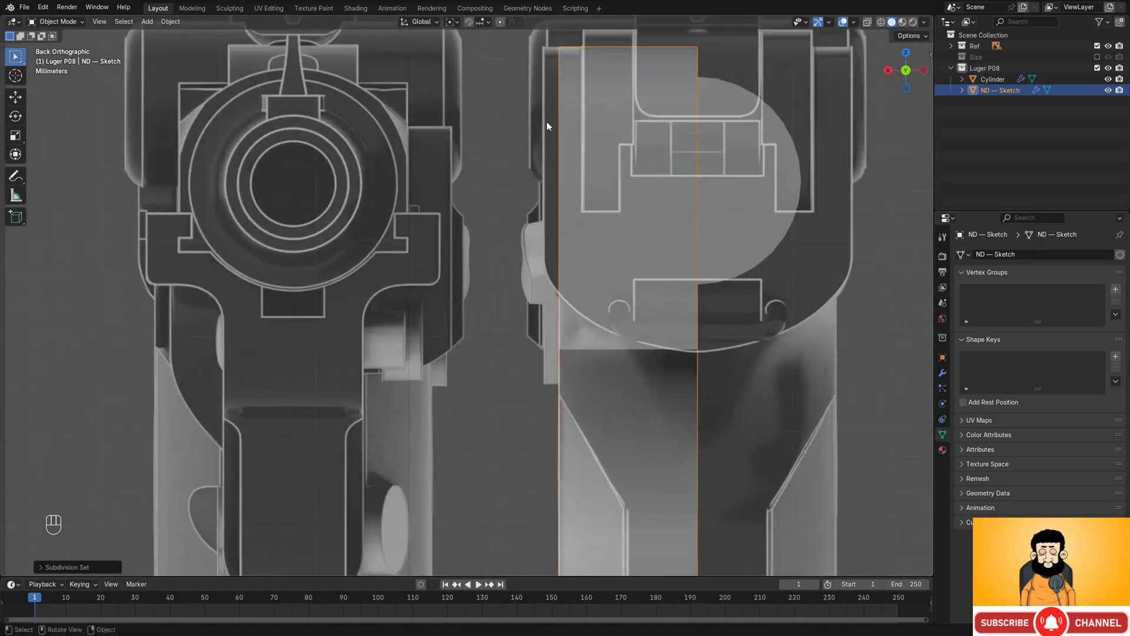
middle_click_drag(592, 123, 545, 172, "shift")
scroll(546, 172, "down", 2)
middle_click_drag(559, 364, 567, 294, "shift")
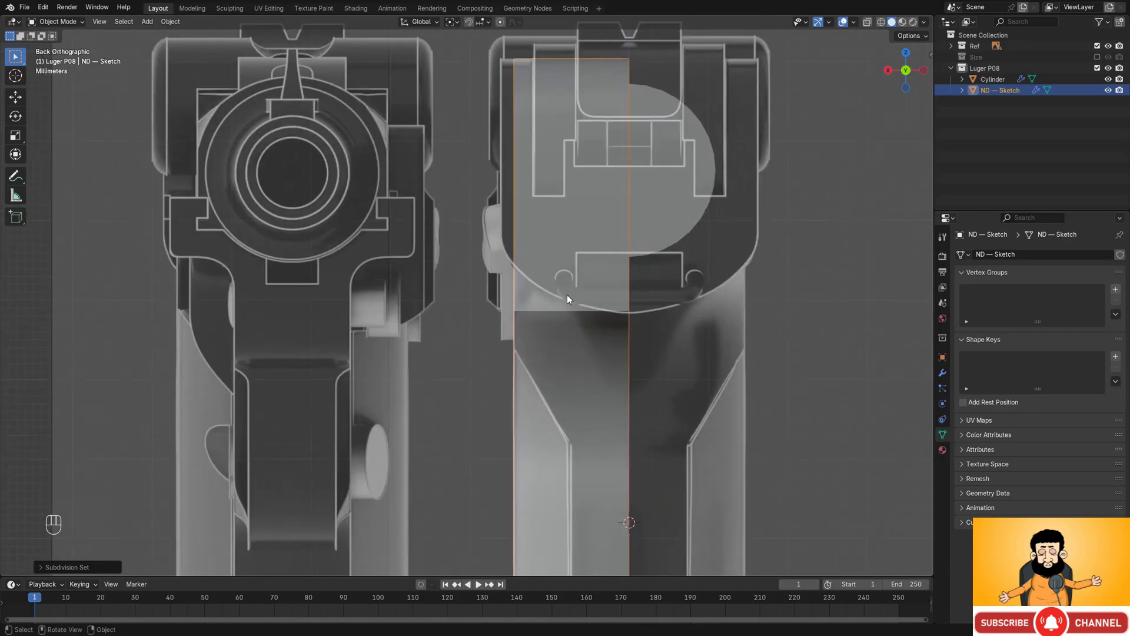
scroll(564, 289, "down", 1)
key("Tab")
scroll(564, 294, "down", 3)
key("shift+z")
key("1")
scroll(576, 239, "down", 1)
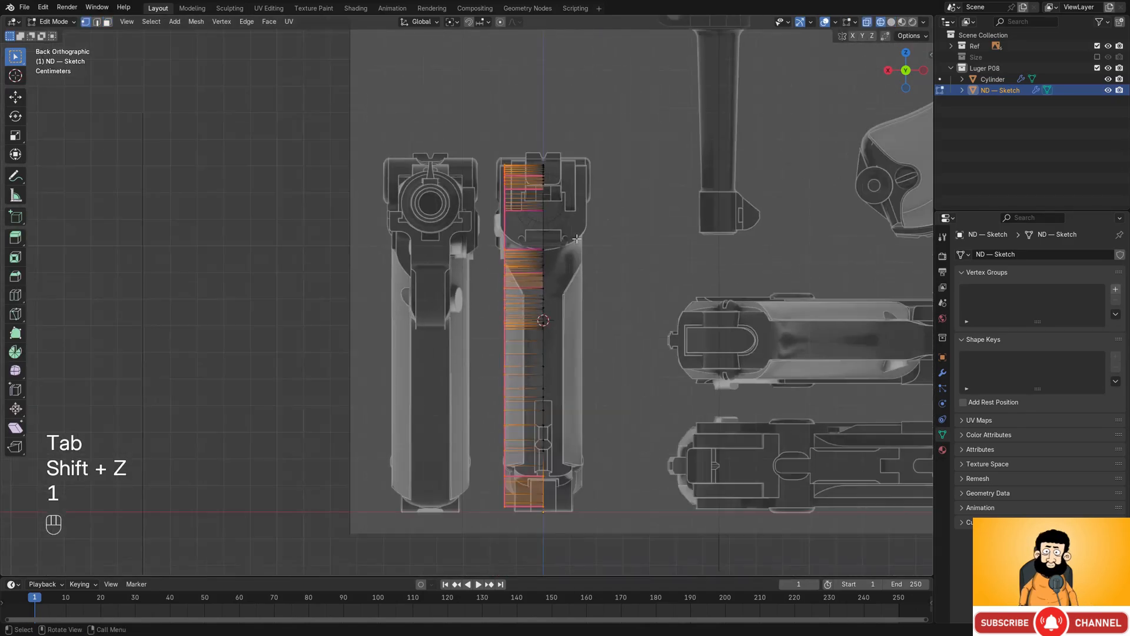
left_click_drag(499, 255, 524, 535)
scroll(559, 294, "up", 3)
middle_click_drag(589, 82, 576, 258, "shift")
scroll(576, 258, "up", 5)
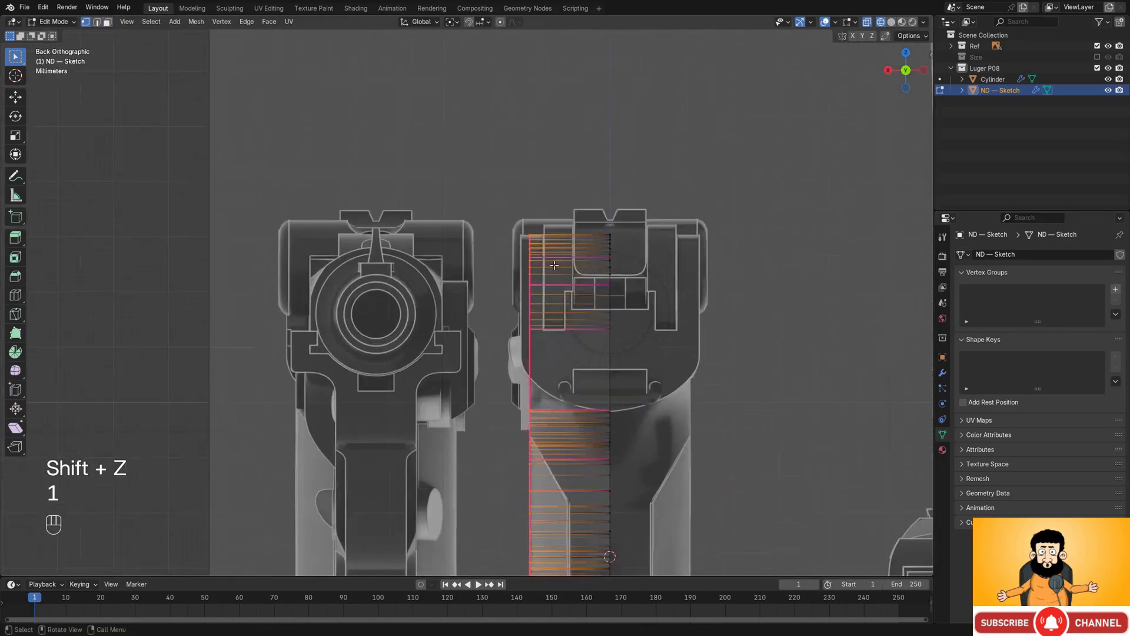
key("g")
key("x")
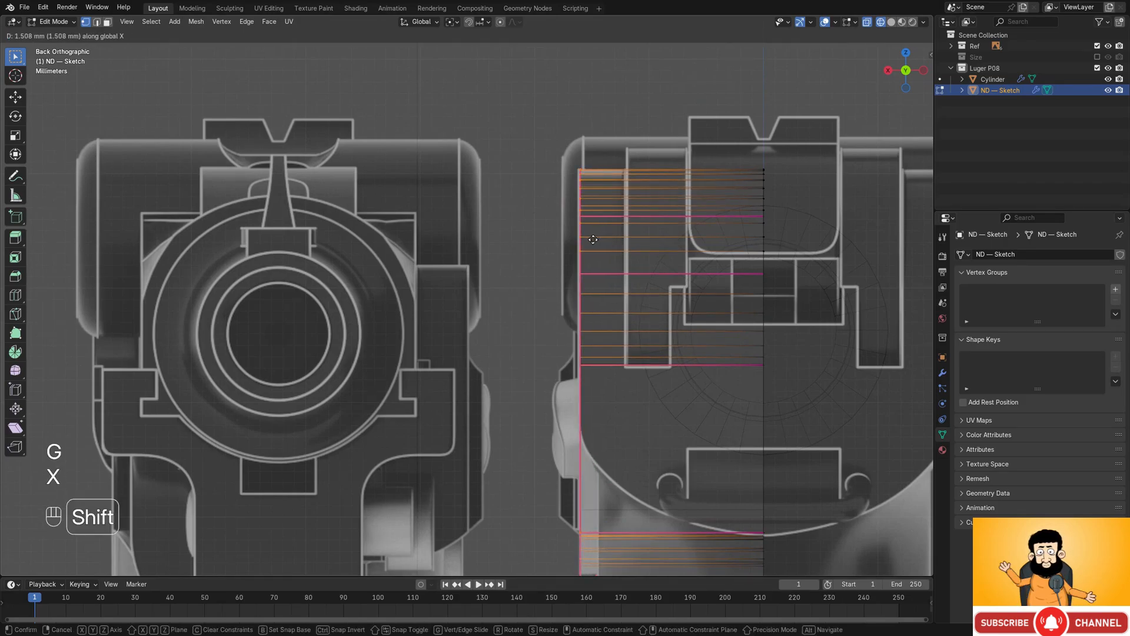
left_click(588, 240)
- Fine-tune the outer side's X position against the rear reference outline, and return to solid shading in Object Mode
scroll(583, 235, "down", 2)
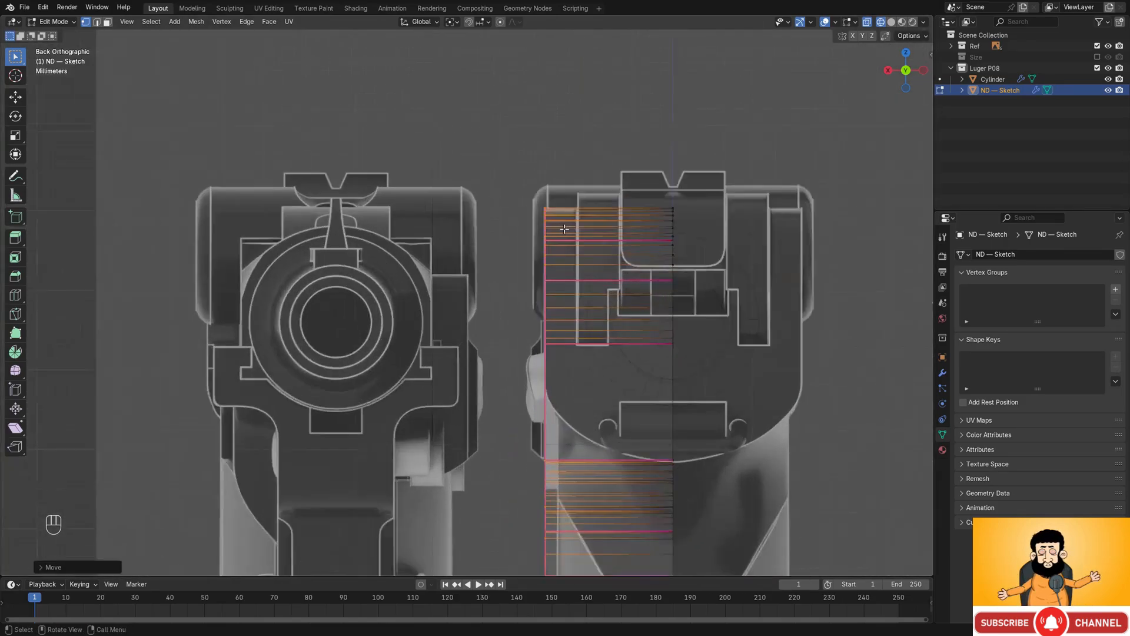
scroll(595, 221, "up", 2)
middle_click_drag(620, 188, 568, 255, "shift")
scroll(610, 209, "up", 4)
scroll(610, 208, "up", 2)
mouse_move(675, 159)
middle_mouse_down("shift")
mouse_move(543, 204)
mouse_move(545, 235)
mouse_move(560, 232)
mouse_move(606, 289)
middle_mouse_up("shift")
key("g")
key("x")
left_click(537, 202, "shift")
scroll(542, 212, "down", 9)
key("shift+z")
scroll(553, 232, "down", 3)
key("Tab")
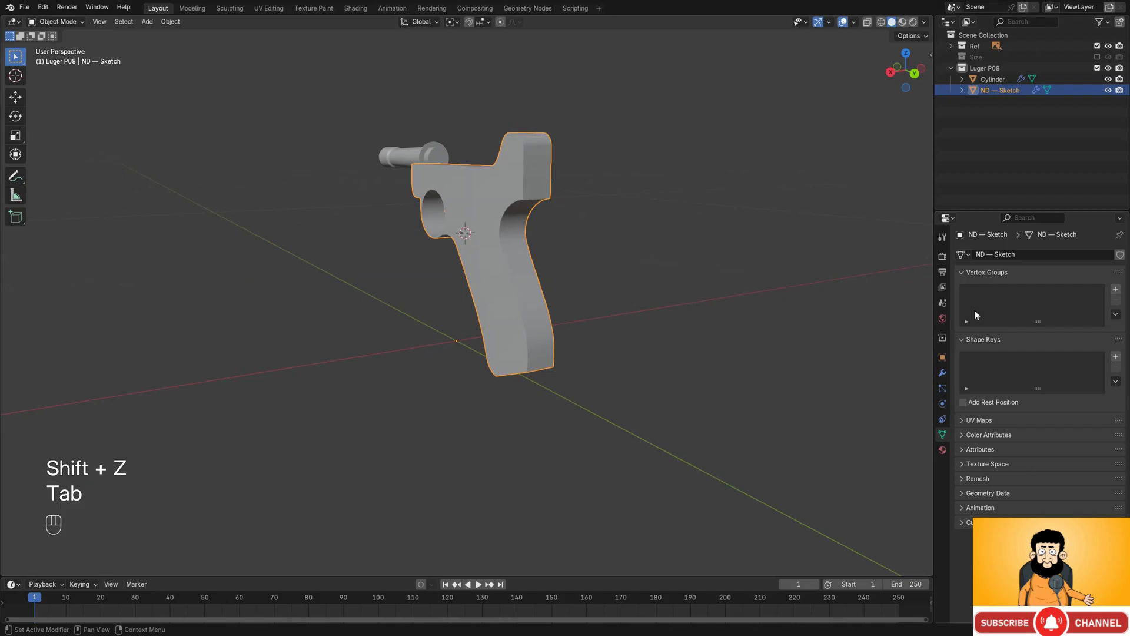
- Add a Mirror modifier on the X axis to the frame and place it above Subdivision in the stack
left_click(943, 372)
left_click(995, 254)
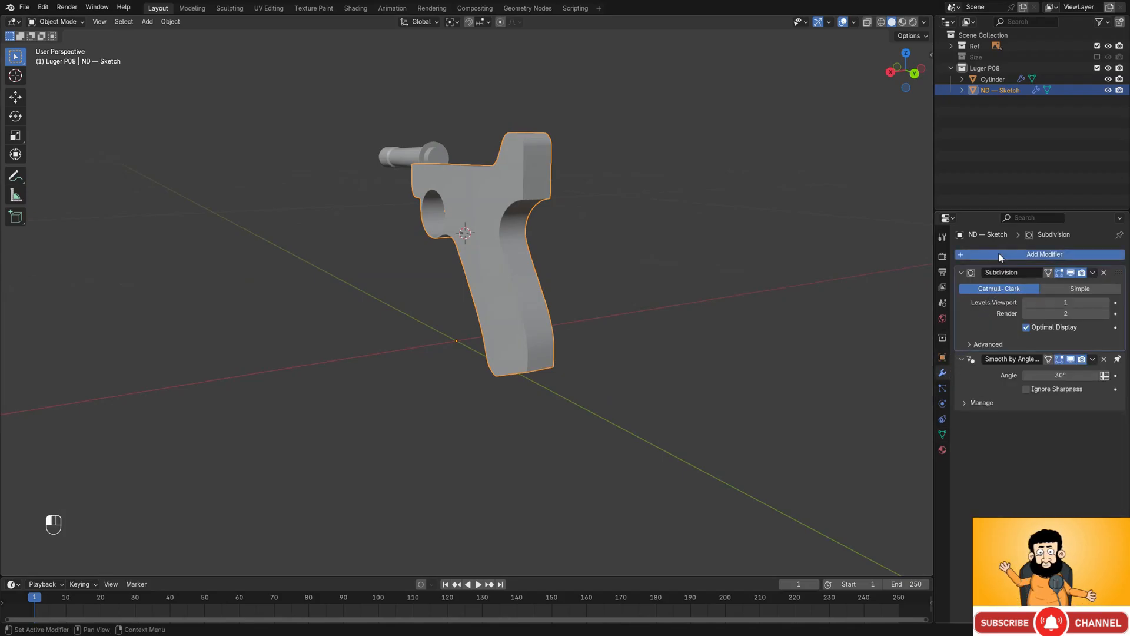
left_click(969, 254)
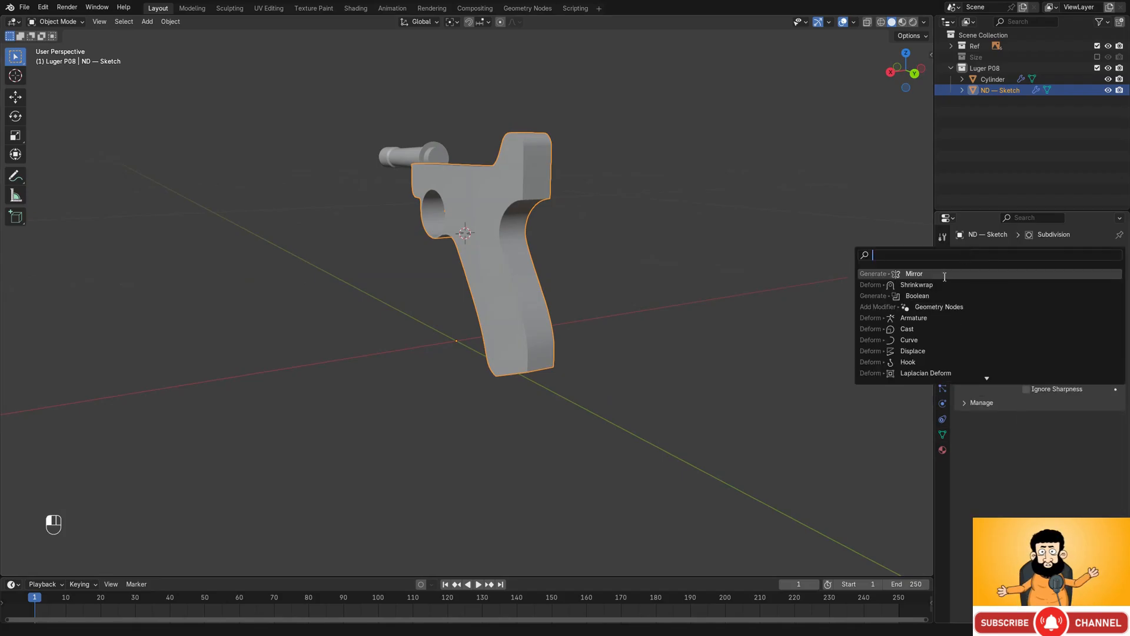
left_click(944, 277)
left_click_drag(1117, 362, 1117, 272)
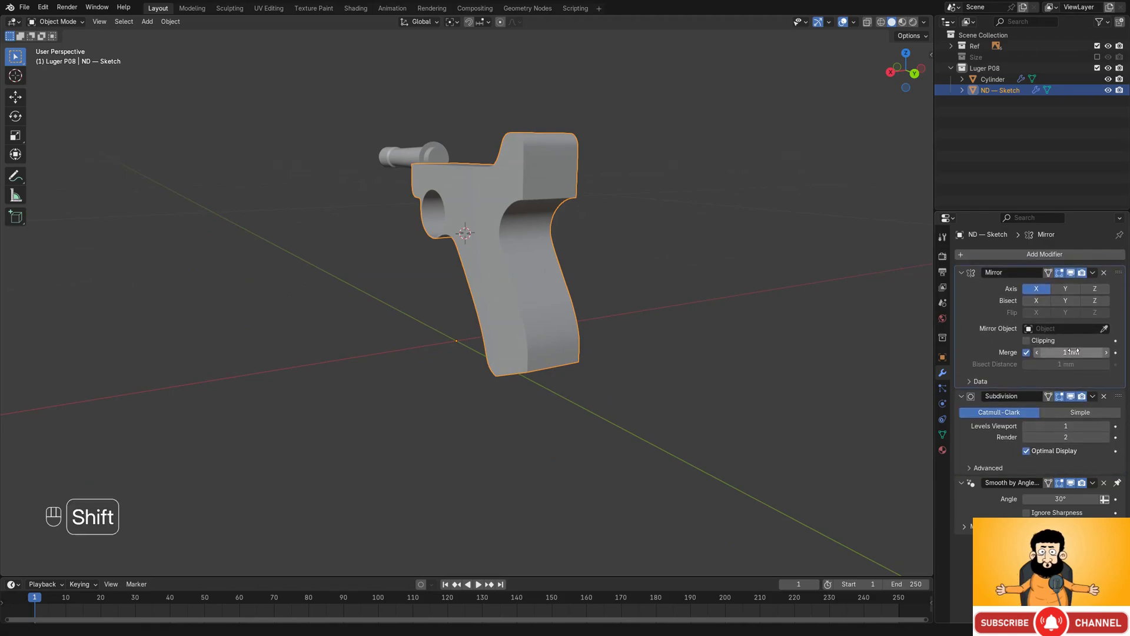
left_click(963, 273)
- Examine the mirrored frame against the side reference, especially around the trigger guard and grip
scroll(512, 241, "down", 2)
middle_click_drag(511, 239, 506, 268)
middle_click_drag(505, 268, 495, 263, "alt")
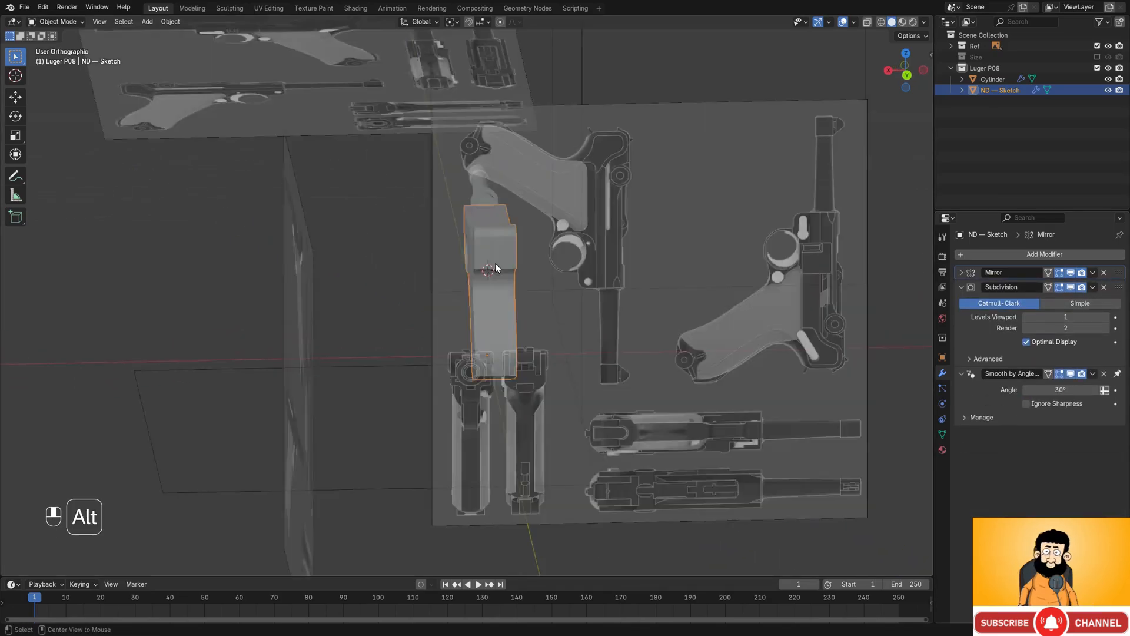
scroll(515, 213, "up", 5)
scroll(519, 217, "up", 3)
middle_click_drag(553, 126, 573, 270, "shift")
scroll(519, 218, "down", 5)
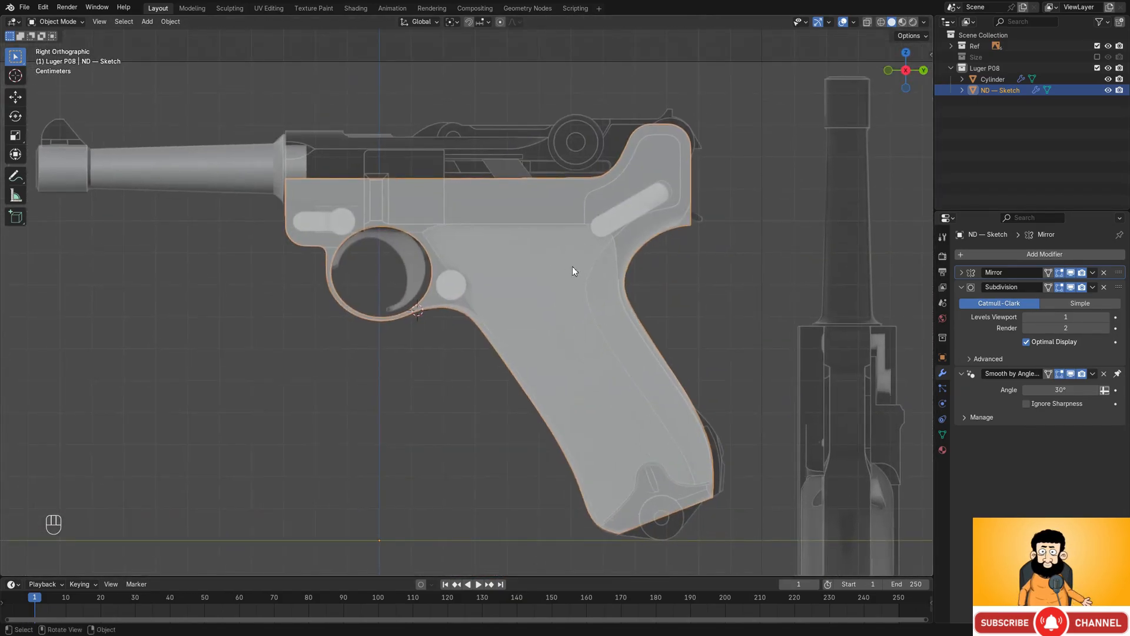
scroll(572, 267, "down", 1)
middle_click_drag(624, 321, 589, 295, "shift")
scroll(567, 286, "up", 1)
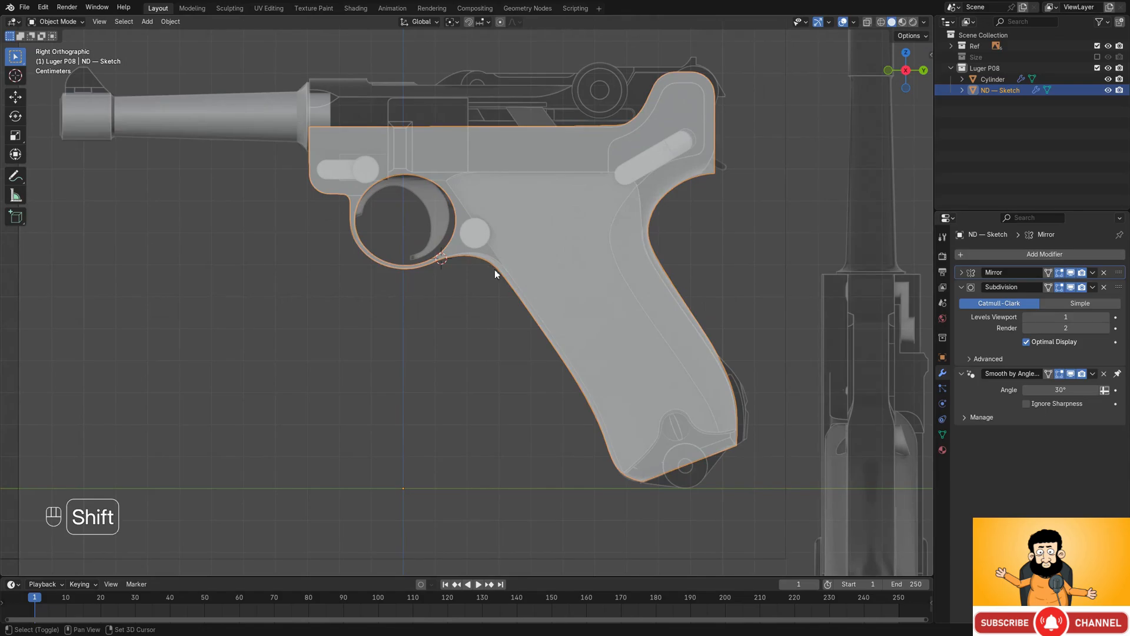
middle_click_drag(452, 258, 478, 272, "shift")
scroll(448, 216, "up", 1)
middle_click_drag(381, 164, 458, 236, "shift")
scroll(459, 238, "up", 2)
scroll(459, 238, "down", 1)
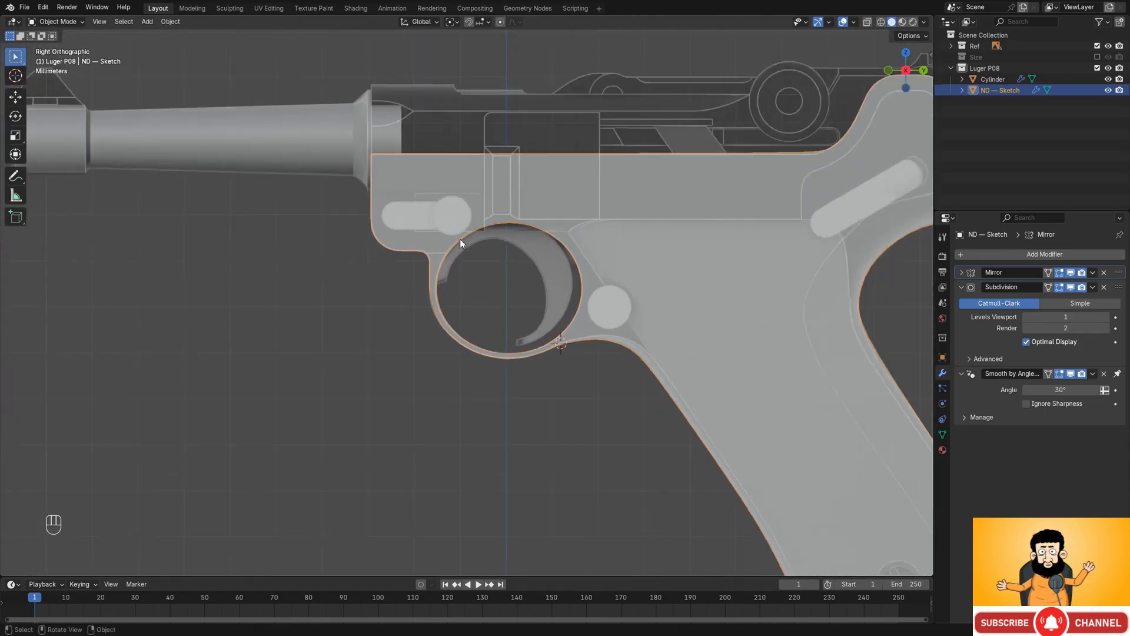
scroll(459, 238, "down", 1)
middle_click_drag(688, 265, 626, 305, "shift")
- Add a cube at the 3D cursor on the frame's side and scale it down over the upper grip
key("shift+a")
key("shift+a")
mouse_move(619, 307)
left_click(677, 320)
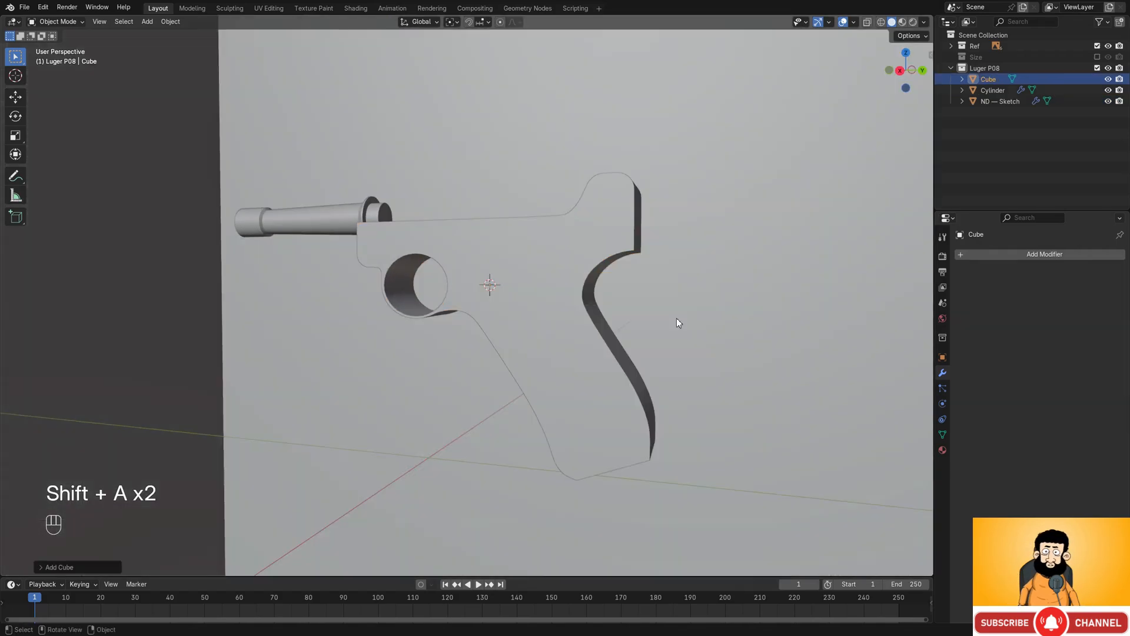
key("s")
left_click(515, 284)
key("s")
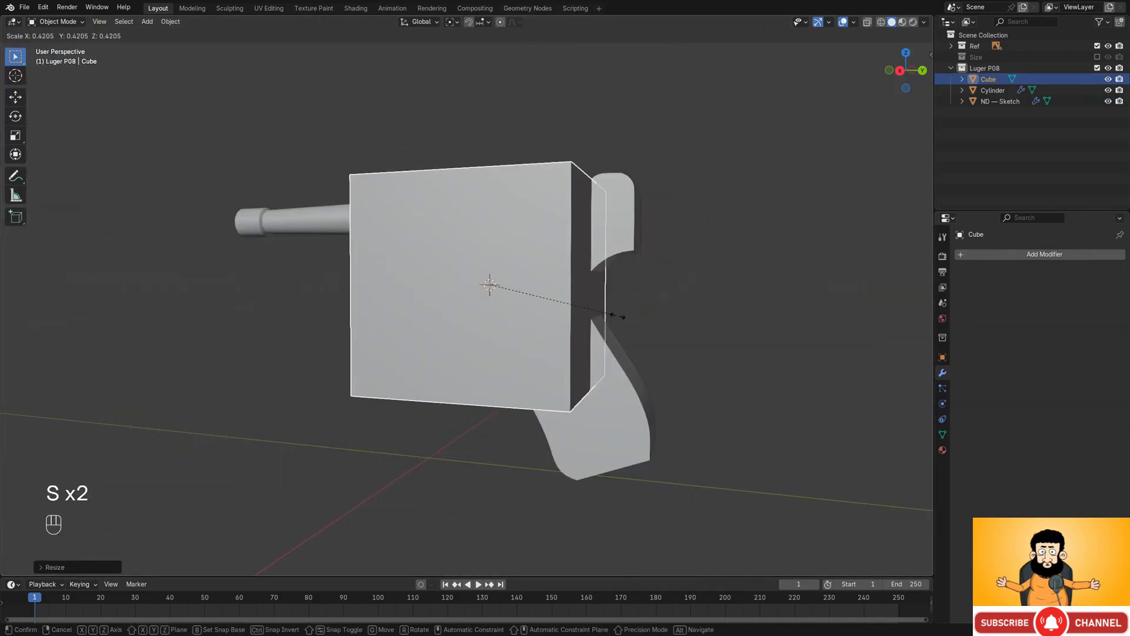
left_click(504, 296)
- In the front orthographic view, move the cube about 9.4 mm outward along X
key("KP_1")
scroll(570, 302, "up", 6)
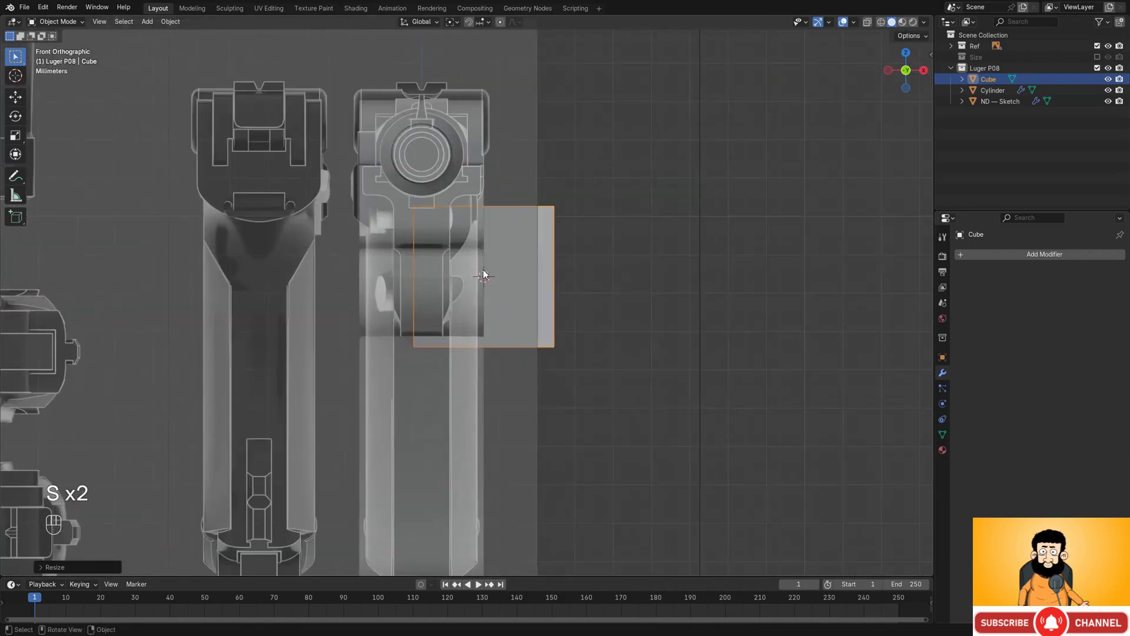
key("g")
key("x")
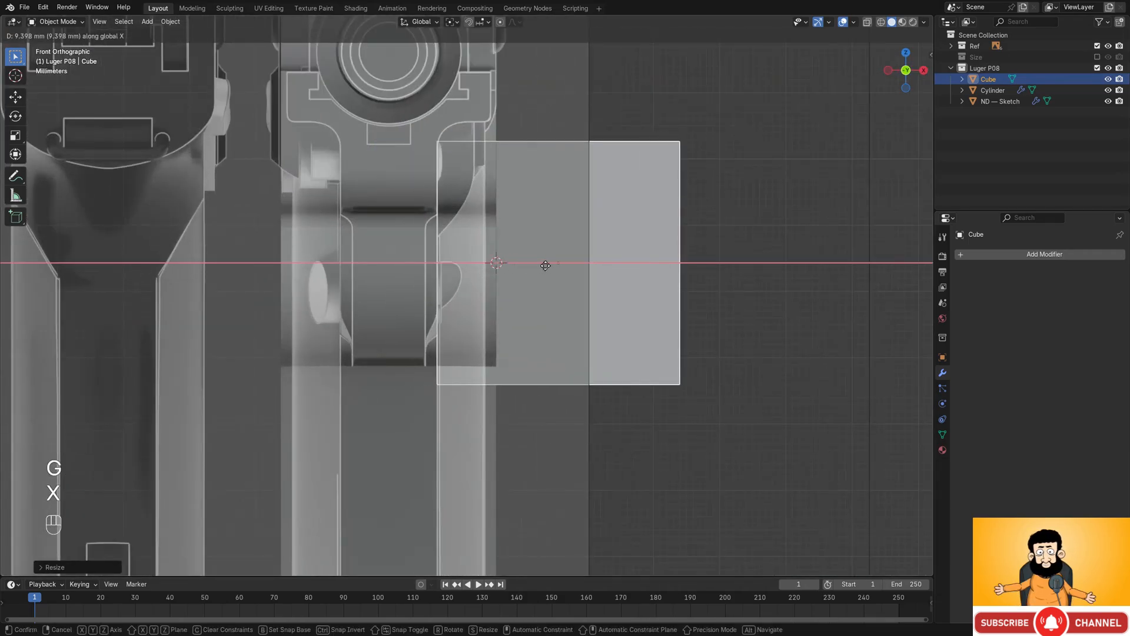
left_click(545, 266)
- Select the cube's lower vertices in Edit Mode and move them about 70.5 mm down along Z, past the grip's lower end
scroll(542, 323, "down", 4)
key("Tab")
scroll(539, 199, "up", 1)
key("shift+z")
left_click_drag(420, 213, 706, 331)
key("shift+z")
key("g")
key("z")
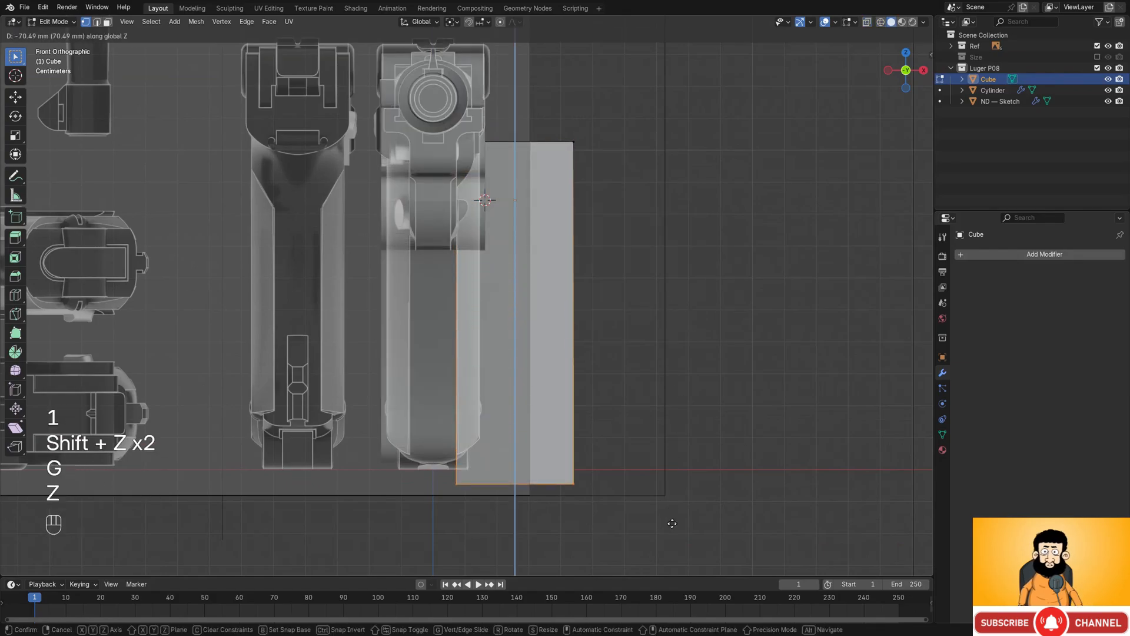
left_click(671, 524)
- In the right wireframe view, lower the cube's upper vertices along Z to the grip panel's upper line in the reference
middle_click_drag(653, 424, 496, 404)
scroll(560, 335, "up", 1)
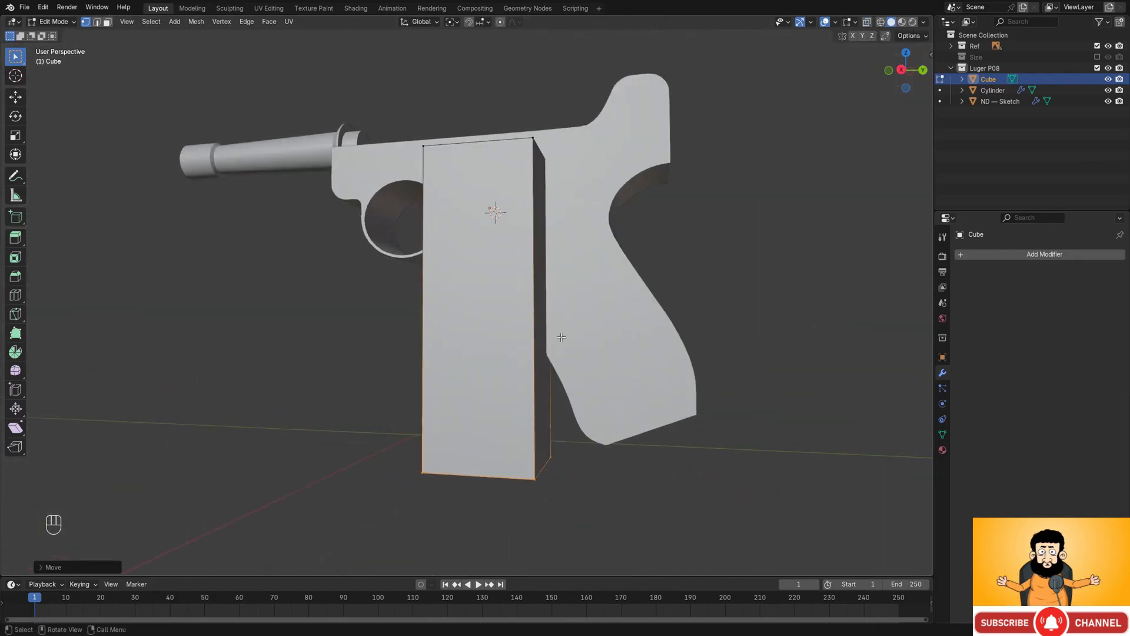
middle_click_drag(550, 288, 561, 312)
middle_click_drag(561, 312, 571, 289, "shift")
key("shift+z")
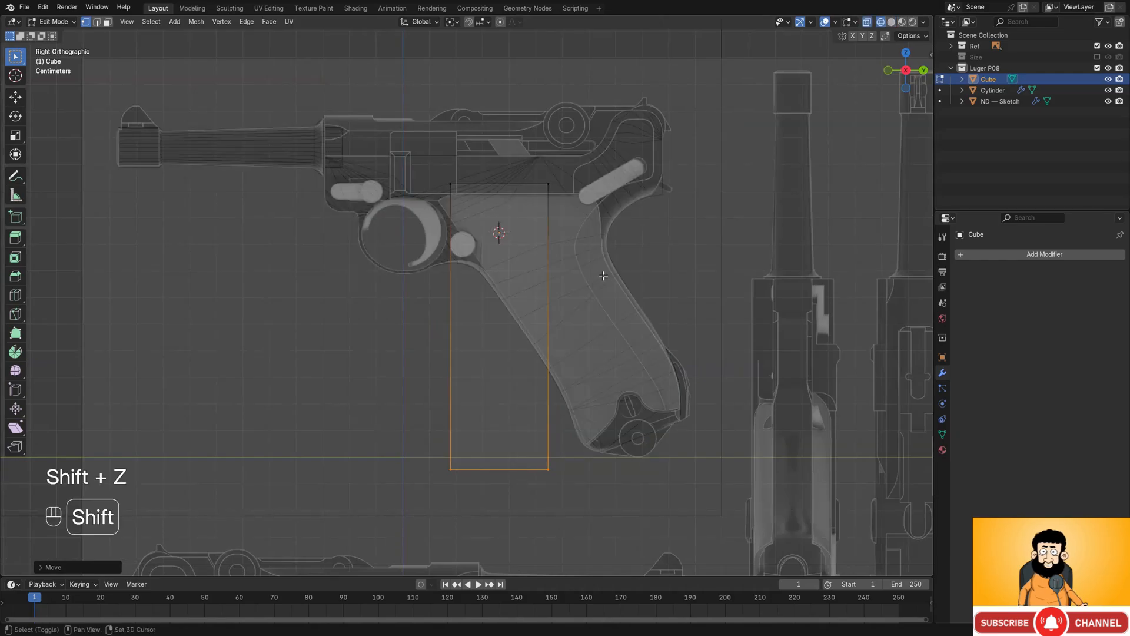
scroll(574, 278, "up", 2)
left_click(498, 171)
key("g")
key("z")
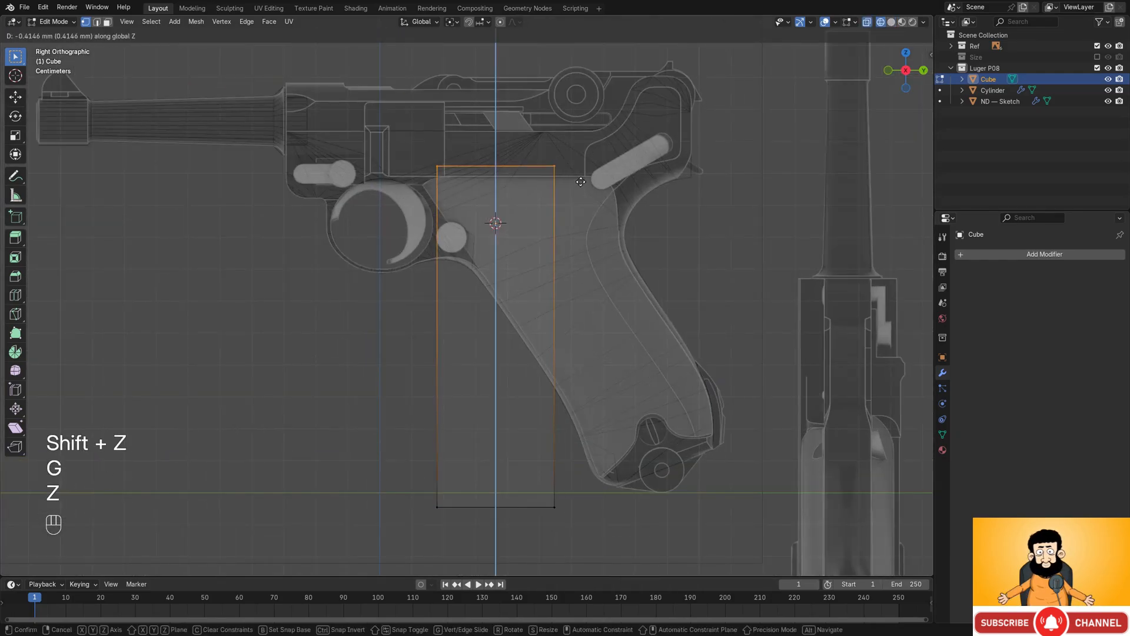
left_click(581, 190)
- Move the cube's rear vertices along Y to the rear edge of the grip panel in the reference
scroll(559, 200, "down", 2)
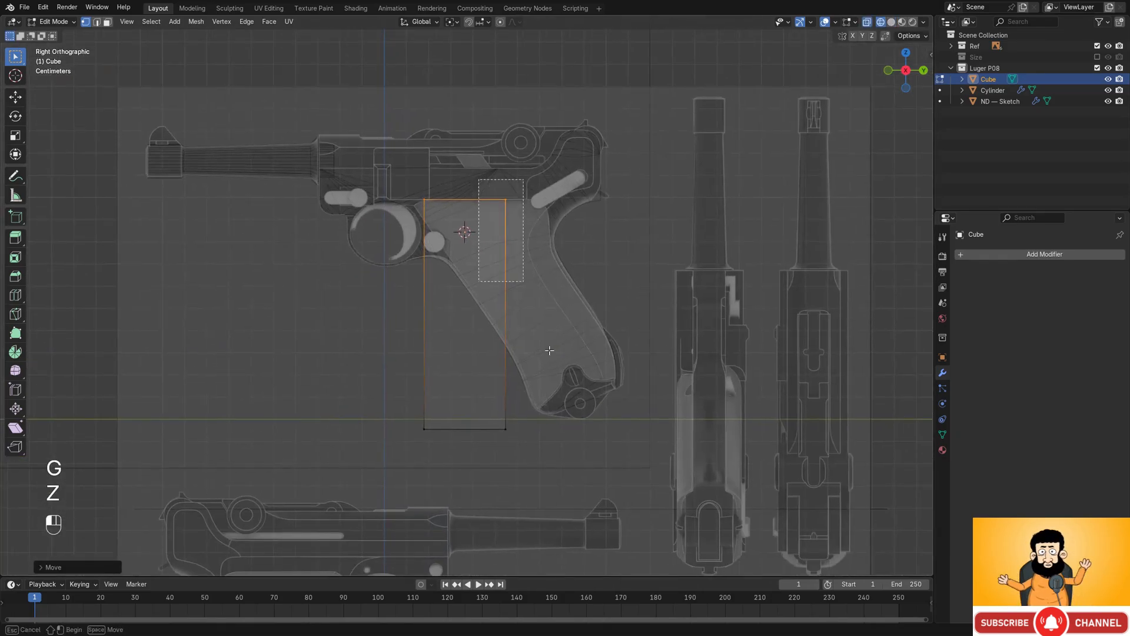
left_click_drag(549, 351, 592, 484)
scroll(542, 154, "up", 4)
key("g")
key("y")
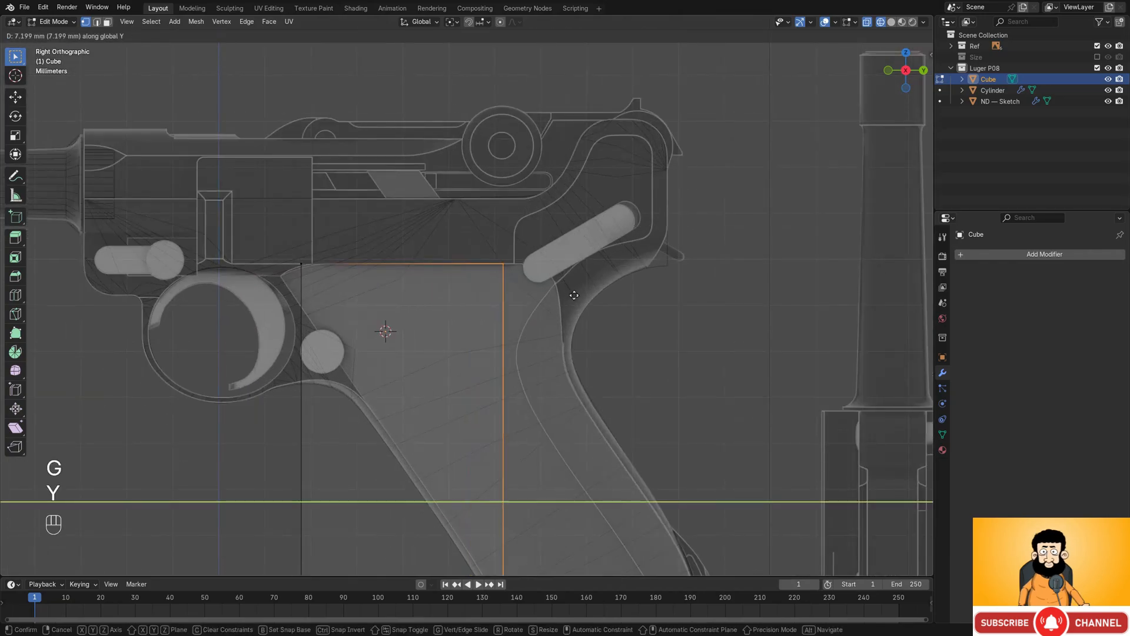
left_click(632, 292)
- Apply the cube's scale, and bevel its upper rear edge with 9 segments to follow the grip panel's rounded corner
scroll(632, 292, "up", 2)
middle_click_drag(669, 206, 648, 205, "shift")
key("Tab")
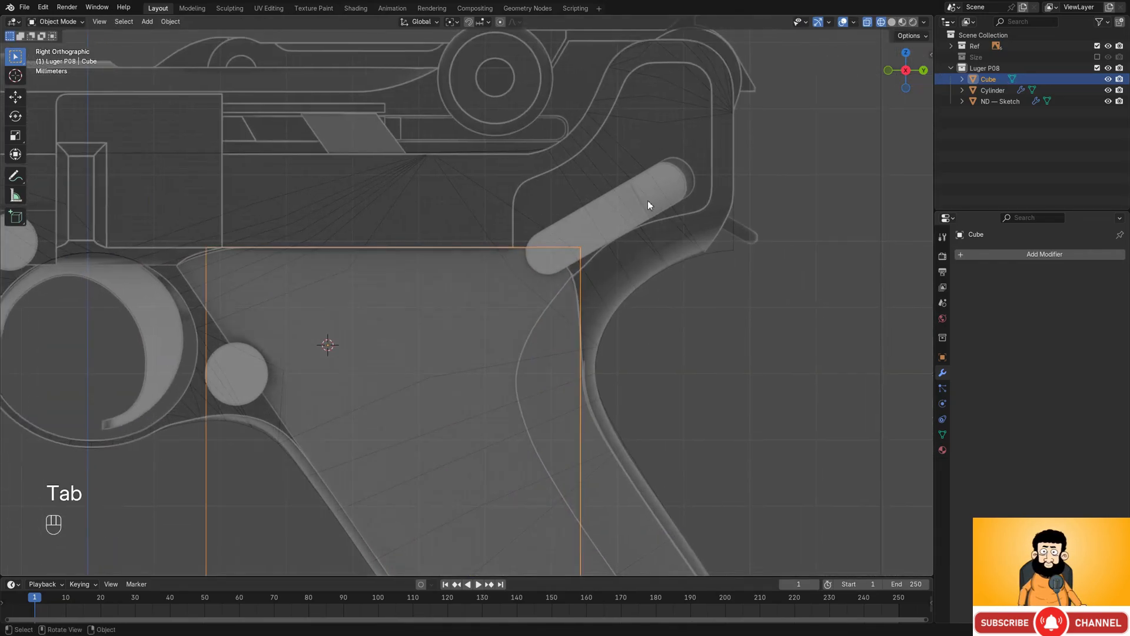
key("ctrl+a")
left_click(630, 248)
key("Tab")
scroll(582, 236, "up", 1)
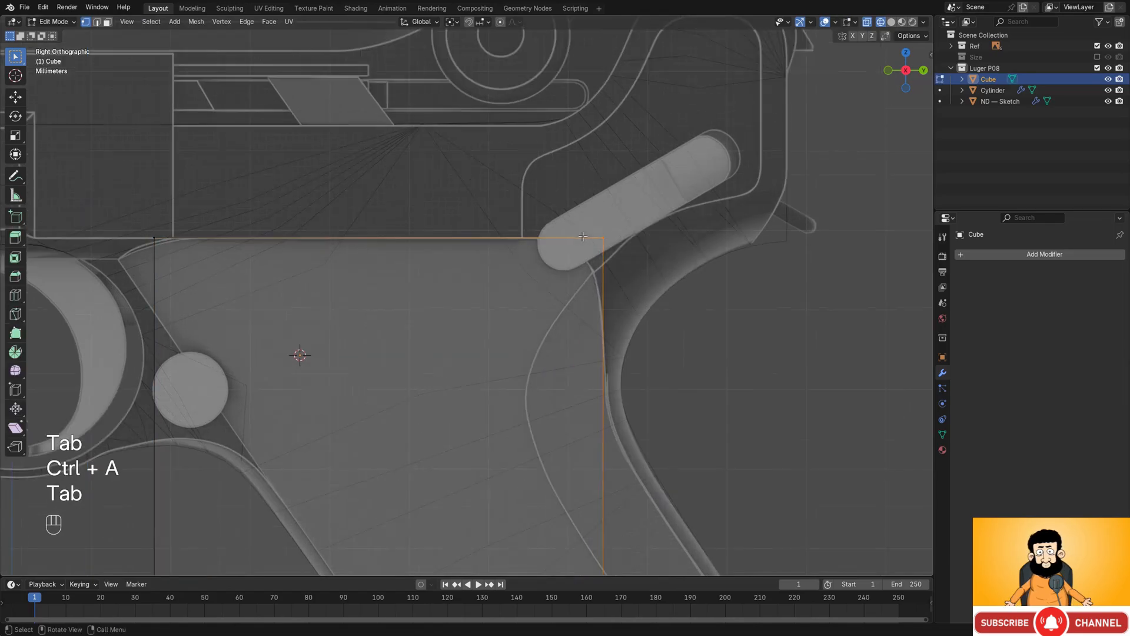
middle_click_drag(696, 283, 667, 295, "shift")
key("ctrl+b")
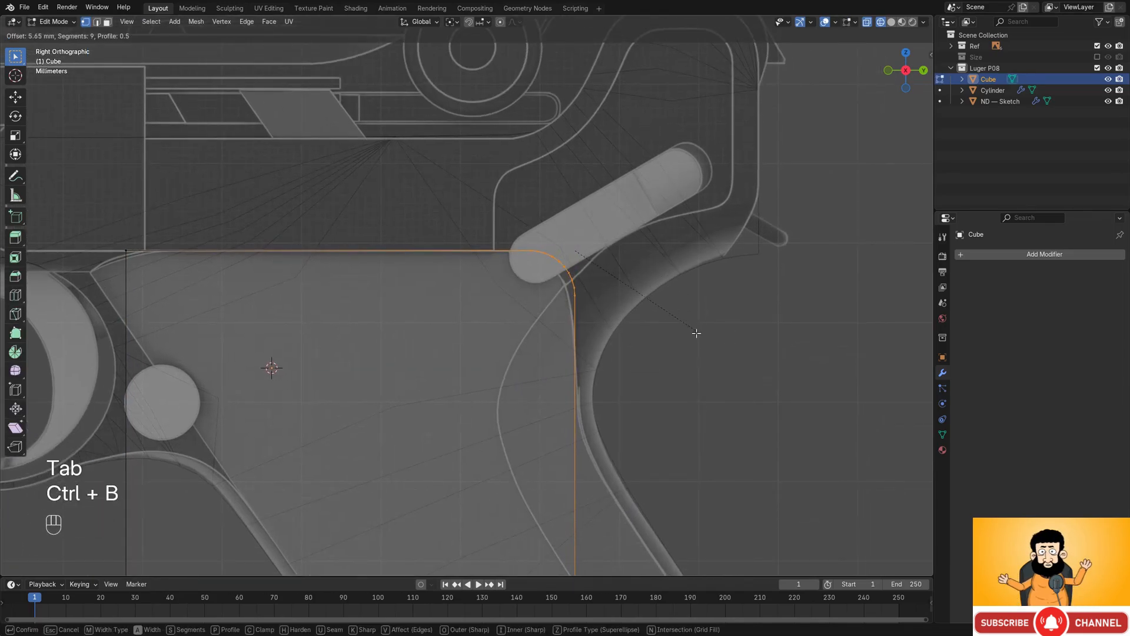
left_click(686, 377)
scroll(665, 374, "down", 3)
middle_click_drag(661, 373, 607, 341, "shift")
scroll(530, 271, "up", 3)
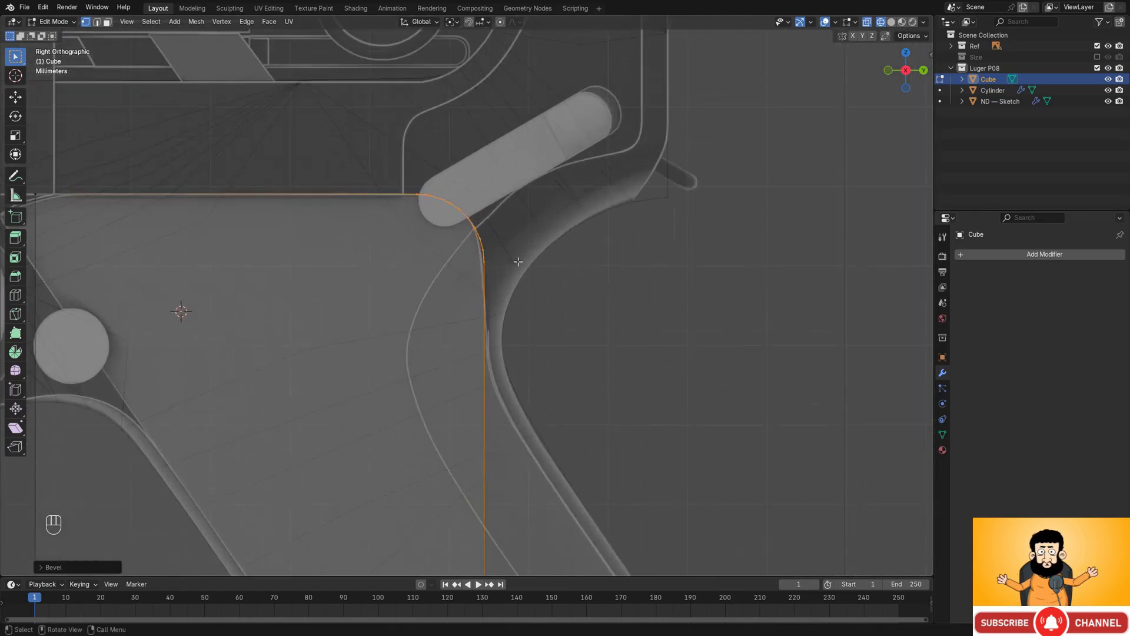
- With proportional editing on, move the bevel's lower vertices about 0.4 mm forward along Y onto the reference curve
scroll(512, 241, "up", 3)
middle_click_drag(507, 222, 511, 297, "shift")
scroll(511, 297, "up", 3)
scroll(511, 297, "up", 2)
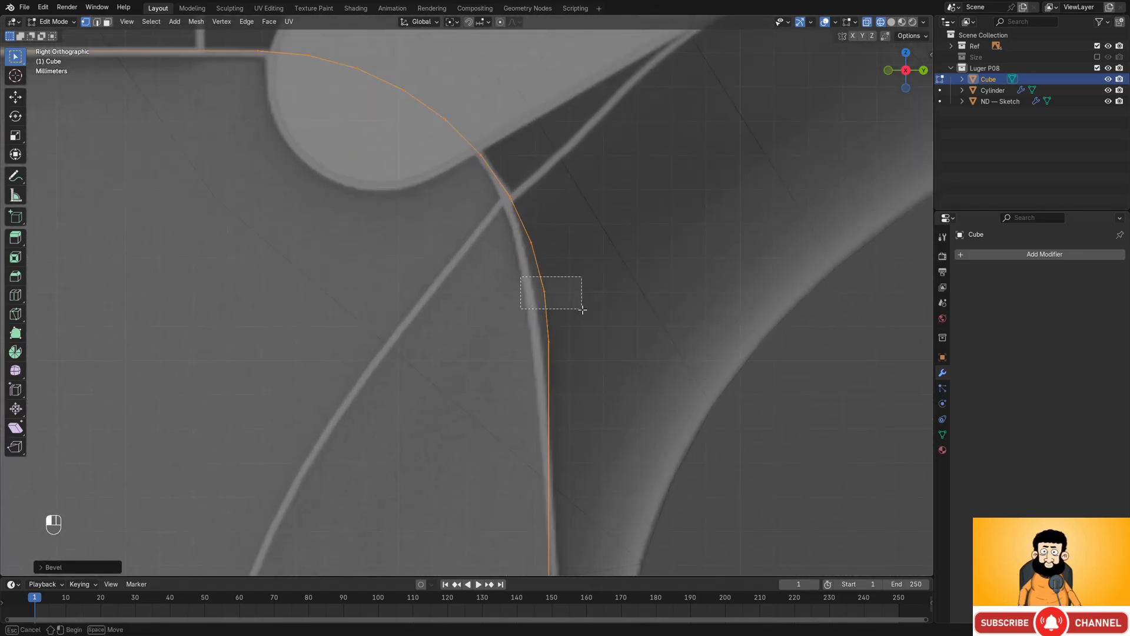
middle_click_drag(638, 296, 611, 320, "shift")
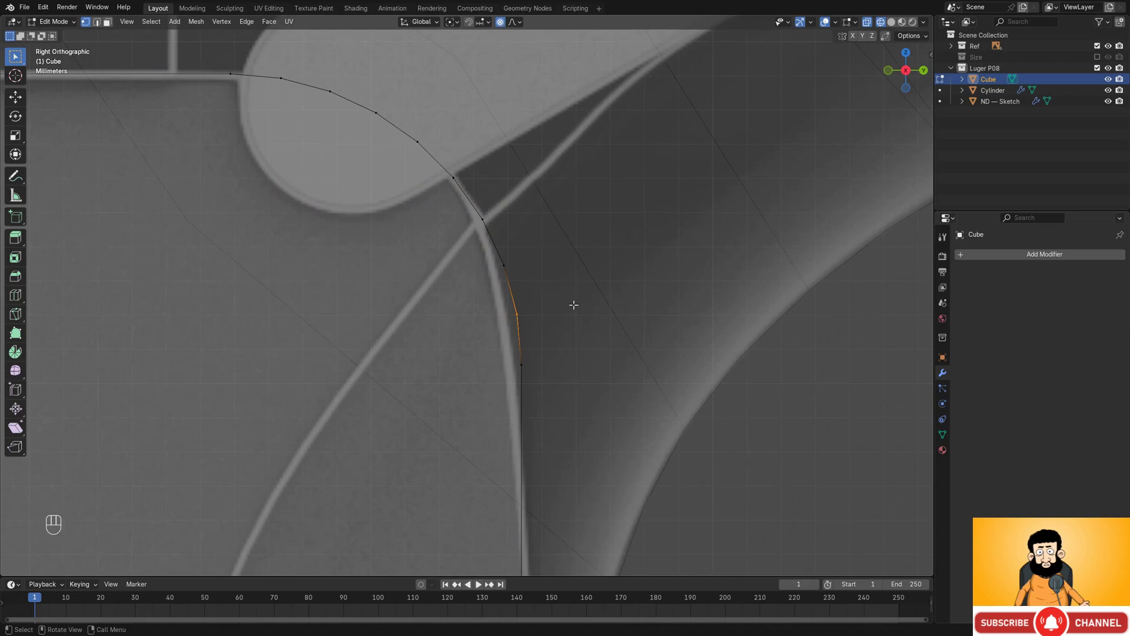
key("g")
key("y")
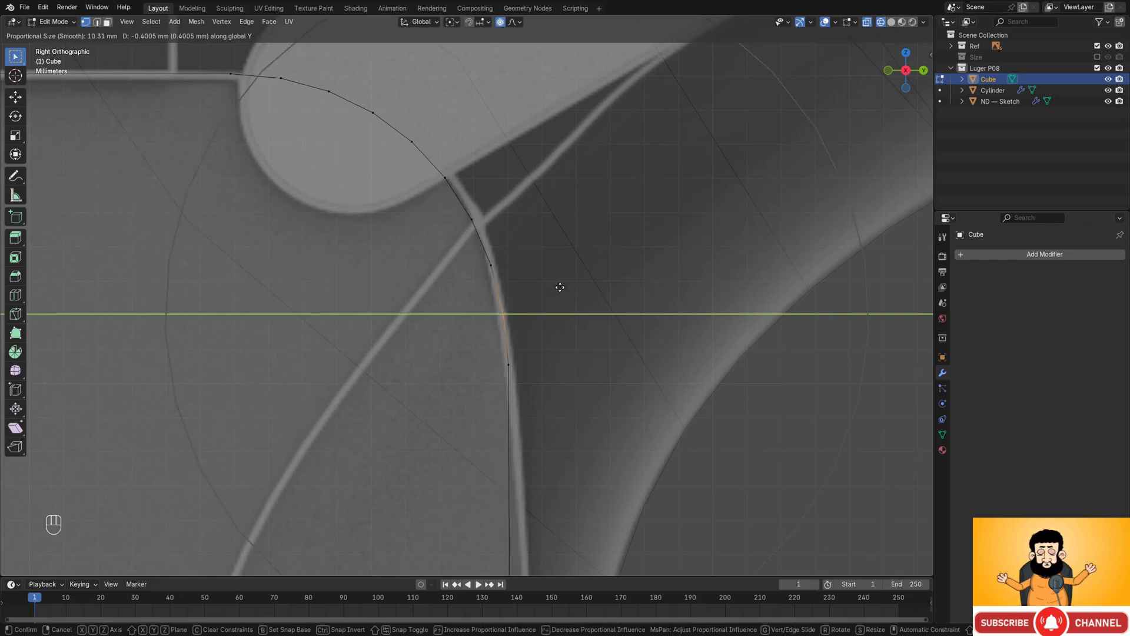
left_click(561, 285)
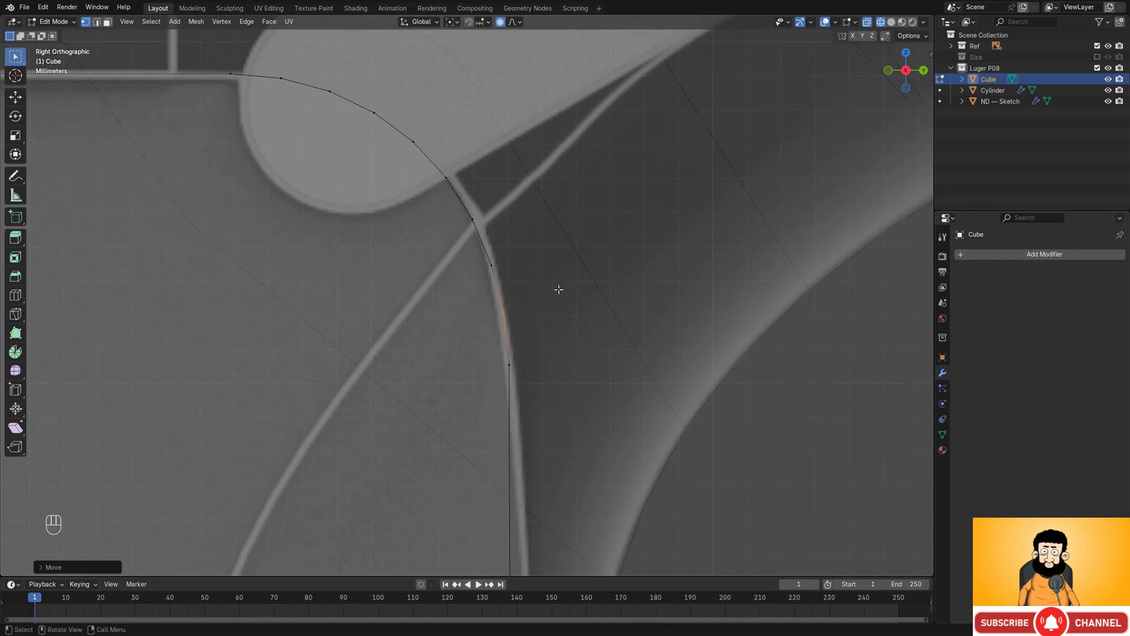
- With proportional editing off, move the cube's lower rear vertices about 60 mm backward along Y, beyond the grip's rear edge
scroll(558, 287, "down", 6)
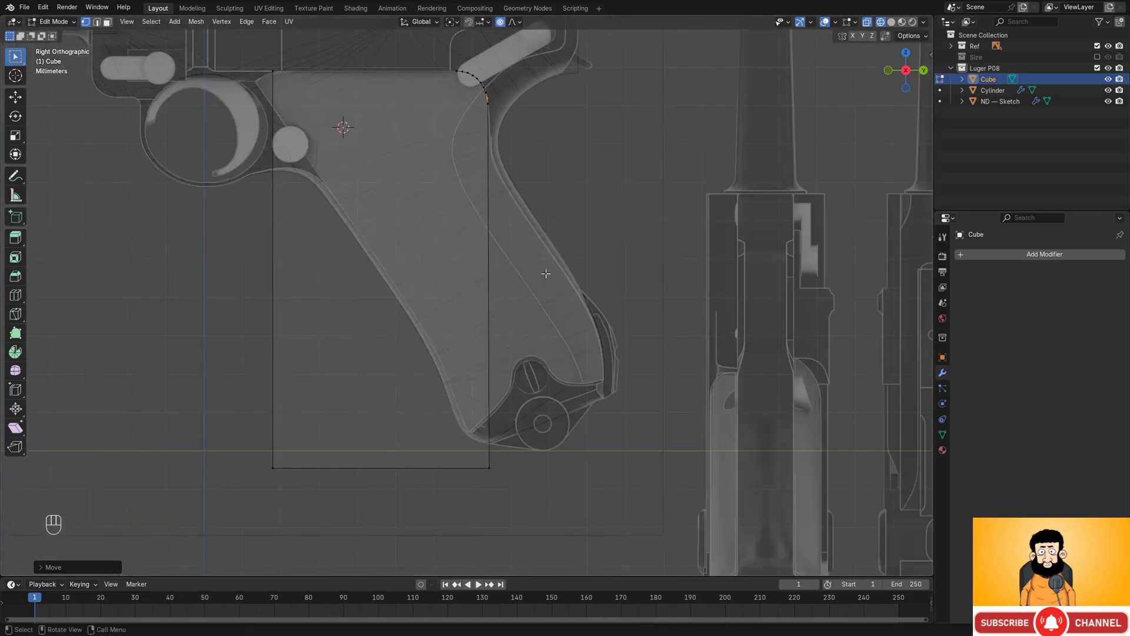
middle_click_drag(546, 305, 526, 350, "shift")
scroll(526, 351, "up", 1)
middle_click_drag(485, 165, 500, 286, "shift")
scroll(501, 286, "up", 2)
scroll(501, 287, "up", 3)
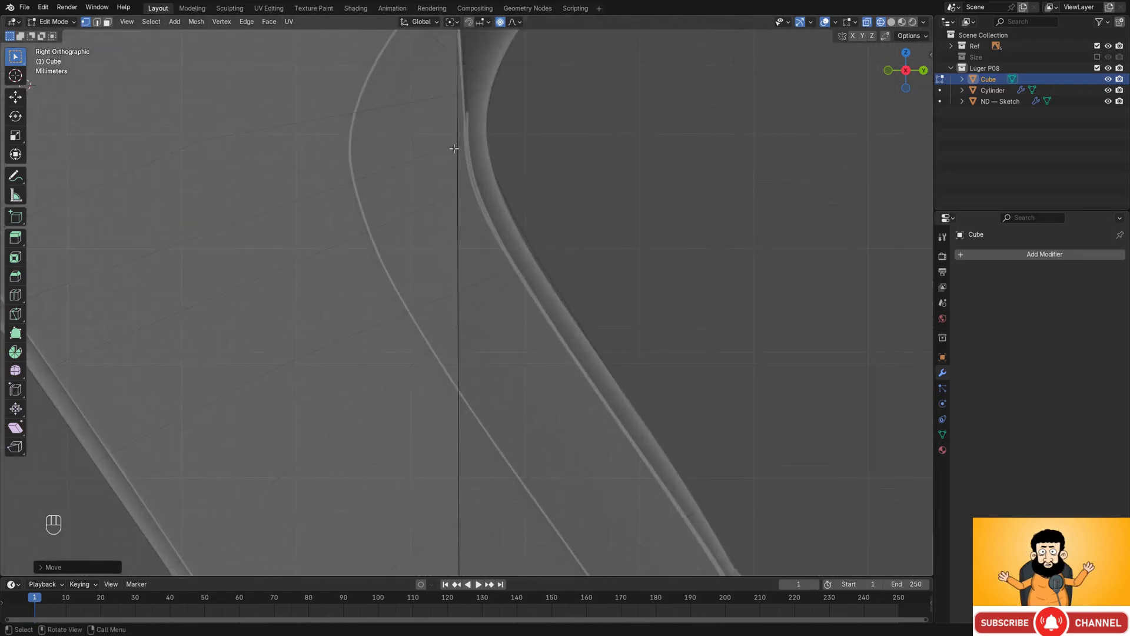
scroll(501, 287, "down", 6)
middle_click_drag(464, 441, 506, 318, "shift")
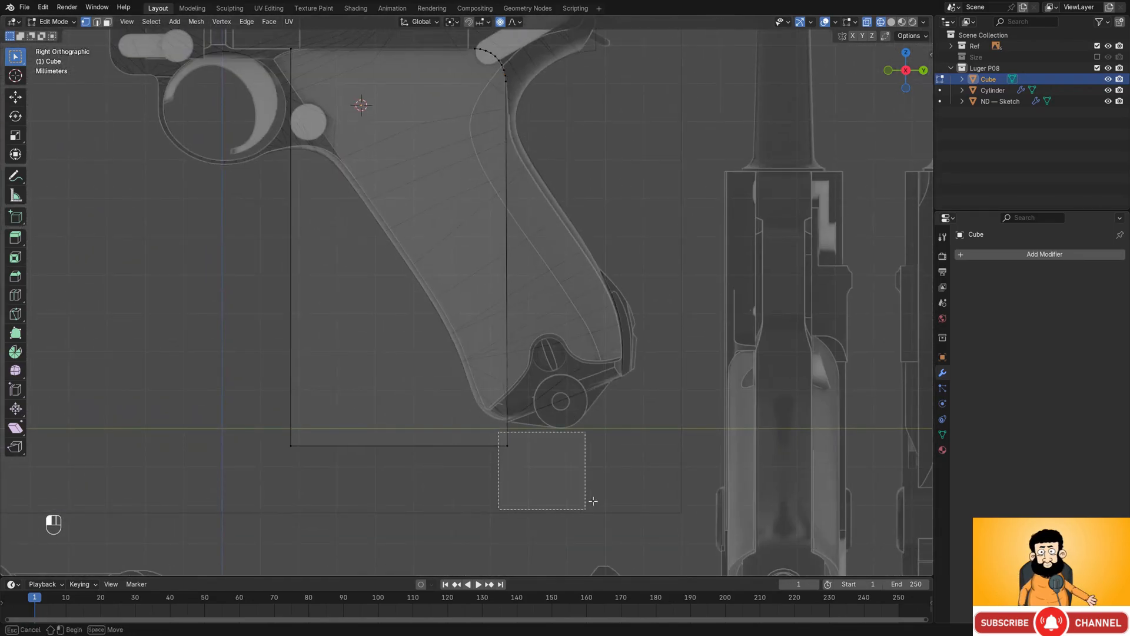
left_click_drag(593, 501, 587, 509)
middle_click_drag(645, 311, 573, 355, "shift")
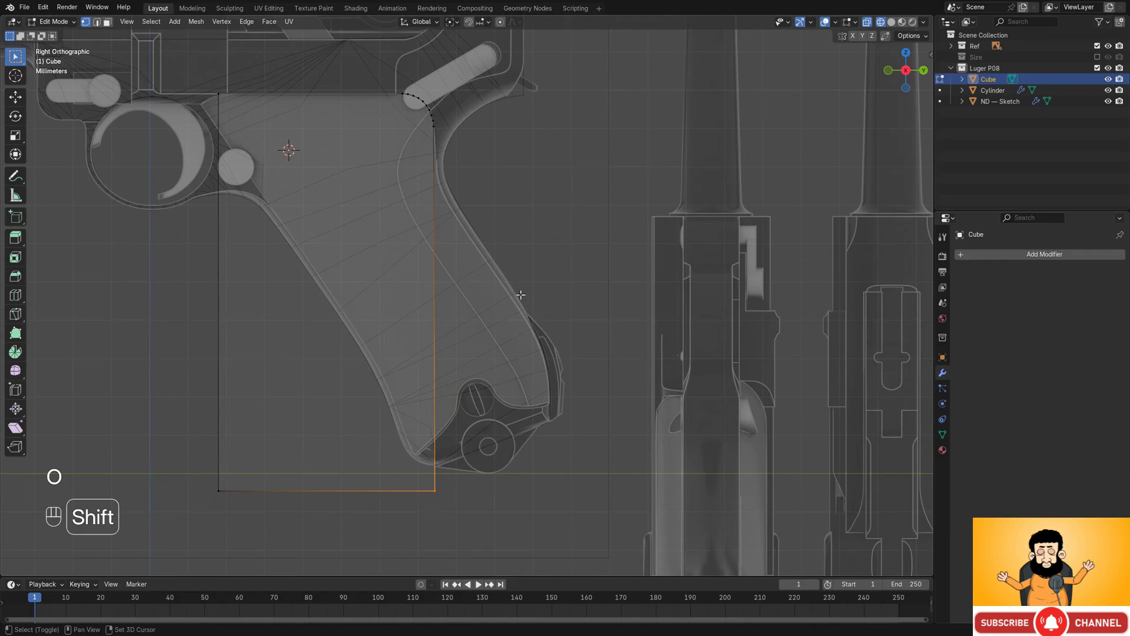
middle_click_drag(521, 294, 549, 295, "shift")
key("g")
key("y")
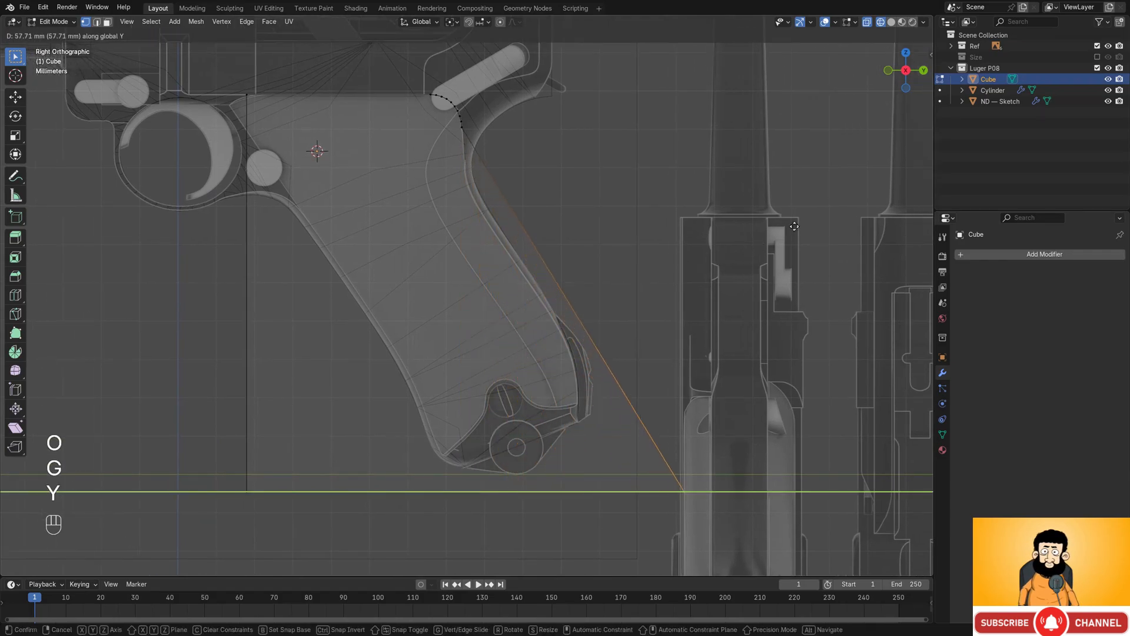
left_click(809, 212)
- Move the cube's front vertices about 54 mm forward along Y, past the trigger guard
middle_click_drag(545, 223, 712, 416, "shift")
middle_click_drag(414, 392, 549, 254, "shift")
scroll(549, 254, "down", 3)
left_click_drag(464, 158, 545, 479)
scroll(589, 223, "up", 3)
middle_click_drag(610, 199, 572, 318, "shift")
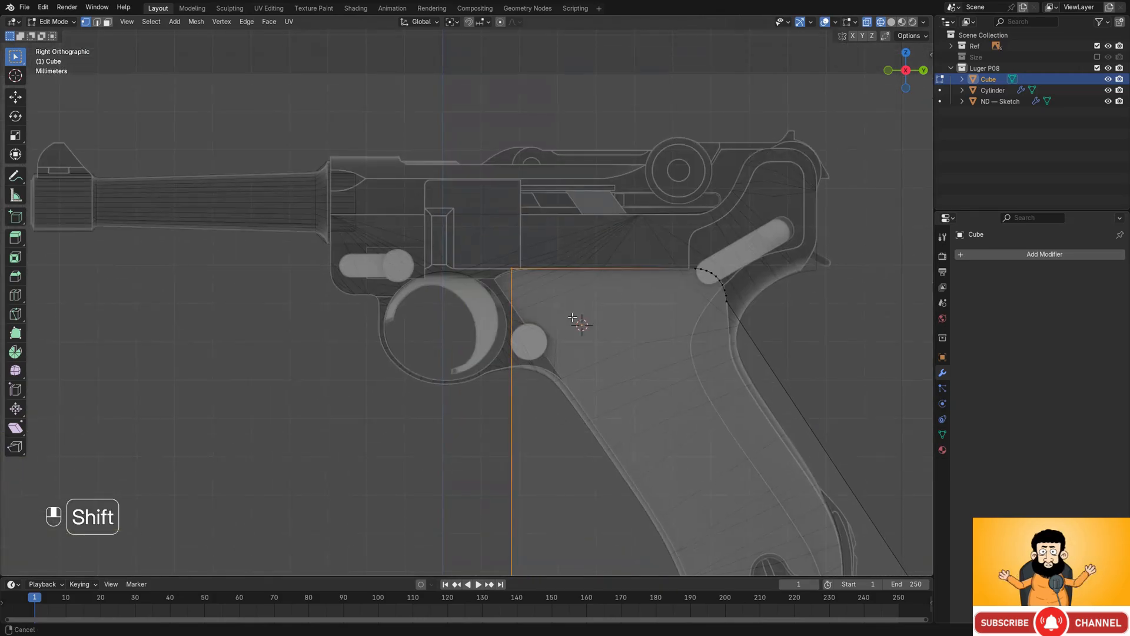
key("y")
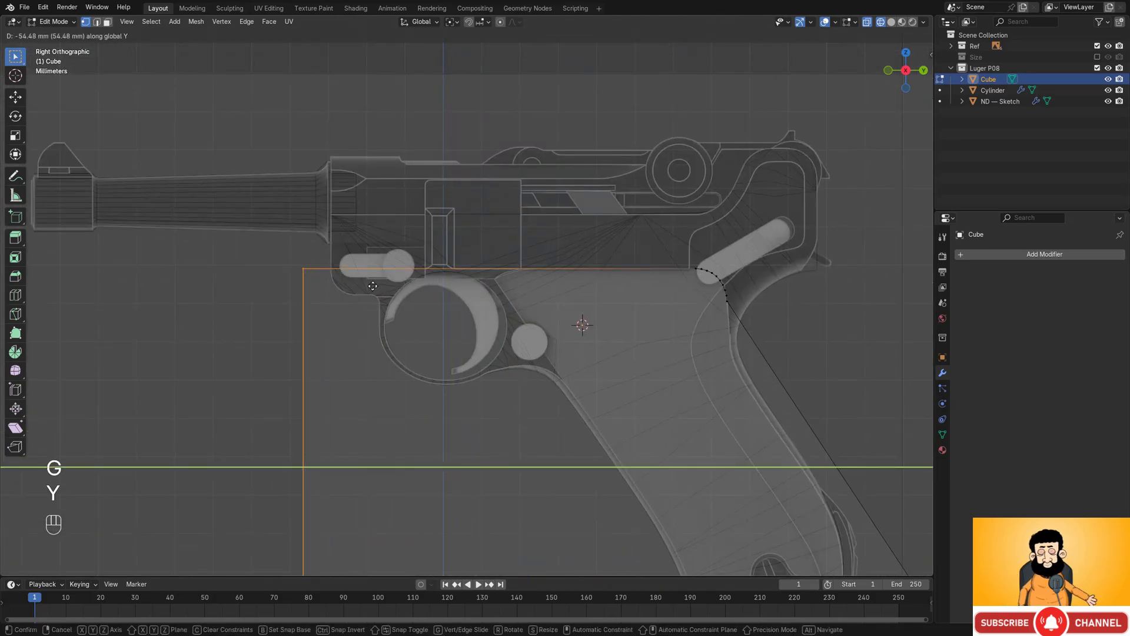
left_click(372, 286)
middle_click_drag(392, 288, 518, 286)
key("shift+z")
middle_click_drag(595, 276, 538, 309)
key("Tab")
mouse_move(559, 268)
middle_mouse_down()
mouse_move(549, 278)
mouse_move(588, 298)
mouse_move(571, 267)
mouse_move(502, 268)
mouse_move(533, 266)
middle_mouse_up()
- Add an edge loop at the lower end of the cube's bevel and move it about 9 mm down along the grip panel's rear line
mouse_move(530, 262)
middle_mouse_down("shift")
mouse_move(519, 292)
mouse_move(462, 314)
middle_mouse_up("shift")
scroll(466, 312, "up", 3)
key("Tab")
scroll(518, 265, "up", 3)
key("shift+z")
middle_click_drag(532, 272, 510, 278, "shift")
scroll(510, 278, "up", 2)
key("ctrl+r")
left_click(533, 309)
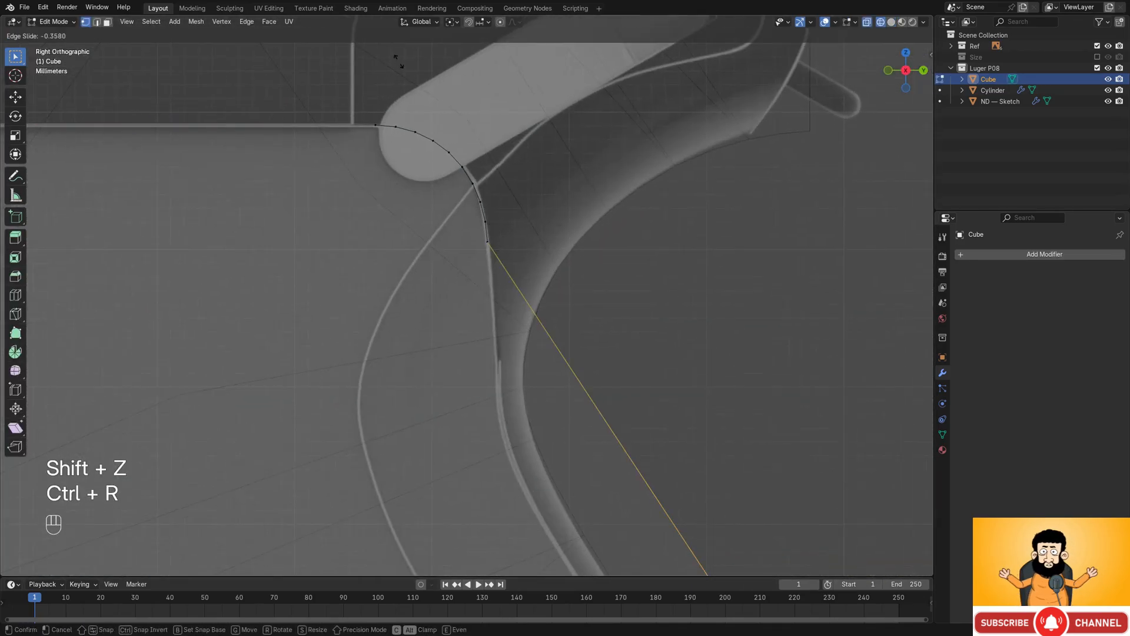
left_click(246, 126)
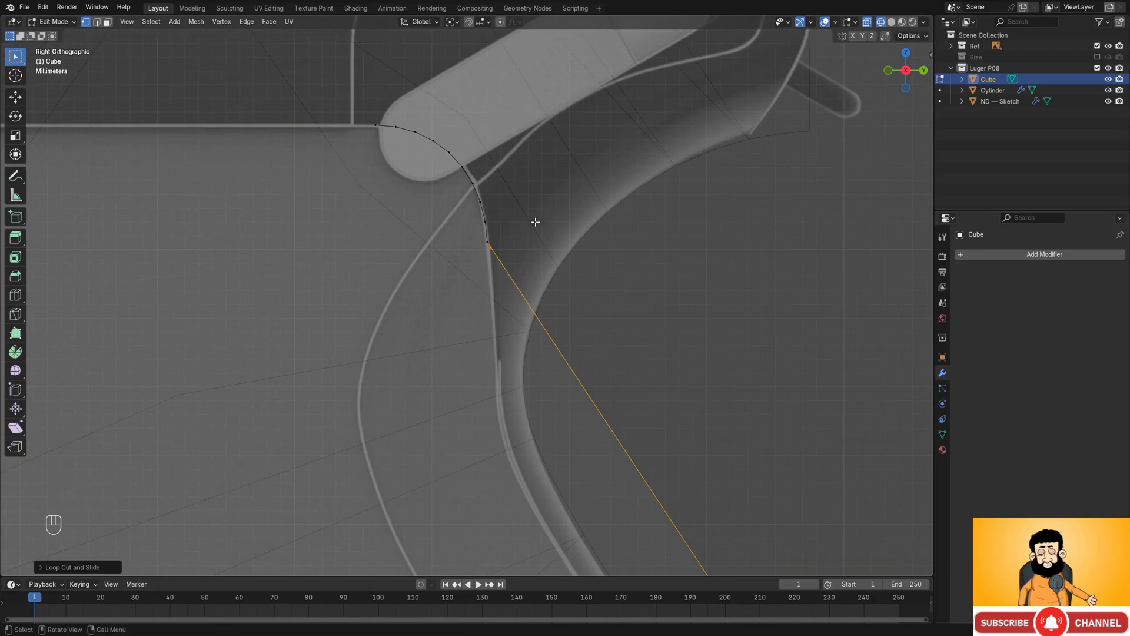
key("g")
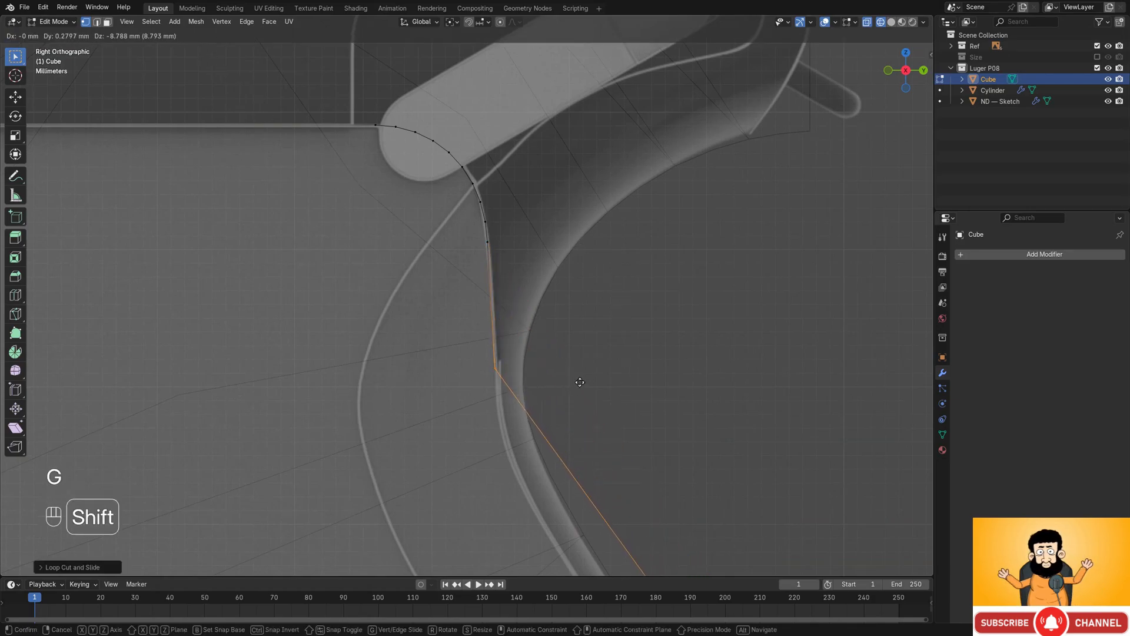
left_click(589, 335)
- Apply Shade Auto Smooth to the cube in Object Mode
mouse_move(596, 346)
middle_mouse_down("alt")
mouse_move(505, 336)
mouse_move(452, 345)
mouse_move(454, 363)
middle_mouse_up("alt")
scroll(454, 330, "down", 3)
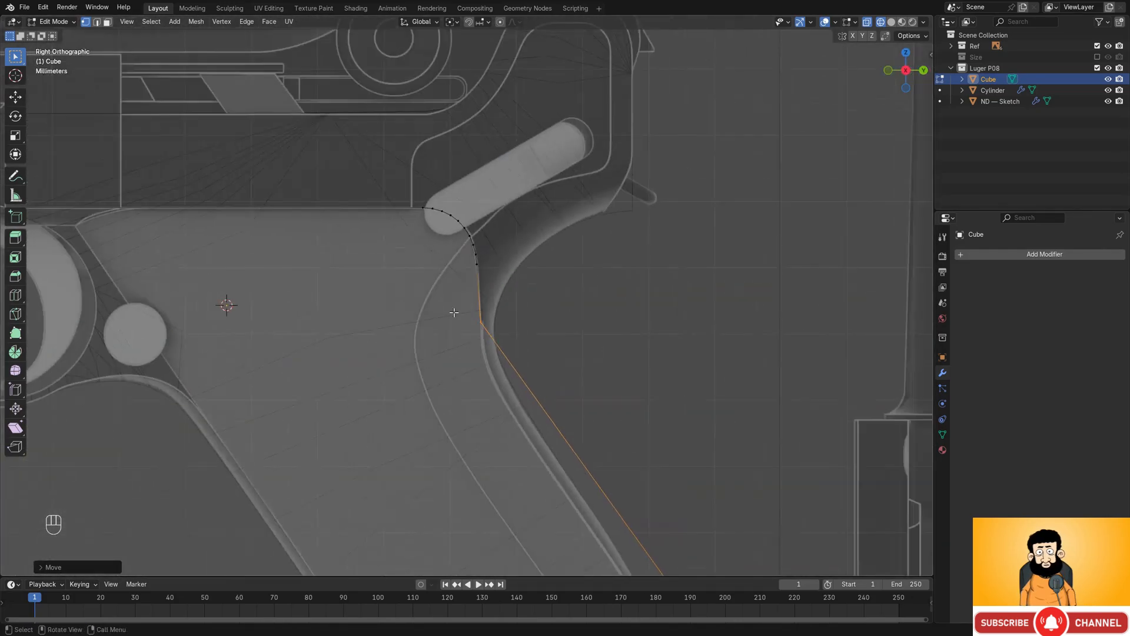
mouse_move(424, 250)
middle_mouse_down("shift")
mouse_move(538, 253)
mouse_move(502, 283)
middle_mouse_up("shift")
key("shift+z")
key("Tab")
right_click(549, 246)
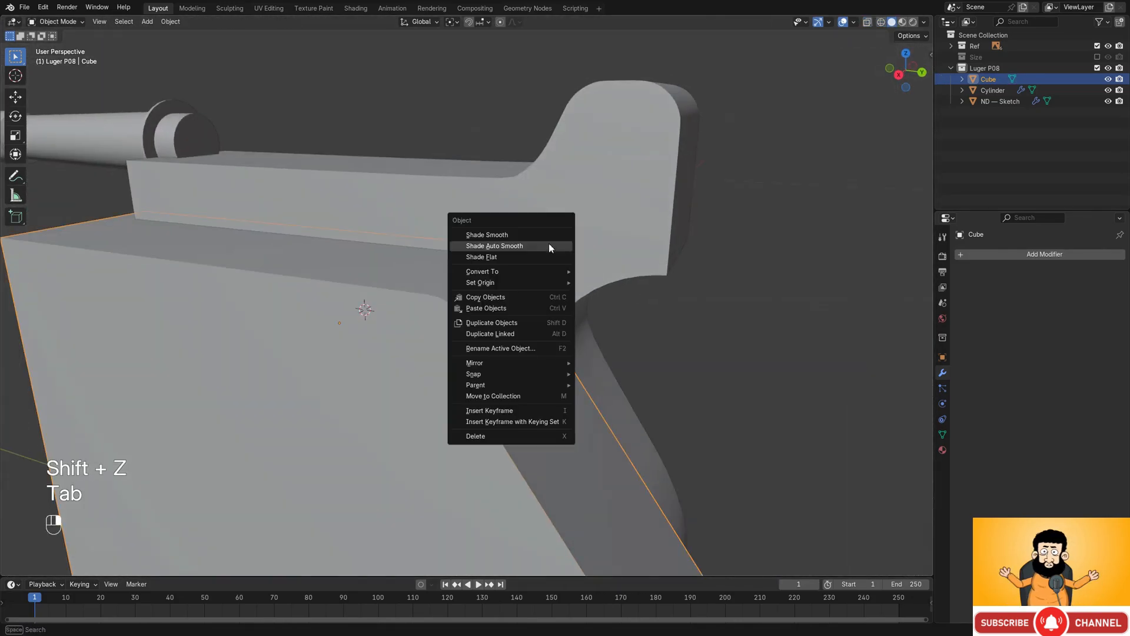
left_click(530, 246)
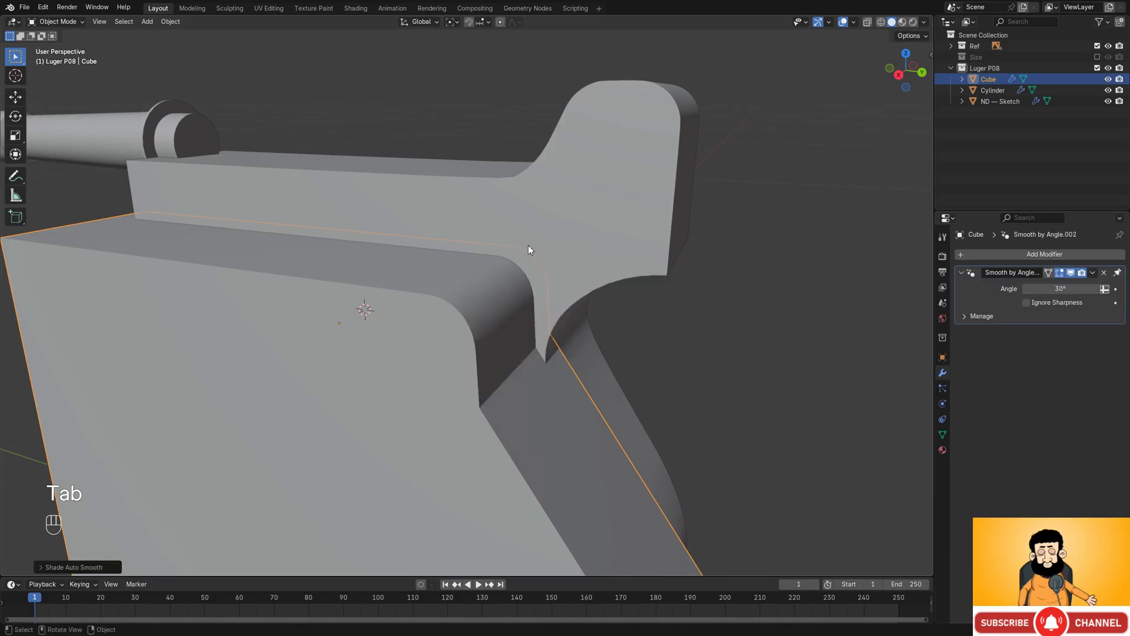
scroll(528, 245, "down", 4)
mouse_move(528, 245)
middle_mouse_down()
mouse_move(514, 311)
mouse_move(461, 302)
mouse_move(496, 306)
mouse_move(520, 331)
mouse_move(499, 317)
middle_mouse_up()
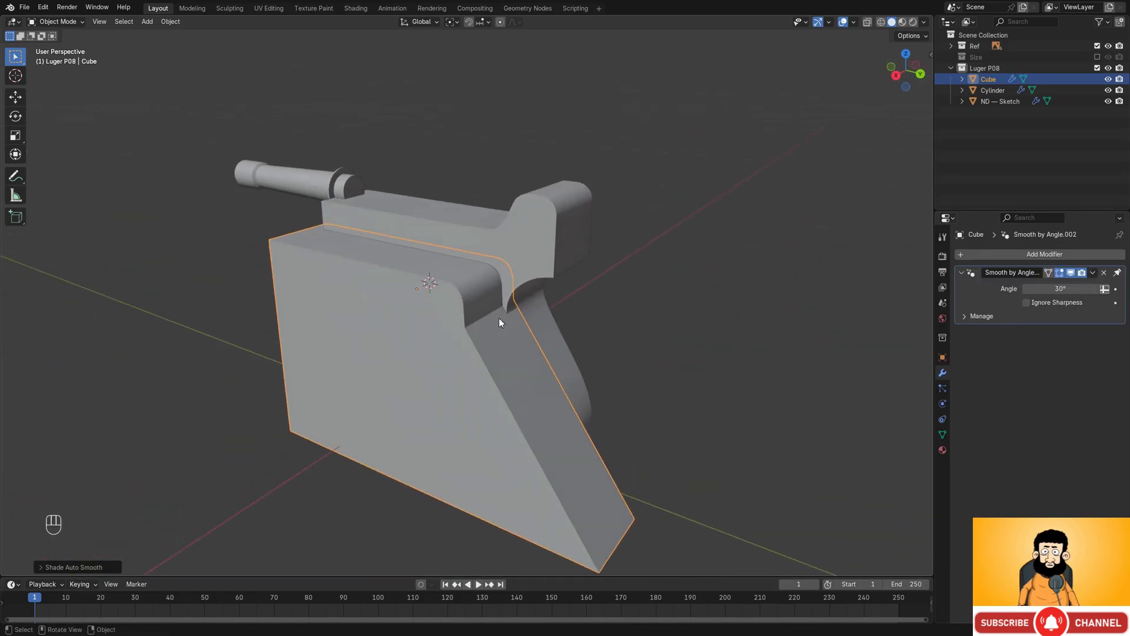
key("h")
left_click(507, 296)
key("Tab")
middle_click_drag(530, 260, 497, 262)
key("Tab")
key("ctrl+z")
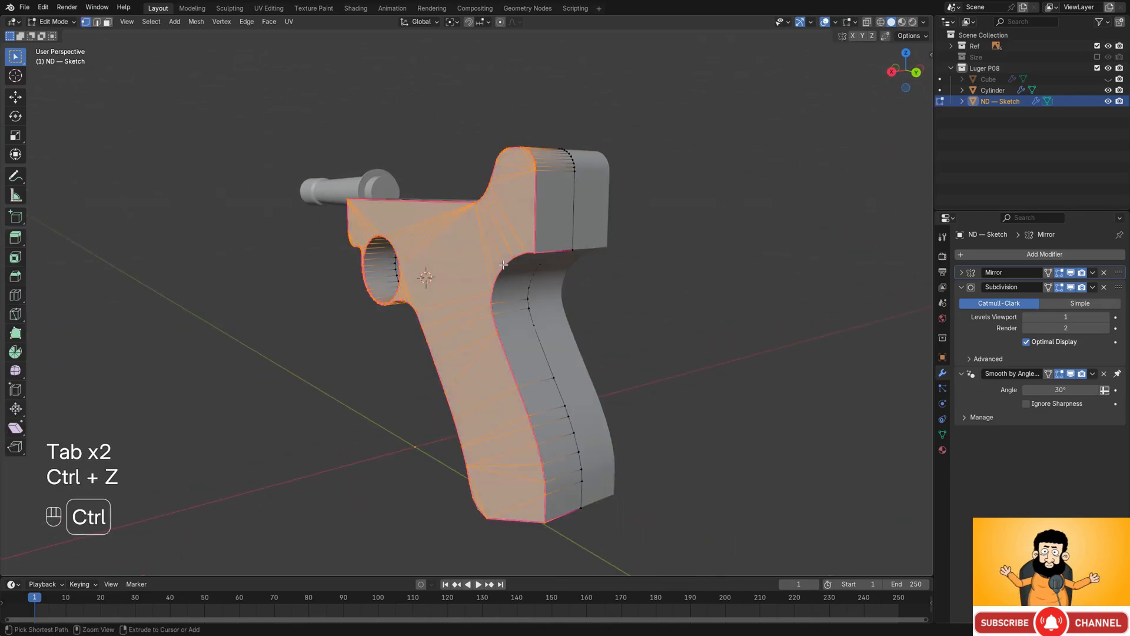
key("ctrl+z")
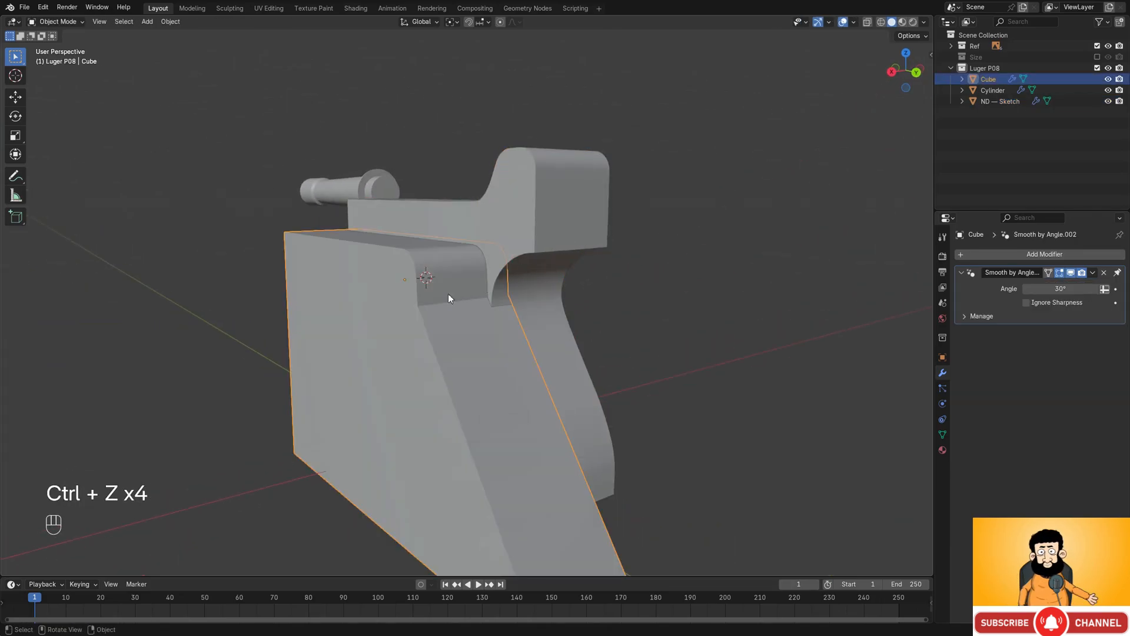
- Subtract the cube from the pistol frame with an ND Difference boolean
left_click(542, 247, "shift")
key("f")
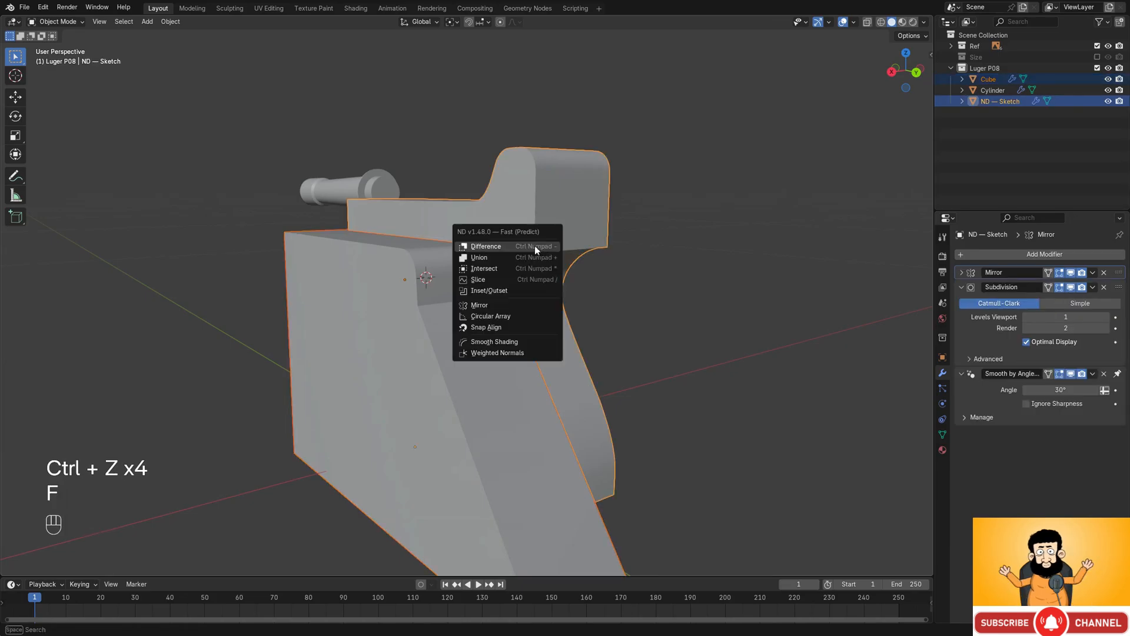
left_click(534, 245)
middle_click_drag(529, 246, 455, 301)
- Add an X-axis Mirror modifier to the cutter cube and hide the Utils collection
left_click(455, 302)
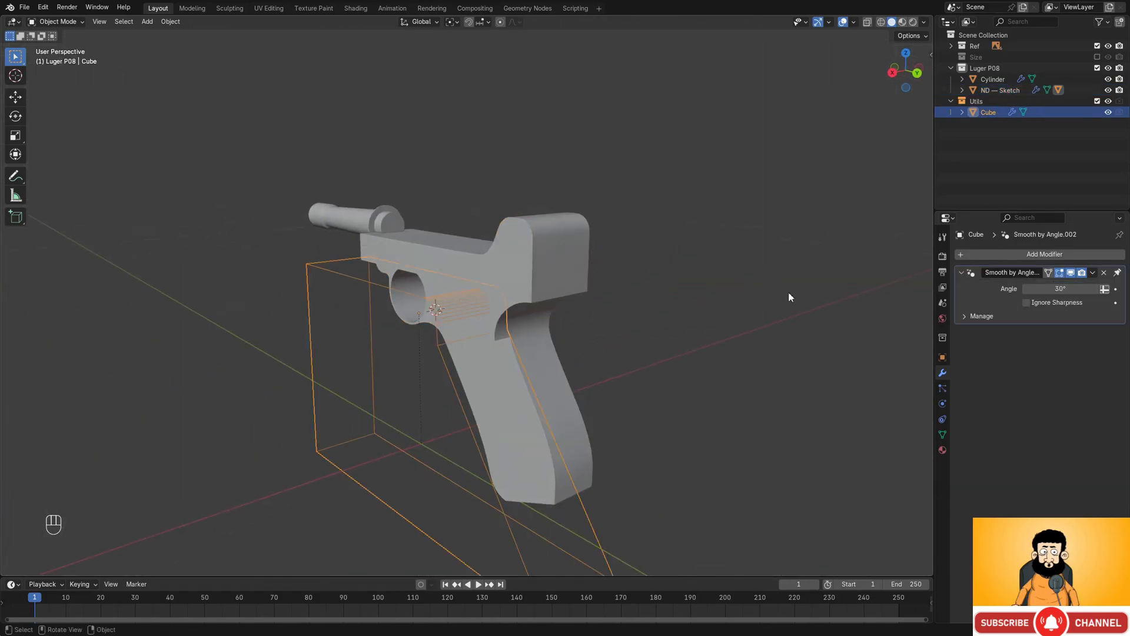
left_click(982, 258)
mouse_move(955, 286)
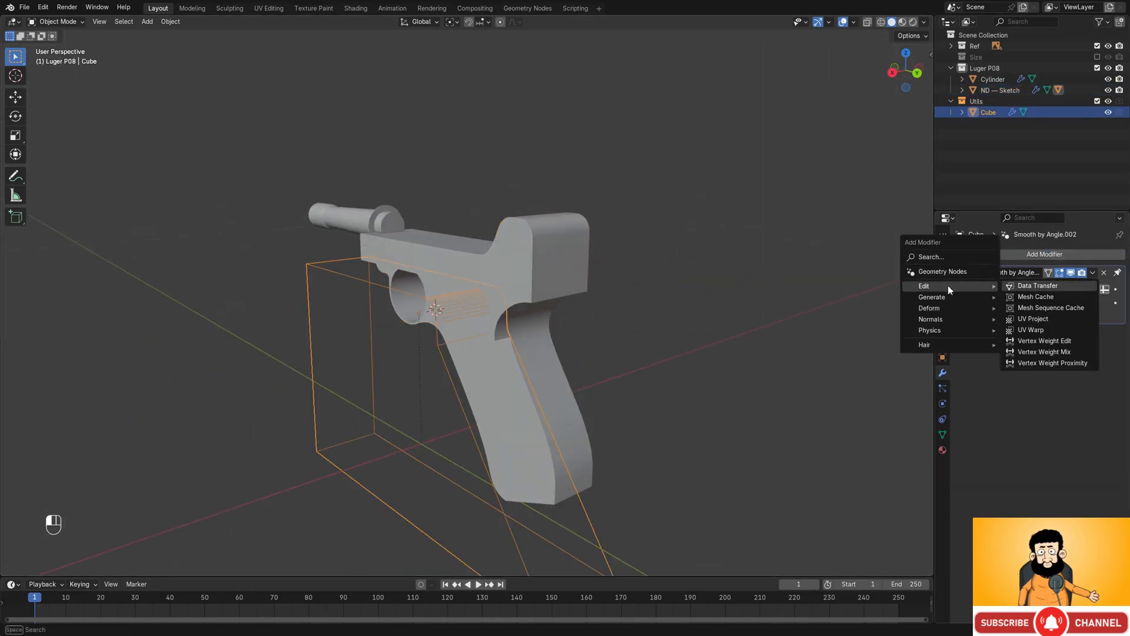
left_click(947, 259)
left_click(957, 280)
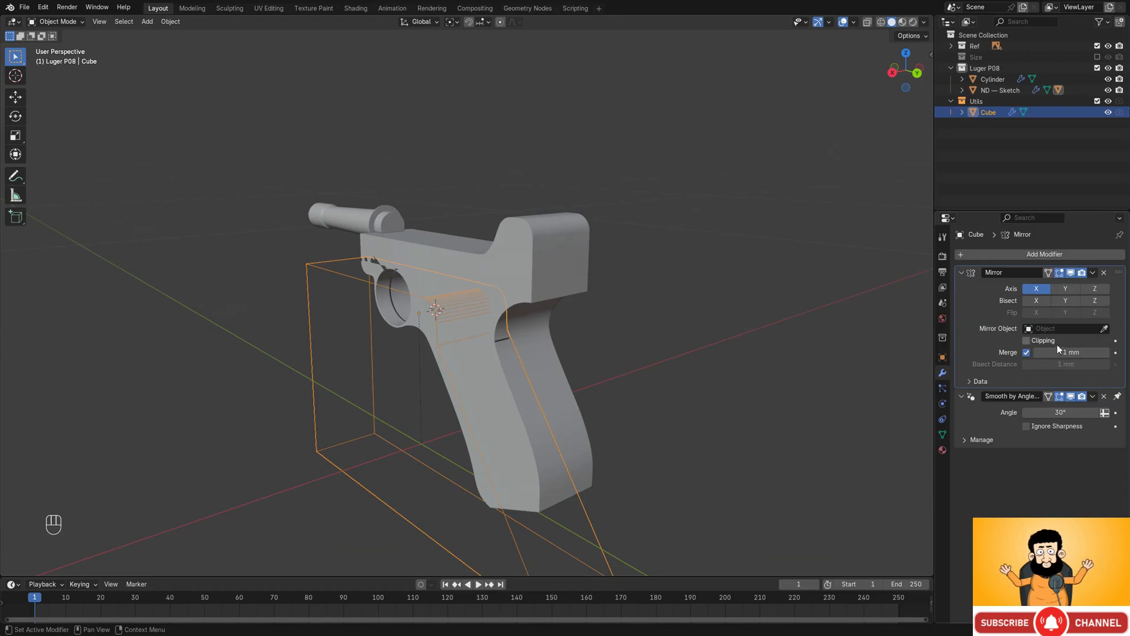
left_click(560, 253)
mouse_move(560, 253)
middle_mouse_down()
mouse_move(522, 271)
mouse_move(622, 289)
middle_mouse_up()
left_click(962, 272)
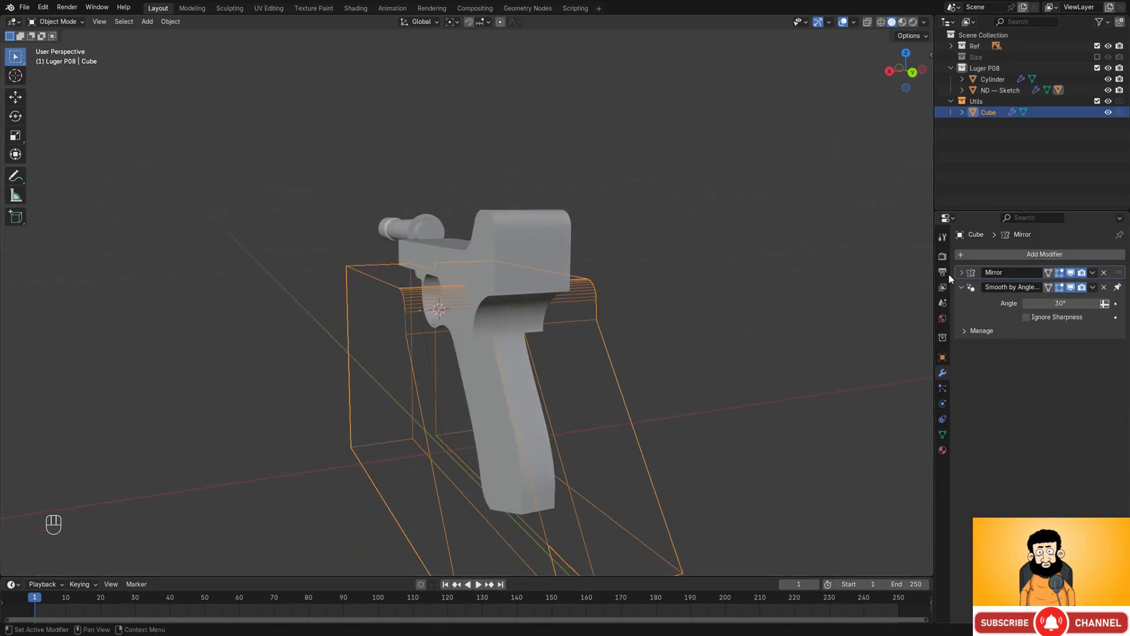
left_click(1108, 101)
- Add a loop cut around the frame's side thickness in Edit Mode and slide the new edge loop along the thickness
mouse_move(574, 280)
middle_mouse_down()
mouse_move(656, 302)
mouse_move(535, 295)
mouse_move(530, 273)
mouse_move(495, 269)
mouse_move(527, 224)
mouse_move(518, 197)
mouse_move(531, 243)
mouse_move(559, 238)
mouse_move(521, 244)
mouse_move(567, 262)
mouse_move(615, 262)
middle_mouse_up()
left_click(540, 274)
key("Tab")
key("ctrl+r")
left_click(540, 182)
key("Escape")
scroll(542, 192, "down", 2)
key("g")
key("g")
left_click(523, 244)
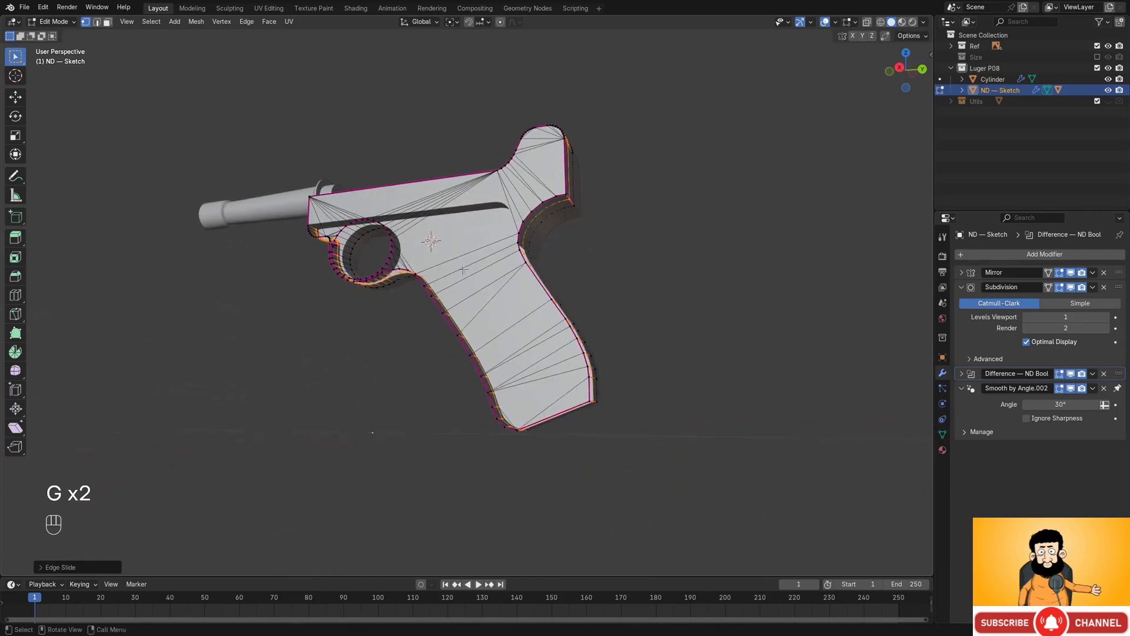
- Select the outer face's edge path along the grip's front, from the trigger guard down to the grip's bottom
middle_click_drag(401, 271, 468, 265)
scroll(462, 292, "up", 1)
left_click(533, 358, "ctrl")
middle_click_drag(533, 358, 465, 295)
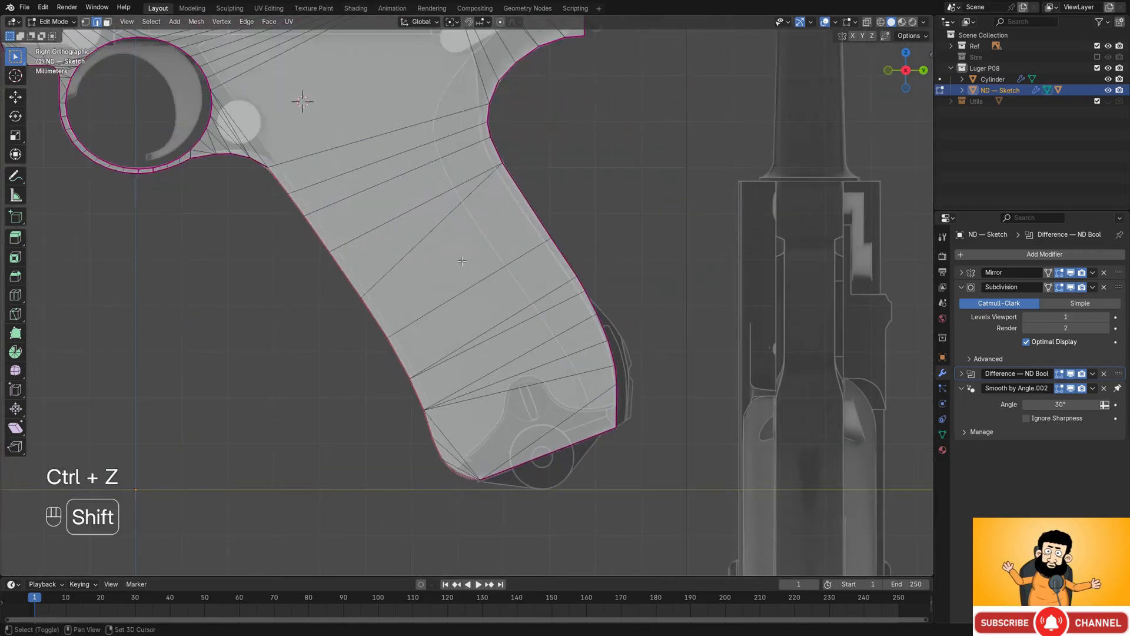
middle_click_drag(430, 252, 503, 310, "shift")
key("shift+z")
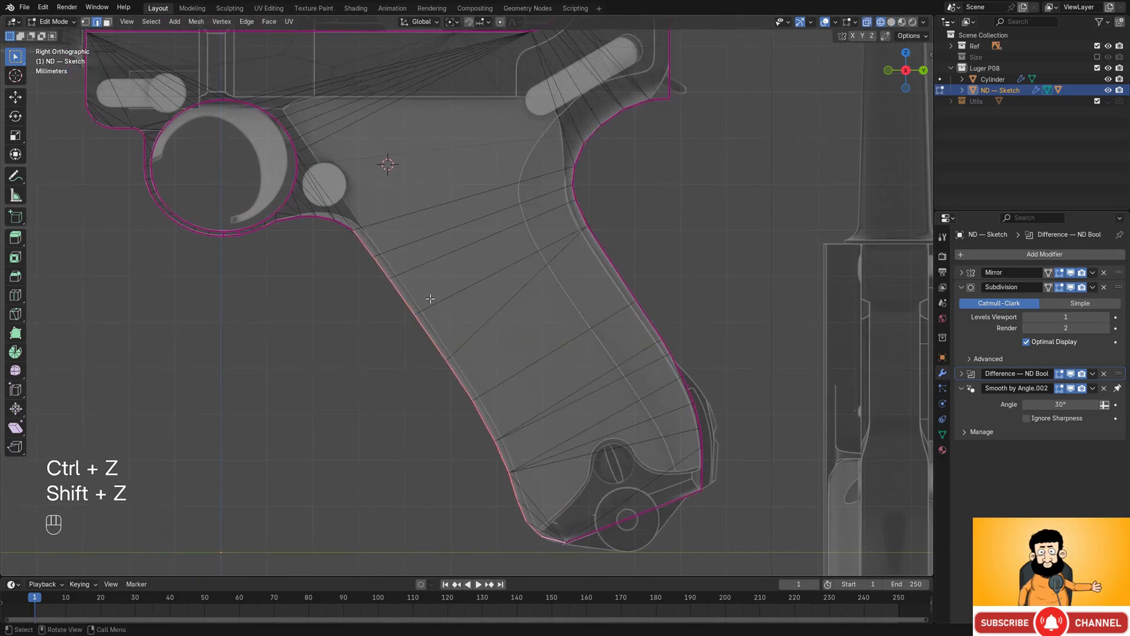
middle_click_drag(429, 298, 520, 300, "alt")
scroll(525, 293, "up", 1)
key("g")
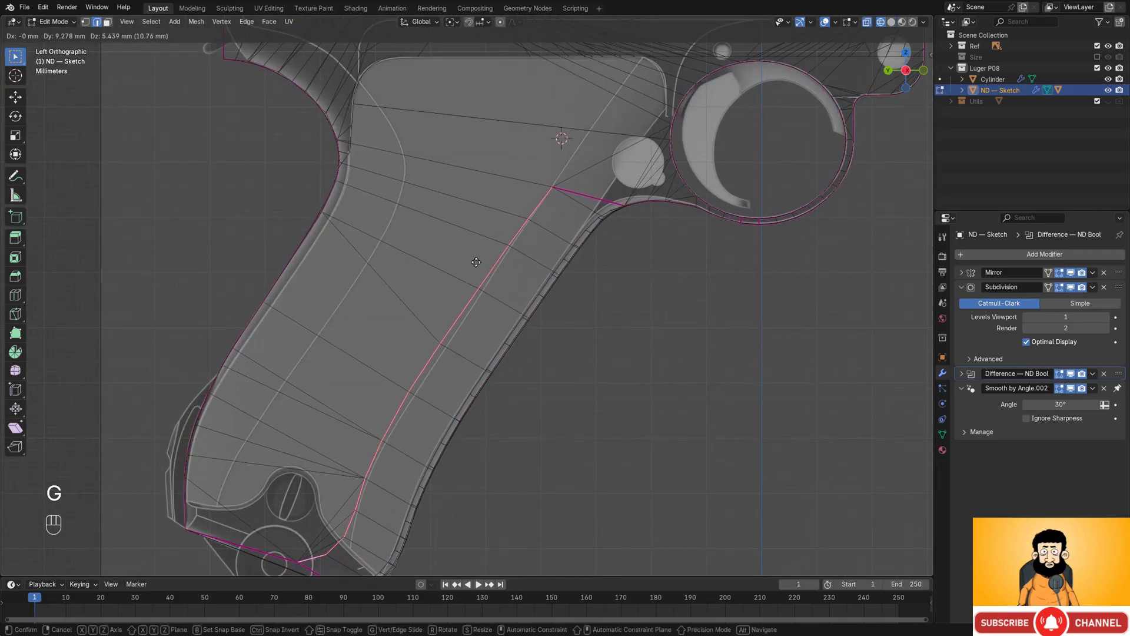
key("Escape")
- Deselect the bottom corner vertex and move the grip's front edge vertices about 10.5 mm inward across the side face
middle_click_drag(480, 264, 577, 277, "alt")
key("1")
middle_click_drag(624, 554, 573, 367, "shift")
scroll(573, 366, "up", 1)
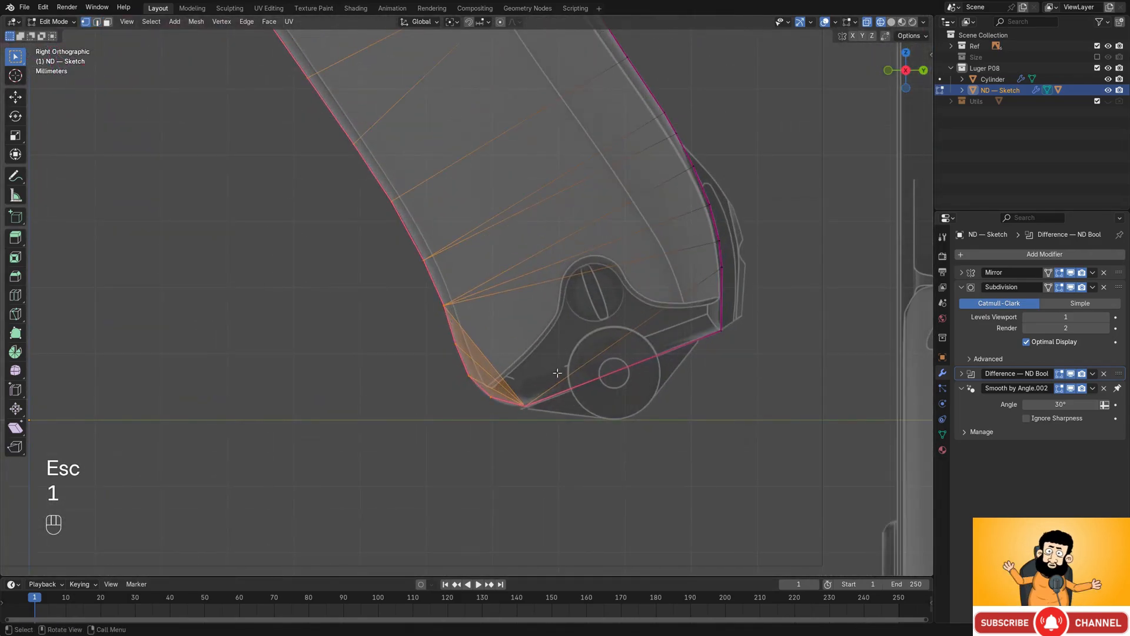
left_click_drag(530, 404, 459, 346, "shift")
right_click(459, 346)
middle_click_drag(477, 354, 600, 341, "alt")
middle_click_drag(605, 282, 617, 385, "shift")
key("g")
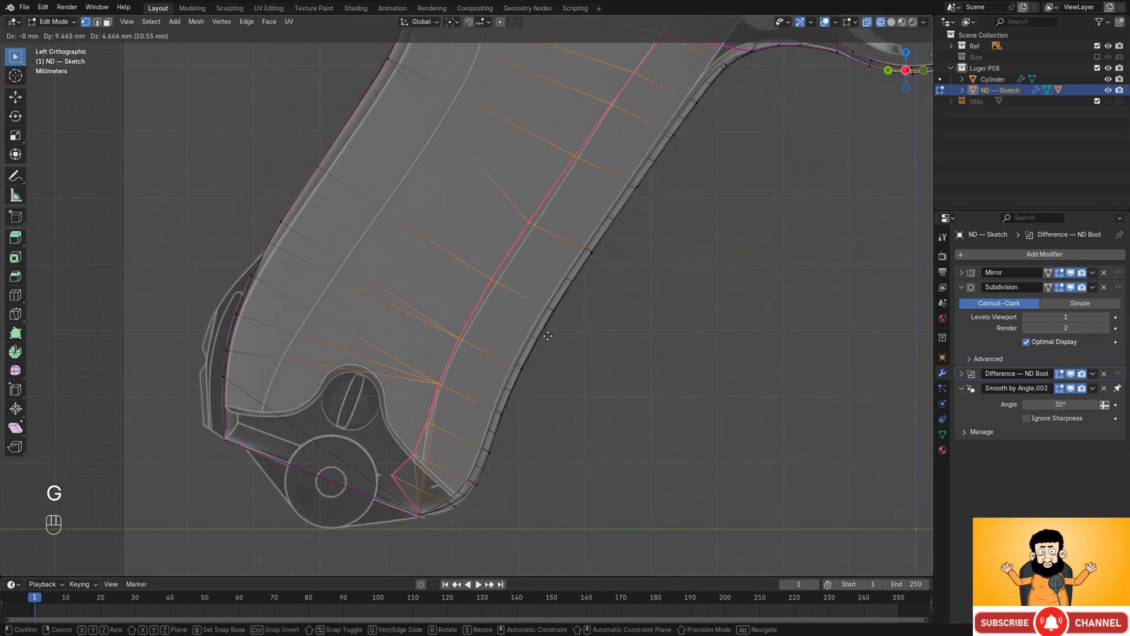
left_click(548, 337)
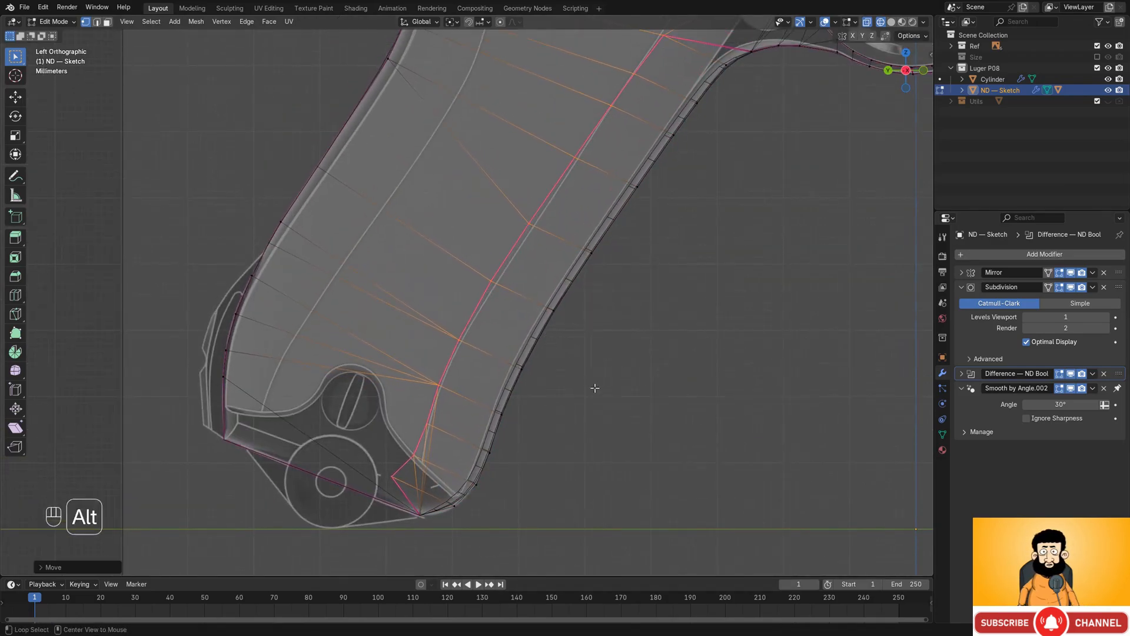
- Slide the bottom corner vertex inward along the grip's lower edge by a factor of about 0.36
middle_click_drag(595, 386, 653, 383, "alt")
scroll(513, 443, "up", 1)
mouse_move(557, 504)
middle_mouse_down("shift")
mouse_move(512, 442)
mouse_move(538, 449)
middle_mouse_up("shift")
key("shift+z")
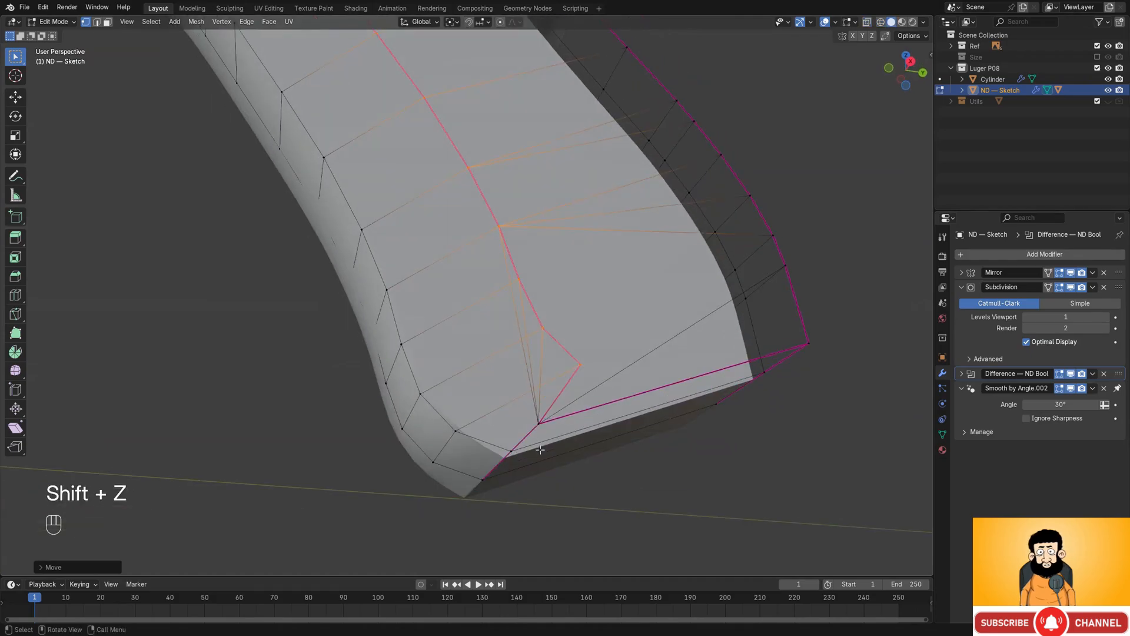
key("g")
key("g")
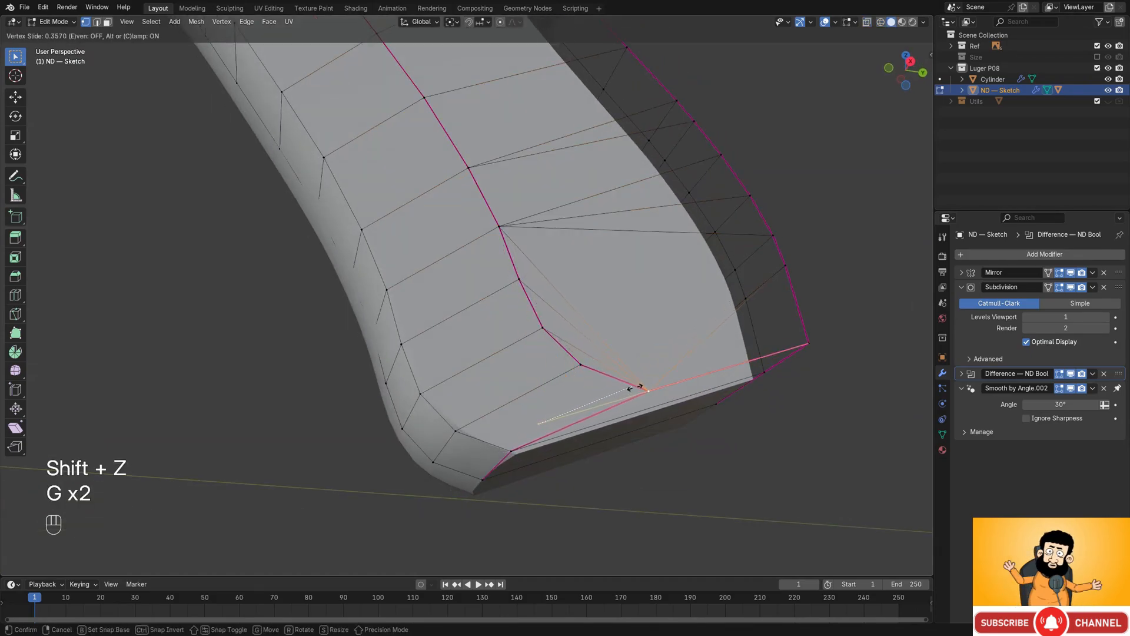
left_click(632, 388)
- Select the outer edge path along the grip's rear and move its vertices about 11.7 mm inward in the right view
middle_click_drag(631, 387, 608, 374, "alt")
scroll(608, 371, "down", 2)
middle_click_drag(608, 315, 615, 456, "shift")
key("shift+z")
scroll(615, 457, "down", 1)
key("shift+z")
middle_click_drag(512, 191, 433, 225)
key("2")
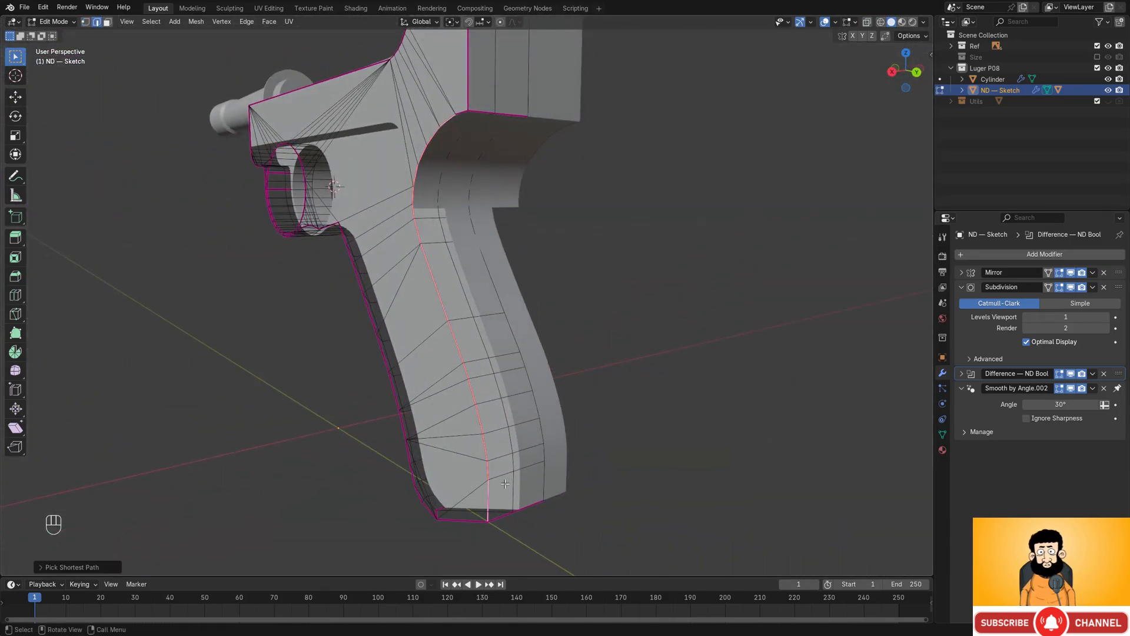
key("1")
middle_click_drag(401, 375, 483, 341, "alt")
middle_click_drag(492, 306, 542, 285, "alt")
scroll(542, 285, "up", 1)
key("g")
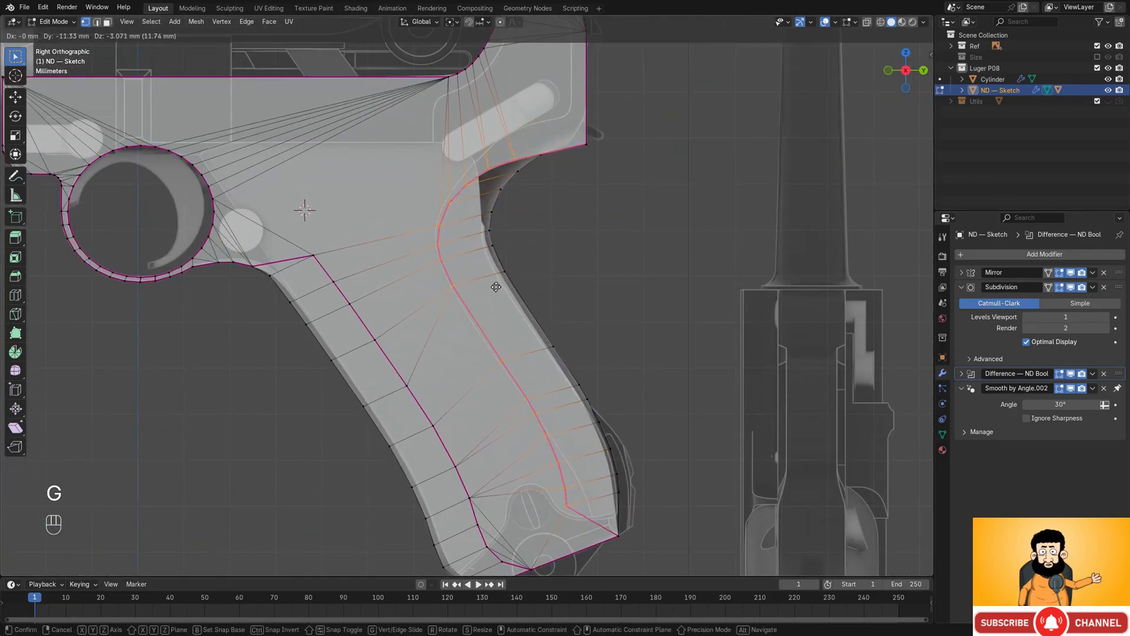
left_click(496, 288)
- Select the grip's rear inner edge path up to the frame's back corner and raise it slightly along Z
mouse_move(518, 214)
middle_mouse_down("shift")
mouse_move(554, 308)
mouse_move(539, 334)
mouse_move(515, 205)
middle_mouse_up("shift")
scroll(539, 334, "up", 1)
middle_click_drag(569, 332, 536, 208, "shift")
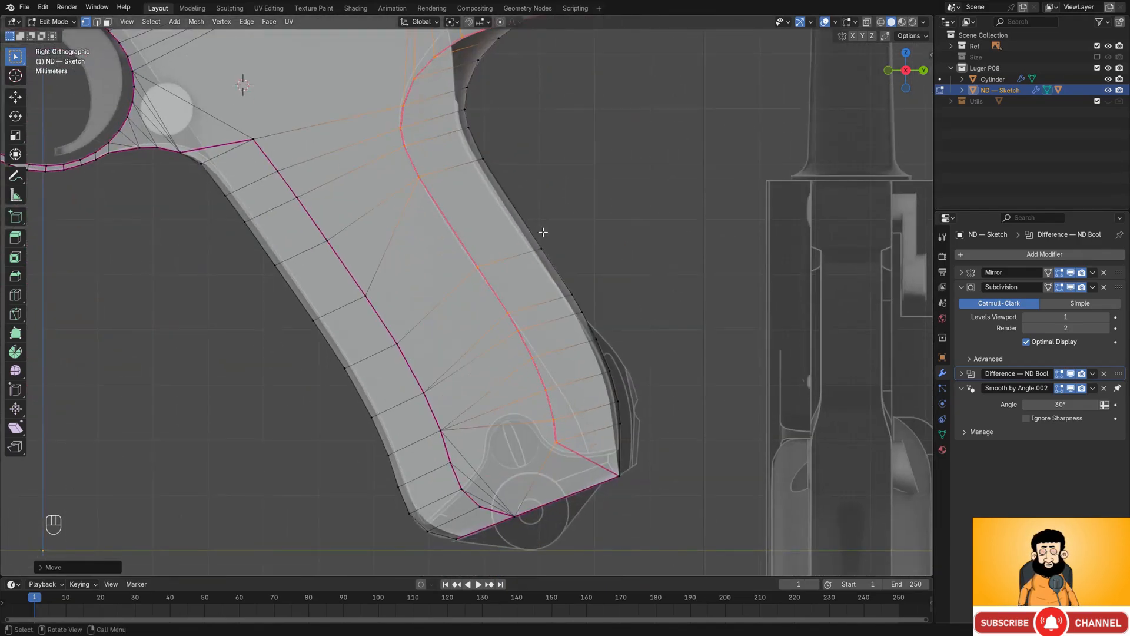
left_click(422, 193)
middle_click_drag(475, 35, 516, 152, "shift")
scroll(515, 152, "up", 2)
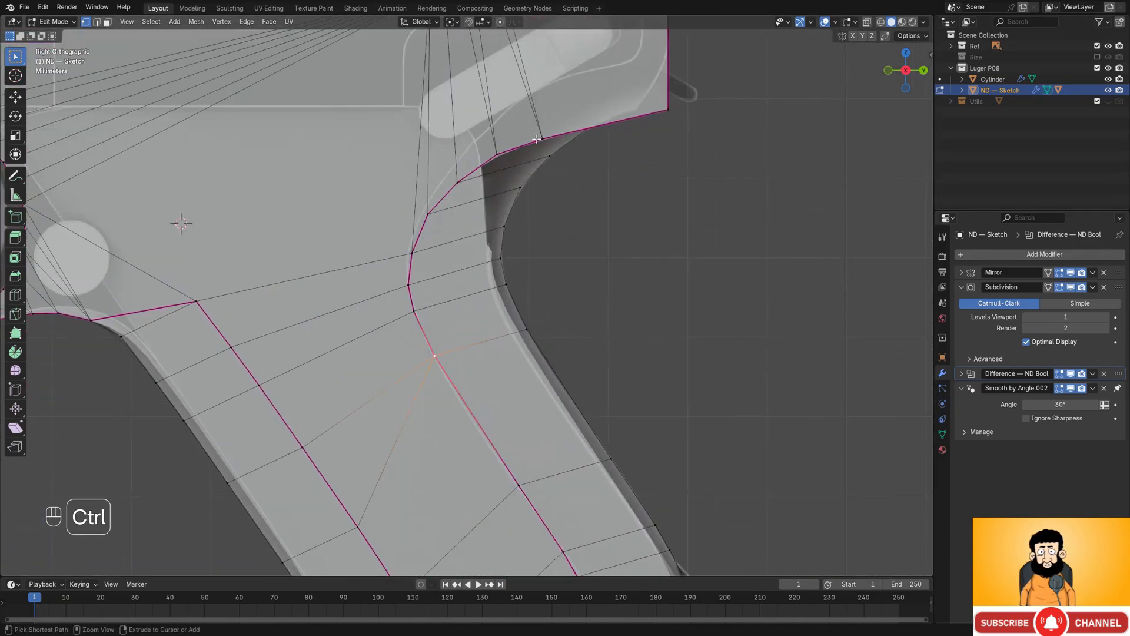
left_click(539, 135, "ctrl")
middle_click_drag(667, 103, 611, 178, "shift")
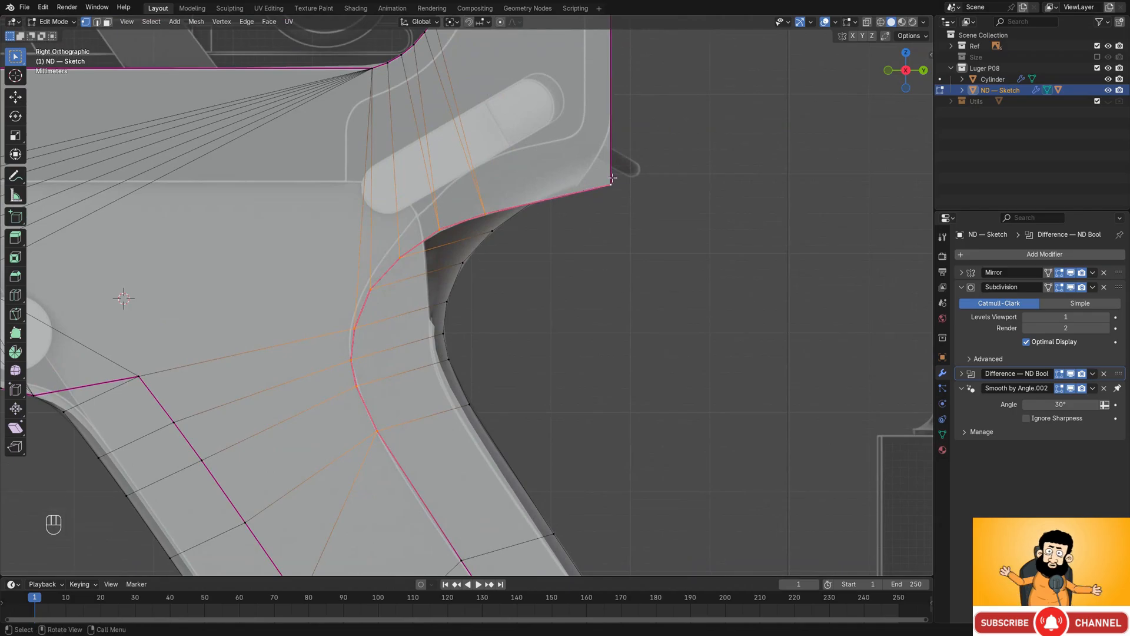
key("g")
key("z")
left_click(605, 173)
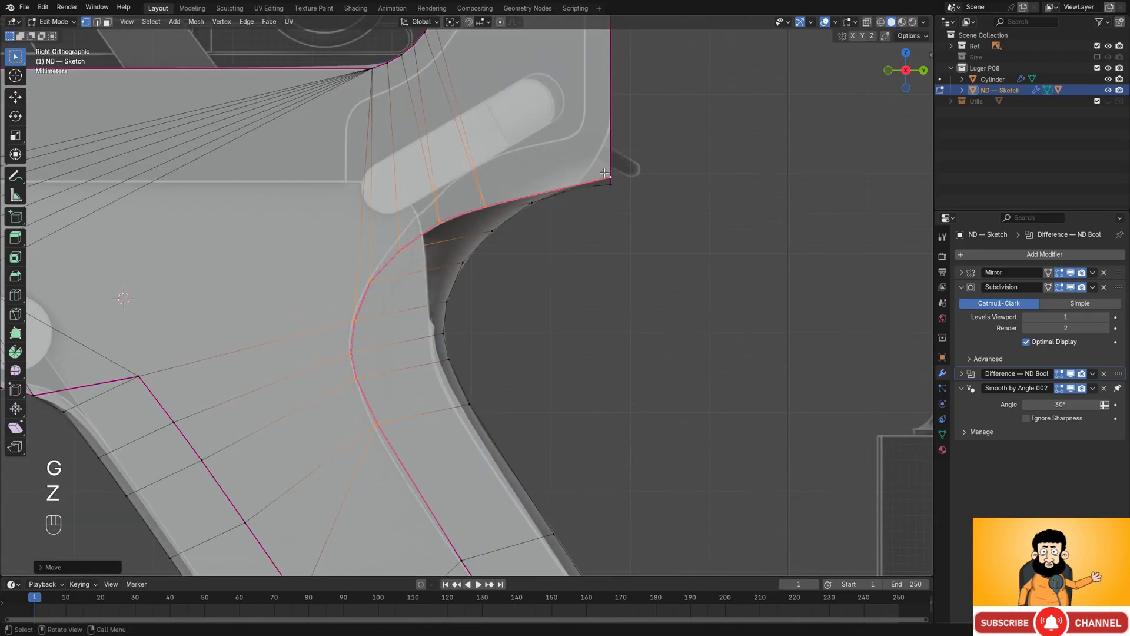
- Raise the frame's rear corner vertex and its neighbouring vertex on the rear curve about 6.2 mm along Z
right_click(392, 448)
middle_click_drag(540, 257, 521, 302, "shift")
key("g")
key("z")
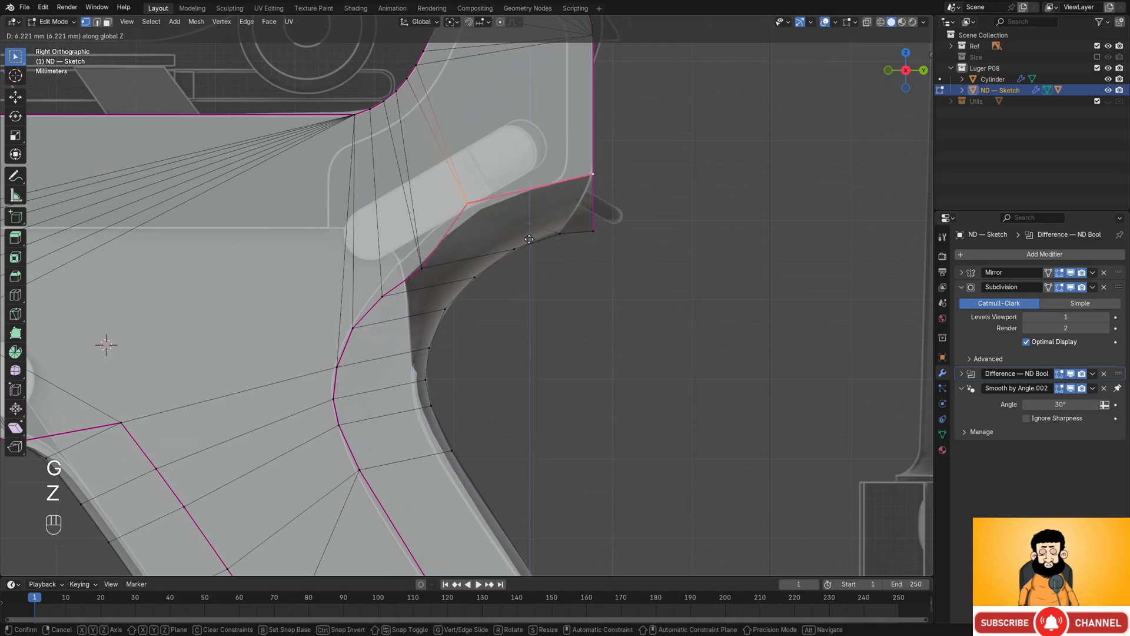
left_click(529, 238)
- Move the three vertices along the upper part of the grip's rear curve onto the reference outline
key("g")
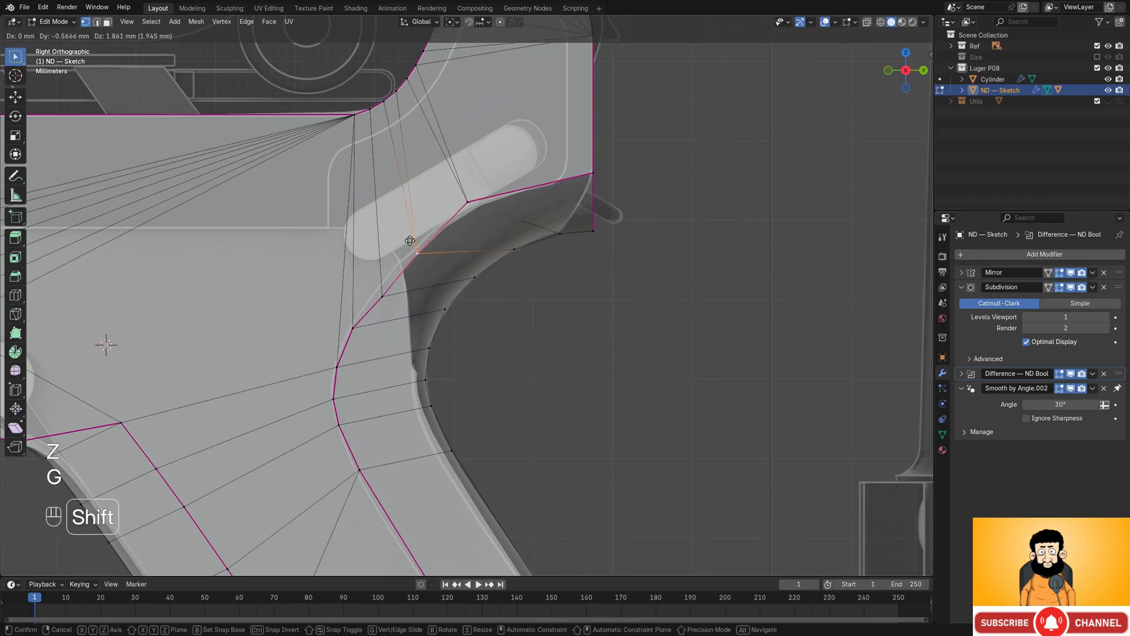
left_click(402, 184)
scroll(361, 289, "up", 1)
left_click(361, 289)
key("g")
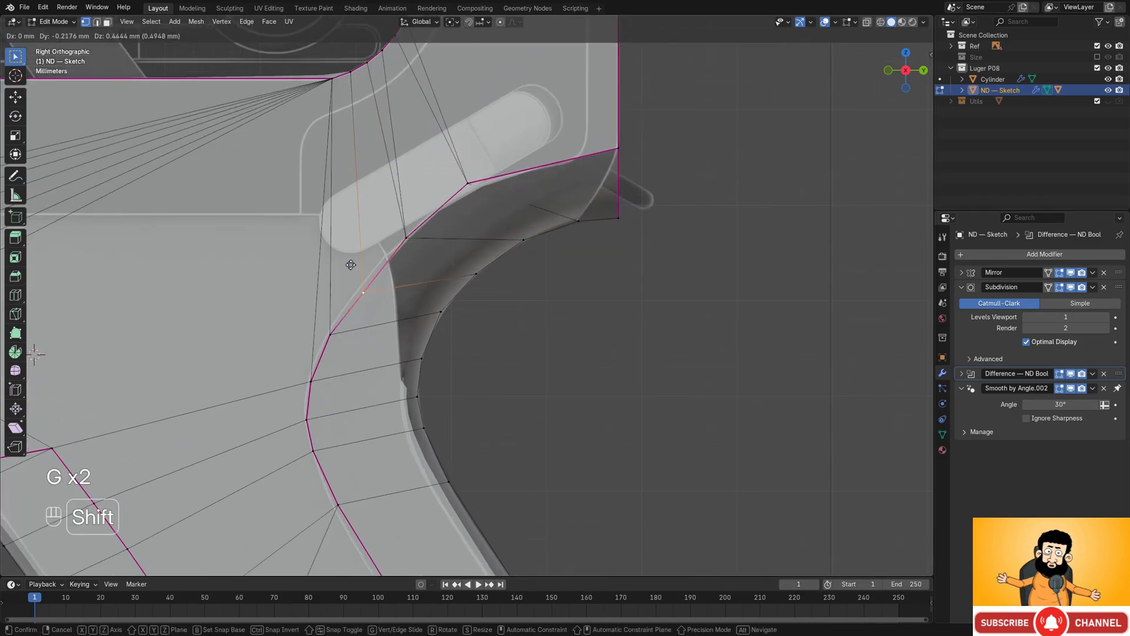
left_click(310, 207)
left_click(337, 341)
key("g")
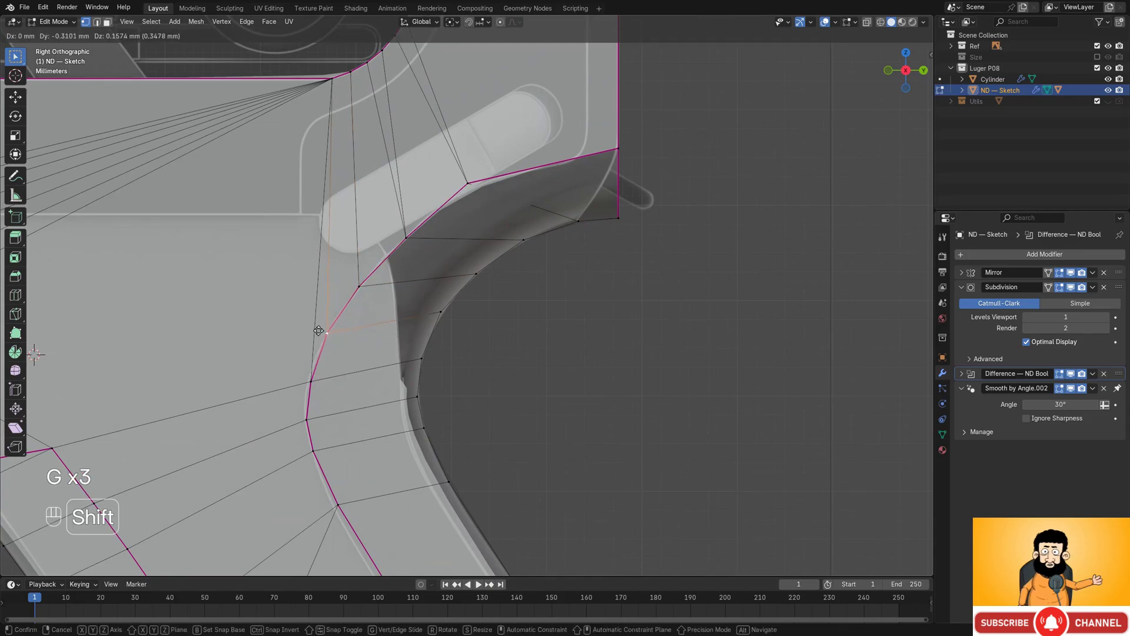
left_click(318, 329)
- Nudge the four vertices around the innermost bend of the grip's rear curve onto the reference outline
middle_click_drag(316, 383, 483, 304, "shift")
scroll(483, 303, "up", 2)
left_click(482, 306)
key("g")
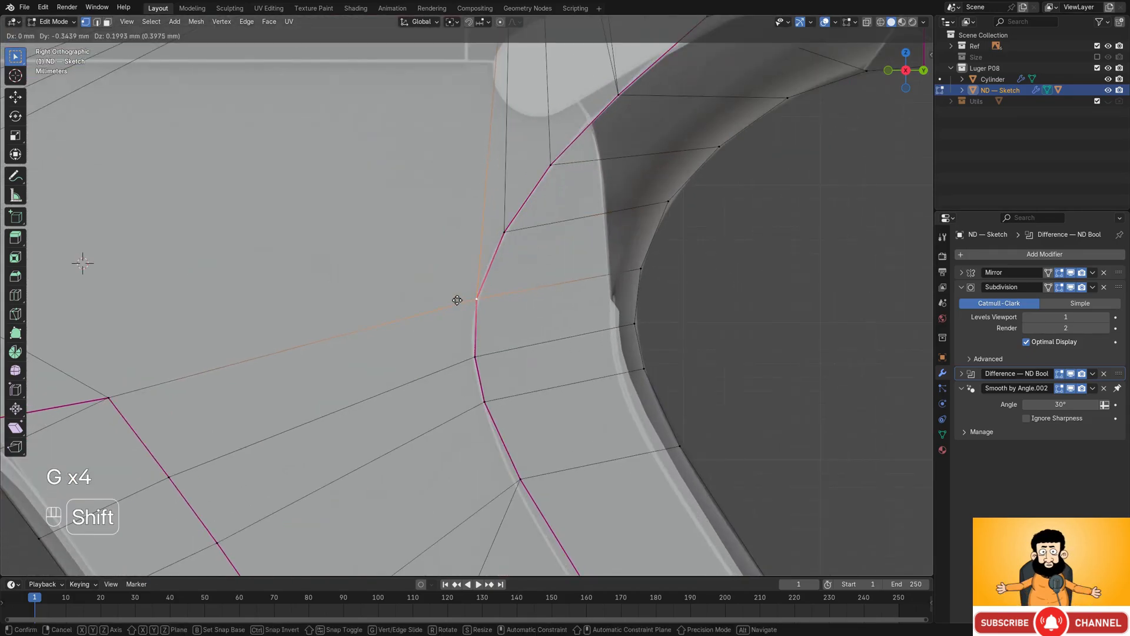
left_click(457, 300)
middle_click_drag(478, 355, 461, 304, "shift")
left_click(460, 305)
key("g")
left_click(448, 304)
left_click(470, 352)
key("g")
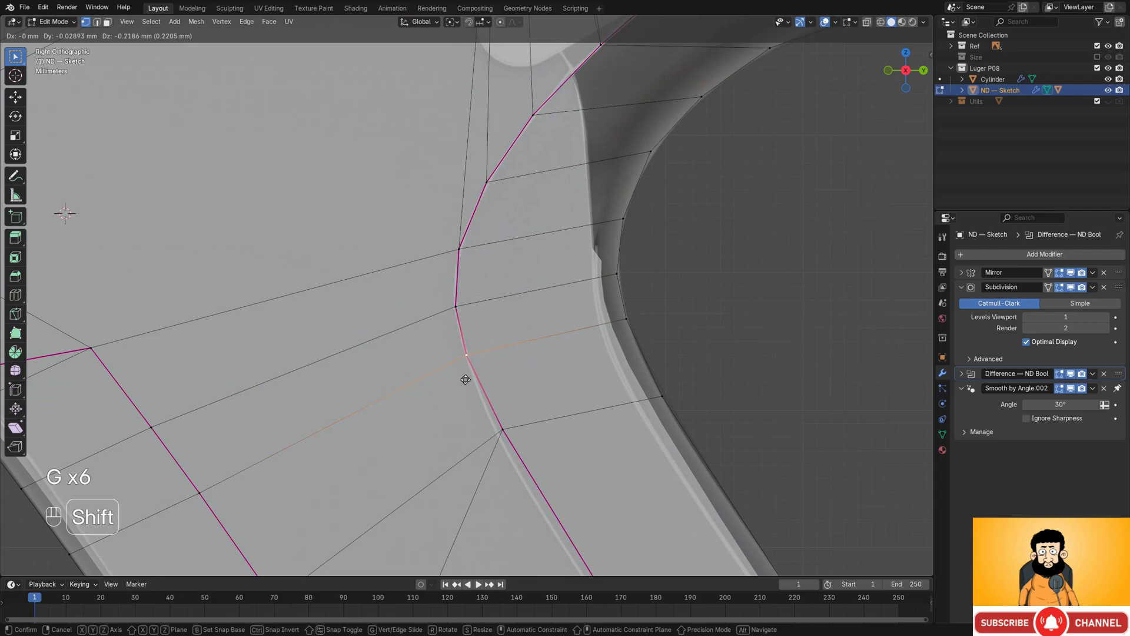
left_click(465, 380)
left_click(502, 431)
key("g")
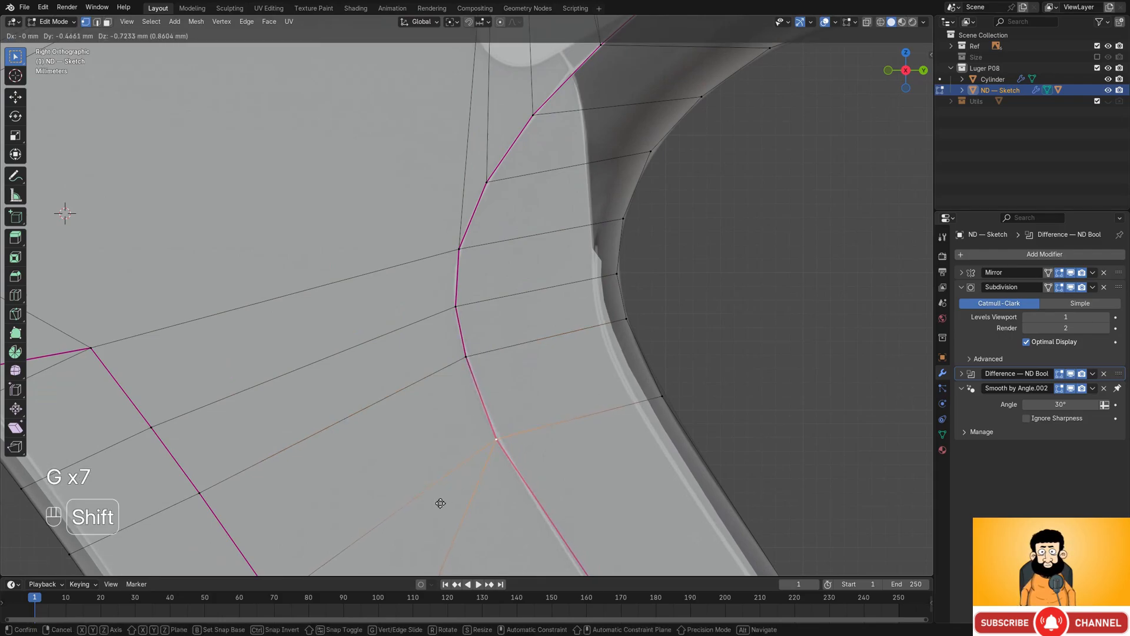
left_click(440, 504)
- Move the vertex midway down the grip's rear inner edge onto the reference line
scroll(465, 491, "down", 3)
middle_click_drag(558, 434, 523, 283, "shift")
scroll(527, 301, "down", 1)
middle_click_drag(537, 331, 530, 262, "shift")
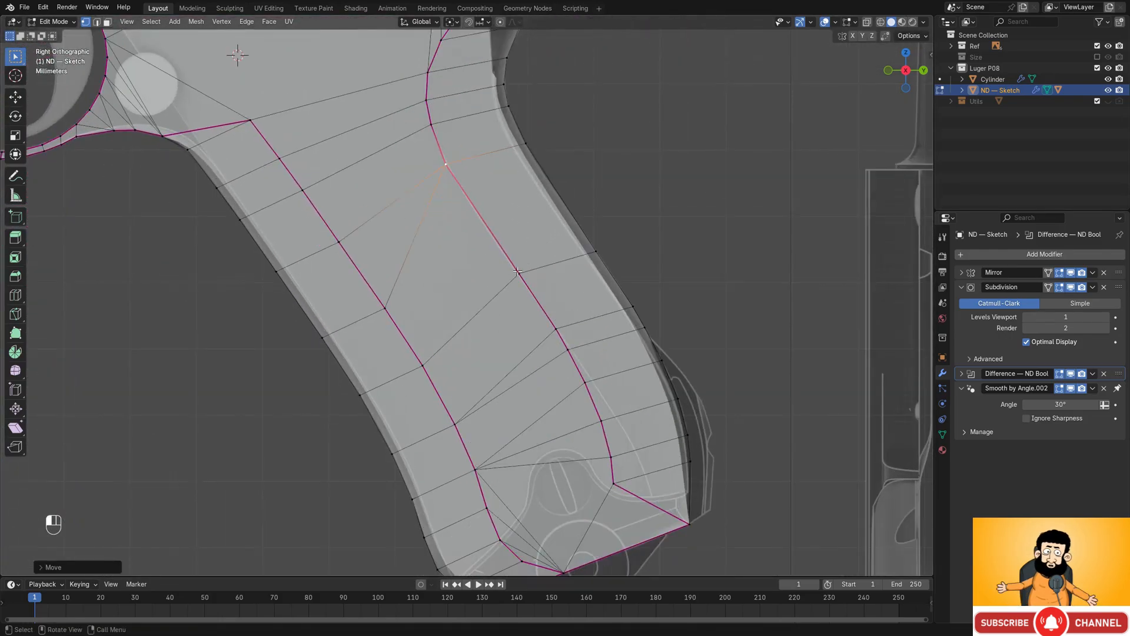
left_click(517, 273)
key("g")
left_click(504, 296)
- Slide the rear inner edge's bottom vertex roughly halfway along the grip's lower edge
middle_click_drag(642, 486, 571, 327, "shift")
scroll(614, 442, "up", 1)
scroll(605, 418, "up", 1)
key("g")
key("g")
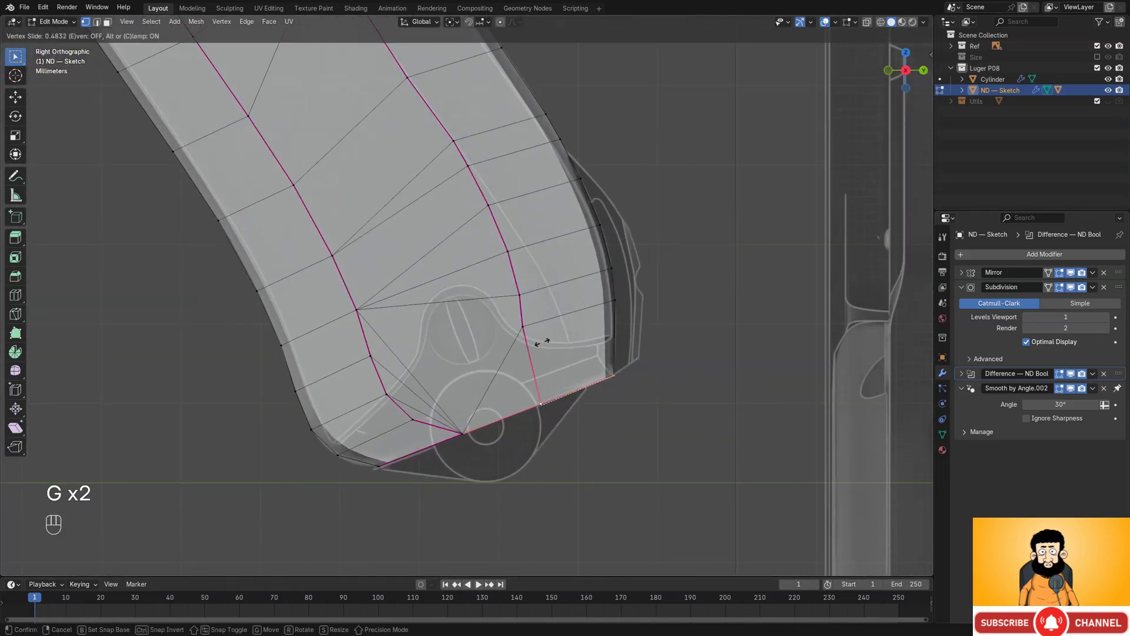
left_click(532, 353)
- Select the rear inner edge path from its bottom vertex up past the next vertices
middle_click_drag(531, 354, 515, 316)
scroll(547, 301, "down", 2)
scroll(510, 286, "up", 1)
left_click(510, 303, "ctrl")
key("g")
key("g")
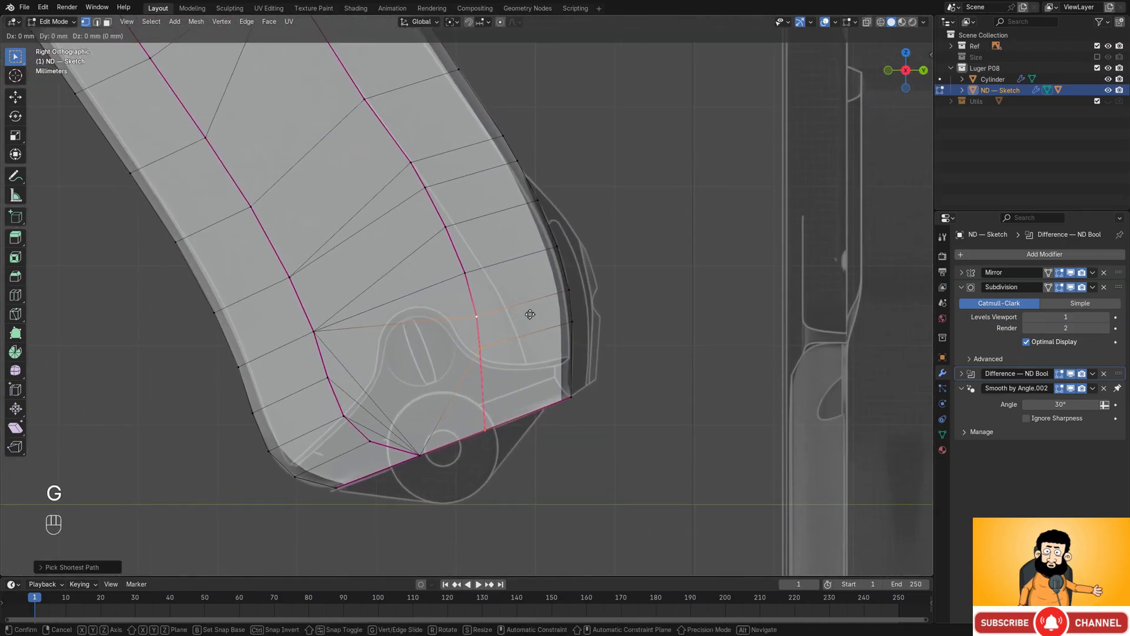
key("Escape")
key("g")
key("y")
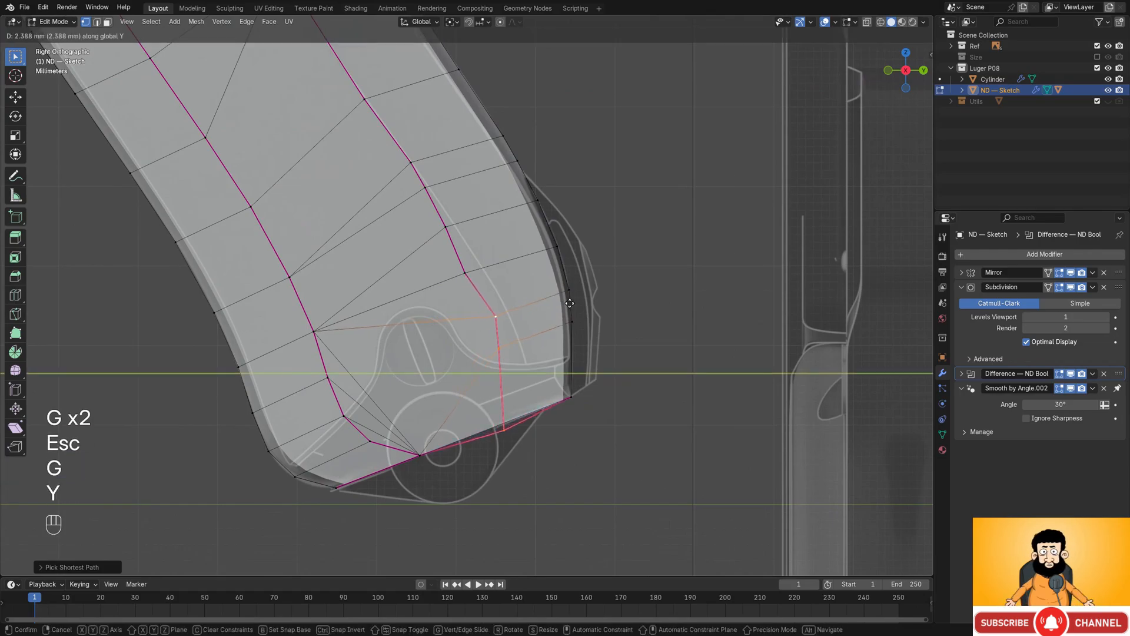
key("Escape")
- Select the grip's slanted bottom face and create a custom transform orientation from it
middle_click_drag(490, 324, 527, 343)
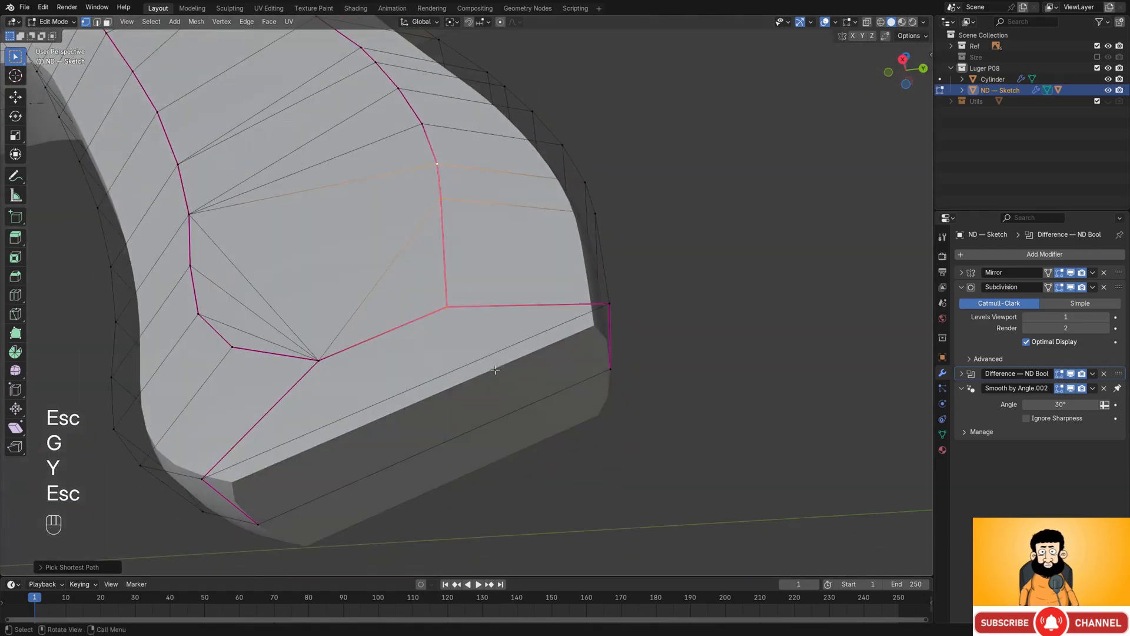
key("3")
key("3")
left_click(436, 22)
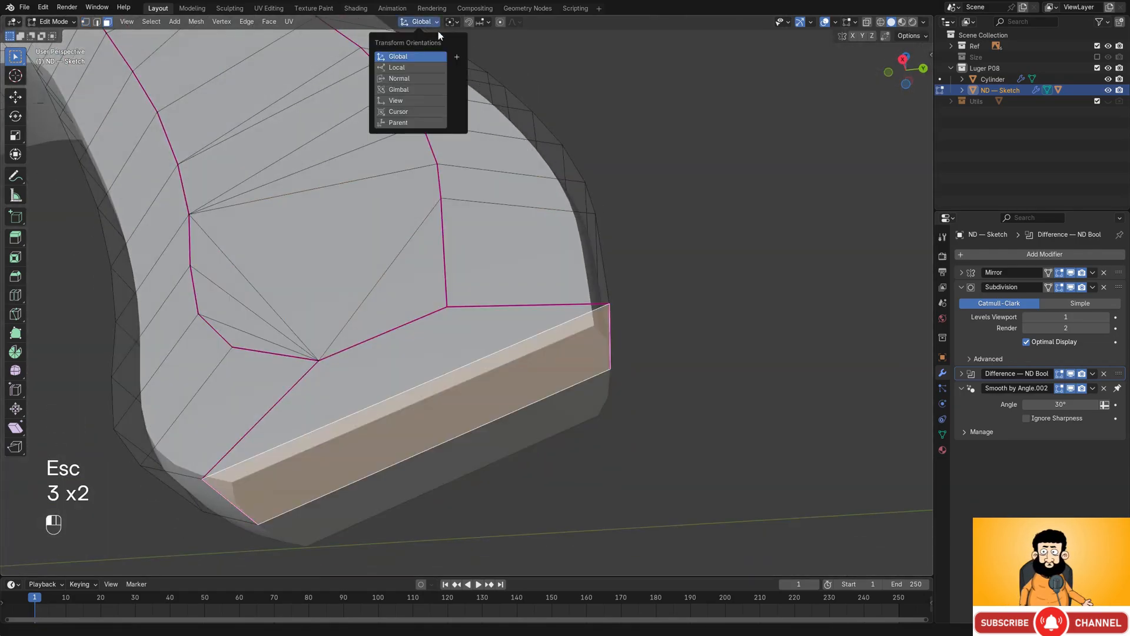
left_click(457, 59)
- Reselect the lower part of the rear inner edge path in the right view and move it along the Face orientation's Y axis
middle_click_drag(565, 347, 583, 360, "alt")
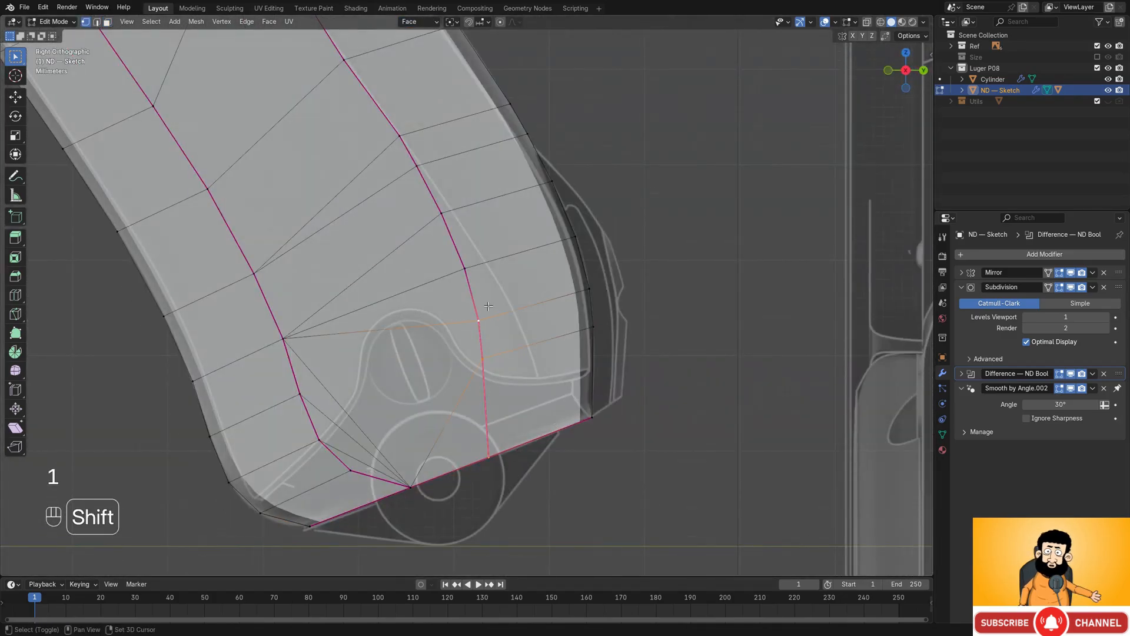
key("g")
key("y")
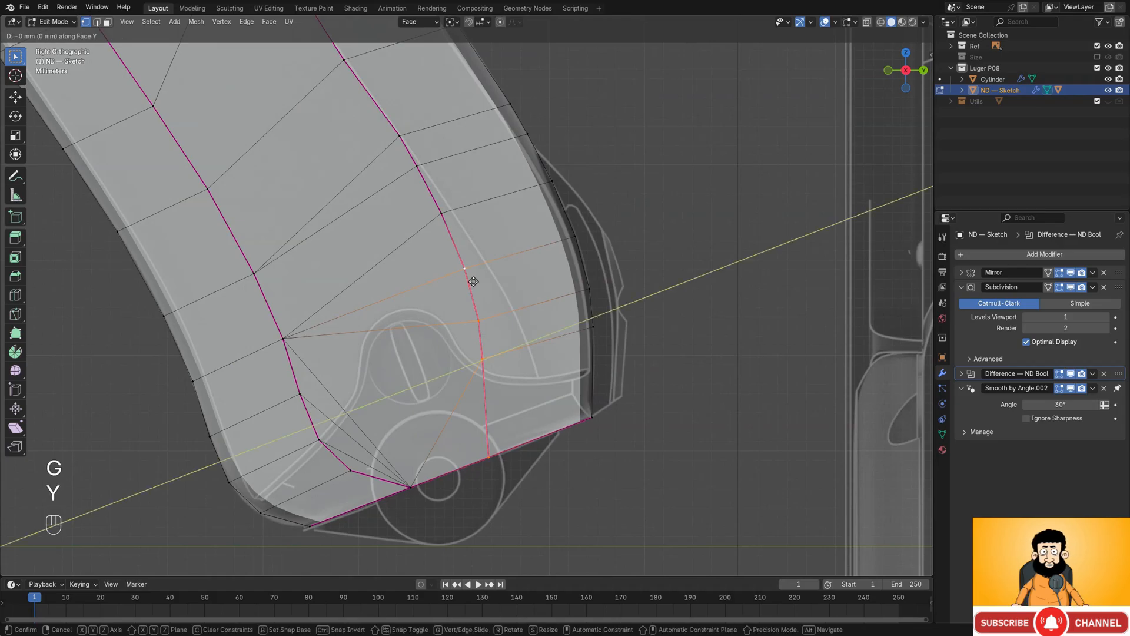
- Move the crease vertices along the lower rear part of the grip along the face Y axis onto the reference line
left_click(496, 280)
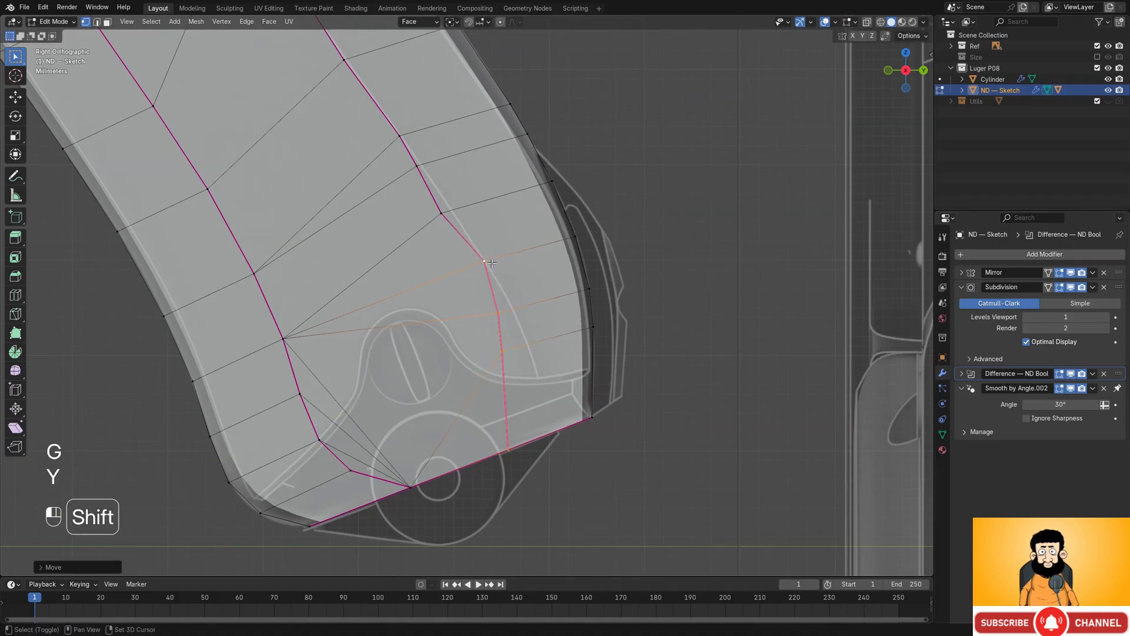
key("g")
key("y")
left_click(518, 267)
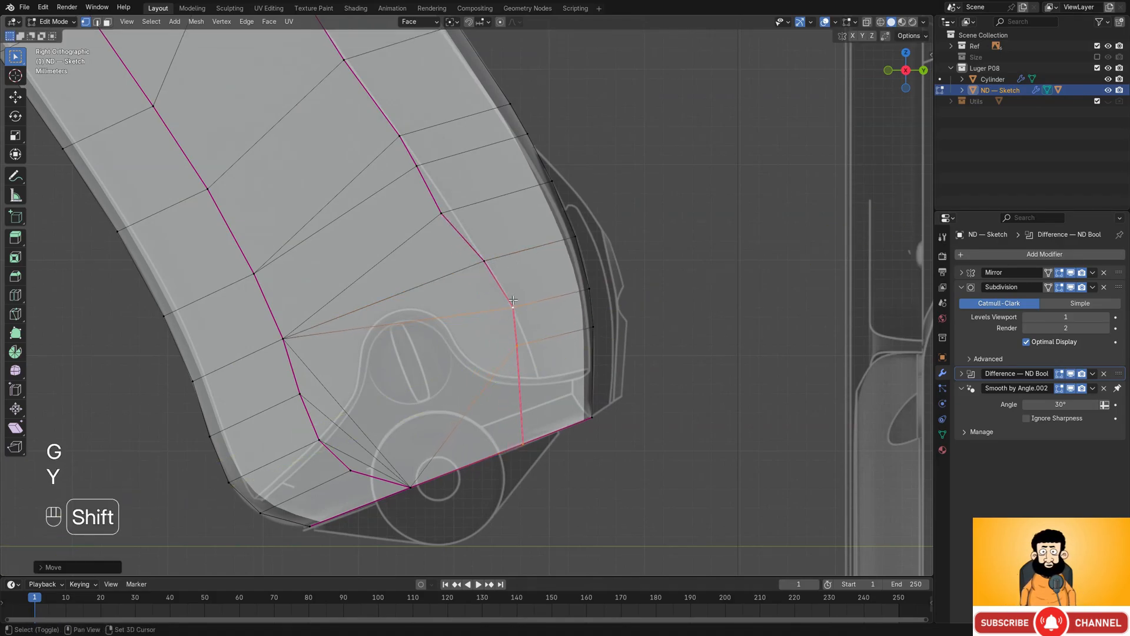
key("g")
key("y")
left_click(528, 340)
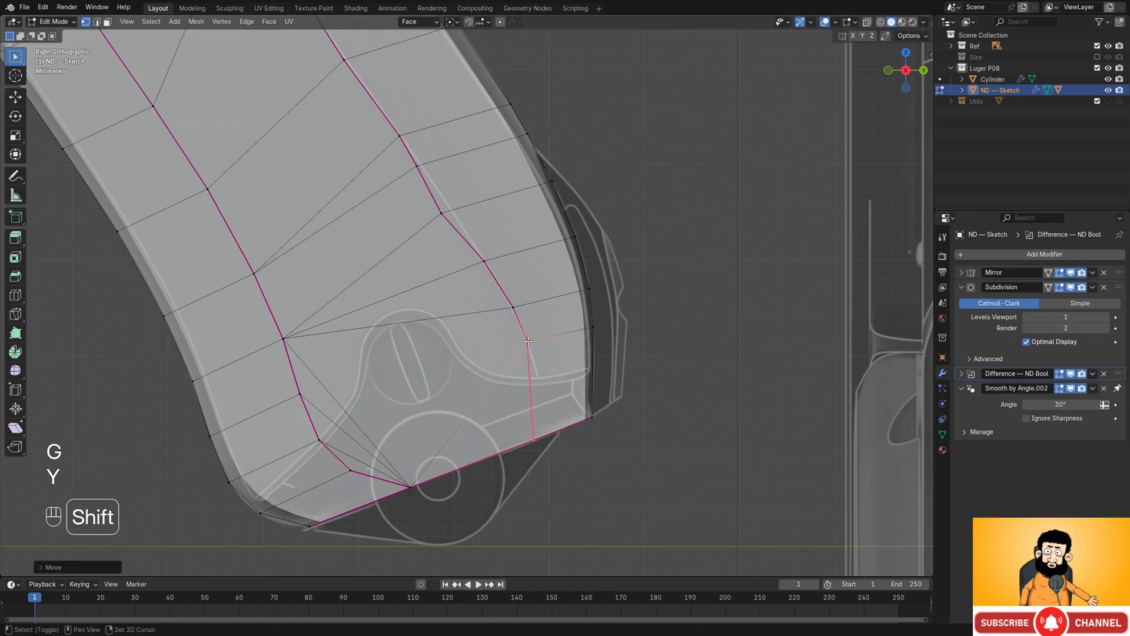
- Shift the bottom crease vertices at the grip's rear end along the face Y axis to follow the reference curve
key("g")
key("y")
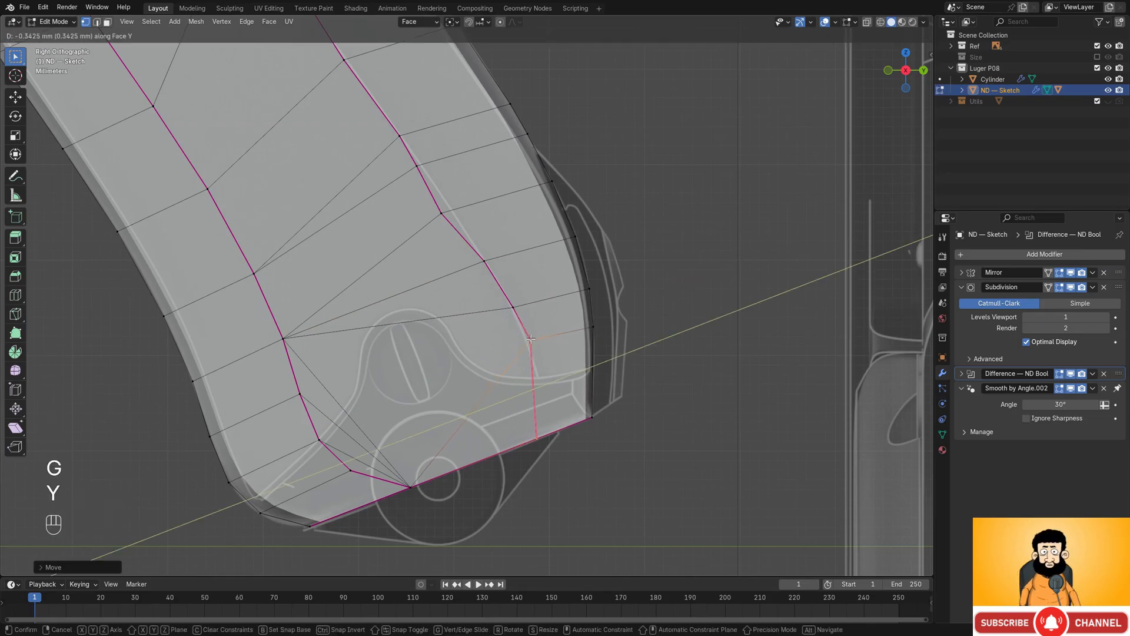
key("Escape")
right_click(530, 339)
key("g")
key("y")
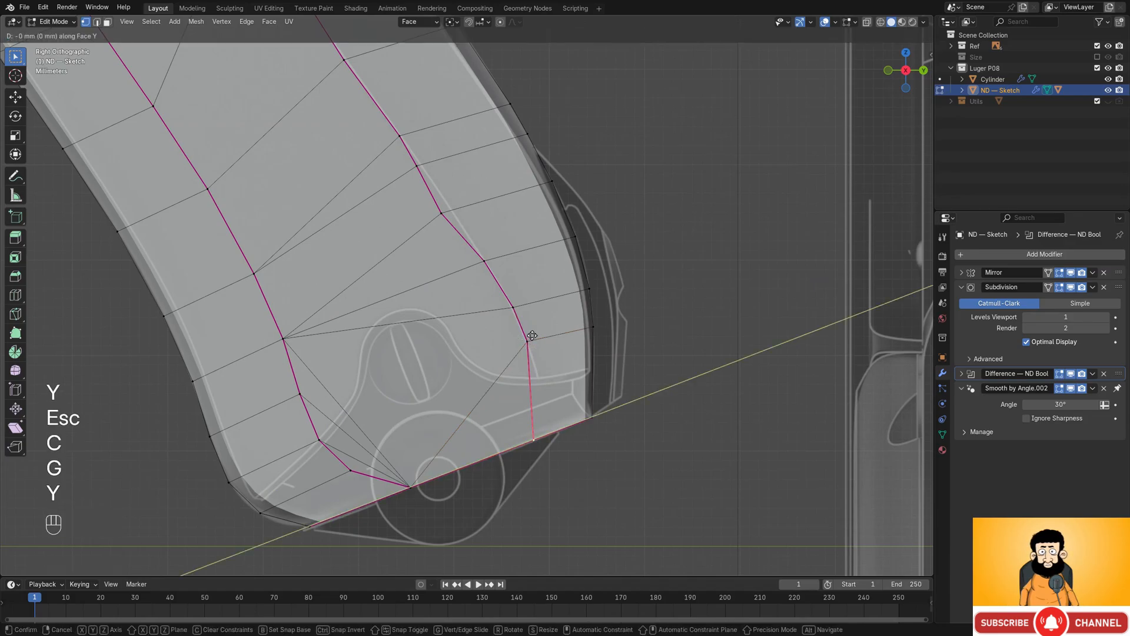
left_click(543, 325)
- Align the rear crease vertices just above the grip's lower bend with the reference line, moving them along the face Y axis
left_click_drag(490, 272, 540, 321, "shift")
middle_click_drag(540, 322, 547, 322, "shift")
left_click(504, 264)
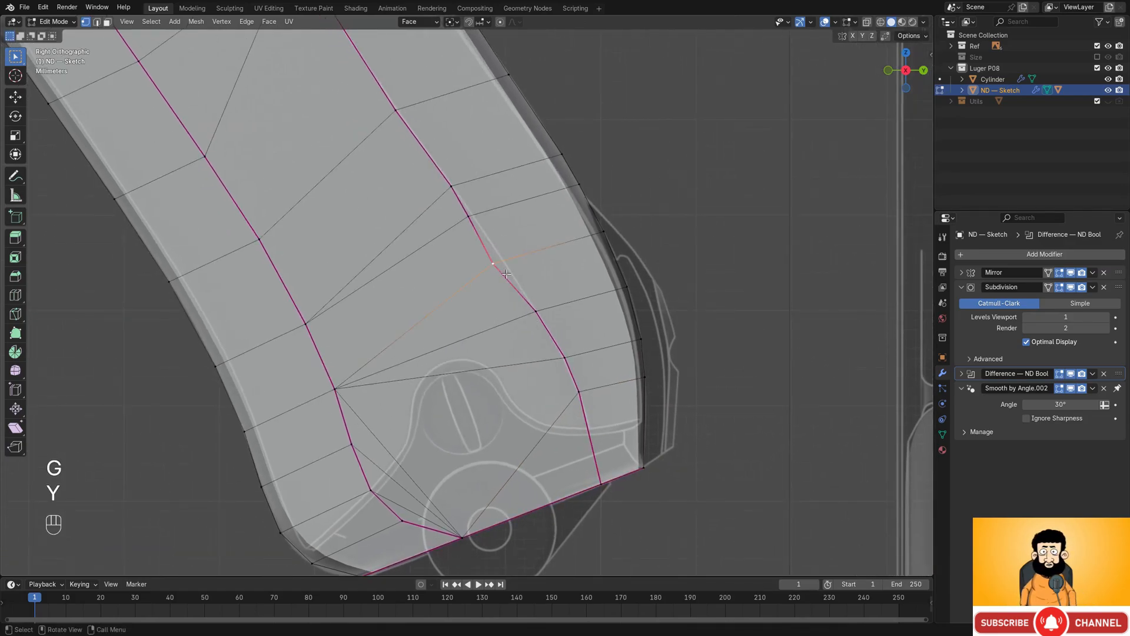
middle_click_drag(523, 264, 528, 332, "shift")
key("g")
key("y")
left_click(536, 320)
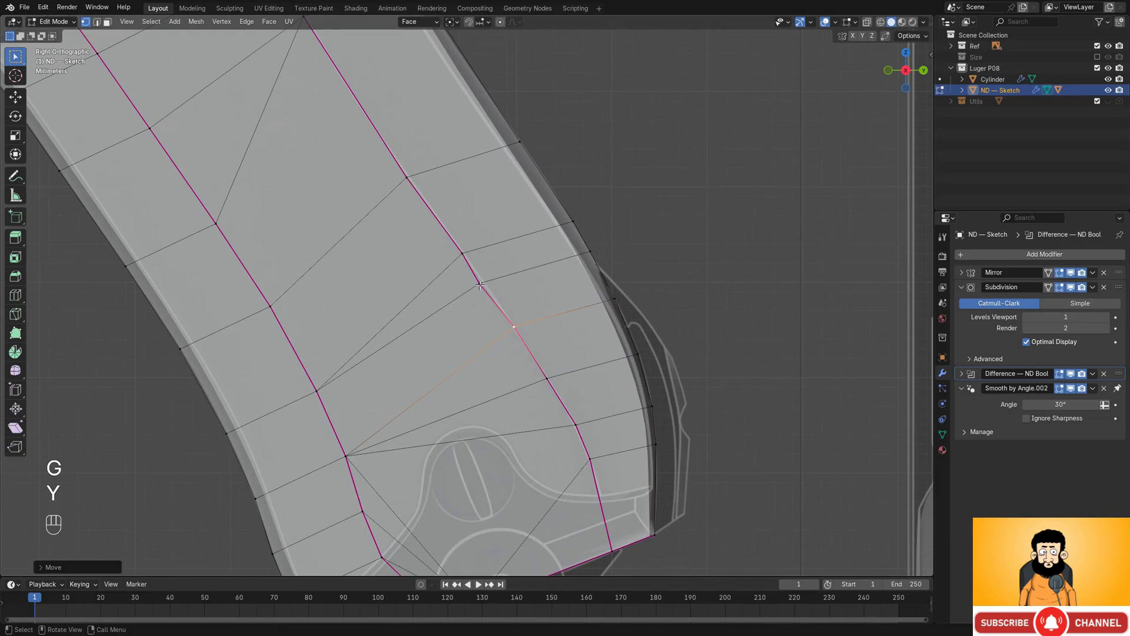
key("g")
key("y")
left_click(492, 285)
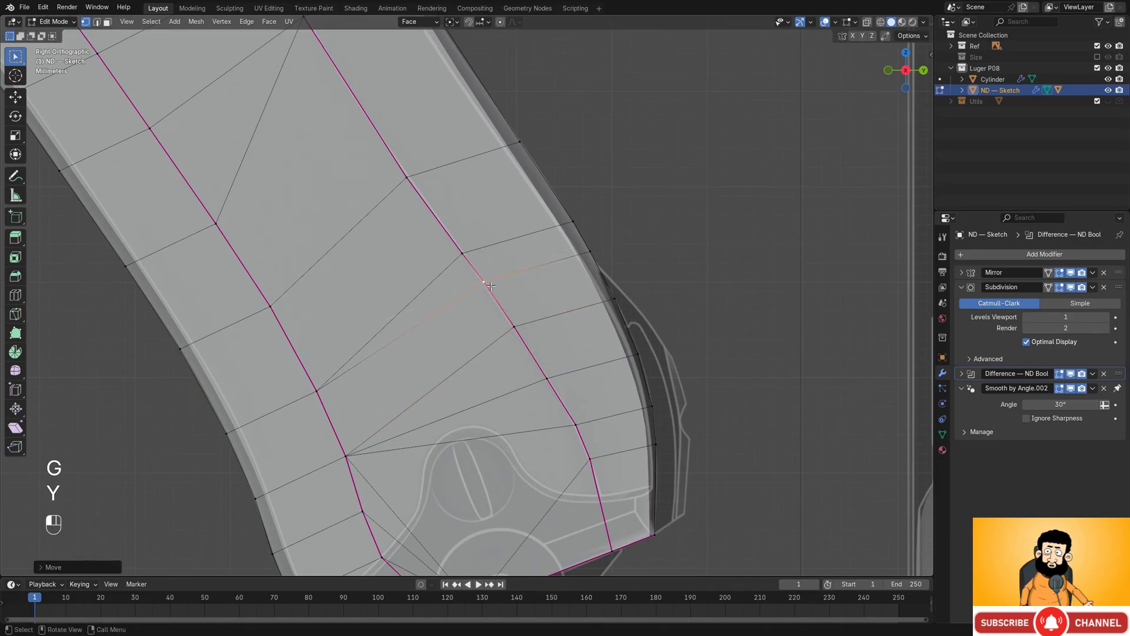
- Move the upper rear crease vertices, up to the grip's neck, along the face Y axis onto the reference outline
middle_click_drag(492, 285, 584, 343, "alt")
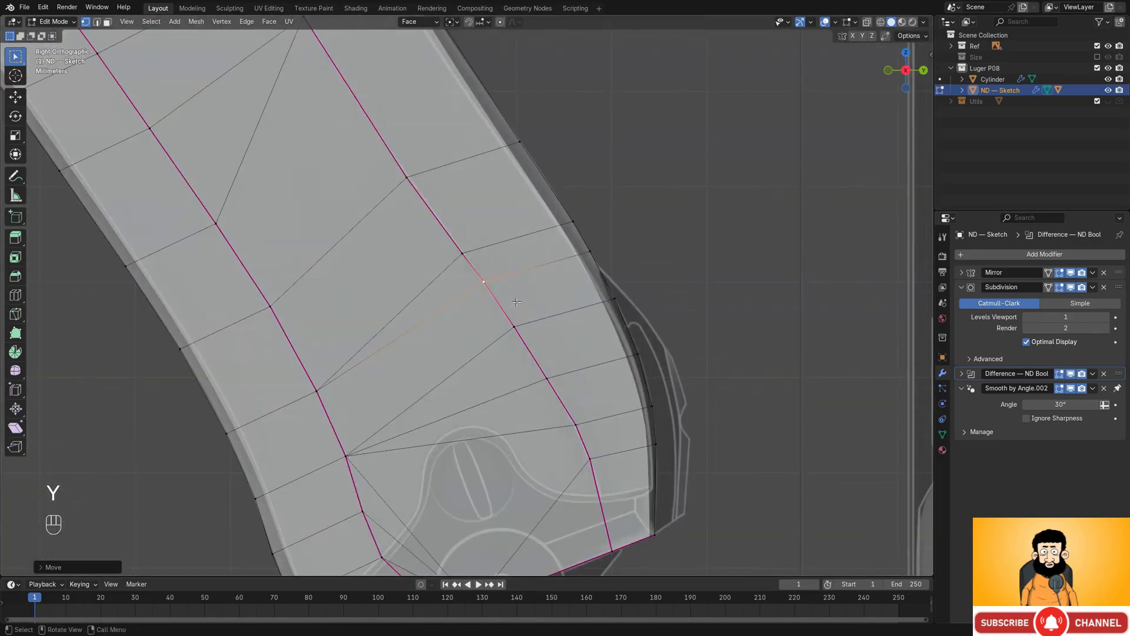
left_click(490, 244)
key("g")
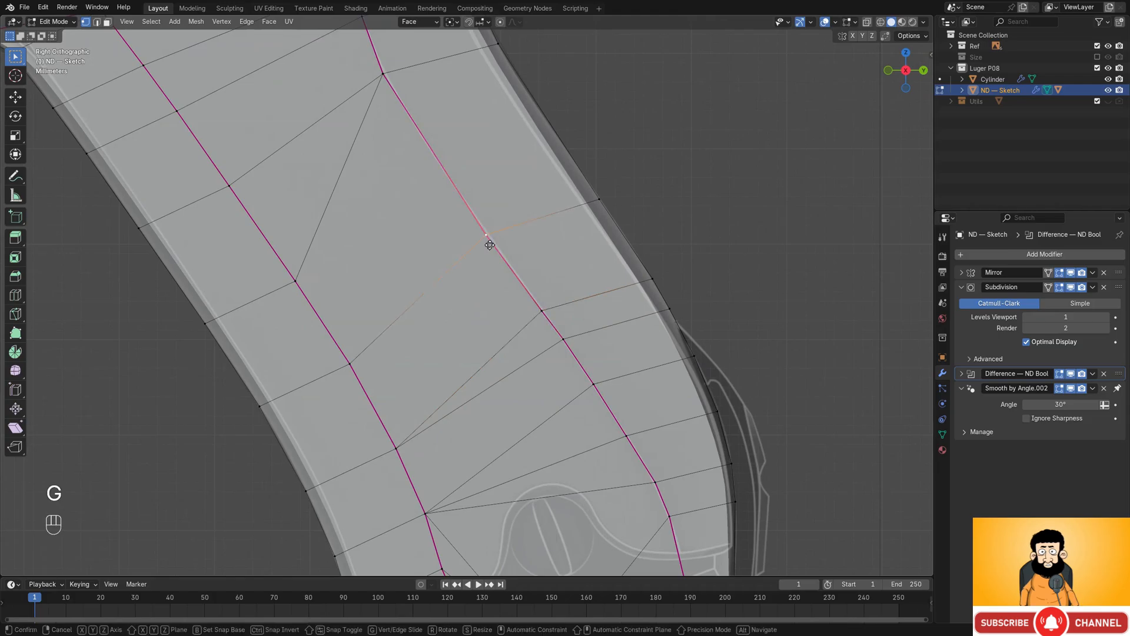
key("y")
left_click(504, 241)
middle_click_drag(504, 241, 608, 299, "shift")
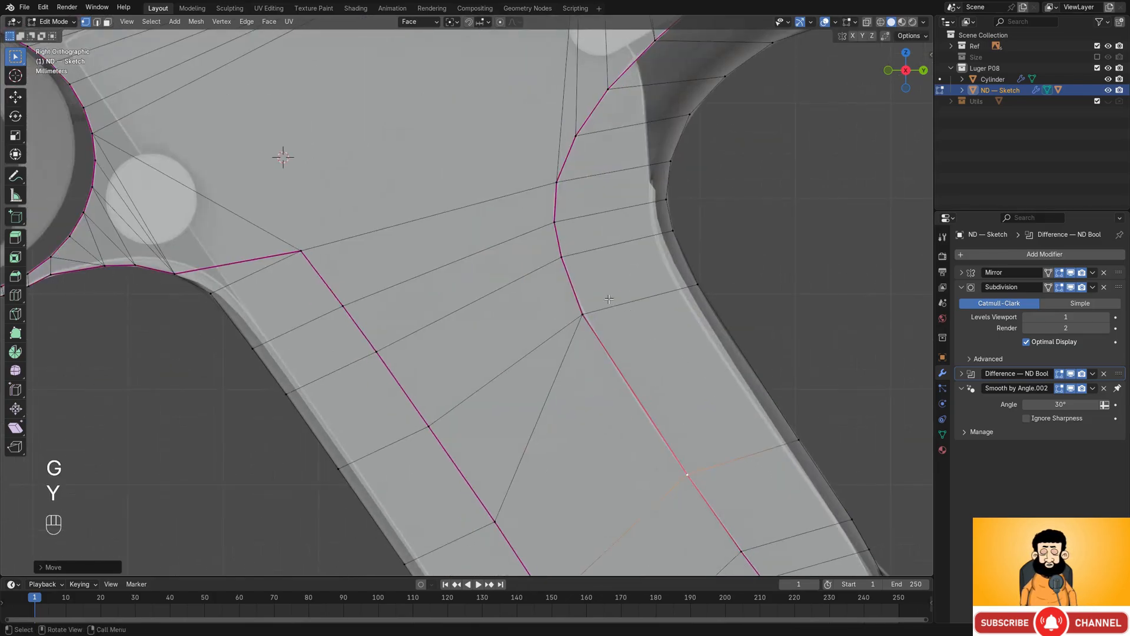
key("g")
key("y")
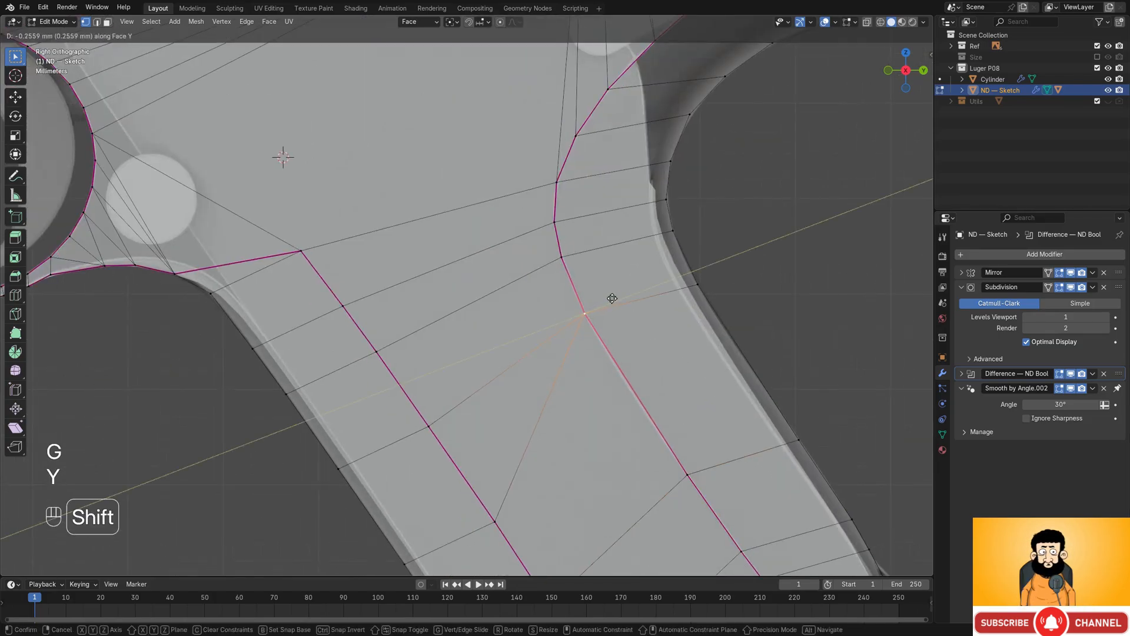
left_click(613, 298)
- Examine the frame's grip and rear contour against the reference in Object Mode
scroll(618, 283, "down", 4)
middle_click_drag(651, 207, 553, 271)
key("Tab")
scroll(491, 265, "down", 3)
scroll(557, 279, "up", 2)
scroll(540, 261, "up", 4)
scroll(571, 253, "down", 5)
scroll(531, 292, "up", 4)
middle_click_drag(564, 200, 616, 255, "shift")
scroll(537, 258, "up", 4)
scroll(515, 222, "down", 2)
scroll(515, 223, "down", 1)
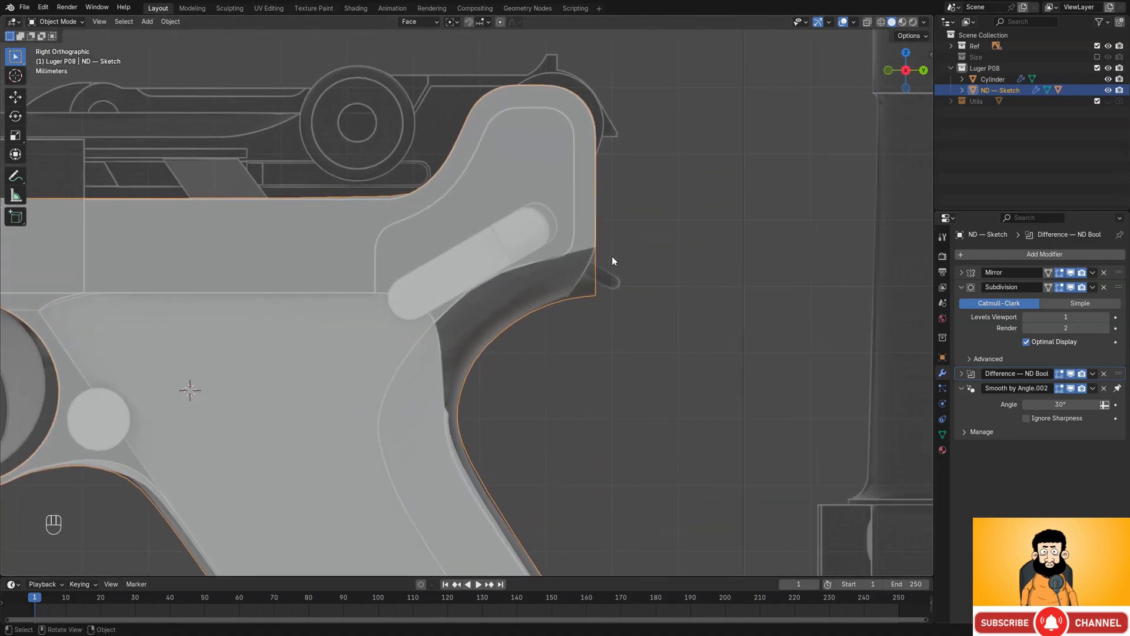
scroll(613, 256, "up", 1)
middle_click_drag(634, 296, 671, 184, "shift")
scroll(474, 232, "down", 3)
middle_click_drag(475, 232, 608, 155, "shift")
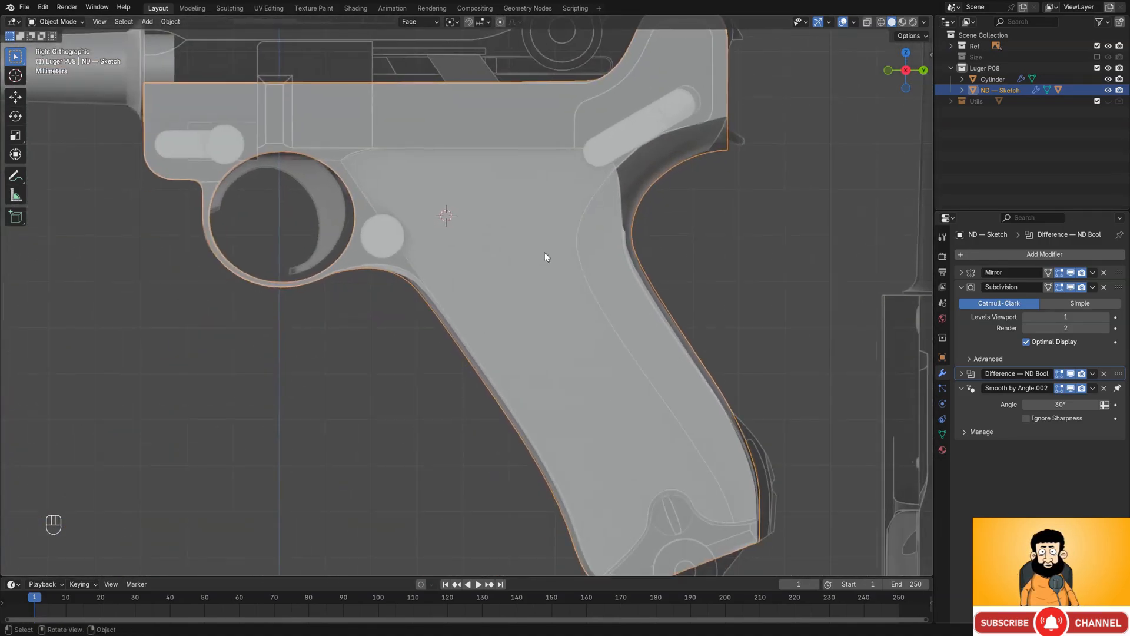
- Select the outer edge loop running around the grip and trigger guard in Edit Mode and move it along the face X axis
mouse_move(545, 256)
middle_mouse_down()
mouse_move(573, 245)
mouse_move(517, 316)
mouse_move(530, 198)
mouse_move(476, 284)
middle_mouse_up()
key("Tab")
middle_click_drag(441, 194, 505, 419, "shift")
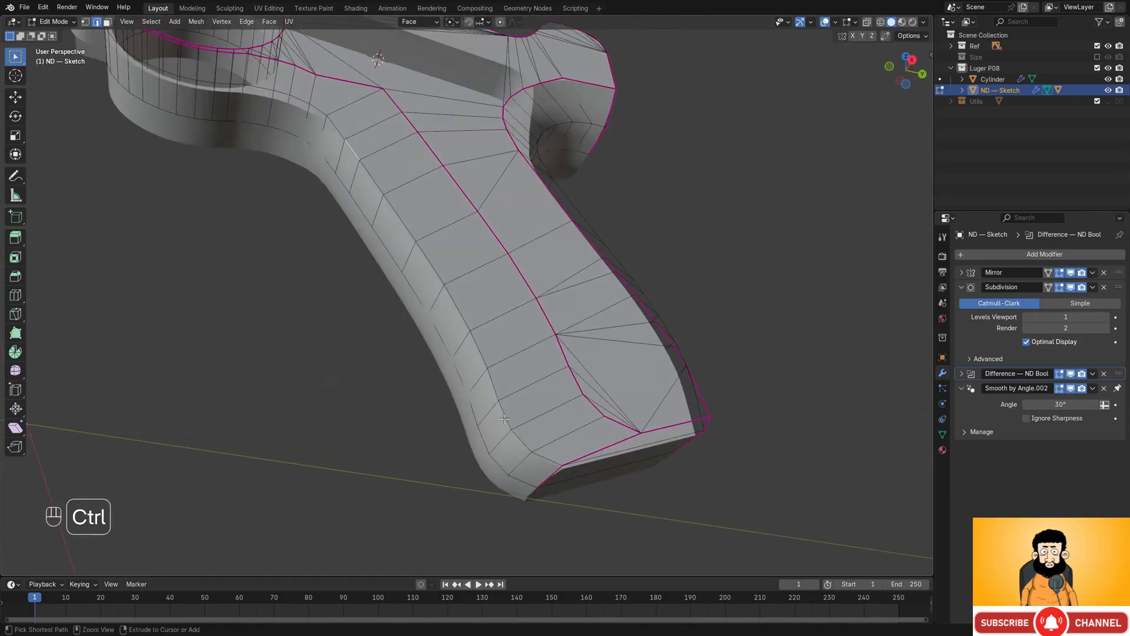
middle_click_drag(498, 363, 454, 347)
middle_click_drag(501, 321, 487, 372, "shift")
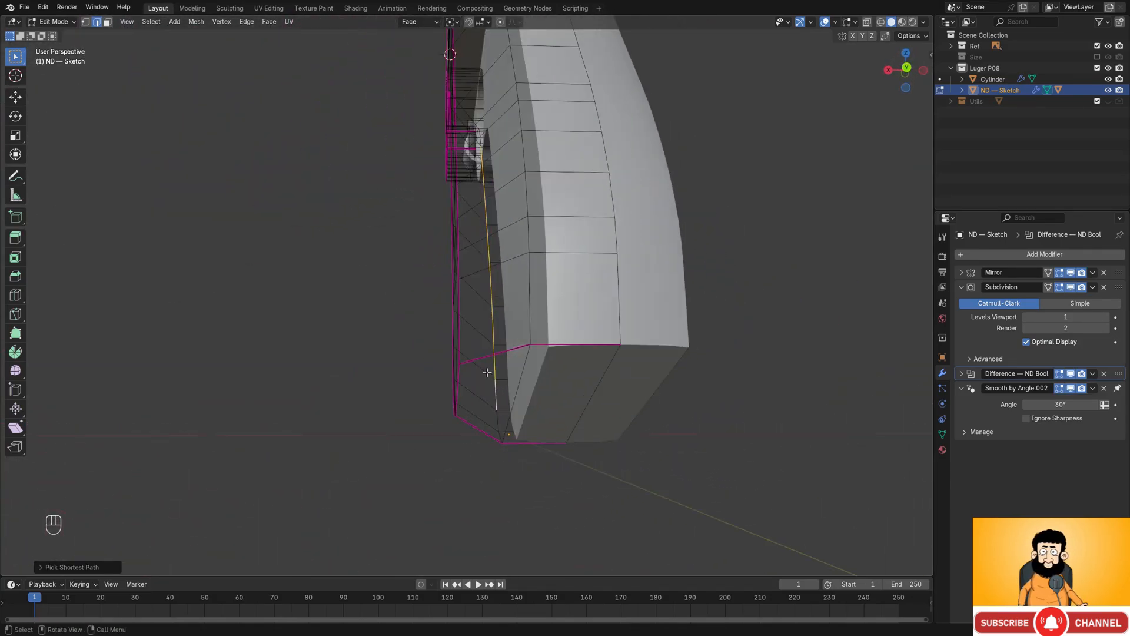
left_click(534, 308, "alt+shift")
scroll(534, 308, "down", 3)
middle_click_drag(530, 259, 555, 308, "shift")
scroll(596, 330, "down", 3)
key("g")
key("x")
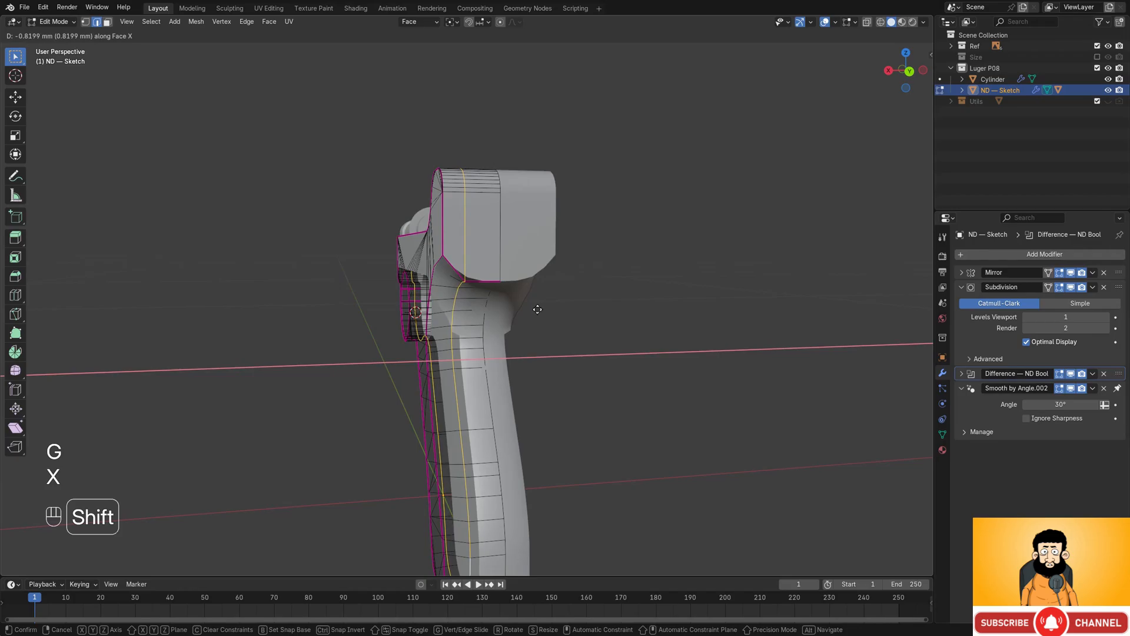
left_click(530, 313)
- Try adding a centred loop cut around the grip's edge and sliding the outer edge loop along the surface
middle_click_drag(530, 313, 527, 282)
key("ctrl+r")
left_click(498, 292)
key("Escape")
key("g")
key("g")
left_click(520, 258)
key("g")
key("g")
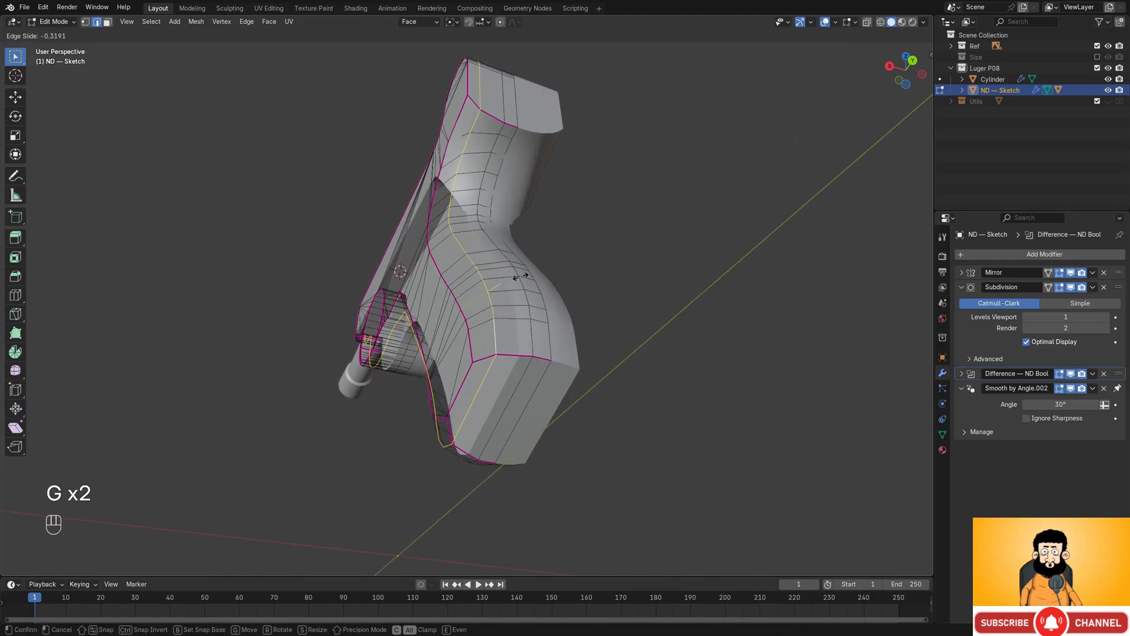
left_click(521, 278)
scroll(521, 278, "up", 6)
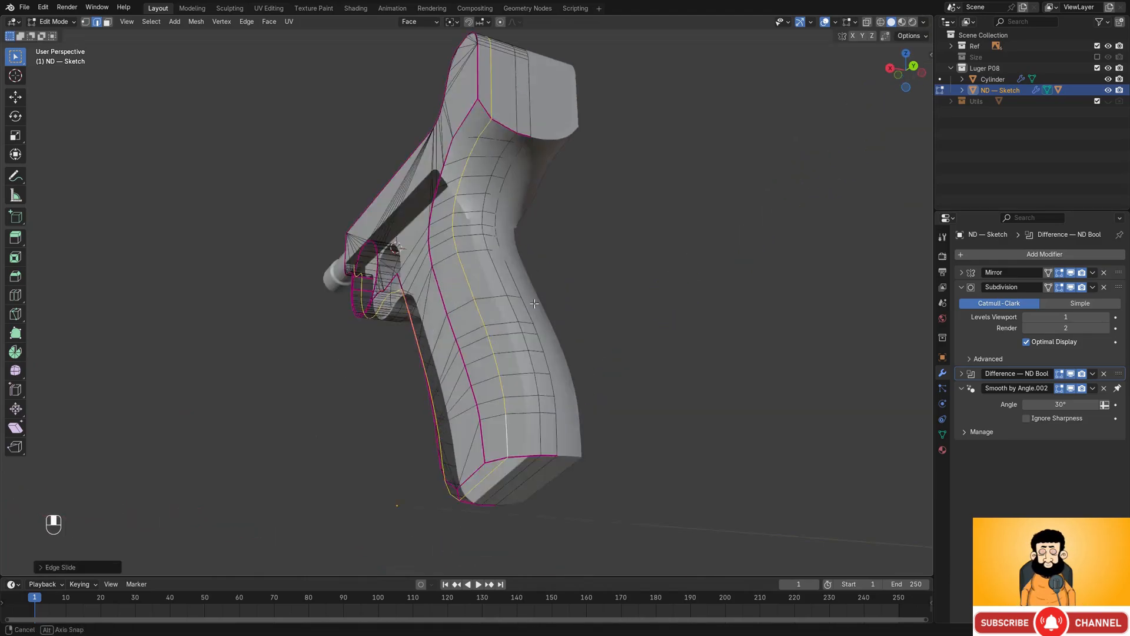
key("g")
key("g")
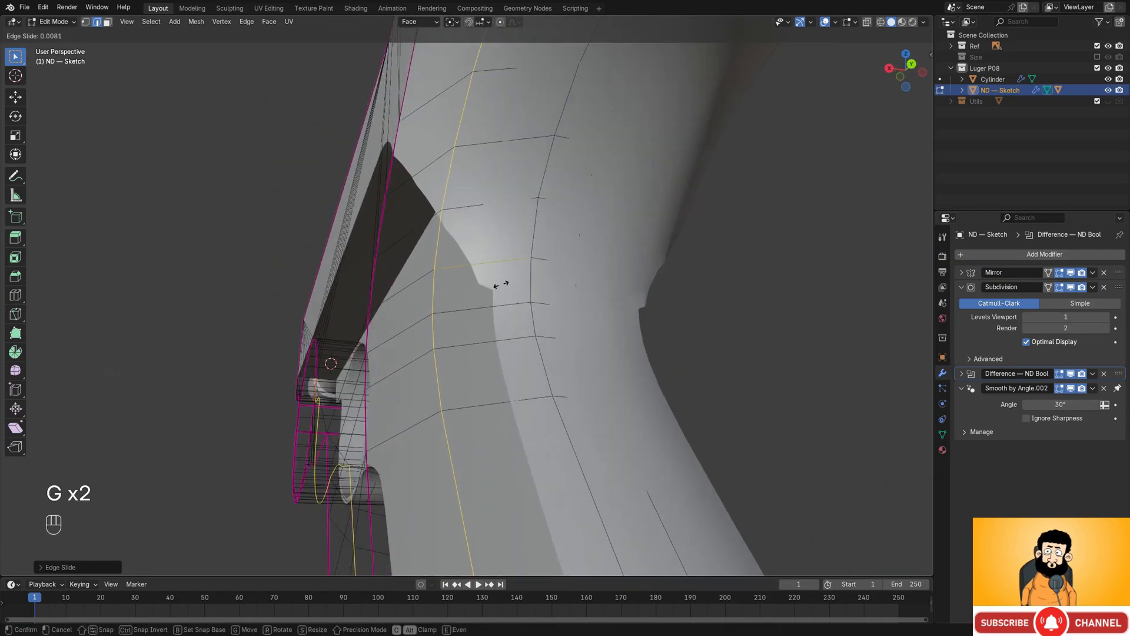
key("Escape")
- Dissolve the selected outer edge loop around the grip and trigger guard
middle_click_drag(504, 286, 580, 273)
scroll(539, 330, "up", 2)
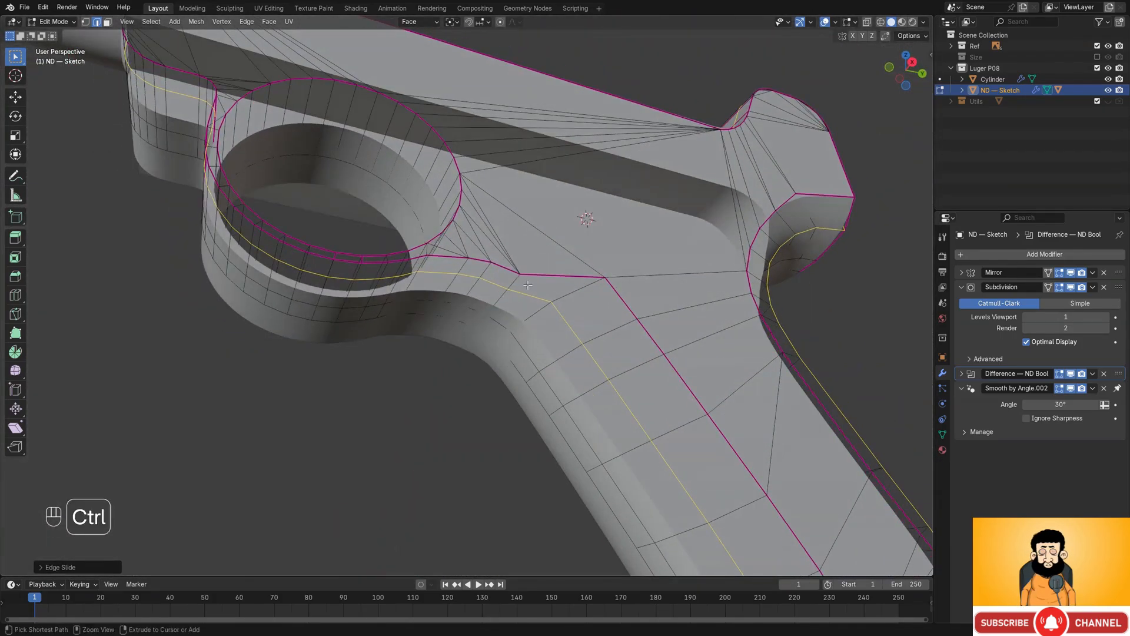
key("ctrl+x")
scroll(529, 278, "up", 1)
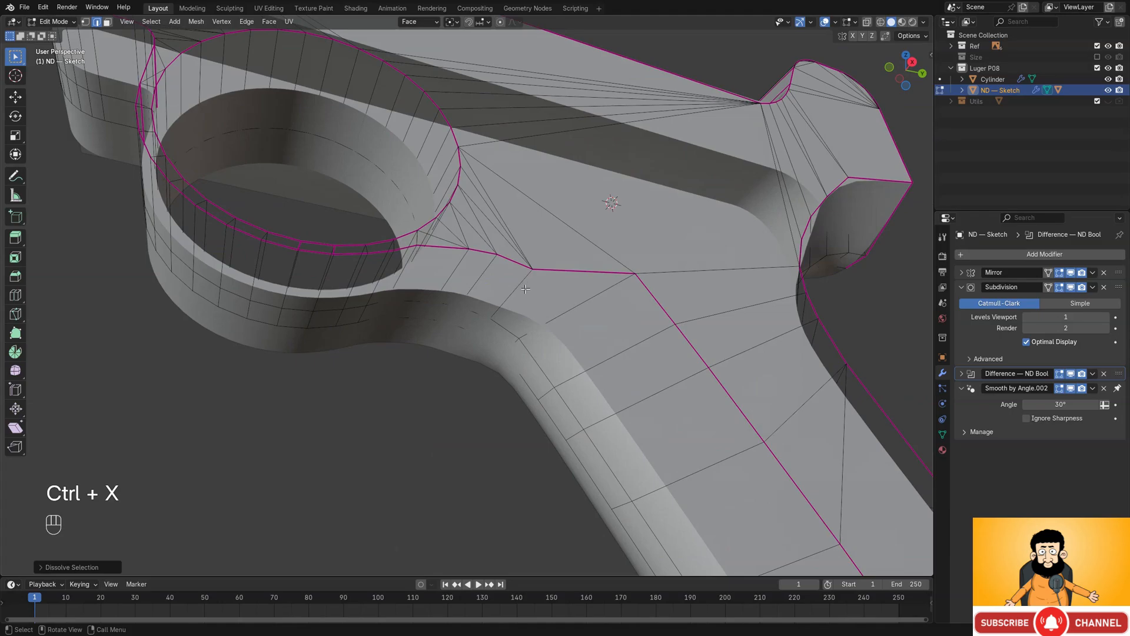
- Undo the dissolve, the edge slides, the loop cut and the preceding move of the outer edge loop
key("ctrl+z")
key("ctrl+z")
key("ctrl+z")
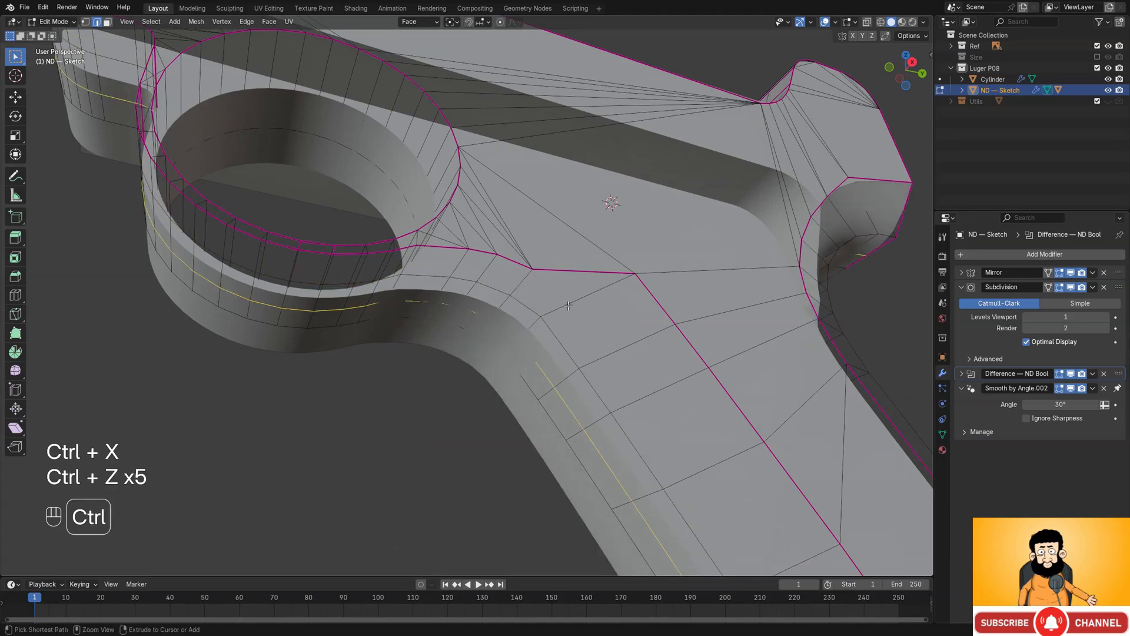
key("ctrl+z")
key("ctrl+z")
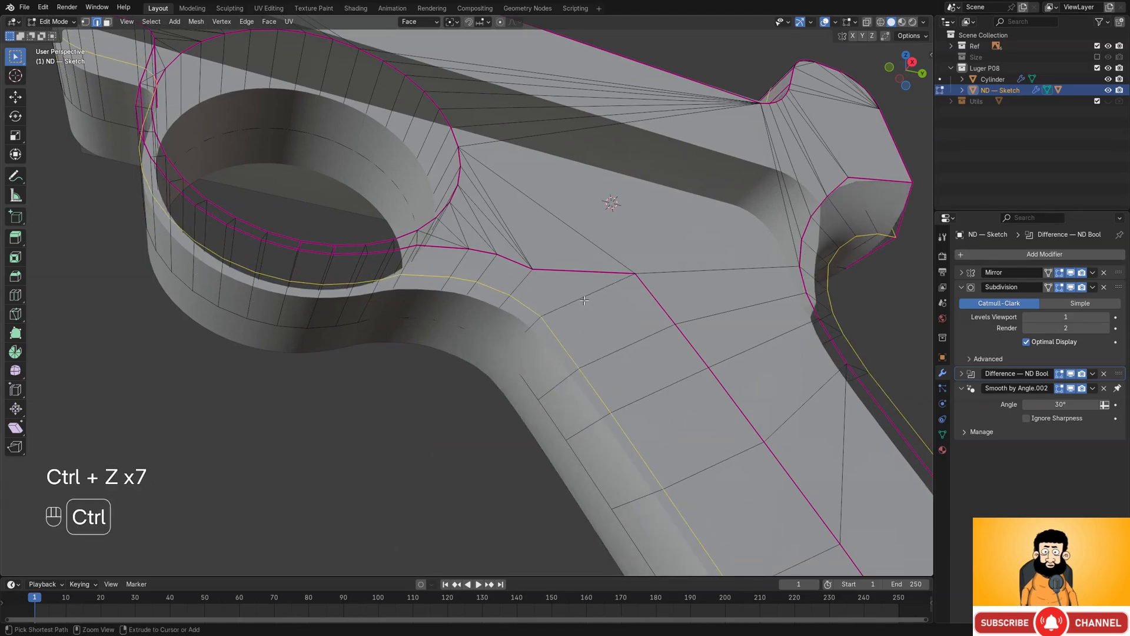
- In the right side view, move the crease vertices between the trigger guard and grip up from the lower edge
scroll(582, 301, "down", 1)
middle_click_drag(553, 288, 504, 261)
middle_click_drag(570, 295, 481, 329, "alt")
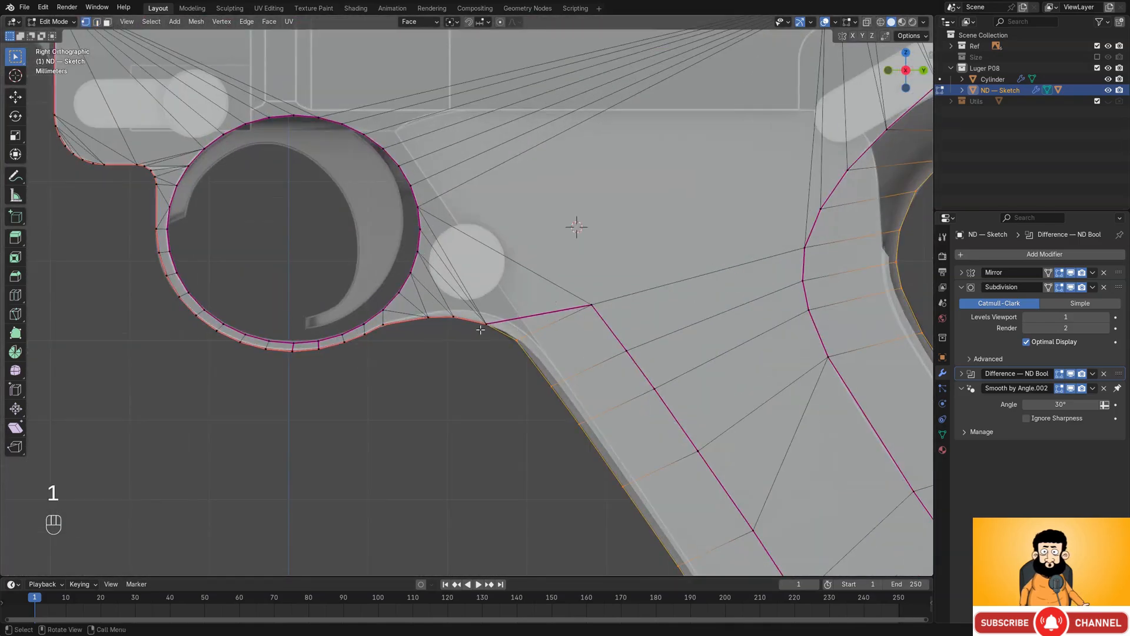
key("g")
left_click(504, 304)
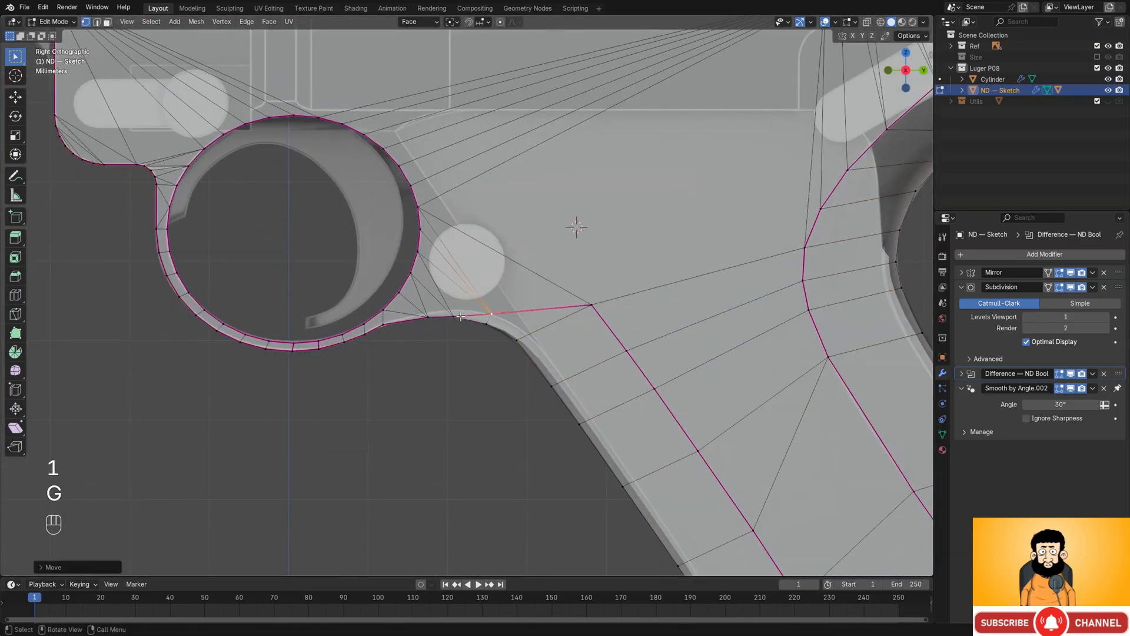
scroll(459, 301, "up", 2)
key("g")
left_click(402, 322)
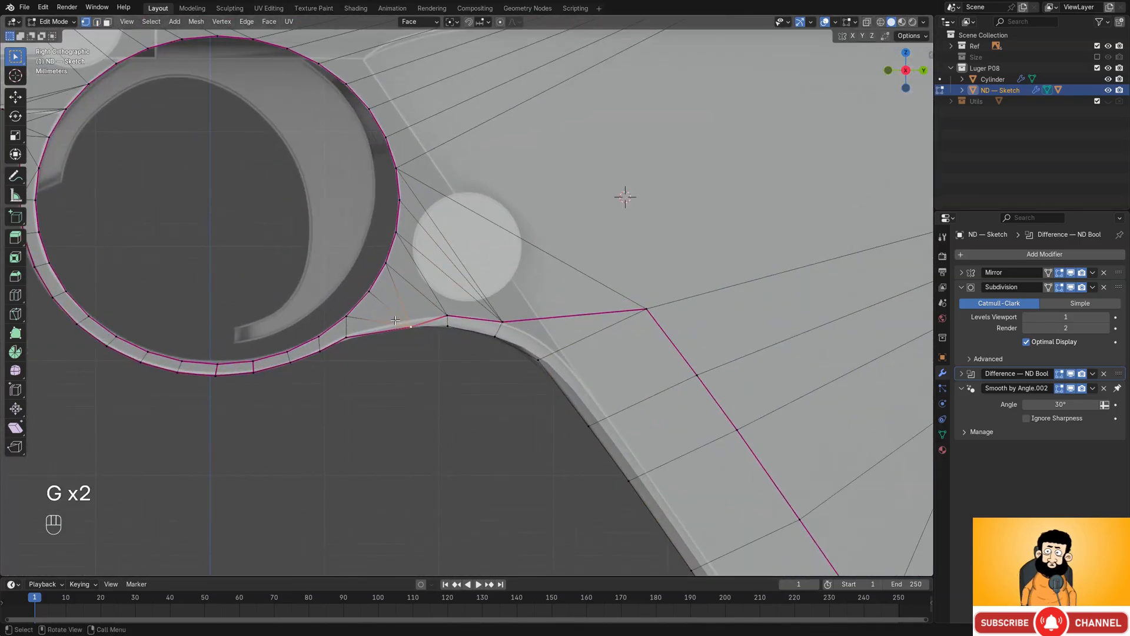
key("g")
left_click(390, 315)
- Fine-tune the crease vertices where the trigger guard's lower rim meets the frame, raising them slightly
scroll(377, 323, "up", 5)
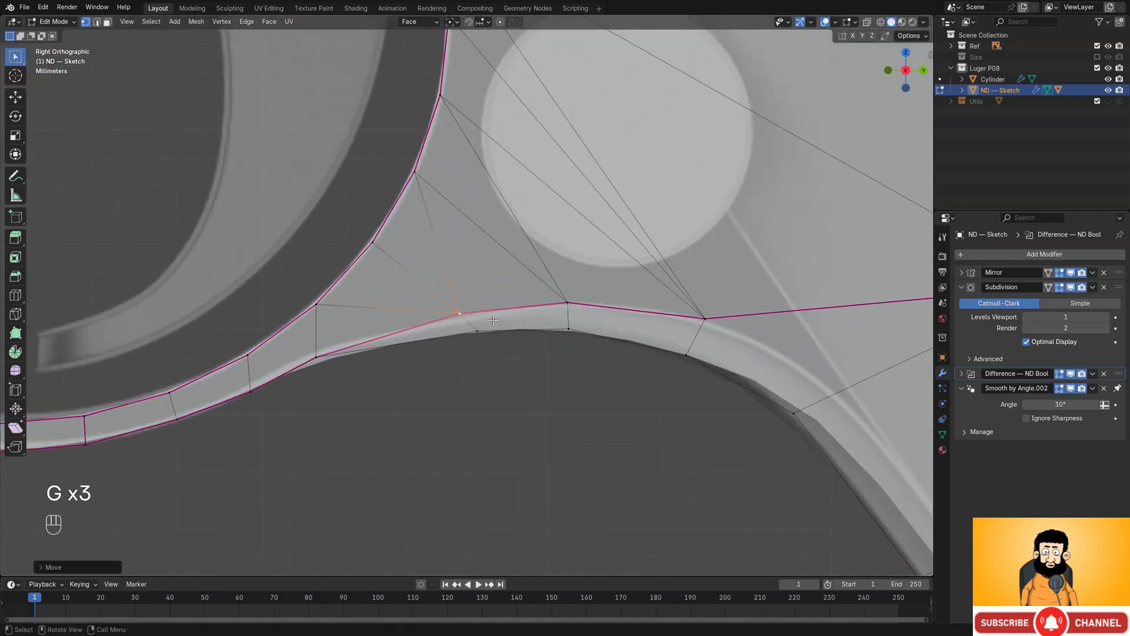
key("g")
left_click(492, 319)
left_click(326, 349)
key("g")
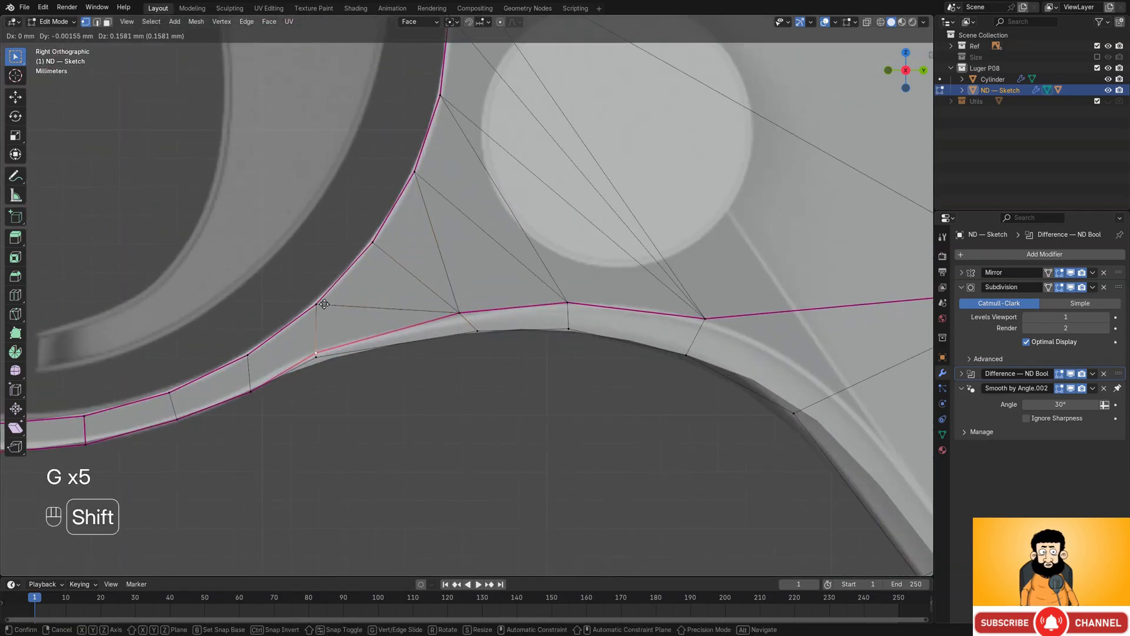
left_click(321, 298)
- Move the crease vertex below the round pin upward, widening the strip between the crease and the frame's lower edge
middle_click_drag(515, 351, 405, 321, "shift")
left_click(590, 285)
key("g")
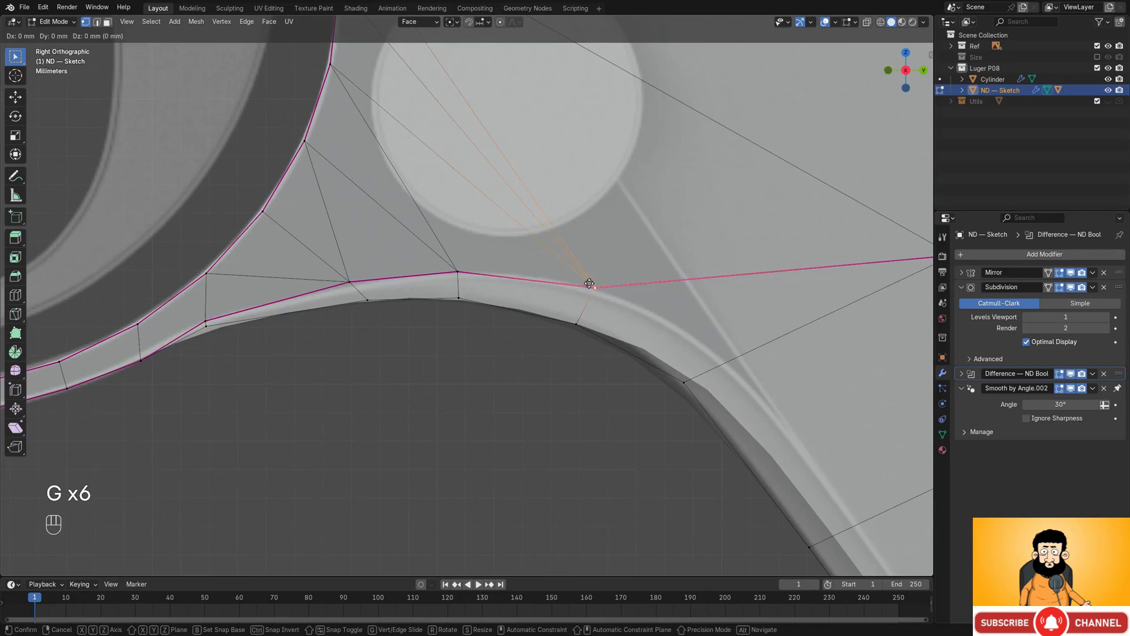
left_click(609, 268)
scroll(610, 269, "down", 4)
middle_click_drag(610, 269, 574, 277, "shift")
key("g")
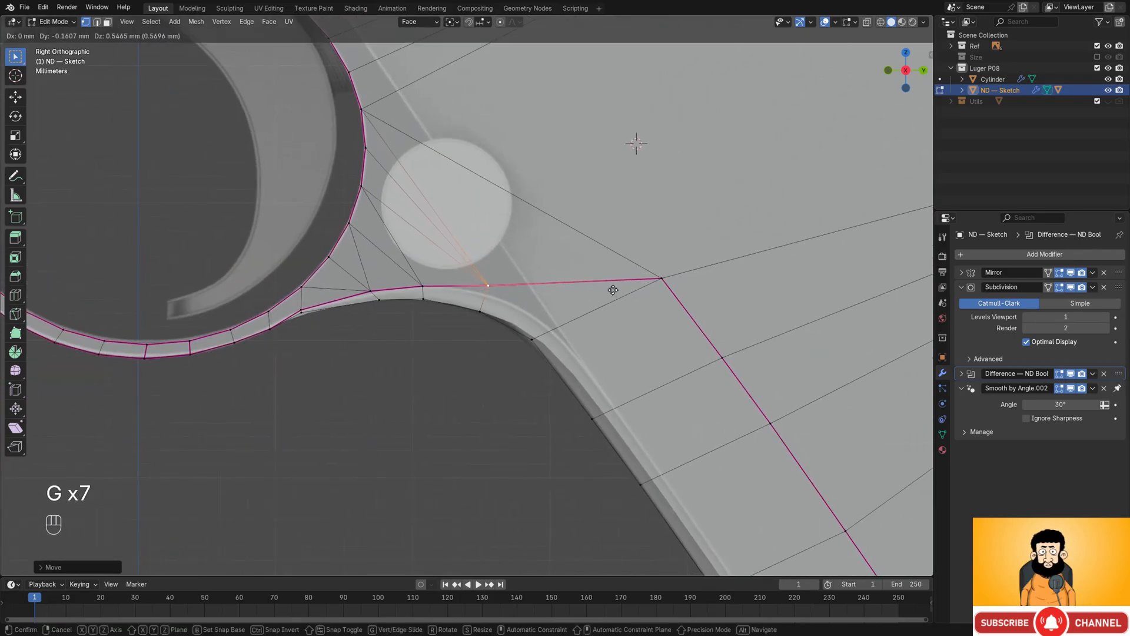
left_click(613, 290)
- Raise the two crease vertices below the round pin together, and move the neighbouring vertex nearer the trigger guard up to match
key("g")
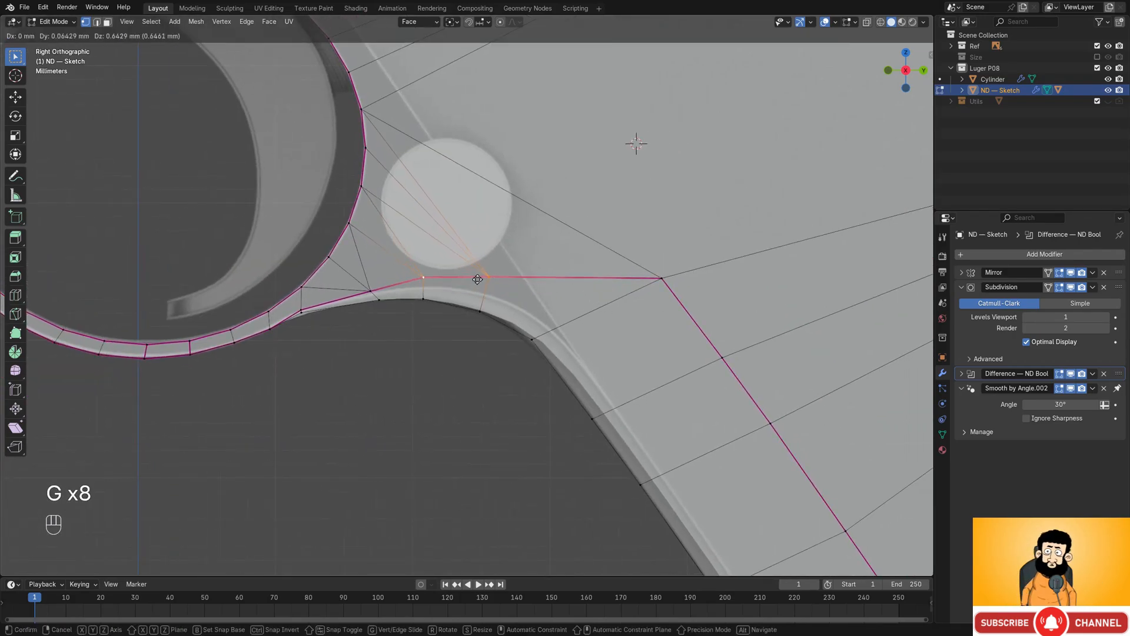
left_click(475, 277)
left_click(372, 290)
key("g")
left_click(379, 280)
- Move the outer edge loop around the grip and trigger guard along the X axis
middle_click_drag(379, 279, 461, 258)
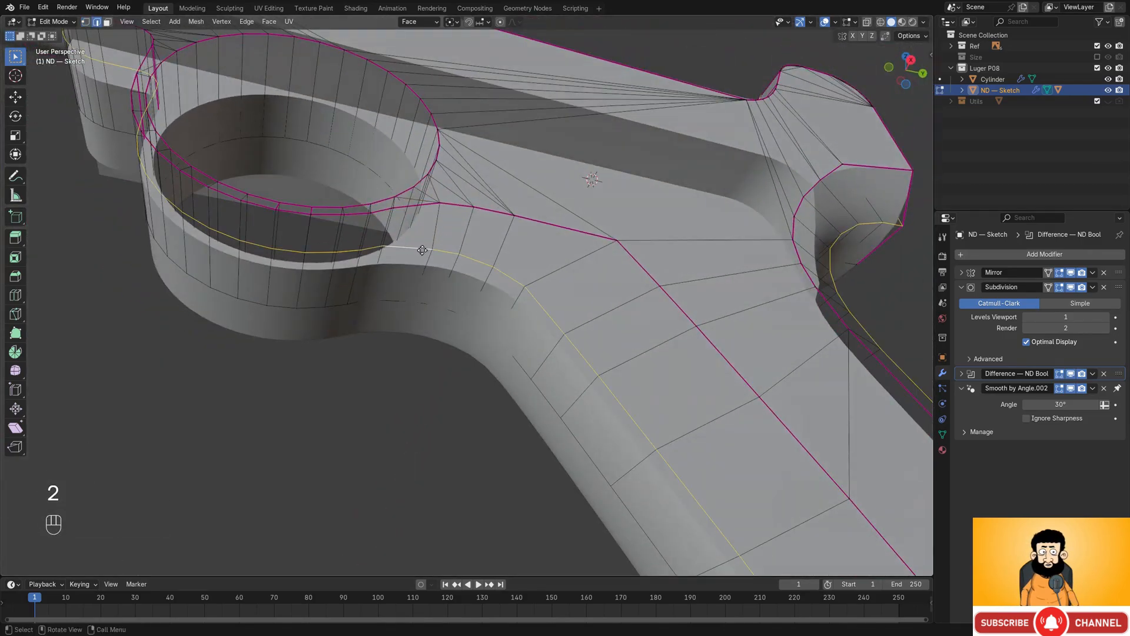
key("g")
key("x")
left_click(427, 245)
- Add a single loop cut along the side wall of the grip and trigger guard, next to the outer edge loop
key("ctrl+r")
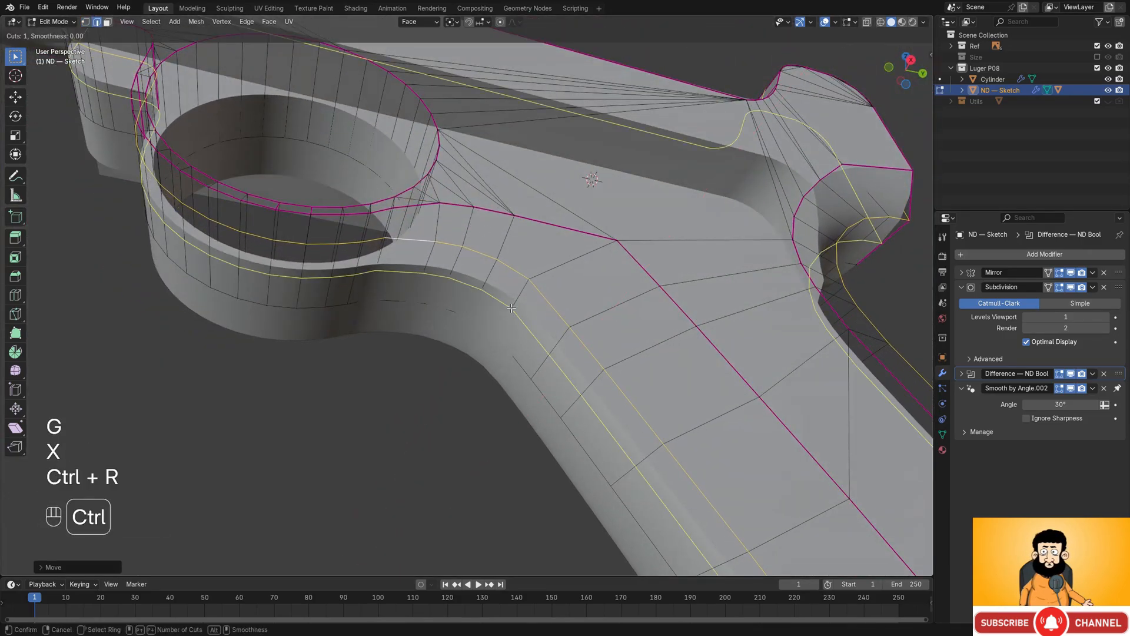
left_click(511, 307)
left_click(494, 293)
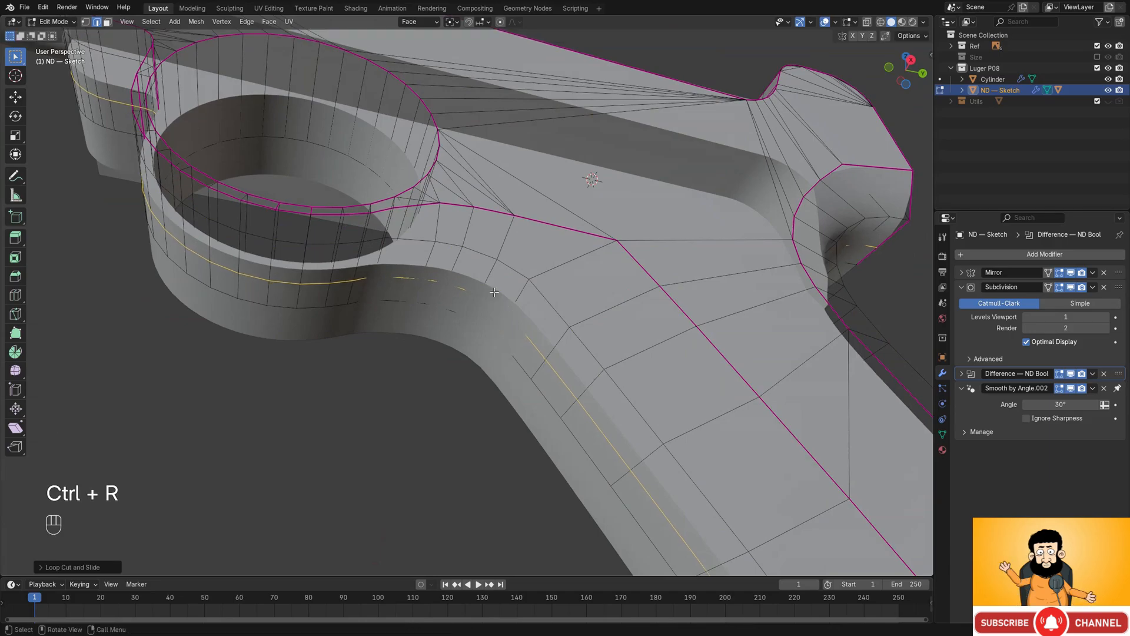
- Edge-slide the inner loop between the crease and the outer edge around the grip and trigger guard by about -0.23
left_click(423, 242, "alt+shift")
middle_click_drag(423, 242, 566, 246)
key("g")
key("g")
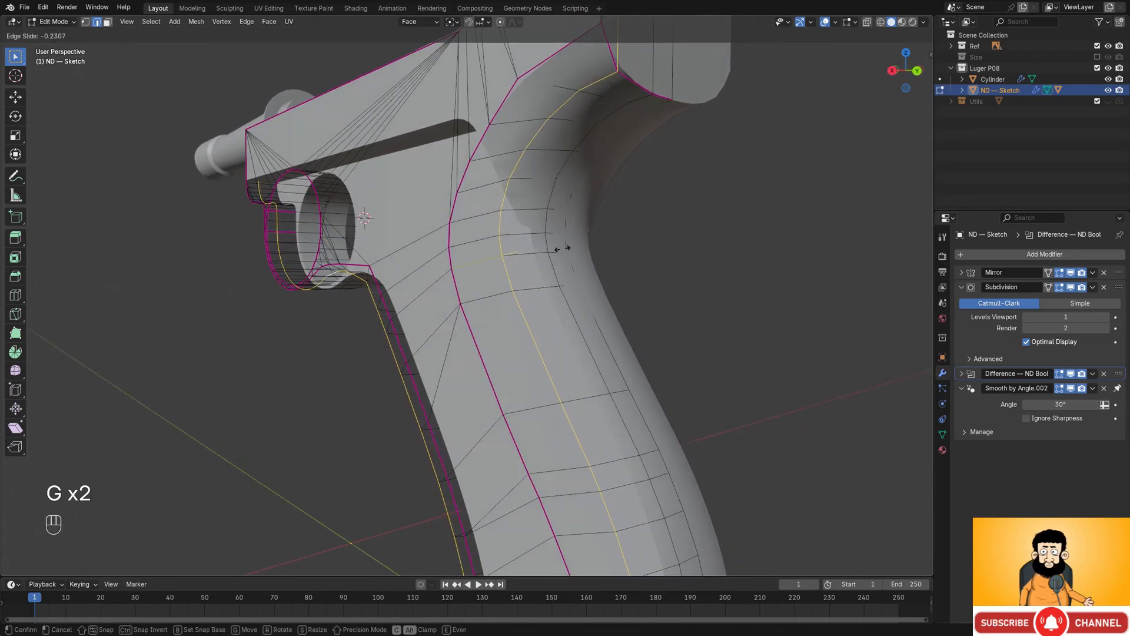
left_click(563, 248)
middle_click_drag(563, 249, 593, 236)
key("g")
key("g")
key("Escape")
- Edge-slide the outer loop on the grip's side wall toward the flat side face
key("Tab")
scroll(575, 342, "up", 1)
middle_click_drag(575, 341, 500, 350, "alt")
scroll(589, 411, "up", 1)
middle_click_drag(589, 411, 554, 328, "shift")
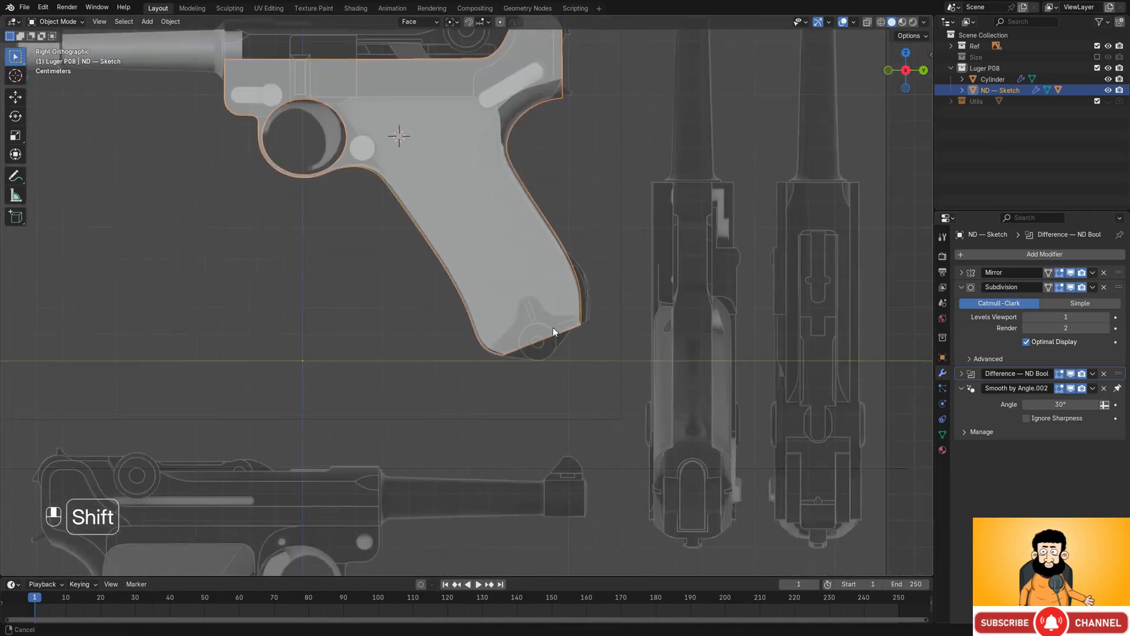
scroll(553, 328, "up", 3)
key("Tab")
mouse_move(535, 378)
middle_mouse_down()
mouse_move(581, 259)
mouse_move(550, 301)
mouse_move(460, 313)
mouse_move(459, 279)
middle_mouse_up()
scroll(456, 298, "up", 3)
left_click(467, 344)
left_click(456, 291, "alt+shift")
scroll(457, 289, "down", 3)
scroll(461, 272, "up", 2)
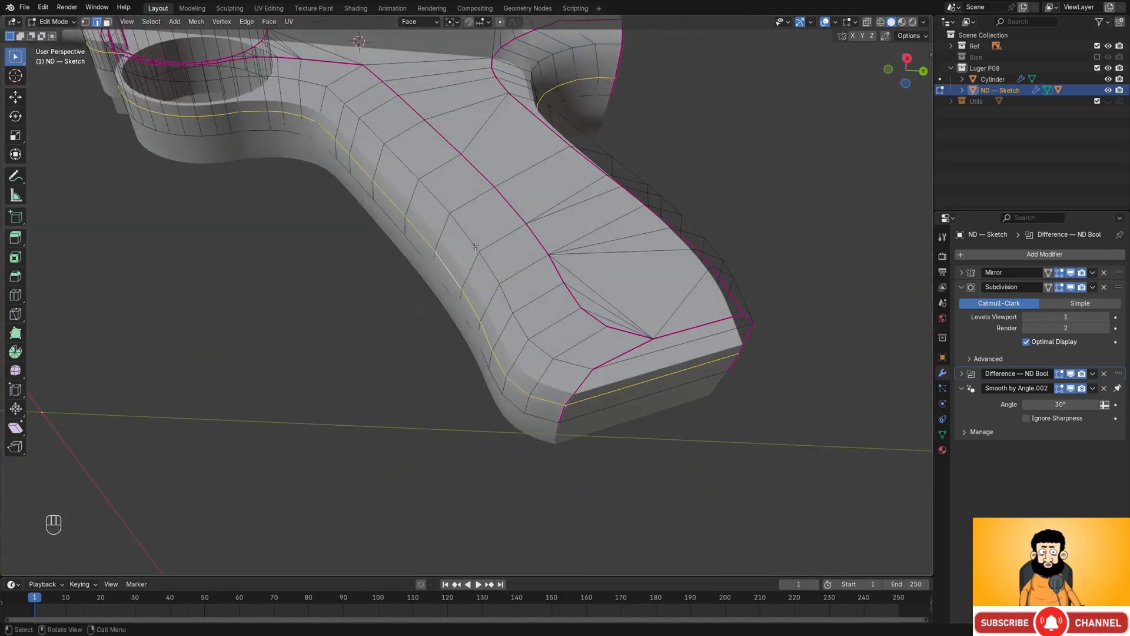
key("g")
key("g")
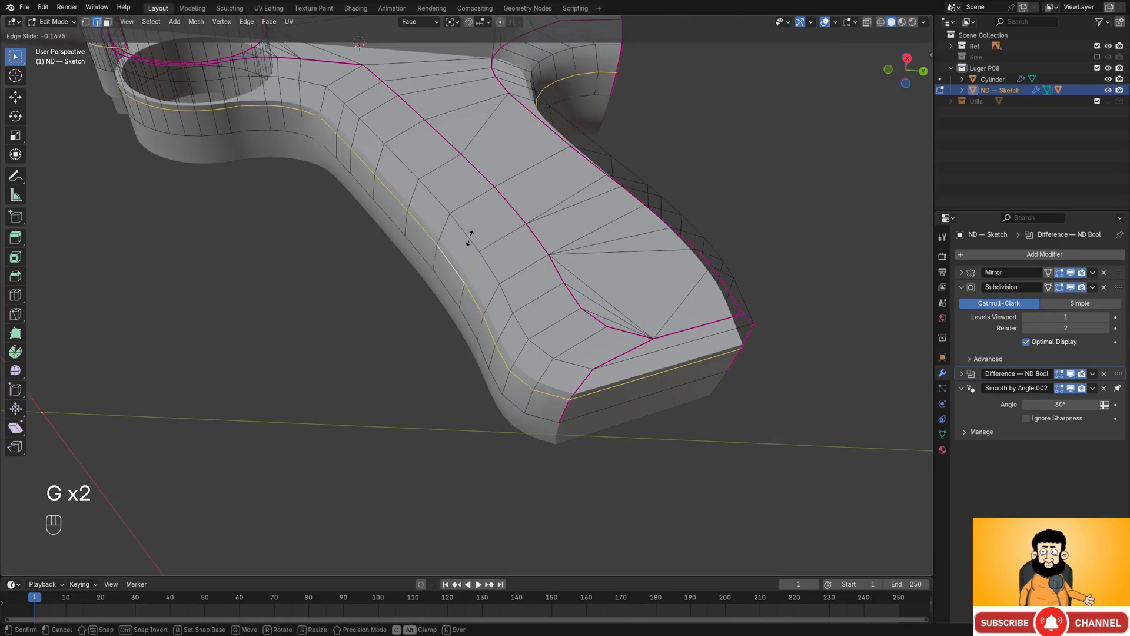
left_click(464, 241)
- Edge-slide the inner loop around the grip and trigger guard toward the crease to widen the rounded edge
left_click(466, 240)
left_click(467, 239, "alt+shift")
left_click(467, 239, "alt+shift")
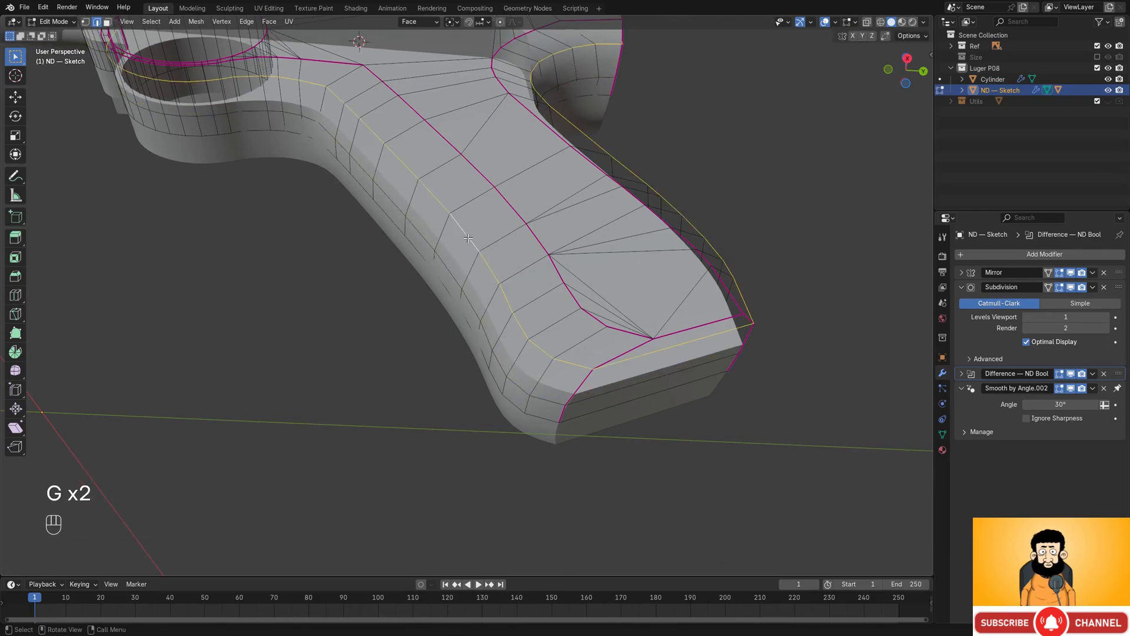
key("g")
key("g")
key("g")
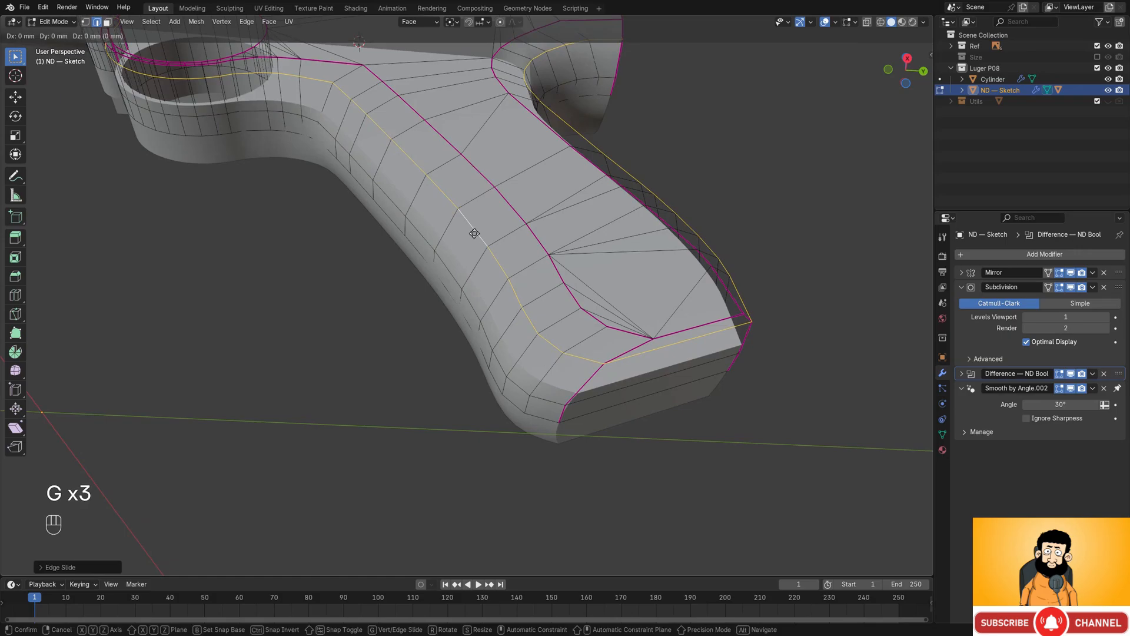
key("g")
key("g")
key("g")
left_click(471, 237)
- Snap the 3D cursor to the lowest centre vertex of the frame's rear face
mouse_move(471, 237)
middle_mouse_down("alt")
mouse_move(516, 294)
mouse_move(489, 299)
mouse_move(589, 277)
mouse_move(504, 257)
mouse_move(485, 235)
mouse_move(452, 252)
mouse_move(502, 252)
mouse_move(460, 221)
mouse_move(444, 251)
mouse_move(496, 255)
mouse_move(486, 249)
middle_mouse_up("alt")
key("Tab")
scroll(517, 307, "up", 4)
scroll(516, 296, "down", 1)
scroll(489, 298, "down", 1)
scroll(489, 299, "down", 2)
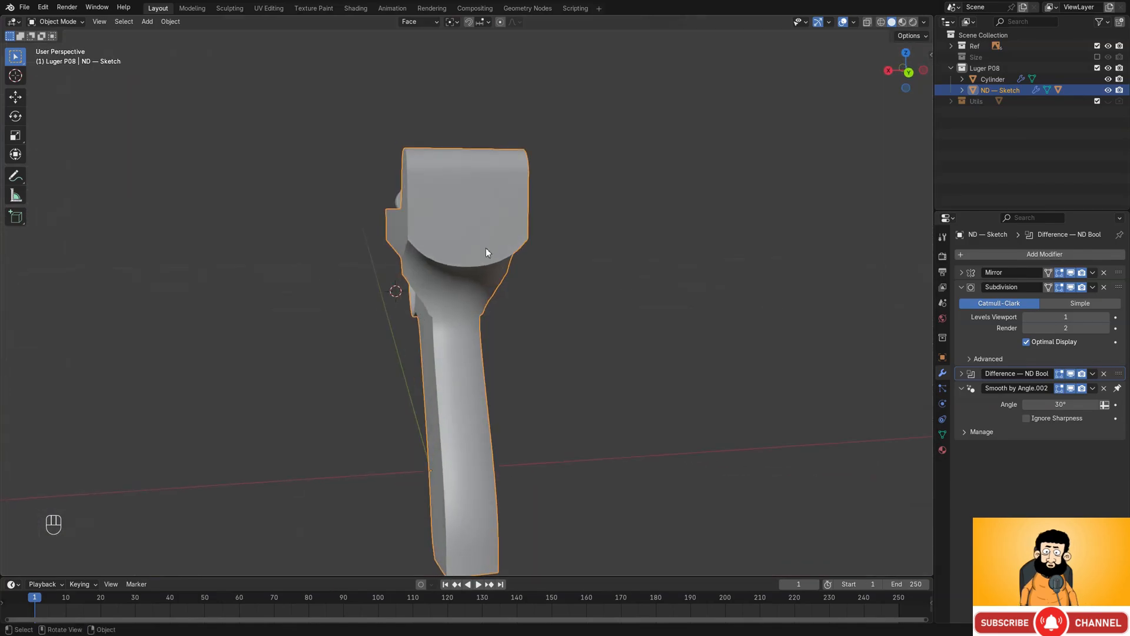
key("Tab")
key("1")
key("shift+s")
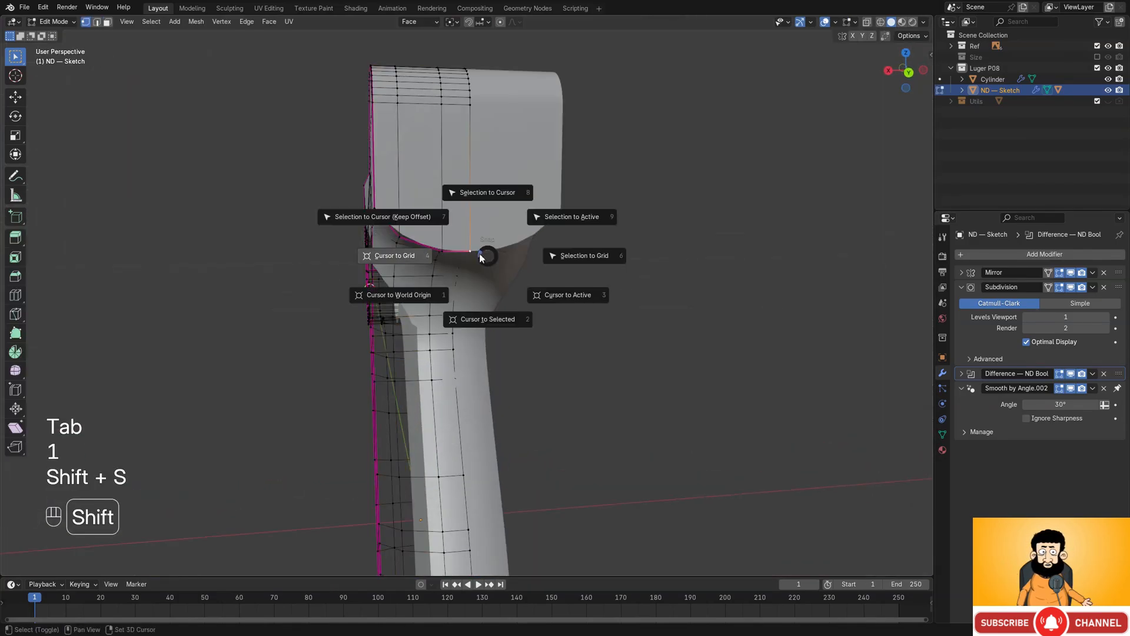
left_click(476, 320)
- Add a plane object at the 3D cursor behind the grip, viewed from the right side
middle_click_drag(476, 328, 632, 342)
key("Tab")
key("shift+a")
mouse_move(558, 265)
left_click(599, 258)
key("r")
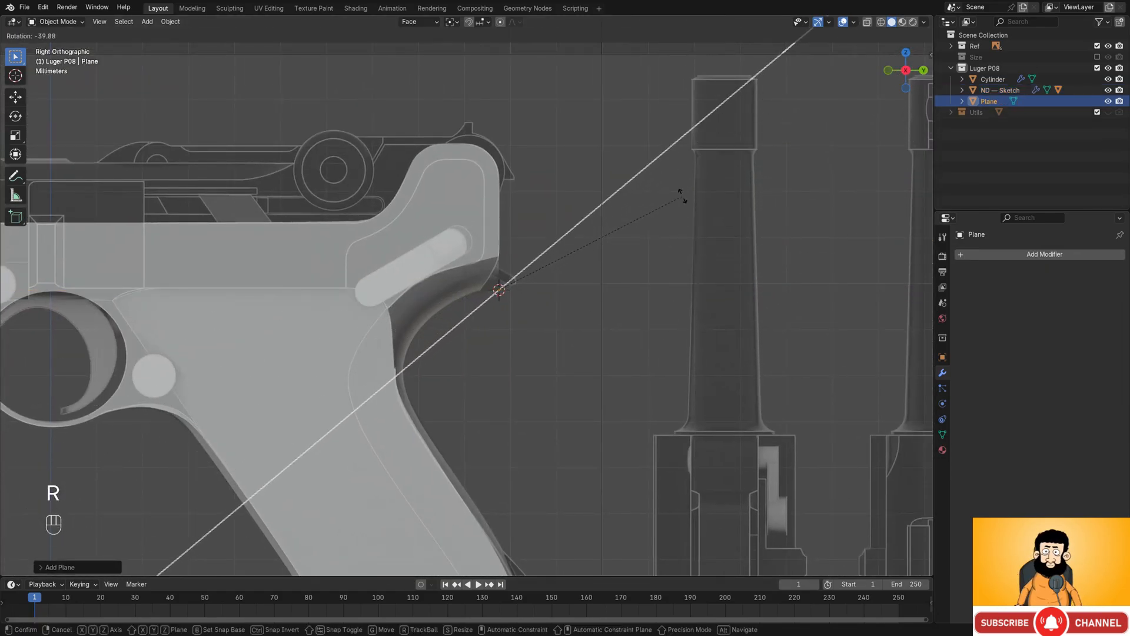
left_click(682, 192)
key("s")
left_click(505, 309)
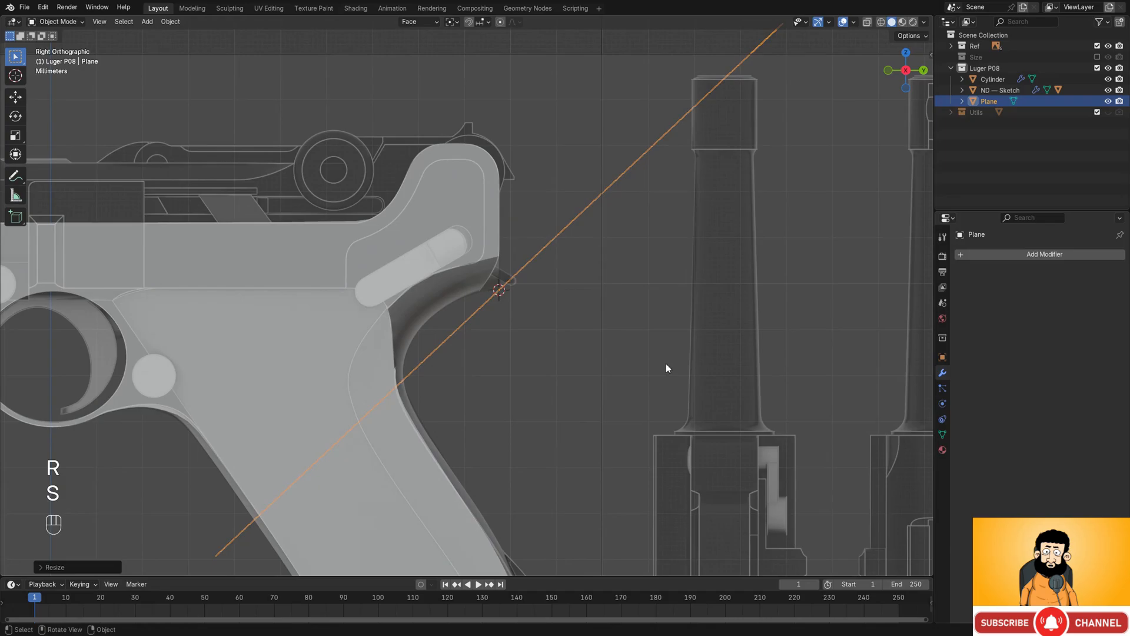
key("ctrl+z")
key("ctrl+z")
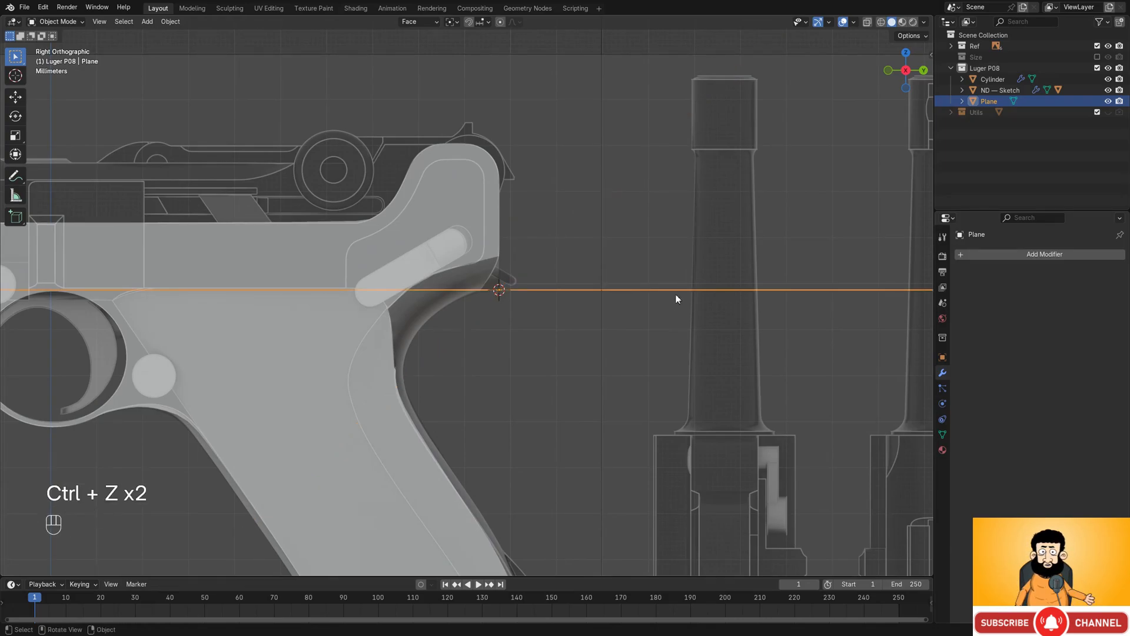
- Rotate the plane upright in line with the frame's rear face and scale it down around the cursor
key("r")
left_click(503, 127)
key("s")
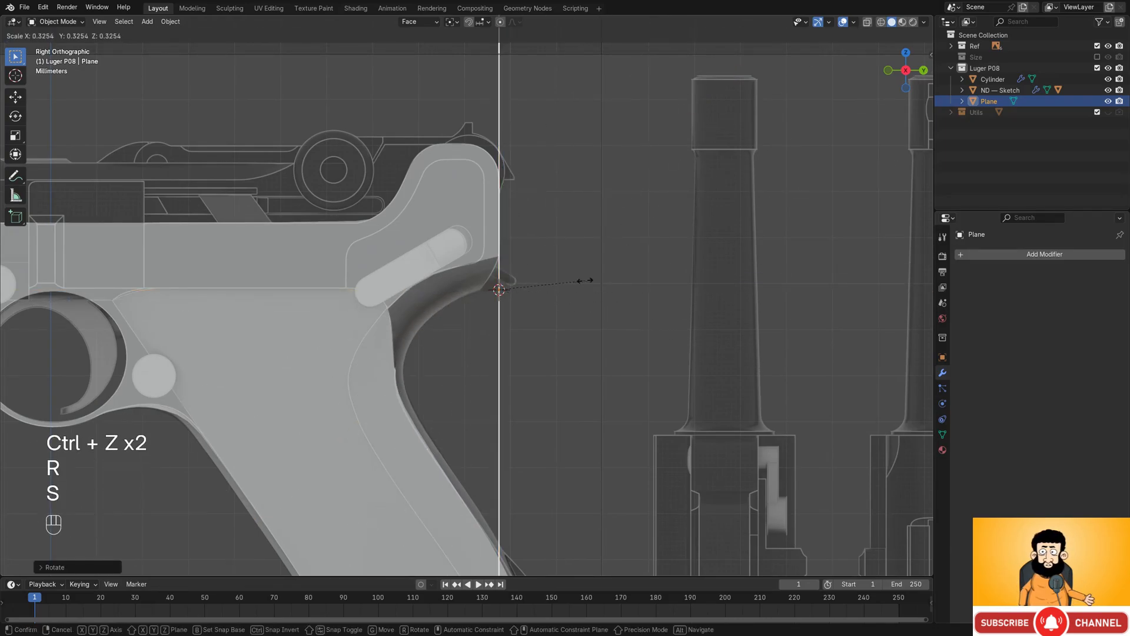
left_click(797, 367)
key("s")
left_click(538, 297)
key("s")
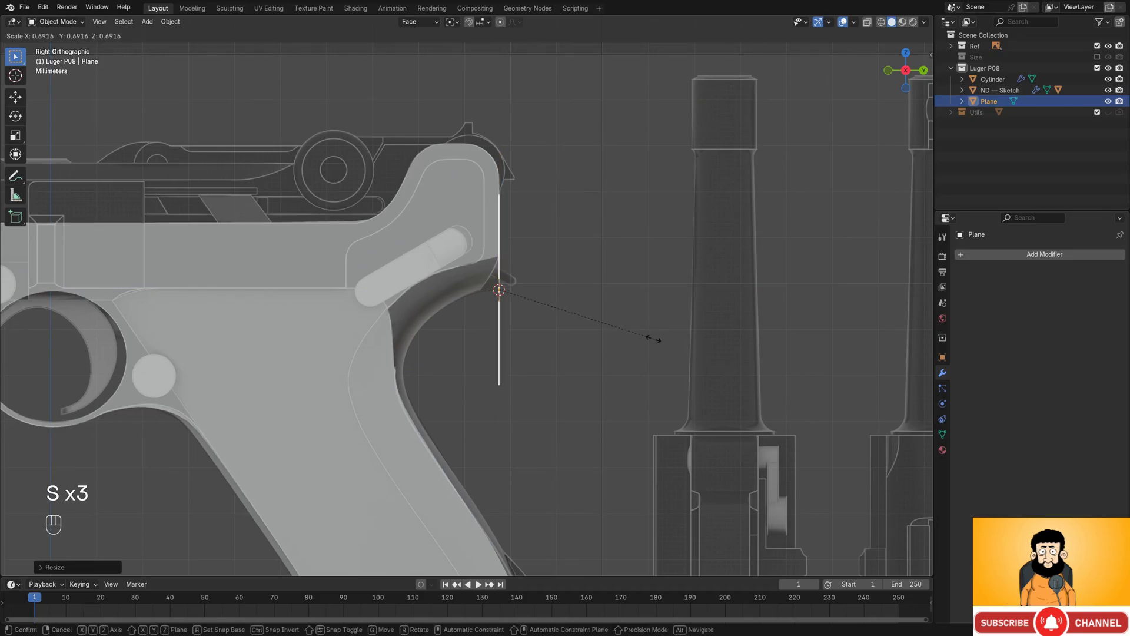
left_click(637, 334)
- Add a loop cut across the plane in wireframe, slid up to where the reference outline starts bending inward
middle_click_drag(630, 334, 542, 320, "alt")
key("Tab")
scroll(542, 320, "up", 3)
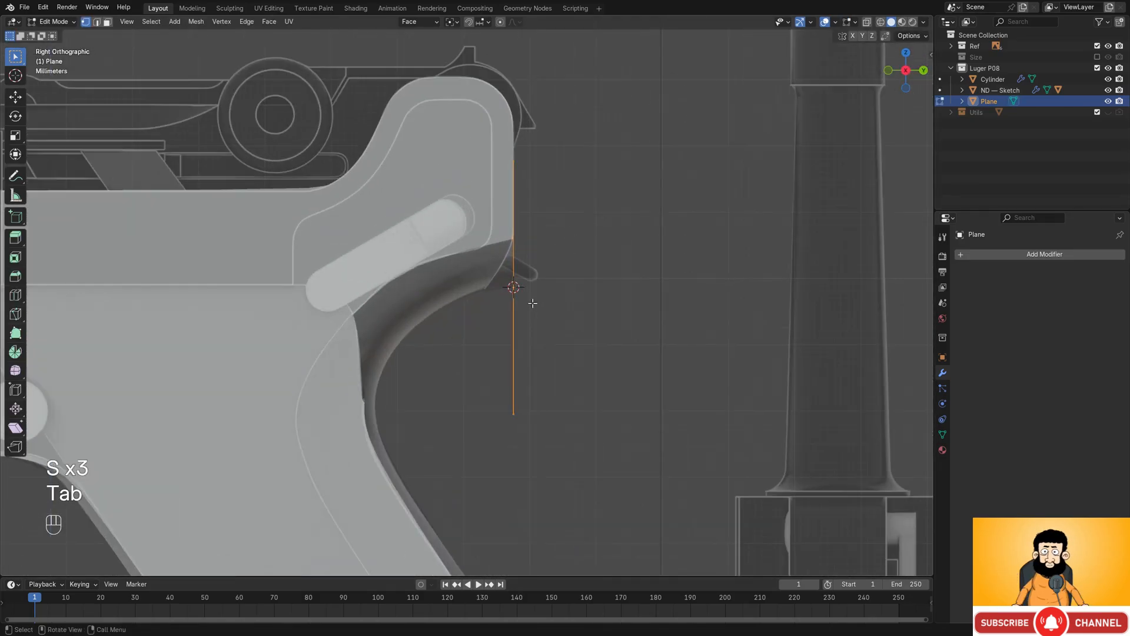
key("shift+z")
key("ctrl+r")
left_click(540, 295)
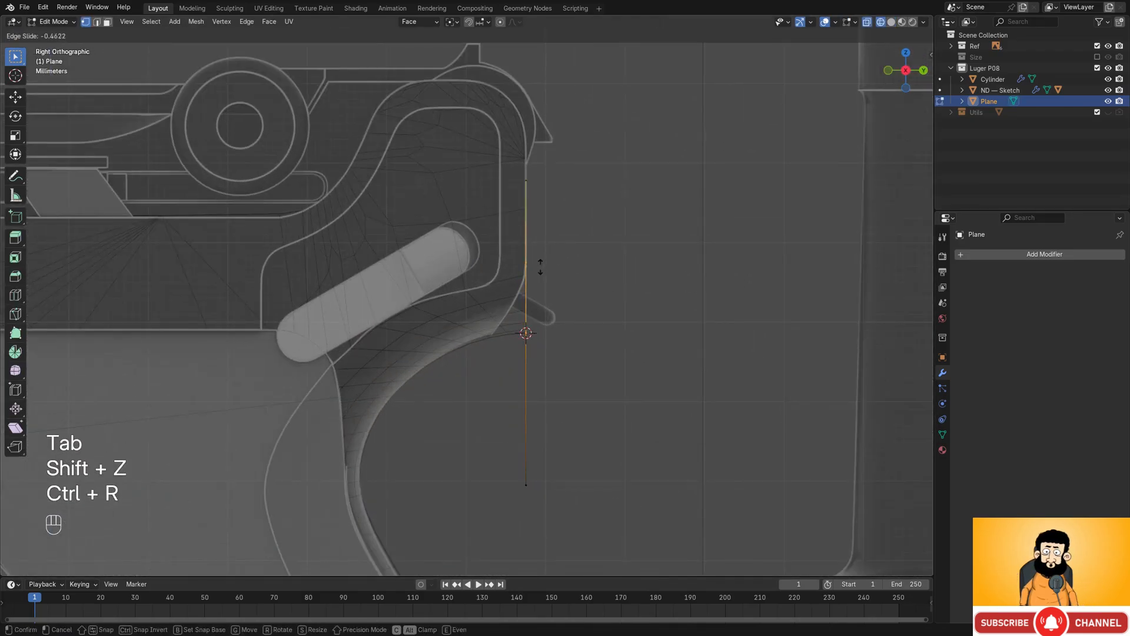
left_click(534, 275)
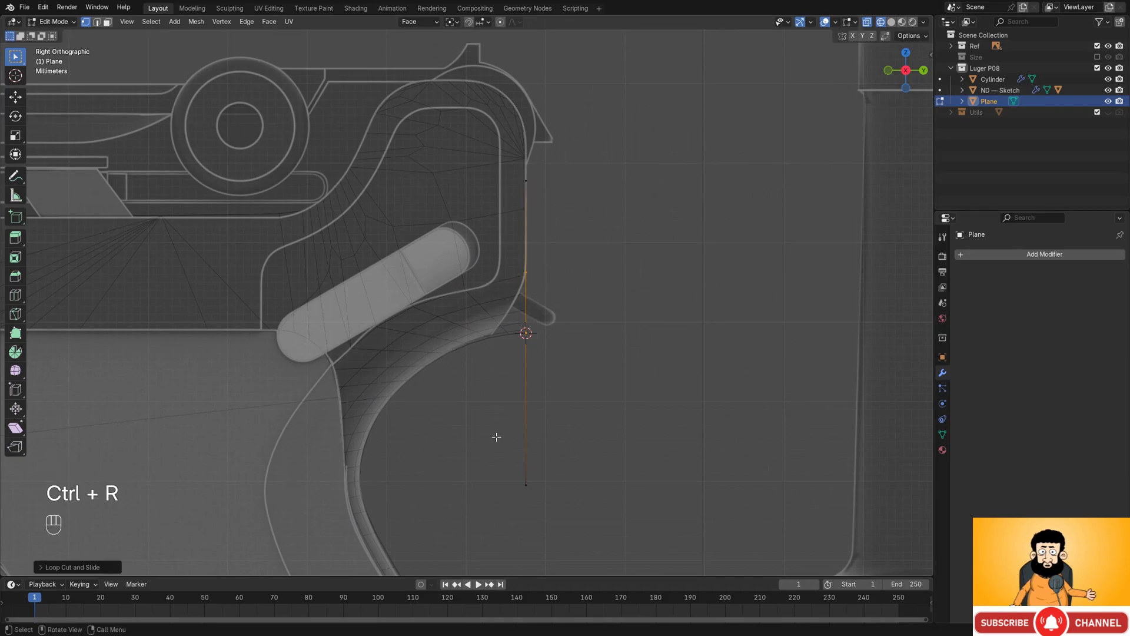
- Move the plane's lower edge about 8 mm inward and 12.7 mm up to follow the slanted rear corner of the reference
left_click_drag(493, 447, 638, 584)
key("g")
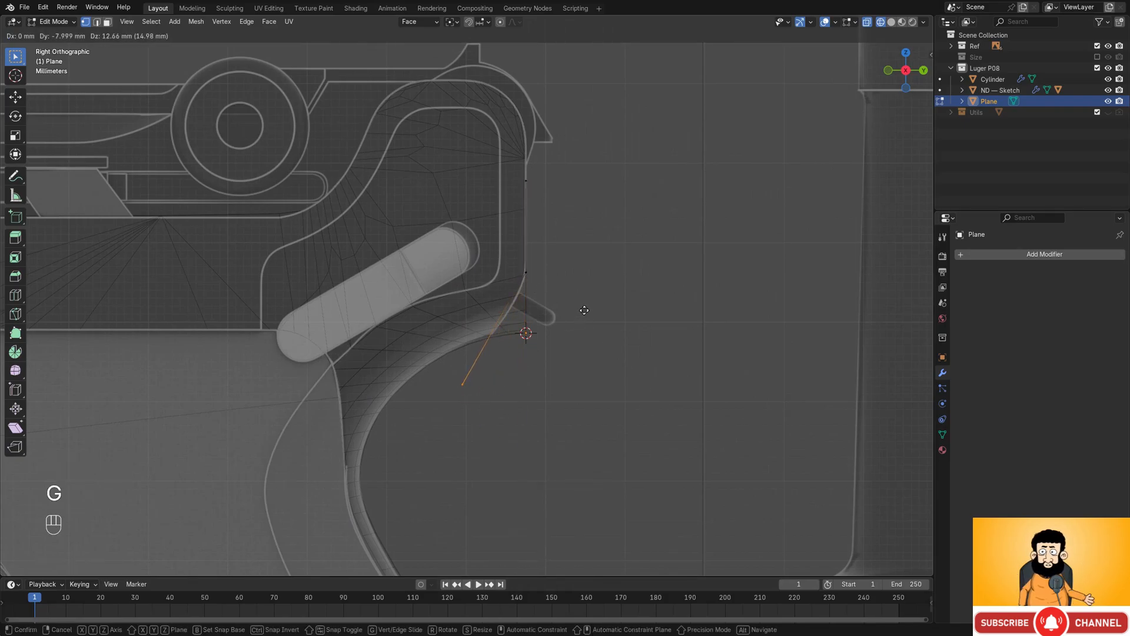
left_click(583, 309)
- Switch the transform orientation to Global and lower the plane's bend edge about 0.98 mm along Z
scroll(577, 271, "up", 3)
middle_click_drag(568, 244, 549, 283, "shift")
scroll(554, 284, "up", 2)
left_click_drag(567, 288, 640, 332)
key("g")
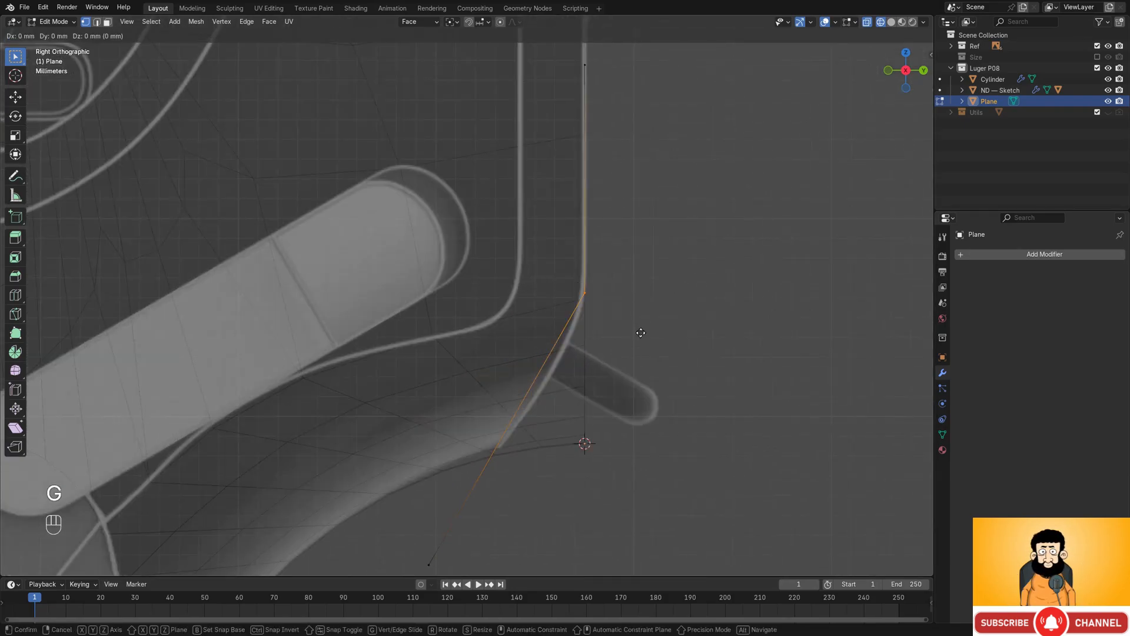
key("Escape")
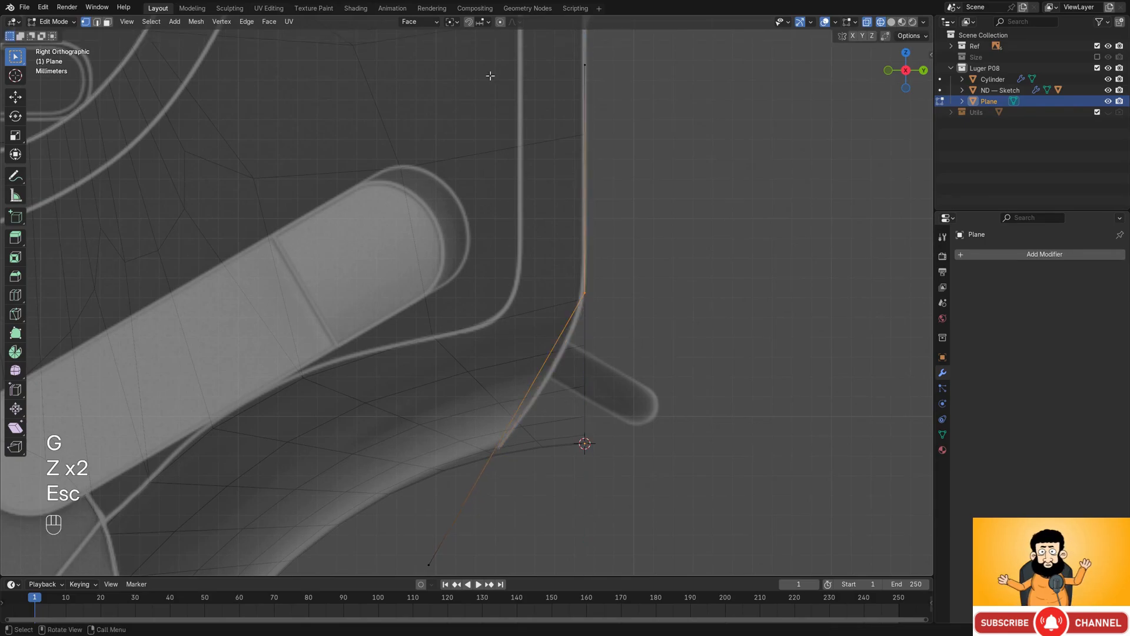
left_click(431, 22)
left_click(398, 56)
middle_click_drag(701, 365, 664, 331, "shift")
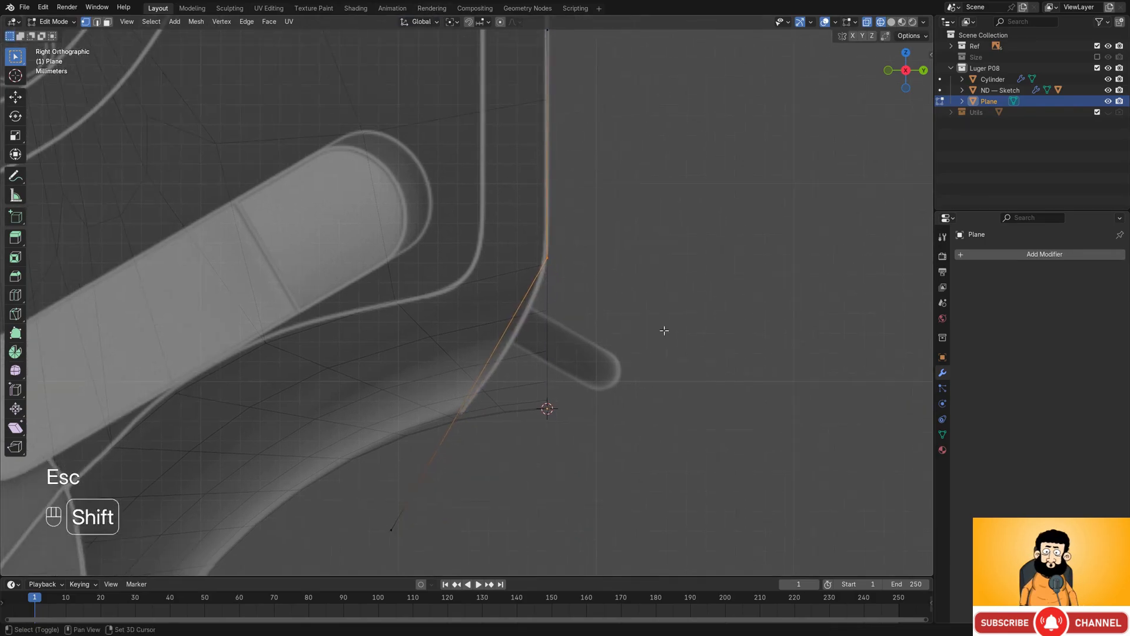
key("g")
key("z")
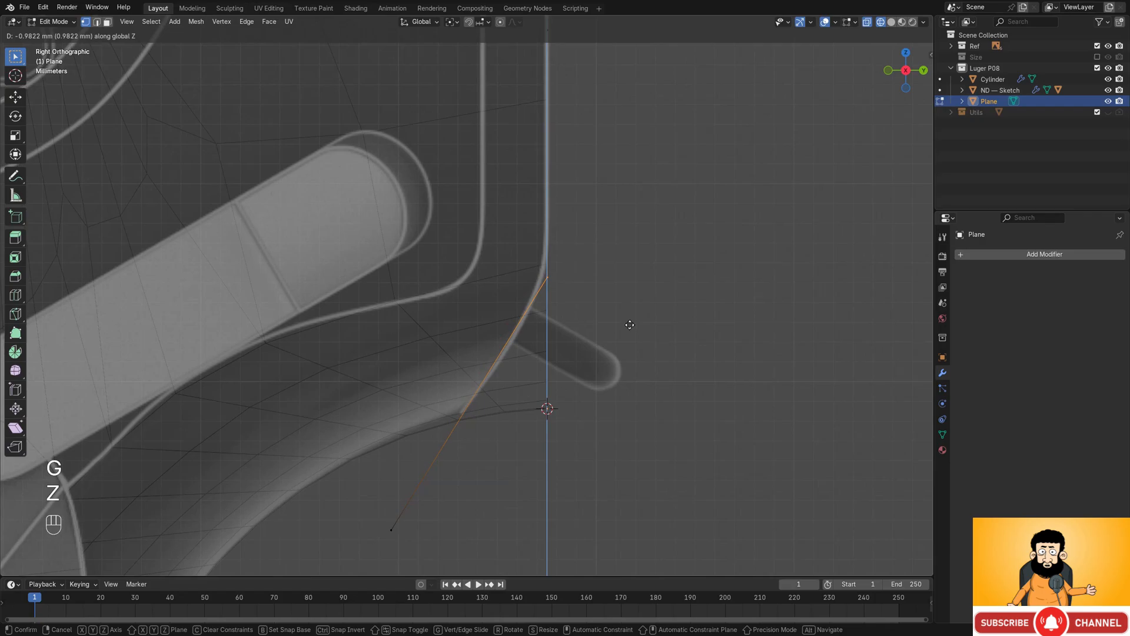
left_click(629, 325)
- Shorten the plane's slanted lower part by moving its end edge up and outward, and raise the bend edge slightly along Z
left_click(392, 525)
key("g")
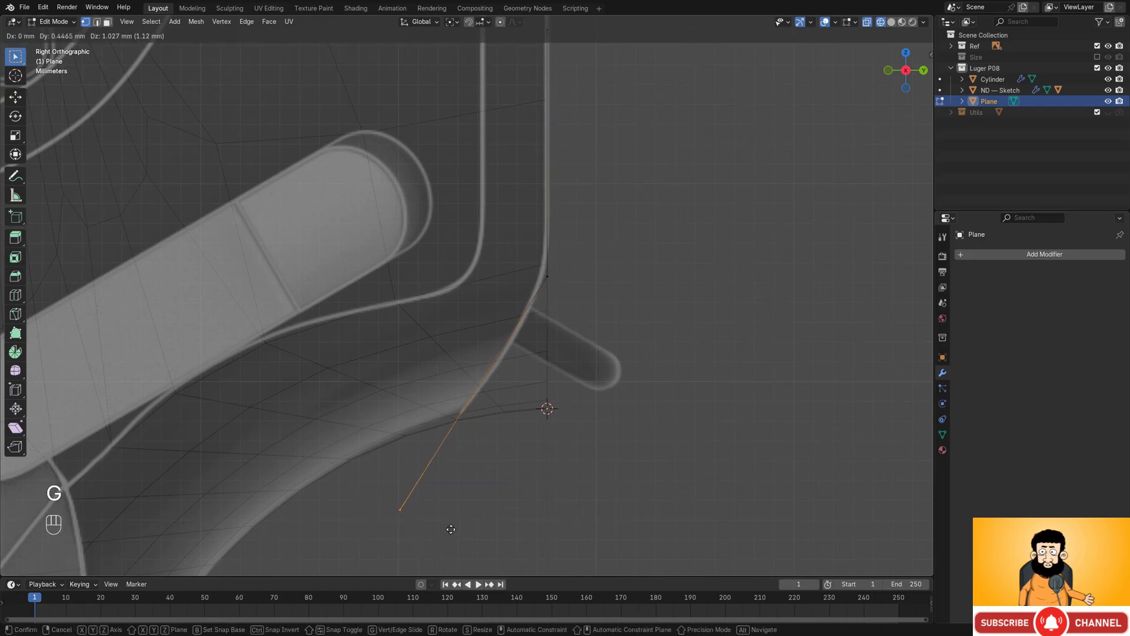
left_click(476, 494)
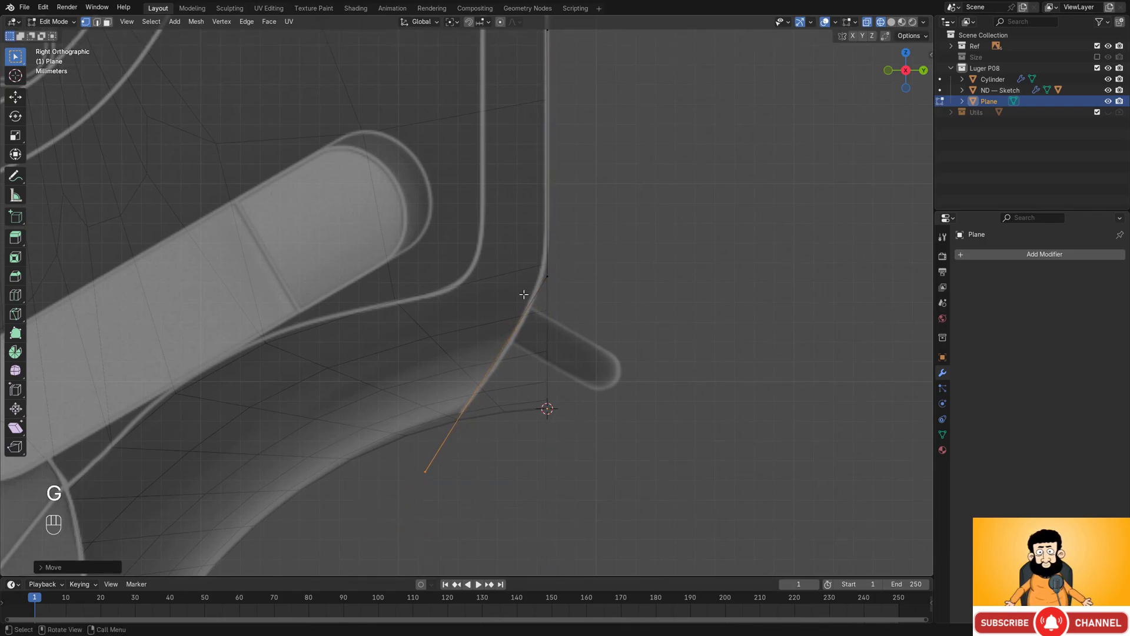
left_click_drag(576, 290, 575, 289)
key("g")
key("g")
key("z")
left_click(589, 291)
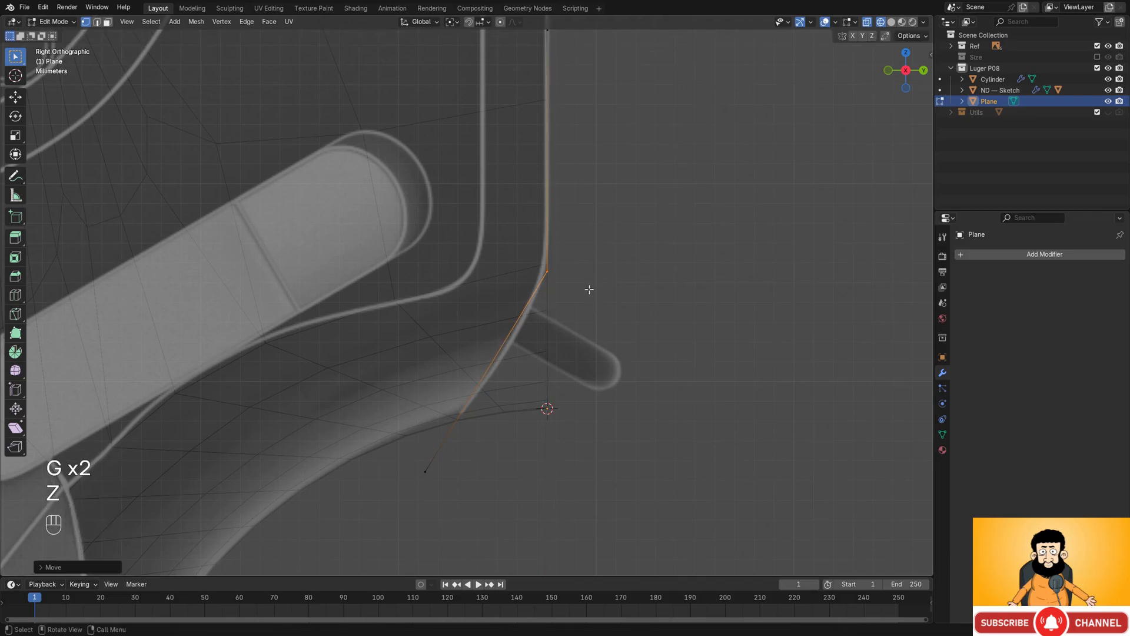
- Apply the plane's object transform and try a bevel on its bend edge
key("Tab")
key("ctrl+a")
left_click(597, 270)
key("Tab")
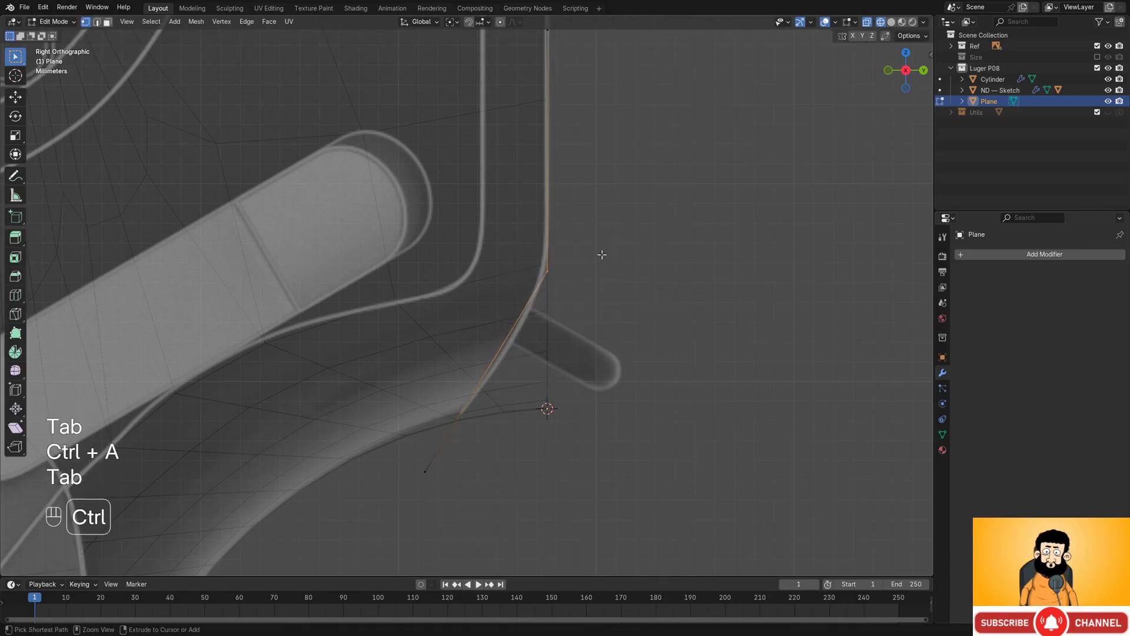
key("ctrl+b")
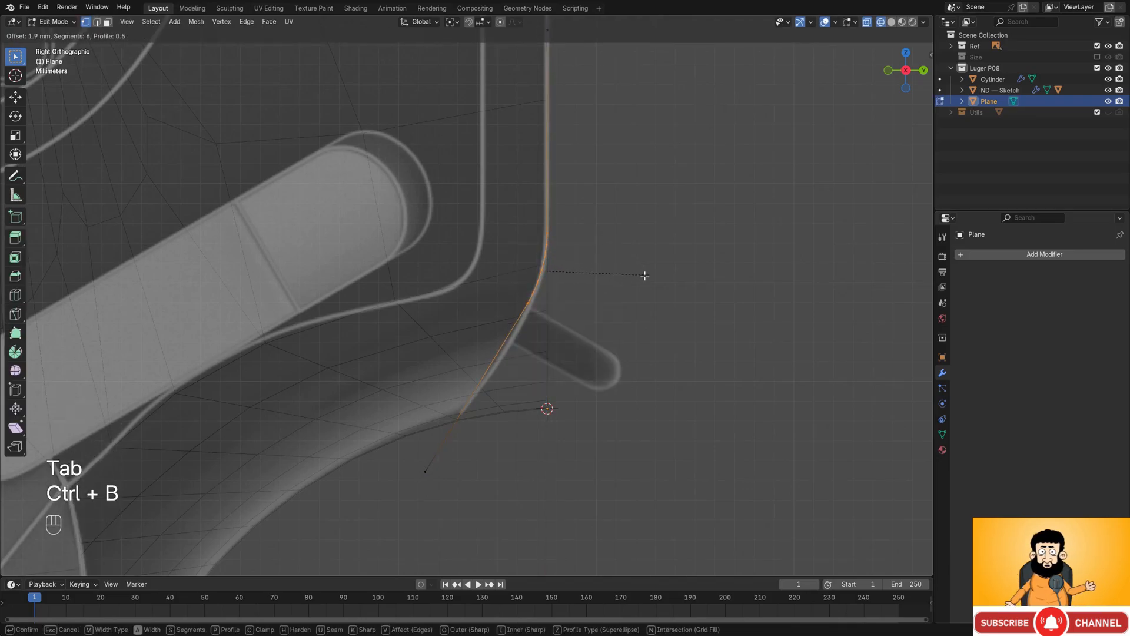
key("Escape")
- Move the plane's lower edge outward about 0.46 mm and lower the bend edge about 0.38 mm along Z to match the reference slope
left_click_drag(413, 504, 500, 518)
key("g")
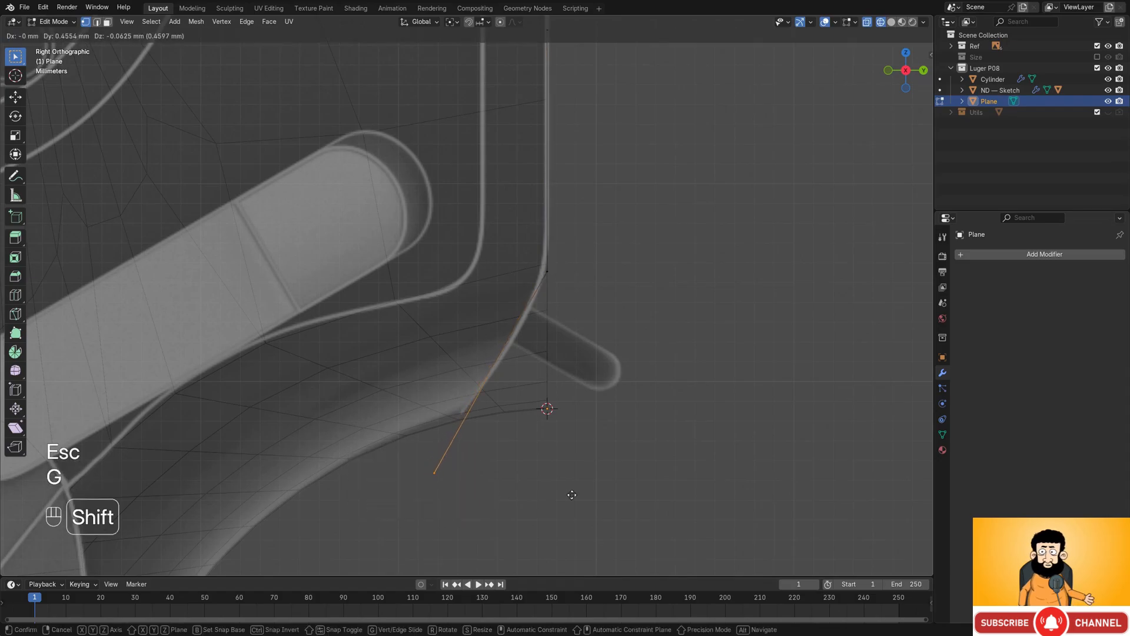
left_click(572, 492)
left_click_drag(508, 234, 627, 327)
key("g")
key("z")
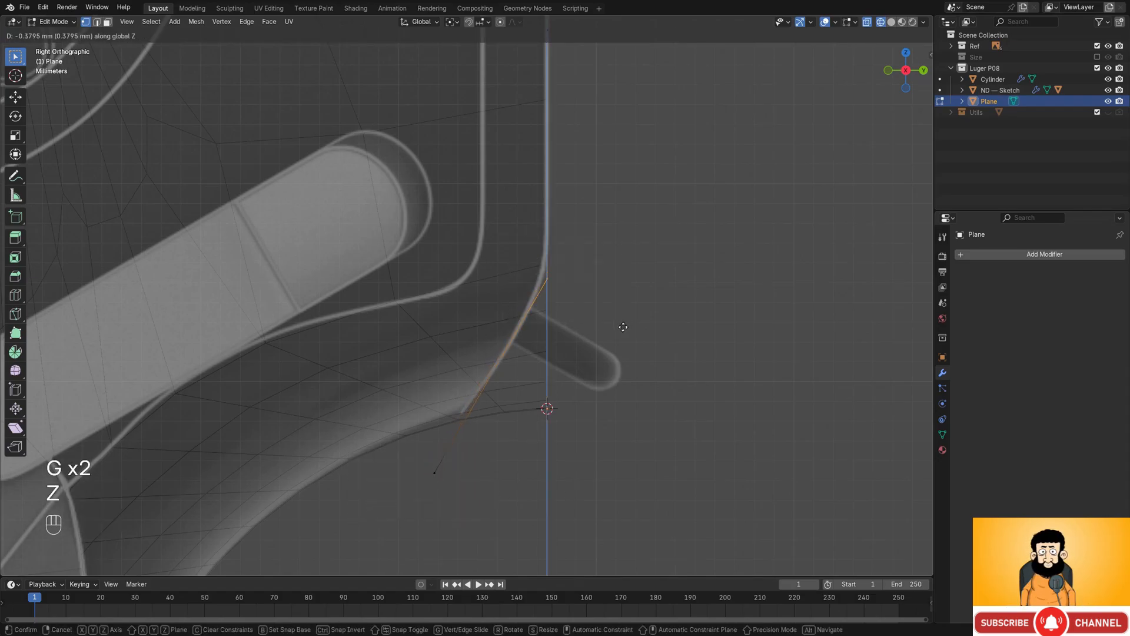
left_click(623, 323, "shift")
key("g")
key("z")
left_click(621, 323, "shift")
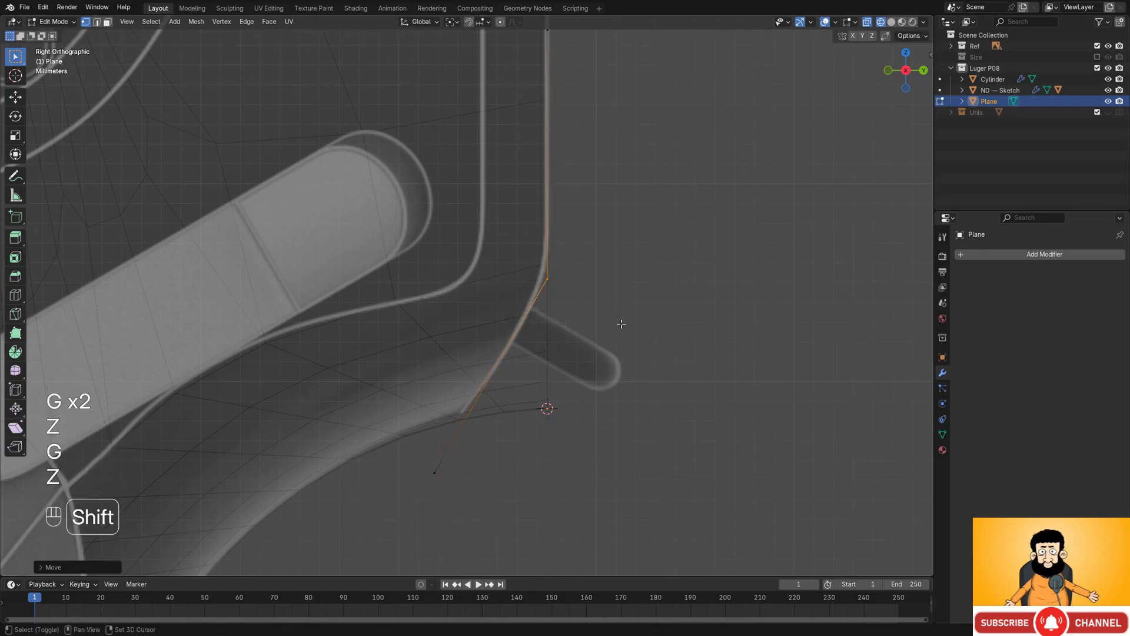
- Bevel the plane's bend edge with three segments and apply Shade Auto Smooth to the plane
key("ctrl+b")
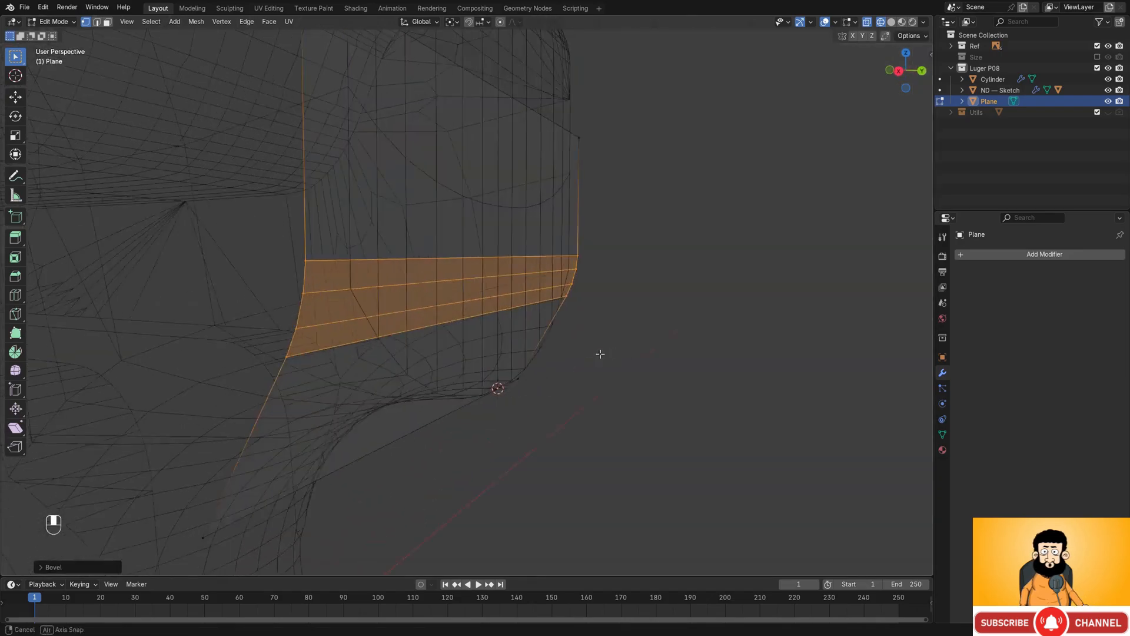
key("shift+z")
key("Tab")
right_click(618, 241)
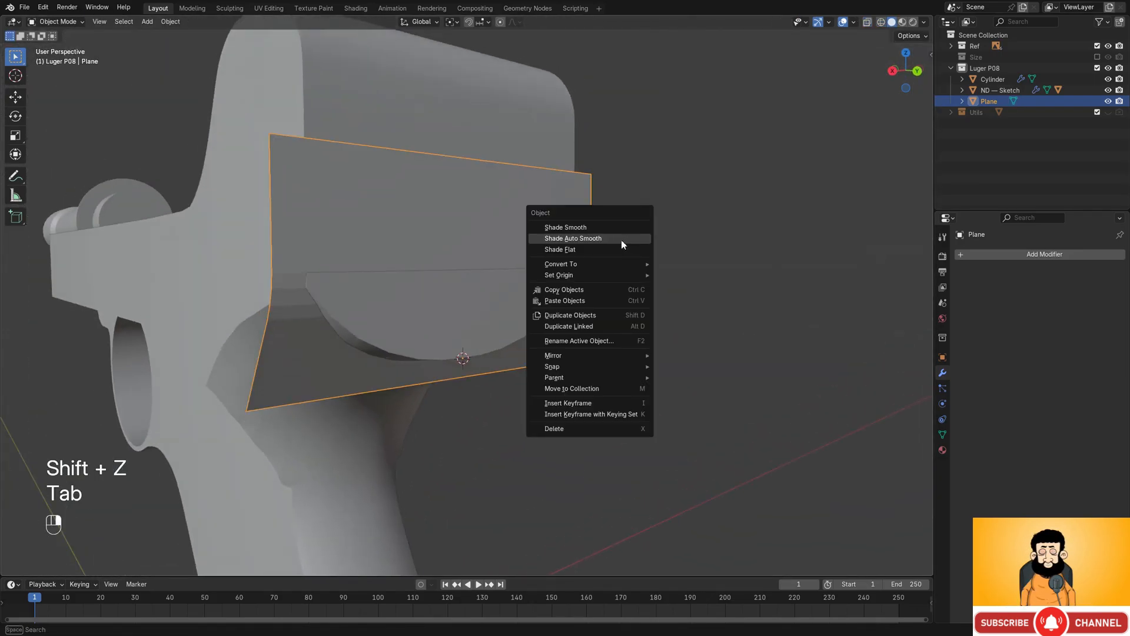
left_click(622, 238)
- Extrude the whole bent plane backward along Y into a solid cutter block behind the frame
scroll(480, 302, "down", 3)
middle_click_drag(480, 302, 638, 312)
key("Tab")
scroll(600, 268, "up", 3)
key("a")
key("e")
key("y")
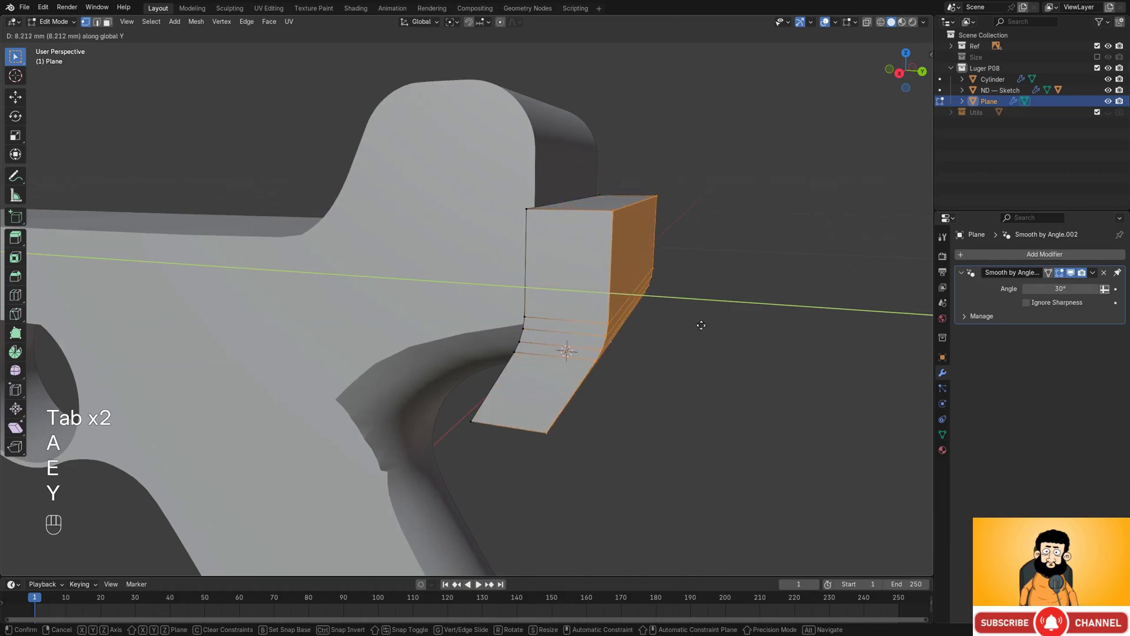
left_click(728, 327)
key("Tab")
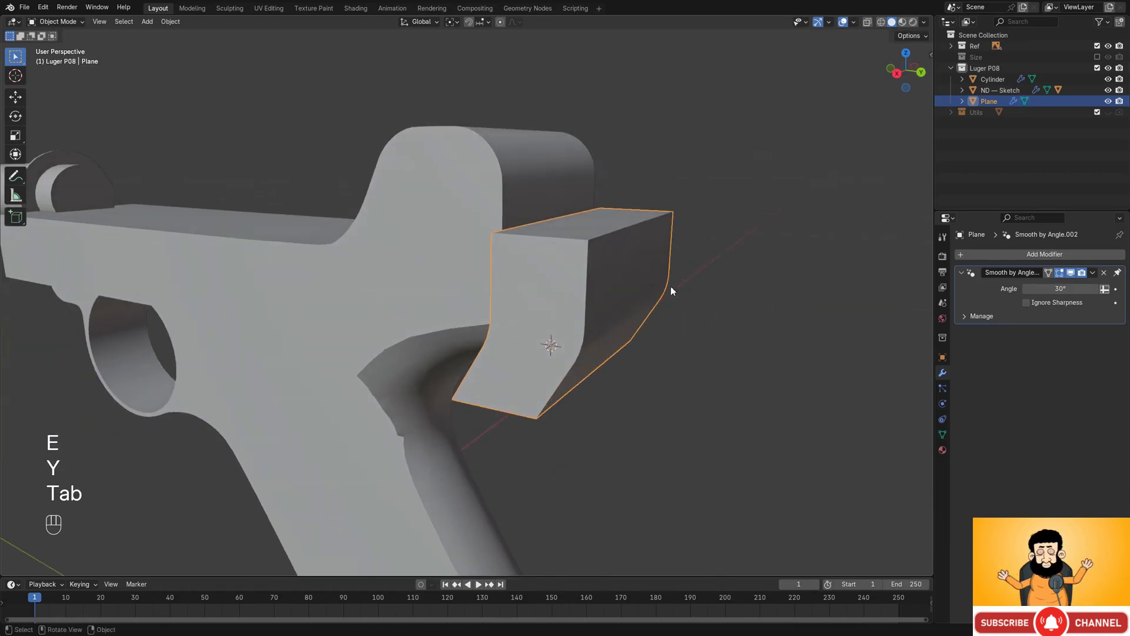
- Cut the plane-based block out of the frame with ND's fast Difference boolean
left_click(488, 220, "shift")
mouse_move(489, 221)
middle_mouse_down()
mouse_move(538, 227)
mouse_move(545, 202)
mouse_move(543, 255)
middle_mouse_up()
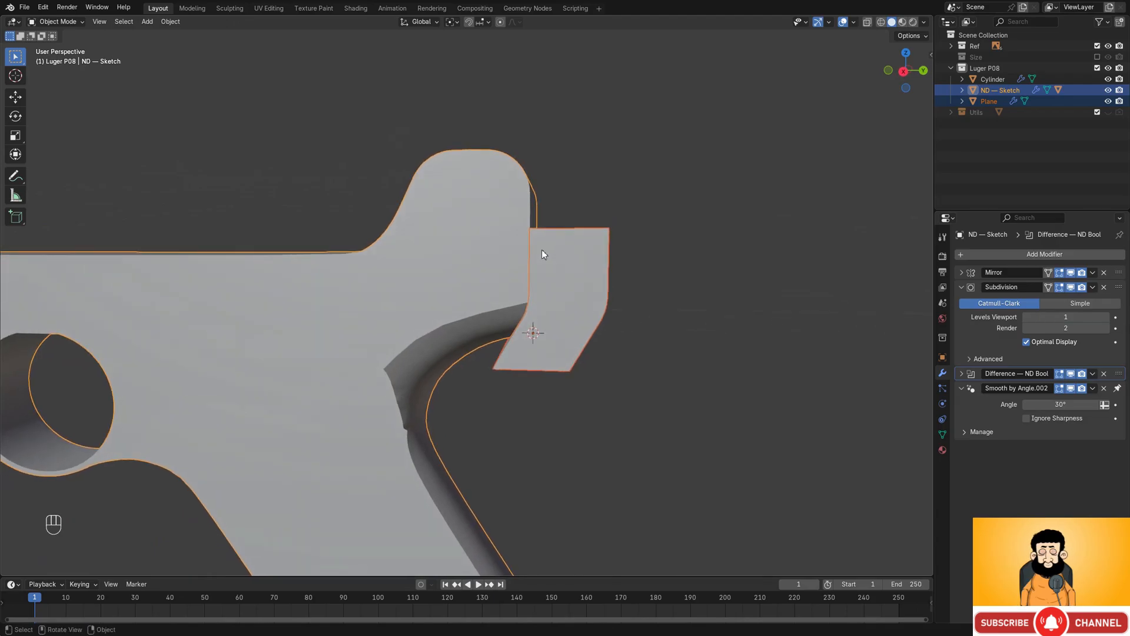
key("q")
key("f")
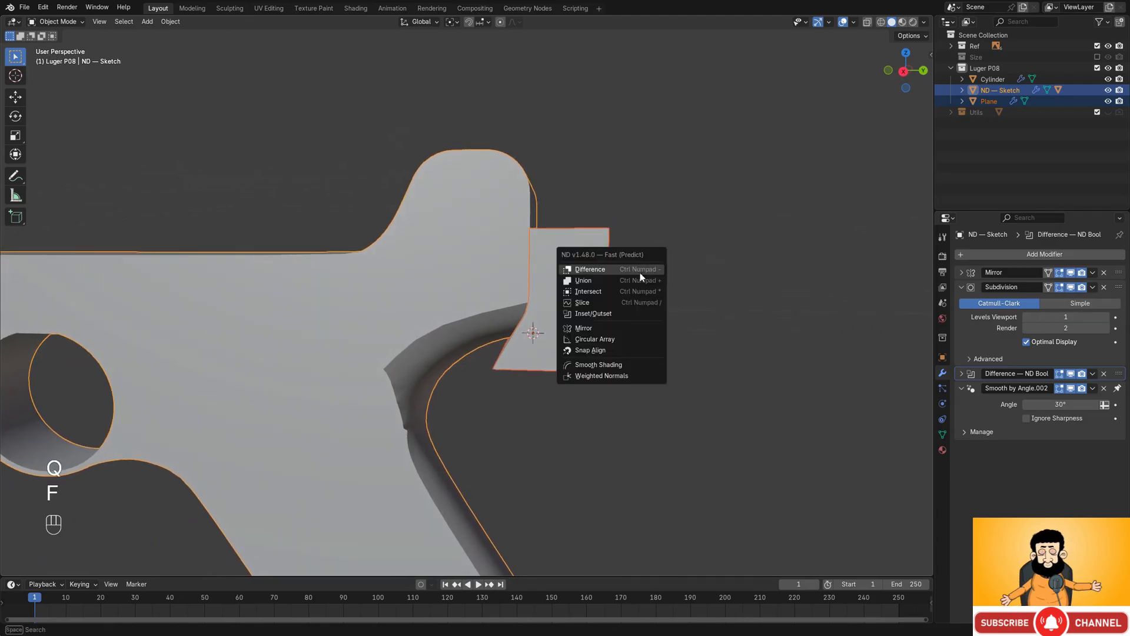
left_click(640, 273)
- Move the cutter block's top vertices backward along Y so its upper part leans away from the frame's rear
middle_click_drag(551, 281, 581, 225)
key("Tab")
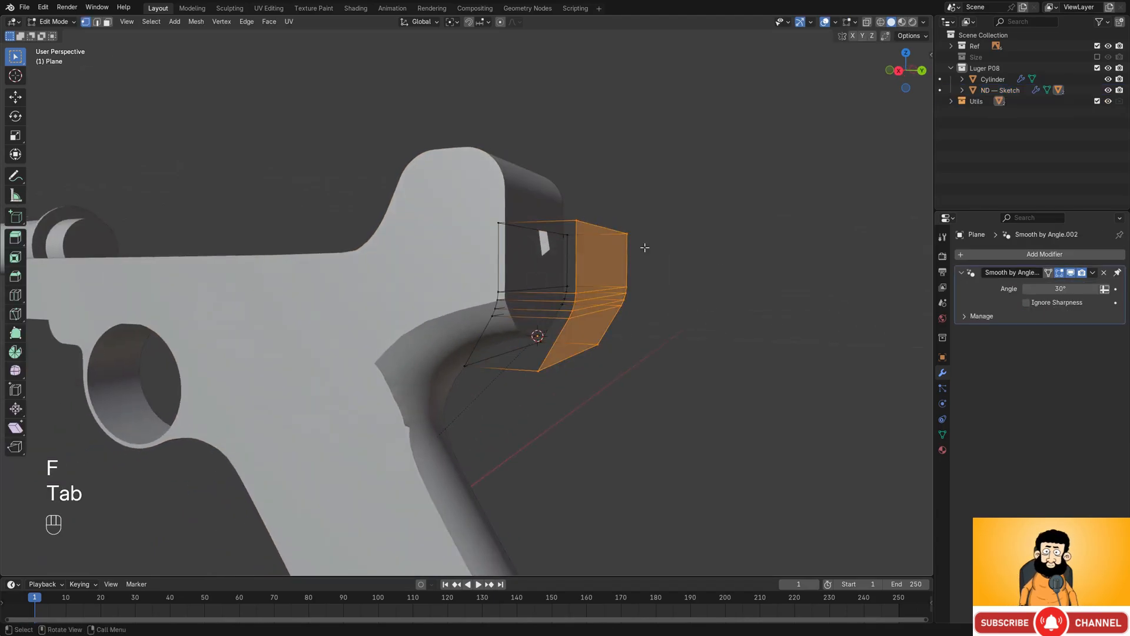
middle_click_drag(644, 247, 574, 232, "alt")
key("shift+z")
left_click_drag(475, 205, 594, 247)
key("shift+z")
scroll(565, 256, "up", 2)
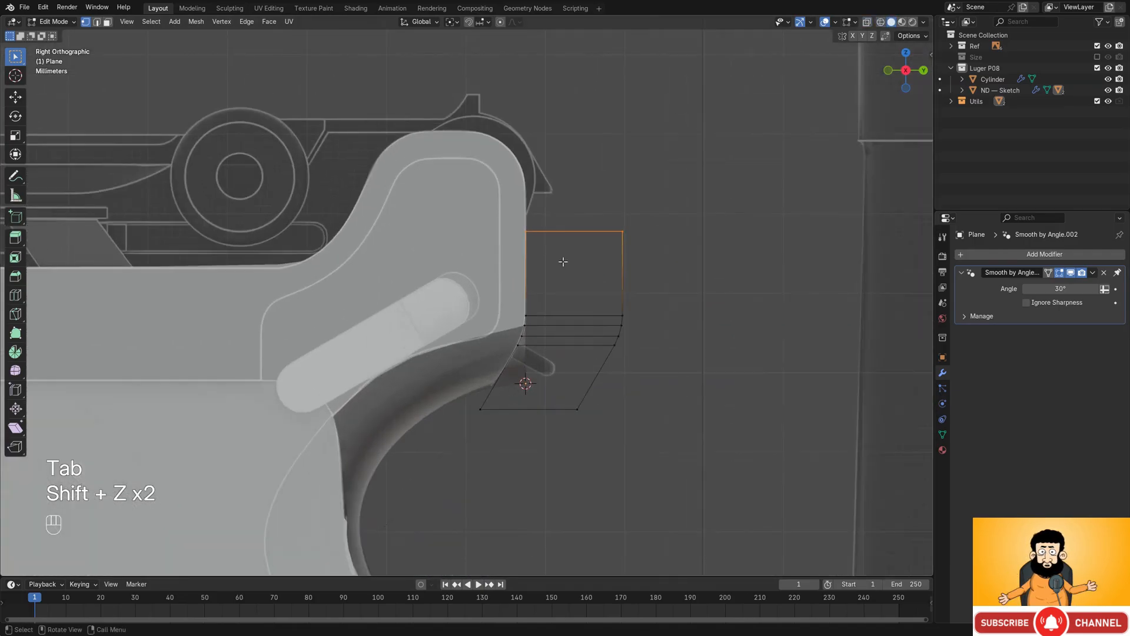
key("g")
key("y")
key("Tab")
left_click(579, 247)
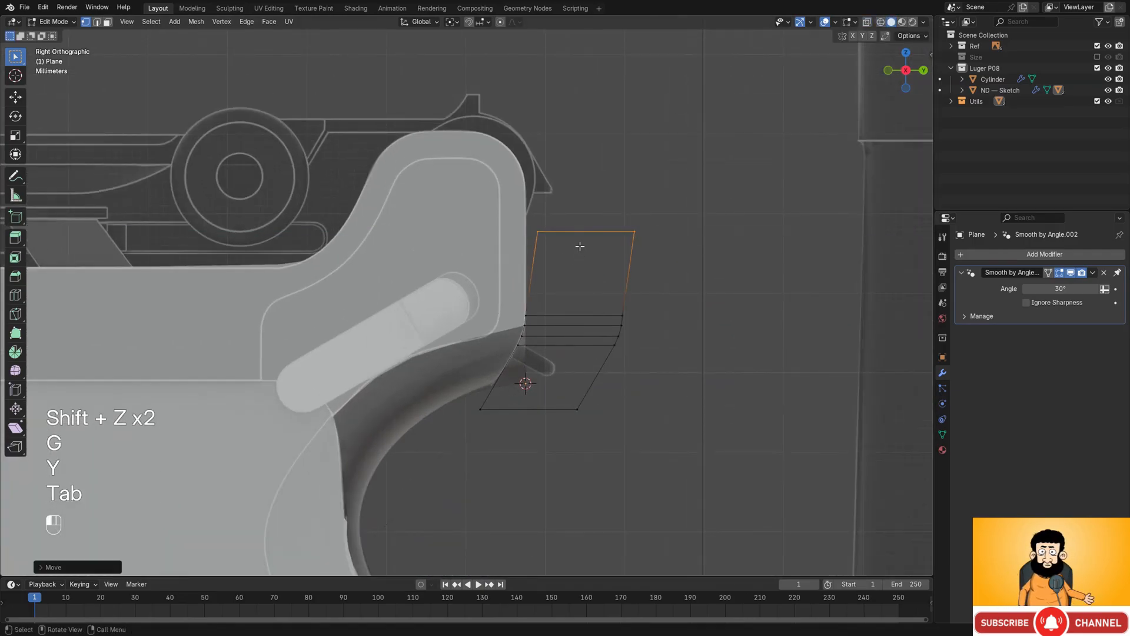
key("Tab")
- Align the frame's rear vertical edge vertices by scaling them to 0 along Y
mouse_move(579, 246)
middle_mouse_down()
mouse_move(529, 249)
mouse_move(570, 245)
middle_mouse_up()
left_click(474, 211)
key("Tab")
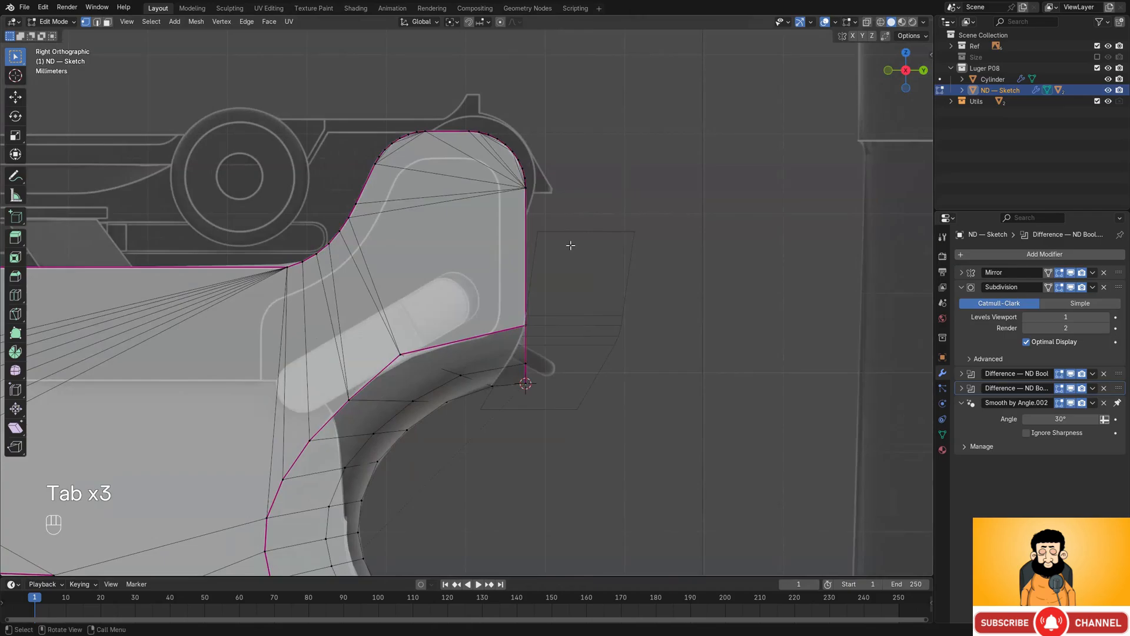
key("shift+z")
scroll(575, 250, "up", 3)
middle_click_drag(566, 289, 564, 312, "shift")
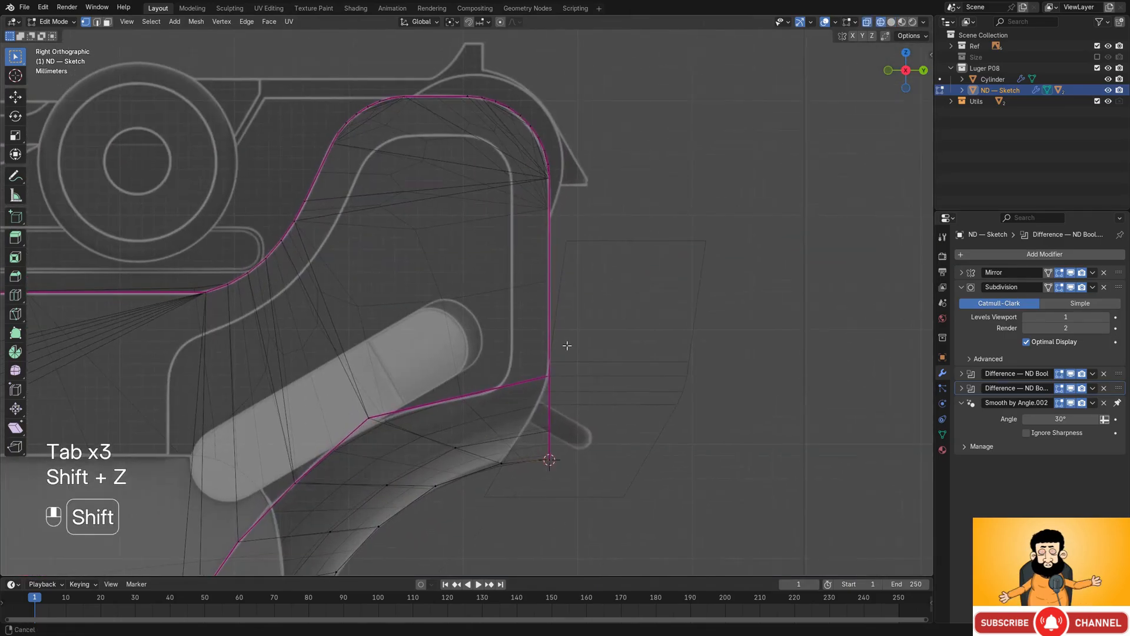
scroll(563, 318, "up", 1)
left_click_drag(569, 206, 652, 543)
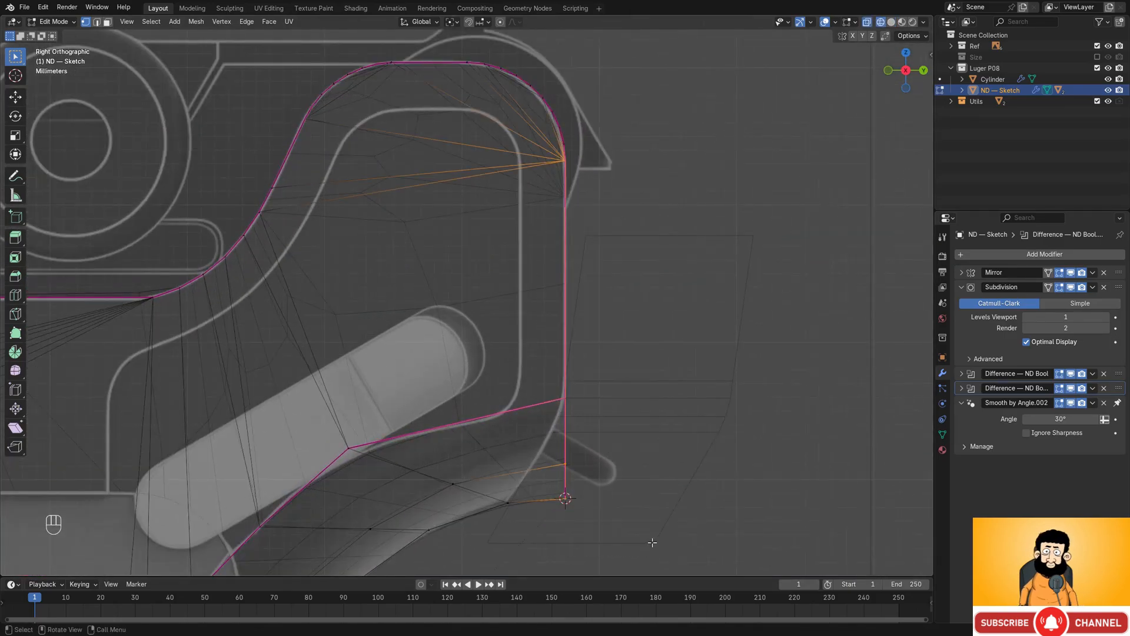
key("s")
key("y")
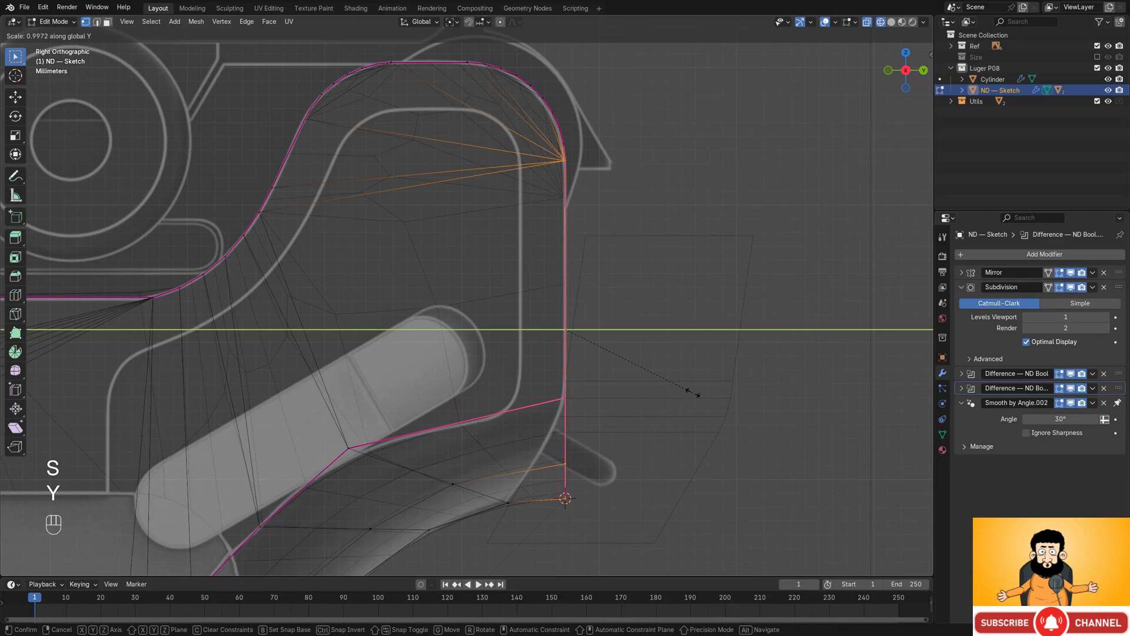
key("0")
key("Return")
mouse_move(693, 392)
middle_mouse_down()
mouse_move(600, 421)
mouse_move(654, 325)
mouse_move(654, 295)
mouse_move(668, 296)
middle_mouse_up()
key("shift+z")
key("Tab")
left_click(550, 357)
left_click(409, 307)
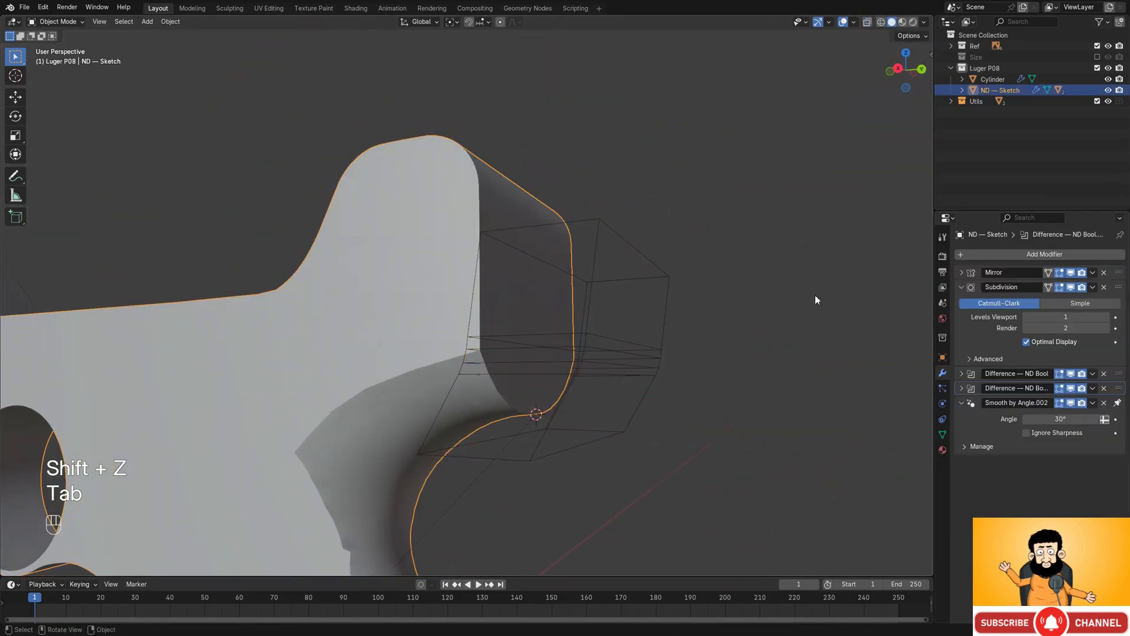
- Switch the solver of the frame's plane-based Difference boolean to Exact
left_click(961, 288)
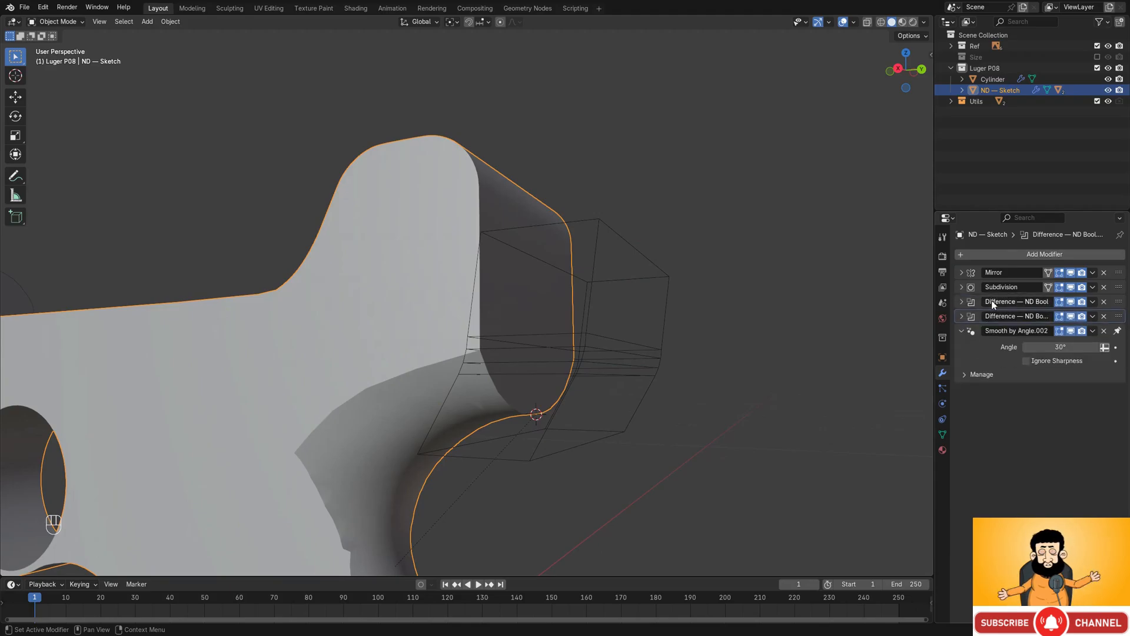
left_click(962, 316)
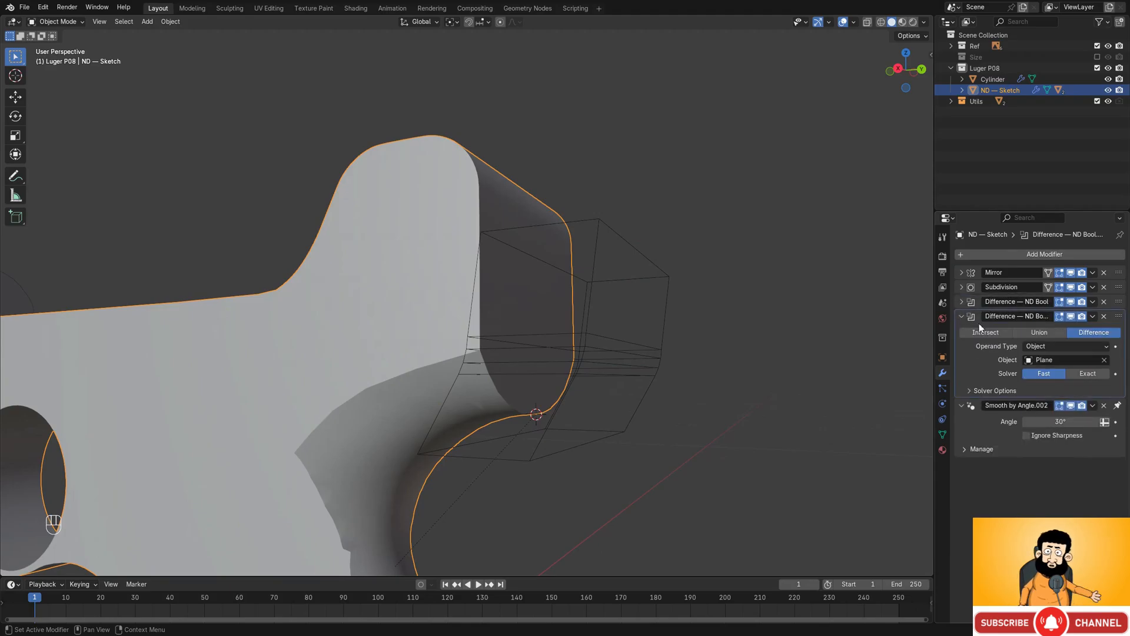
left_click(1083, 377)
- Widen the whole cutter block to about 1.1 times along X so it extends past both sides of the frame
left_click(605, 346)
left_click(598, 351)
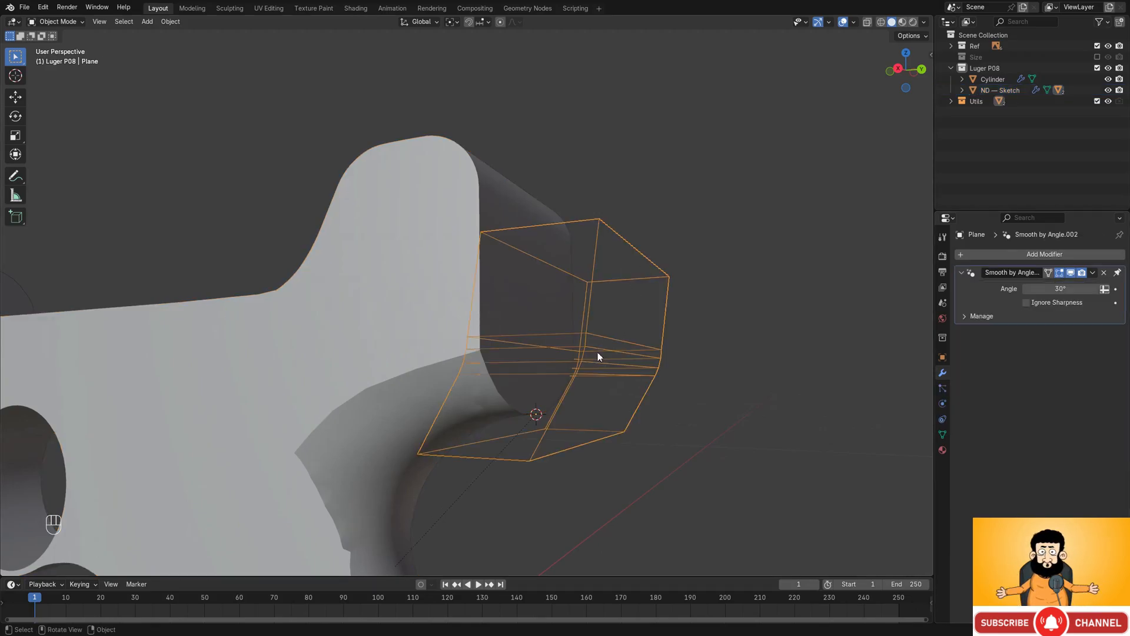
key("Tab")
middle_click_drag(612, 309, 530, 303)
key("a")
key("s")
key("x")
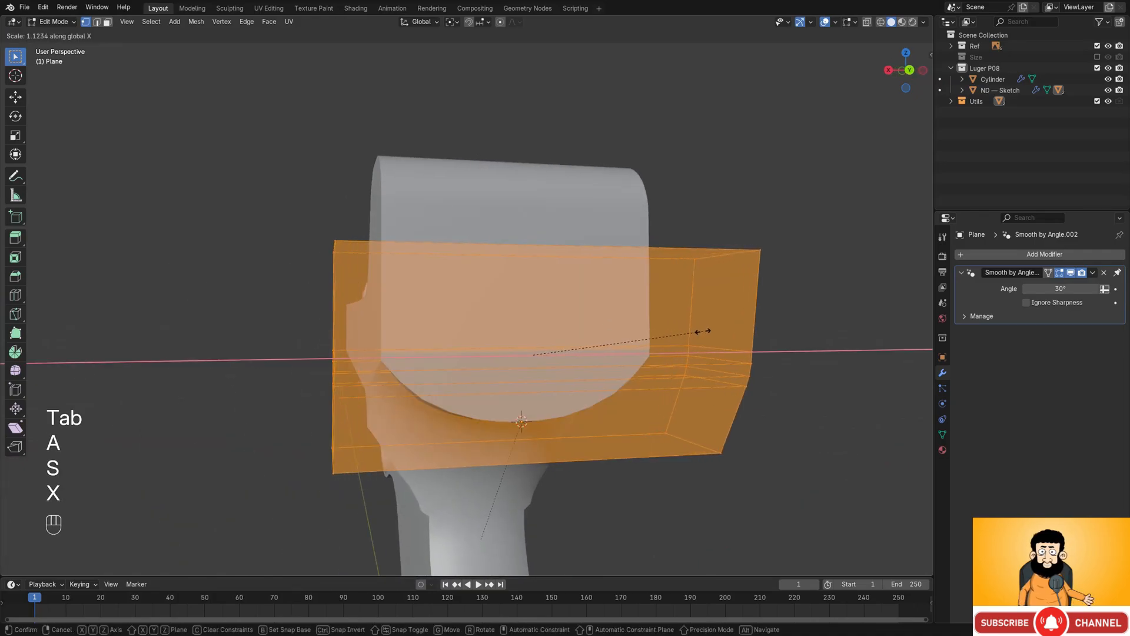
left_click(699, 324)
key("Tab")
middle_click_drag(698, 316, 738, 271)
- Recalculate the cutter's normals outward and set the frame's plane-based Difference boolean to the Fast solver
key("Tab")
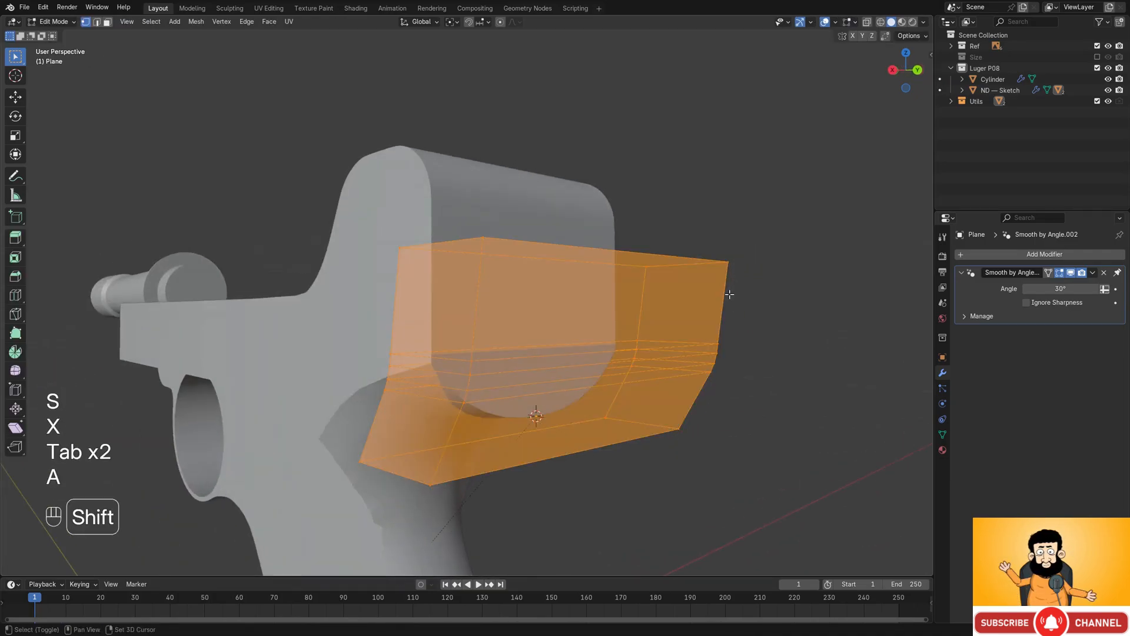
key("shift+n")
key("Tab")
mouse_move(694, 324)
middle_mouse_down()
mouse_move(630, 303)
mouse_move(469, 197)
middle_mouse_up()
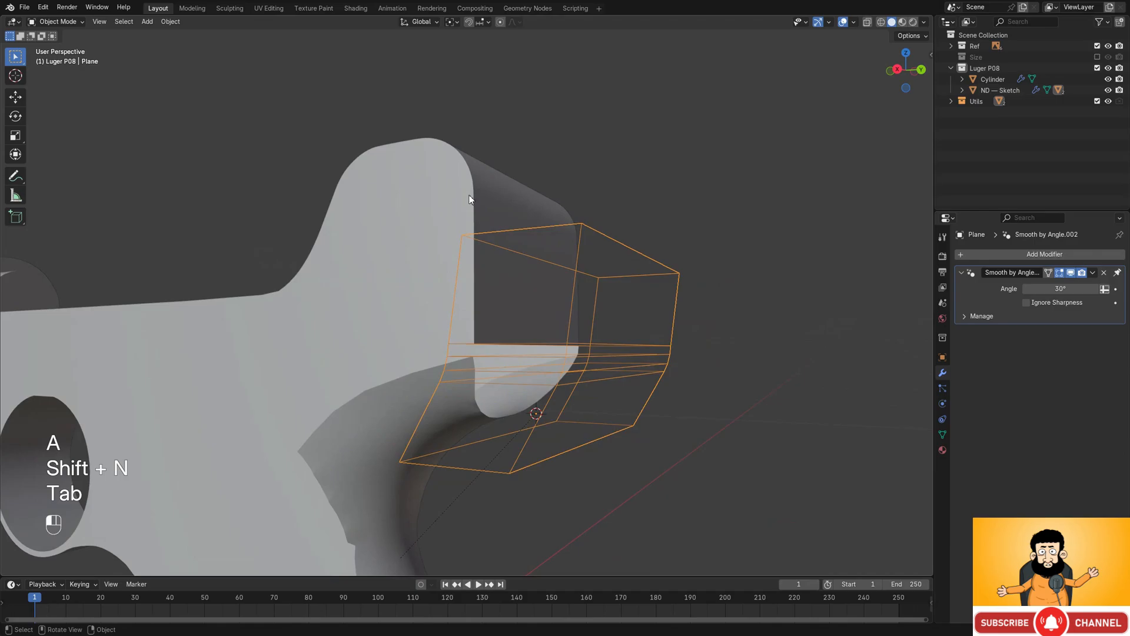
left_click(523, 279)
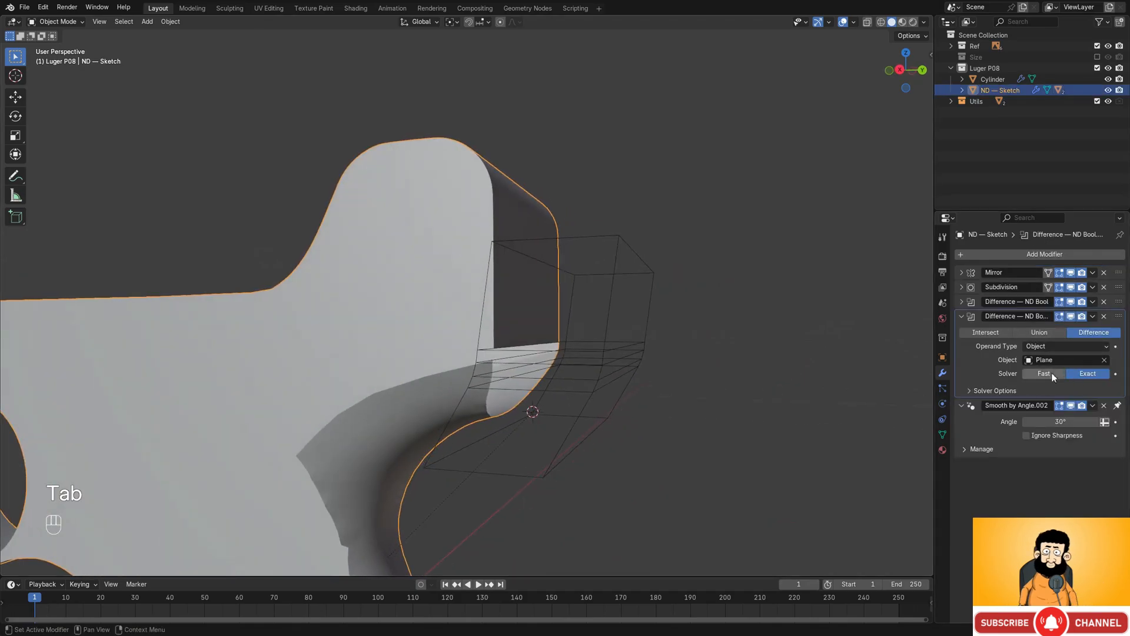
middle_click_drag(637, 308, 600, 346)
- Dissolve the uppermost edge of the cutter's beveled bend
left_click(581, 326)
key("Tab")
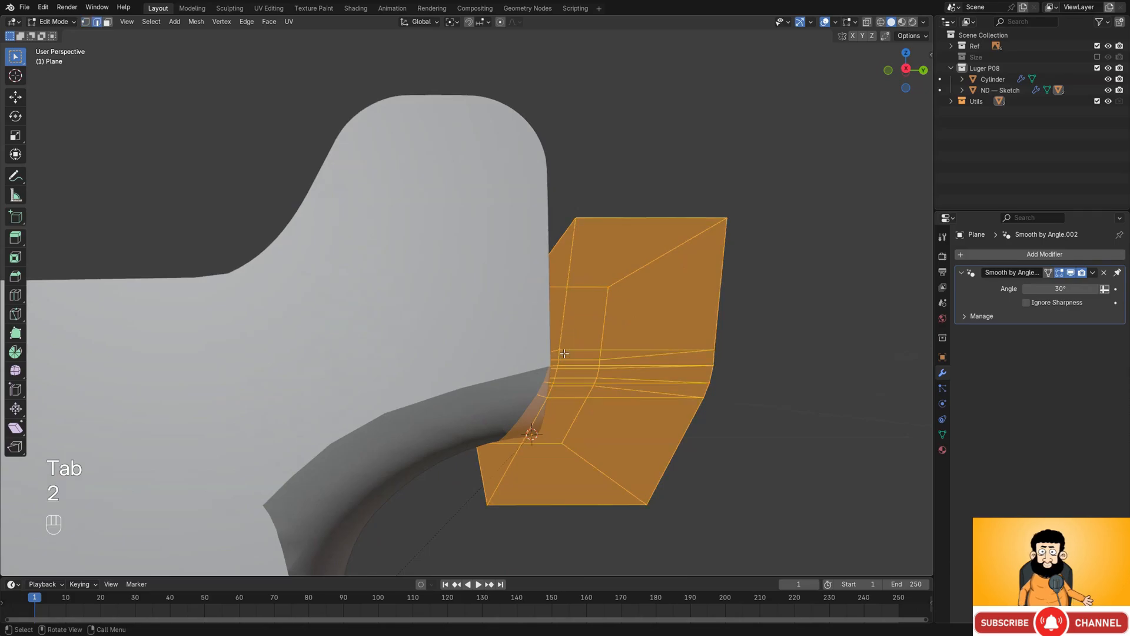
left_click(564, 354)
key("ctrl+x")
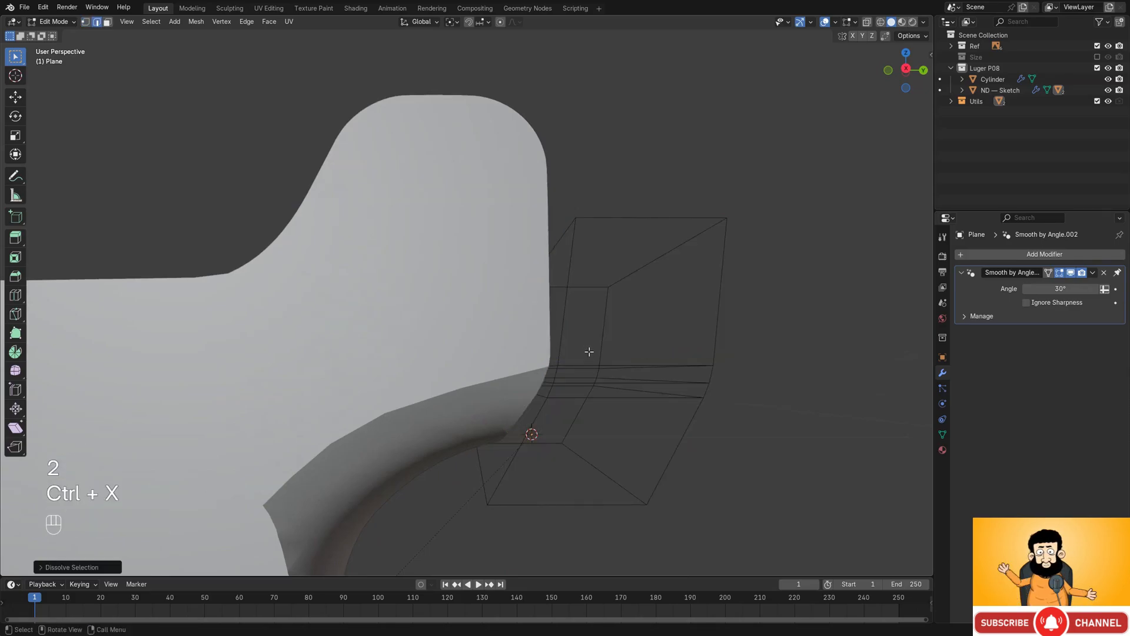
mouse_move(588, 354)
middle_mouse_down()
mouse_move(530, 353)
mouse_move(529, 323)
mouse_move(550, 355)
mouse_move(575, 337)
mouse_move(555, 346)
mouse_move(573, 363)
middle_mouse_up()
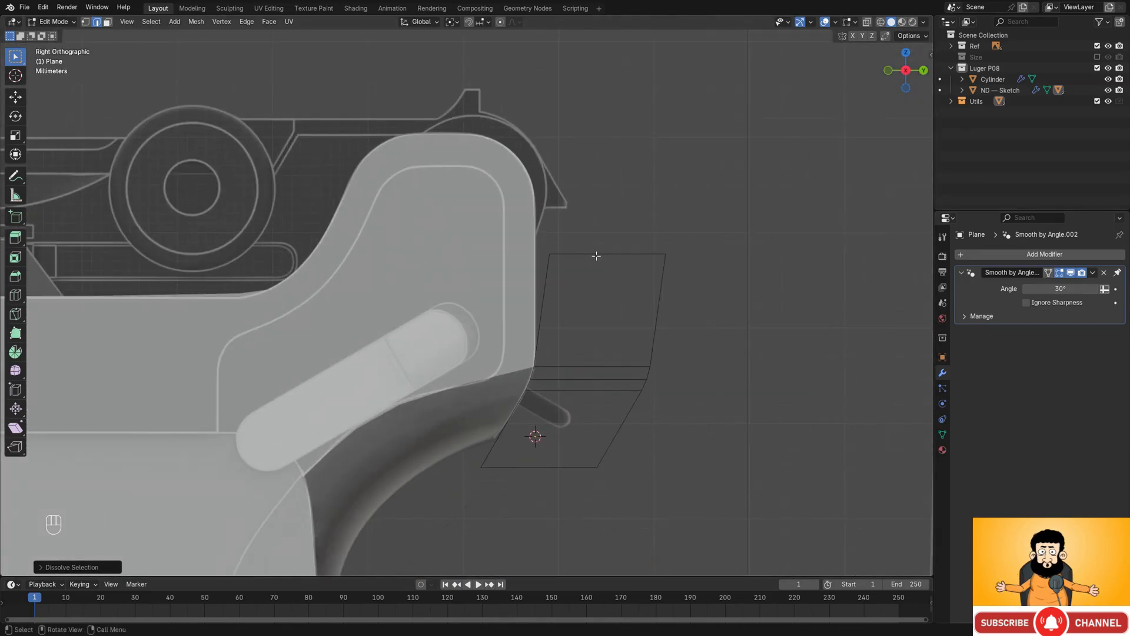
- Lower the cutter's top vertices along Z and shift them about 0.5 mm toward the frame to follow the reference's rear curve
key("Tab")
left_click(592, 259)
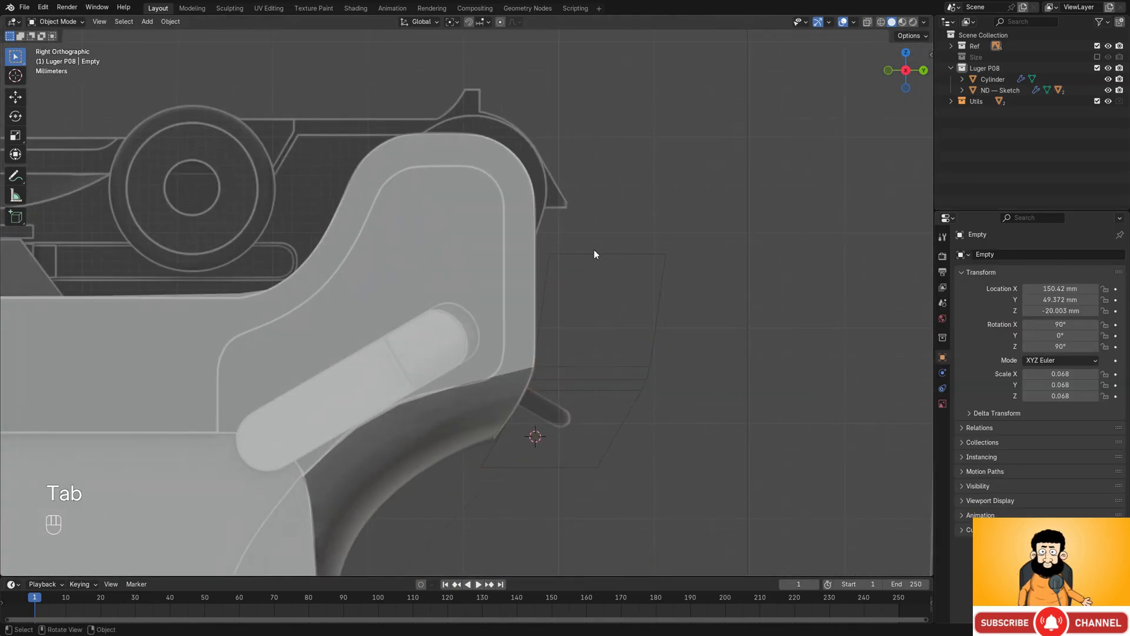
left_click(592, 254)
key("Tab")
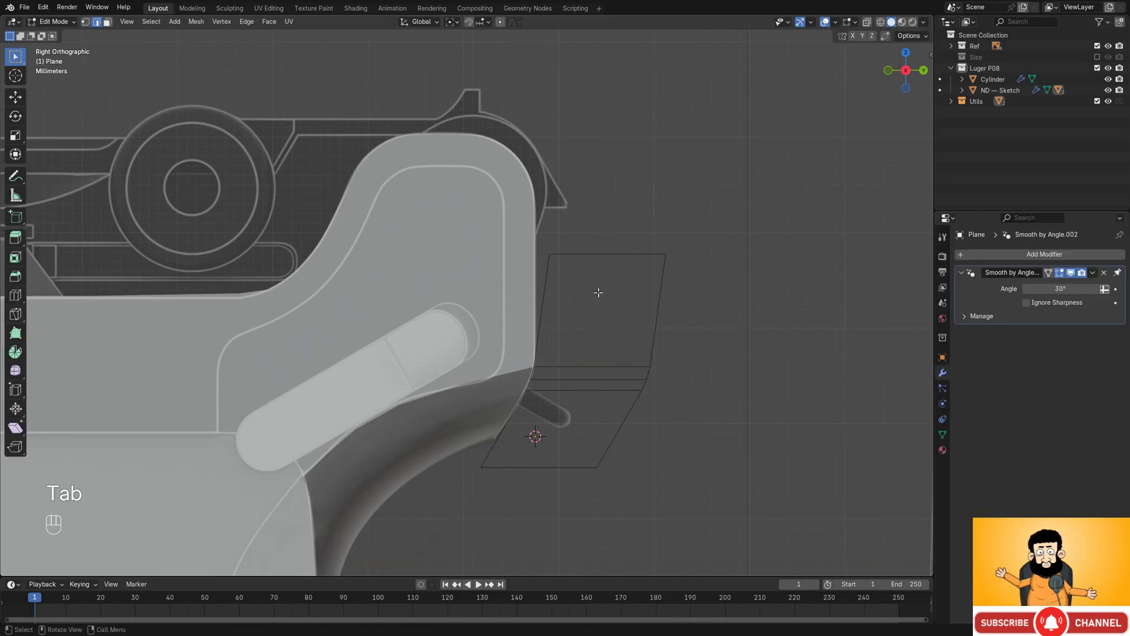
key("shift+z")
scroll(601, 304, "down", 2, "shift")
scroll(601, 304, "up", 1)
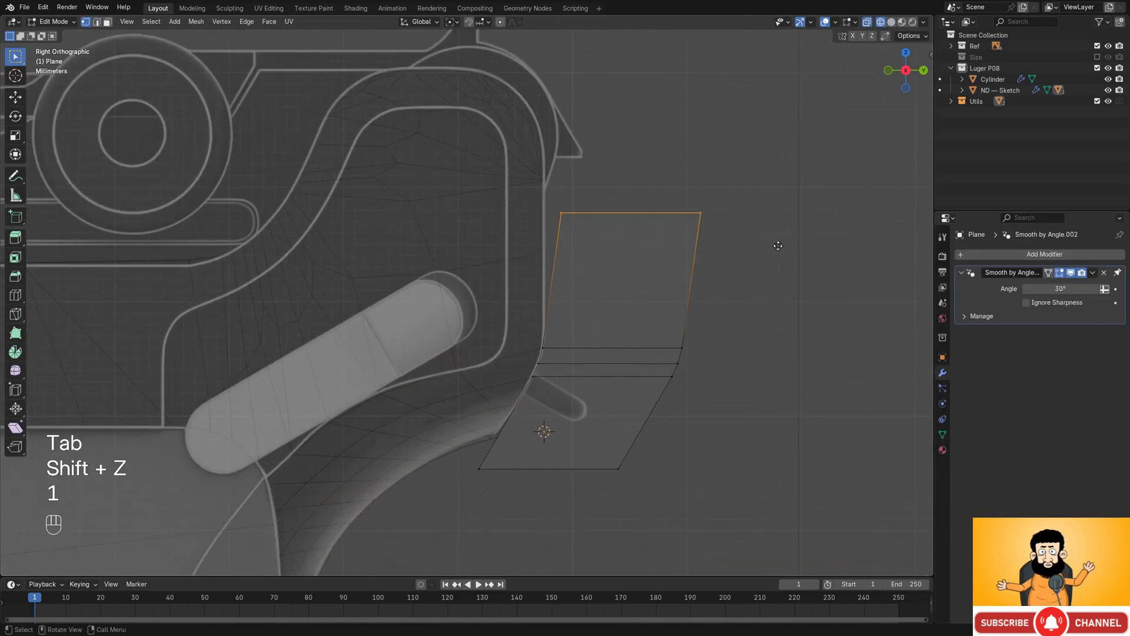
key("g")
key("z")
left_click_drag(778, 246, 777, 278)
left_click(772, 321)
key("g")
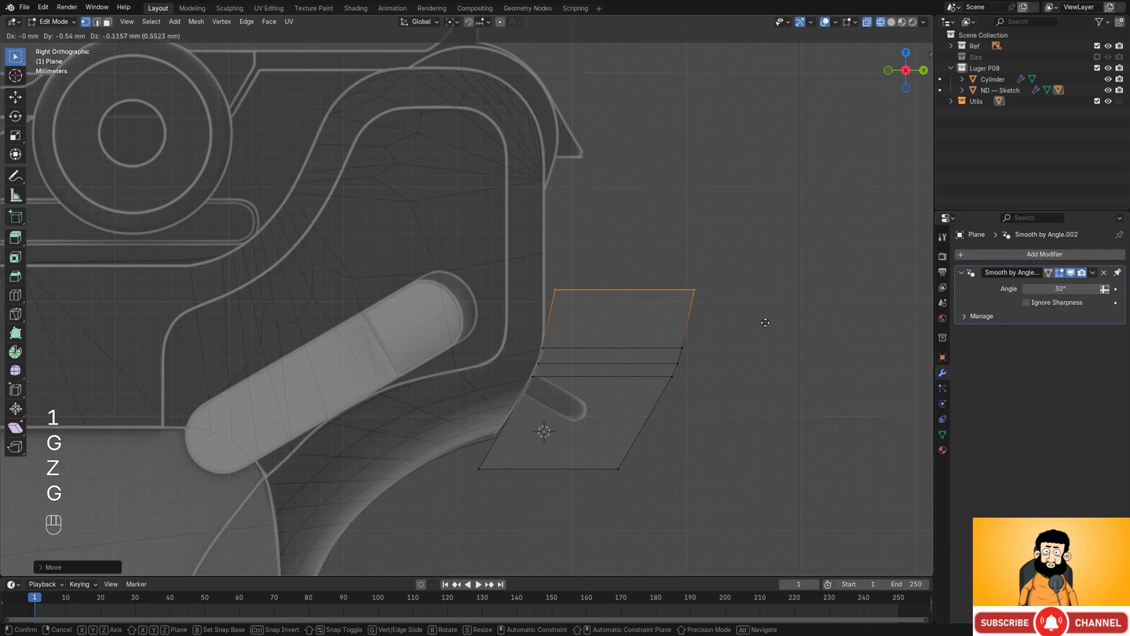
left_click(765, 318)
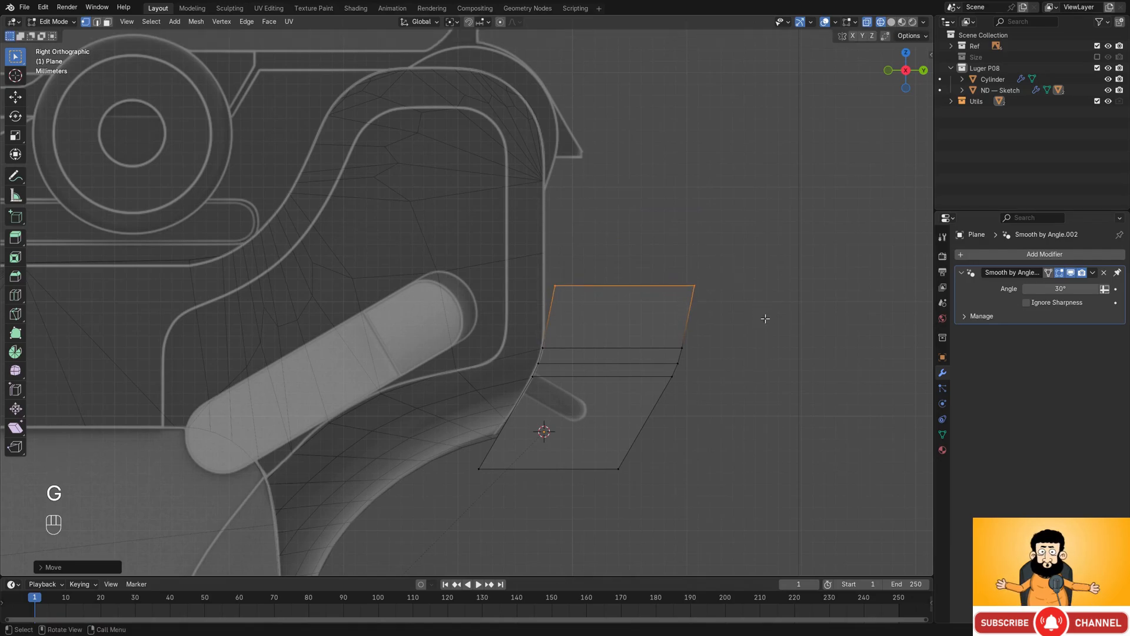
key("shift+z")
mouse_move(758, 321)
middle_mouse_down()
mouse_move(541, 326)
mouse_move(502, 270)
mouse_move(507, 295)
mouse_move(553, 318)
mouse_move(530, 351)
mouse_move(566, 343)
mouse_move(587, 358)
middle_mouse_up()
key("Tab")
- Exclude the Utils collection from the view layer to hide the cutters around the frame
left_click(506, 340)
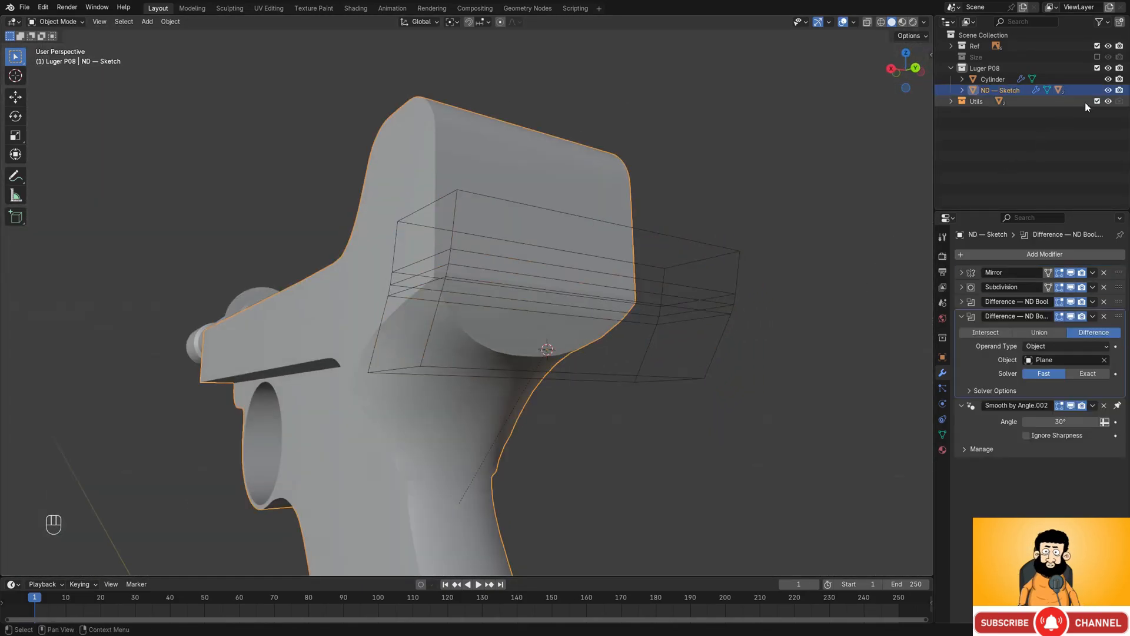
middle_click_drag(677, 277, 510, 324)
key("Tab")
key("Tab")
scroll(522, 269, "down", 2)
scroll(451, 299, "down", 1)
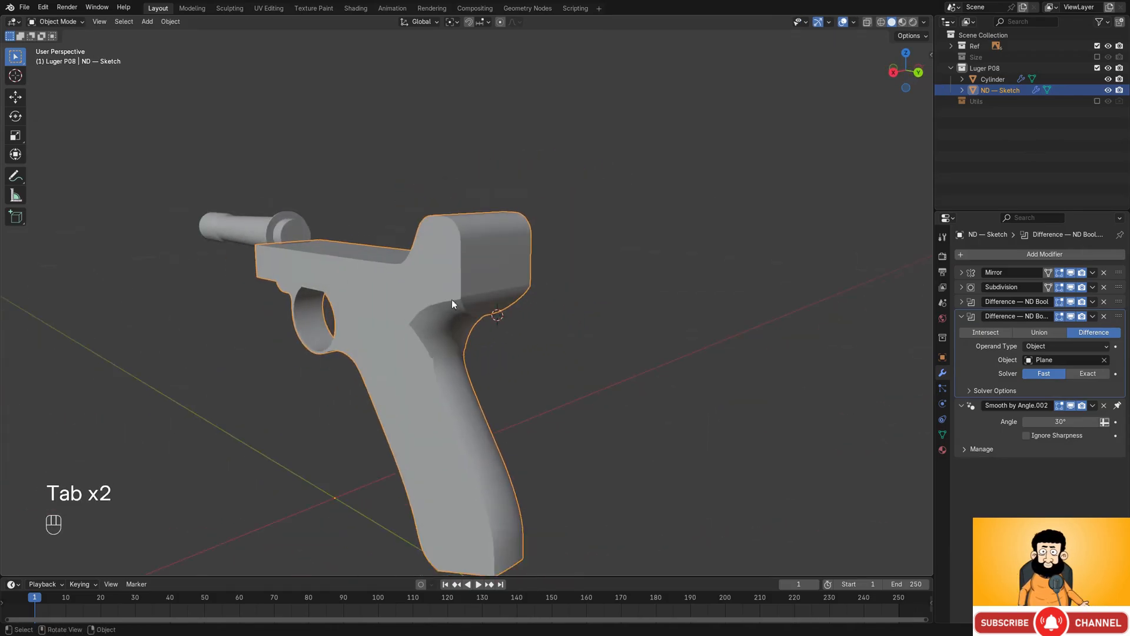
- Check the whole frame's outline against the reference drawing in the right orthographic view
middle_click_drag(451, 299, 495, 338)
middle_click_drag(495, 338, 527, 324, "shift")
left_click_drag(0, 0, 0, 0)
scroll(556, 325, "down", 1)
middle_click_drag(527, 324, 662, 334, "shift")
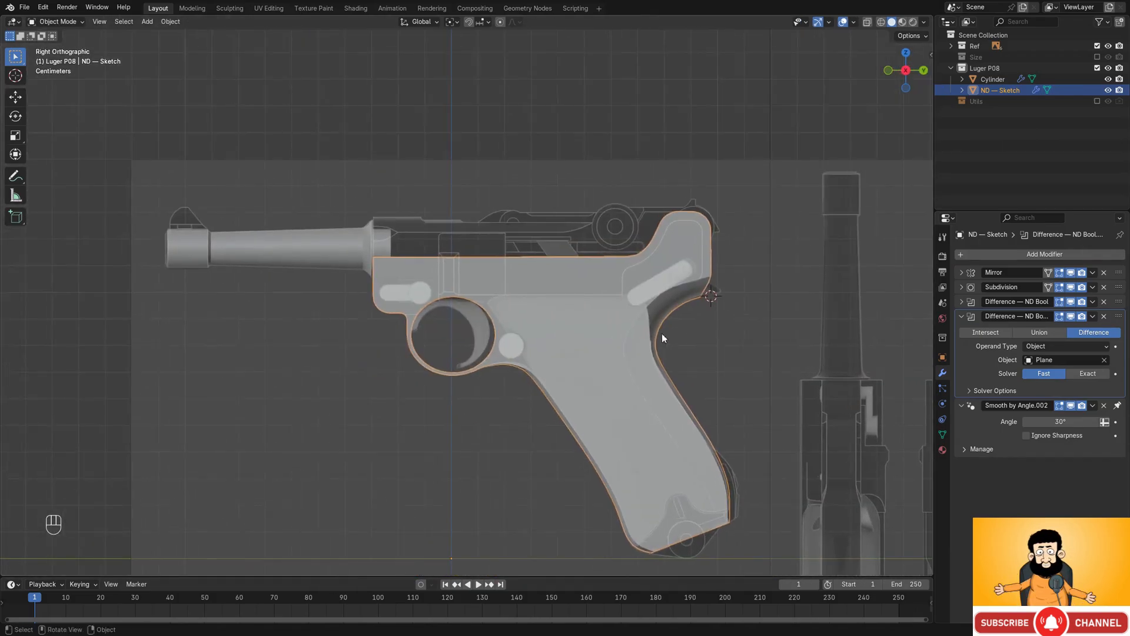
middle_click_drag(690, 291, 753, 249, "shift")
scroll(568, 249, "up", 1)
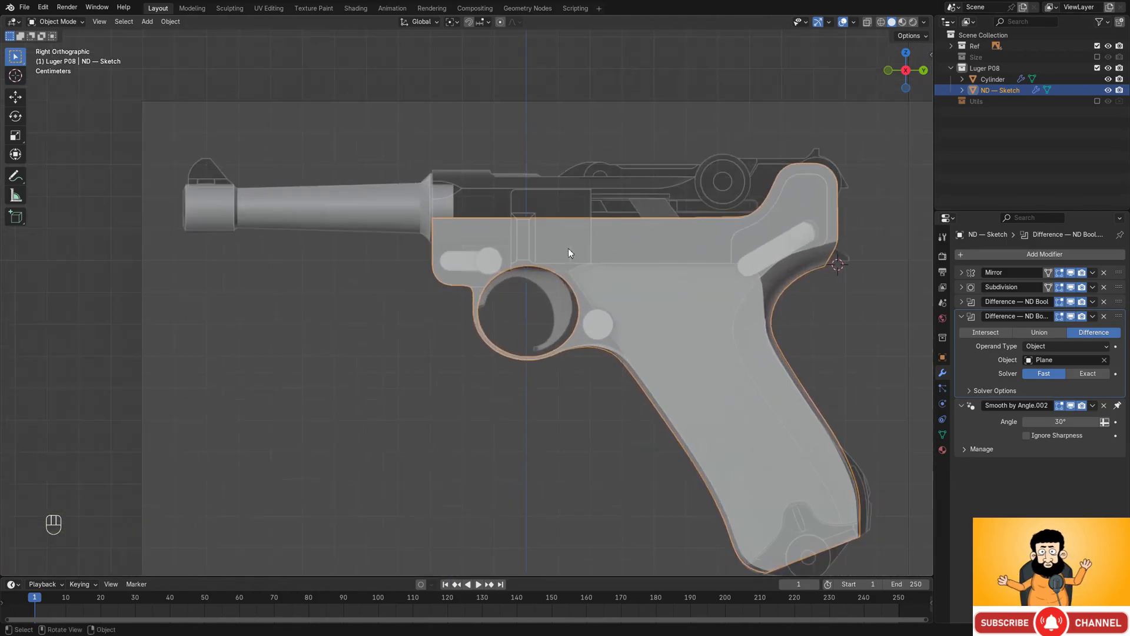
- Add a cube under the frame's front, beside the trigger guard, and scale it down to a small block
middle_click_drag(568, 248, 554, 301)
scroll(564, 289, "up", 2)
middle_click_drag(554, 301, 487, 328)
key("shift+a")
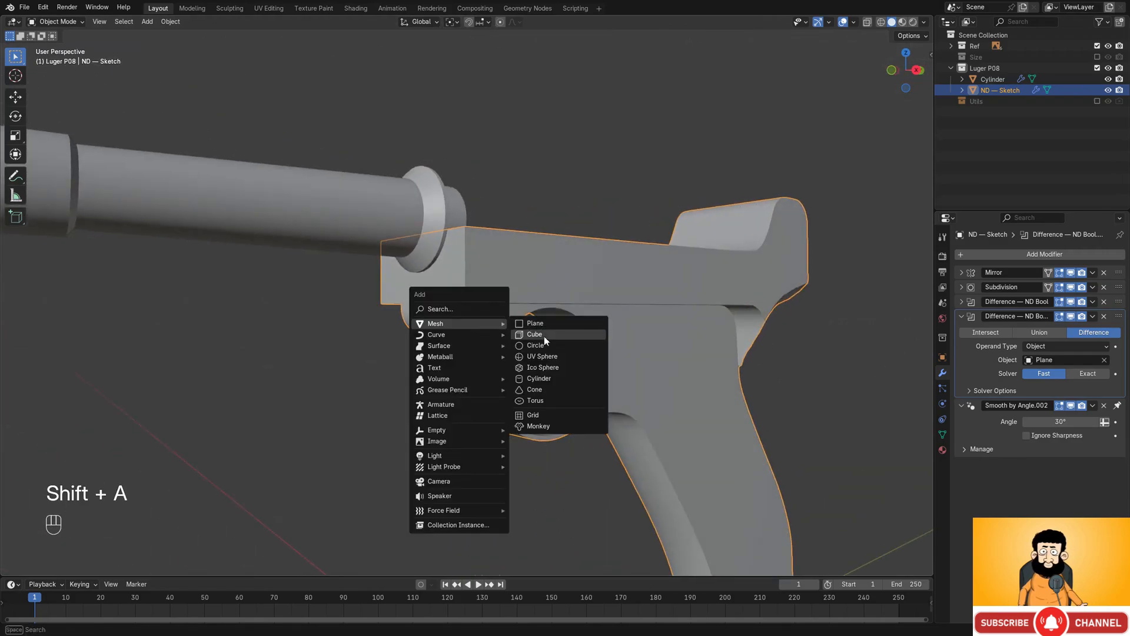
left_click(544, 334)
key("s")
left_click(492, 321)
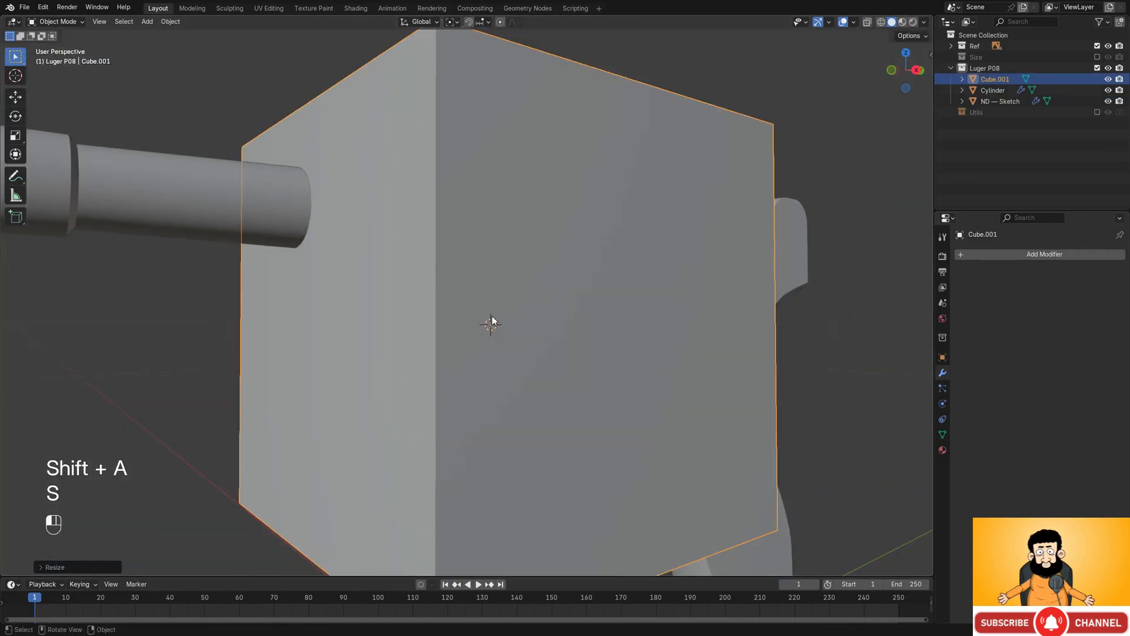
key("s")
left_click(523, 331)
- Move the small cube's inner side vertices along X with snapping so they meet the trigger guard's side
middle_click_drag(523, 330, 564, 344, "alt")
key("Tab")
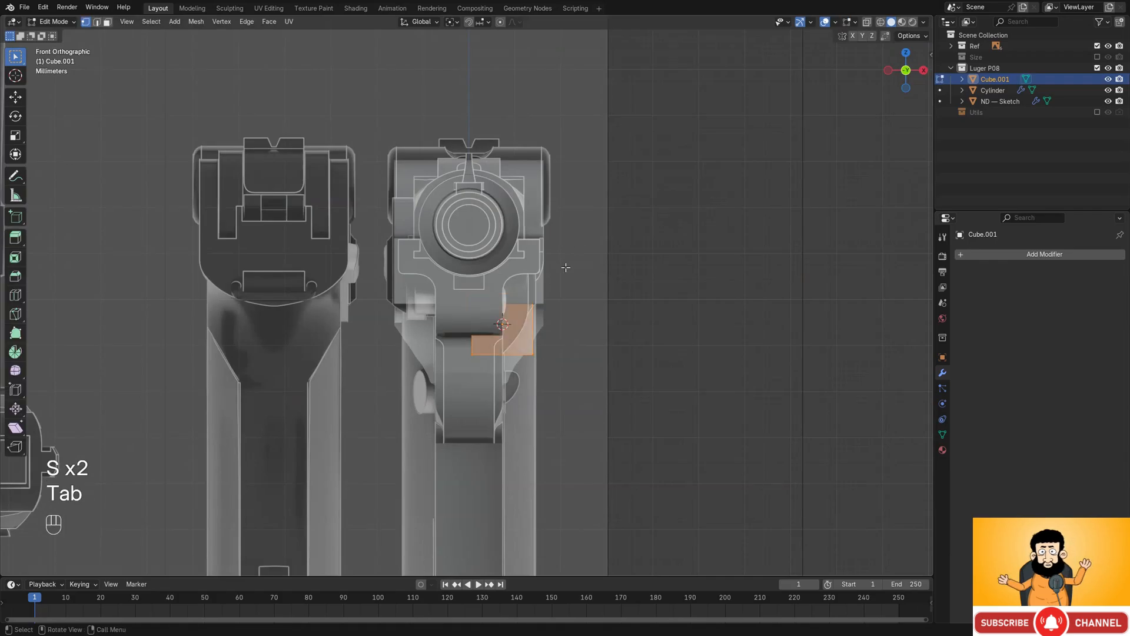
key("shift+z")
key("1")
left_click_drag(436, 265, 495, 377)
key("shift+z")
middle_click_drag(554, 342, 498, 318)
key("g")
key("x")
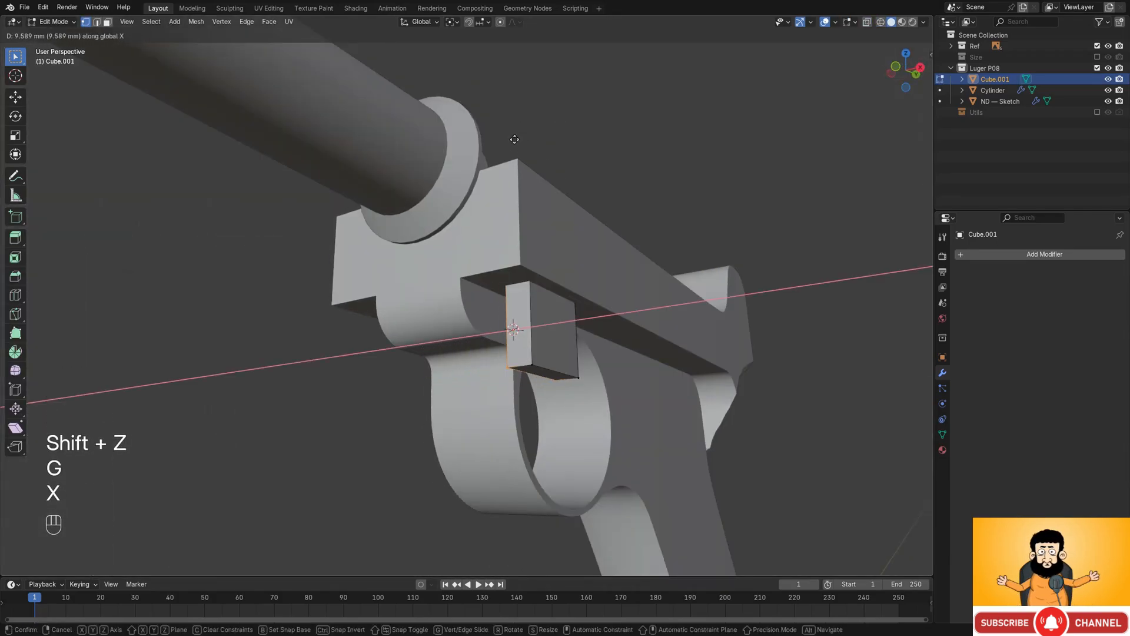
key("Escape")
left_click(487, 22)
left_click(476, 102)
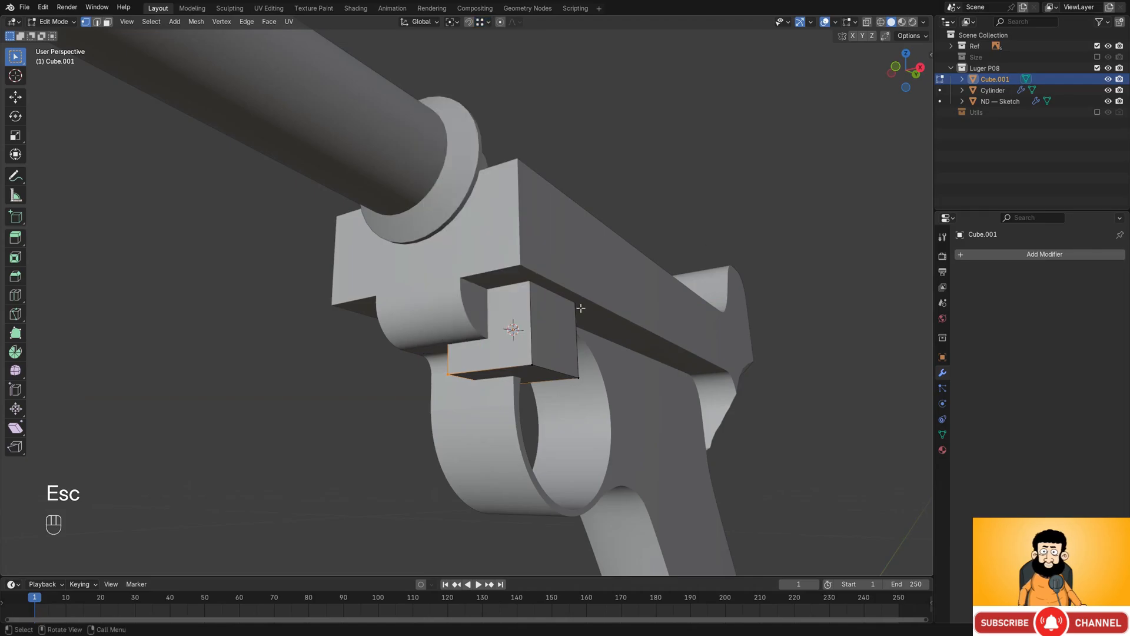
key("g")
key("x")
left_click(470, 318, "ctrl")
- Move the small cube's top vertices up about 4.4 mm along Z to the frame's underside line in front view
mouse_move(592, 331)
middle_mouse_down()
mouse_move(628, 330)
mouse_move(581, 338)
middle_mouse_up()
key("shift+z")
middle_click_drag(506, 277, 475, 270, "shift")
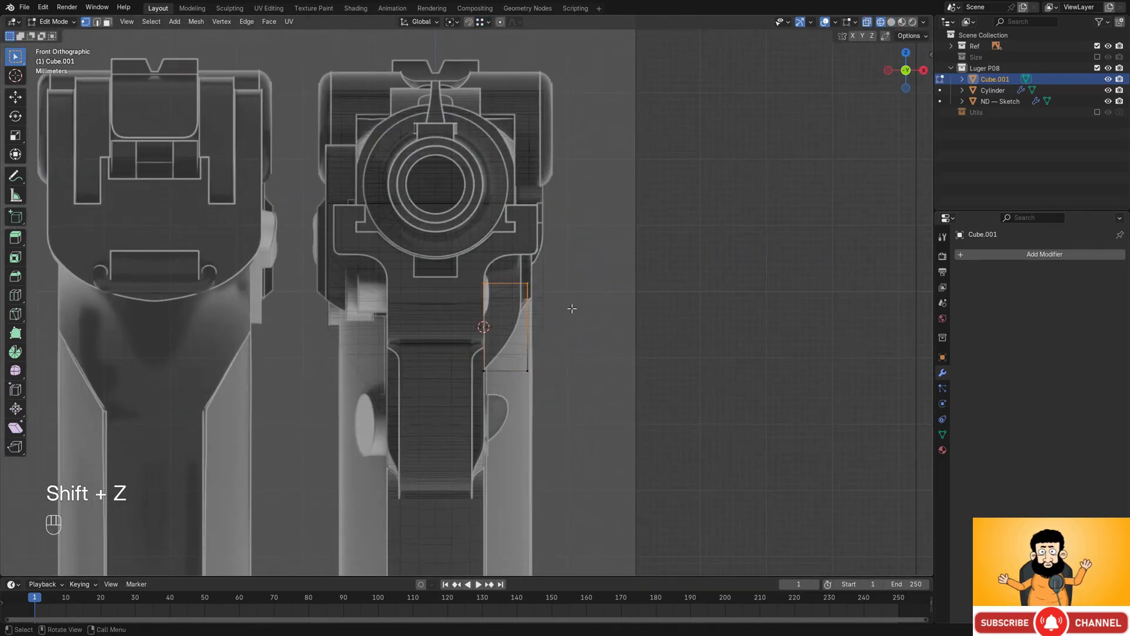
scroll(572, 308, "up", 1)
key("g")
key("z")
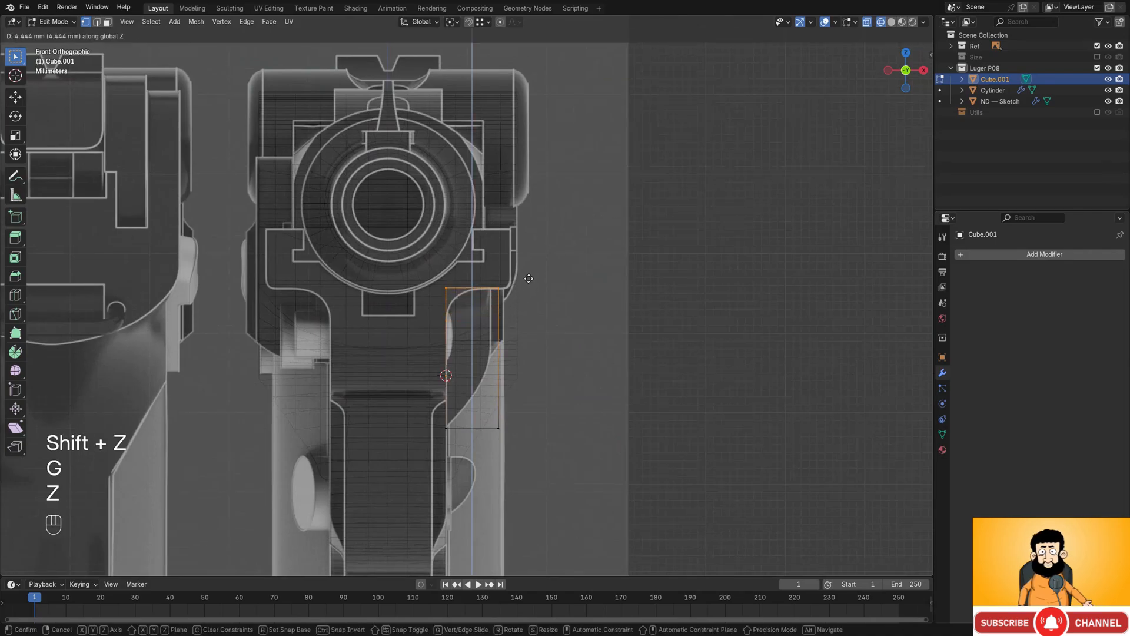
left_click(530, 285)
- Move the cube's outer side vertices outward along X past the side of the frame
key("g")
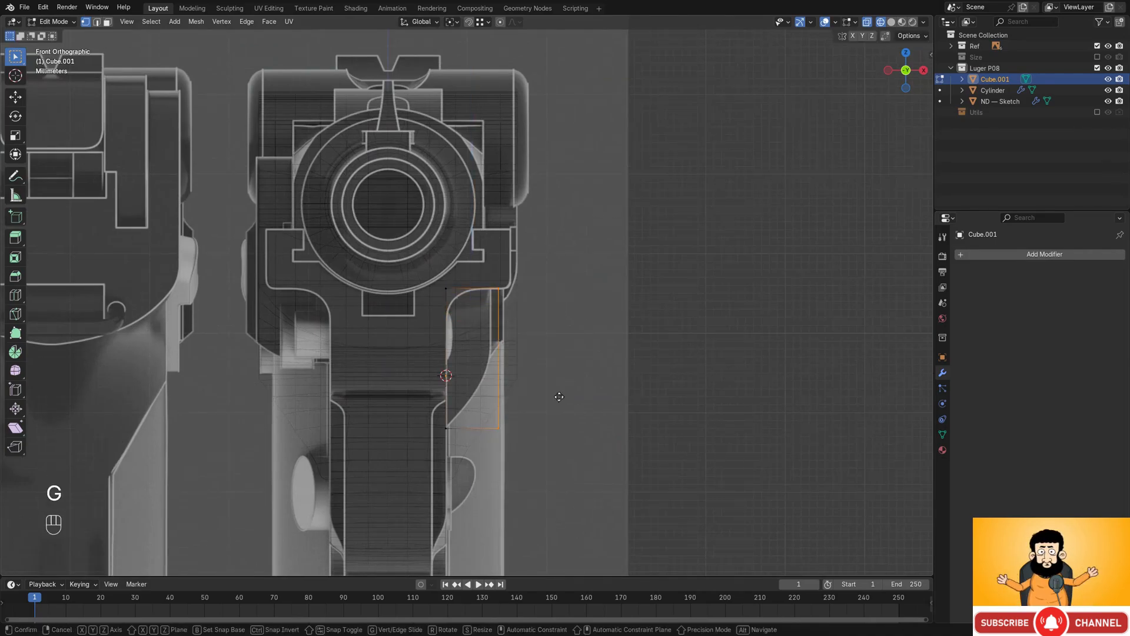
key("x")
left_click(631, 398)
- In right view, move the cube's front vertices about 10 mm forward along Y, past the frame's front edge
middle_click_drag(631, 398, 545, 386, "alt")
scroll(519, 371, "down", 2)
left_click_drag(377, 265, 458, 463)
middle_click_drag(490, 311, 500, 356, "shift")
scroll(501, 357, "up", 1)
key("g")
key("y")
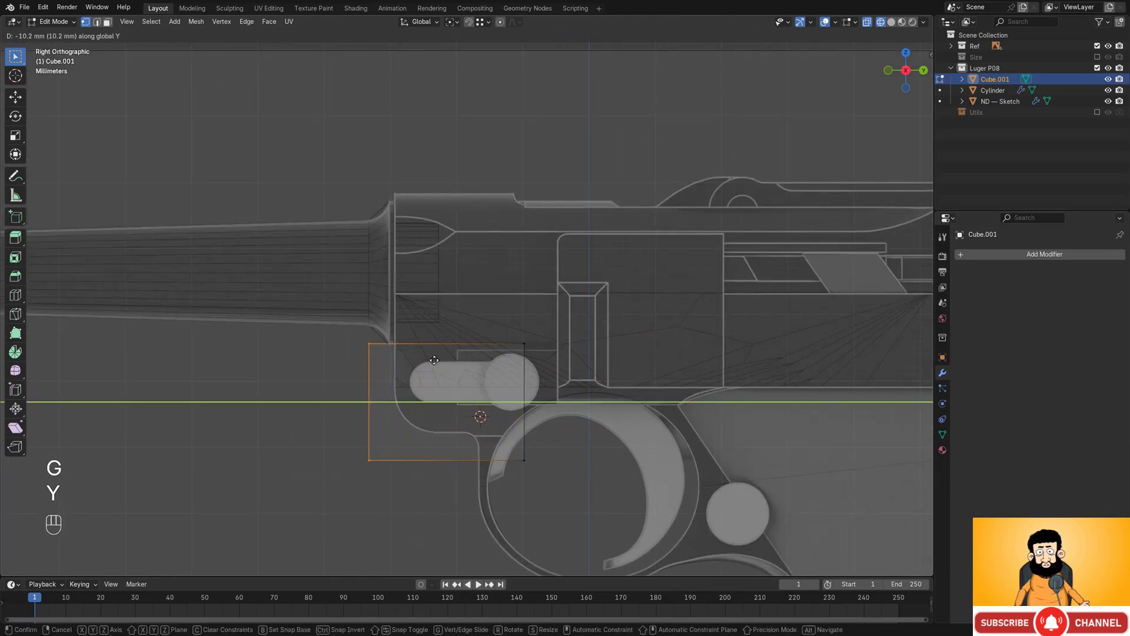
left_click(435, 360)
- Move the cube's rear vertices about 30 mm back along Y to the reference side plate's rear edge
middle_click_drag(660, 409, 476, 353, "shift")
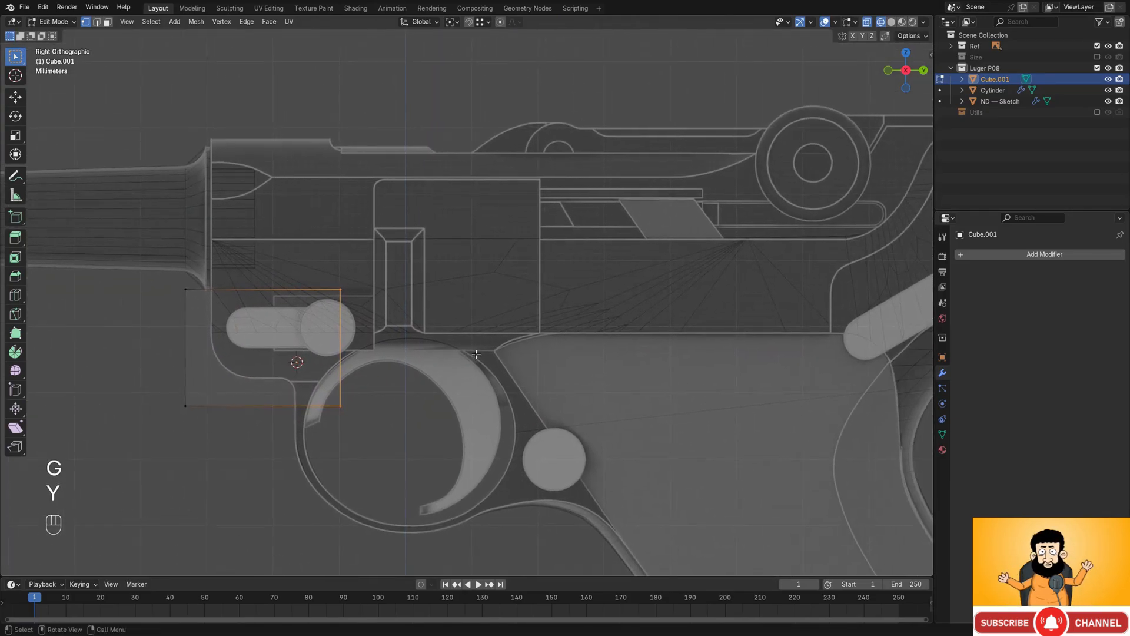
key("g")
key("y")
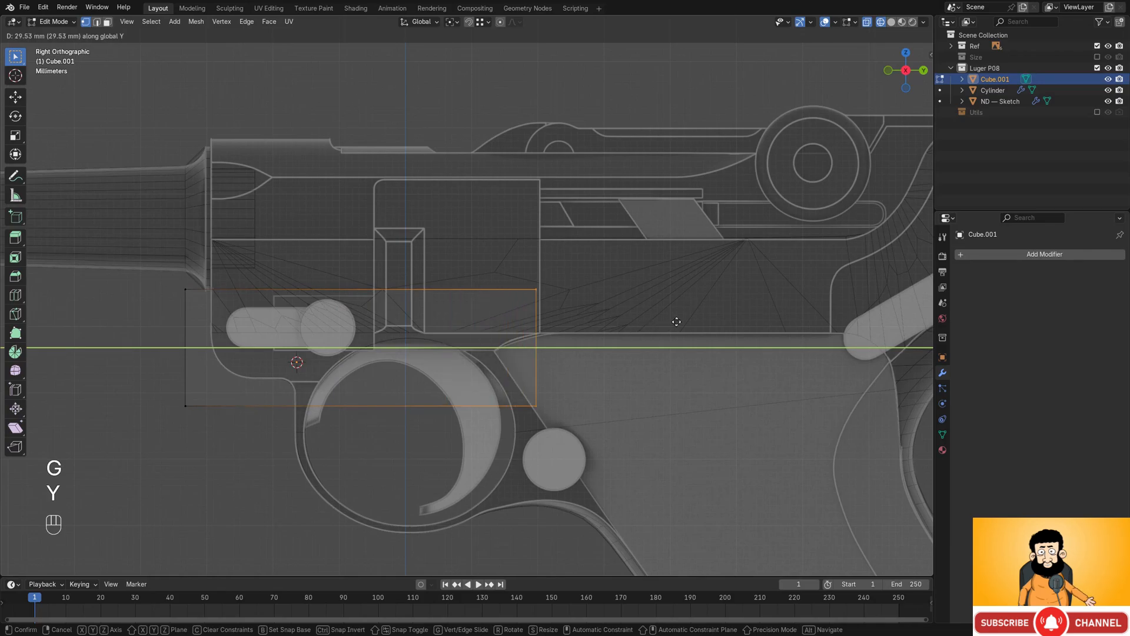
left_click(684, 319)
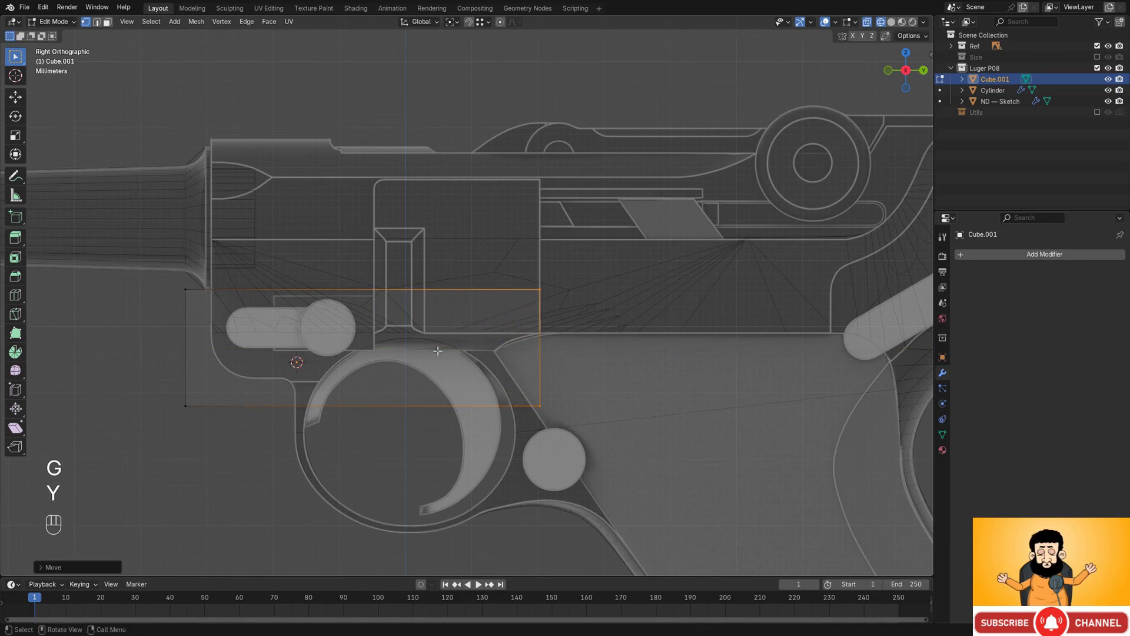
- Return to Object Mode and apply the stretched block's transform
key("shift+z")
middle_click_drag(685, 319, 413, 354)
key("Tab")
key("ctrl+a")
left_click(361, 309)
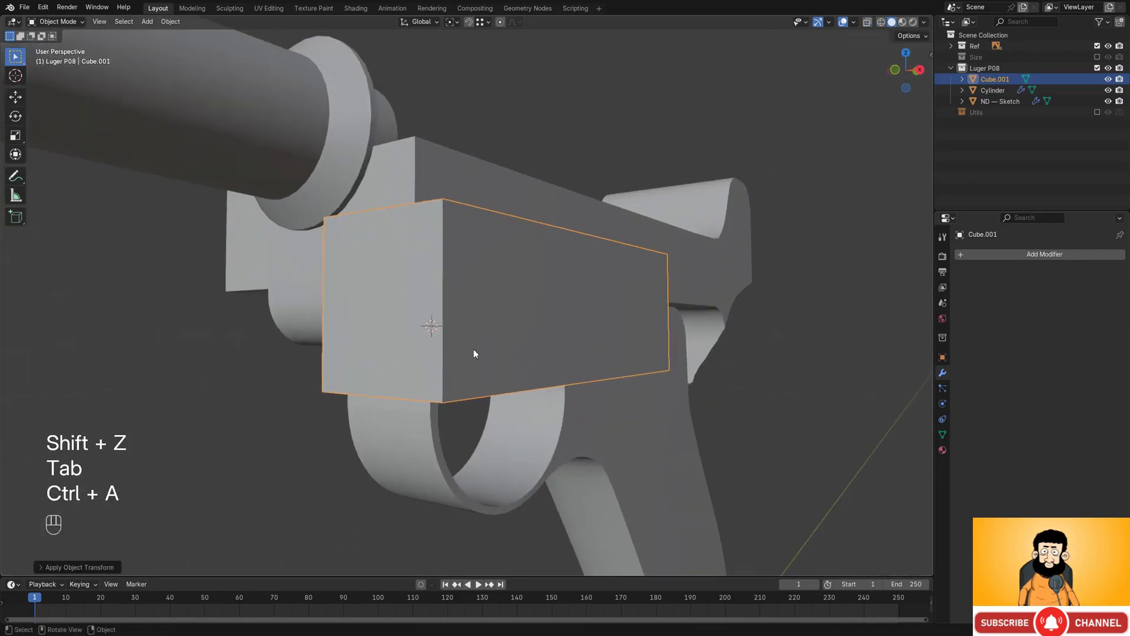
- Bevel the block's upper inner edge by about 4.2 mm with 8 segments to match the curve in the front reference
key("KP_1")
key("Tab")
key("shift+z")
left_click_drag(445, 245, 507, 331)
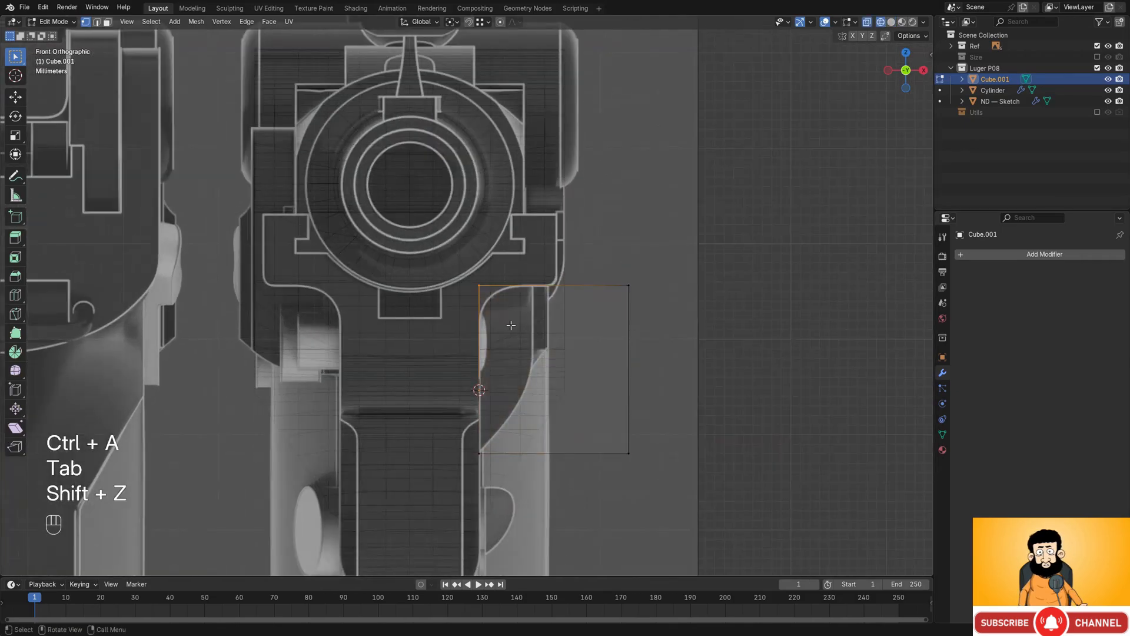
scroll(553, 318, "up", 2)
middle_click_drag(591, 311, 489, 307, "shift")
key("ctrl+b")
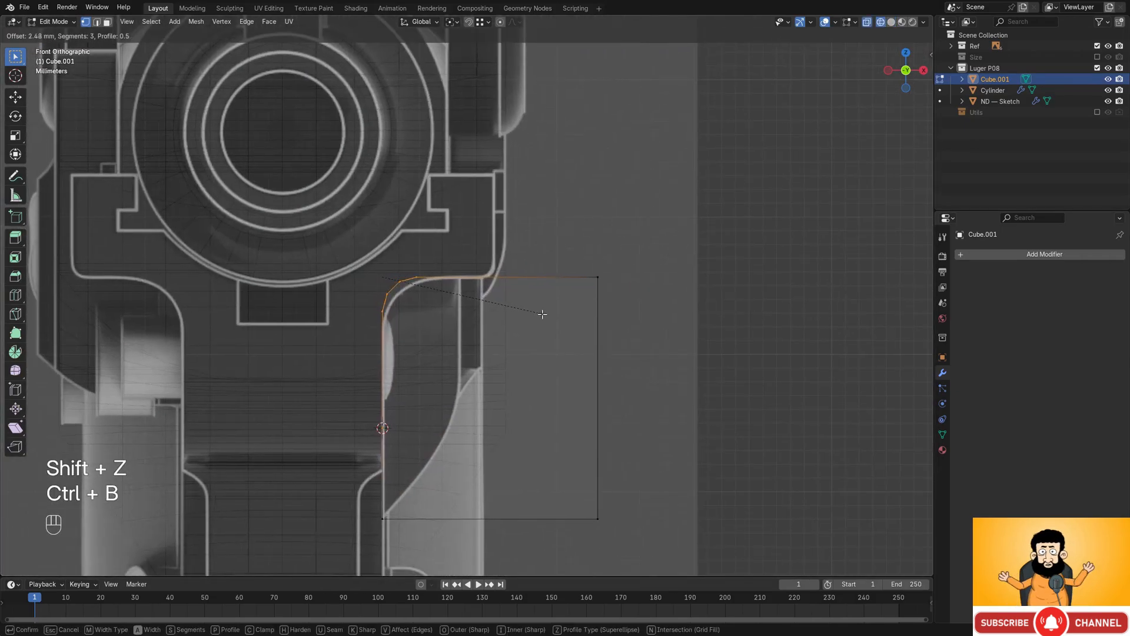
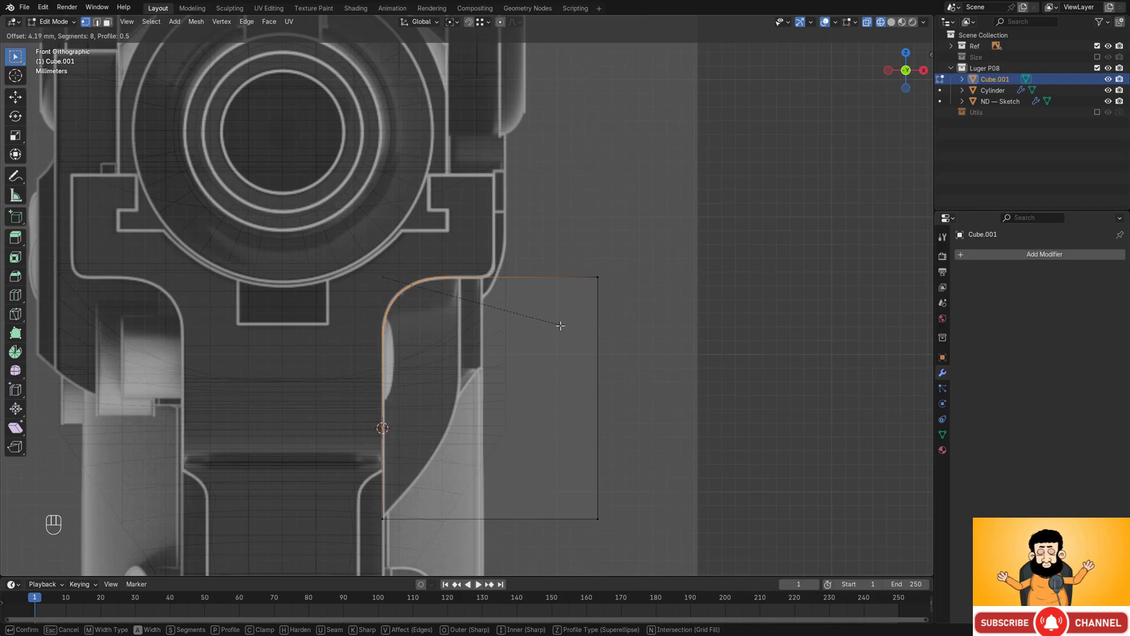
left_click(559, 325)
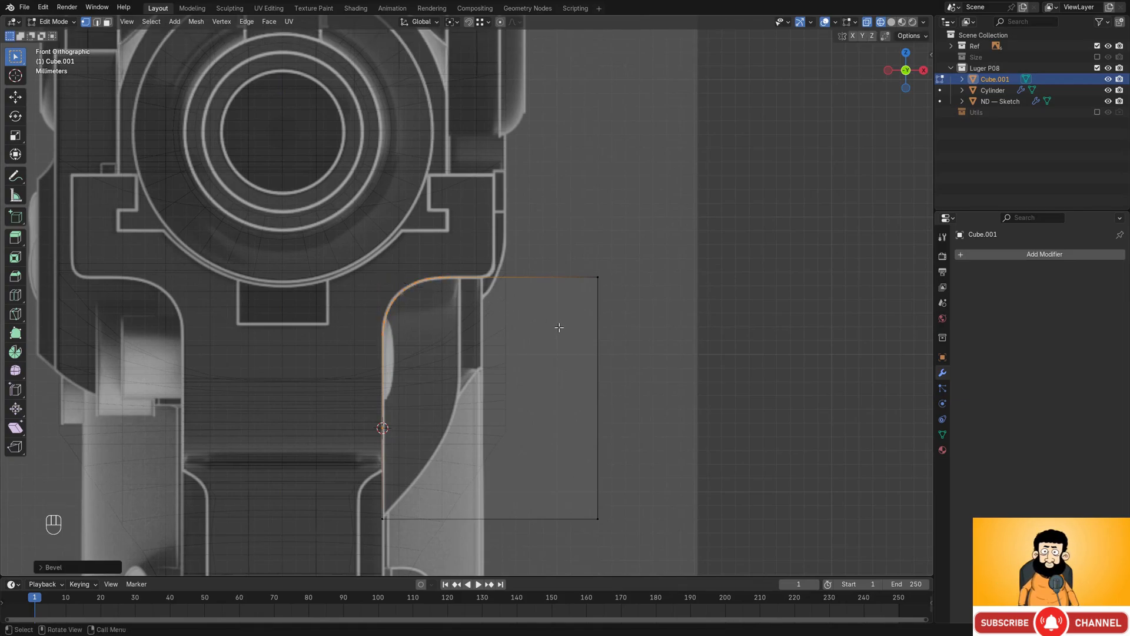
- Shade the block auto smooth and subtract it from the frame with an ND Difference boolean
mouse_move(555, 325)
middle_mouse_down()
mouse_move(517, 328)
mouse_move(479, 353)
mouse_move(382, 343)
mouse_move(572, 335)
mouse_move(559, 330)
mouse_move(510, 359)
mouse_move(464, 339)
mouse_move(577, 358)
mouse_move(542, 348)
mouse_move(536, 324)
mouse_move(613, 310)
middle_mouse_up()
key("shift+z")
key("Tab")
right_click(571, 313)
left_click(575, 312)
left_click(545, 341, "shift")
key("f")
left_click(533, 337)
- Switch the solver of the frame's Cube.001 Difference modifier to Exact
scroll(613, 311, "down", 3)
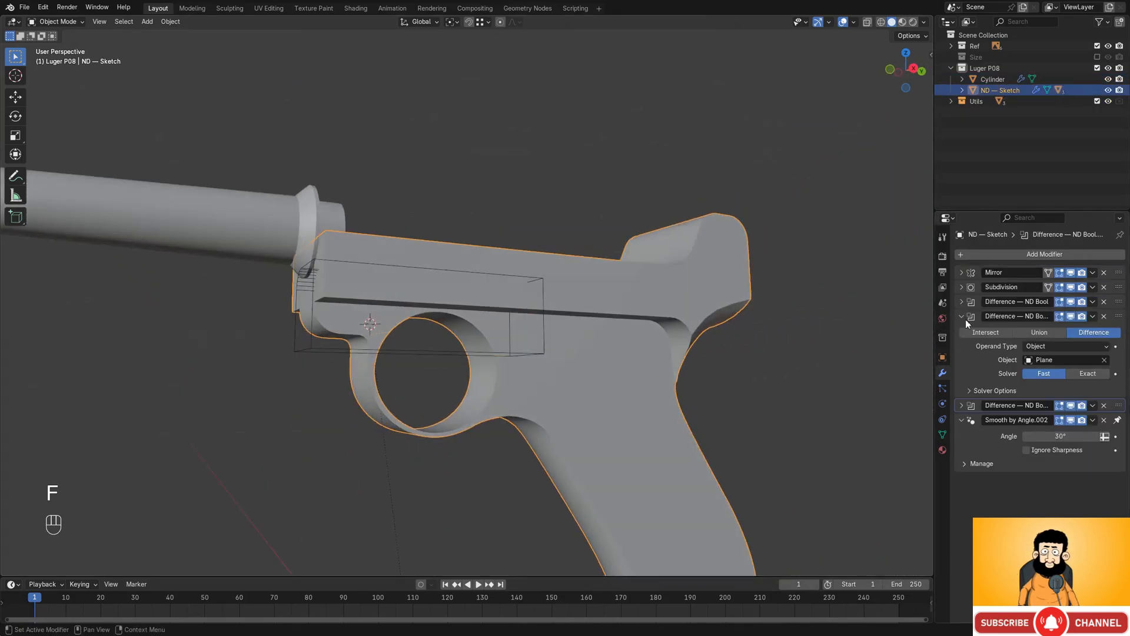
left_click(961, 406)
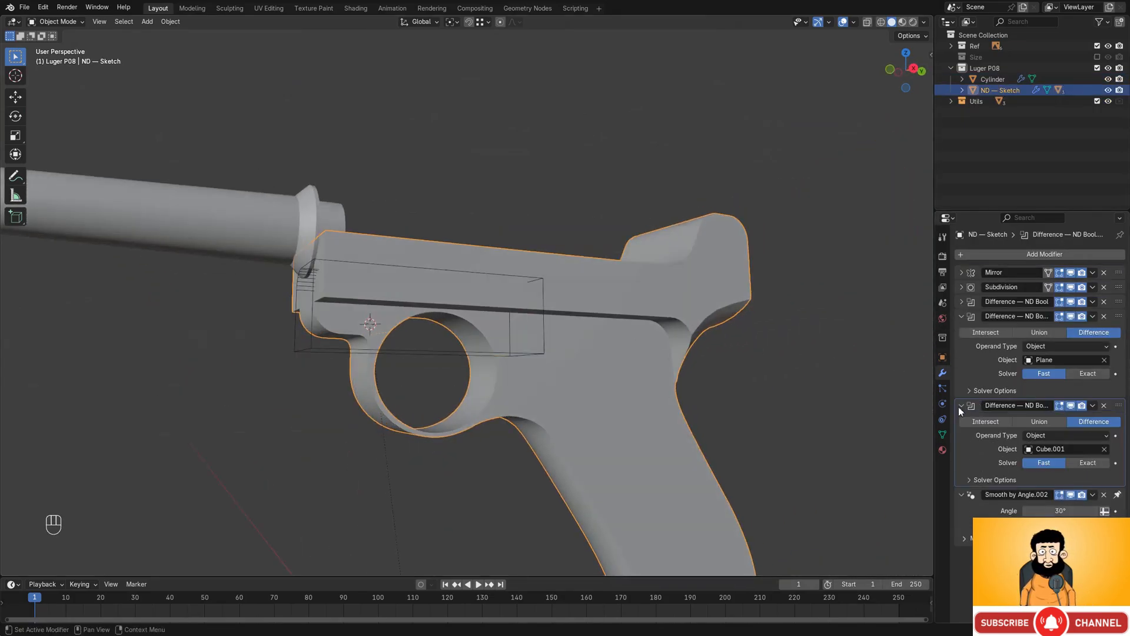
left_click(1088, 463)
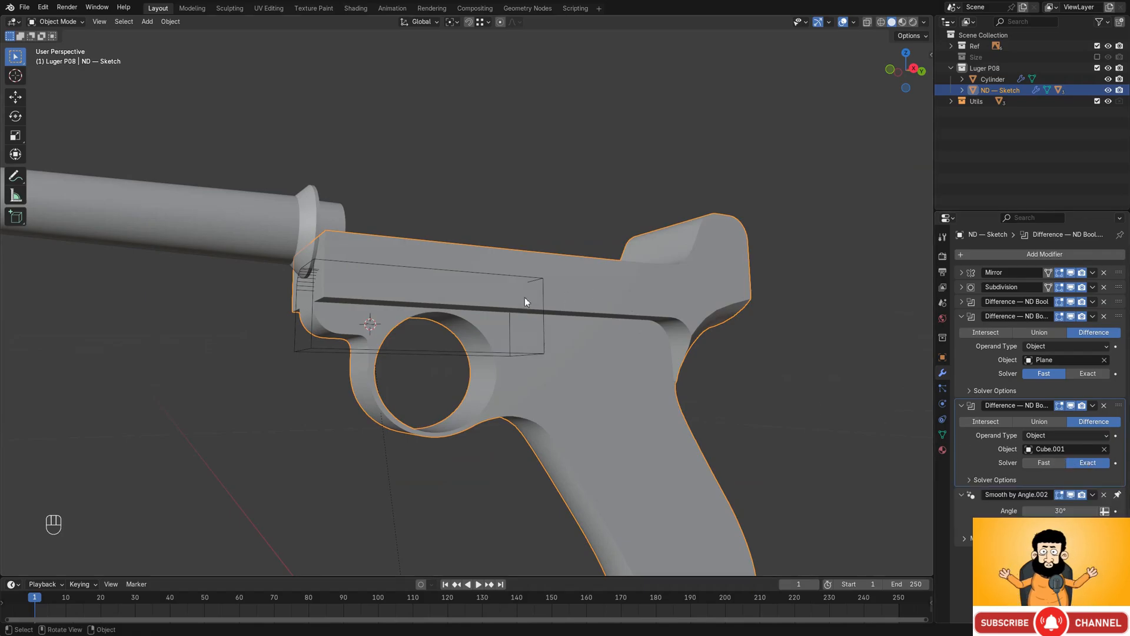
- Try the Exact solver on the Plane Difference modifier and undo the change
middle_click_drag(525, 298, 483, 283)
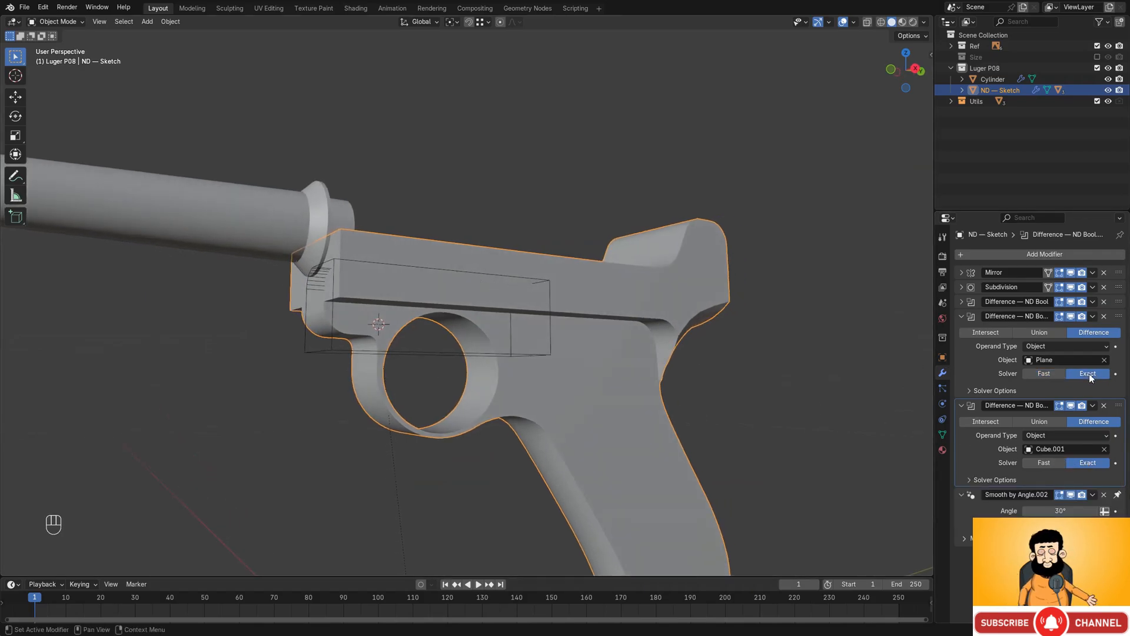
middle_click_drag(742, 339, 719, 356)
key("ctrl+z")
middle_click_drag(520, 366, 595, 365, "shift")
middle_click_drag(560, 359, 616, 353)
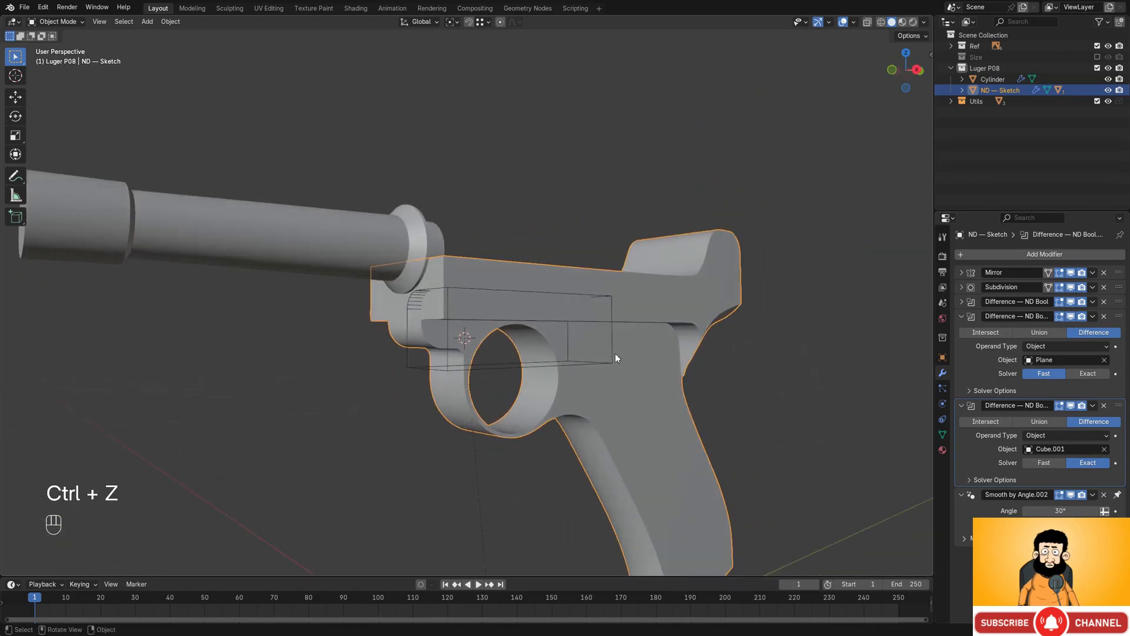
- Move the frame's Cube.001 Difference modifier directly below Subdivision and set its solver to Fast
scroll(616, 354, "up", 1)
left_click(408, 289)
middle_click_drag(408, 289, 513, 383)
scroll(578, 380, "up", 1)
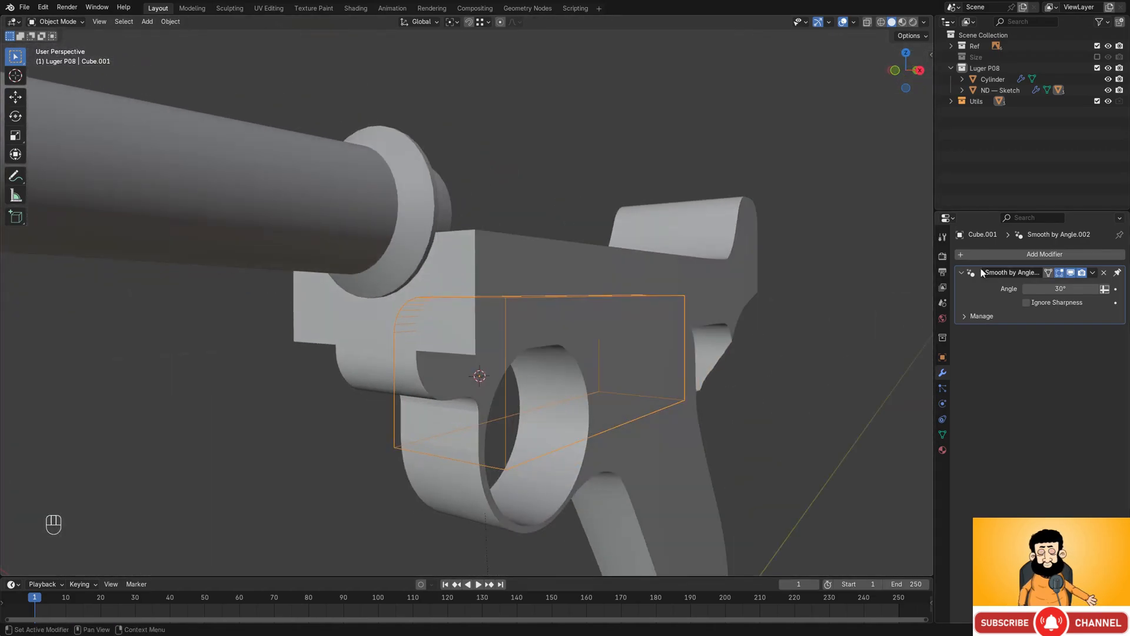
left_click(581, 272)
left_click(961, 316)
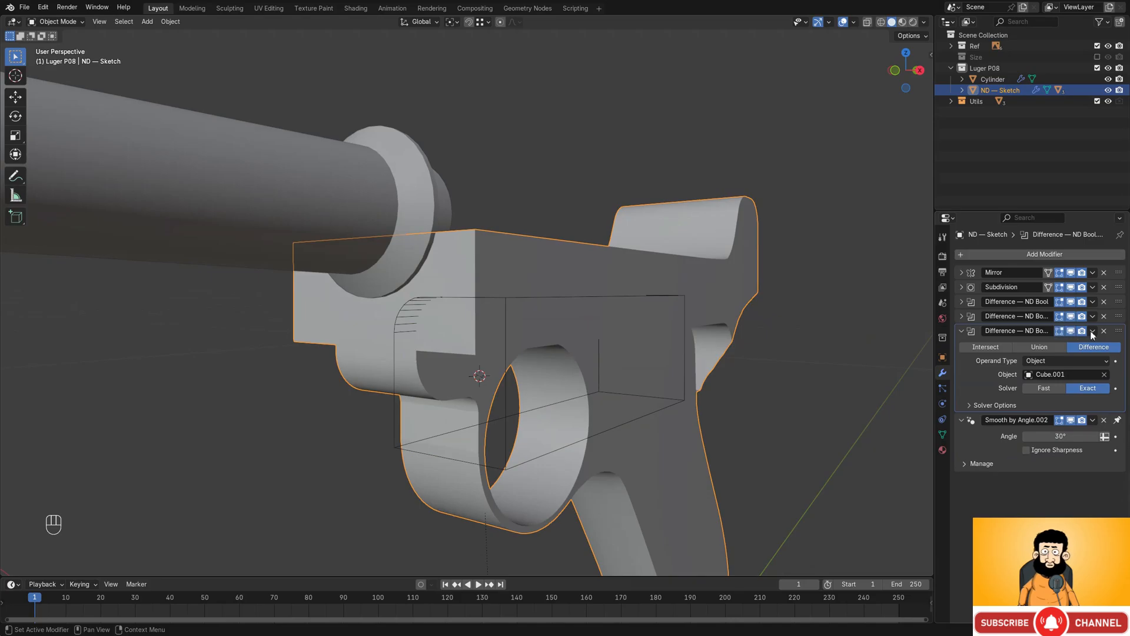
left_click_drag(1118, 330, 1124, 303)
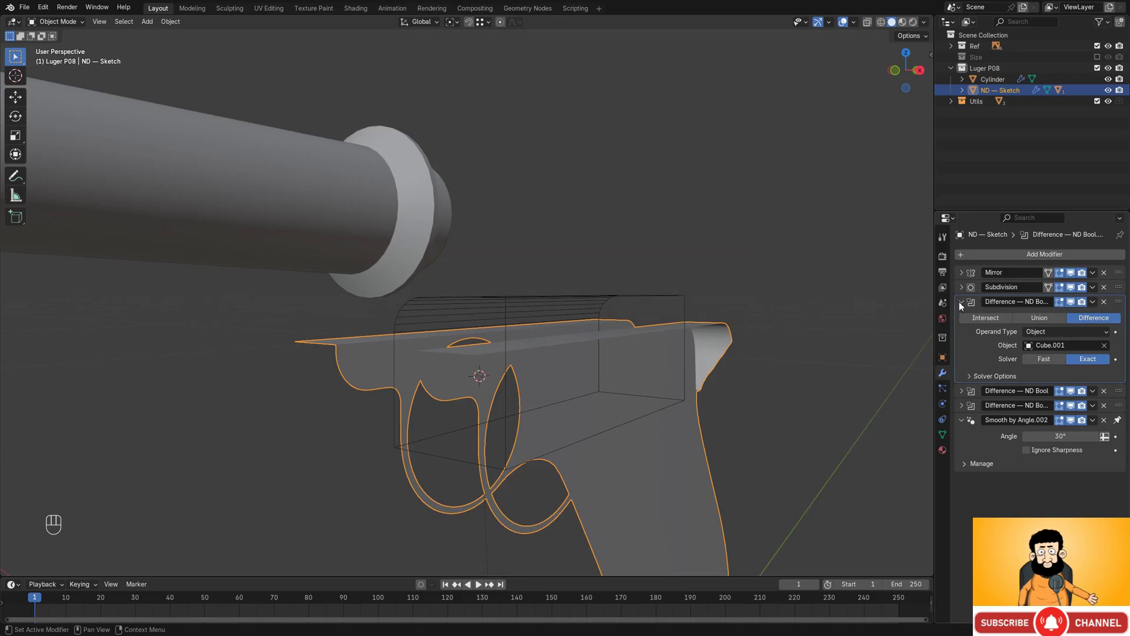
left_click(1044, 359)
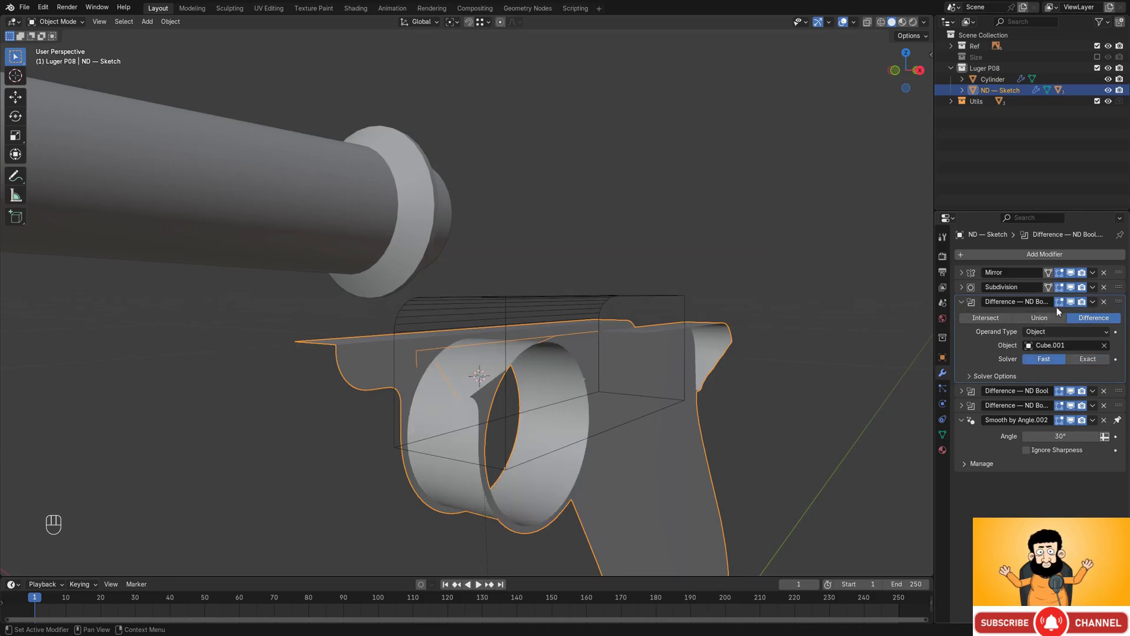
- Recalculate the normals of the whole Cube.001 cutter mesh
left_click(647, 302)
key("Tab")
key("a")
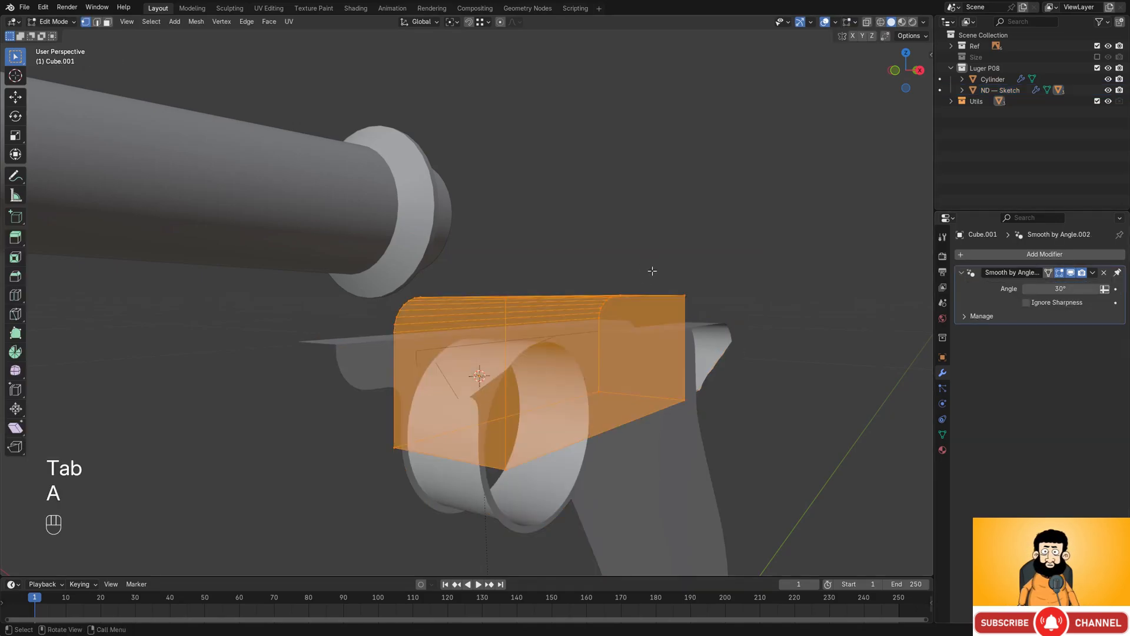
key("shift+n")
key("Tab")
- Try the Cube.001 Difference modifier lower in the frame's stack and put it back below Subdivision
middle_click_drag(621, 278, 439, 347)
left_click(680, 272)
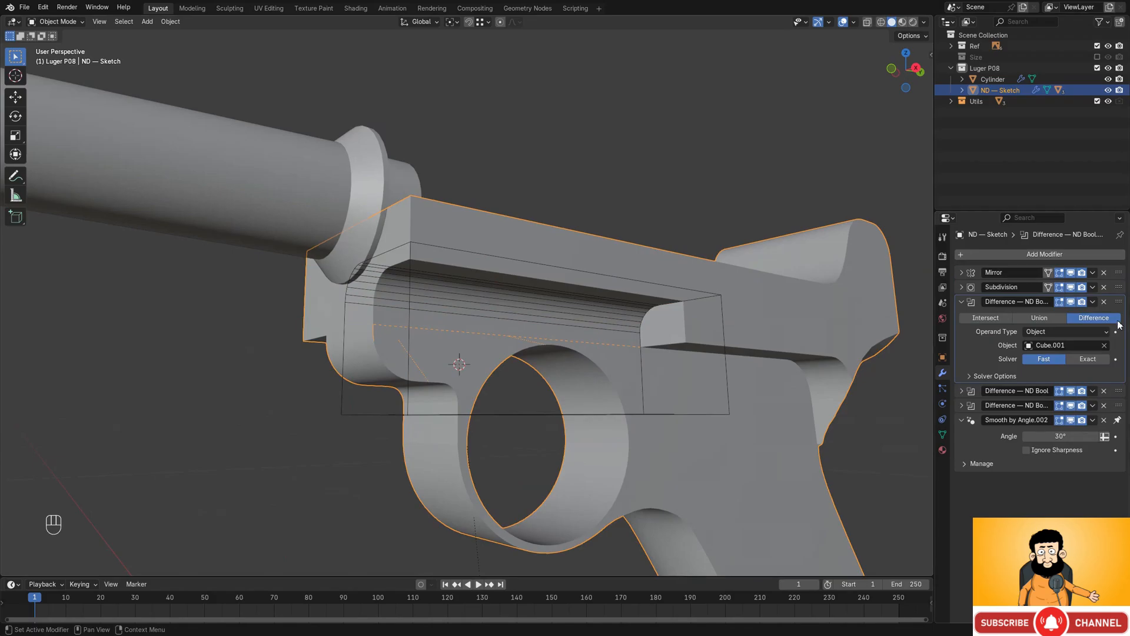
left_click_drag(1119, 302, 1104, 380)
left_click_drag(1123, 340, 1124, 299)
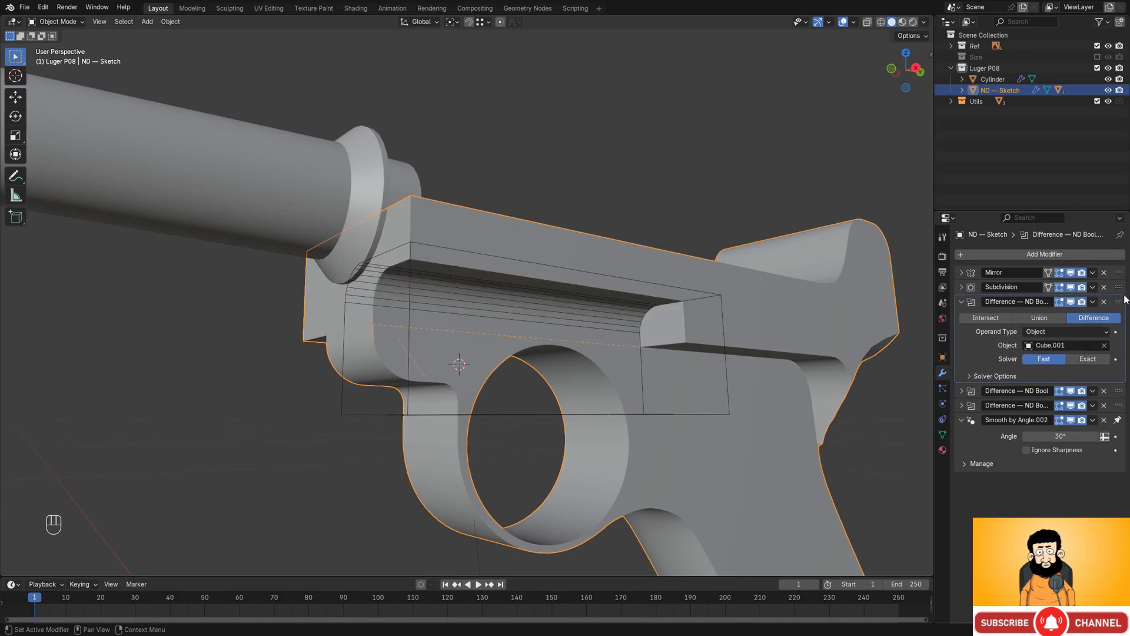
- Place the 3D cursor at the rear end of the side cut, add a cube there and scale it down to a small block
scroll(753, 375, "down", 1)
middle_click_drag(751, 372, 686, 316)
right_click(658, 269, "shift")
key("shift+a")
mouse_move(687, 317)
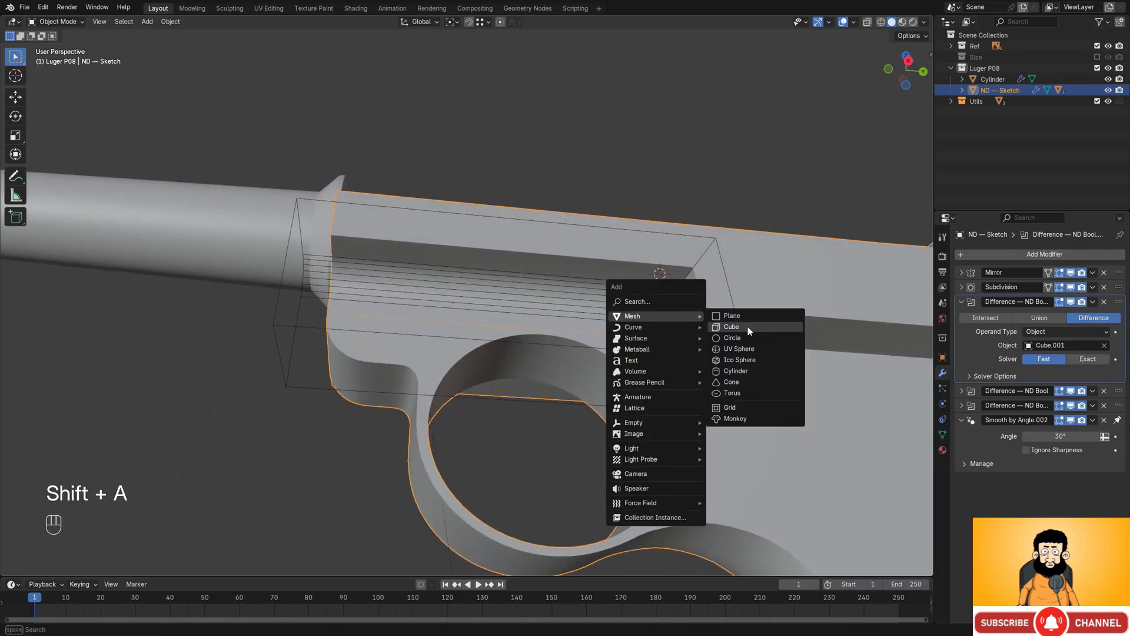
left_click(749, 327)
key("s")
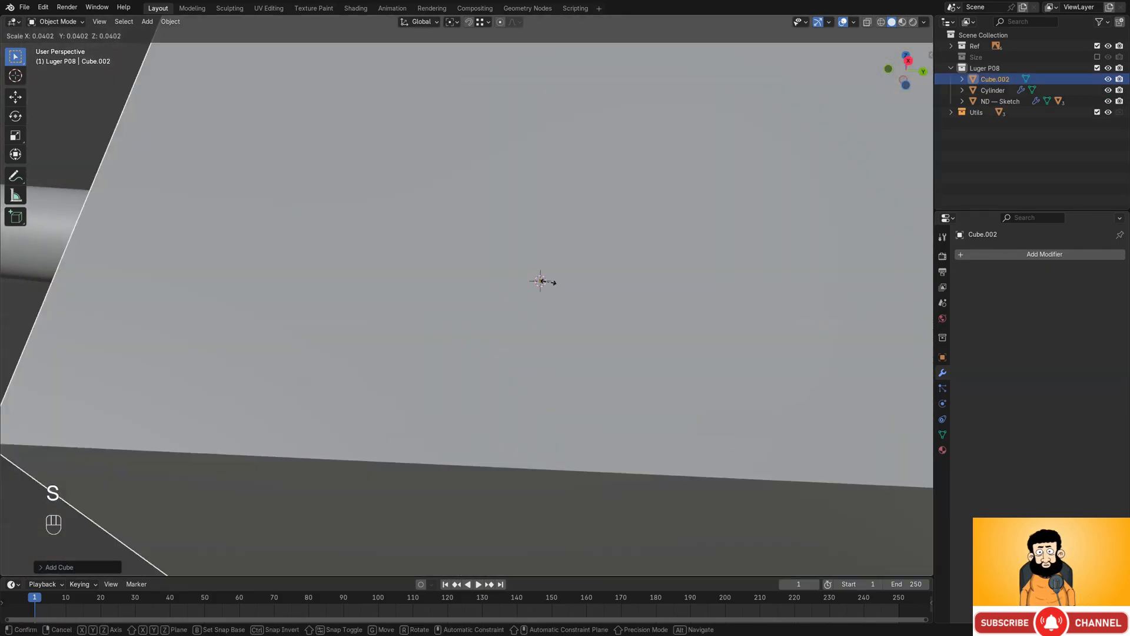
left_click(539, 279)
key("s")
left_click(631, 308)
- Move the new cube's rear vertices along Y with snapping to the rear end of the Cube.001 cutter
middle_click_drag(634, 309, 678, 338, "alt")
key("Tab")
key("shift+z")
left_click_drag(590, 217, 732, 429)
key("shift+z")
middle_click_drag(701, 362, 679, 366, "shift")
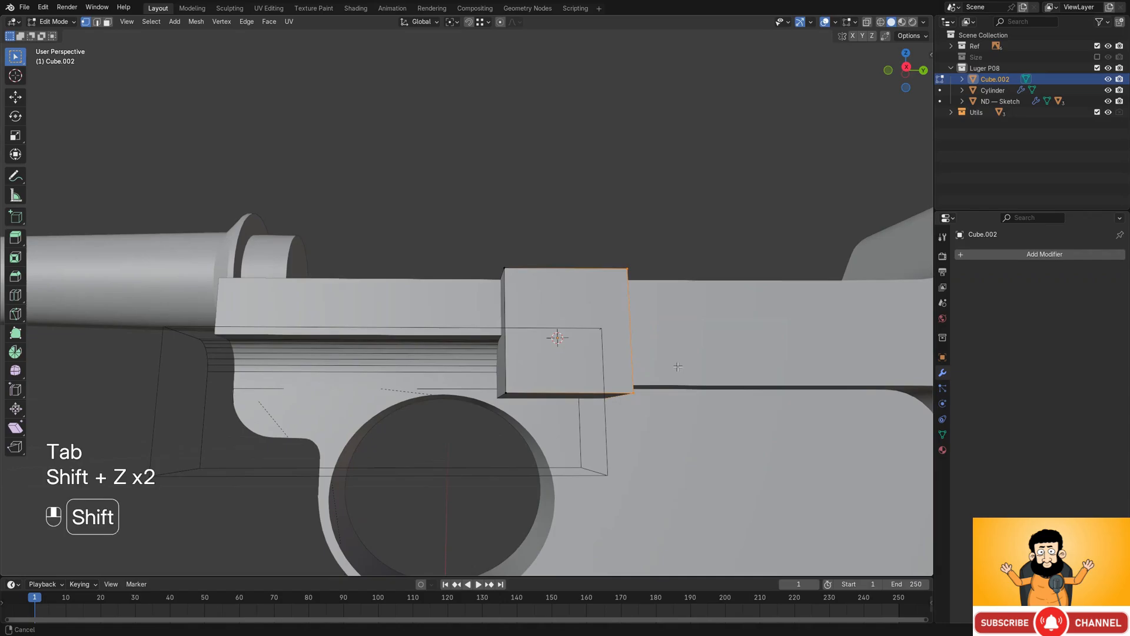
key("g")
key("y")
left_click(607, 477)
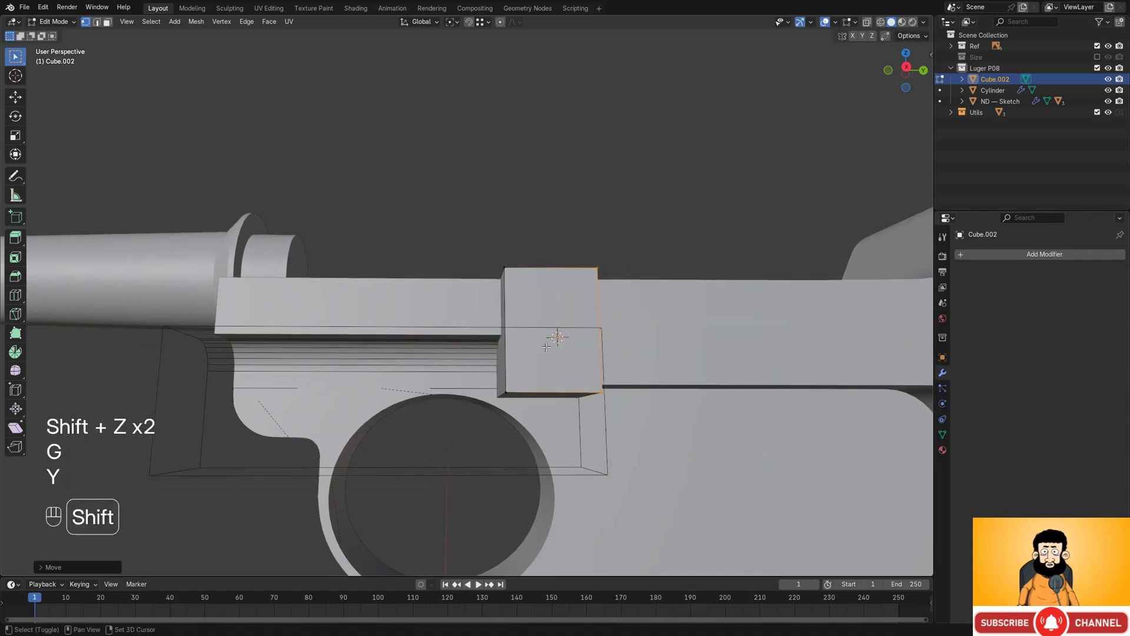
- Move the new cube's front vertices about 13 mm forward along Y to the reference side plate's front edge
key("shift+z")
left_click_drag(452, 222, 539, 448)
middle_click_drag(539, 424, 557, 341, "alt")
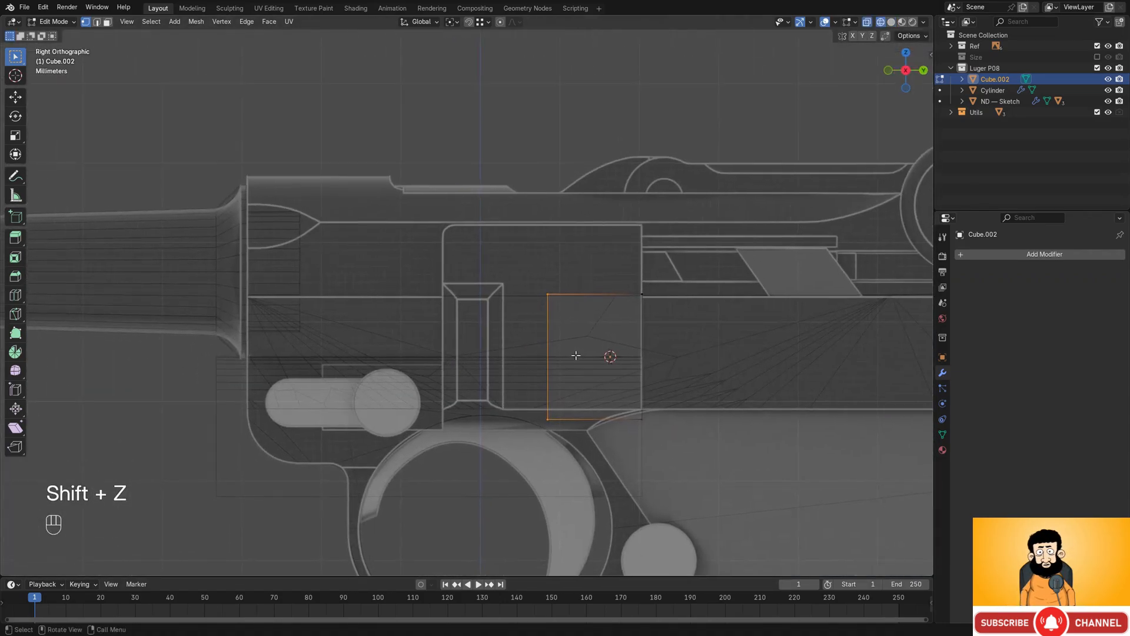
key("g")
key("y")
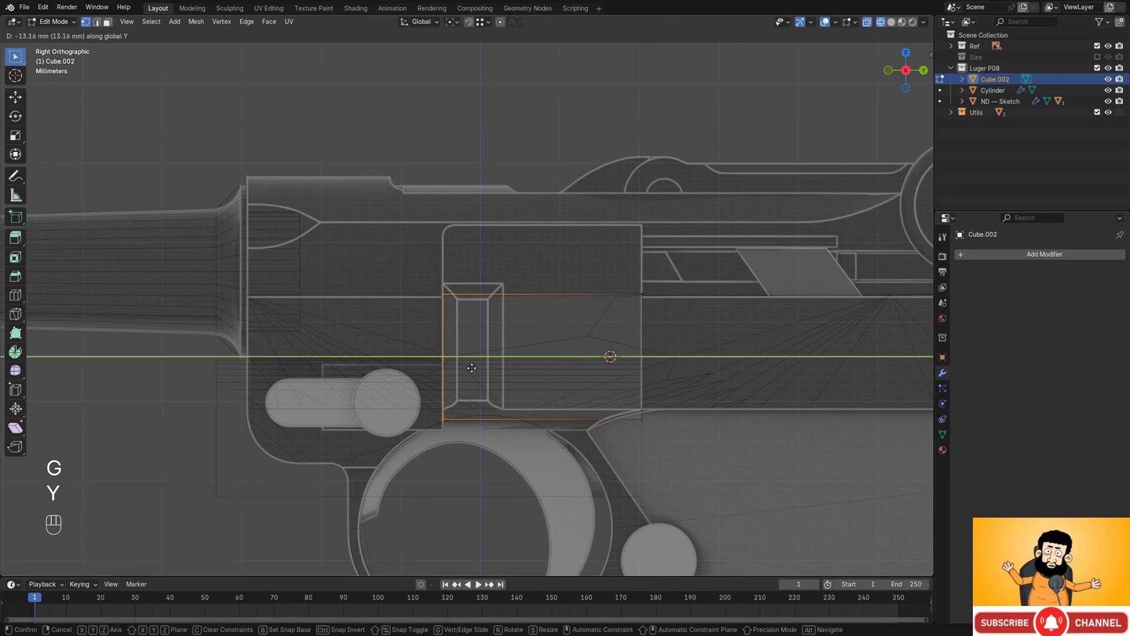
left_click(459, 373)
- Raise the new cube's top vertices along Z so the block extends above the frame
left_click_drag(410, 272, 707, 348)
middle_click_drag(646, 313, 639, 361, "shift")
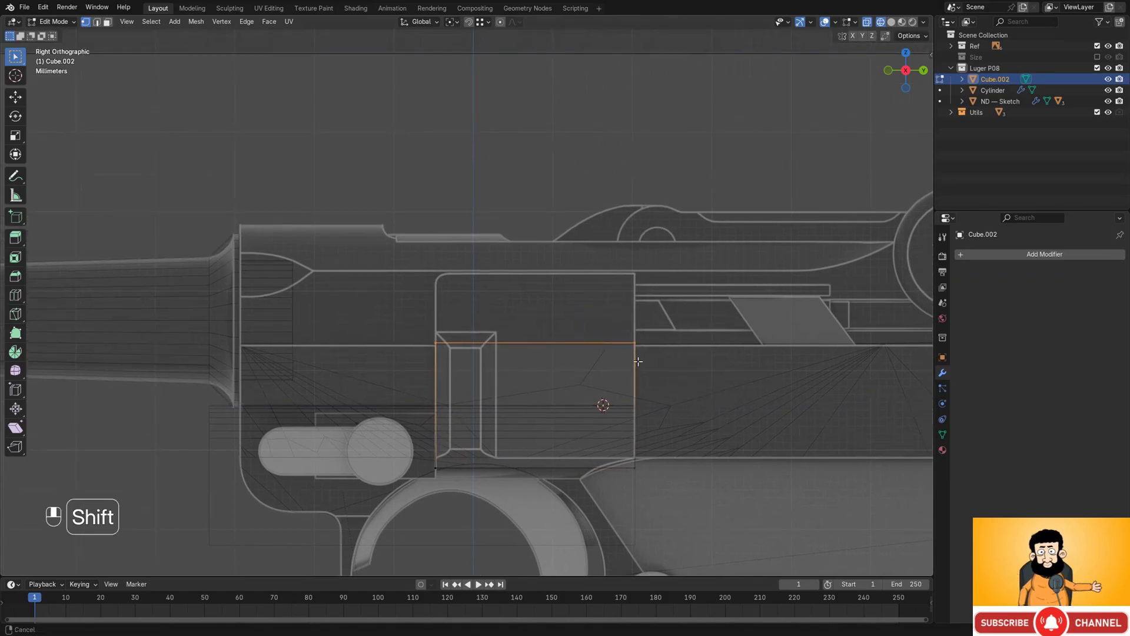
key("g")
key("z")
left_click(552, 411)
key("shift+z")
middle_click_drag(551, 388, 642, 310)
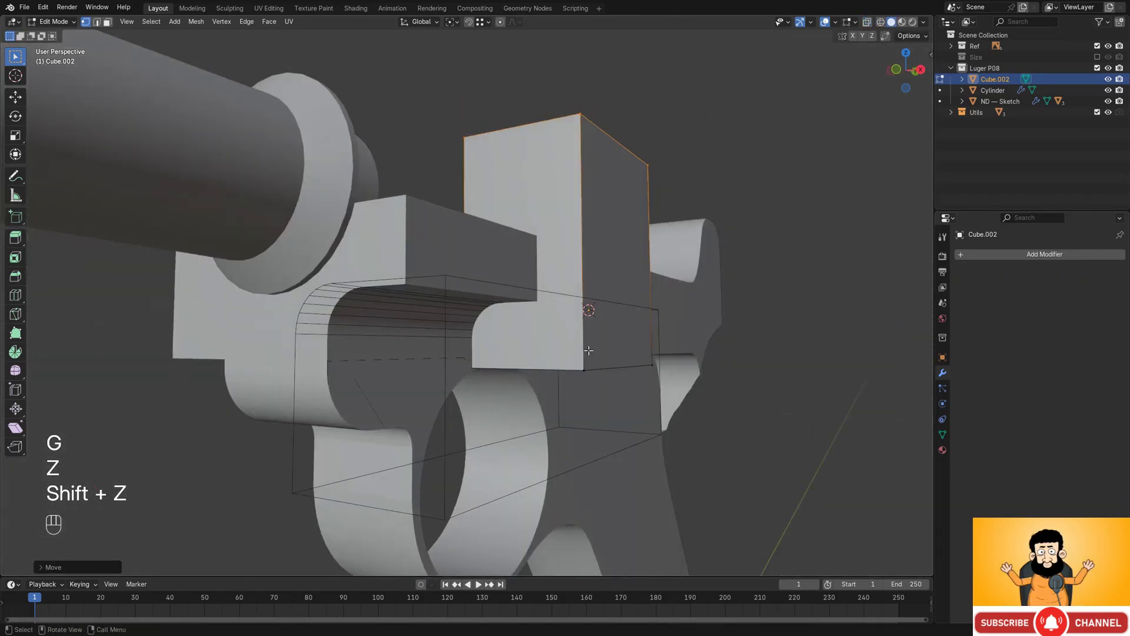
- Move the tall block's inner side vertices along X to reduce how deep it reaches into the frame
key("shift+z")
middle_click_drag(589, 350, 612, 331)
left_click_drag(444, 111, 517, 414)
key("shift+z")
mouse_move(555, 410)
middle_mouse_down()
mouse_move(531, 352)
mouse_move(568, 333)
mouse_move(529, 350)
mouse_move(536, 390)
mouse_move(399, 365)
middle_mouse_up()
key("g")
key("x")
left_click(580, 329)
- Subtract the tall block from the frame's side with an ND Difference boolean
key("Tab")
scroll(529, 350, "down", 2)
left_click(398, 356, "shift")
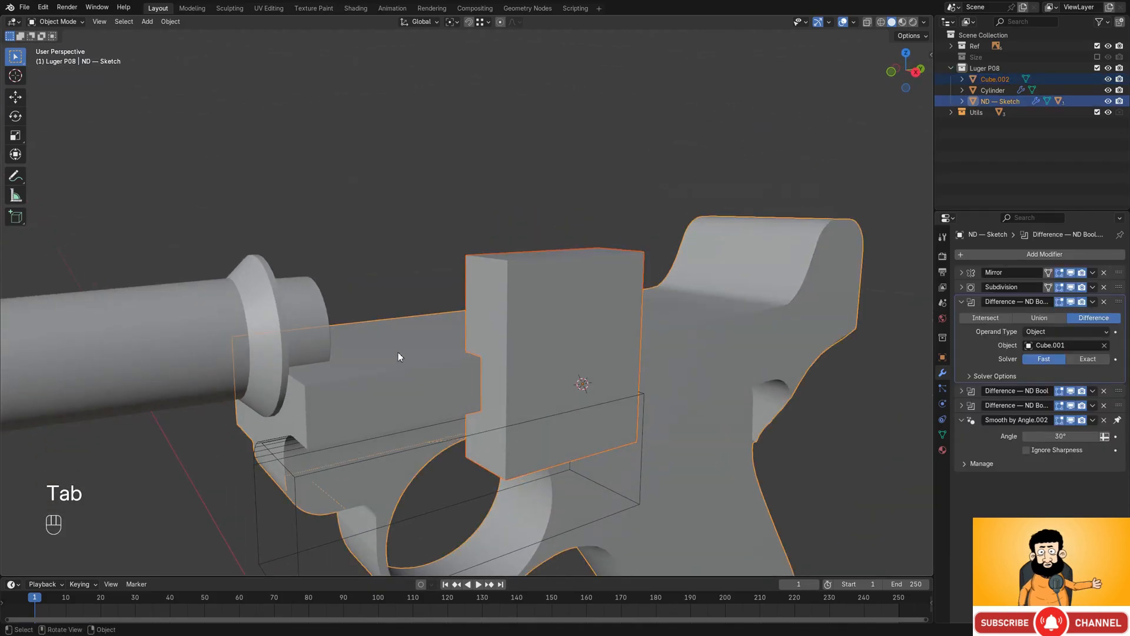
key("f")
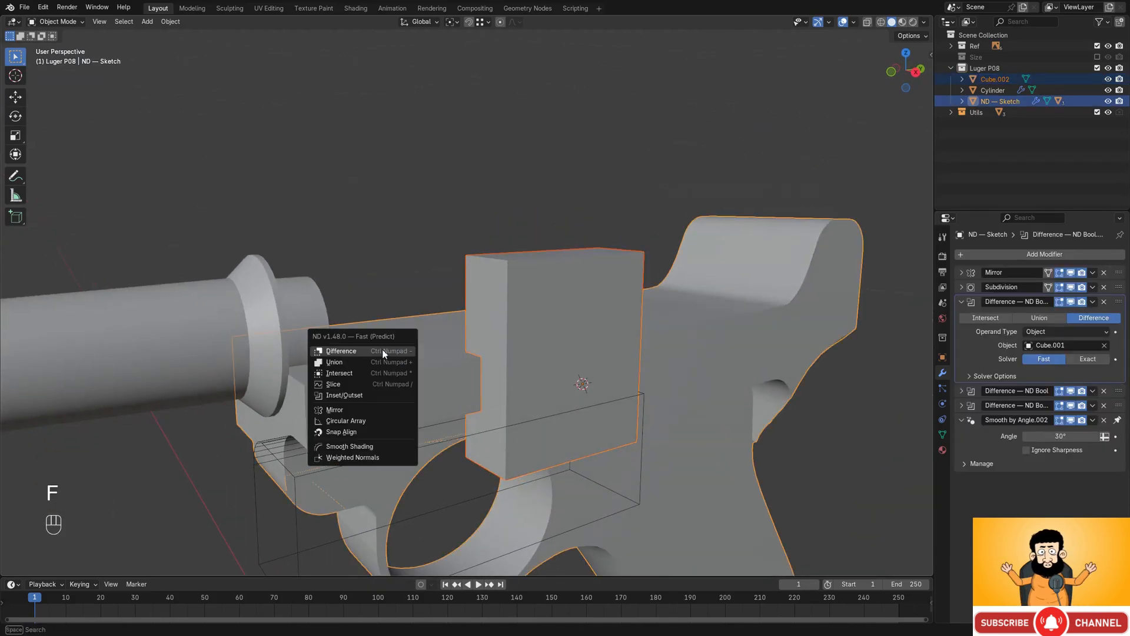
left_click(396, 352)
mouse_move(402, 345)
middle_mouse_down()
mouse_move(551, 384)
mouse_move(514, 282)
mouse_move(477, 278)
mouse_move(451, 312)
mouse_move(462, 310)
middle_mouse_up()
left_click(544, 296)
middle_click_drag(544, 296, 613, 319)
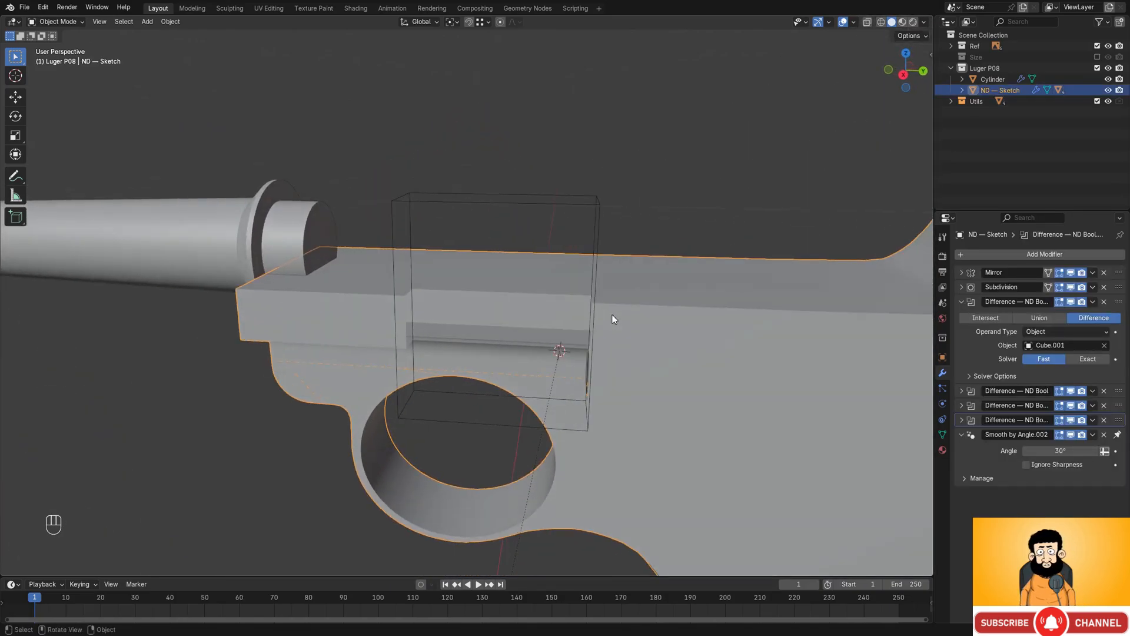
left_click(962, 419)
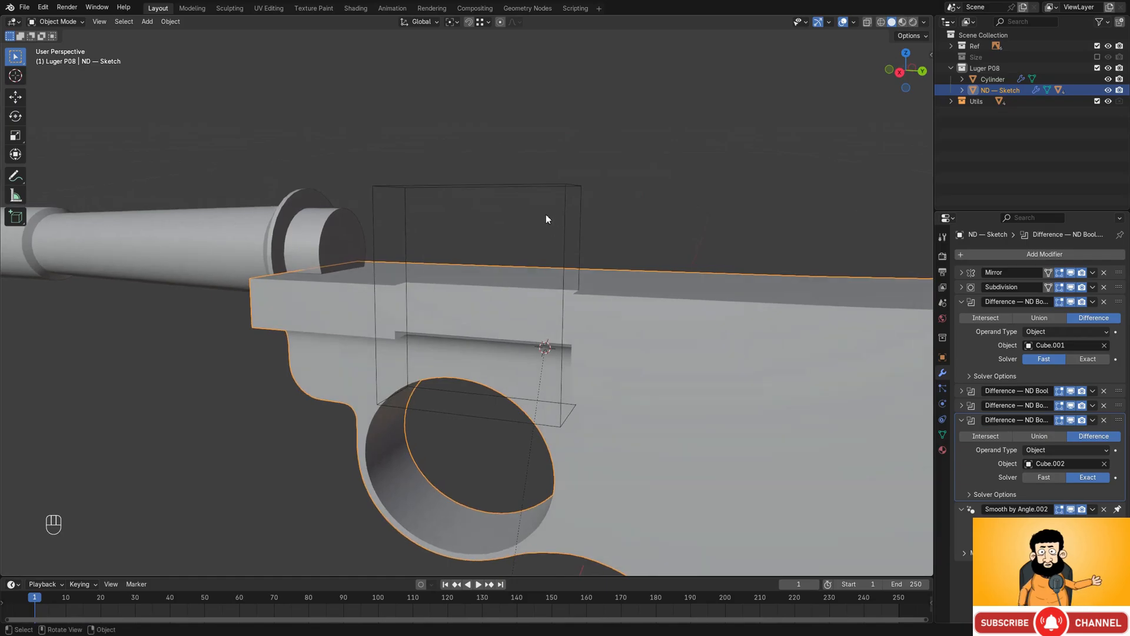
left_click(557, 216)
middle_click_drag(564, 219, 626, 351)
key("g")
key("x")
key("Escape")
key("g")
key("x")
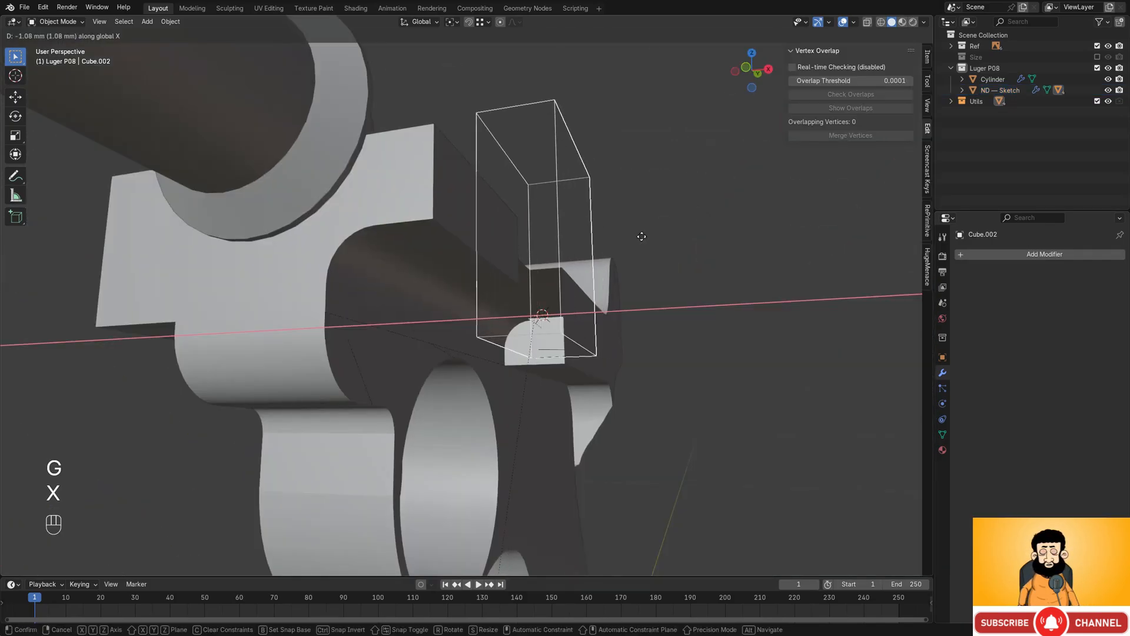
key("Escape")
middle_click_drag(639, 235, 644, 274)
- Nudge the tall side plate cutter slightly along Y
key("g")
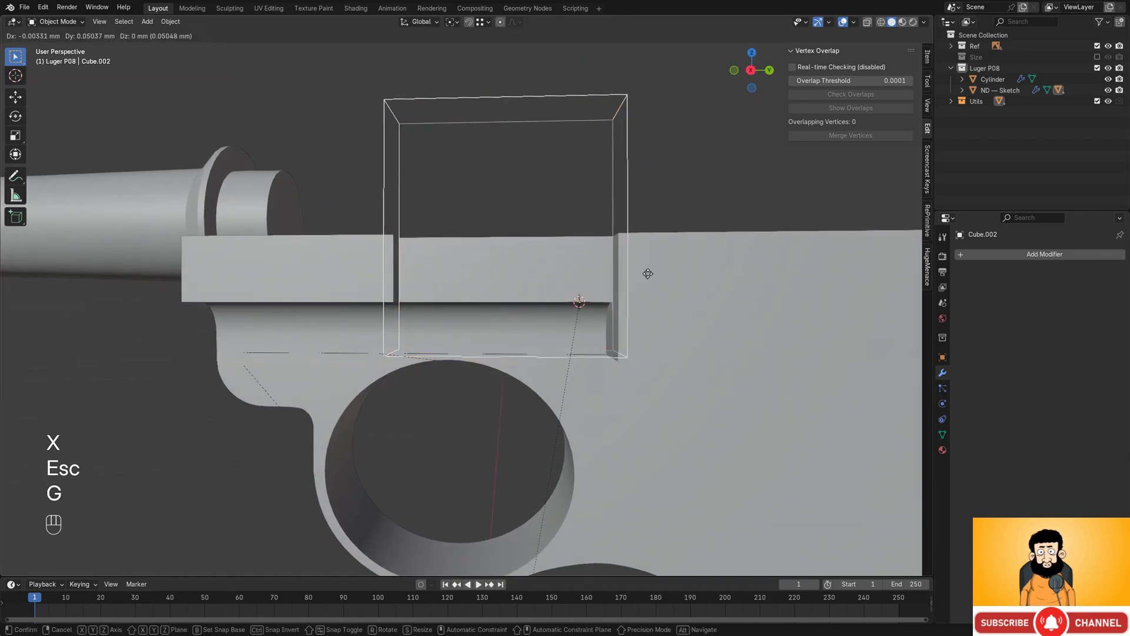
key("y")
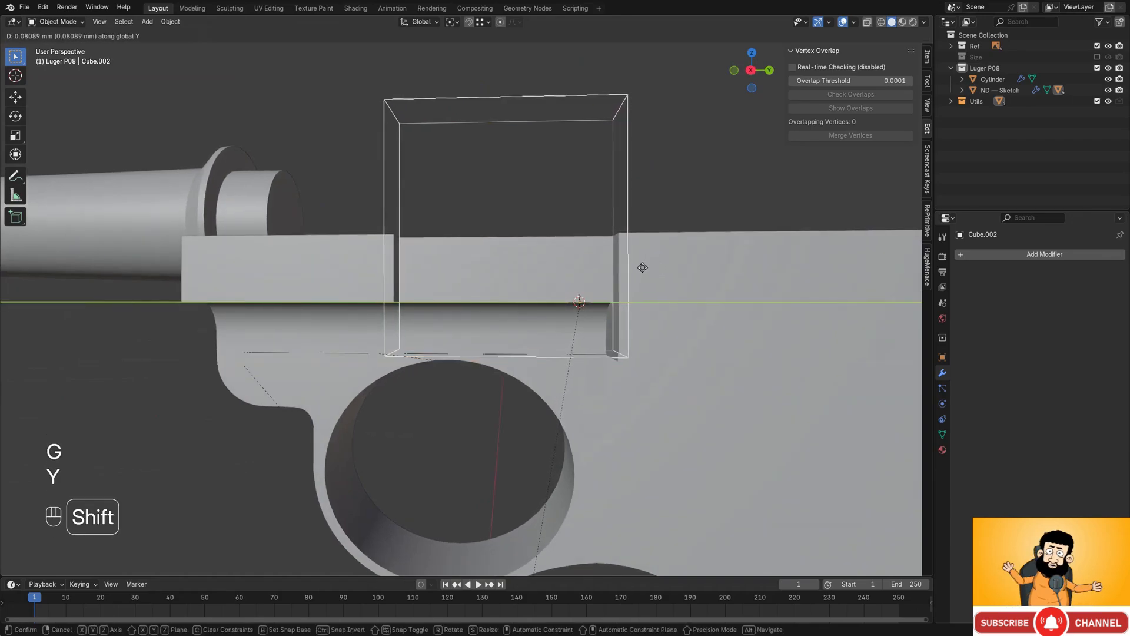
left_click(610, 263)
scroll(617, 316, "up", 1)
middle_click_drag(618, 317, 601, 270)
key("Tab")
key("shift+z")
left_click_drag(489, 111, 615, 402)
key("shift+z")
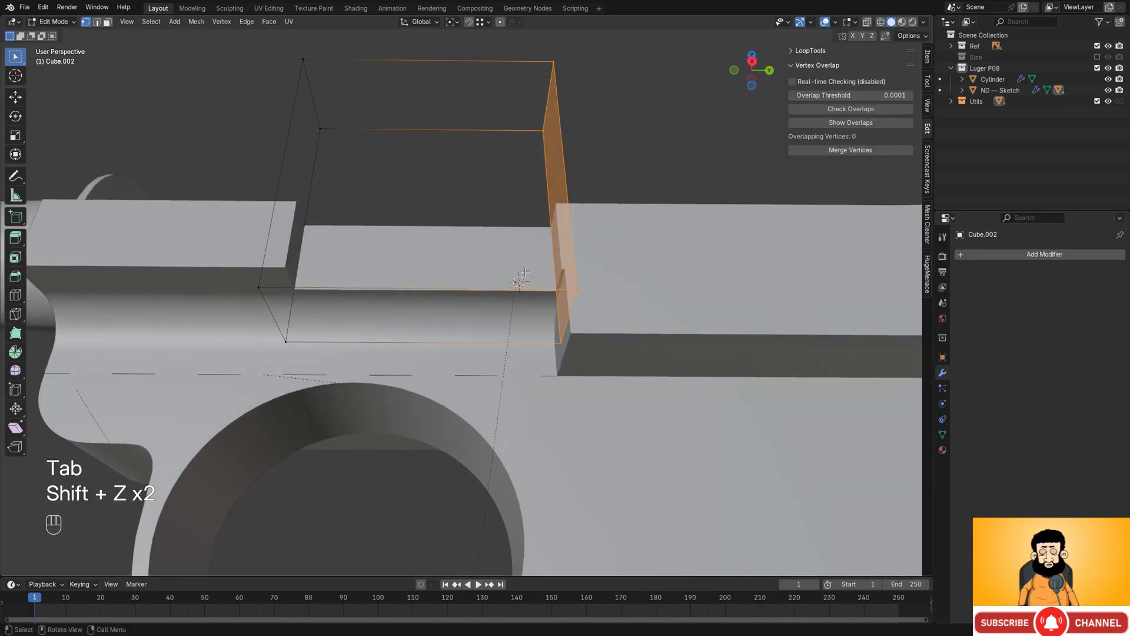
scroll(554, 281, "up", 1)
middle_click_drag(554, 281, 561, 283)
key("g")
key("y")
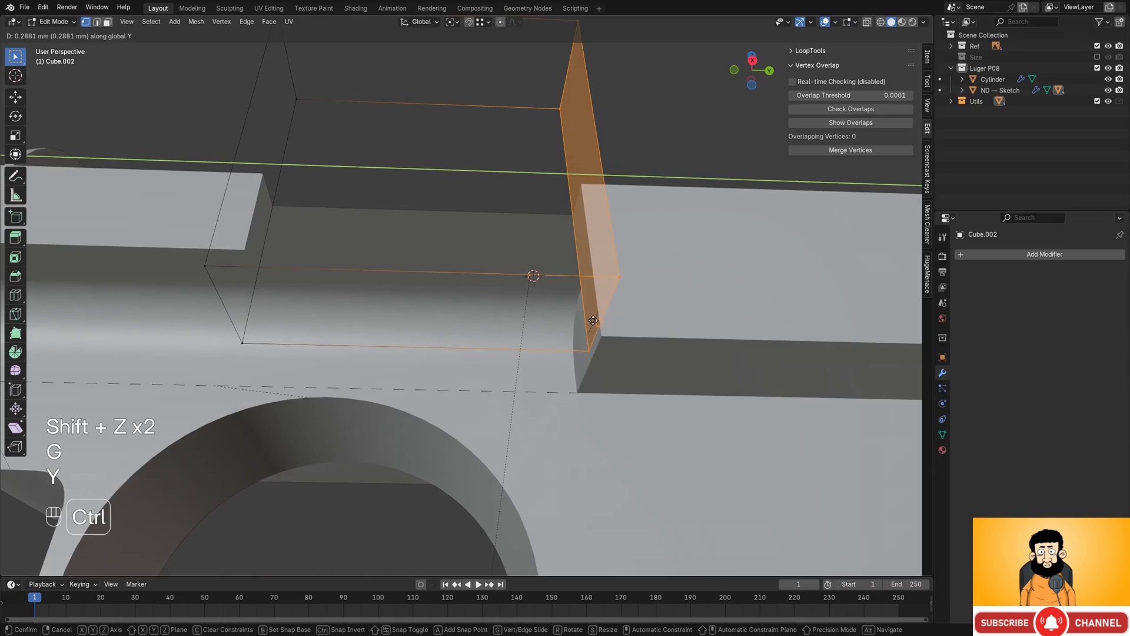
key("Escape")
scroll(576, 318, "down", 3)
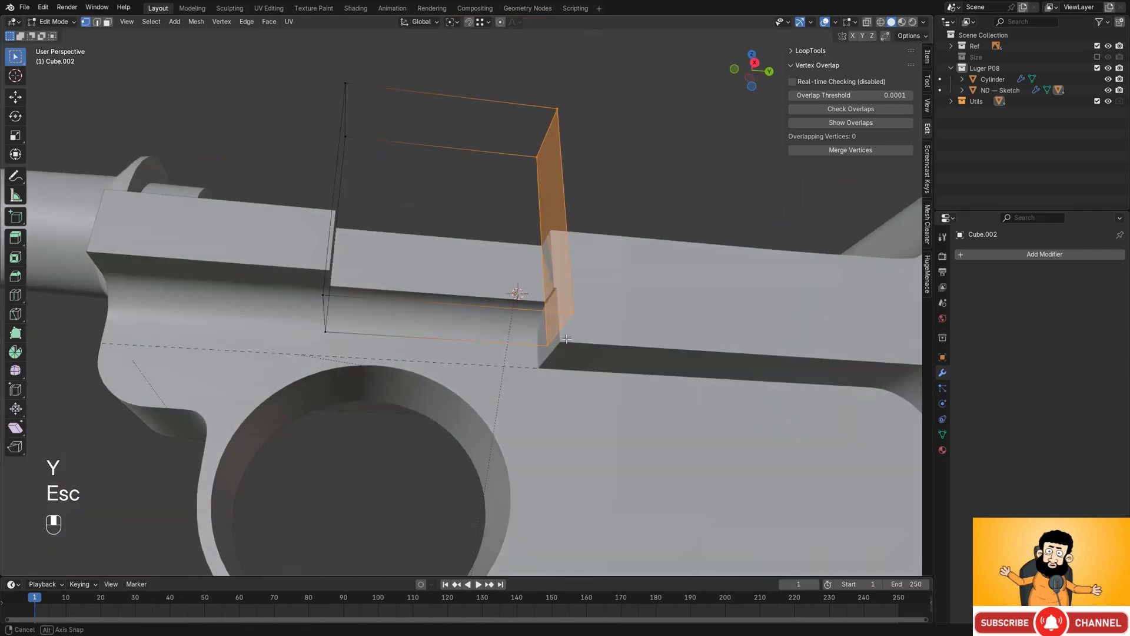
key("Tab")
key("x")
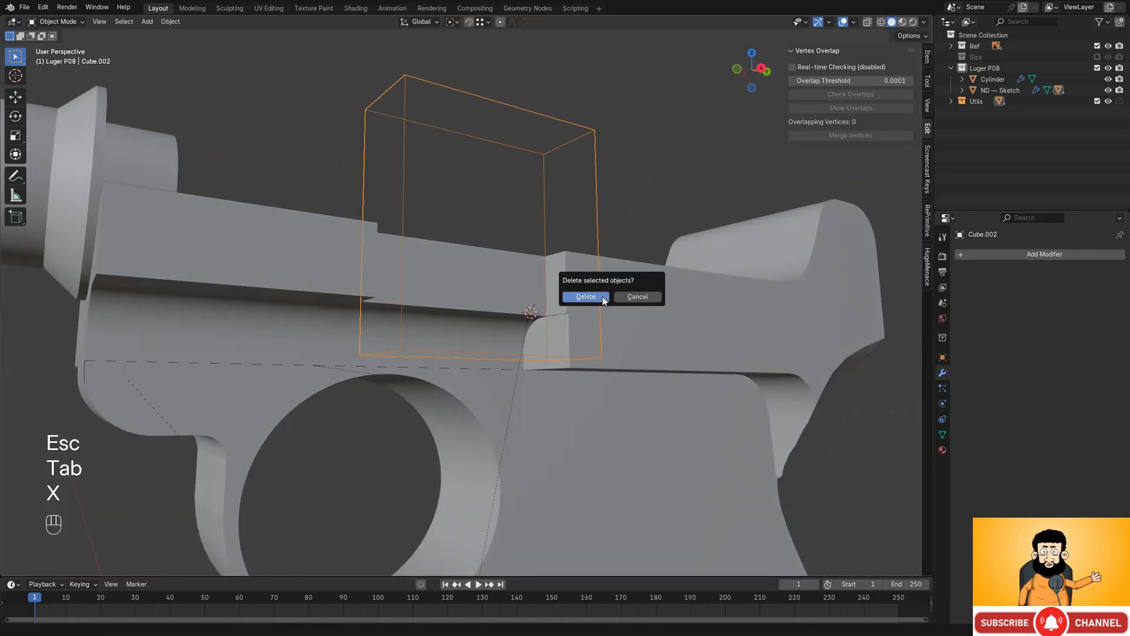
- Unhide all the hidden boolean cutter objects around the frame
middle_click_drag(432, 302, 624, 389)
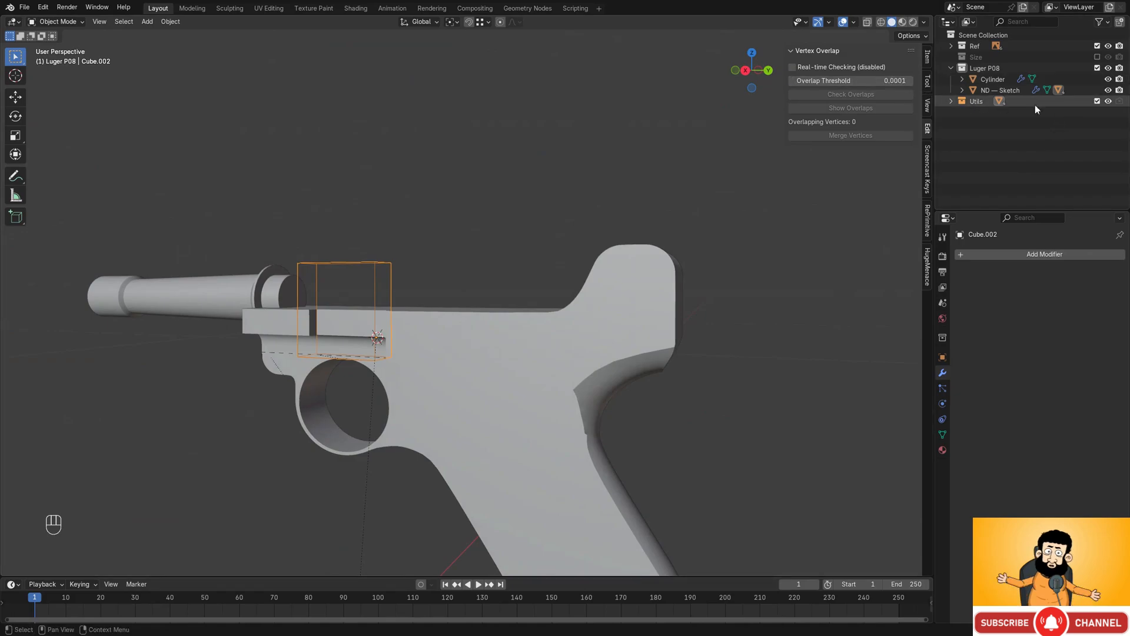
key("alt+h")
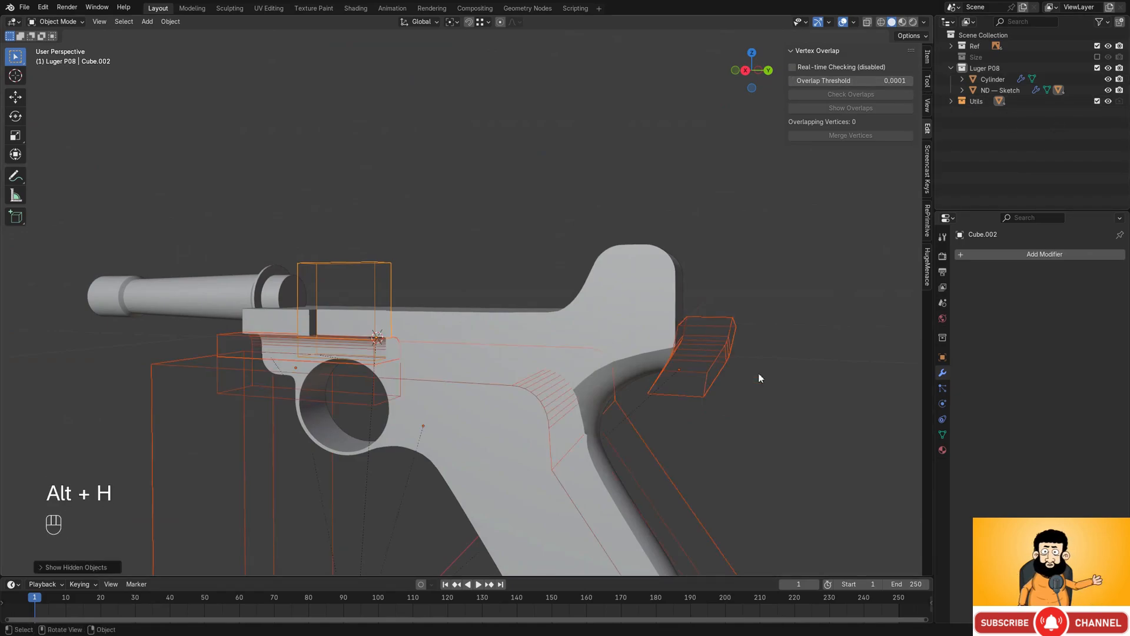
middle_click_drag(757, 378, 476, 343)
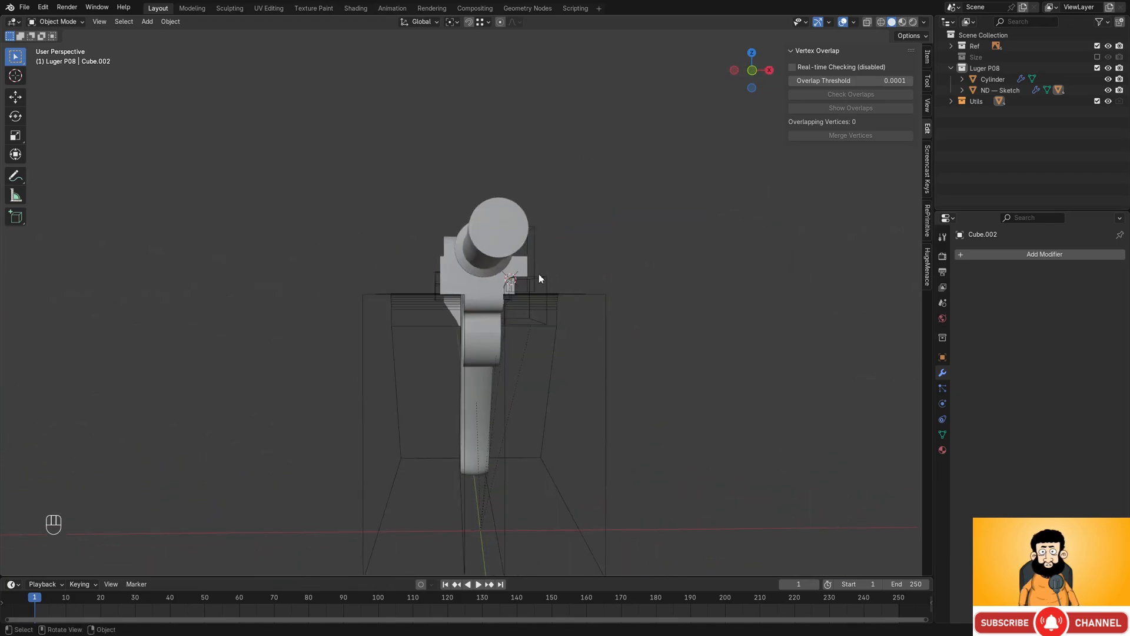
- Add a Mirror modifier on the X axis to the rounded side recess cutter, with ND — Sketch as its mirror object
left_click(535, 283)
middle_click_drag(534, 287, 578, 318)
left_click(1041, 254)
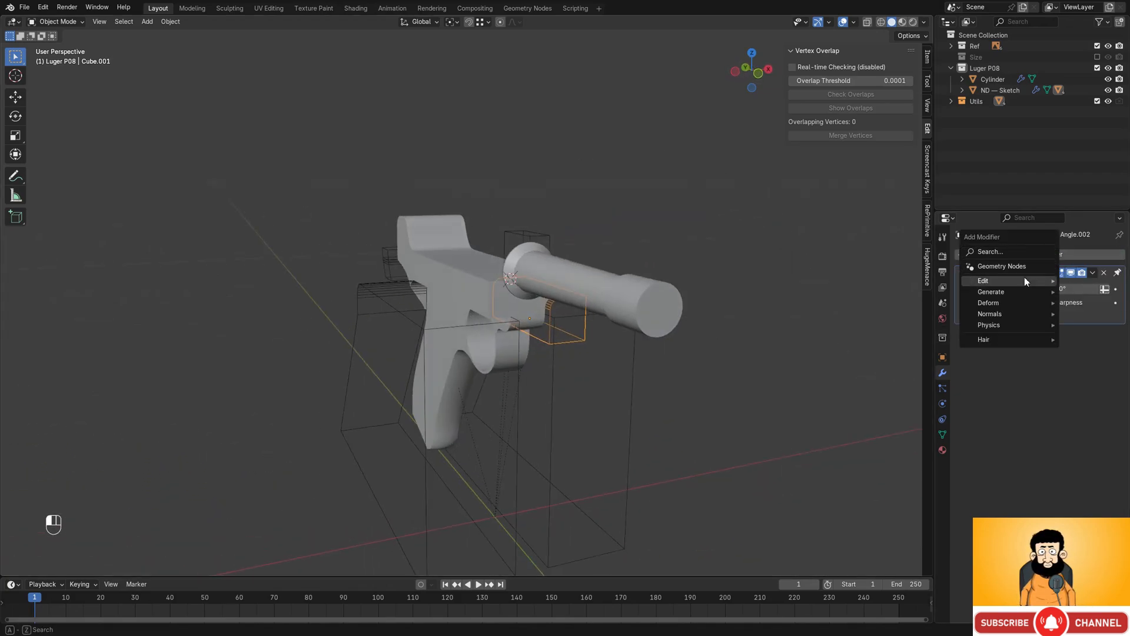
mouse_move(1024, 280)
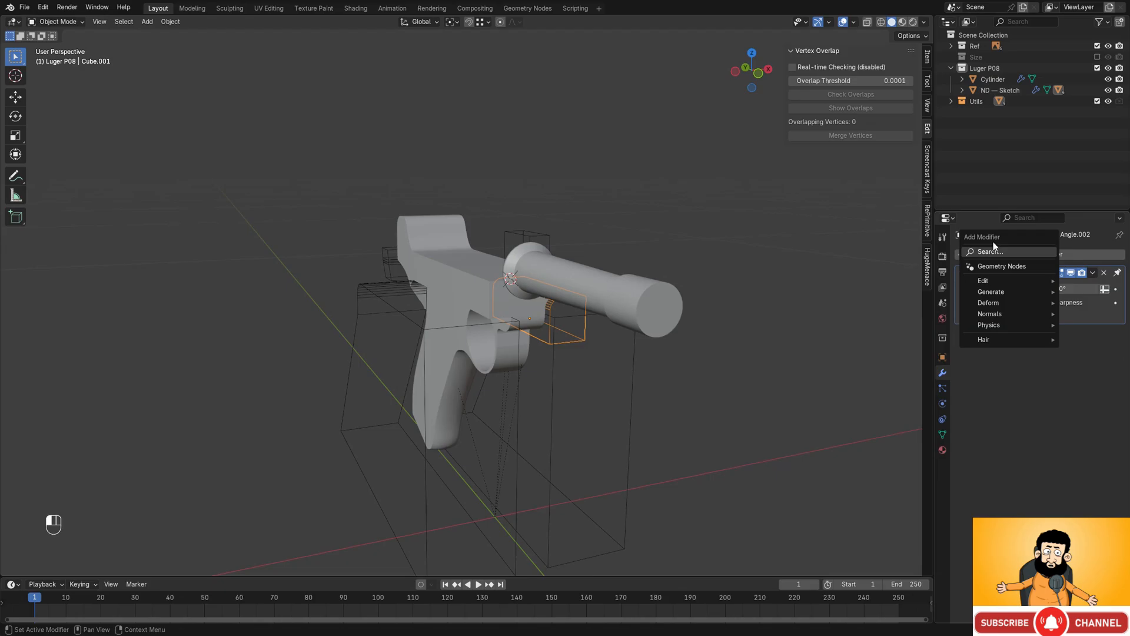
left_click(979, 252)
left_click(960, 272)
middle_click_drag(798, 298, 723, 308)
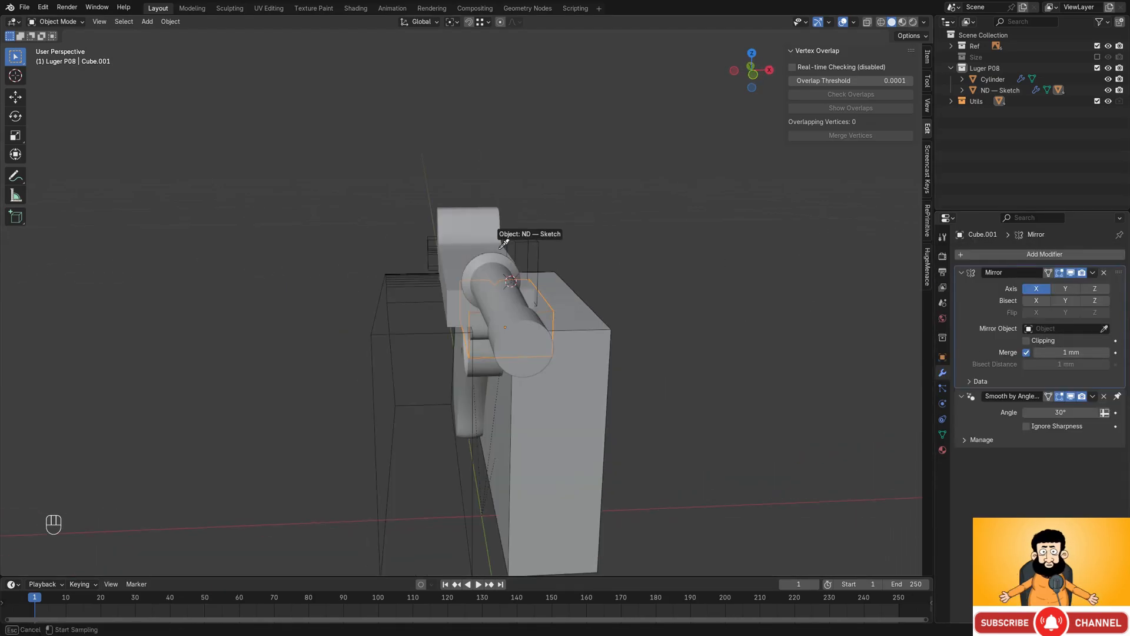
left_click(484, 233)
mouse_move(484, 233)
middle_mouse_down()
mouse_move(512, 257)
mouse_move(545, 328)
mouse_move(494, 319)
mouse_move(766, 351)
middle_mouse_up()
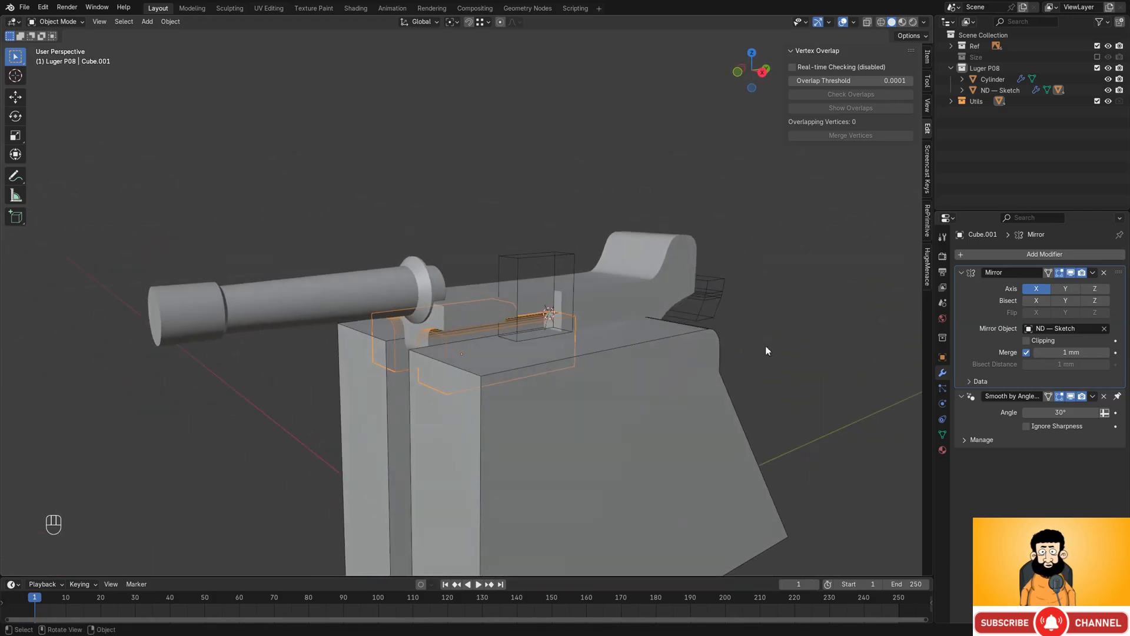
- Toggle the viewport display of the frame's middle Difference booleans off and on again to check their effect on the frame
left_click(630, 283)
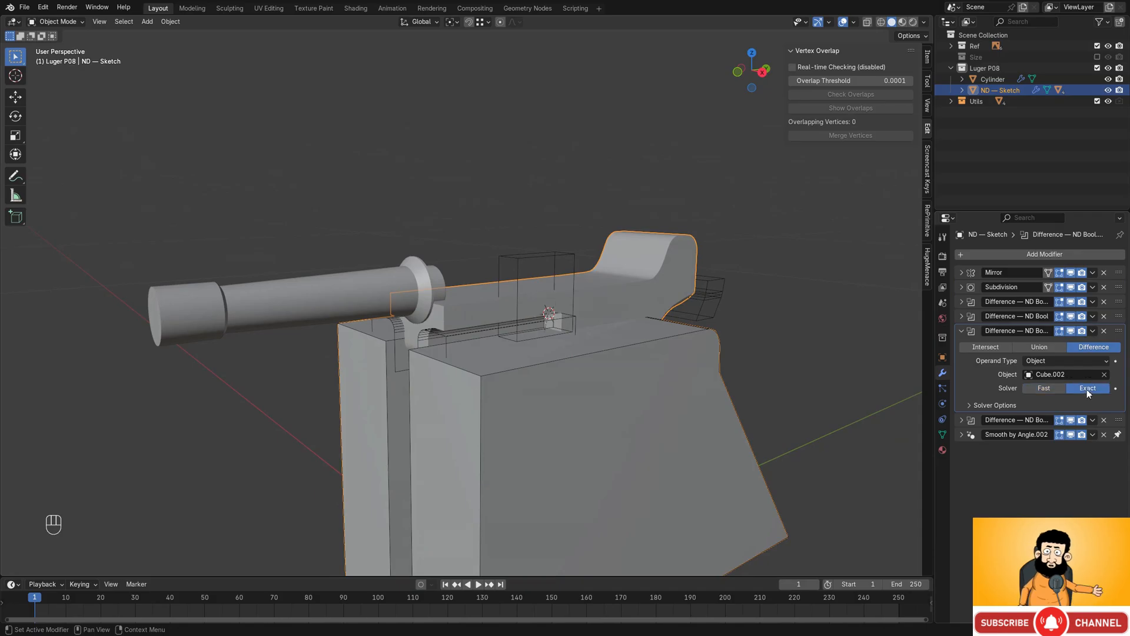
left_click_drag(1072, 332, 1073, 321)
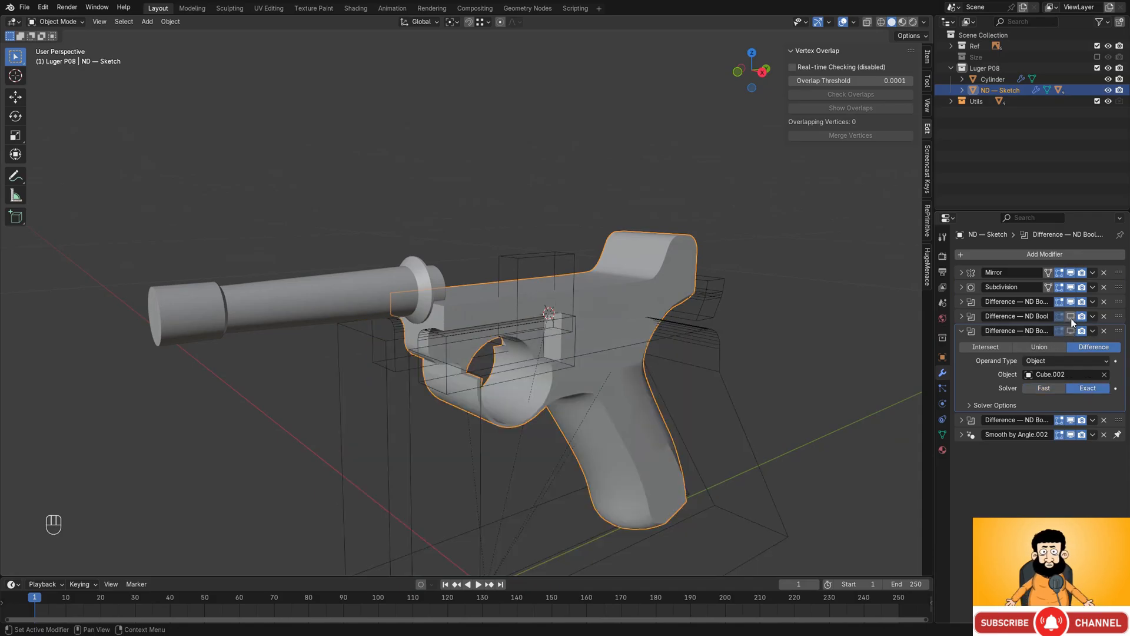
left_click(1072, 319)
- Raise the bottom vertices of the mirrored recess cutter along Z so it reaches less far down beside the trigger guard
left_click(453, 337)
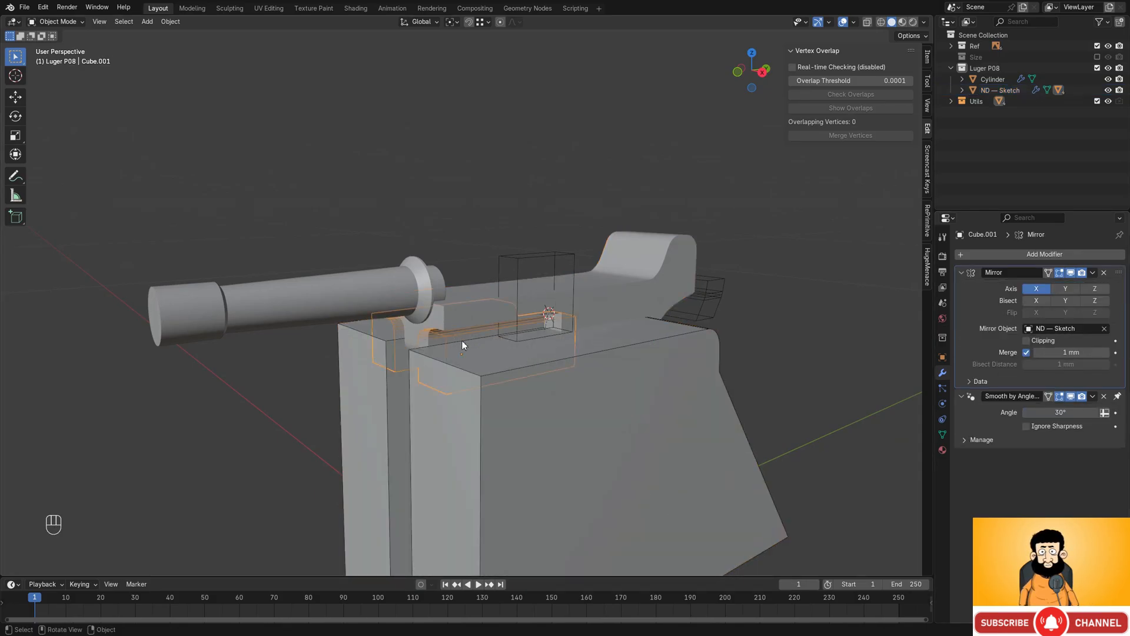
key("Tab")
middle_click_drag(462, 341, 500, 351)
key("shift+z")
left_click_drag(500, 352, 722, 428)
key("shift+z")
scroll(625, 377, "up", 2)
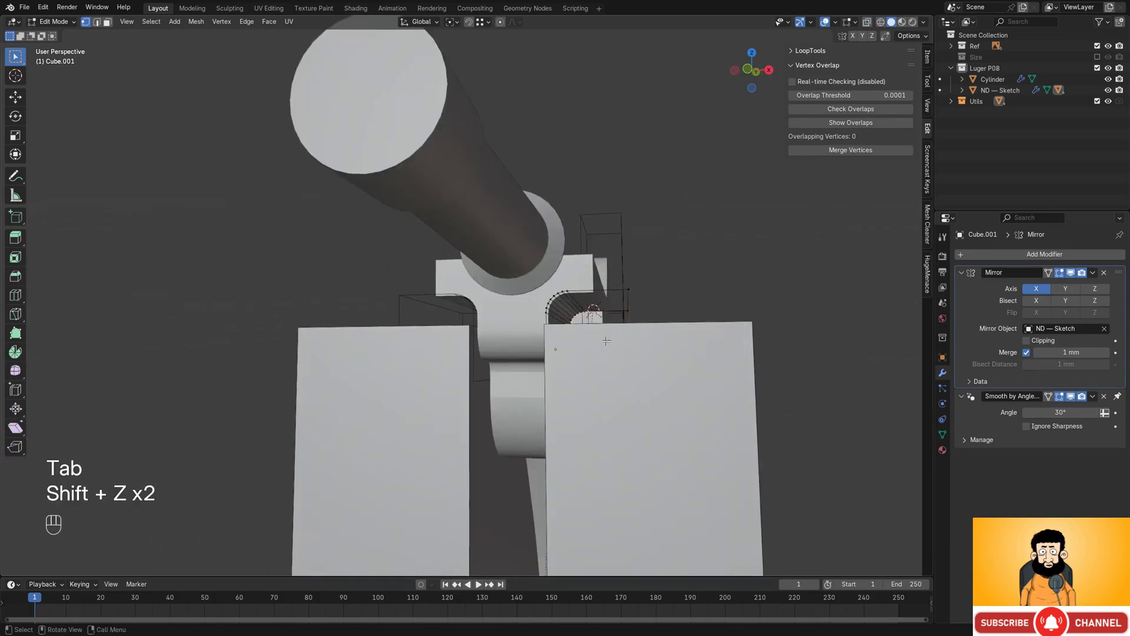
key("g")
mouse_move(601, 353)
middle_mouse_down()
mouse_move(596, 377)
mouse_move(604, 339)
mouse_move(588, 297)
mouse_move(583, 341)
middle_mouse_up()
key("z")
left_click(595, 362)
key("Tab")
scroll(582, 341, "down", 3)
middle_click_drag(665, 334, 760, 357)
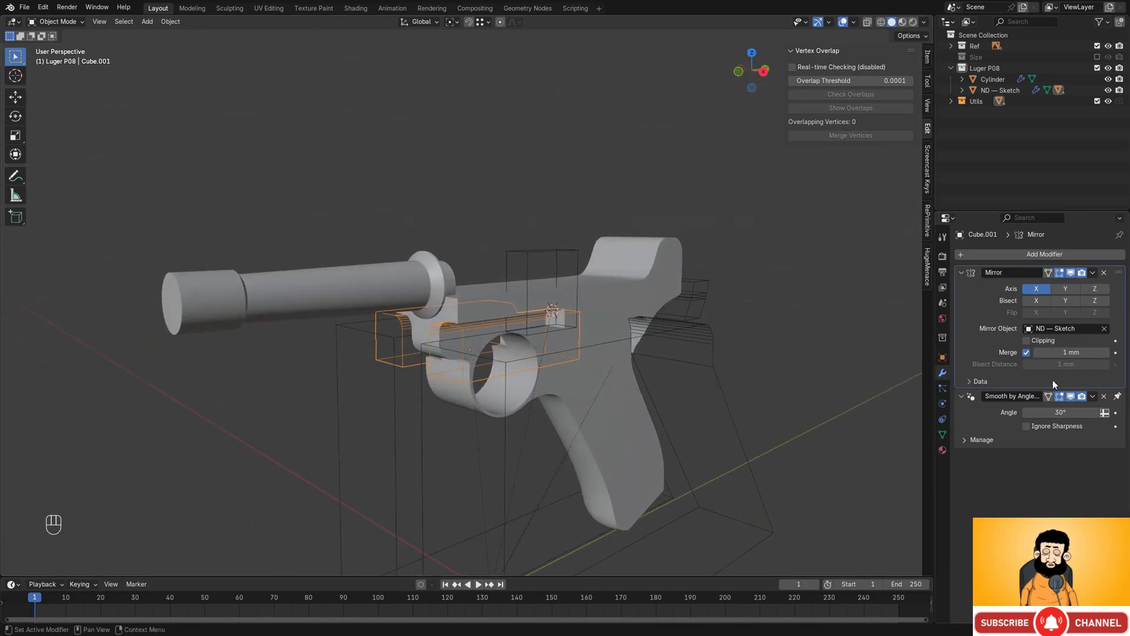
- Adjust the lower vertices of the tall side plate cutter along Z, just above the trigger guard
left_click(627, 300)
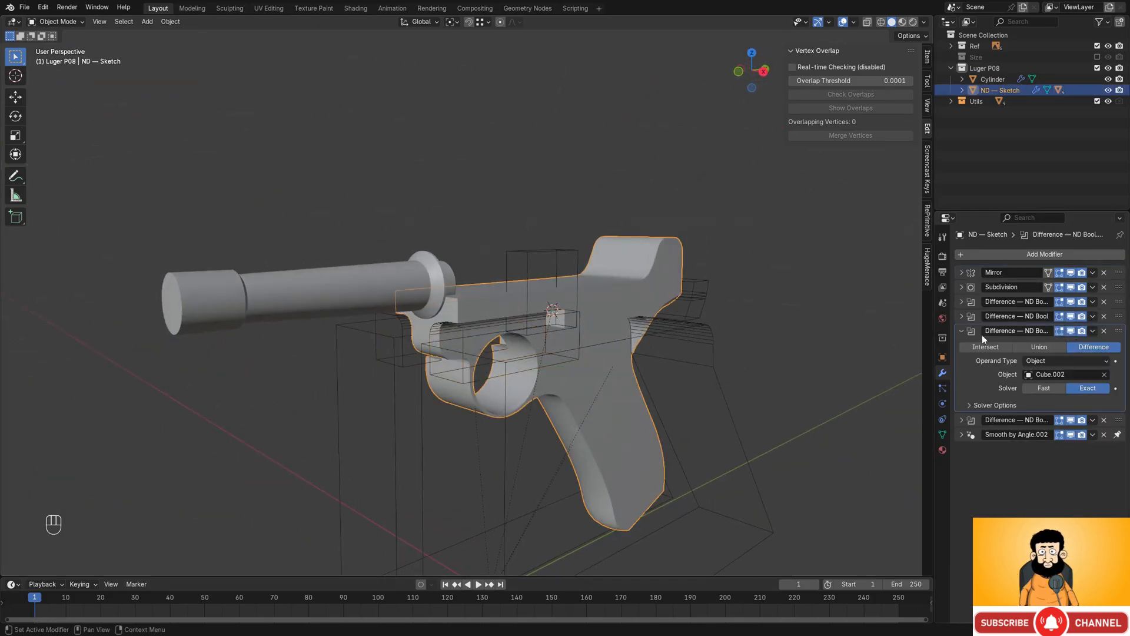
scroll(624, 334, "up", 4)
middle_click_drag(624, 334, 803, 345)
key("Tab")
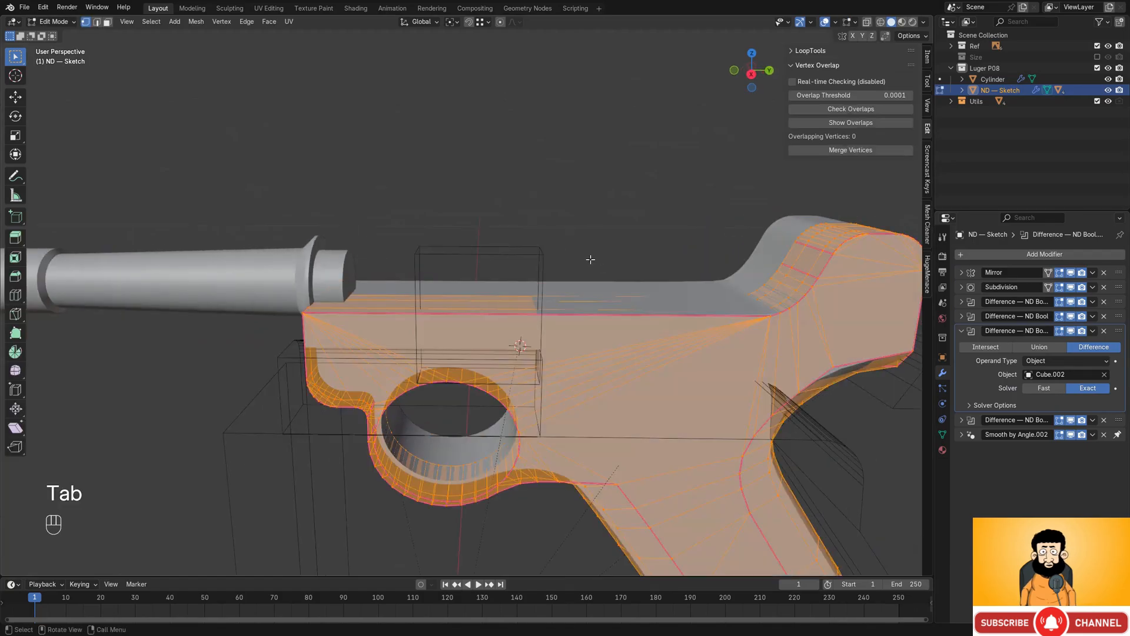
key("Tab")
left_click(542, 248)
key("Tab")
key("shift+z")
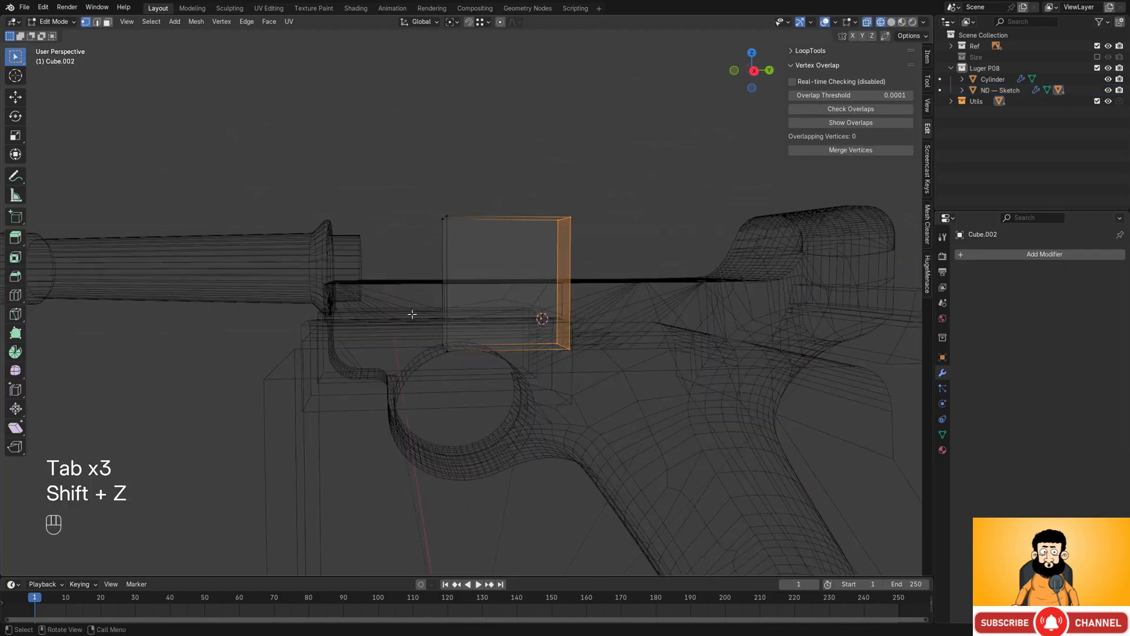
key("shift+z")
key("g")
mouse_move(553, 337)
middle_mouse_down()
mouse_move(597, 325)
mouse_move(562, 344)
middle_mouse_up()
left_click(593, 338)
key("shift+z")
left_click_drag(561, 79, 690, 342)
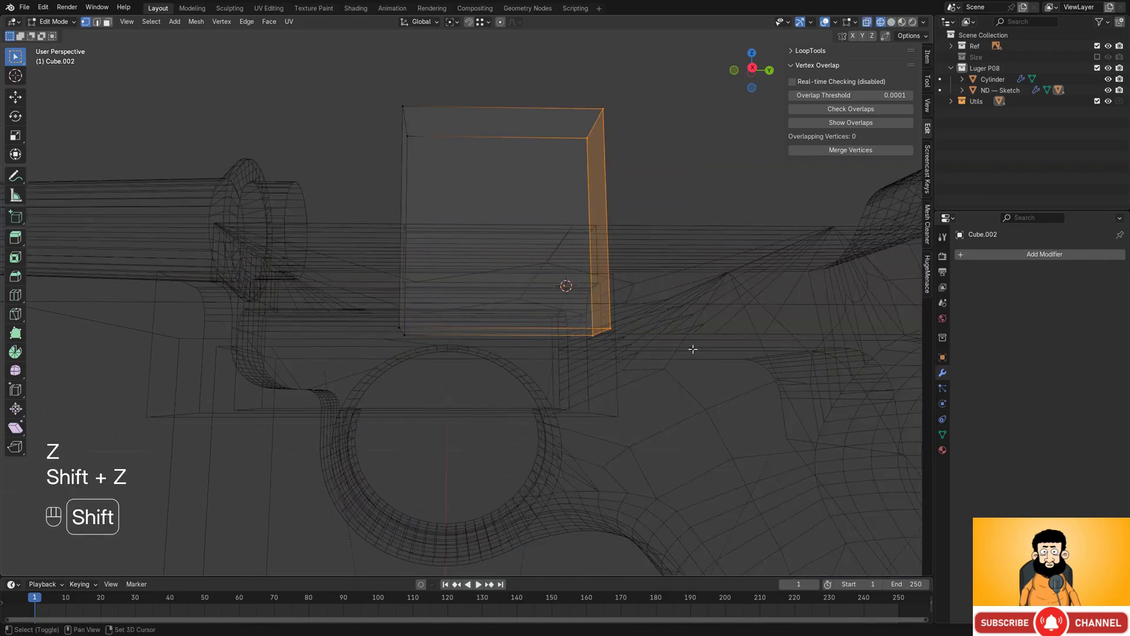
key("shift+z")
scroll(693, 349, "up", 2)
key("g")
key("y")
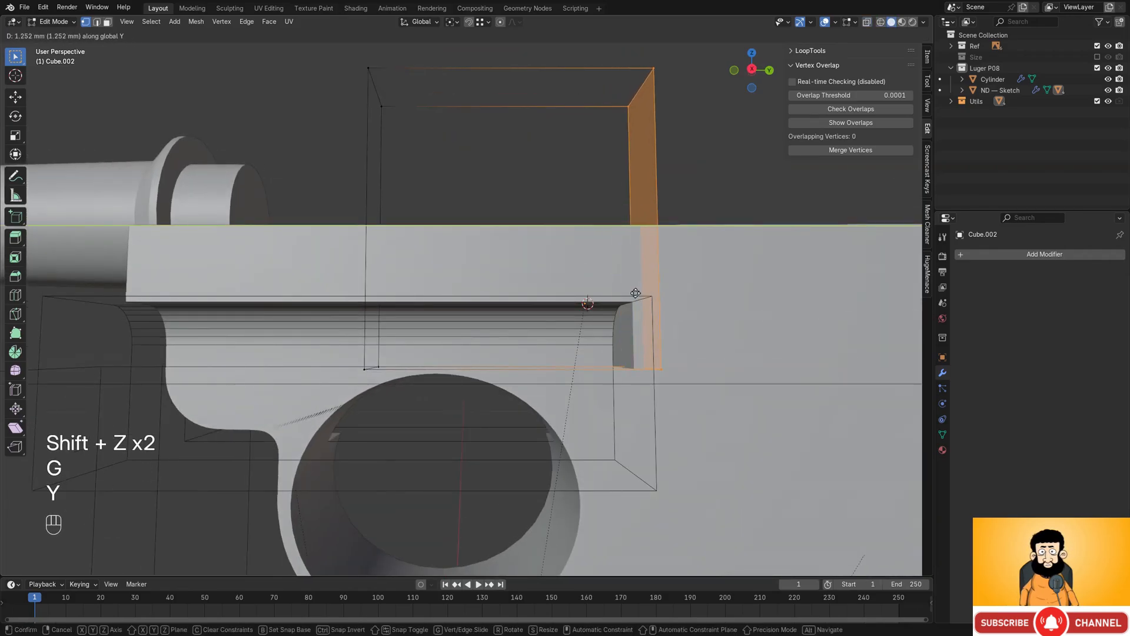
key("Escape")
key("Tab")
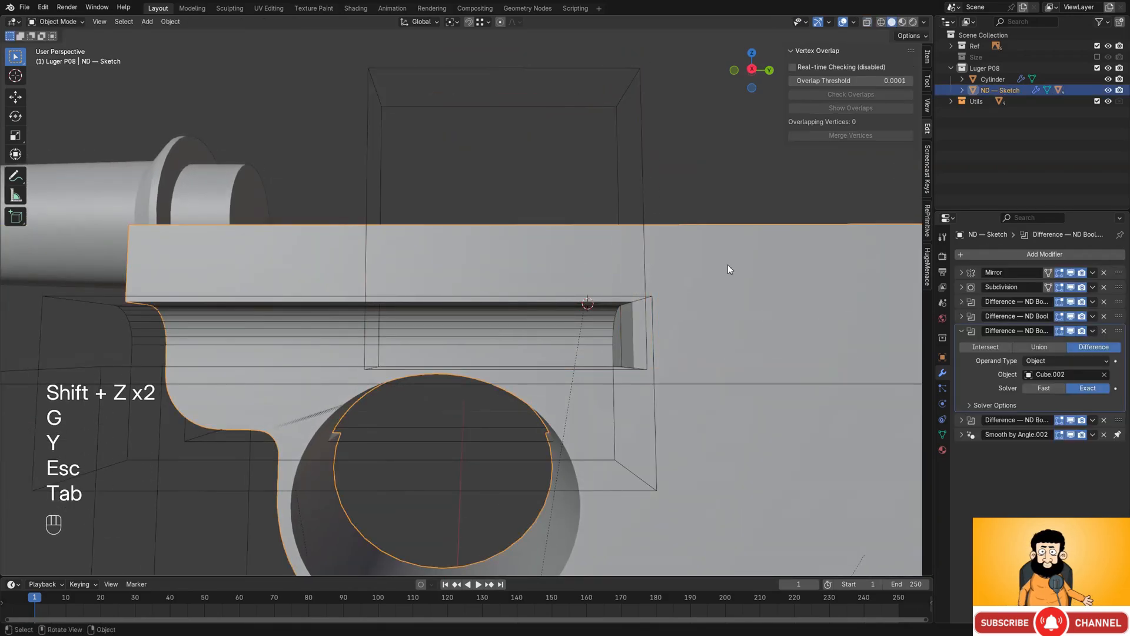
- Switch the frame's Difference boolean that uses Cube.002 to the Fast solver
left_click(1071, 331)
left_click(1044, 388)
middle_click_drag(566, 318, 576, 321)
- Fine-tune the tall cutter's rear vertices along Y so its back face lines up with the rear end of the side recess
left_click(632, 119)
key("Tab")
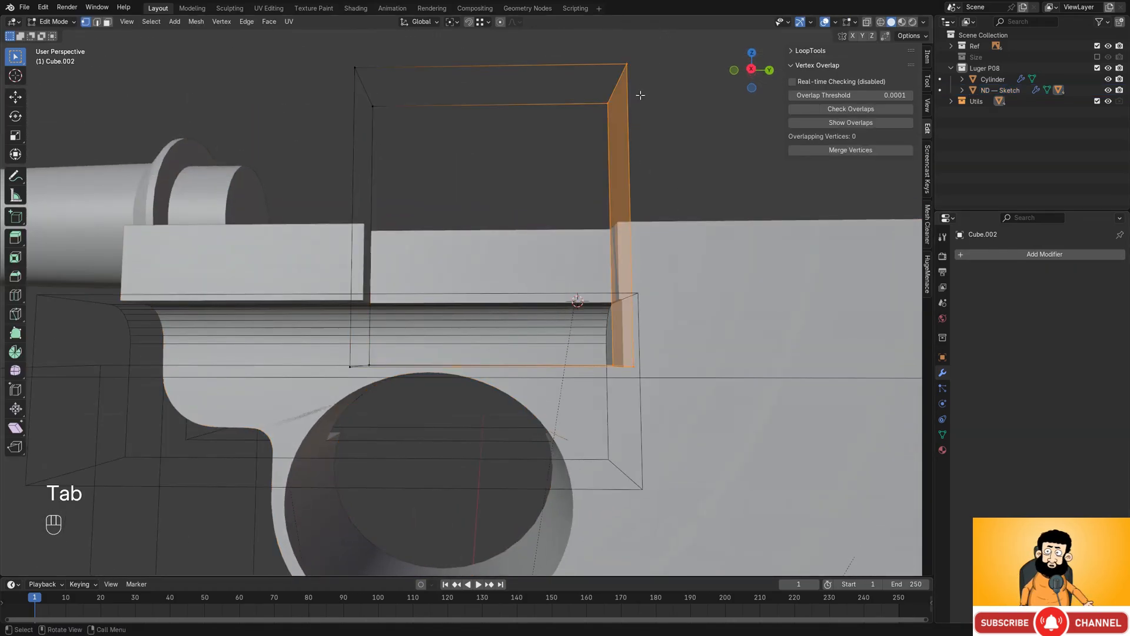
key("shift+z")
key("shift+z")
key("g")
key("y")
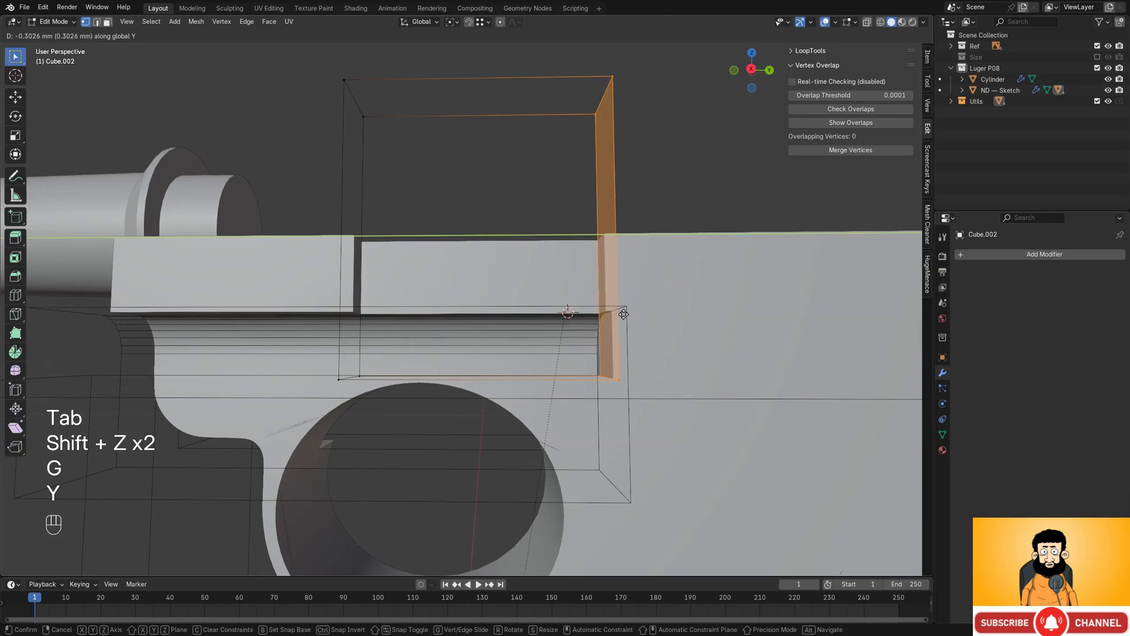
left_click(630, 306, "ctrl")
key("Tab")
middle_click_drag(629, 305, 658, 258)
key("Tab")
key("g")
key("y")
left_click(633, 250, "shift")
scroll(632, 253, "down", 3)
key("Tab")
- Add a cube in front view at the reference's rail groove beside the barrel
middle_click_drag(466, 273, 565, 259)
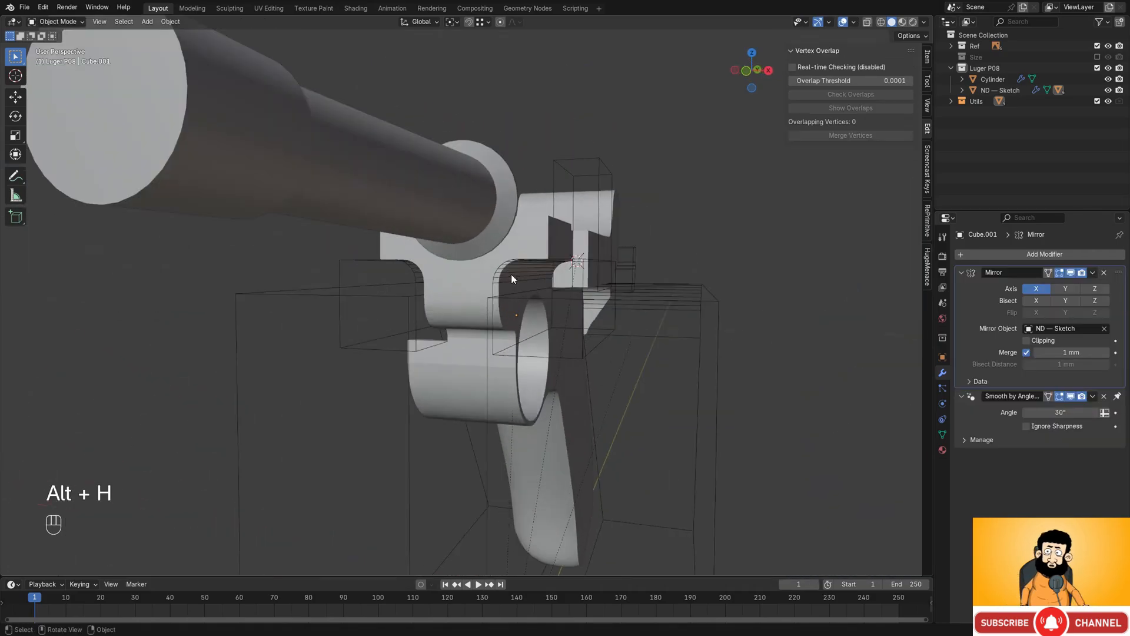
scroll(589, 287, "up", 5)
middle_click_drag(624, 284, 537, 286, "shift")
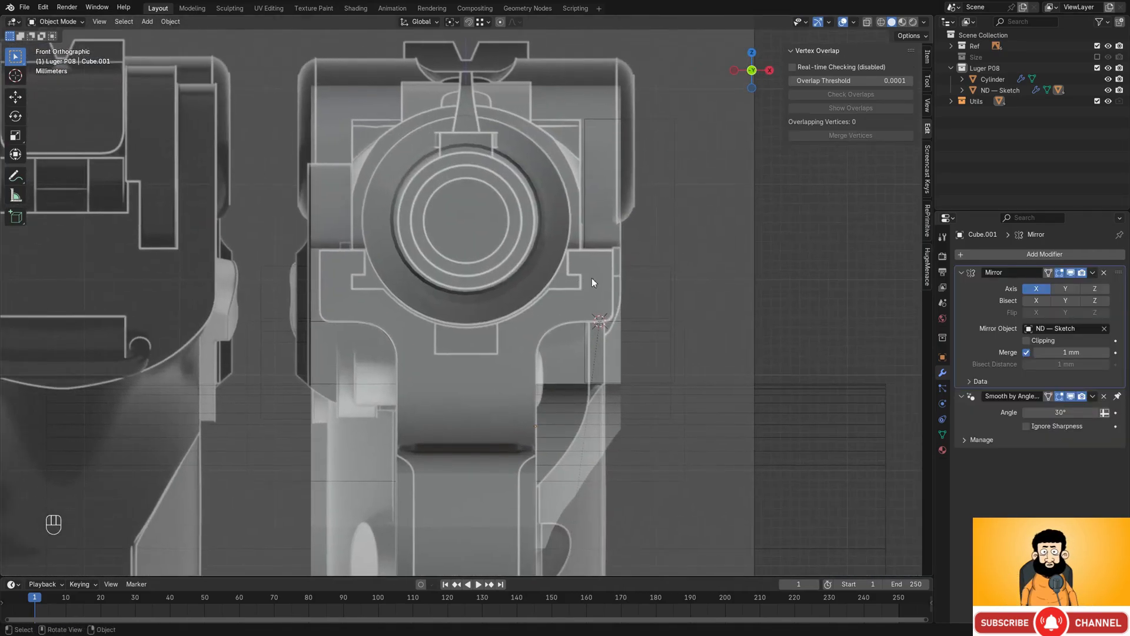
scroll(595, 283, "up", 1)
middle_click_drag(606, 306, 593, 266, "shift")
scroll(558, 271, "up", 1)
key("shift+a")
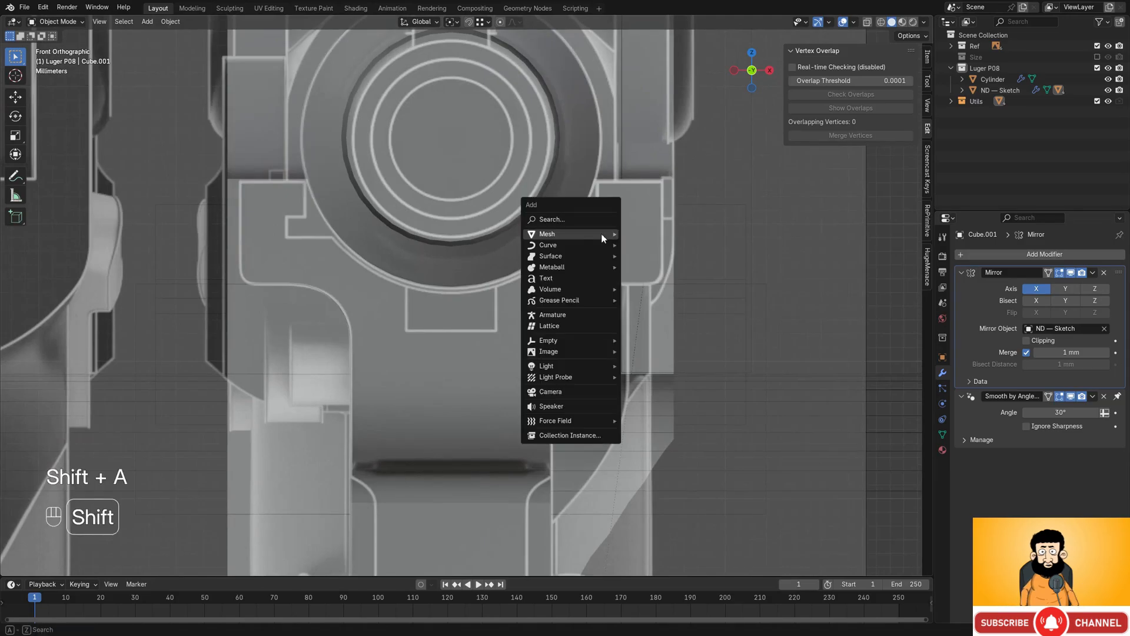
mouse_move(617, 235)
left_click(642, 247)
- Scale the new cube down uniformly to a small block over the rail groove
key("s")
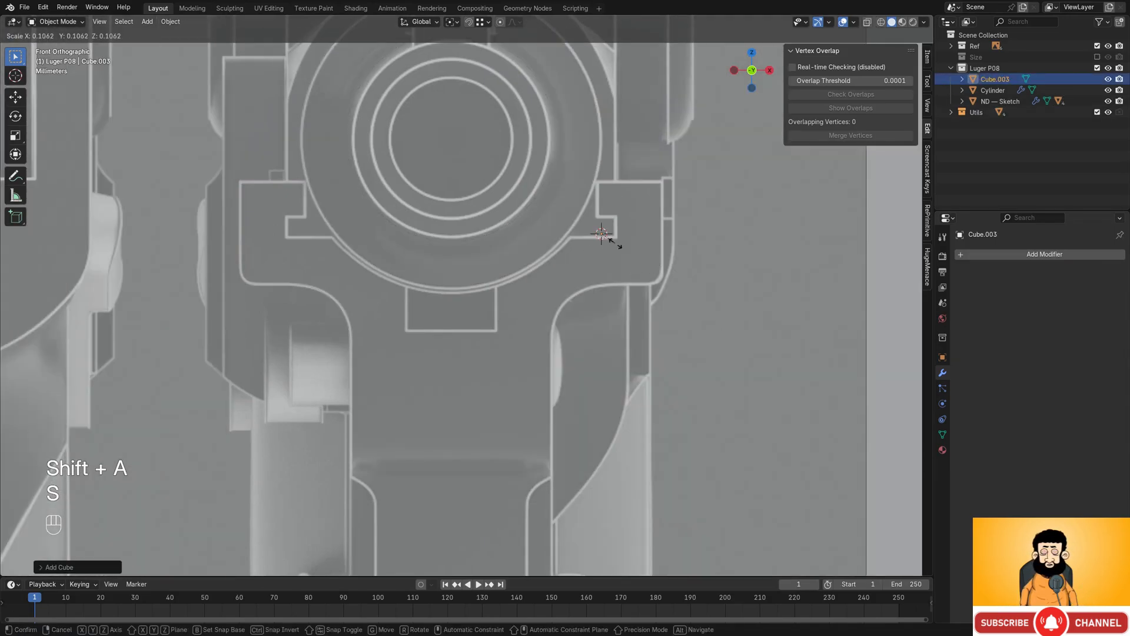
left_click(617, 244)
key("s")
left_click(776, 300)
key("s")
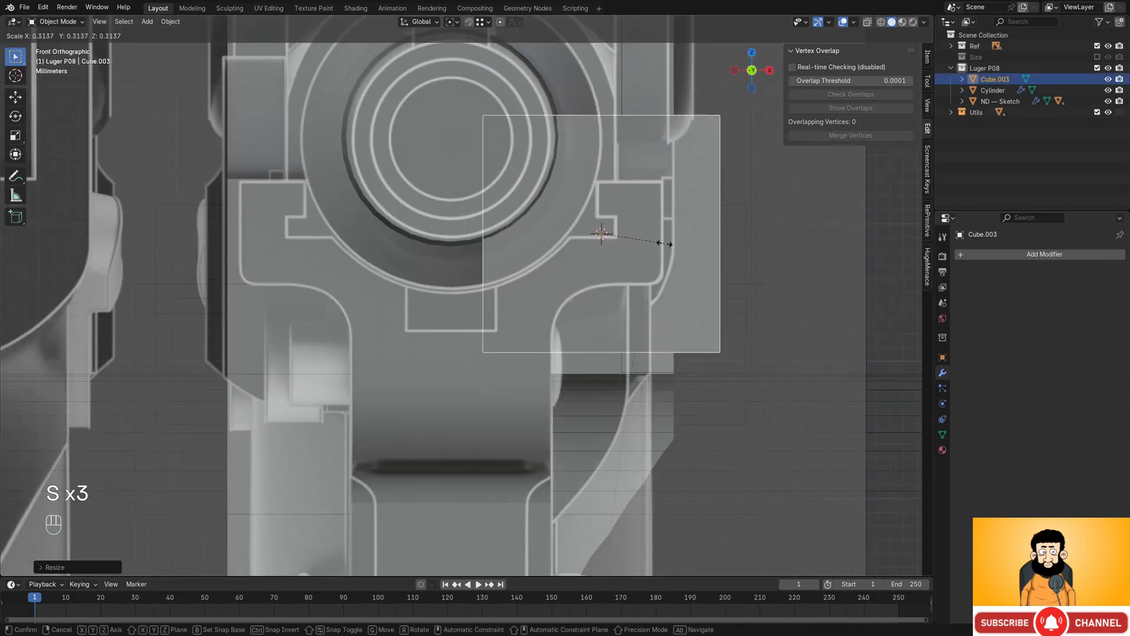
left_click(665, 243)
- Flatten the small cube along Z and open its mesh for editing in front view
middle_click_drag(630, 229, 584, 242)
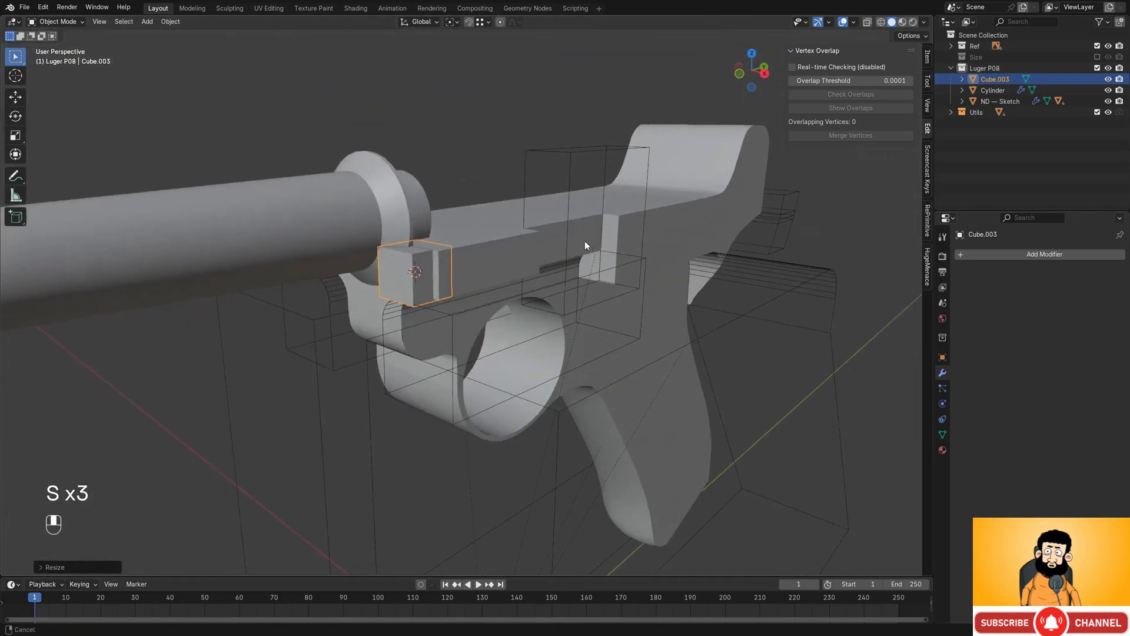
key("s")
key("z")
left_click(478, 247)
middle_click_drag(480, 244, 568, 206, "alt")
middle_click_drag(618, 176, 569, 149, "alt")
key("Tab")
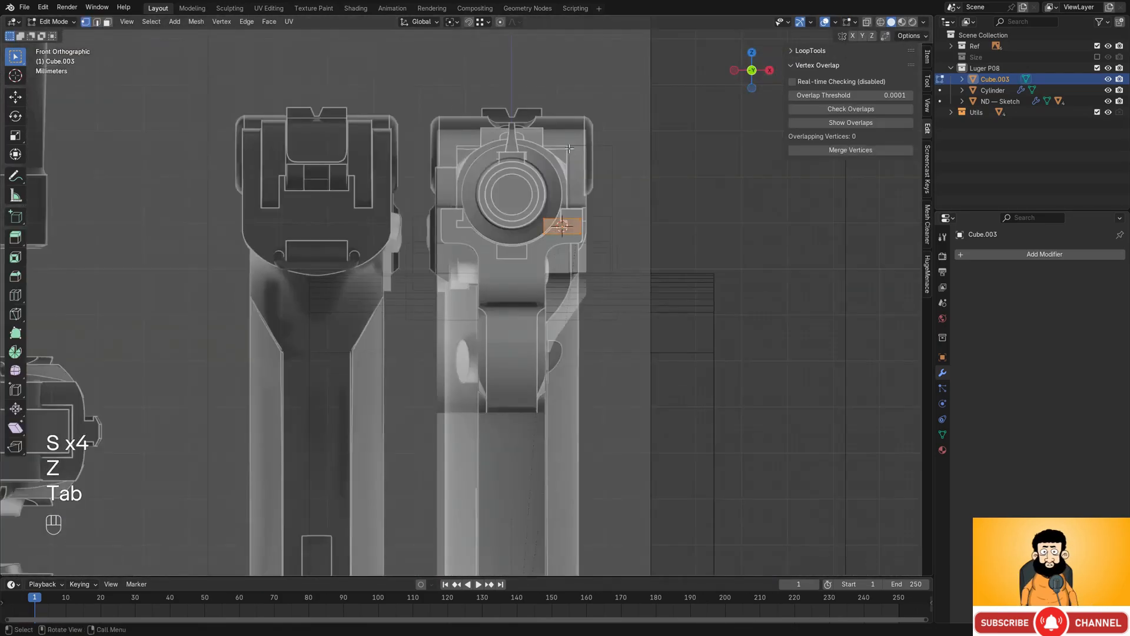
- Move the block's outer side along X and its upper edge along Z to fit the reference's rail groove
key("shift+z")
scroll(583, 209, "up", 8)
key("g")
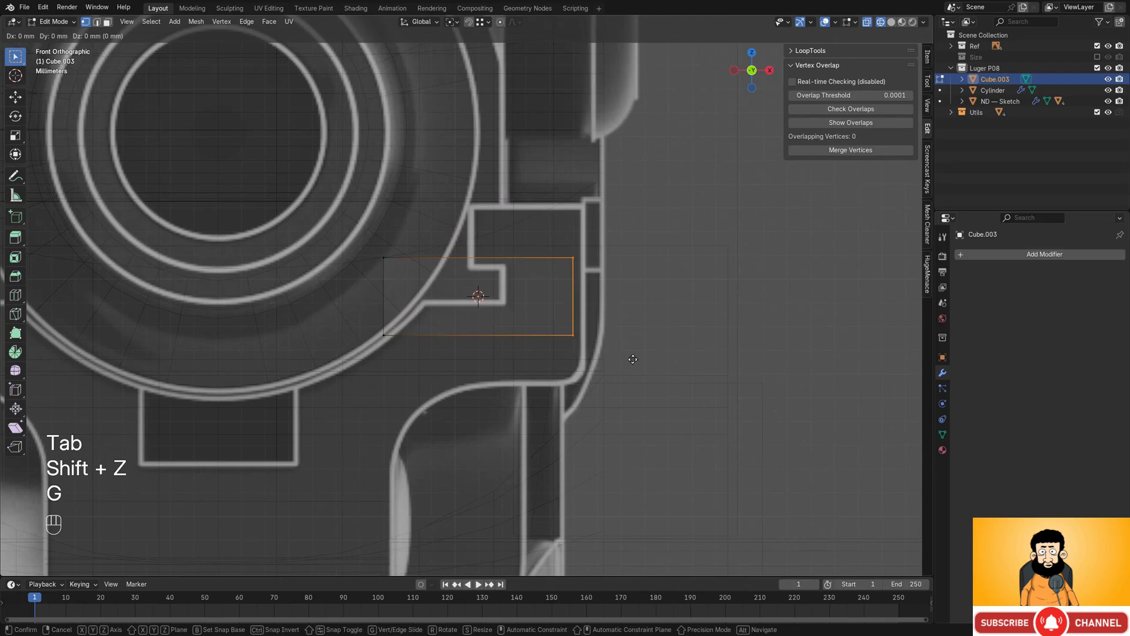
left_click(559, 346)
left_click_drag(554, 307, 554, 306)
key("g")
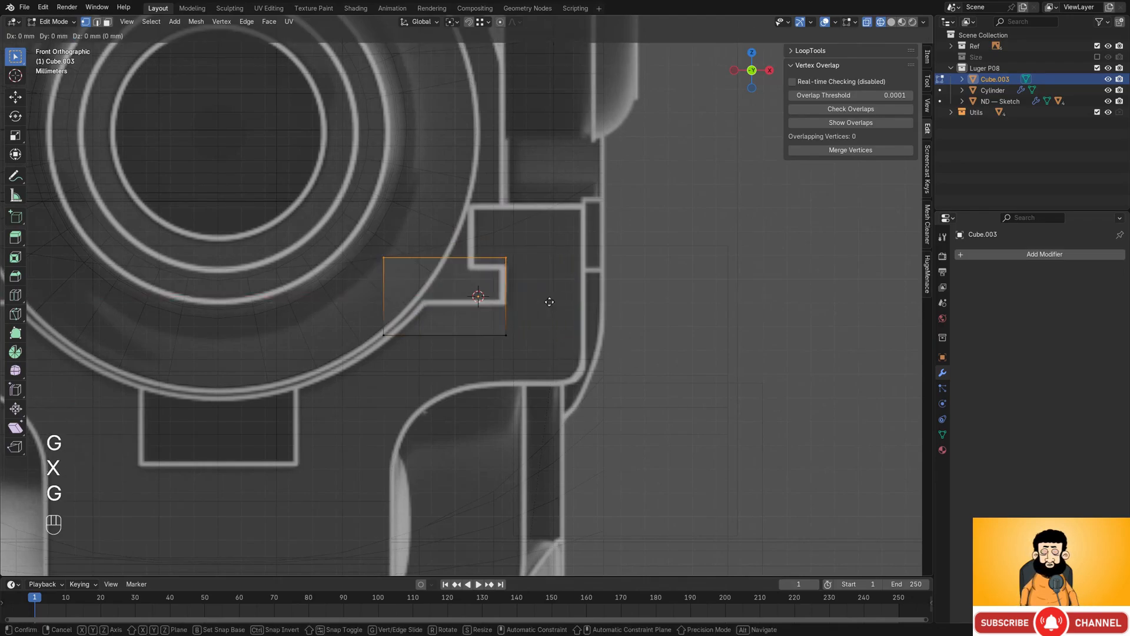
left_click(549, 309)
- Move the block's lower vertices along Z onto the bottom line of the rail groove
middle_click_drag(549, 310, 616, 299, "shift")
left_click_drag(411, 288, 610, 353)
key("g")
key("z")
left_click(611, 328)
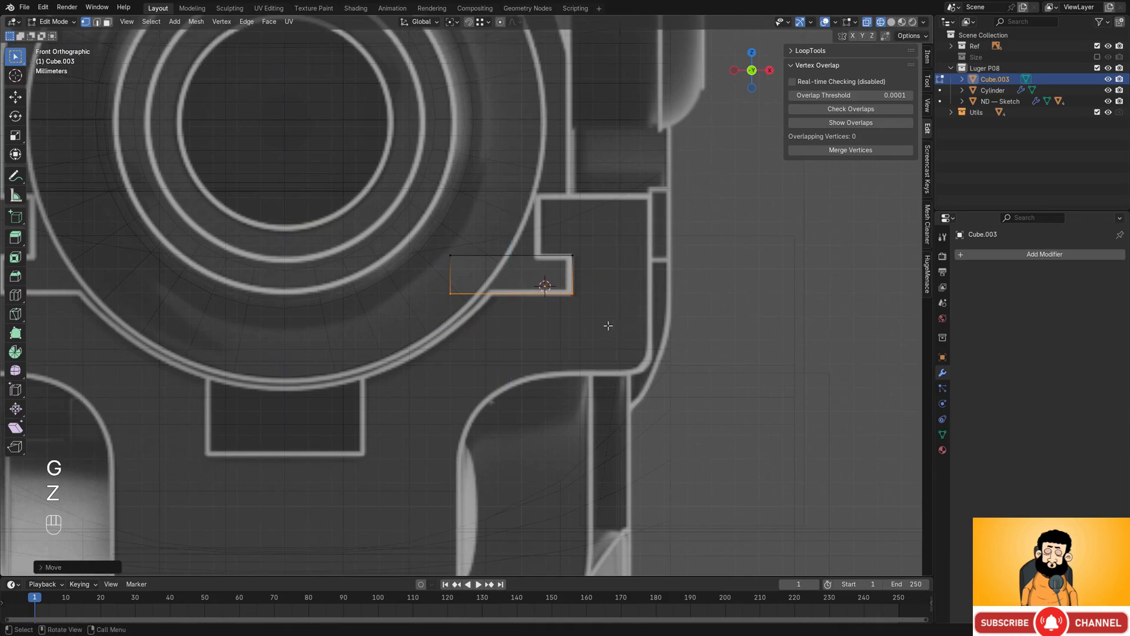
- Add a loop cut at the groove's inner step and extrude the inner top face upward beside the barrel
scroll(608, 326, "down", 1)
middle_click_drag(527, 270, 550, 309, "shift")
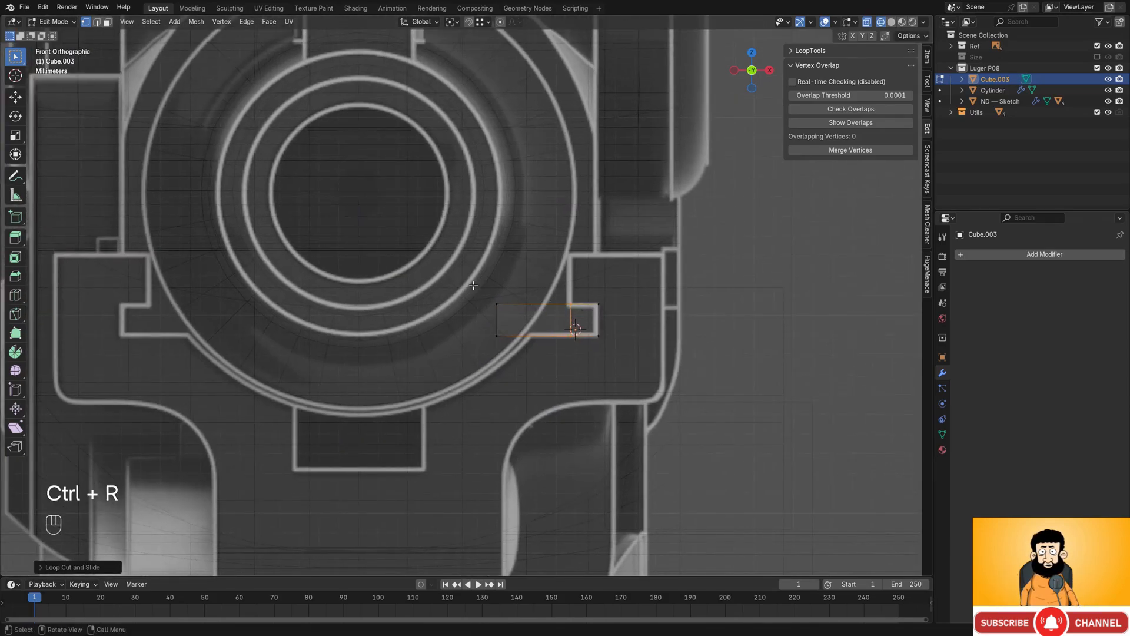
left_click_drag(582, 318, 581, 317)
key("e")
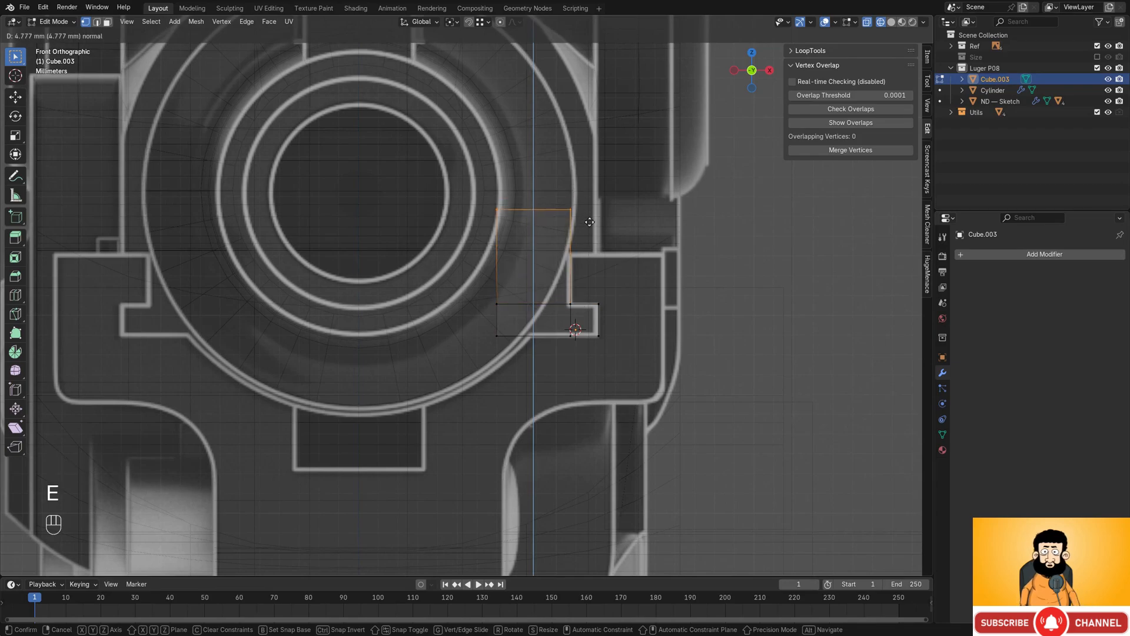
left_click(596, 207)
- Extrude the cutter's inner side faces toward the frame's centre and finish editing its mesh
scroll(596, 207, "down", 2)
middle_click_drag(512, 258, 582, 252, "shift")
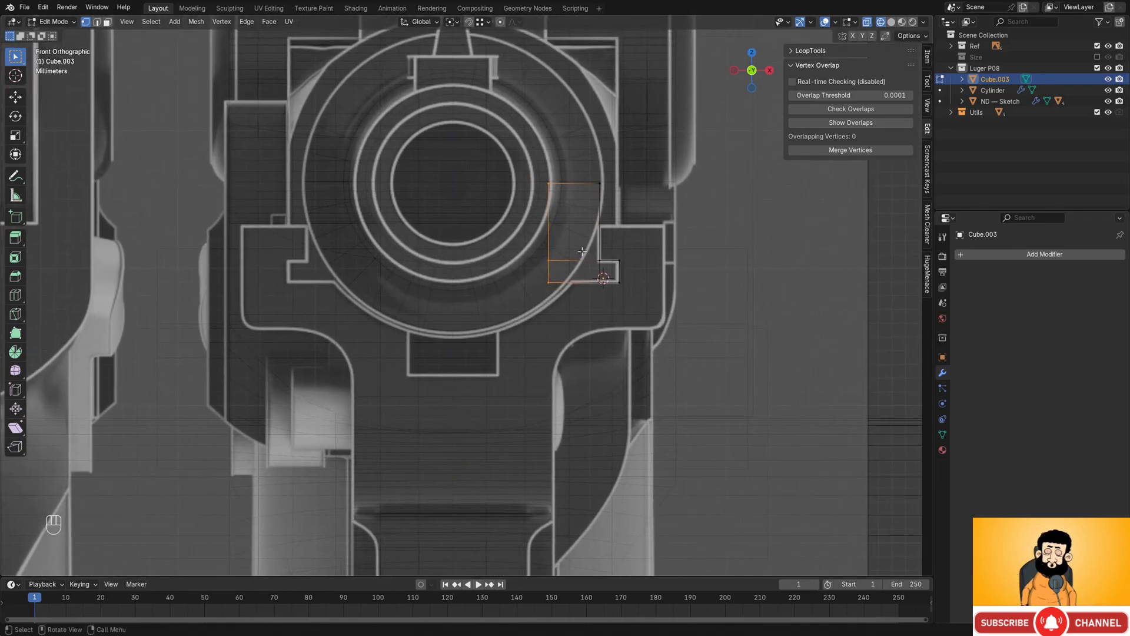
key("e")
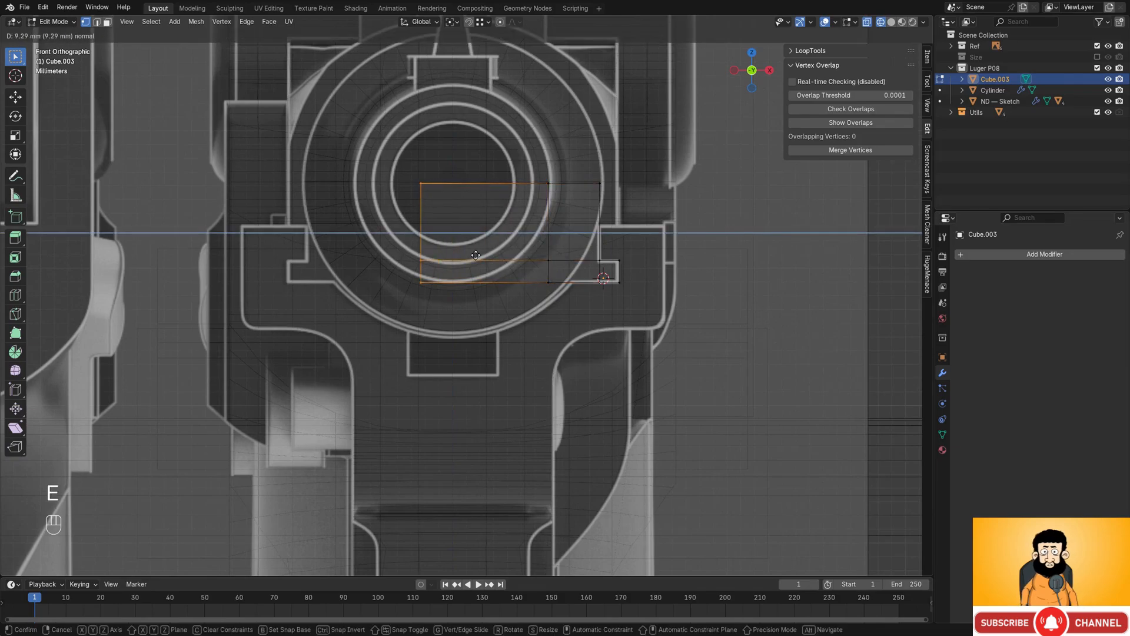
left_click(524, 268)
key("Tab")
scroll(627, 273, "down", 2)
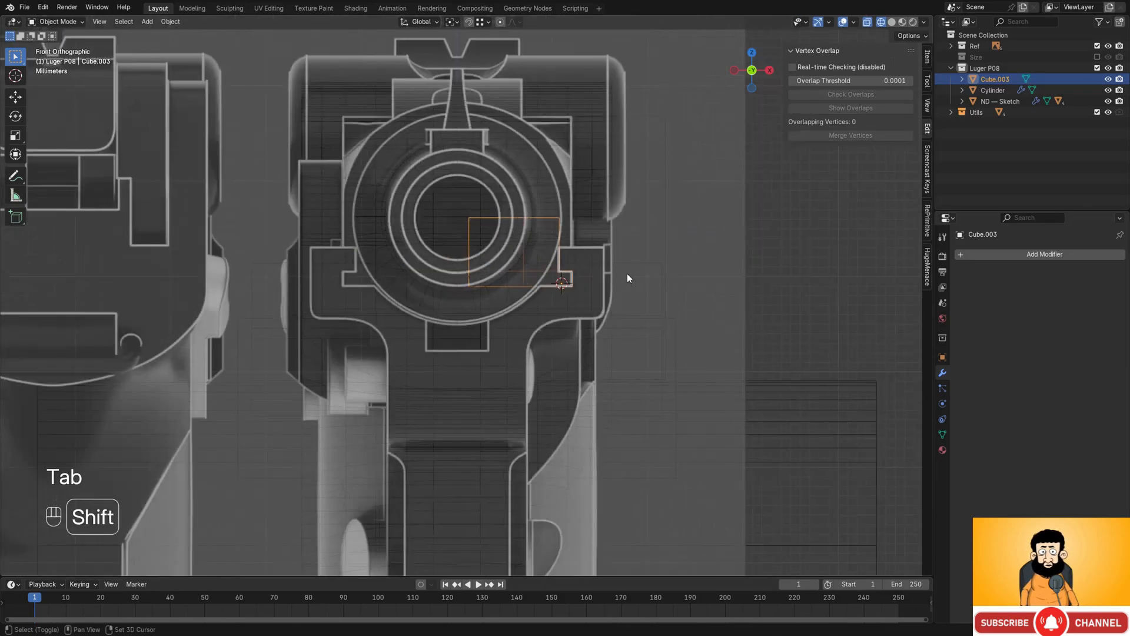
- Add a Mirror modifier on the X axis to the groove cutter, with ND — Sketch as mirror object and Clipping enabled
key("shift+z")
middle_click_drag(627, 273, 583, 295)
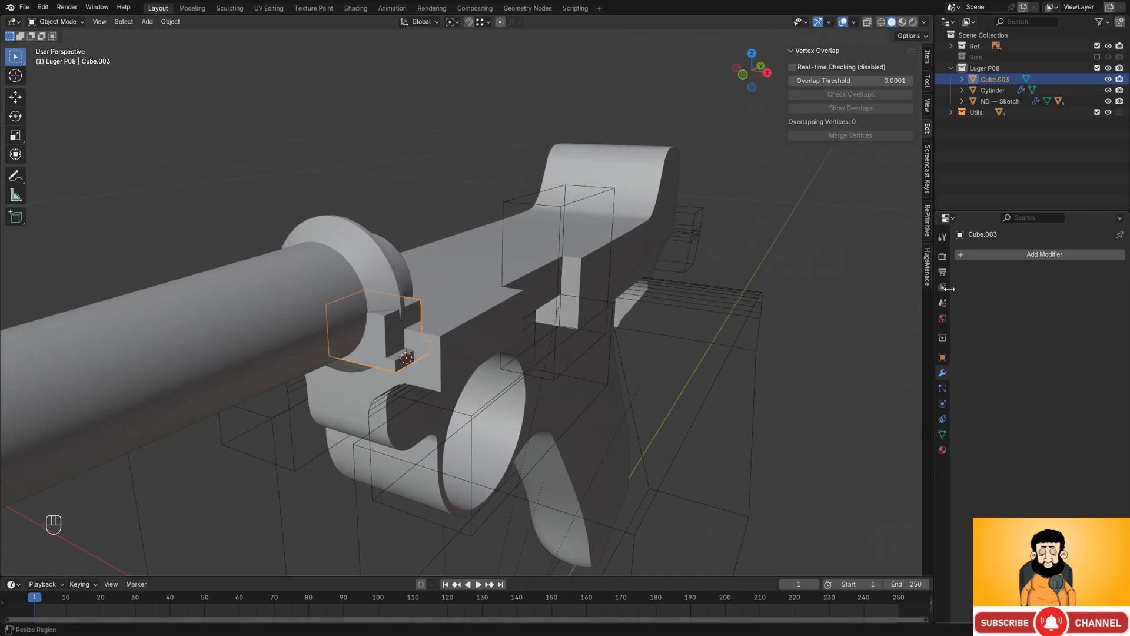
left_click(982, 257)
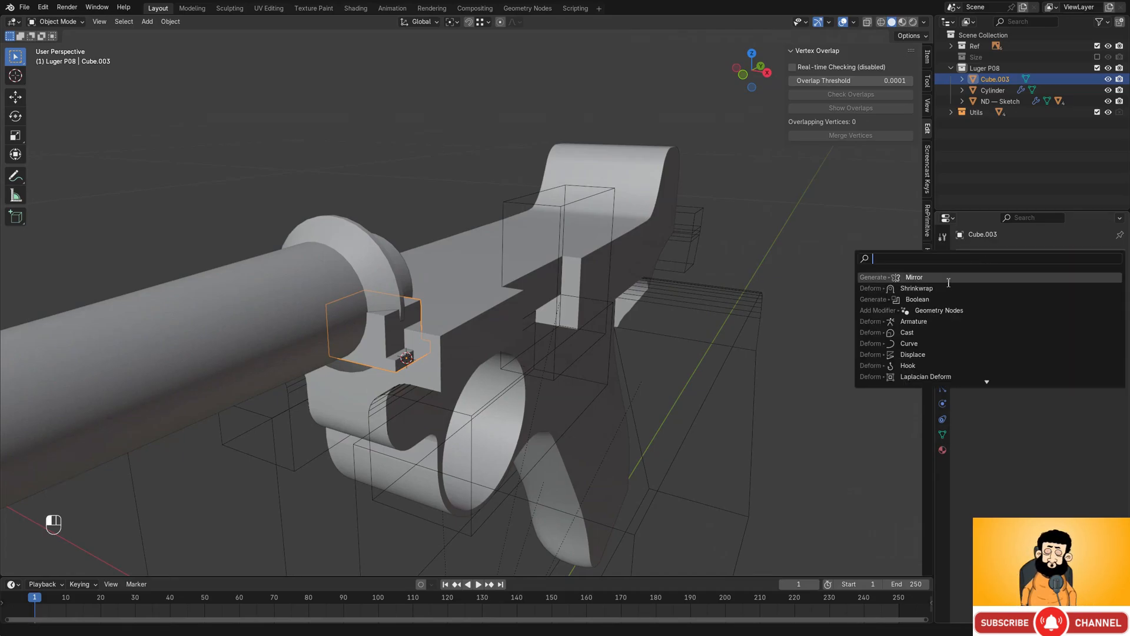
left_click(949, 280)
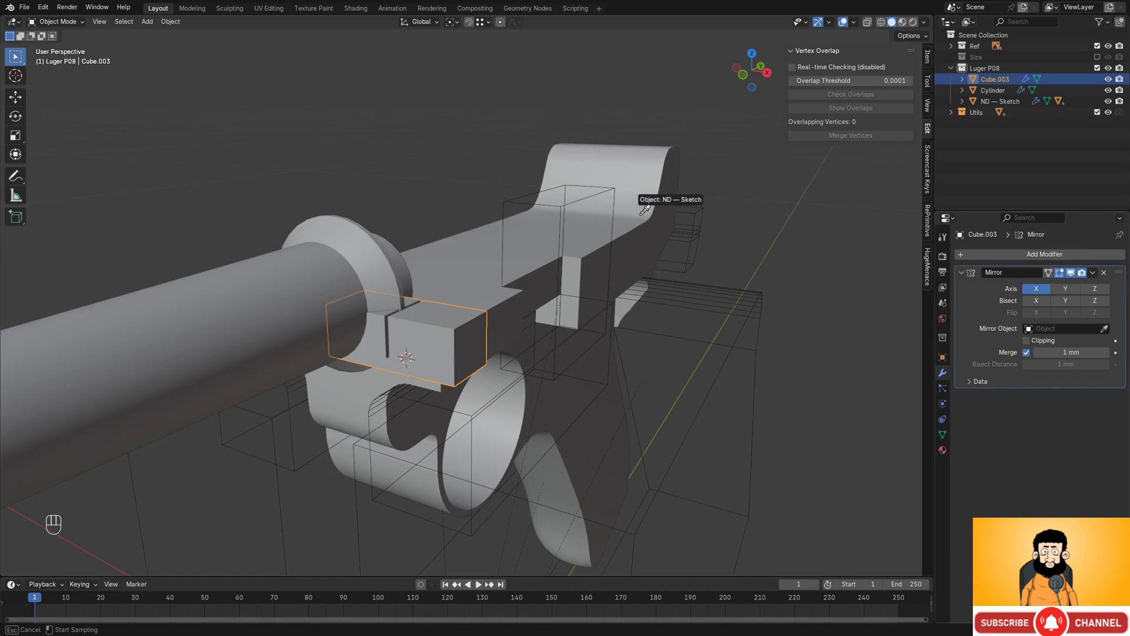
middle_click_drag(641, 214, 566, 236)
- Open the cutter's mesh and delete its inner side faces near the mirror plane
key("Tab")
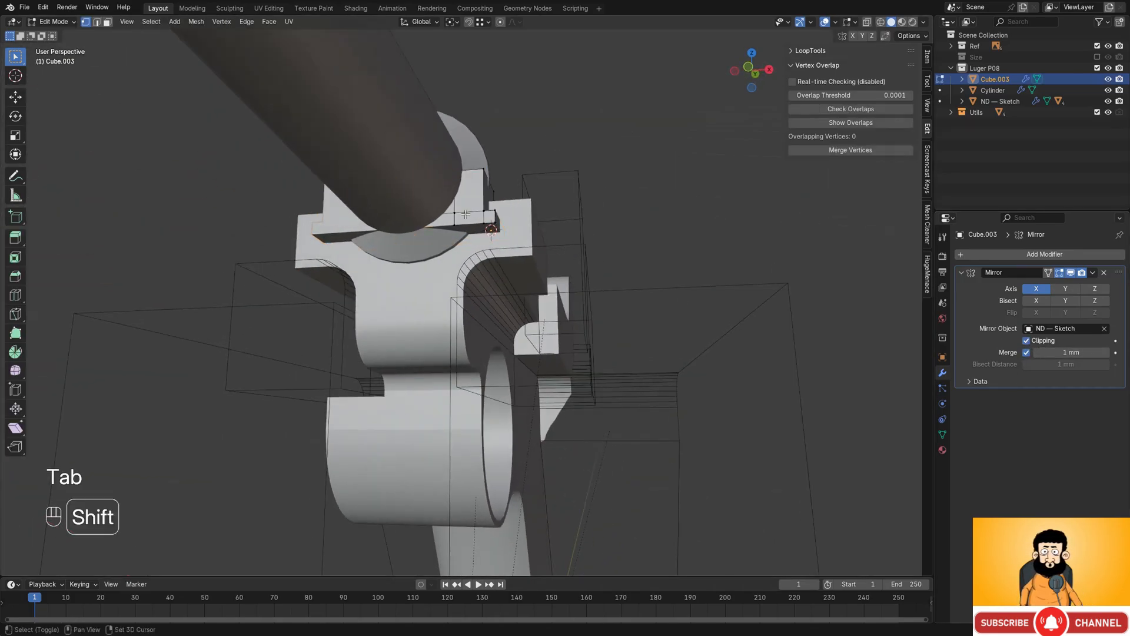
key("shift+z")
key("x")
left_click(492, 237)
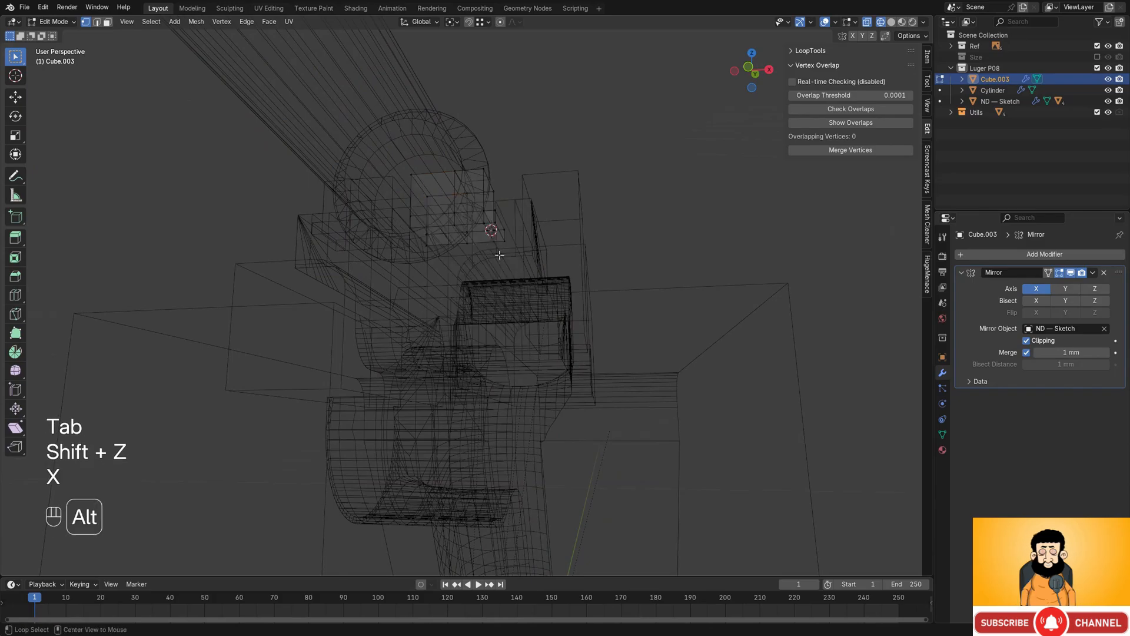
- Select the cutter's open inner vertices and move them along X to join the mirrored half at the centre
key("1")
left_click_drag(486, 339, 486, 340)
key("shift+z")
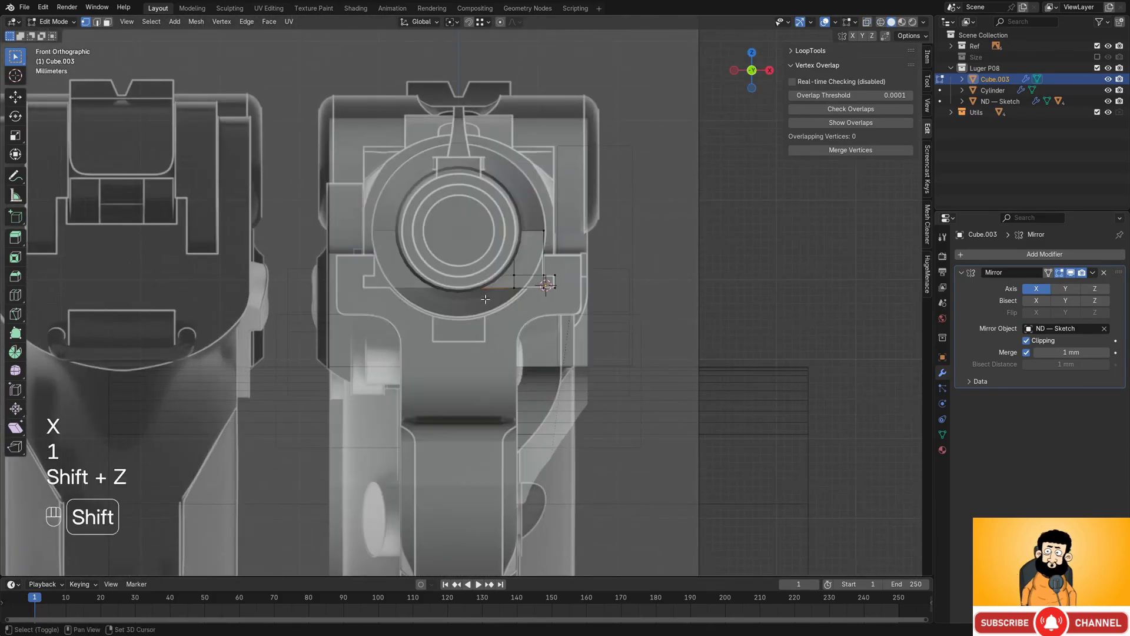
key("shift+z")
key("shift+z")
mouse_move(490, 344)
middle_mouse_down()
mouse_move(548, 207)
mouse_move(549, 267)
mouse_move(586, 337)
mouse_move(581, 326)
mouse_move(543, 342)
middle_mouse_up()
key("g")
key("x")
left_click(499, 216)
- In side view, select the cutter's rear vertices and move them along Y to stretch it back along the frame
key("grave")
key("shift+z")
scroll(581, 326, "down", 4)
left_click(650, 333)
middle_click_drag(650, 332, 590, 318, "alt")
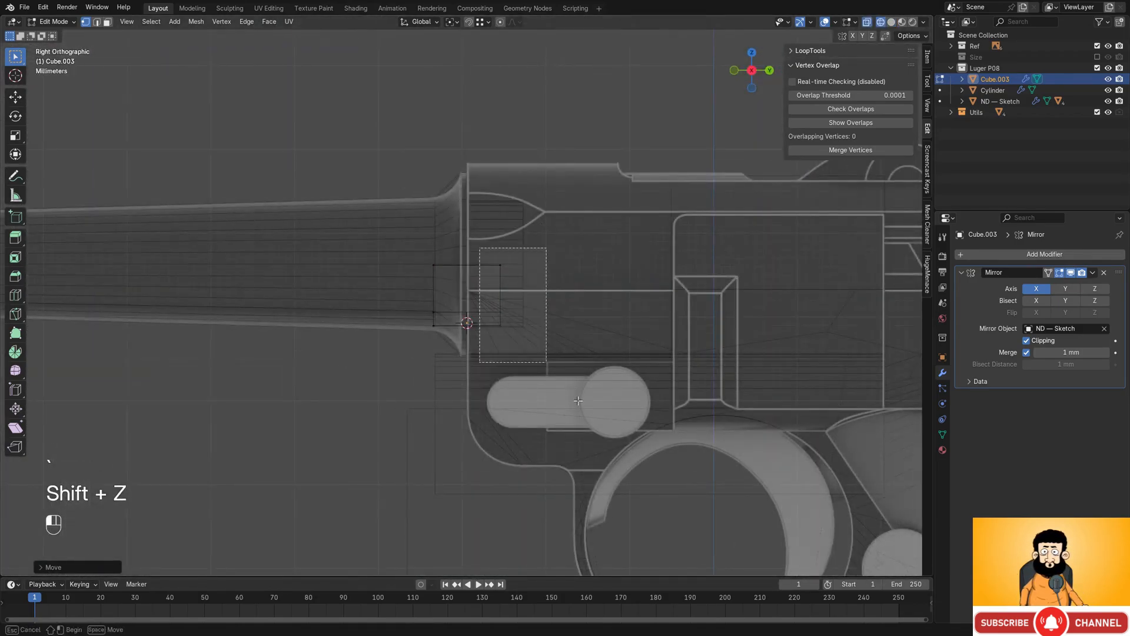
left_click_drag(578, 401, 587, 407)
scroll(635, 359, "down", 4)
middle_click_drag(669, 333, 571, 332, "shift")
key("g")
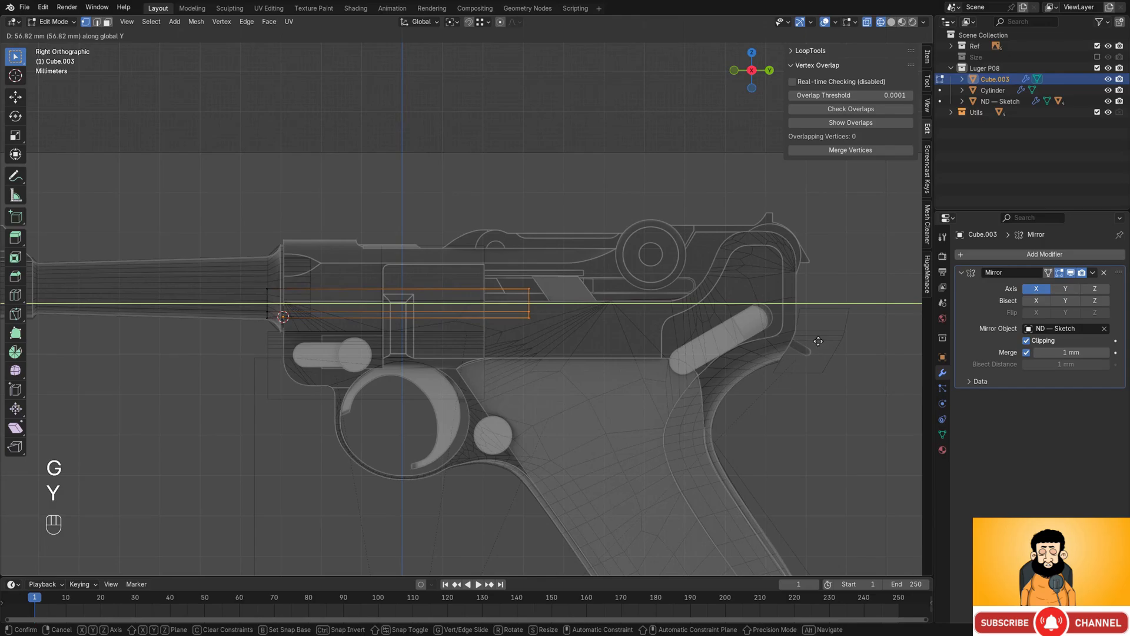
left_click(881, 353)
- Extend the cutter's rear end further along Y toward the frame's raised rear hump and leave mesh editing
mouse_move(666, 297)
middle_mouse_down("shift")
mouse_move(512, 320)
mouse_move(501, 377)
middle_mouse_up("shift")
key("shift+z")
middle_click_drag(377, 350, 486, 339, "shift")
mouse_move(486, 339)
middle_mouse_down()
mouse_move(489, 325)
mouse_move(473, 344)
middle_mouse_up()
key("g")
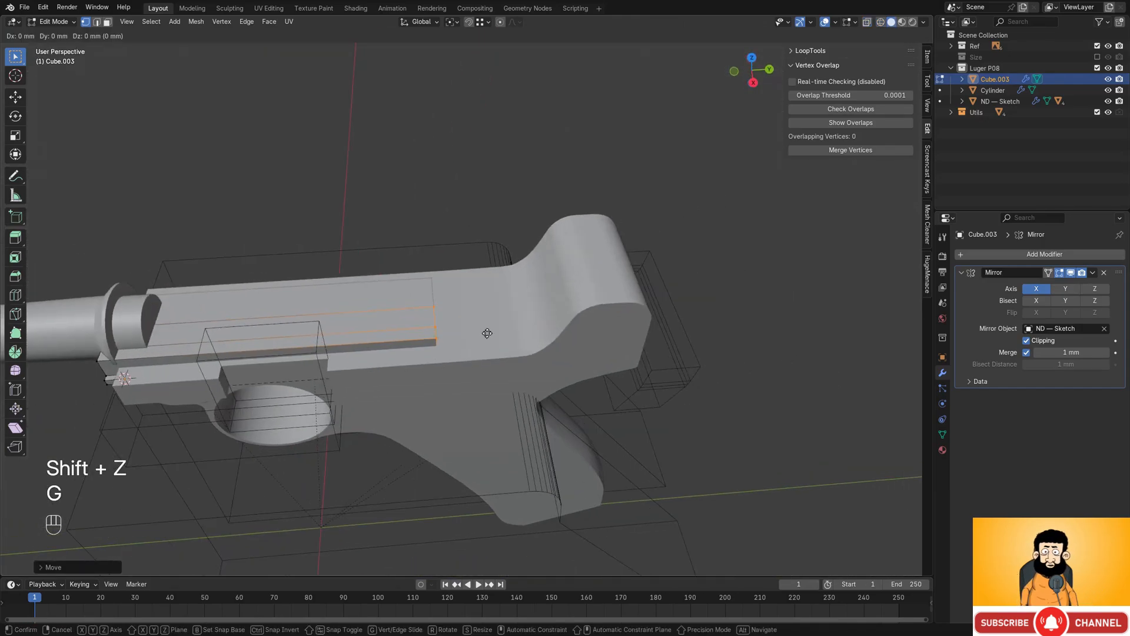
left_click(580, 310)
key("Tab")
middle_click_drag(575, 249, 550, 271)
- Switch to PureRef and examine the close-up photo of the pistol's rear end
key("alt+Tab")
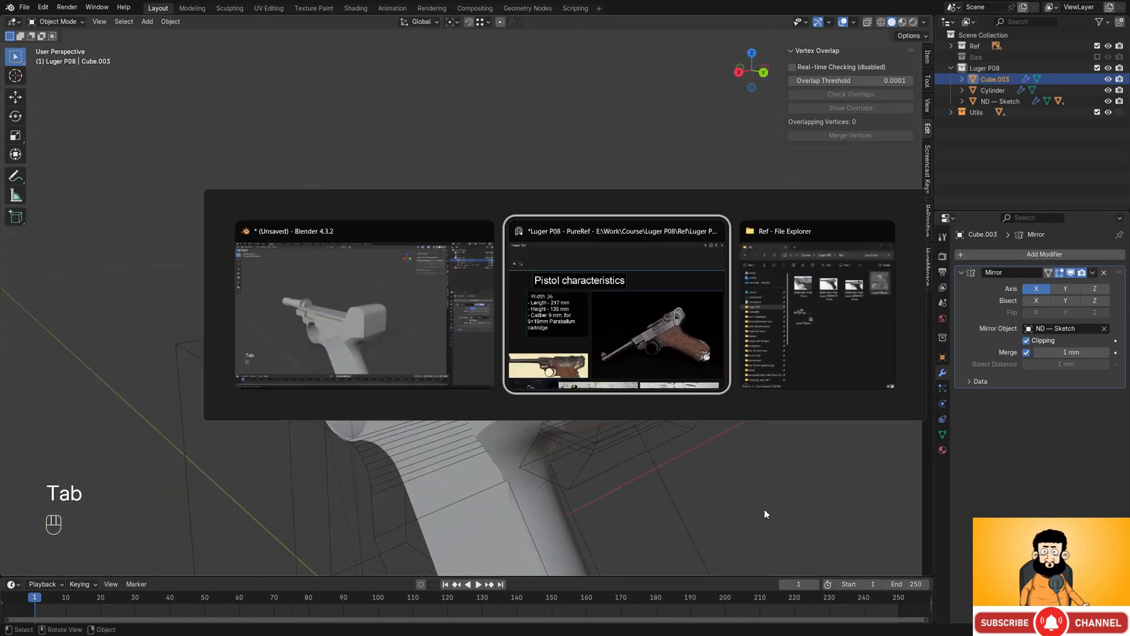
scroll(165, 296, "down", 5)
middle_click_drag(165, 297, 105, 273)
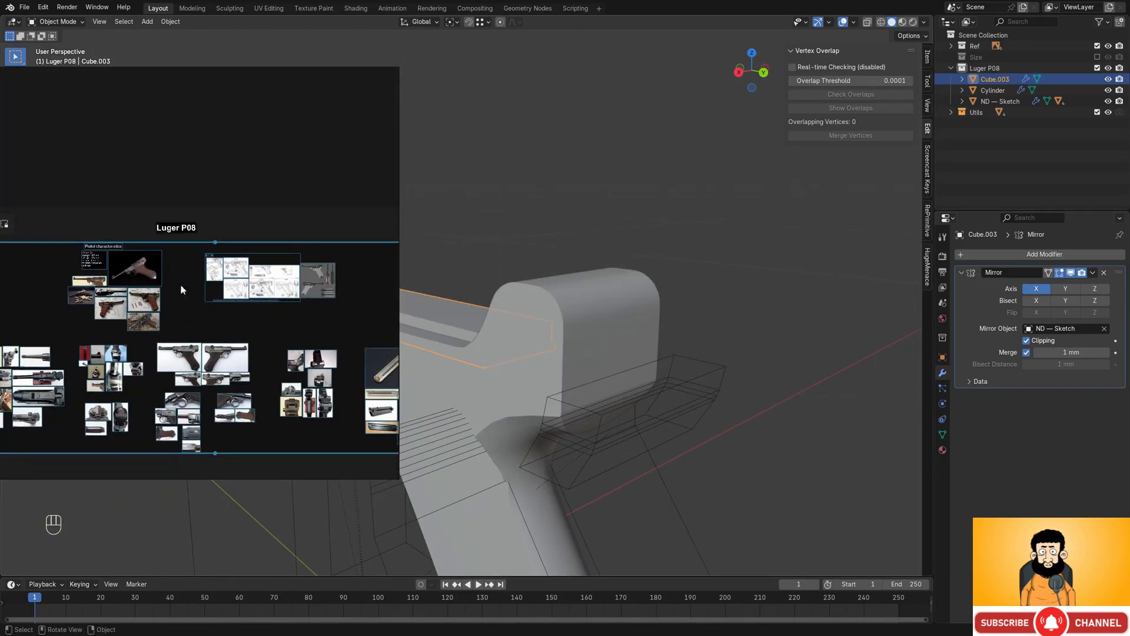
scroll(174, 418, "up", 2)
middle_click_drag(125, 326, 89, 309)
middle_click_drag(212, 254, 57, 297)
scroll(155, 381, "up", 2)
scroll(229, 396, "up", 3)
middle_click_drag(264, 419, 240, 300)
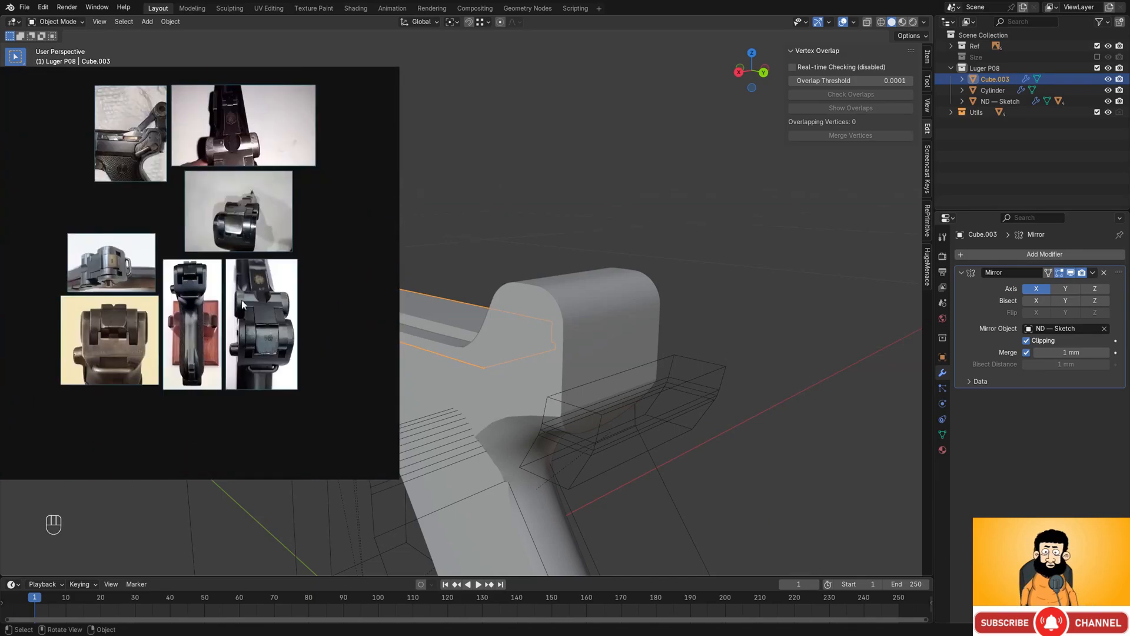
scroll(238, 303, "up", 2)
scroll(240, 301, "up", 4)
middle_click_drag(72, 328, 244, 293)
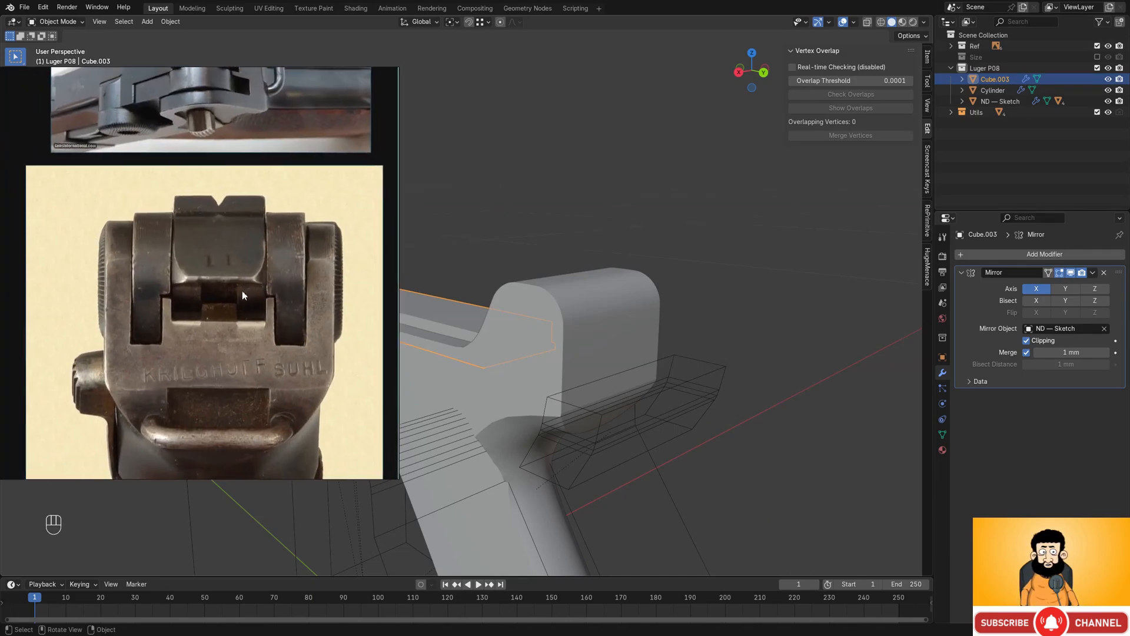
- Tuck the PureRef window into a corner of the Blender viewport with the whole rear-end photo framed
right_click_drag(298, 299, 168, 307)
scroll(146, 299, "down", 3)
middle_click_drag(103, 295, 153, 289)
scroll(154, 290, "up", 2)
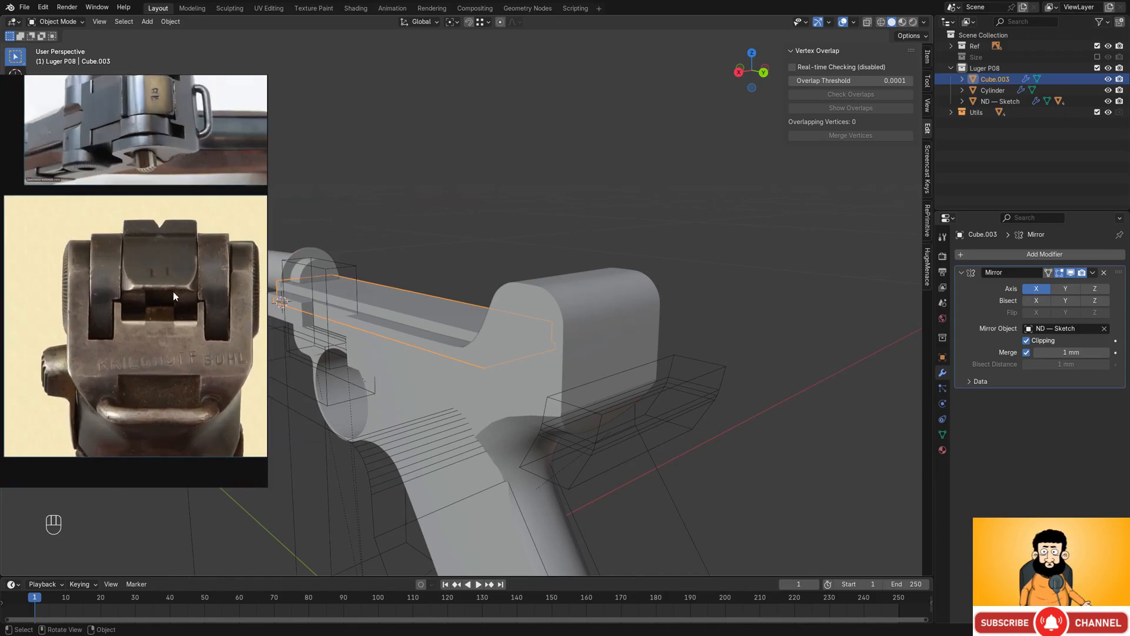
right_click_drag(187, 293, 146, 83)
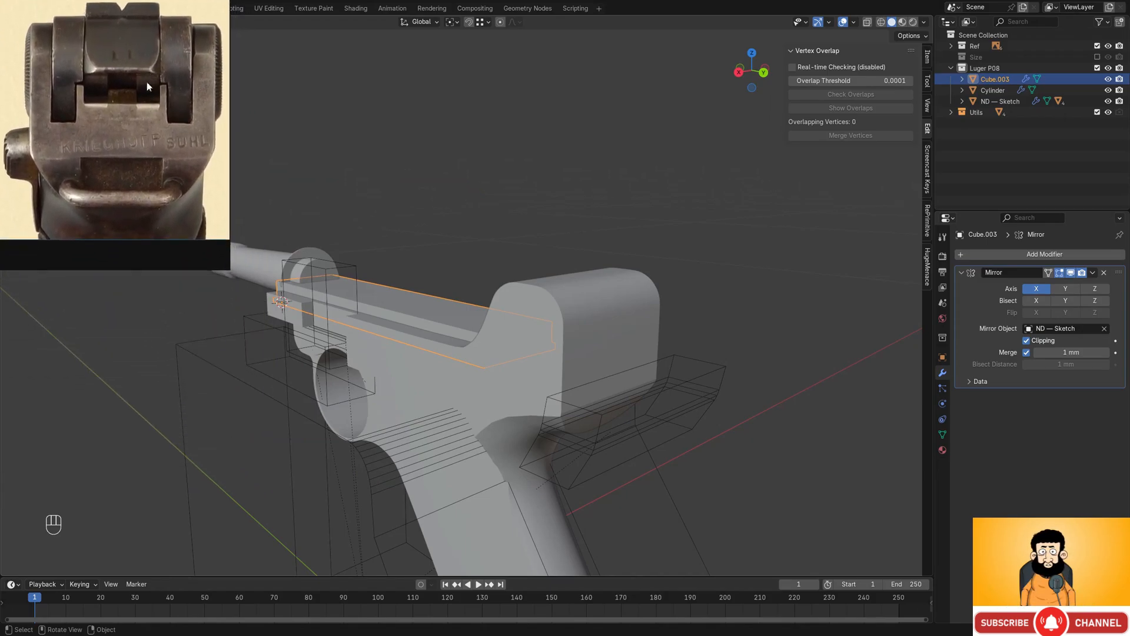
scroll(147, 83, "down", 2)
middle_click_drag(137, 102, 137, 127)
right_click_drag(159, 167, 158, 148)
scroll(479, 333, "down", 1)
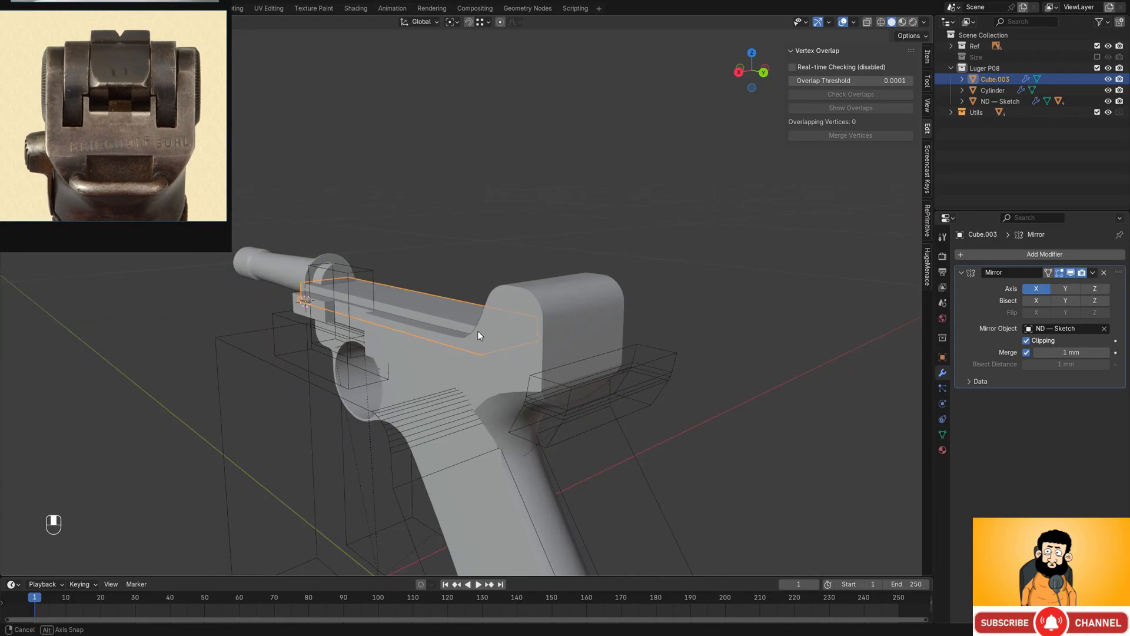
- Open the cutter's mesh in Blender and raise its top faces along Z well above the frame
scroll(497, 343, "up", 1)
middle_click_drag(479, 333, 520, 355)
key("Tab")
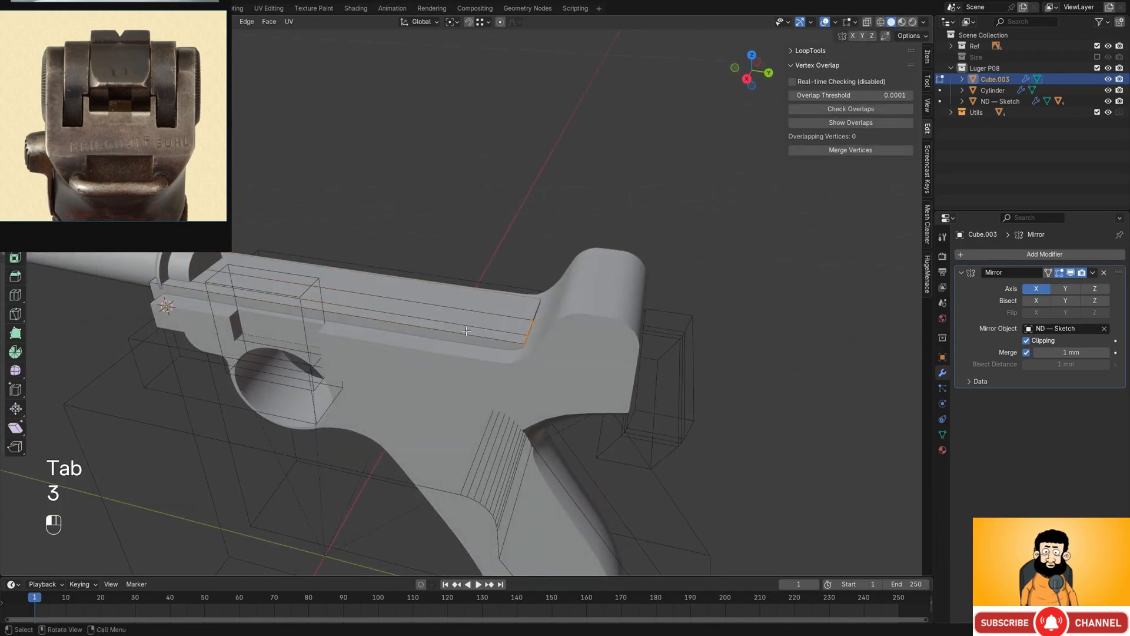
key("z")
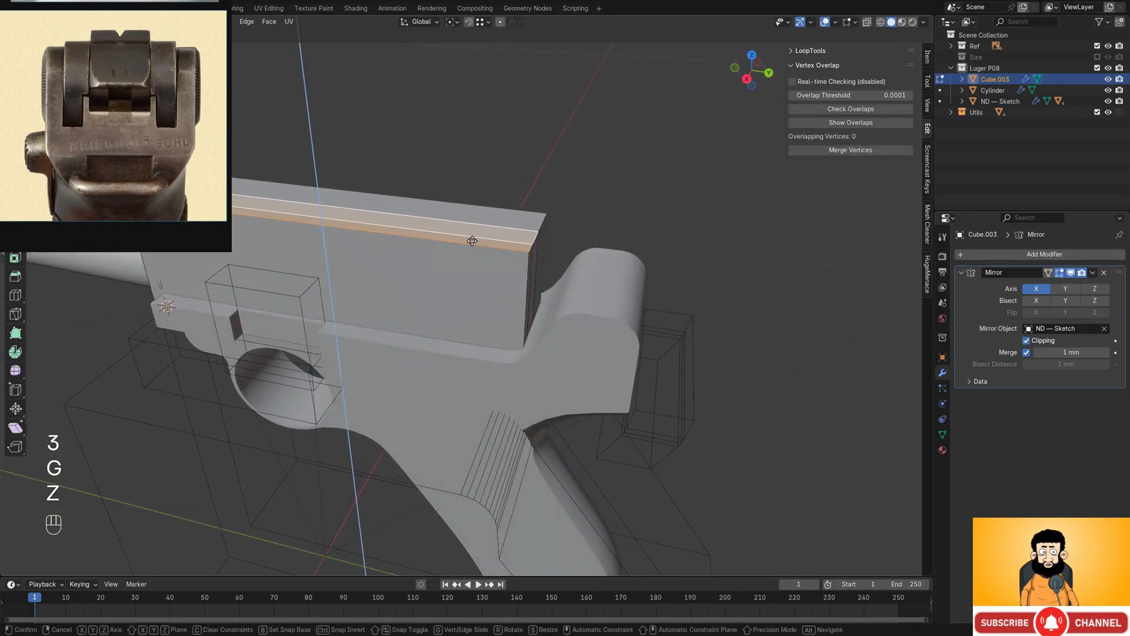
left_click(470, 239)
- Select the cutter's rear vertices in side view and move them along Y into the frame's rear hump
middle_click_drag(469, 240, 530, 271, "alt")
key("shift+z")
key("1")
left_click_drag(489, 185, 638, 461)
key("shift+z")
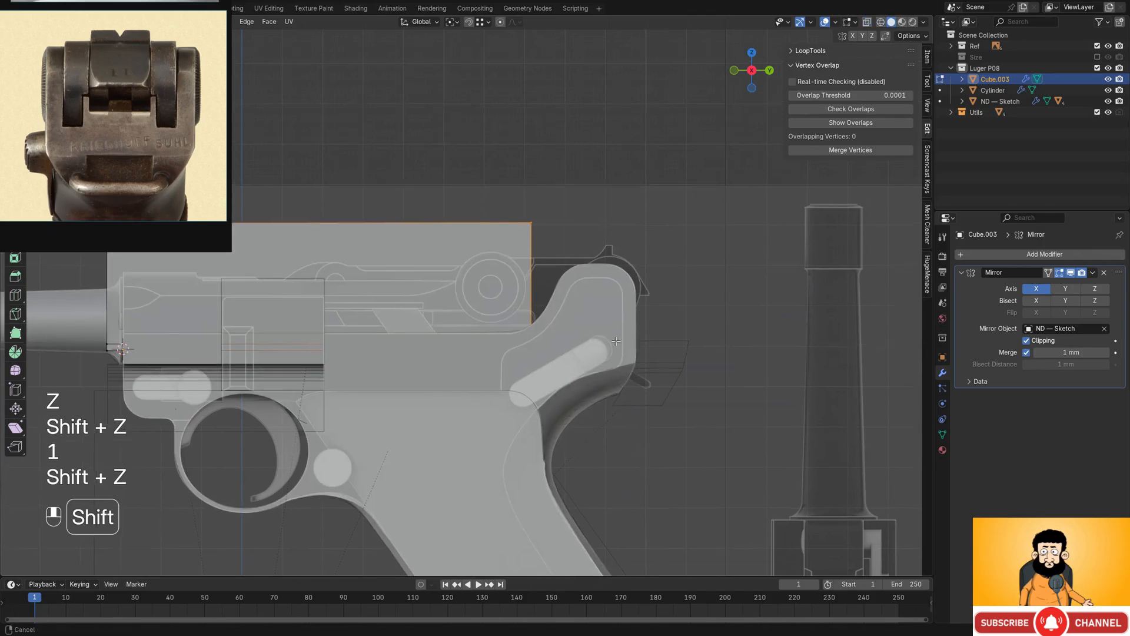
middle_click_drag(611, 321, 531, 352, "shift")
scroll(575, 336, "up", 1)
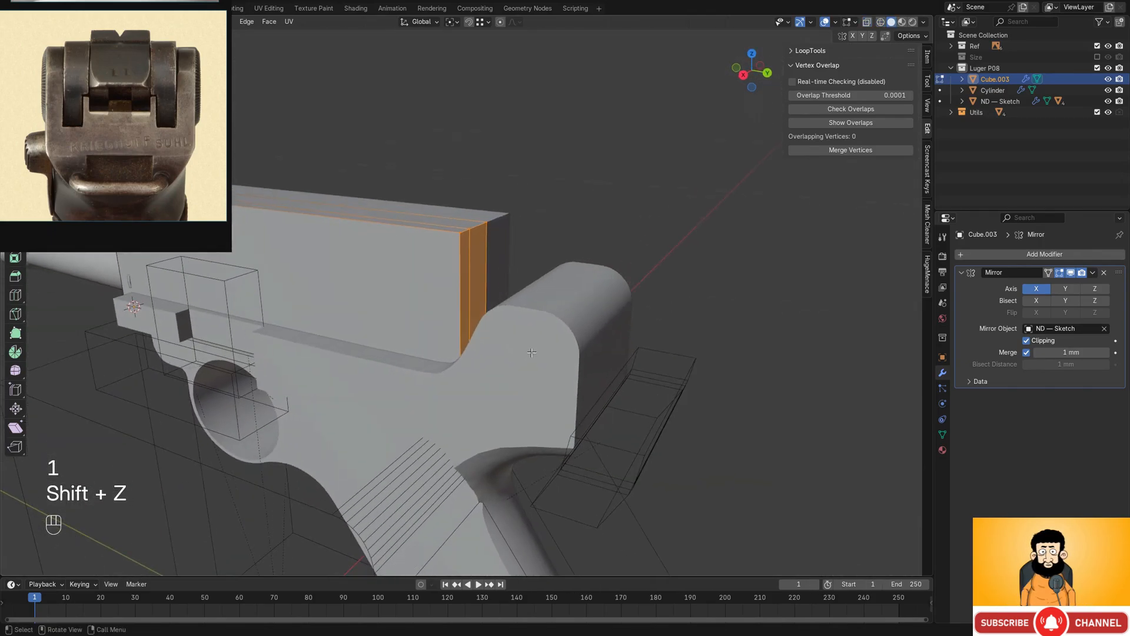
key("g")
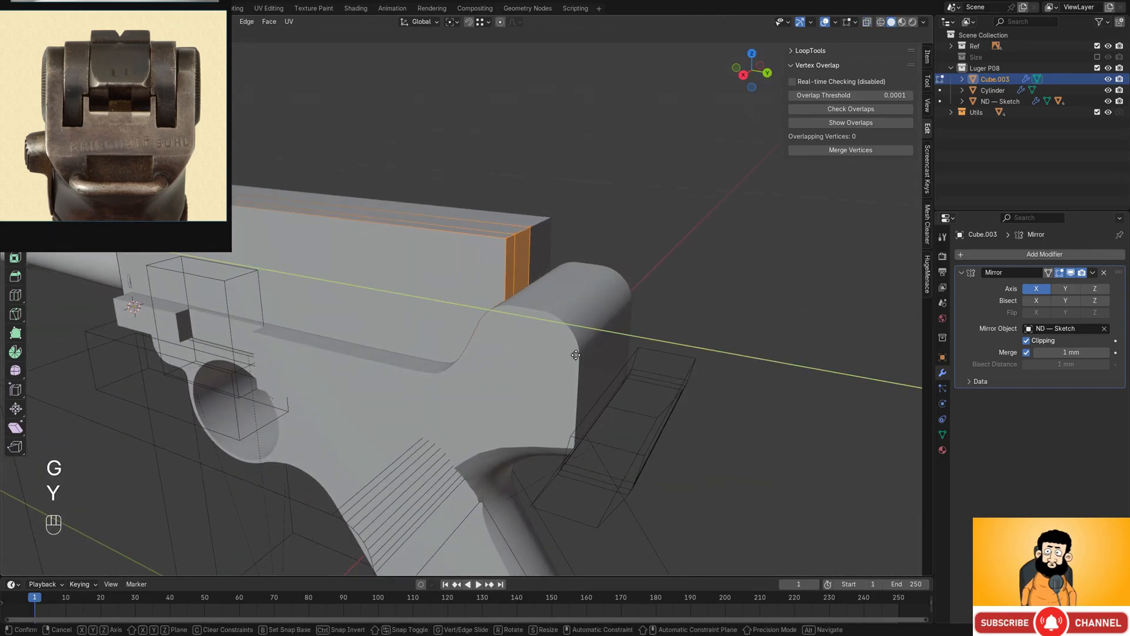
left_click(586, 352)
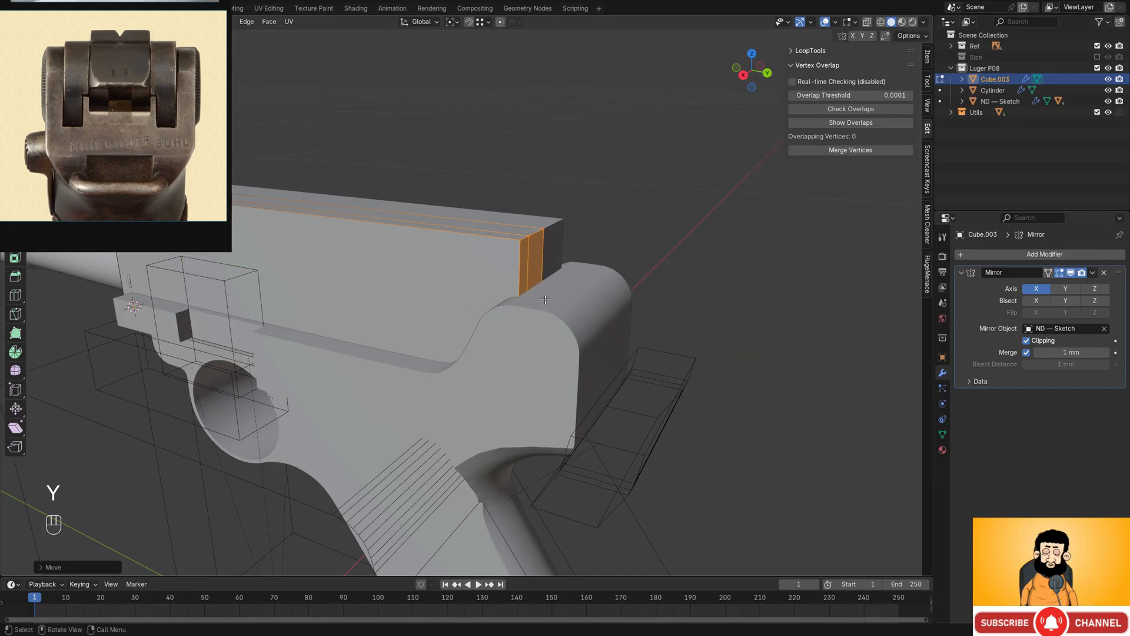
- Cut the rail groove cutter out of the frame with an ND Boolean difference
mouse_move(612, 331)
middle_mouse_down()
mouse_move(588, 324)
mouse_move(631, 323)
middle_mouse_up()
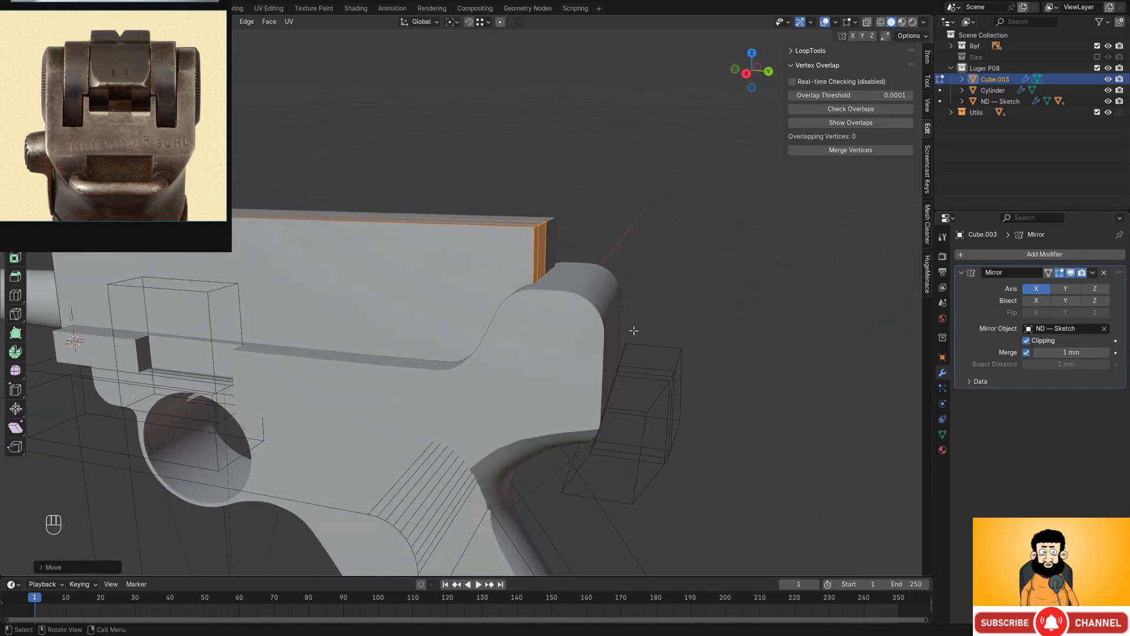
scroll(588, 328, "down", 3)
mouse_move(556, 348)
middle_mouse_down()
mouse_move(517, 355)
mouse_move(569, 342)
middle_mouse_up()
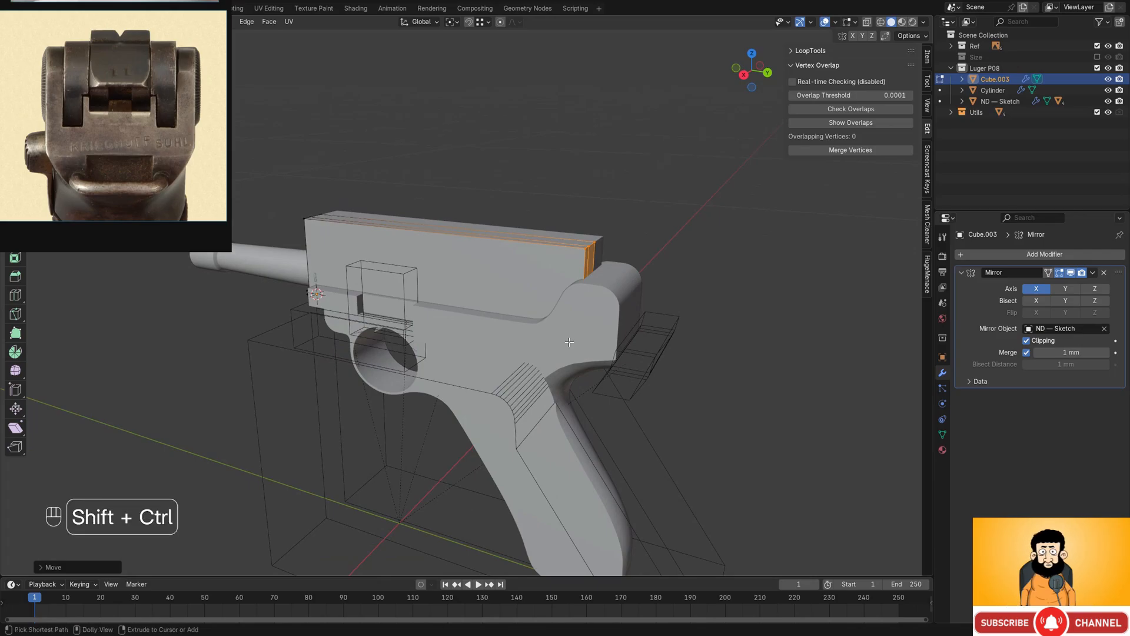
scroll(646, 294, "up", 1)
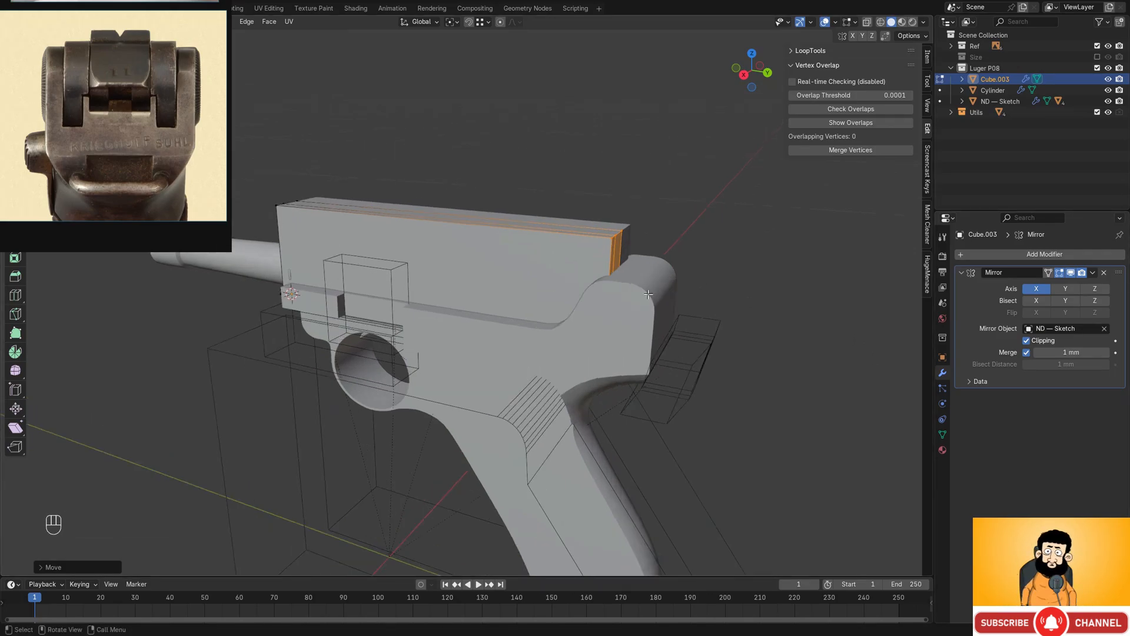
middle_click_drag(668, 346, 597, 304)
scroll(593, 331, "up", 1)
key("Tab")
left_click(595, 299)
left_click(556, 252)
left_click(596, 285, "shift")
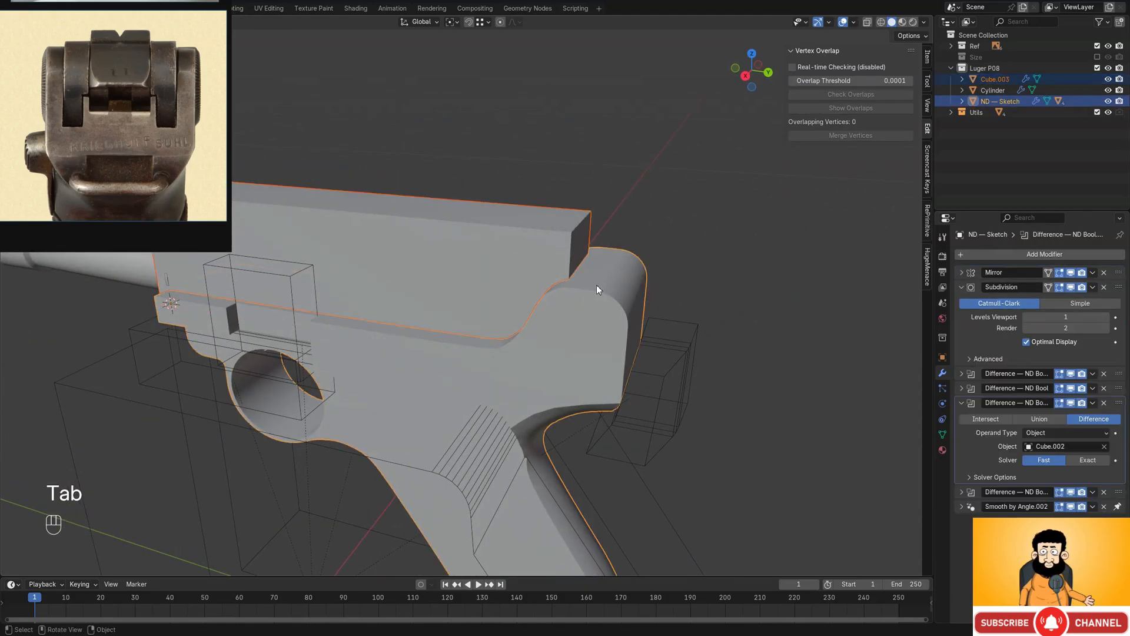
key("f")
left_click(597, 285)
middle_click_drag(597, 285, 633, 339)
mouse_move(591, 254)
middle_mouse_down()
mouse_move(560, 321)
mouse_move(512, 283)
mouse_move(462, 308)
mouse_move(550, 327)
mouse_move(560, 247)
mouse_move(638, 283)
mouse_move(549, 315)
middle_mouse_up()
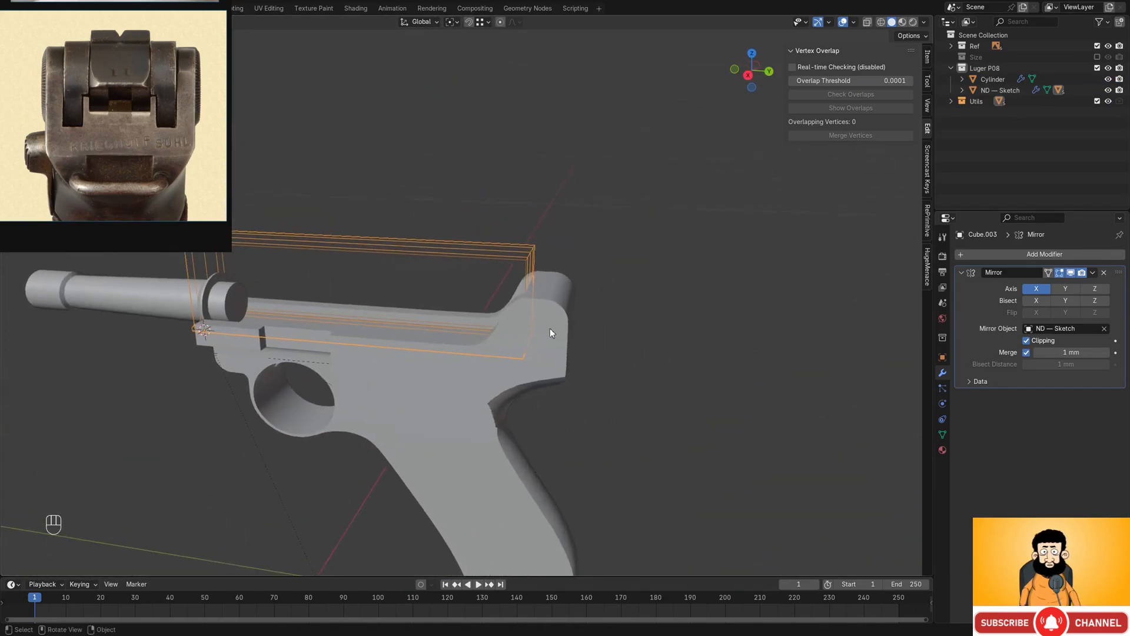
- Open the cutter's mesh and move its rear vertices along Y deeper into the frame's rear hump in top view
key("Tab")
key("shift+z")
left_click_drag(420, 233, 513, 443)
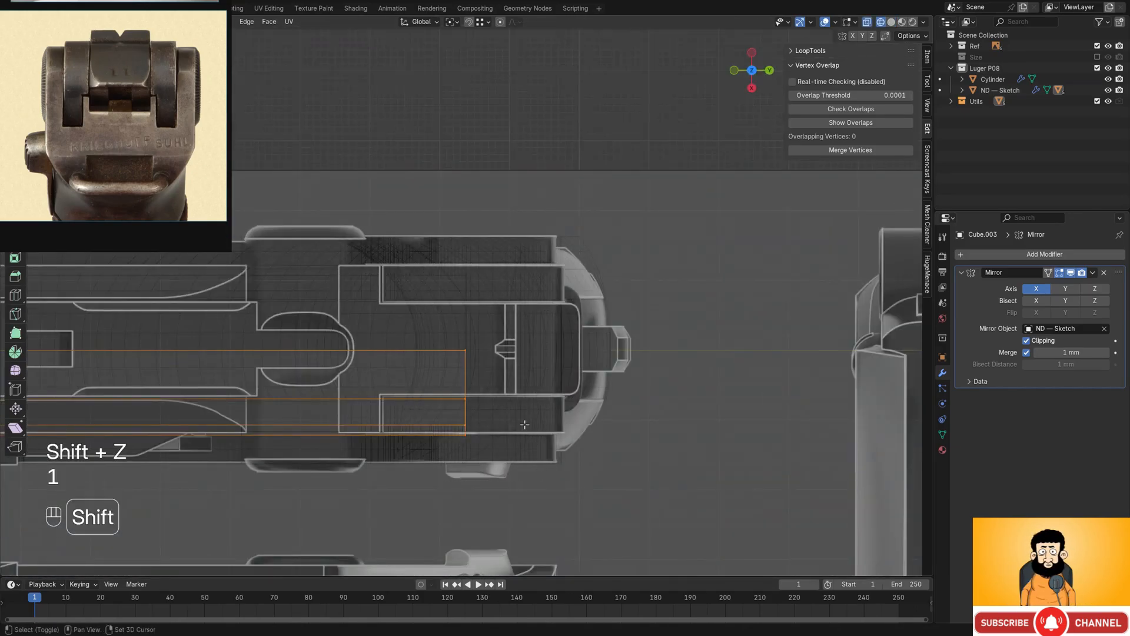
middle_click_drag(527, 421, 550, 398, "shift")
scroll(554, 394, "up", 1)
key("y")
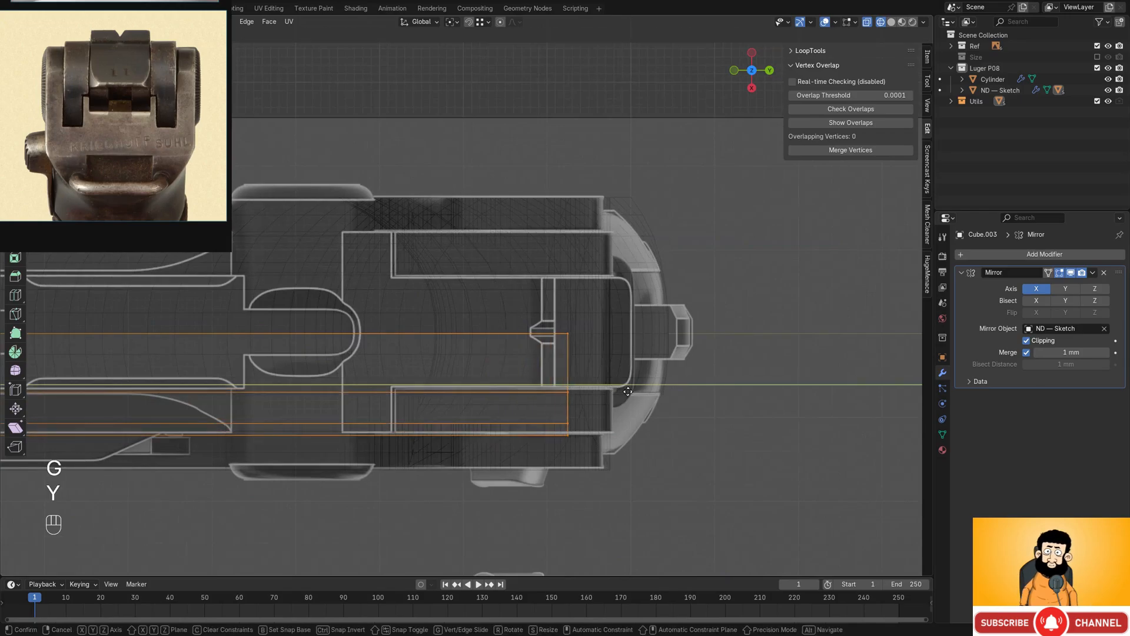
left_click(621, 392)
mouse_move(621, 393)
middle_mouse_down()
mouse_move(608, 340)
mouse_move(497, 311)
mouse_move(606, 315)
mouse_move(666, 345)
mouse_move(514, 316)
mouse_move(552, 338)
mouse_move(527, 328)
middle_mouse_up()
key("shift+z")
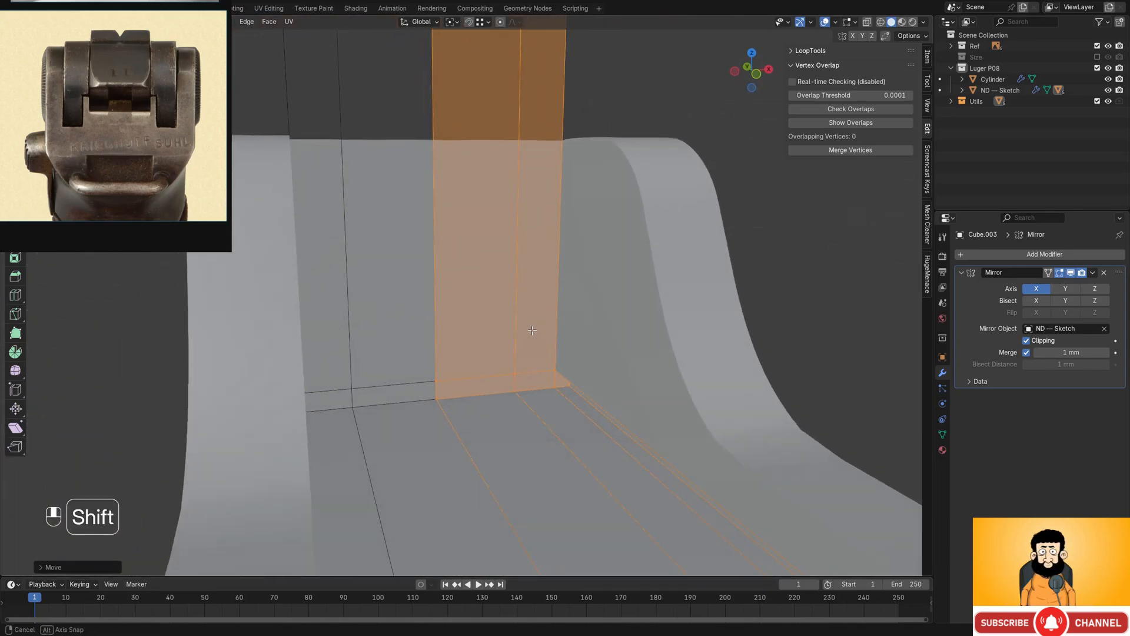
- Add a horizontal loop cut around the cutter and slide it down close to the groove floor
key("ctrl+r")
left_click(559, 375)
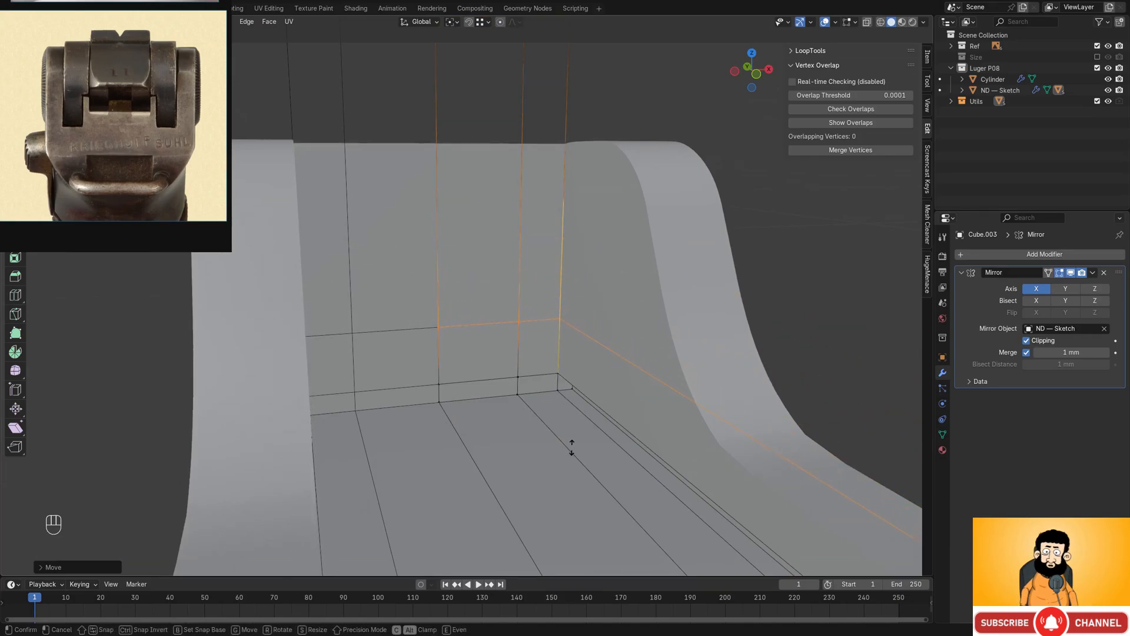
left_click(570, 491)
scroll(570, 491, "down", 4)
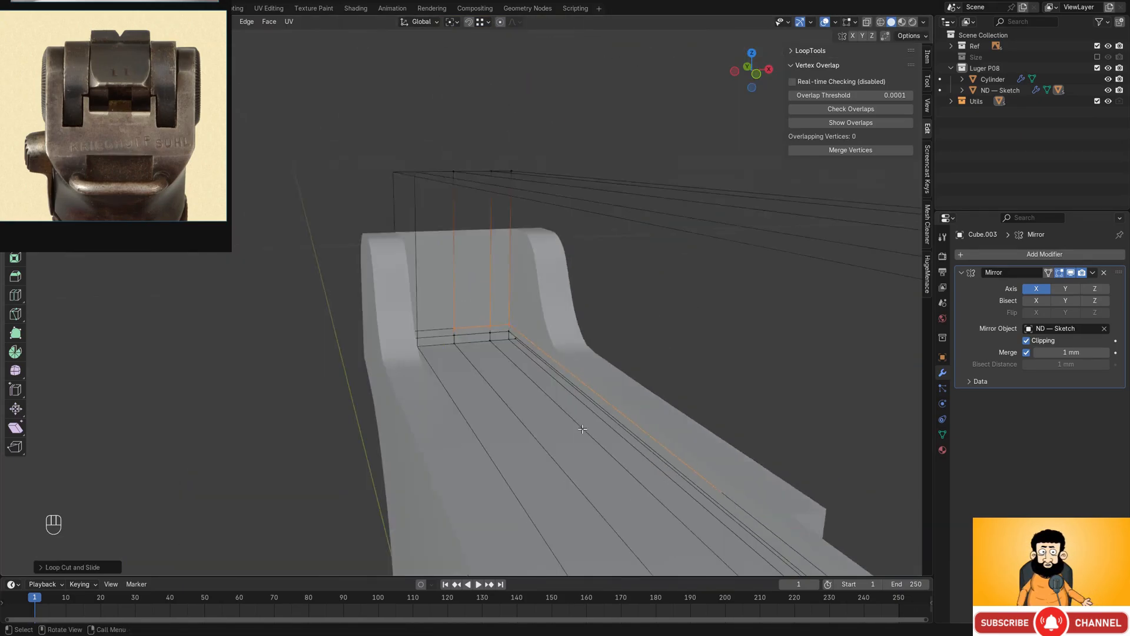
middle_click_drag(570, 492, 536, 371, "shift")
scroll(577, 365, "down", 3)
middle_click_drag(633, 348, 562, 391)
middle_click_drag(530, 380, 574, 377)
- Select the cutter's outer wall and compare its position with the rear and front reference outlines
middle_click_drag(548, 377, 682, 374, "shift")
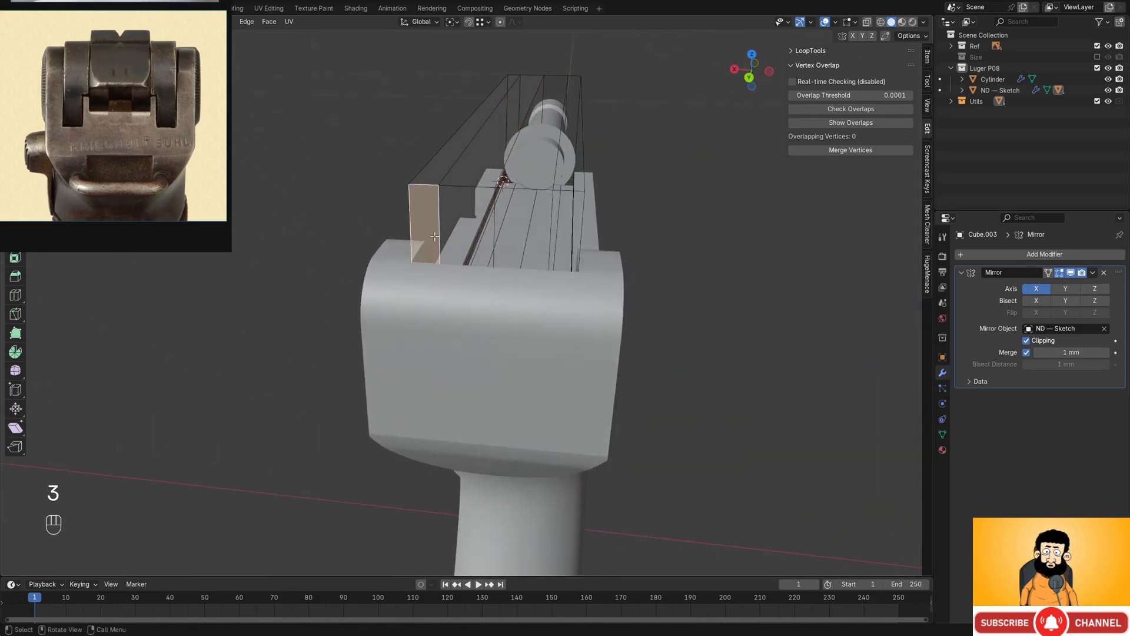
middle_click_drag(435, 237, 436, 294)
scroll(436, 294, "up", 3)
middle_click_drag(435, 295, 265, 317)
middle_click_drag(527, 494, 551, 409, "shift")
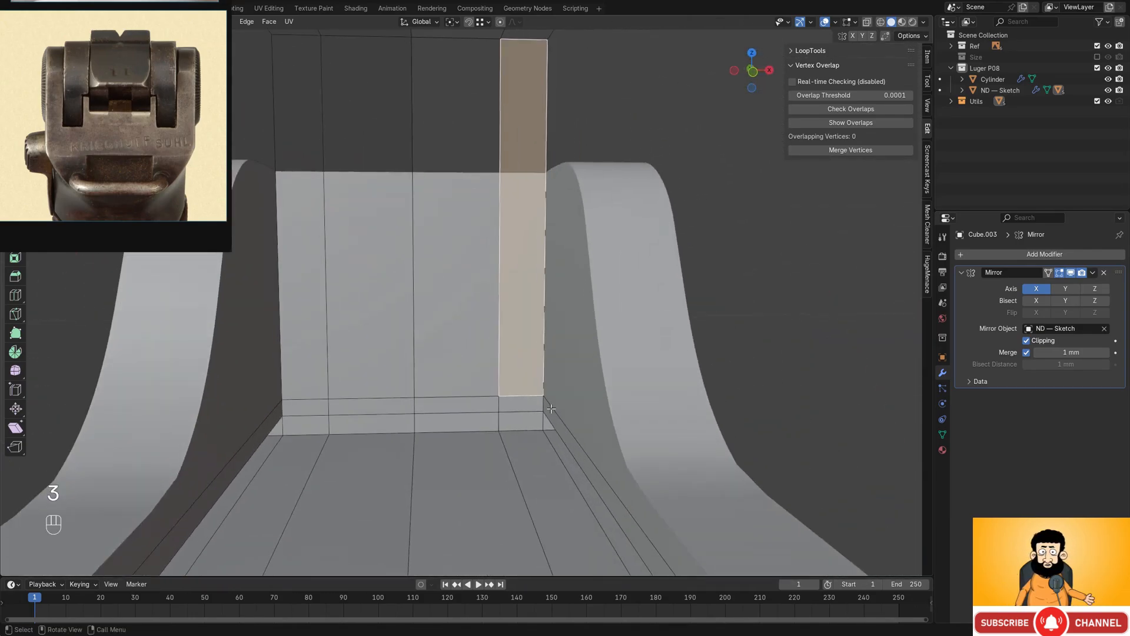
scroll(167, 135, "up", 2)
middle_click_drag(471, 283, 532, 305, "alt")
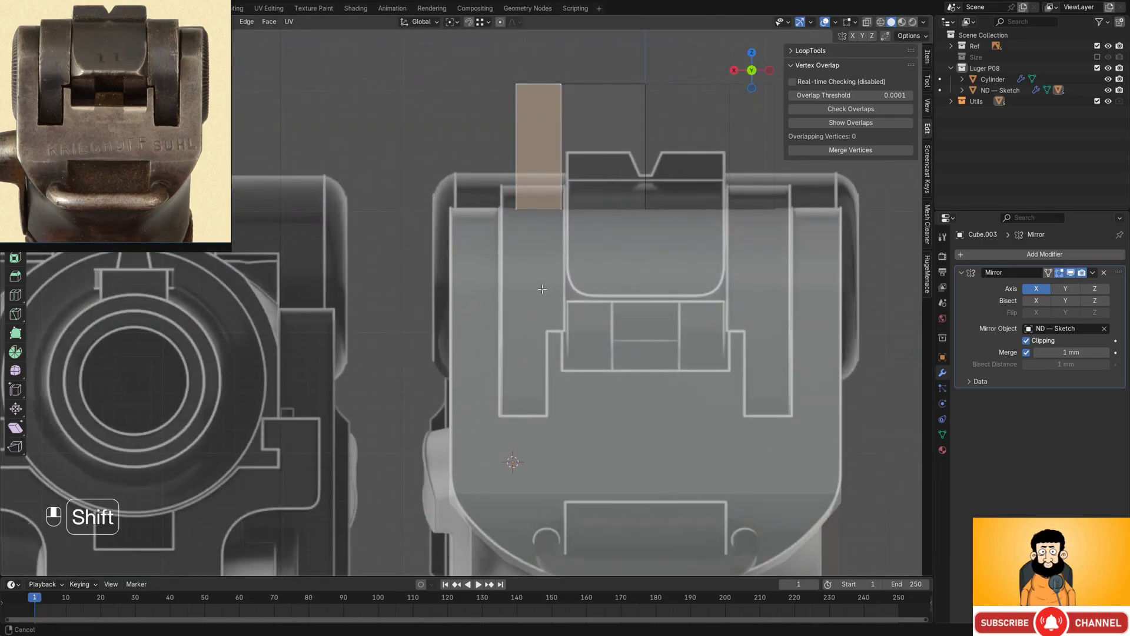
middle_click_drag(542, 289, 538, 306, "shift")
key("shift+z")
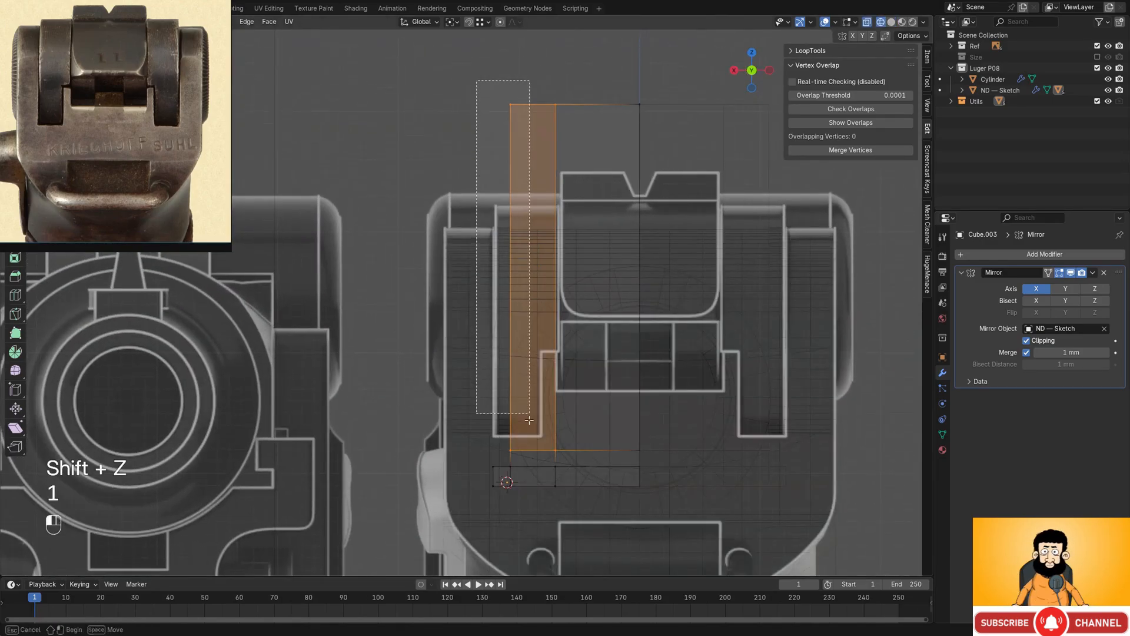
left_click_drag(524, 507, 523, 508)
middle_click_drag(524, 507, 522, 412, "alt")
middle_click_drag(544, 345, 545, 366, "shift")
scroll(546, 366, "down", 2)
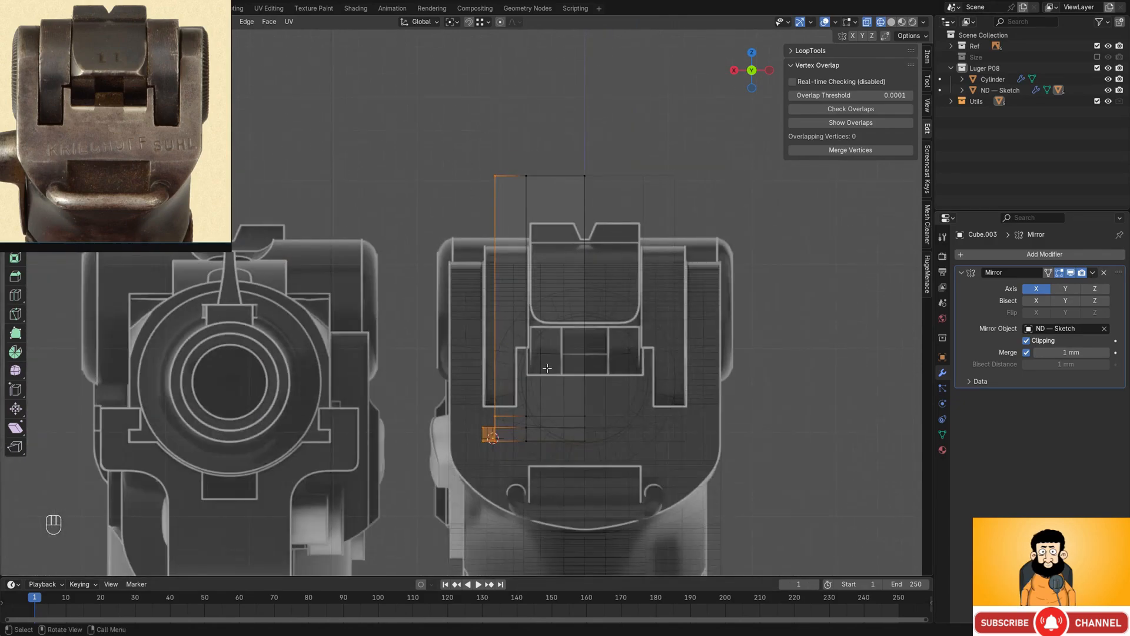
middle_click_drag(610, 396, 491, 247, "shift")
scroll(393, 161, "up", 1)
scroll(404, 197, "down", 1)
middle_click_drag(407, 211, 630, 243, "shift")
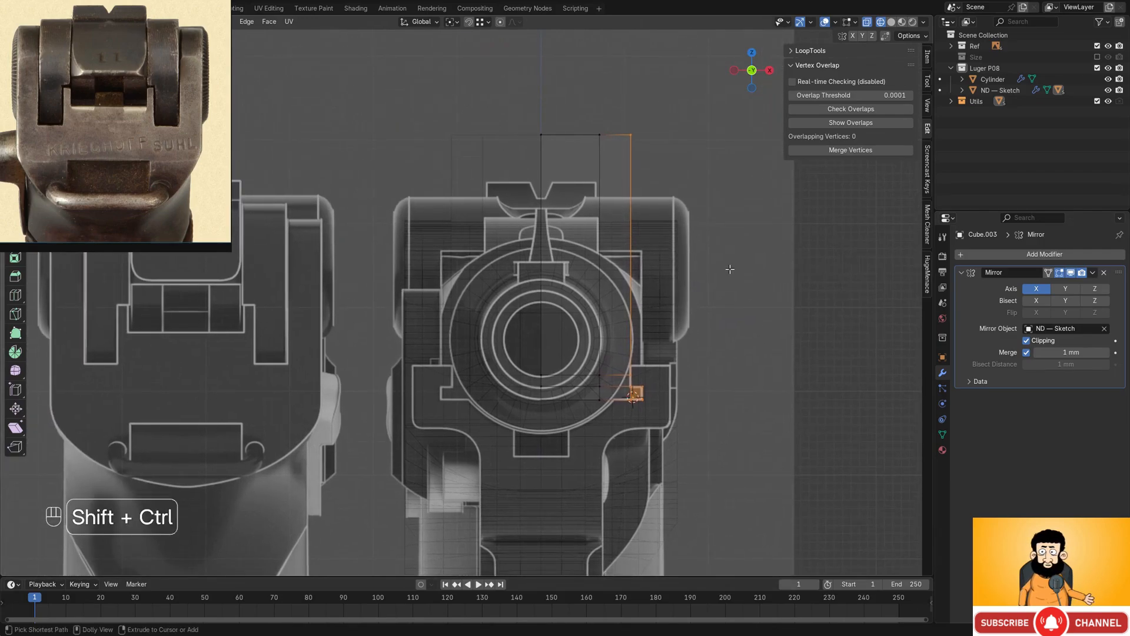
mouse_move(680, 292)
middle_mouse_down()
mouse_move(596, 328)
mouse_move(626, 305)
mouse_move(587, 238)
mouse_move(448, 325)
middle_mouse_up()
- Add another horizontal loop cut on the cutter's outer side and slide it down to just above the rail lip
key("shift+z")
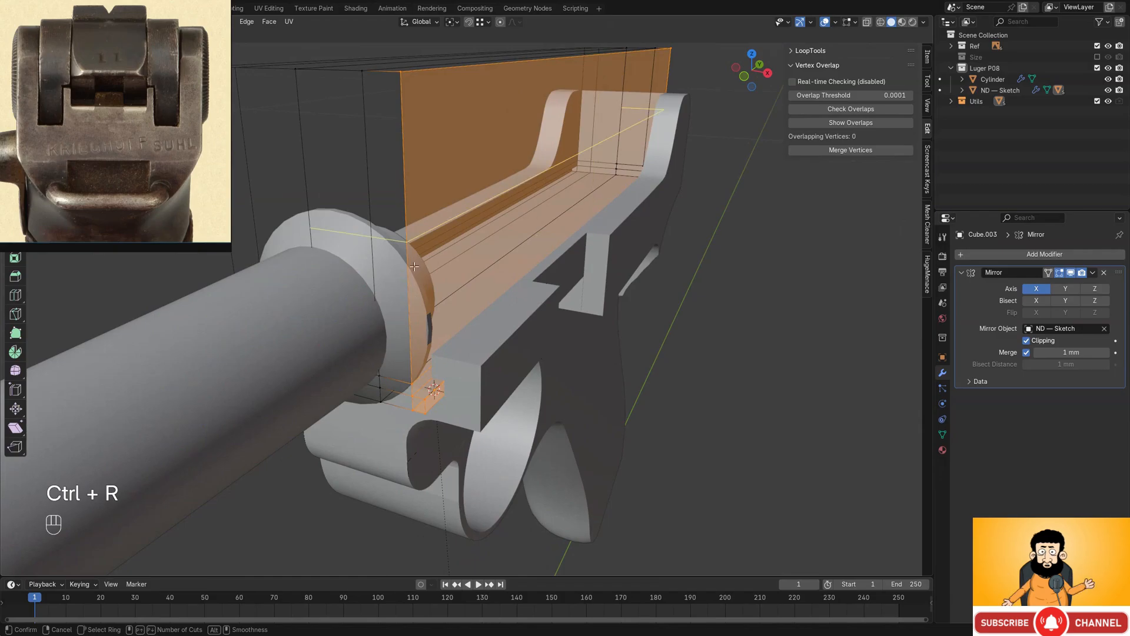
left_click(414, 266)
key("ctrl")
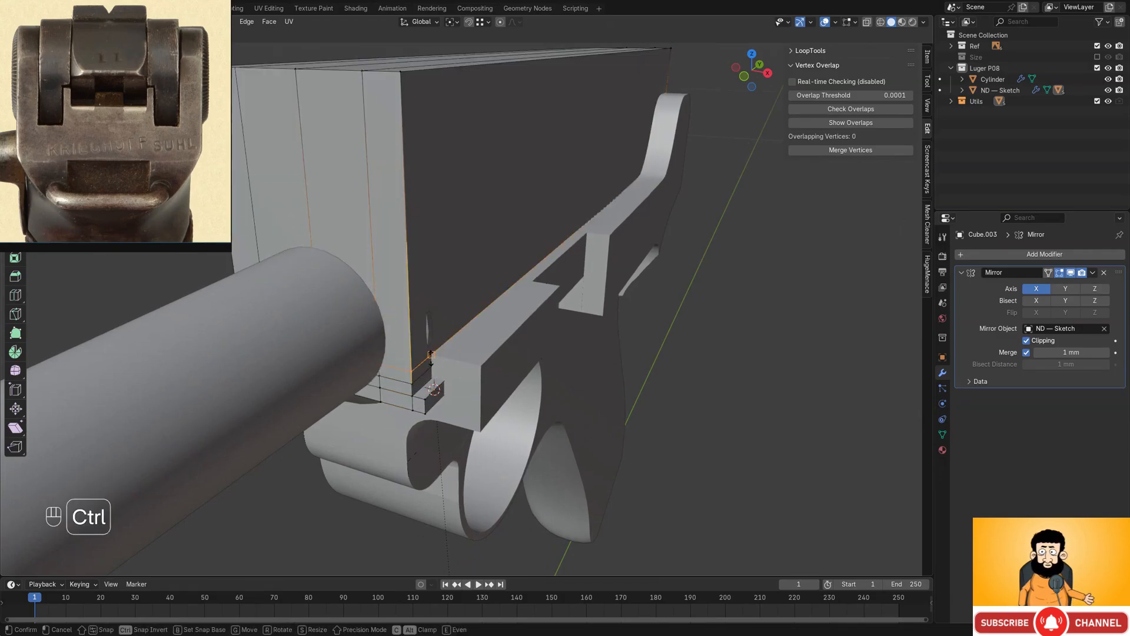
middle_click_drag(433, 354, 453, 321, "ctrl")
middle_click_drag(454, 320, 439, 336, "shift")
middle_click_drag(459, 265, 474, 352, "ctrl")
- Extrude the cutter's large side face outward and move the extrusion's underside along Z to the top of the frame rail
left_click(458, 289)
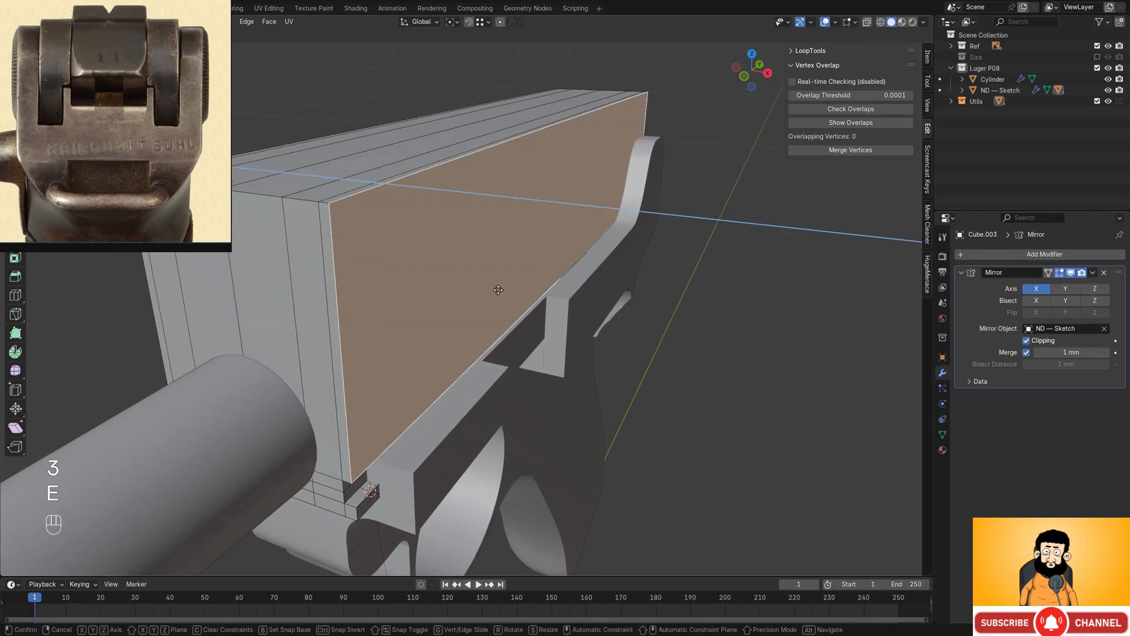
middle_click_drag(565, 303, 494, 285)
key("3")
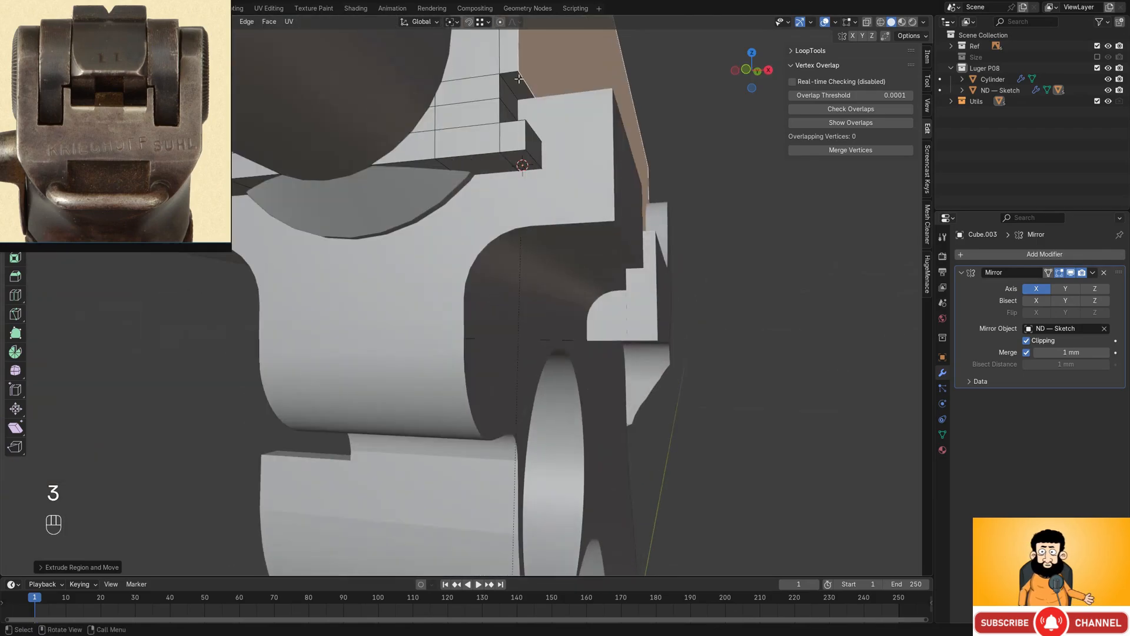
middle_click_drag(519, 78, 505, 165, "shift")
scroll(506, 170, "up", 5)
key("z")
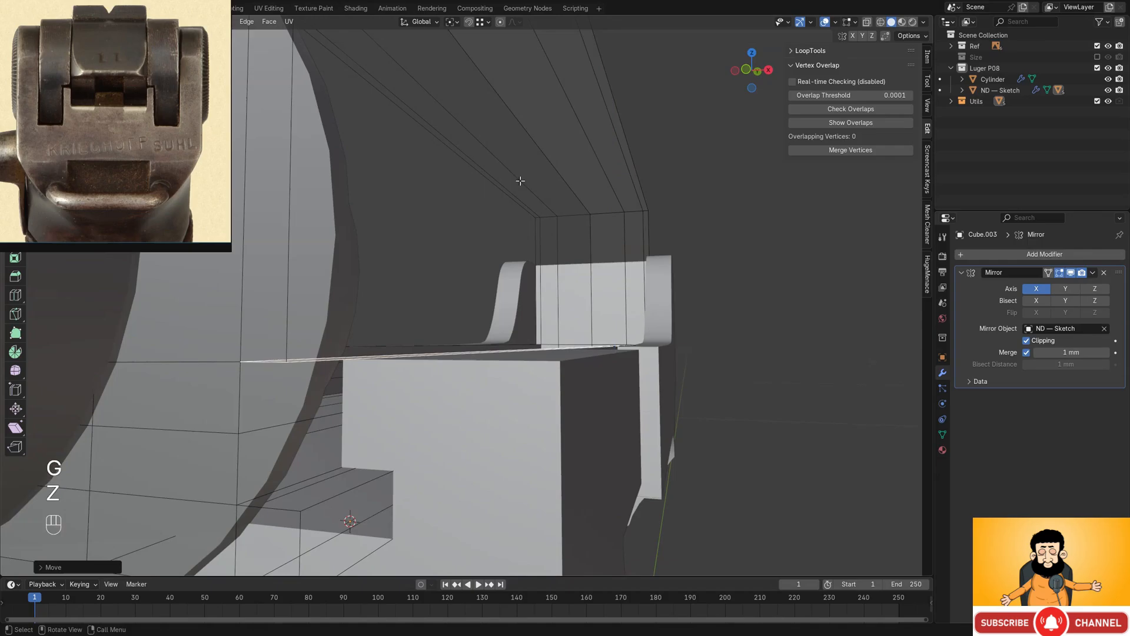
- Select the cutter's outermost vertices in rear view and move them along X to the outer edge of the reference slot
scroll(520, 181, "down", 6)
middle_click_drag(521, 180, 507, 245)
scroll(537, 252, "up", 4)
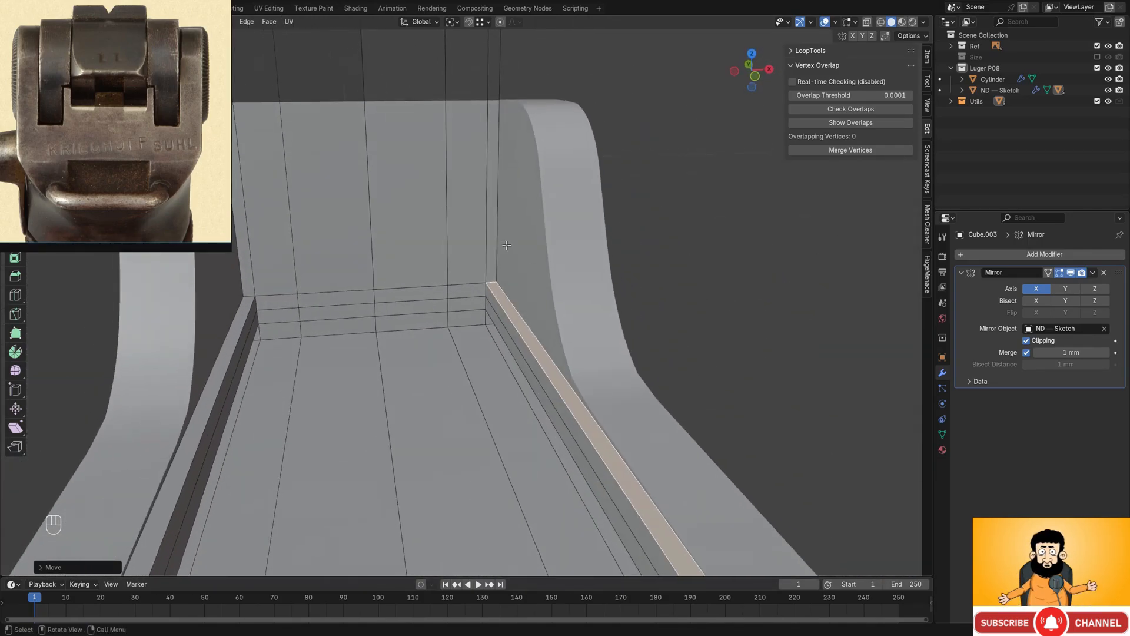
key("3")
left_click(489, 201, "shift")
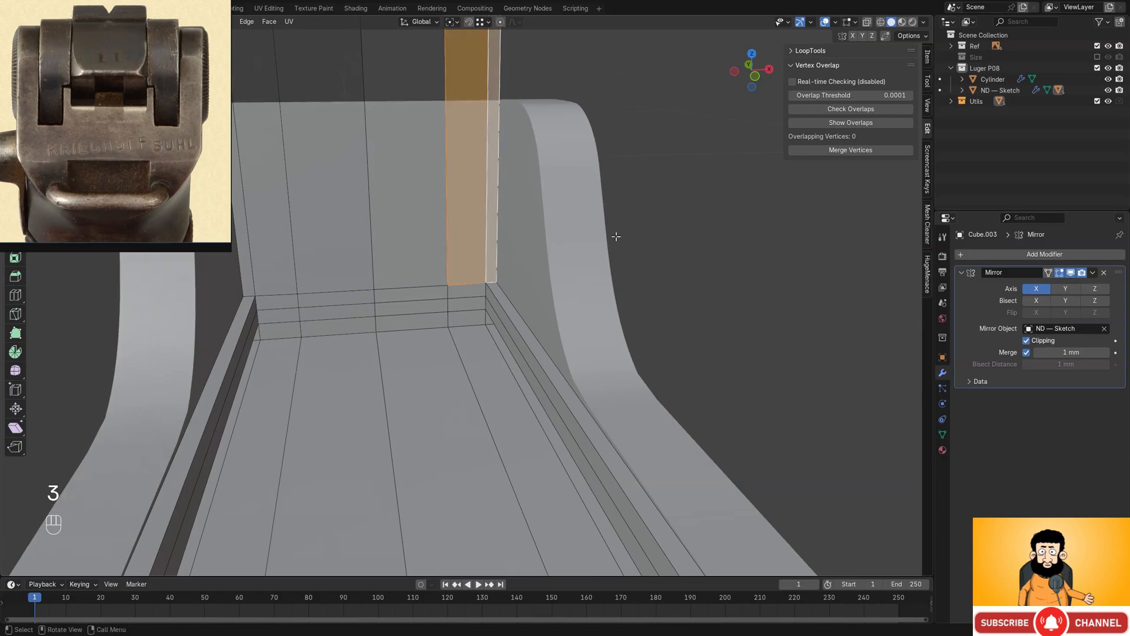
middle_click_drag(617, 237, 506, 230, "alt")
middle_click_drag(471, 177, 533, 250, "shift")
scroll(533, 250, "up", 1)
middle_click_drag(530, 176, 500, 245, "shift")
key("shift+z")
key("1")
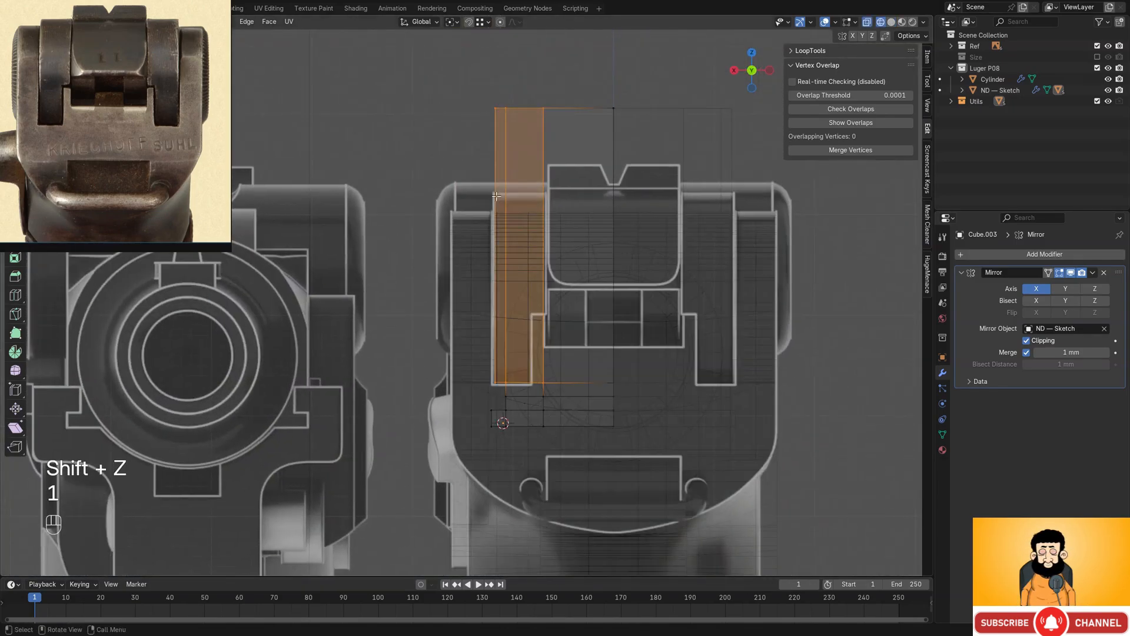
left_click_drag(501, 459, 502, 459)
scroll(517, 333, "up", 2)
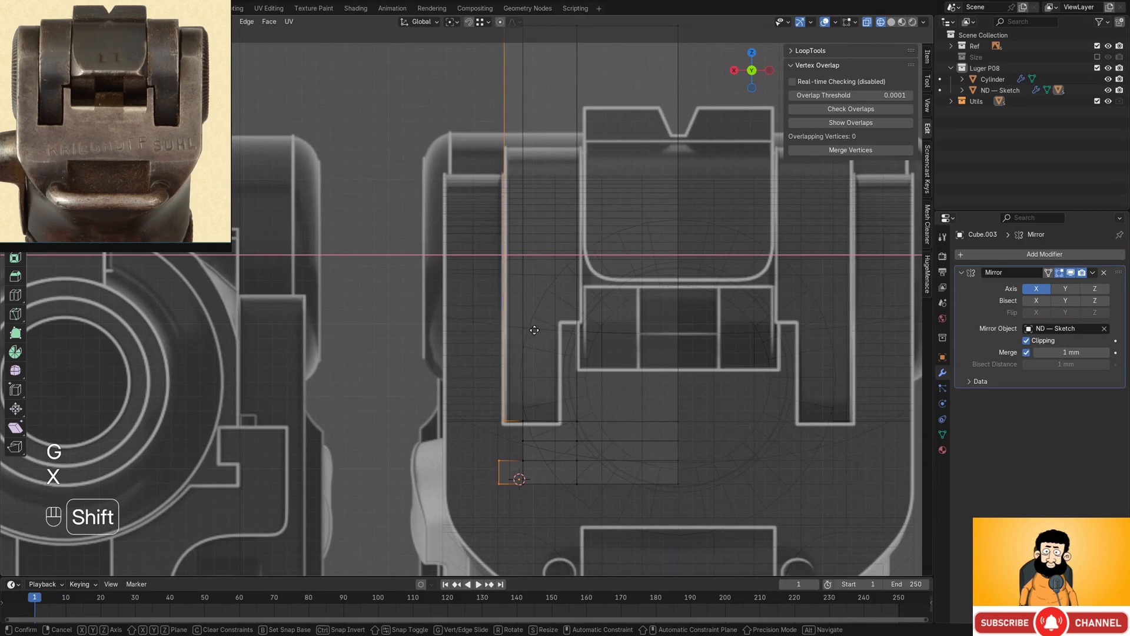
scroll(534, 330, "up", 1)
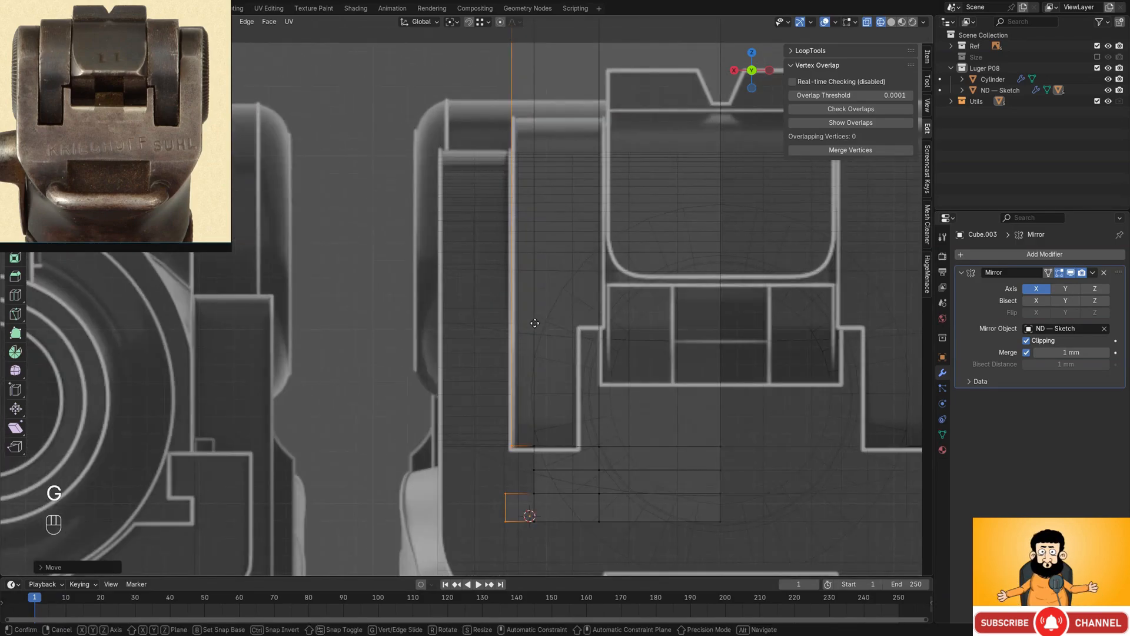
left_click(533, 323)
- Try to extrude the cutter's two outer rear faces backward through the frame's rear hump, checking against the rear reference
scroll(533, 322, "down", 4)
key("shift+z")
middle_click_drag(504, 218, 520, 232)
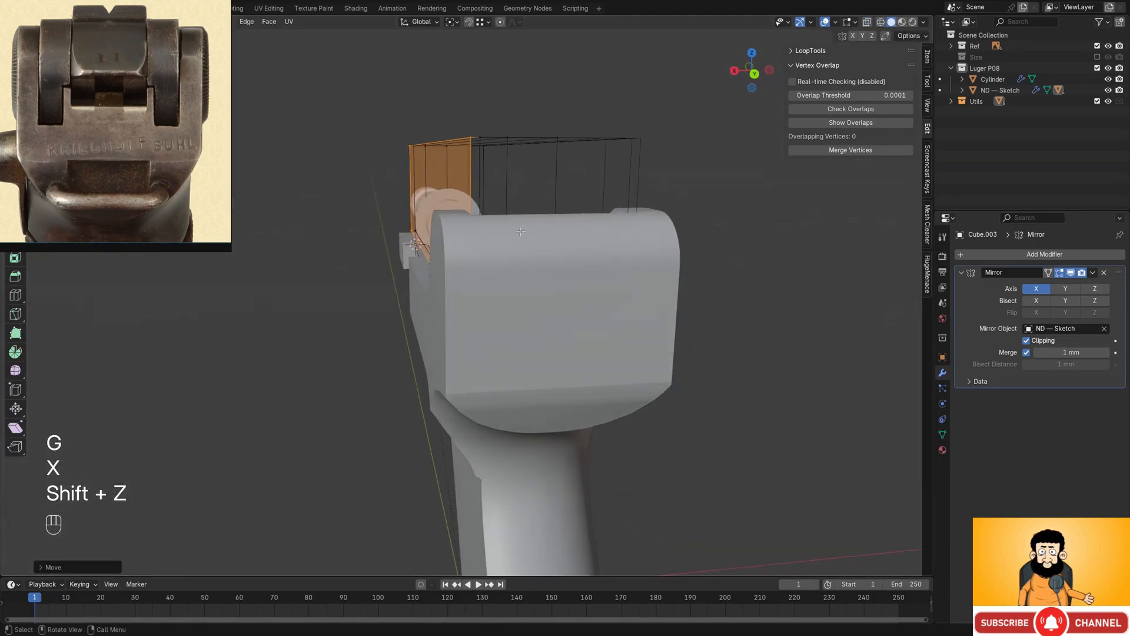
middle_click_drag(502, 186, 534, 185)
key("shift+z")
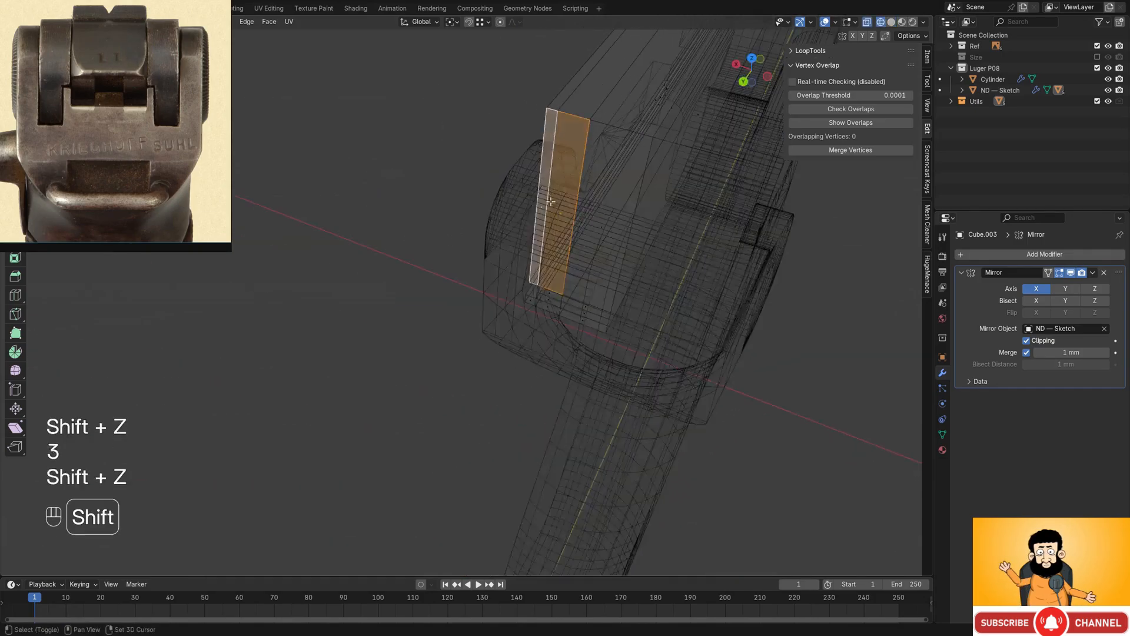
middle_click_drag(556, 138, 358, 167)
middle_click_drag(473, 337, 453, 253, "shift")
key("shift+z")
mouse_move(454, 253)
middle_mouse_down()
mouse_move(456, 268)
mouse_move(477, 254)
mouse_move(487, 296)
mouse_move(539, 291)
middle_mouse_up()
scroll(458, 271, "up", 2)
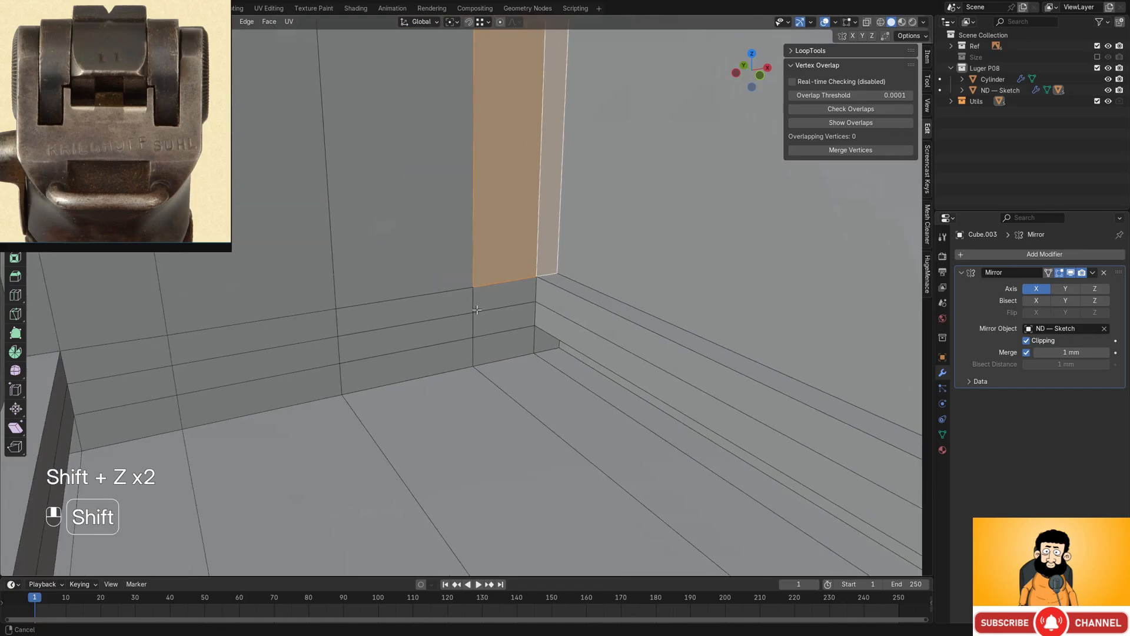
middle_click_drag(529, 253, 534, 276)
middle_click_drag(537, 253, 530, 337, "shift")
key("e")
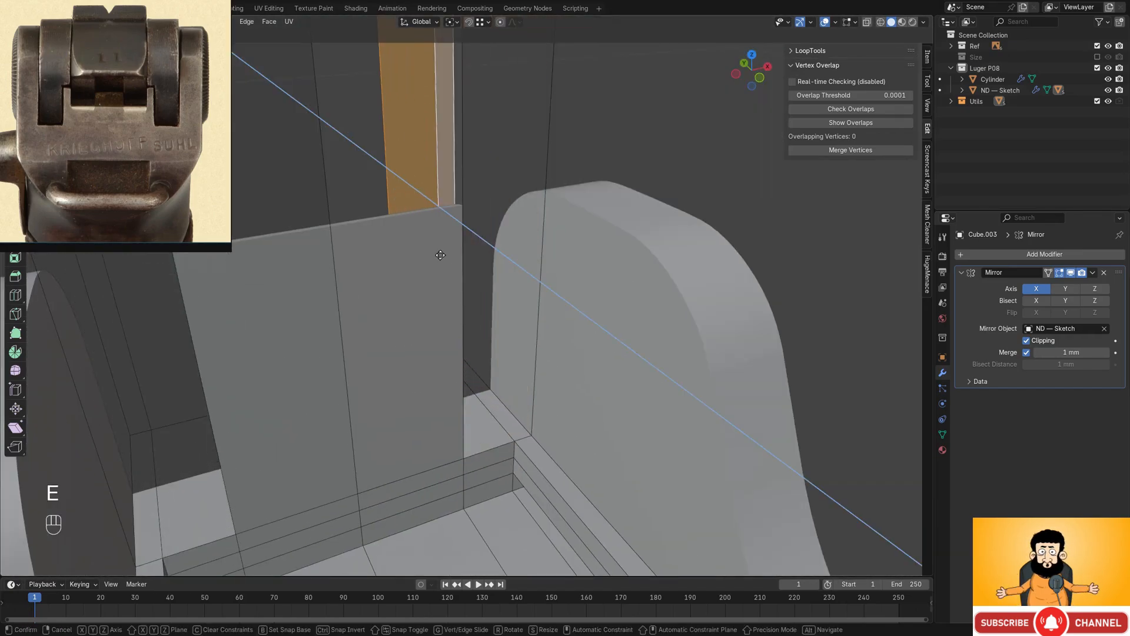
left_click(389, 217)
middle_click_drag(392, 221, 615, 301)
middle_click_drag(615, 300, 539, 266)
scroll(600, 323, "up", 1)
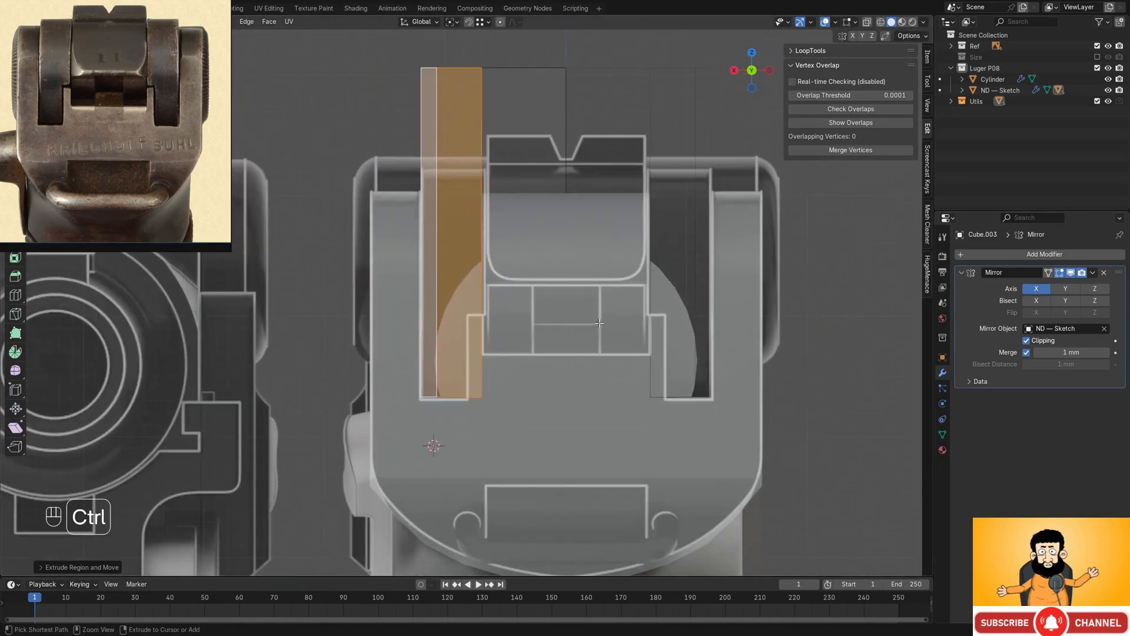
scroll(599, 320, "down", 3)
middle_click_drag(602, 320, 484, 328)
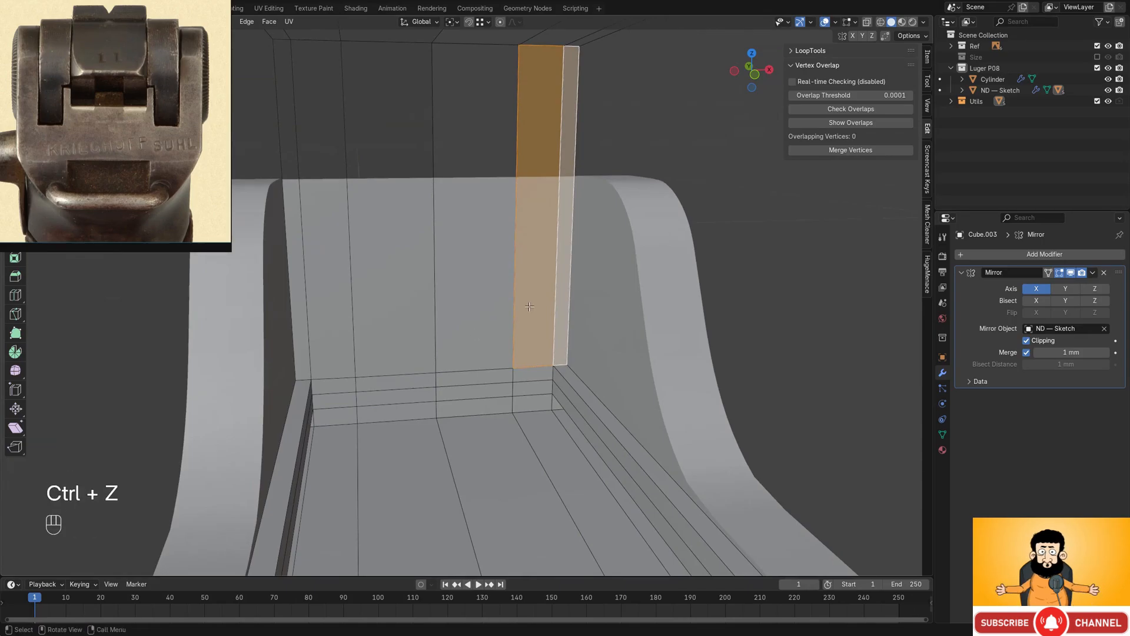
- Add a horizontal loop cut to the cutter and slide it to the shoulder height of the reference's side slots
left_click(559, 327)
middle_click_drag(558, 327, 493, 279, "alt")
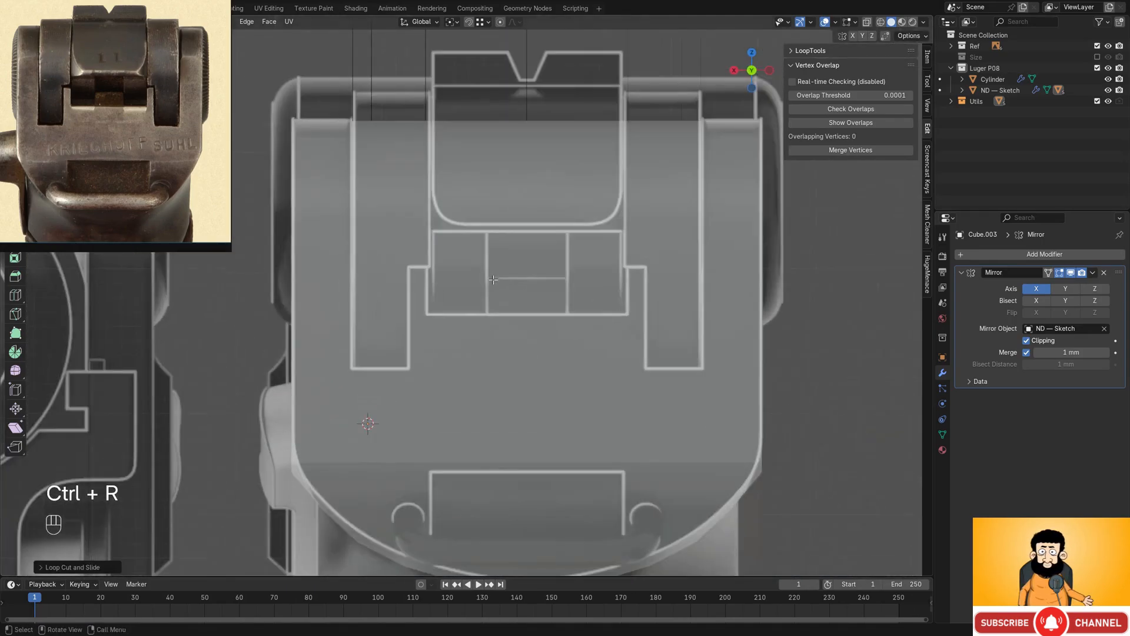
key("shift+z")
scroll(508, 278, "up", 2)
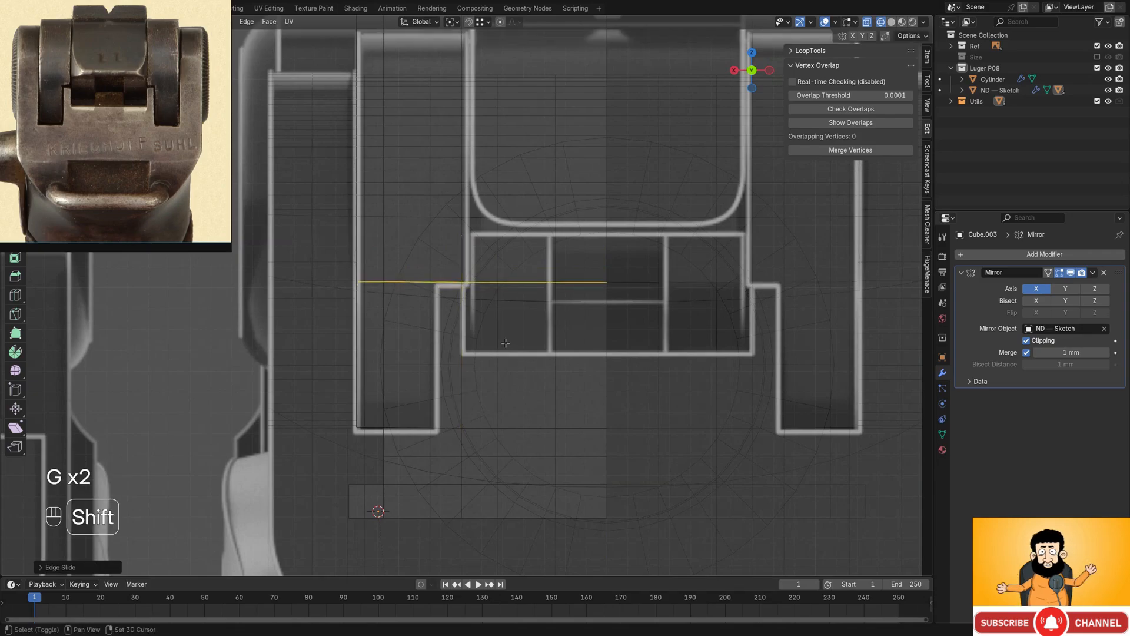
key("shift+z")
- Add a second horizontal loop cut and align it with the lower edge of the reference's central notch
scroll(506, 343, "down", 2)
key("shift+z")
mouse_move(506, 343)
middle_mouse_down()
mouse_move(541, 338)
mouse_move(446, 327)
middle_mouse_up()
middle_click_drag(539, 325, 506, 325, "alt")
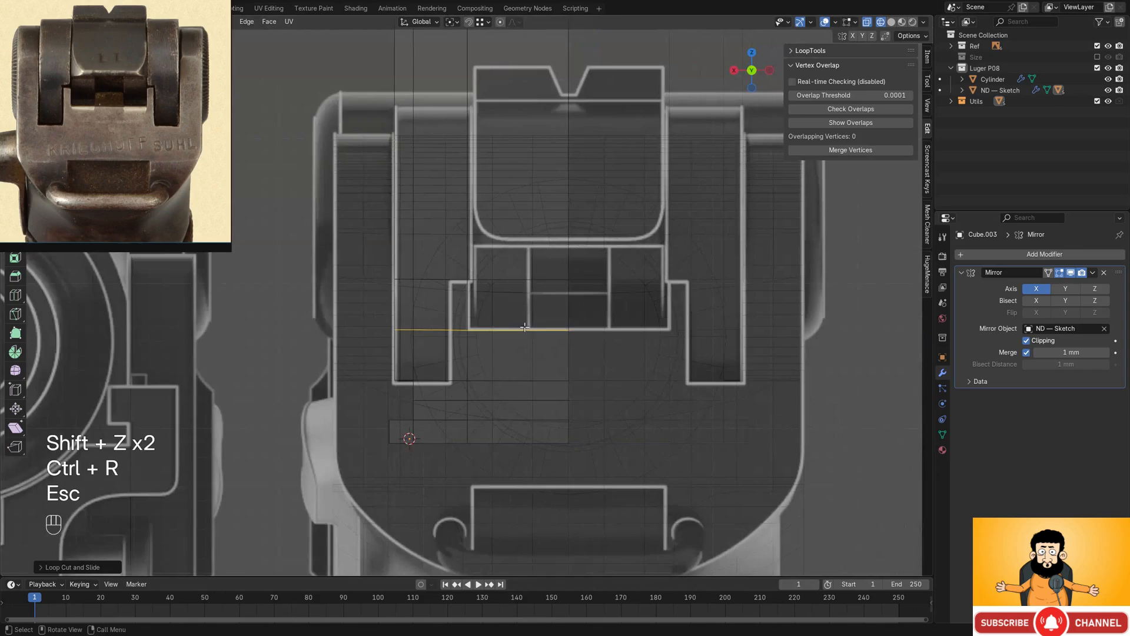
scroll(504, 327, "up", 4)
key("g")
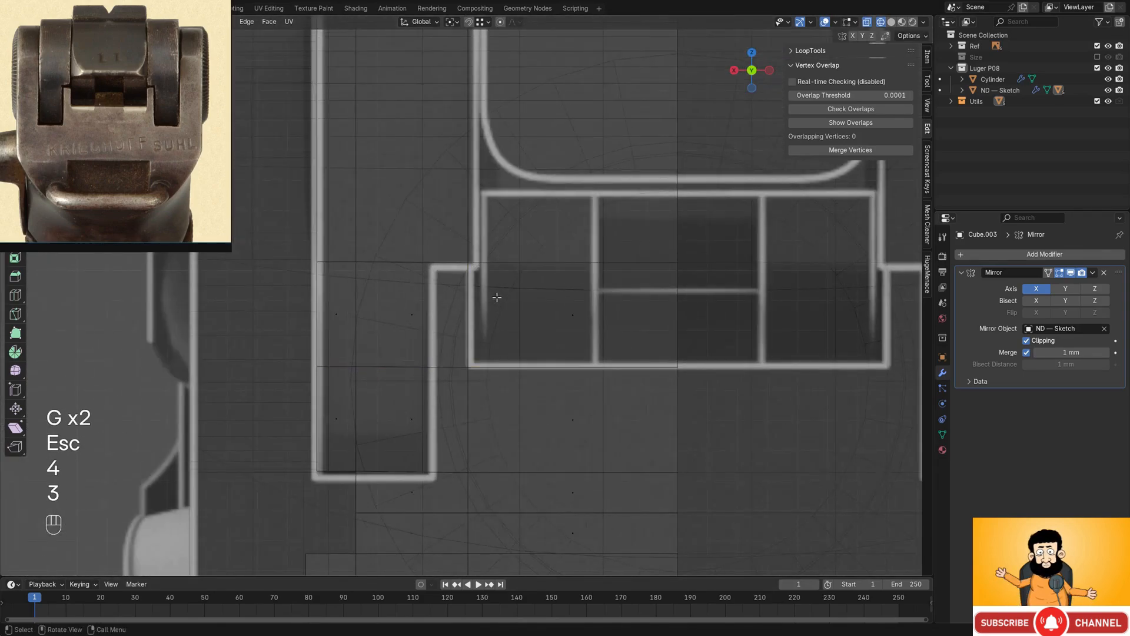
- Select the cutter's rear faces that make up the central notch and the outer side slot
key("shift+z")
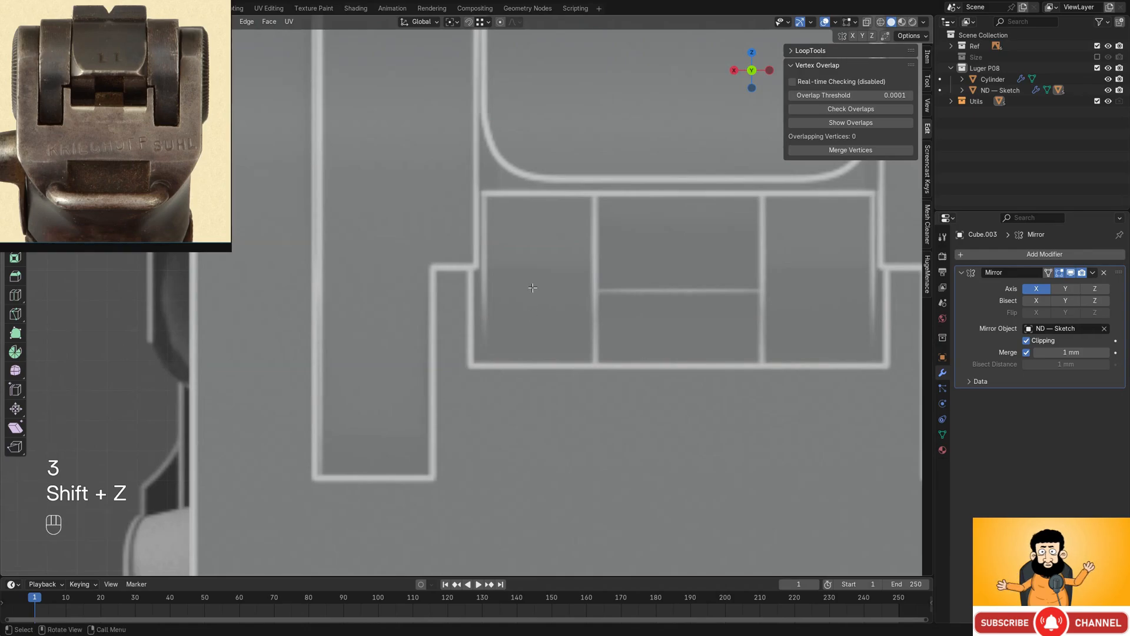
middle_click_drag(532, 287, 299, 316)
middle_click_drag(525, 328, 458, 249)
left_click(458, 250, "shift")
left_click(546, 225, "shift")
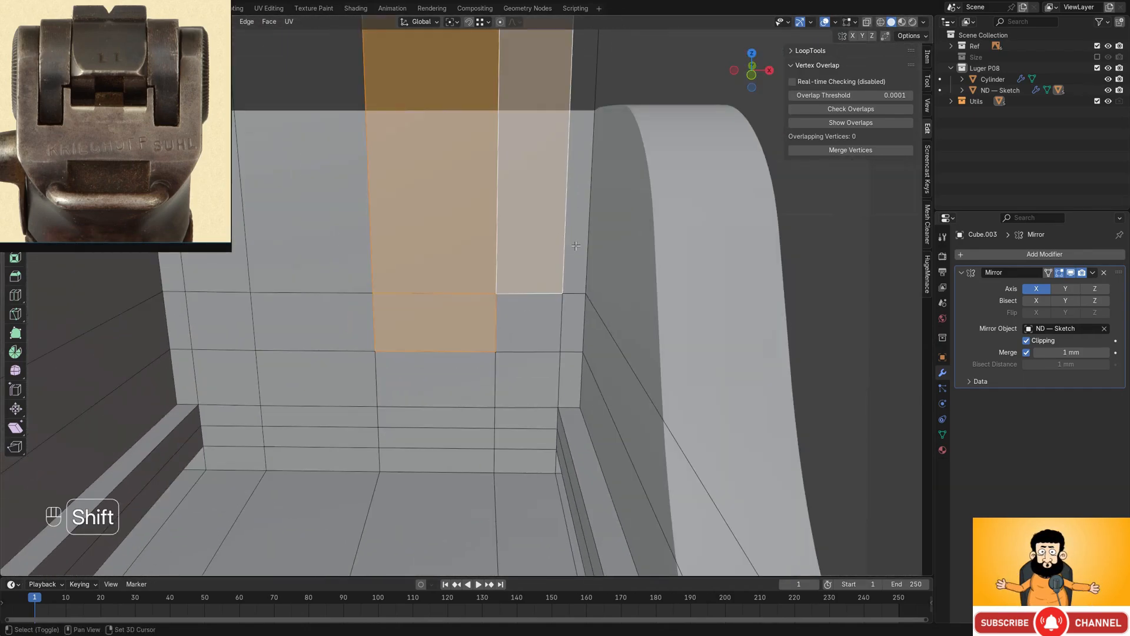
left_click(578, 266, "shift")
left_click(576, 341, "shift")
- Compare the selected cutter faces with the stepped notch outline in the rear reference
middle_click_drag(562, 358, 428, 308)
scroll(346, 351, "up", 3)
middle_click_drag(347, 350, 340, 321)
middle_click_drag(293, 223, 486, 251, "shift")
key("alt+a")
key("ctrl+z")
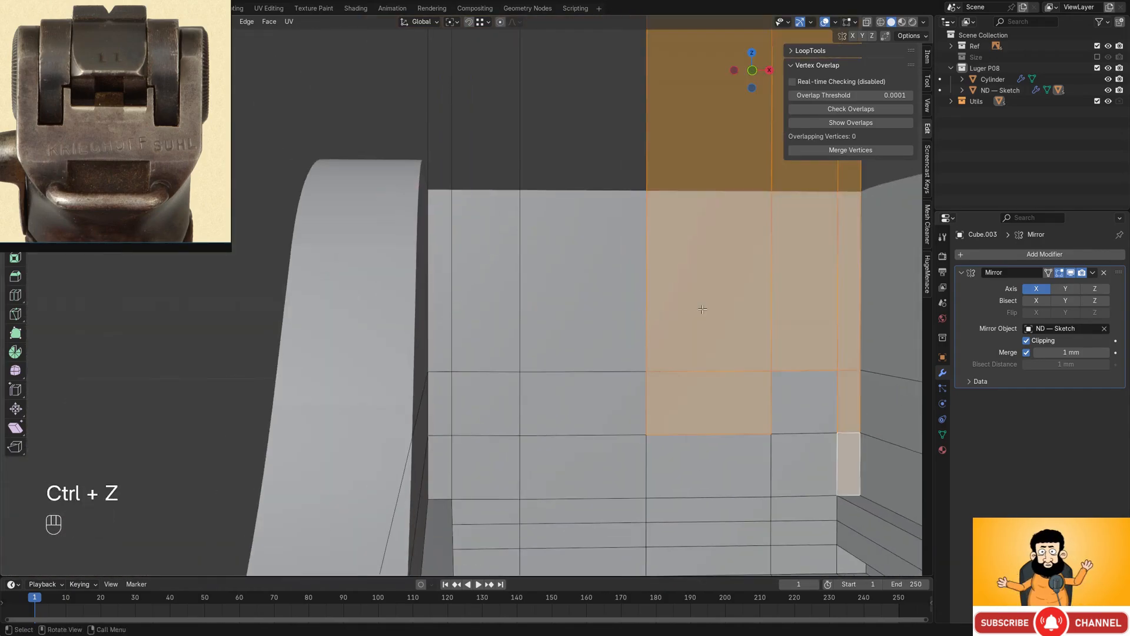
middle_click_drag(705, 309, 557, 302)
scroll(618, 320, "down", 1)
key("shift+z")
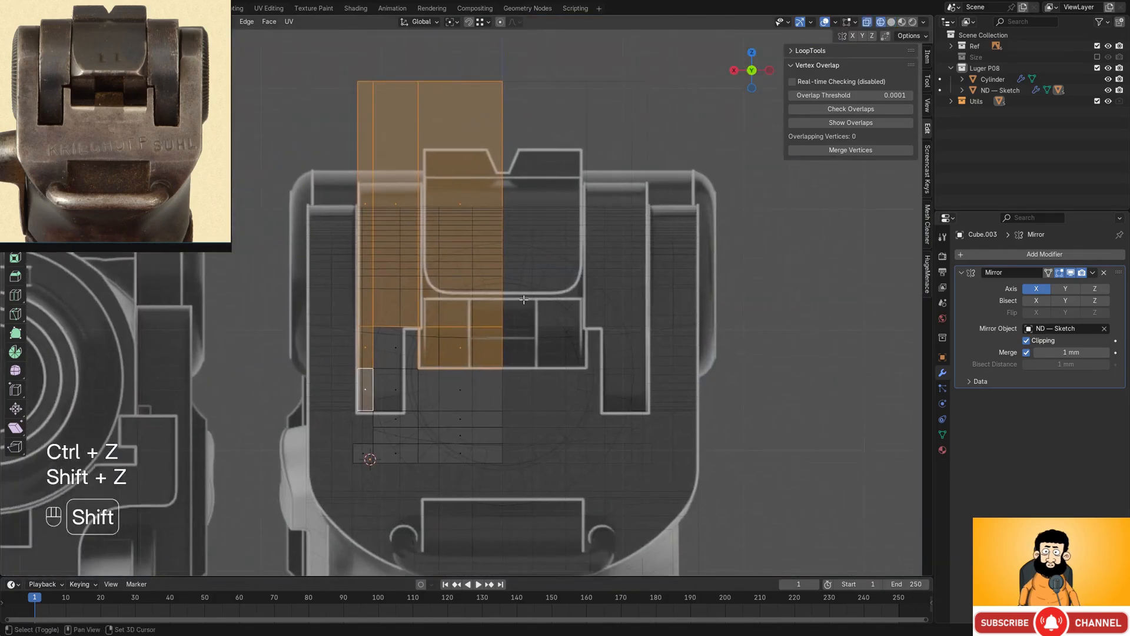
scroll(548, 306, "up", 2)
middle_click_drag(417, 389, 449, 338, "shift")
key("shift+z")
middle_click_drag(533, 354, 786, 385)
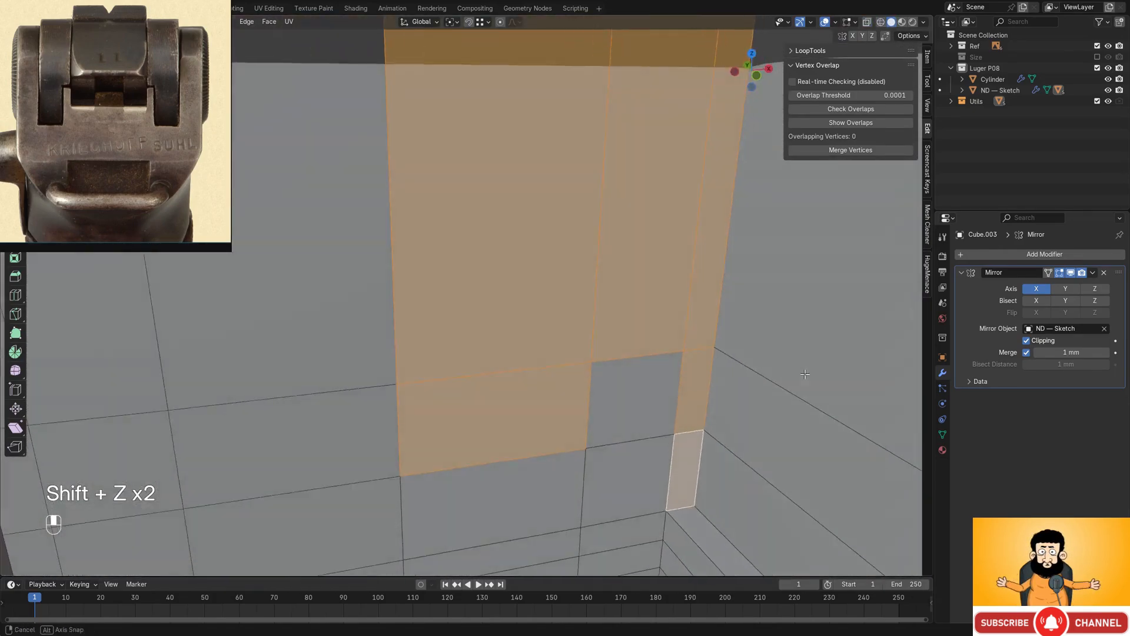
middle_click_drag(559, 391, 587, 323)
scroll(587, 324, "down", 1)
middle_click_drag(588, 330, 558, 345)
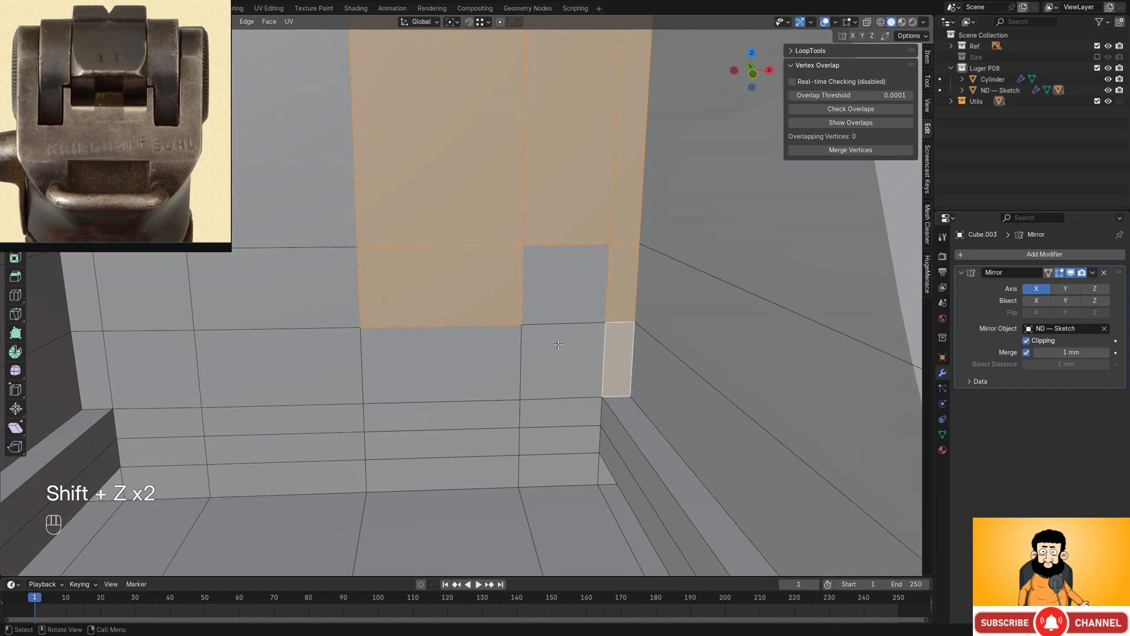
- Try to add a vertical loop cut through the cutter's central column and slide it to the side slot's inner edge, and undo it
key("ctrl+r")
left_click(466, 262)
left_click(498, 260)
middle_click_drag(432, 287, 522, 328, "alt")
key("shift+z")
scroll(533, 318, "up", 2)
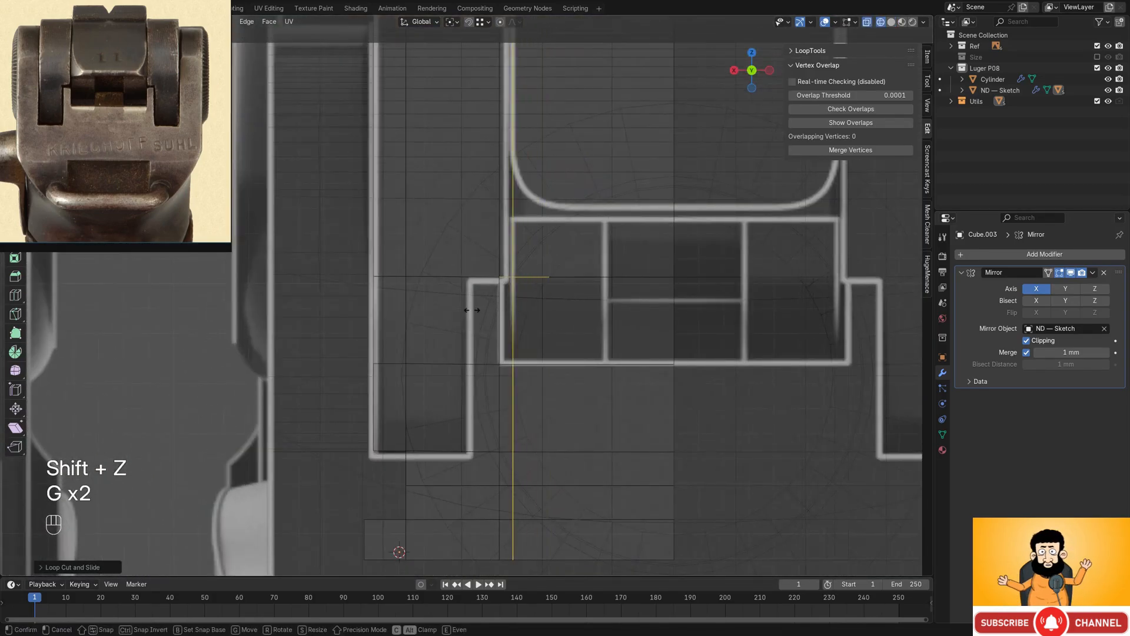
left_click(471, 333)
key("shift+z")
scroll(473, 333, "down", 5)
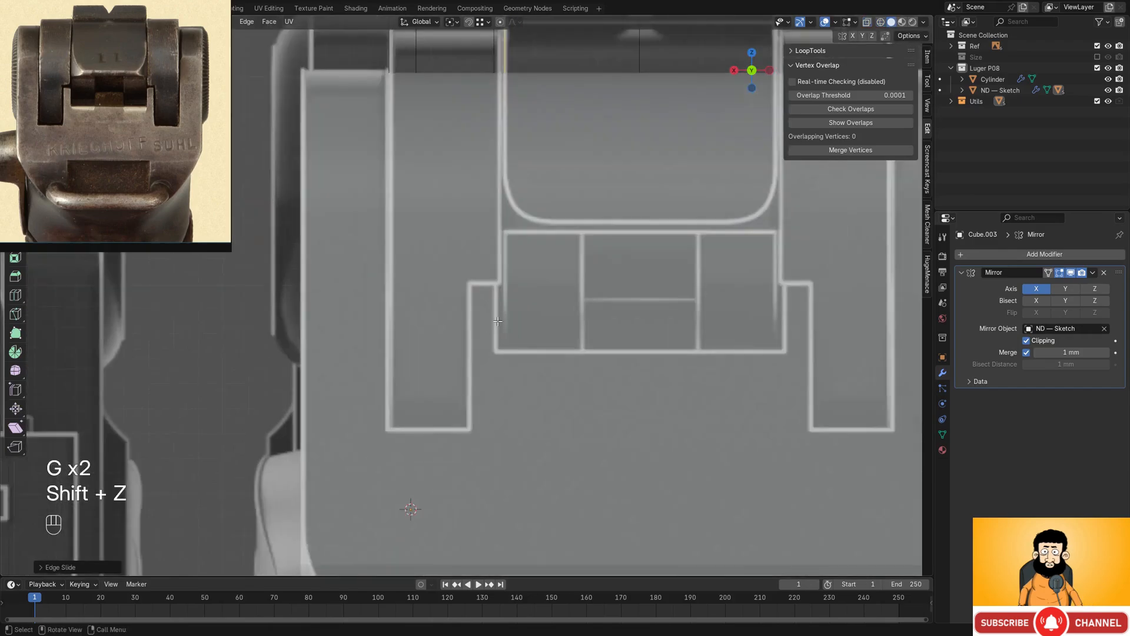
mouse_move(492, 331)
middle_mouse_down()
mouse_move(495, 503)
mouse_move(503, 380)
middle_mouse_up()
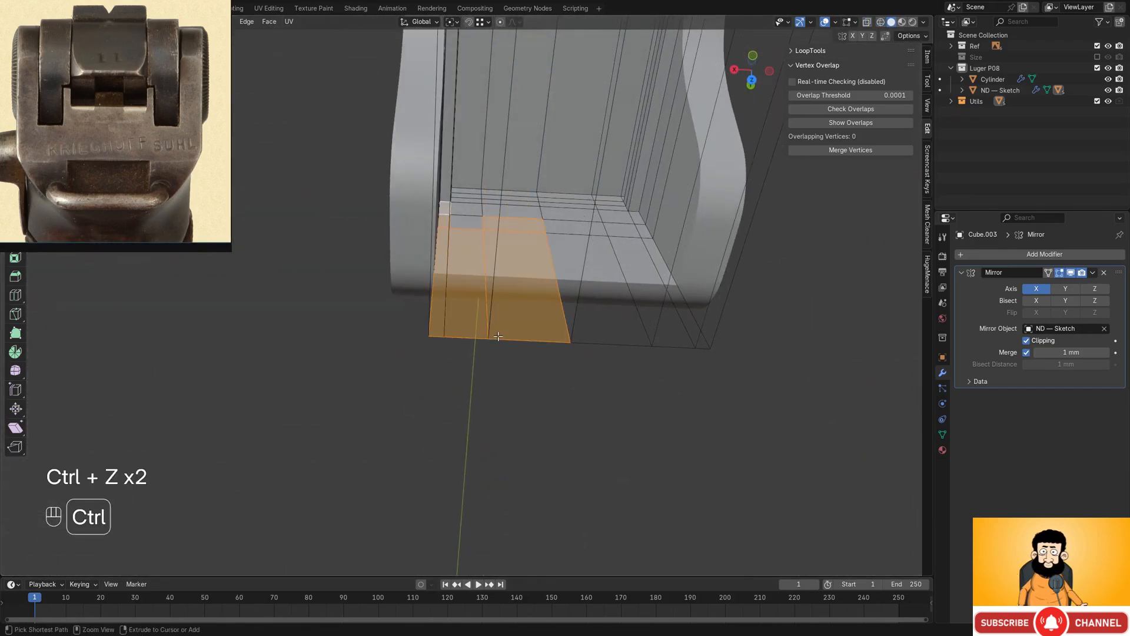
key("Escape")
- Slide the vertical loop cut in the cutter's side section to the inner edge of the reference's side slot
middle_click_drag(477, 220, 476, 280, "alt")
key("shift+z")
scroll(465, 295, "up", 6)
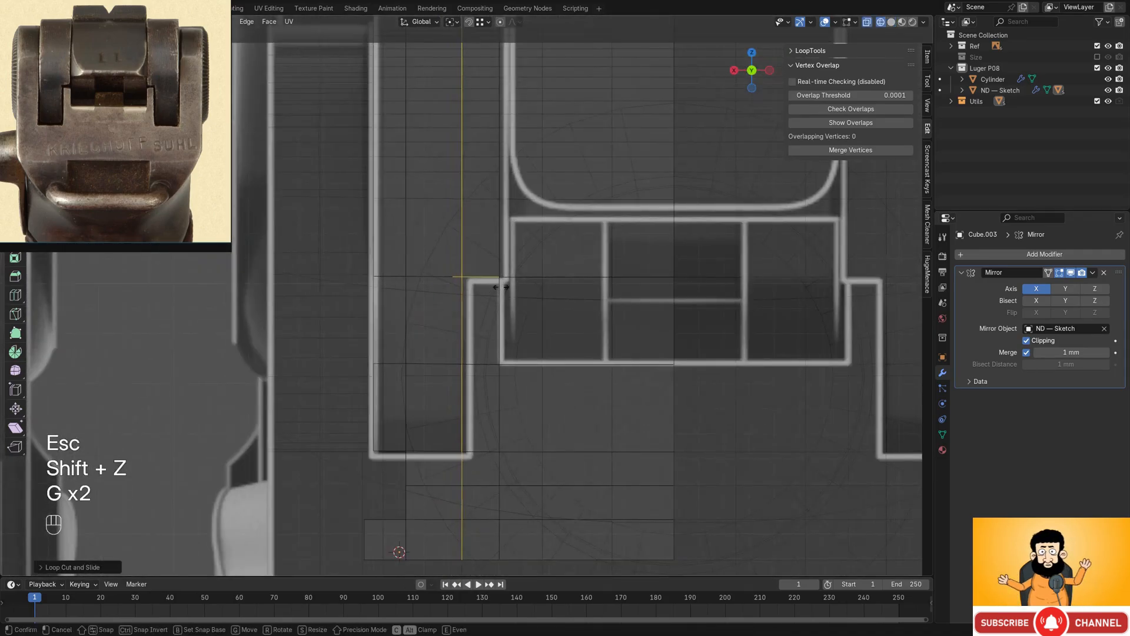
key("shift+z")
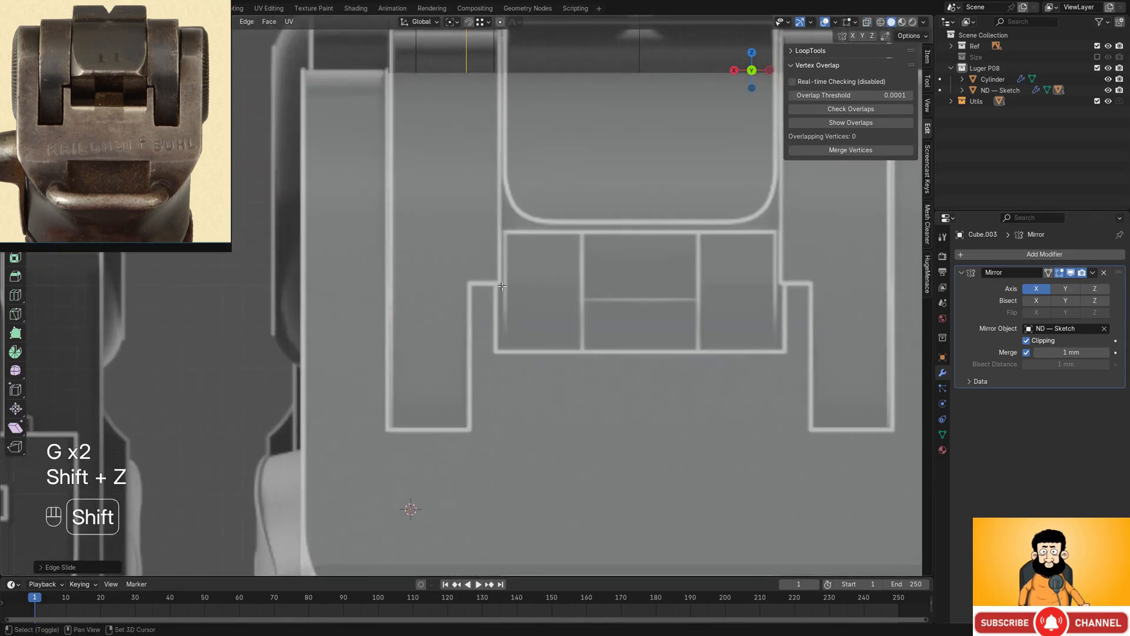
mouse_move(505, 286)
middle_mouse_down()
mouse_move(401, 333)
mouse_move(490, 325)
mouse_move(659, 361)
middle_mouse_up()
key("shift+z")
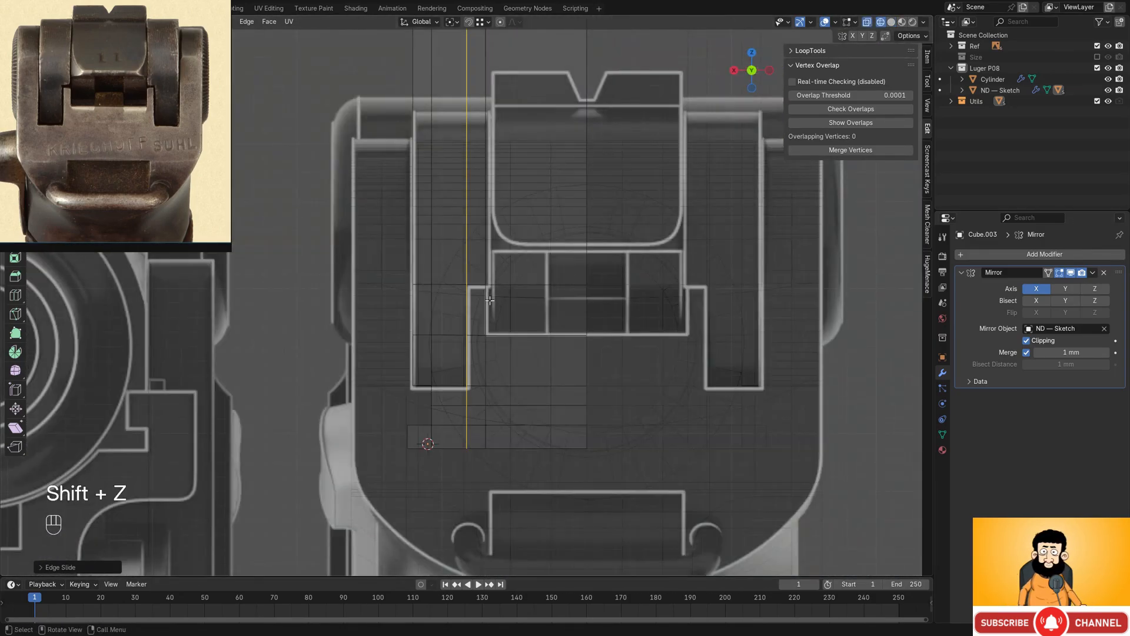
- Add the remaining notch and side slot faces to the selection and extrude them backward through the frame's rear hump
middle_click_drag(554, 299, 500, 342)
key("shift+z")
middle_click_drag(530, 377, 535, 326, "shift")
left_click_drag(522, 302, 406, 246)
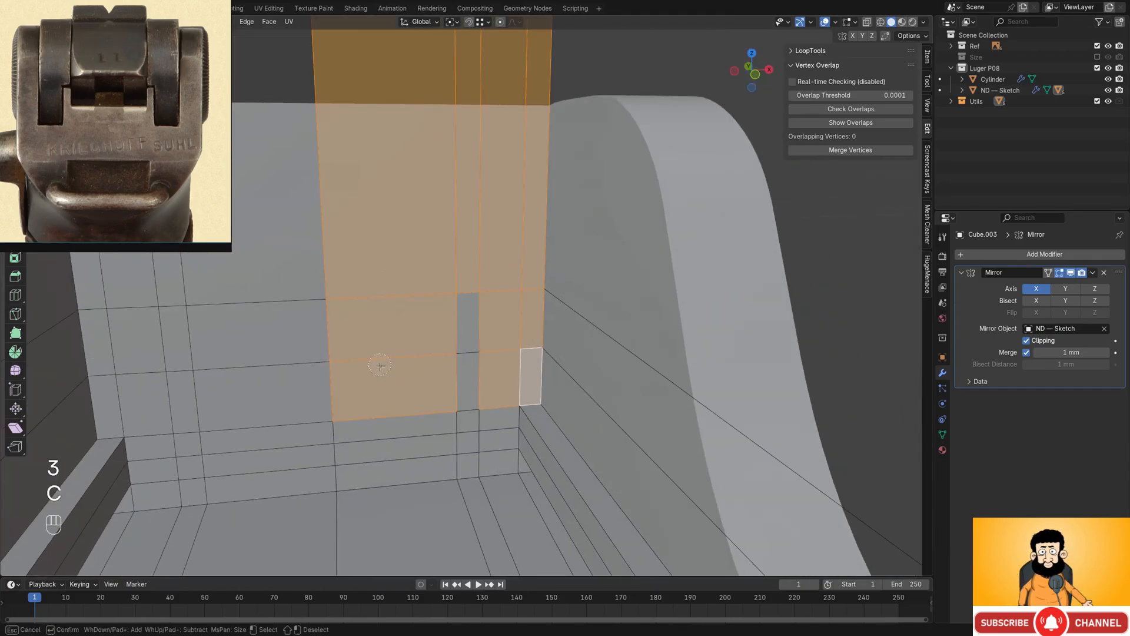
middle_click_drag(356, 365, 471, 332)
key("e")
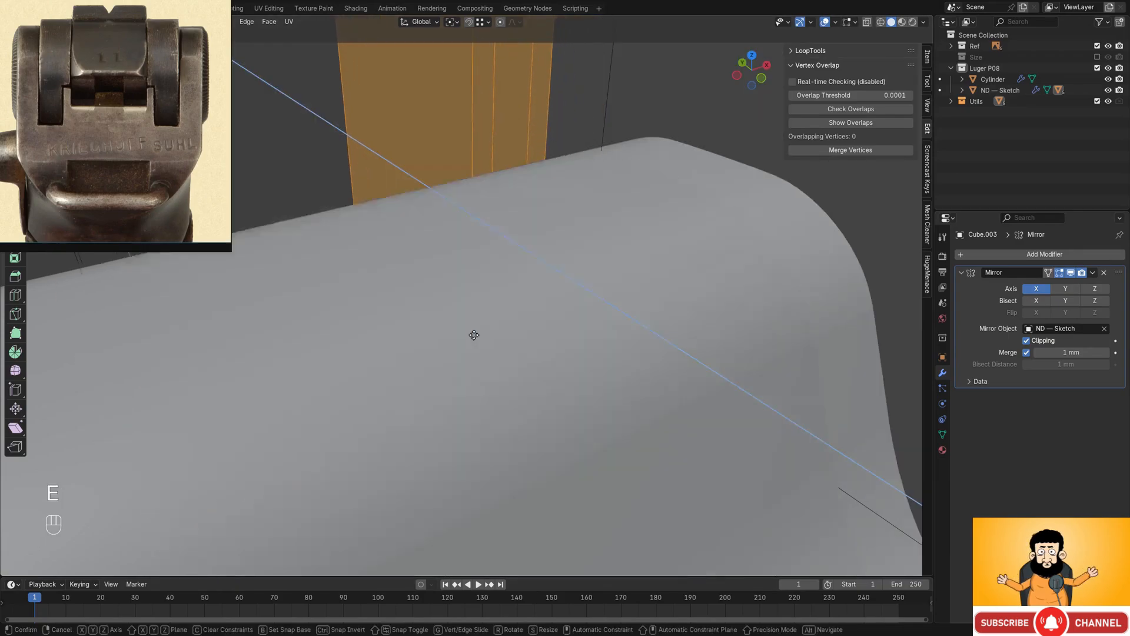
left_click(361, 283)
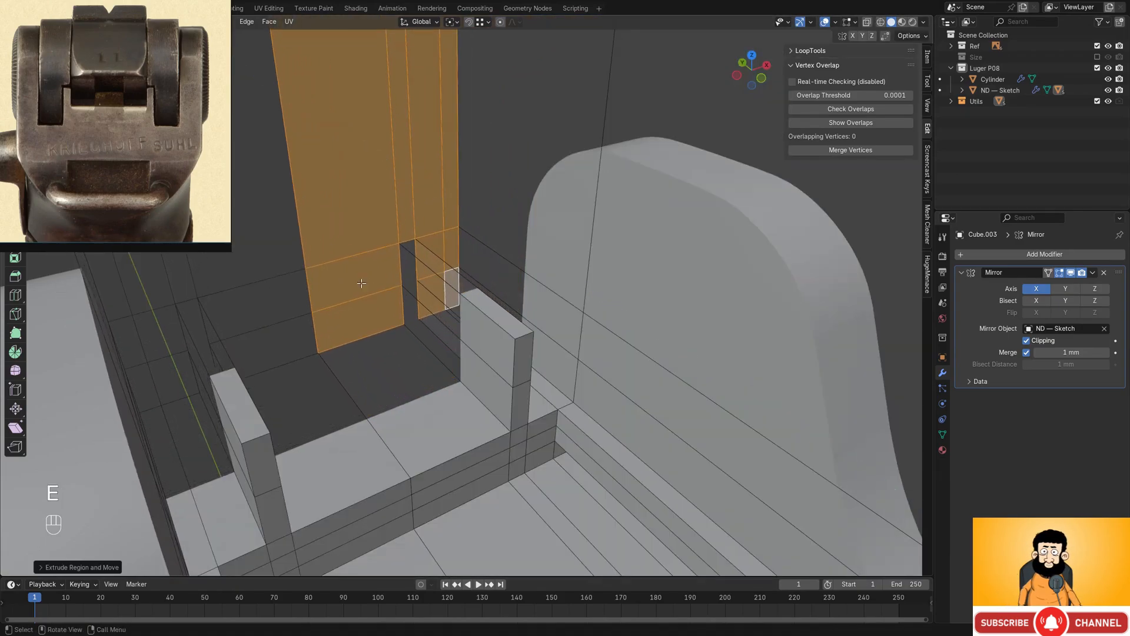
- Select the cutter's vertices on the mirror centre plane in rear view and delete the internal geometry there
middle_click_drag(361, 283, 585, 334, "alt")
key("shift+z")
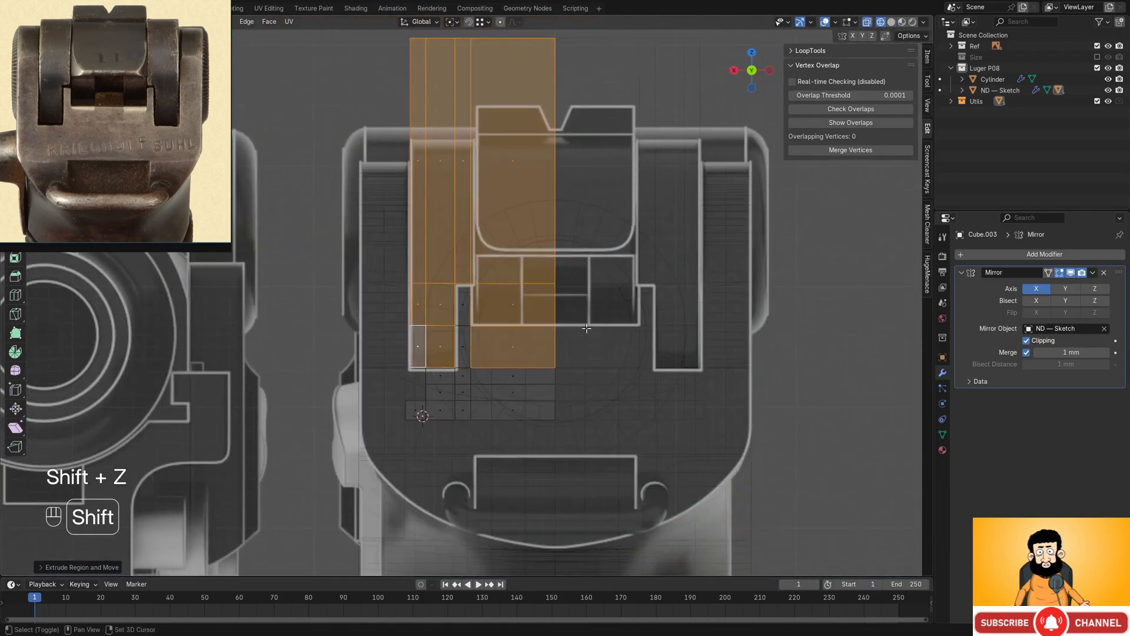
scroll(583, 334, "down", 2)
scroll(568, 333, "up", 1)
key("1")
left_click_drag(507, 50, 666, 450)
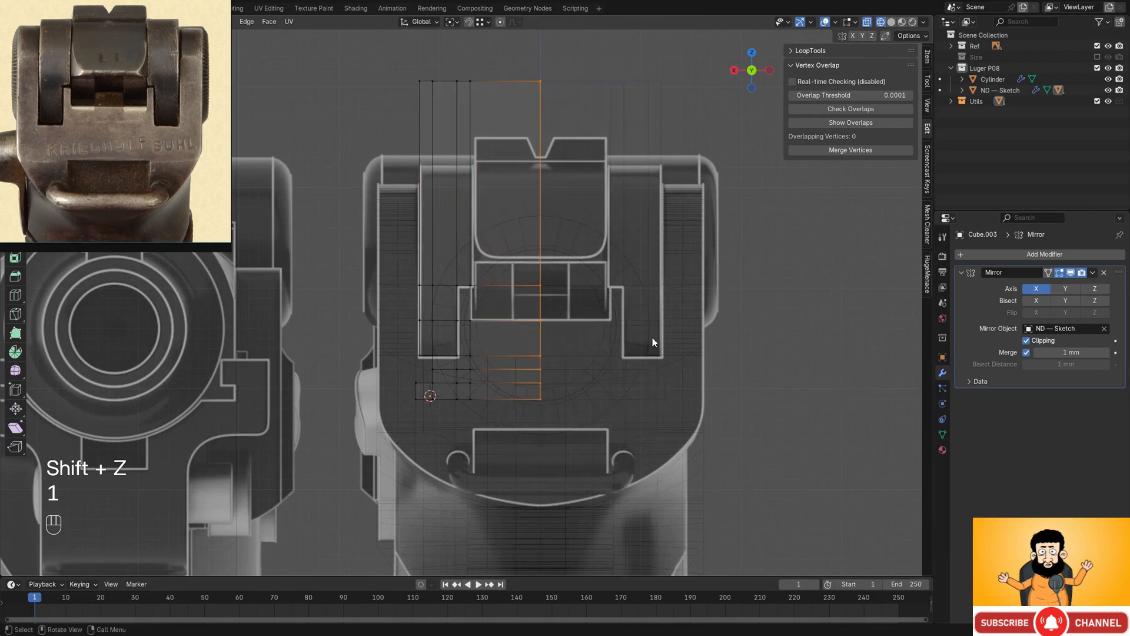
key("x")
left_click(652, 338)
- Leave mesh editing and inspect the stepped notch cut into the frame's rear
mouse_move(652, 338)
middle_mouse_down()
mouse_move(553, 374)
mouse_move(577, 331)
mouse_move(376, 354)
mouse_move(635, 338)
middle_mouse_up()
key("shift+z")
key("Tab")
scroll(589, 338, "down", 2)
mouse_move(506, 347)
middle_mouse_down("shift")
mouse_move(549, 332)
mouse_move(636, 334)
mouse_move(636, 312)
mouse_move(654, 312)
mouse_move(493, 383)
mouse_move(520, 331)
mouse_move(615, 336)
mouse_move(649, 306)
mouse_move(716, 298)
mouse_move(539, 384)
mouse_move(618, 330)
mouse_move(548, 352)
mouse_move(467, 315)
mouse_move(567, 335)
mouse_move(525, 333)
mouse_move(500, 302)
mouse_move(559, 314)
mouse_move(525, 285)
mouse_move(542, 246)
mouse_move(598, 338)
mouse_move(552, 354)
mouse_move(533, 340)
mouse_move(557, 379)
mouse_move(676, 398)
mouse_move(523, 353)
mouse_move(535, 350)
mouse_move(528, 298)
mouse_move(497, 368)
mouse_move(508, 363)
middle_mouse_up("shift")
scroll(550, 333, "up", 2)
scroll(653, 313, "down", 4)
key("Tab")
key("Tab")
scroll(581, 332, "up", 1)
middle_click_drag(580, 332, 457, 298)
scroll(457, 298, "up", 2)
scroll(597, 333, "down", 2)
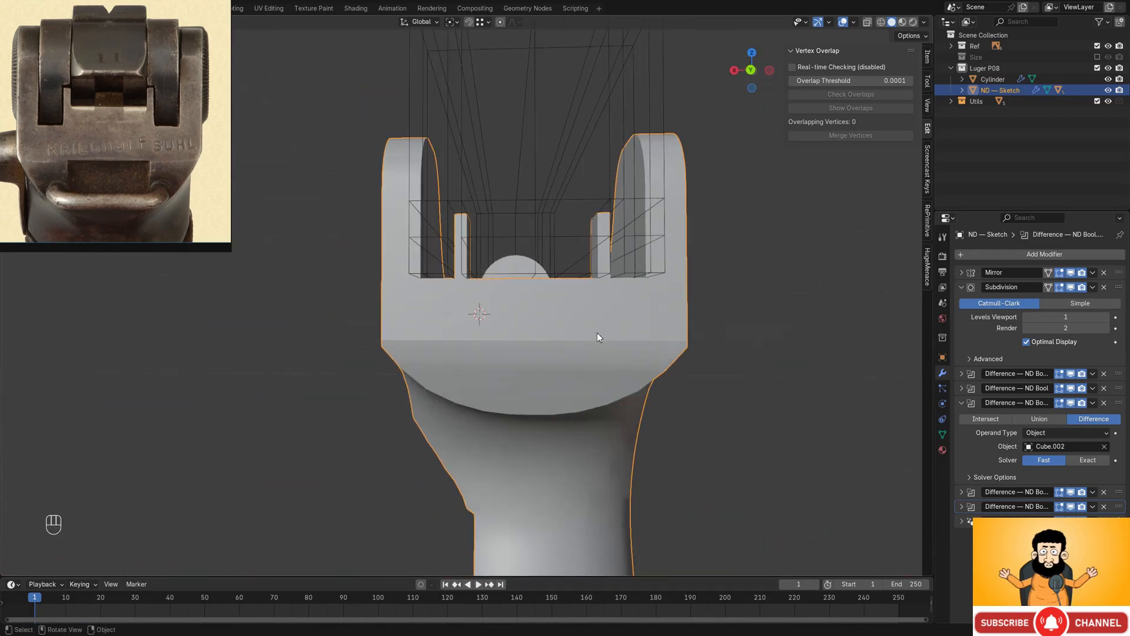
- Add a cube at the frame's side near the trigger guard and scale it down
middle_click_drag(597, 334, 531, 323)
scroll(545, 377, "down", 2)
scroll(530, 309, "up", 1)
middle_click_drag(439, 321, 488, 327, "shift")
scroll(506, 312, "up", 2)
middle_click_drag(600, 312, 594, 341, "shift")
key("shift+a")
mouse_move(585, 341)
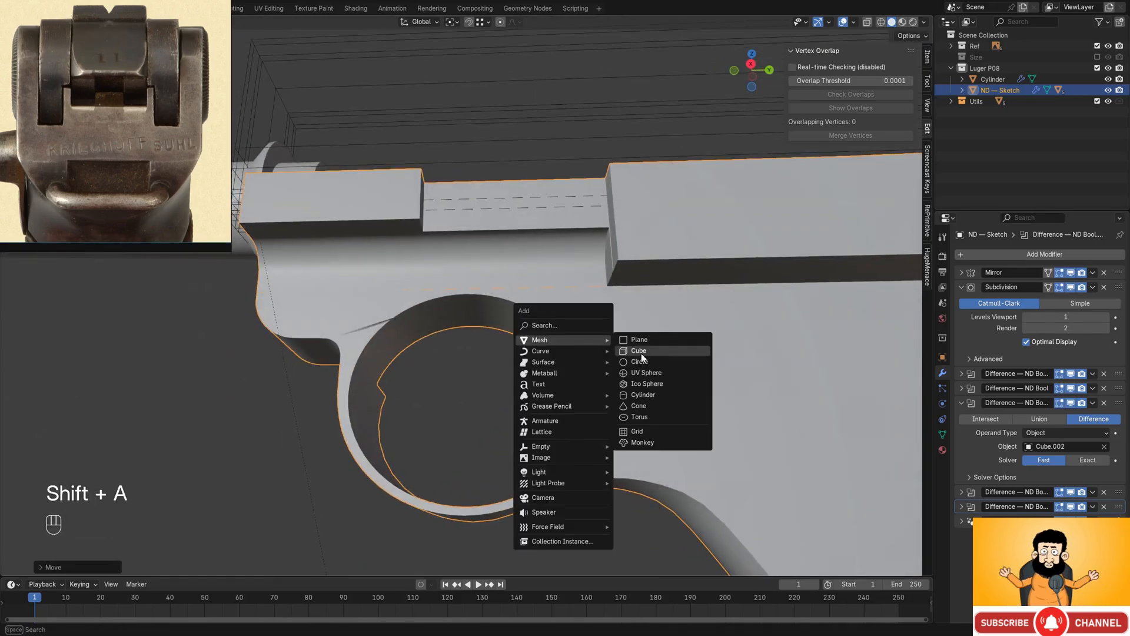
left_click(641, 354)
key("s")
left_click(596, 341)
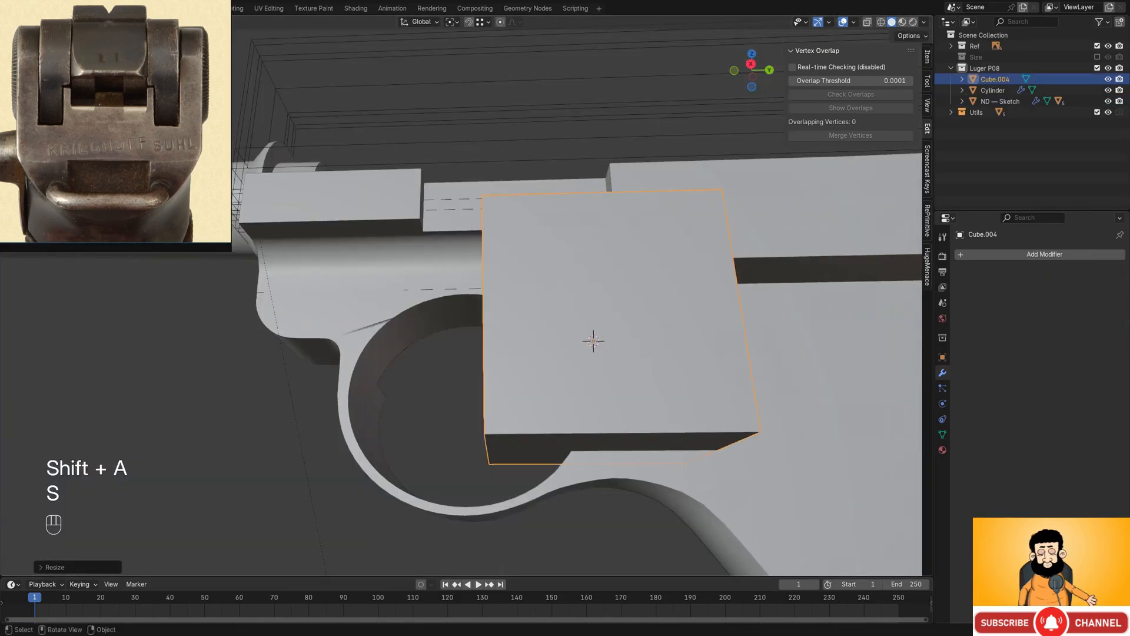
key("s")
- Move the cube over the top of the trigger guard, stretch it along Y, and shift it along X relative to the frame
middle_click_drag(602, 362, 695, 380)
key("g")
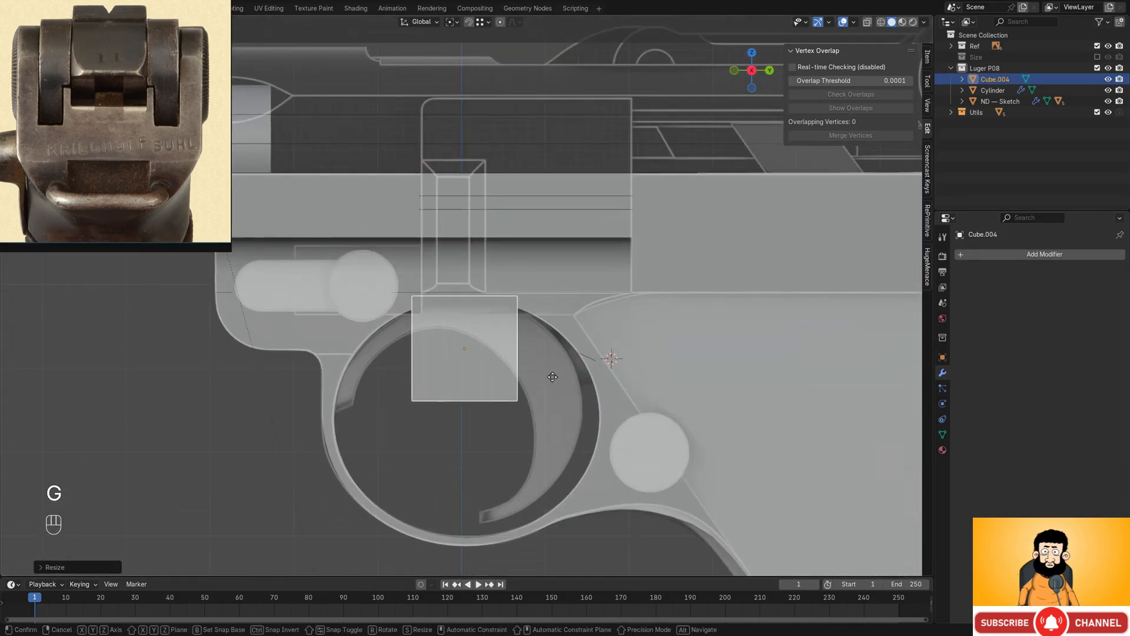
middle_click_drag(546, 384, 592, 365, "shift")
scroll(592, 365, "down", 2)
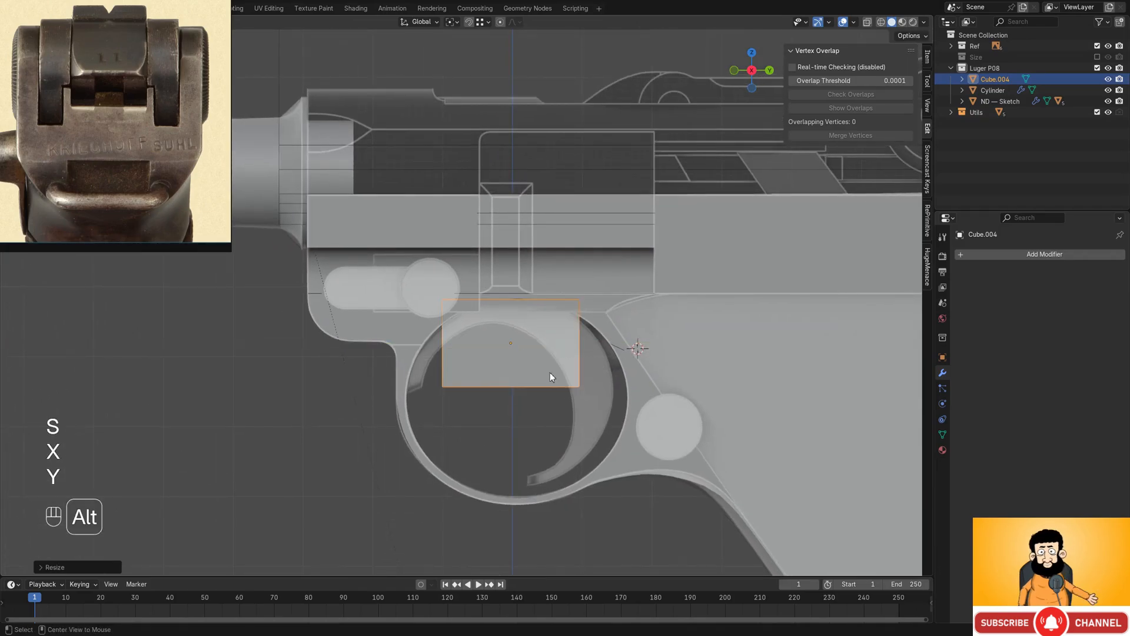
middle_click_drag(549, 372, 635, 374, "alt")
middle_click_drag(478, 353, 532, 351, "shift")
middle_click_drag(602, 373, 540, 265)
key("g")
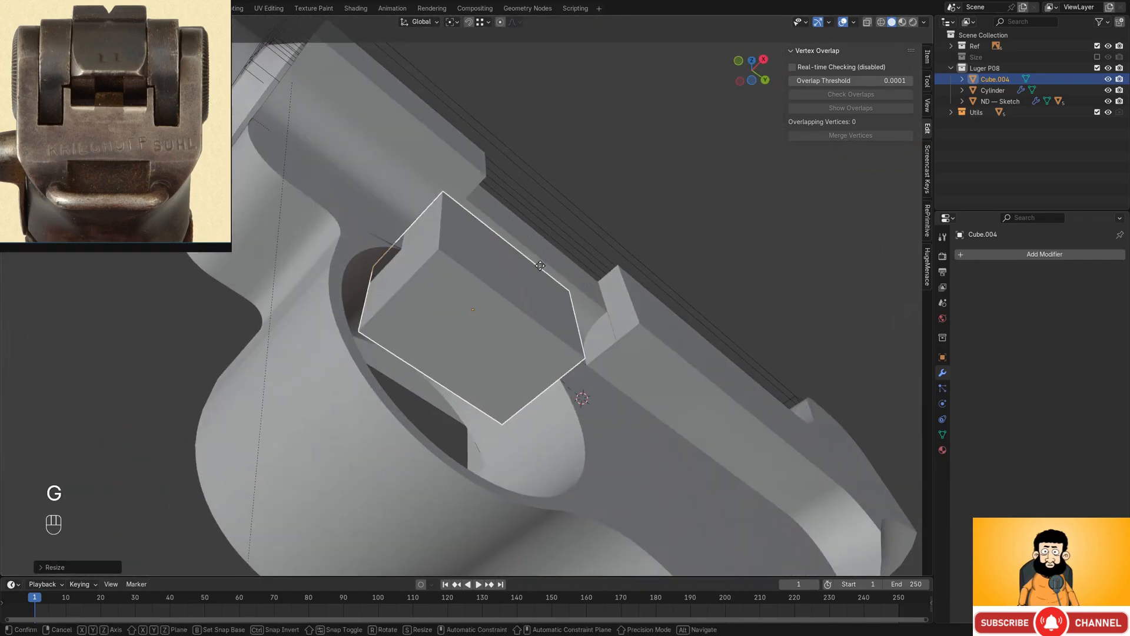
- Examine the reference photos for the frame's shape between the side plate, trigger and trigger guard
right_click_drag(129, 171, 257, 217)
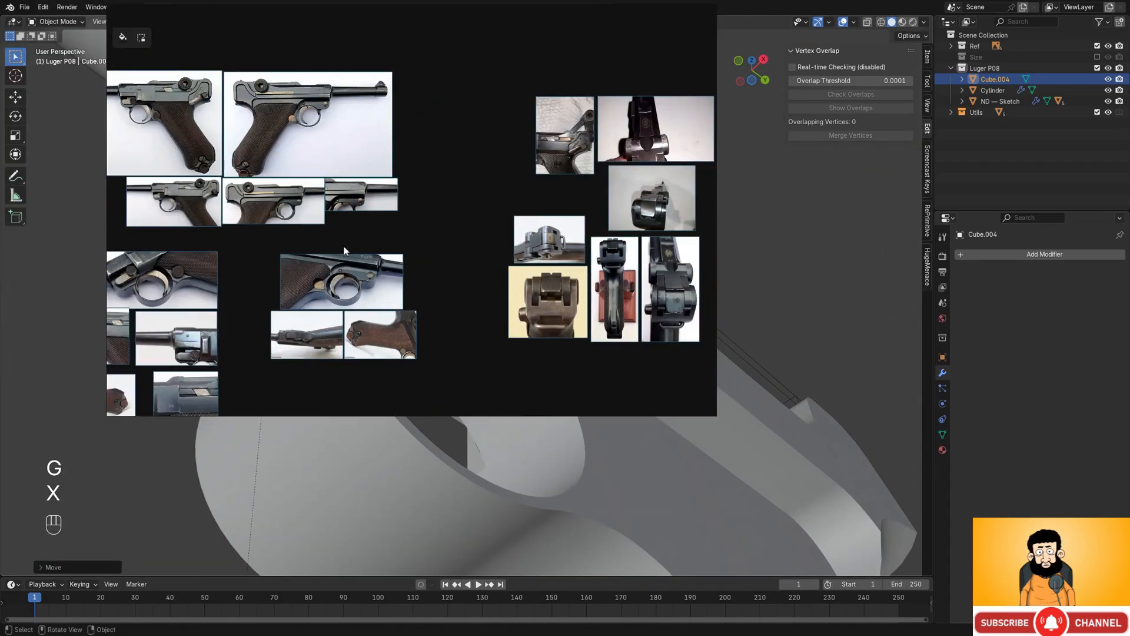
scroll(345, 250, "up", 10)
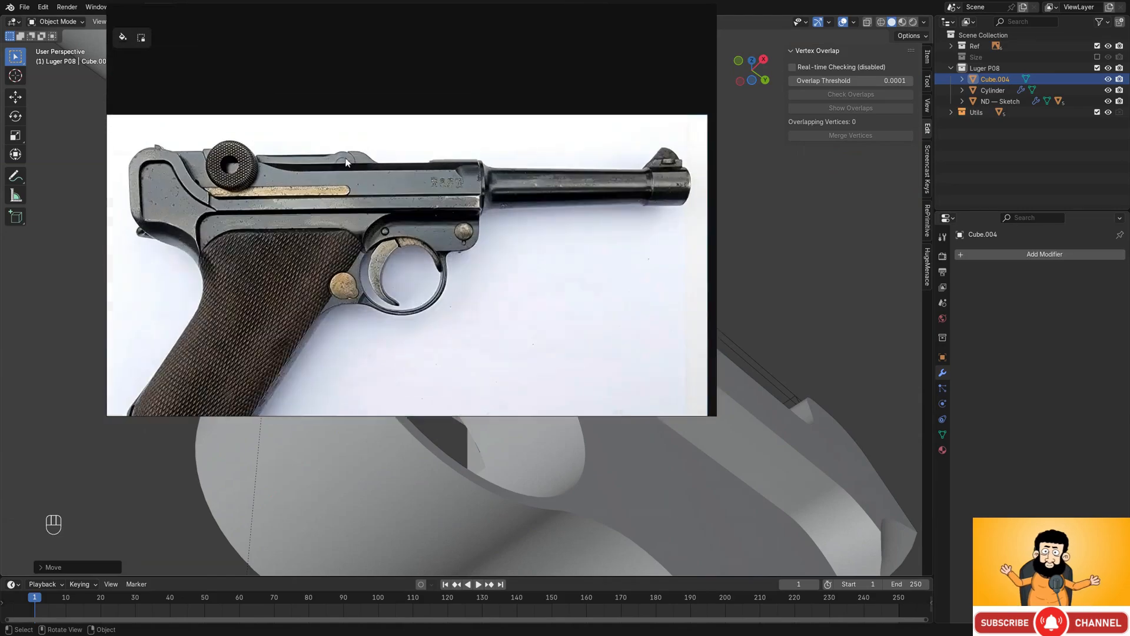
scroll(290, 238, "down", 5)
scroll(349, 186, "up", 8)
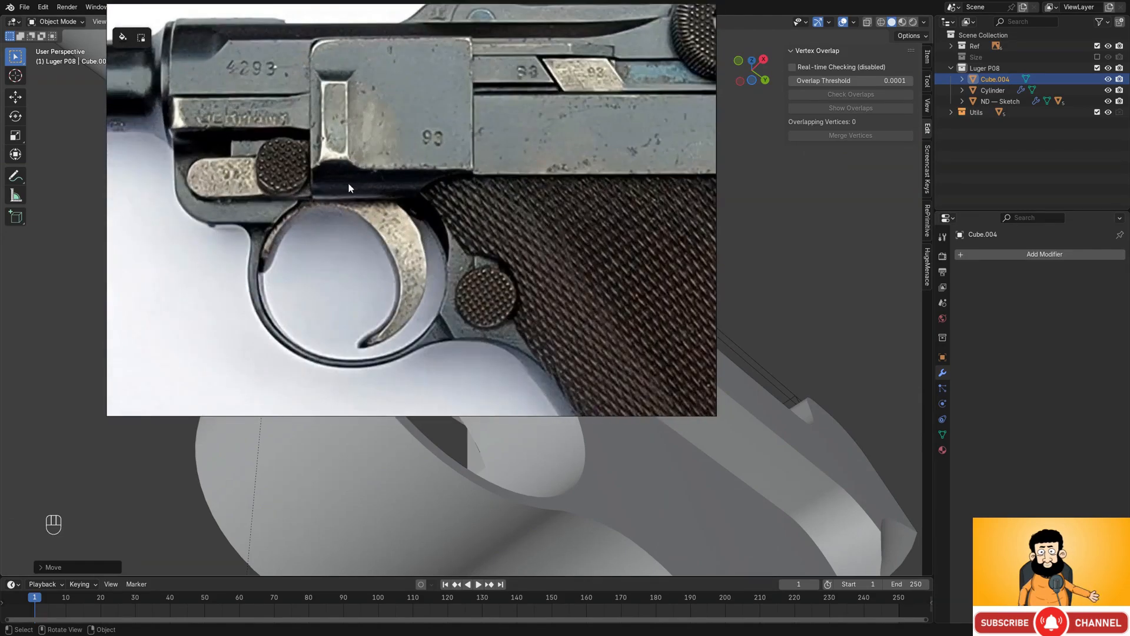
scroll(349, 188, "up", 3)
scroll(495, 210, "down", 6)
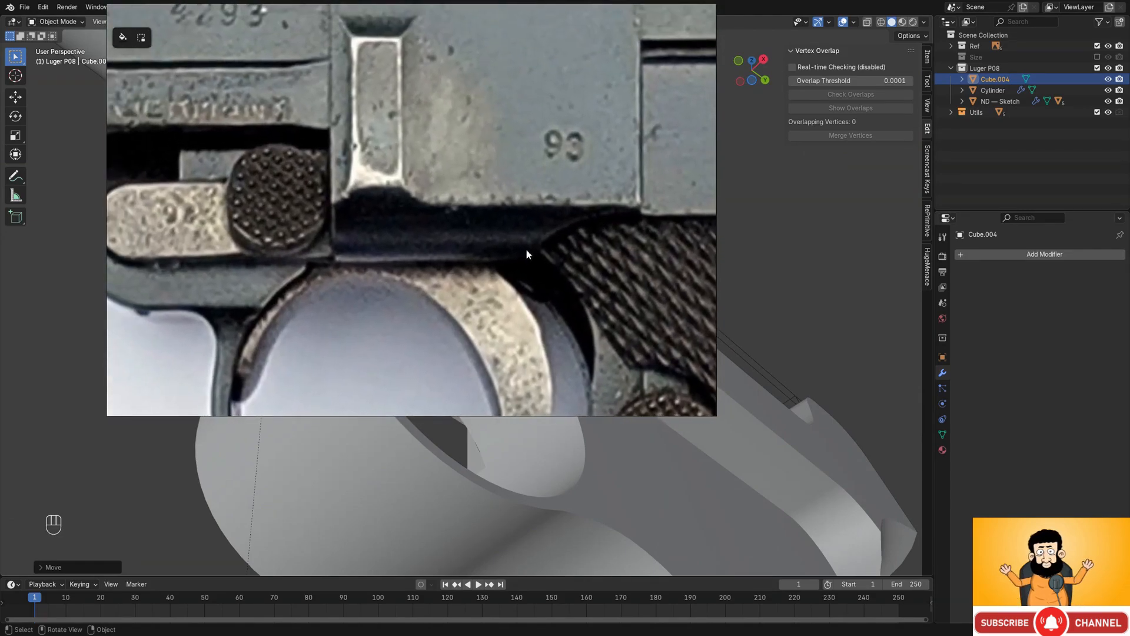
scroll(496, 262, "down", 10)
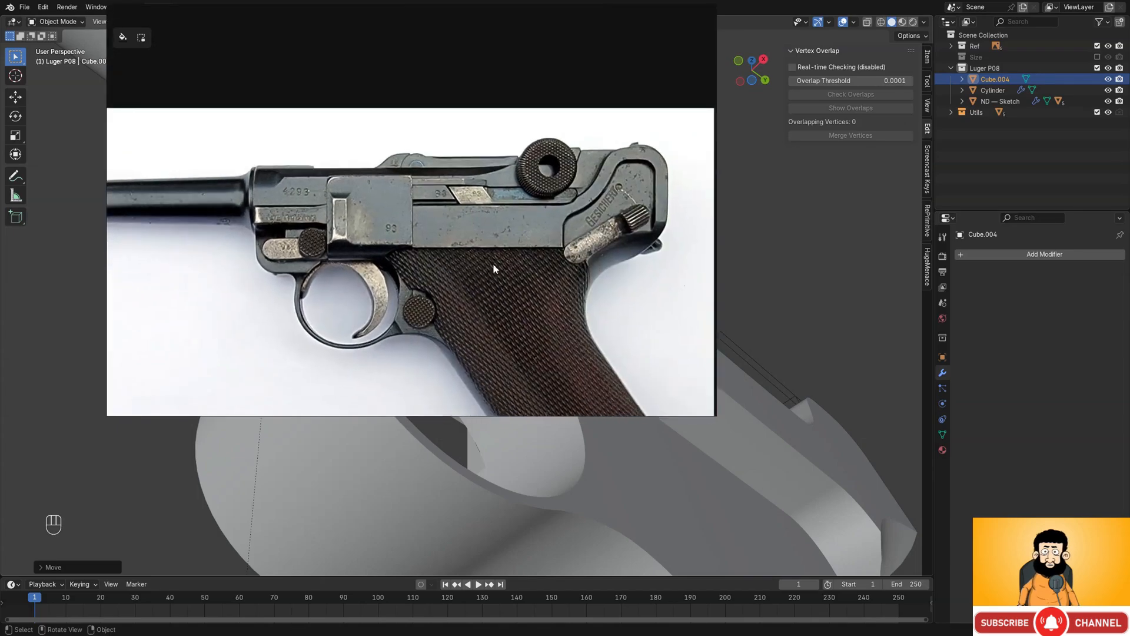
scroll(473, 264, "up", 10)
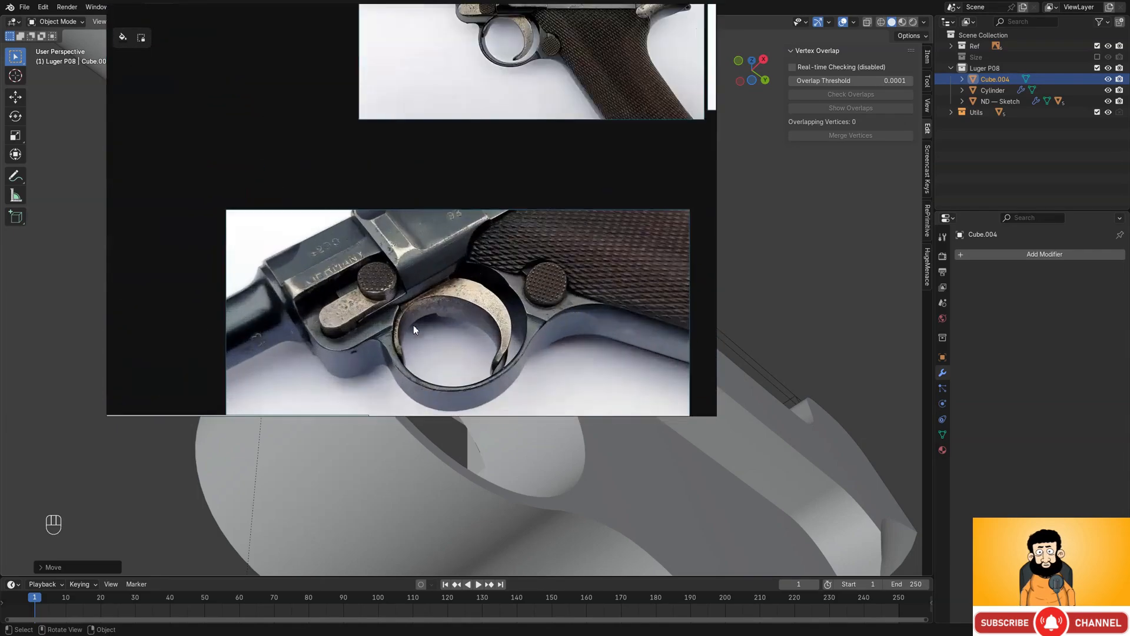
scroll(448, 282, "up", 2)
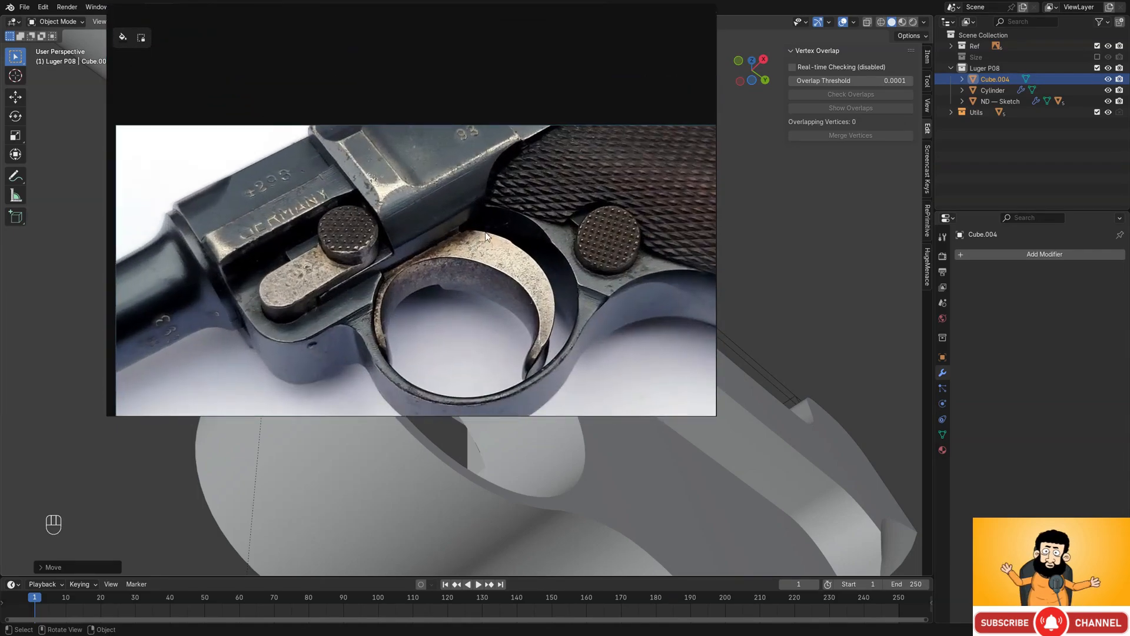
scroll(497, 221, "down", 6)
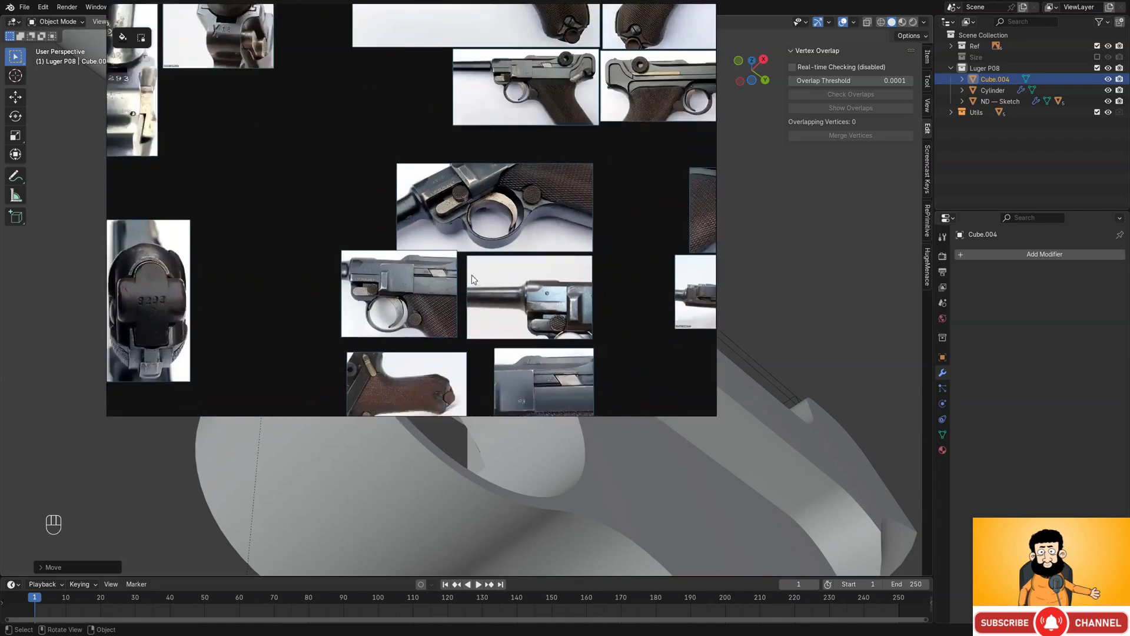
scroll(351, 262, "up", 4)
- Place the reference board in the viewport's corner, framed on the photo of the trigger guard and side plate
right_click_drag(656, 282, 200, 204)
scroll(200, 204, "down", 2)
middle_click_drag(124, 198, 219, 188)
right_click_drag(126, 267, 140, 200)
scroll(142, 155, "up", 1)
- Select the cube's front vertices in side view and move them along Y to the front edge of the reference's side plate
middle_click_drag(464, 285, 451, 319)
key("Tab")
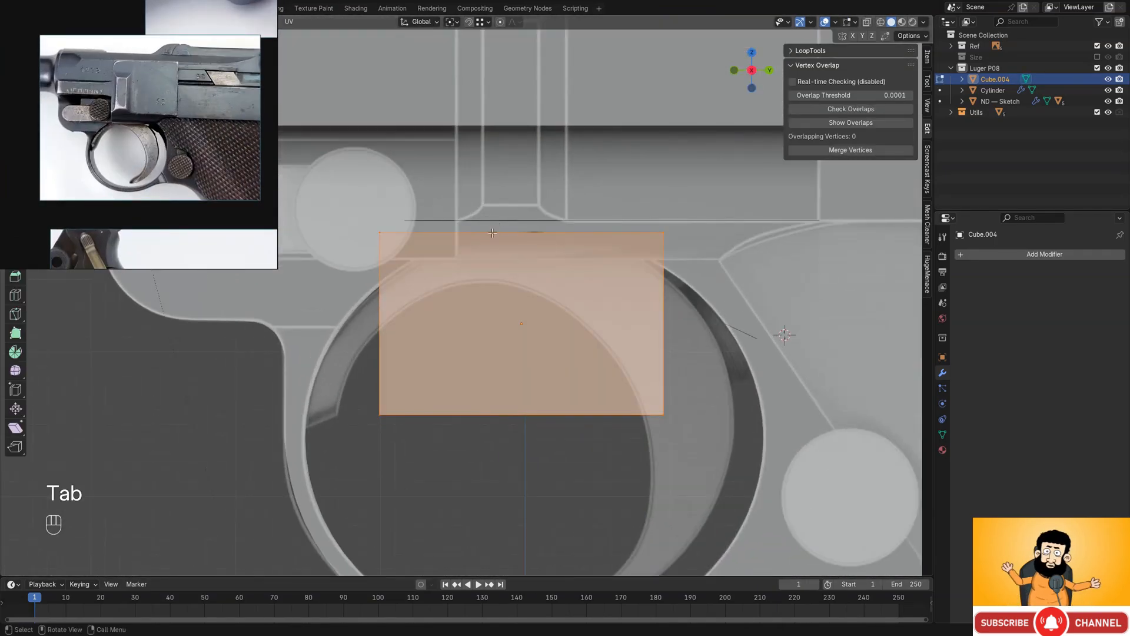
key("shift+z")
left_click_drag(360, 199, 431, 474)
middle_click_drag(528, 331, 505, 349, "shift")
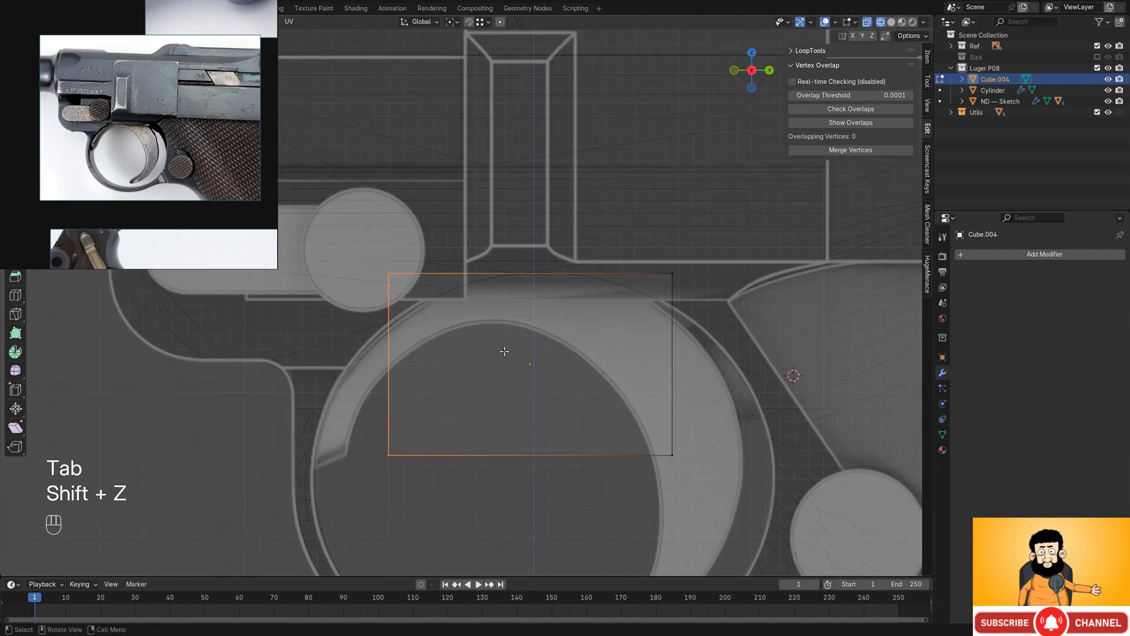
key("g")
key("y")
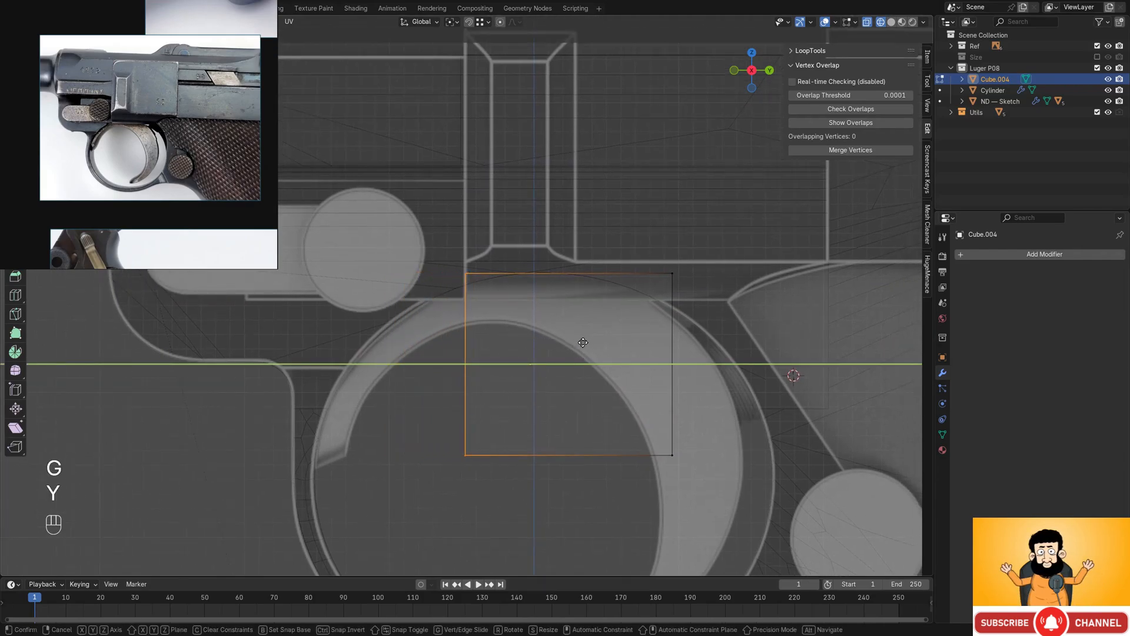
left_click(581, 343)
- Select the cube's rear vertices in side view and move them along Y toward the front to shorten it above the trigger
middle_click_drag(655, 343, 560, 344, "shift")
left_click_drag(555, 248, 612, 468)
middle_click_drag(624, 322, 623, 355, "shift")
key("g")
key("y")
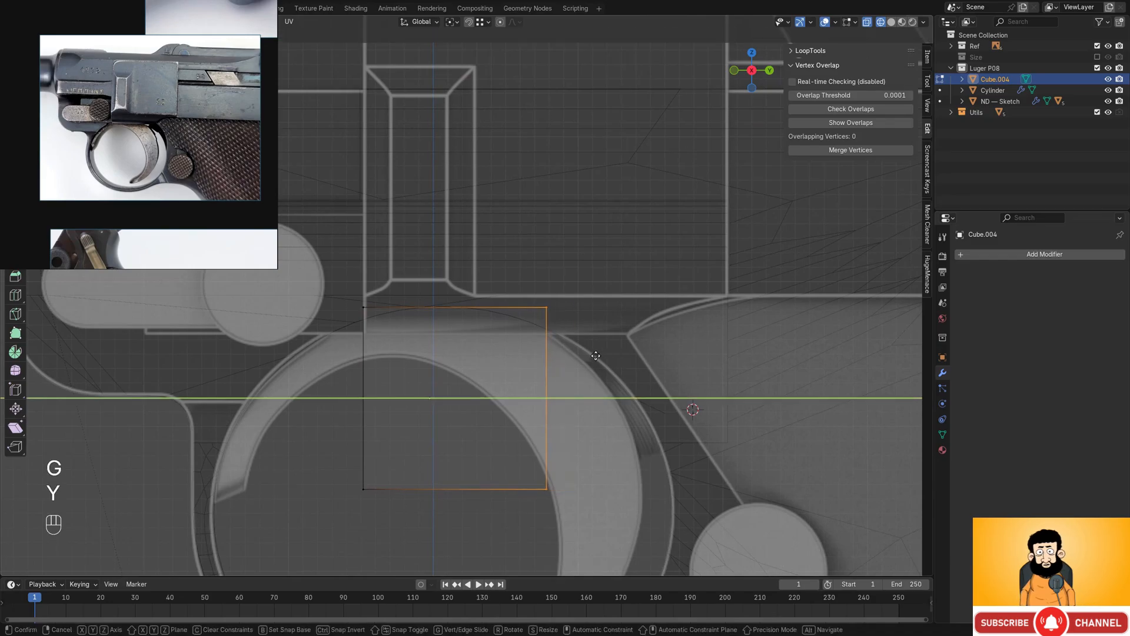
left_click(601, 354)
- Raise the cube's top face along Z in solid shading so it reaches farther up into the frame
key("shift+z")
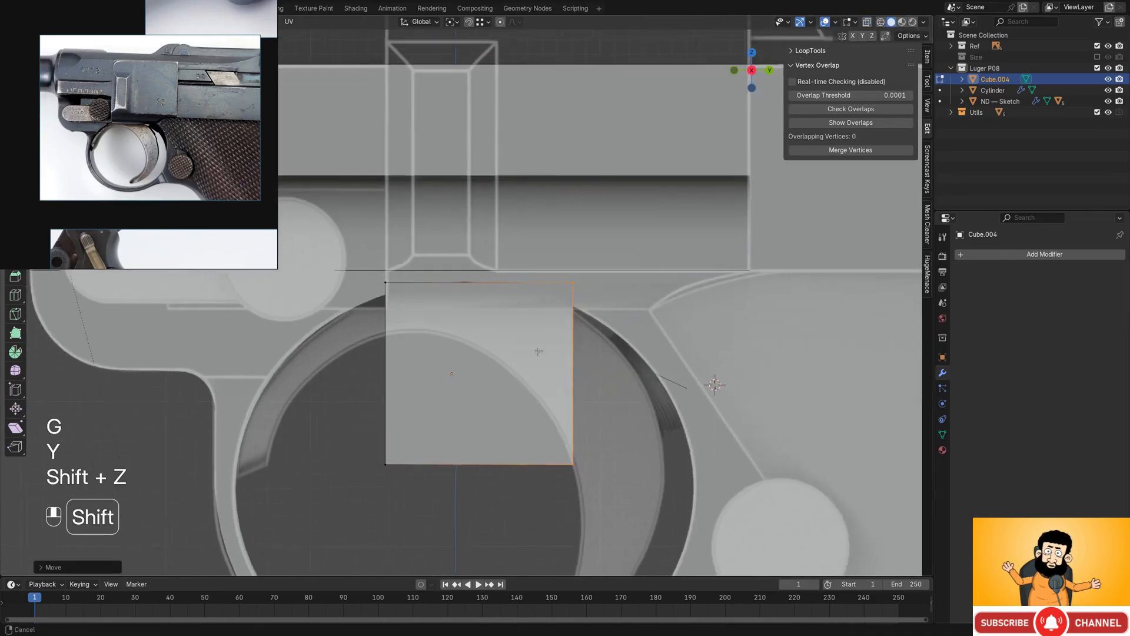
mouse_move(601, 354)
middle_mouse_down()
mouse_move(570, 340)
mouse_move(533, 372)
middle_mouse_up()
key("3")
left_click(511, 284)
key("g")
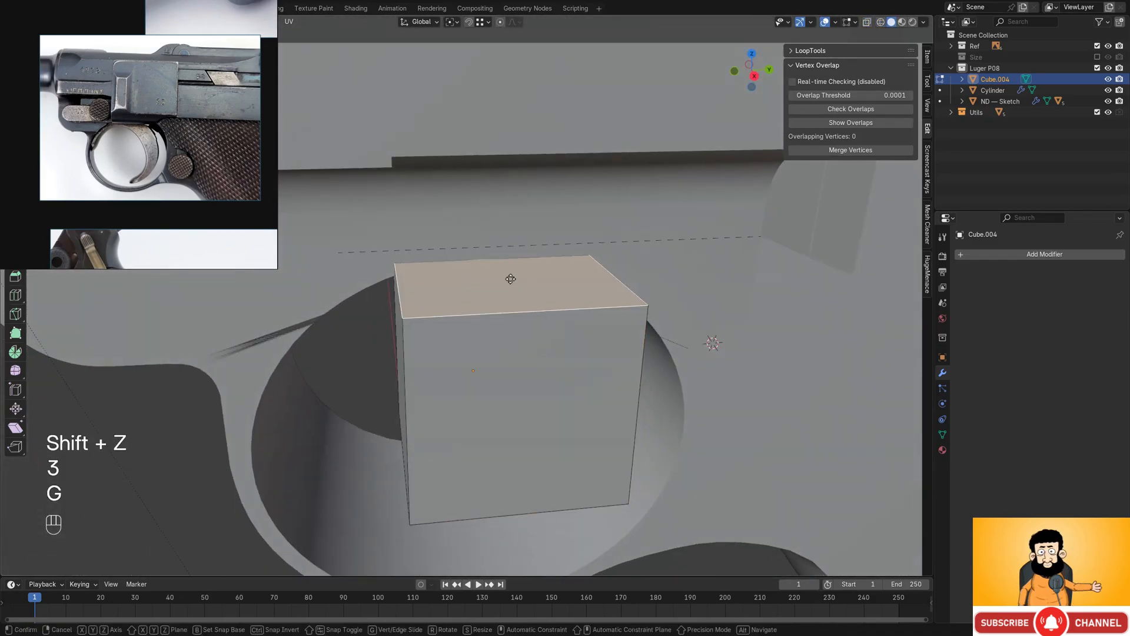
key("z")
left_click(528, 245)
- Move the cube's inner side face along X to adjust how deep the cutter reaches into the frame
key("Tab")
middle_click_drag(518, 245, 597, 359)
key("Tab")
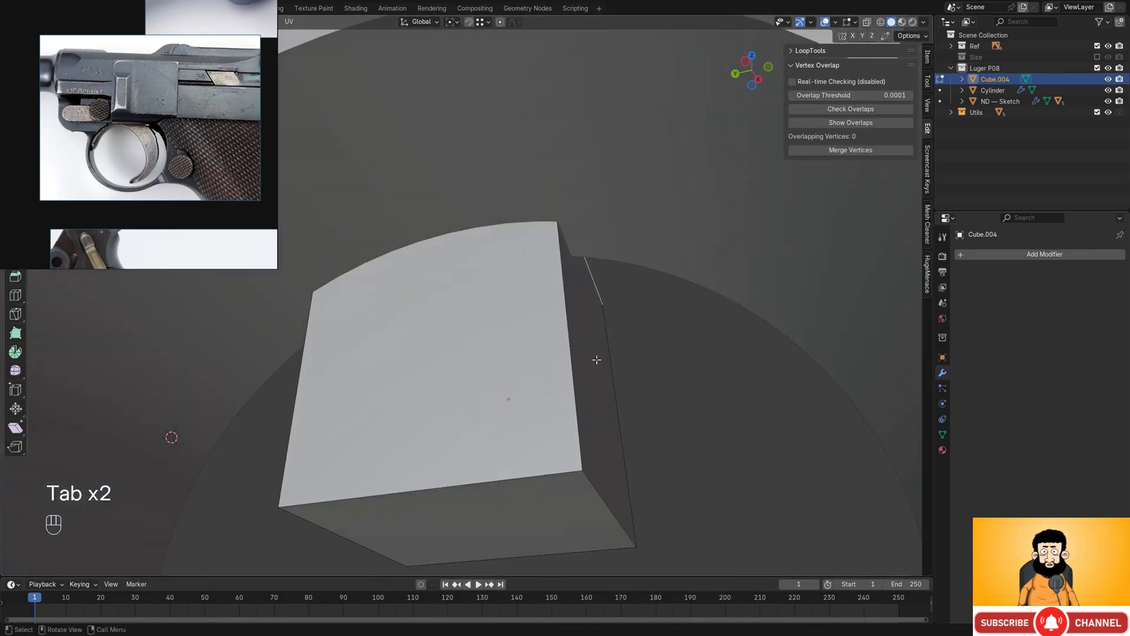
key("3")
middle_click_drag(493, 315, 522, 308)
key("g")
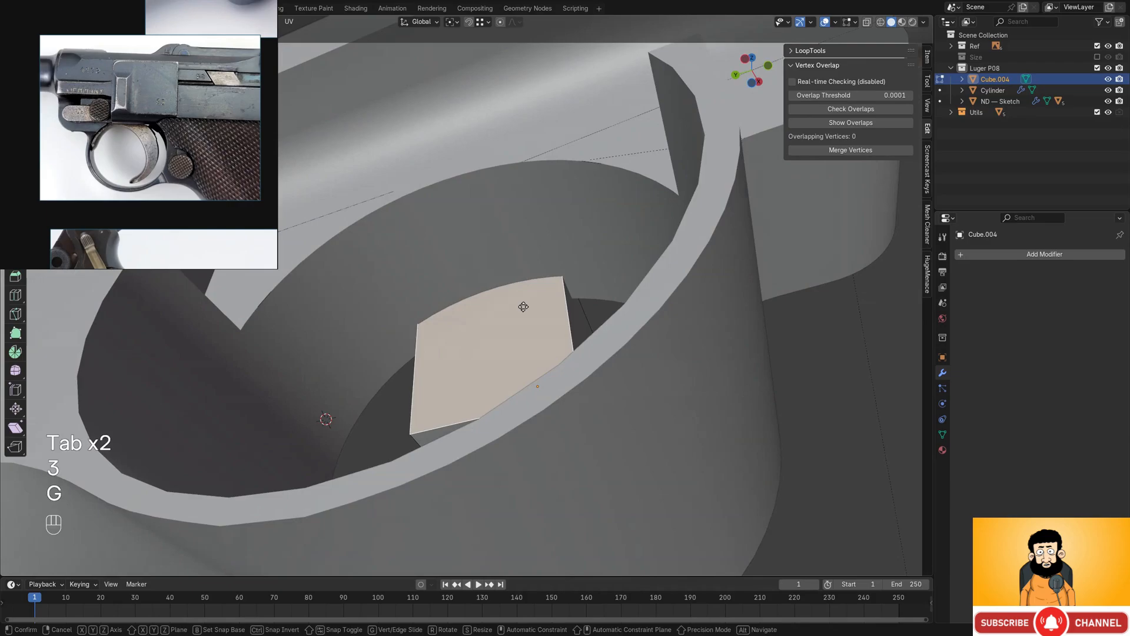
key("x")
left_click(514, 265)
- Move the cube's front face along Y, extending it forward past the side plate's front edge
middle_click_drag(514, 265, 560, 323, "alt")
key("shift+z")
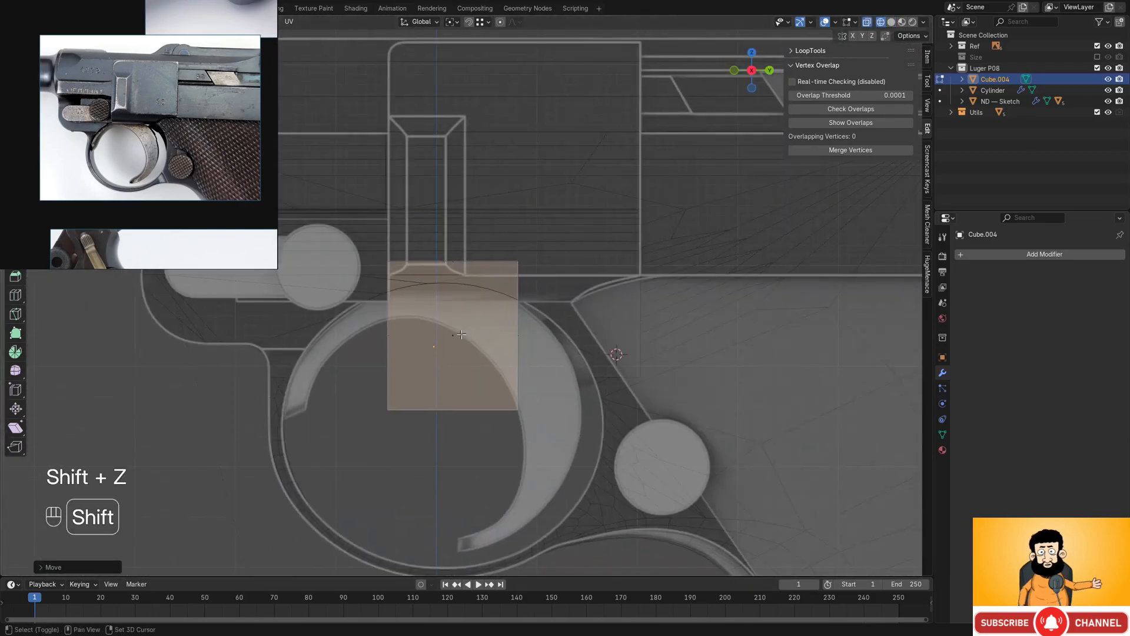
middle_click_drag(440, 340, 522, 332, "shift")
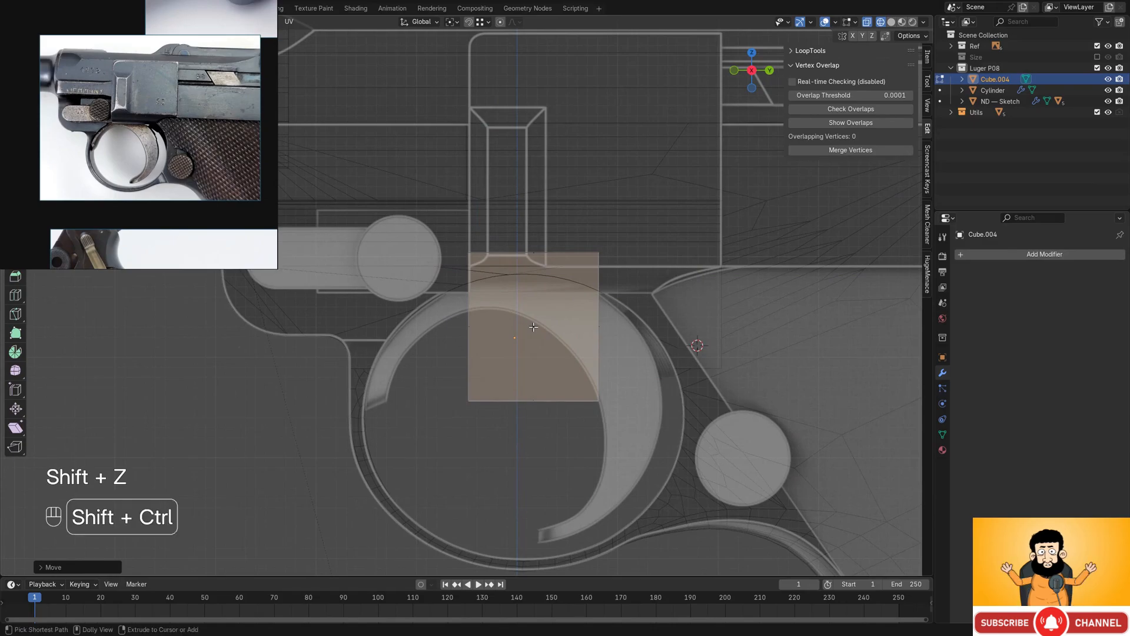
mouse_move(726, 295)
middle_mouse_down()
mouse_move(553, 278)
mouse_move(524, 316)
mouse_move(551, 312)
middle_mouse_up()
scroll(555, 286, "up", 2)
key("shift+z")
scroll(530, 284, "up", 1)
key("3")
left_click(518, 283)
mouse_move(553, 305)
middle_mouse_down()
mouse_move(538, 306)
mouse_move(556, 328)
mouse_move(505, 313)
mouse_move(547, 303)
middle_mouse_up()
key("g")
key("y")
left_click(517, 312)
scroll(547, 303, "up", 1)
key("g")
key("y")
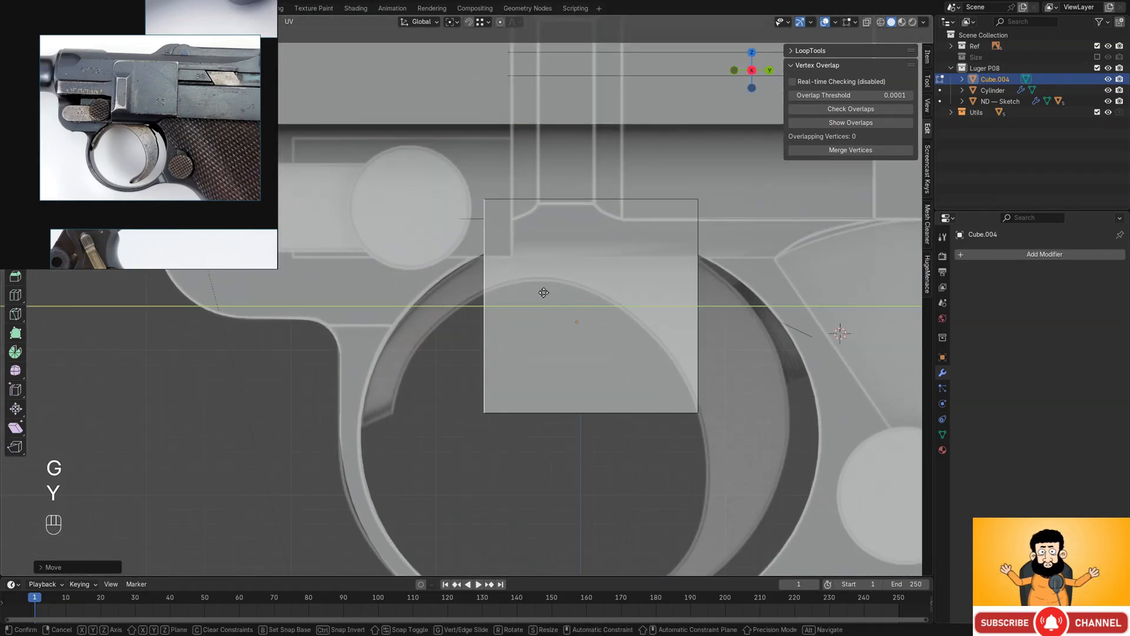
left_click(534, 297)
- Subtract the cube from the frame with a boolean difference and hide the Utils collection
scroll(534, 297, "down", 1)
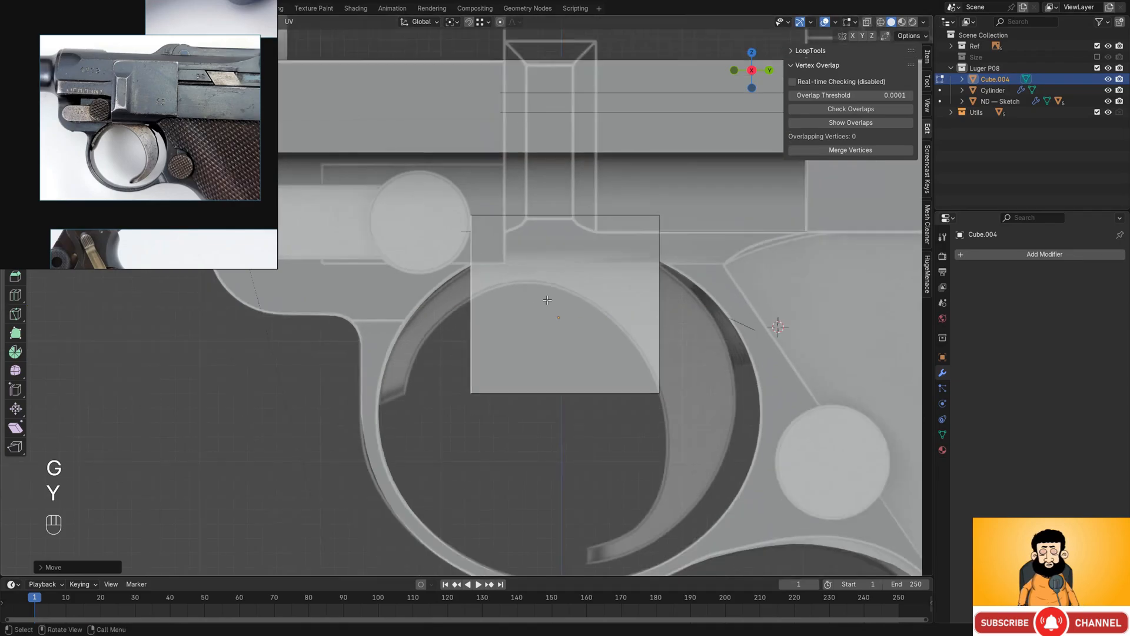
mouse_move(655, 300)
middle_mouse_down("shift")
mouse_move(558, 301)
mouse_move(577, 312)
mouse_move(542, 239)
mouse_move(519, 305)
mouse_move(483, 278)
mouse_move(557, 301)
mouse_move(511, 319)
mouse_move(590, 341)
middle_mouse_up("shift")
scroll(559, 303, "down", 3)
key("Tab")
left_click(457, 259, "shift")
key("f")
left_click(456, 259)
left_click(1097, 103)
- Open the frame's mesh for editing and select the edge crossing the lower end of the grip's flat side
scroll(687, 241, "down", 4)
middle_click_drag(687, 241, 619, 277)
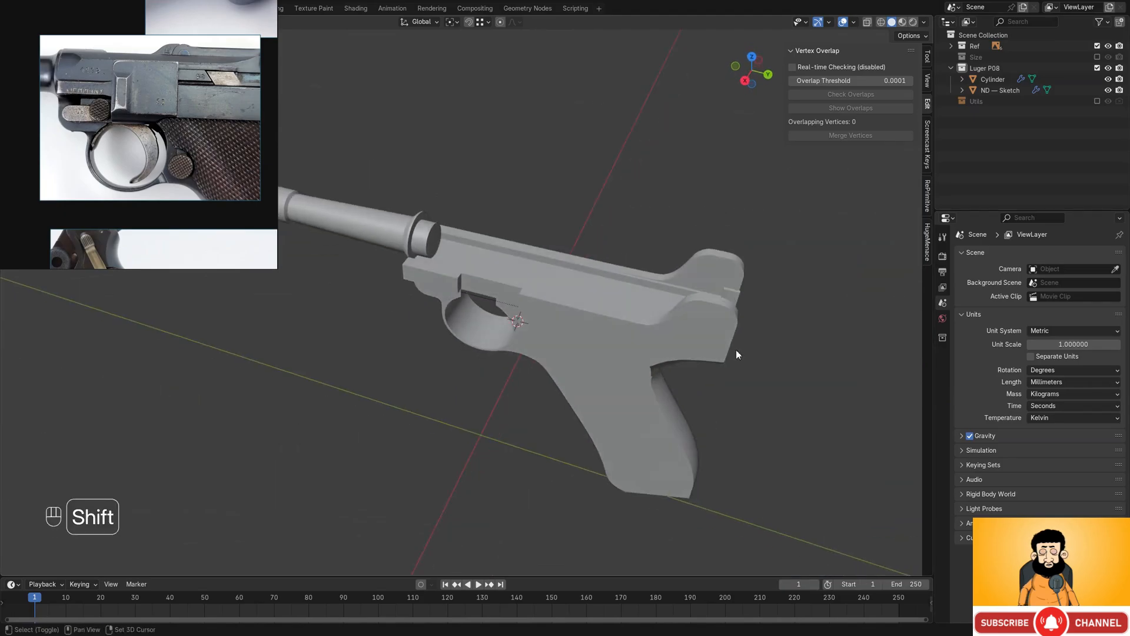
middle_click_drag(736, 350, 669, 315, "shift")
mouse_move(691, 367)
middle_mouse_down()
mouse_move(468, 253)
mouse_move(464, 201)
mouse_move(556, 217)
mouse_move(583, 272)
mouse_move(585, 234)
mouse_move(550, 283)
mouse_move(595, 202)
middle_mouse_up()
left_click(550, 282)
key("Tab")
scroll(550, 282, "up", 3)
key("2")
left_click(618, 262)
middle_click_drag(618, 263, 698, 329)
middle_click_drag(698, 328, 603, 291, "shift")
scroll(625, 305, "up", 2)
key("g")
key("z")
key("Escape")
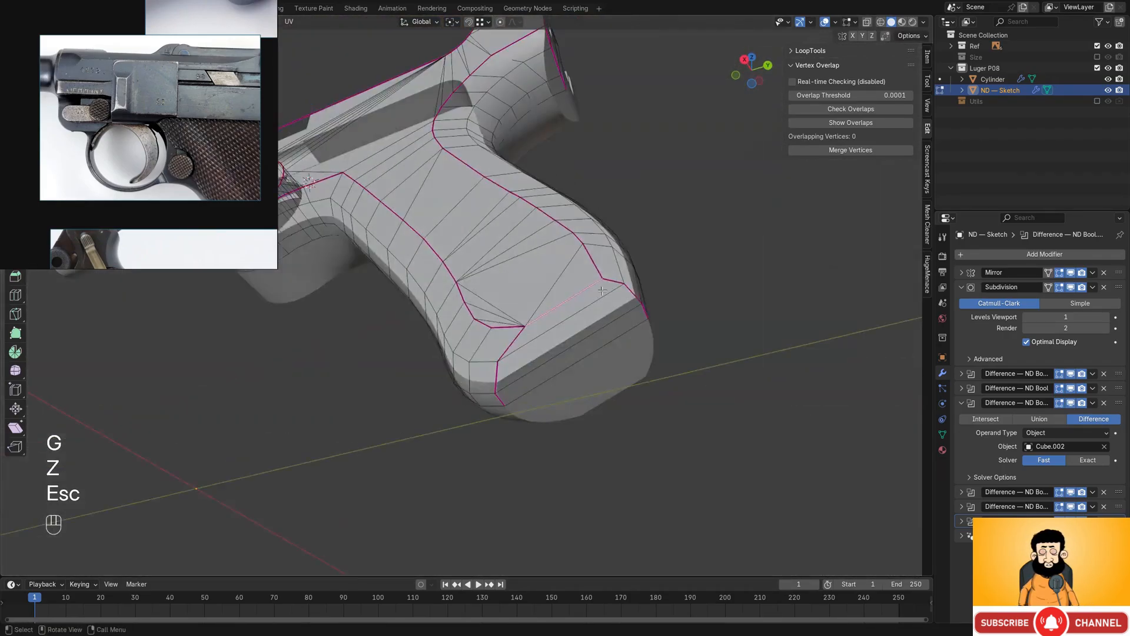
- Move the reference board off the viewport header and put it out of sight
right_click_drag(206, 16, 433, 302)
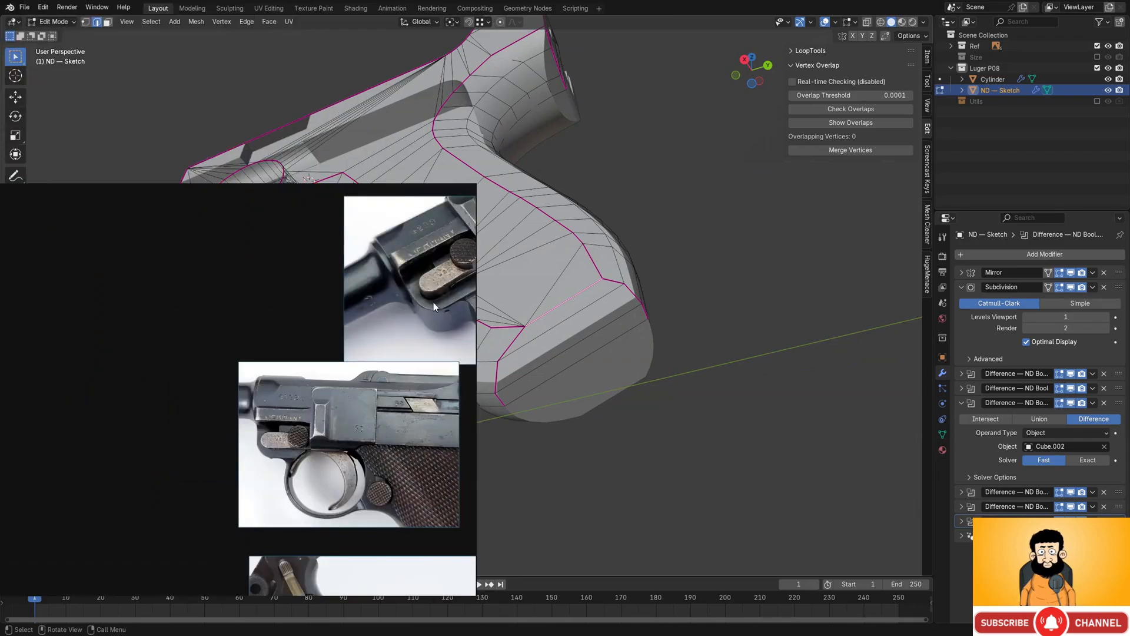
left_click(439, 193)
middle_click_drag(500, 252, 518, 285)
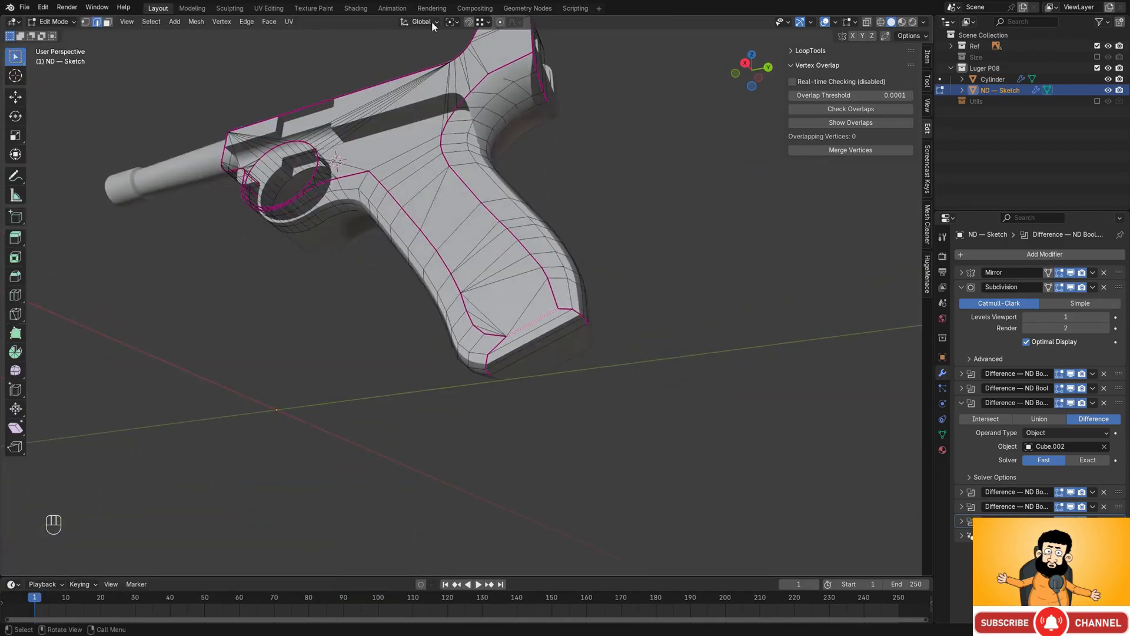
- Create a custom transform orientation from the slanted face at the grip's lower end
left_click(451, 23)
middle_click_drag(643, 290, 623, 260)
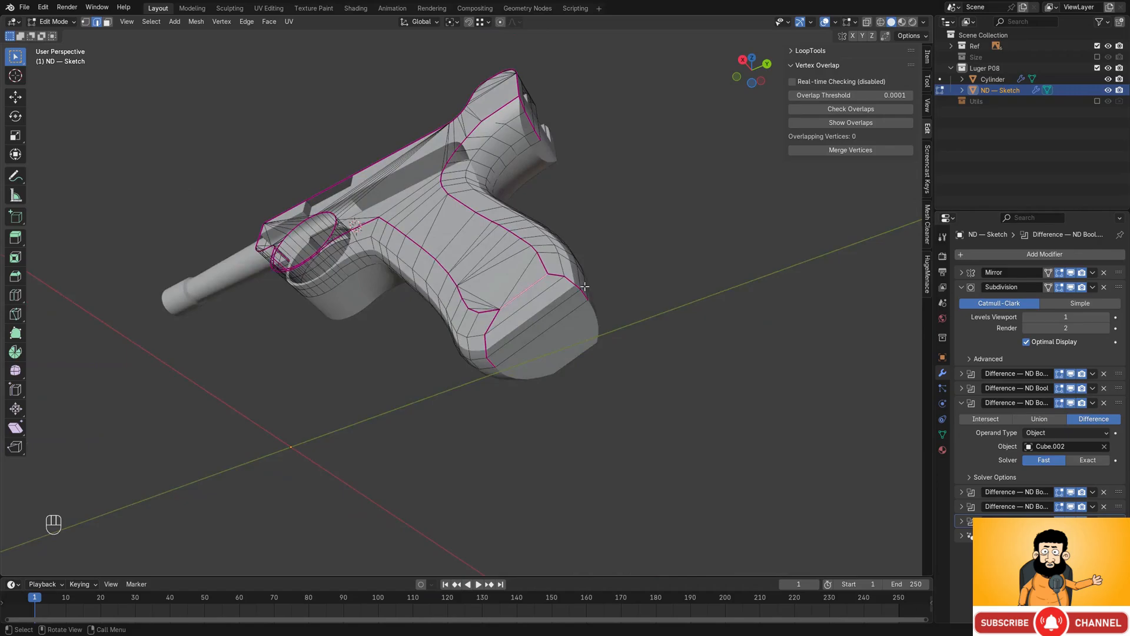
key("3")
scroll(536, 302, "up", 1)
left_click(436, 23)
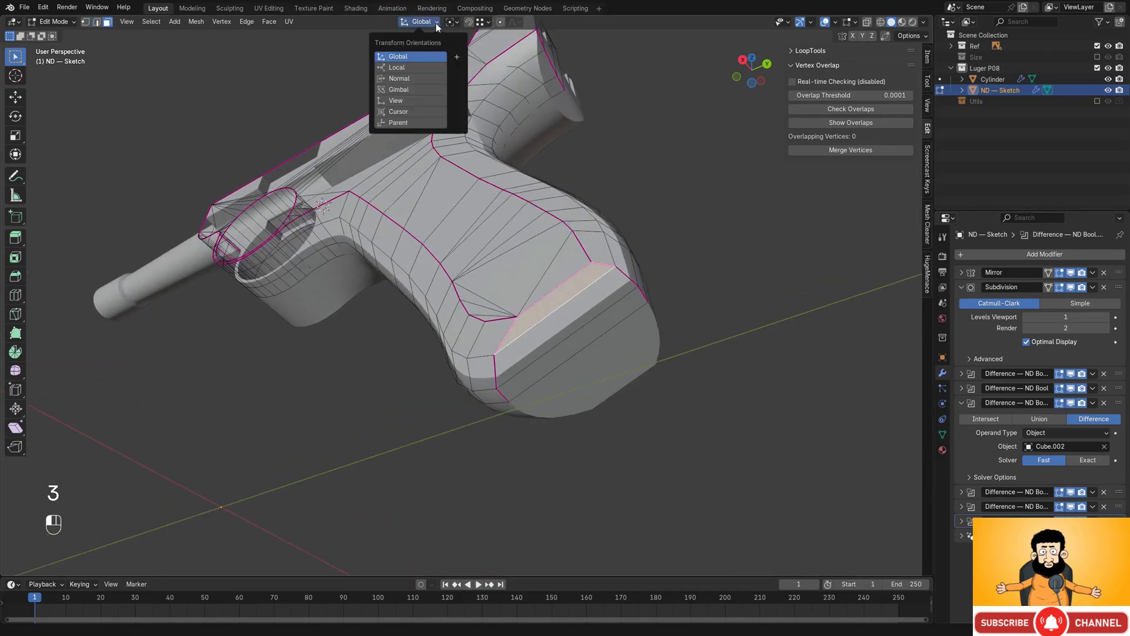
left_click(459, 60)
- Move the grip's lower cross edge about 3.2 mm along the custom orientation's Z axis in side view
middle_click_drag(530, 307, 595, 315)
key("2")
key("g")
key("z")
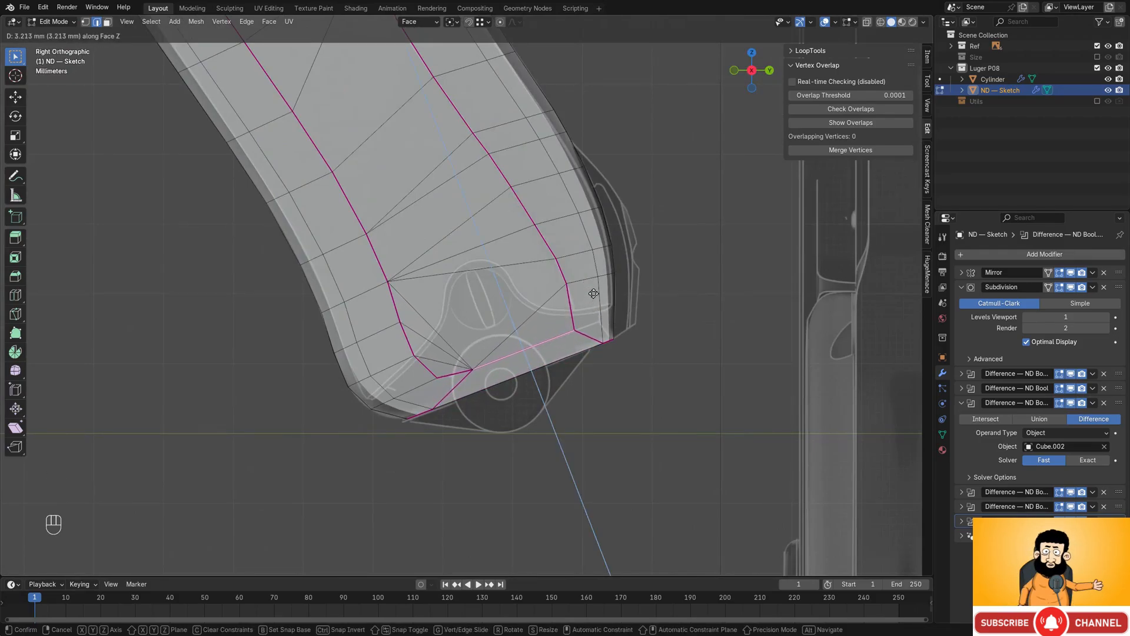
left_click(594, 293)
- Shift the rear vertex of the grip's lower cross edge about 1 mm forward along the custom Y axis and leave Edit Mode
scroll(594, 293, "up", 3)
key("1")
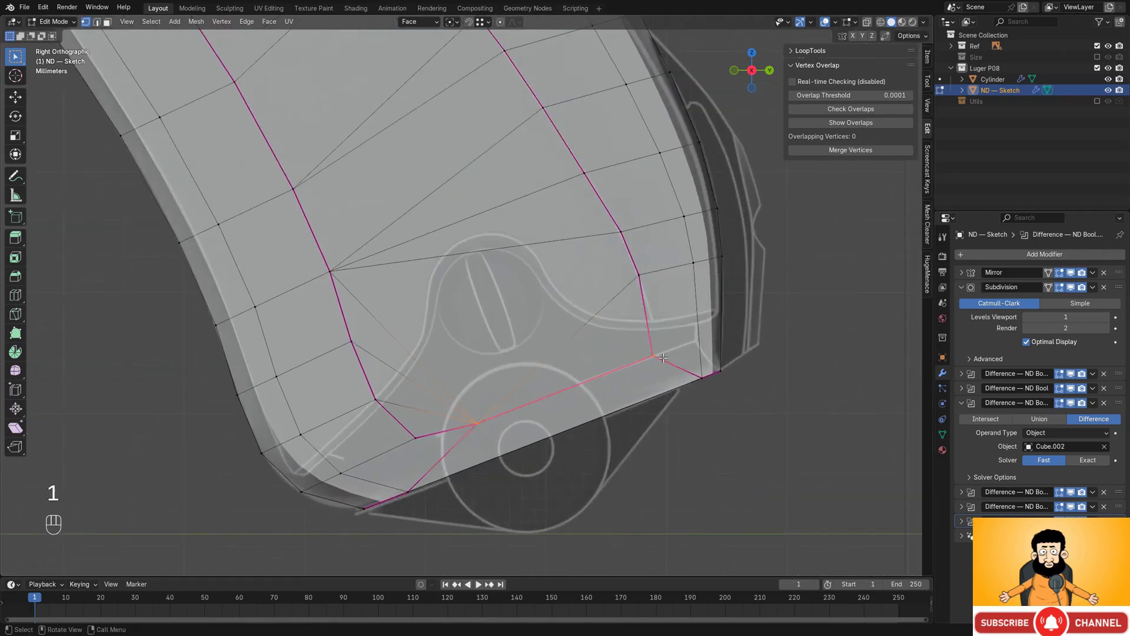
left_click(659, 356)
middle_click_drag(659, 356, 609, 375, "shift")
key("g")
key("y")
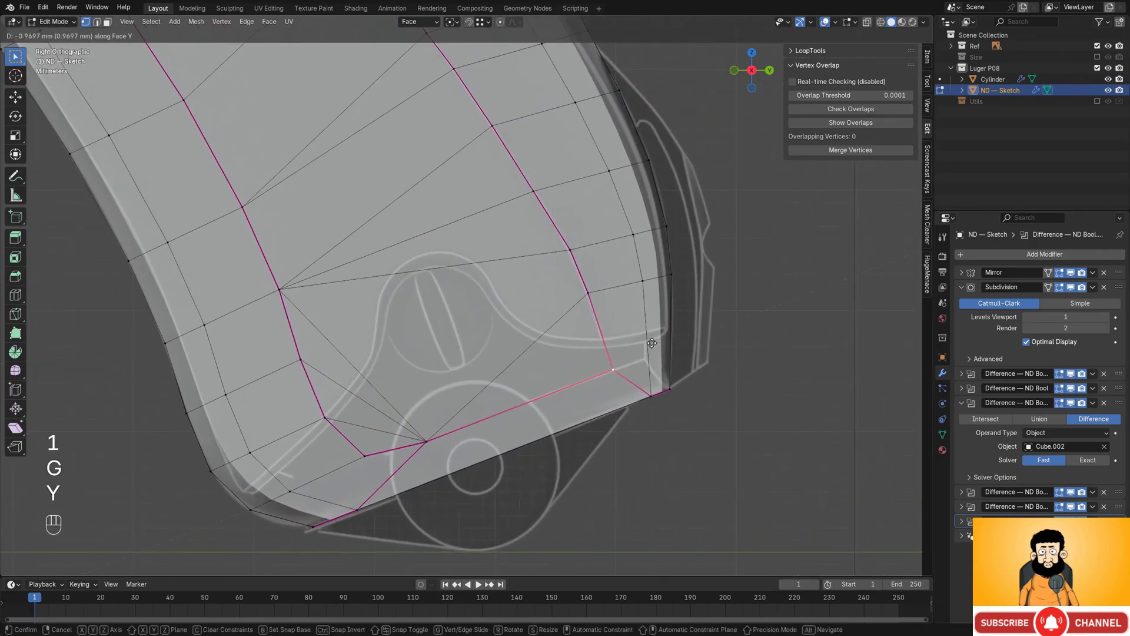
left_click(649, 344)
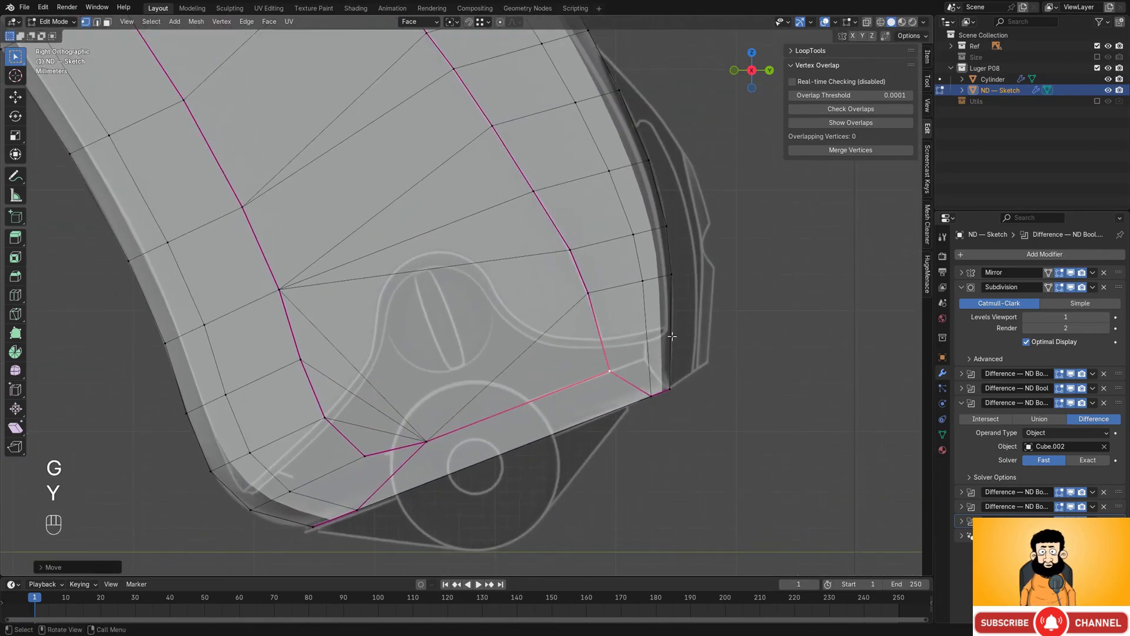
middle_click_drag(673, 336, 590, 290)
left_click(577, 348, "shift")
middle_click_drag(578, 348, 542, 323, "alt")
scroll(619, 342, "up", 1)
scroll(591, 334, "down", 1)
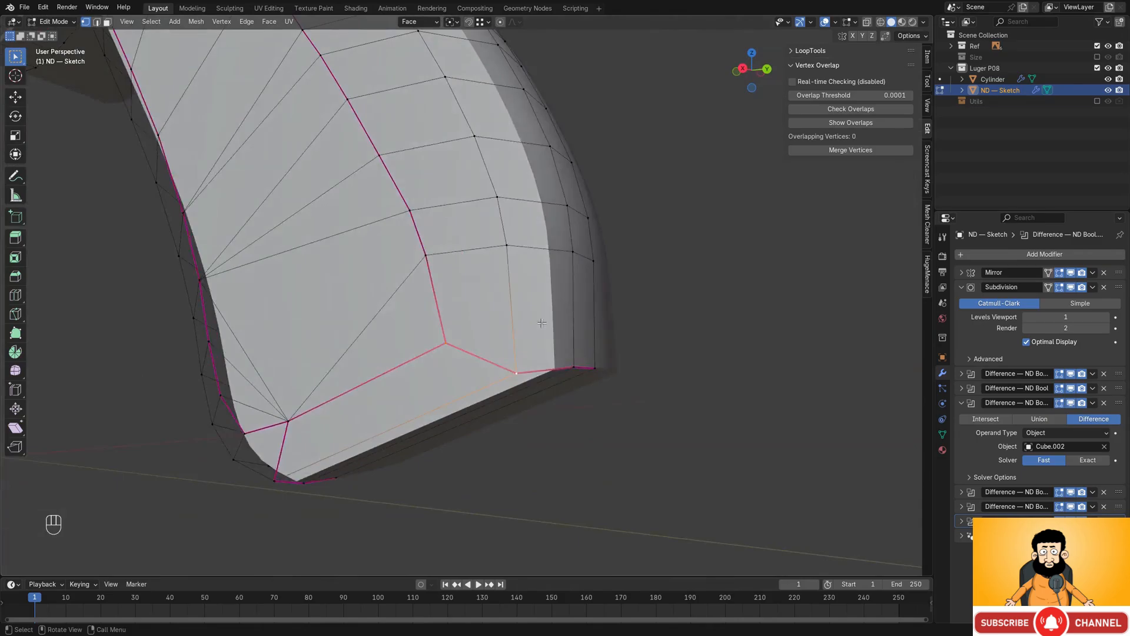
key("Tab")
- Examine the grip's lower end from the back against the reference drawing
scroll(544, 294, "down", 3)
middle_click_drag(545, 262, 520, 295)
middle_click_drag(520, 294, 559, 294, "shift")
middle_click_drag(558, 294, 534, 313, "shift")
middle_click_drag(534, 312, 579, 295, "shift")
scroll(497, 347, "up", 3)
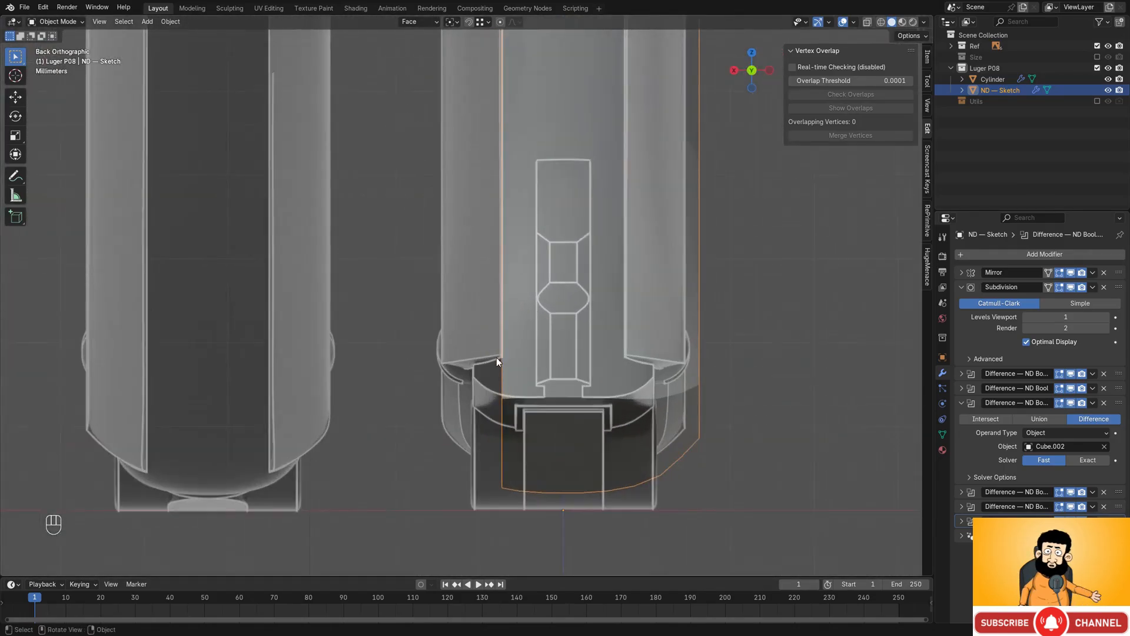
scroll(496, 358, "down", 3)
middle_click_drag(475, 362, 554, 306, "shift")
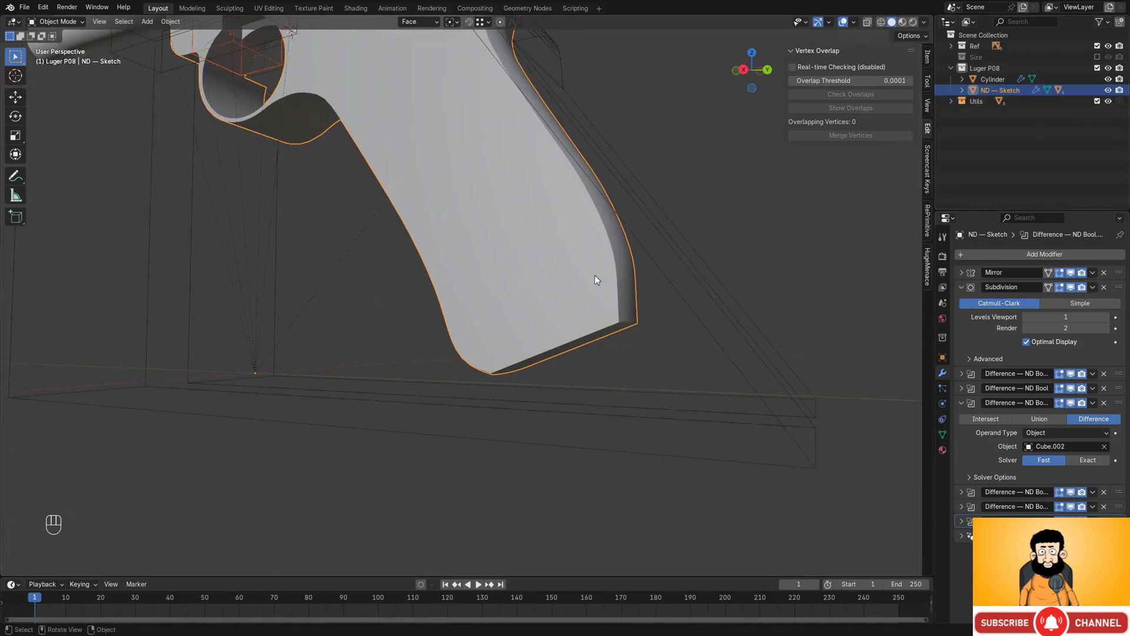
- Edit the grip's side cutter and move its lower rear vertices up to just behind the middle of the grip
left_click(650, 263)
key("Tab")
mouse_move(661, 173)
middle_mouse_down("alt")
mouse_move(707, 206)
mouse_move(613, 259)
middle_mouse_up("alt")
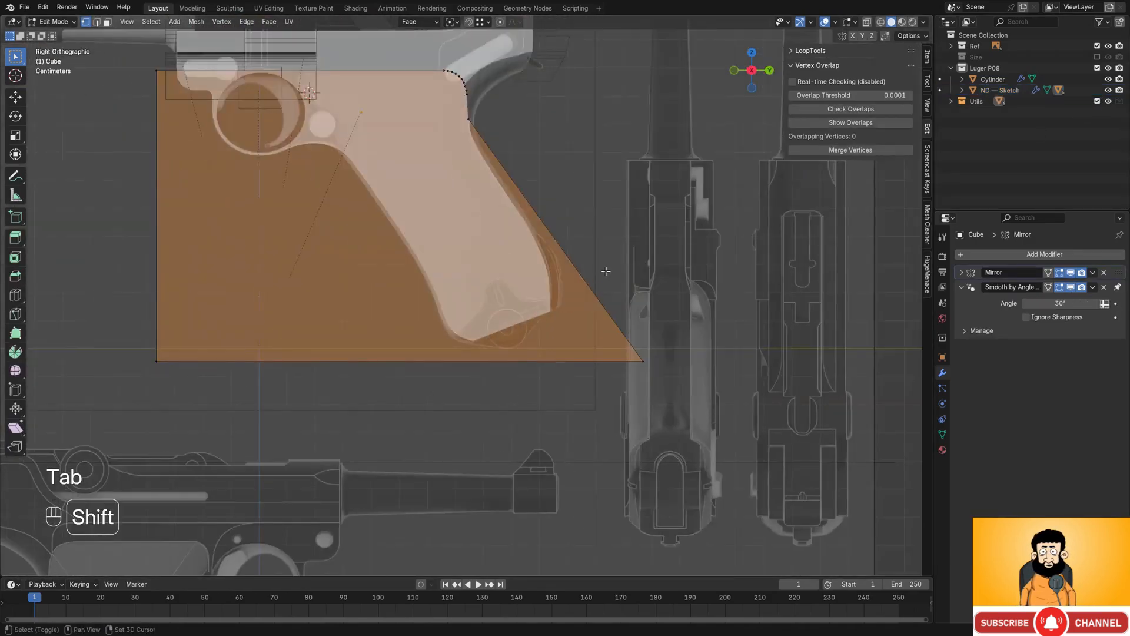
middle_click_drag(437, 329, 481, 372, "shift")
key("shift+z")
left_click(683, 404)
key("g")
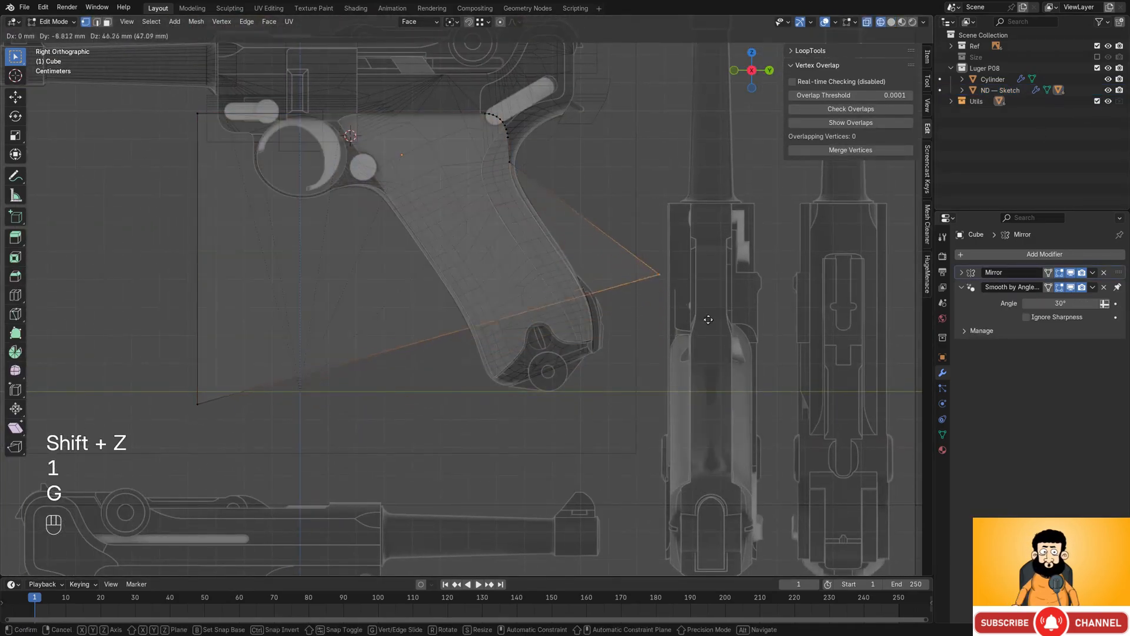
left_click(616, 310)
- Move the cutter's lower front vertices up and rearward below the trigger guard, and leave Edit Mode
left_click(197, 404)
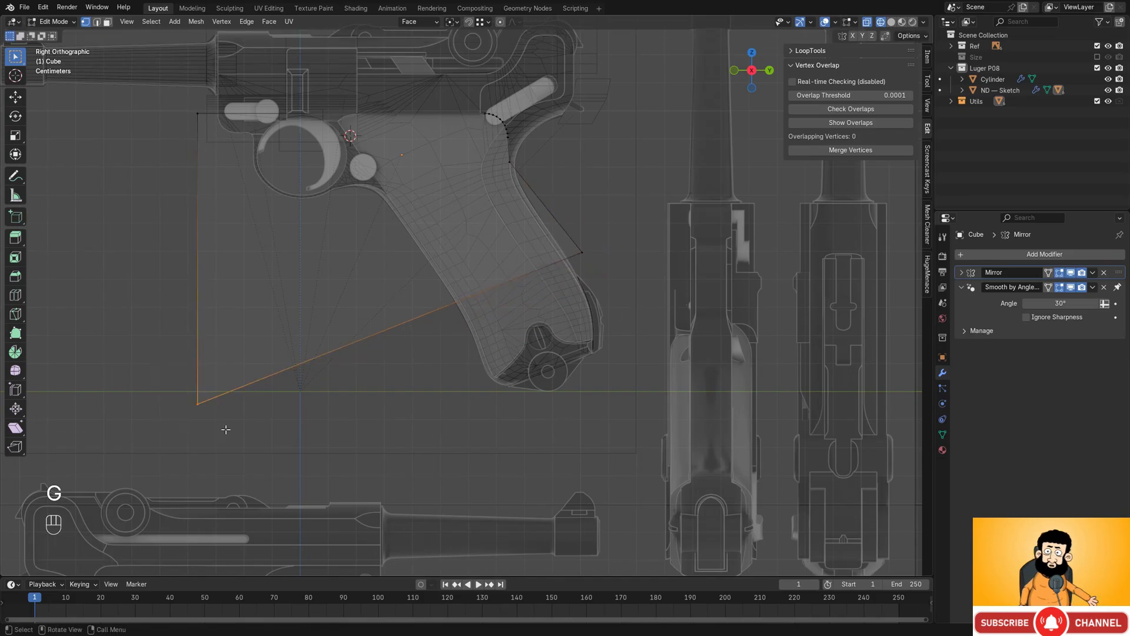
key("g")
left_click(289, 307)
key("shift+z")
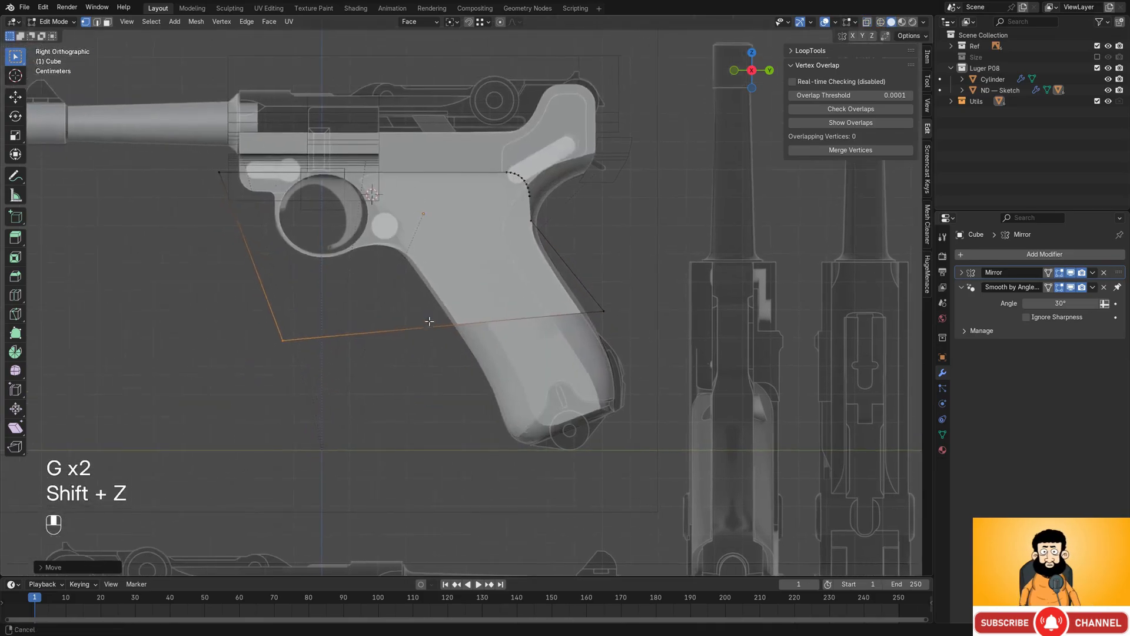
mouse_move(289, 307)
middle_mouse_down()
mouse_move(415, 253)
mouse_move(446, 291)
mouse_move(636, 376)
mouse_move(672, 378)
mouse_move(648, 342)
middle_mouse_up()
key("Tab")
left_click(709, 374)
- Place the 3D cursor on the grip's side surface and align it in side view with the screw at the grip's lower end
scroll(598, 327, "up", 2)
middle_click_drag(424, 230, 548, 237)
right_click(485, 208, "shift")
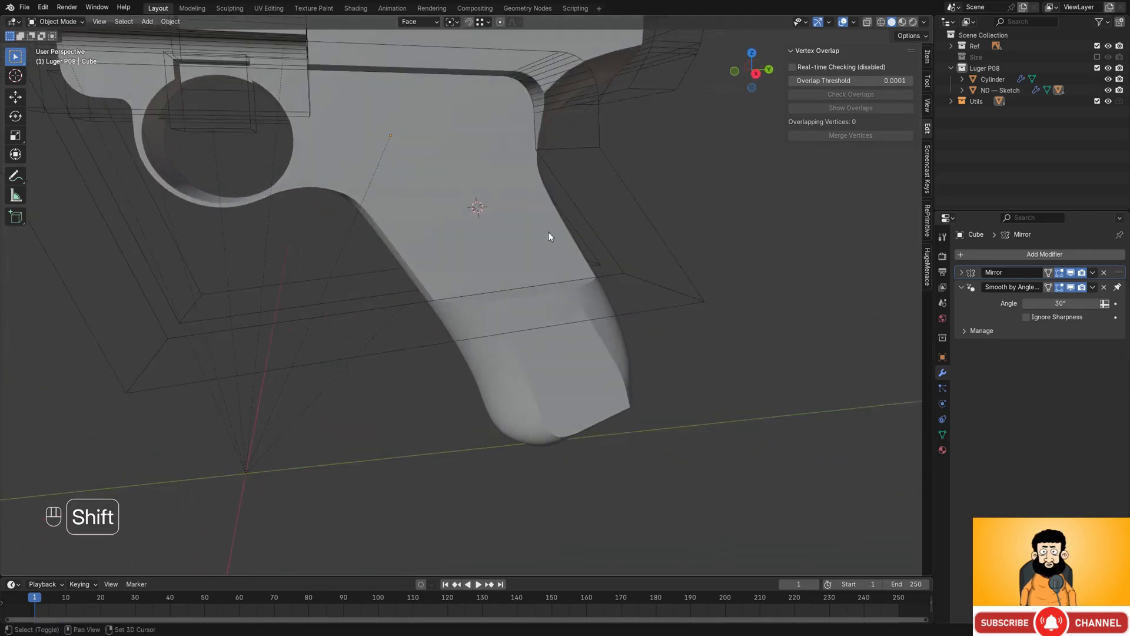
mouse_move(674, 304)
middle_mouse_down("alt")
mouse_move(570, 285)
mouse_move(654, 297)
middle_mouse_up("alt")
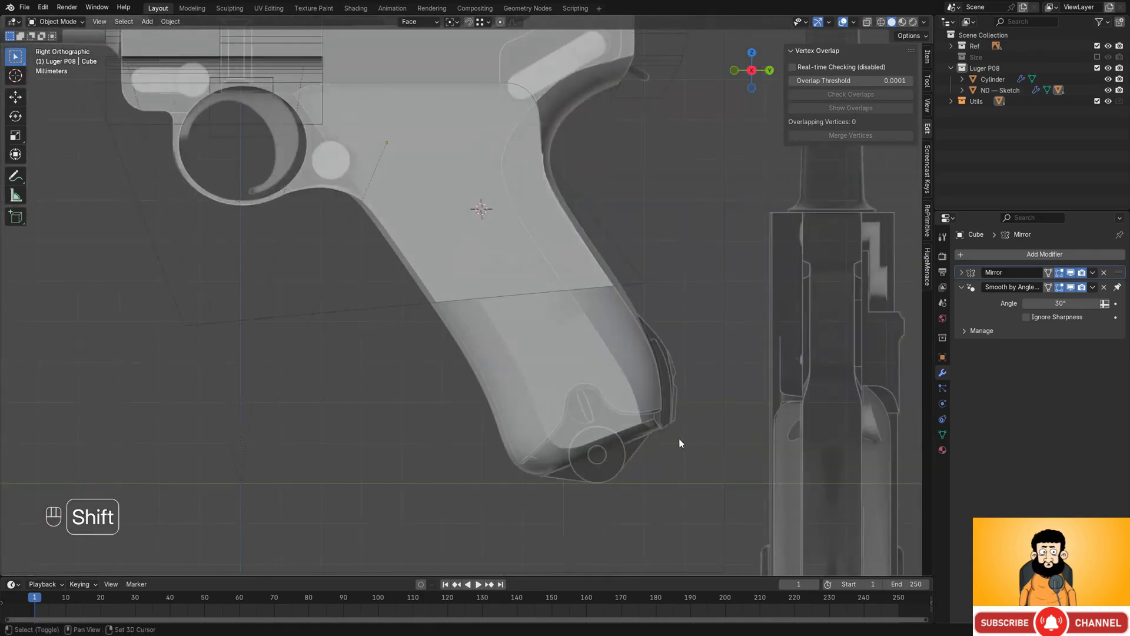
middle_click_drag(679, 444, 607, 371, "shift")
scroll(549, 327, "up", 5)
right_click(645, 419, "shift")
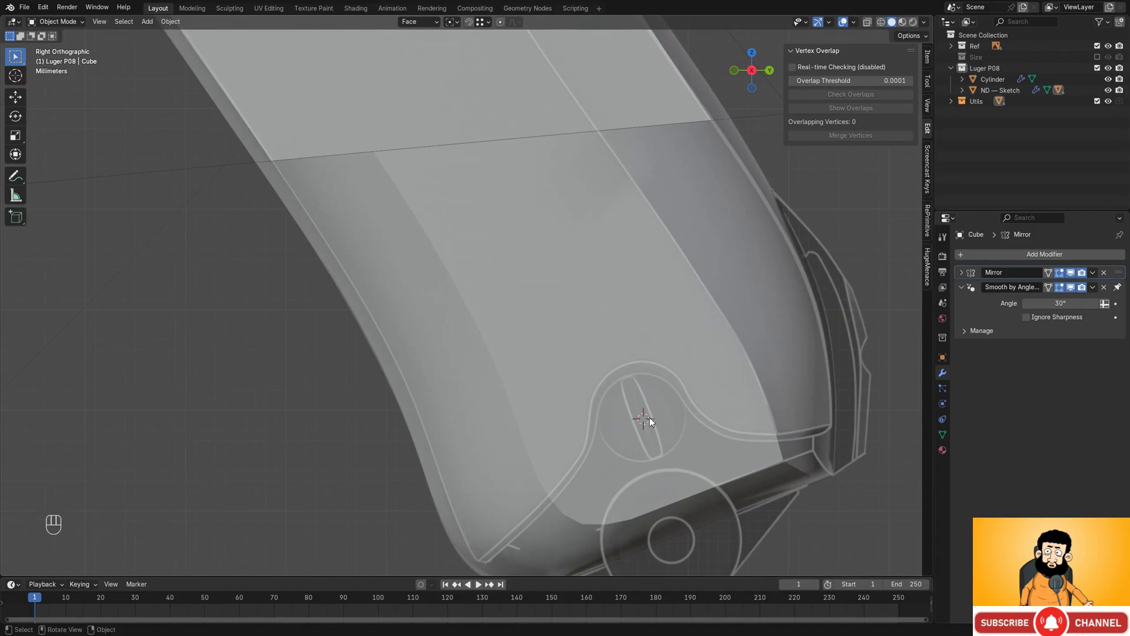
scroll(649, 418, "down", 1)
middle_click_drag(649, 418, 555, 317, "shift")
- Add a cylinder at the 3D cursor and scale it down to roughly the size of the reference screw
key("shift+a")
mouse_move(611, 332)
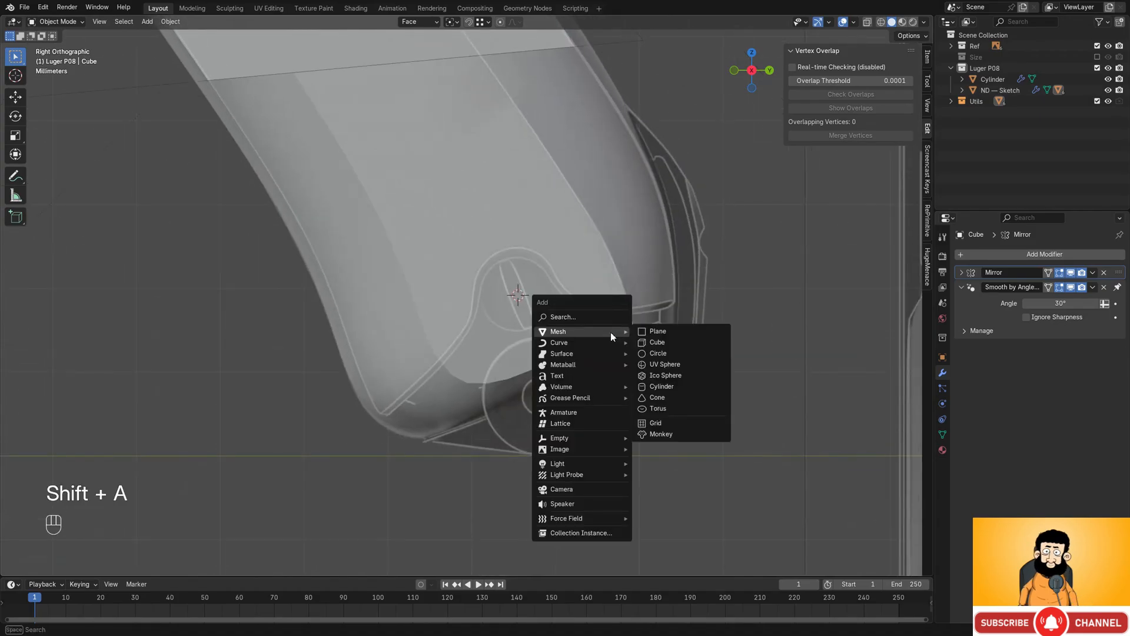
left_click(684, 386)
middle_click_drag(684, 386, 592, 388, "shift")
key("s")
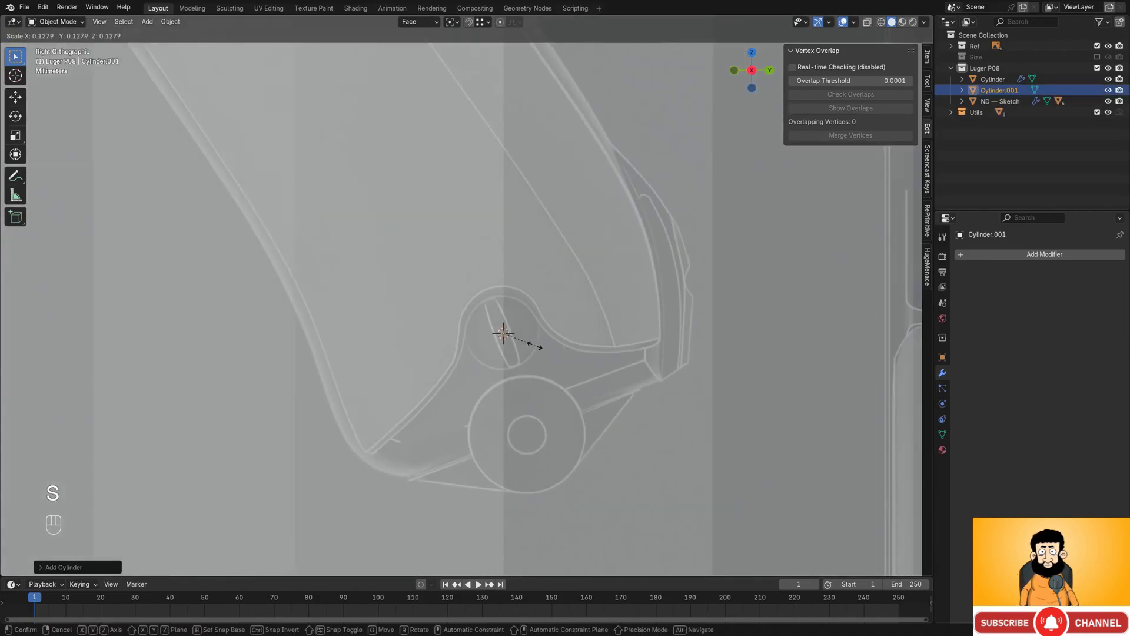
left_click(521, 340)
key("s")
left_click(531, 341)
- Rotate the cylinder in the back view so its axis runs along X across the grip
middle_click_drag(639, 375, 506, 326, "alt")
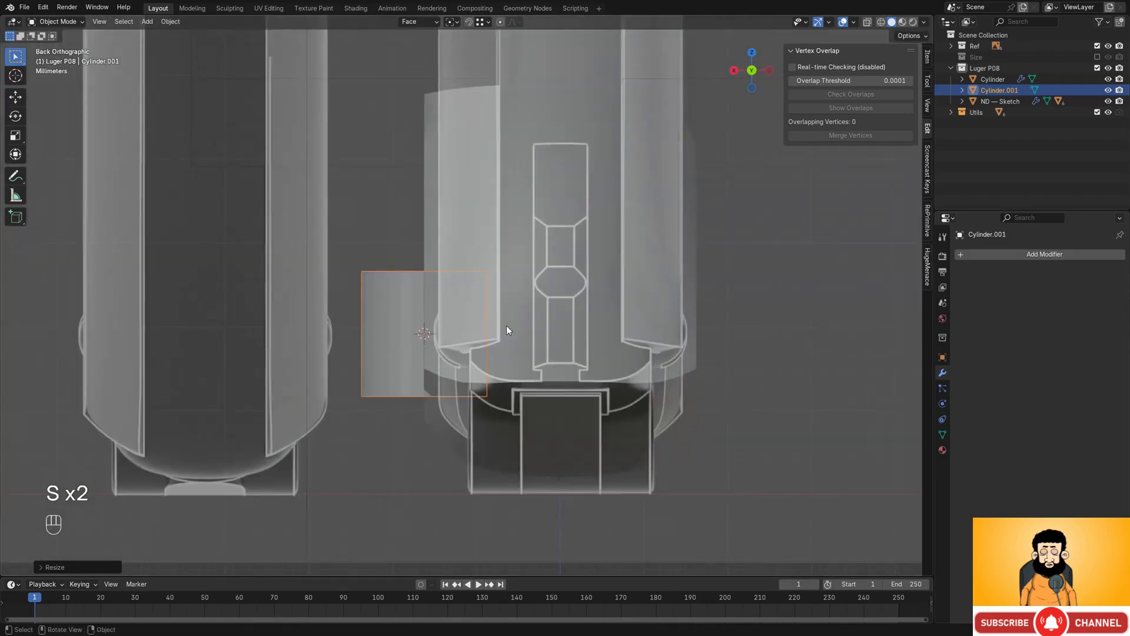
key("r")
left_click(467, 396)
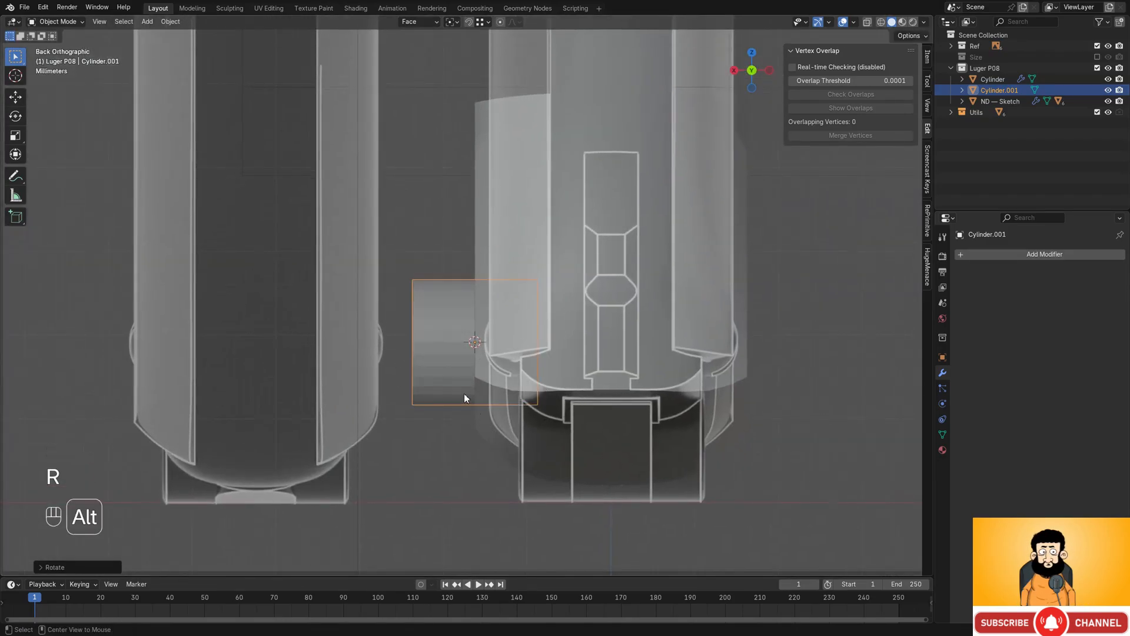
- Scale and move the cylinder in the right side view until its outline matches the reference screw on the grip
middle_click_drag(467, 397, 570, 357, "alt")
key("s")
left_click(584, 356)
key("g")
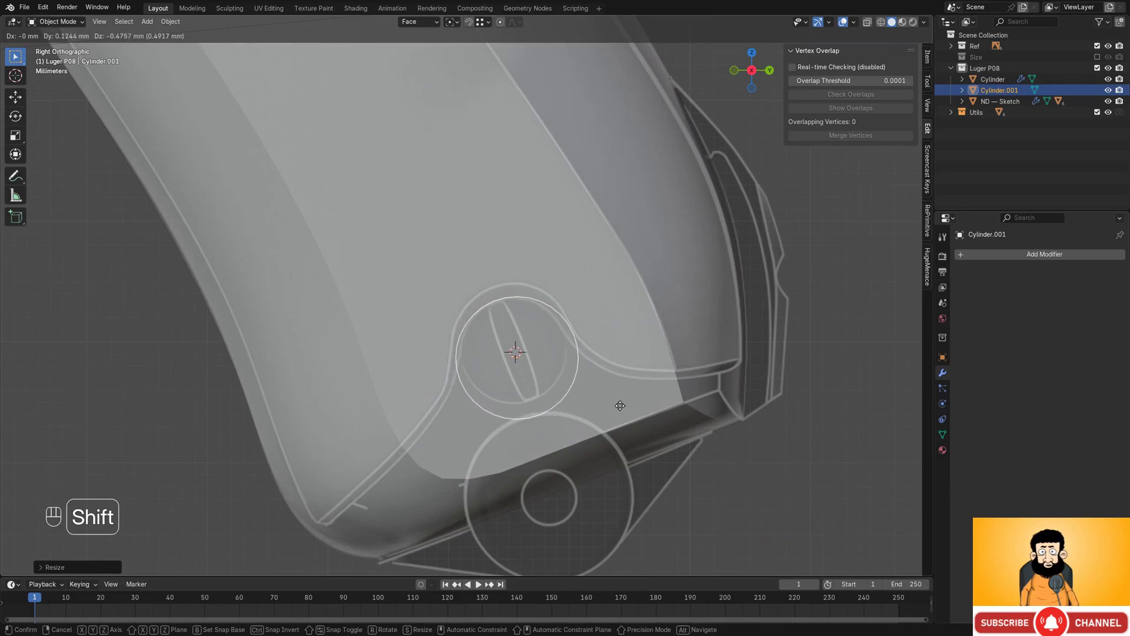
key("s")
key("g")
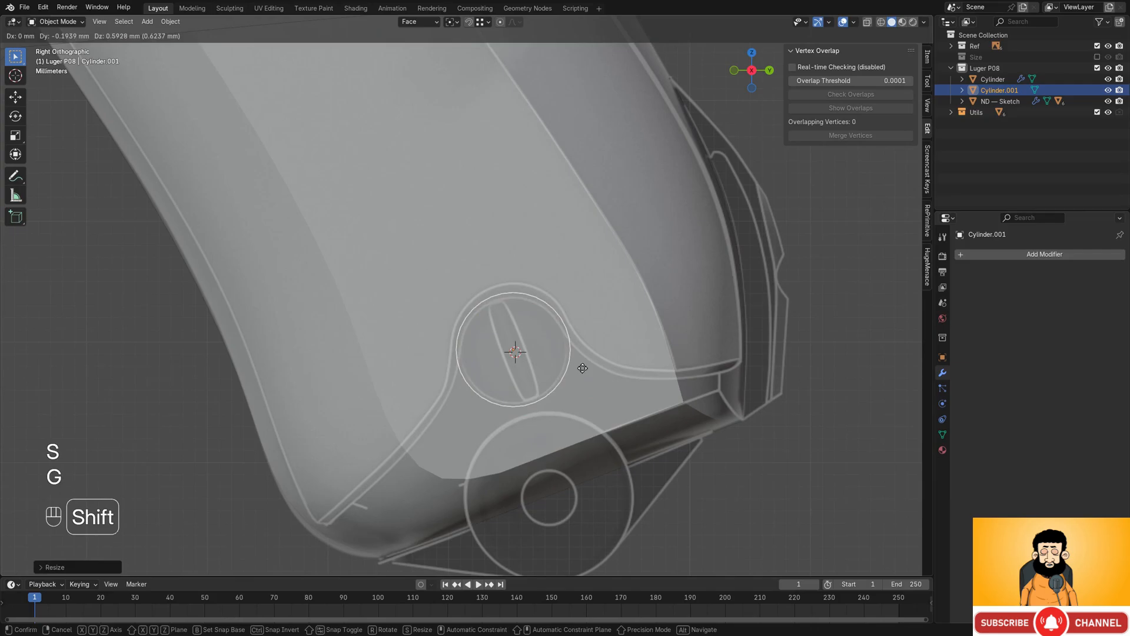
left_click(588, 387)
key("s")
left_click(618, 390)
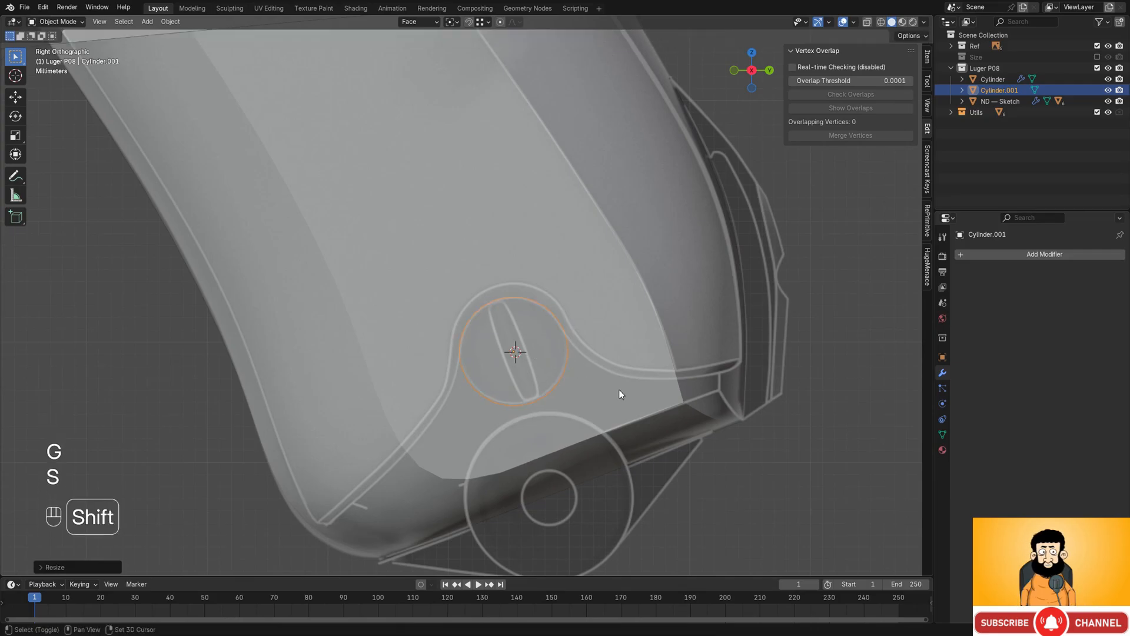
key("g")
left_click(612, 388)
- Delete the end cap faces of the cylinder in Edit Mode
key("Tab")
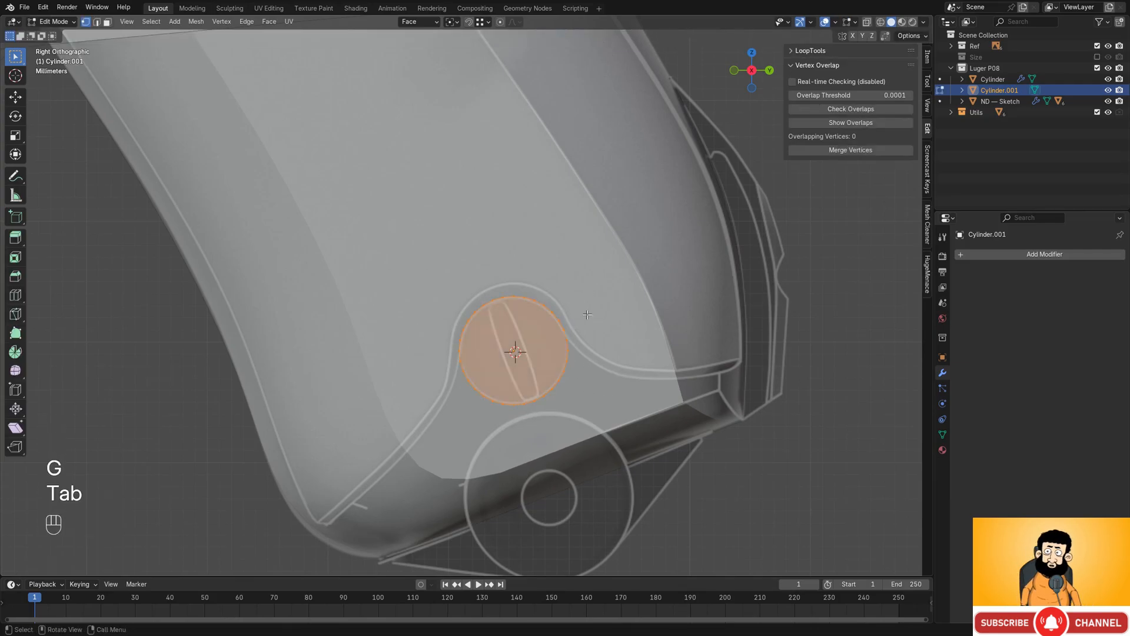
key("shift+z")
middle_click_drag(611, 388, 624, 372, "shift")
scroll(656, 330, "up", 2)
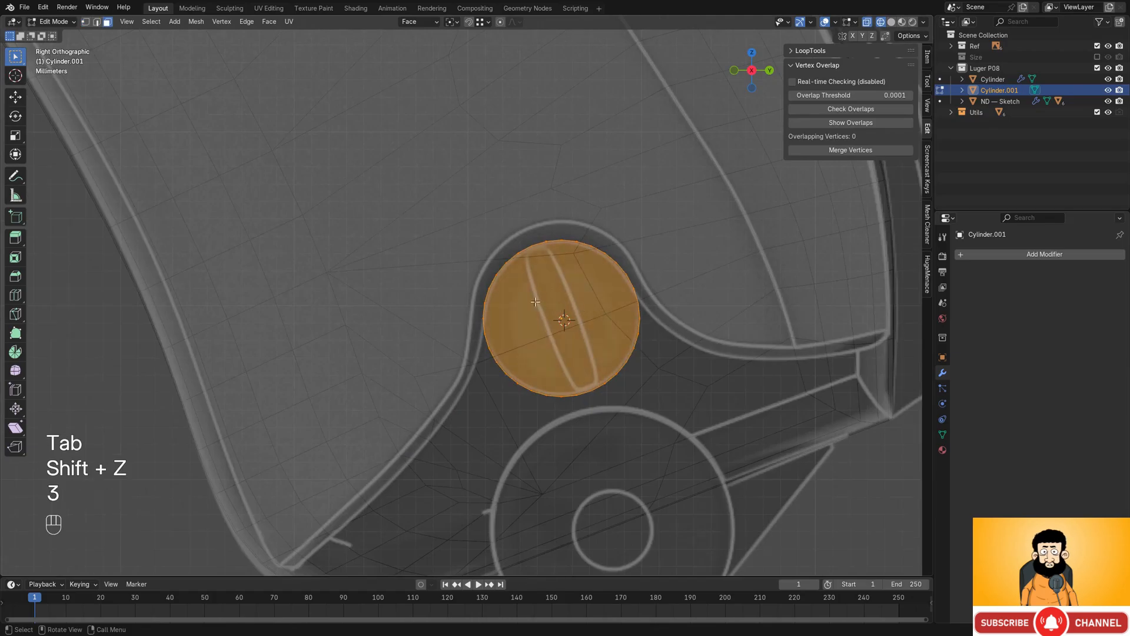
key("x")
left_click(616, 330)
- Delete the vertices along the lower half of the ring, keeping only the arc above the screw
key("1")
middle_click_drag(615, 331, 582, 346, "shift")
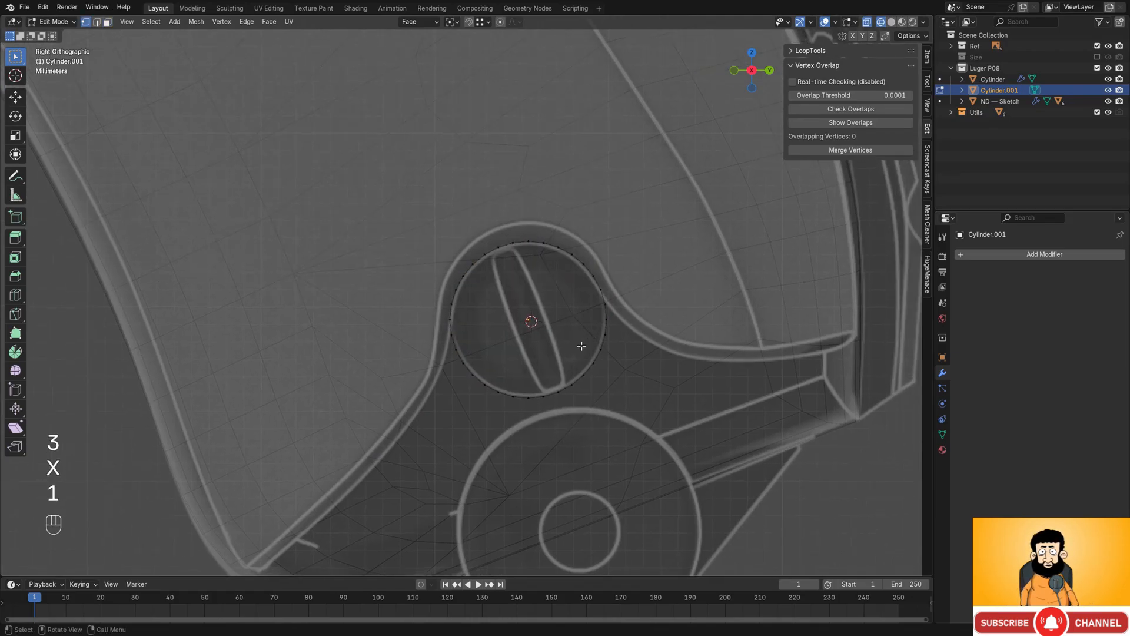
left_click_drag(456, 339, 564, 433)
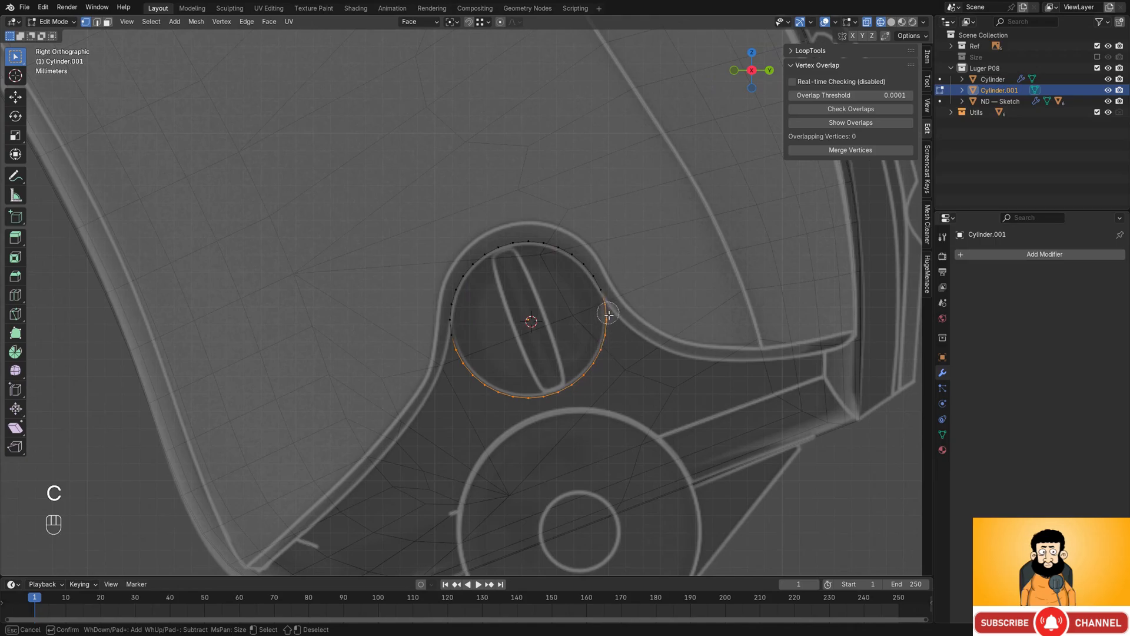
key("x")
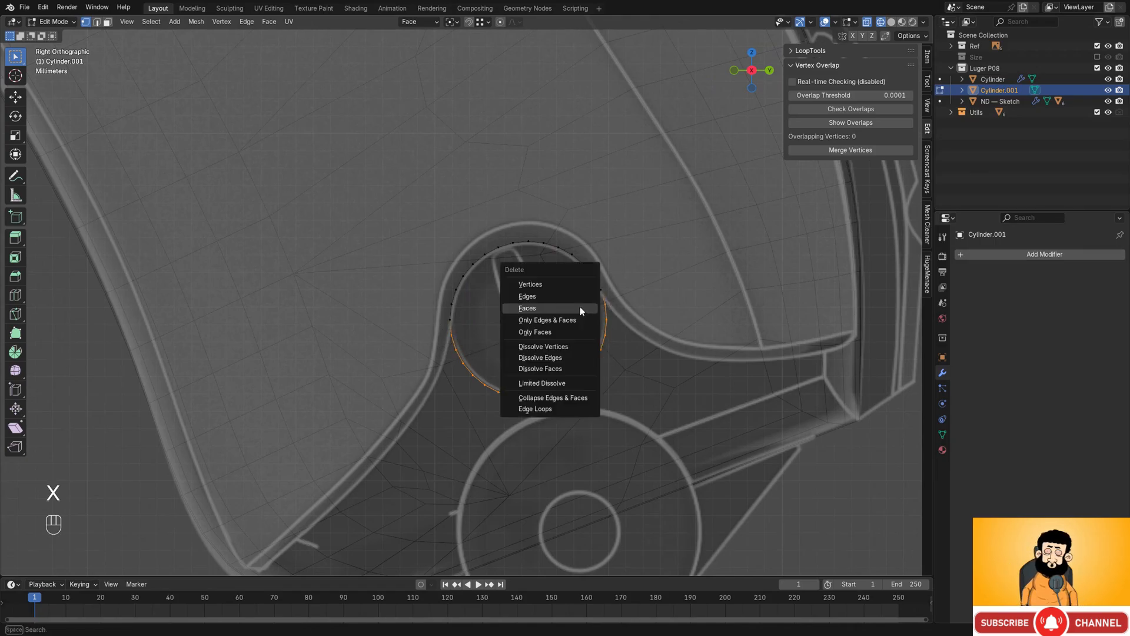
left_click(576, 282)
- Extrude the arc's front end along the reference panel contour, down past the grip's lower front corner
middle_click_drag(424, 348, 514, 348, "shift")
scroll(518, 351, "up", 2)
left_click(567, 323)
scroll(563, 360, "down", 1)
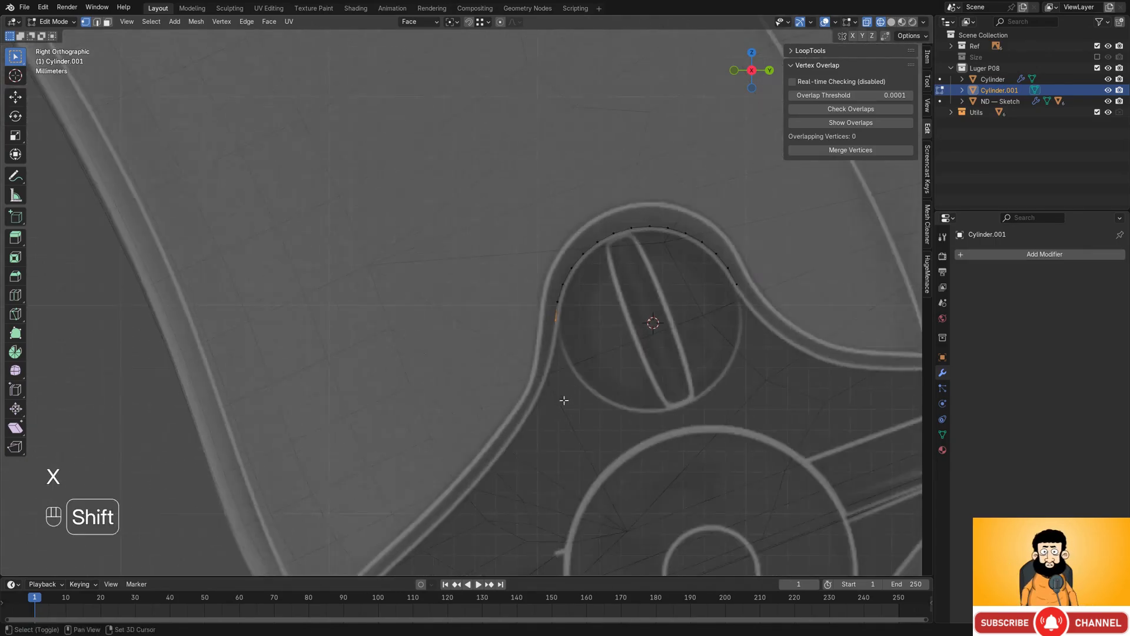
middle_click_drag(563, 399, 510, 318, "shift")
scroll(580, 300, "up", 2)
key("g")
left_click(562, 282)
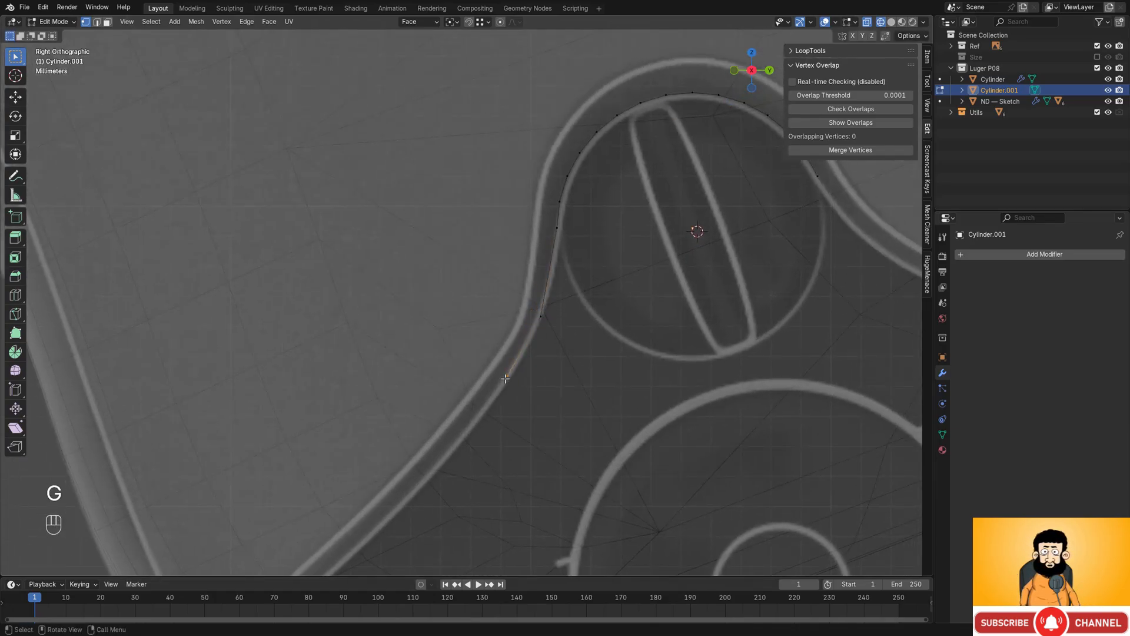
scroll(513, 330, "up", 2)
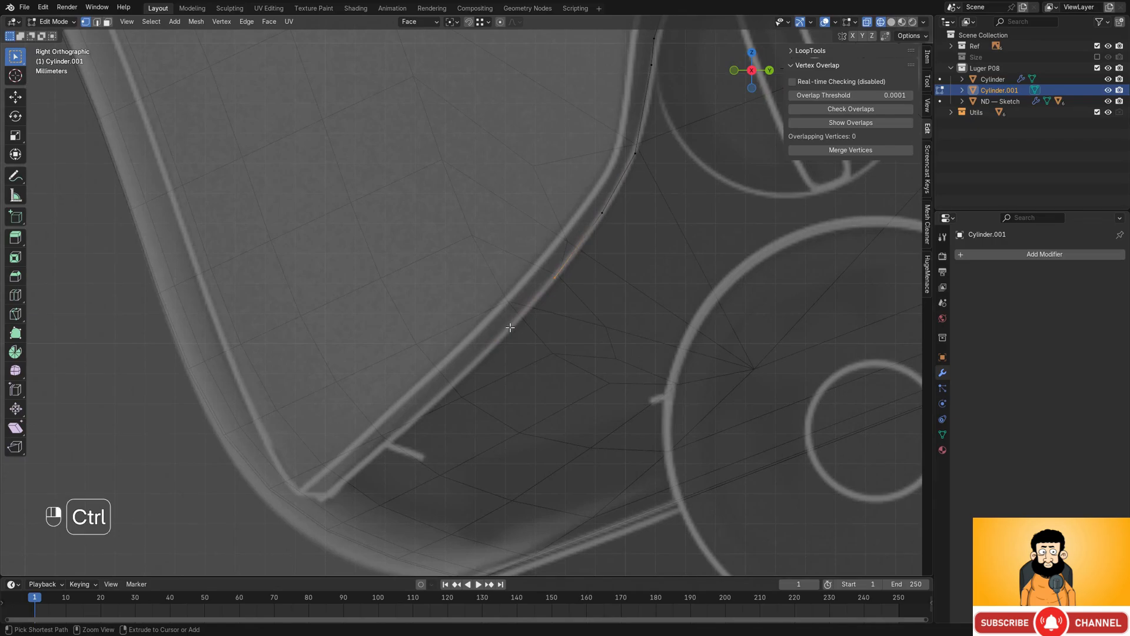
middle_click_drag(406, 419, 490, 334, "shift")
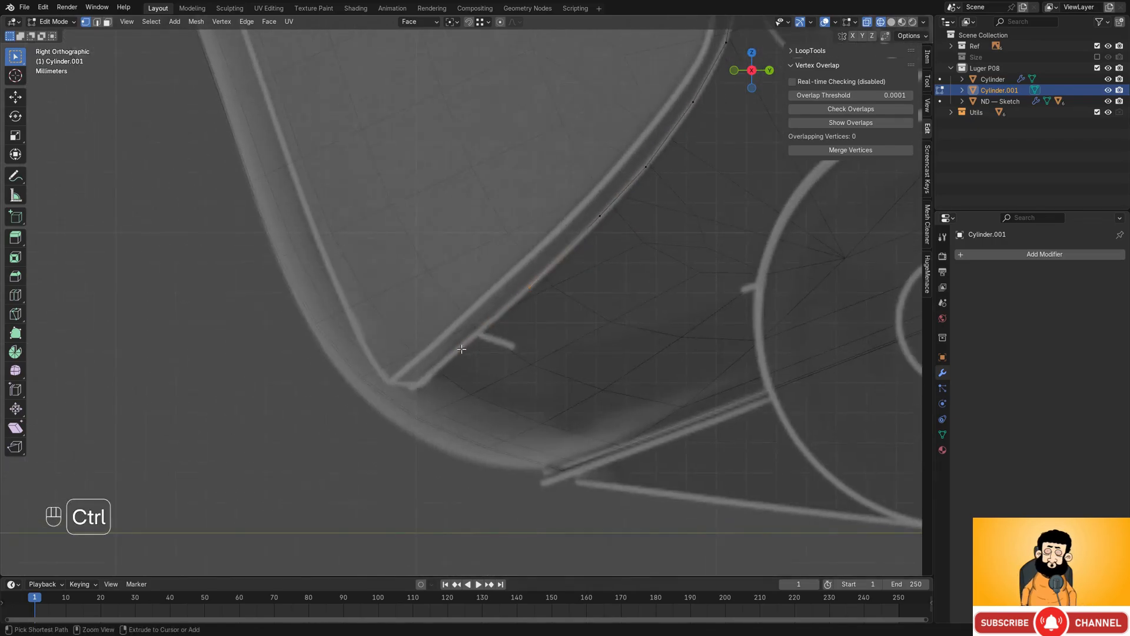
middle_click_drag(376, 431, 438, 376, "shift")
scroll(440, 378, "down", 4)
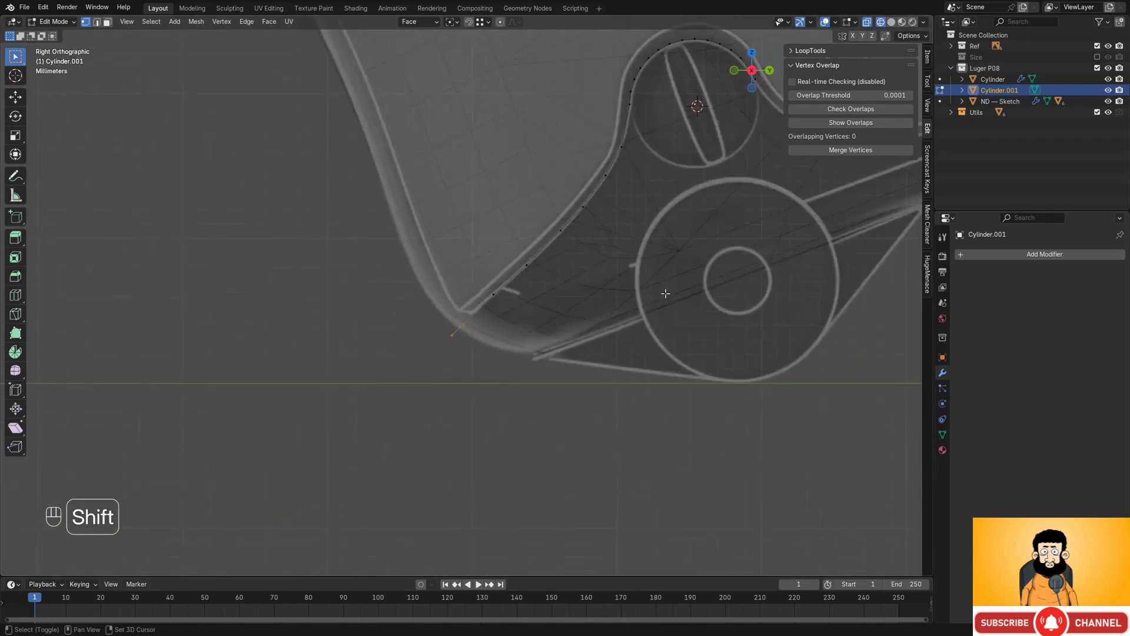
- Extrude the arc's rear end along the reference panel contour to the back of the grip
middle_click_drag(860, 179, 567, 386, "shift")
scroll(488, 274, "up", 5)
left_click_drag(478, 299, 484, 305)
scroll(542, 324, "down", 2)
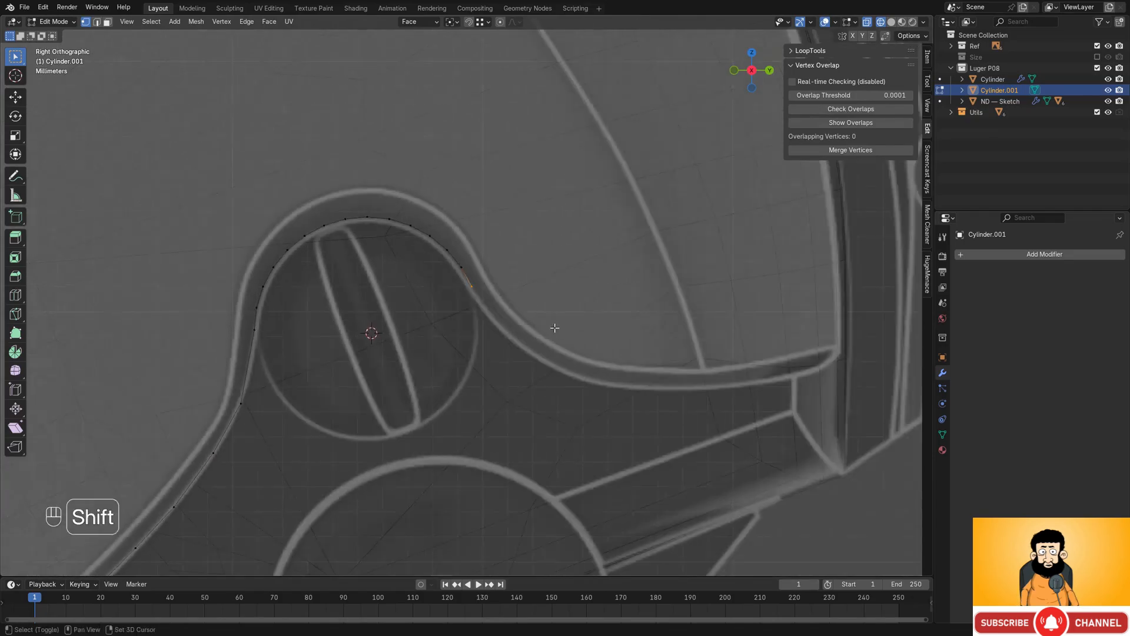
middle_click_drag(555, 328, 494, 280, "shift")
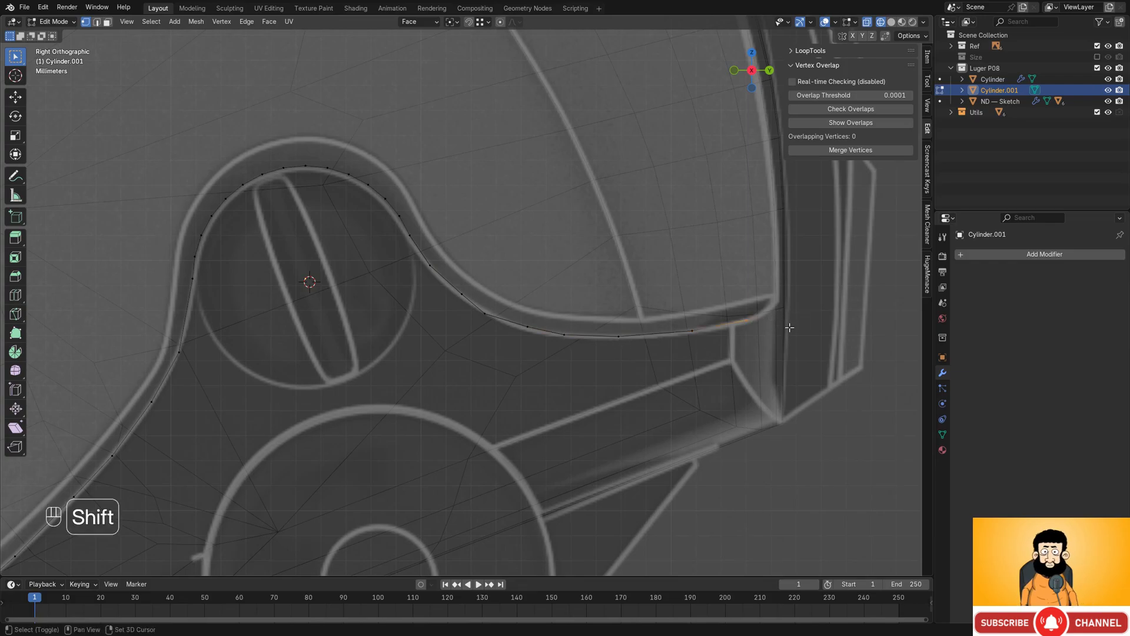
middle_click_drag(789, 327, 729, 324, "shift")
right_click(713, 315, "ctrl")
- Extrude the outline up behind the grip and forward across it to a point ahead of its front edge
scroll(719, 326, "down", 3)
middle_click_drag(546, 312, 667, 315, "shift")
scroll(648, 325, "down", 3)
middle_click_drag(637, 239, 665, 267, "shift")
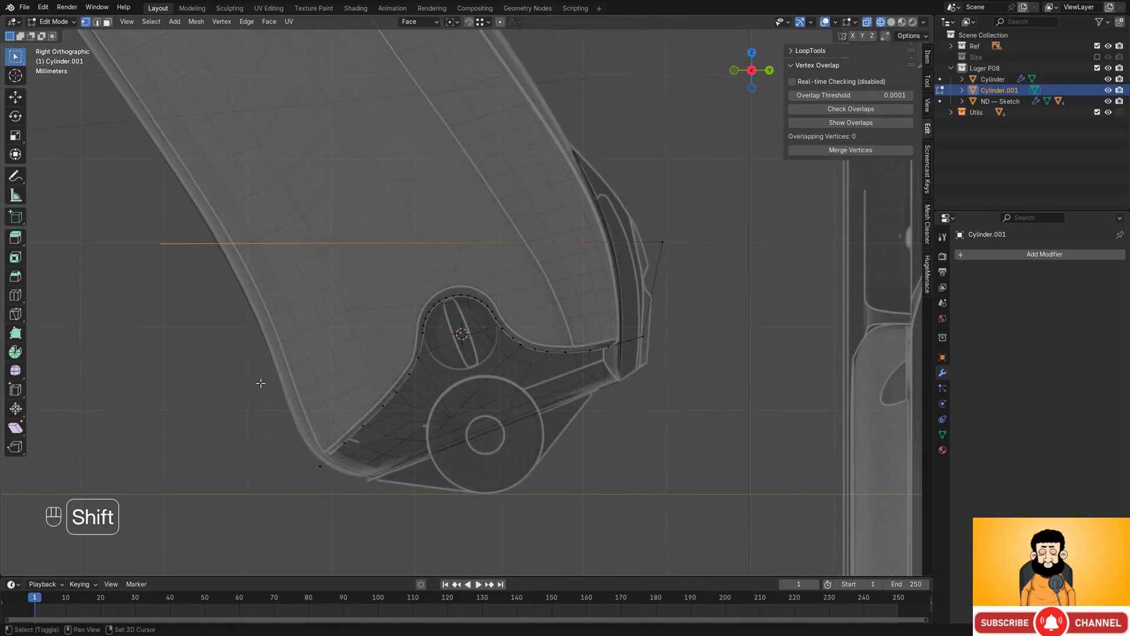
- Fill a face between the cutter's upper front edge and its lower front edge to close the outline
middle_click_drag(261, 383, 396, 346)
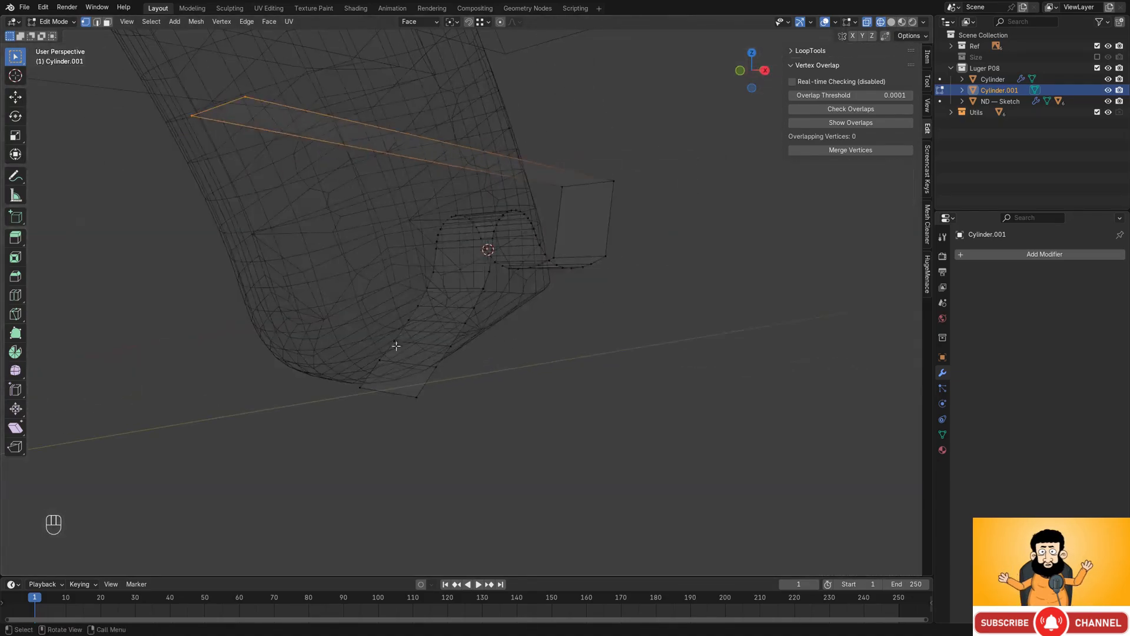
left_click(384, 393, "shift")
key("f")
key("f")
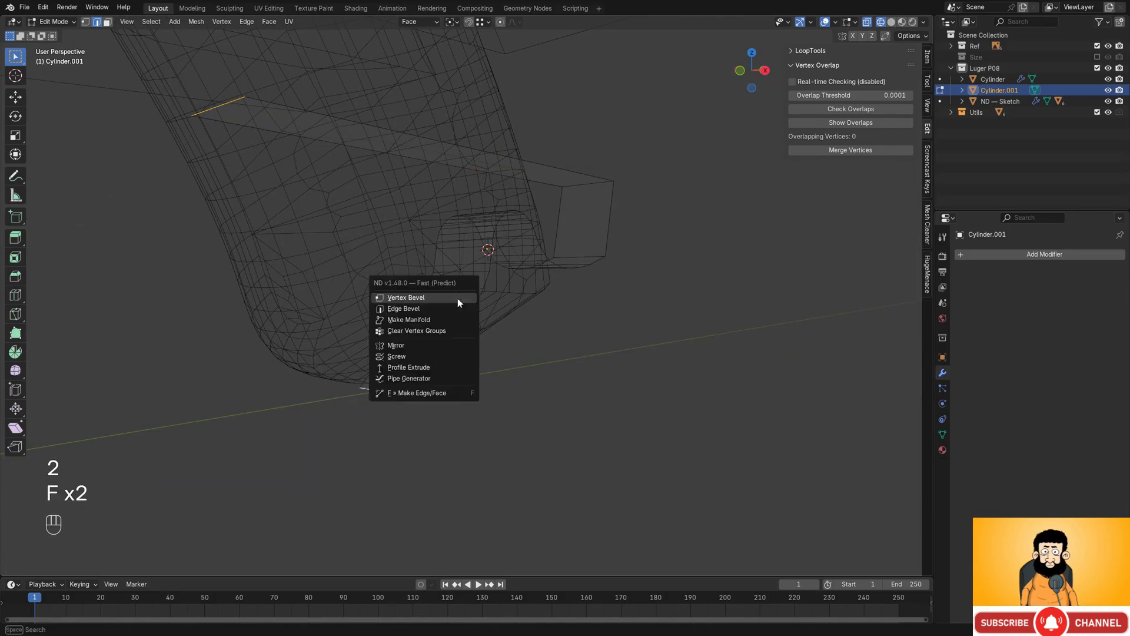
key("f")
- Fill both open sides of the cutter with faces to make it a closed solid
left_click(414, 316)
left_click(413, 316, "alt+shift")
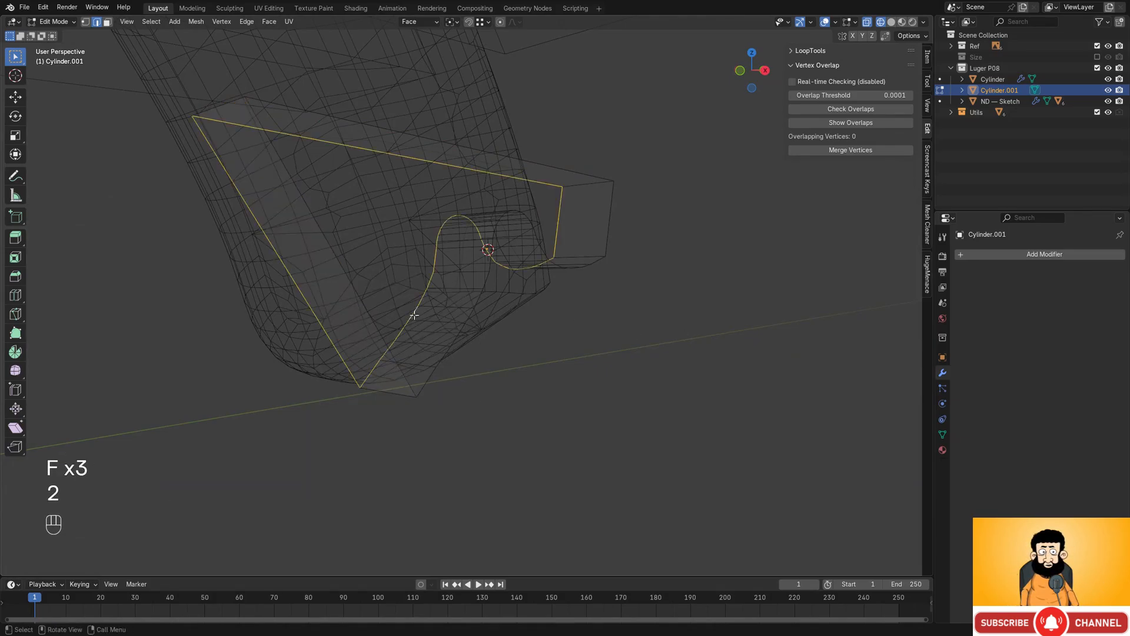
key("f")
key("f")
middle_click_drag(423, 315, 600, 332)
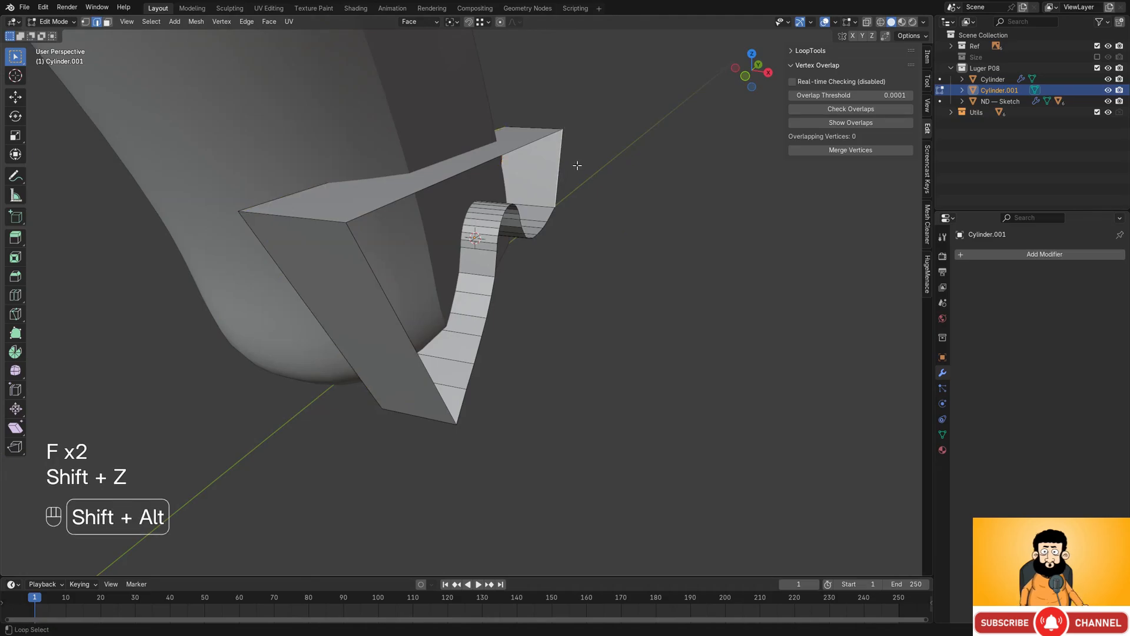
key("f")
key("f")
middle_click_drag(629, 214, 587, 224)
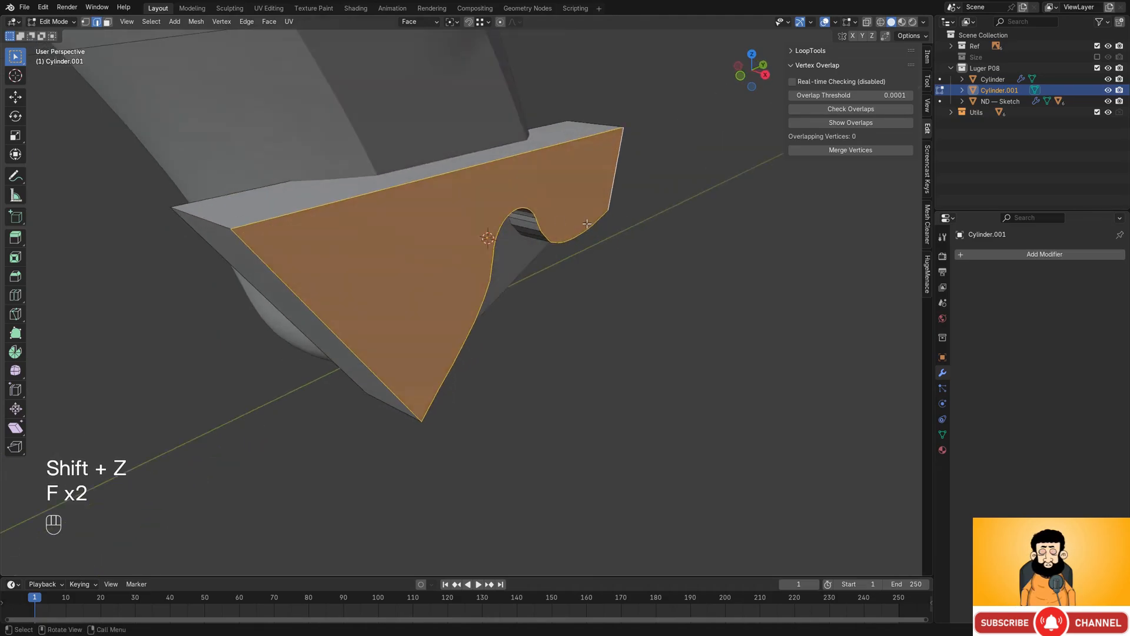
- Raise the cutter's upper front and upper rear corners in the right side view to cover more of the grip
key("3")
left_click(434, 170)
mouse_move(453, 180)
middle_mouse_down("alt")
mouse_move(429, 181)
mouse_move(500, 199)
mouse_move(473, 198)
mouse_move(484, 197)
middle_mouse_up("alt")
key("shift+z")
key("1")
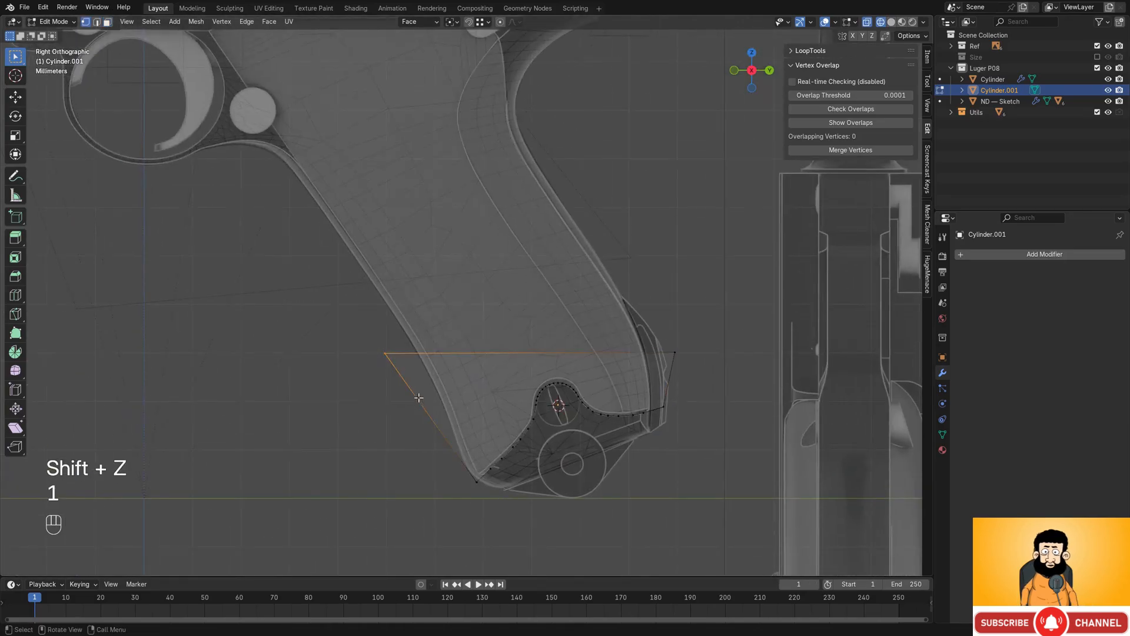
key("g")
left_click(389, 326)
left_click_drag(661, 333, 755, 381)
key("g")
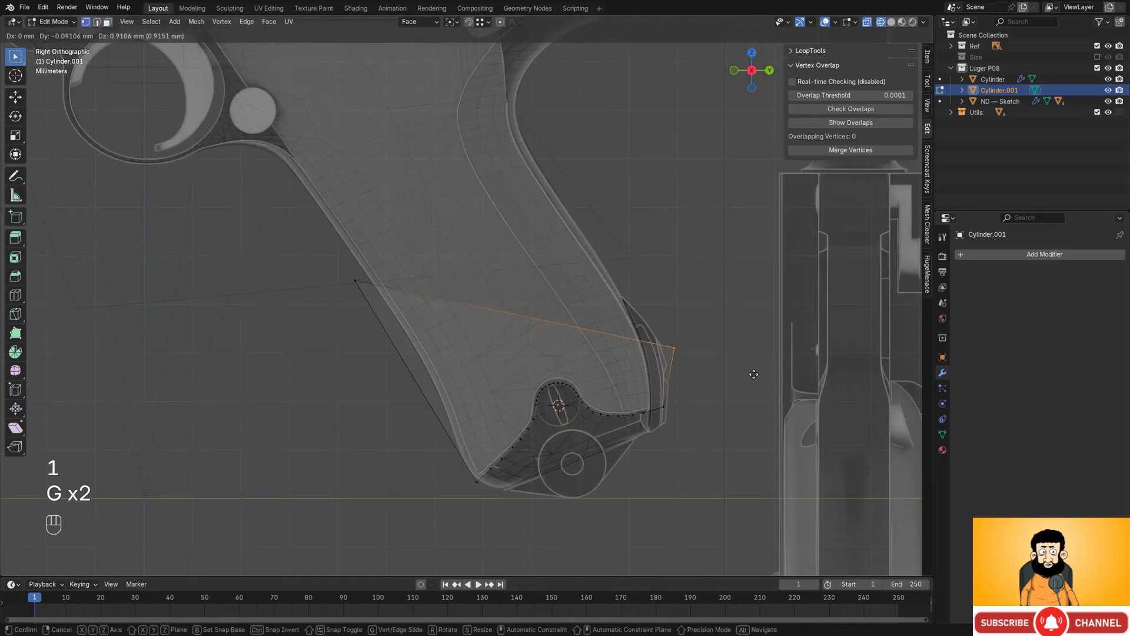
left_click(742, 285)
key("shift+z")
- Select the cutter's inner side vertices in the front view and move them along X toward the grip's centre
key("Tab")
mouse_move(545, 284)
middle_mouse_down()
mouse_move(575, 271)
mouse_move(495, 323)
mouse_move(511, 330)
middle_mouse_up()
mouse_move(511, 331)
middle_mouse_down("shift")
mouse_move(515, 305)
mouse_move(541, 337)
middle_mouse_up("shift")
key("Tab")
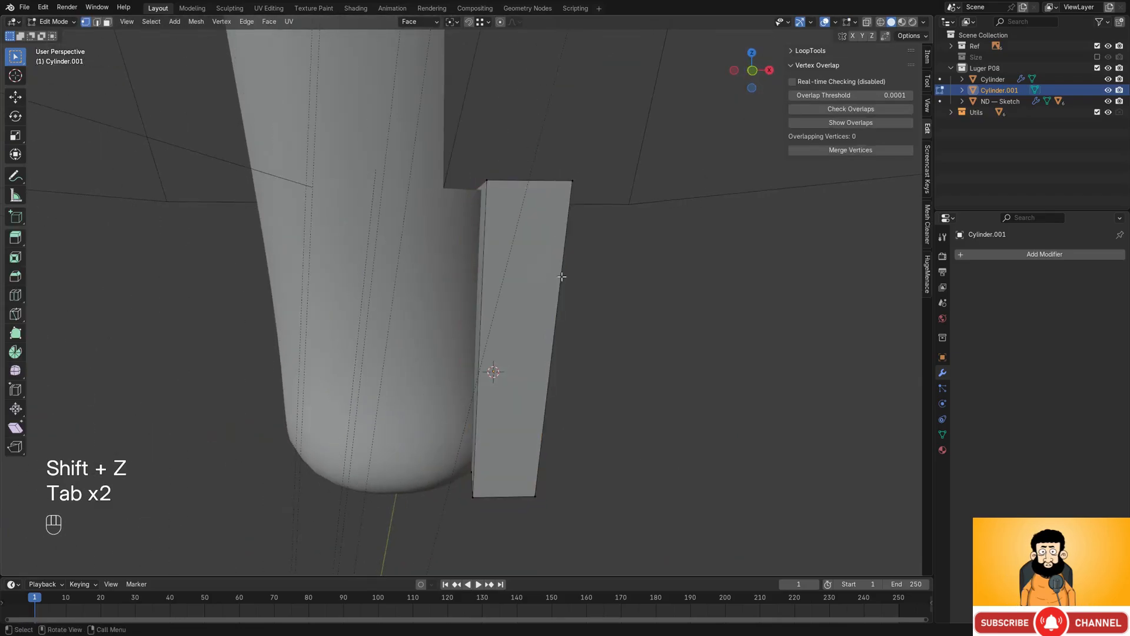
middle_click_drag(563, 276, 510, 247, "alt")
key("shift+z")
left_click_drag(464, 462, 485, 537)
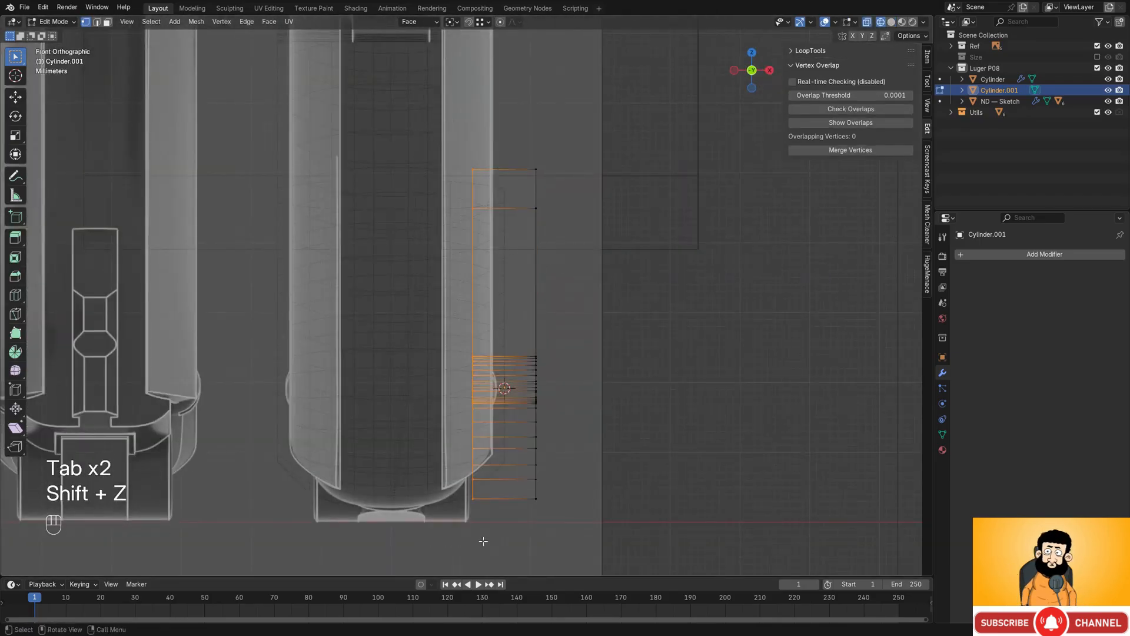
key("shift+z")
mouse_move(511, 330)
middle_mouse_down()
mouse_move(516, 370)
mouse_move(492, 377)
middle_mouse_up()
middle_click_drag(471, 289, 513, 350, "shift")
key("g")
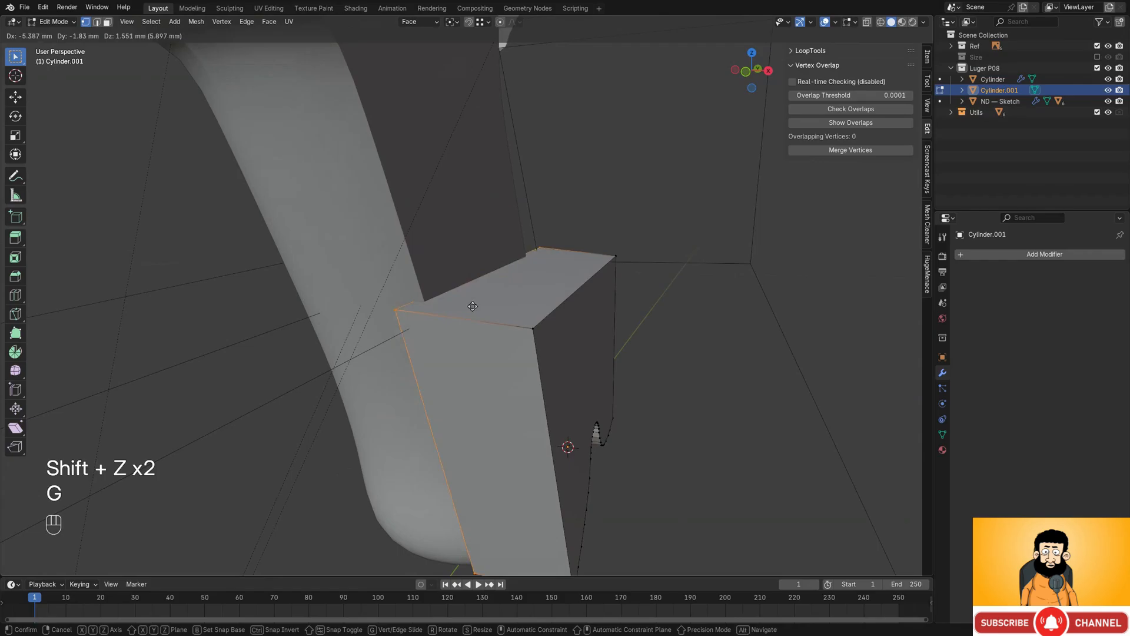
key("x")
left_click(431, 308)
- Triangulate the cutter's inner side face and convert the triangles to quads
mouse_move(550, 412)
middle_mouse_down()
mouse_move(528, 330)
mouse_move(504, 319)
mouse_move(472, 355)
middle_mouse_up()
key("shift+z")
scroll(546, 377, "down", 2)
key("3")
left_click(492, 306)
left_click(457, 332)
left_click(506, 318)
key("a")
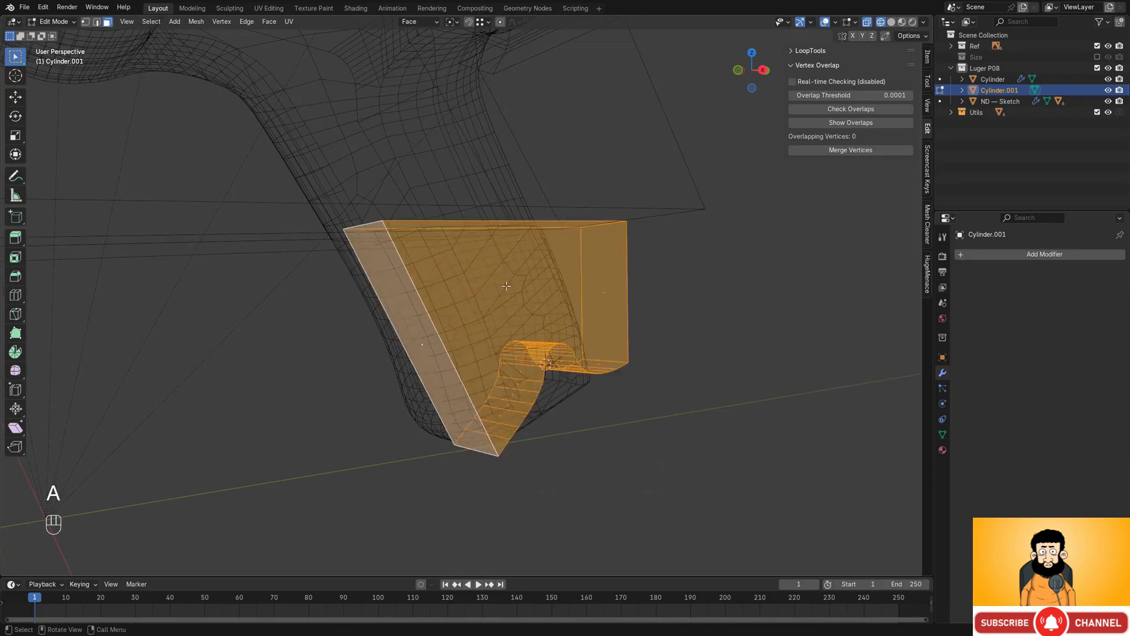
left_click(506, 255)
middle_click_drag(503, 268, 581, 308)
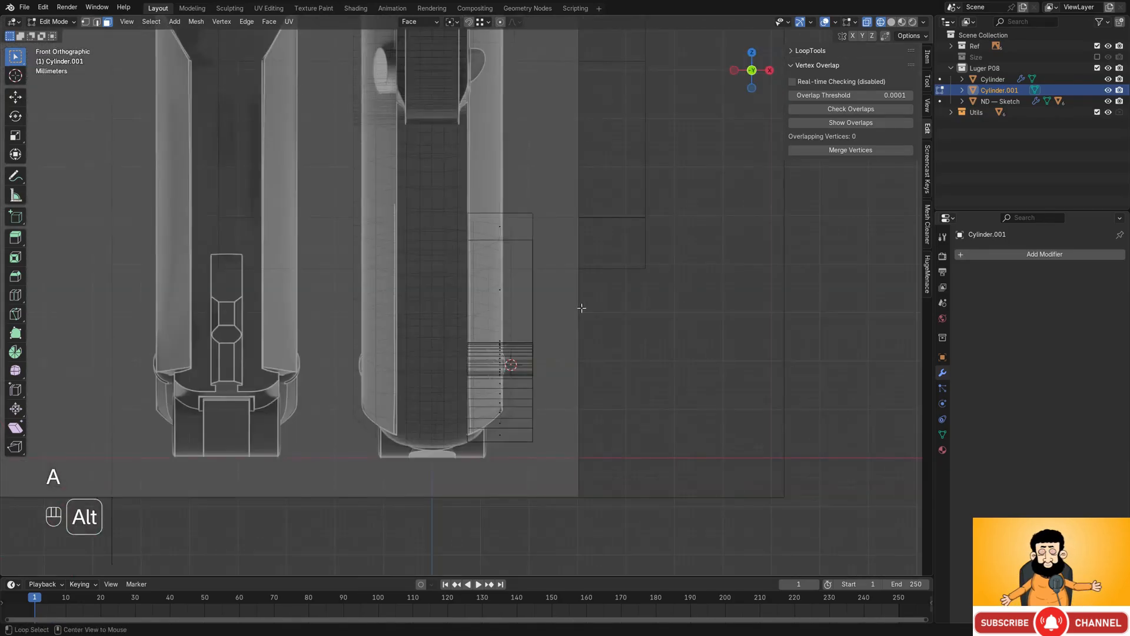
left_click(416, 200)
middle_click_drag(415, 201, 469, 347)
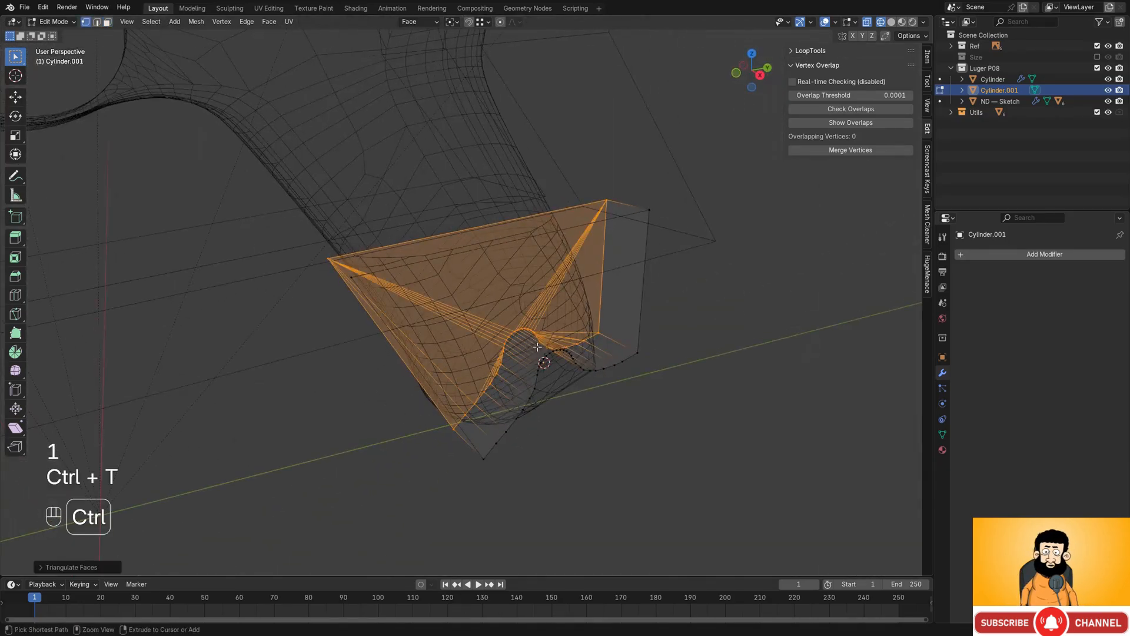
middle_click_drag(563, 359, 560, 353)
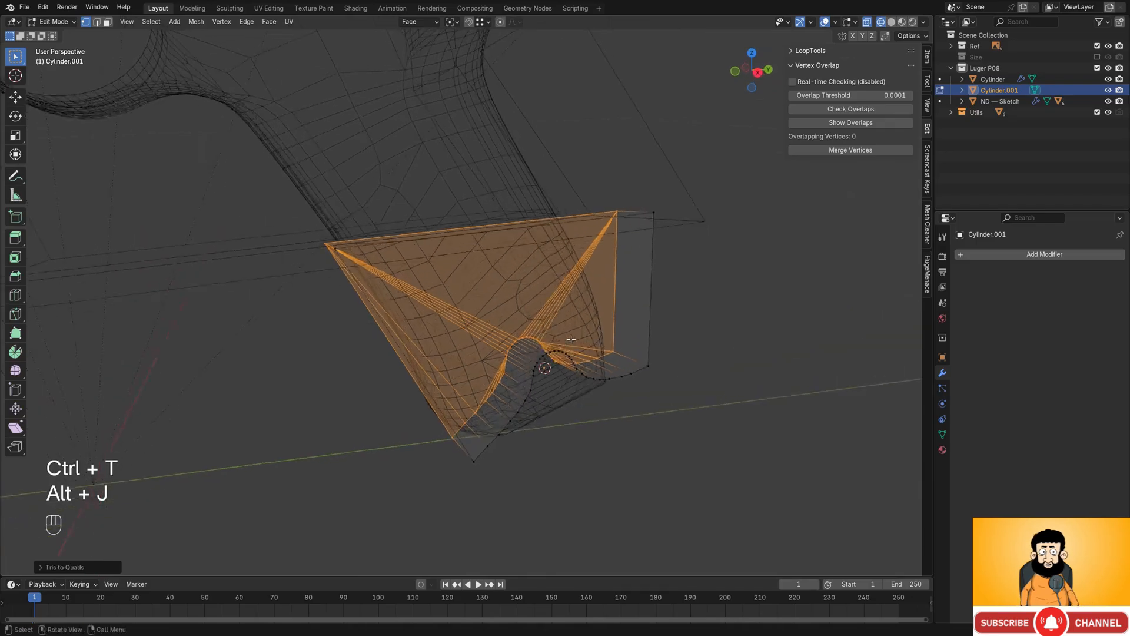
- Smooth the cutter's shading by angle and subtract it from the frame with an ND boolean difference
key("shift+z")
key("Tab")
mouse_move(585, 310)
middle_mouse_down()
mouse_move(517, 335)
mouse_move(556, 285)
mouse_move(518, 277)
mouse_move(528, 301)
mouse_move(525, 273)
mouse_move(431, 333)
mouse_move(535, 316)
mouse_move(514, 340)
mouse_move(514, 279)
middle_mouse_up()
right_click(557, 284)
left_click(561, 284)
key("Tab")
scroll(518, 280, "up", 4)
scroll(525, 273, "down", 4)
key("Tab")
left_click(527, 313, "shift")
key("f")
left_click(527, 311)
left_click(507, 330)
middle_click_drag(536, 238, 561, 282)
key("Tab")
key("Tab")
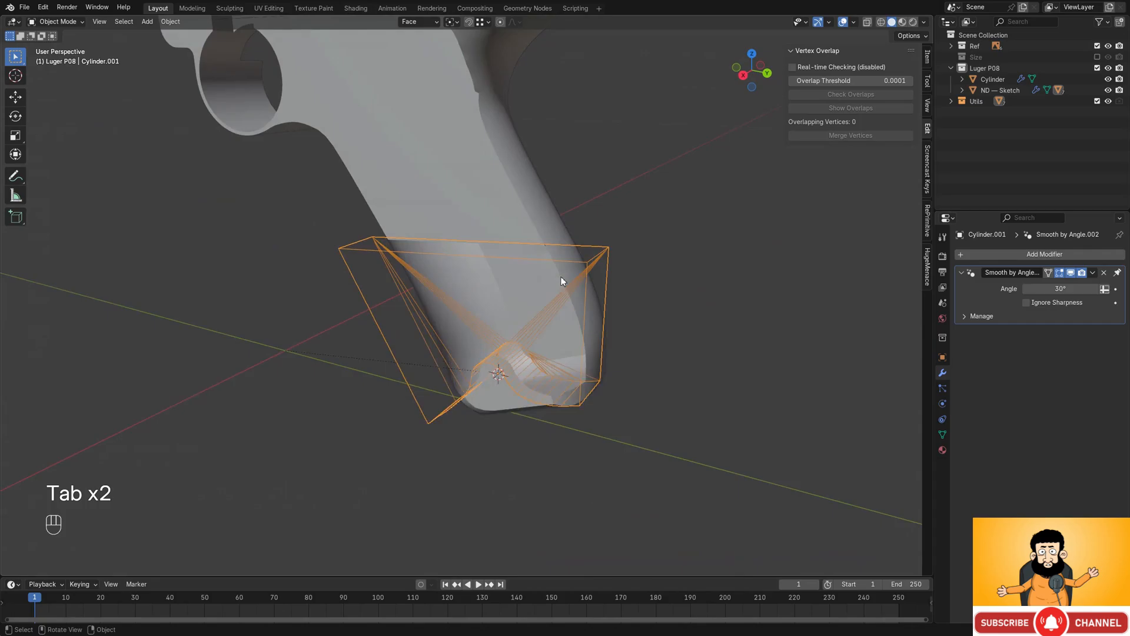
- Collapse the frame's modifiers, set the solver of the Cylinder.001 boolean to Exact, and select the cutter
left_click(501, 193)
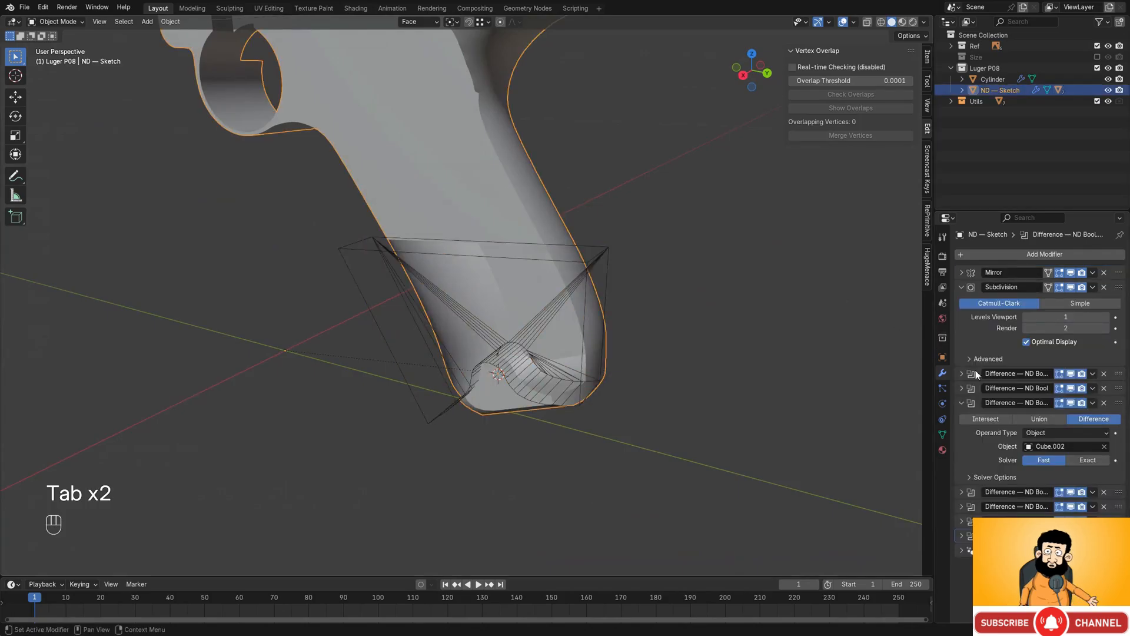
left_click(961, 288)
left_click(962, 332)
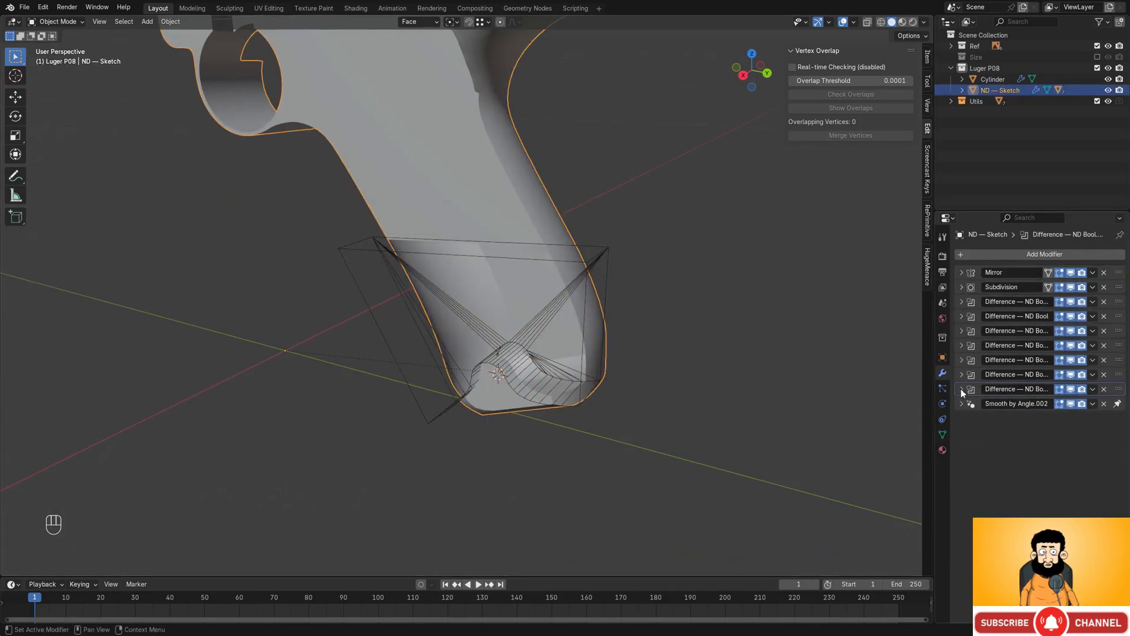
left_click(962, 389)
left_click(1090, 447)
middle_click_drag(657, 327, 629, 312)
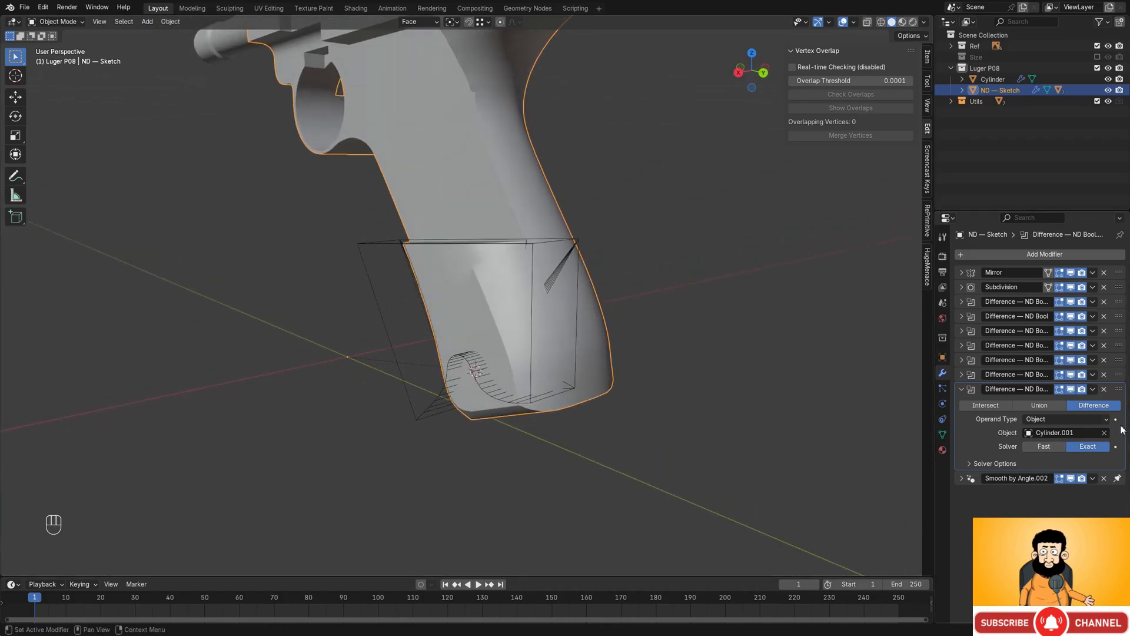
middle_click_drag(594, 346, 572, 270)
left_click(568, 255)
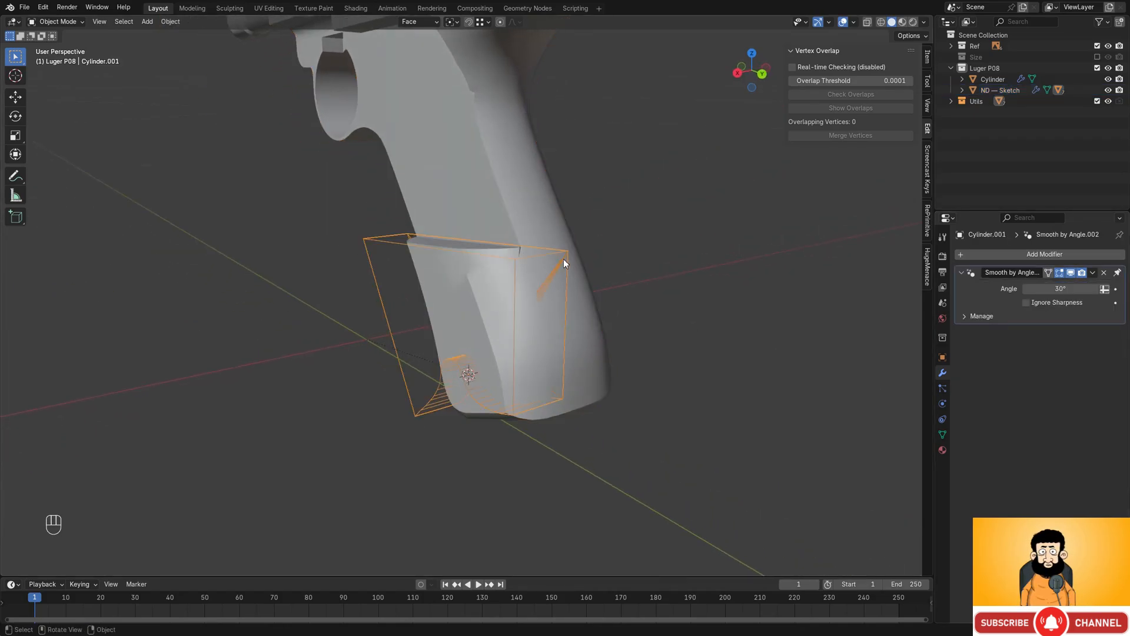
scroll(565, 259, "up", 2)
key("g")
key("x")
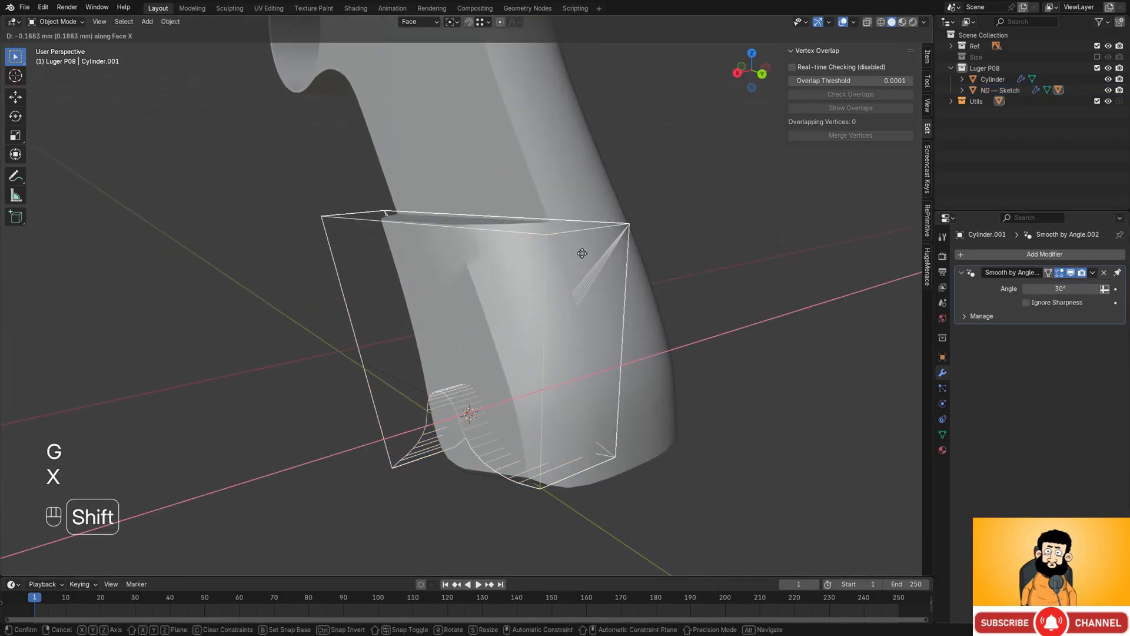
key("Escape")
key("g")
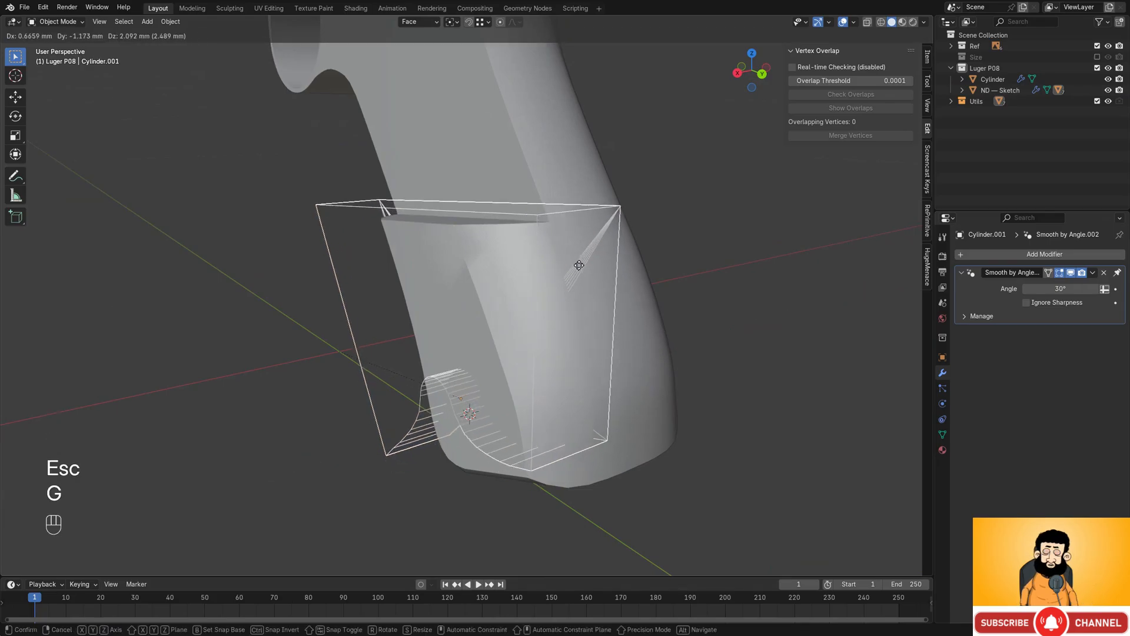
key("Escape")
- Set the solver of the frame's Cylinder.001 boolean to Fast and join that cutter into the larger Cube cutter
left_click(584, 200)
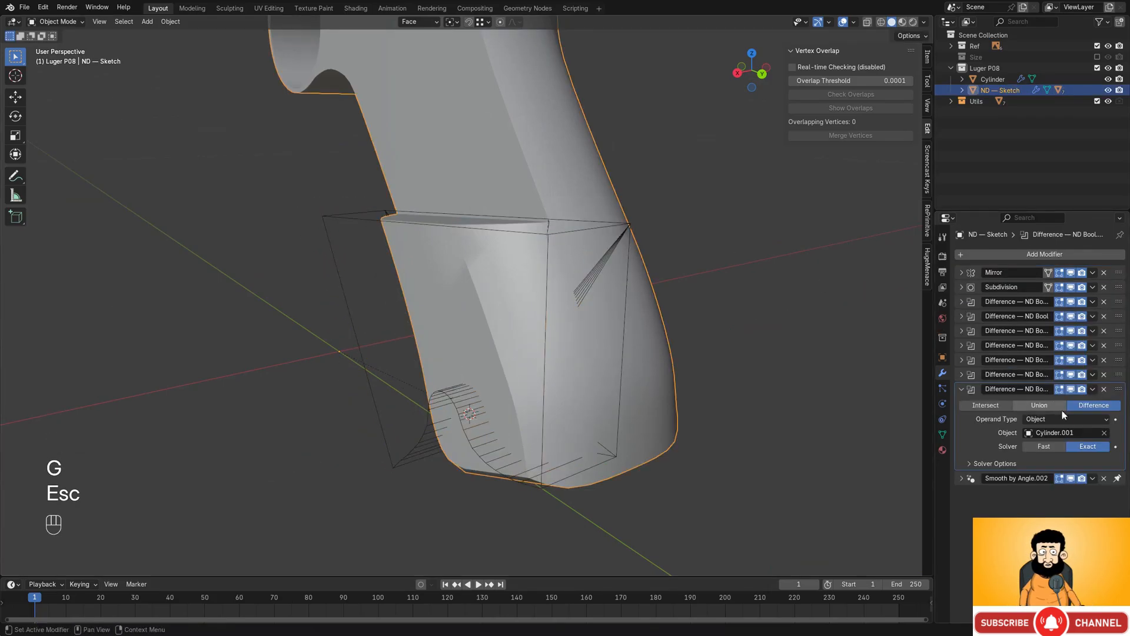
left_click(1051, 446)
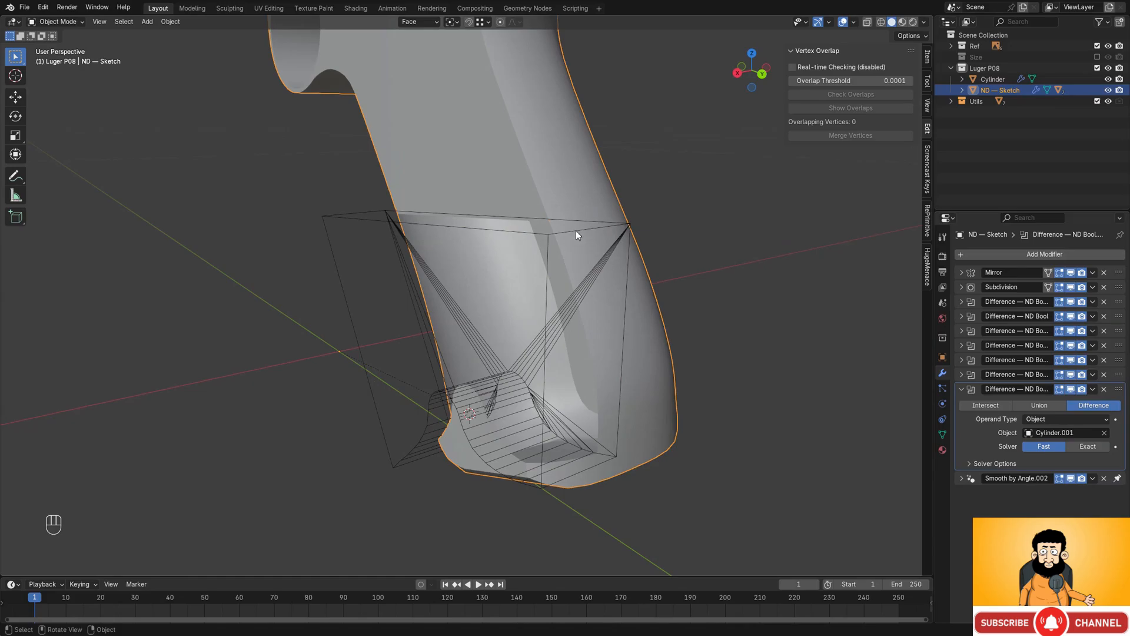
left_click(594, 234)
middle_click_drag(595, 234, 545, 296)
left_click(575, 272)
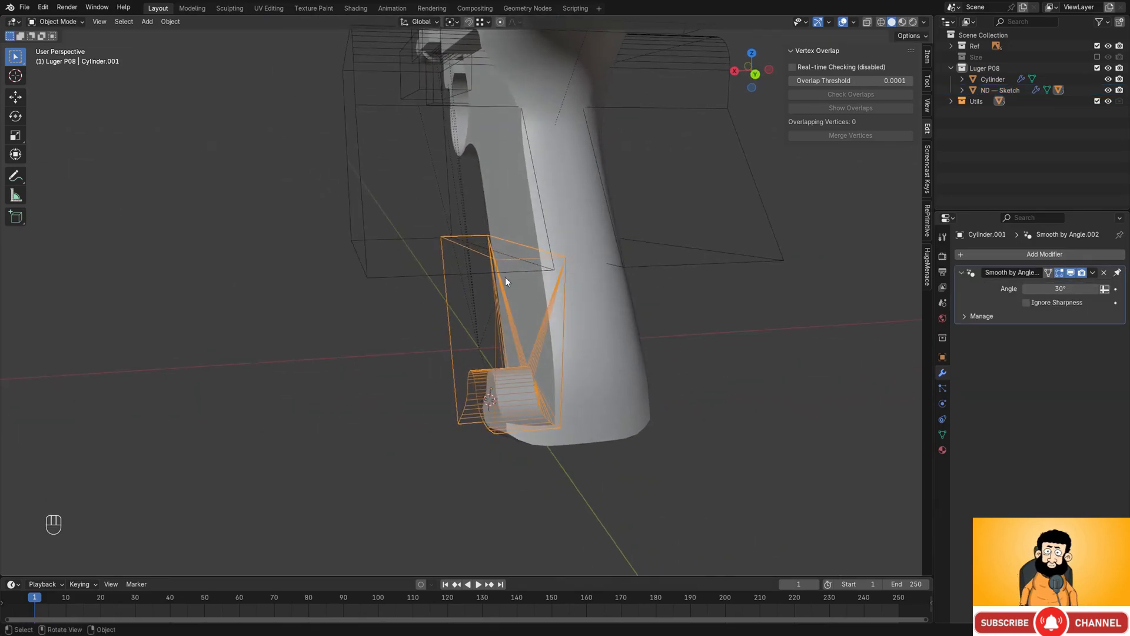
left_click(415, 278, "shift")
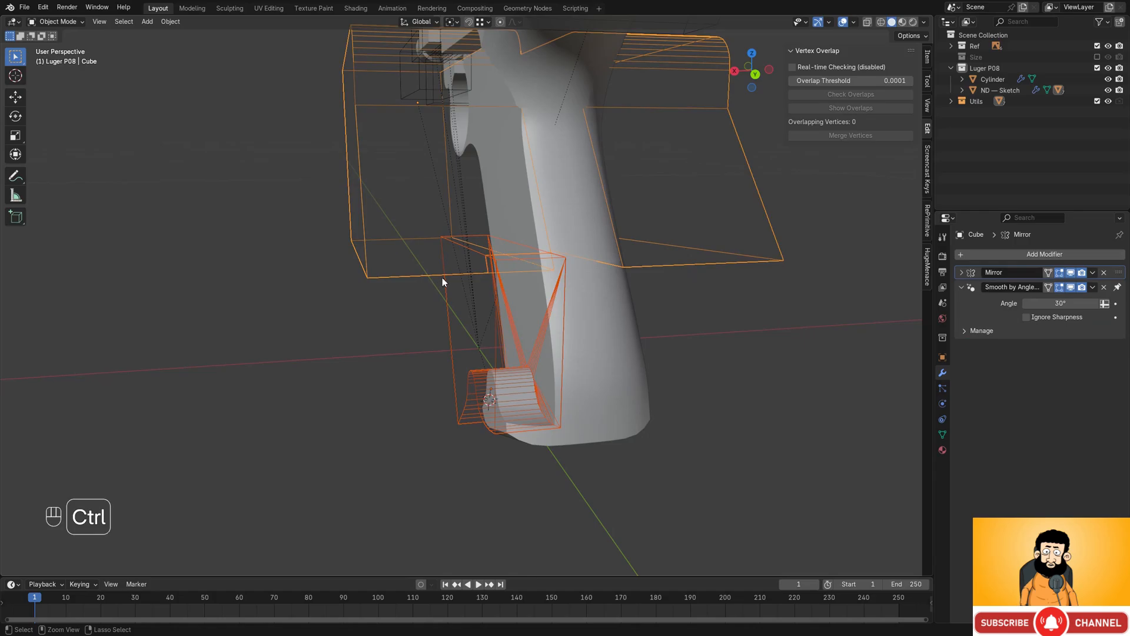
key("ctrl+j")
- Select the adjoining vertices of the two joined cutters in side wireframe view and delete the geometry between them
key("Tab")
middle_click_drag(524, 273, 583, 269, "alt")
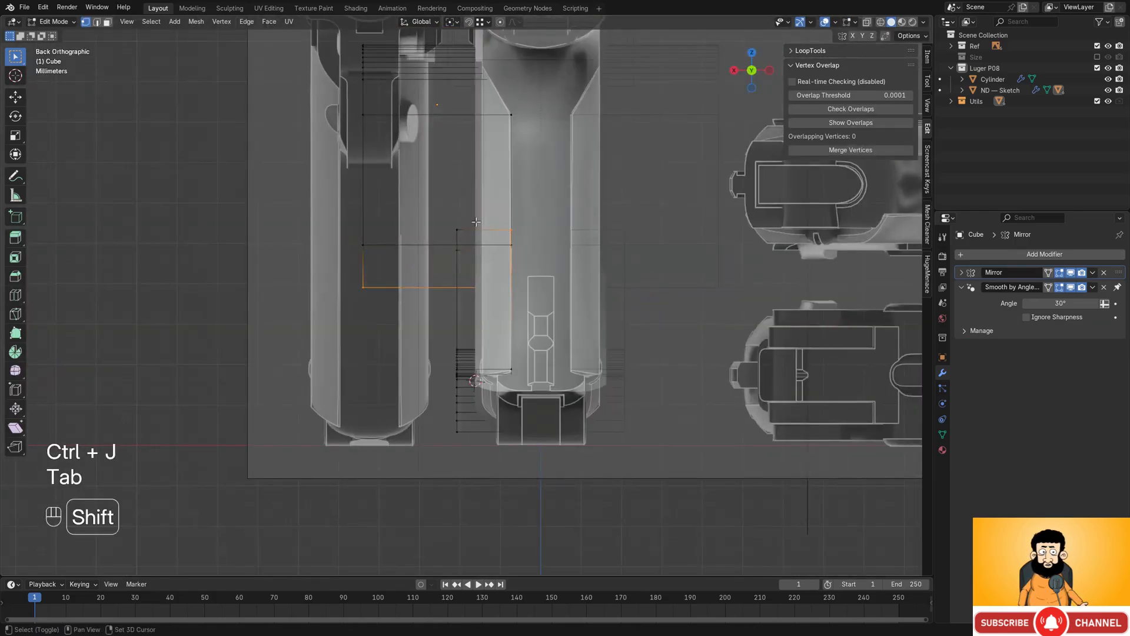
key("shift+z")
middle_click_drag(476, 222, 454, 246, "alt")
scroll(428, 215, "down", 1)
left_click_drag(517, 212, 616, 269)
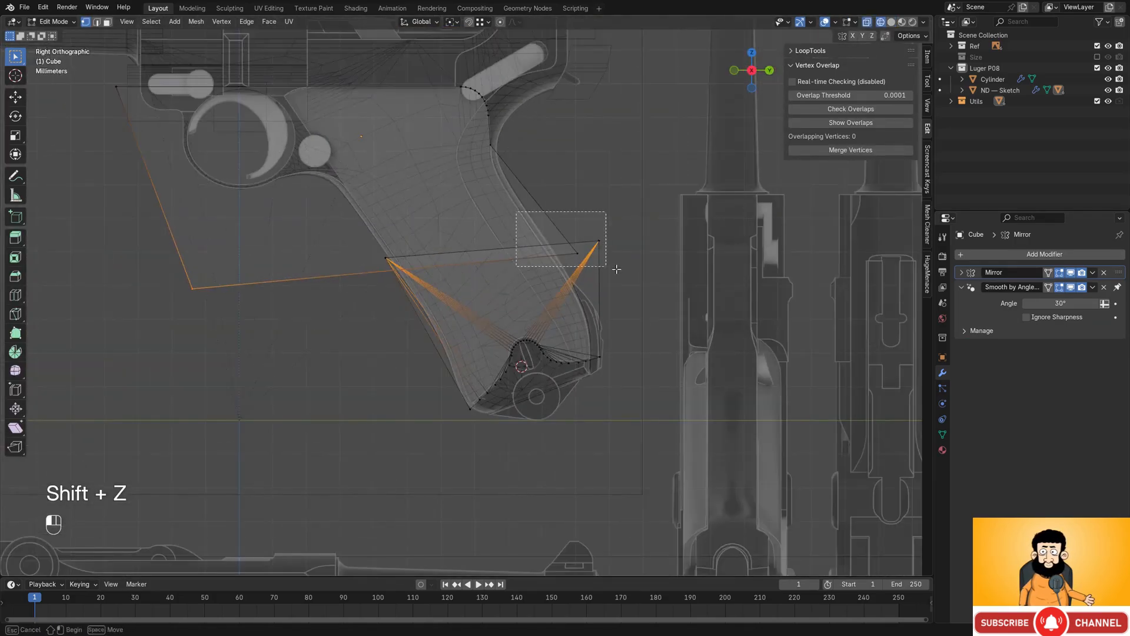
middle_click_drag(461, 273, 539, 266, "shift")
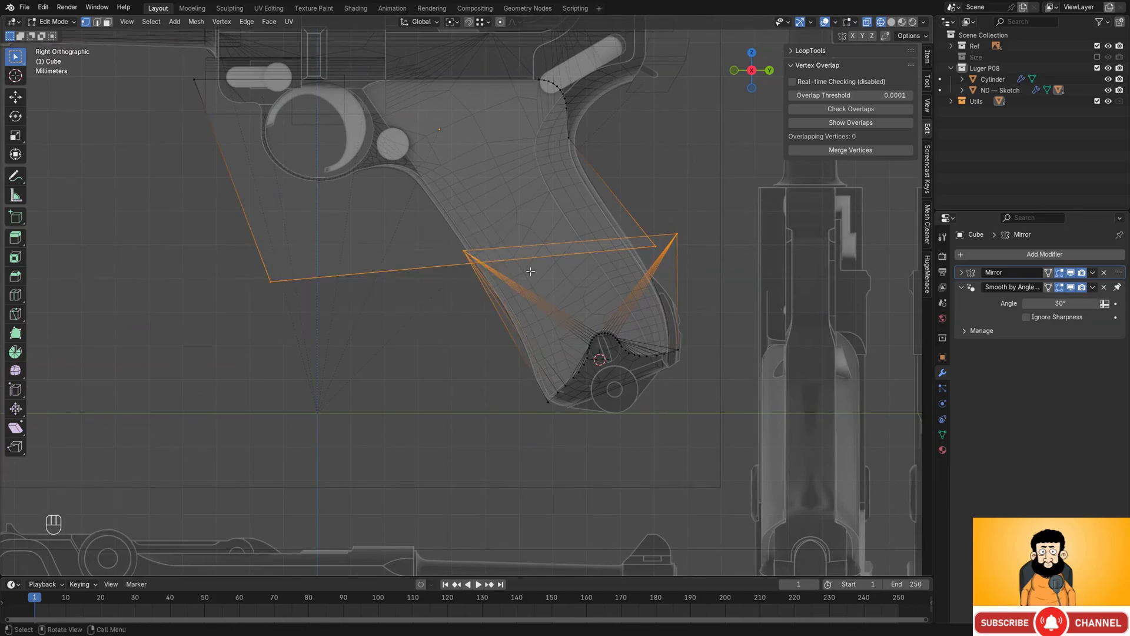
key("x")
left_click(519, 291)
- Merge each pair of neighbouring corner vertices where the upper and lower cutter parts meet, at the last selected vertex
mouse_move(695, 284)
middle_mouse_down()
mouse_move(640, 315)
mouse_move(607, 300)
middle_mouse_up()
key("shift+z")
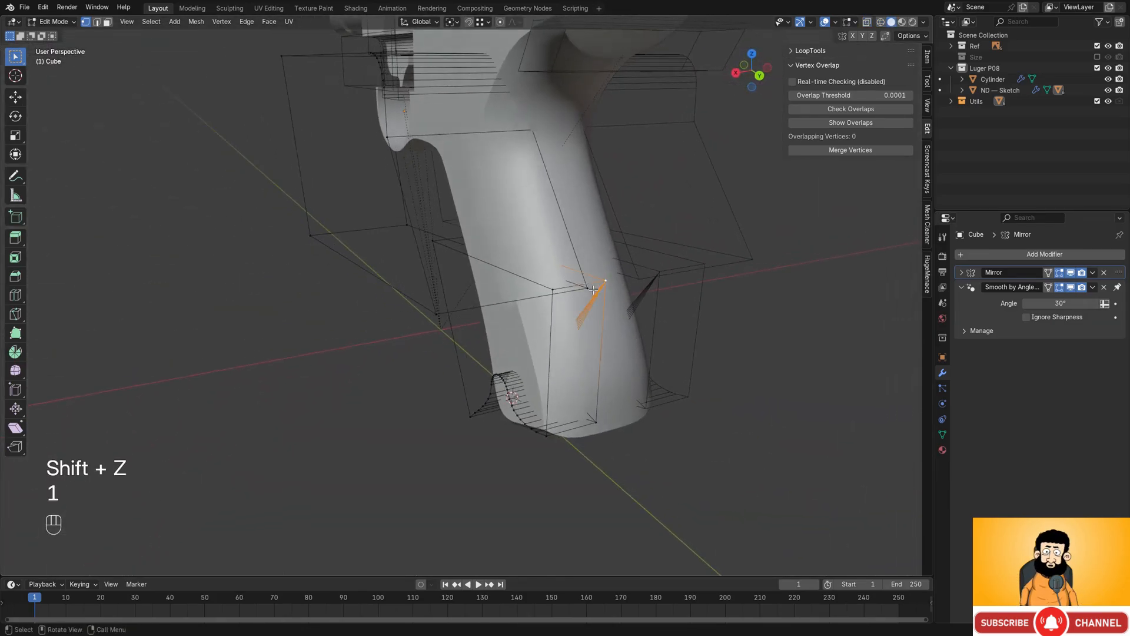
key("m")
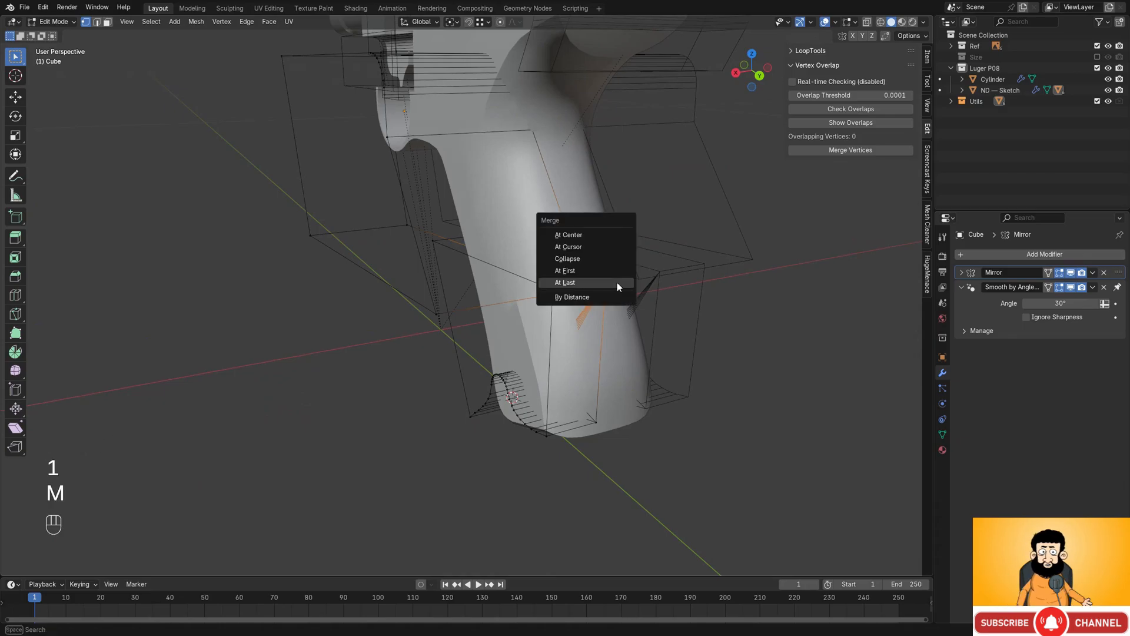
left_click(615, 283)
key("shift+z")
middle_click_drag(482, 263, 454, 228)
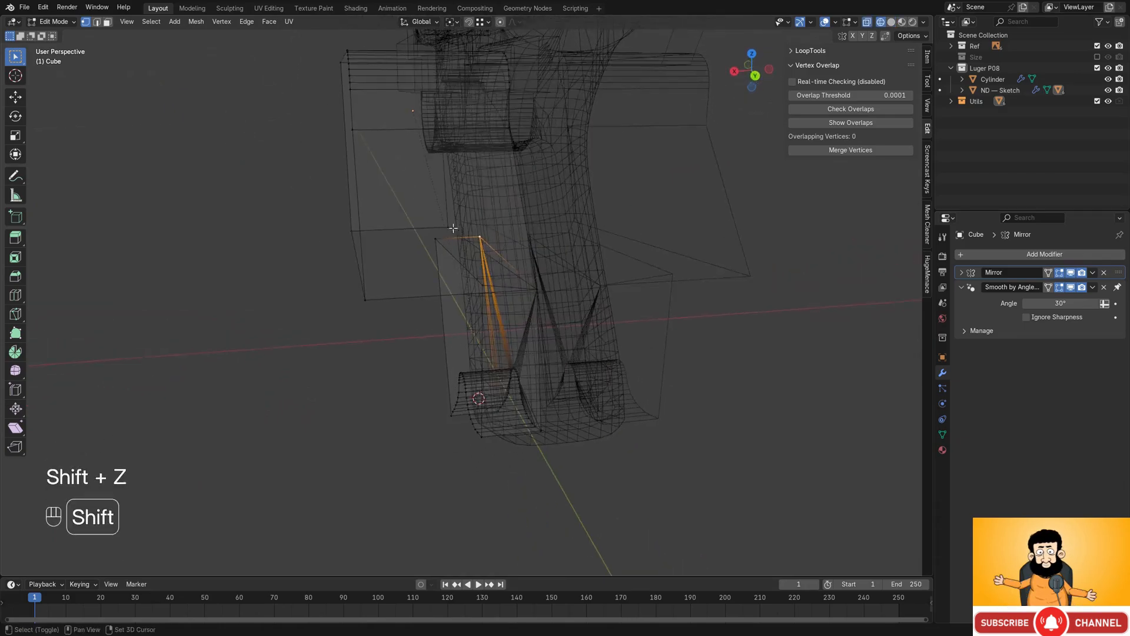
key("m")
left_click(523, 230)
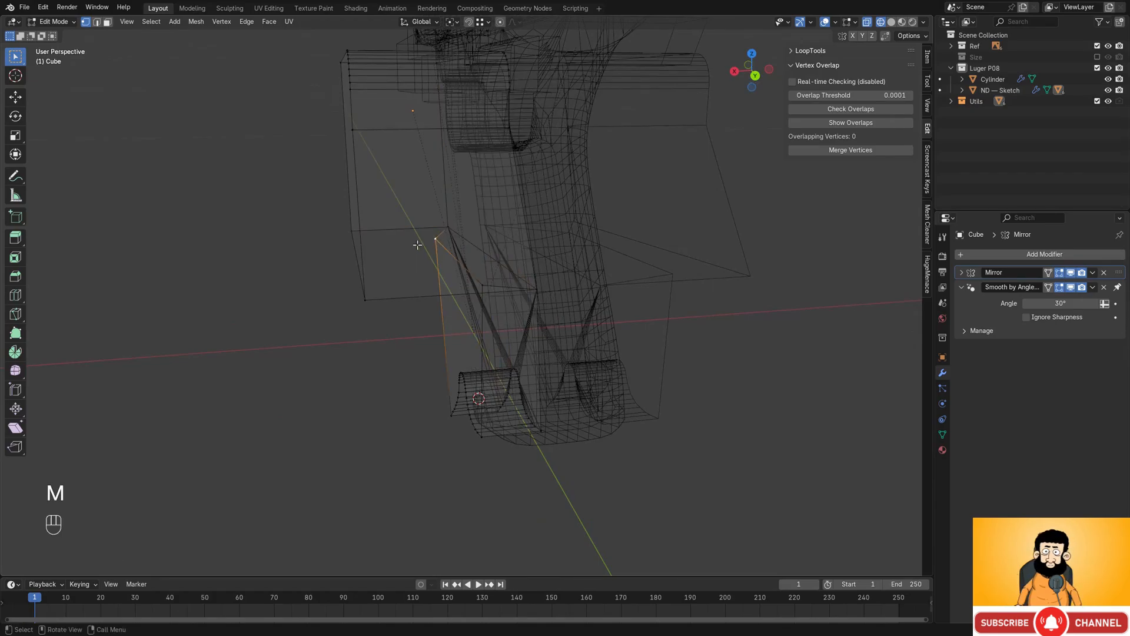
key("m")
left_click(355, 233)
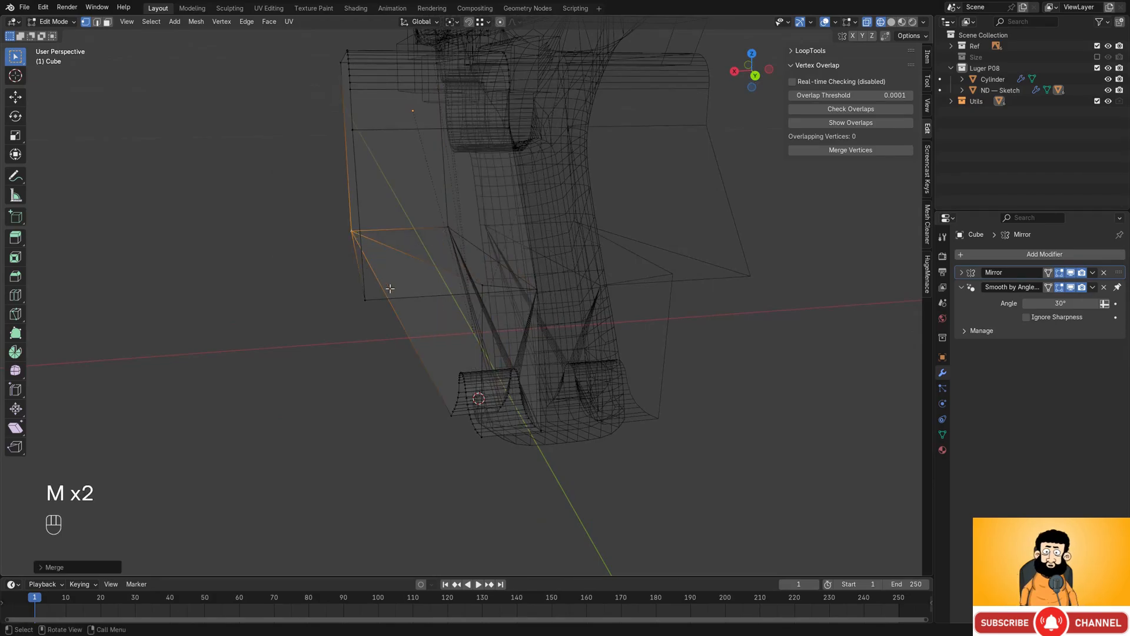
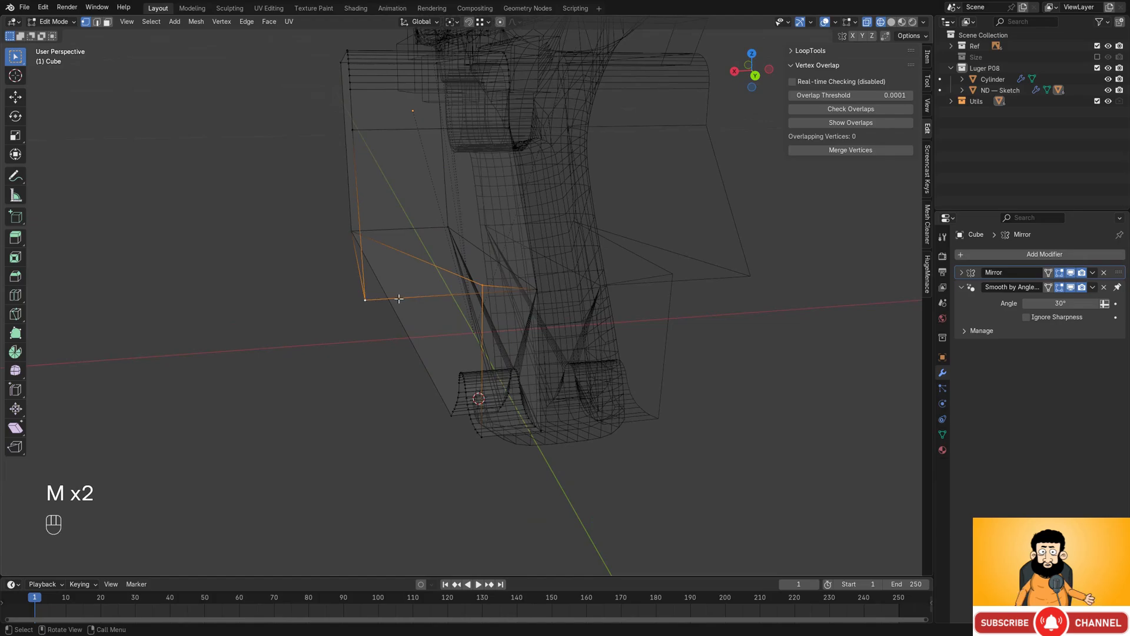
key("m")
left_click(399, 302)
key("shift+z")
key("Tab")
- Exclude the Utils collection from the view layer to hide the cutters and inspect the grip recess
mouse_move(495, 253)
middle_mouse_down()
mouse_move(648, 295)
mouse_move(602, 264)
mouse_move(563, 302)
mouse_move(546, 267)
mouse_move(557, 312)
mouse_move(512, 295)
mouse_move(553, 330)
mouse_move(495, 254)
mouse_move(543, 344)
mouse_move(594, 330)
mouse_move(627, 282)
mouse_move(640, 436)
mouse_move(657, 262)
middle_mouse_up()
scroll(603, 319, "up", 2)
left_click(1097, 102)
scroll(719, 329, "down", 3)
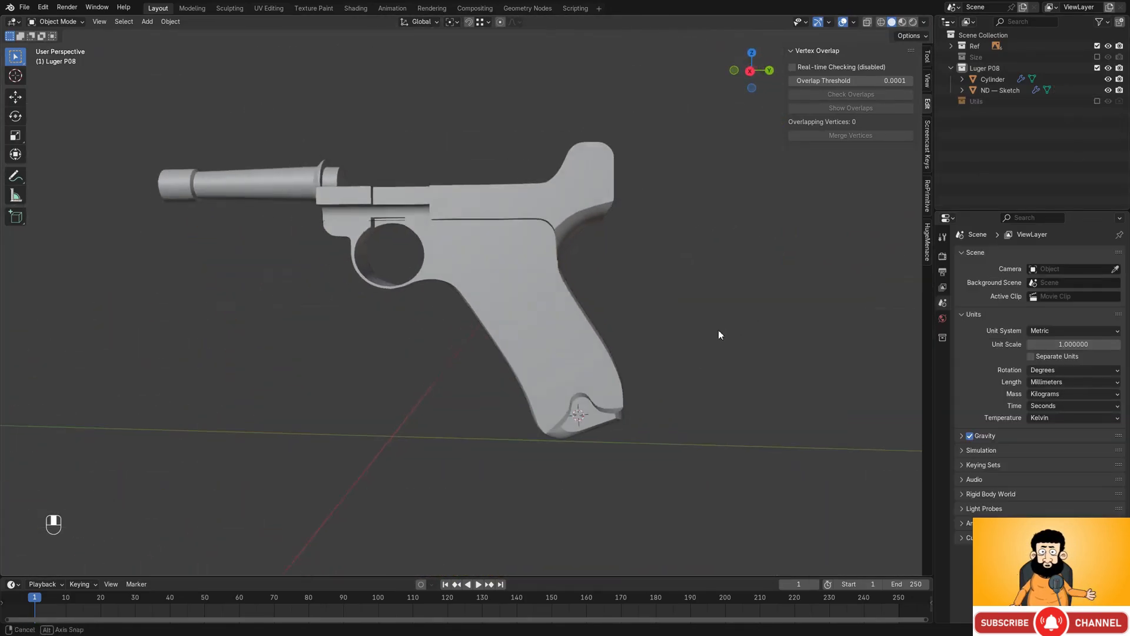
middle_click_drag(719, 330, 646, 336)
scroll(658, 331, "up", 1)
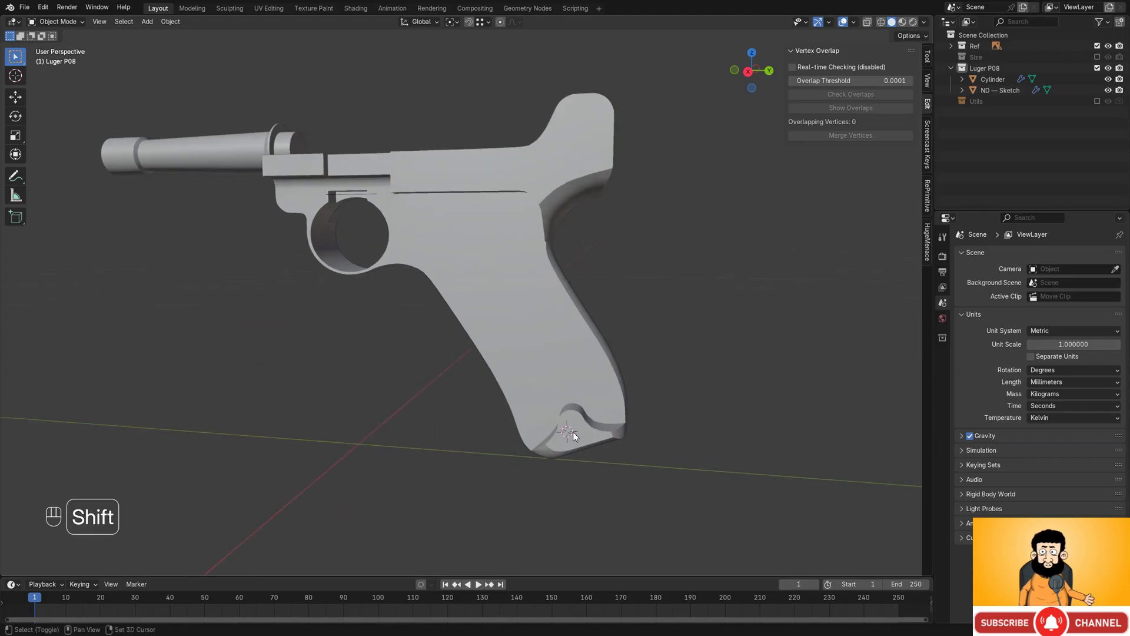
- Add a cube mesh at the 3D cursor near the lower grip screw and scale it down to about 0.17
key("shift+a")
mouse_move(565, 422)
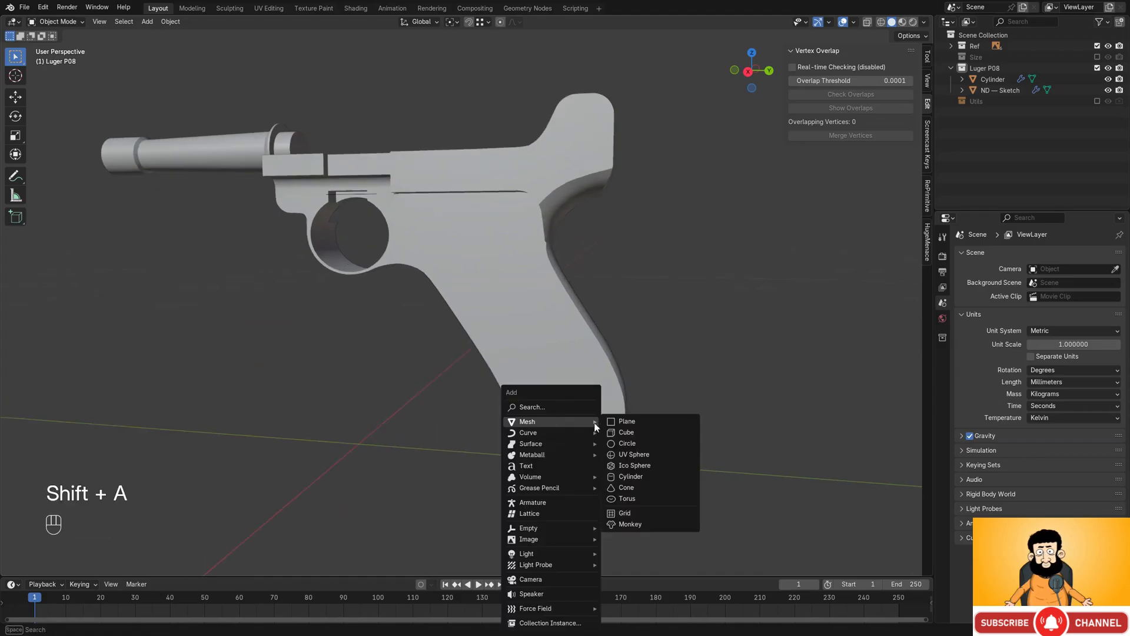
left_click(627, 432)
key("s")
key("s")
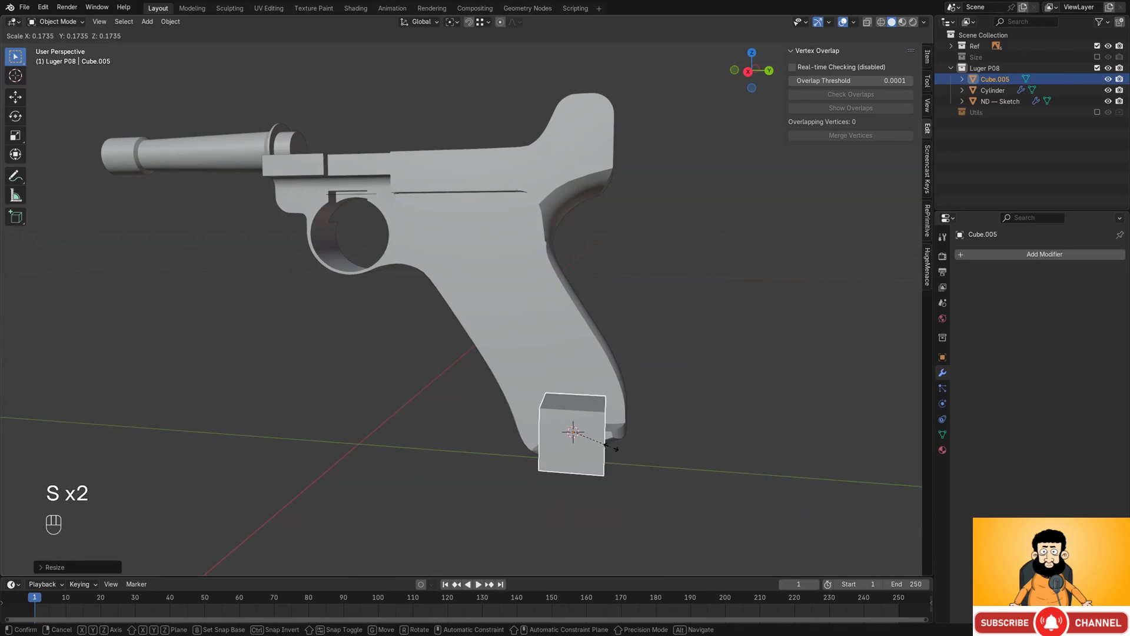
- Move the cube along X in the back view until its inner side lines up with the reference grip's outer edge
middle_click_drag(615, 449, 611, 450, "alt")
scroll(589, 413, "up", 3)
scroll(580, 384, "up", 2)
key("g")
key("x")
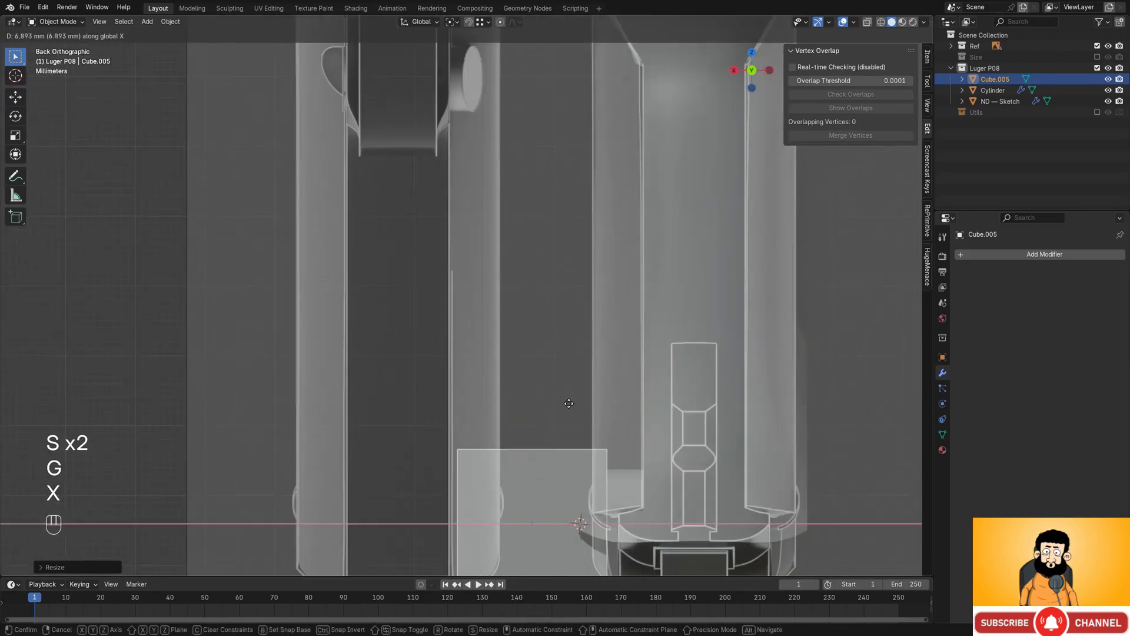
left_click(559, 405)
middle_click_drag(634, 435, 619, 347, "shift")
scroll(617, 353, "up", 3)
middle_click_drag(671, 381, 640, 368, "shift")
scroll(639, 368, "up", 1)
key("g")
key("x")
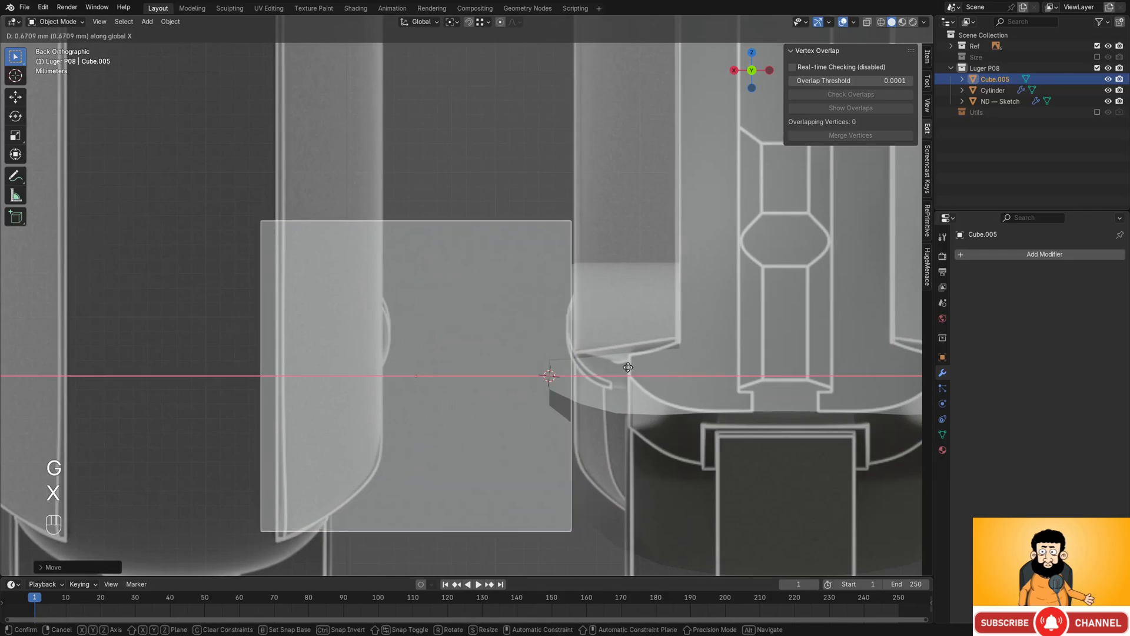
left_click(634, 369)
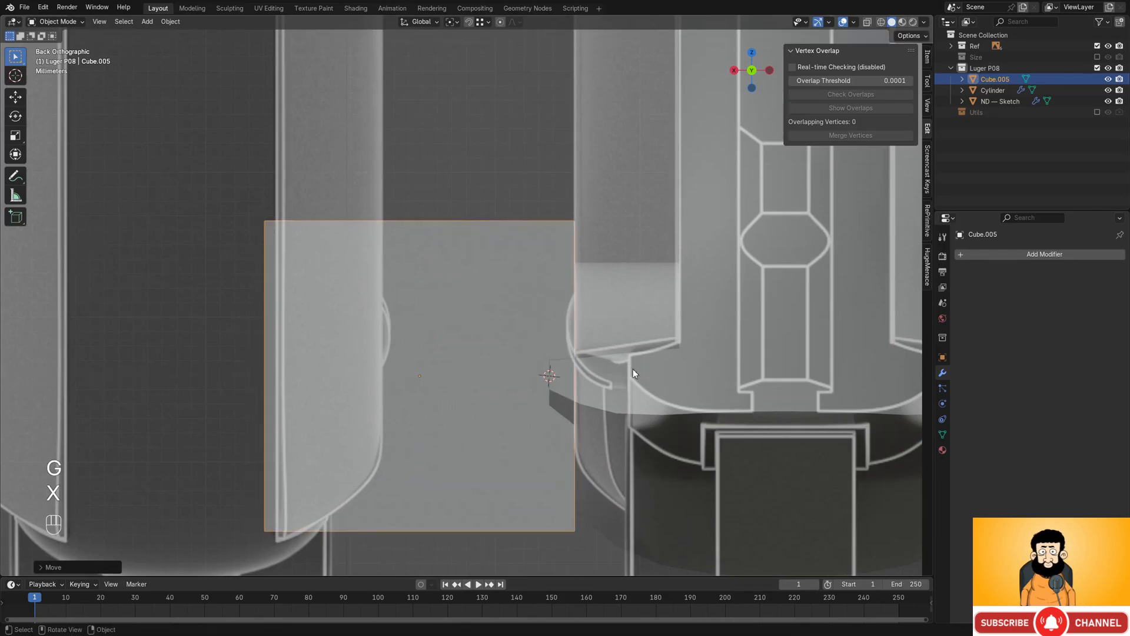
- Stretch the cube along Y so it spans the full depth of the grip's lower end
middle_click_drag(633, 368, 583, 373)
key("s")
key("y")
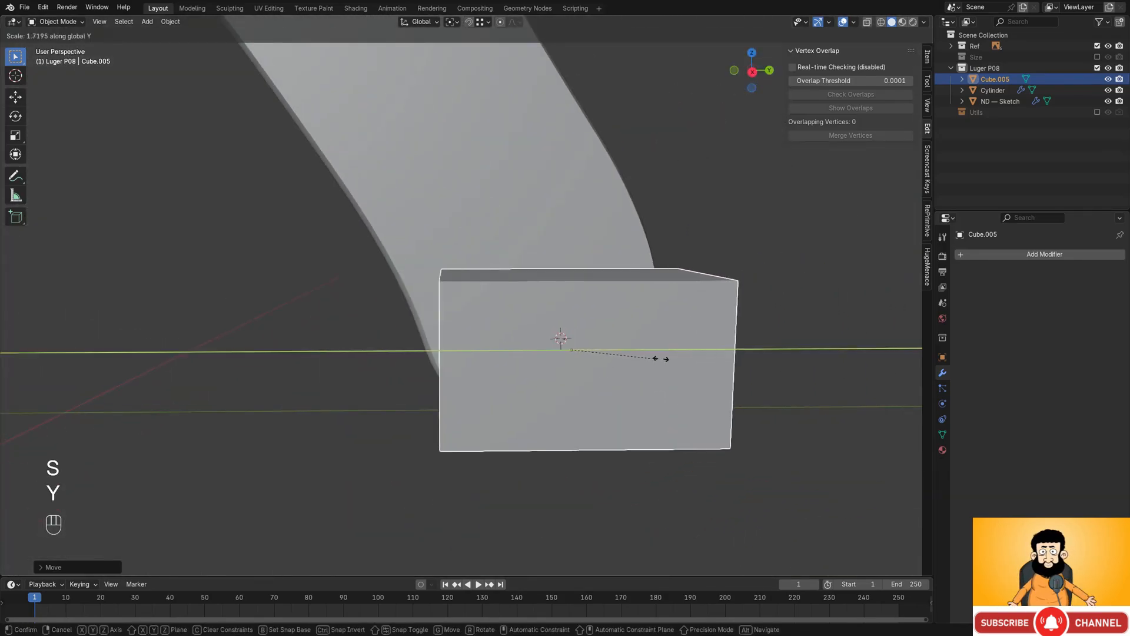
left_click(730, 356)
- Subtract the cube from the frame with an ND boolean difference
middle_click_drag(697, 355, 527, 324)
scroll(531, 366, "up", 3)
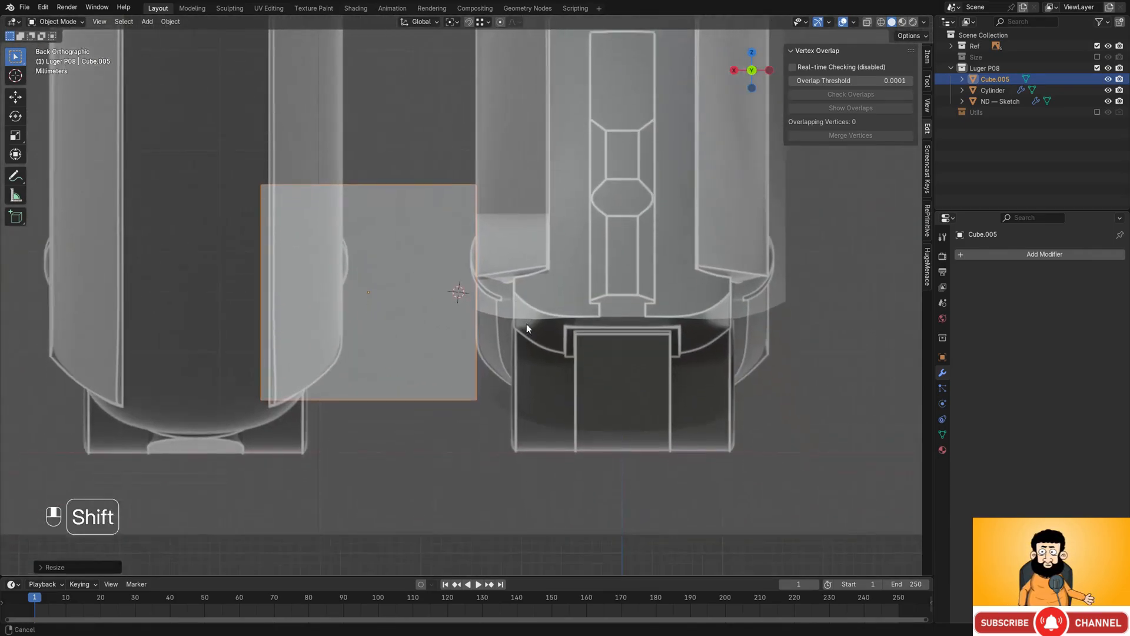
scroll(500, 366, "up", 2)
scroll(502, 383, "down", 5)
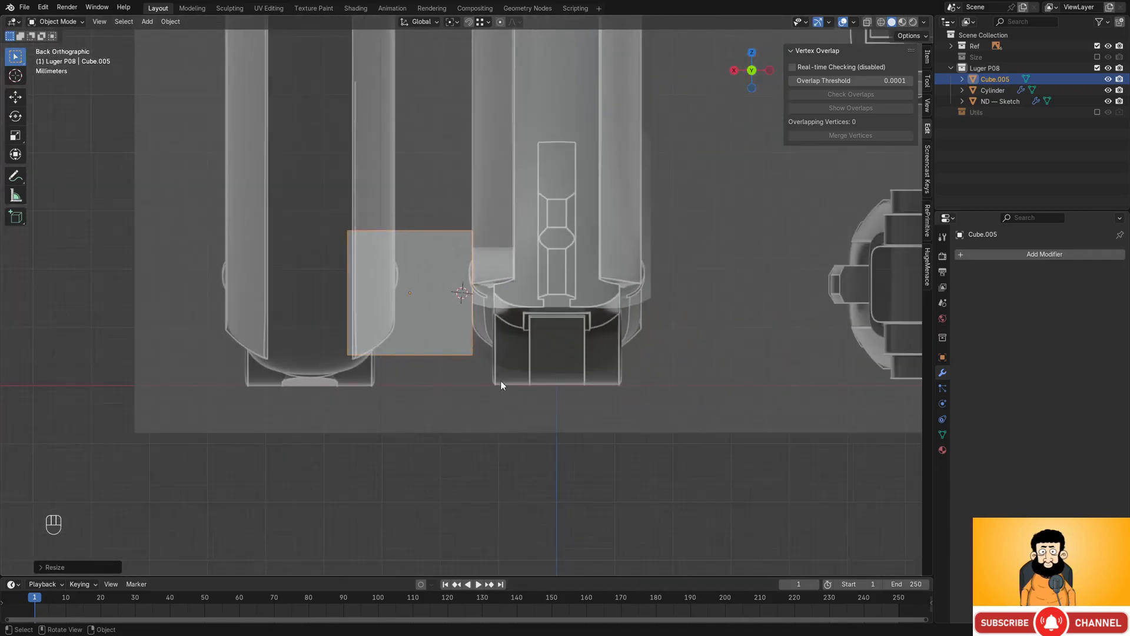
mouse_move(501, 381)
middle_mouse_down()
mouse_move(540, 365)
mouse_move(529, 318)
mouse_move(631, 373)
mouse_move(436, 356)
middle_mouse_up()
left_click(454, 348, "shift")
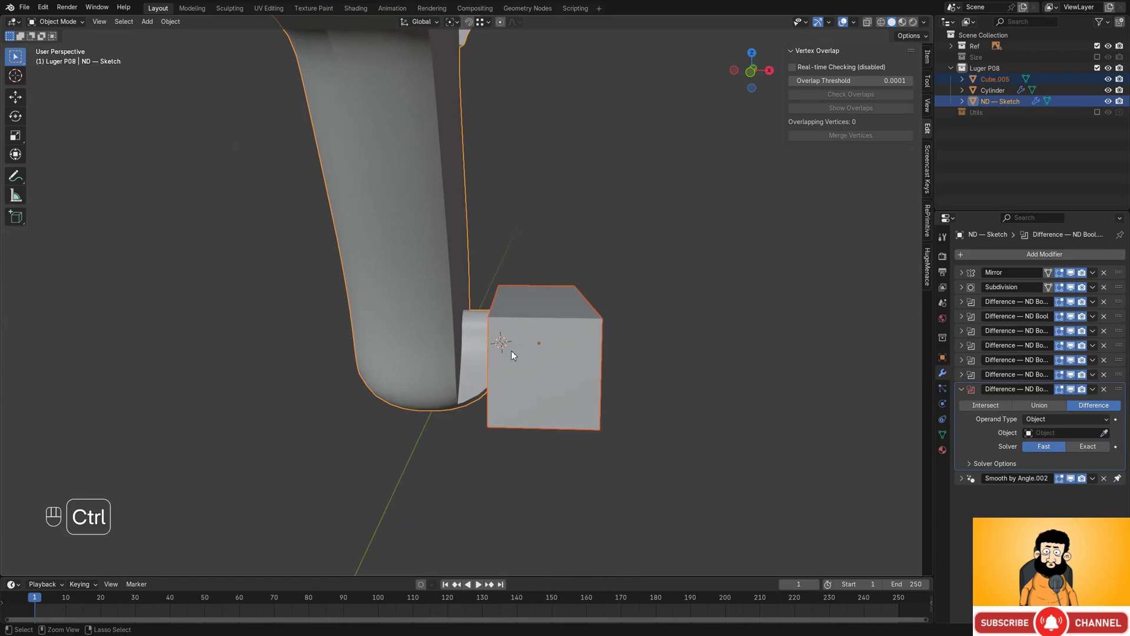
key("f")
left_click(490, 352)
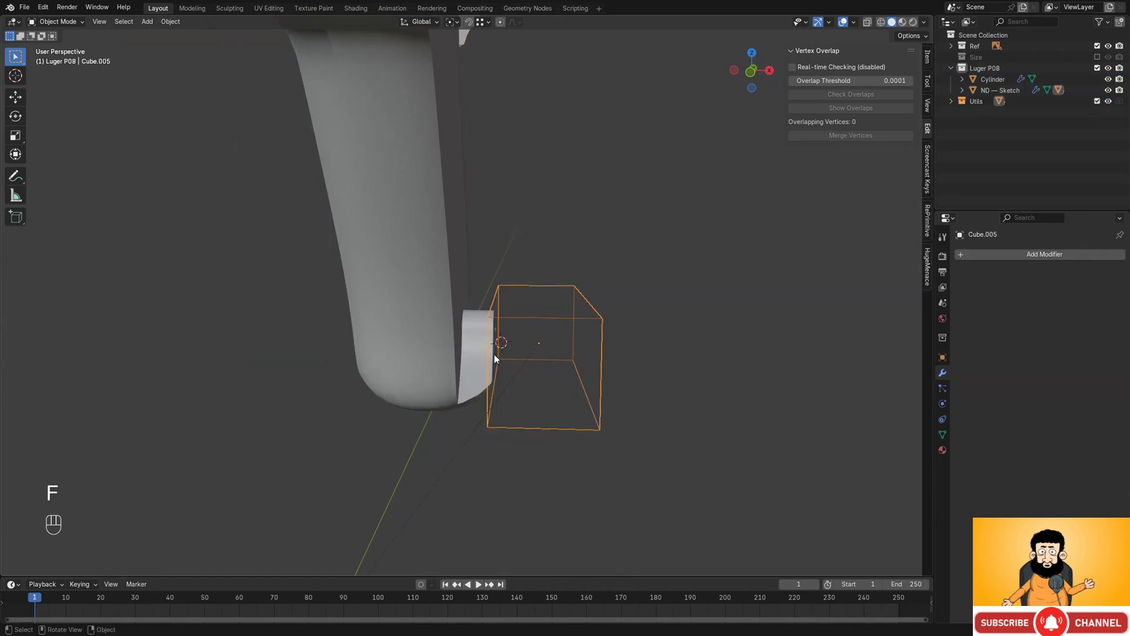
- Select the frame, inspect the trimmed grip bottom against the back-view reference, and hide the Utils cutters again
middle_click_drag(494, 354, 524, 321)
scroll(541, 330, "up", 2)
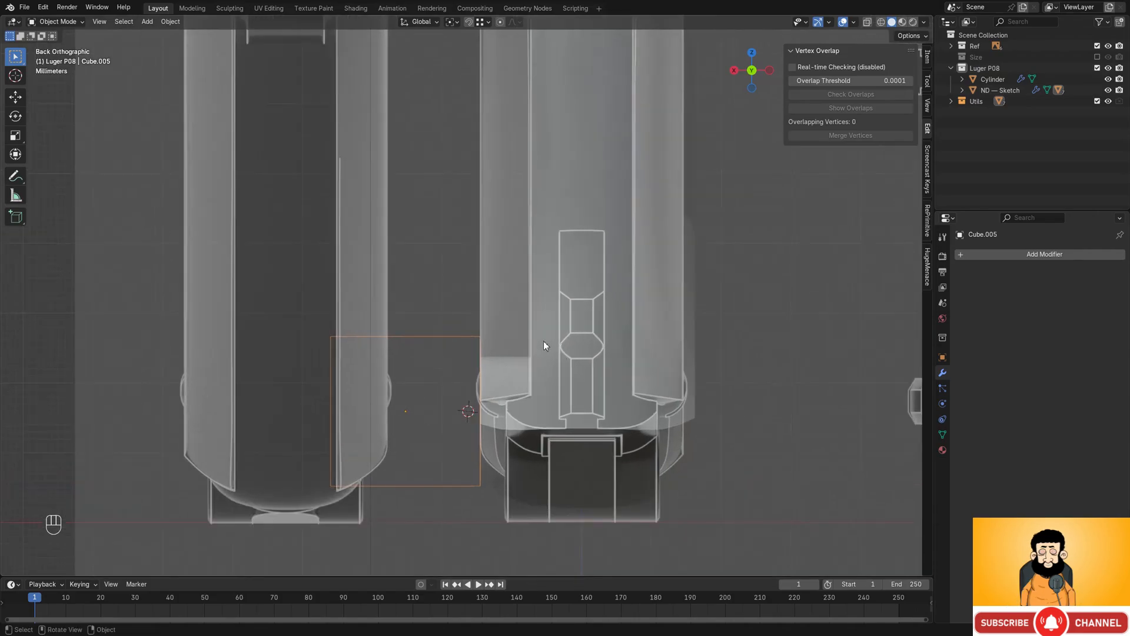
left_click(542, 342)
key("Tab")
key("Tab")
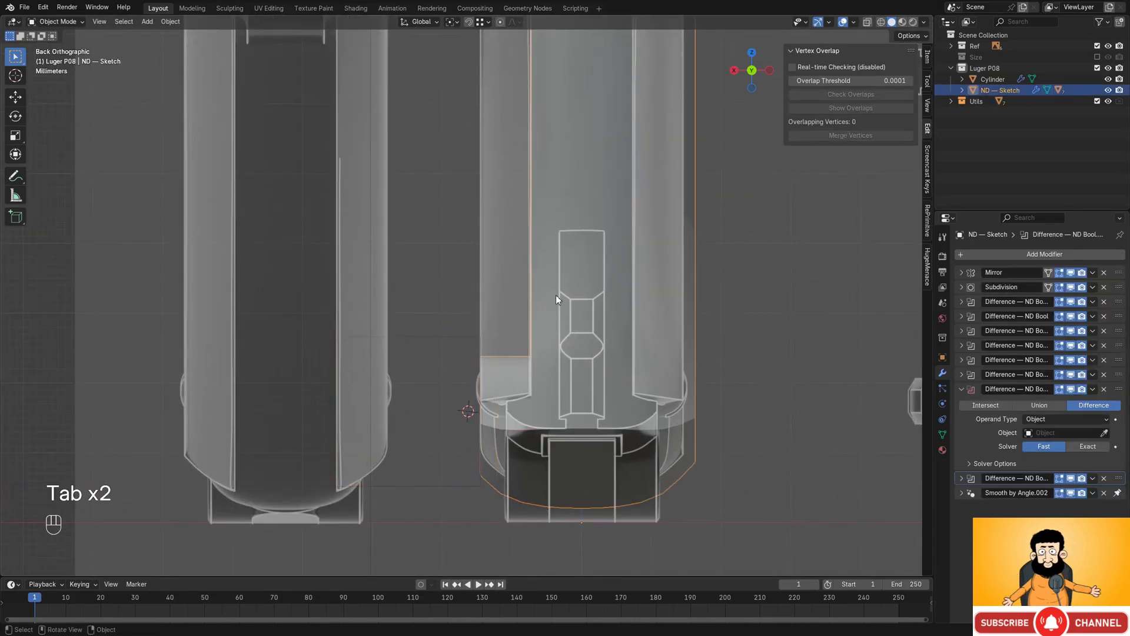
middle_click_drag(556, 295, 630, 319)
middle_click_drag(569, 358, 655, 319, "shift")
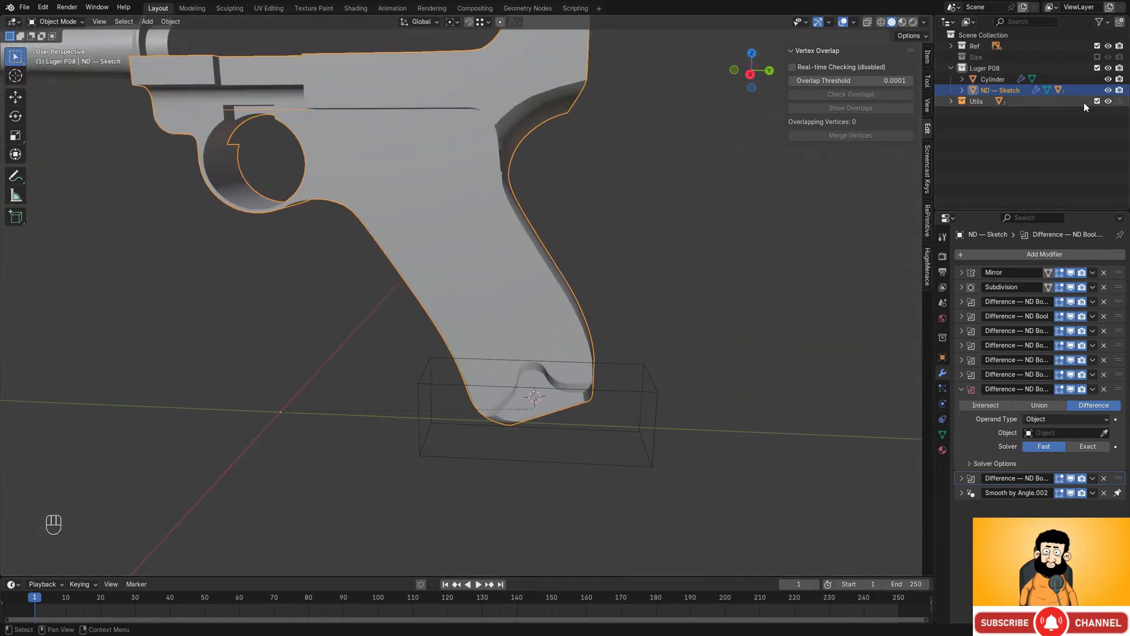
- Select the narrow face under the grip in the frame's mesh and set the transform orientation to Face
key("Tab")
middle_click_drag(589, 352, 580, 389)
middle_click_drag(580, 389, 535, 312)
scroll(591, 365, "up", 3)
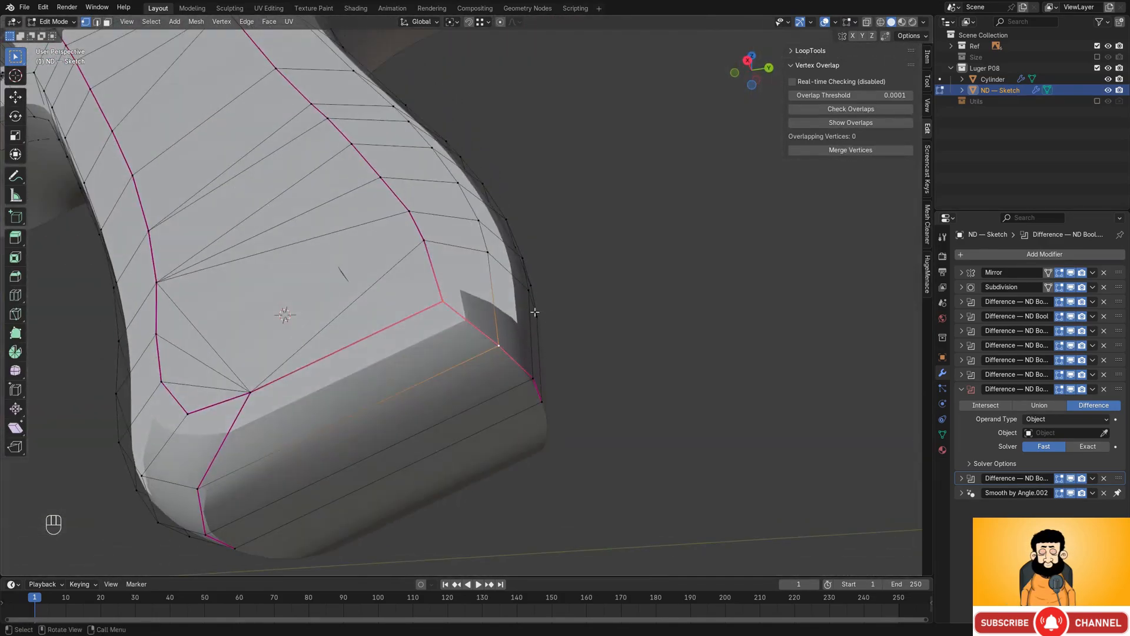
left_click(451, 23)
left_click(428, 26)
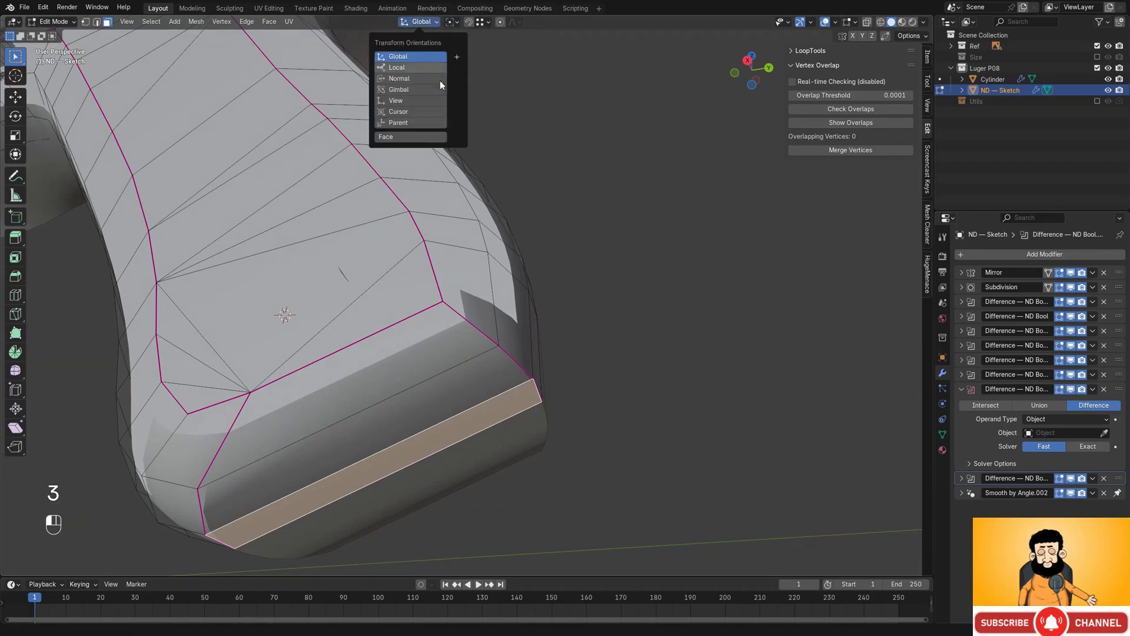
left_click(434, 144)
- Select the two rear corner vertices at the grip's lower end and move them along Face Y toward the rear edge of the reference
key("1")
left_click(445, 317)
middle_click_drag(550, 343, 508, 295, "alt")
scroll(523, 325, "up", 2)
left_click(514, 389, "shift")
key("shift+z")
key("shift+z")
key("g")
key("y")
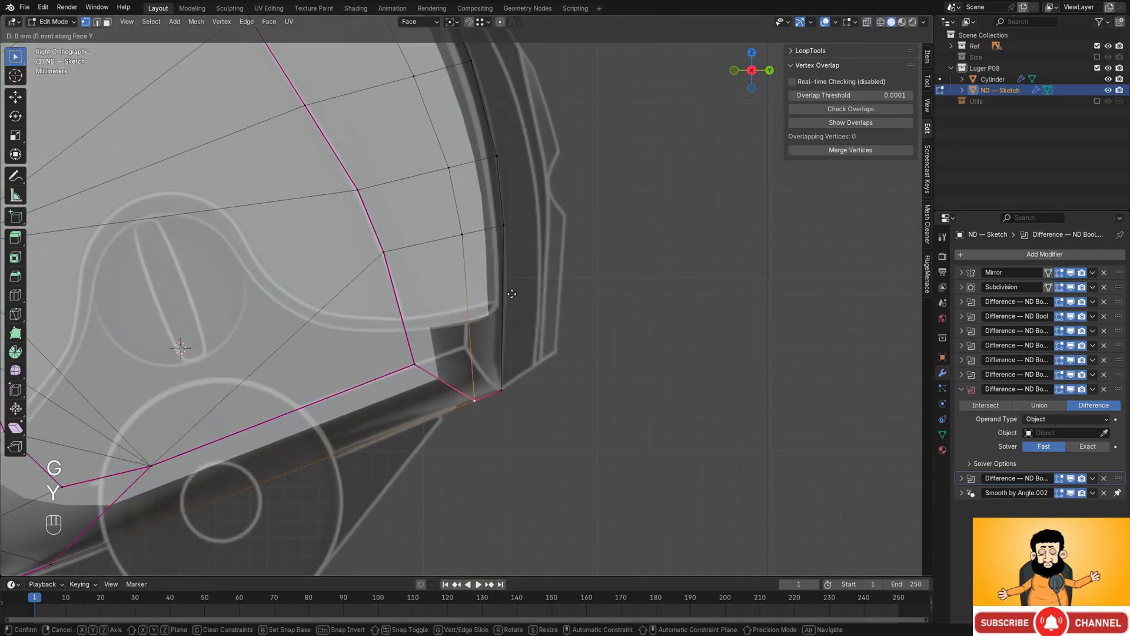
key("Escape")
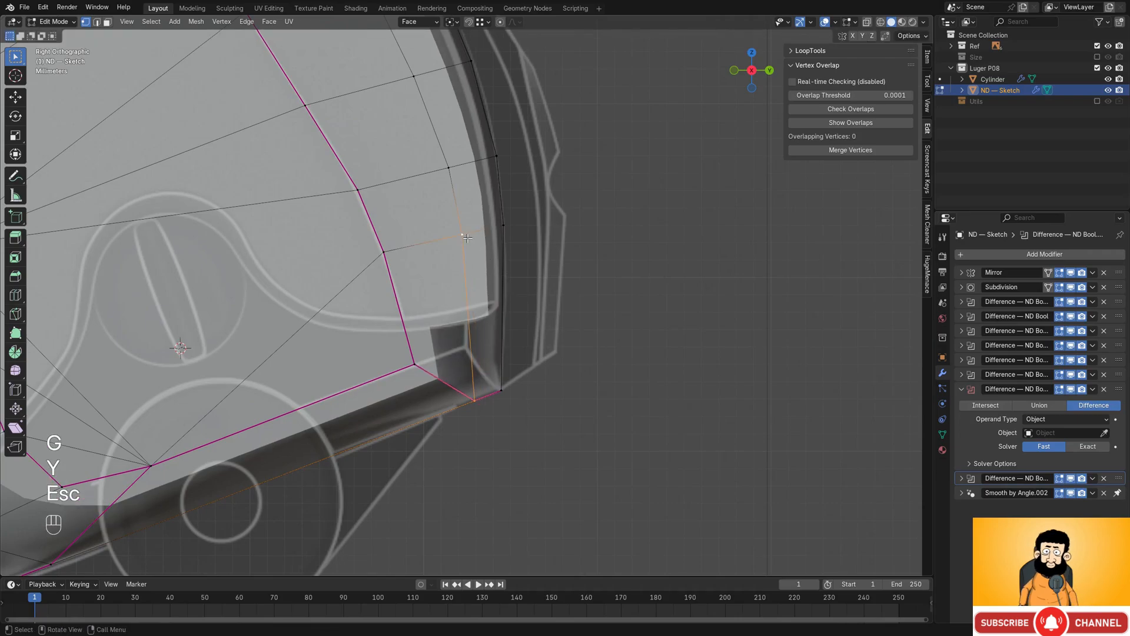
key("g")
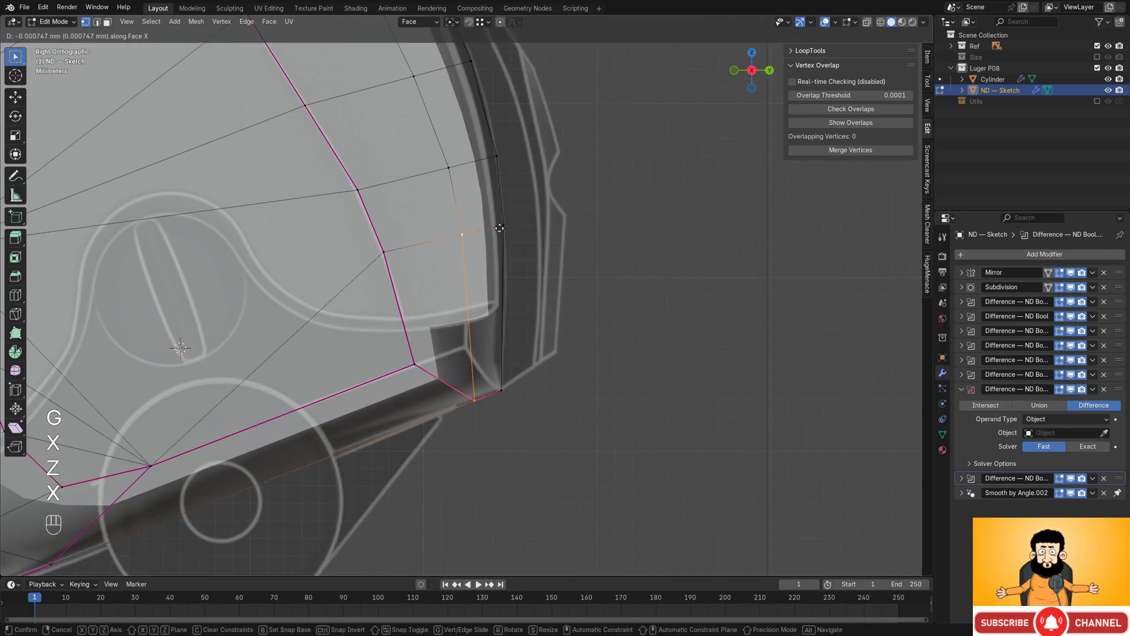
key("y")
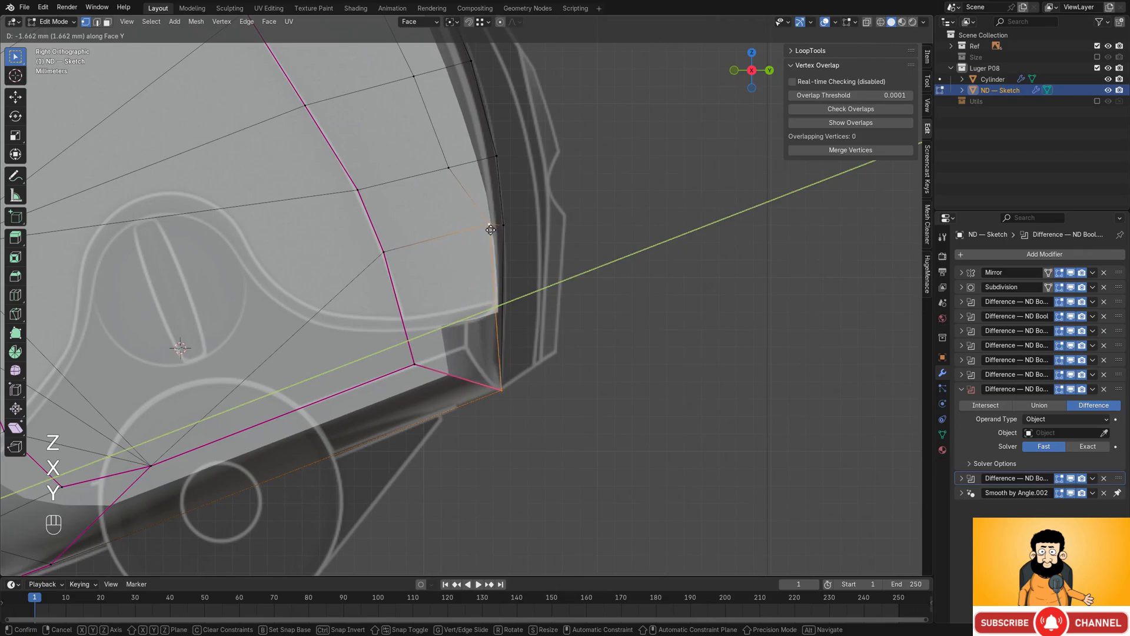
left_click(479, 235)
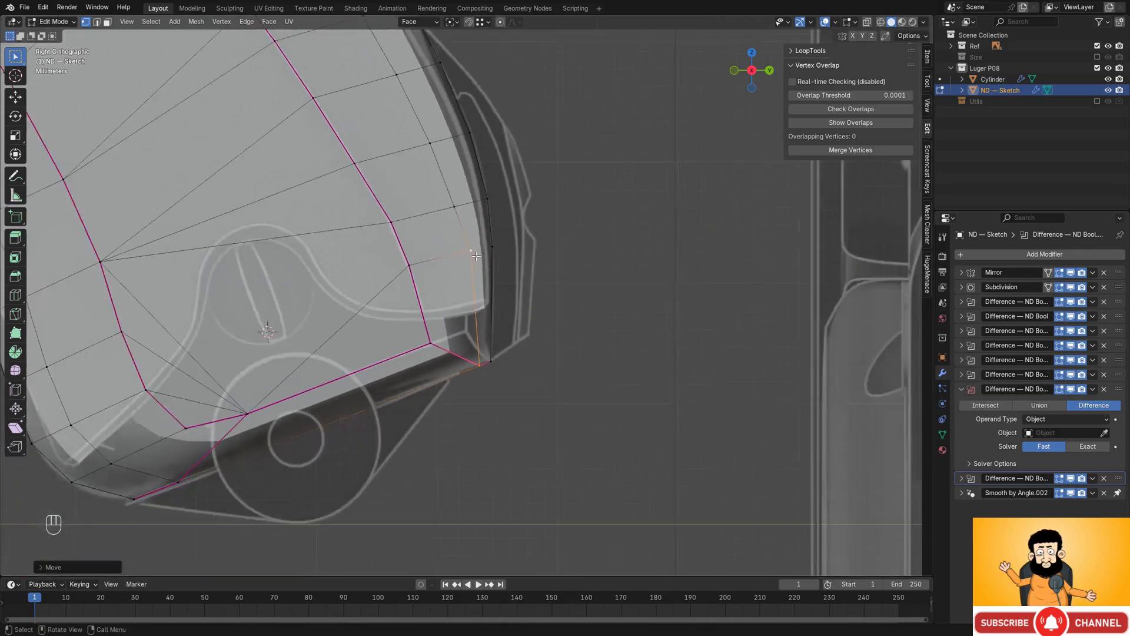
- Leave mesh editing, show the Utils cutters again and select the cube cutter beside the grip's lower end in back view
middle_click_drag(479, 234, 474, 291)
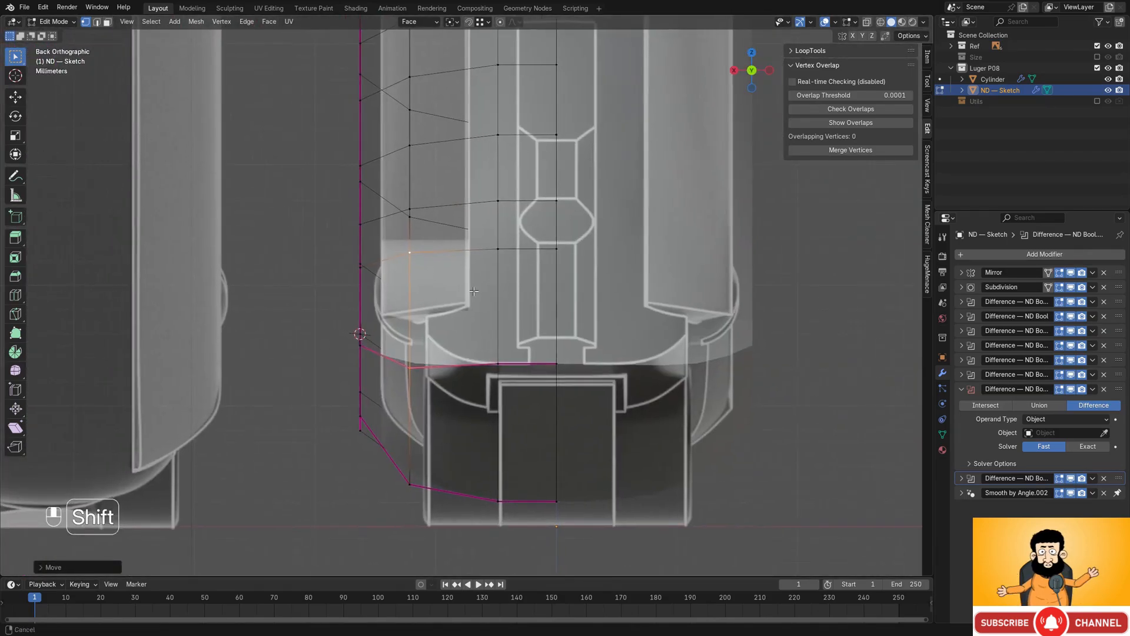
key("Tab")
scroll(456, 287, "down", 3)
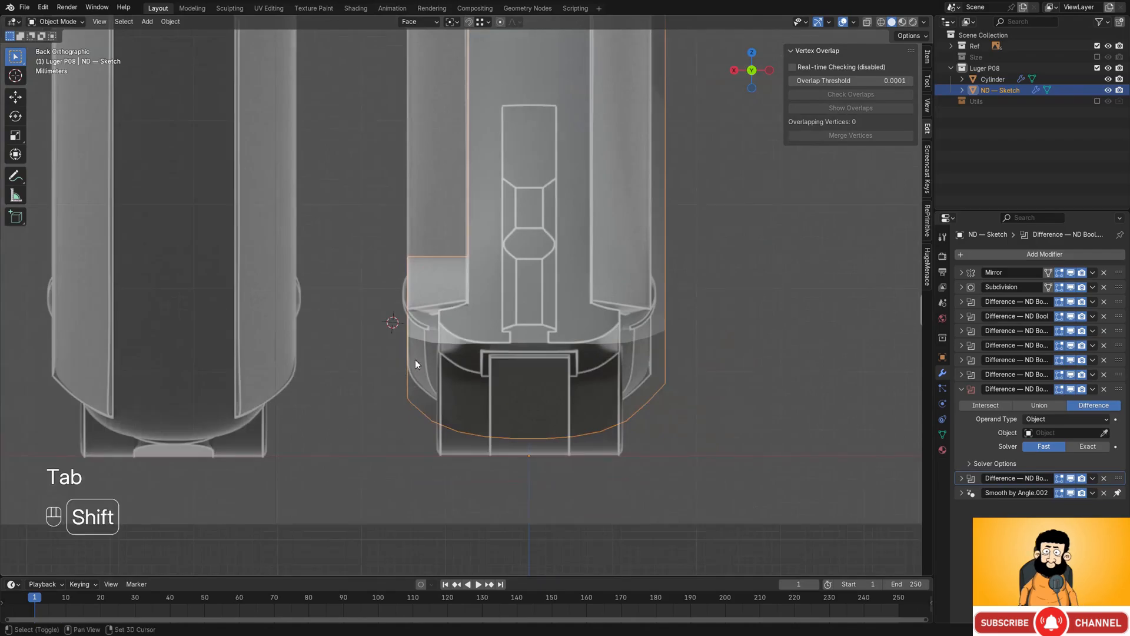
scroll(440, 359, "up", 1)
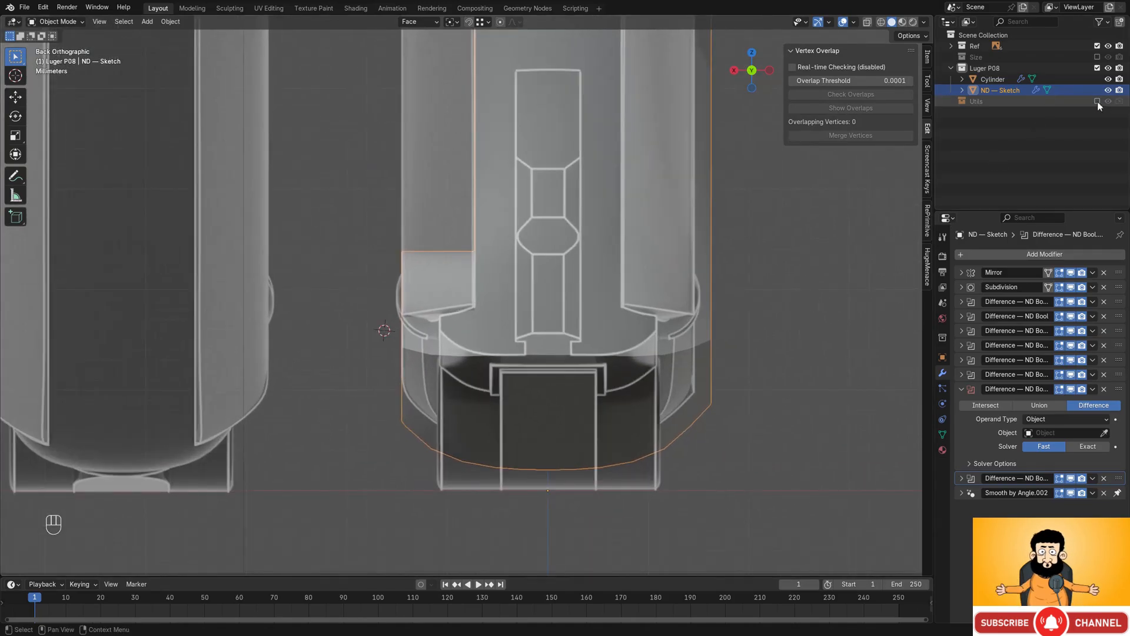
left_click(302, 252)
key("shift+z")
middle_click_drag(302, 252, 465, 307)
left_click(381, 306)
middle_click_drag(393, 301, 492, 302, "alt")
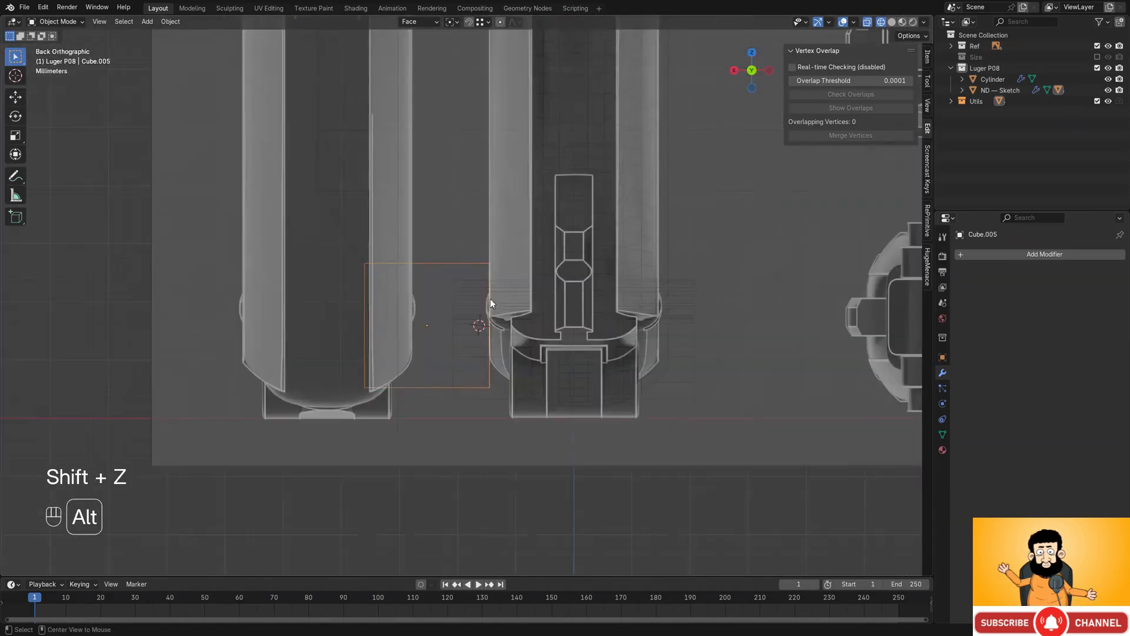
- Move the cube cutter about 3.6 mm along Face X so its side meets the edge of the magazine base in the reference
scroll(624, 362, "up", 6)
middle_click_drag(627, 363, 463, 262, "shift")
scroll(464, 262, "up", 2)
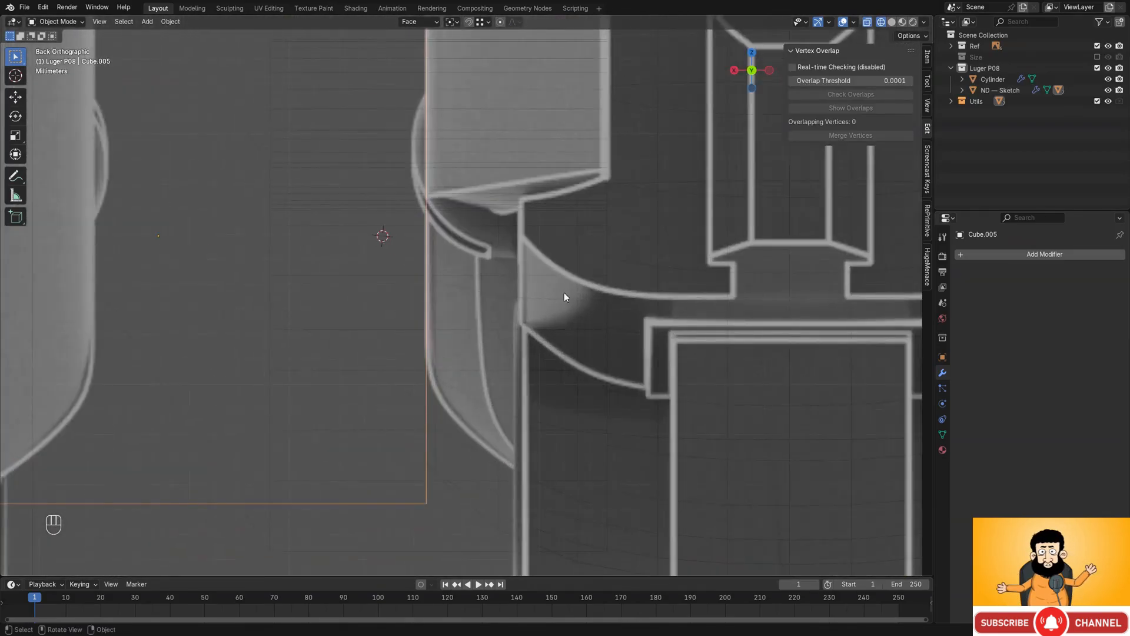
key("g")
key("x")
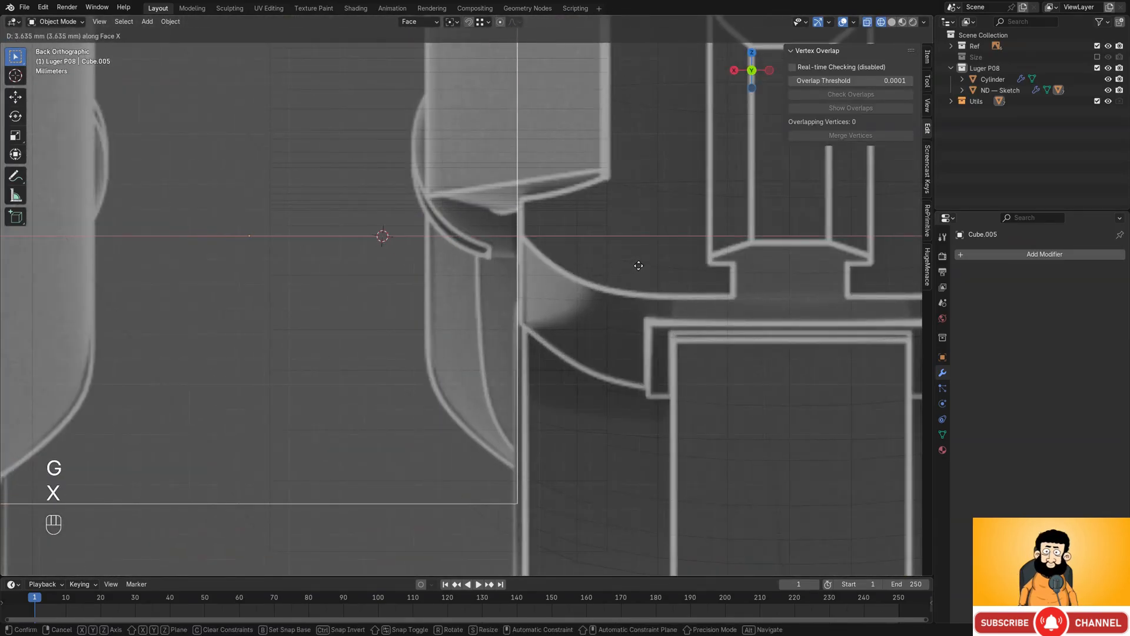
left_click(639, 266)
scroll(638, 267, "down", 3)
middle_click_drag(638, 267, 550, 310, "shift")
- Extend the cube cutter along Z by lowering its bottom vertices below the magazine base and raising its top vertices
key("Tab")
scroll(530, 241, "down", 2)
key("shift+z")
key("shift+z")
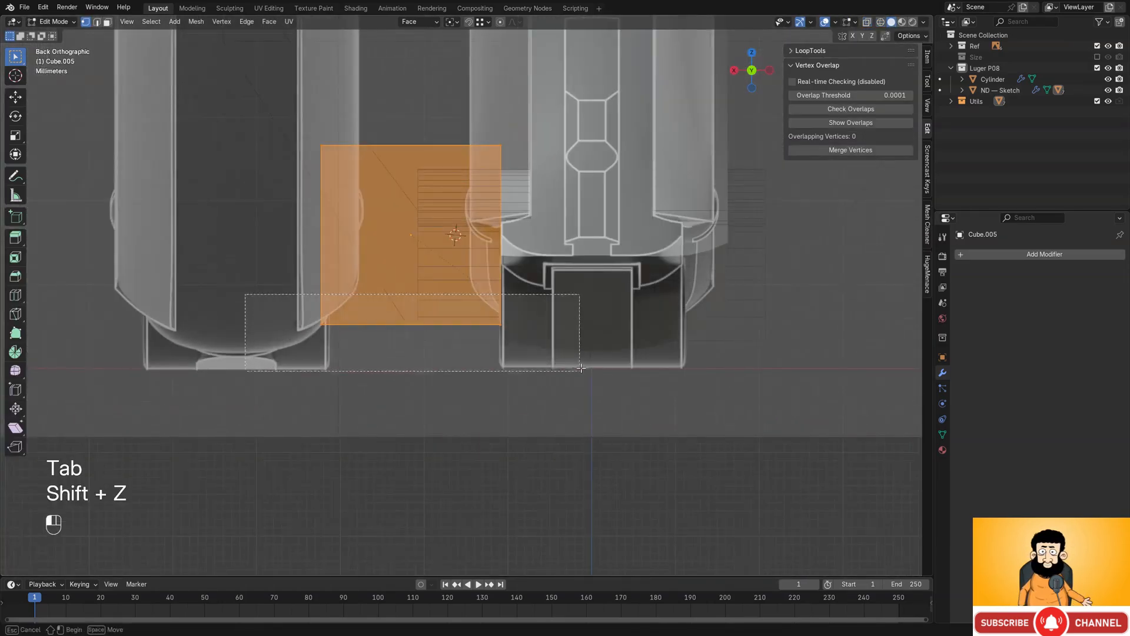
left_click_drag(250, 290, 524, 383)
key("g")
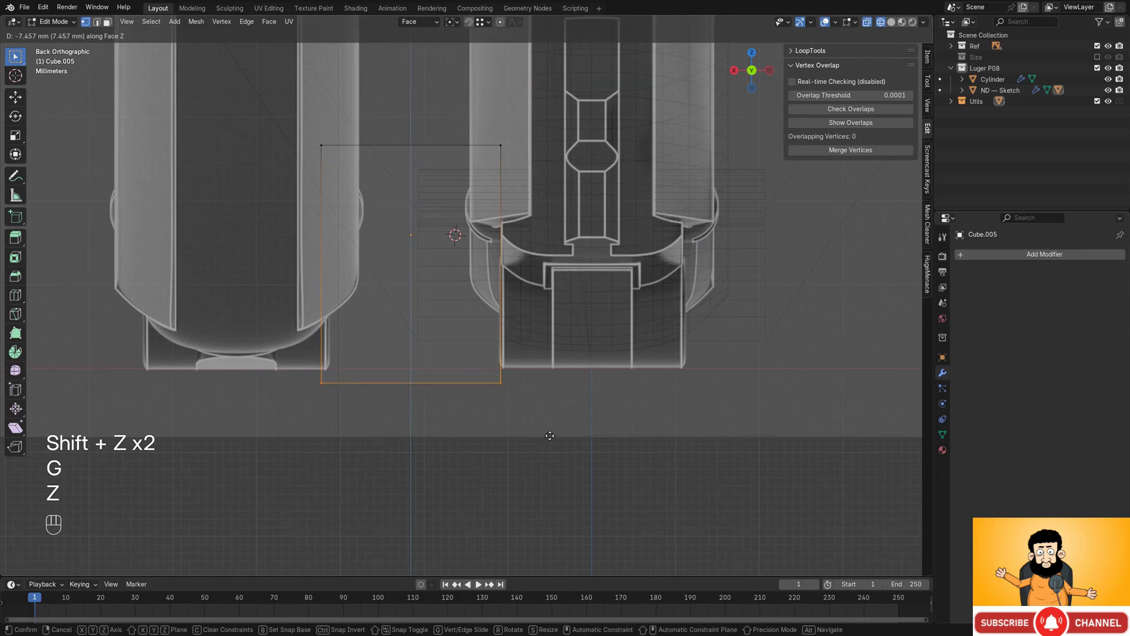
left_click(550, 435)
left_click_drag(250, 98, 580, 194)
key("g")
key("z")
left_click(572, 166)
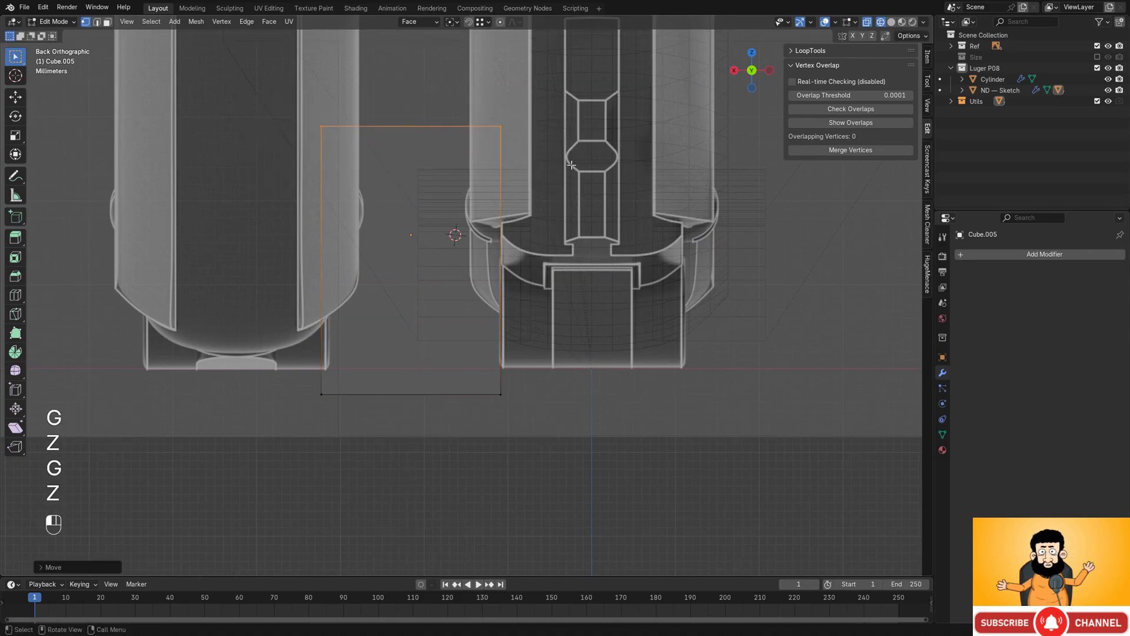
middle_click_drag(572, 165, 718, 219)
key("shift+z")
key("Tab")
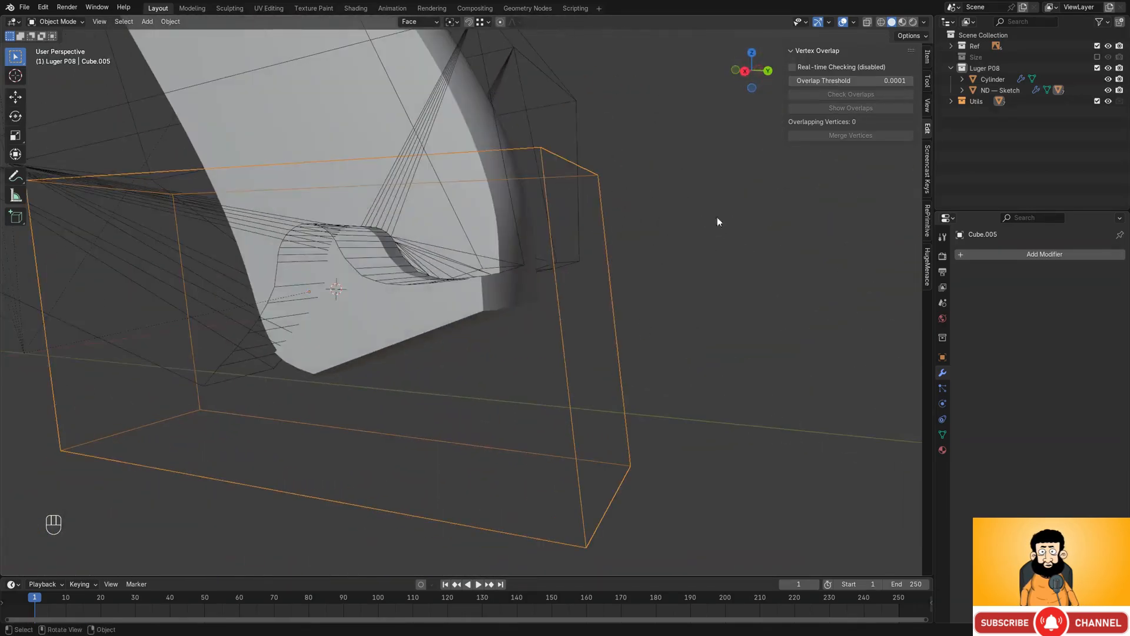
- Hide the Utils cutters and shift the upper rear corner vertex of the frame's lower grip slightly along Face Y
left_click(1098, 103)
middle_click_drag(596, 257, 654, 265)
left_click(514, 281)
key("Tab")
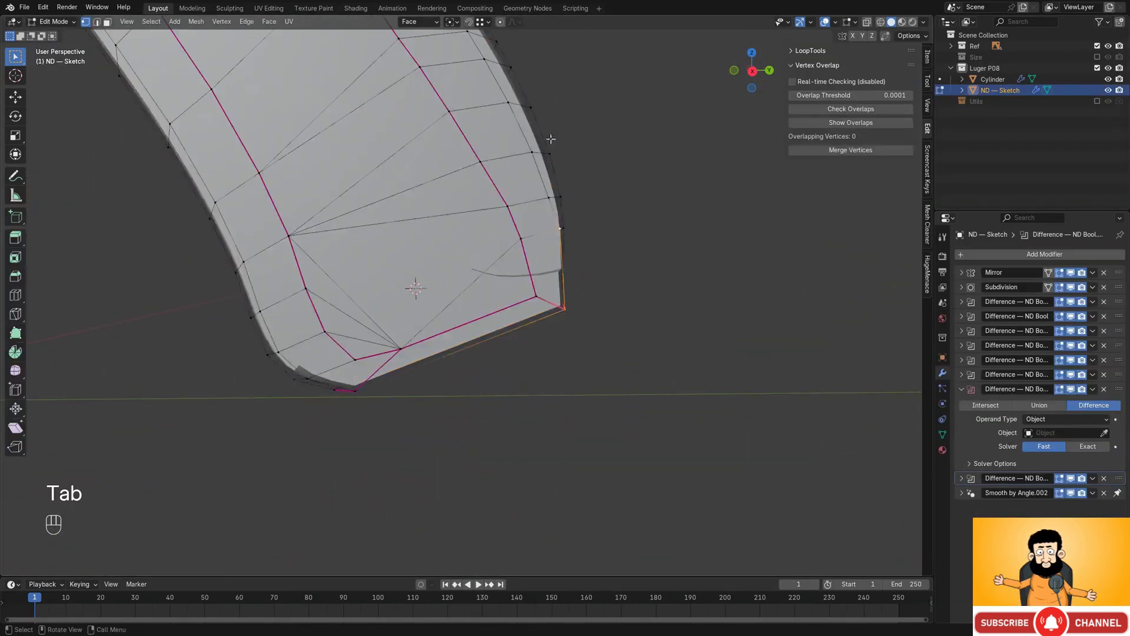
mouse_move(585, 212)
middle_mouse_down()
mouse_move(538, 227)
mouse_move(600, 346)
middle_mouse_up()
scroll(599, 346, "up", 2)
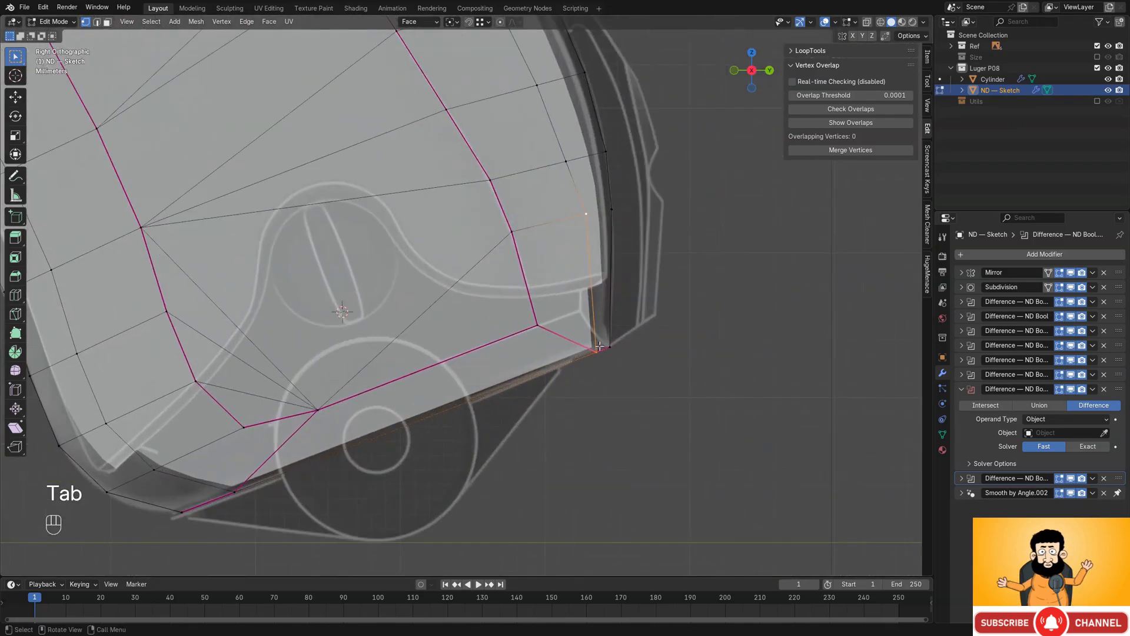
key("g")
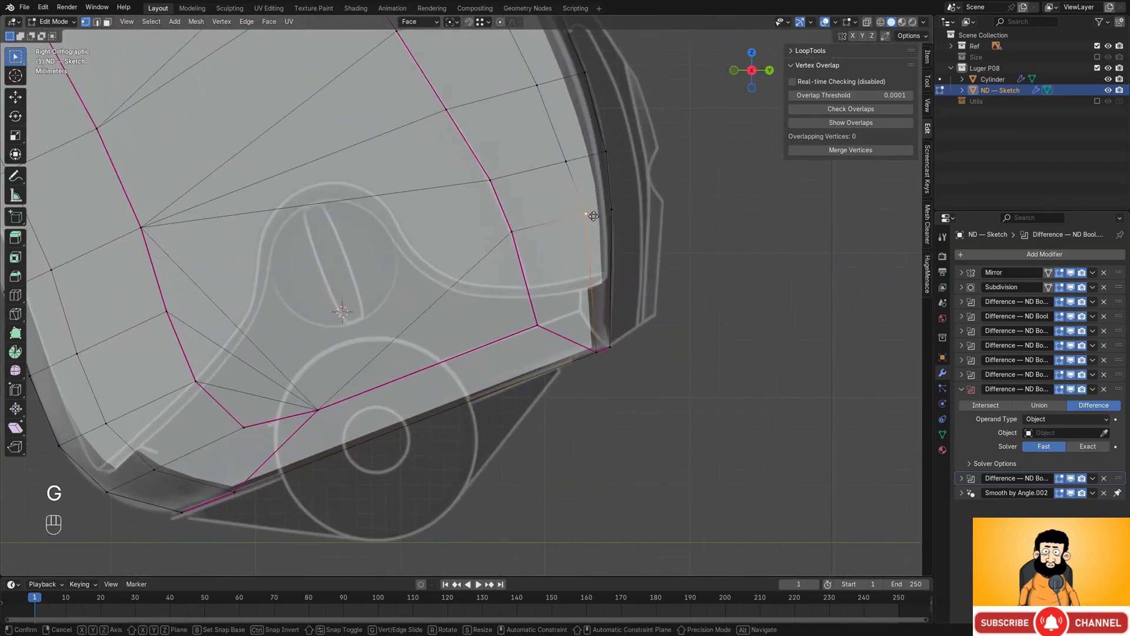
key("z")
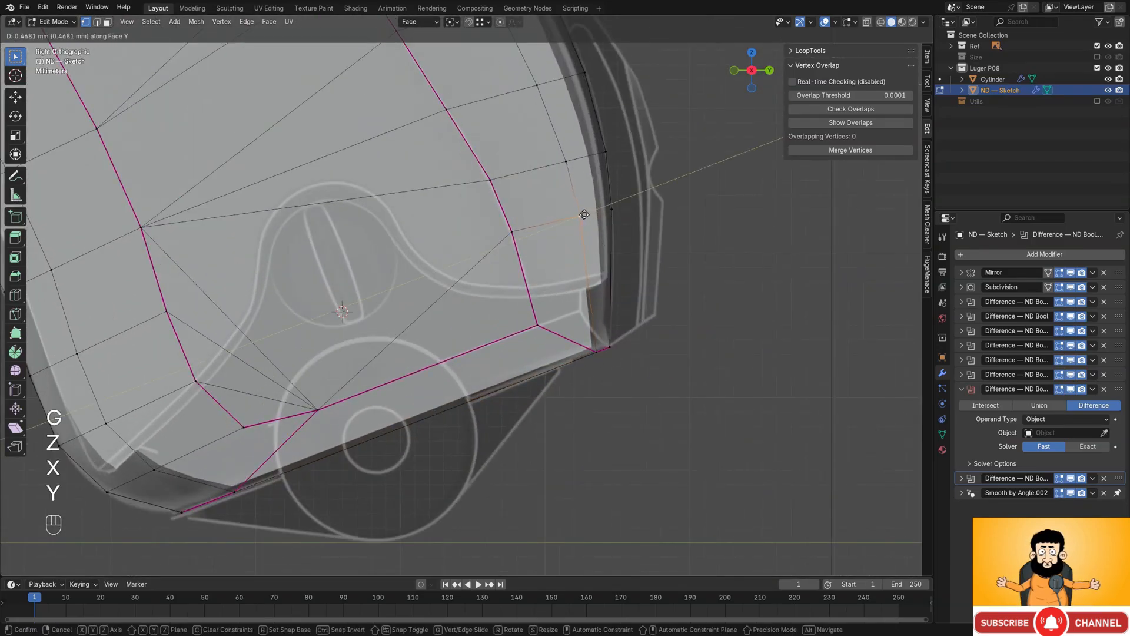
left_click(590, 212)
- Undo a free move of the seam's lower rear corner vertex, slide it slightly along its edge, and switch to edge selection
left_click(597, 348)
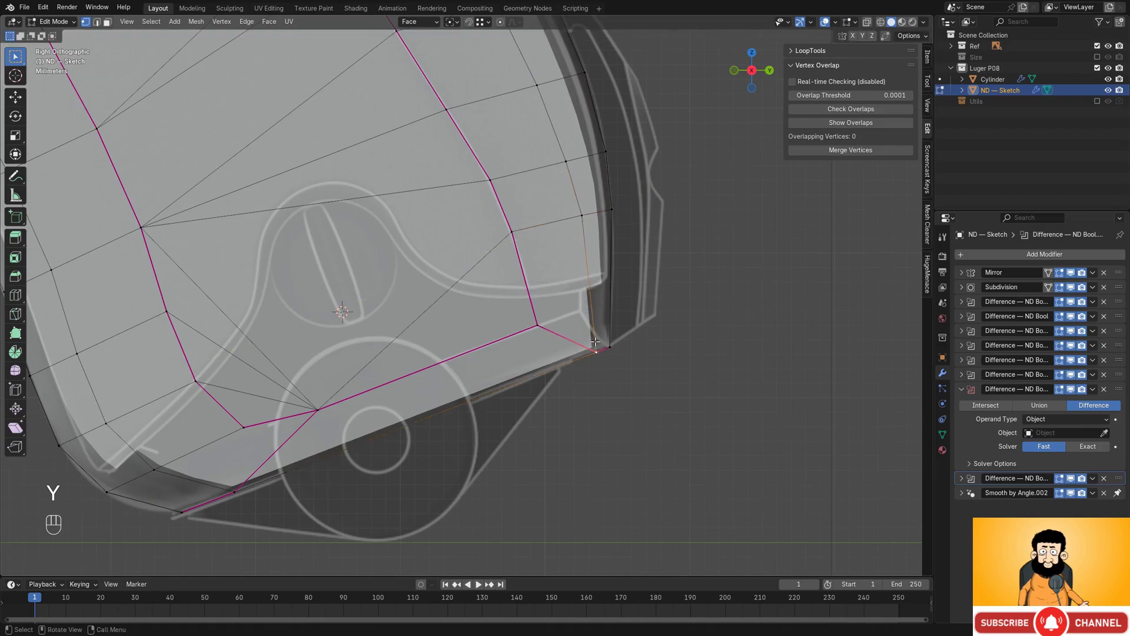
middle_click_drag(620, 317, 575, 316, "shift")
middle_click_drag(505, 359, 480, 341)
left_click(494, 334)
key("g")
left_click(480, 336)
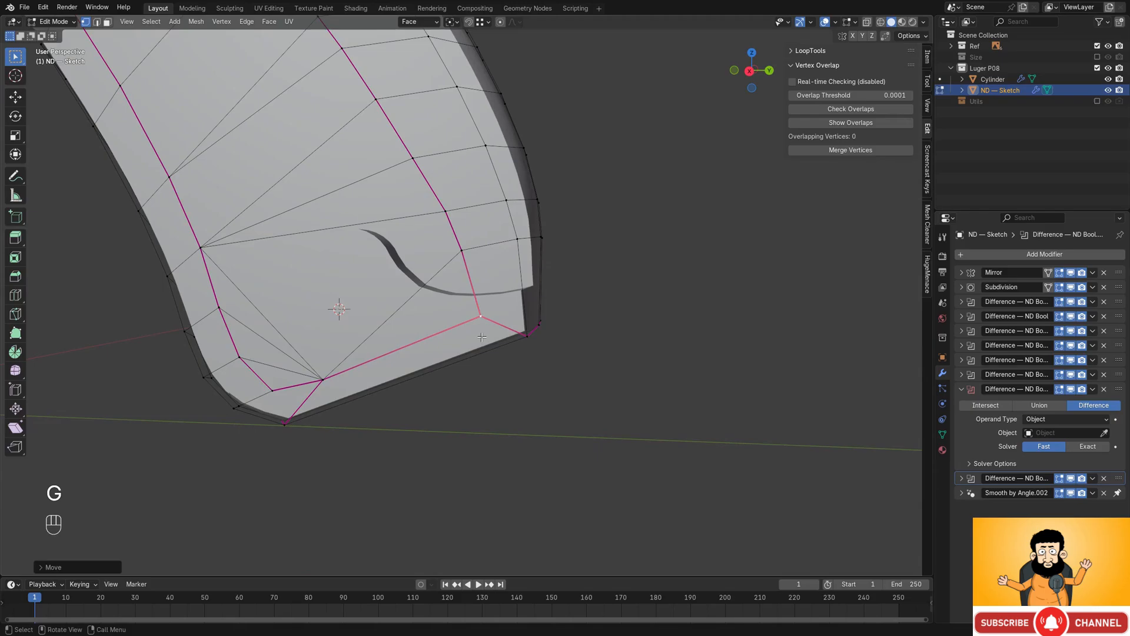
key("ctrl+z")
key("g")
key("g")
left_click(482, 334)
key("2")
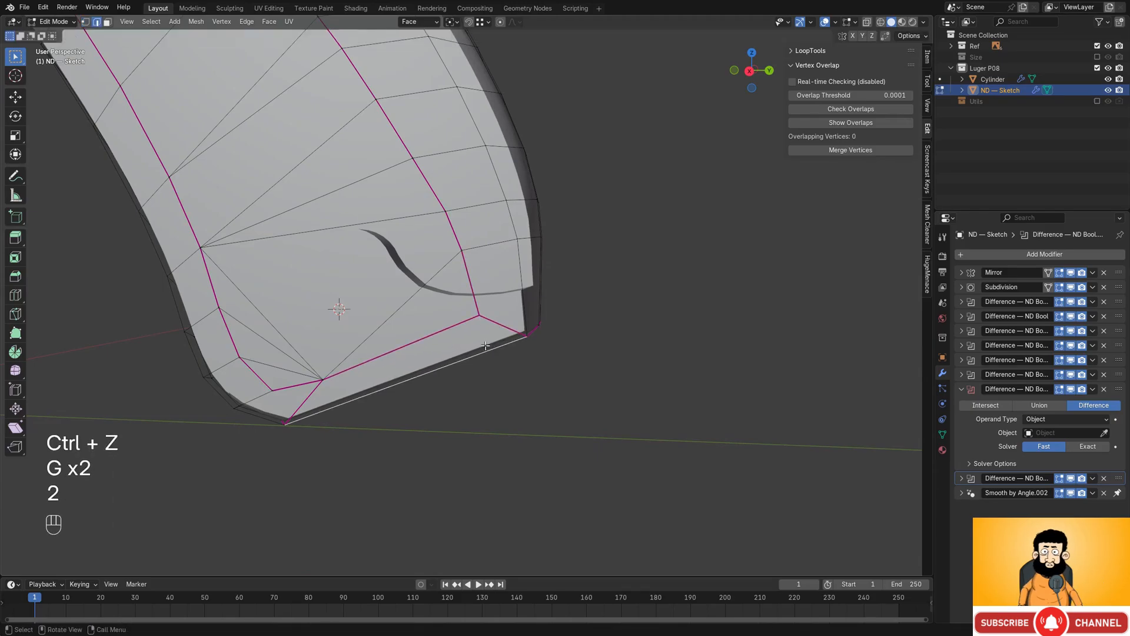
- Edge-slide the edge along the bottom of the grip inward by a factor of about 0.37, aligning it to the back reference
middle_click_drag(483, 334, 545, 327)
scroll(546, 327, "up", 1)
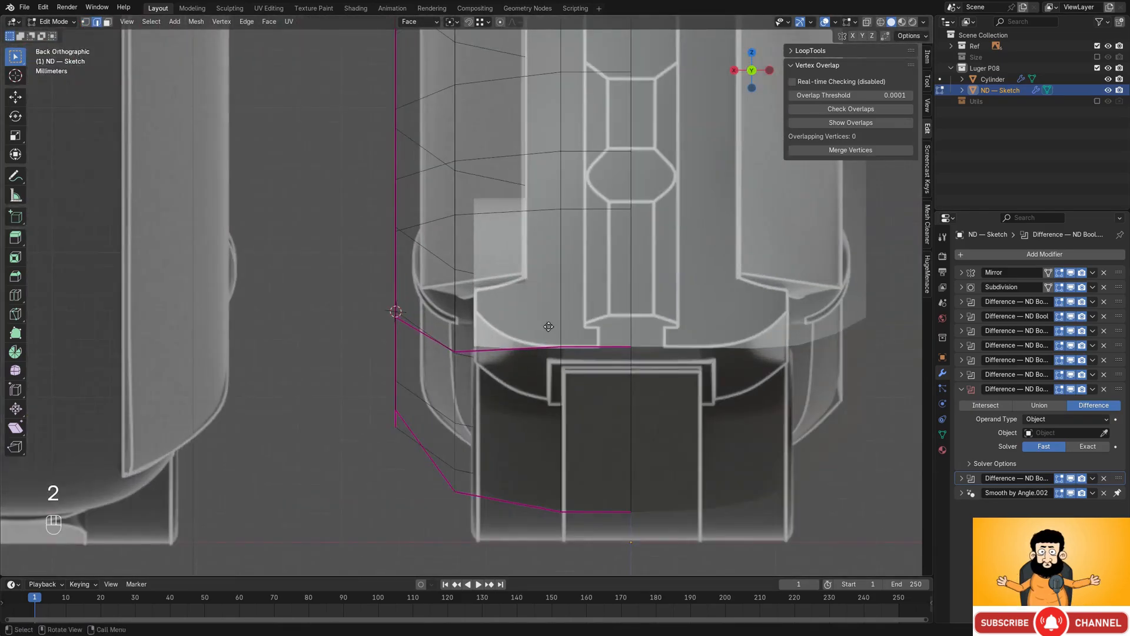
key("g")
key("g")
key("g")
key("g")
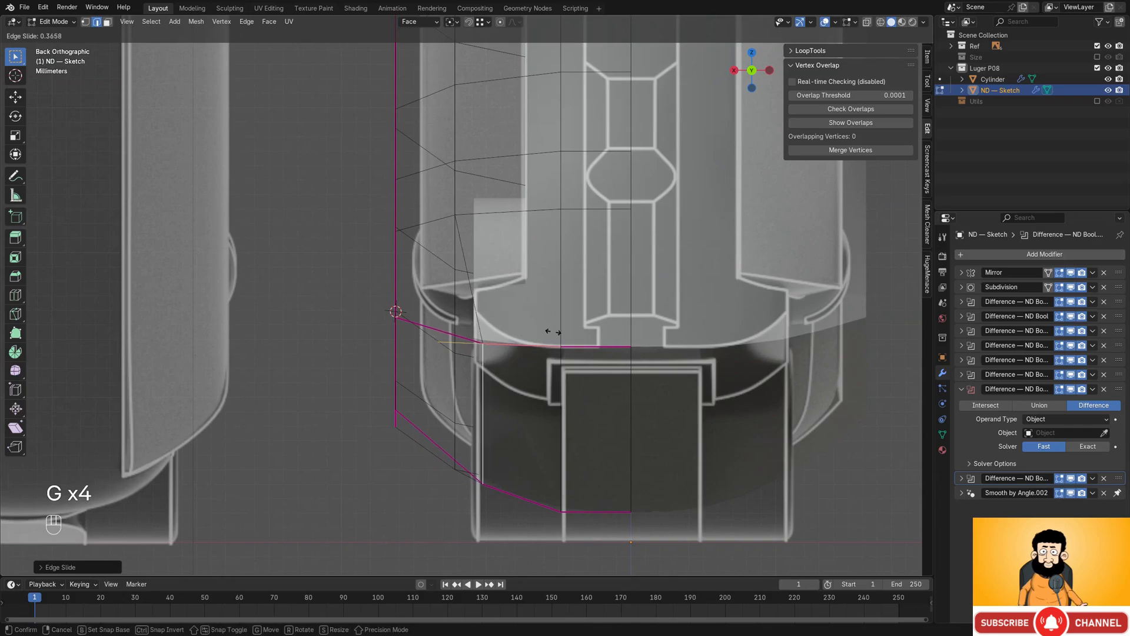
left_click(550, 331)
middle_click_drag(403, 344, 229, 419, "alt")
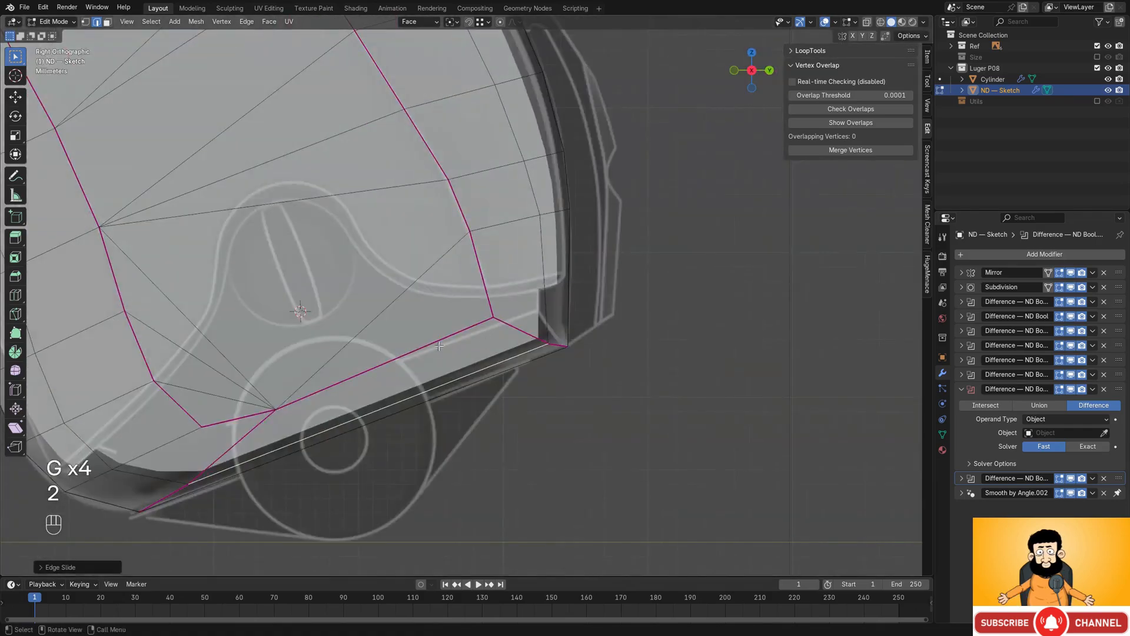
- Select the path of creased vertices around the grip's lower end and move them up about 2.2 mm along the face Z axis
key("1")
left_click(492, 334, "ctrl")
scroll(493, 333, "down", 3)
middle_click_drag(493, 334, 589, 344, "shift")
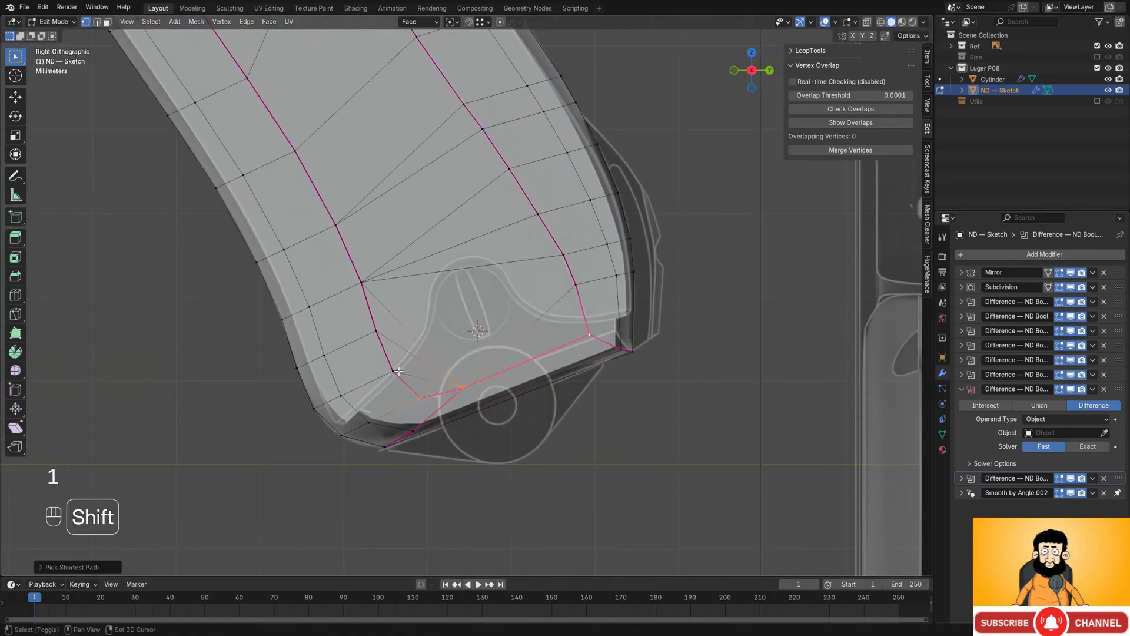
left_click(565, 257, "shift")
key("g")
key("z")
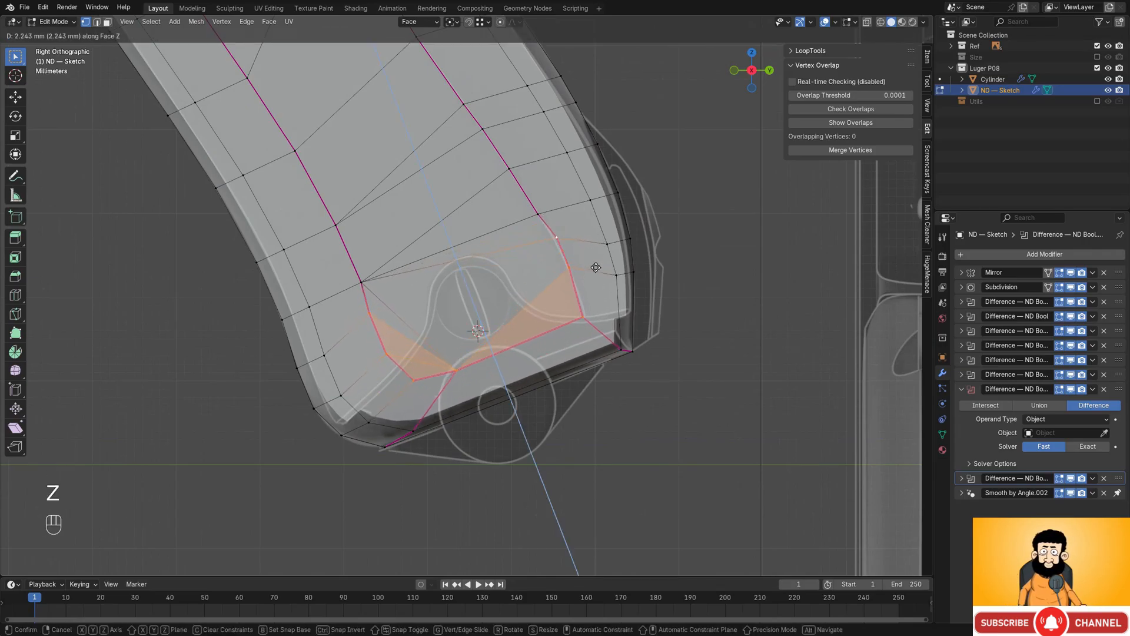
left_click(595, 267)
- Deselect the uppermost vertices of the lower crease outline and raise the remaining ones about 1.2 mm along face Z
key("x")
key("c")
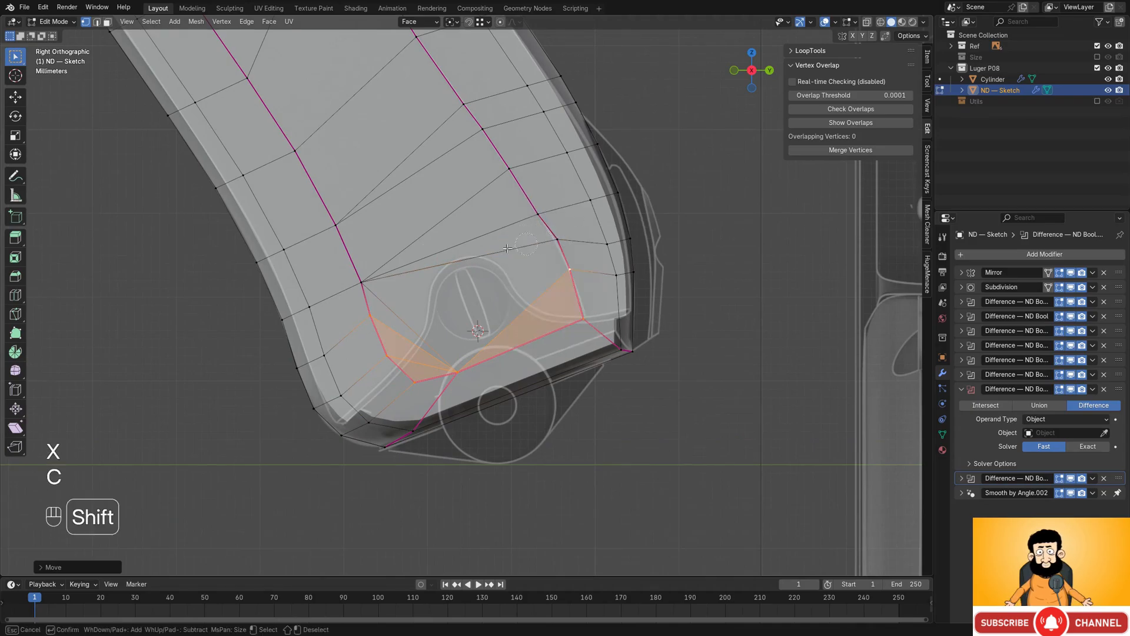
left_click(367, 311, "shift")
right_click(369, 312)
scroll(588, 307, "up", 2)
key("g")
key("z")
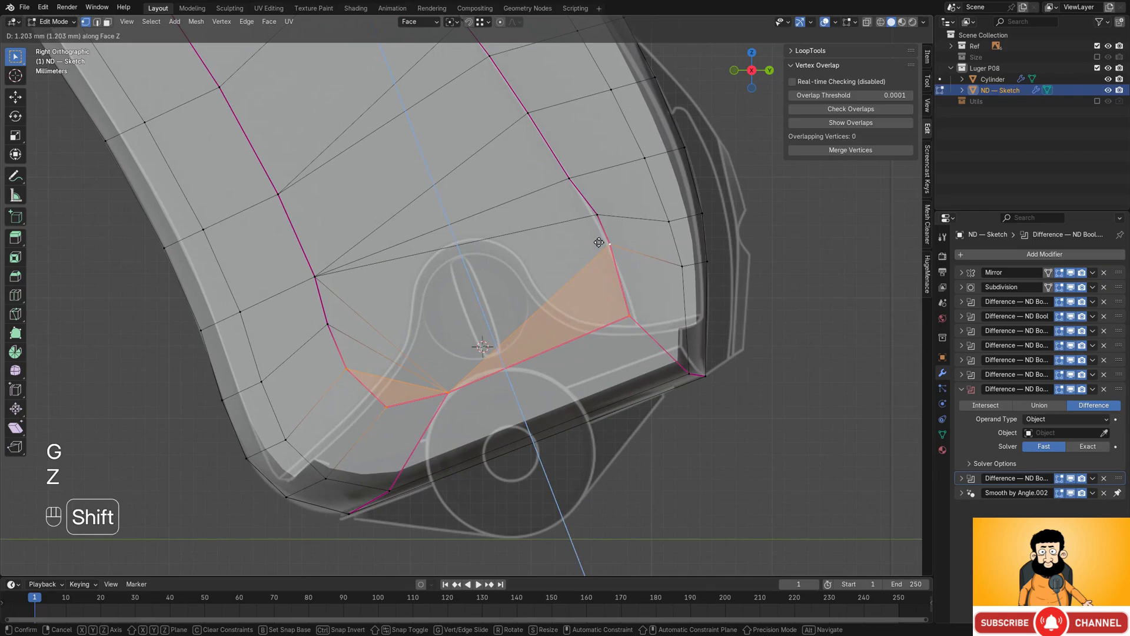
left_click(617, 241)
- Deselect the next vertex on the rear crease line and move the remaining lower crease vertices up along face Z
key("c")
left_click(621, 241, "shift")
right_click(624, 256)
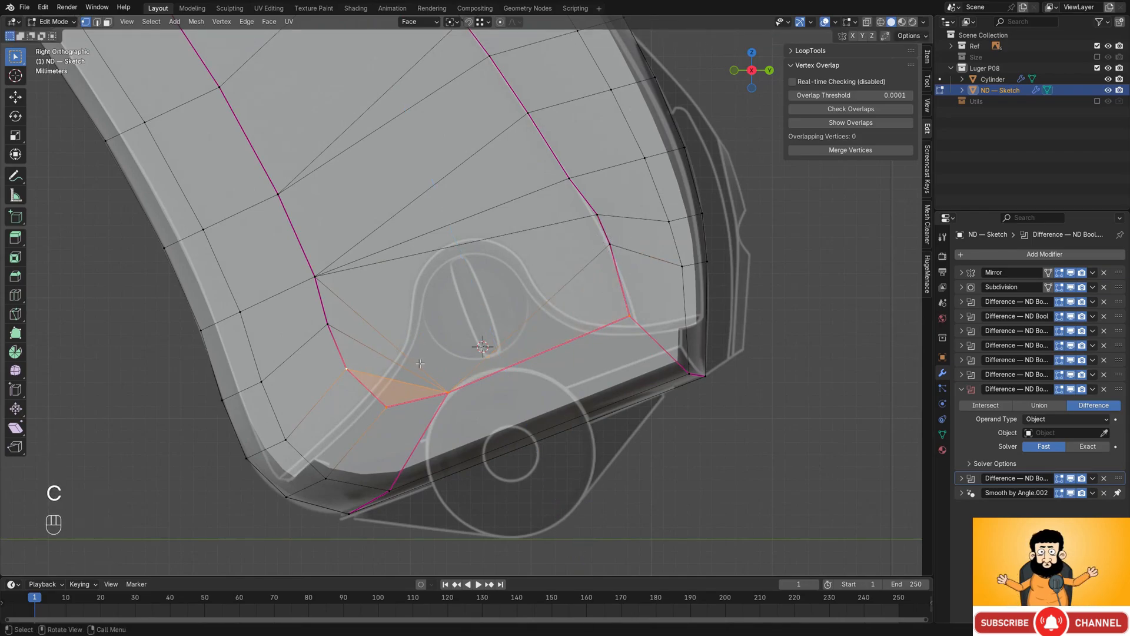
key("g")
key("z")
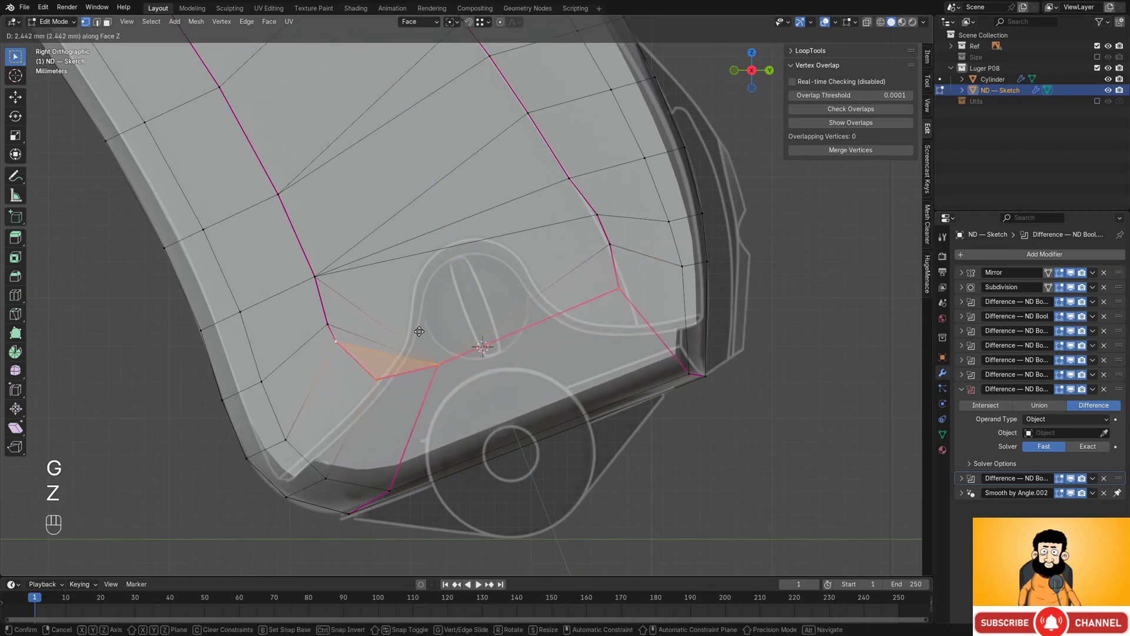
left_click(403, 348)
- Deselect the topmost front crease vertex and raise the remaining bottom crease vertices about 1.55 mm along face Z
left_click(337, 349, "shift")
right_click(341, 350)
key("g")
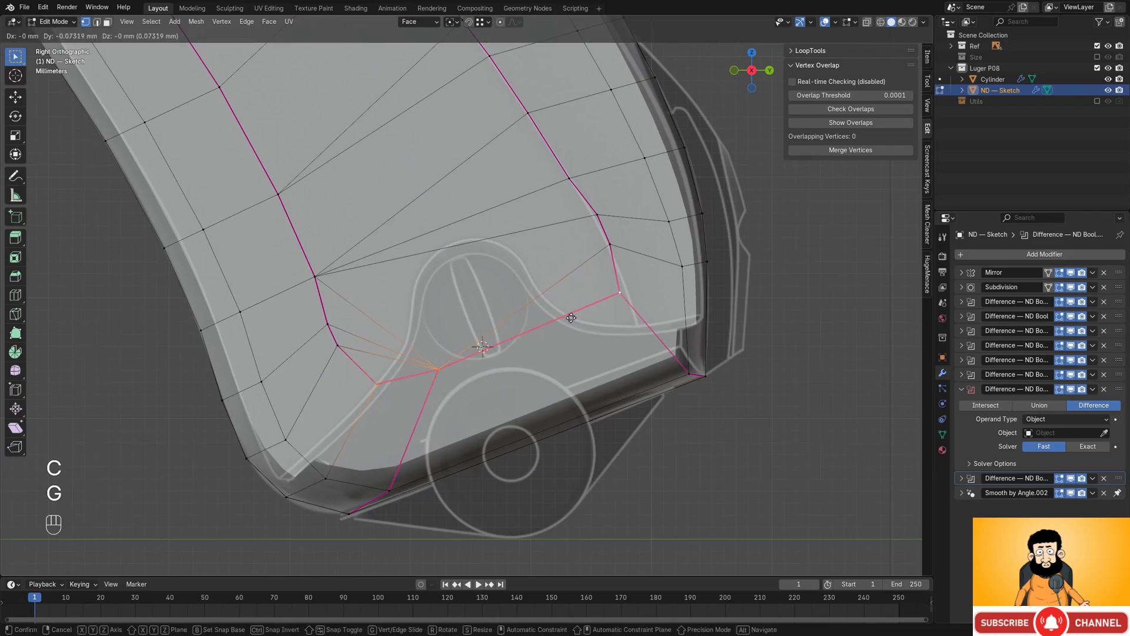
key("z")
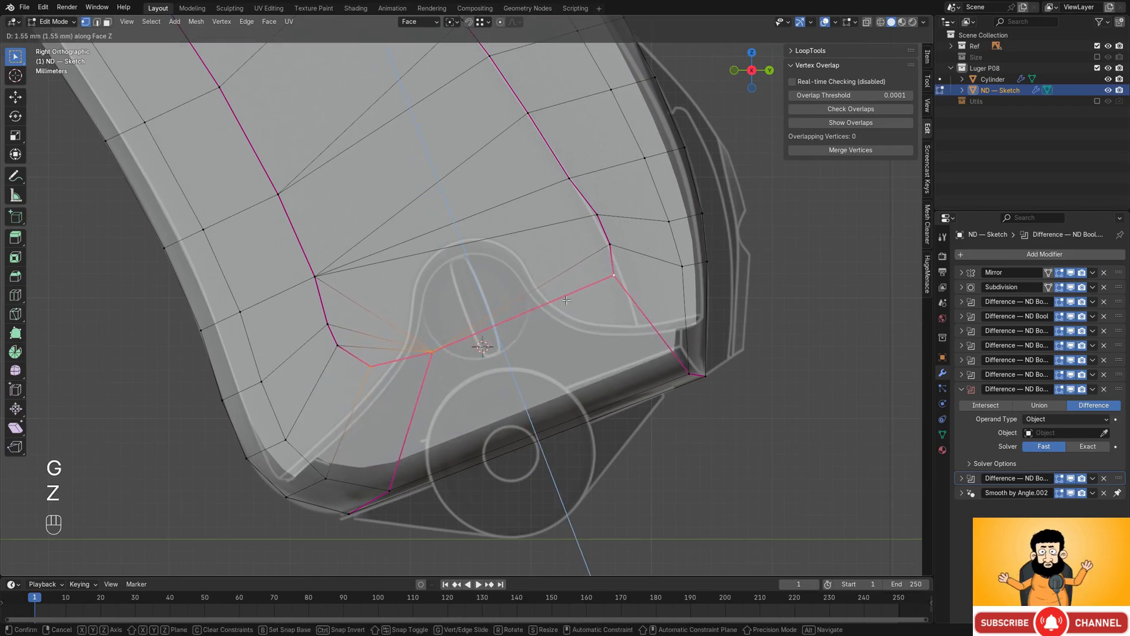
left_click(567, 297)
- Inspect the smoothed lower end of the grip in Object Mode and compare its outline with the side reference
mouse_move(566, 297)
middle_mouse_down("alt")
mouse_move(475, 364)
mouse_move(493, 329)
mouse_move(540, 344)
mouse_move(537, 323)
middle_mouse_up("alt")
scroll(493, 329, "up", 1)
key("shift+z")
key("shift+z")
scroll(537, 323, "down", 2)
key("Tab")
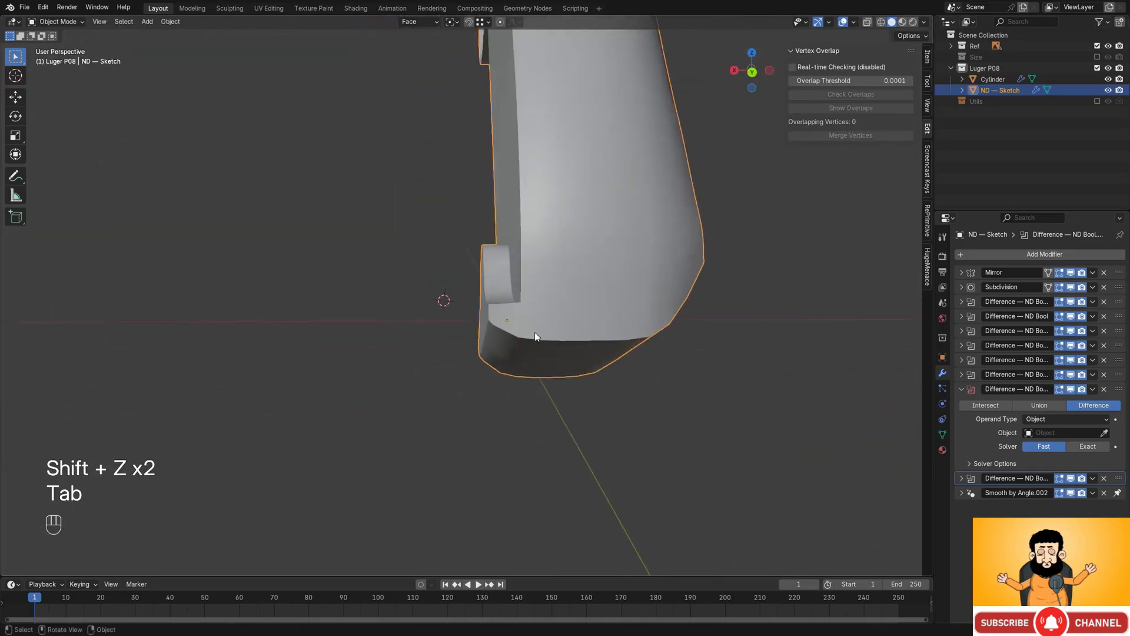
key("Tab")
key("Tab")
middle_click_drag(549, 263, 595, 333)
mouse_move(428, 353)
middle_mouse_down("shift")
mouse_move(549, 378)
mouse_move(598, 328)
mouse_move(518, 396)
mouse_move(520, 346)
mouse_move(554, 334)
mouse_move(487, 355)
mouse_move(525, 375)
mouse_move(543, 338)
mouse_move(539, 387)
mouse_move(602, 384)
mouse_move(616, 396)
mouse_move(526, 327)
mouse_move(545, 318)
middle_mouse_up("shift")
key("ctrl+2")
key("ctrl+z")
left_click(547, 372)
middle_click_drag(536, 273, 529, 314, "shift")
scroll(526, 280, "up", 4)
left_click(489, 192)
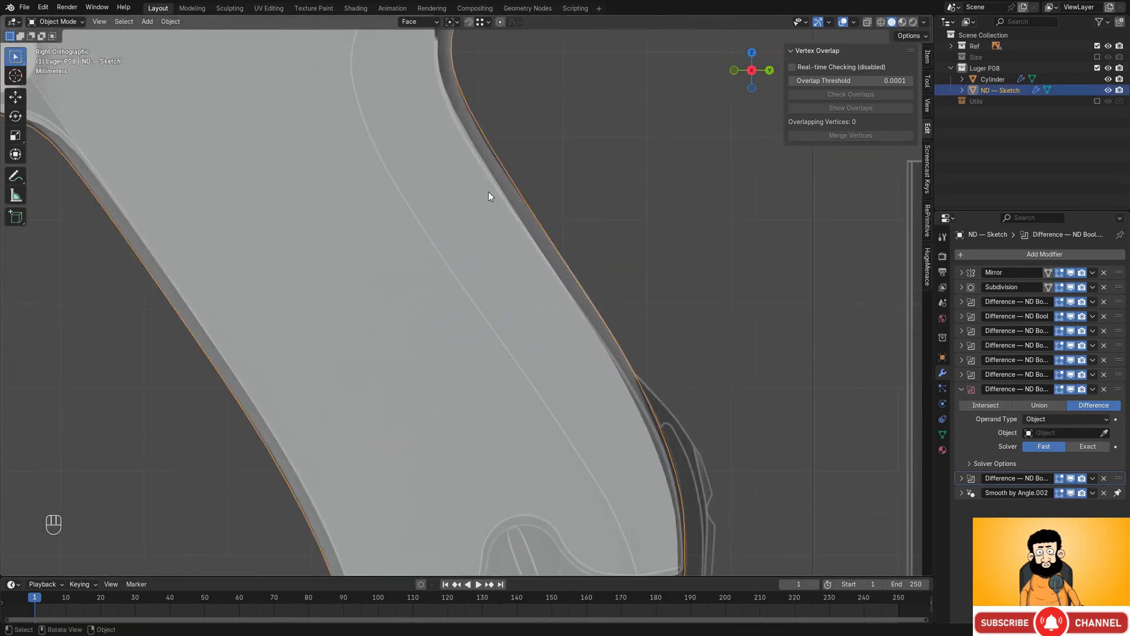
- Select two neighbouring vertices of the inner column beside the grip's lower rear edge for editing
key("Tab")
middle_click_drag(489, 195, 565, 309, "shift")
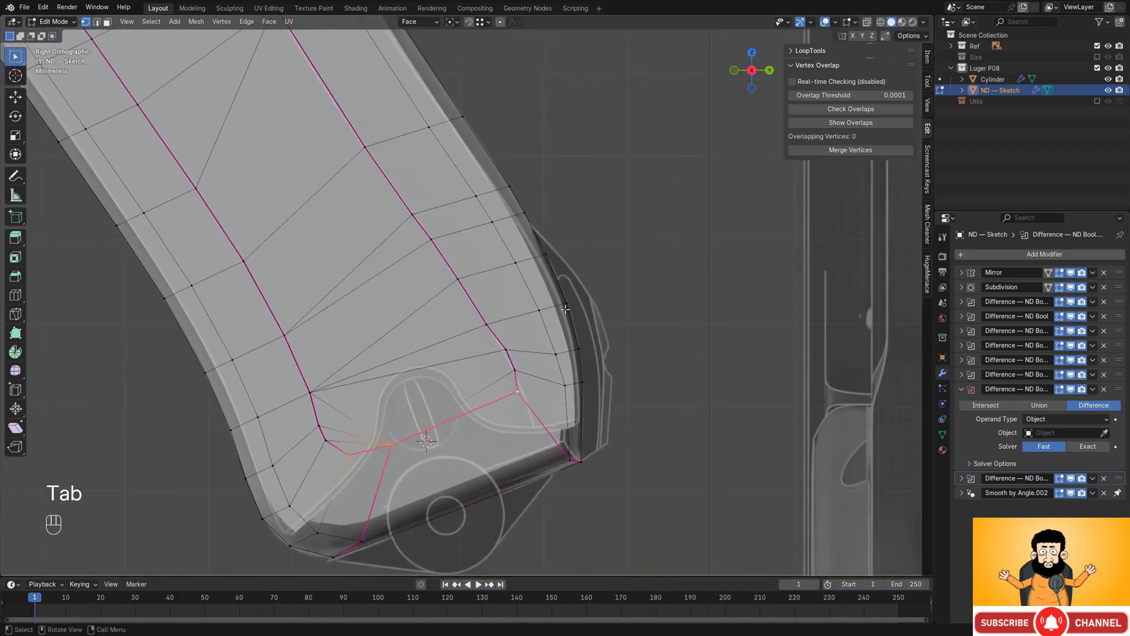
scroll(565, 309, "up", 2)
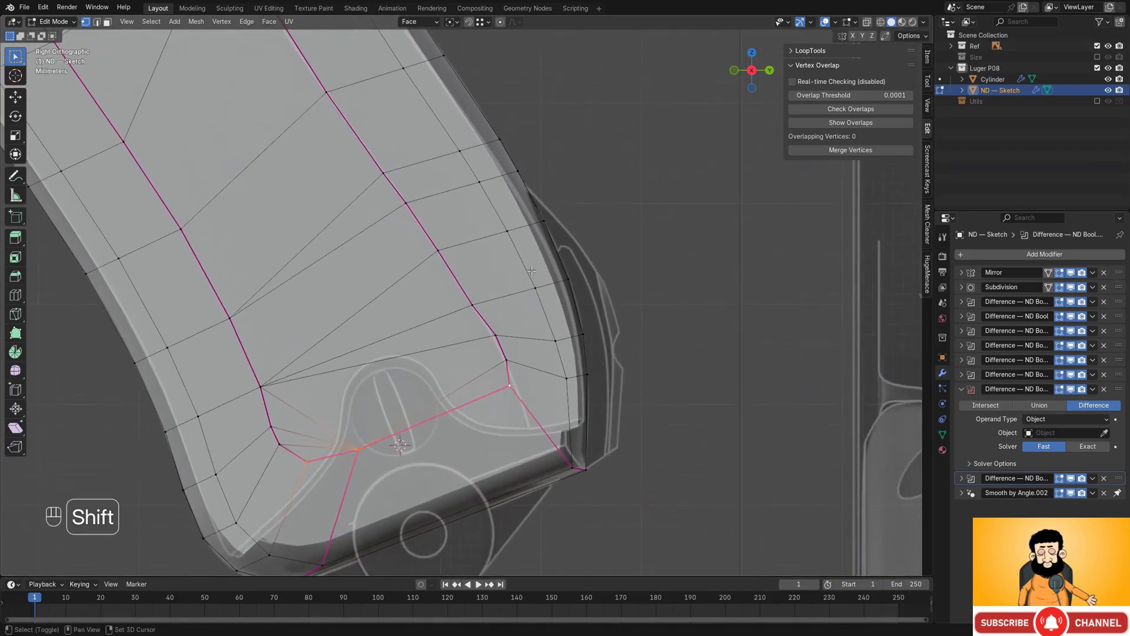
mouse_move(532, 271)
middle_mouse_down("shift")
mouse_move(523, 301)
mouse_move(533, 318)
middle_mouse_up("shift")
key("shift+z")
key("shift+z")
scroll(534, 318, "up", 1)
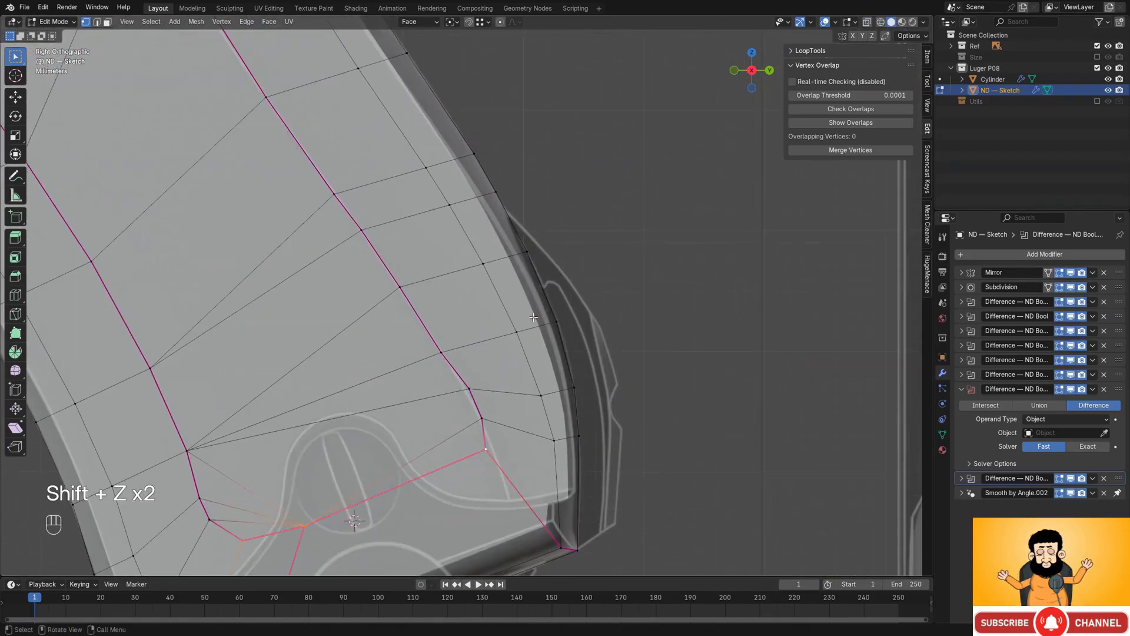
left_click(541, 396, "shift")
key("alt+s")
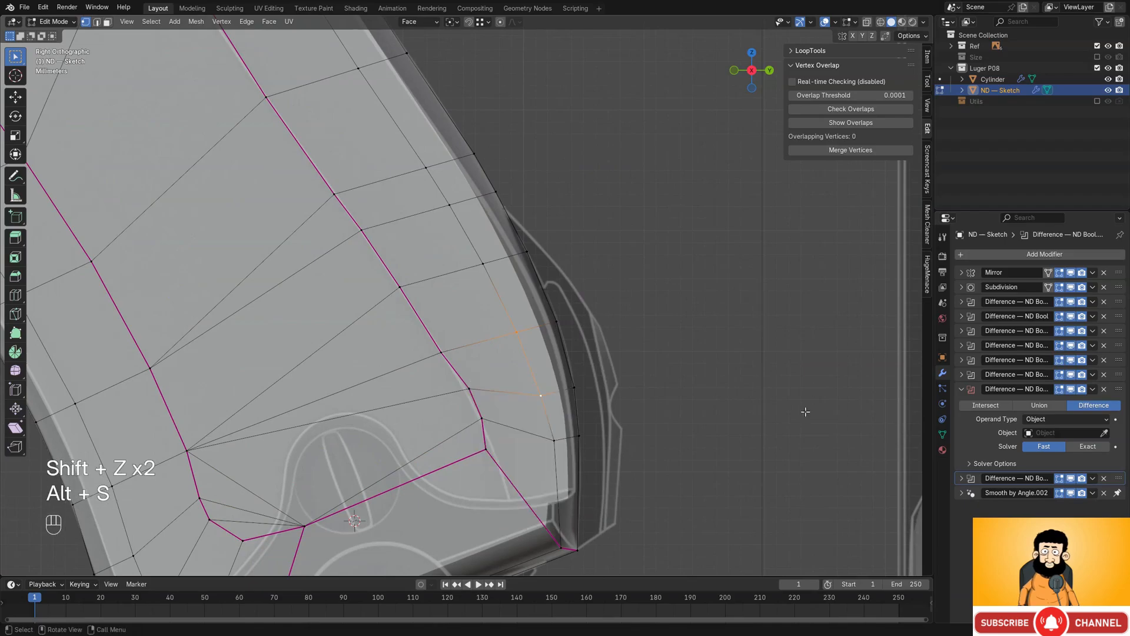
middle_click_drag(606, 350, 580, 348)
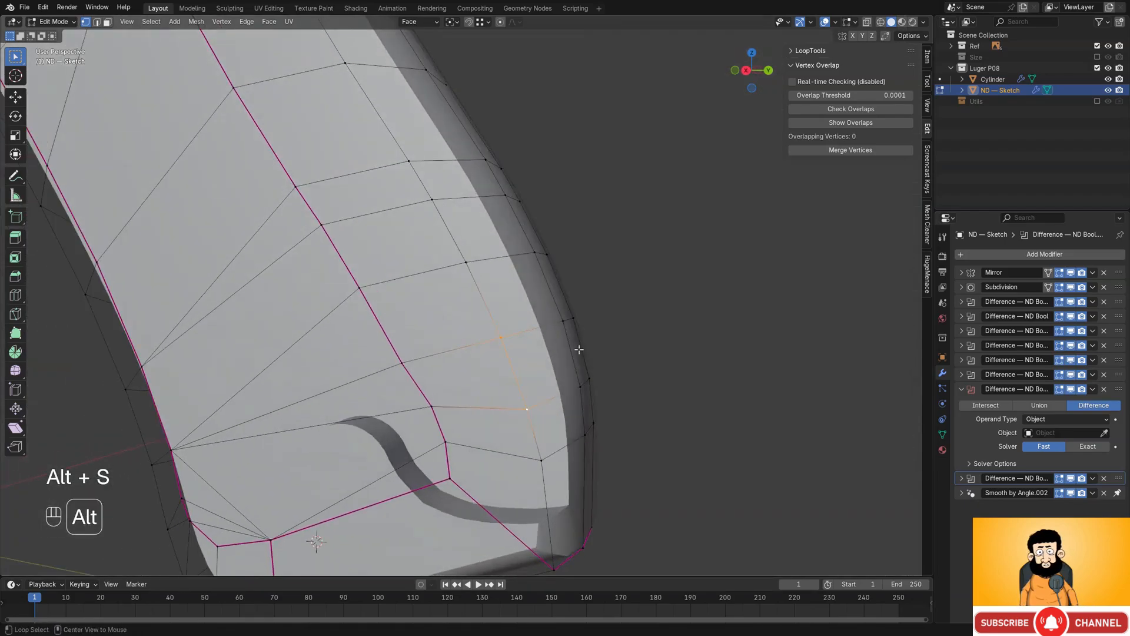
key("alt+s")
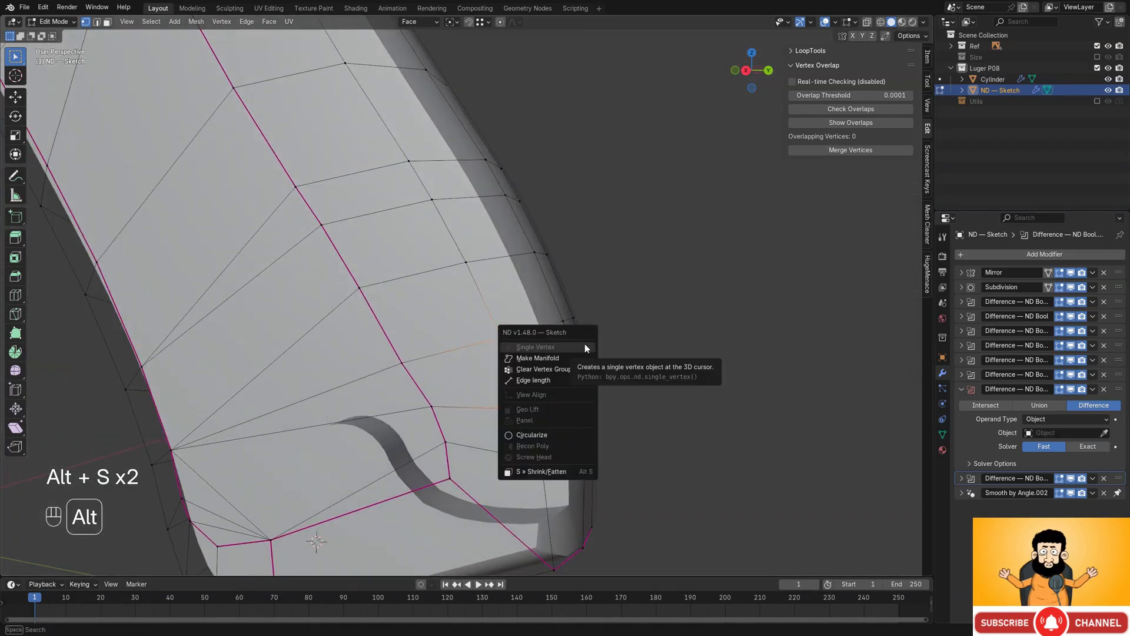
left_click(548, 471)
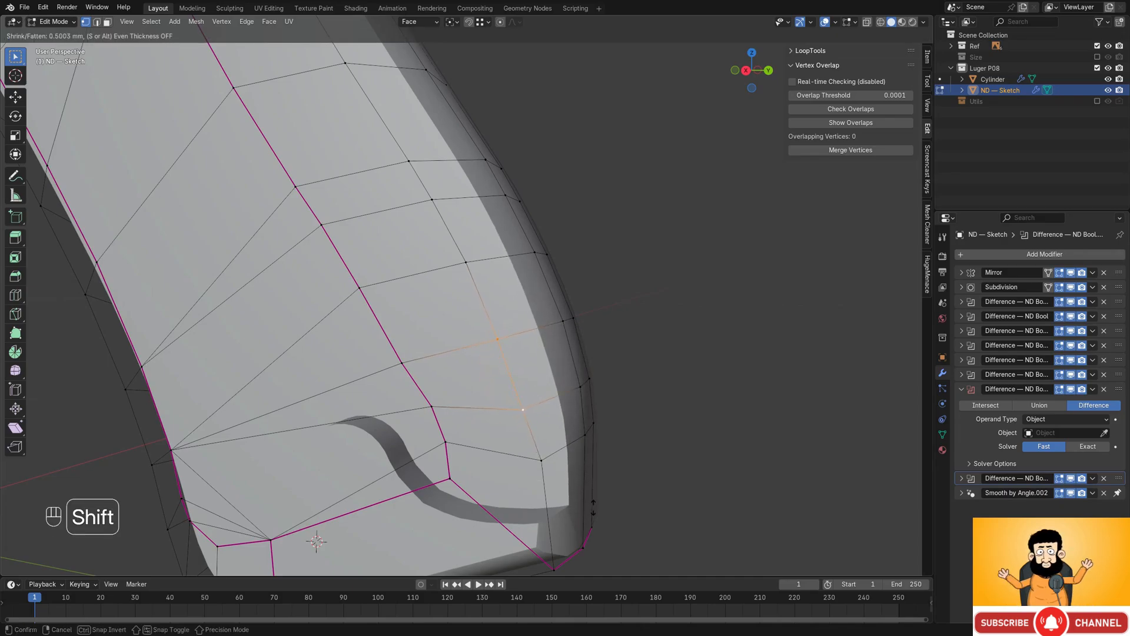
key("Escape")
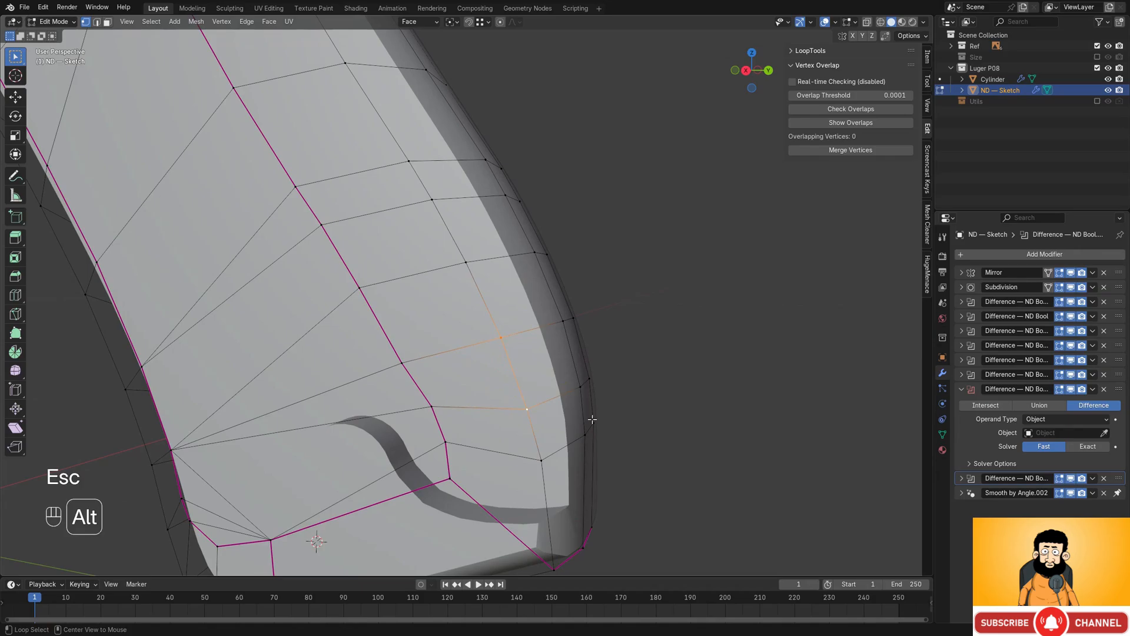
- Shrink/Fatten the two selected vertices by a slight negative offset, and adjust the vertex above them with the same operation
key("alt+s")
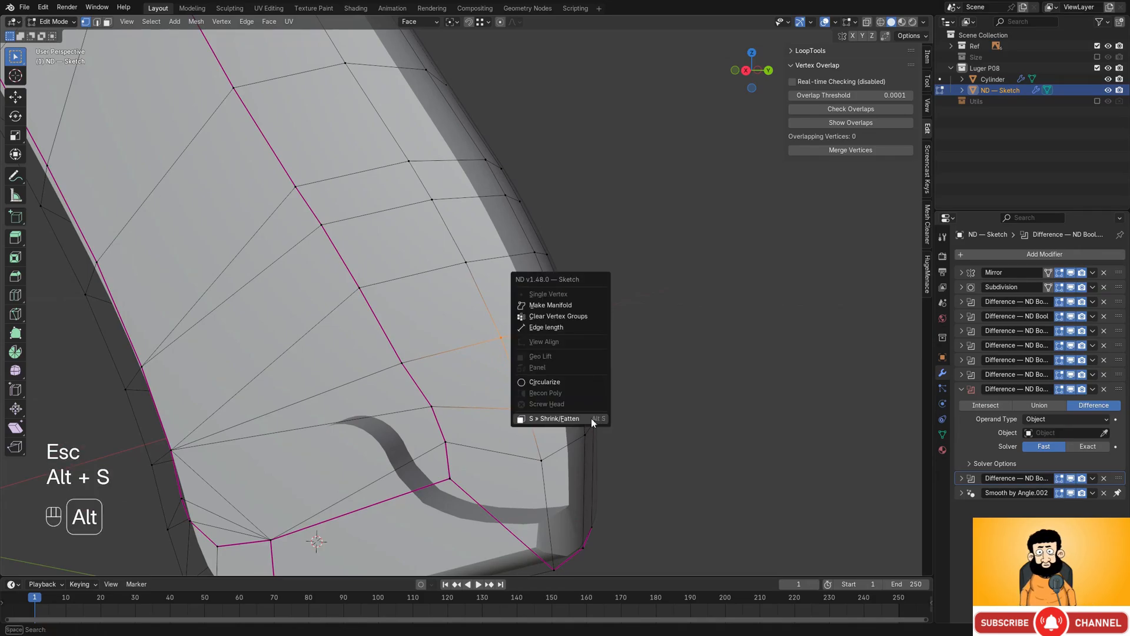
left_click(592, 418)
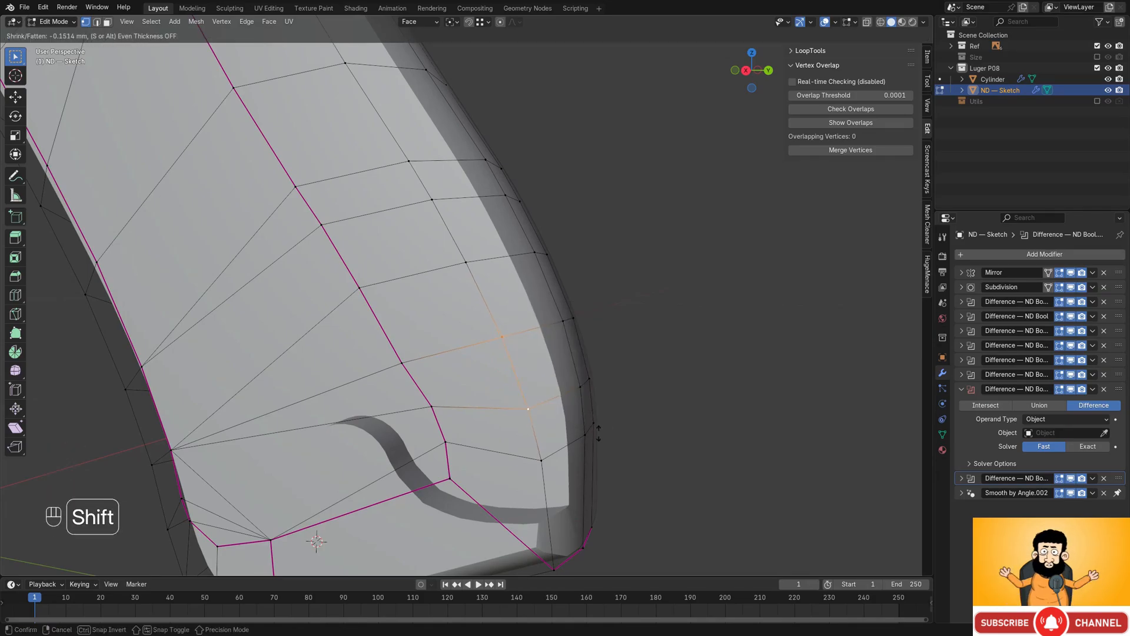
left_click(601, 443)
left_click(476, 260)
key("alt+s")
left_click(476, 260)
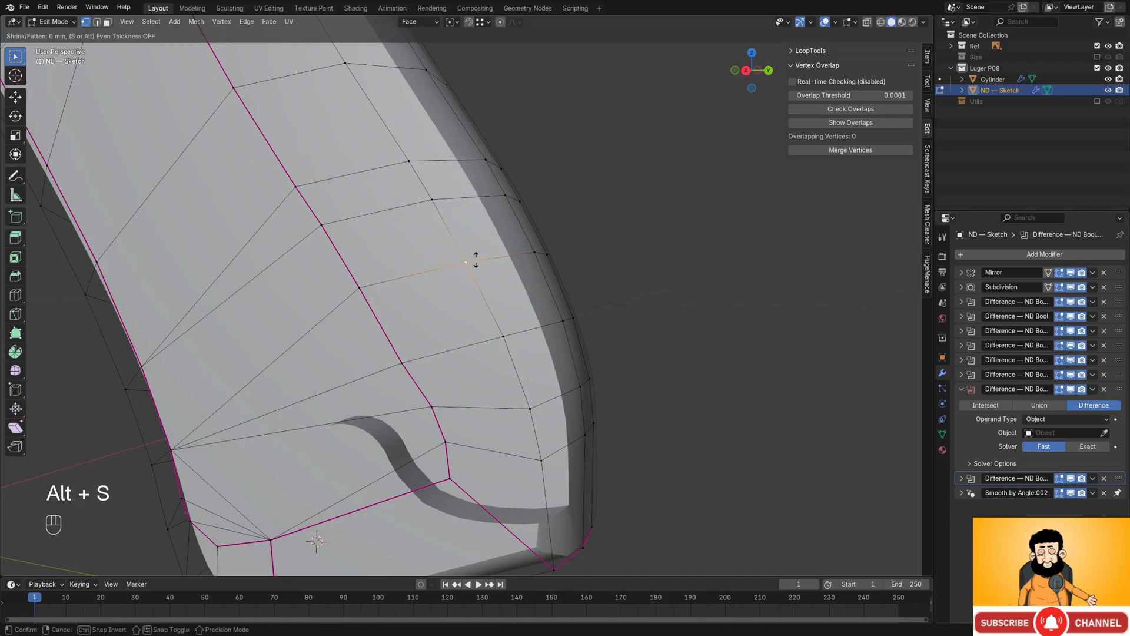
left_click(518, 271)
- Move the inner vertex at the grip's lower rear corner about 0.9 mm toward the rear edge along face Y
middle_click_drag(660, 295, 568, 336, "alt")
left_click(543, 436)
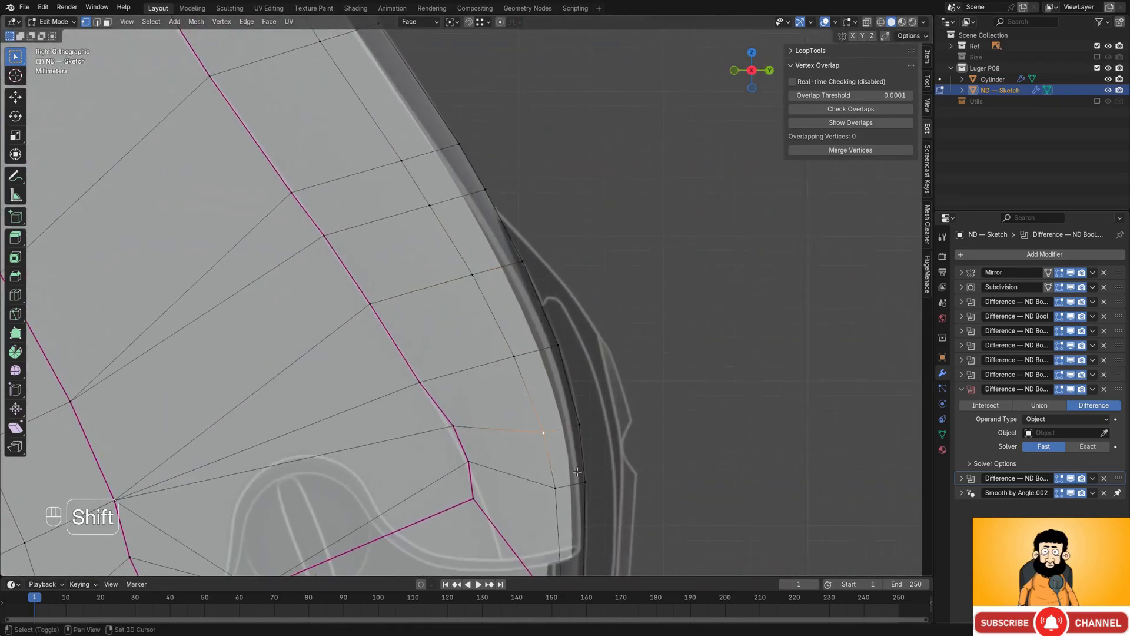
scroll(530, 388, "up", 1)
middle_click_drag(564, 471, 486, 306, "shift")
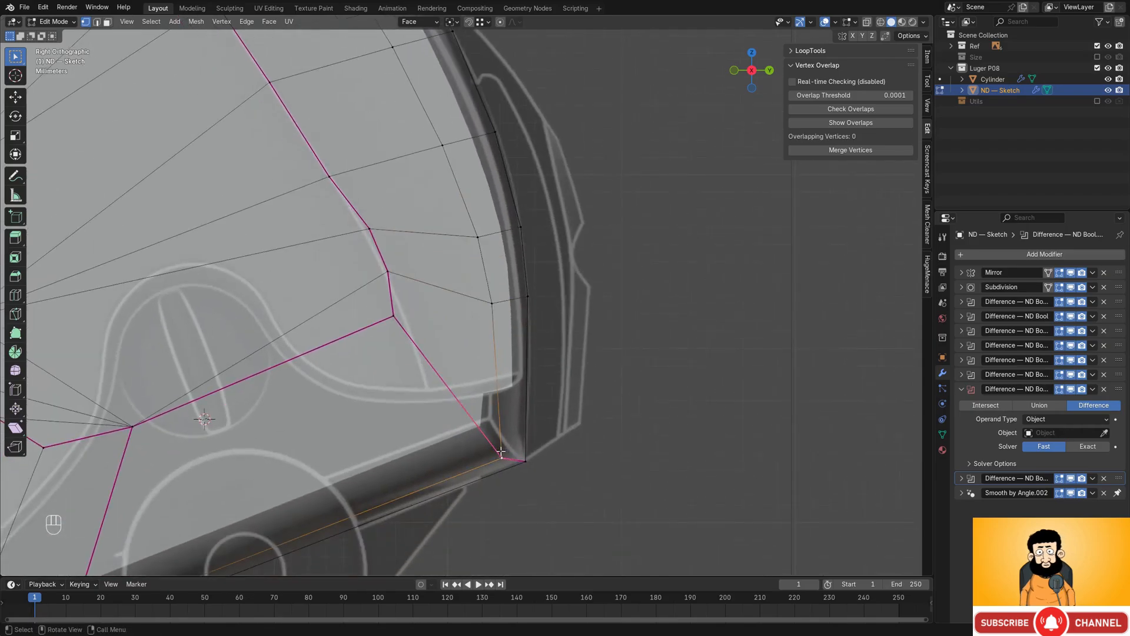
key("g")
key("z")
key("x")
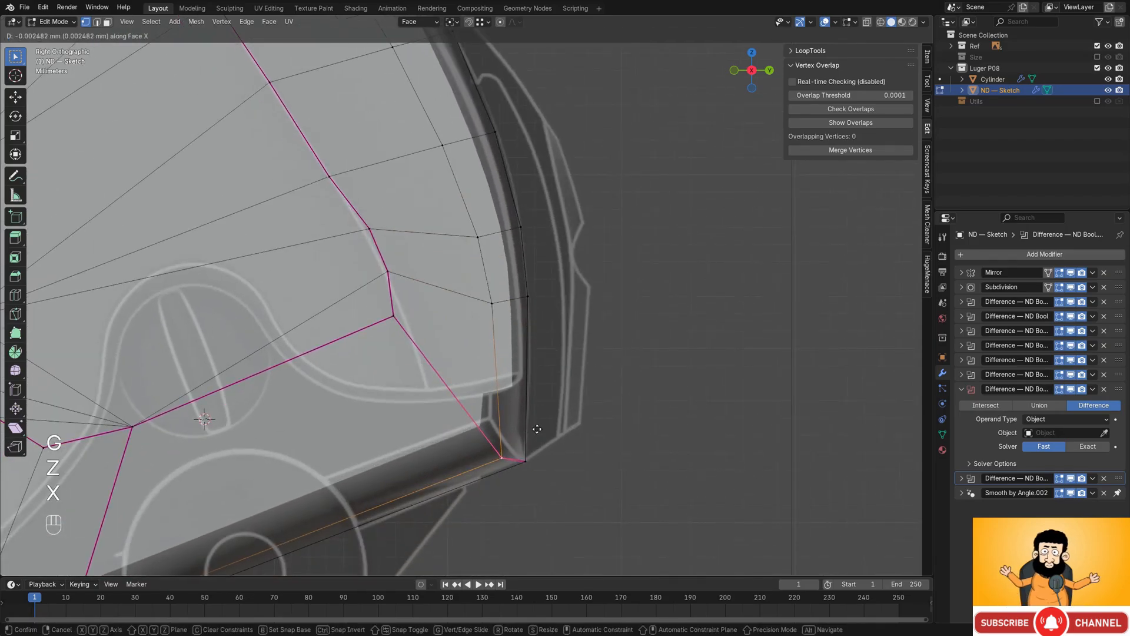
key("y")
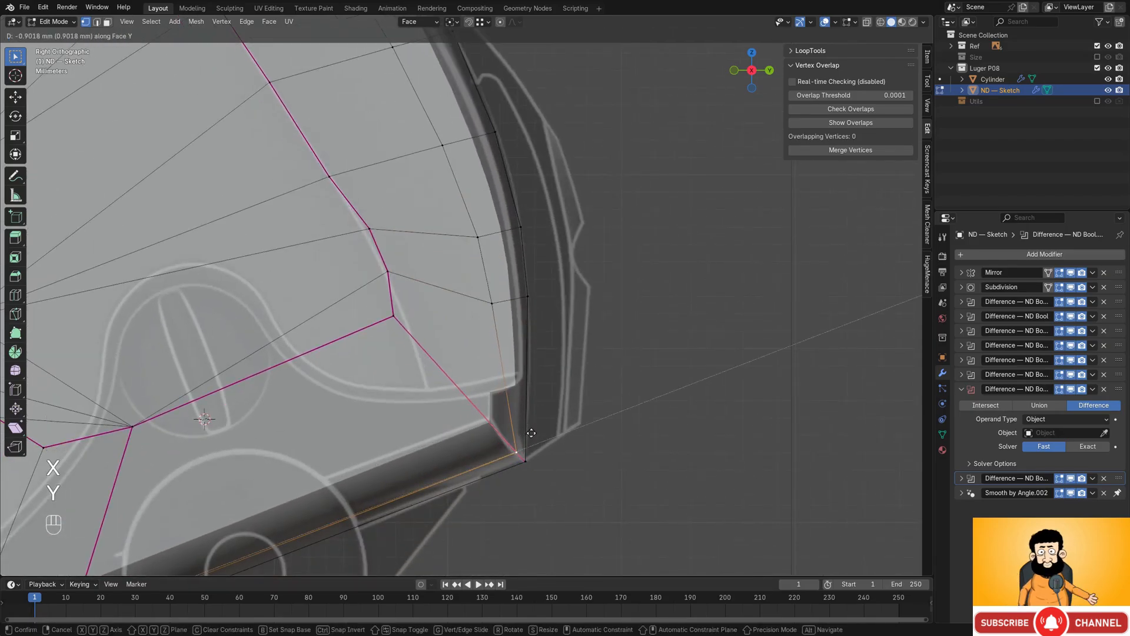
left_click(531, 433)
- Move two inner-column vertices above the rear corner about 0.45 mm outward along face Y, and shift the vertex above them likewise
middle_click_drag(516, 232, 518, 300, "shift")
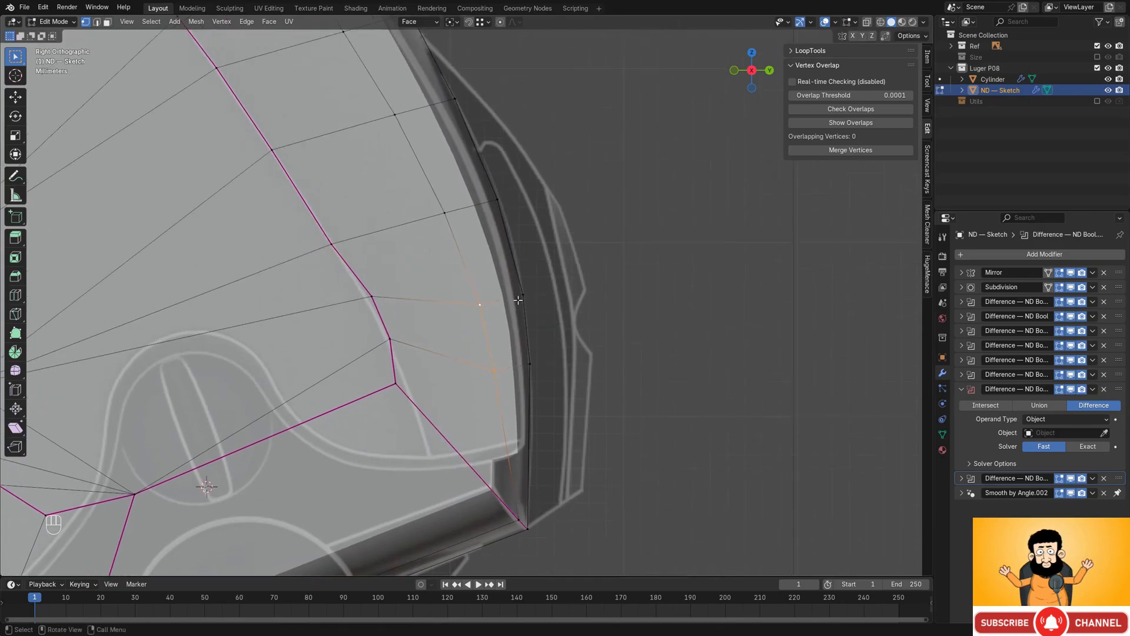
key("g")
key("y")
key("shift")
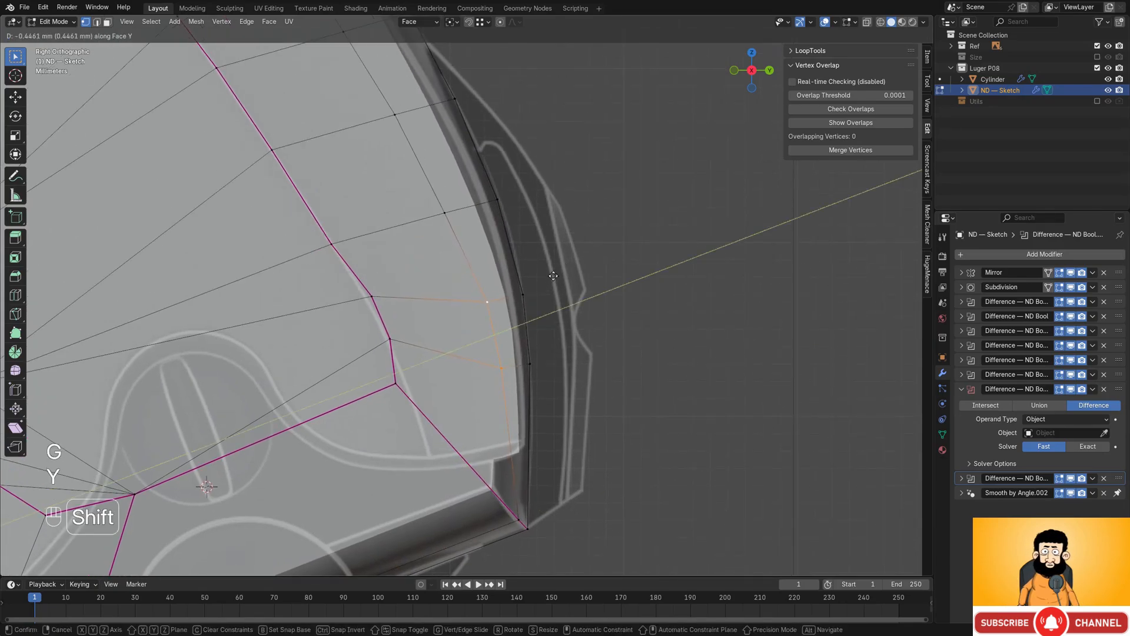
middle_click_drag(553, 276, 581, 313, "shift")
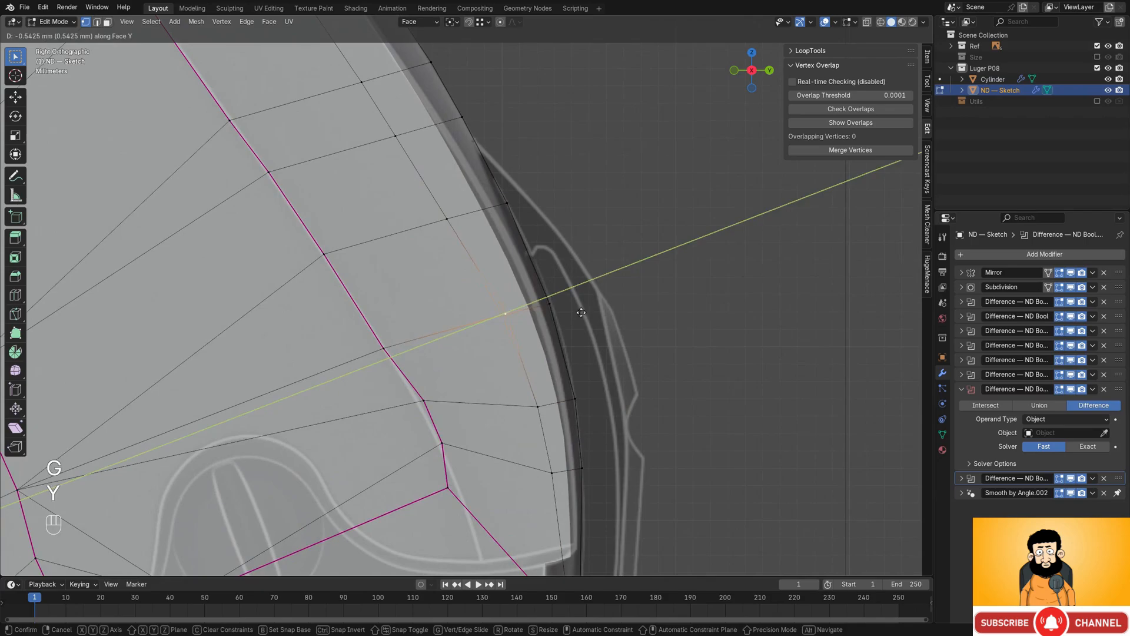
left_click(562, 297)
- Select the next three vertices up the rear inner column and move them slightly outward along face Y
middle_click_drag(455, 221, 510, 276, "shift")
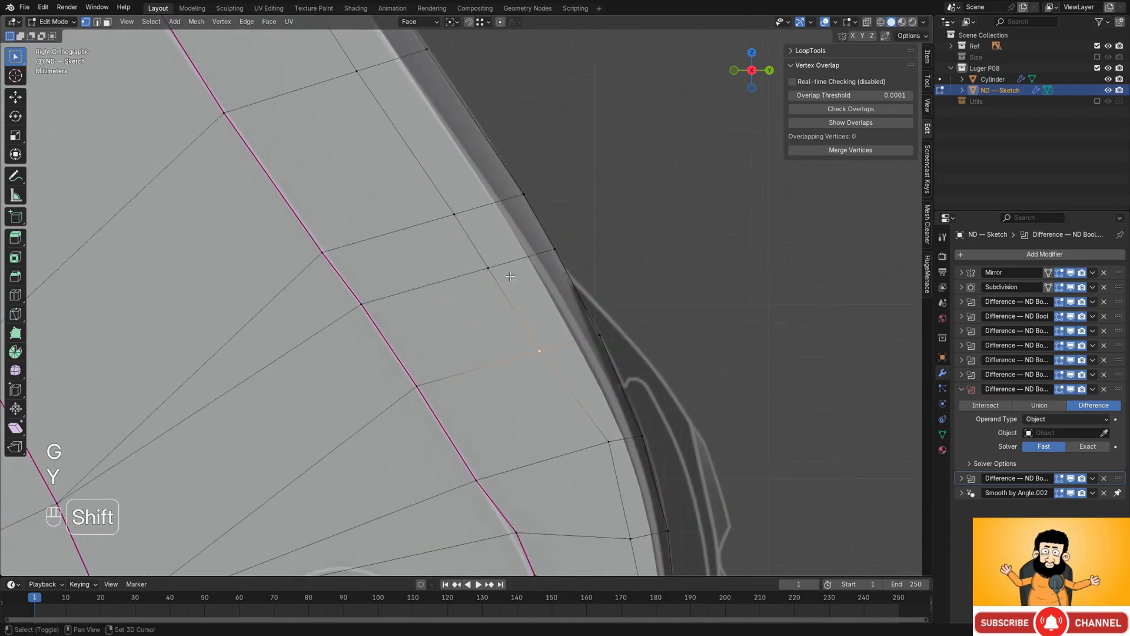
middle_click_drag(562, 238, 542, 270, "shift")
key("g")
key("y")
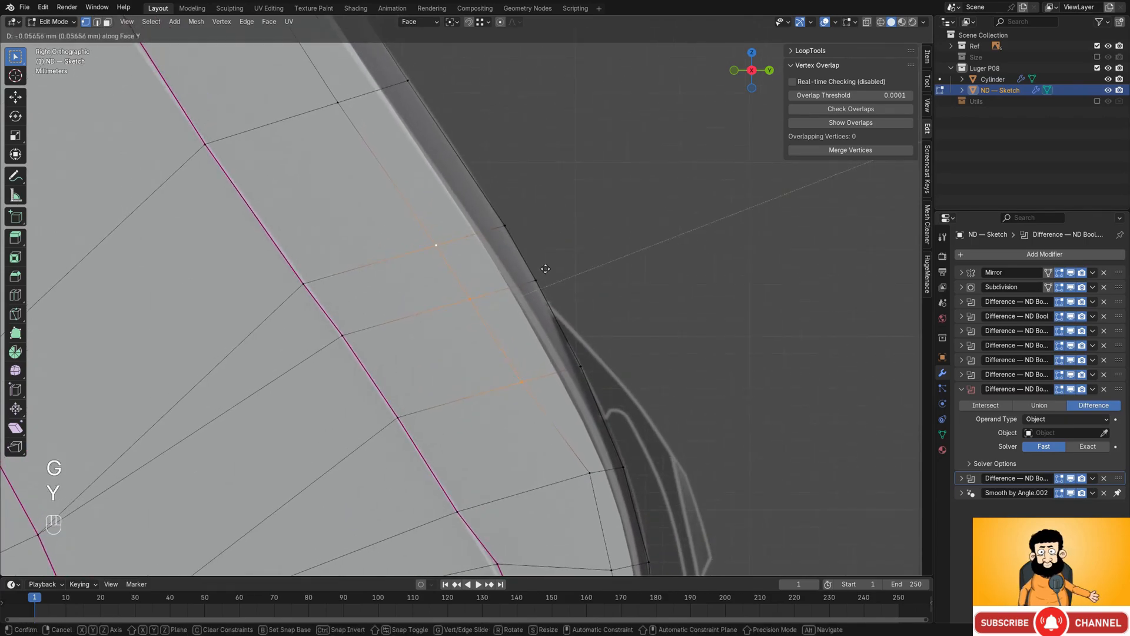
left_click(581, 247, "shift")
- Move the middle vertex of the grip's rear inner column slightly outward along face Y, and the vertex below it about 0.57 mm
key("g")
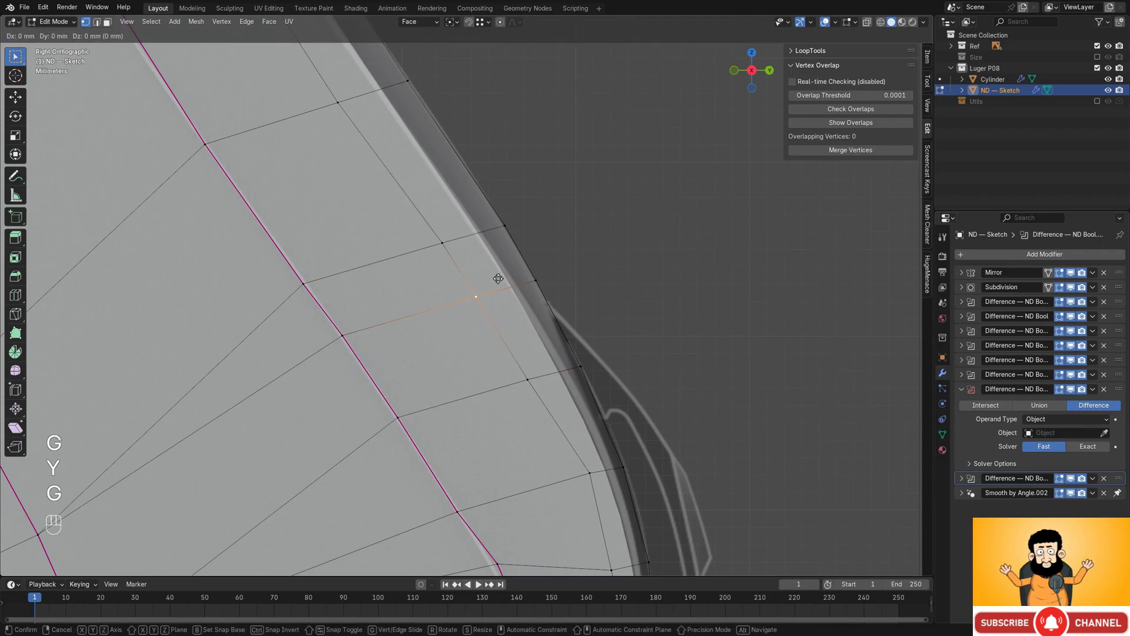
key("y")
left_click(531, 283)
left_click(529, 380)
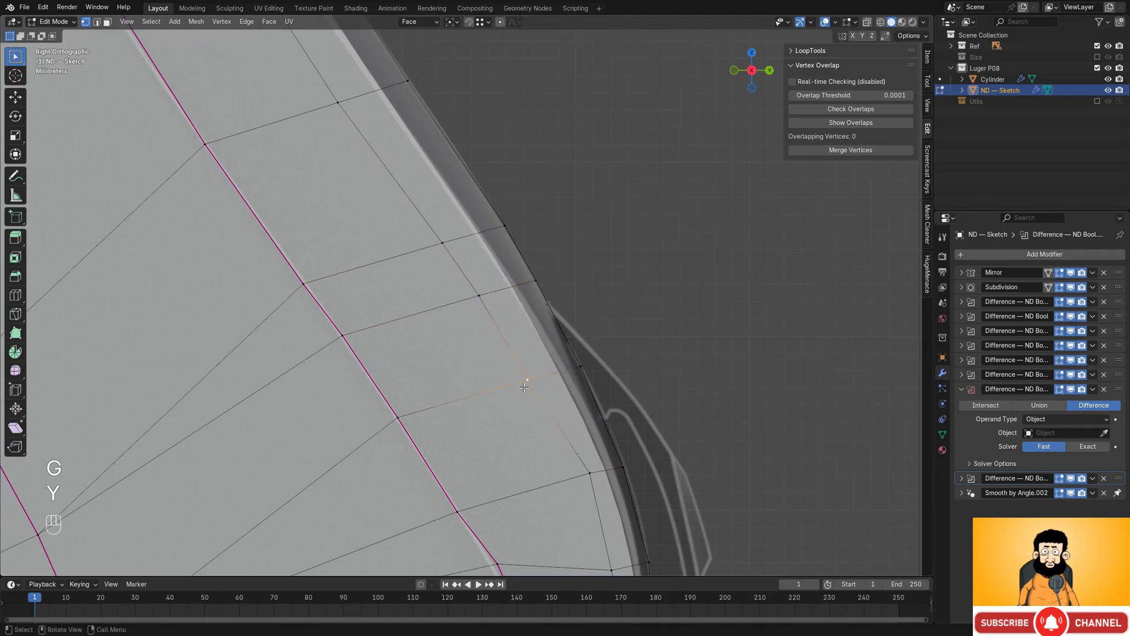
middle_click_drag(574, 364, 540, 328, "shift")
key("g")
key("y")
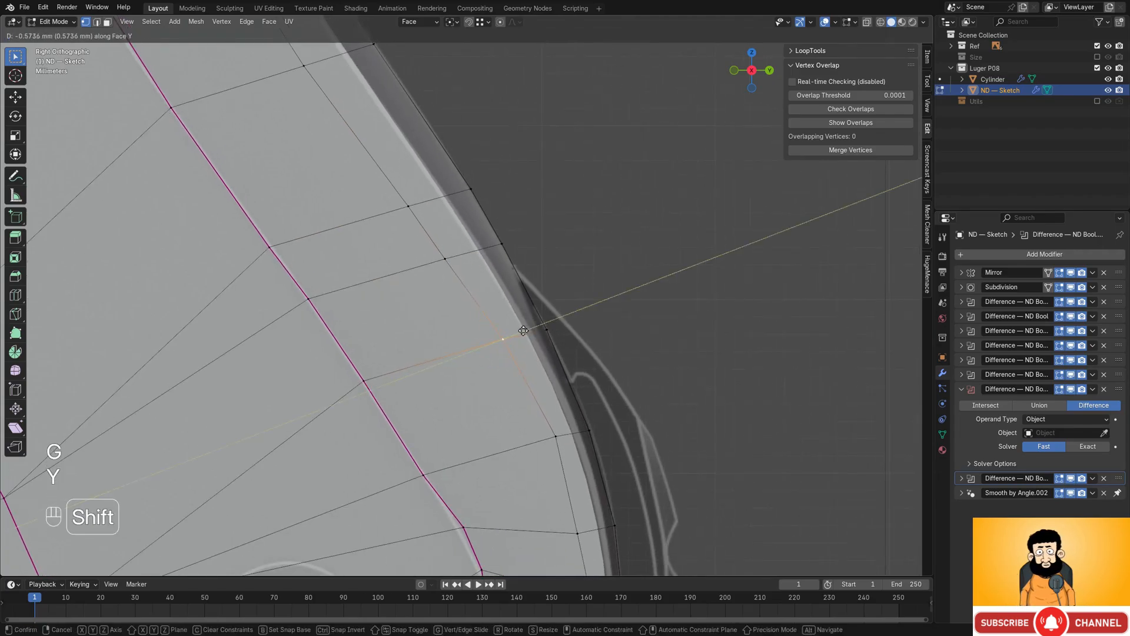
left_click(524, 331)
- Move the next two vertices down the grip's rear inner column slightly outward along face Y to follow the reference contour
middle_click_drag(583, 407, 532, 304, "shift")
left_click(507, 333)
middle_click_drag(571, 373, 555, 336, "shift")
key("g")
key("y")
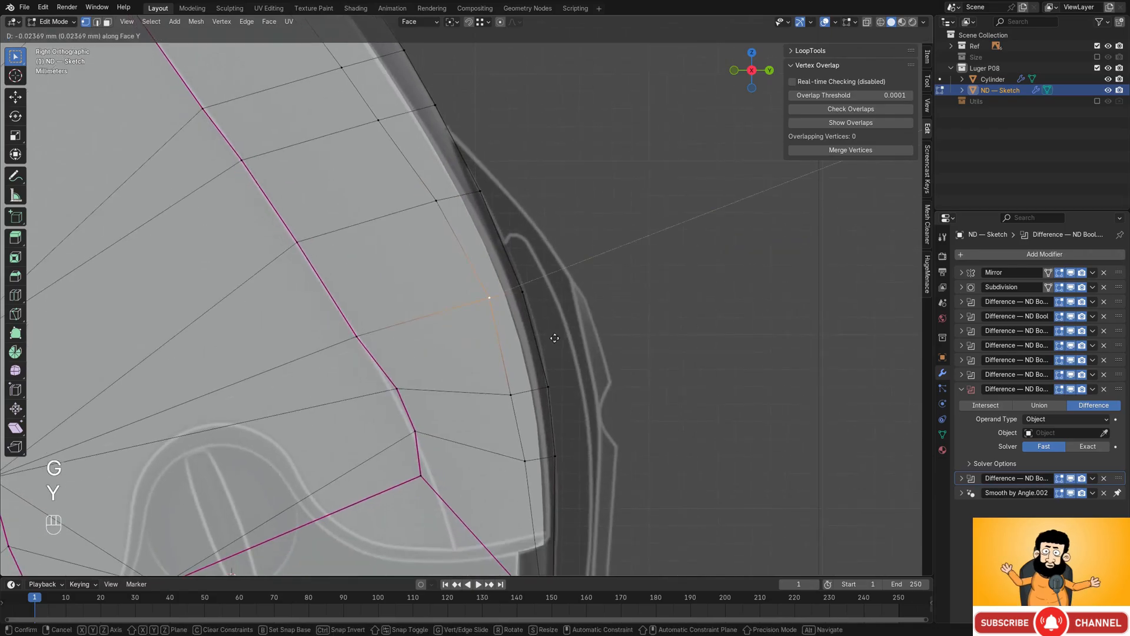
left_click(573, 331)
left_click(512, 393)
middle_click_drag(535, 388, 501, 339, "shift")
key("g")
key("y")
left_click(572, 330)
- Examine the grip's rear edge and upper rear curve from several angles in both Edit Mode and Object Mode
scroll(568, 332, "down", 3)
key("Tab")
middle_click_drag(530, 283, 666, 456)
key("Tab")
key("Tab")
key("Tab")
scroll(547, 291, "down", 2)
scroll(636, 412, "up", 2)
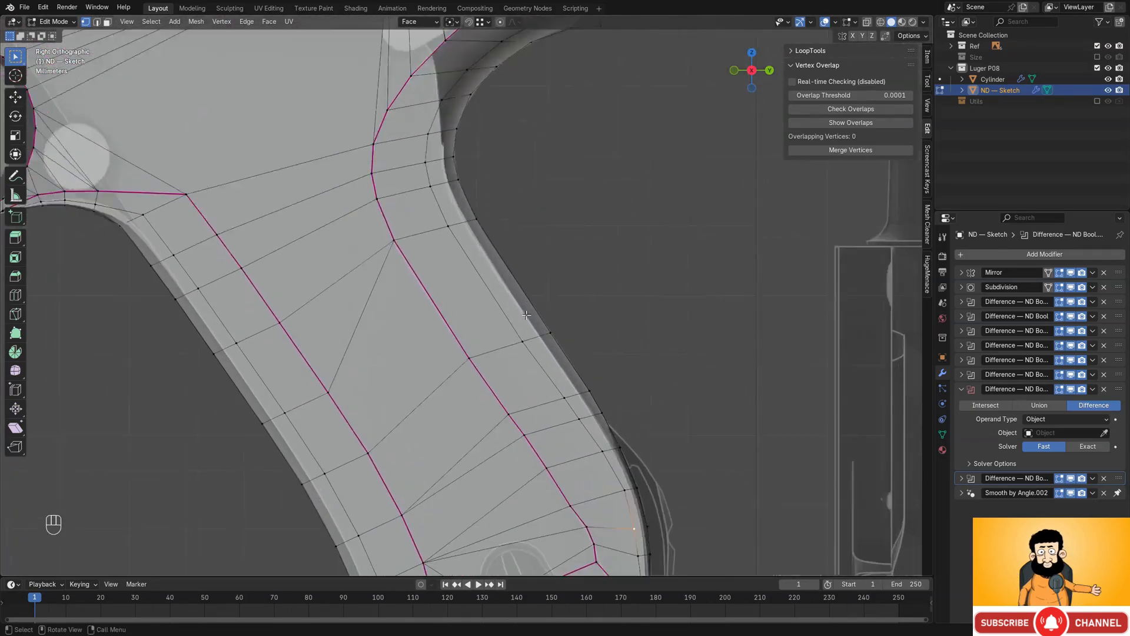
middle_click_drag(448, 209, 474, 290, "shift")
scroll(507, 288, "up", 2)
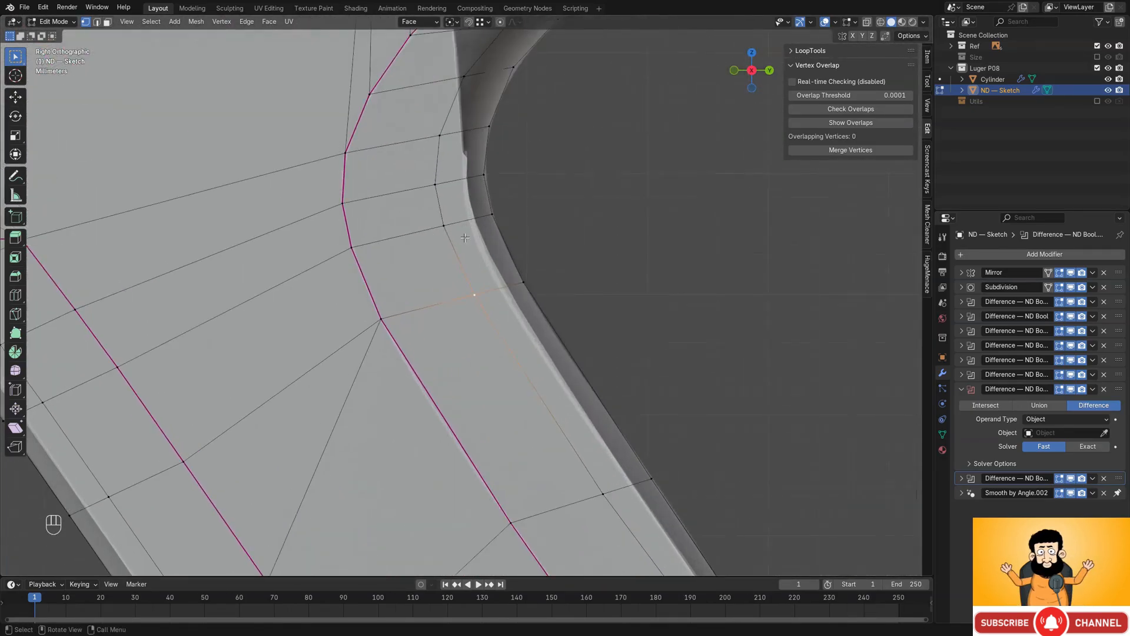
scroll(445, 187, "down", 3)
key("Tab")
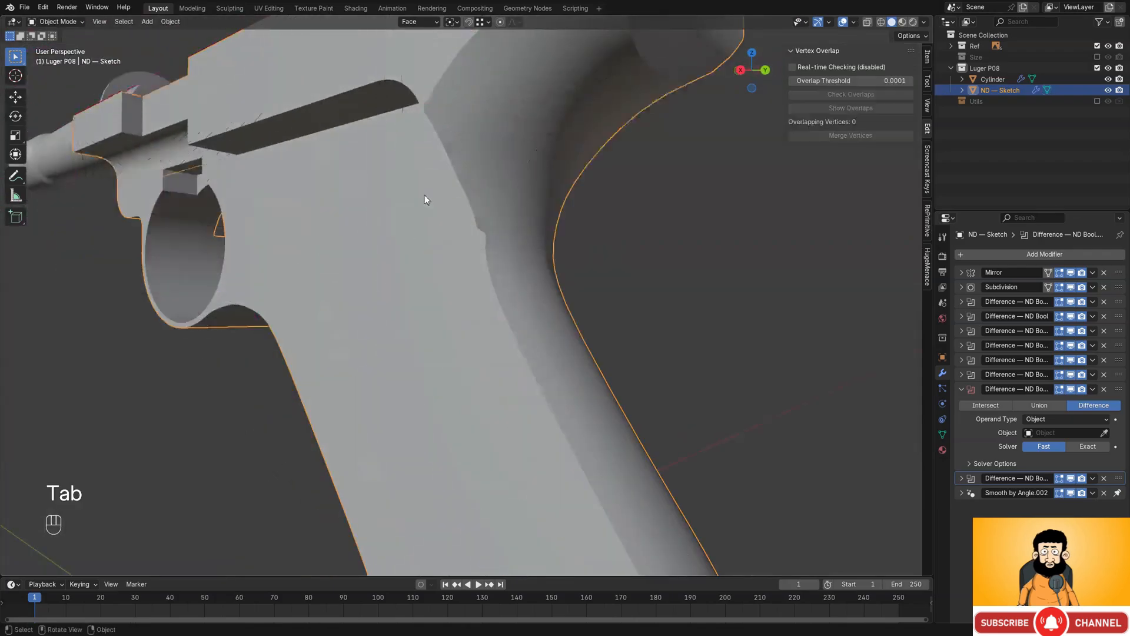
middle_click_drag(425, 195, 607, 272)
middle_click_drag(483, 259, 515, 262)
middle_click_drag(516, 262, 421, 266, "shift")
middle_click_drag(421, 266, 500, 312)
scroll(508, 269, "up", 2)
scroll(507, 270, "down", 3)
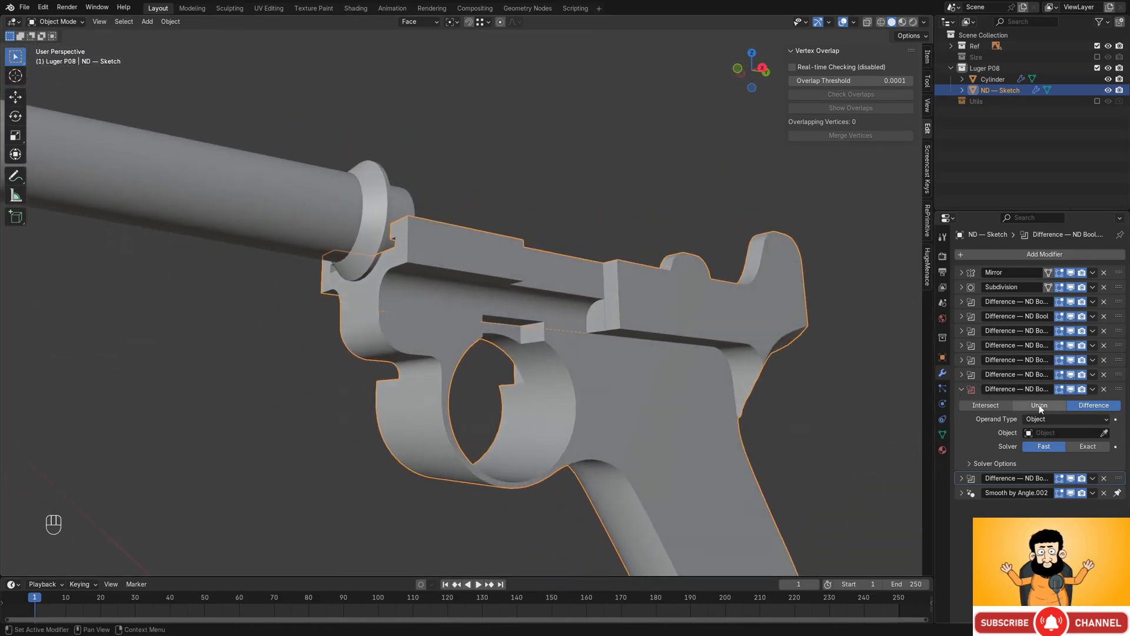
- Delete the Difference modifier that has no cutter object, and toggle the viewport display of remaining Difference modifiers to check their cuts
left_click(1071, 389)
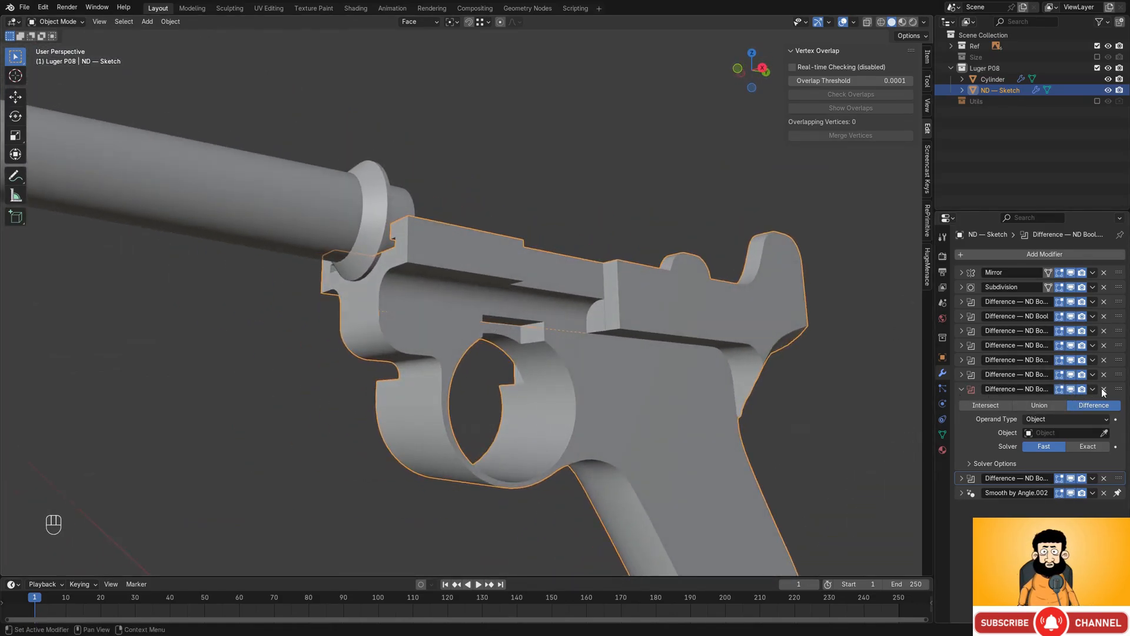
left_click(1105, 389)
middle_click_drag(525, 390, 525, 178, "shift")
scroll(876, 290, "down", 1)
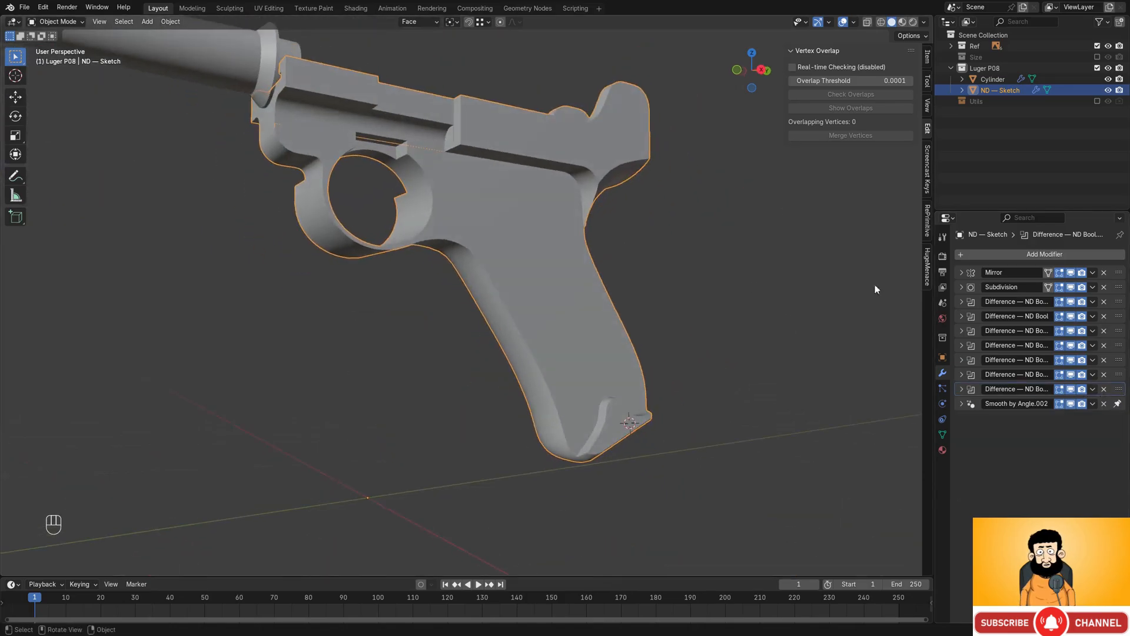
left_click(1072, 375)
left_click(1071, 360)
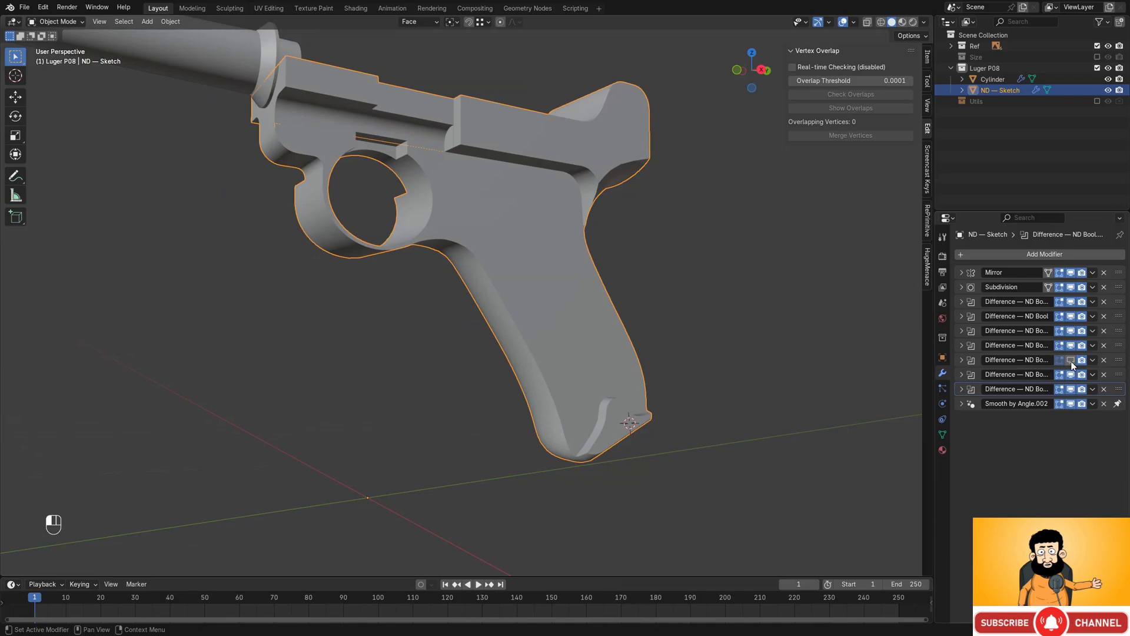
- Select the continuous edge path around the rounded top of the frame's rear hump in Edit Mode
middle_click_drag(574, 203, 618, 194)
middle_click_drag(618, 194, 518, 286, "shift")
scroll(667, 210, "up", 6)
key("Tab")
key("2")
scroll(475, 244, "up", 3)
left_click(497, 269, "ctrl")
left_click(483, 221, "ctrl")
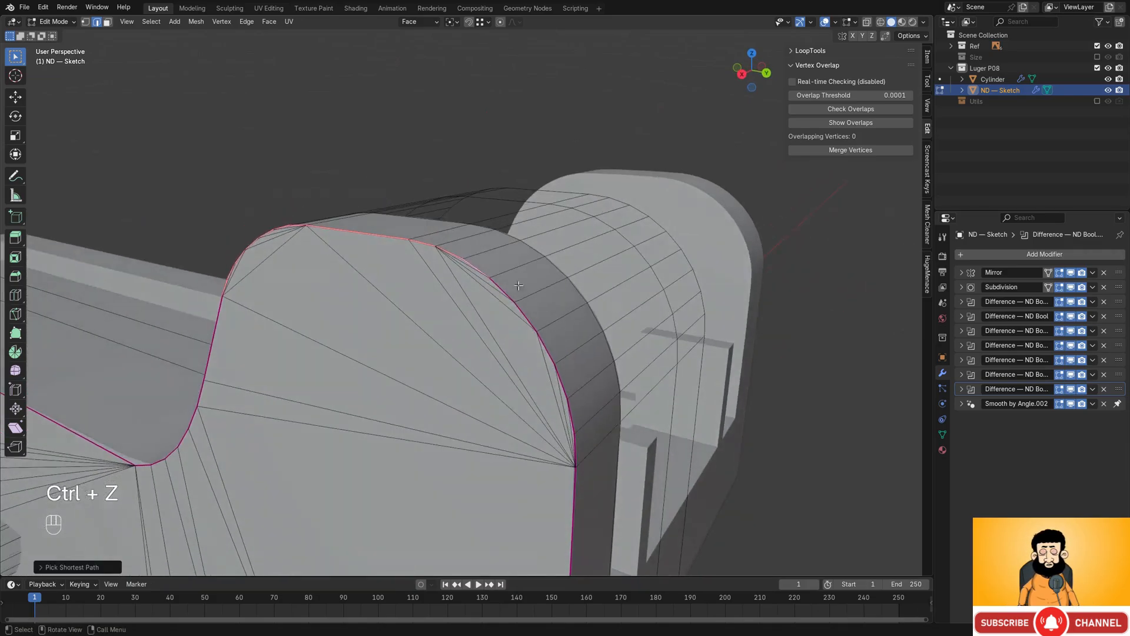
middle_click_drag(551, 343, 551, 340)
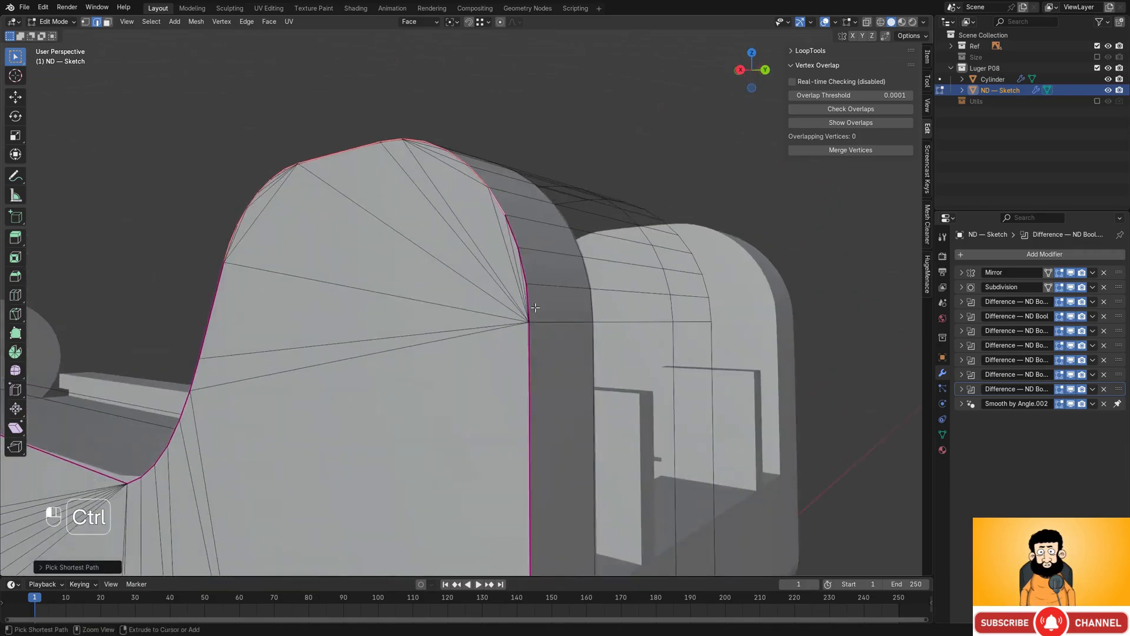
middle_click_drag(530, 295, 555, 272, "alt")
middle_click_drag(429, 311, 505, 272, "shift")
middle_click_drag(469, 307, 564, 285, "shift")
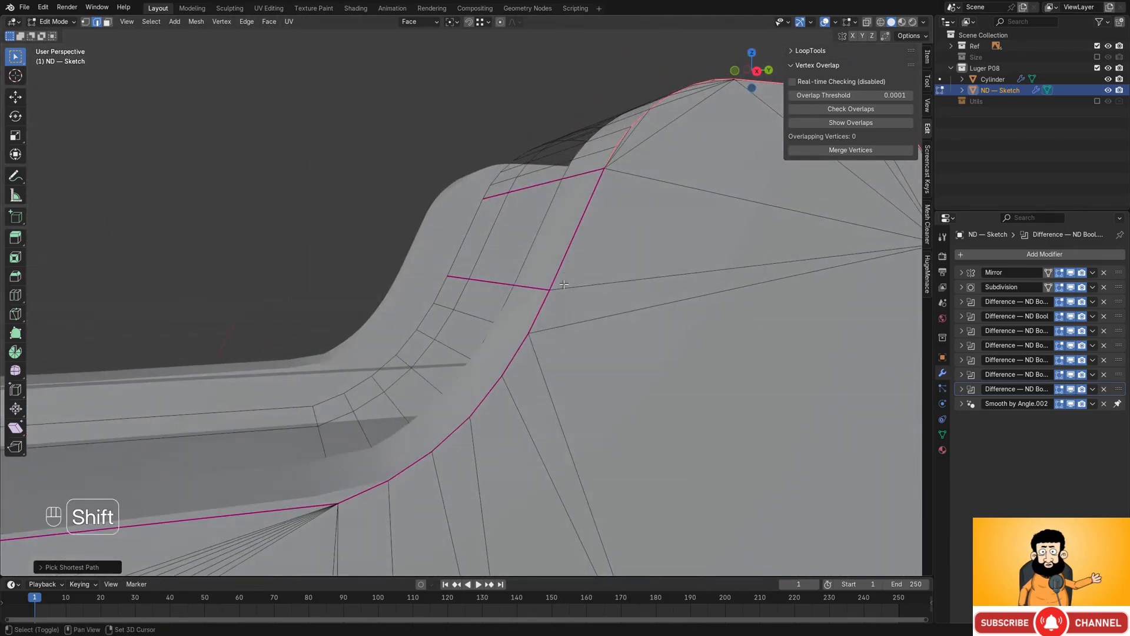
scroll(568, 255, "down", 4)
scroll(735, 301, "up", 1, "alt")
middle_click_drag(735, 300, 674, 269, "alt")
- Duplicate the selected edges in place, scale them to about 0.66, and lower them about 2 mm along Z onto the inner reference outline
key("shift+d")
key("Escape")
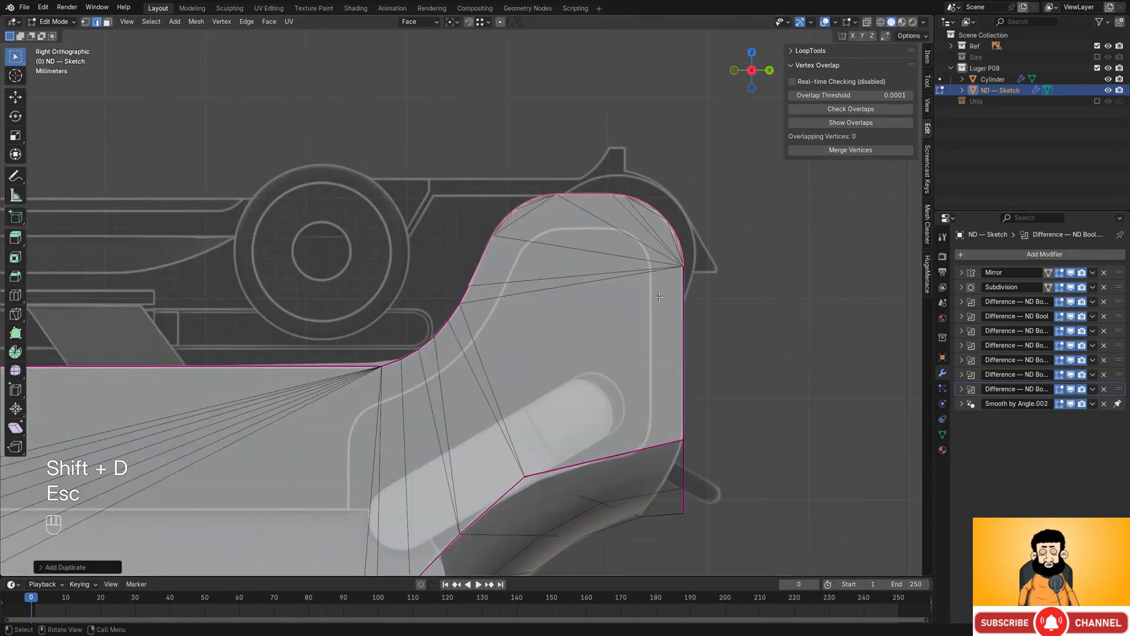
key("s")
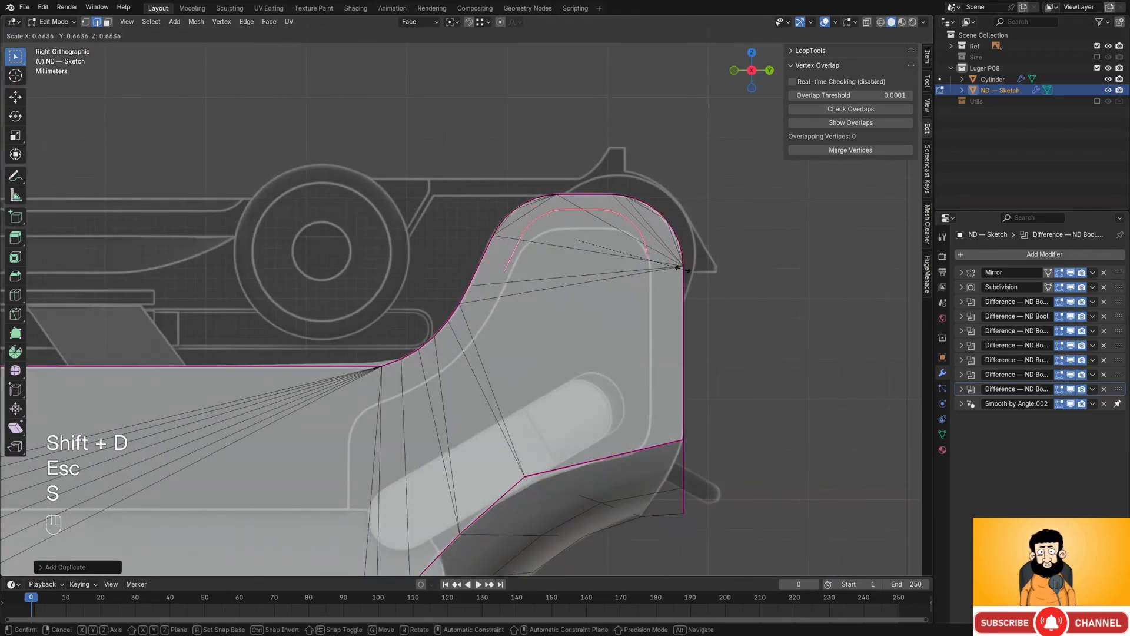
left_click(685, 278)
key("g")
key("z")
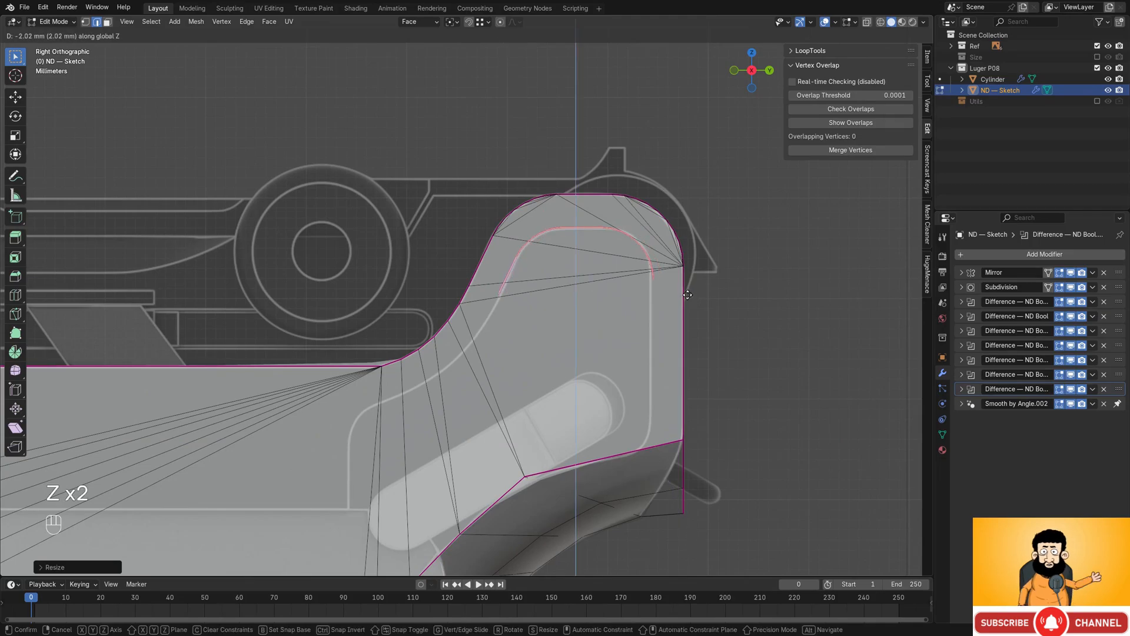
left_click(689, 298)
- Fine-tune the duplicated outline by scaling it to about 0.99 and nudging it about 0.04 mm to match the reference line
scroll(689, 297, "up", 3)
middle_click_drag(765, 233, 535, 300, "shift")
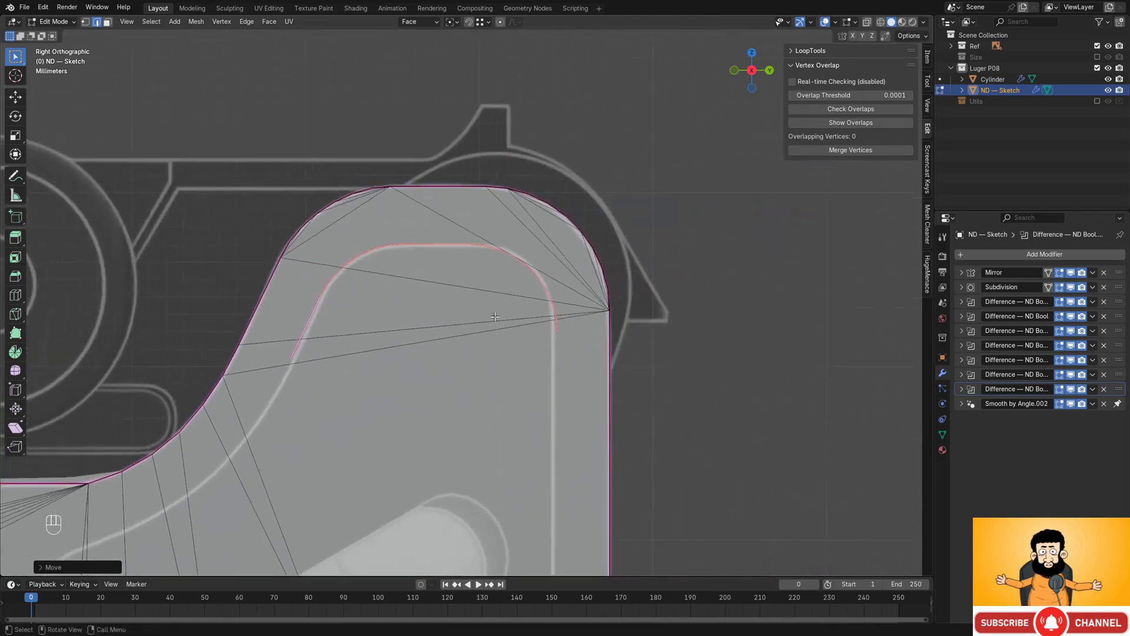
scroll(600, 259, "up", 2)
mouse_move(606, 254)
middle_mouse_down("shift")
mouse_move(589, 297)
mouse_move(674, 297)
middle_mouse_up("shift")
scroll(589, 297, "up", 3)
scroll(582, 294, "down", 4)
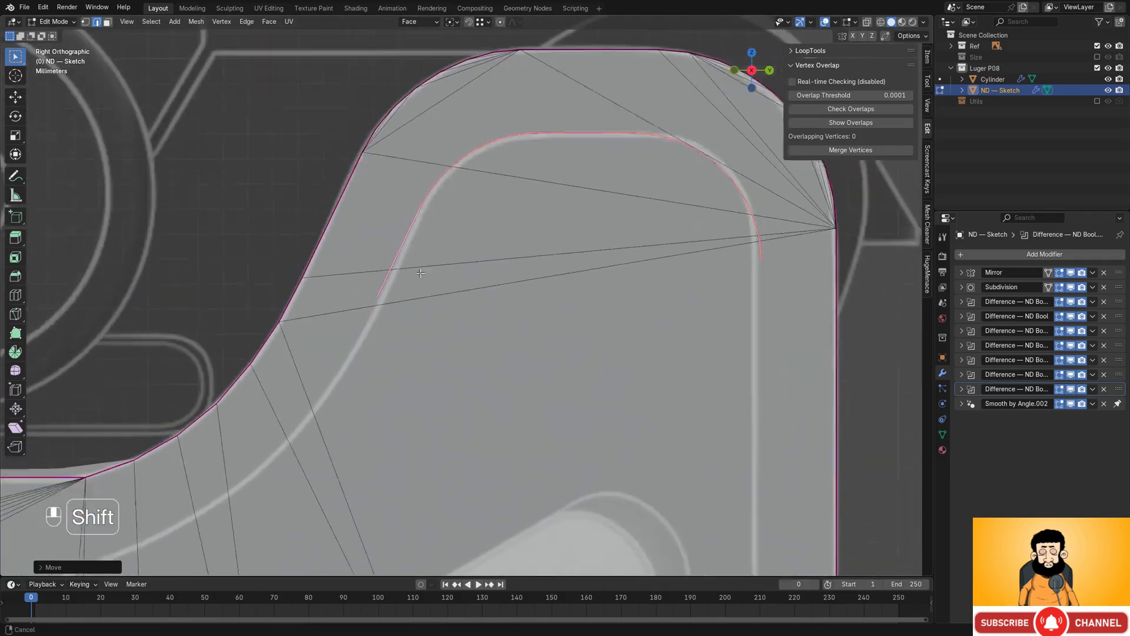
key("s")
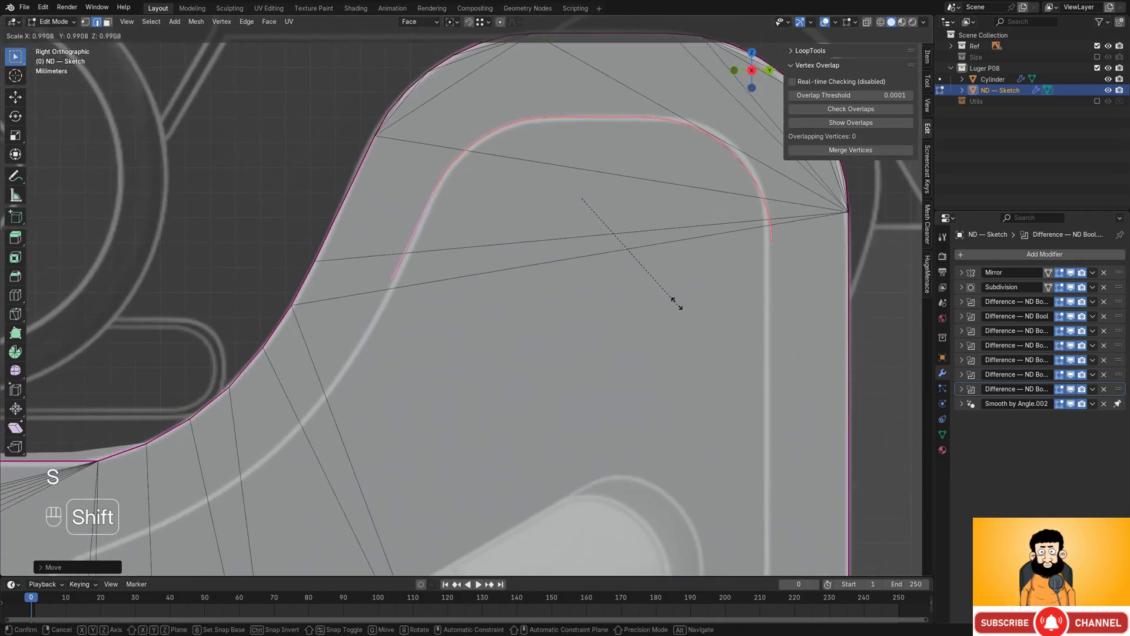
left_click(676, 295)
key("g")
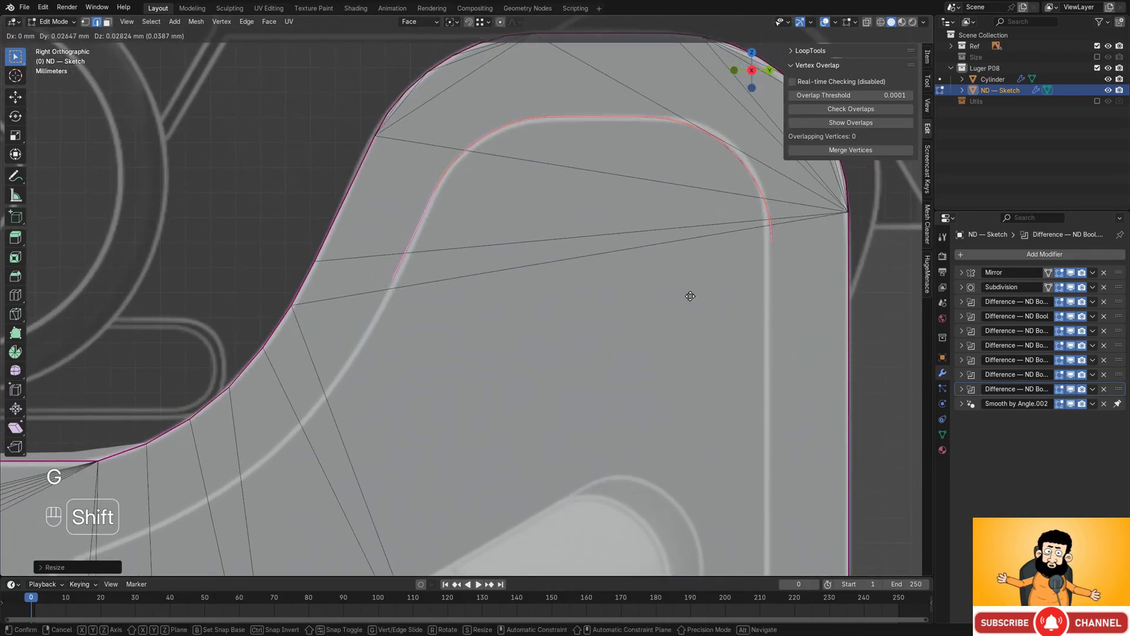
left_click(690, 296)
- Extend the duplicated outline's front end with vertices along the reference curve, and extrude its last vertex straight down along global Z
key("1")
scroll(489, 306, "down", 2)
scroll(487, 277, "up", 2)
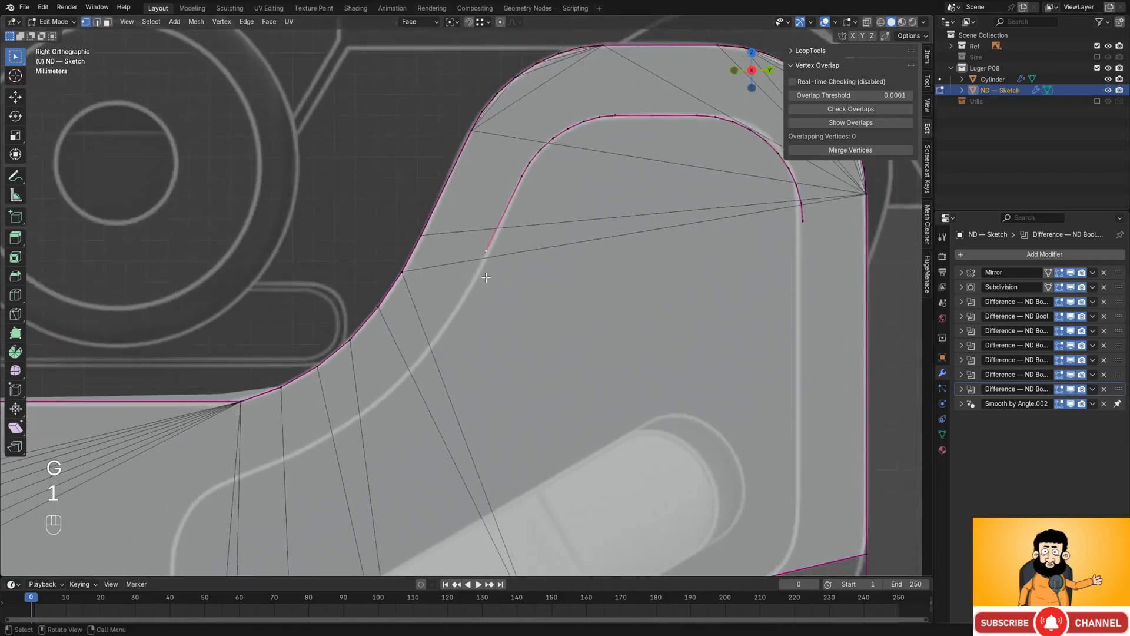
scroll(486, 278, "down", 1)
middle_click_drag(417, 347, 508, 267, "shift")
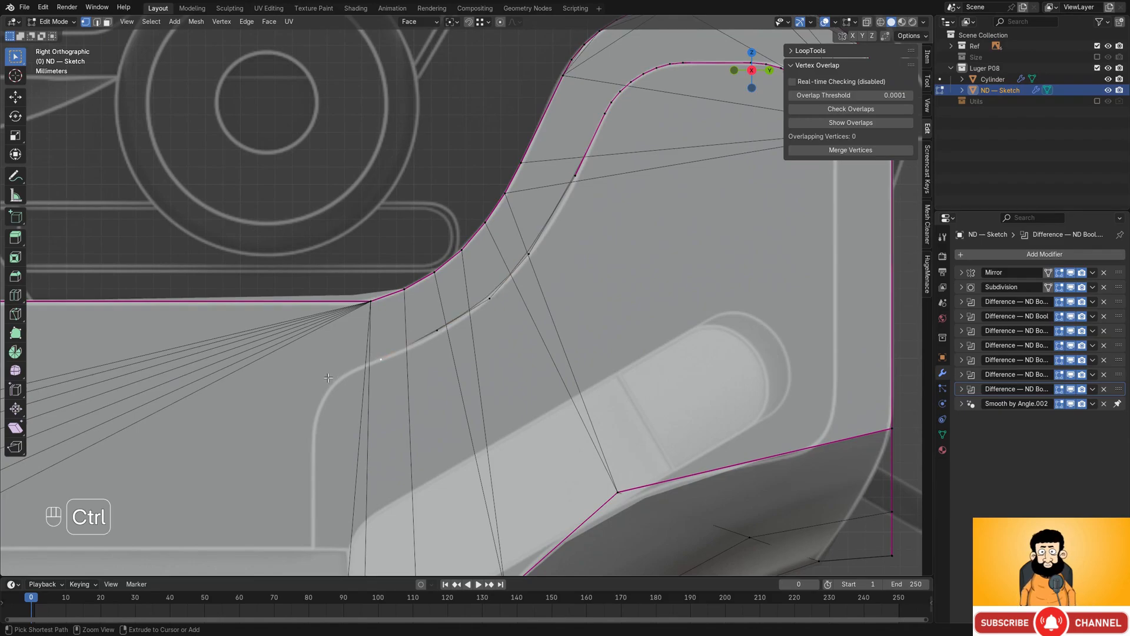
middle_click_drag(313, 415, 358, 301, "shift")
key("e")
key("z")
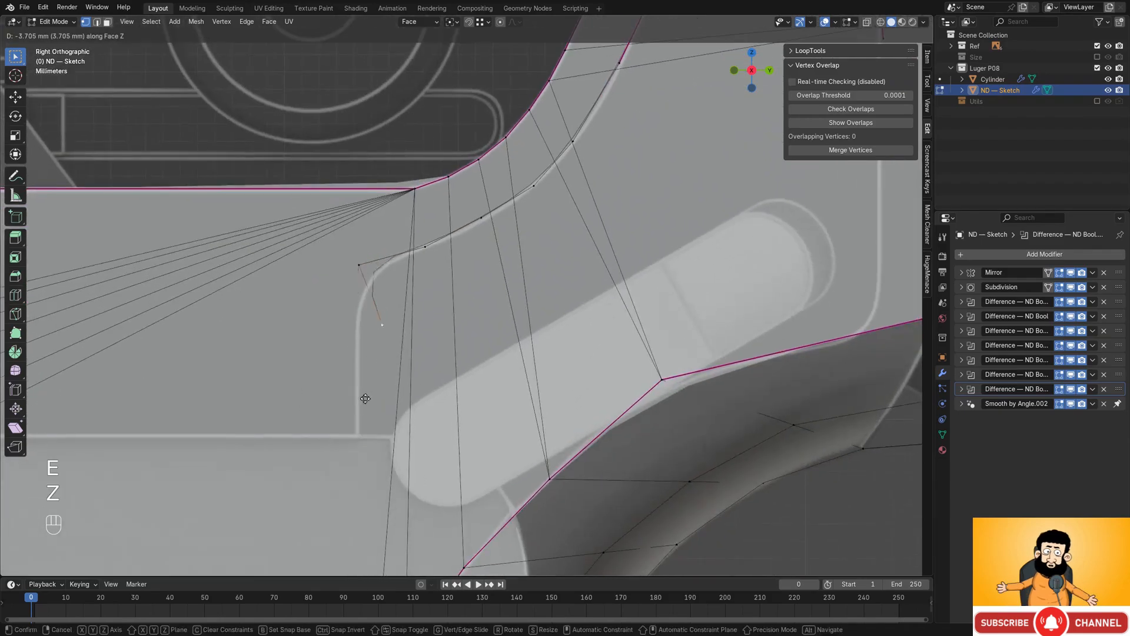
left_click(346, 517)
- Set the transform orientation to Global, scale the outline's rear corner vertices along Y to about 0.92, and nudge them along Y
left_click(417, 22)
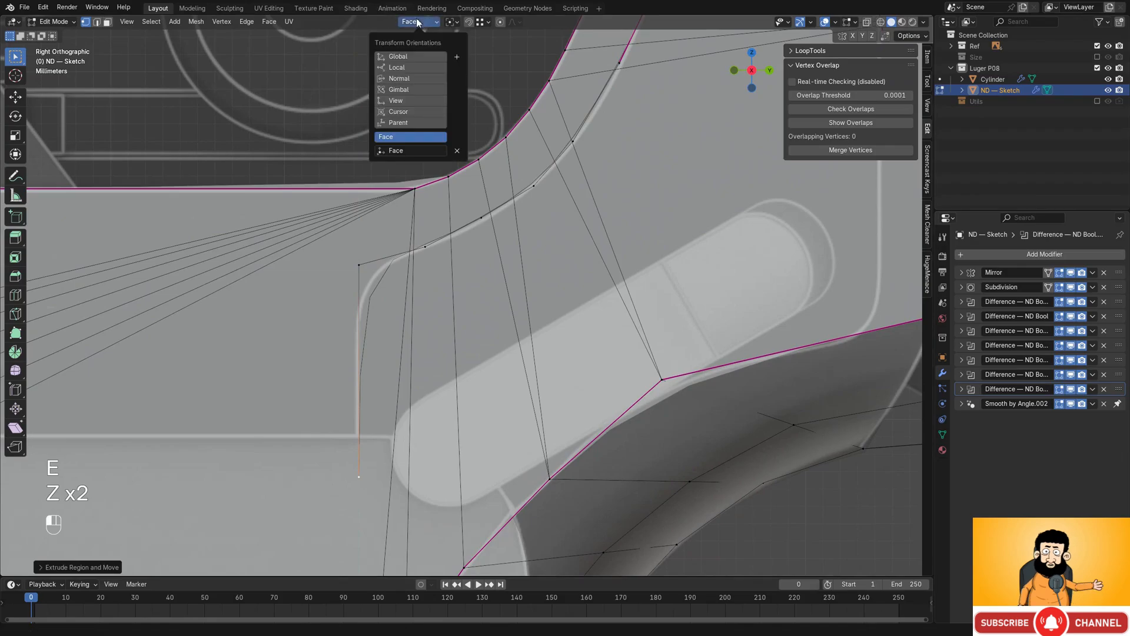
scroll(421, 206, "down", 3)
middle_click_drag(713, 133, 610, 235, "shift")
scroll(610, 235, "up", 1)
middle_click_drag(604, 267, 650, 216, "shift")
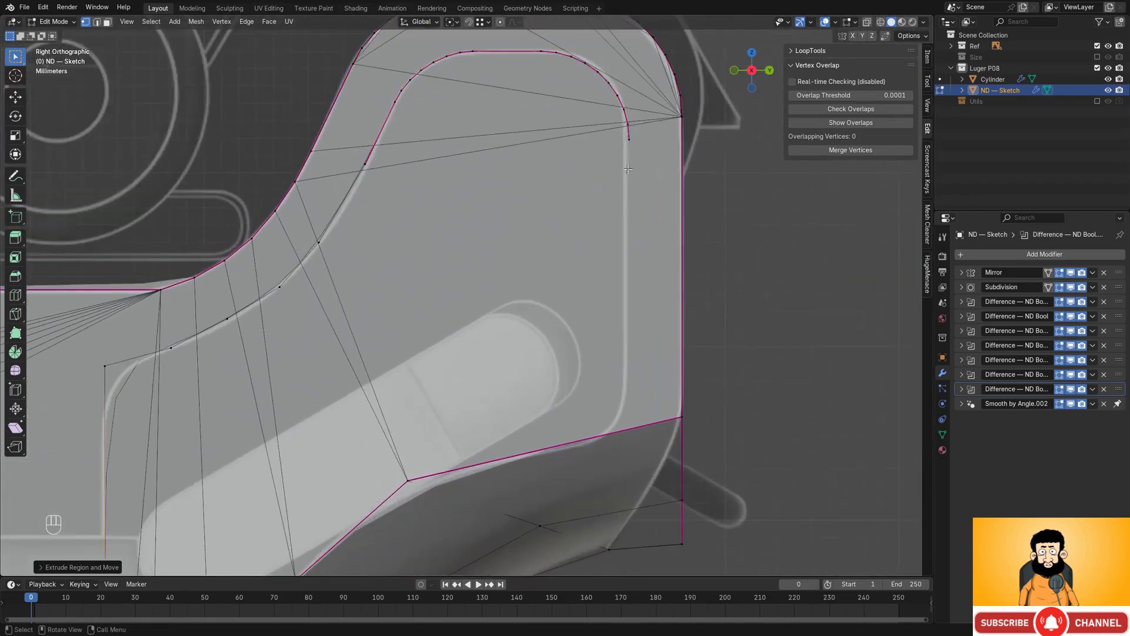
scroll(597, 242, "up", 3)
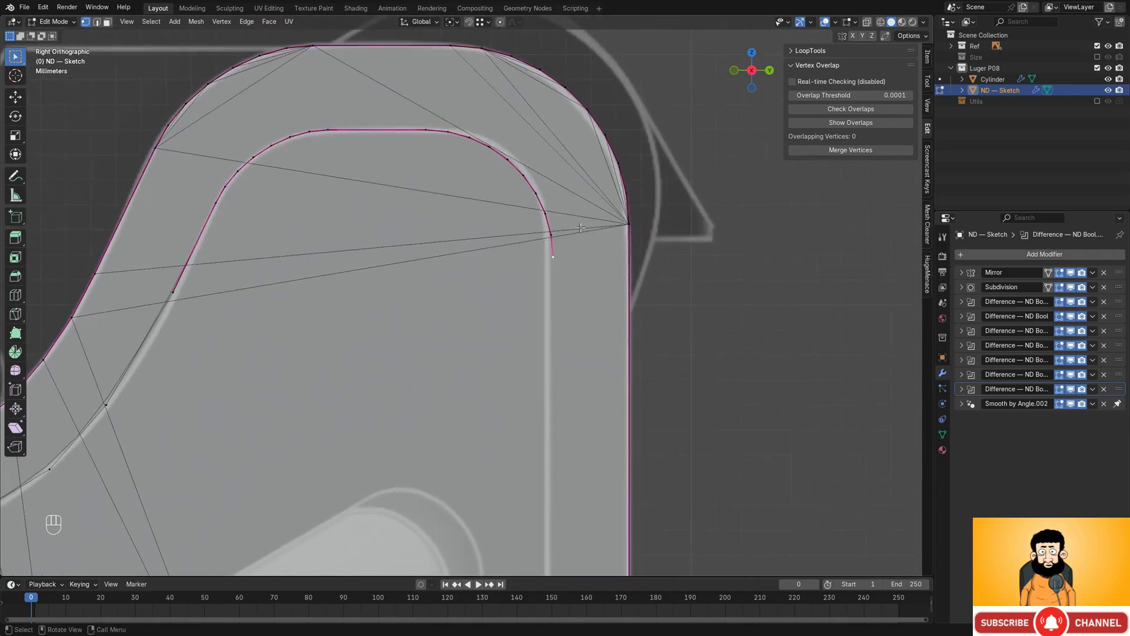
scroll(582, 226, "up", 1)
middle_click_drag(582, 226, 564, 277, "shift")
left_click_drag(550, 312, 550, 312)
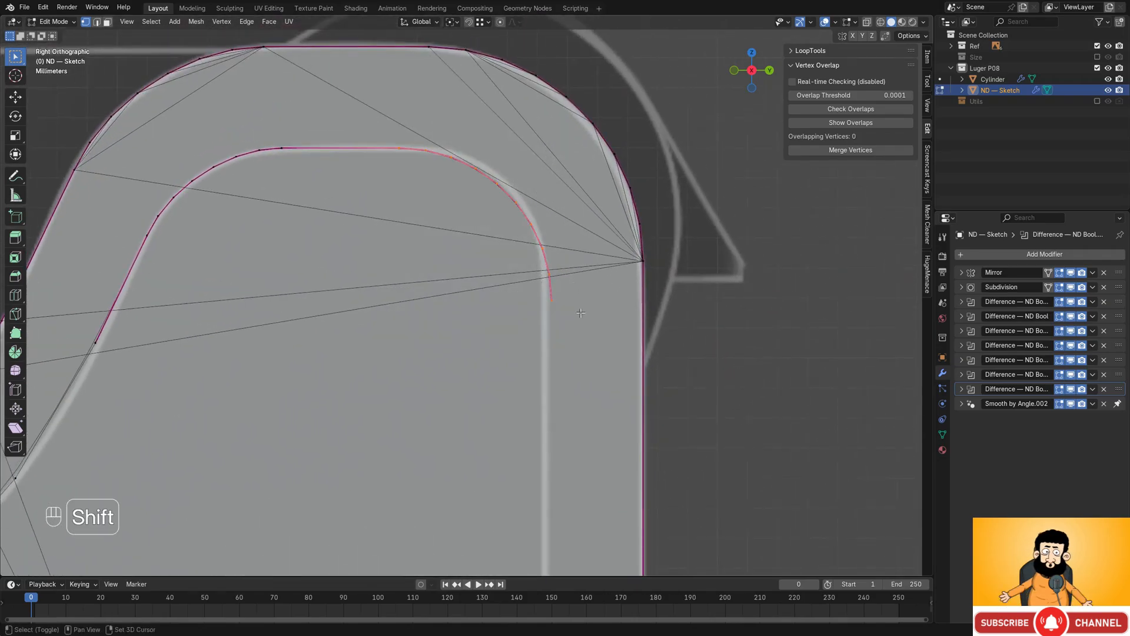
middle_click_drag(578, 308, 549, 342, "shift")
key("s")
key("y")
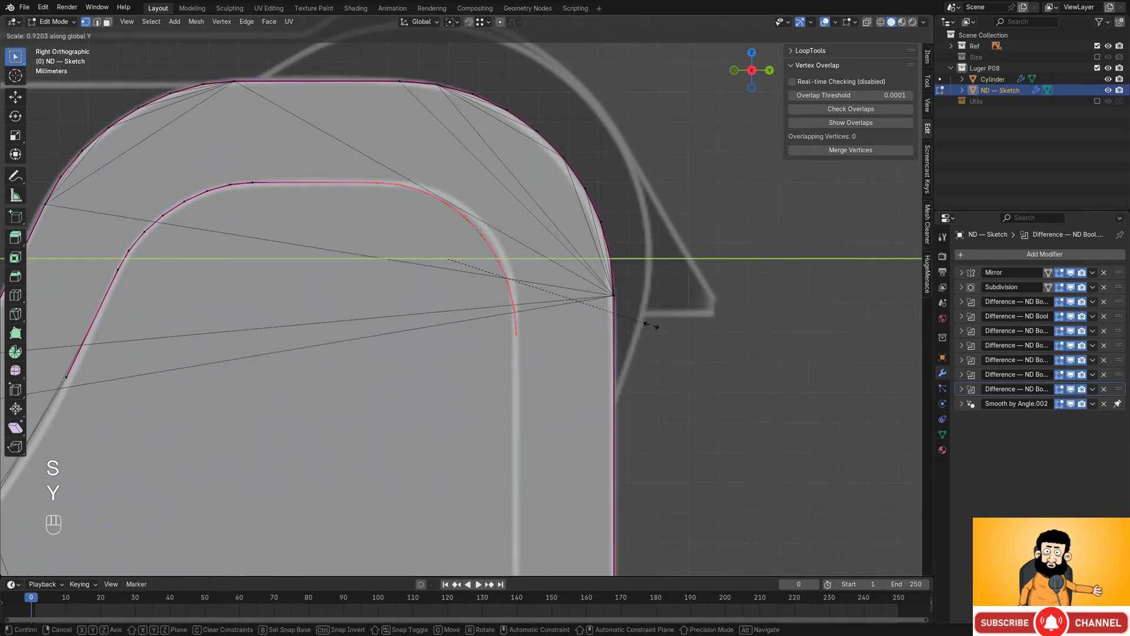
left_click(651, 325)
key("g")
key("y")
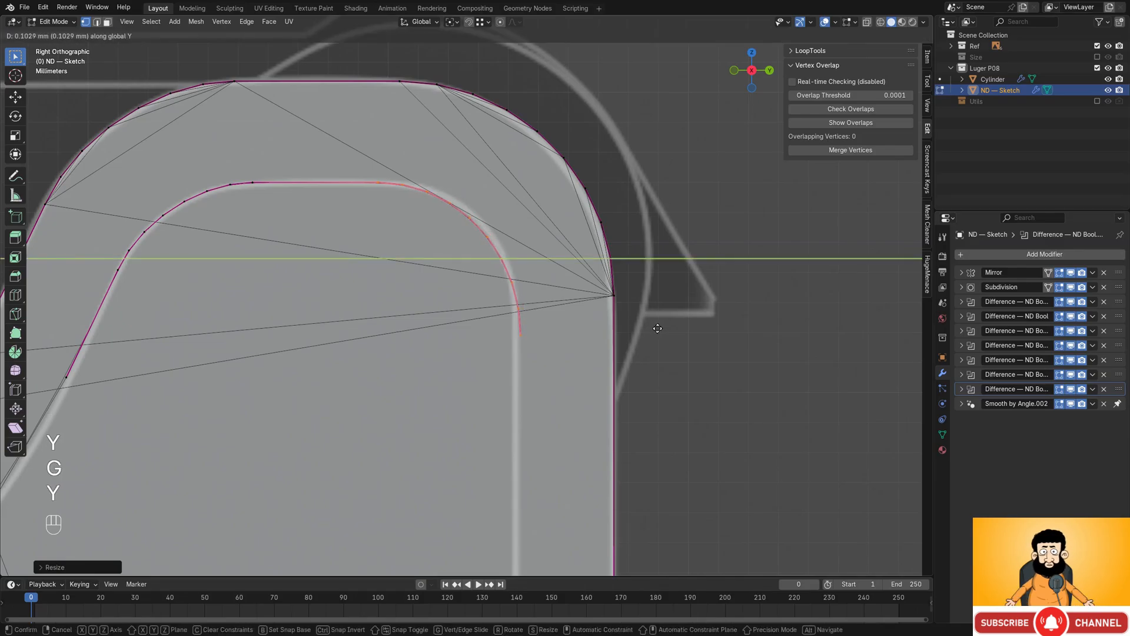
left_click(656, 328)
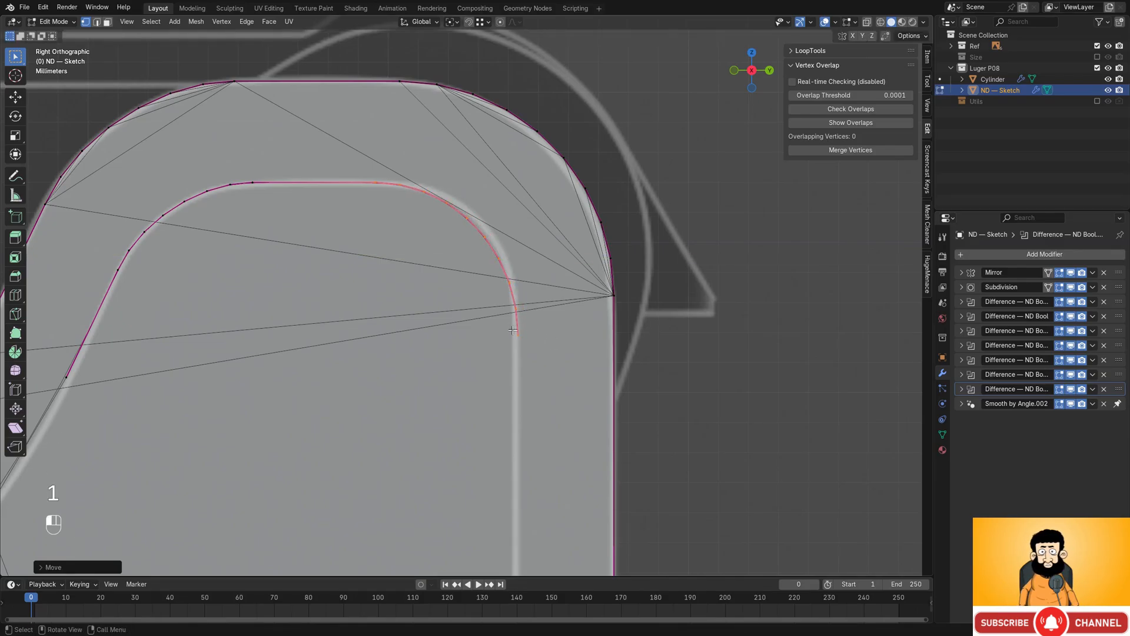
- Extrude the outline's rear end vertex down along Z, and lower the new vertex a further 2.8 mm or so past the crease
scroll(531, 344, "down", 2)
middle_click_drag(530, 344, 547, 157, "shift")
scroll(547, 157, "down", 2)
middle_click_drag(546, 263, 542, 188, "shift")
key("e")
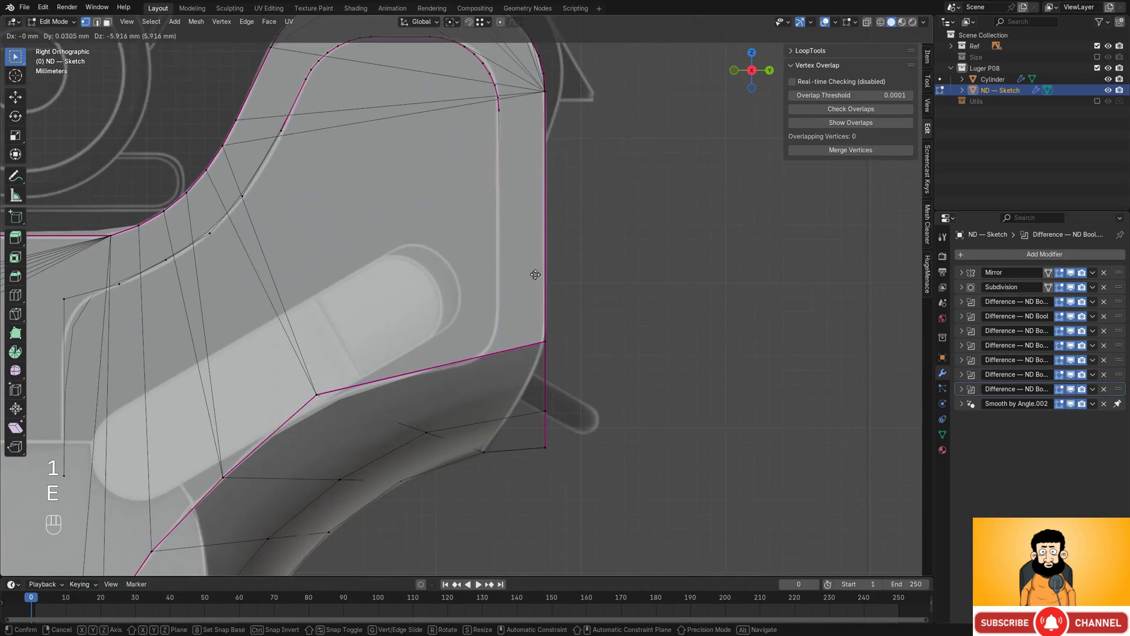
key("z")
left_click(543, 385)
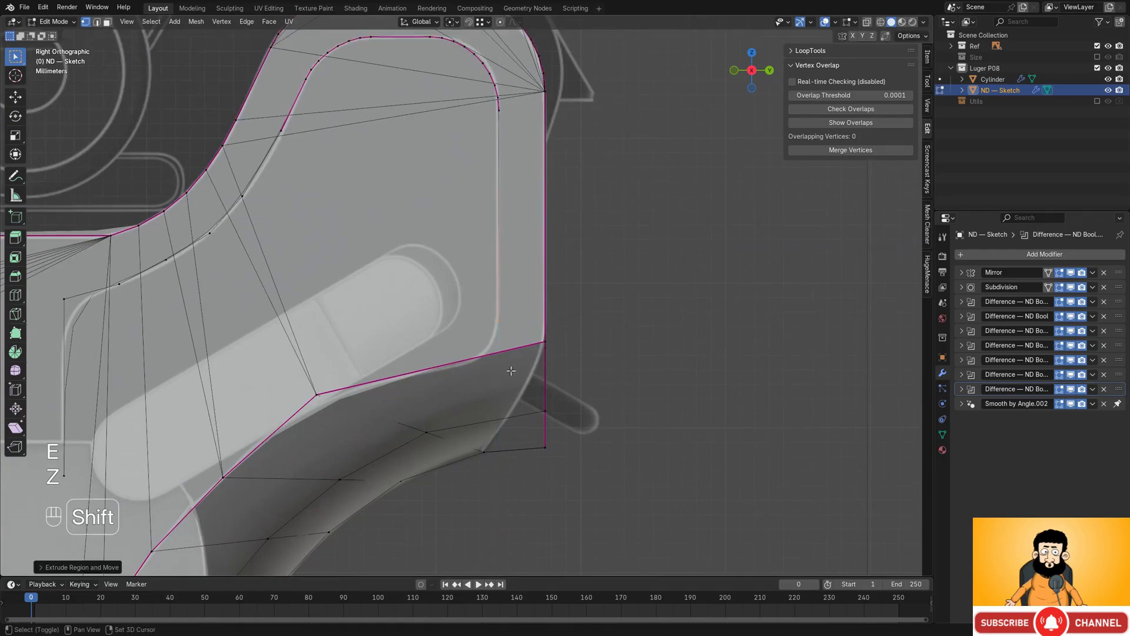
middle_click_drag(542, 385, 550, 298, "shift")
scroll(549, 298, "up", 1)
key("g")
key("z")
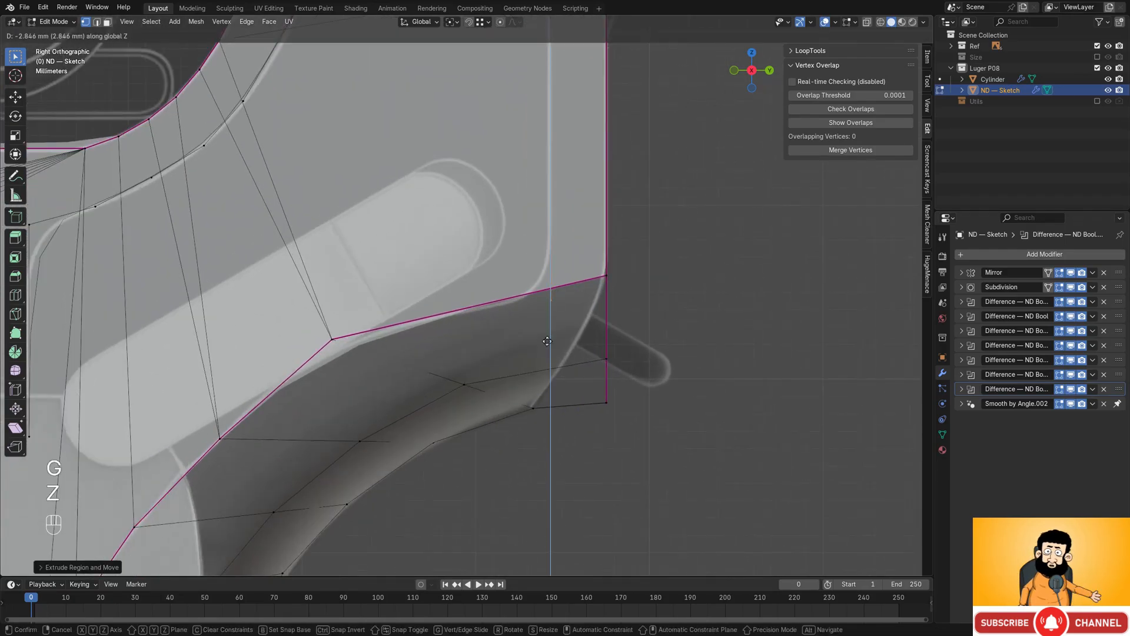
left_click(547, 341)
- Extrude the outline's lower rear vertex forward along global Y, and lower the new vertex along Z
scroll(547, 321, "up", 2)
key("e")
key("y")
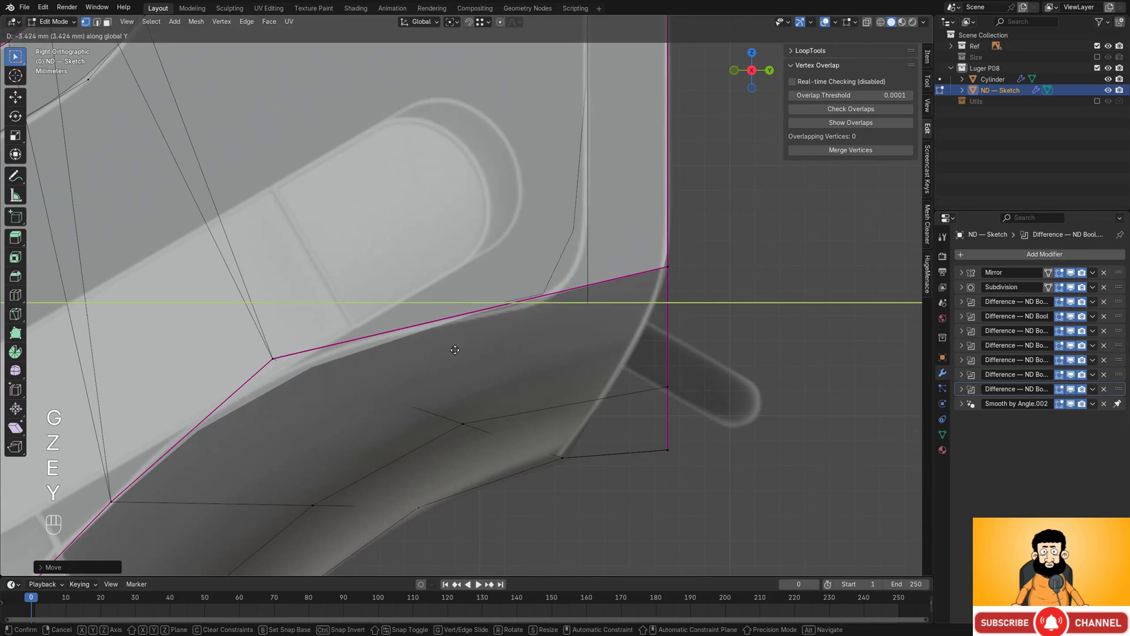
left_click(415, 373)
key("g")
key("z")
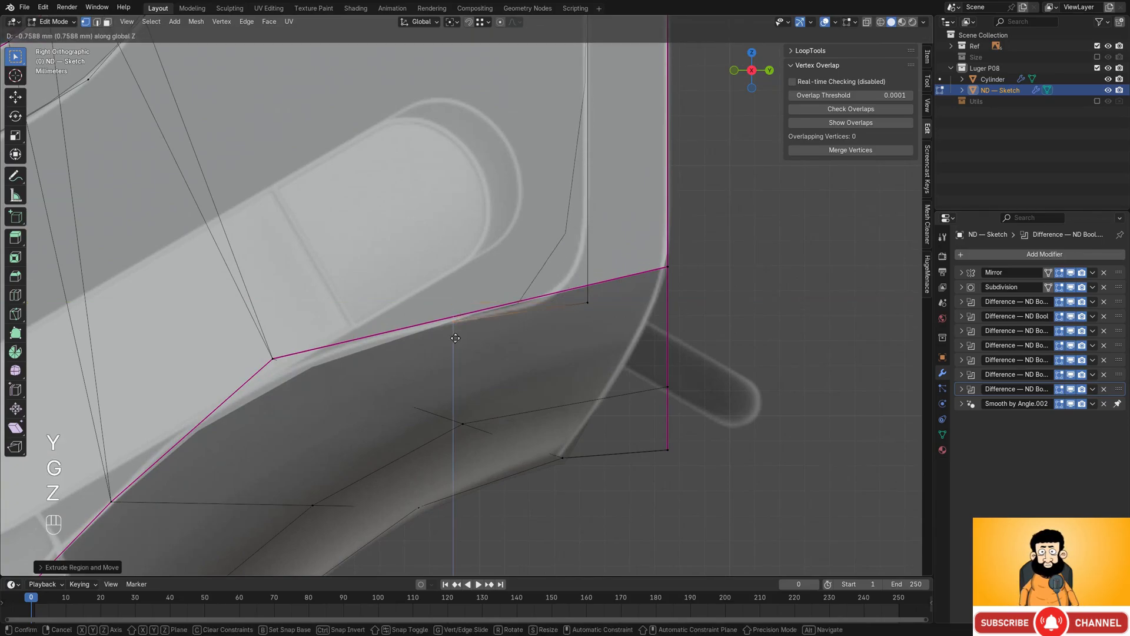
left_click(449, 345)
- Separate the linked inner panel outline from the frame sketch into its own object
key("Tab")
scroll(494, 198, "down", 4)
middle_click_drag(500, 120, 549, 218, "shift")
key("Tab")
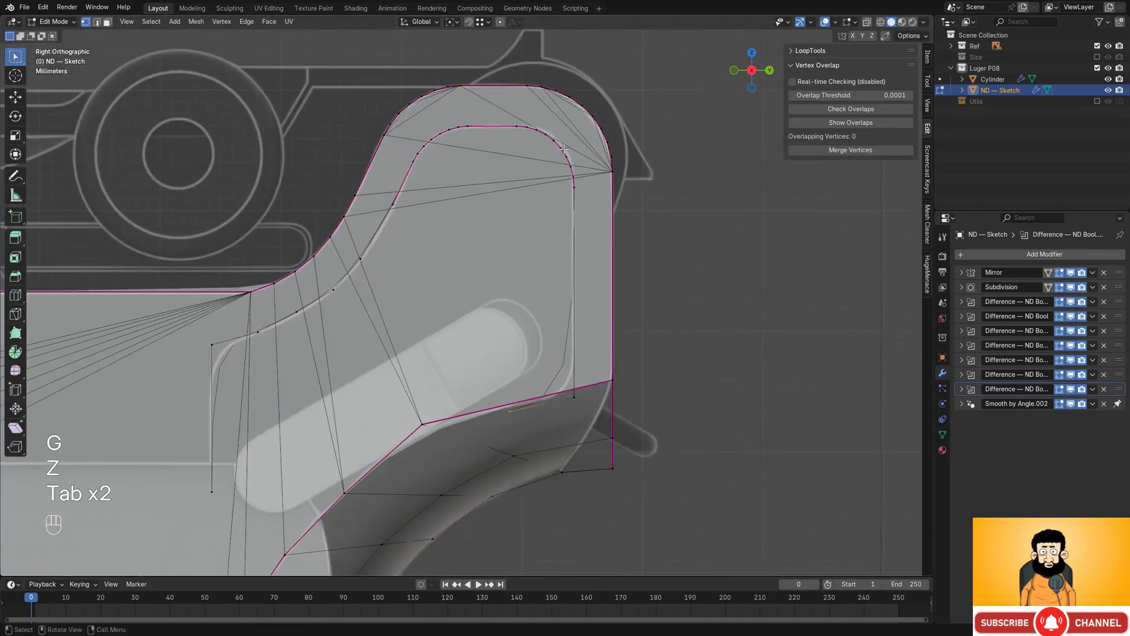
key("l")
key("p")
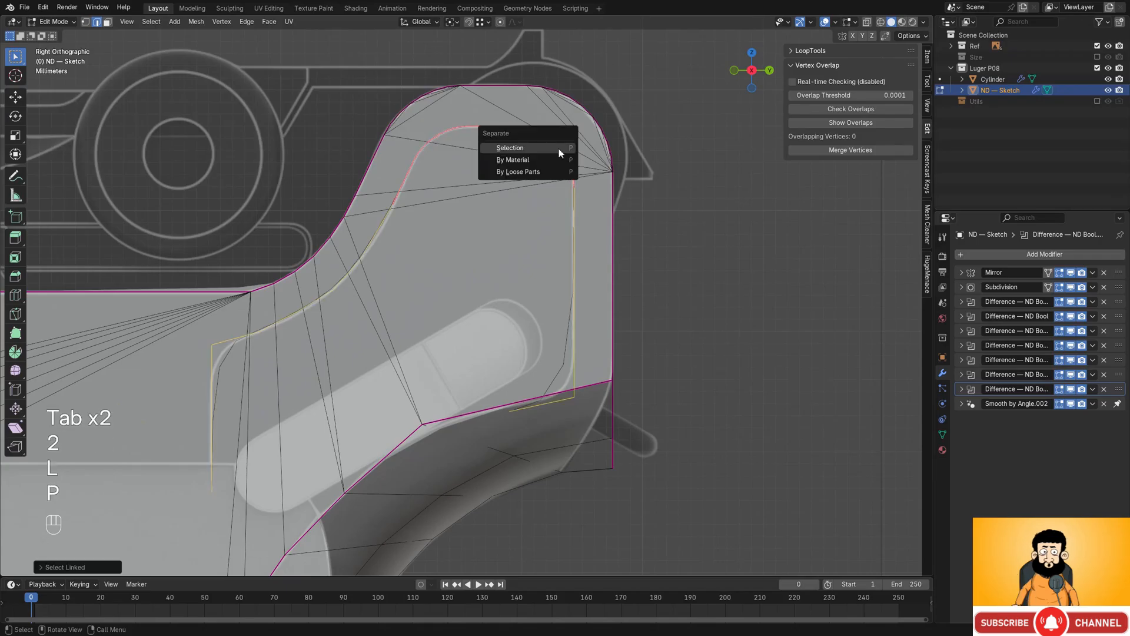
left_click(559, 149)
key("Tab")
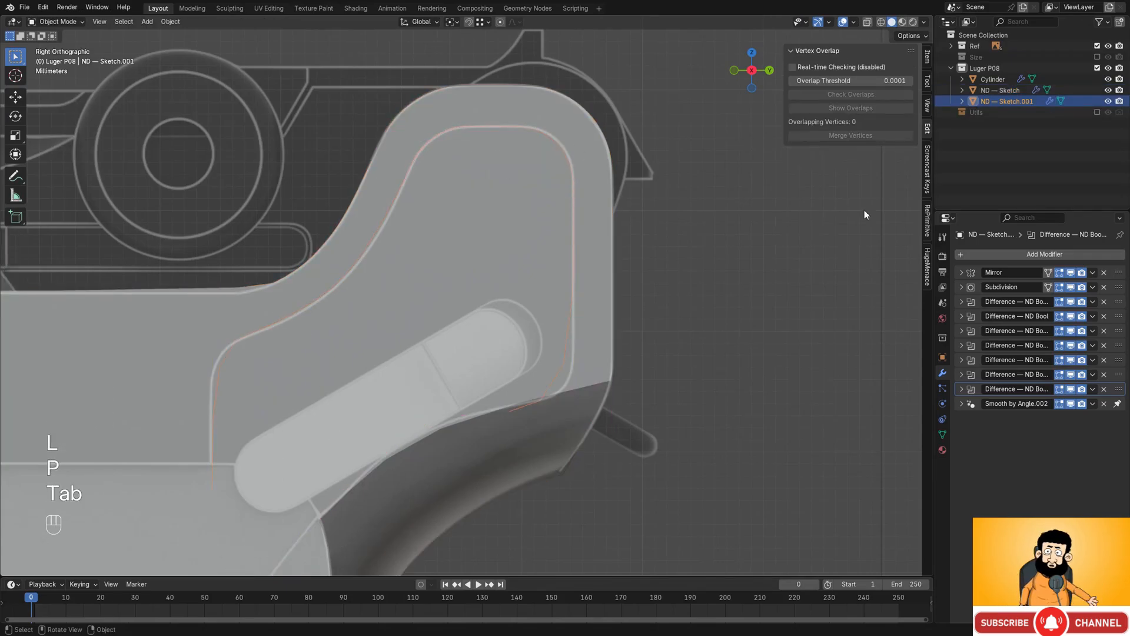
- Remove all modifiers from the separated panel outline object
left_click(1105, 273)
left_click(1105, 272)
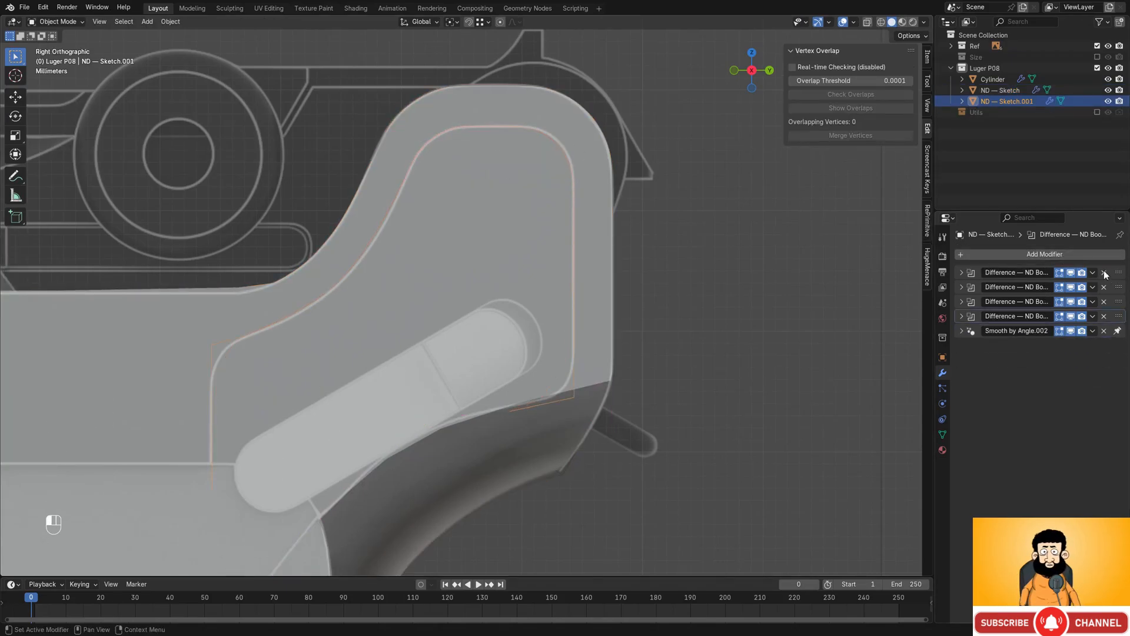
left_click(1104, 272)
left_click(1104, 272)
- Move the separated outline's open lower rear end vertex forward onto the crease line above the grip's curved back
key("Tab")
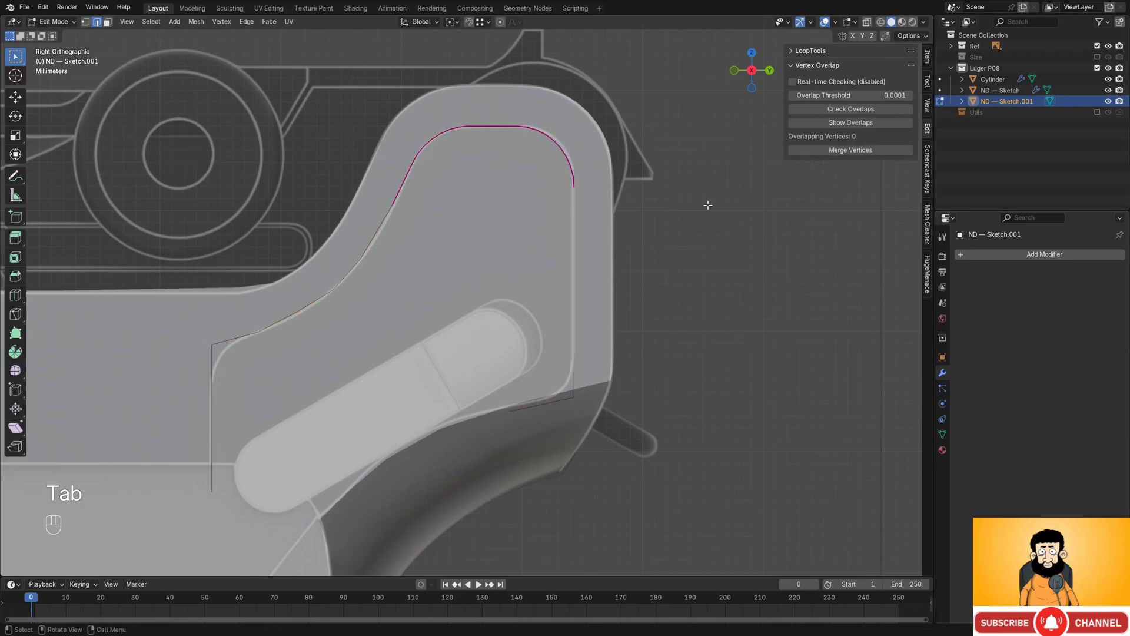
middle_click_drag(706, 202, 698, 64, "shift")
scroll(583, 363, "up", 2)
key("1")
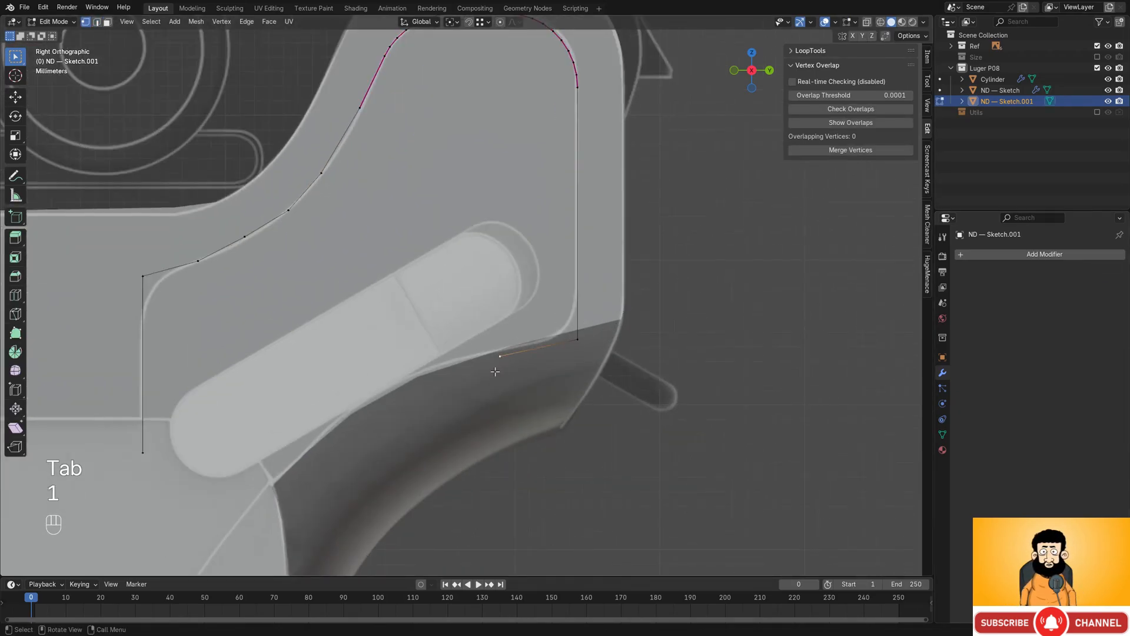
key("g")
left_click(462, 394)
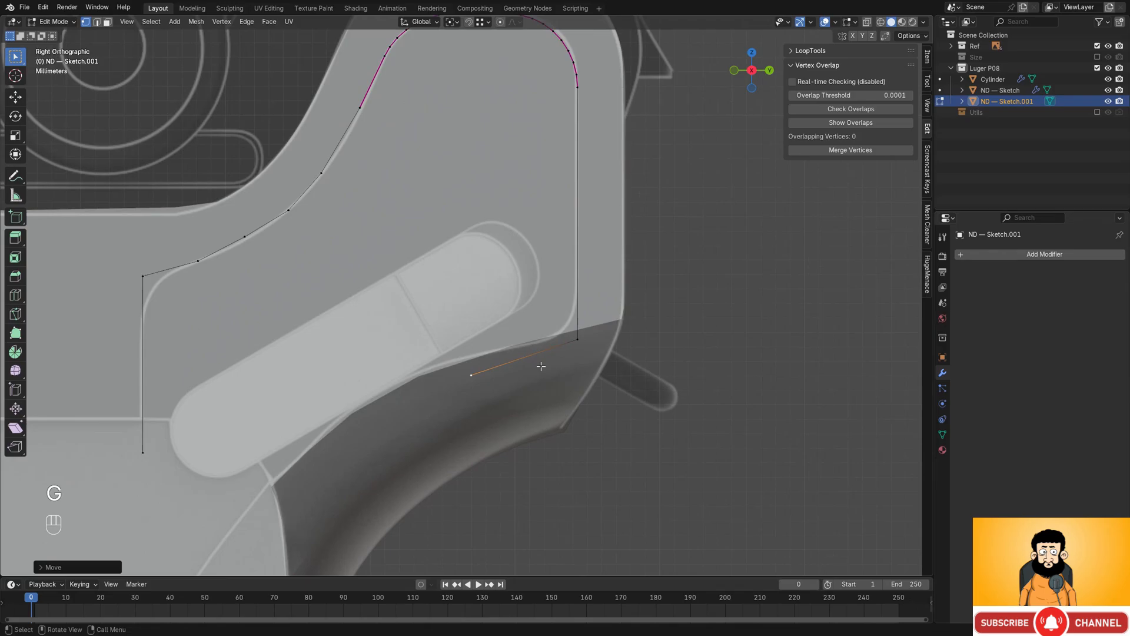
key("g")
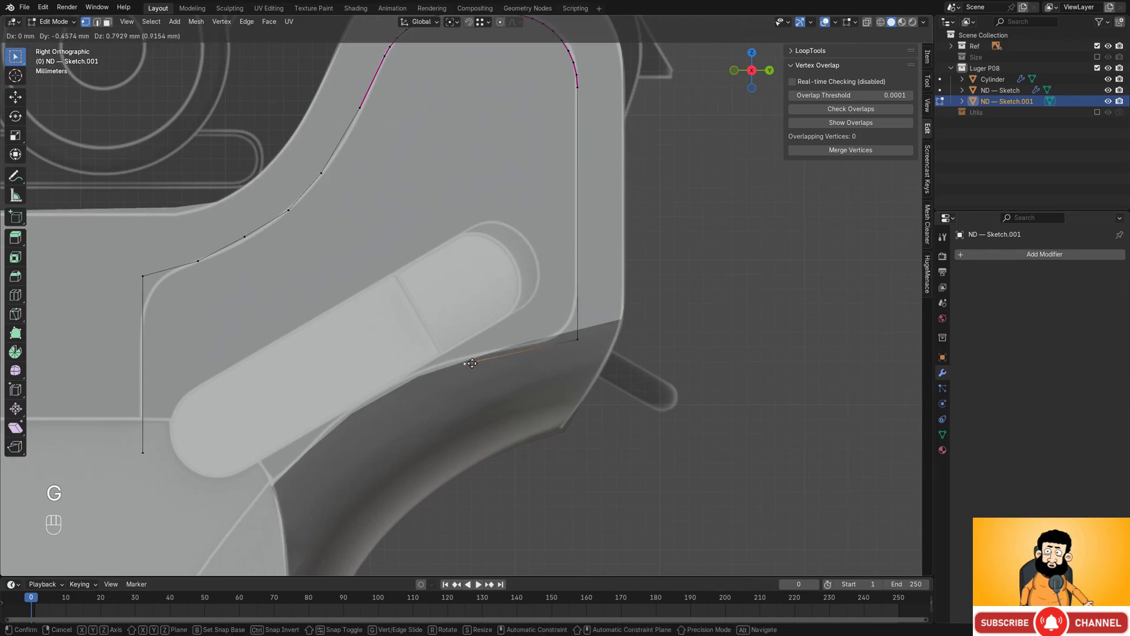
left_click(467, 358)
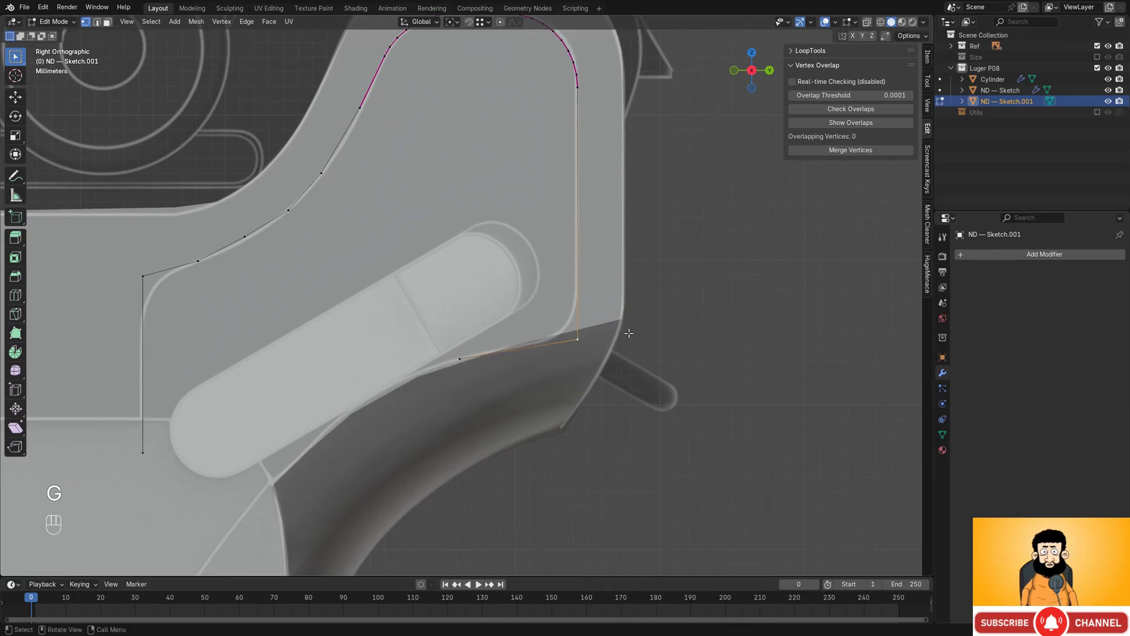
- Bevel the outline's lower rear corner vertex by about 3.11 mm with 4 segments, and lower the open end vertex along Z
key("ctrl+shift+b")
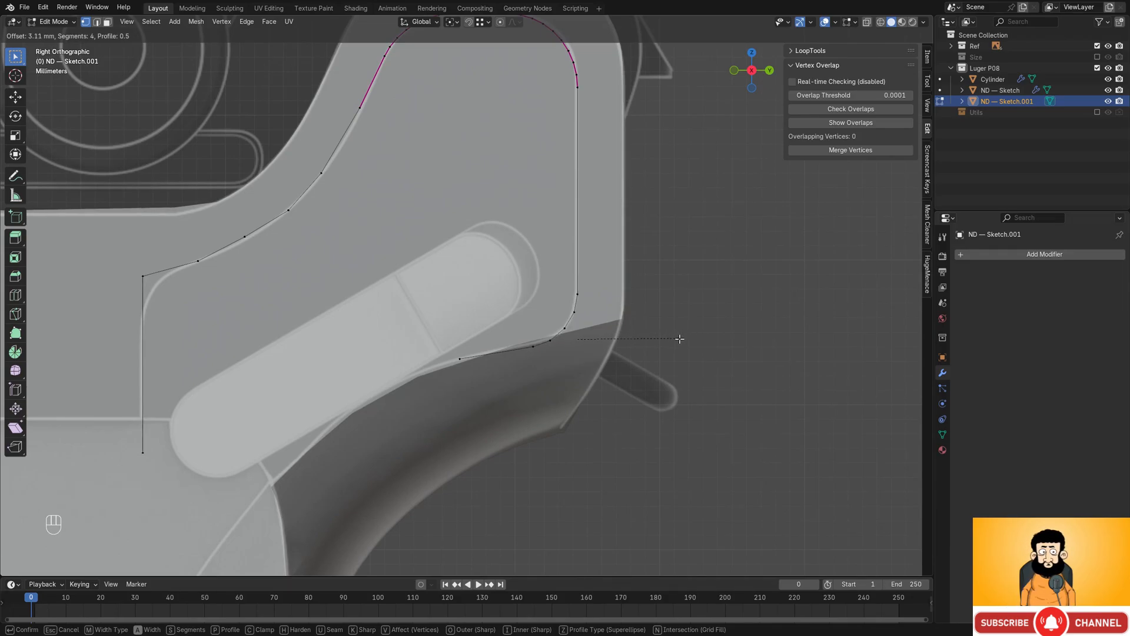
left_click(680, 339)
middle_click_drag(450, 382, 539, 346, "shift")
mouse_move(704, 321)
middle_mouse_down()
mouse_move(620, 237)
mouse_move(629, 283)
middle_mouse_up()
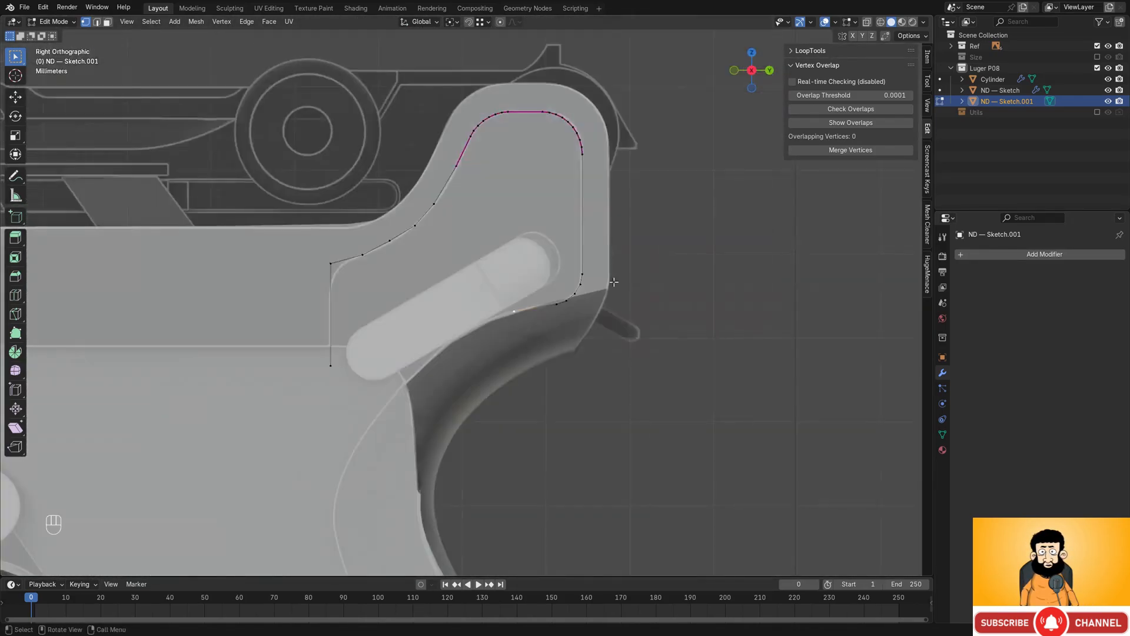
key("g")
key("z")
left_click(596, 317)
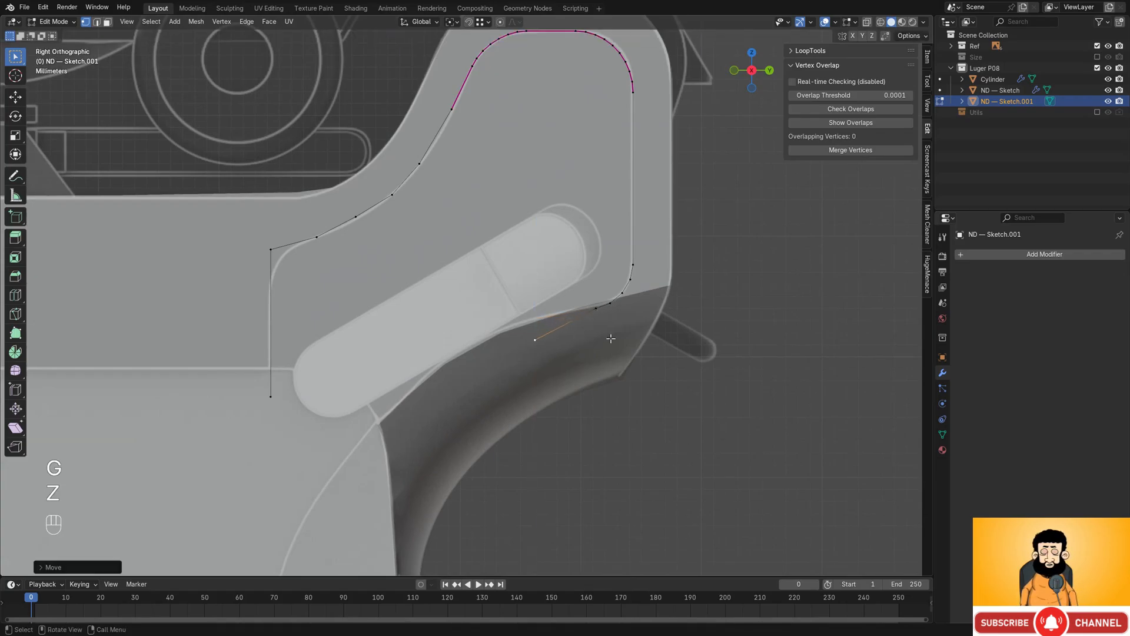
- Lower the outline's front end vertex along Z to well below the frame's horizontal edge over the grip
scroll(645, 356, "down", 2)
middle_click_drag(615, 372, 692, 258, "shift")
left_click(413, 250)
key("g")
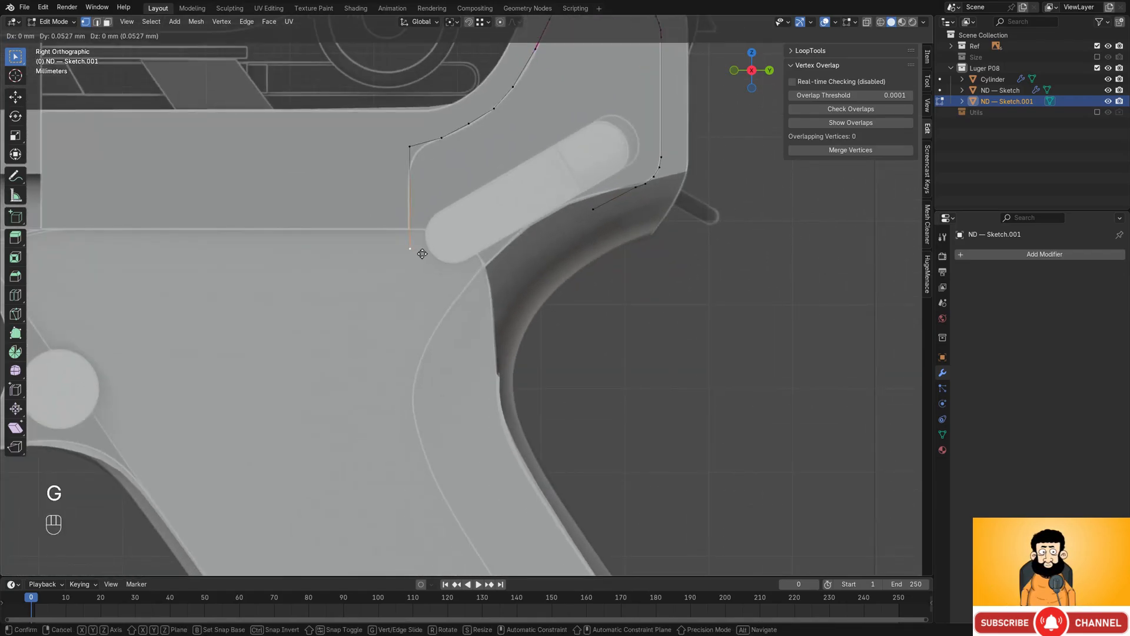
key("z")
left_click(416, 303)
mouse_move(416, 302)
middle_mouse_down()
mouse_move(480, 285)
mouse_move(636, 311)
mouse_move(616, 298)
middle_mouse_up()
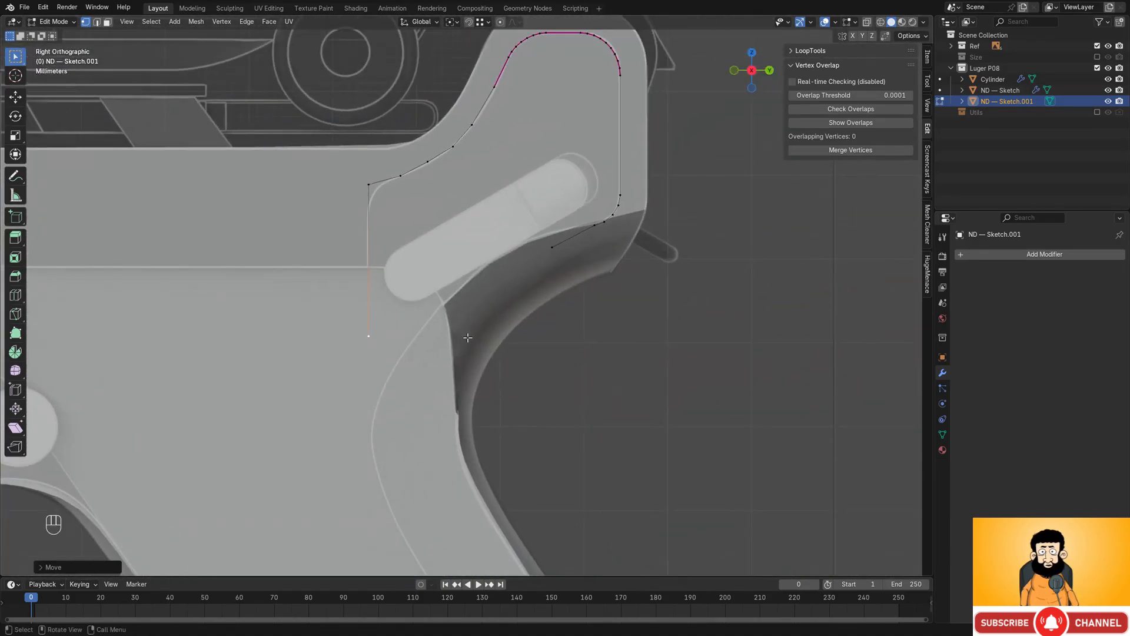
key("g")
key("z")
left_click(468, 355)
middle_click_drag(467, 355, 424, 372, "shift")
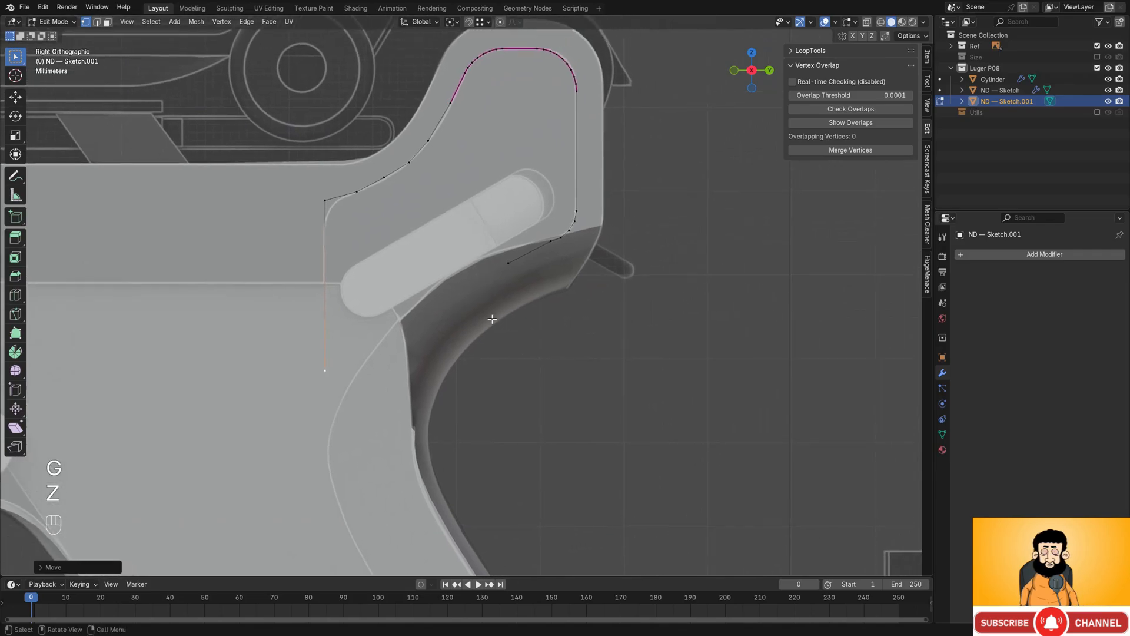
- Extrude the front end vertex rearward along Y past the grip's back, and merge the two open ends At Last to close the loop
key("e")
key("y")
left_click(699, 313)
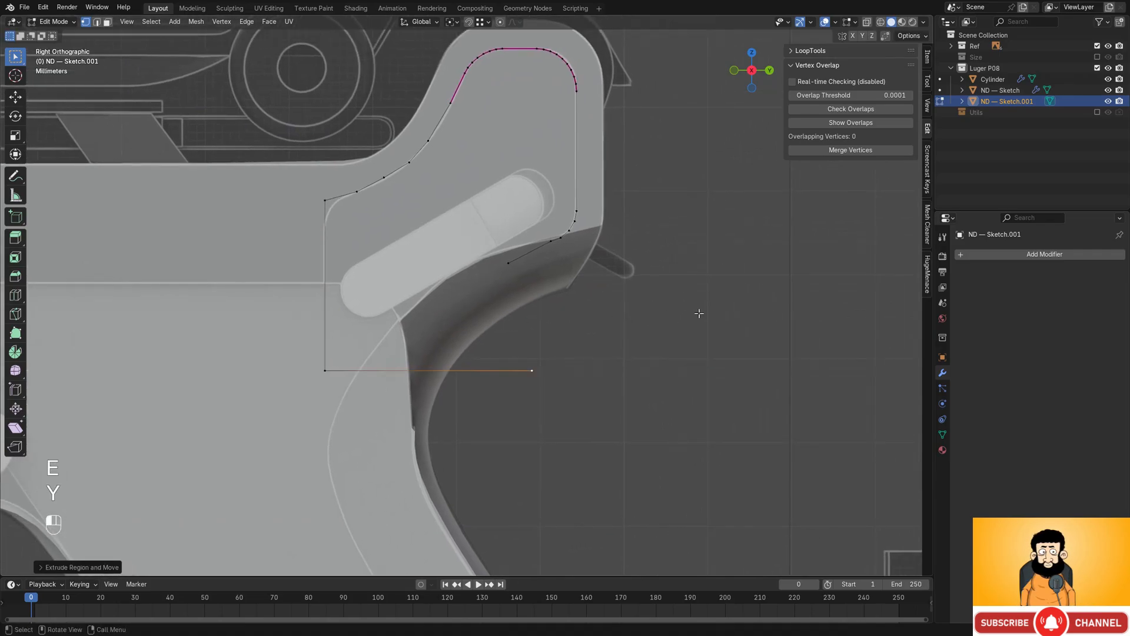
left_click(509, 263, "shift")
key("m")
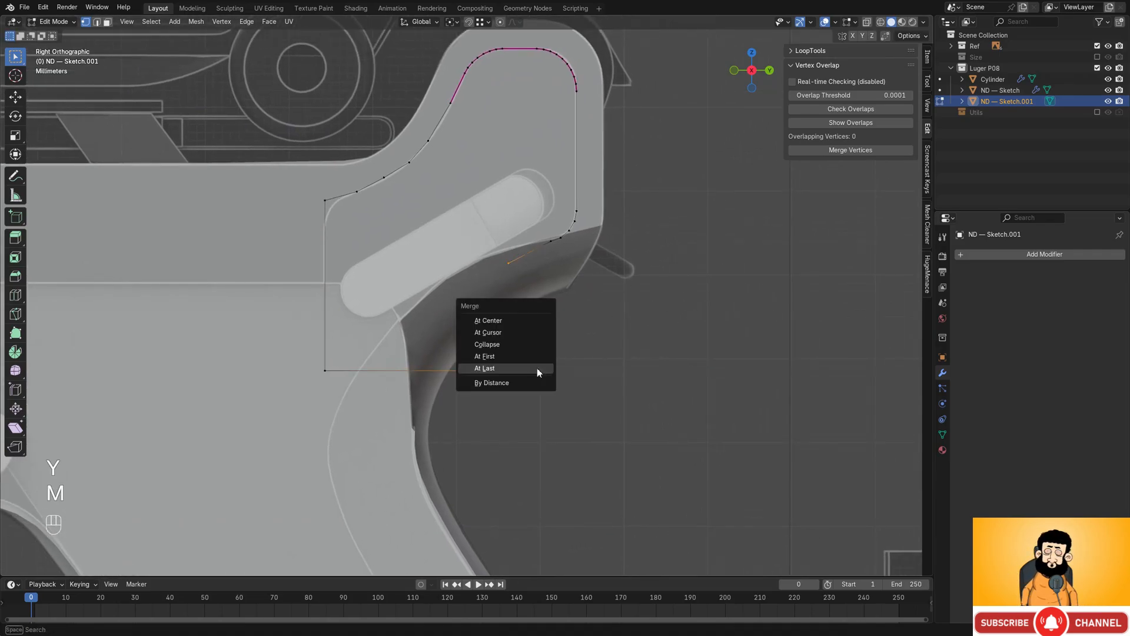
left_click(537, 368)
middle_click_drag(555, 271, 538, 339, "shift")
scroll(539, 339, "up", 5)
middle_click_drag(590, 542, 542, 392, "shift")
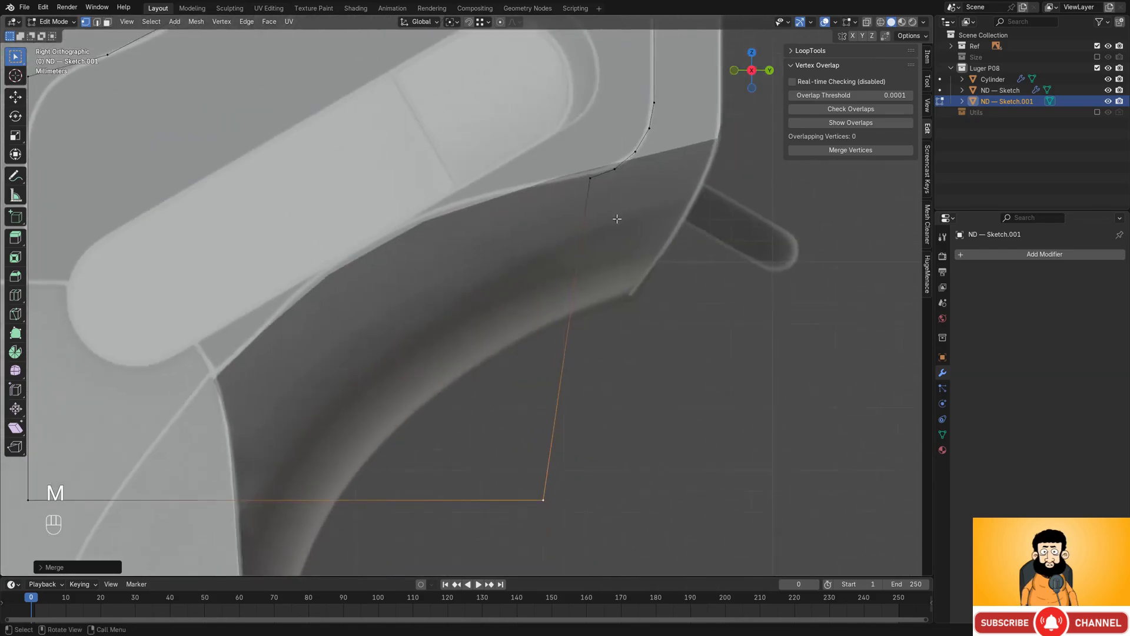
- Fill the closed outline with a face and extrude it along its normal into a thin slab
scroll(616, 215, "down", 4)
key("shift+z")
key("shift+z")
mouse_move(617, 188)
middle_mouse_down()
mouse_move(469, 263)
mouse_move(500, 271)
mouse_move(496, 262)
middle_mouse_up()
key("a")
key("f")
key("f")
key("e")
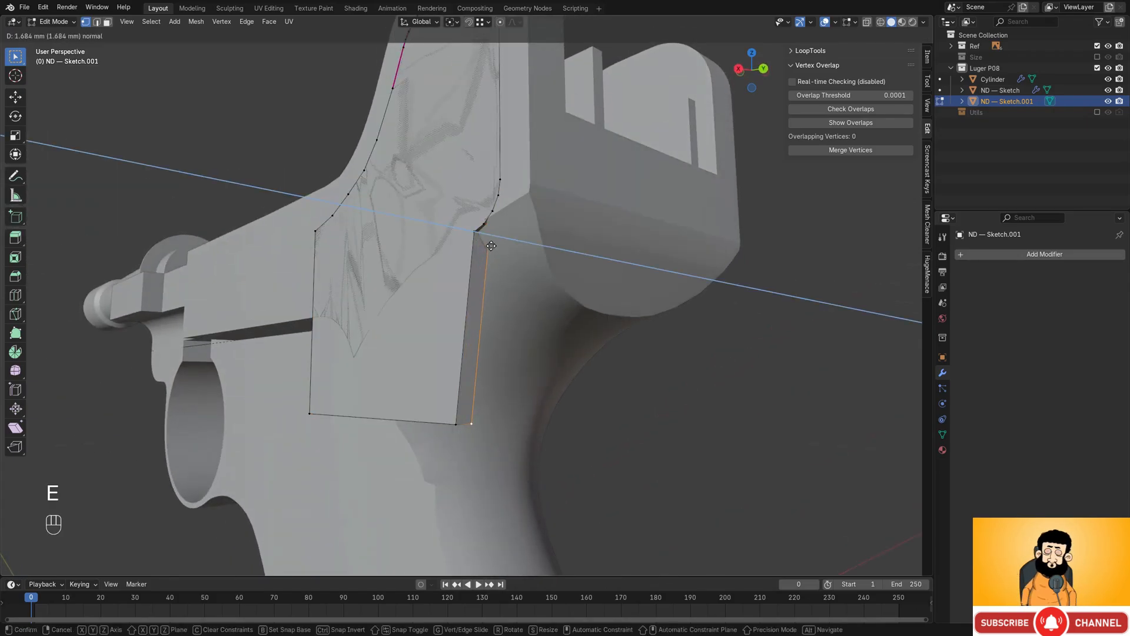
left_click(486, 245)
middle_click_drag(485, 244, 784, 495)
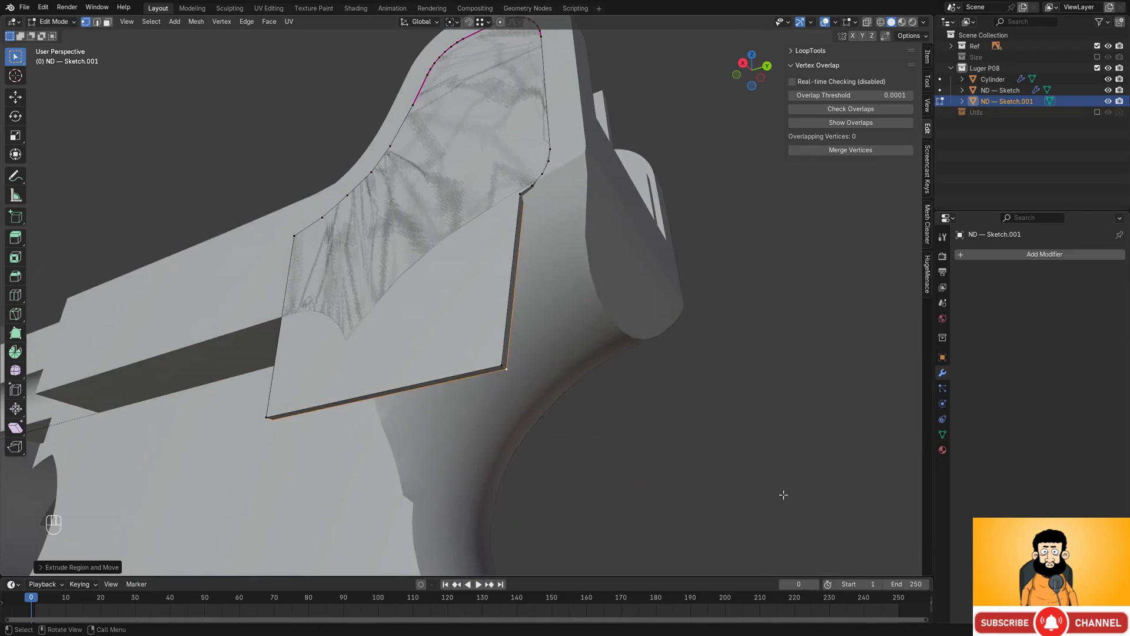
- Switch to the reference image board and examine the recessed panel and lower rear corner of the frame's hump on both pistol sides
key("alt+Tab")
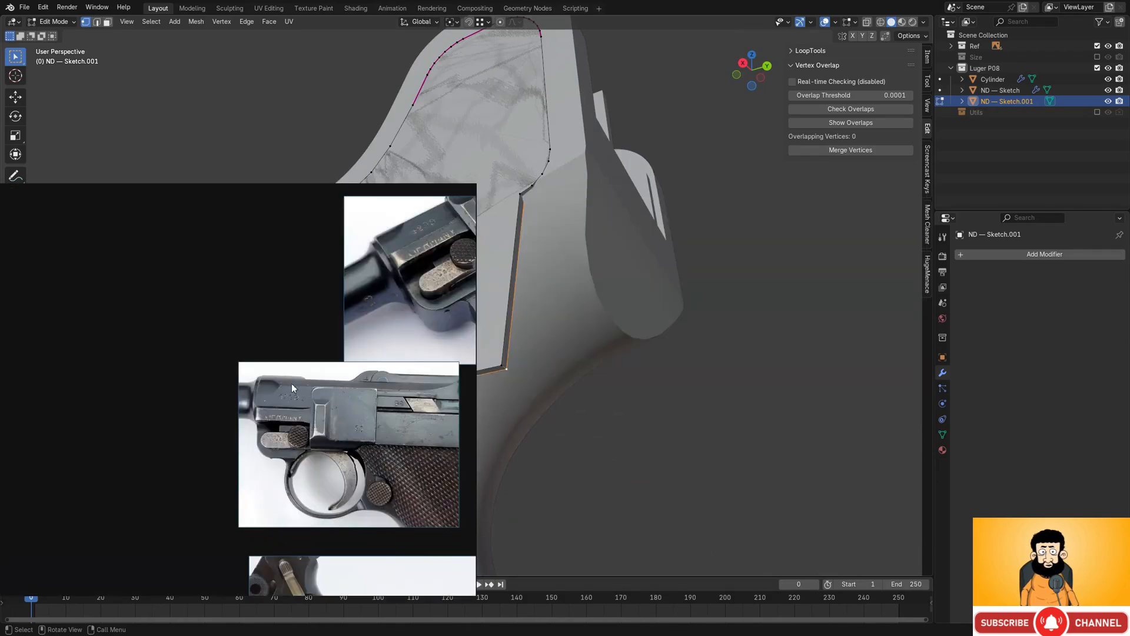
scroll(370, 396, "down", 3)
scroll(342, 382, "down", 3)
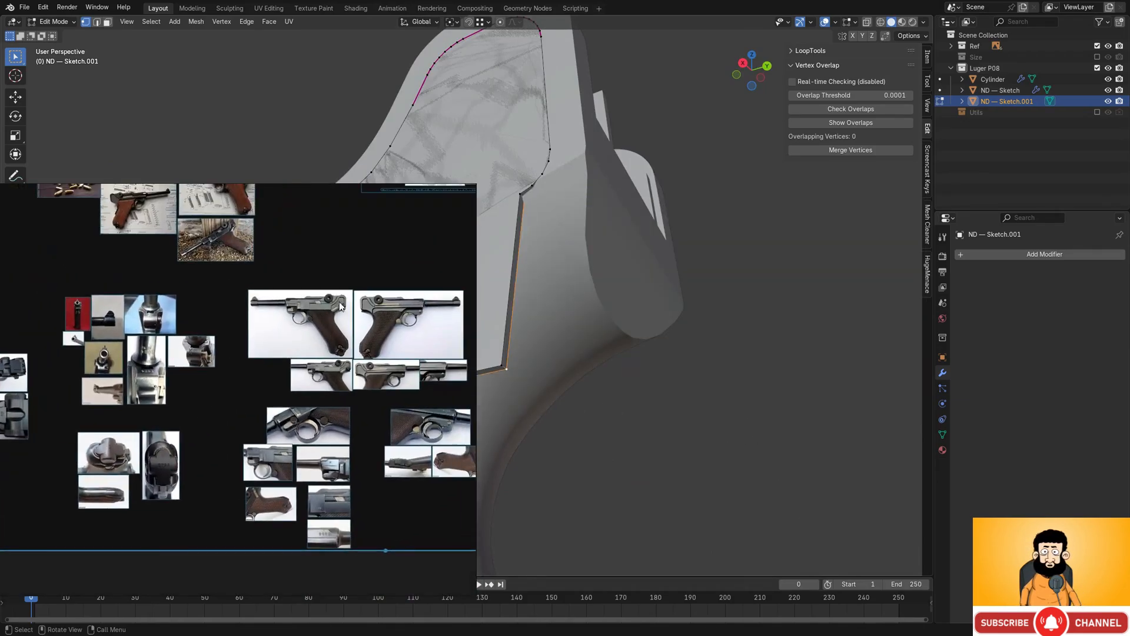
scroll(343, 352, "up", 6)
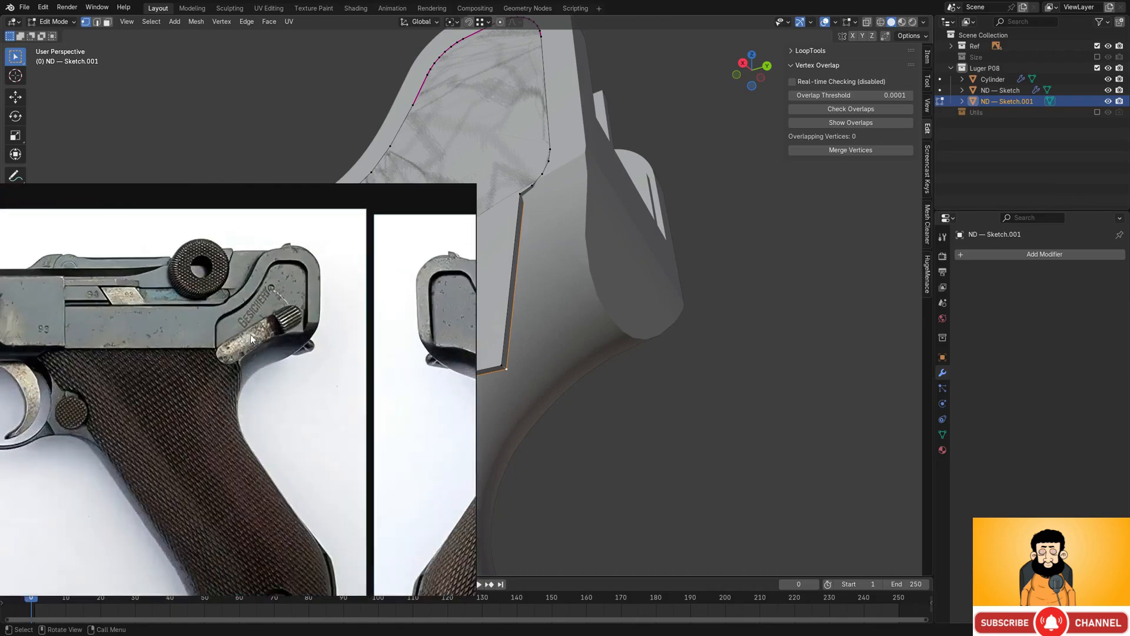
scroll(283, 365, "up", 3)
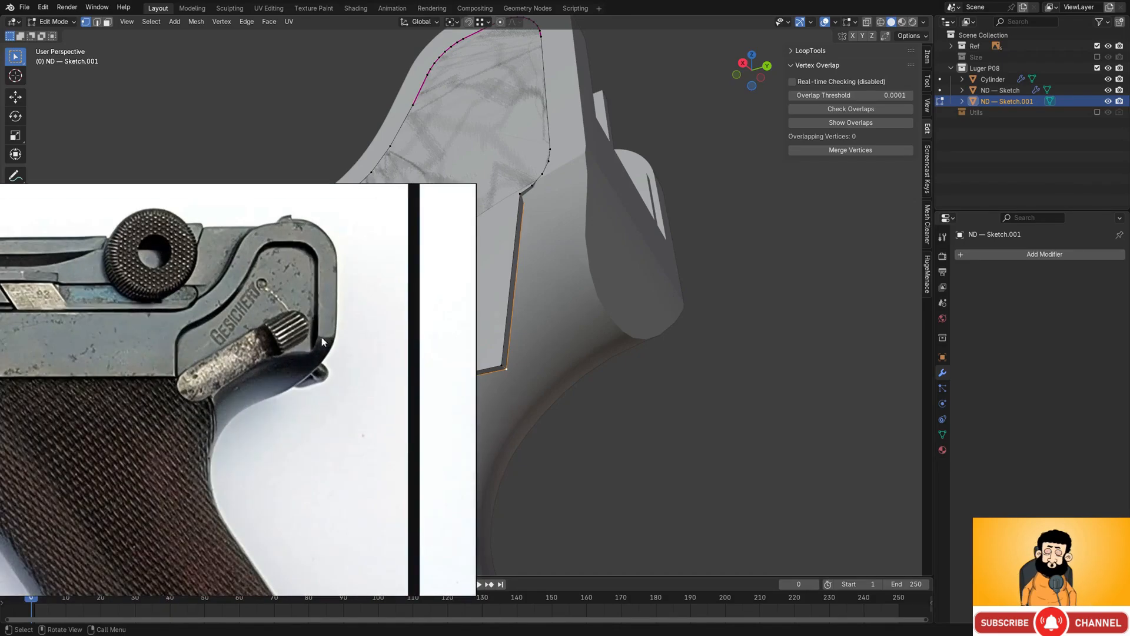
scroll(320, 343, "up", 3)
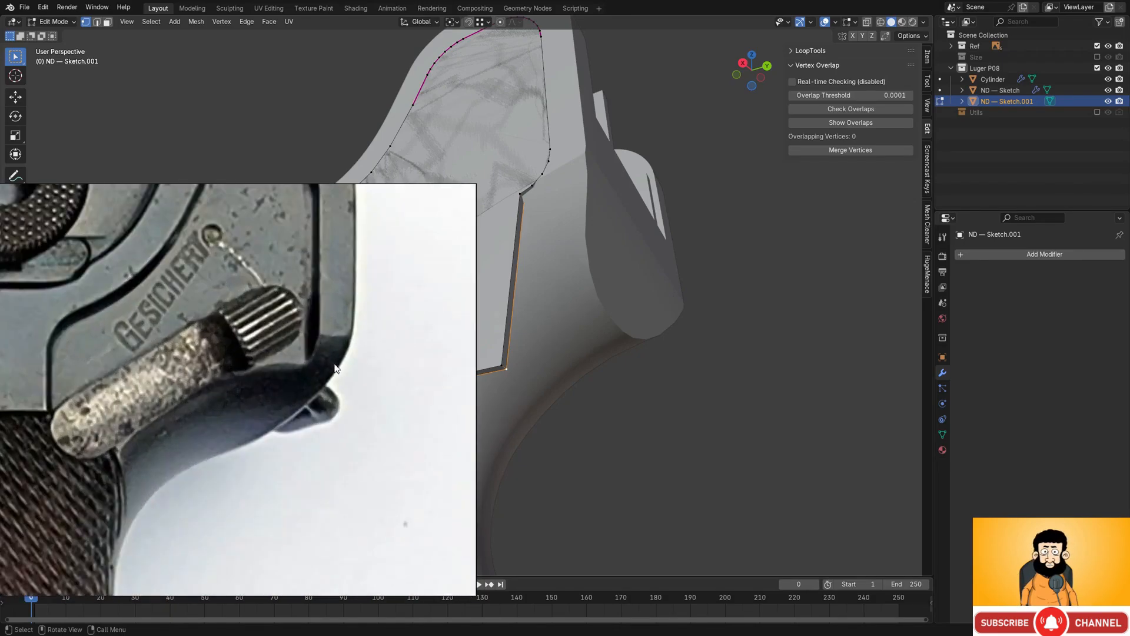
scroll(323, 338, "up", 2)
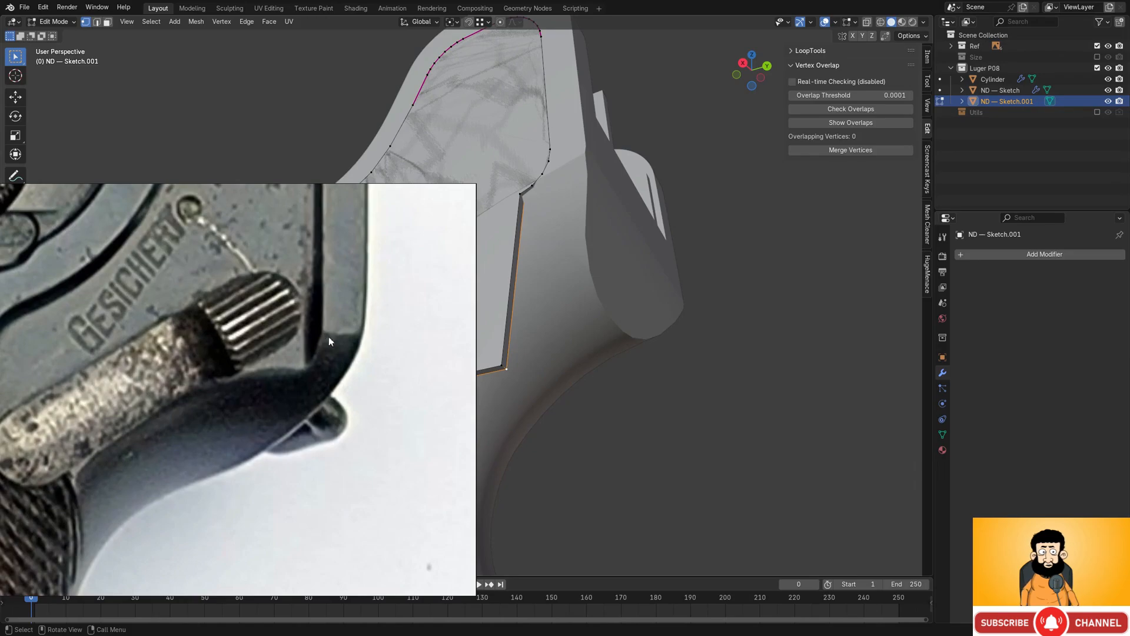
scroll(328, 337, "down", 5)
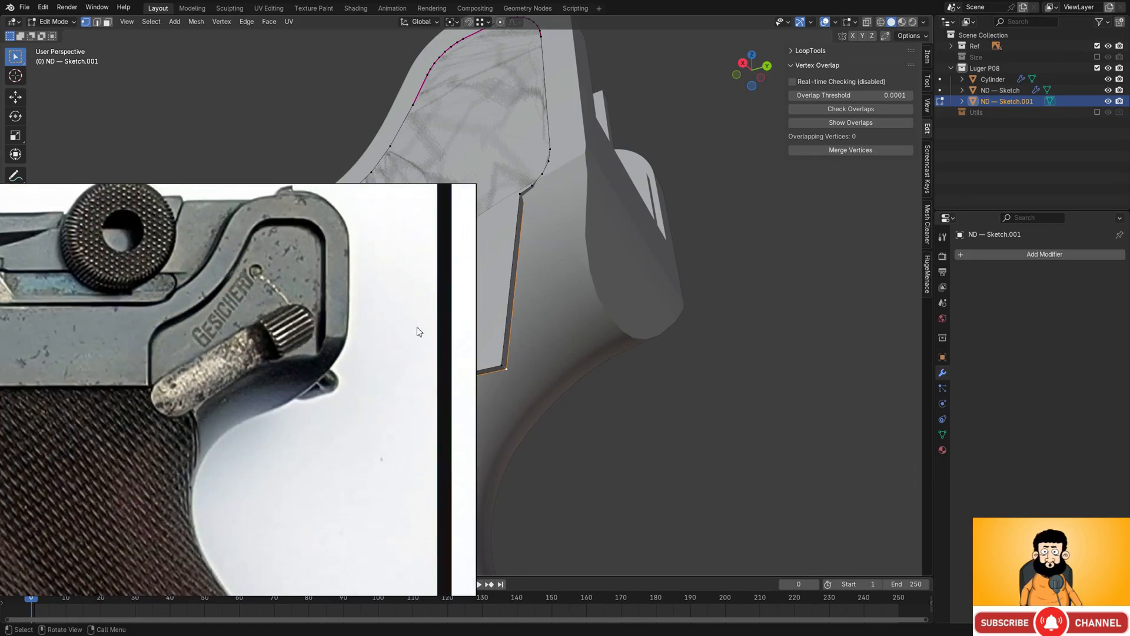
scroll(389, 330, "down", 6)
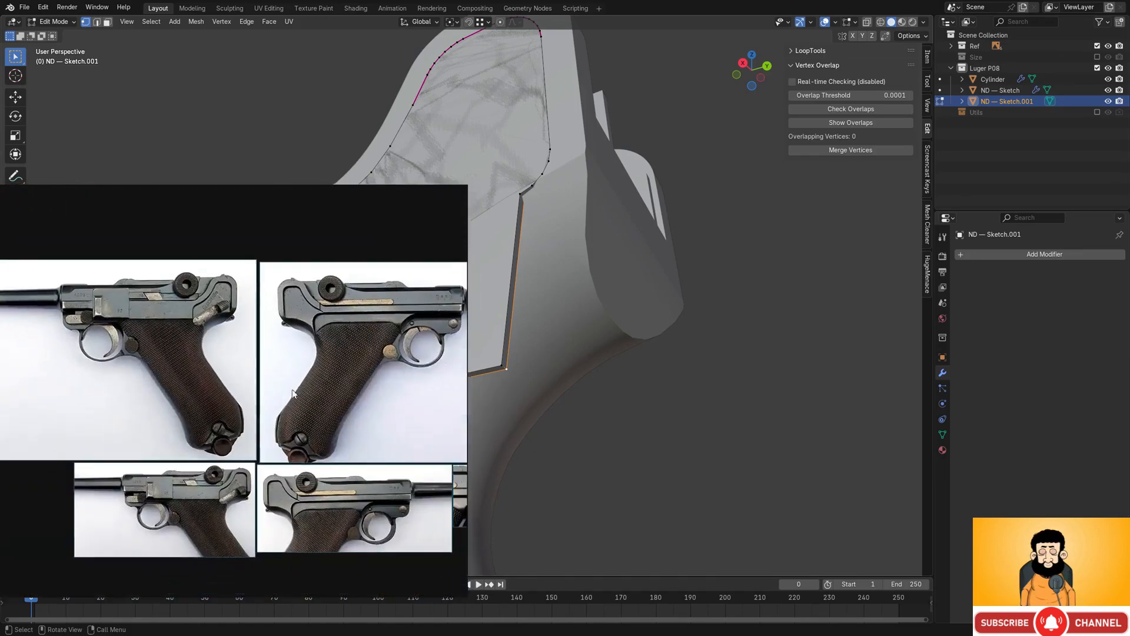
scroll(300, 392, "down", 2)
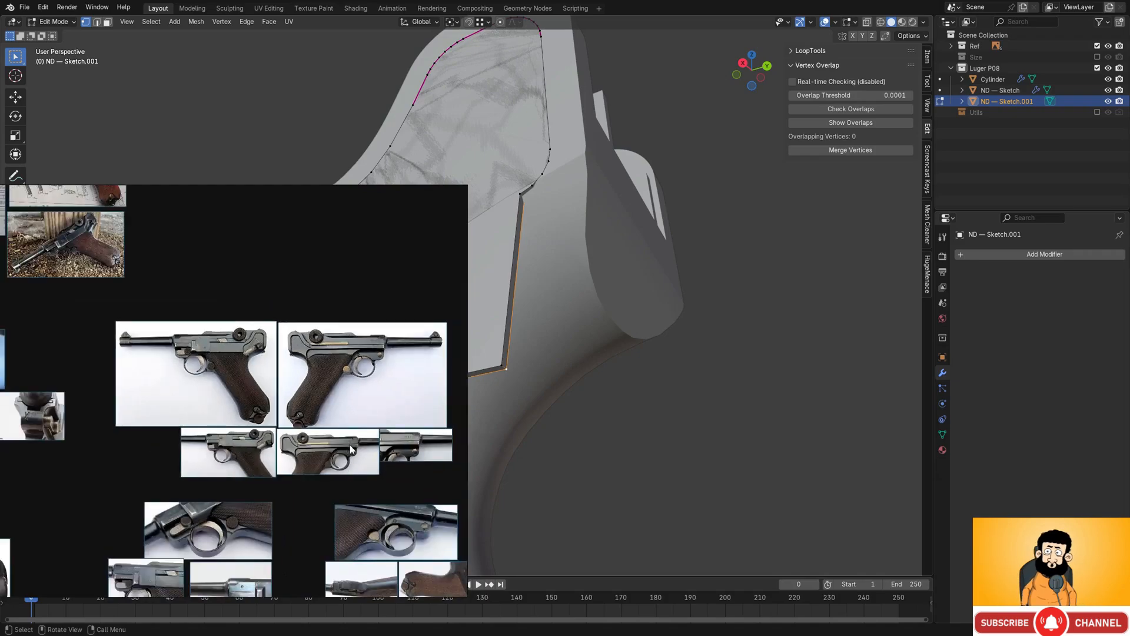
scroll(350, 448, "down", 1)
scroll(345, 449, "up", 6)
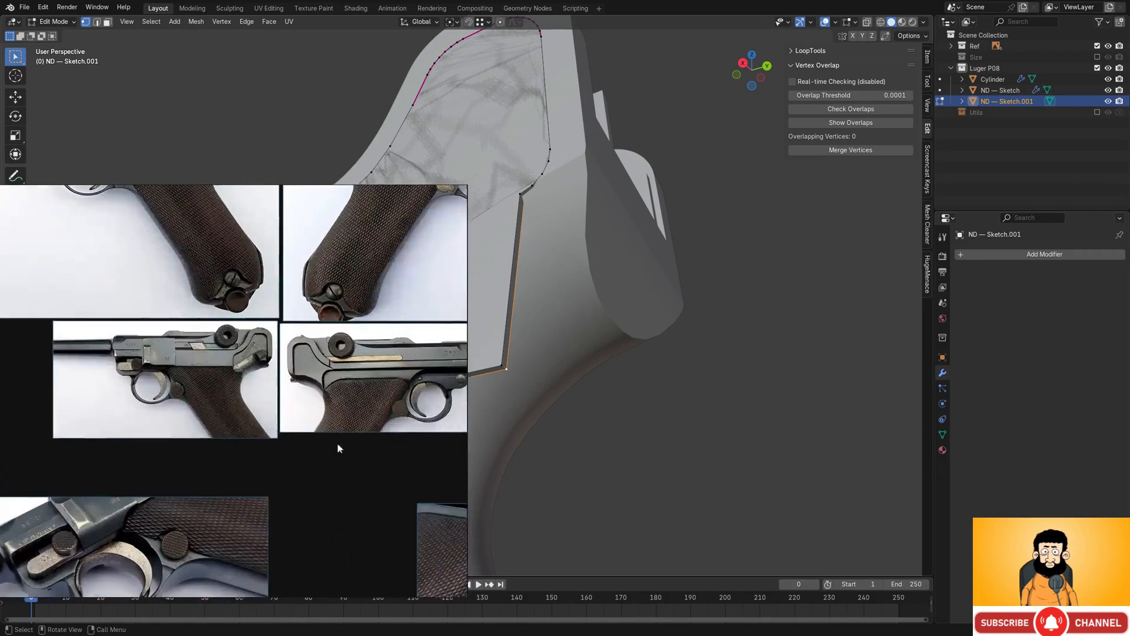
scroll(339, 449, "up", 6)
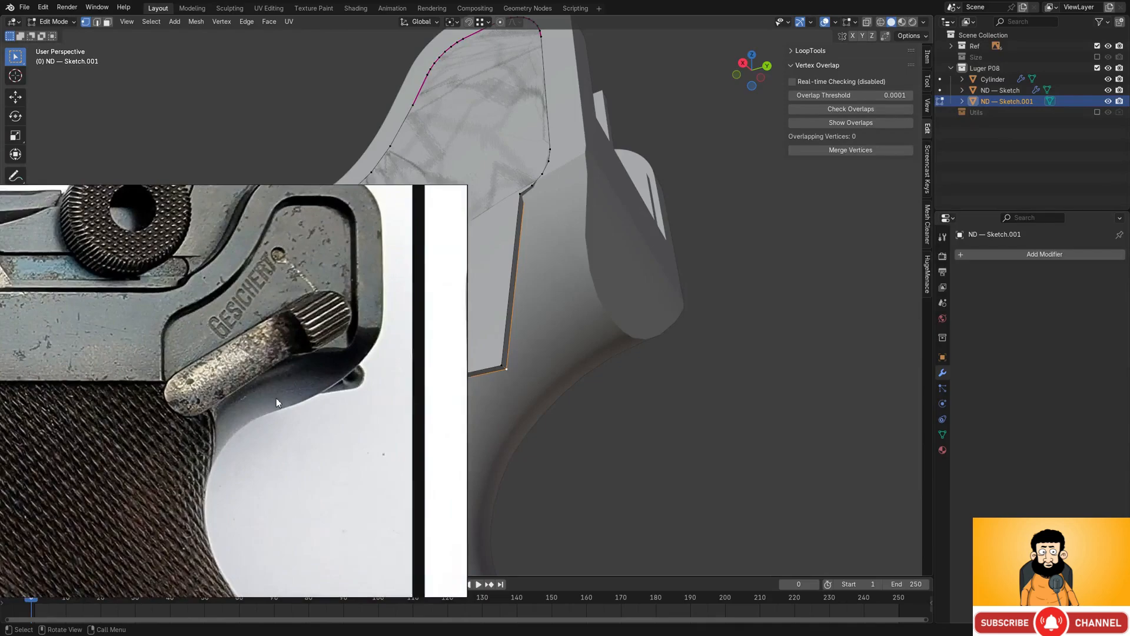
scroll(279, 394, "down", 6)
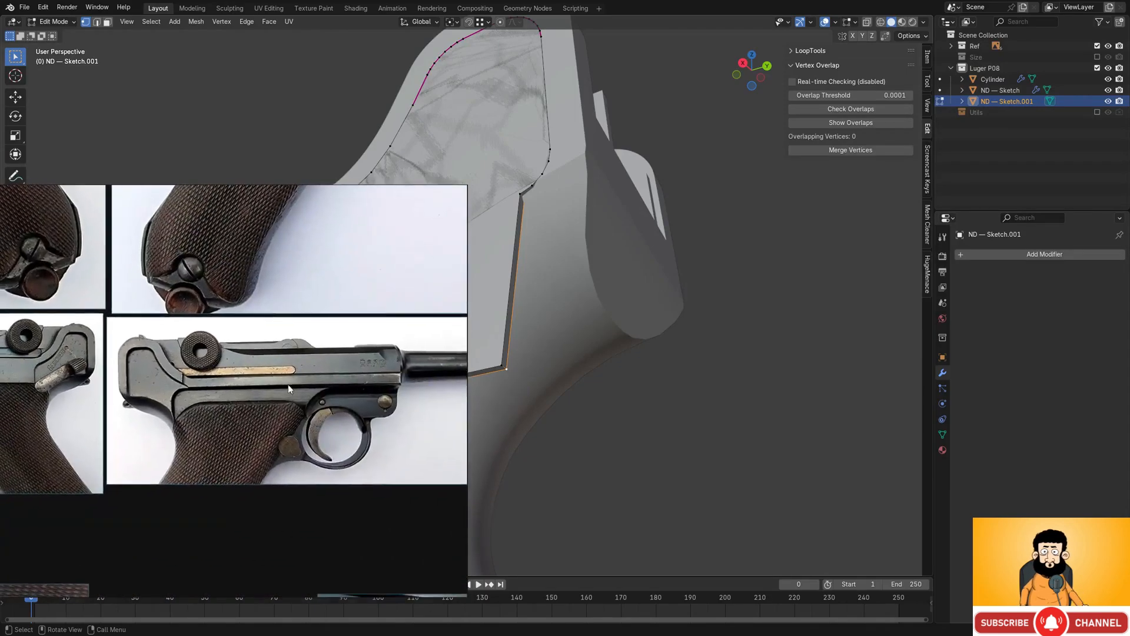
right_click_drag(288, 384, 3, 366)
scroll(542, 368, "down", 4)
middle_click_drag(542, 369, 559, 385)
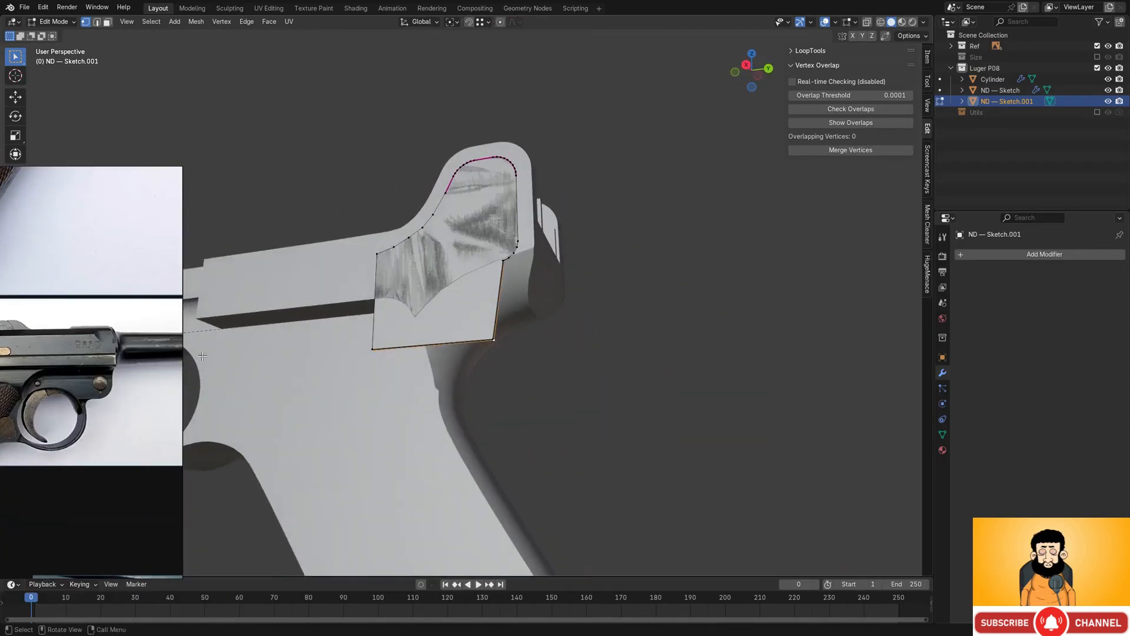
- Examine the recessed panel around the GESICHERT marking and its lower rear corner on the reference photo
right_click_drag(134, 340, 341, 320)
scroll(253, 313, "up", 3)
scroll(252, 315, "down", 3)
middle_click_drag(106, 338, 353, 343)
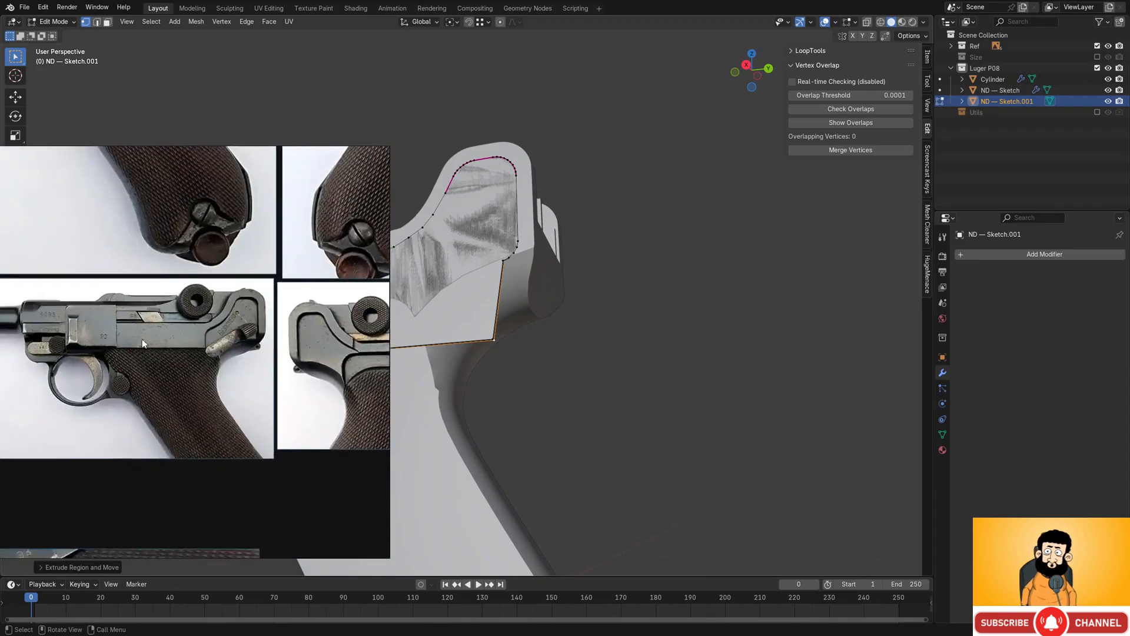
scroll(143, 344, "up", 6)
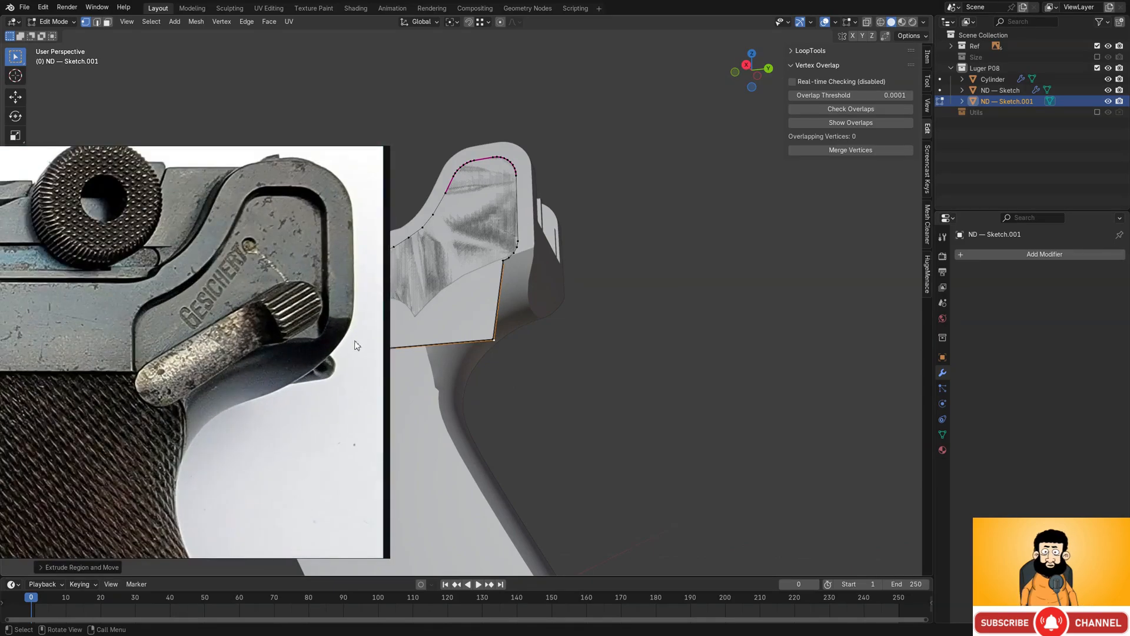
right_click_drag(357, 345, 224, 342)
scroll(631, 271, "up", 6)
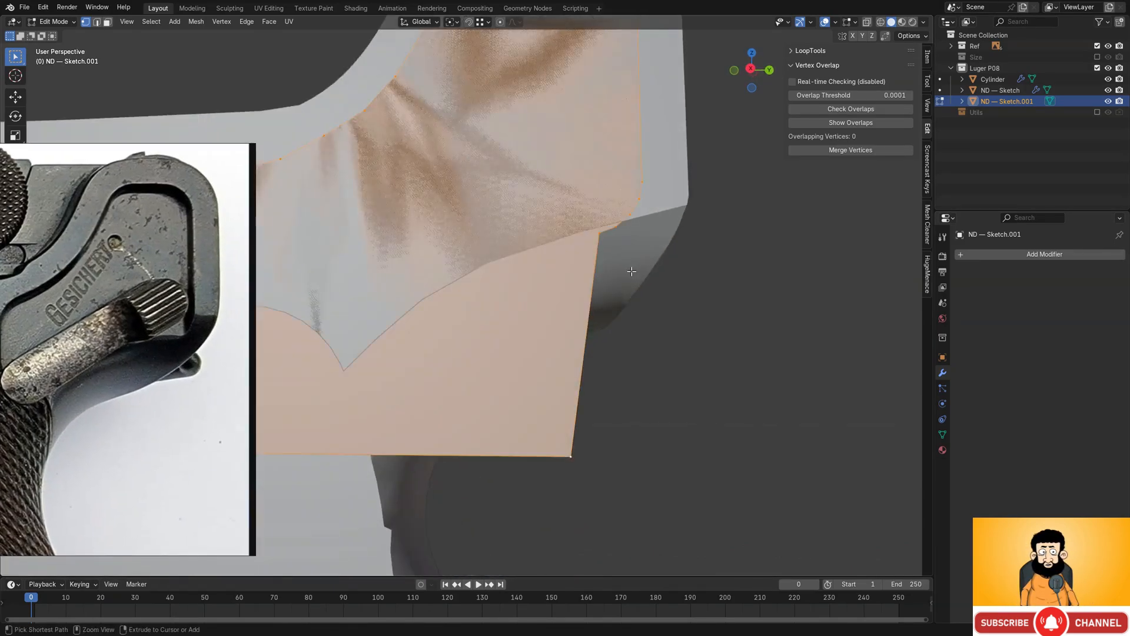
- Undo the slab, its face and closing edges back to the unrounded lower rear corner, and delete the outline's end vertex past that corner
key("ctrl+z")
key("ctrl+z")
key("ctrl+z")
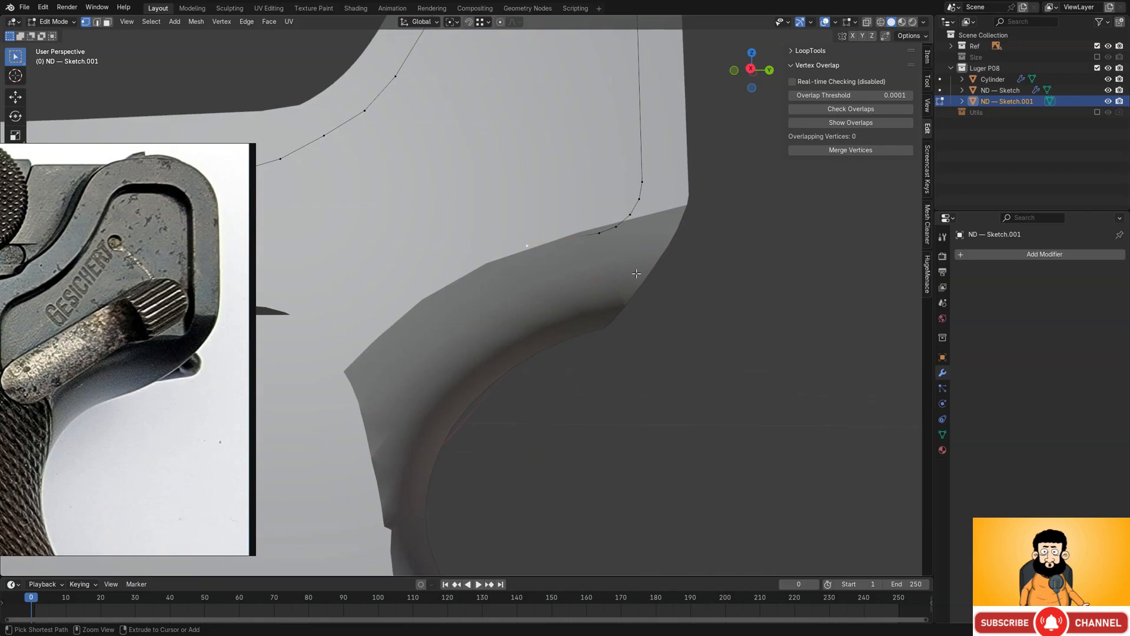
key("x")
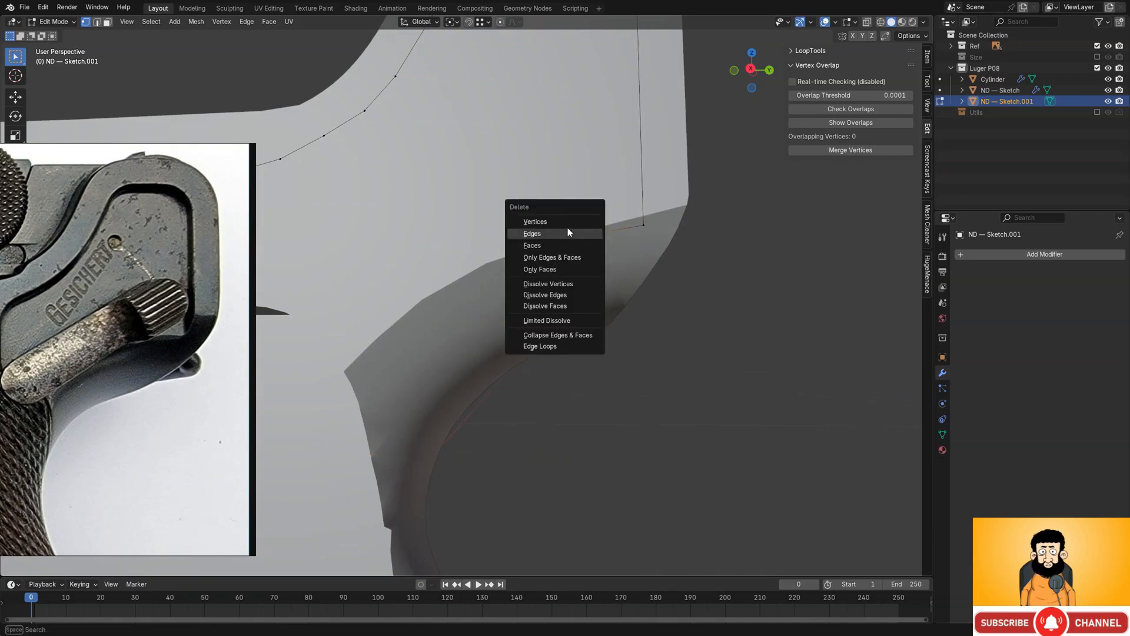
left_click(567, 224)
scroll(536, 265, "down", 3)
middle_click_drag(533, 265, 617, 236, "shift")
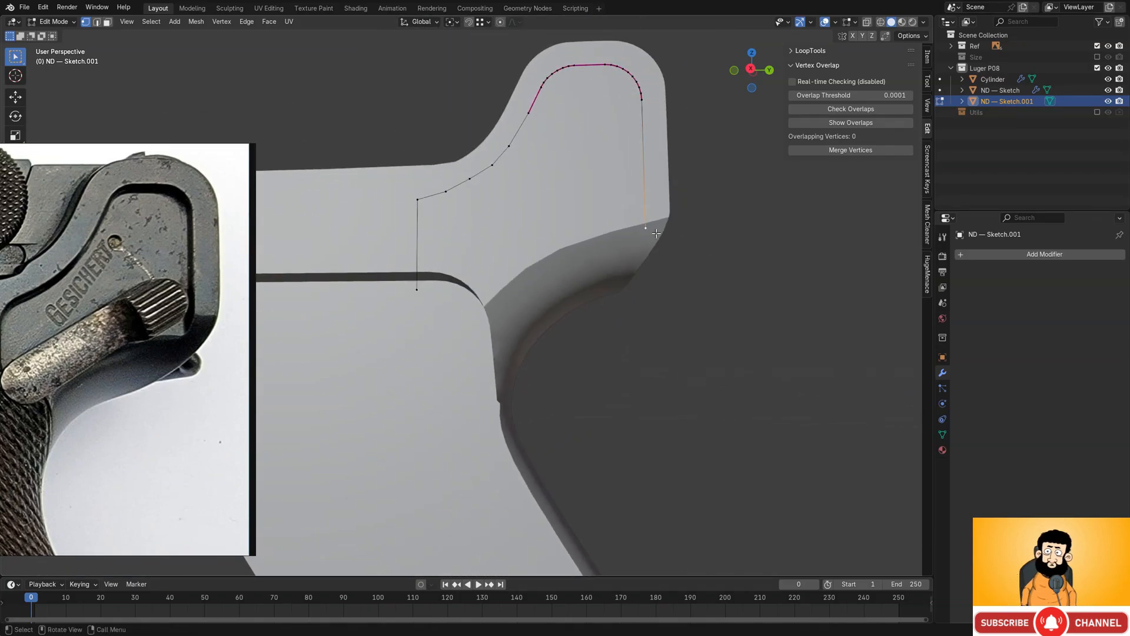
- Move the outline's rear end vertex well below the hump, join it to the front end vertex with an edge, and lower the front vertex along Z
key("g")
left_click(659, 349)
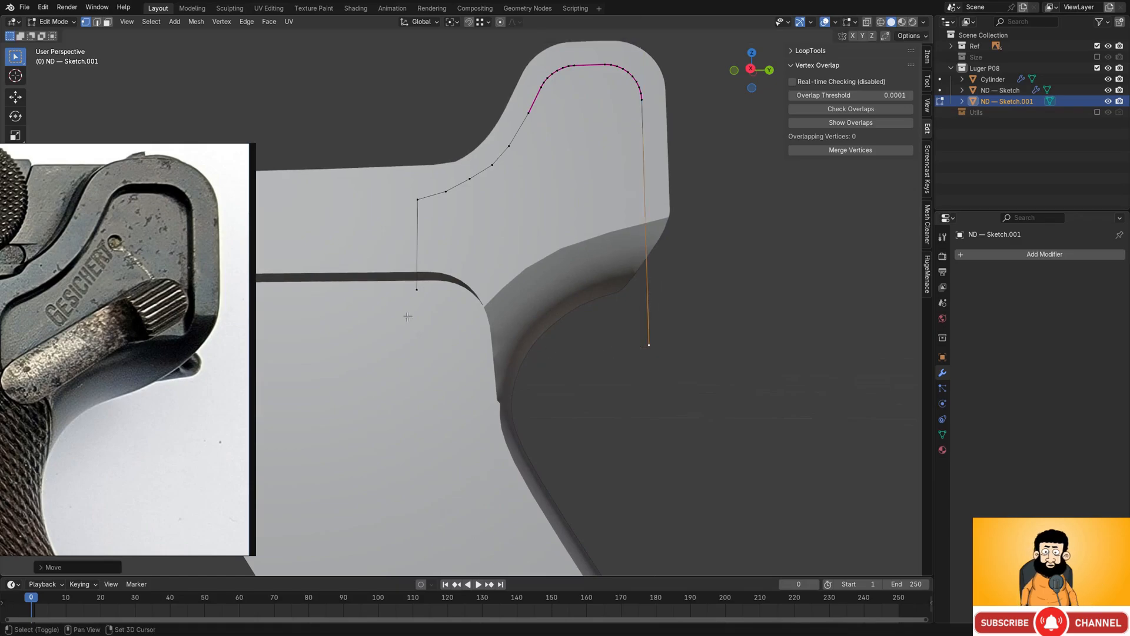
key("f")
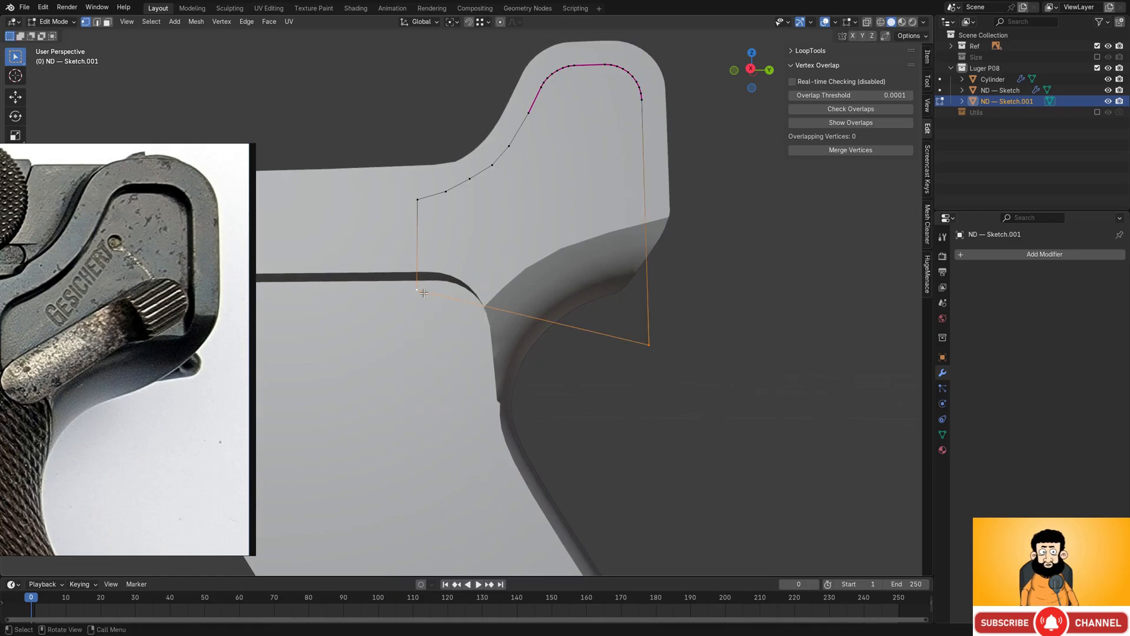
key("g")
key("z")
left_click(414, 378)
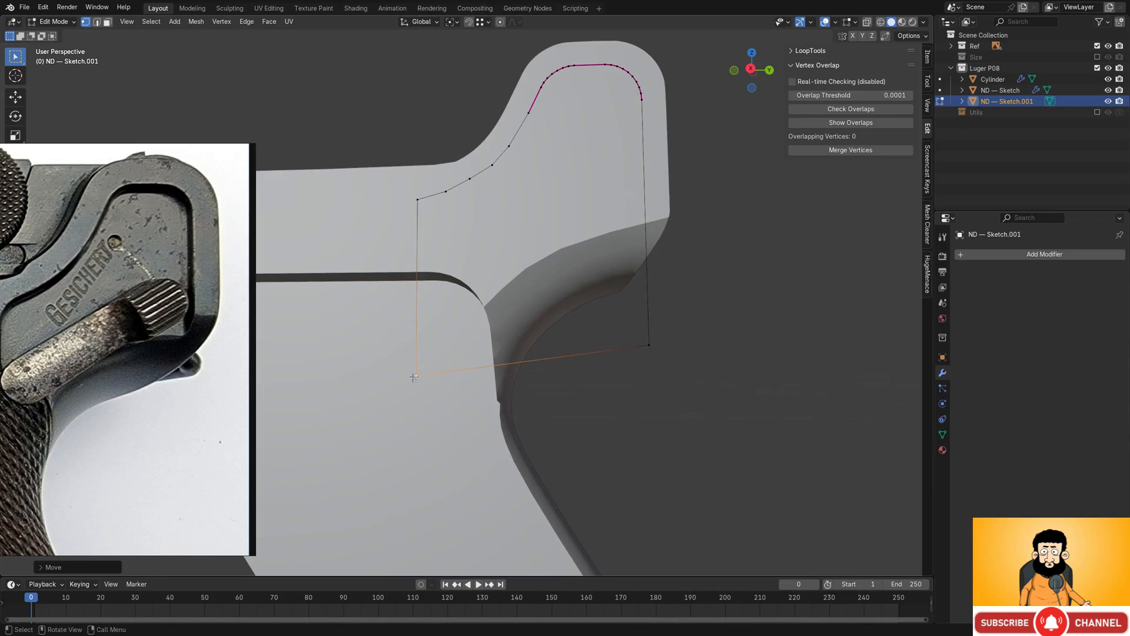
- Lower the outline's rear bottom vertex along Z to about the front one's level, and fill the closed loop with a face
scroll(632, 341, "down", 1)
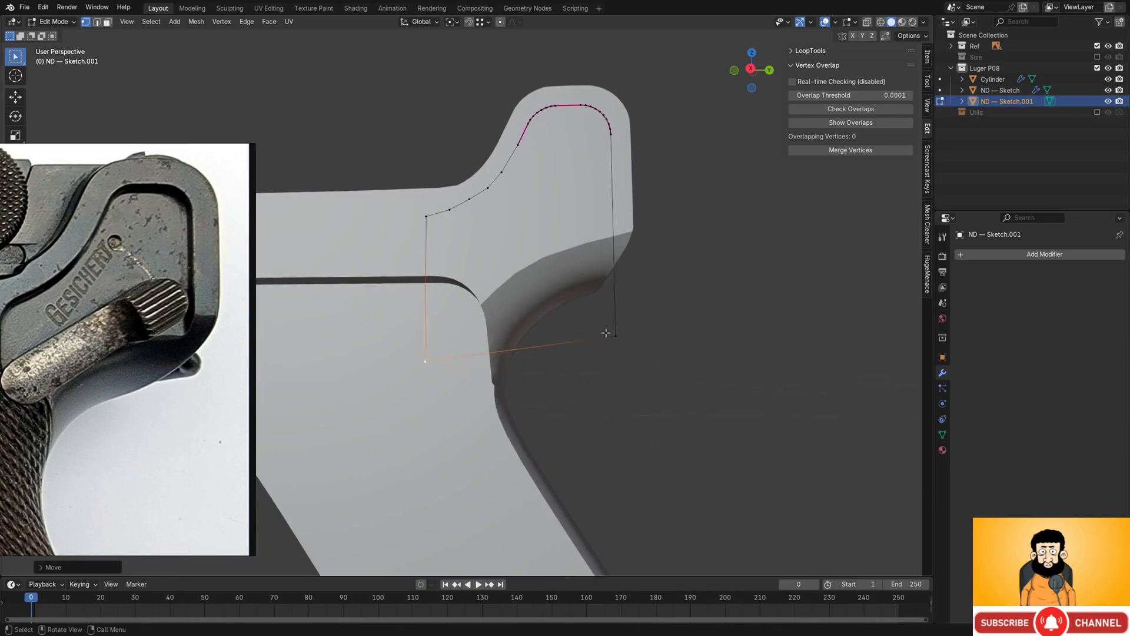
left_click(611, 335)
key("g")
key("z")
left_click(611, 364)
mouse_move(610, 364)
middle_mouse_down()
mouse_move(481, 372)
mouse_move(545, 352)
middle_mouse_up()
key("f")
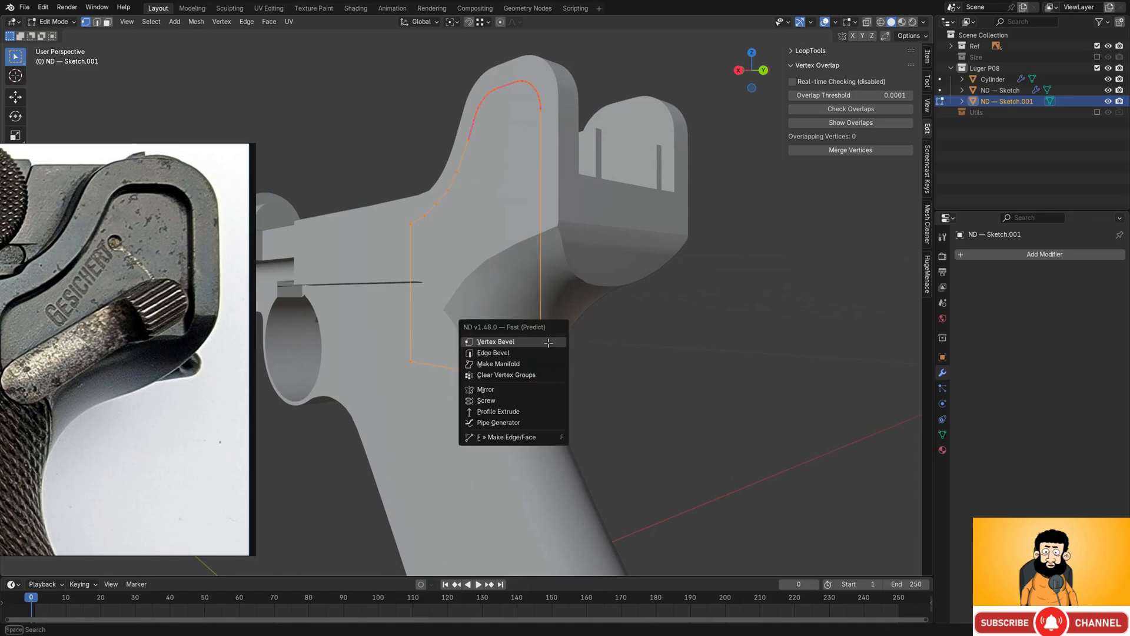
key("f")
- Extrude the panel face along its normal into a thin slab, and move the outer face outward along X past the frame's side
middle_click_drag(538, 250, 528, 271)
scroll(528, 271, "up", 1)
key("e")
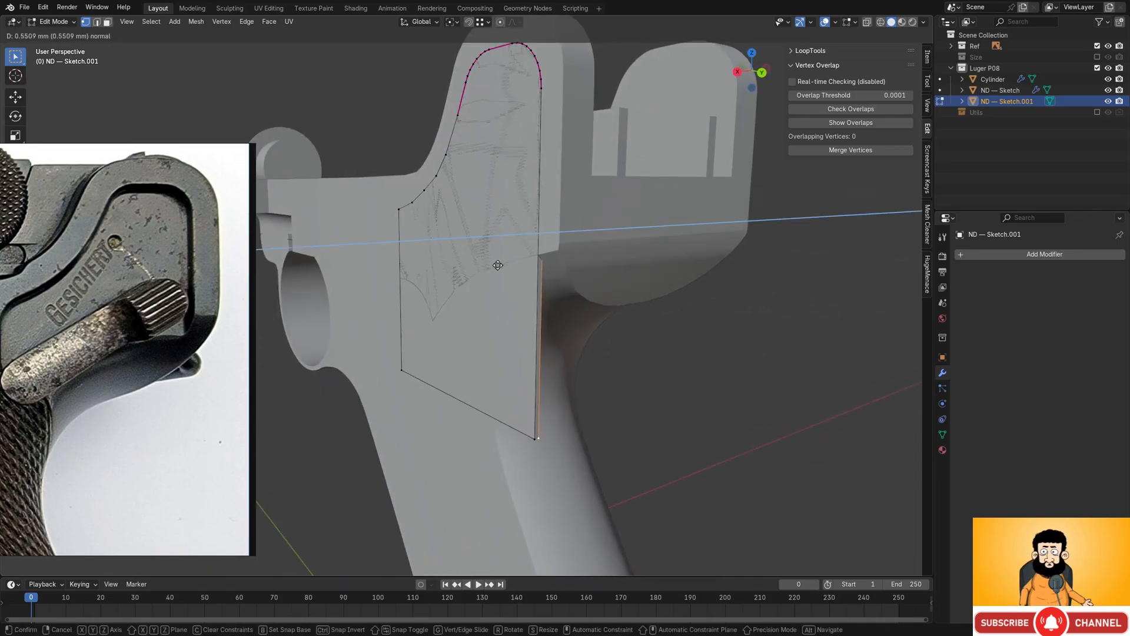
left_click(522, 257)
middle_click_drag(522, 257, 530, 265)
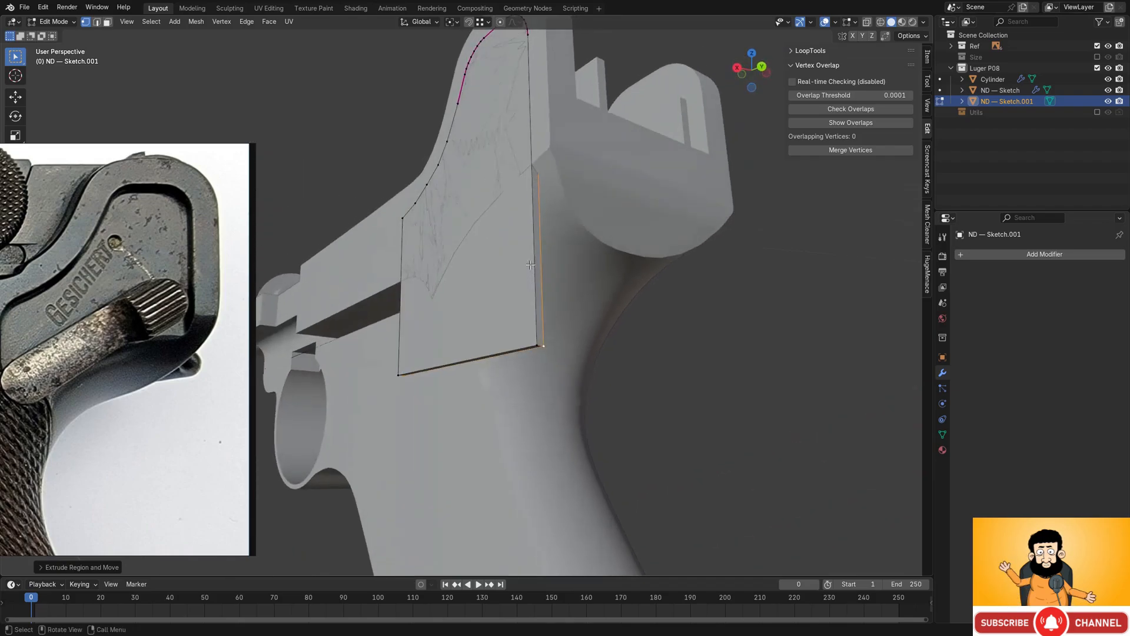
left_click(515, 224)
key("g")
key("x")
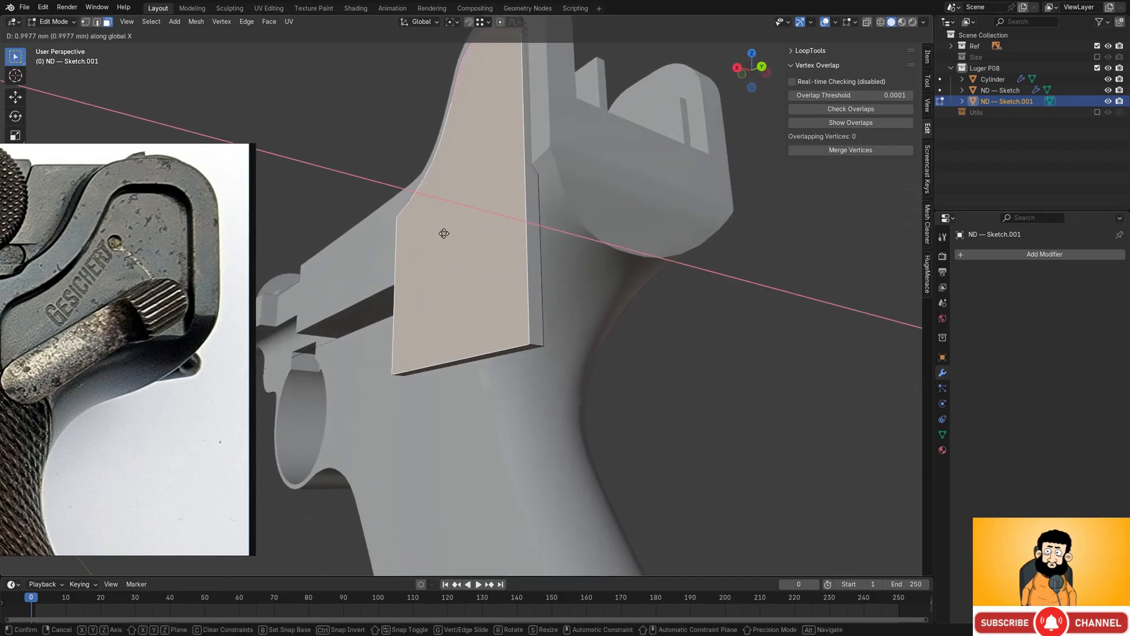
left_click(426, 238)
- Bevel the slab's upper front corner in the right side view with 4 segments and about a 3.4 mm offset, following the reference drawing
key("Tab")
scroll(465, 218, "down", 2)
mouse_move(482, 204)
middle_mouse_down()
mouse_move(532, 205)
mouse_move(484, 267)
mouse_move(474, 255)
mouse_move(489, 234)
mouse_move(429, 213)
mouse_move(502, 278)
middle_mouse_up()
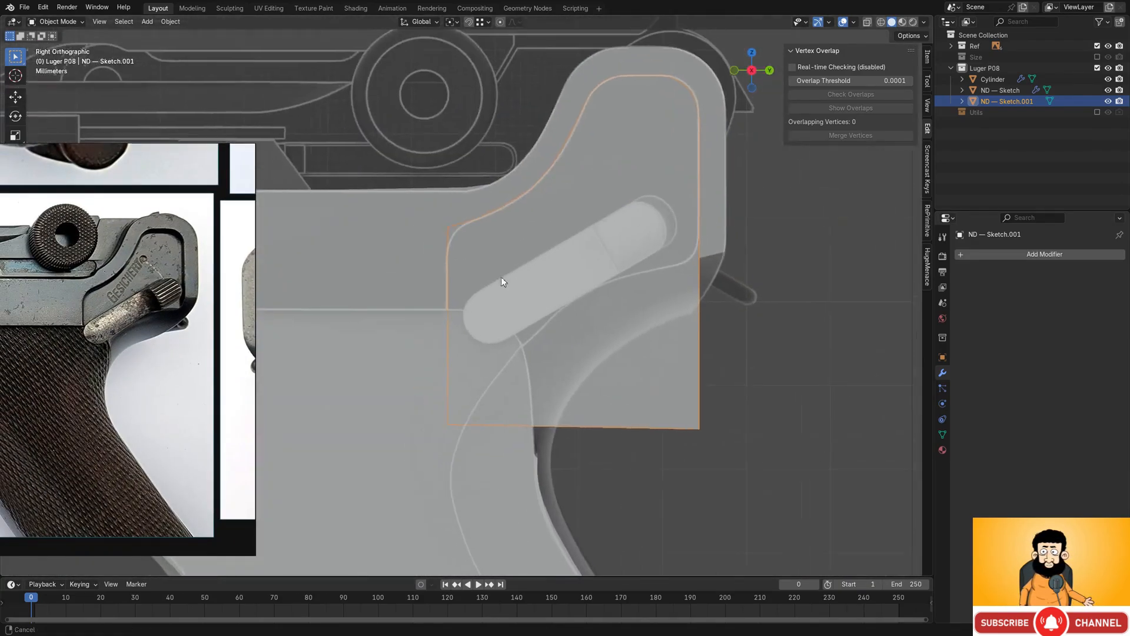
scroll(502, 281, "up", 2)
key("Tab")
key("alt+z")
left_click(473, 219)
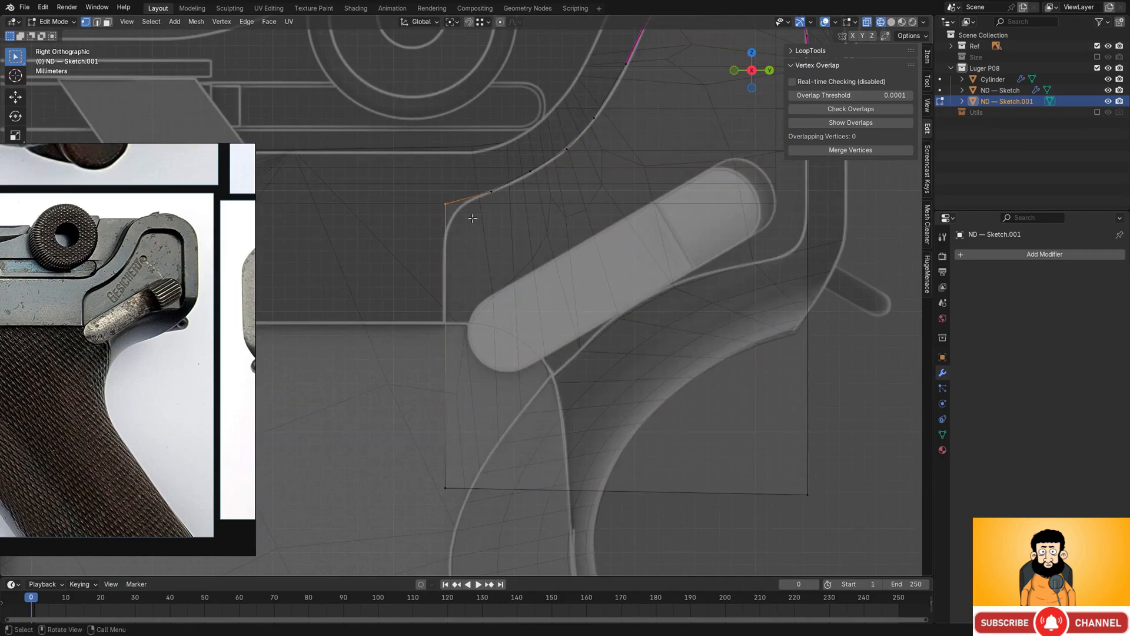
middle_click_drag(473, 218, 489, 253, "shift")
key("ctrl+shift+b")
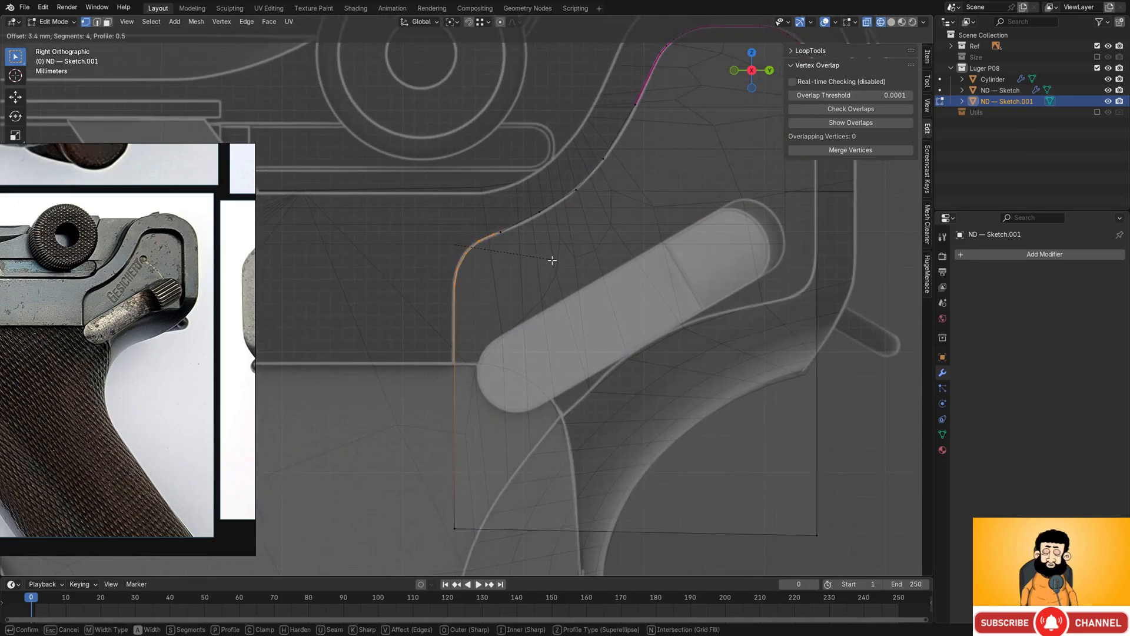
left_click(549, 260)
- Slide and nudge the slab's vertices just behind the beveled front corner onto the reference drawing's concave curve
scroll(536, 260, "up", 4)
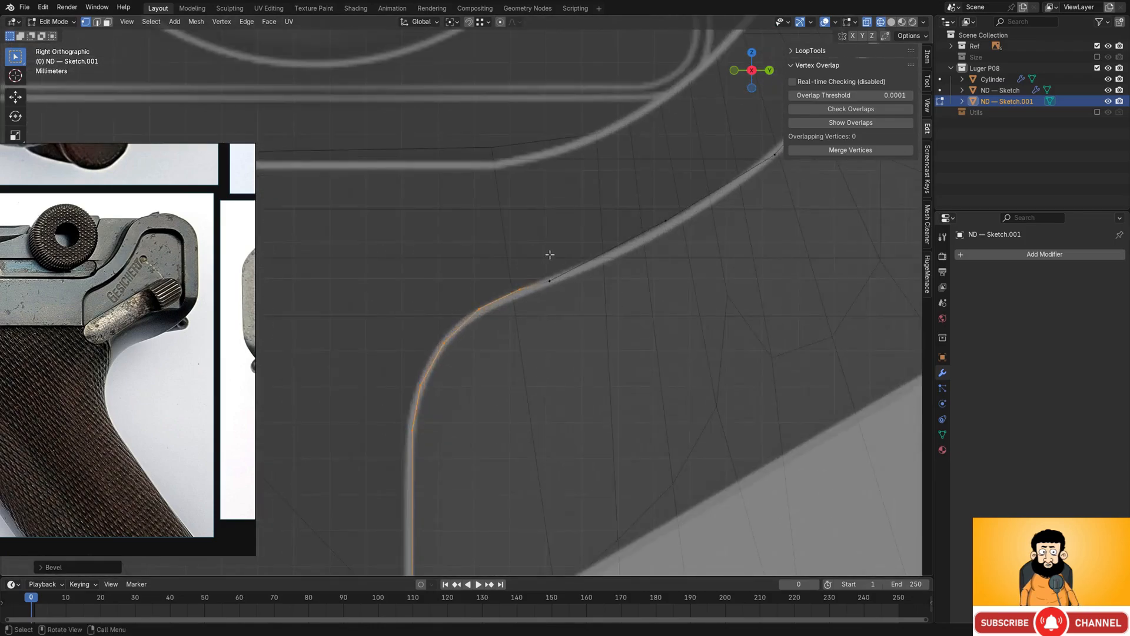
middle_click_drag(577, 299, 475, 322, "shift")
key("g")
key("g")
left_click(530, 294)
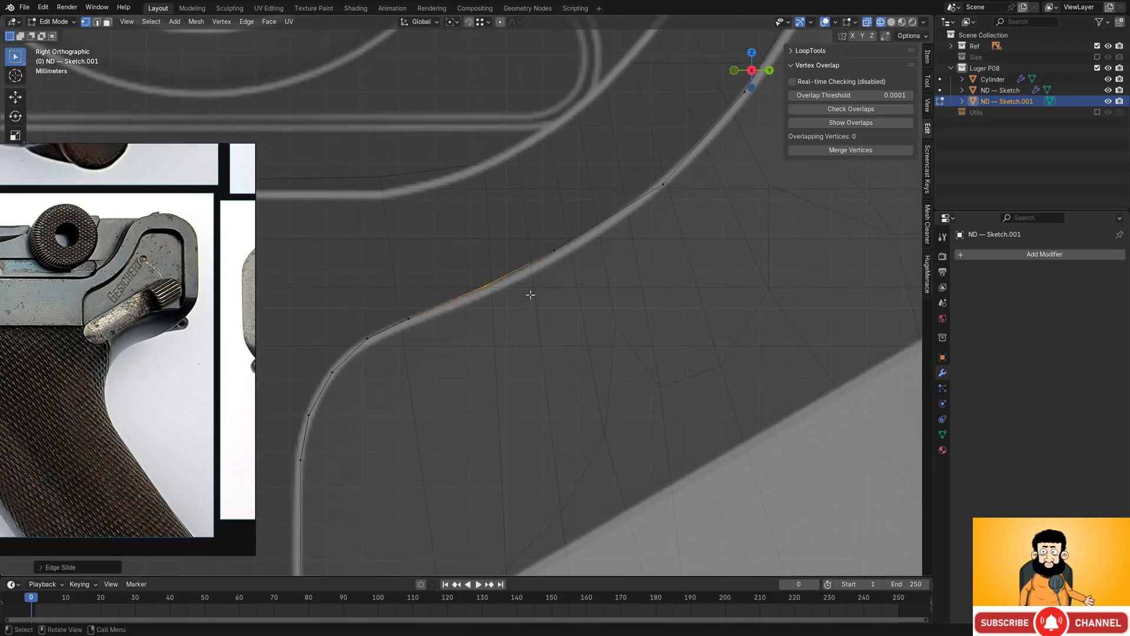
key("g")
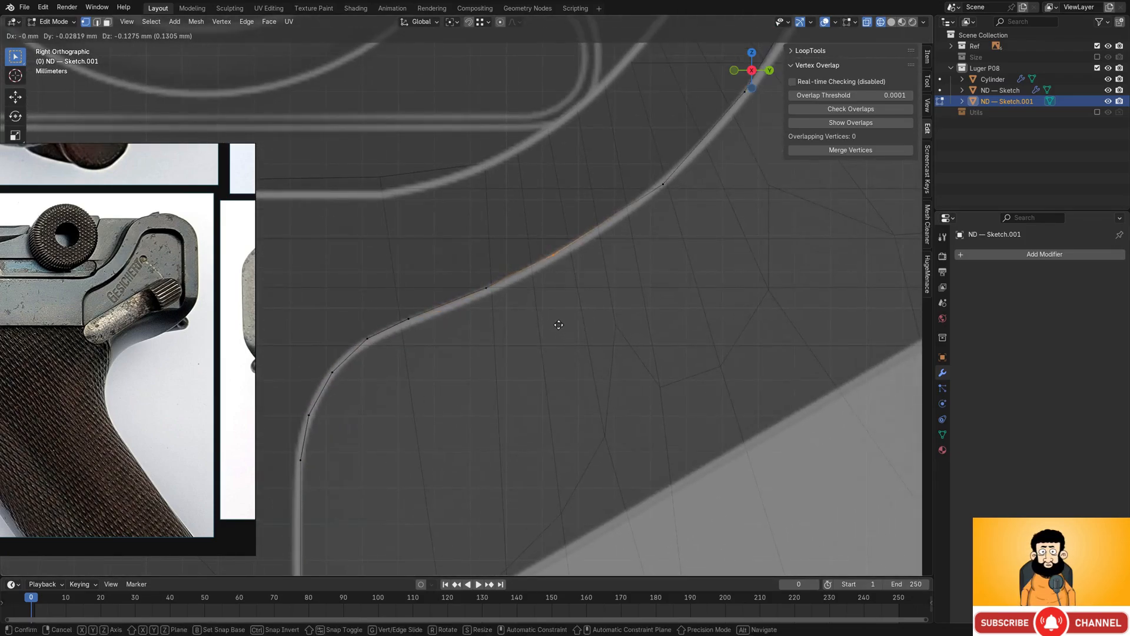
left_click(559, 325)
scroll(629, 253, "down", 2)
scroll(535, 288, "down", 2)
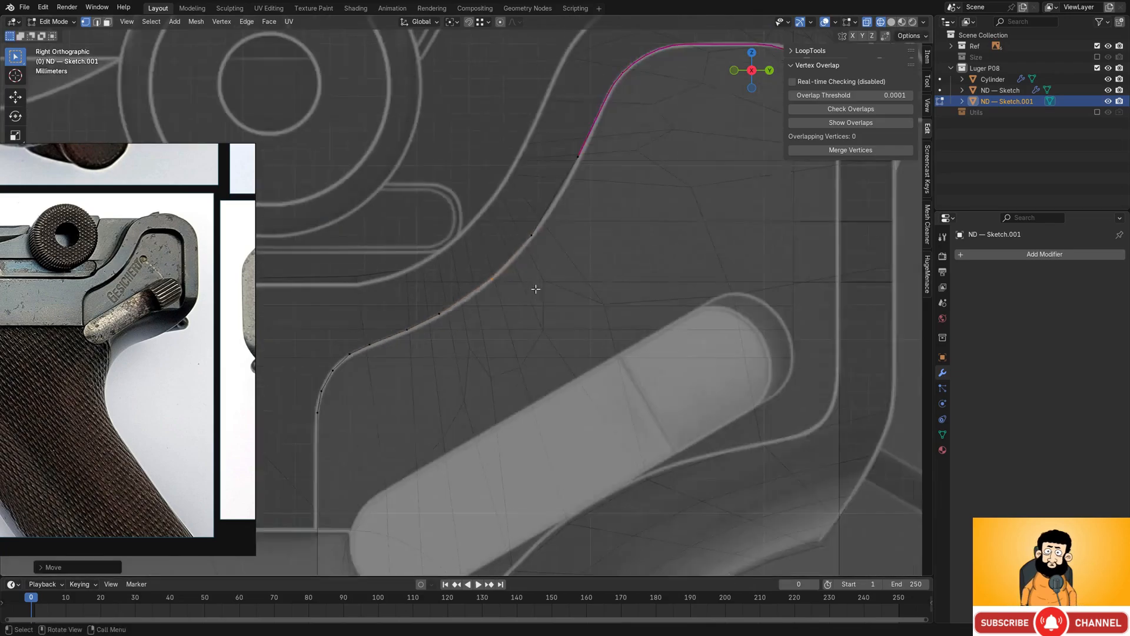
- Subtract the panel slab from the frame with an ND boolean difference
key("shift+z")
middle_click_drag(476, 275, 540, 275)
key("Tab")
mouse_move(532, 199)
middle_mouse_down()
mouse_move(549, 244)
mouse_move(558, 232)
mouse_move(523, 265)
mouse_move(486, 243)
mouse_move(451, 280)
middle_mouse_up()
right_click(560, 221)
left_click(560, 221)
left_click(451, 280, "shift")
middle_click_drag(526, 278, 386, 271)
key("f")
left_click(394, 269)
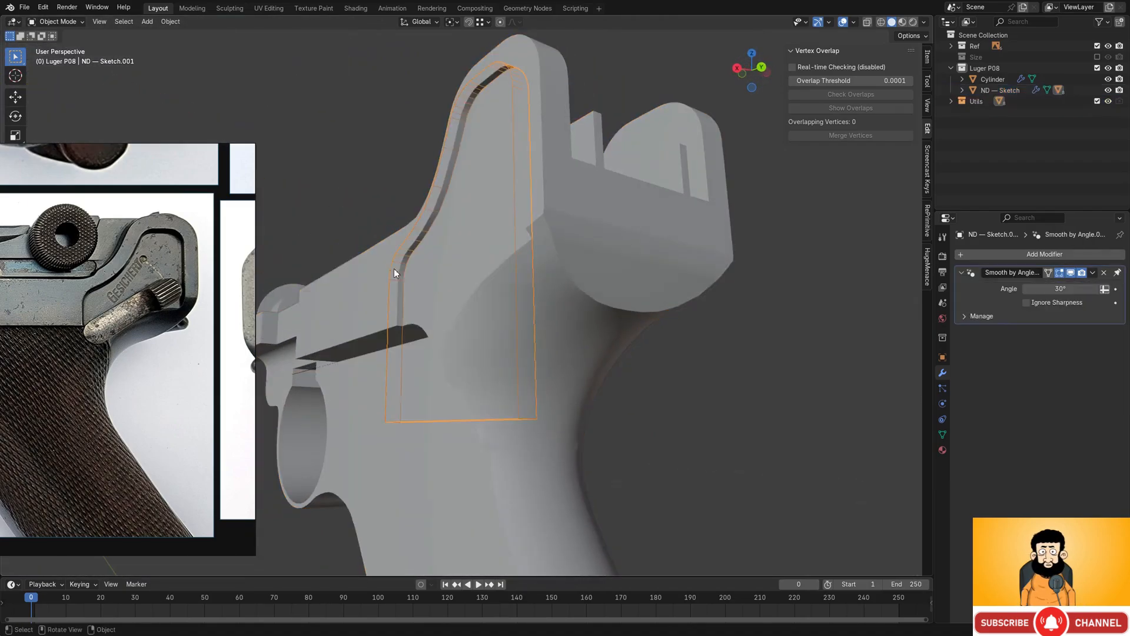
- Move the cutter's inner face along X slightly deeper into the frame to adjust the recess depth
left_click(217, 153)
scroll(477, 230, "down", 2)
scroll(478, 231, "up", 2)
middle_click_drag(489, 234, 584, 262)
left_click(636, 310)
mouse_move(636, 310)
middle_mouse_down()
mouse_move(585, 309)
mouse_move(575, 331)
mouse_move(575, 282)
mouse_move(364, 266)
mouse_move(467, 300)
mouse_move(444, 308)
middle_mouse_up()
left_click(567, 333)
key("Tab")
key("3")
left_click(363, 260)
key("g")
key("x")
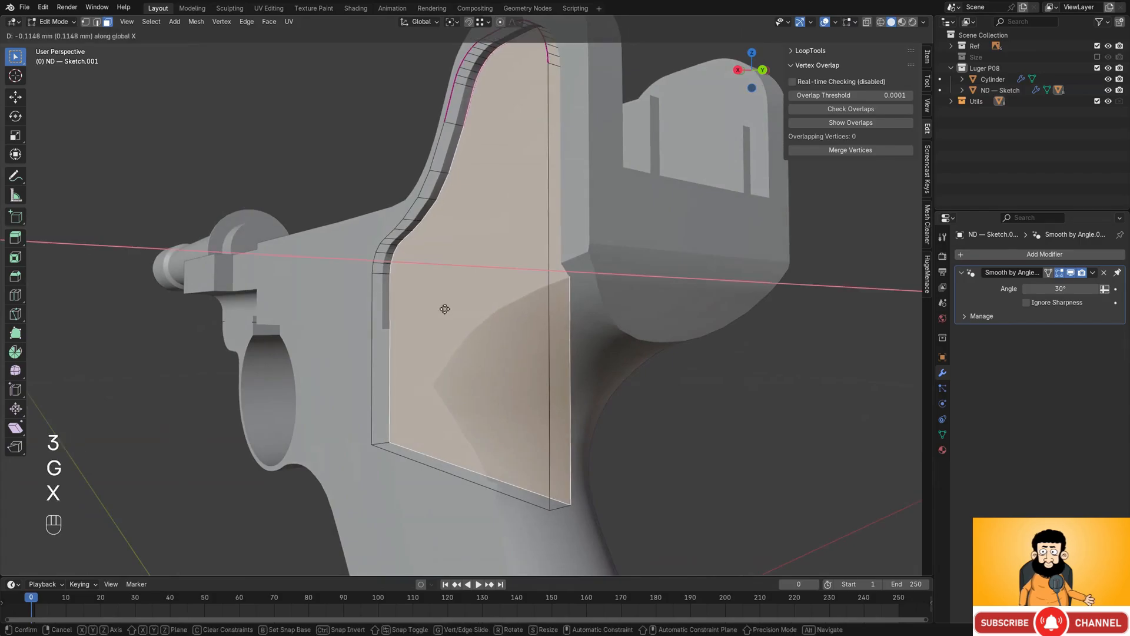
left_click(496, 295)
- Compare the recess depth with the reference close-up, and move the cutter's inner face outward along X to make the recess shallower
key("alt+Tab")
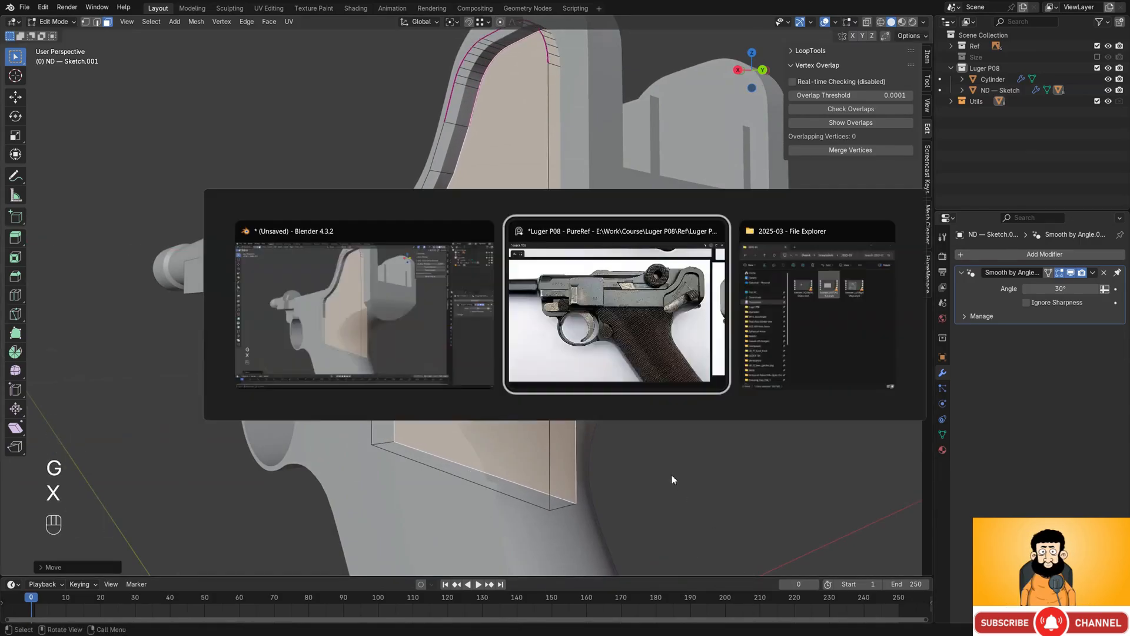
scroll(183, 264, "up", 5)
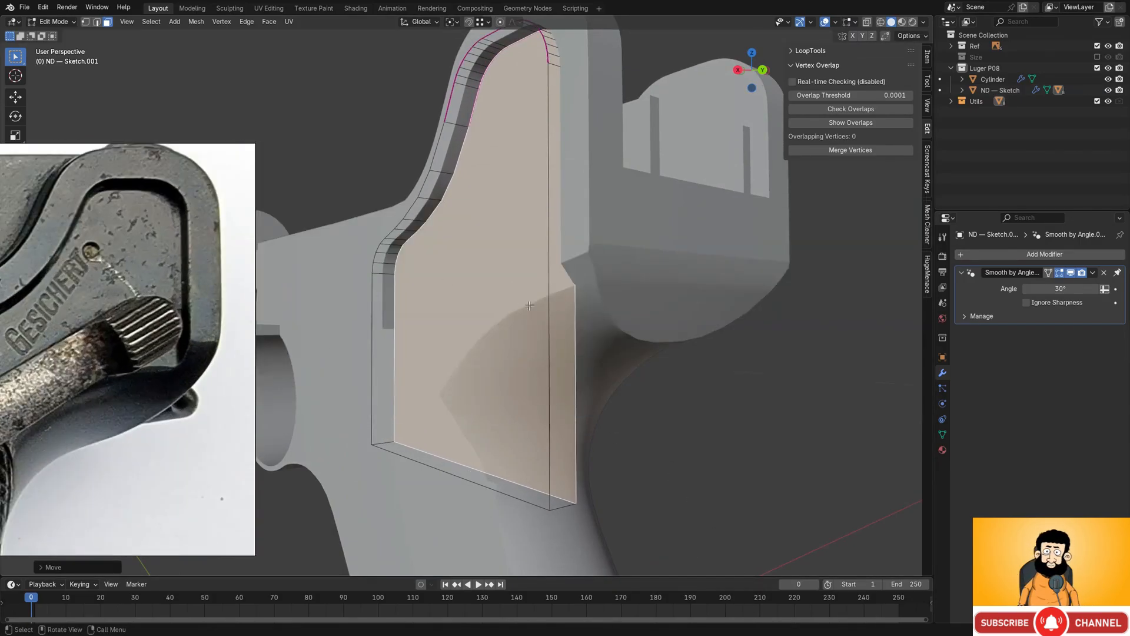
middle_click_drag(530, 306, 655, 299)
middle_click_drag(655, 299, 553, 303, "shift")
key("g")
key("x")
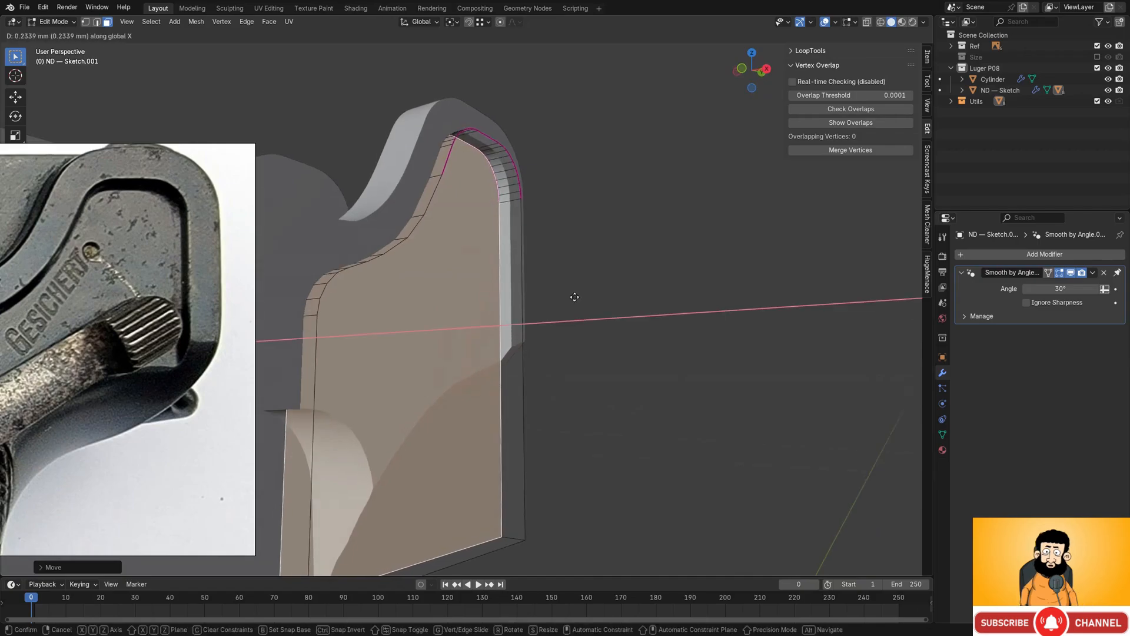
left_click(579, 297)
- Check the recess on the pistol's opposite side in the references, and shift the cutter's inner face slightly back inward along X
scroll(177, 291, "down", 5)
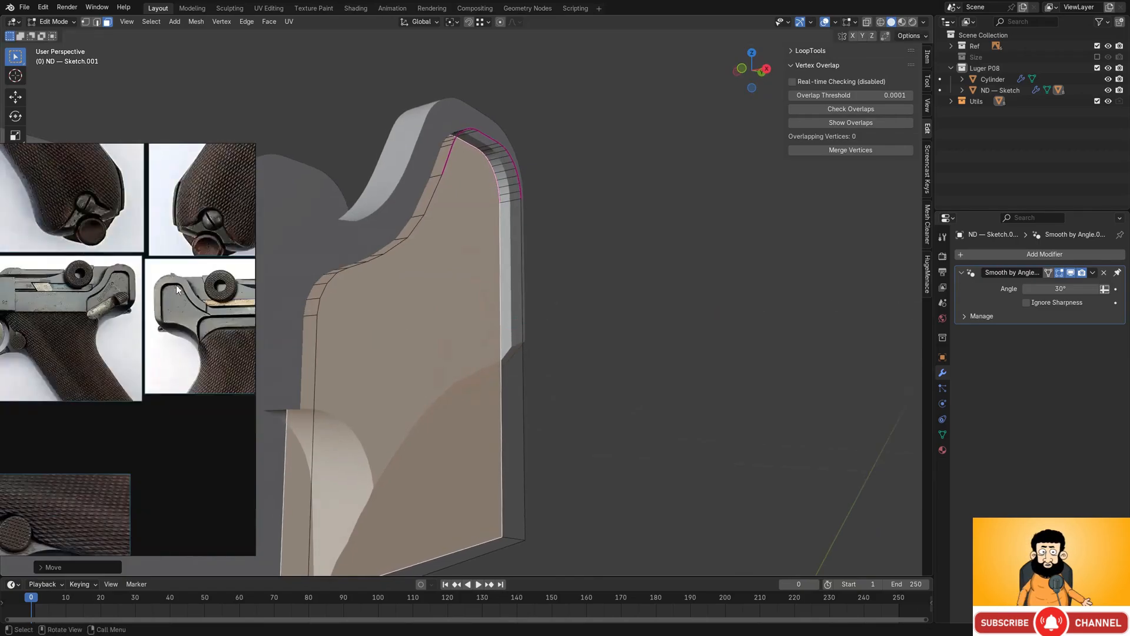
scroll(206, 318, "up", 4)
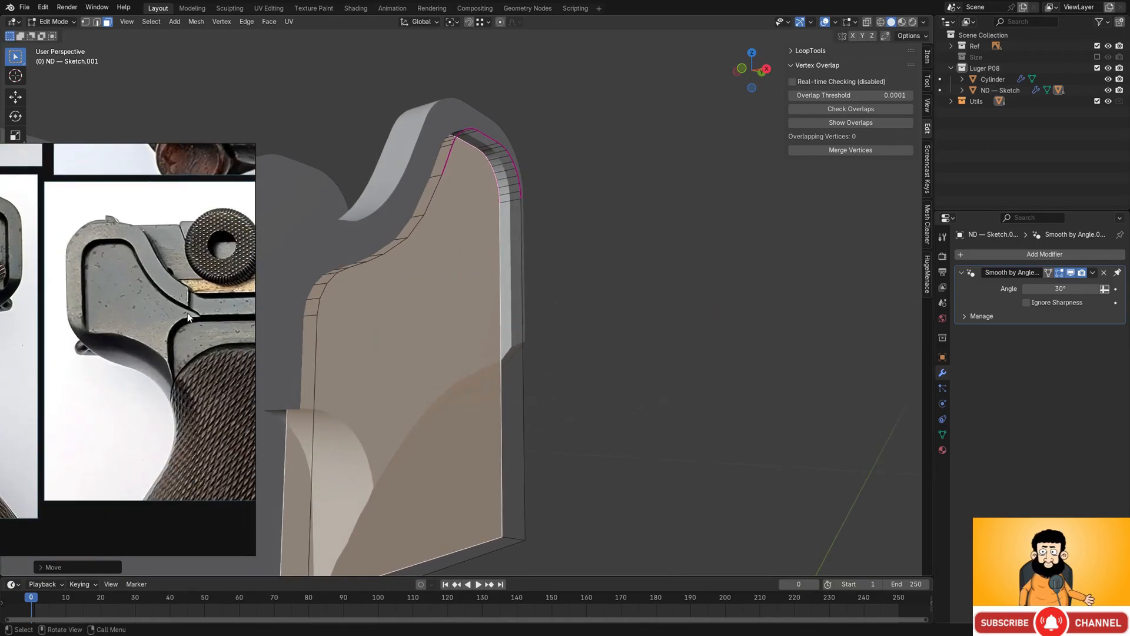
middle_click_drag(467, 298, 544, 230)
scroll(438, 244, "down", 1)
key("Tab")
key("Tab")
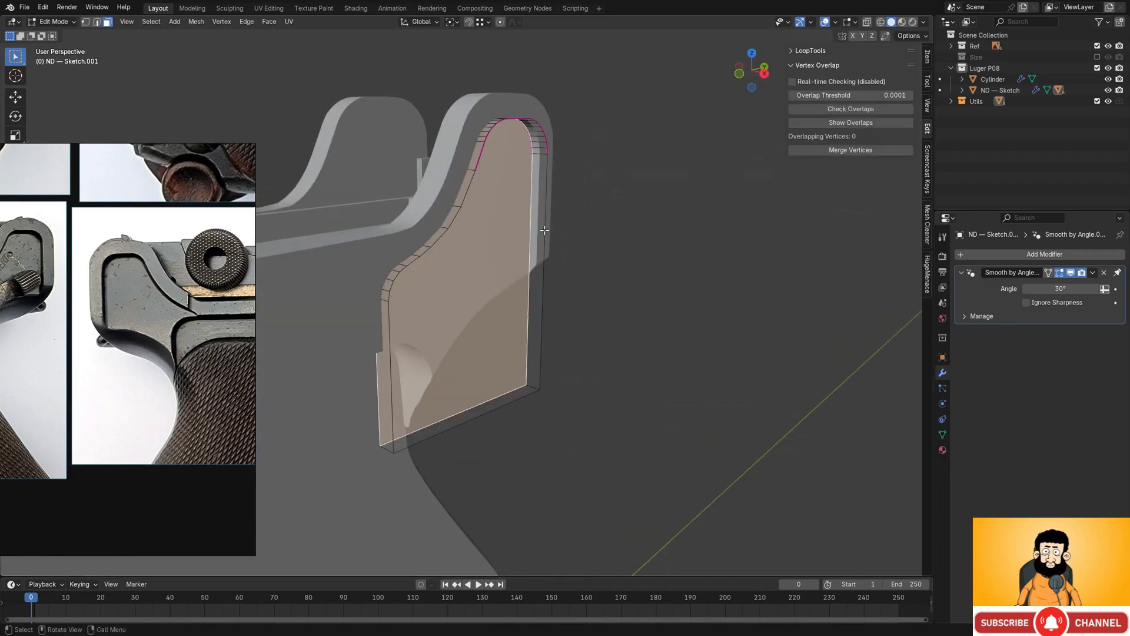
key("g")
key("x")
left_click(535, 246)
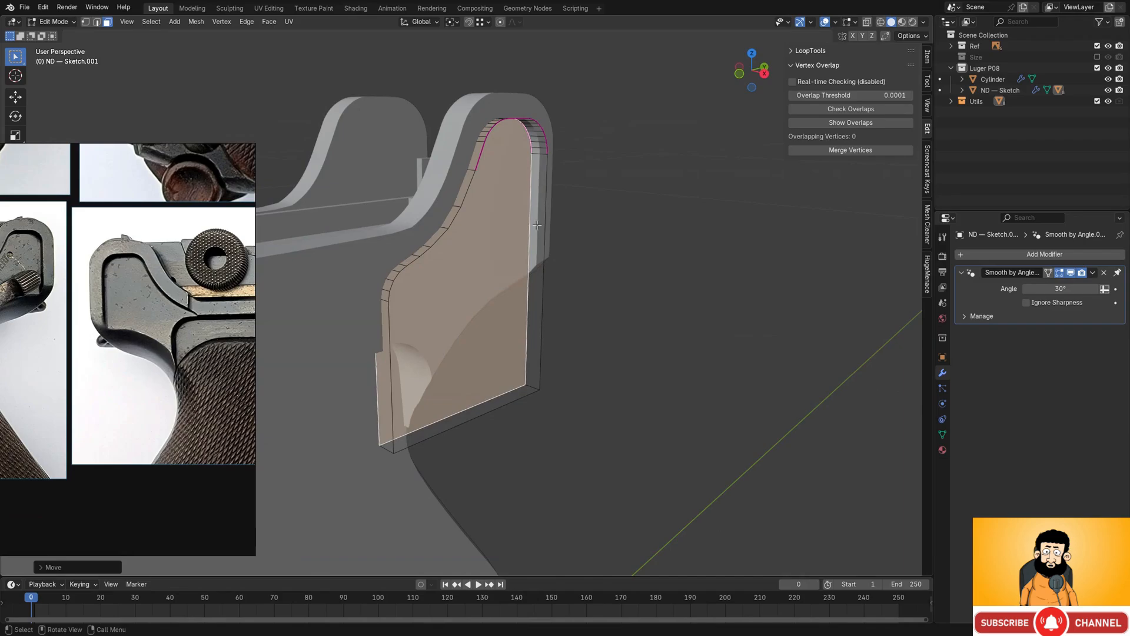
- Examine the recess cut and the frame's lower rear corner from several angles against the reference photos
key("Tab")
middle_click_drag(539, 283, 546, 242)
middle_click_drag(379, 386, 439, 322, "shift")
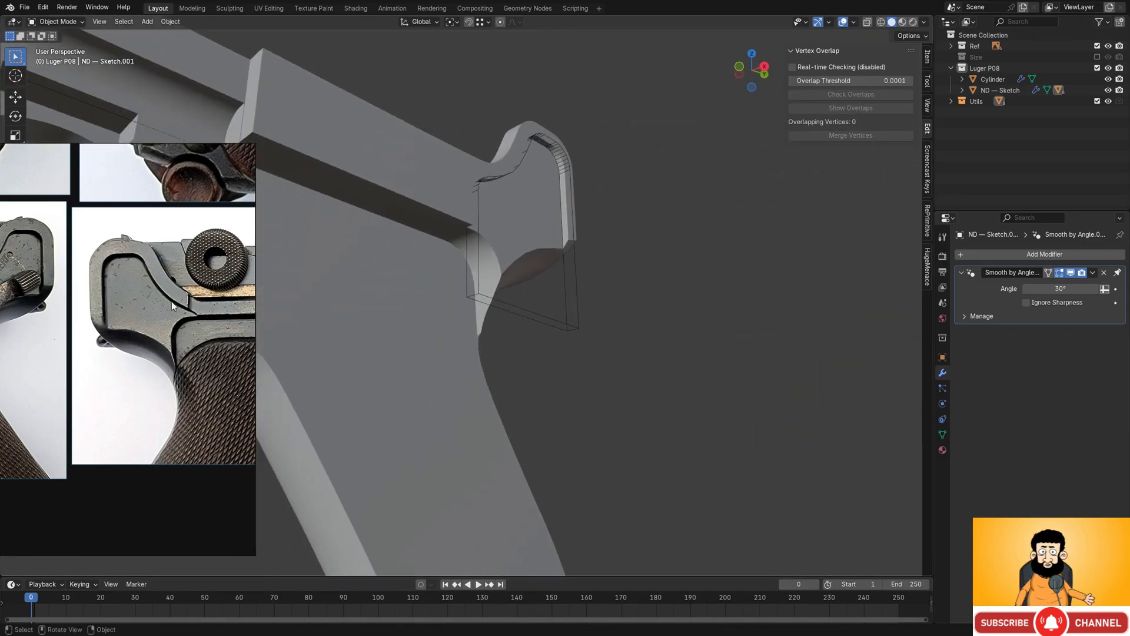
scroll(166, 319, "down", 2)
middle_click_drag(107, 334, 202, 317)
scroll(183, 310, "down", 2)
scroll(510, 361, "down", 2)
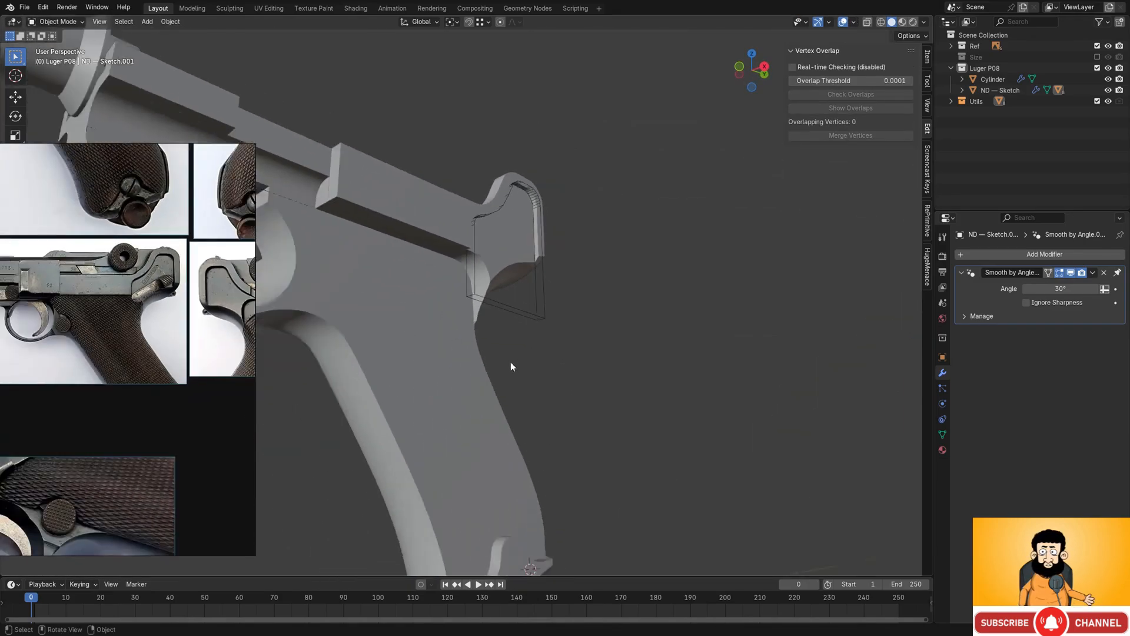
middle_click_drag(510, 361, 546, 338)
- Edit the frame mesh and slide the edge under the rear hump down toward the back of the grip
scroll(471, 275, "up", 4)
mouse_move(434, 227)
middle_mouse_down("shift")
mouse_move(478, 283)
mouse_move(532, 286)
mouse_move(552, 237)
mouse_move(578, 270)
mouse_move(596, 229)
mouse_move(580, 246)
middle_mouse_up("shift")
left_click(544, 261)
key("Tab")
middle_click_drag(531, 248, 527, 216)
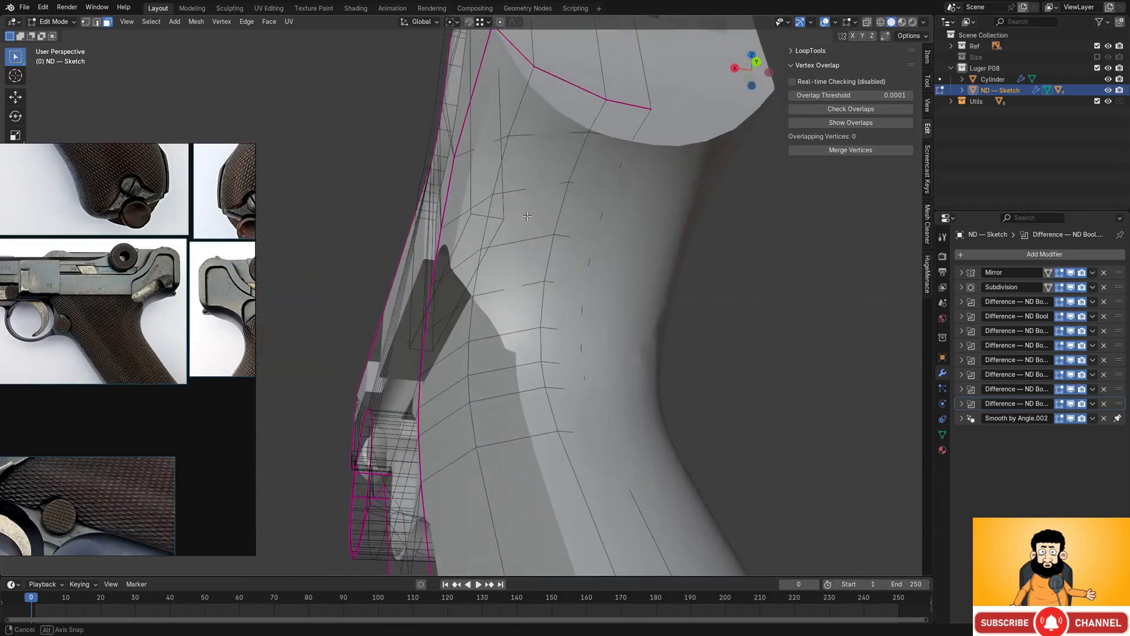
middle_click_drag(632, 144, 623, 179)
key("g")
key("g")
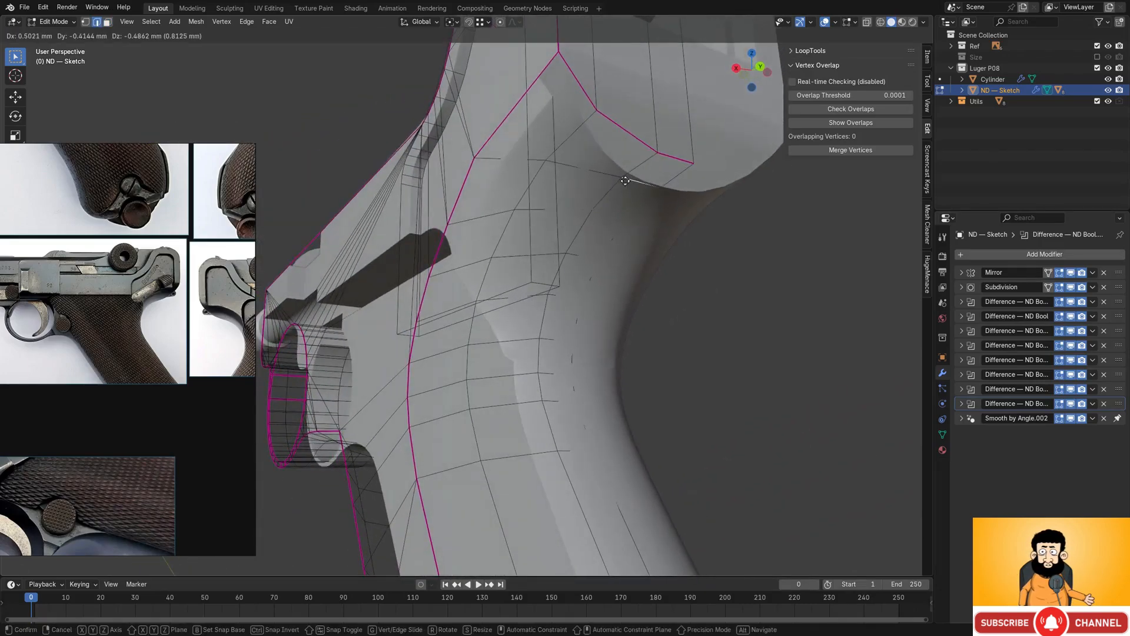
left_click(601, 216)
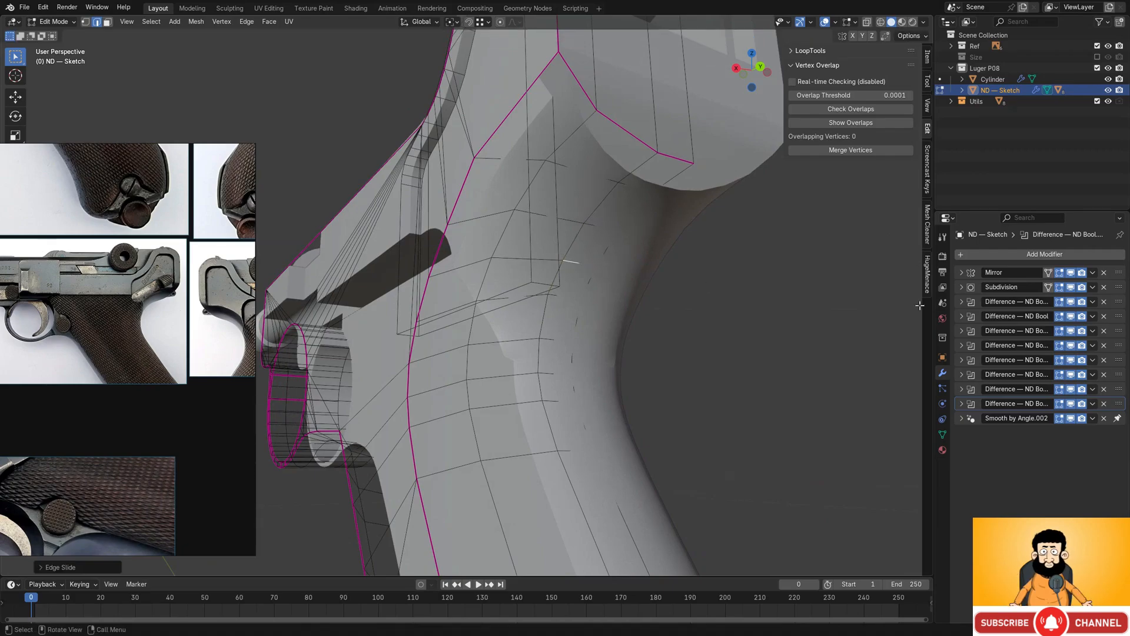
- Turn off the Subdivision modifier's edit-mode display and slide the selected edge behind the grip below the rear hump
left_click(1060, 287)
middle_click_drag(658, 326, 553, 296)
key("g")
key("g")
left_click(563, 303)
- Turn subdivision display back on in edit mode, and relax the three edge rows curving from the hump down the grip's back with LoopTools
middle_click_drag(591, 250, 622, 187)
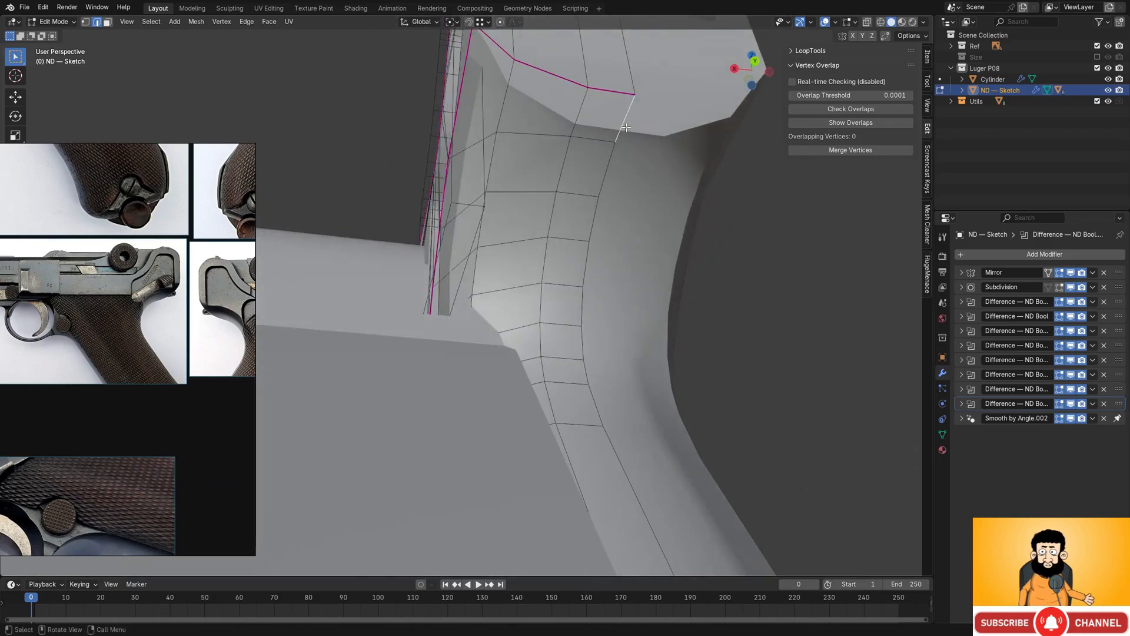
middle_click_drag(626, 128, 588, 301)
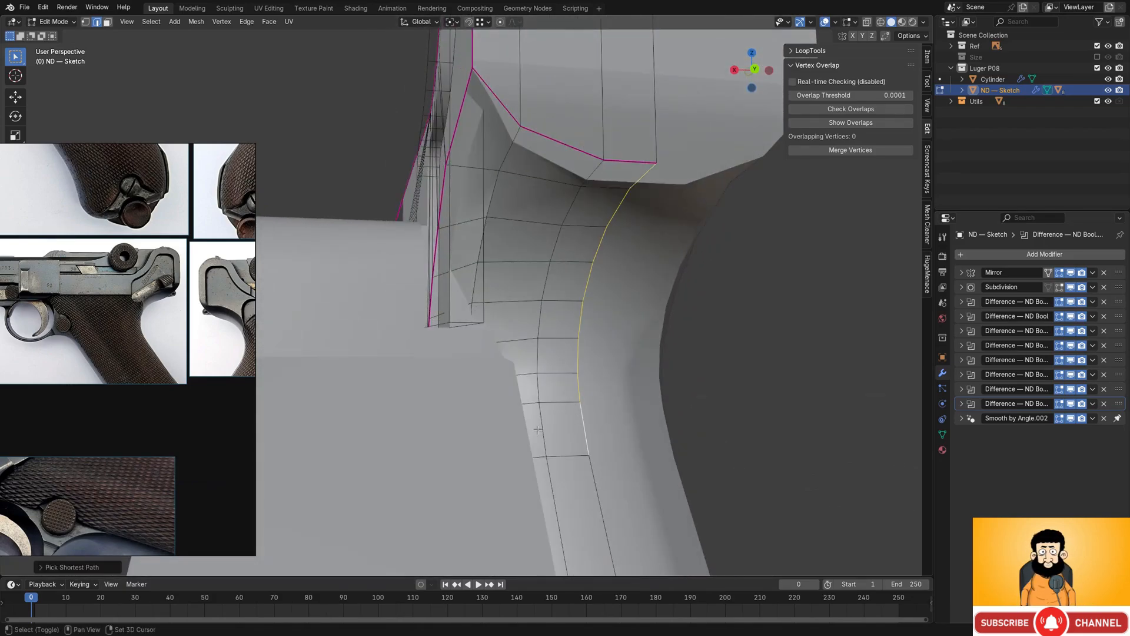
left_click(1062, 288)
middle_click_drag(436, 409, 479, 411)
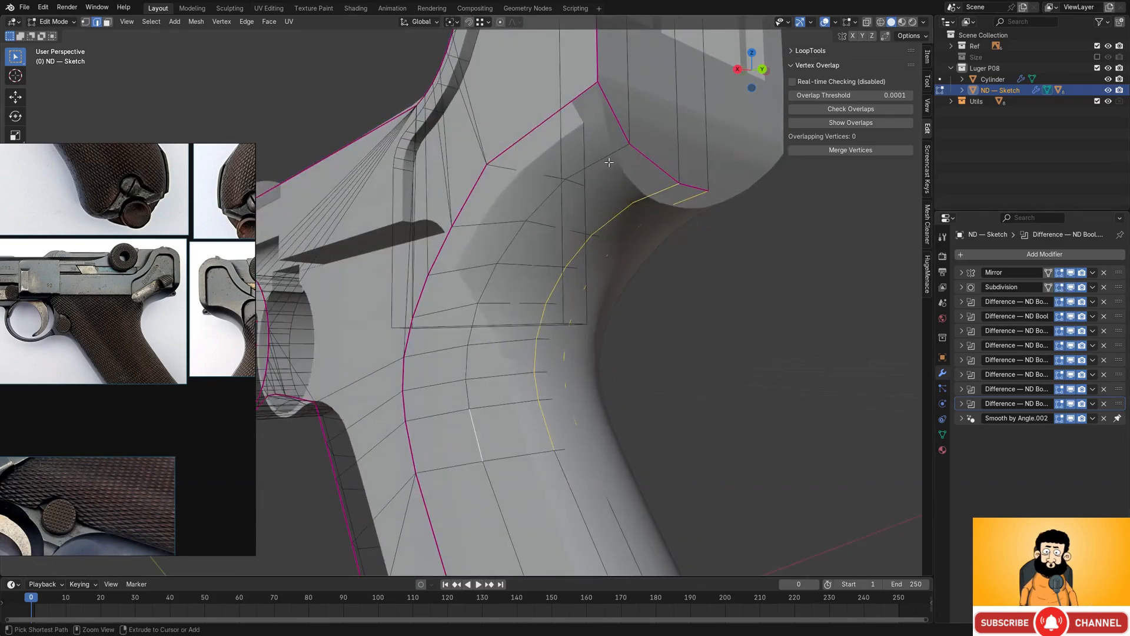
left_click(411, 448, "ctrl")
right_click(605, 146)
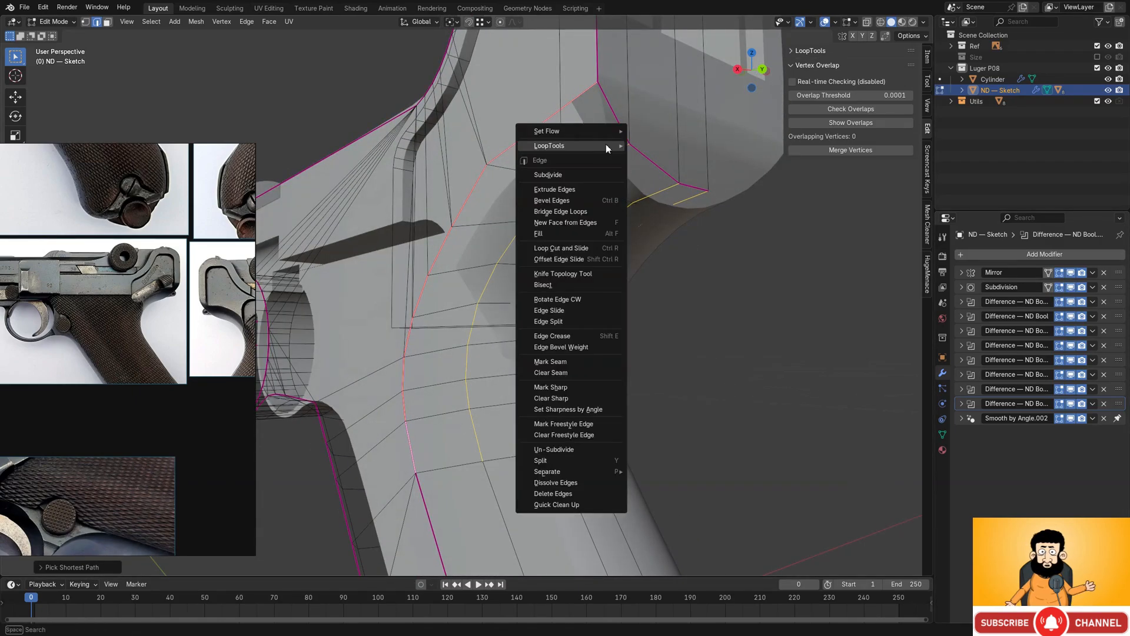
mouse_move(592, 152)
left_click(663, 211)
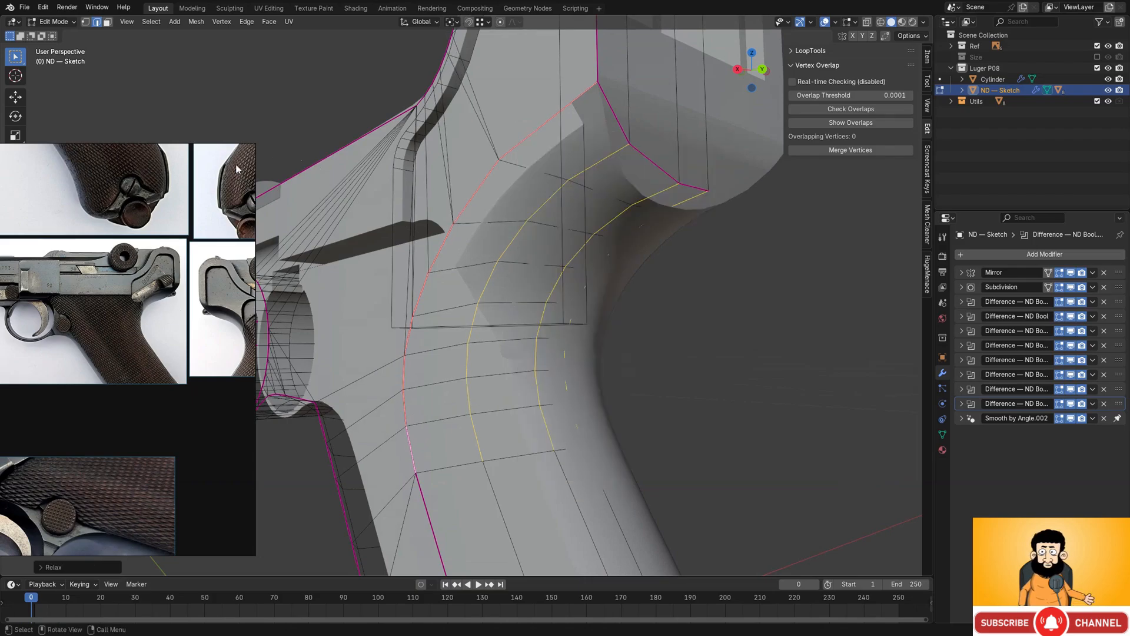
- Apply the LoopTools Relax to the three edge rows again and examine the smoothed curve on the frame
left_click(217, 153)
mouse_move(590, 193)
middle_mouse_down()
mouse_move(575, 190)
mouse_move(610, 188)
middle_mouse_up()
right_click(610, 188)
mouse_move(611, 187)
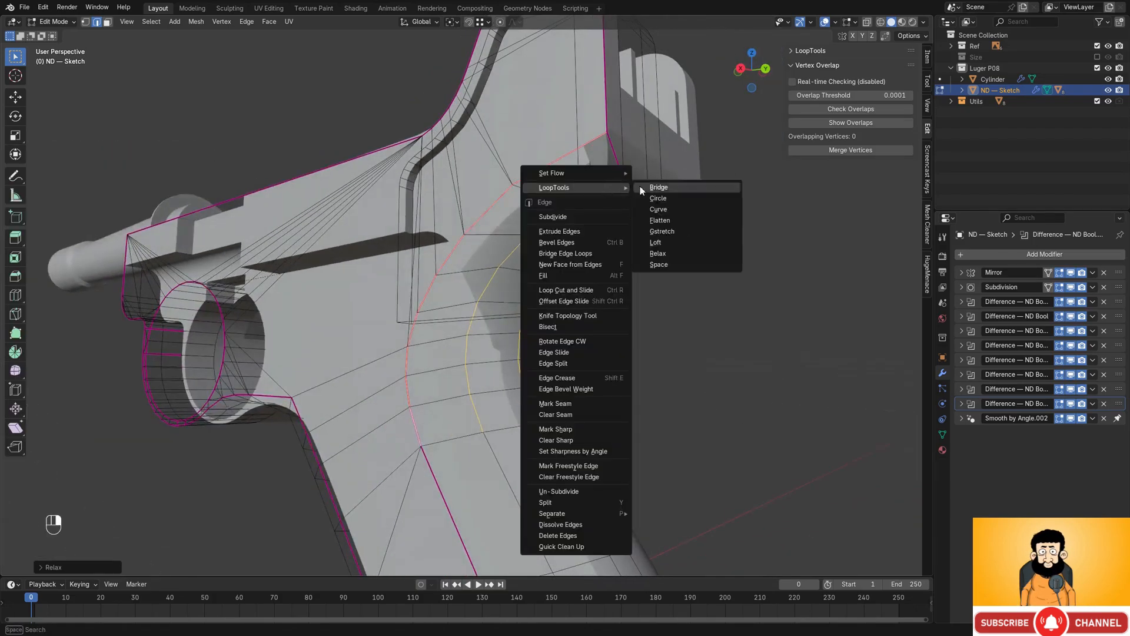
left_click(685, 253)
middle_click_drag(626, 229, 582, 227)
mouse_move(583, 226)
middle_mouse_down("shift")
mouse_move(598, 242)
mouse_move(656, 164)
mouse_move(685, 233)
mouse_move(635, 269)
mouse_move(531, 284)
mouse_move(501, 260)
mouse_move(490, 285)
mouse_move(494, 271)
mouse_move(546, 249)
mouse_move(517, 259)
middle_mouse_up("shift")
key("Tab")
scroll(685, 233, "down", 3)
left_click(686, 235)
left_click(495, 273)
- Try to move the two crease vertices beneath the hump freely up and forward in the side view
key("Tab")
scroll(531, 228, "up", 2)
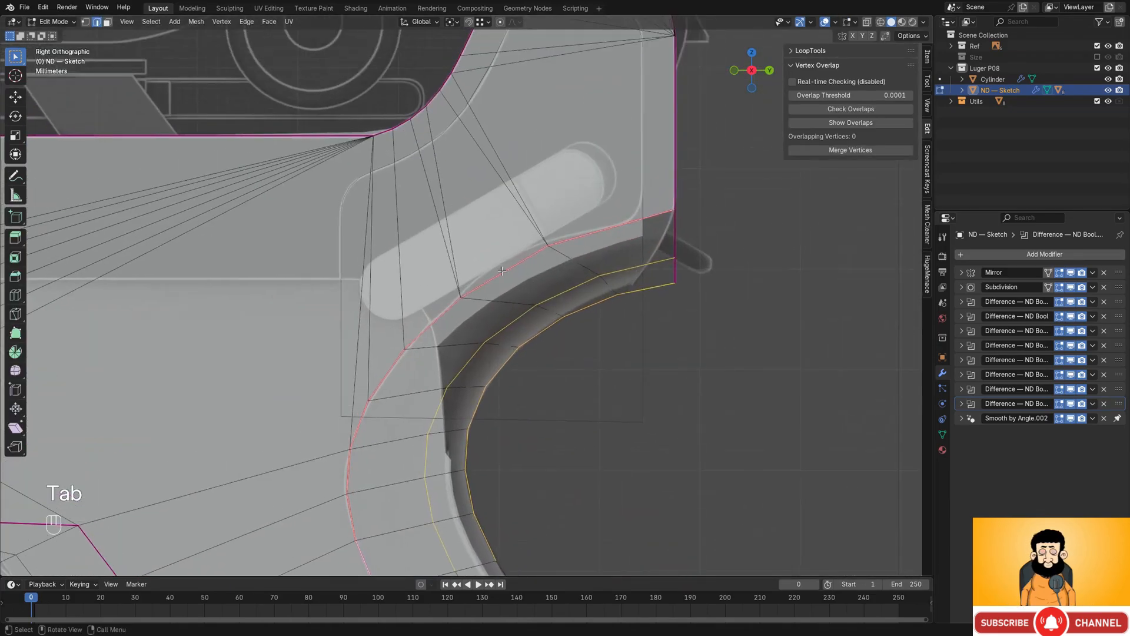
key("1")
middle_click_drag(547, 234, 547, 263, "shift")
key("g")
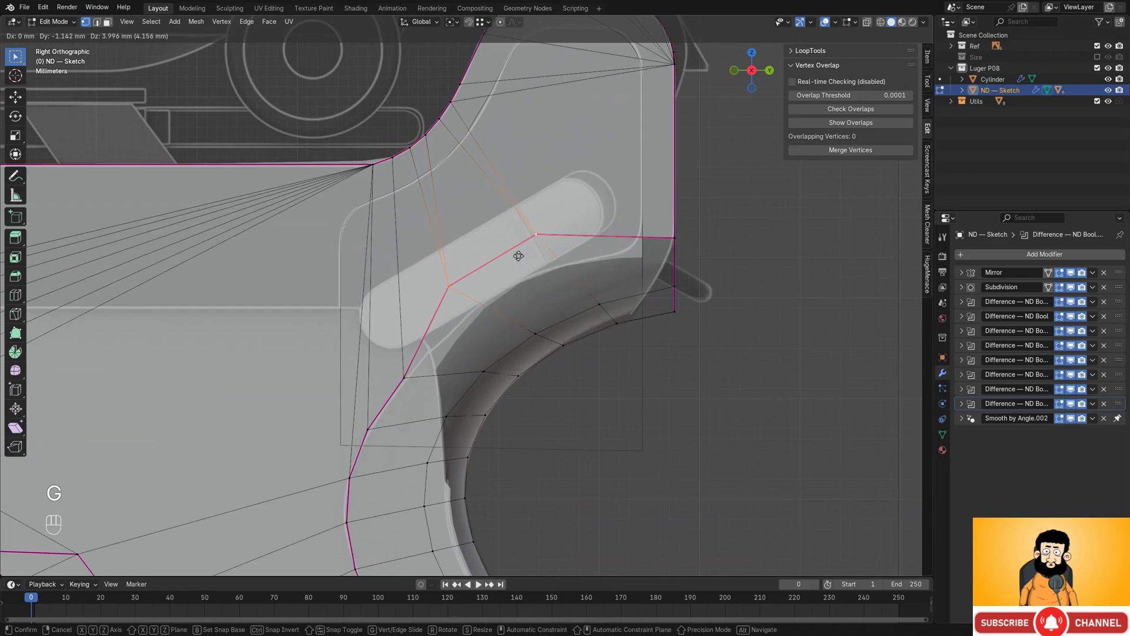
left_click(519, 256)
middle_click_drag(718, 277, 530, 272, "shift")
scroll(557, 261, "up", 2)
key("ctrl+z")
- Raise the crease vertices beneath the hump, including the one on the rear edge, about 2.4 mm along Z
scroll(611, 279, "down", 1)
scroll(417, 285, "up", 1)
middle_click_drag(417, 285, 546, 283, "alt")
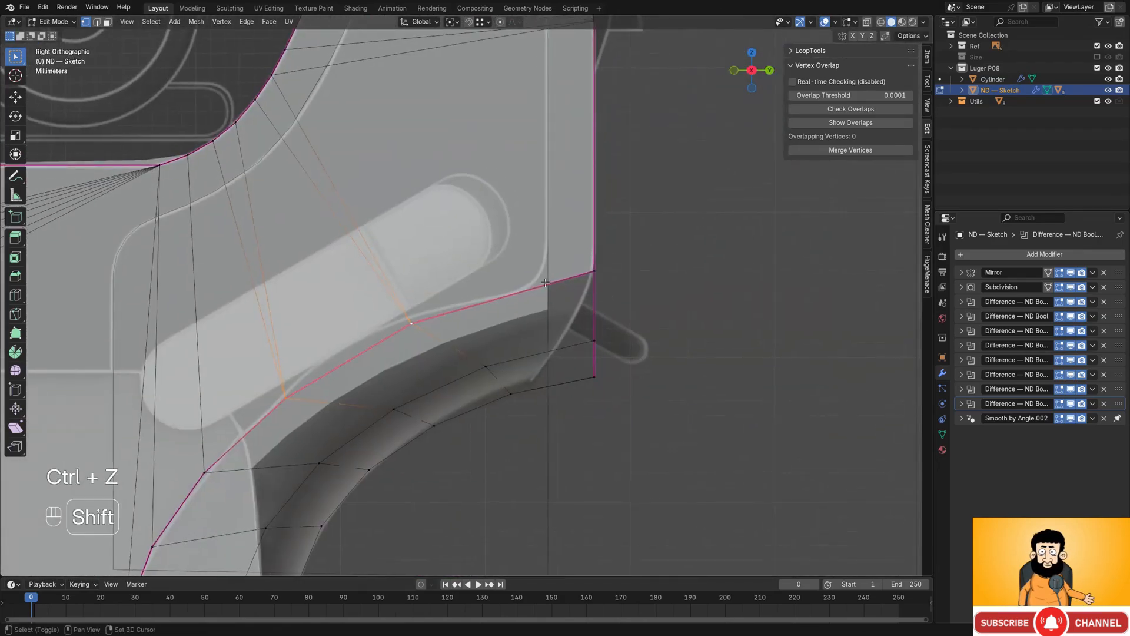
key("g")
key("z")
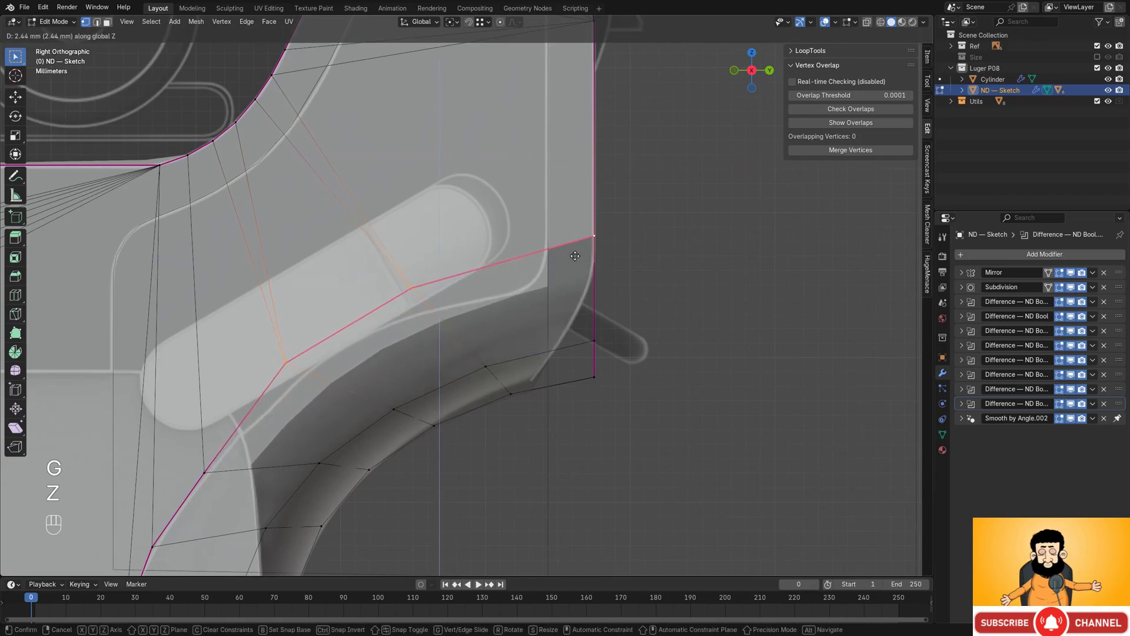
left_click(575, 256)
- Reposition the three crease vertices over the slanted slot one by one, raising the crease above the reference curve
middle_click_drag(200, 464, 318, 369, "shift")
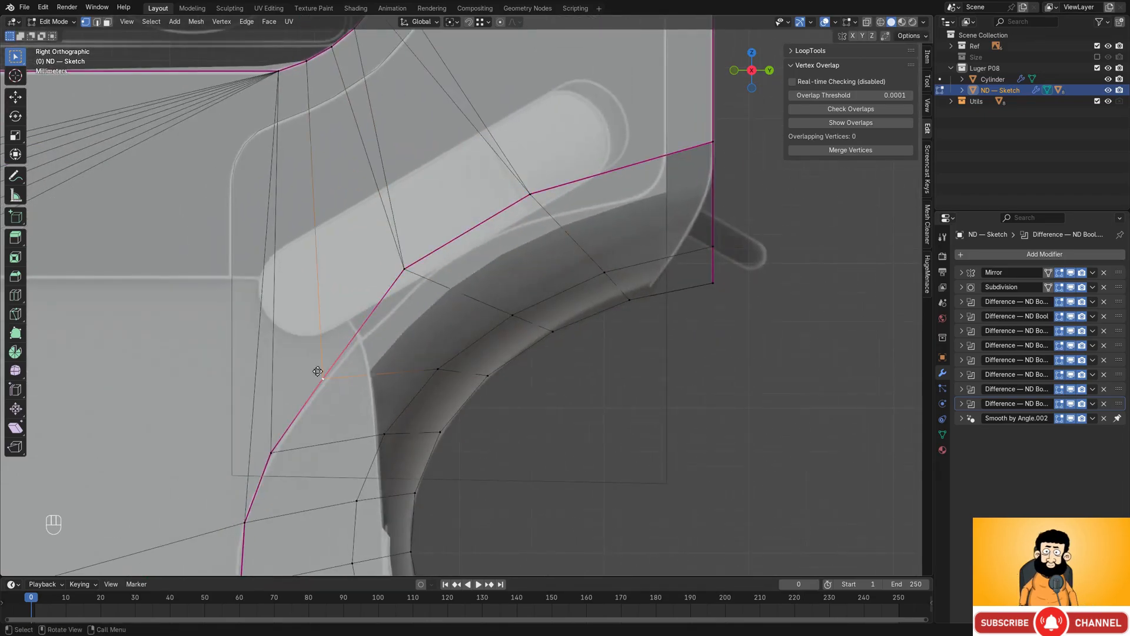
key("g")
left_click(280, 323)
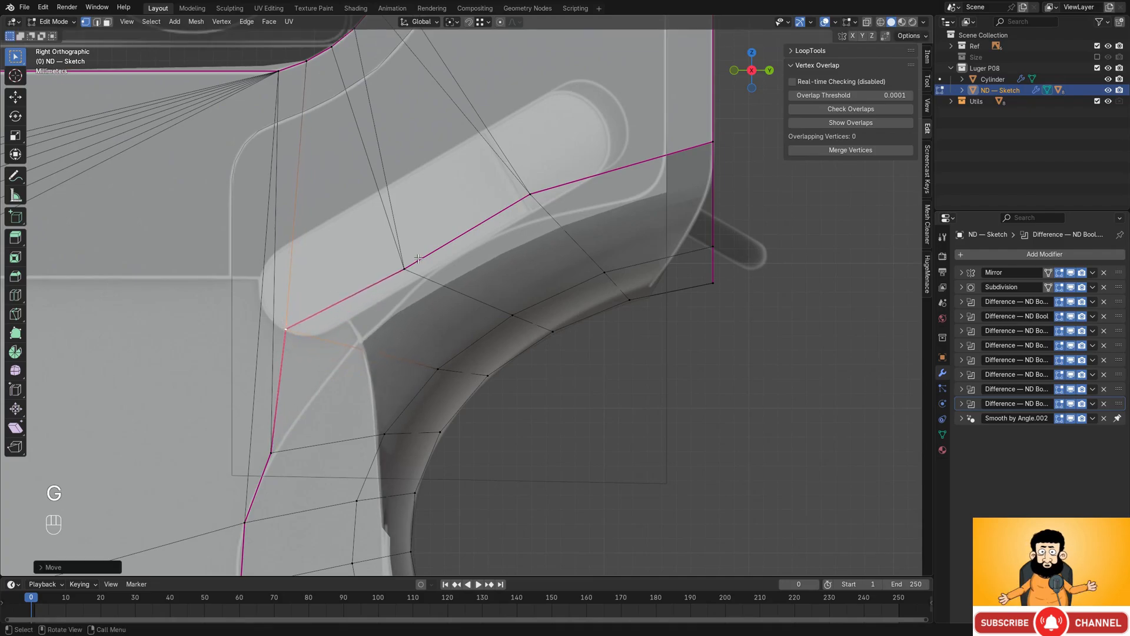
left_click(419, 260)
key("g")
left_click(423, 215)
left_click(541, 190)
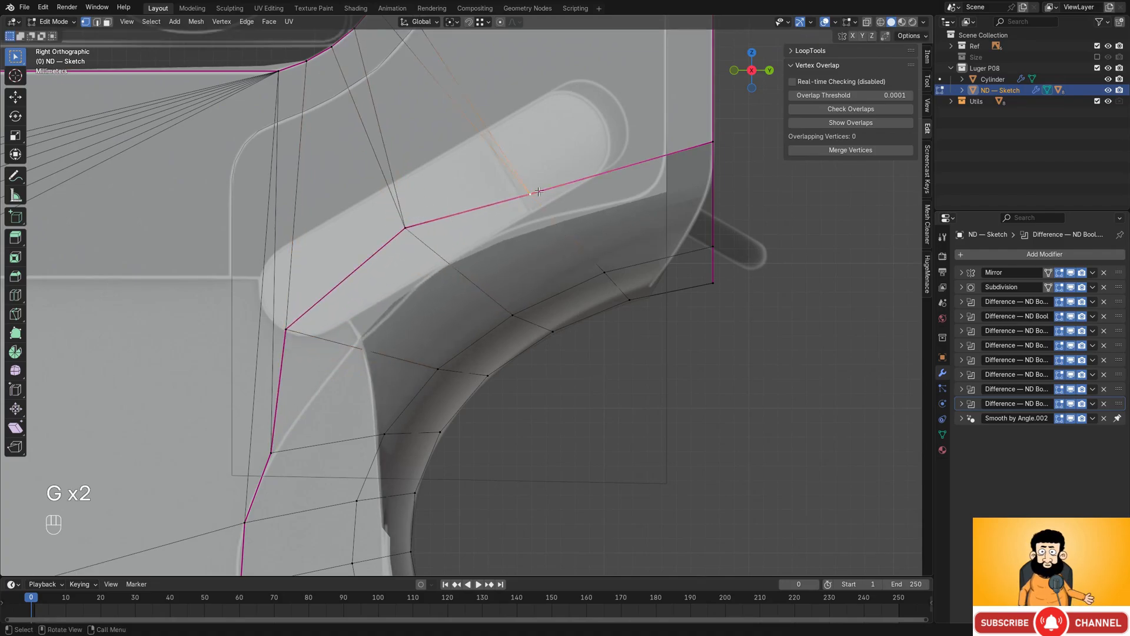
key("g")
left_click(548, 175)
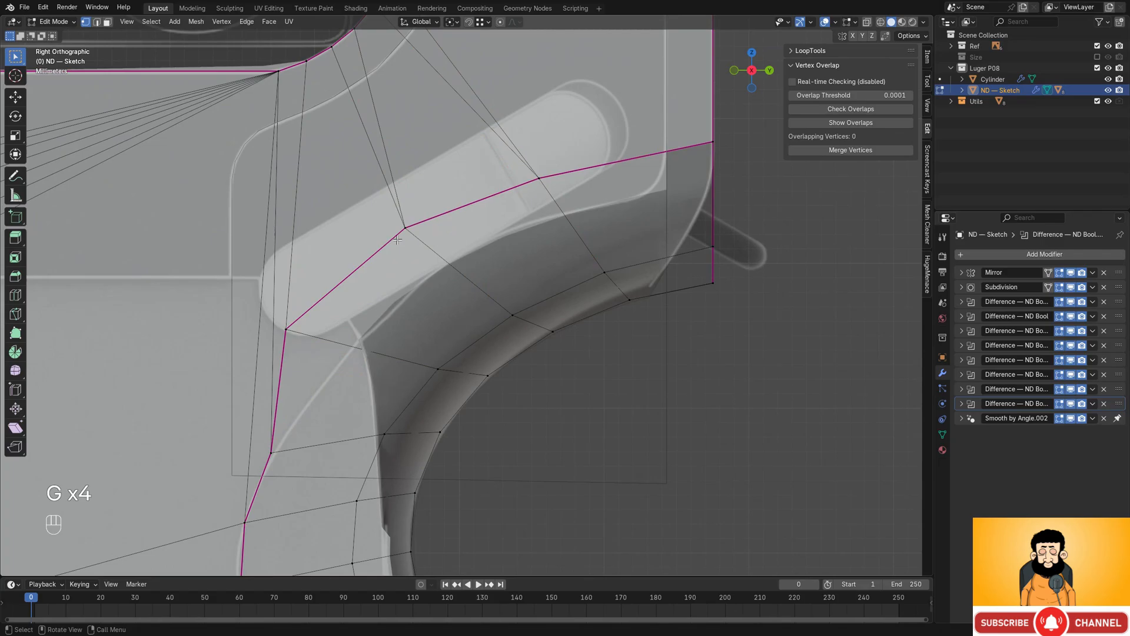
- Slide the crease's middle vertex over the slot slightly rearward, and move the vertex at the slot's lower end up and back
left_click(397, 224)
key("g")
key("g")
left_click(415, 216)
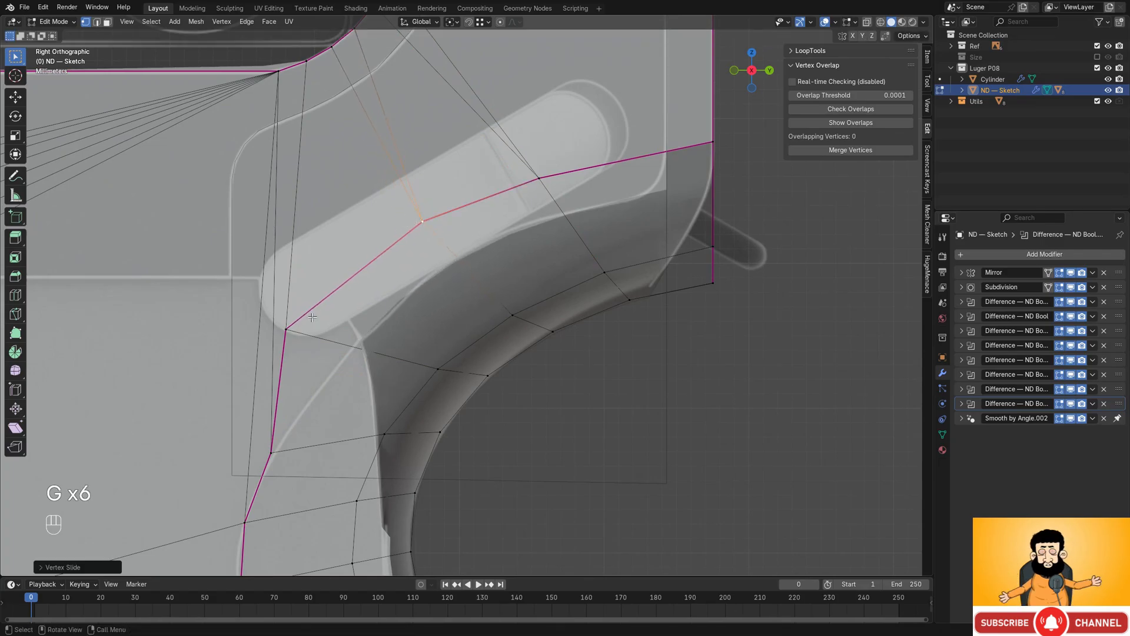
key("g")
key("g")
key("g")
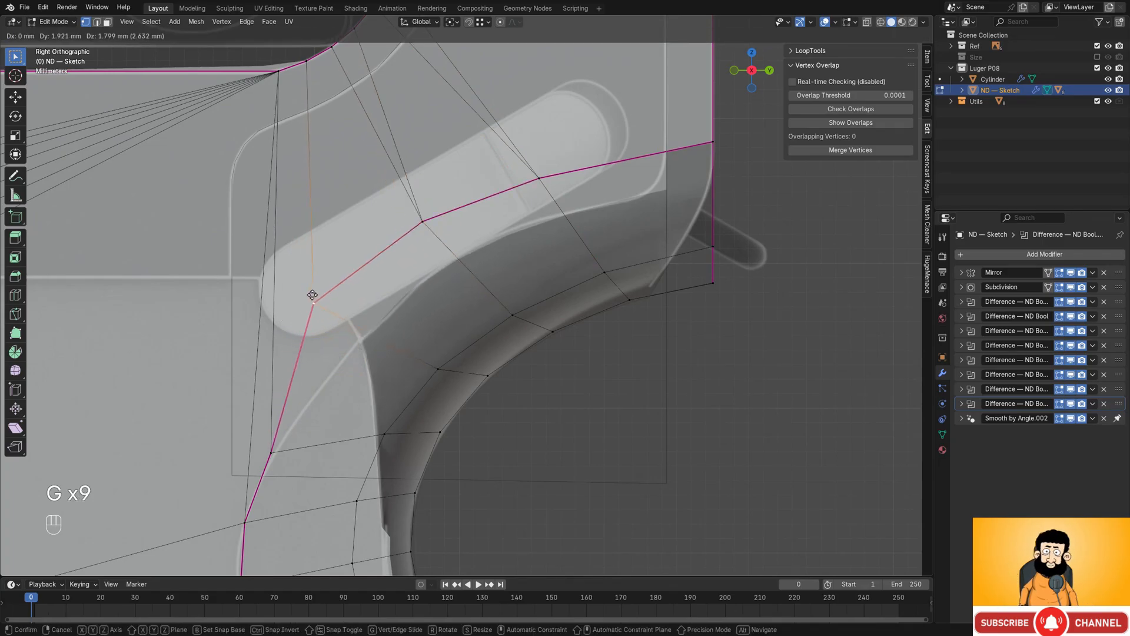
key("g")
left_click(323, 288)
- Slide the crease vertex just below the slot upward along its edge and nudge it forward
middle_click_drag(301, 417, 343, 333, "shift")
left_click(315, 367)
key("g")
key("g")
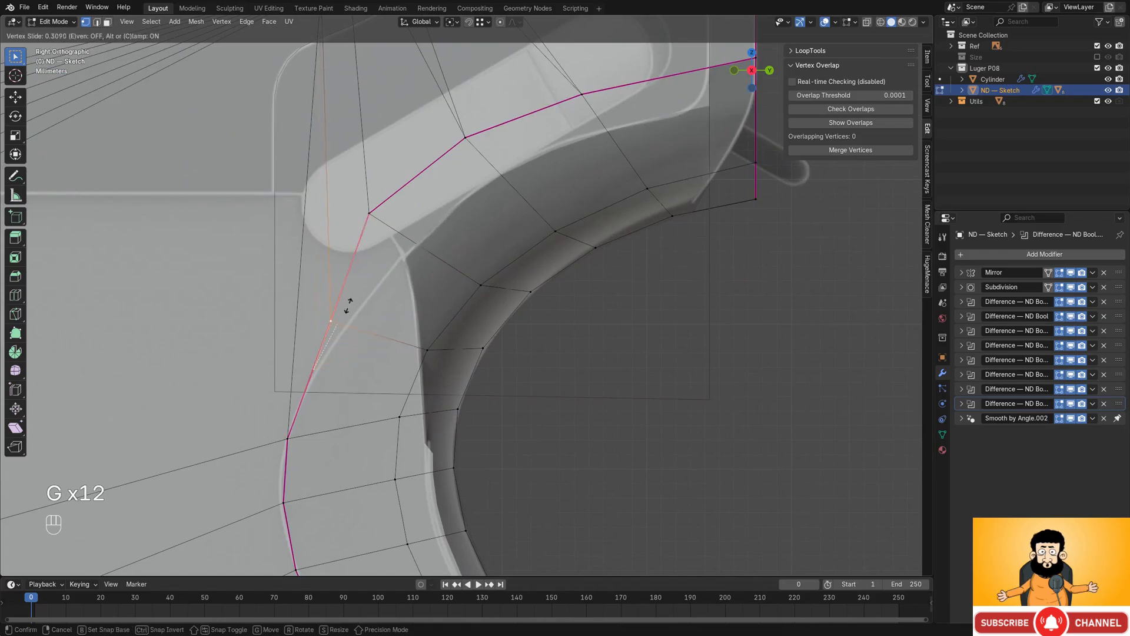
left_click(377, 283)
key("g")
left_click(323, 297)
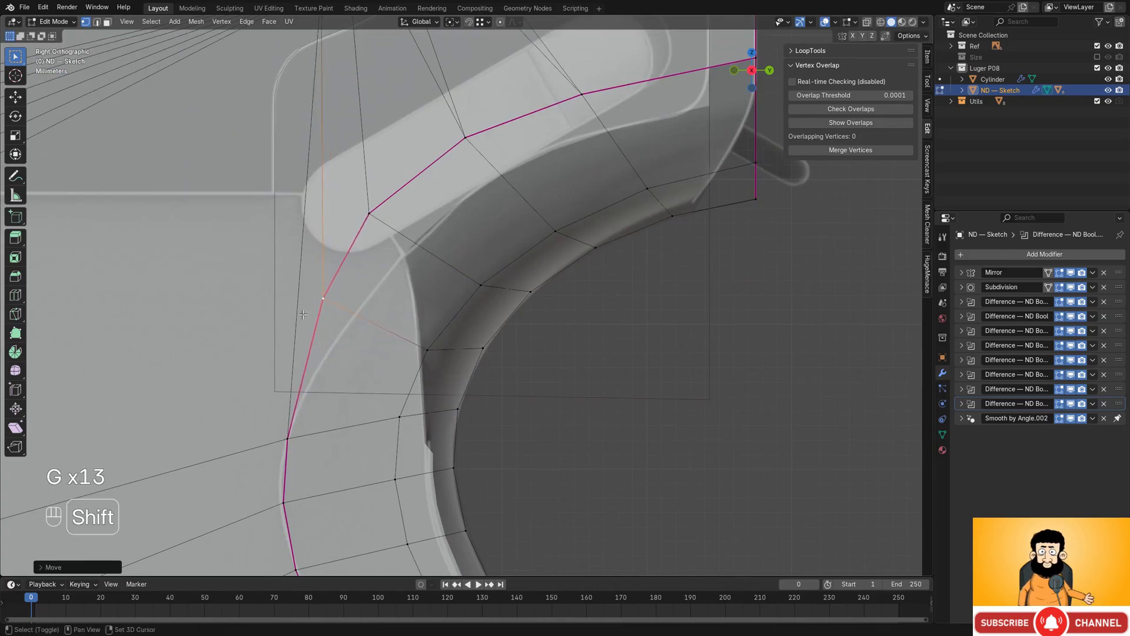
- Move the next lower crease vertex up along its edge, and nudge the vertex above it to even out the curve
middle_click_drag(287, 433, 330, 353, "shift")
left_click(330, 353)
key("g")
key("g")
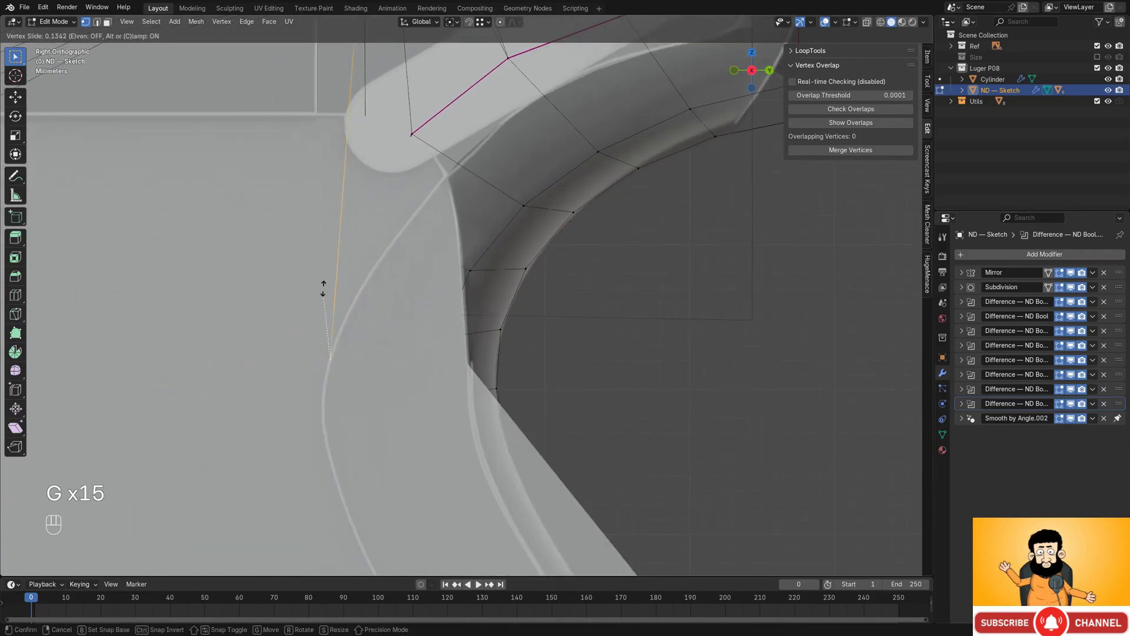
left_click(313, 268)
key("g")
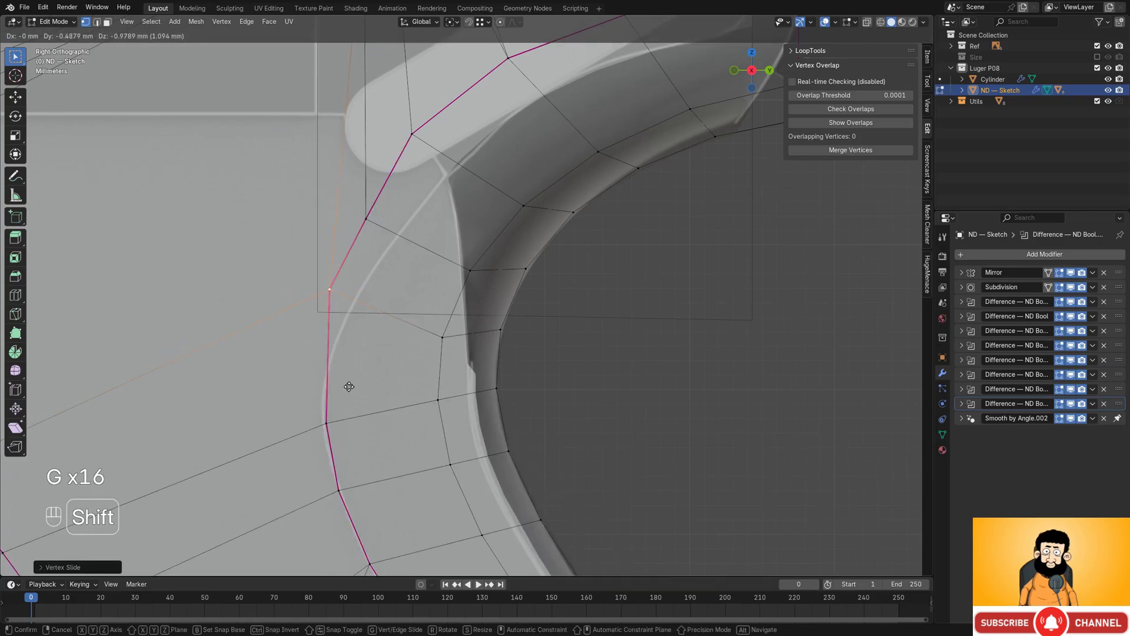
left_click(366, 333)
key("shift+z")
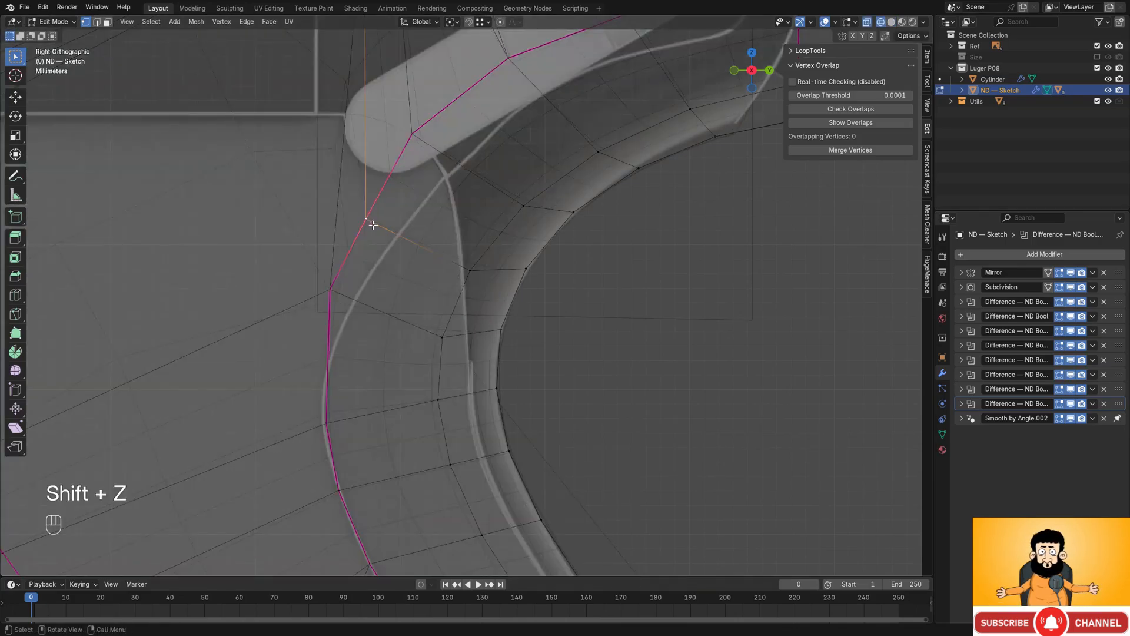
key("g")
left_click(322, 333)
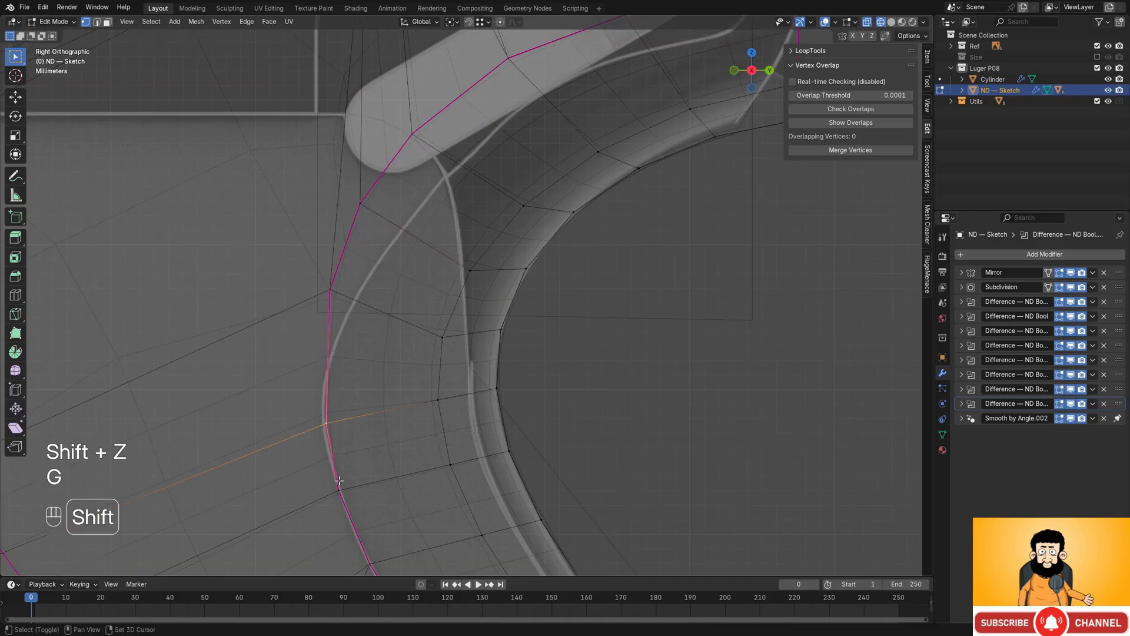
- Shift the two crease vertices at the grip's narrowest part forward about 1 mm, and move the vertex below them down and forward
middle_click_drag(329, 428, 351, 376, "shift")
key("shift+z")
key("g")
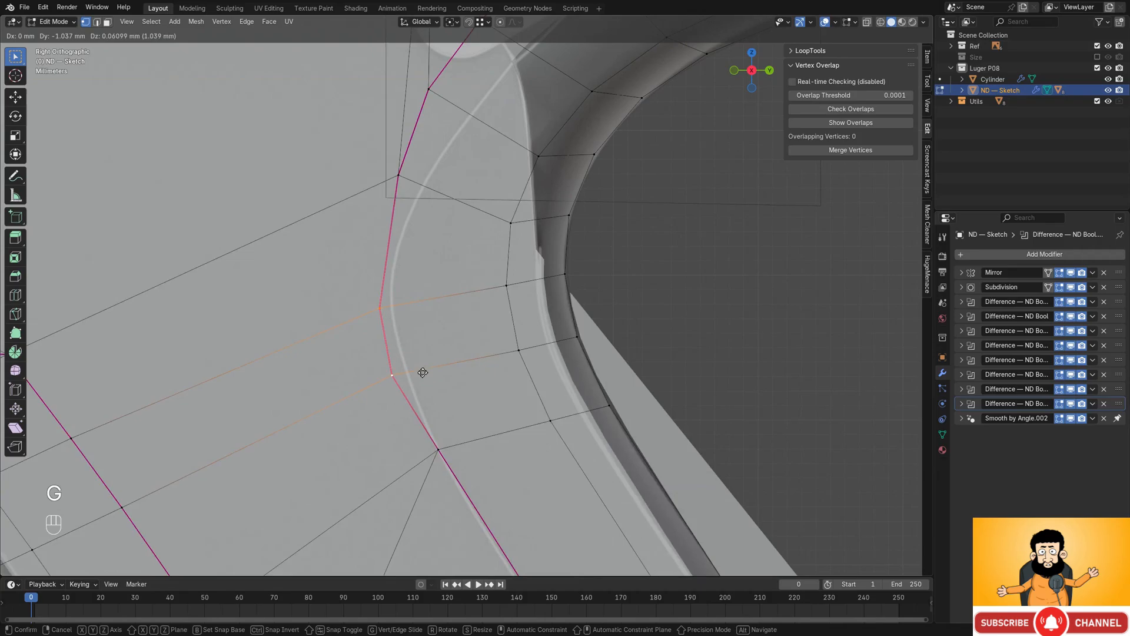
left_click(422, 374)
scroll(424, 382, "down", 2)
key("g")
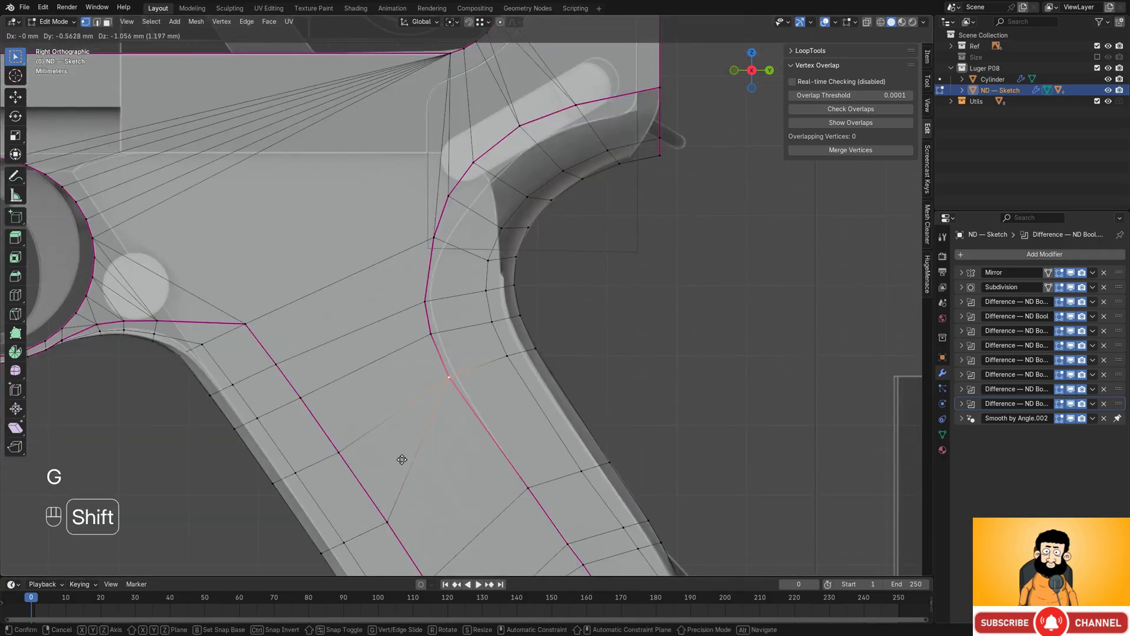
left_click(412, 462)
- Select the crease edges from the hump down to the upper grip, relax them with LoopTools, and return to object mode
scroll(482, 356, "down", 2)
middle_click_drag(482, 356, 487, 271)
key("Tab")
key("Tab")
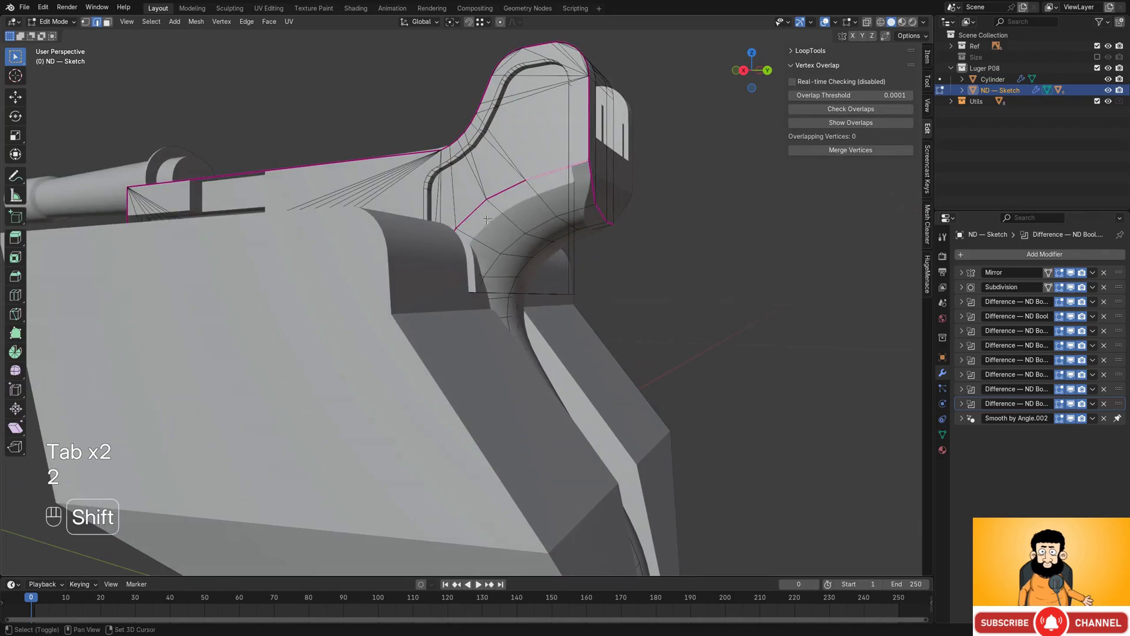
key("shift+z")
left_click(440, 383, "ctrl")
right_click(546, 142)
mouse_move(546, 139)
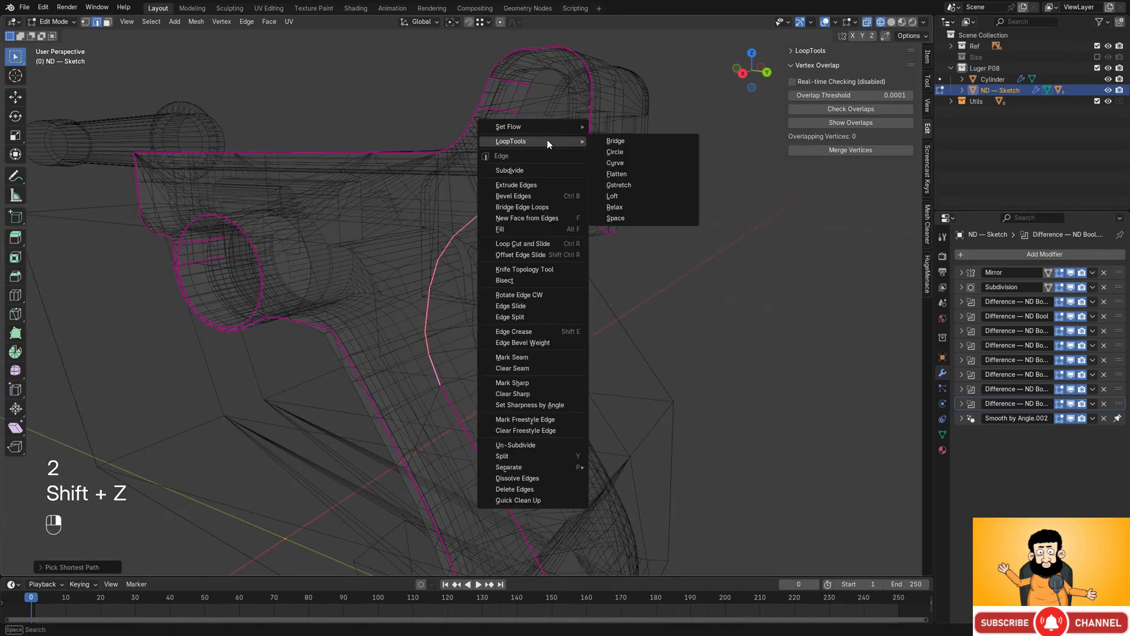
left_click(631, 208)
key("shift+z")
key("Tab")
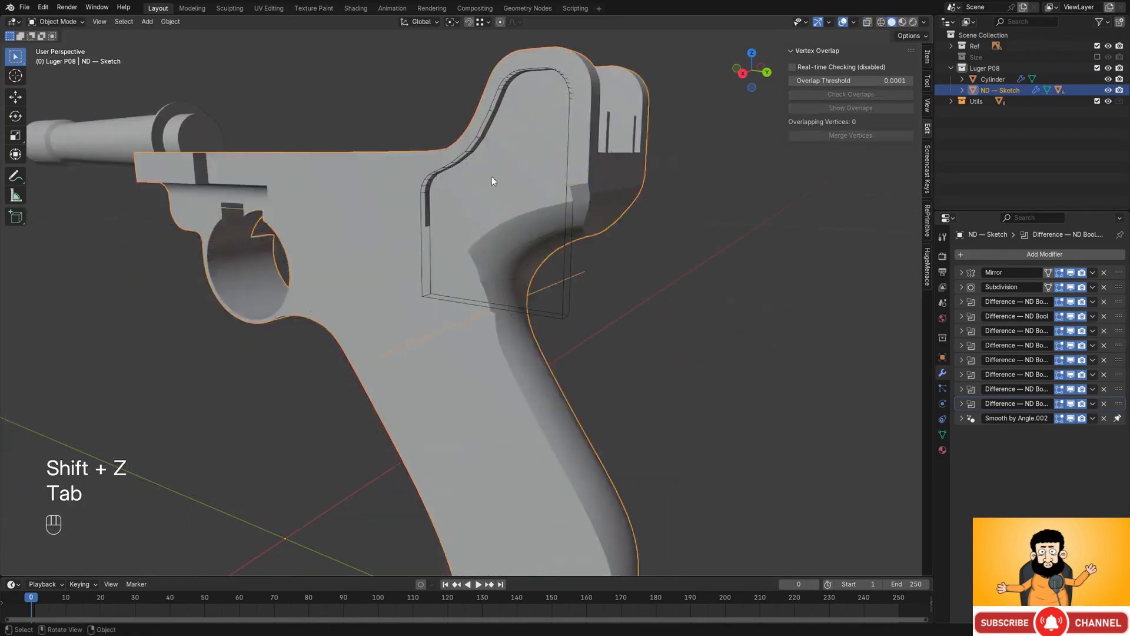
- Examine the reshaped transition below the hump from several angles and against the side reference, comparing the mesh with the shaded result
mouse_move(492, 177)
middle_mouse_down()
mouse_move(527, 229)
mouse_move(582, 193)
mouse_move(560, 221)
mouse_move(518, 176)
mouse_move(660, 266)
middle_mouse_up()
key("Tab")
key("Tab")
left_click(660, 266)
left_click(478, 188)
mouse_move(535, 206)
middle_mouse_down()
mouse_move(479, 188)
mouse_move(601, 206)
middle_mouse_up()
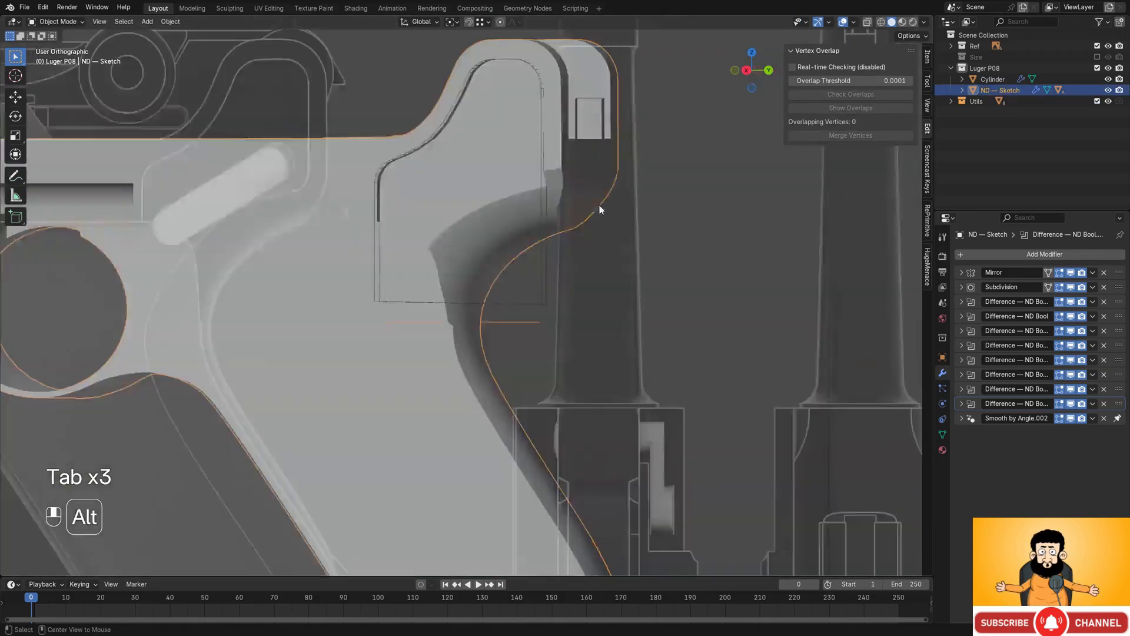
scroll(600, 206, "up", 1)
middle_click_drag(529, 233, 539, 274, "shift")
key("Tab")
key("Tab")
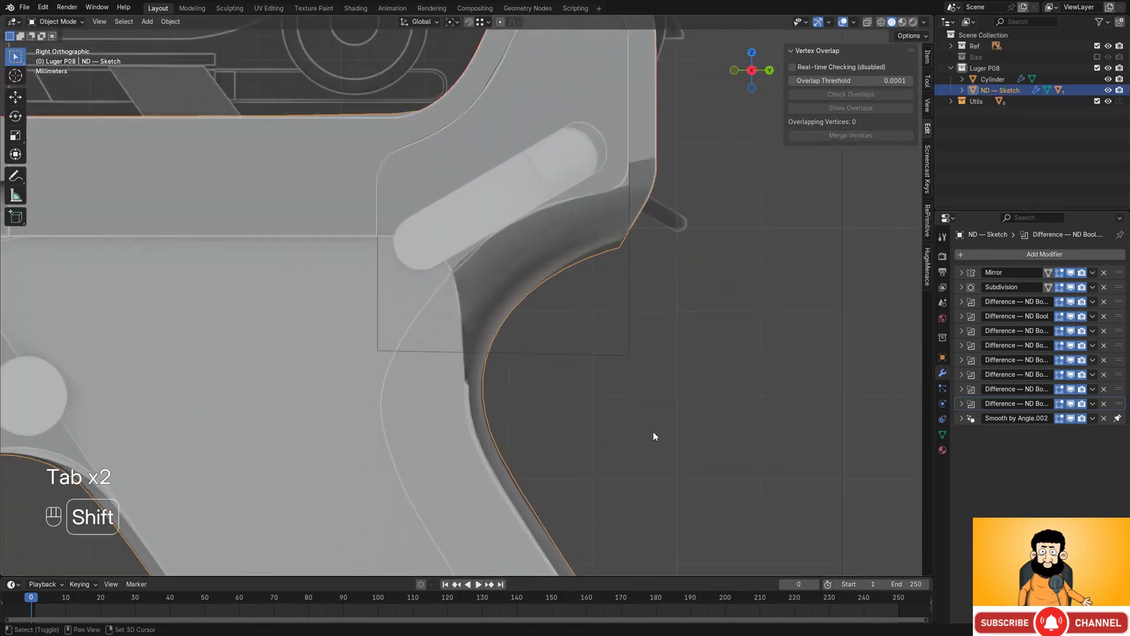
middle_click_drag(653, 433, 460, 263, "shift")
key("Tab")
key("Tab")
middle_click_drag(461, 263, 541, 284, "shift")
scroll(490, 235, "up", 1)
key("Tab")
key("Tab")
scroll(480, 199, "up", 3)
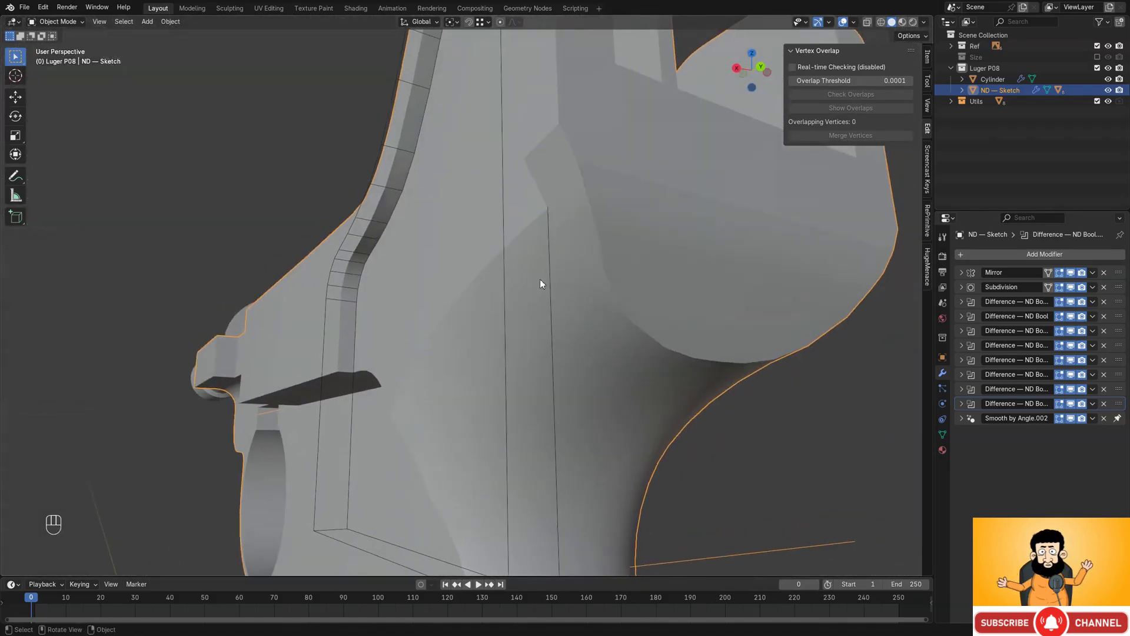
- Hide all the Difference boolean modifiers in the viewport and open the Subdivision modifier's settings
left_click(961, 287)
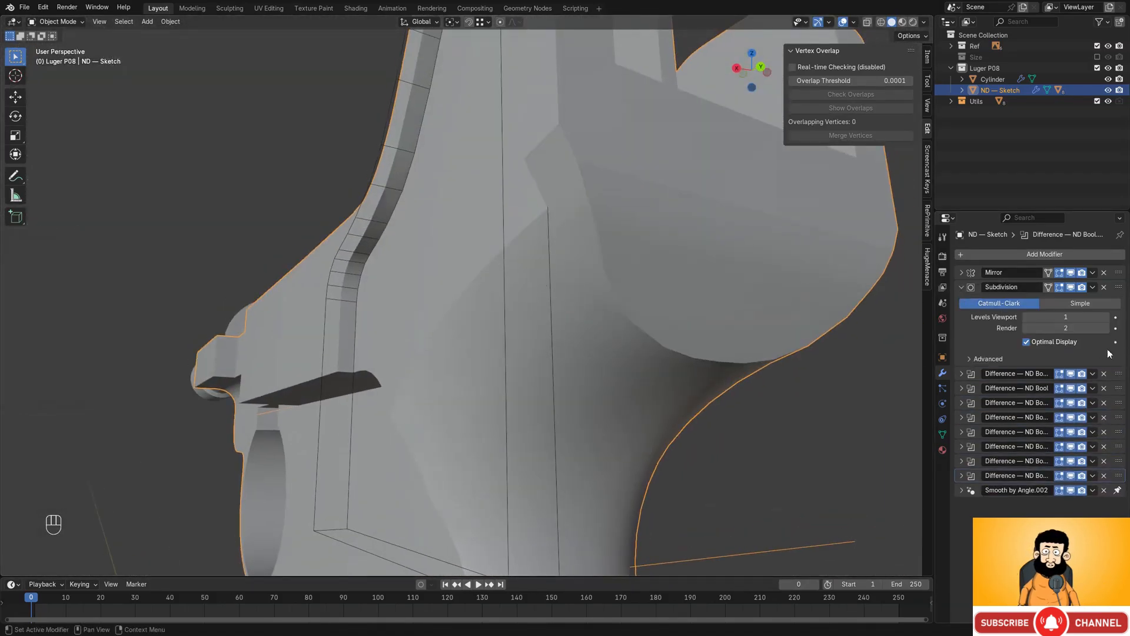
left_click(962, 288)
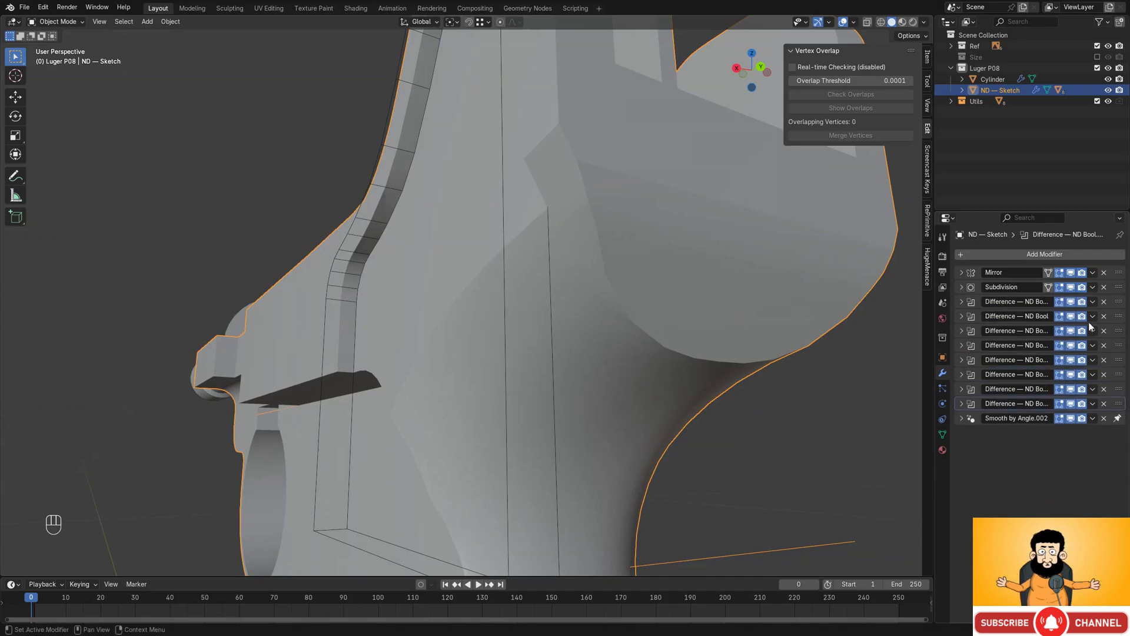
left_click_drag(1072, 317, 1073, 417)
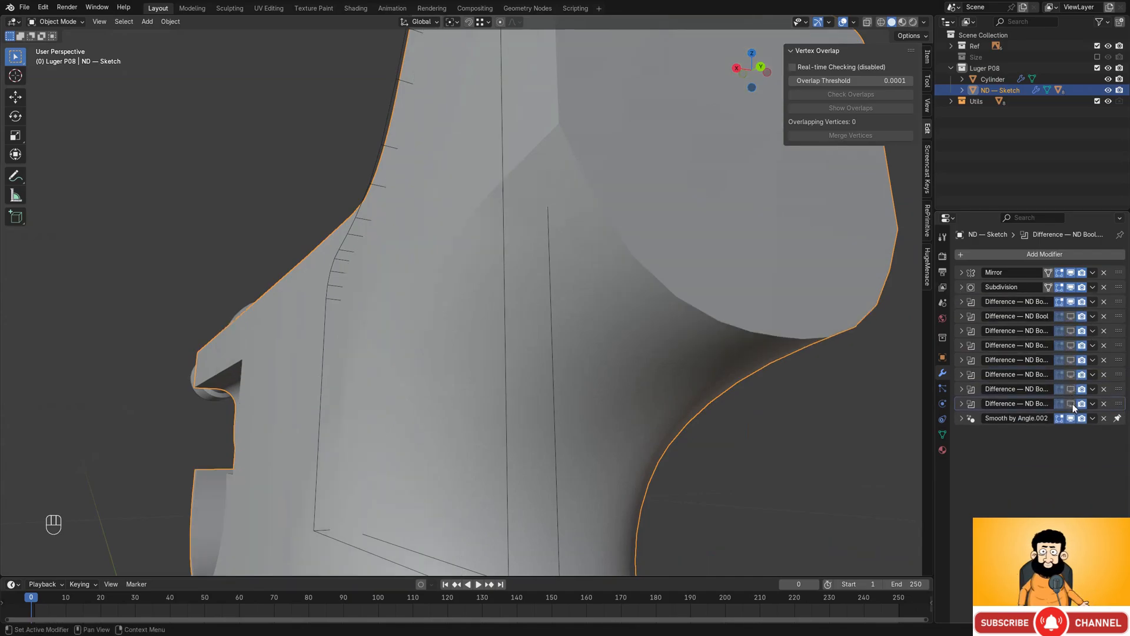
left_click(1075, 419)
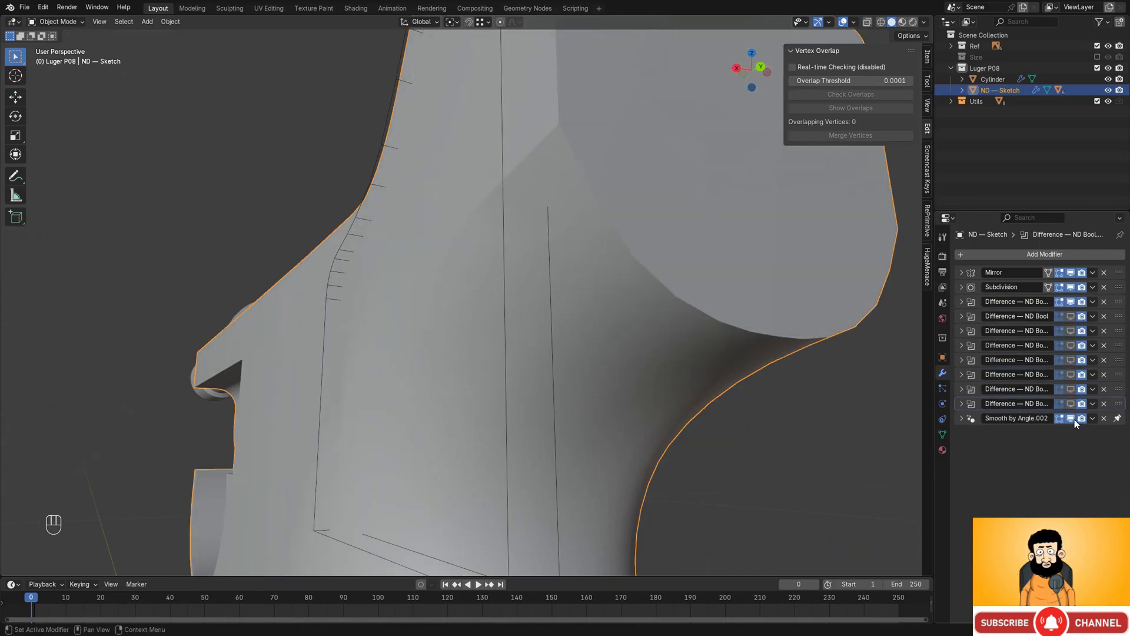
left_click(1072, 301)
left_click(962, 287)
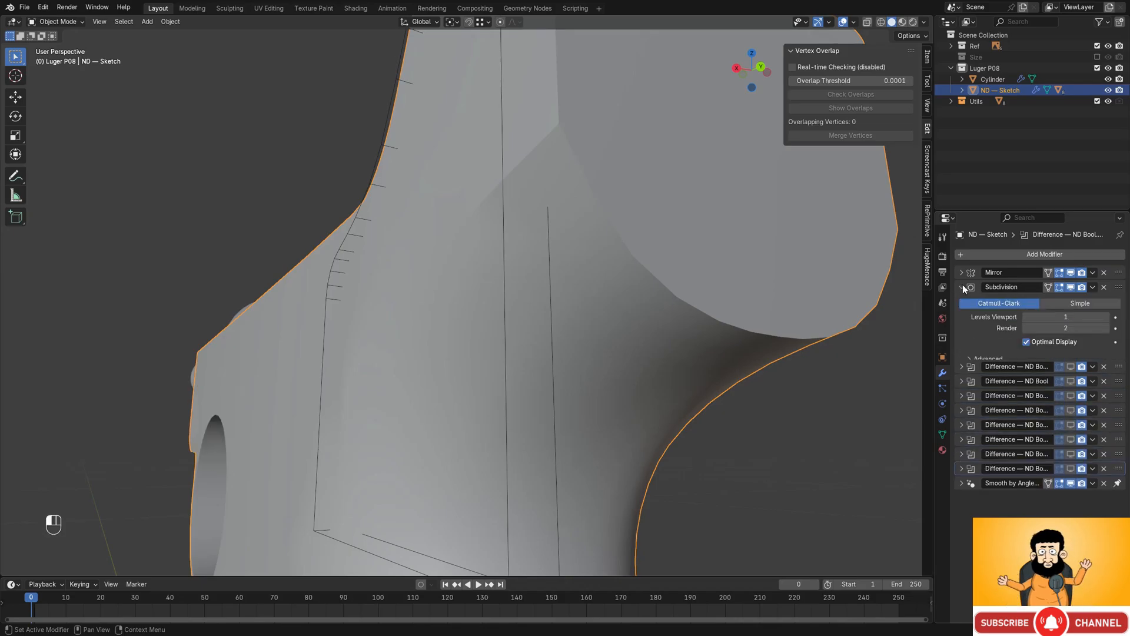
- Restore the Subdivision modifier's viewport level to 2 and enter edit mode on the frame
scroll(599, 273, "down", 2)
middle_click_drag(553, 277, 590, 216)
key("Tab")
key("ctrl+z")
scroll(590, 217, "down", 5)
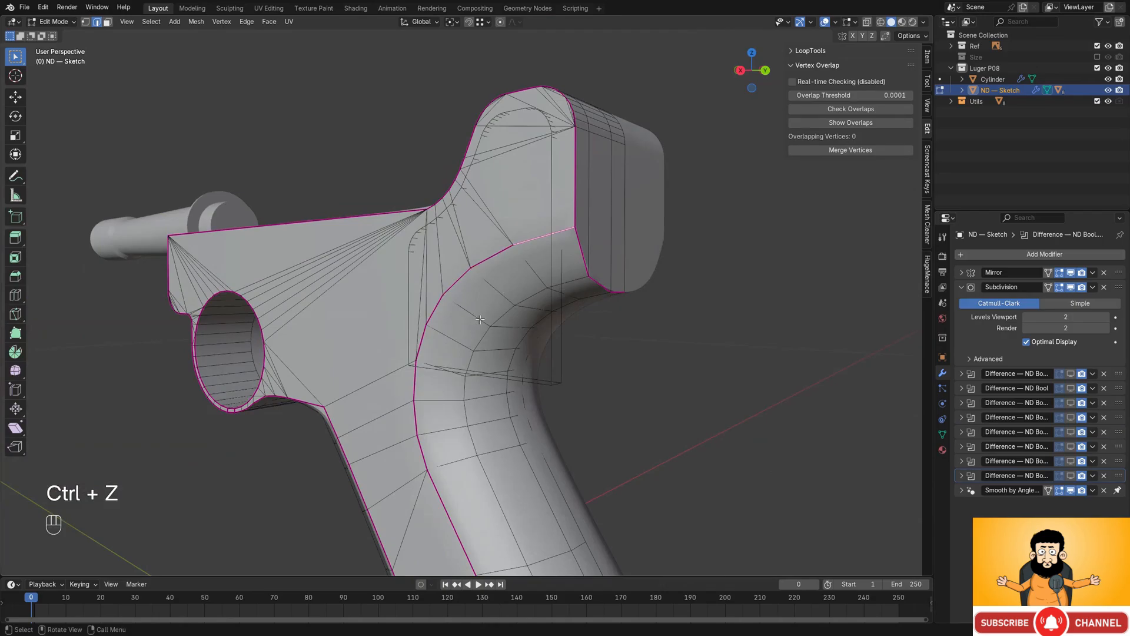
- Select all edges with a similar crease to the one below the hump and adjust their edge crease
key("shift+g")
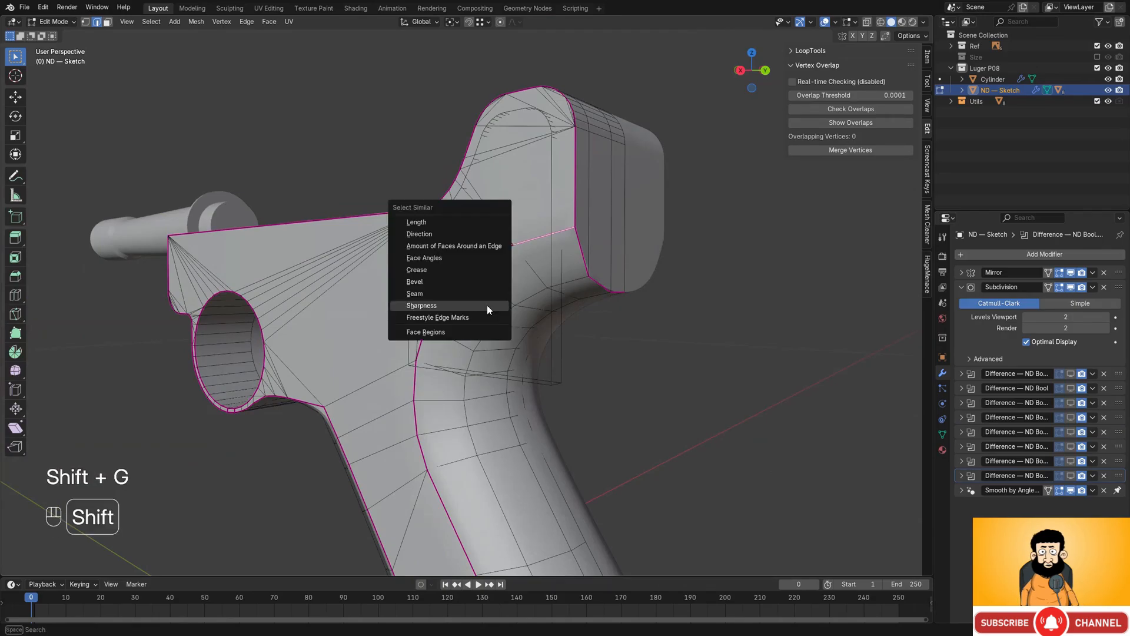
left_click(476, 271)
middle_click_drag(475, 271, 581, 271)
key("shift+e")
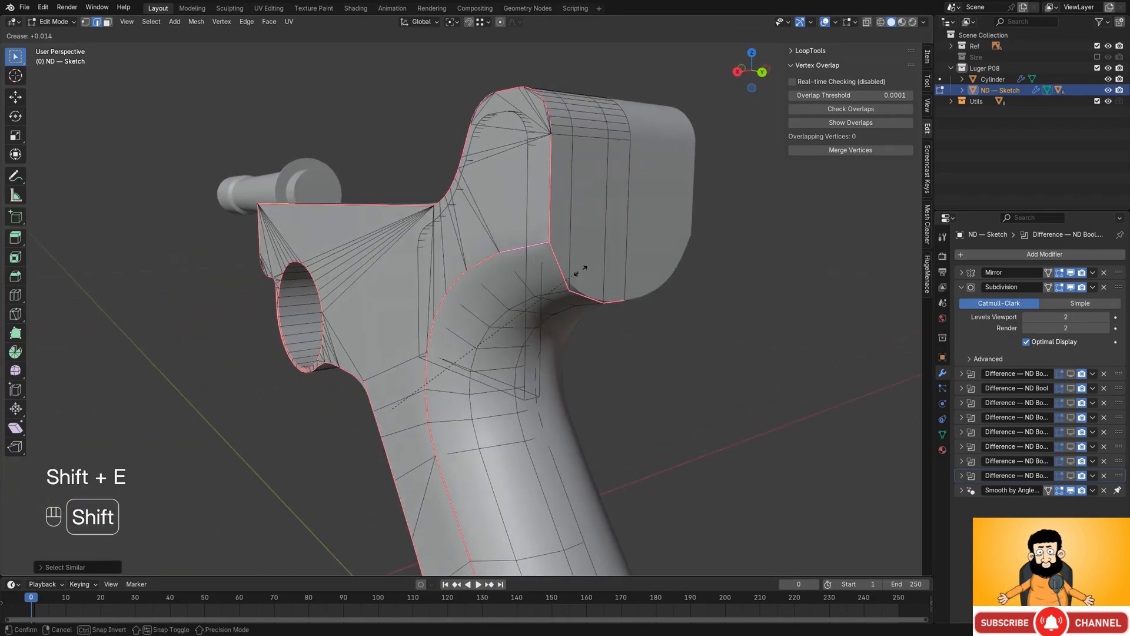
left_click(112, 136)
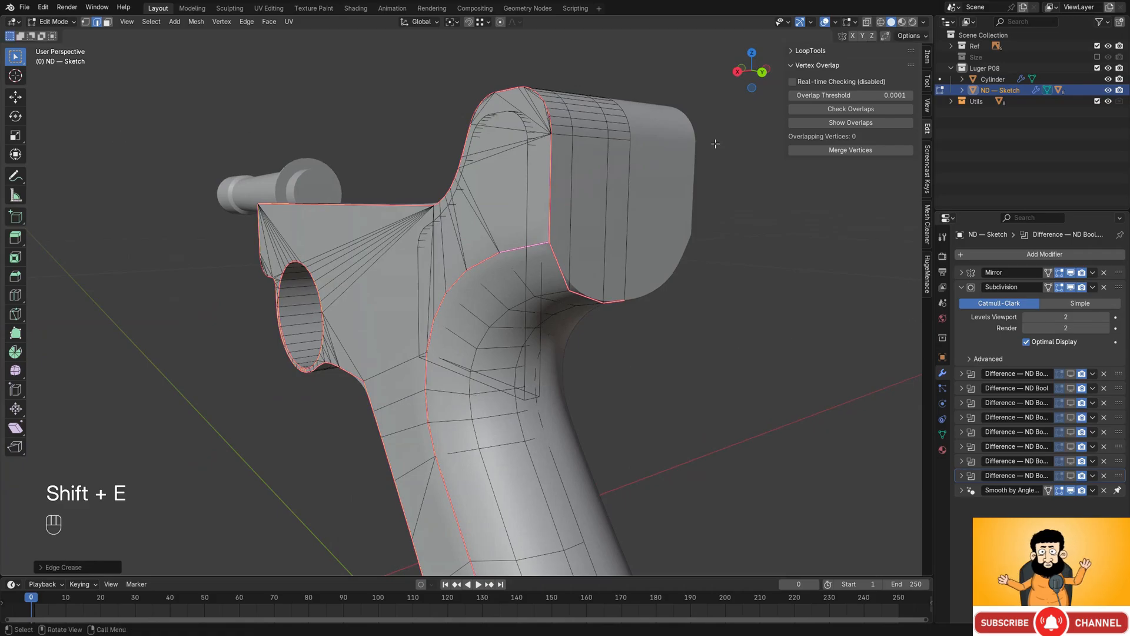
- Mark the selected creased edges as sharp and check the shaded grip in object mode
key("Tab")
scroll(602, 215, "up", 3)
key("Tab")
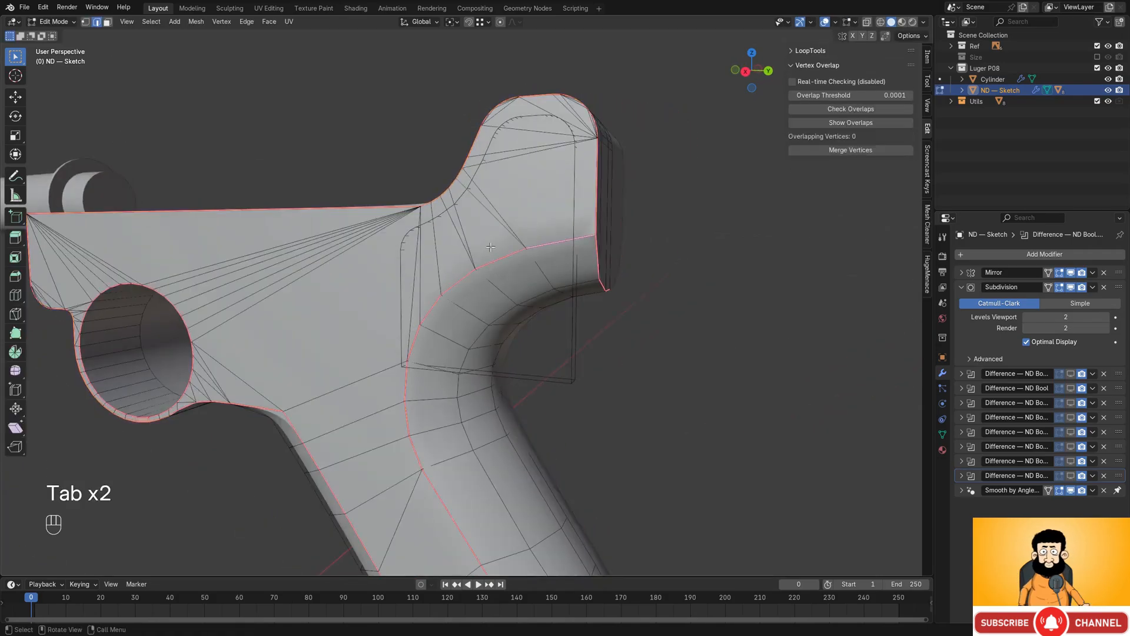
right_click(494, 176)
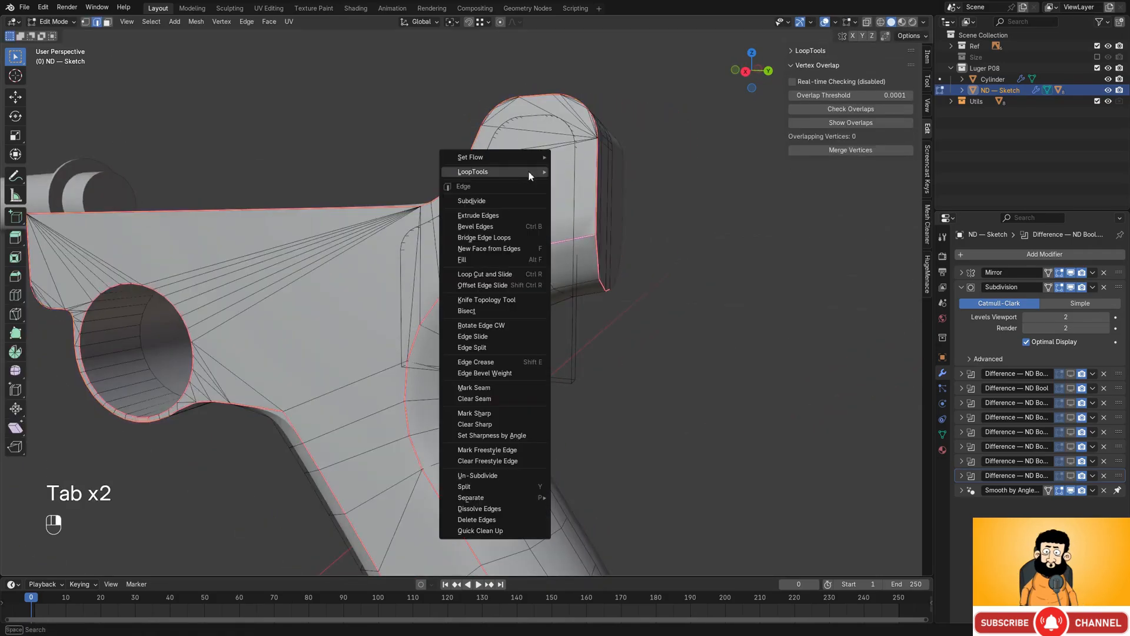
left_click(493, 414)
key("Tab")
middle_click_drag(501, 343, 583, 420)
key("Tab")
key("Tab")
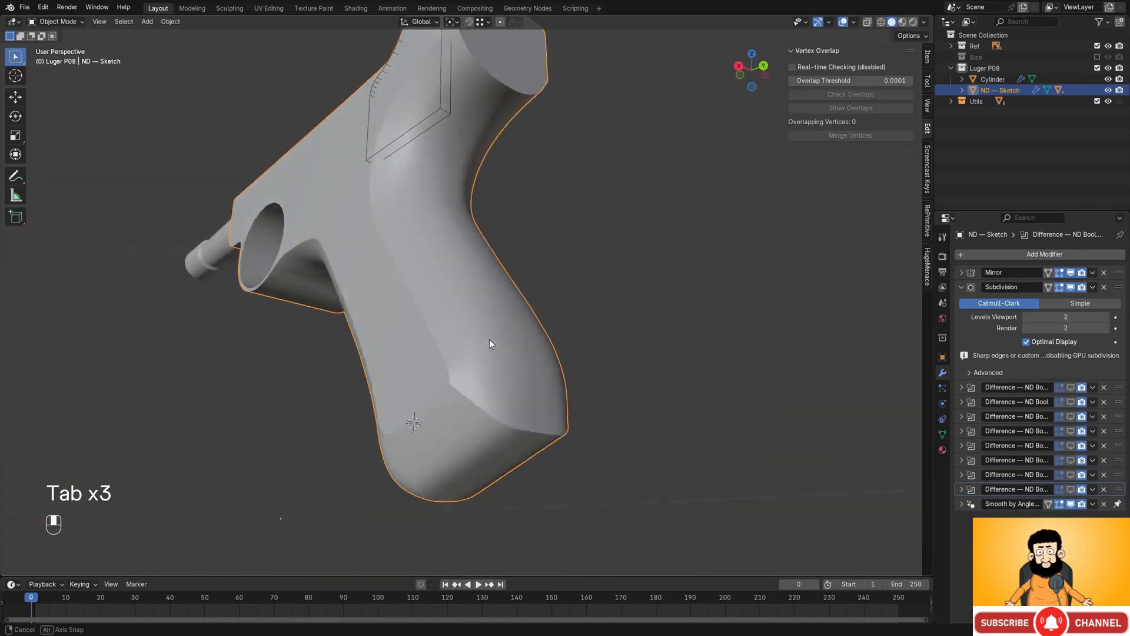
- Select the lengthwise edge loop running down the back of the grip, across its base, up the front and around the trigger guard
key("Tab")
middle_click_drag(489, 339, 463, 347)
middle_click_drag(462, 236, 466, 306, "shift")
middle_click_drag(466, 306, 453, 310)
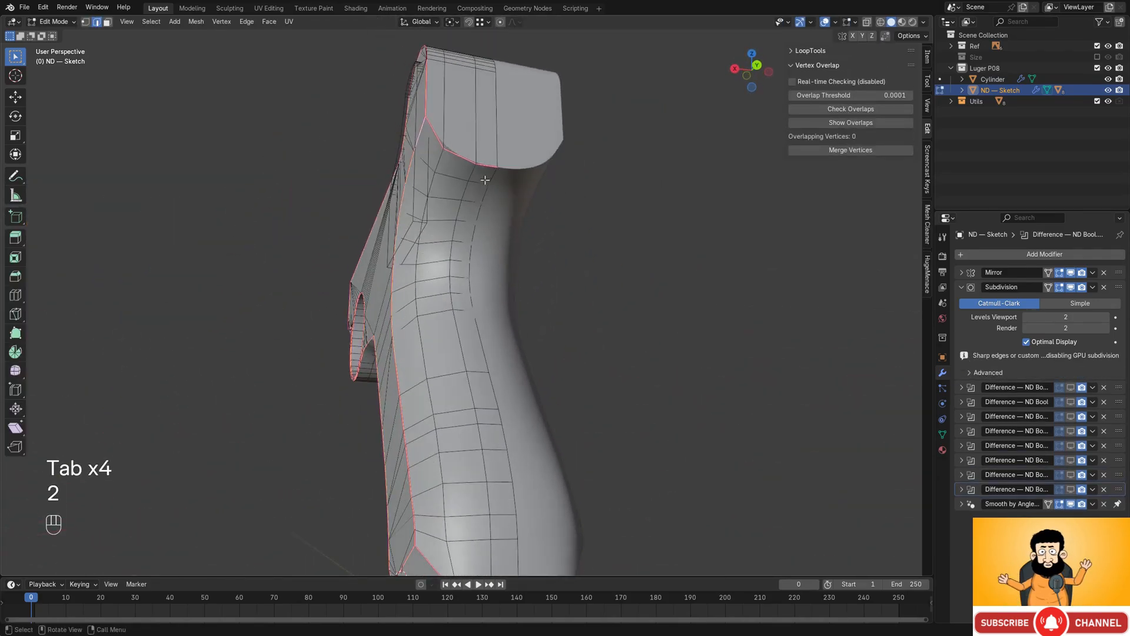
middle_click_drag(475, 170, 458, 203)
middle_click_drag(468, 518, 489, 365, "shift")
middle_click_drag(489, 413, 625, 345)
scroll(503, 379, "up", 3)
left_click(481, 369, "ctrl")
scroll(448, 383, "up", 3)
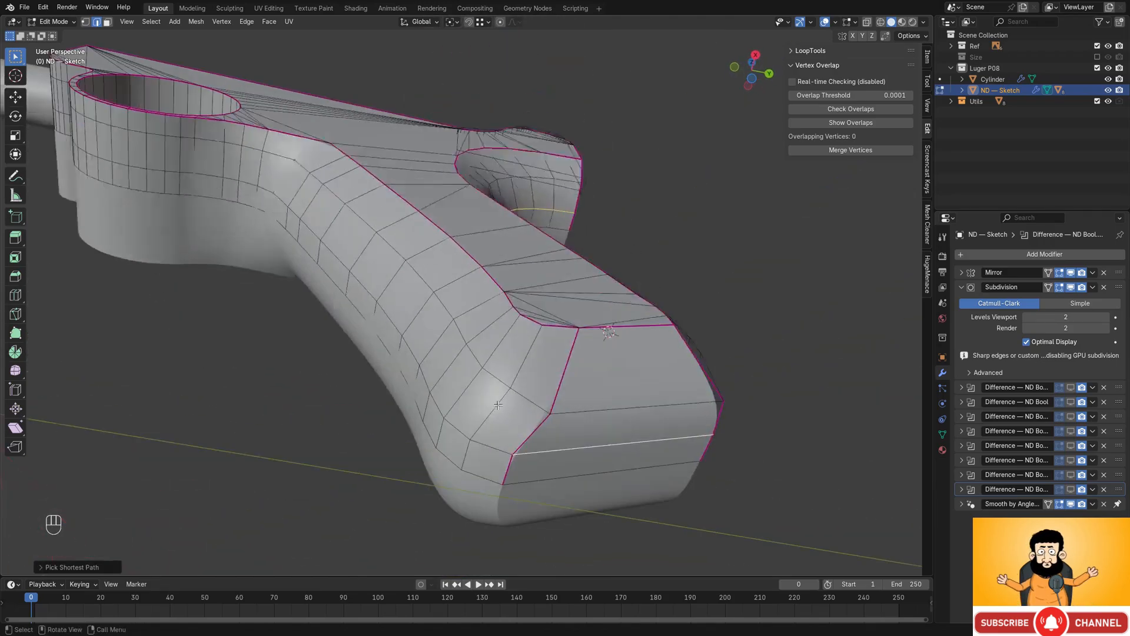
middle_click_drag(433, 391, 430, 365)
left_click(347, 239, "ctrl")
middle_click_drag(348, 239, 305, 217, "shift")
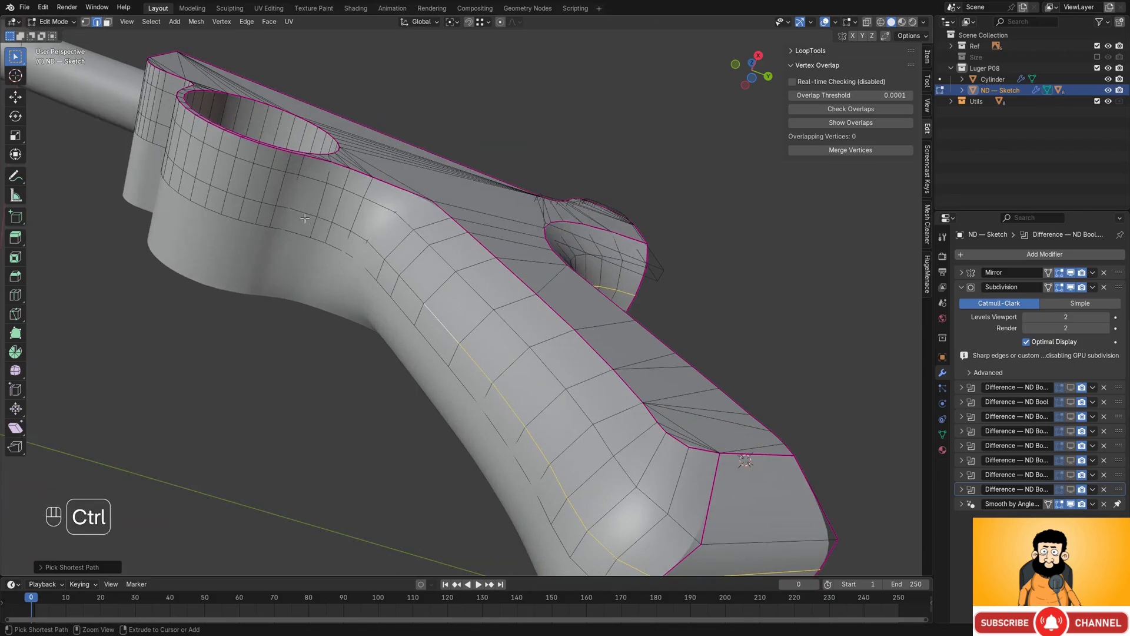
left_click(239, 200, "alt+shift")
- Edge-slide the selected lengthwise loop across the grip surface in small adjustments
scroll(238, 199, "down", 2)
middle_click_drag(238, 199, 353, 153)
middle_click_drag(412, 129, 382, 180, "shift")
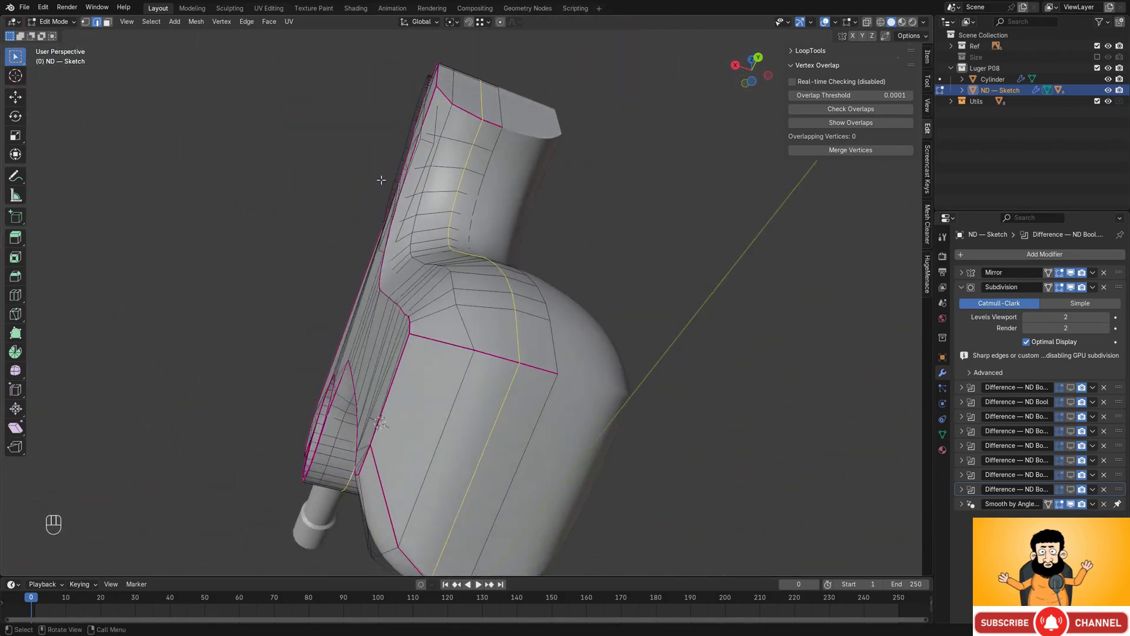
key("g")
key("g")
left_click(343, 182)
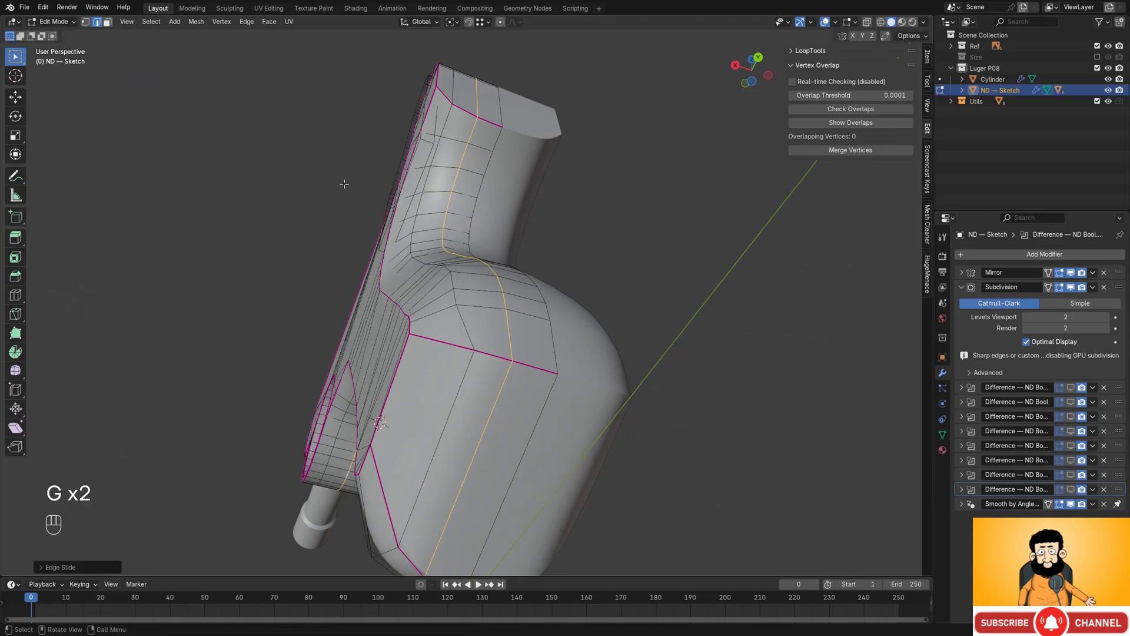
key("g")
key("g")
left_click(377, 184)
key("g")
key("g")
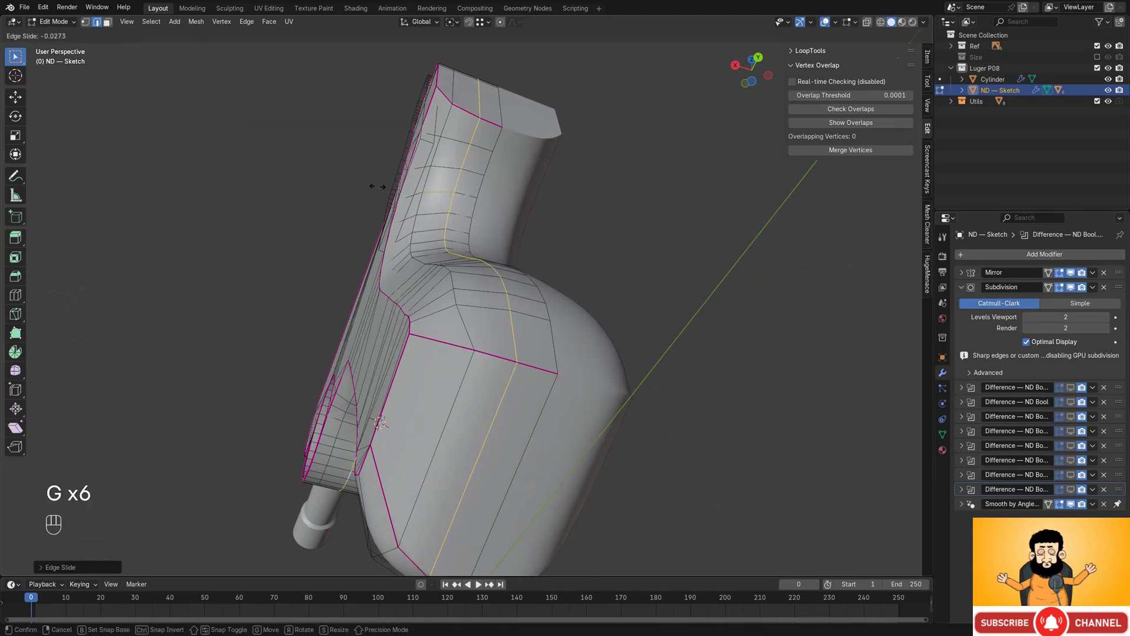
left_click(392, 202)
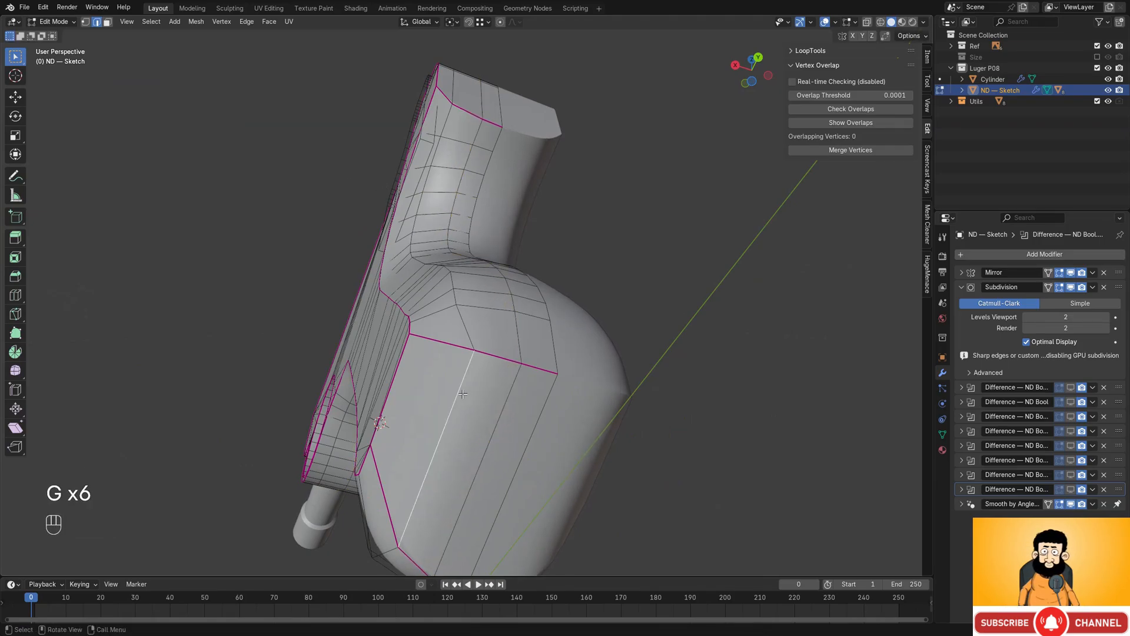
- Select the lower grip's rear crease edges and the adjacent lengthwise edge path, and relax them repeatedly with LoopTools
middle_click_drag(461, 392, 393, 197)
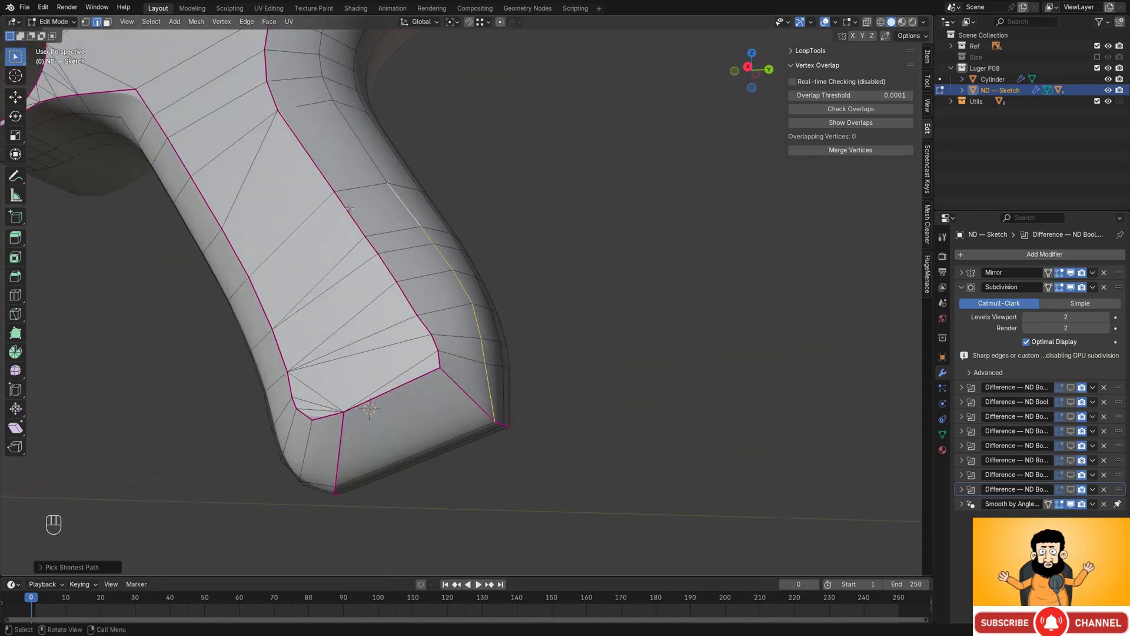
scroll(430, 348, "up", 2)
left_click(430, 379, "ctrl")
key("ctrl+e")
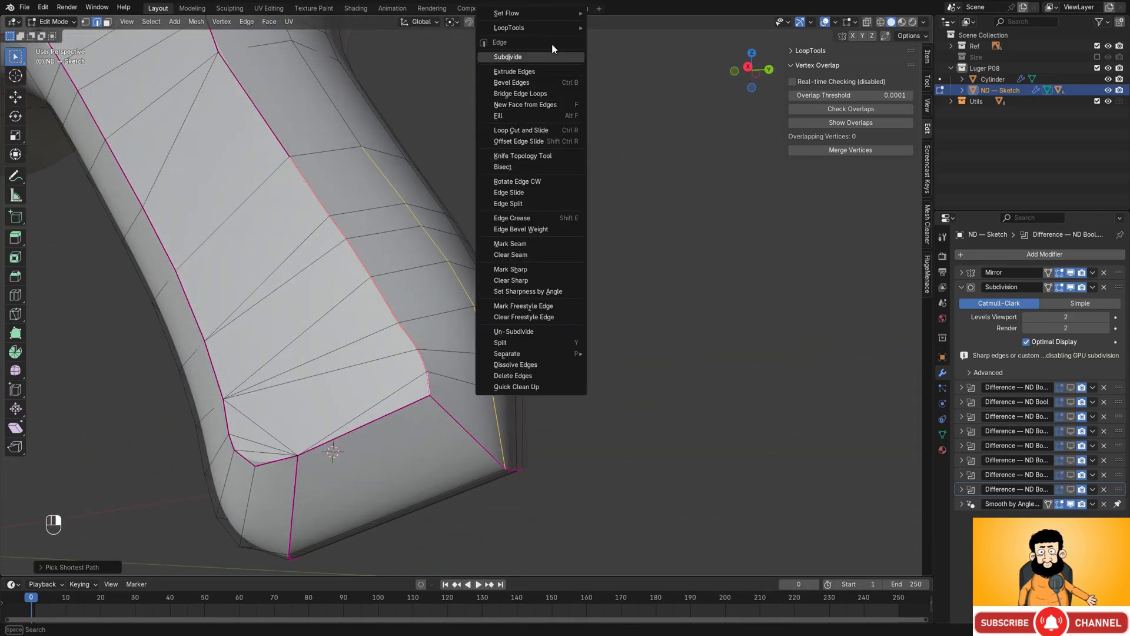
mouse_move(571, 30)
left_click(633, 92)
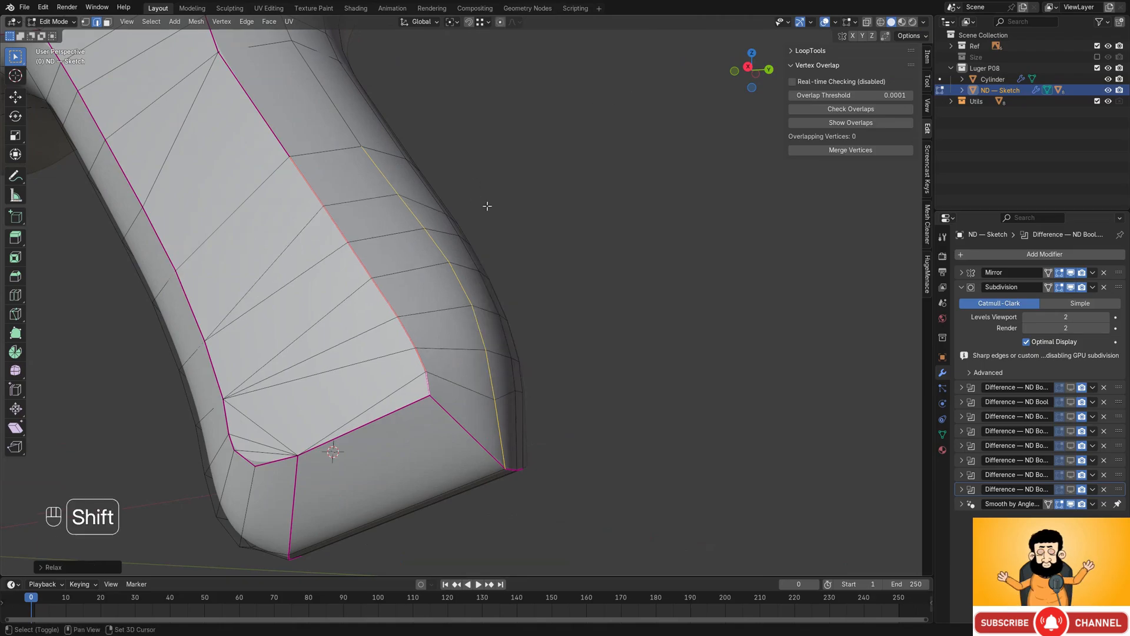
key("shift+r")
scroll(488, 206, "down", 1)
middle_click_drag(488, 206, 439, 398)
scroll(440, 398, "up", 2)
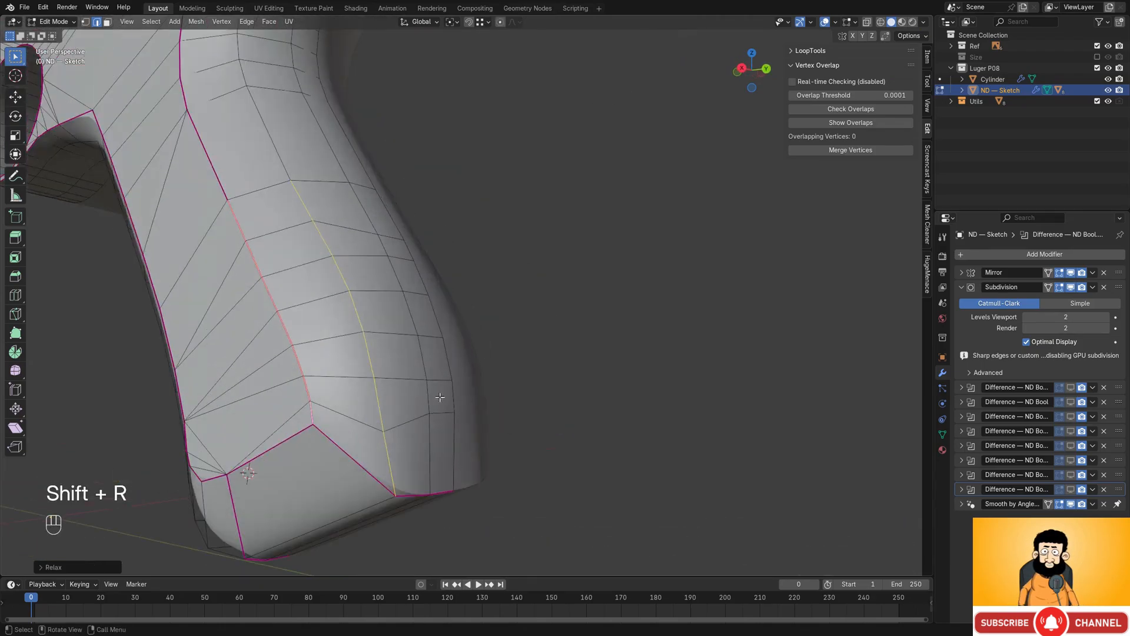
- Slide the short cross edge near the grip's lower back downward, and relax the two rearmost lengthwise edge paths with LoopTools
key("g")
key("g")
left_click(437, 422)
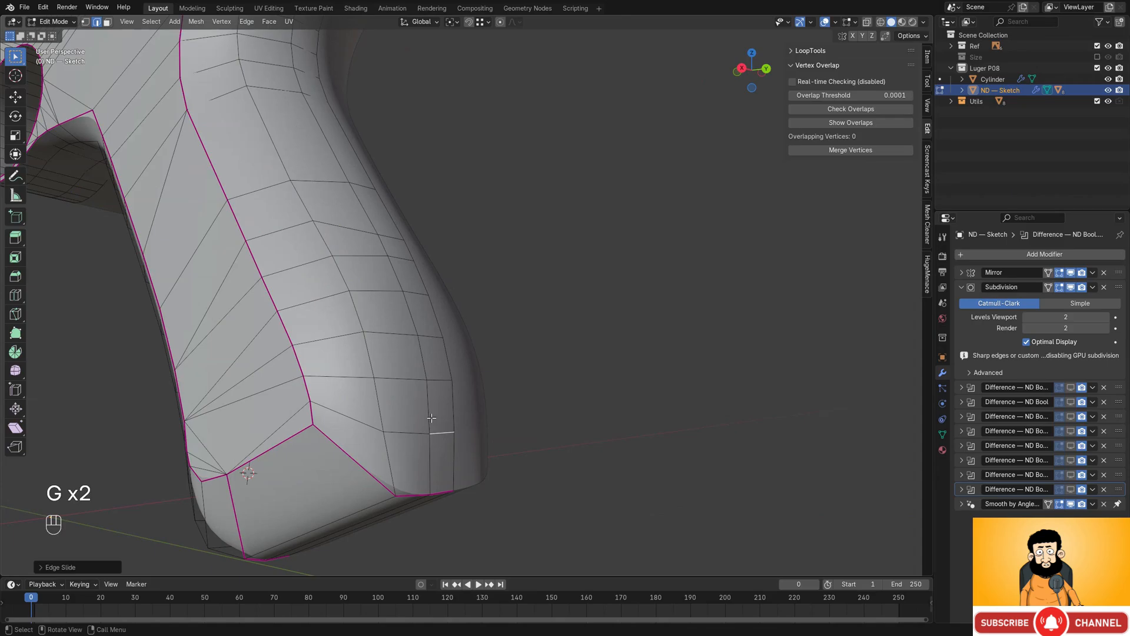
left_click(385, 242, "ctrl")
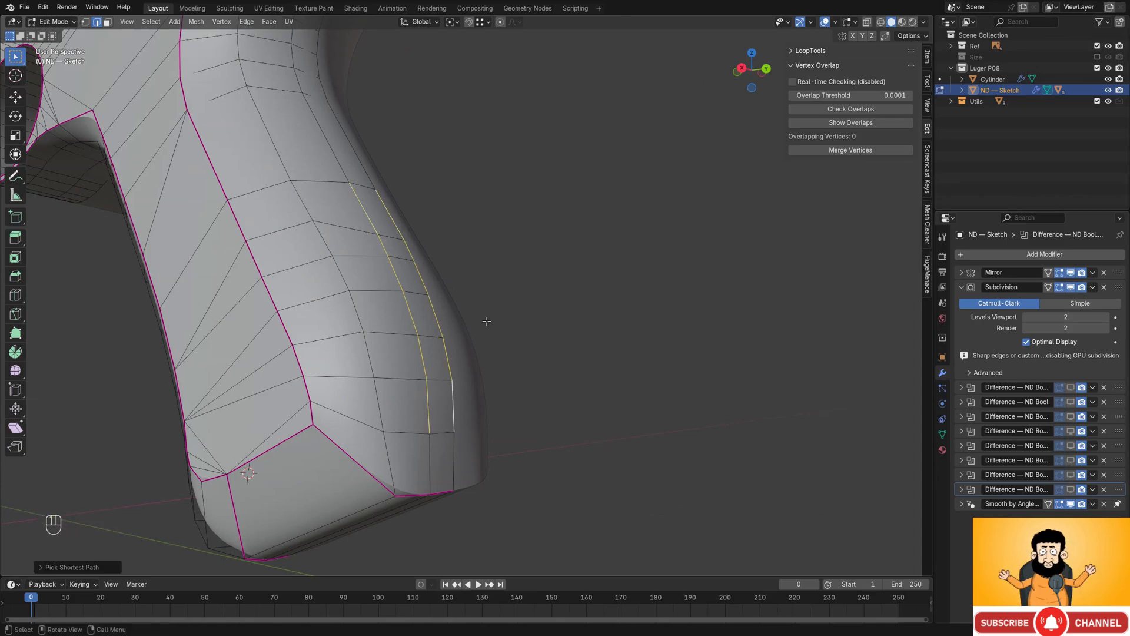
right_click(533, 139)
mouse_move(576, 158)
left_click(613, 217)
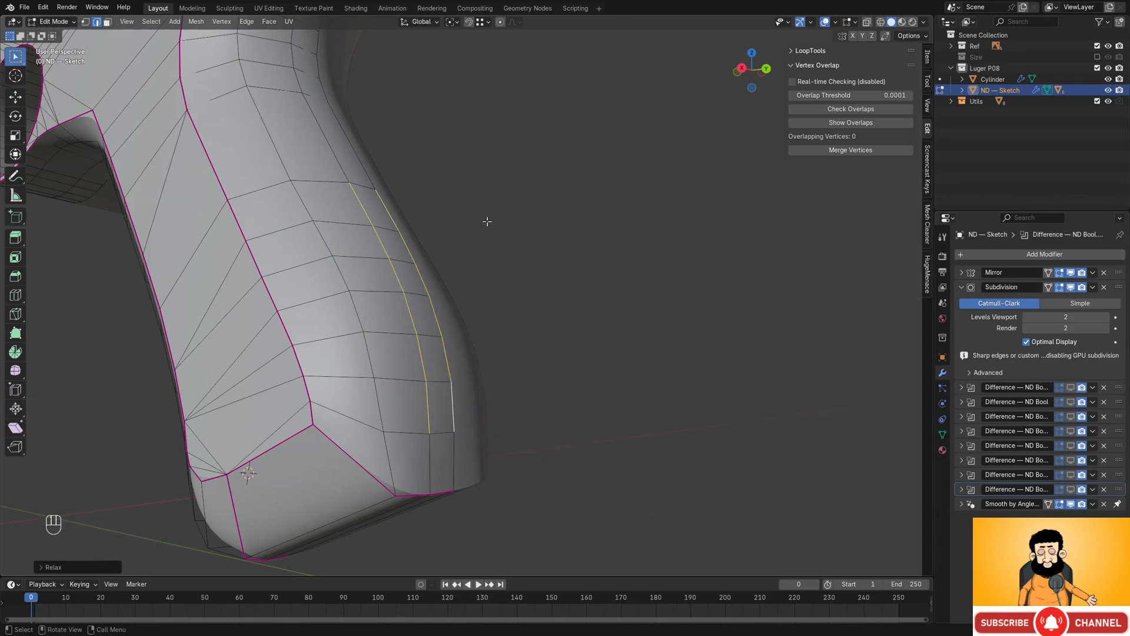
- Compare the back of the grip with the reference in the right orthographic view
key("Tab")
middle_click_drag(419, 167, 472, 210, "alt")
scroll(472, 209, "up", 2)
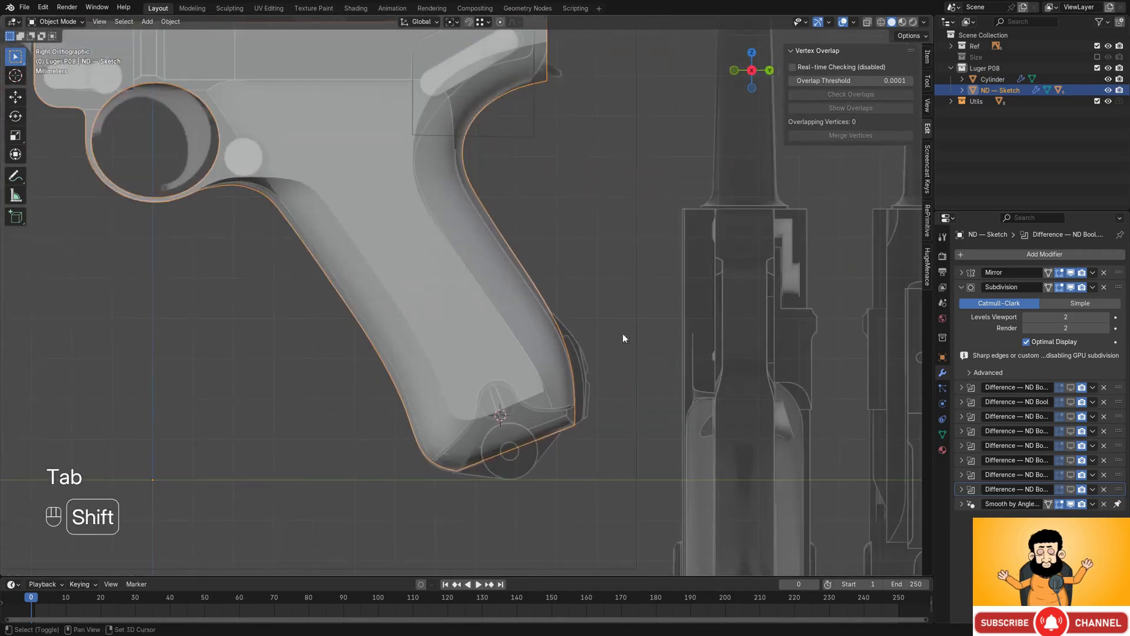
scroll(622, 357, "up", 3)
middle_click_drag(622, 357, 580, 354, "shift")
scroll(579, 354, "up", 1)
key("Tab")
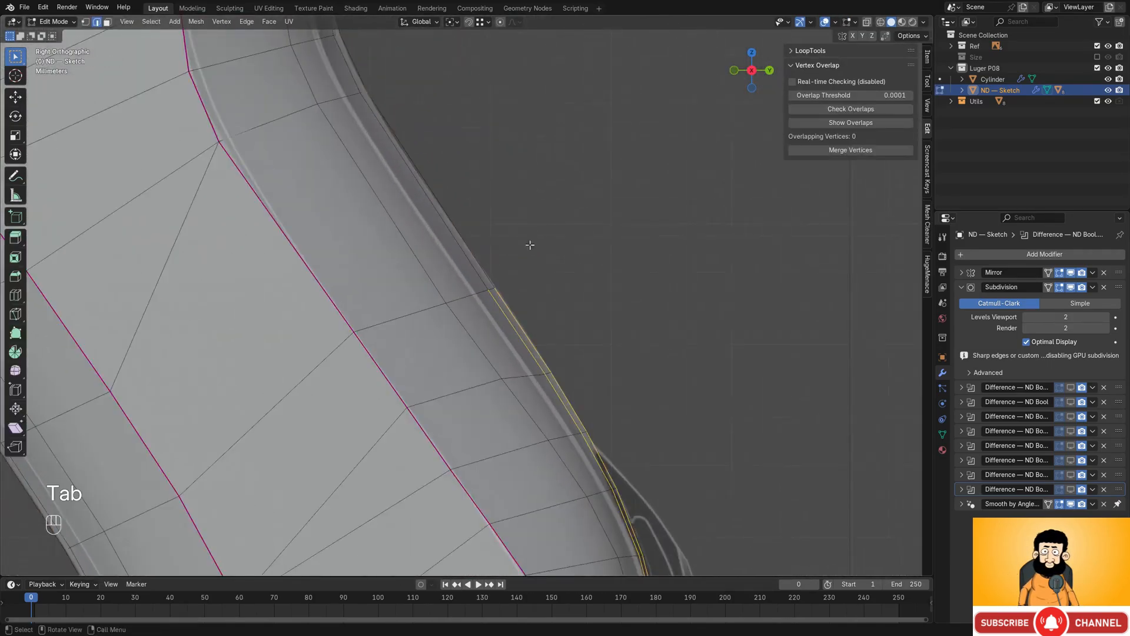
- Move the bulging back-edge vertices on the lower grip about 0.6 mm, mostly upward, with smooth proportional editing at 12.47 mm
middle_click_drag(530, 245, 588, 353, "shift")
key("shift+z")
key("1")
left_click_drag(518, 343, 566, 382)
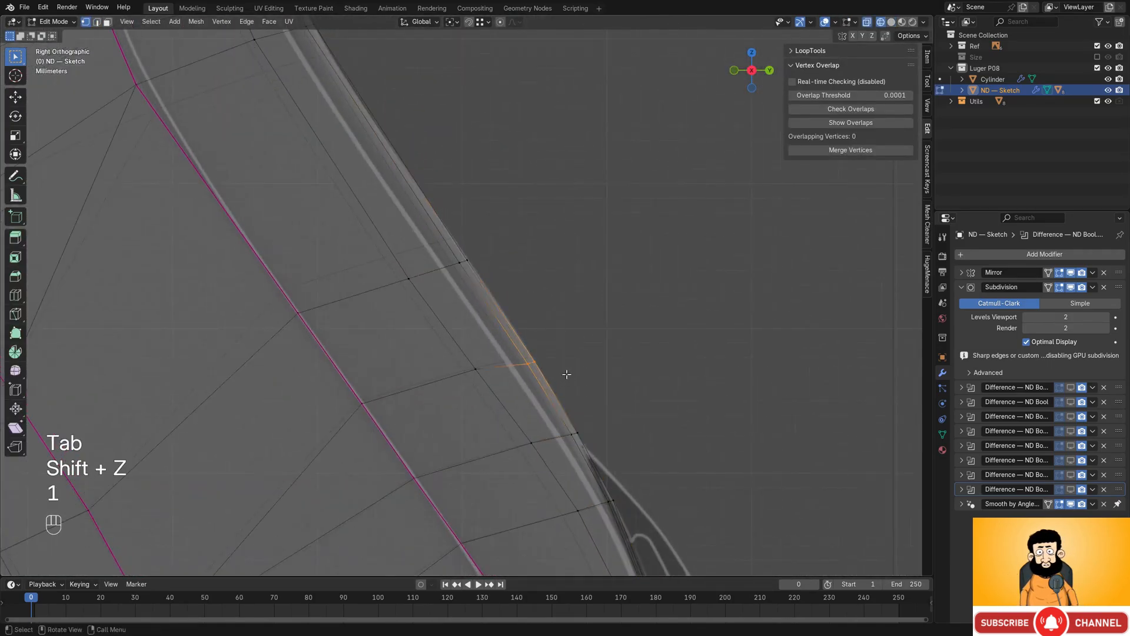
key("shift+z")
mouse_move(577, 319)
middle_mouse_down("shift")
mouse_move(581, 328)
mouse_move(570, 318)
middle_mouse_up("shift")
key("g")
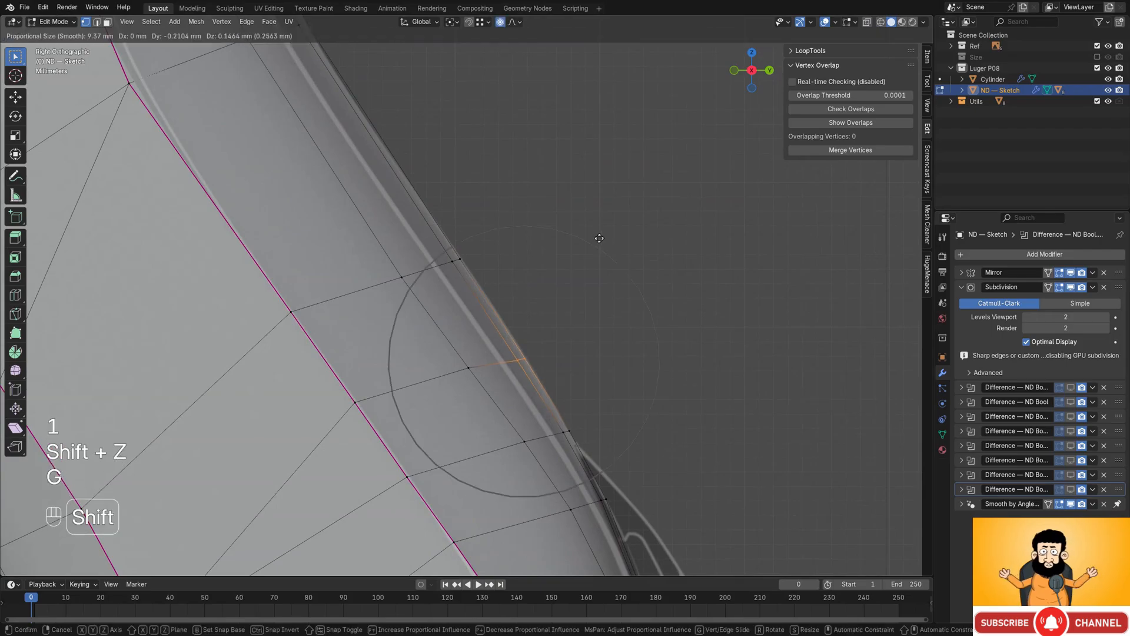
scroll(594, 196, "down", 2)
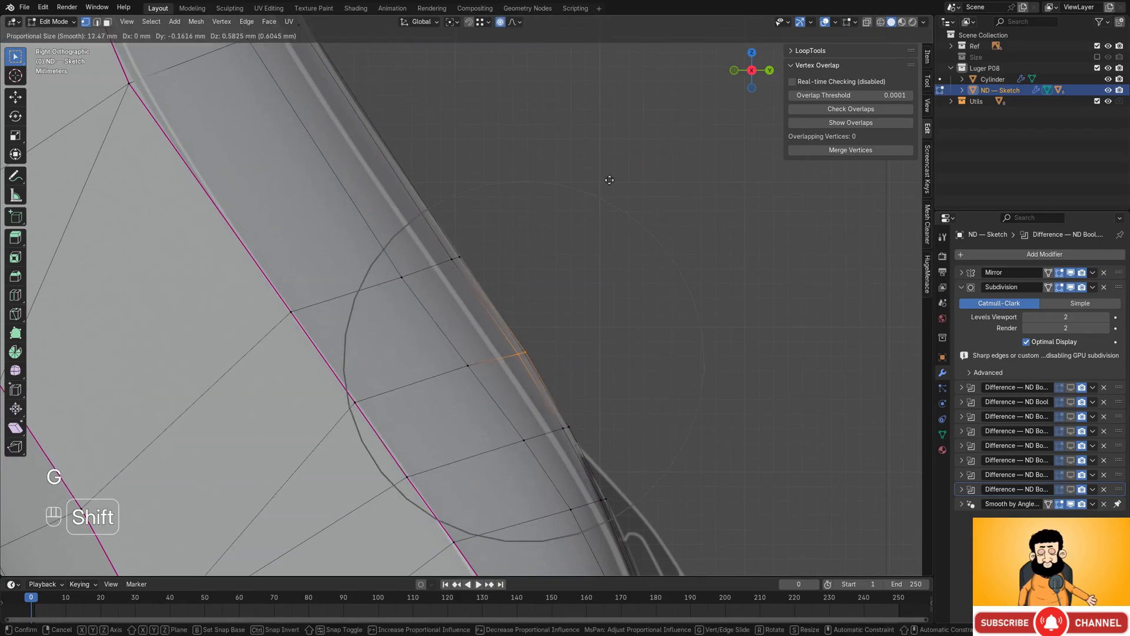
left_click(607, 179)
- Examine the grip's rear outline up to the lower corner of the hump against the side reference
scroll(606, 179, "down", 2)
middle_click_drag(442, 132, 510, 273, "shift")
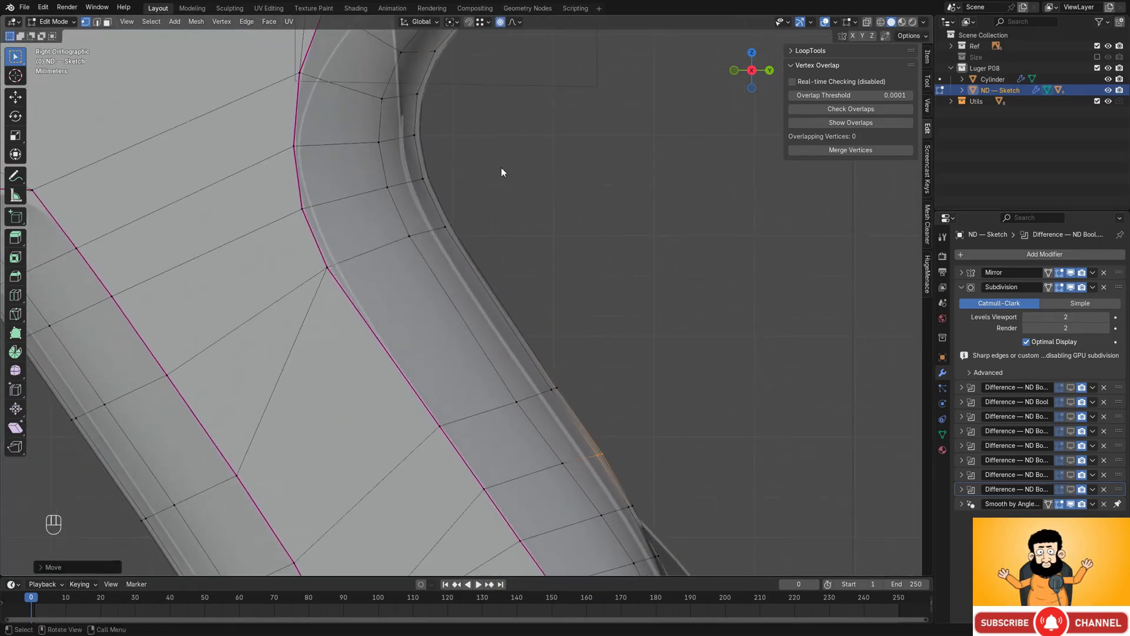
key("Tab")
middle_click_drag(464, 143, 501, 224, "shift")
scroll(503, 228, "down", 3)
middle_click_drag(556, 157, 515, 246, "shift")
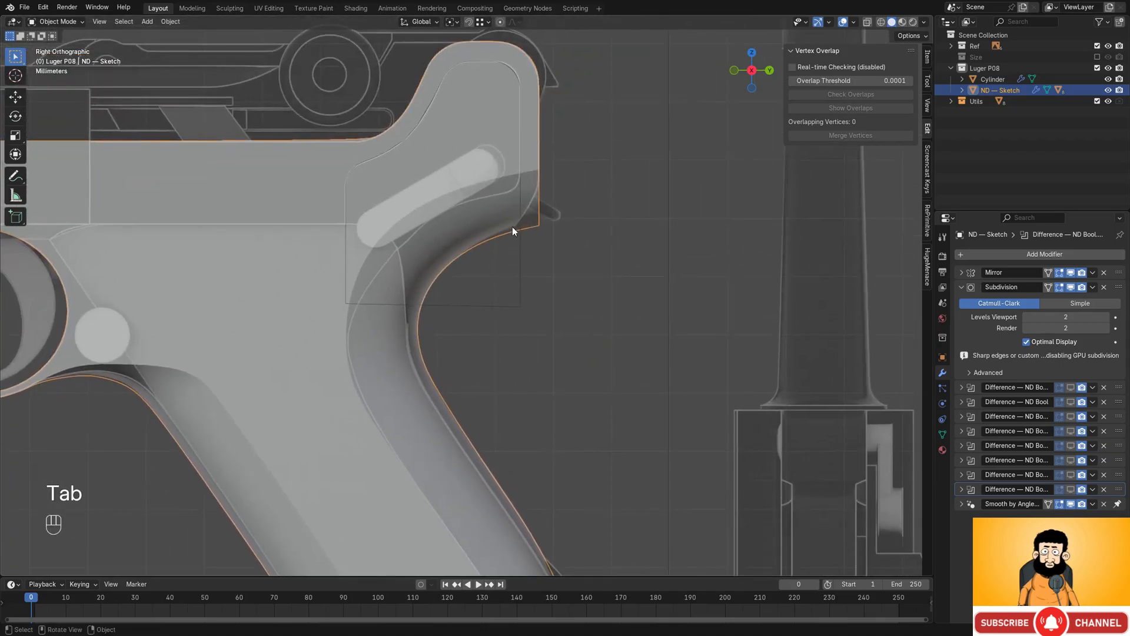
key("Tab")
scroll(530, 200, "up", 3)
middle_click_drag(542, 177, 575, 267, "shift")
key("Tab")
scroll(570, 200, "up", 2)
scroll(576, 248, "up", 2)
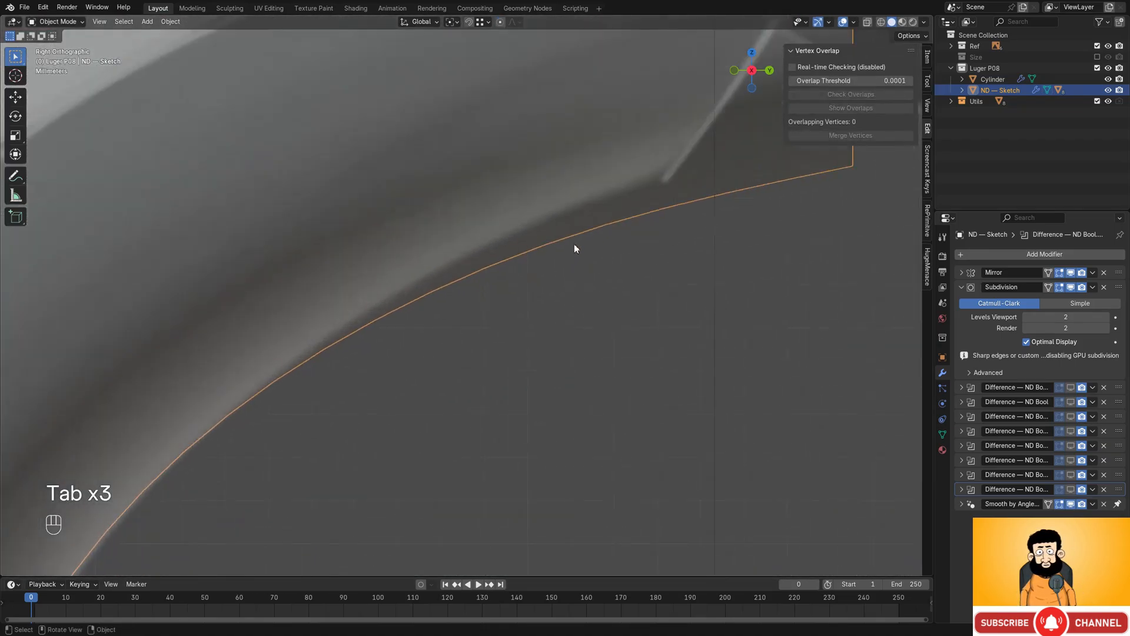
middle_click_drag(716, 201, 566, 298, "shift")
key("g")
key("Escape")
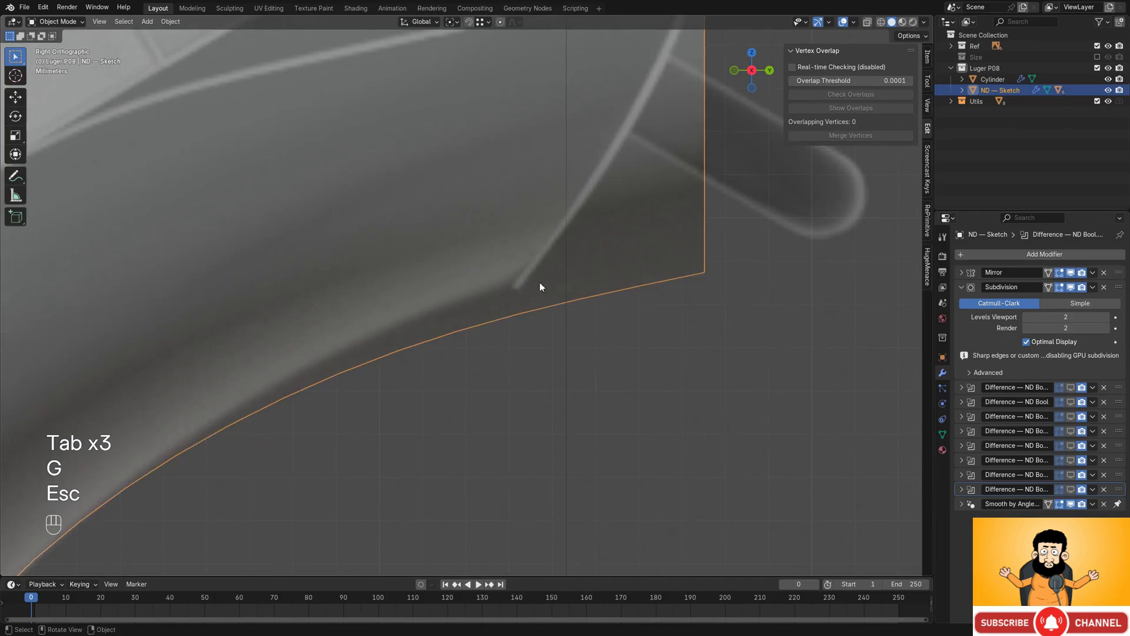
- Select the vertices at the hump's lower rear corner through the mesh in edit mode
key("Tab")
middle_click_drag(640, 227, 586, 289, "shift")
key("shift+z")
left_click_drag(616, 302, 687, 393)
key("shift+z")
scroll(657, 312, "down", 3)
middle_click_drag(623, 274, 642, 321, "shift")
key("g")
key("z")
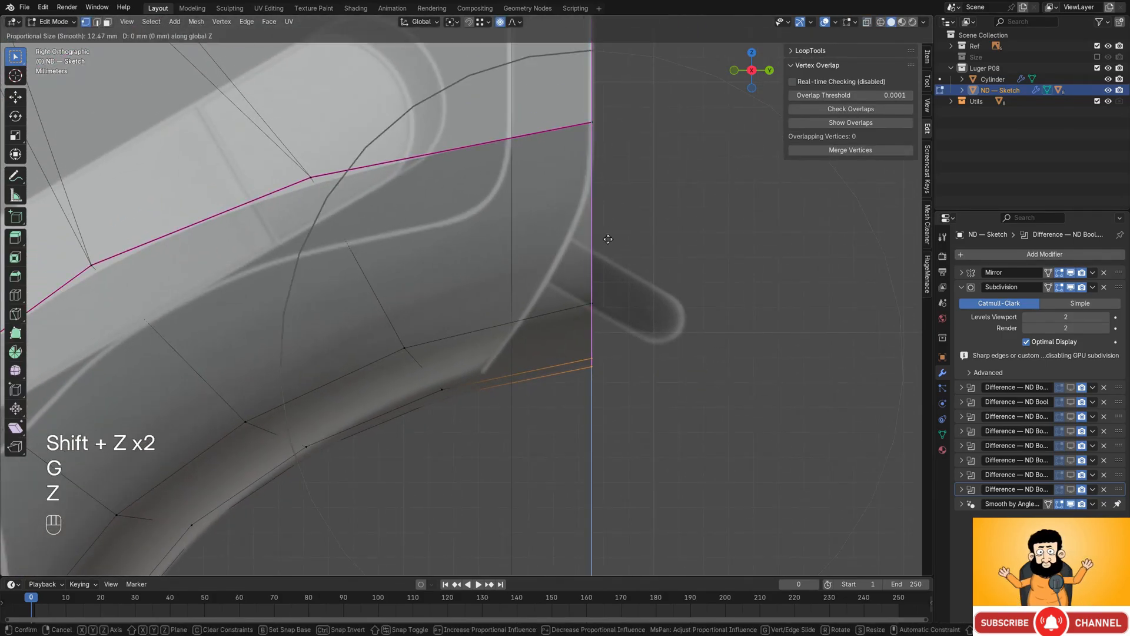
scroll(608, 233, "down", 2)
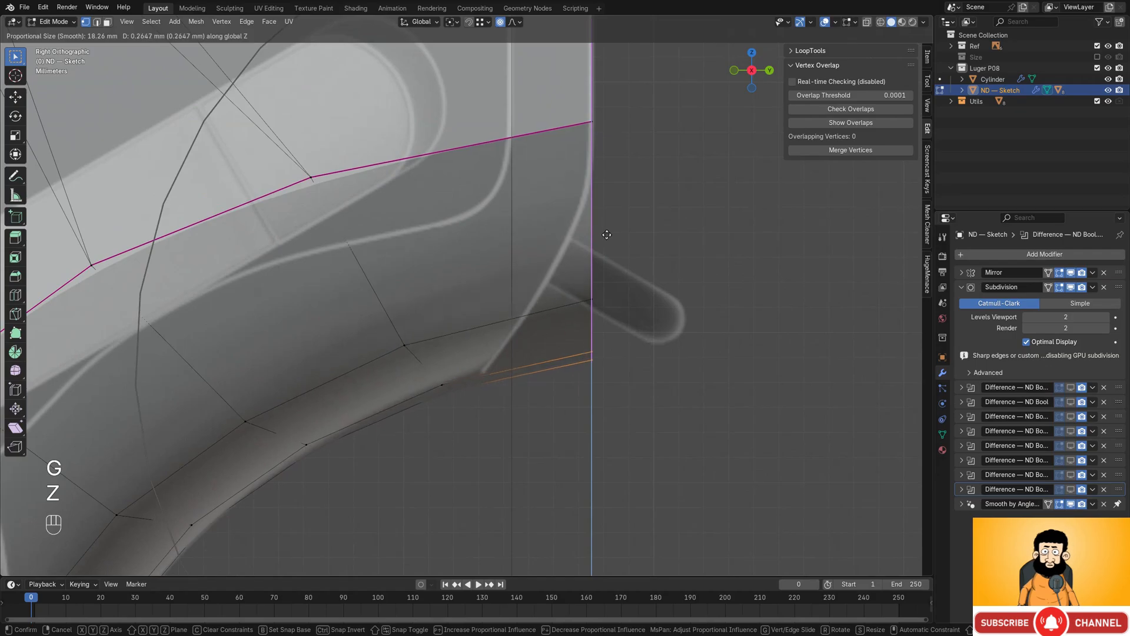
key("Escape")
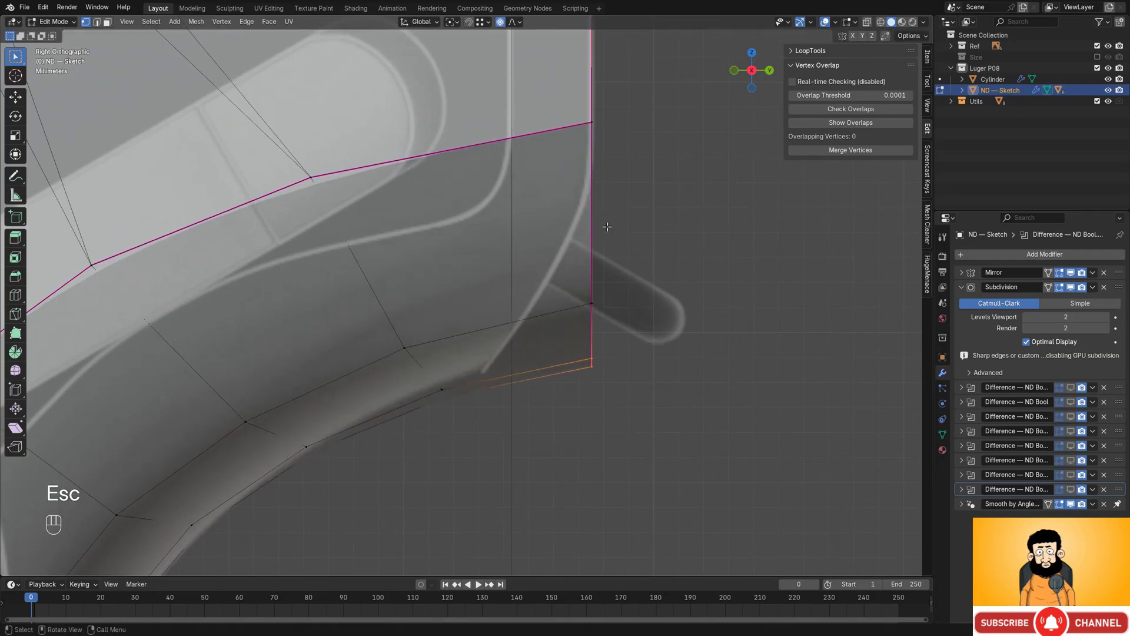
- Add the hump's upper rear-edge vertices to the selection and raise them all slightly along Z with 24.3 mm smooth proportional editing
key("shift+z")
left_click_drag(579, 100, 698, 462, "shift")
key("g")
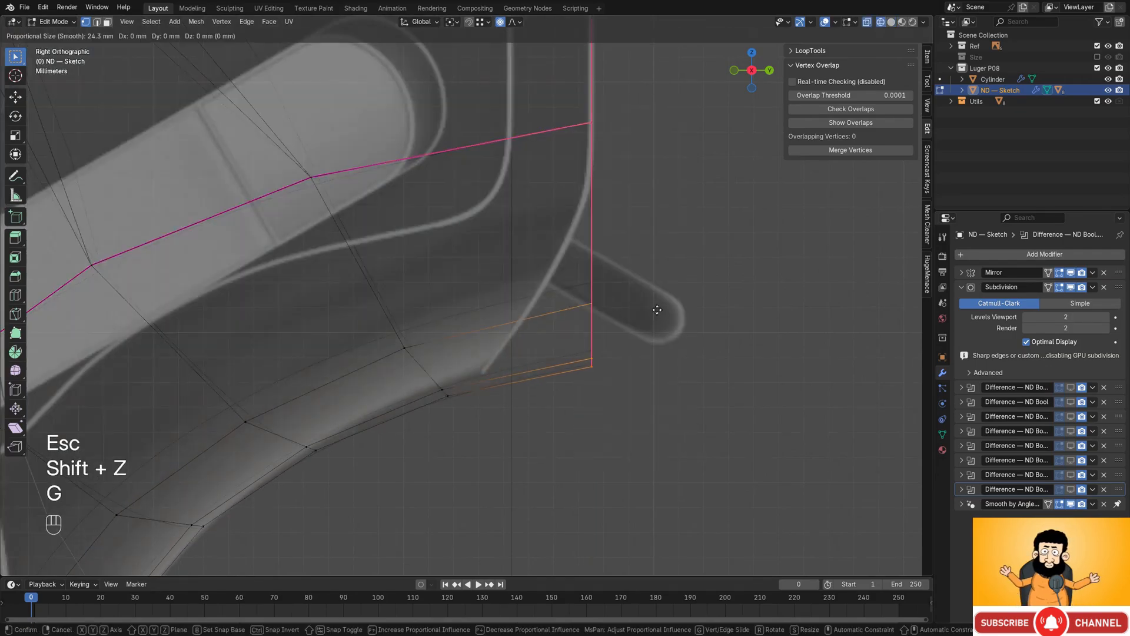
key("z")
left_click(659, 298)
key("shift+z")
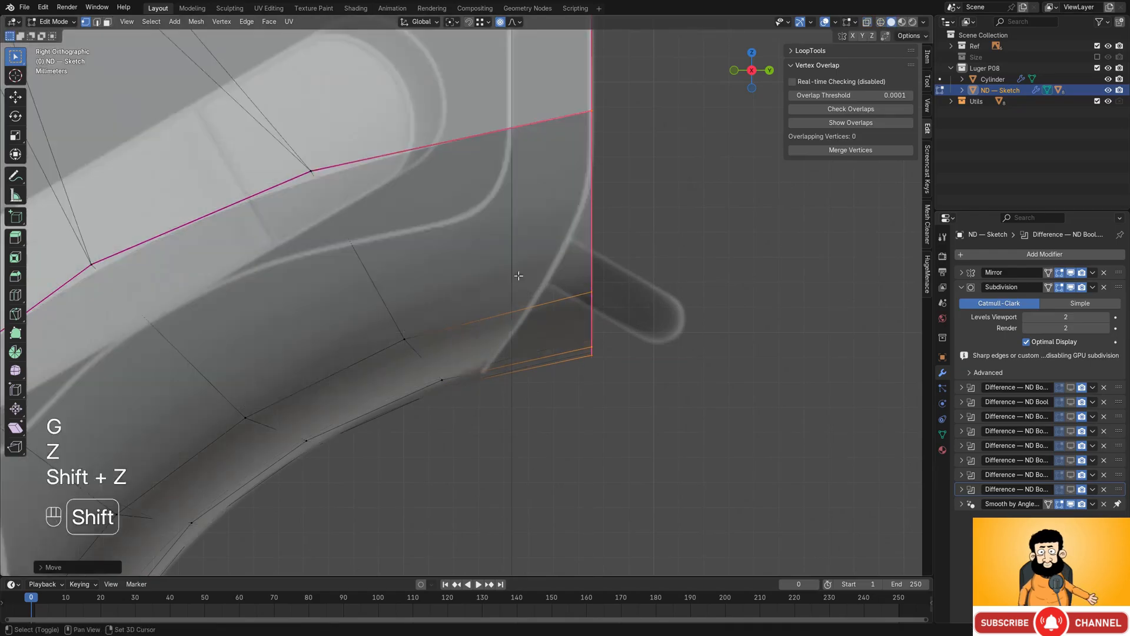
- Nudge the selected rear-edge vertices at the hump's lower corner along Z again, using proportional editing
scroll(517, 278, "down", 4)
middle_click_drag(471, 345, 509, 295, "shift")
key("Tab")
key("Tab")
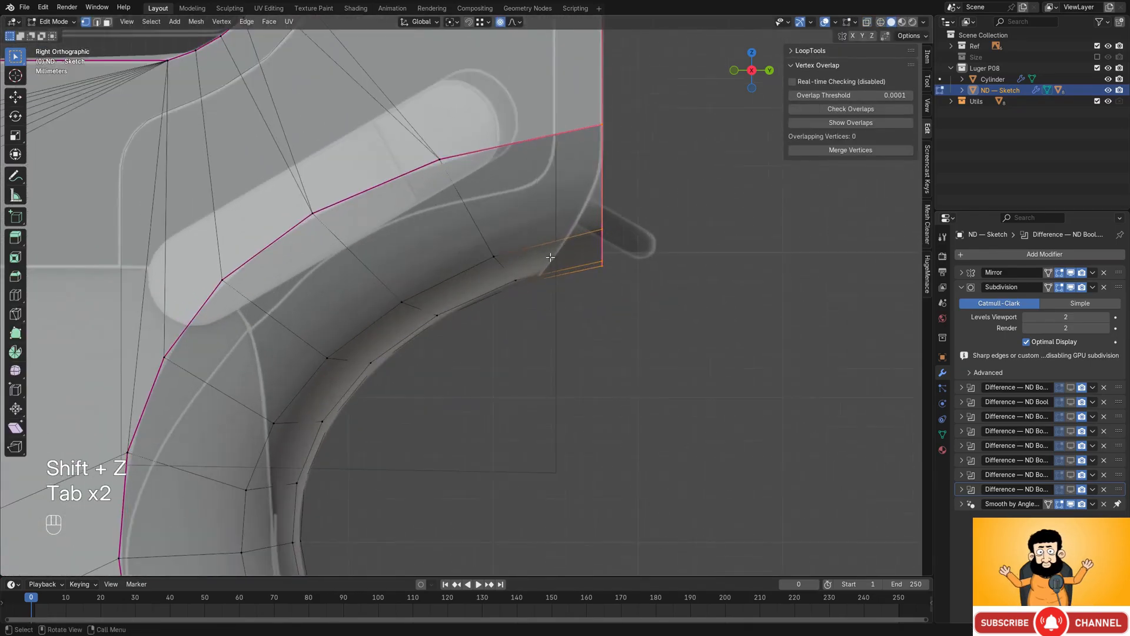
key("g")
key("z")
left_click(519, 287)
key("Tab")
- Examine the curve below the hump in perspective and compare the grip with the front reference
middle_click_drag(519, 287, 483, 318)
middle_click_drag(482, 318, 467, 288, "shift")
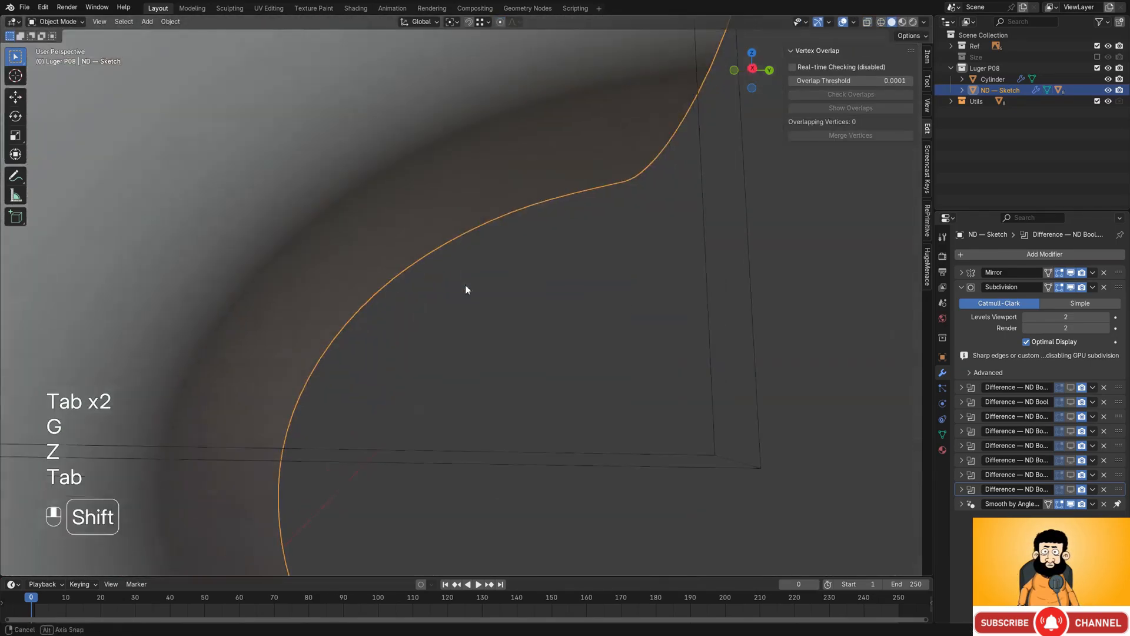
scroll(471, 332, "down", 8)
middle_click_drag(470, 332, 513, 281)
key("Tab")
scroll(513, 280, "up", 2)
middle_click_drag(535, 334, 508, 280, "shift")
scroll(508, 280, "down", 1)
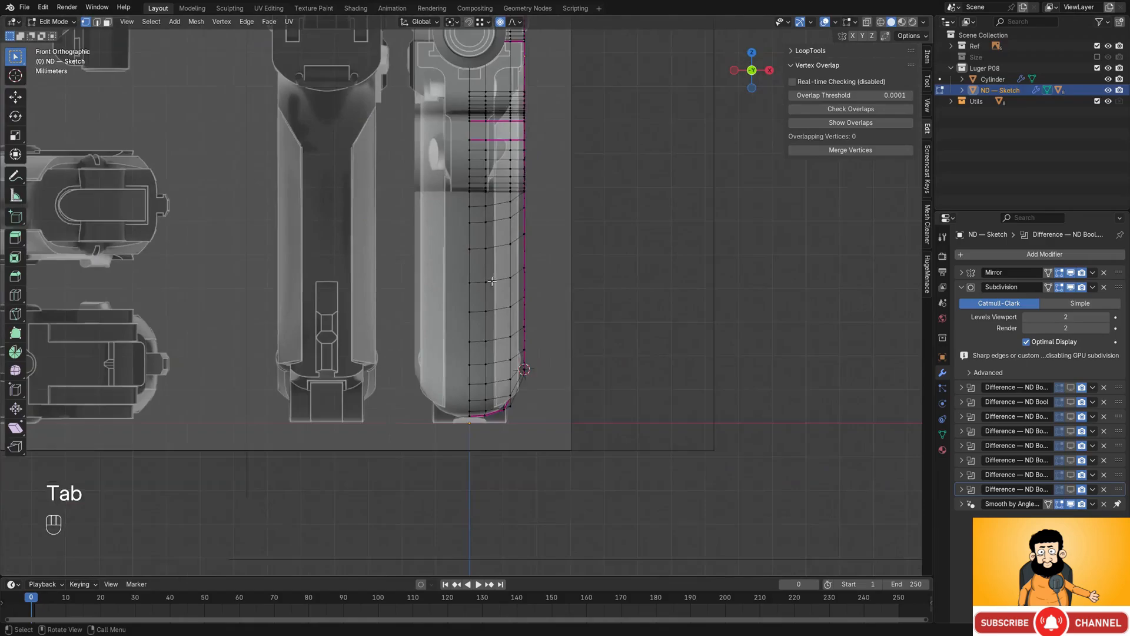
middle_click_drag(507, 147, 359, 174, "shift")
key("Tab")
key("Tab")
scroll(358, 174, "down", 4)
middle_click_drag(454, 231, 421, 247)
middle_click_drag(484, 206, 442, 298, "shift")
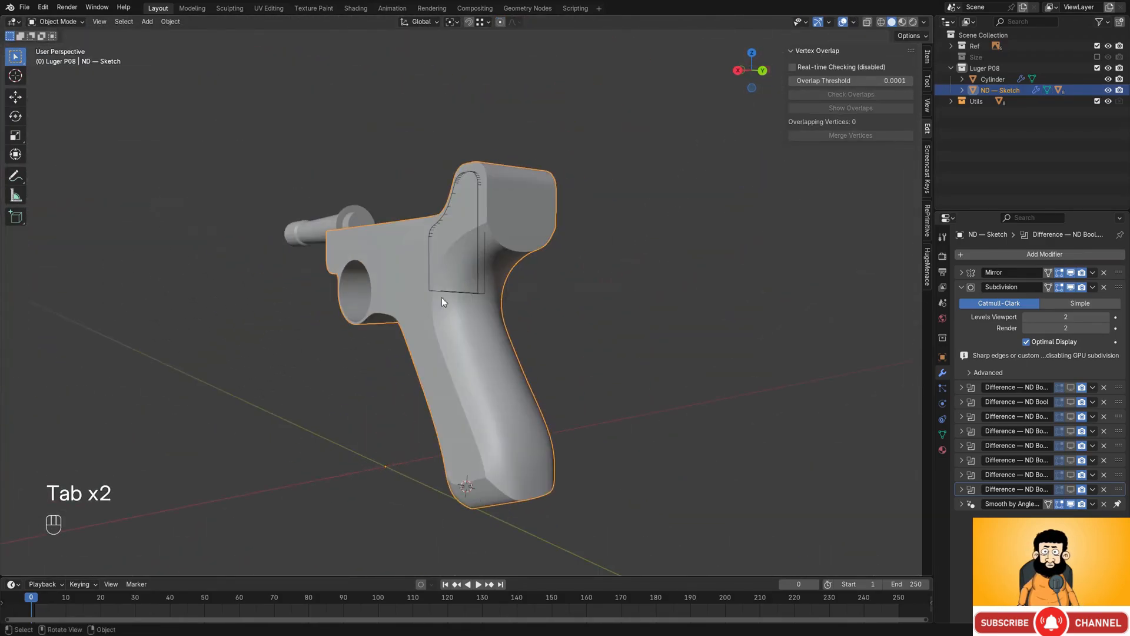
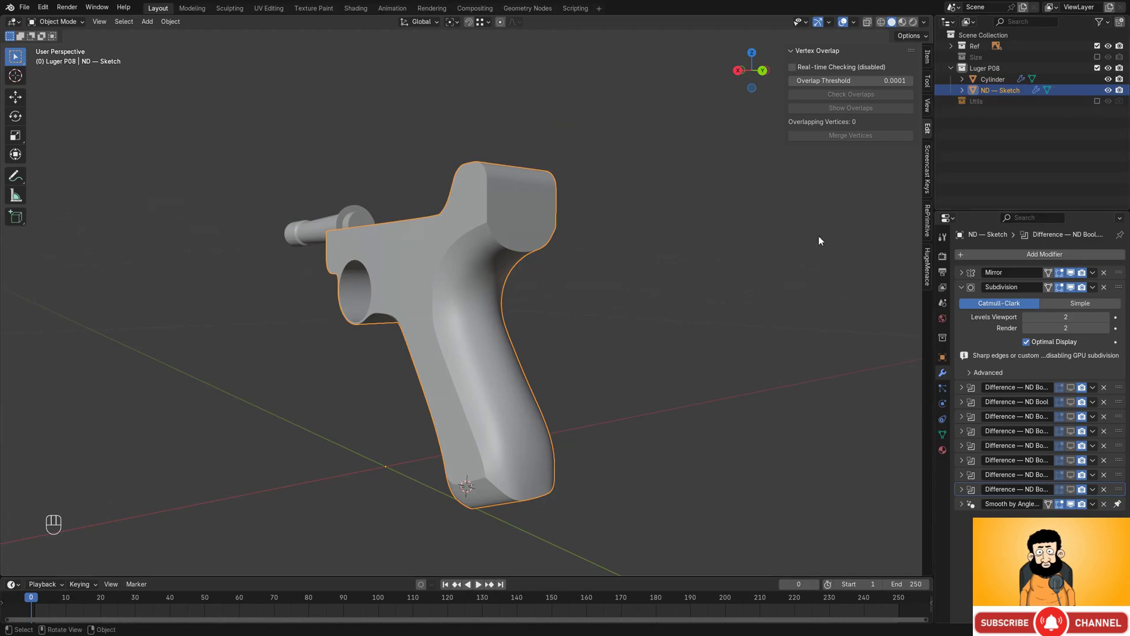
- Compare the grip's lower rear edge with the back-view reference, in both object and edit mode
middle_click_drag(819, 241, 566, 384)
scroll(489, 409, "up", 5)
key("Tab")
middle_click_drag(501, 425, 447, 180, "shift")
key("Tab")
scroll(475, 179, "up", 3)
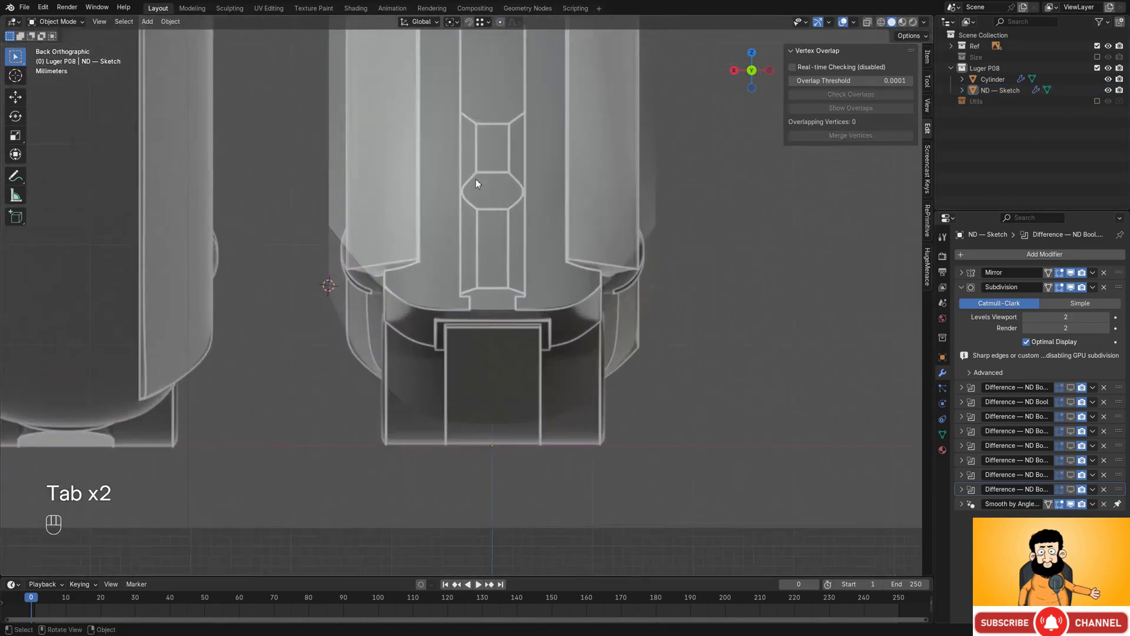
scroll(397, 281, "up", 1)
key("Tab")
scroll(490, 342, "up", 4)
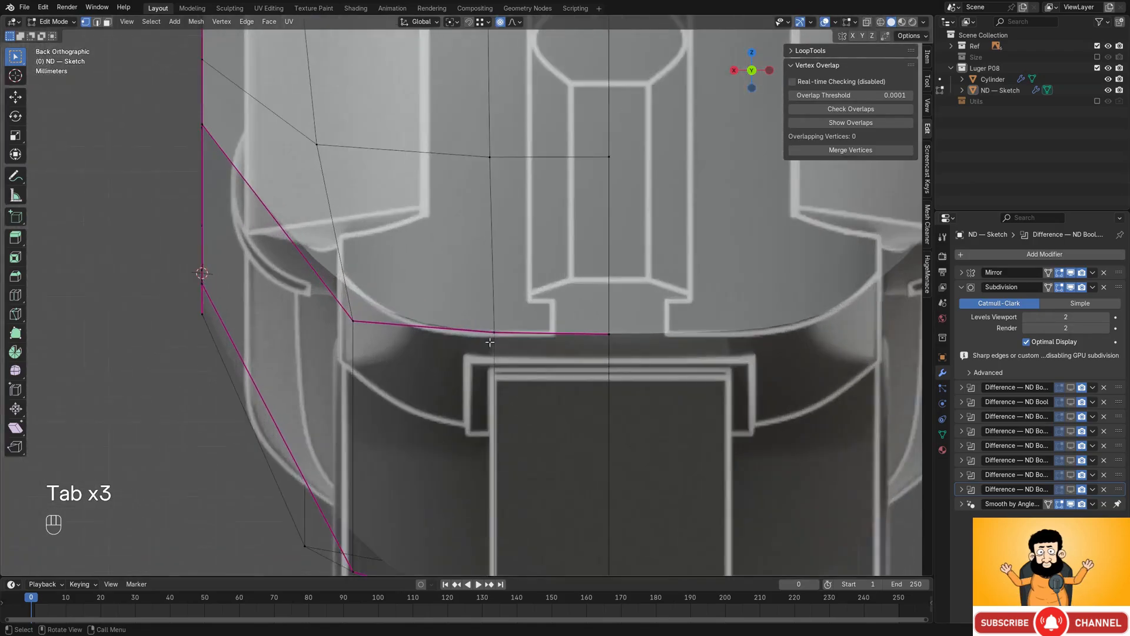
scroll(489, 342, "down", 2)
- Select the narrow face strip on the grip's underside beside the centre line and switch the transform orientation to Face
middle_click_drag(488, 313, 522, 308)
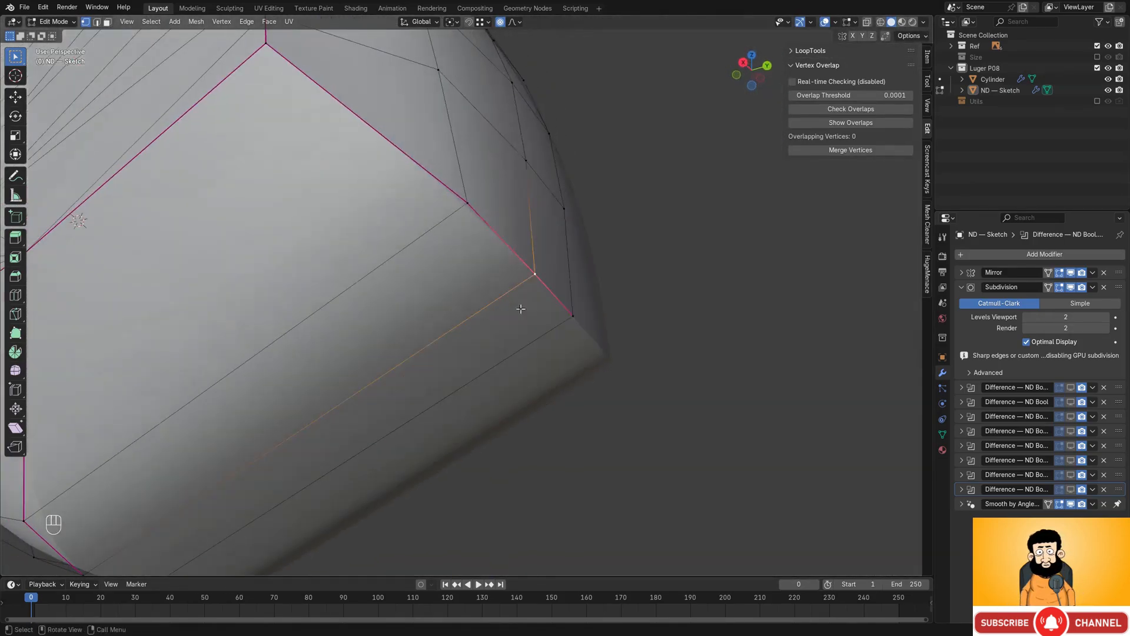
key("3")
left_click(516, 299)
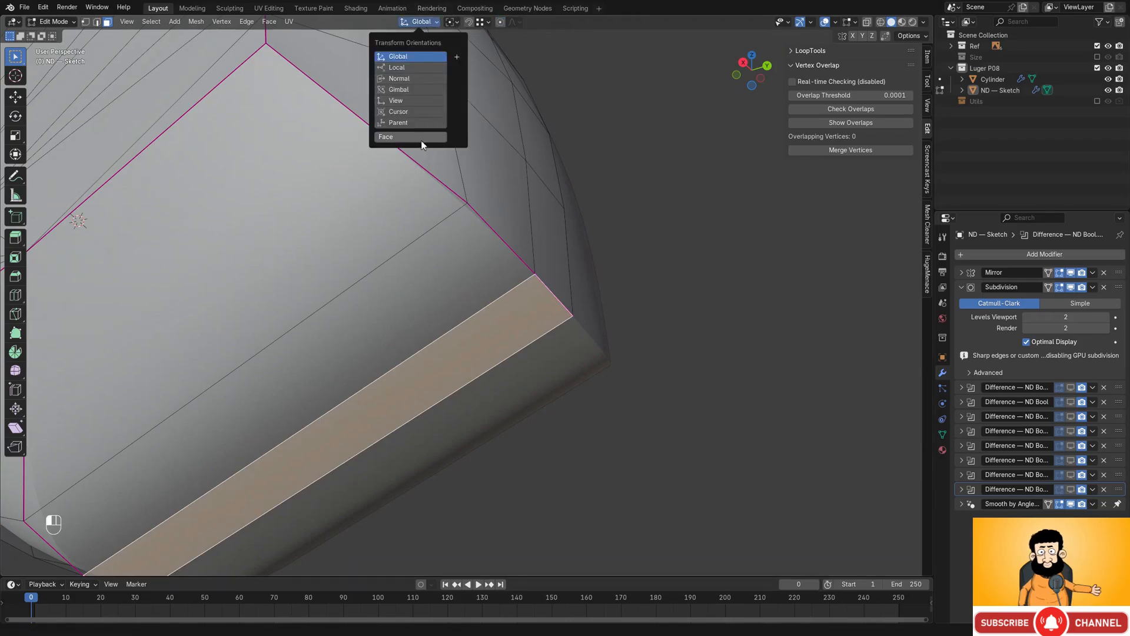
middle_click_drag(493, 292, 518, 311)
middle_click_drag(592, 329, 506, 347, "alt")
- Move the inner vertex of the grip's rear bottom edge about 0.16 mm down along the Face Z axis to match the back reference
key("1")
scroll(586, 320, "up", 1)
scroll(394, 368, "up", 1)
left_click(373, 357)
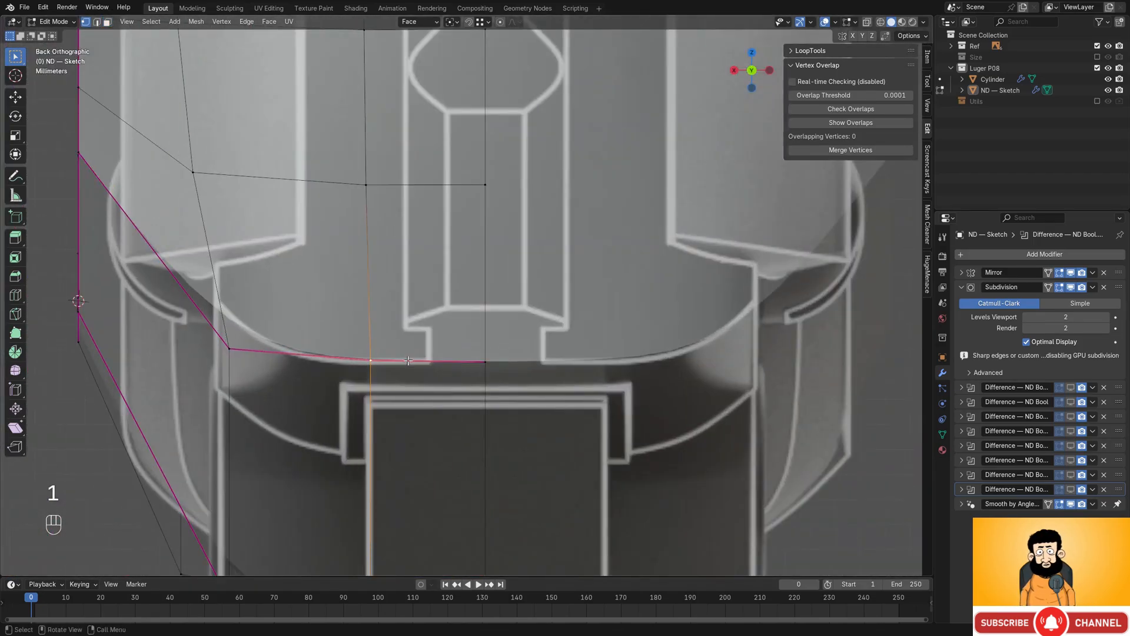
middle_click_drag(408, 360, 491, 318, "shift")
scroll(485, 298, "up", 1)
key("g")
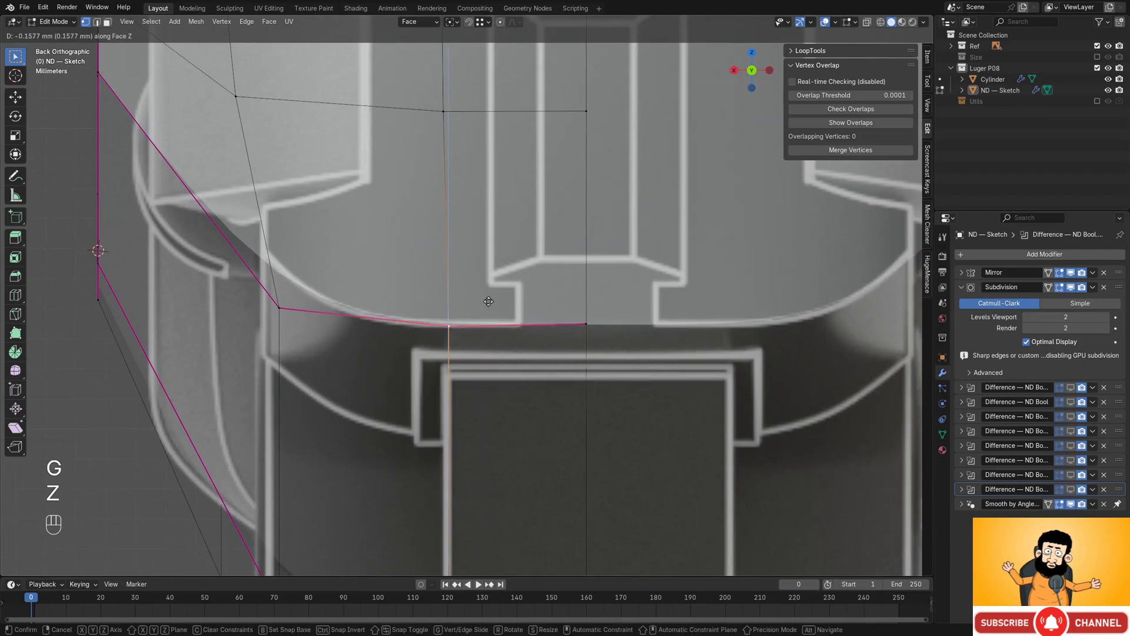
left_click(496, 303)
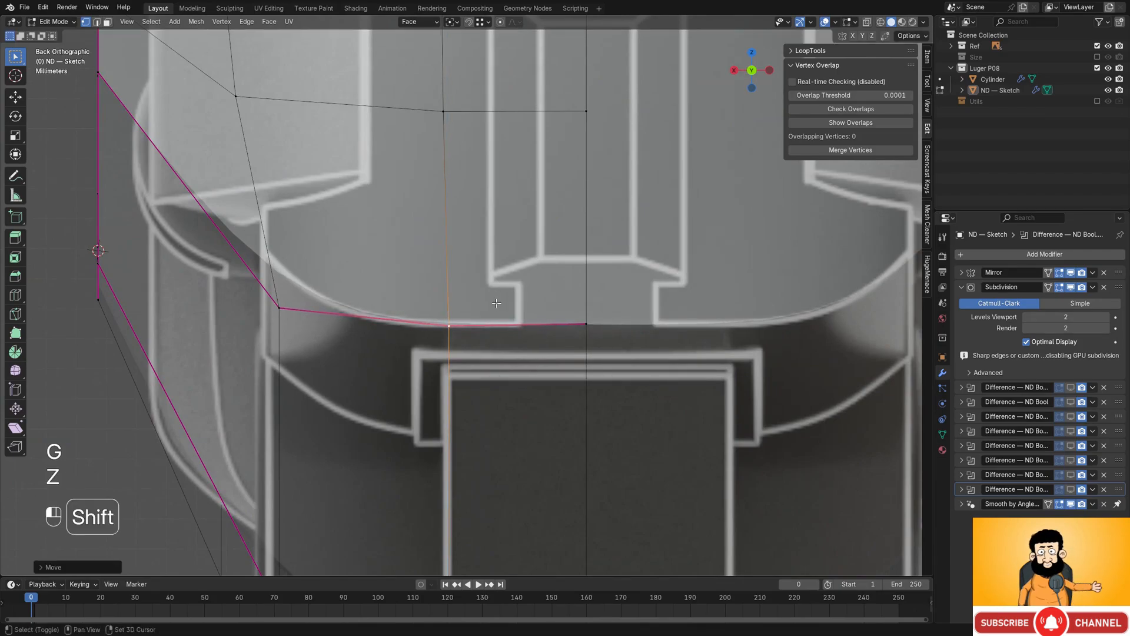
- Adjust the inner rear bottom-edge vertex along global X and slide its outer neighbour slightly toward the centre along the edge
key("g")
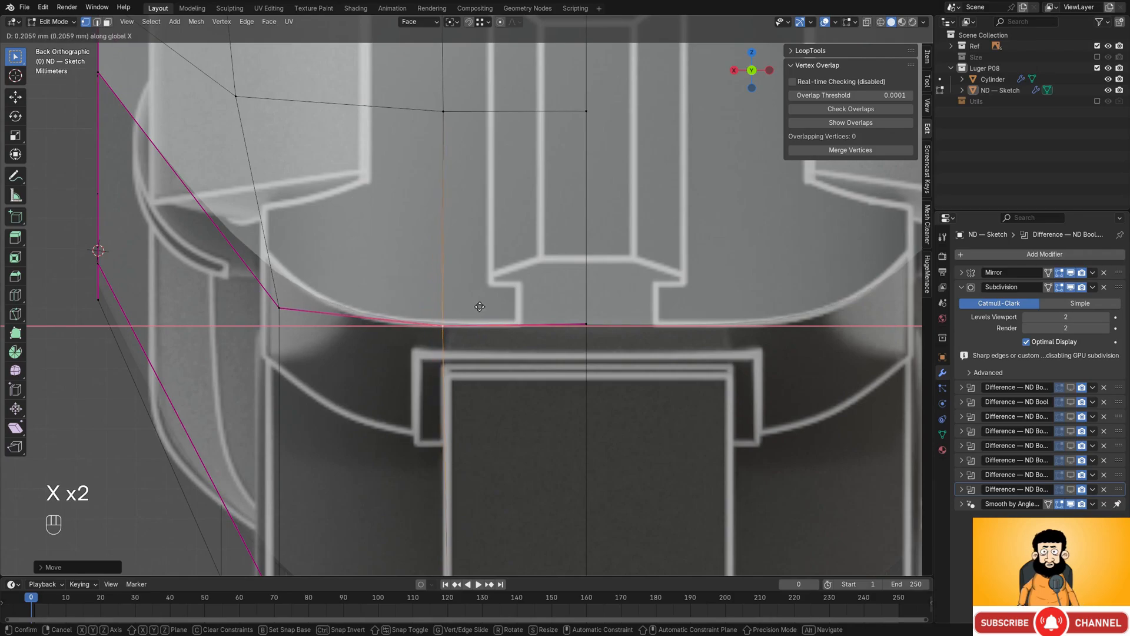
left_click(488, 306)
scroll(488, 307, "down", 2)
middle_click_drag(485, 307, 545, 324, "shift")
scroll(471, 325, "up", 2)
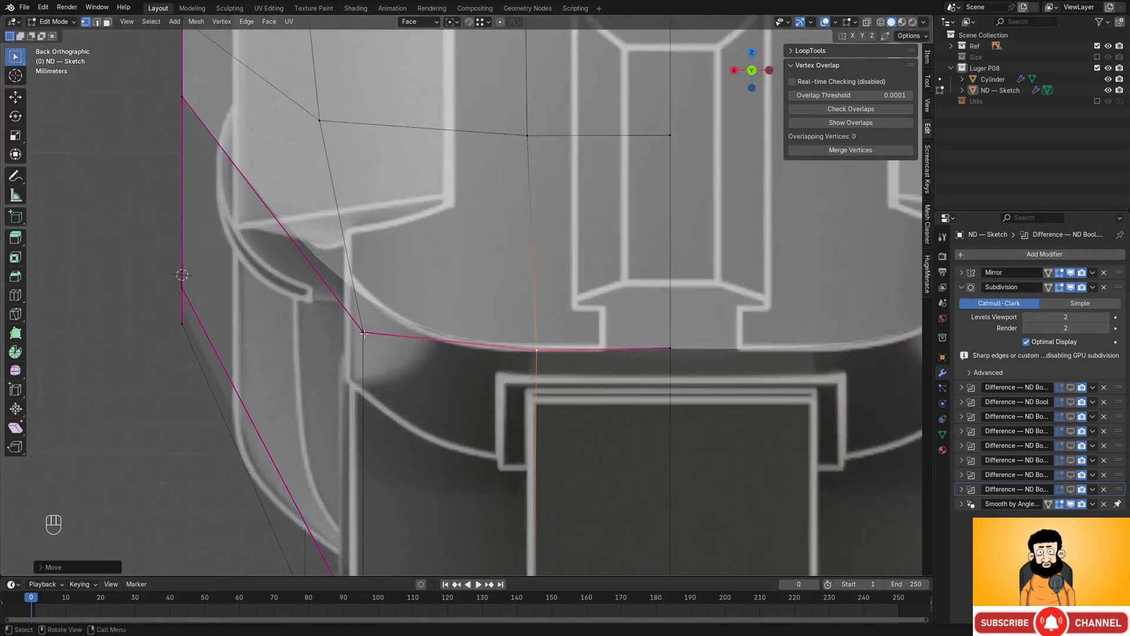
left_click(363, 331)
key("g")
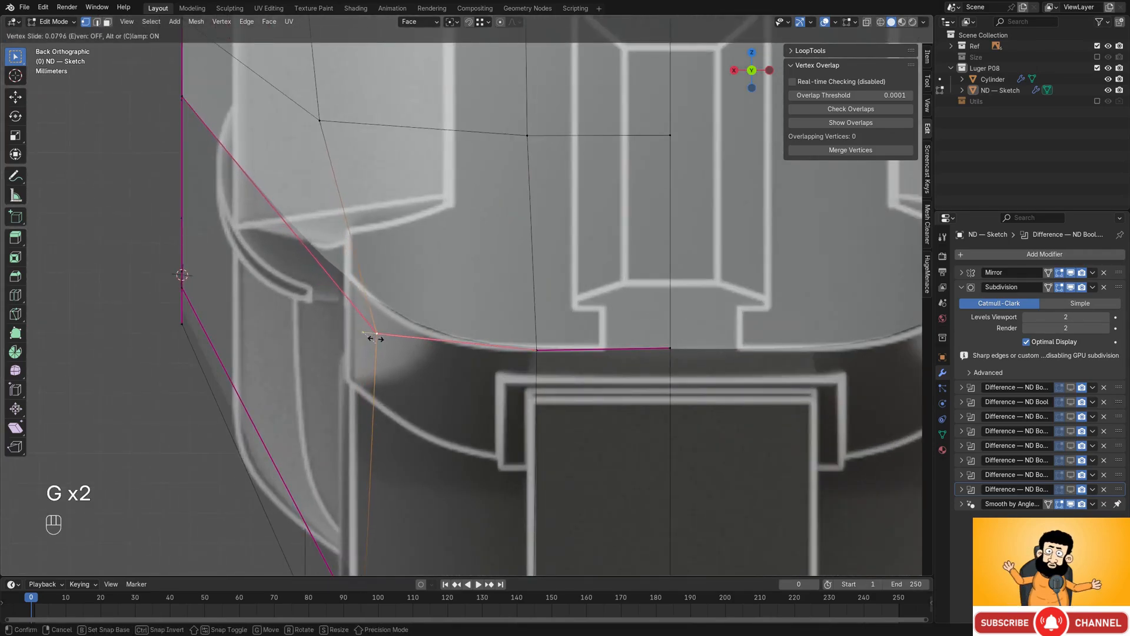
left_click(512, 341)
scroll(511, 341, "down", 5)
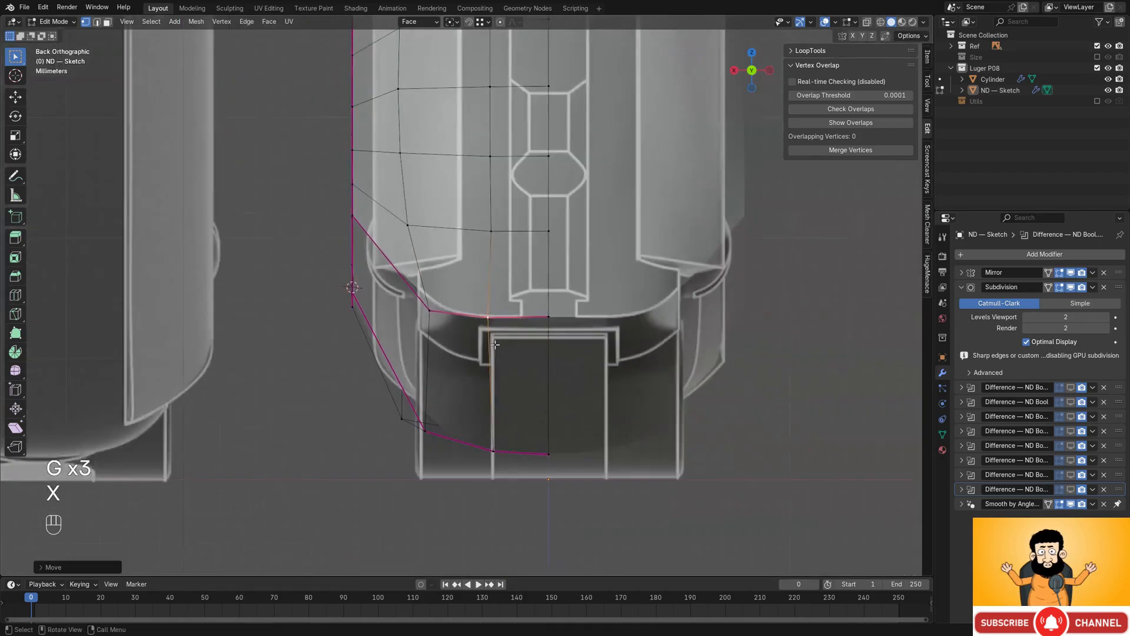
- Select the centre vertex of the grip's front bottom edge in the front view
middle_click_drag(470, 399, 460, 306, "shift")
scroll(463, 313, "up", 1)
middle_click_drag(476, 368, 546, 332, "alt")
middle_click_drag(444, 331, 484, 320, "alt")
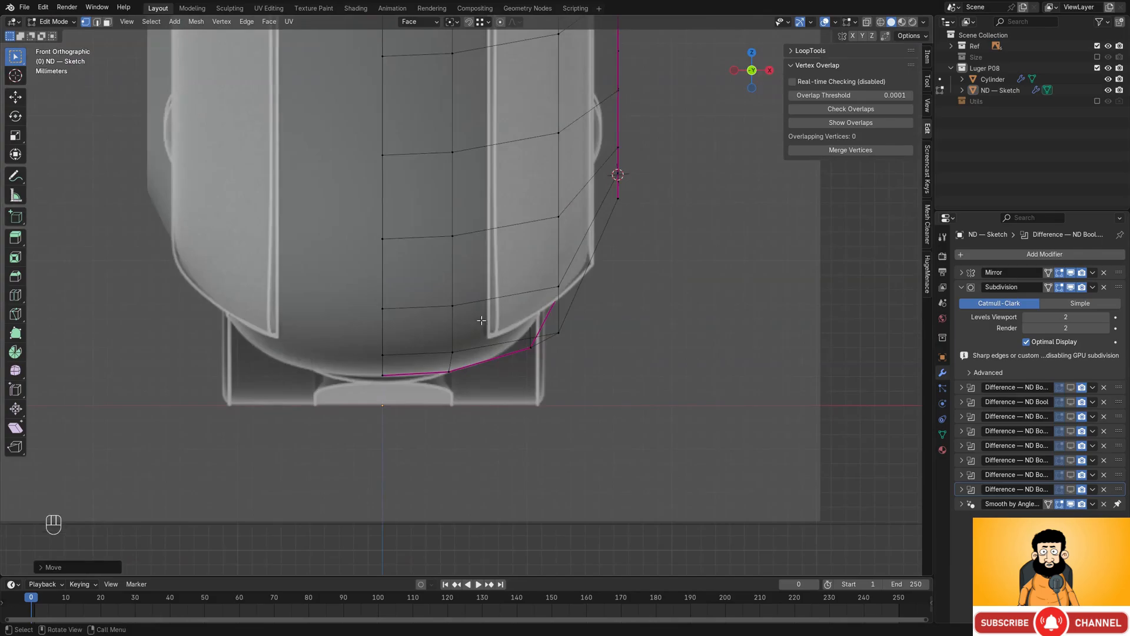
middle_click_drag(428, 357, 465, 312, "shift")
scroll(465, 313, "up", 2)
left_click(387, 341)
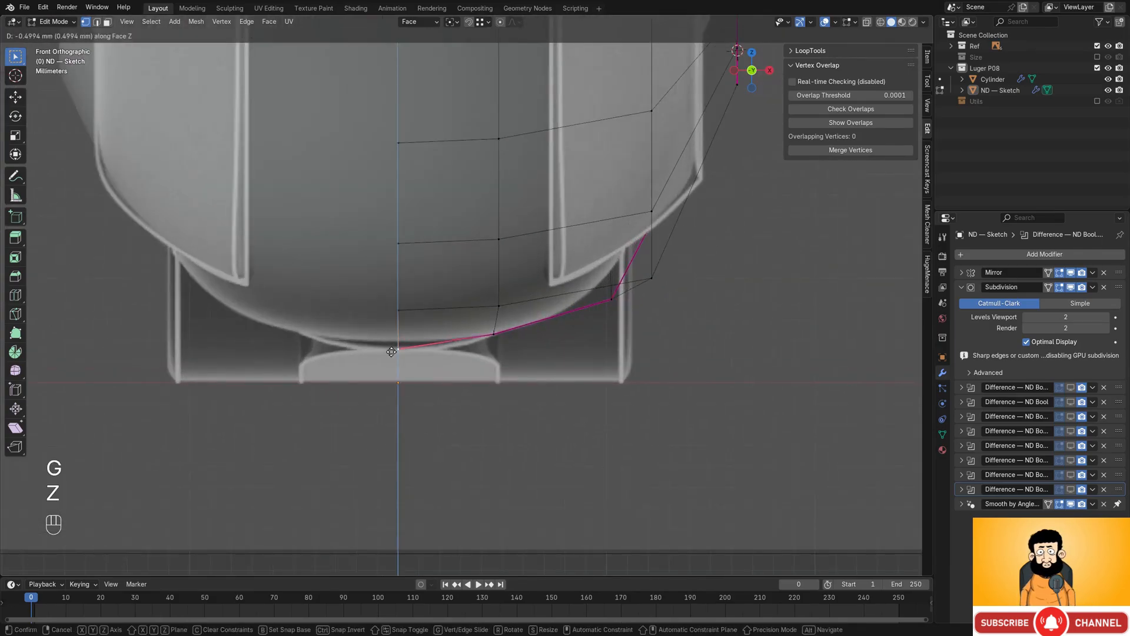
key("Escape")
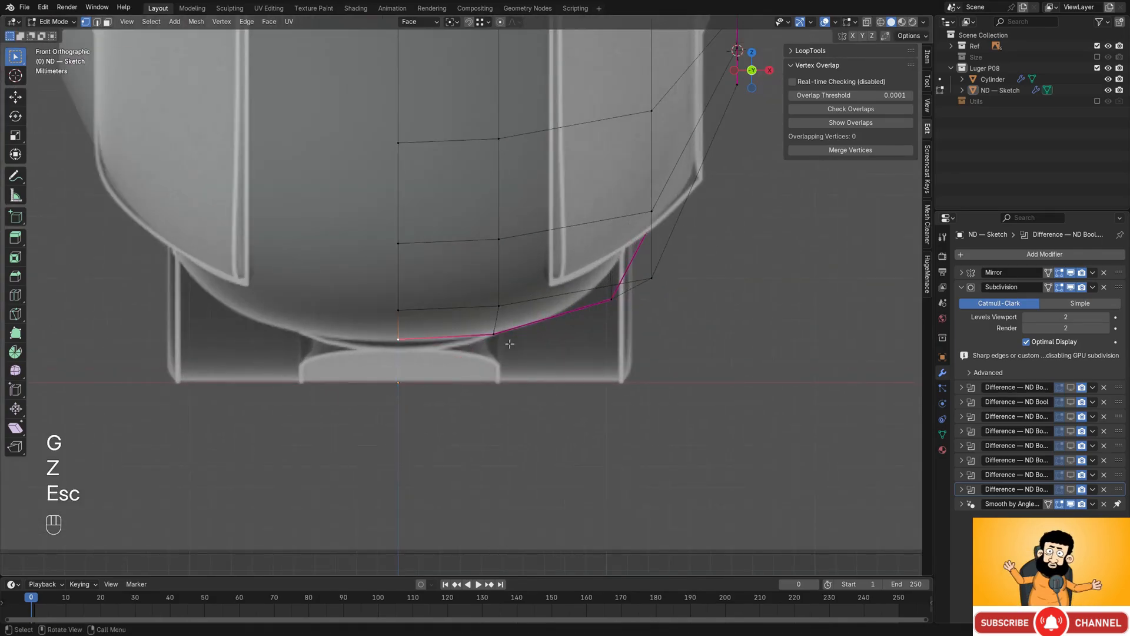
middle_click_drag(508, 343, 336, 341, "alt")
middle_click_drag(397, 381, 441, 340, "shift")
scroll(602, 300, "up", 3)
scroll(602, 300, "up", 2)
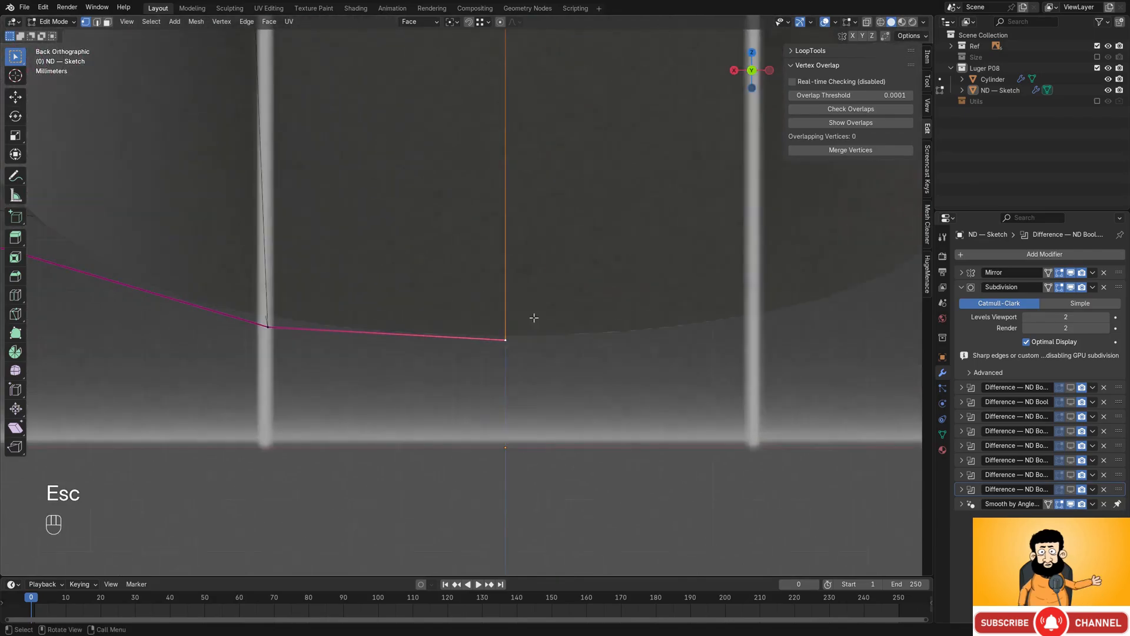
scroll(533, 318, "down", 5)
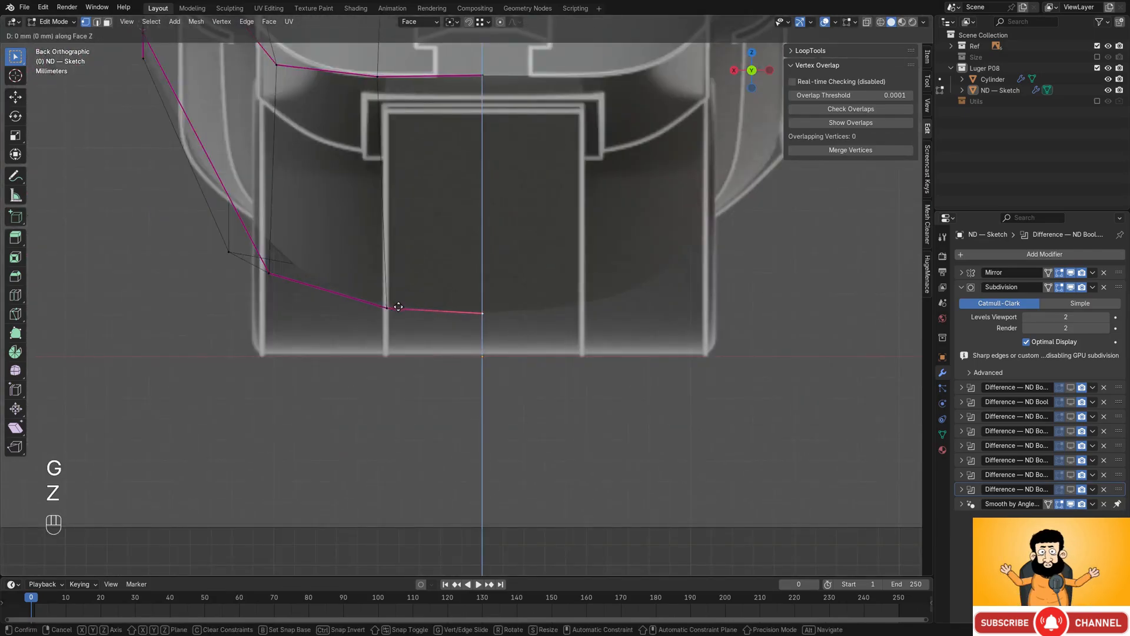
key("Escape")
middle_click_drag(394, 324, 547, 280)
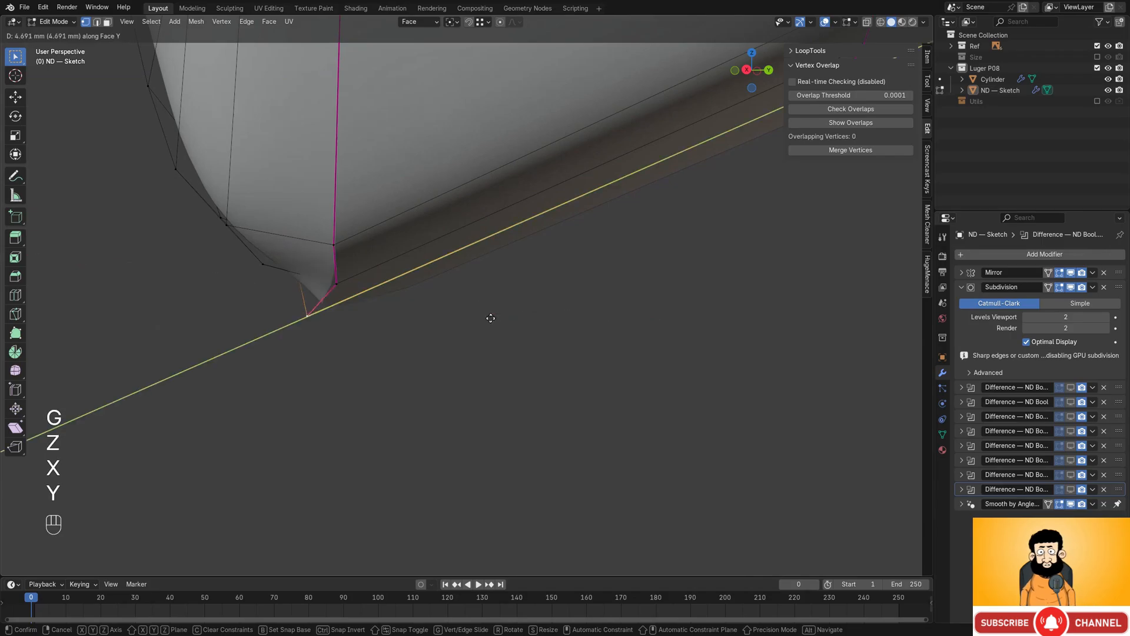
key("Escape")
- Move the centre vertex of the grip's front bottom edge about 1.23 mm along the Face Y axis, down to the reference curve
middle_click_drag(504, 313, 538, 247, "shift")
scroll(538, 265, "up", 3)
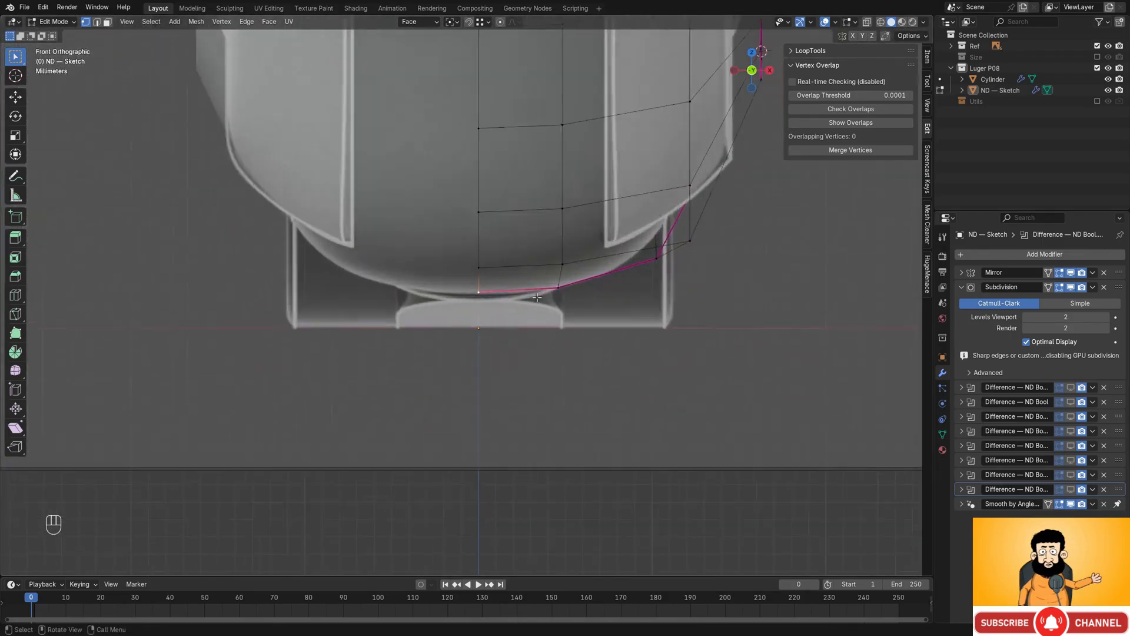
key("g")
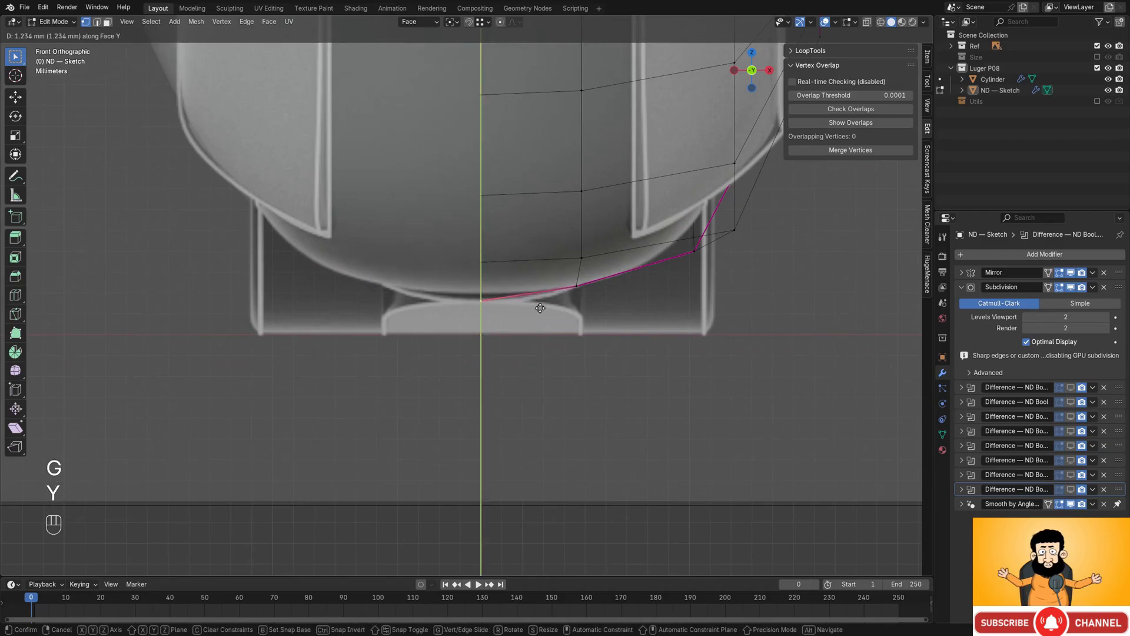
left_click(540, 308)
- Move the vertex next to the centre on the front bottom edge about 0.7 mm along the Face Y axis
left_click(578, 286)
scroll(612, 271, "up", 4)
middle_click_drag(631, 262, 508, 292, "shift")
key("g")
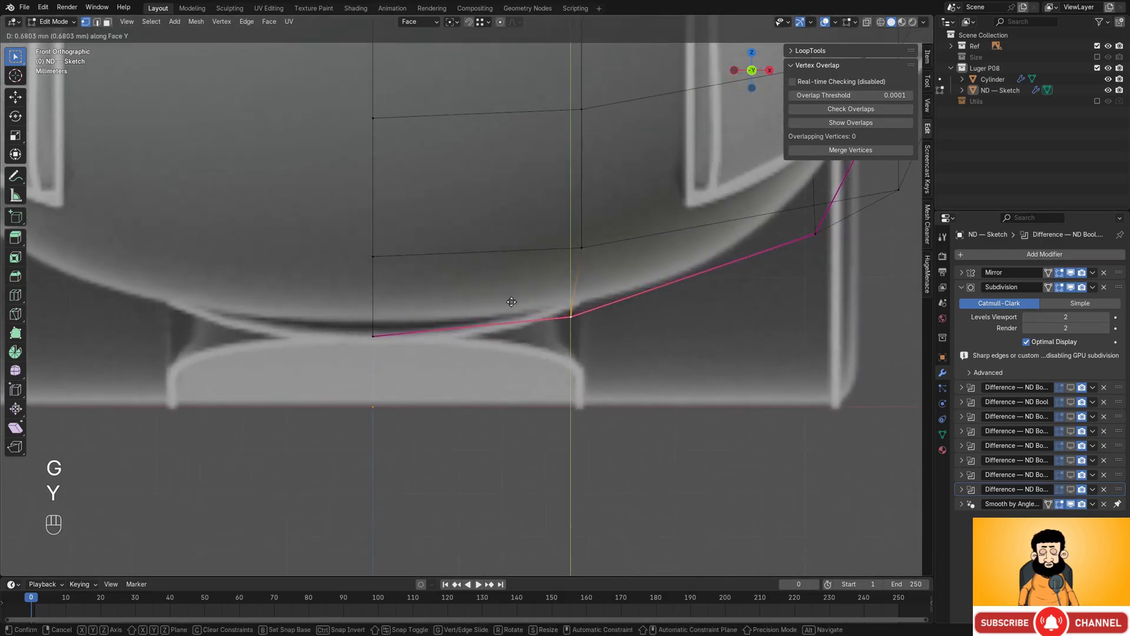
left_click(529, 302)
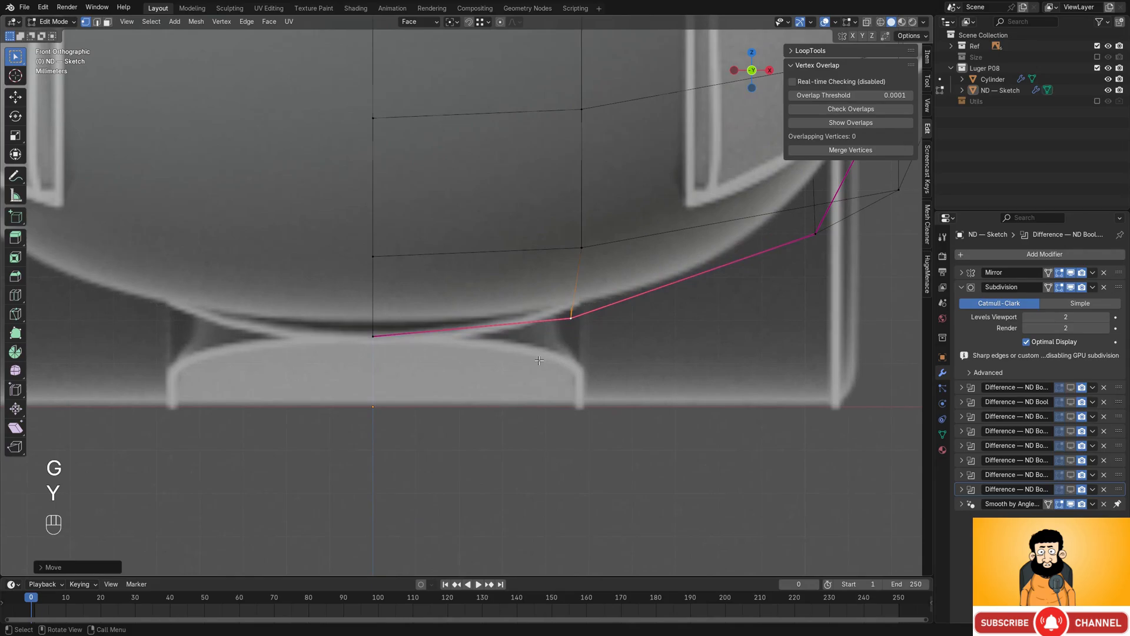
- Reduce the front-view Luger P08.png reference image's opacity to 0.154
key("Tab")
left_click(701, 388)
scroll(743, 363, "down", 5)
left_click(942, 404)
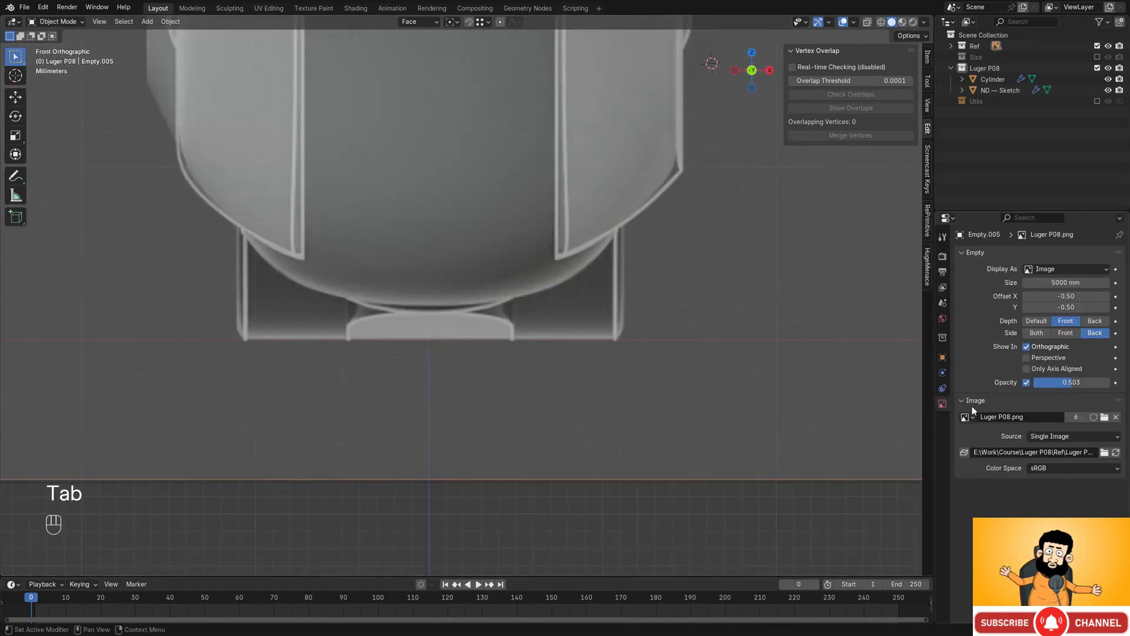
left_click_drag(1081, 386, 1051, 385)
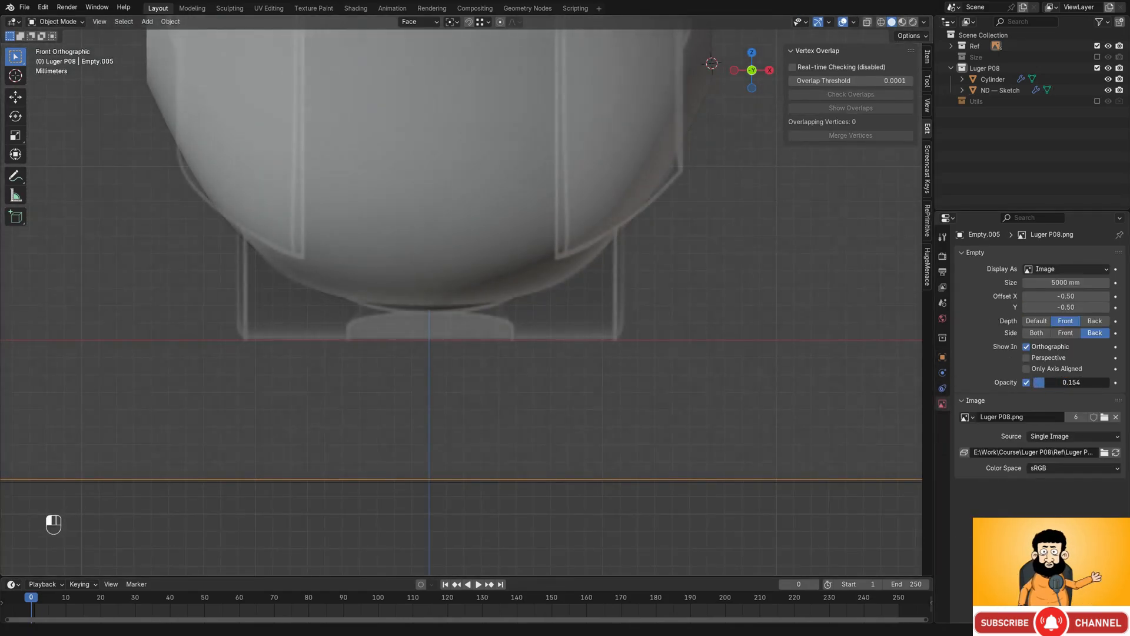
- Return to editing the frame mesh and move the grip's front bottom centre vertex about 0.31 mm further along the Face Y axis
left_click(510, 247)
key("Tab")
scroll(447, 283, "up", 4)
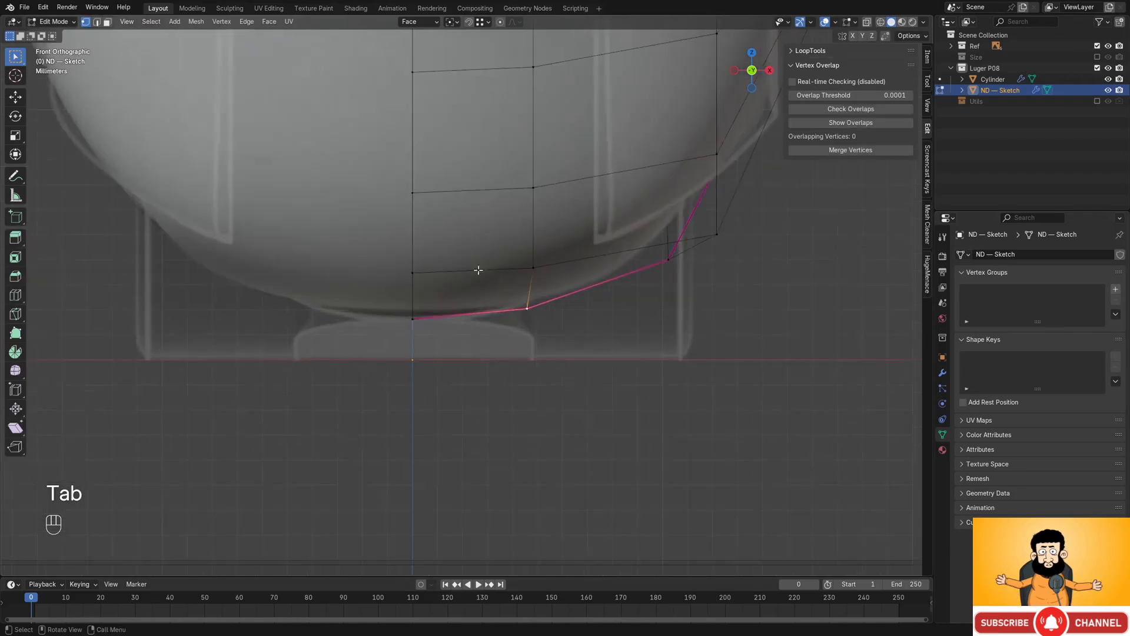
middle_click_drag(380, 267, 420, 381)
scroll(420, 382, "up", 2)
key("g")
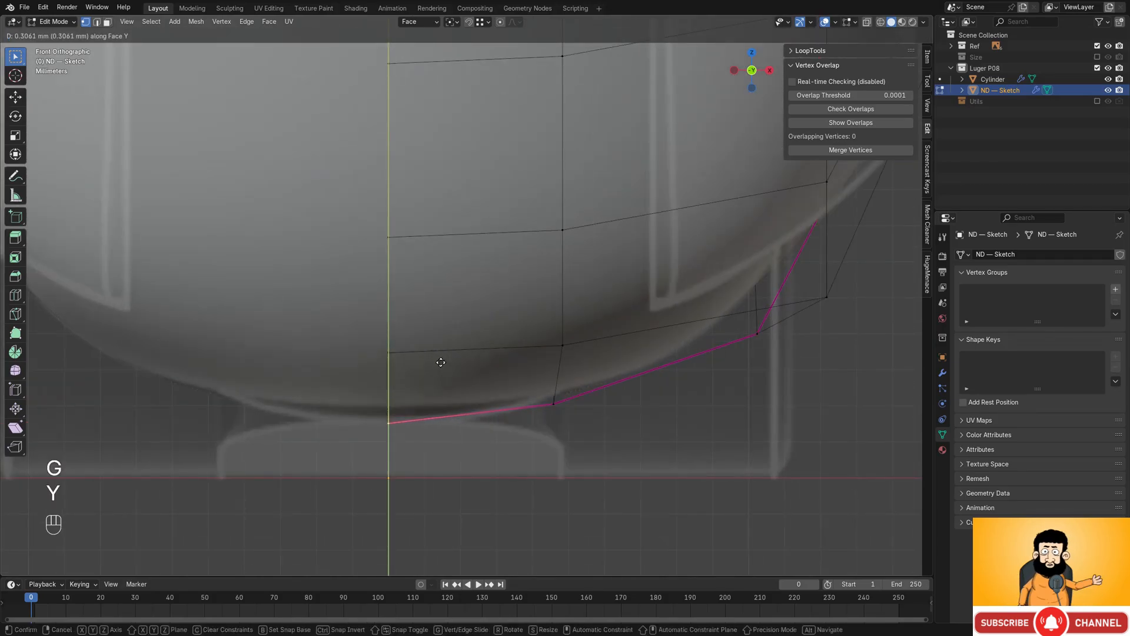
left_click(441, 362)
- Nudge the outer corner vertex of the grip's front bottom edge slightly along the Face Y axis
middle_click_drag(773, 338, 536, 331, "shift")
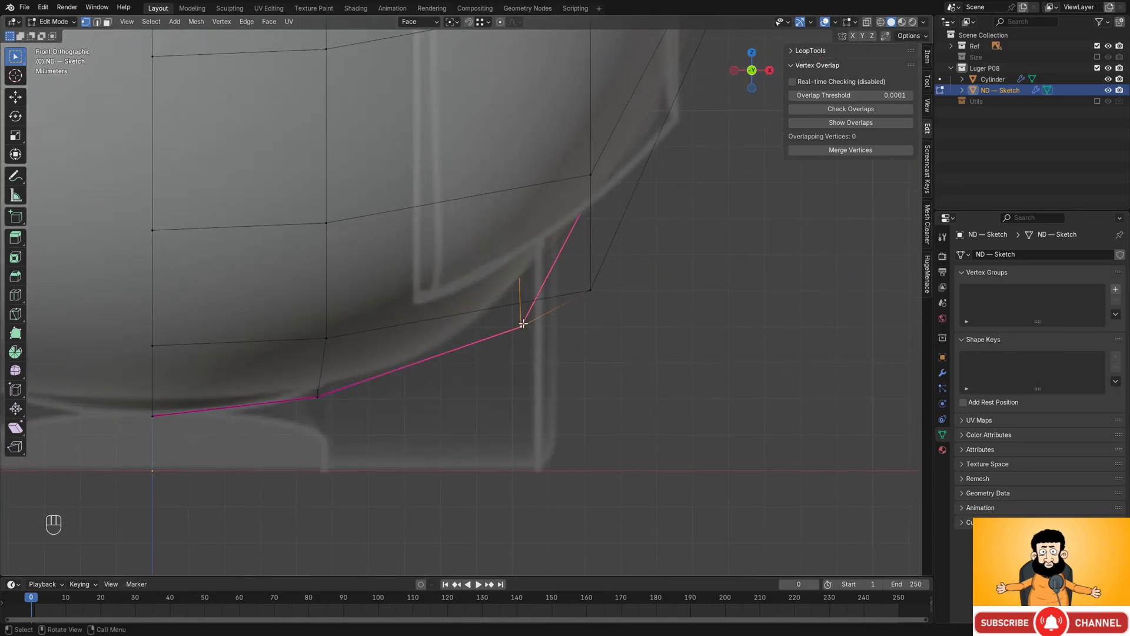
key("g")
left_click(529, 317)
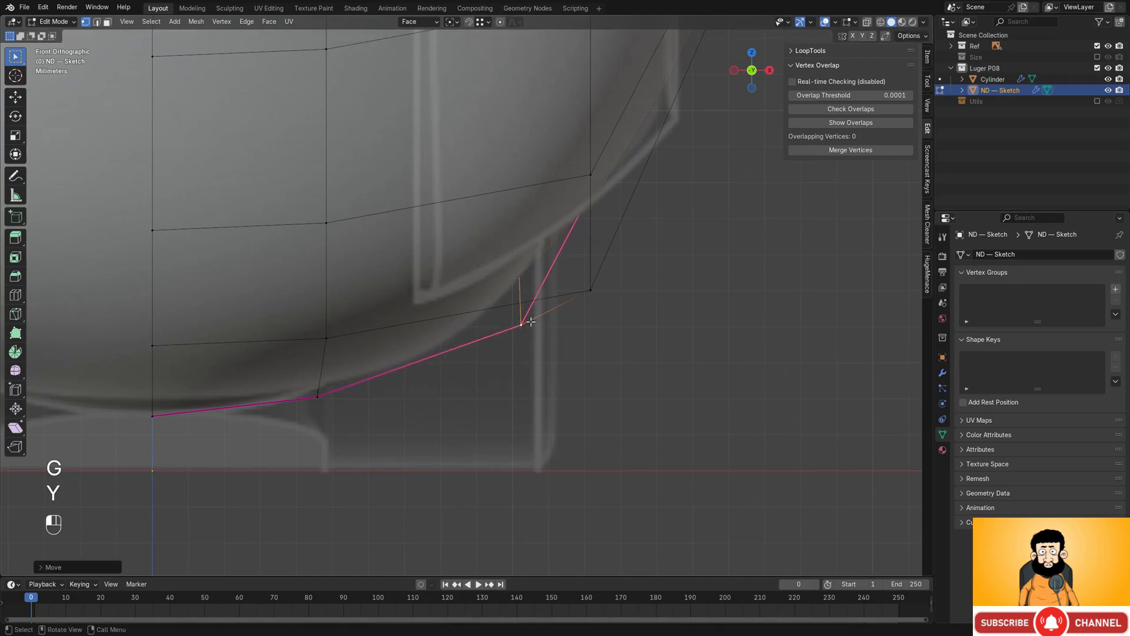
scroll(559, 206, "down", 5)
scroll(541, 274, "down", 3)
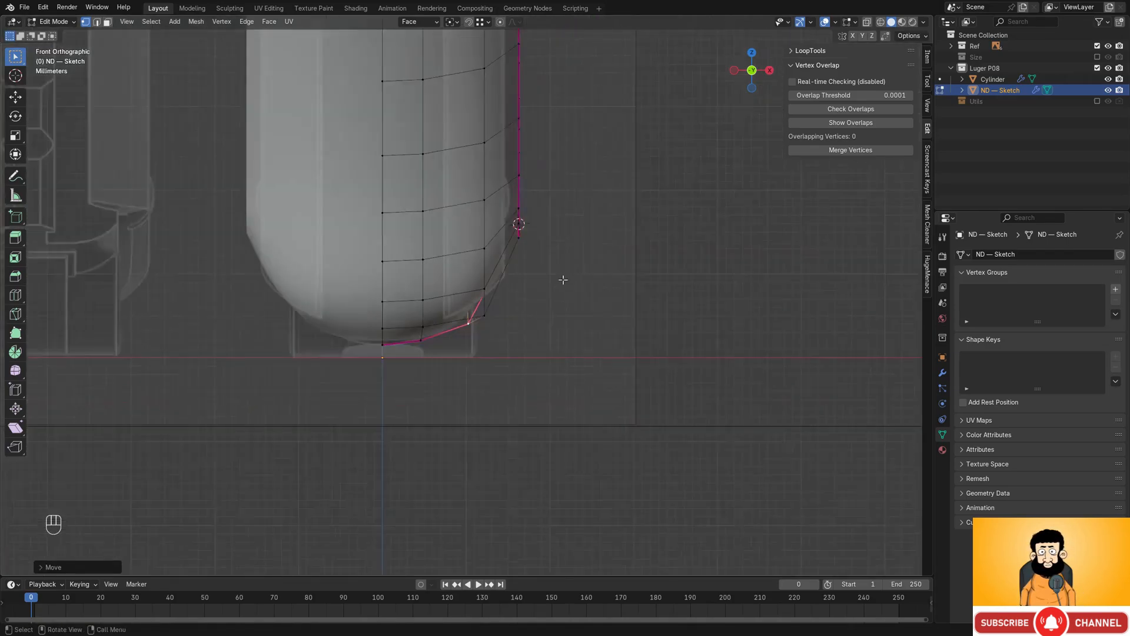
- Inspect the reshaped grip bottom and the rest of the frame in perspective with the mesh shown smooth
middle_click_drag(653, 281, 568, 242)
middle_click_drag(589, 242, 465, 213)
key("Tab")
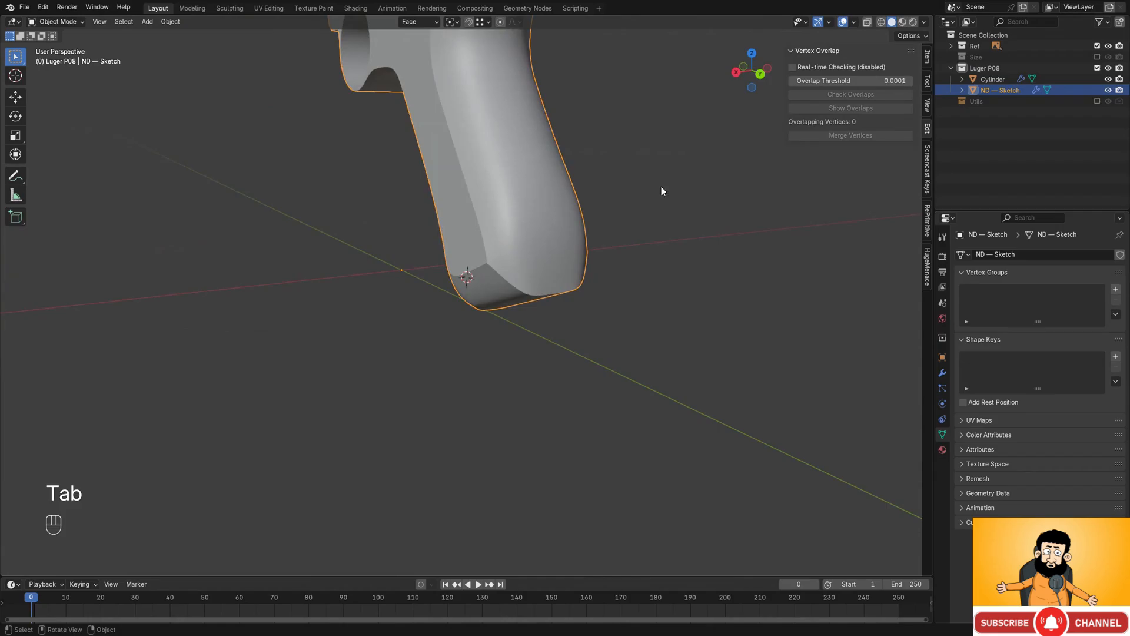
left_click(661, 186)
middle_click_drag(662, 186, 507, 206)
middle_click_drag(518, 165, 574, 383, "shift")
middle_click_drag(511, 276, 498, 305, "alt")
scroll(494, 206, "up", 2)
scroll(465, 227, "down", 3)
middle_click_drag(465, 228, 511, 222, "shift")
middle_click_drag(474, 269, 501, 262, "shift")
scroll(501, 262, "up", 4)
middle_click_drag(501, 262, 521, 218)
- Examine the edge flow around the trigger guard, frame side and upper grip, switching between object and edit mode
key("Tab")
middle_click_drag(523, 161, 471, 295)
key("Tab")
scroll(524, 195, "up", 4)
scroll(503, 271, "down", 4)
key("Tab")
middle_click_drag(478, 224, 465, 238)
scroll(465, 238, "down", 1)
scroll(493, 249, "down", 1)
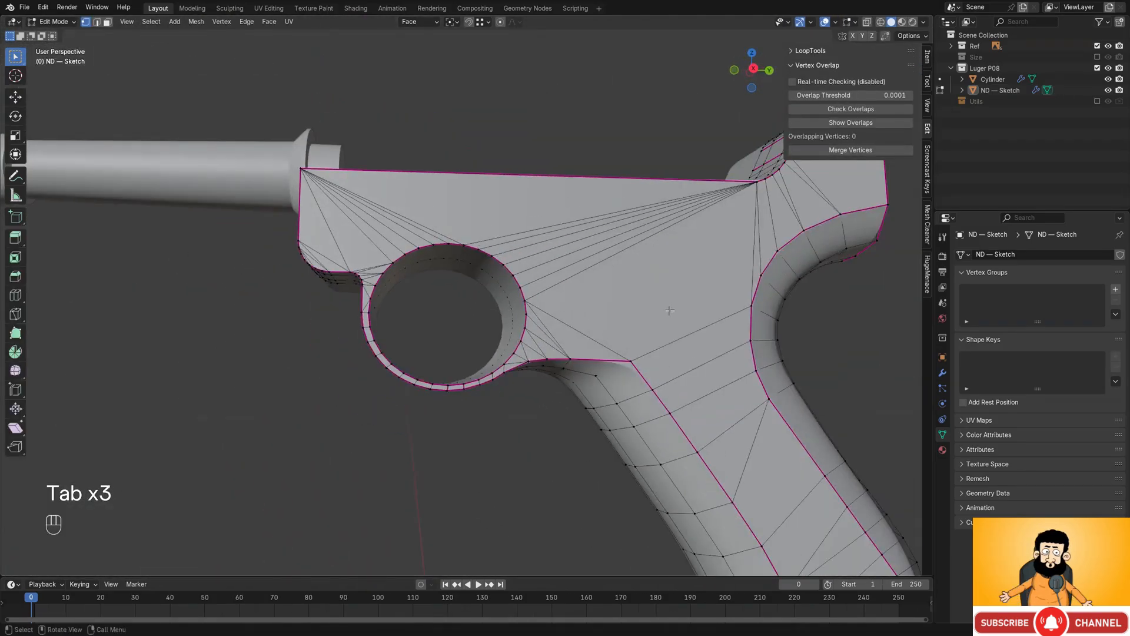
- Show the frame's modifier stack and merge all overlapping vertices across its whole mesh
key("Tab")
middle_click_drag(670, 310, 613, 280)
left_click(943, 372)
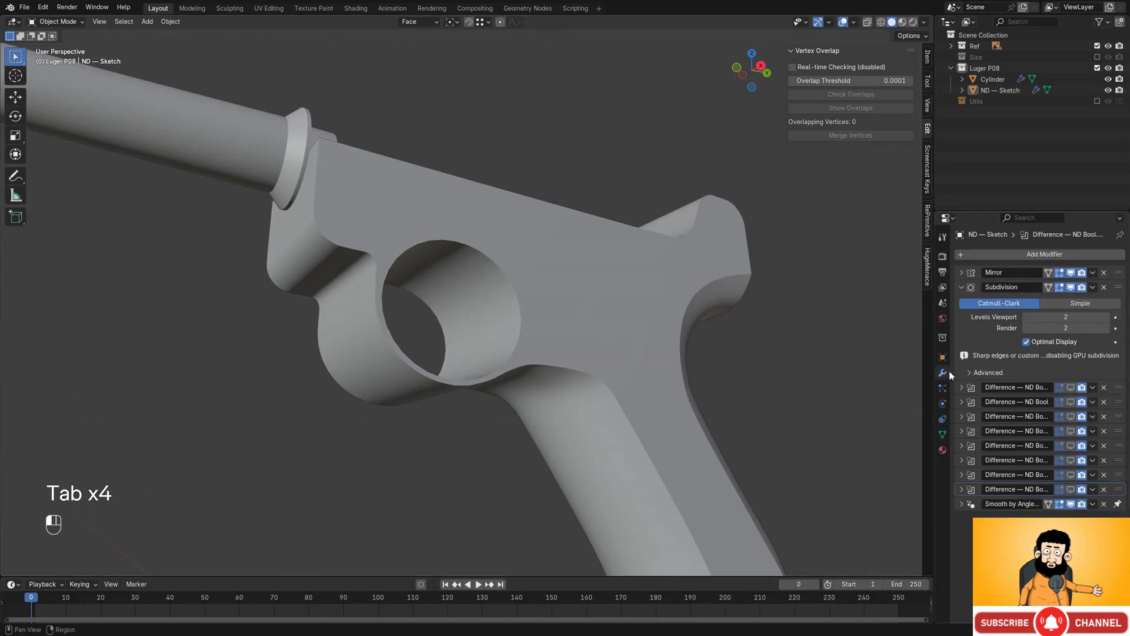
key("Tab")
scroll(623, 349, "up", 2)
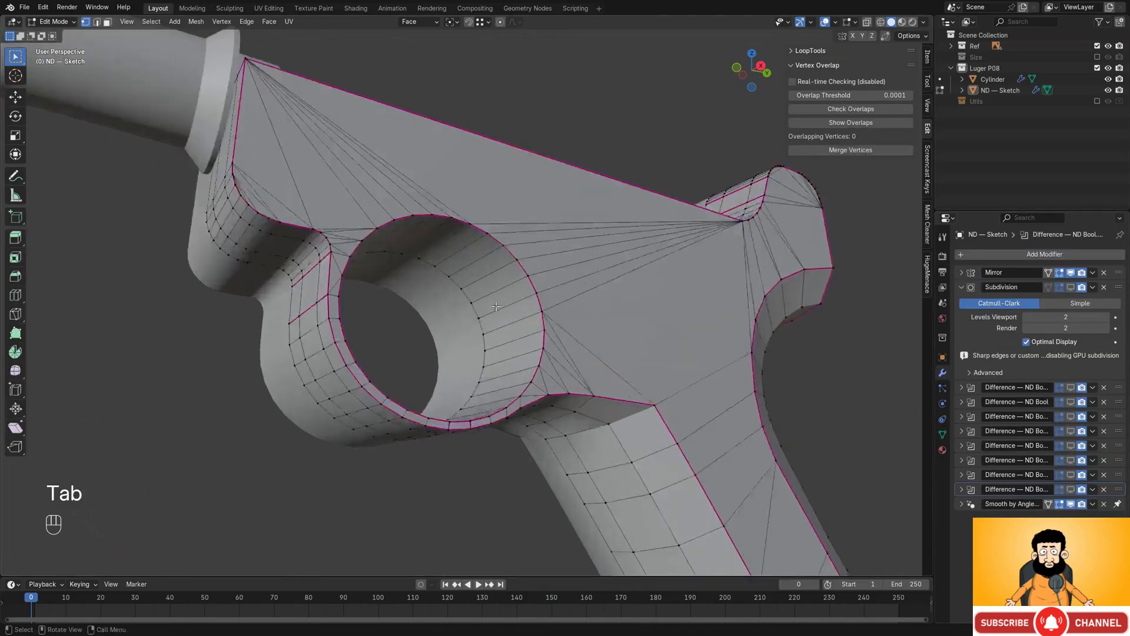
key("g")
key("Escape")
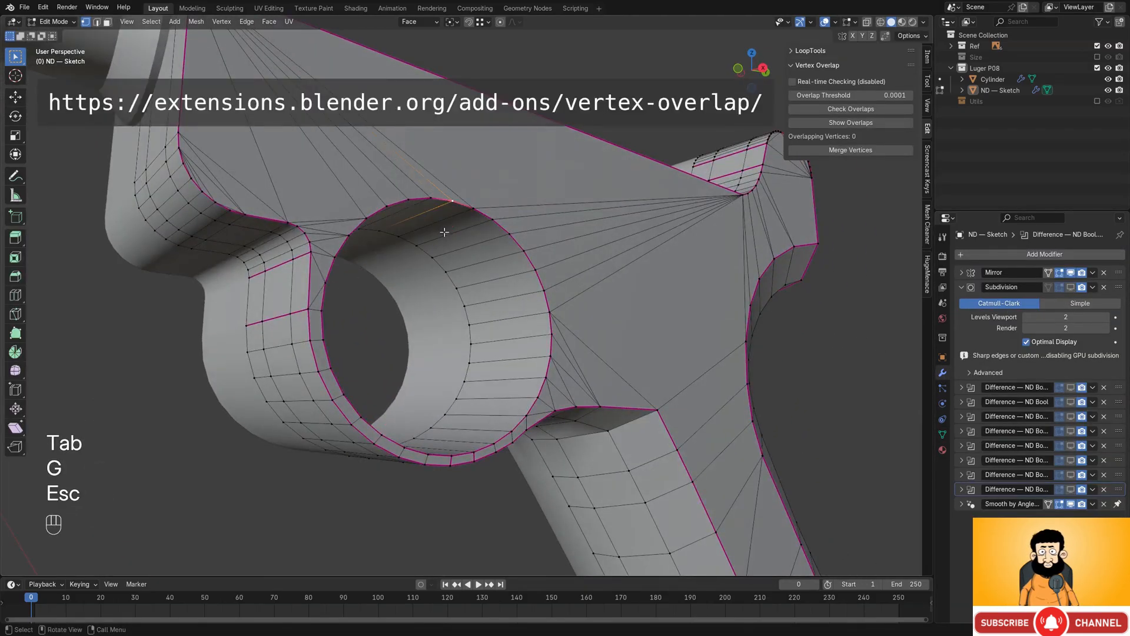
middle_click_drag(648, 277, 727, 256)
left_click(846, 152)
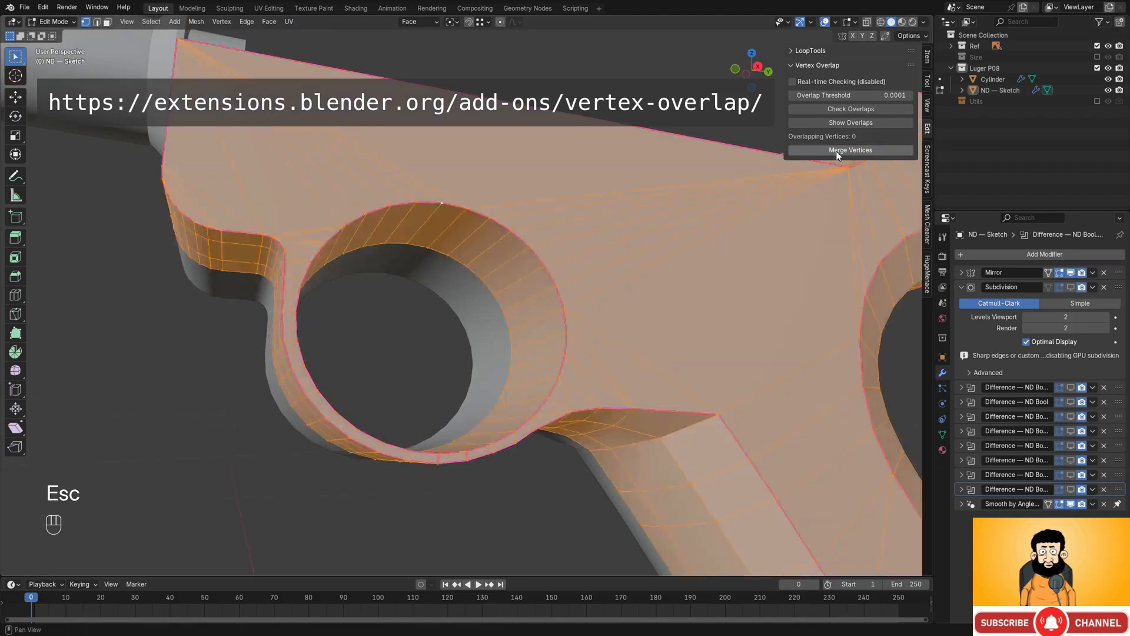
- Inspect the frame without subdivision from several angles, comparing object and edit mode
scroll(750, 376, "down", 3)
middle_click_drag(750, 377, 654, 341, "shift")
middle_click_drag(654, 341, 639, 357)
key("Tab")
scroll(671, 318, "down", 2)
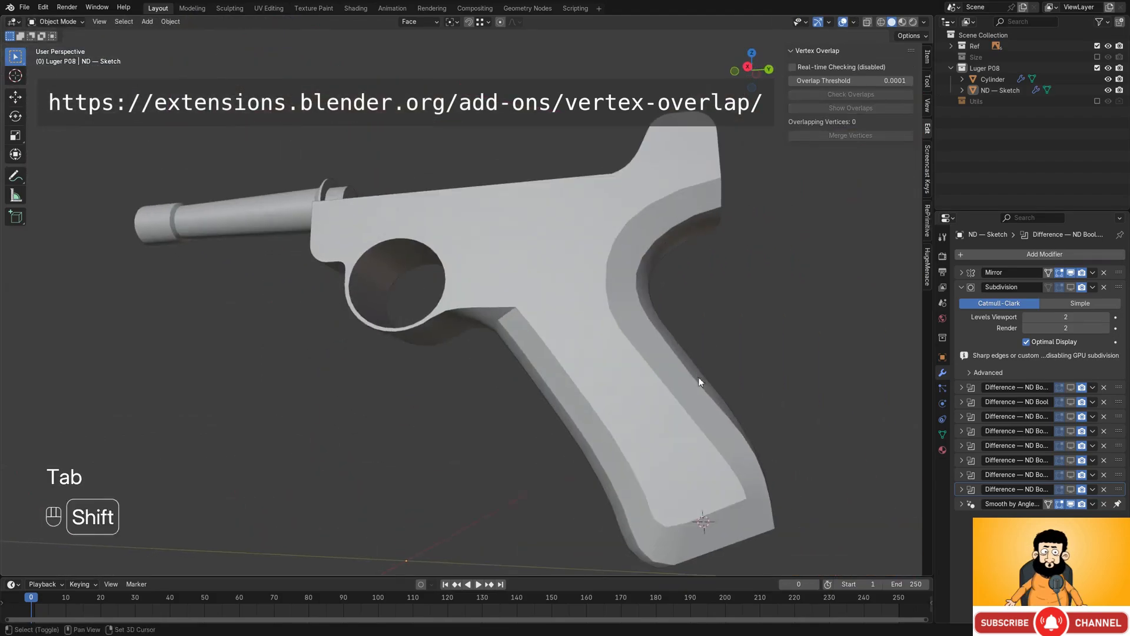
key("Tab")
middle_click_drag(699, 381, 650, 260, "shift")
scroll(671, 258, "up", 2)
key("Tab")
key("Tab")
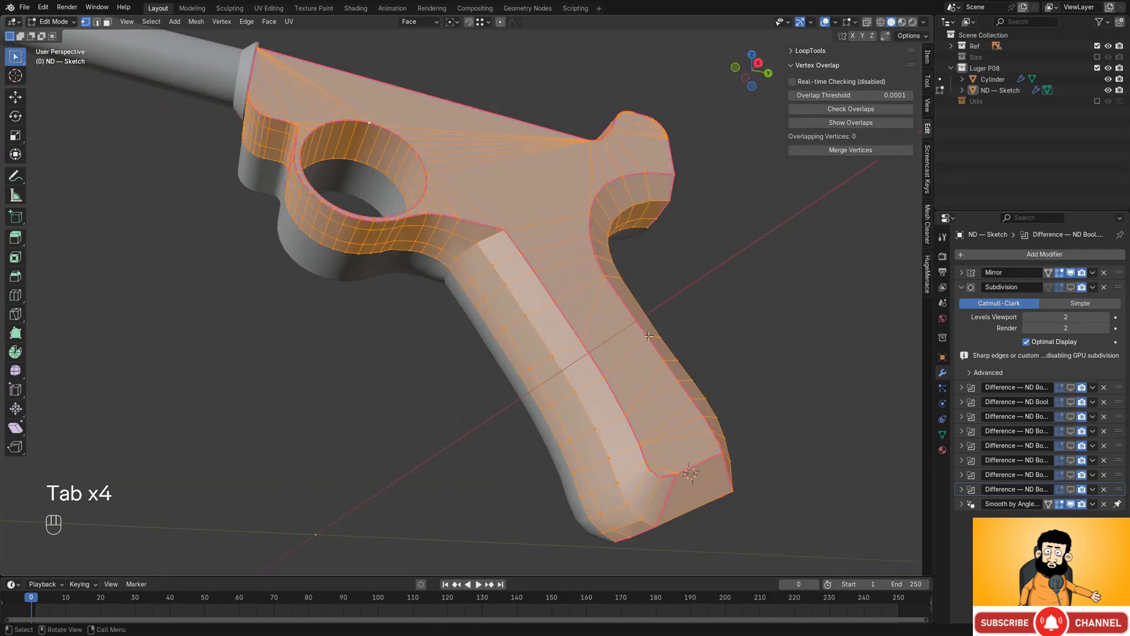
- Select the frame in object mode and apply Shade Smooth to it
scroll(650, 260, "up", 2)
key("2")
key("Tab")
right_click(538, 120)
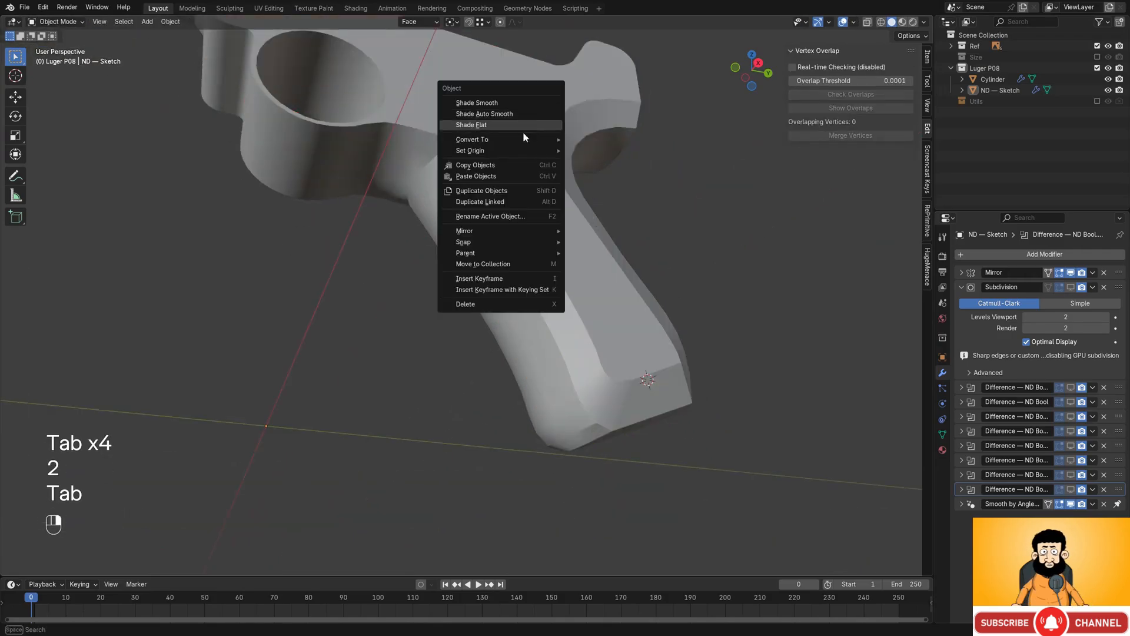
left_click(522, 105)
scroll(528, 135, "down", 4)
scroll(504, 192, "up", 2)
left_click(504, 192)
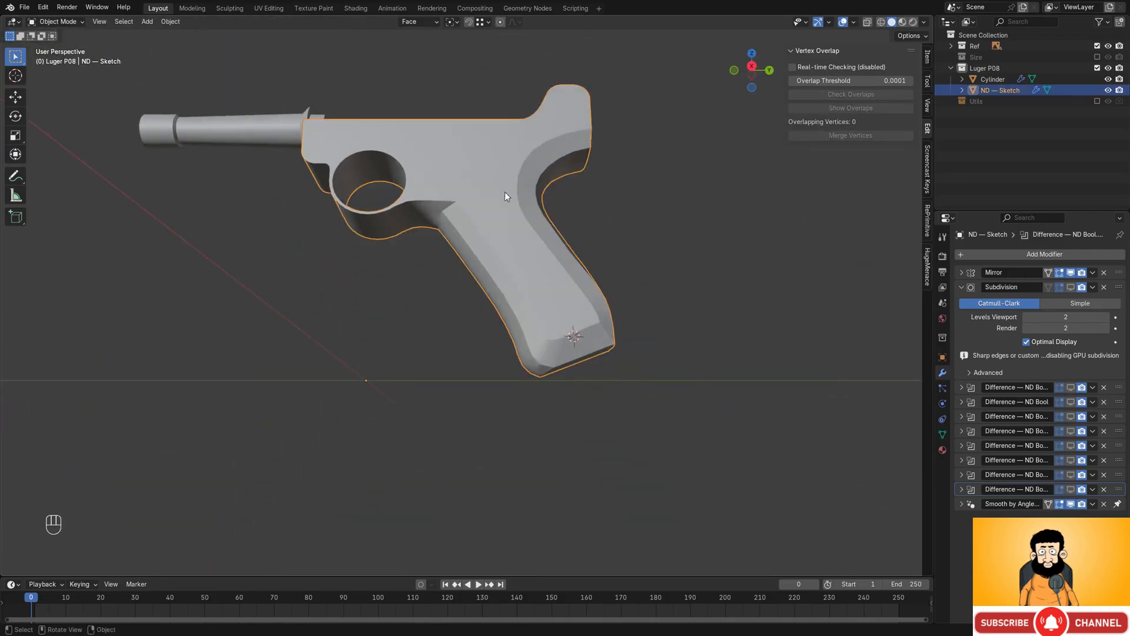
key("Tab")
key("Tab")
right_click(497, 139)
left_click(497, 139)
- Set the frame's subdivision level to 2 and enable its second Difference boolean in the viewport
scroll(501, 154, "up", 4)
mouse_move(500, 153)
middle_mouse_down()
mouse_move(526, 164)
mouse_move(513, 115)
mouse_move(533, 112)
mouse_move(504, 151)
middle_mouse_up()
key("Tab")
key("Tab")
middle_click_drag(504, 151, 504, 202, "shift")
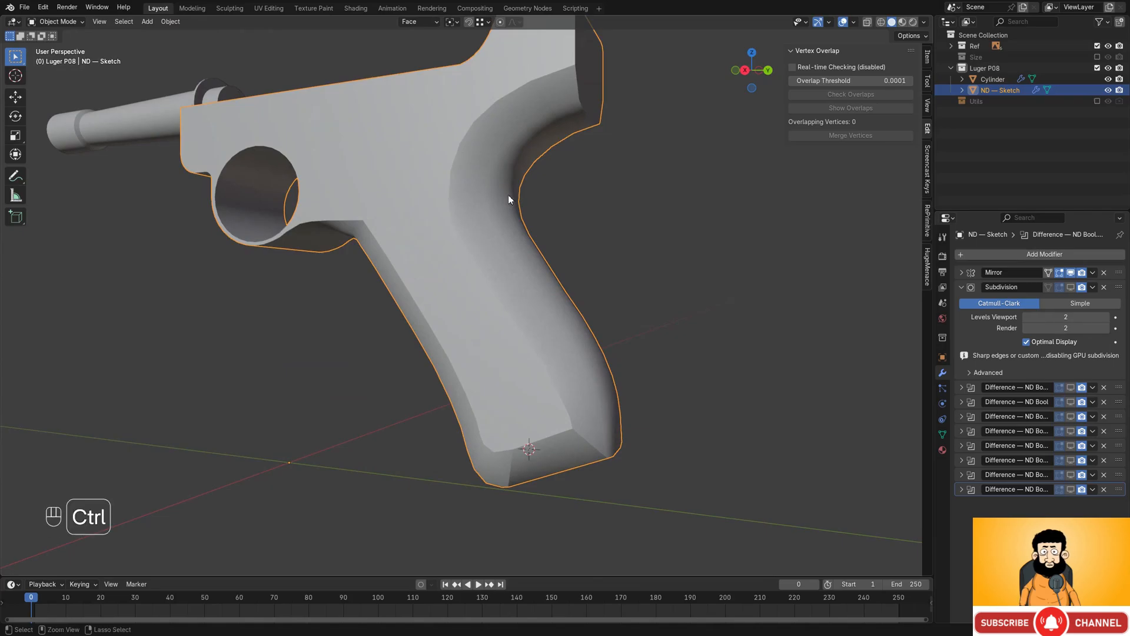
middle_click_drag(589, 259, 684, 253)
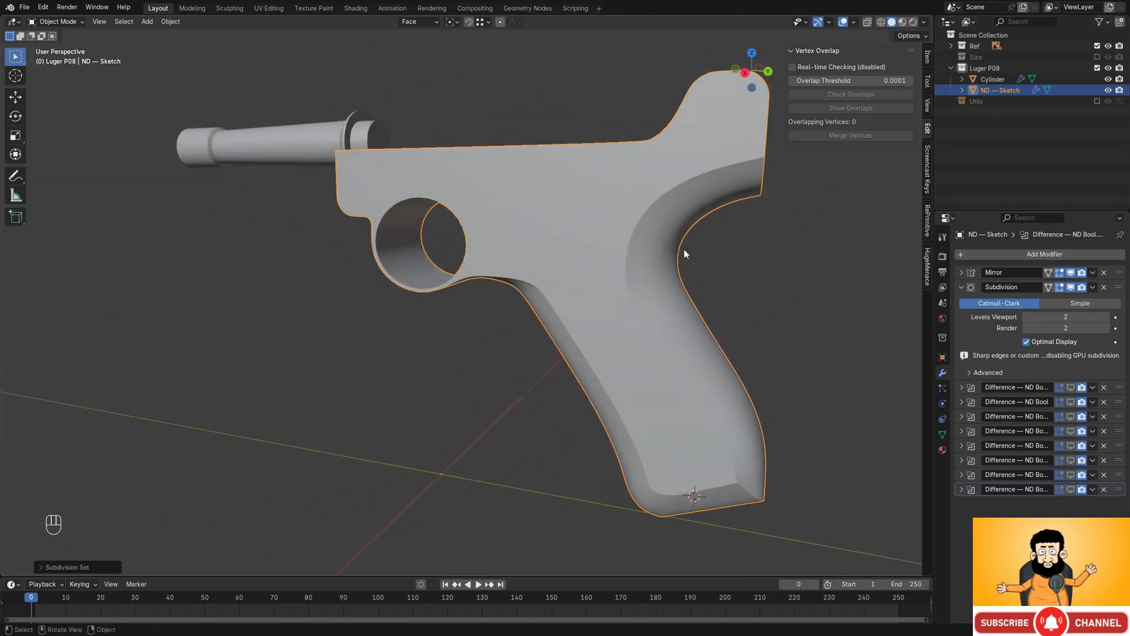
left_click(962, 288)
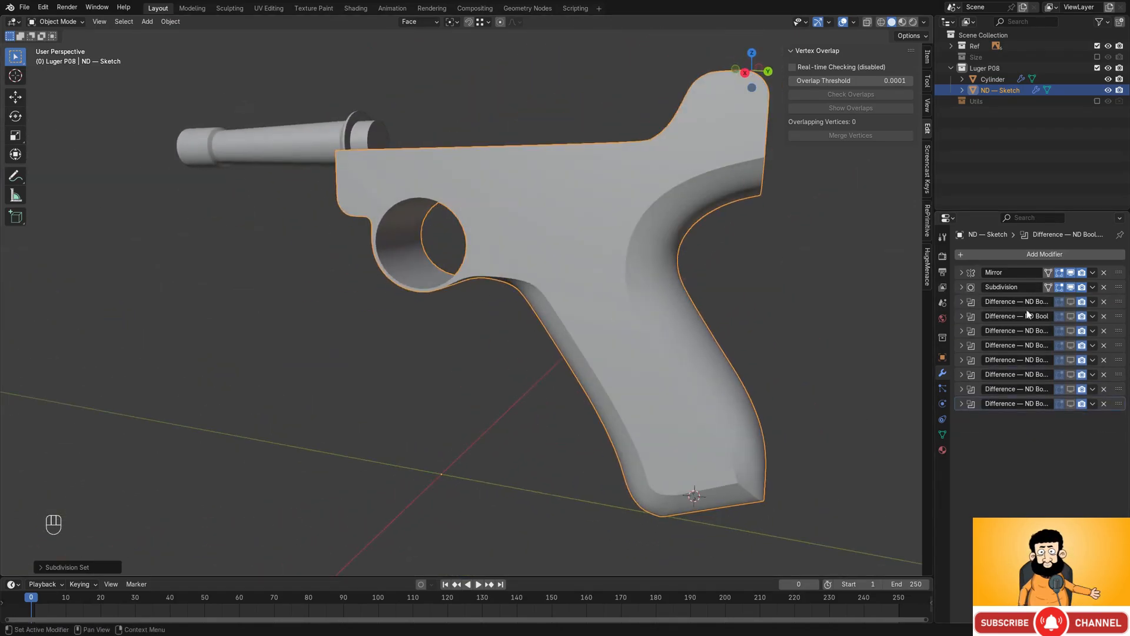
left_click(1071, 316)
middle_click_drag(692, 277, 685, 214)
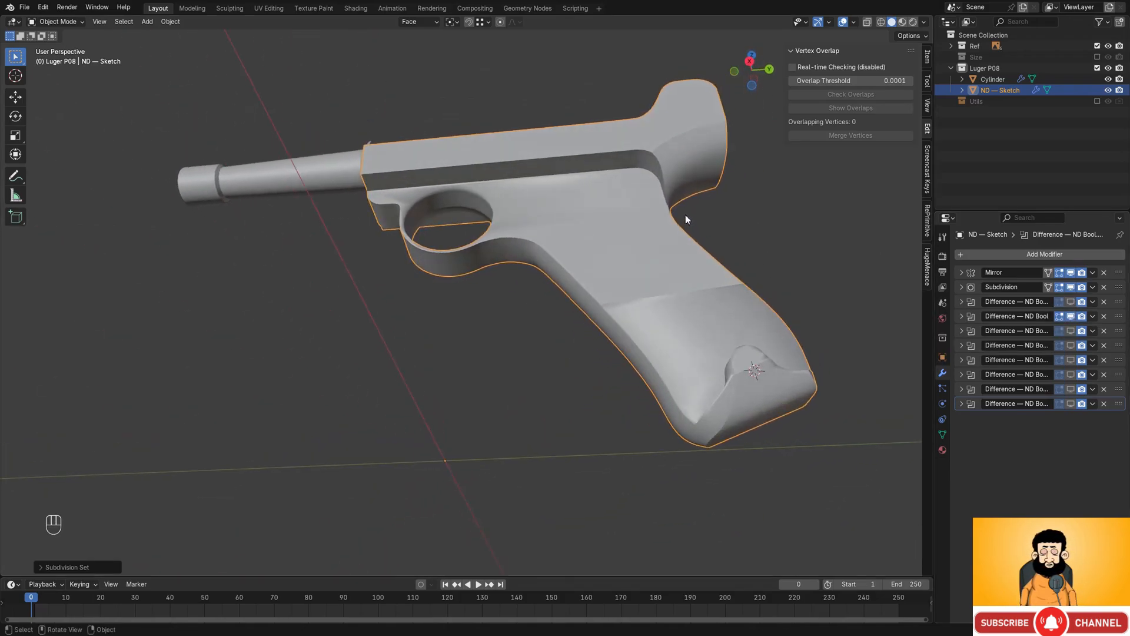
- Apply Shade Auto Smooth to the frame and check the cut surfaces from the side and front
right_click(652, 142)
left_click(639, 150)
middle_click_drag(639, 154, 562, 150)
mouse_move(562, 150)
middle_mouse_down("shift")
mouse_move(561, 168)
mouse_move(577, 165)
middle_mouse_up("shift")
scroll(580, 163, "up", 2)
middle_click_drag(580, 164, 600, 188)
scroll(715, 219, "down", 3)
middle_click_drag(714, 219, 431, 247)
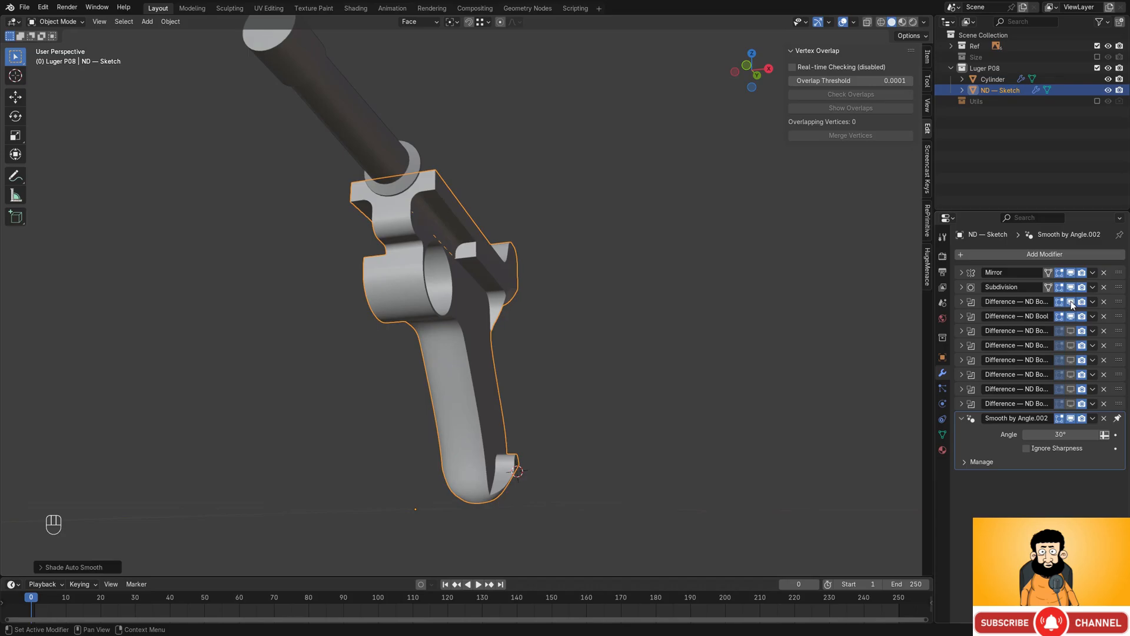
- Expand the frame's first Difference boolean, show the cutters and select its cutter Cube.001 above the trigger guard
left_click(961, 302)
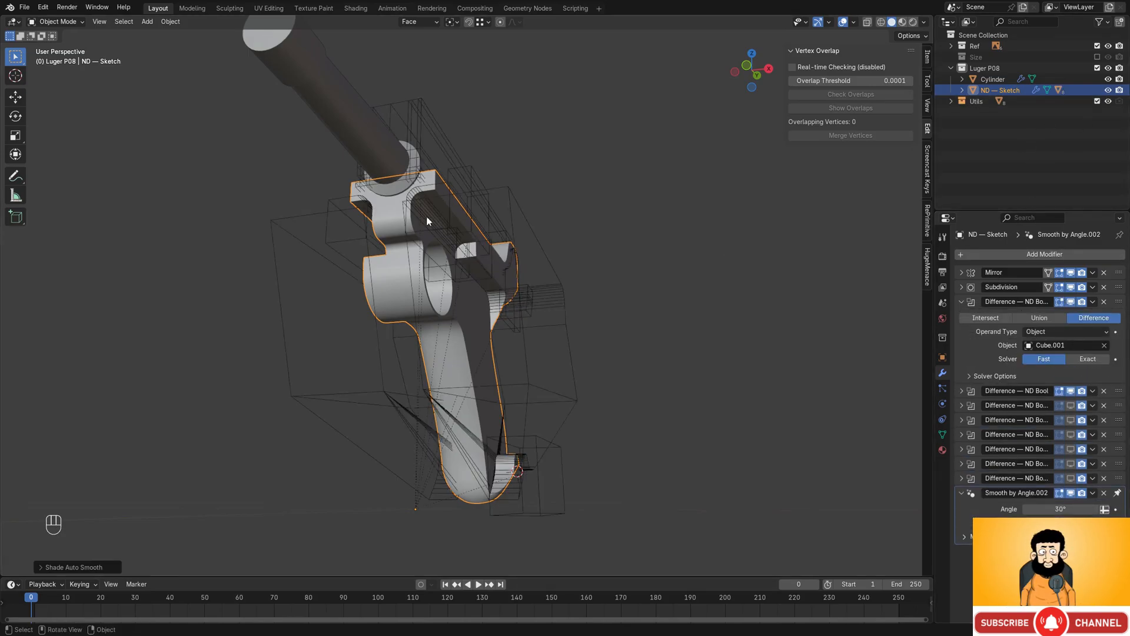
middle_click_drag(427, 222, 391, 269)
left_click(353, 228)
middle_click_drag(352, 227, 519, 269)
scroll(520, 269, "up", 1)
middle_click_drag(583, 288, 517, 285, "shift")
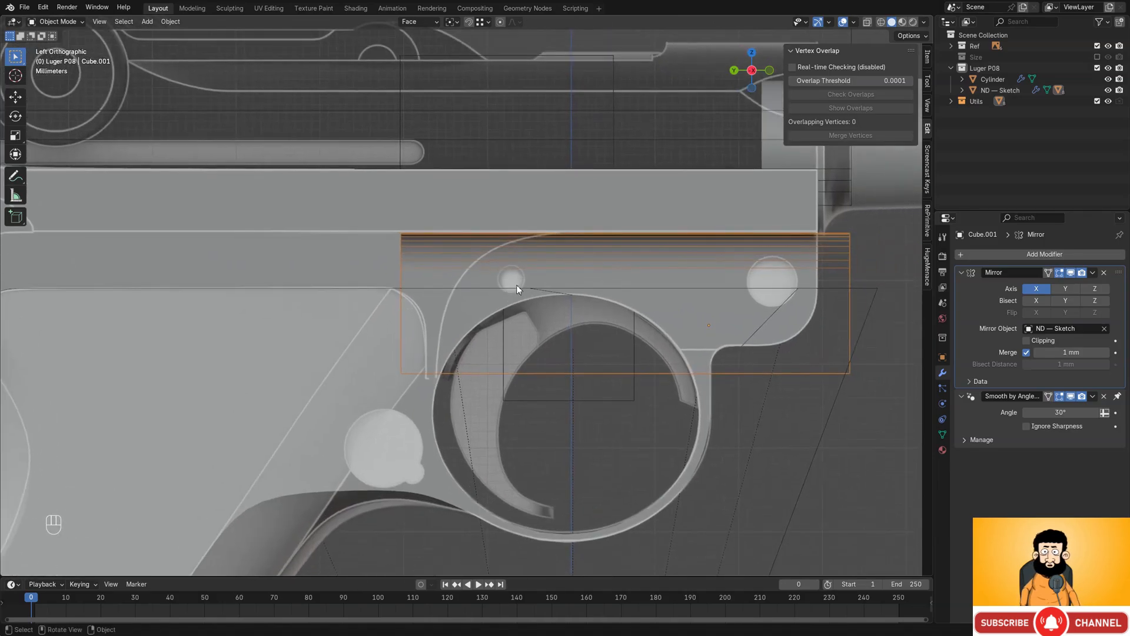
- Compare the cutter's extent with the left-side reference above the trigger guard, in solid and wireframe display
scroll(506, 347, "down", 1)
middle_click_drag(482, 345, 507, 337, "shift")
scroll(497, 290, "down", 2)
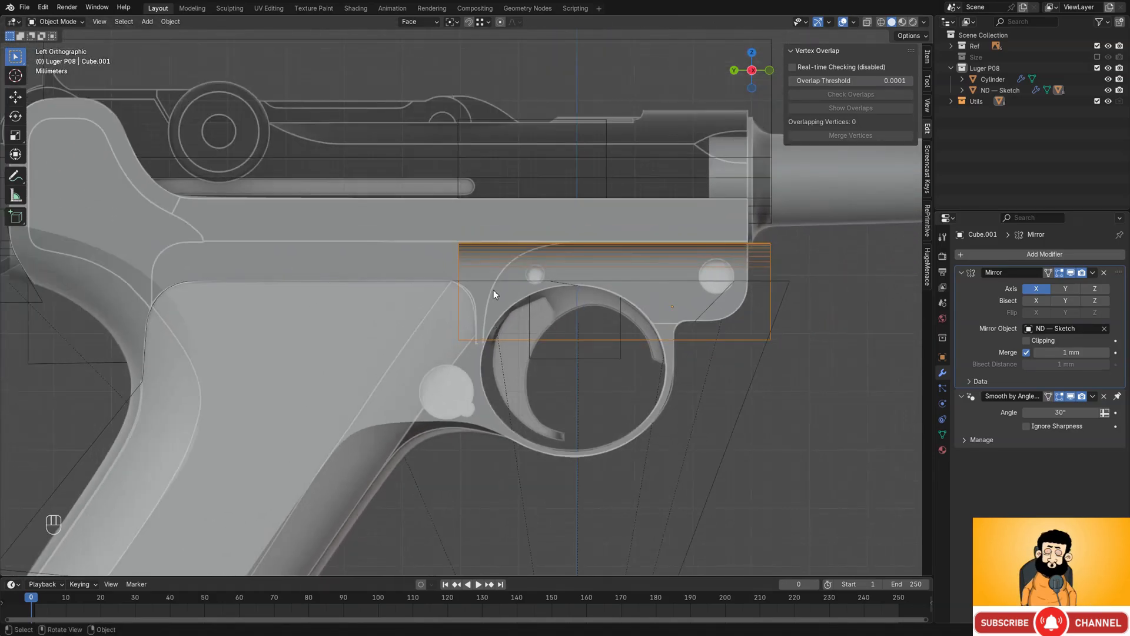
middle_click_drag(492, 282, 469, 296, "shift")
scroll(470, 296, "up", 2)
key("Tab")
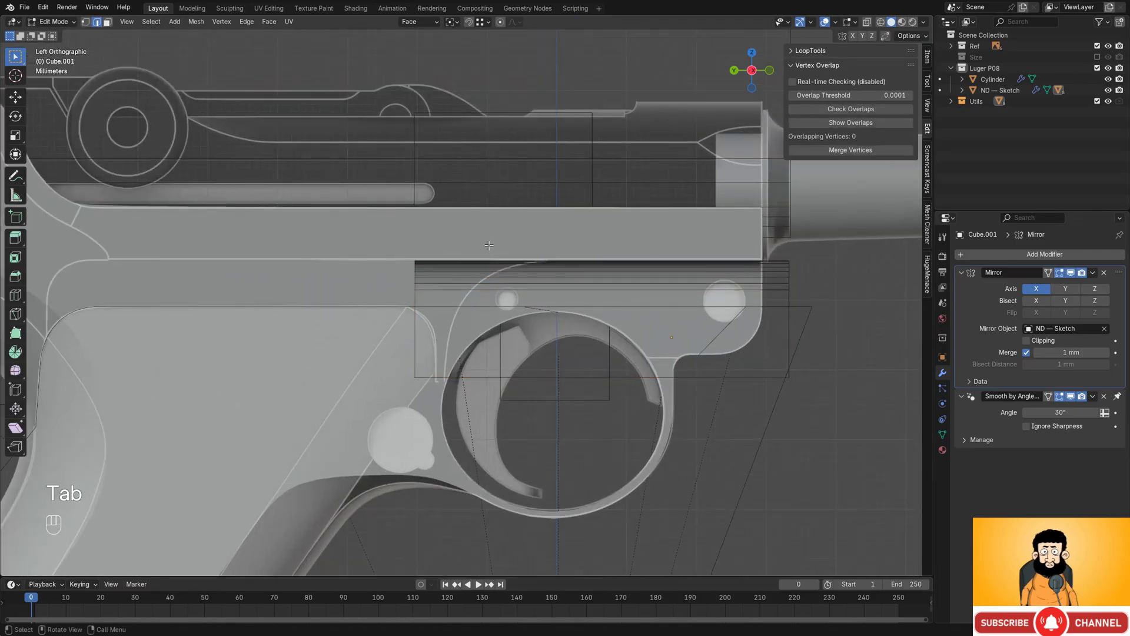
key("shift+z")
middle_click_drag(448, 248, 481, 261, "shift")
key("shift+z")
- Return to object mode and apply the cutter's Mirror modifier
middle_click_drag(433, 290, 858, 325)
key("Tab")
left_click(1050, 284)
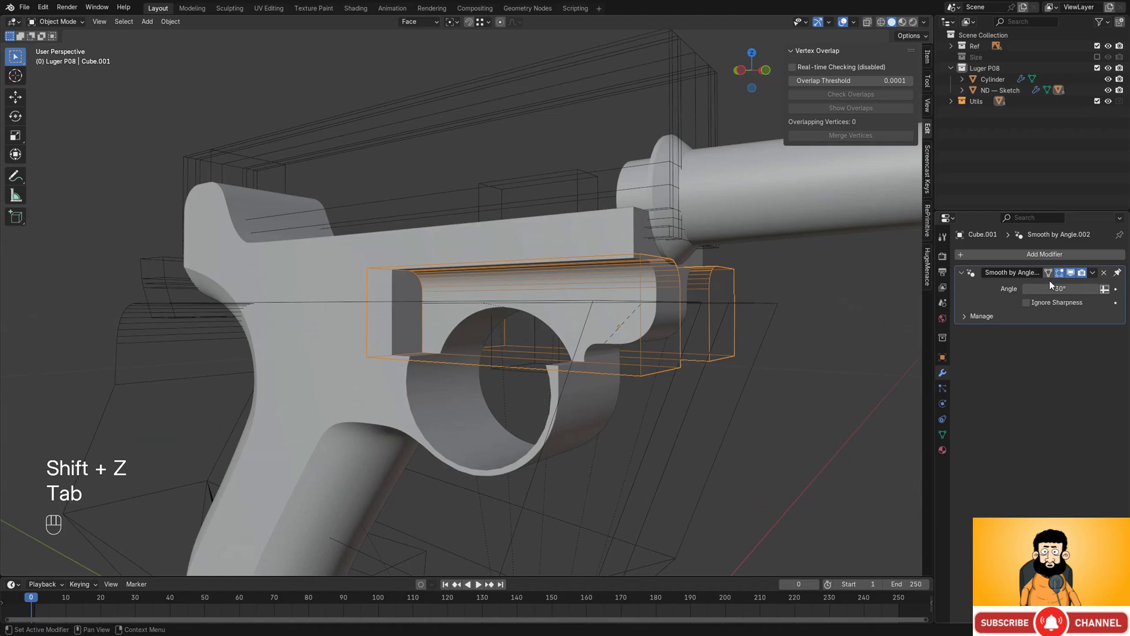
- Edit the cutter in the front view and hide its mirrored half on the positive X side
key("Tab")
middle_click_drag(425, 244, 403, 241, "alt")
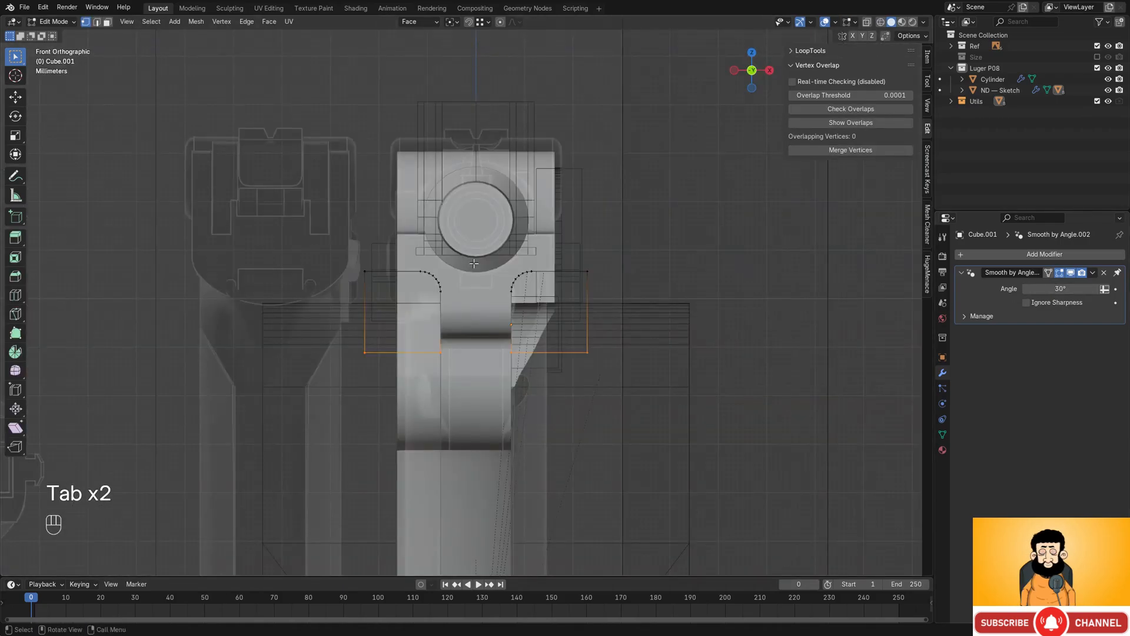
key("shift+z")
left_click(551, 307)
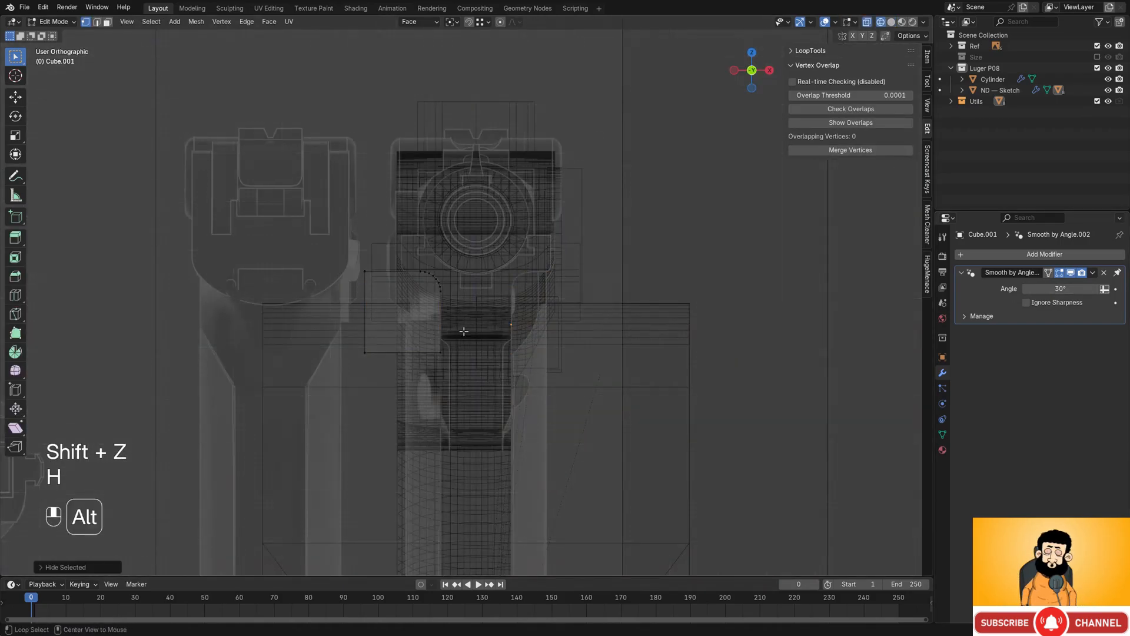
- Using Global orientation, move the cutter's rear-end vertices forward along Y to where the reference's curved edge begins
middle_click_drag(464, 331, 487, 296, "alt")
scroll(468, 309, "up", 1)
key("shift+z")
key("shift+z")
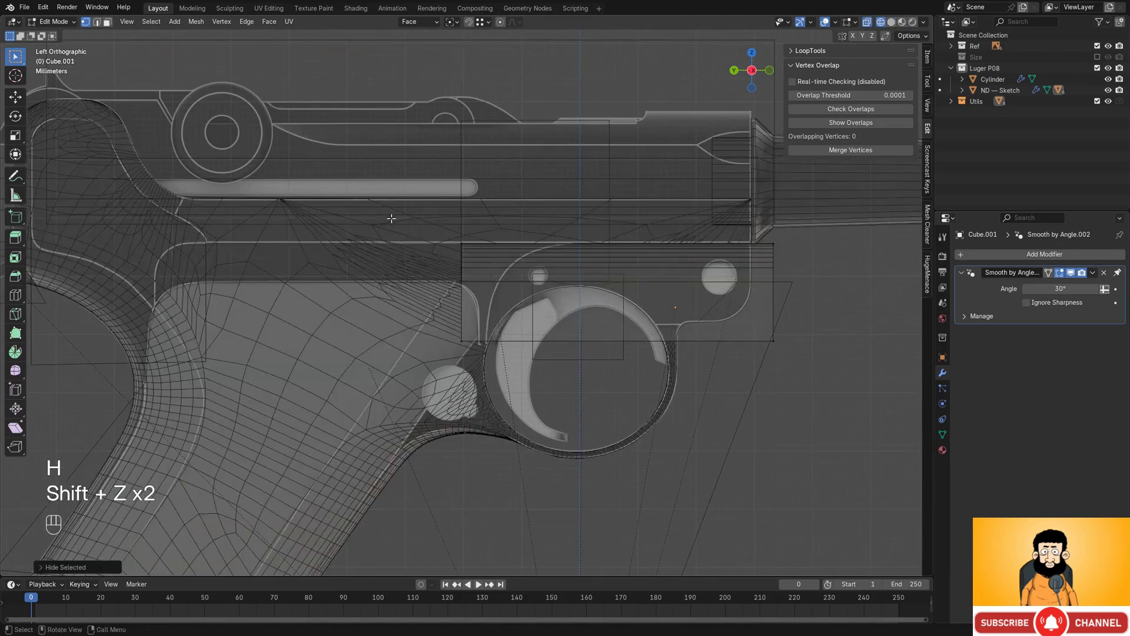
middle_click_drag(514, 398, 480, 392, "shift")
scroll(499, 316, "up", 2)
key("shift+z")
key("g")
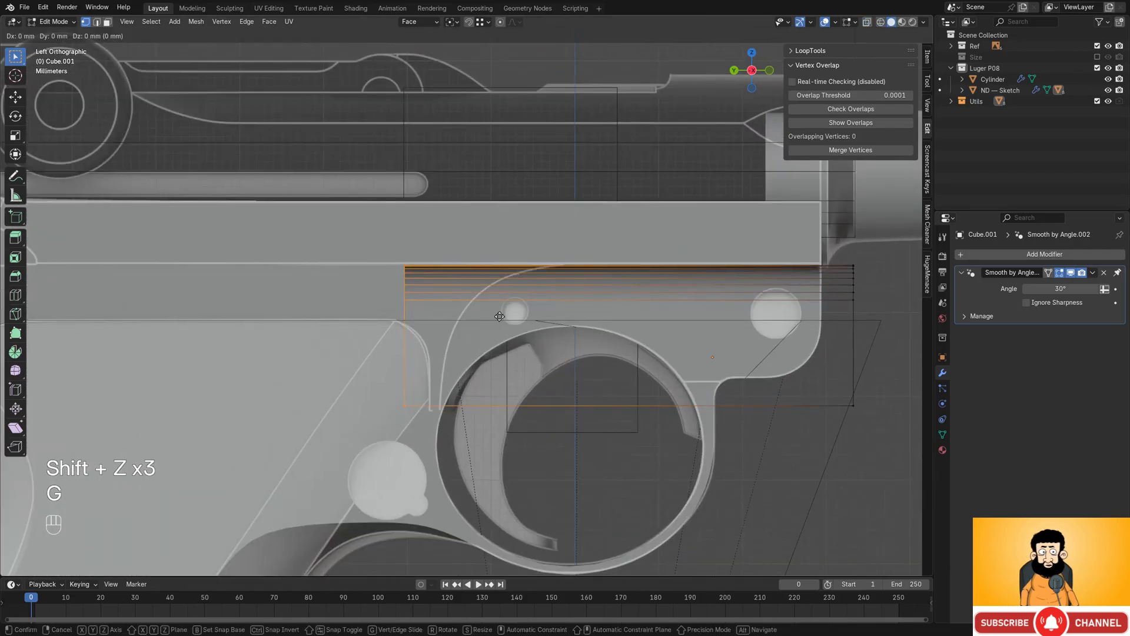
key("Escape")
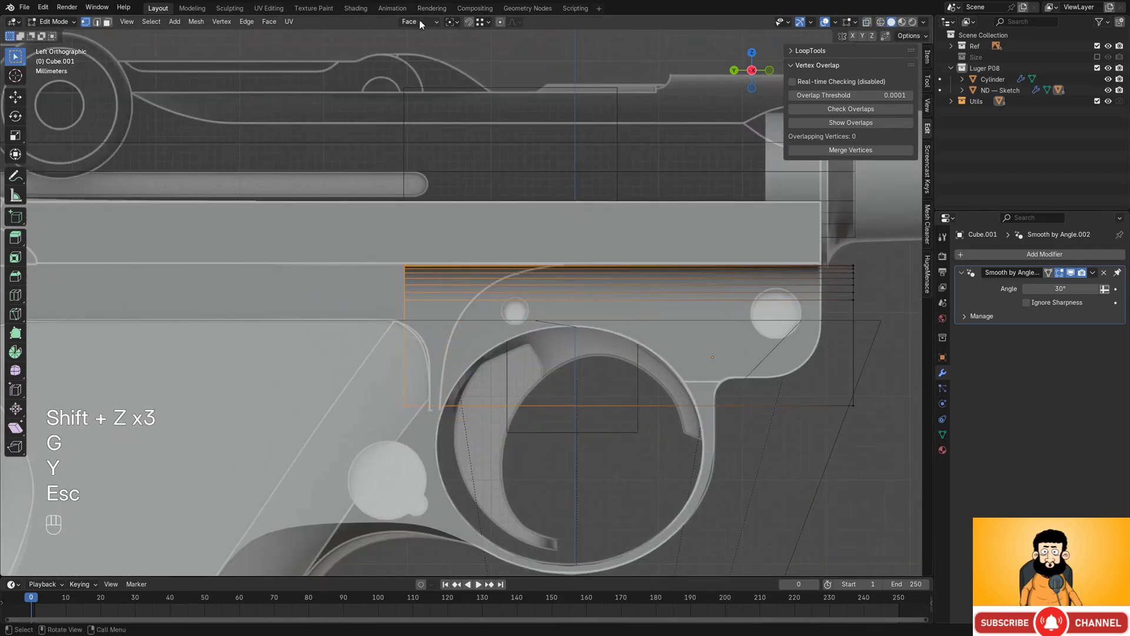
key("y")
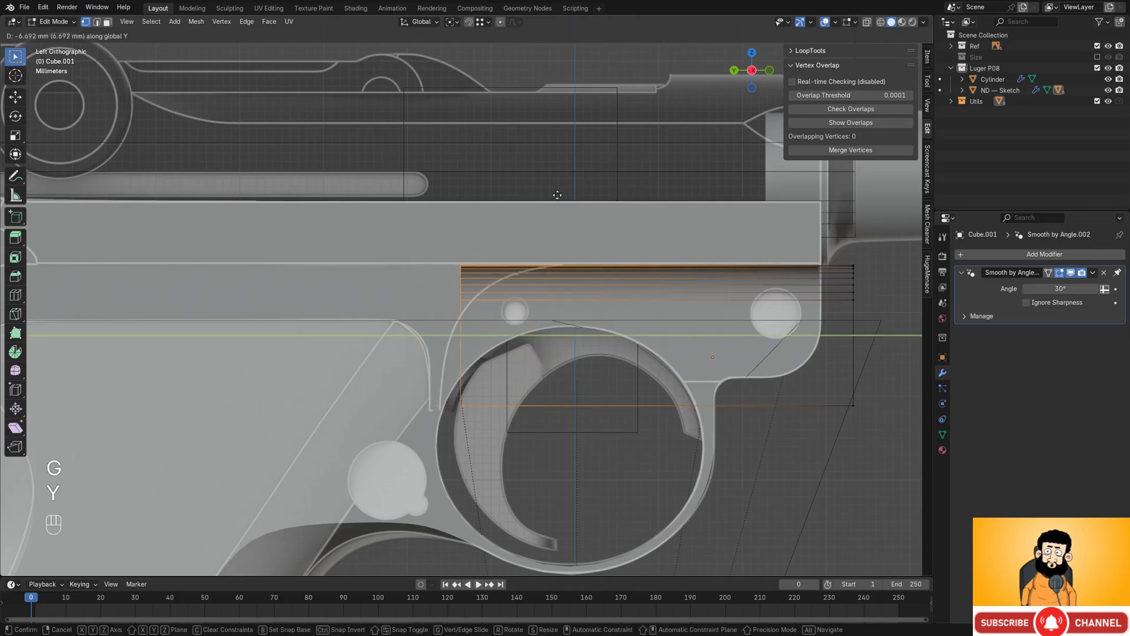
left_click(659, 177)
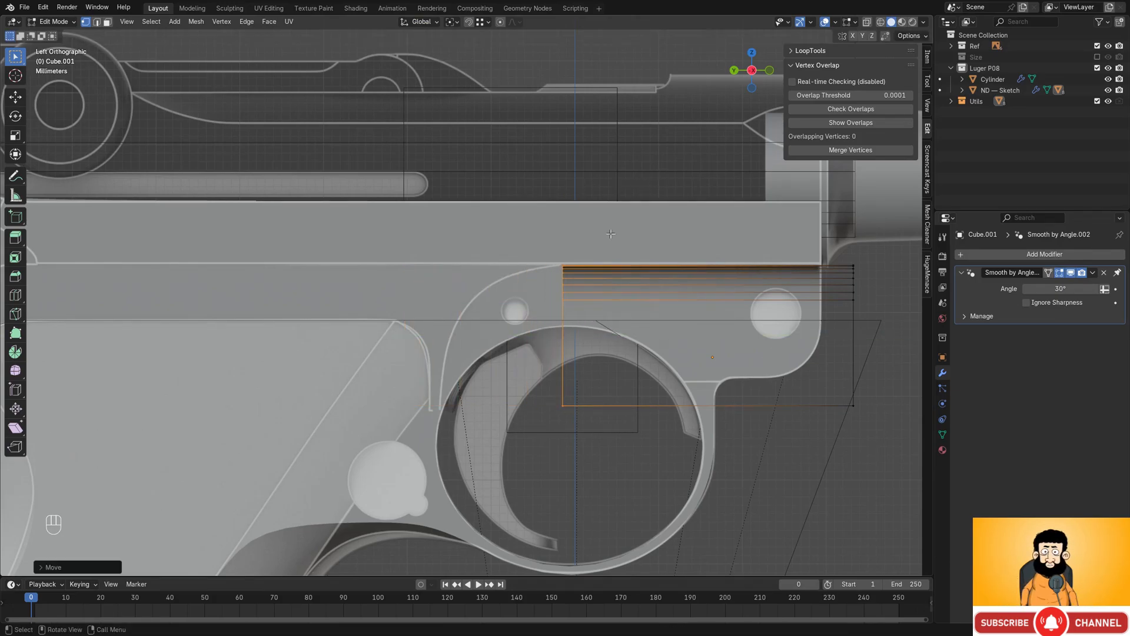
- Examine the cutter's rounded corner against the front reference and its shortened end against the left-side reference
middle_click_drag(541, 221, 500, 236)
scroll(477, 237, "up", 2)
scroll(486, 234, "up", 1)
scroll(478, 233, "up", 1)
middle_click_drag(509, 330, 509, 293, "shift")
scroll(508, 293, "up", 4)
key("shift+z")
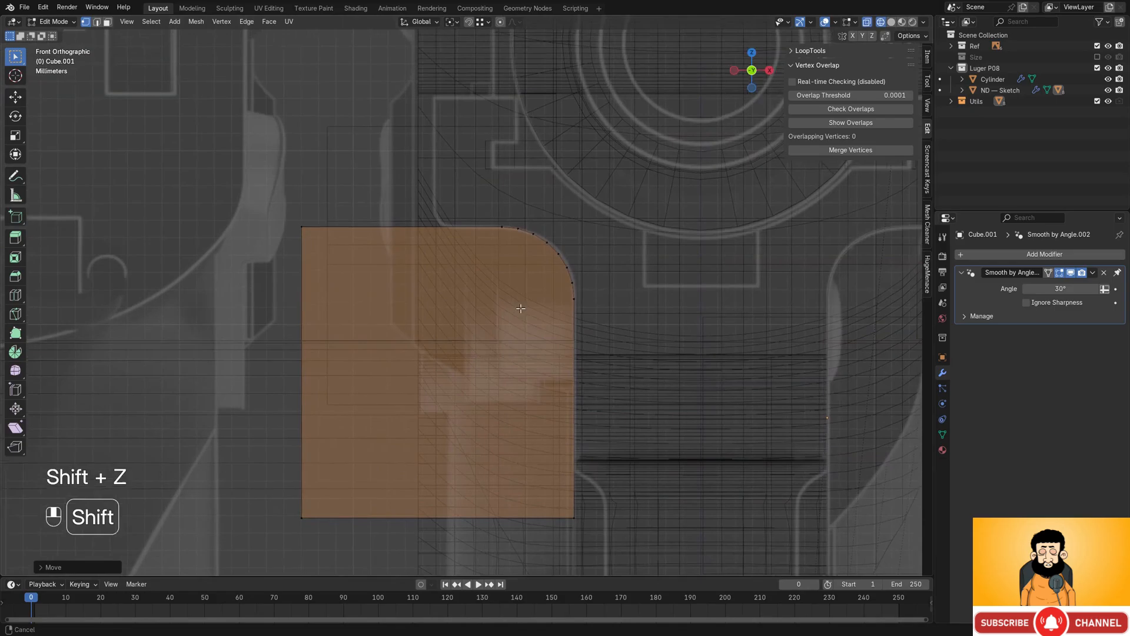
scroll(513, 283, "up", 2)
scroll(517, 262, "down", 3)
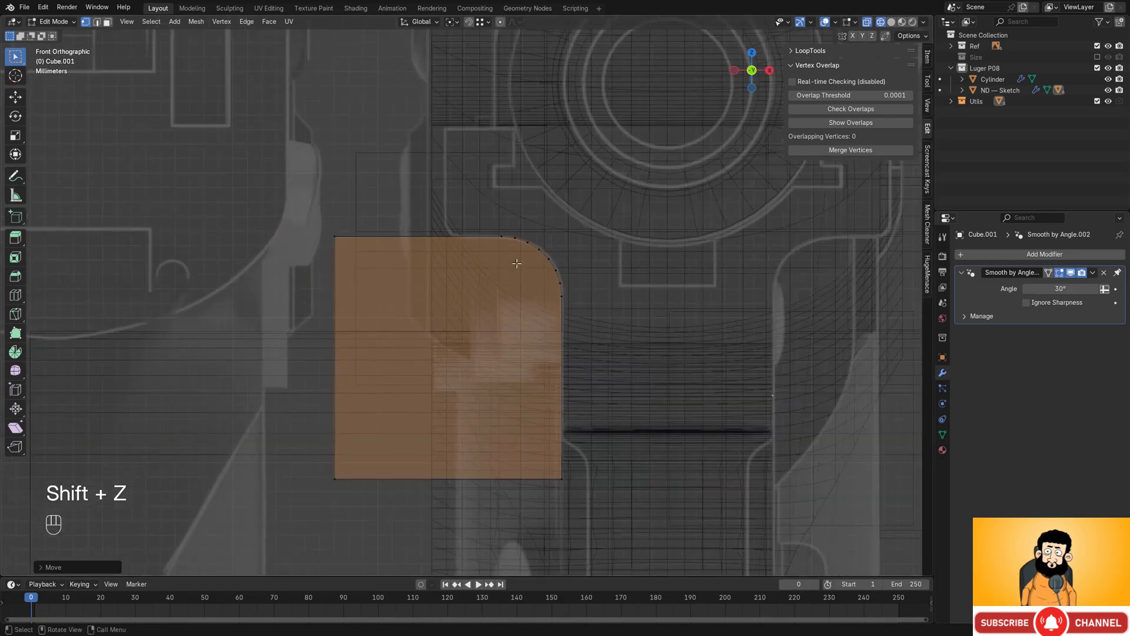
mouse_move(500, 265)
middle_mouse_down()
mouse_move(513, 279)
mouse_move(602, 283)
mouse_move(675, 264)
middle_mouse_up()
scroll(480, 277, "down", 2)
key("shift+z")
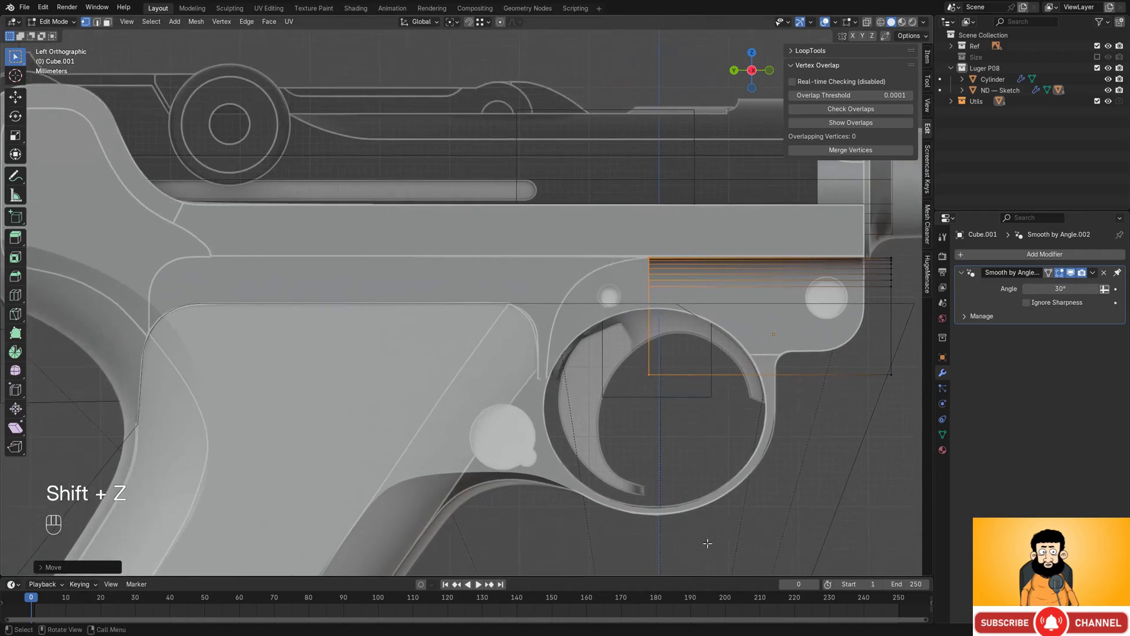
- Bring up the photo reference board and enlarge the side photo showing the frame recess above the trigger guard
key("alt+Tab")
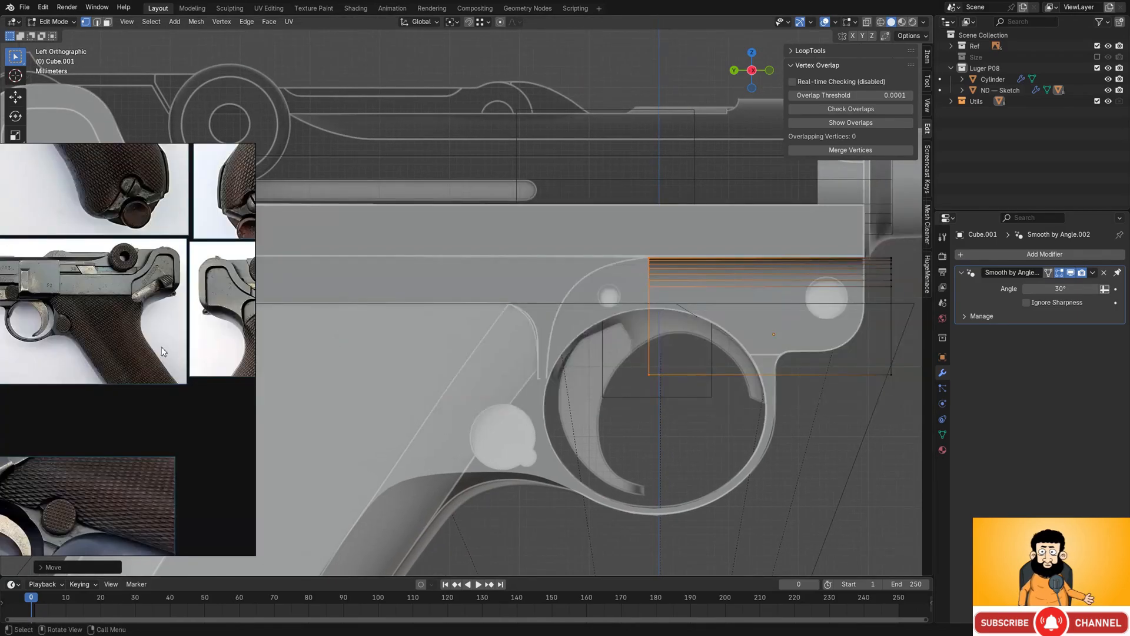
right_click_drag(0, 322, 875, 361)
scroll(874, 361, "down", 3)
middle_click_drag(874, 361, 768, 365)
scroll(768, 364, "up", 5)
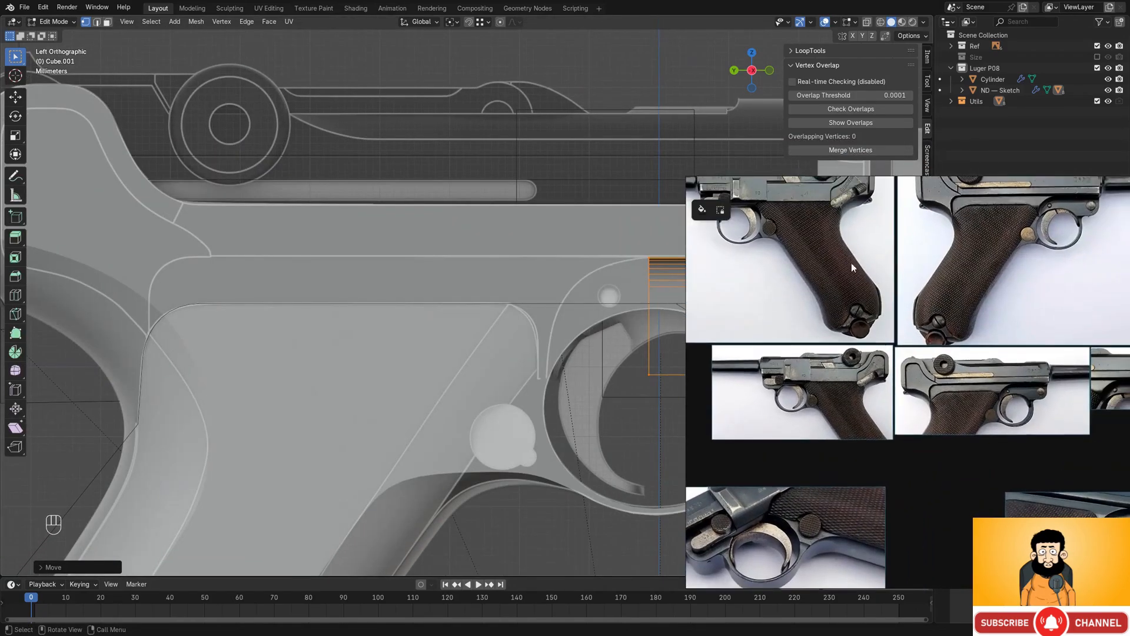
scroll(778, 302, "up", 1)
middle_click_drag(1043, 387, 829, 367)
scroll(998, 305, "up", 1)
middle_click_drag(1041, 316, 892, 337)
right_click_drag(768, 361, 894, 362)
- Add a lengthwise edge loop across the cutter's top face near the rounded corner and another across its bottom face
middle_click_drag(556, 291, 499, 252)
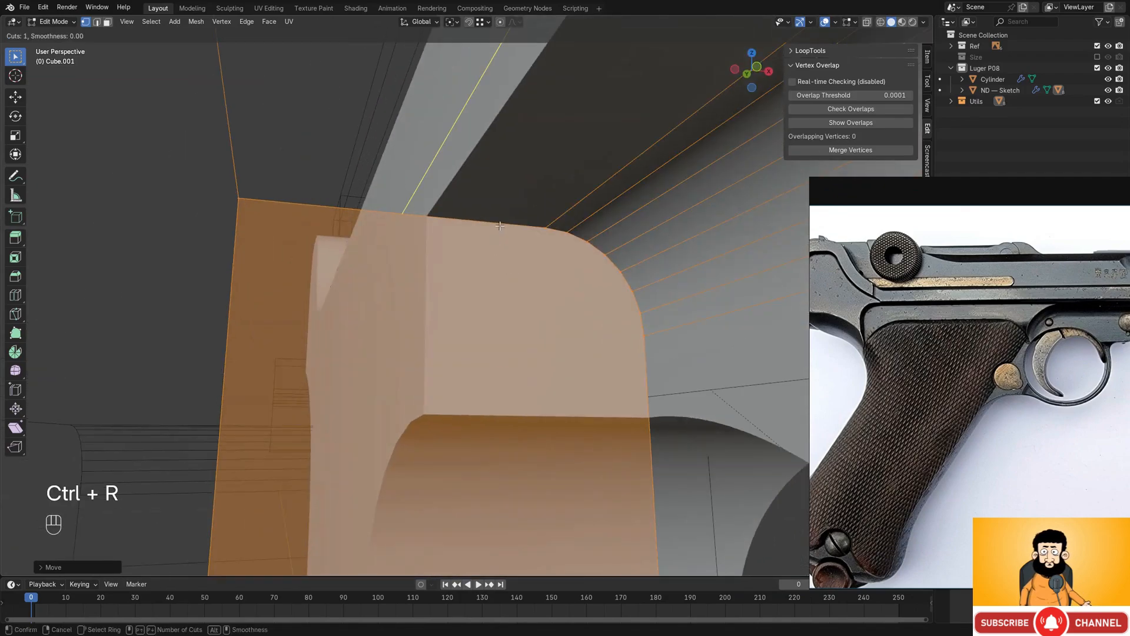
left_click(500, 226)
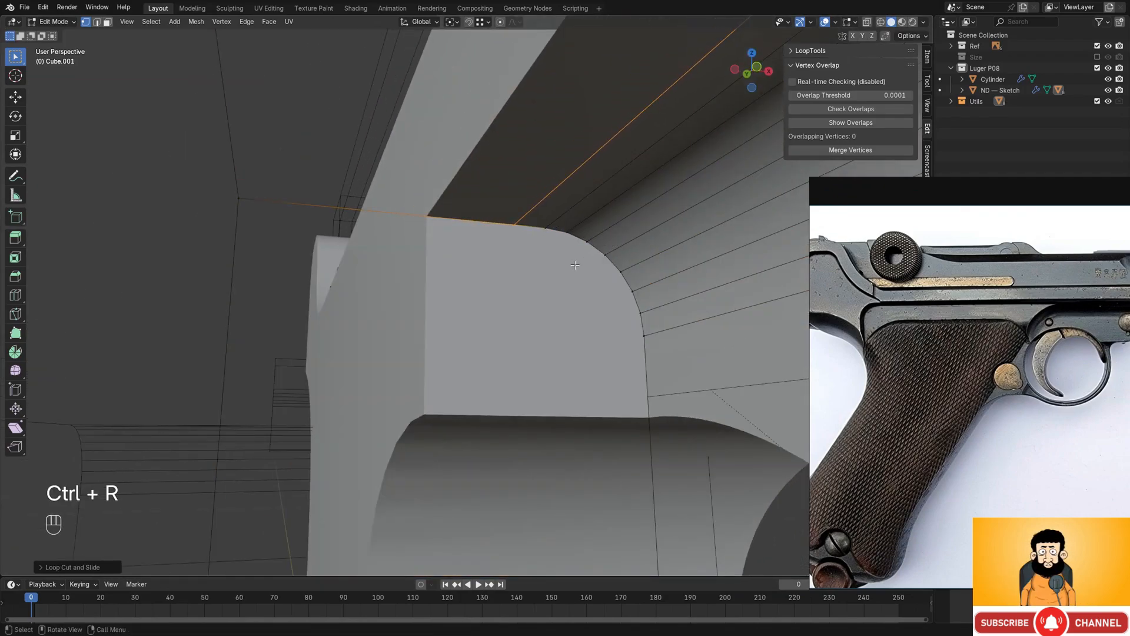
scroll(575, 265, "down", 4)
middle_click_drag(533, 376, 529, 242, "shift")
middle_click_drag(528, 242, 519, 237)
key("ctrl+r")
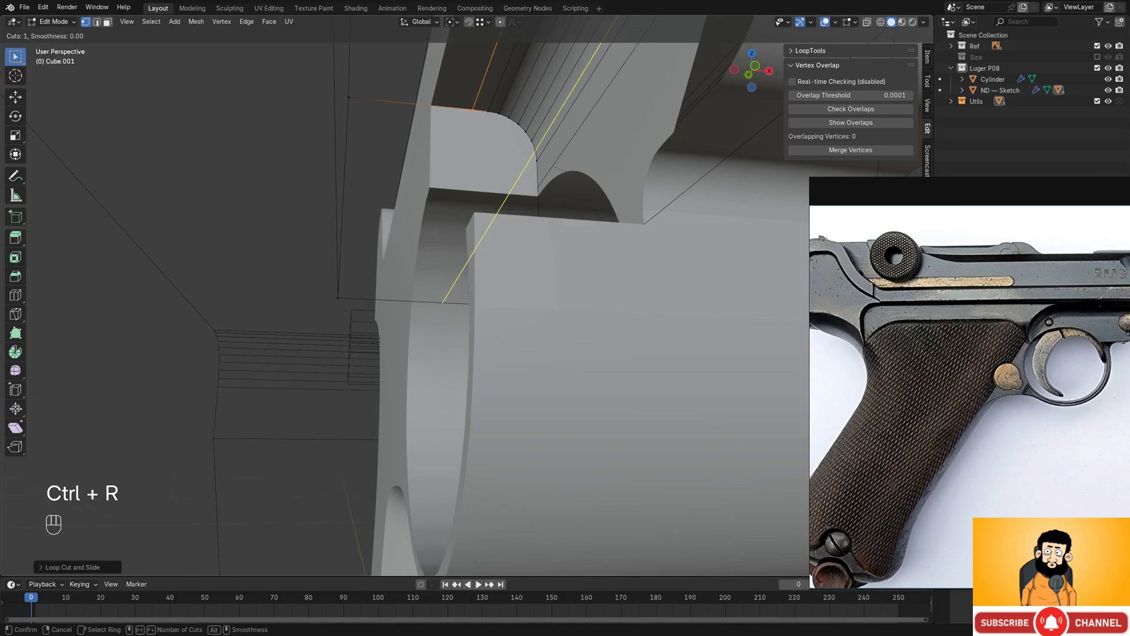
- Connect the new top and bottom loop vertices with an edge across the cutter's rear end face
left_click(473, 108)
middle_click_drag(472, 108, 505, 406)
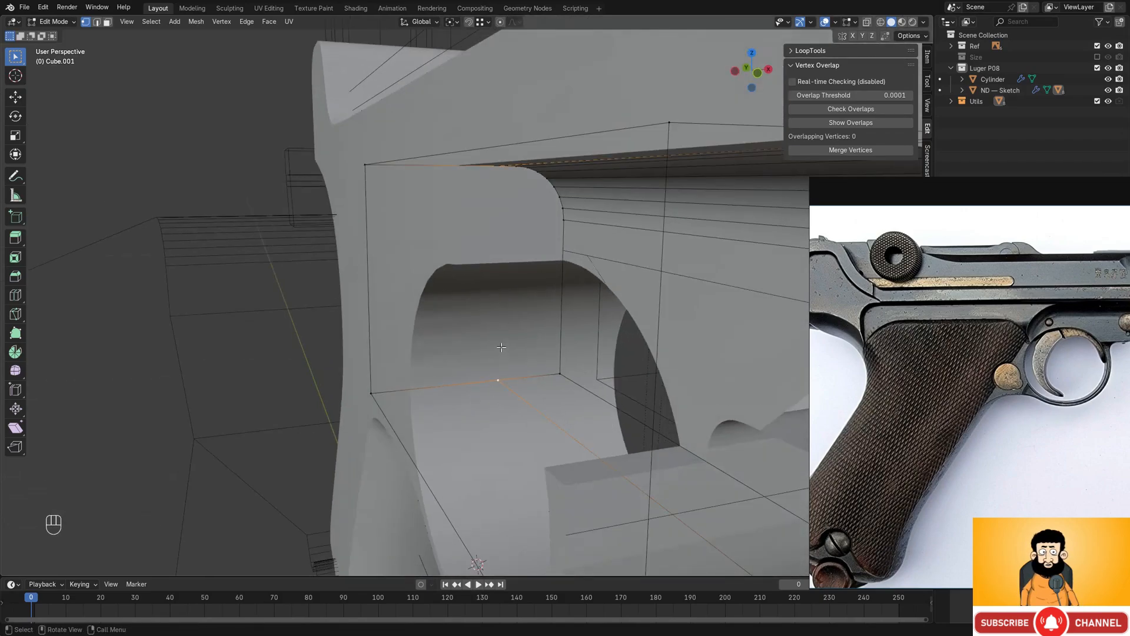
key("j")
middle_click_drag(501, 347, 492, 318)
- Extrude the outer half of the cutter's rear end face about 71 mm backwards along the frame to the reference recess's rear edge
key("3")
left_click(433, 211)
key("shift+z")
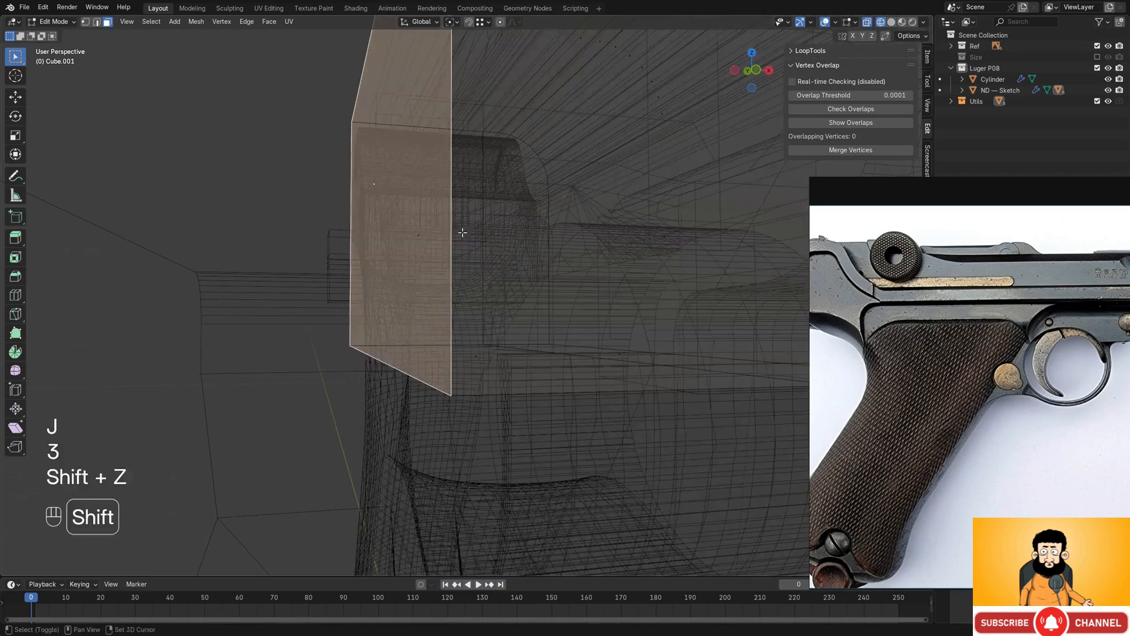
left_click(426, 222)
left_click(414, 234)
key("shift+z")
middle_click_drag(414, 234, 640, 308)
scroll(513, 281, "down", 1)
key("e")
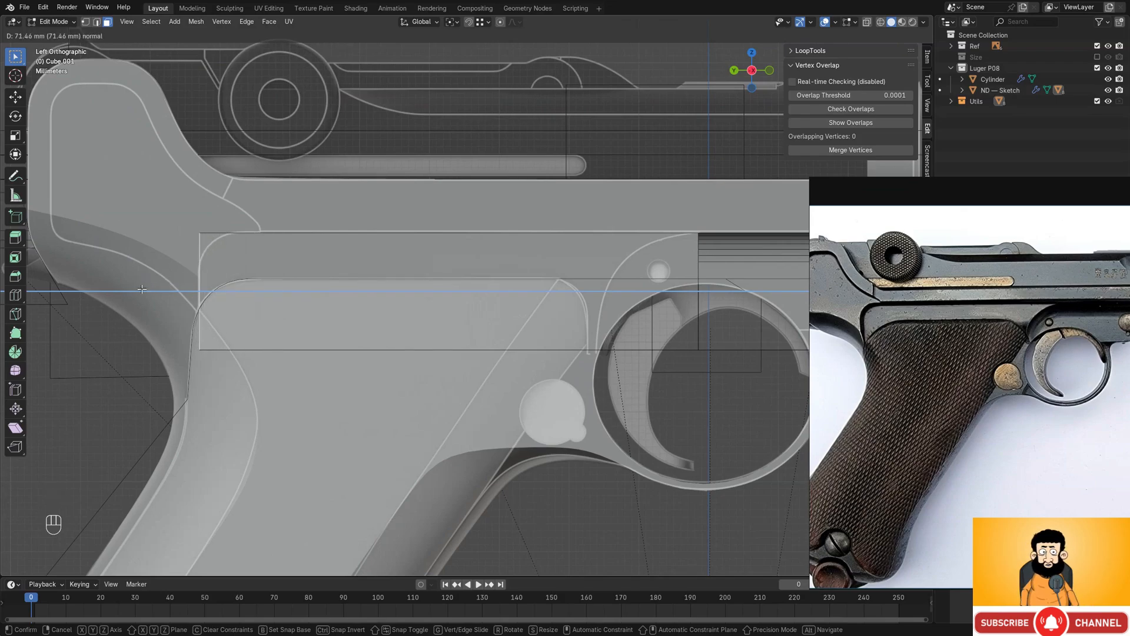
left_click(141, 289)
- Bevel the extended cutter's upper rear corner edge by about 5.4 mm with 6 segments to follow the reference's curve
middle_click_drag(142, 289, 538, 247)
scroll(585, 249, "down", 3)
scroll(585, 249, "up", 1)
key("2")
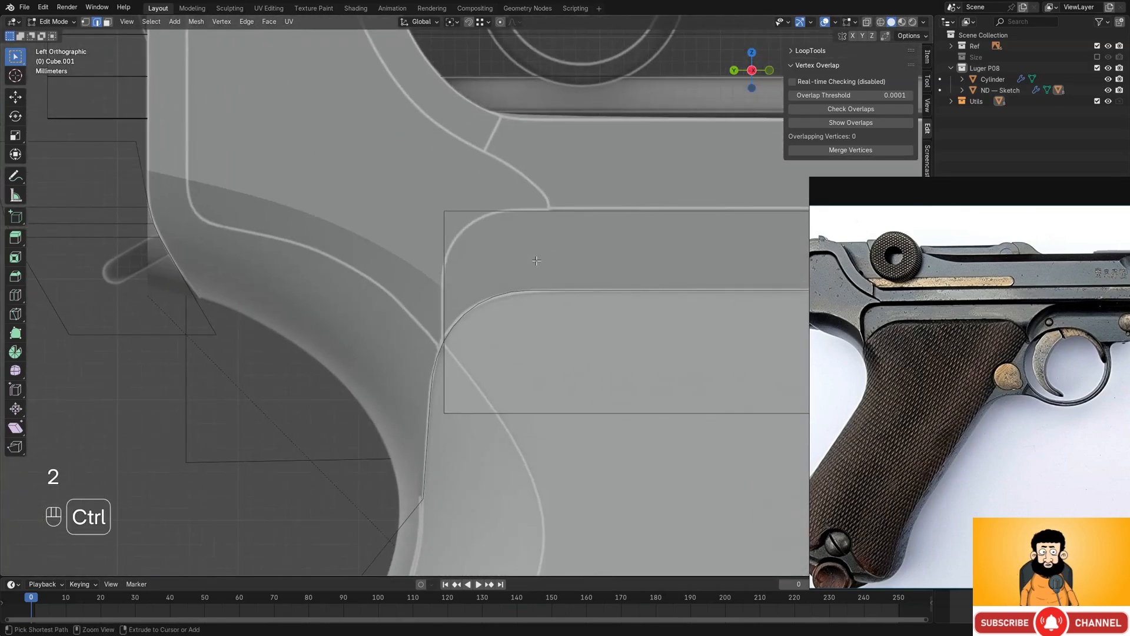
key("ctrl+b")
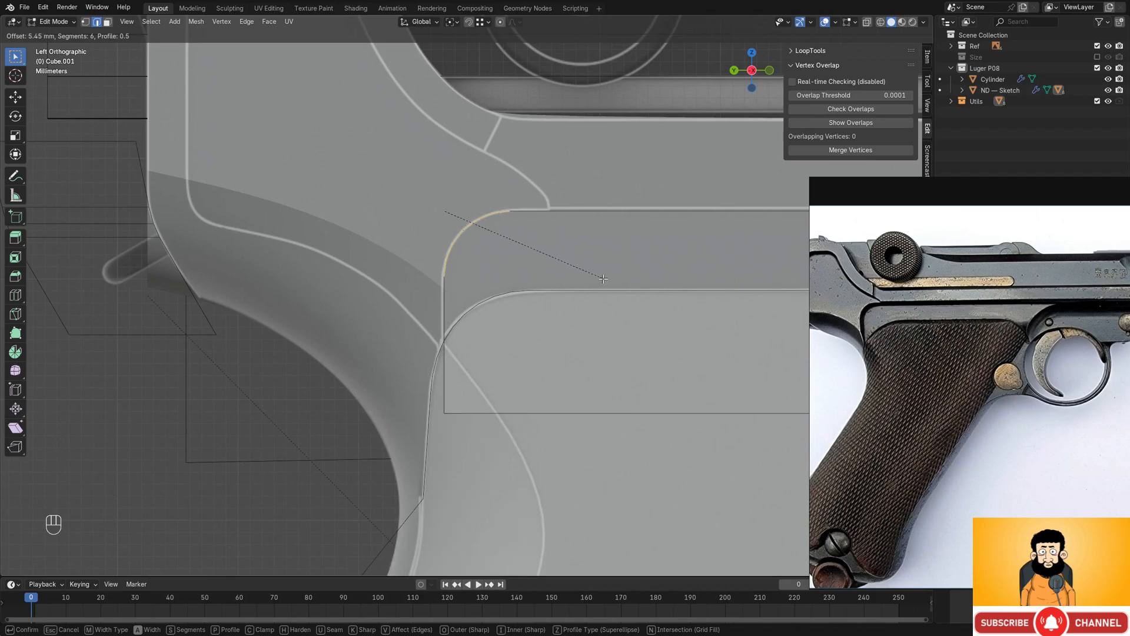
left_click(595, 284)
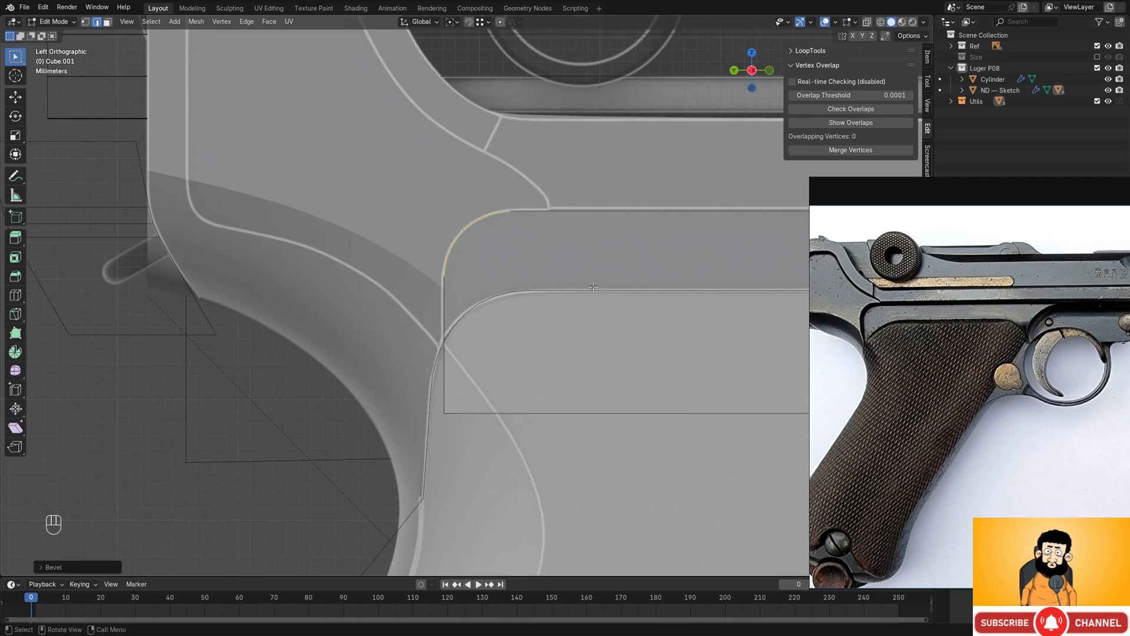
- Examine the recess along the frame's side, from the rounded rear corner to the step above the trigger guard
middle_click_drag(596, 284, 444, 265)
key("Tab")
scroll(554, 287, "down", 3)
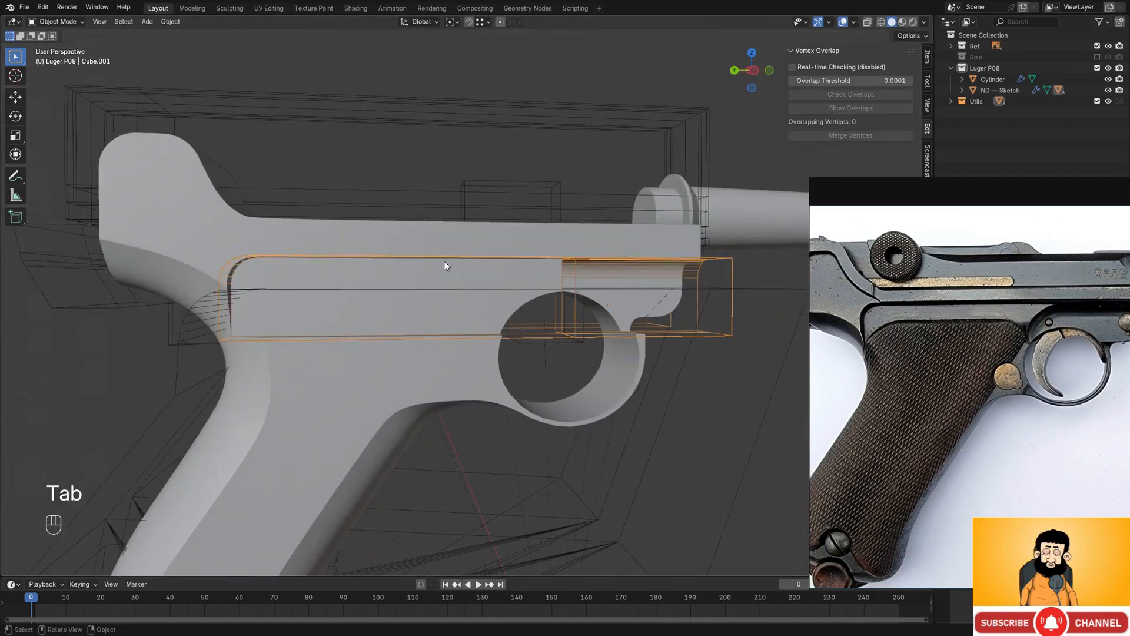
scroll(488, 260, "down", 2)
middle_click_drag(538, 255, 518, 301, "shift")
scroll(522, 315, "up", 3)
scroll(468, 292, "up", 2)
middle_click_drag(407, 323, 528, 280, "shift")
middle_click_drag(528, 279, 486, 288)
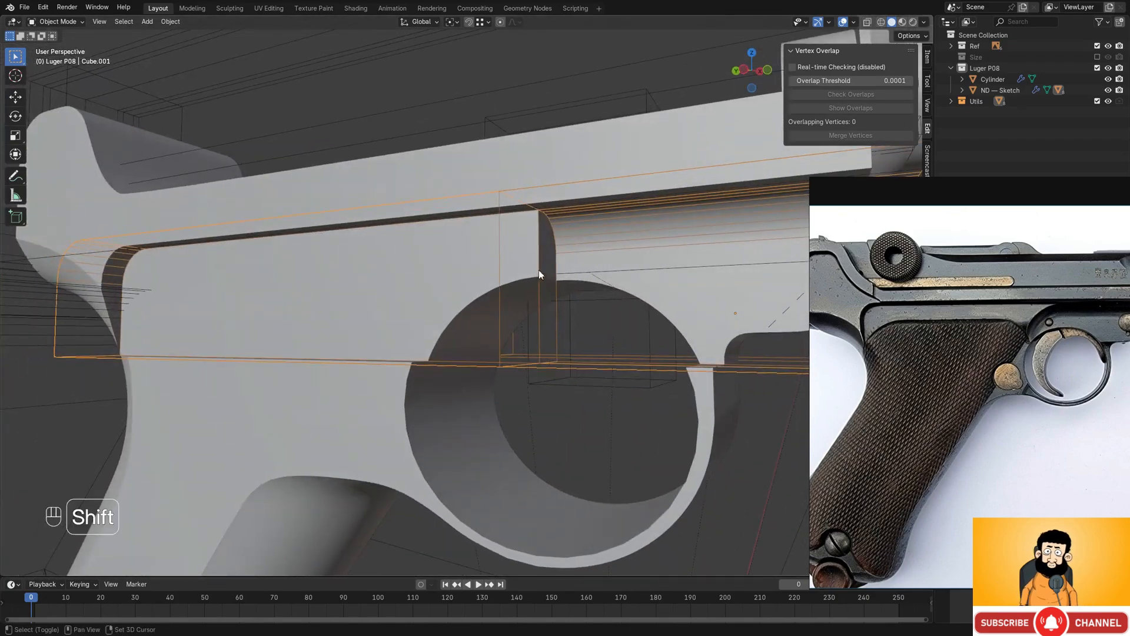
- Separate the linked geometry of the near-side recess cutter into its own object
key("Tab")
scroll(559, 226, "down", 2)
middle_click_drag(532, 227, 441, 251, "shift")
key("l")
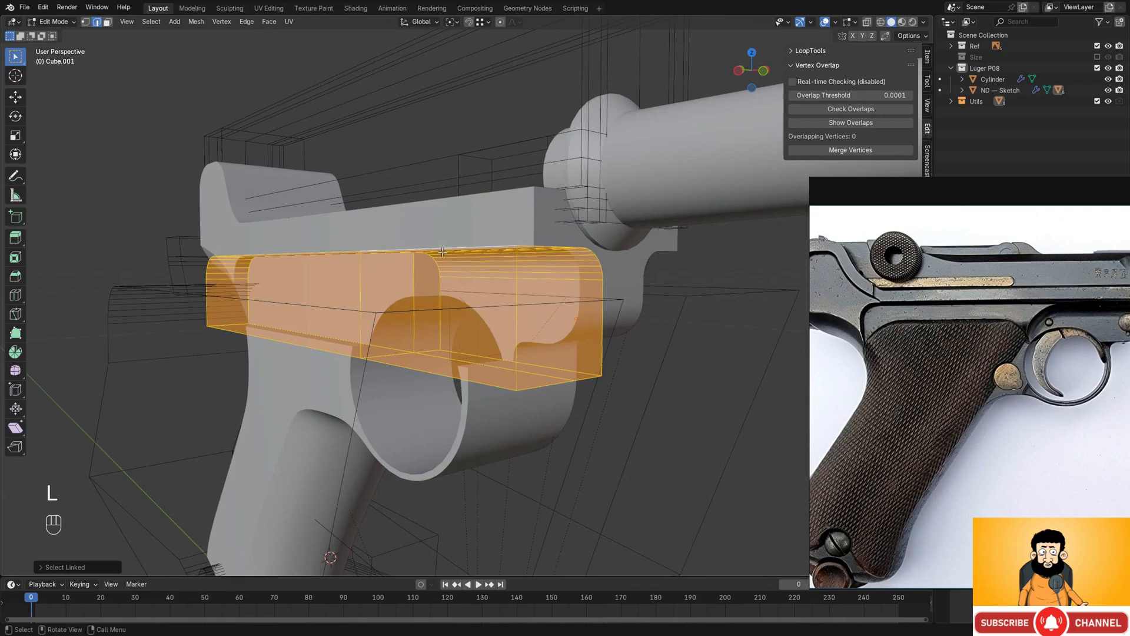
left_click(444, 253)
key("Tab")
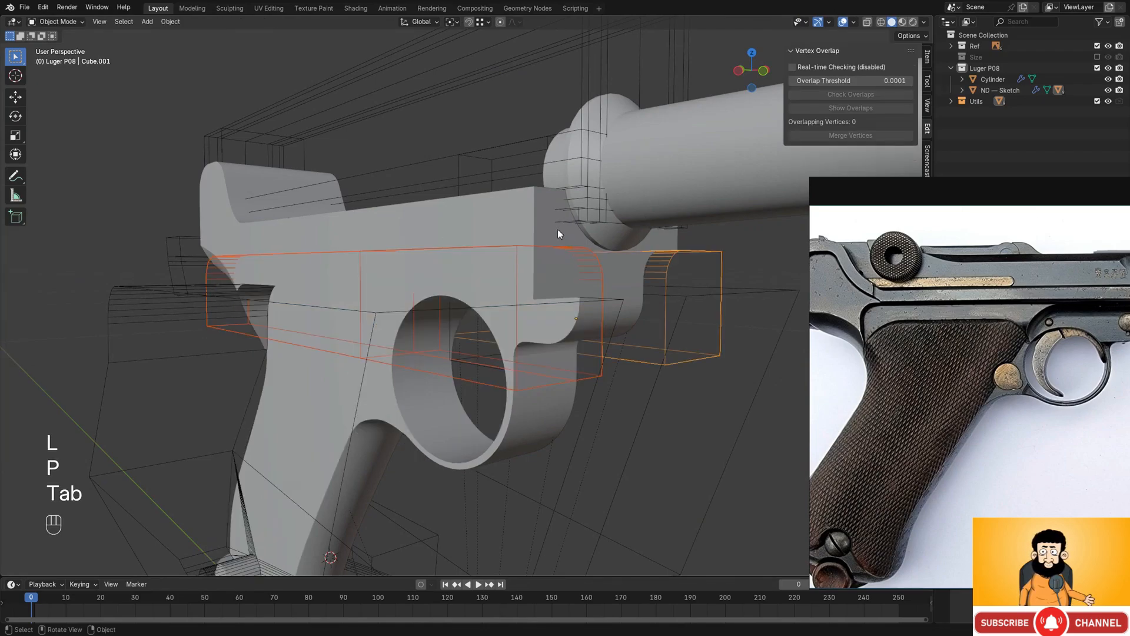
- Cut the frame with the separated recess cutter using a Boolean Difference
left_click(627, 275)
left_click(489, 246)
middle_click_drag(524, 260, 505, 247)
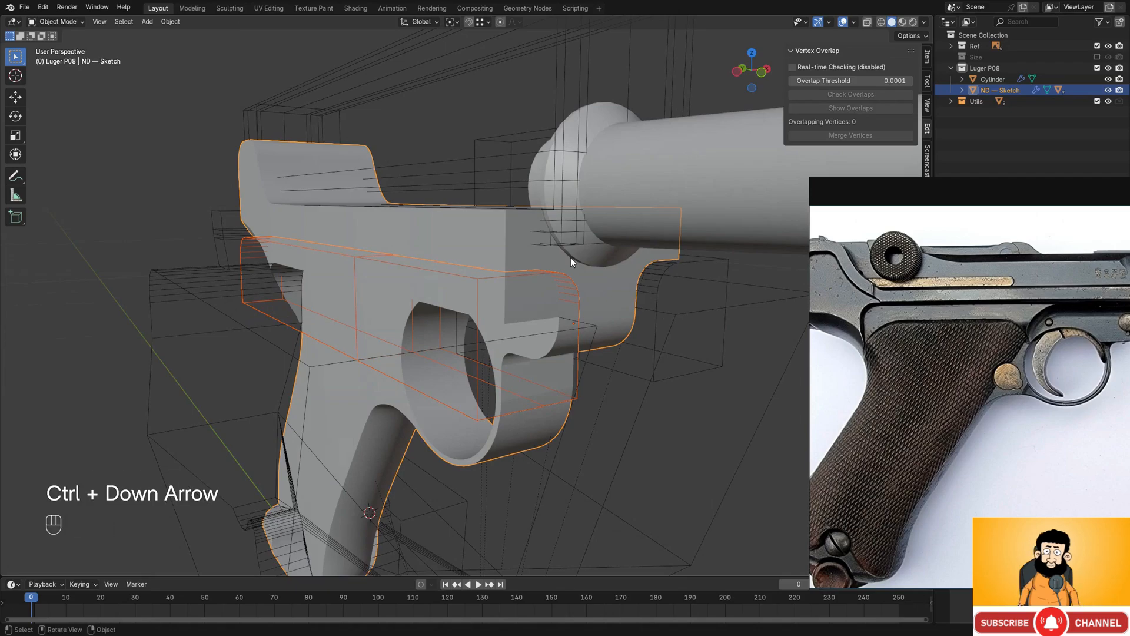
key("f")
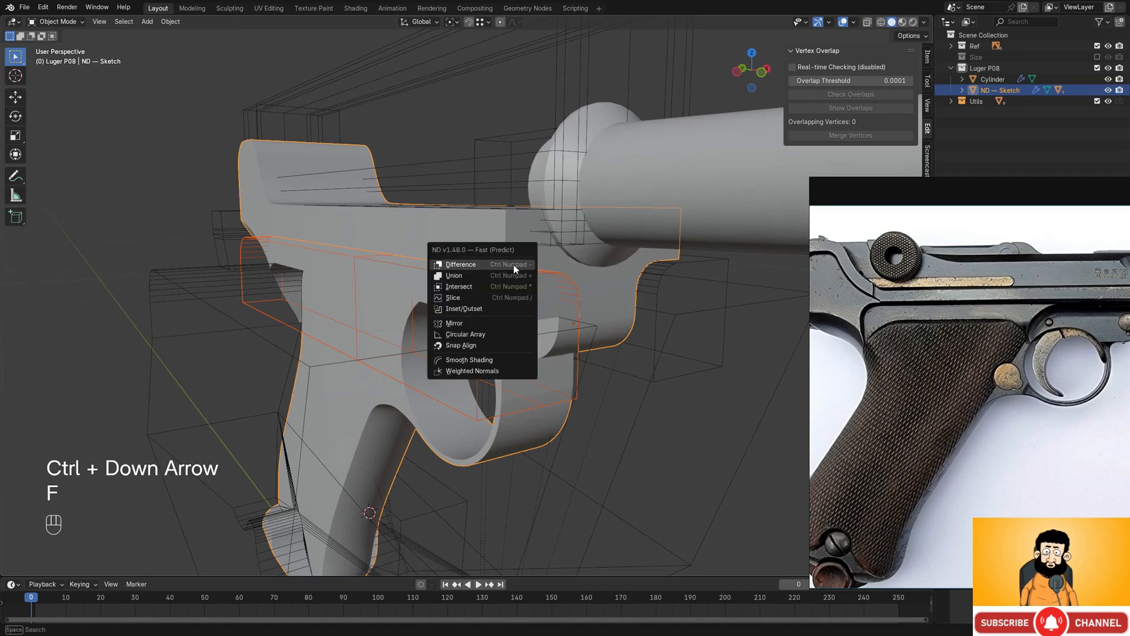
left_click(514, 264)
middle_click_drag(514, 264, 570, 243)
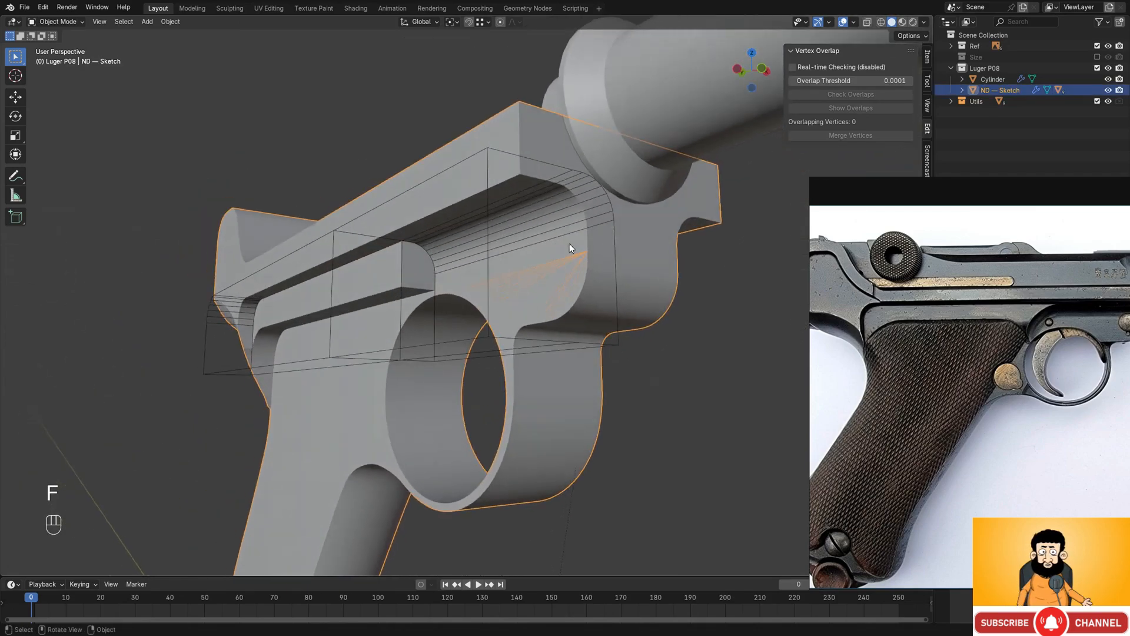
middle_click_drag(694, 235, 576, 266)
left_click(578, 258)
key("g")
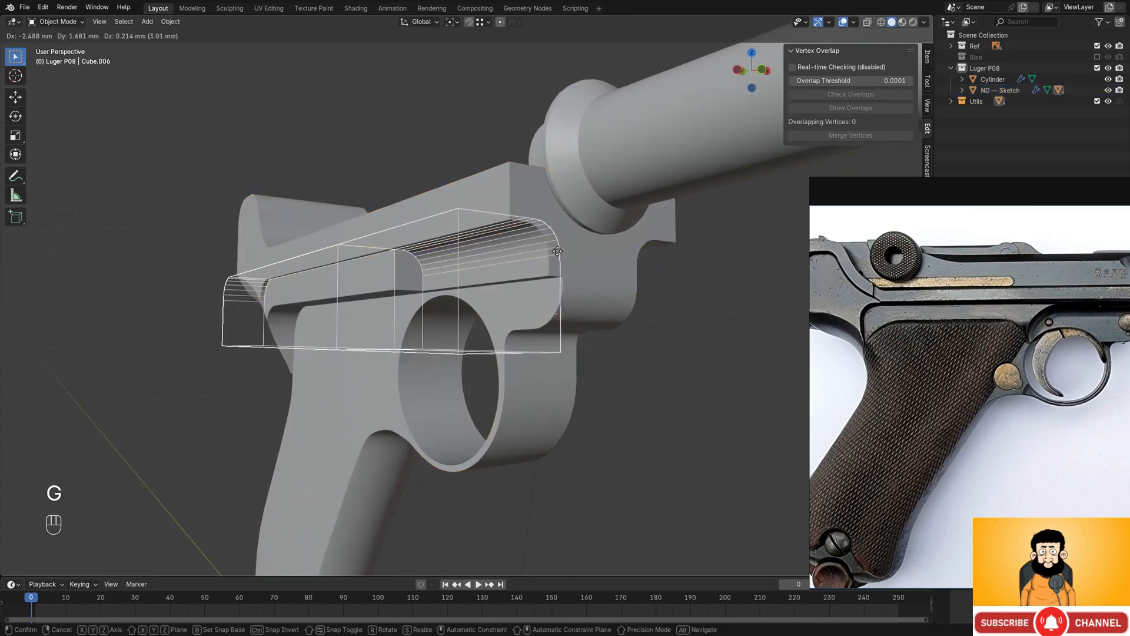
key("Escape")
- Reveal all the hidden boolean cutters around the pistol
mouse_move(524, 253)
middle_mouse_down()
mouse_move(598, 263)
mouse_move(474, 263)
mouse_move(562, 267)
mouse_move(523, 258)
mouse_move(541, 246)
middle_mouse_up()
scroll(522, 263, "down", 1)
middle_click_drag(477, 263, 1129, 156, "shift")
scroll(500, 246, "down", 2)
middle_click_drag(530, 265, 508, 252)
key("alt+h")
middle_click_drag(621, 213, 470, 236)
- Check the side photo on the reference board and minimise the board
key("Tab")
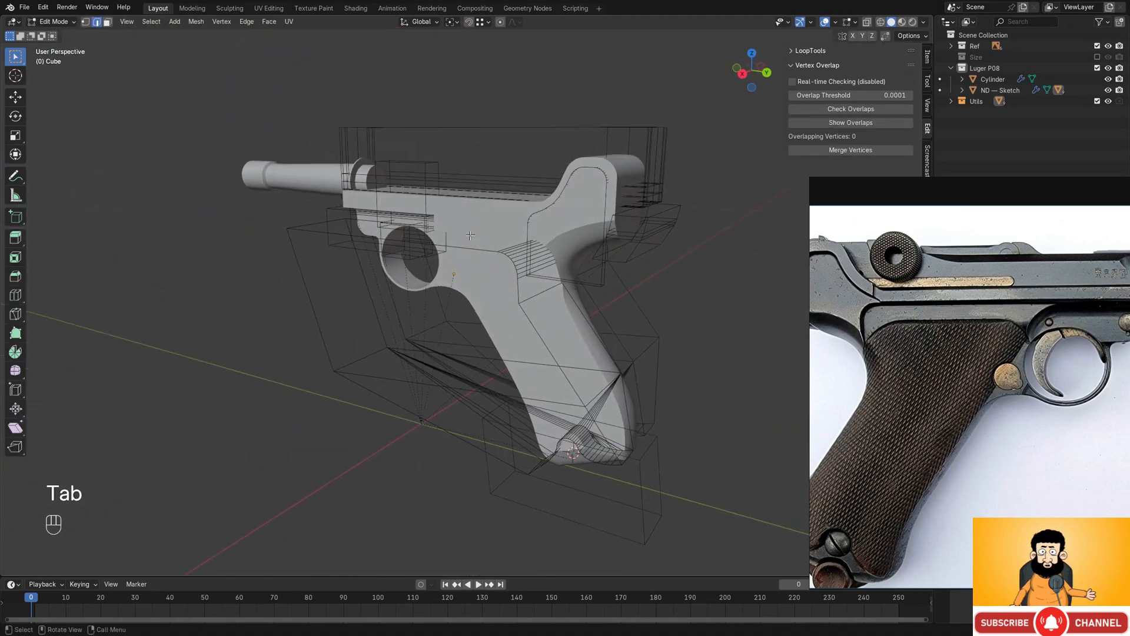
left_click_drag(1125, 181, 784, 210)
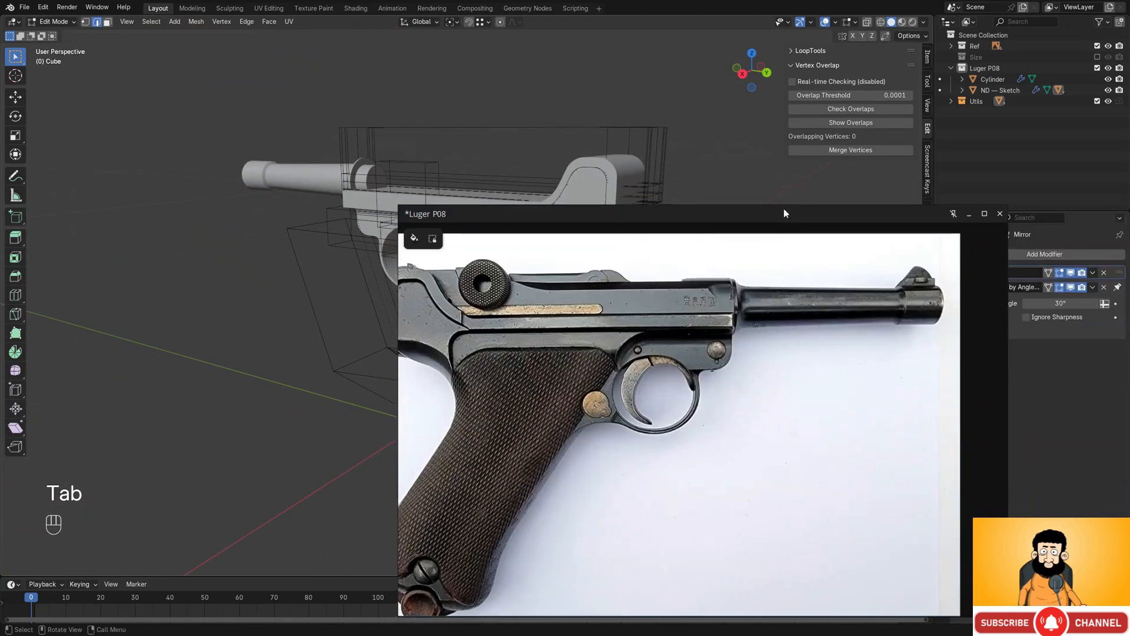
left_click(969, 214)
key("Tab")
- Apply the Mirror modifier on the large cutter surrounding the grip
middle_click_drag(664, 260, 539, 222)
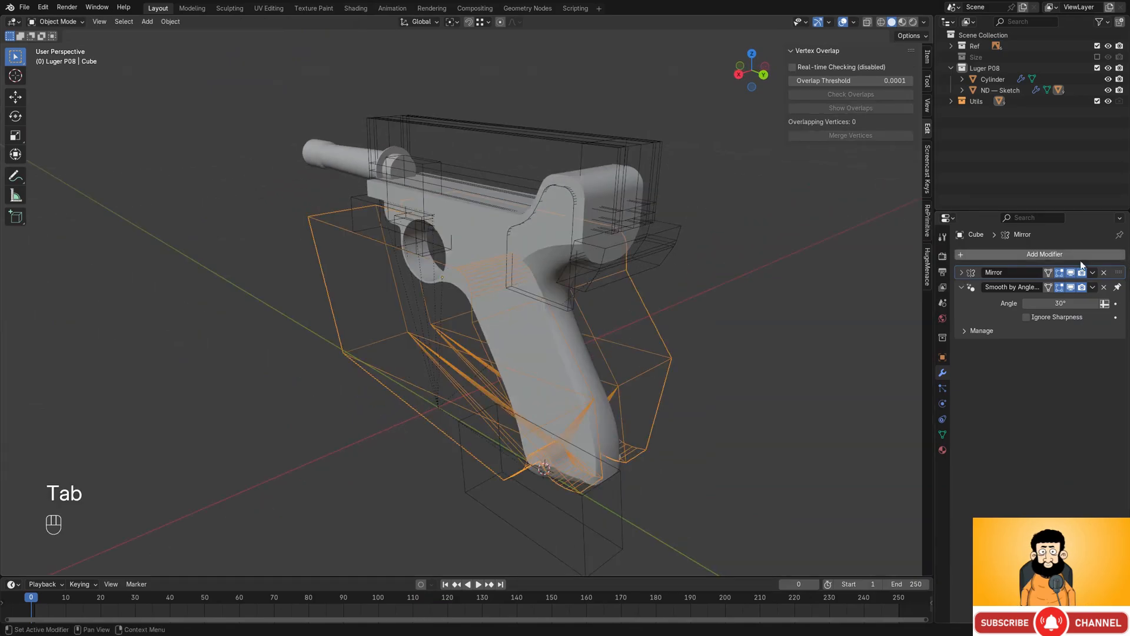
left_click(1070, 285)
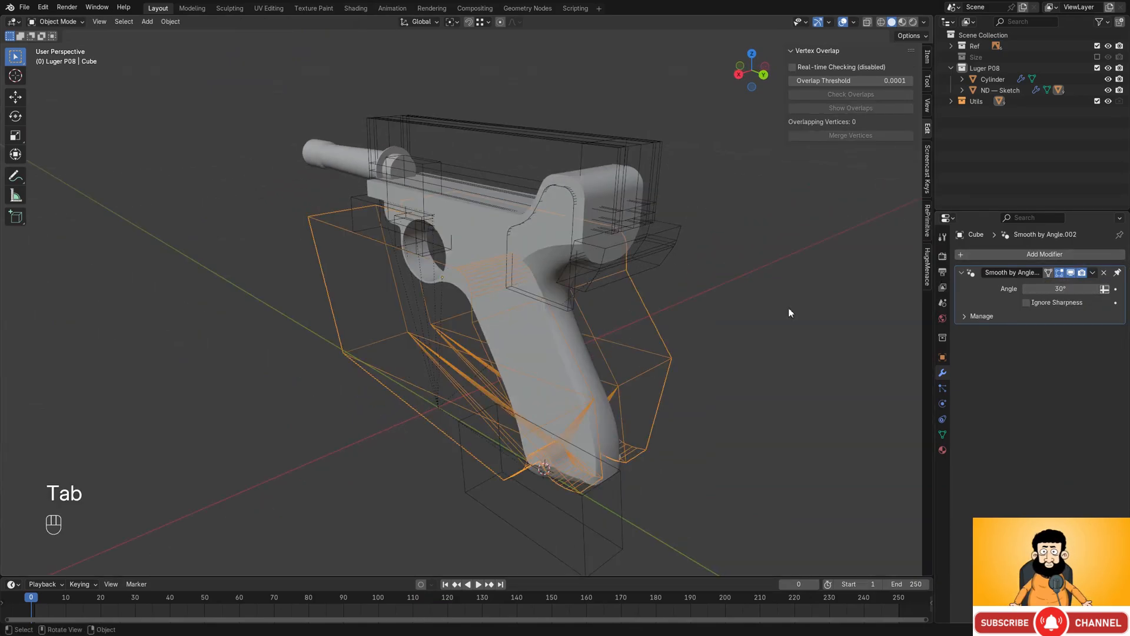
middle_click_drag(789, 312, 335, 239)
- Separate the near-side half of the grip cutter into its own object and select it
key("Tab")
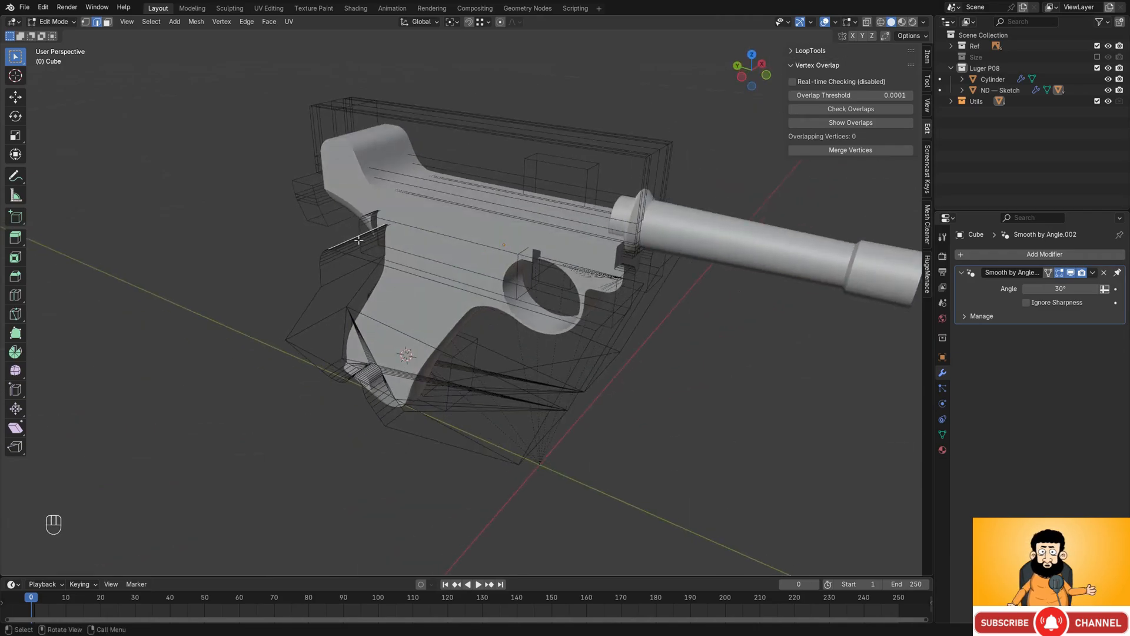
scroll(334, 240, "up", 1)
key("l")
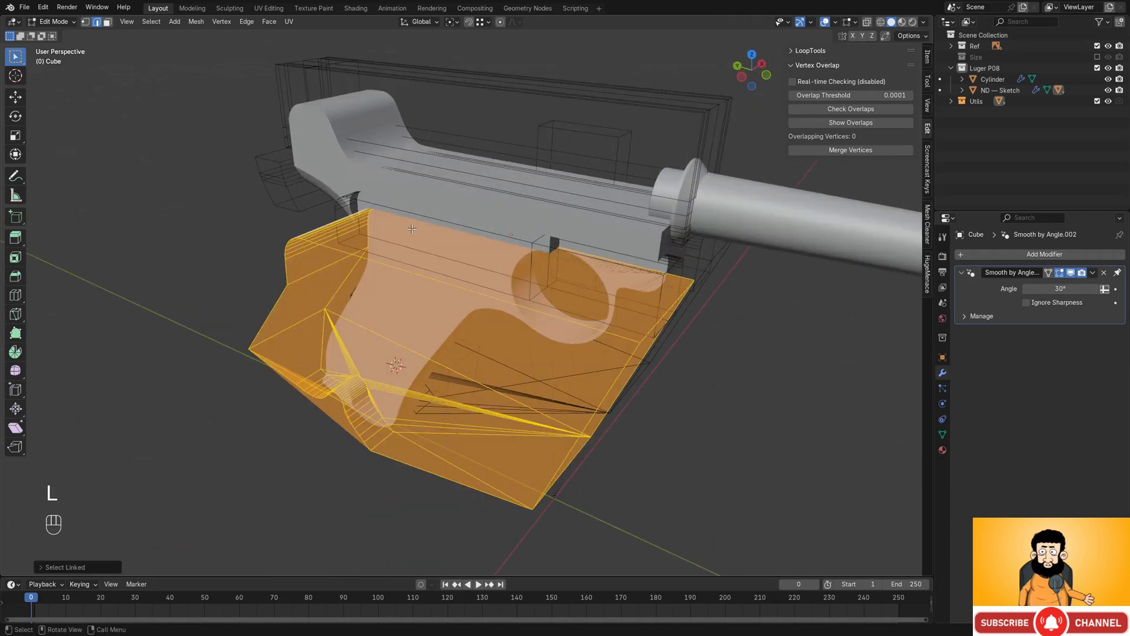
key("p")
left_click(412, 229)
key("Tab")
left_click(309, 233)
- Move the separated grip cutter's upper front vertices backwards along Y to just behind the trigger guard in the left-side view
middle_click_drag(309, 233, 344, 213)
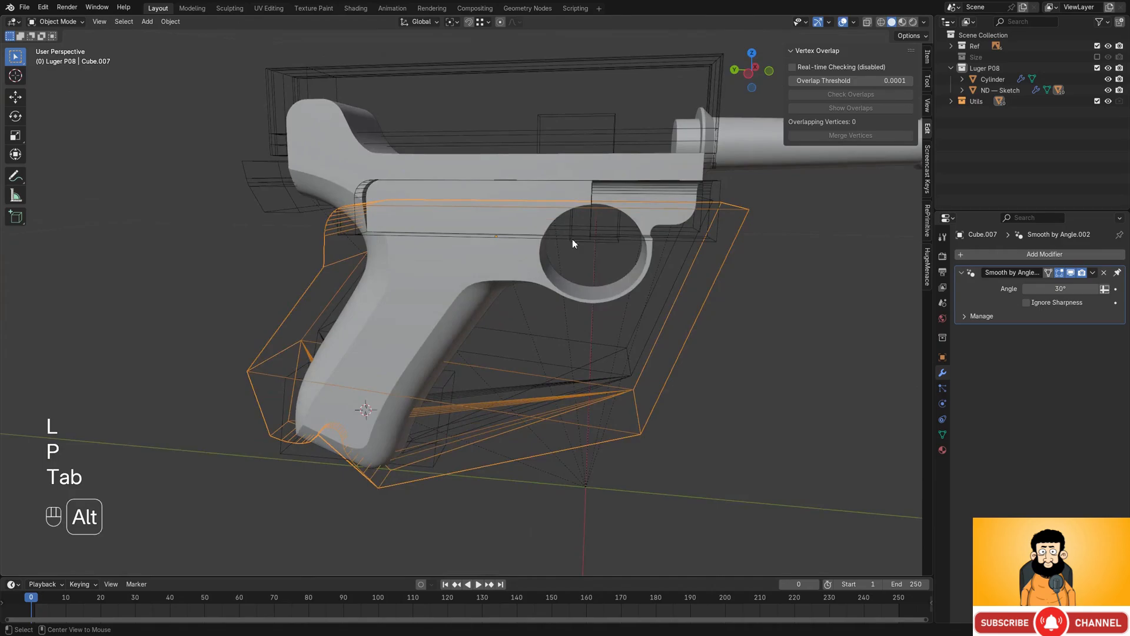
middle_click_drag(572, 239, 553, 195, "alt")
scroll(549, 232, "up", 6)
key("Tab")
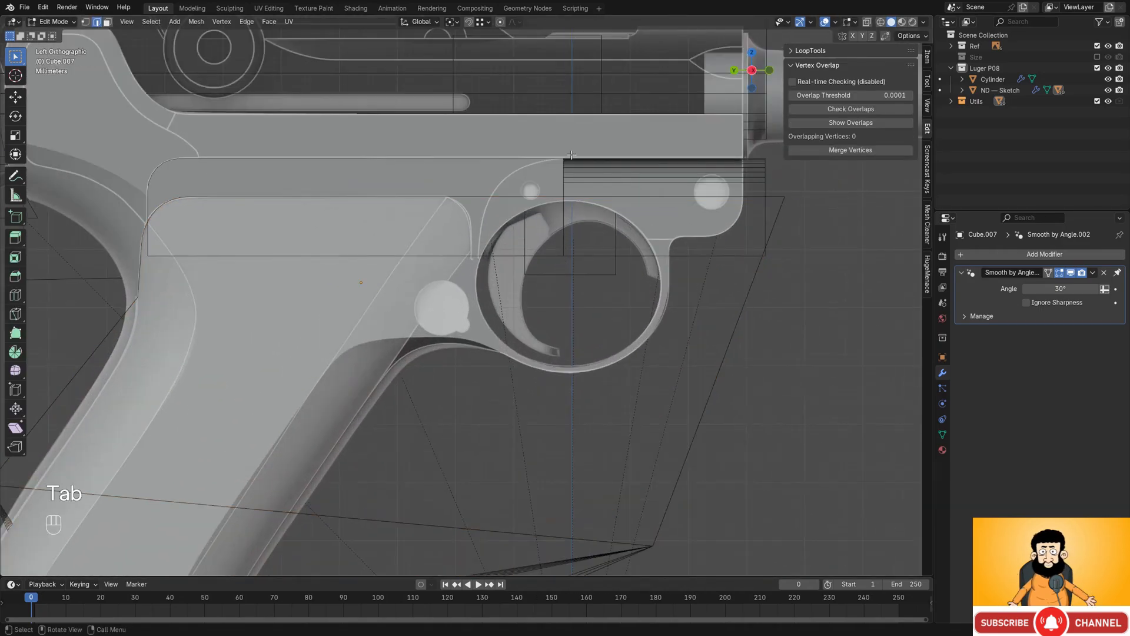
middle_click_drag(724, 215, 662, 240, "shift")
key("shift+z")
left_click_drag(796, 280, 797, 282)
key("shift+z")
middle_click_drag(696, 236, 745, 262, "shift")
key("g")
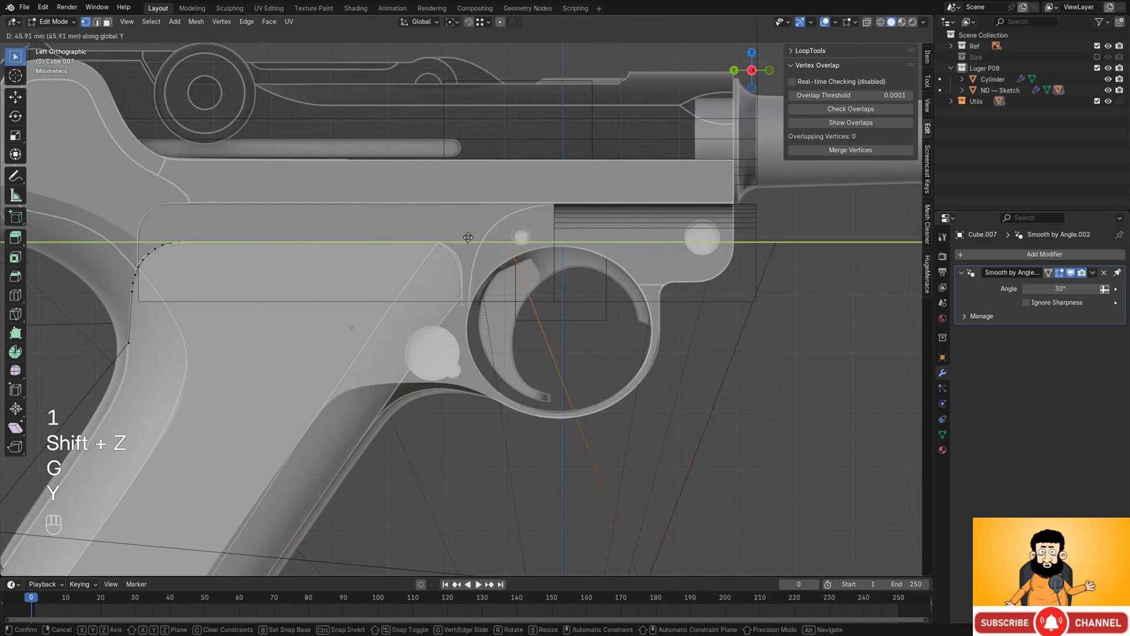
left_click(415, 265)
- Examine the reshaped grip cutter and the recess cutter's mesh around the trigger guard
scroll(415, 265, "down", 4)
middle_click_drag(416, 265, 452, 297)
key("Tab")
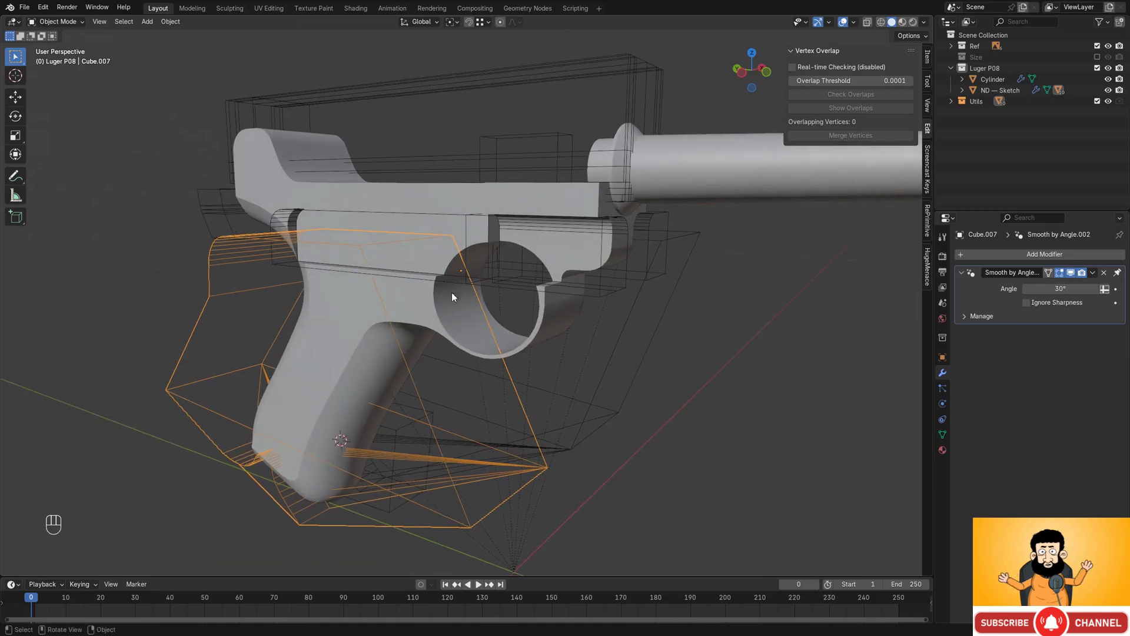
left_click(530, 292)
key("Tab")
scroll(524, 285, "up", 4)
middle_click_drag(512, 232, 535, 241)
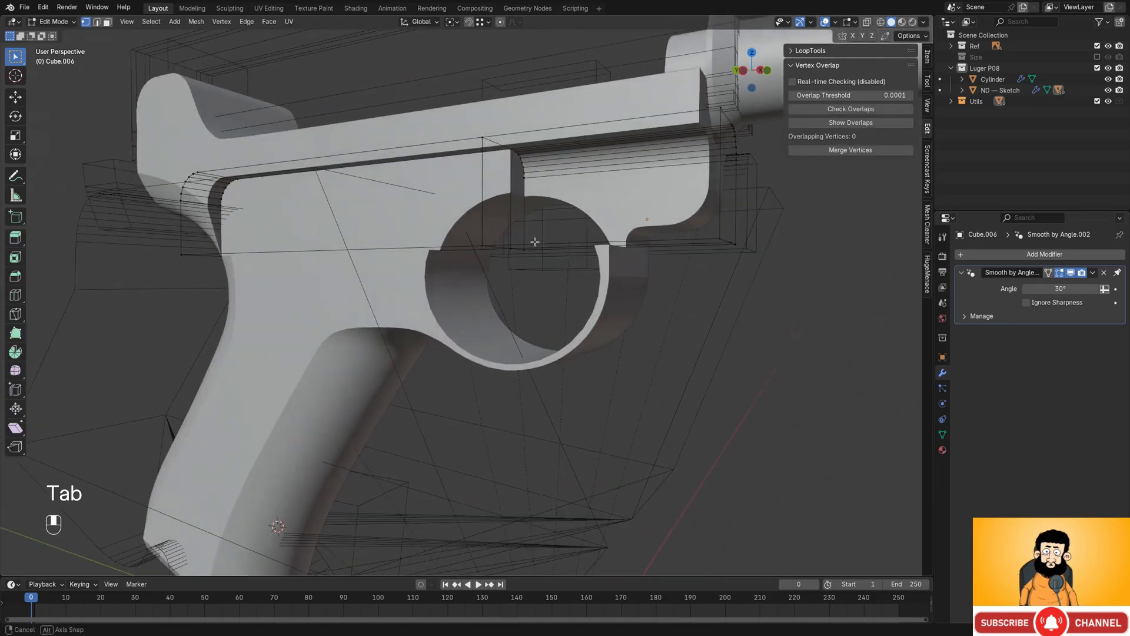
- Compare the frame's recess outline with the left-side reference and the photo on the reference board
key("Tab")
left_click(536, 117)
mouse_move(548, 116)
middle_mouse_down()
mouse_move(509, 189)
mouse_move(767, 258)
mouse_move(621, 232)
middle_mouse_up()
scroll(514, 214, "up", 3)
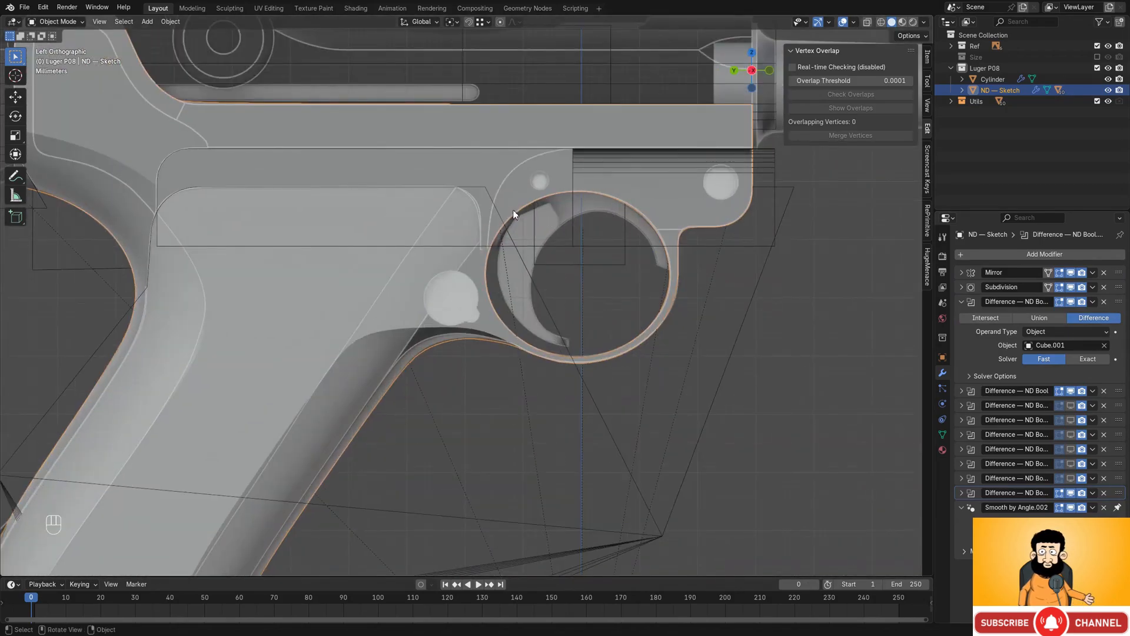
key("alt+Tab")
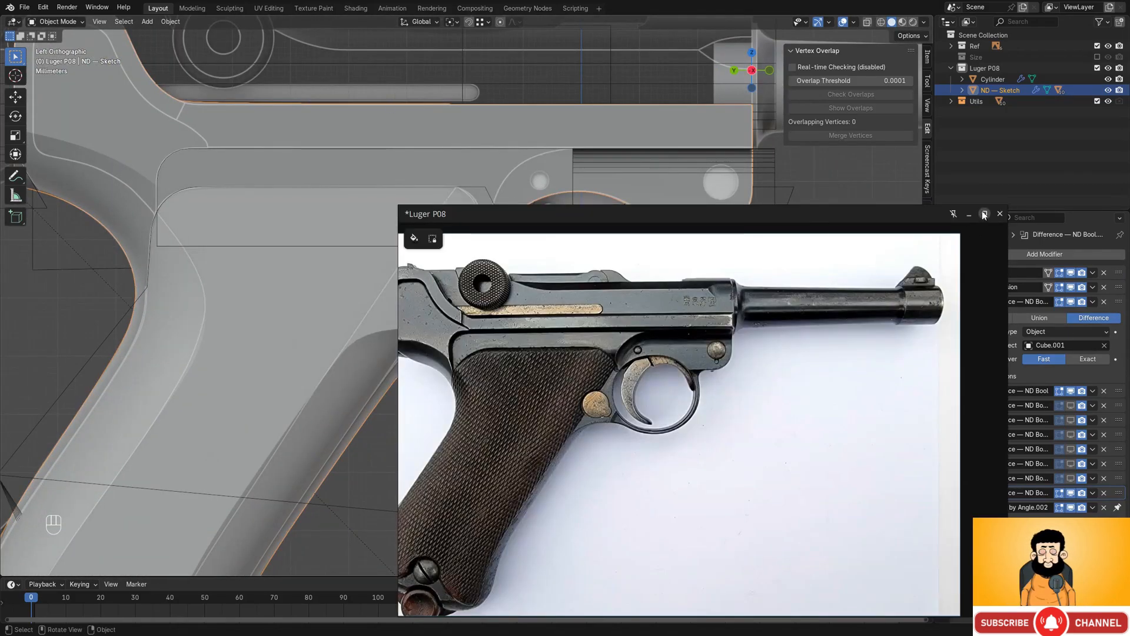
left_click(966, 214)
- Inspect the recess cutter's mesh at the step above the trigger guard from the front
scroll(544, 236, "down", 2)
middle_click_drag(542, 234, 404, 199)
scroll(450, 232, "up", 2)
left_click(422, 189)
key("Tab")
scroll(364, 178, "up", 3)
scroll(363, 177, "down", 3)
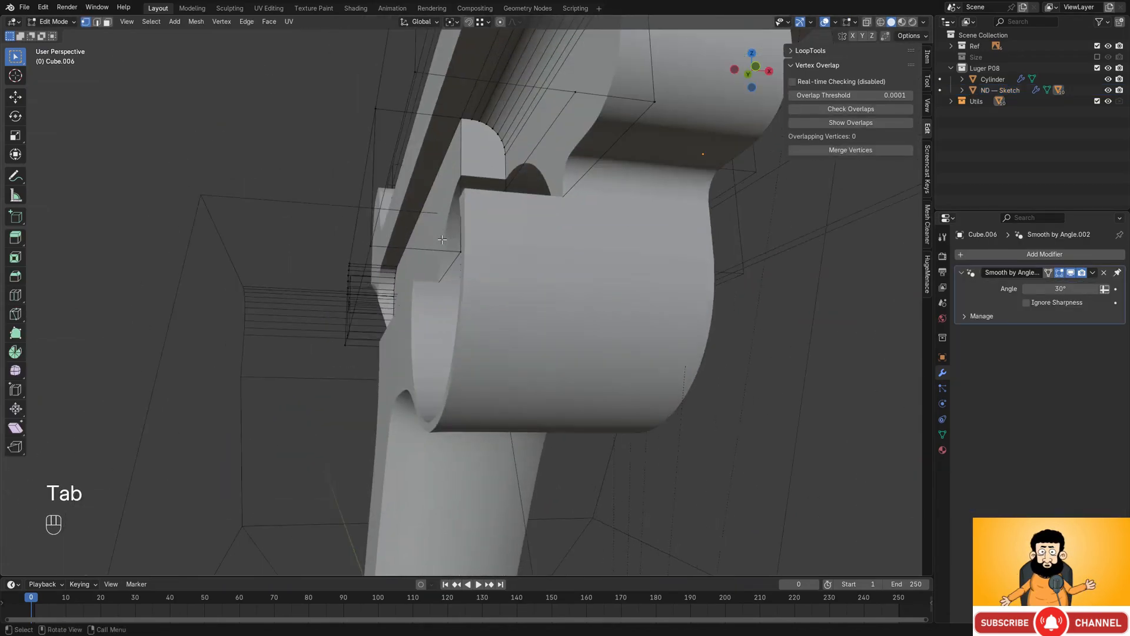
scroll(412, 171, "up", 3)
scroll(459, 159, "down", 3)
key("Tab")
- Turn off the viewport display of the frame's last Difference modifier and hide its recess cutter
left_click(484, 152)
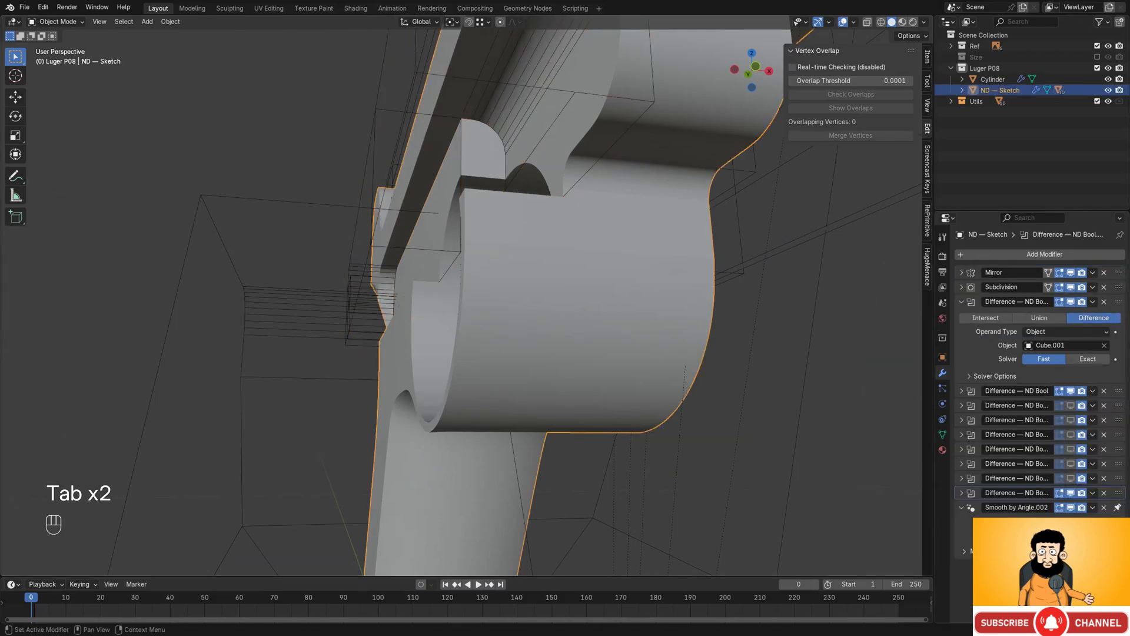
left_click(1071, 493)
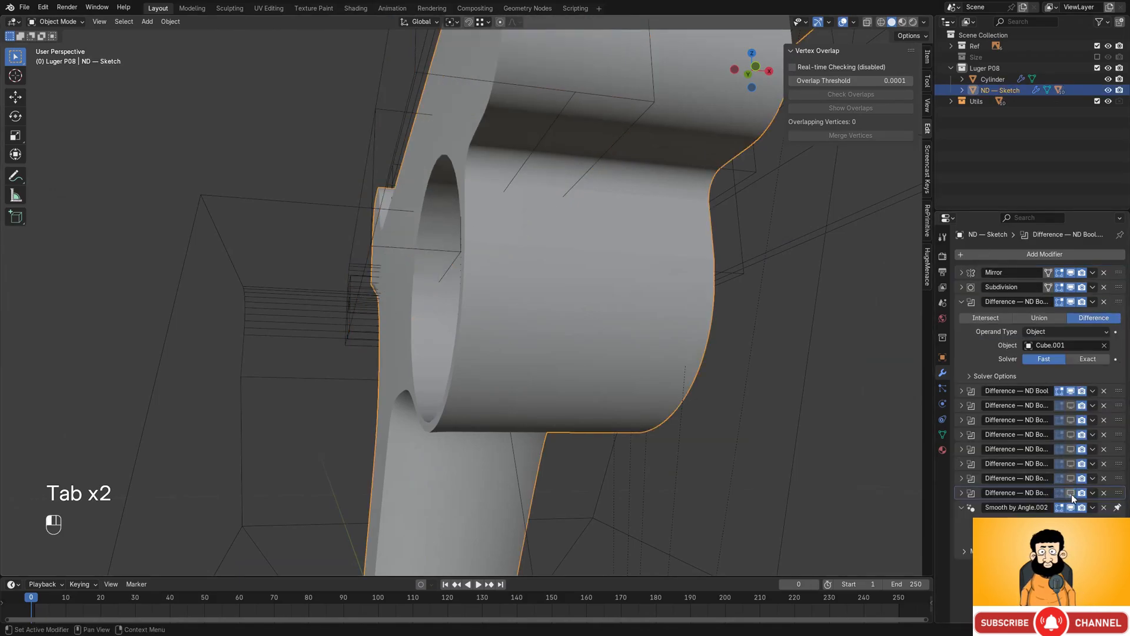
left_click(470, 79)
scroll(500, 150, "down", 5)
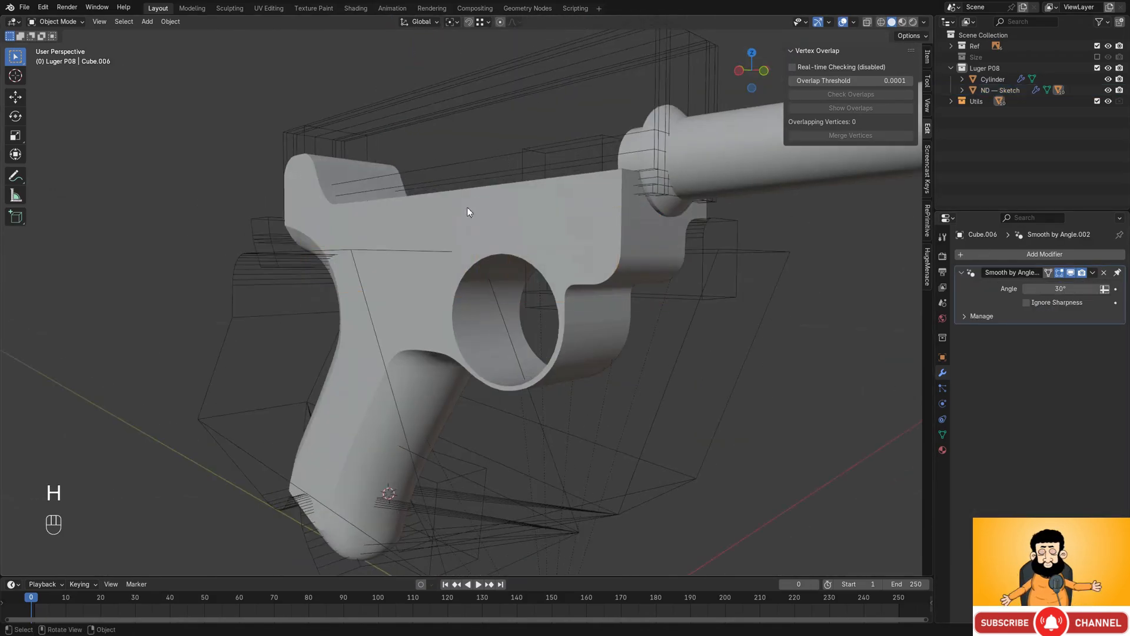
- Cut the frame with the separated grip cutter using a Boolean Difference
left_click(363, 252, "shift")
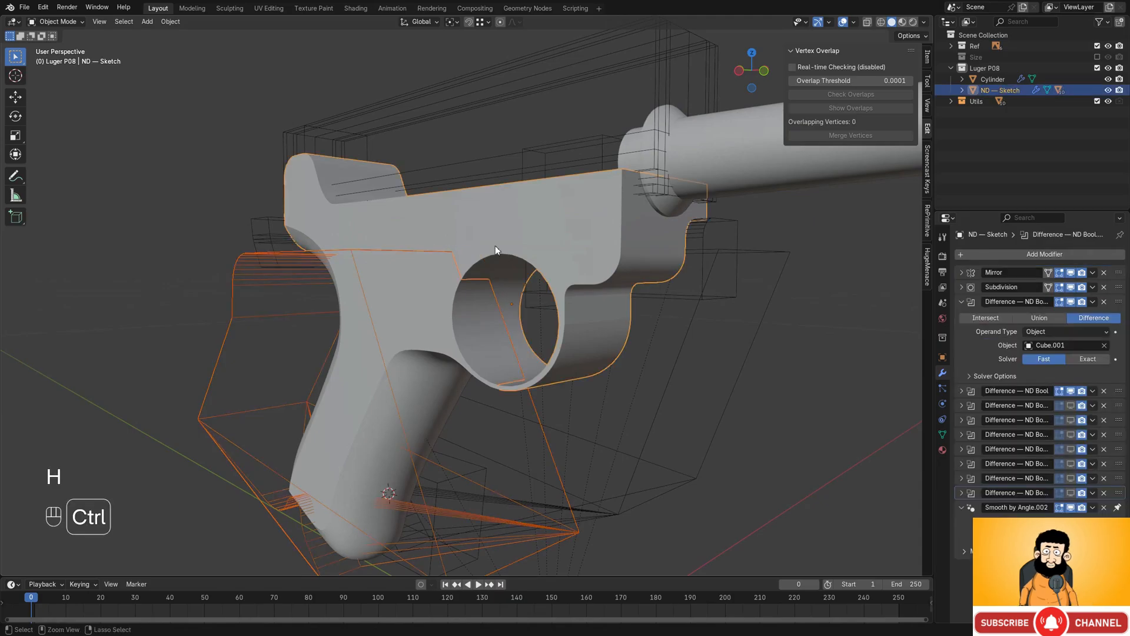
key("ctrl+Down")
key("f")
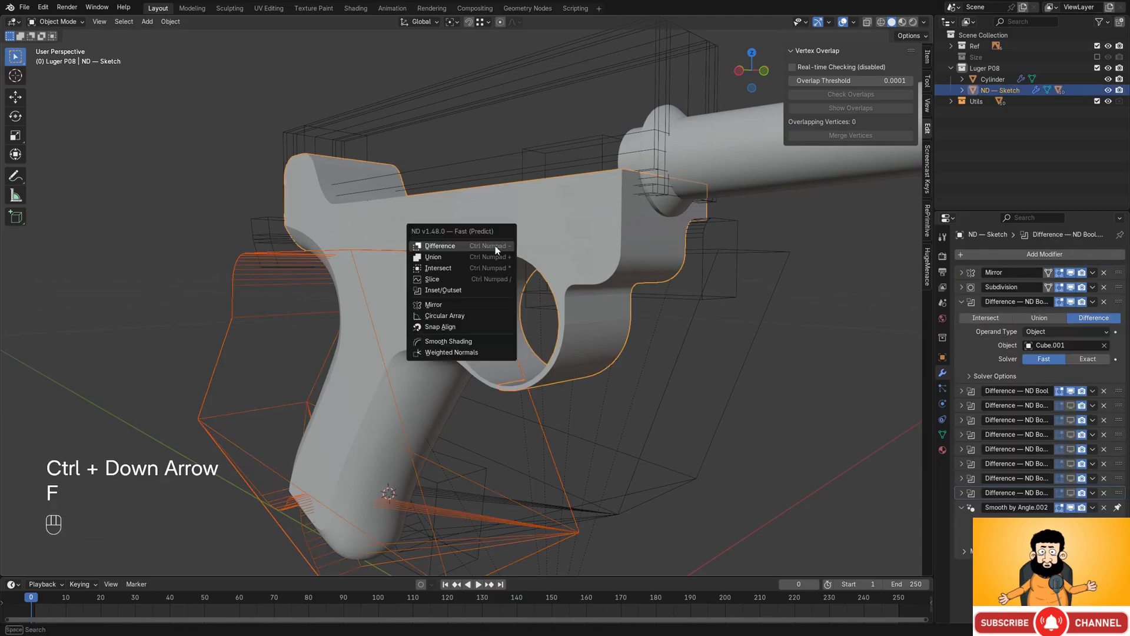
left_click(487, 247)
- Examine the new grip cut and compare the grip cutter's outline with the left-side reference
scroll(500, 262, "up", 5)
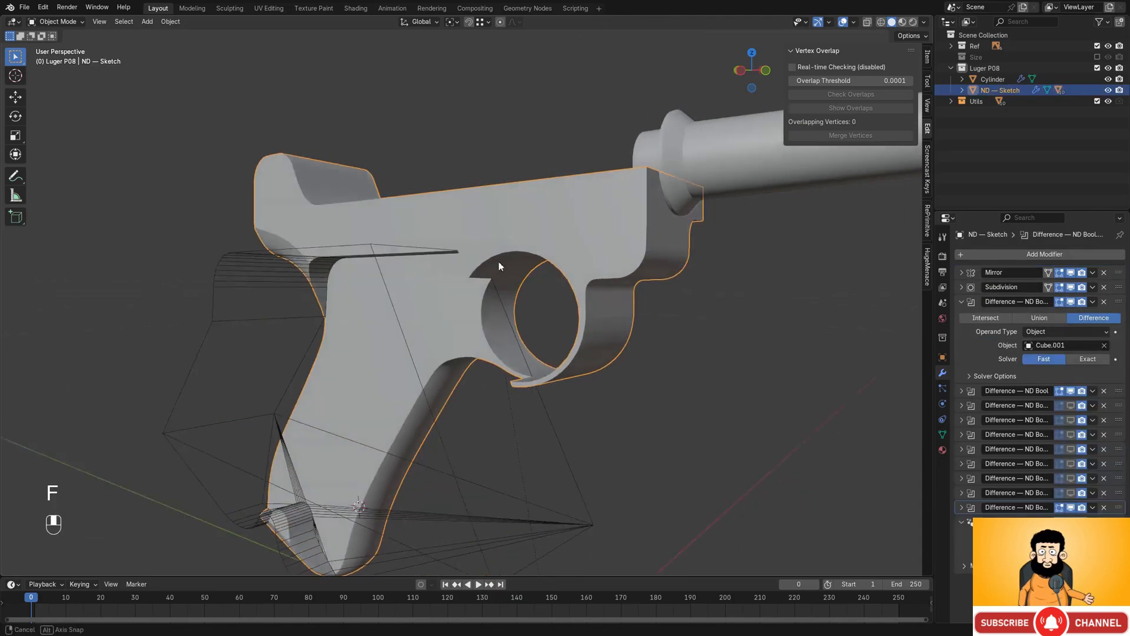
left_click(429, 237)
middle_click_drag(419, 237, 478, 284)
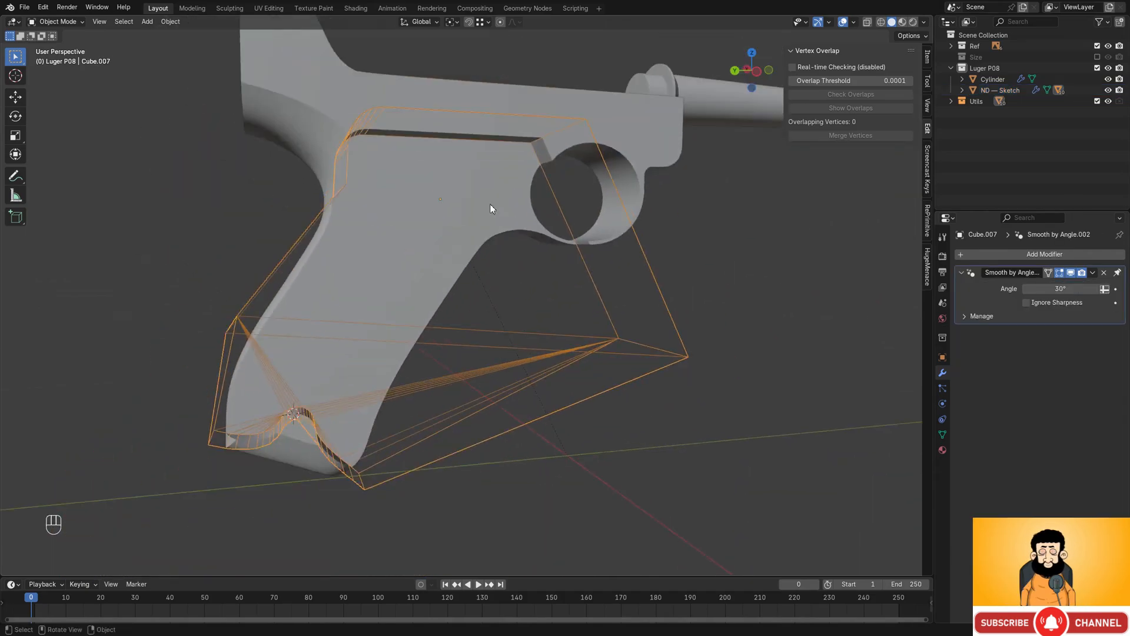
middle_click_drag(516, 207, 582, 226, "alt")
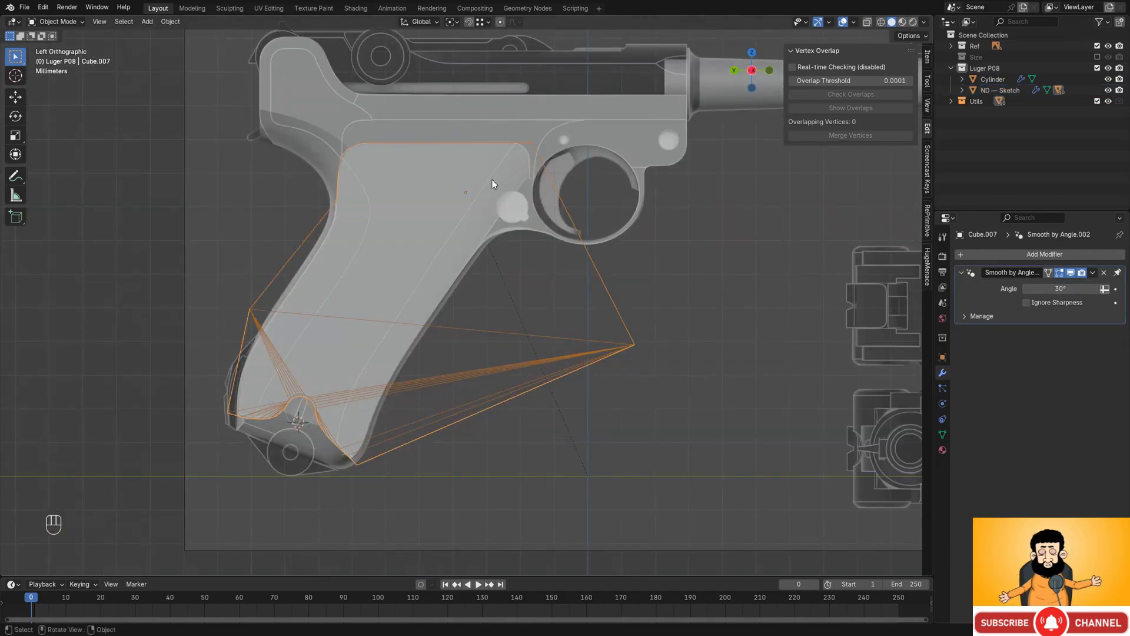
- Flatten the front vertices of the grip cutter into a vertical line by scaling them to 0 along Y
scroll(493, 184, "down", 2)
scroll(493, 183, "up", 4)
key("Tab")
key("shift+z")
middle_click_drag(606, 394, 538, 280, "shift")
scroll(682, 412, "down", 3)
left_click_drag(538, 279, 636, 386)
middle_click_drag(560, 280, 623, 327, "shift")
key("g")
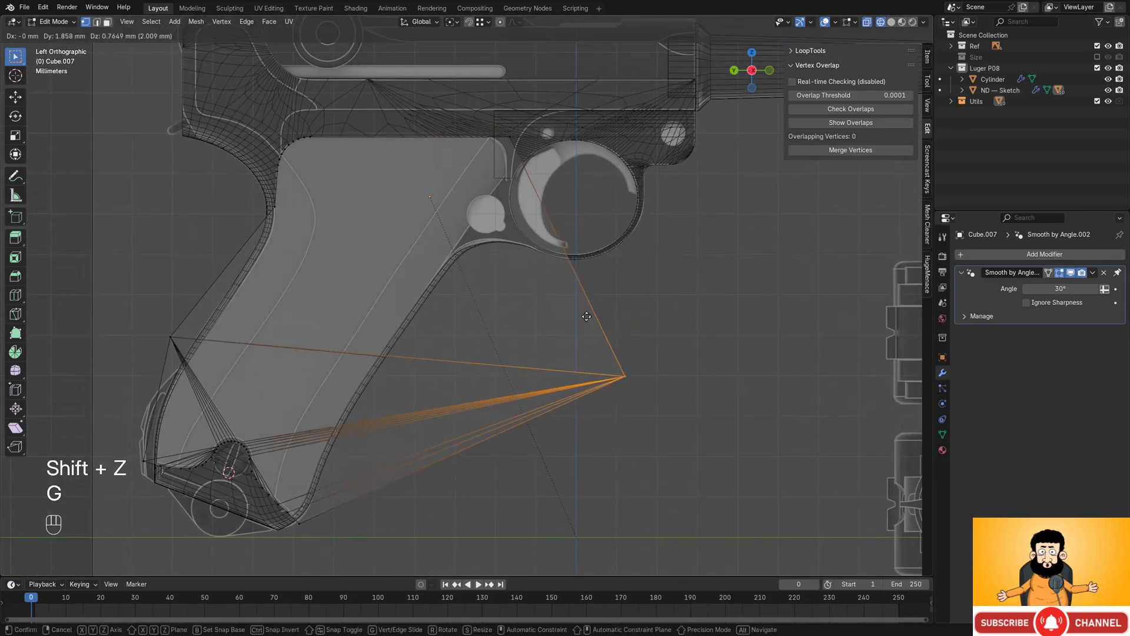
key("Escape")
left_click_drag(511, 157, 726, 444)
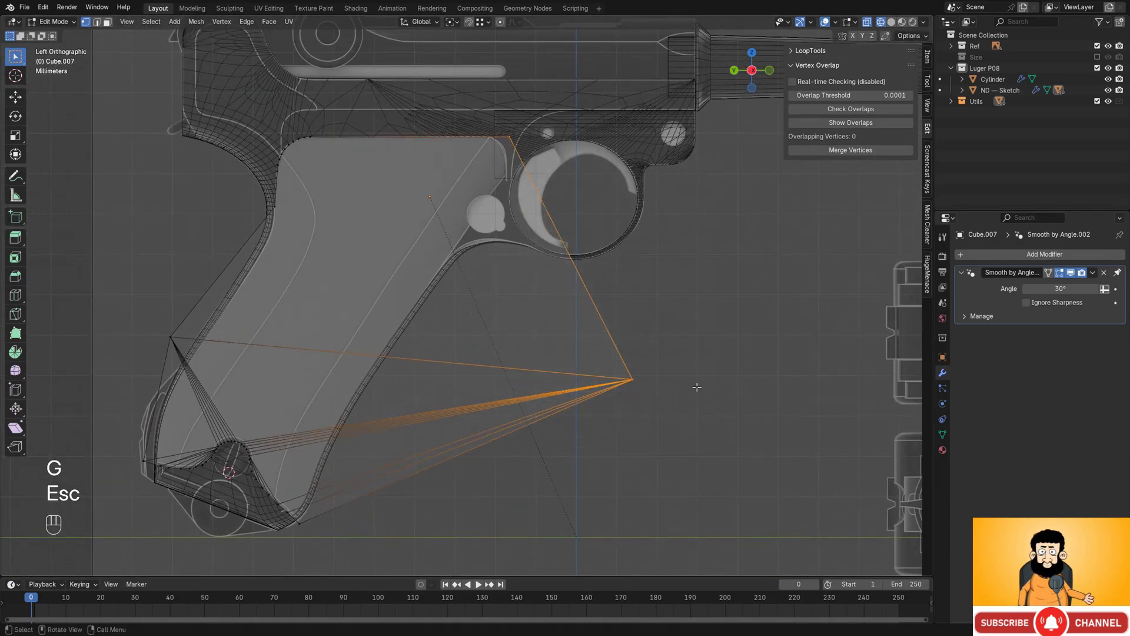
key("s")
key("y")
key("Return")
- Move the flattened front vertices about 16 mm rearward along Y to the grip panel's front edge in the reference
scroll(648, 377, "up", 6)
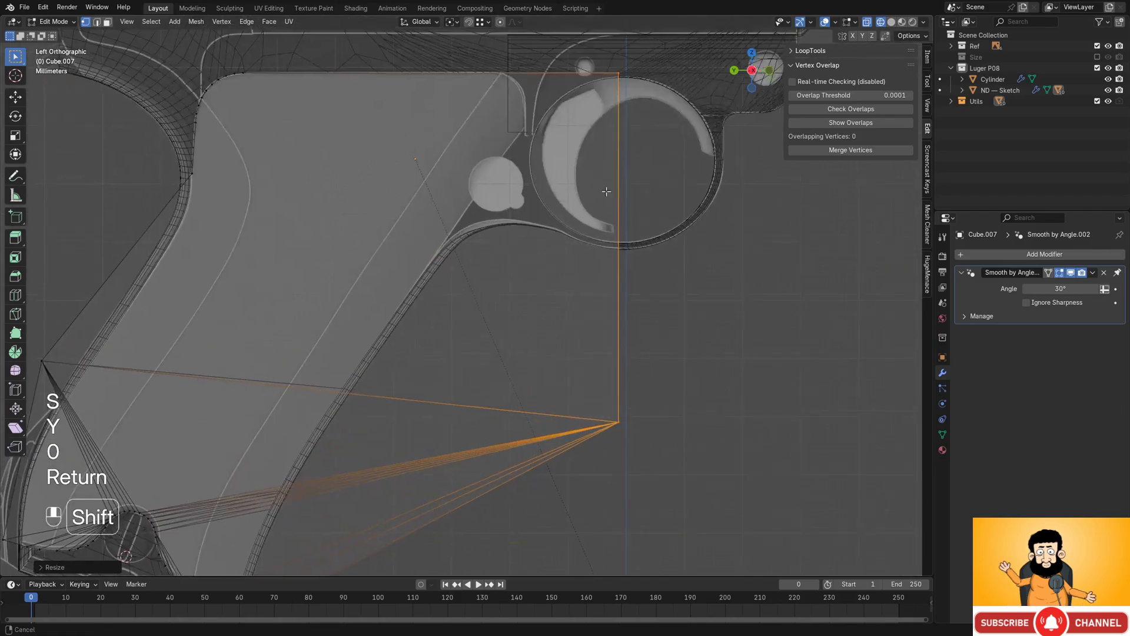
key("g")
key("y")
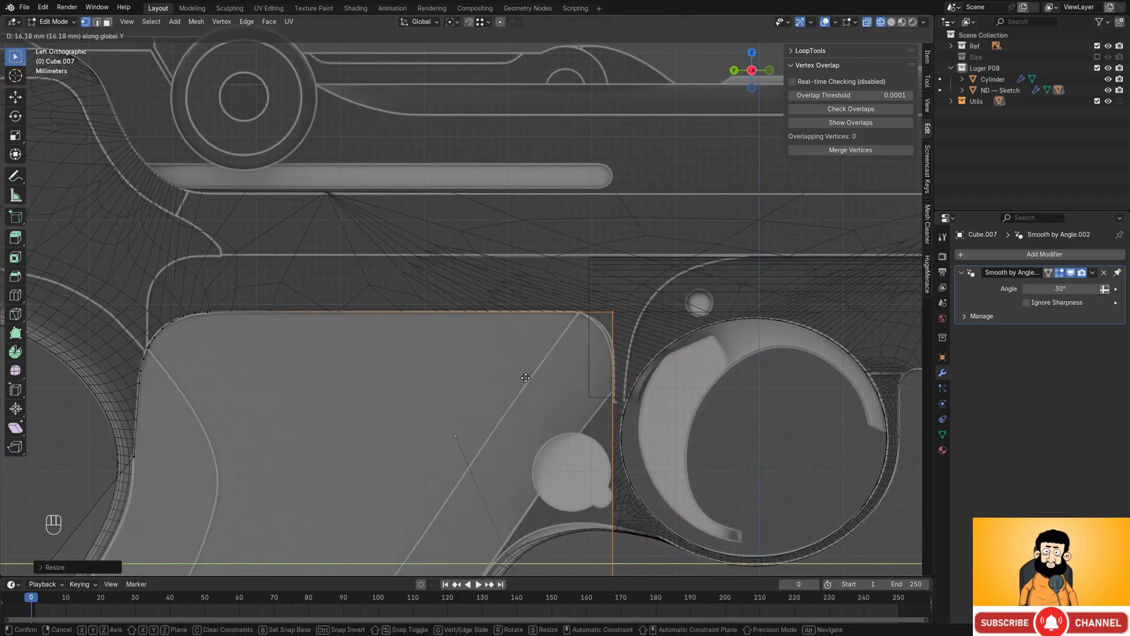
left_click(525, 377)
- Bevel the grip cutter's upper front corner by about 5.3 mm with 6 segments to follow the reference curve
scroll(568, 287, "up", 2)
middle_click_drag(622, 331, 575, 293, "shift")
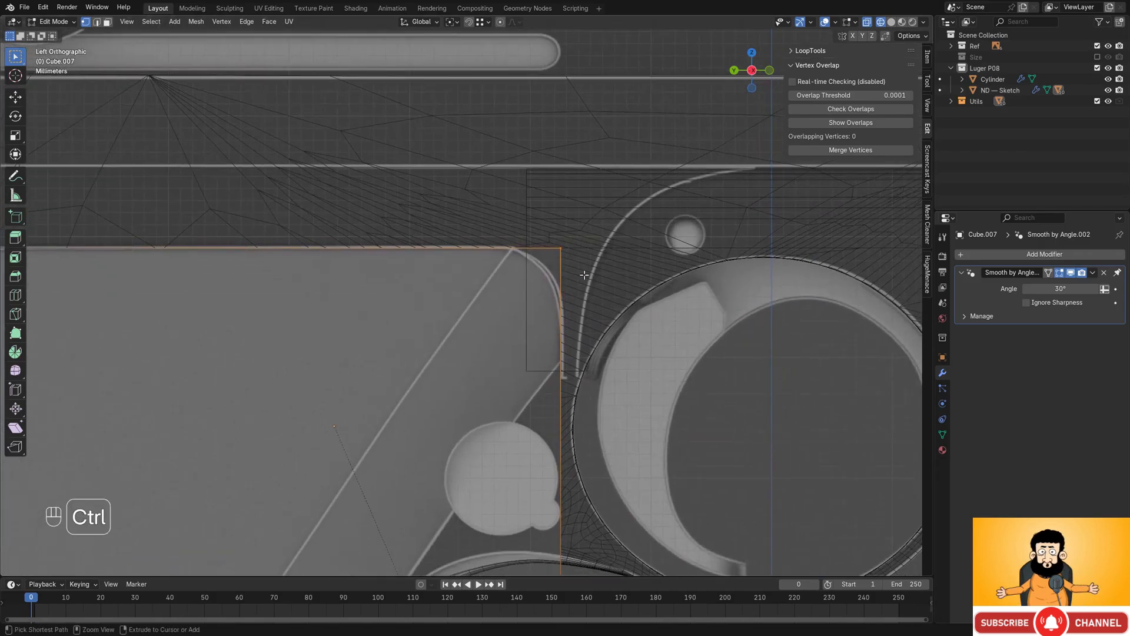
key("ctrl+b")
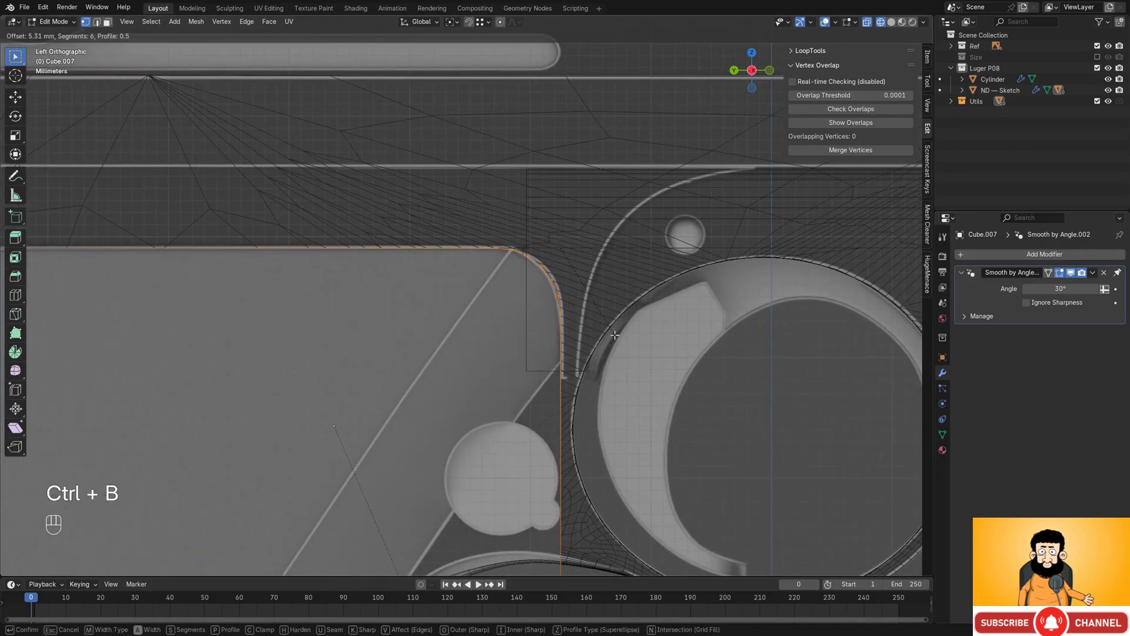
left_click(613, 339)
- Add one loop cut across the grip cutter's front face near its upper end
key("shift+z")
mouse_move(613, 339)
middle_mouse_down()
mouse_move(465, 264)
mouse_move(496, 248)
mouse_move(477, 282)
mouse_move(461, 269)
middle_mouse_up()
key("ctrl+r")
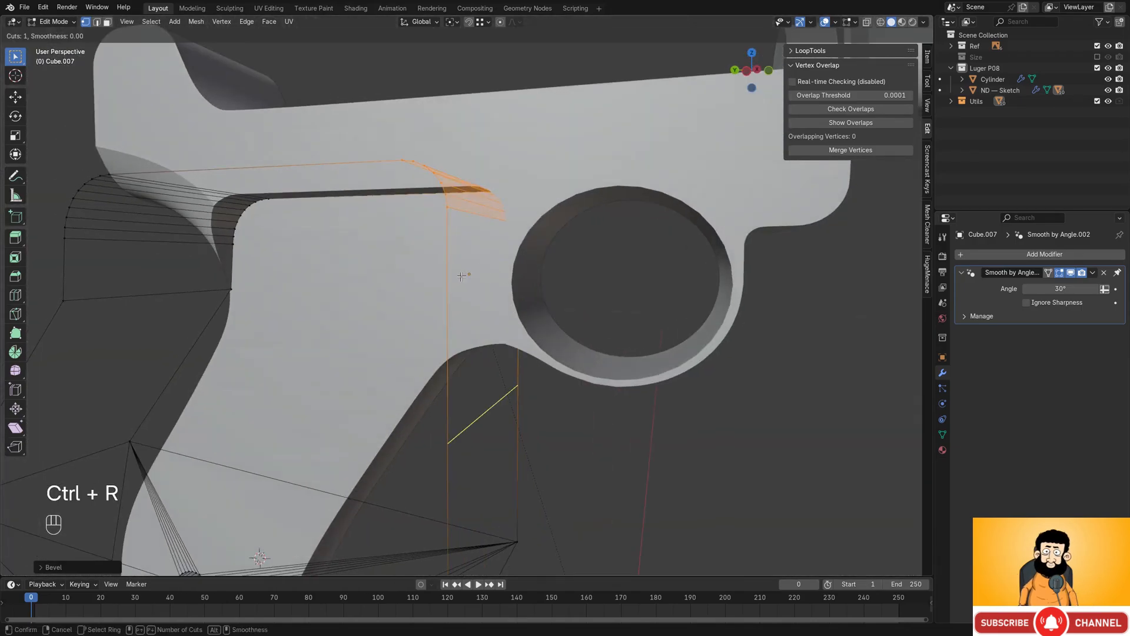
left_click(461, 269)
left_click(477, 113)
- Slide the new edge loop vertically along the cutter's front face to match the left-side reference just below the rounded corner
middle_click_drag(476, 114, 525, 153, "alt")
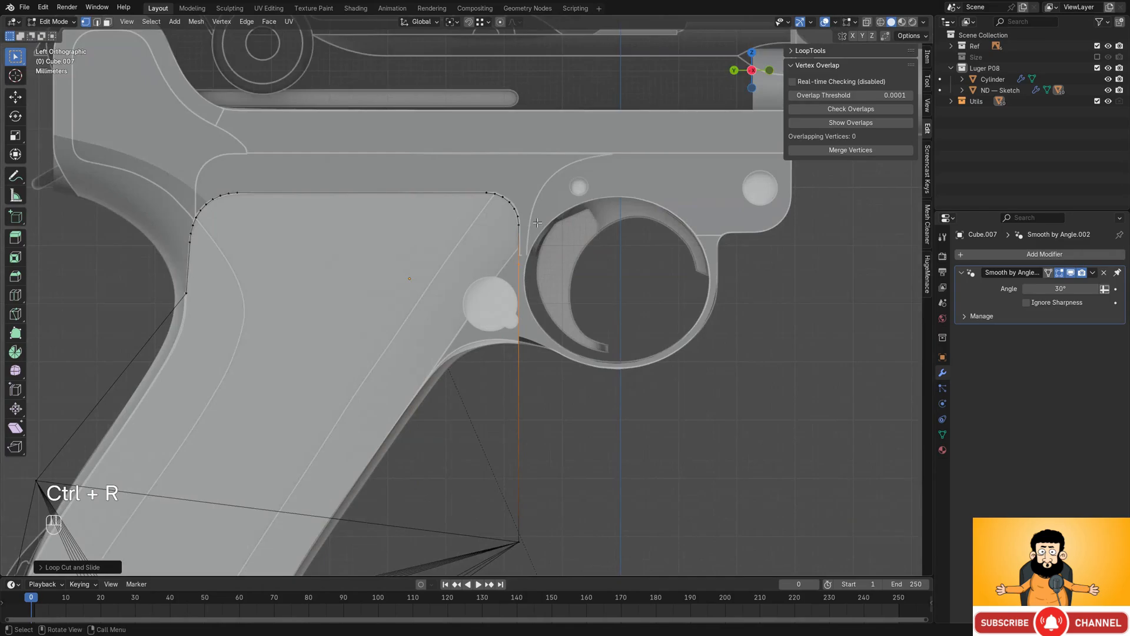
scroll(543, 209, "up", 2)
key("g")
key("g")
left_click(547, 211)
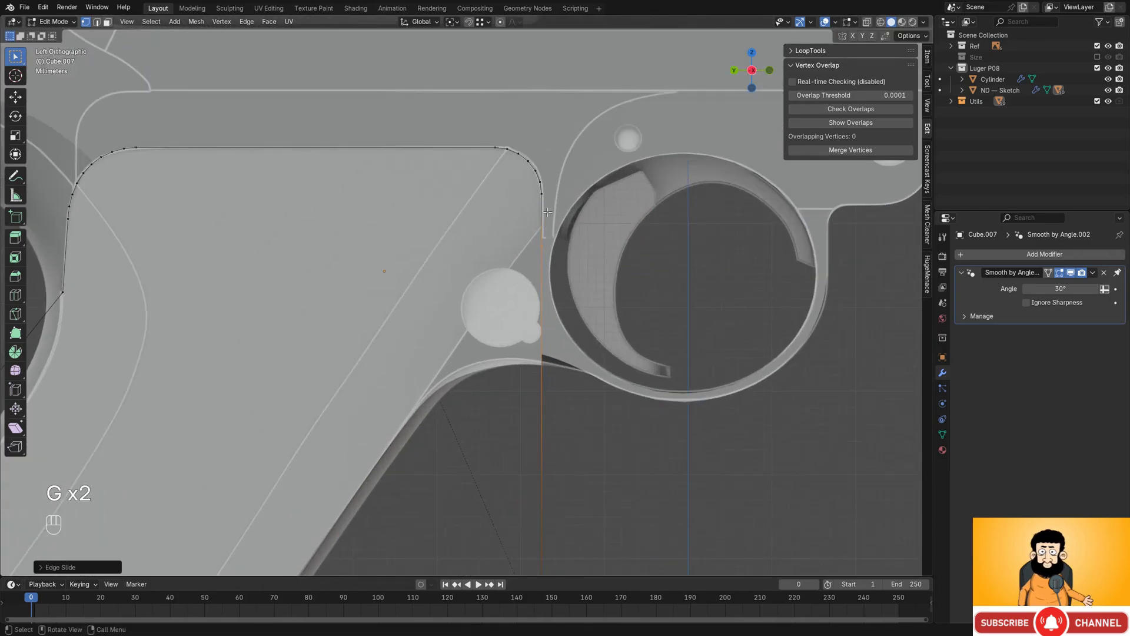
key("shift+z")
scroll(530, 201, "up", 4)
key("g")
key("g")
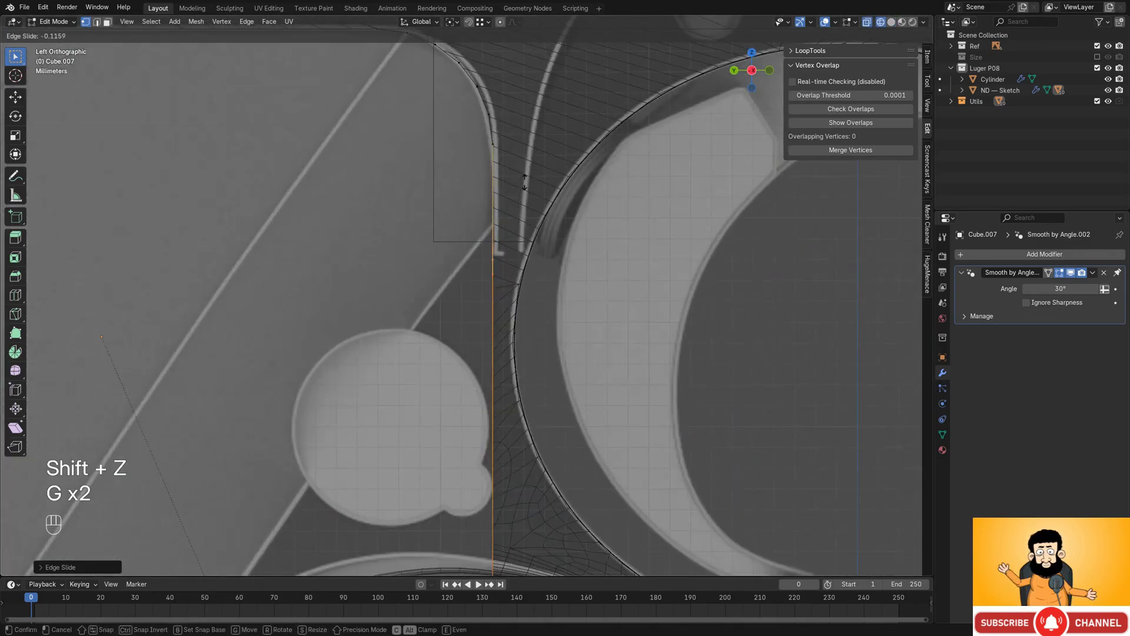
left_click(527, 159)
scroll(484, 232, "down", 7)
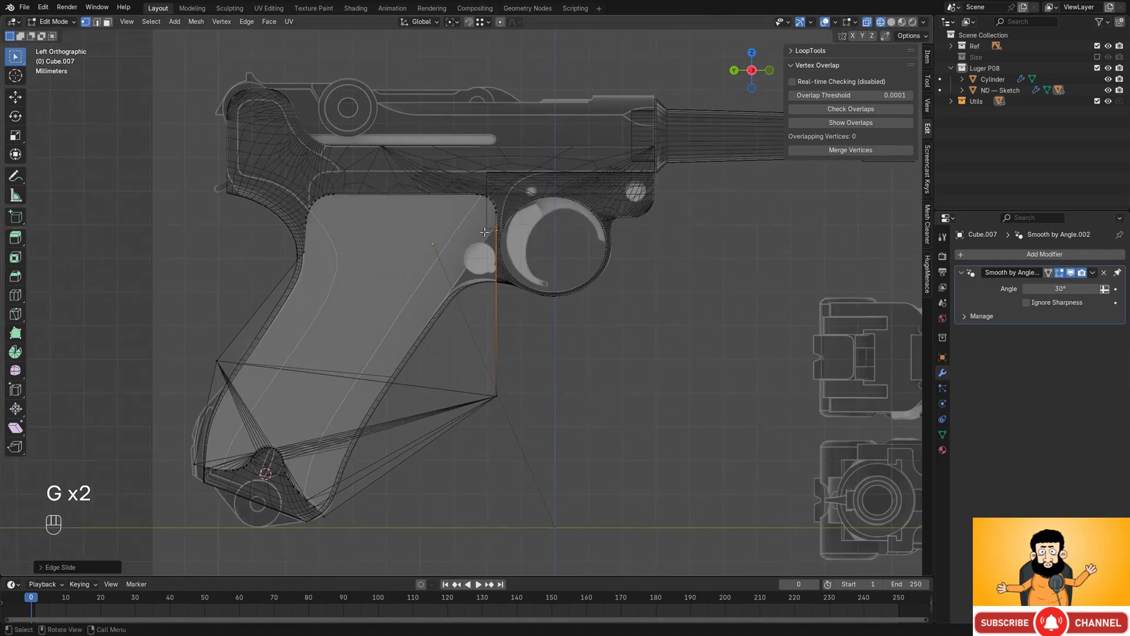
- Extrude the lower front face of the grip cutter forward past the trigger guard
left_click_drag(513, 265, 571, 444)
scroll(542, 340, "up", 3)
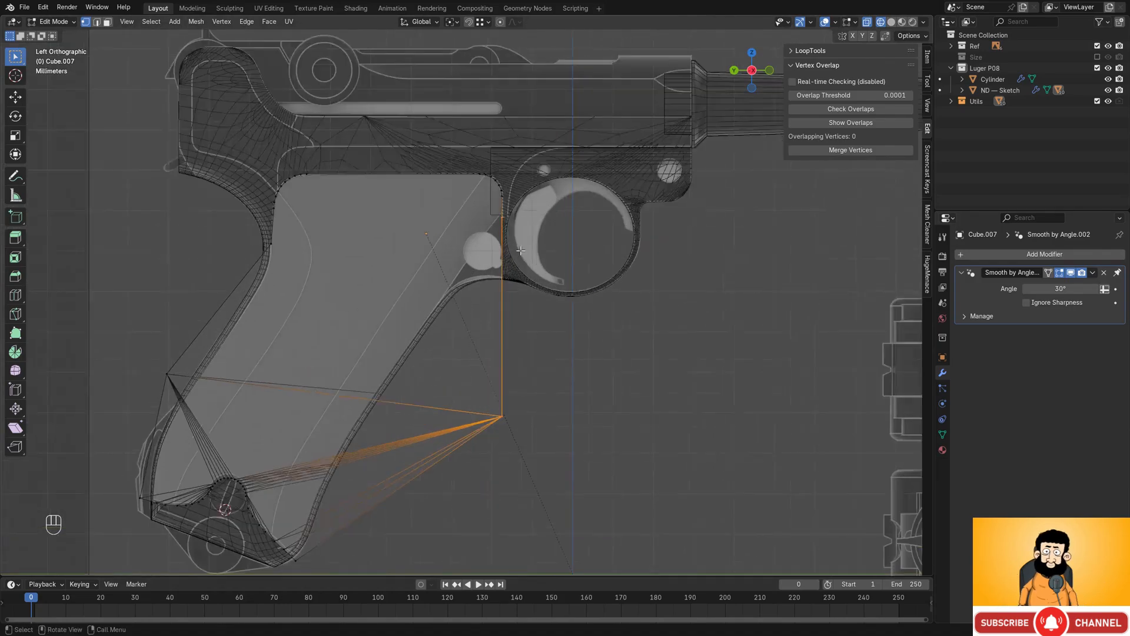
key("e")
left_click(697, 284, "shift")
key("shift+z")
mouse_move(697, 283)
middle_mouse_down()
mouse_move(503, 244)
mouse_move(502, 229)
mouse_move(489, 290)
middle_mouse_up()
scroll(503, 228, "down", 3)
key("Tab")
- Hide the Utils collection to examine the grip cut on the frame, and show the collection again
middle_click_drag(492, 236, 498, 280)
scroll(589, 307, "up", 3)
middle_click_drag(498, 280, 507, 302, "shift")
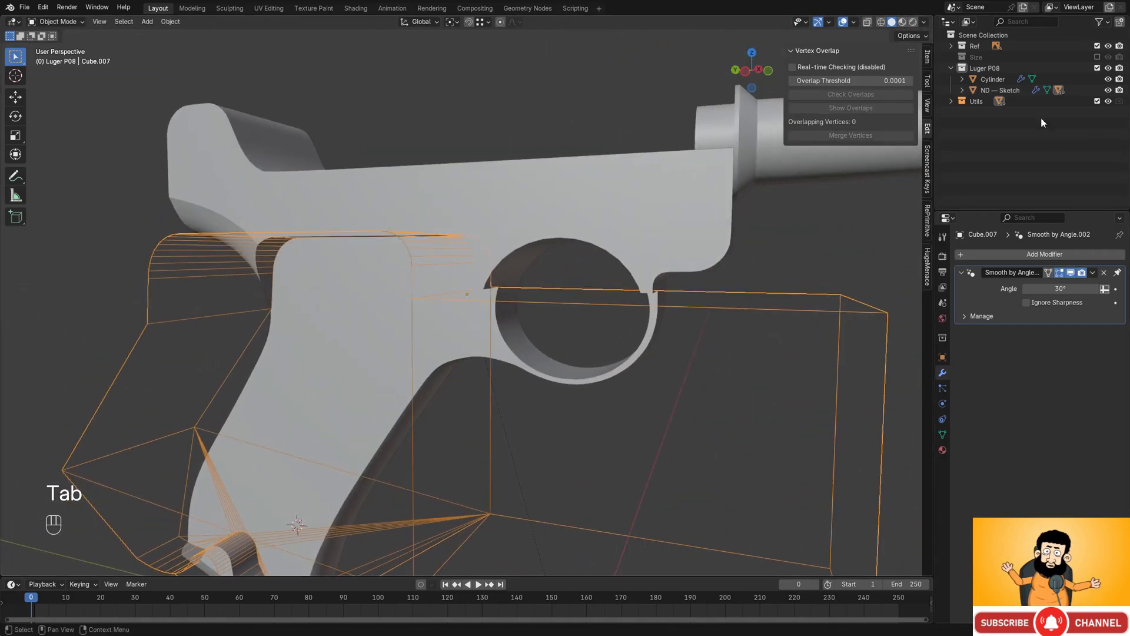
left_click(1097, 101)
middle_click_drag(601, 220, 511, 204)
middle_click_drag(535, 210, 595, 248)
left_click(1098, 102)
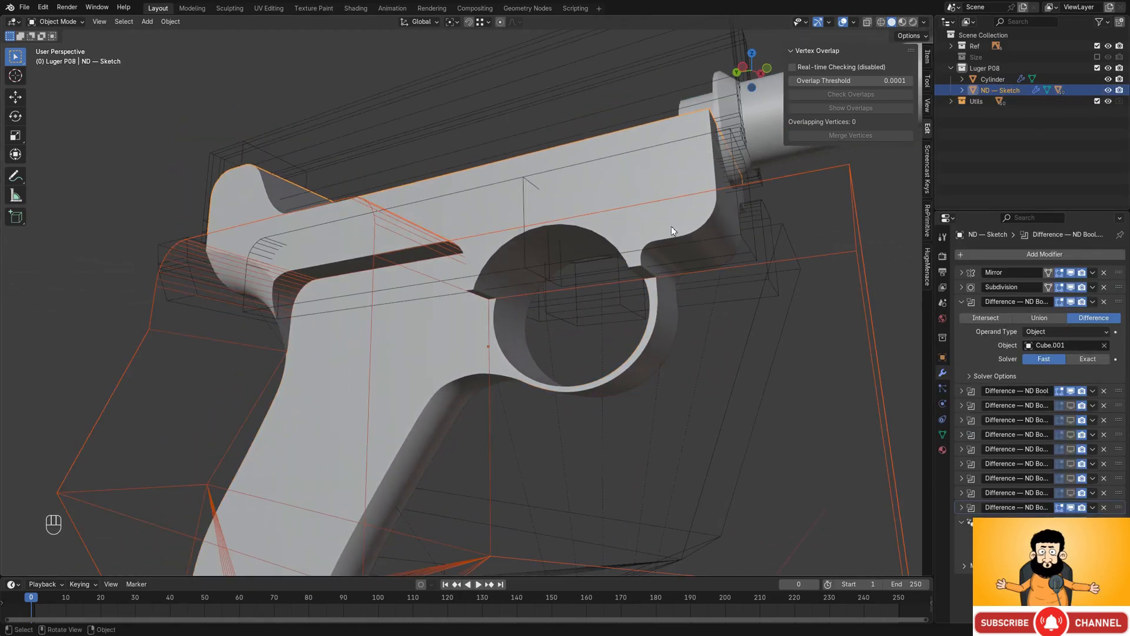
- Compare the recess cutter around the trigger guard with a close-up of the pistol reference photo
left_click(556, 169)
middle_click_drag(556, 170, 585, 281)
key("alt+Tab")
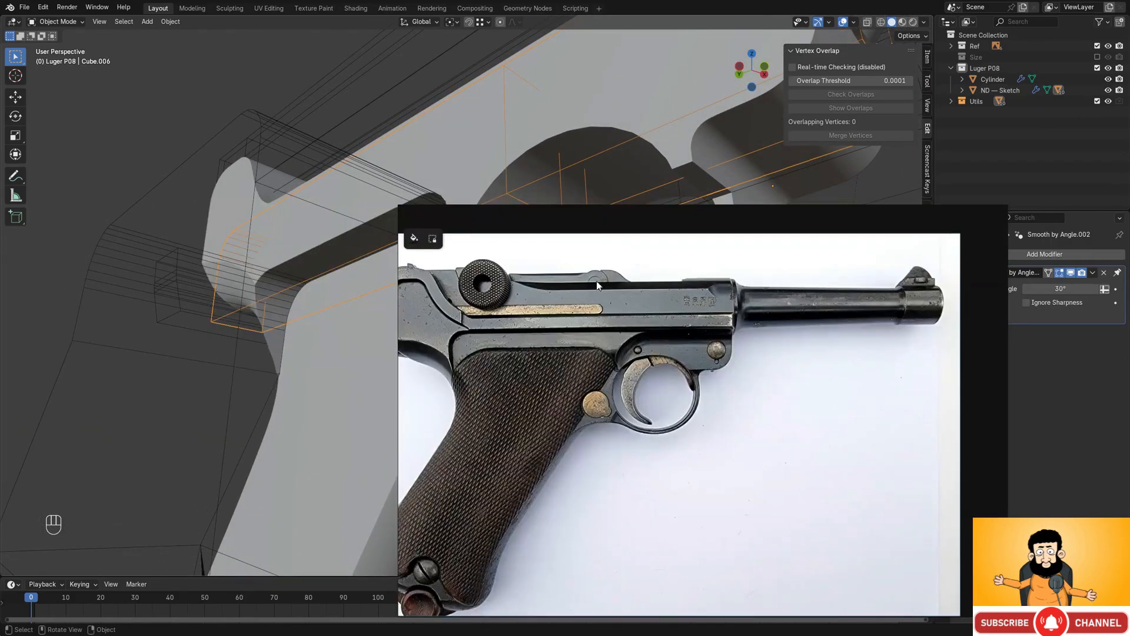
scroll(655, 381, "up", 5)
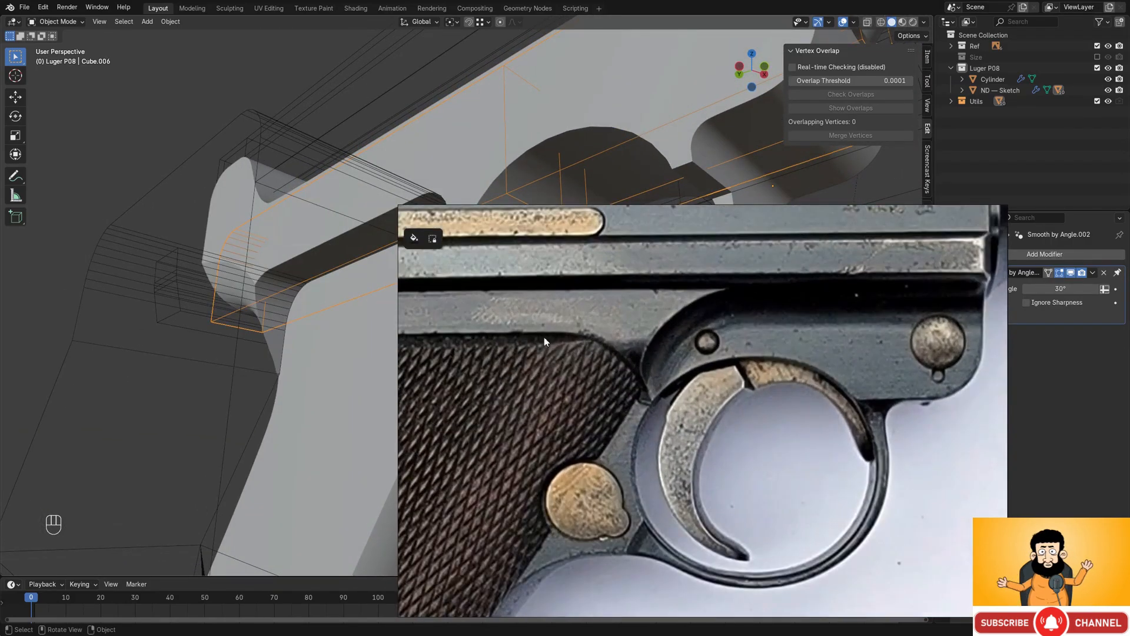
left_click_drag(510, 361, 933, 282)
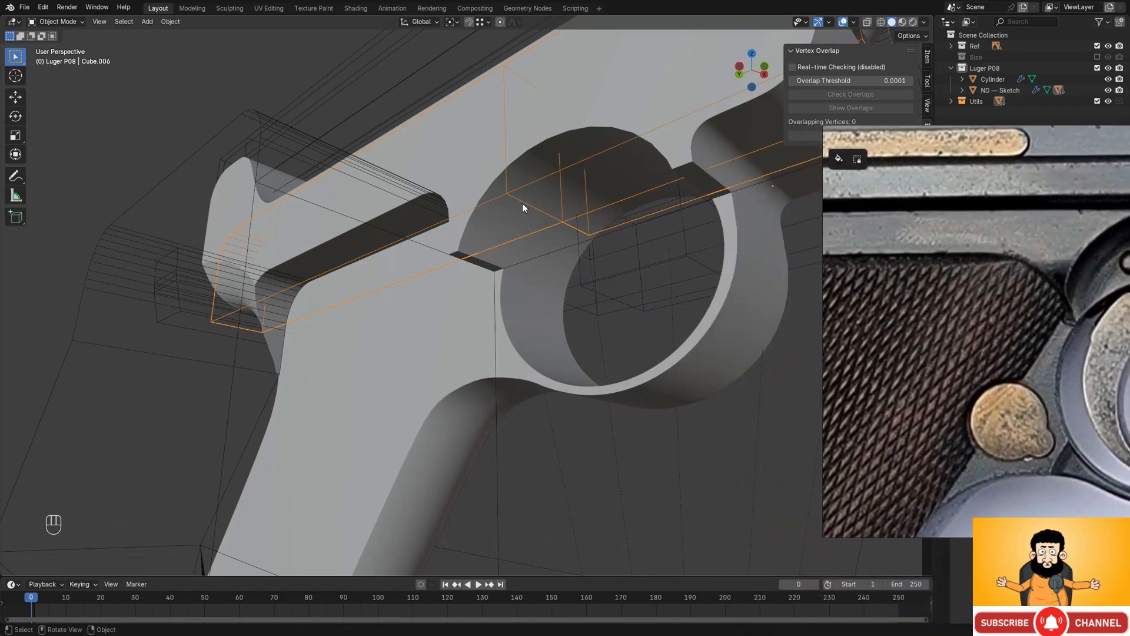
middle_click_drag(523, 207, 580, 242)
left_click_drag(1023, 301, 3, 413)
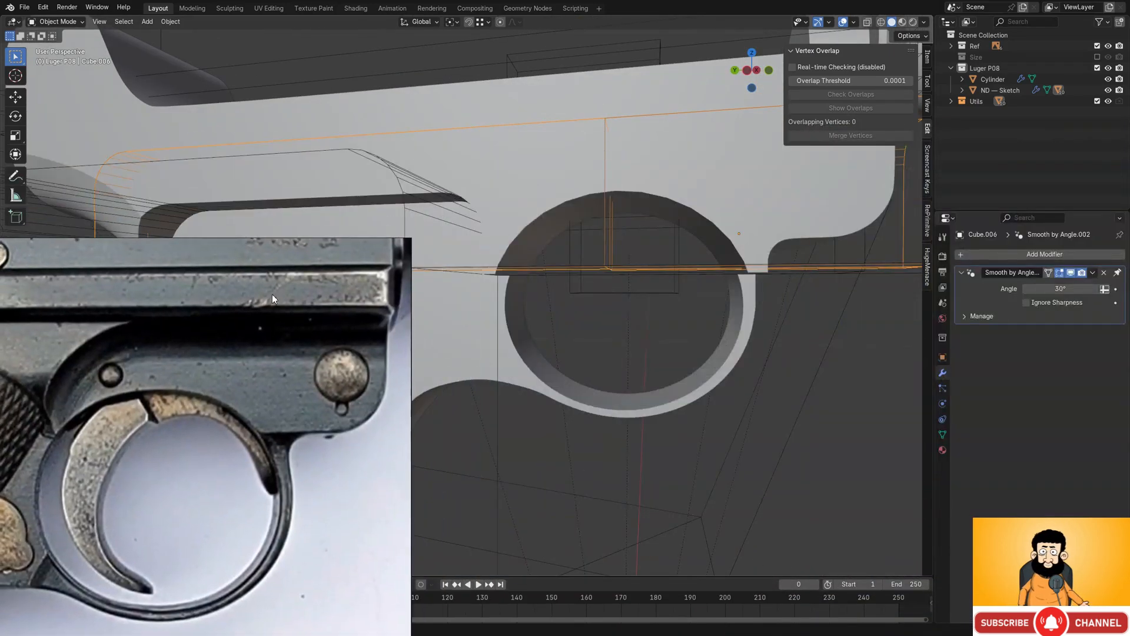
left_click(372, 247)
- Turn on the viewport display of the frame's last Difference modifier to show the side recess cut
mouse_move(377, 253)
middle_mouse_down()
mouse_move(560, 249)
mouse_move(518, 210)
middle_mouse_up()
left_click(518, 210)
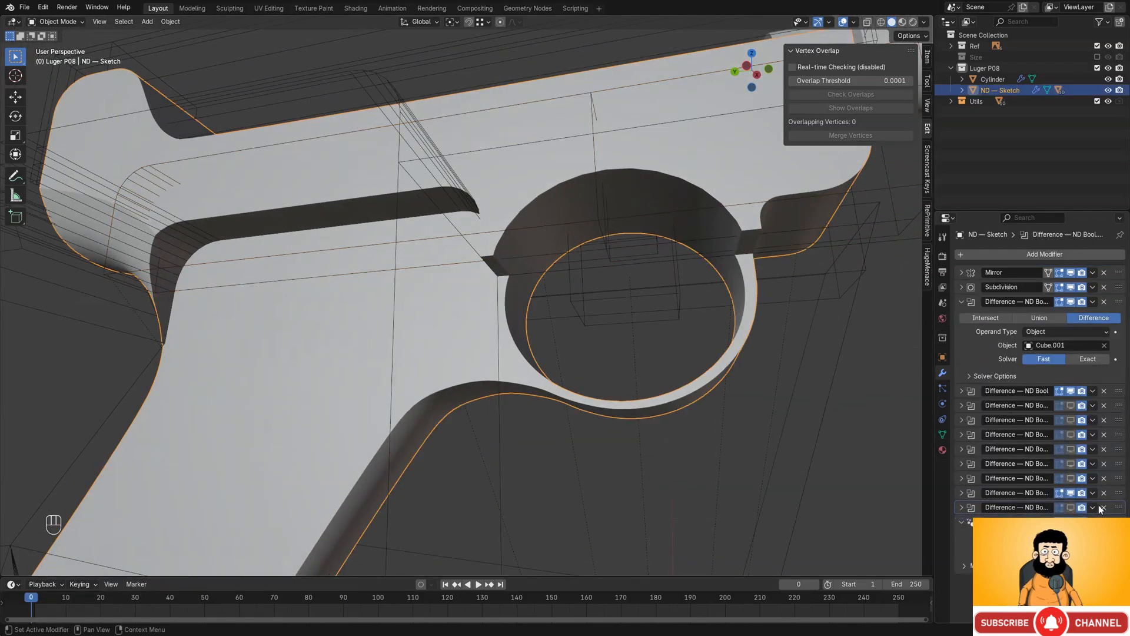
left_click(1071, 507)
middle_click_drag(677, 330, 507, 193)
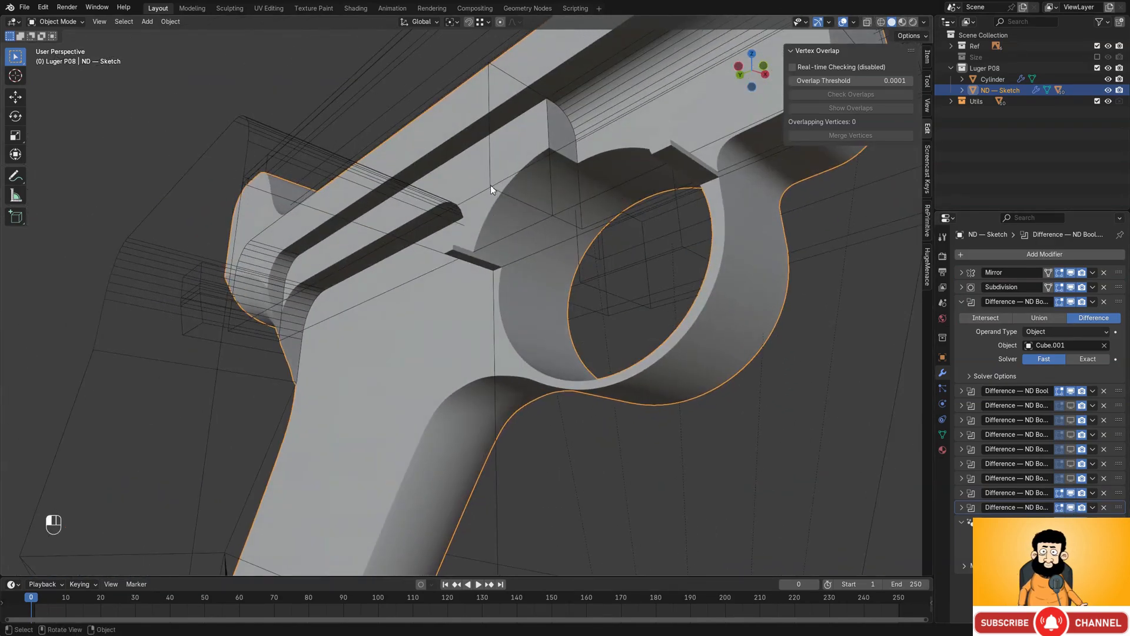
- Lower the bottom vertices of the recess cutter along Z so its underside extends past the trigger guard step
left_click(497, 186)
key("Tab")
key("3")
middle_click_drag(497, 186, 424, 262)
key("shift+z")
key("1")
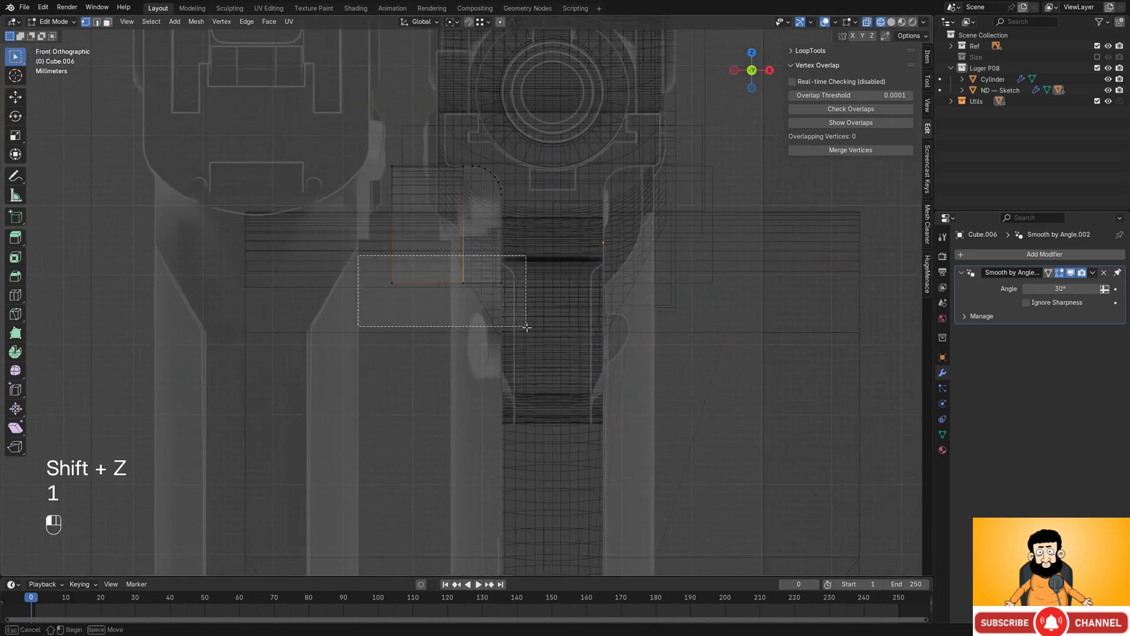
left_click_drag(527, 328, 527, 327)
key("shift+z")
middle_click_drag(527, 328, 491, 316)
scroll(480, 310, "up", 3)
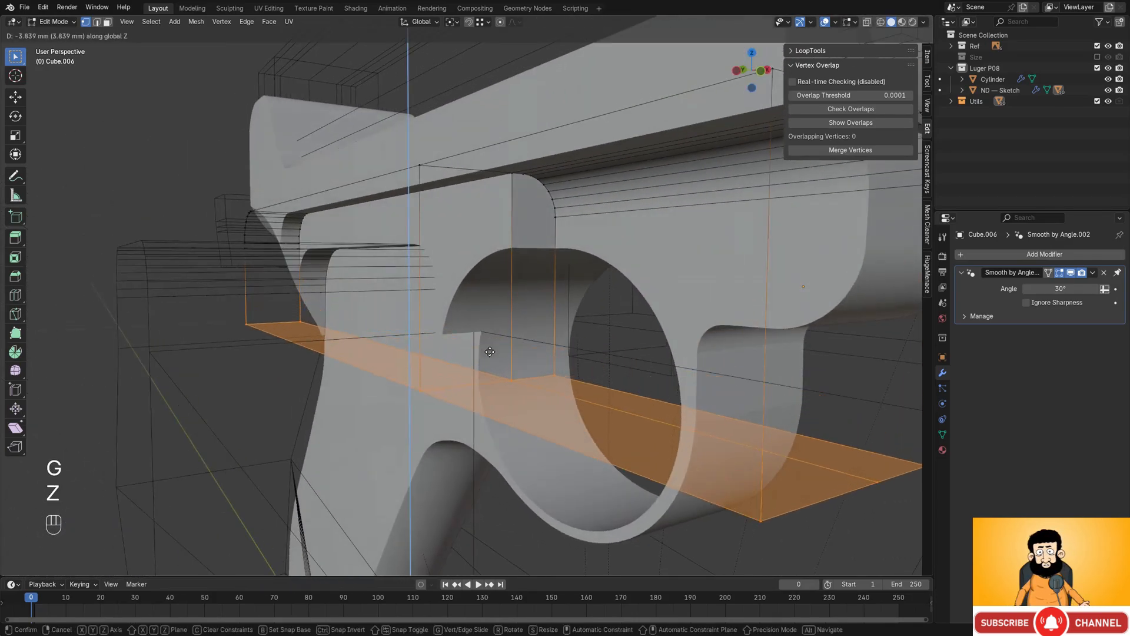
left_click(487, 365)
- Examine the lowered recess cut around the trigger guard and the frame's opposite side
middle_click_drag(516, 272, 535, 261)
key("Tab")
scroll(536, 261, "up", 1)
key("Tab")
middle_click_drag(484, 305, 433, 338)
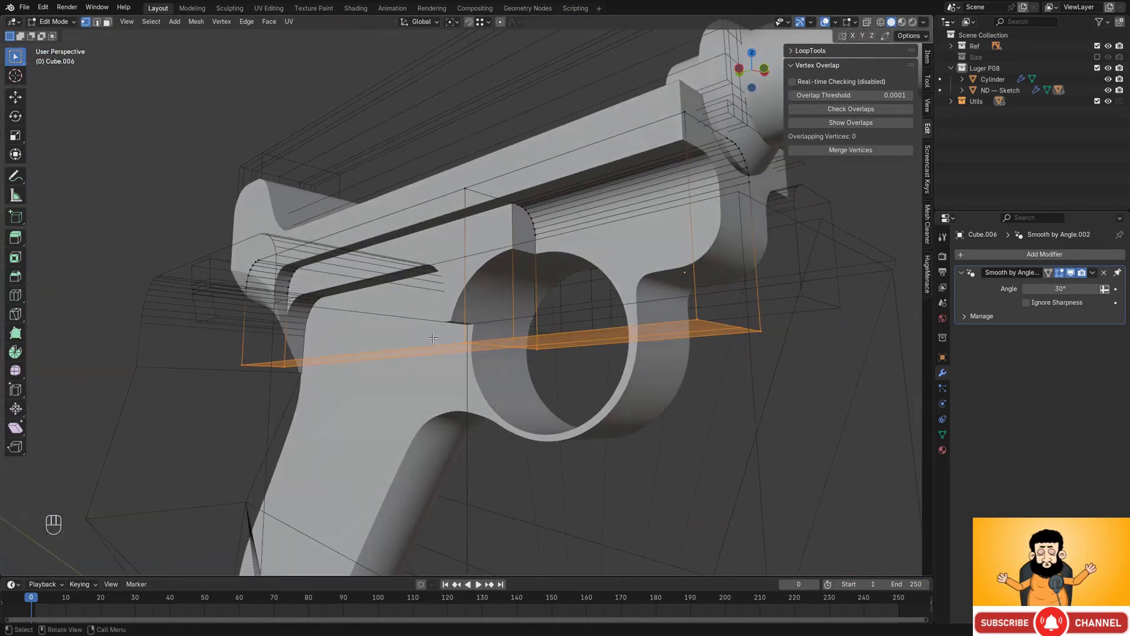
key("Tab")
middle_click_drag(574, 321, 714, 439)
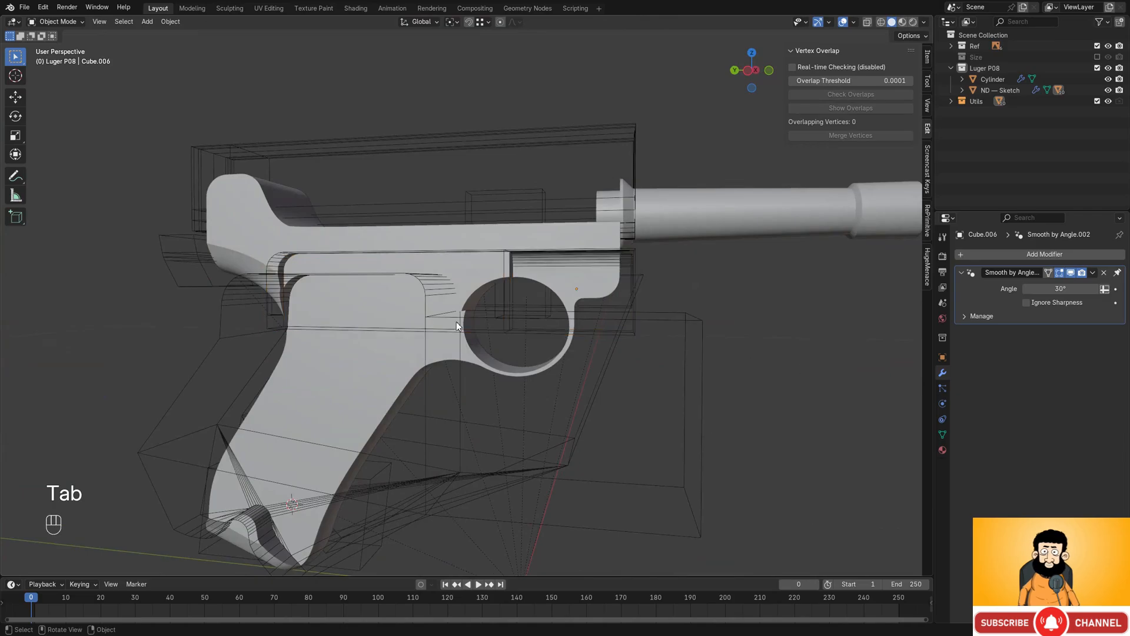
mouse_move(457, 322)
middle_mouse_down()
mouse_move(531, 312)
mouse_move(595, 348)
mouse_move(338, 313)
mouse_move(454, 253)
mouse_move(476, 271)
mouse_move(498, 256)
mouse_move(735, 333)
middle_mouse_up()
- Collapse the frame's first Difference modifier and turn on the viewport display of the third one
left_click(457, 249)
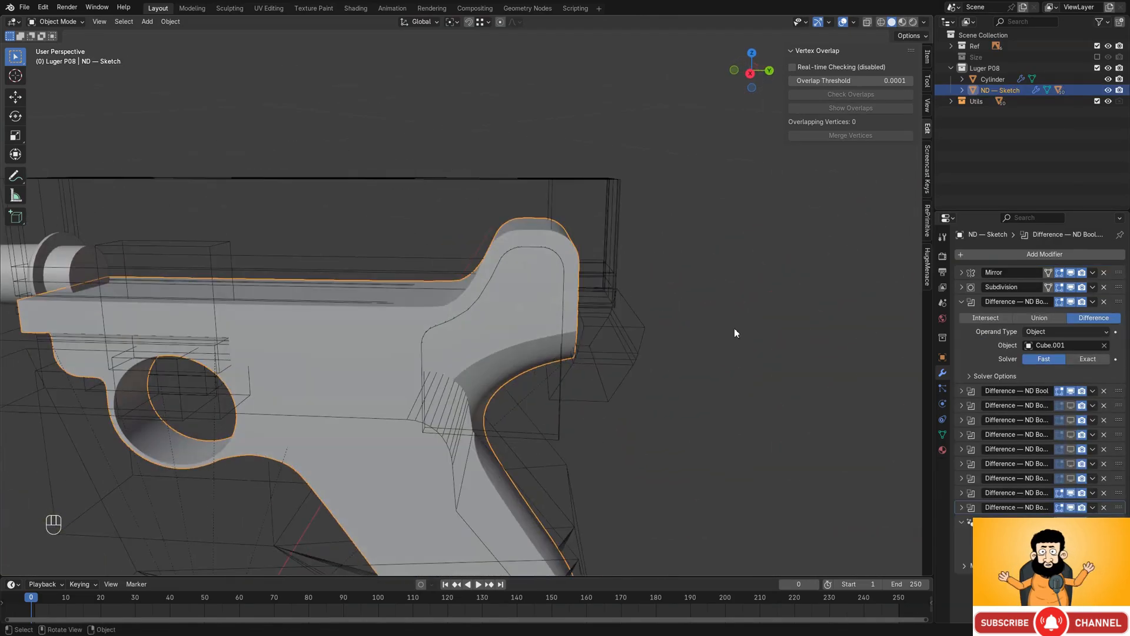
left_click(969, 300)
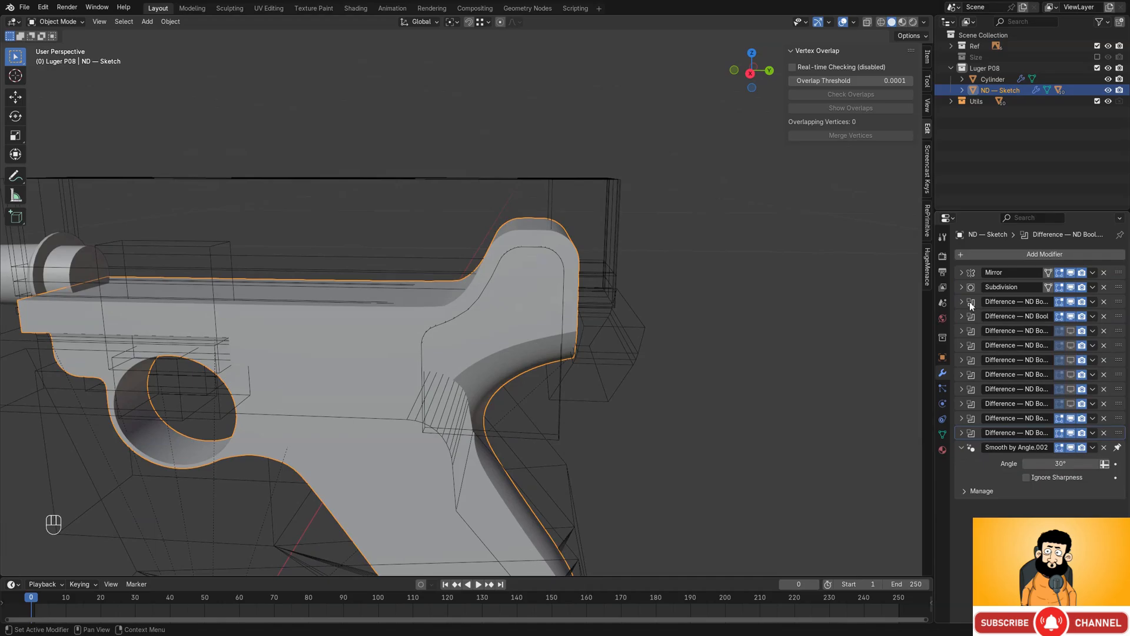
left_click(1072, 333)
left_click(1072, 333)
left_click(1072, 333)
- Inspect the box cutter Cube.002 above the trigger guard and the notch it cuts in the frame's side
middle_click_drag(486, 346, 542, 338)
scroll(475, 329, "up", 3)
scroll(474, 329, "up", 1)
left_click(574, 193)
key("Tab")
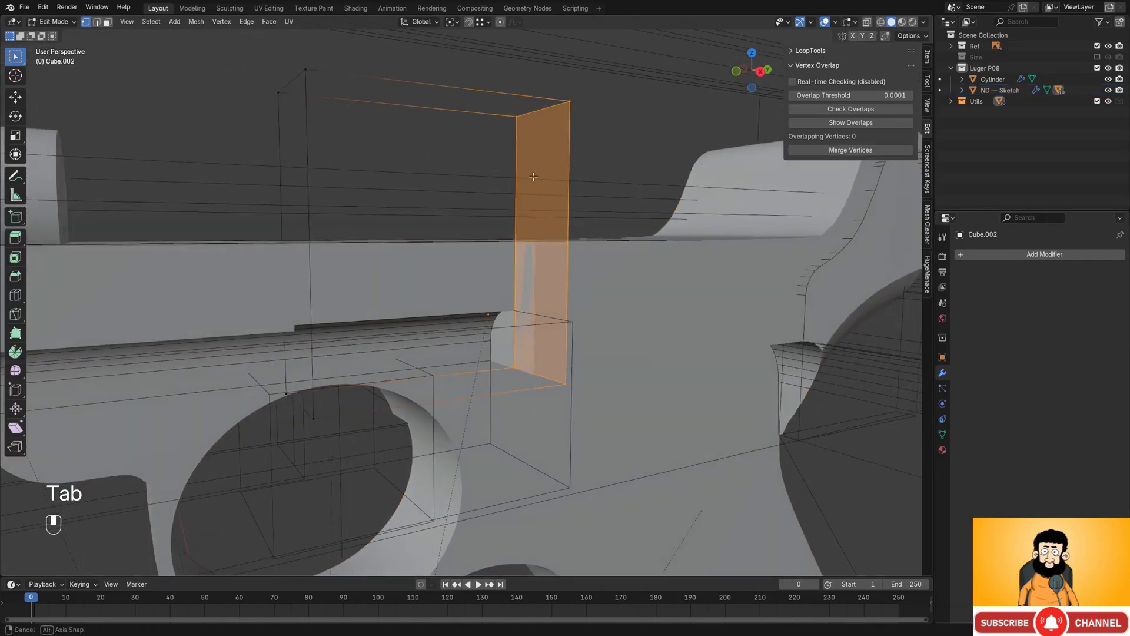
key("Tab")
middle_click_drag(575, 189, 406, 377)
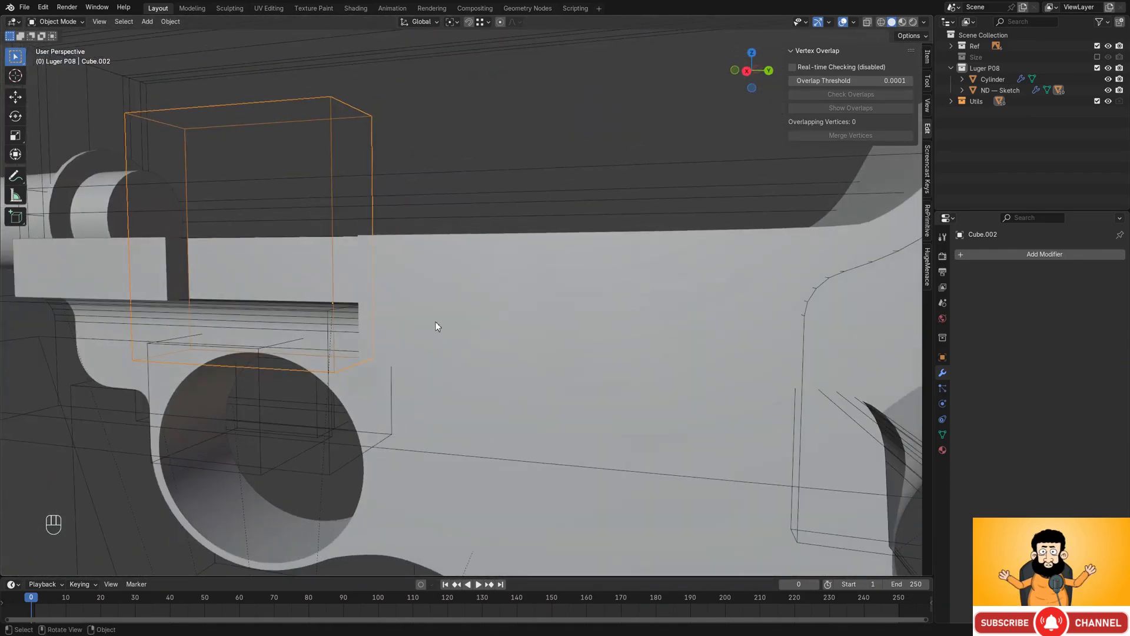
- Turn on the viewport display of the frame's fourth Difference modifier
scroll(439, 325, "down", 3)
left_click(750, 341)
left_click(1070, 345)
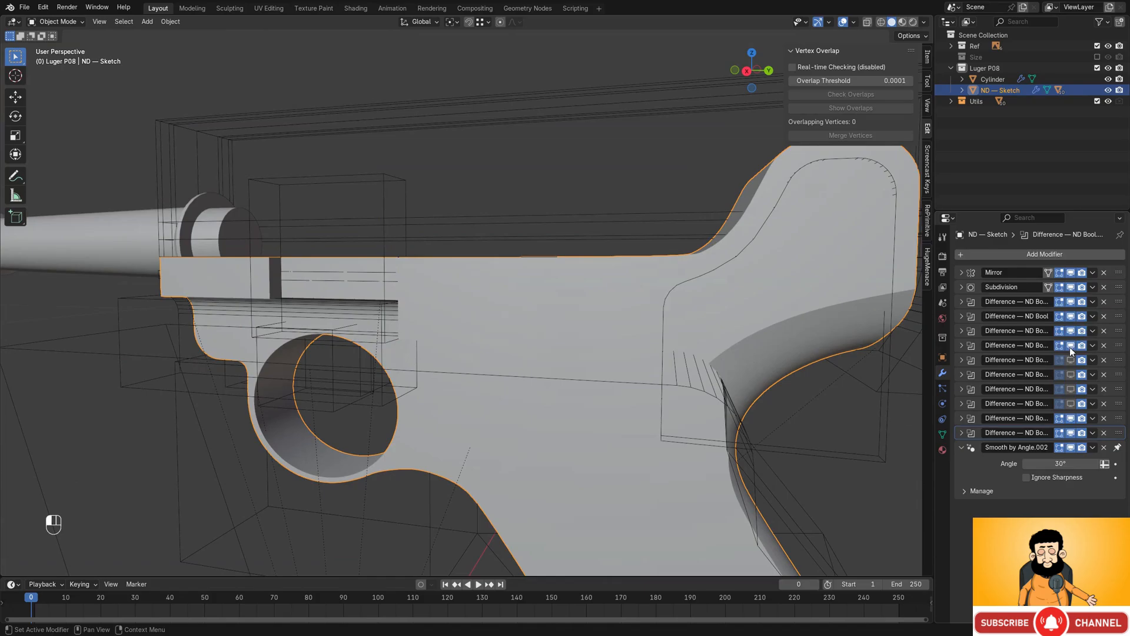
- Display the frame's fifth Difference modifier with cutter Cube.003 and set its solver to Exact
scroll(566, 370, "up", 3)
middle_click_drag(567, 370, 631, 325)
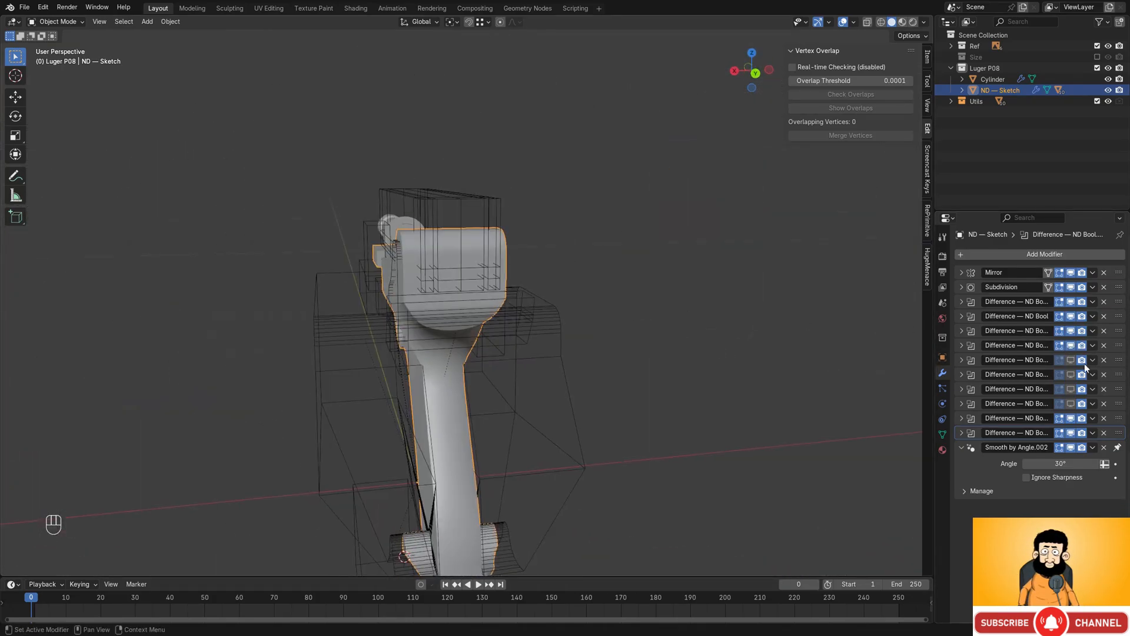
left_click(974, 361)
left_click(1086, 419)
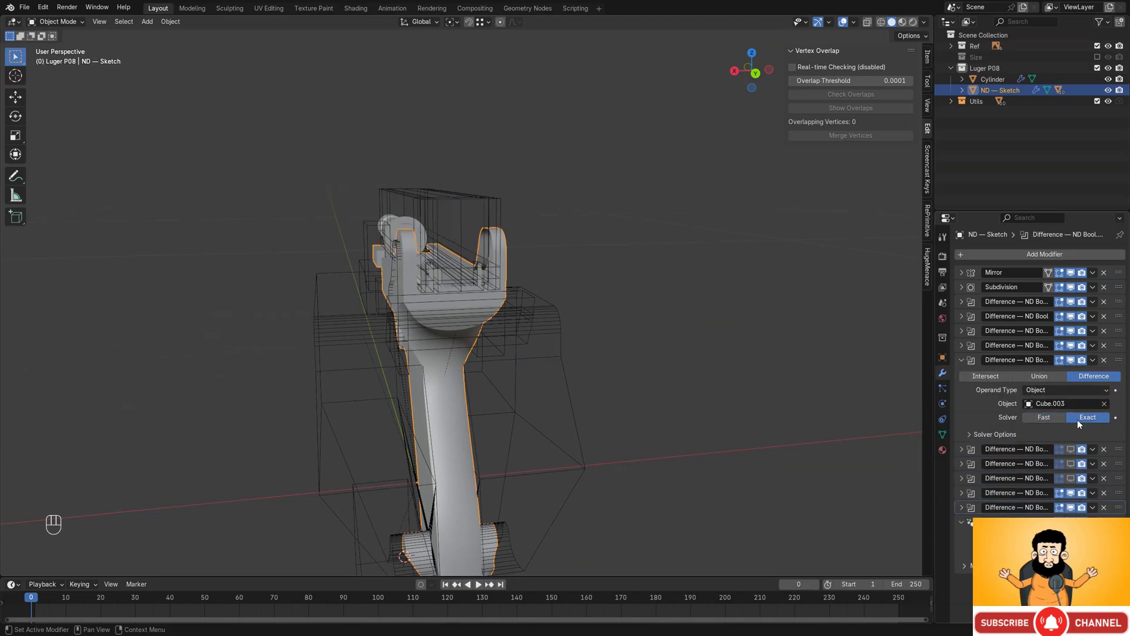
- Examine the frame's upper channel cut from several sides, and turn off the fifth Difference modifier's viewport display
middle_click_drag(407, 283, 588, 306)
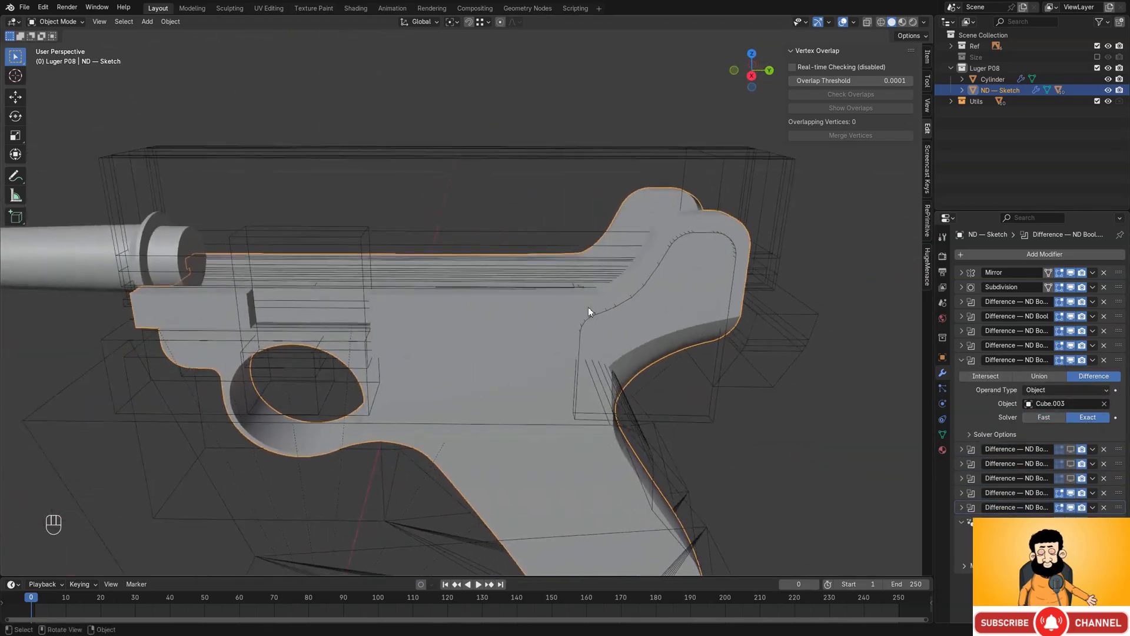
scroll(588, 307, "down", 3)
middle_click_drag(514, 340, 575, 325)
middle_click_drag(574, 325, 605, 256)
scroll(597, 284, "up", 1)
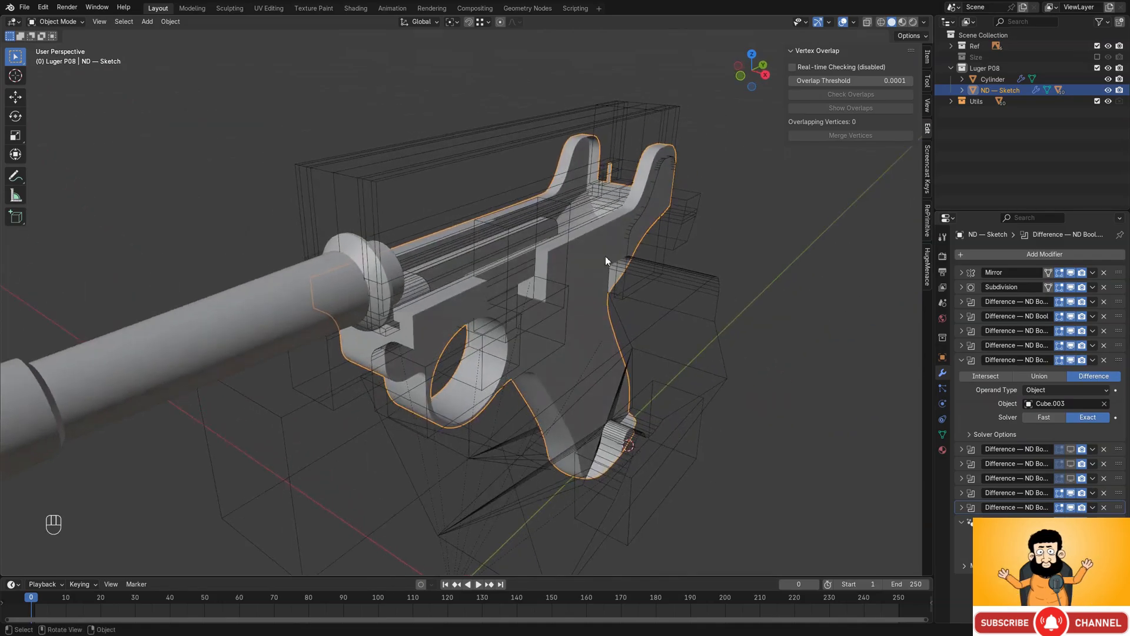
scroll(605, 259, "up", 1)
left_click(1069, 362)
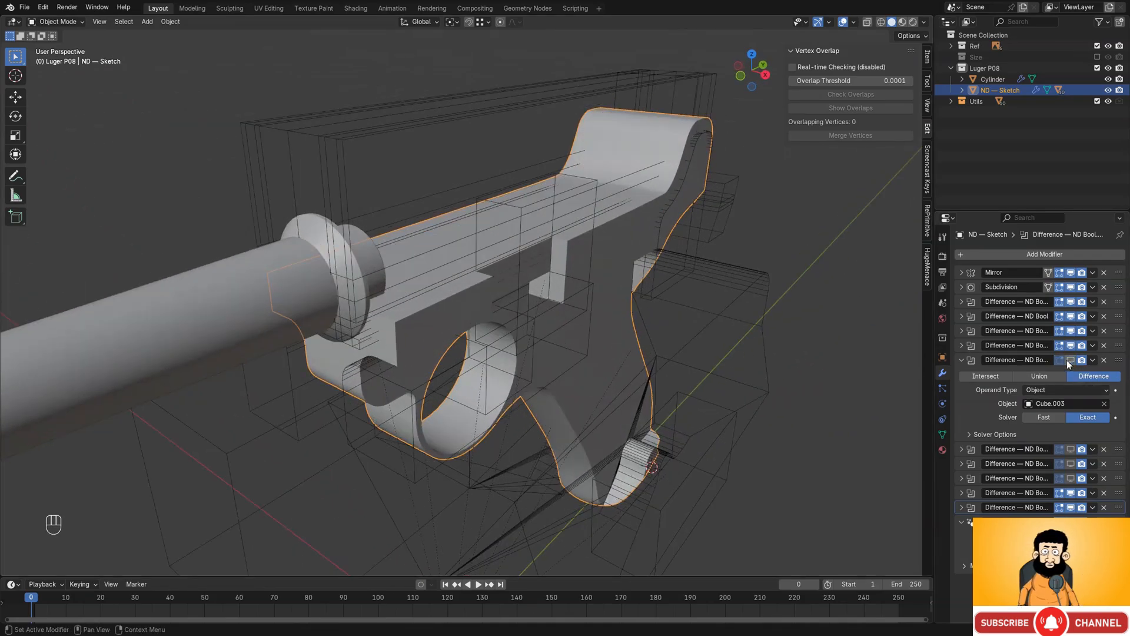
left_click(961, 359)
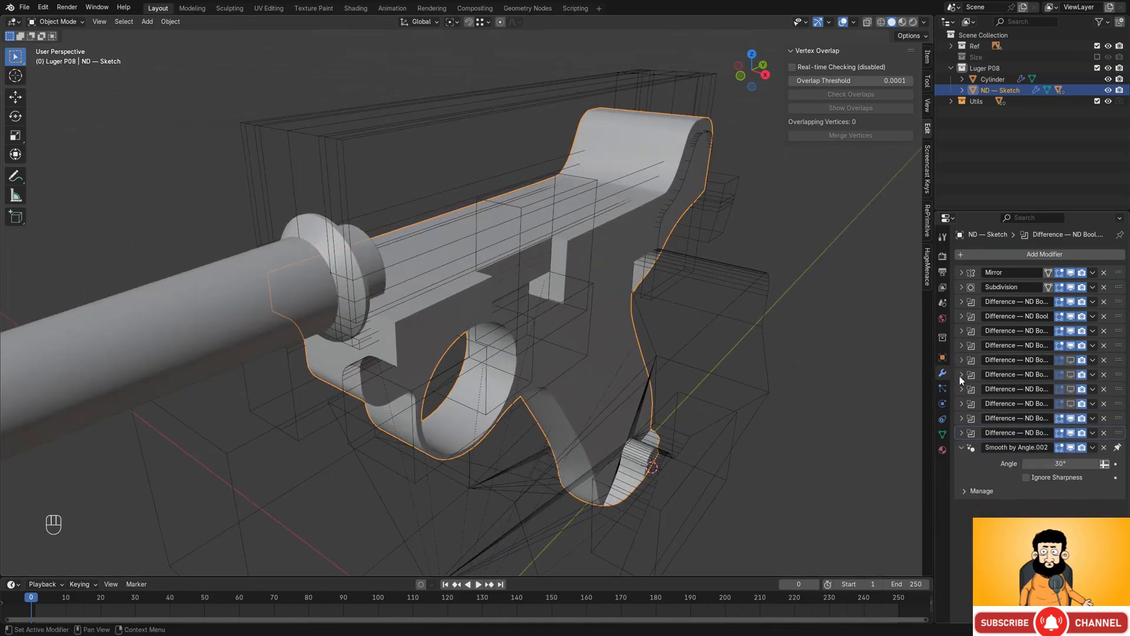
- Apply the frame's Mirror modifier so both halves become editable geometry, and open the frame's mesh from behind
left_click(961, 433)
left_click(960, 433)
middle_click_drag(803, 396, 449, 297)
key("ctrl+z")
key("ctrl+z")
key("Tab")
key("Tab")
scroll(474, 273, "up", 2)
key("Tab")
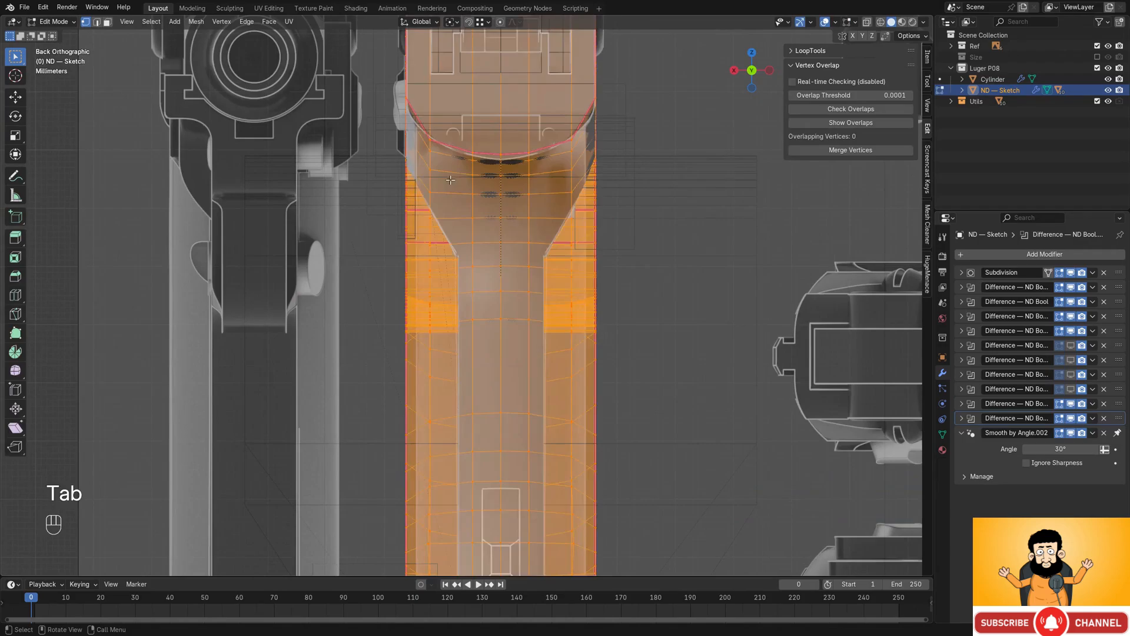
- Examine the frame's full mesh at the rear grip transition, and check the cuts around the trigger guard from both sides
scroll(476, 271, "up", 6)
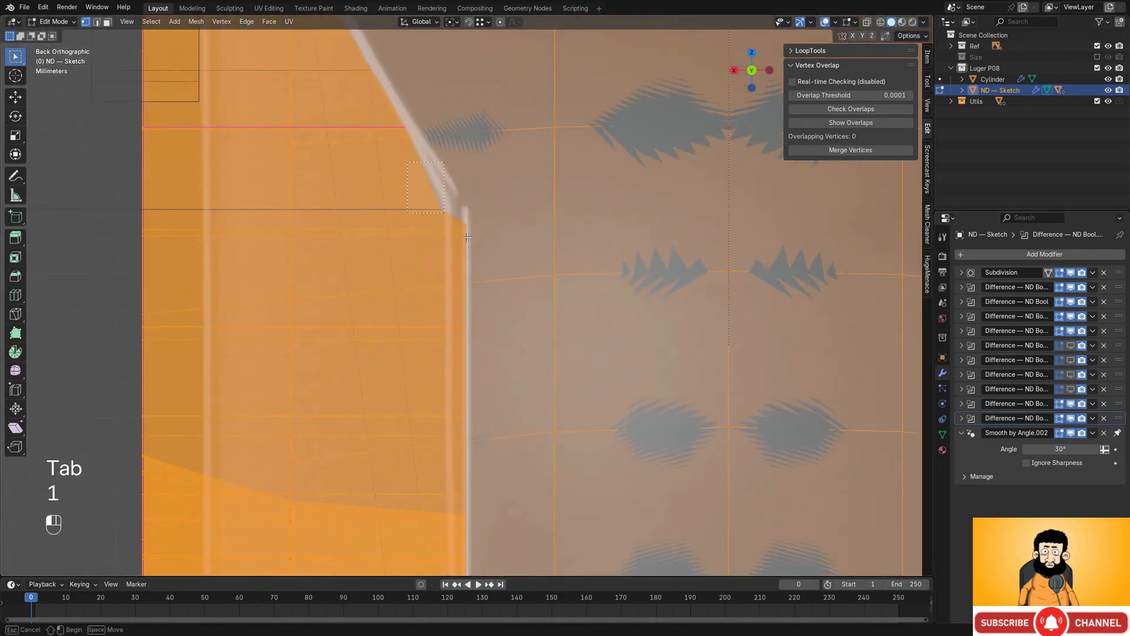
left_click_drag(467, 238, 471, 243)
scroll(498, 330, "down", 2)
middle_click_drag(500, 406, 500, 212, "shift")
scroll(500, 212, "down", 4)
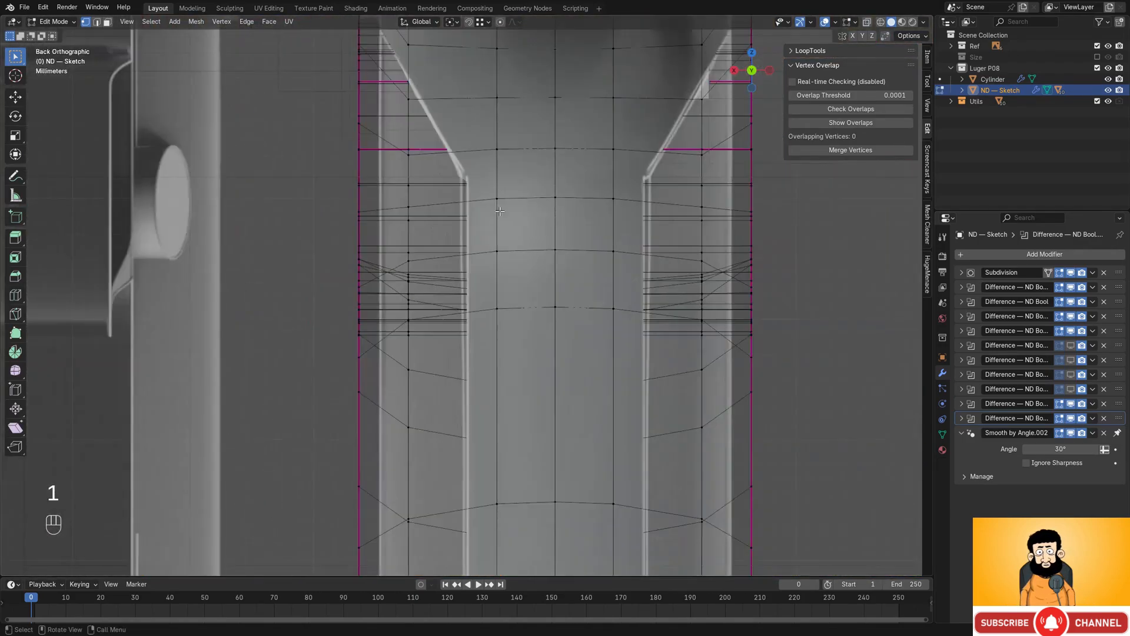
scroll(500, 212, "down", 4)
middle_click_drag(516, 365, 642, 276, "shift")
scroll(579, 206, "down", 2)
key("Tab")
middle_click_drag(545, 280, 594, 341, "shift")
scroll(594, 340, "up", 3)
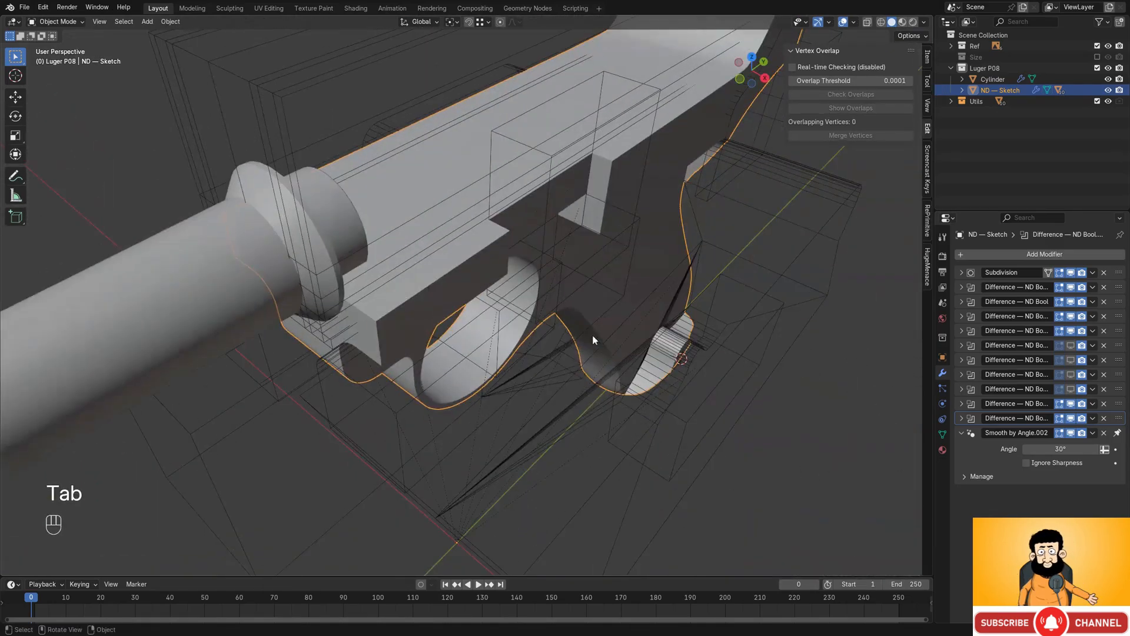
middle_click_drag(454, 168, 611, 125)
middle_click_drag(458, 194, 476, 197)
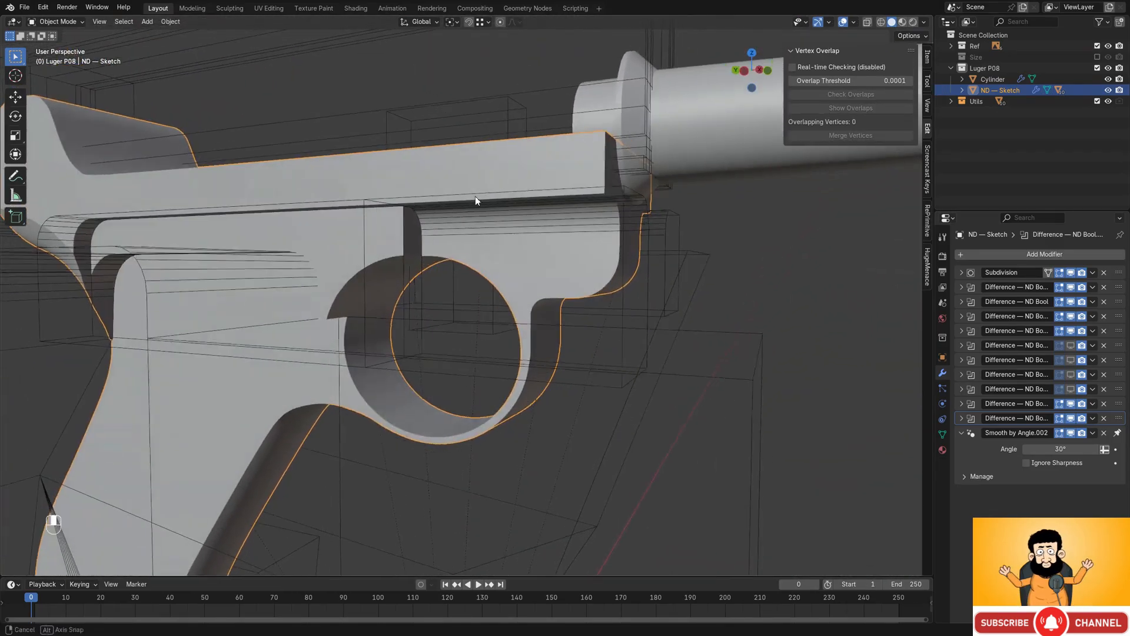
middle_click_drag(460, 282, 526, 217, "shift")
scroll(531, 140, "down", 3)
- Hide the Utils collection and turn on the viewport display of the frame's sixth, seventh and eighth Difference modifiers
left_click(1097, 101)
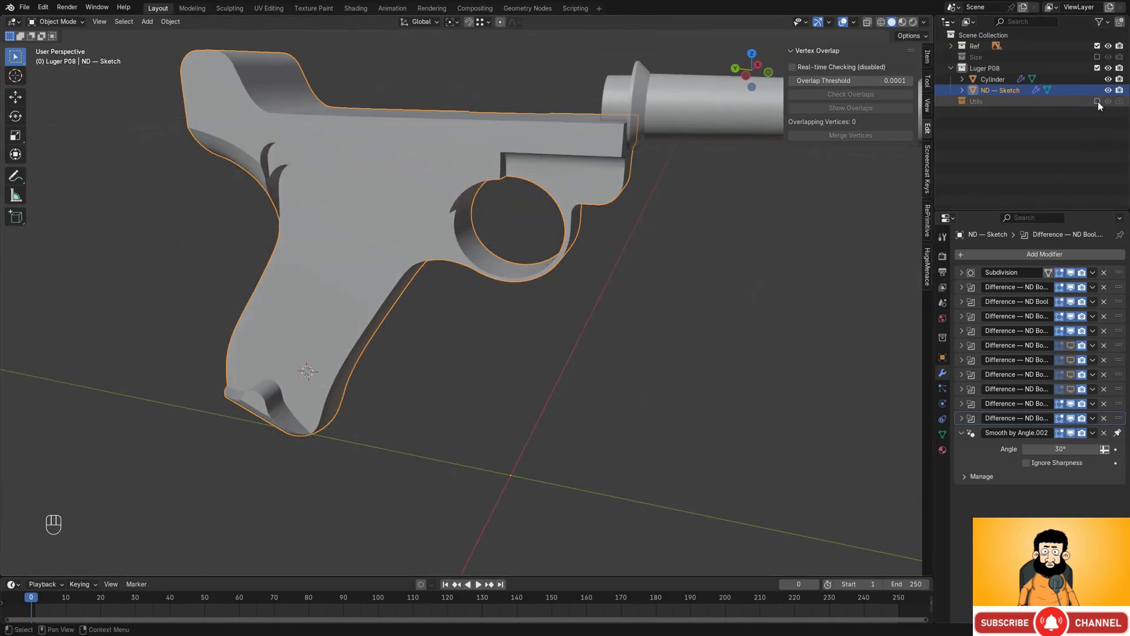
middle_click_drag(730, 166, 588, 212)
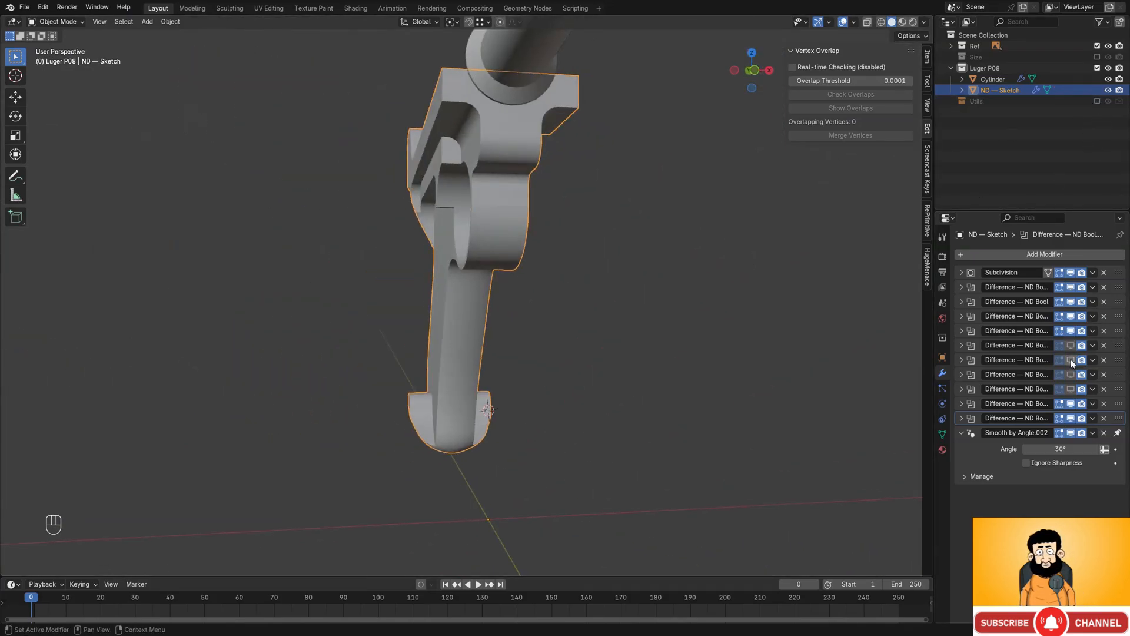
middle_click_drag(612, 354, 661, 259)
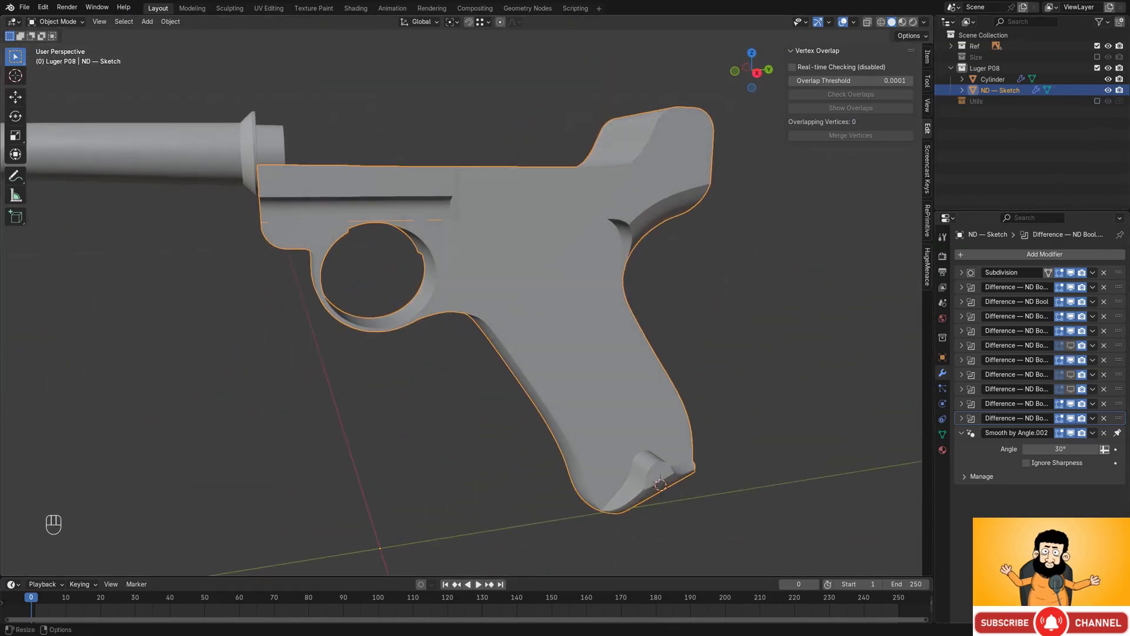
left_click(1071, 389)
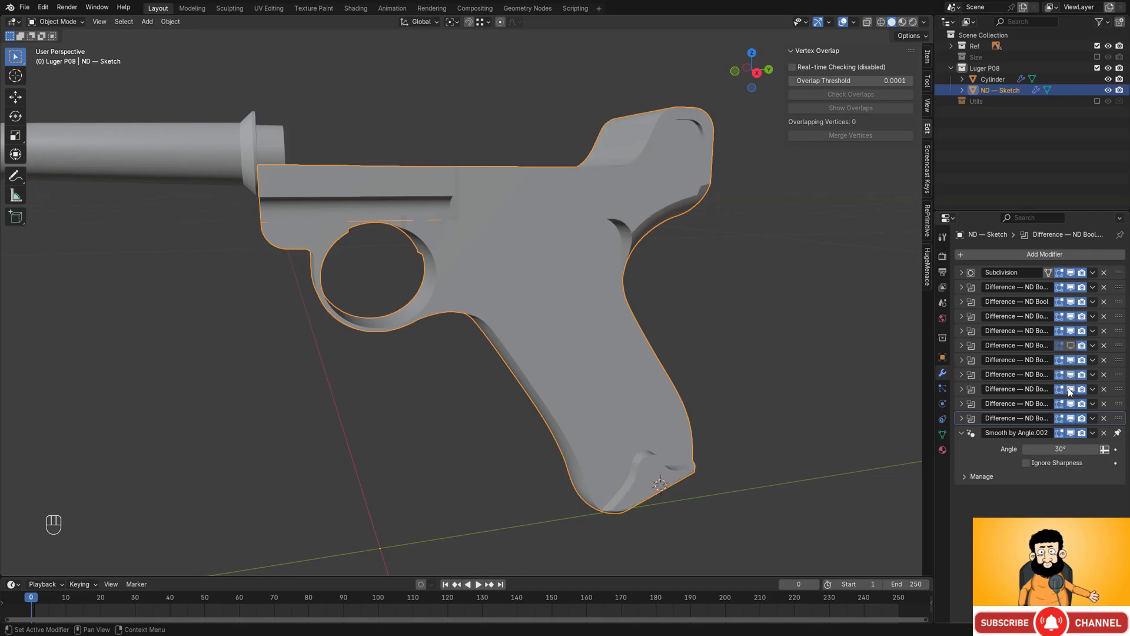
middle_click_drag(789, 215, 670, 295)
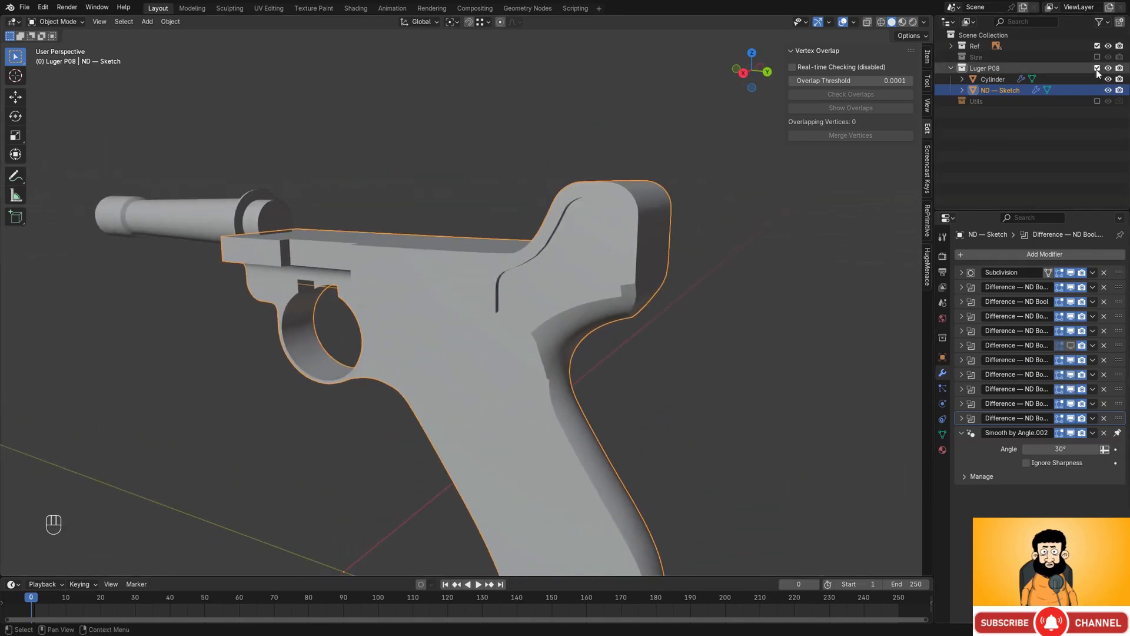
- Show the Utils collection, mirror the rear recess cutter ND — Sketch.001 on X about ND — Sketch, and apply the modifier
left_click(1097, 101)
left_click(619, 216)
mouse_move(619, 215)
middle_mouse_down()
mouse_move(573, 247)
mouse_move(518, 327)
mouse_move(570, 242)
mouse_move(536, 285)
middle_mouse_up()
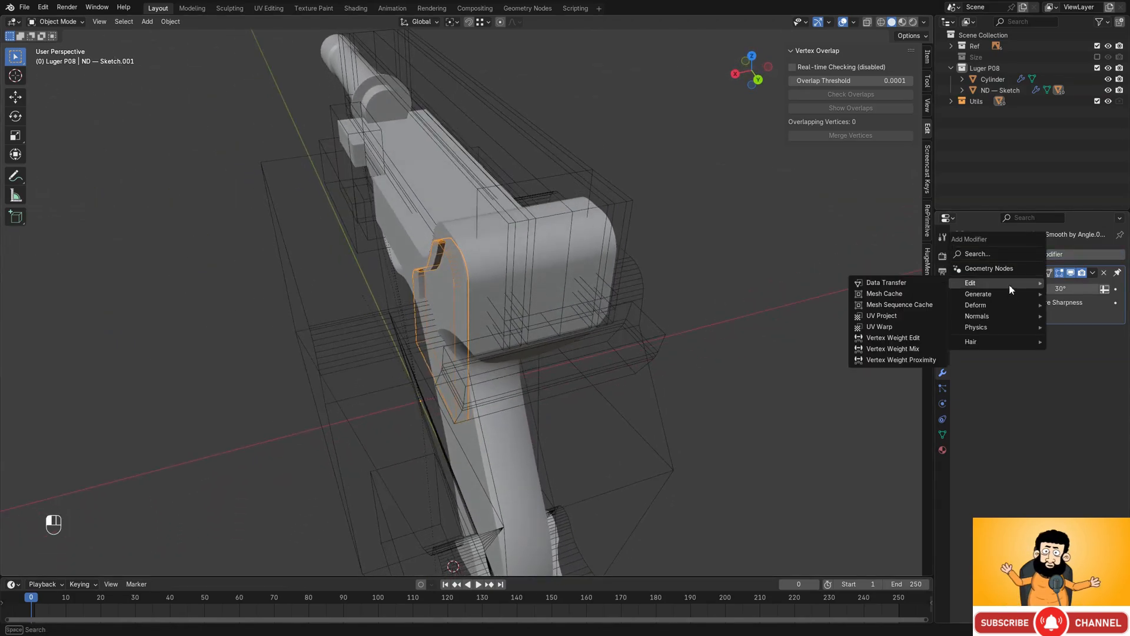
left_click(991, 253)
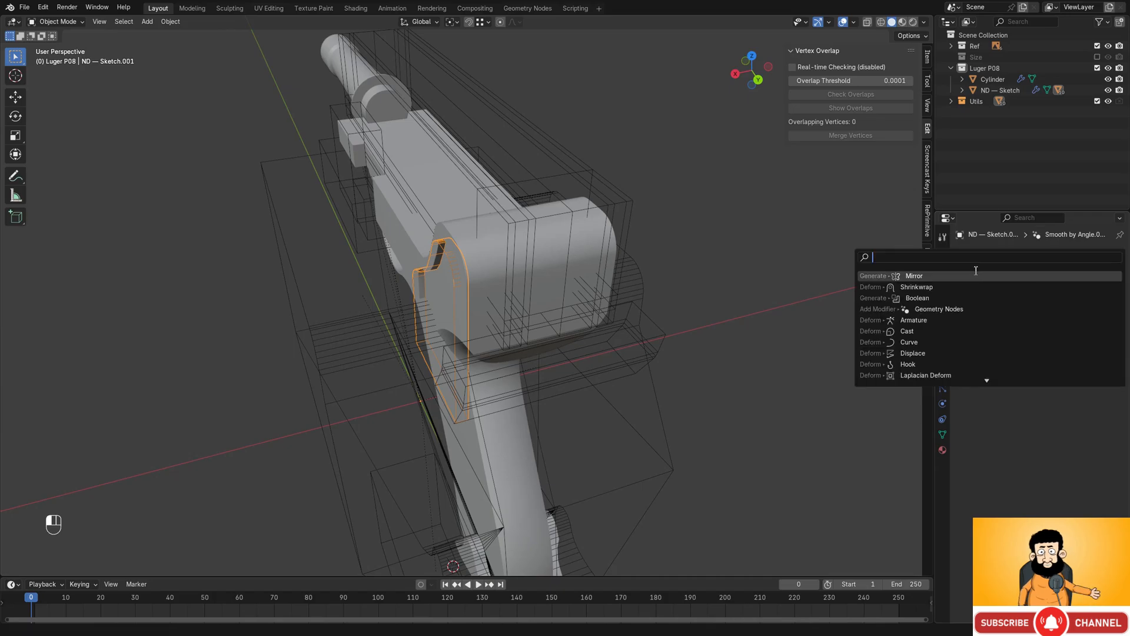
left_click(948, 277)
middle_click_drag(607, 275, 953, 282)
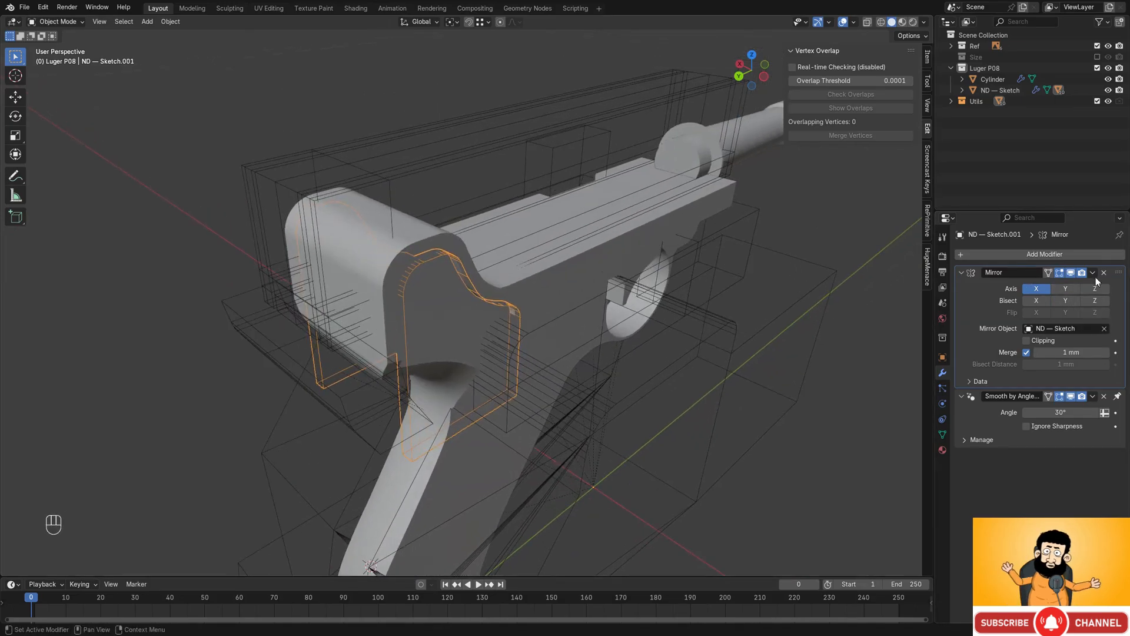
left_click(1028, 287)
- Separate the mirrored half of the recess cutter into its own object
middle_click_drag(612, 295, 513, 256)
key("Tab")
scroll(513, 256, "up", 3)
left_click(536, 233)
key("l")
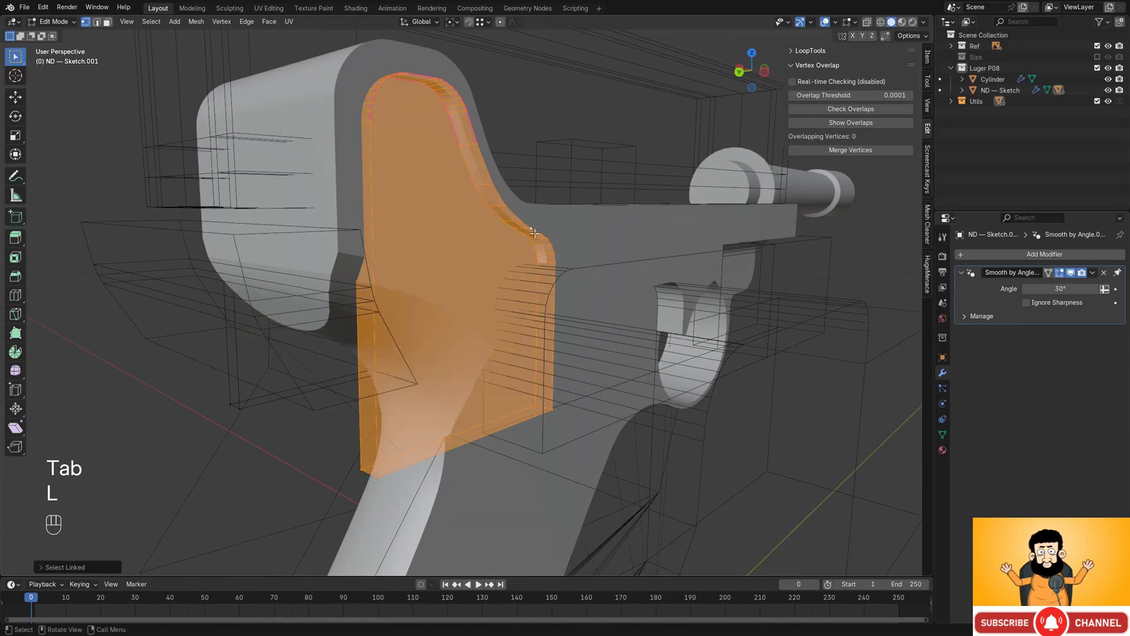
left_click(531, 232)
key("Tab")
scroll(434, 324, "down", 3)
- Subtract the separated recess cutter from the frame with a Boolean Difference
left_click(408, 344)
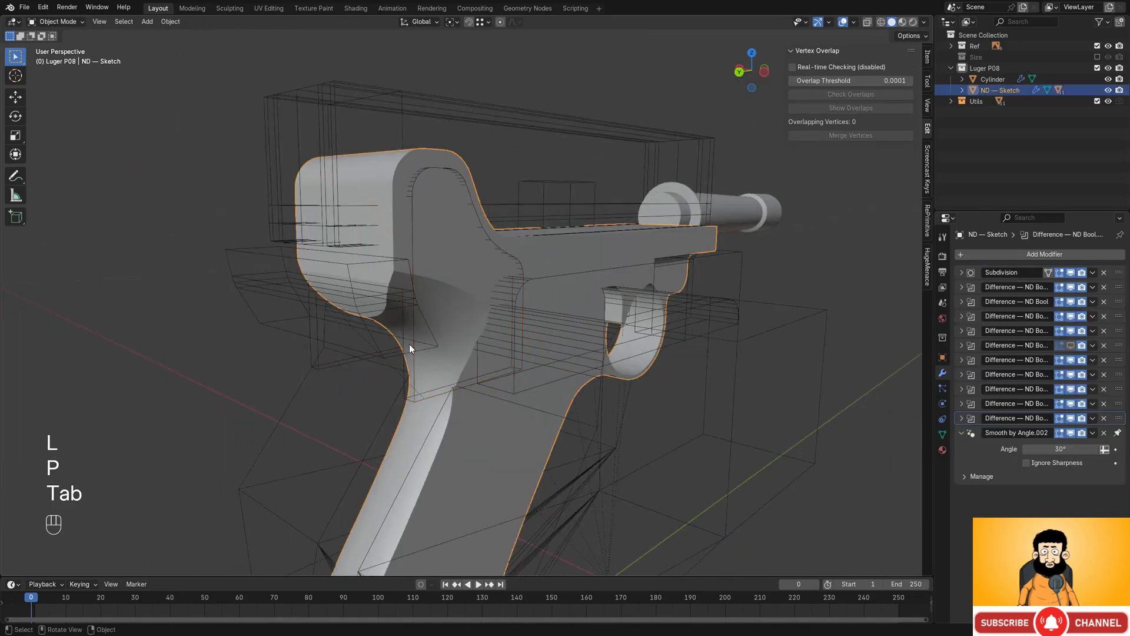
mouse_move(409, 344)
middle_mouse_down()
mouse_move(427, 341)
mouse_move(394, 301)
mouse_move(362, 338)
mouse_move(546, 293)
middle_mouse_up()
left_click(362, 338)
scroll(546, 293, "up", 2)
left_click(542, 245, "shift")
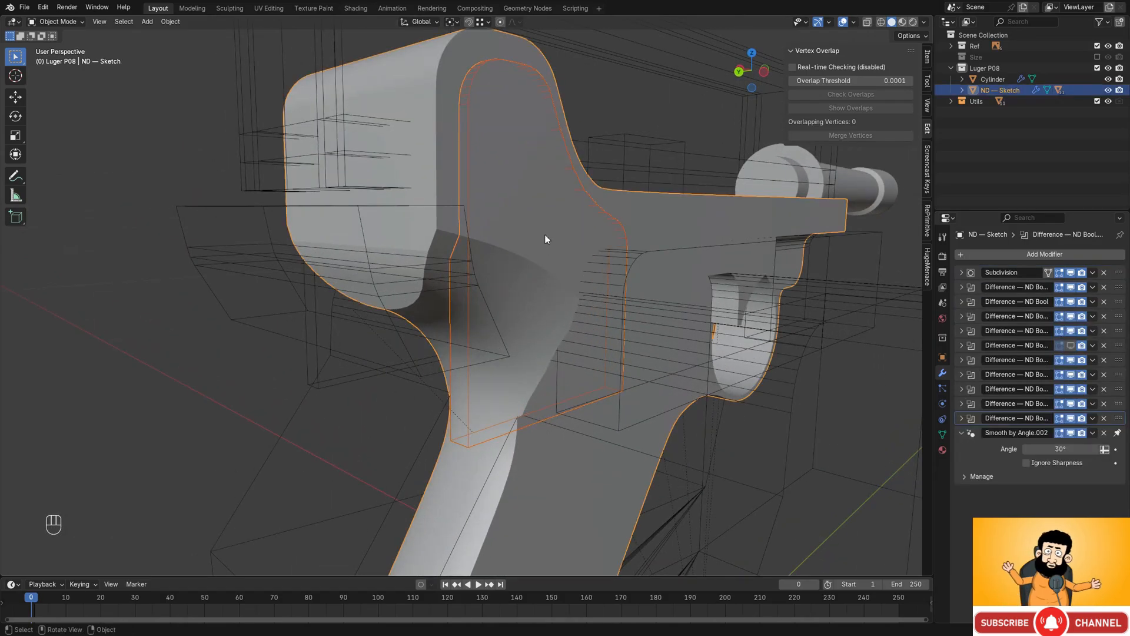
key("f")
left_click(546, 235)
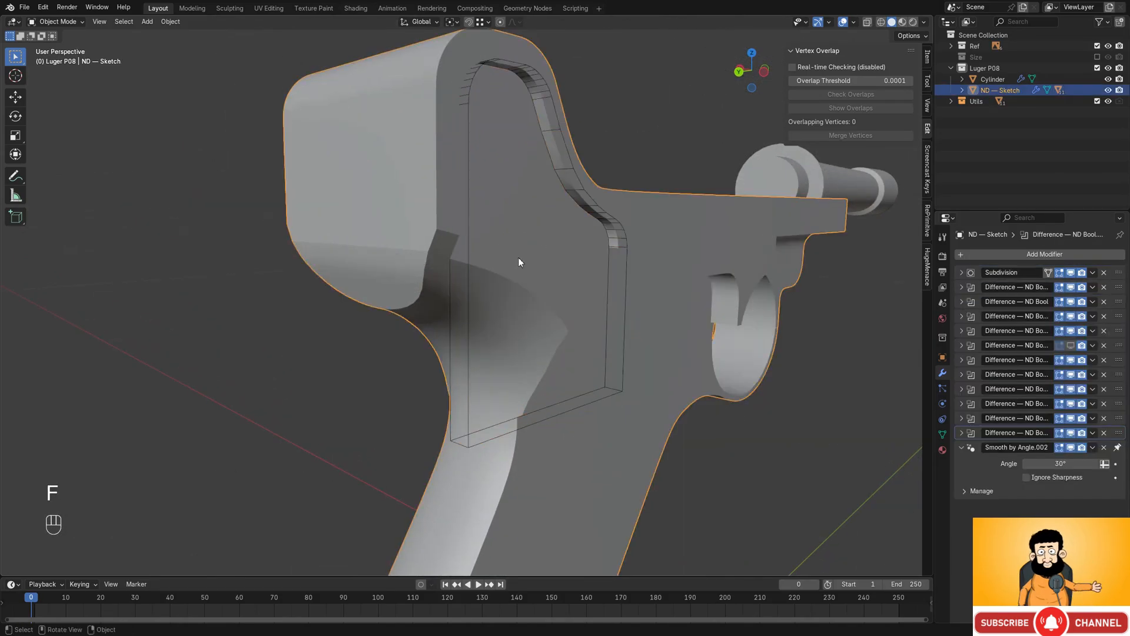
- Dissolve the surplus edges along the front shoulder curve of the recess cutter ND — Sketch.002
mouse_move(518, 256)
middle_mouse_down()
mouse_move(479, 280)
mouse_move(496, 233)
mouse_move(531, 292)
mouse_move(528, 227)
mouse_move(599, 273)
mouse_move(674, 266)
mouse_move(526, 276)
middle_mouse_up()
scroll(639, 279, "up", 2)
scroll(574, 279, "up", 2)
middle_click_drag(575, 238, 497, 316, "shift")
left_click(507, 288)
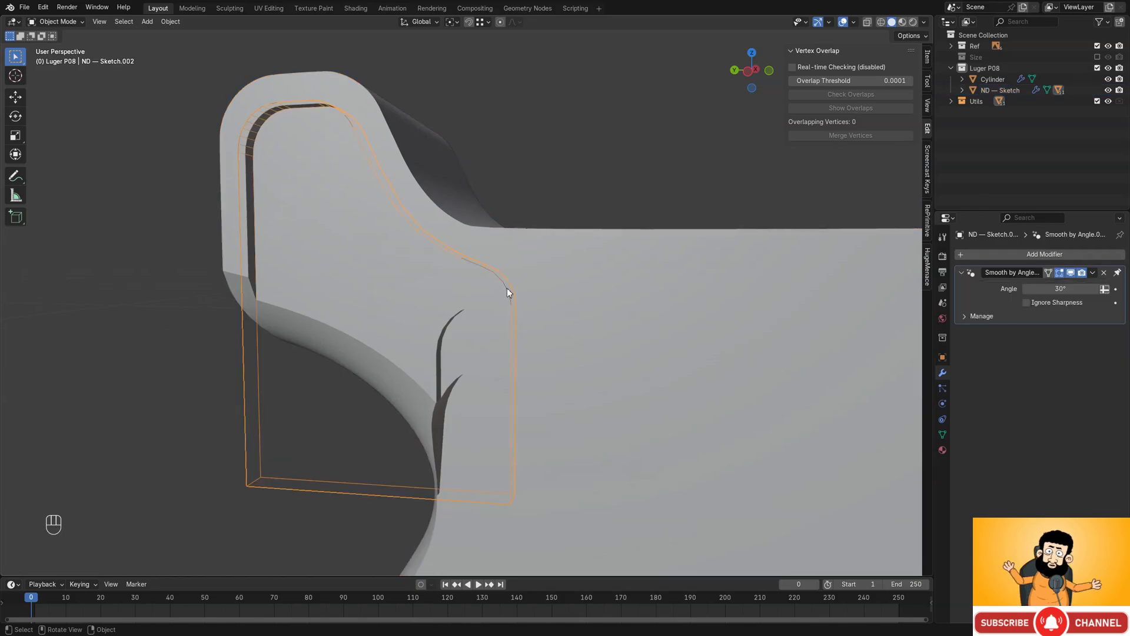
key("Tab")
mouse_move(545, 265)
middle_mouse_down("alt")
mouse_move(592, 249)
mouse_move(564, 282)
middle_mouse_up("alt")
scroll(595, 246, "up", 2)
key("shift+z")
scroll(568, 282, "up", 4)
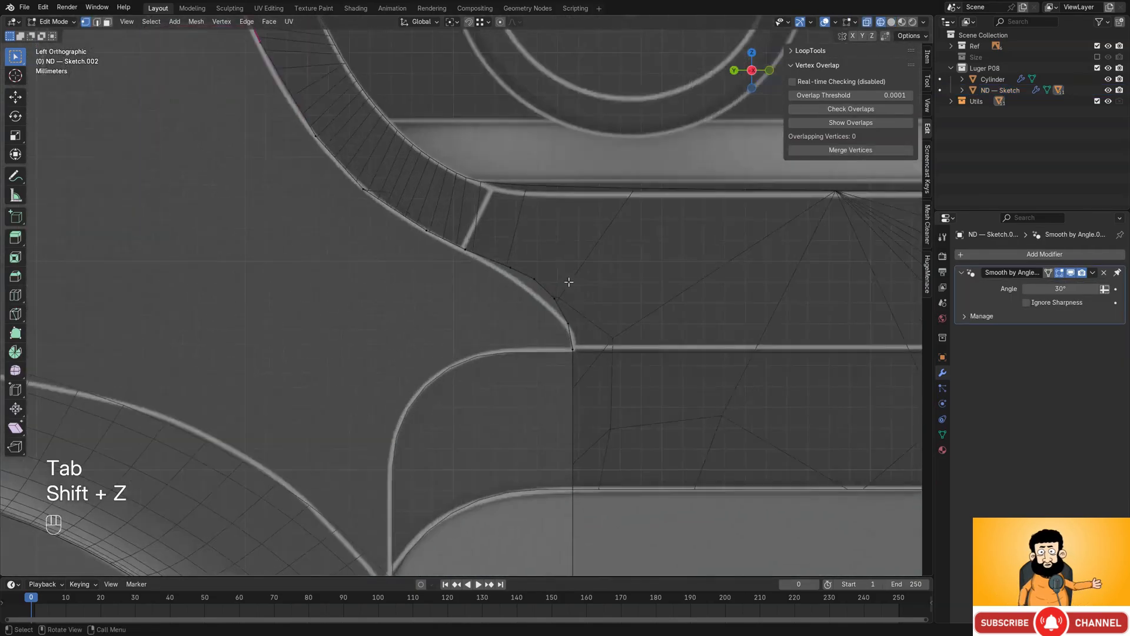
key("1")
scroll(577, 275, "up", 2)
left_click_drag(547, 235, 622, 309)
scroll(630, 297, "down", 3)
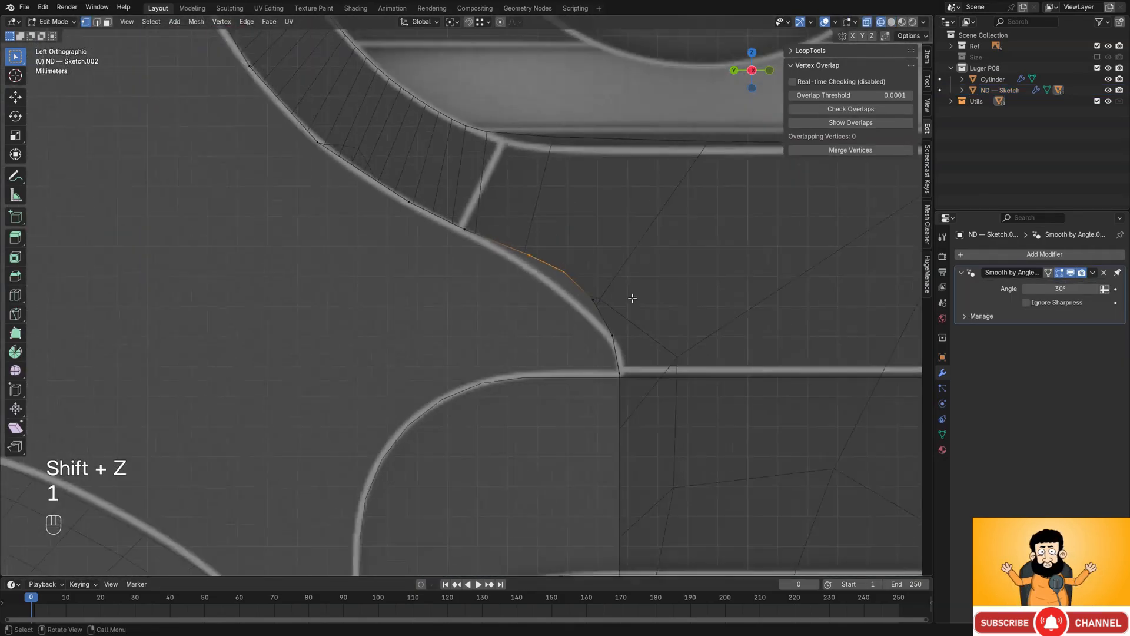
key("2")
middle_click_drag(630, 283, 523, 268, "shift")
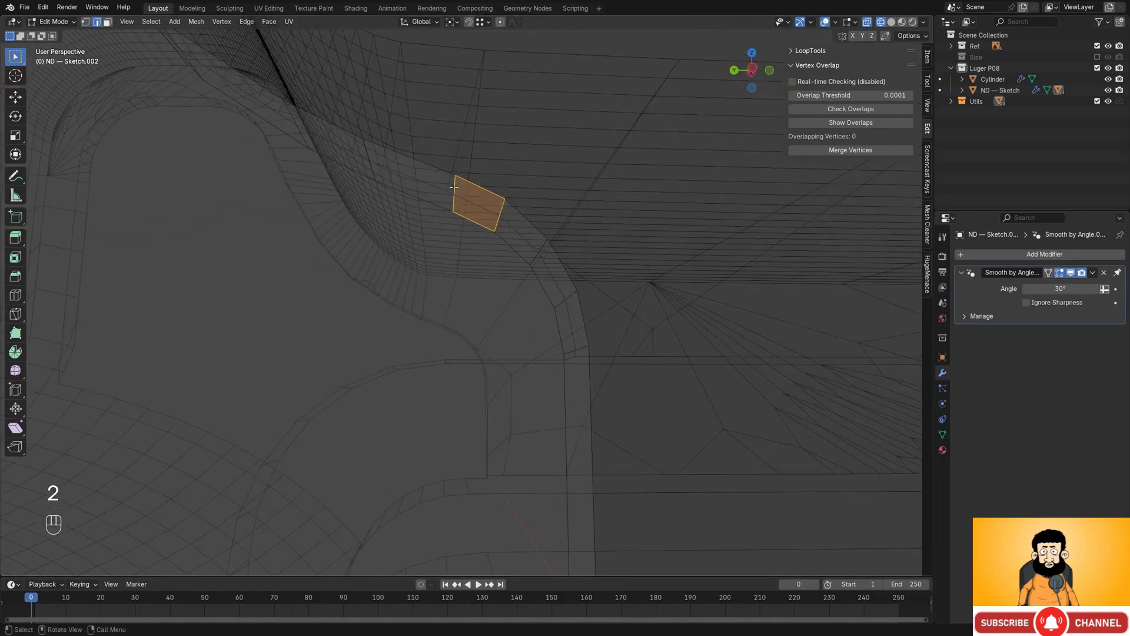
key("ctrl+x")
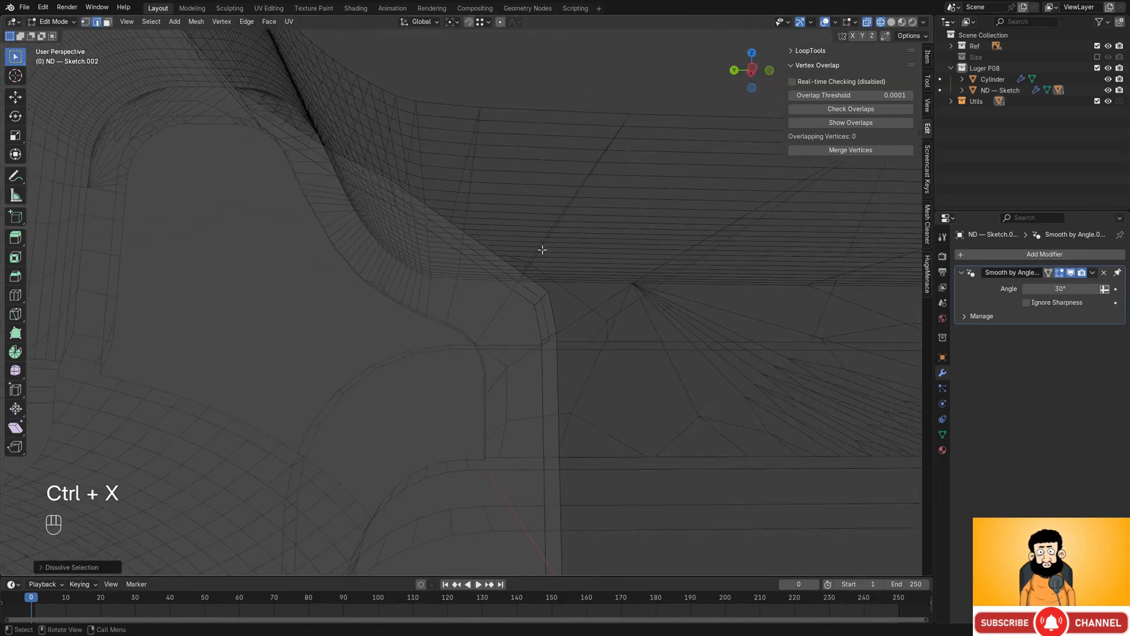
- Slide the remaining shoulder edges of the recess cutter along its contour to match the side reference
middle_click_drag(543, 250, 548, 319, "alt")
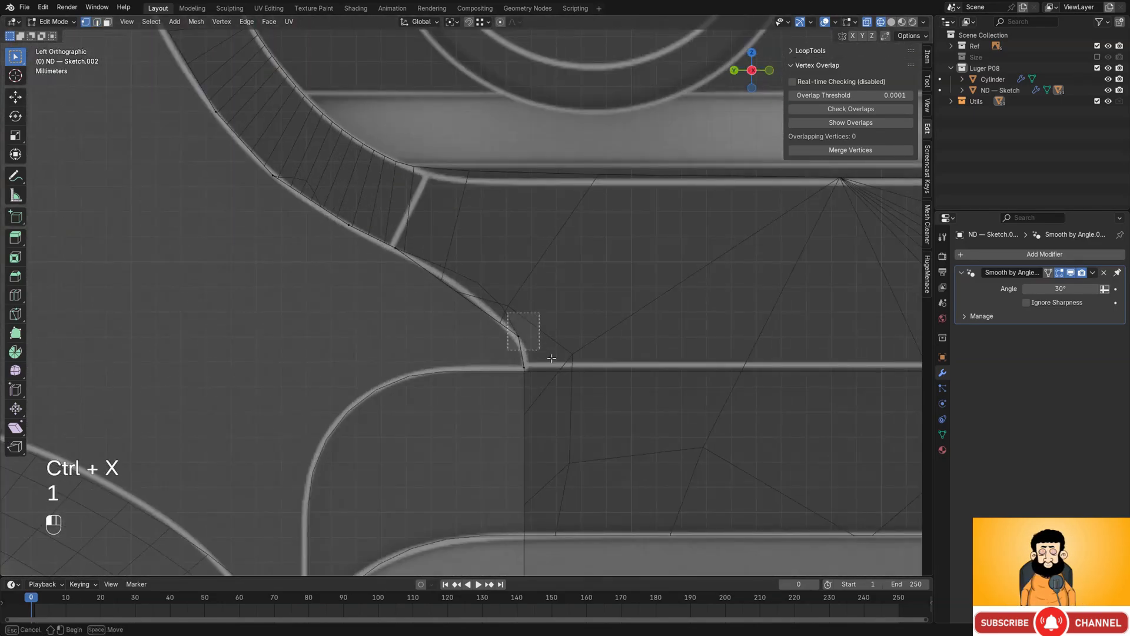
left_click_drag(551, 358, 552, 359)
middle_click_drag(565, 360, 564, 333, "shift")
scroll(559, 320, "up", 1)
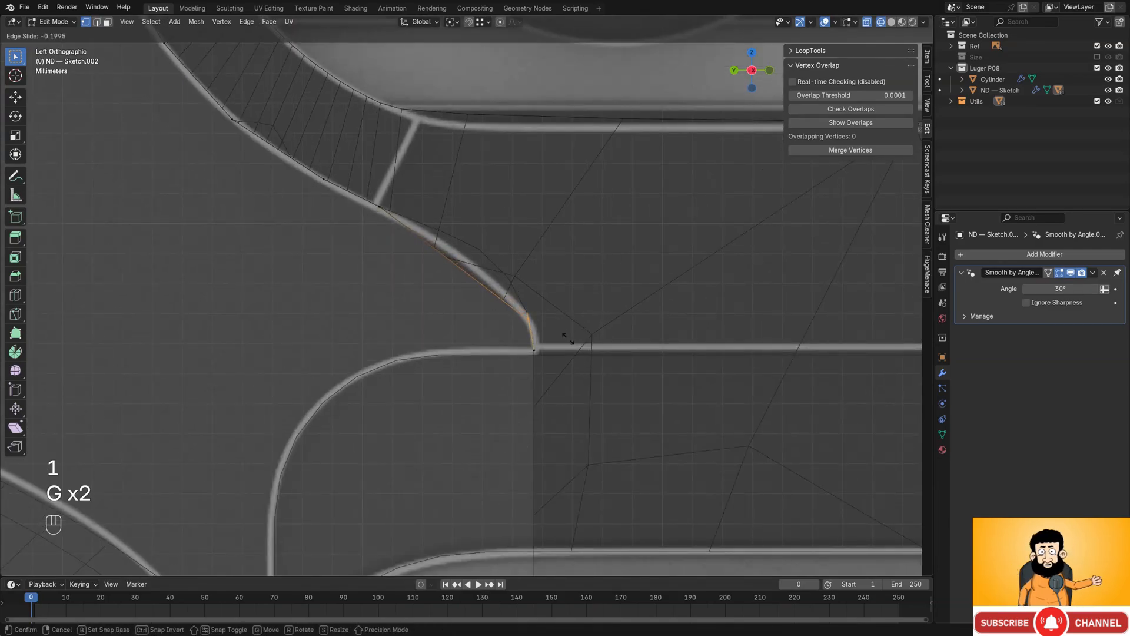
middle_click_drag(398, 252, 439, 258, "shift")
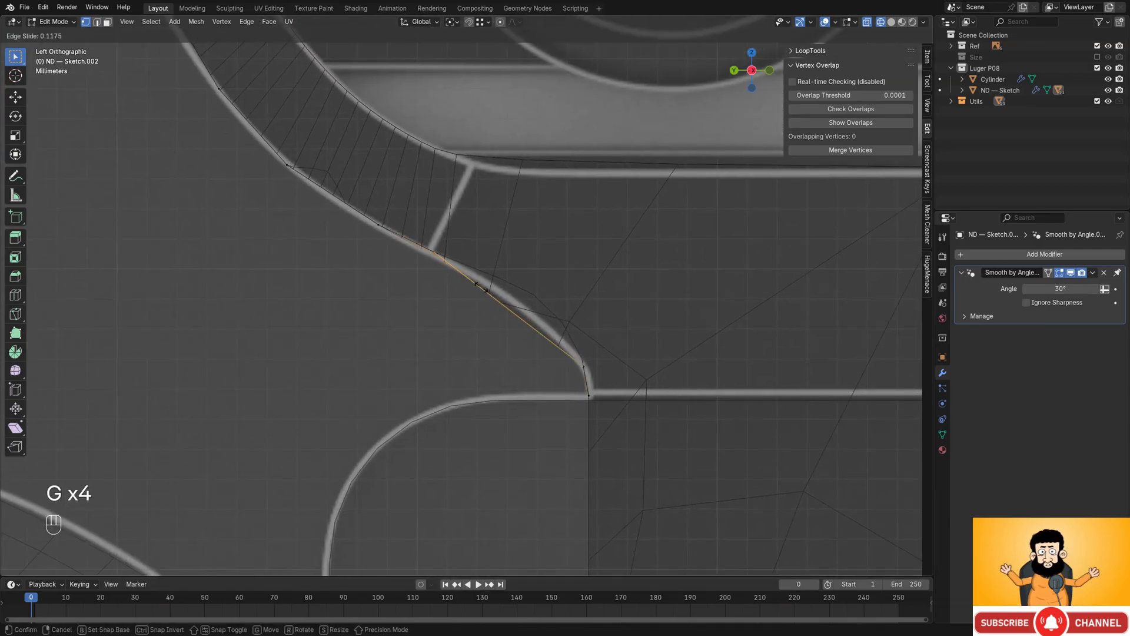
key("shift+z")
middle_click_drag(481, 289, 547, 292)
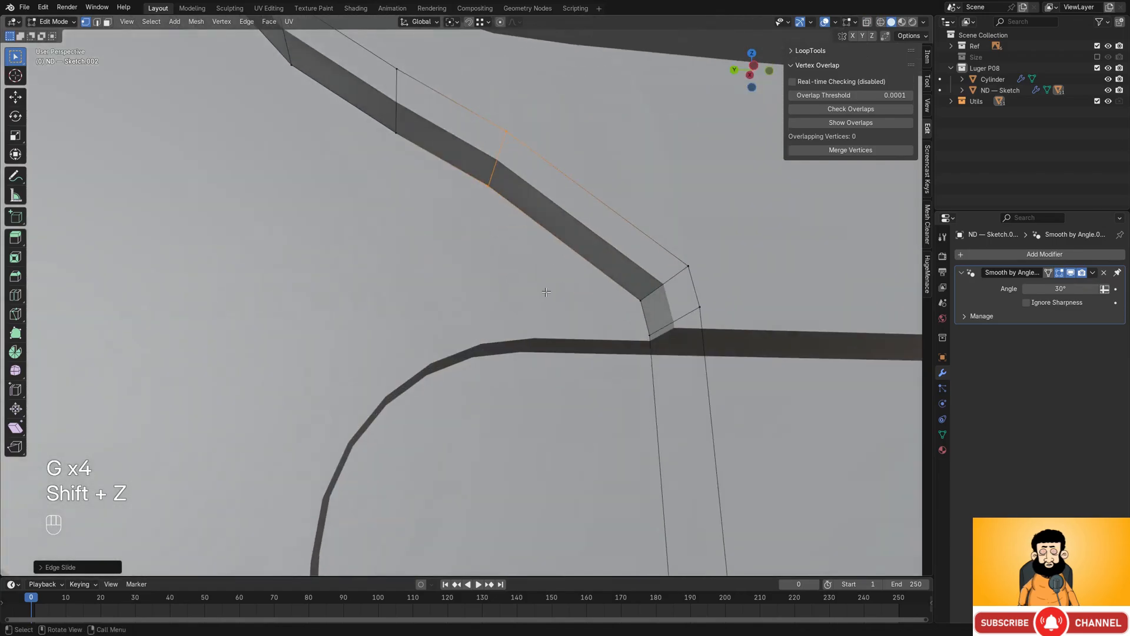
- Add loop cuts to the cutter's shoulder and move them onto the curved reference line
middle_click_drag(611, 210, 610, 249, "alt")
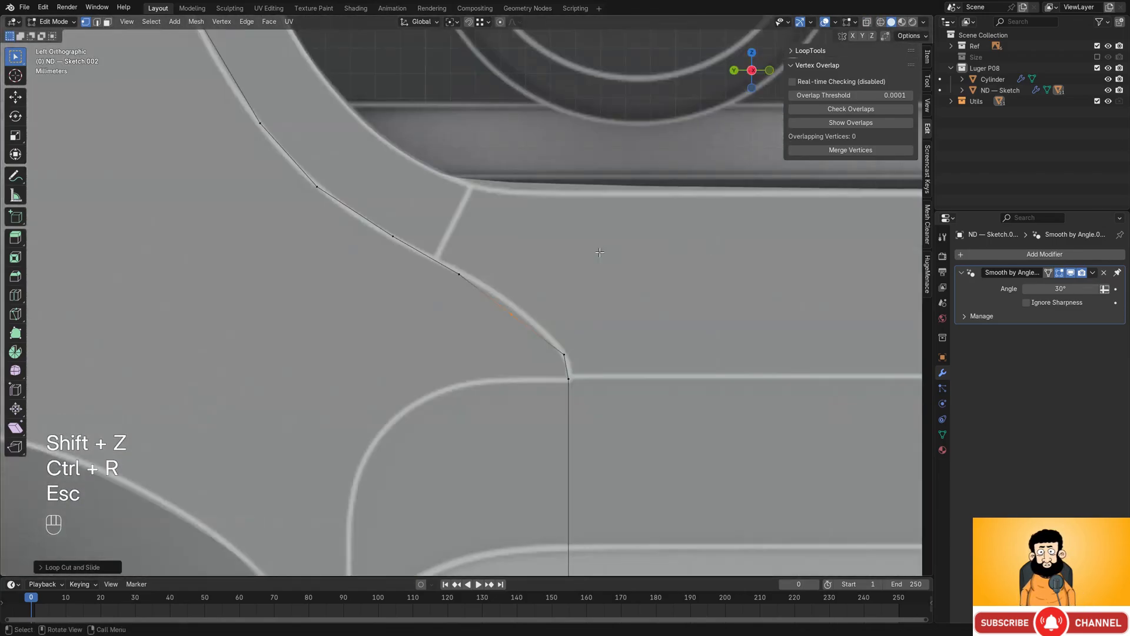
key("g")
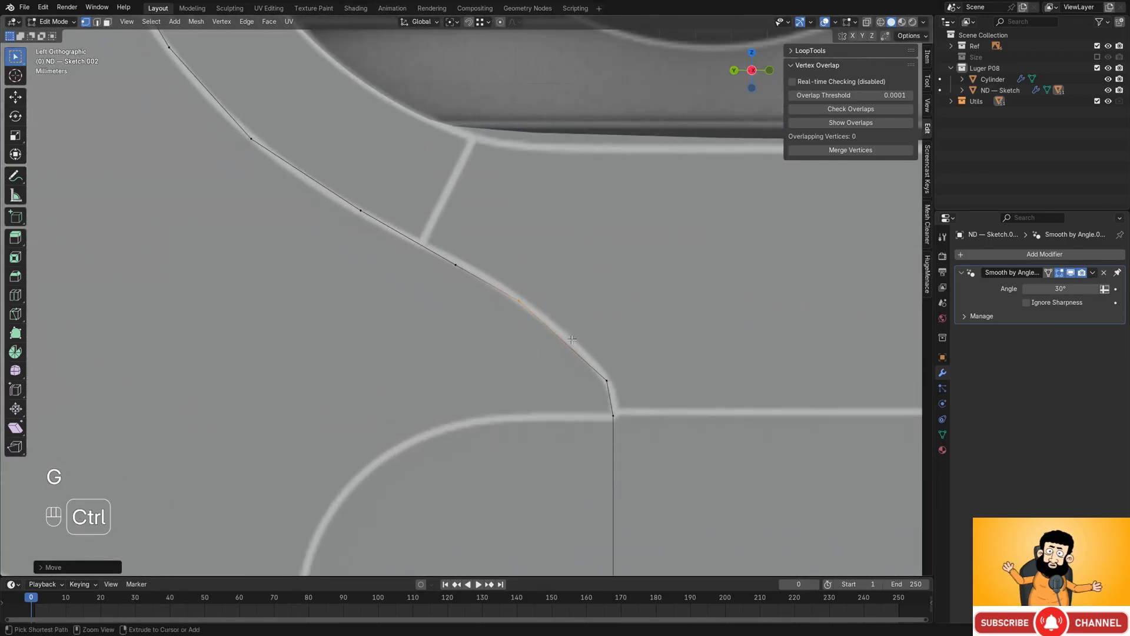
left_click(604, 321)
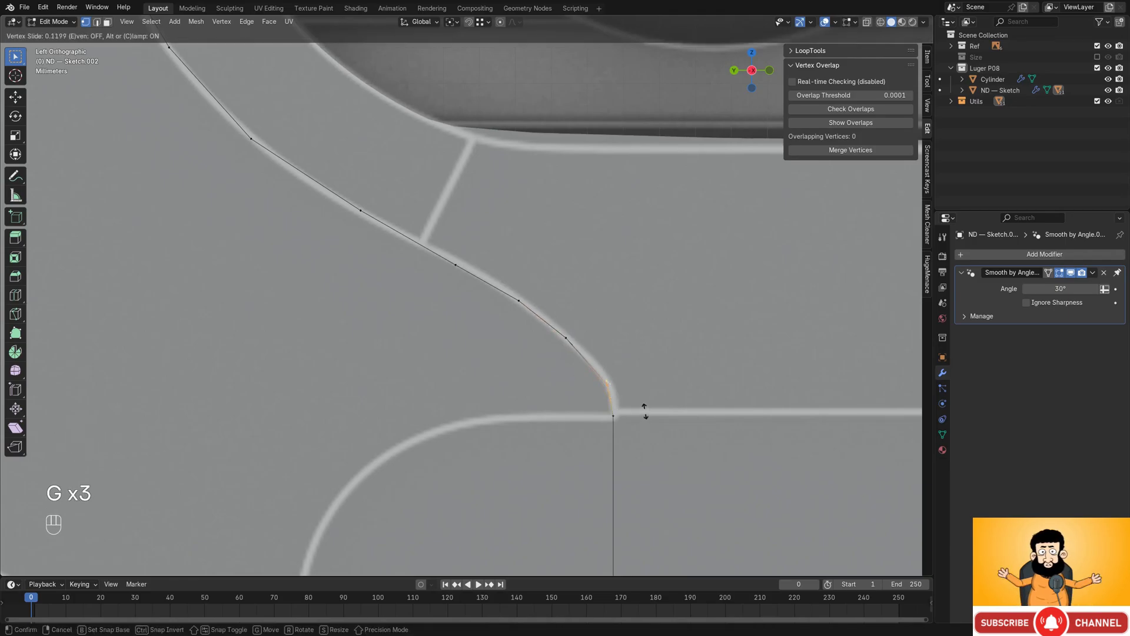
- Adjust the two edges above the shoulder curve's lower corner so they follow the reference line
key("Escape")
key("shift+z")
key("shift+z")
key("g")
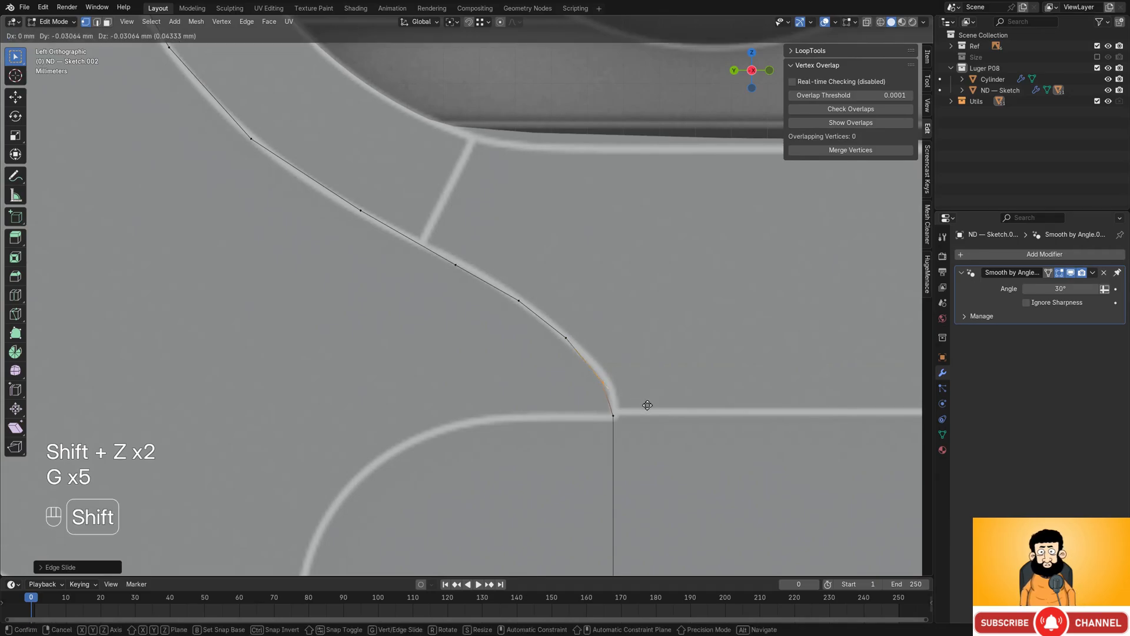
left_click(648, 406)
key("shift+z")
left_click_drag(529, 316, 599, 371)
key("shift+z")
key("g")
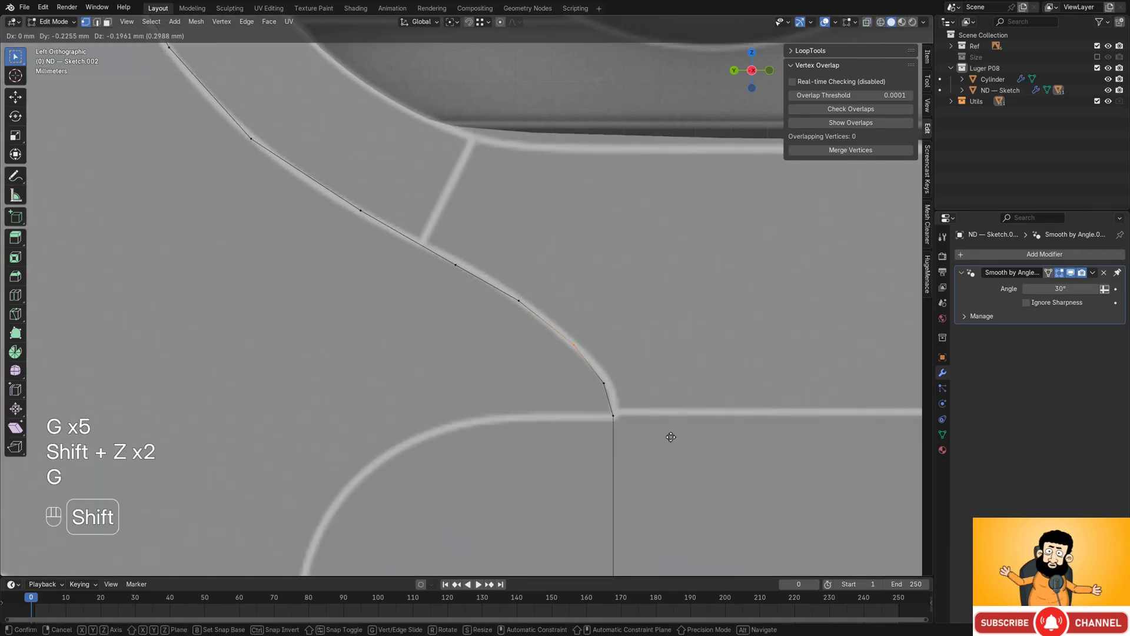
left_click(689, 473)
- Move the next edge up the shoulder curve onto the reference line and finish editing the cutter
key("shift+z")
left_click(519, 301)
key("shift+z")
key("g")
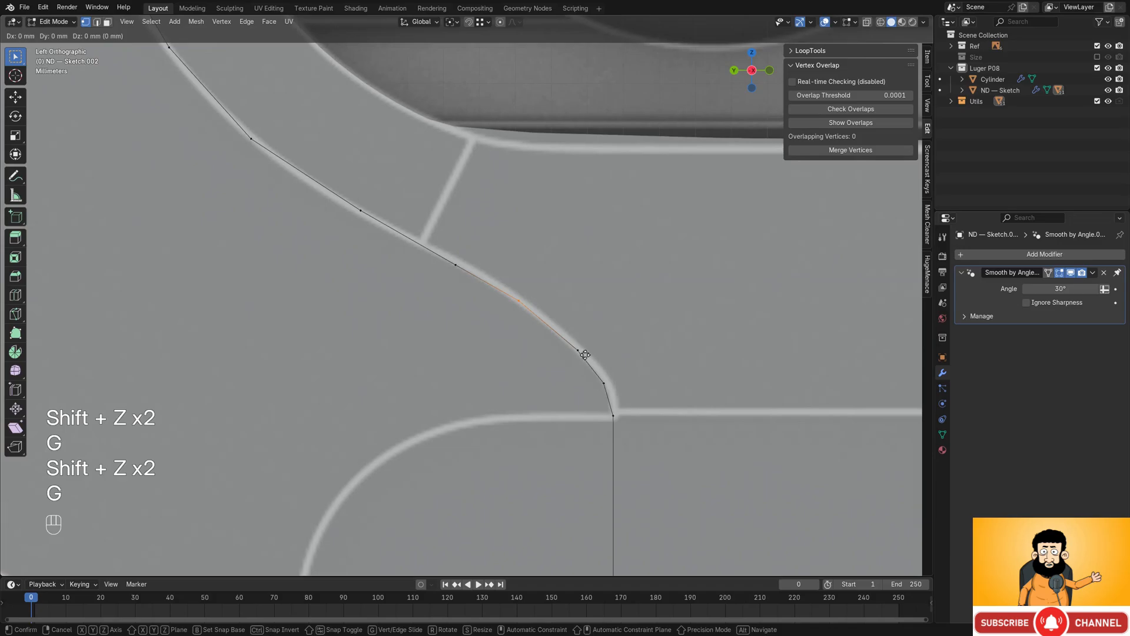
left_click(592, 393)
scroll(554, 341, "down", 5)
key("shift+z")
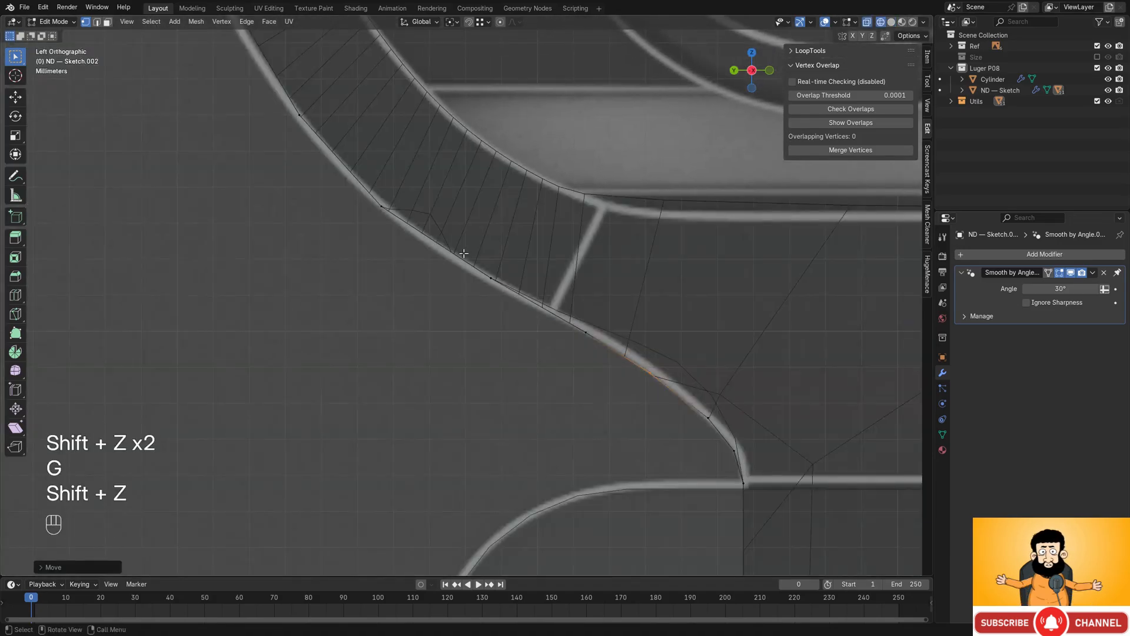
key("shift+z")
key("Tab")
- Open the frame mesh for editing and select the lengthwise edge loop along the rounded rear of the grip, second from the corner edge
scroll(476, 213, "down", 6)
mouse_move(471, 216)
middle_mouse_down()
mouse_move(423, 261)
mouse_move(472, 281)
mouse_move(518, 270)
mouse_move(472, 273)
mouse_move(463, 249)
mouse_move(474, 240)
mouse_move(480, 270)
middle_mouse_up()
left_click(417, 263)
key("Tab")
key("Tab")
key("Tab")
scroll(465, 262, "up", 4)
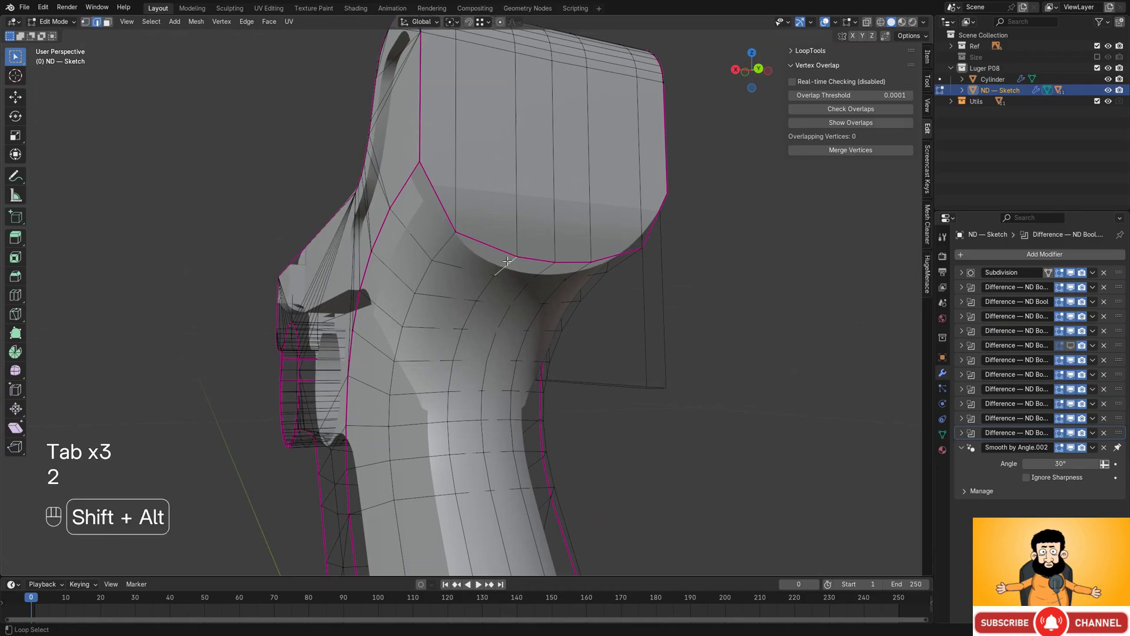
scroll(505, 259, "down", 3)
middle_click_drag(506, 260, 482, 234)
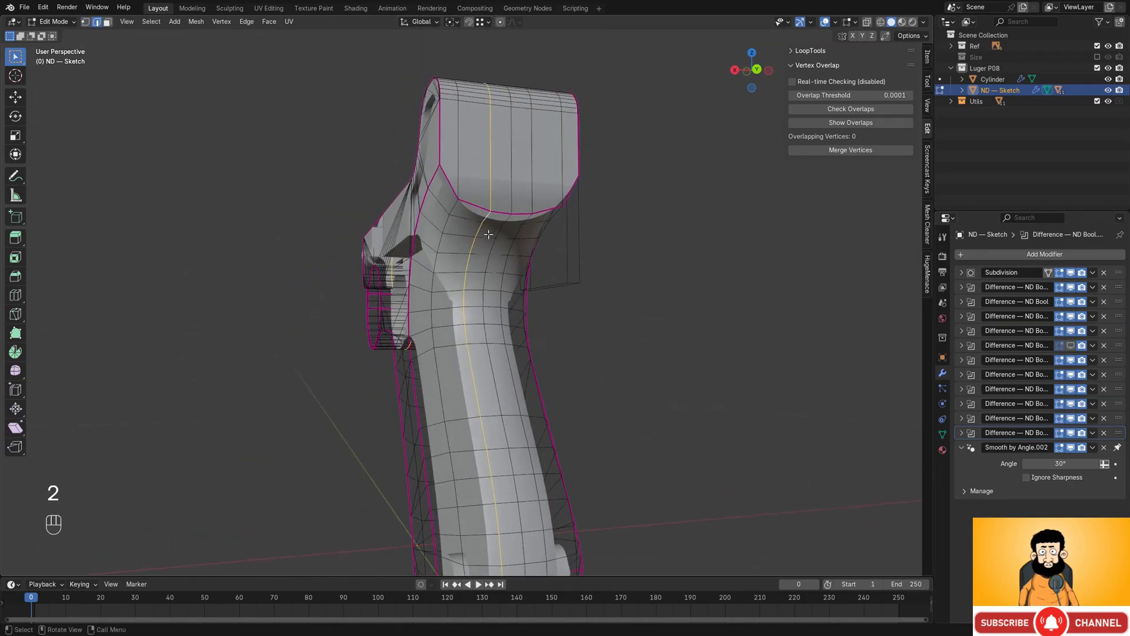
key("g")
key("g")
key("shift")
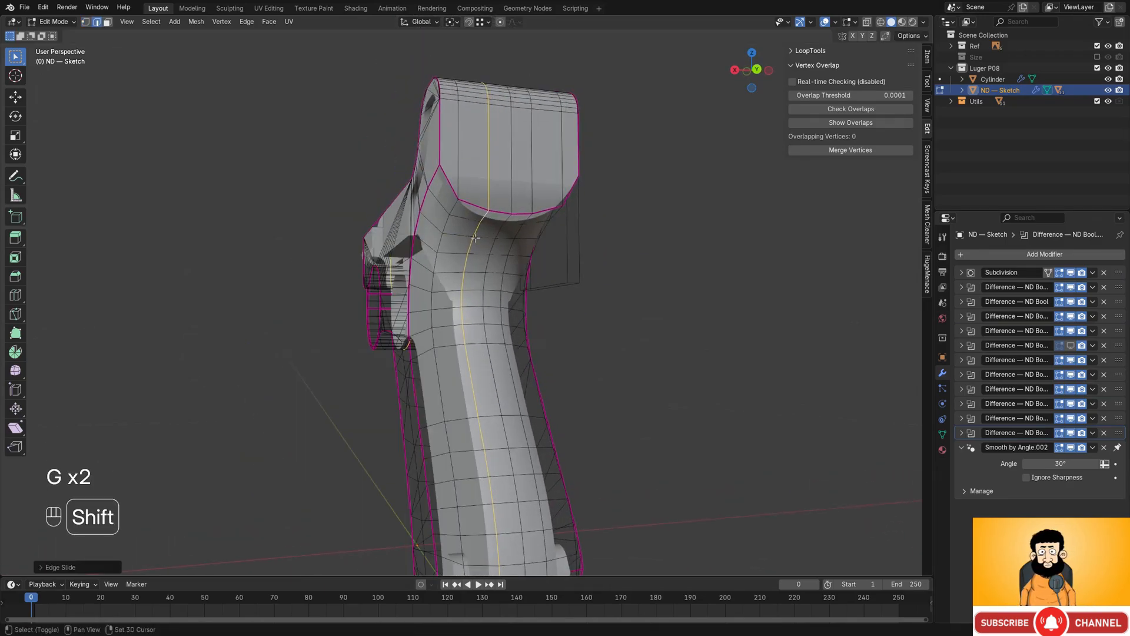
key("ctrl+z")
- Shift the selected lengthwise edge loop on the frame's rear along the global X axis to even out the rounding
key("g")
key("x")
key("shift")
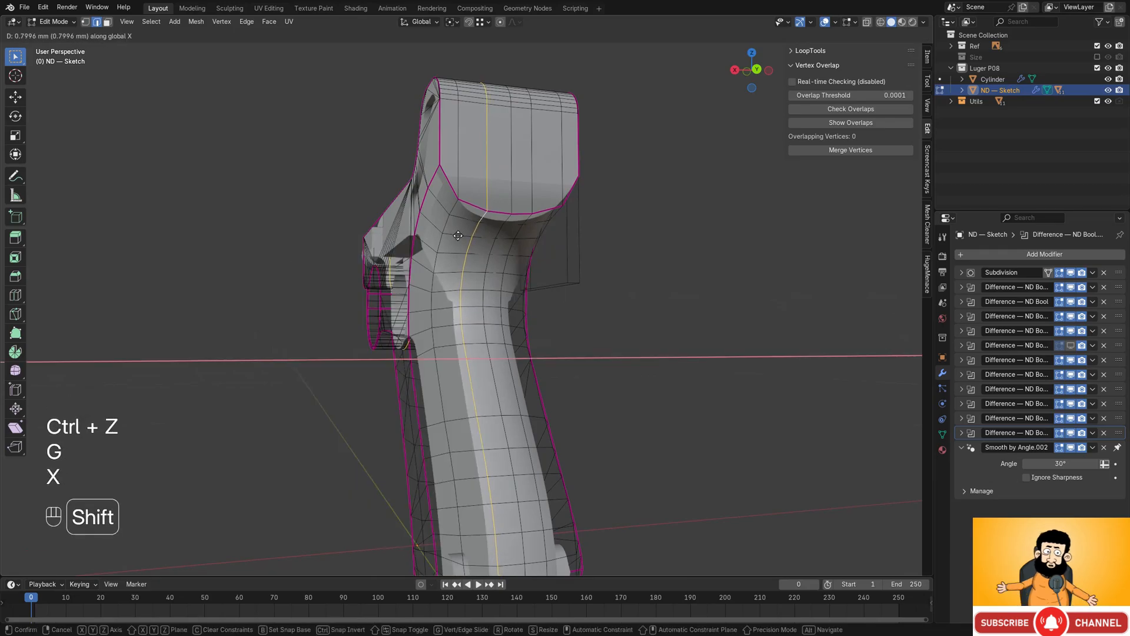
left_click(460, 237)
middle_click_drag(460, 237, 488, 235)
key("g")
key("x")
key("shift")
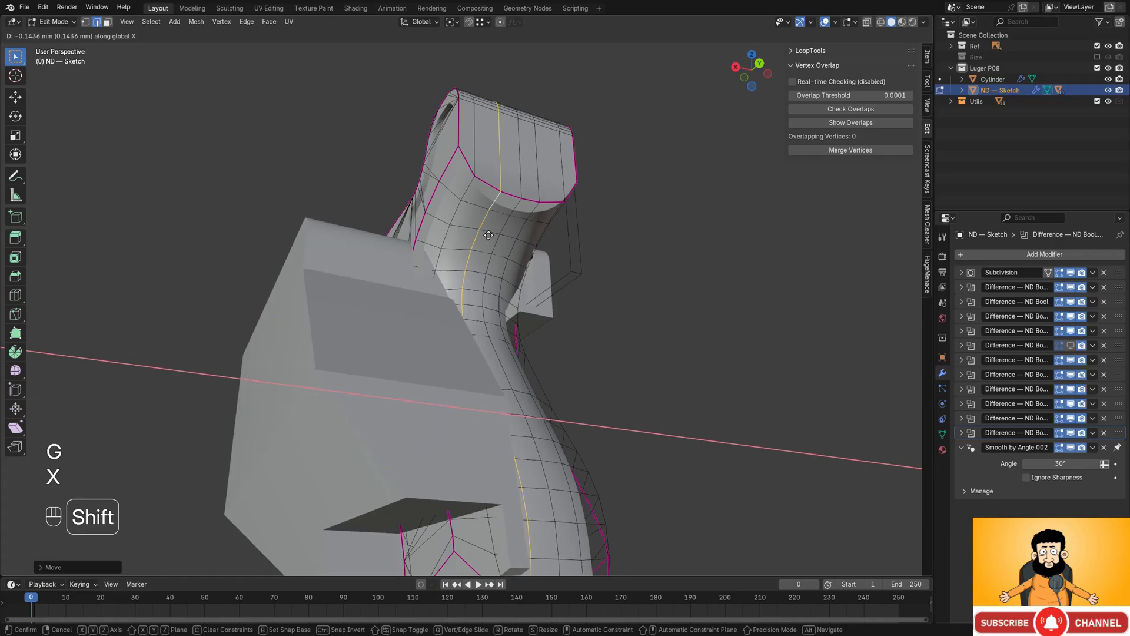
left_click(473, 253)
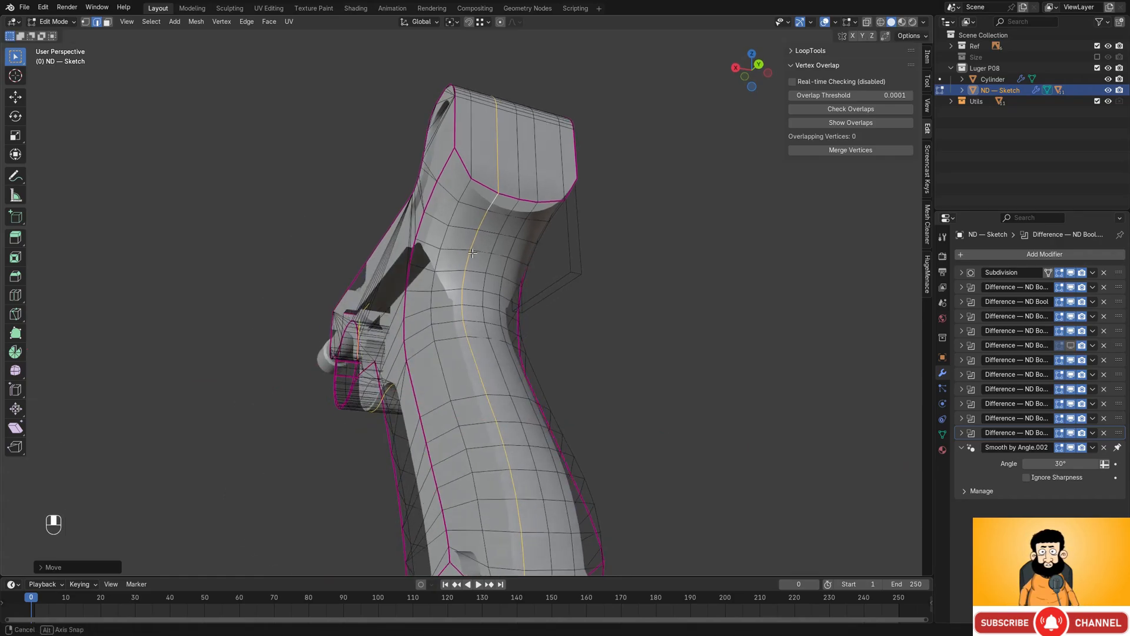
- Slide the lengthwise edge loop nearest the frame's rear corner slightly, and bevel it with one segment into two parallel loops
scroll(472, 253, "up", 4)
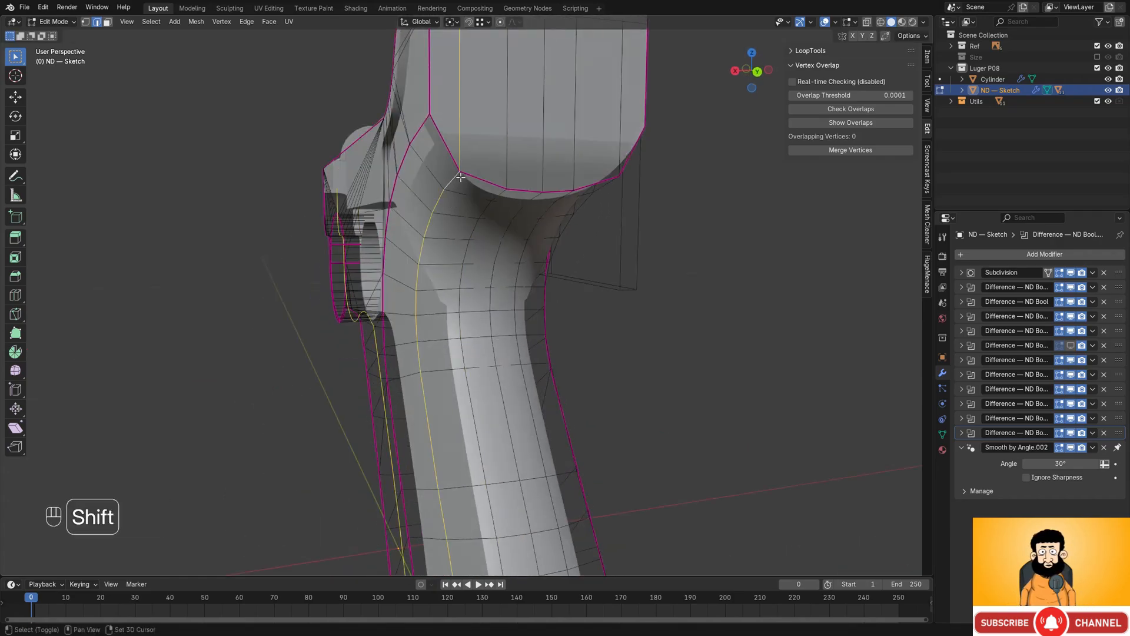
middle_click_drag(460, 177, 460, 198, "shift")
key("g")
key("g")
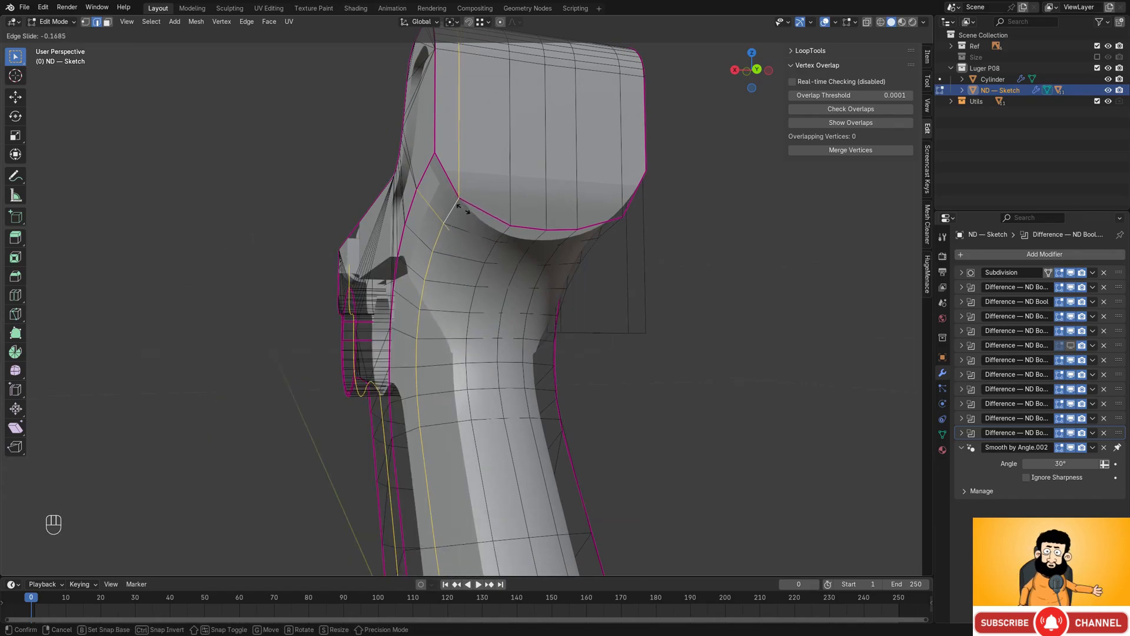
left_click(463, 209)
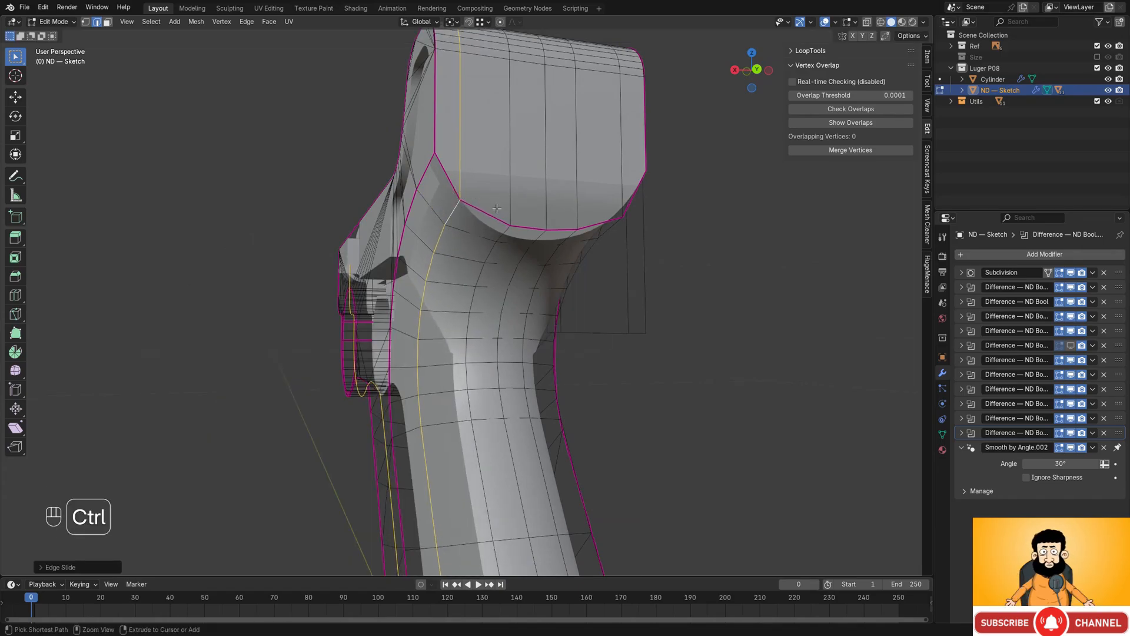
key("ctrl+b")
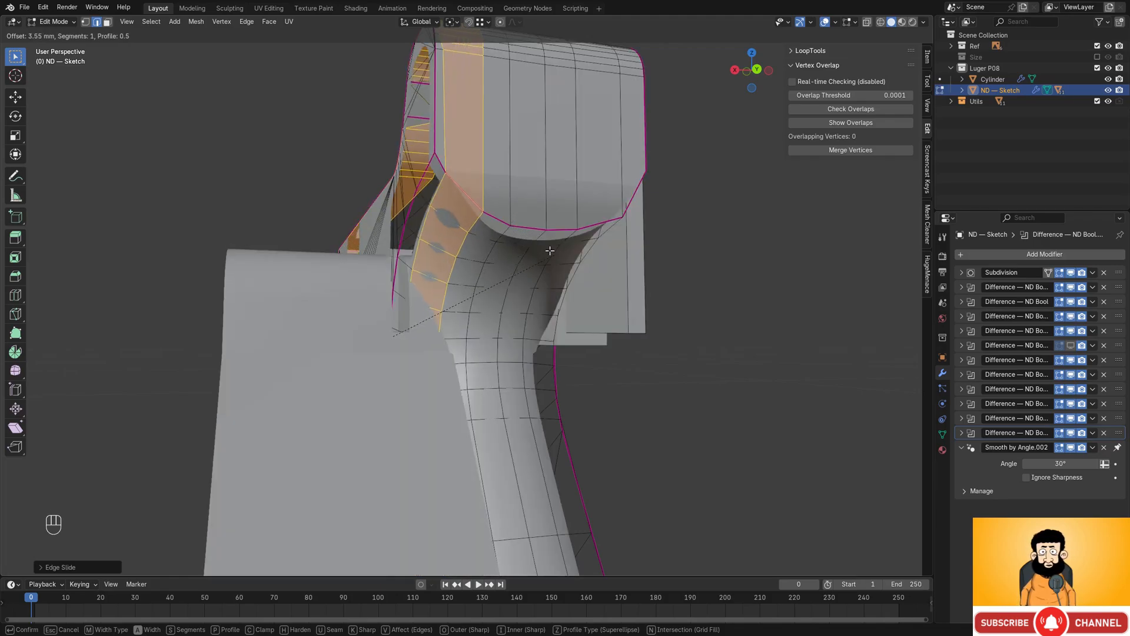
left_click(537, 242)
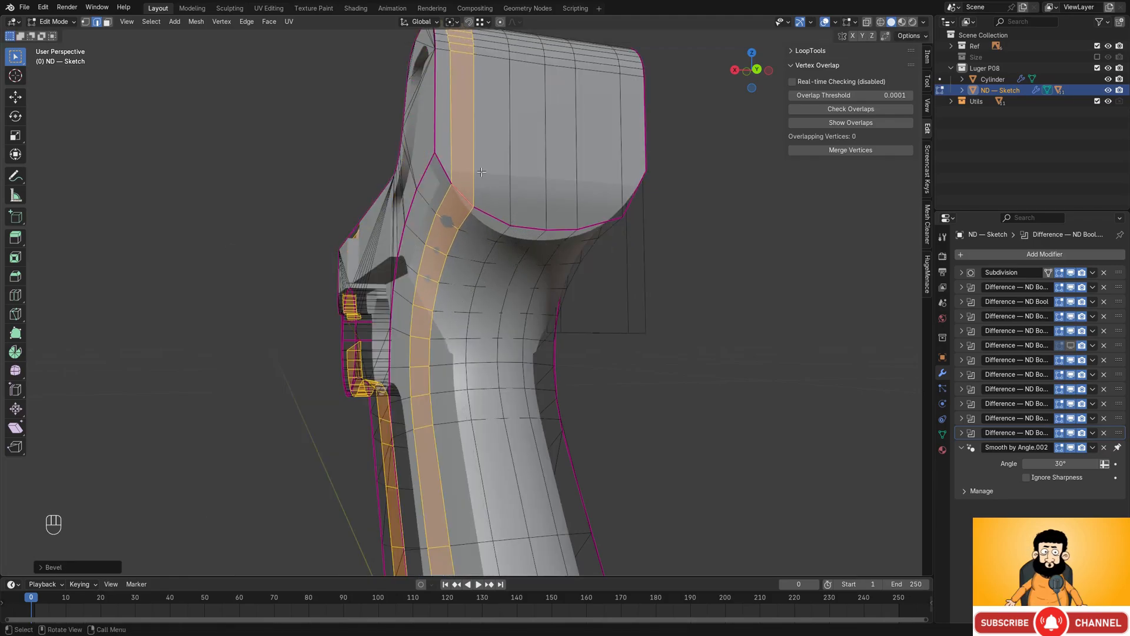
- Move the outer of the two beveled edge loops along the global X axis to round the frame's rear corner
mouse_move(481, 171)
middle_mouse_down()
mouse_move(506, 164)
mouse_move(494, 144)
mouse_move(474, 157)
middle_mouse_up()
key("g")
key("x")
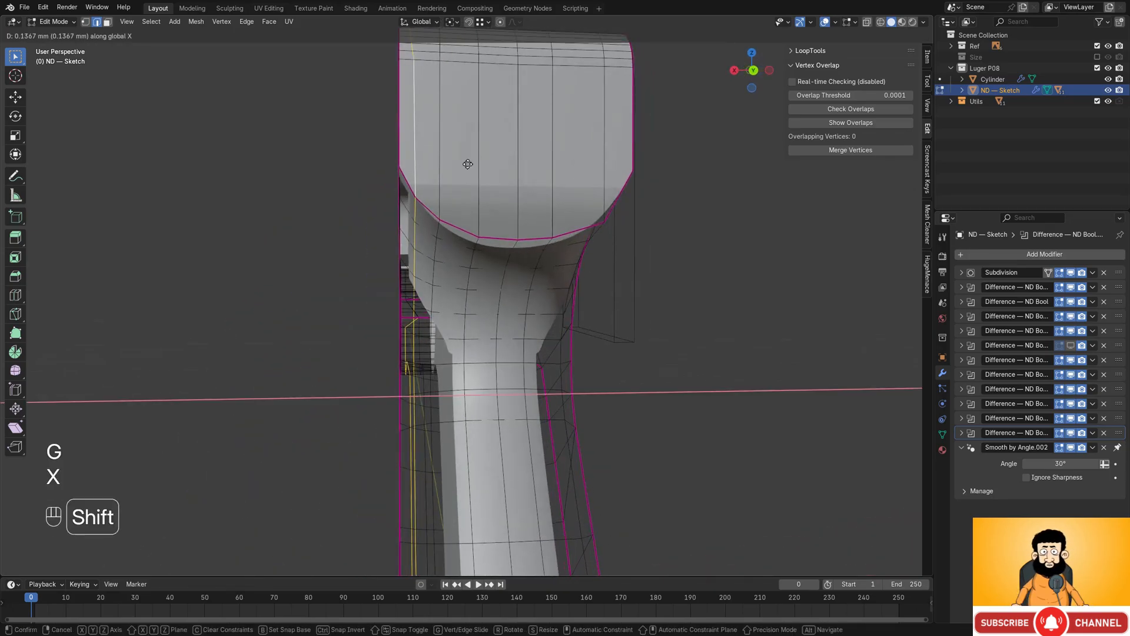
left_click(465, 175)
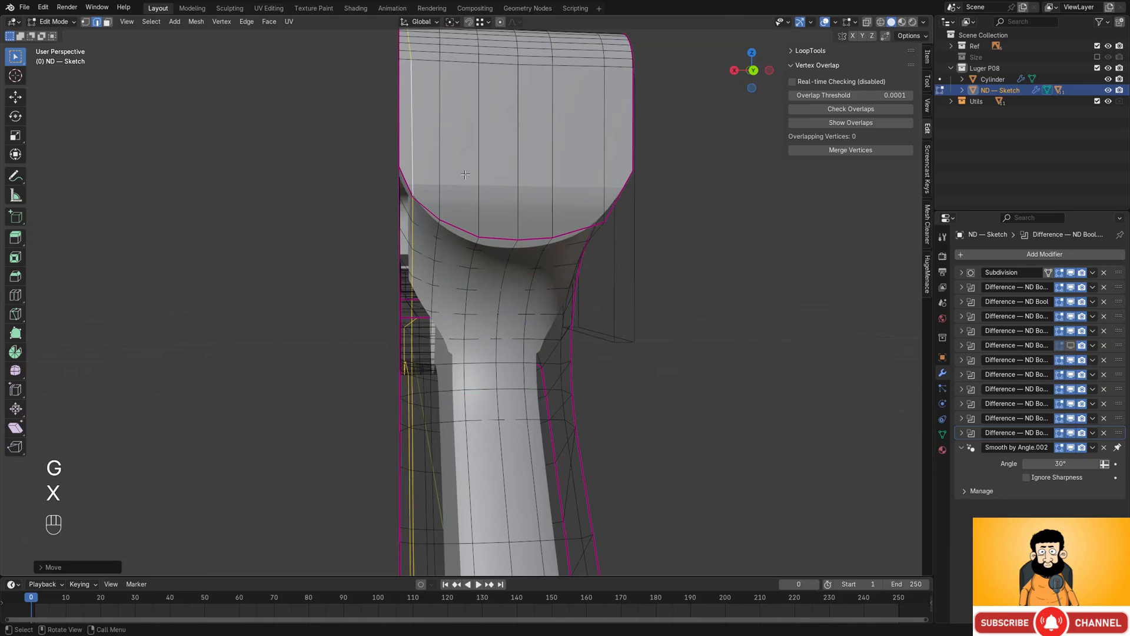
- Slide the edge loop at the frame's rear corner and adjust its position along the global X axis to smooth the rounded profile
mouse_move(465, 175)
middle_mouse_down()
mouse_move(500, 166)
mouse_move(494, 159)
mouse_move(477, 177)
middle_mouse_up()
key("g")
key("g")
left_click(492, 154)
key("g")
key("x")
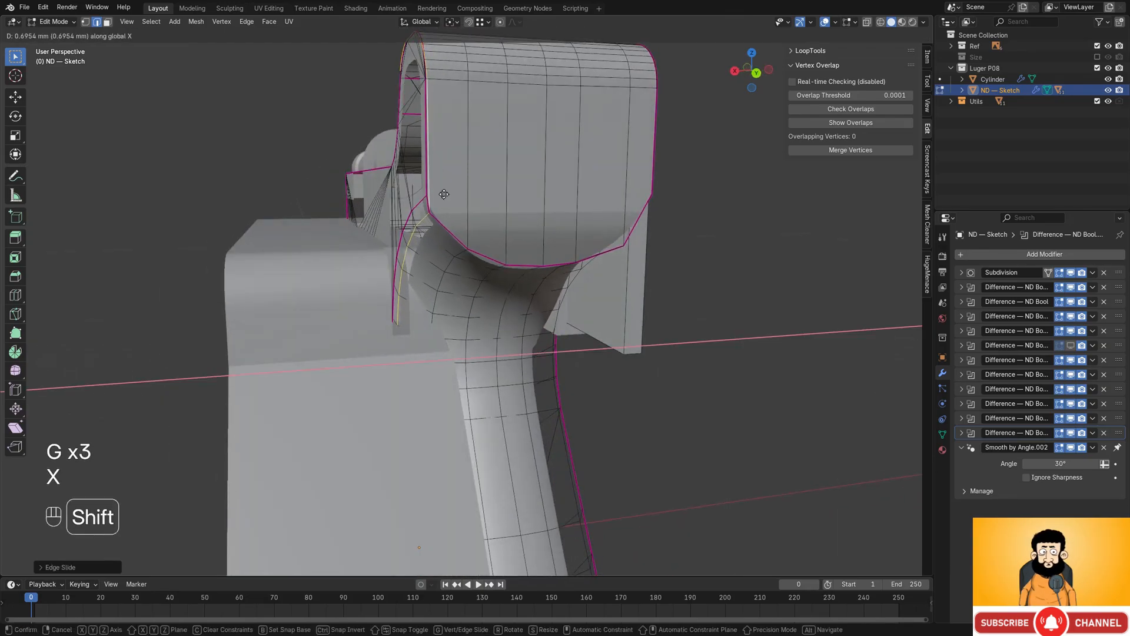
- Edge-slide the loop beside the rear block's outer edge and shift it along the X axis
left_click(445, 194)
key("g")
key("g")
left_click(453, 203)
key("g")
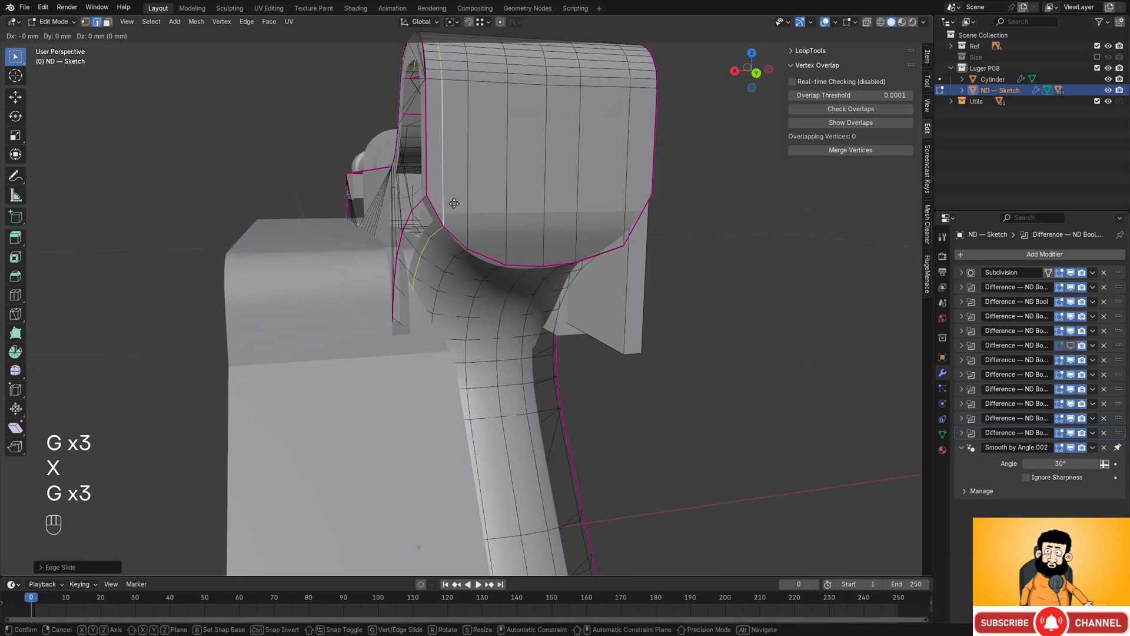
key("x")
left_click(441, 206, "shift")
- Reselect the vertical loop beside the rear block's edge, slide it along the surface, and shift it along X
middle_click_drag(442, 206, 476, 219)
left_click(494, 190)
left_click(488, 193, "alt+shift")
key("g")
key("g")
left_click(483, 217)
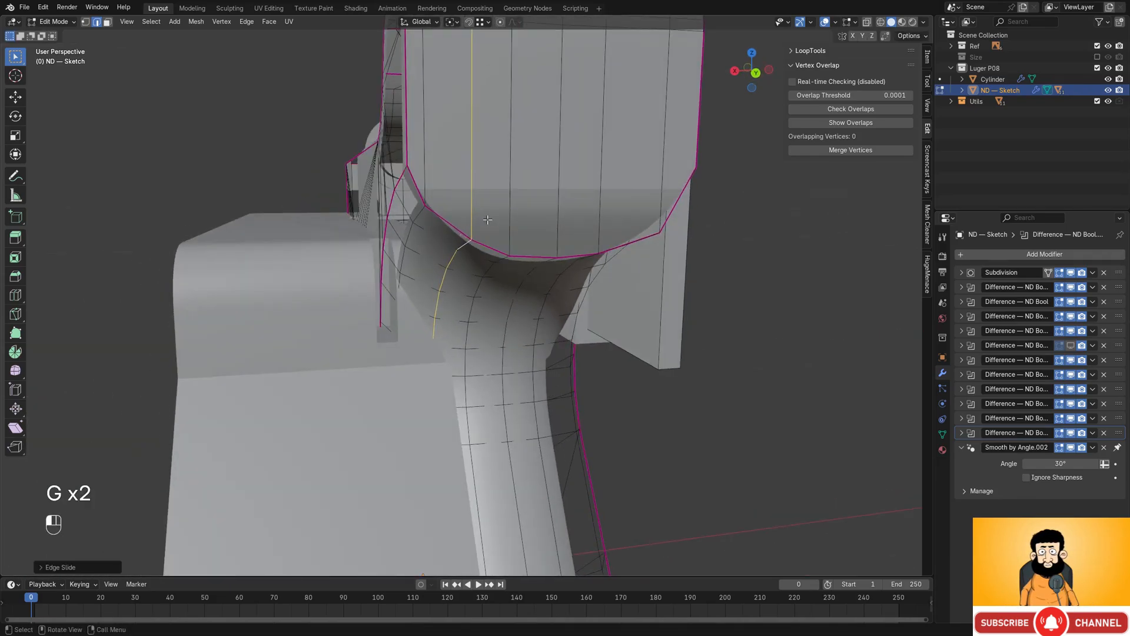
key("g")
key("x")
left_click(466, 222, "shift")
key("g")
key("g")
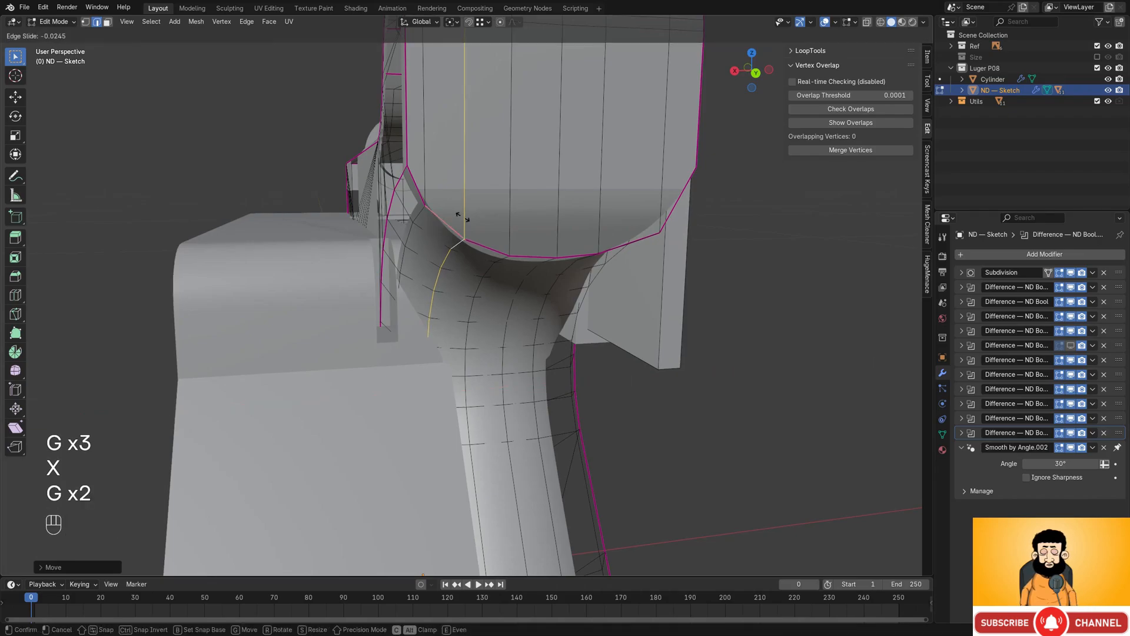
left_click(461, 218)
- Refine the loop's position with small edge slides where the rear block meets the grip
middle_click_drag(461, 218, 452, 156)
left_click(450, 153)
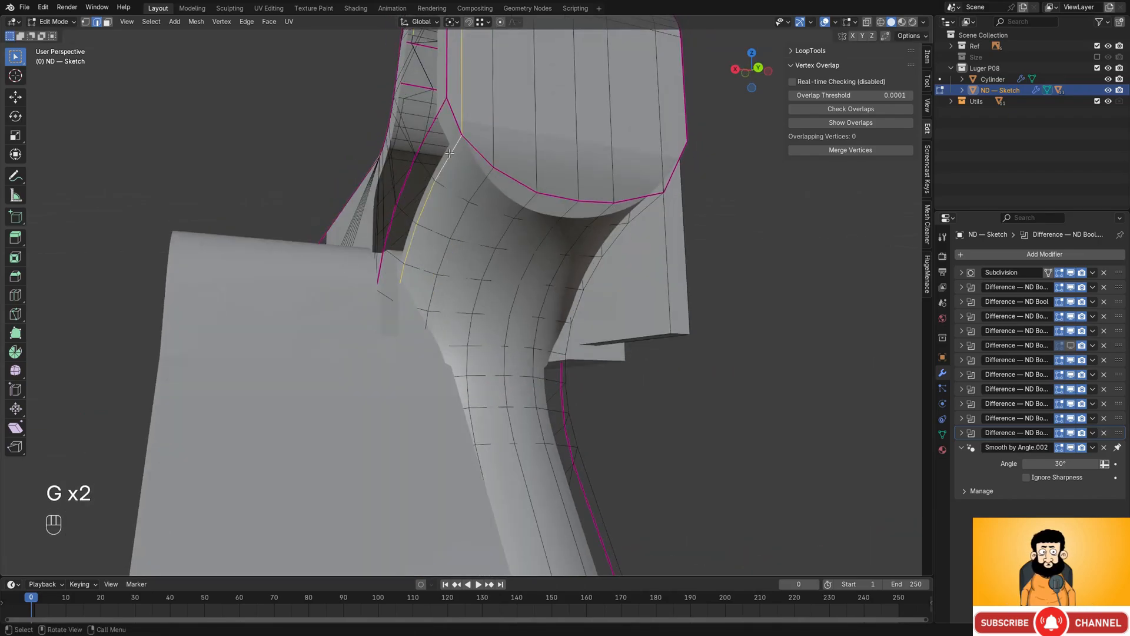
key("g")
key("g")
left_click(452, 158)
key("g")
key("g")
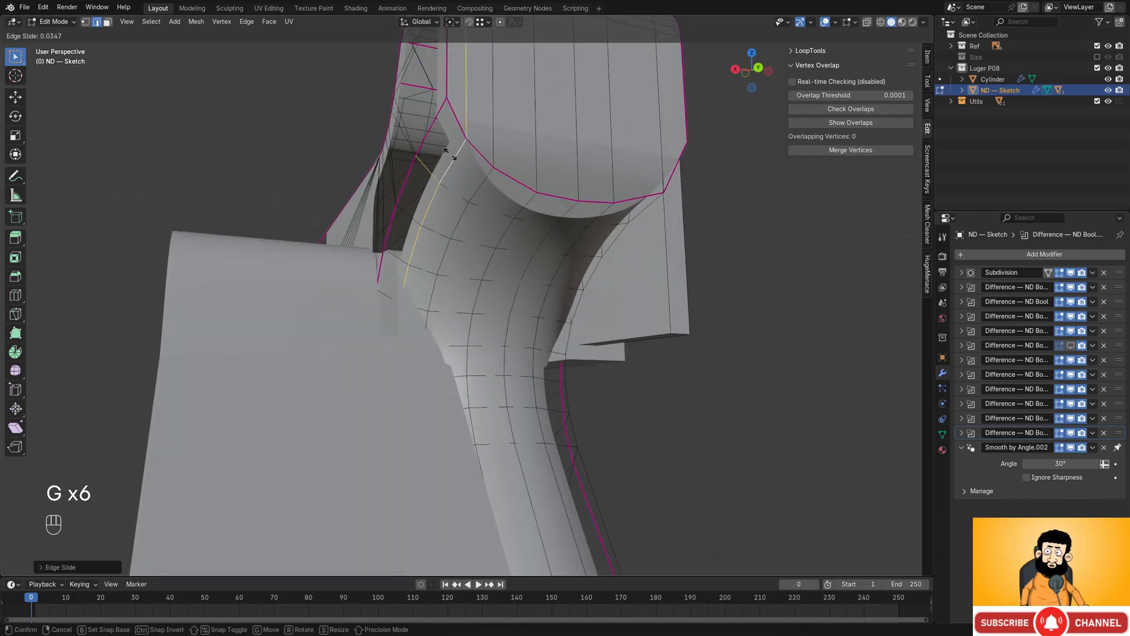
left_click(459, 92)
- In the back orthographic view, move the selected edge loop about 0.67 mm along X toward the reference's curved outline
key("Tab")
middle_click_drag(733, 303, 505, 251, "alt")
middle_click_drag(603, 254, 650, 255, "alt")
scroll(510, 246, "up", 6)
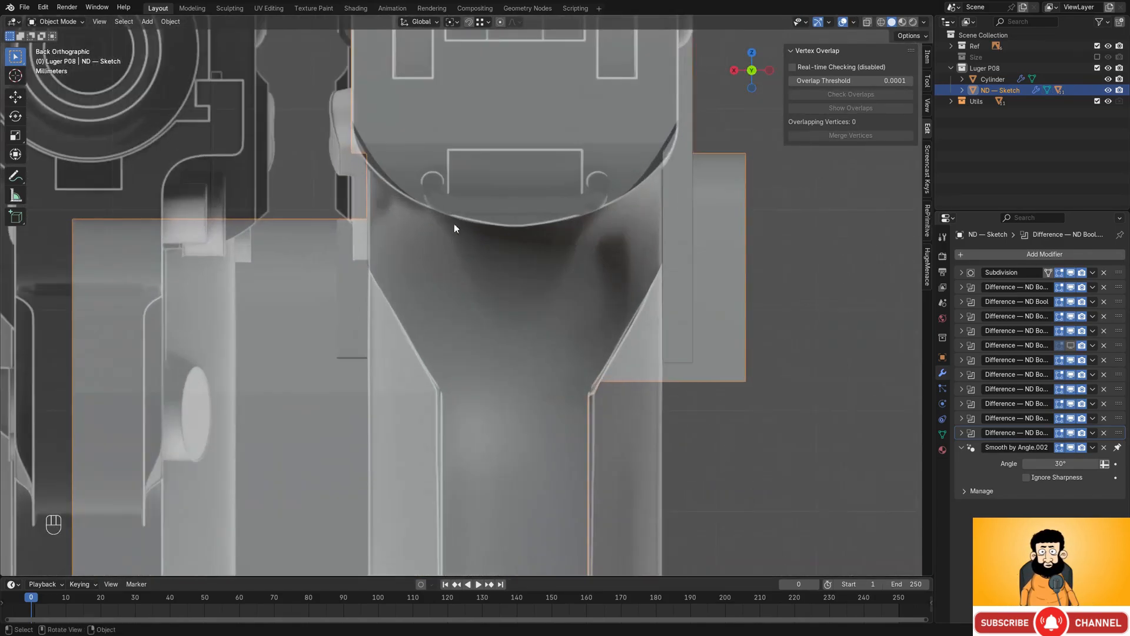
middle_click_drag(454, 225, 501, 317, "shift")
scroll(459, 224, "up", 3)
key("Tab")
scroll(437, 226, "up", 3)
key("g")
key("x")
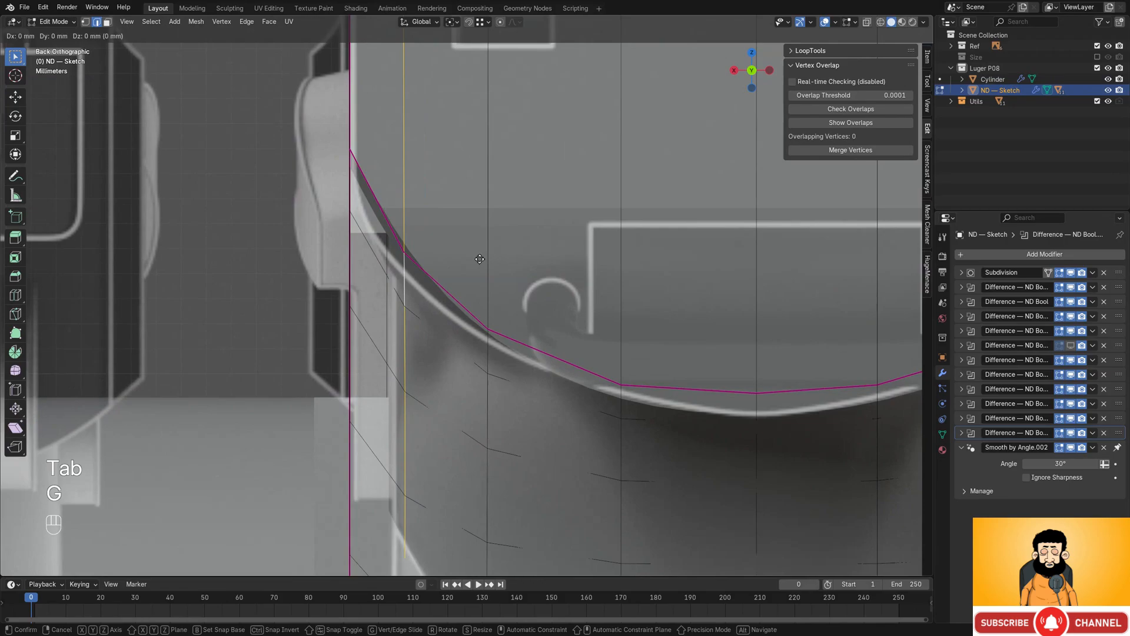
key("shift")
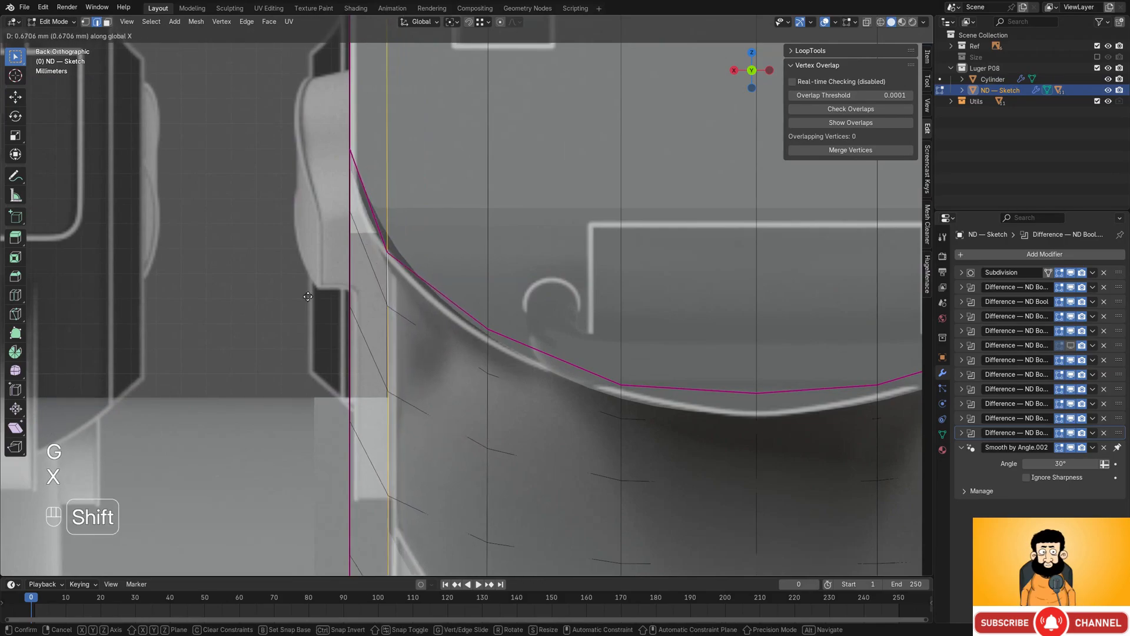
left_click(407, 272)
- Edge-slide the loop and adjust it along X to follow the reference curve, finishing in Object Mode
key("g")
key("g")
left_click(318, 316)
key("g")
key("x")
key("shift")
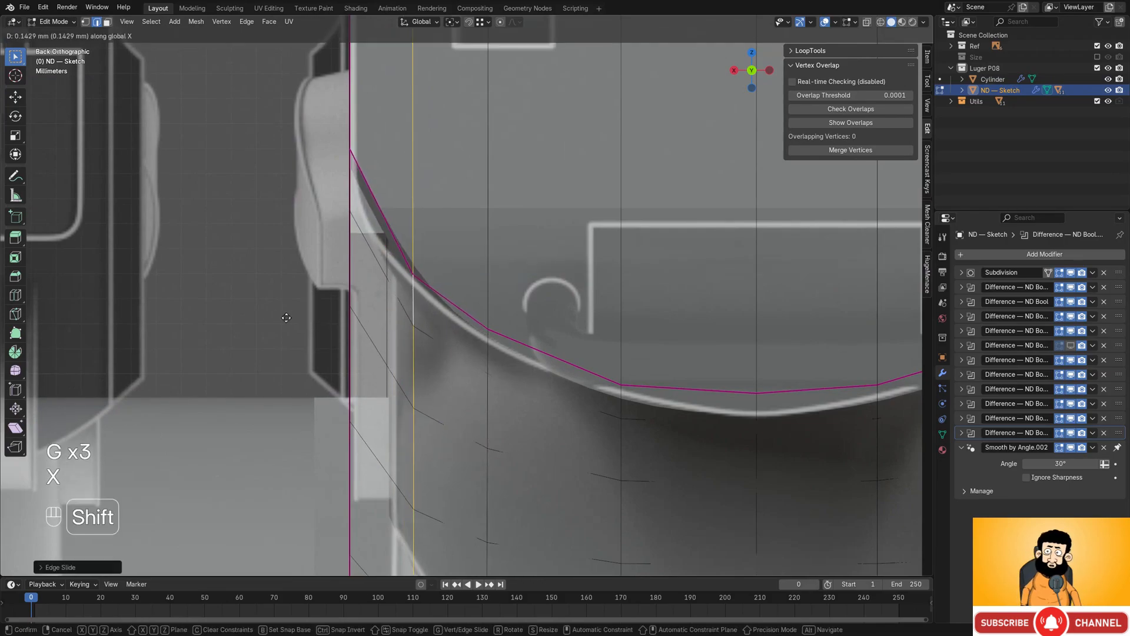
left_click(94, 310)
middle_click_drag(94, 310, 418, 216)
key("Tab")
middle_click_drag(439, 171, 763, 316)
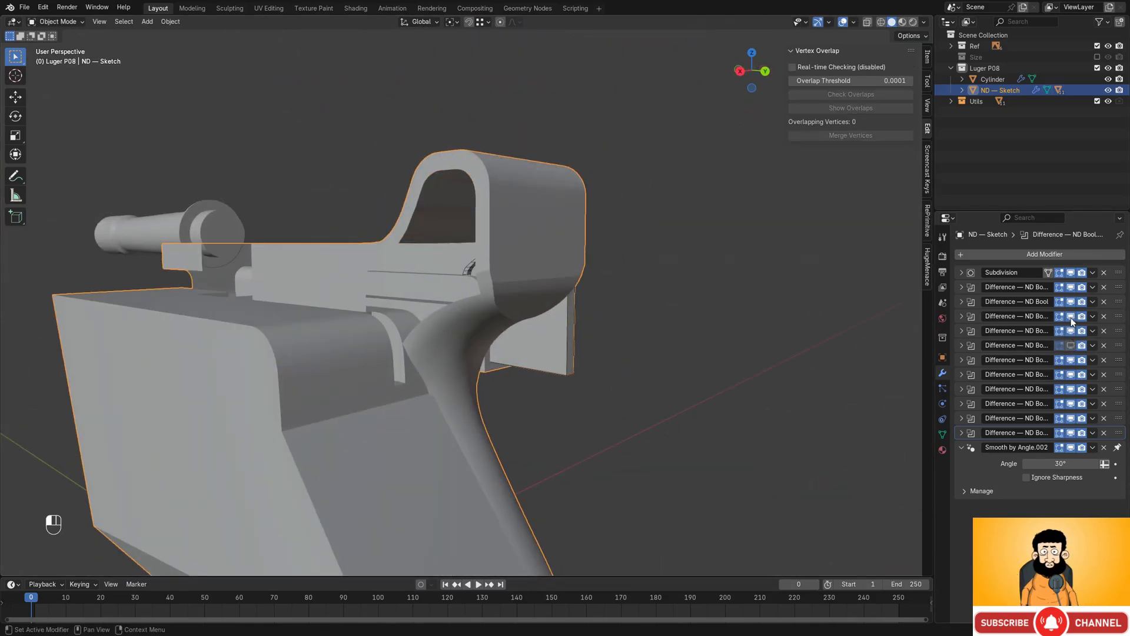
- Turn off viewport display for every Difference boolean except the first, and collapse the Smooth by Angle settings
left_click(1071, 301)
left_click(1070, 301)
left_click(1070, 301)
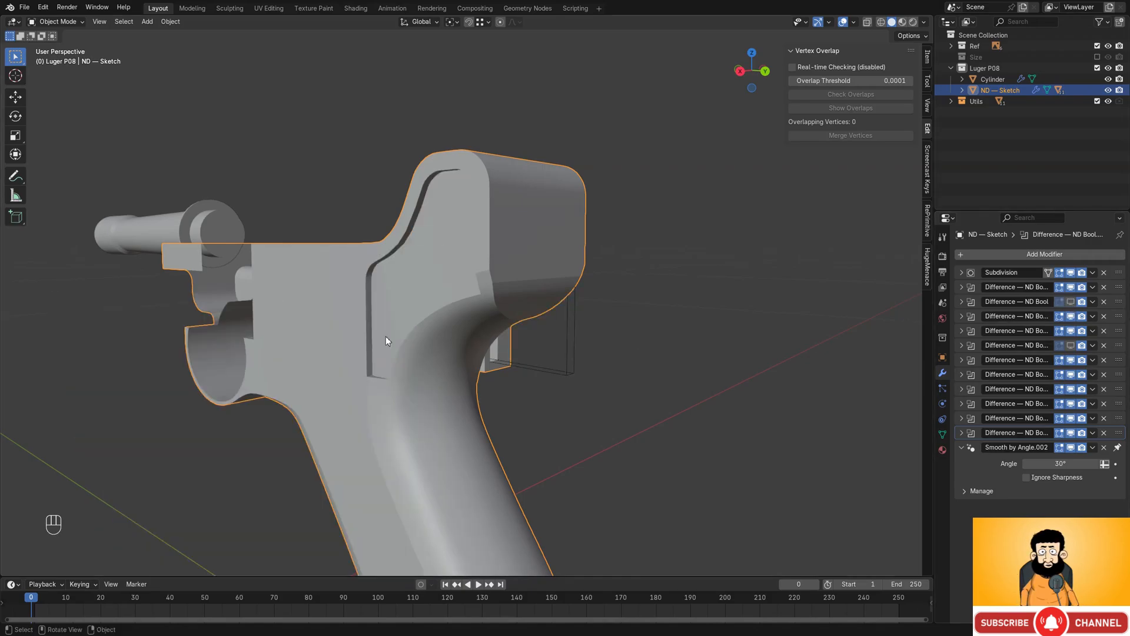
middle_click_drag(386, 337, 439, 327)
middle_click_drag(439, 327, 576, 254, "shift")
left_click_drag(1072, 319, 1071, 432)
left_click(960, 449)
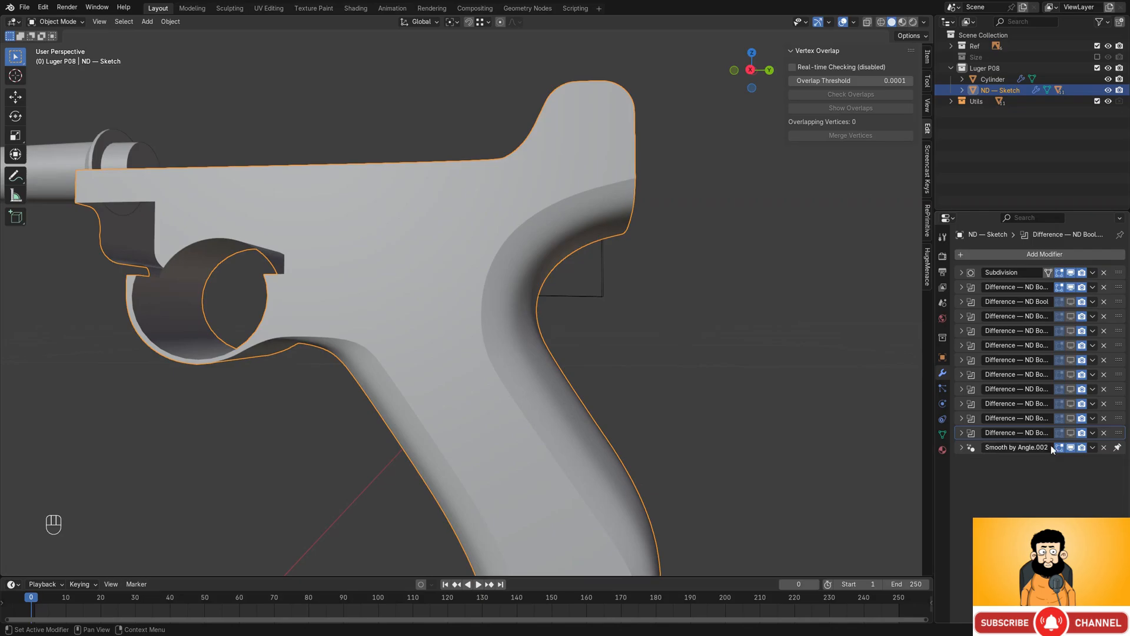
- Toggle the first five Difference booleans in the viewport to check the shading after each cut
left_click(1071, 301)
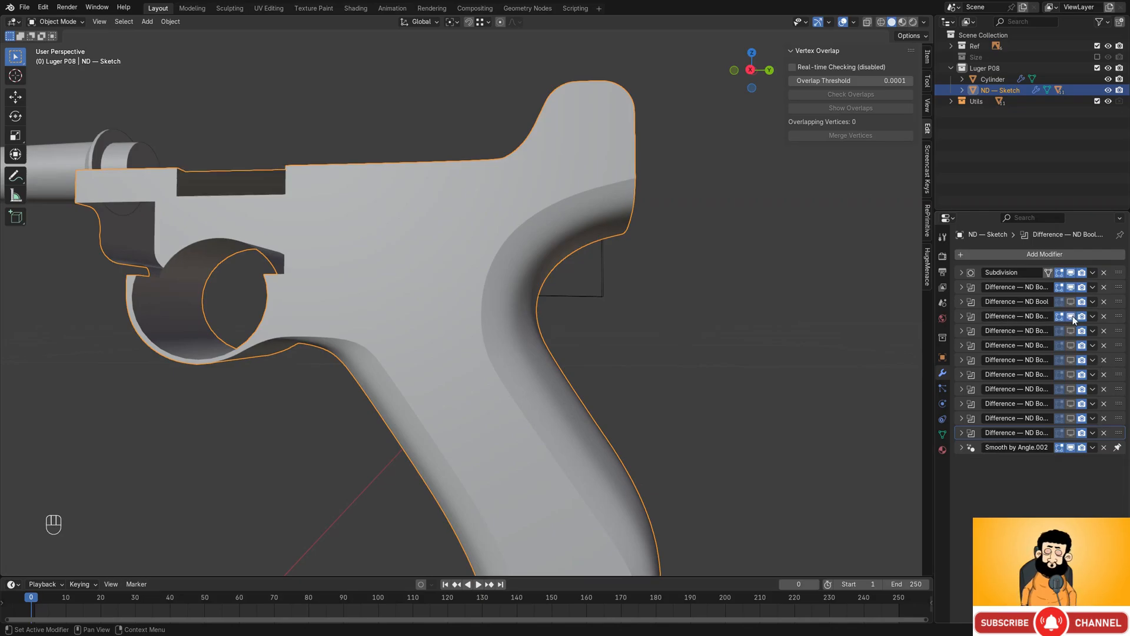
left_click(1070, 302)
left_click(1070, 301)
left_click(1071, 302)
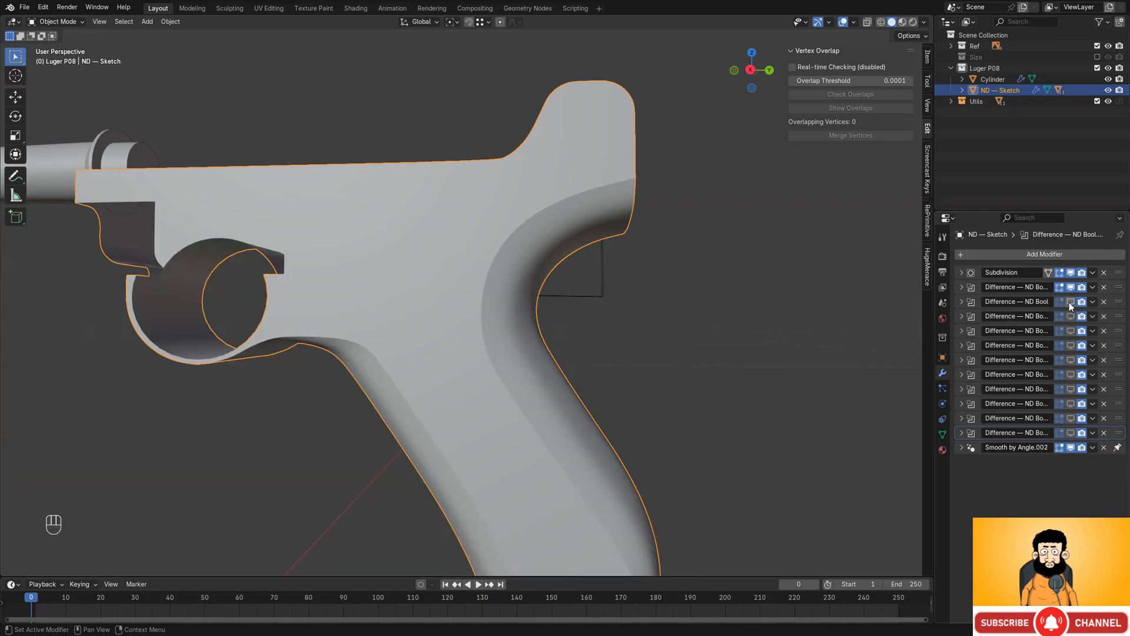
left_click(1071, 286)
left_click(1071, 316)
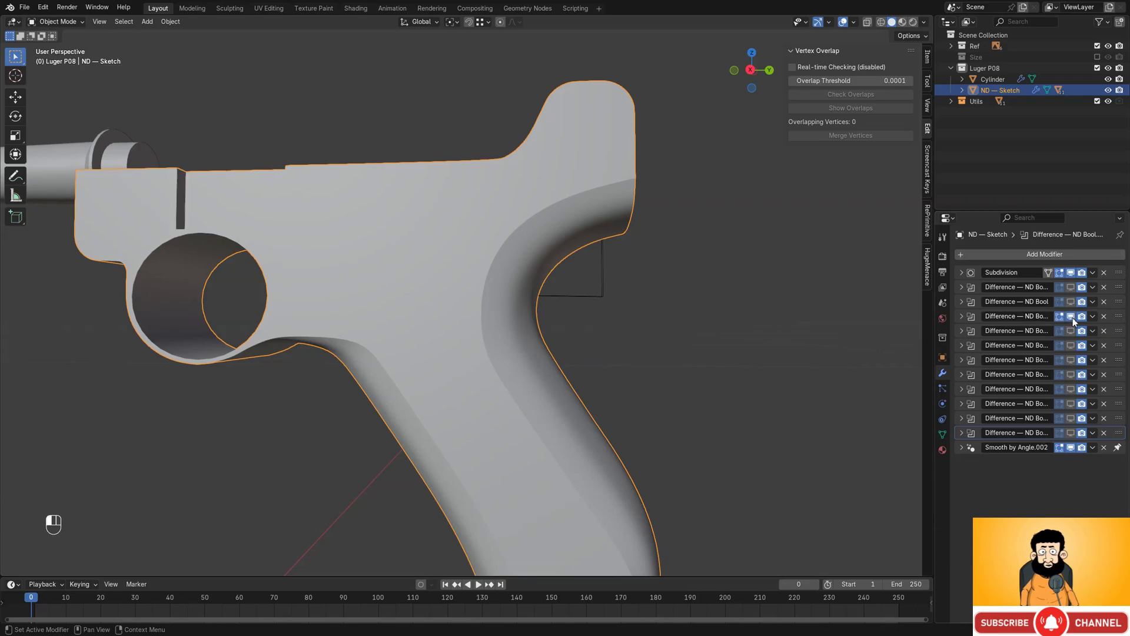
left_click(1072, 316)
left_click(1071, 331)
left_click(1070, 331)
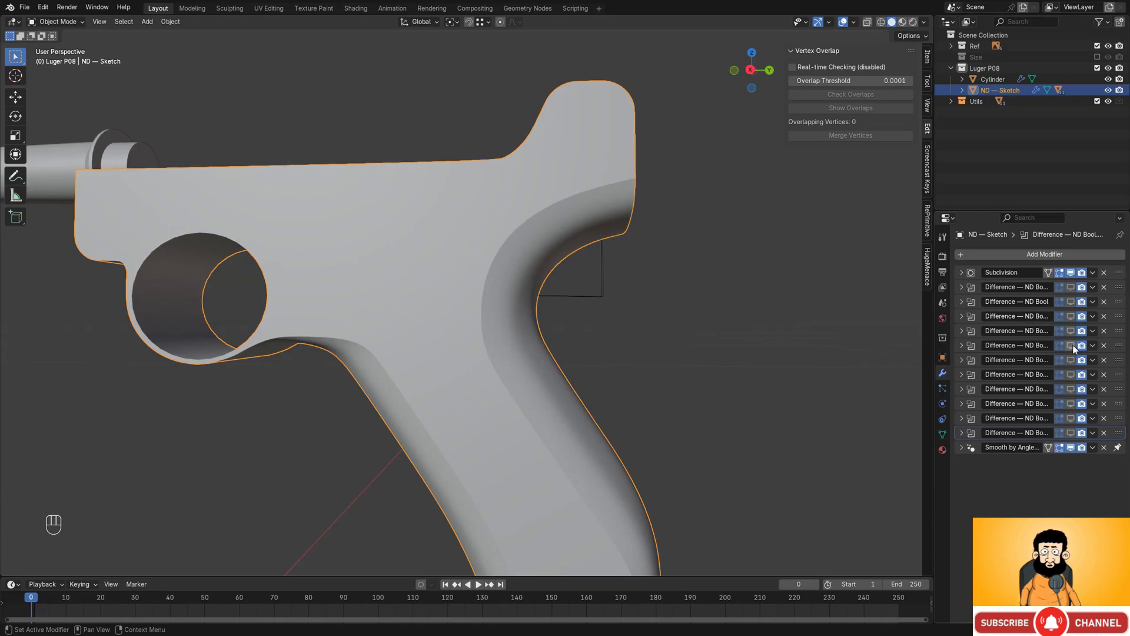
left_click(1071, 345)
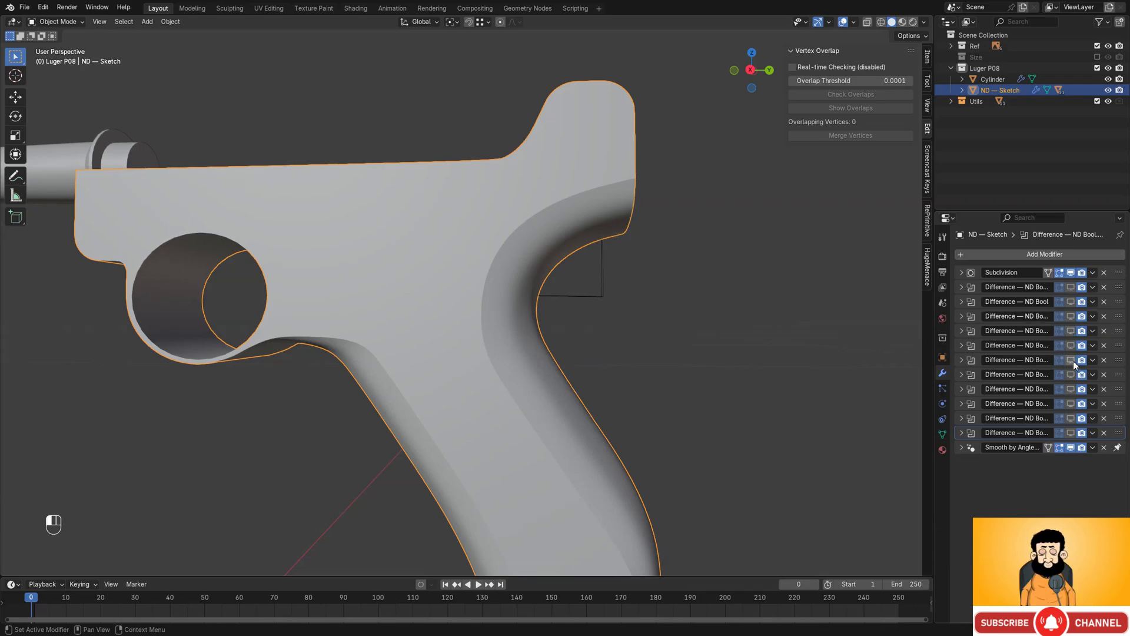
- Check the remaining Difference booleans one at a time, examining the frame from both sides and leaving the last one enabled
left_click(1073, 391)
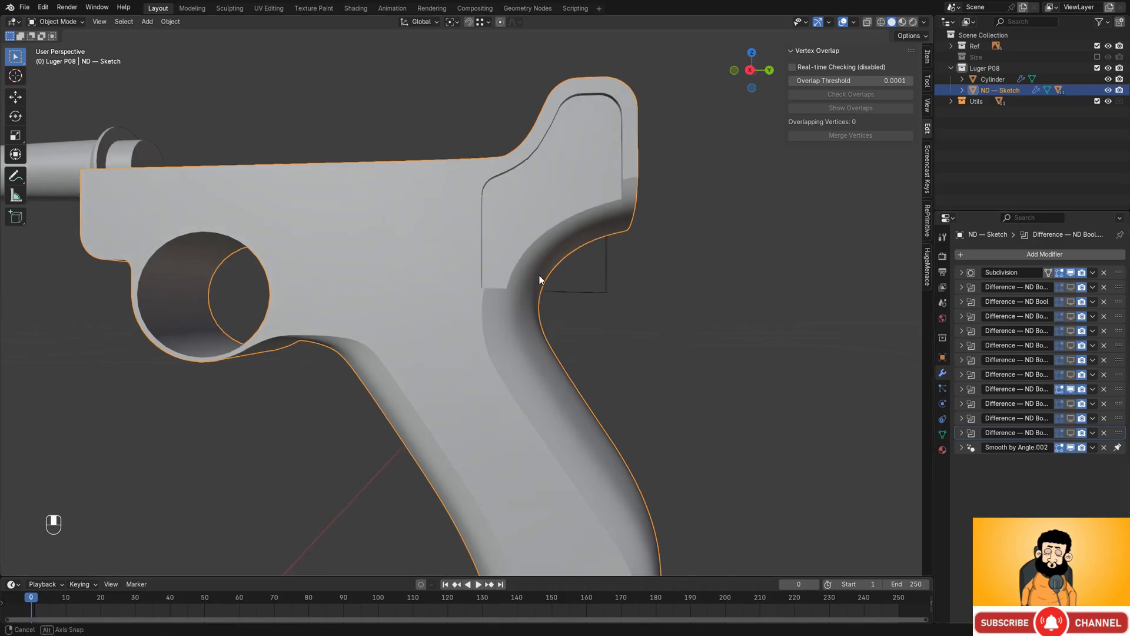
middle_click_drag(538, 268, 563, 276)
left_click(1071, 390)
left_click(1072, 404)
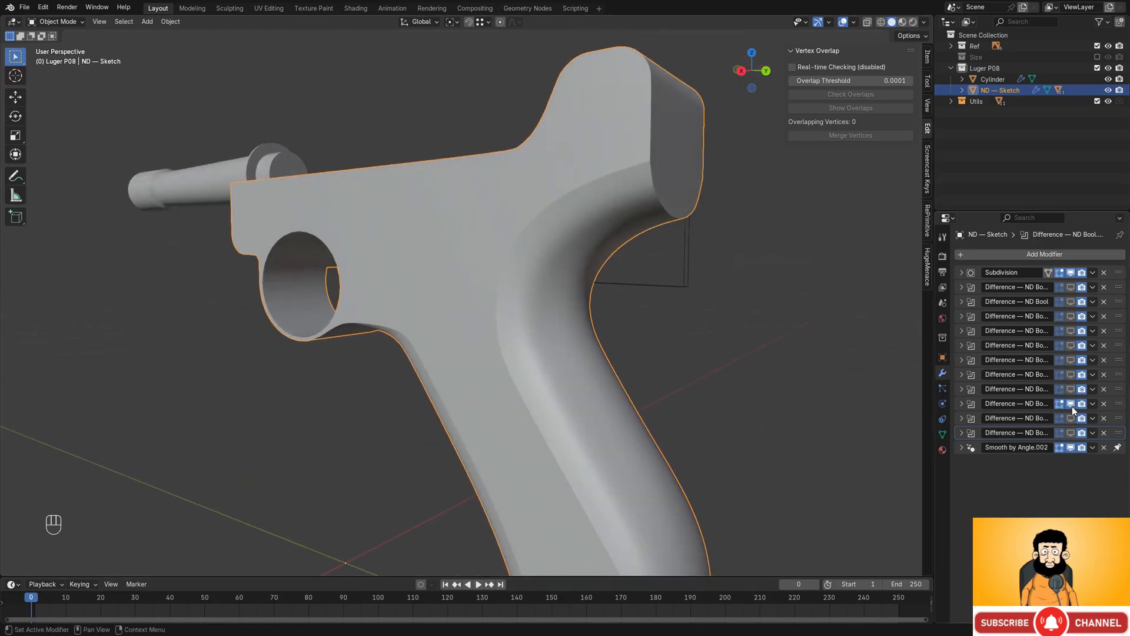
left_click(1073, 404)
left_click(1073, 418)
left_click(1073, 418)
middle_click_drag(766, 371, 697, 355)
left_click(1073, 433)
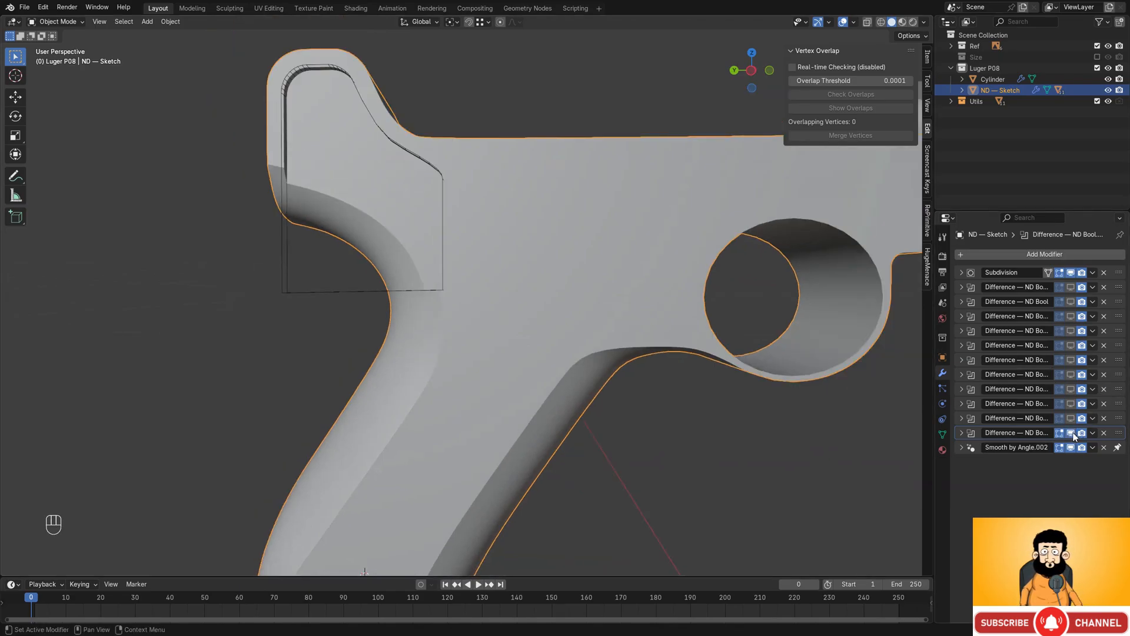
scroll(488, 265, "down", 5)
middle_click_drag(489, 265, 703, 272)
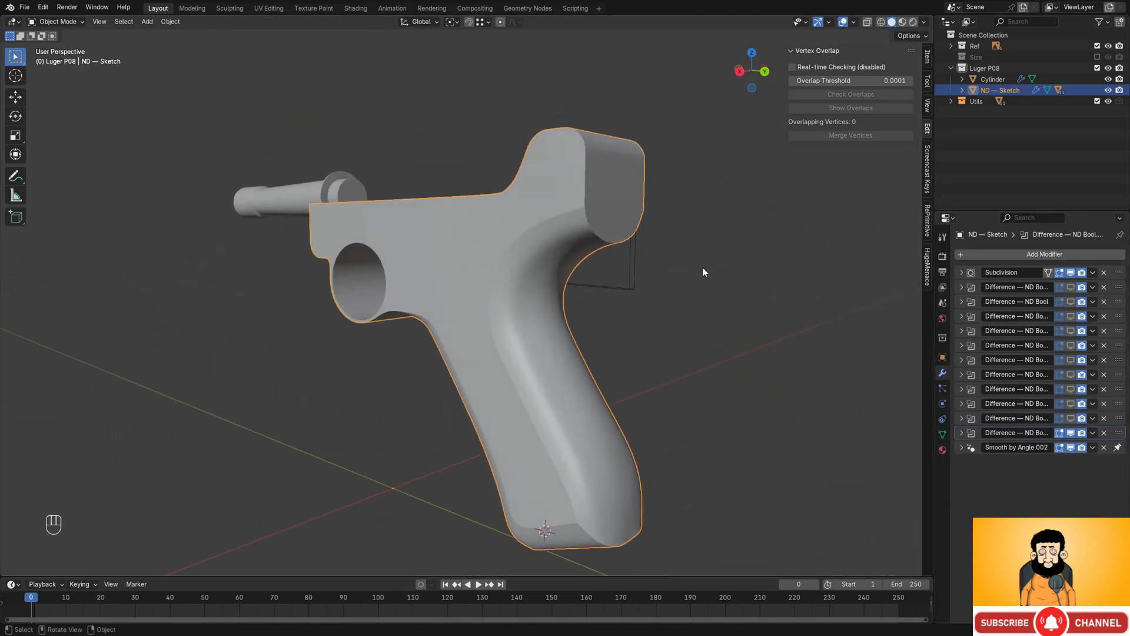
- Toggle the first two Difference booleans separately and together, examining the grip and rear block for cutting errors
left_click(1071, 301)
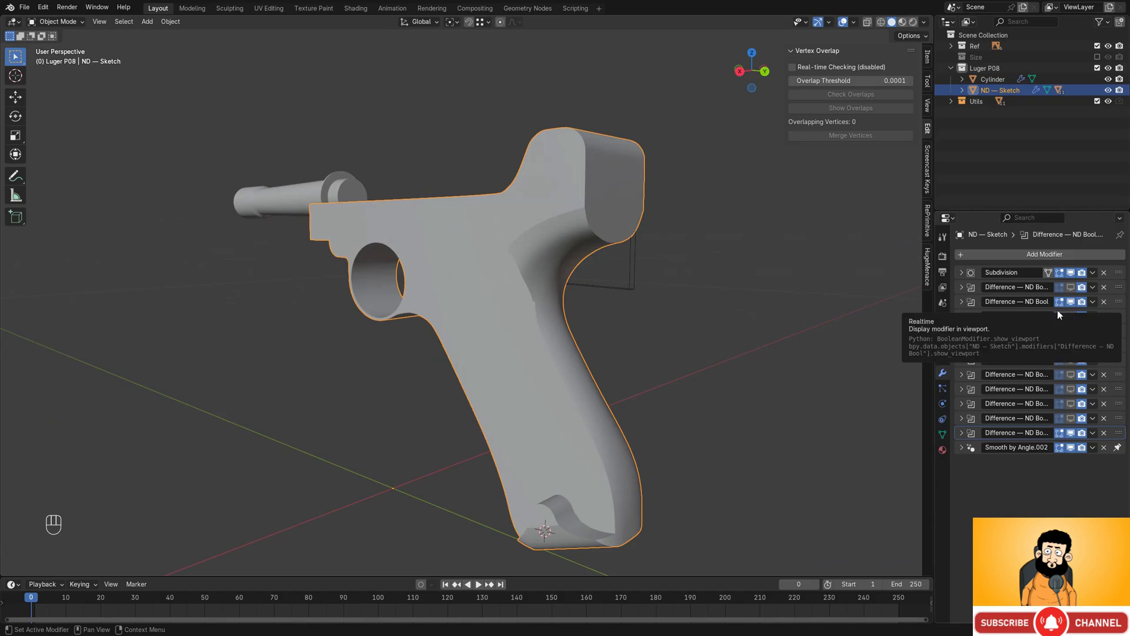
middle_click_drag(736, 365, 718, 406)
left_click(1071, 287)
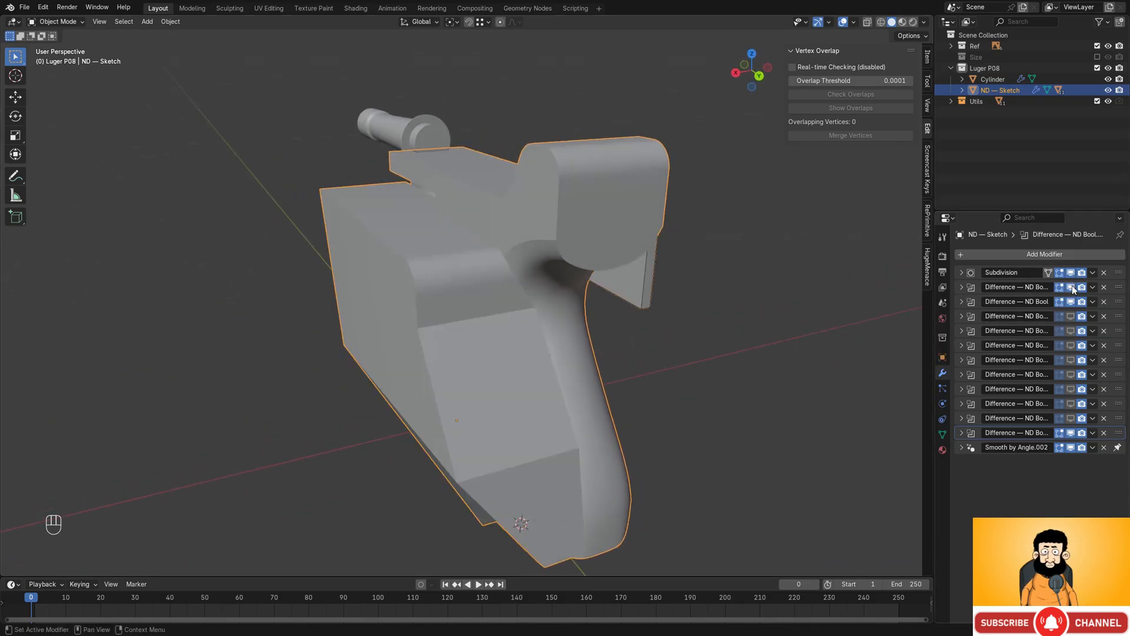
left_click(1071, 287)
left_click(1072, 287)
middle_click_drag(683, 283, 783, 286)
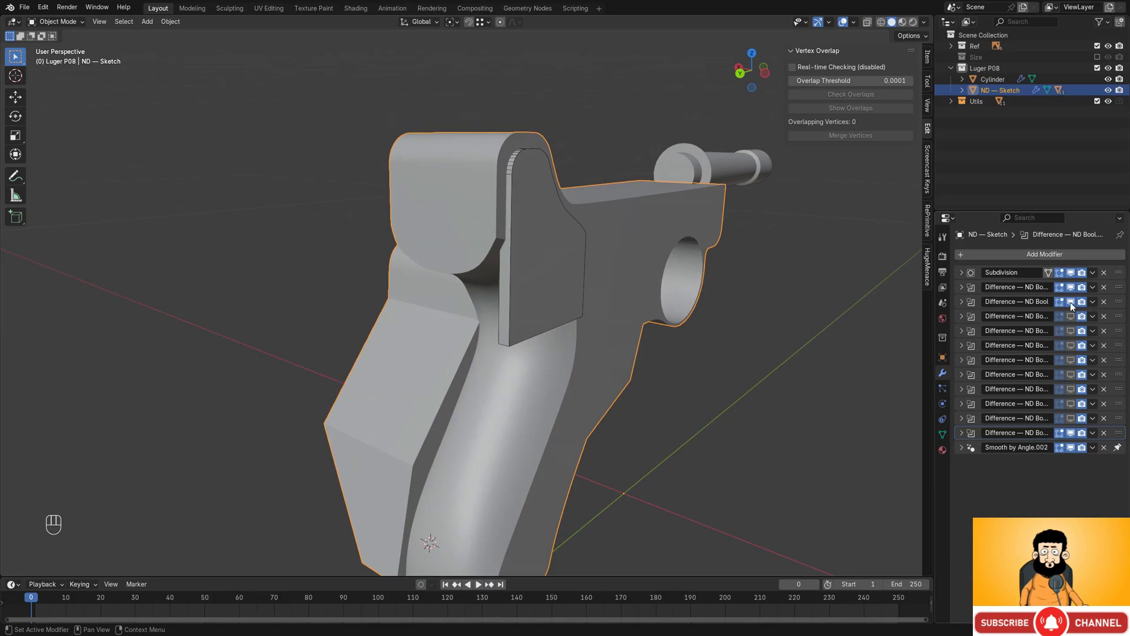
left_click(1071, 301)
left_click(1070, 302)
left_click(1071, 302)
middle_click_drag(707, 283, 777, 278)
- Inspect the first Difference boolean's settings and compare the cuts of the first two booleans individually
left_click(961, 288)
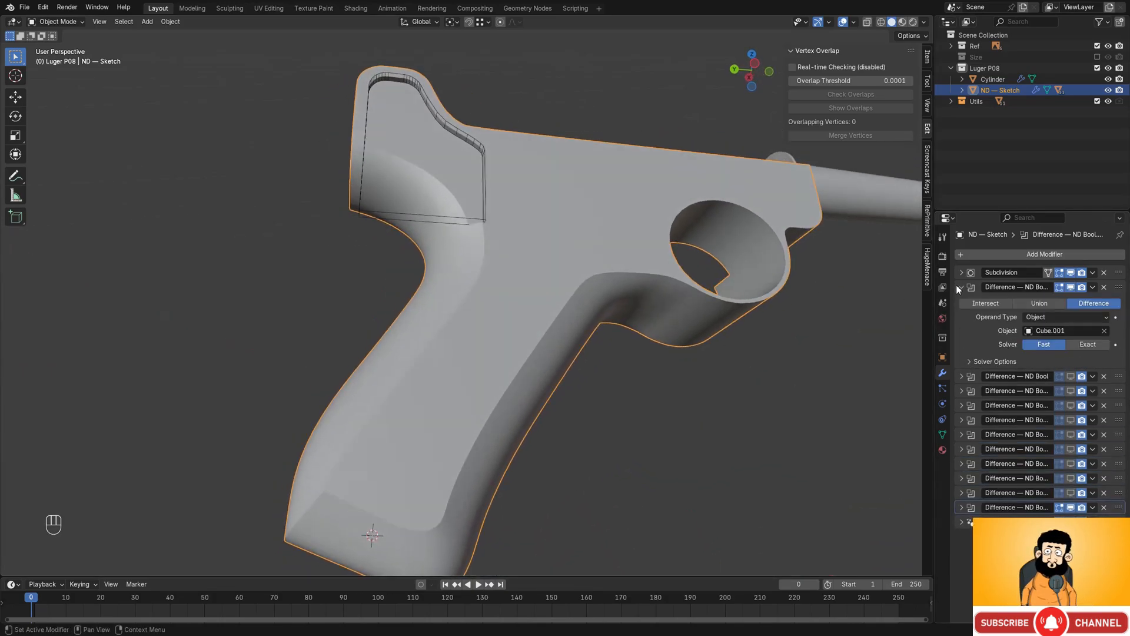
left_click(961, 287)
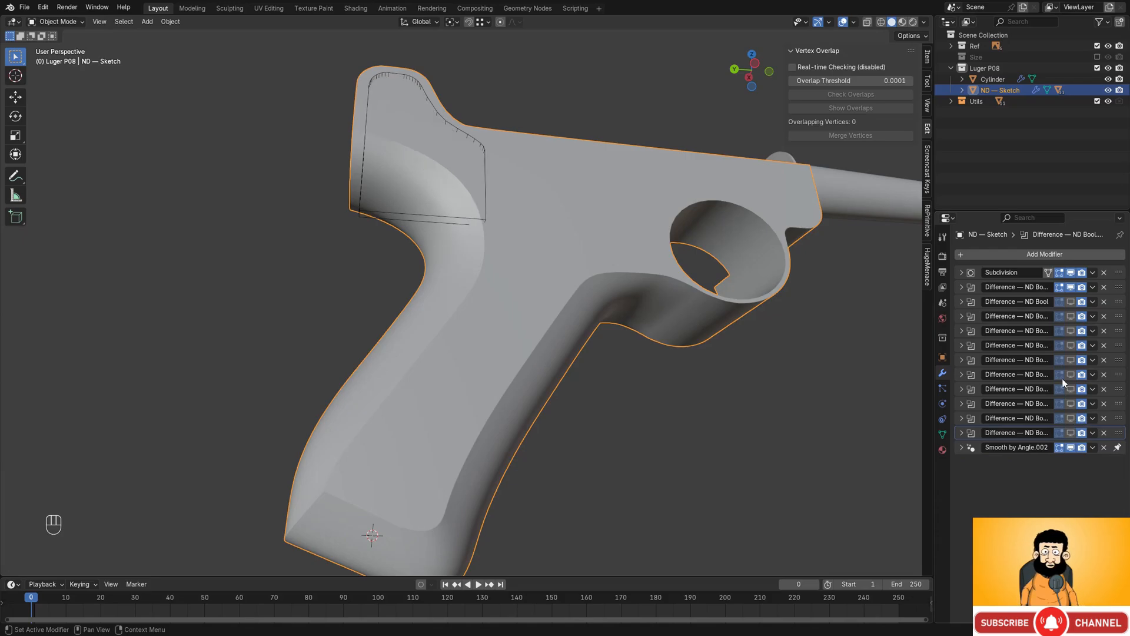
left_click(1070, 302)
left_click(1070, 303)
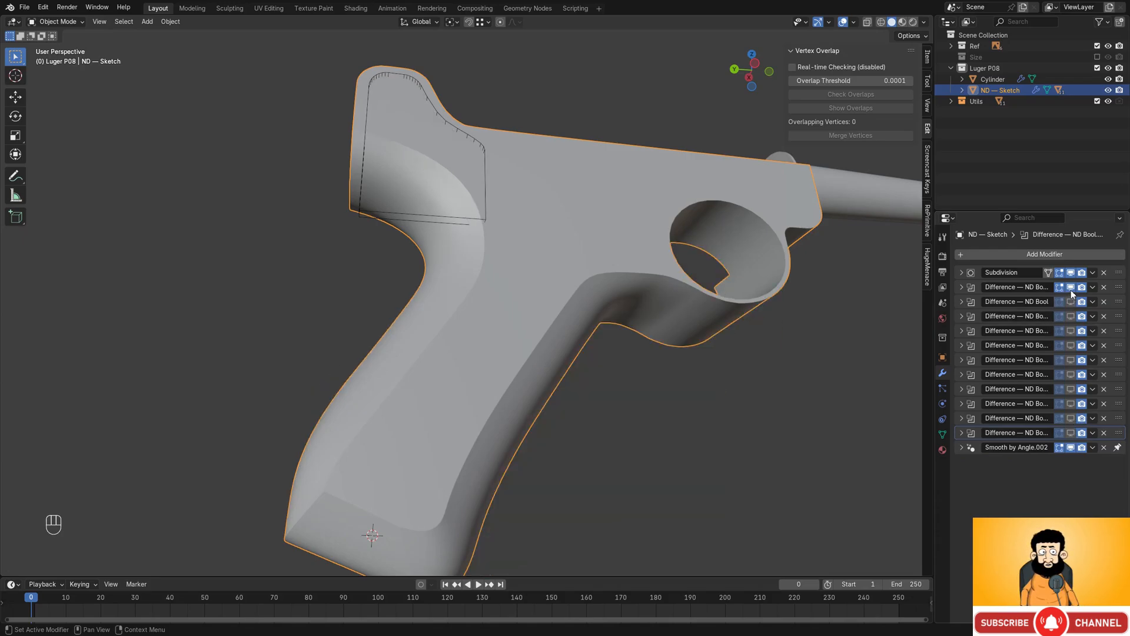
middle_click_drag(589, 289, 762, 325)
left_click(1071, 288)
left_click(1071, 302)
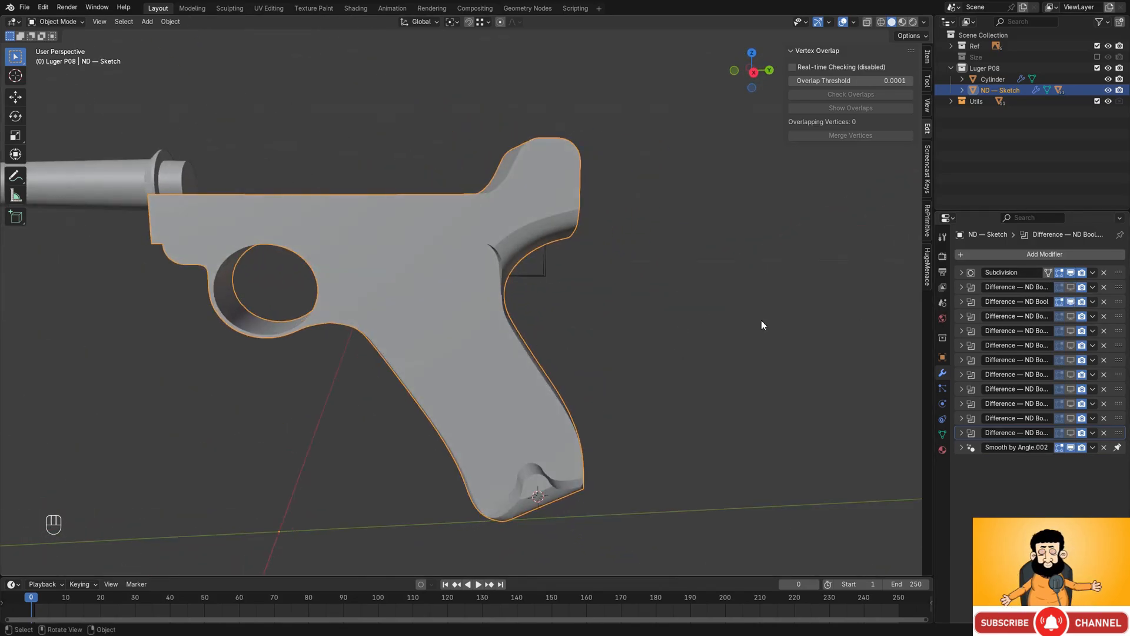
- Enable the first Difference boolean and move it below the second one in the modifier stack
left_click(1071, 288)
left_click_drag(1119, 287, 1123, 305)
middle_click_drag(254, 285, 445, 285)
scroll(445, 286, "up", 2)
middle_click_drag(444, 286, 510, 297)
- Set the solver of the Difference boolean using Cube.001 to Exact and compare the frame with and without it
left_click(962, 302)
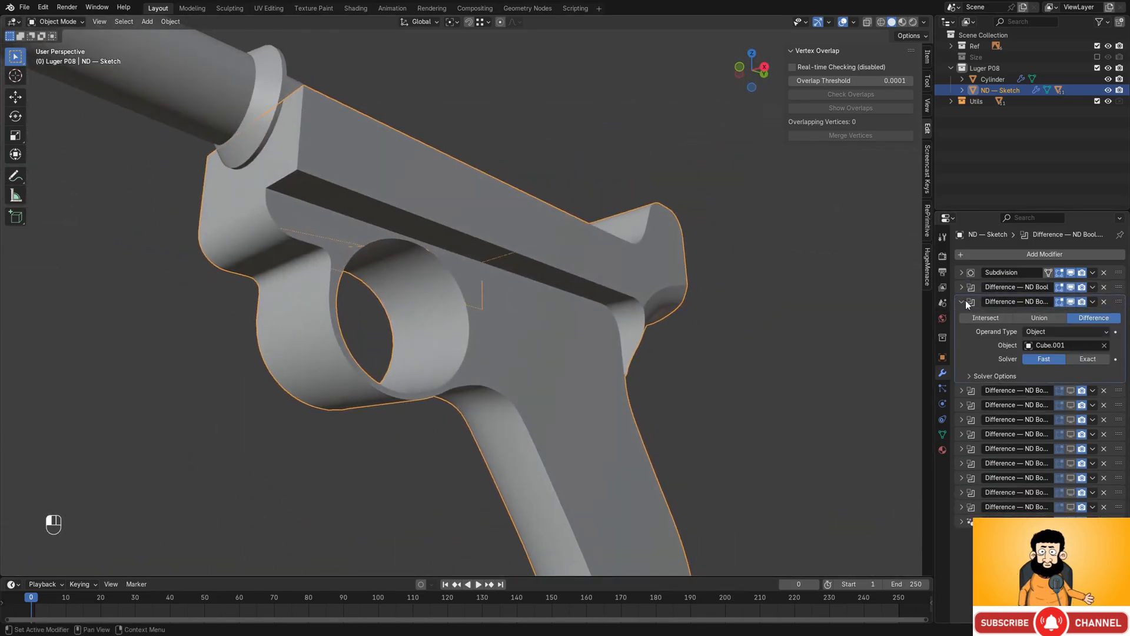
left_click(1096, 359)
mouse_move(690, 292)
middle_mouse_down()
mouse_move(575, 332)
mouse_move(673, 308)
mouse_move(690, 286)
middle_mouse_up()
scroll(576, 331, "up", 1)
left_click(1072, 302)
left_click(1074, 299)
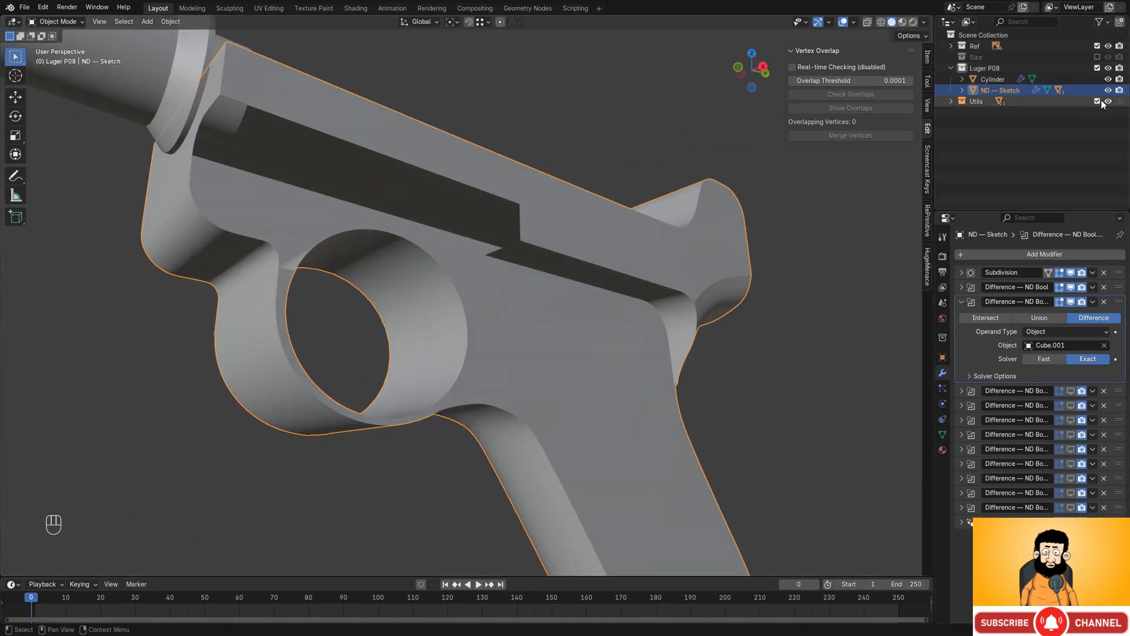
- Reveal the hidden cutter objects and open the Cube.001 cutter in Edit Mode
key("alt+h")
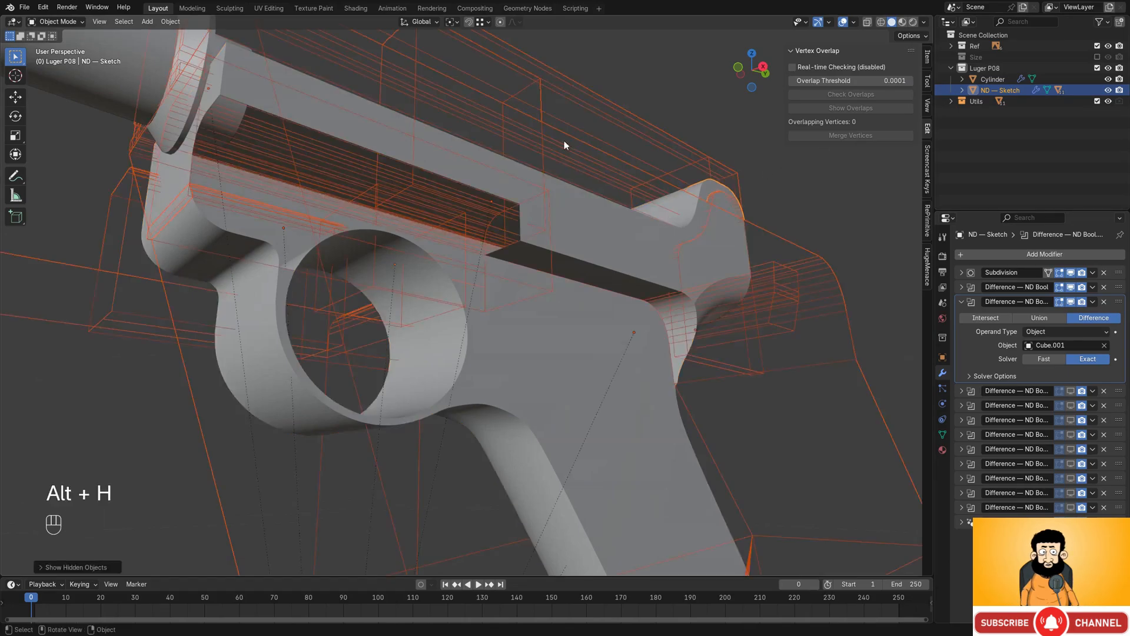
middle_click_drag(561, 144, 543, 250)
left_click(458, 250)
scroll(460, 251, "up", 2)
scroll(479, 242, "up", 2)
key("Tab")
scroll(527, 230, "down", 2)
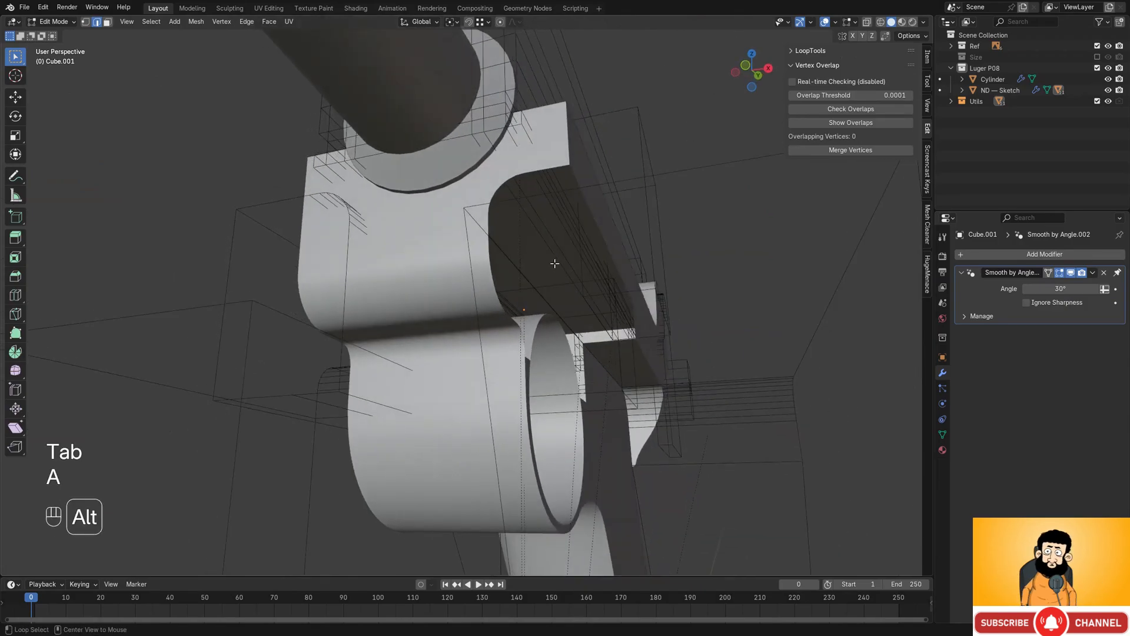
- Reveal the cutter's hidden geometry and move its lower corner vertices about 0.16 mm along X
key("alt+h")
scroll(512, 314, "up", 1)
key("1")
left_click(467, 324)
middle_click_drag(468, 326, 590, 385)
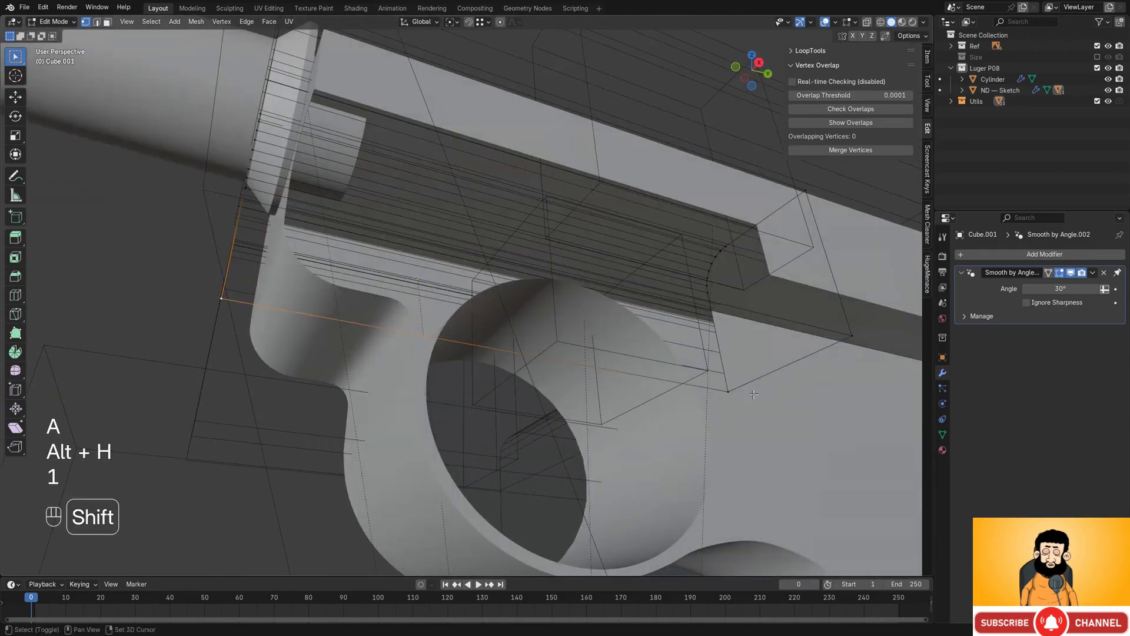
key("g")
key("x")
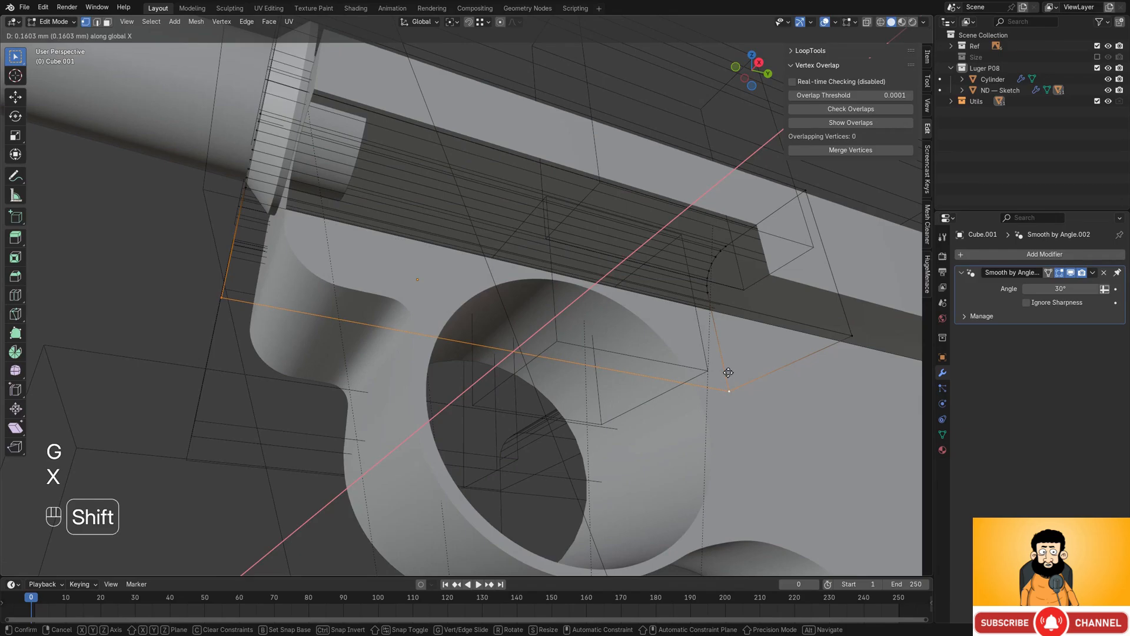
left_click(728, 379)
scroll(677, 365, "down", 5)
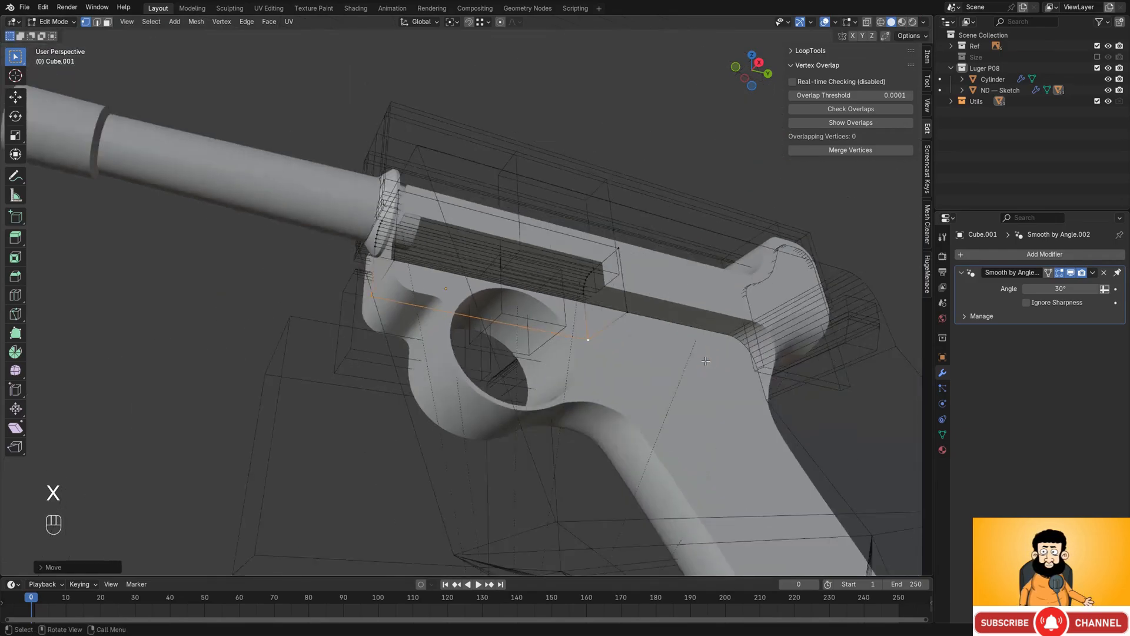
- Leave Edit Mode, select the frame and compare it with and without its Cube.001 Difference boolean
key("Tab")
middle_click_drag(588, 338, 763, 299)
left_click(677, 274)
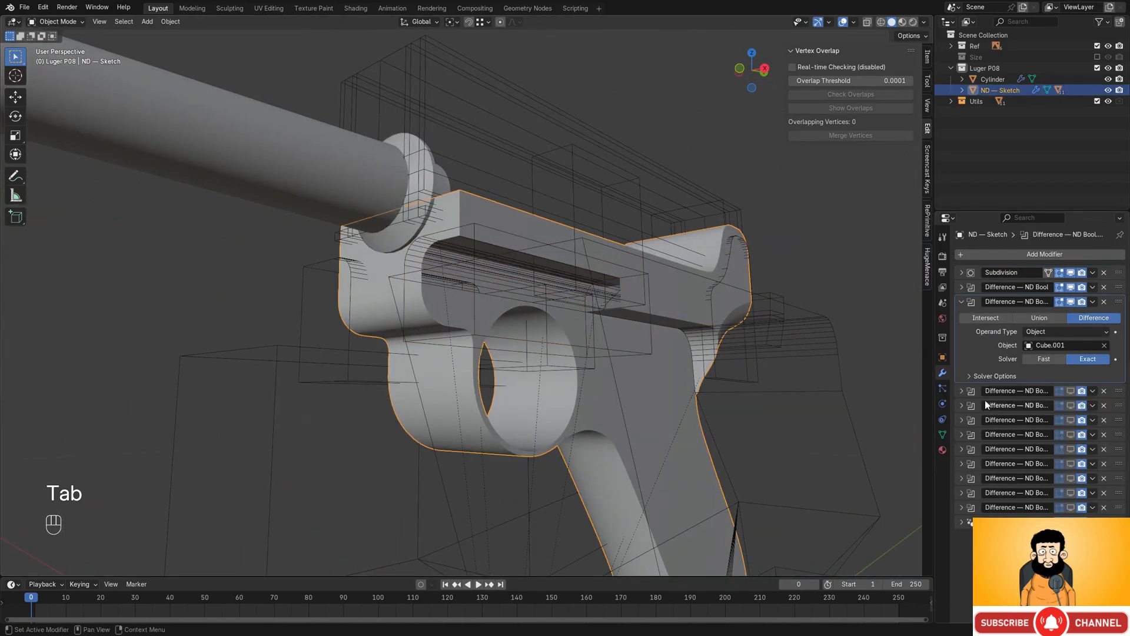
left_click(1072, 303)
left_click(1071, 303)
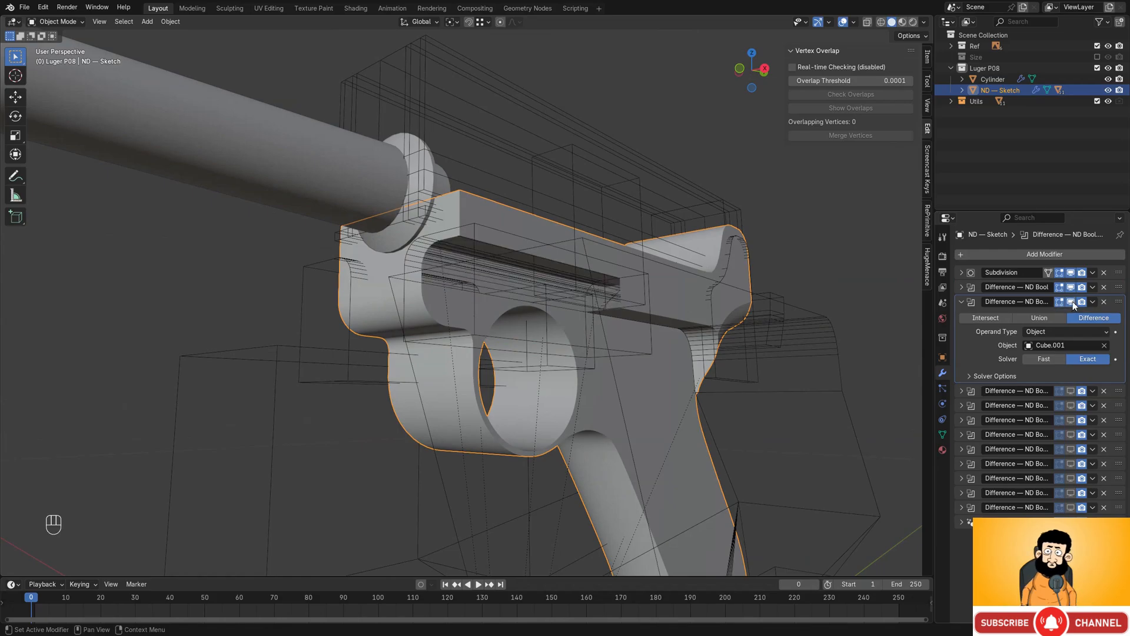
scroll(738, 295, "up", 2)
middle_click_drag(562, 235, 581, 234)
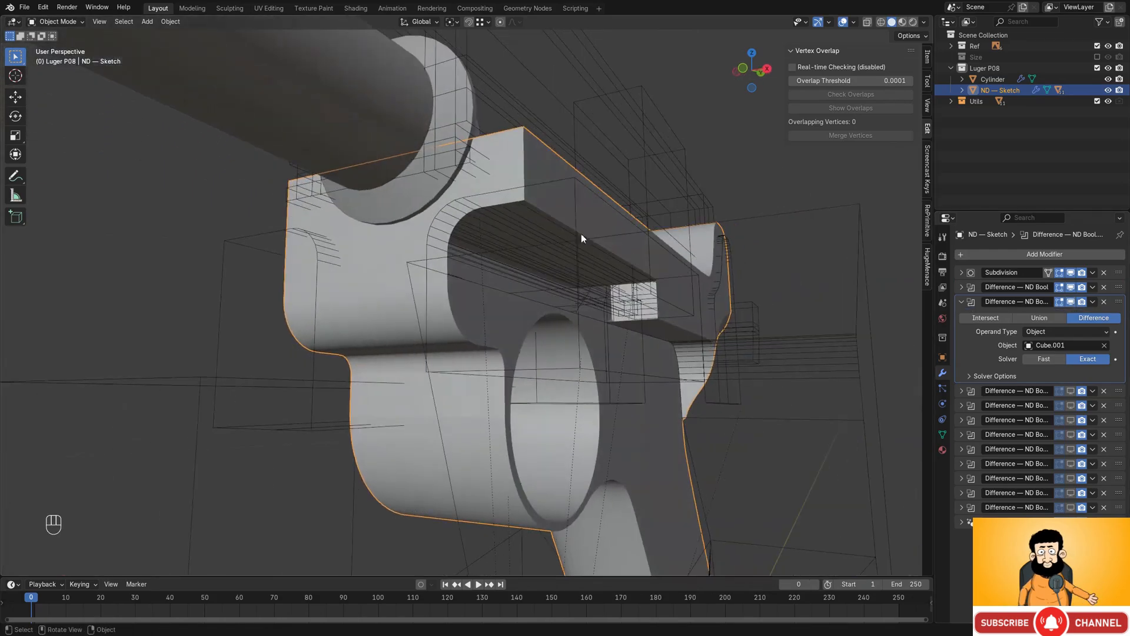
left_click(542, 186)
key("Tab")
key("a")
scroll(525, 190, "up", 3)
key("g")
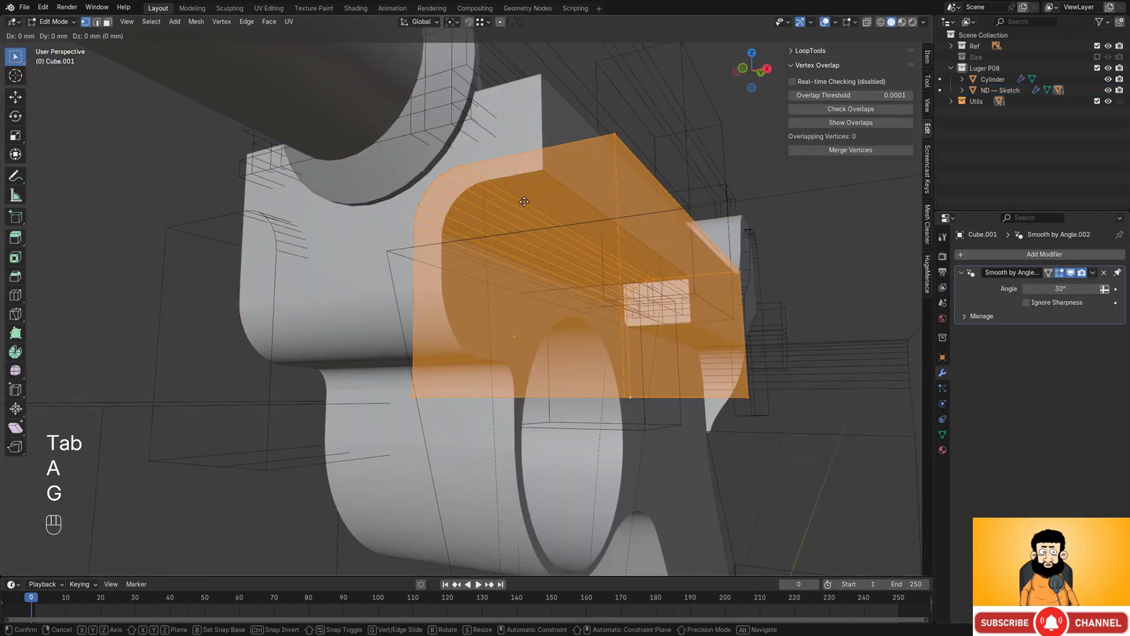
key("x")
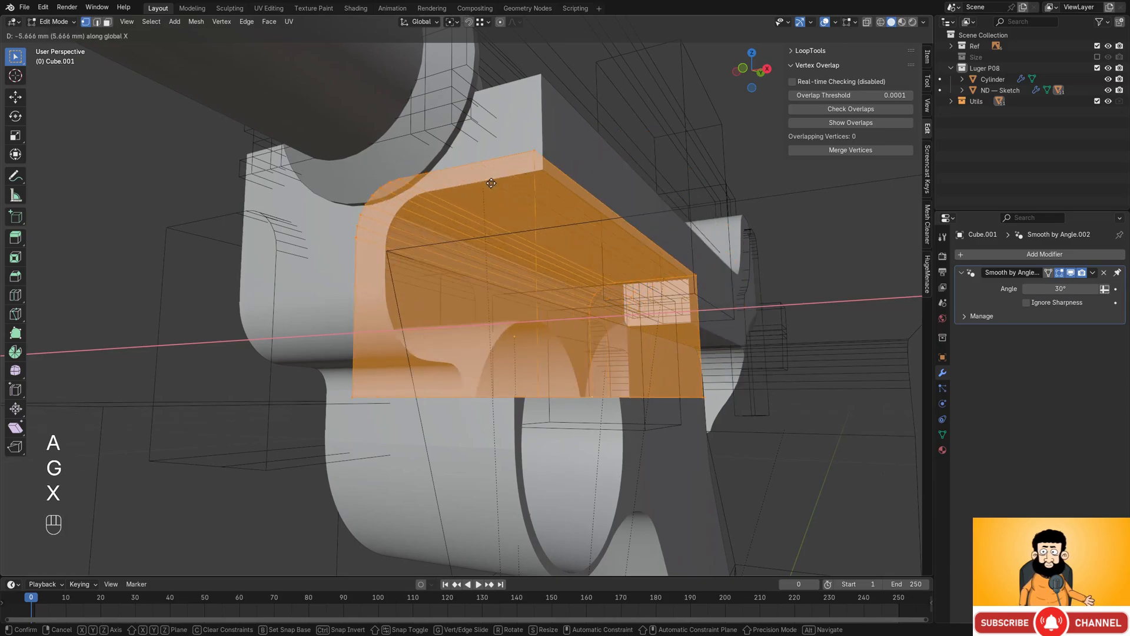
key("Escape")
middle_click_drag(518, 194, 723, 253)
key("g")
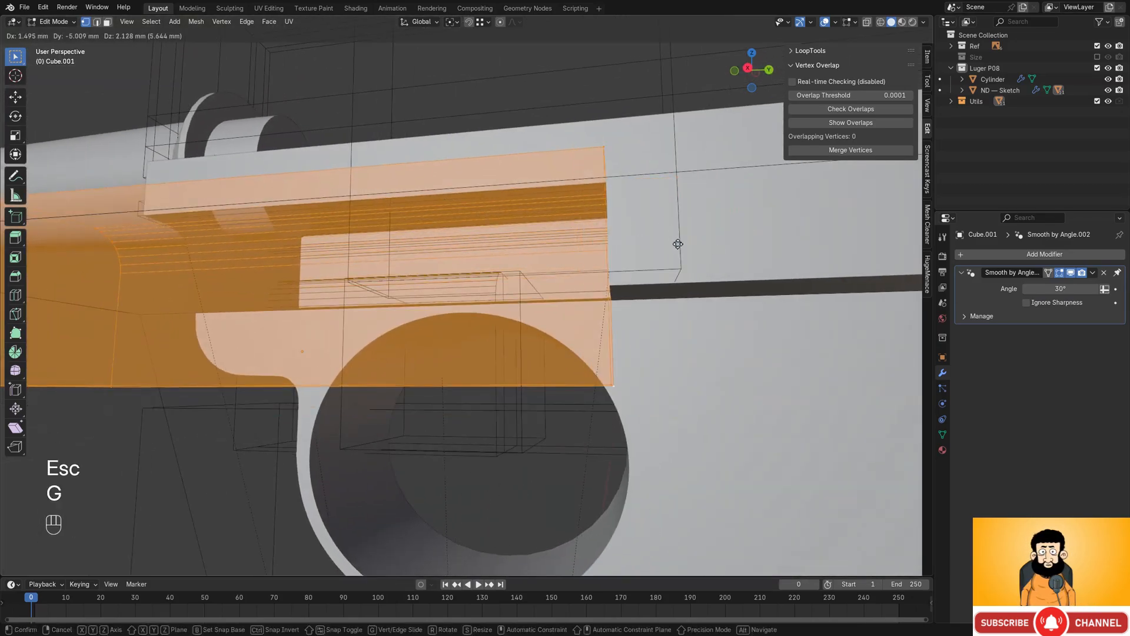
key("Escape")
key("Tab")
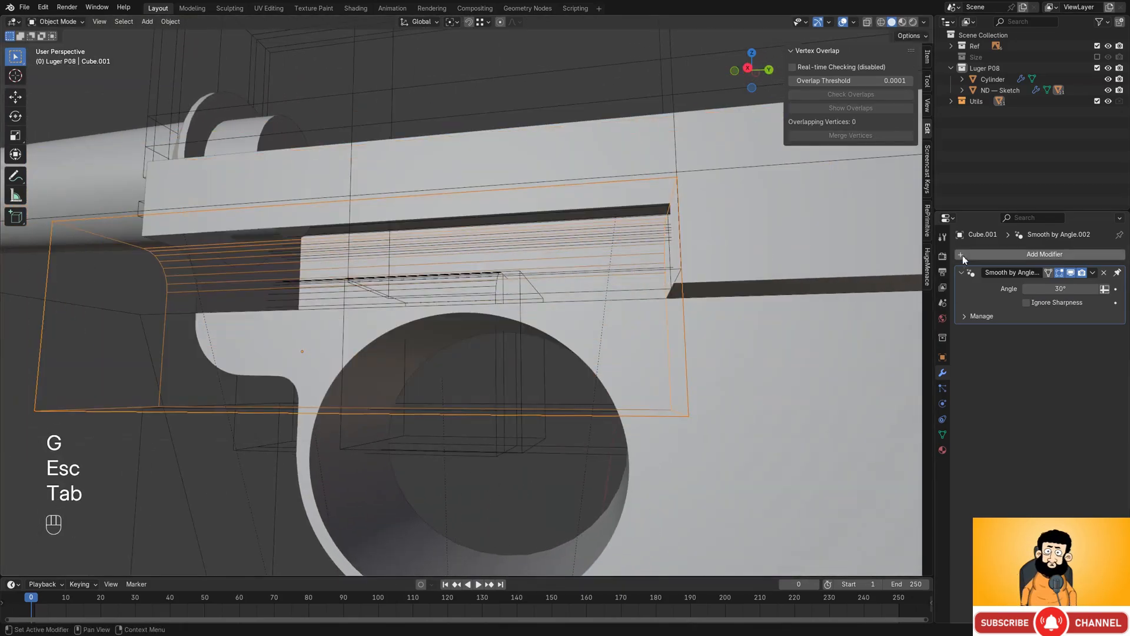
- Set the solver of the frame's Cube.001 Difference boolean to Fast and turn its viewport display off and back on
left_click(817, 267)
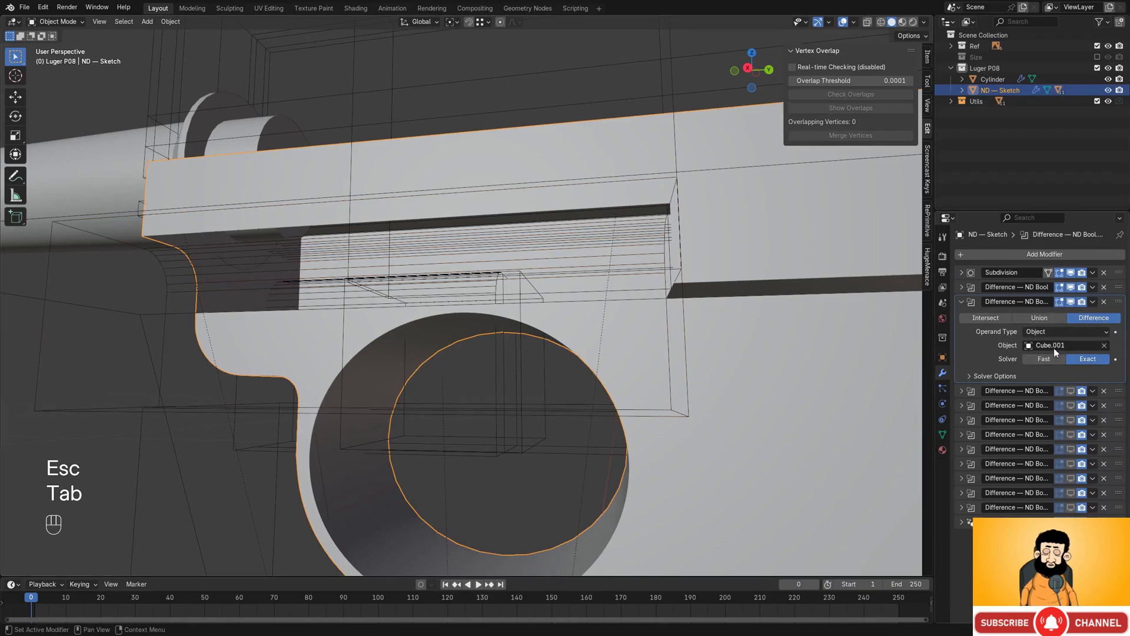
left_click(1072, 302)
left_click(1082, 302)
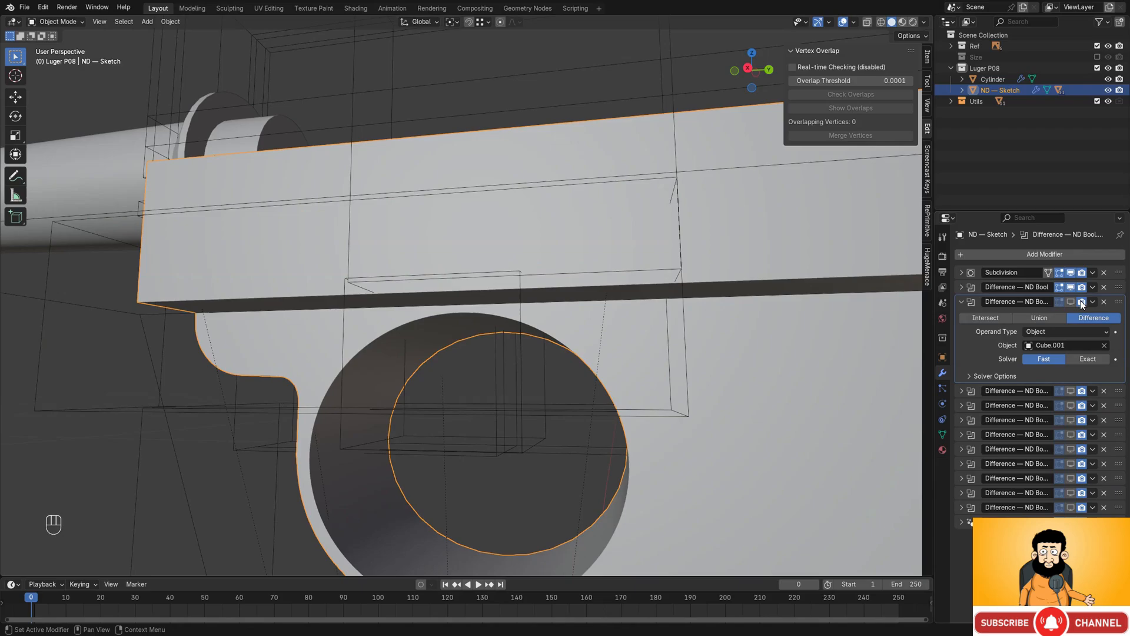
left_click(1072, 302)
middle_click_drag(710, 344, 696, 304)
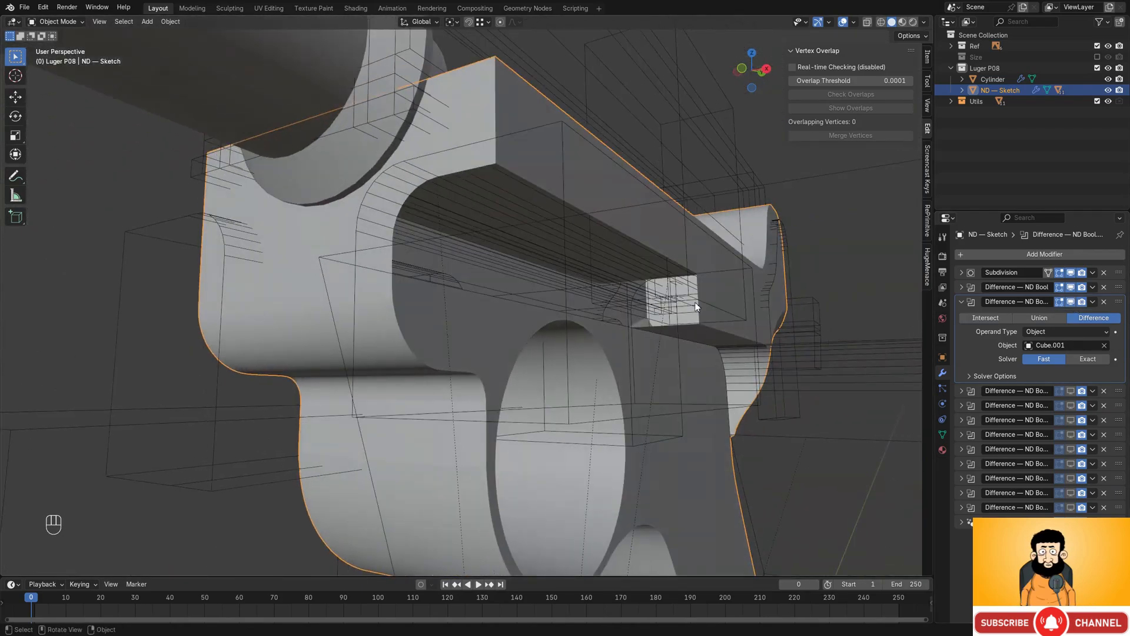
- Move the Cube.001 cutter object about 0.014 mm along the X axis
left_click(539, 126)
key("g")
key("x")
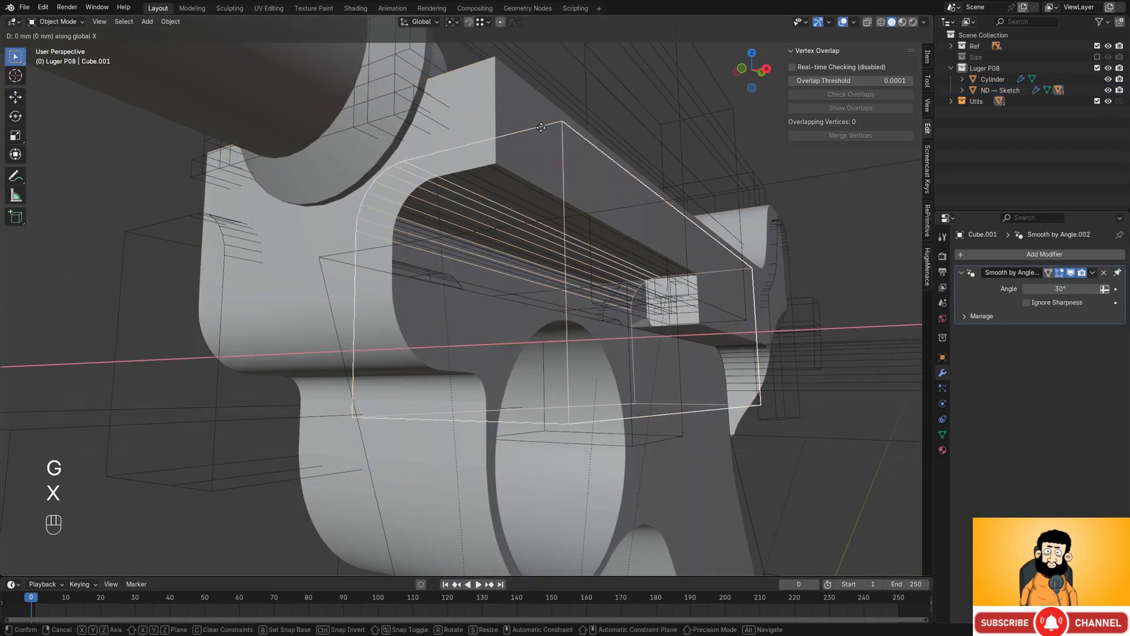
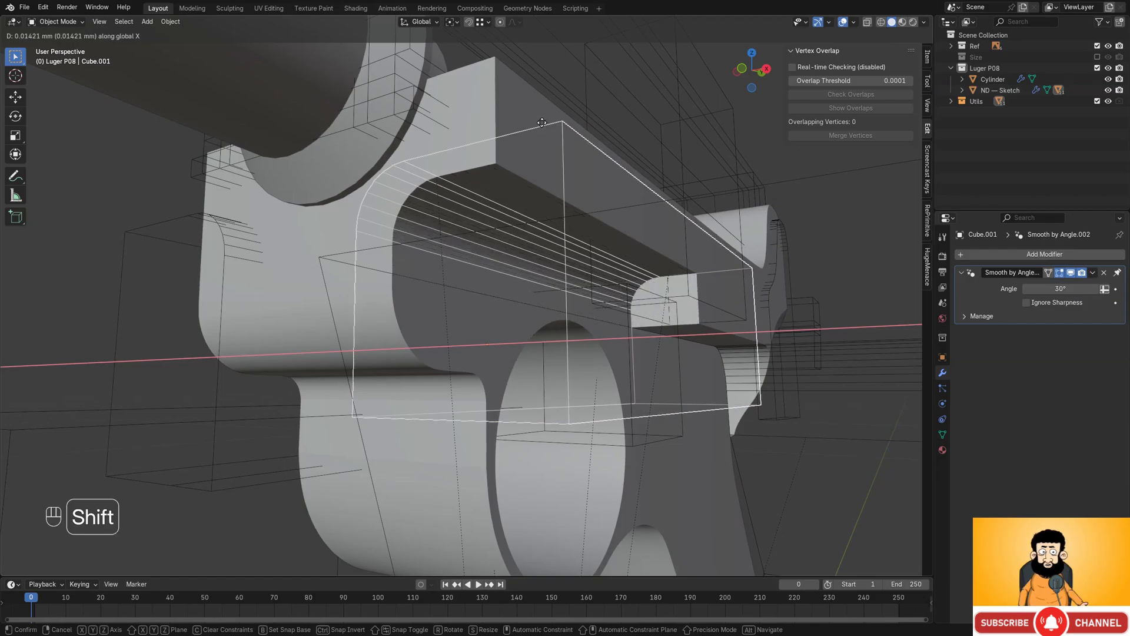
left_click(567, 171)
mouse_move(567, 171)
middle_mouse_down()
mouse_move(659, 263)
mouse_move(635, 285)
mouse_move(573, 217)
mouse_move(613, 263)
mouse_move(652, 269)
mouse_move(495, 268)
mouse_move(532, 277)
mouse_move(528, 238)
mouse_move(540, 310)
mouse_move(461, 263)
mouse_move(542, 292)
mouse_move(623, 297)
mouse_move(559, 289)
mouse_move(619, 312)
middle_mouse_up()
mouse_move(618, 312)
middle_mouse_down("shift")
mouse_move(553, 303)
mouse_move(500, 271)
middle_mouse_up("shift")
mouse_move(500, 271)
middle_mouse_down()
mouse_move(517, 252)
mouse_move(574, 253)
middle_mouse_up()
- Enable the two Difference booleans directly below the Cube.001 one on the frame and inspect their cuts
left_click(401, 258)
left_click(339, 221)
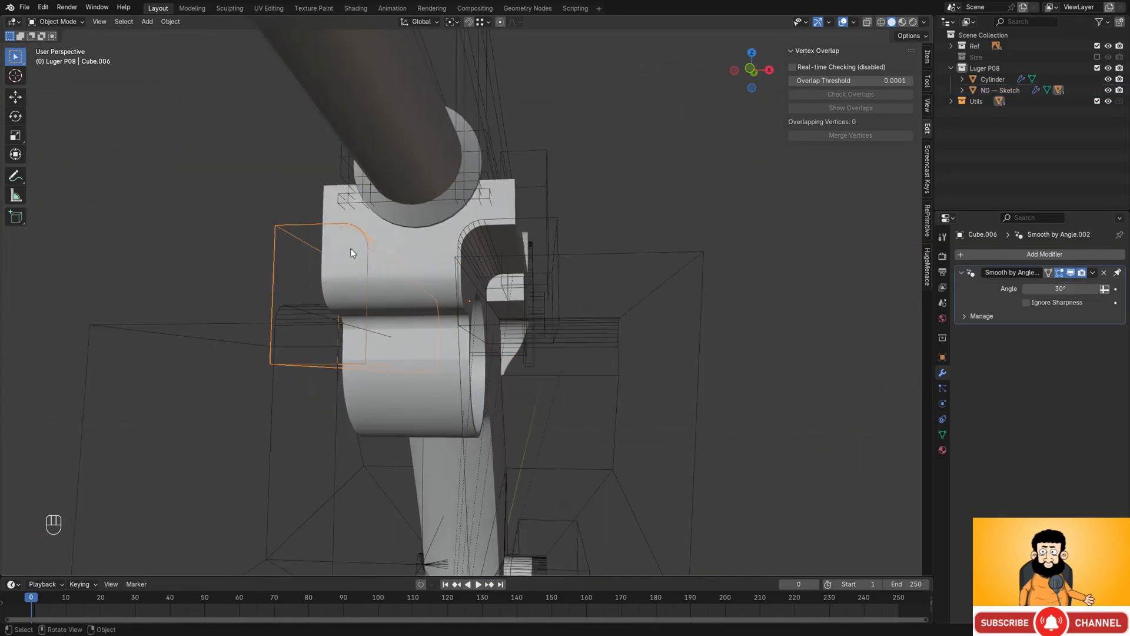
middle_click_drag(340, 222, 440, 263)
left_click(476, 210)
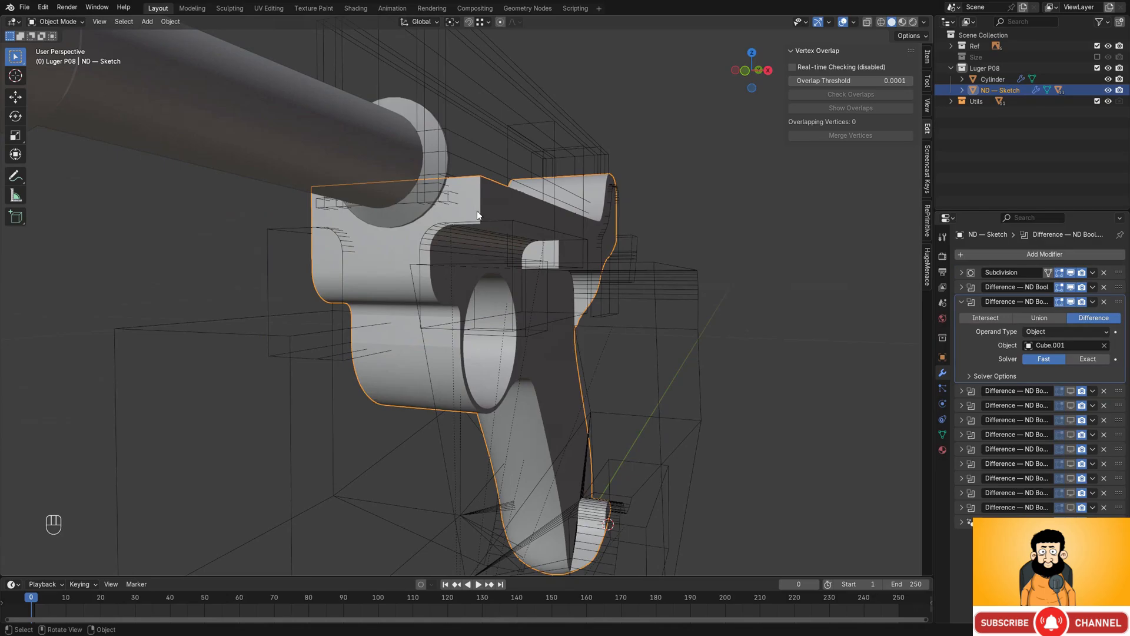
left_click(346, 236)
left_click(369, 242)
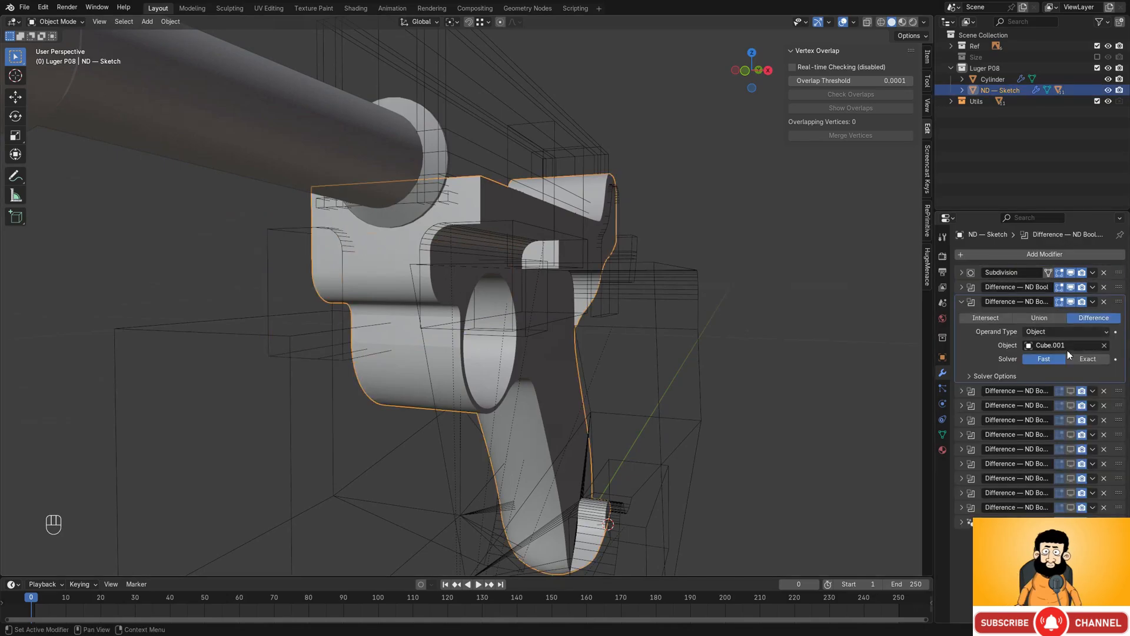
left_click(1070, 391)
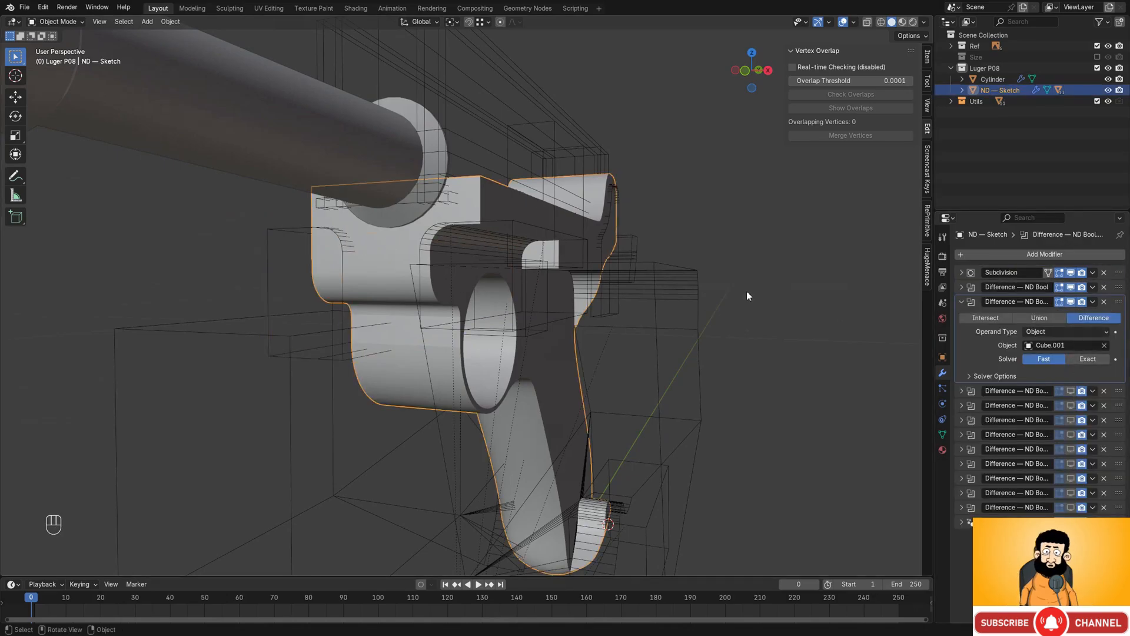
middle_click_drag(747, 297, 693, 311)
middle_click_drag(784, 322, 683, 362)
middle_click_drag(683, 362, 657, 293, "shift")
scroll(626, 298, "up", 1)
scroll(652, 254, "up", 1)
scroll(652, 255, "down", 2)
scroll(745, 318, "down", 1)
middle_click_drag(746, 318, 632, 302, "shift")
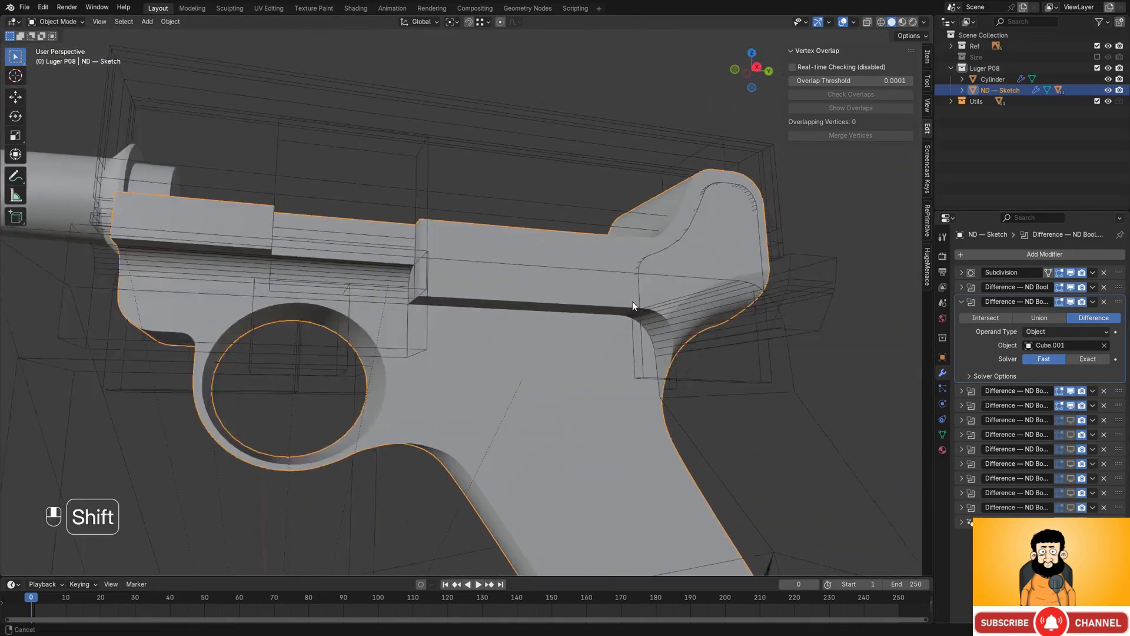
middle_click_drag(765, 301, 639, 312)
middle_click_drag(748, 323, 691, 330)
- Enable the frame's Difference boolean that uses Cube.003 and set its solver to Fast
left_click(1072, 419)
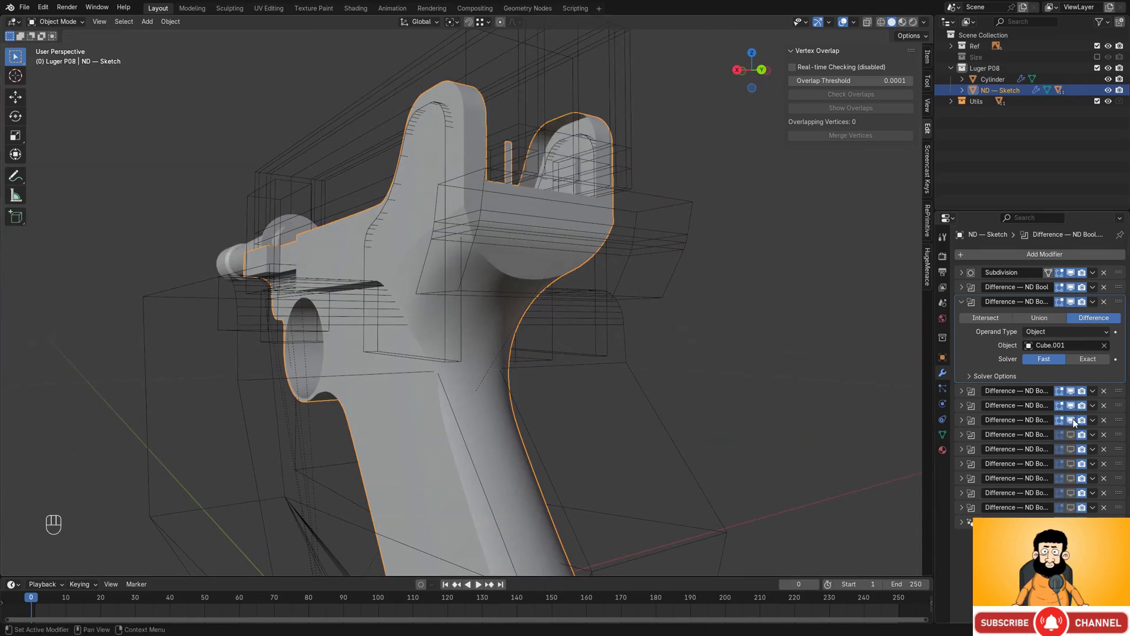
left_click(963, 420)
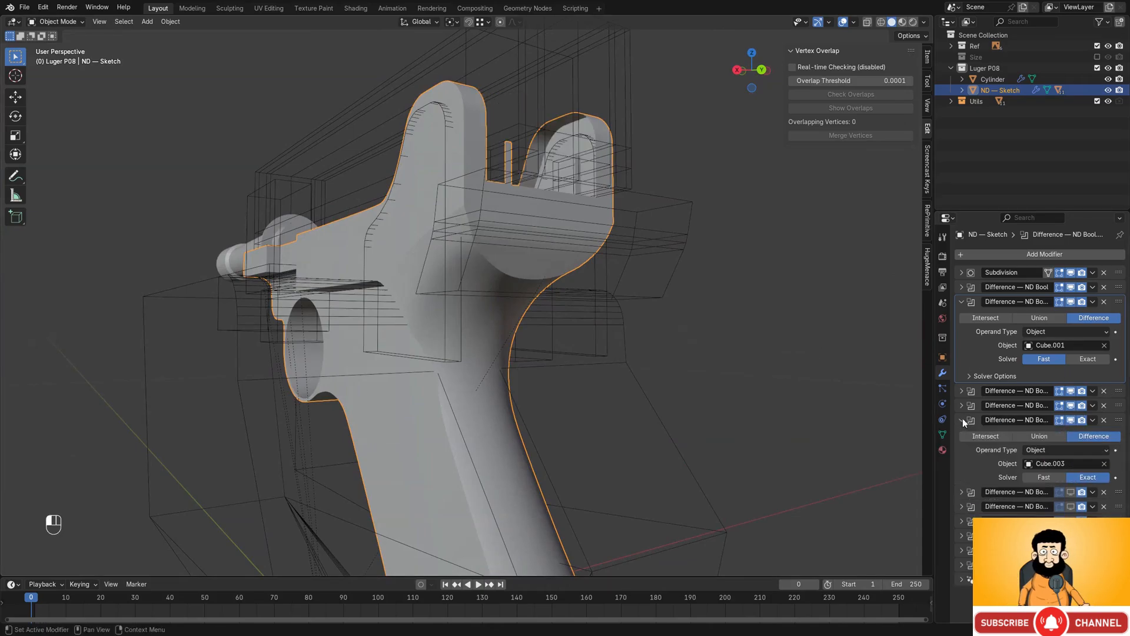
left_click(1051, 478)
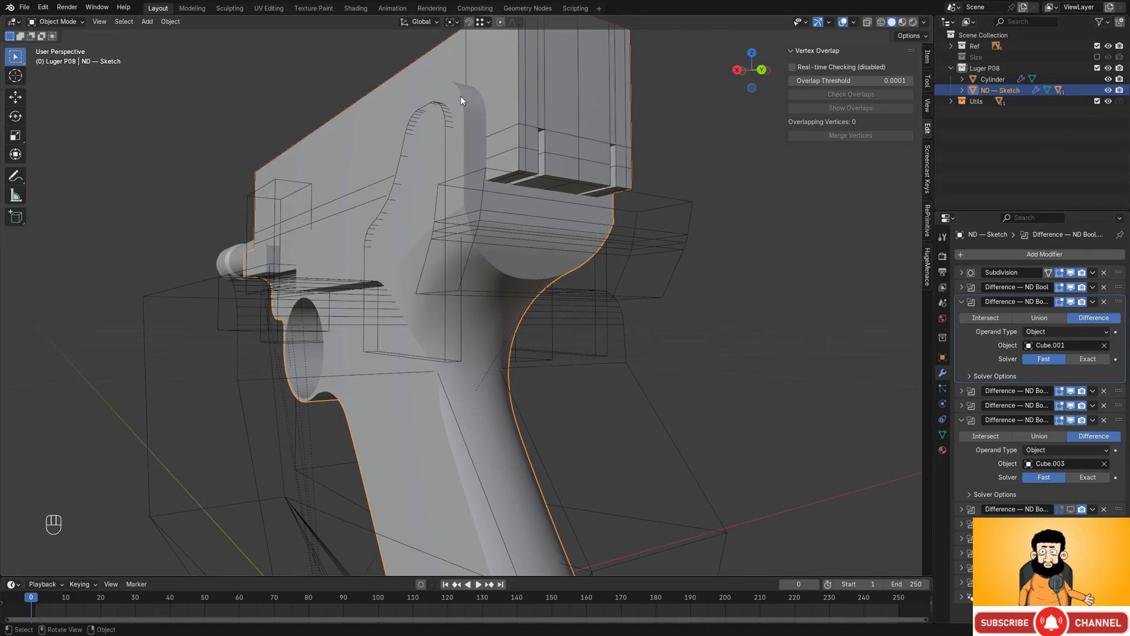
scroll(460, 97, "down", 4)
left_click(478, 221)
scroll(609, 271, "up", 3)
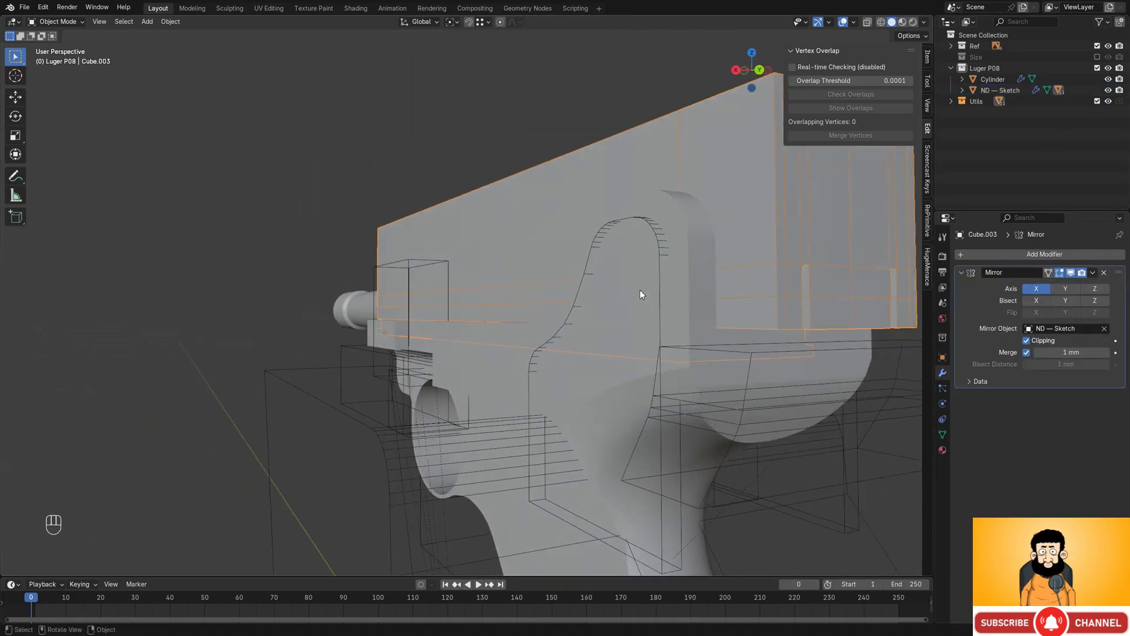
key("g")
key("z")
key("Escape")
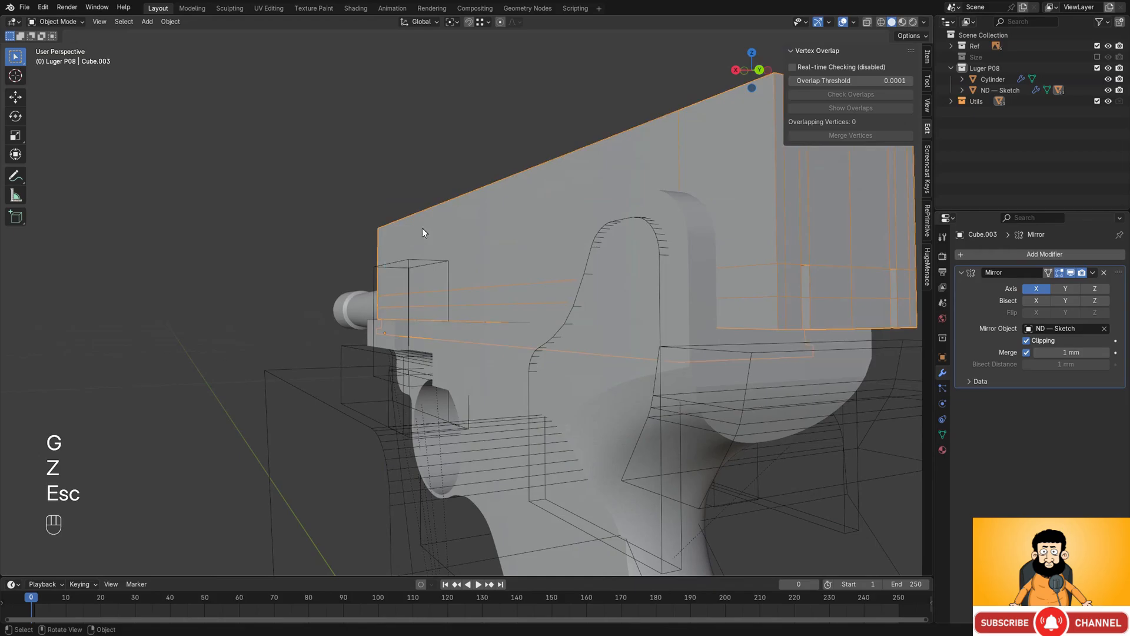
middle_click_drag(422, 230, 468, 226)
key("g")
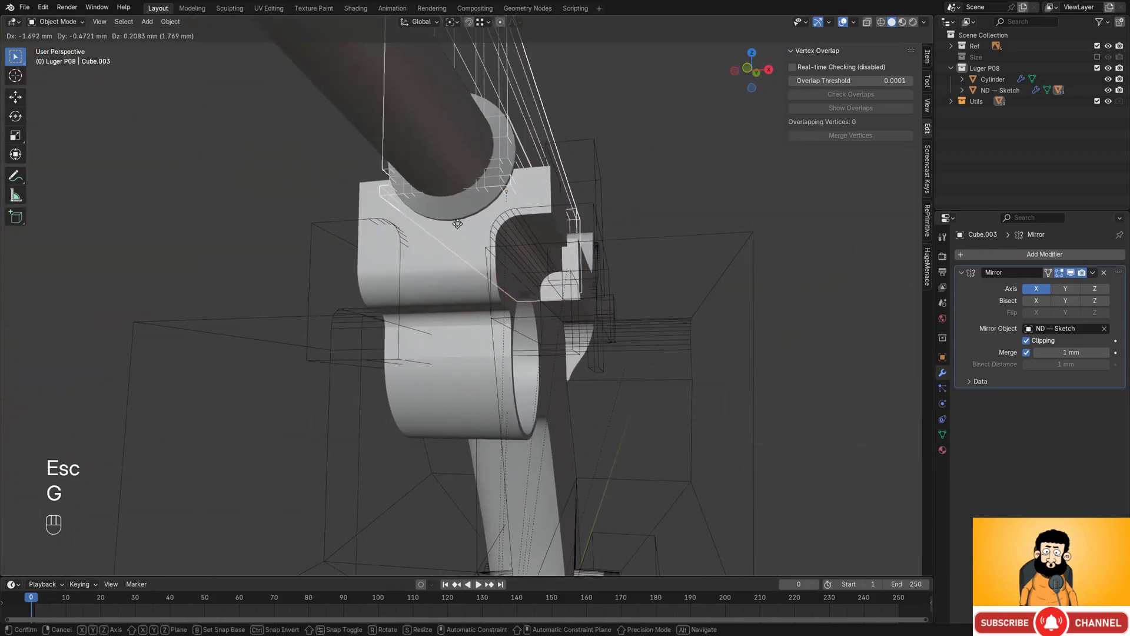
key("Escape")
key("g")
key("Escape")
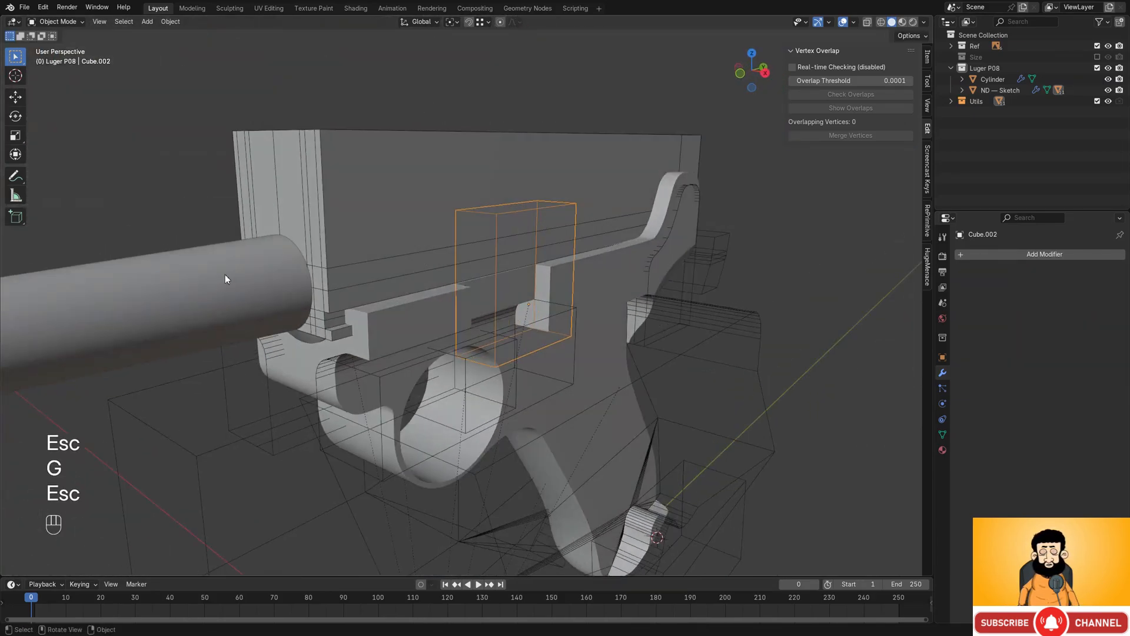
- Hide the barrel cylinder and select the Cube.003 cutter above the frame
left_click(225, 279)
key("h")
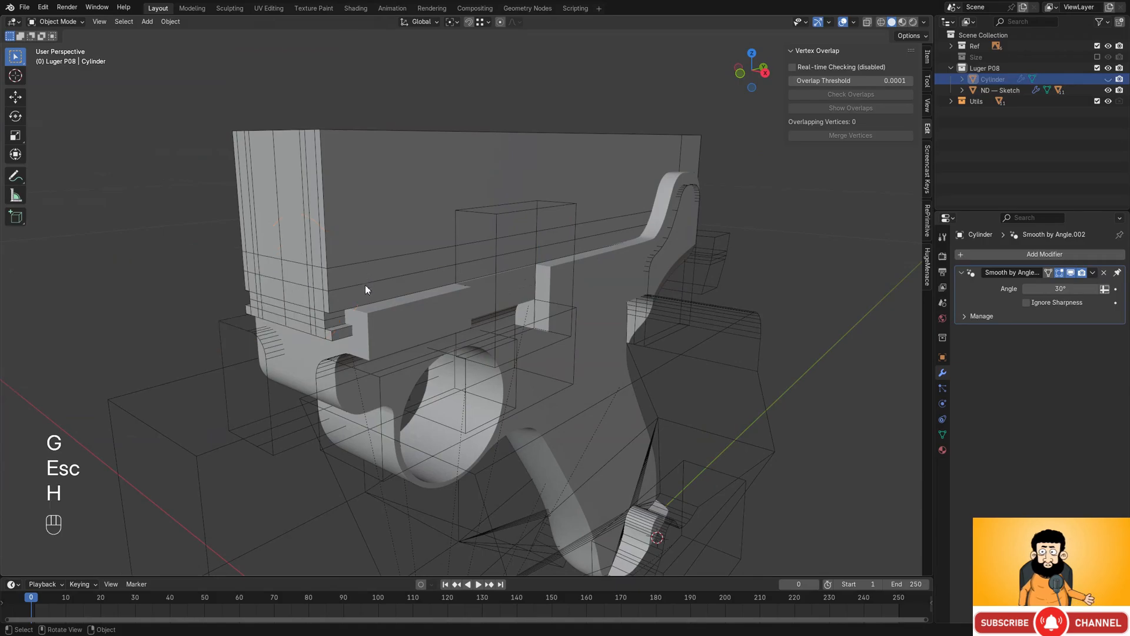
left_click(365, 285)
mouse_move(365, 285)
middle_mouse_down()
mouse_move(373, 270)
mouse_move(521, 300)
middle_mouse_up()
left_click(512, 290)
key("g")
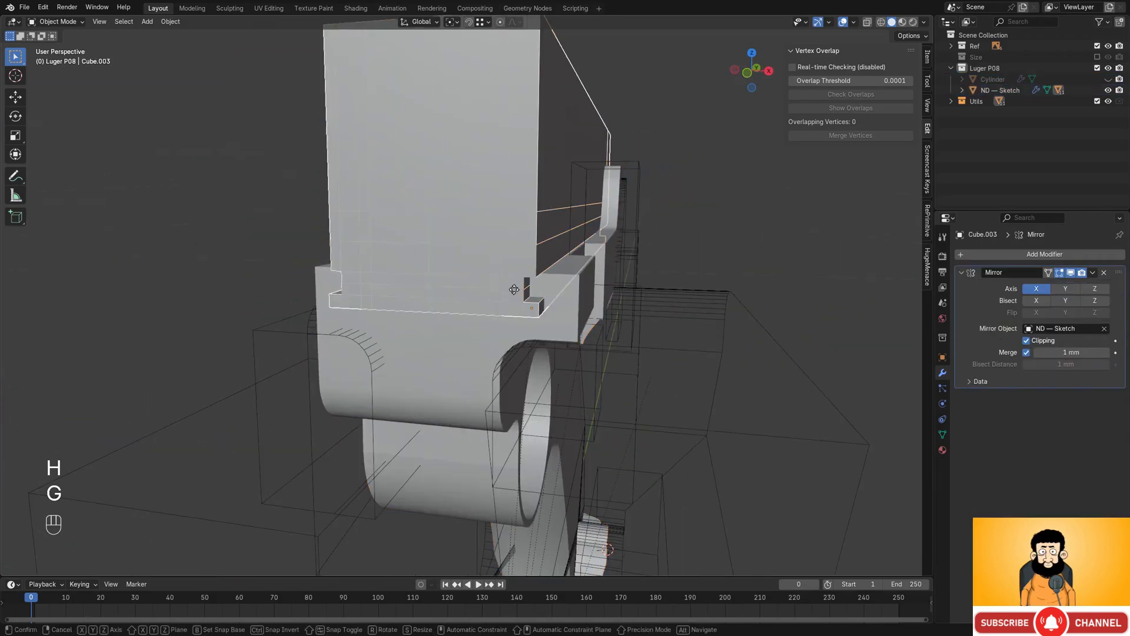
key("z")
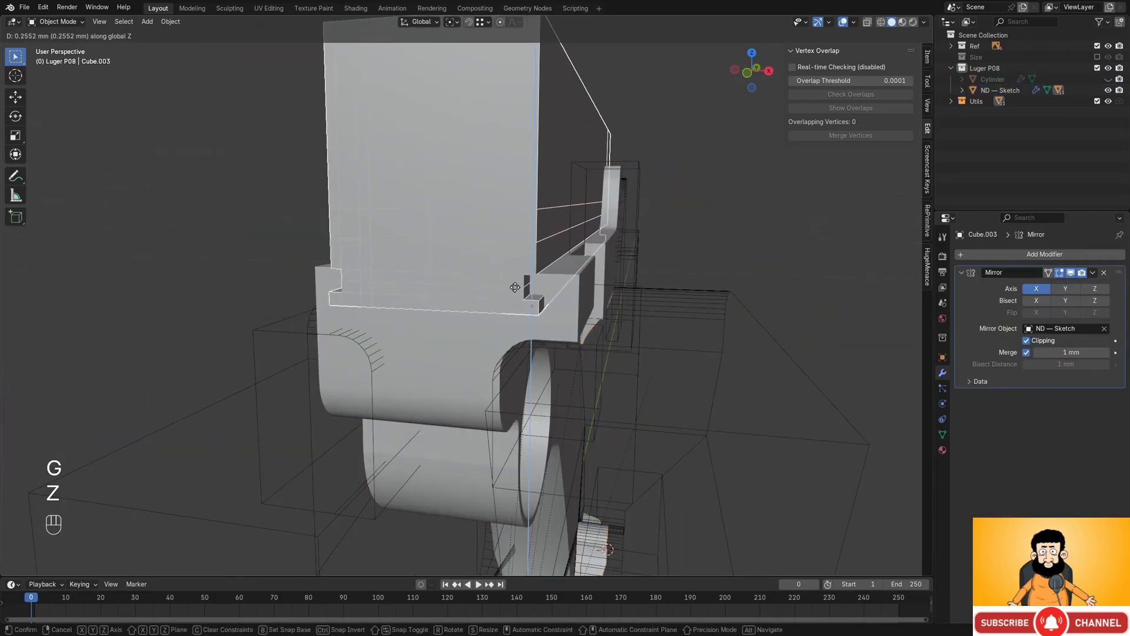
key("g")
key("y")
key("x")
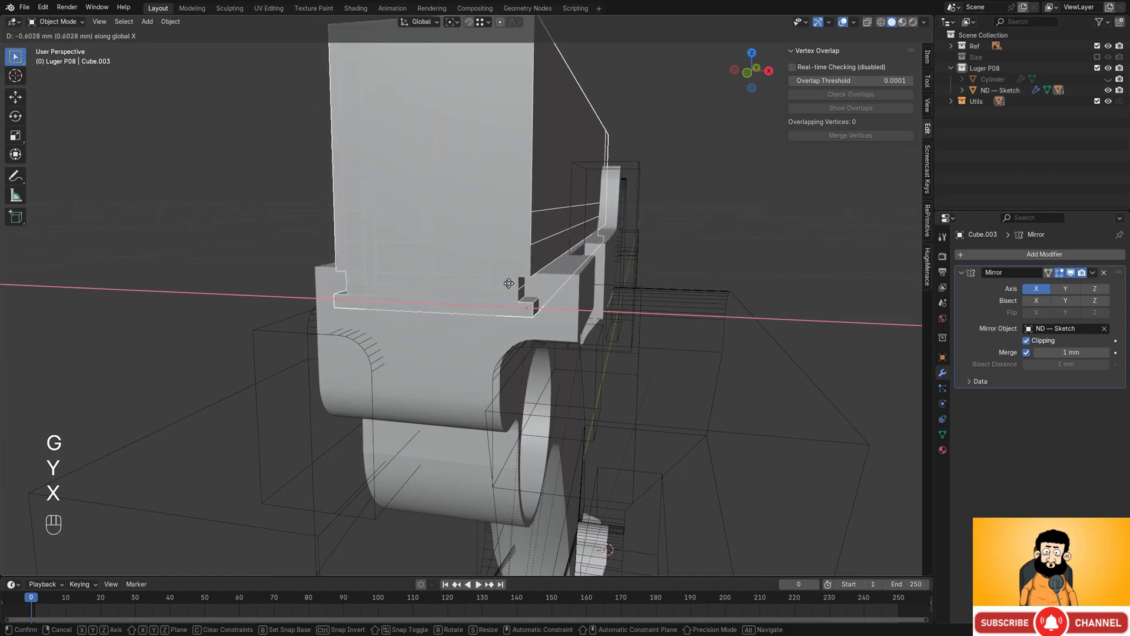
key("Escape")
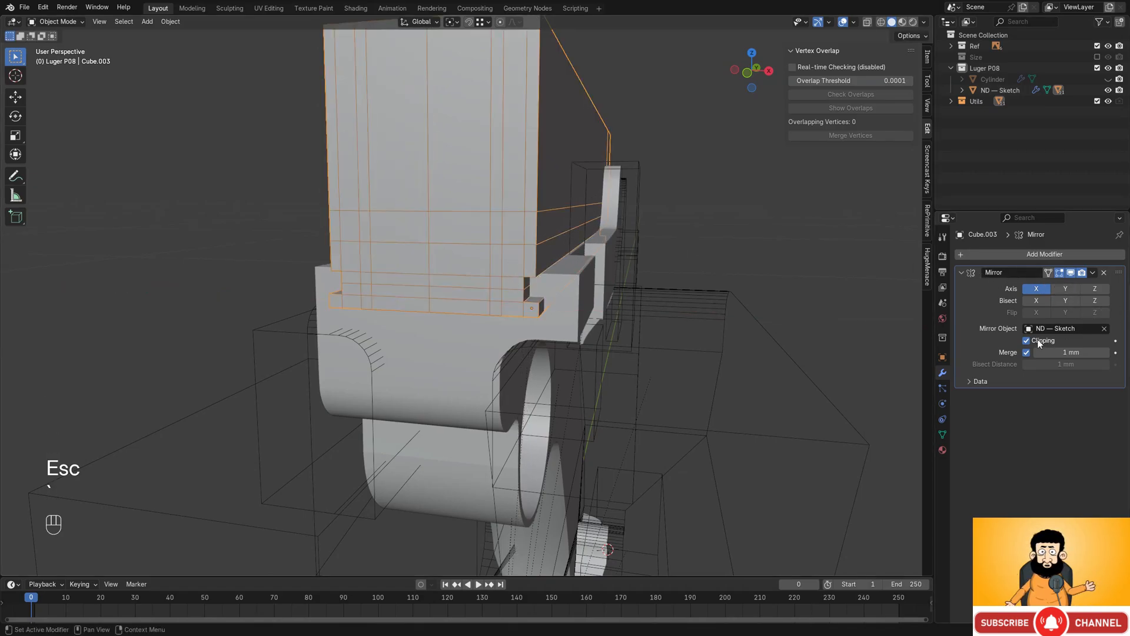
- Try applying the Cube.003 cutter's Mirror modifier and merging its overlapping vertices, and undo both
left_click(1094, 273)
left_click(1060, 284)
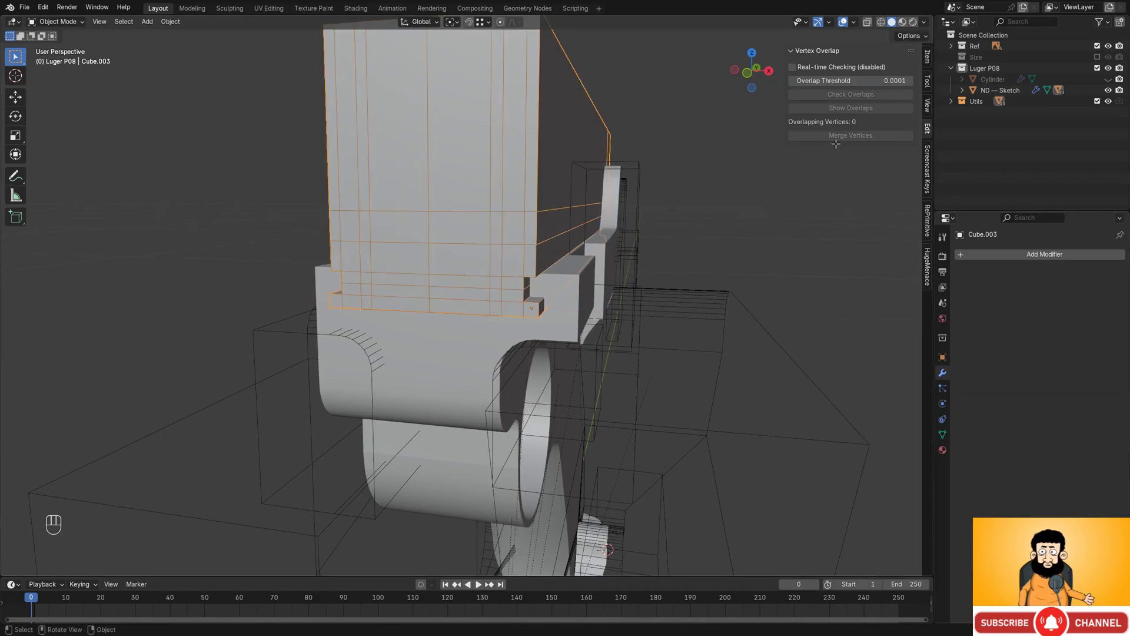
key("Tab")
left_click(858, 153)
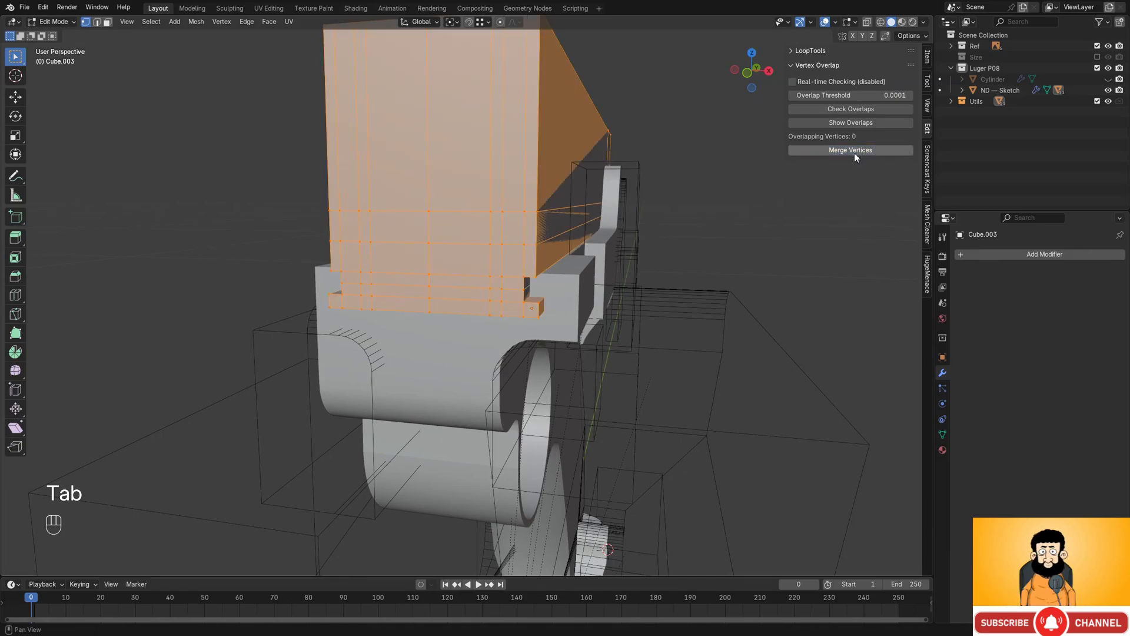
scroll(547, 230, "down", 4)
middle_click_drag(548, 230, 469, 232)
key("ctrl+z")
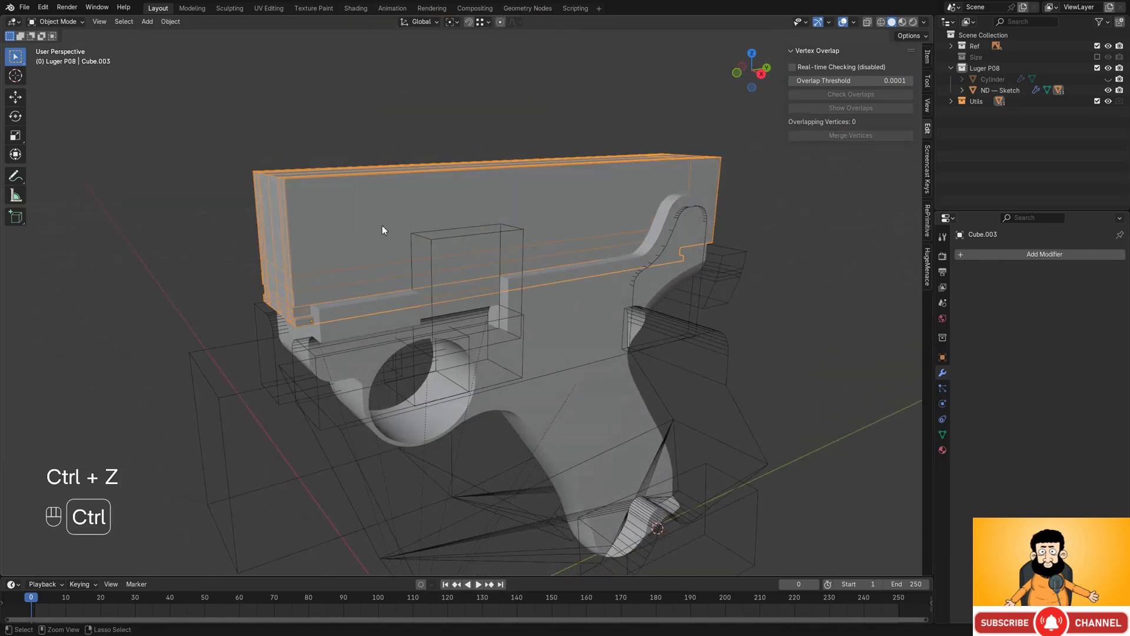
key("ctrl+z")
- Try removing the Mirror modifier from the Cube.003 cutter, inspect its half mesh and undo the removal
middle_click_drag(381, 230, 547, 233)
left_click(1104, 273)
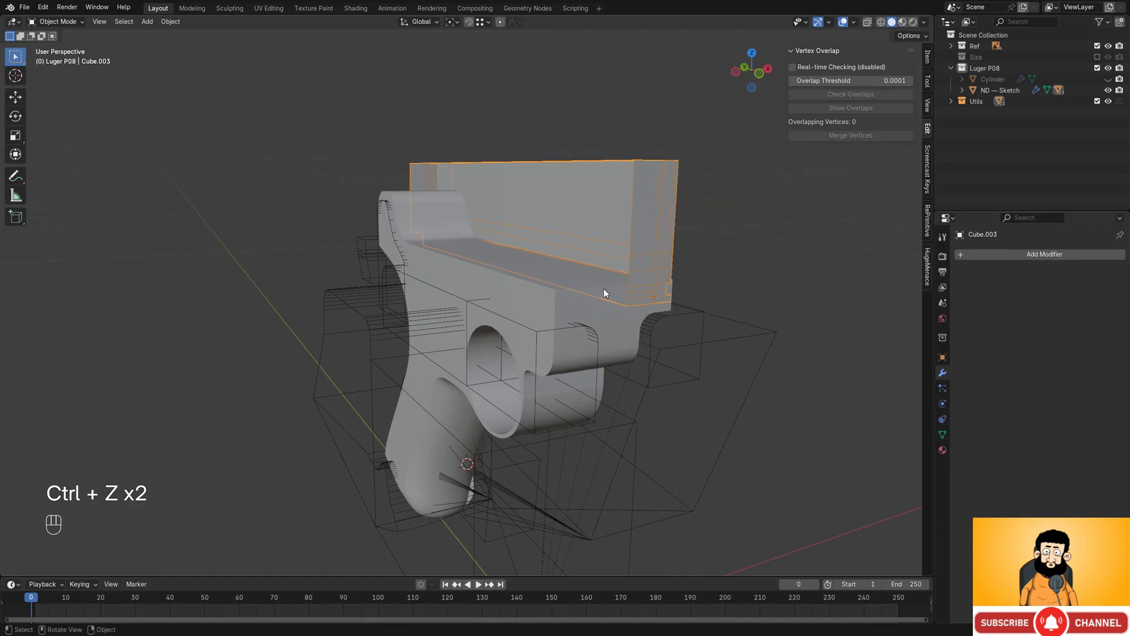
middle_click_drag(604, 293, 553, 291)
key("Tab")
key("Tab")
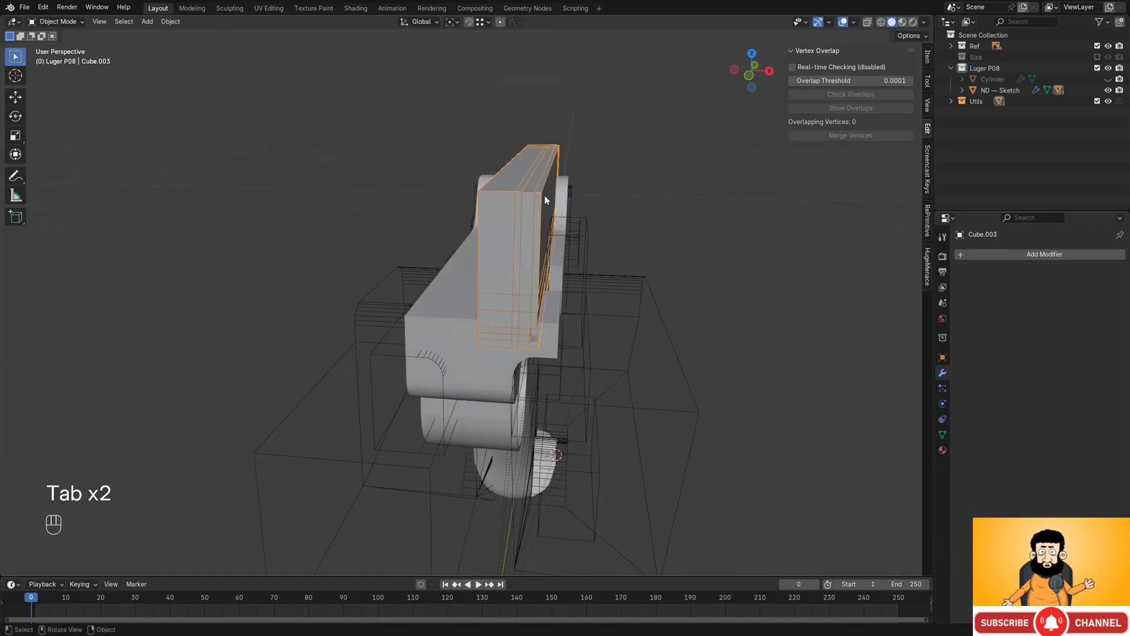
key("ctrl+z")
key("ctrl+z")
key("ctrl+z")
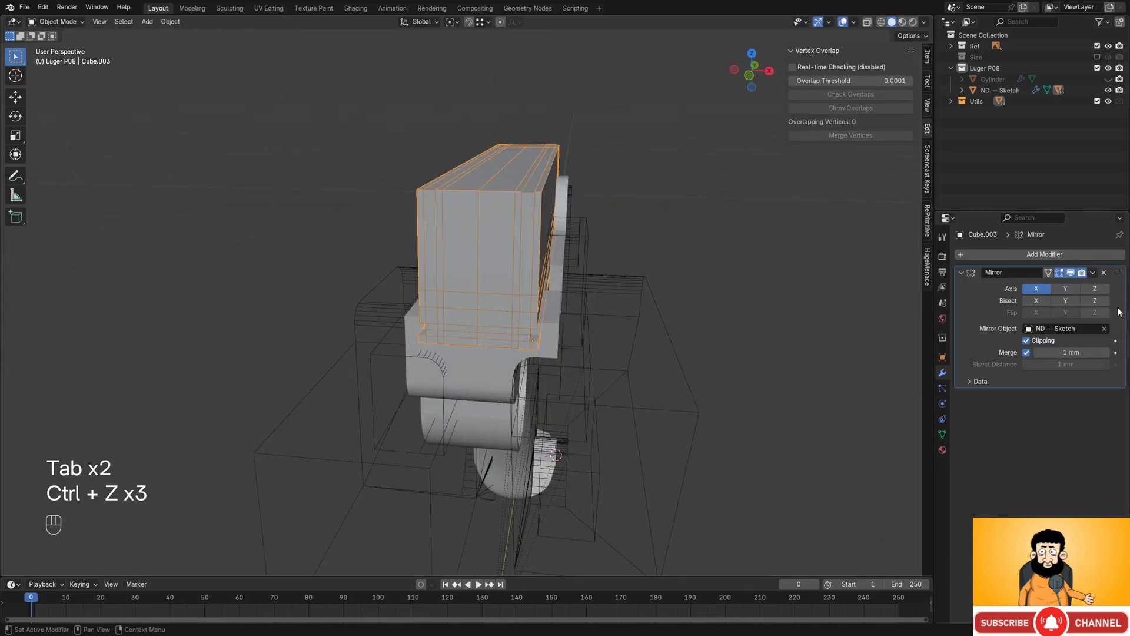
- Apply the Mirror modifier on the Cube.003 cutter and merge its overlapping vertices
left_click(1097, 273)
left_click(1067, 287)
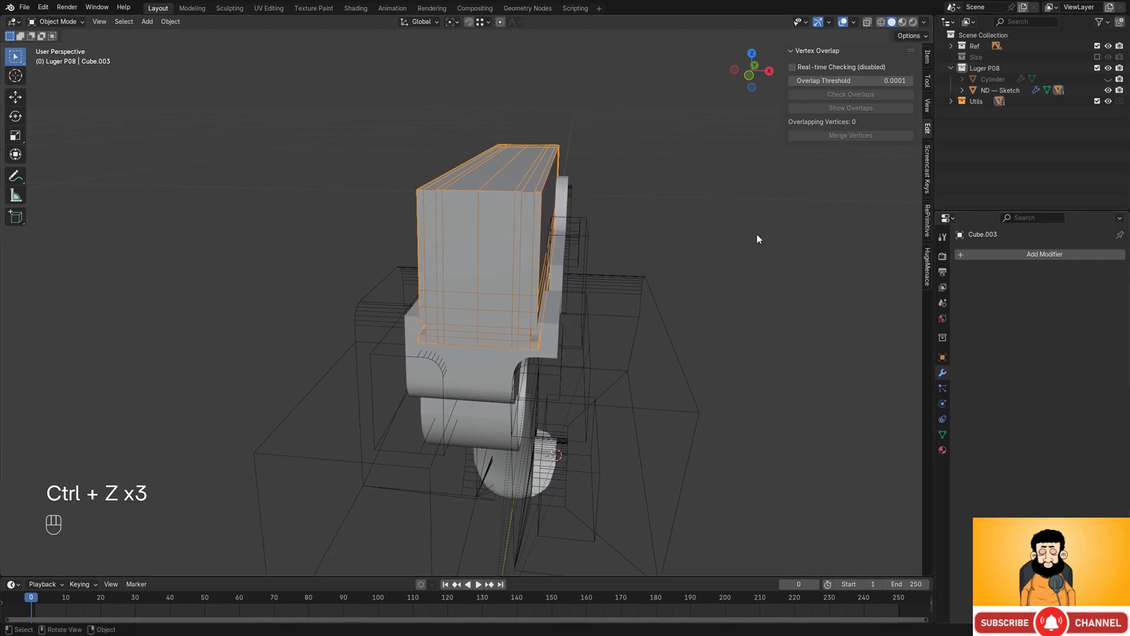
key("Tab")
left_click(850, 151)
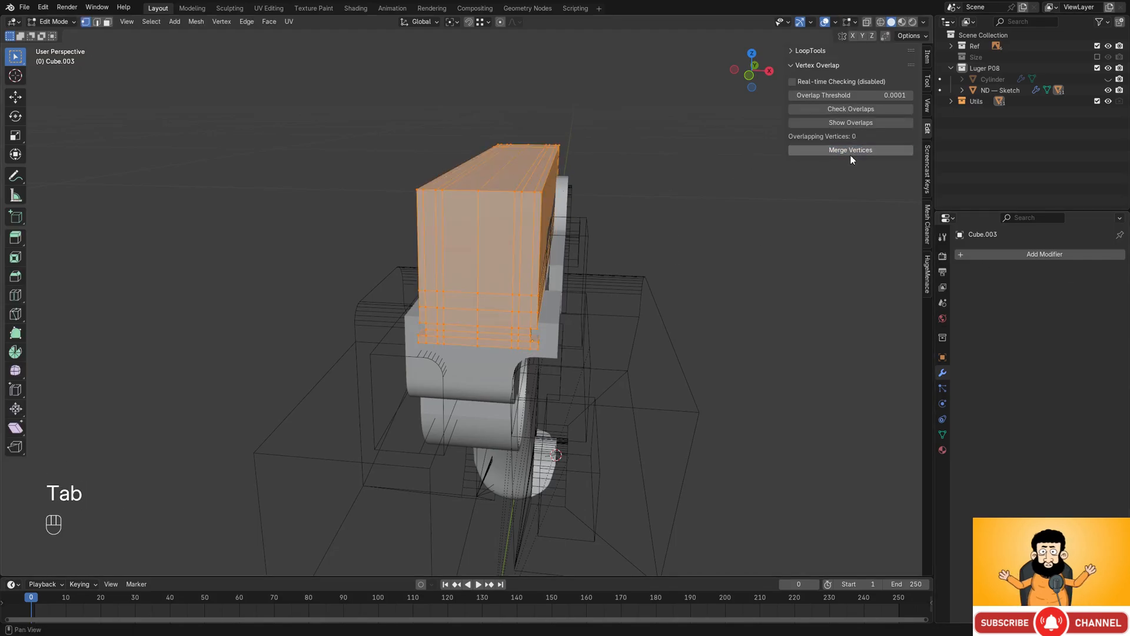
left_click(461, 262)
key("g")
key("Escape")
key("Tab")
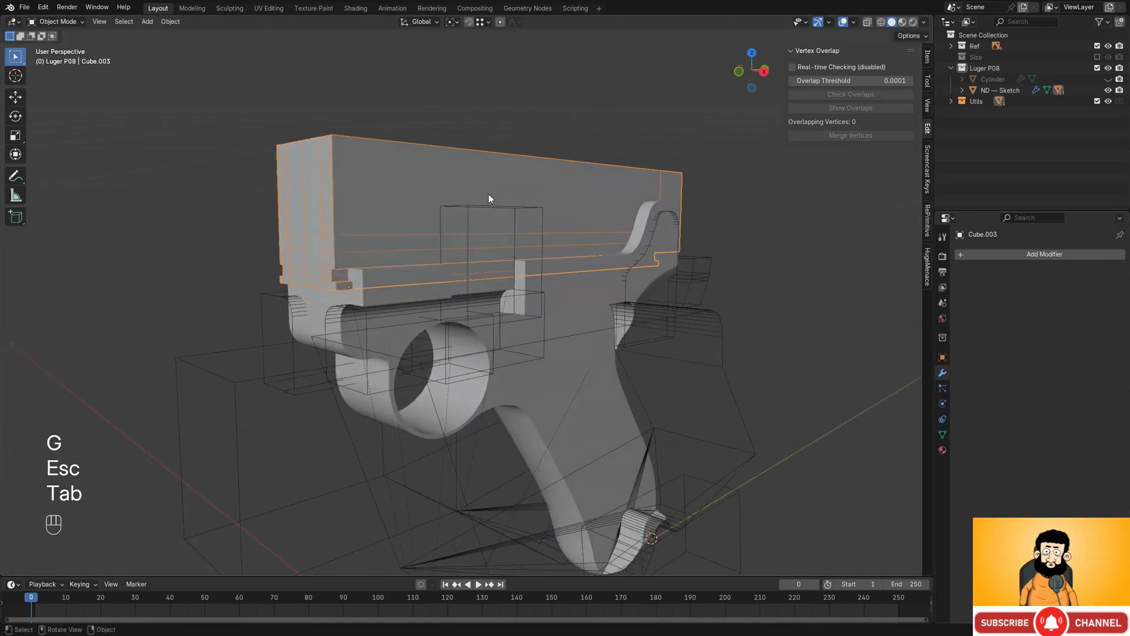
middle_click_drag(489, 199, 547, 191)
key("g")
key("Escape")
- Try the Exact solver on the frame's Cube.003 Difference modifier and inspect the resulting cut around the cutter
left_click(468, 251)
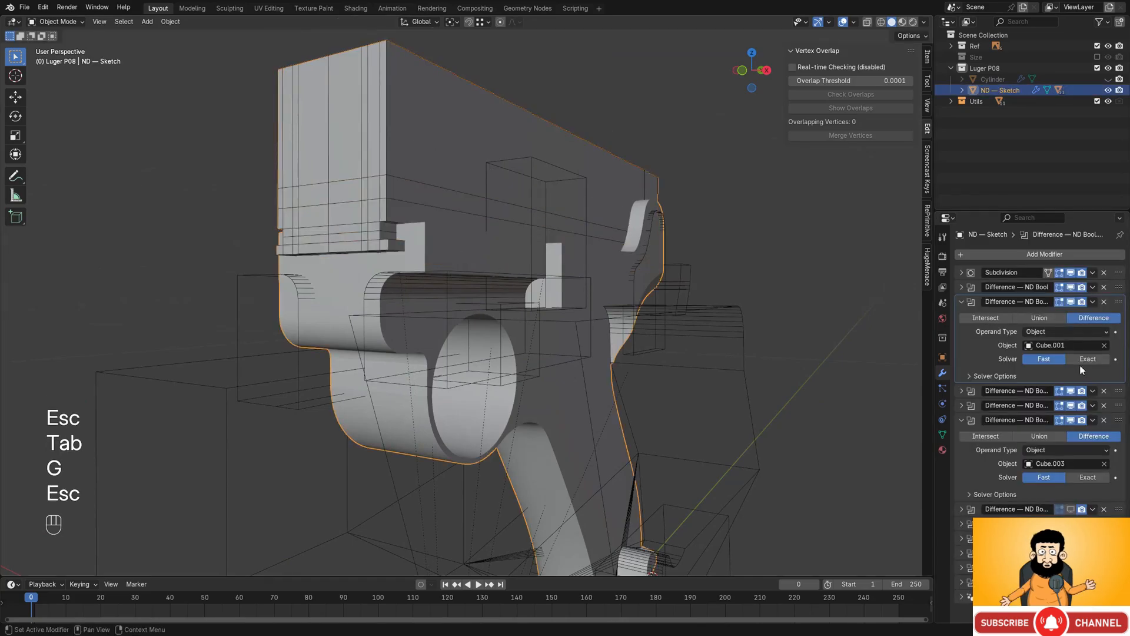
left_click(964, 302)
left_click(1071, 346)
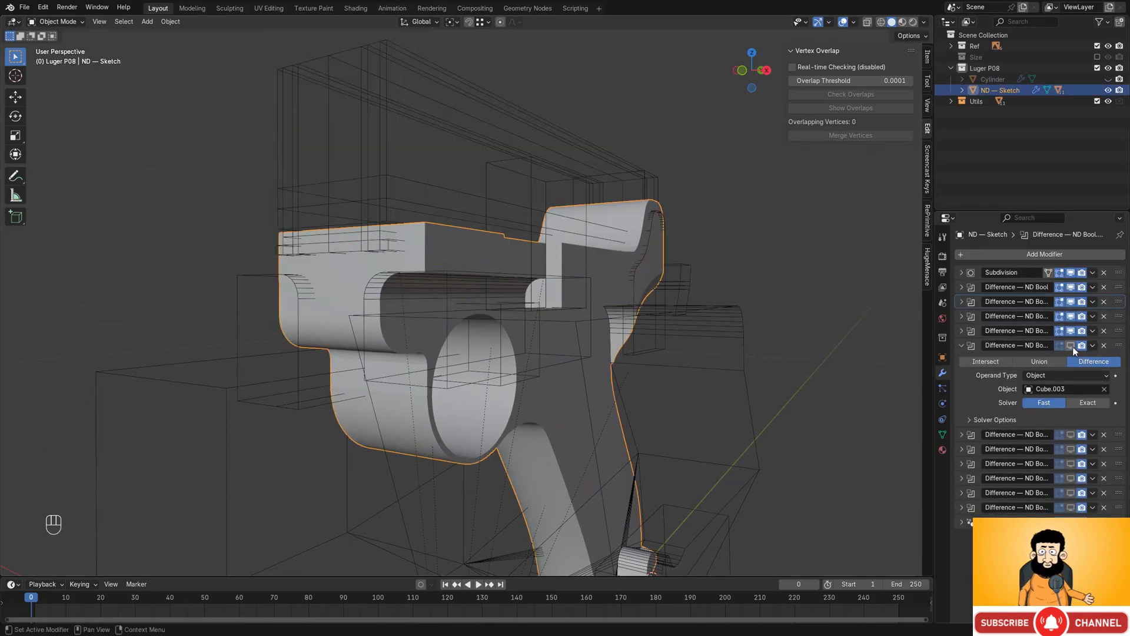
left_click(1071, 346)
left_click(1078, 404)
middle_click_drag(483, 259, 676, 205)
left_click(436, 172)
key("g")
key("Escape")
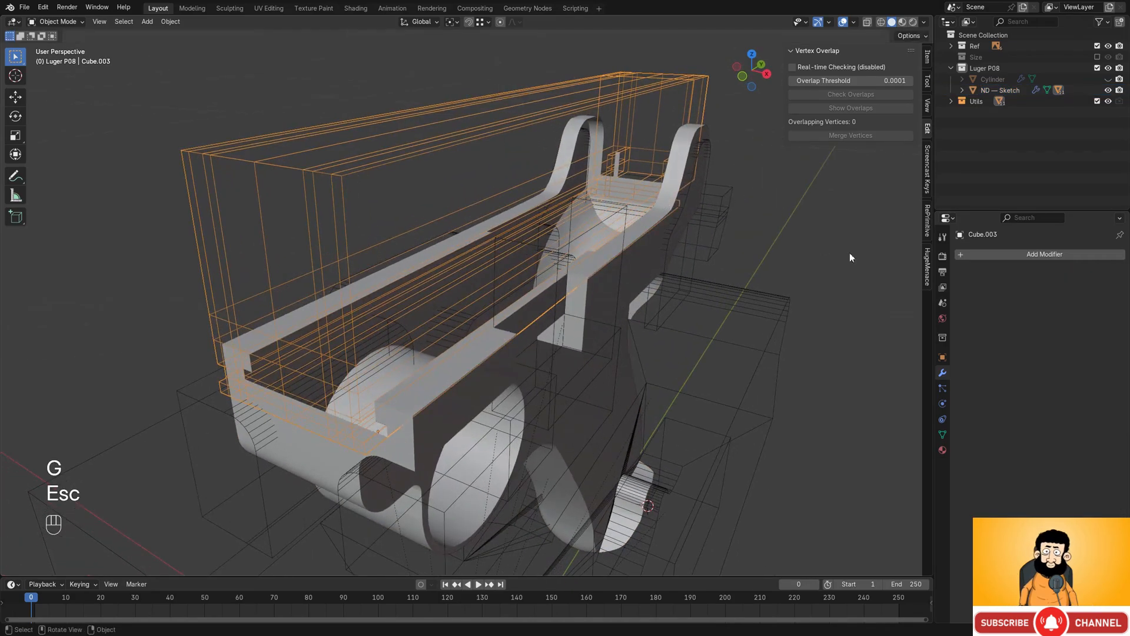
left_click(638, 229)
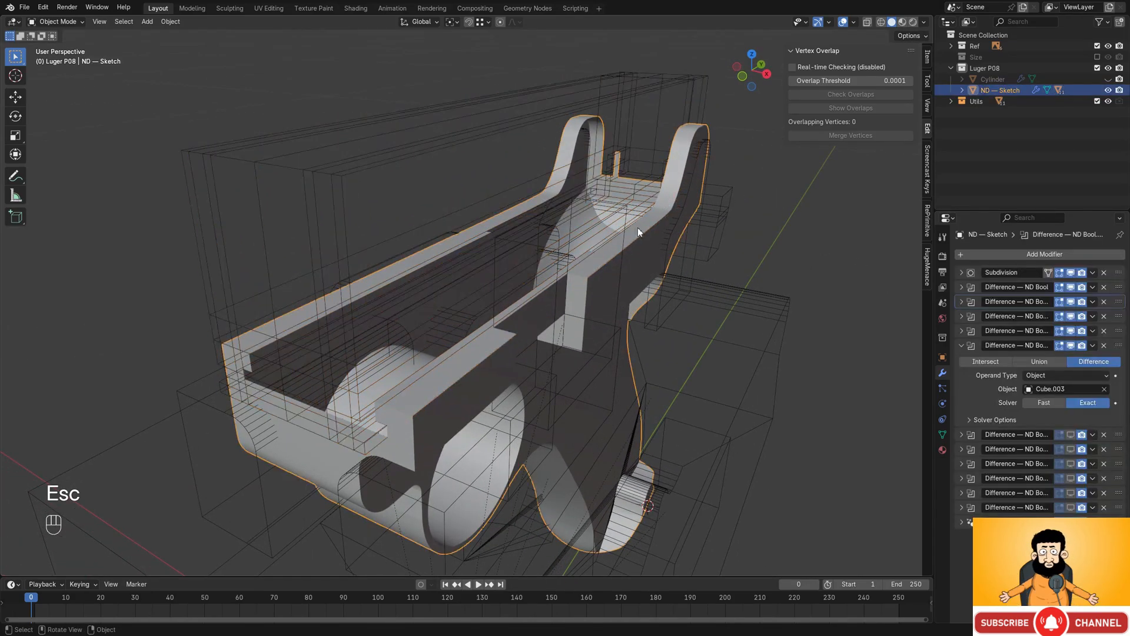
- Toggle the frame's enabled Difference modifiers to compare the cuts, leaving the four above the Cube.003 one disabled in the viewport
left_click(1071, 332)
left_click(1072, 332)
left_click(1073, 317)
left_click(1072, 317)
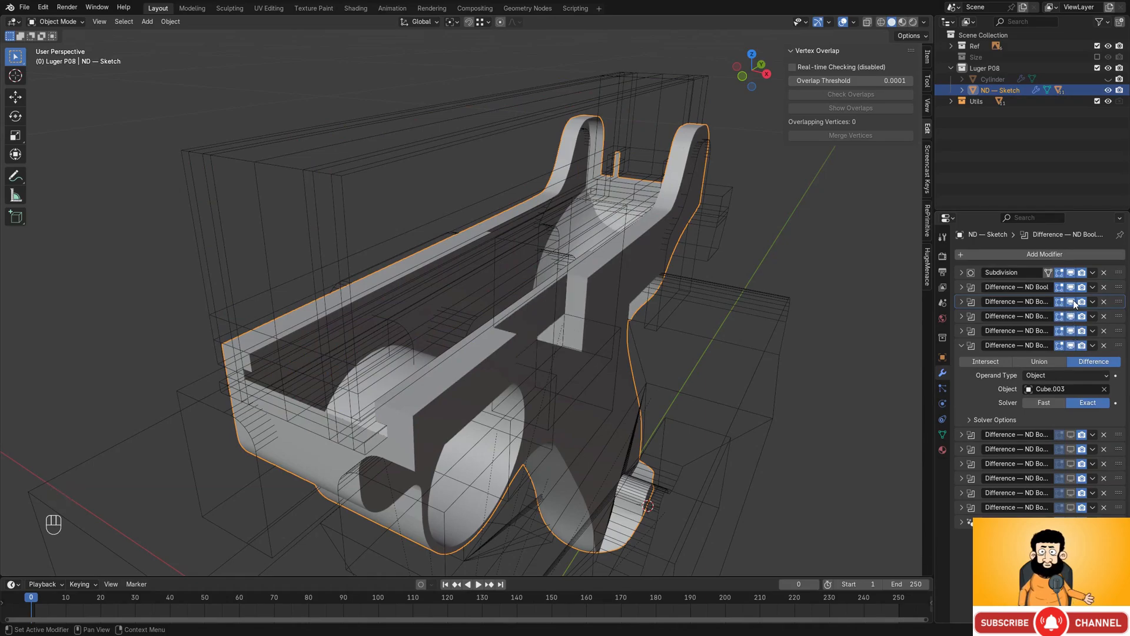
left_click_drag(1071, 287, 1073, 318)
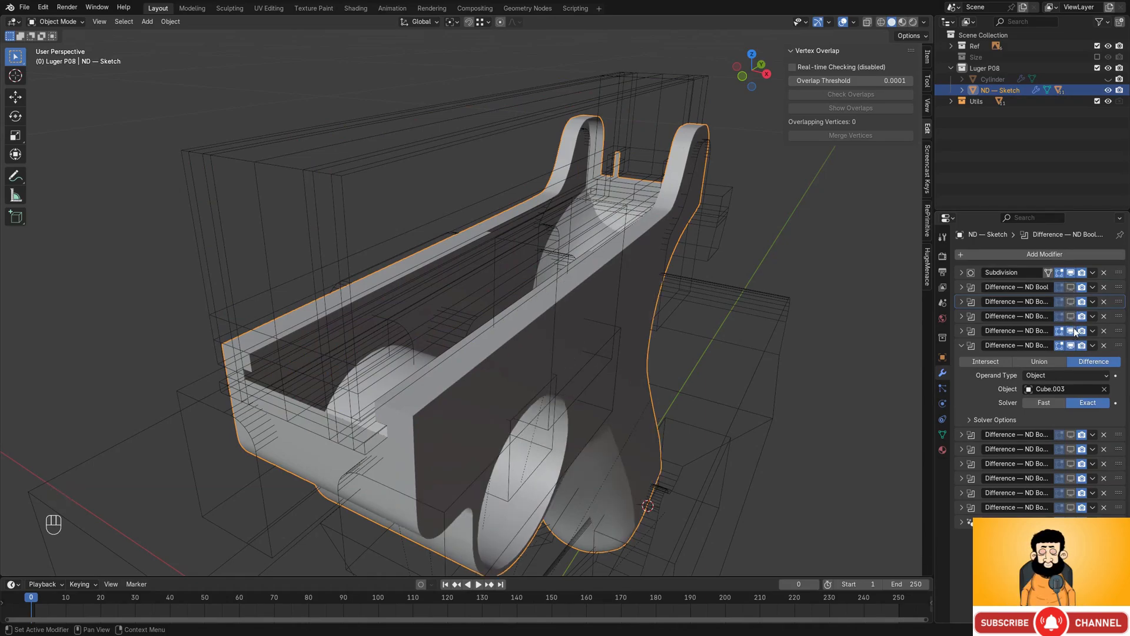
left_click(1072, 331)
left_click(1073, 345)
left_click(1072, 345)
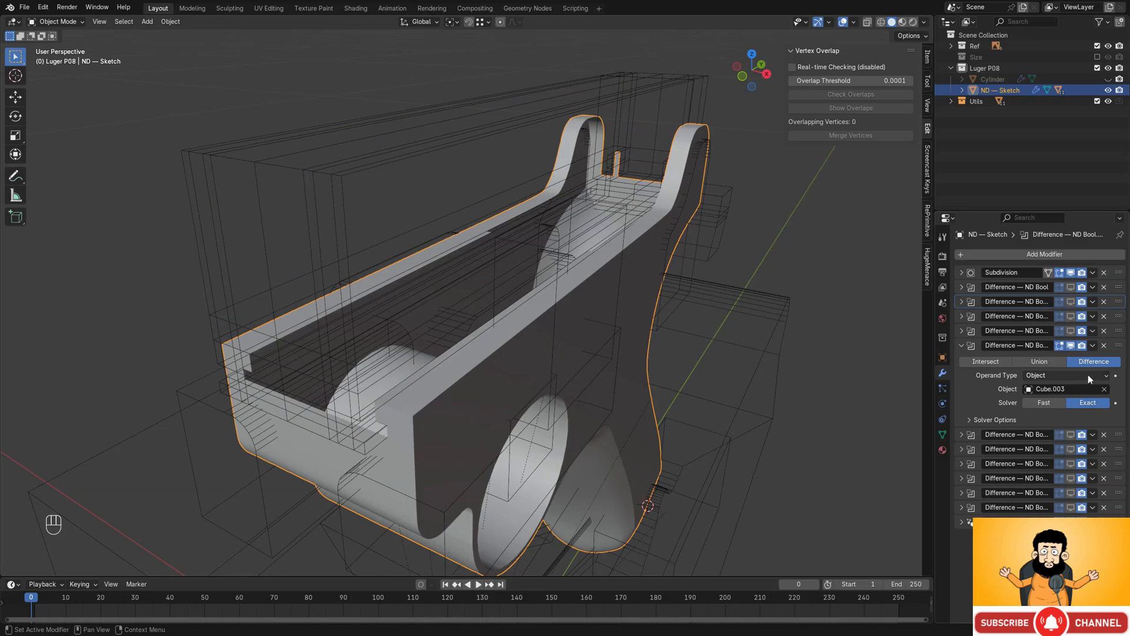
- Set the Cube.003 boolean's solver to Fast, test it as a Union and restore the Difference operation
left_click(1058, 404)
middle_click_drag(285, 248, 301, 195)
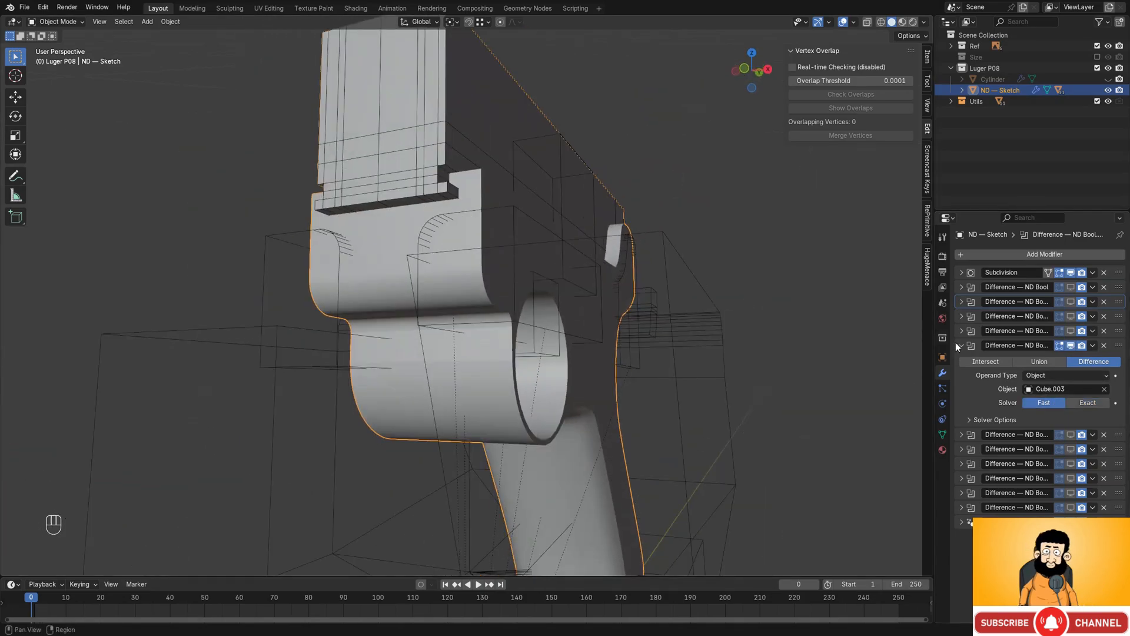
left_click(1047, 363)
left_click(1076, 363)
- View the frame from the right side and examine the Luger P08 photos on the reference board
middle_click_drag(647, 294, 548, 123)
scroll(508, 219, "down", 1)
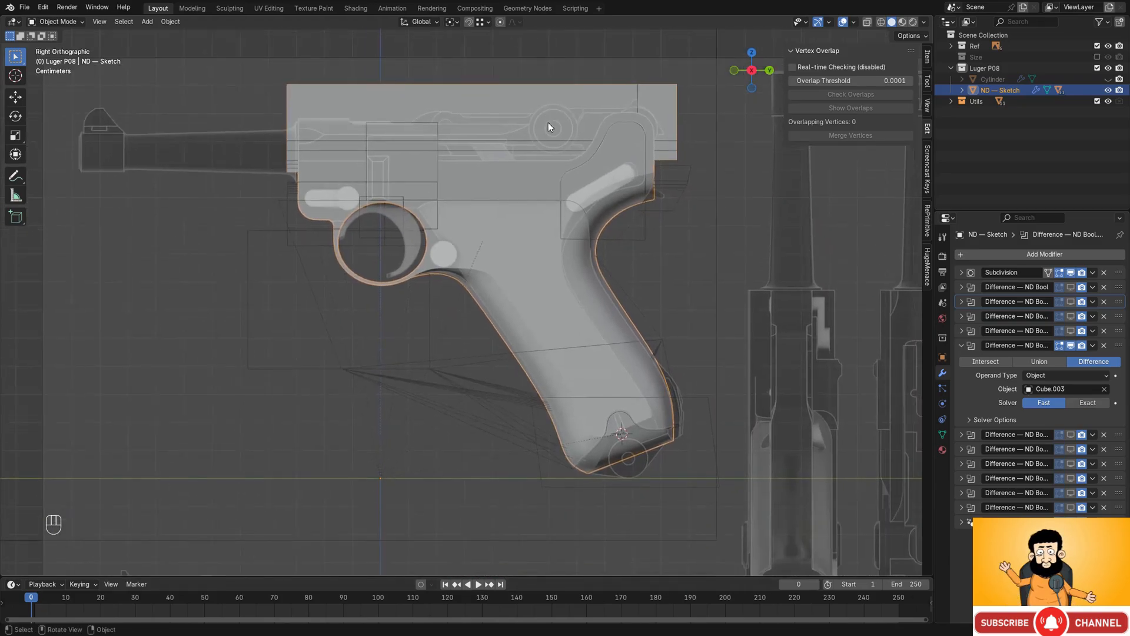
scroll(558, 159, "down", 3)
key("alt+Tab")
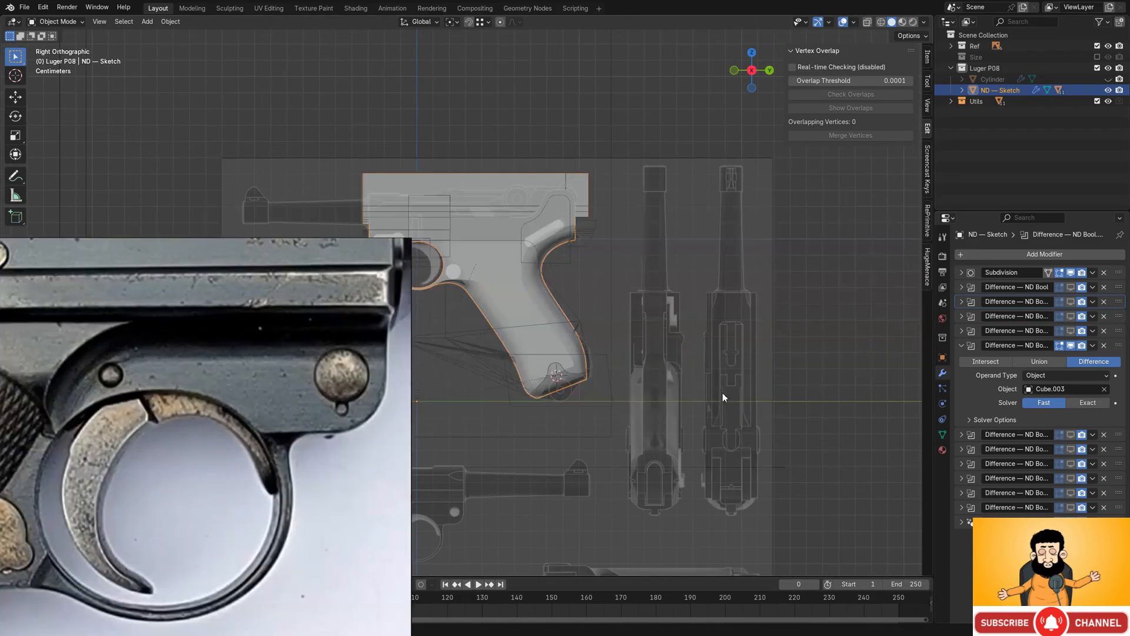
right_click_drag(279, 378, 672, 215)
scroll(574, 224, "down", 10)
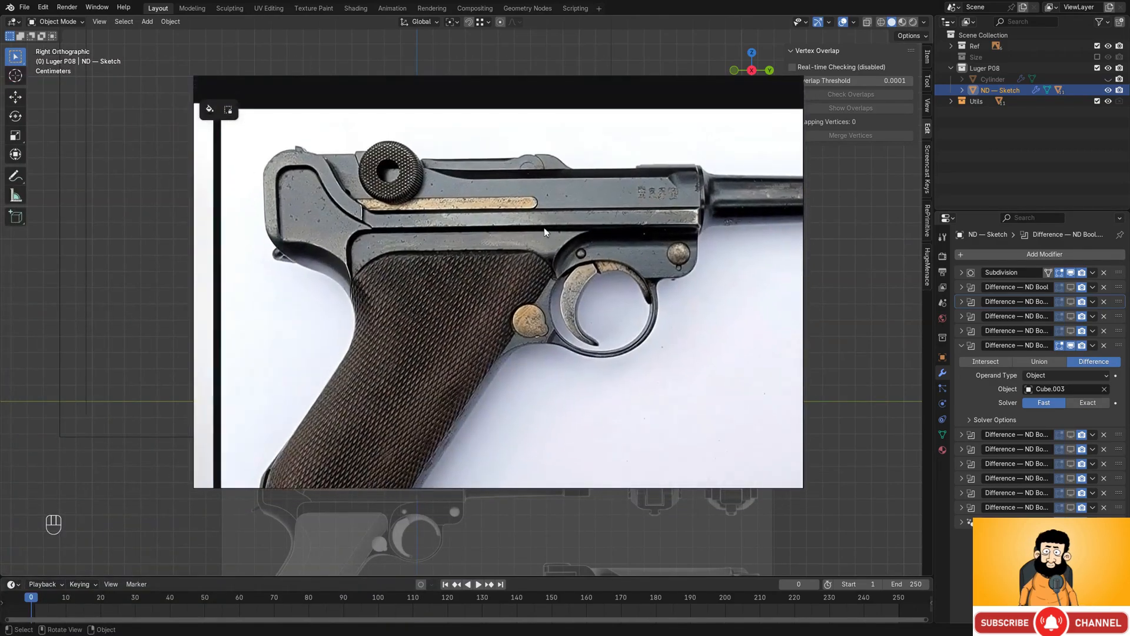
scroll(655, 270, "down", 3)
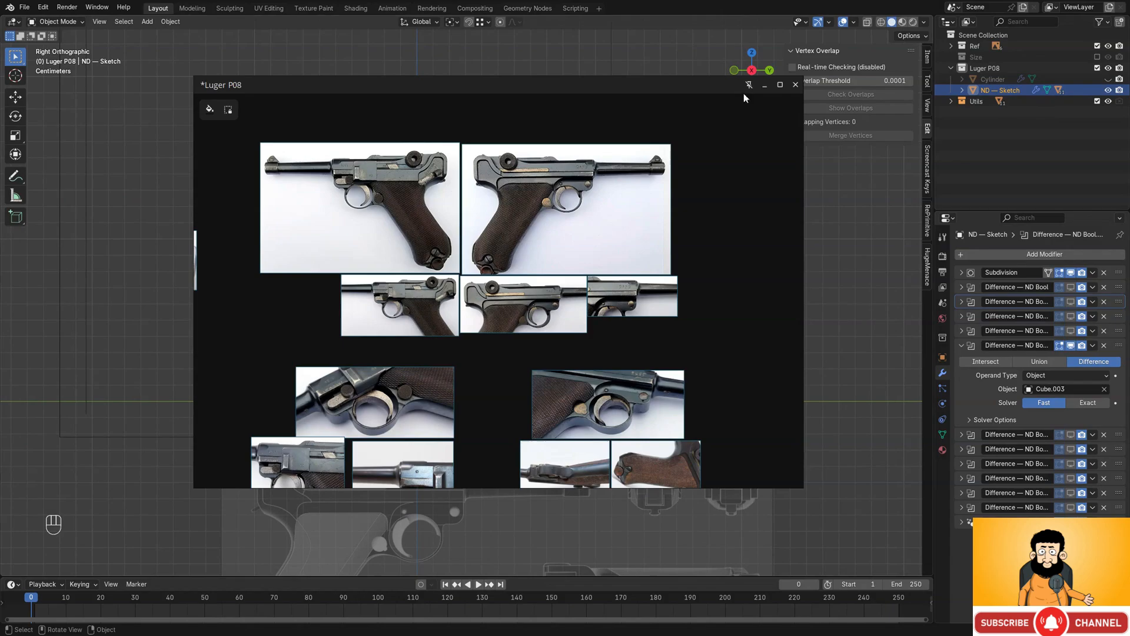
left_click(765, 84)
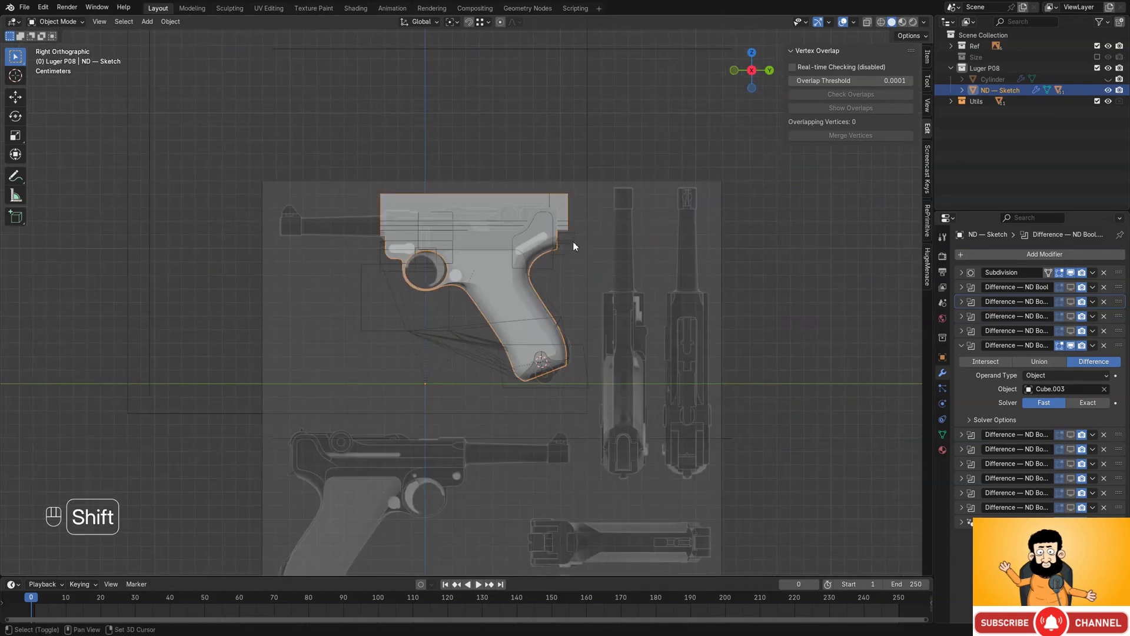
- Collapse the frame's Cube.003 Difference modifier and disable it in the viewport
mouse_move(574, 242)
middle_mouse_down()
mouse_move(570, 273)
mouse_move(546, 239)
mouse_move(565, 238)
middle_mouse_up()
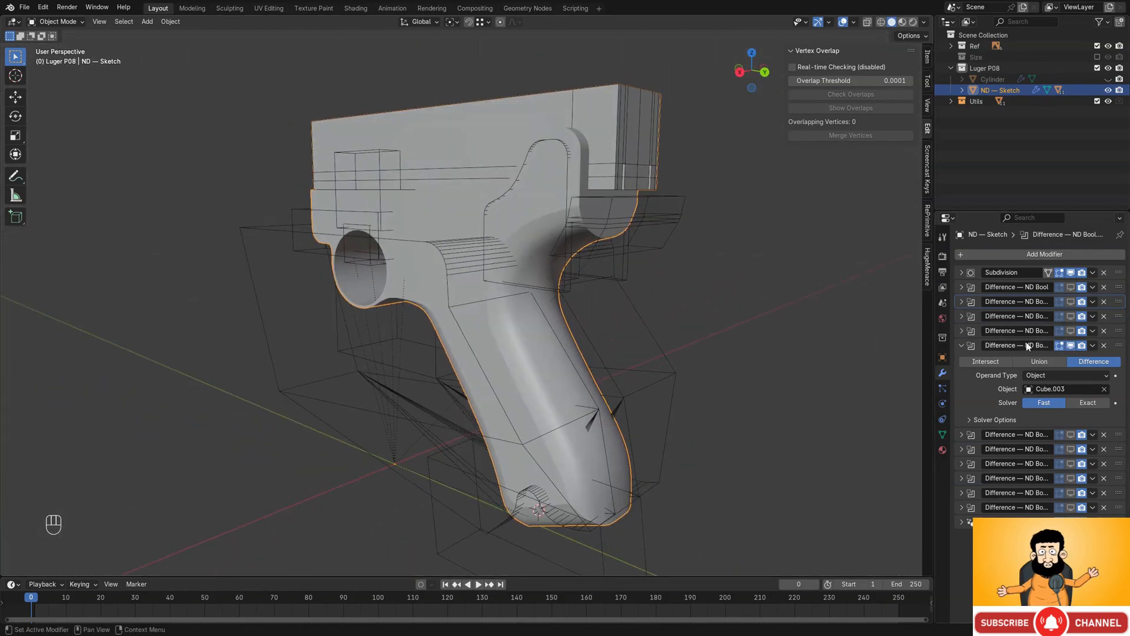
left_click(962, 345)
left_click(1069, 348)
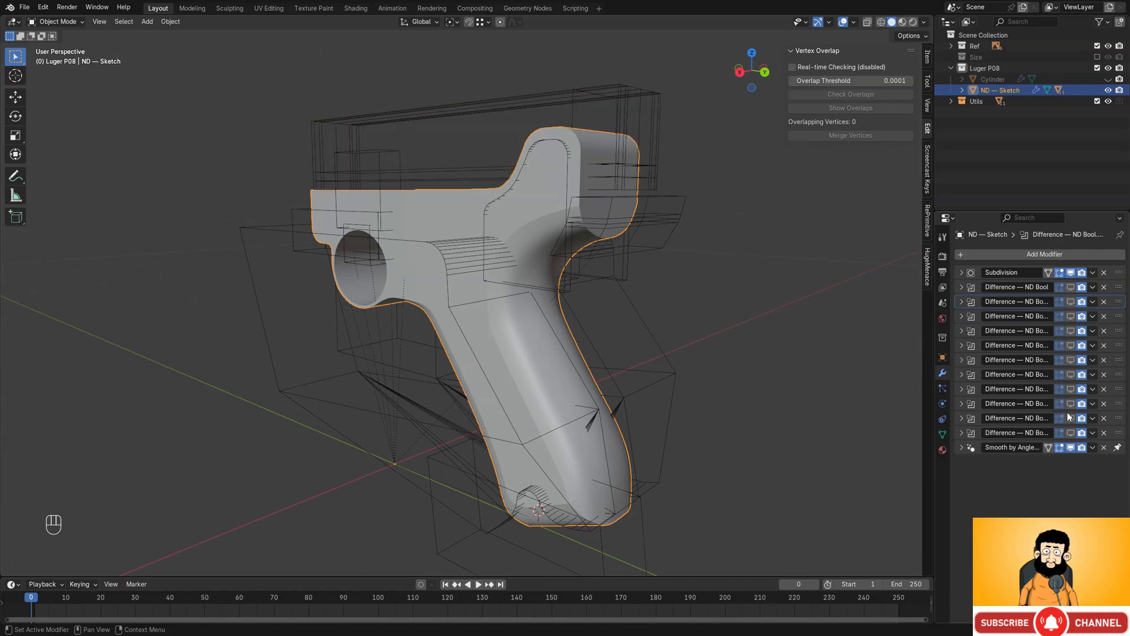
middle_click_drag(580, 228, 606, 285)
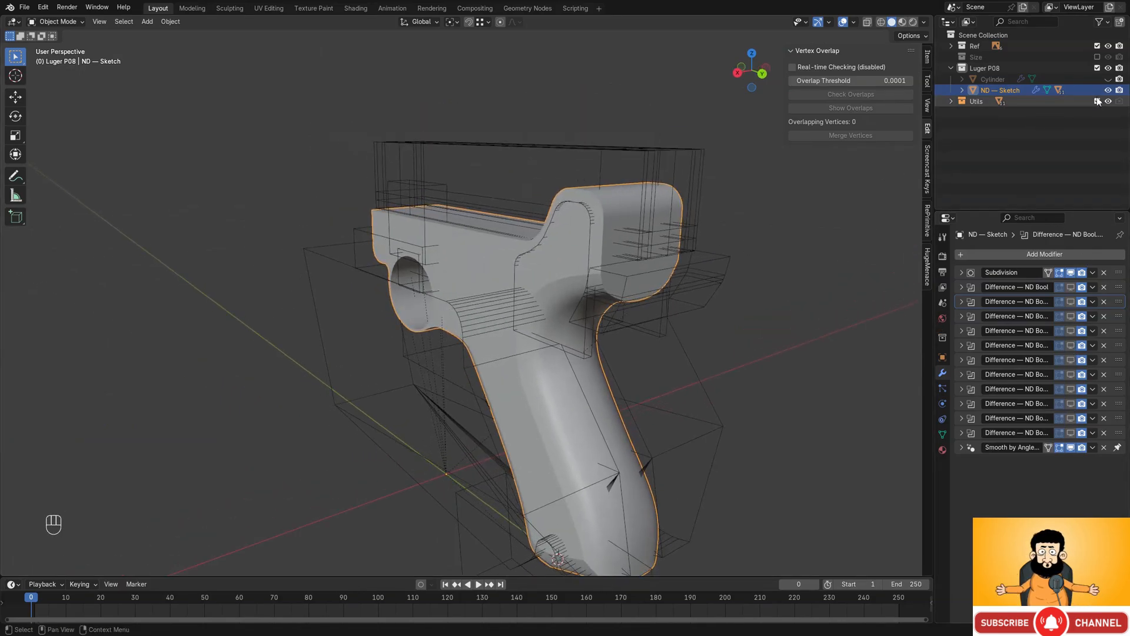
- Open the frame's mesh for editing at the grip's lower end in back view and set the transform orientation to Face
middle_click_drag(769, 272, 788, 232)
middle_click_drag(752, 369, 667, 299, "shift")
scroll(701, 341, "up", 6)
middle_click_drag(709, 352, 491, 316, "shift")
scroll(564, 361, "up", 1)
key("Tab")
scroll(578, 367, "up", 2)
scroll(511, 346, "up", 2)
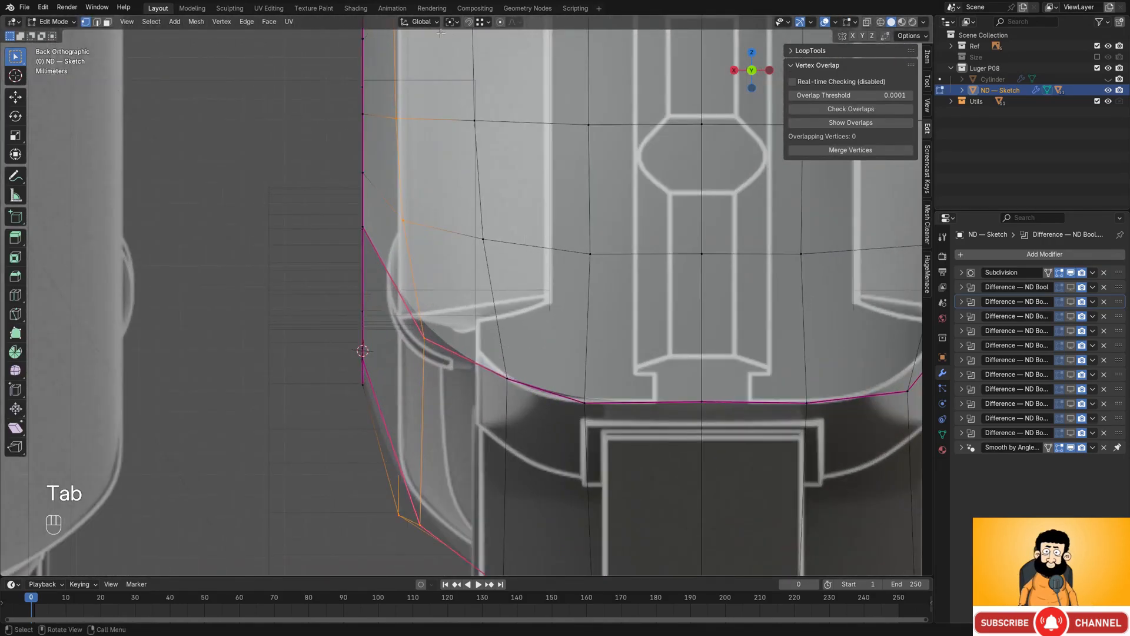
left_click(424, 24)
left_click(430, 136)
middle_click_drag(602, 318, 563, 295, "shift")
scroll(562, 295, "up", 1)
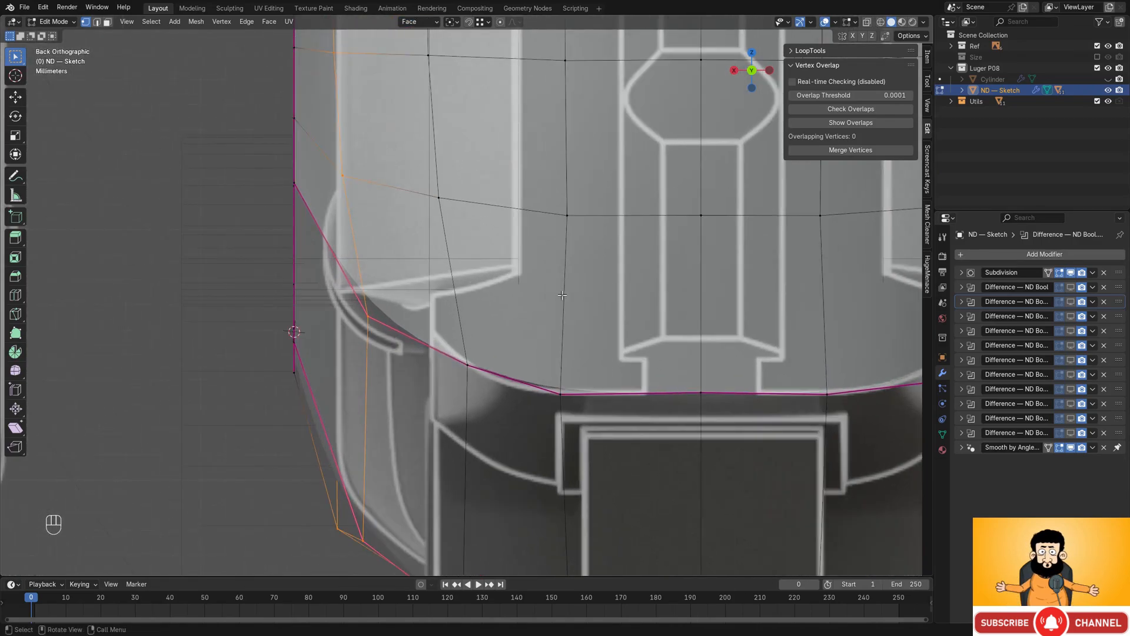
- Nudge the vertex on the grip's curved bottom edge along the Face Y axis to match the reference outline
key("g")
key("y")
key("Escape")
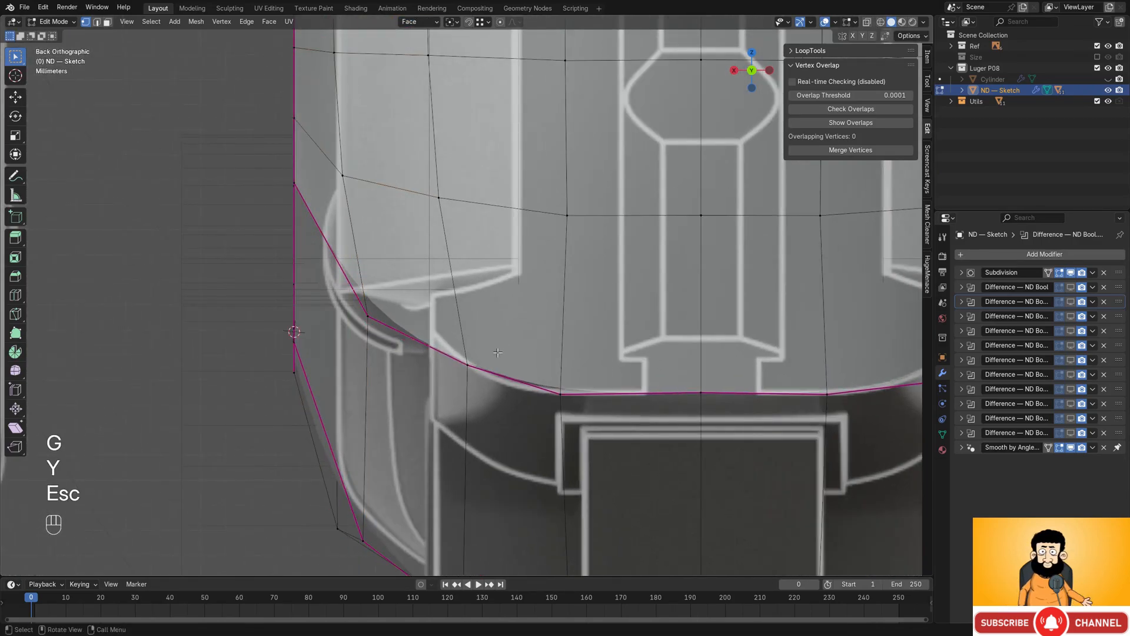
key("g")
key("y")
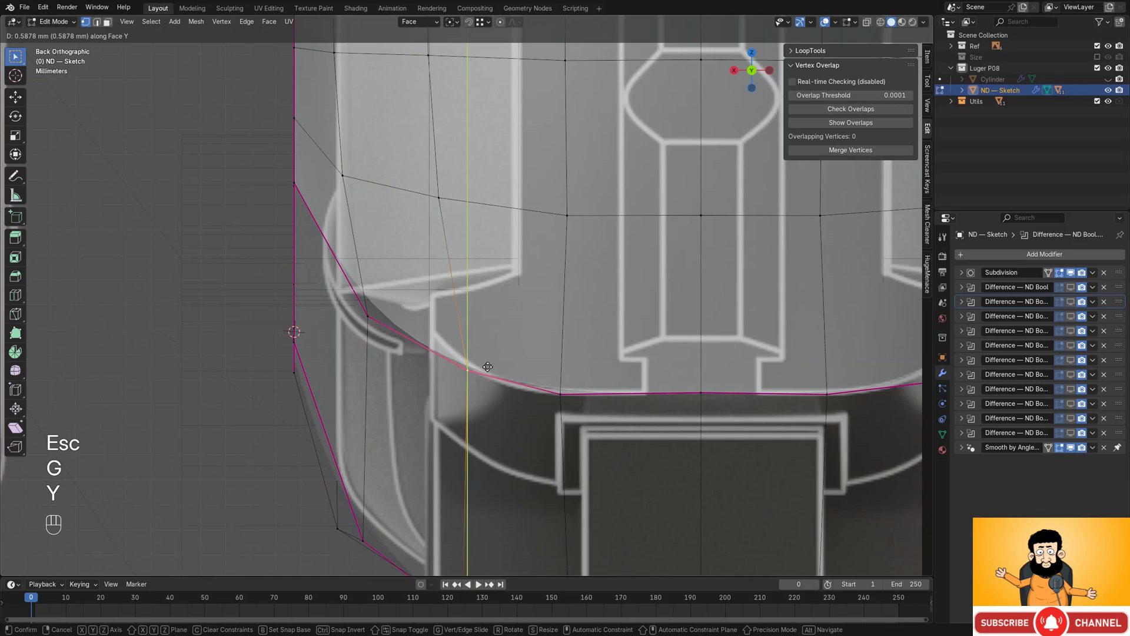
left_click(482, 359)
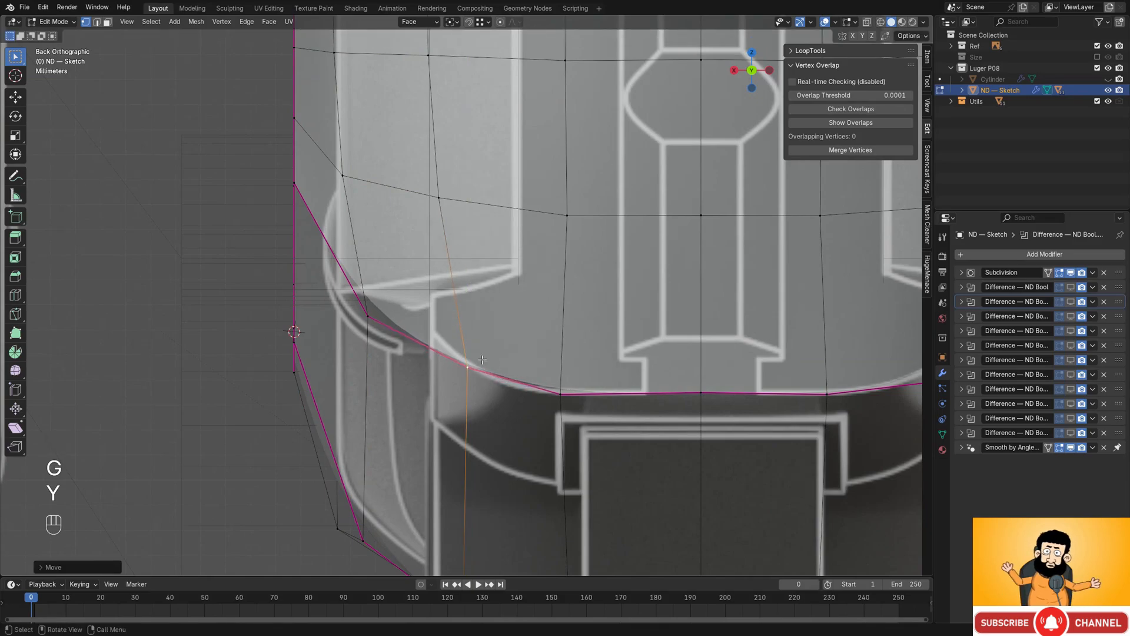
- Move the grip's outer bottom corner vertex and the one above it inward along the Face X axis
left_click(363, 303)
middle_click_drag(403, 301, 392, 312, "shift")
left_click(332, 187, "shift")
middle_click_drag(334, 187, 330, 216, "shift")
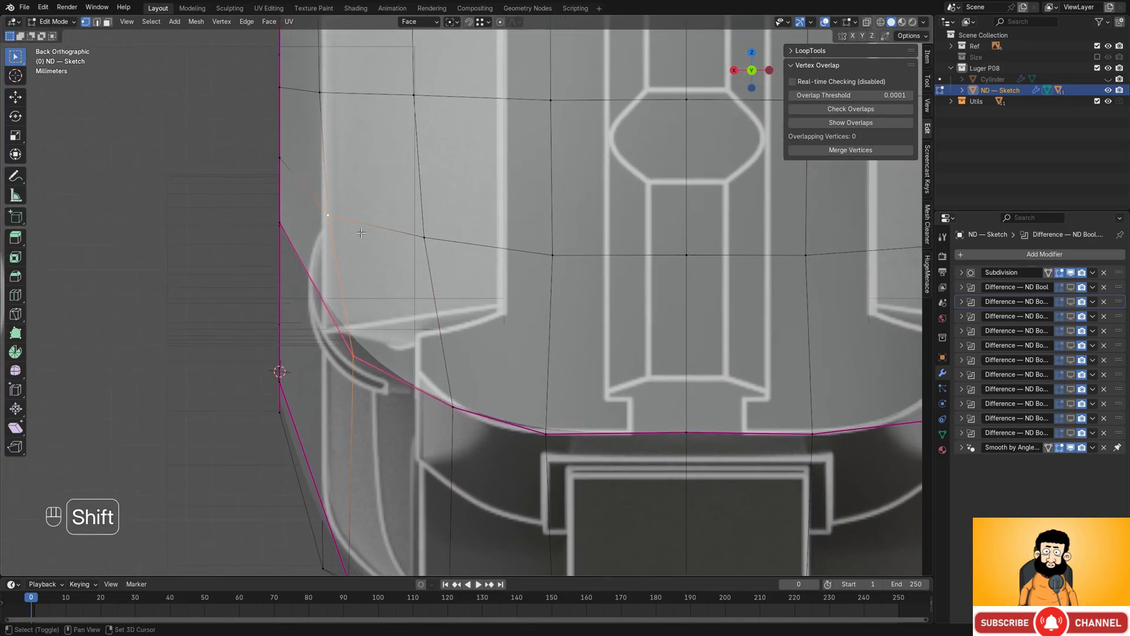
key("g")
key("y")
key("x")
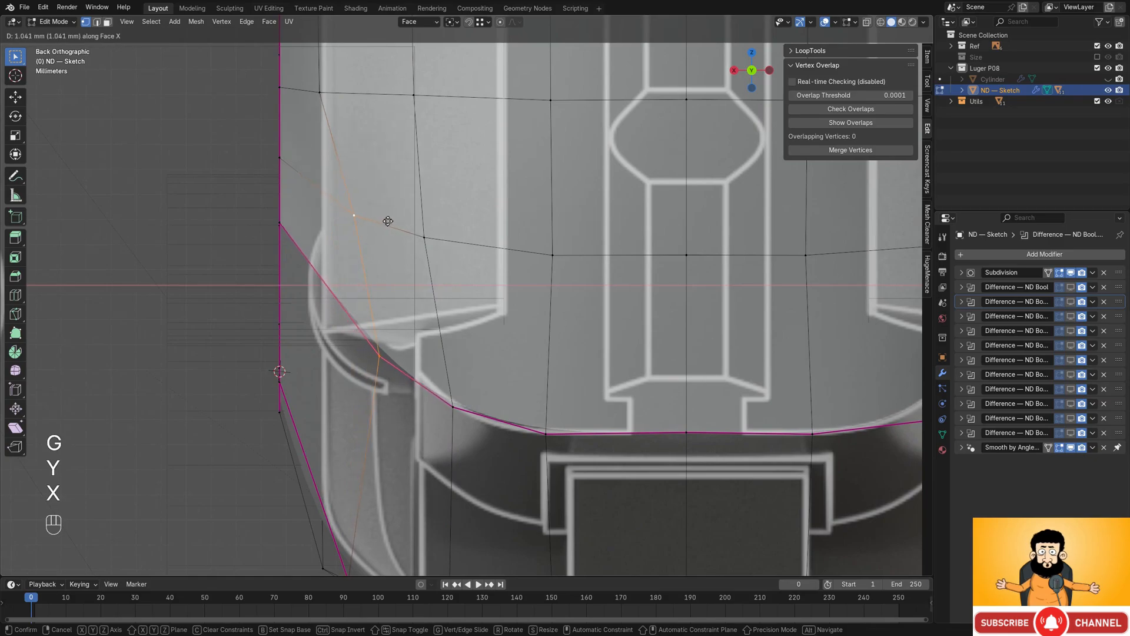
left_click(402, 218)
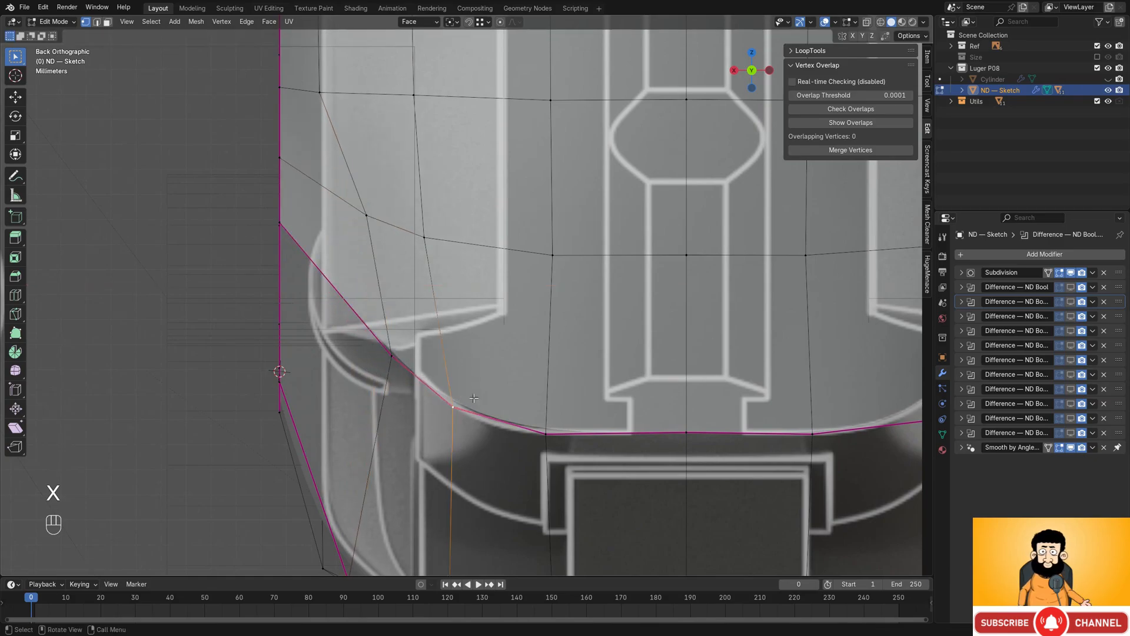
- Move the next bottom-edge vertex about 1 mm outward along the Face X axis to round the grip's bottom
middle_click_drag(542, 431, 512, 410, "shift")
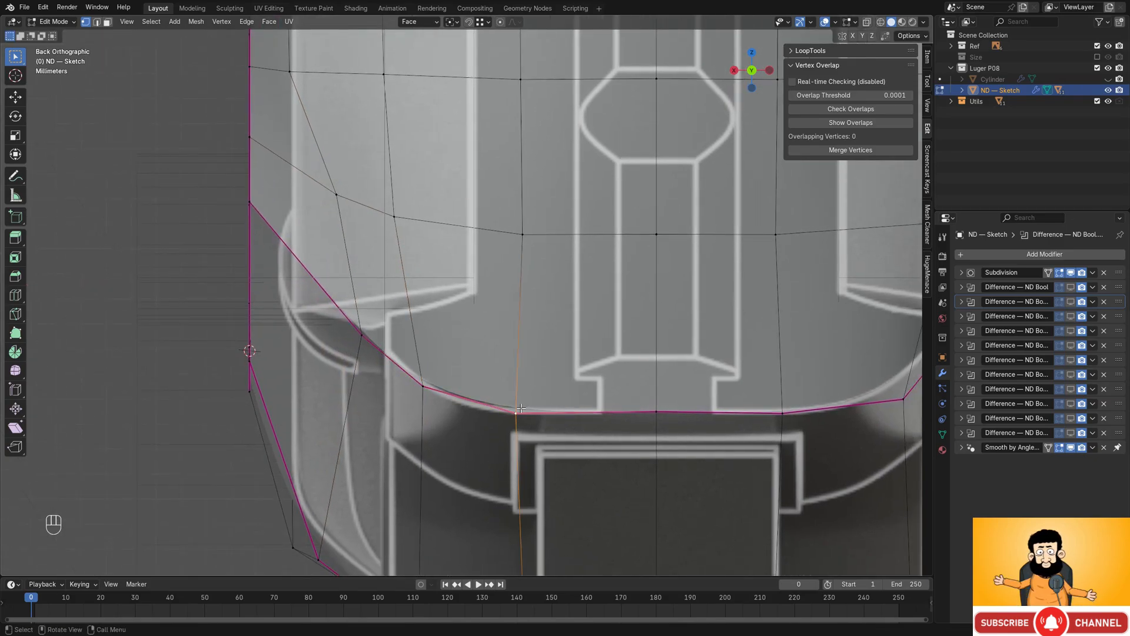
key("g")
key("x")
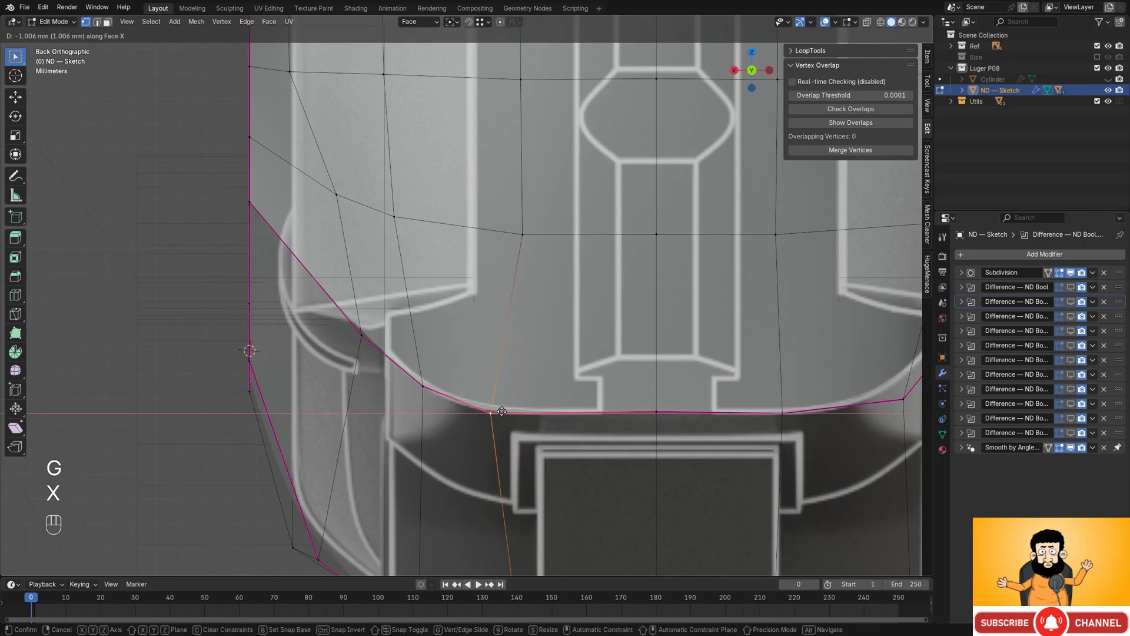
left_click(509, 380)
- Delete the frame's vertices right of the centre line in back view using wireframe display, and return to Object Mode
scroll(508, 380, "down", 3)
middle_click_drag(509, 381, 501, 401, "shift")
scroll(501, 400, "down", 5)
middle_click_drag(507, 343, 495, 558, "shift")
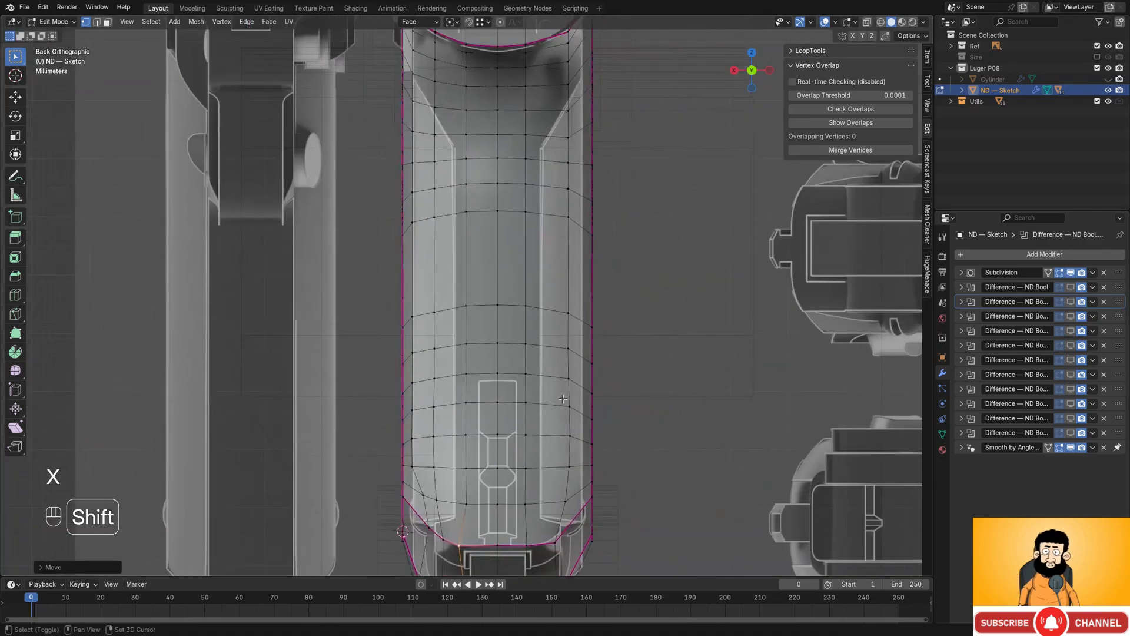
scroll(551, 199, "down", 4)
key("shift+z")
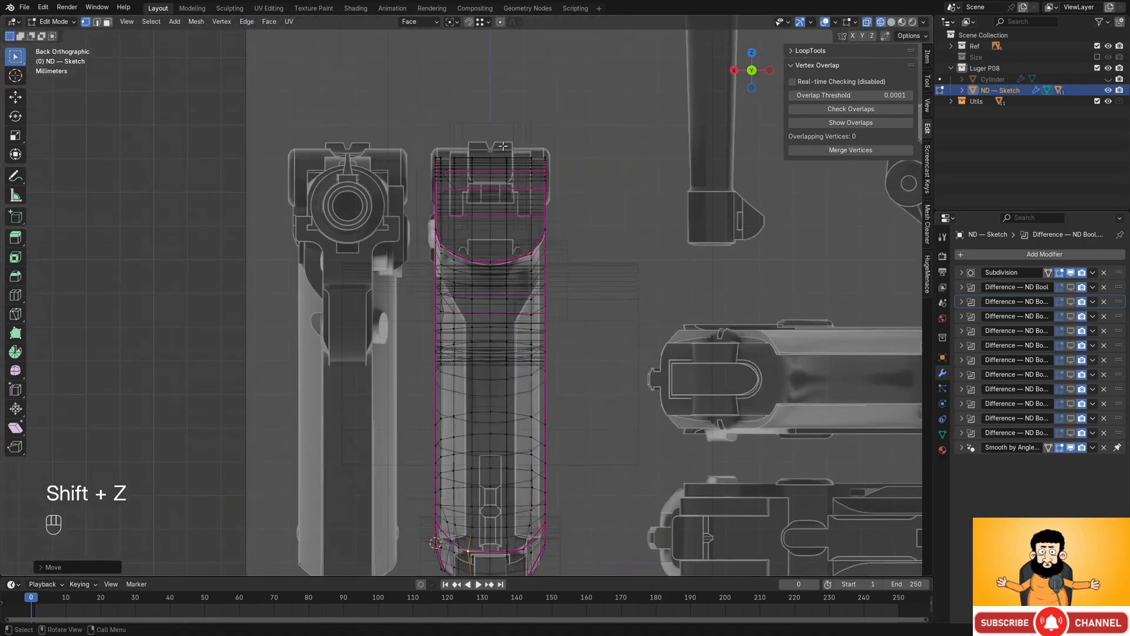
scroll(526, 115, "up", 1)
scroll(526, 114, "down", 1)
left_click_drag(509, 122, 668, 533)
key("x")
left_click(598, 236)
key("shift+z")
middle_click_drag(581, 242, 550, 252)
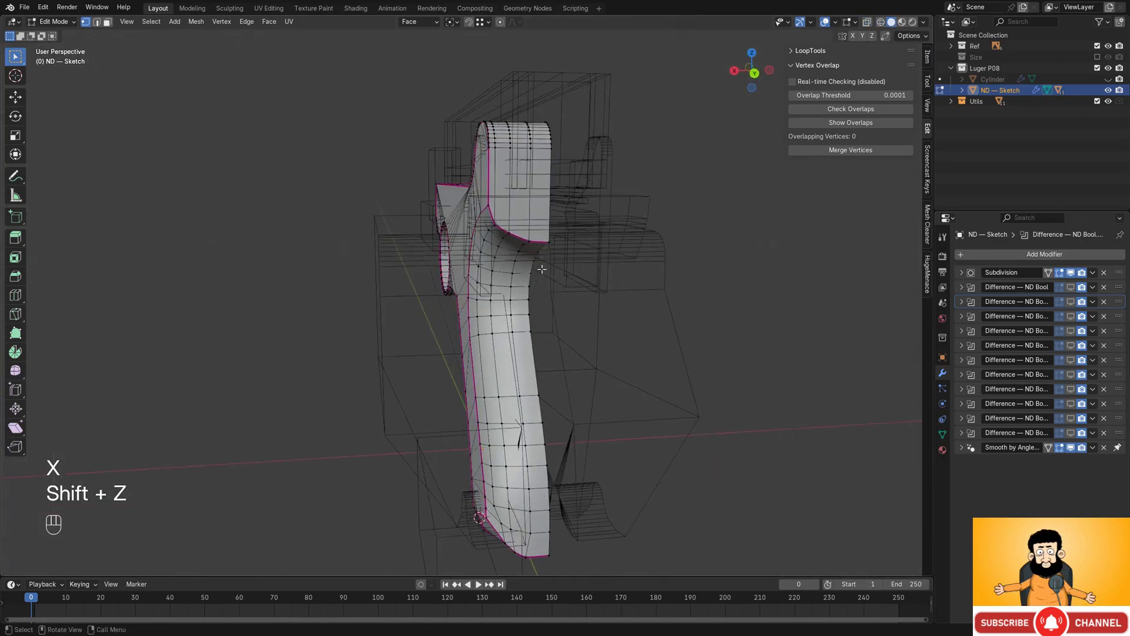
key("Tab")
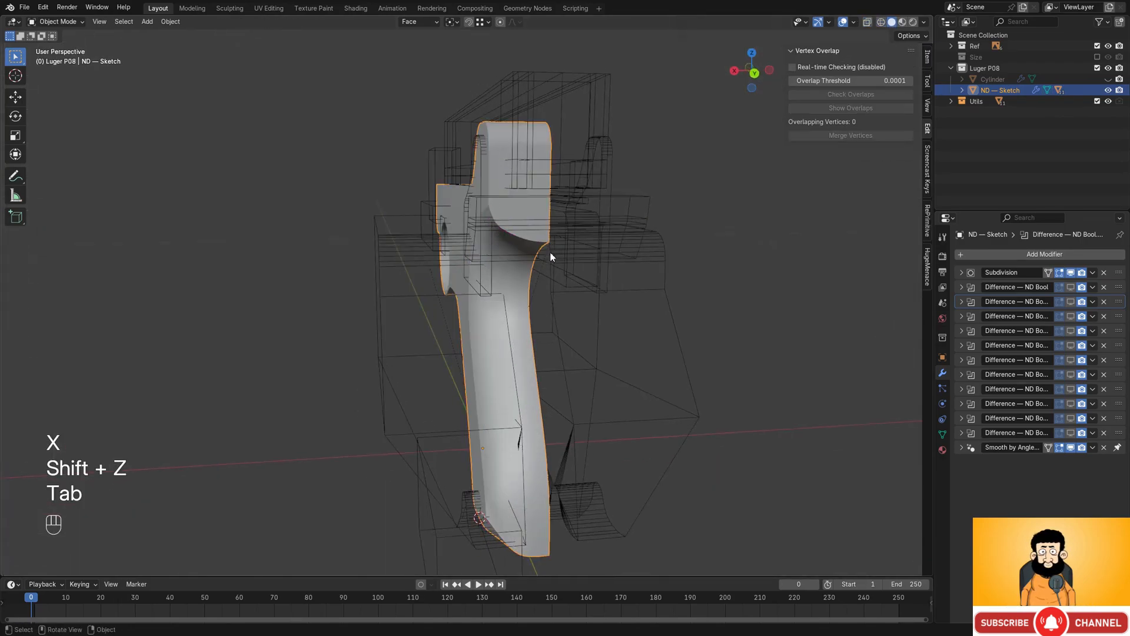
- Add a Mirror modifier to the half frame
left_click(998, 252)
mouse_move(1022, 283)
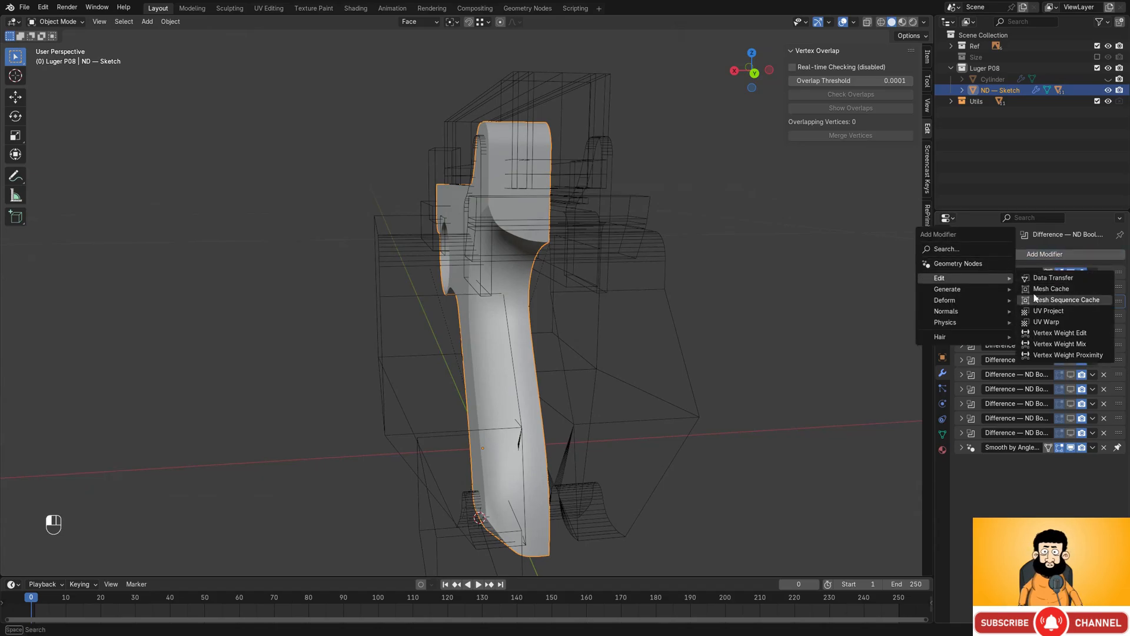
left_click(965, 252)
left_click(963, 272)
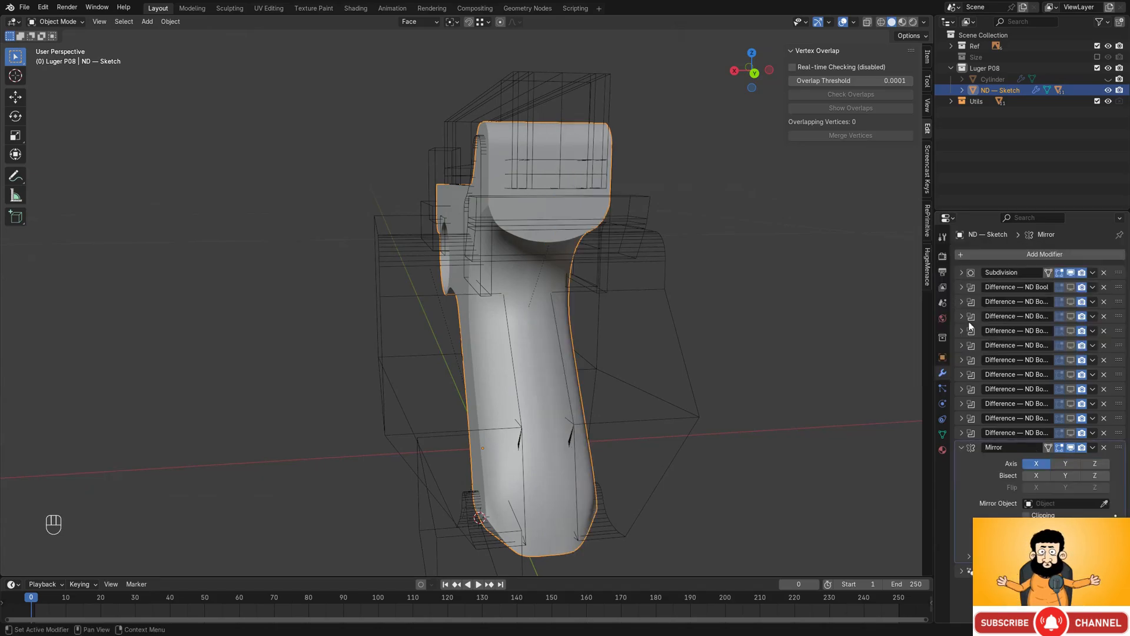
- Move the frame's Mirror modifier to the top of the modifier stack and enable Clipping
left_click(962, 448)
left_click_drag(1118, 448, 1107, 264)
left_click(962, 272)
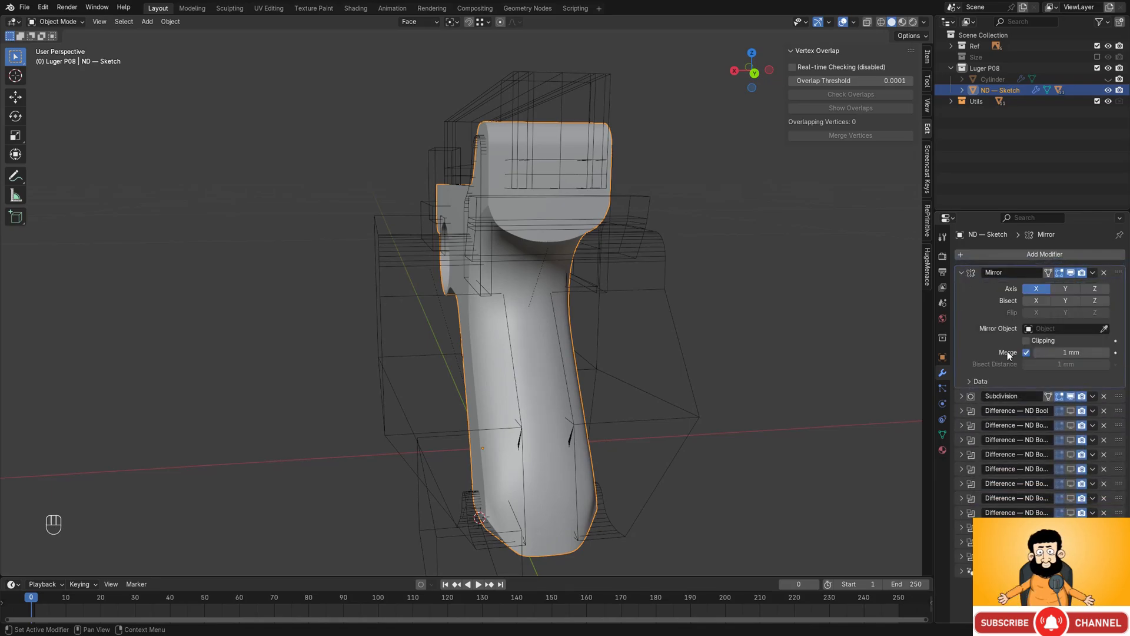
left_click(1026, 341)
middle_click_drag(783, 341, 603, 349)
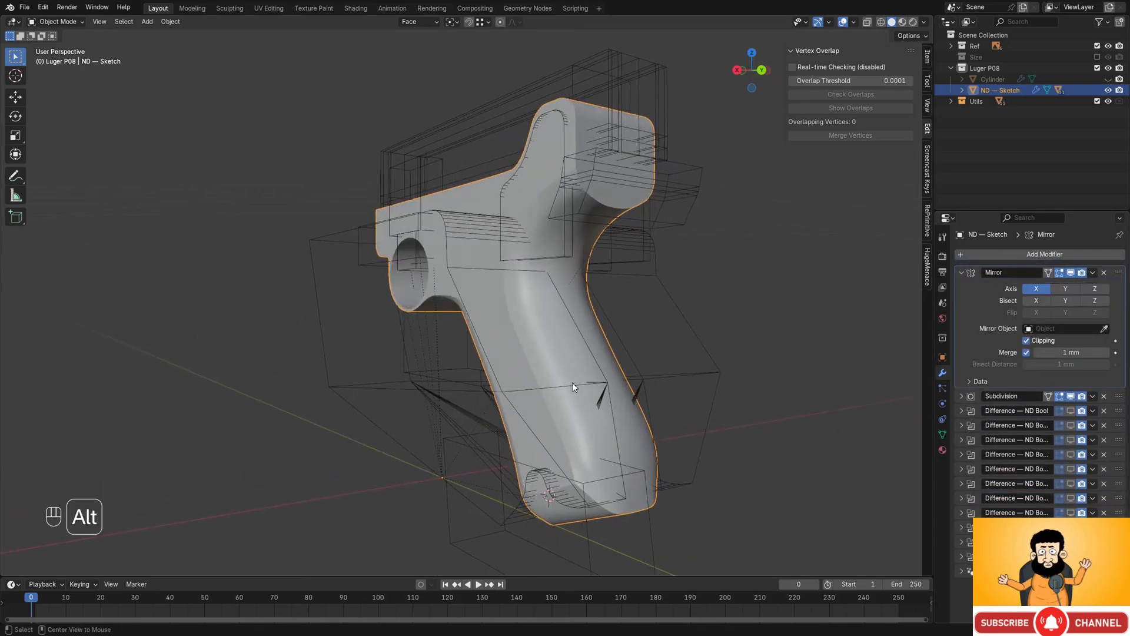
- Compare the half mesh and the mirrored frame with the reference outline in back view, from grip bottom to rear curve
middle_click_drag(574, 384, 622, 359, "alt")
key("Tab")
middle_click_drag(551, 394, 615, 333, "shift")
scroll(536, 389, "up", 4)
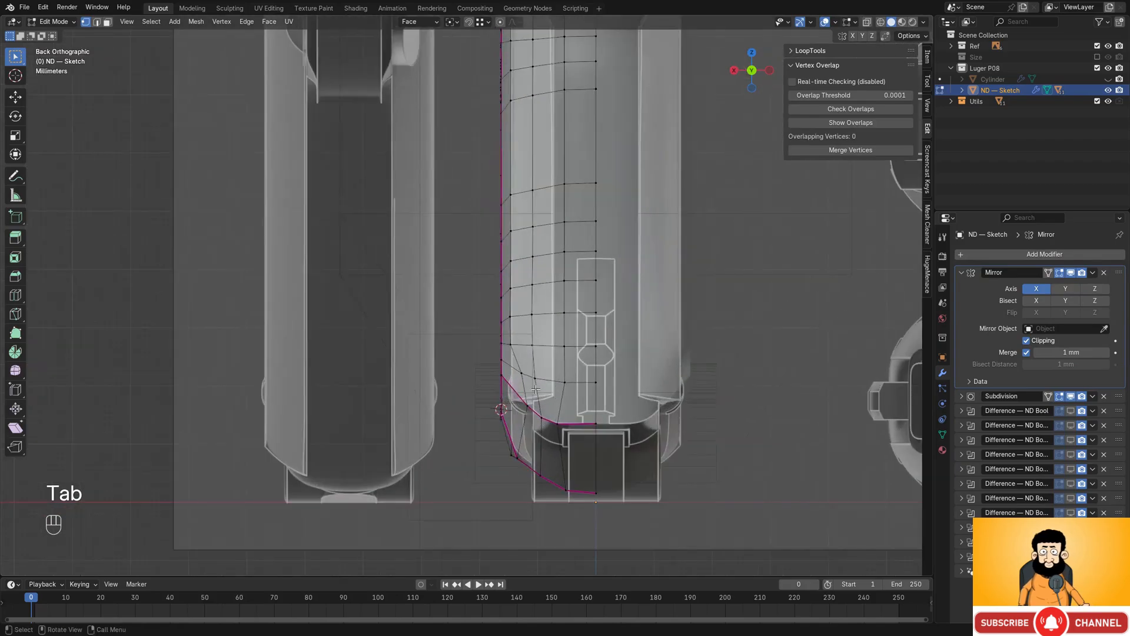
scroll(537, 306, "up", 10, "shift")
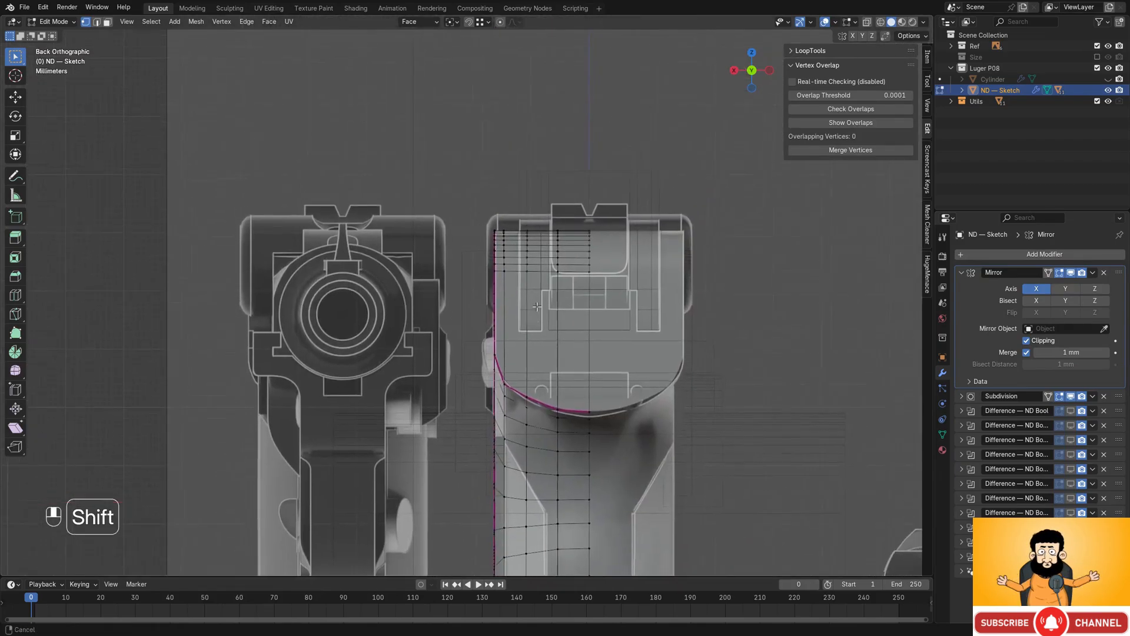
scroll(537, 306, "down", 2, "shift")
scroll(588, 353, "up", 6)
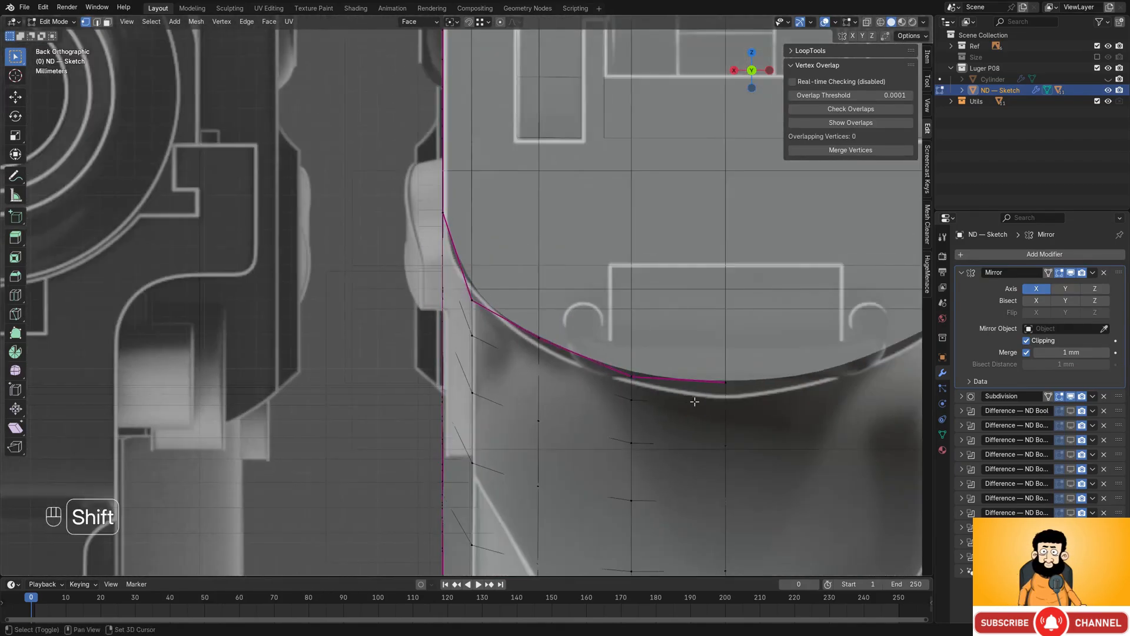
scroll(695, 401, "down", 4)
key("Tab")
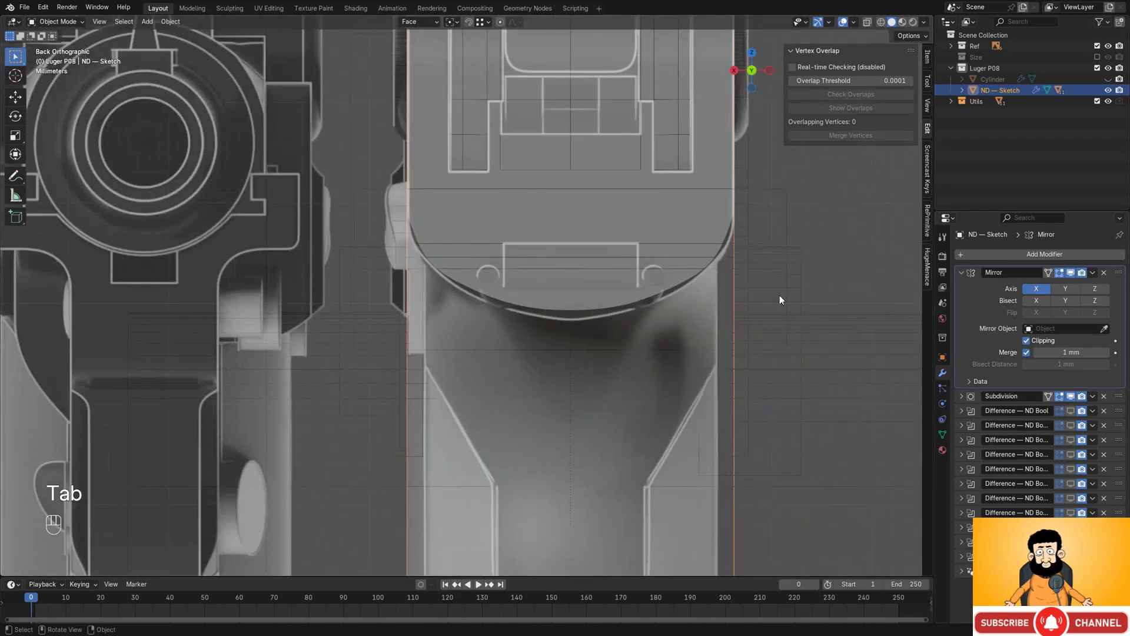
key("Tab")
key("Tab")
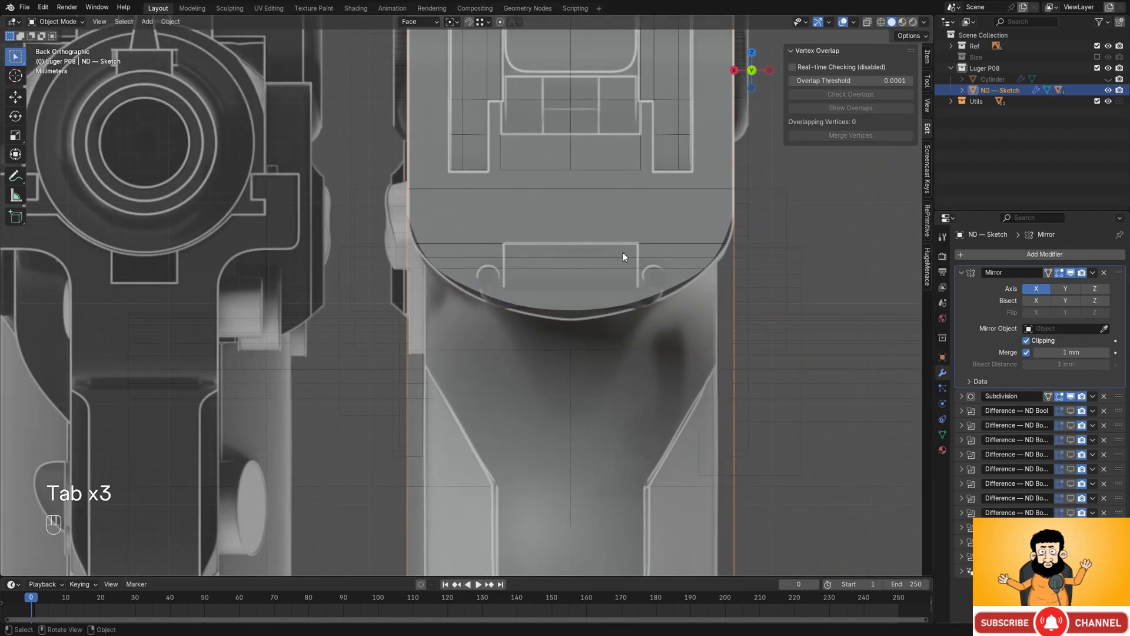
- Show the fourth Difference modifier in the viewport and edge-slide the selected vertices beneath the rear curve by about 0.2 toward the centre line
left_click(1072, 455)
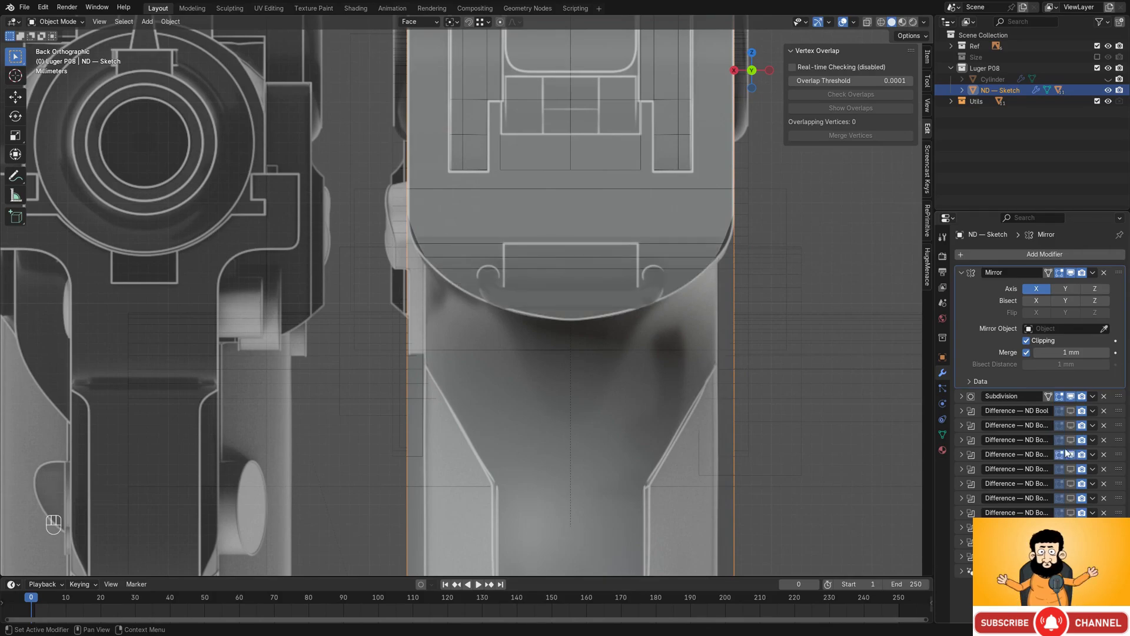
key("Tab")
middle_click_drag(622, 295, 601, 330)
scroll(600, 280, "down", 5)
scroll(597, 303, "up", 4)
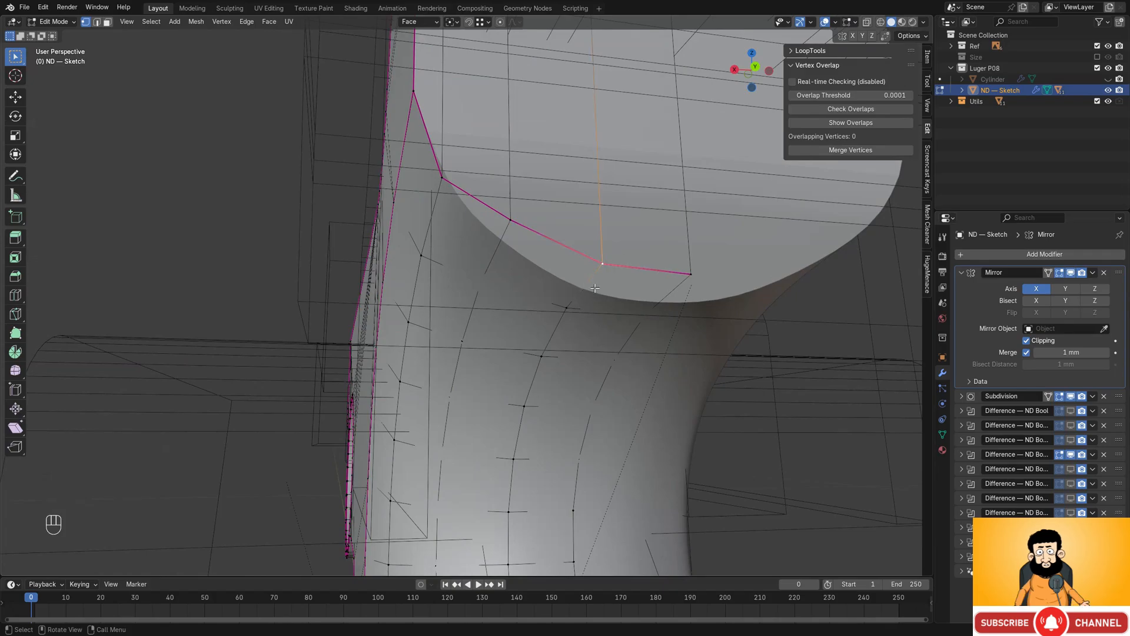
middle_click_drag(595, 288, 530, 266, "shift")
key("g")
key("g")
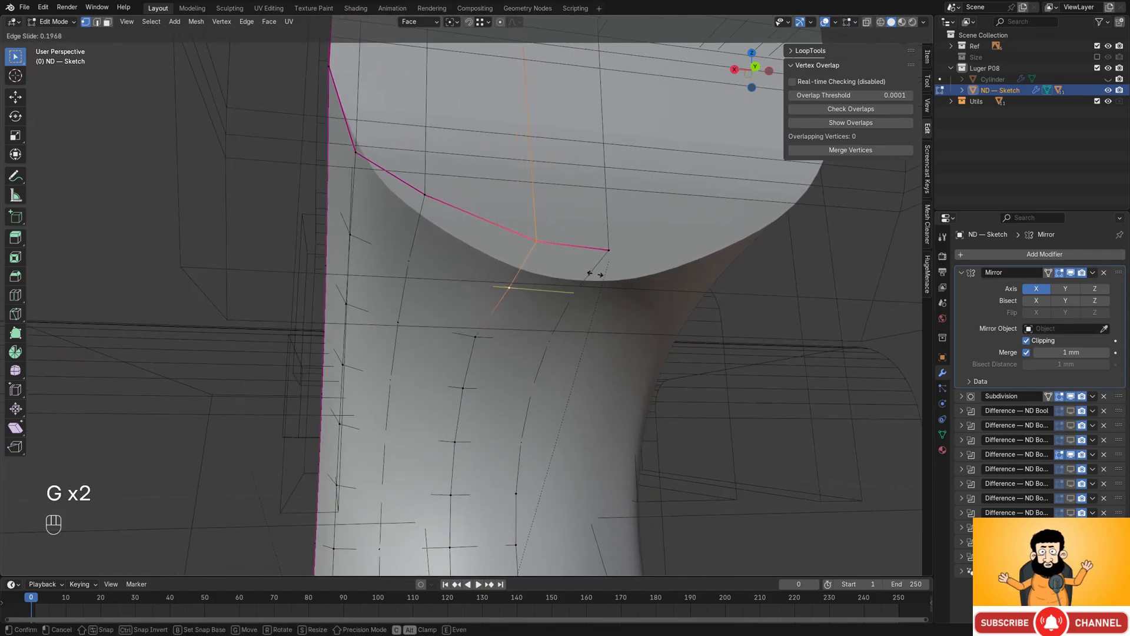
left_click(595, 273)
- Vertex-slide the next vertex down the same edge line by about 0.11 toward the centre line
left_click(478, 340)
key("g")
key("g")
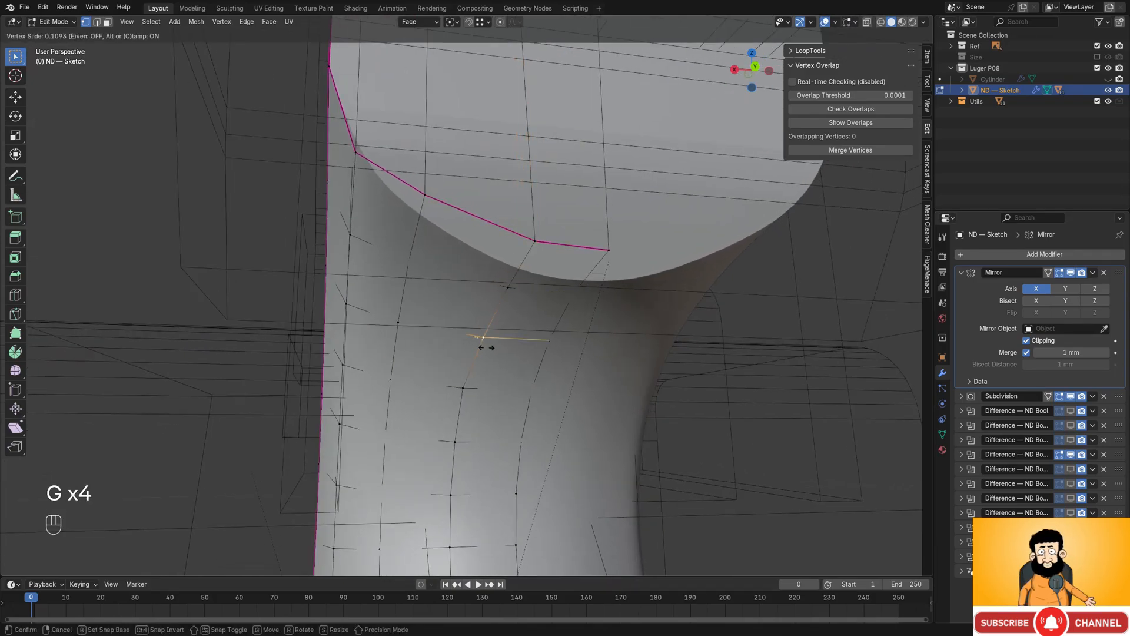
left_click(487, 347)
- In back view, slide the rear curve's vertex beside the centre line to match the reference outline, and return to Object Mode
mouse_move(486, 346)
middle_mouse_down("alt")
mouse_move(448, 344)
mouse_move(501, 342)
middle_mouse_up("alt")
middle_click_drag(433, 374, 510, 289, "shift")
scroll(510, 289, "up", 2)
left_click(479, 312)
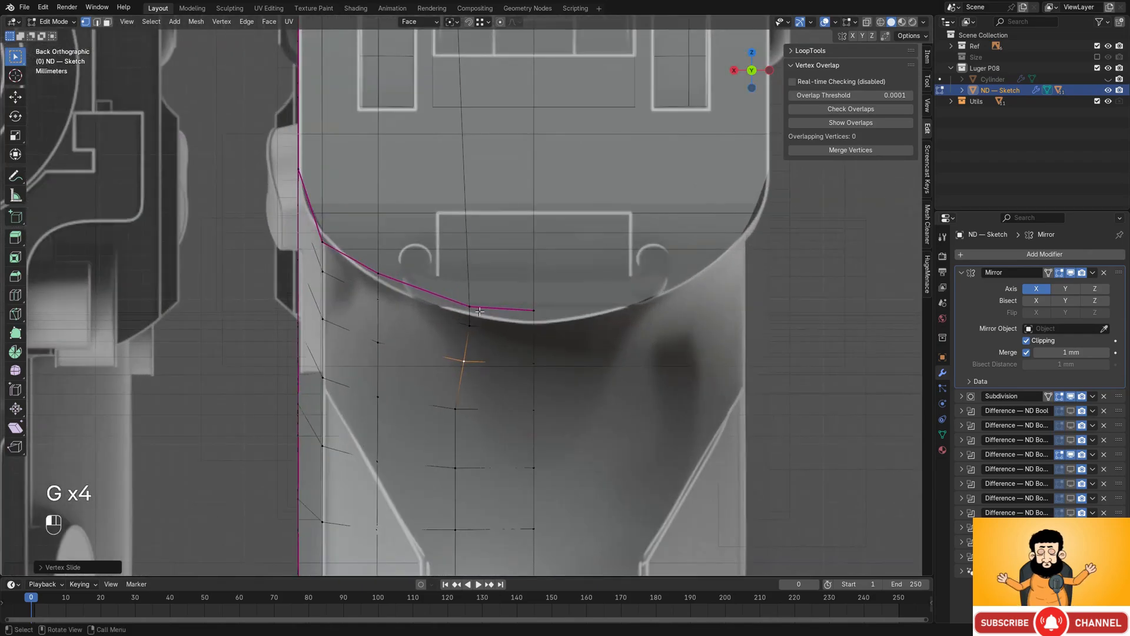
key("g")
key("g")
left_click(480, 307)
key("Tab")
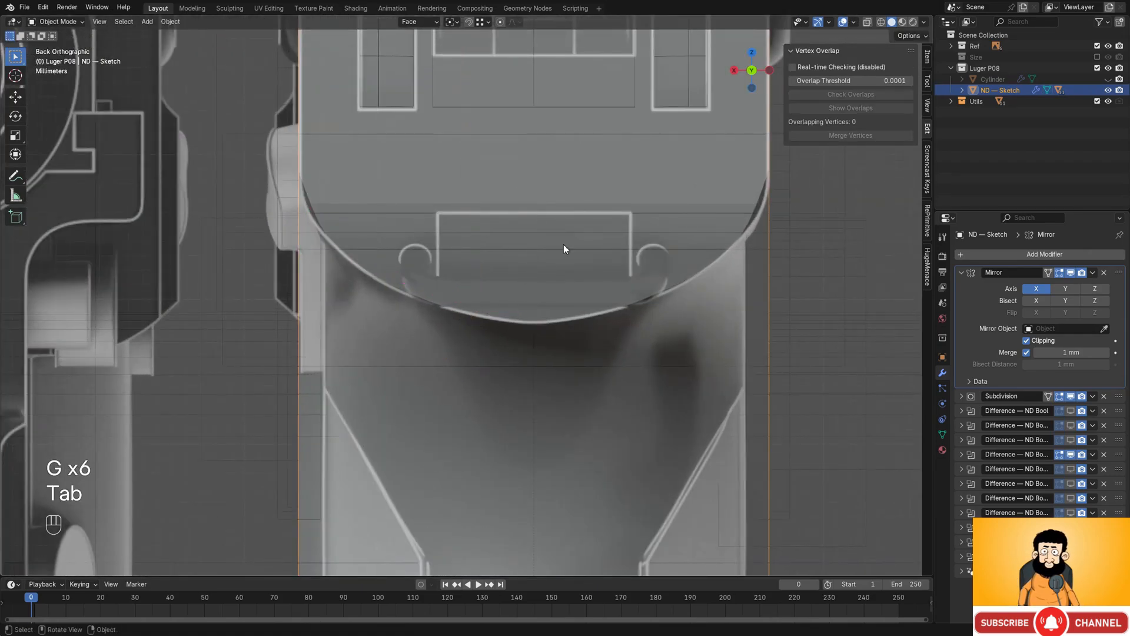
- Set the back-view reference image's opacity to 0.320
left_click(795, 312)
left_click(943, 404)
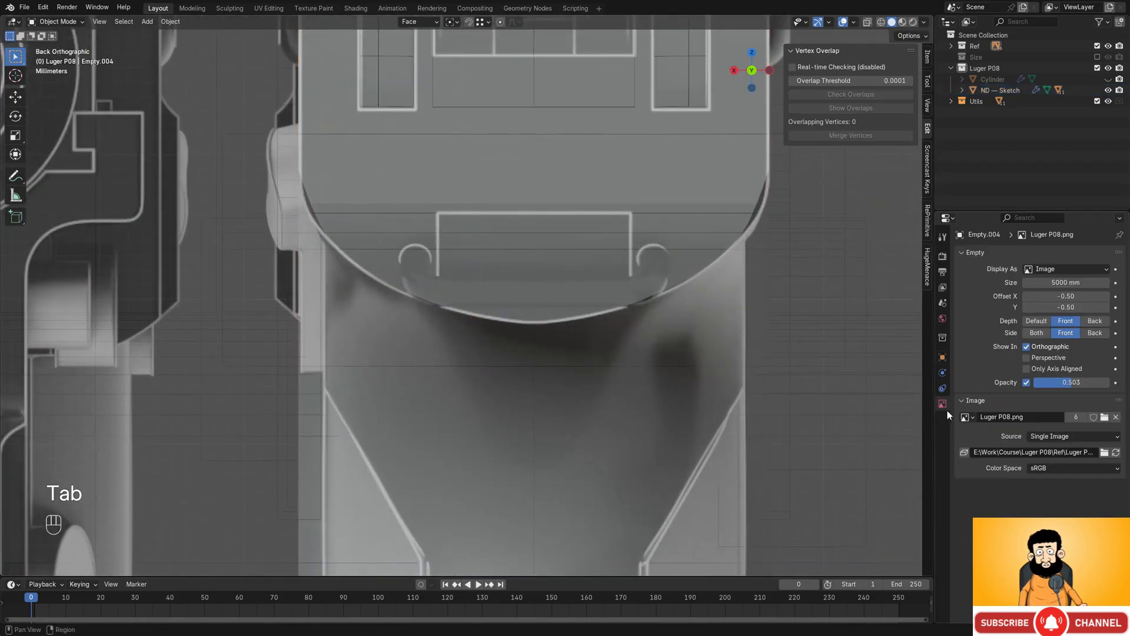
mouse_move(1075, 382)
left_mouse_down()
mouse_move(1035, 383)
mouse_move(1060, 383)
left_mouse_up()
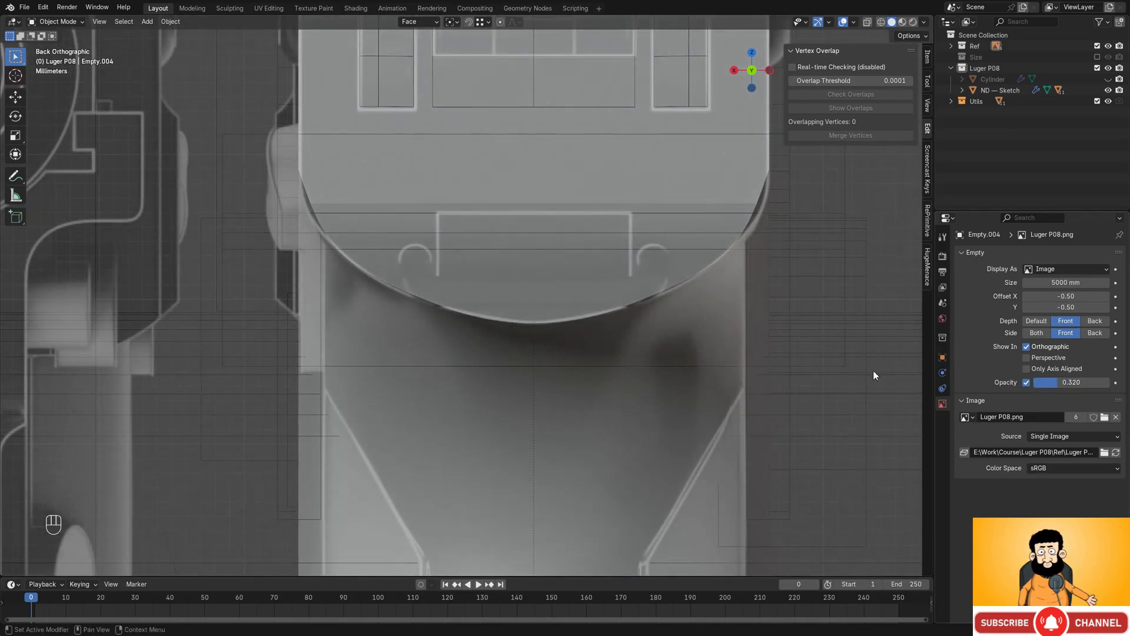
- Slide the frame's rear-curve vertex beside the centre line once more to fit the reference arc, and return to Object Mode
scroll(512, 280, "up", 1)
left_click(504, 292)
key("Tab")
scroll(504, 292, "up", 2)
mouse_move(504, 292)
middle_mouse_down("shift")
mouse_move(529, 267)
mouse_move(494, 248)
mouse_move(552, 260)
mouse_move(560, 226)
mouse_move(525, 267)
mouse_move(542, 253)
mouse_move(543, 229)
middle_mouse_up("shift")
key("g")
key("g")
left_click(507, 266)
scroll(468, 292, "down", 6)
scroll(465, 291, "up", 2)
key("Tab")
- Duplicate the frame in place and move the copy to a new collection named Backup
scroll(495, 249, "down", 5)
scroll(531, 256, "up", 2)
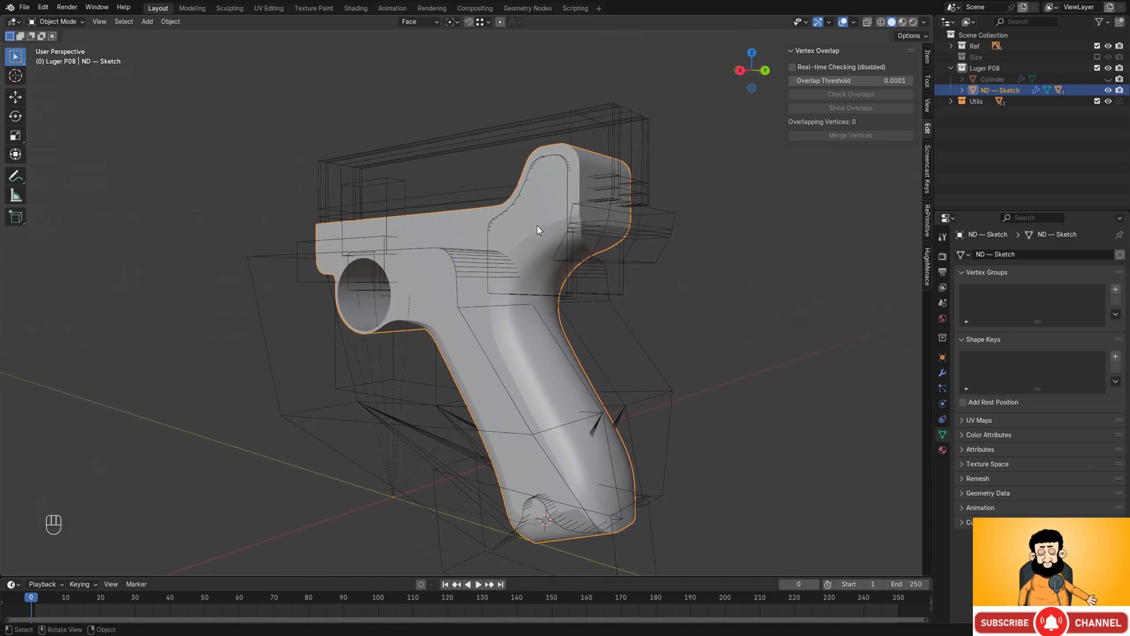
key("shift+d")
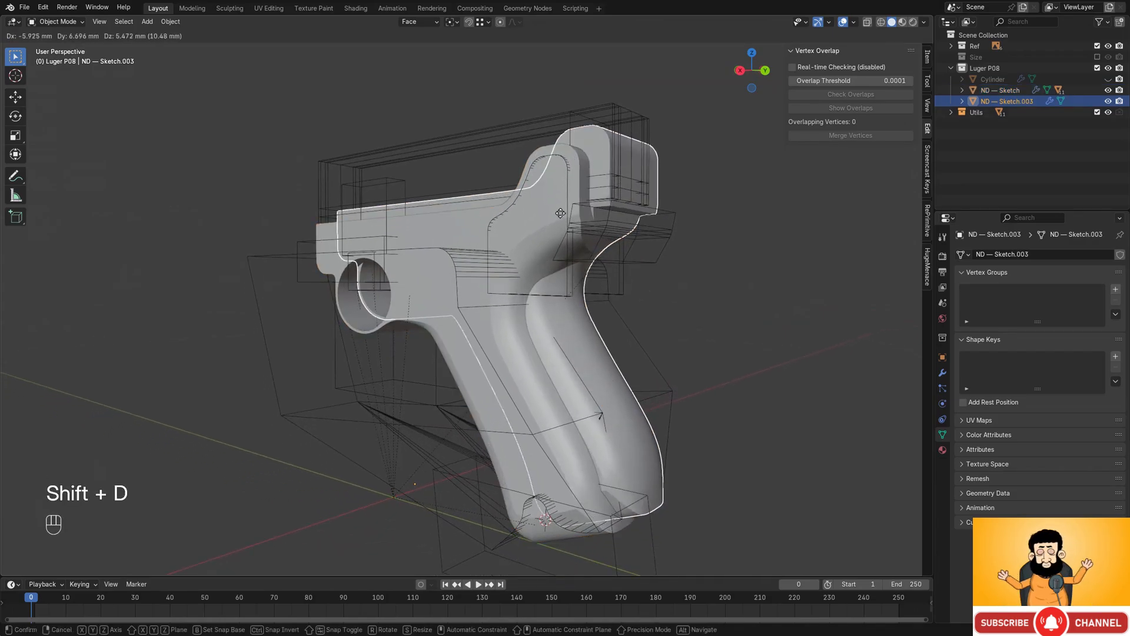
key("Escape")
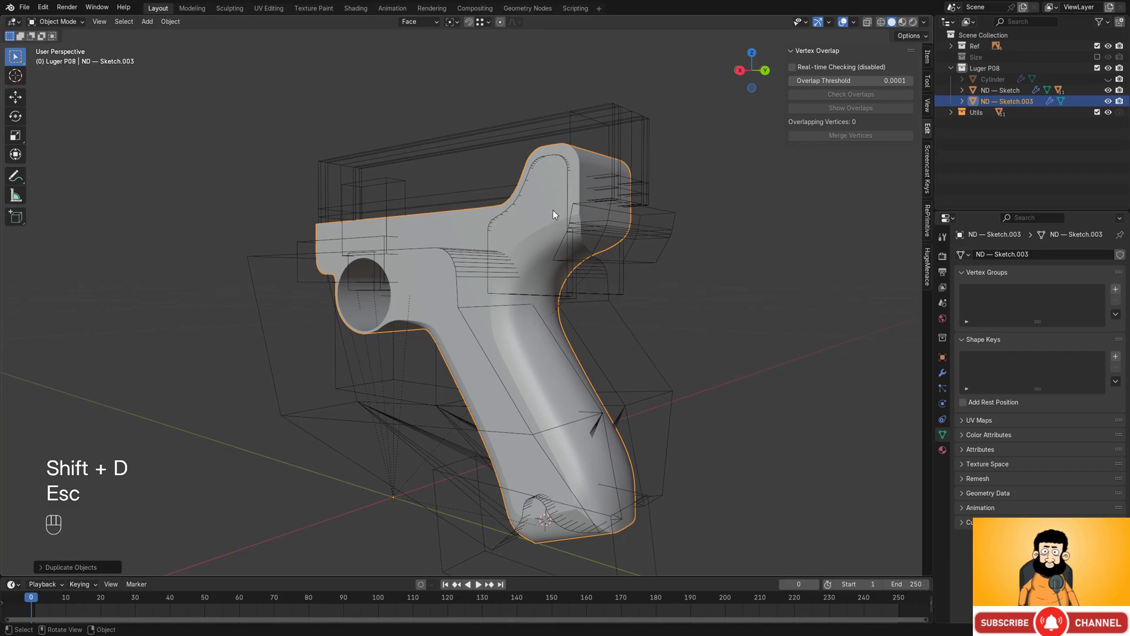
key("m")
left_click(552, 211)
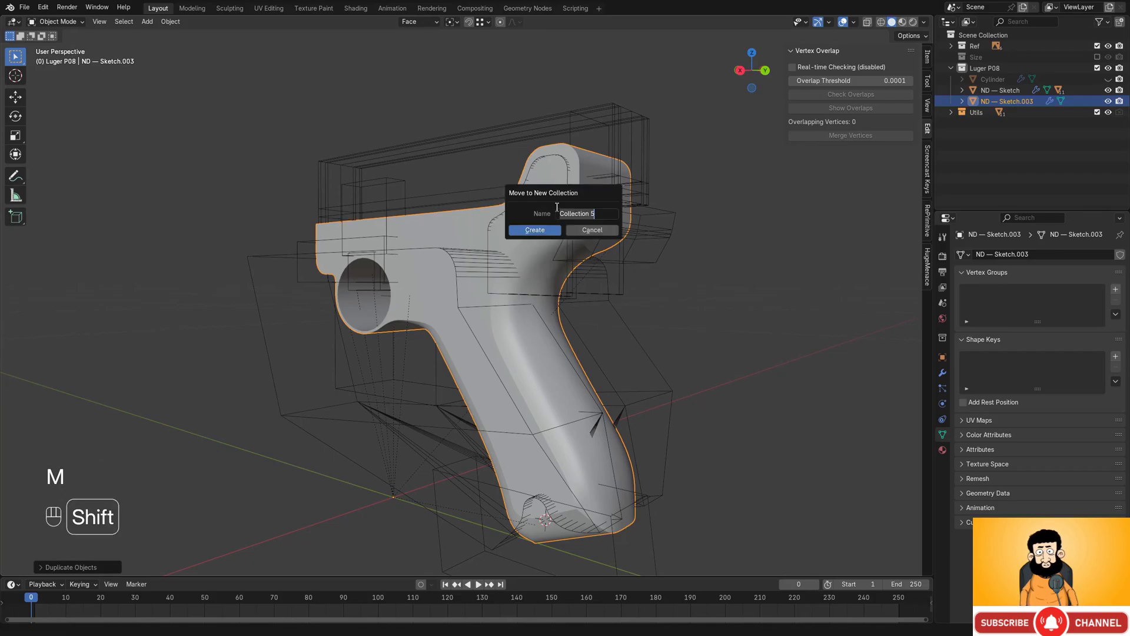
type("N")
key("BackSpace")
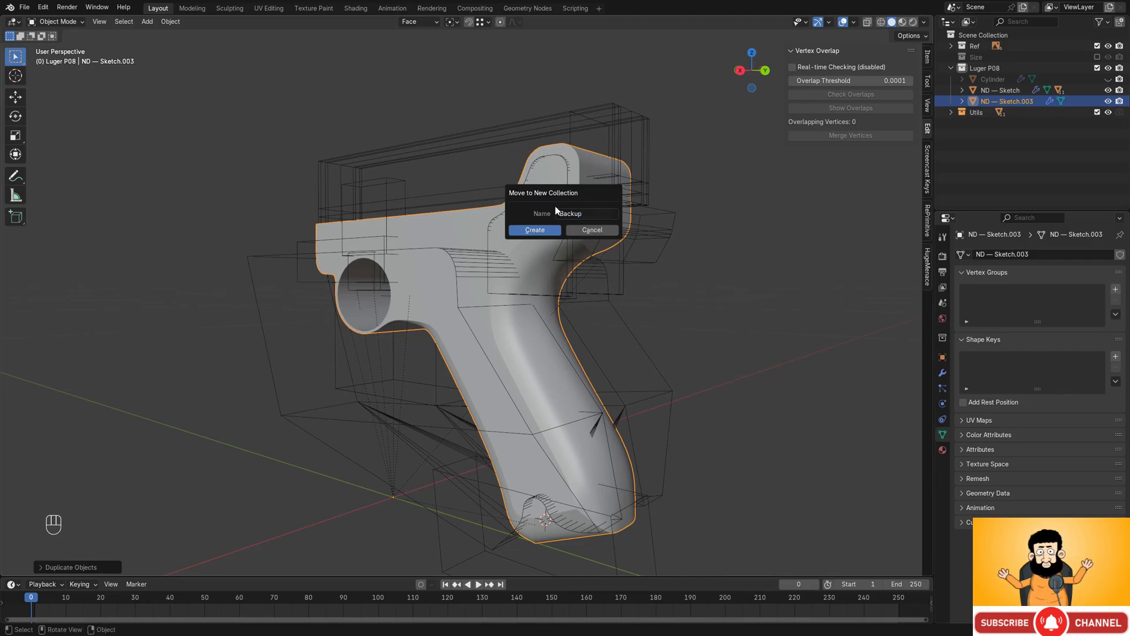
key("Return")
- Collapse the Backup collection and exclude it from the view layer
scroll(748, 247, "down", 2)
mouse_move(706, 235)
middle_mouse_down()
mouse_move(657, 235)
mouse_move(606, 268)
middle_mouse_up()
scroll(605, 268, "up", 1)
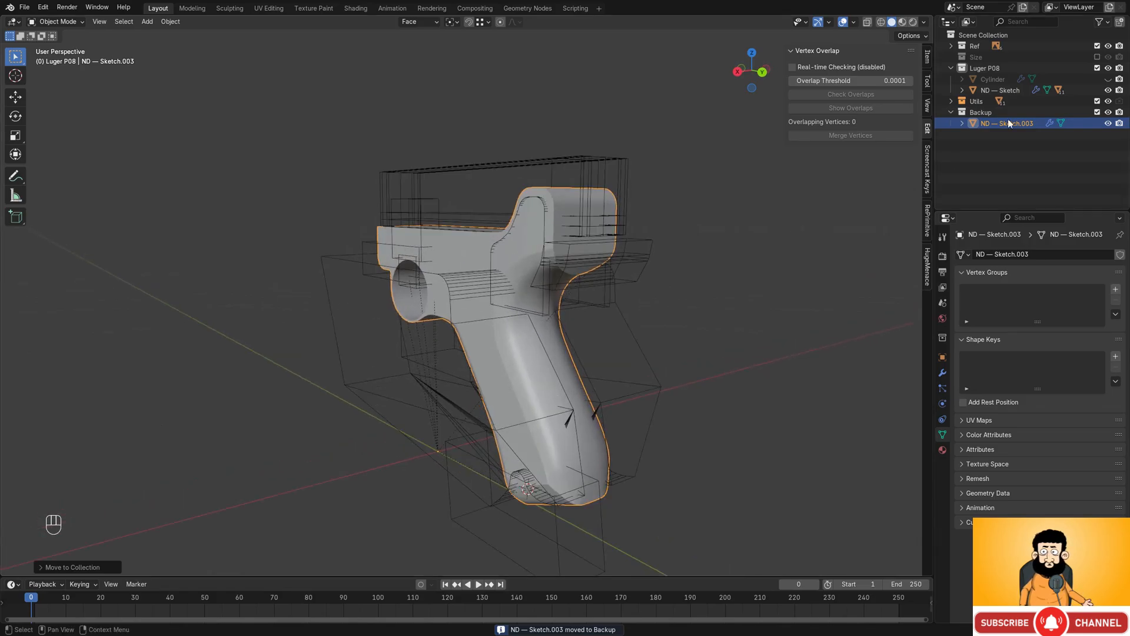
left_click(952, 112)
left_click(1097, 112)
- Select the working frame and apply its Mirror modifier
scroll(658, 245, "up", 3)
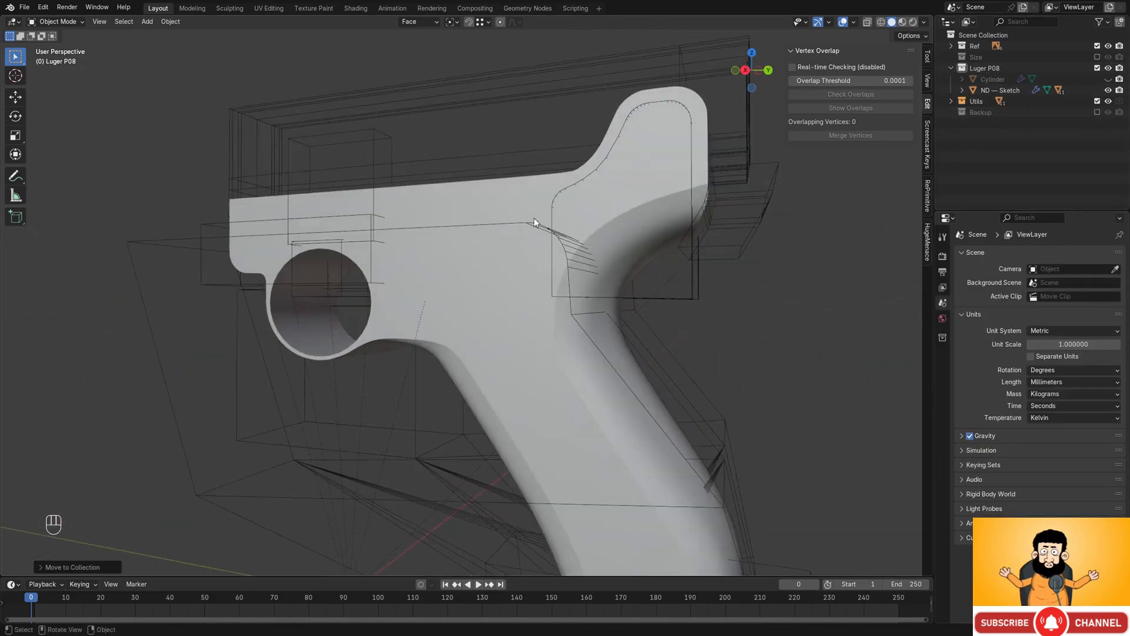
left_click(533, 187)
scroll(894, 312, "down", 3)
left_click(943, 358)
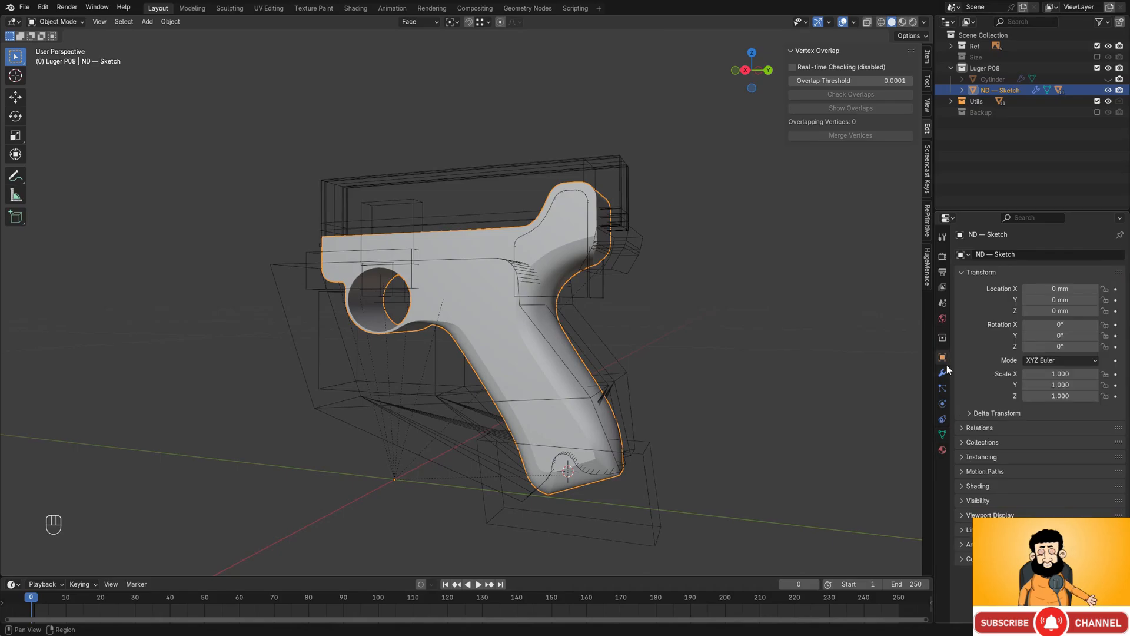
left_click(943, 373)
left_click(958, 272)
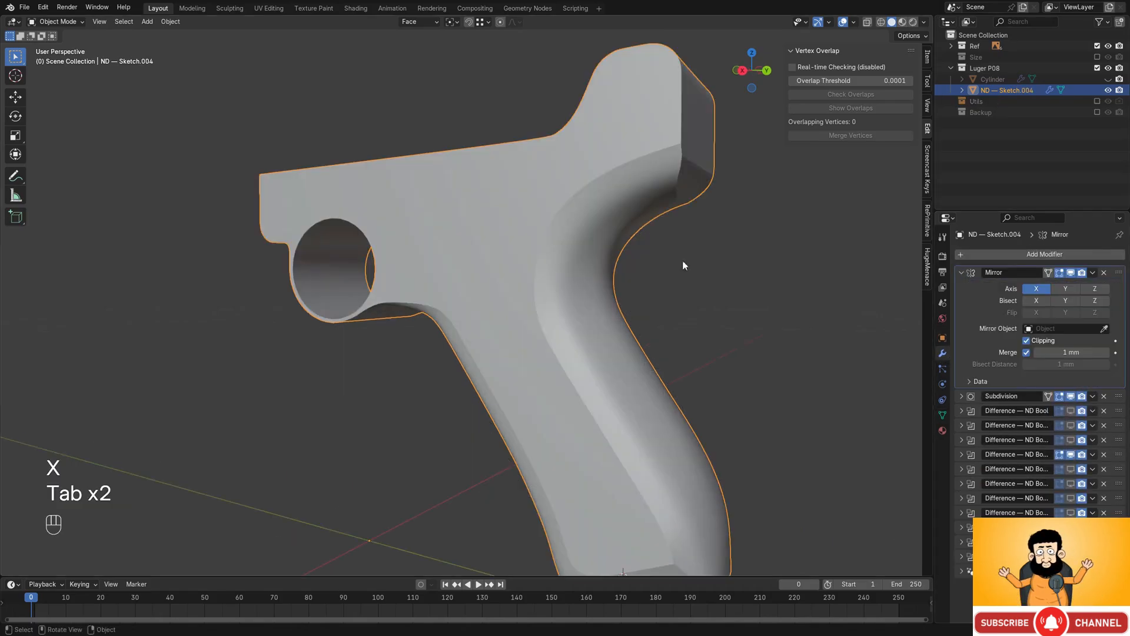
middle_click_drag(682, 261, 604, 276)
left_click(963, 272)
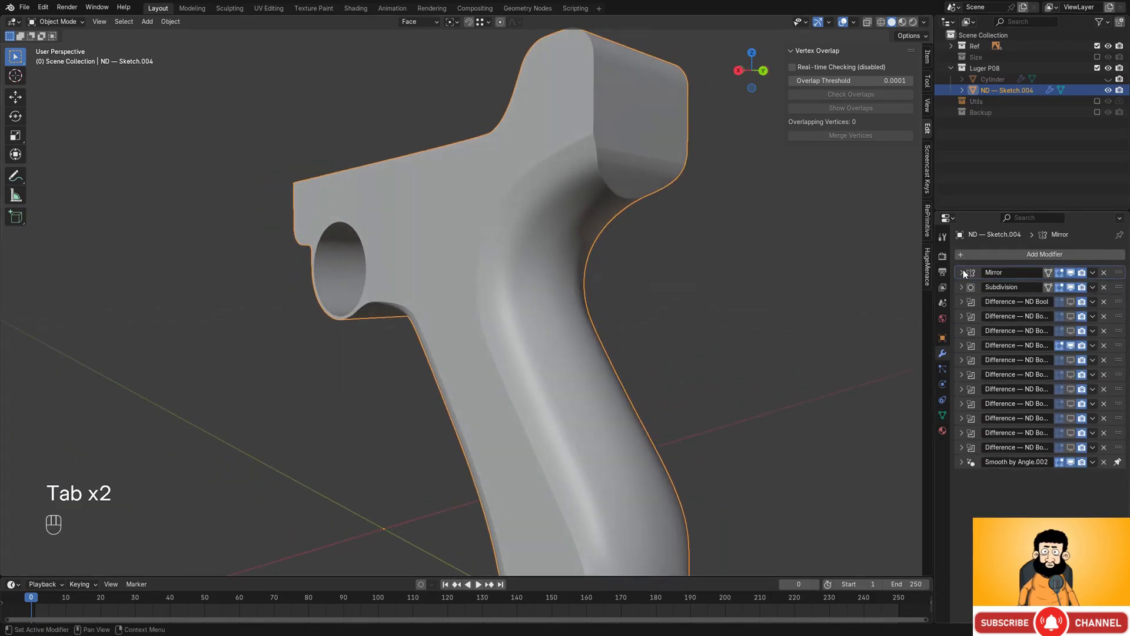
left_click(1093, 272)
left_click(1071, 285)
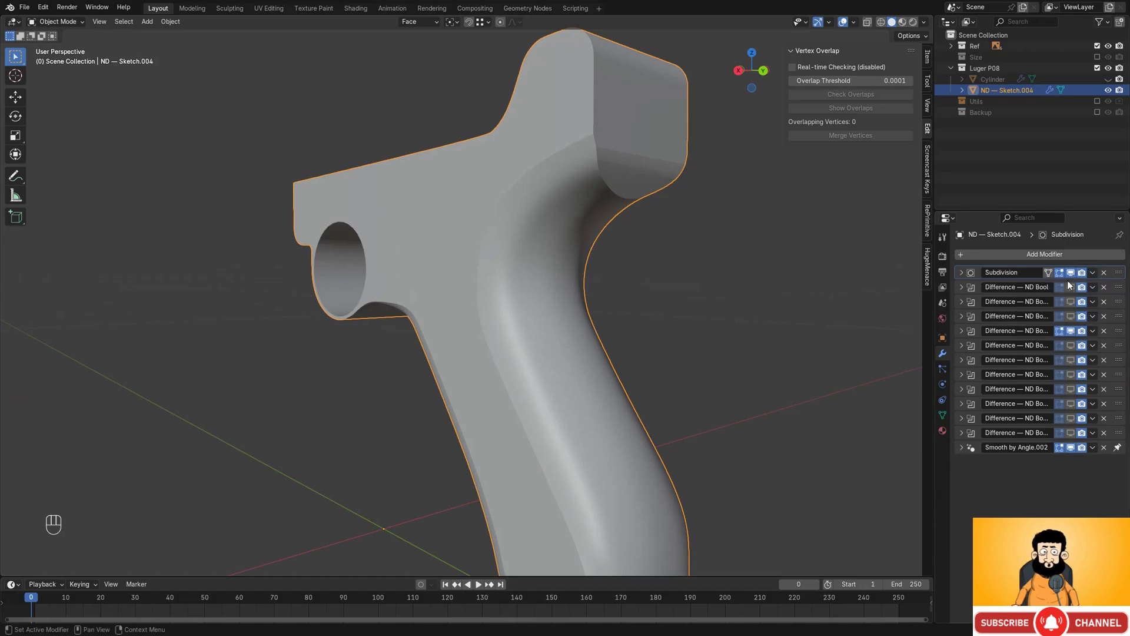
- Set the Subdivision modifier's viewport and render levels to 1 and apply it to the frame
left_click(962, 272)
left_click(1026, 302)
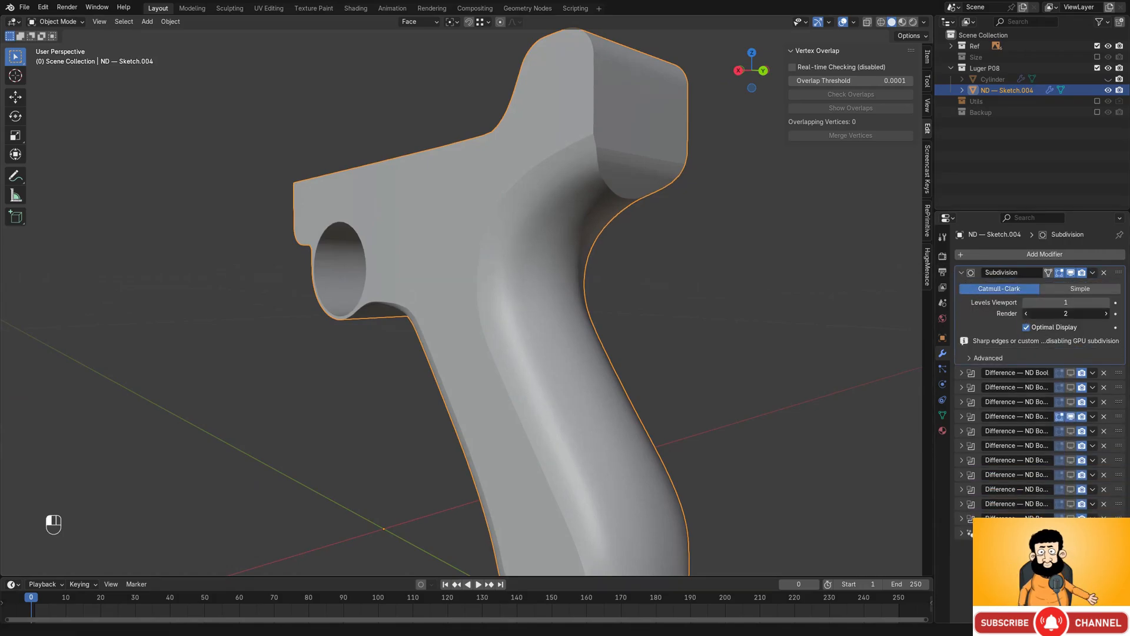
key("Tab")
key("Tab")
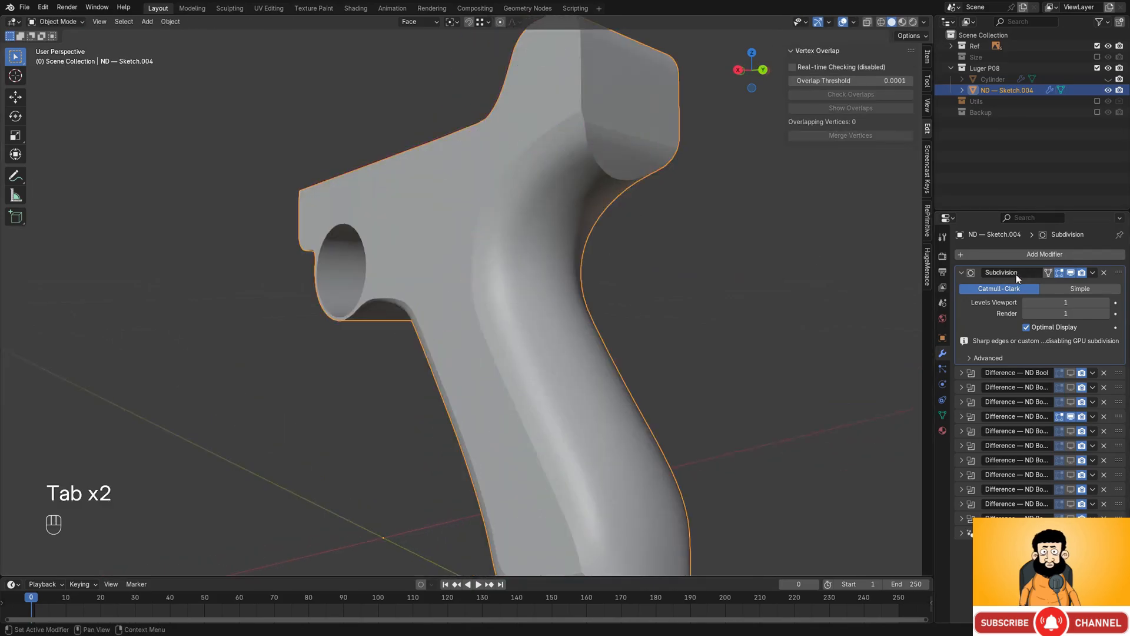
left_click(1093, 272)
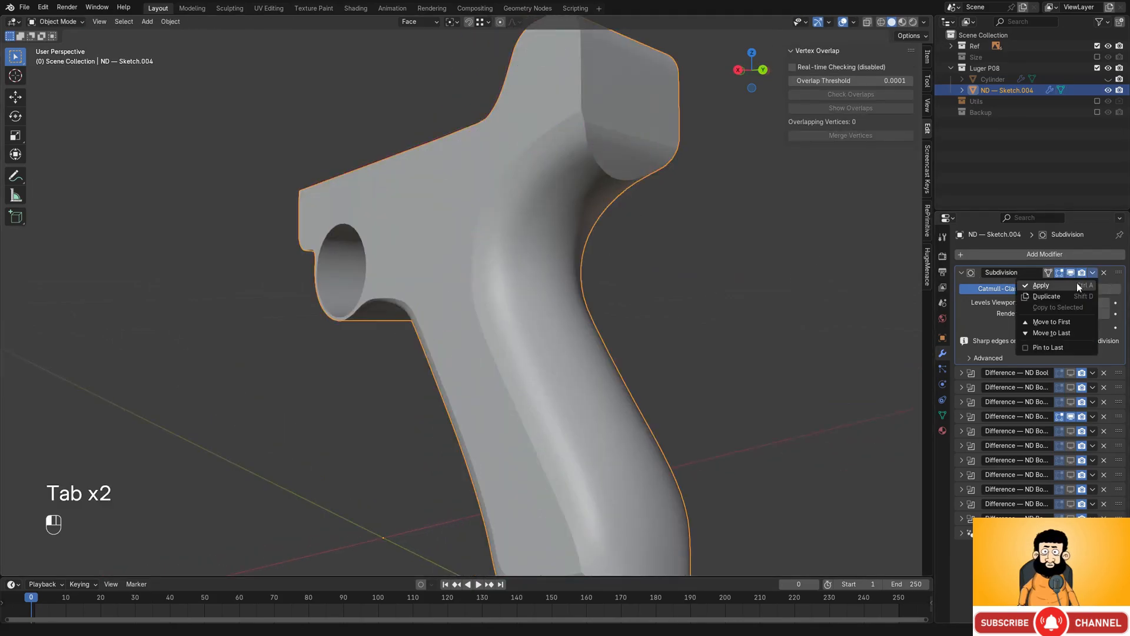
left_click(1076, 285)
key("Tab")
scroll(749, 252, "down", 5)
key("Tab")
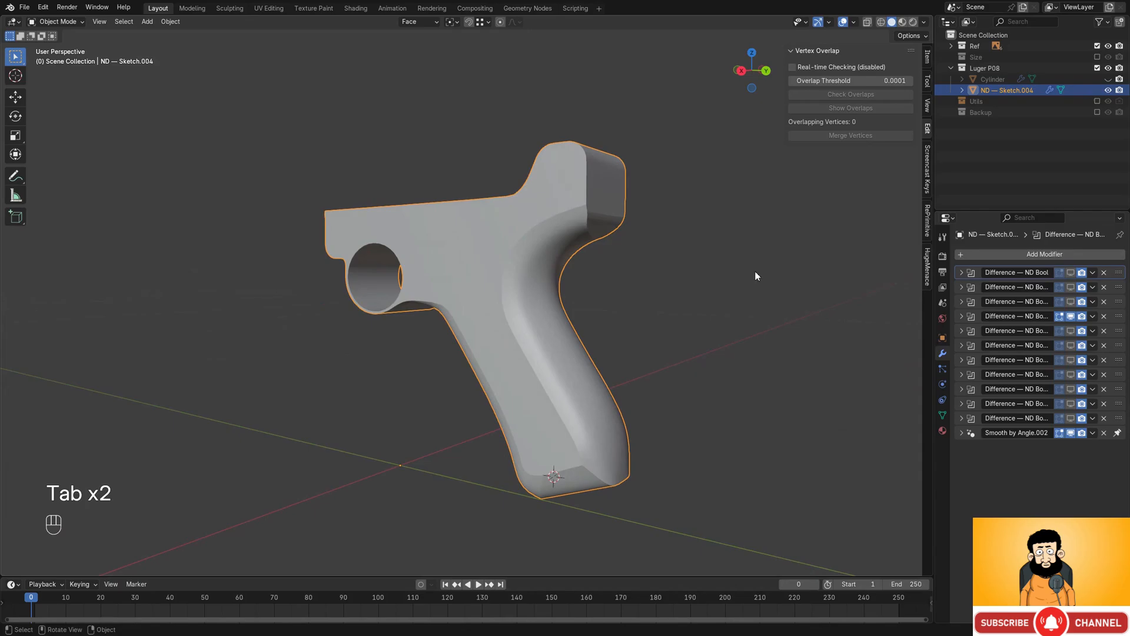
- Turn on the viewport display of the frame's first two Difference modifiers
left_click(1072, 274)
scroll(653, 323, "up", 1)
mouse_move(633, 334)
middle_mouse_down()
mouse_move(617, 326)
mouse_move(636, 323)
middle_mouse_up()
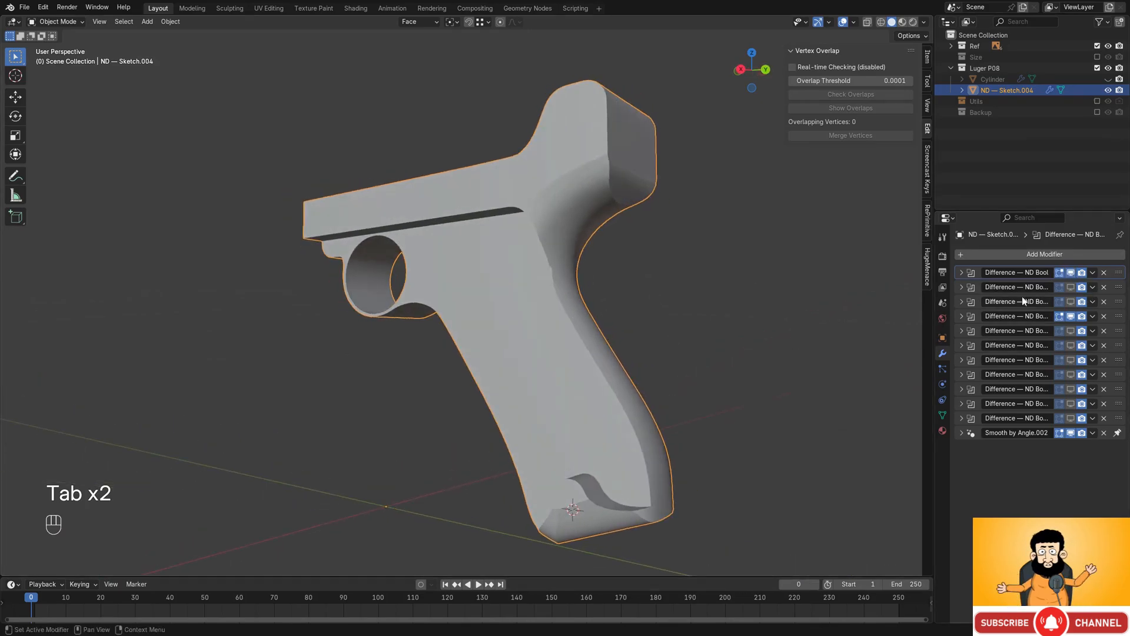
left_click(1070, 288)
middle_click_drag(512, 300, 593, 319)
middle_click_drag(593, 319, 619, 318)
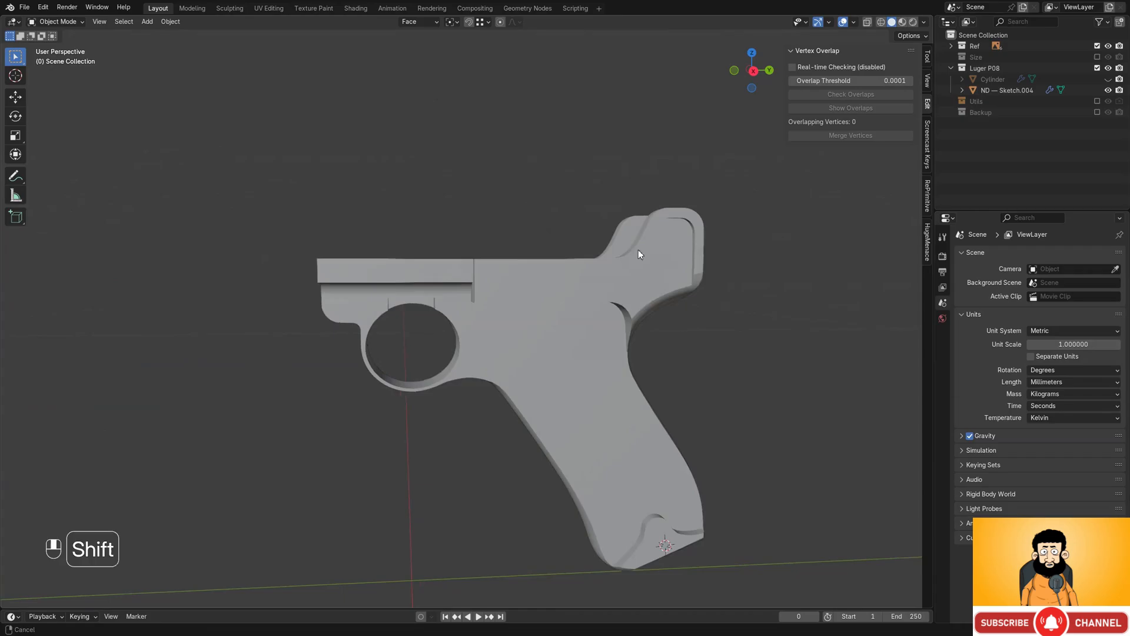
- Unhide the Cylinder object and include the Utils collection again to show the cutters around the frame
mouse_move(639, 250)
middle_mouse_down("shift")
mouse_move(623, 235)
mouse_move(465, 272)
middle_mouse_up("shift")
key("alt+h")
mouse_move(465, 272)
middle_mouse_down("shift")
mouse_move(511, 330)
mouse_move(542, 334)
mouse_move(570, 284)
middle_mouse_up("shift")
left_click(513, 331)
middle_click_drag(736, 412, 410, 346)
middle_click_drag(518, 262, 517, 334, "shift")
scroll(511, 265, "up", 5)
left_click(1097, 101)
scroll(527, 257, "up", 3)
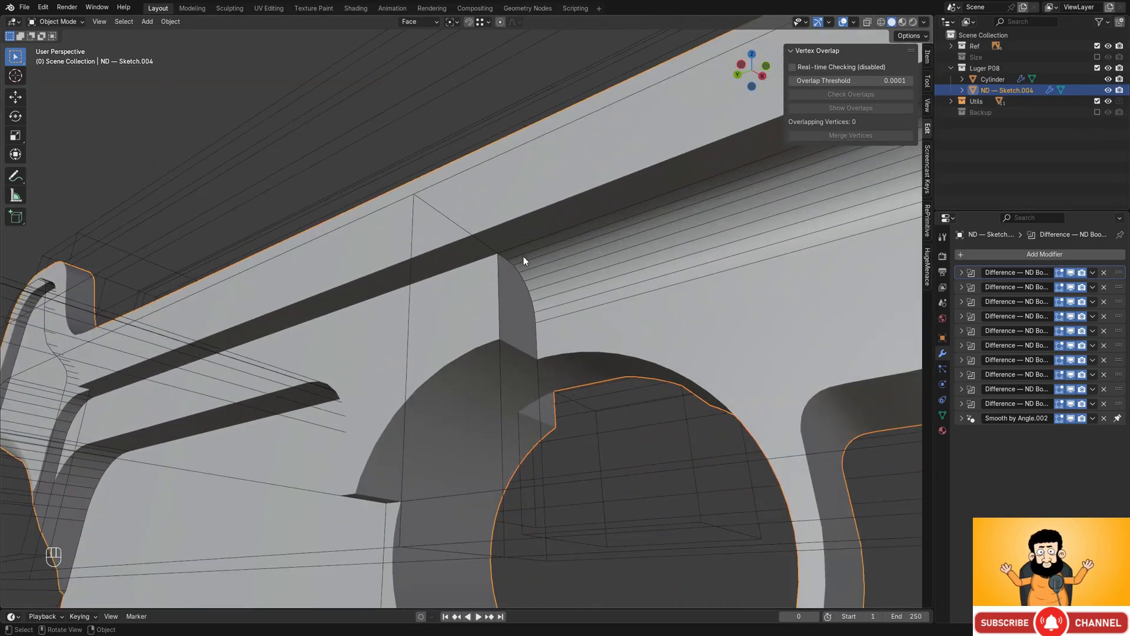
- Duplicate the curved edge chain at the end of the rounded cutter beside the rail and separate it into its own object
left_click(492, 252)
key("Tab")
middle_click_drag(489, 248, 456, 237)
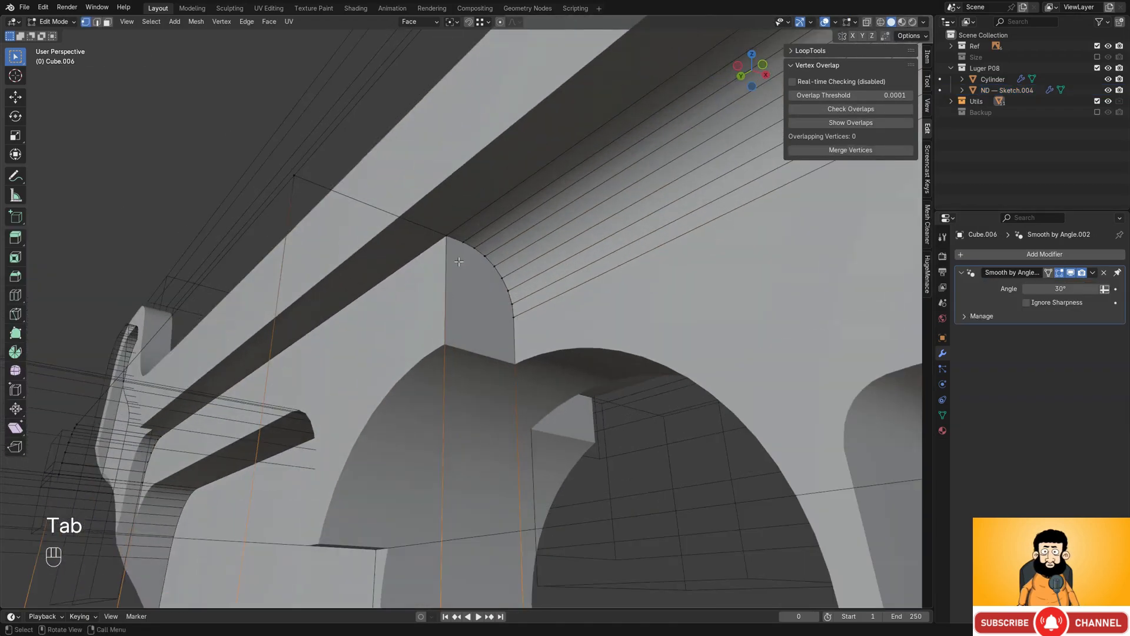
key("2")
left_click(456, 237)
left_click(512, 311, "ctrl")
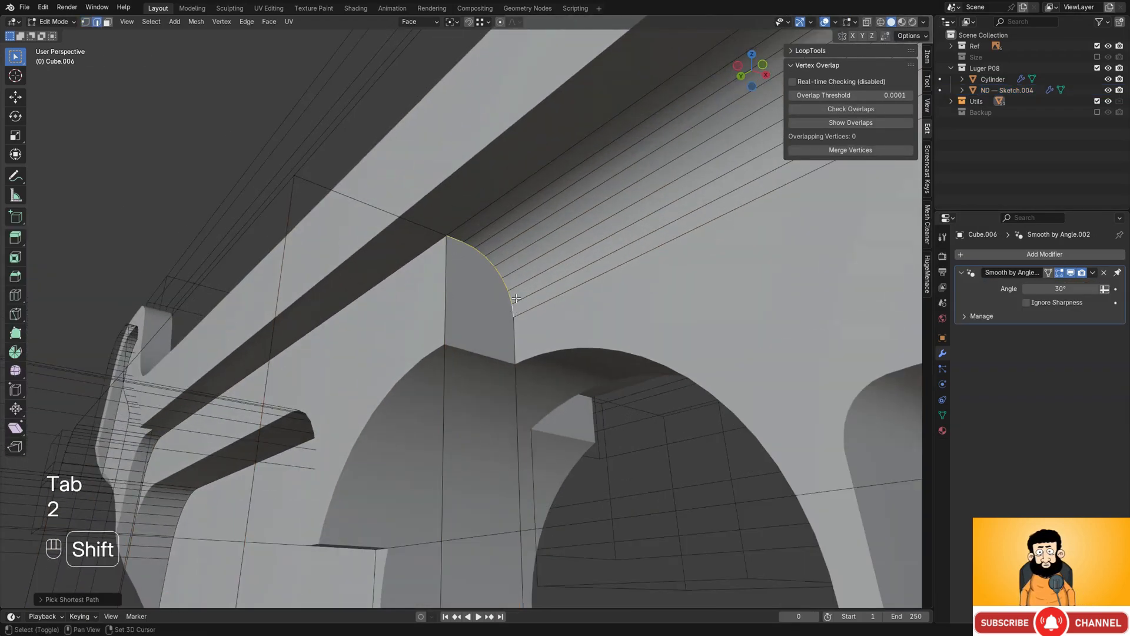
key("shift+d")
key("Escape")
key("p")
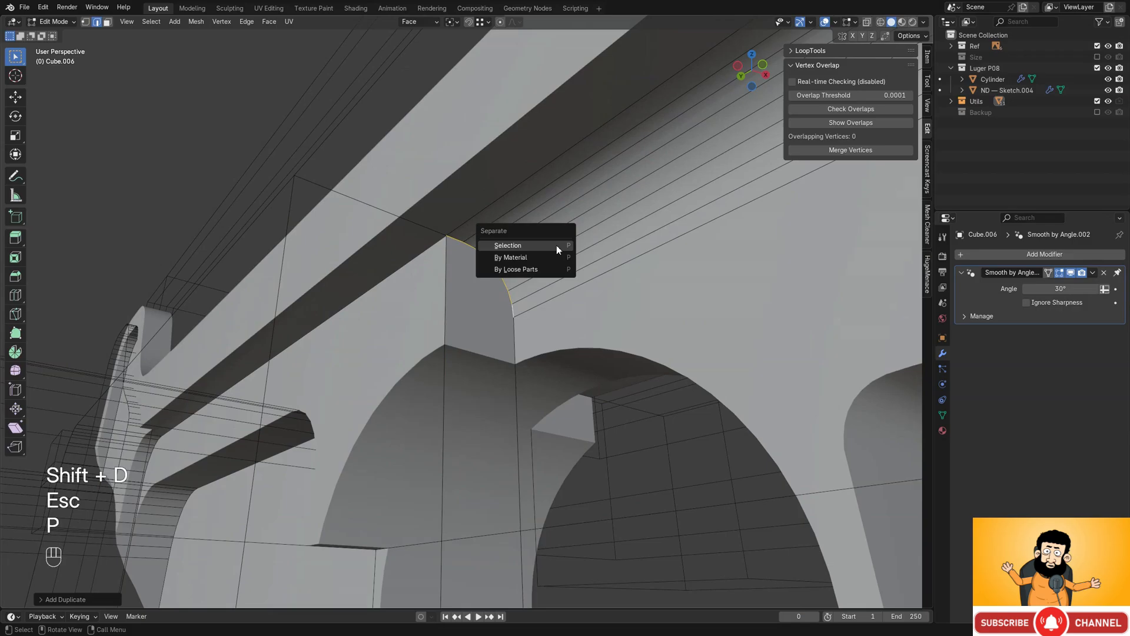
left_click(554, 245)
- Hide the object in front of the separated curved edge, and open the edge object for mesh editing with everything selected
key("Tab")
left_click(502, 226)
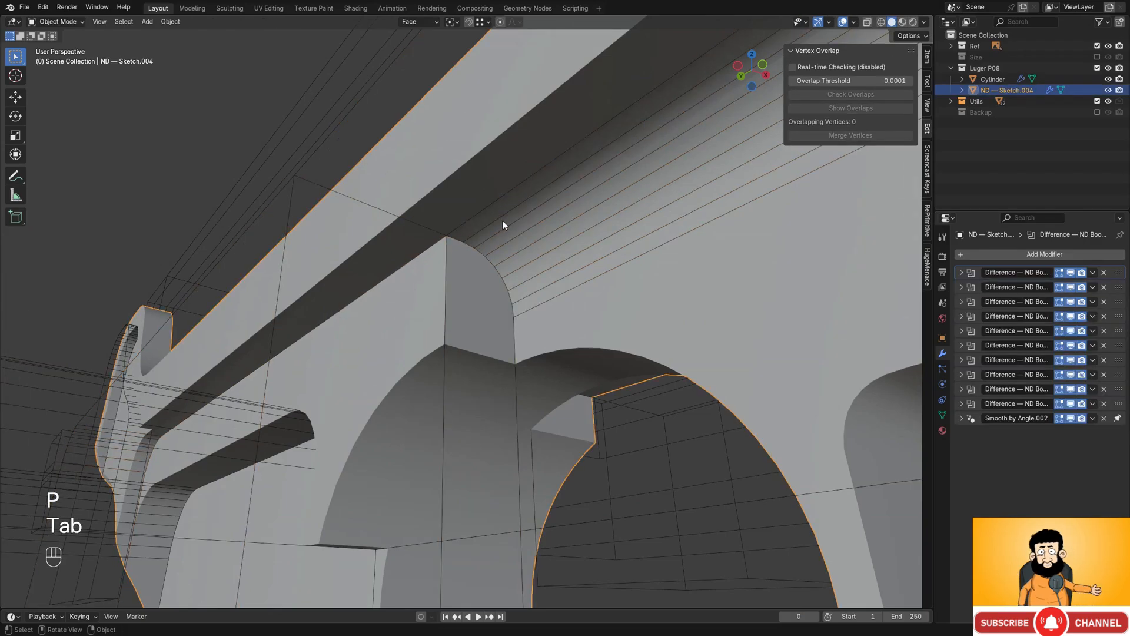
left_click(312, 179)
key("h")
key("shift+z")
left_click(486, 258)
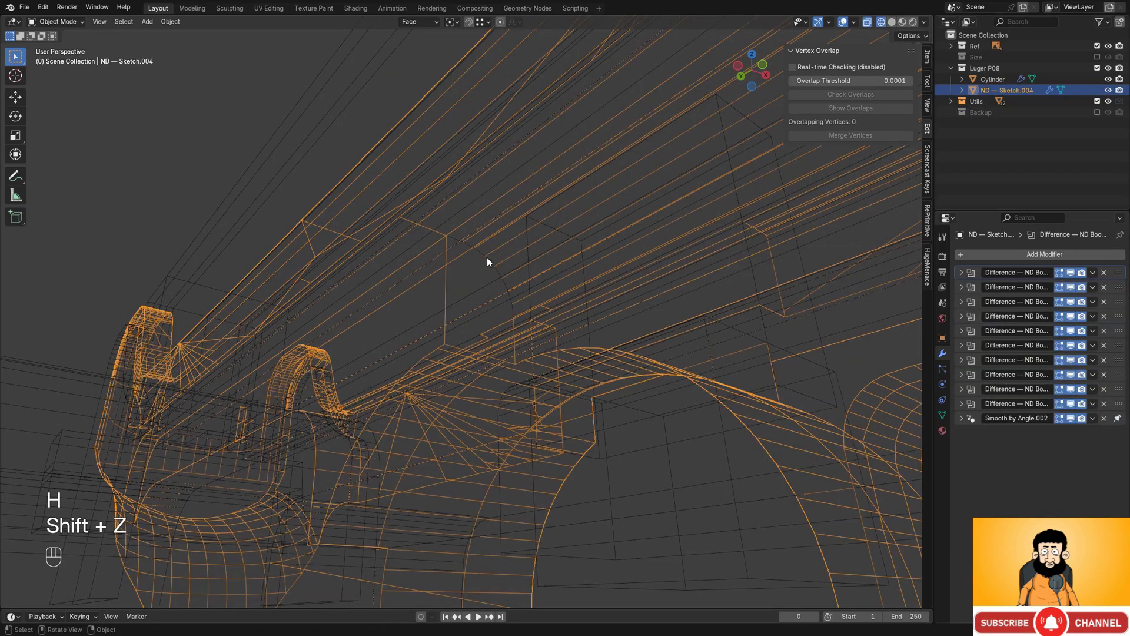
left_click(486, 259)
key("shift+z")
key("Tab")
key("a")
- Place the 3D cursor over the trigger in the left orthographic wireframe view as the rotation centre
middle_click_drag(503, 248, 588, 271, "alt")
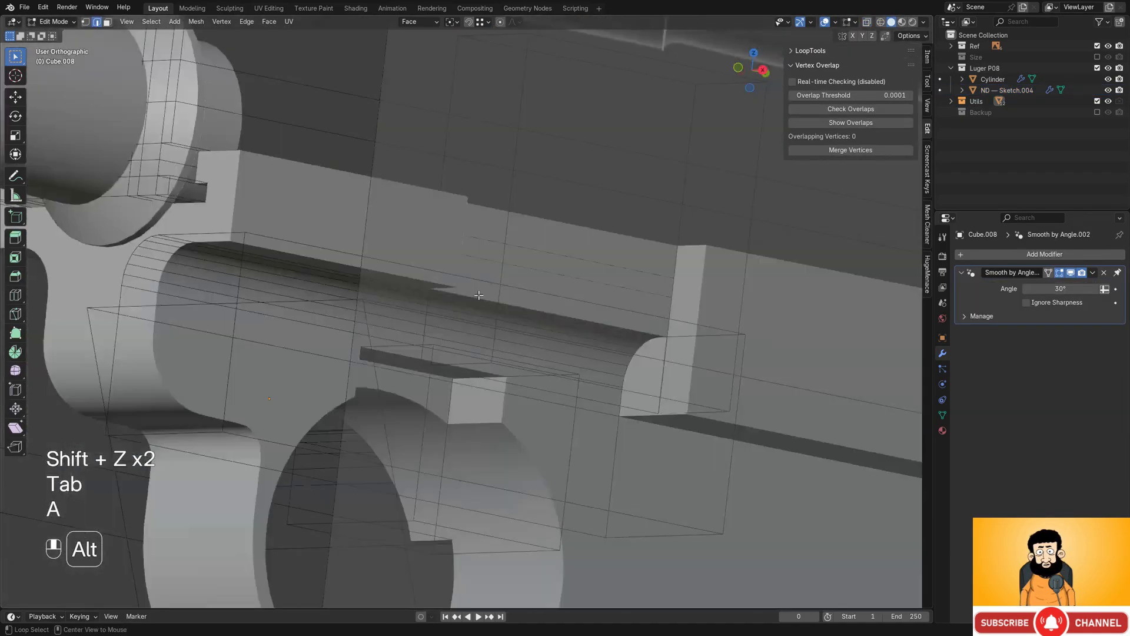
key("shift+z")
middle_click_drag(623, 318, 570, 338, "alt")
middle_click_drag(621, 397, 629, 261, "shift")
scroll(632, 233, "up", 1)
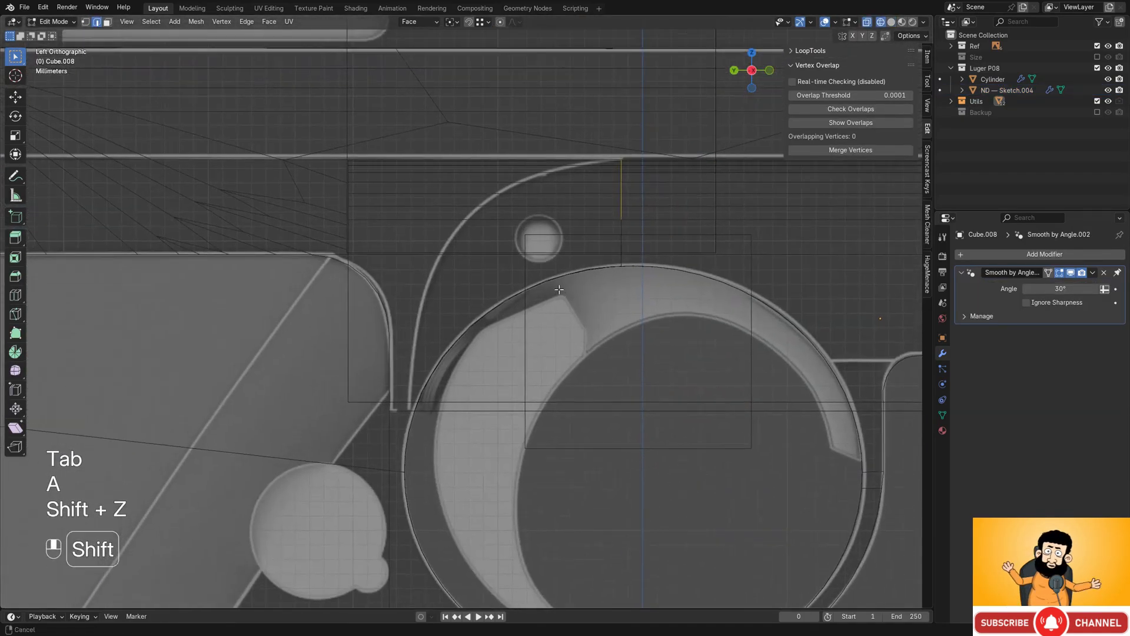
scroll(589, 295, "down", 2)
middle_click_drag(534, 348, 559, 340, "shift")
right_click(558, 340, "shift")
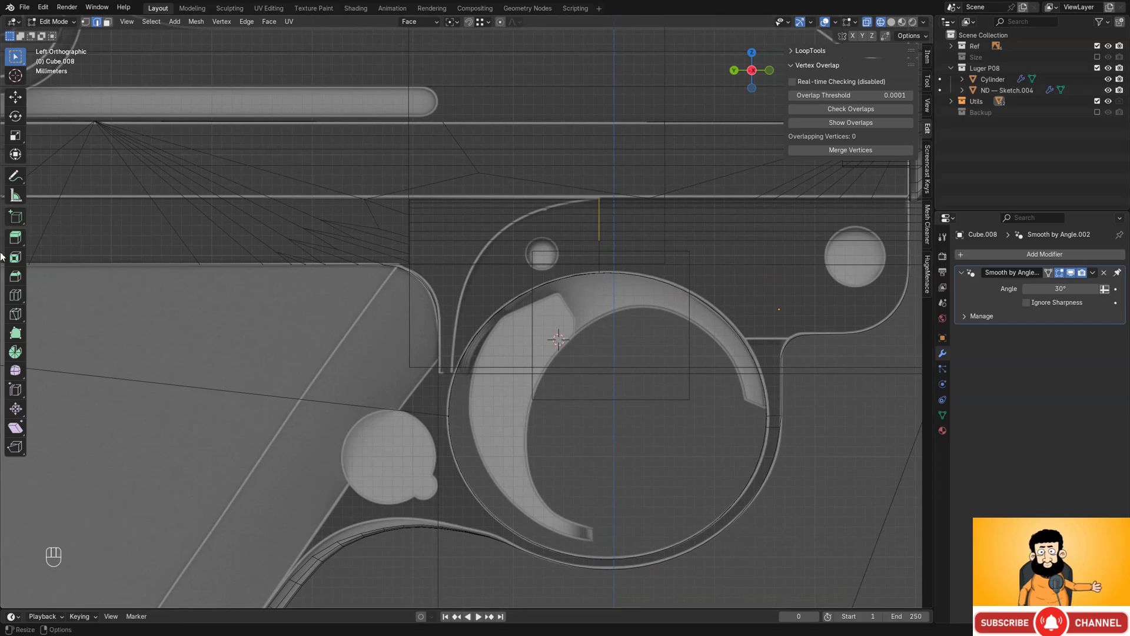
- Spin the curved edge around the X axis with 12 steps, sweeping it down along the arc above the trigger
left_click(16, 353)
scroll(621, 366, "up", 2)
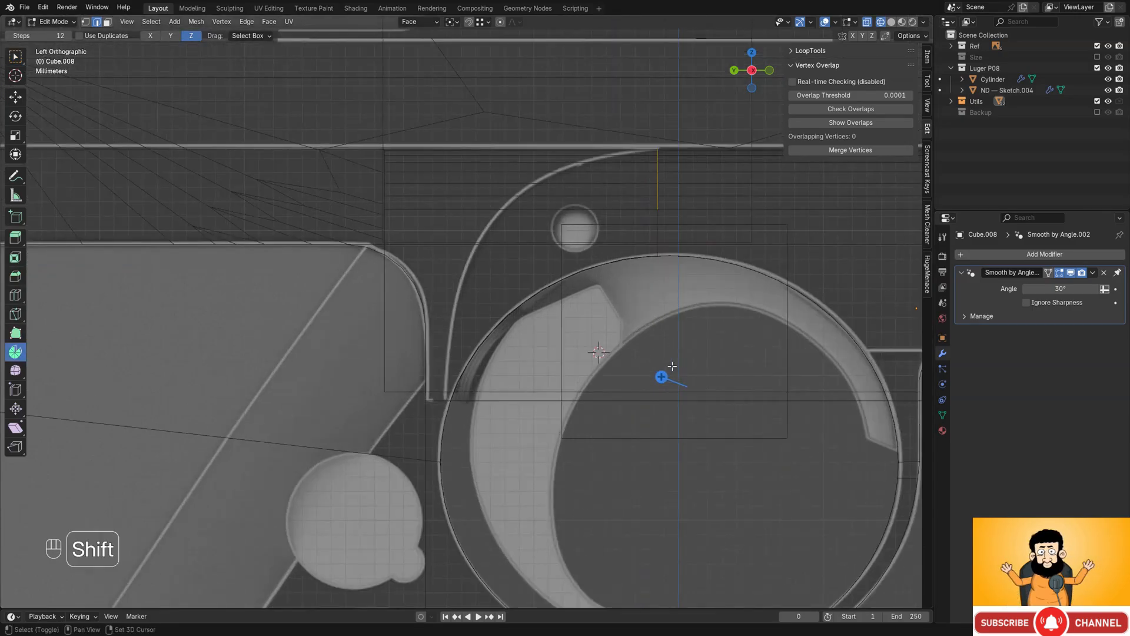
middle_click_drag(662, 377, 630, 388, "shift")
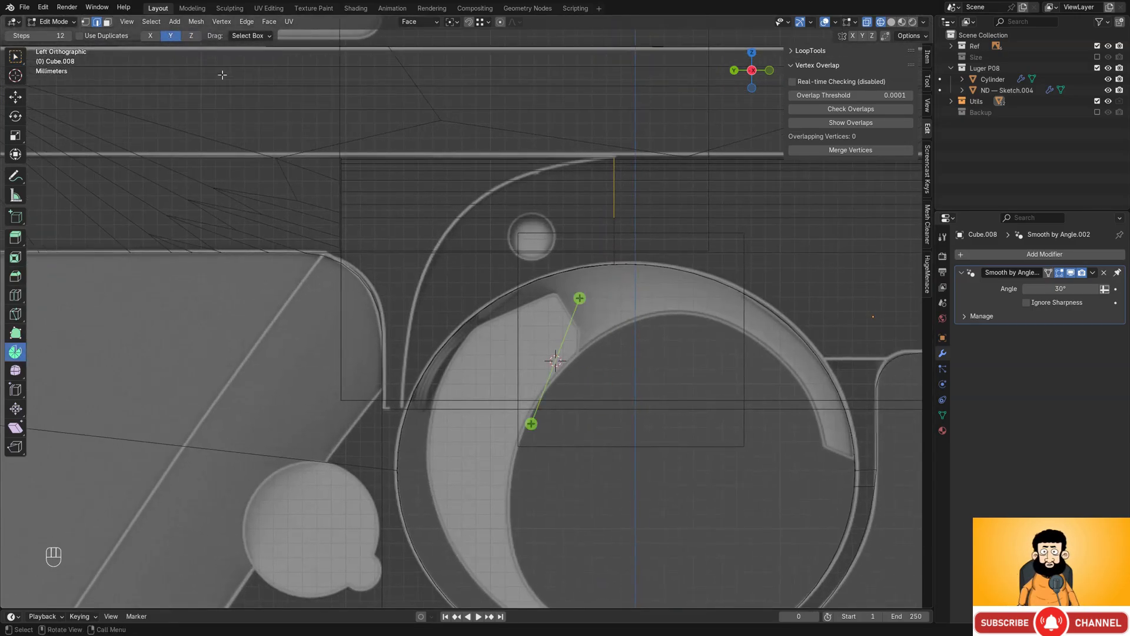
left_click_drag(635, 311, 619, 283)
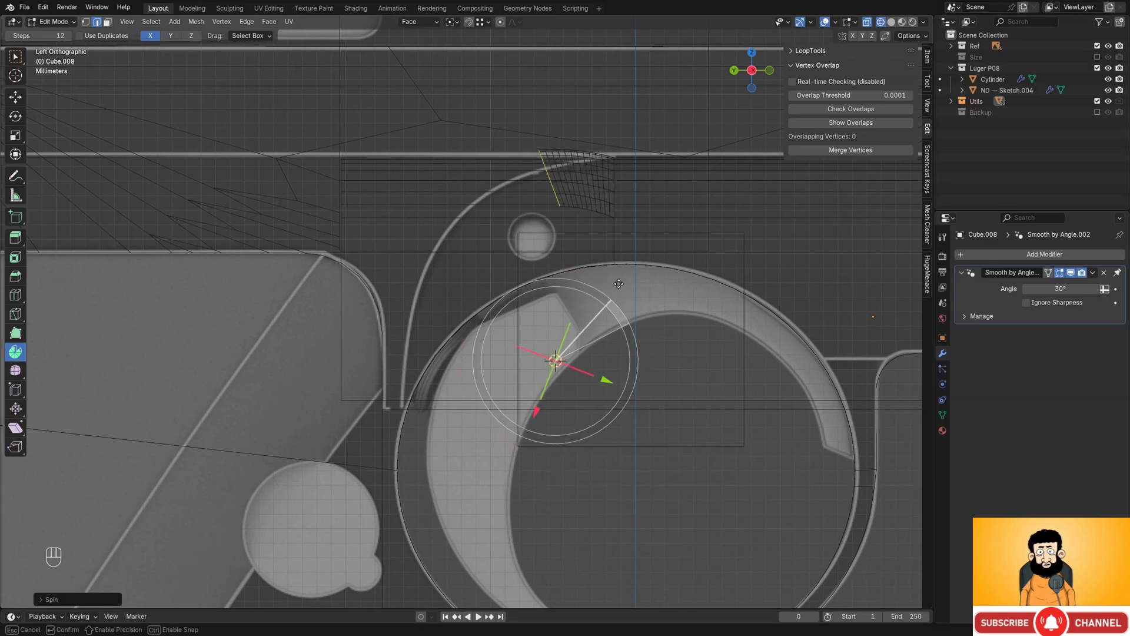
left_click_drag(441, 242, 443, 243)
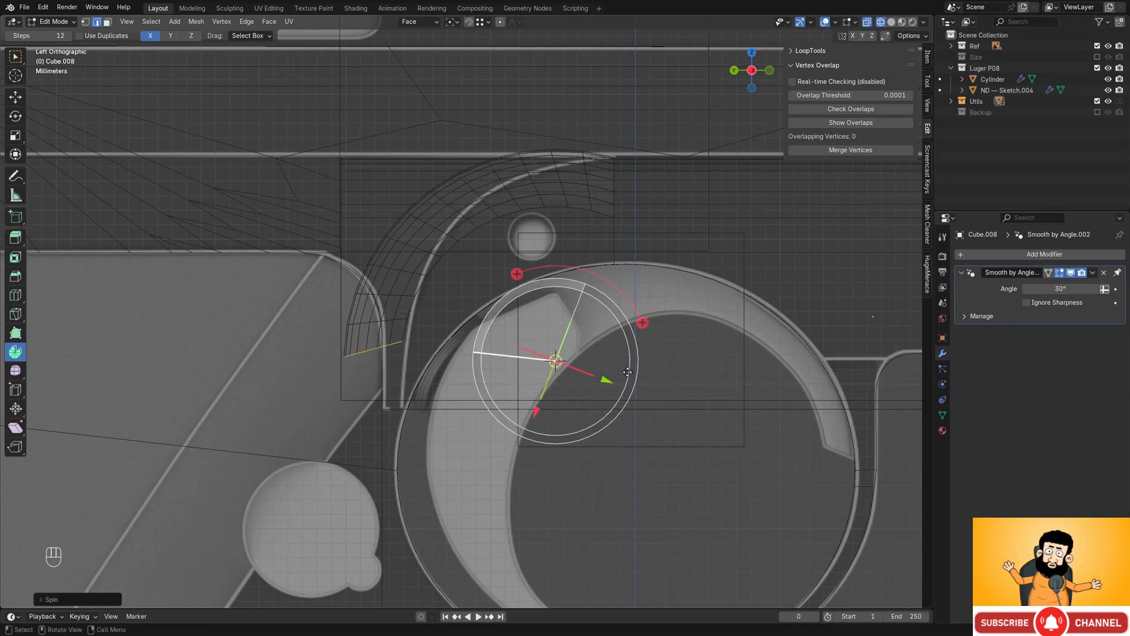
- Adjust the spin's centre and angle until the swept strip follows the reference's curved outline above the trigger guard
left_click_drag(602, 379, 667, 415)
left_click_drag(601, 435, 651, 425)
left_click_drag(692, 382, 662, 371)
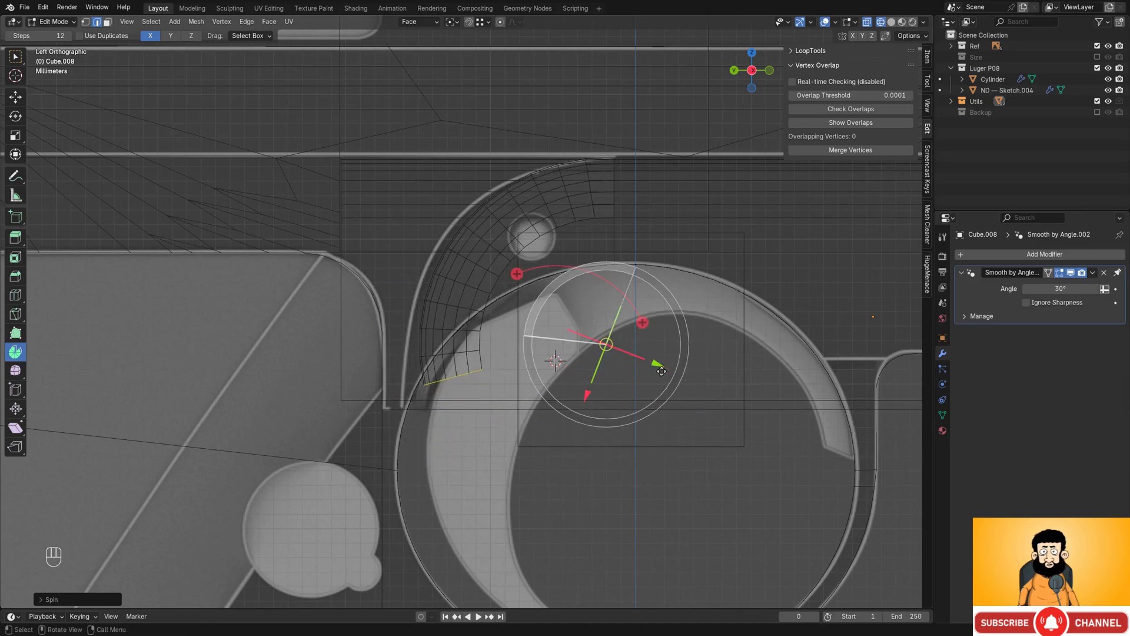
left_click_drag(585, 397, 579, 405)
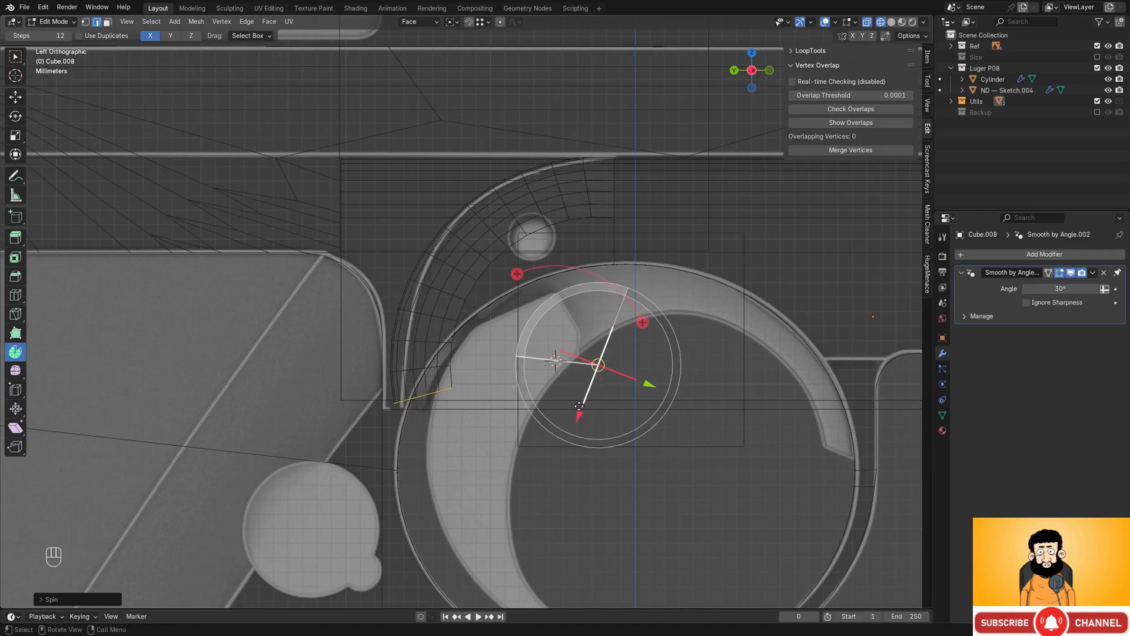
left_click_drag(526, 365, 544, 337)
left_click_drag(669, 387, 659, 383)
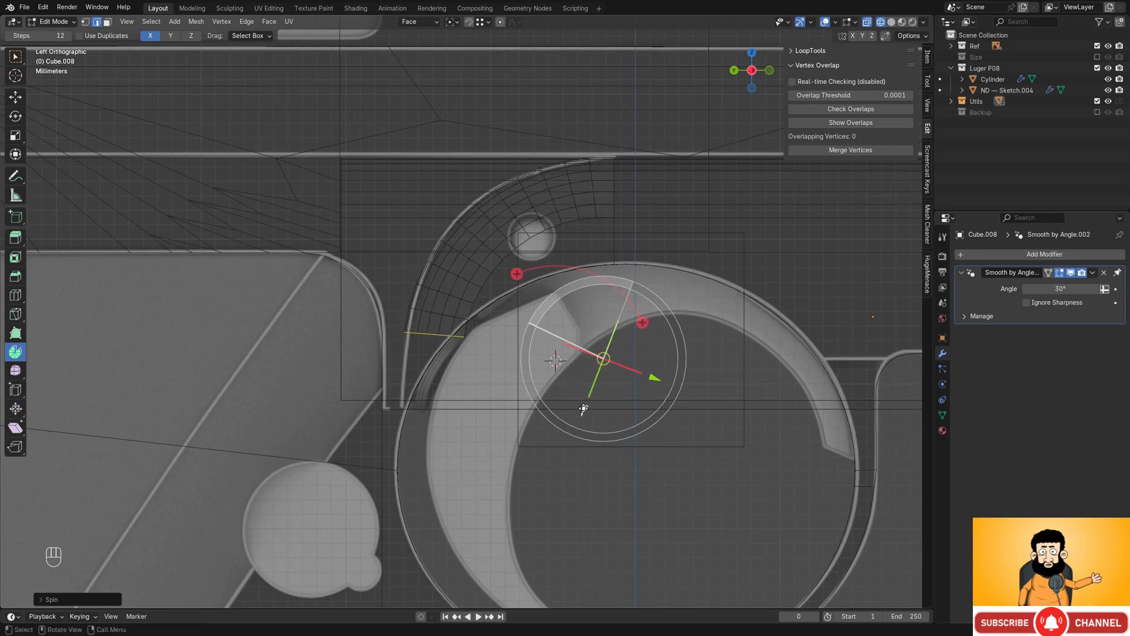
left_click_drag(584, 407, 586, 404)
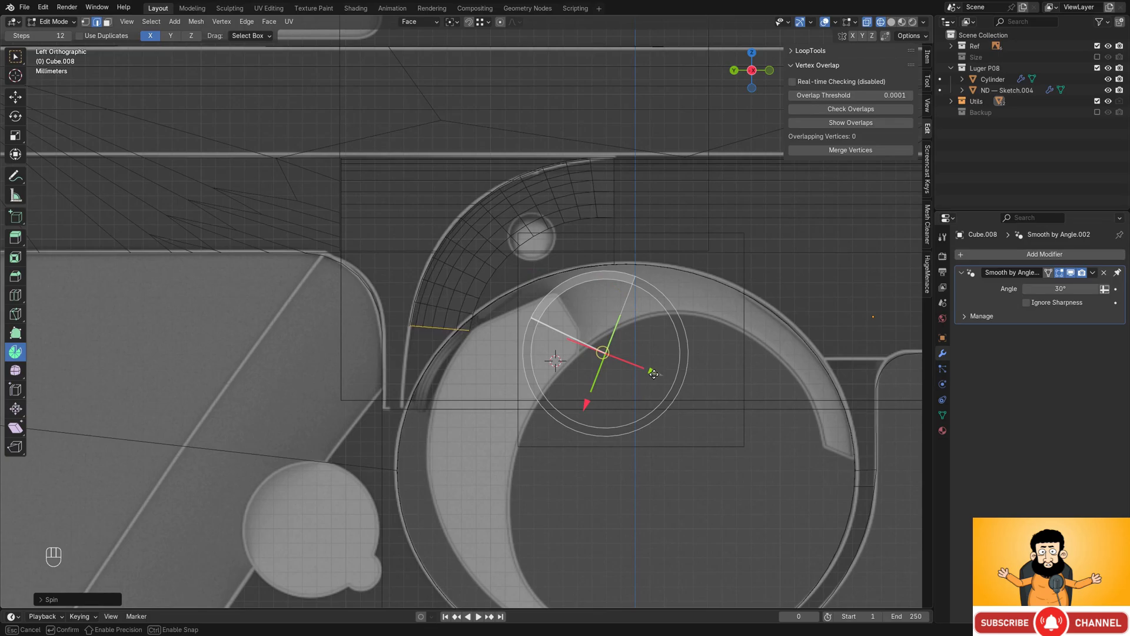
left_click_drag(650, 372, 651, 372)
left_click_drag(577, 403, 578, 400)
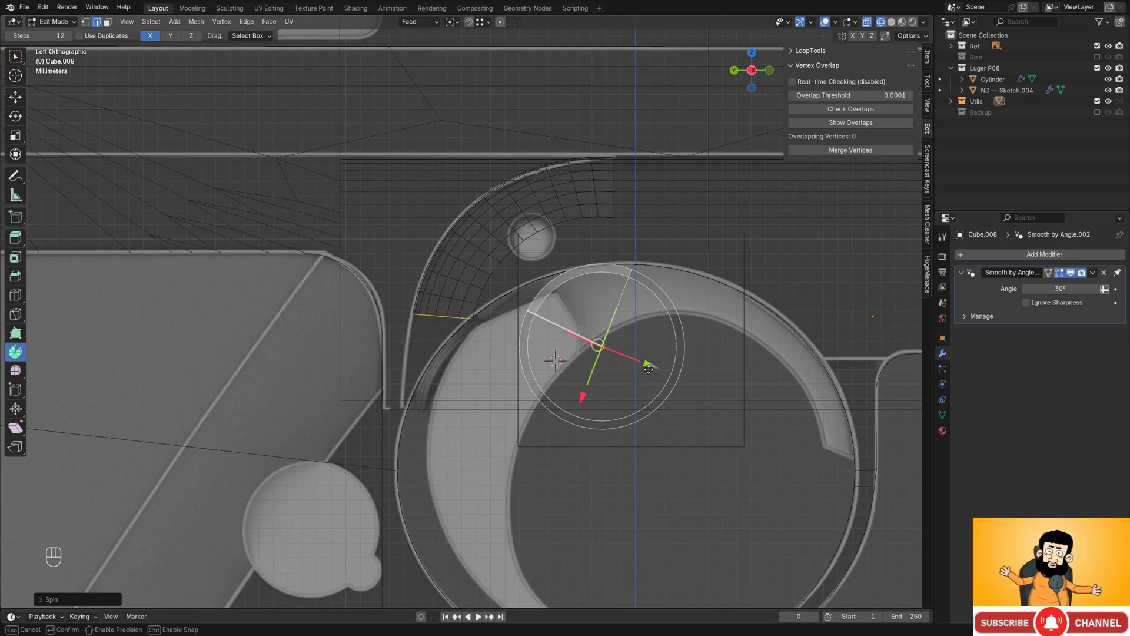
left_click_drag(648, 368, 648, 365)
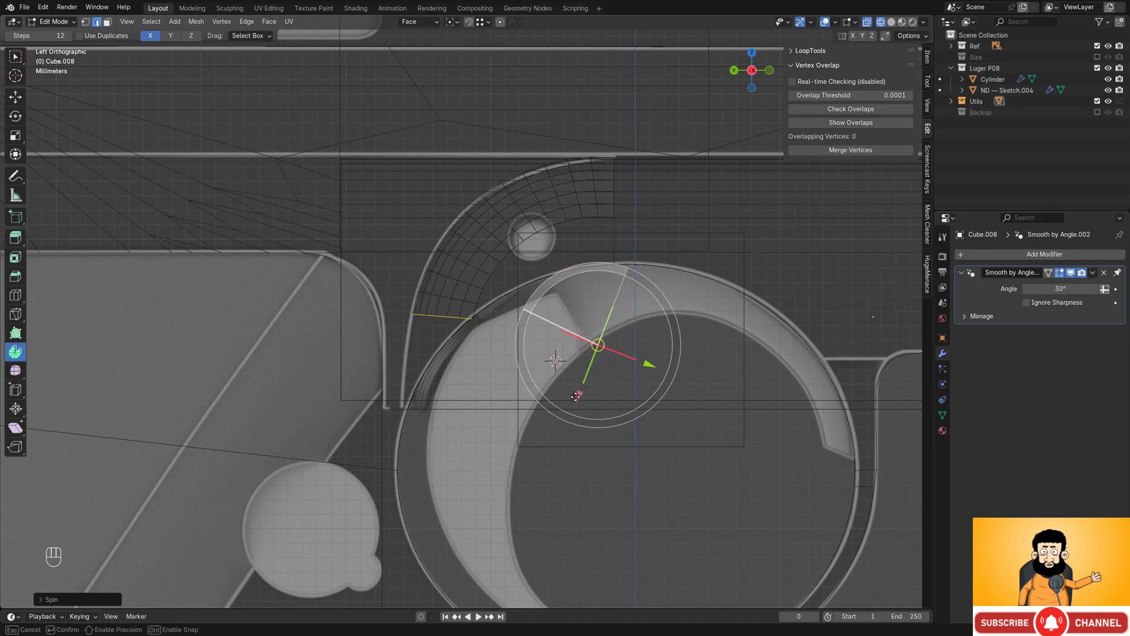
left_click_drag(575, 396, 576, 396)
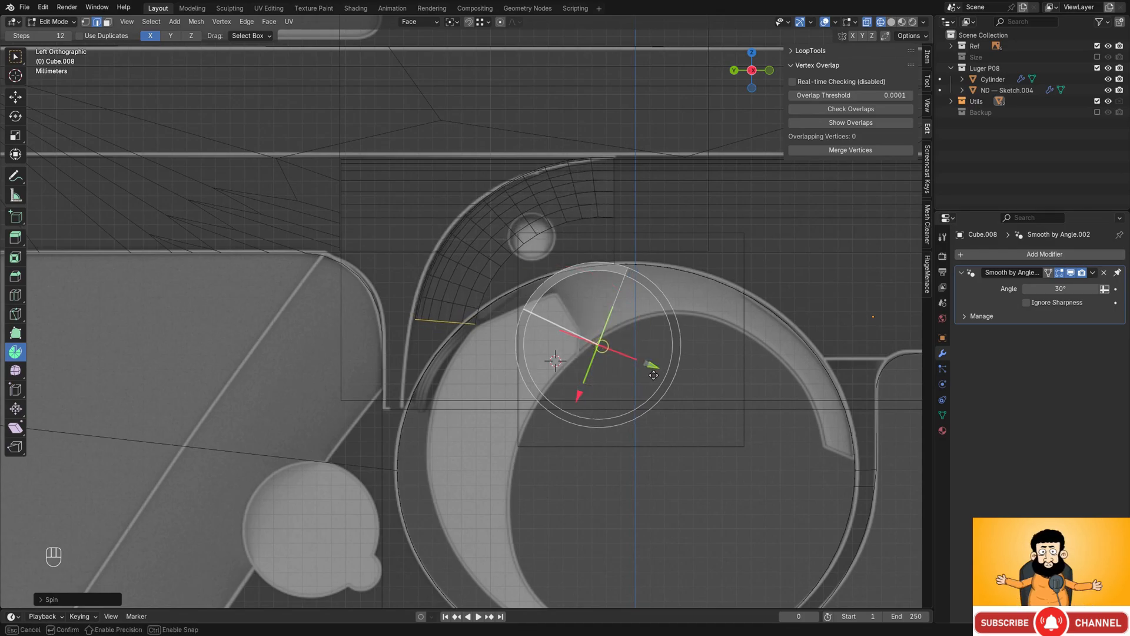
left_click_drag(647, 378, 640, 378)
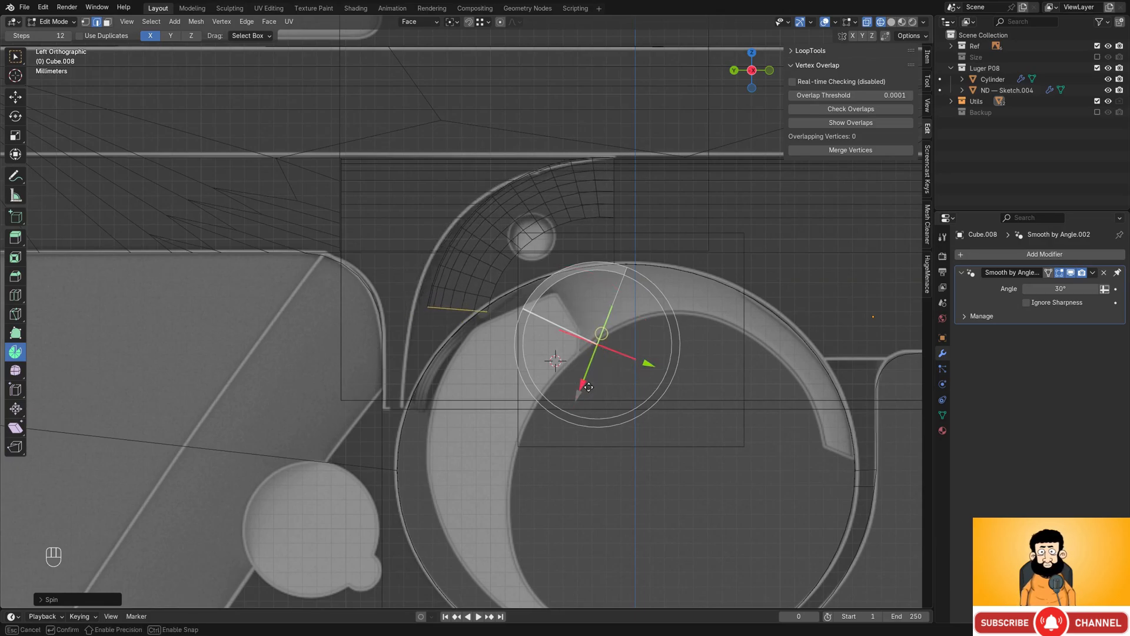
left_click_drag(596, 378, 595, 392)
left_click_drag(652, 360, 636, 362)
left_click_drag(569, 386, 632, 361)
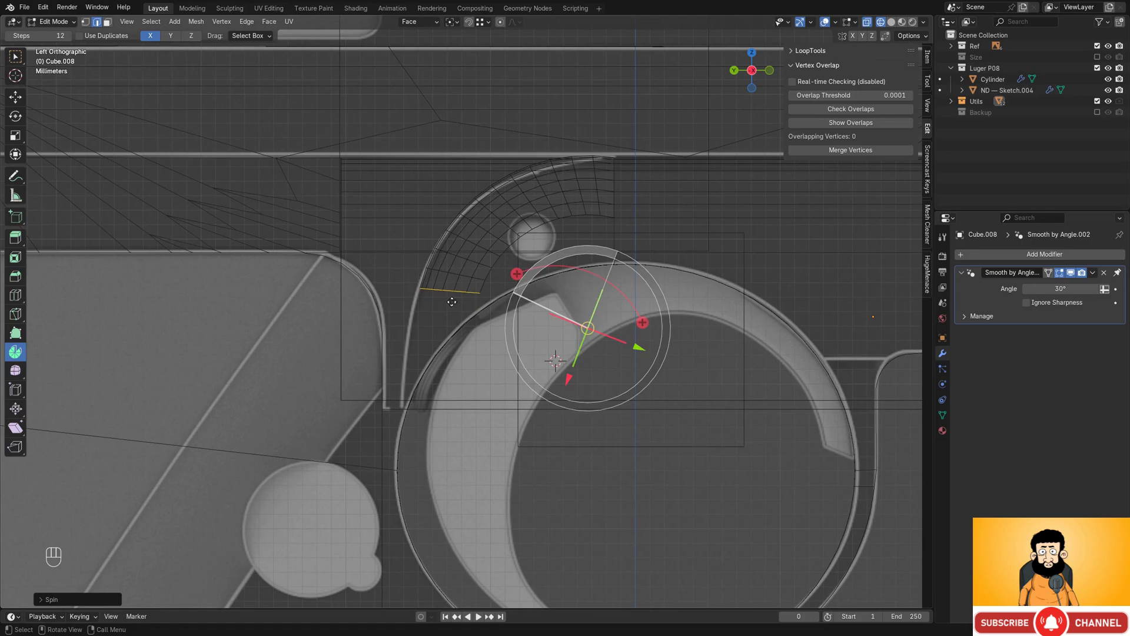
middle_click_drag(624, 362, 660, 357, "shift")
left_click_drag(639, 355, 633, 351)
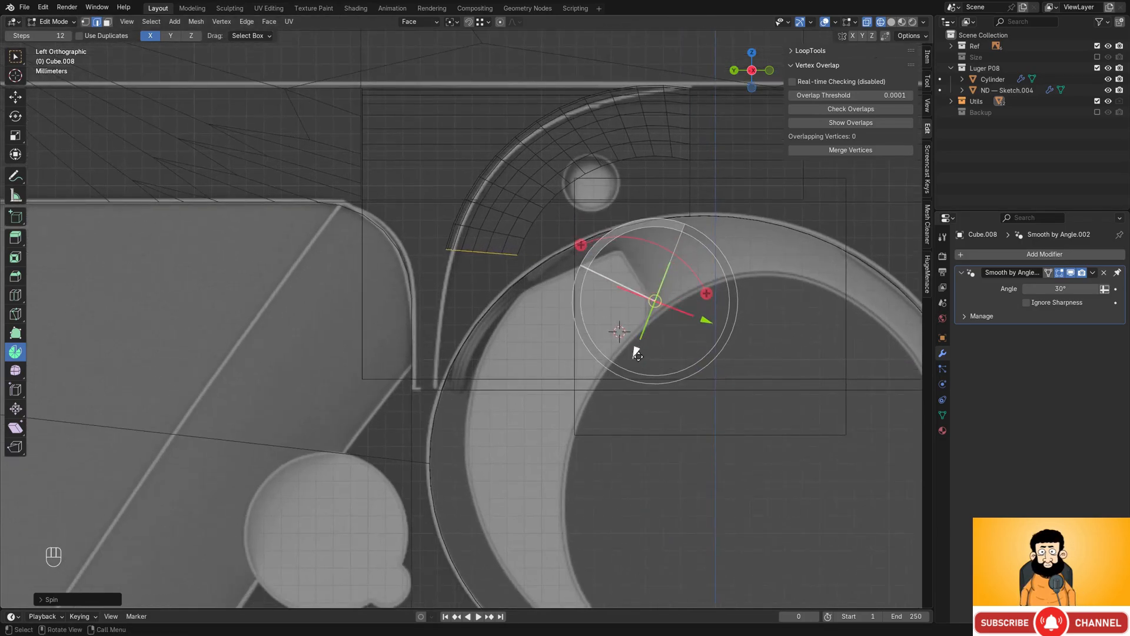
left_click_drag(706, 321, 722, 330)
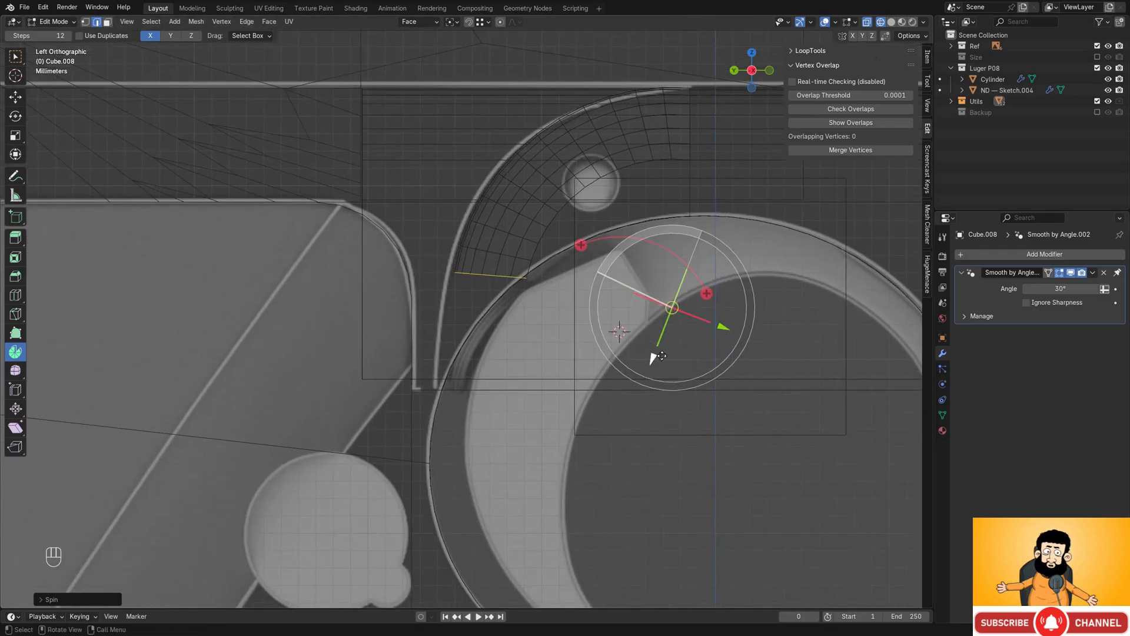
left_click_drag(651, 357, 654, 365)
- Examine the swept strip in perspective and side views, checking its edges and upper end against the frame and reference
middle_click_drag(517, 294, 434, 288)
left_click(342, 259)
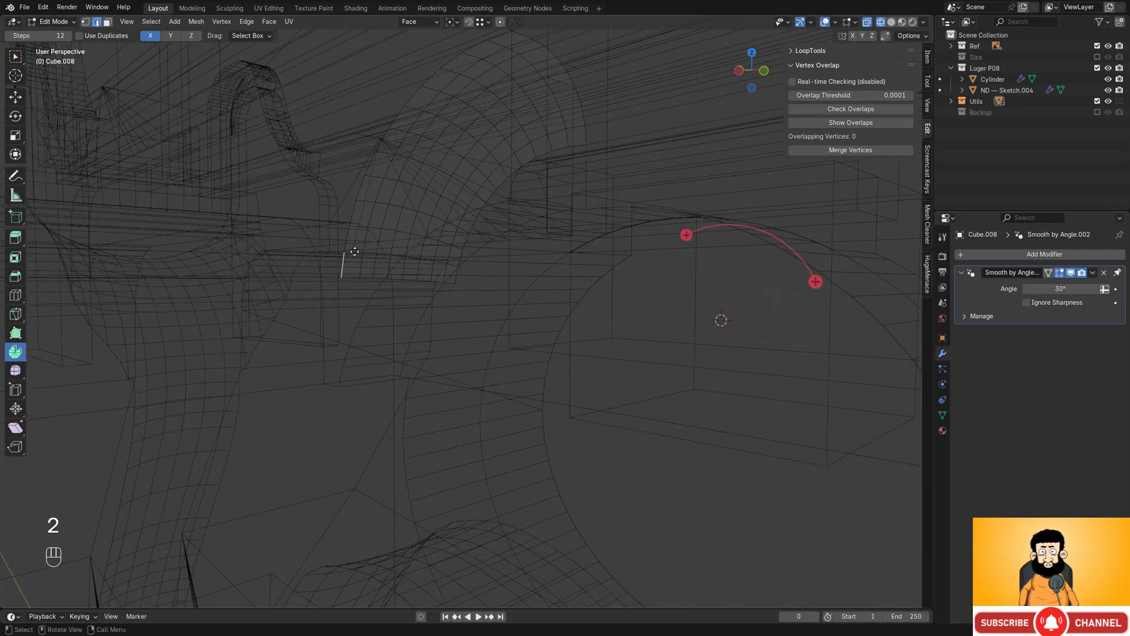
scroll(472, 190, "down", 1)
key("shift+z")
mouse_move(566, 164)
middle_mouse_down("shift")
mouse_move(580, 202)
mouse_move(659, 207)
mouse_move(649, 186)
middle_mouse_up("shift")
key("shift+z")
key("1")
left_click_drag(625, 184, 663, 284)
middle_click_drag(653, 204, 610, 246, "shift")
scroll(610, 246, "up", 1)
scroll(611, 246, "up", 4)
middle_click_drag(689, 189, 601, 260, "shift")
scroll(566, 227, "up", 2)
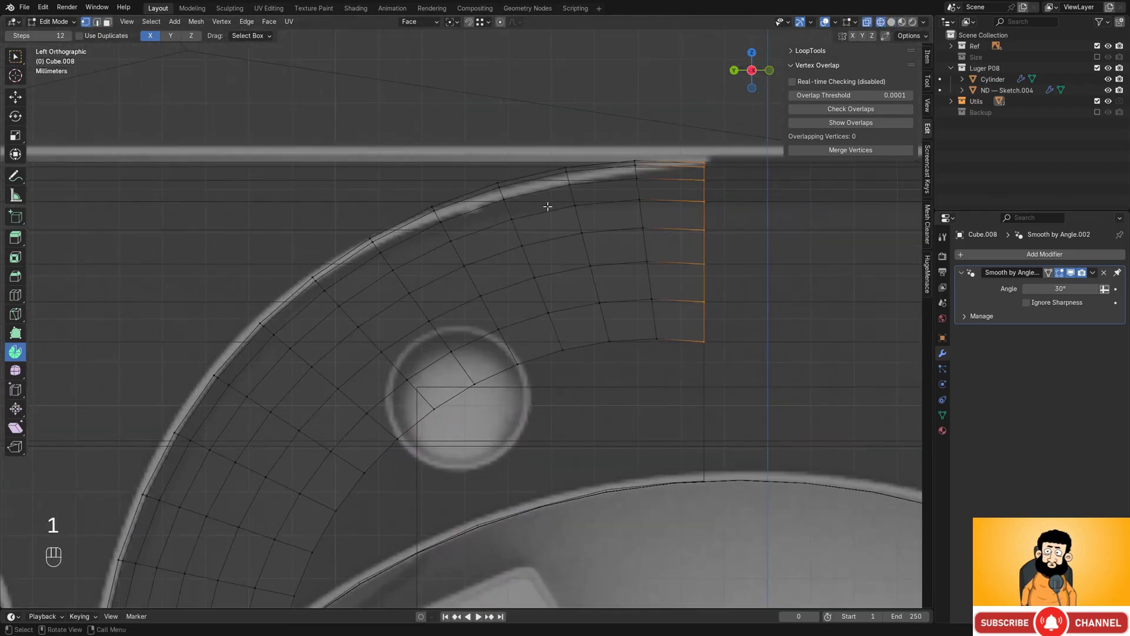
left_click(507, 206, "alt+shift")
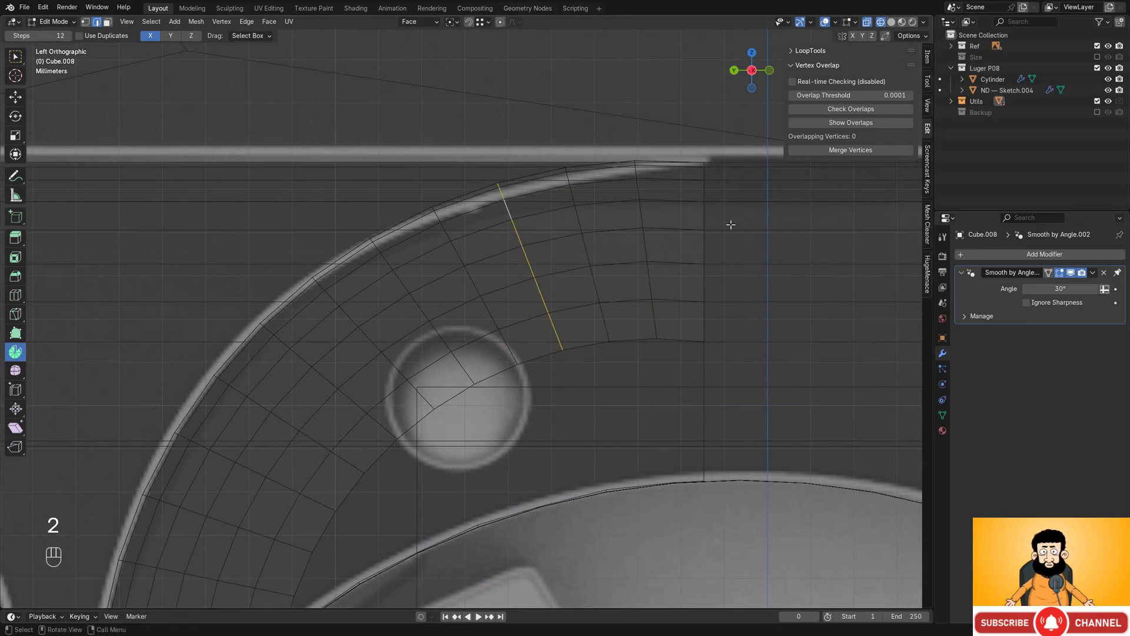
- Extrude the vertices at the strip's upper end straight along the global Y axis
key("1")
left_click_drag(688, 143, 769, 352)
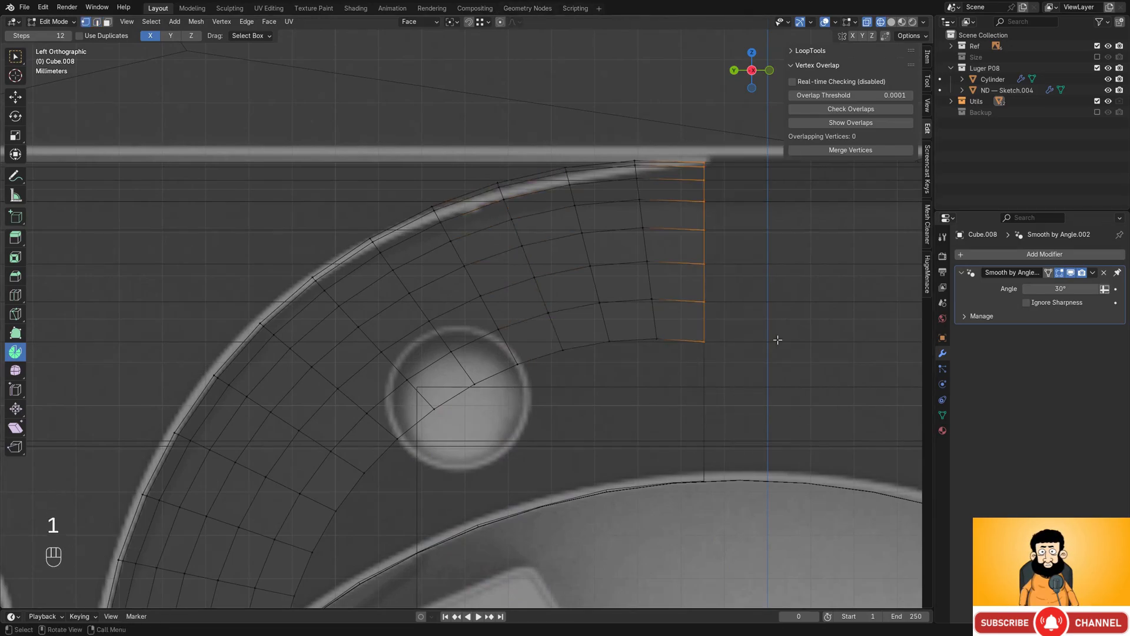
scroll(736, 283, "down", 3)
middle_click_drag(699, 228, 556, 253, "shift")
key("e")
key("y")
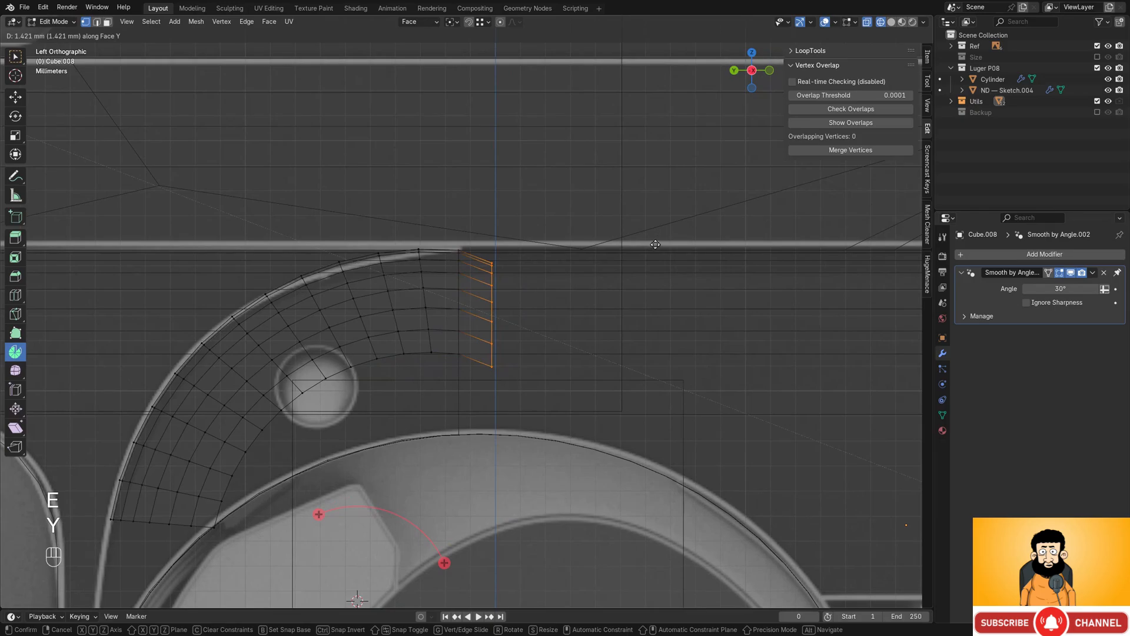
key("y")
left_click(655, 230)
- Dissolve the edge loop where the extruded section meets the strip's original end
scroll(656, 230, "up", 3)
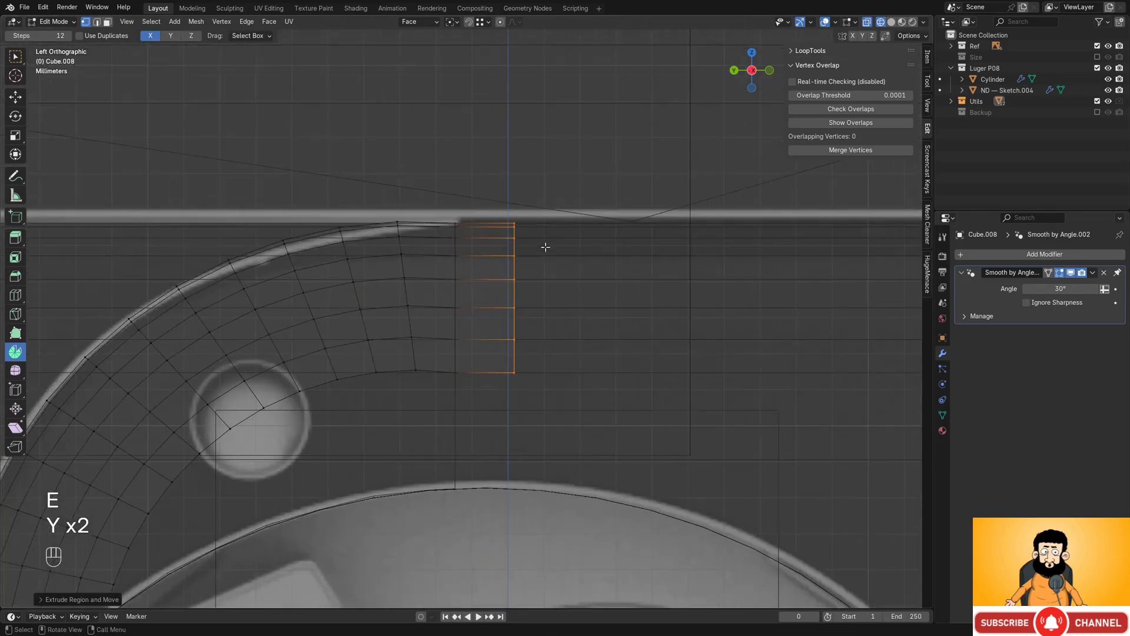
left_click_drag(479, 202, 566, 468)
key("2")
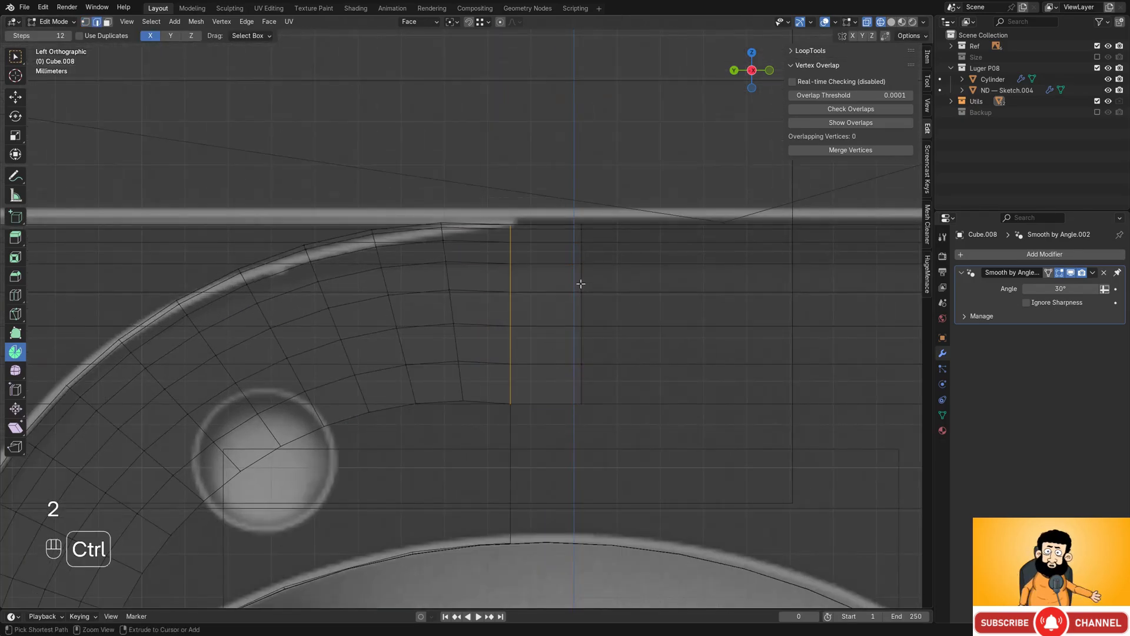
key("ctrl+x")
- Extrude the short lower edge at the strip's straight end down along the global Z axis into the trigger guard opening
key("1")
left_click_drag(551, 196, 672, 447)
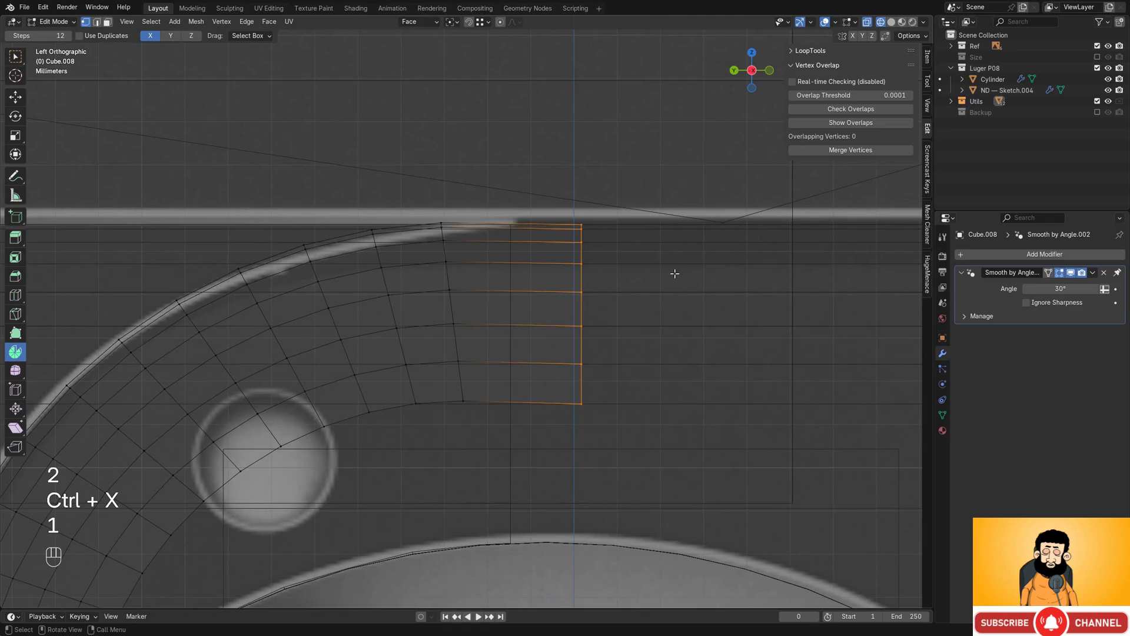
scroll(638, 302, "down", 3)
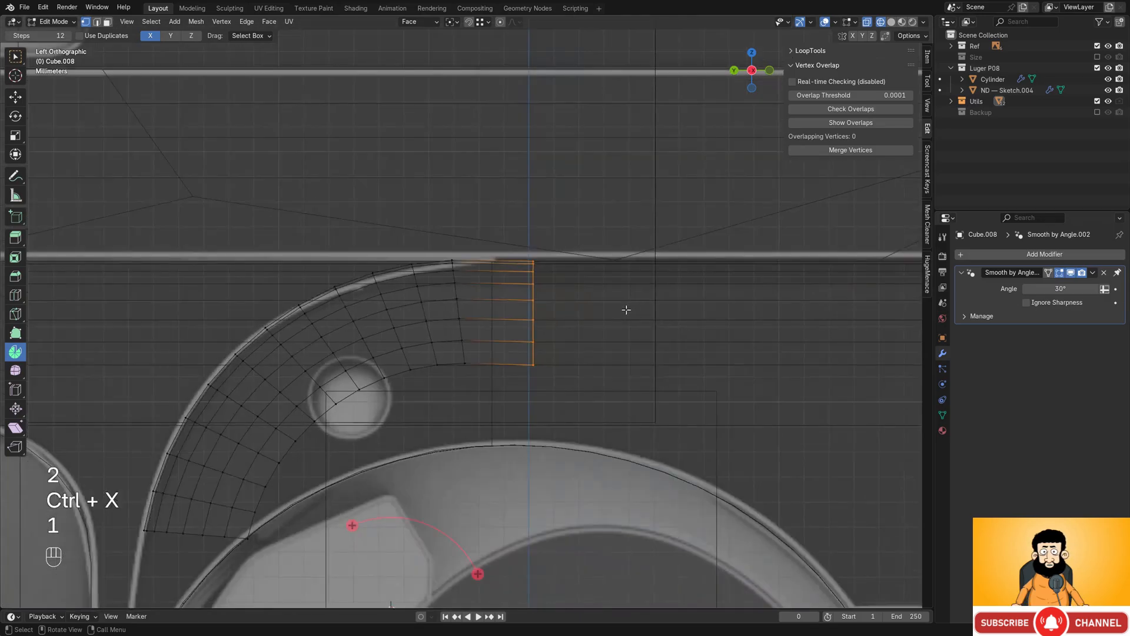
mouse_move(628, 310)
middle_mouse_down()
mouse_move(553, 315)
mouse_move(560, 326)
mouse_move(537, 331)
mouse_move(573, 283)
mouse_move(709, 298)
mouse_move(633, 289)
middle_mouse_up()
key("shift+z")
key("shift+z")
key("2")
left_click(545, 311, "alt+shift")
key("shift+z")
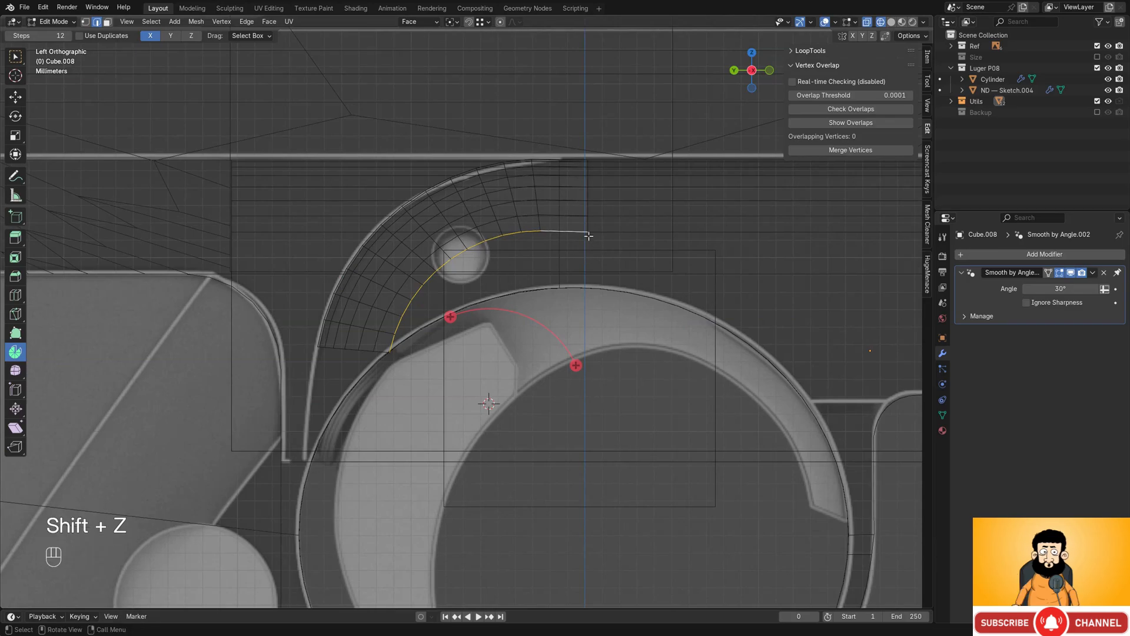
key("e")
key("z")
key("z")
left_click(576, 406)
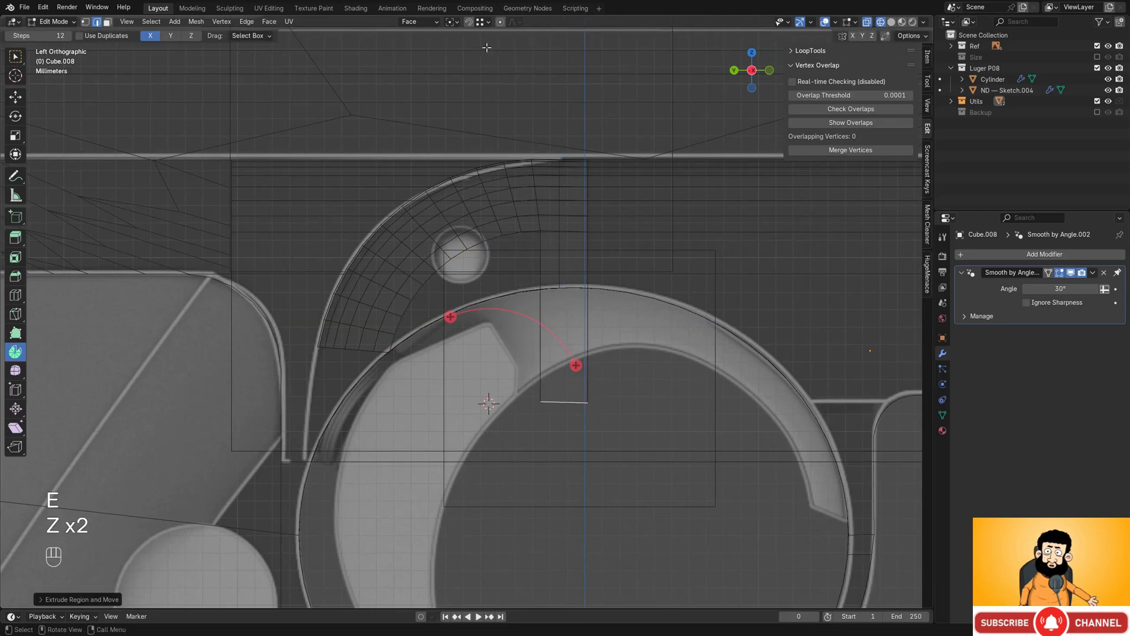
- Set the transform orientation to Global and switch to vertex selection
left_click(432, 22)
left_click(398, 56)
middle_click_drag(498, 112, 575, 38, "shift")
key("1")
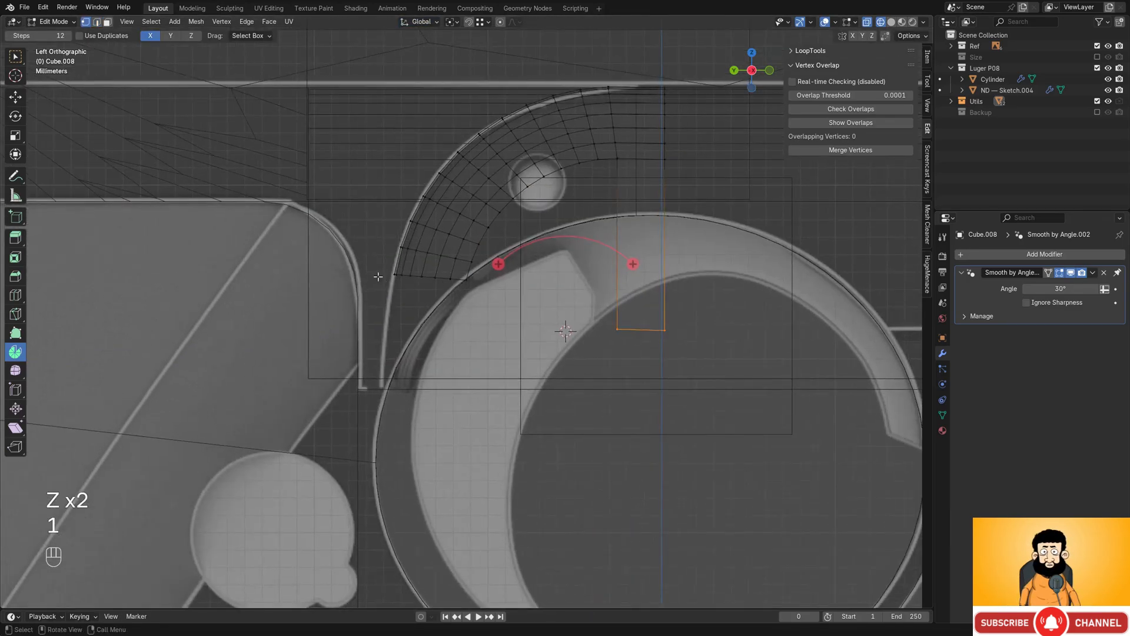
- Extrude the vertices at the strip's lower curved end down along the global Z axis and move them to follow the reference outline
left_click_drag(378, 270, 475, 312)
key("e")
key("z")
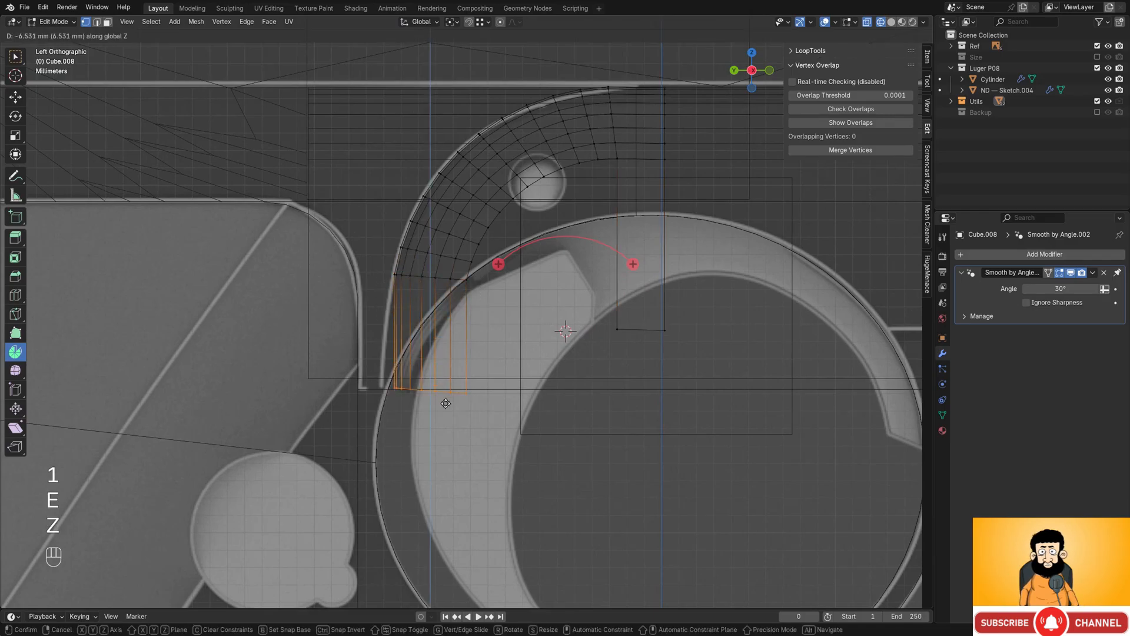
key("g")
left_click(433, 434)
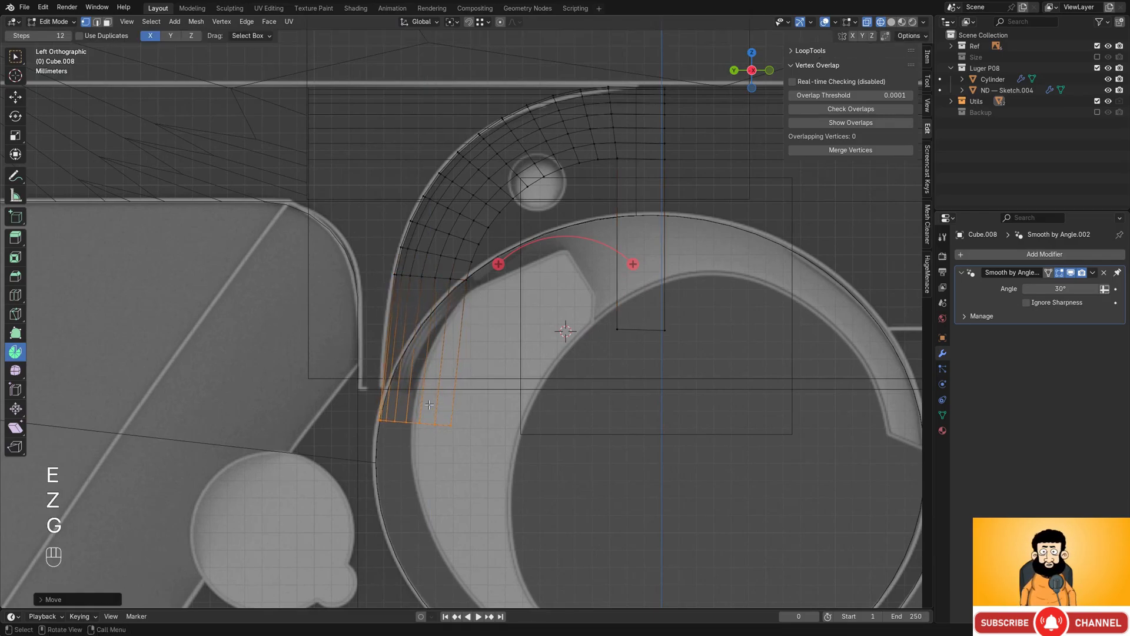
- Extrude the lower edge at the strip's straight end down along the global Z axis, snapping it level with the curved end's bottom
scroll(429, 404, "up", 1)
mouse_move(429, 405)
middle_mouse_down("shift")
mouse_move(457, 394)
mouse_move(462, 366)
middle_mouse_up("shift")
key("shift+z")
mouse_move(487, 369)
middle_mouse_down("shift")
mouse_move(525, 372)
mouse_move(543, 302)
mouse_move(575, 301)
mouse_move(538, 328)
mouse_move(524, 368)
mouse_move(548, 489)
mouse_move(532, 471)
mouse_move(518, 348)
mouse_move(599, 326)
middle_mouse_up("shift")
key("2")
left_click(603, 307)
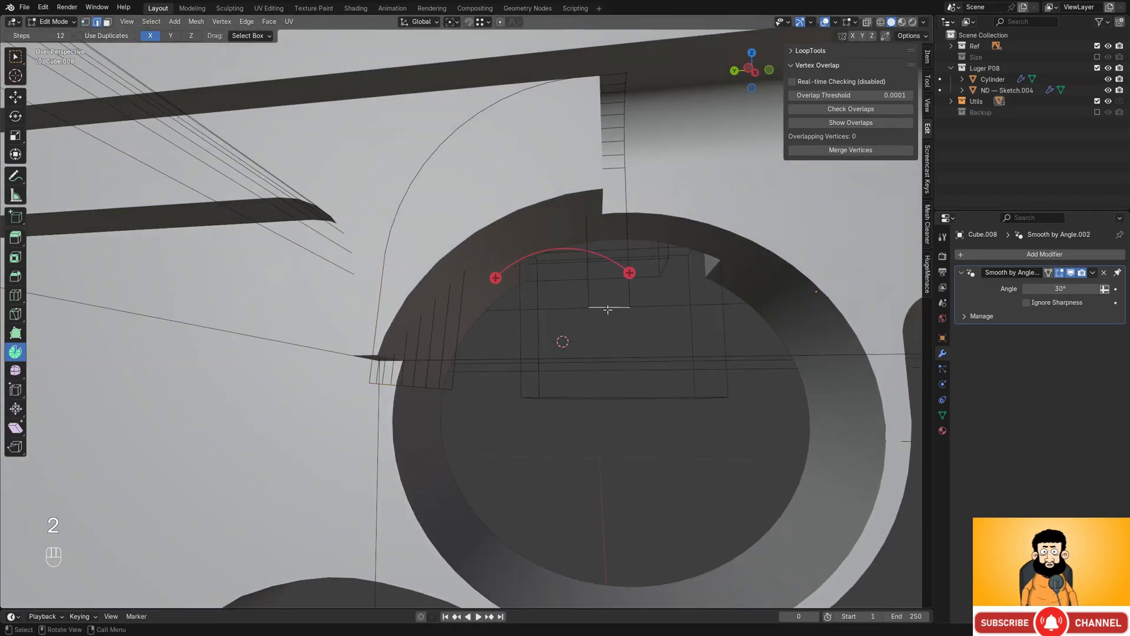
key("e")
key("z")
left_click(457, 390, "ctrl")
- Select the outer boundary edges along the whole curved strip and extrude them along the global X axis
middle_click_drag(457, 391, 486, 213)
left_click(527, 148)
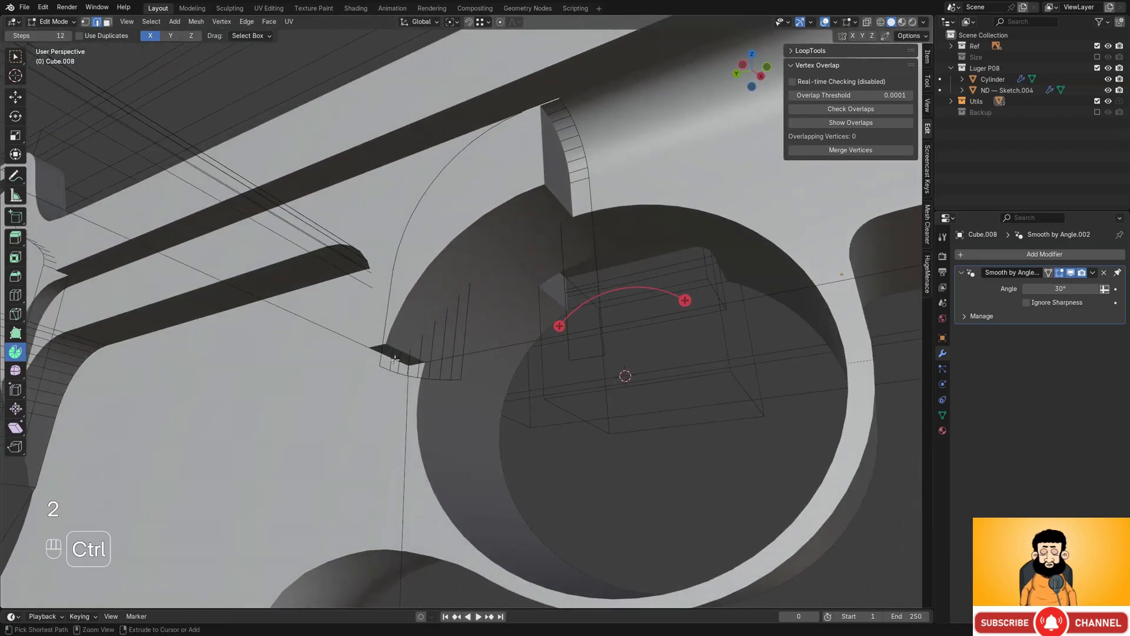
left_click(384, 331, "ctrl")
middle_click_drag(385, 331, 471, 283)
key("e")
key("x")
left_click(389, 318)
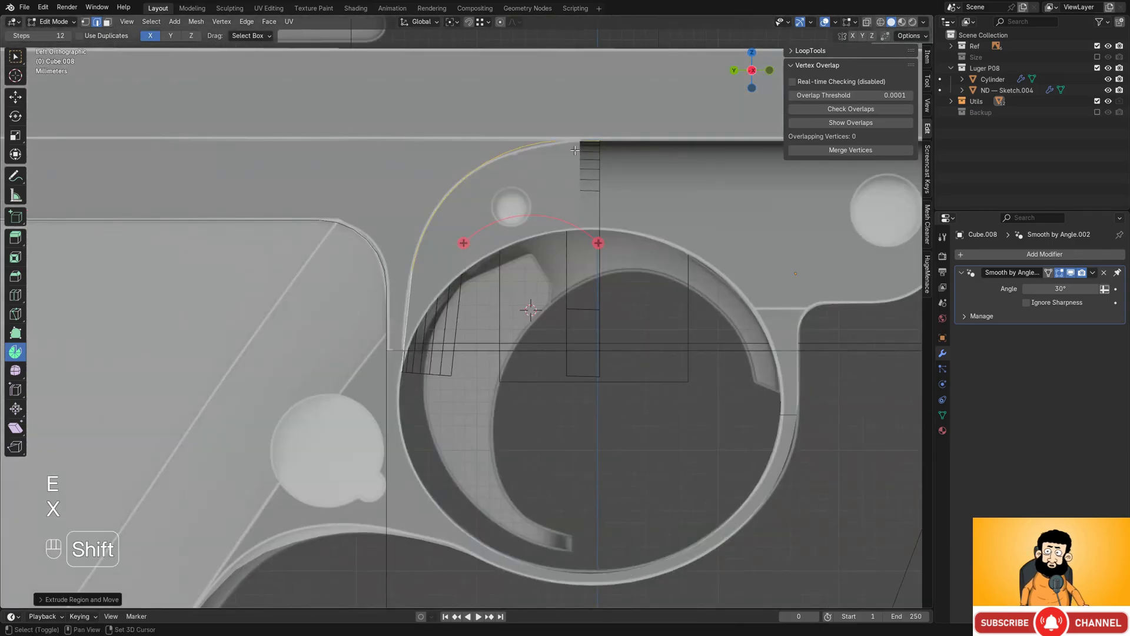
- Move the cross edge loop on the upper part of the arc onto the reference line using smooth proportional editing, about 4.8 mm in size
key("shift+z")
middle_click_drag(588, 134, 577, 186, "shift")
scroll(577, 186, "up", 3)
scroll(583, 165, "up", 3)
key("1")
middle_click_drag(626, 106, 512, 315, "shift")
key("2")
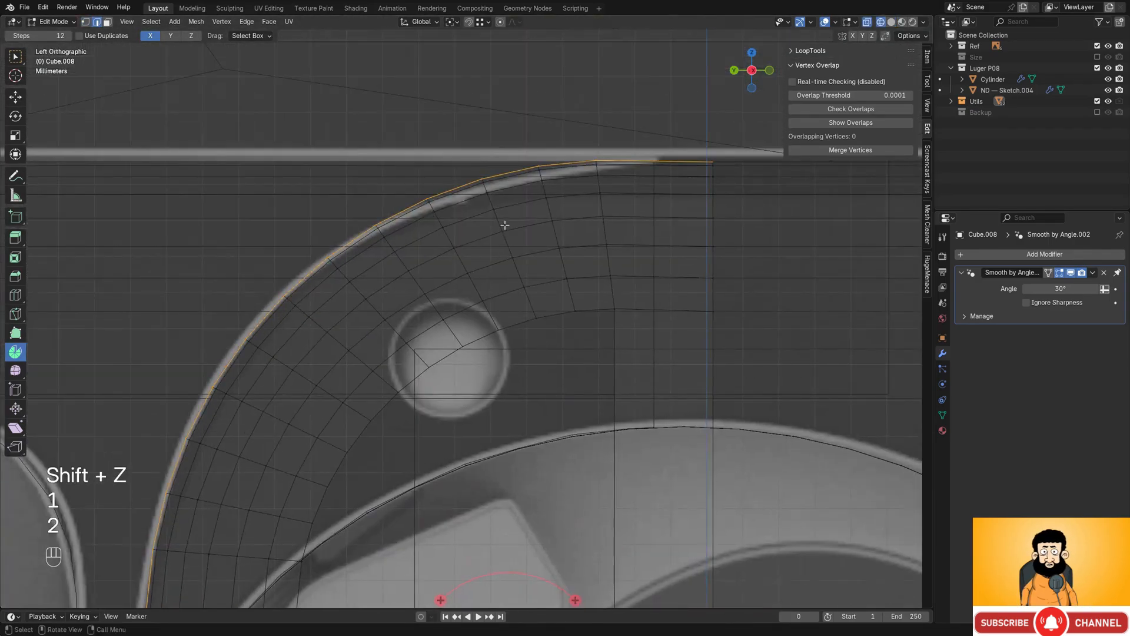
left_click(497, 219)
left_click(498, 220, "alt+shift")
left_click(498, 220)
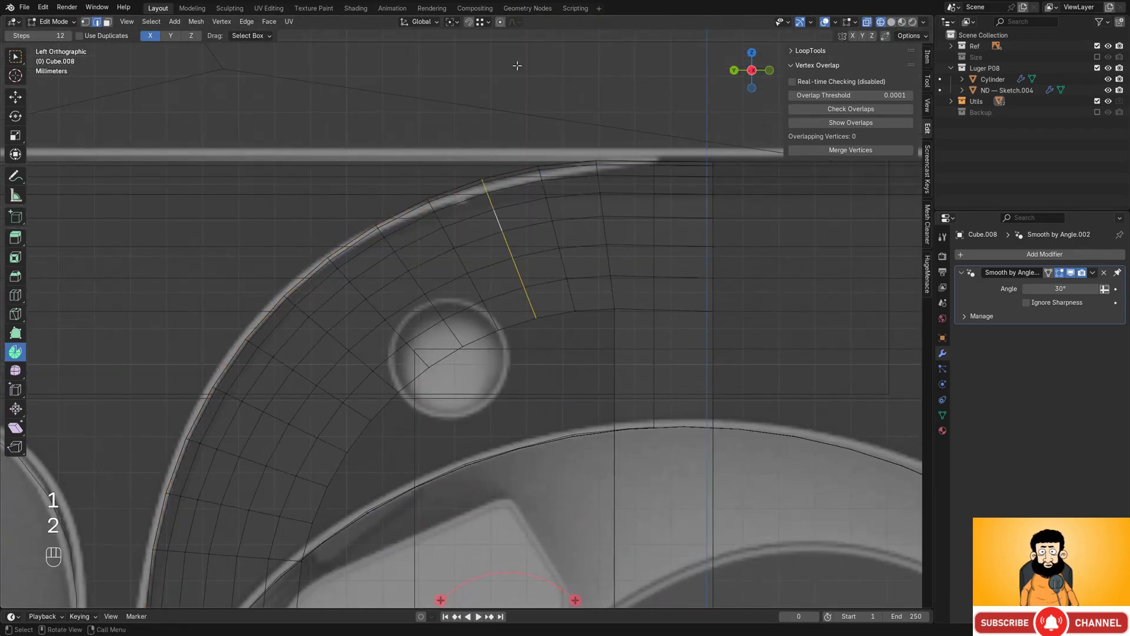
key("g")
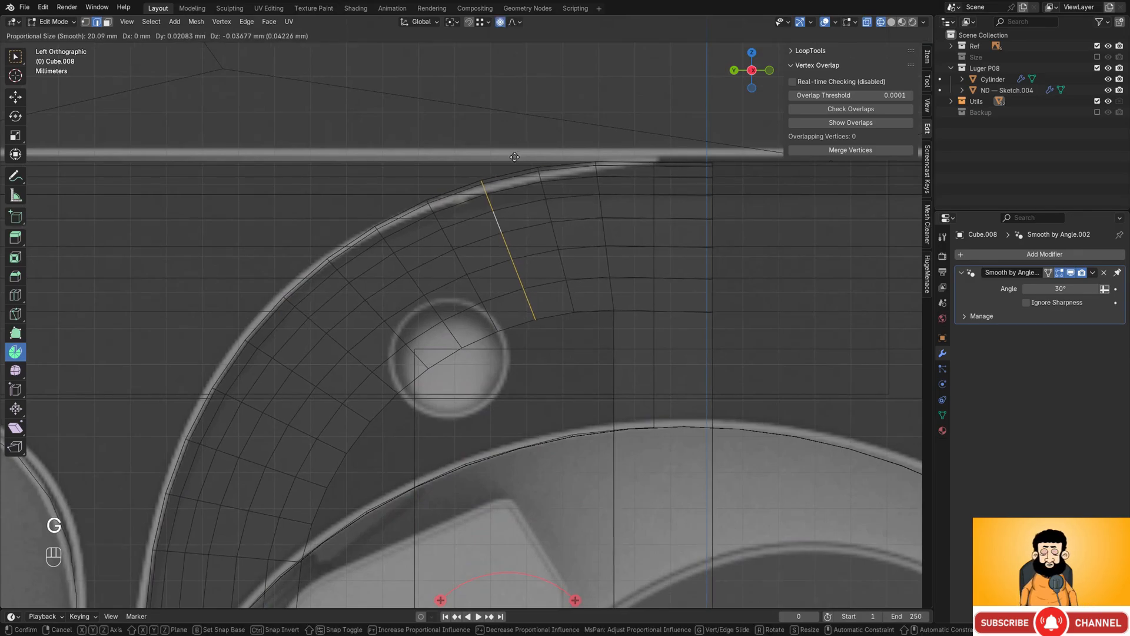
scroll(516, 171, "up", 6)
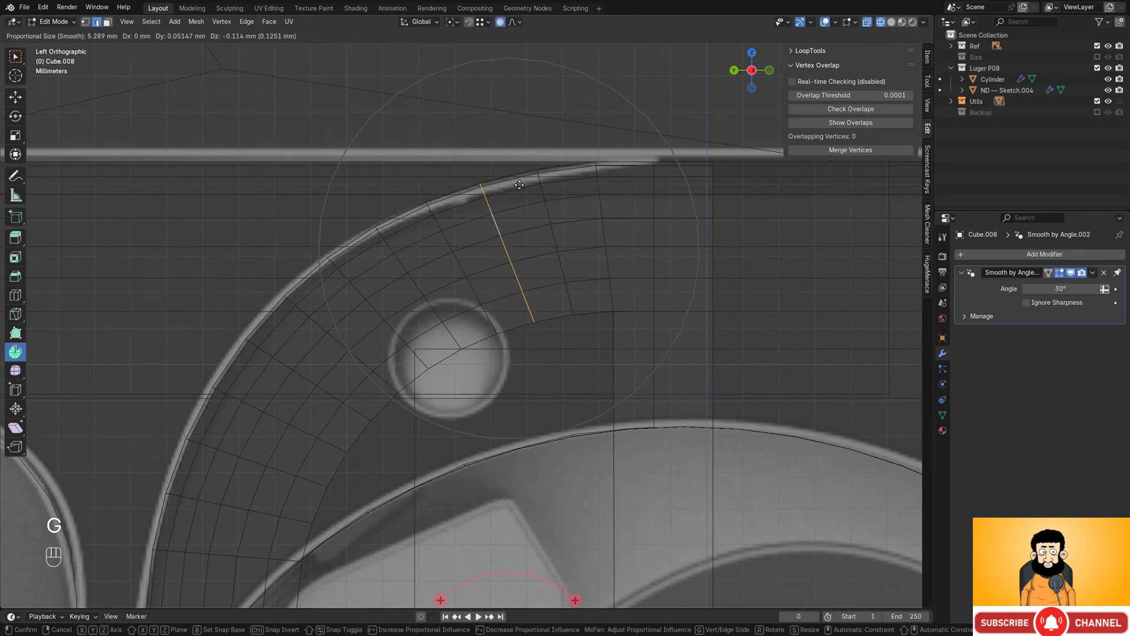
scroll(522, 200, "up", 3)
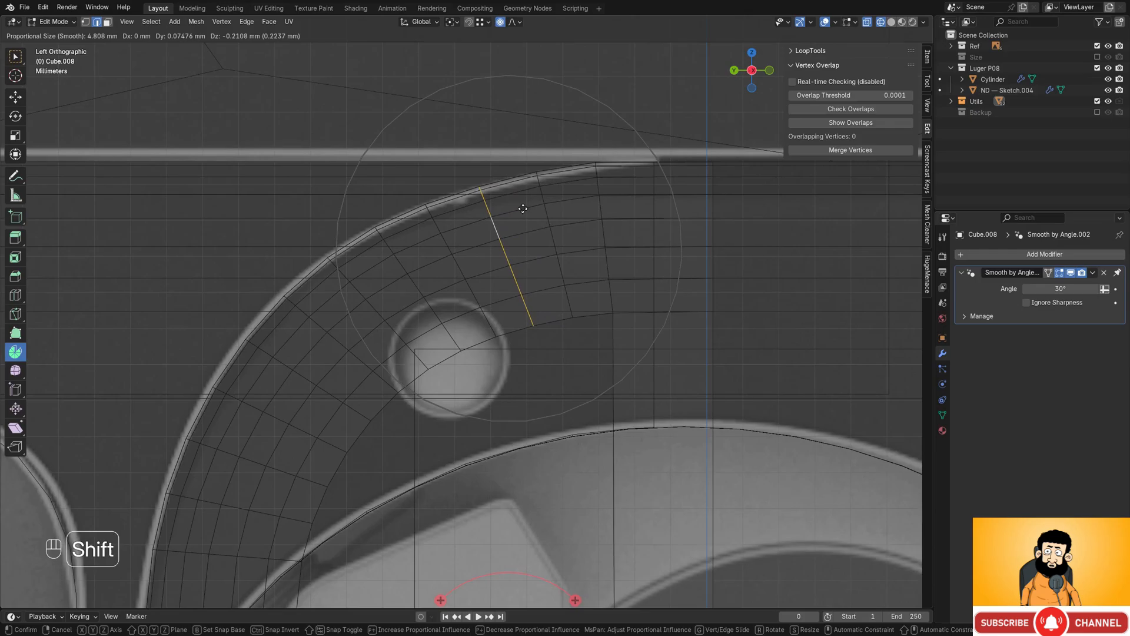
left_click(525, 222)
- Move a cross edge loop on the lower part of the arc onto the reference line with a proportional size of about 6.4 mm
scroll(487, 265, "down", 2)
middle_click_drag(487, 265, 525, 125, "shift")
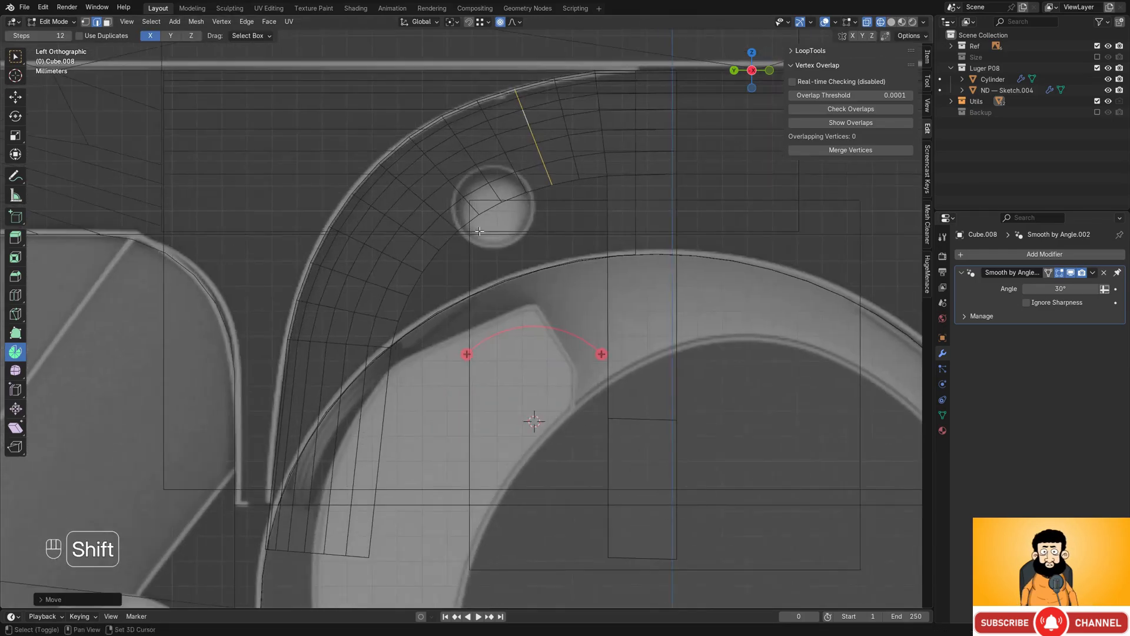
scroll(465, 259, "down", 4)
scroll(406, 263, "up", 6)
left_click(384, 249, "alt+shift")
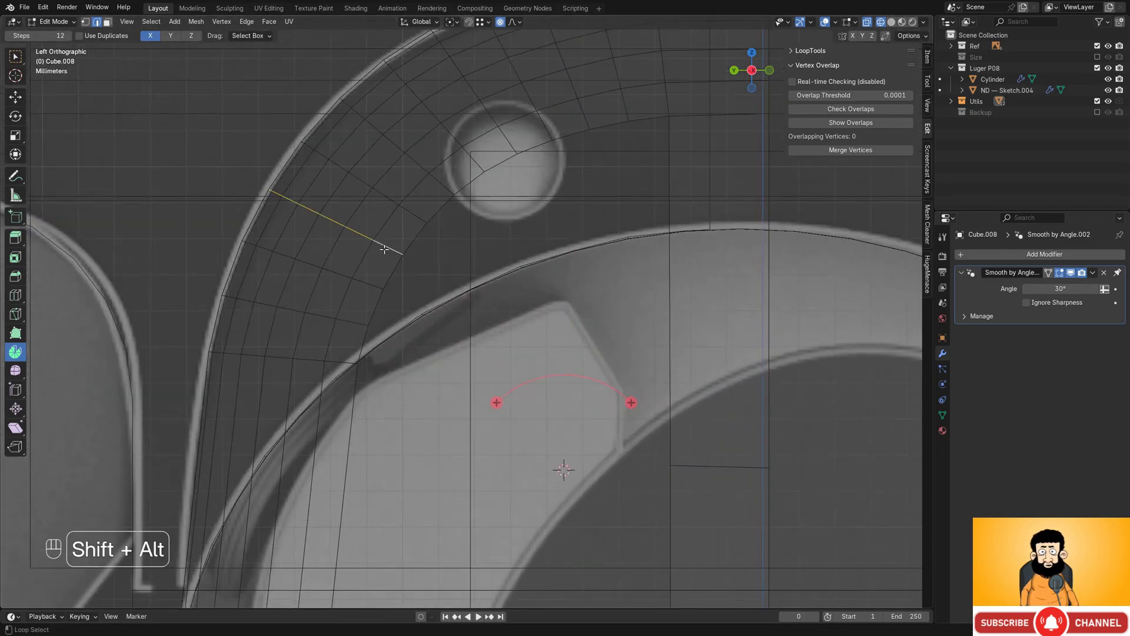
key("g")
scroll(382, 266, "down", 2)
scroll(381, 266, "down", 1)
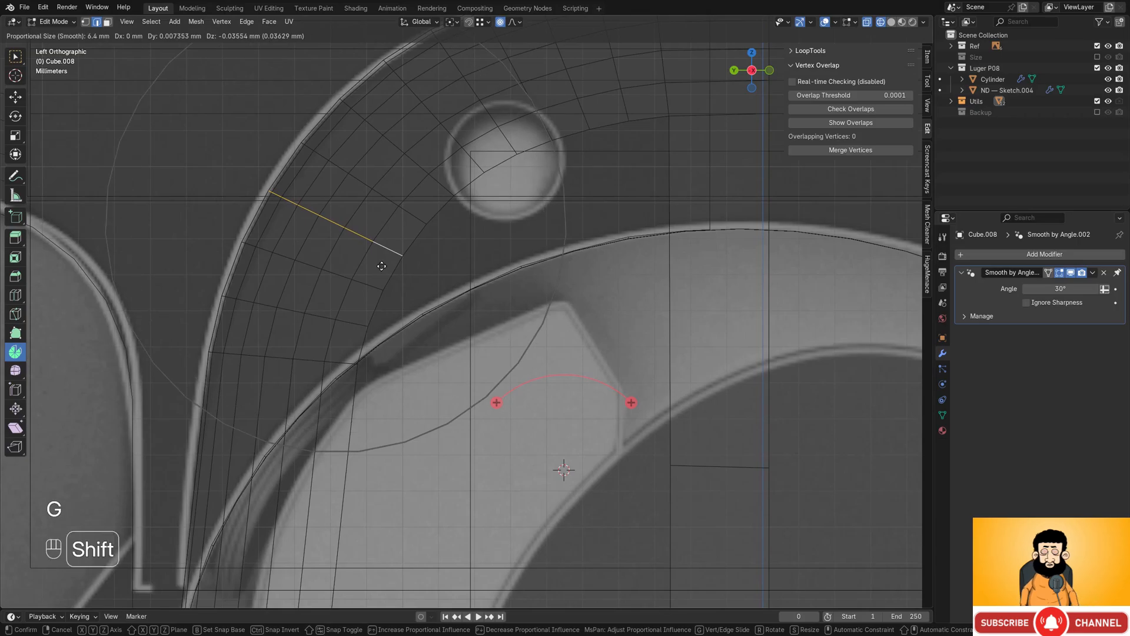
left_click(383, 263)
- Move the cross edge loop beside the small round pin slightly inward onto the reference line with proportional editing
middle_click_drag(438, 214, 411, 321, "shift")
left_click(447, 200)
left_click(447, 201, "alt+shift")
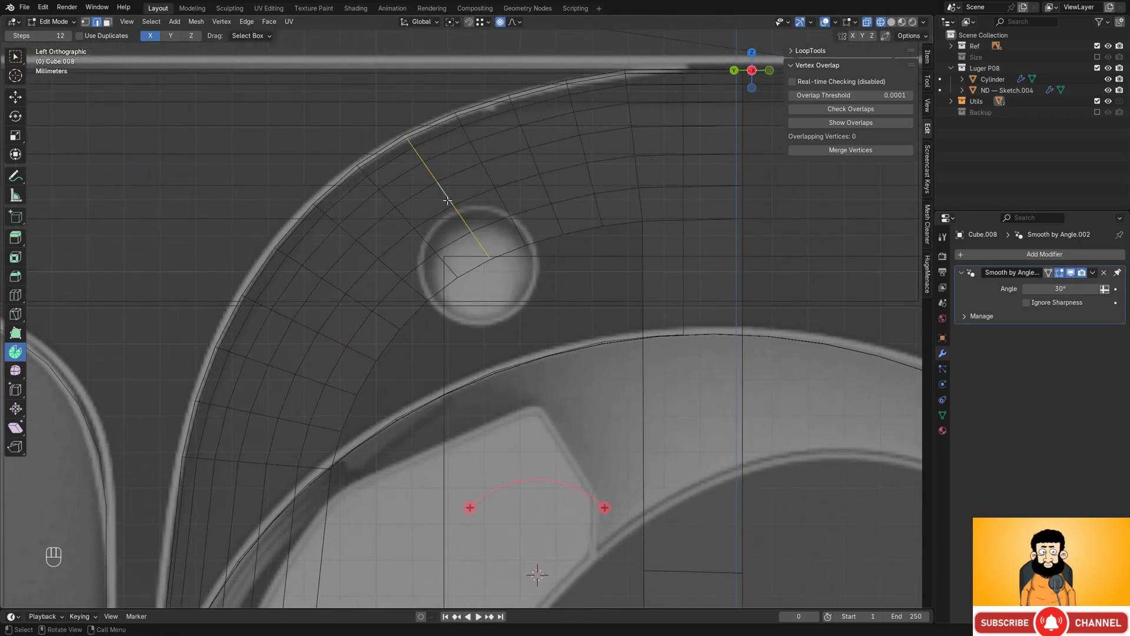
key("g")
left_click(444, 216, "shift")
- Select the lengthwise edge loops of the curved strip without their lower straight segments and smooth them with LoopTools Relax
key("shift+z")
mouse_move(444, 216)
middle_mouse_down()
mouse_move(434, 217)
mouse_move(446, 198)
middle_mouse_up()
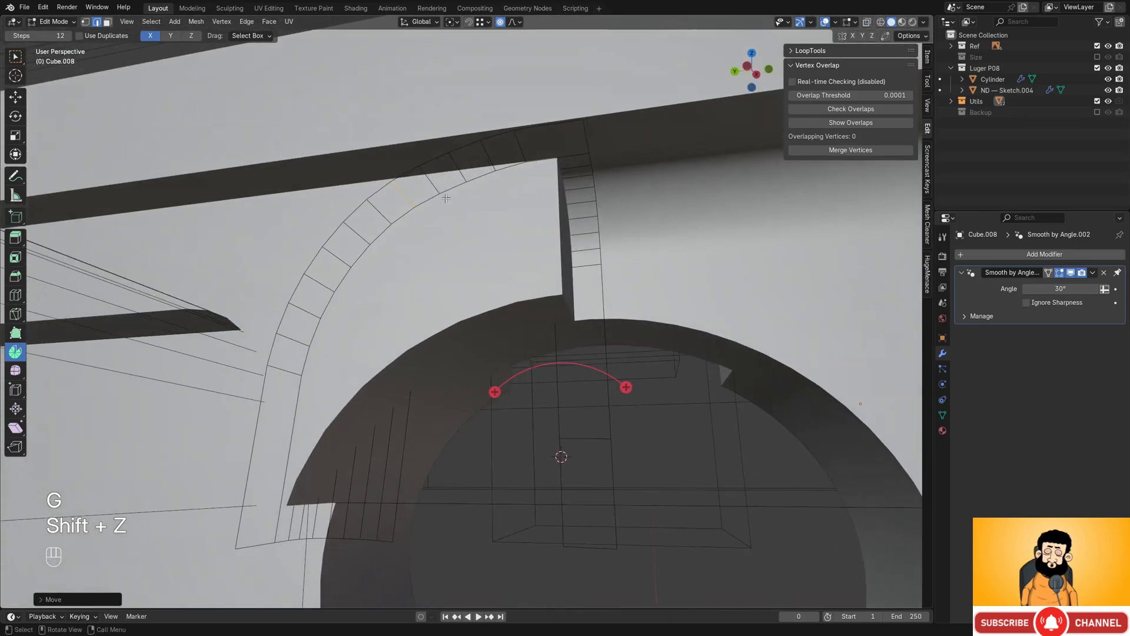
left_click(503, 140, "shift")
key("shift+z")
left_click(509, 164, "alt+shift")
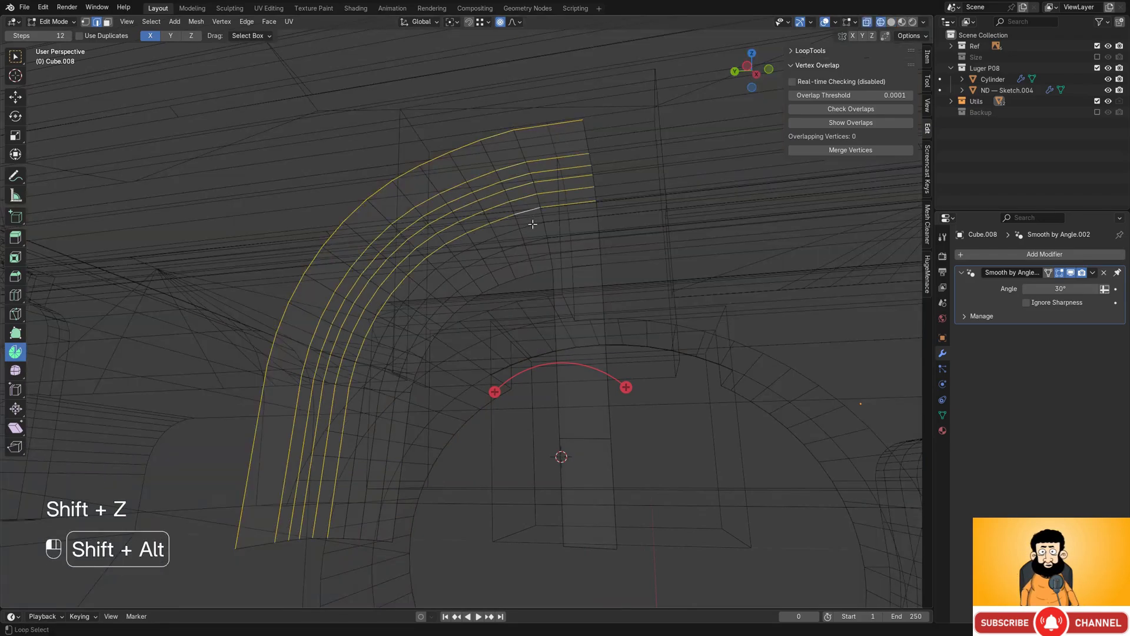
left_click(542, 267, "alt+shift")
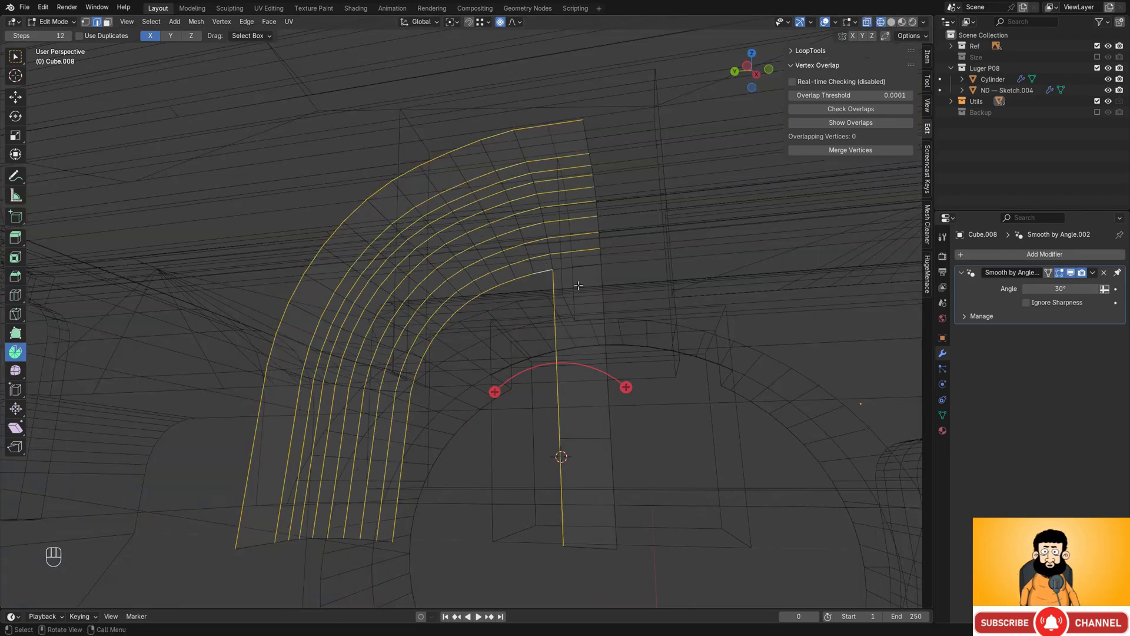
key("c")
right_click(566, 372, "shift")
left_click(583, 268, "shift")
right_click(642, 125)
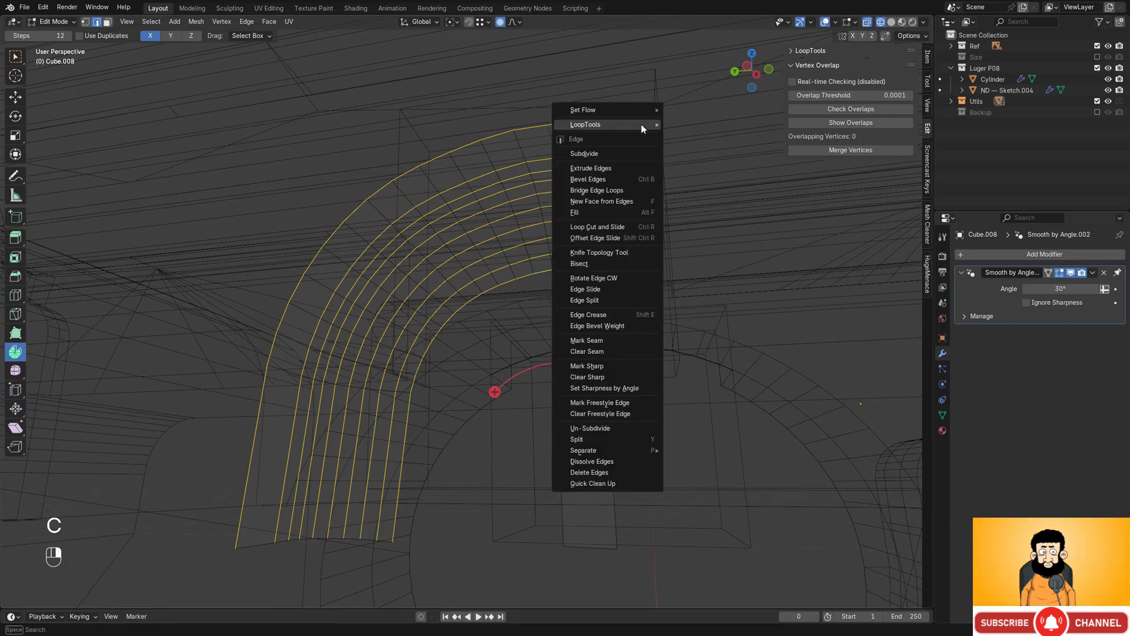
left_click(377, 486, "ctrl+alt+shift")
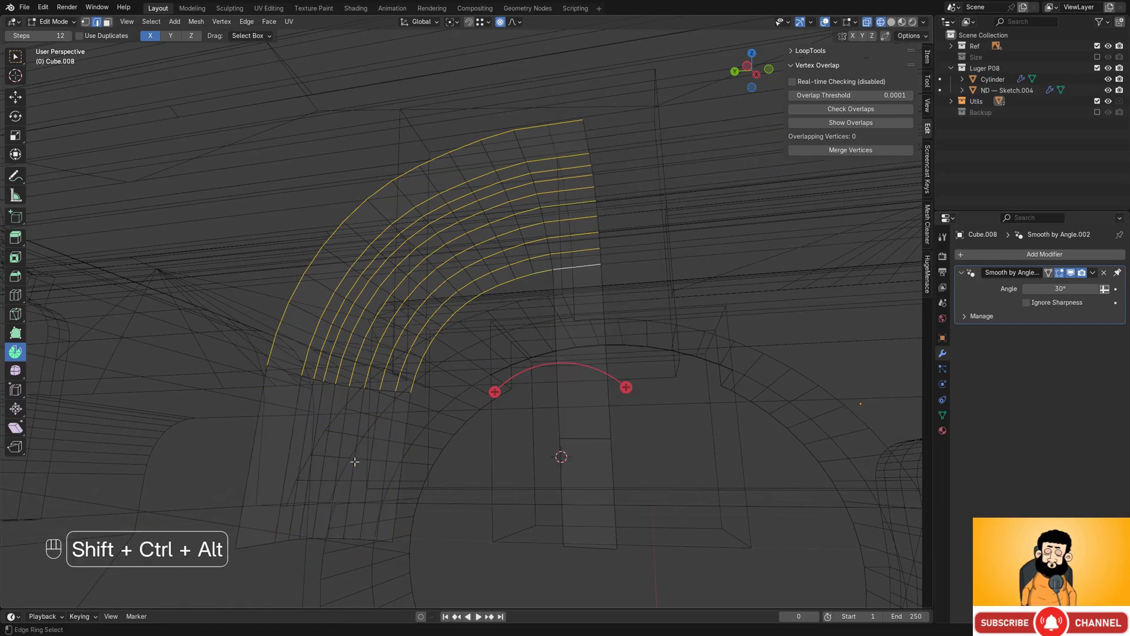
right_click(618, 101)
mouse_move(611, 105)
left_click(684, 168)
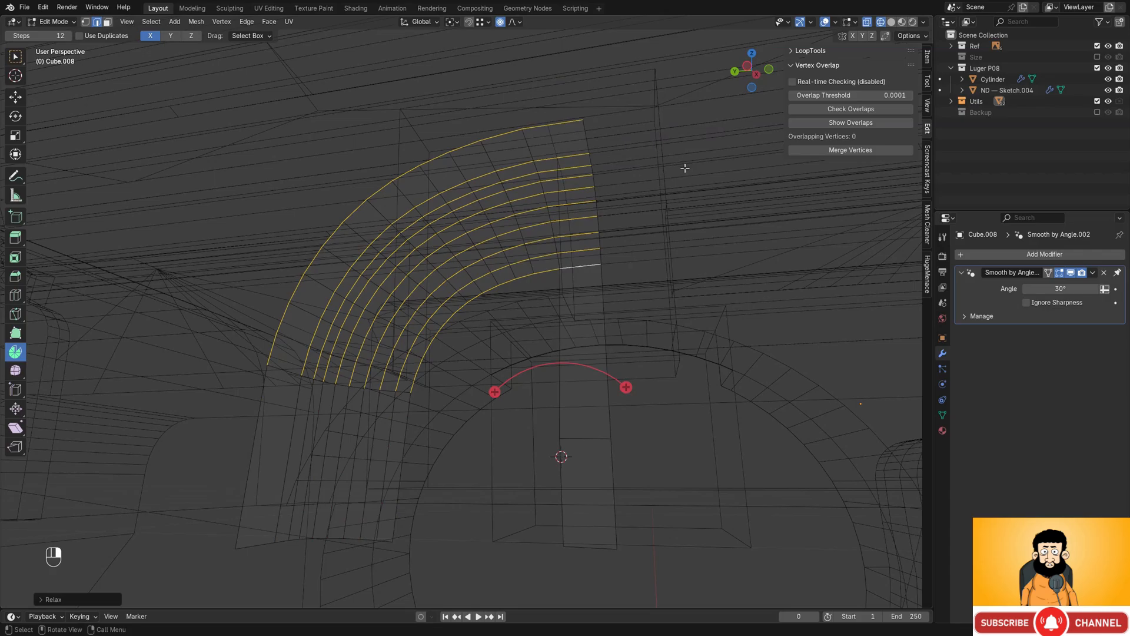
- Fill the open inner side of the curved strip between its inner arc and the vertical end edge with a face
scroll(536, 198, "down", 2)
mouse_move(536, 198)
middle_mouse_down()
mouse_move(577, 194)
mouse_move(580, 245)
mouse_move(535, 295)
middle_mouse_up()
key("shift+z")
key("2")
key("shift+z")
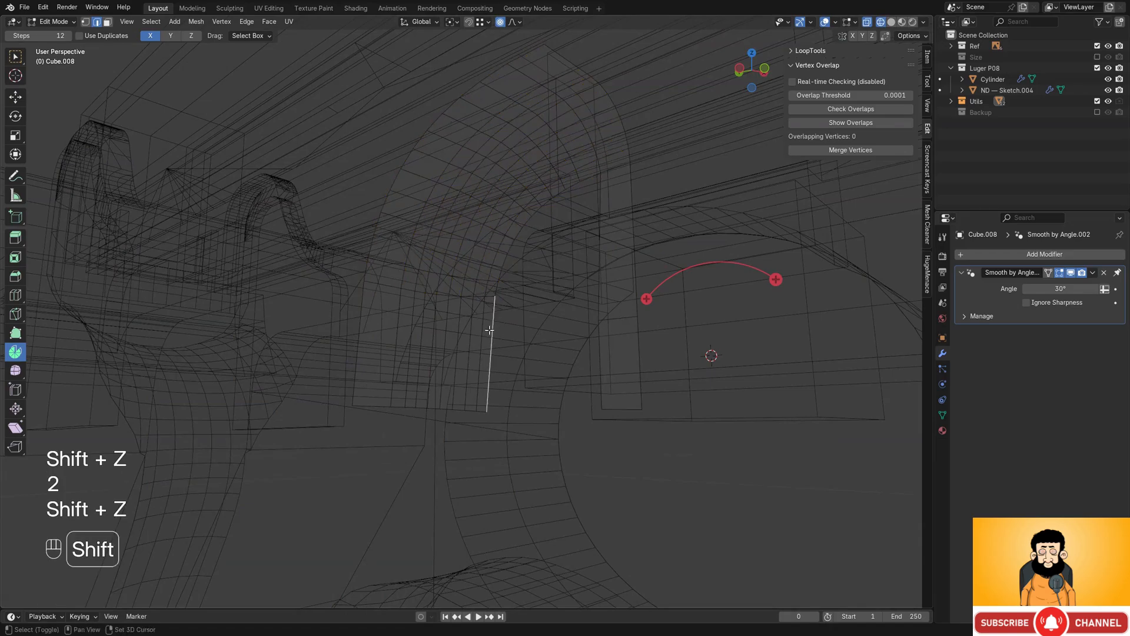
left_click(489, 330, "alt+shift")
left_click(490, 329)
left_click(492, 331, "alt+shift")
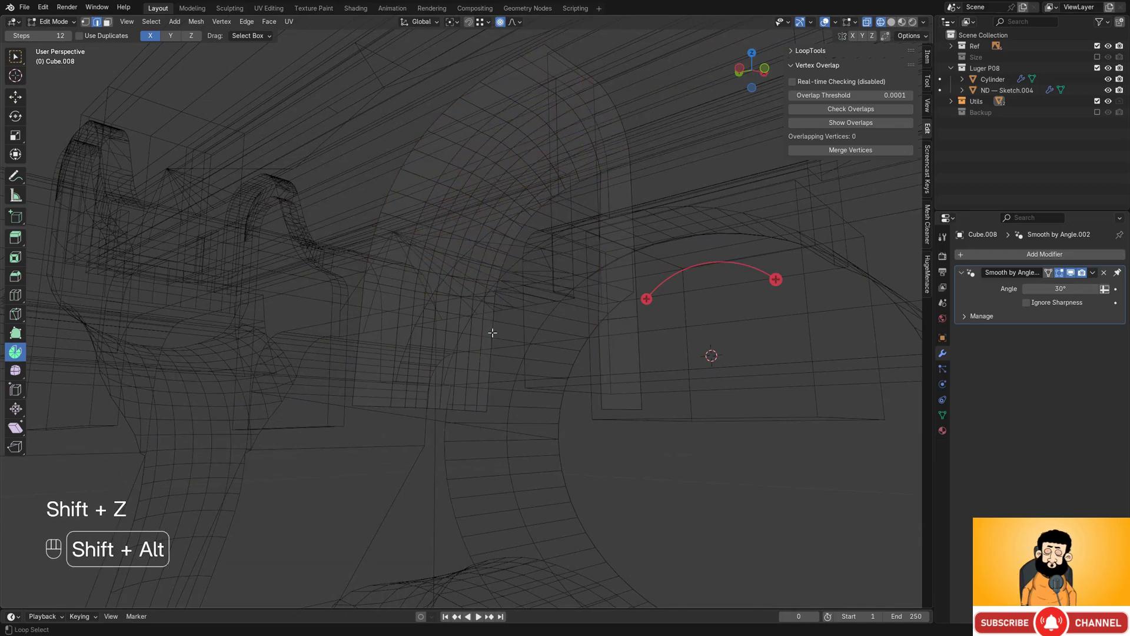
left_click(493, 332, "alt+shift")
key("f")
key("f")
- Extrude the short upper edge of the widened section straight down along the global Z axis, snapping it to the cutter's lower end
scroll(496, 329, "down", 3)
middle_click_drag(496, 329, 490, 330)
key("shift+z")
key("2")
mouse_move(511, 247)
middle_mouse_down()
mouse_move(530, 201)
mouse_move(555, 358)
middle_mouse_up()
key("e")
key("z")
left_click(562, 375, "ctrl")
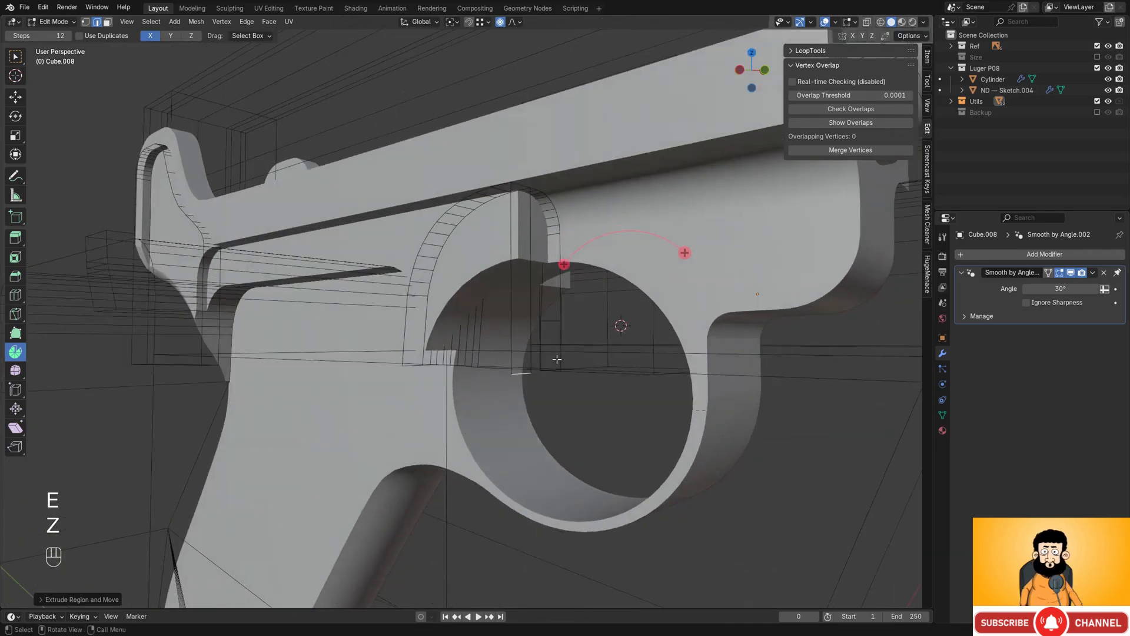
- Fill the open front end of the cutter with a face
scroll(556, 358, "up", 2)
left_click(582, 345)
left_click(583, 345, "alt+shift")
key("f")
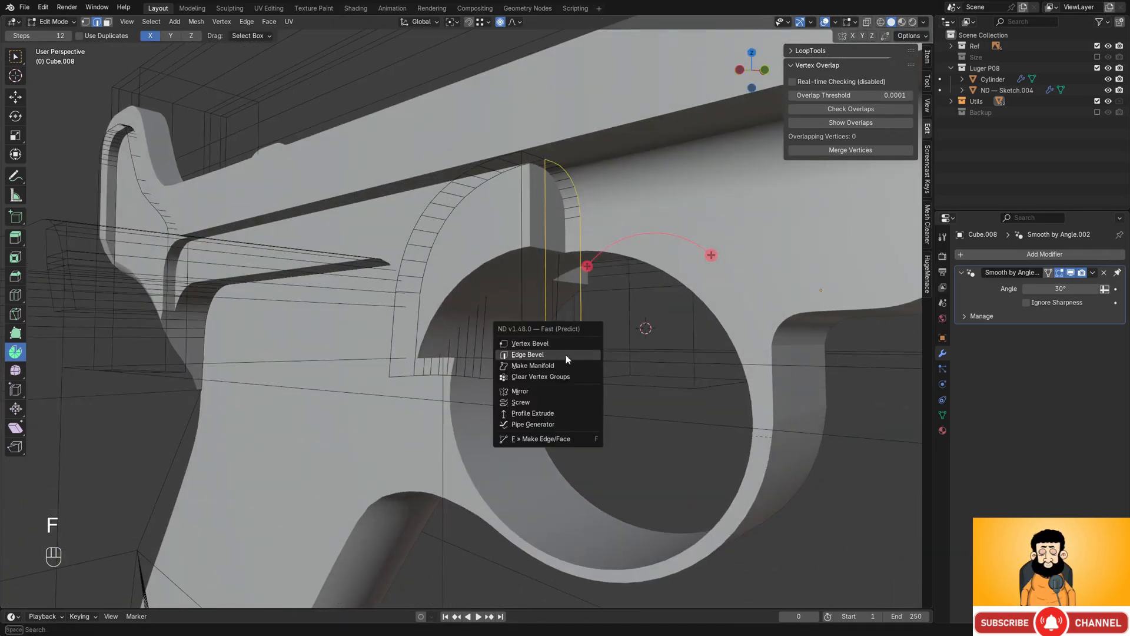
key("f")
- Fill the cutter's open arched side and its open bottom with faces and return to Object Mode
middle_click_drag(560, 371, 544, 309)
left_click(536, 290)
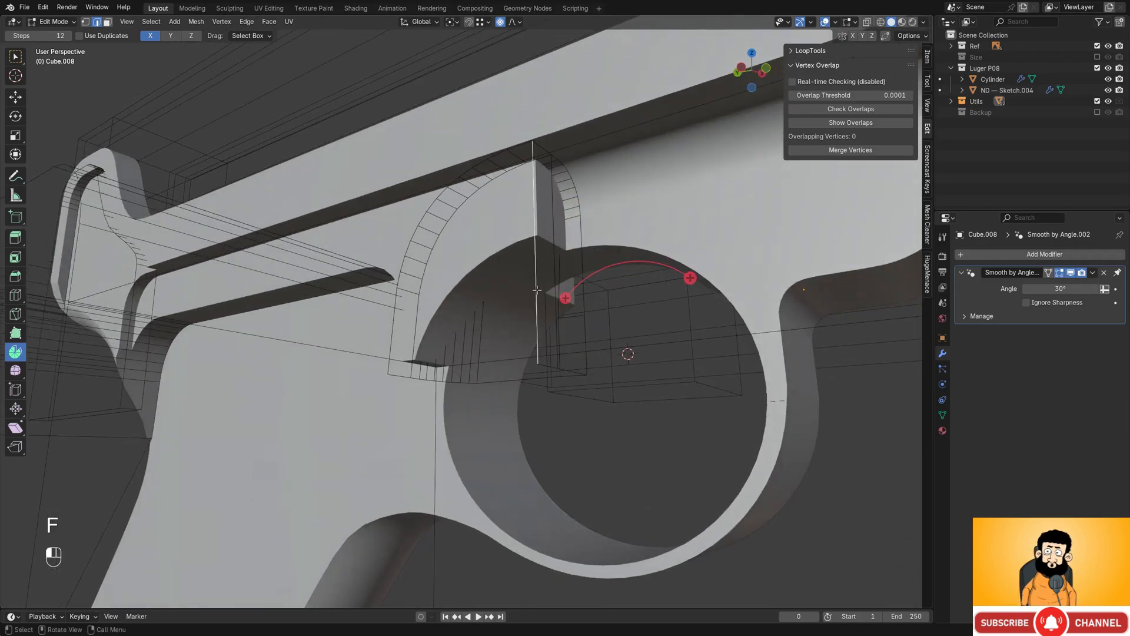
key("f")
key("f")
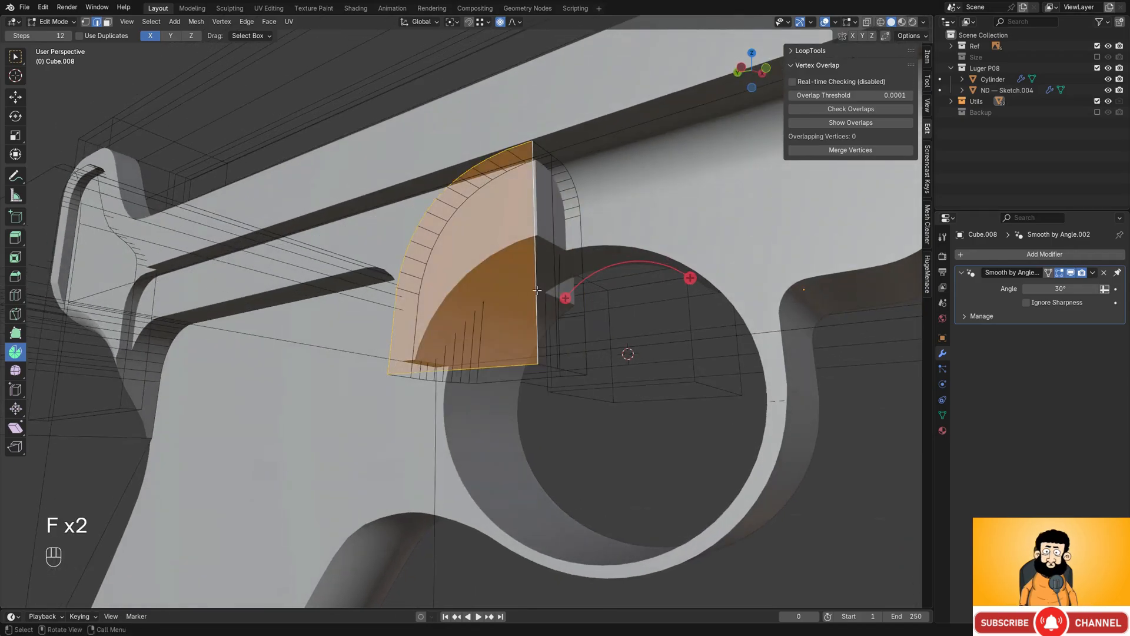
left_click(511, 372, "alt+shift")
key("f")
key("f")
key("Tab")
- Compare the cutter's outline with the side reference above the trigger, viewing the Ref collection alone and then with the model
middle_click_drag(511, 372, 564, 256)
scroll(517, 260, "down", 1)
middle_click_drag(564, 256, 624, 228, "shift")
scroll(561, 318, "up", 1)
mouse_move(584, 242)
middle_mouse_down()
mouse_move(576, 302)
mouse_move(507, 302)
mouse_move(493, 317)
mouse_move(542, 255)
mouse_move(535, 331)
mouse_move(505, 338)
mouse_move(592, 297)
mouse_move(550, 259)
mouse_move(564, 227)
mouse_move(571, 271)
middle_mouse_up()
key("shift+z")
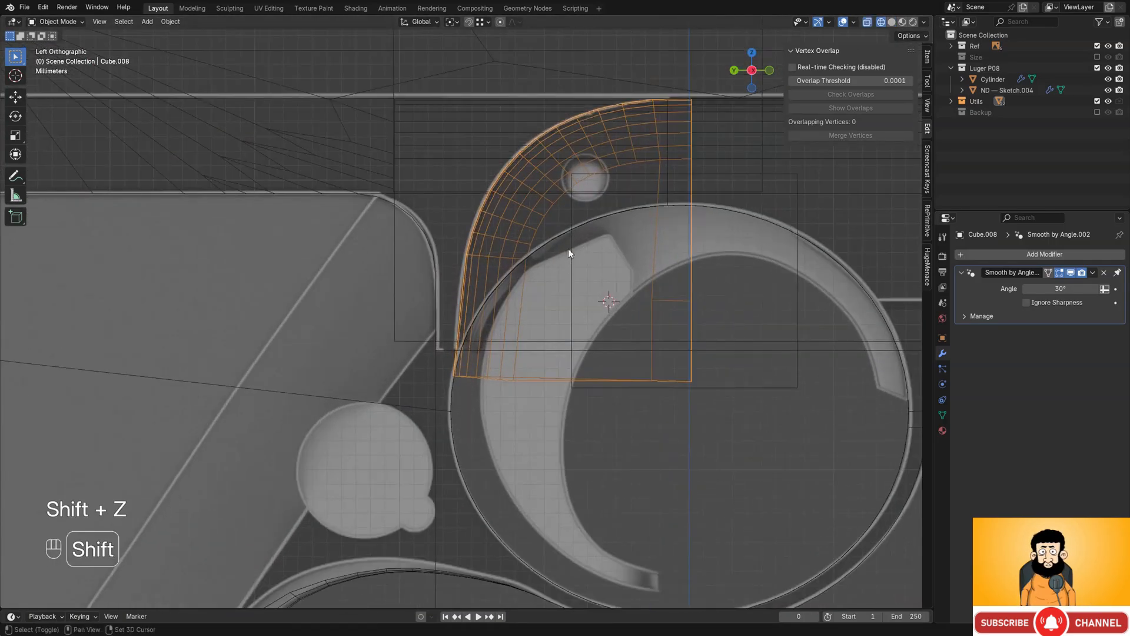
scroll(567, 250, "up", 2)
key("1")
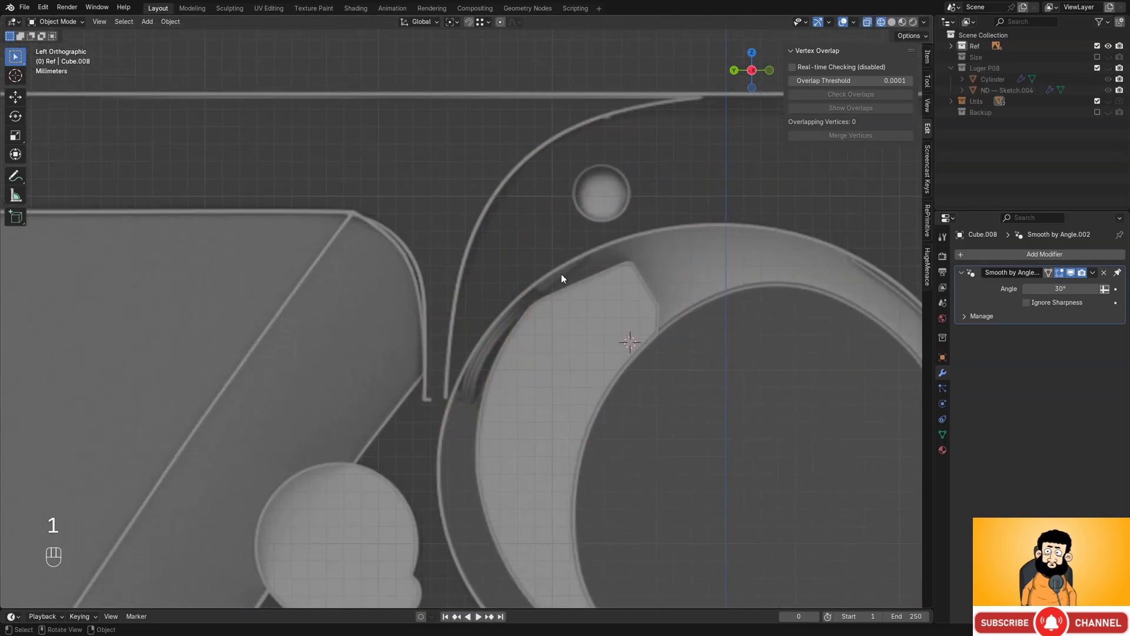
key("1")
scroll(559, 194, "down", 1)
middle_click_drag(556, 198, 545, 226)
key("ctrl+z")
key("shift+z")
key("a")
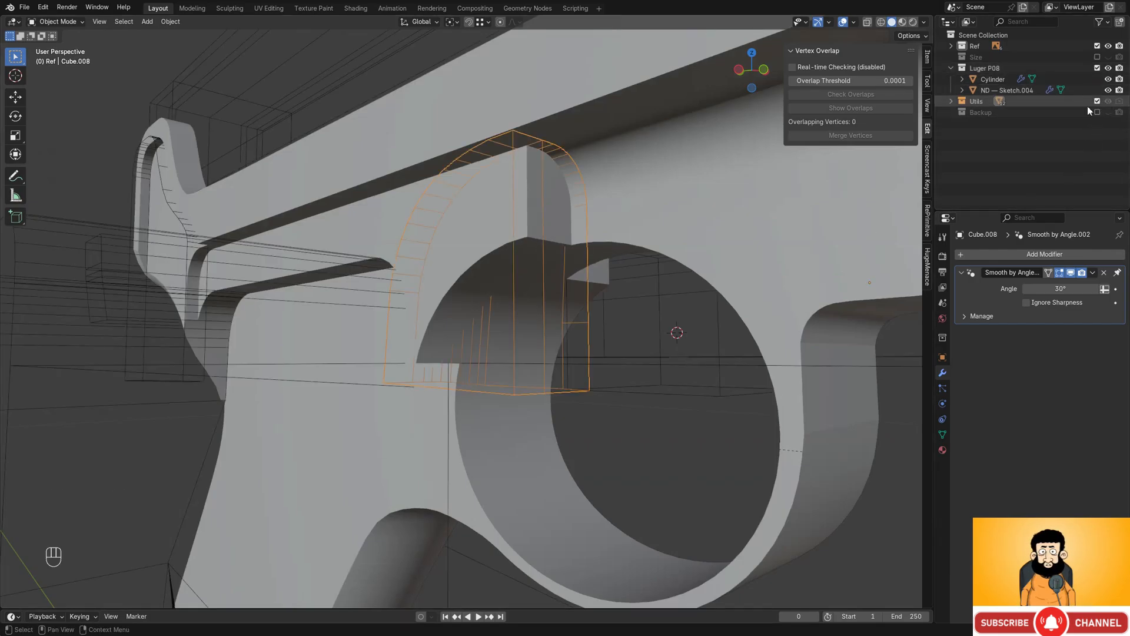
- Select the curved cutter, open it in Edit Mode and inspect its bottom face against the frame in solid and wireframe shading
left_click(533, 253)
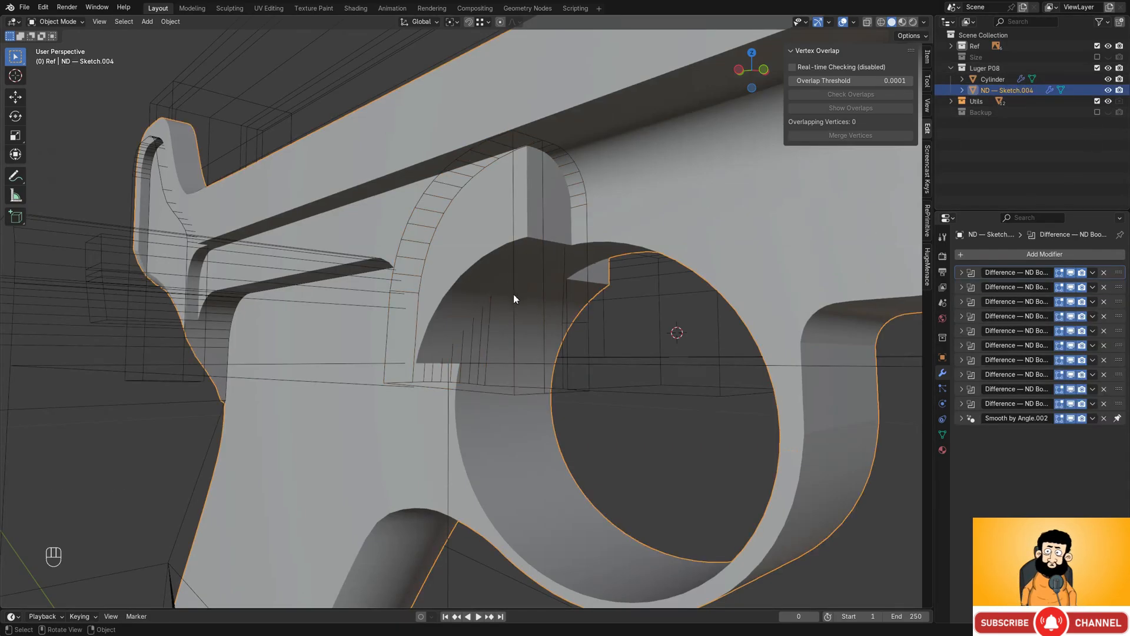
left_click(588, 256)
key("Tab")
mouse_move(586, 256)
middle_mouse_down()
mouse_move(570, 215)
mouse_move(542, 213)
mouse_move(518, 259)
mouse_move(618, 260)
middle_mouse_up()
key("shift+z")
key("shift+z")
key("shift+z")
key("shift+z")
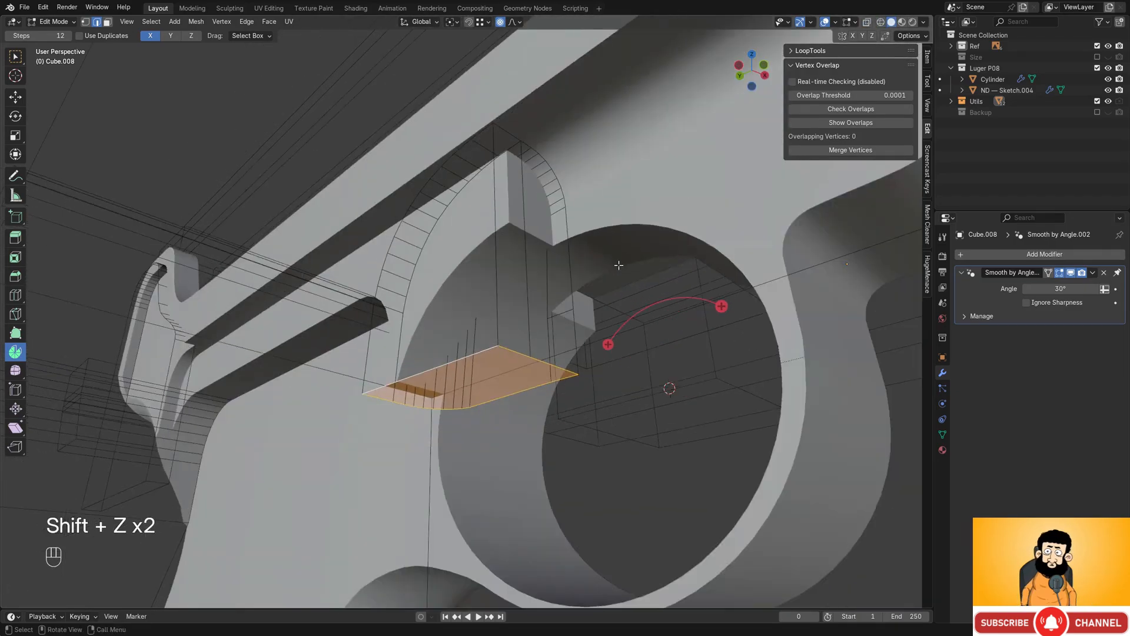
- Switch to the reference photo board and examine the curved recess above the trigger guard up close
key("alt+Tab")
scroll(529, 188, "up", 6)
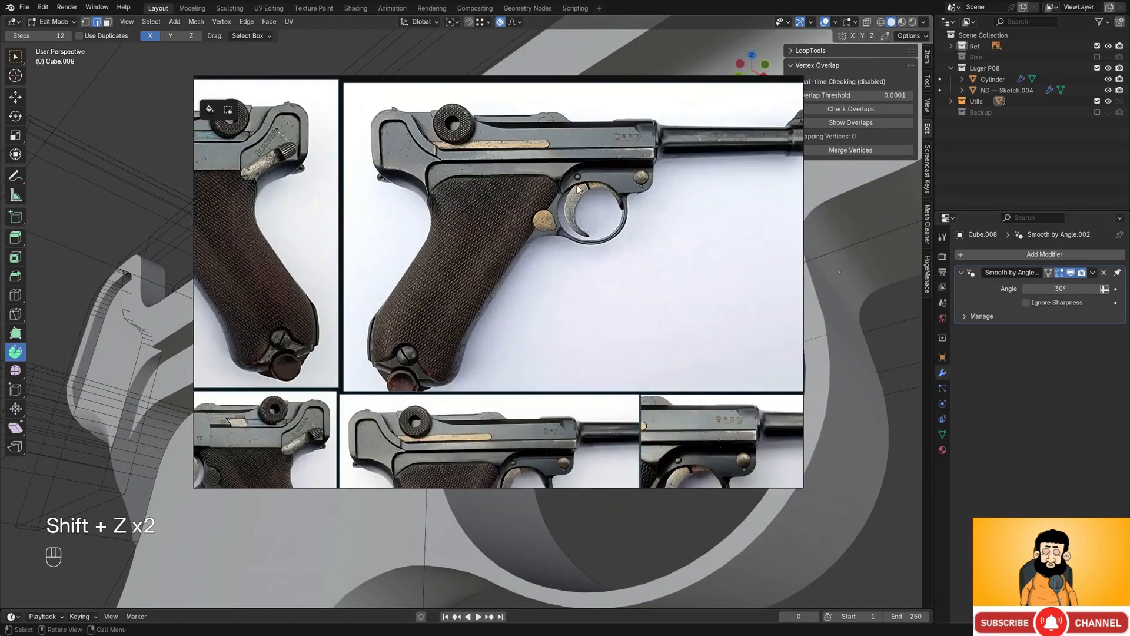
scroll(534, 162, "up", 4)
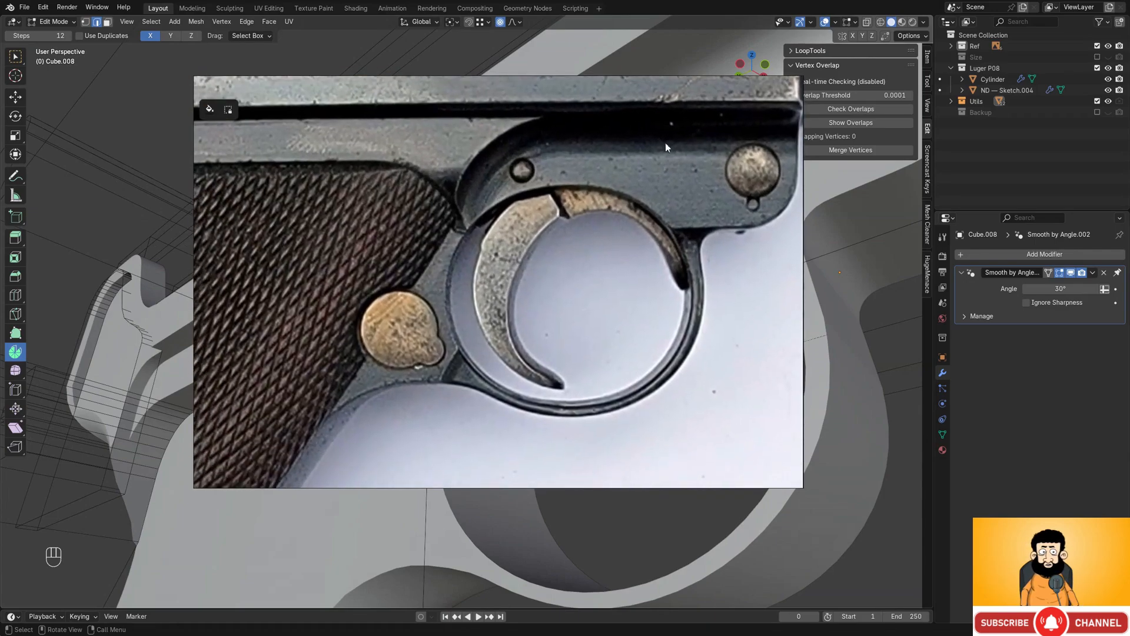
left_click(764, 86)
- Extrude a helper edge along Y from the end vertex of the cutter's bottom curve to the rim of the trigger opening
middle_click_drag(577, 277, 551, 324)
scroll(539, 250, "up", 5)
key("Tab")
key("Tab")
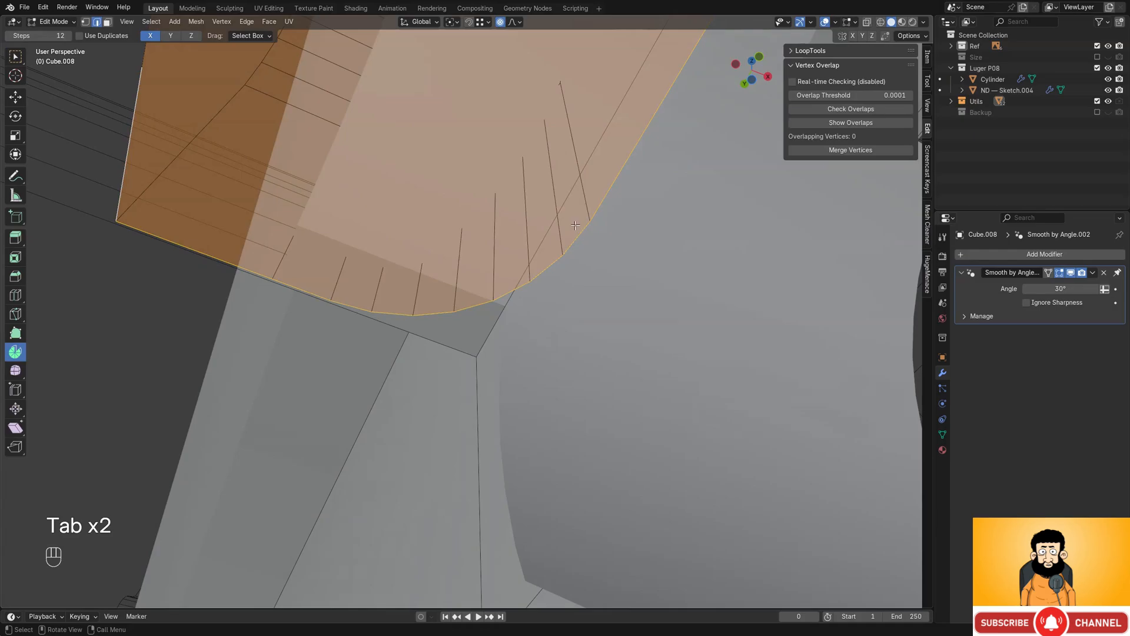
key("1")
middle_click_drag(598, 218, 571, 316)
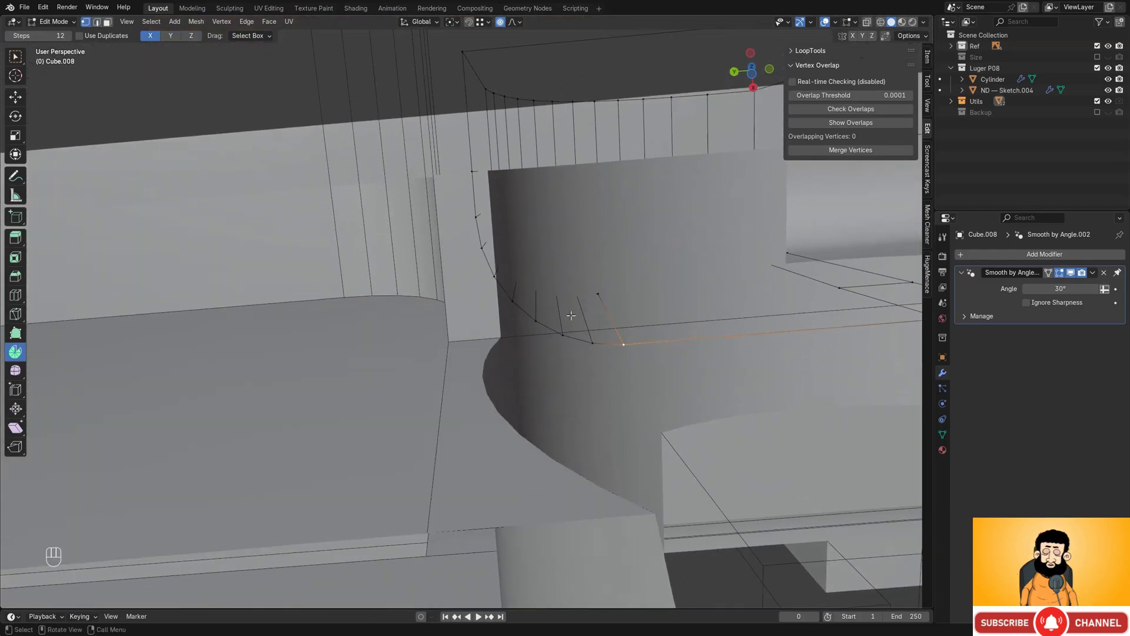
key("e")
key("y")
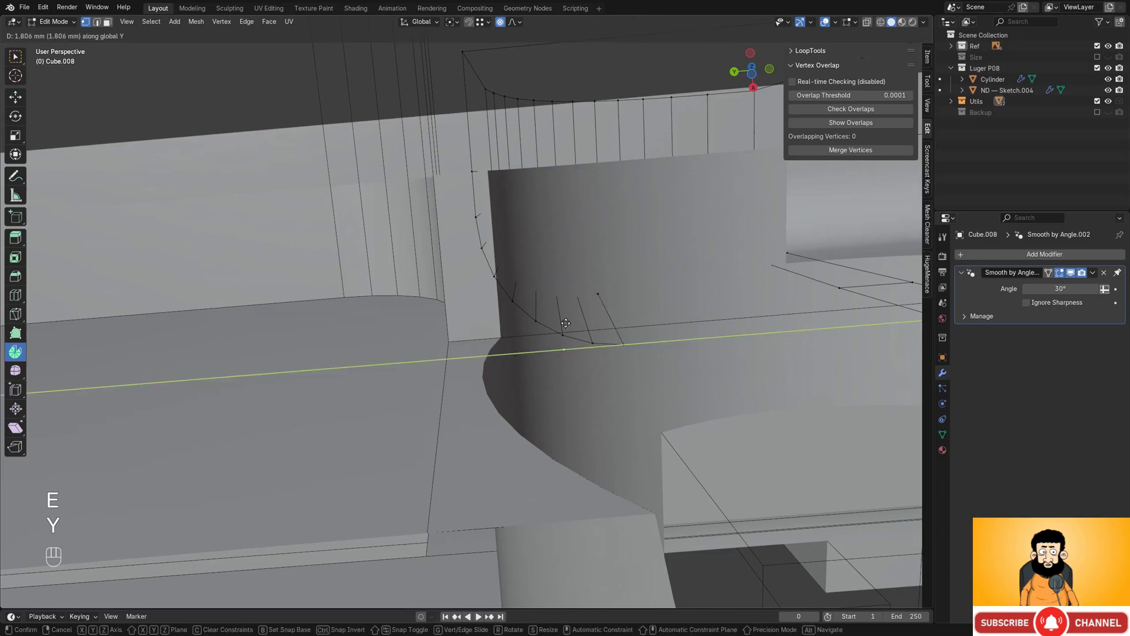
left_click(464, 51)
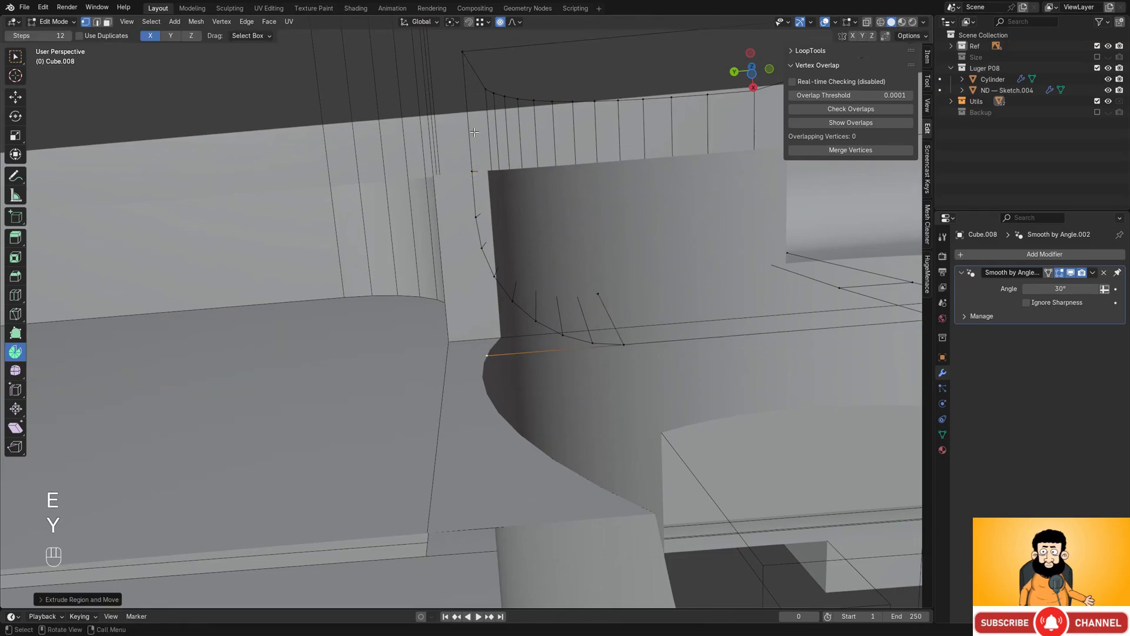
- Snap the 3D cursor to the helper edge's end vertex and delete that helper vertex
key("shift+s")
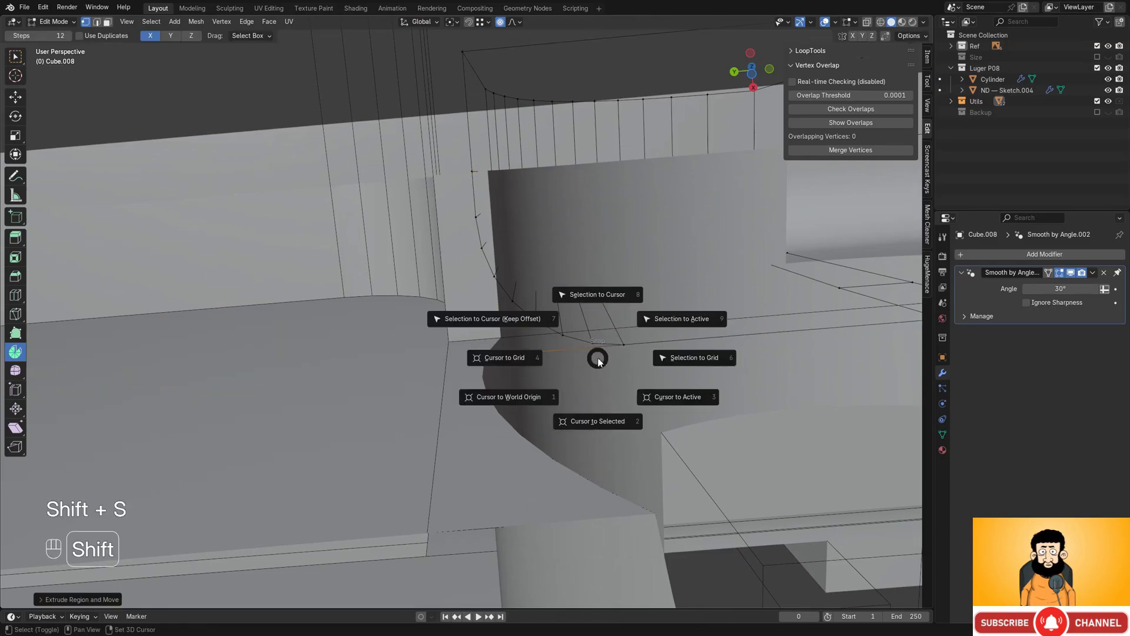
left_click(600, 421)
key("x")
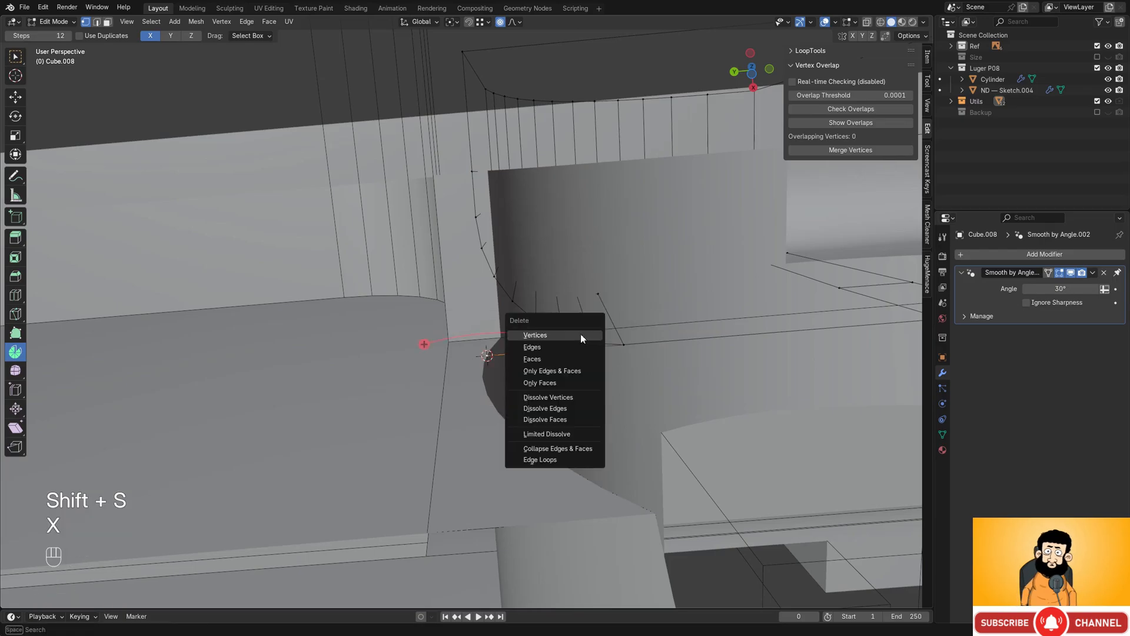
left_click(581, 333)
- Select the cutter's bottom curve vertices, scale them almost to zero toward the 3D cursor with X locked, and return to Object Mode
middle_click_drag(581, 334, 569, 364)
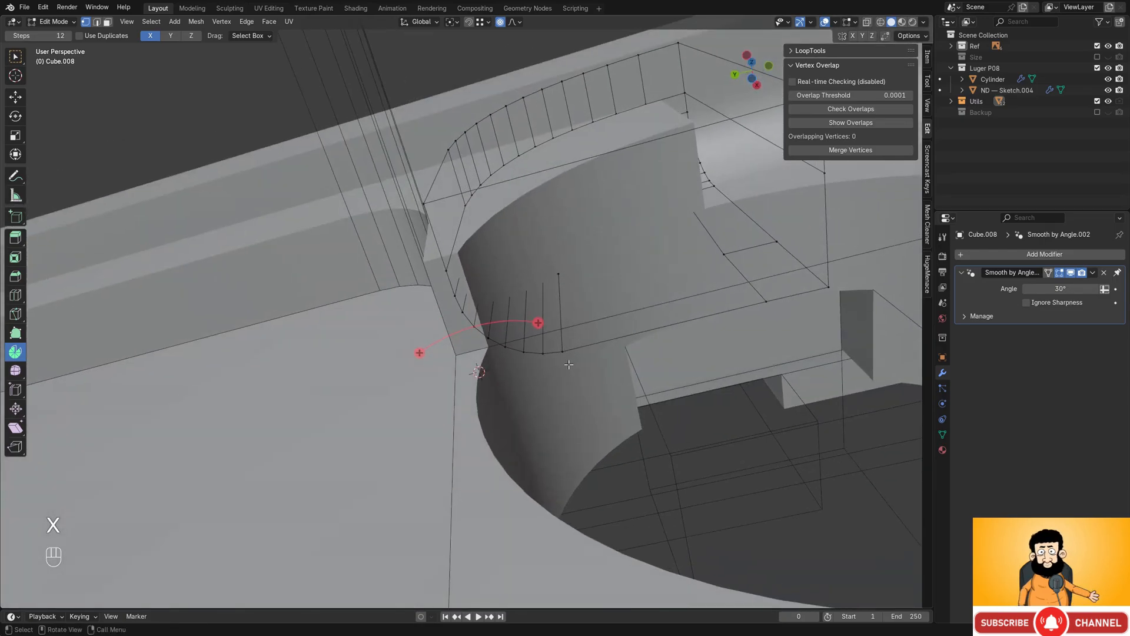
left_click(448, 273, "ctrl")
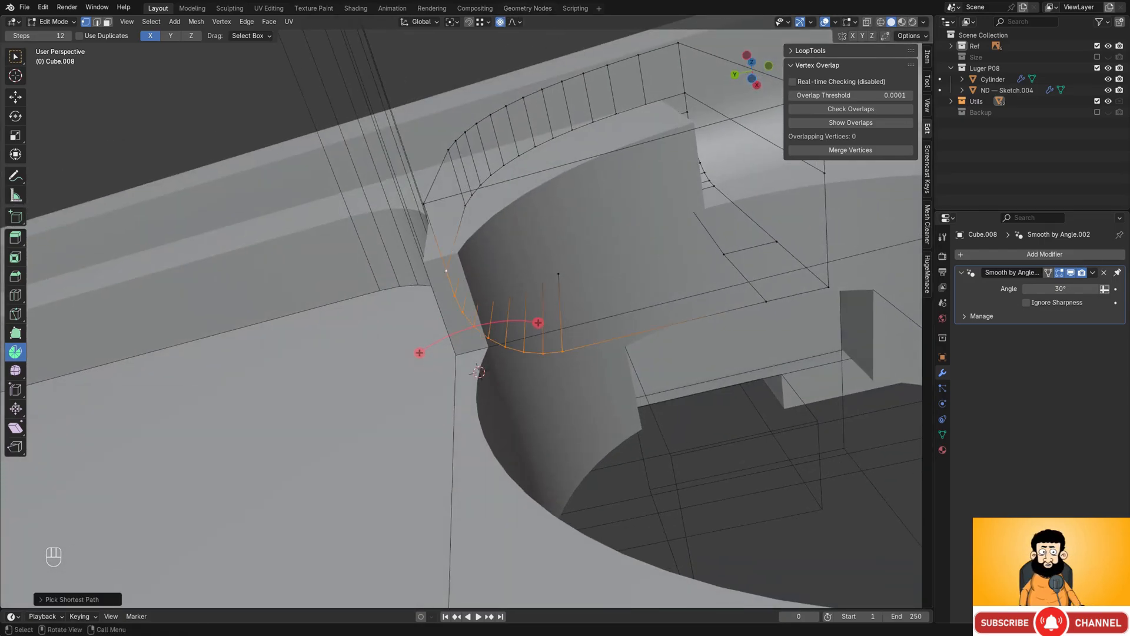
key("s")
key("y")
key("Escape")
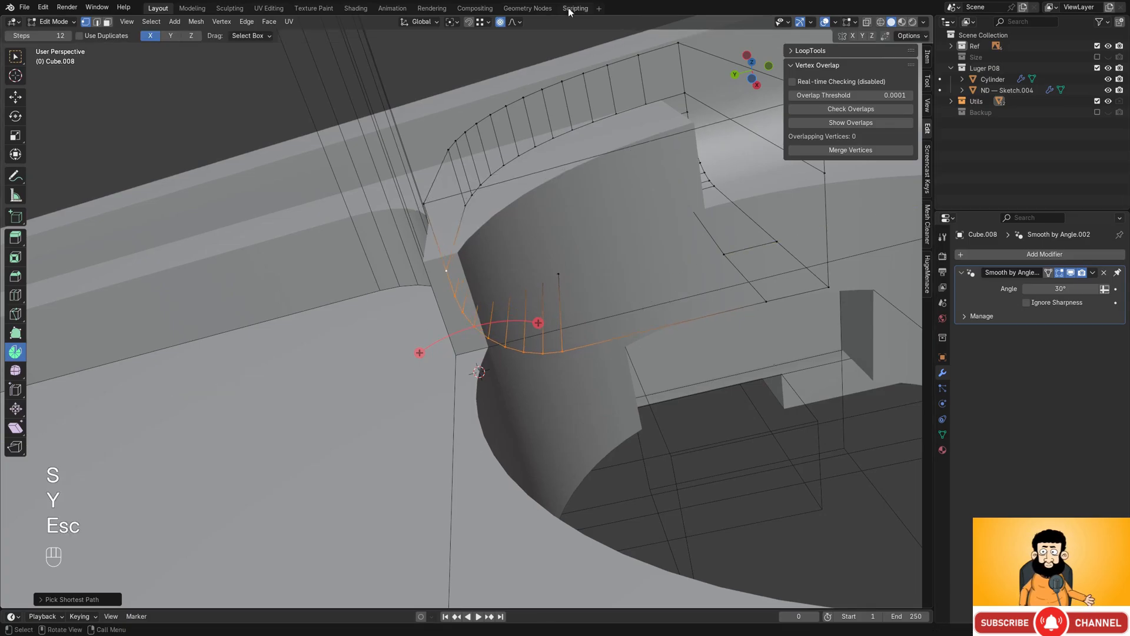
key("s")
key("shift+x")
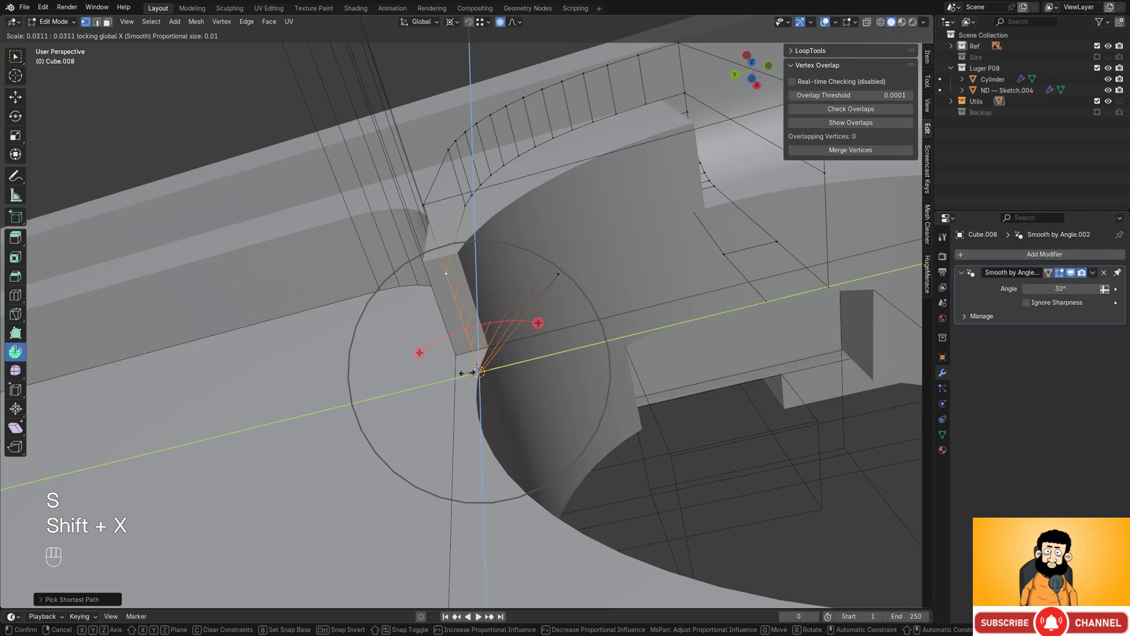
scroll(487, 382, "down", 2)
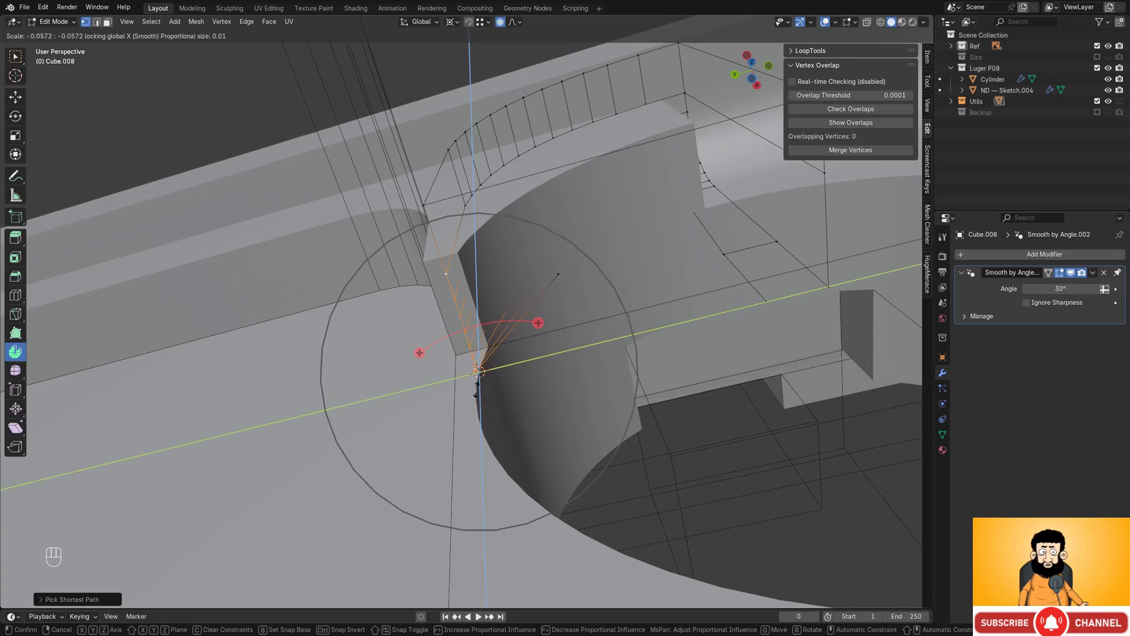
left_click(476, 392)
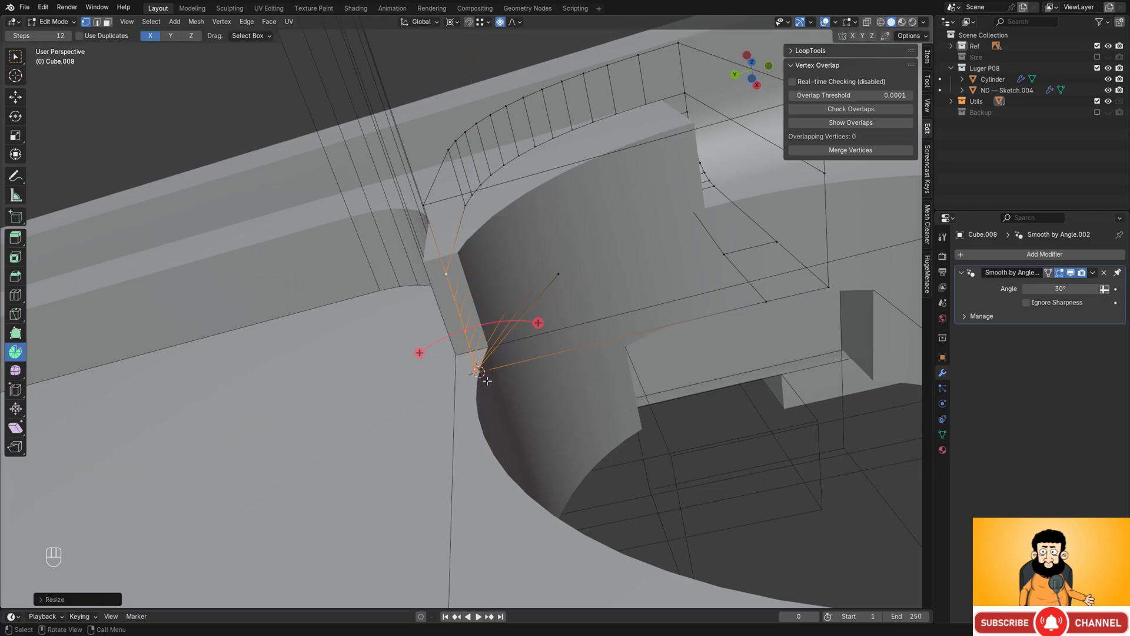
key("shift+z")
mouse_move(478, 385)
middle_mouse_down()
mouse_move(595, 294)
mouse_move(559, 316)
mouse_move(546, 254)
mouse_move(574, 289)
middle_mouse_up()
key("shift+z")
key("Tab")
- Subtract the curved cutter from the frame with an ND Difference boolean
scroll(588, 247, "down", 4)
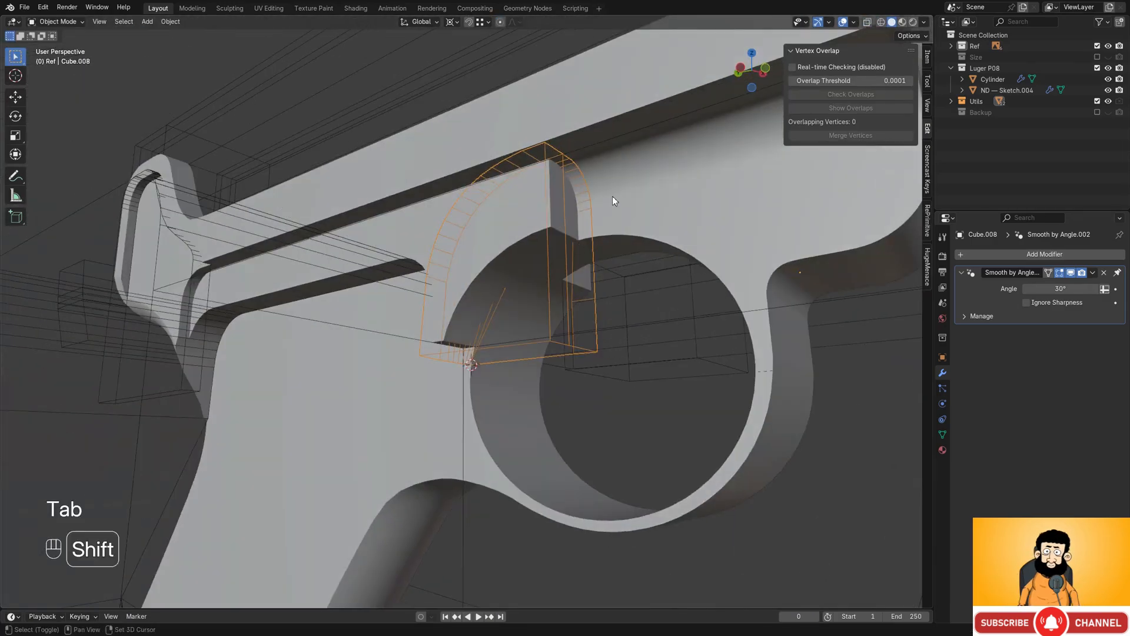
middle_click_drag(613, 196, 617, 247, "shift")
left_click(642, 223, "shift")
key("f")
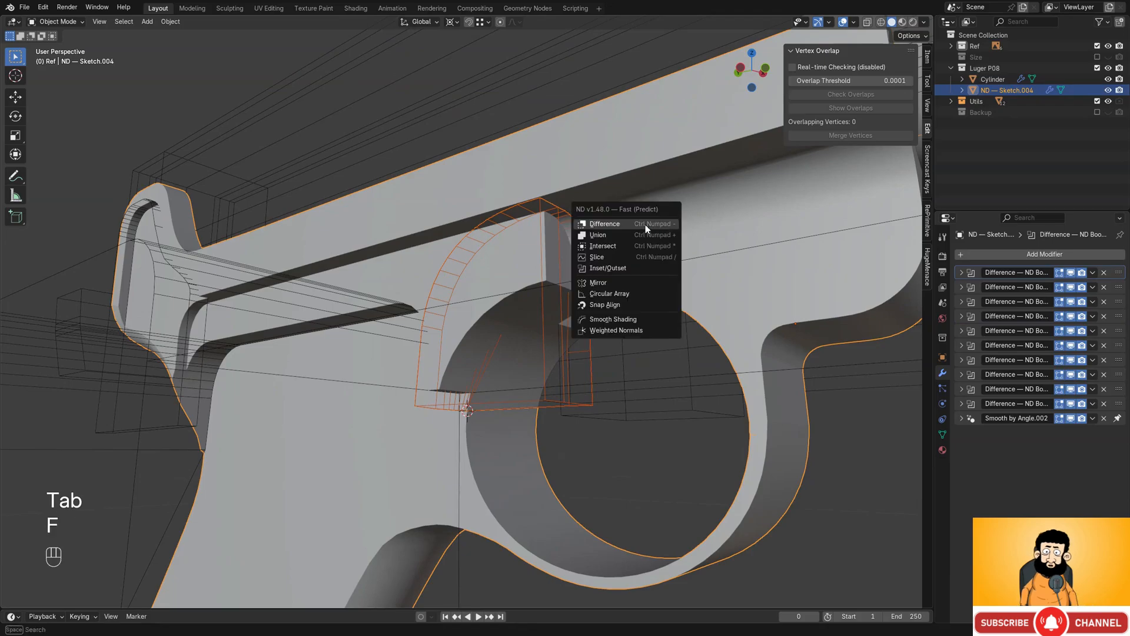
left_click(645, 224)
- Switch the new Difference modifier's solver to Exact and inspect the cut above the trigger opening
middle_click_drag(648, 209, 671, 212)
left_click(962, 418)
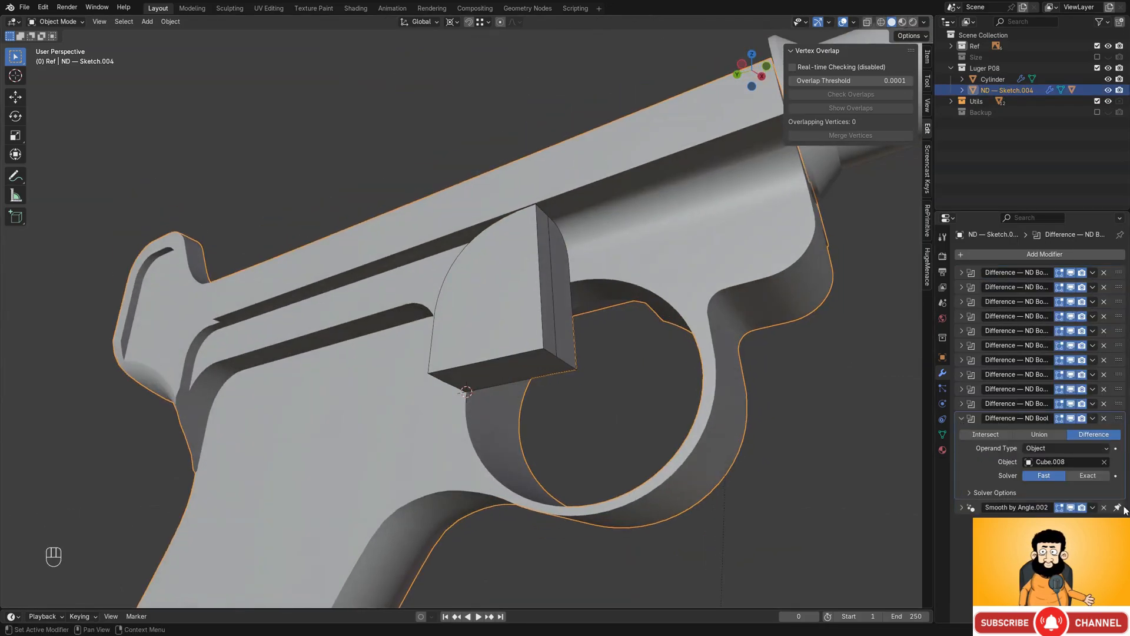
left_click(1088, 475)
middle_click_drag(716, 343, 531, 229)
key("Tab")
key("Tab")
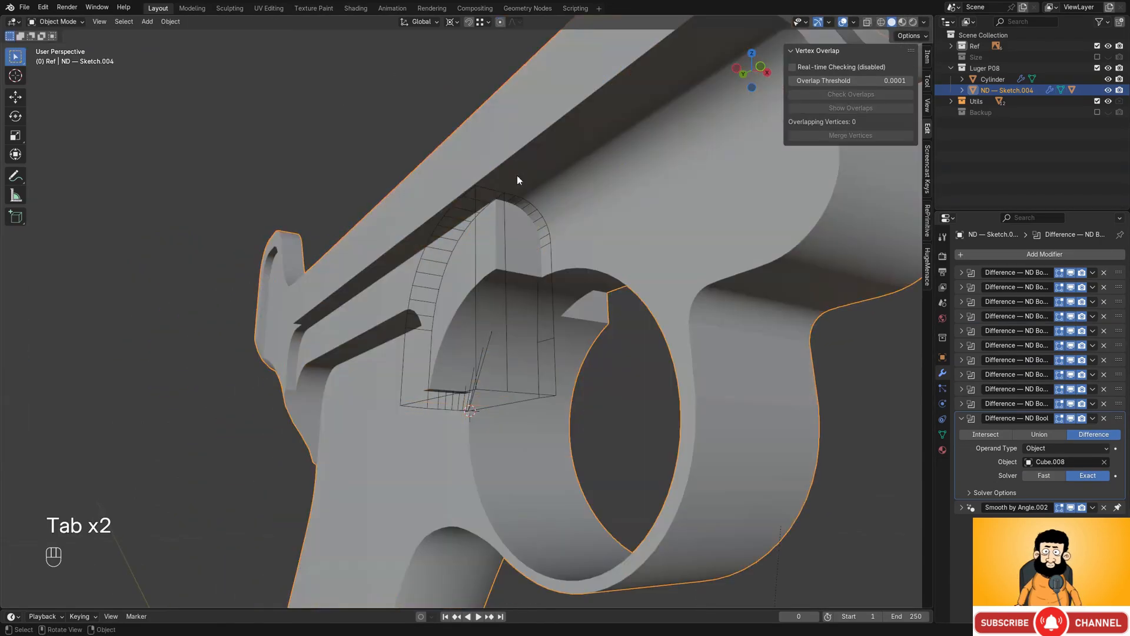
- Nudge the vertices on the cutter's straight front side slightly along Z in Edit Mode and test a shift along X
left_click(465, 203)
key("Tab")
scroll(465, 204, "up", 2)
middle_click_drag(465, 204, 601, 213)
key("shift+z")
key("1")
scroll(567, 215, "up", 1)
left_click_drag(569, 182, 624, 303)
key("shift+z")
middle_click_drag(631, 183, 545, 212, "shift")
key("g")
key("z")
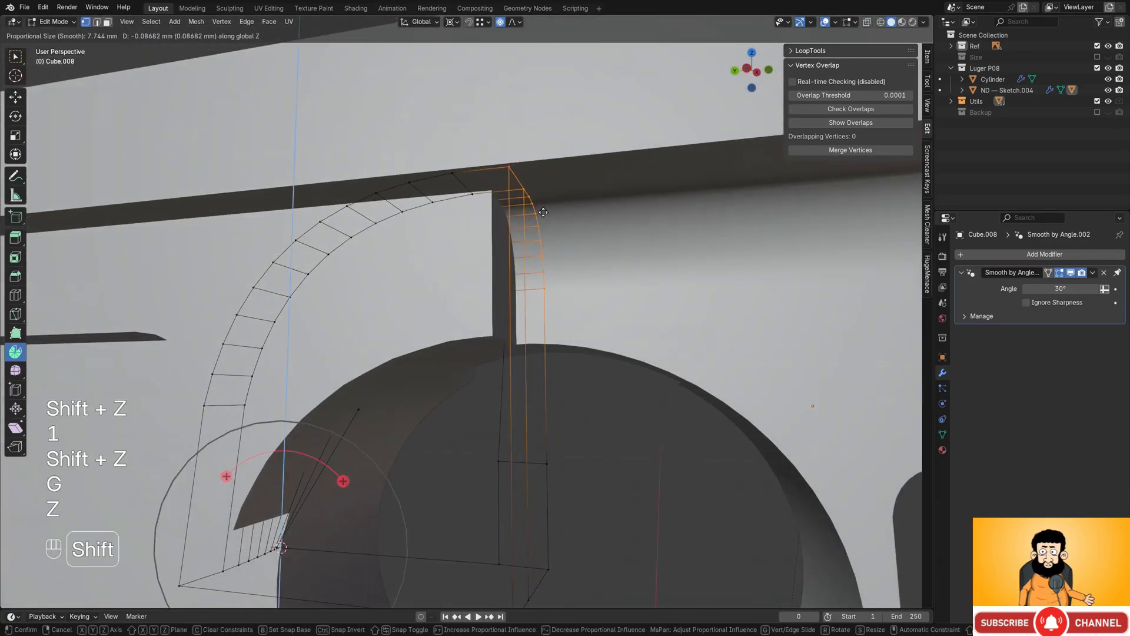
key("g")
key("x")
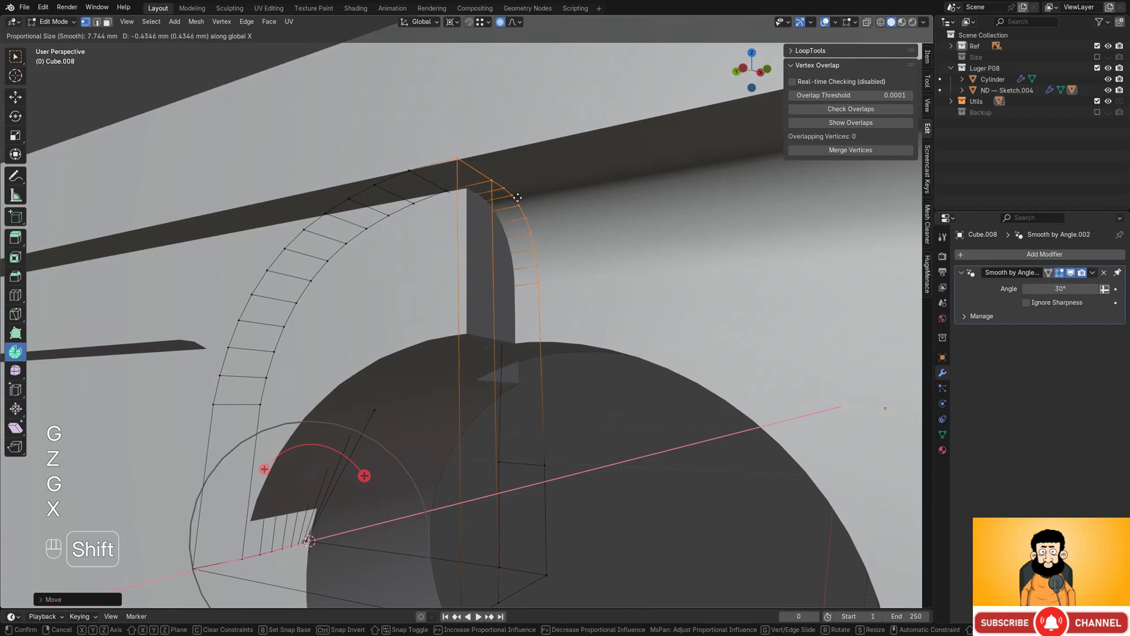
key("Escape")
key("Tab")
left_click(553, 222)
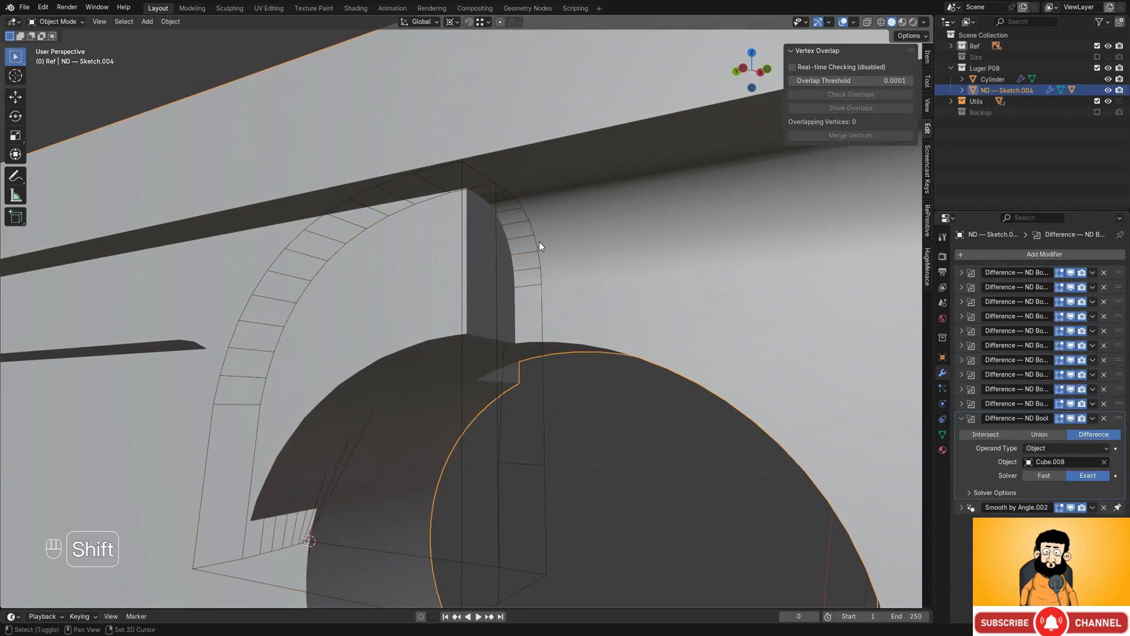
key("shift+z")
left_click(536, 243)
key("shift+z")
key("g")
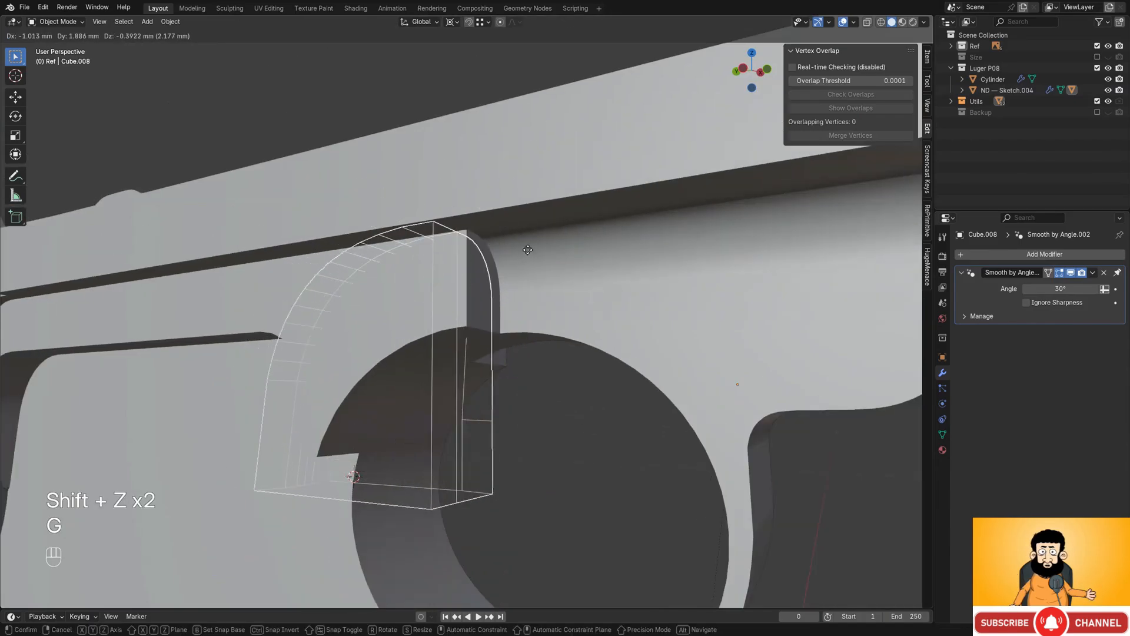
key("Escape")
- Set the frame's newest Difference modifier to the Fast solver and test the cut by moving the cutter freely
left_click(573, 237)
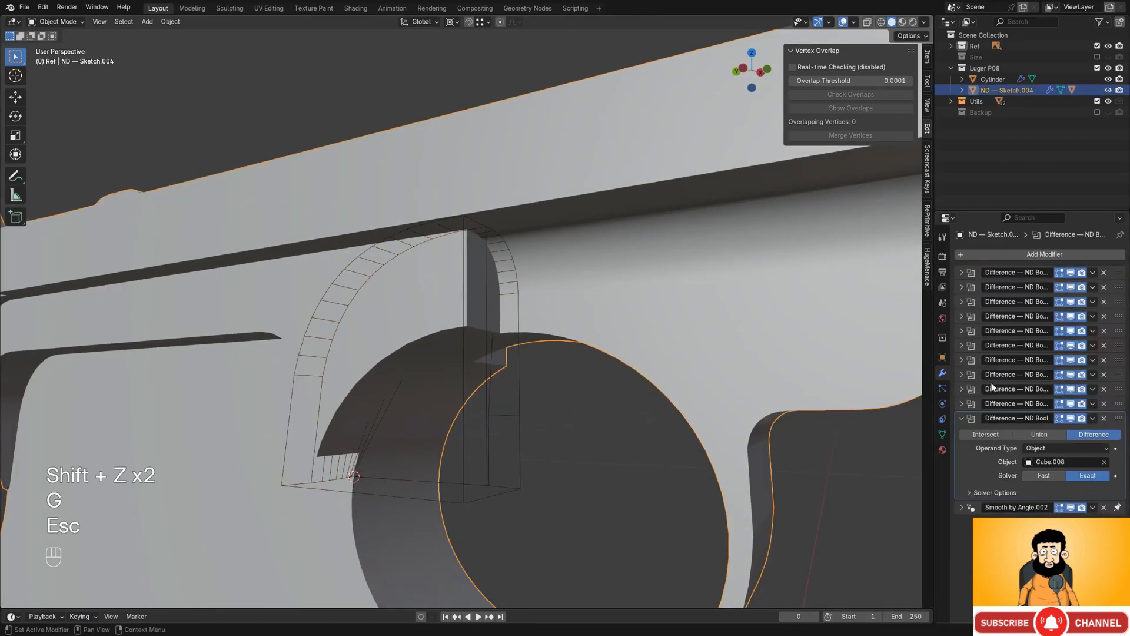
left_click(1050, 475)
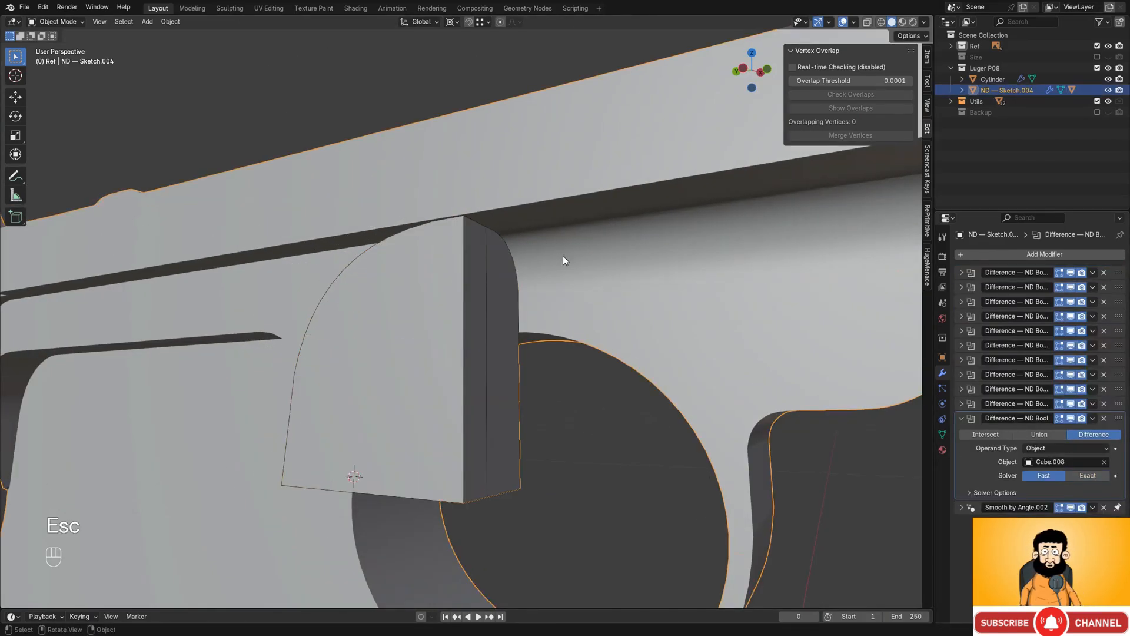
key("shift+z")
left_click(486, 249)
key("shift+z")
key("g")
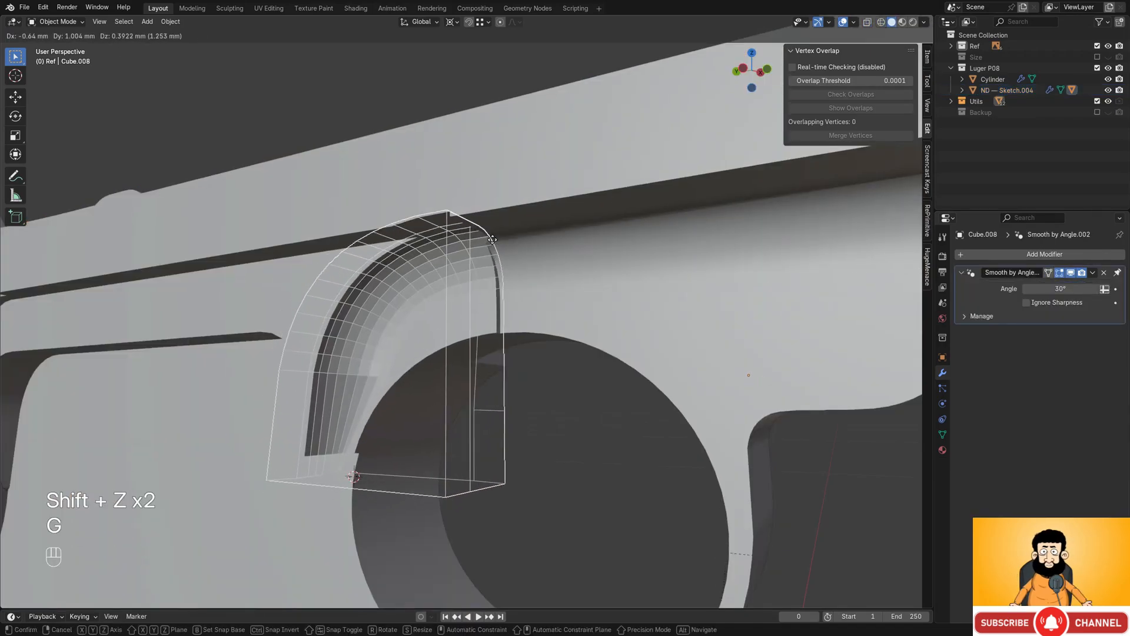
key("Escape")
- Move the cutter about 1.2 mm along Y and adjust its position along X
key("g")
key("y")
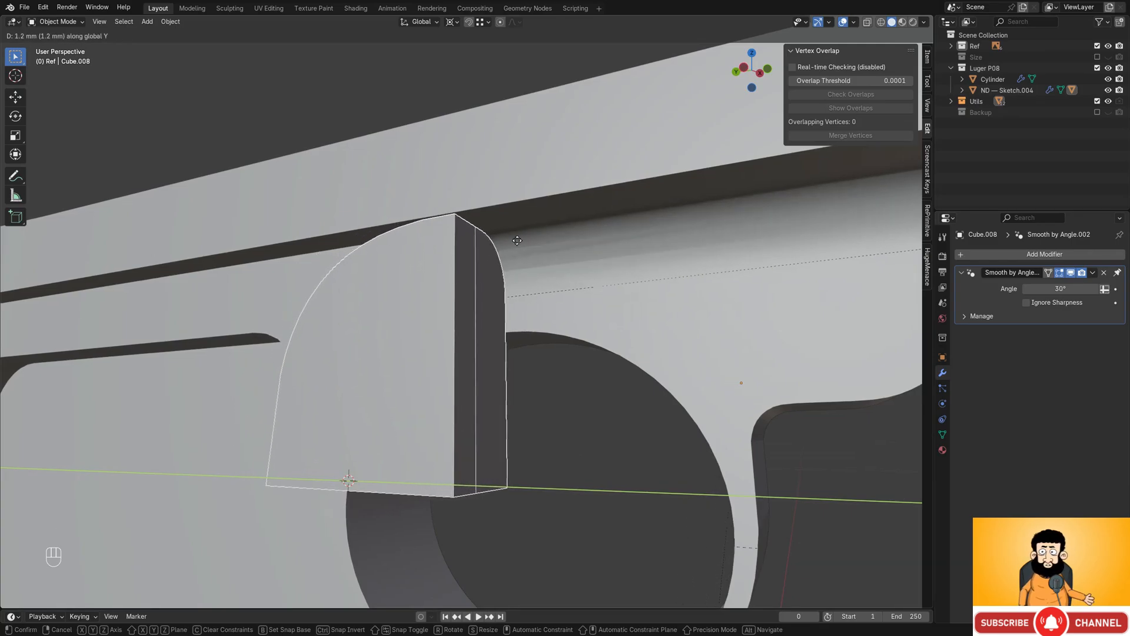
left_click(514, 239)
middle_click_drag(514, 239, 472, 257)
key("x")
left_click(500, 226)
- Select the lengthwise edge lines along the cutter's curved surface and smooth them with LoopTools Relax
key("Tab")
key("2")
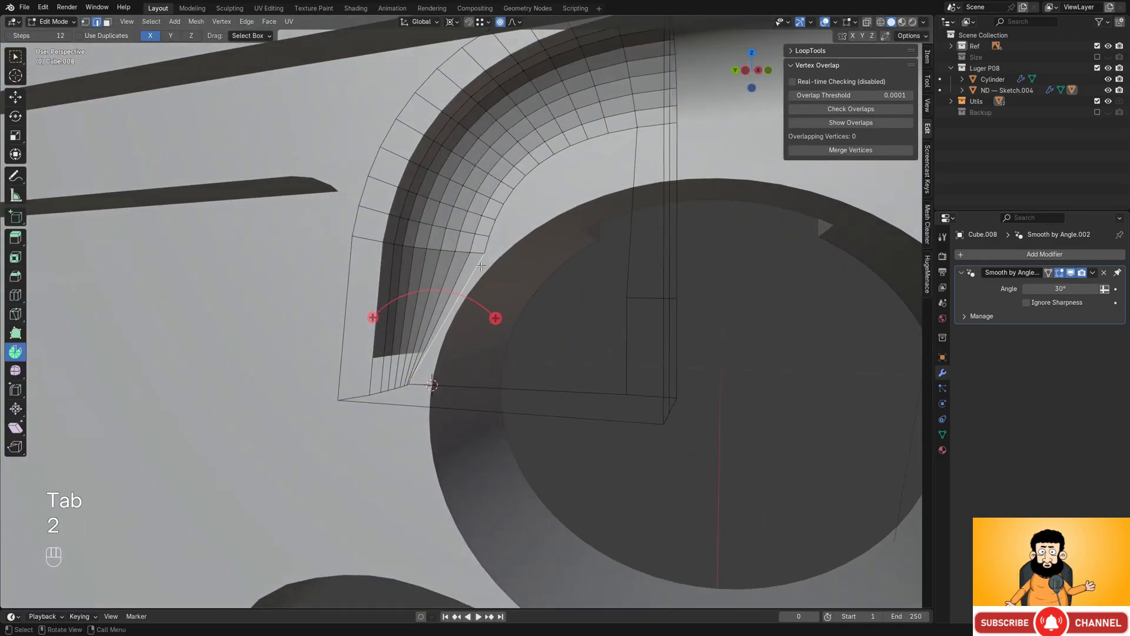
left_click(650, 124, "ctrl")
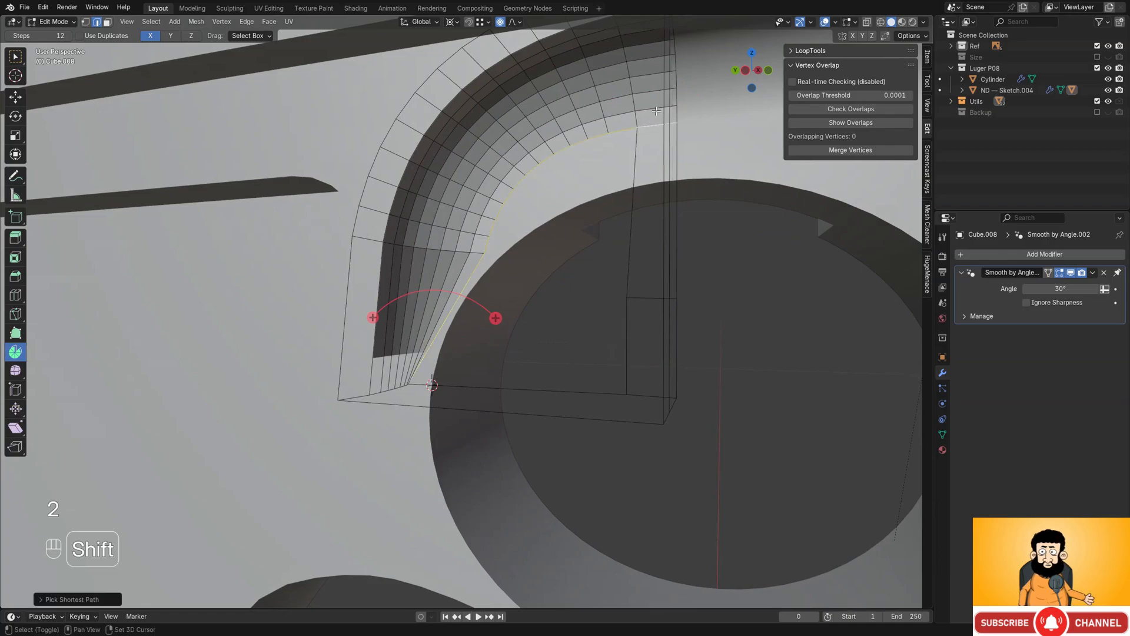
left_click(653, 97, "alt+shift")
left_click(650, 61, "alt+shift")
middle_click_drag(649, 60, 620, 188)
scroll(636, 130, "up", 3)
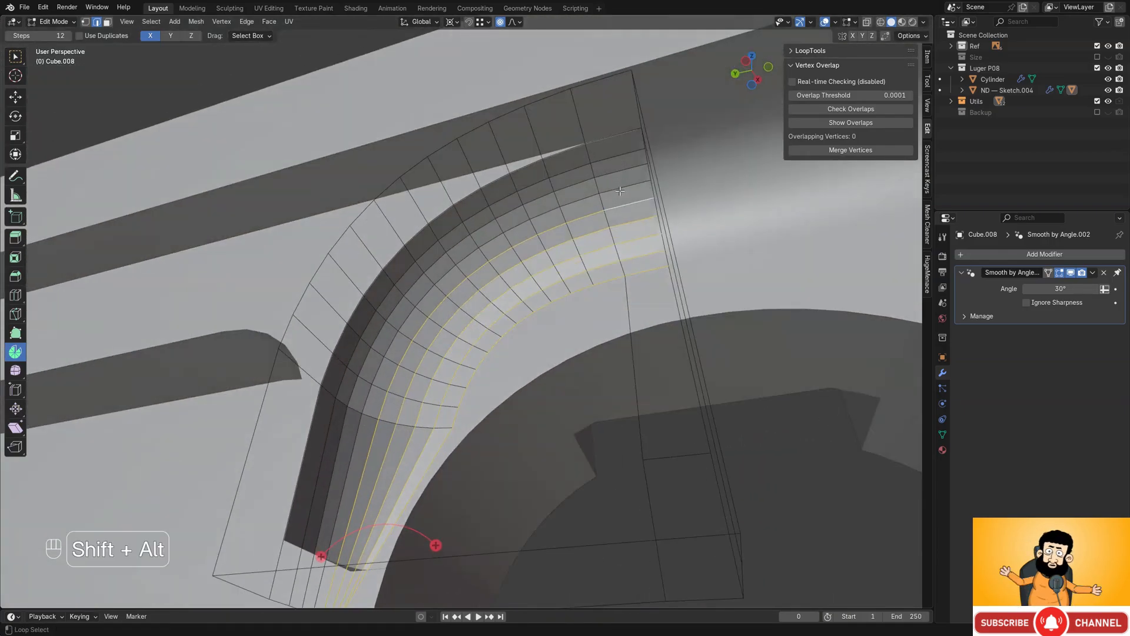
left_click(602, 140, "alt+shift")
scroll(641, 93, "down", 5)
middle_click_drag(712, 240, 632, 334)
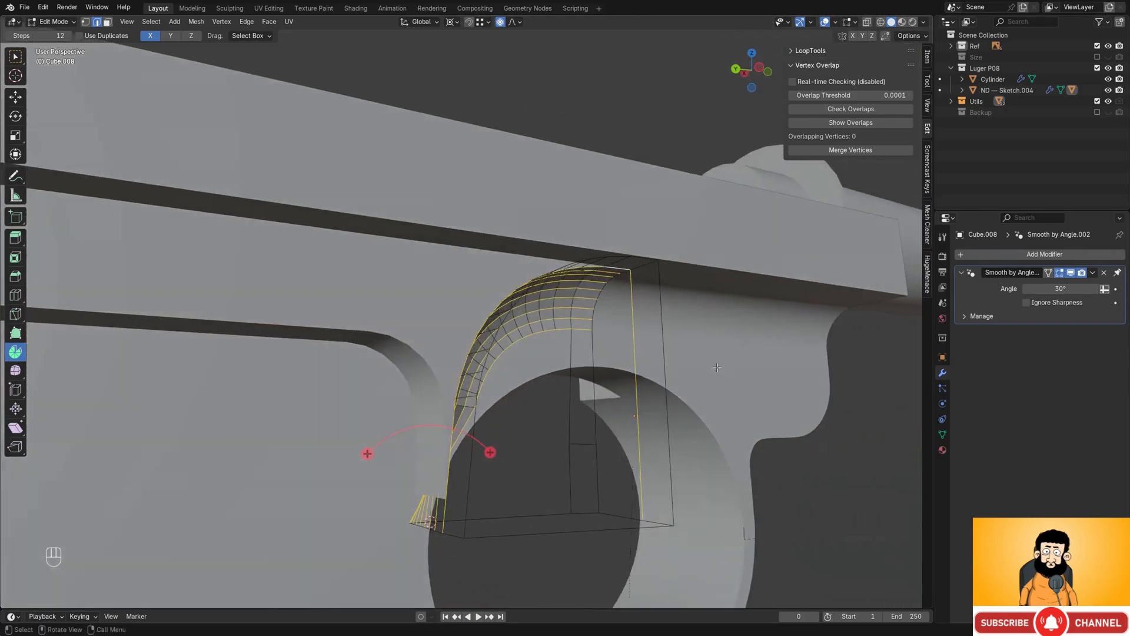
key("shift+z")
key("c")
right_click(632, 333)
key("shift+z")
key("ctrl+e")
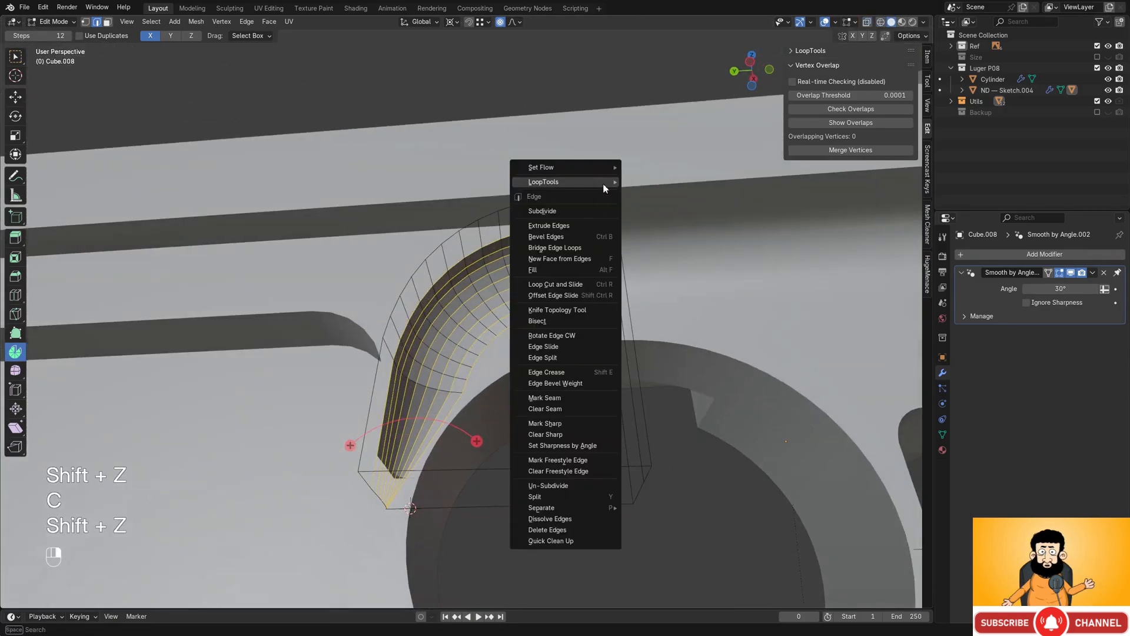
mouse_move(597, 183)
left_click(670, 249)
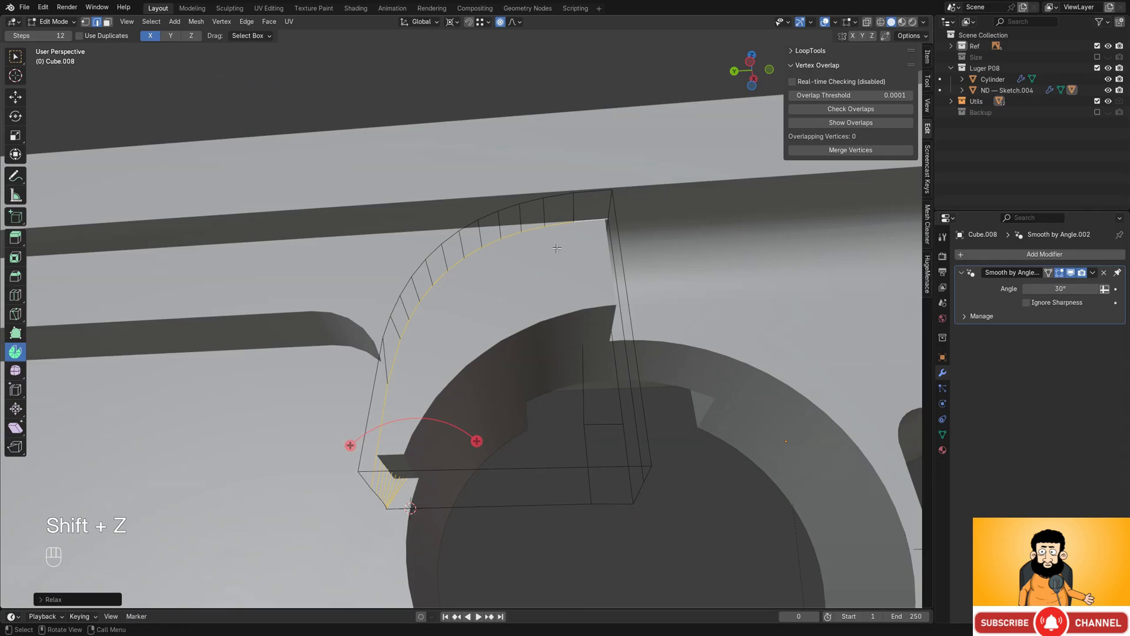
- Try to relax the two lowest cross rows of vertices on the cutter's curved surface with LoopTools
key("shift+z")
scroll(521, 341, "up", 6)
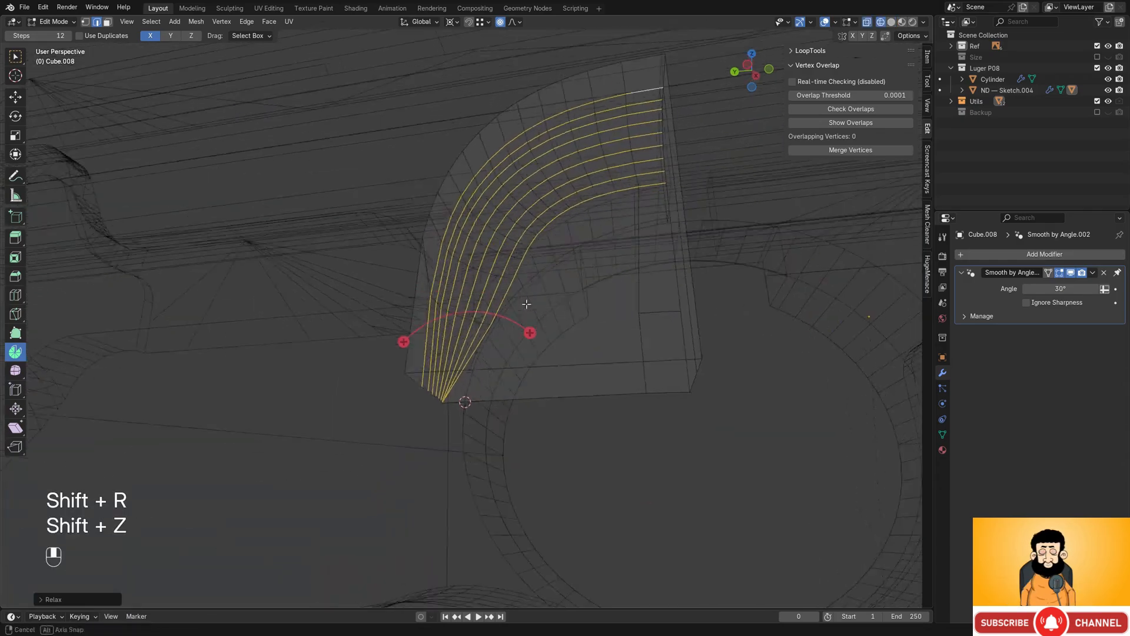
key("1")
left_click(515, 347)
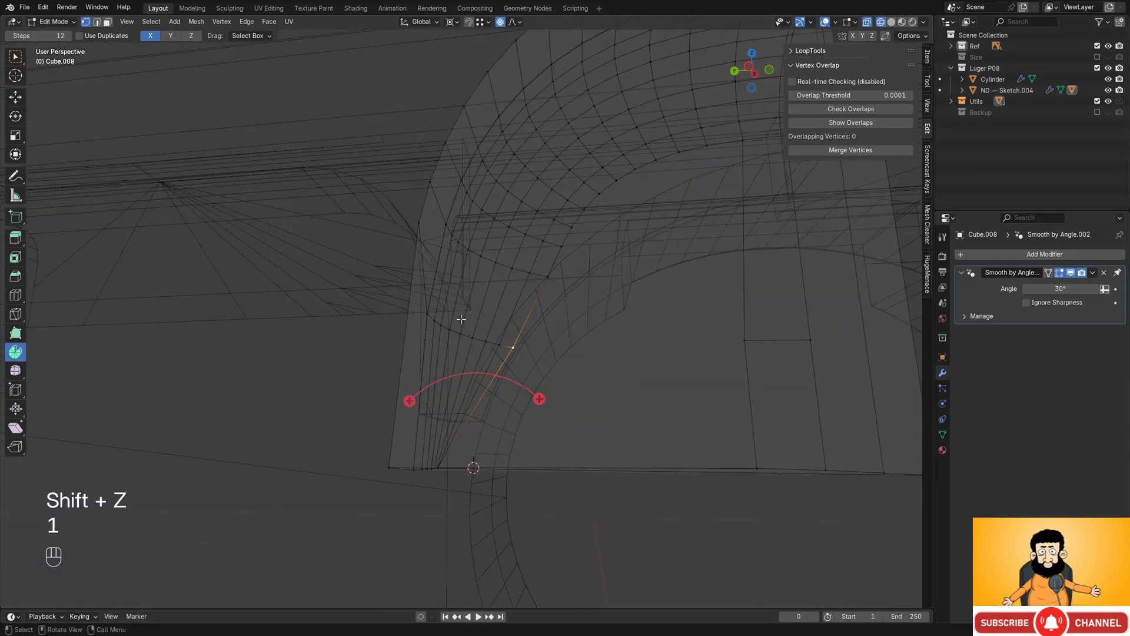
left_click(423, 225, "ctrl")
middle_click_drag(559, 274, 534, 277)
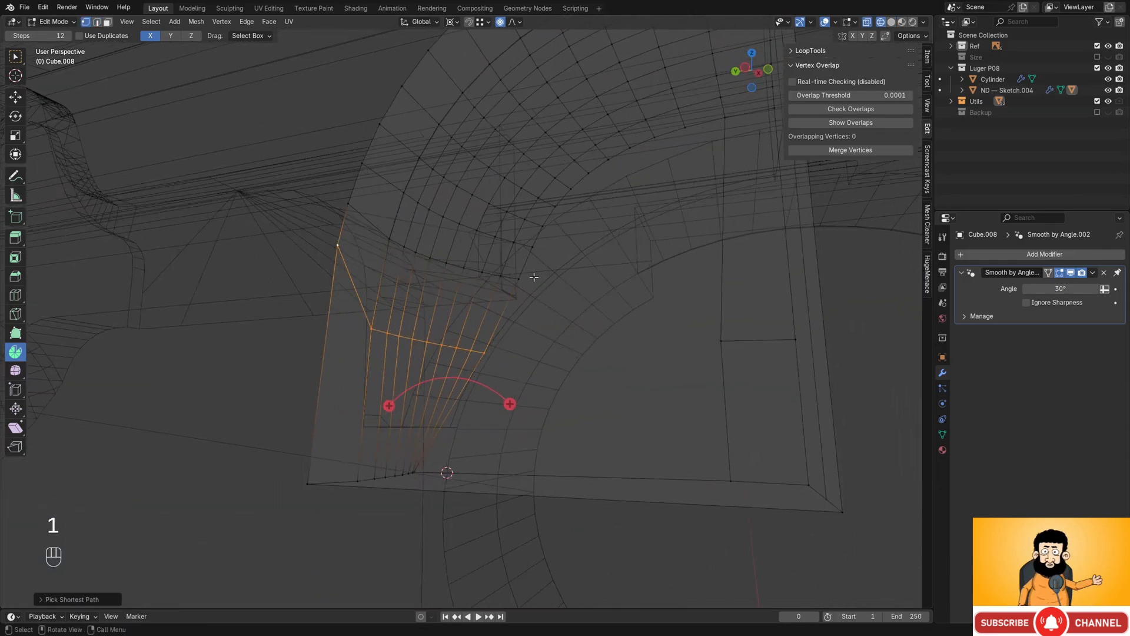
left_click(352, 203, "ctrl")
right_click(537, 156)
mouse_move(538, 156)
left_click(608, 223)
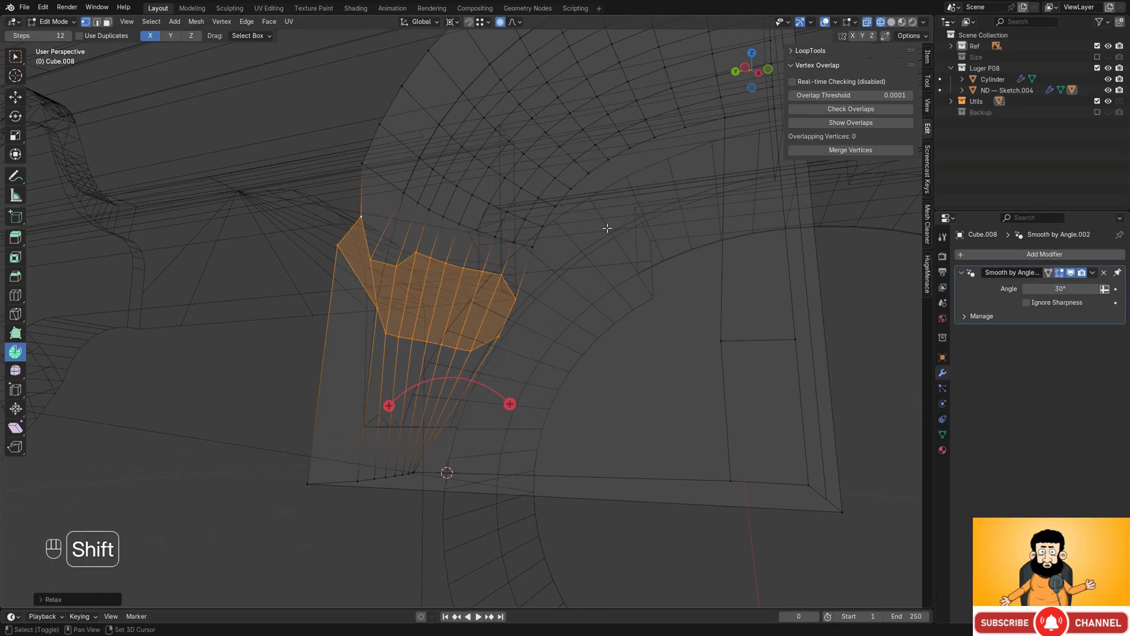
key("ctrl+z")
- Undo the vertex relax, then try LoopTools Relax on the two lowest cross rows as edges, including their side segments
key("2")
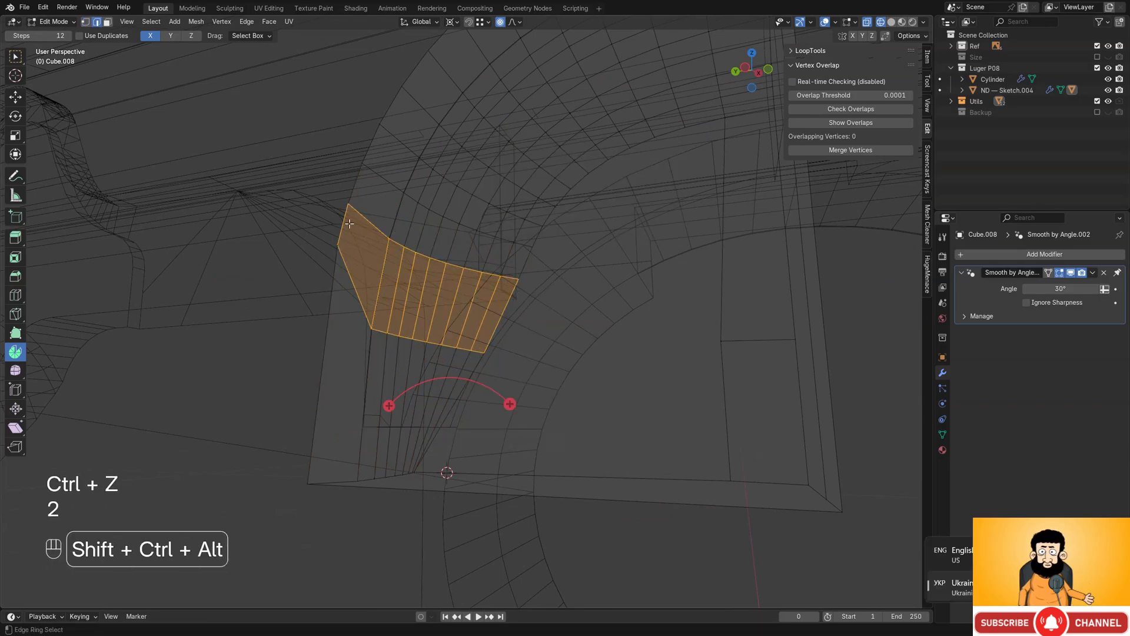
left_click(380, 260, "ctrl+alt+shift")
right_click(551, 127)
mouse_move(586, 128)
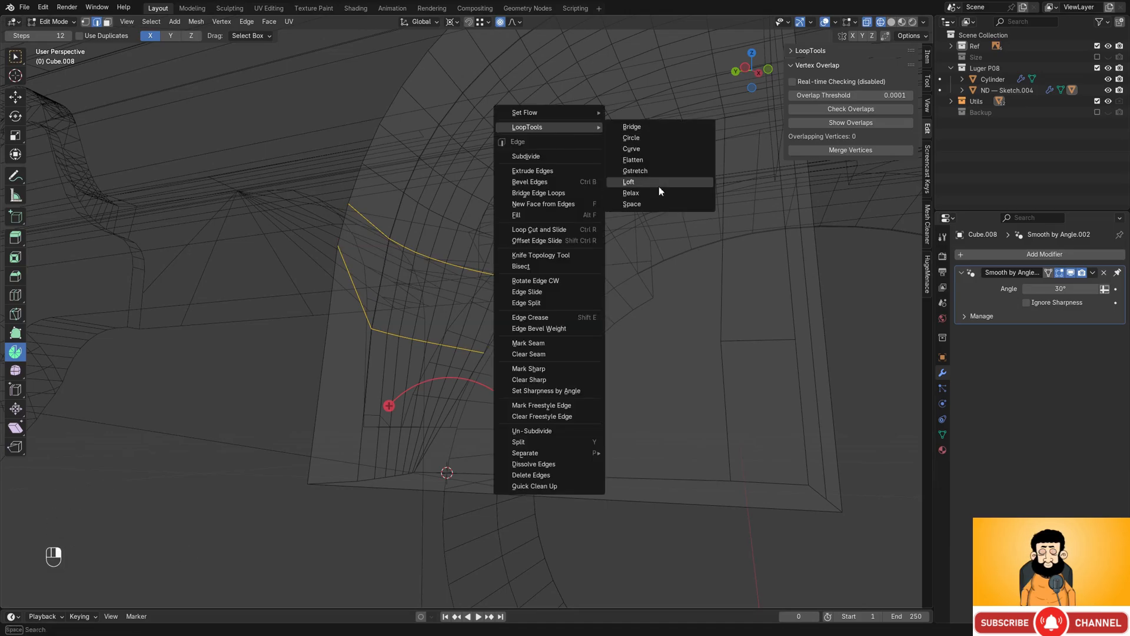
left_click(658, 194)
key("ctrl+z")
scroll(492, 260, "up", 5)
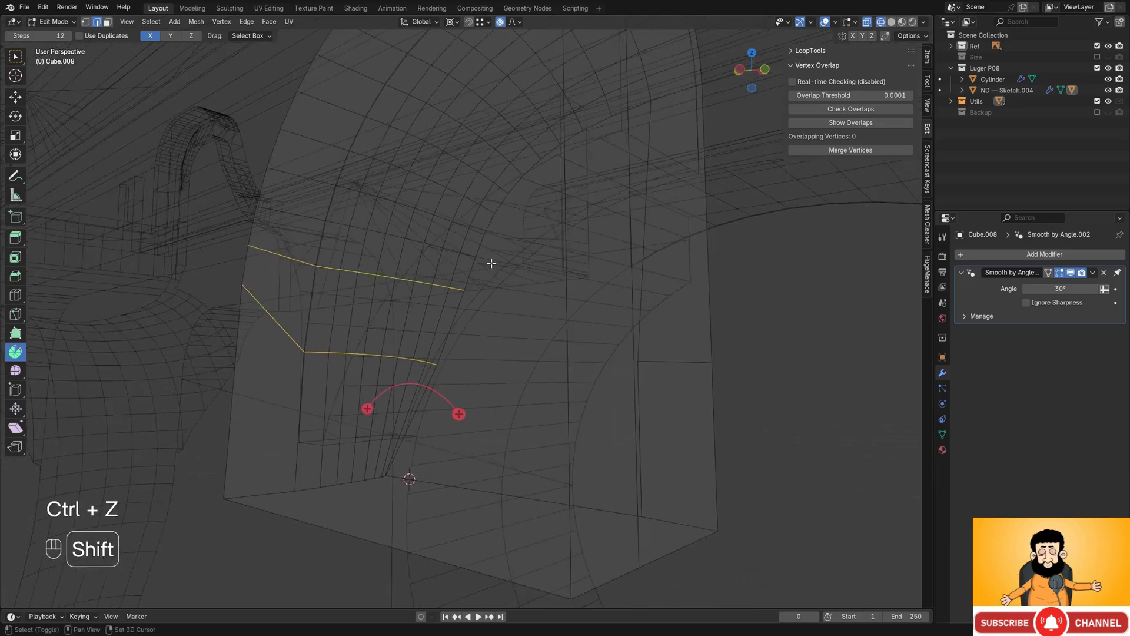
- Drop the side segments from the selection and relax the cutter's two lowest cross edge rows with LoopTools
key("shift+z")
left_click(358, 190, "shift")
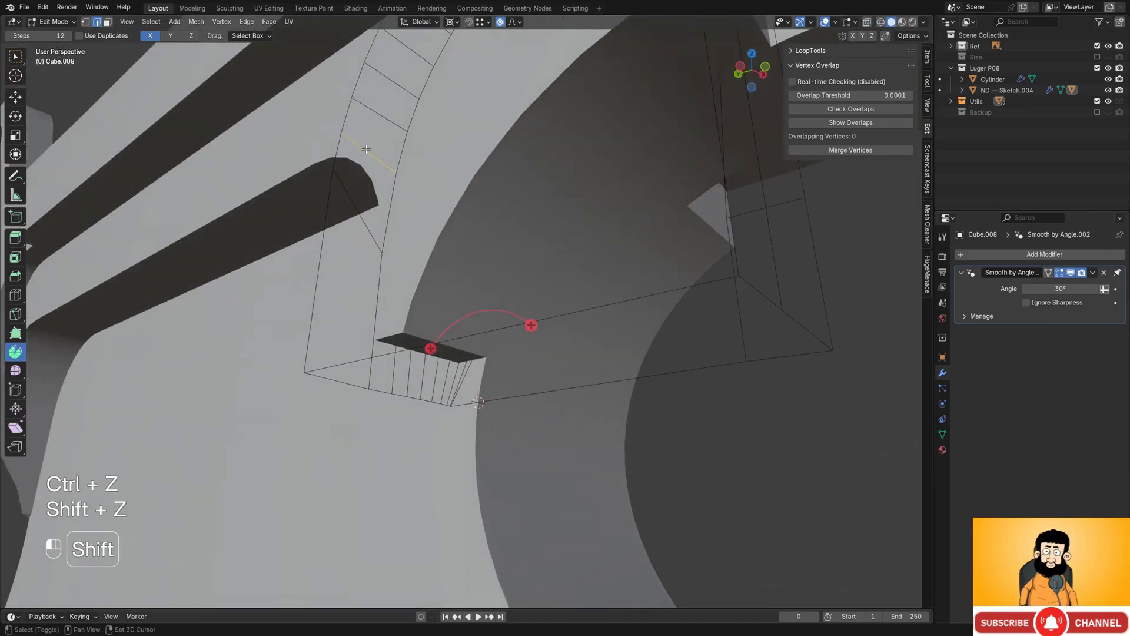
key("shift+z")
right_click(531, 88)
mouse_move(523, 86)
left_click(610, 157)
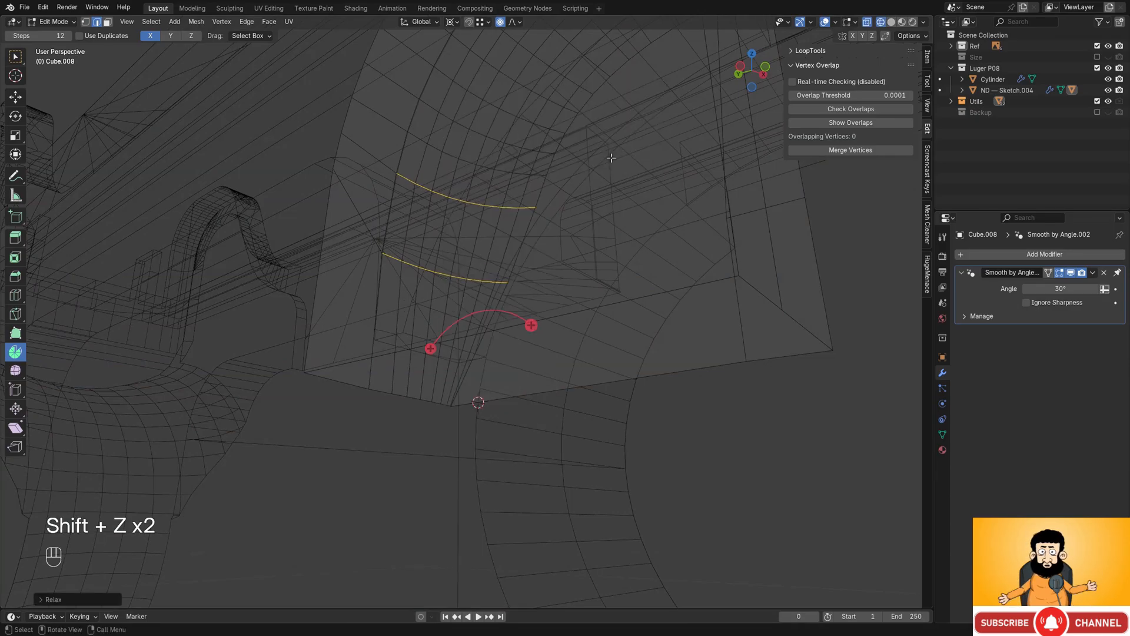
key("shift+z")
key("Tab")
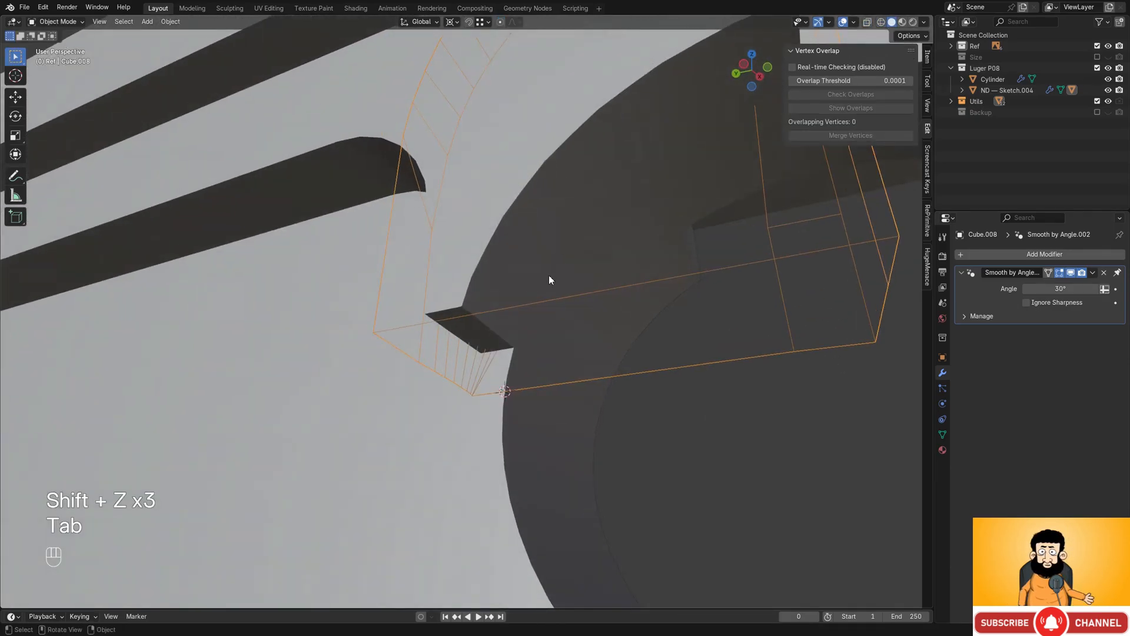
key("g")
key("x")
key("shift")
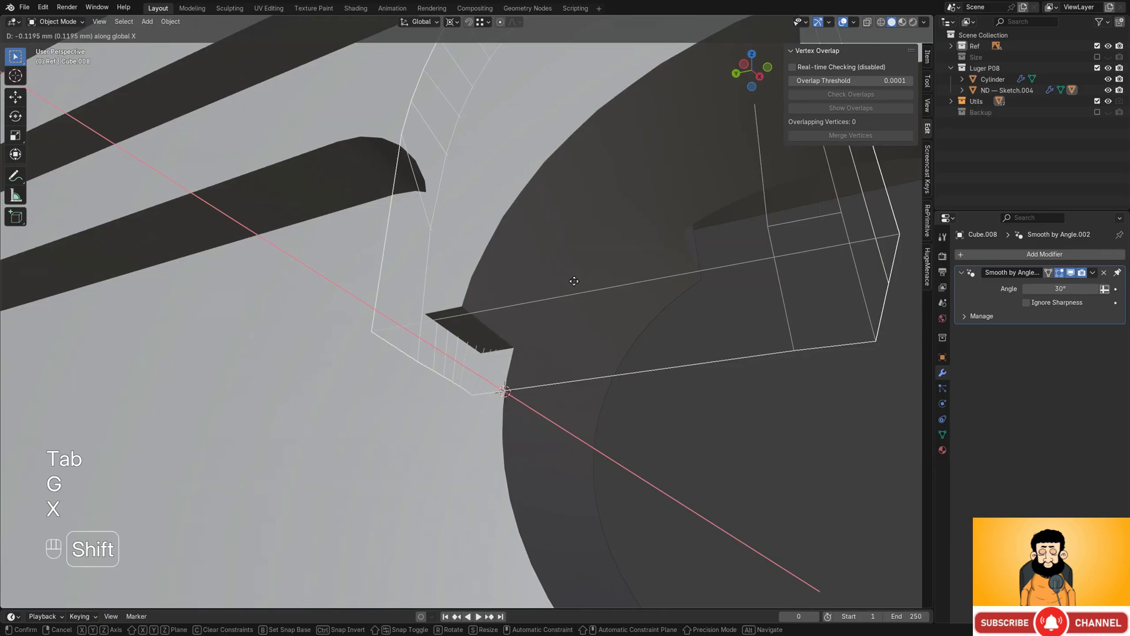
key("Escape")
- Nudge the cutter object by about -0.05 mm along Y
scroll(691, 207, "down", 3)
middle_click_drag(692, 207, 591, 279, "shift")
middle_click_drag(591, 279, 613, 258)
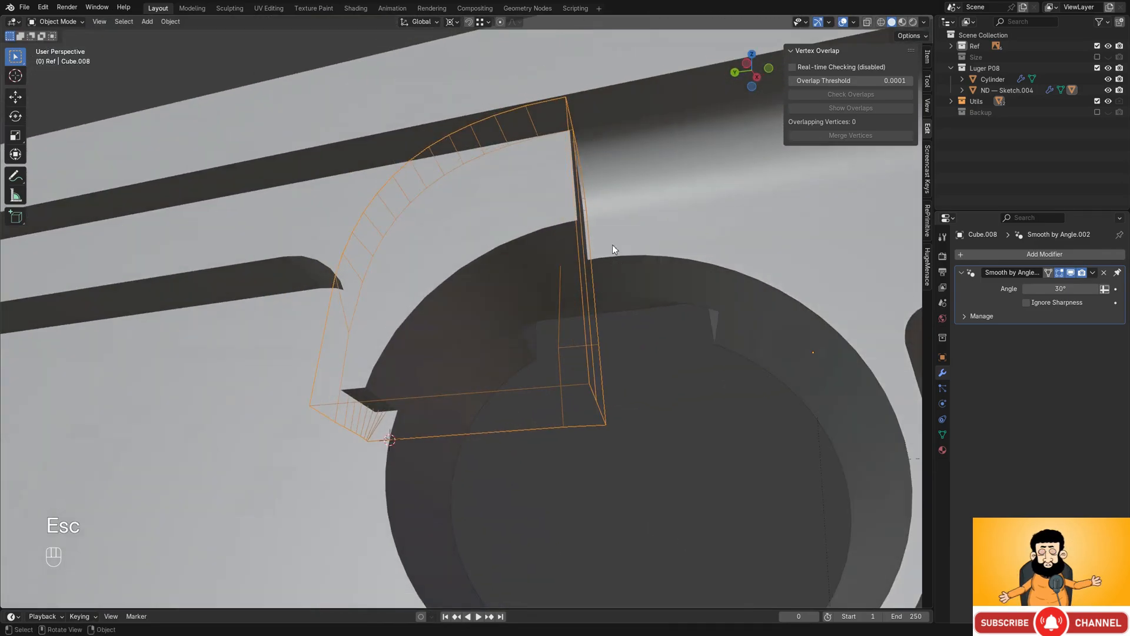
key("y")
key("g")
key("y")
key("shift")
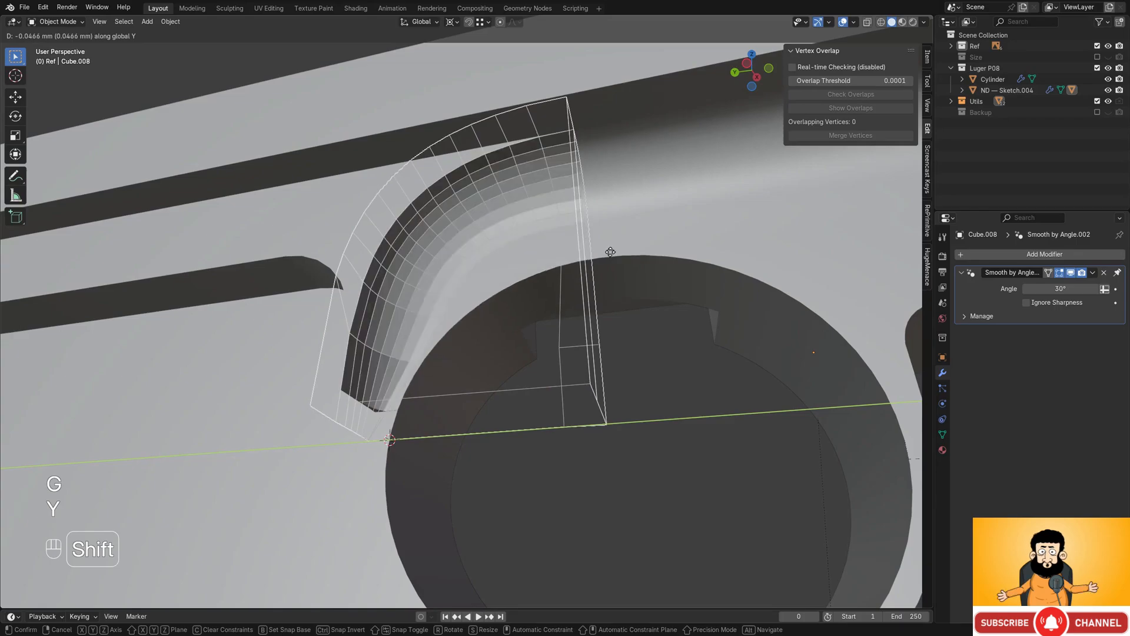
left_click(605, 252)
- Select the vertices along the cutter's straight vertical end face and snap the 3D cursor to them
middle_click_drag(605, 252, 542, 275)
scroll(502, 288, "up", 1)
scroll(567, 254, "up", 1)
key("Tab")
key("shift+z")
key("1")
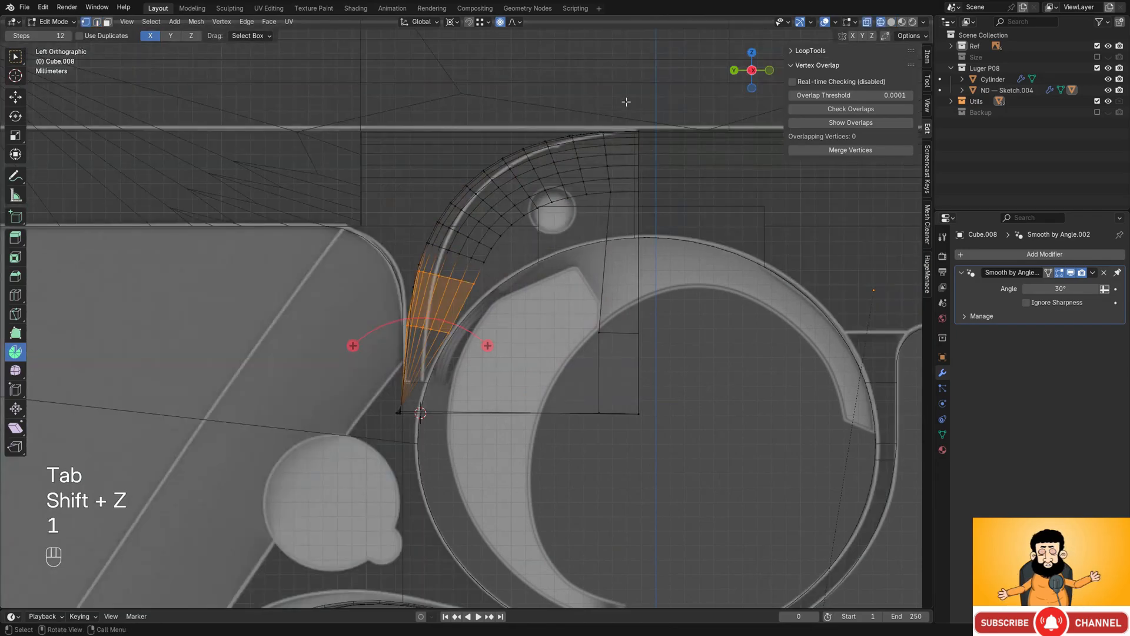
left_click_drag(626, 112, 678, 257)
key("shift+s")
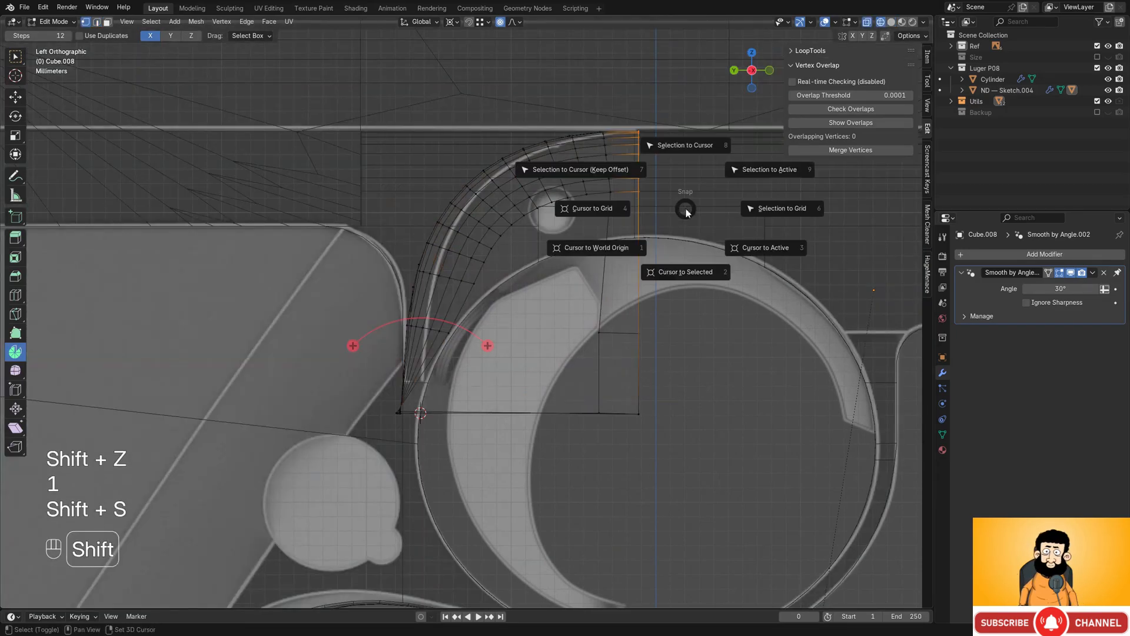
left_click(685, 269)
- Scale the cutter's whole mesh to about 0.93 along Y around the 3D cursor
scroll(626, 262, "down", 1)
key("a")
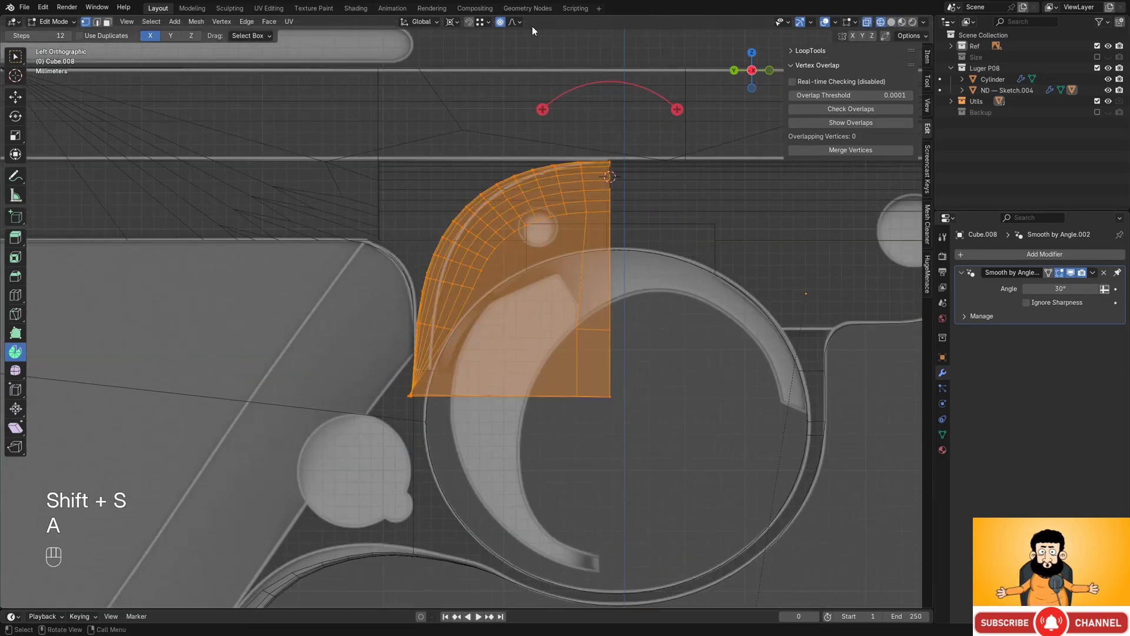
key("s")
key("x")
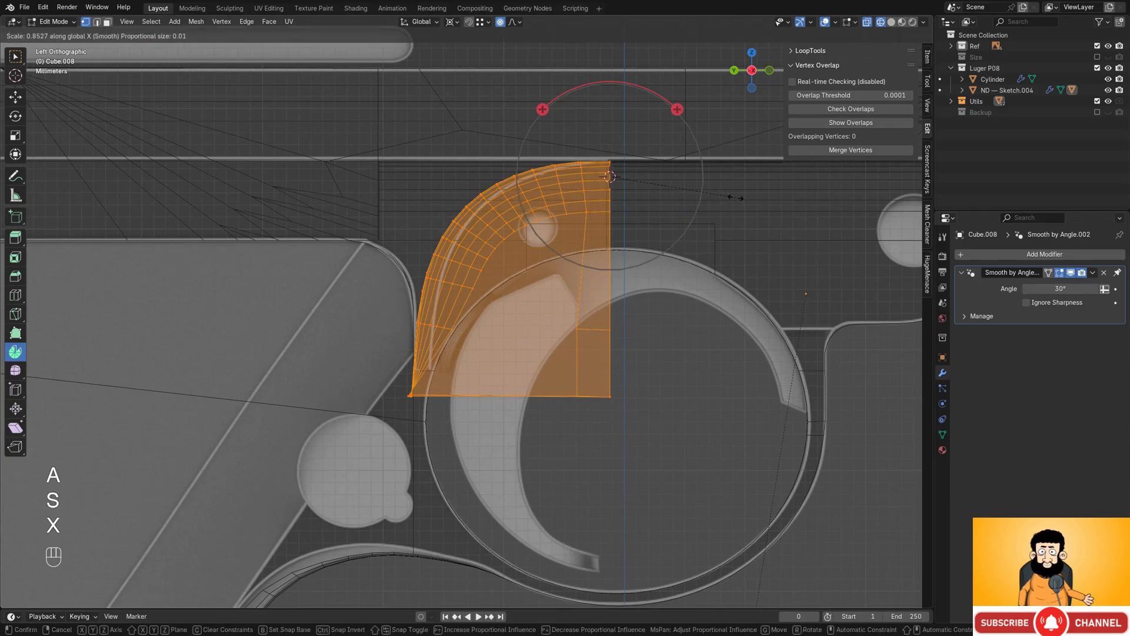
key("y")
key("shift")
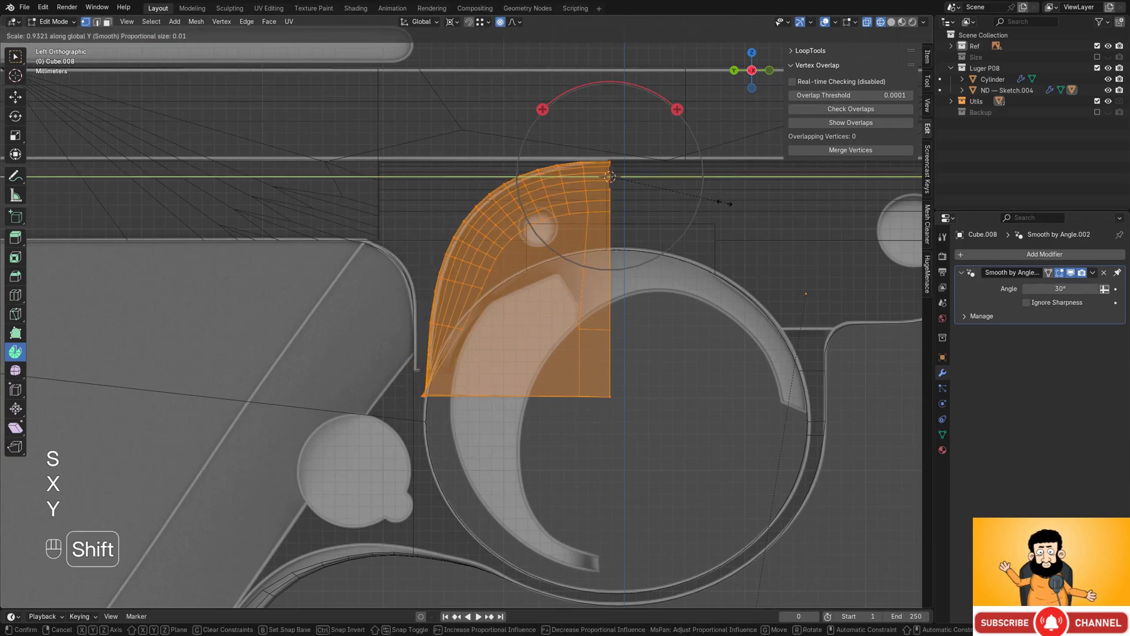
left_click(715, 203)
- Scale the cutter's mesh slightly up along Y around the 3D cursor and return to Object Mode
key("shift+z")
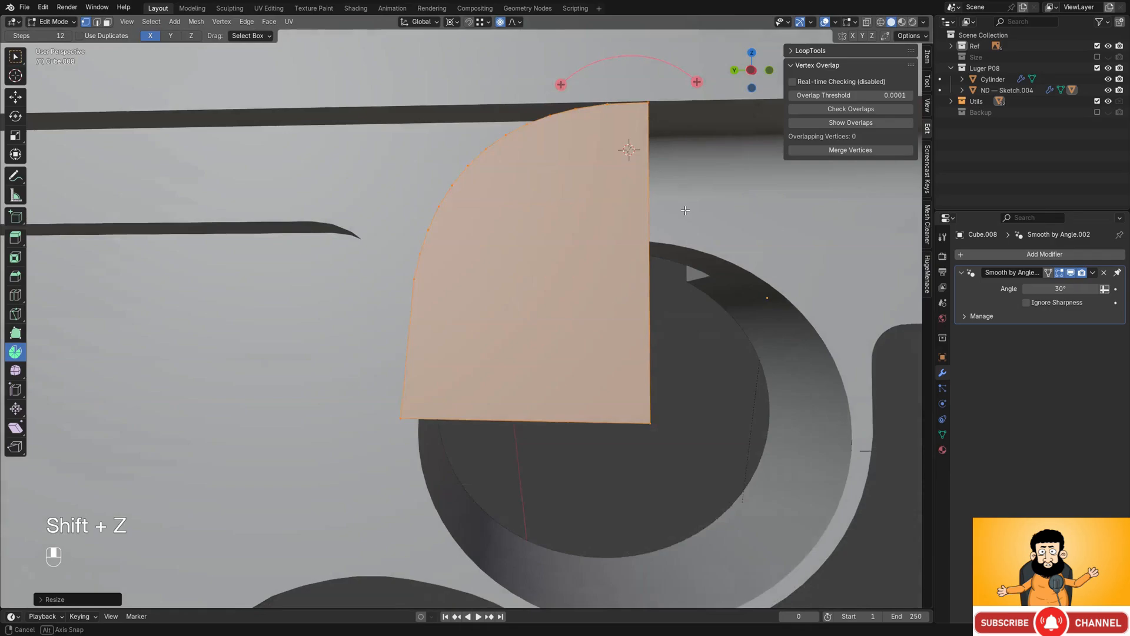
mouse_move(715, 203)
middle_mouse_down()
mouse_move(697, 187)
mouse_move(708, 159)
middle_mouse_up()
key("s")
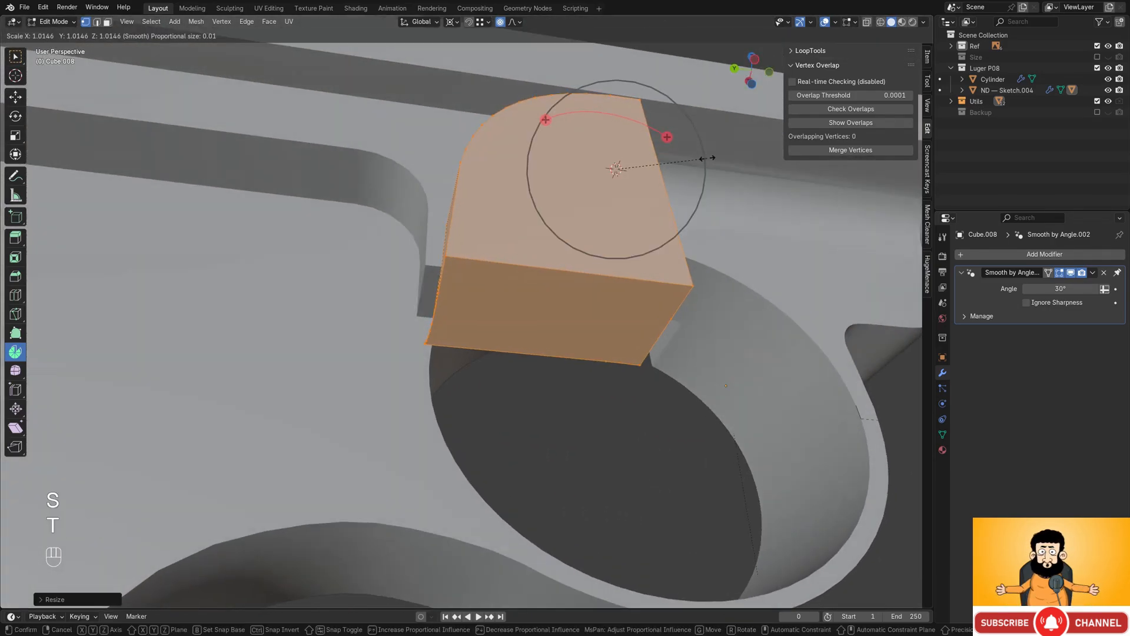
key("y")
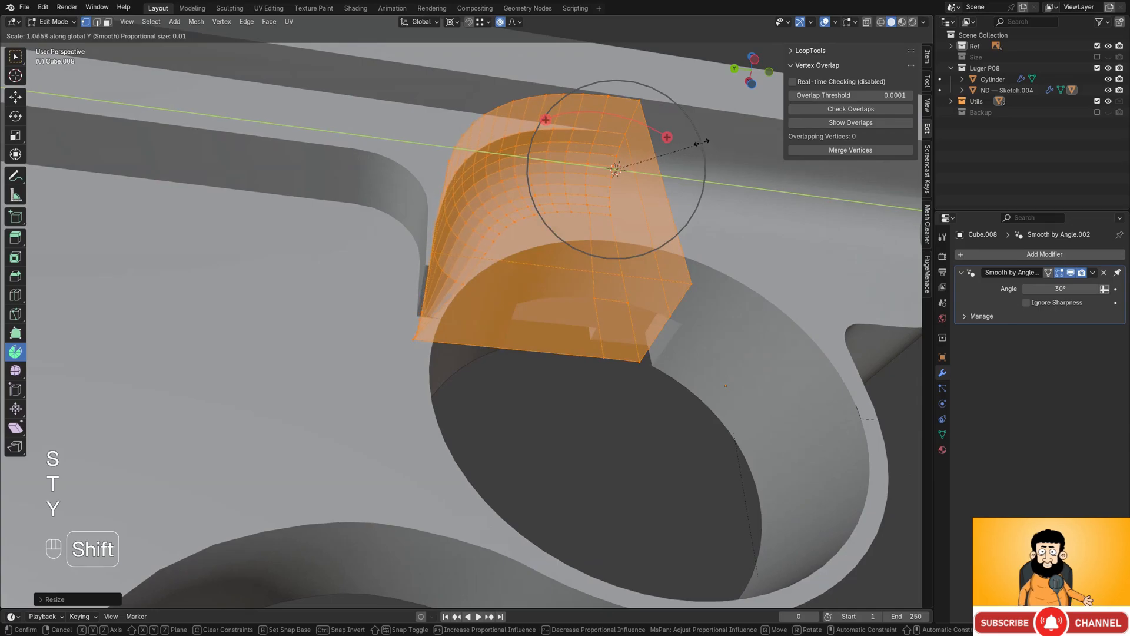
left_click(661, 118)
mouse_move(661, 118)
middle_mouse_down()
mouse_move(742, 196)
mouse_move(505, 252)
mouse_move(466, 278)
mouse_move(476, 141)
mouse_move(568, 202)
middle_mouse_up()
key("Tab")
key("Tab")
key("Tab")
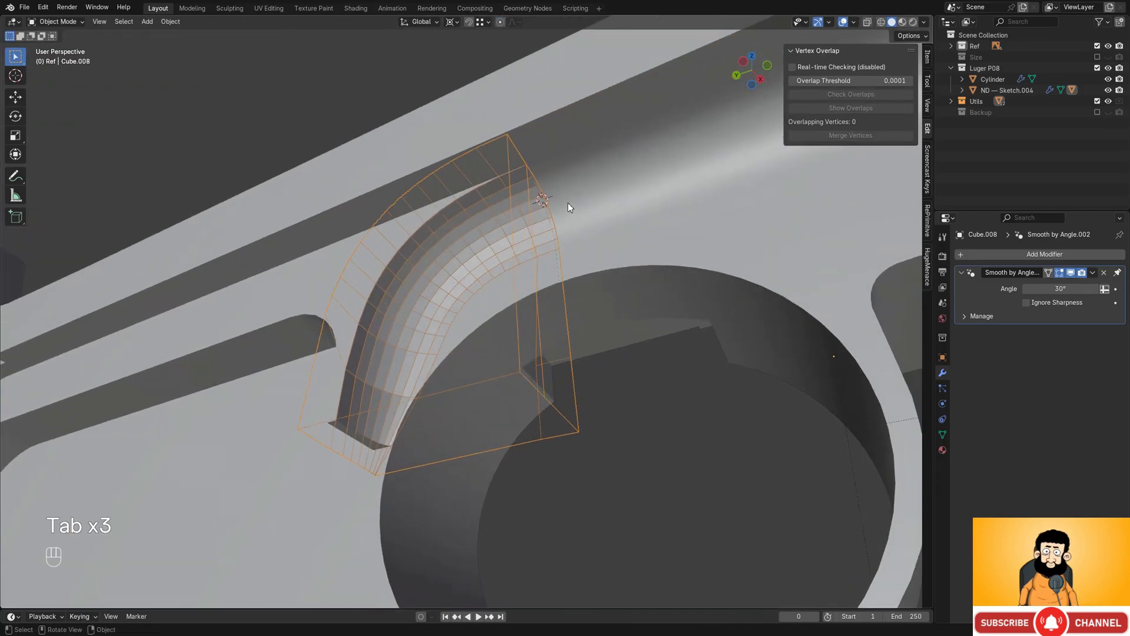
left_click(567, 202)
middle_click_drag(611, 241, 663, 193)
scroll(429, 333, "up", 6)
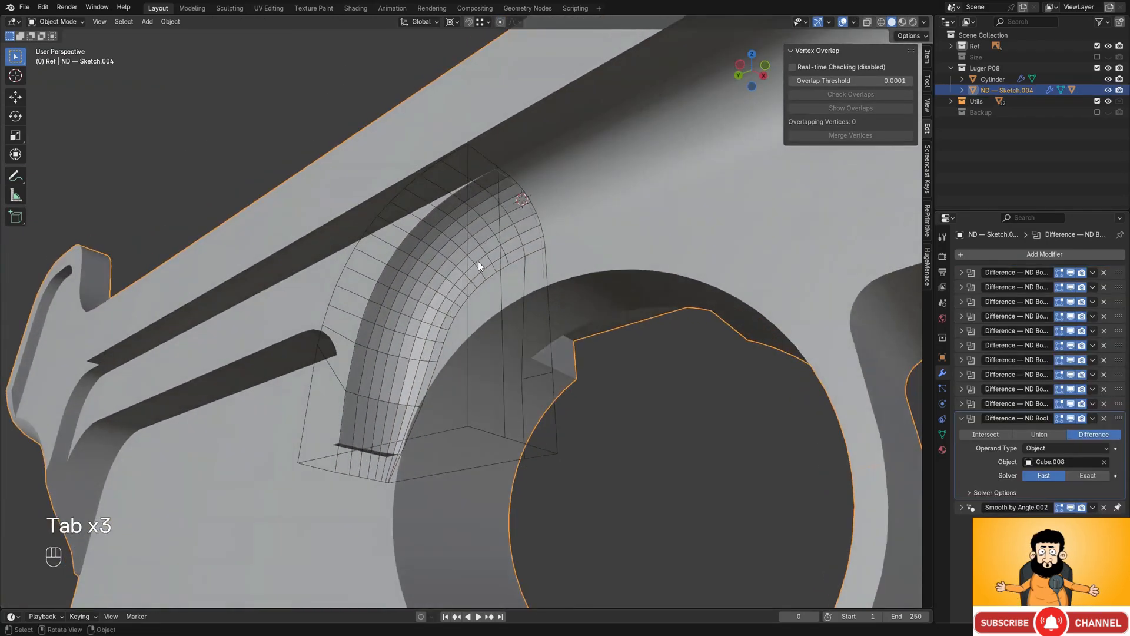
scroll(518, 207, "up", 3)
key("Tab")
key("1")
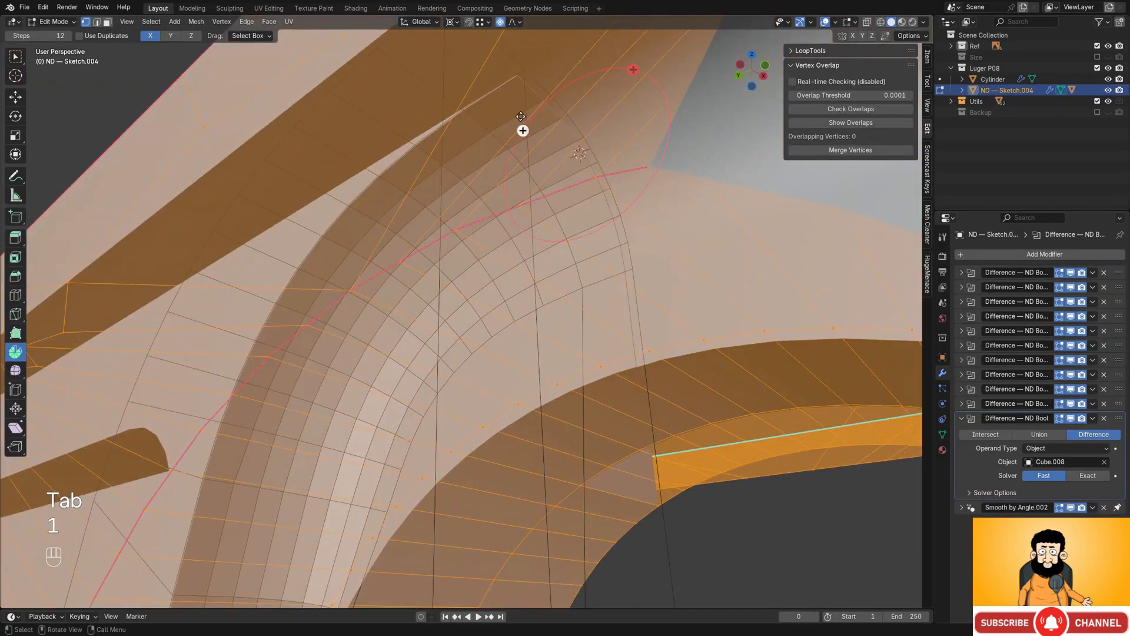
key("Tab")
- Try to move the row of vertices along the top edge of the cutter's straight end face along Z
left_click(663, 534)
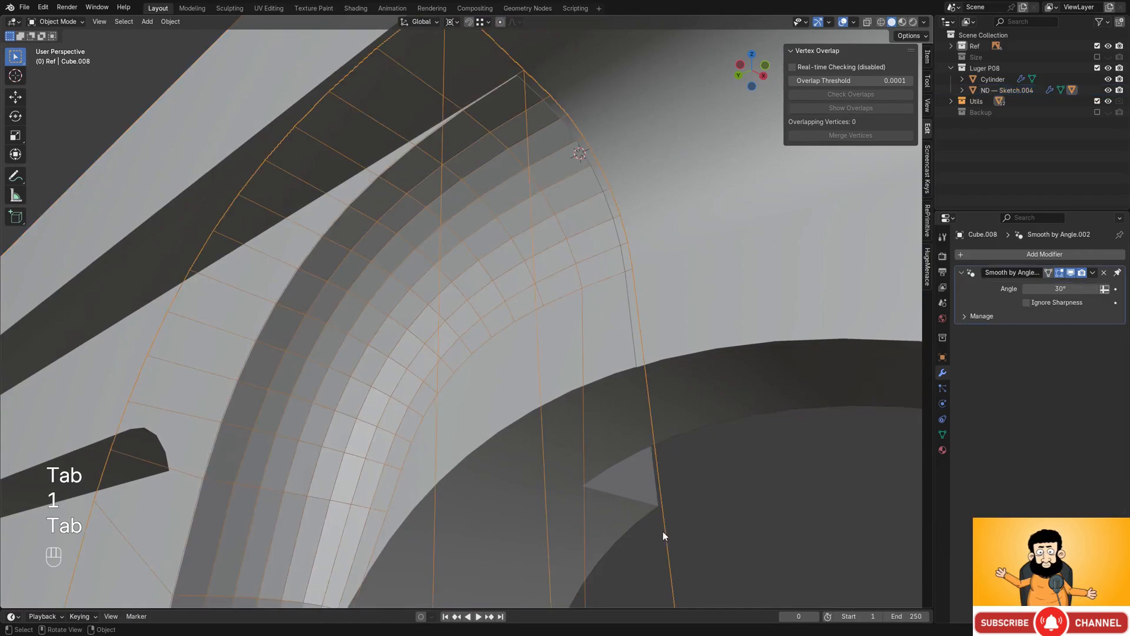
key("Tab")
key("1")
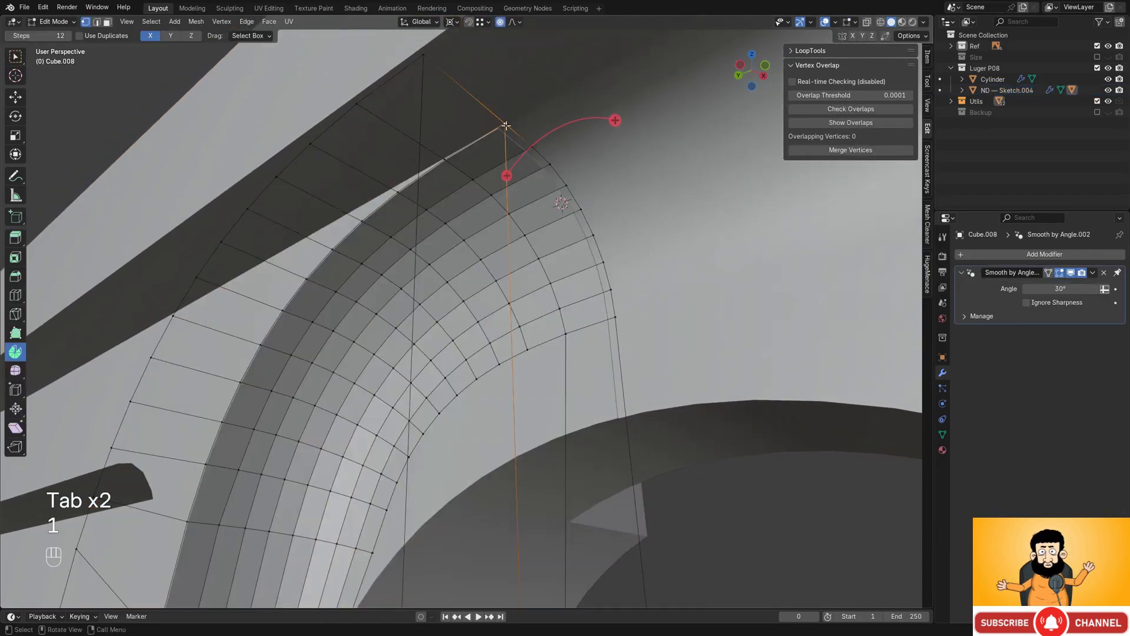
left_click(624, 315, "ctrl")
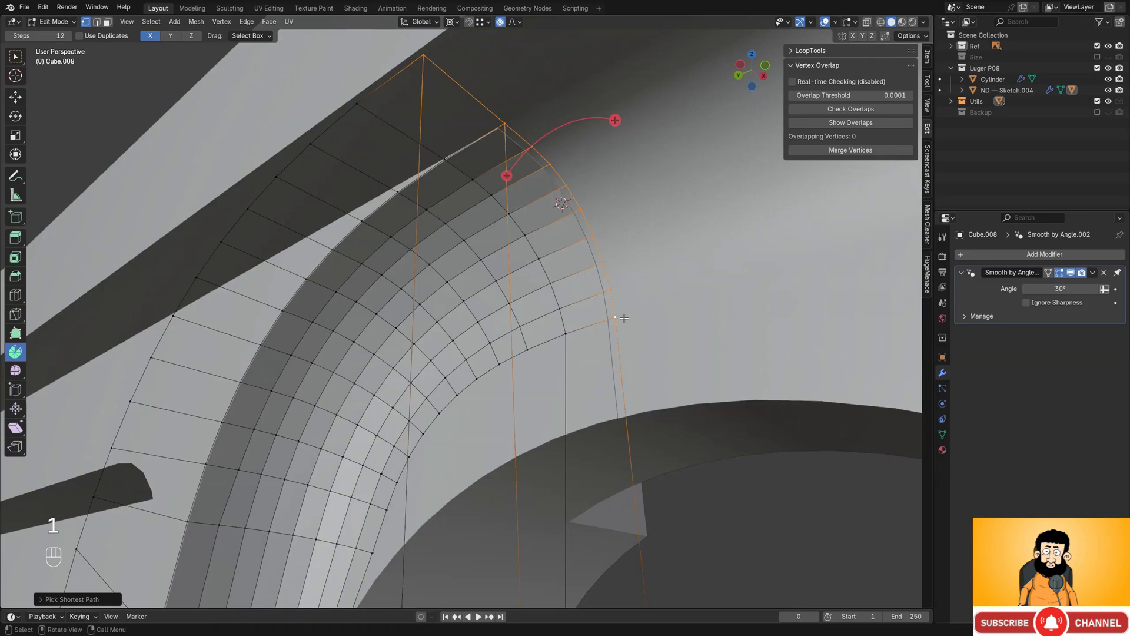
key("g")
key("z")
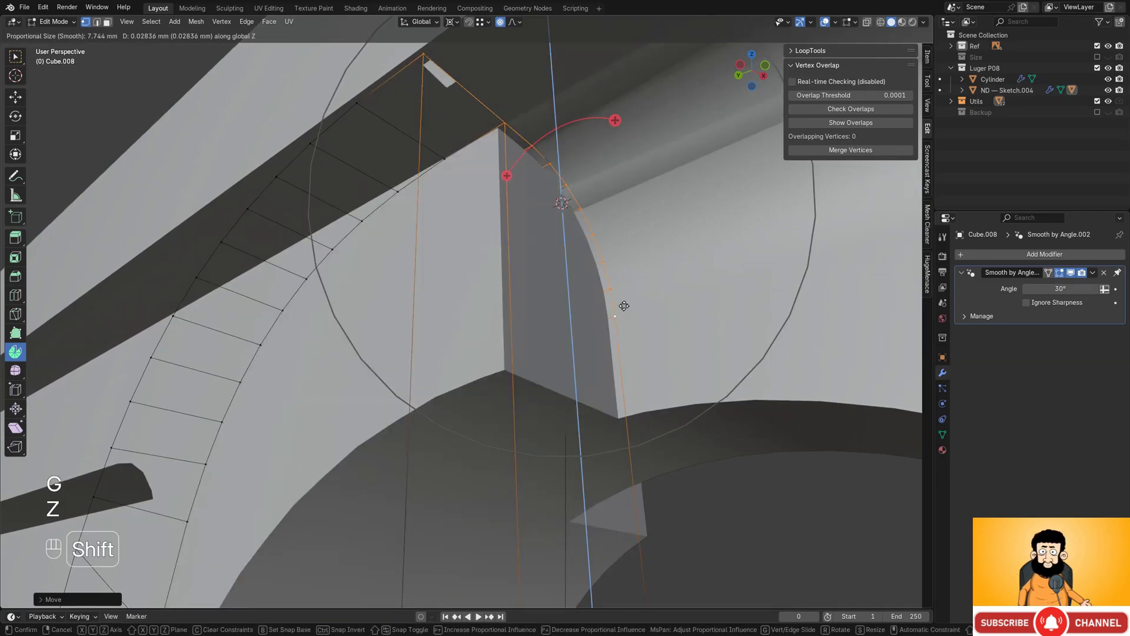
key("Escape")
key("Tab")
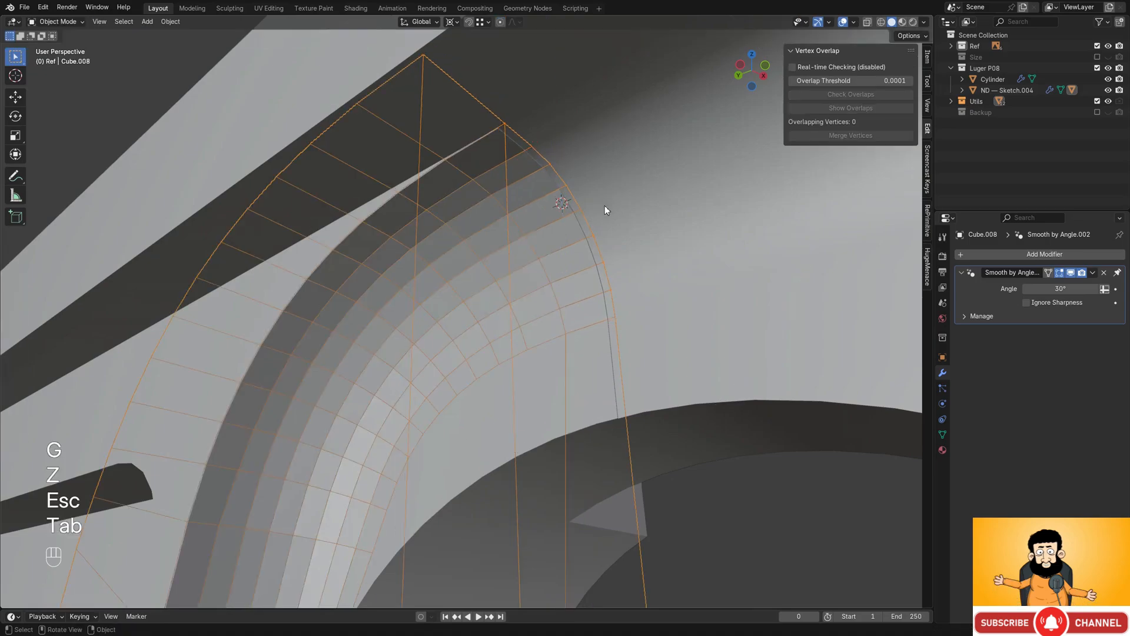
- Apply Shade Auto Smooth to the cutter and exclude the Utils collection from the view layer
scroll(605, 206, "down", 8)
right_click(538, 236)
left_click(538, 234)
scroll(539, 287, "up", 2)
middle_click_drag(540, 287, 768, 228)
scroll(490, 393, "down", 3)
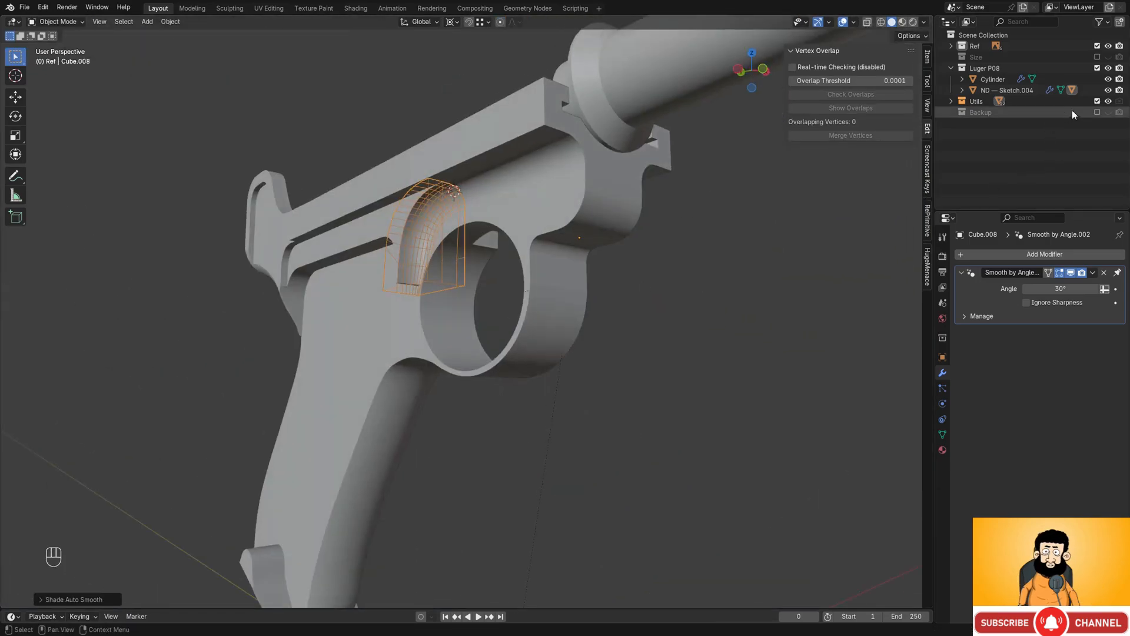
left_click(1097, 102)
- Examine the frame and barrel against the reference blueprint from the left, right and front views
middle_click_drag(687, 178, 589, 204)
scroll(552, 270, "down", 1)
scroll(501, 289, "up", 1)
scroll(589, 203, "up", 2)
middle_click_drag(488, 405, 523, 313, "shift")
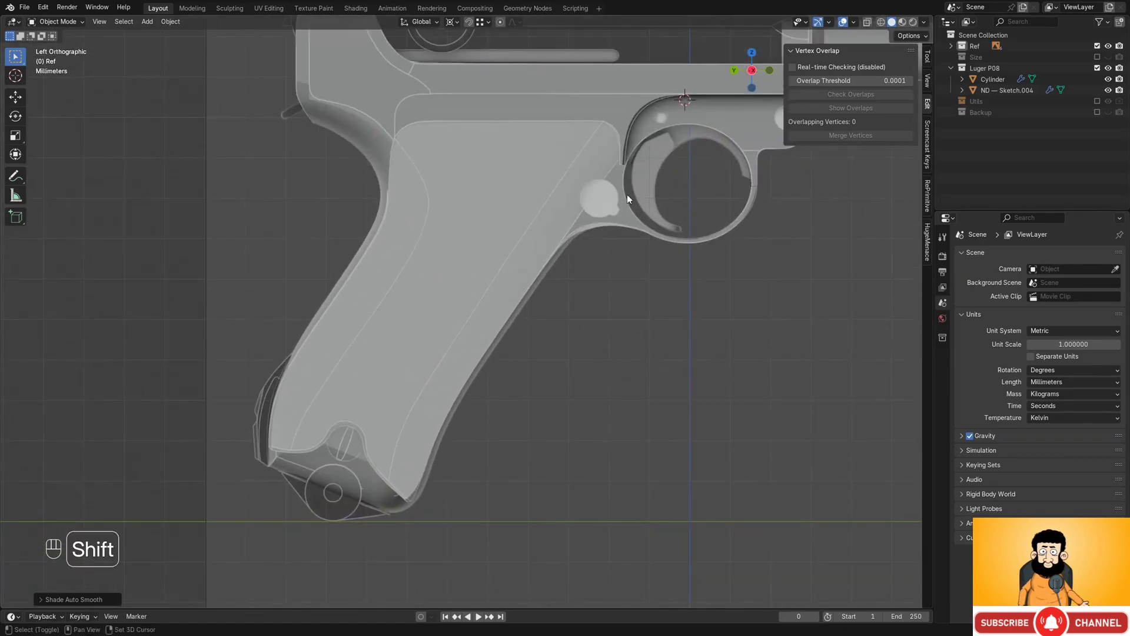
scroll(497, 289, "up", 2)
middle_click_drag(627, 194, 558, 315, "shift")
key("alt+h")
scroll(558, 316, "up", 2)
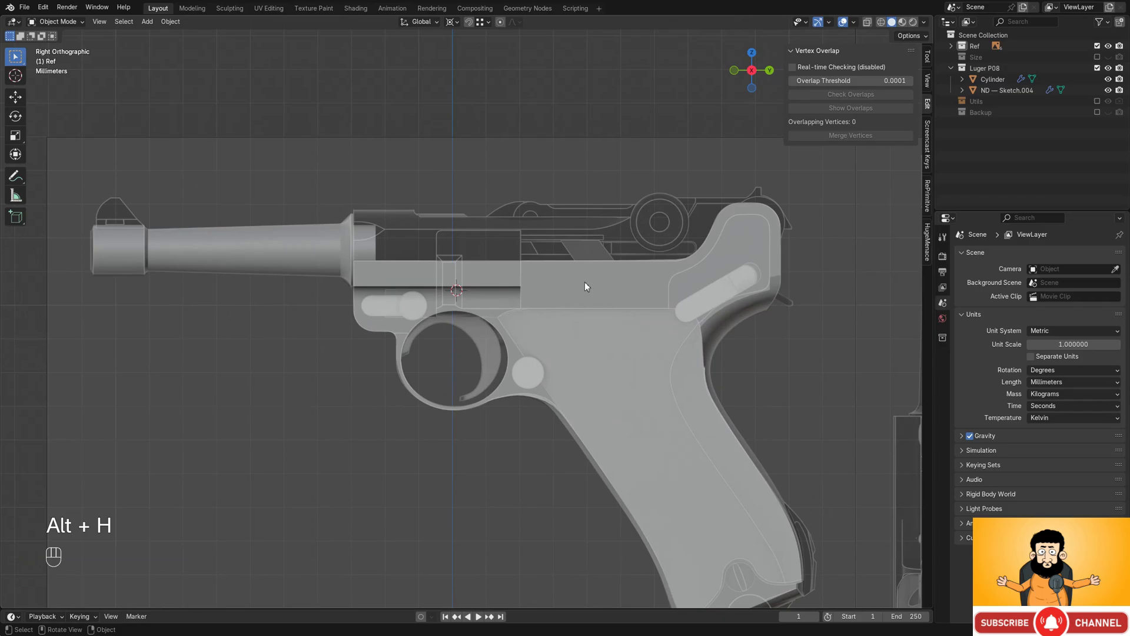
scroll(588, 300, "down", 2)
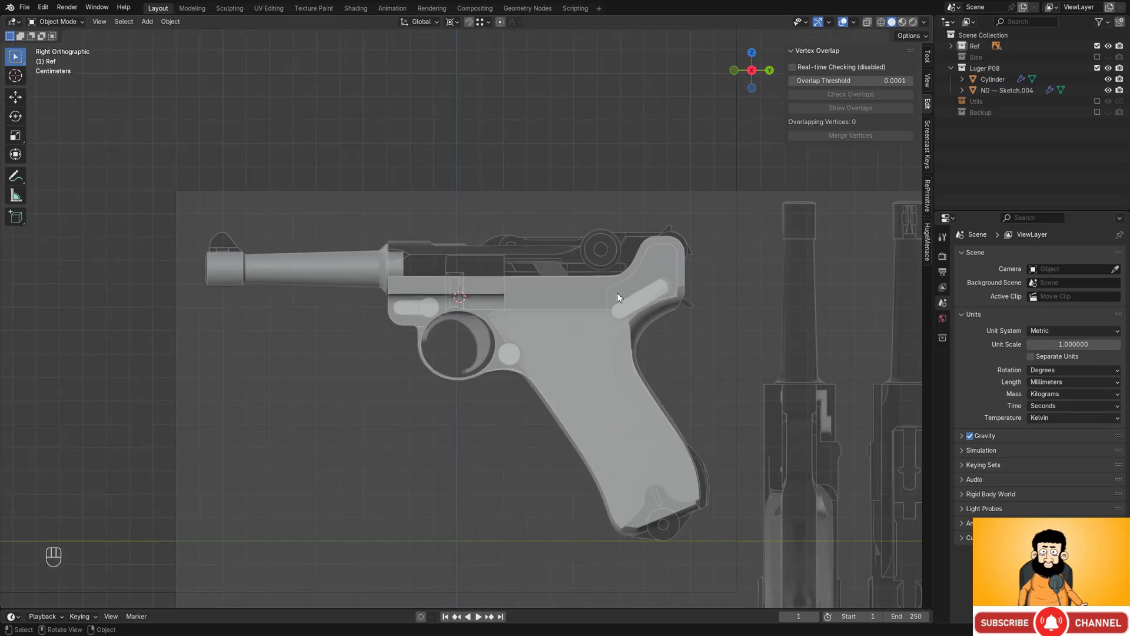
scroll(620, 304, "down", 2)
middle_click_drag(620, 289, 609, 260, "shift")
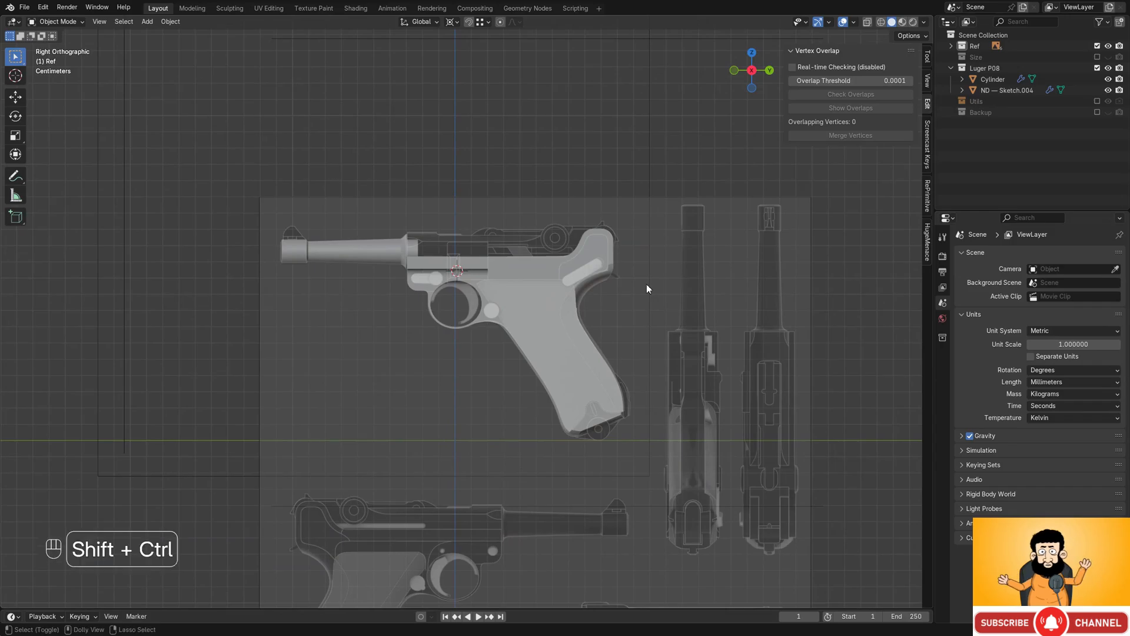
scroll(570, 269, "down", 2)
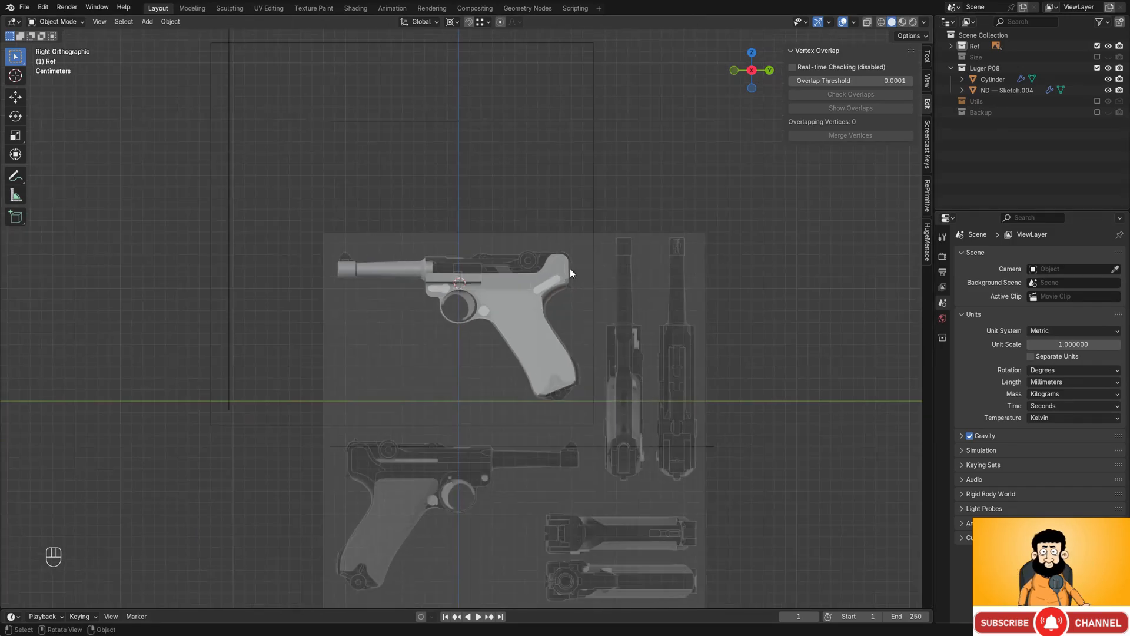
middle_click_drag(570, 268, 458, 323)
scroll(481, 330, "up", 3)
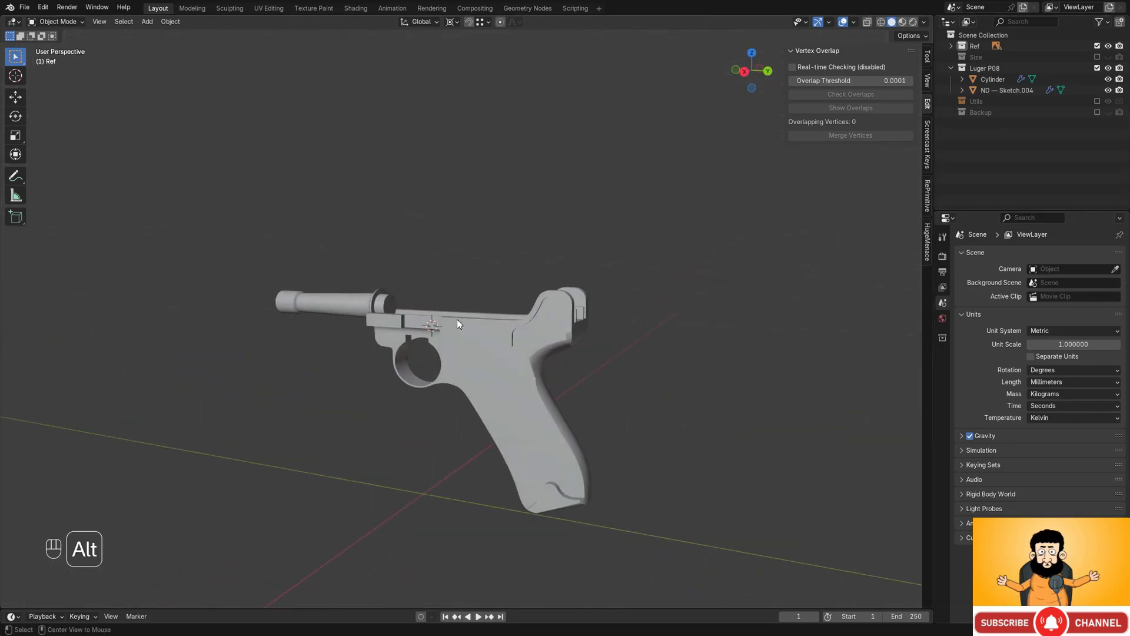
middle_click_drag(614, 320, 621, 304, "alt")
scroll(505, 297, "up", 3)
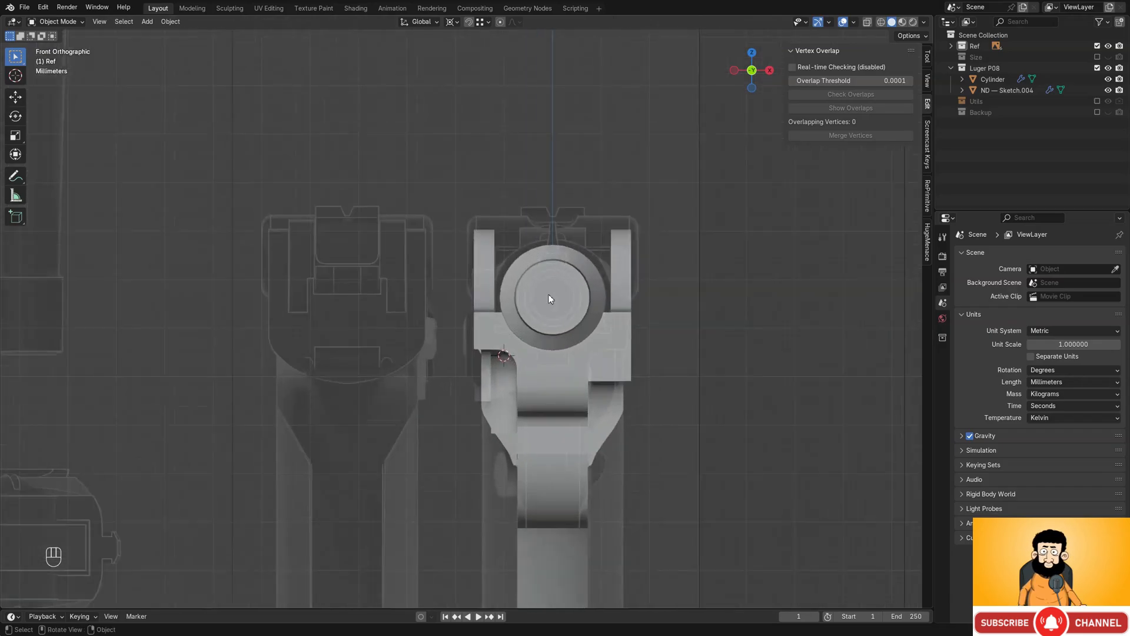
- In the barrel cylinder's mesh, turn off proportional editing and select the upper arc of edges along the flange's rear rim
middle_click_drag(545, 286, 470, 369)
left_click(469, 366)
key("Tab")
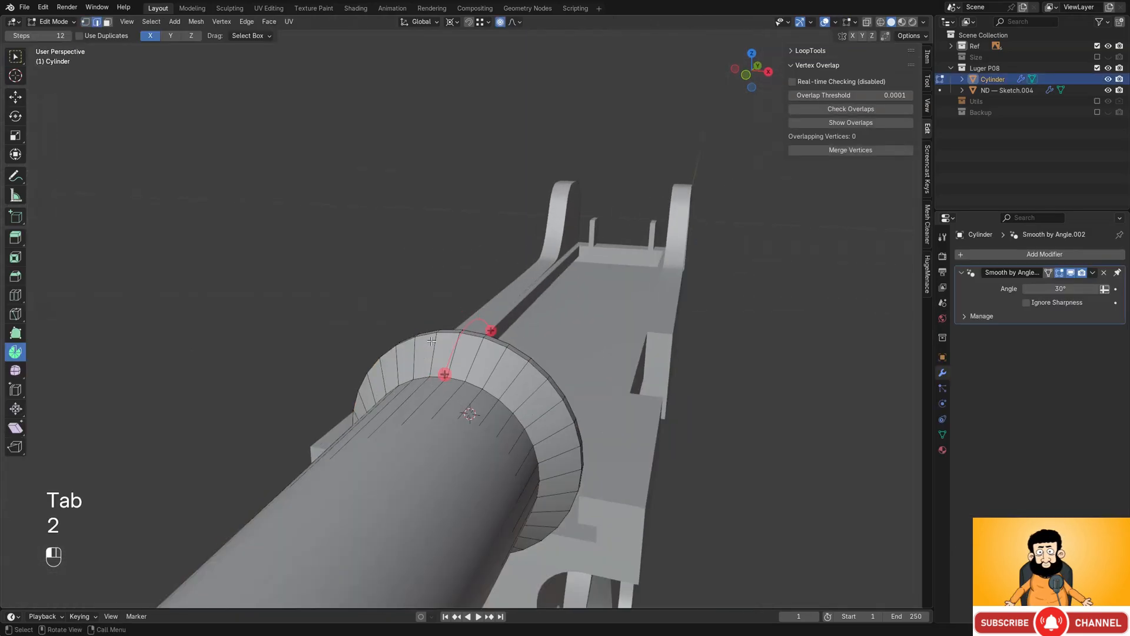
left_click(20, 62)
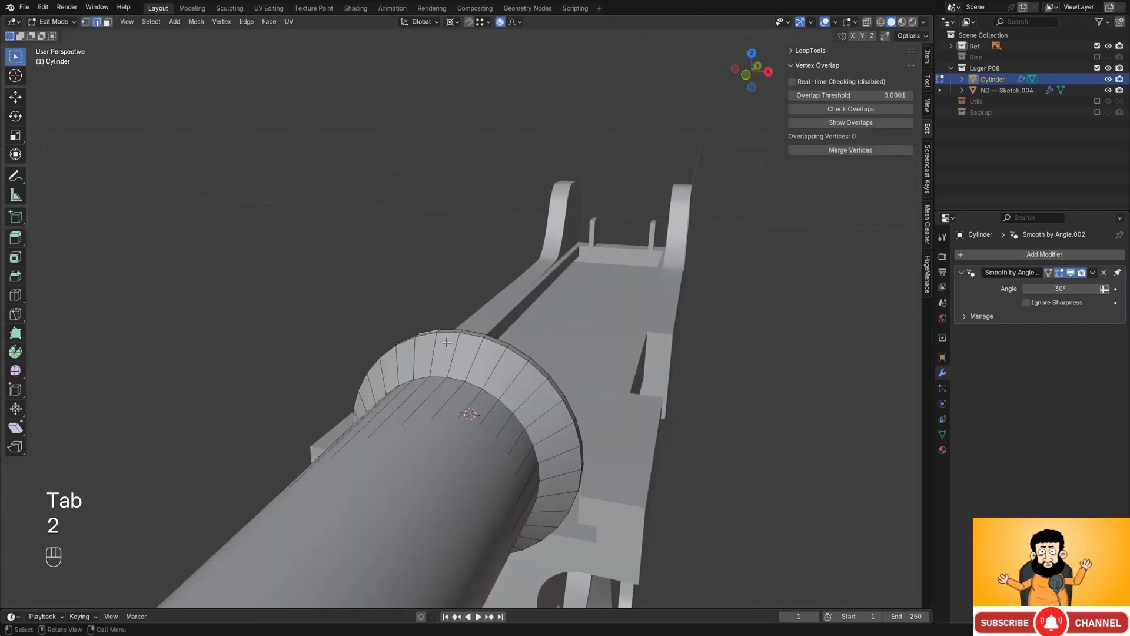
middle_click_drag(447, 342, 648, 314, "alt")
scroll(644, 288, "up", 5)
scroll(648, 315, "down", 4)
key("grave")
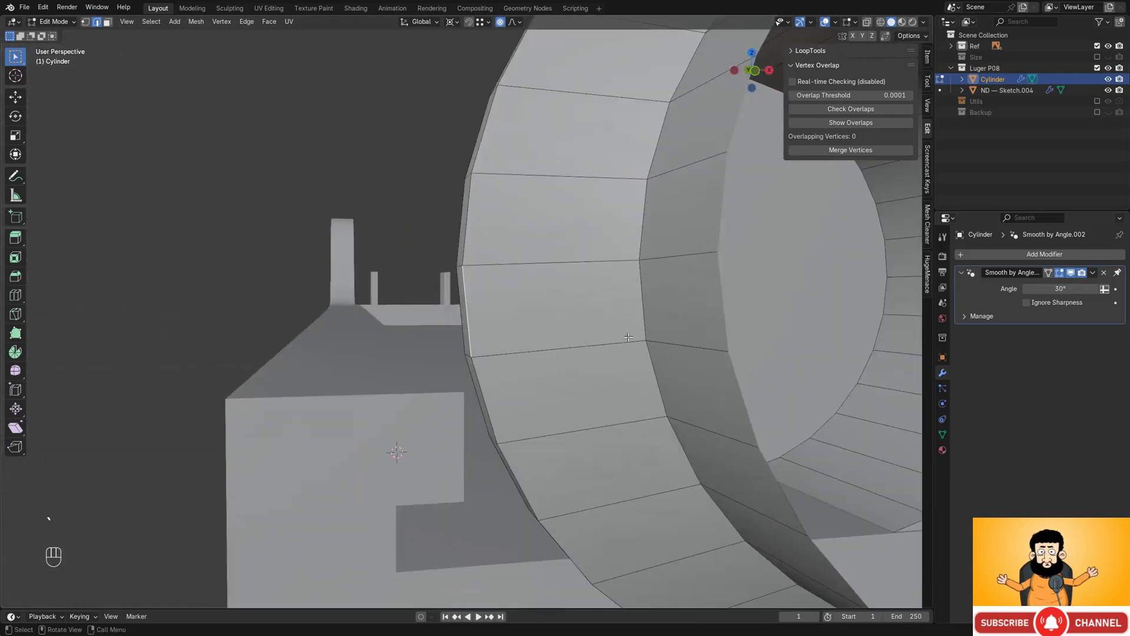
middle_click_drag(365, 333, 463, 384)
scroll(488, 306, "down", 3)
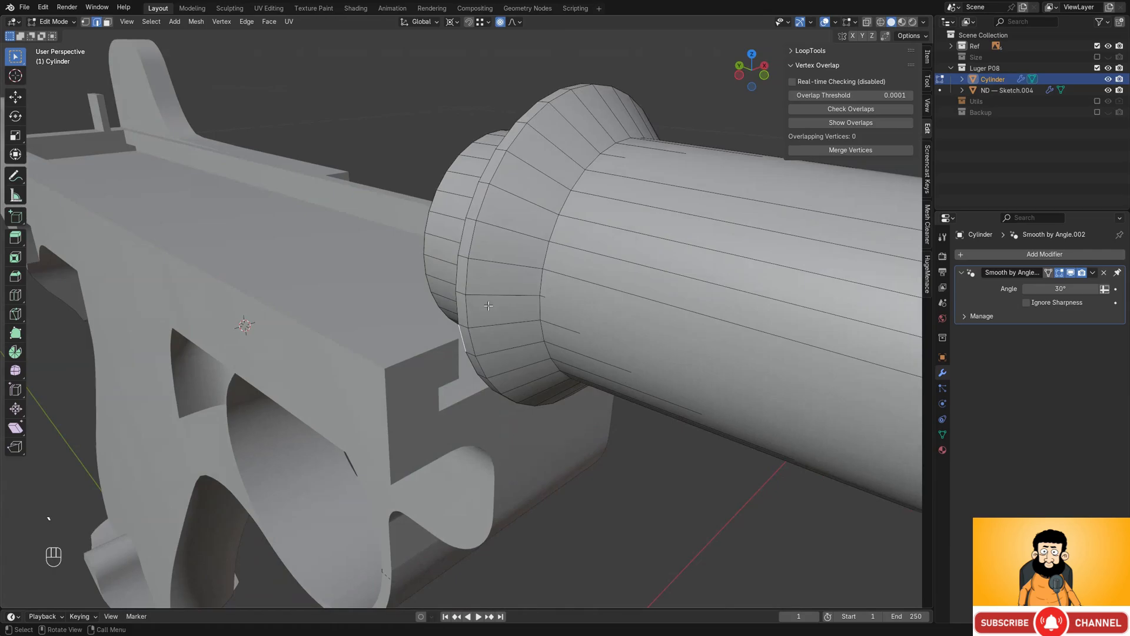
left_click(497, 172, "ctrl")
middle_click_drag(496, 172, 512, 26)
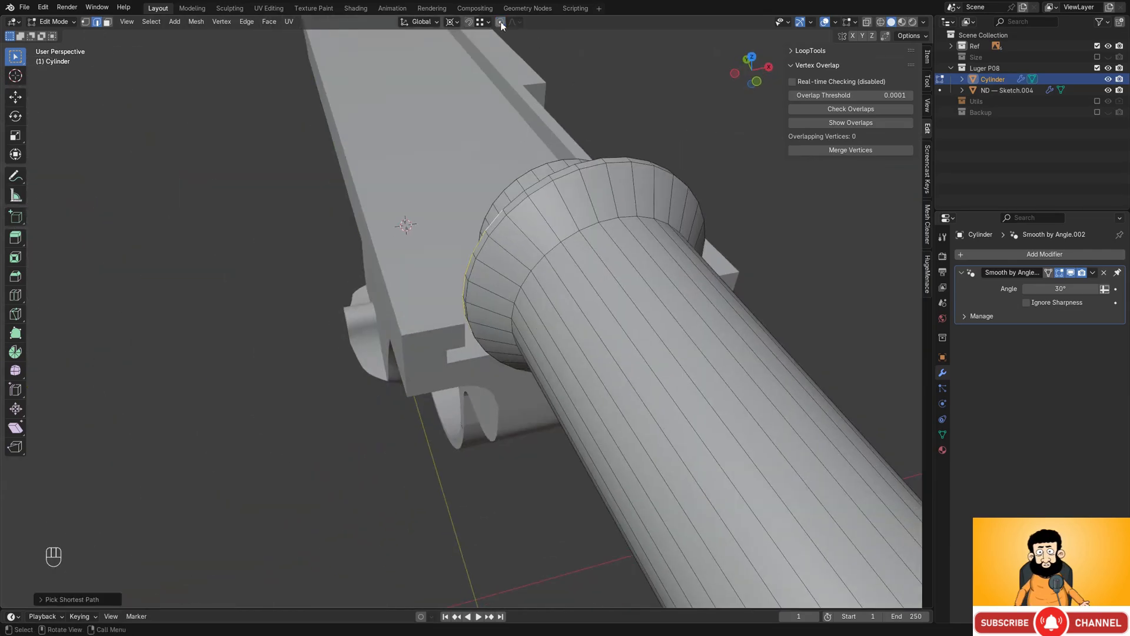
middle_click_drag(719, 203, 601, 242)
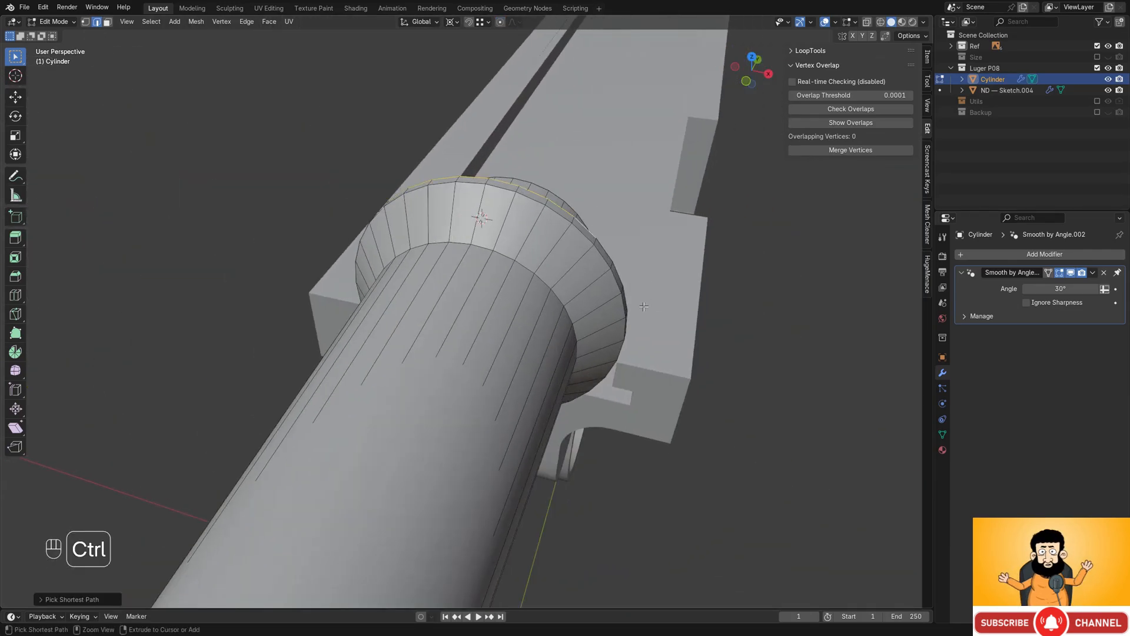
middle_click_drag(634, 306, 513, 255)
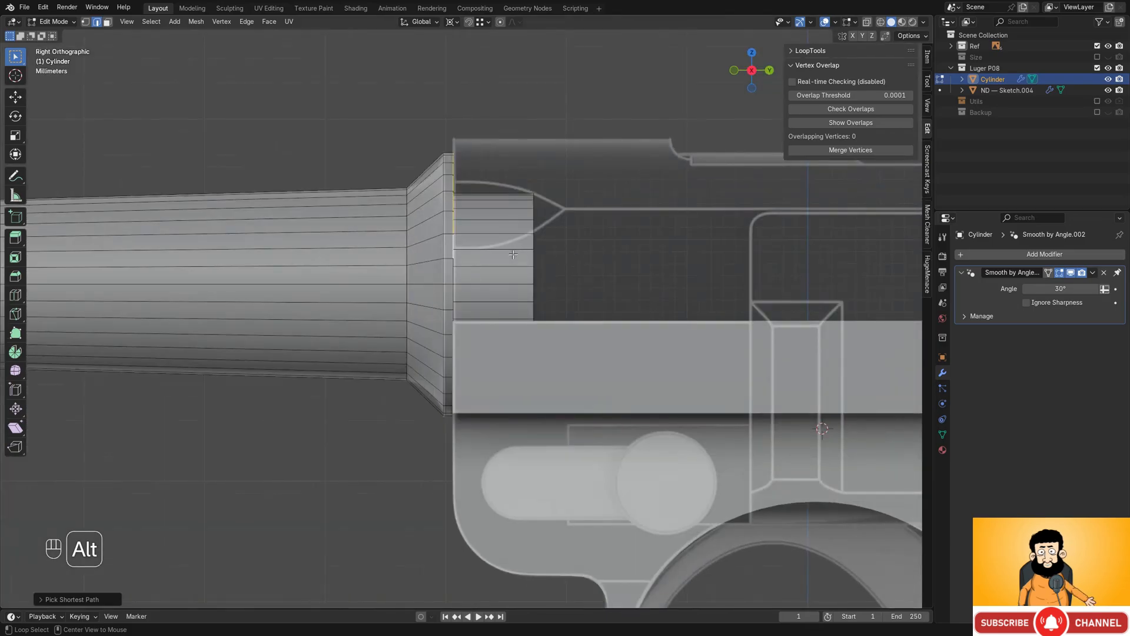
- Duplicate the selected rim arc in place, separate it into its own object and return to Object Mode
key("shift+z")
mouse_move(475, 290)
middle_mouse_down()
mouse_move(520, 277)
mouse_move(507, 308)
mouse_move(539, 325)
mouse_move(565, 290)
middle_mouse_up()
key("shift+z")
key("shift+d")
key("Escape")
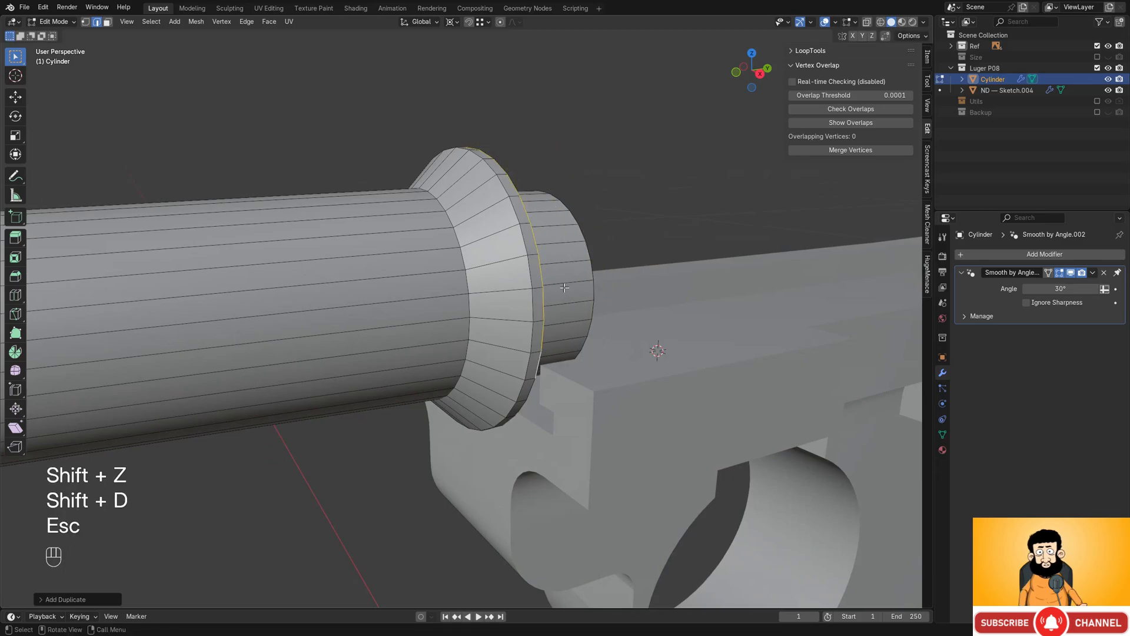
key("p")
left_click(564, 287)
key("Tab")
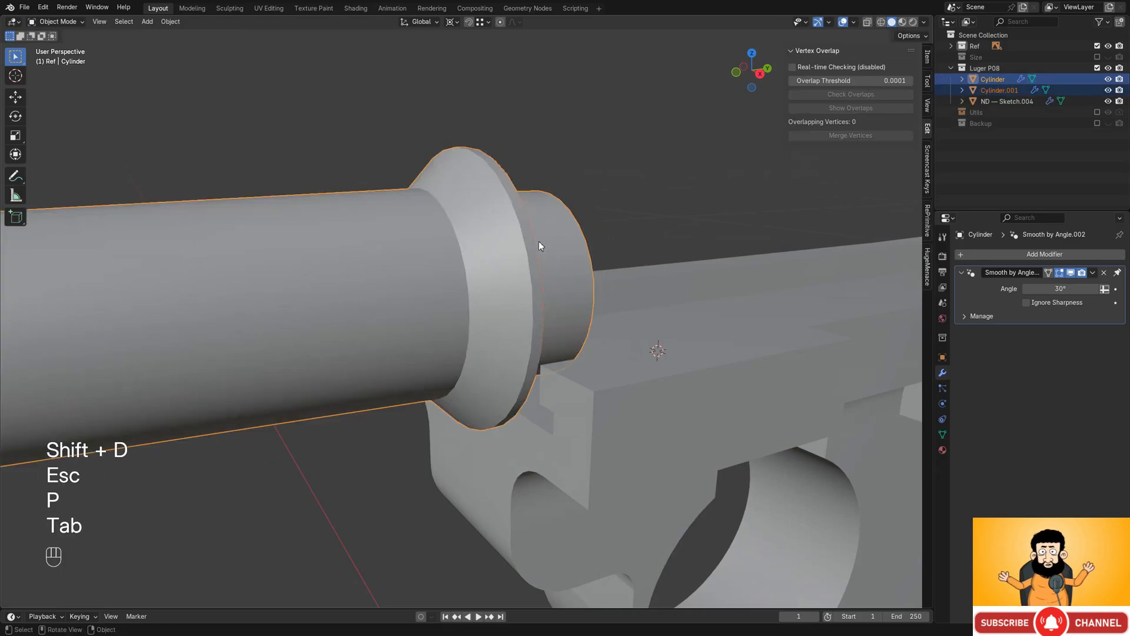
- Open the separated rim arc in Edit Mode and select its whole mesh in the front view
key("shift+z")
left_click(535, 239)
key("shift+z")
scroll(535, 242, "down", 3)
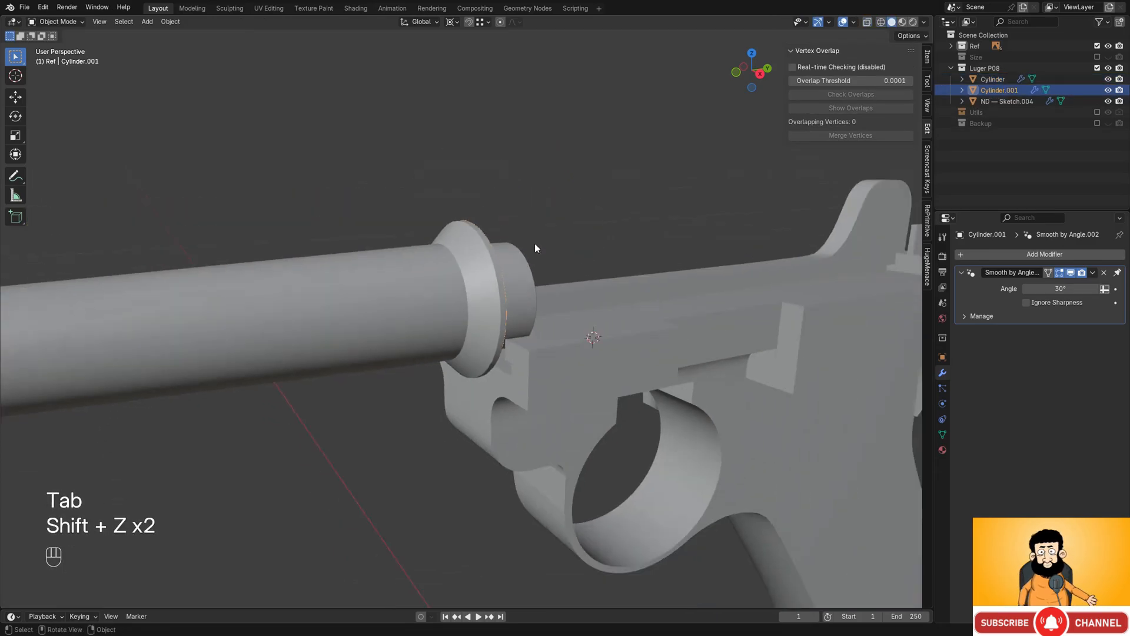
middle_click_drag(534, 243, 533, 216)
key("Tab")
key("a")
middle_click_drag(585, 246, 490, 290, "alt")
scroll(449, 271, "up", 3)
middle_click_drag(405, 284, 521, 263, "alt")
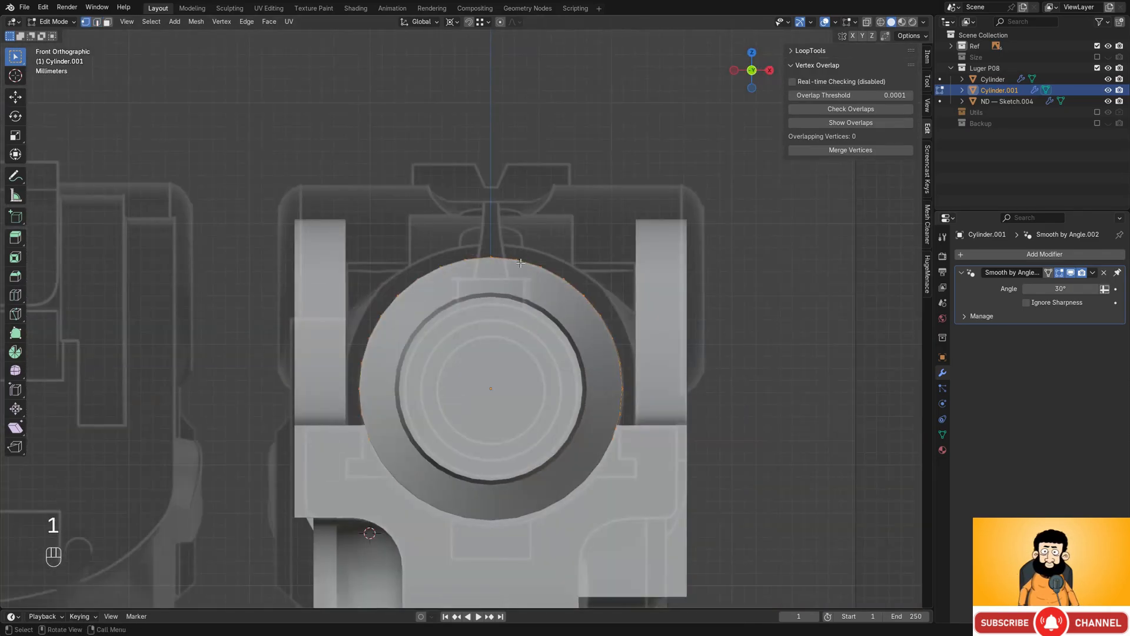
key("alt+s")
key("alt+s")
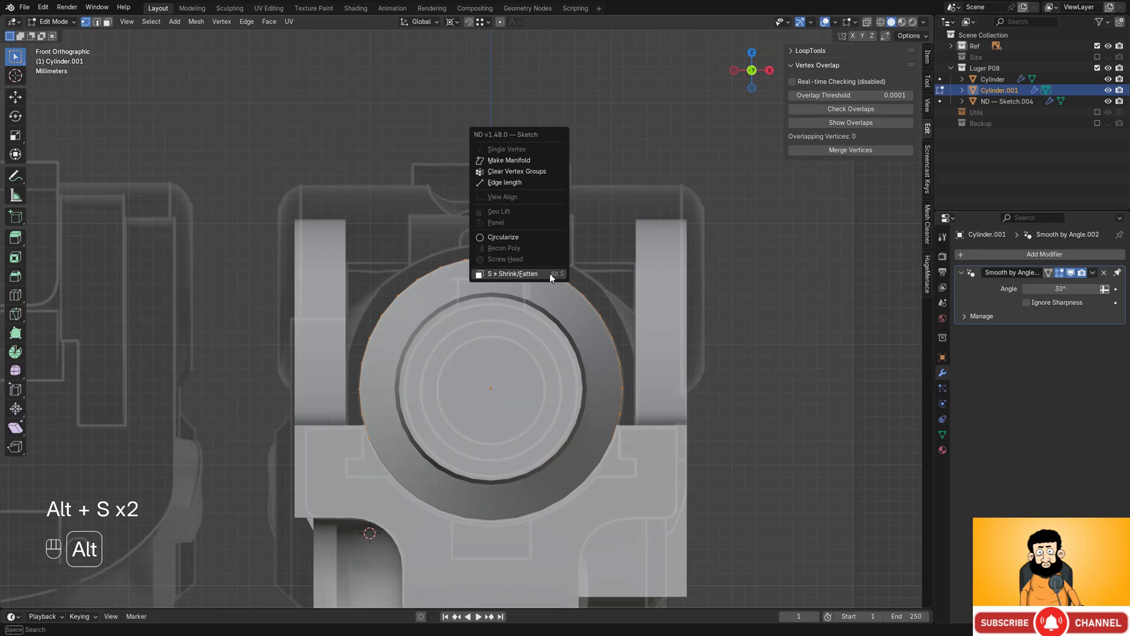
left_click(550, 274)
key("Escape")
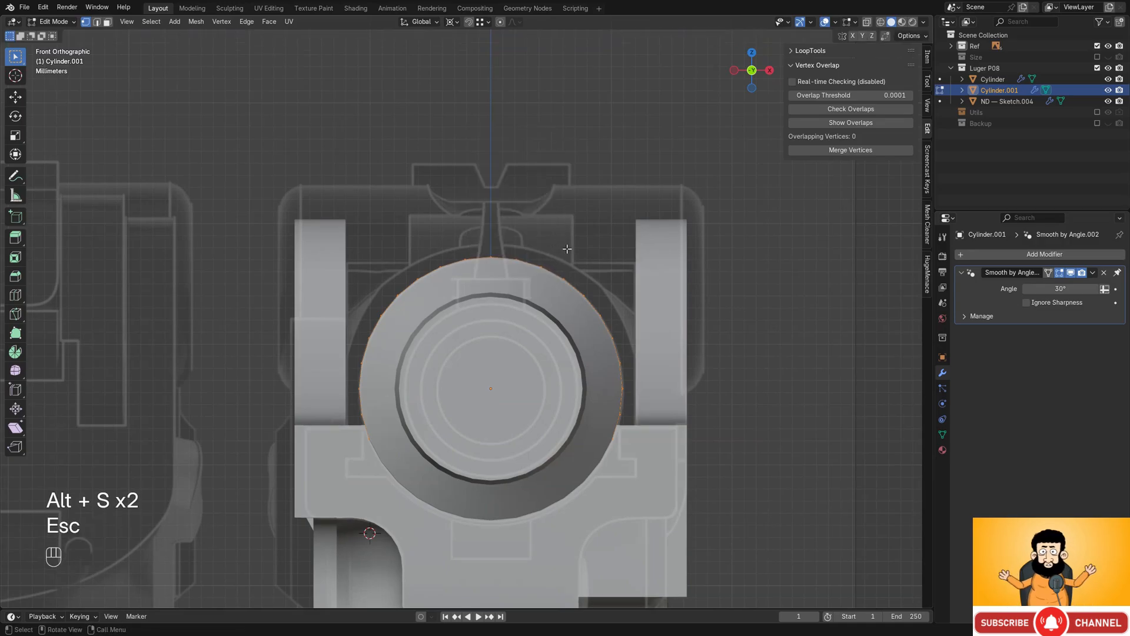
key("s")
key("Escape")
- Switch the transform pivot point away from the 3D cursor and scale the arc up by about 1.15
left_click(451, 22)
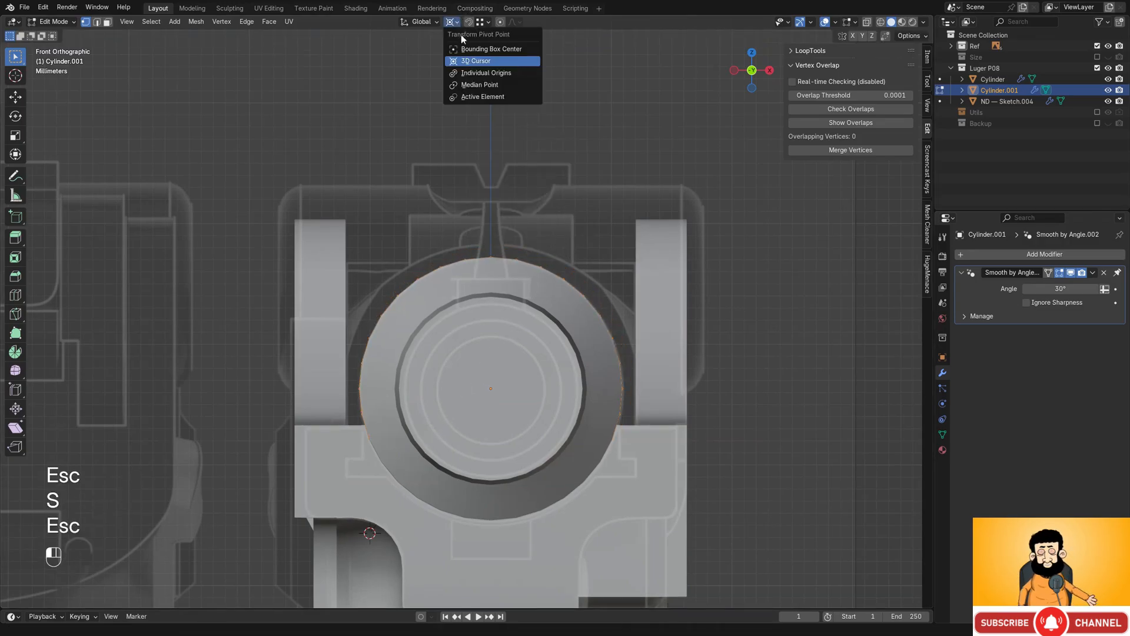
left_click(476, 57)
key("s")
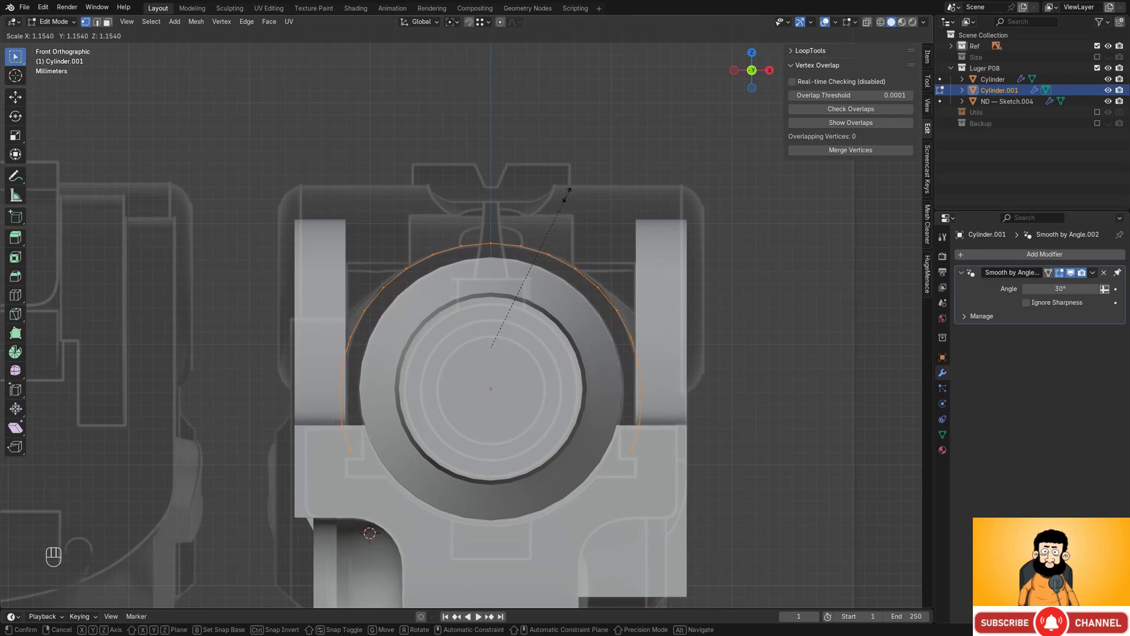
left_click(567, 193)
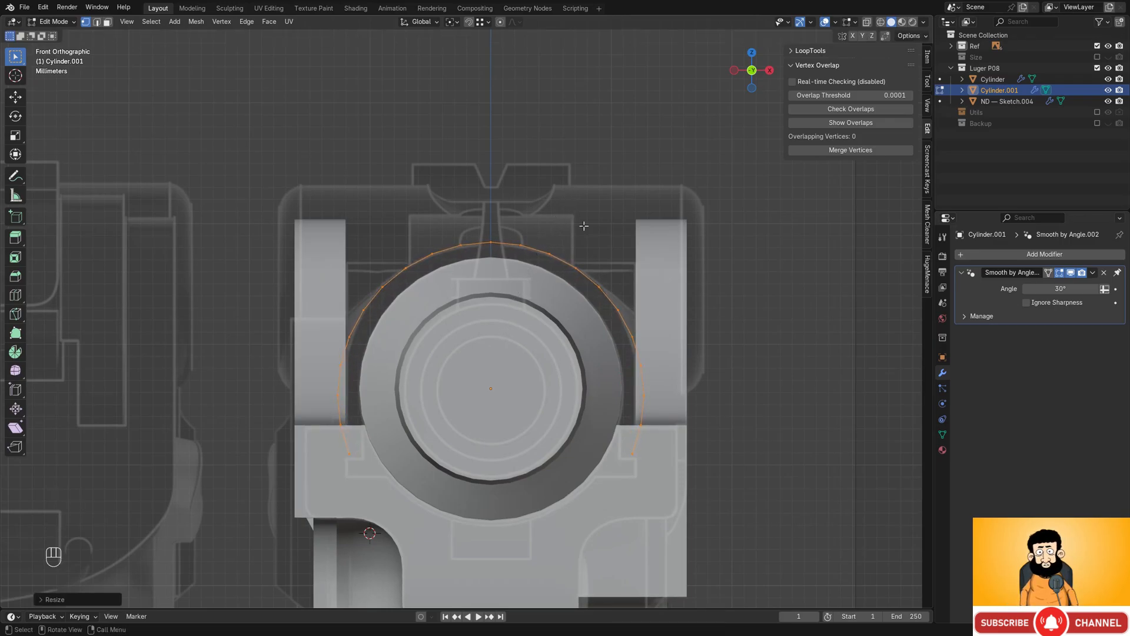
- Extrude the arc rearward along Y until it ends just short of the toggle's round knob in the blueprint
middle_click_drag(583, 224, 480, 272, "alt")
scroll(557, 247, "down", 1)
key("e")
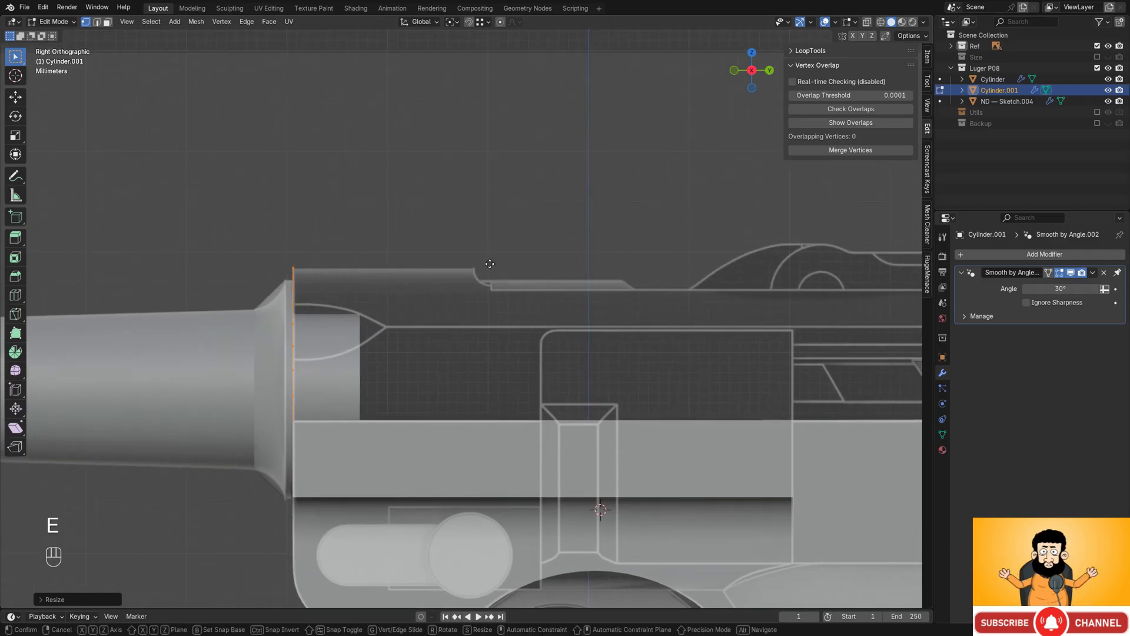
key("y")
left_click(773, 285)
middle_click_drag(680, 292, 467, 318, "shift")
scroll(642, 294, "down", 4)
key("g")
key("y")
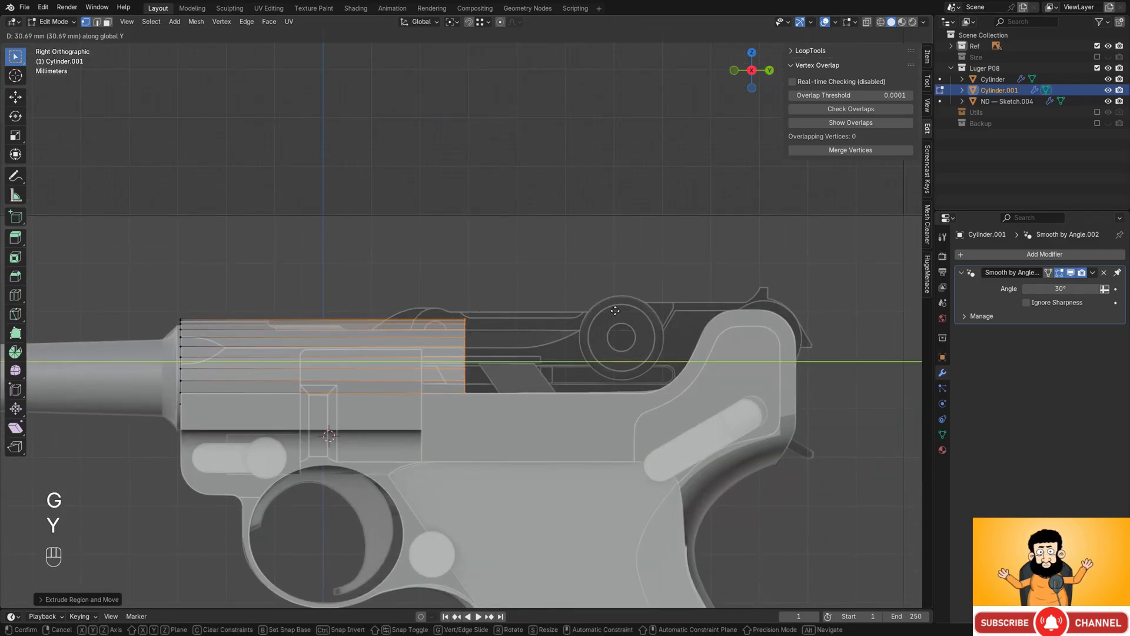
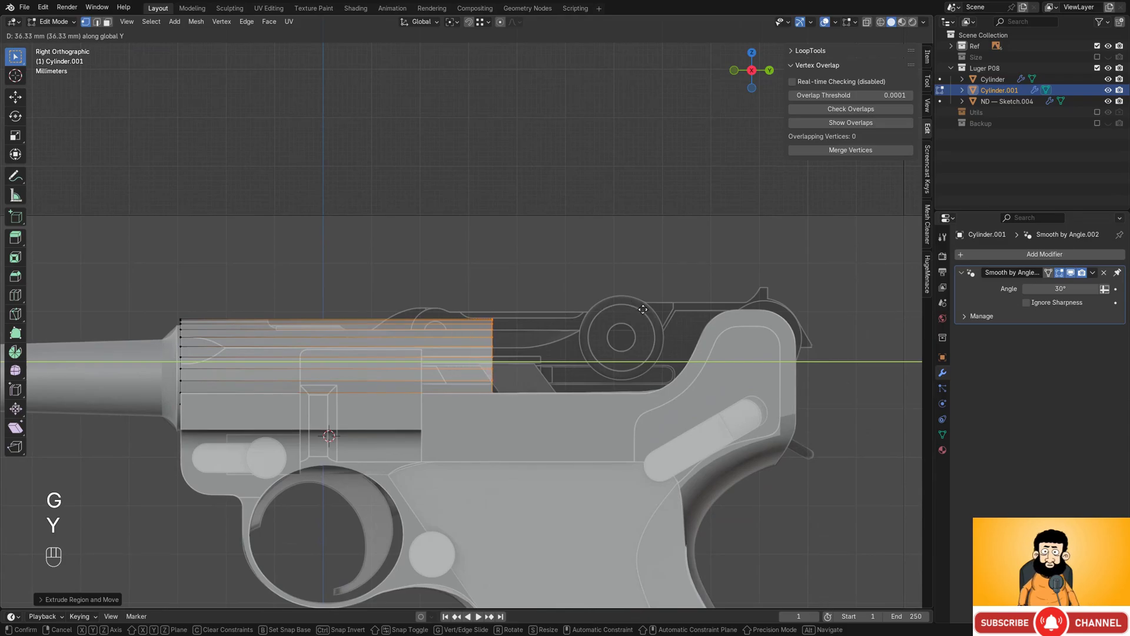
left_click(688, 310)
scroll(418, 322, "down", 3)
middle_click_drag(518, 320, 470, 307)
scroll(470, 307, "up", 2)
- Select the shell's front and rear edge loops, fill its open sides with faces and apply Shade Auto Smooth
key("Tab")
key("Tab")
scroll(469, 307, "up", 5)
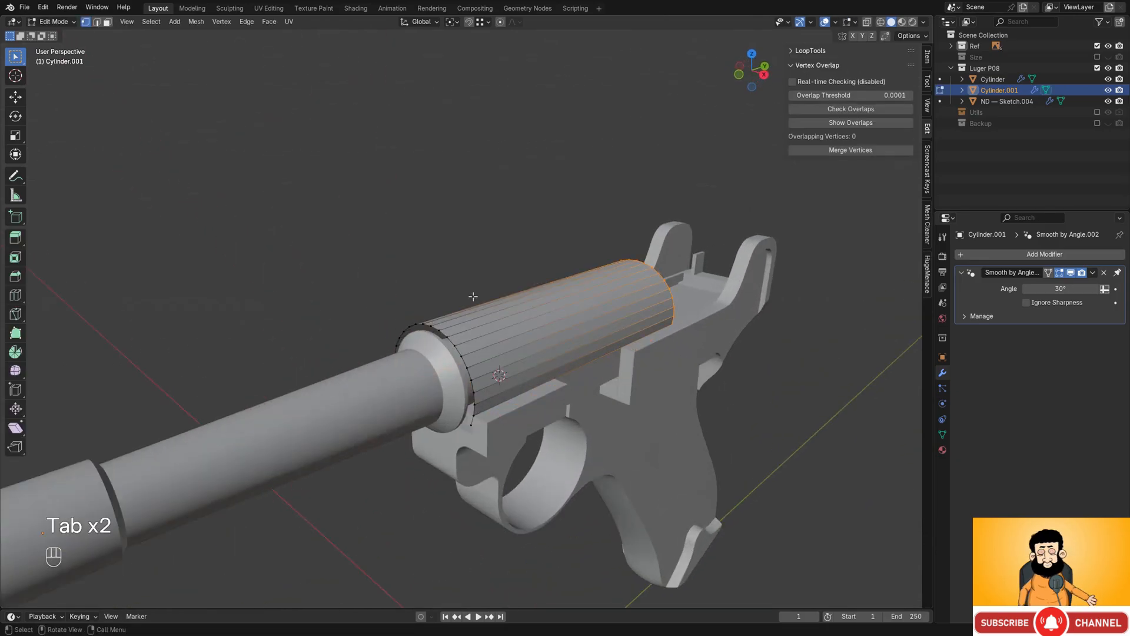
key("2")
left_click(443, 361, "alt+shift")
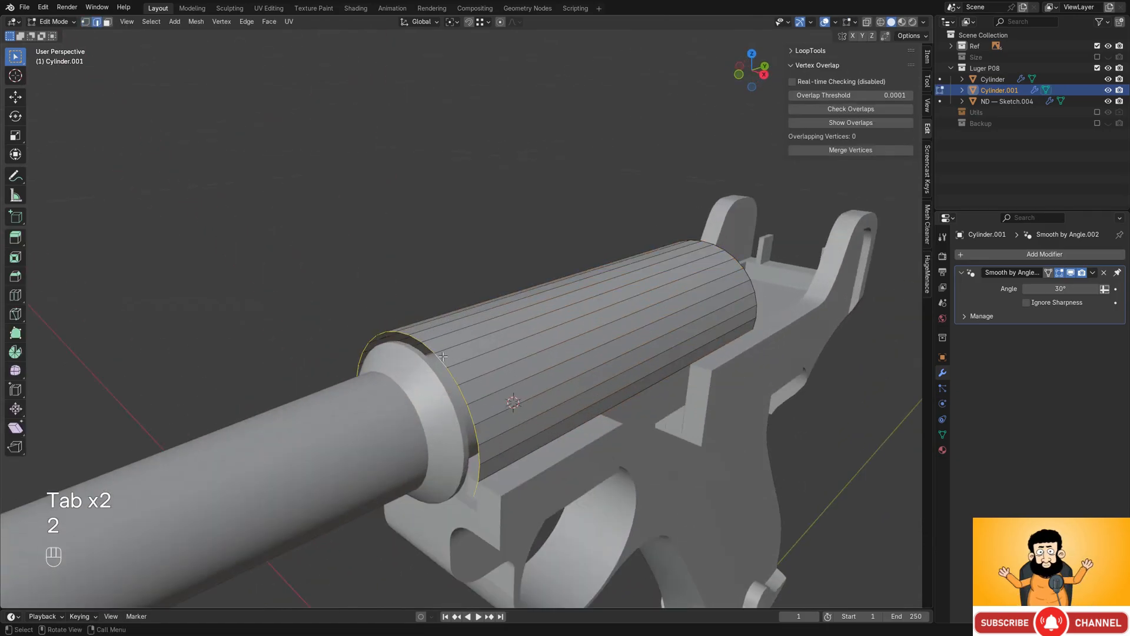
key("f")
left_click(445, 359)
middle_click_drag(444, 360, 530, 277)
scroll(530, 277, "down", 3)
key("Tab")
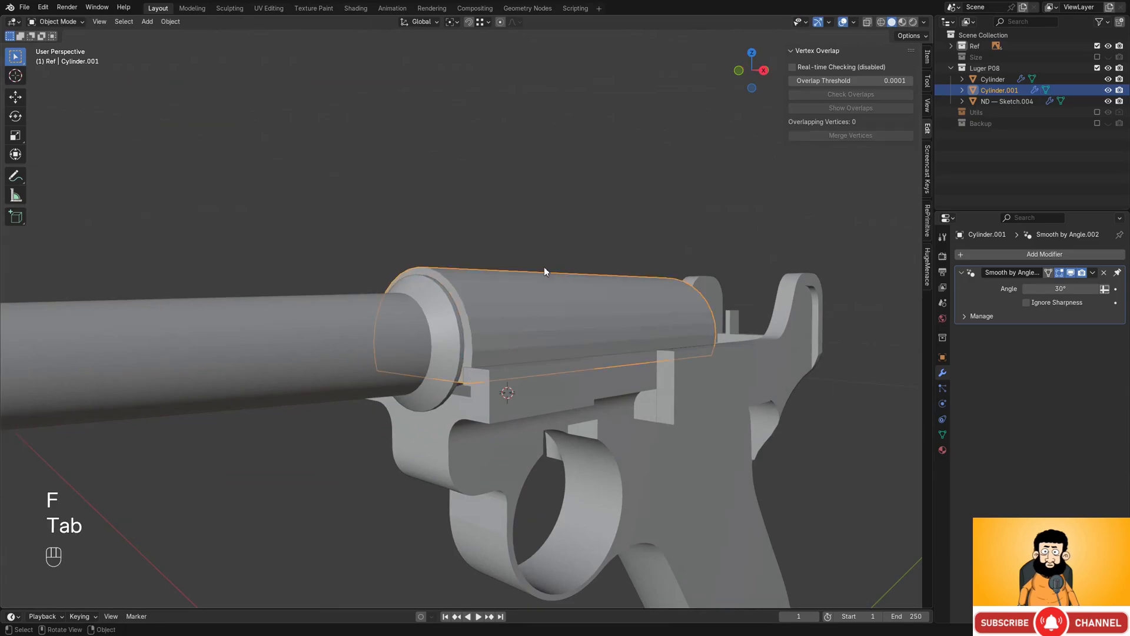
right_click(544, 267)
left_click(543, 269)
- Select the bottom edges of the half-round body in the front wireframe view and subdivide them at the middle
scroll(545, 295, "down", 3)
middle_click_drag(504, 353, 559, 337, "alt")
scroll(530, 335, "up", 4)
middle_click_drag(429, 334, 518, 300, "shift")
scroll(565, 317, "up", 1)
middle_click_drag(623, 336, 555, 348, "shift")
scroll(555, 348, "up", 3)
key("Tab")
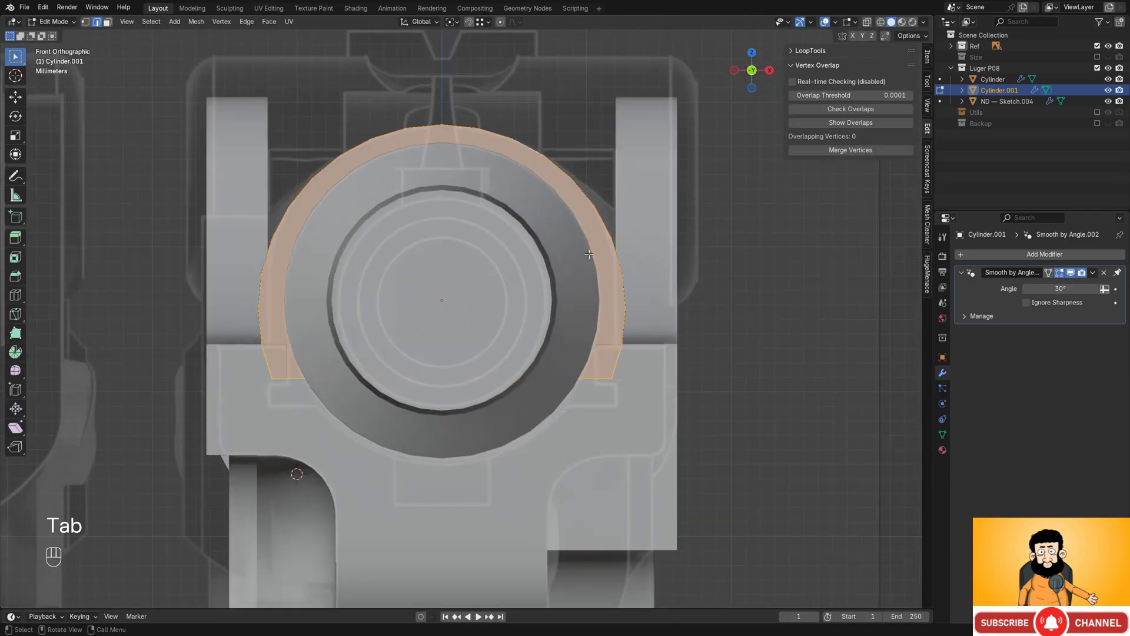
key("shift+z")
middle_click_drag(650, 307, 615, 323, "shift")
scroll(615, 323, "down", 5)
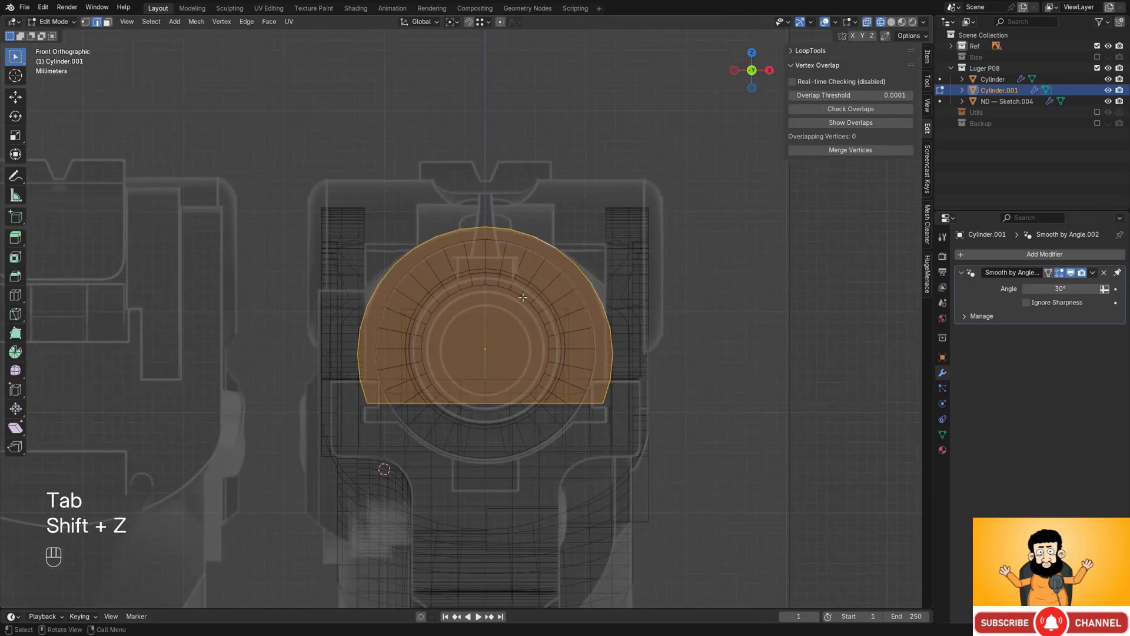
key("2")
left_click(500, 360)
right_click(603, 218)
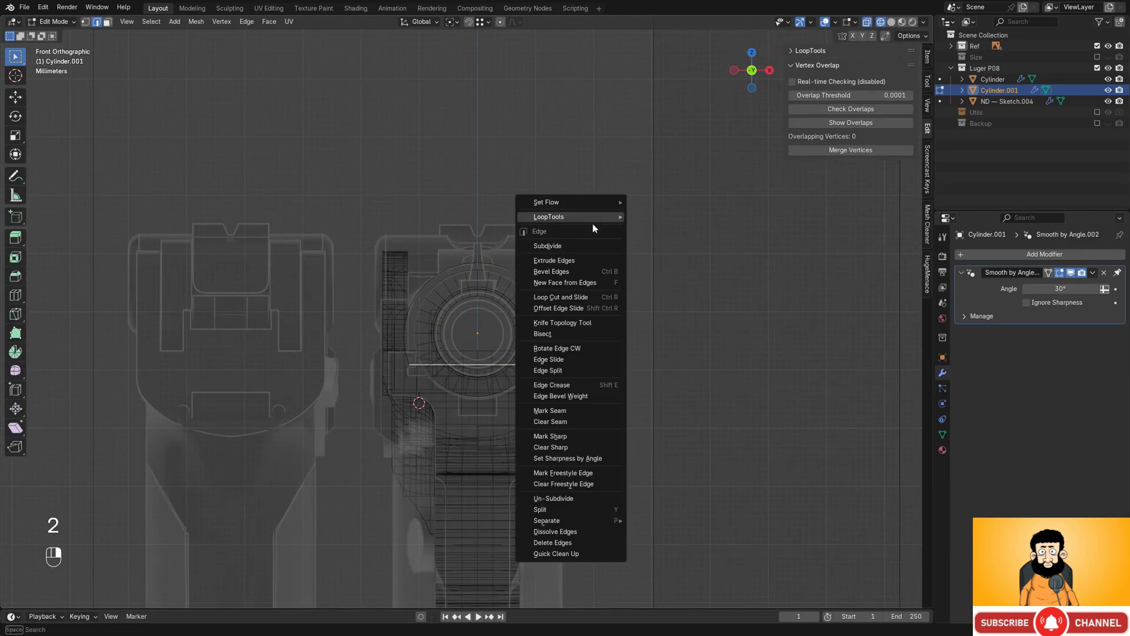
left_click(565, 246)
- Delete the vertices of the body's left half as seen from the front and return to Object Mode
middle_click_drag(481, 270, 476, 302)
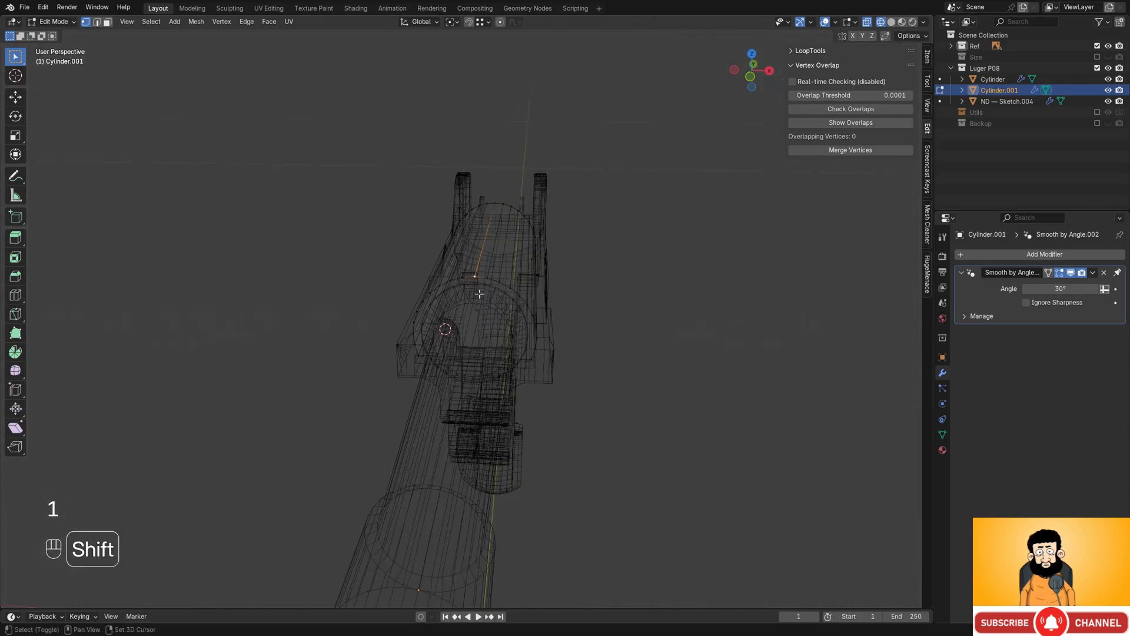
key("shift+z")
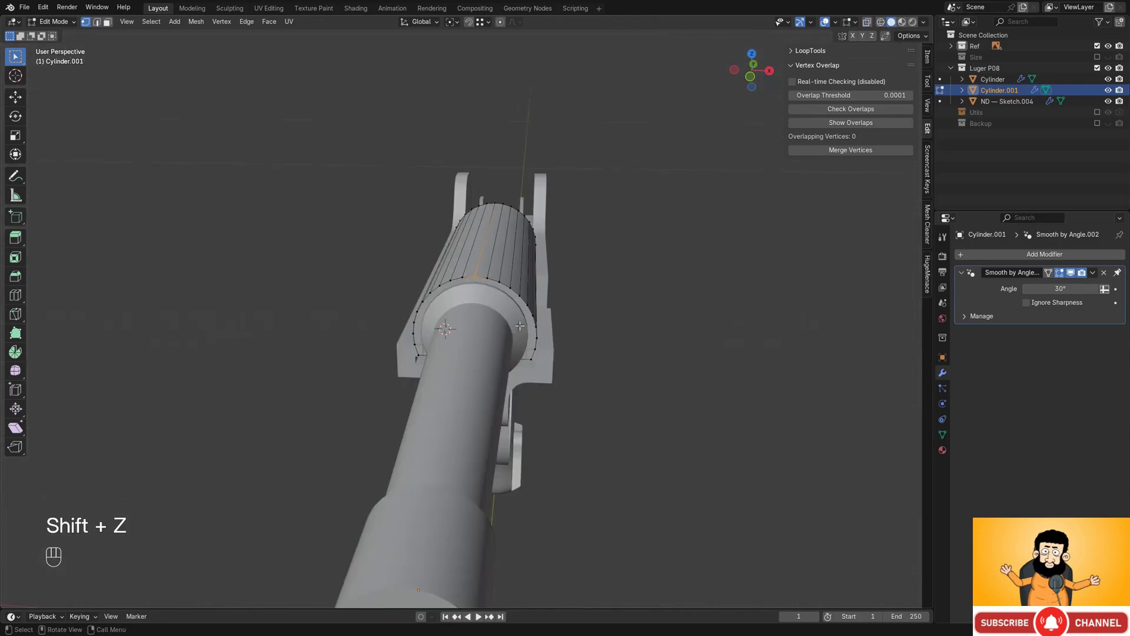
key("shift+z")
middle_click_drag(534, 320, 502, 271)
left_click_drag(328, 214, 473, 421)
key("x")
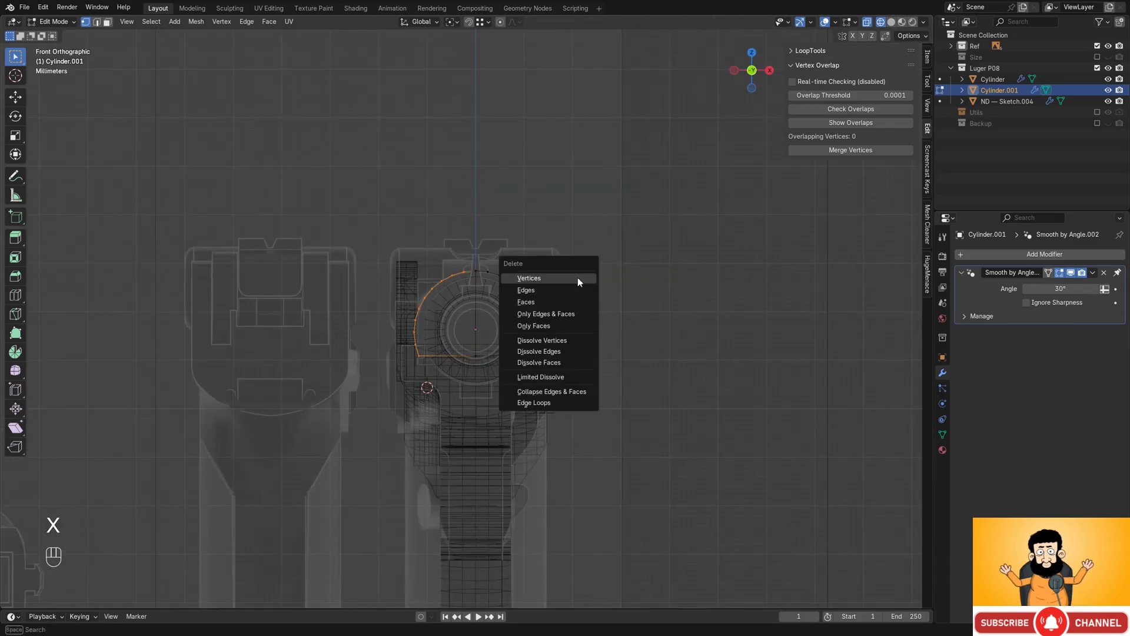
left_click(577, 279)
key("shift+z")
mouse_move(572, 290)
middle_mouse_down()
mouse_move(543, 318)
mouse_move(584, 302)
mouse_move(559, 321)
middle_mouse_up()
key("Tab")
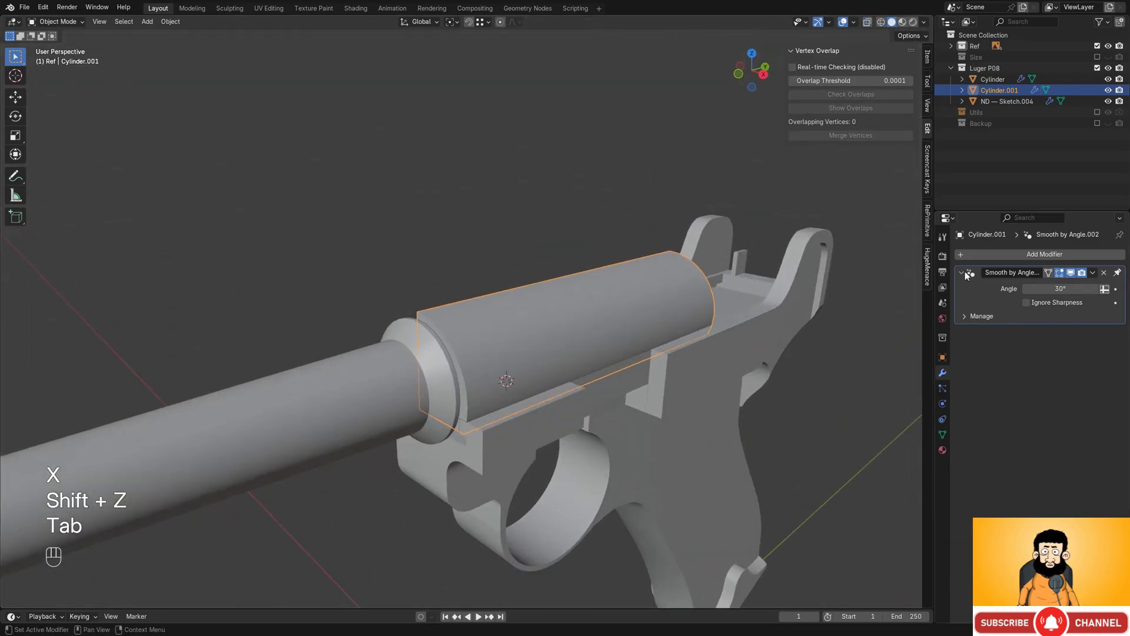
- Add a Mirror modifier on the X axis to the half body and enable Clipping
left_click(976, 252)
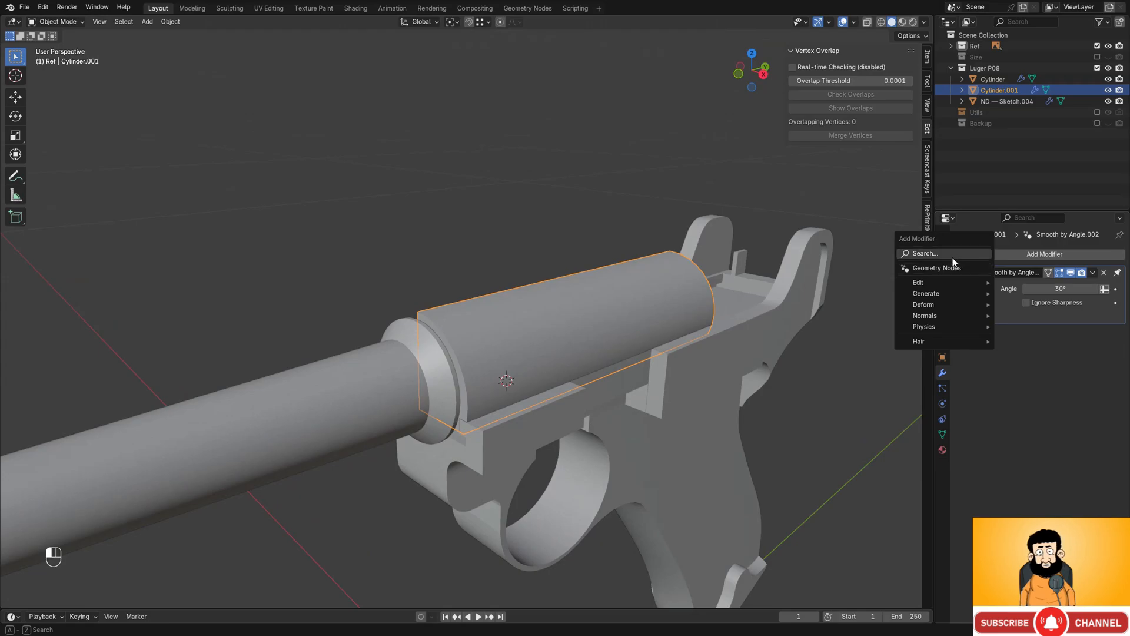
left_click(953, 256)
left_click(944, 281)
middle_click_drag(565, 316, 521, 317)
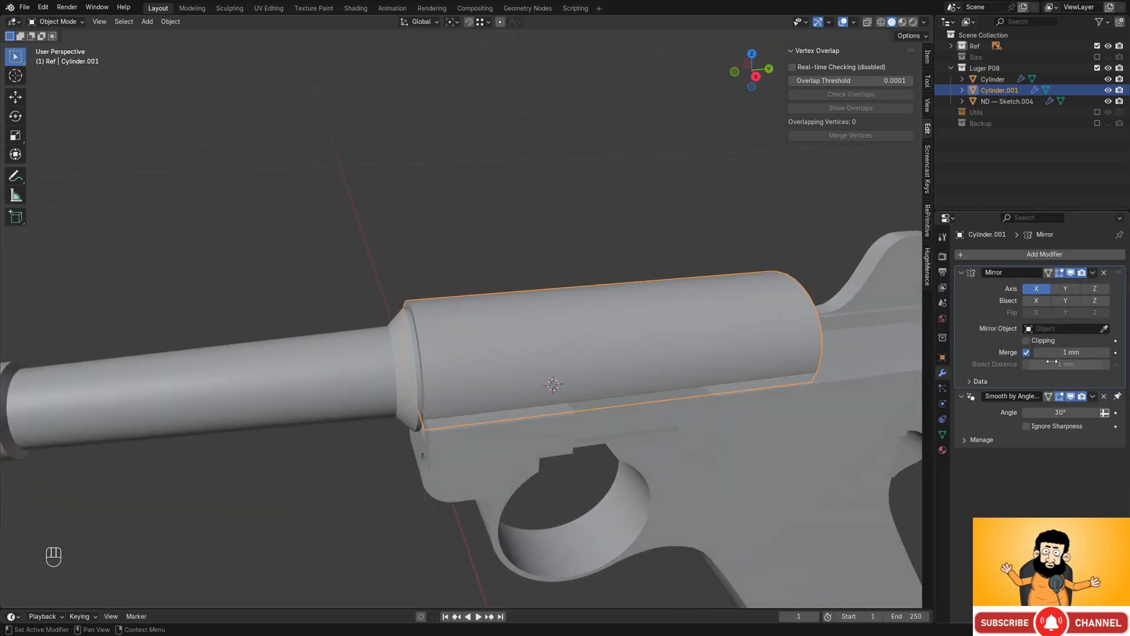
middle_click_drag(807, 328, 678, 307)
left_click(1027, 340)
- Select the body's lower side vertices in the front wireframe view and flatten them by scaling to 0 along X
scroll(772, 326, "down", 4)
scroll(678, 307, "up", 2)
middle_click_drag(592, 296, 602, 285, "shift")
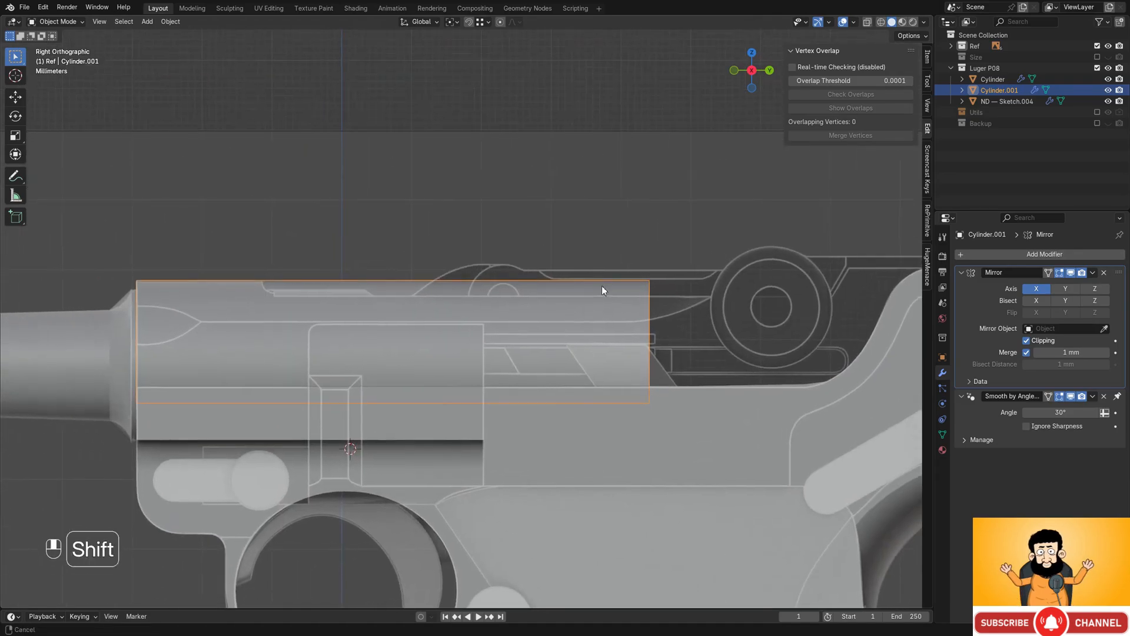
mouse_move(513, 283)
middle_mouse_down("shift")
mouse_move(610, 274)
mouse_move(386, 247)
mouse_move(429, 254)
mouse_move(494, 291)
middle_mouse_up("shift")
key("Tab")
key("shift+z")
middle_click_drag(613, 341, 544, 341, "shift")
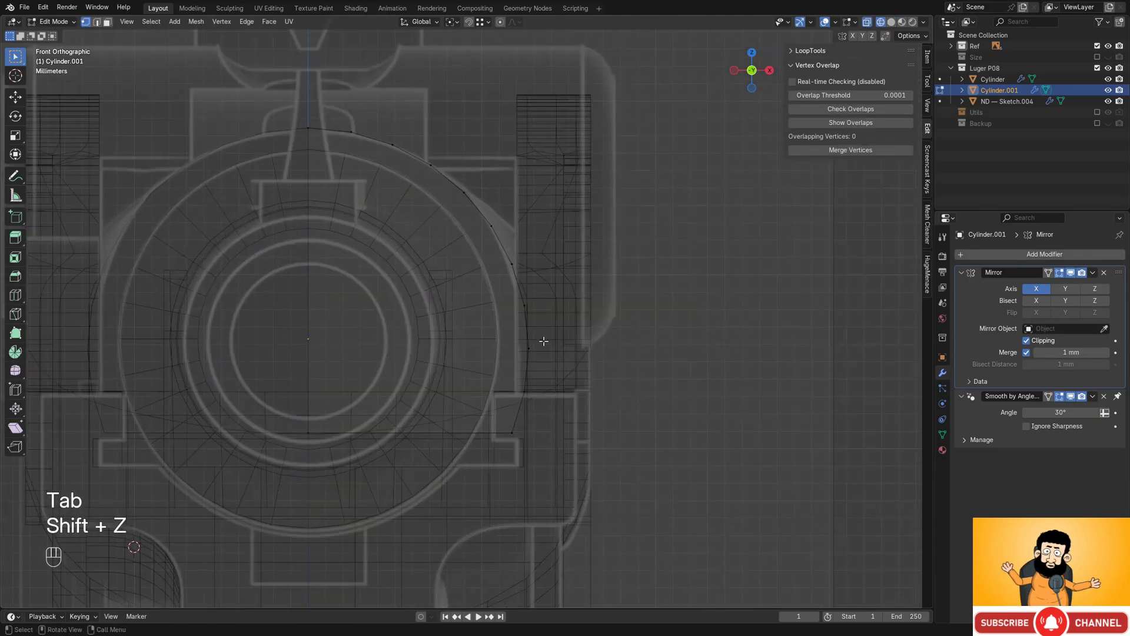
left_click_drag(511, 295, 565, 496)
middle_click_drag(665, 391, 651, 427, "shift")
key("s")
key("x")
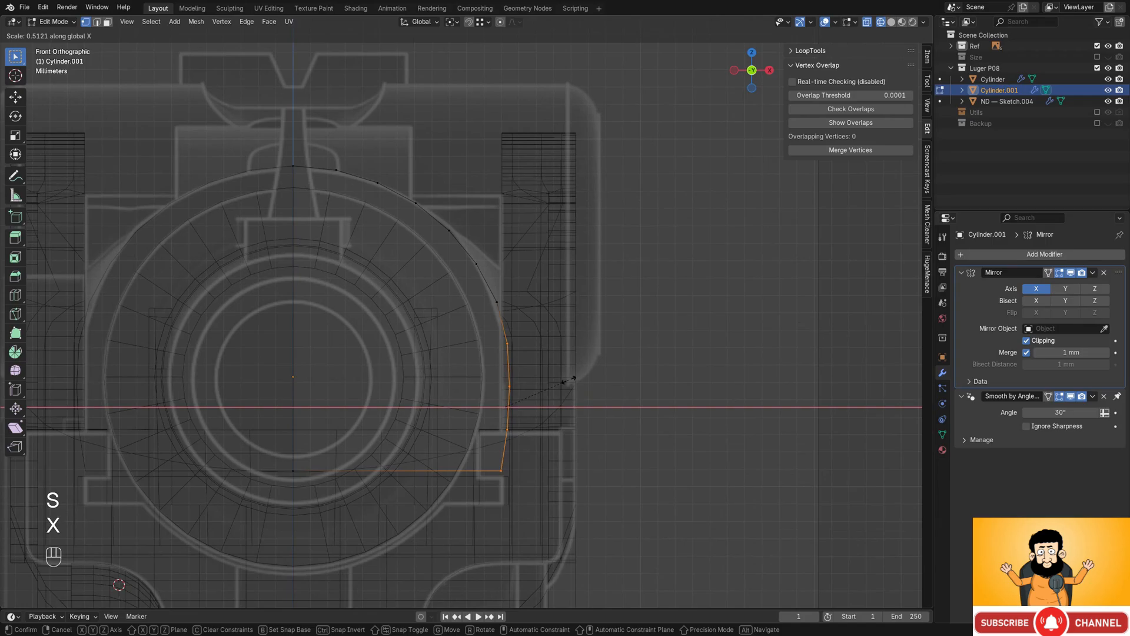
key("Return")
- Move the flattened lower side vertices about 0.19 mm inward along X to match the front blueprint outline
scroll(527, 354, "up", 2)
middle_click_drag(527, 353, 522, 315, "shift")
key("g")
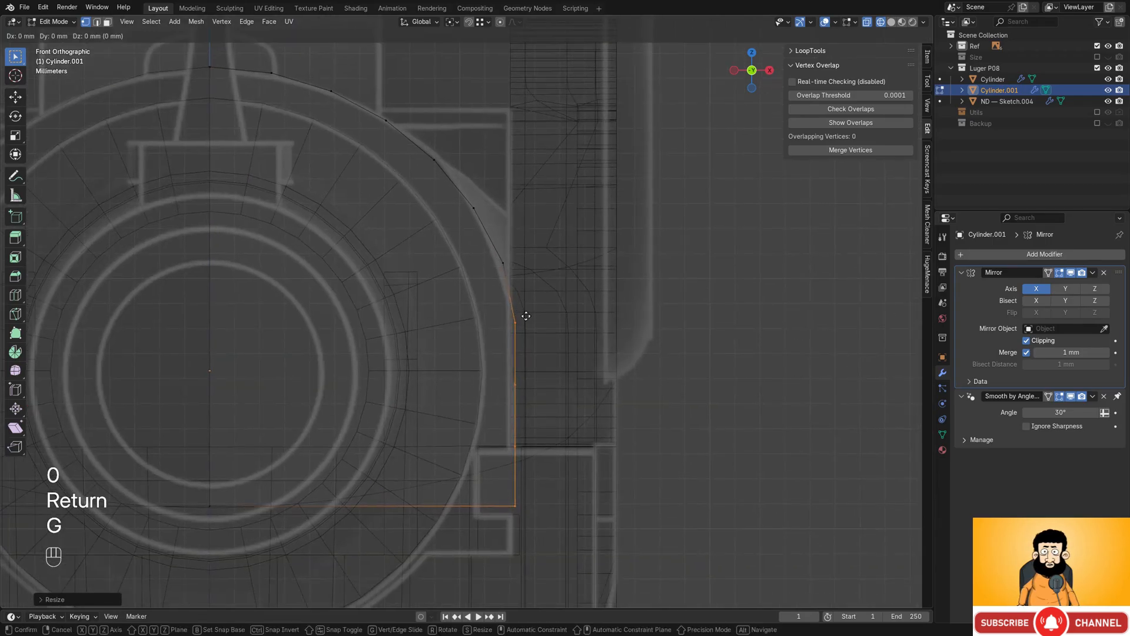
key("x")
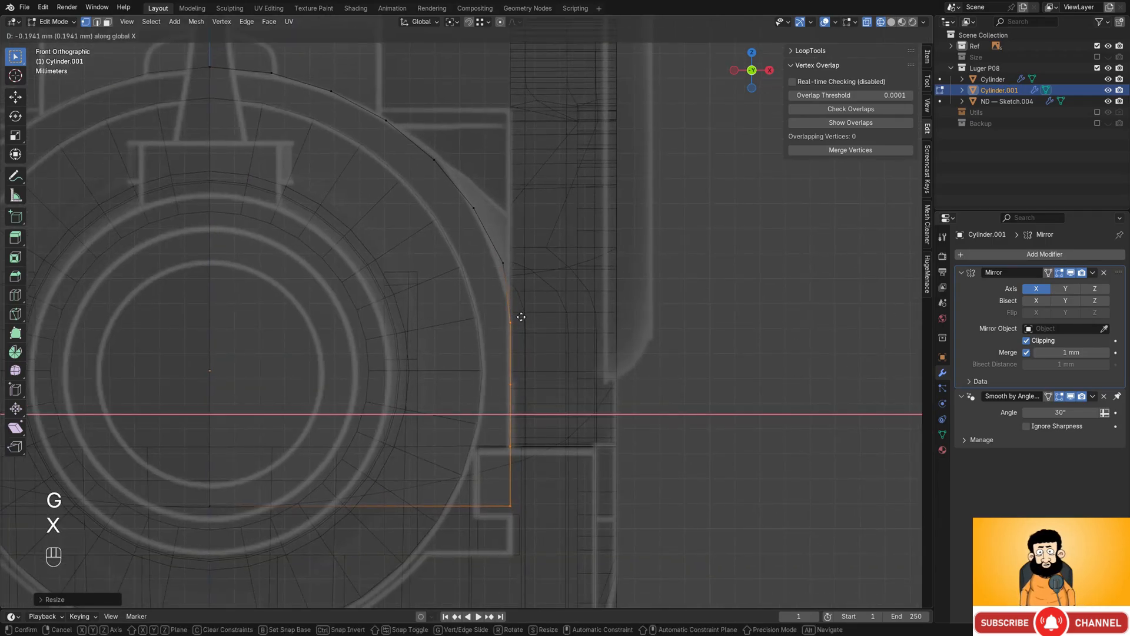
left_click(521, 316)
- Examine the straightened body side against the frame and barrel flange in solid and wireframe display
scroll(520, 316, "down", 4)
middle_click_drag(494, 457, 548, 377, "shift")
scroll(543, 363, "up", 1)
scroll(553, 344, "up", 1)
mouse_move(561, 309)
middle_mouse_down("shift")
mouse_move(553, 344)
mouse_move(453, 359)
middle_mouse_up("shift")
key("shift+z")
scroll(527, 348, "down", 3)
middle_click_drag(454, 359, 527, 318, "shift")
middle_click_drag(527, 318, 507, 277)
scroll(464, 248, "up", 1)
scroll(454, 217, "up", 1)
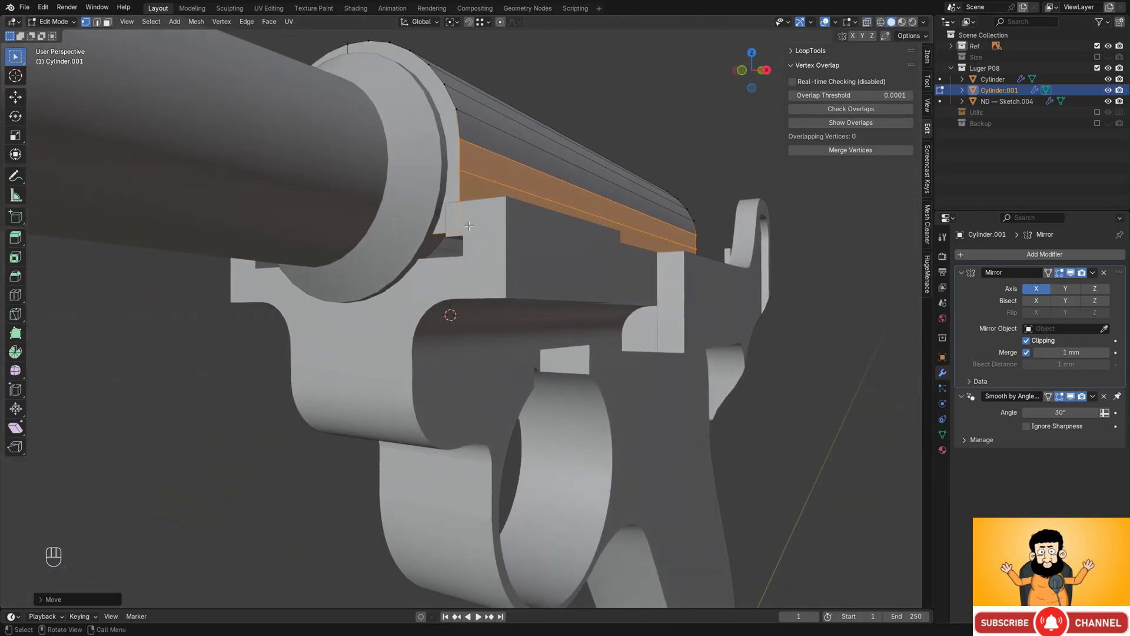
middle_click_drag(454, 216, 494, 271, "shift")
key("shift+z")
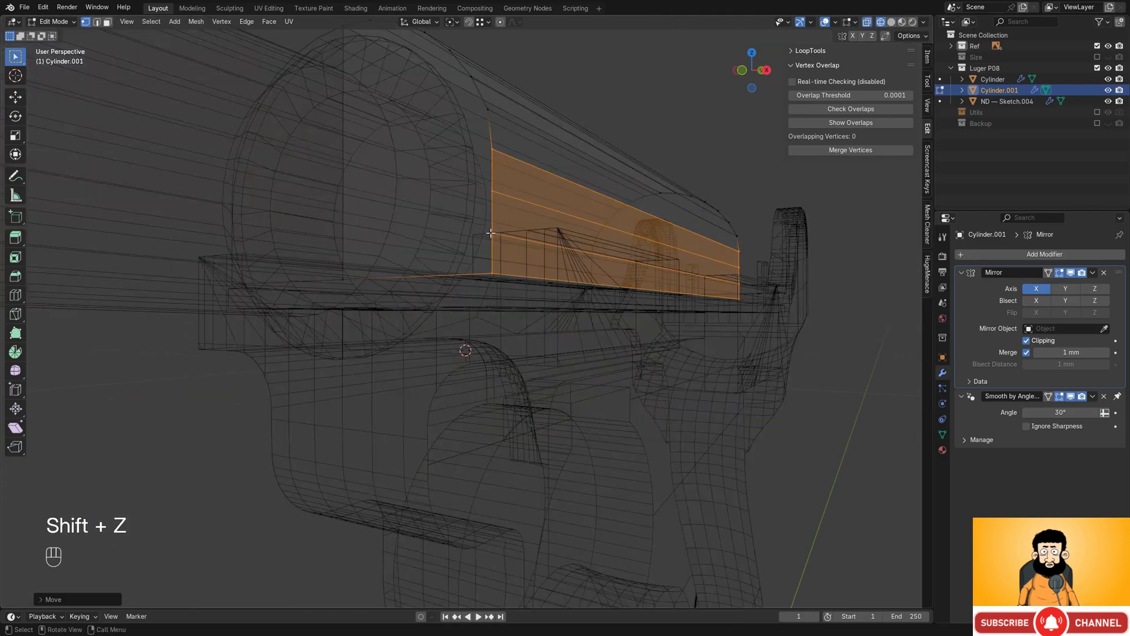
scroll(490, 234, "down", 3)
scroll(491, 245, "up", 3)
middle_click_drag(490, 250, 494, 268, "shift")
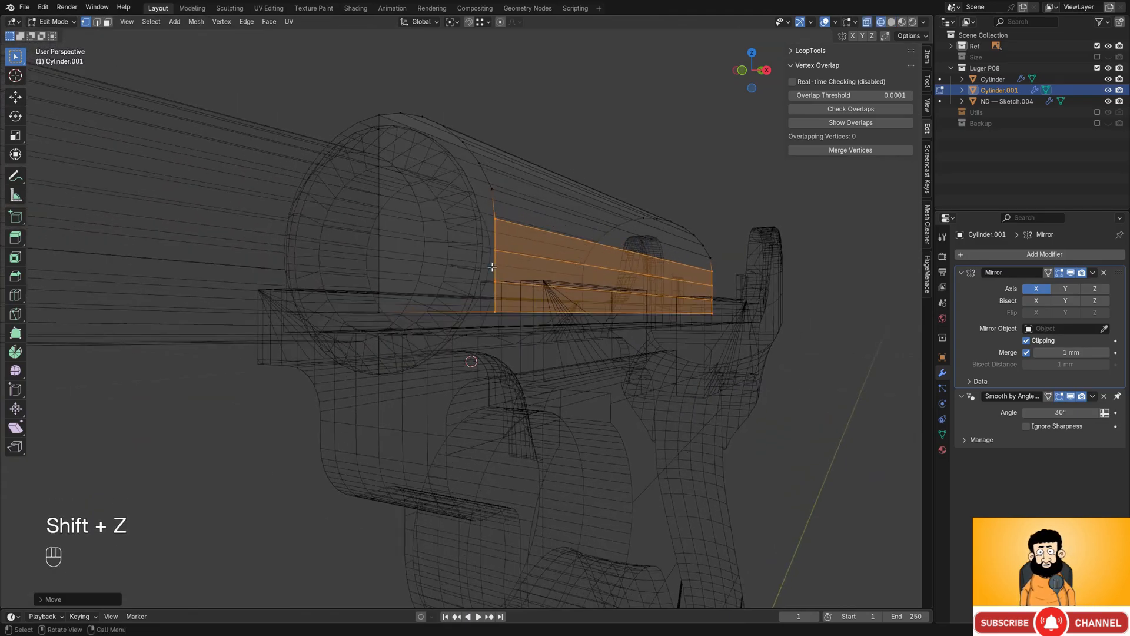
- Delete the flat cap faces of the body so only its outer shell remains
key("3")
left_click(485, 265)
key("shift+z")
left_click(438, 230)
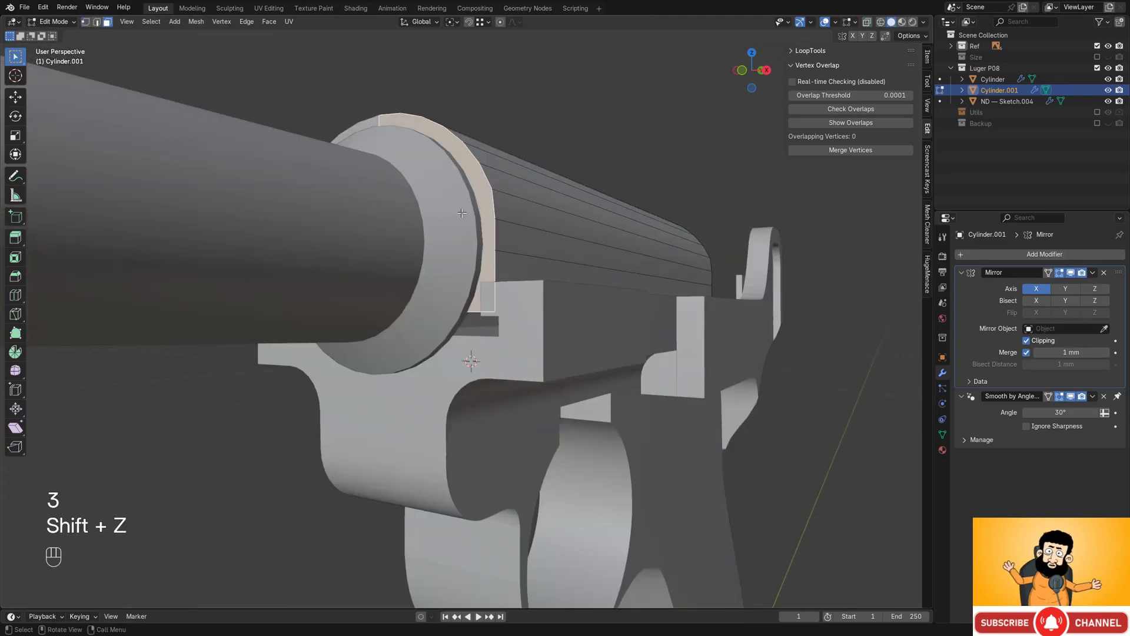
key("x")
left_click(443, 237)
- Add a lengthwise loop cut to the body's lowest side strip, just above the frame's top surface
key("shift+z")
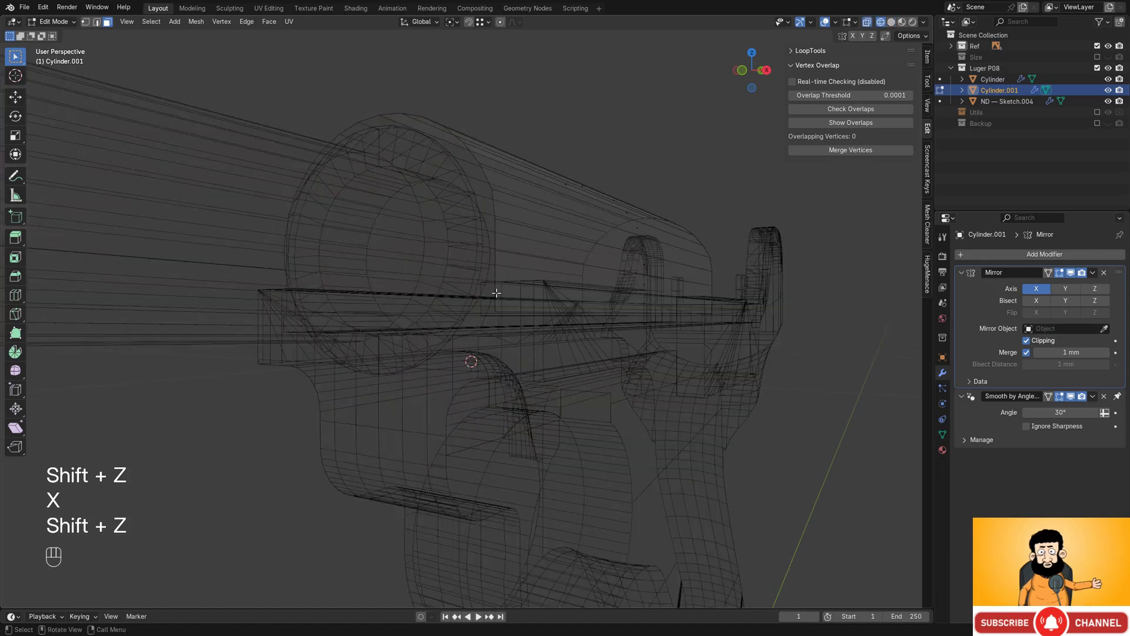
middle_click_drag(496, 293, 565, 301, "alt")
middle_click_drag(643, 318, 500, 324, "shift")
scroll(550, 310, "up", 5)
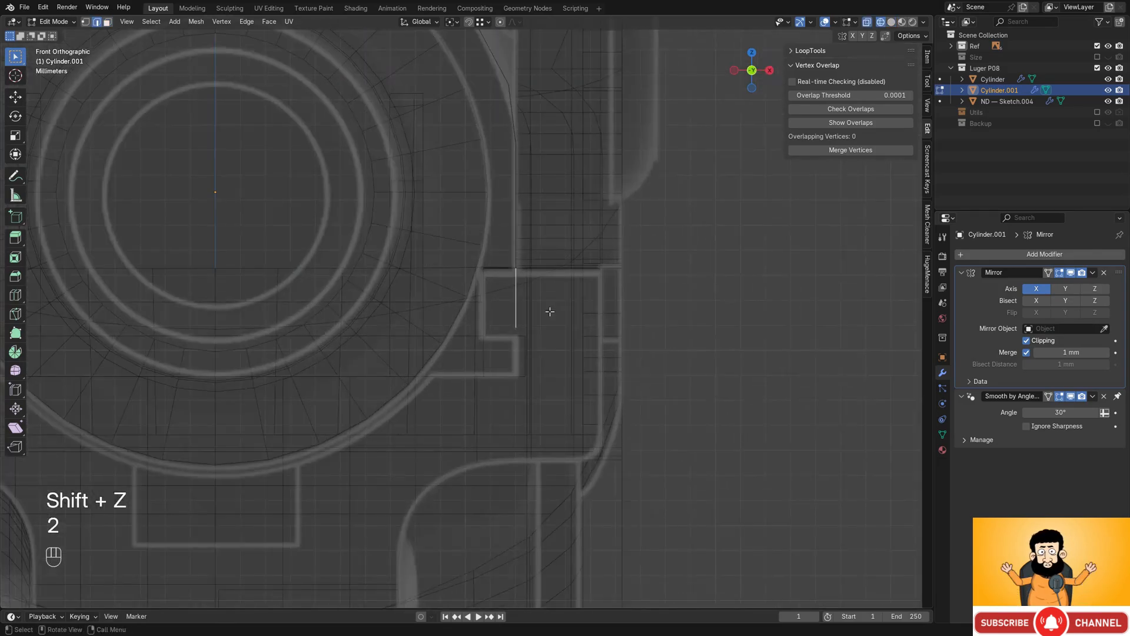
middle_click_drag(550, 297, 480, 313)
key("shift+z")
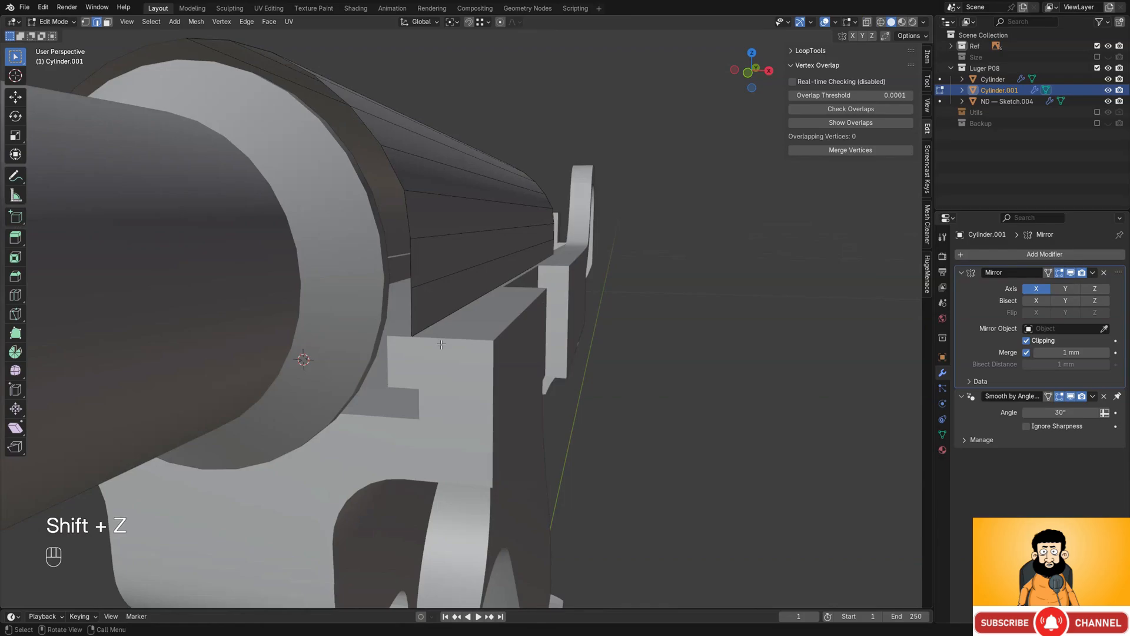
key("ctrl+r")
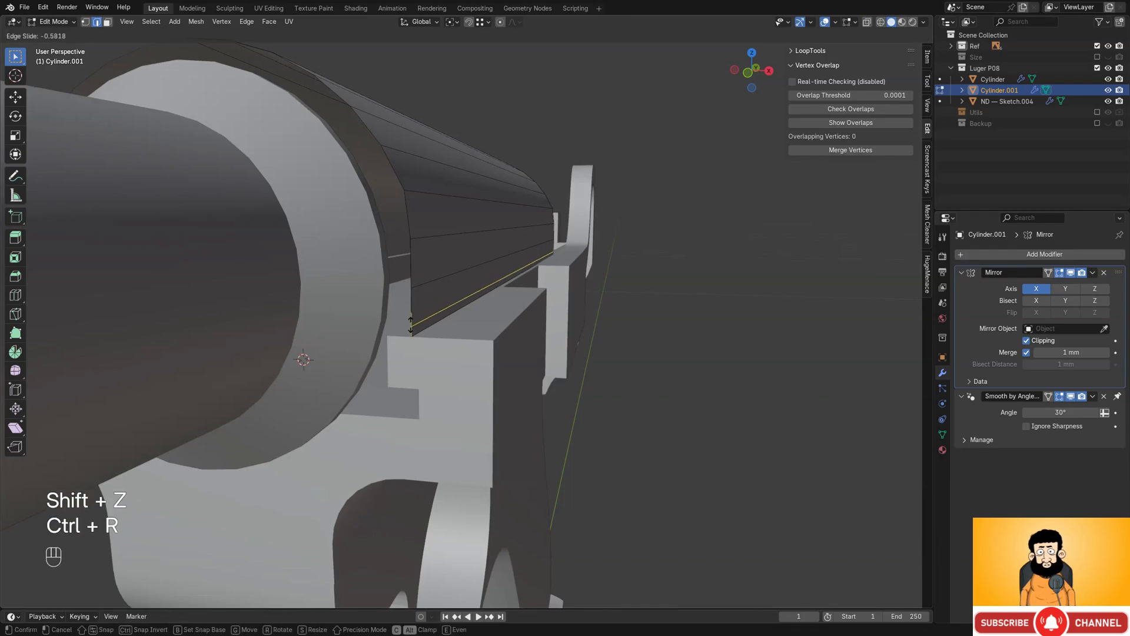
left_click(411, 325)
- Move the strip below the cut about 1.3 mm inward along X and lower the ledge edge about 0.4 mm along Z
key("g")
key("x")
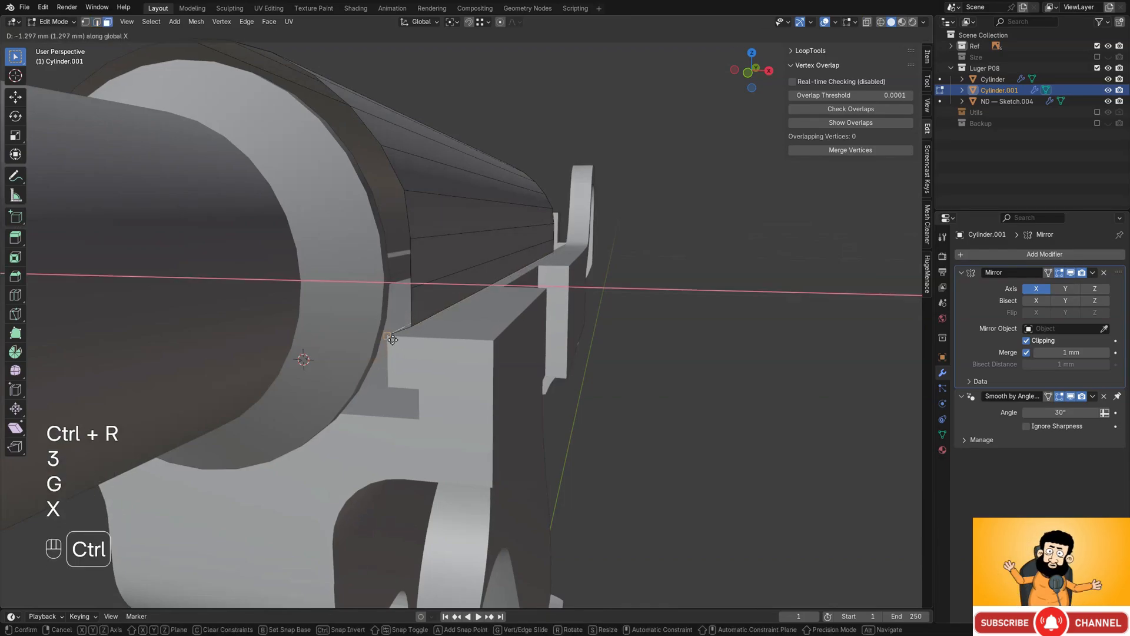
left_click(411, 341)
key("g")
key("z")
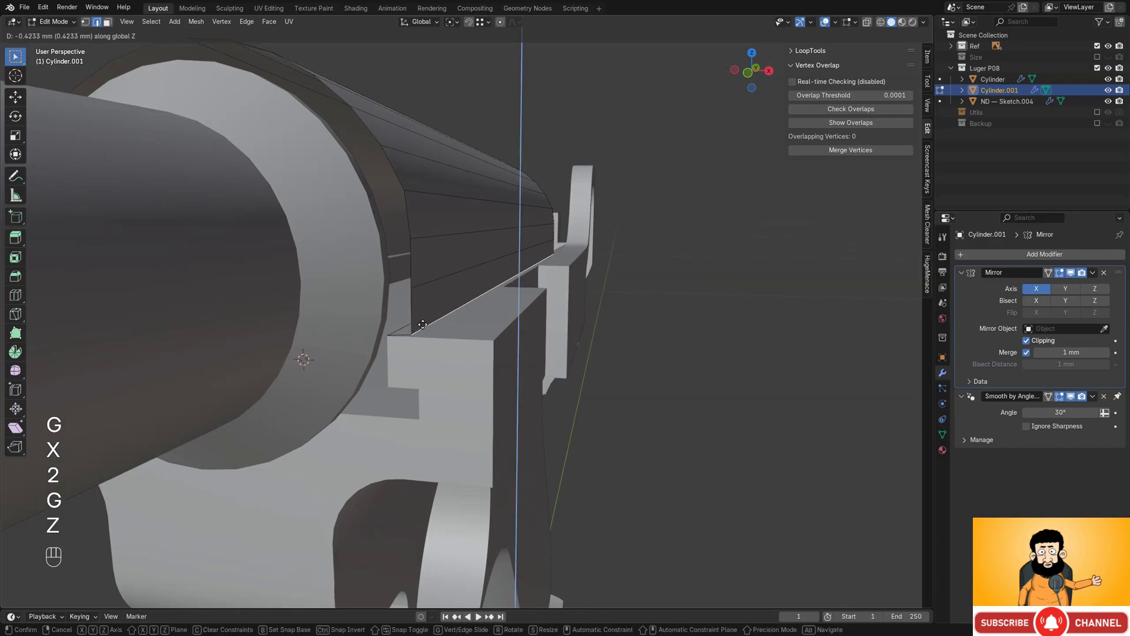
left_click(400, 337)
- Select the body's lowest vertices in the front wireframe view and move them along Z to the blueprint groove's upper edge
middle_click_drag(400, 337, 473, 331)
key("shift+z")
scroll(472, 324, "up", 2)
key("1")
left_click_drag(493, 346, 463, 306)
scroll(462, 303, "up", 2)
key("g")
key("z")
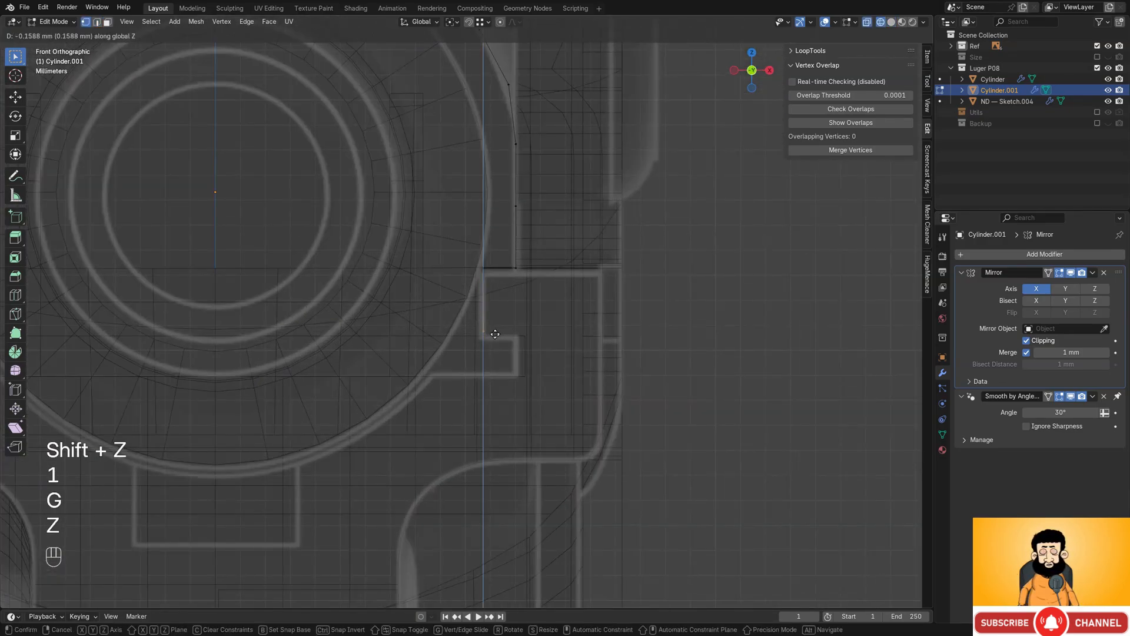
left_click(484, 335)
- Extrude the lowest vertices about 1.7 mm outward along X, and extrude them down along Z to the groove's floor
key("e")
key("x")
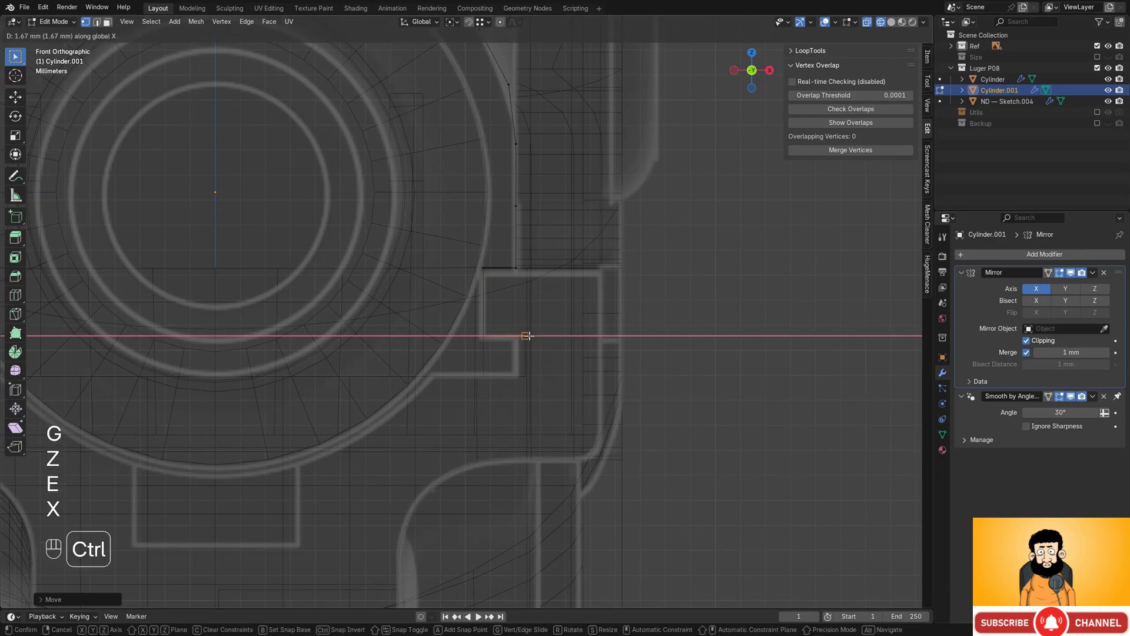
left_click(527, 335)
key("e")
key("z")
left_click(521, 365)
- Move the groove tab's outer vertices about 0.26 mm inward along X to match the blueprint
key("shift+z")
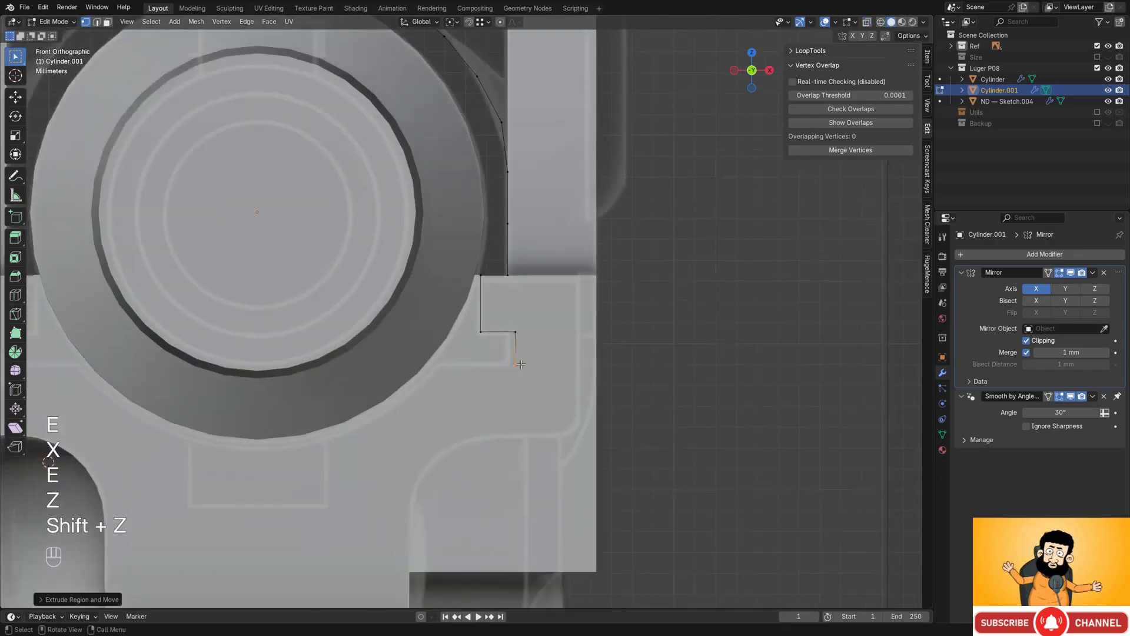
mouse_move(521, 365)
middle_mouse_down()
mouse_move(510, 361)
mouse_move(525, 347)
middle_mouse_up()
scroll(509, 360, "down", 3)
scroll(531, 330, "up", 3)
key("shift+z")
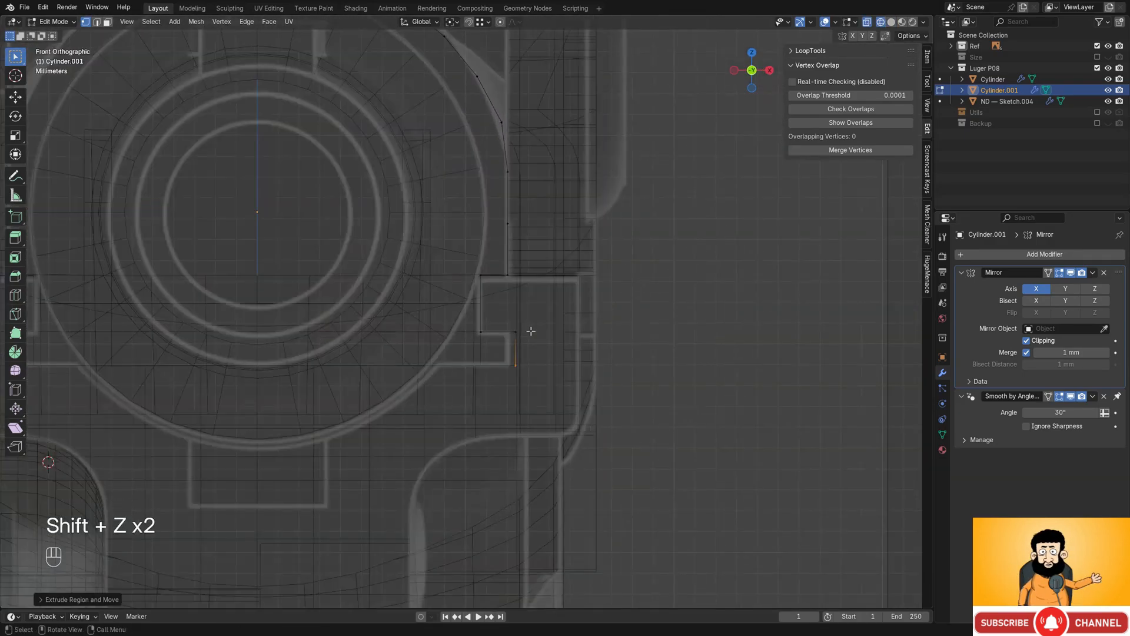
scroll(532, 331, "up", 2)
key("g")
key("x")
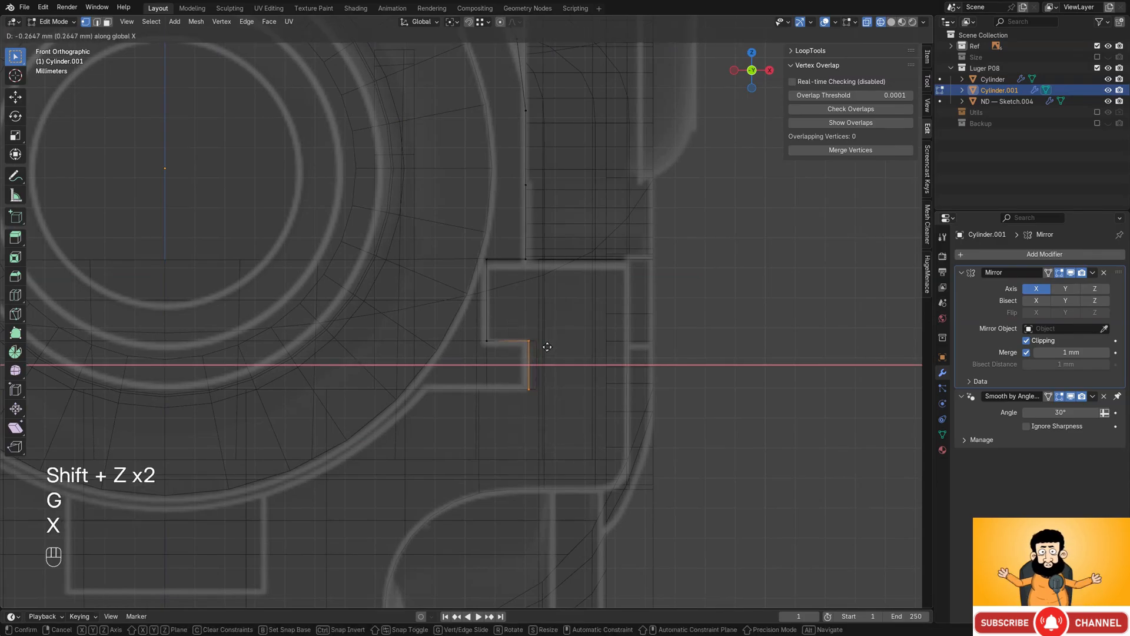
left_click(546, 347)
- Extrude the tab's bottom vertices about 3.5 mm inward along X and return to Object Mode
middle_click_drag(525, 384, 542, 356, "shift")
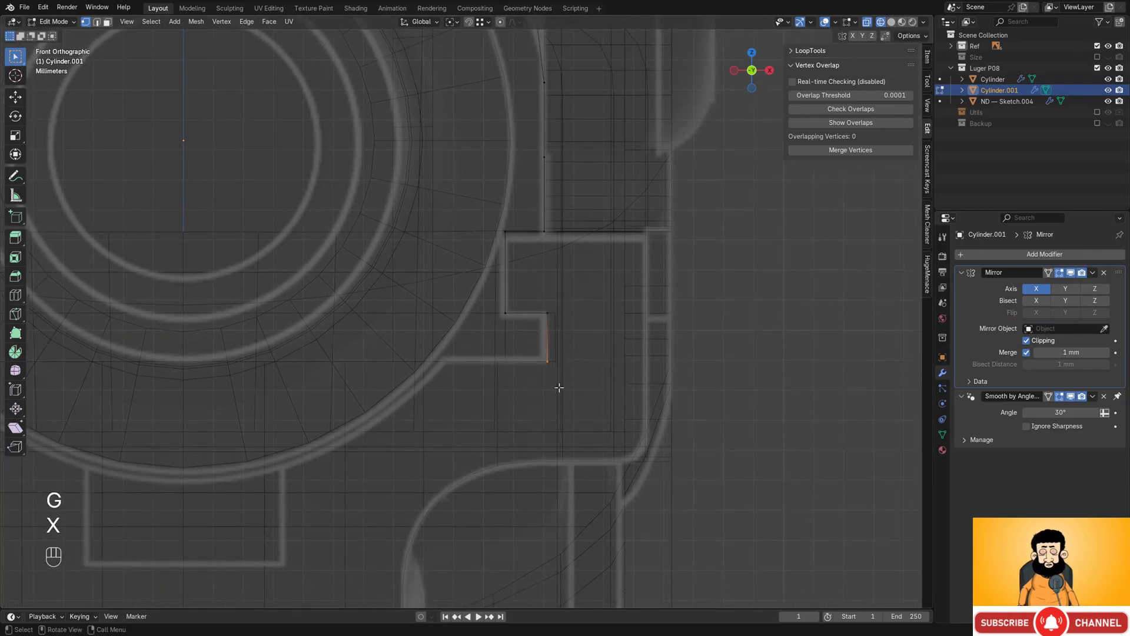
key("e")
key("x")
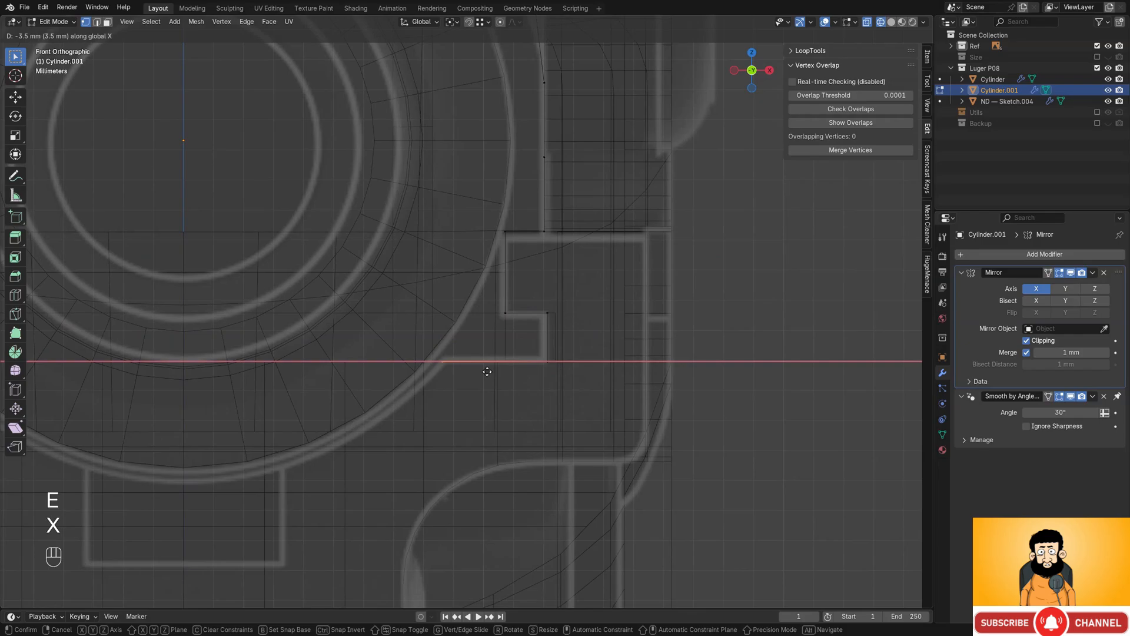
left_click(487, 371)
key("shift+z")
middle_click_drag(487, 372, 468, 324)
key("Tab")
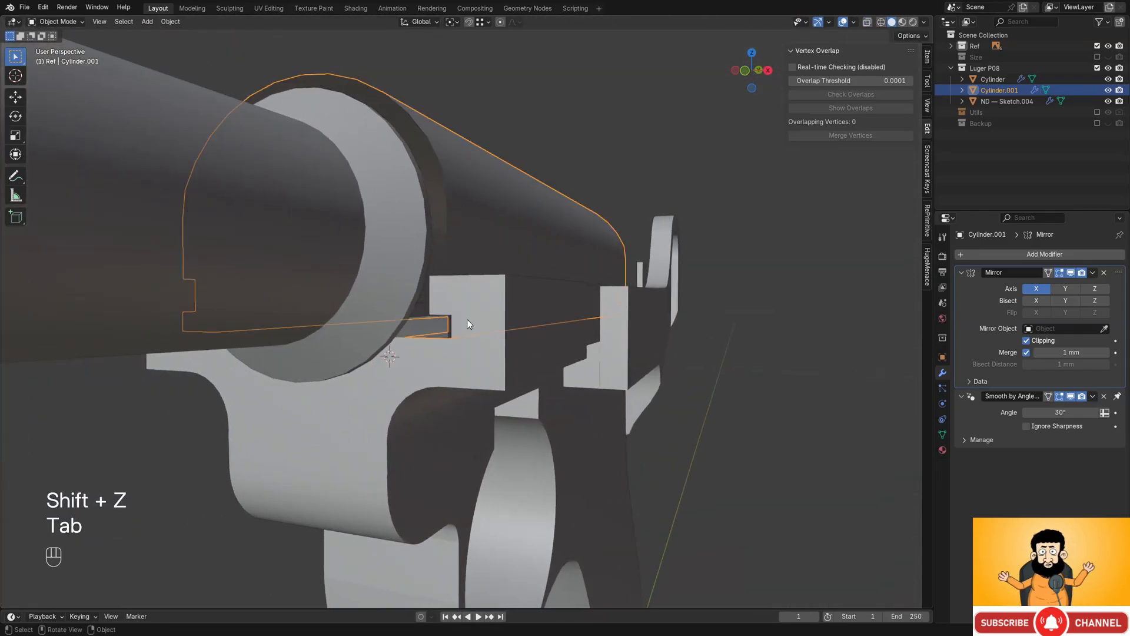
- Show the Utils collection and enter Edit Mode on the cutter that shapes the frame's top channel
left_click(1097, 112)
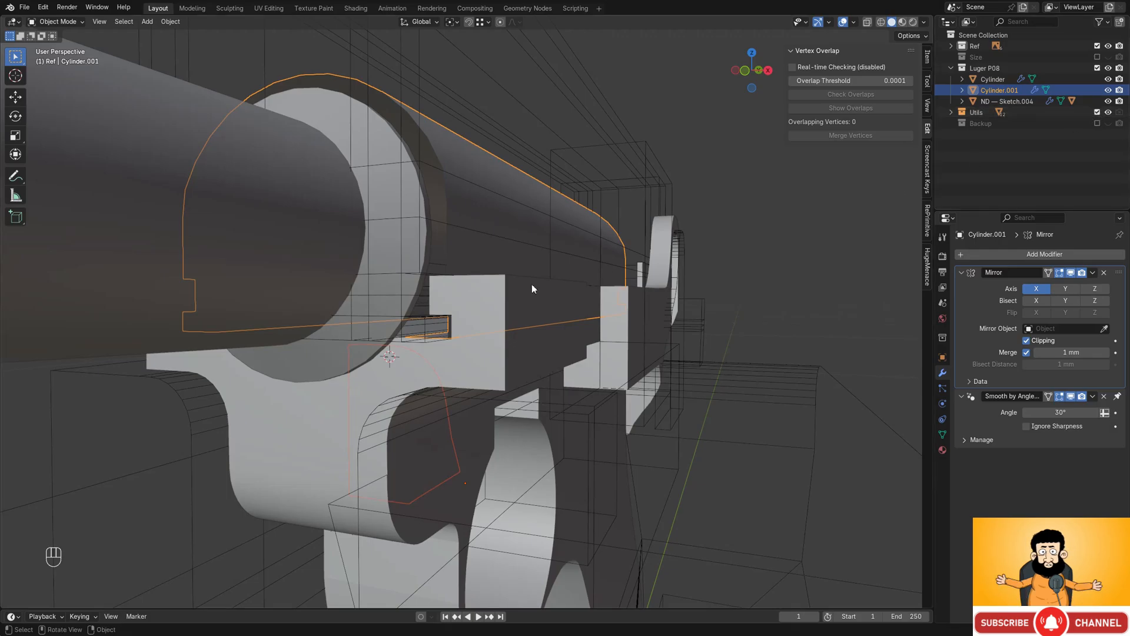
left_click(422, 331)
left_click(423, 331)
key("Tab")
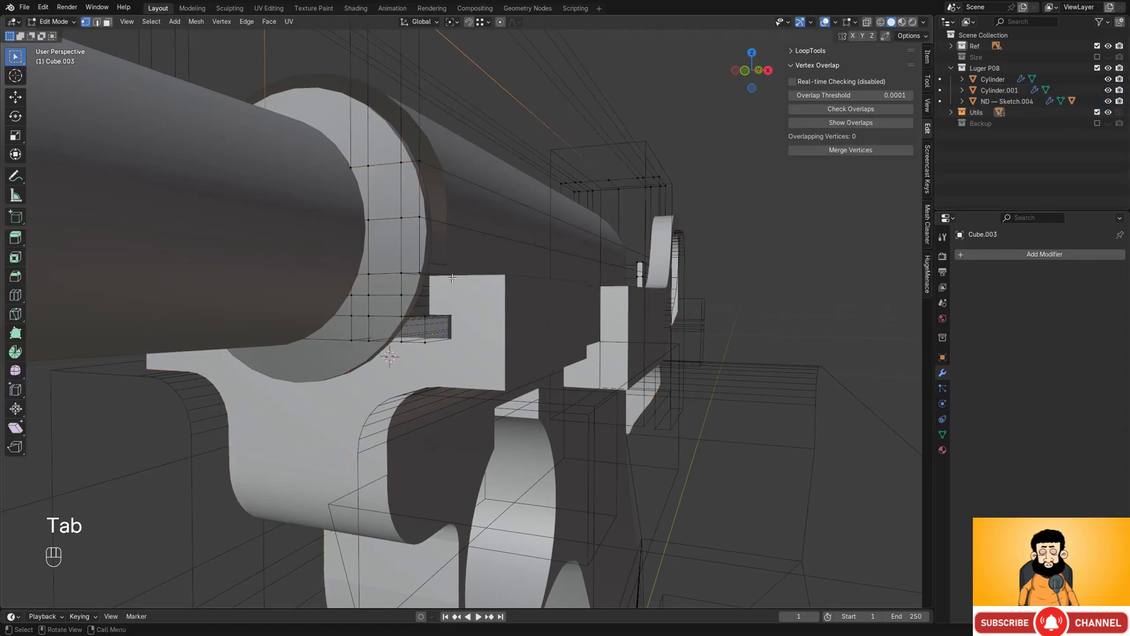
- Move the cutter's outer groove vertices inward along X to the blueprint edge, return to Object Mode and hide the Utils collection
mouse_move(431, 330)
middle_mouse_down("alt")
mouse_move(569, 305)
mouse_move(572, 340)
middle_mouse_up("alt")
key("shift+z")
scroll(565, 301, "up", 5)
left_click_drag(571, 314, 576, 332)
scroll(575, 331, "up", 2)
key("g")
key("x")
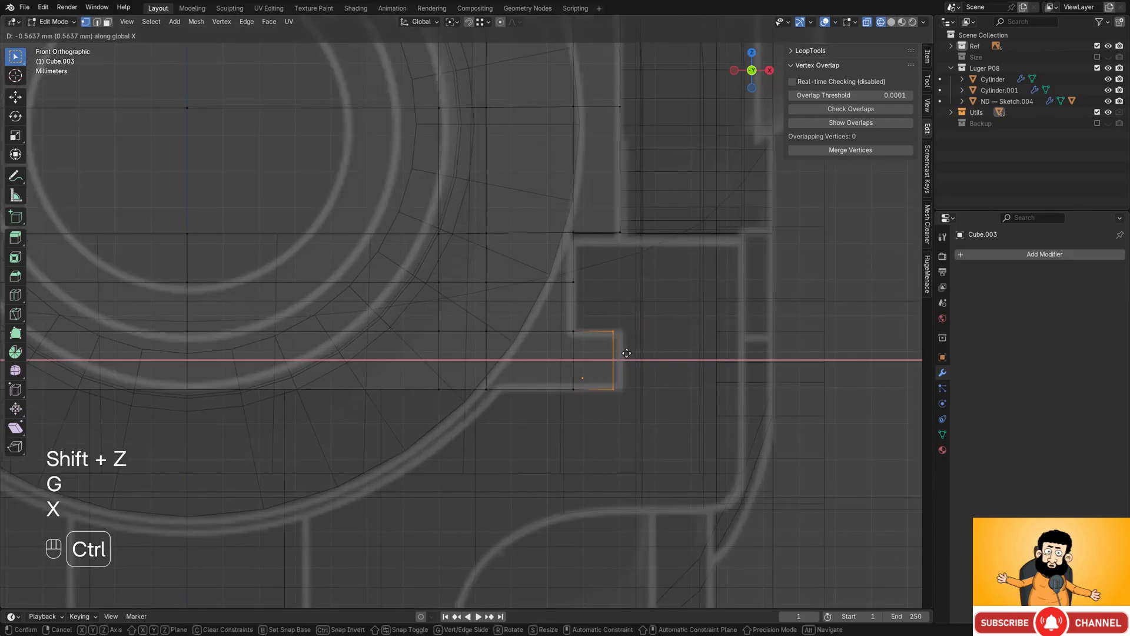
left_click(624, 329)
key("shift+z")
key("Tab")
middle_click_drag(625, 330, 796, 228)
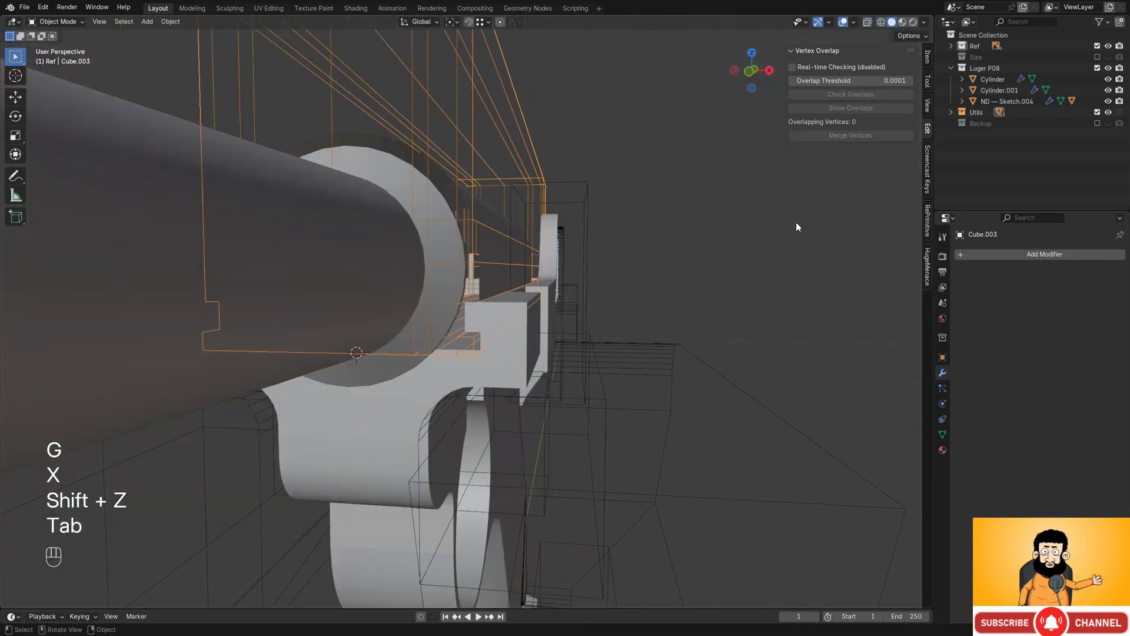
left_click(1097, 112)
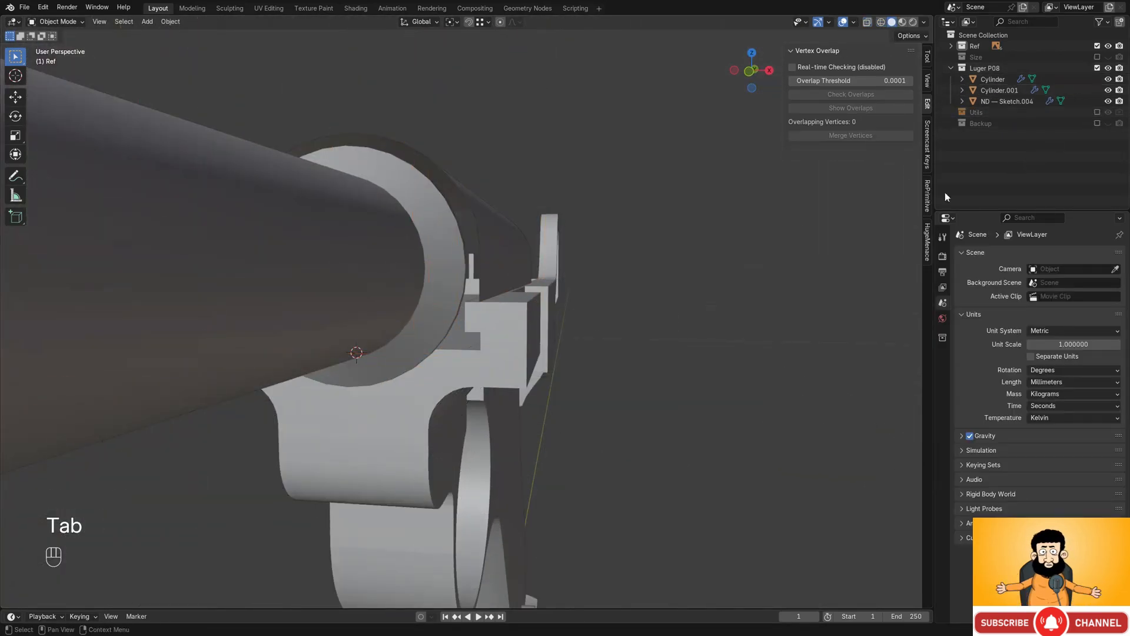
- Examine the receiver body's lower tab geometry in Edit Mode where it meets the frame and barrel flange
scroll(625, 283, "down", 2)
middle_click_drag(621, 283, 608, 261)
left_click(504, 230)
key("Tab")
scroll(493, 238, "up", 2)
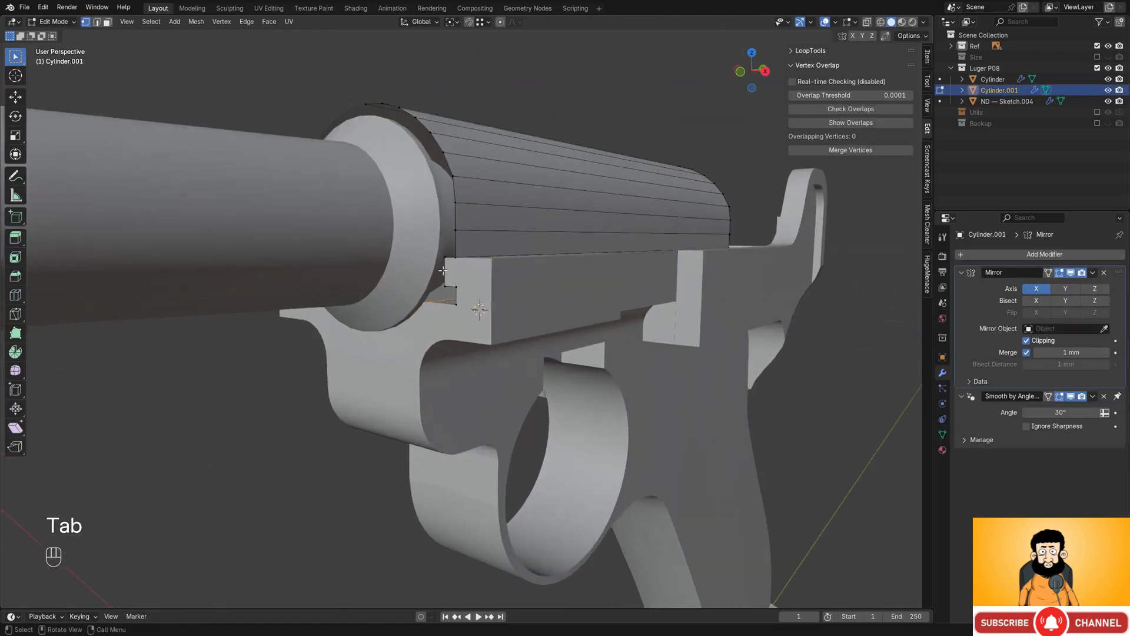
key("shift+z")
middle_click_drag(494, 238, 434, 230)
key("shift+z")
key("Tab")
- Enter Edit Mode on the barrel and select the run of lower rim edges on its flange as far as the frame groove
left_click(468, 245)
key("Tab")
scroll(468, 245, "up", 3)
middle_click_drag(414, 183, 443, 211)
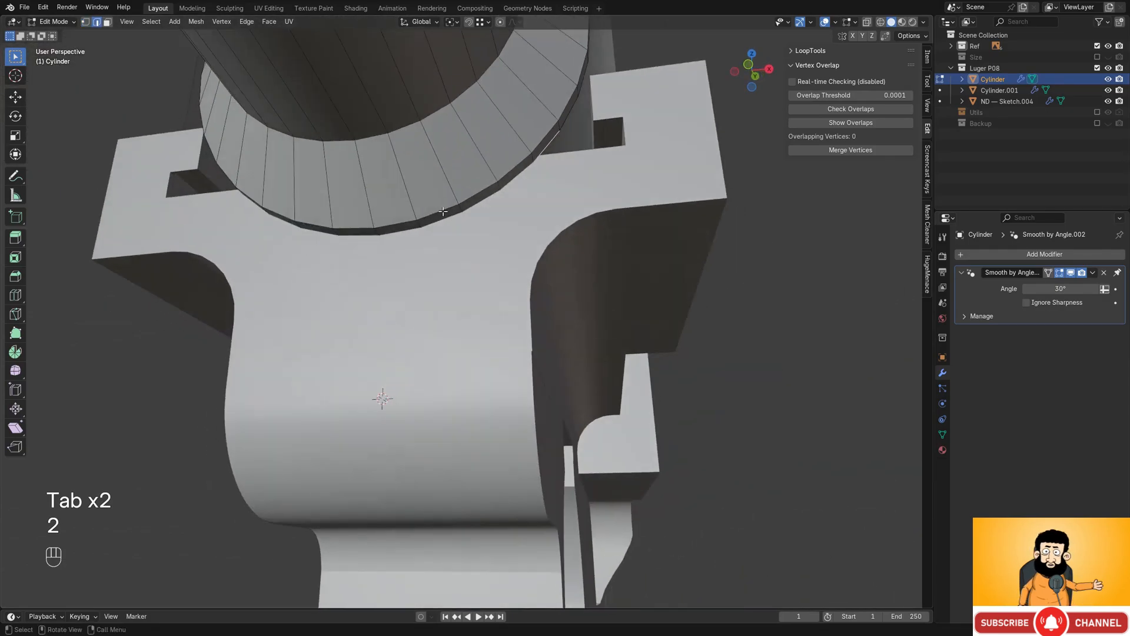
mouse_move(357, 243)
middle_mouse_down()
mouse_move(470, 195)
mouse_move(487, 226)
mouse_move(509, 232)
middle_mouse_up()
key("ctrl+z")
key("shift+z")
left_click(479, 219, "ctrl")
key("ctrl+z")
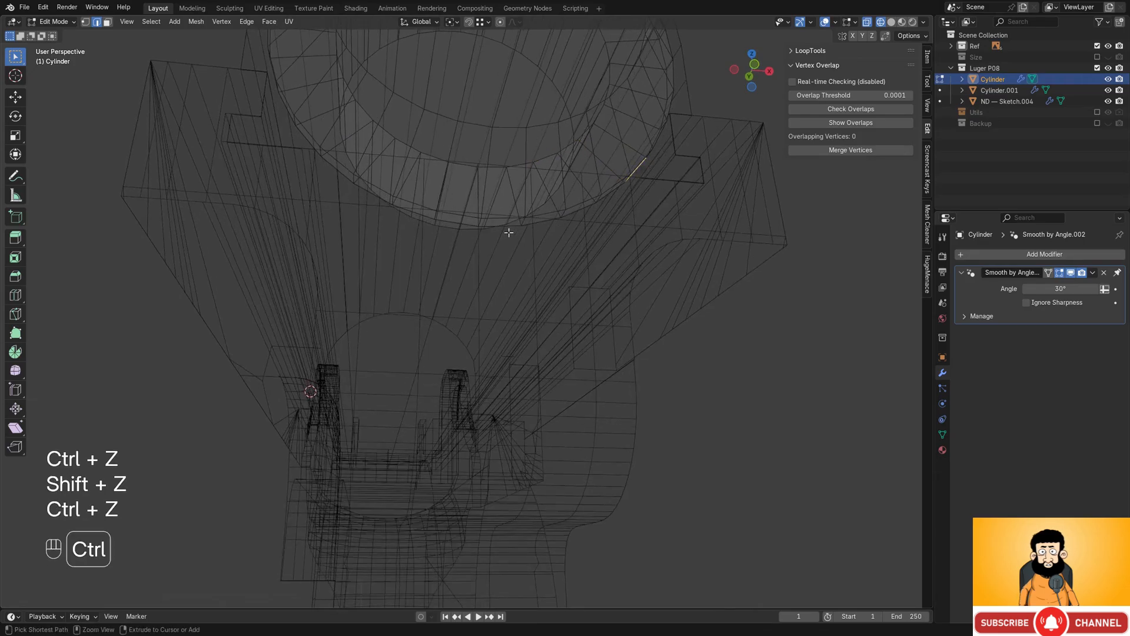
key("shift+z")
scroll(469, 218, "down", 3)
middle_click_drag(469, 219, 457, 240)
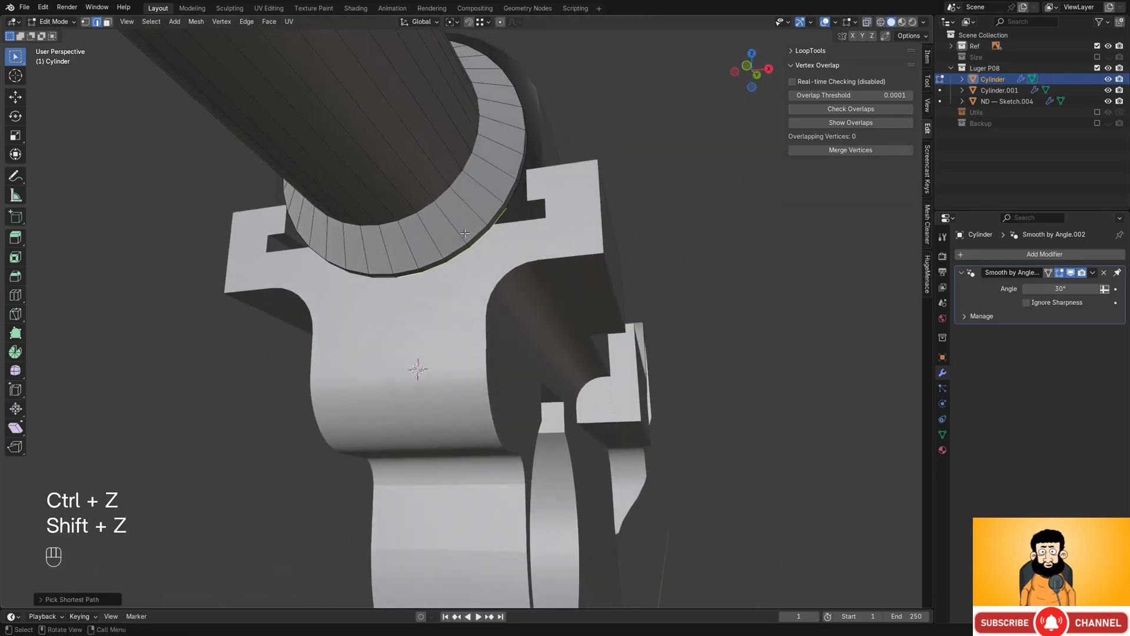
middle_click_drag(519, 219, 505, 241, "shift")
- Duplicate the selected rim edges in place, separate them into their own object and return to Object Mode
key("shift+d")
key("Escape")
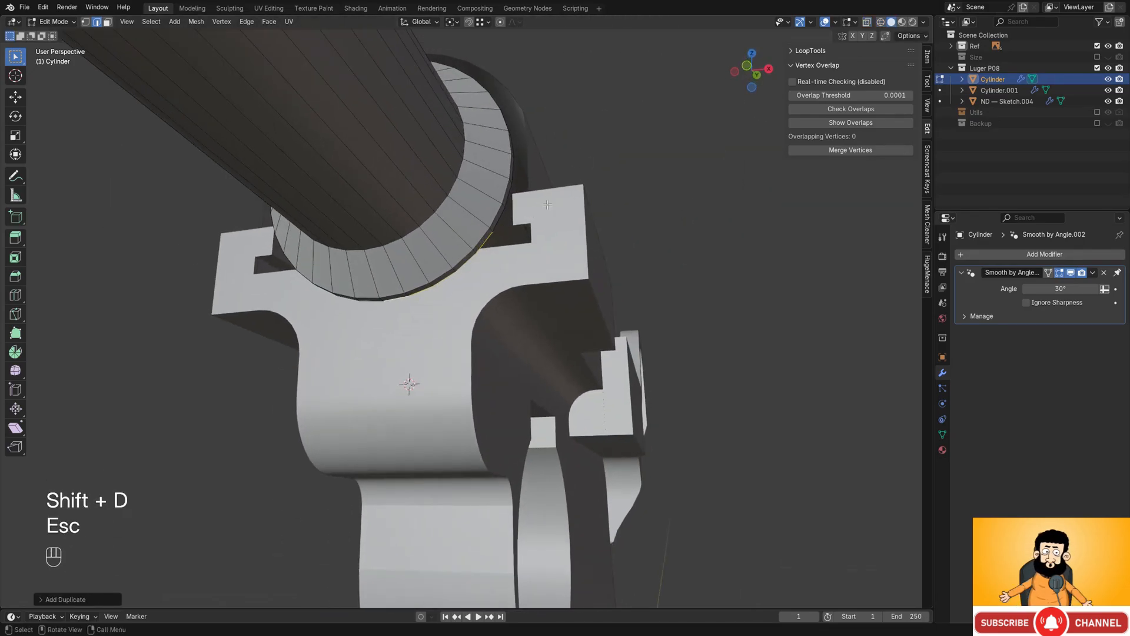
key("p")
left_click(537, 203)
key("Tab")
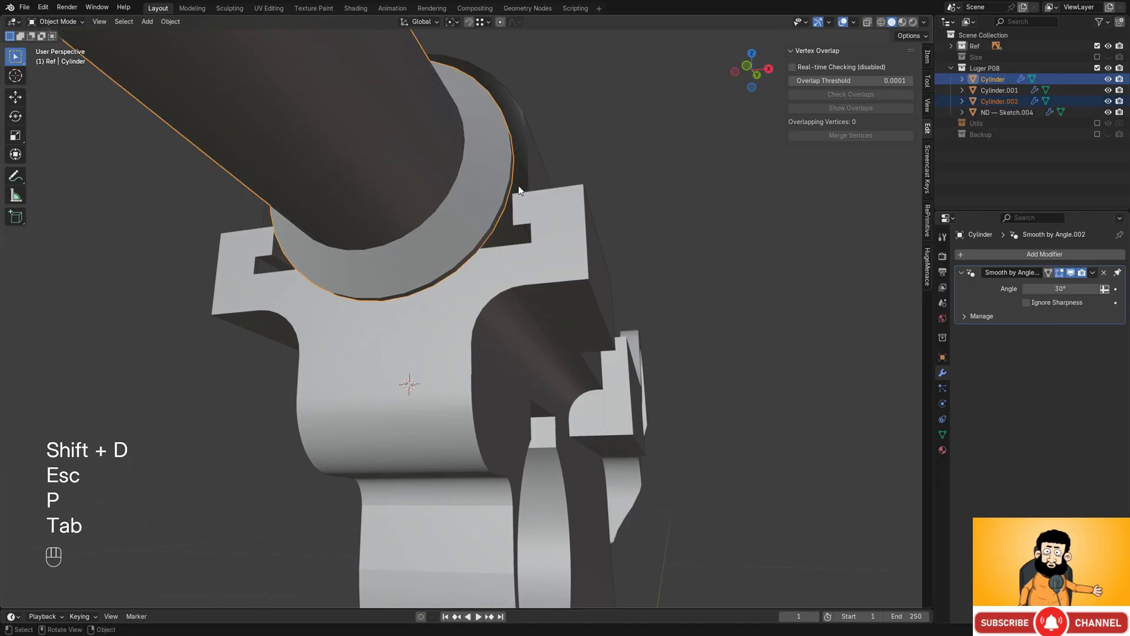
- Hide the barrel and join the separated rim arc to the receiver body
key("shift+z")
scroll(495, 218, "up", 2)
key("shift+z")
key("h")
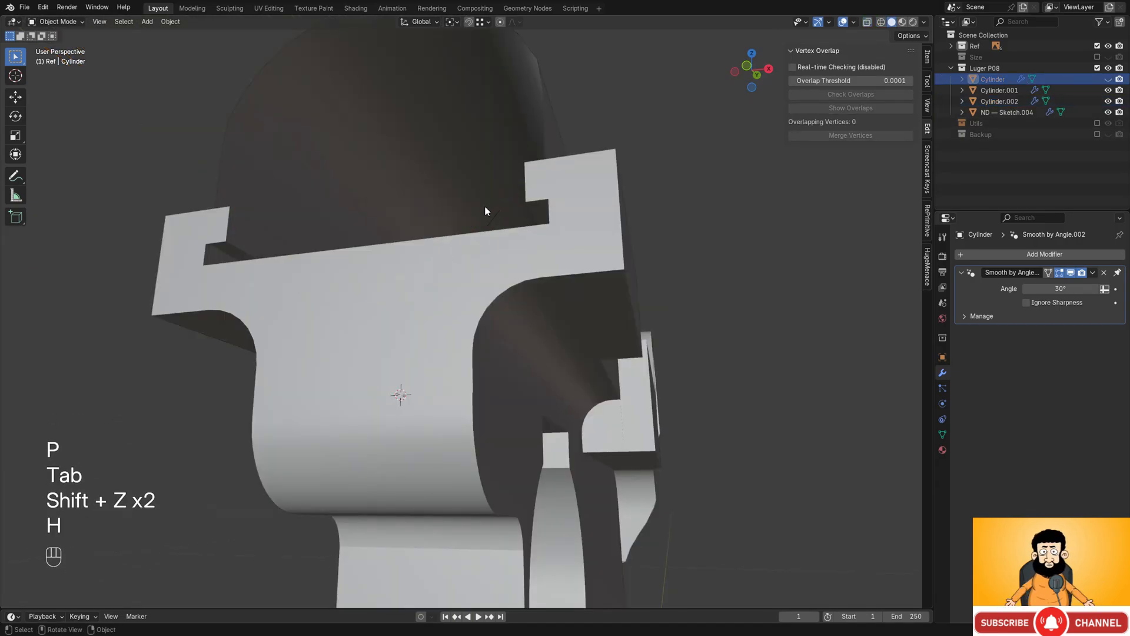
left_click(493, 224)
middle_click_drag(493, 224, 564, 236)
left_click(567, 224, "shift")
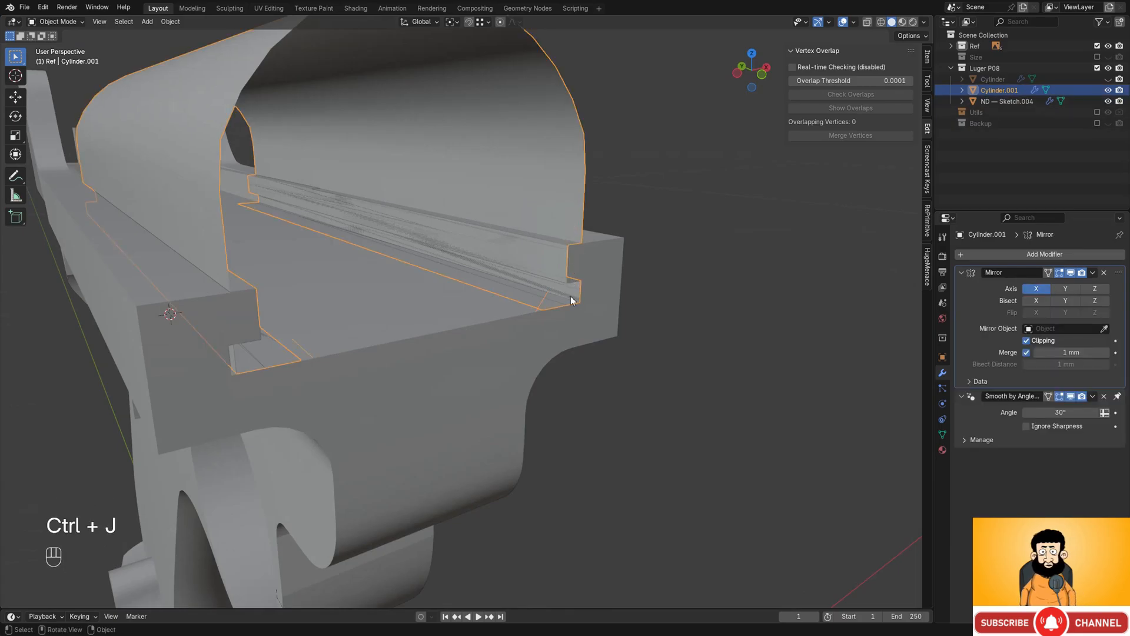
- Enter Edit Mode on the receiver body and subdivide the joined rim arc's end edge beside the side tab
key("Tab")
key("shift+z")
mouse_move(571, 300)
middle_mouse_down()
mouse_move(546, 299)
mouse_move(583, 315)
mouse_move(603, 359)
mouse_move(577, 347)
middle_mouse_up()
key("1")
left_click(532, 278)
scroll(533, 295, "up", 3)
key("shift+z")
key("shift+z")
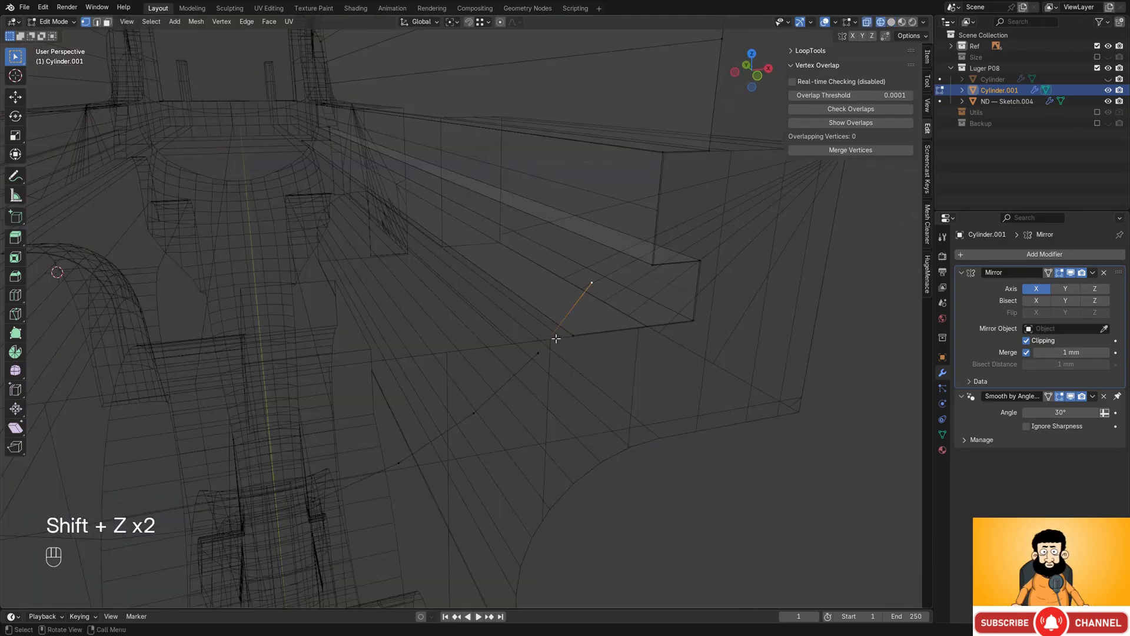
right_click(620, 270)
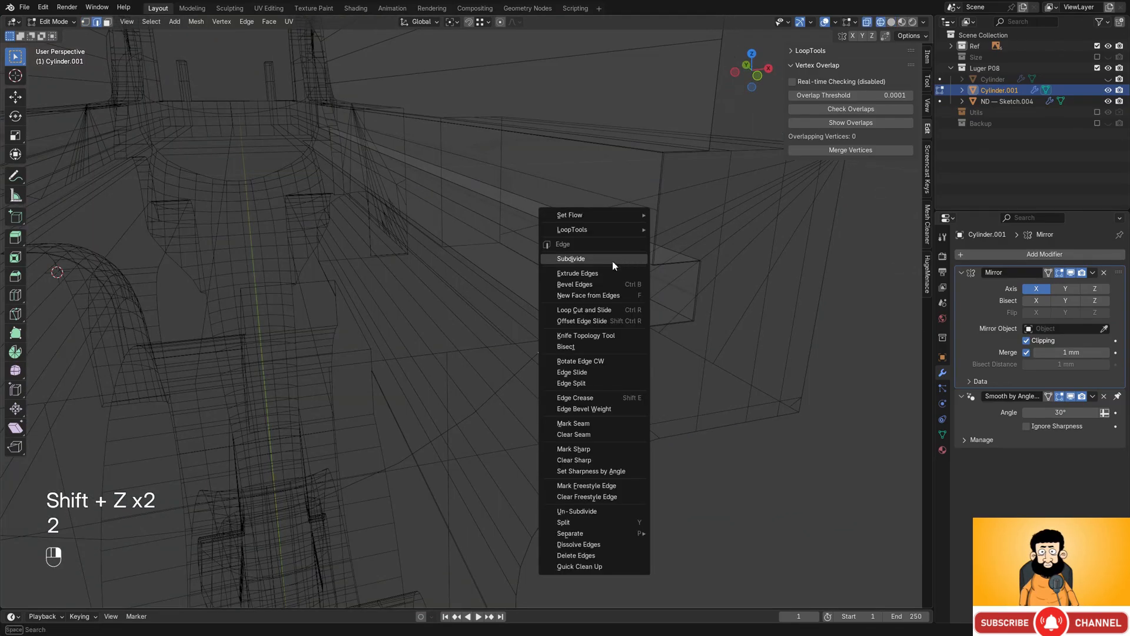
left_click(612, 260)
key("1")
- Slide the new vertex along the arc to the level of the tab's underside and merge the vertices at that corner
key("g")
key("g")
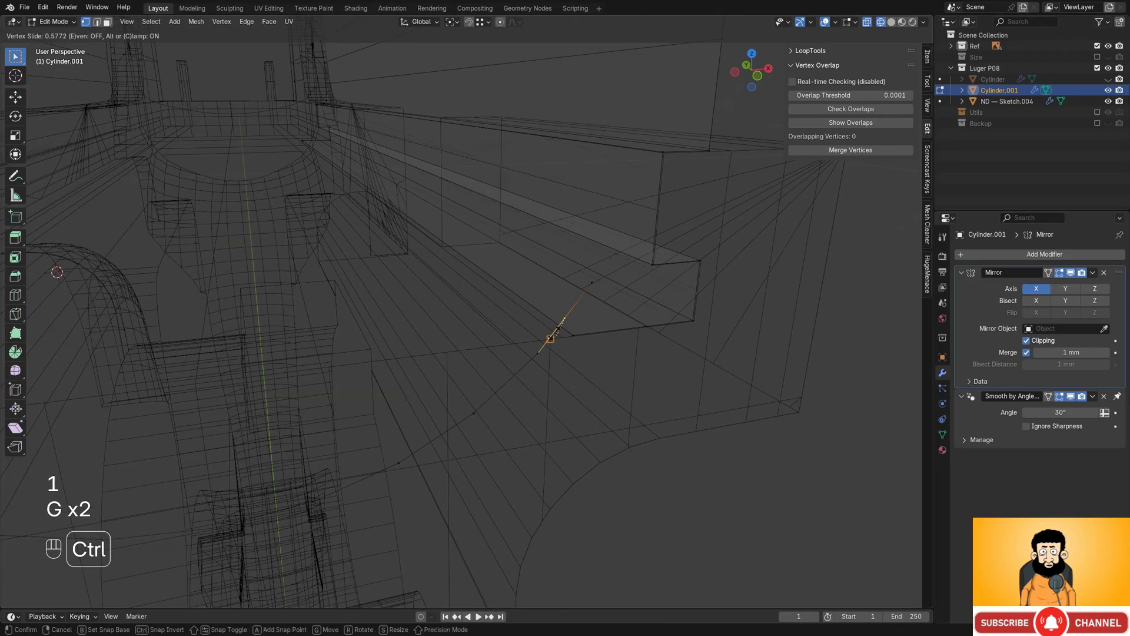
left_click(558, 328)
key("g")
key("g")
left_click(555, 336)
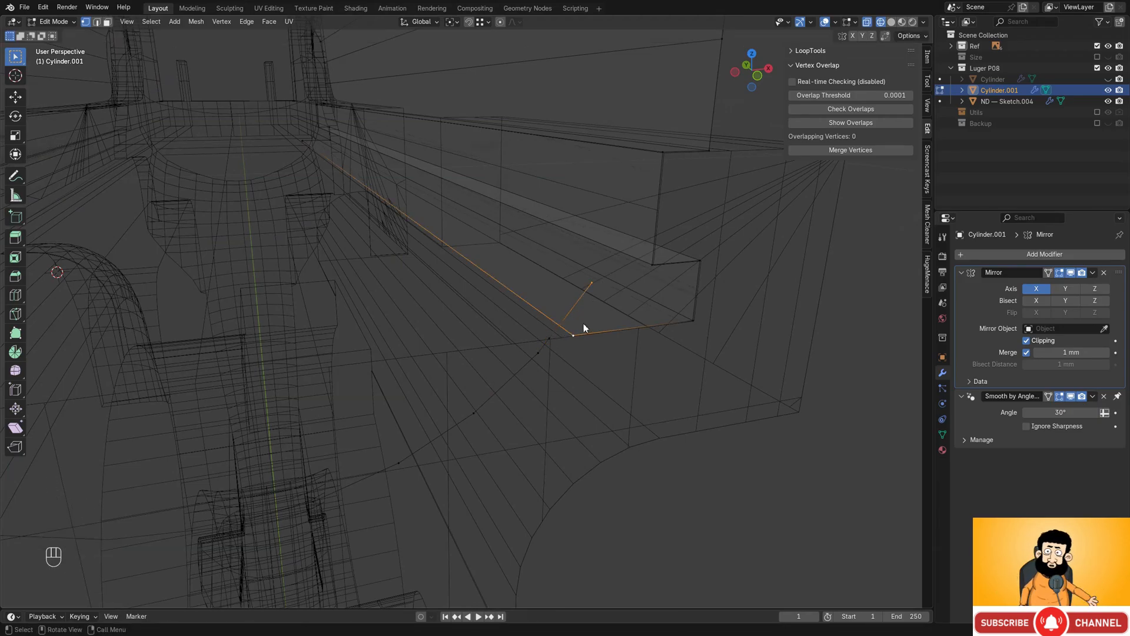
key("m")
left_click(584, 325)
key("2")
key("shift+z")
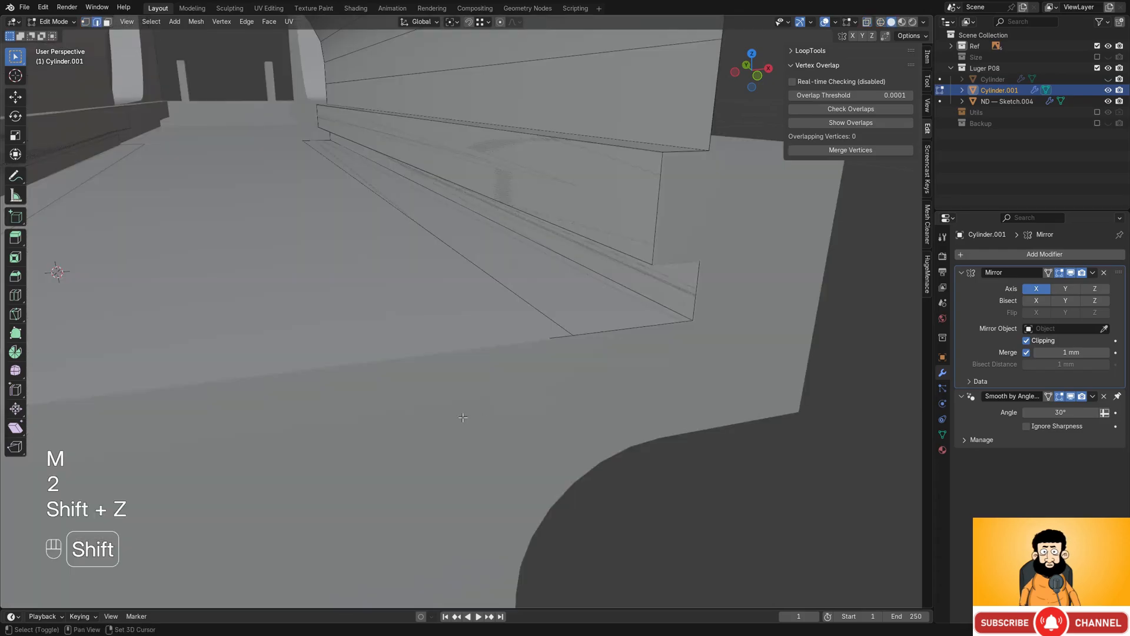
- Return to Object Mode, hide the frame and select the receiver body
middle_click_drag(462, 418, 498, 381, "shift")
key("shift+z")
key("Tab")
key("shift+z")
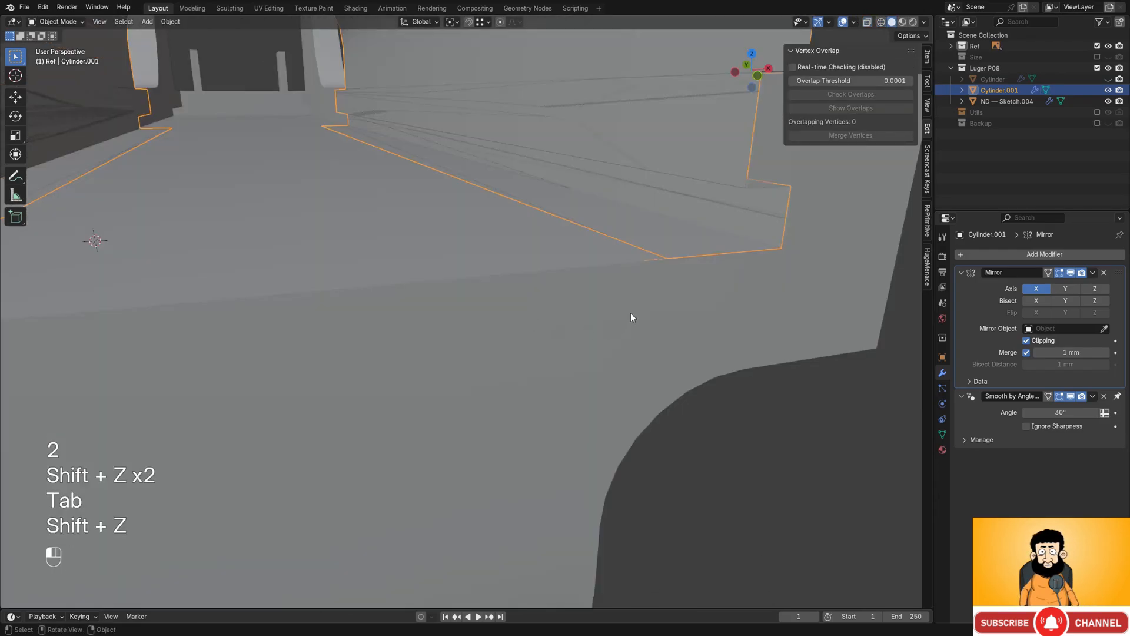
left_click(630, 312)
key("h")
left_click(609, 242)
- Extrude the lower rim arc along the Y axis, snapping it to the far end of the receiver body
key("Tab")
scroll(595, 272, "down", 1)
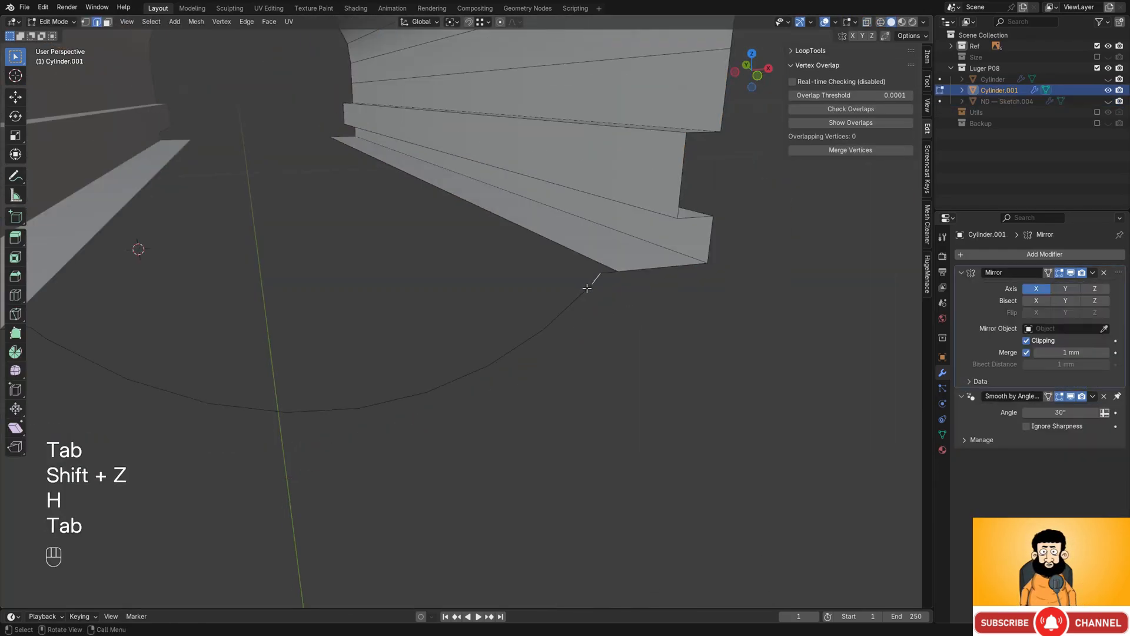
scroll(436, 303, "down", 3)
middle_click_drag(449, 287, 487, 346, "shift")
key("e")
key("y")
left_click(409, 225, "ctrl")
scroll(412, 232, "down", 1)
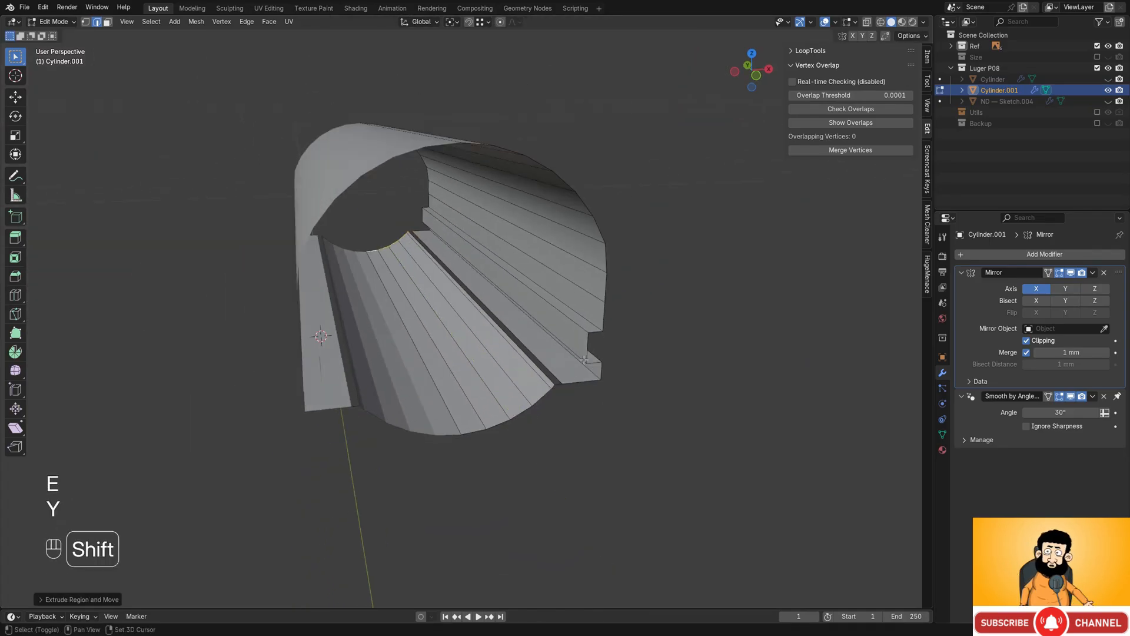
- Fill the narrow gap between the extruded curved underside and the side tab with a face
middle_click_drag(554, 375, 533, 354, "shift")
scroll(533, 354, "up", 2)
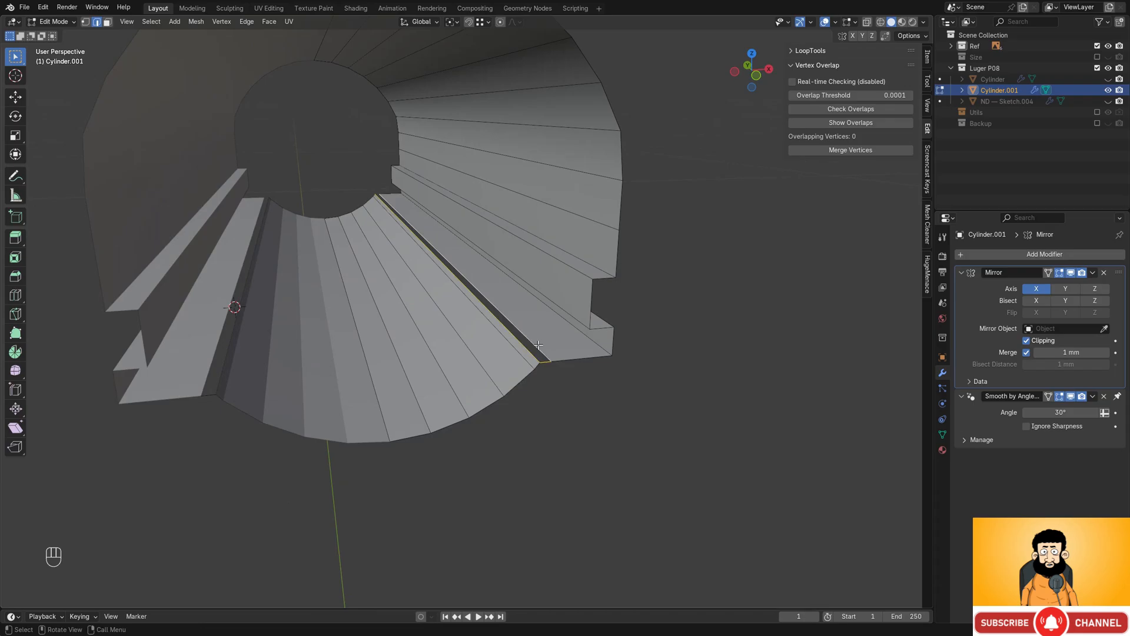
key("f")
key("f")
key("Tab")
scroll(535, 253, "down", 3)
right_click(511, 228)
mouse_move(533, 248)
middle_mouse_down()
mouse_move(511, 237)
mouse_move(443, 299)
mouse_move(505, 308)
mouse_move(494, 300)
middle_mouse_up()
- Select the edge loop around the receiver body's open end and fill it with a face
left_click(496, 226)
key("Tab")
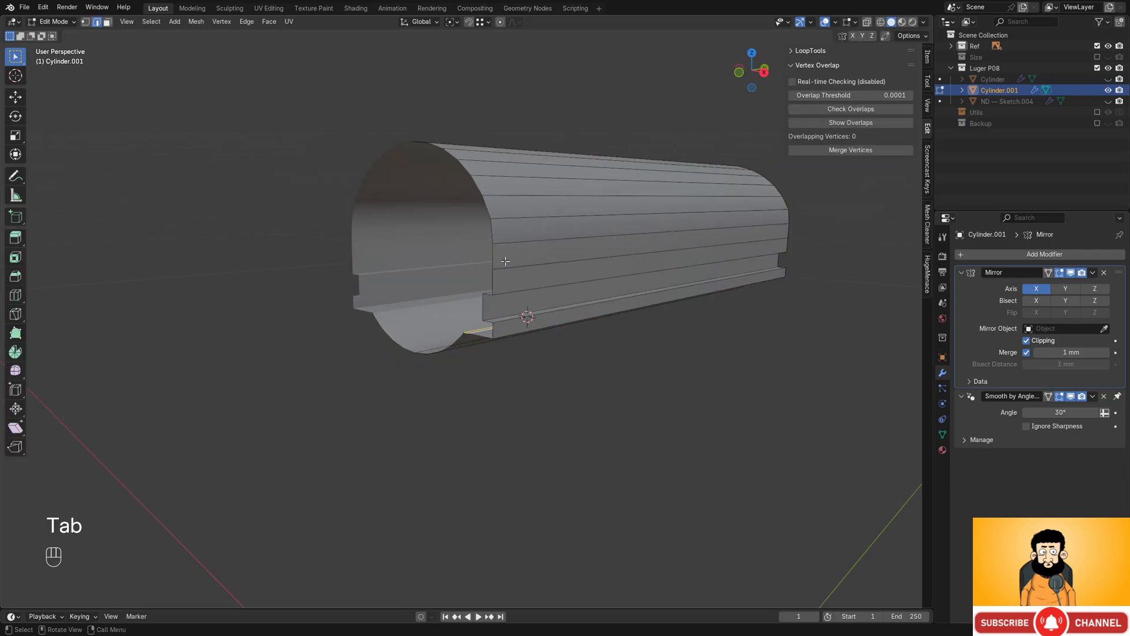
key("f")
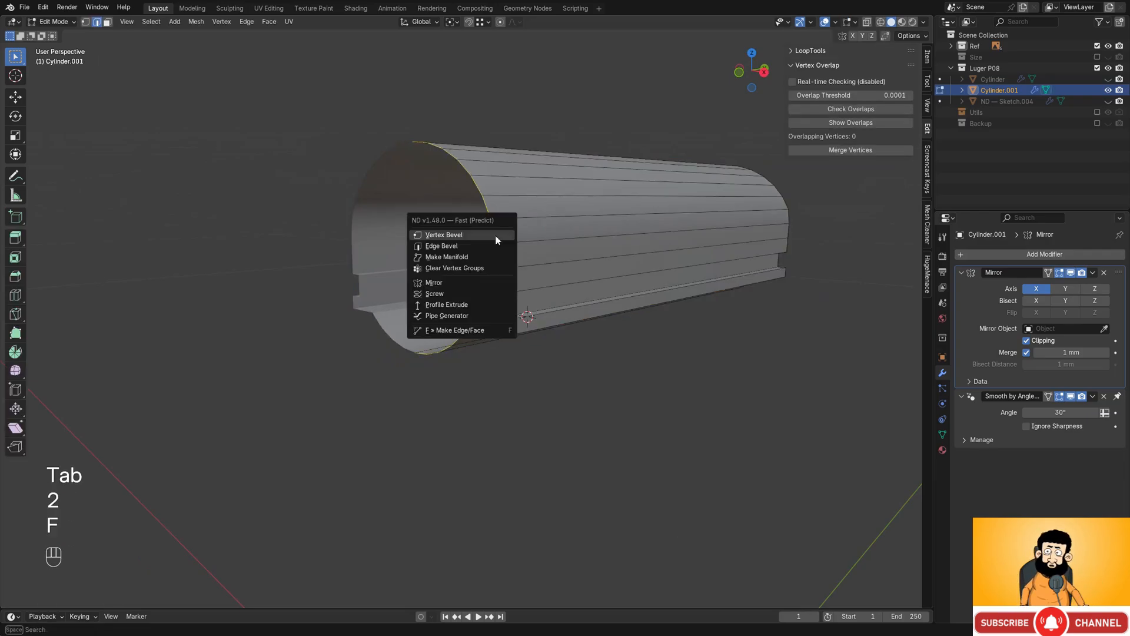
left_click(496, 237)
- Return to Object Mode, unhide the barrel and frame, and select the receiver body
key("Tab")
middle_click_drag(672, 238, 461, 258)
key("alt+h")
left_click(586, 245)
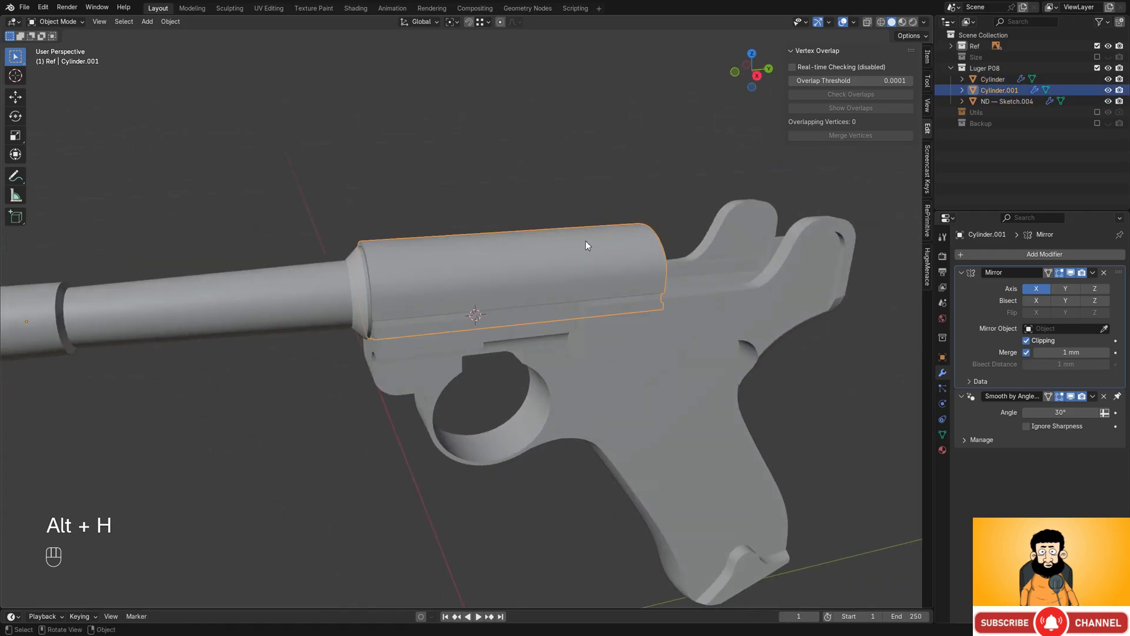
- Snap the 3D cursor to the upper rear vertex of the receiver body and return to Object Mode
middle_click_drag(586, 245, 439, 266, "alt")
scroll(589, 271, "up", 2)
scroll(447, 265, "down", 2)
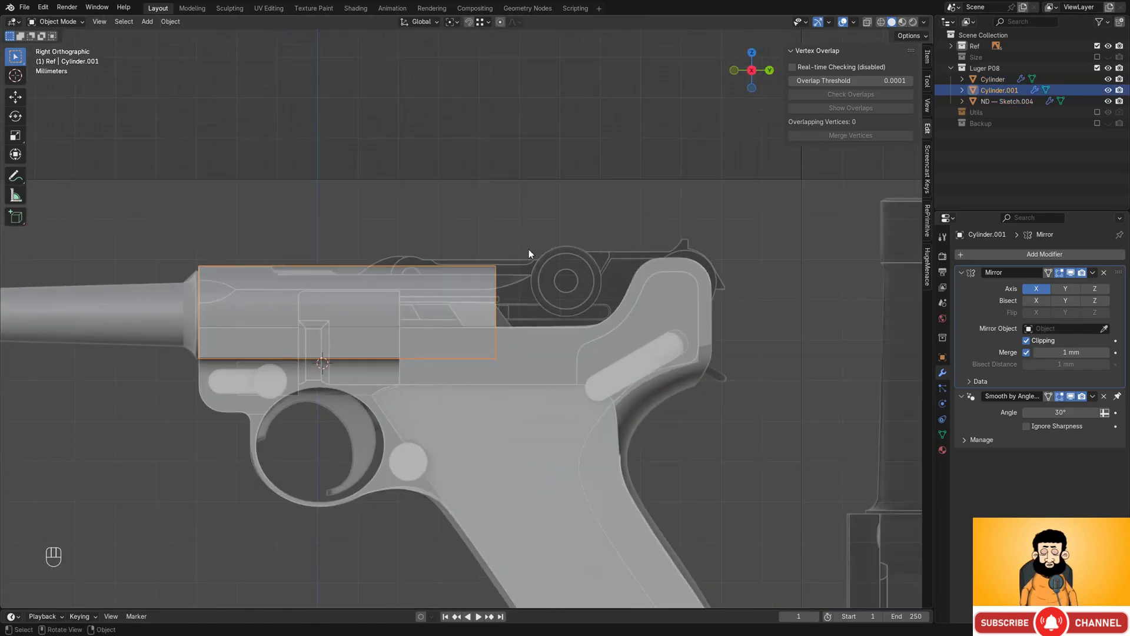
middle_click_drag(566, 262, 520, 256, "shift")
scroll(521, 256, "up", 2)
middle_click_drag(537, 300, 510, 266, "shift")
scroll(463, 265, "down", 1)
key("Tab")
middle_click_drag(404, 272, 411, 317)
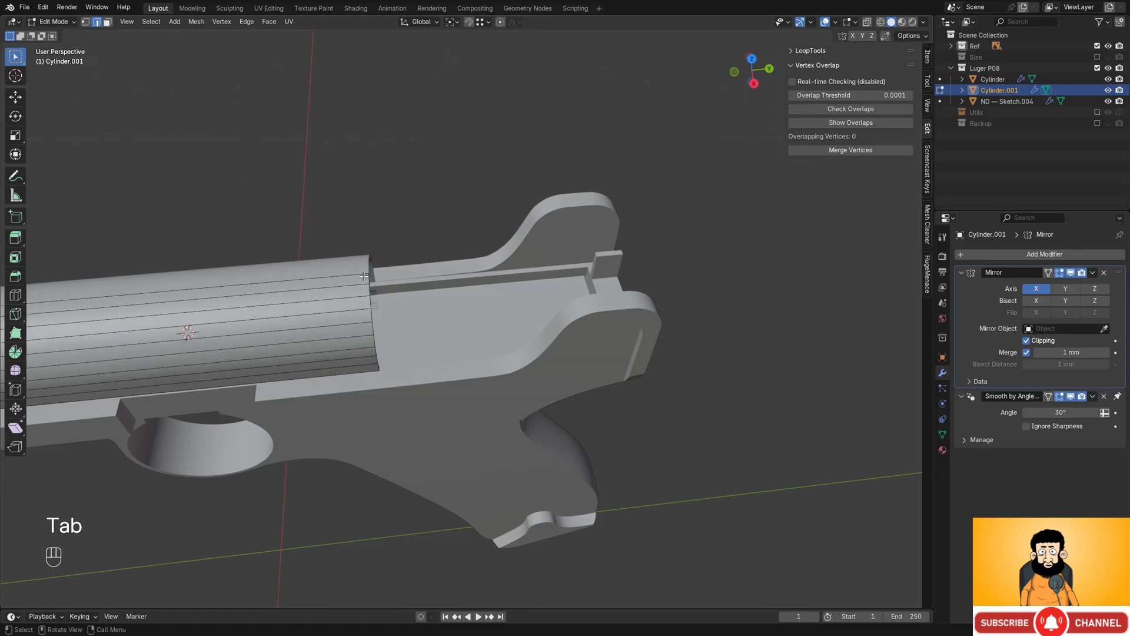
key("shift+s")
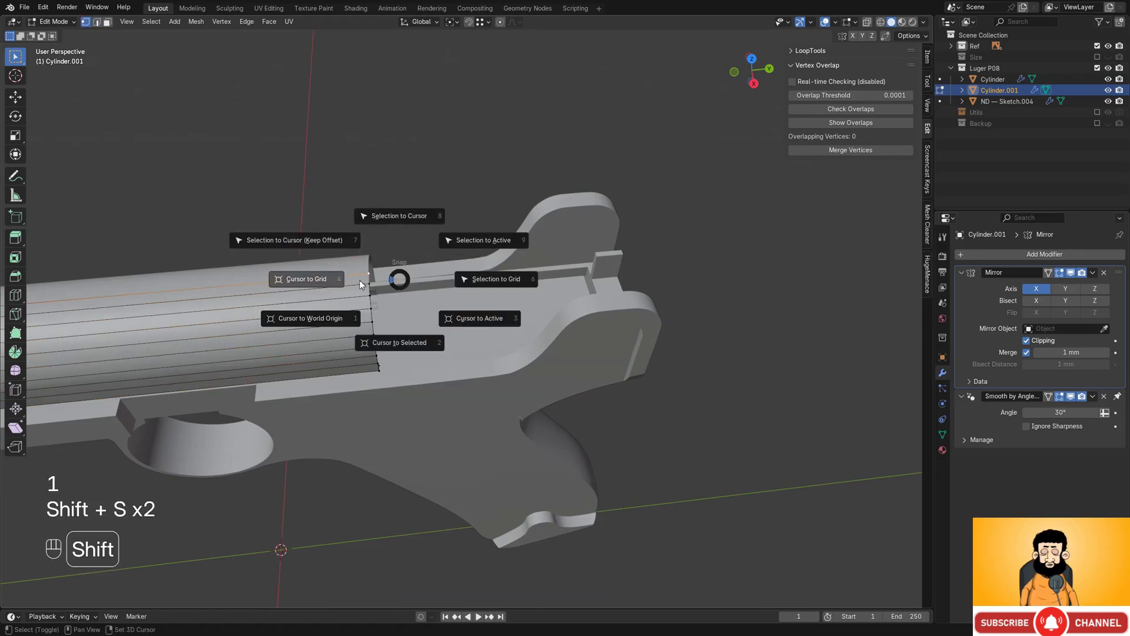
left_click(396, 345)
key("Tab")
- Add a cylinder at the 3D cursor in the right view and scale it down over the receiver's rear end
middle_click_drag(404, 299, 521, 257, "alt")
key("shift+a")
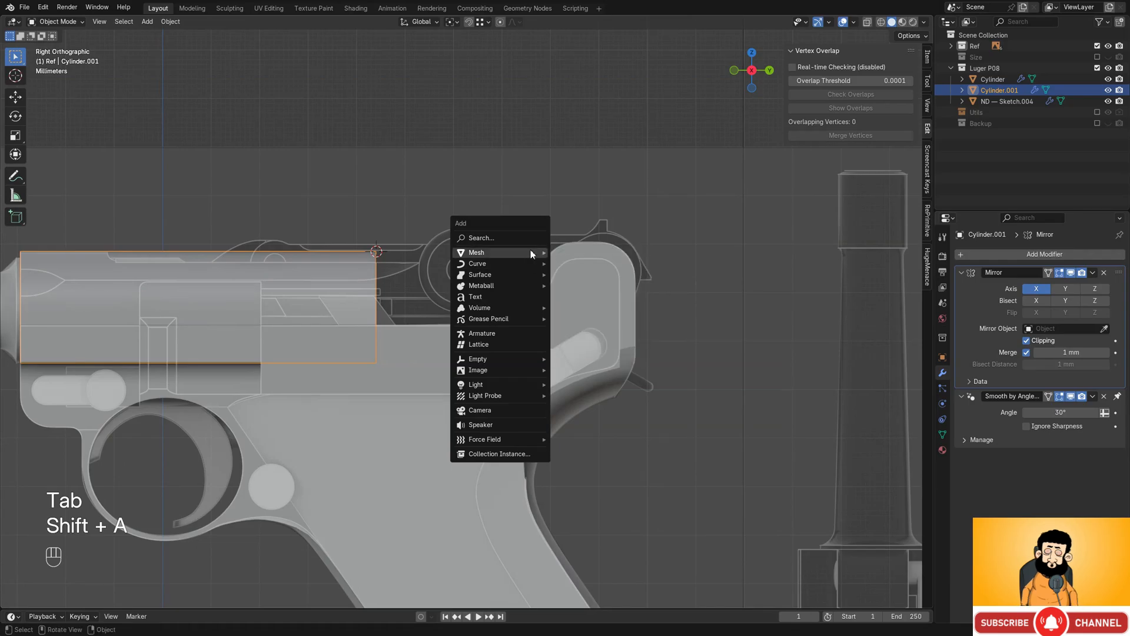
mouse_move(532, 250)
left_click(612, 306)
key("s")
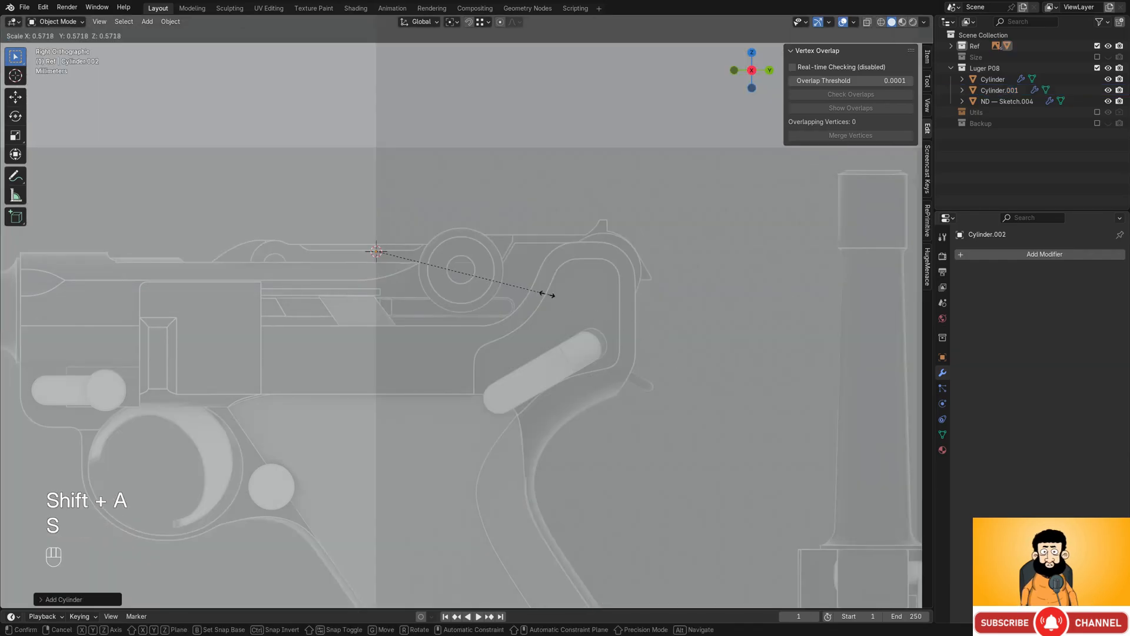
left_click(652, 363)
key("s")
left_click(550, 271)
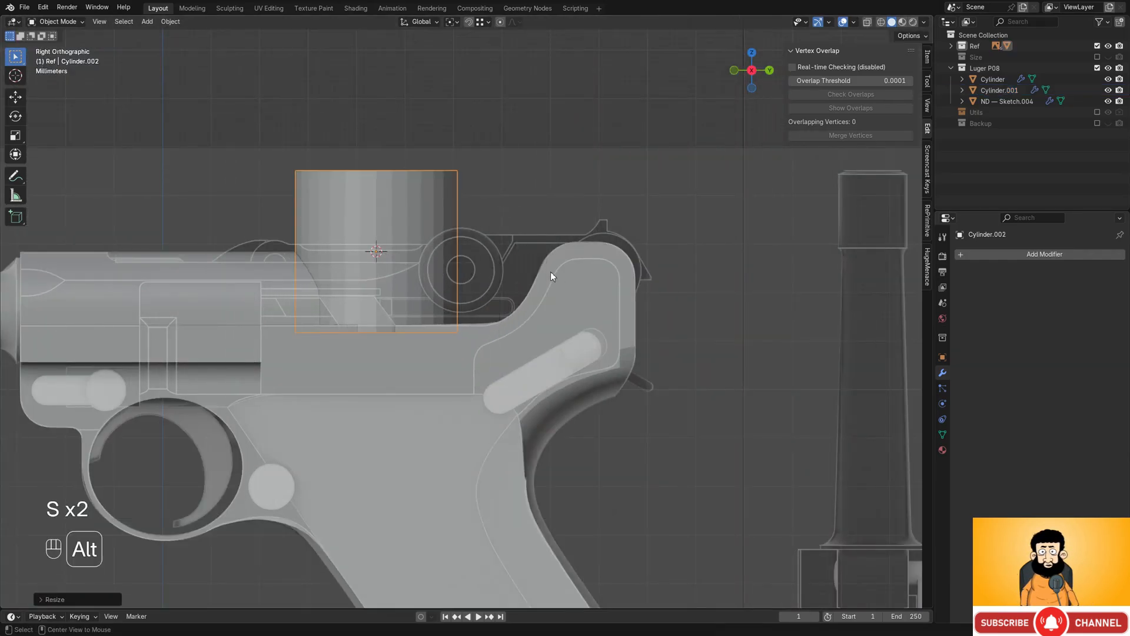
- Rotate the cylinder 90° in the back view so its axis runs across the pistol, and scale it smaller
middle_click_drag(550, 270, 553, 221, "alt")
key("r")
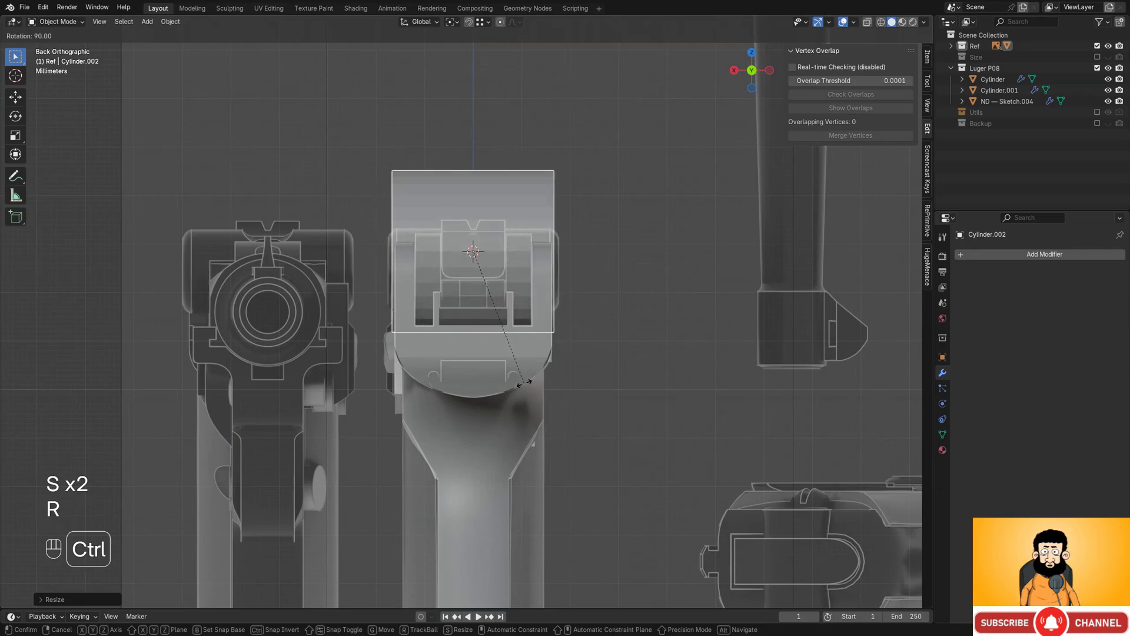
left_click(524, 383)
key("s")
left_click(500, 283)
- Move the cylinder onto the frame's rounded rear end and scale it to follow the blueprint's rear arc
middle_click_drag(501, 282, 507, 280, "alt")
key("g")
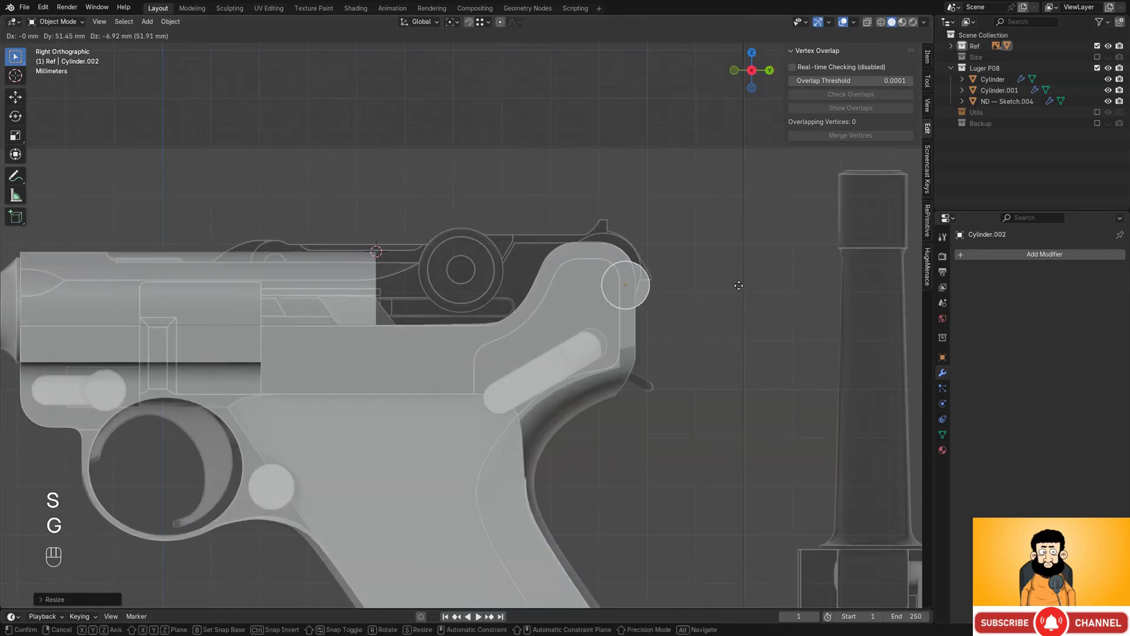
left_click(715, 269)
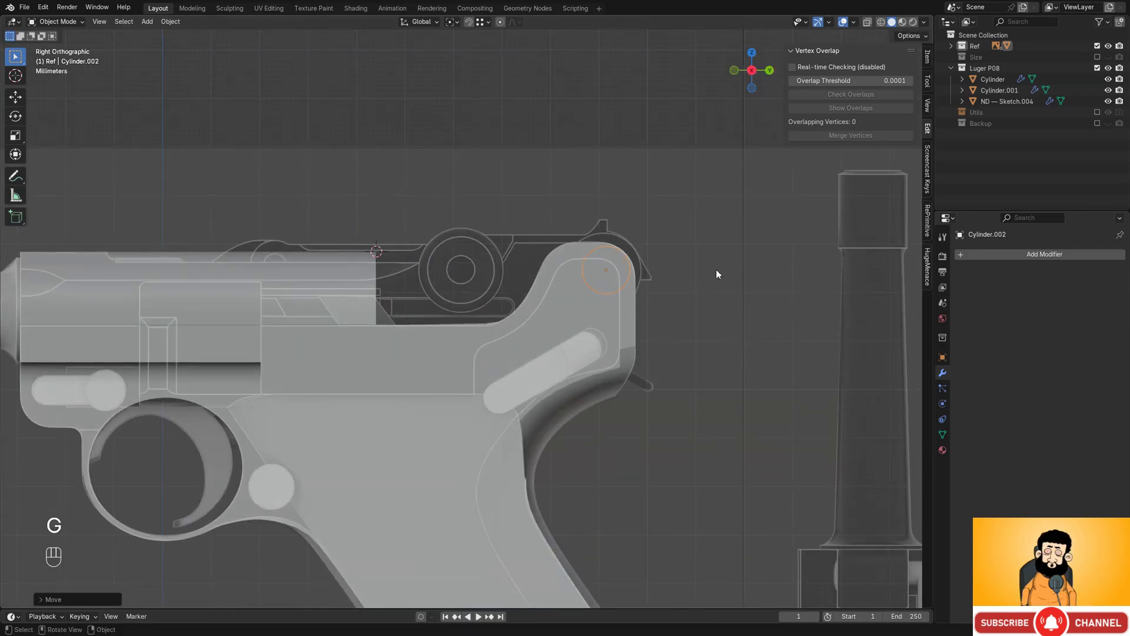
scroll(606, 262, "up", 4)
key("s")
left_click(691, 245)
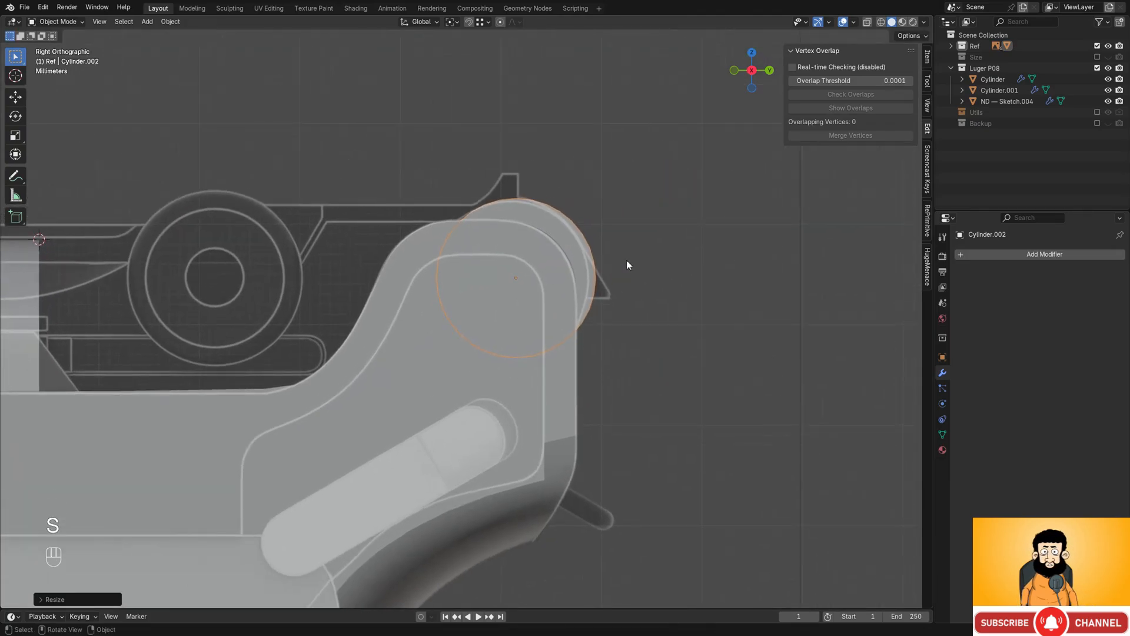
scroll(629, 265, "up", 2)
key("g")
left_click(632, 258)
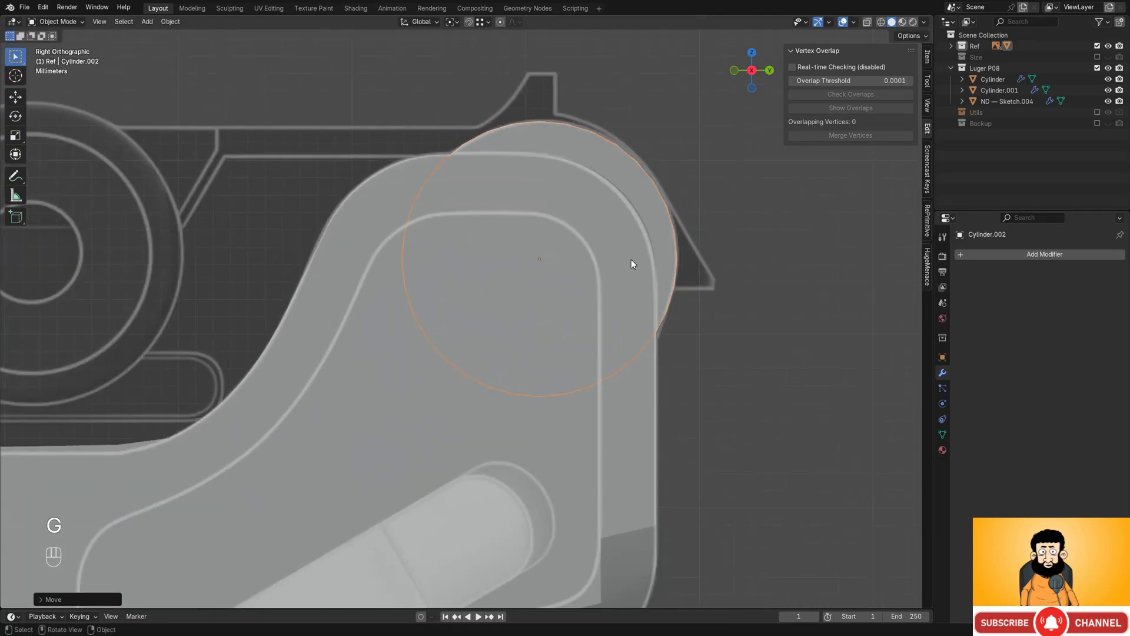
- Switch to the reference board and examine the rear-view photos of the Luger's frame and toggle joint
key("alt+Tab")
key("alt+Tab")
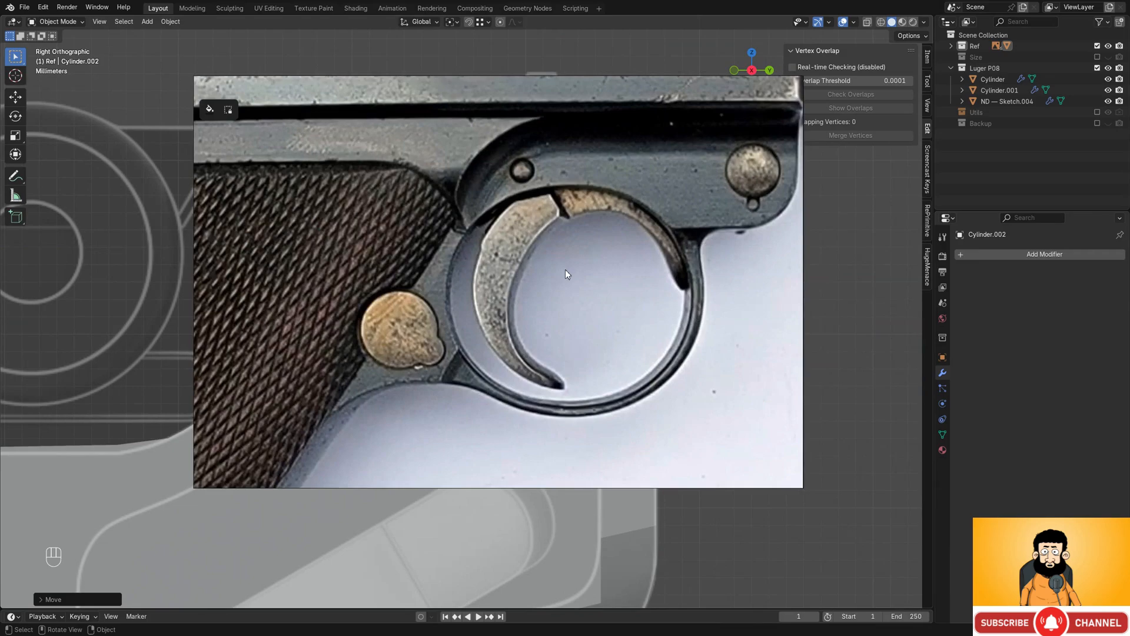
scroll(565, 269, "down", 10)
scroll(696, 437, "down", 5)
scroll(677, 338, "up", 1)
middle_click_drag(771, 283, 595, 280)
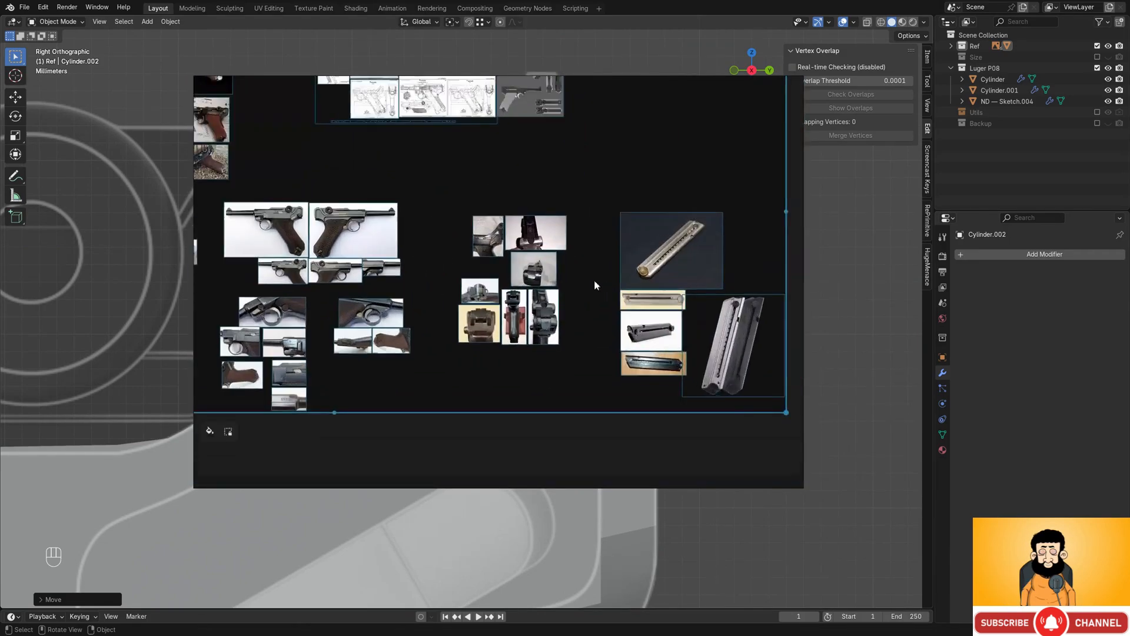
scroll(559, 293, "up", 7)
middle_click_drag(508, 373, 579, 319)
scroll(533, 305, "up", 1)
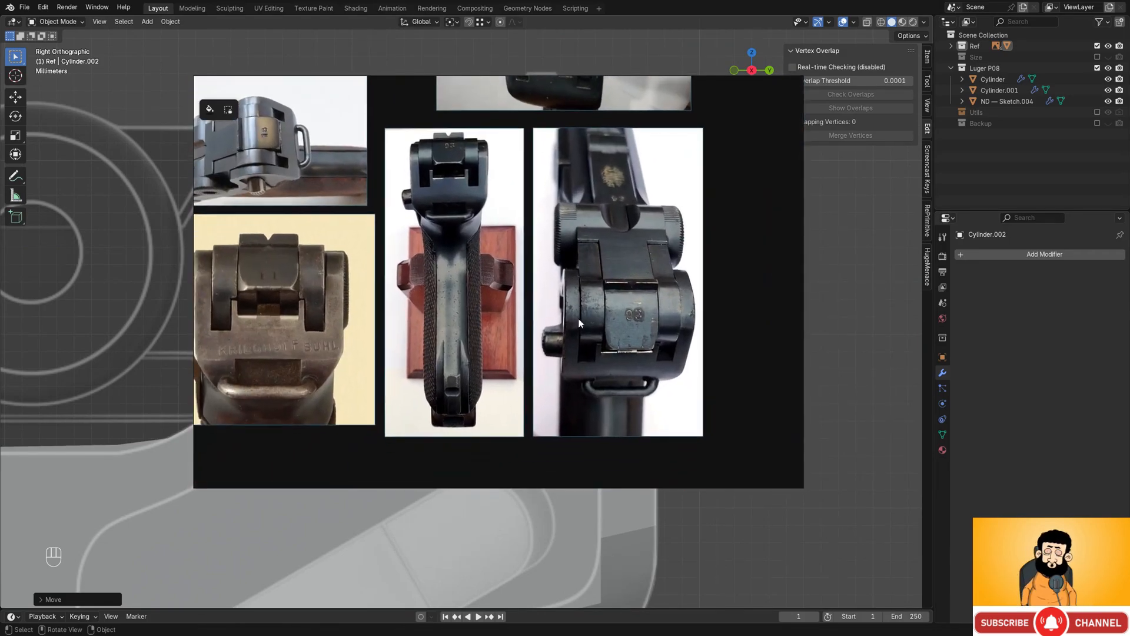
middle_click_drag(611, 261, 635, 303)
middle_click_drag(546, 262, 611, 232)
scroll(533, 291, "down", 3)
scroll(524, 298, "up", 7)
middle_click_drag(467, 262, 500, 216)
scroll(504, 217, "down", 4)
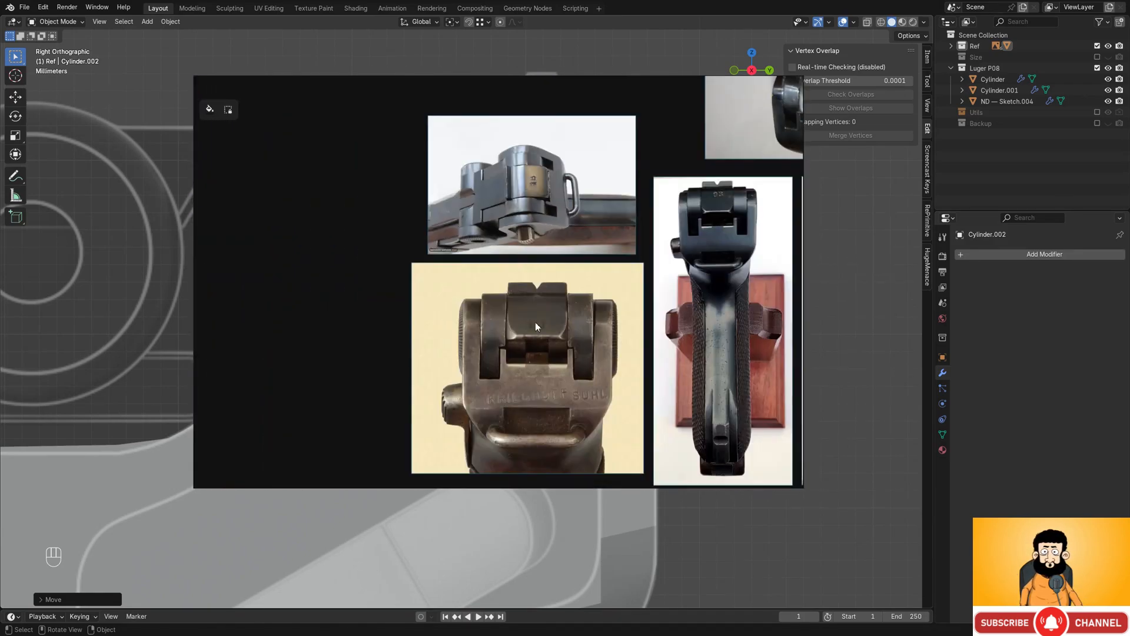
mouse_move(560, 358)
middle_mouse_down()
mouse_move(570, 280)
mouse_move(562, 365)
middle_mouse_up()
scroll(569, 279, "down", 3)
scroll(526, 270, "up", 2)
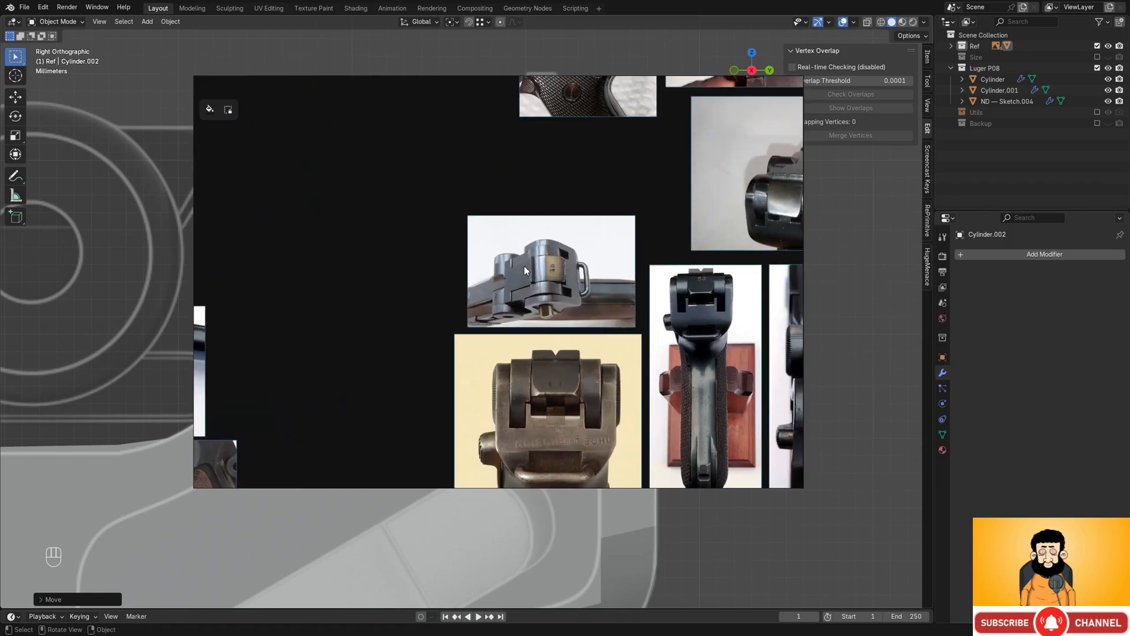
- Move the reference board aside so the cylinder in the side view is uncovered
middle_click_drag(666, 238, 478, 238)
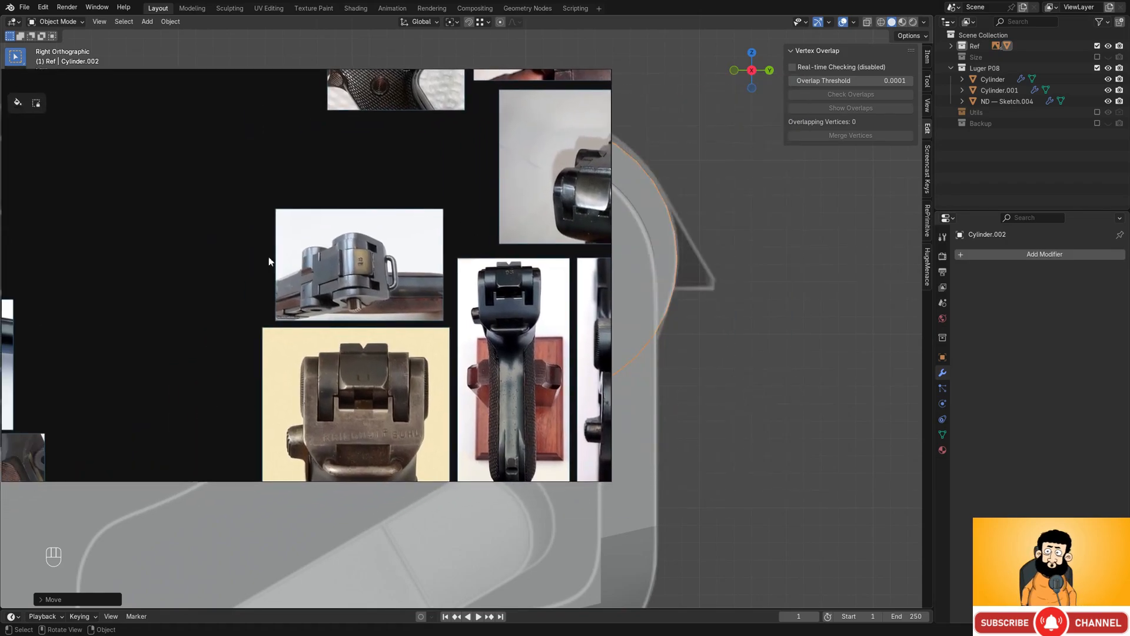
right_click_drag(207, 271, 905, 259)
middle_click_drag(944, 281, 775, 285)
middle_click_drag(883, 311, 908, 221)
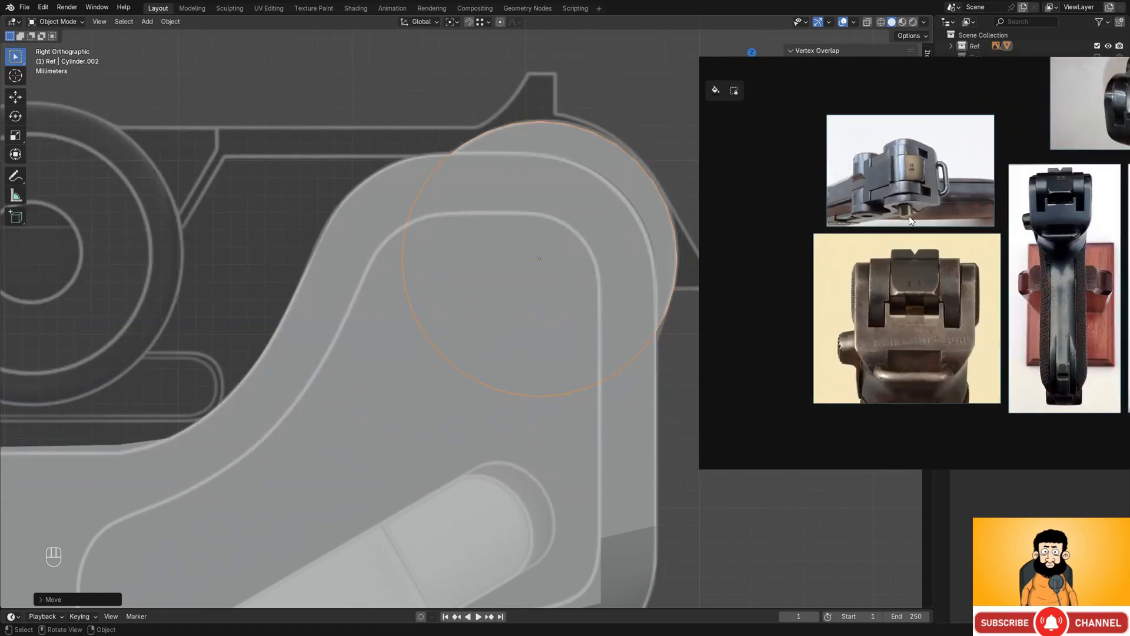
- Browse to the top-view photo of the toggle and rear joint and examine how the rear parts fit together
scroll(911, 221, "down", 4)
middle_click_drag(826, 250, 1107, 325)
scroll(963, 221, "up", 3)
middle_click_drag(941, 326, 1025, 222)
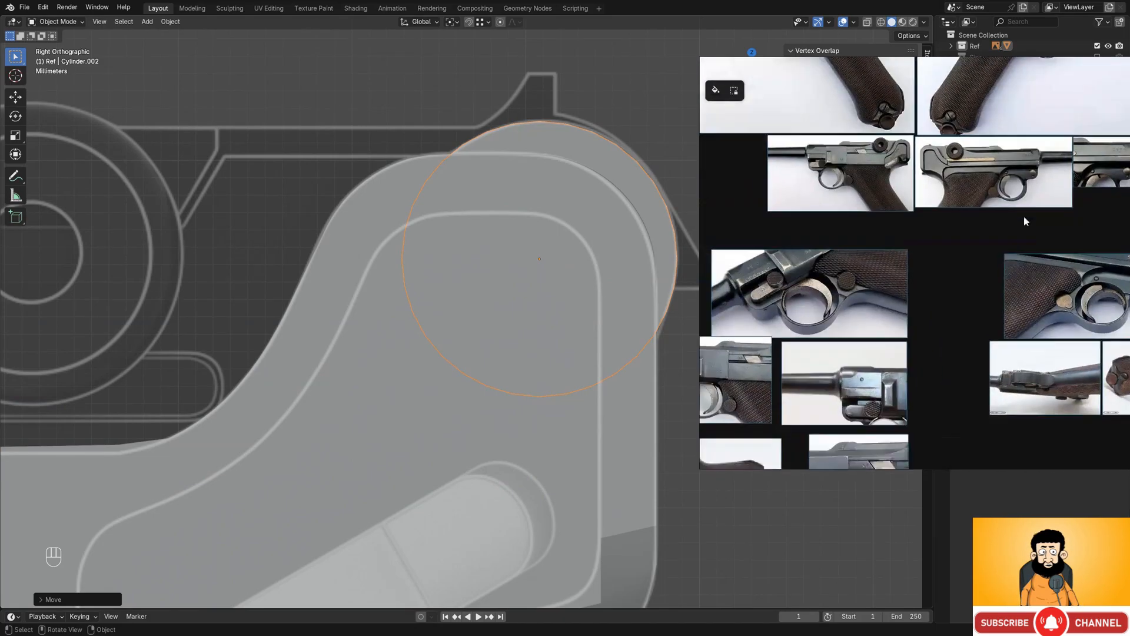
scroll(953, 240, "down", 4)
middle_click_drag(749, 258, 892, 284)
scroll(892, 283, "up", 1)
middle_click_drag(833, 237, 1043, 351)
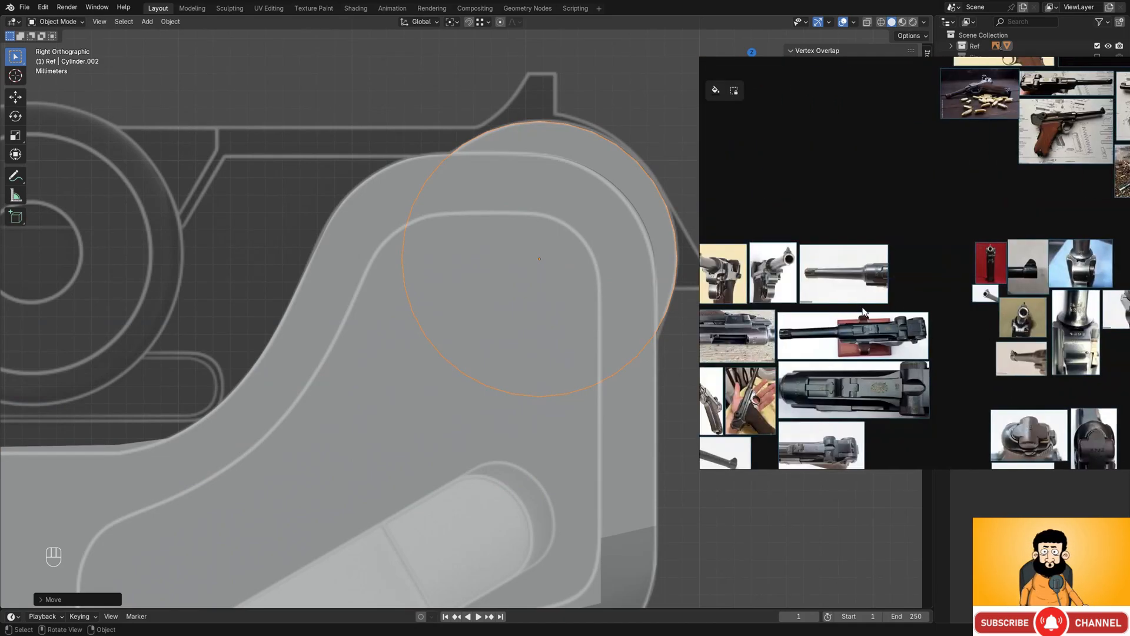
scroll(864, 312, "up", 5)
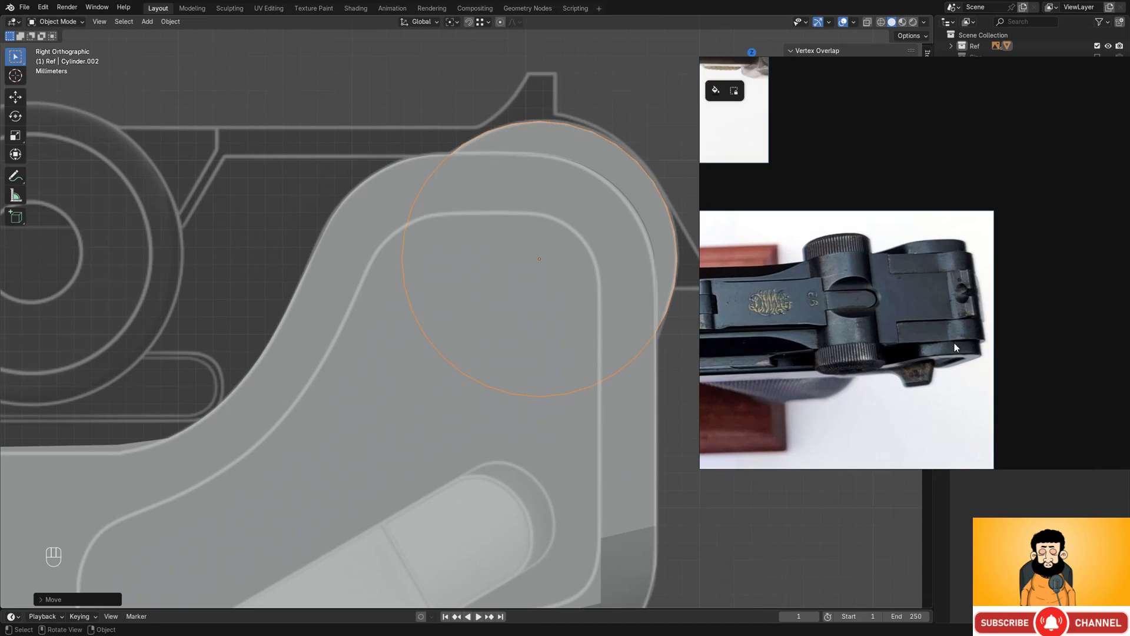
middle_click_drag(851, 367, 848, 362)
right_click_drag(847, 362, 963, 347)
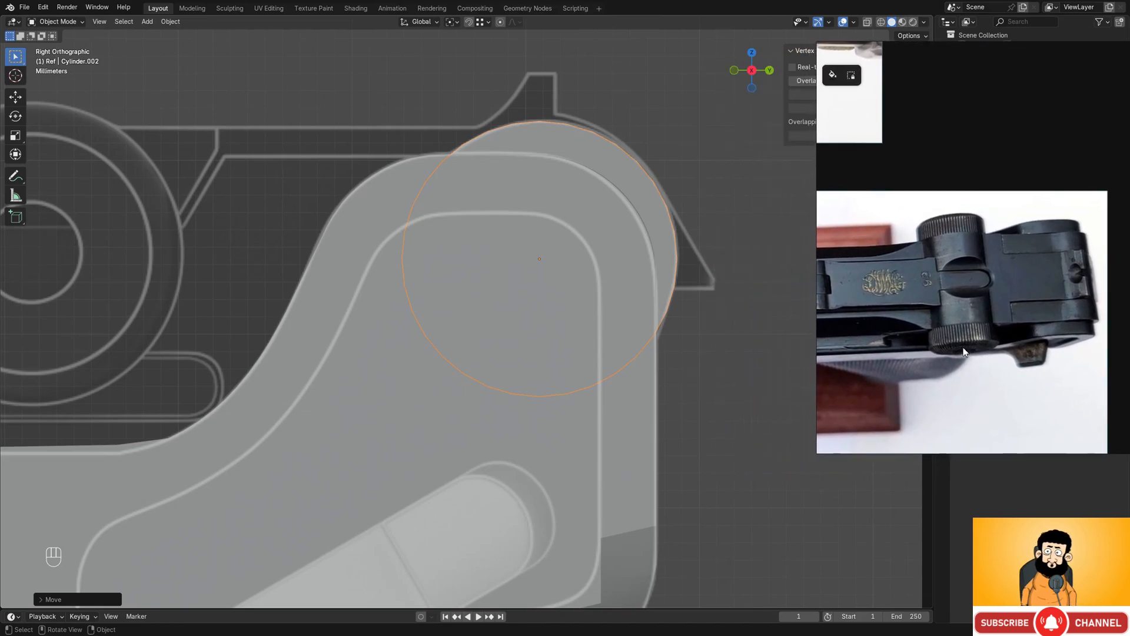
- Fine-tune the cylinder's scale and position in the side view to match the blueprint's rounded rear outline
scroll(598, 201, "down", 2)
scroll(610, 273, "up", 2)
middle_click_drag(598, 202, 574, 262, "shift")
key("s")
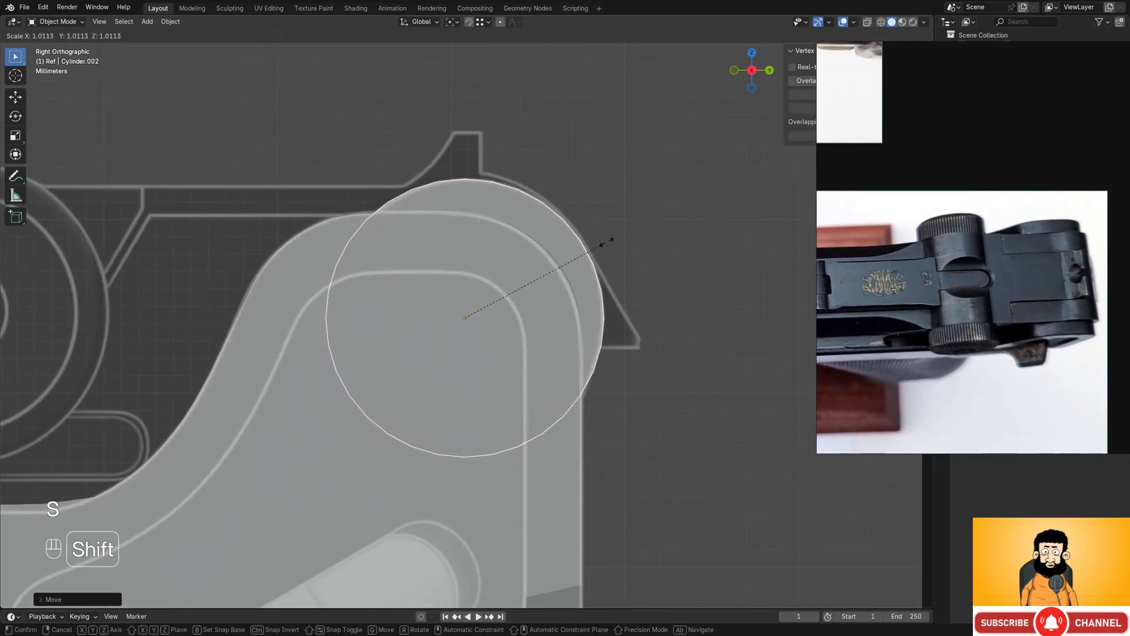
key("g")
left_click(600, 246)
scroll(606, 248, "down", 3)
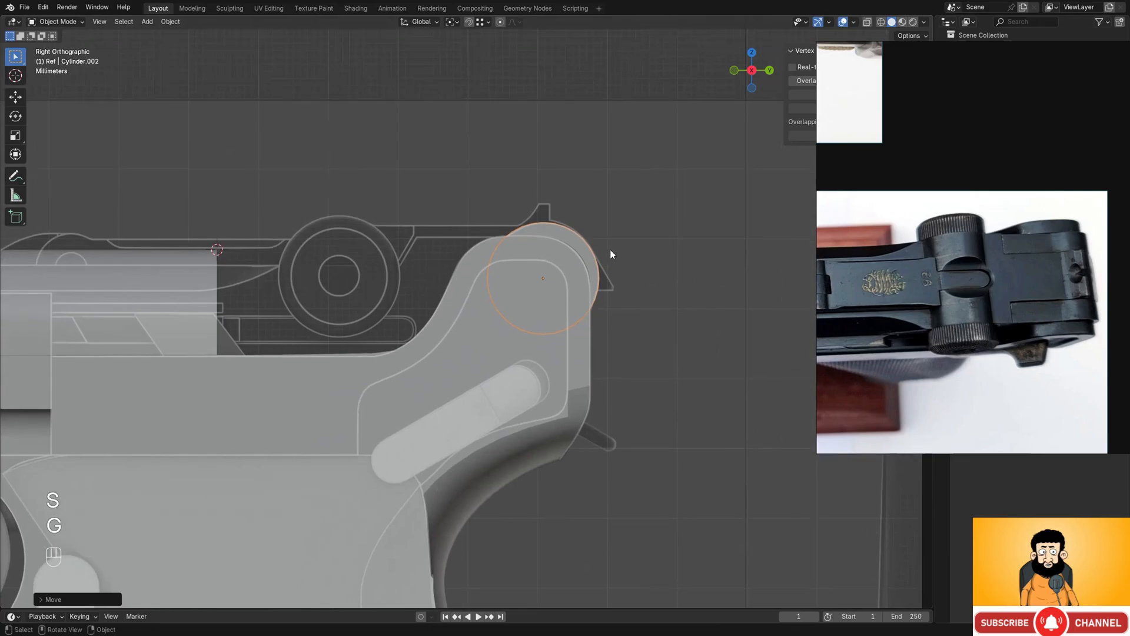
- In the rear view, move the cylinder along X so its outer face meets the inner line of the frame's side wall
left_click_drag(635, 255, 598, 250, "alt")
middle_click_drag(543, 245, 574, 244, "shift")
scroll(568, 242, "up", 1)
key("g")
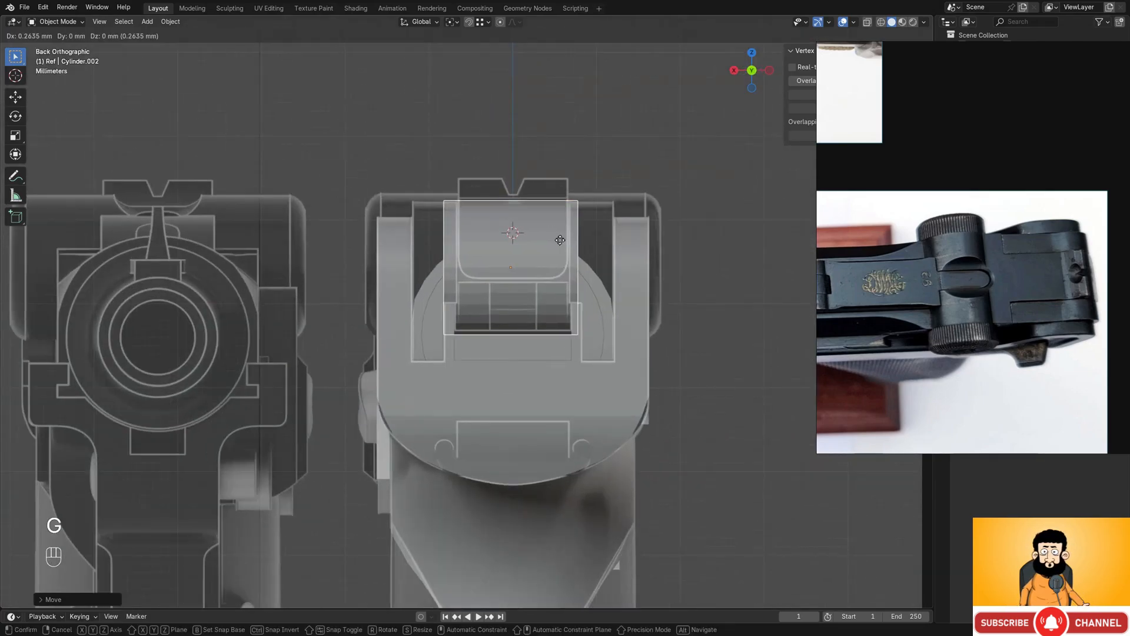
key("x")
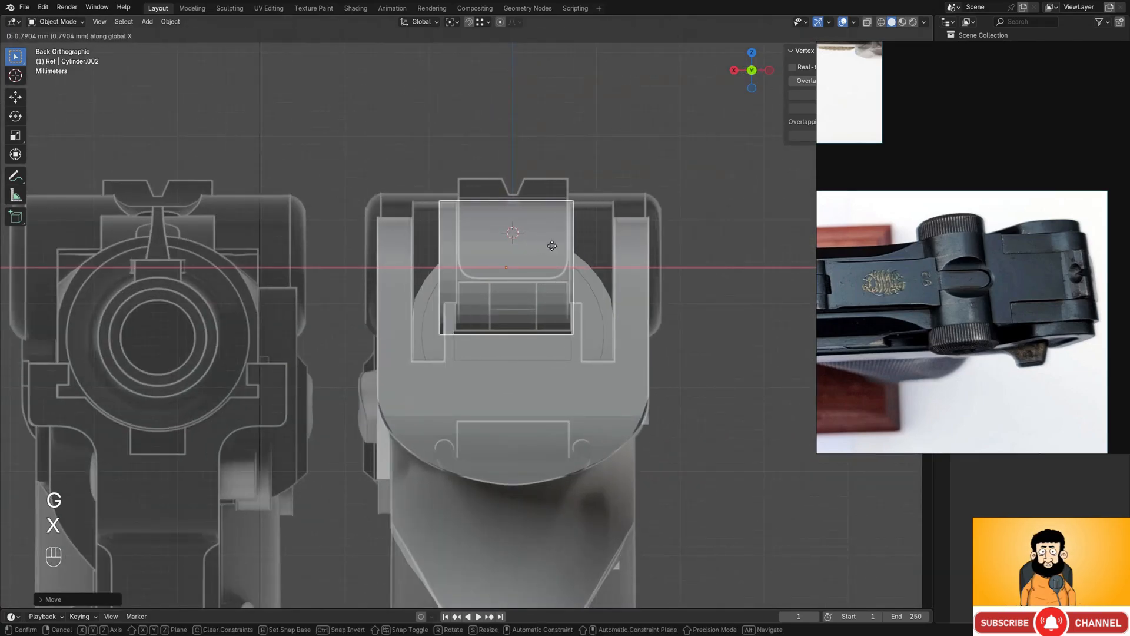
left_click(530, 251)
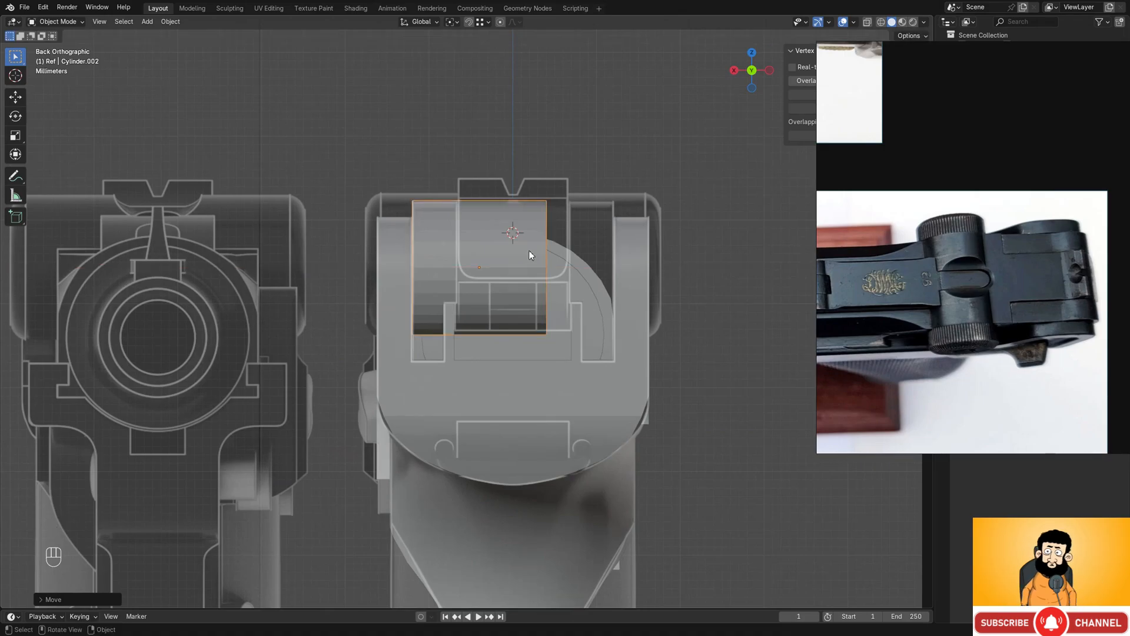
- Move the reference board away from the model and minimize it
key("Tab")
key("Tab")
right_click_drag(907, 273, 837, 430)
right_click(738, 348)
right_click_drag(943, 333, 709, 359)
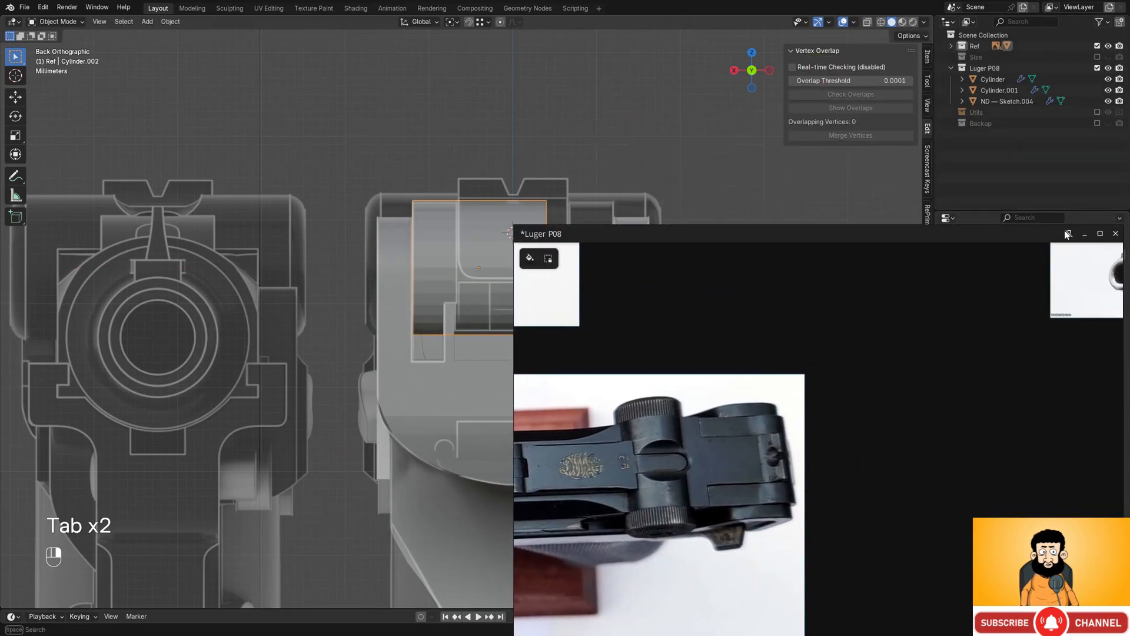
left_click(1085, 233)
- Select the rear-view blueprint image and set its opacity to 0.389
left_click(916, 321)
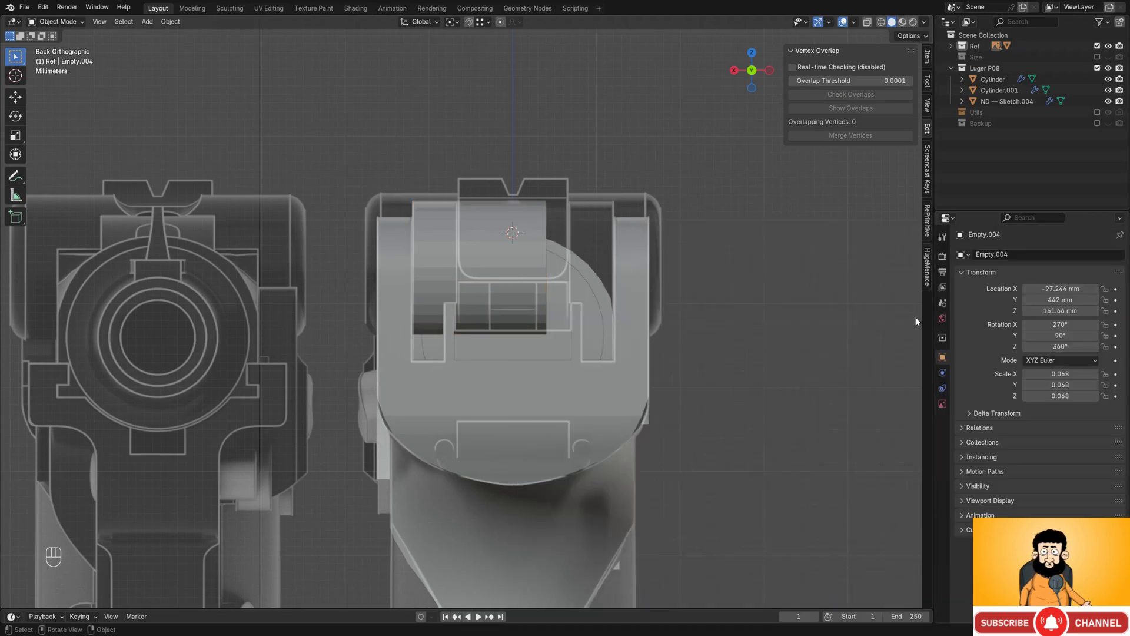
left_click(942, 404)
left_click_drag(1095, 382, 1063, 382)
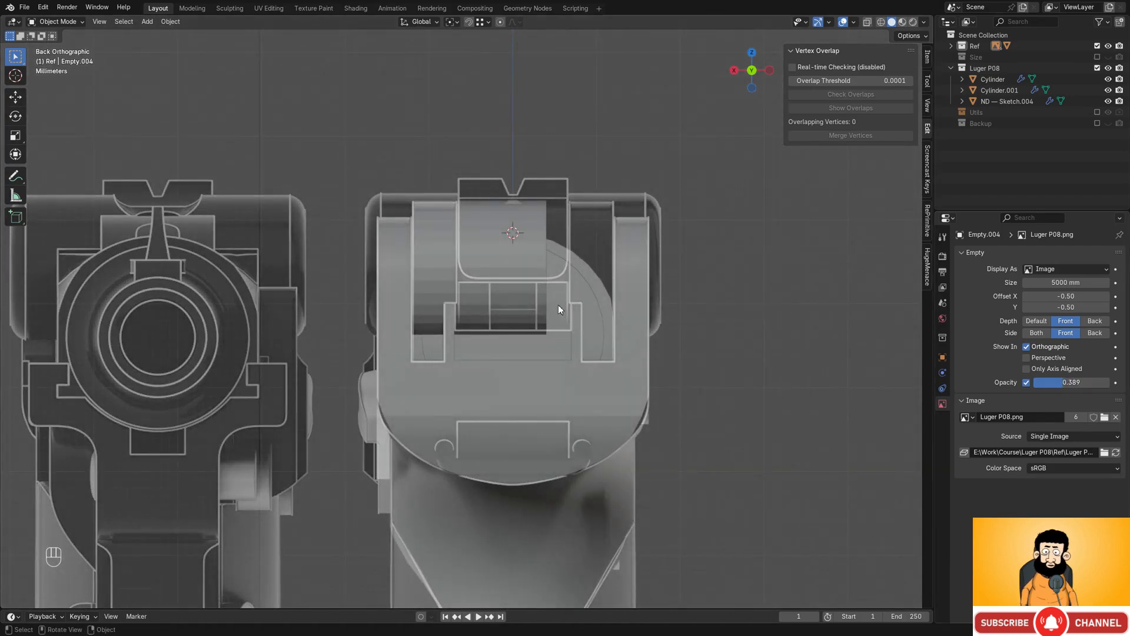
- Select the rear cylinder and rescale and reposition it in the side view against the blueprint's rear arc
middle_click_drag(558, 305, 565, 251)
left_click(583, 211)
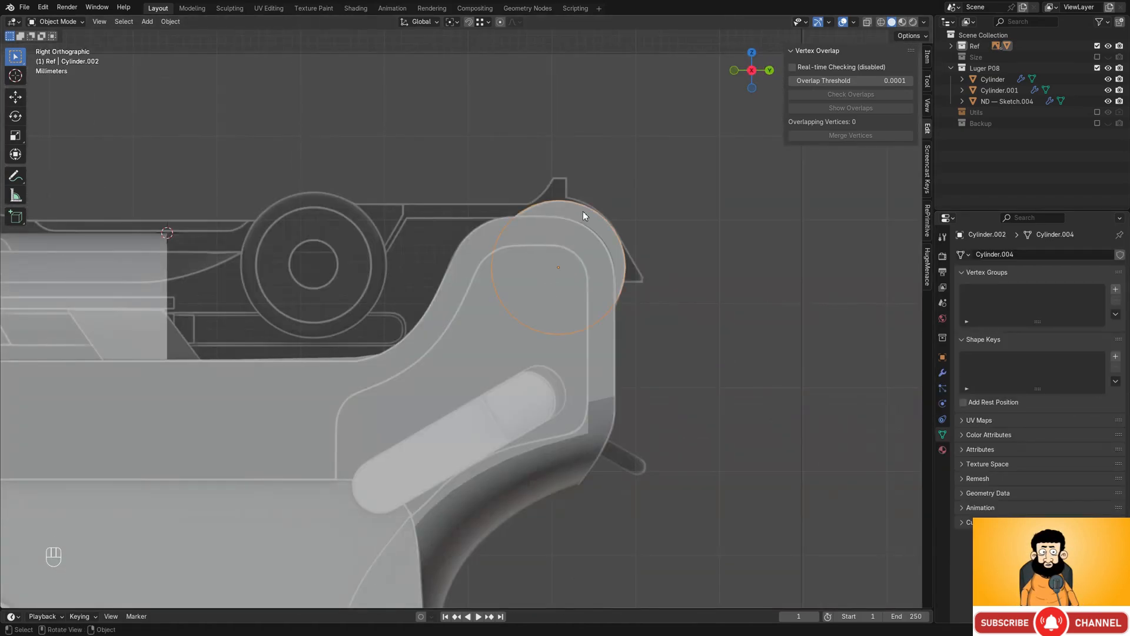
middle_click_drag(683, 275, 630, 259, "shift")
key("s")
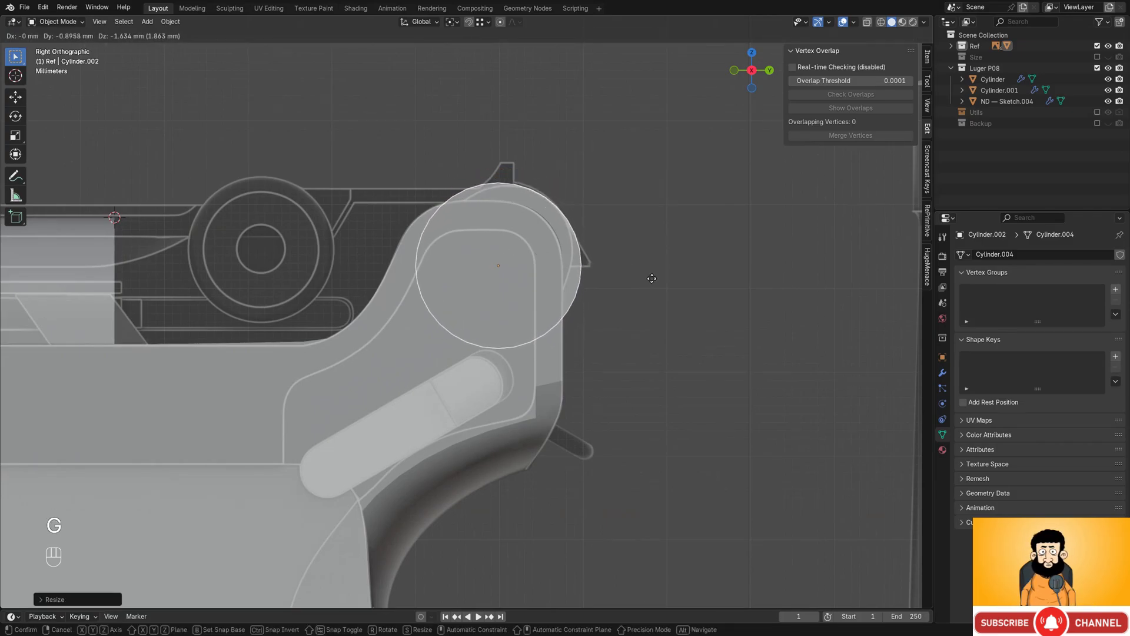
key("s")
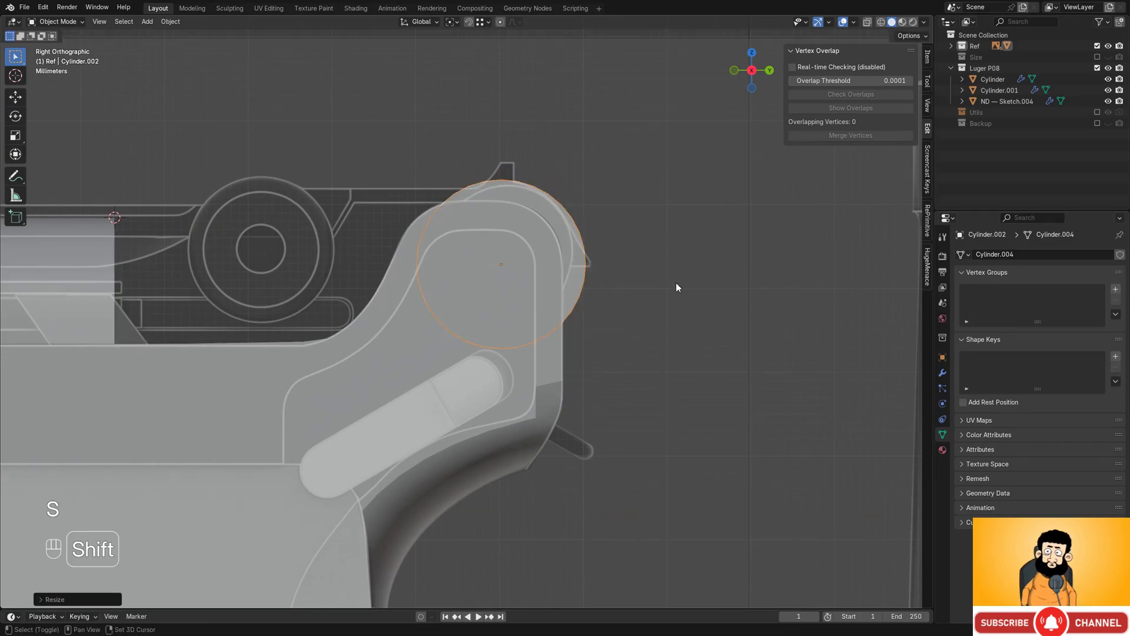
key("g")
left_click(662, 278)
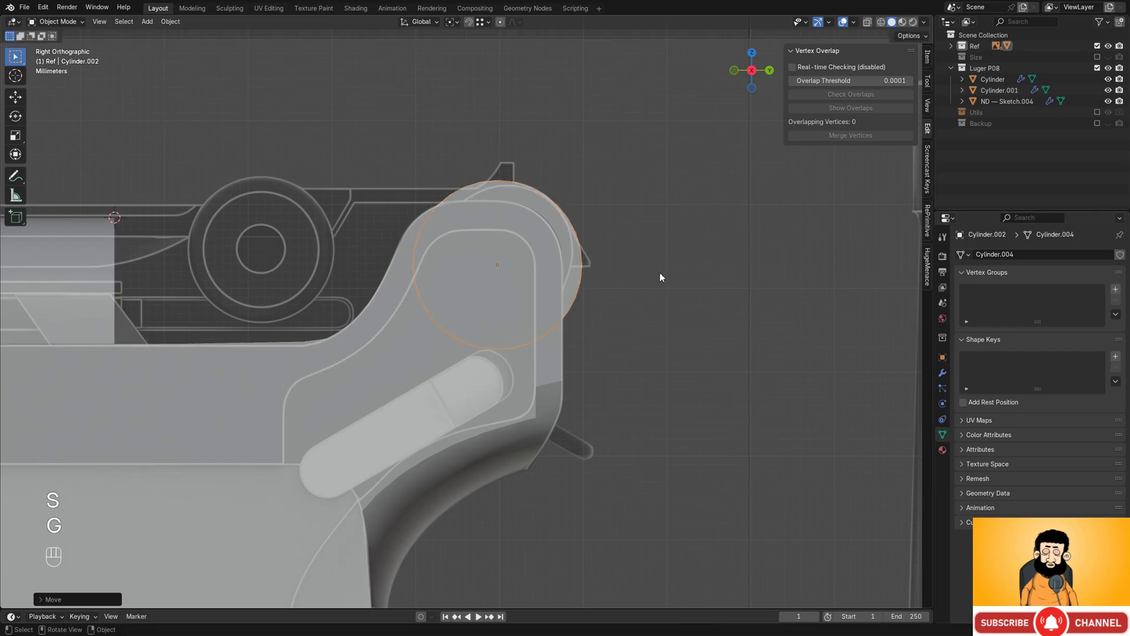
- In the rear view, scale the cylinder down slightly and realign it along X with the blueprint's inner side-wall line
scroll(660, 278, "down", 3)
middle_click_drag(642, 284, 617, 281, "alt")
scroll(607, 283, "up", 1)
scroll(536, 295, "up", 2)
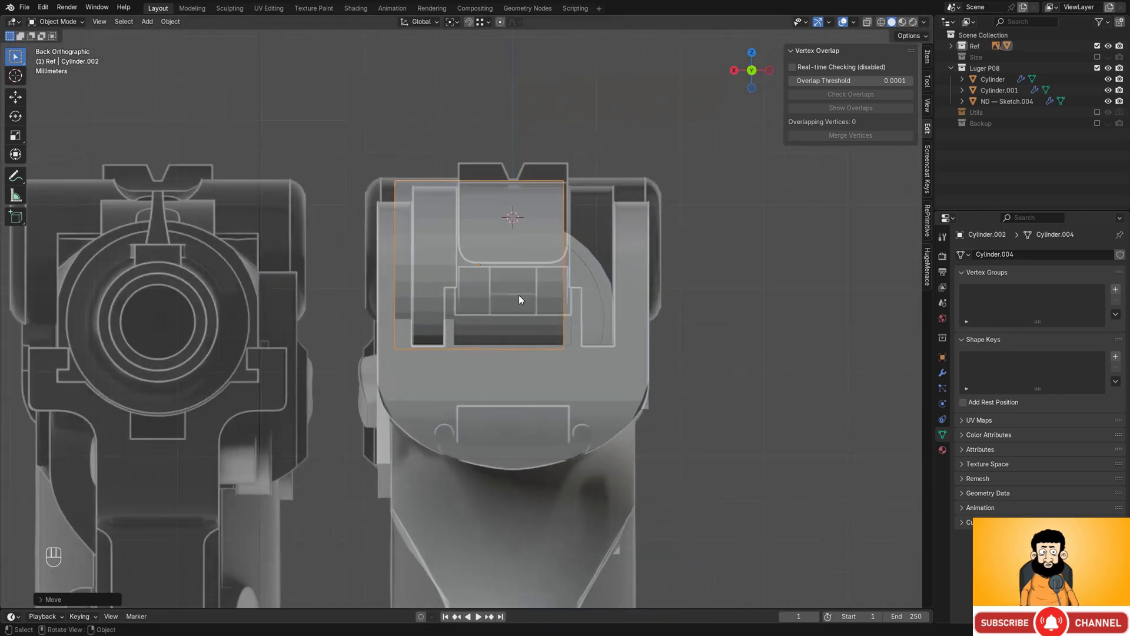
key("s")
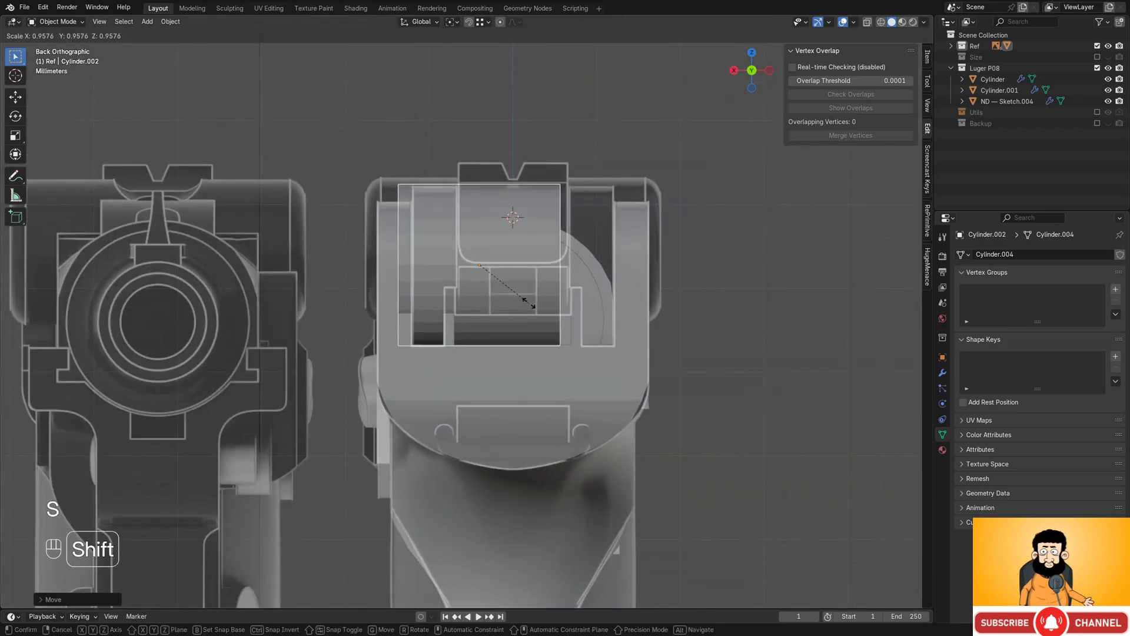
left_click(509, 304)
key("g")
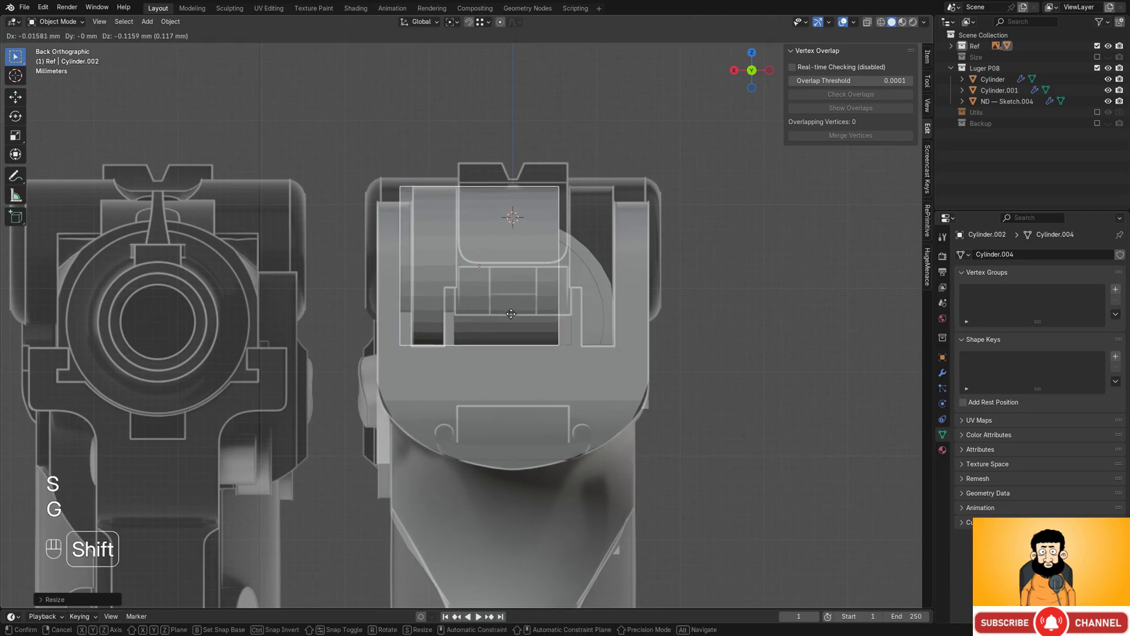
left_click(511, 311)
key("g")
key("x")
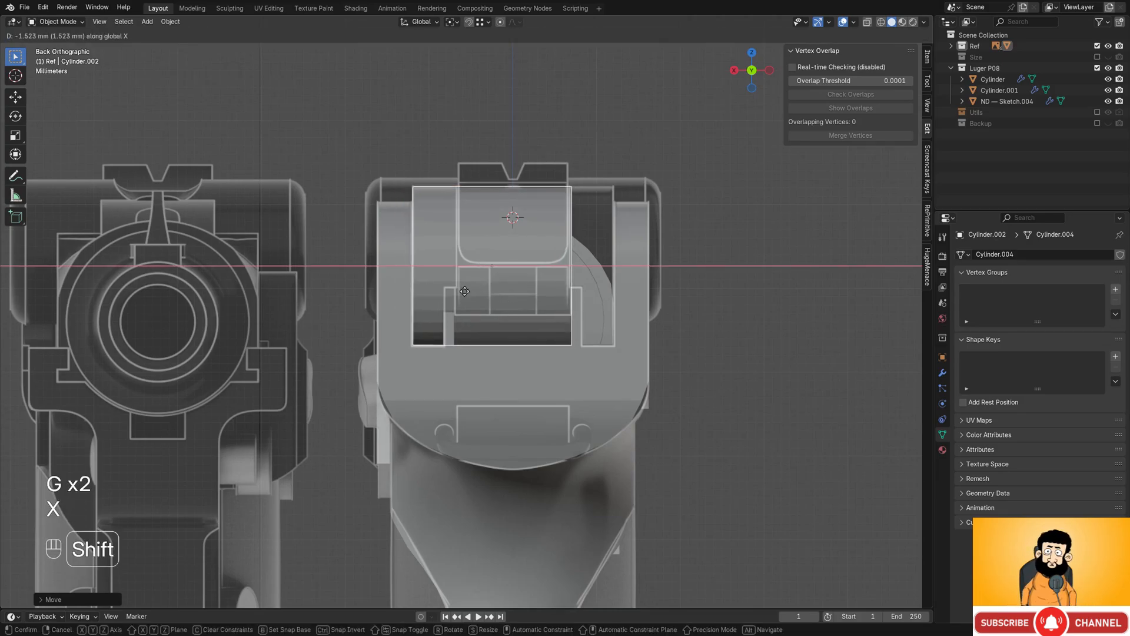
left_click(465, 291)
- Narrow the cylinder by moving its inner end vertices along X to the near edge of the blueprint's rear sight block
key("Tab")
key("shift+z")
key("g")
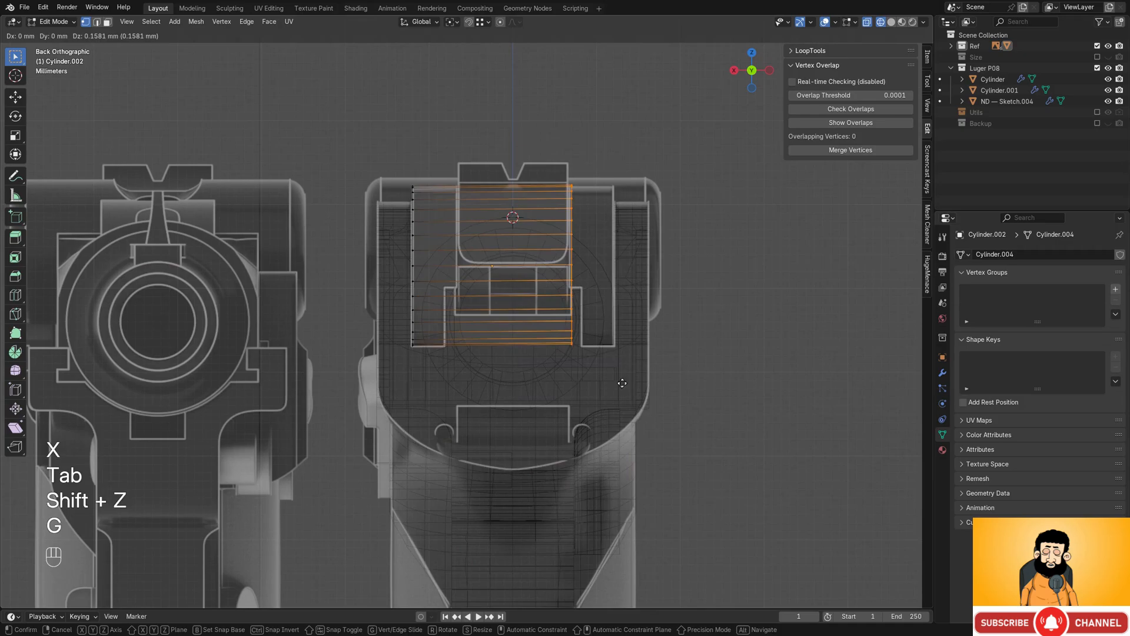
key("x")
left_click(506, 388)
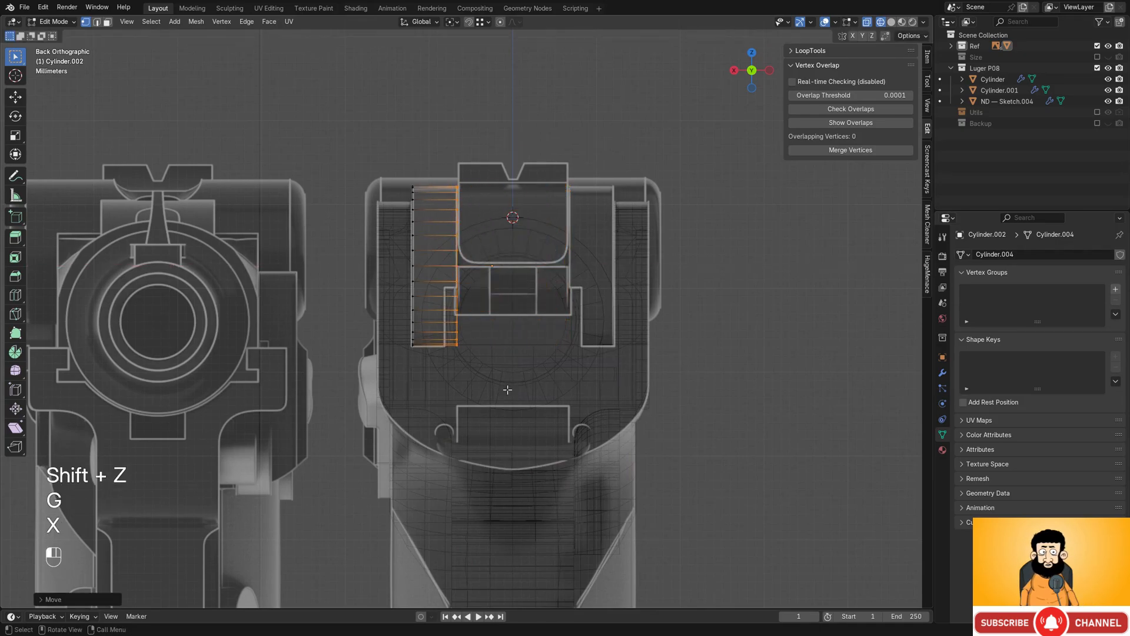
middle_click_drag(506, 388, 574, 324, "alt")
scroll(643, 346, "up", 1)
scroll(684, 331, "up", 1)
key("shift+z")
scroll(683, 336, "down", 4)
key("Tab")
- Switch to the PureRef board and examine the rear block beside the toggle in the top-view photo
middle_click_drag(570, 275, 548, 281)
key("alt+Tab")
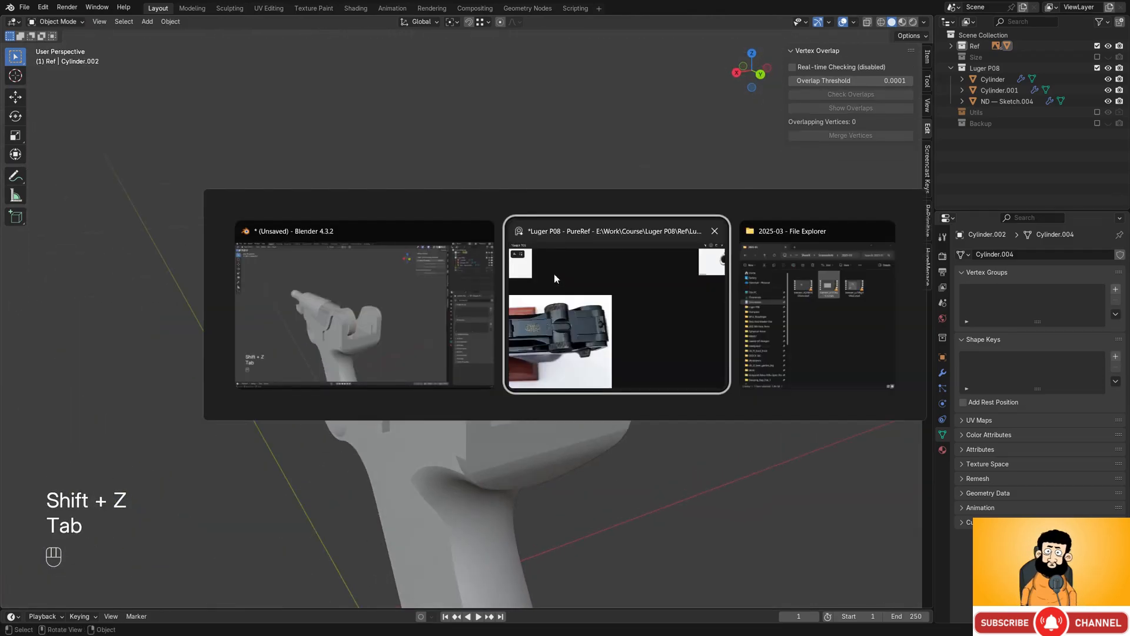
scroll(753, 430, "up", 2)
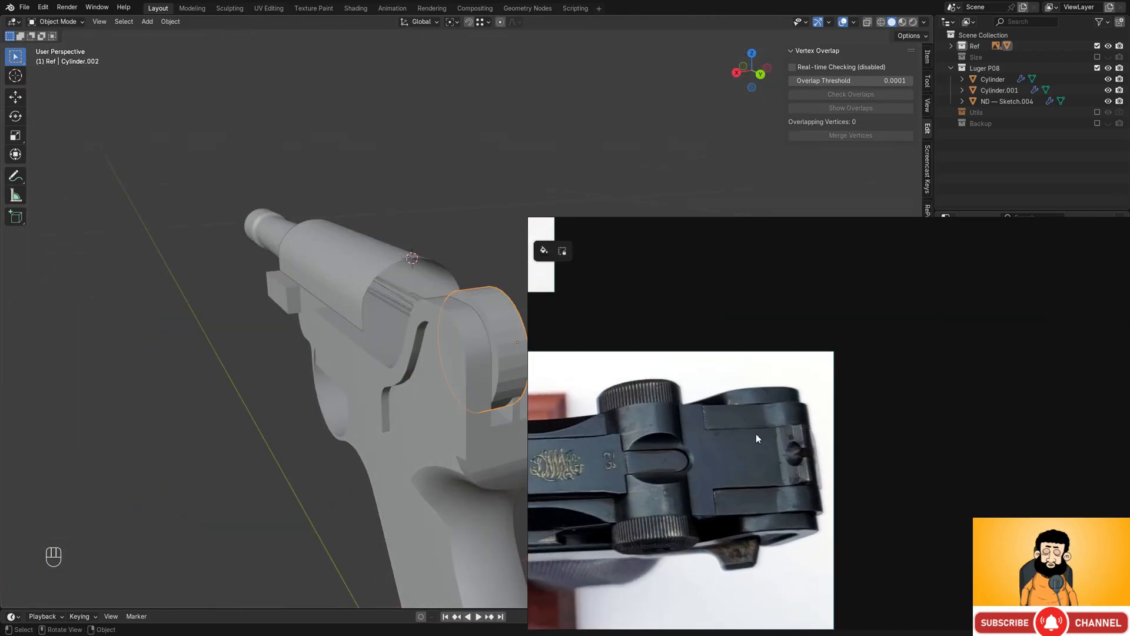
- Clear the reference board off the model and apply Shade Auto Smooth to the disc at the gun's rear
middle_click_drag(780, 474, 765, 433)
scroll(768, 425, "down", 2)
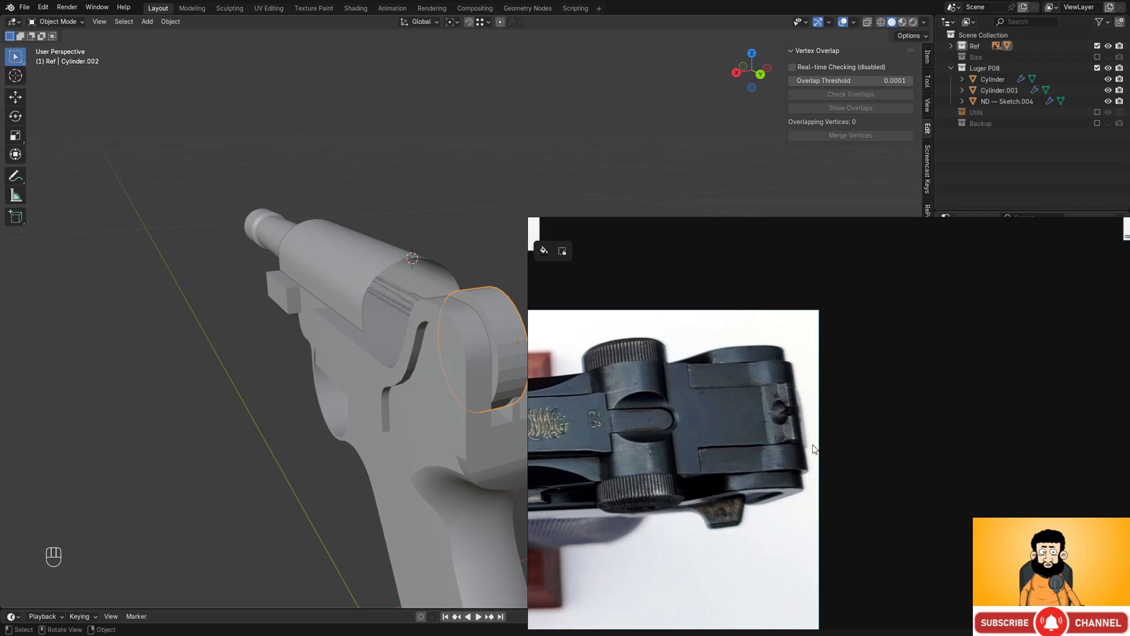
scroll(795, 458, "down", 2)
right_click_drag(783, 434, 1070, 390)
right_click_drag(903, 424, 1019, 412)
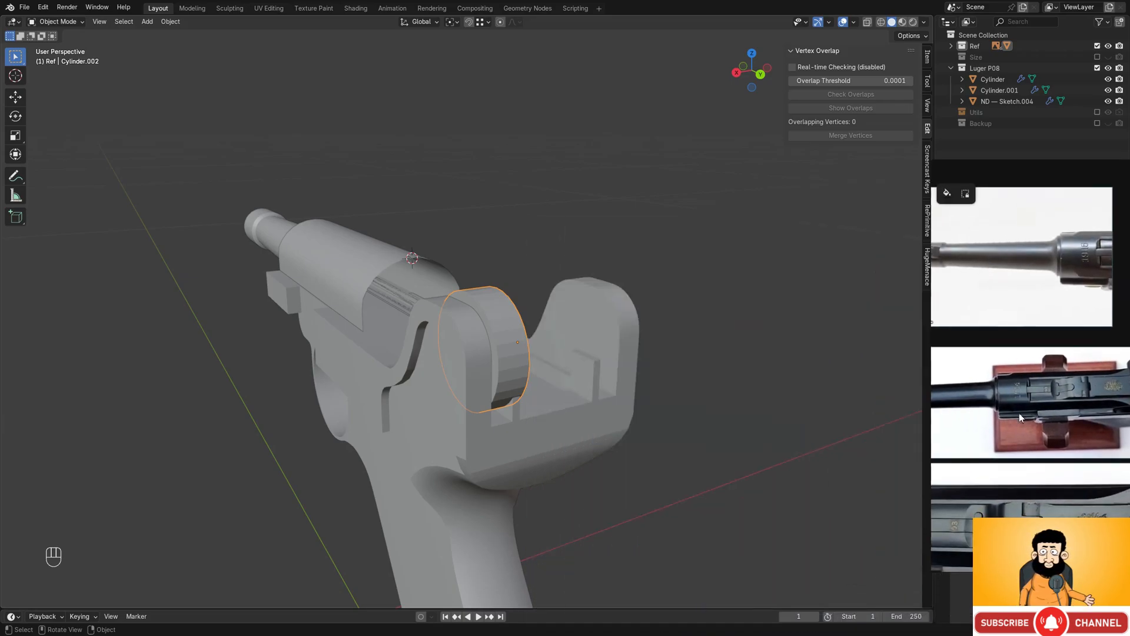
middle_click_drag(564, 311, 615, 297)
right_click(590, 260)
left_click(588, 259)
middle_click_drag(588, 259, 608, 353)
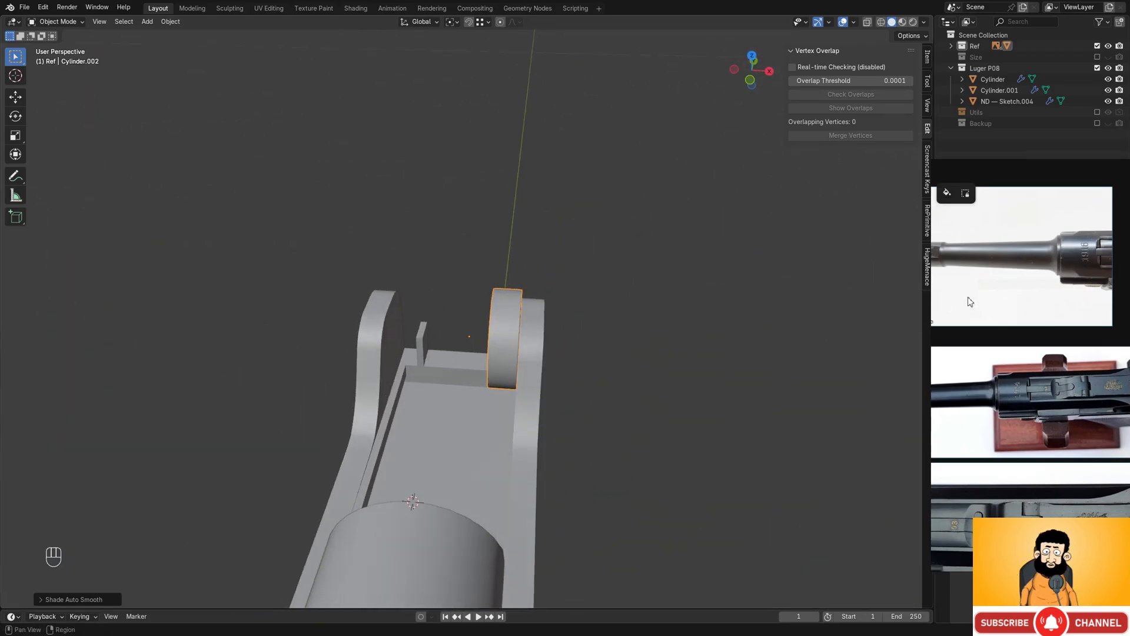
- Add a Mirror modifier on the X axis to the rear disc
right_click_drag(968, 297, 486, 327)
left_click(1003, 198)
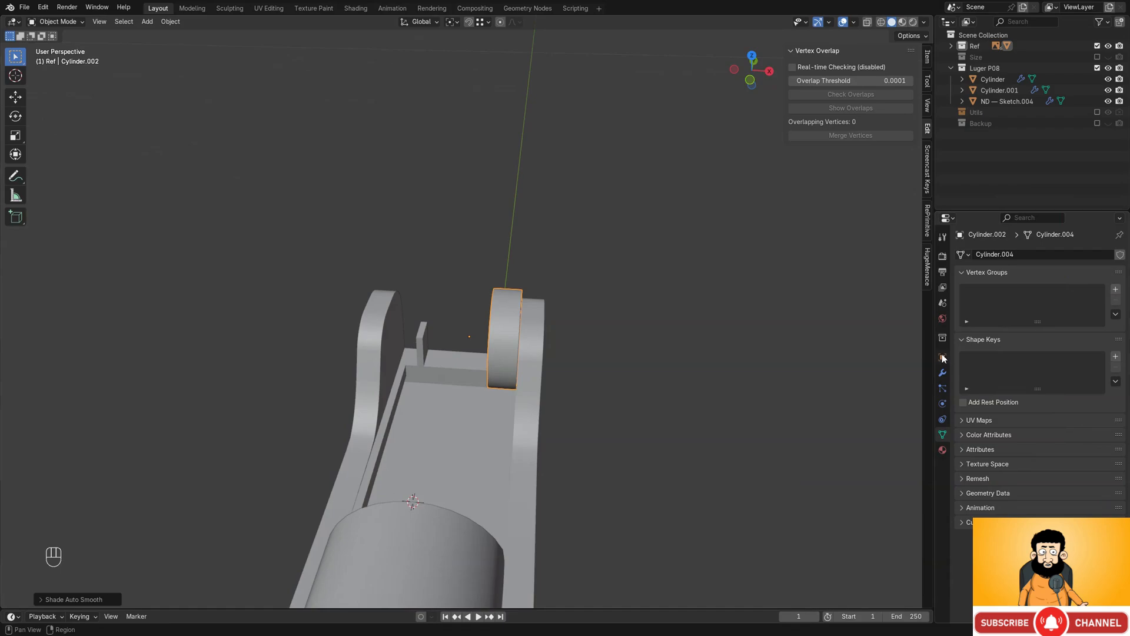
left_click(944, 374)
left_click(1015, 255)
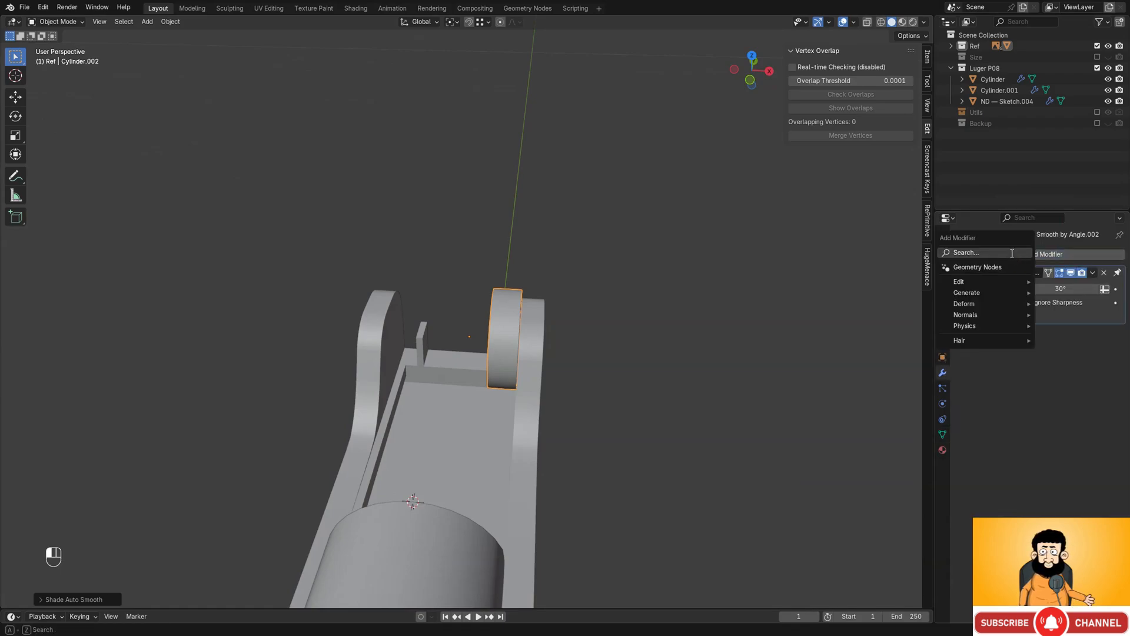
left_click(1012, 253)
left_click(964, 273)
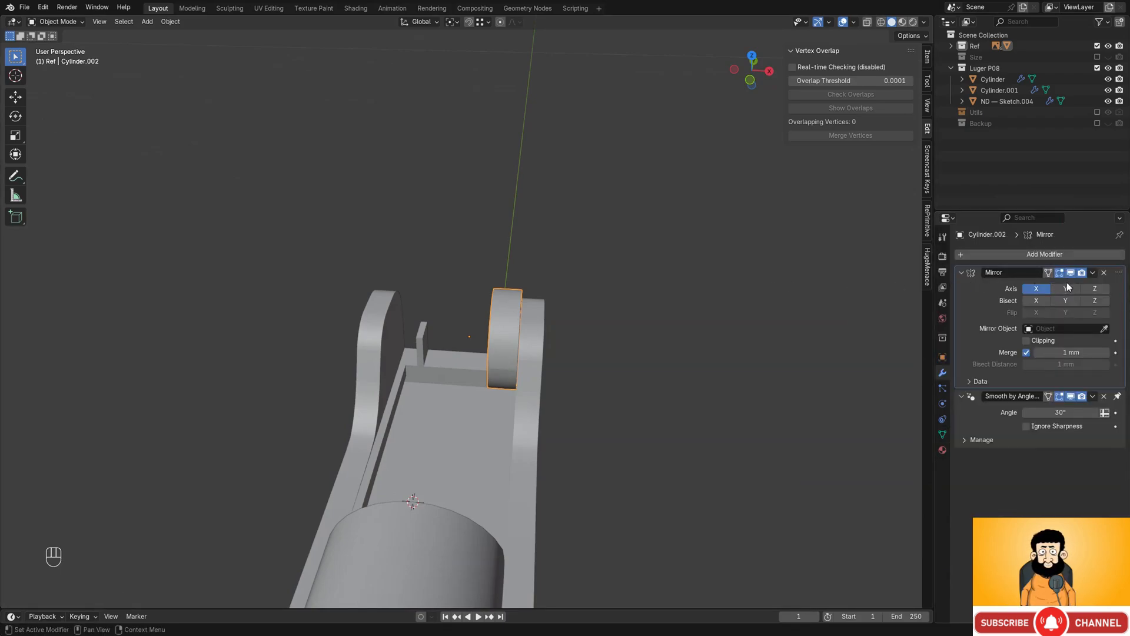
- Apply the disc's object transform and set ND — Sketch.004 as its mirror object
middle_click_drag(662, 298, 559, 318)
middle_click_drag(737, 328, 580, 334)
middle_click_drag(580, 333, 595, 309, "shift")
key("ctrl+a")
left_click(568, 313)
scroll(574, 307, "up", 1)
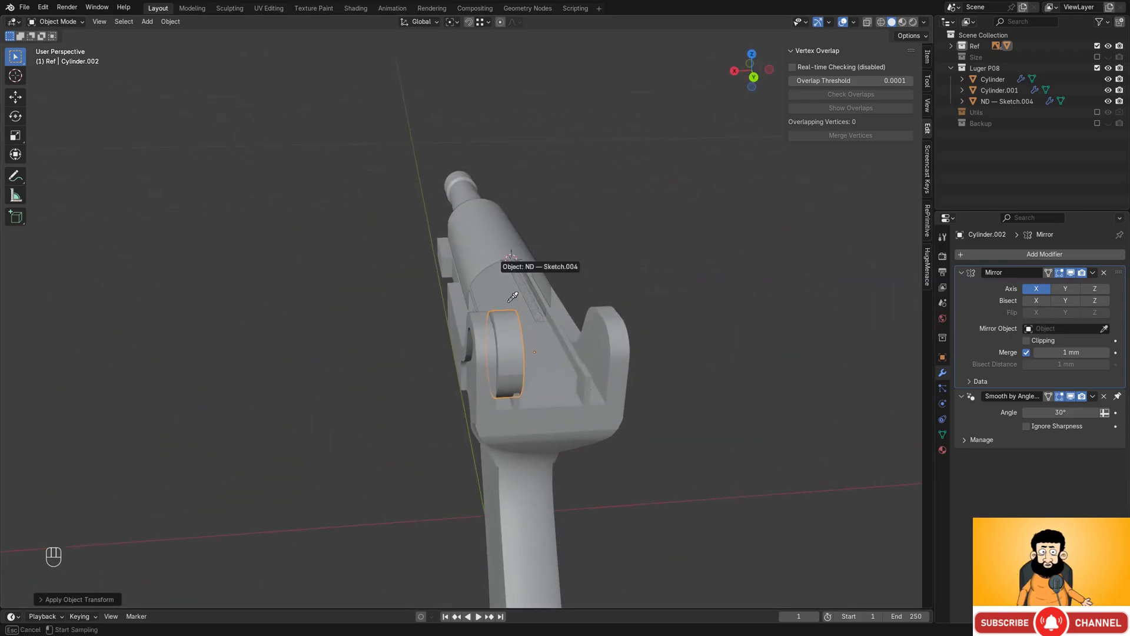
middle_click_drag(607, 339, 651, 400)
scroll(505, 364, "up", 3)
scroll(505, 364, "down", 2)
middle_click_drag(650, 400, 539, 400)
middle_click_drag(636, 362, 563, 346, "shift")
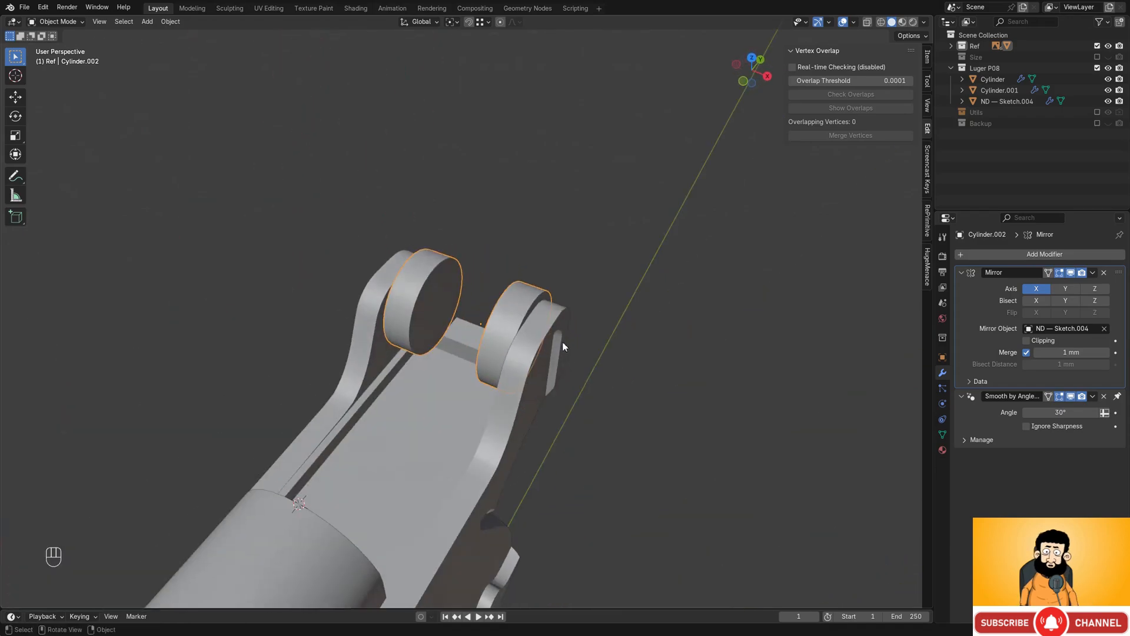
- Add a cube mesh and scale it down to a small block about as wide as the receiver
key("shift+a")
mouse_move(531, 330)
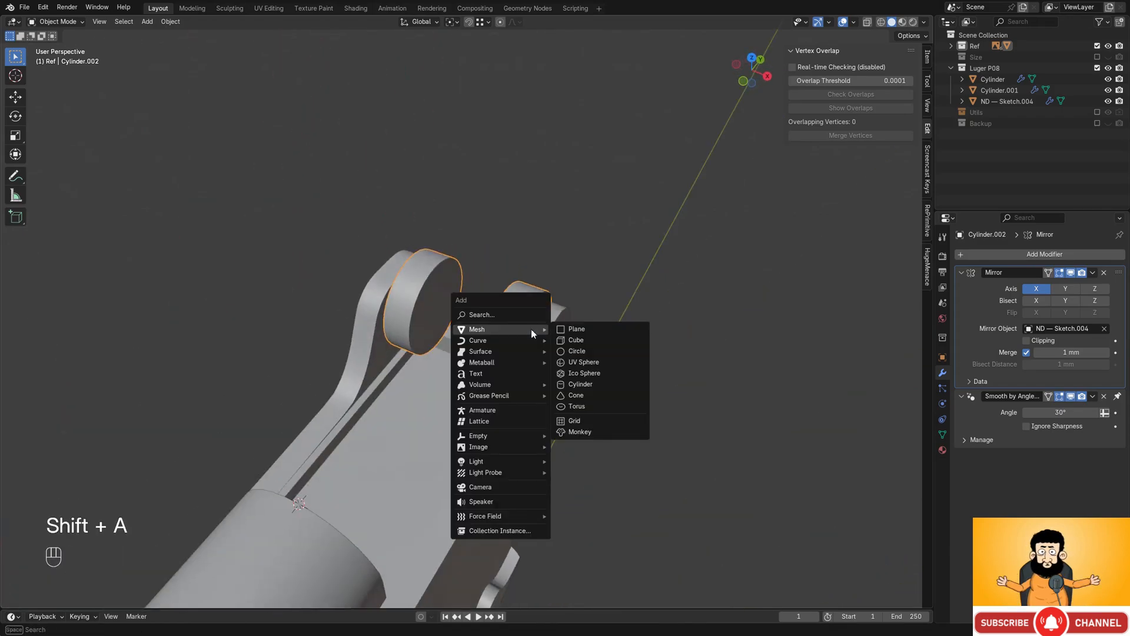
left_click(574, 340)
key("s")
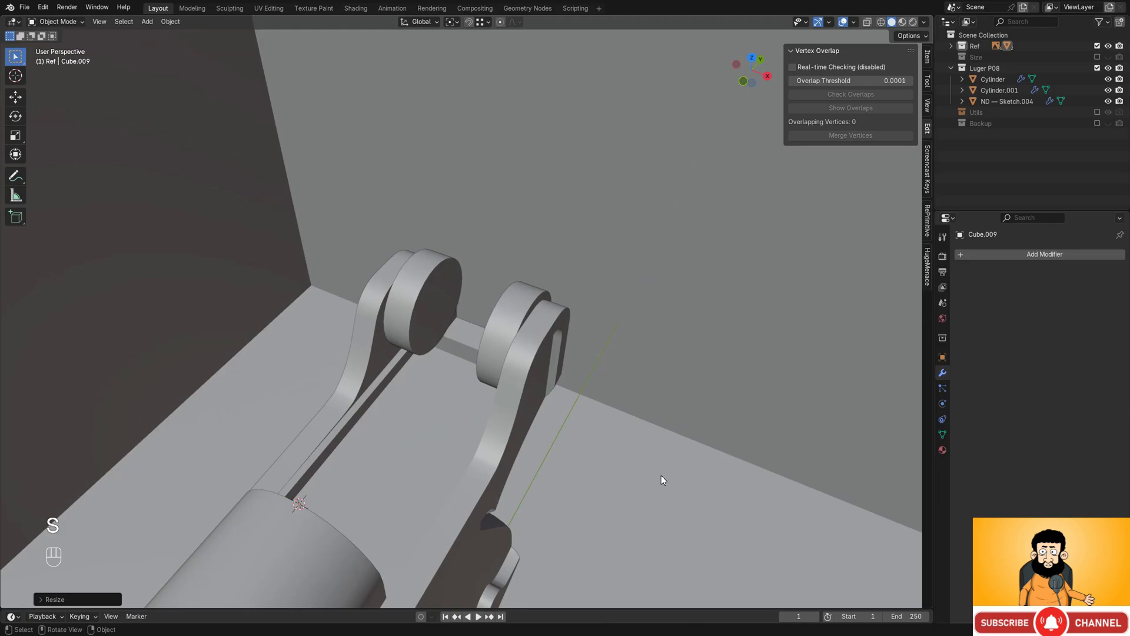
key("s")
left_click(344, 524)
middle_click_drag(398, 514, 434, 253, "shift")
key("s")
left_click(457, 312)
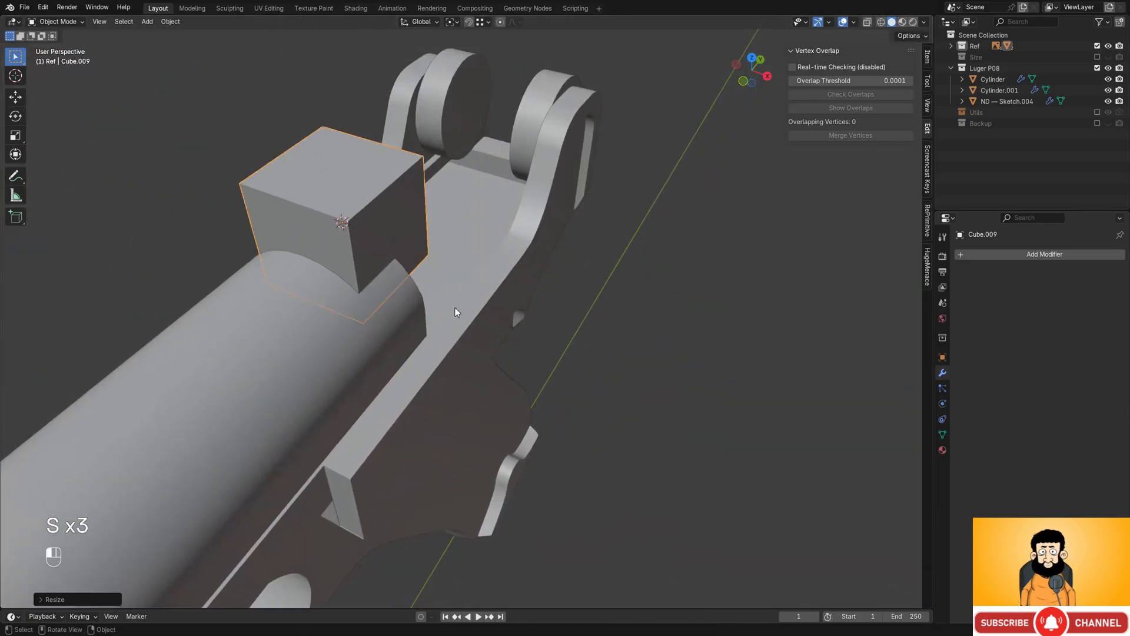
- In the right side view, move the cube onto the rear toggle block, aligning its upper edge with the blueprint outline
middle_click_drag(457, 312, 502, 387, "alt")
scroll(559, 325, "up", 3)
middle_click_drag(606, 273, 529, 283, "shift")
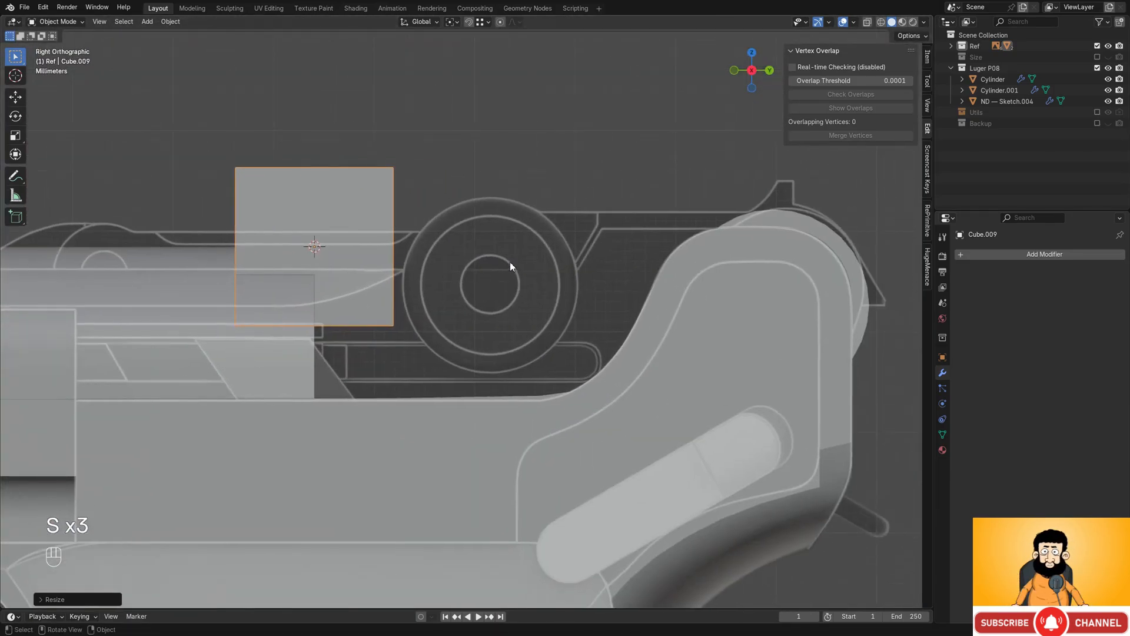
key("g")
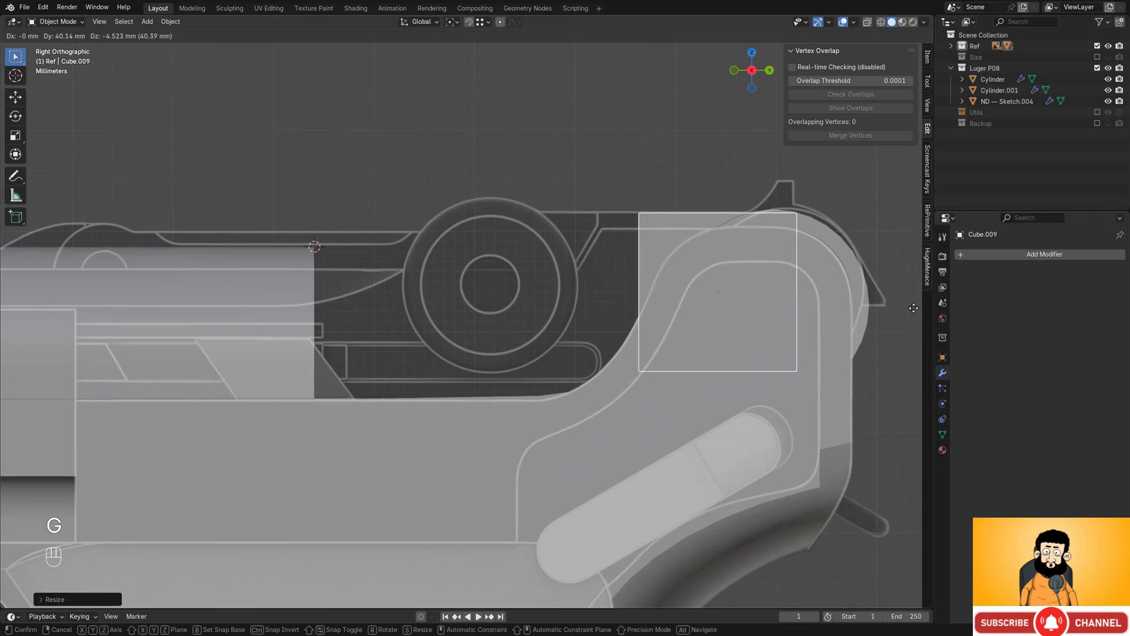
left_click(913, 308)
middle_click_drag(724, 281, 644, 287, "shift")
scroll(660, 288, "up", 1)
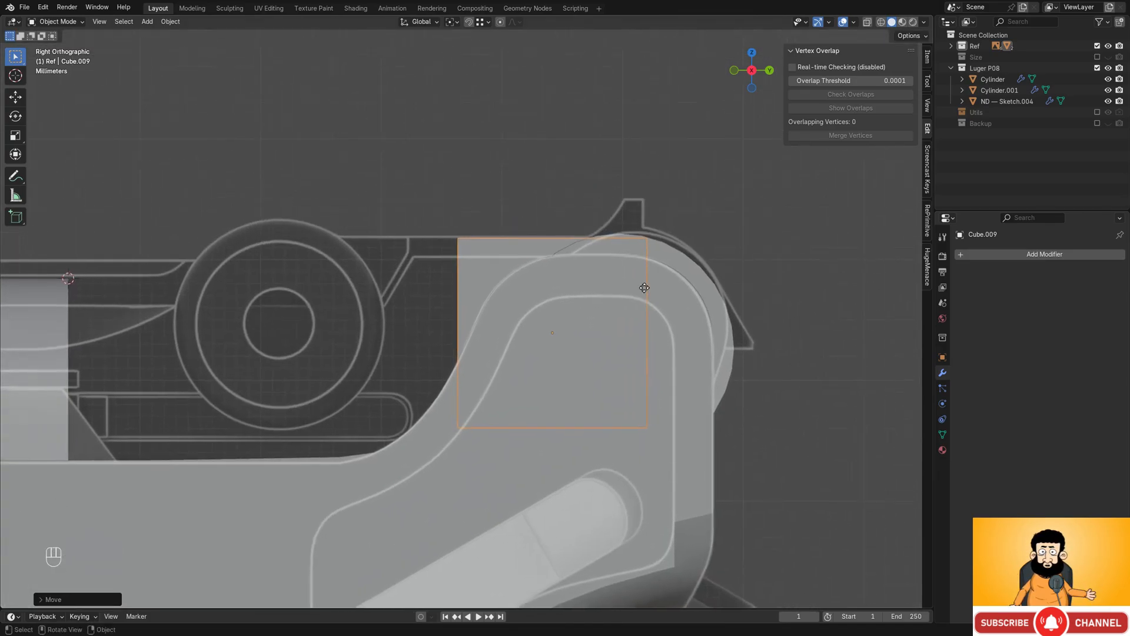
key("g")
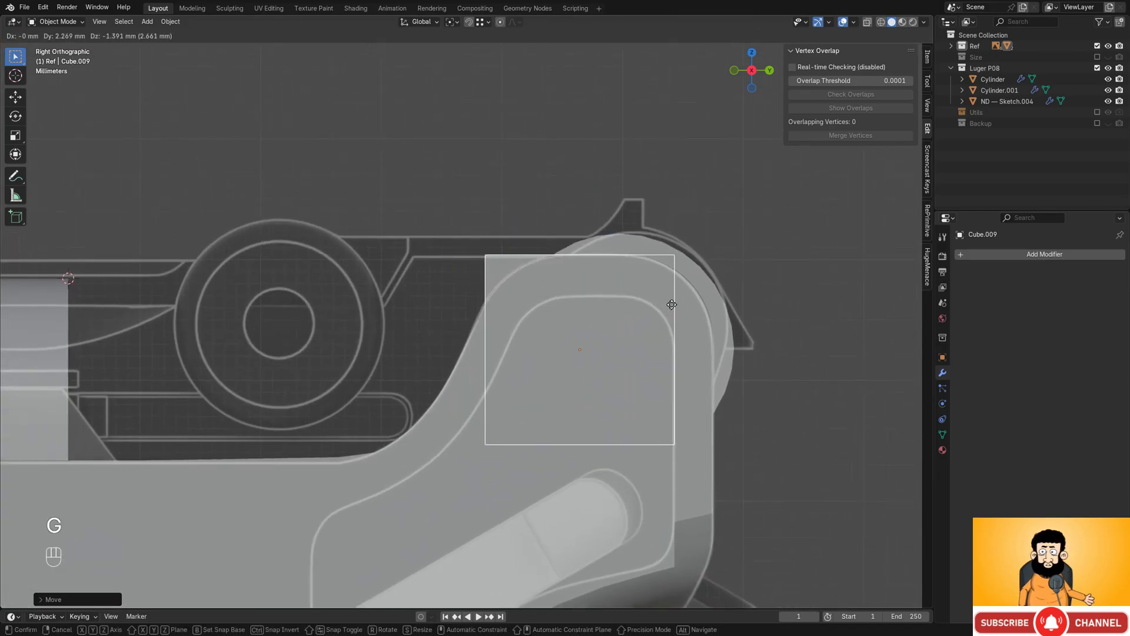
left_click(671, 305)
- Extend the cube's front side about 6 mm forward along Y to the start of the slanted blueprint line
mouse_move(518, 338)
middle_mouse_down("shift")
mouse_move(564, 295)
mouse_move(605, 333)
middle_mouse_up("shift")
key("Tab")
key("shift+z")
left_click(537, 307, "shift")
key("shift+z")
key("g")
key("y")
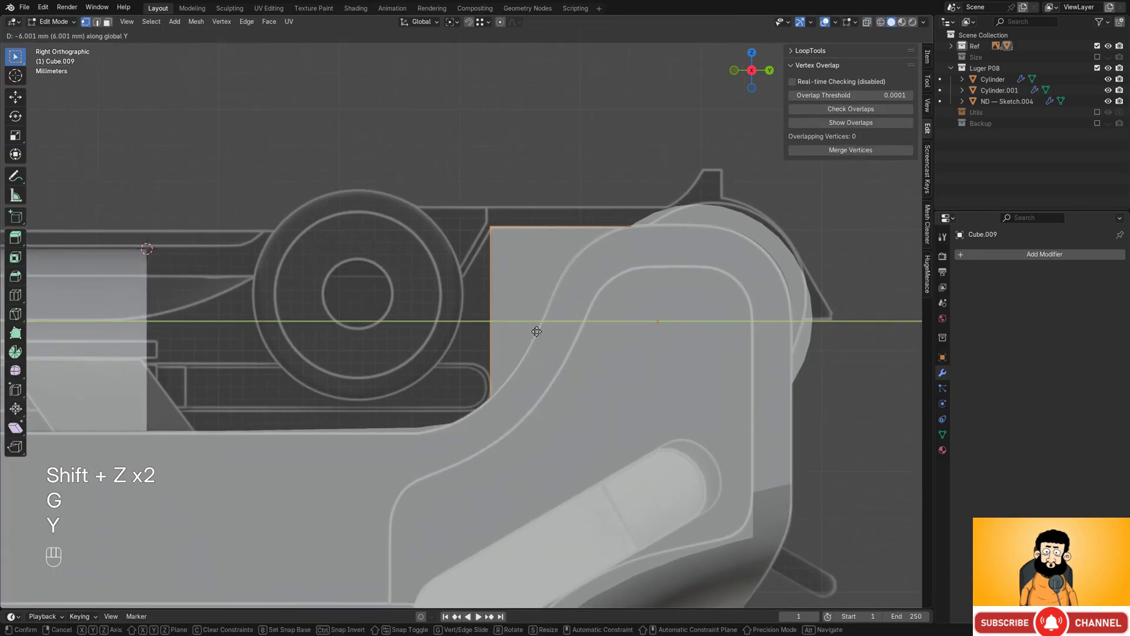
left_click(537, 331)
- Delete the front face of the block
key("shift+z")
middle_click_drag(513, 344, 571, 313, "shift")
scroll(539, 347, "down", 2)
middle_click_drag(536, 350, 574, 358, "shift")
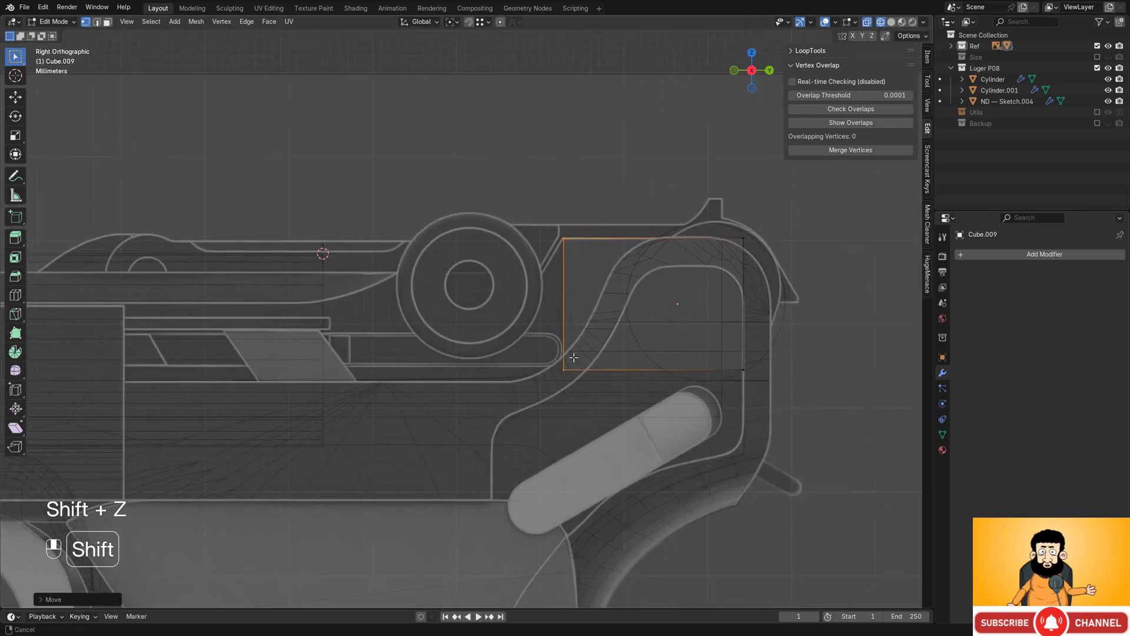
scroll(574, 357, "up", 2)
key("x")
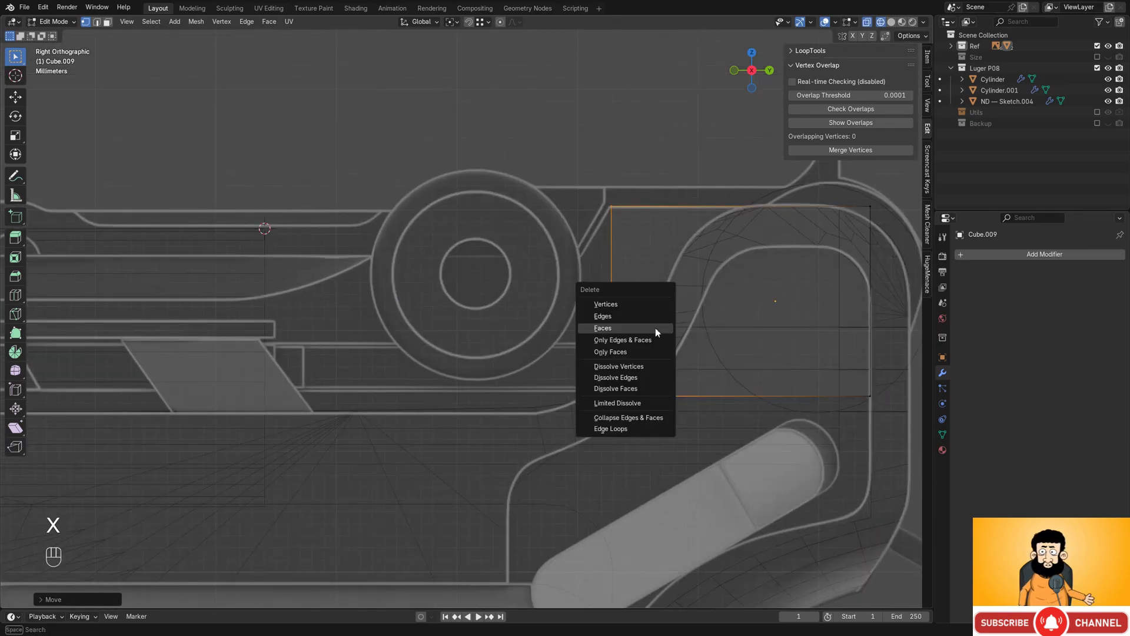
left_click(655, 328)
- Extrude the block's upper front edge about 5 mm diagonally forward and down to the round knob's outline
left_click_drag(592, 197, 673, 239)
key("e")
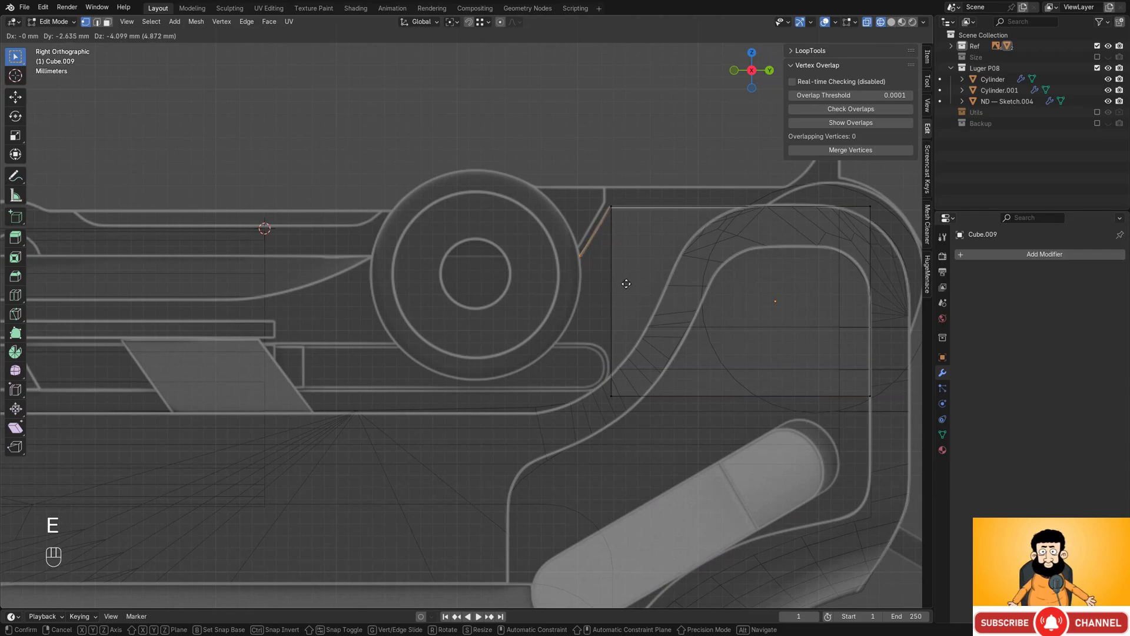
left_click(627, 285)
- Extrude the lowered edge forward along Y into a flat strip ending close to the round knob's front side
middle_click_drag(595, 300, 682, 304, "shift")
key("e")
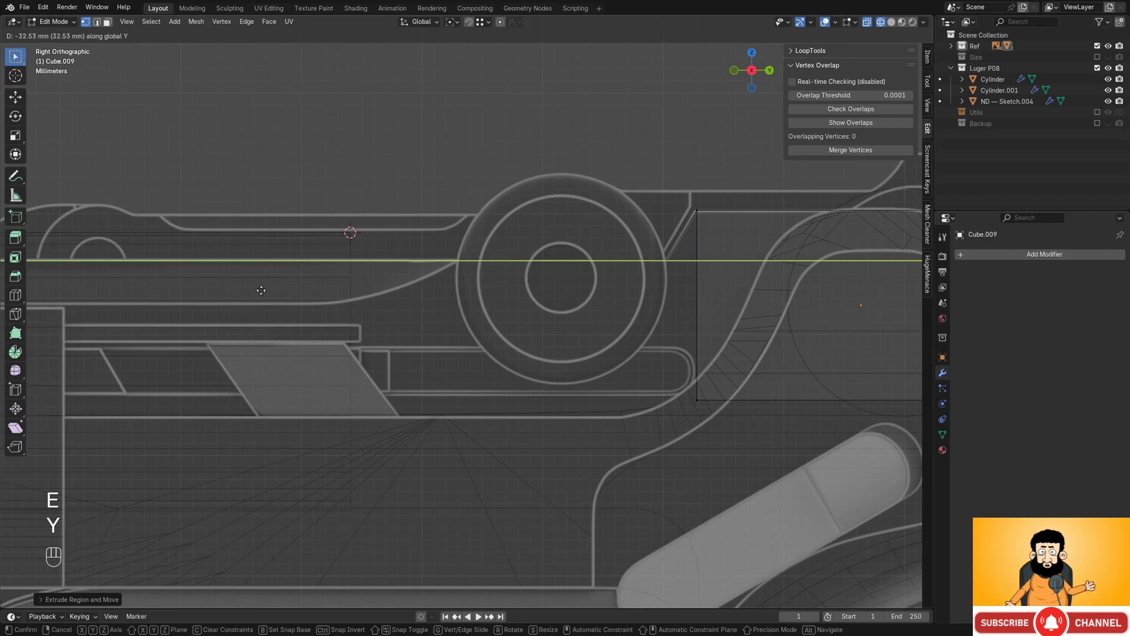
left_click(186, 275)
key("shift+z")
key("shift+z")
middle_click_drag(499, 302, 530, 305, "shift")
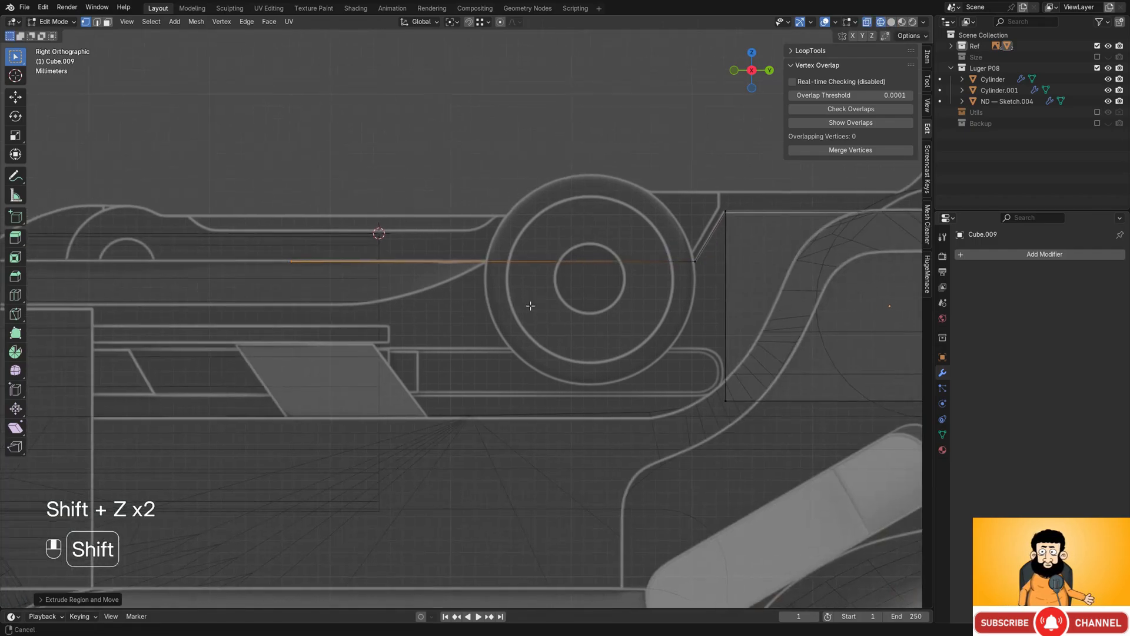
key("g")
key("y")
left_click(629, 297)
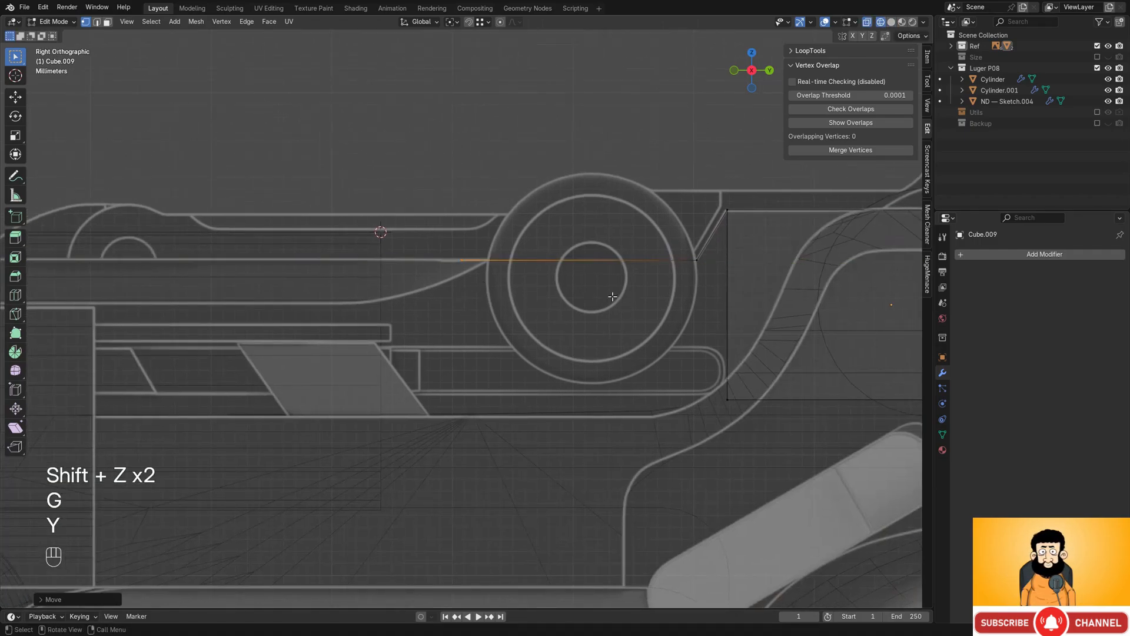
- Fine-tune the strip's front edge along Y to the point where the blueprint line meets the knob's front outline
middle_click_drag(613, 297, 531, 333)
middle_click_drag(531, 333, 480, 364, "shift")
key("g")
key("y")
left_click(520, 318)
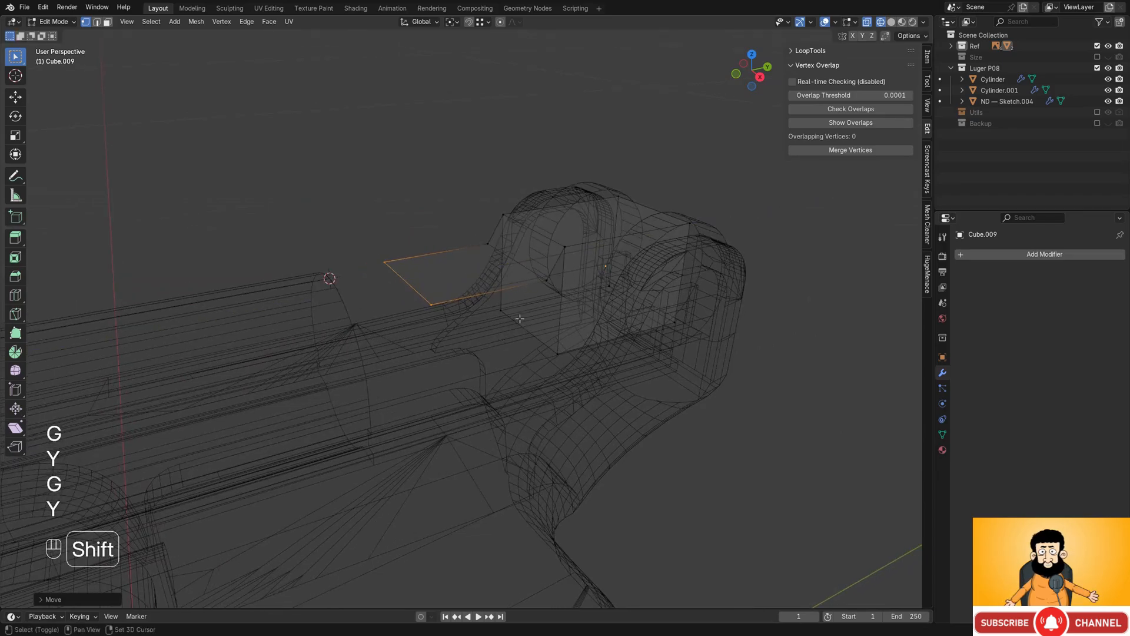
key("shift+z")
middle_click_drag(519, 318, 549, 286, "alt")
key("shift+z")
scroll(510, 292, "up", 10)
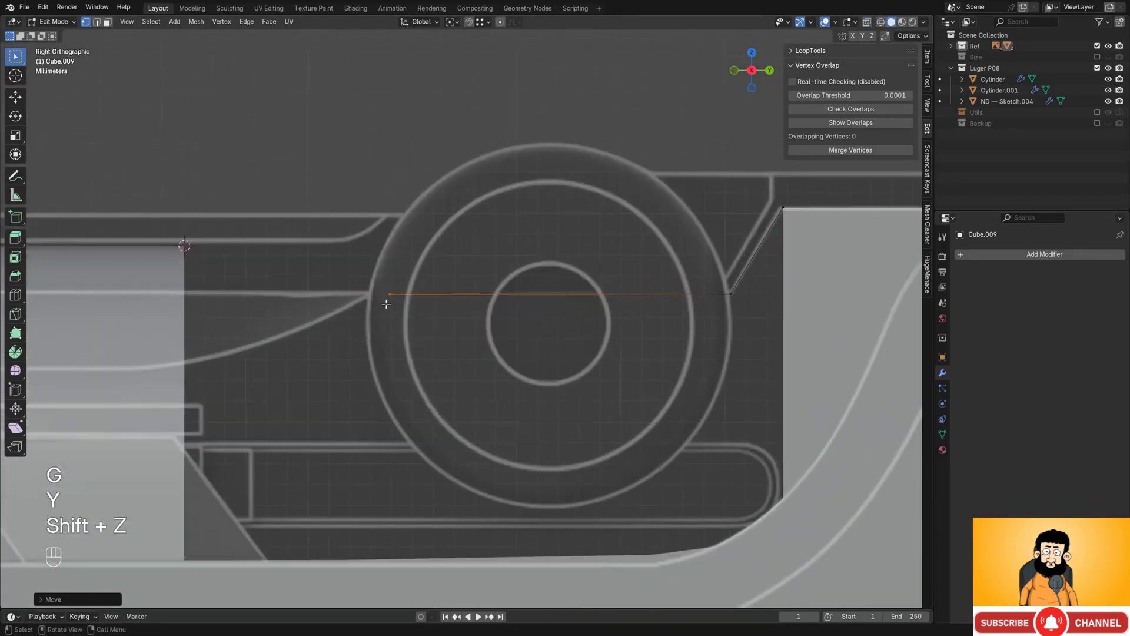
key("g")
key("y")
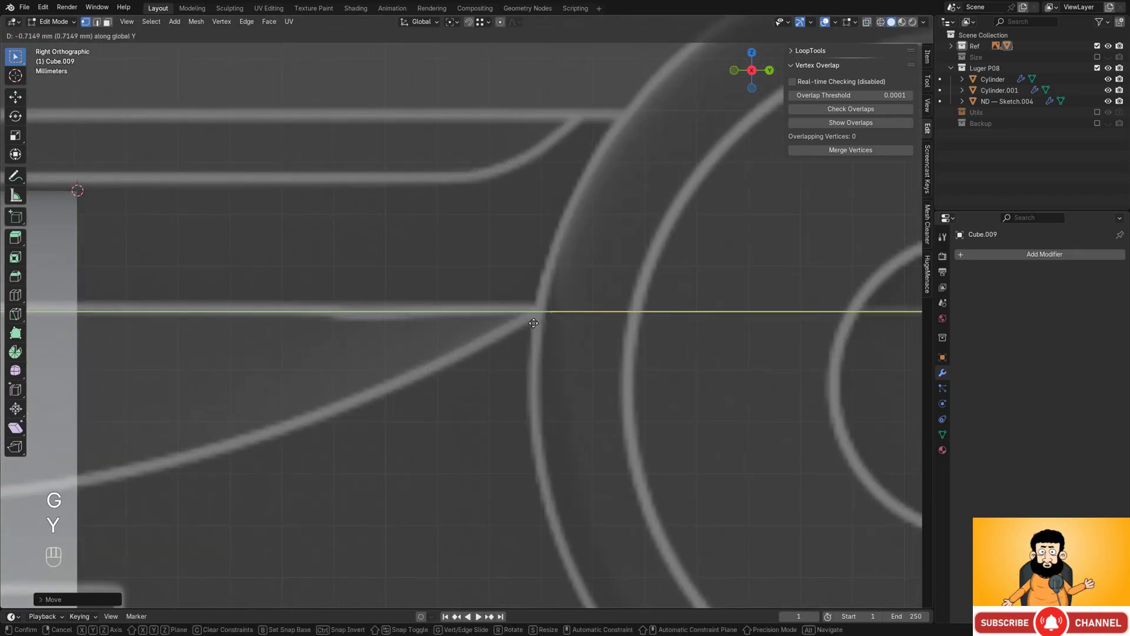
left_click(512, 333)
scroll(533, 335, "down", 10)
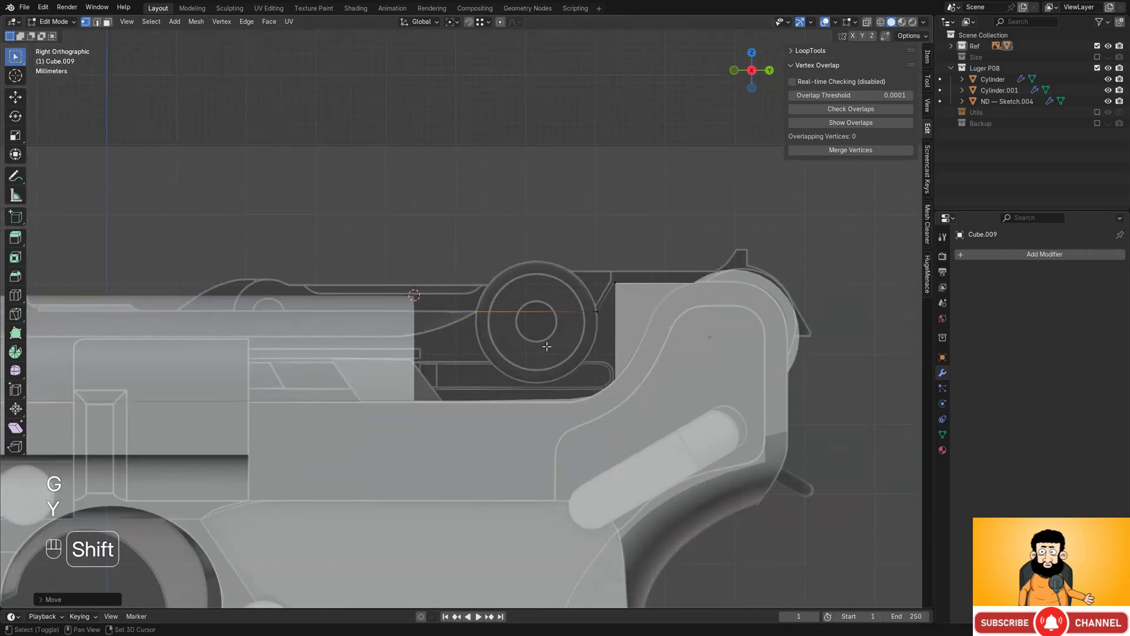
- Scale the whole block and strip along X by about 1.1
scroll(561, 312, "down", 2)
middle_click_drag(545, 345, 454, 332, "shift")
scroll(518, 330, "up", 3)
scroll(452, 320, "down", 4)
key("a")
key("s")
key("x")
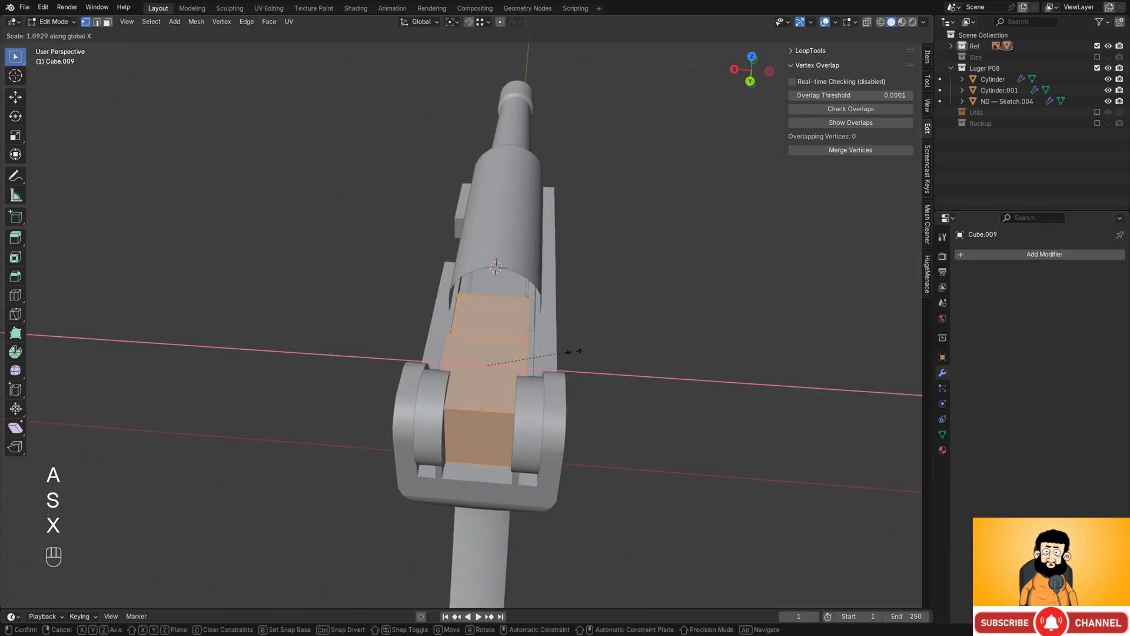
left_click(583, 358)
- Move the vertices of one long side of the block along X toward the inner wall of the frame
mouse_move(583, 357)
middle_mouse_down("alt")
mouse_move(473, 270)
mouse_move(487, 344)
middle_mouse_up("alt")
key("shift+z")
key("shift+z")
key("g")
key("x")
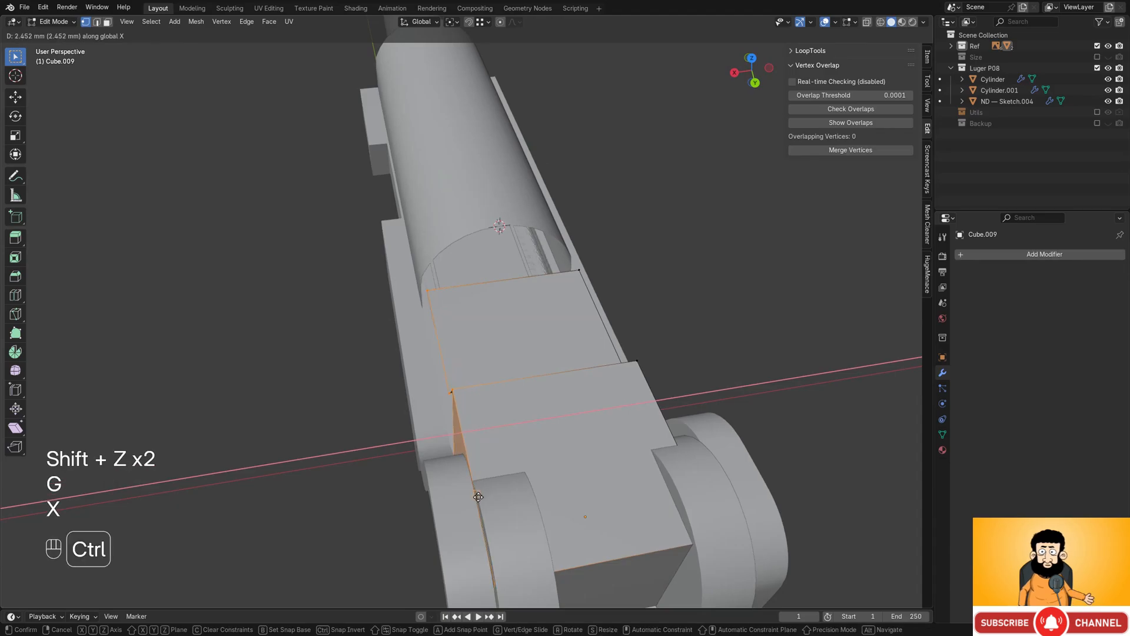
left_click(498, 474)
- Move the vertices of the block's opposite long side inward along X until they stop just short of the gun's centre
middle_click_drag(498, 474, 494, 421, "shift")
middle_click_drag(493, 421, 477, 416)
key("shift+z")
left_click_drag(482, 201, 662, 496)
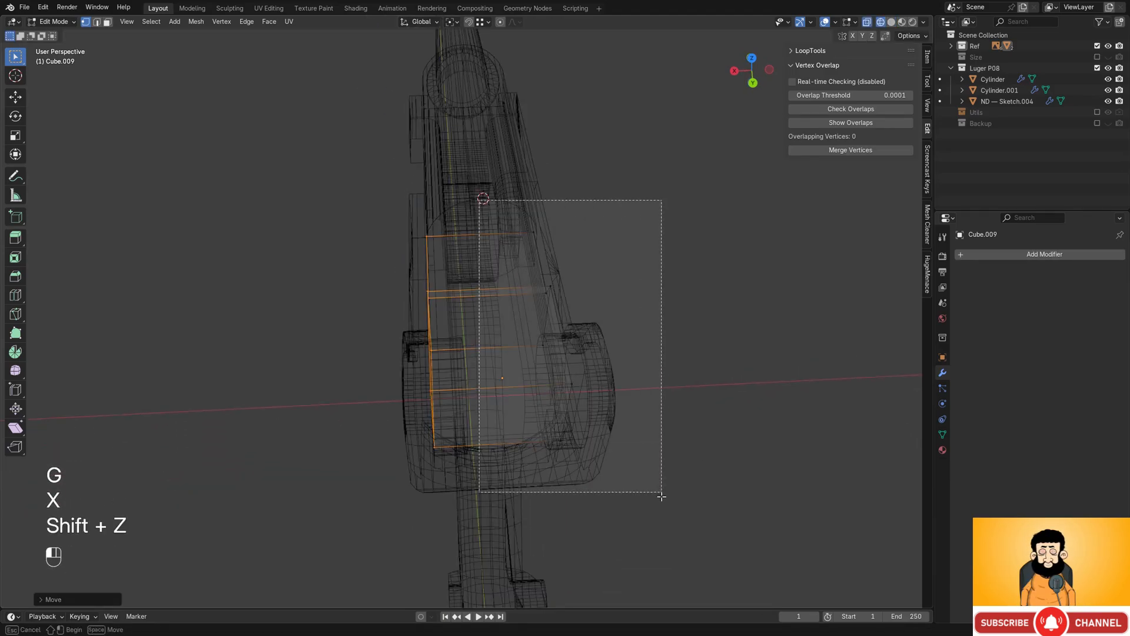
key("shift+z")
key("g")
key("x")
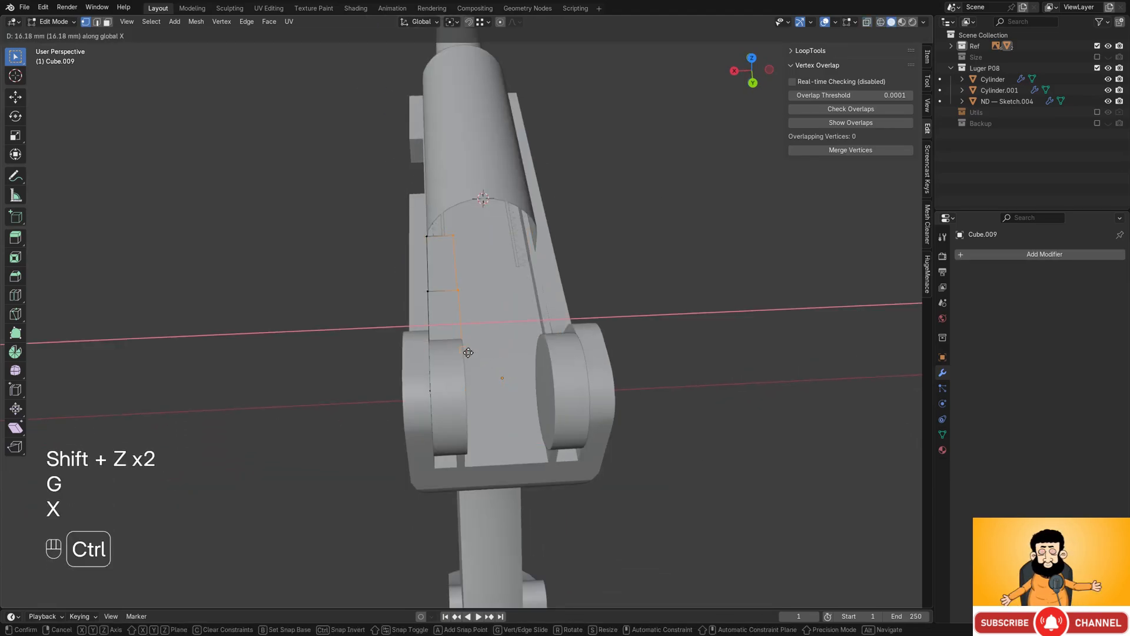
left_click(469, 352)
middle_click_drag(493, 352, 512, 301)
key("ctrl+z")
key("x")
left_click(437, 331)
- Add a Mirror modifier on the X axis to the block, with ND — Sketch.004 as the mirror object
key("Tab")
left_click(1012, 254)
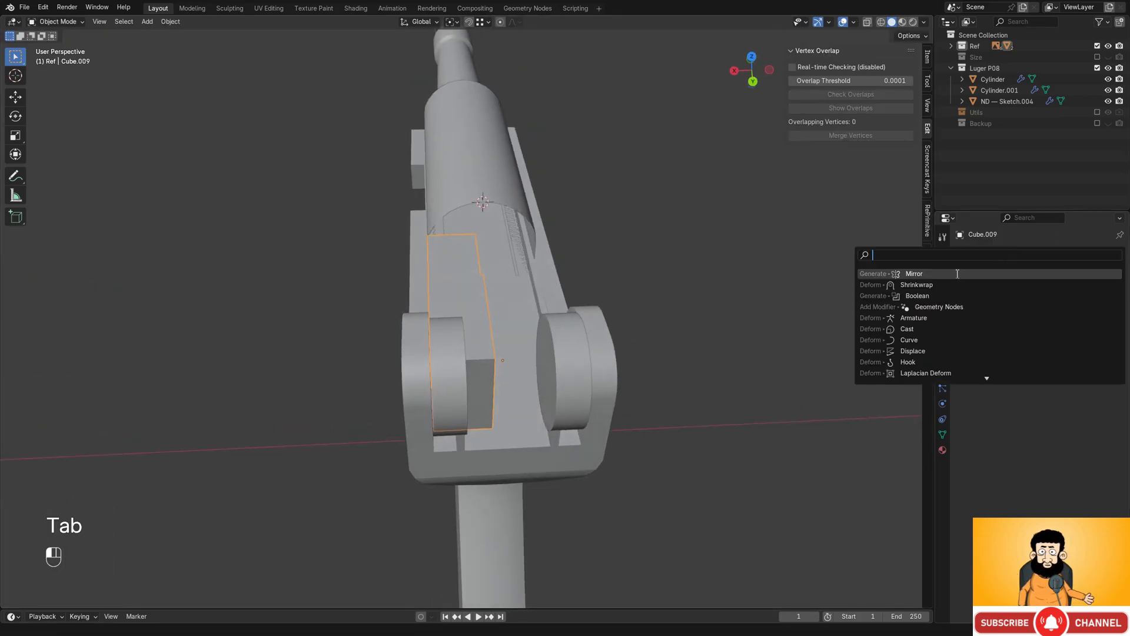
left_click(957, 274)
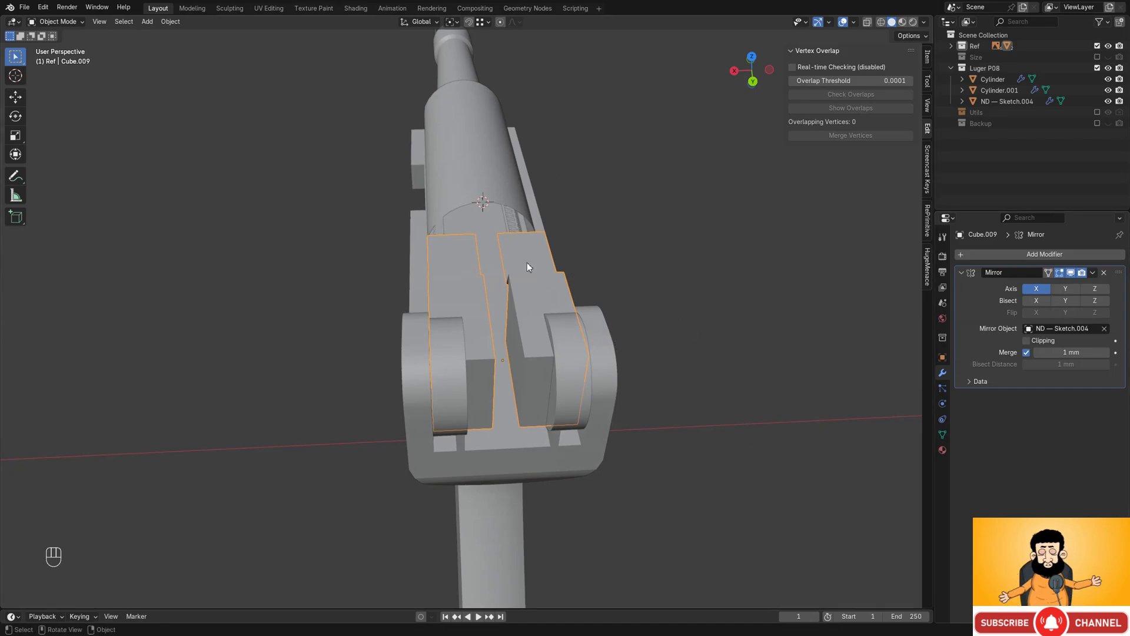
- Delete the block's inner side faces along the mirror plane
key("Tab")
middle_click_drag(525, 265, 484, 258)
key("x")
left_click(508, 251)
- Turn on Clipping for the block's Mirror modifier and move its inner vertices along X to join both halves at the centre
key("shift+z")
left_click_drag(475, 221, 525, 360)
key("g")
key("x")
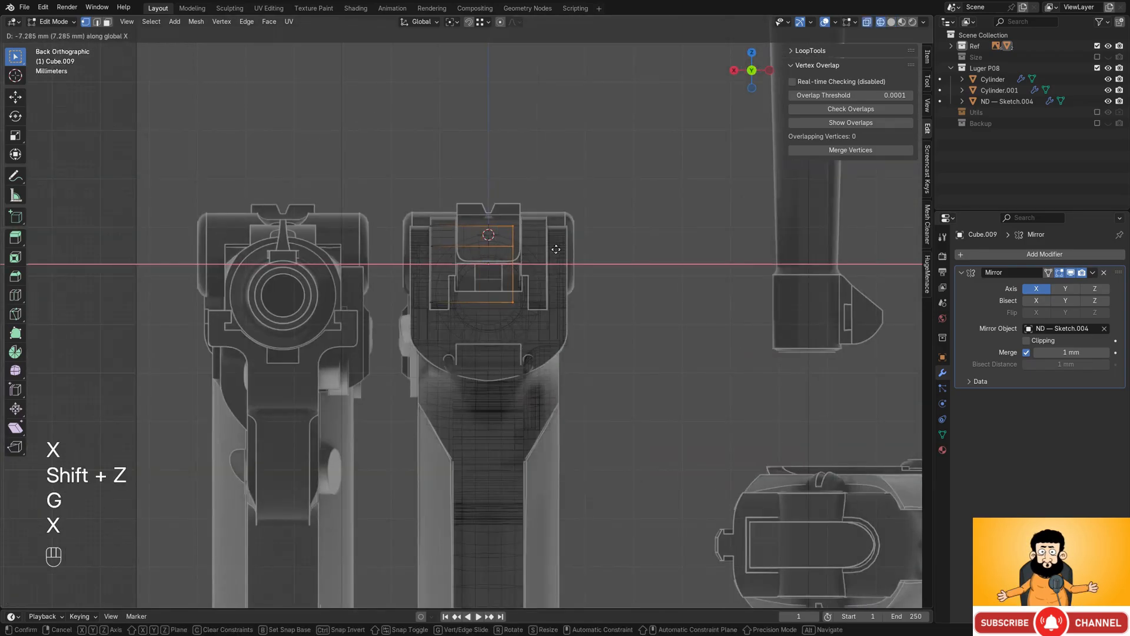
left_click(556, 249)
key("g")
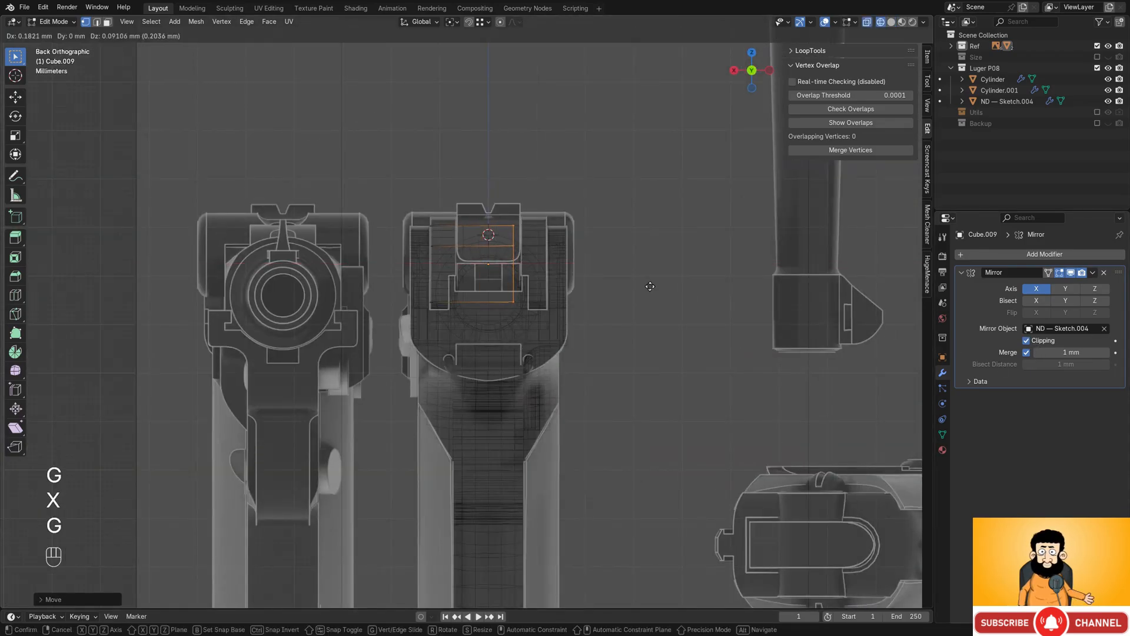
key("x")
left_click(570, 266)
key("shift+z")
mouse_move(500, 236)
middle_mouse_down()
mouse_move(545, 268)
mouse_move(584, 270)
mouse_move(539, 256)
middle_mouse_up()
key("Tab")
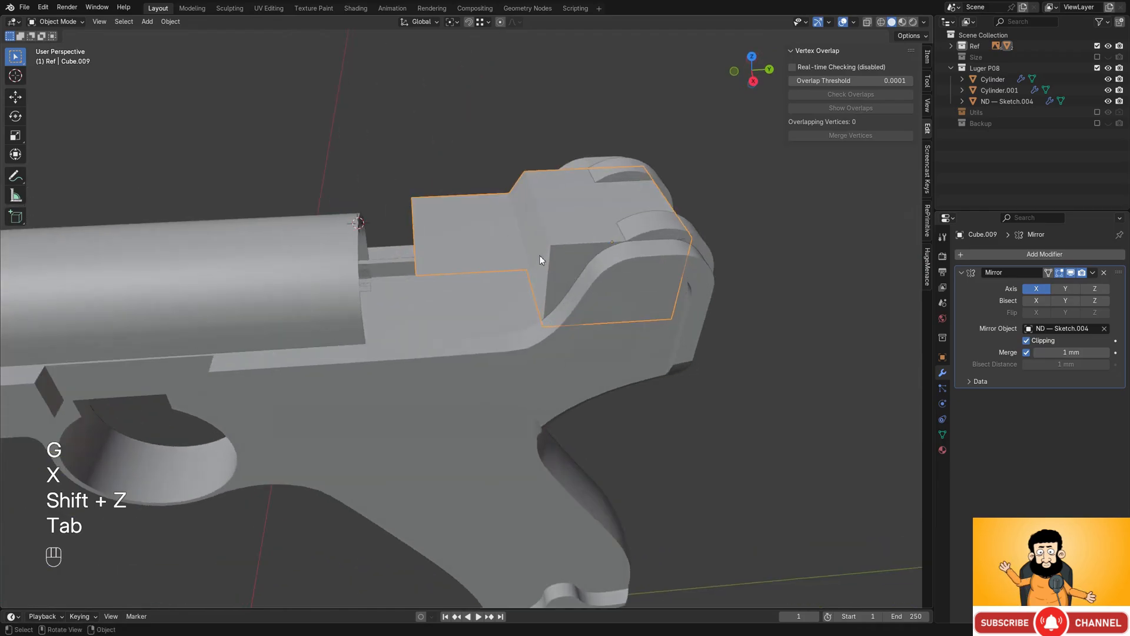
- Switch to the reference board and examine the close-up top-view photo of the toggle assembly and rear frame
key("Tab")
scroll(535, 255, "up", 3)
middle_click_drag(477, 271, 552, 297)
scroll(461, 232, "up", 2)
key("alt+Tab")
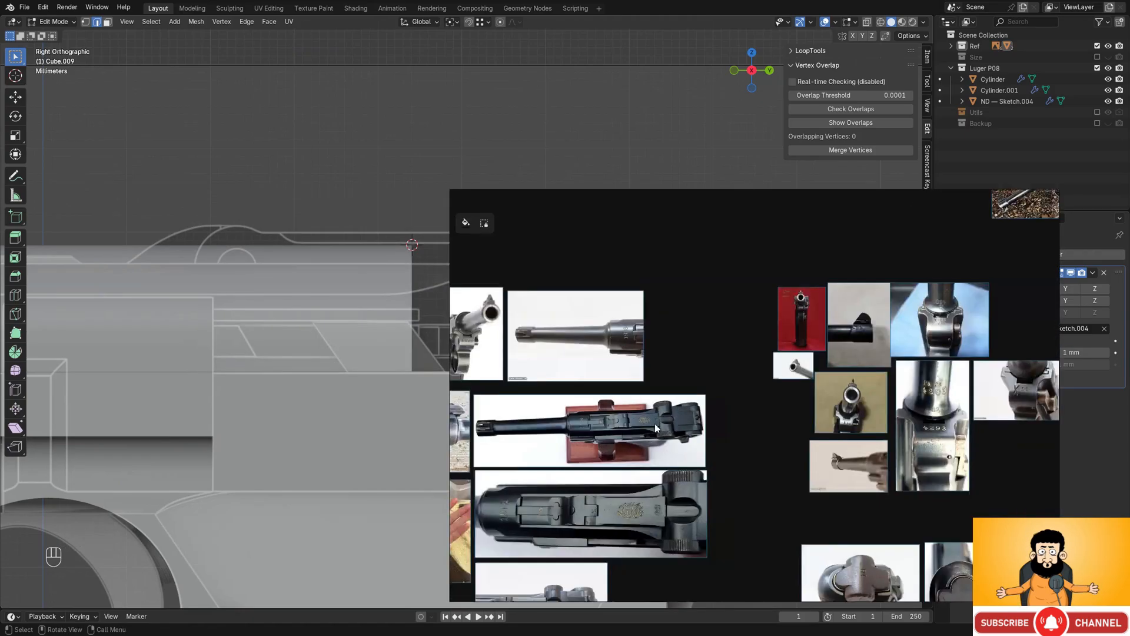
scroll(655, 423, "up", 5)
scroll(810, 430, "up", 4)
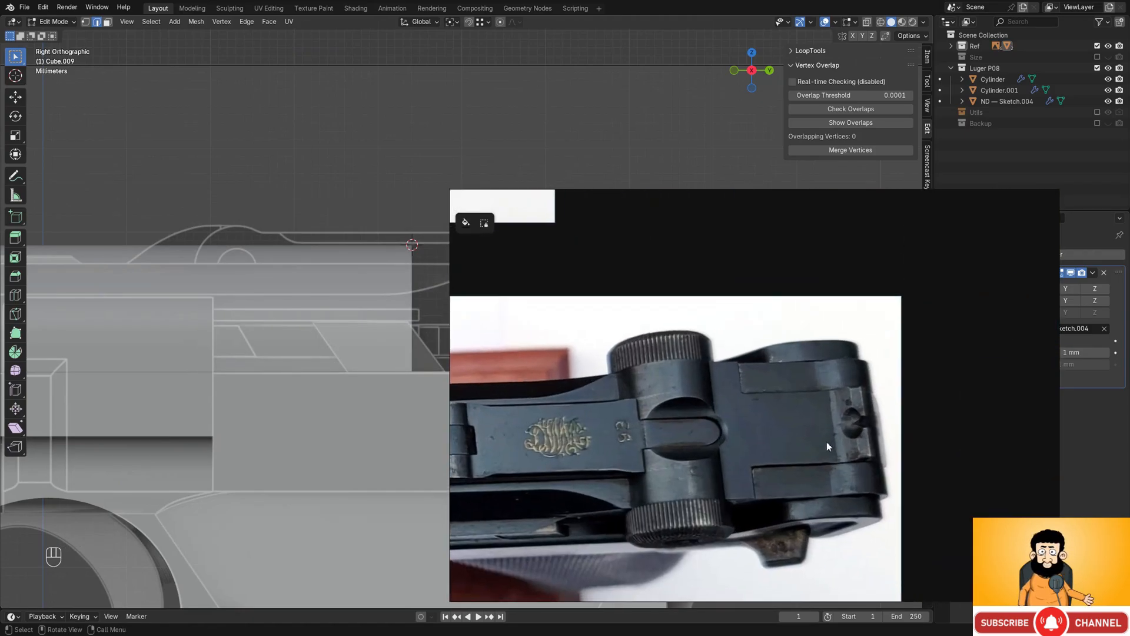
middle_click_drag(812, 435, 792, 435)
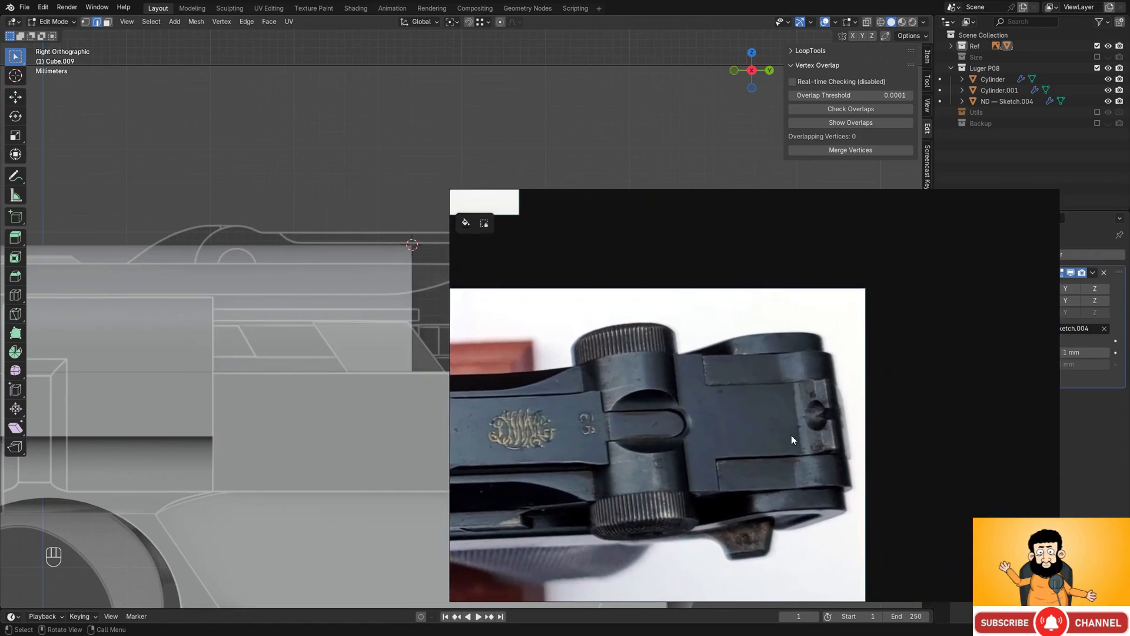
middle_click_drag(701, 494, 817, 438)
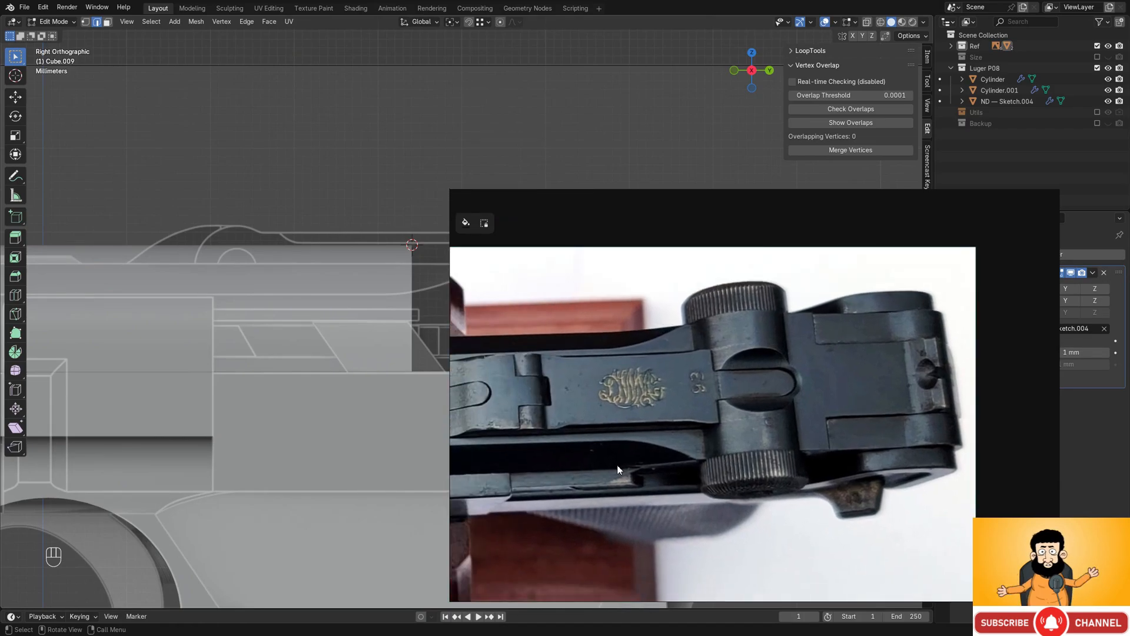
right_click_drag(618, 466, 569, 407)
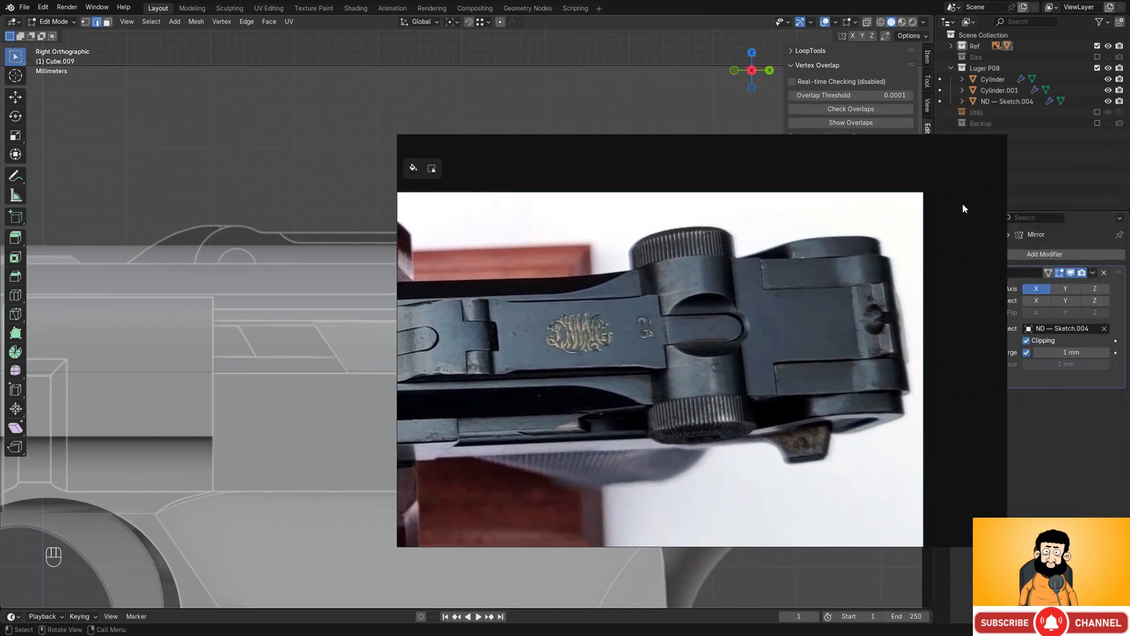
left_click(968, 145)
- Move the toggle block's front edge forward along Y until it reaches into the receiver cylinder's rear end
scroll(594, 294, "down", 2)
middle_click_drag(583, 283, 627, 327)
middle_click_drag(627, 327, 657, 331, "shift")
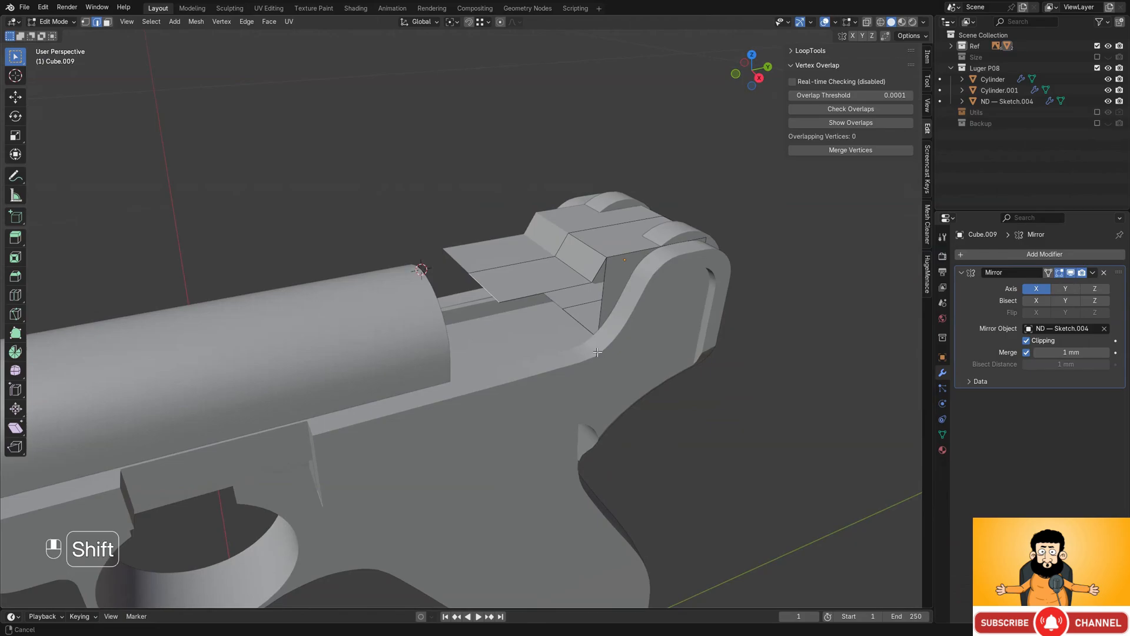
scroll(658, 331, "up", 2)
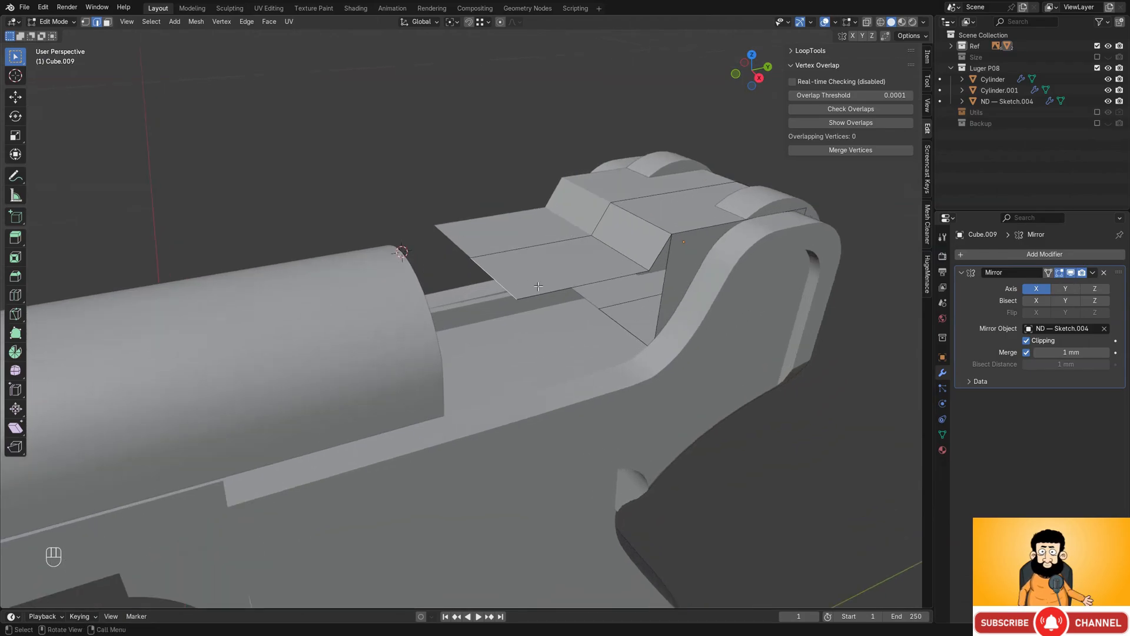
middle_click_drag(538, 286, 507, 289)
key("g")
key("y")
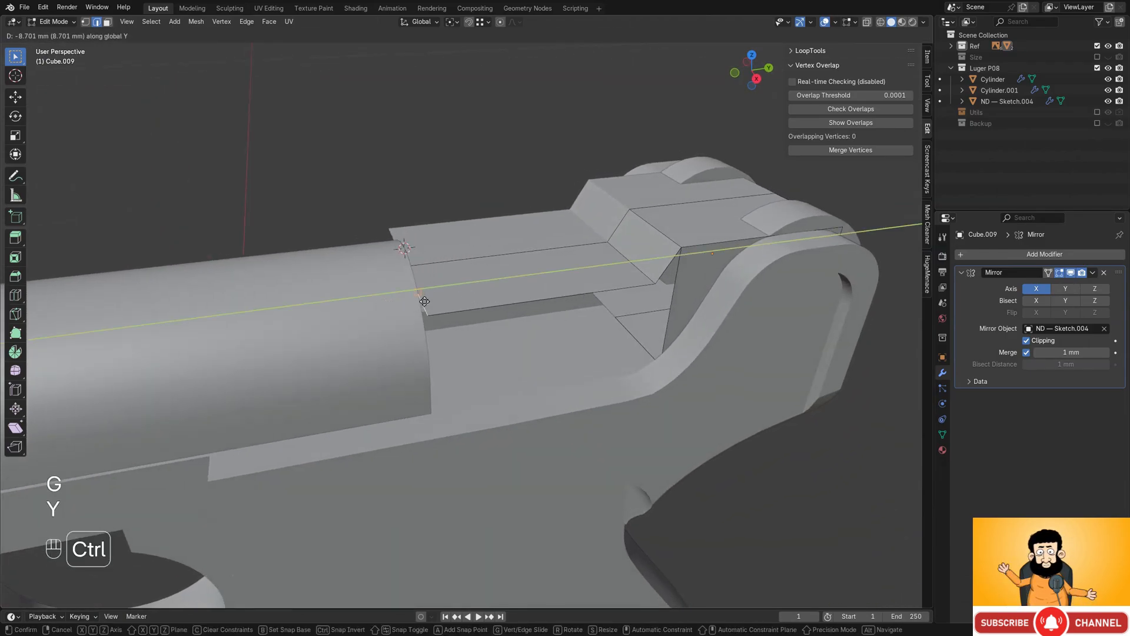
left_click(391, 305)
middle_click_drag(642, 337, 633, 330)
key("Tab")
- Fill the open rear end of the receiver cylinder with a face
scroll(638, 310, "down", 2)
scroll(638, 310, "down", 1)
middle_click_drag(504, 321, 437, 262, "shift")
scroll(612, 281, "up", 2)
left_click(667, 287)
key("Tab")
middle_click_drag(667, 287, 566, 298, "shift")
key("shift+z")
key("1")
left_click_drag(601, 232, 757, 476)
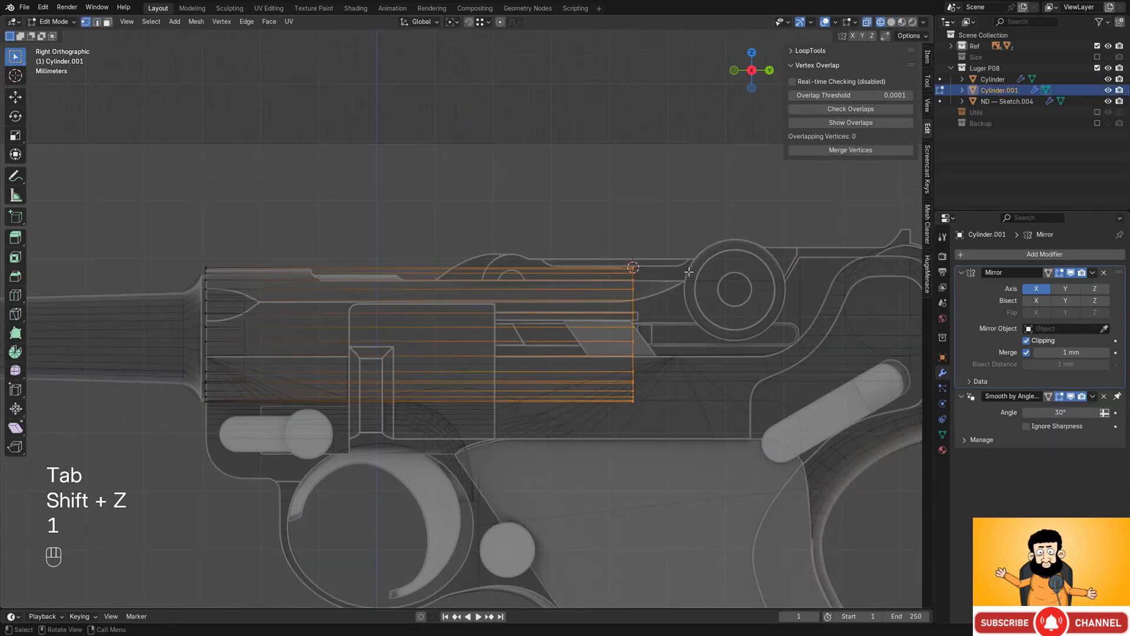
key("f")
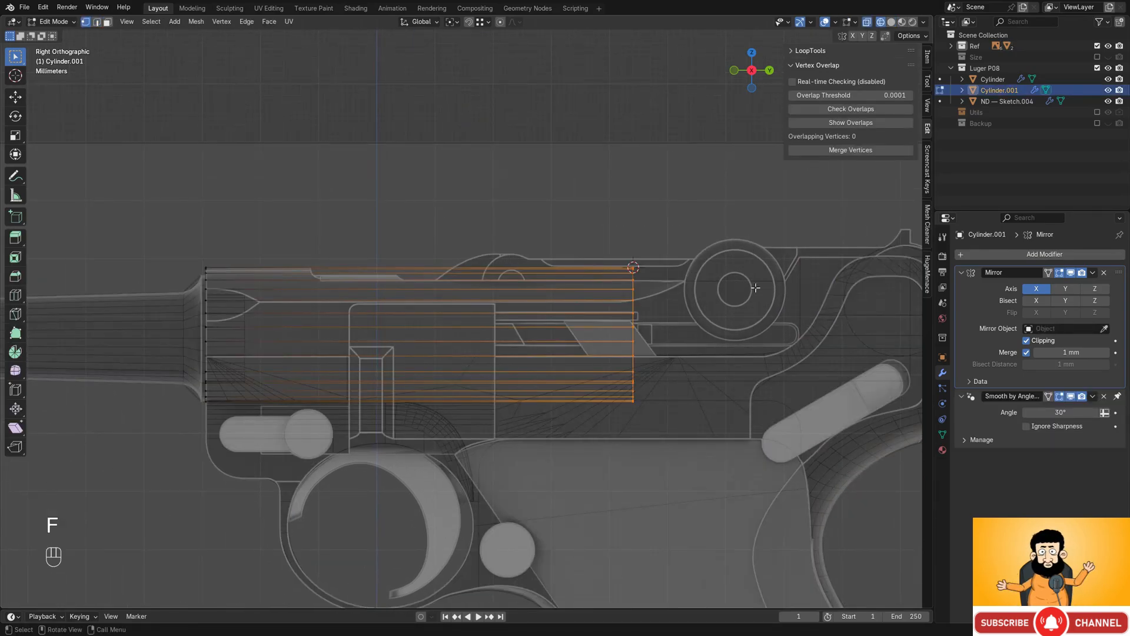
middle_click_drag(756, 287, 562, 287)
key("shift+z")
key("Tab")
- Place the 3D cursor at the foot of the blueprint's notch on the receiver's top and add a plane there
middle_click_drag(564, 285, 591, 315, "shift")
scroll(551, 302, "up", 6)
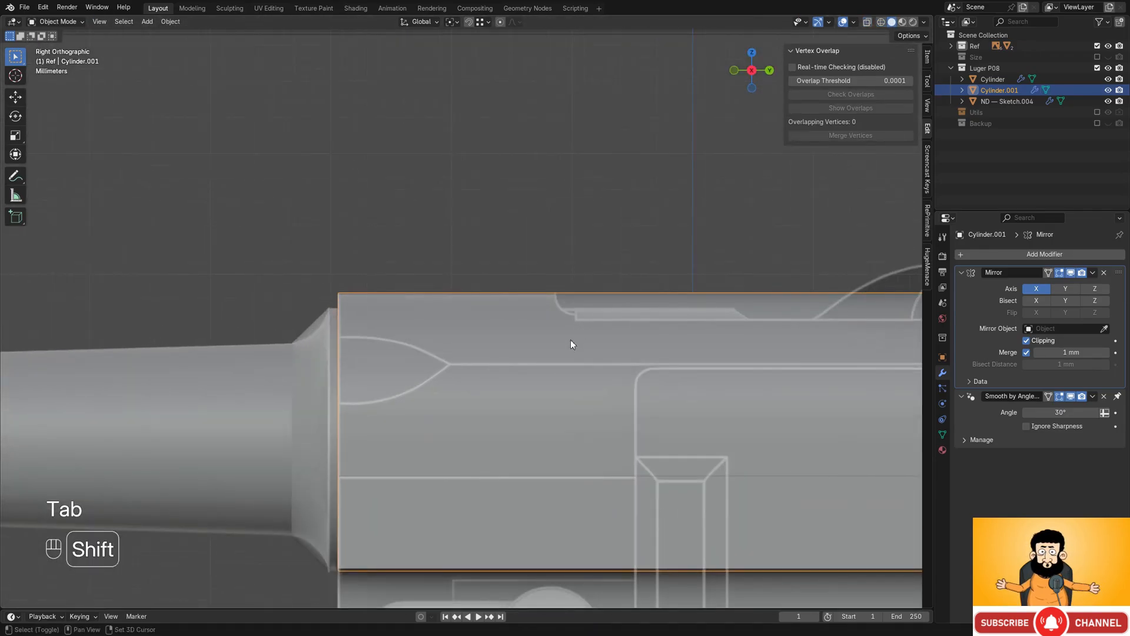
key("shift+a")
mouse_move(560, 323)
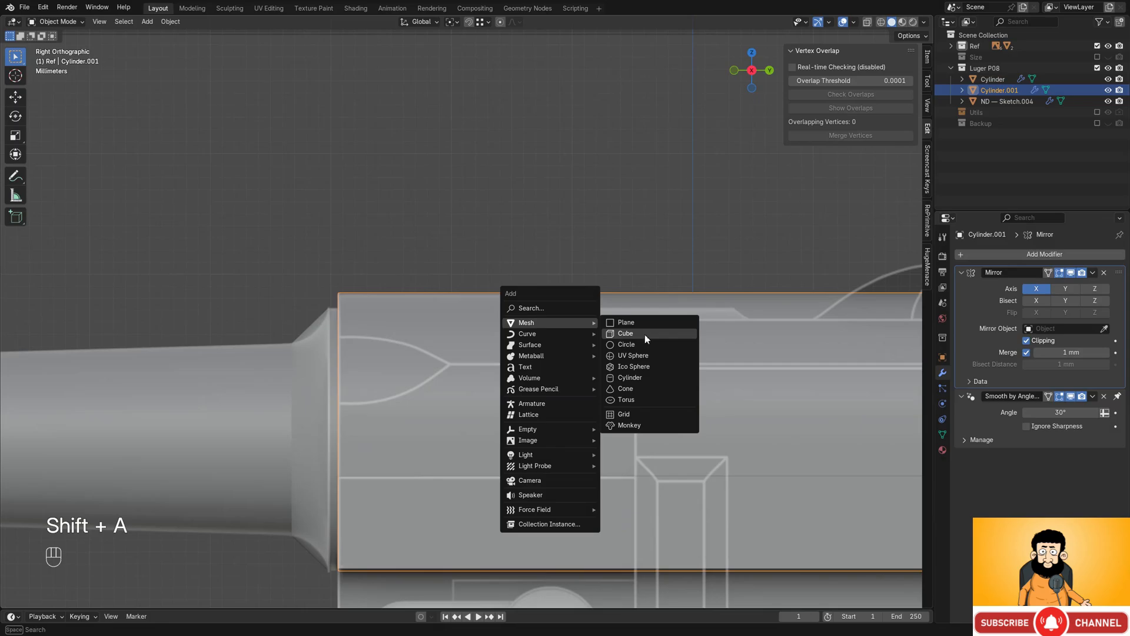
left_click(657, 326)
scroll(677, 348, "down", 3)
middle_click_drag(718, 372, 645, 372, "shift")
scroll(553, 353, "up", 2)
middle_click_drag(528, 348, 542, 358, "shift")
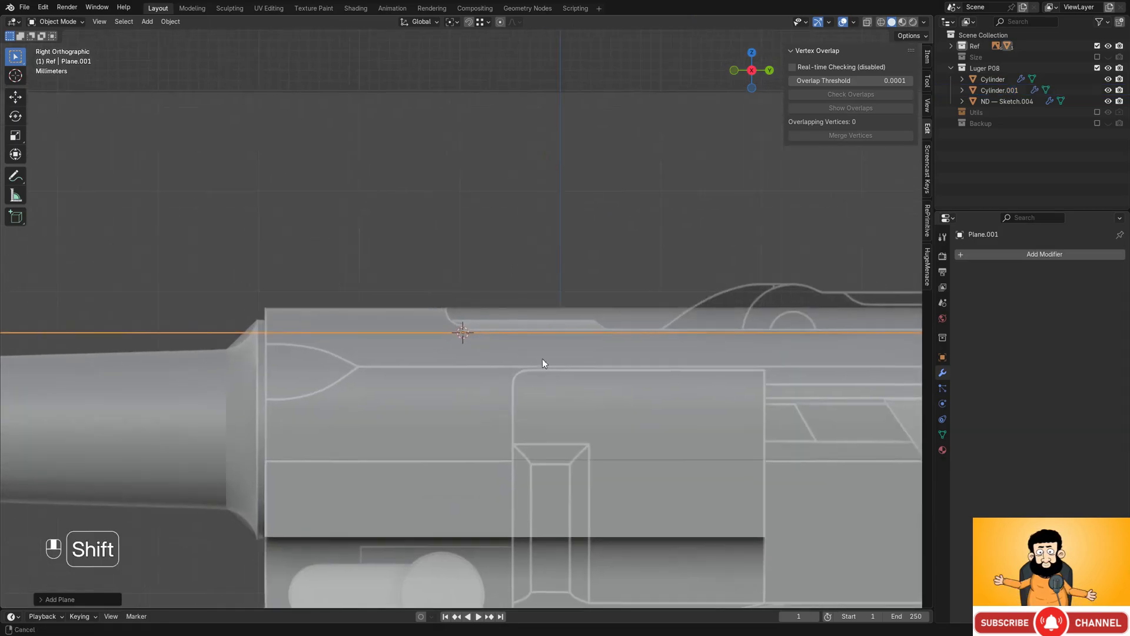
- Scale the new plane down so it spans only the upper part of the receiver around the notch
scroll(542, 358, "down", 2)
key("s")
left_click(489, 341)
key("s")
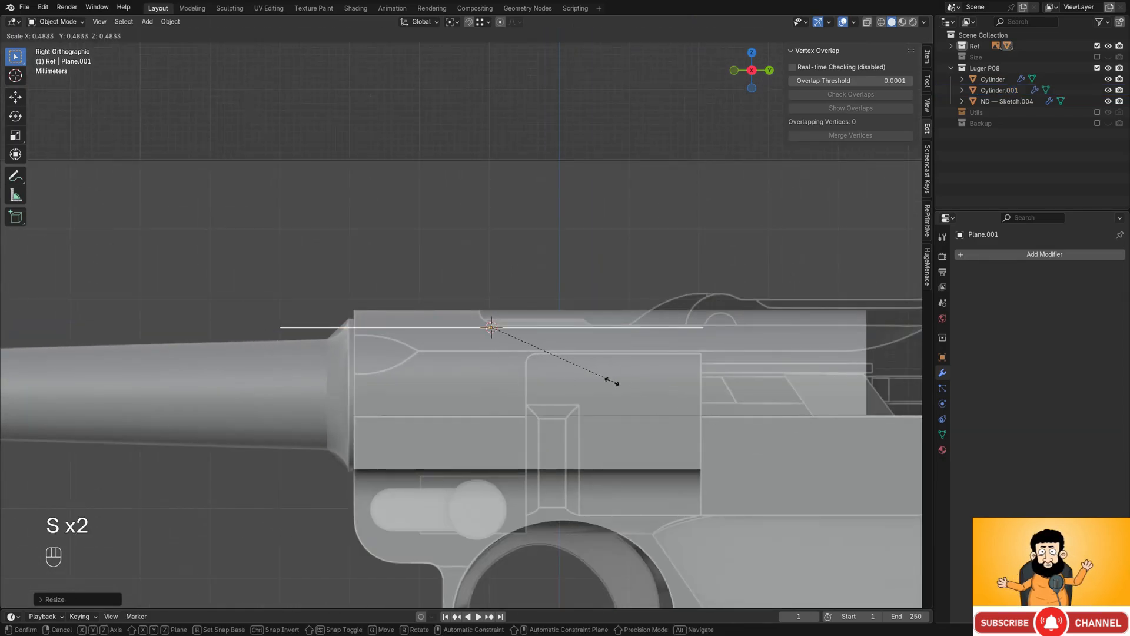
left_click(558, 365)
- Add a centred loop cut across the plane and delete its front half
key("shift+z")
scroll(543, 352, "up", 3)
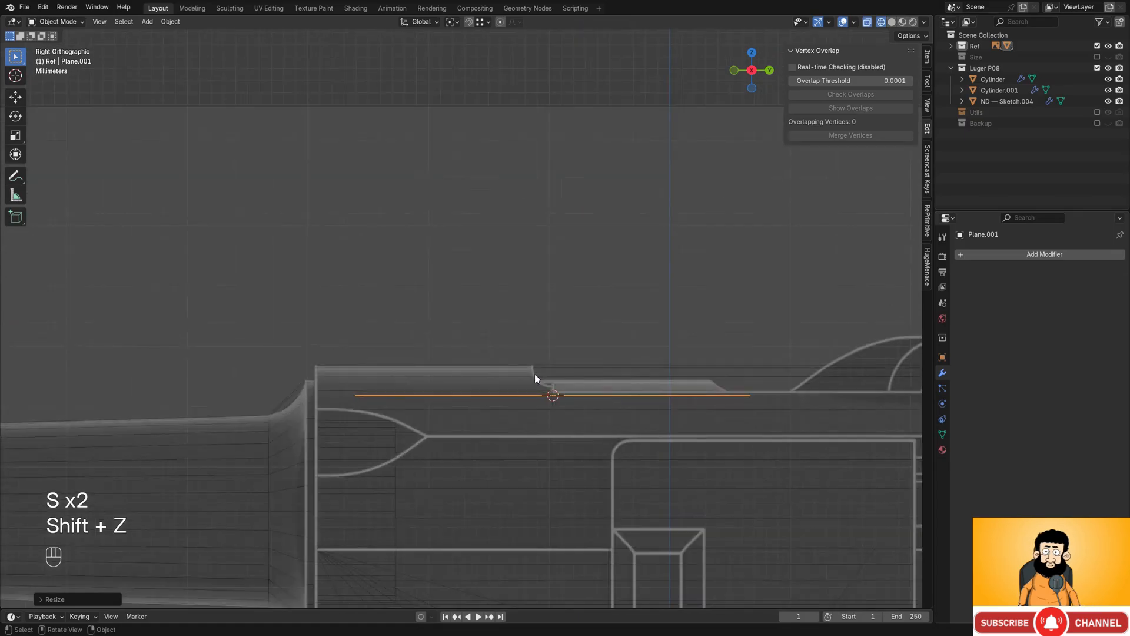
key("Tab")
key("ctrl+r")
left_click(551, 393)
key("Escape")
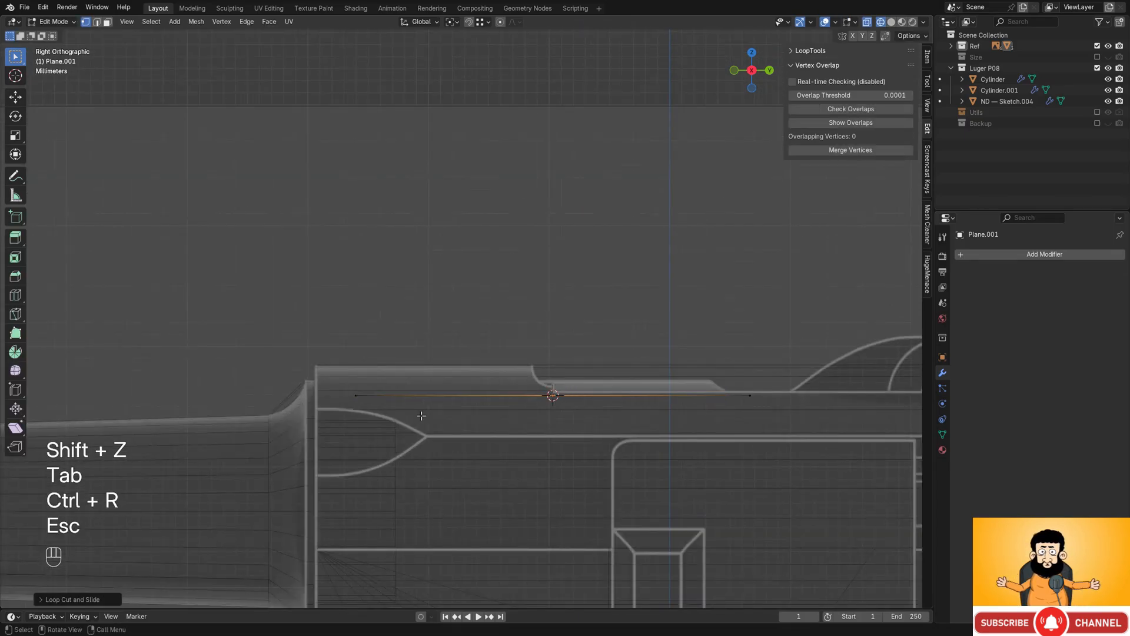
left_click_drag(290, 354, 492, 469)
middle_click_drag(493, 469, 368, 422, "shift")
key("x")
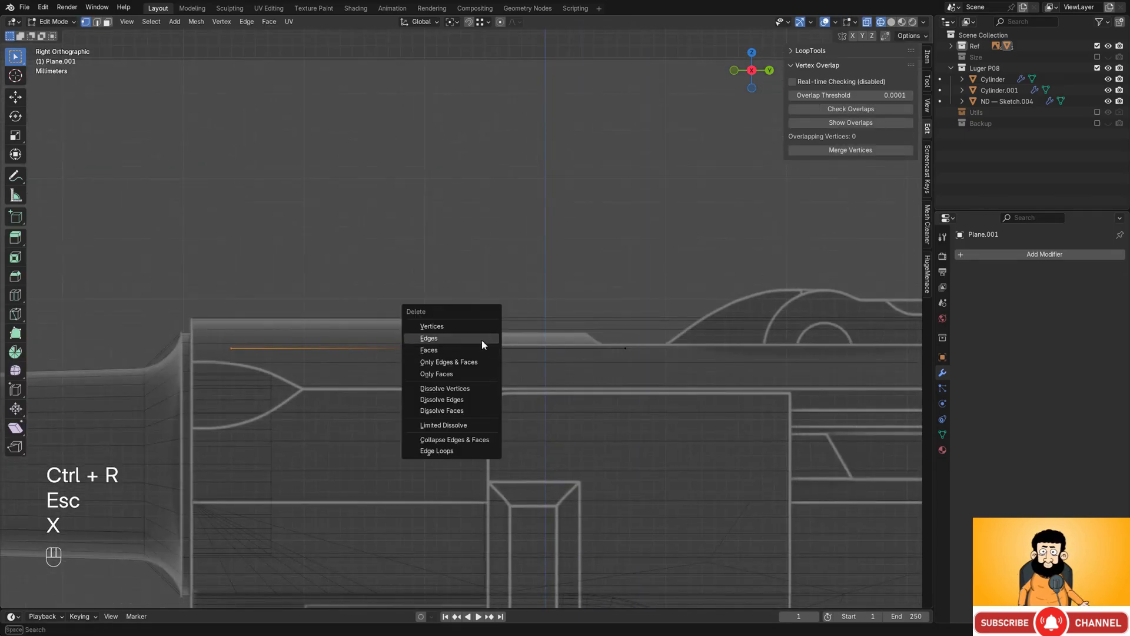
left_click(469, 337)
- Extrude the plane's front edge up along Z to the notch ledge, forward along Y, and up past the receiver's top
scroll(464, 400, "up", 4)
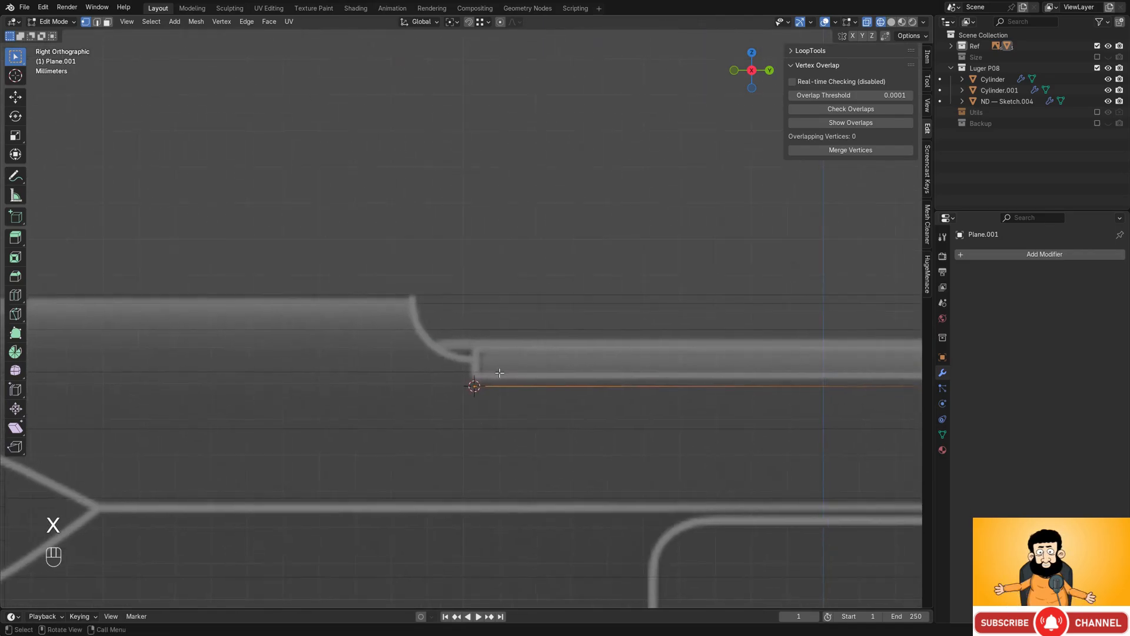
key("e")
key("z")
left_click(499, 344)
middle_click_drag(499, 344, 630, 368, "shift")
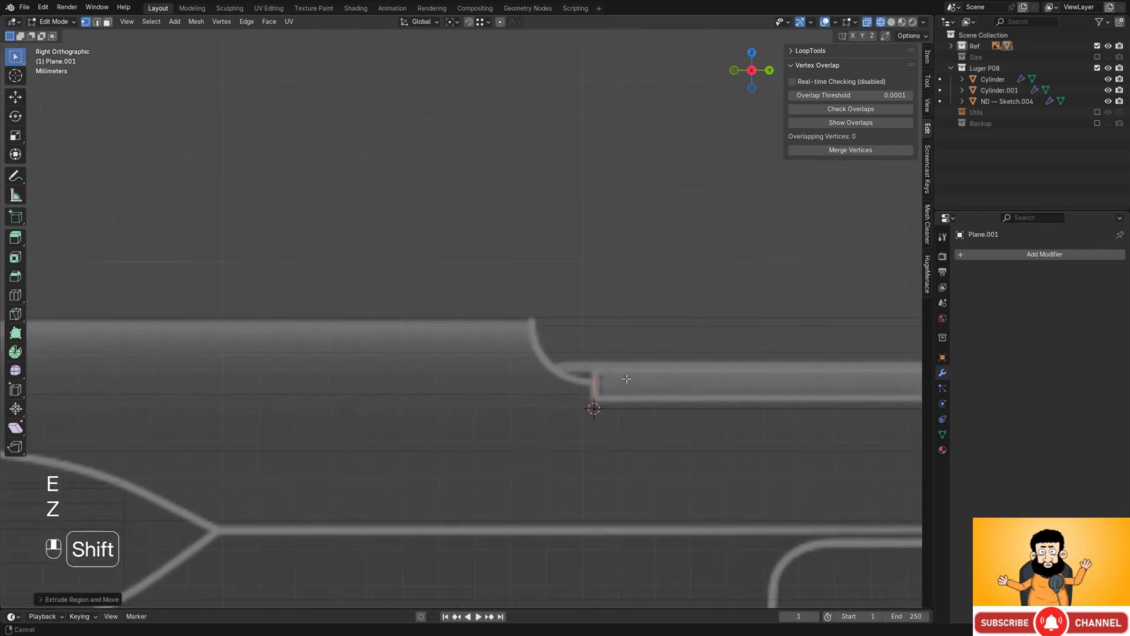
key("e")
key("y")
left_click(539, 375)
key("e")
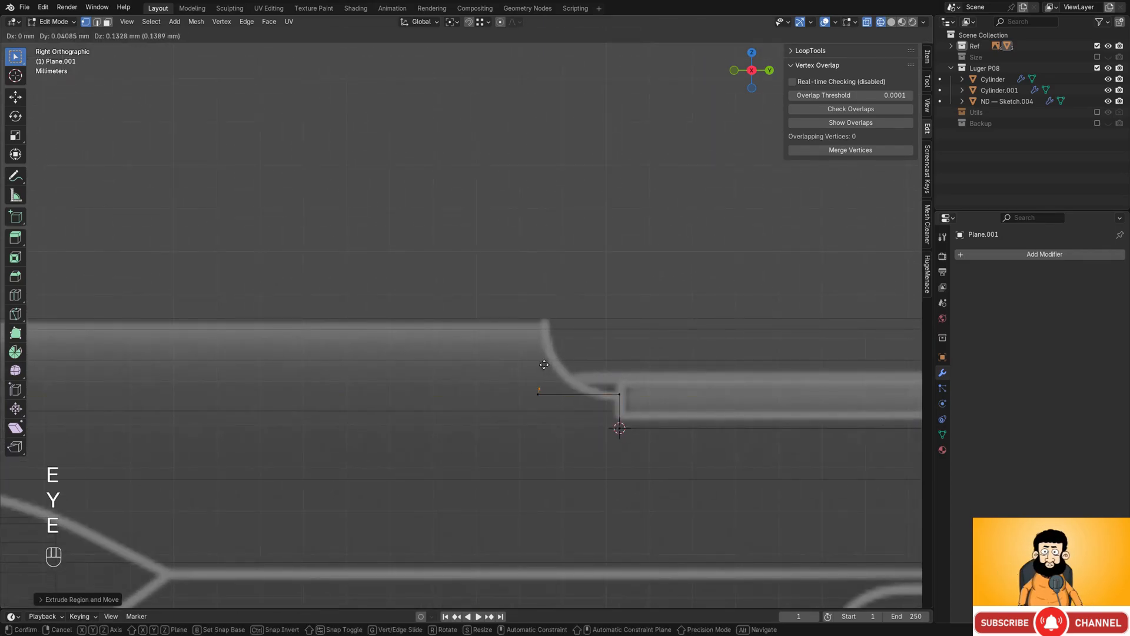
left_click(533, 242)
- Align the upright segment with the blueprint's notch along Y and bevel its lower corner with 5 segments to follow the curve
left_click_drag(469, 195, 609, 482)
key("g")
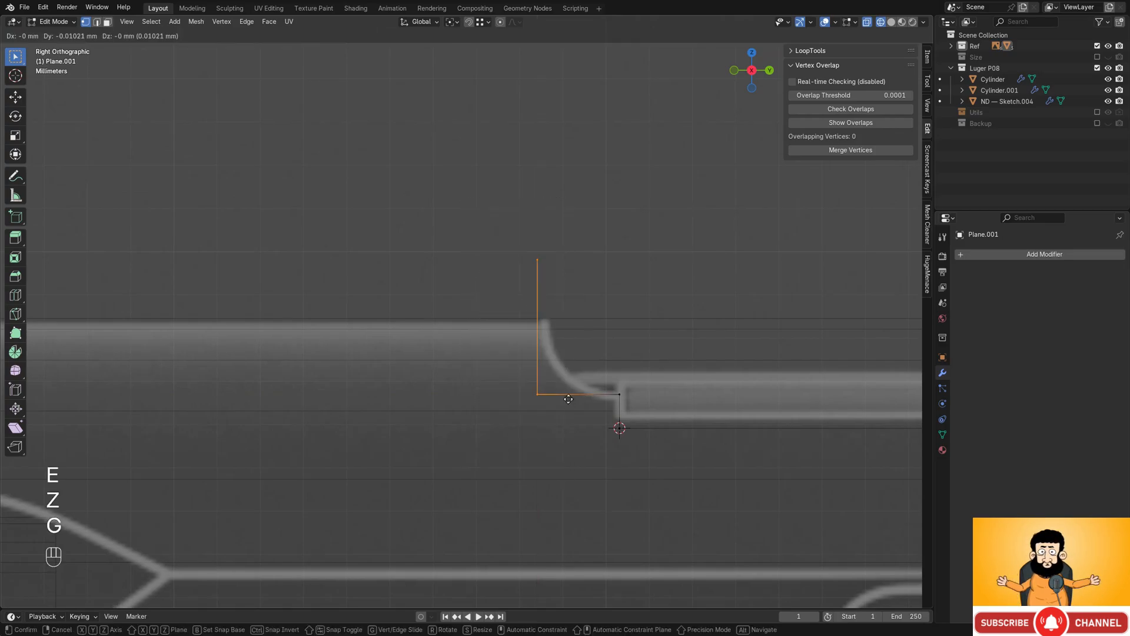
key("y")
left_click(549, 394)
middle_click_drag(584, 461, 623, 427, "shift")
key("ctrl+b")
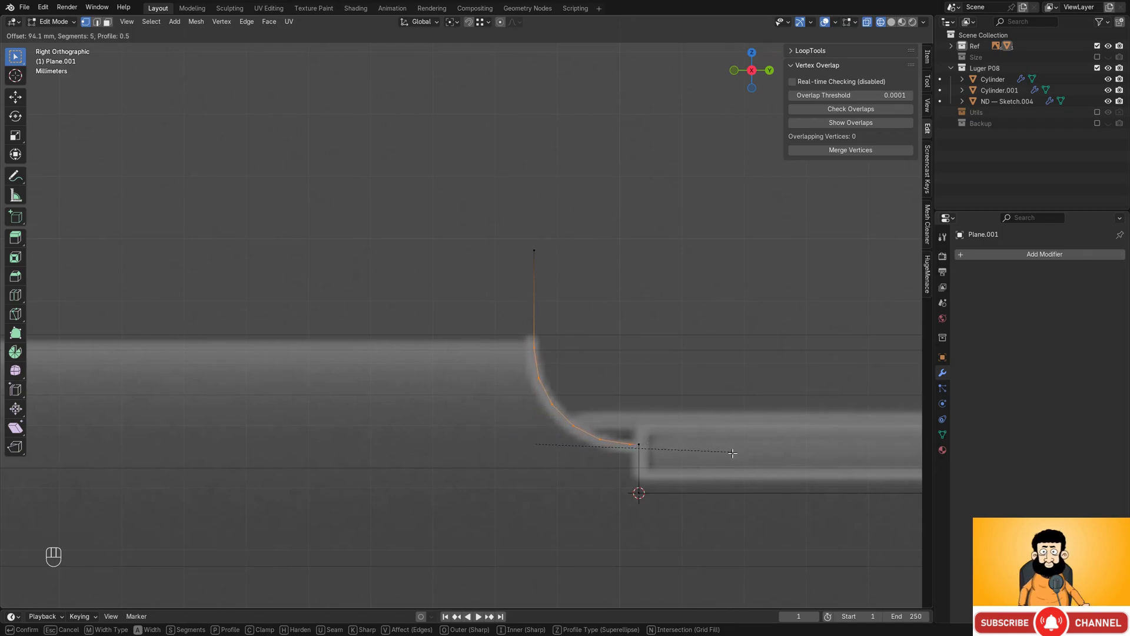
left_click(729, 455)
- Move the plane's rear edge back along Y past the receiver's rear end, close to the round toggle disc
scroll(718, 460, "down", 6)
mouse_move(659, 441)
middle_mouse_down("shift")
mouse_move(613, 383)
mouse_move(583, 391)
mouse_move(526, 377)
mouse_move(695, 396)
mouse_move(492, 418)
middle_mouse_up("shift")
key("shift+z")
key("shift+z")
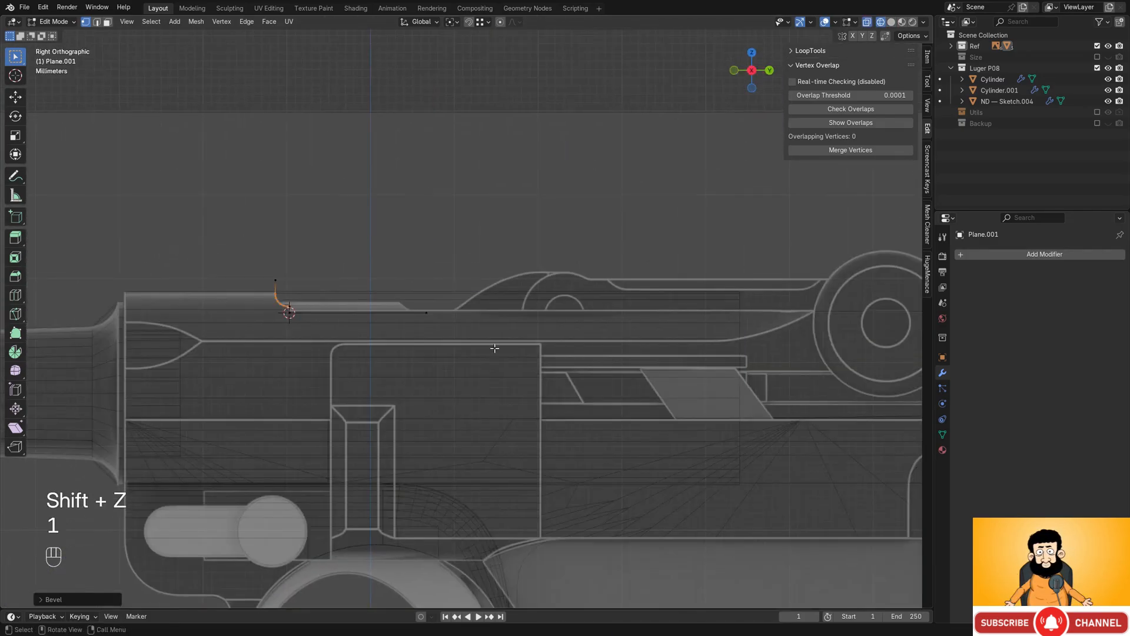
middle_click_drag(522, 371, 422, 414, "shift")
key("g")
key("y")
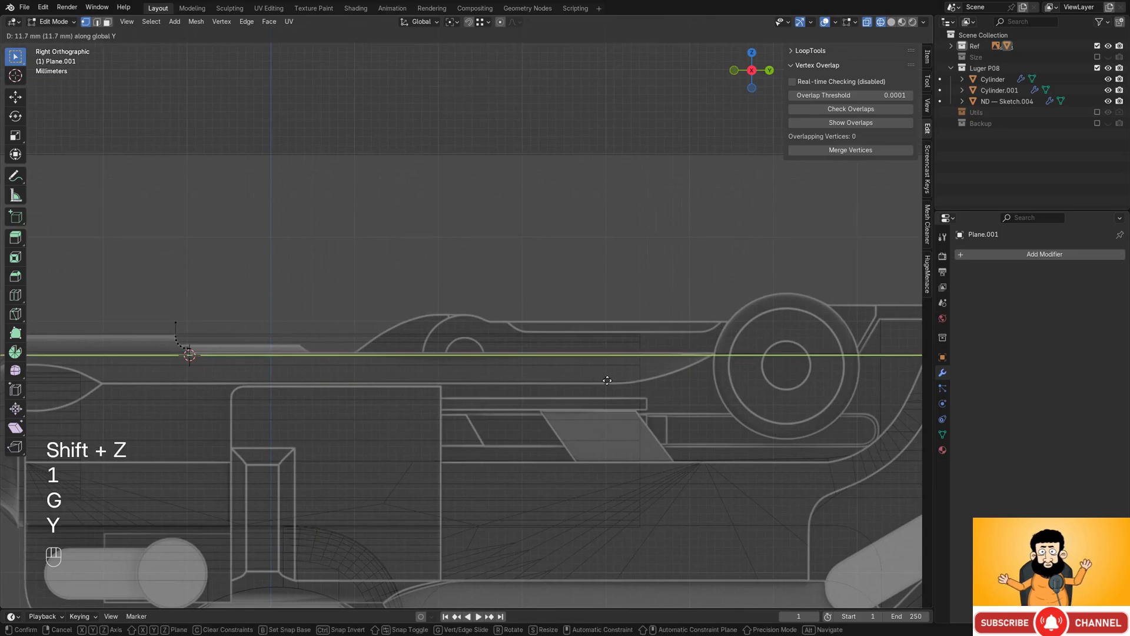
left_click(865, 399)
middle_click_drag(423, 405, 607, 401, "shift")
key("shift+z")
key("Tab")
- Duplicate the receiver cylinder in place and move the copy to the Backup collection
scroll(406, 411, "down", 3)
middle_click_drag(406, 411, 464, 366)
left_click(371, 366)
key("shift+d")
key("Escape")
key("m")
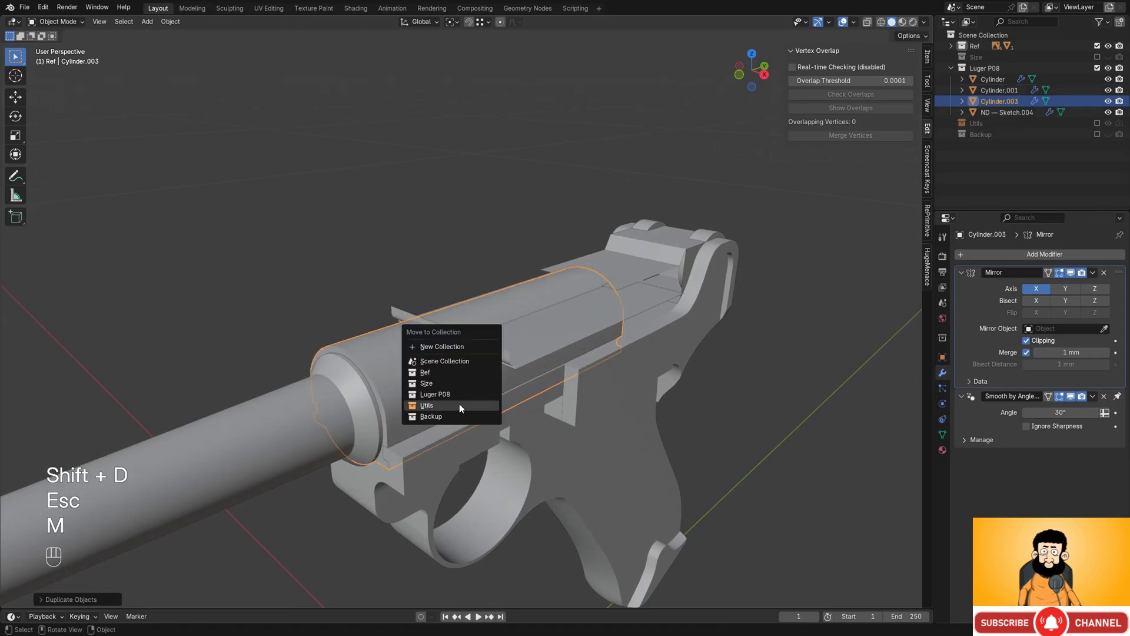
left_click(451, 416)
- Open the cutter plane for editing and select its rear edge vertices in wireframe side view
left_click(520, 344)
middle_click_drag(520, 344, 489, 349)
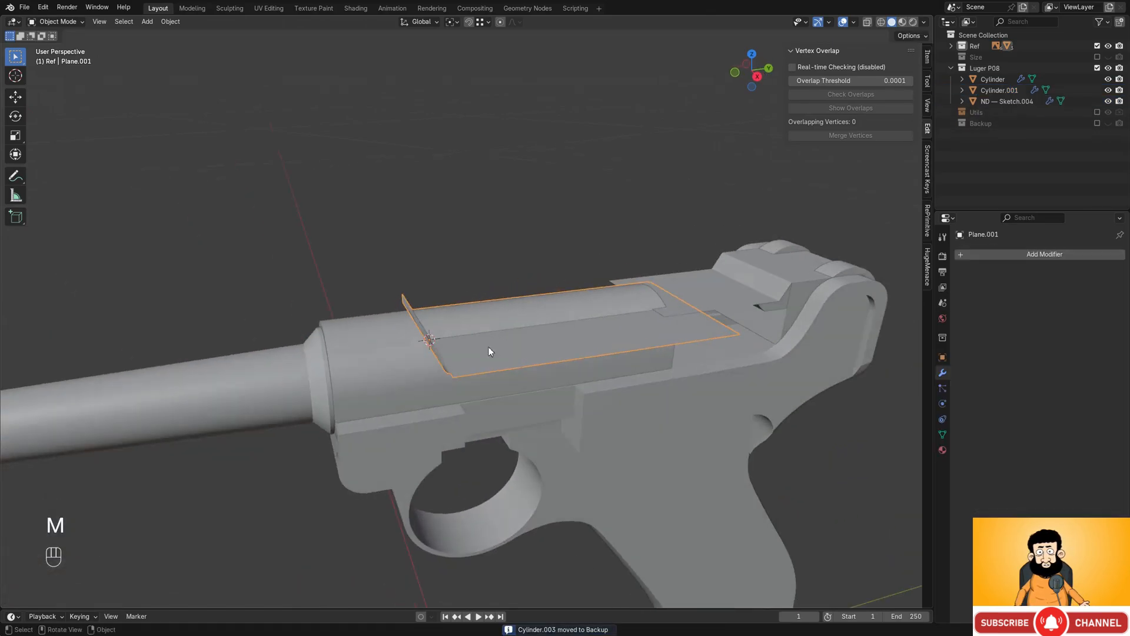
key("Tab")
middle_click_drag(594, 322, 585, 321, "alt")
key("shift+z")
middle_click_drag(681, 336, 602, 392, "shift")
key("1")
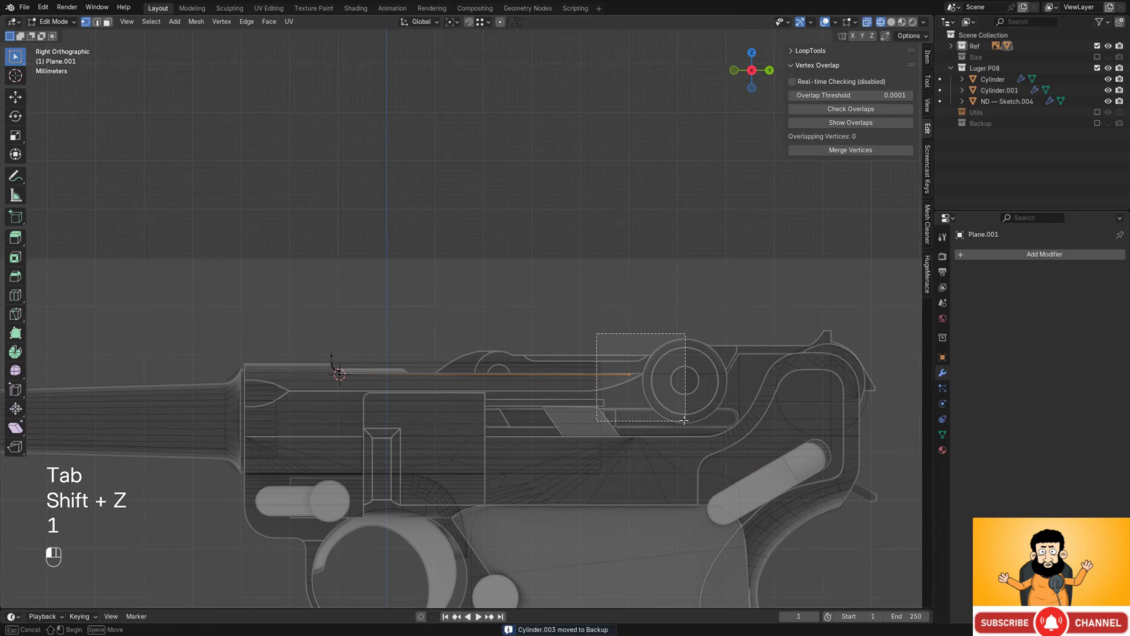
key("r")
key("z")
key("Escape")
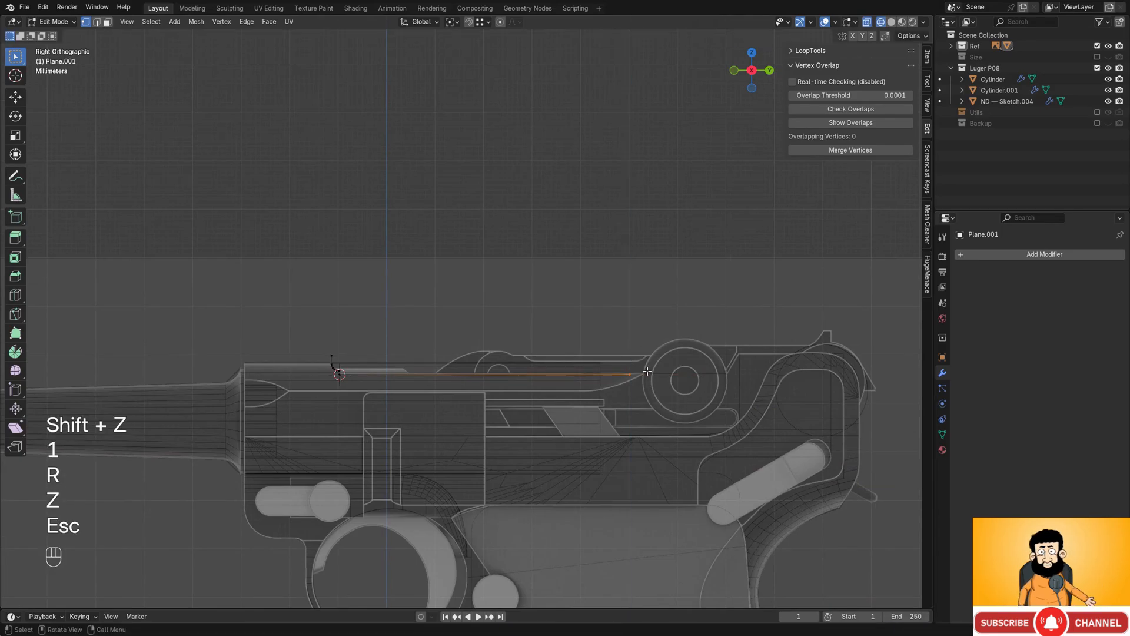
- Extrude the cutter plane's rear edge up along Z to above the receiver's top
key("e")
key("z")
left_click(625, 340)
- Close the cutter into a solid by filling the top between its upright ends and capping the open sides
middle_click_drag(346, 357, 361, 343)
scroll(347, 345, "up", 3)
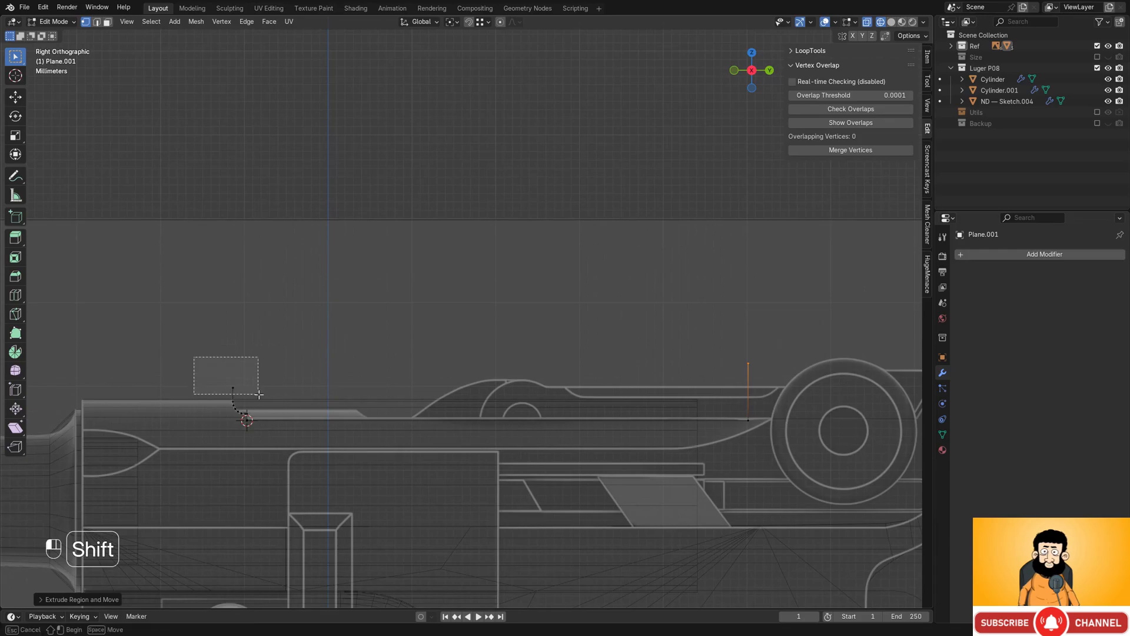
key("f")
middle_click_drag(297, 390, 522, 386)
key("shift+z")
left_click(521, 351, "alt+shift")
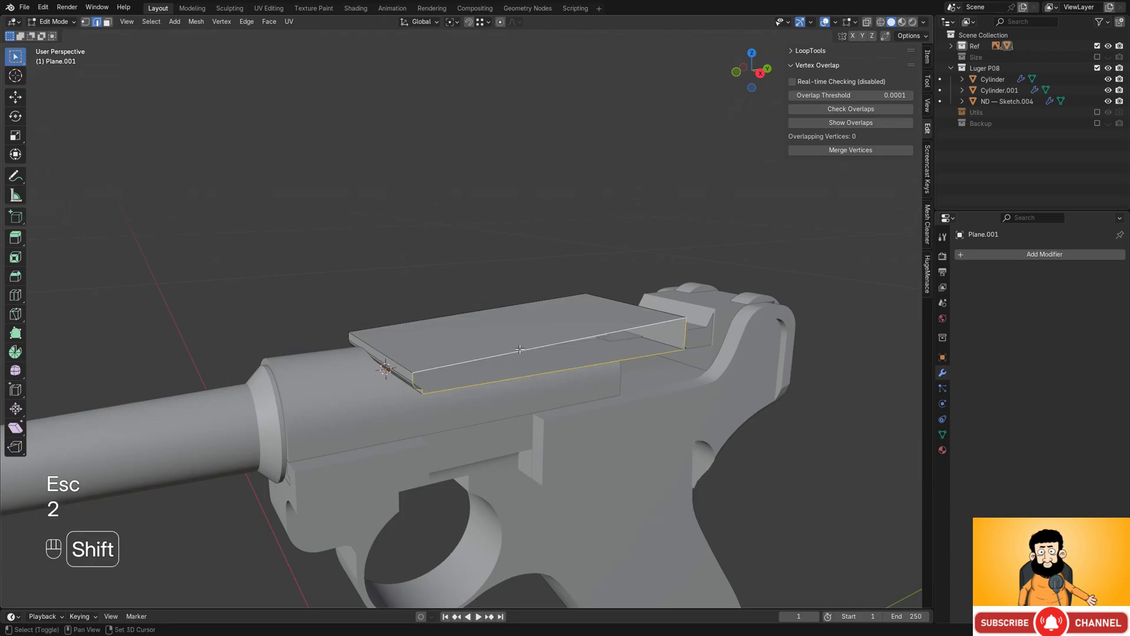
key("f")
left_click(516, 357)
middle_click_drag(513, 358, 495, 316)
- Apply Shade Auto Smooth to the cutter object
key("Tab")
key("q")
right_click(567, 303)
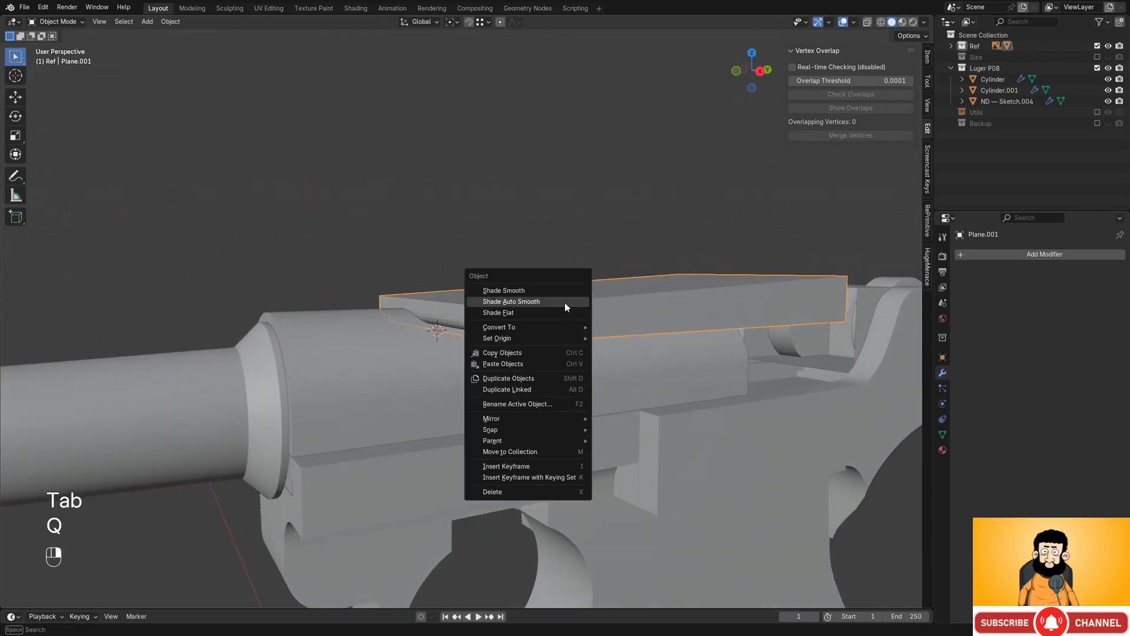
left_click(565, 303)
middle_click_drag(565, 303, 522, 337, "shift")
scroll(563, 303, "up", 4)
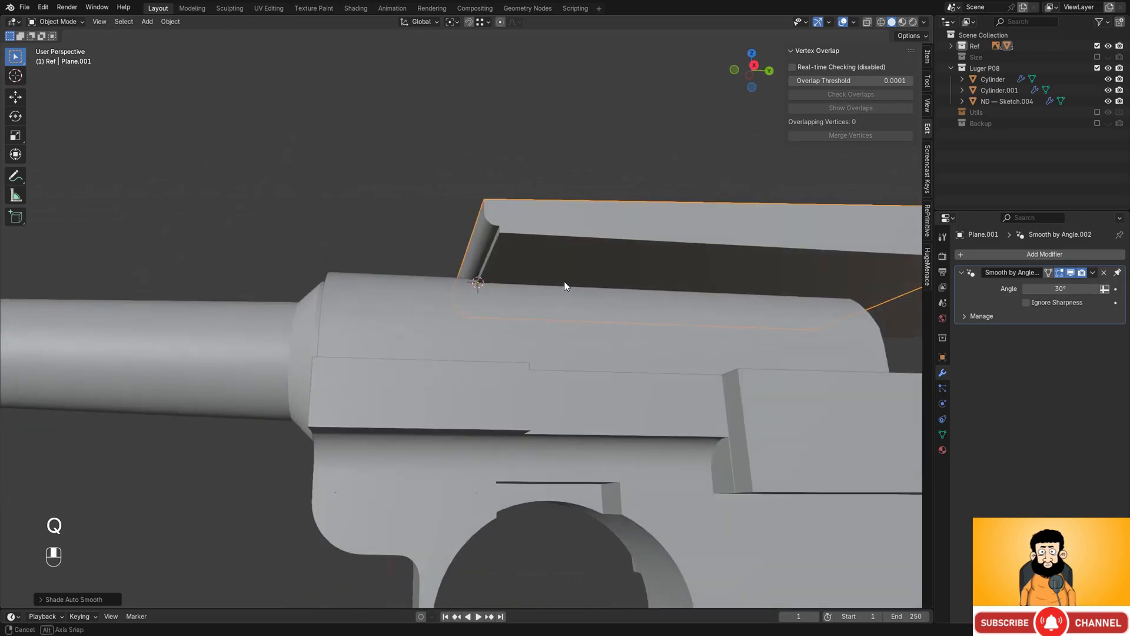
- Cut the receiver cylinder with the cutter using the ND Difference boolean
left_click(550, 312)
key("f")
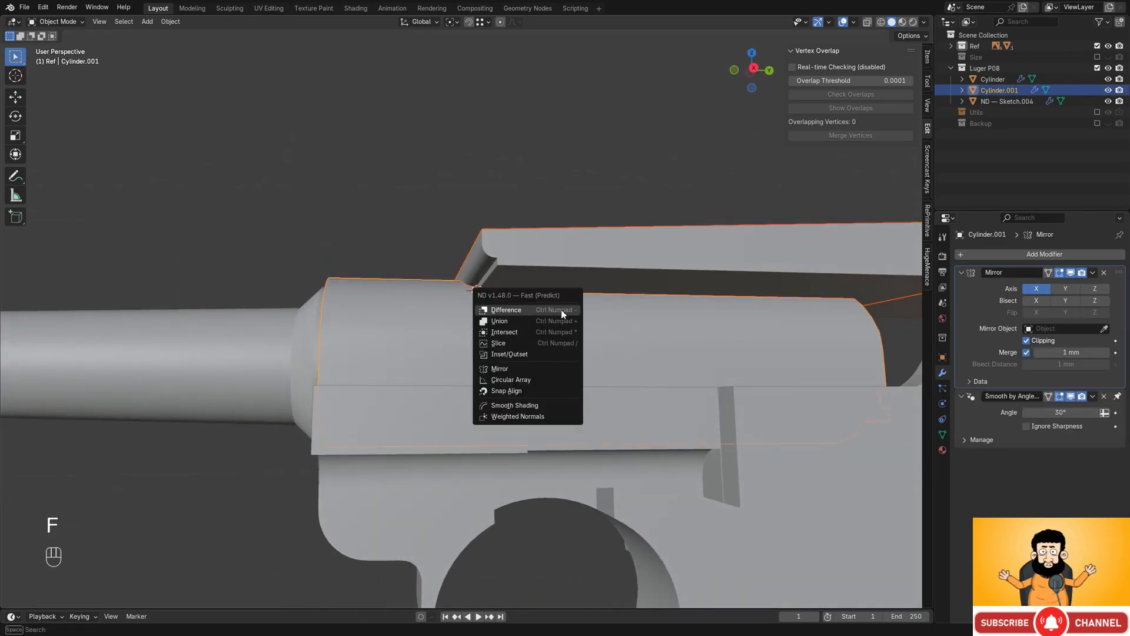
left_click(561, 310)
middle_click_drag(564, 305, 479, 321)
- Expand the receiver's Difference boolean modifier and set its solver to Exact
left_click(368, 277)
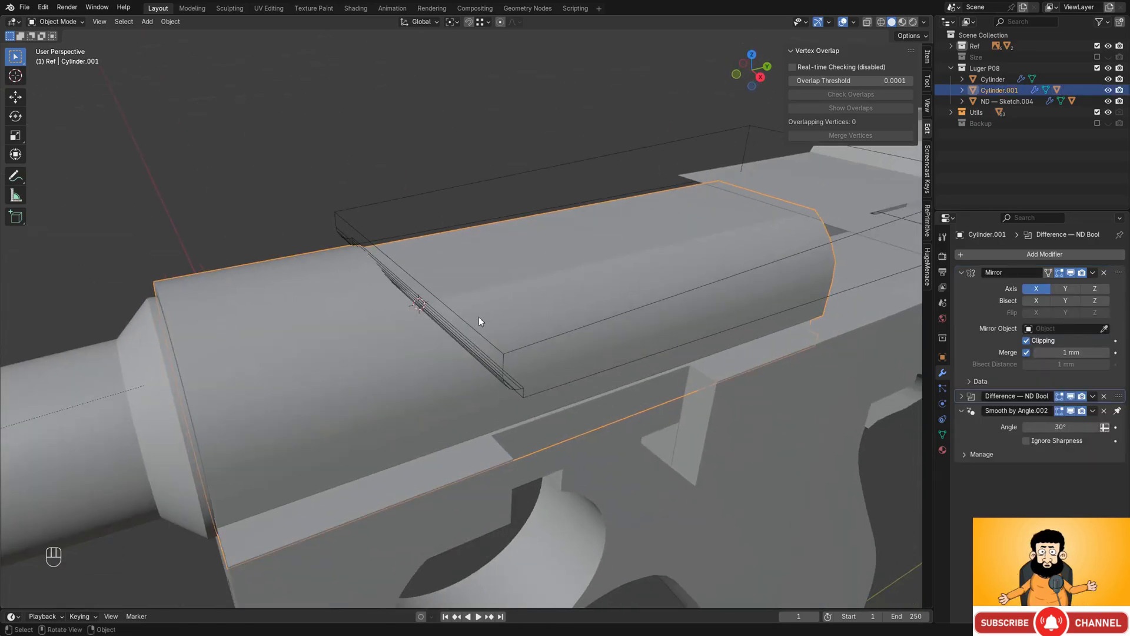
left_click(1092, 398)
left_click(962, 396)
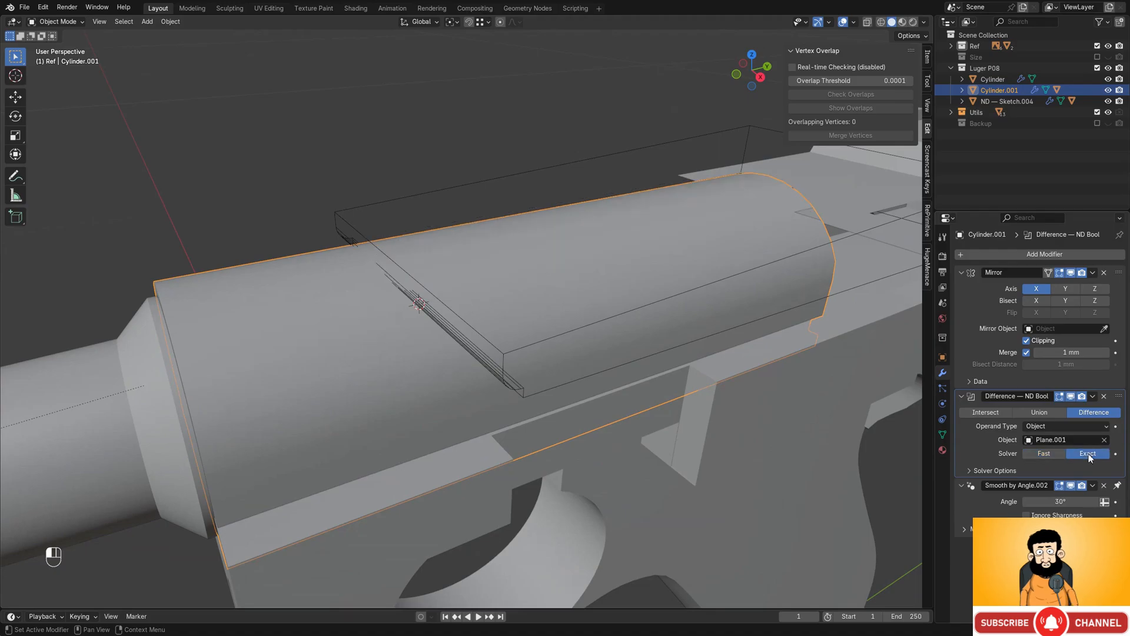
- Set the solver of the receiver's Difference boolean to Fast
middle_click_drag(805, 363, 725, 339)
left_click(1047, 453)
middle_click_drag(766, 383, 719, 394)
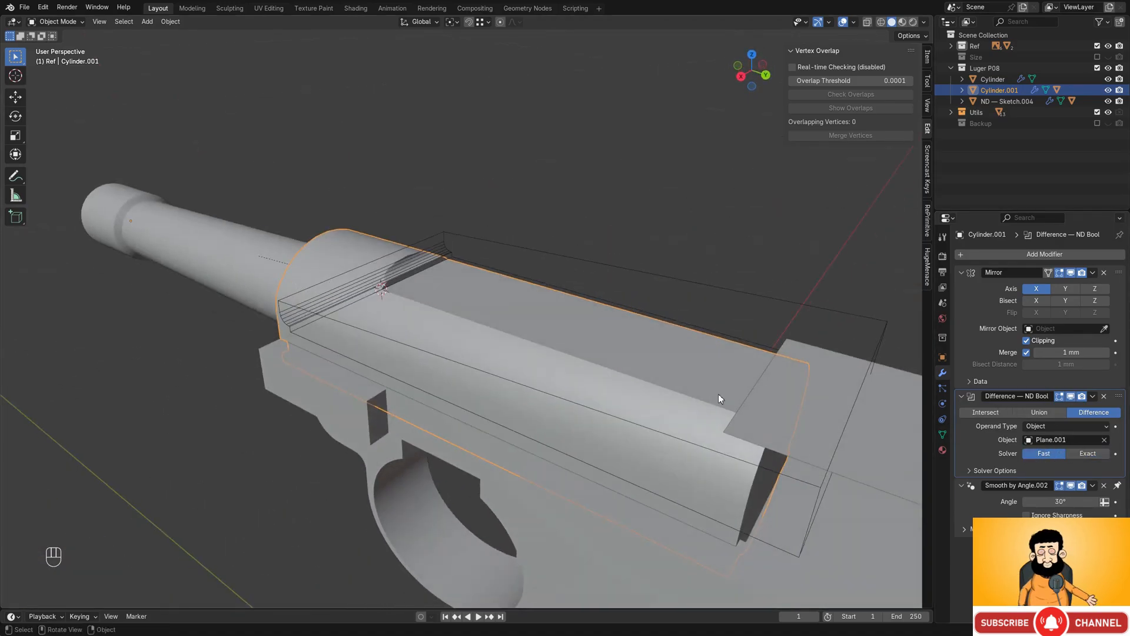
middle_click_drag(601, 344, 579, 270)
- Move the stepped cutter plane along X until it spans the full width of the receiver
left_click(555, 271)
key("g")
key("x")
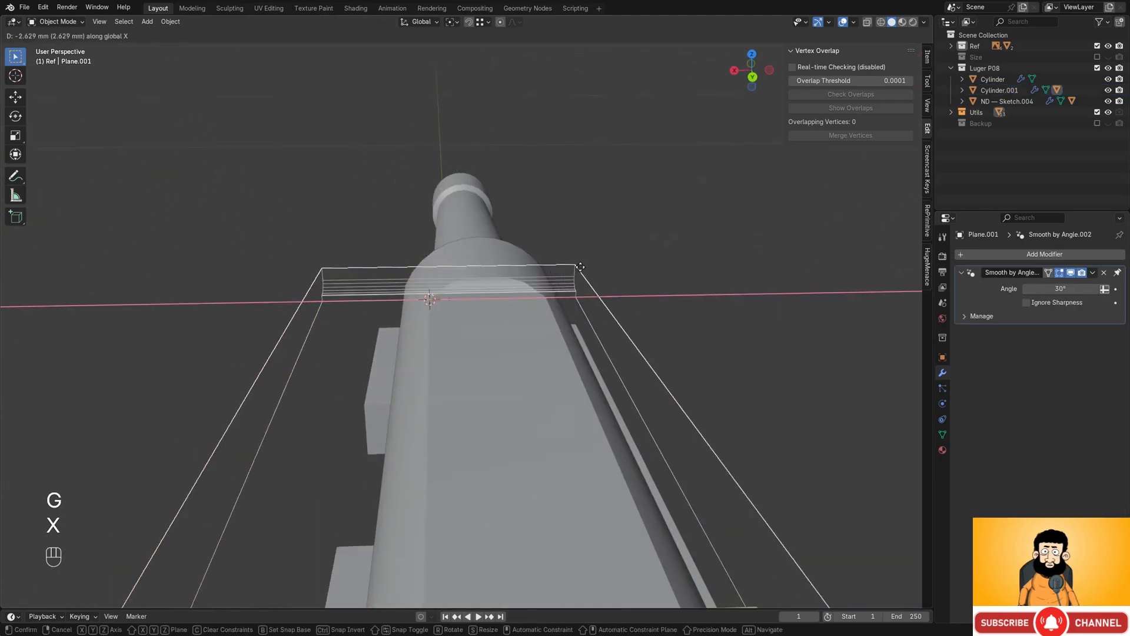
left_click(606, 270)
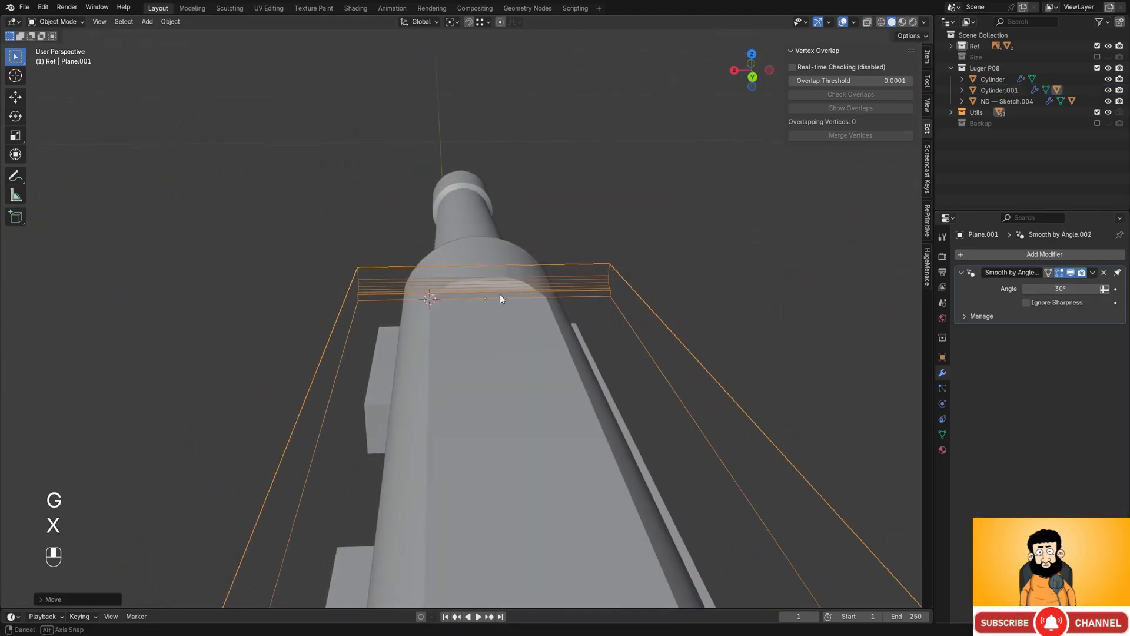
- Snap the 3D cursor to the selected centre edge on top of the receiver mesh
middle_click_drag(500, 296, 513, 328)
left_click(506, 306)
key("Tab")
scroll(494, 245, "up", 2)
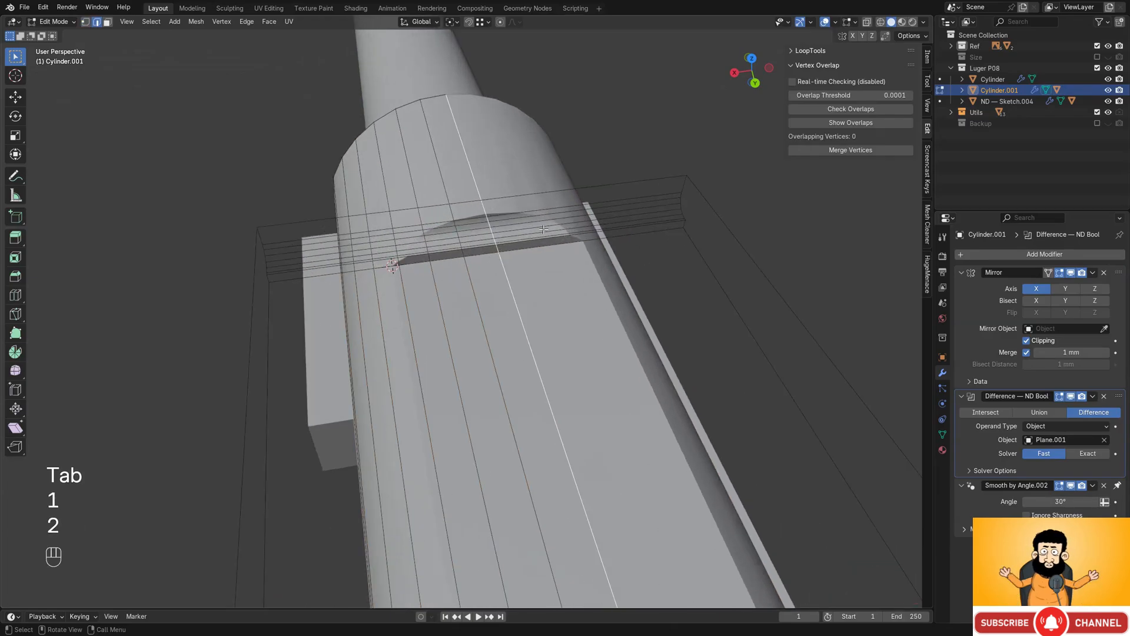
key("shift+s")
key("shift+s")
left_click(442, 282)
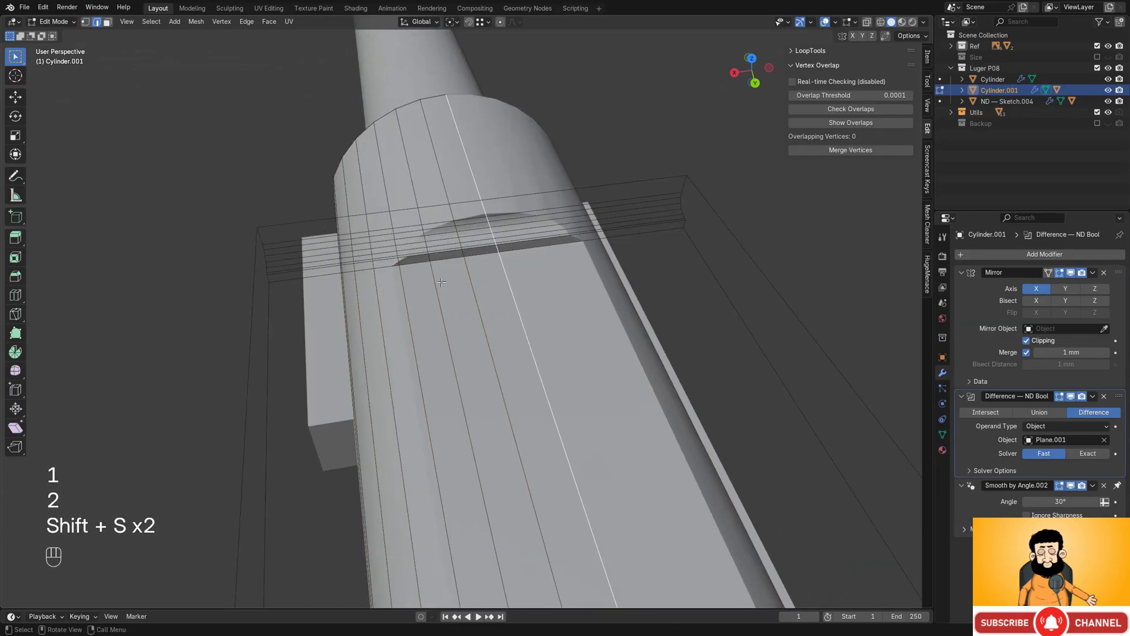
scroll(451, 279, "down", 1)
key("shift+s")
left_click(485, 325)
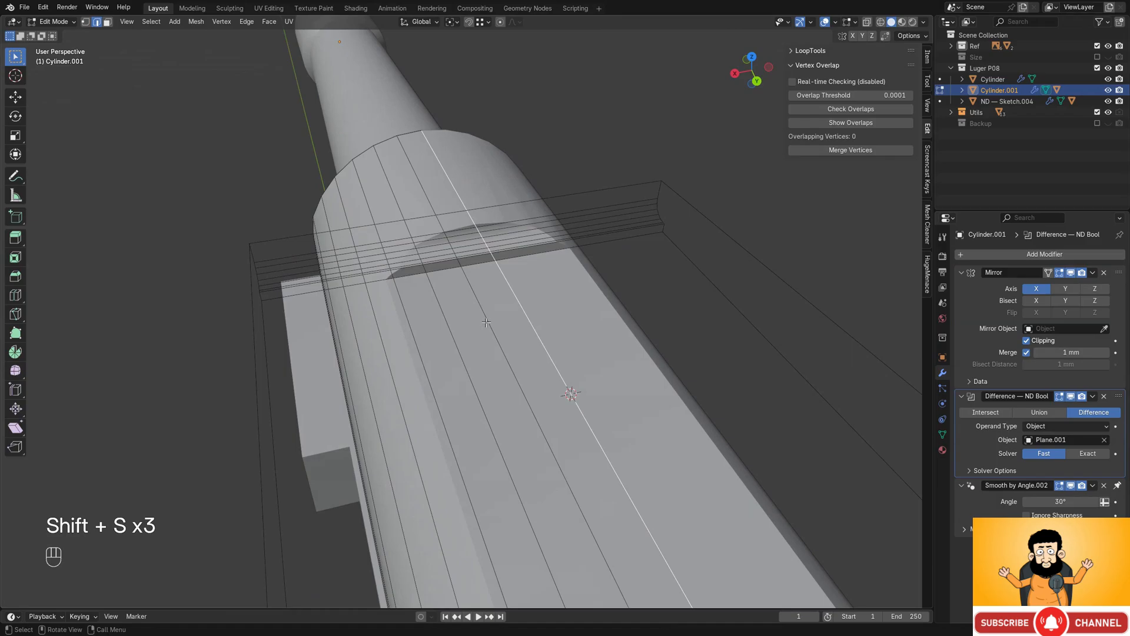
- Add a cube at the 3D cursor and scale it down to roughly the toggle slot's size
key("Tab")
key("shift+a")
left_click(545, 286)
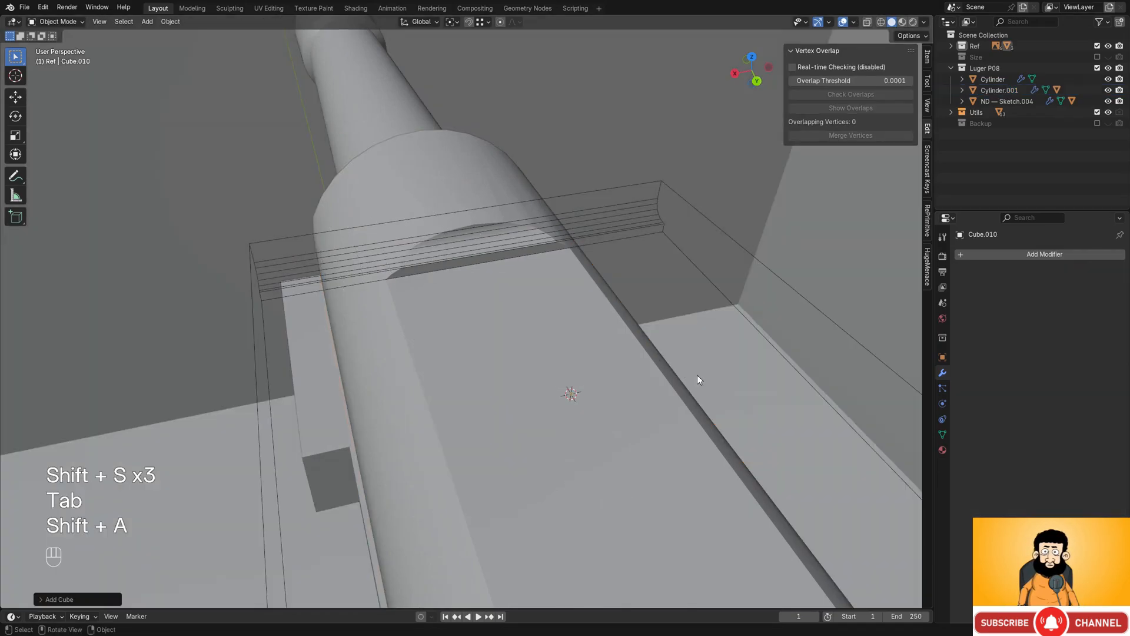
key("s")
key("s")
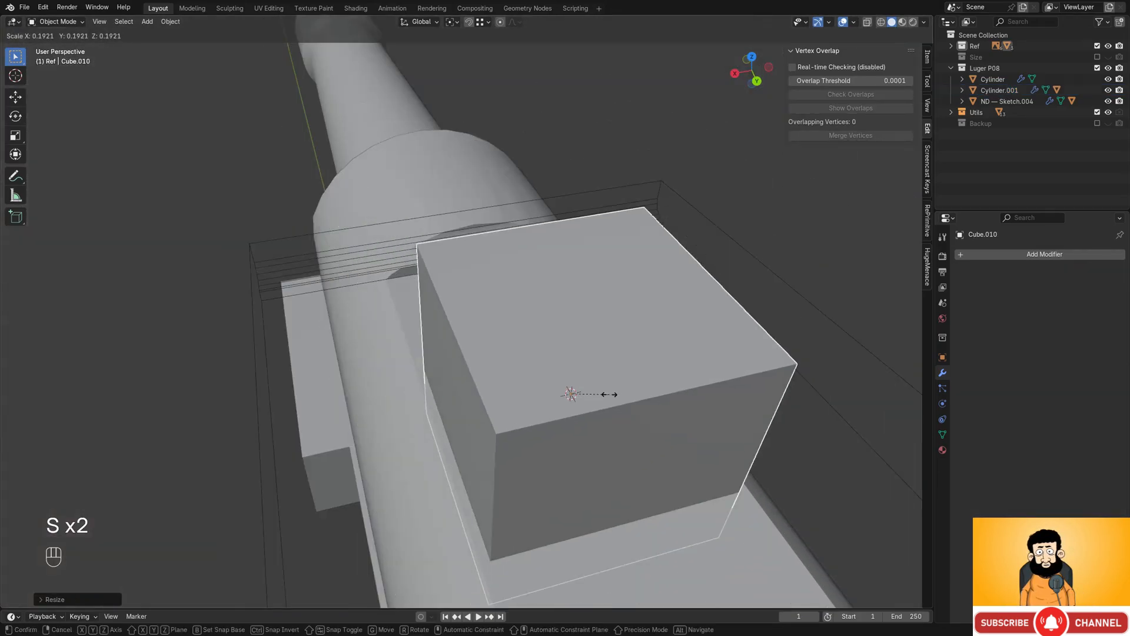
left_click(599, 395)
key("s")
left_click(686, 418)
- Compare the toggle slot in the top-view blueprint with the reference photo of the receiver
middle_click_drag(543, 384, 682, 303, "alt")
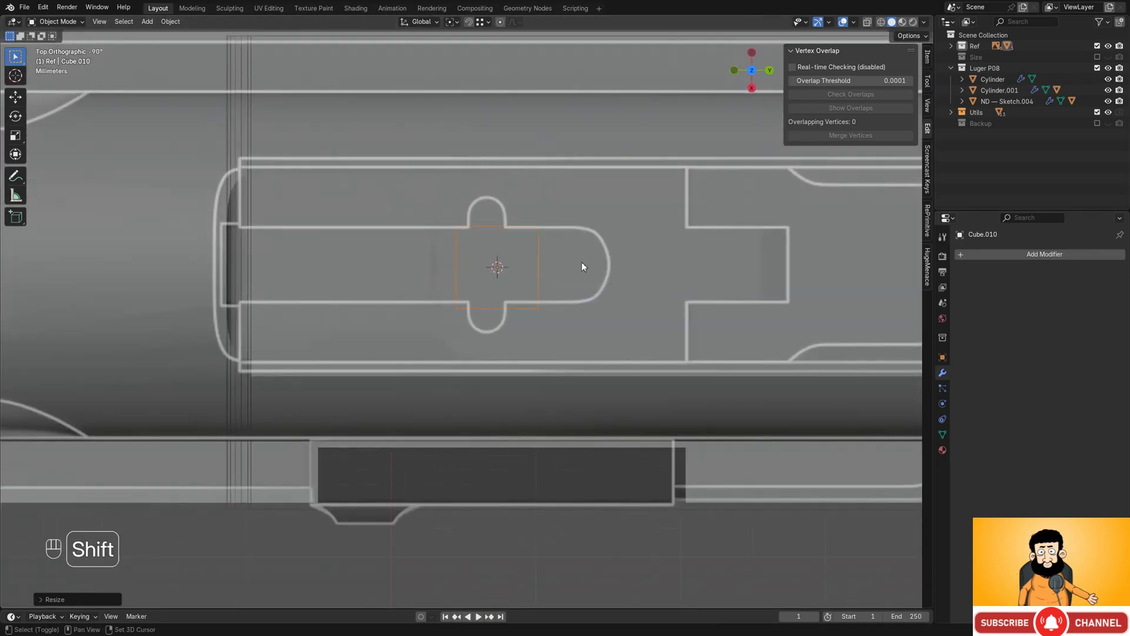
middle_click_drag(582, 262, 625, 301, "shift")
middle_click_drag(540, 302, 675, 320, "shift")
scroll(672, 320, "up", 1)
scroll(682, 312, "down", 1)
middle_click_drag(597, 308, 435, 306, "shift")
key("alt+Tab")
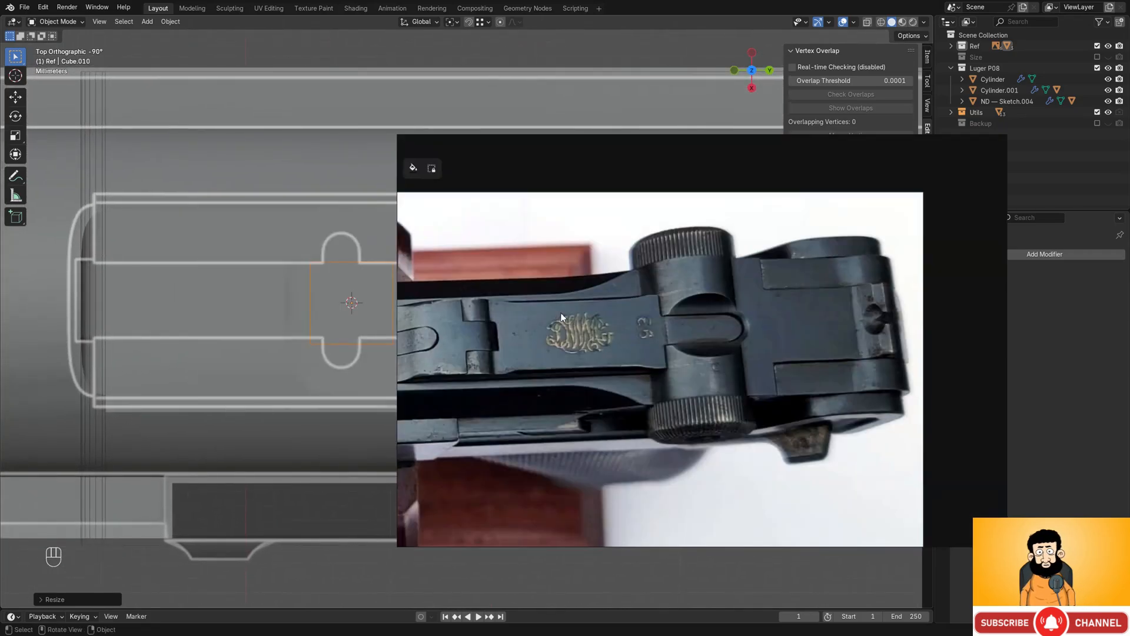
scroll(561, 313, "down", 5)
middle_click_drag(560, 313, 619, 328)
scroll(639, 336, "up", 6)
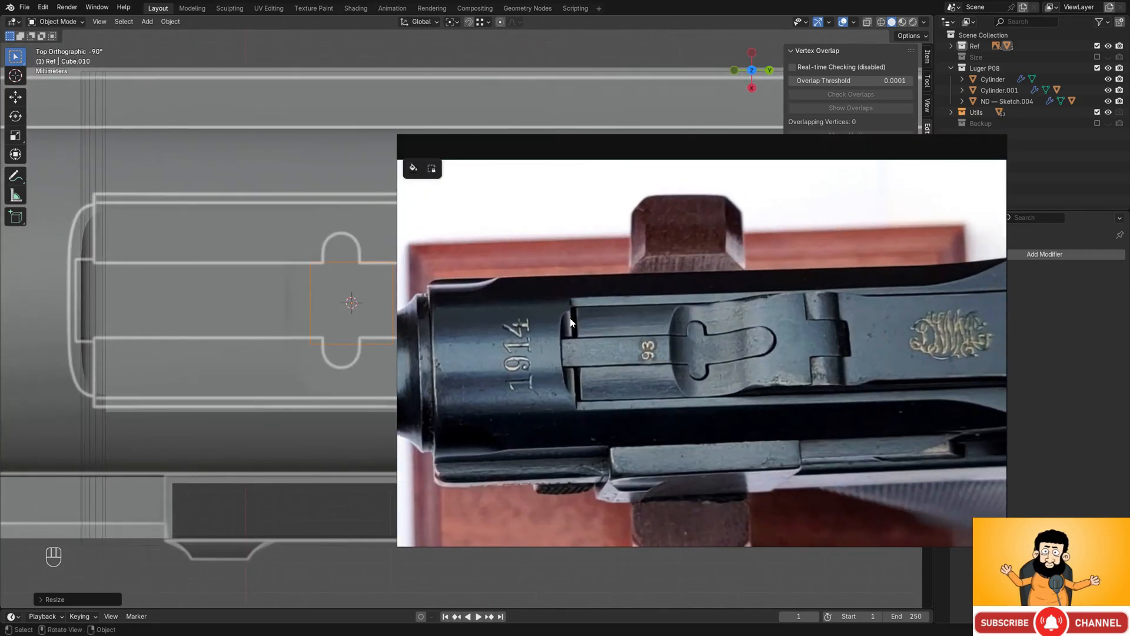
right_click_drag(529, 394, 861, 360)
mouse_move(444, 310)
middle_mouse_down("shift")
mouse_move(522, 308)
mouse_move(476, 287)
mouse_move(572, 359)
middle_mouse_up("shift")
scroll(518, 309, "down", 2)
scroll(519, 312, "up", 2)
- Move the cube's front end along Y to the front edge of the toggle slot in the blueprint
key("Tab")
key("shift+z")
key("y")
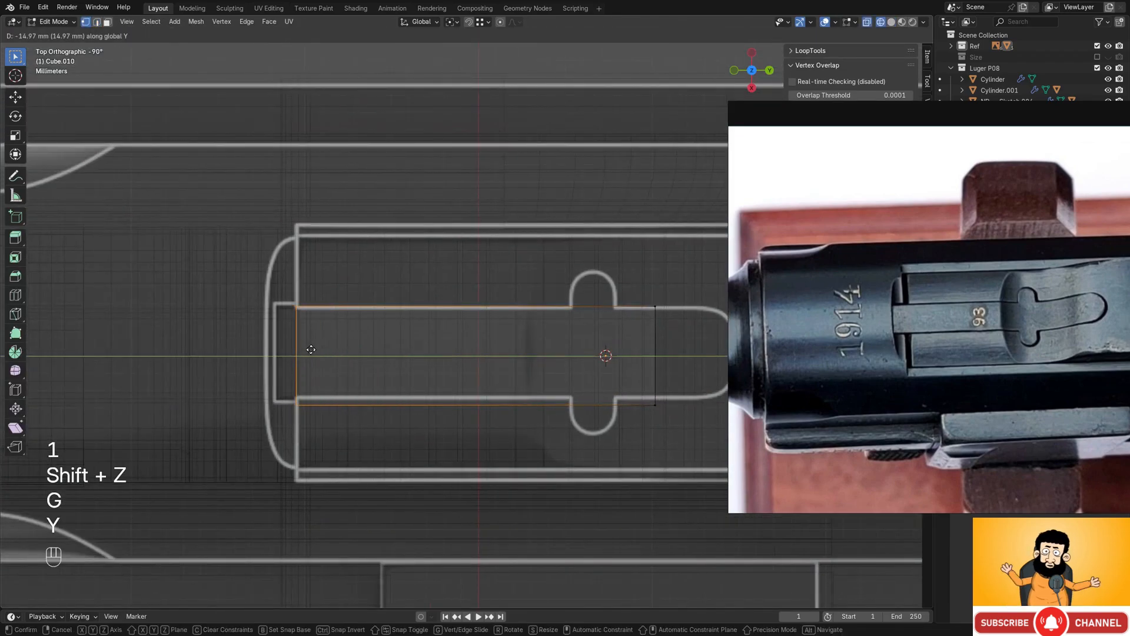
left_click(310, 349)
left_click(1030, 140)
scroll(466, 320, "down", 1)
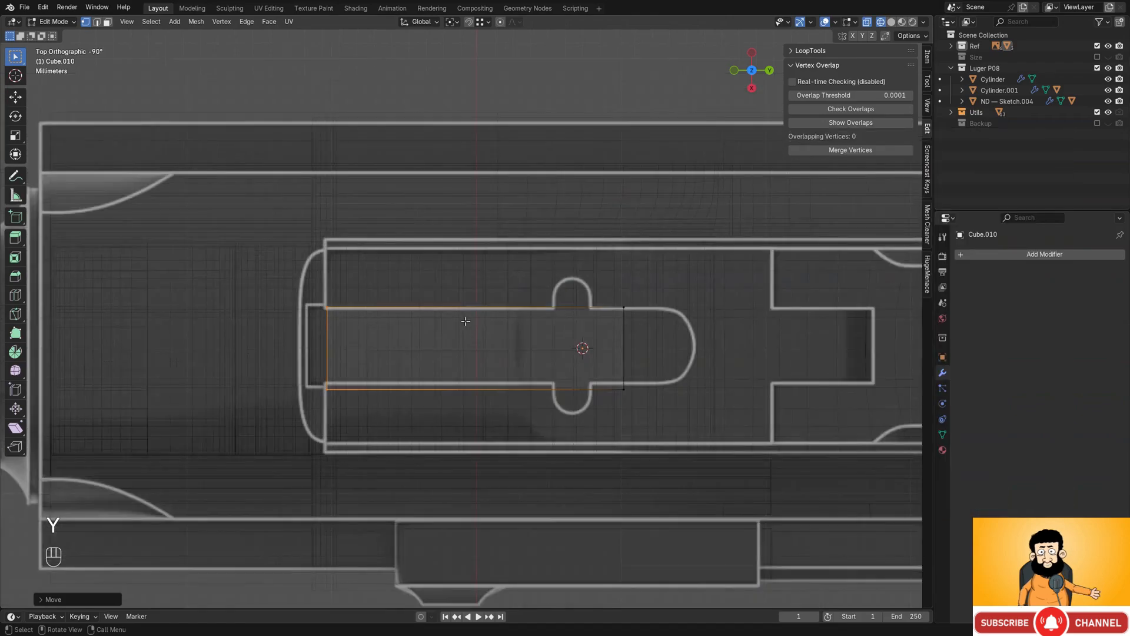
- Scale the whole cube along X to match the width of the toggle slot in the blueprint
middle_click_drag(485, 311, 457, 246, "shift")
middle_click_drag(535, 298, 513, 313, "shift")
key("a")
key("s")
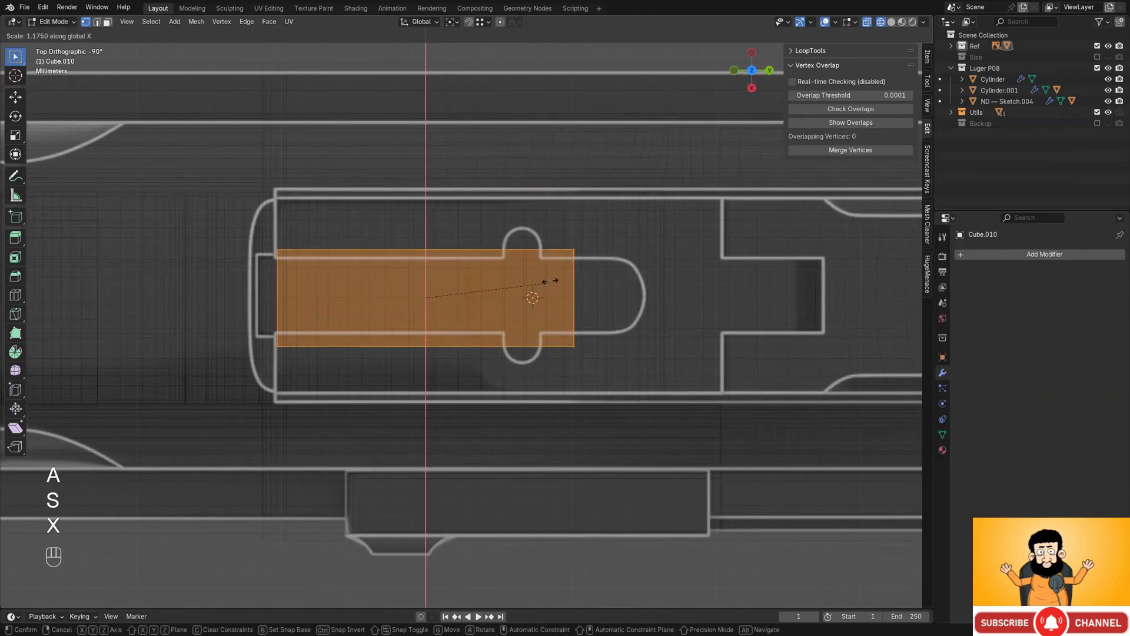
left_click(682, 277)
- Move the cube's rear end along Y so it extends past the back of the receiver
scroll(622, 305, "down", 3)
middle_click_drag(619, 305, 514, 320, "shift")
left_click_drag(375, 226, 542, 386)
middle_click_drag(586, 352, 502, 367, "shift")
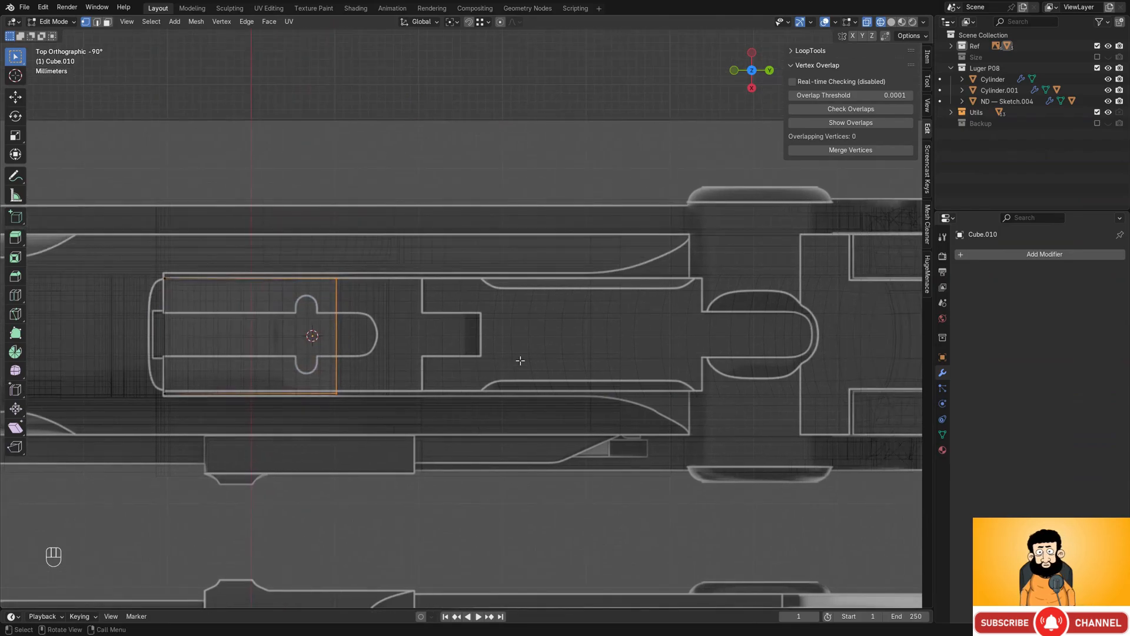
left_click(888, 404)
- Lower the cube's bottom vertices along Z so the block passes down through the receiver
key("shift+z")
mouse_move(653, 438)
middle_mouse_down()
mouse_move(641, 350)
mouse_move(620, 319)
mouse_move(599, 320)
middle_mouse_up()
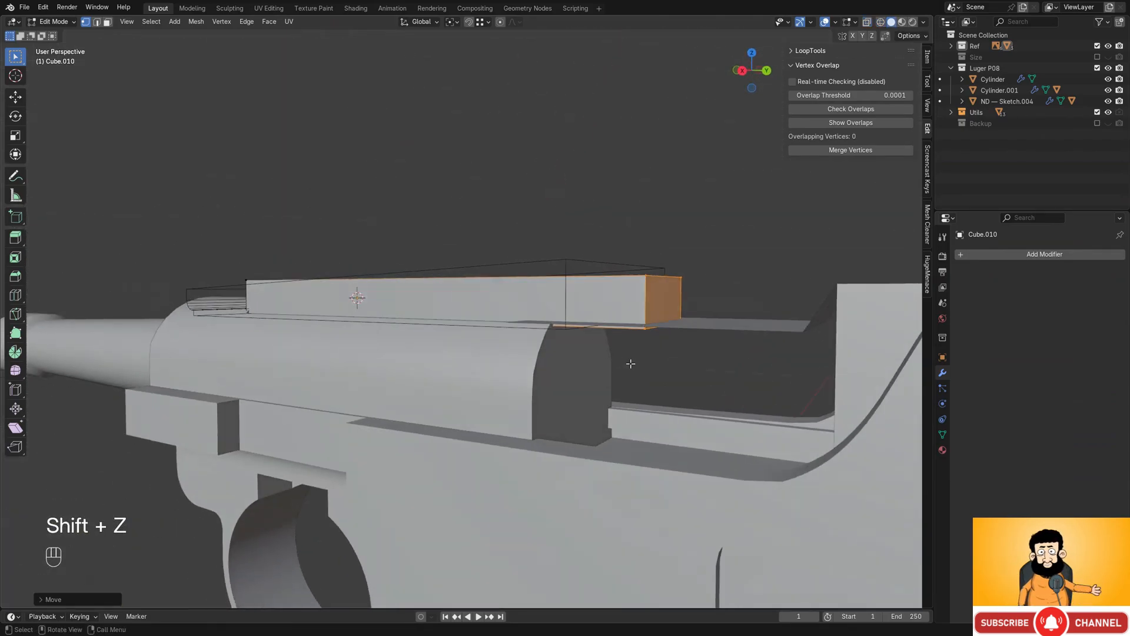
mouse_move(630, 364)
middle_mouse_down("alt")
mouse_move(533, 357)
mouse_move(559, 363)
middle_mouse_up("alt")
key("shift+z")
key("shift+z")
left_click(564, 516)
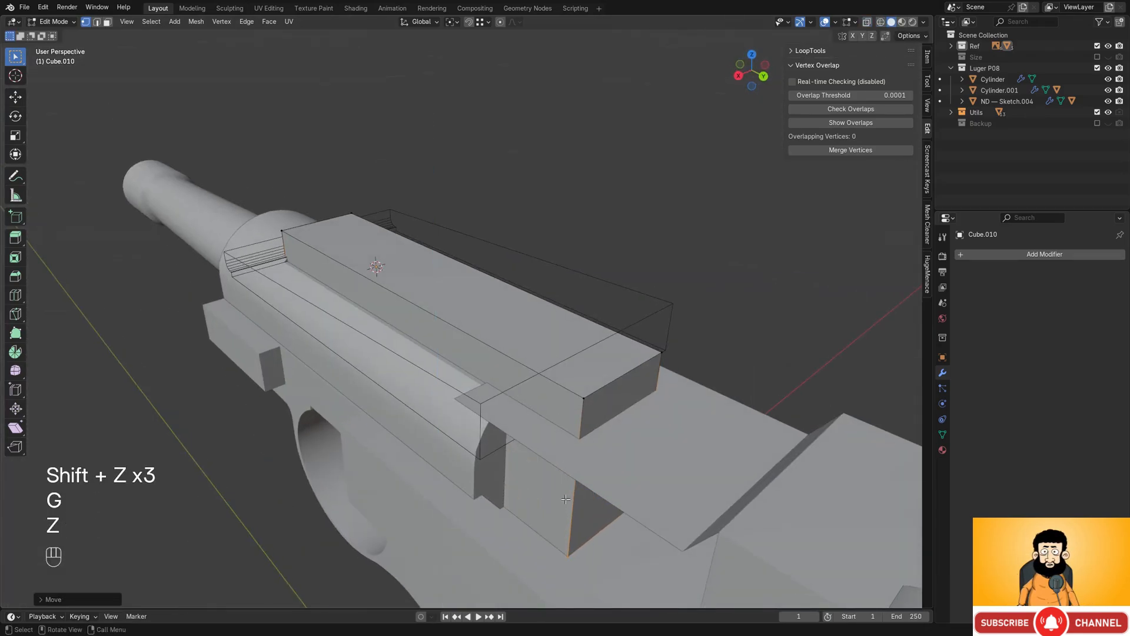
key("Tab")
- Align the cube's front face along Y with the straight edge of the cut step on the receiver
middle_click_drag(371, 377, 518, 312)
middle_click_drag(518, 312, 495, 301)
scroll(573, 286, "up", 2)
middle_click_drag(371, 316, 479, 297, "shift")
scroll(412, 302, "up", 2)
scroll(437, 328, "up", 2)
key("Tab")
key("shift+z")
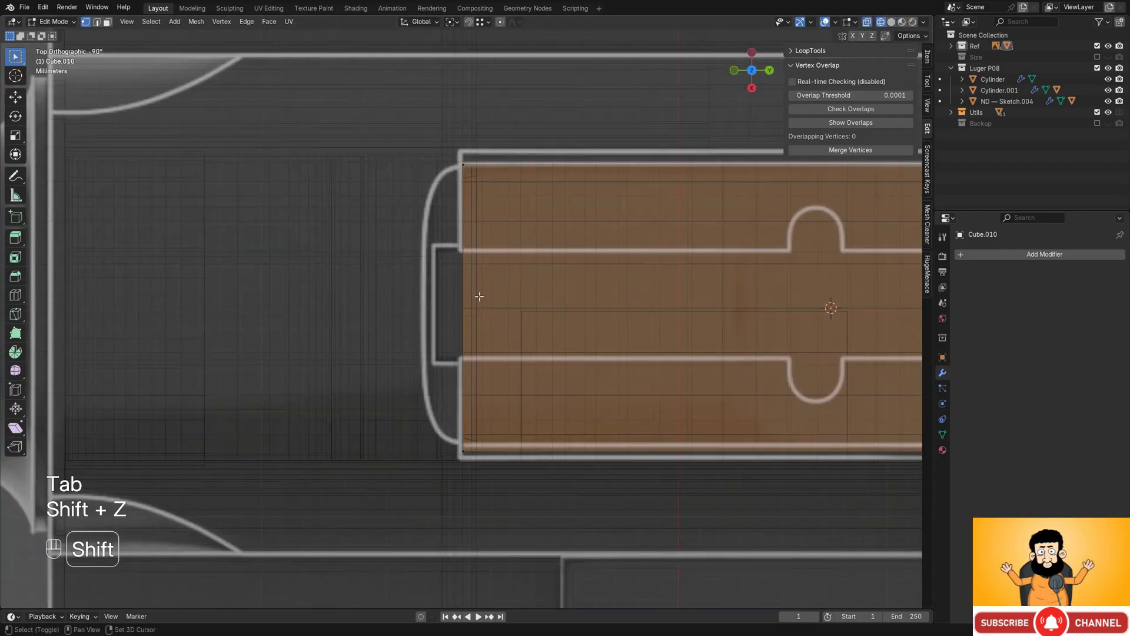
key("shift+z")
scroll(476, 303, "down", 3)
key("shift+z")
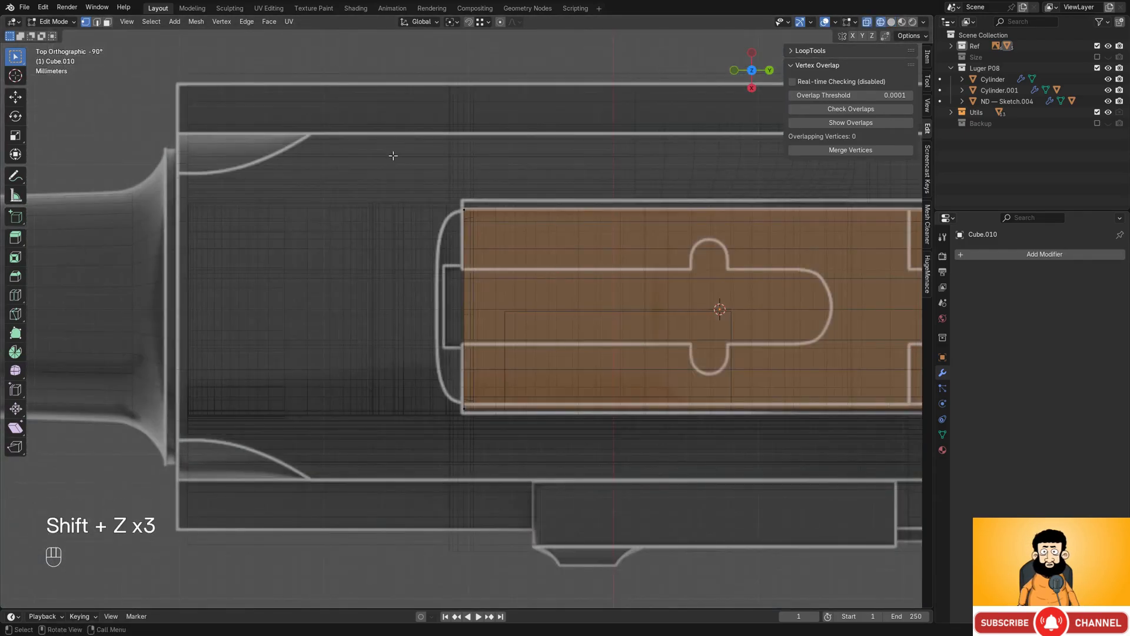
left_click_drag(469, 399, 480, 442)
key("shift+z")
scroll(480, 412, "up", 4)
mouse_move(480, 413)
middle_mouse_down()
mouse_move(506, 312)
mouse_move(454, 281)
mouse_move(419, 312)
mouse_move(459, 310)
mouse_move(395, 293)
mouse_move(479, 295)
mouse_move(515, 333)
middle_mouse_up()
key("y")
left_click(513, 317)
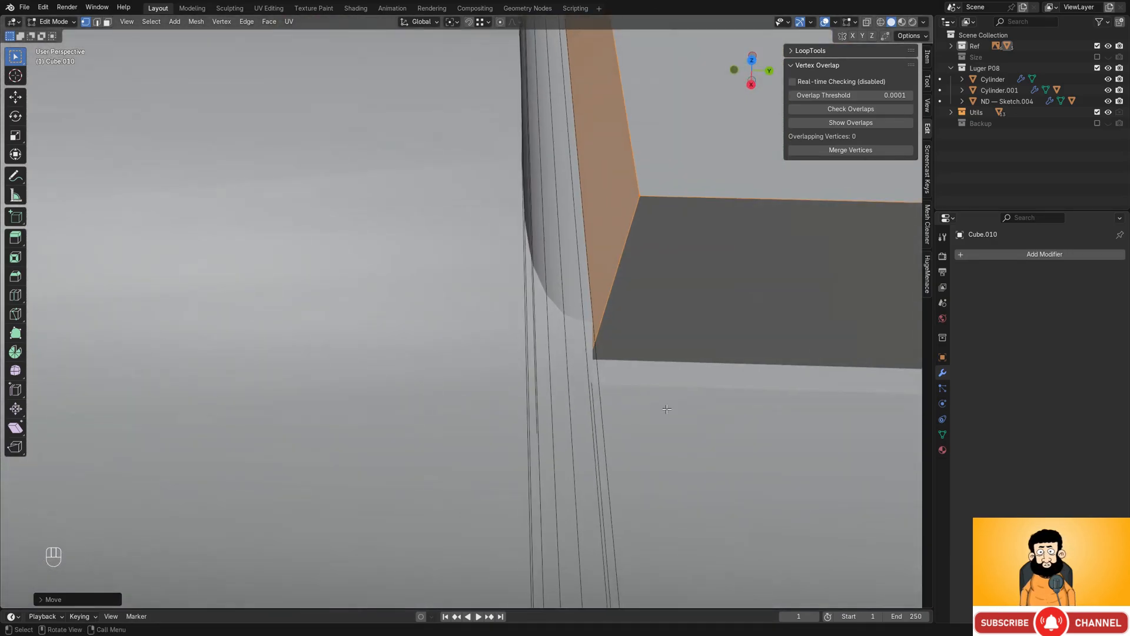
- Examine the front of the toggle slot in the reference photo and compare it with the receiver's cut step
key("alt+Tab")
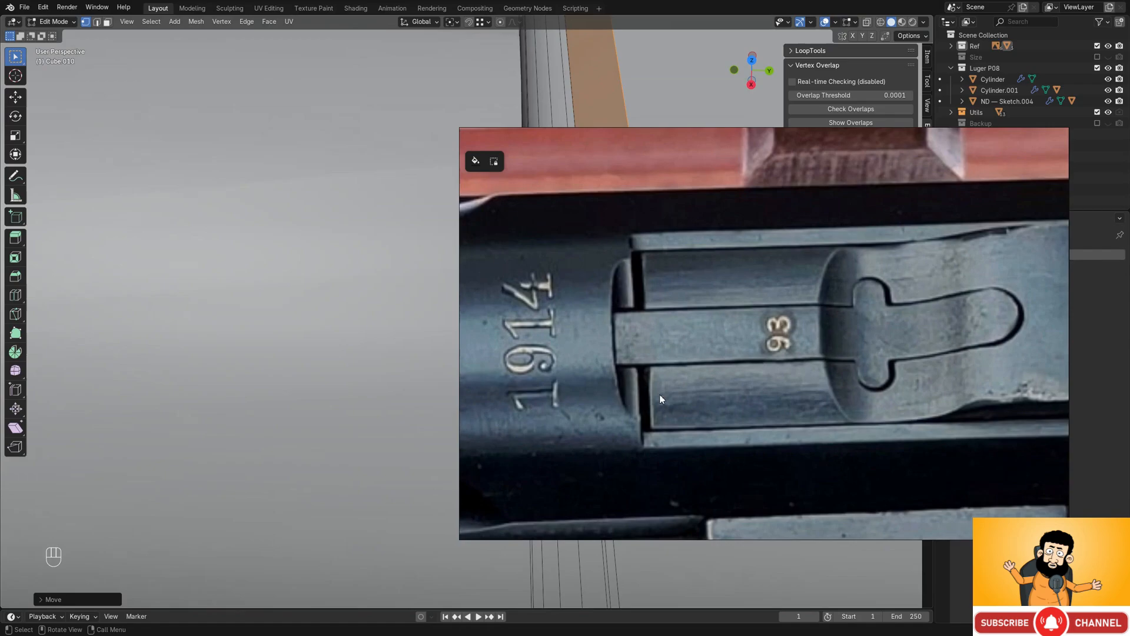
scroll(660, 399, "up", 2)
left_click_drag(748, 362, 716, 365)
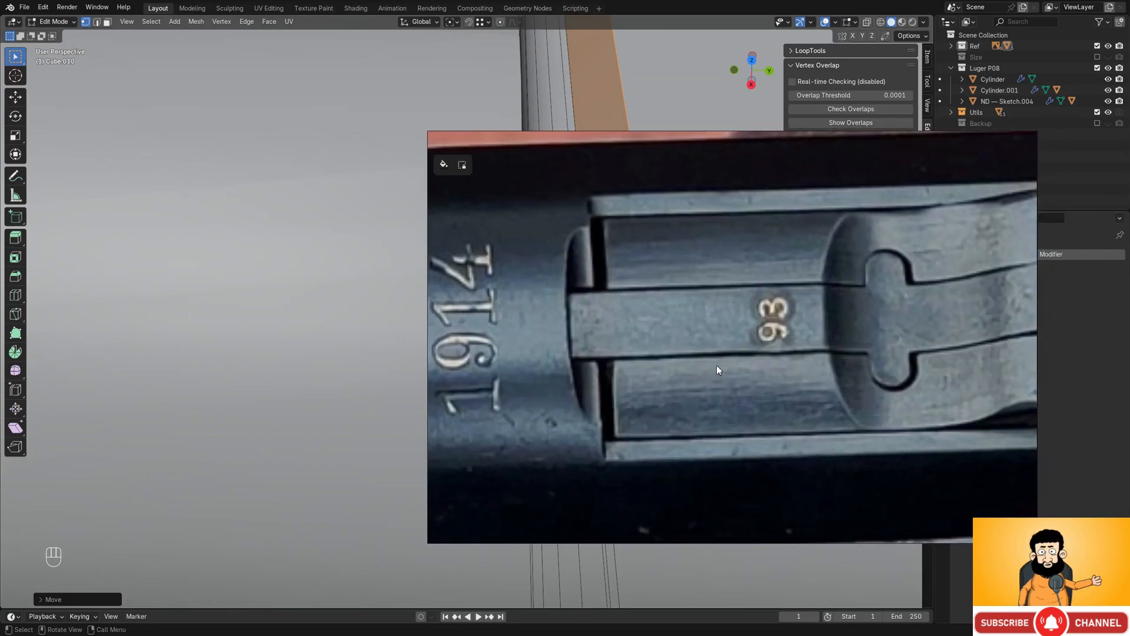
left_click(999, 140)
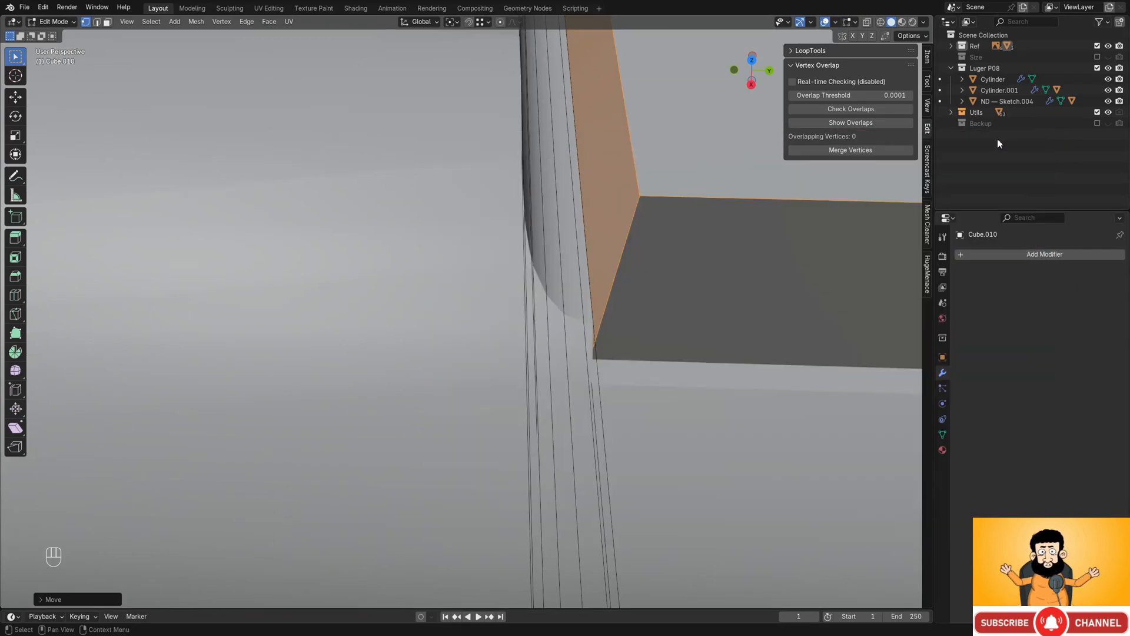
middle_click_drag(573, 274, 498, 267)
key("Tab")
key("Tab")
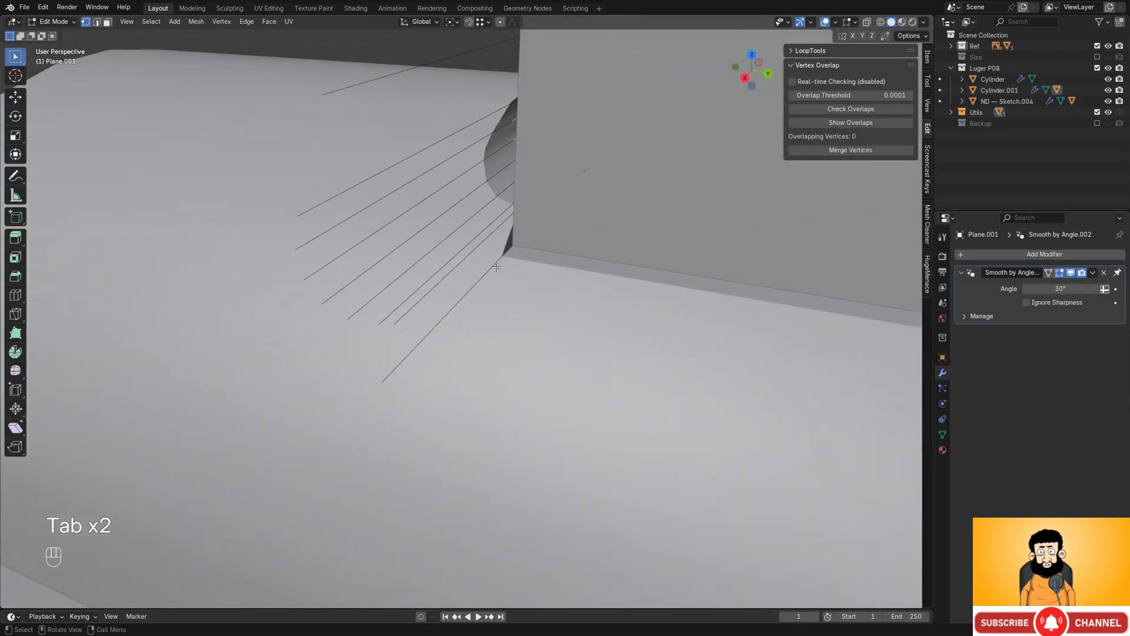
key("Tab")
- Cut the toggle slot out of the receiver with the cube using the ND Difference boolean
left_click(555, 193)
scroll(555, 195, "down", 3)
mouse_move(553, 242)
middle_mouse_down()
mouse_move(550, 273)
mouse_move(551, 243)
middle_mouse_up()
left_click(377, 184, "shift")
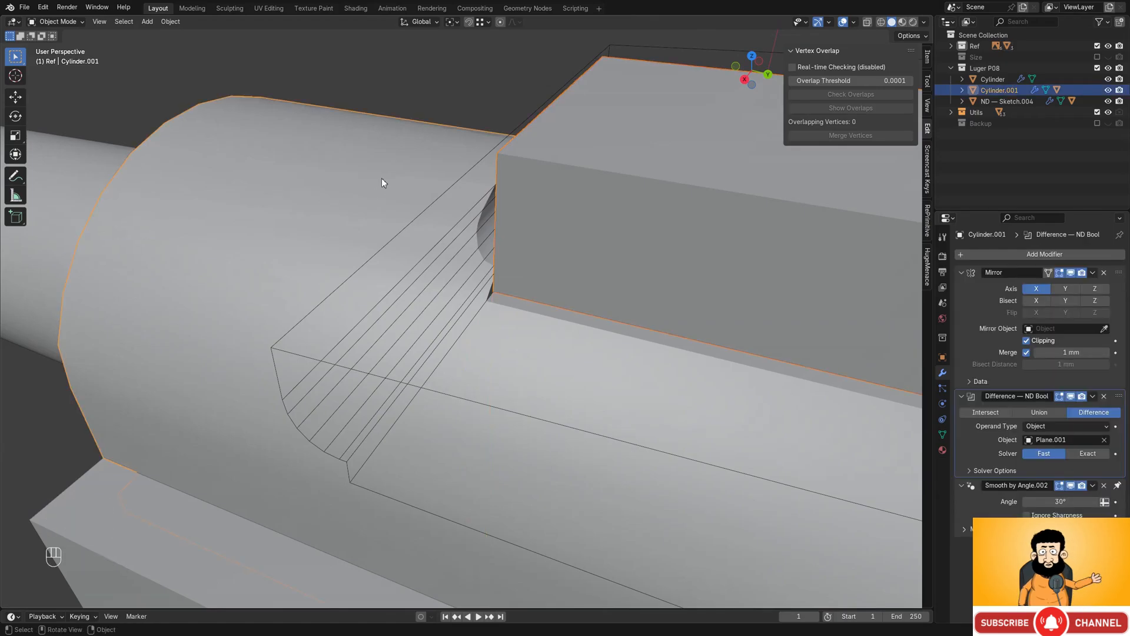
key("f")
left_click(382, 178)
middle_click_drag(469, 242, 484, 277)
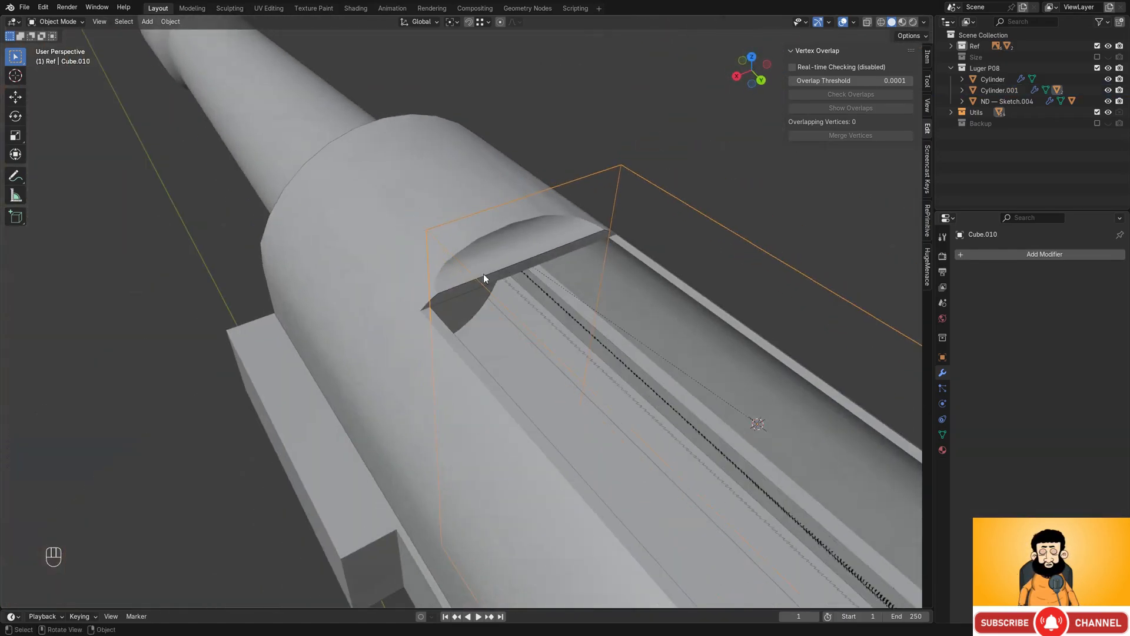
- Isolate the receiver with its cutters and compare the Exact and Fast solvers on the first Difference boolean, keeping Fast
left_click(443, 209, "shift")
key("shift+h")
middle_click_drag(443, 211, 474, 277)
middle_click_drag(556, 277, 865, 330)
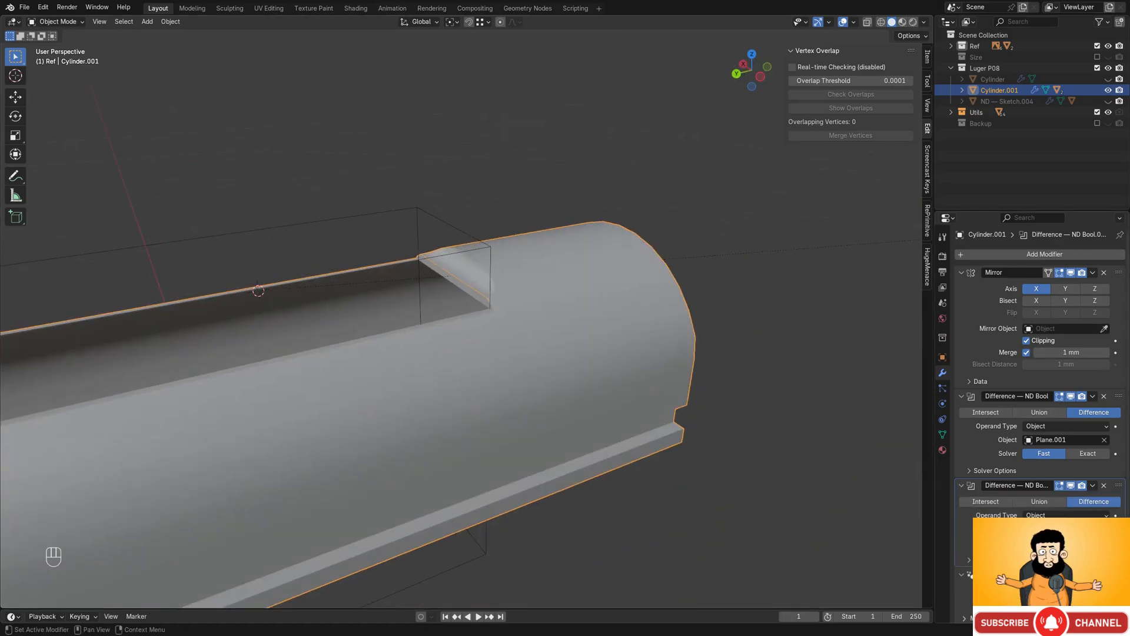
left_click(1092, 456)
left_click(1062, 457)
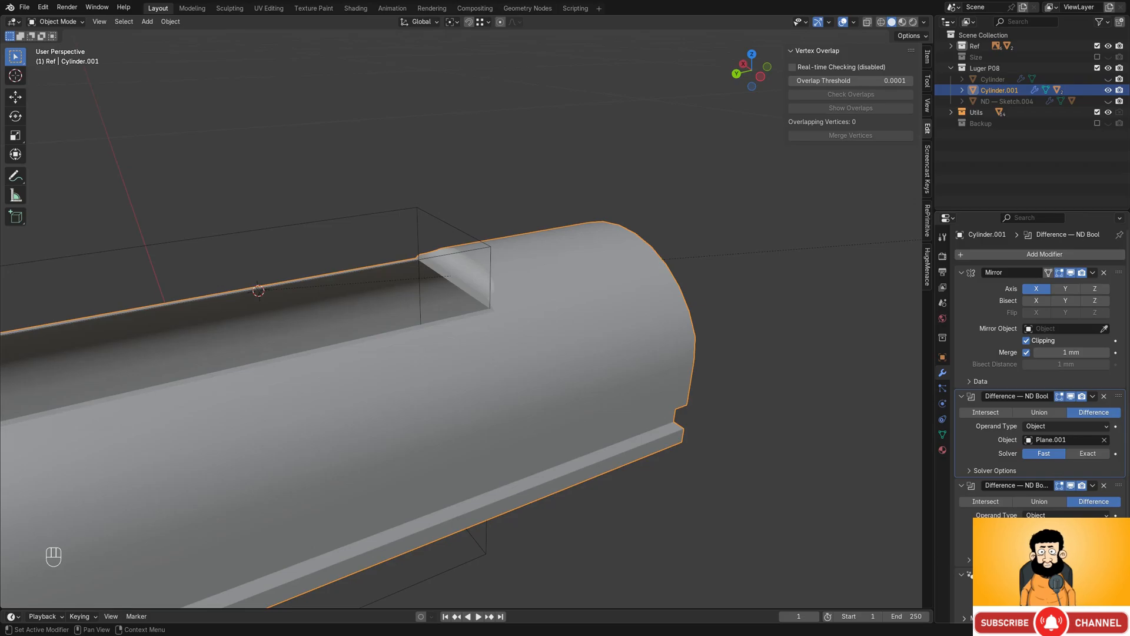
- Merge the overlapping vertices of the entire receiver mesh
key("Tab")
key("a")
middle_click_drag(602, 326, 688, 257)
key("Tab")
key("Tab")
left_click(843, 152)
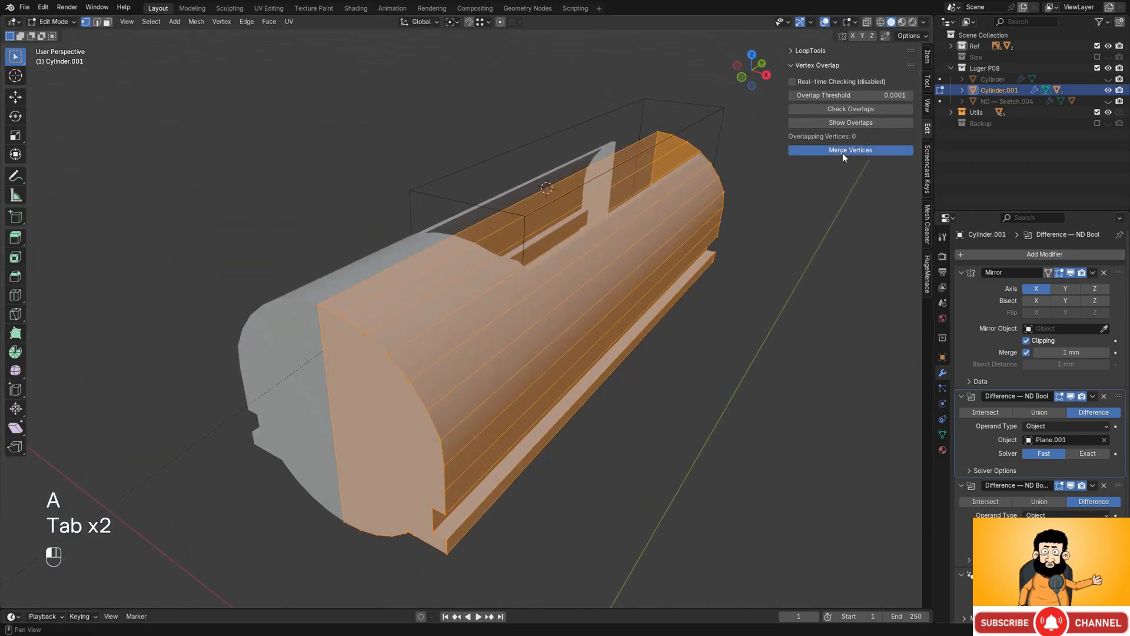
key("Tab")
middle_click_drag(638, 220, 529, 263)
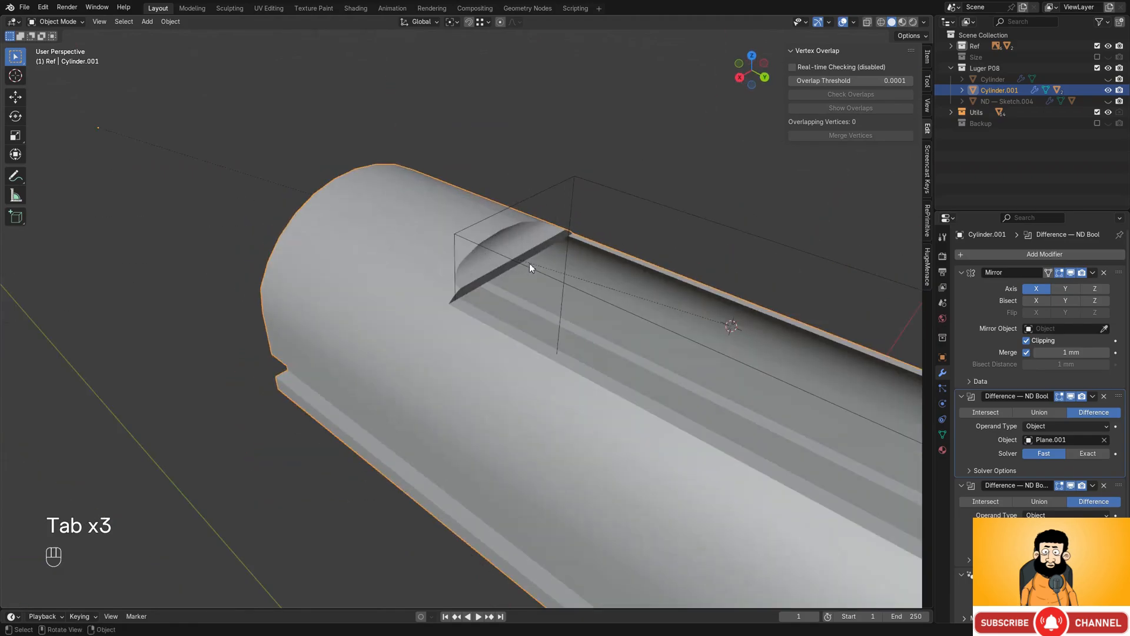
- Nudge the front face of the slot's cube cutter very slightly along Y
left_click(597, 196)
middle_click_drag(597, 196, 559, 297)
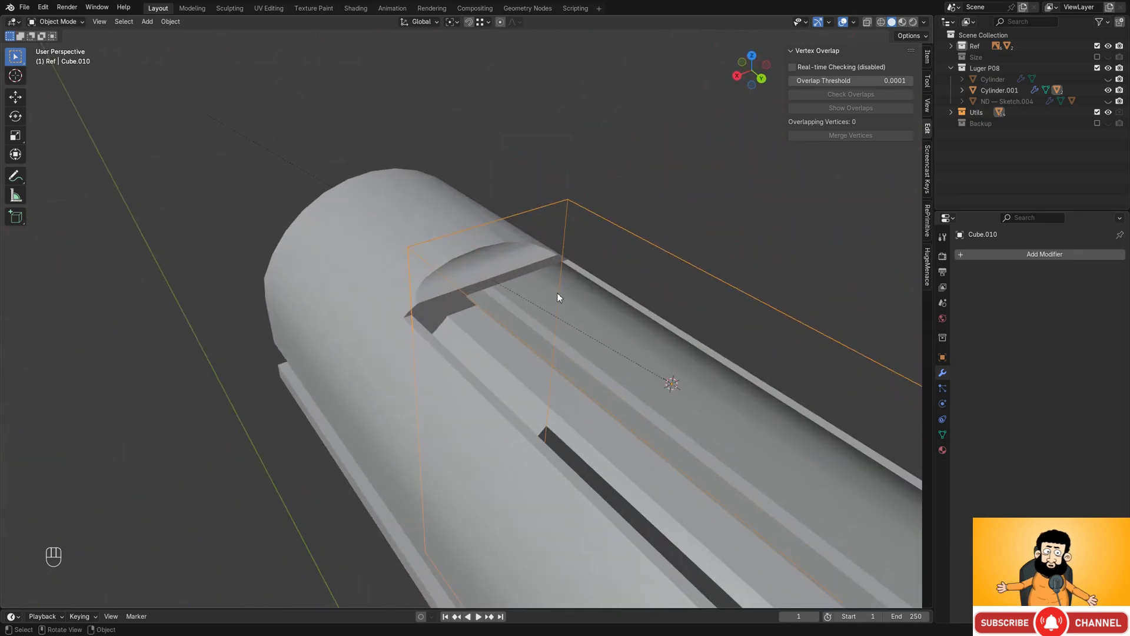
left_click(496, 256)
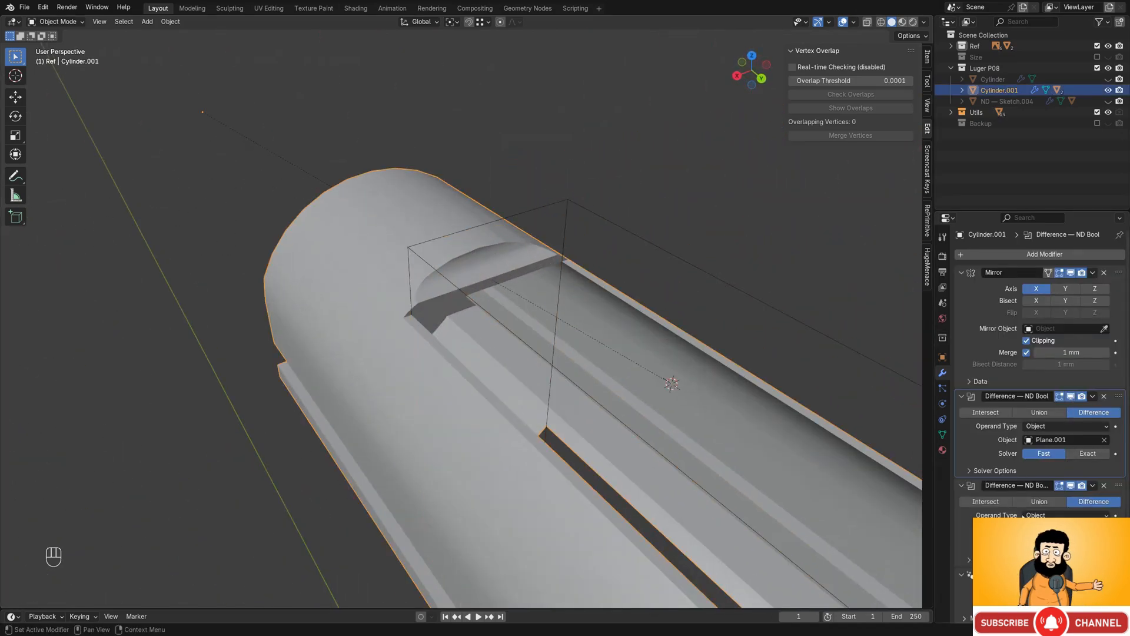
left_click(734, 289)
key("Tab")
middle_click_drag(718, 191, 581, 238, "alt")
key("shift+z")
key("shift+z")
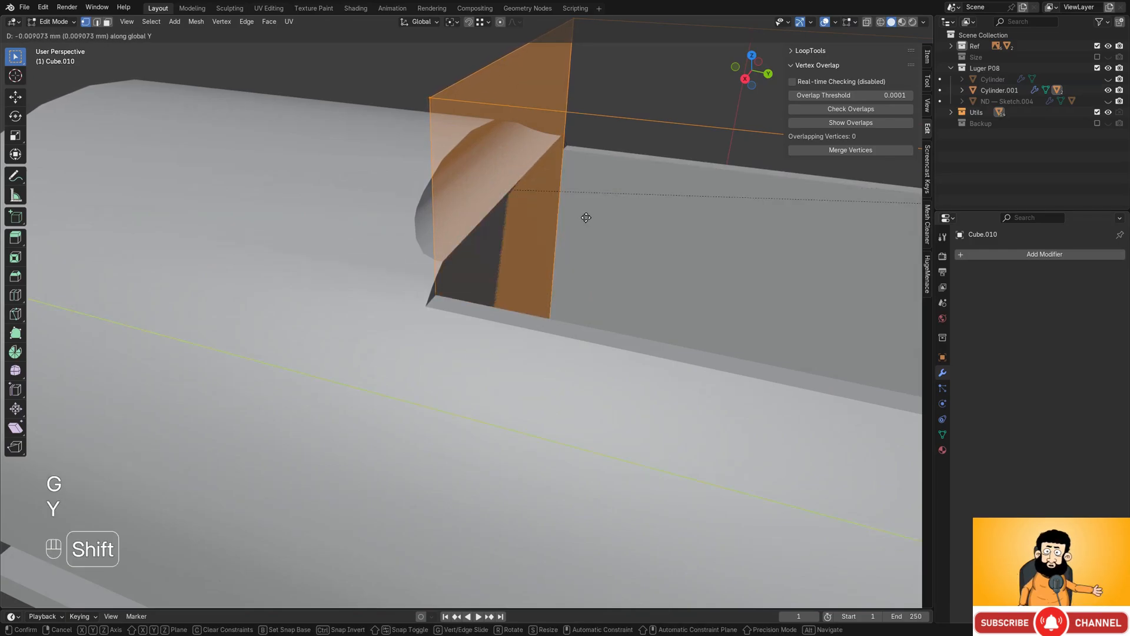
left_click(588, 218)
scroll(587, 219, "down", 3)
key("Tab")
- Reveal all hidden objects of the pistol again
middle_click_drag(586, 219, 630, 295)
scroll(552, 264, "up", 2)
scroll(625, 239, "up", 2)
middle_click_drag(630, 294, 599, 232, "shift")
key("alt+h")
- Move the Cube.009 edge bounding the flat top behind the receiver back about 6.4 mm along Y
left_click(634, 251)
key("Tab")
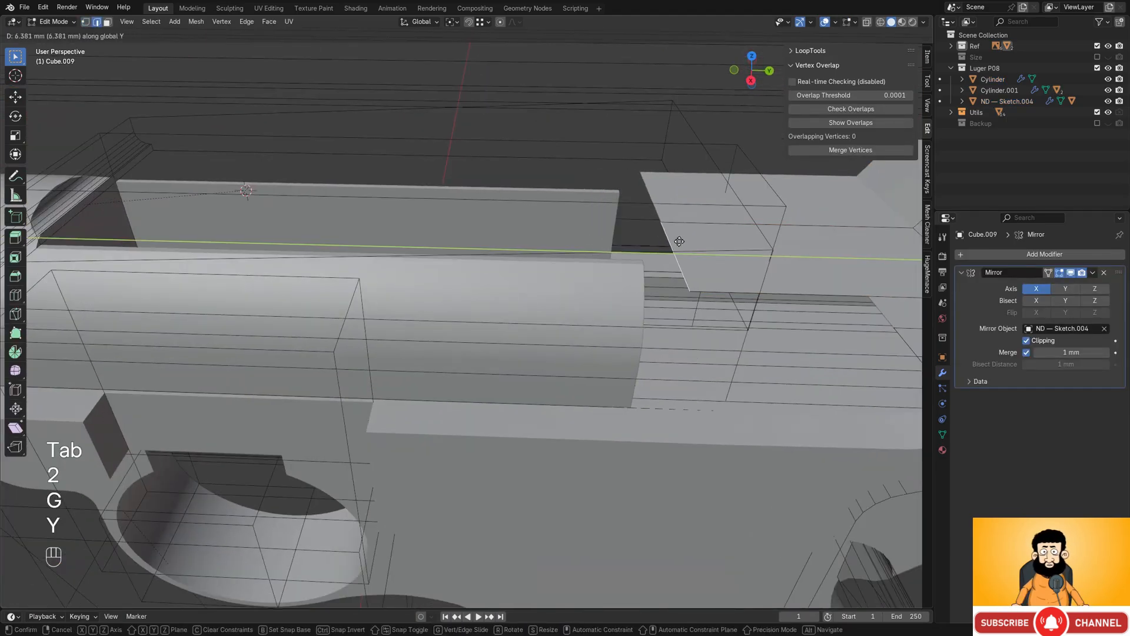
left_click(684, 238)
key("Tab")
scroll(702, 164, "down", 2)
middle_click_drag(702, 164, 654, 222)
scroll(581, 234, "up", 3)
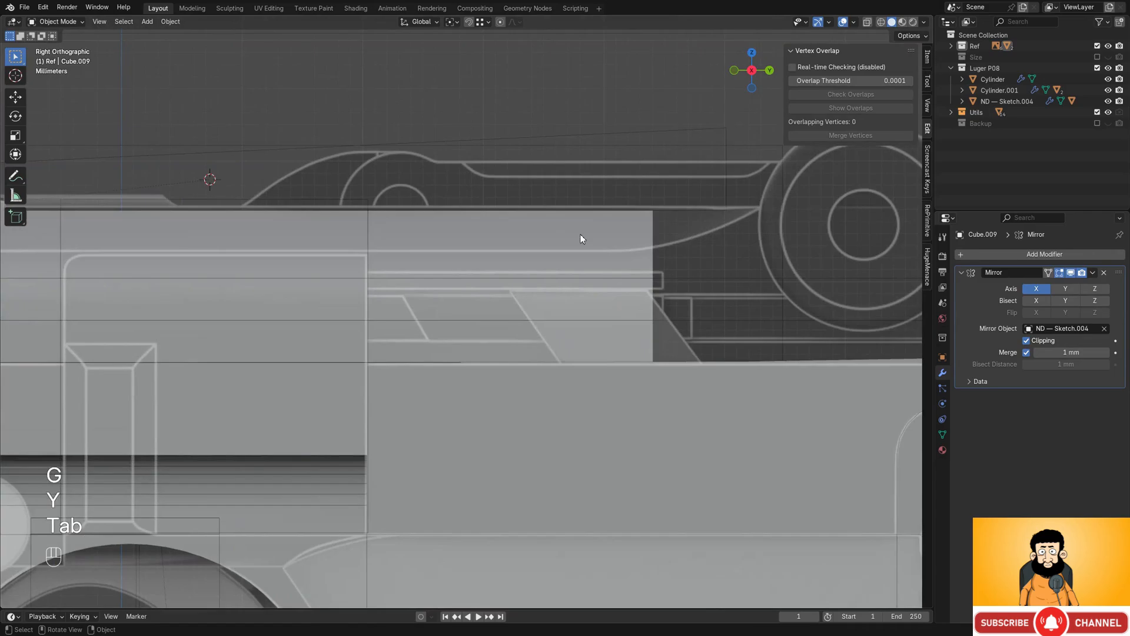
- Open the receiver body Cylinder.001 for mesh editing and select the lengthwise edge along its side
middle_click_drag(580, 234, 666, 242, "shift")
scroll(457, 232, "down", 2)
middle_click_drag(450, 233, 513, 246, "shift")
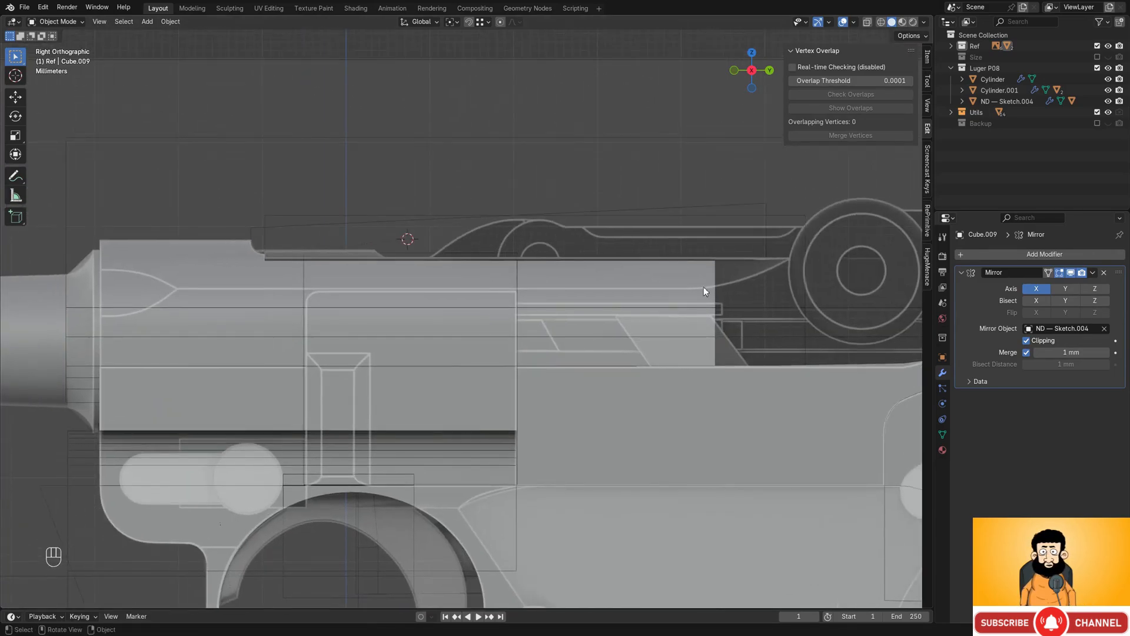
middle_click_drag(705, 291, 451, 298)
left_click(319, 306)
key("Tab")
middle_click_drag(319, 305, 578, 325)
key("2")
left_click(487, 312, "alt")
scroll(475, 301, "up", 1)
scroll(493, 294, "up", 1)
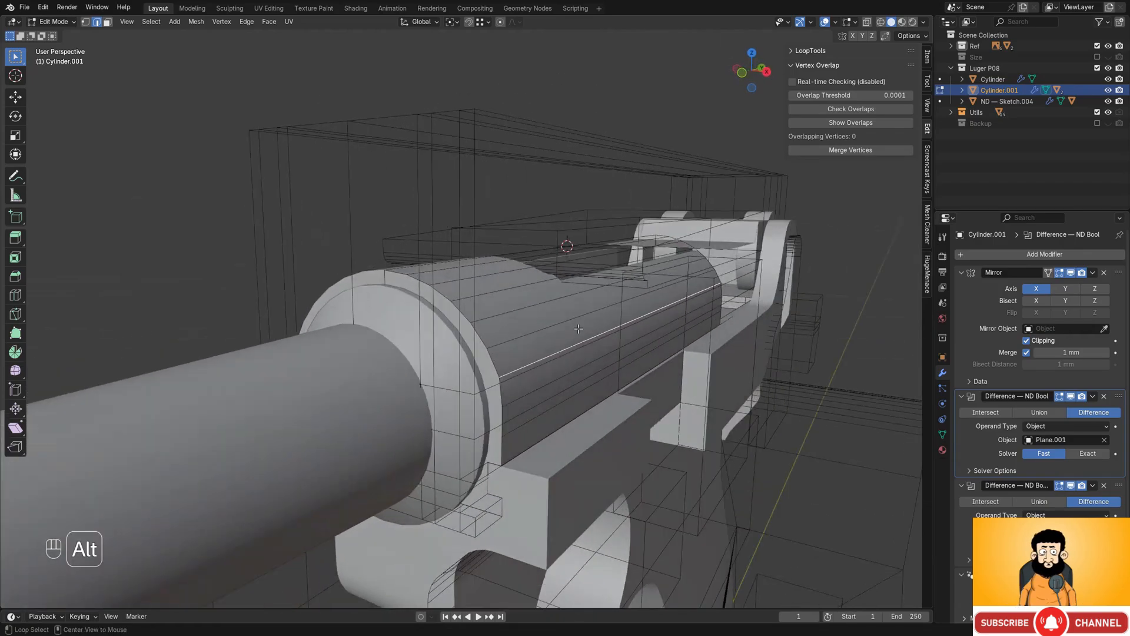
- Bring up the Luger reference photo board and examine the receiver in the top-view photo
key("alt+Tab")
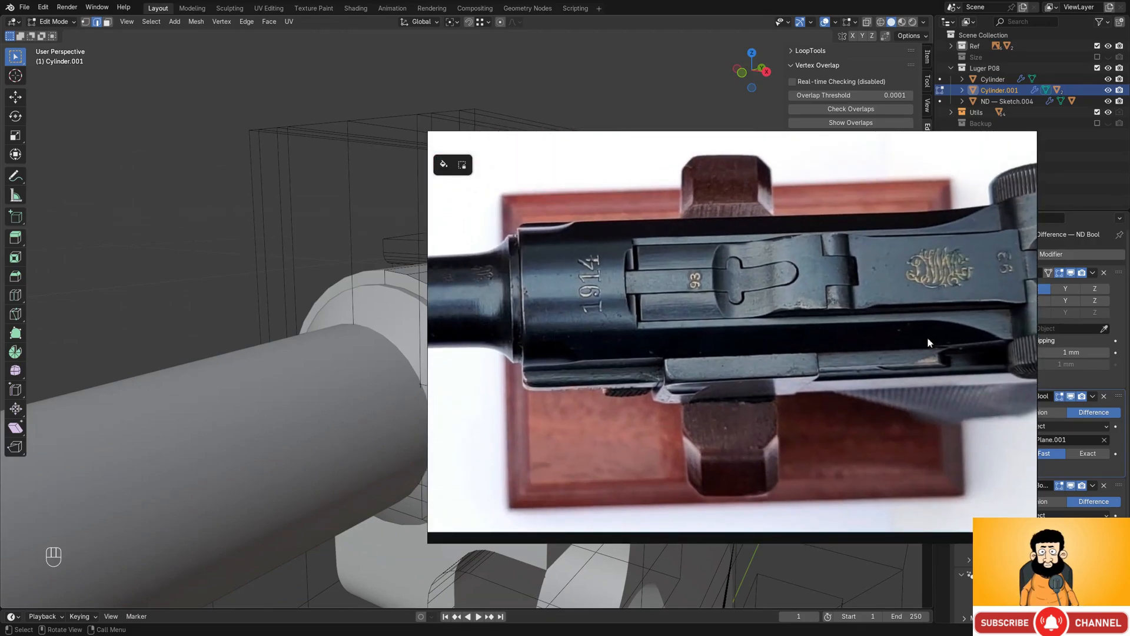
middle_click_drag(929, 338, 834, 326)
scroll(768, 313, "down", 2)
right_click_drag(614, 305, 929, 305)
middle_click_drag(598, 311, 615, 315)
middle_click_drag(615, 315, 511, 301, "shift")
scroll(974, 324, "down", 2)
middle_click_drag(974, 328, 908, 308)
- Move the receiver's rear end vertices back about 8.4 mm along Y to the blueprint's end line
middle_click_drag(512, 297, 577, 400)
middle_click_drag(564, 348, 544, 392, "shift")
key("1")
scroll(505, 345, "down", 2)
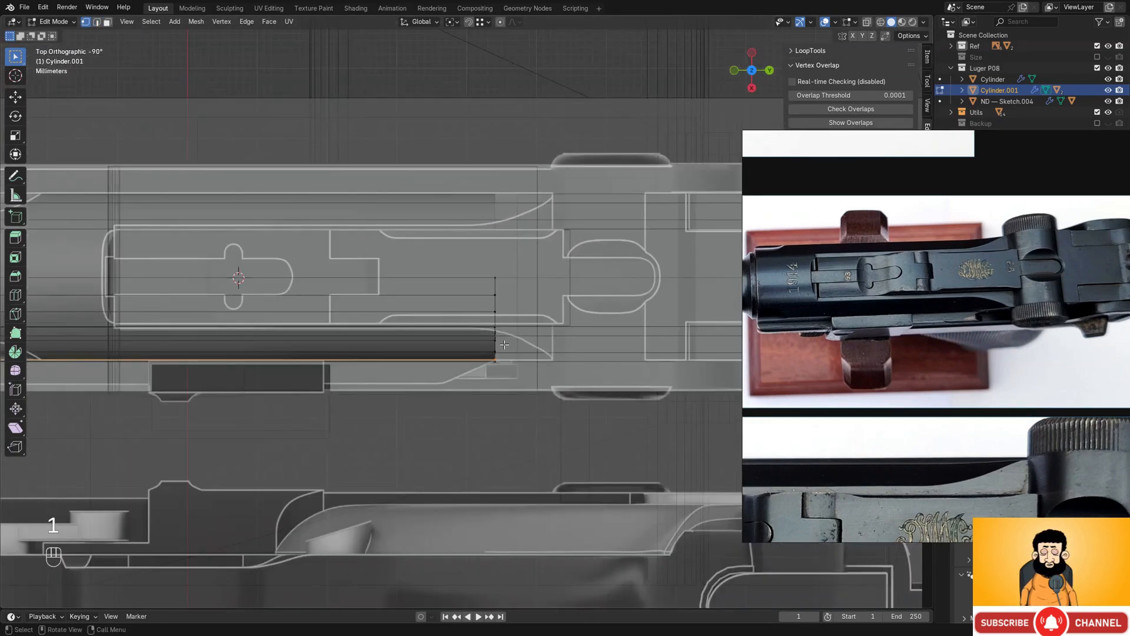
middle_click_drag(505, 344, 561, 341, "alt")
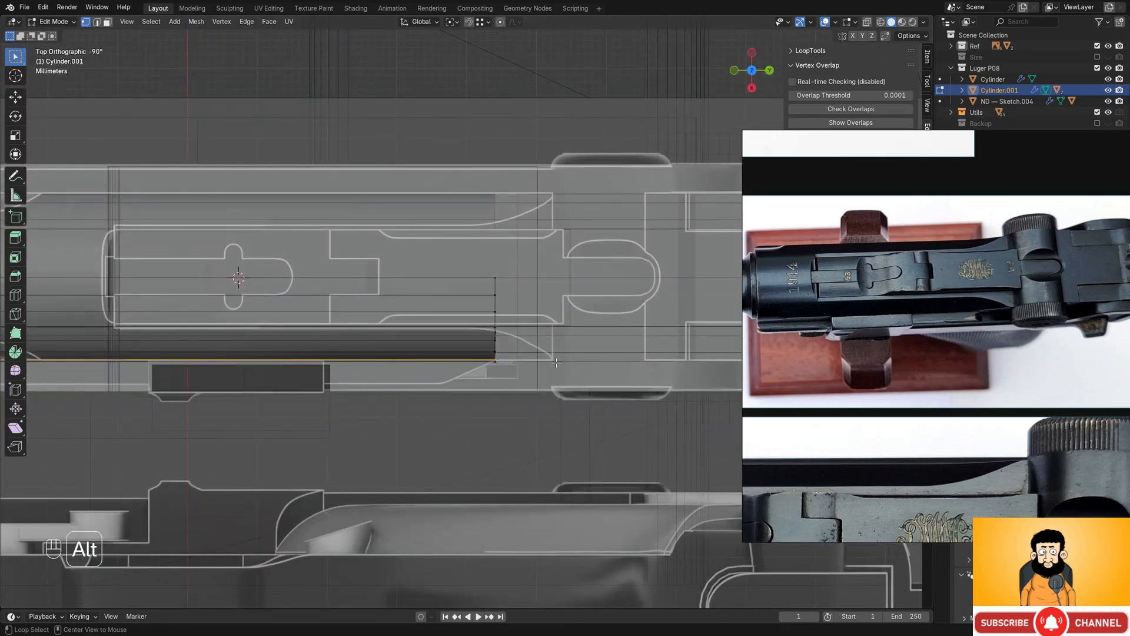
scroll(557, 363, "up", 2)
middle_click_drag(530, 259, 473, 245, "shift")
key("shift+z")
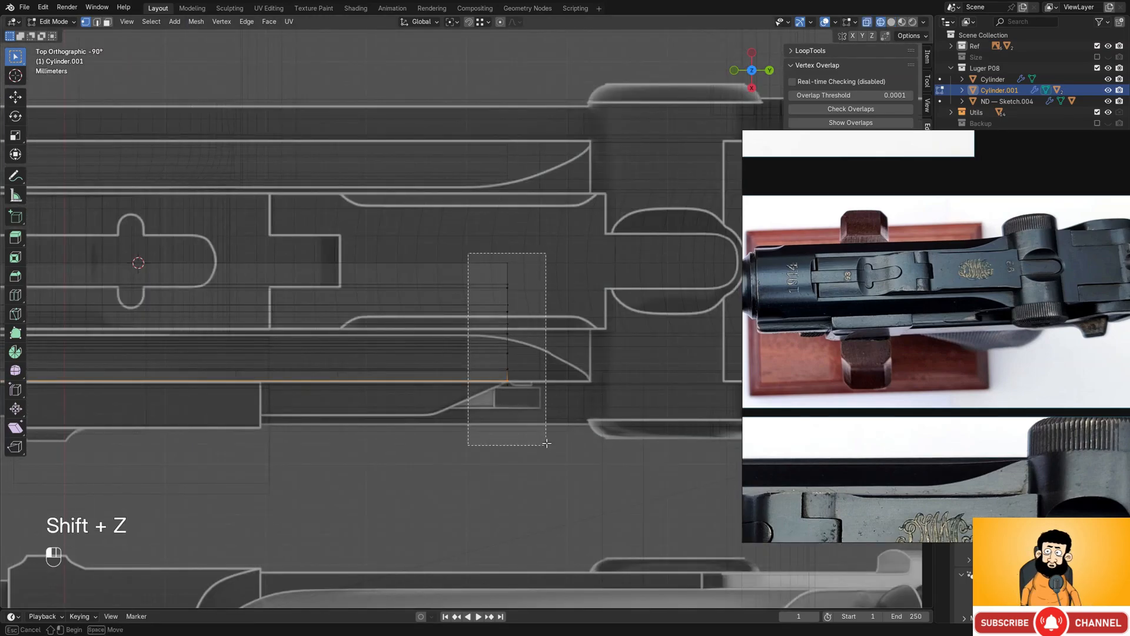
left_click_drag(546, 443, 546, 444)
middle_click_drag(583, 341, 539, 351, "shift")
key("g")
key("y")
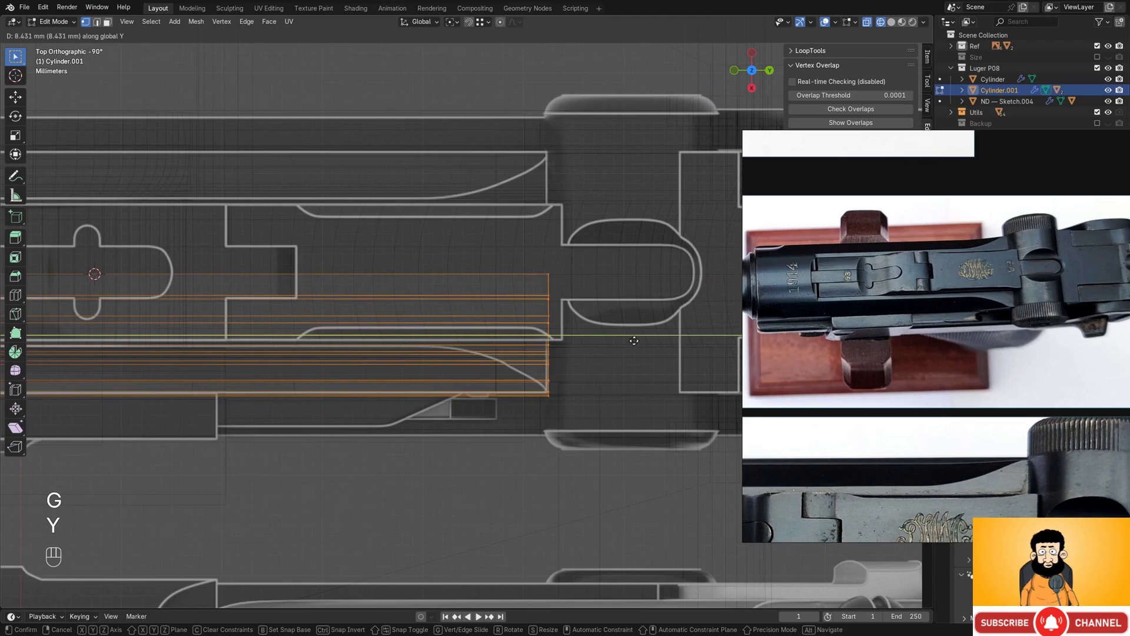
key("shift+z")
- Move the rear face of the slot cutter Plane.001 back along Y past the receiver's rear end
mouse_move(588, 351)
middle_mouse_down()
mouse_move(593, 300)
mouse_move(591, 325)
mouse_move(634, 234)
mouse_move(577, 277)
mouse_move(537, 276)
middle_mouse_up()
key("Tab")
key("Tab")
key("Tab")
left_click(623, 250)
key("Tab")
key("Tab")
left_click(641, 238)
key("Tab")
key("shift+z")
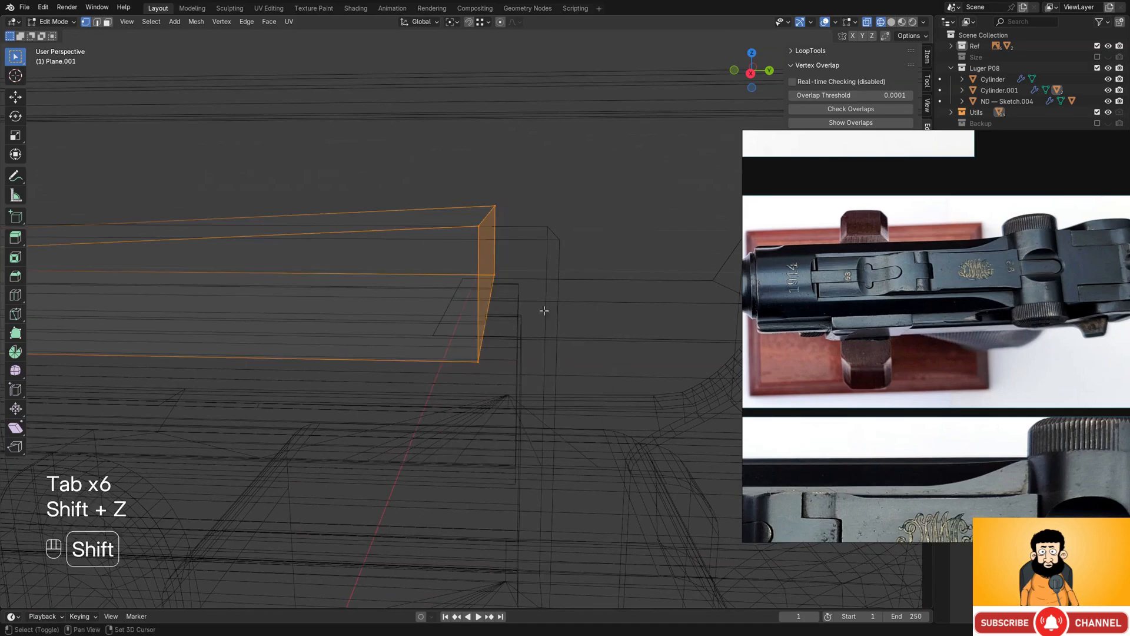
key("shift+z")
left_click(646, 302)
key("Tab")
- Add a loop cut across the rear of the receiver and slide it to where the blueprint's side curve begins
scroll(583, 321, "down", 4)
middle_click_drag(554, 324, 580, 357)
scroll(518, 362, "down", 4)
middle_click_drag(330, 390, 560, 353, "shift")
middle_click_drag(560, 353, 488, 350)
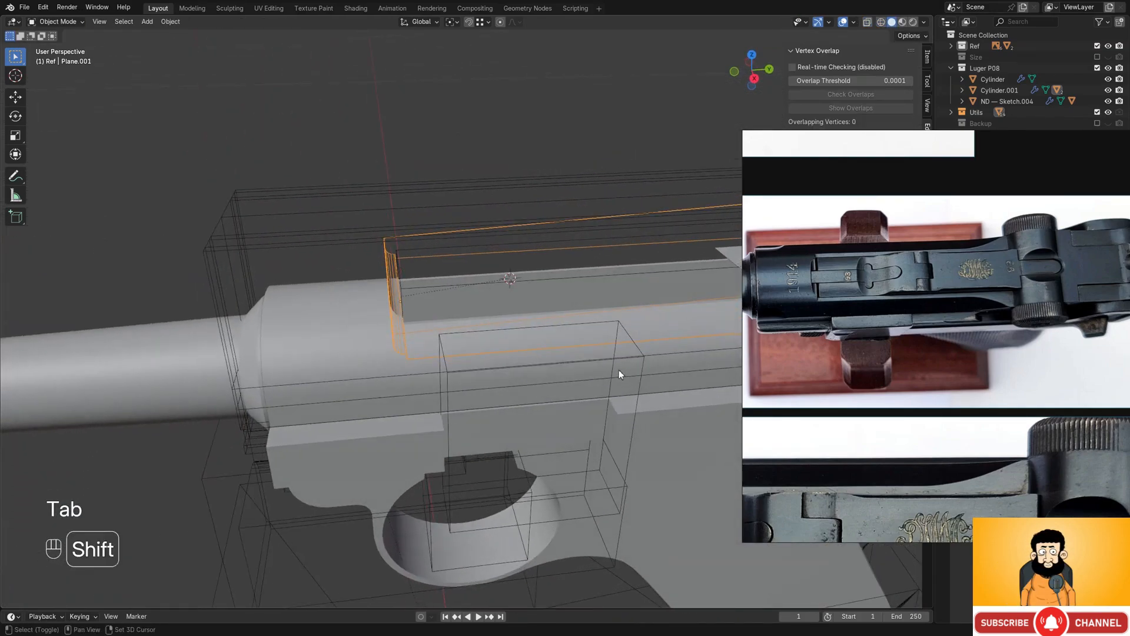
middle_click_drag(619, 371, 448, 348, "shift")
middle_click_drag(448, 347, 515, 355)
left_click(559, 316)
key("Tab")
key("ctrl+r")
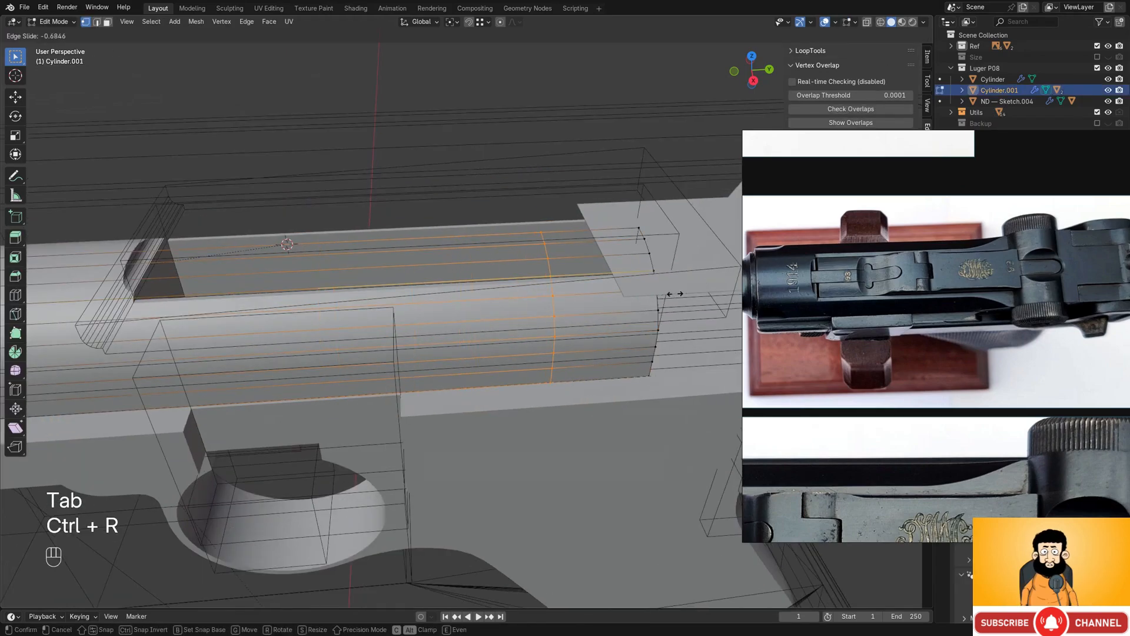
middle_click_drag(610, 279, 611, 360, "alt")
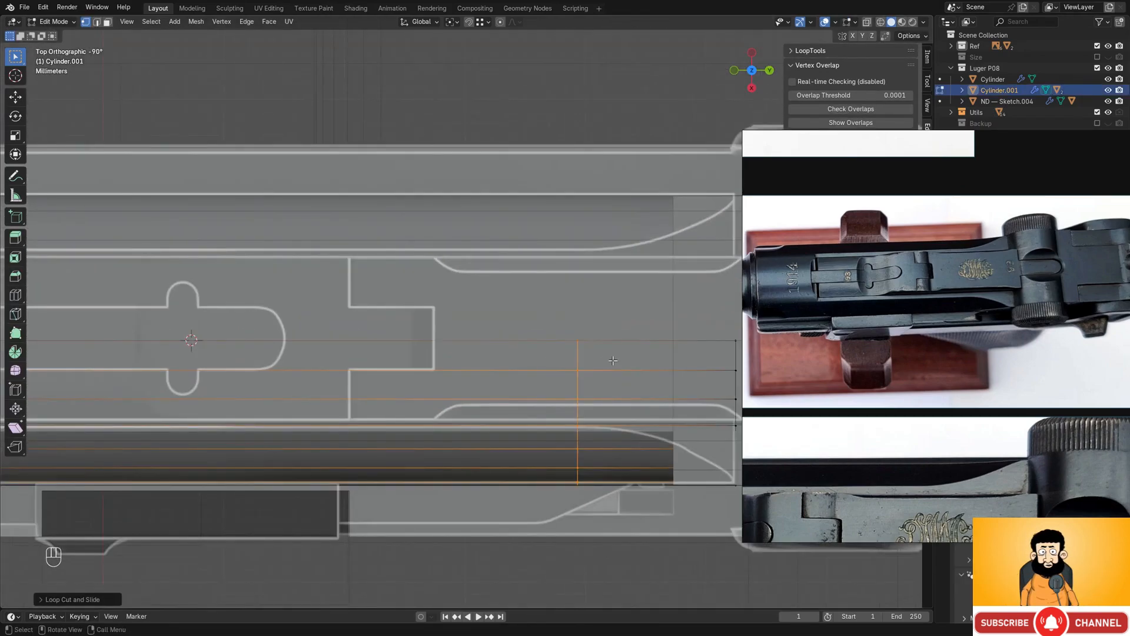
middle_click_drag(520, 392, 760, 323, "shift")
scroll(765, 316, "down", 3)
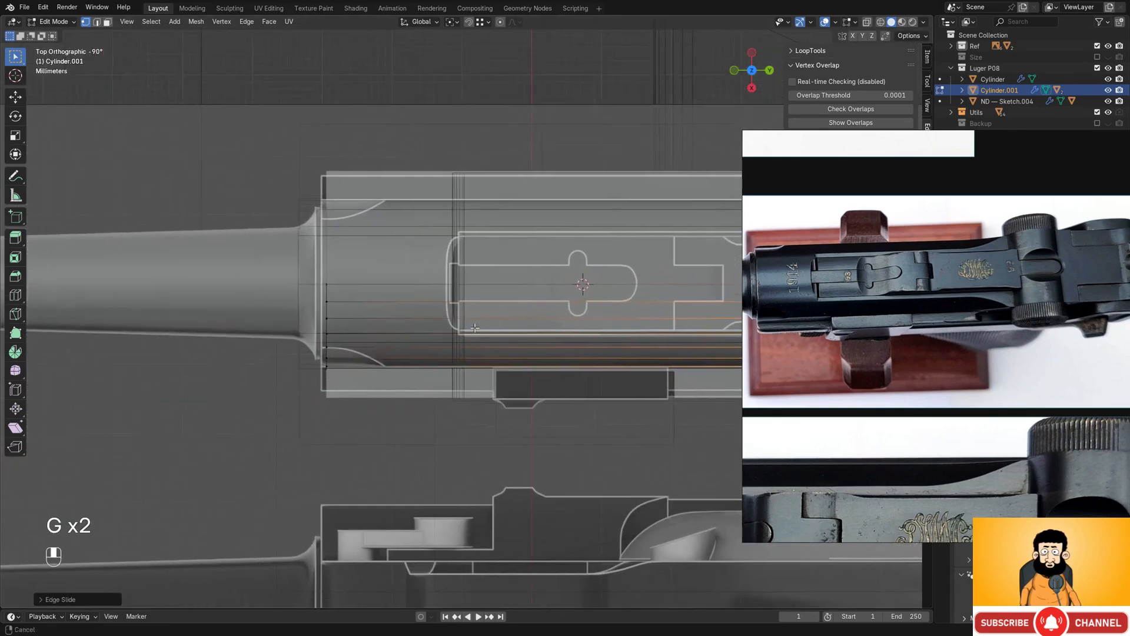
- Edge-slide the receiver's lengthwise side edges along its round profile to match the front blueprint
scroll(476, 318, "up", 2)
middle_click_drag(353, 356, 566, 221, "shift")
scroll(545, 254, "up", 2)
scroll(566, 221, "up", 2)
key("shift+z")
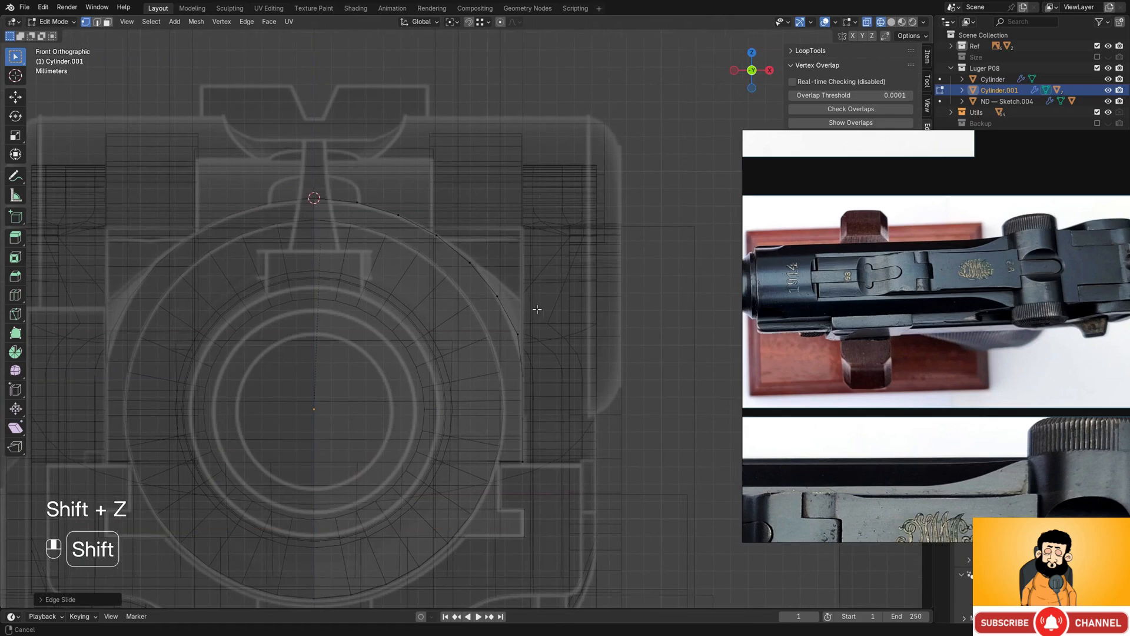
scroll(556, 320, "up", 2)
scroll(556, 320, "up", 1)
scroll(526, 337, "down", 1)
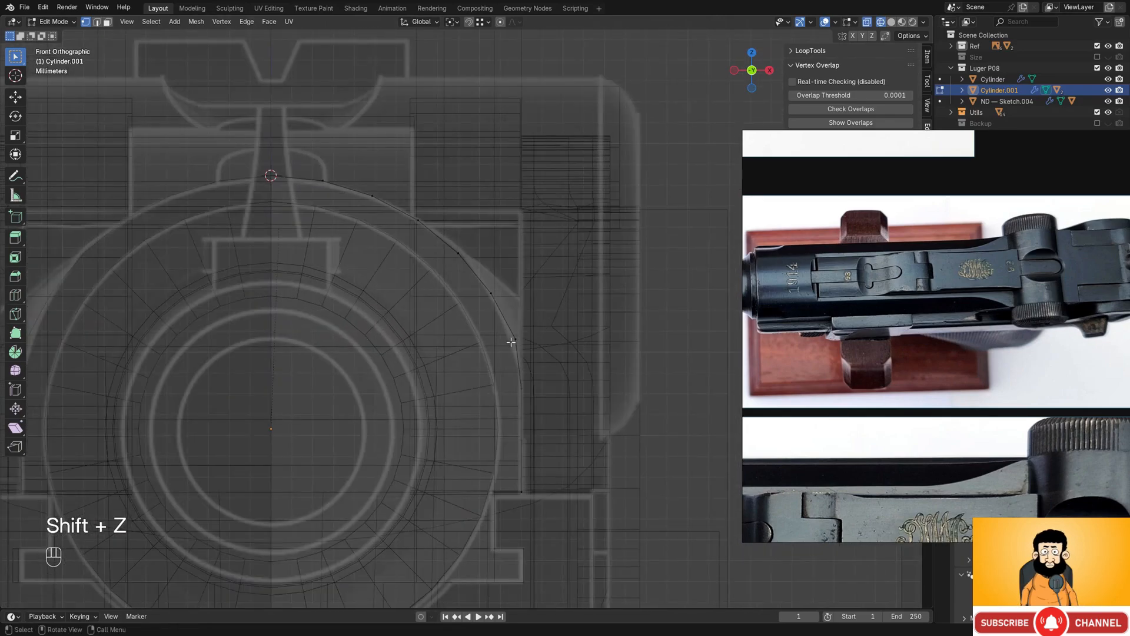
scroll(511, 341, "up", 2)
key("shift+b")
middle_click_drag(576, 363, 549, 345, "shift")
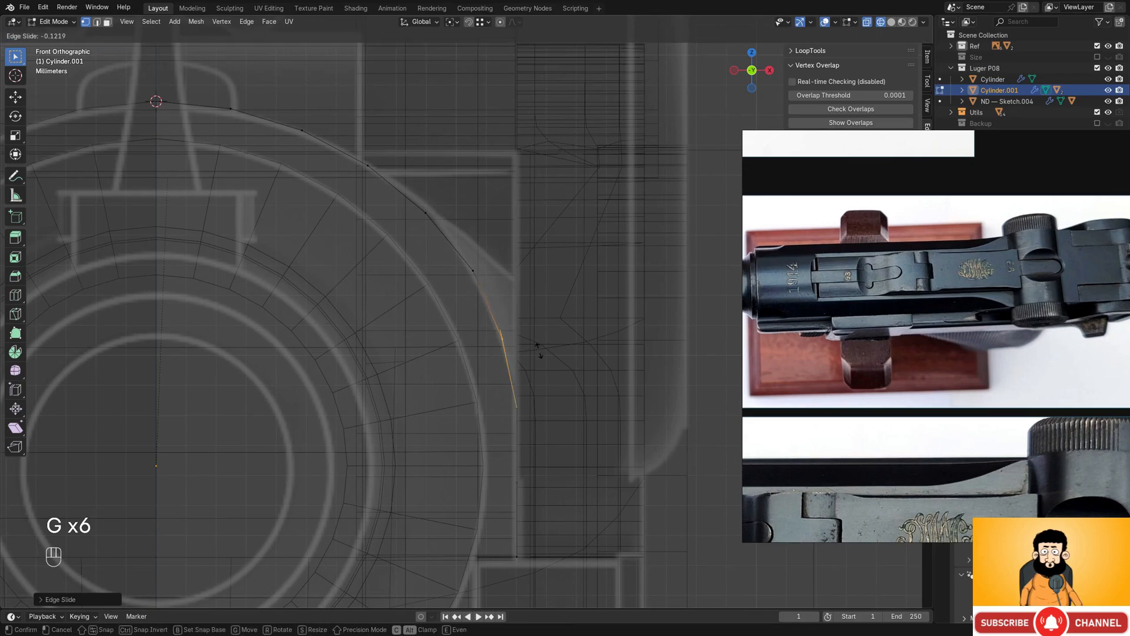
- Raise the lengthwise edge where the receiver's round meets its flat side about 0.3 mm along Z
key("shift+z")
key("shift+z")
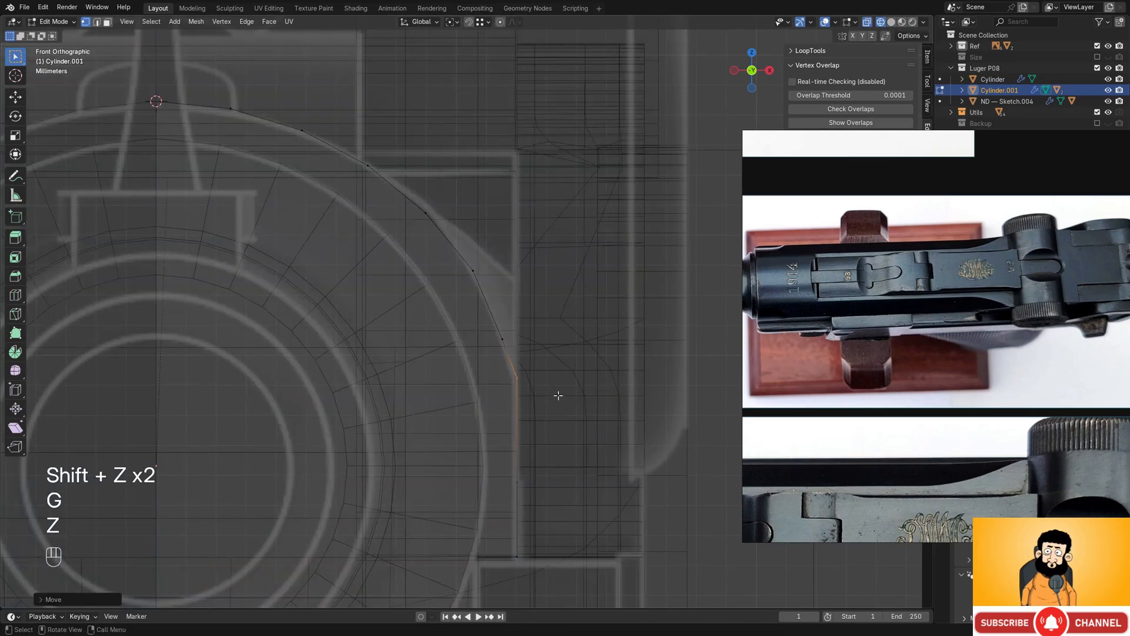
scroll(558, 395, "down", 2)
scroll(517, 362, "down", 4)
middle_click_drag(585, 373, 544, 363, "alt")
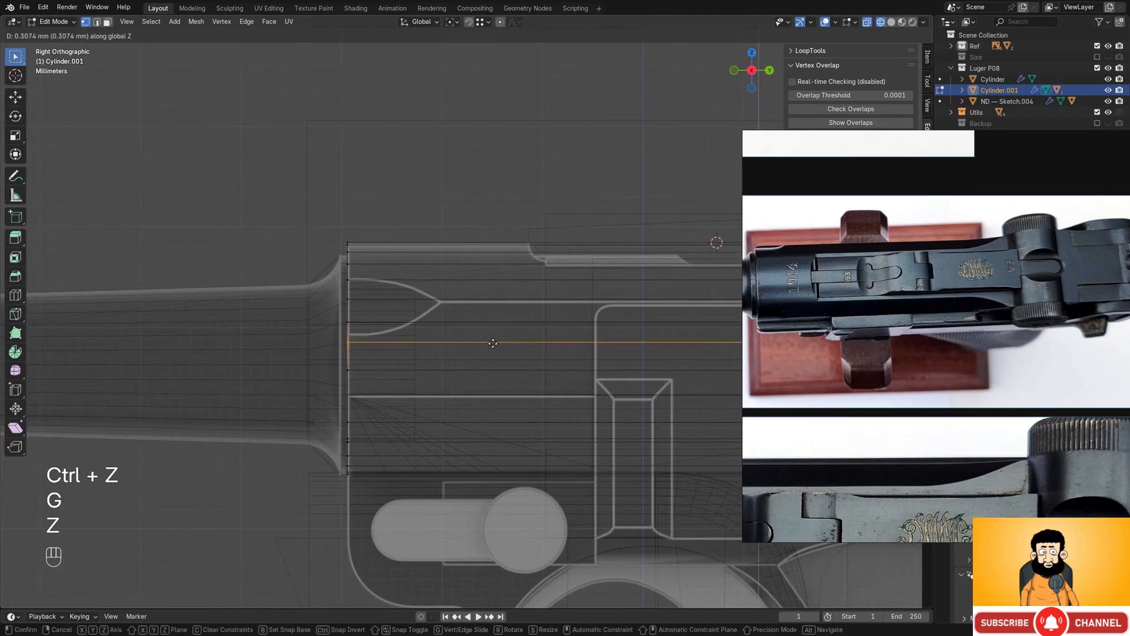
left_click(493, 343)
key("shift+z")
middle_click_drag(492, 343, 551, 374)
key("Tab")
middle_click_drag(456, 340, 415, 325)
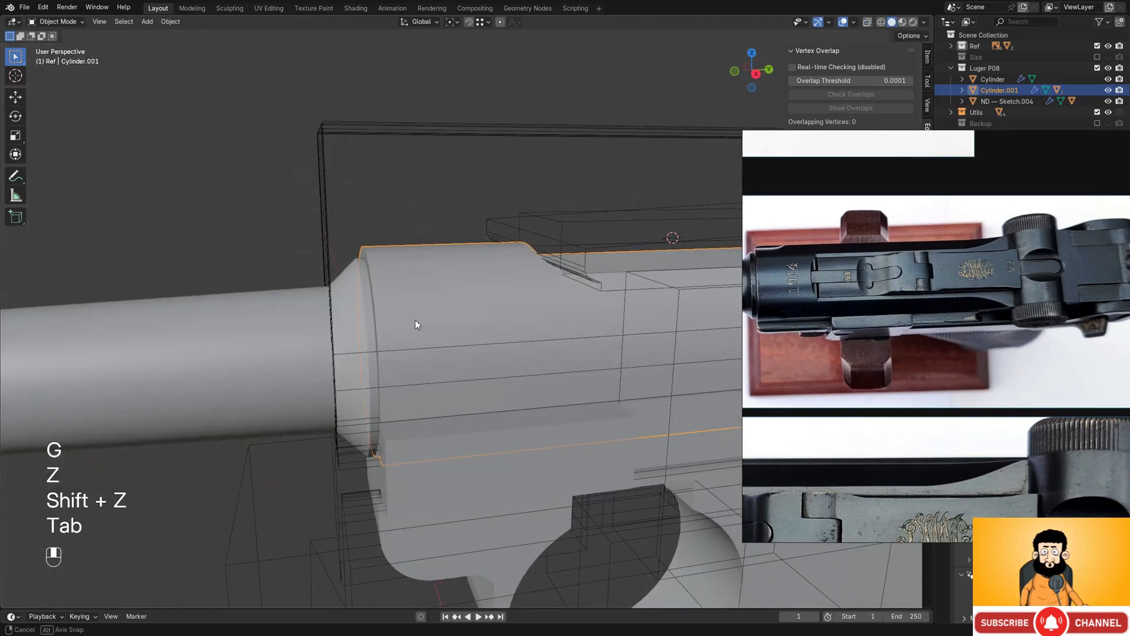
- Check the receiver's top in the reference photos and minimize the reference board
right_click_drag(970, 299, 846, 320)
scroll(850, 183, "down", 2)
middle_click_drag(849, 183, 986, 202)
right_click_drag(1105, 176, 1011, 178)
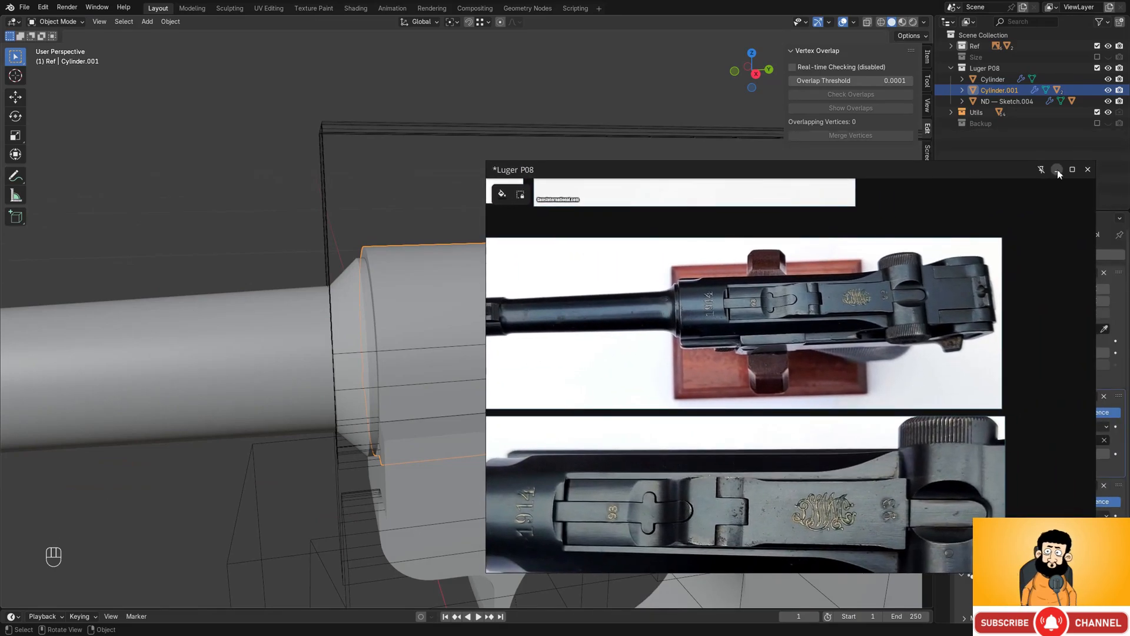
left_click(1057, 170)
- Add a plane at the pointed oval facet near the receiver's front and scale it down to the facet's size
middle_click_drag(677, 276, 440, 292)
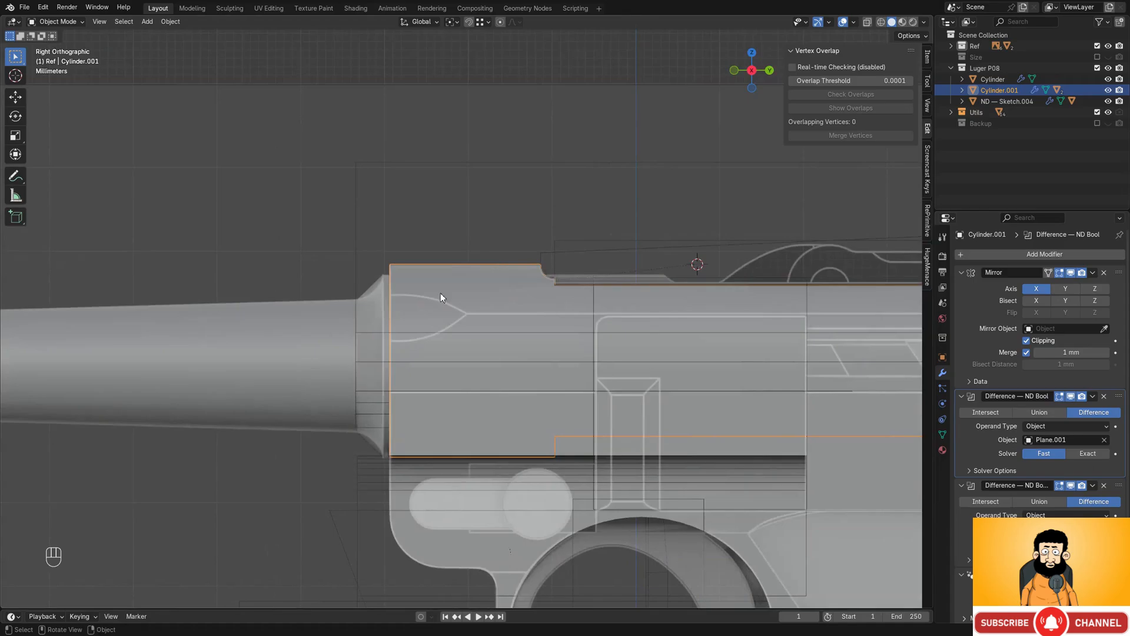
scroll(441, 293, "up", 2)
right_click(398, 316, "shift")
key("shift+a")
mouse_move(420, 326)
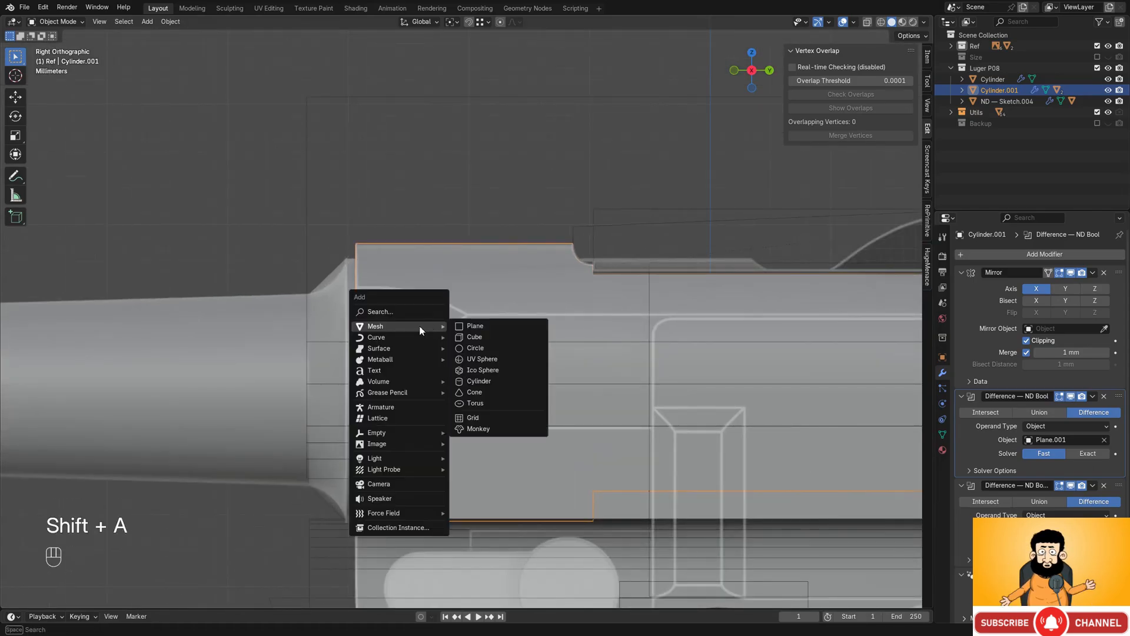
left_click(507, 328)
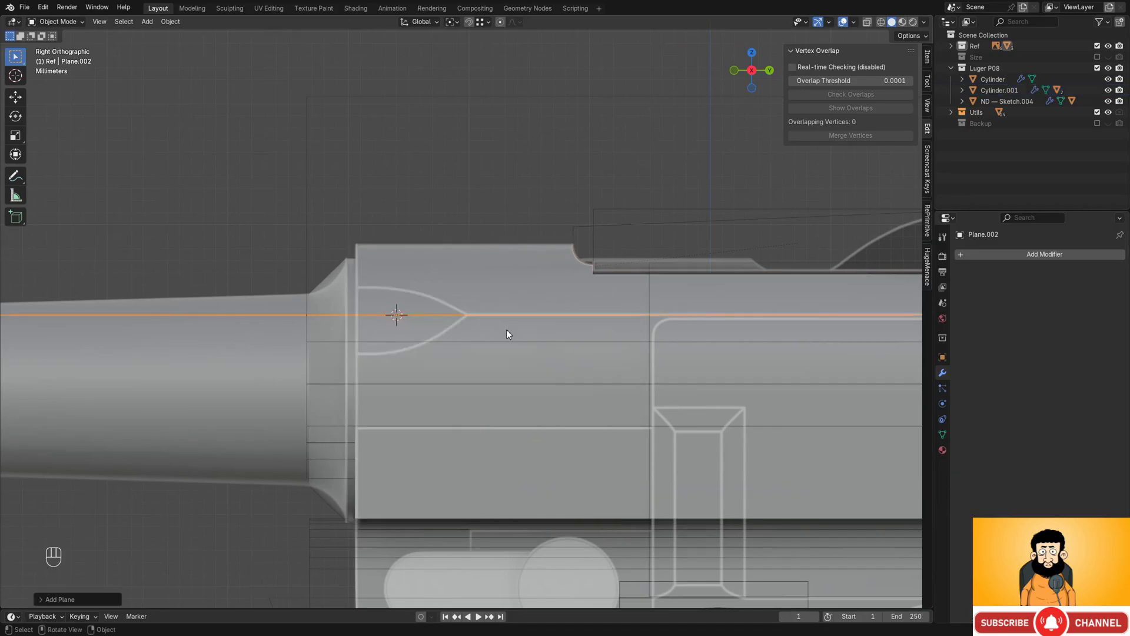
key("s")
left_click(397, 318)
key("s")
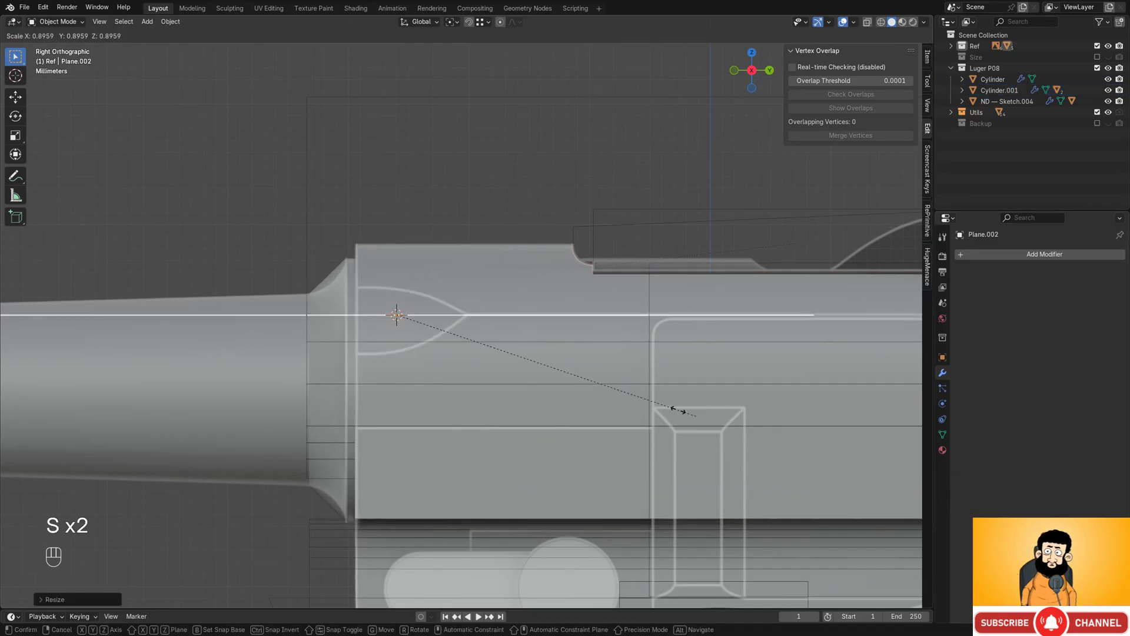
left_click(434, 334)
- Rotate the plane about 62 degrees in front view to follow the slanted side facet
middle_click_drag(435, 336, 618, 351, "alt")
scroll(612, 348, "up", 2)
key("shift+z")
middle_click_drag(576, 318, 579, 350, "shift")
scroll(584, 347, "up", 3)
key("r")
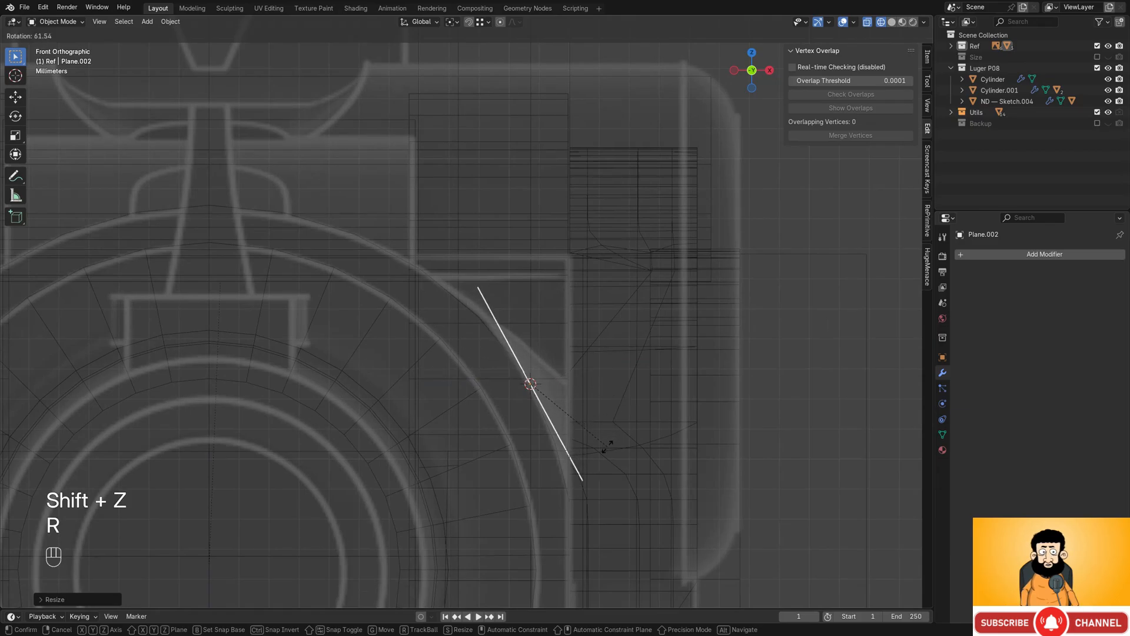
left_click(607, 447)
- Position the tilted plane against the receiver's slanted facet using the front blueprint
key("g")
left_click(606, 460)
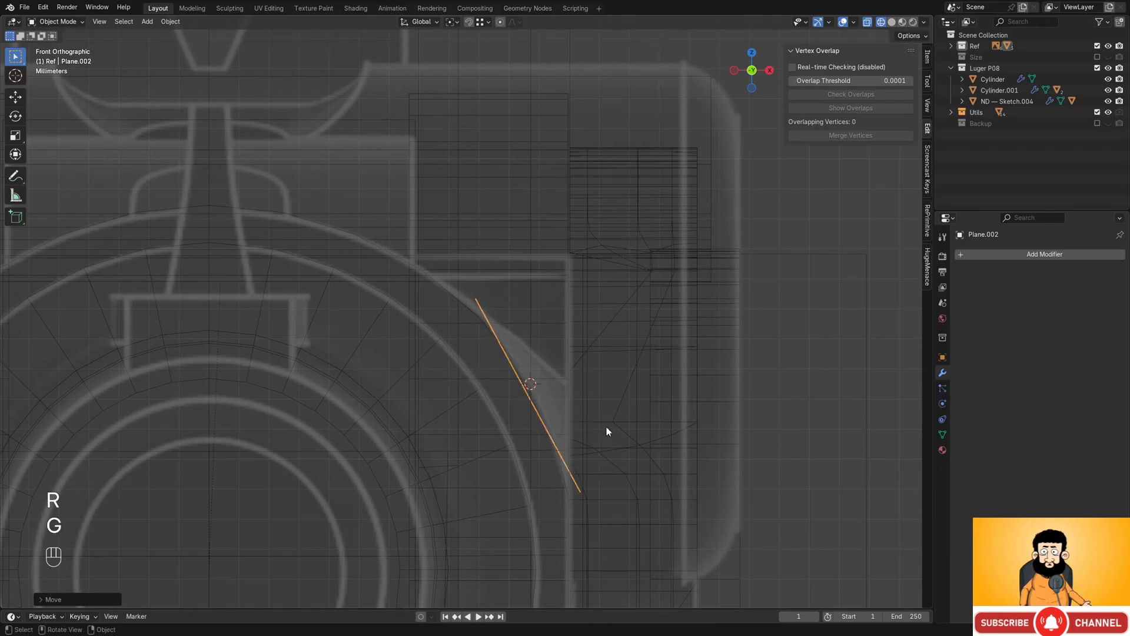
key("g")
left_click(619, 444, "shift")
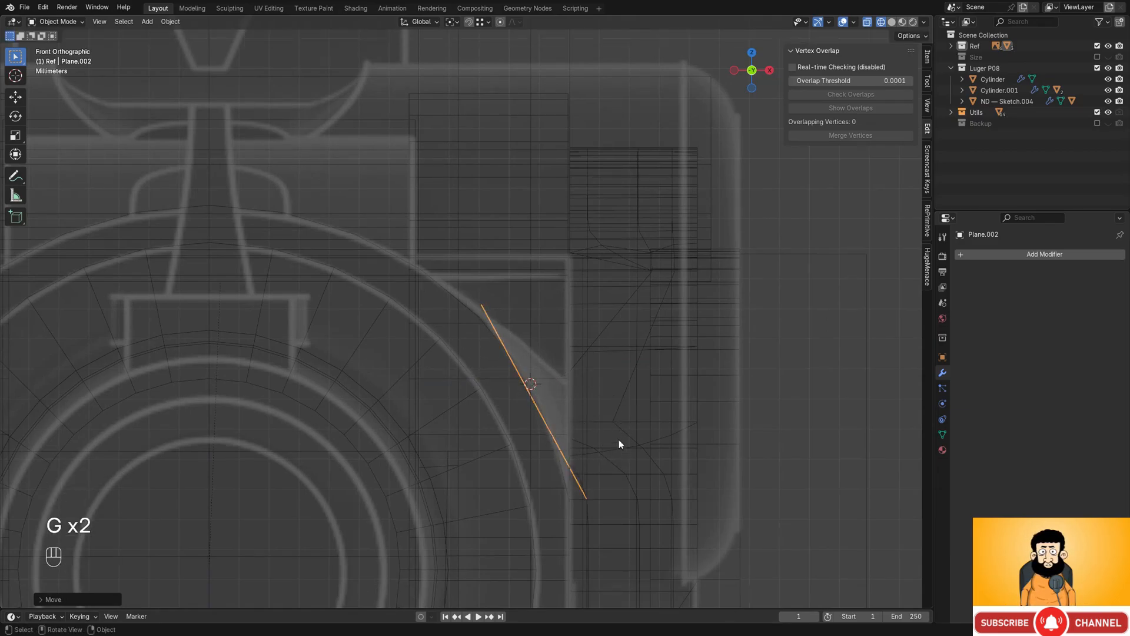
key("g")
left_click(606, 449, "shift")
scroll(607, 443, "down", 5)
key("shift+z")
middle_click_drag(609, 420, 574, 387)
key("Tab")
key("Tab")
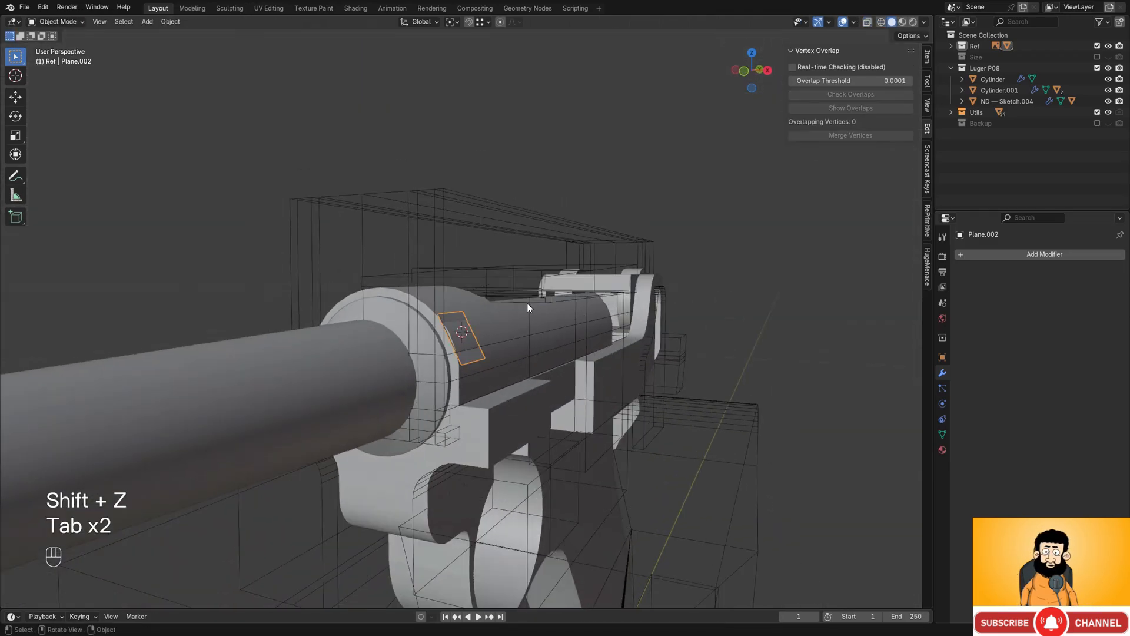
- Raise the side vertex at the receiver's rear loop cut along Z to the blueprint line and adjust it slightly along X
left_click(527, 303)
key("Tab")
middle_click_drag(527, 302, 586, 334)
scroll(636, 329, "up", 4)
key("shift+z")
scroll(586, 334, "up", 2)
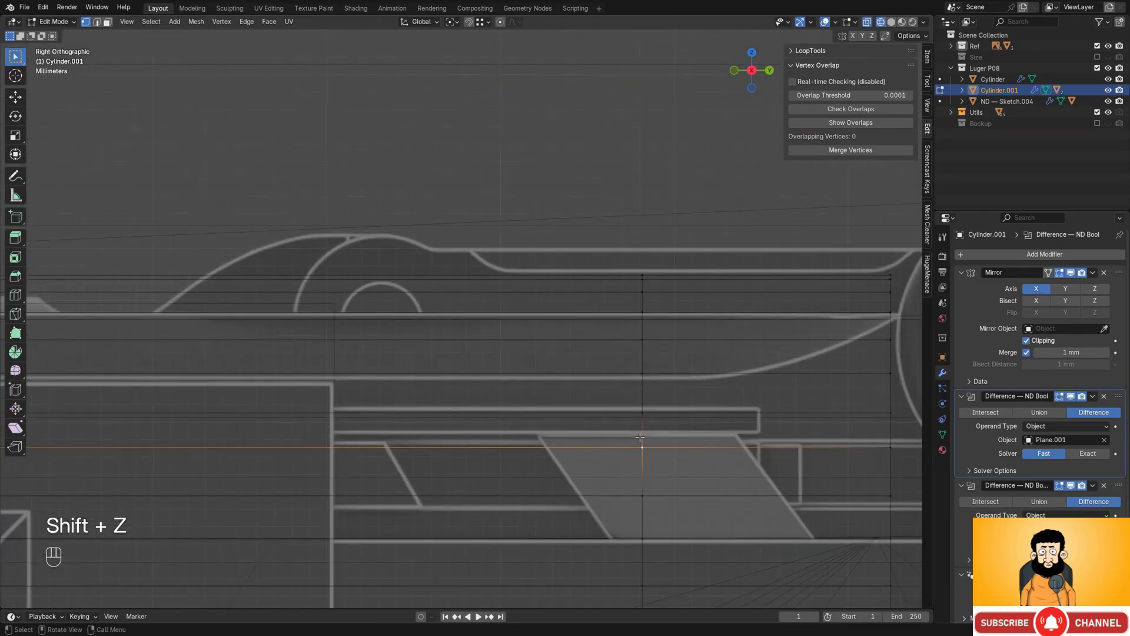
key("shift+z")
middle_click_drag(637, 412, 600, 378)
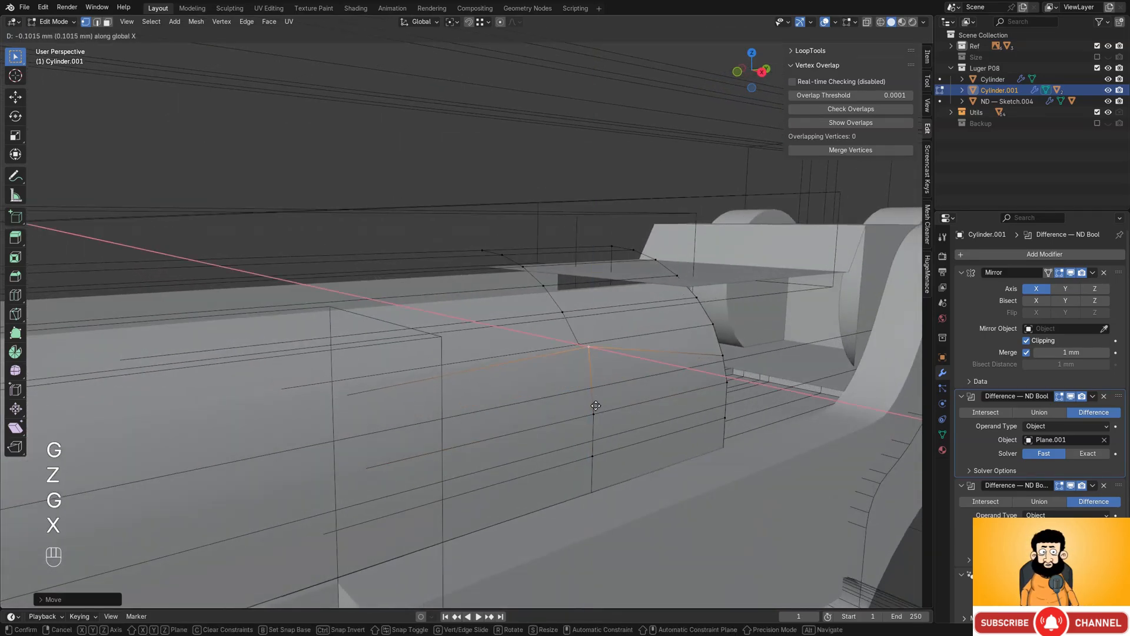
- Move the loop-cut vertex above the side corner up and outward to follow the front blueprint's flared outline
mouse_move(593, 414)
middle_mouse_down()
mouse_move(642, 345)
mouse_move(672, 339)
middle_mouse_up()
scroll(642, 345, "up", 4)
key("shift+z")
middle_click_drag(576, 303, 570, 341, "shift")
scroll(571, 345, "up", 2)
key("g")
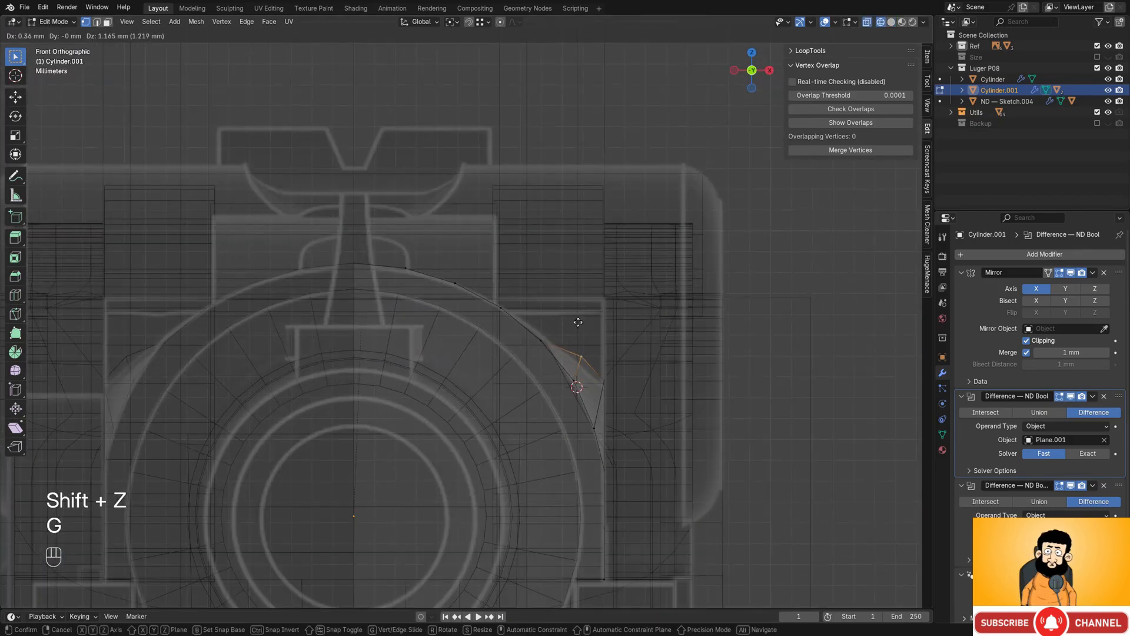
left_click(578, 334)
- Lower the loop cut's outer side corner vertex about 0.33 mm along Z onto the blueprint corner
scroll(583, 339, "up", 3)
middle_click_drag(707, 419, 606, 348, "shift")
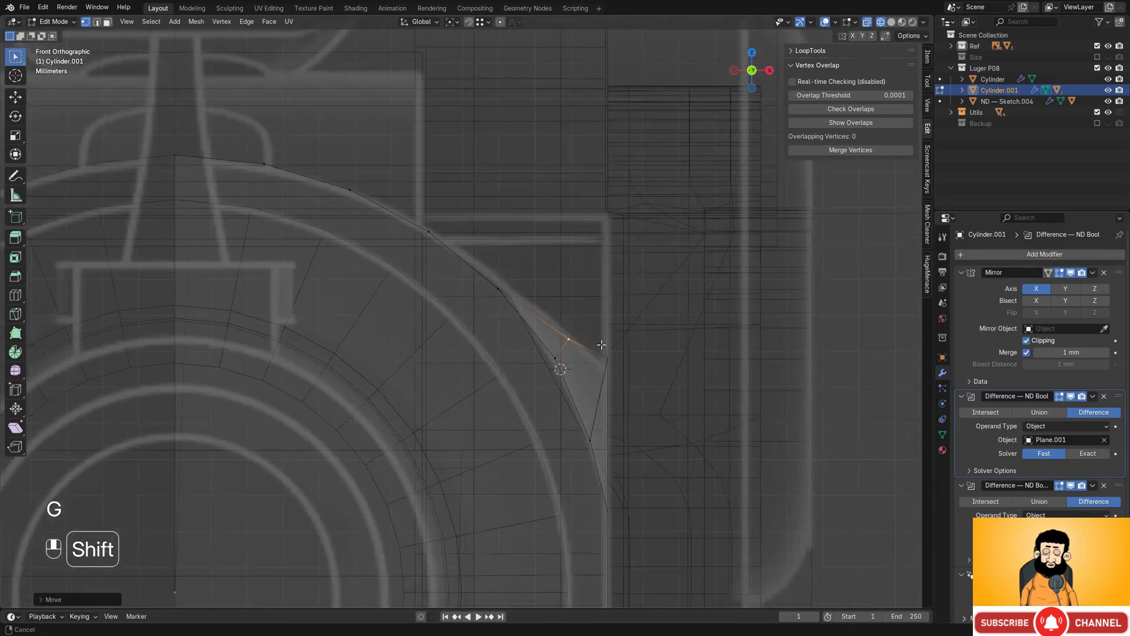
scroll(612, 354, "up", 2)
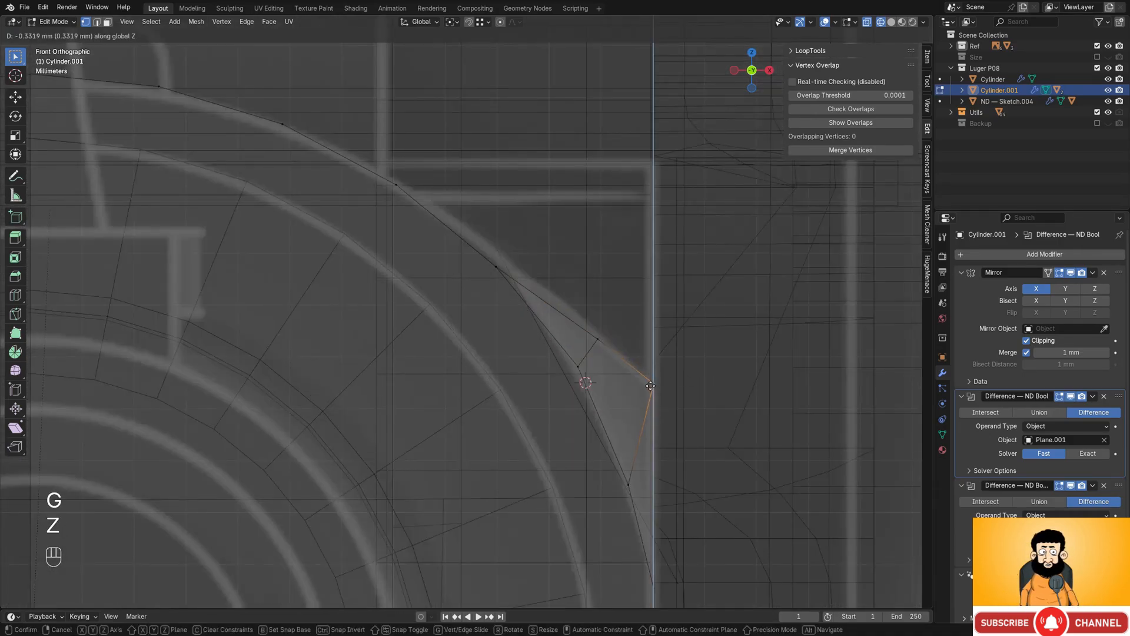
left_click(650, 385)
- Compare the receiver's flared rear section with the side blueprint and inspect its surface in wireframe and solid shading
scroll(651, 386, "down", 6)
middle_click_drag(655, 383, 626, 379, "alt")
scroll(626, 379, "down", 3)
middle_click_drag(709, 377, 629, 391, "shift")
scroll(646, 365, "up", 1)
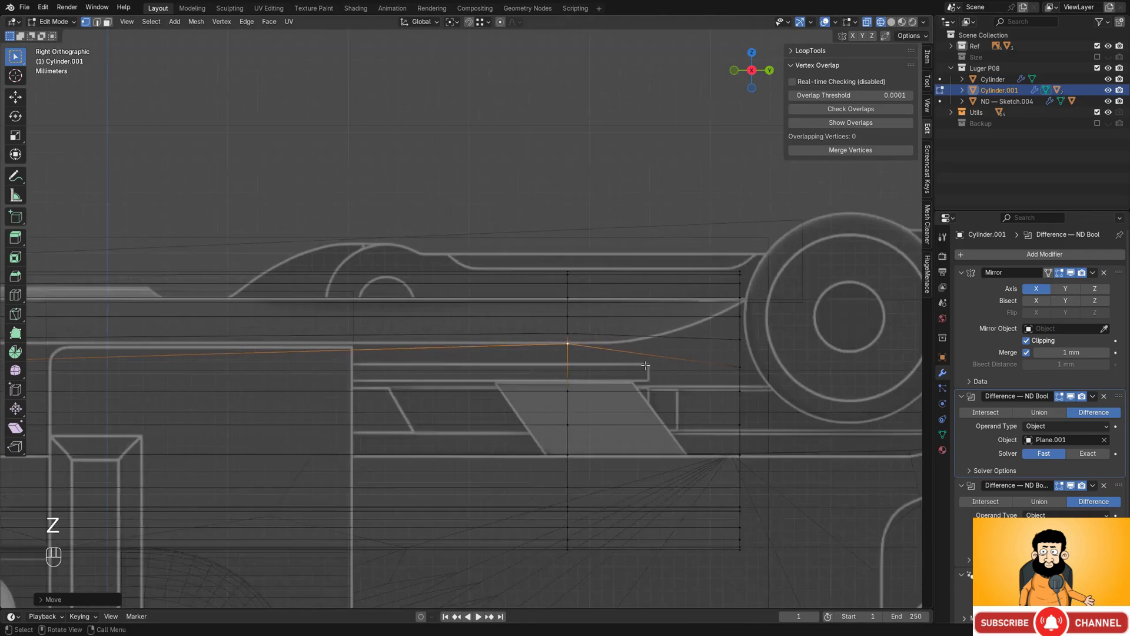
middle_click_drag(610, 333, 618, 359, "shift")
scroll(618, 358, "up", 1)
scroll(624, 359, "down", 1)
middle_click_drag(716, 364, 626, 336, "shift")
scroll(626, 336, "up", 1)
key("shift+z")
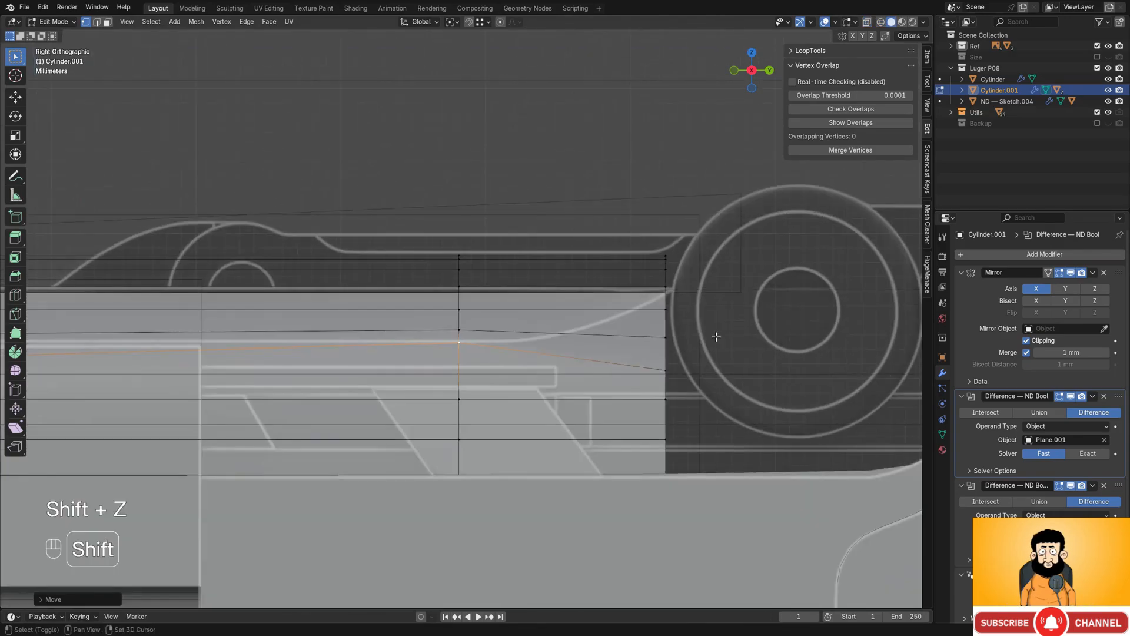
mouse_move(716, 337)
middle_mouse_down()
mouse_move(631, 359)
mouse_move(662, 334)
mouse_move(612, 341)
mouse_move(605, 404)
middle_mouse_up()
key("shift+z")
key("shift+z")
- Merge the flared side vertices at the receiver's rear end into one corner point and reposition it
key("g")
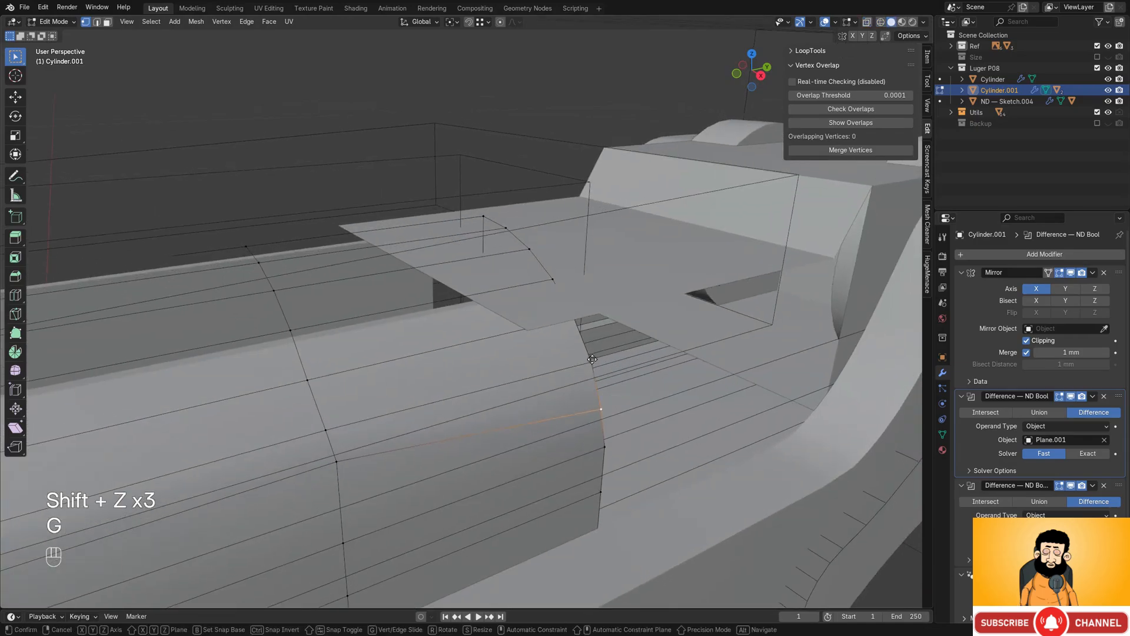
left_click(552, 279)
mouse_move(552, 280)
middle_mouse_down()
mouse_move(559, 302)
mouse_move(548, 320)
mouse_move(560, 325)
middle_mouse_up()
key("shift+z")
left_click(549, 327)
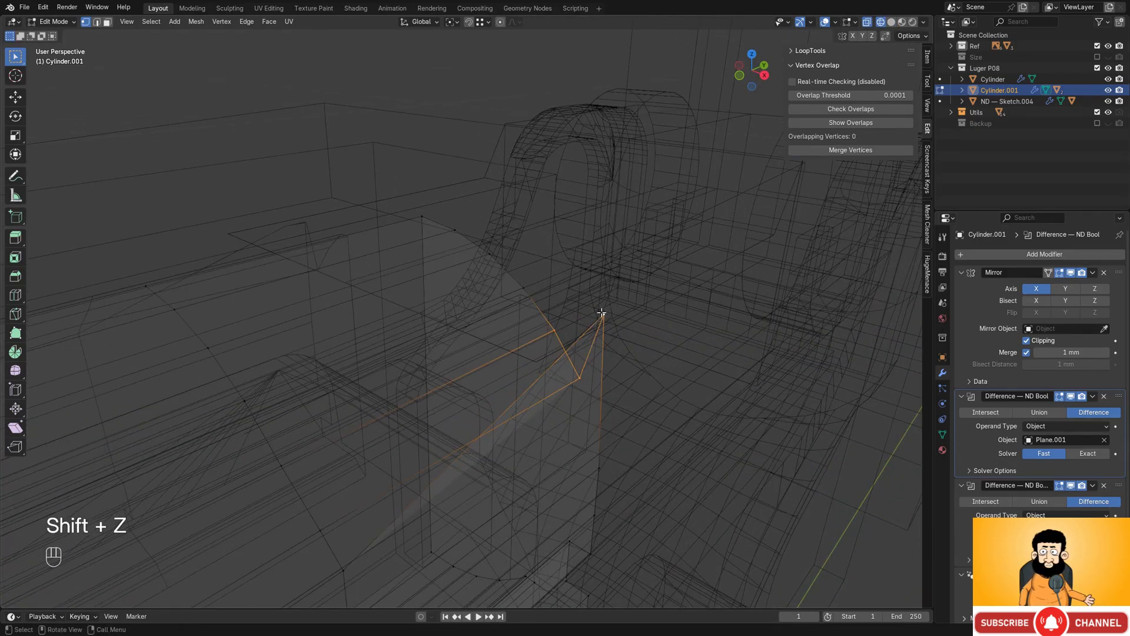
key("m")
left_click(641, 295)
key("shift+z")
mouse_move(641, 295)
middle_mouse_down()
mouse_move(571, 315)
mouse_move(663, 288)
mouse_move(694, 306)
mouse_move(580, 346)
mouse_move(594, 334)
mouse_move(642, 338)
mouse_move(608, 262)
mouse_move(610, 224)
middle_mouse_up()
left_click(547, 309)
- Add a loop cut around the receiver body and slide it forward to just behind the toggle slot's front end
scroll(540, 311, "down", 4)
middle_click_drag(541, 345, 515, 346, "shift")
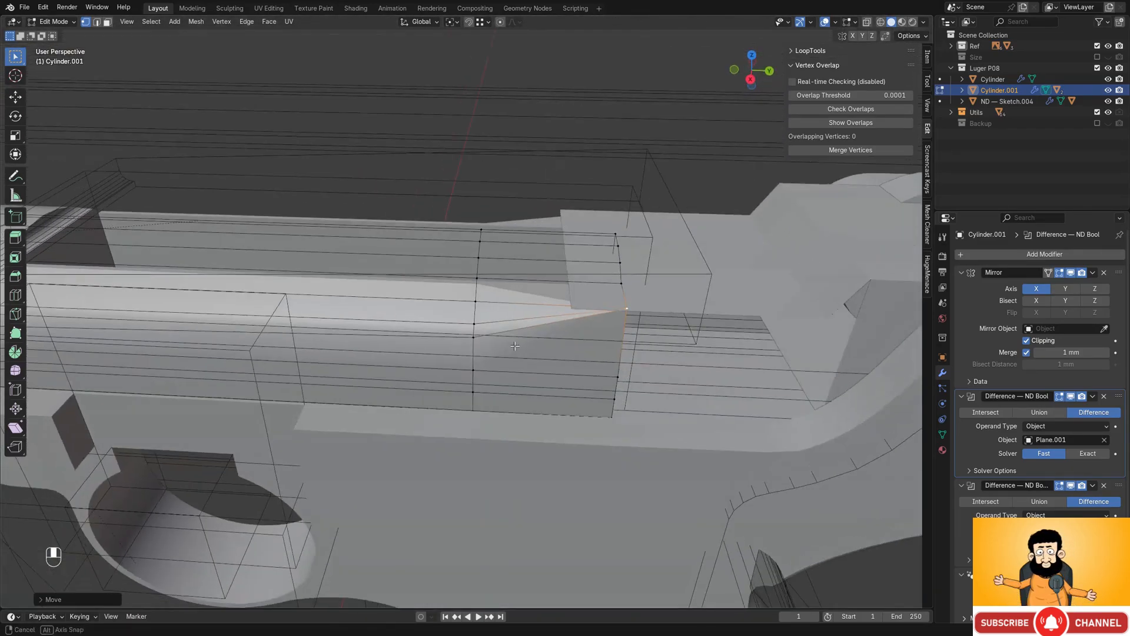
left_click(384, 296)
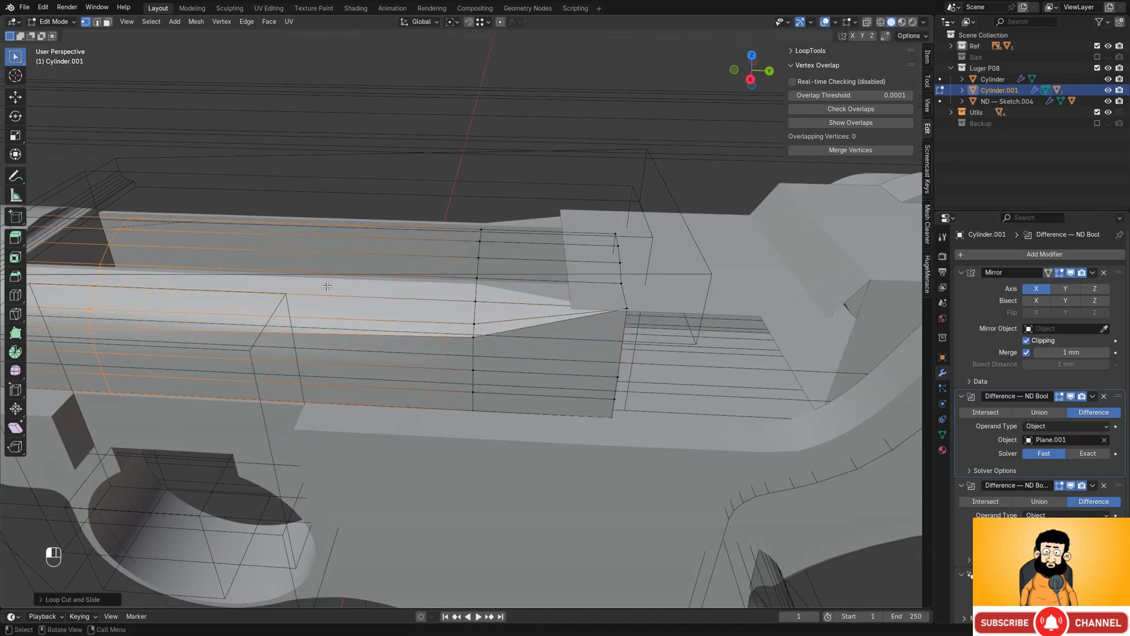
middle_click_drag(327, 286, 600, 299, "shift")
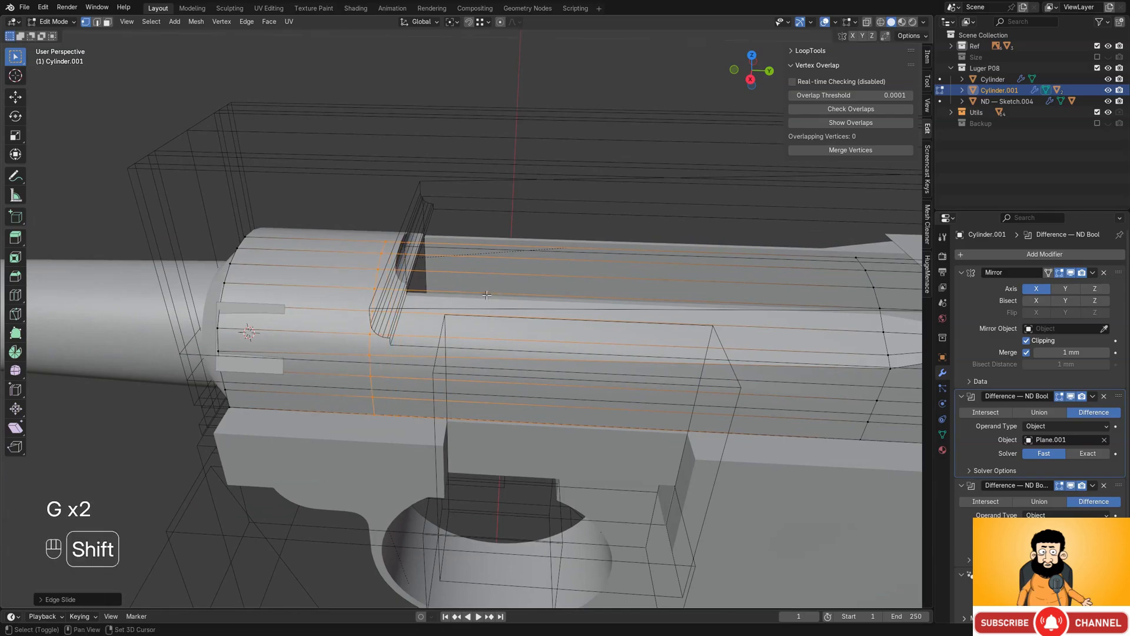
middle_click_drag(487, 295, 432, 292, "shift")
key("g")
left_click(658, 318)
- Move the new loop cut's side vertex along Z and slide it to align the receiver's side edge
middle_click_drag(659, 319, 577, 274, "alt")
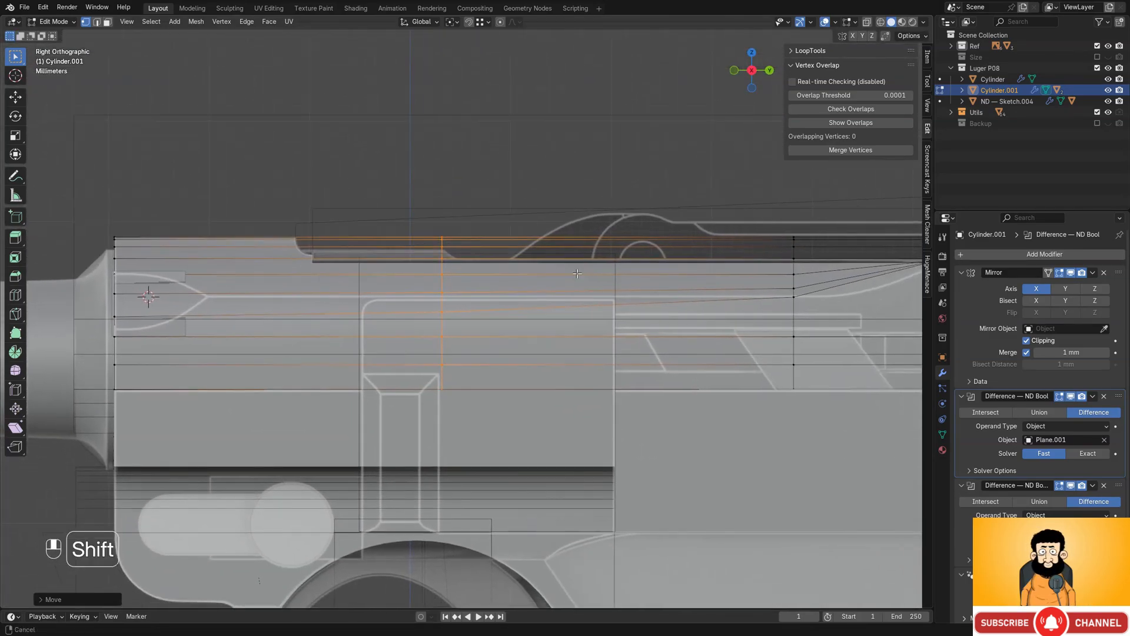
middle_click_drag(671, 289, 469, 303, "shift")
middle_click_drag(588, 316, 571, 224)
middle_click_drag(503, 291, 473, 326)
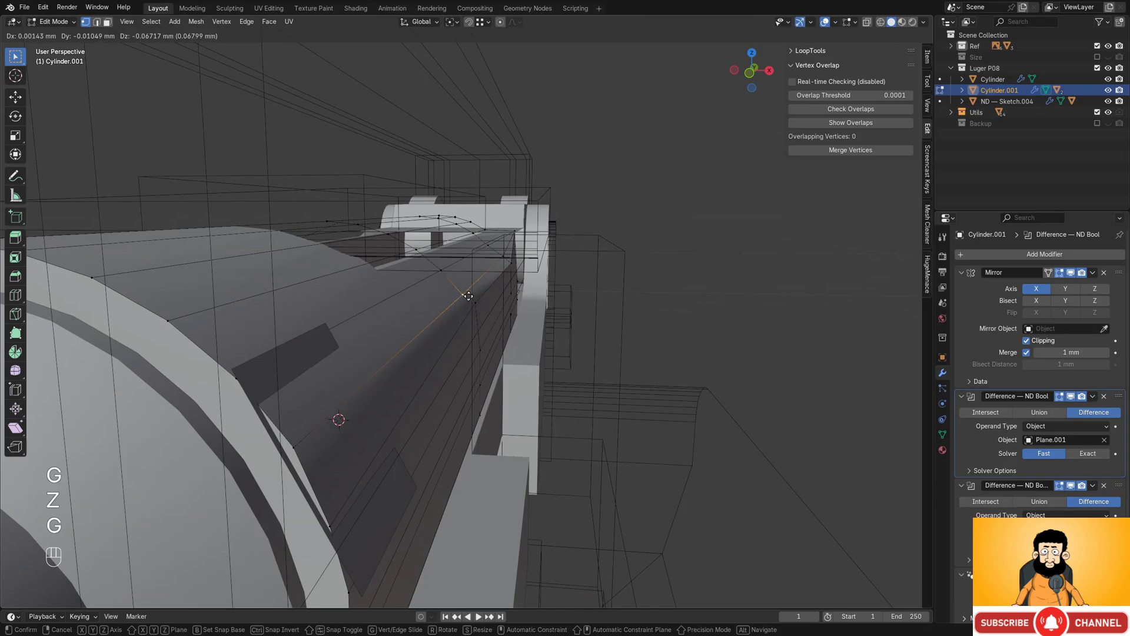
middle_click_drag(534, 305, 516, 325, "alt")
scroll(513, 293, "up", 1)
key("shift+z")
scroll(508, 268, "up", 4)
scroll(482, 308, "up", 2)
key("shift+z")
scroll(479, 291, "down", 4)
scroll(519, 288, "down", 1)
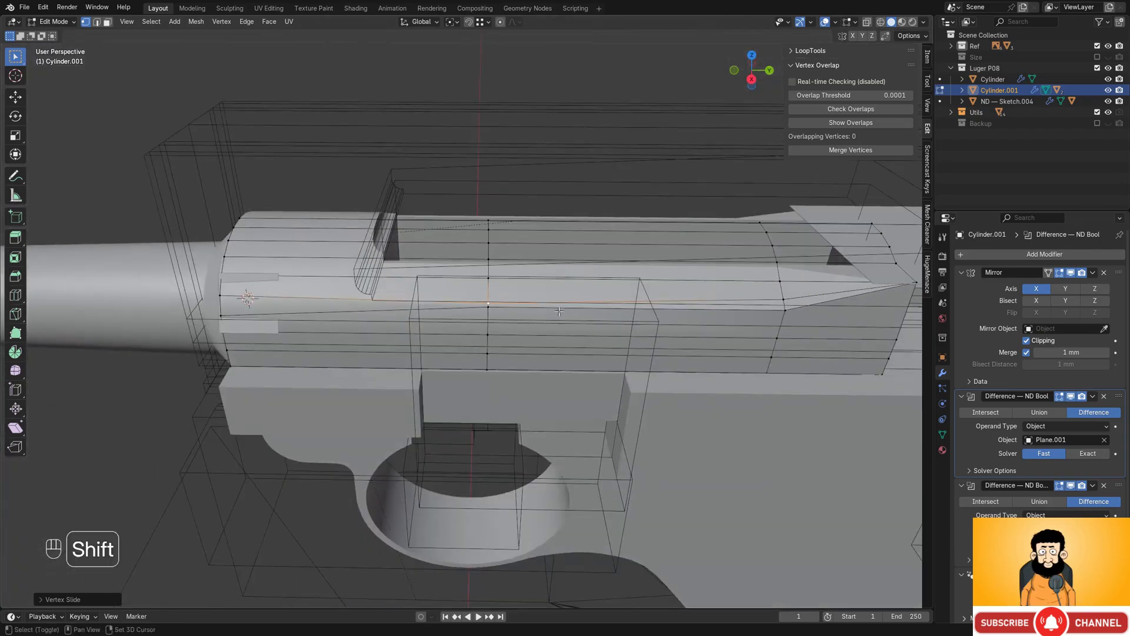
- Add another loop cut to the receiver and move it about 30 mm along Y, just ahead of the rear flare
key("Tab")
middle_click_drag(534, 257, 584, 338, "shift")
key("Tab")
key("Tab")
key("Tab")
key("shift+z")
scroll(513, 299, "down", 3)
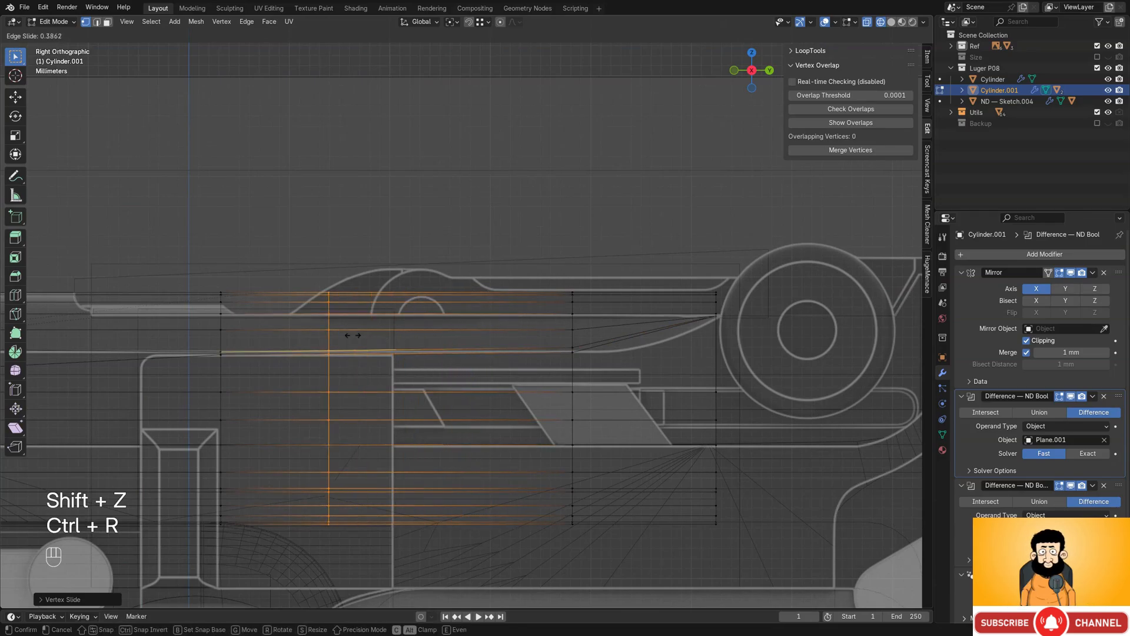
key("y")
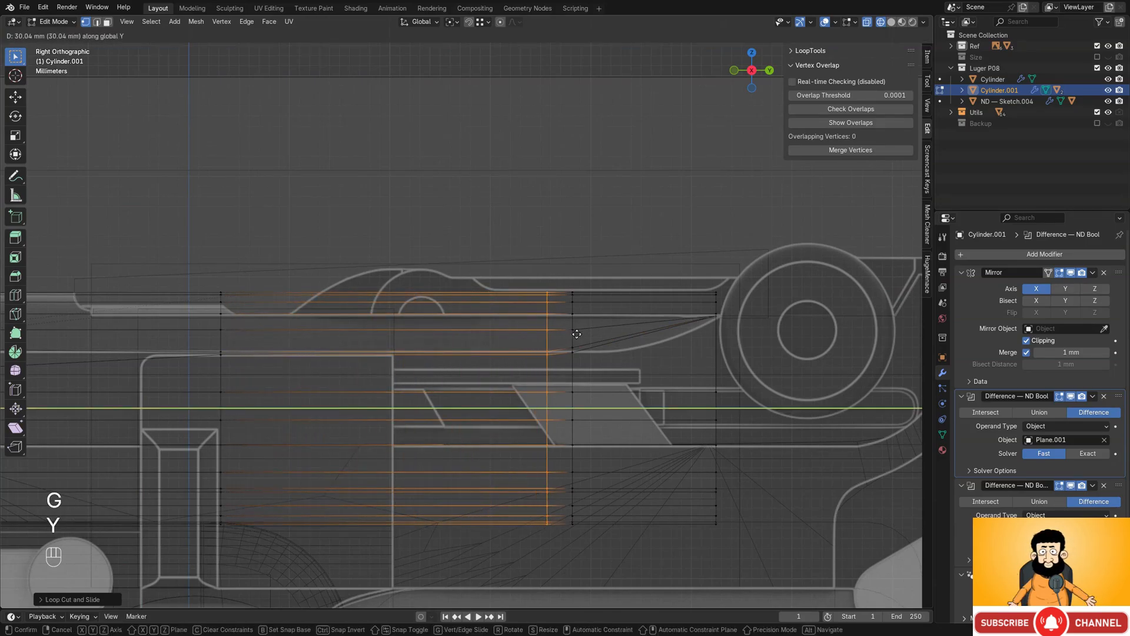
left_click(587, 331)
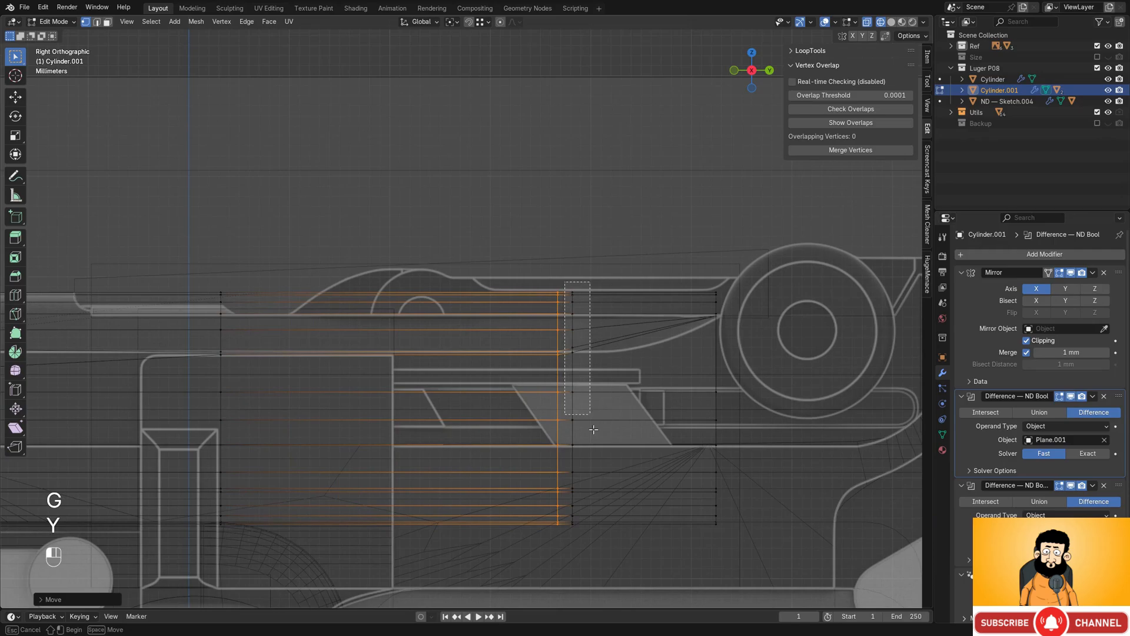
- Slide the rear flare's loop cut backward along the blueprint curve and reposition the loop cut ahead of it
left_click_drag(593, 430, 616, 529)
middle_click_drag(628, 373, 541, 373, "shift")
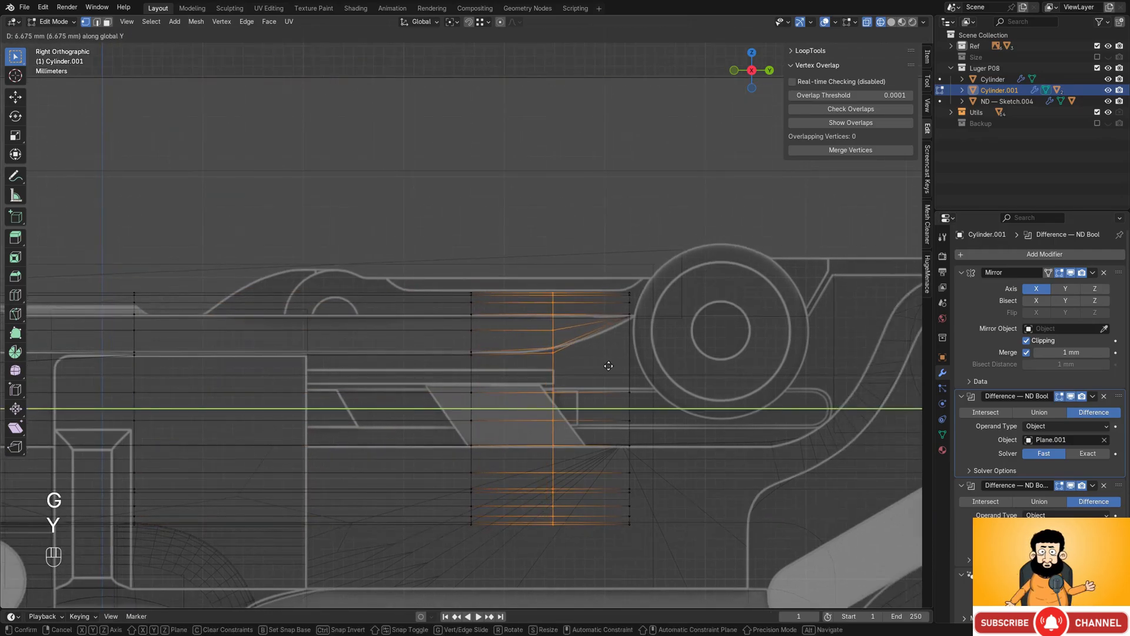
key("g")
key("g")
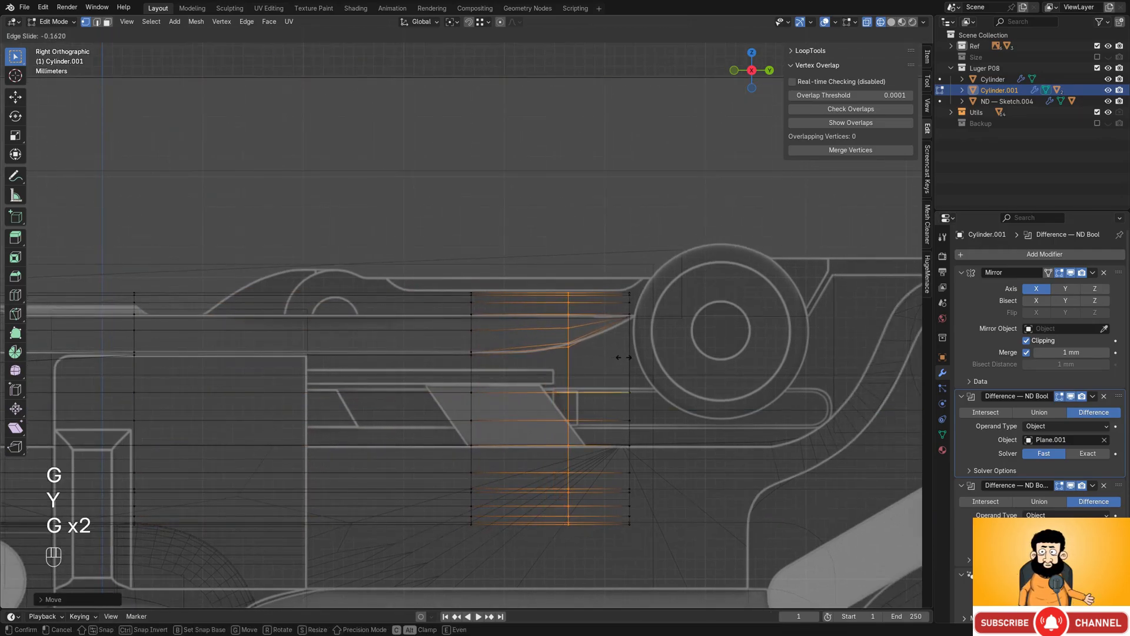
left_click_drag(492, 497, 497, 530)
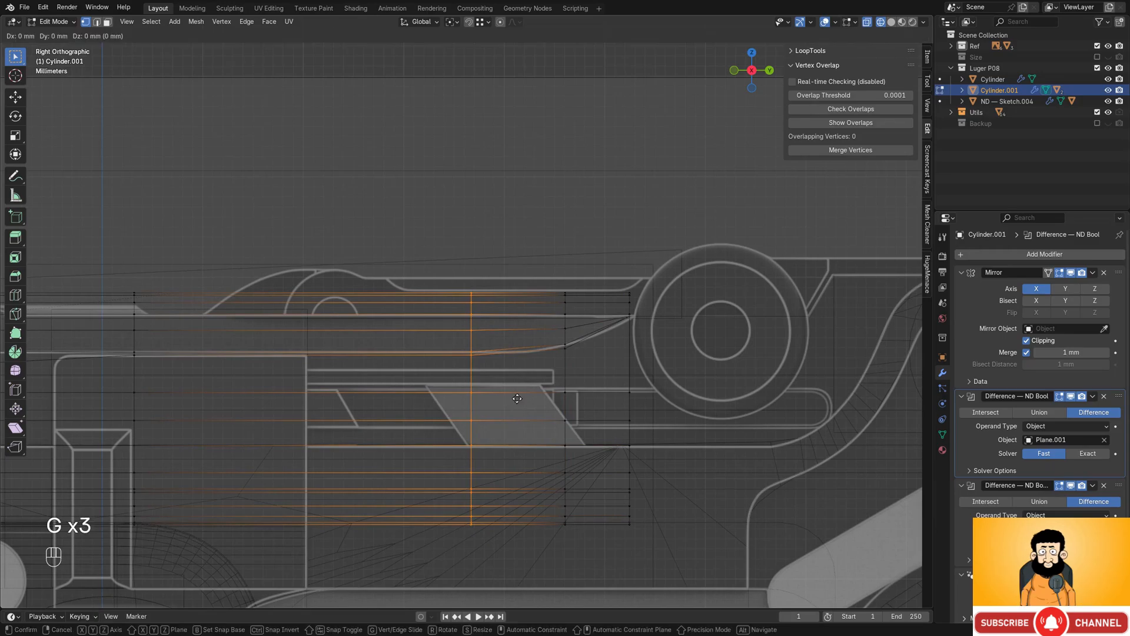
left_click(548, 394)
- Move the front-end vertices of the rear reference block backward, away from the receiver's flared side
key("shift+z")
mouse_move(444, 231)
middle_mouse_down()
mouse_move(498, 244)
mouse_move(570, 331)
mouse_move(536, 265)
mouse_move(546, 259)
mouse_move(517, 295)
mouse_move(541, 332)
mouse_move(518, 323)
middle_mouse_up()
key("Tab")
scroll(523, 318, "up", 2)
left_click(471, 267)
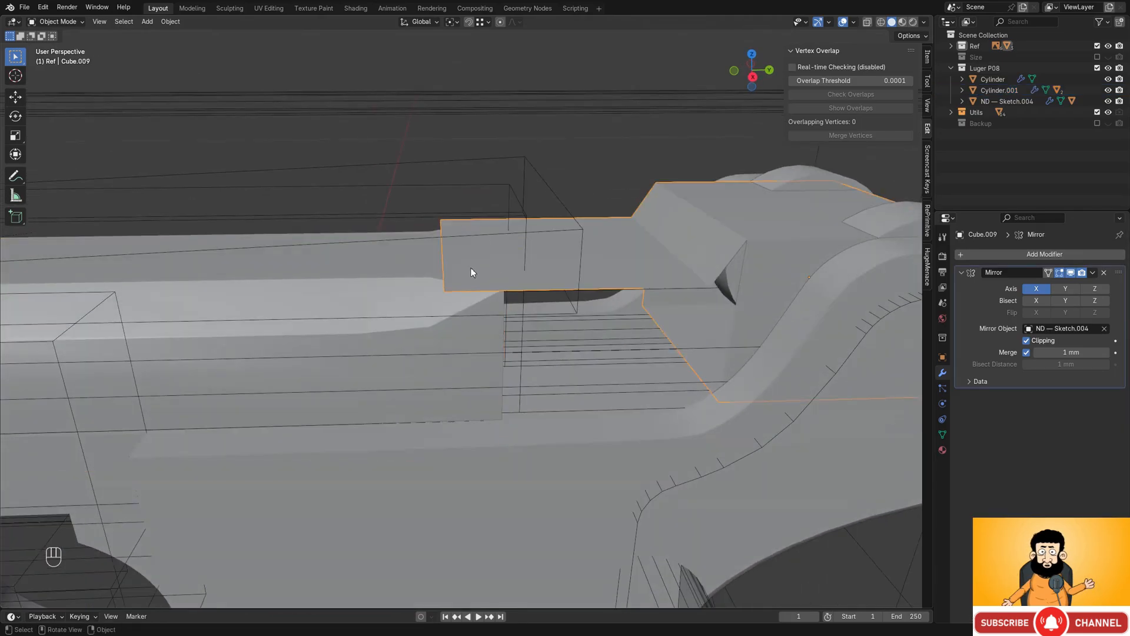
key("Tab")
middle_click_drag(471, 267, 466, 278)
key("shift+z")
left_click_drag(393, 192, 472, 369)
key("shift+z")
key("g")
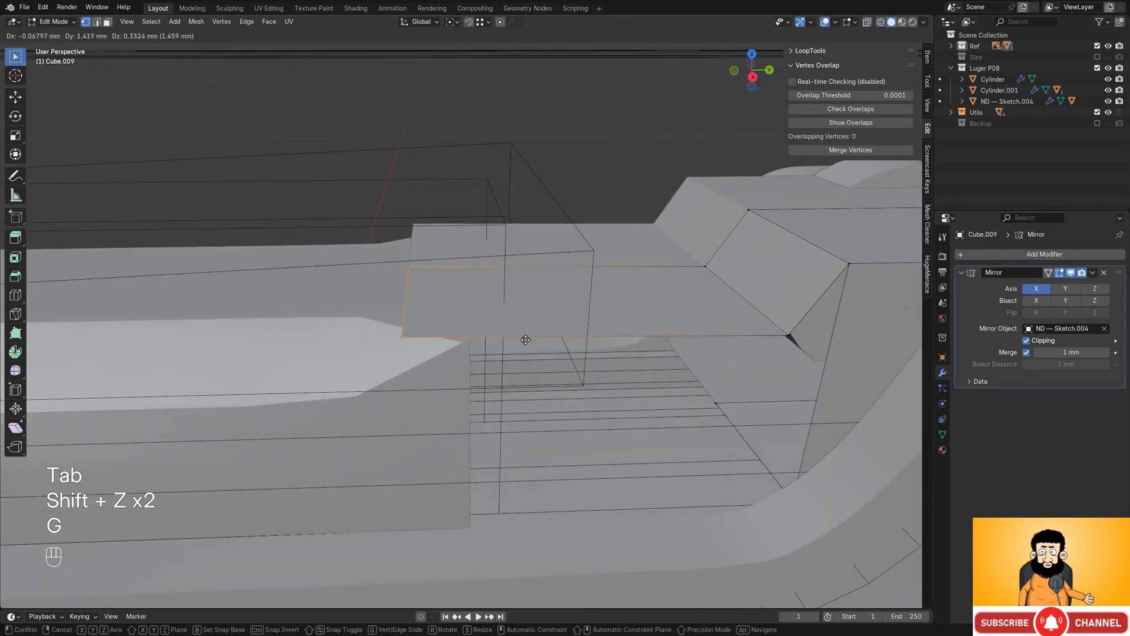
key("Tab")
- Extrude the rear edge of the slanted plane at the receiver's front facet outward from the body
scroll(517, 272, "down", 3)
middle_click_drag(517, 273, 575, 273)
scroll(393, 272, "up", 3)
scroll(393, 272, "up", 1)
left_click(335, 244)
middle_click_drag(336, 245, 436, 271, "alt")
middle_click_drag(436, 271, 525, 327, "shift")
scroll(463, 304, "up", 3)
key("Tab")
key("shift+z")
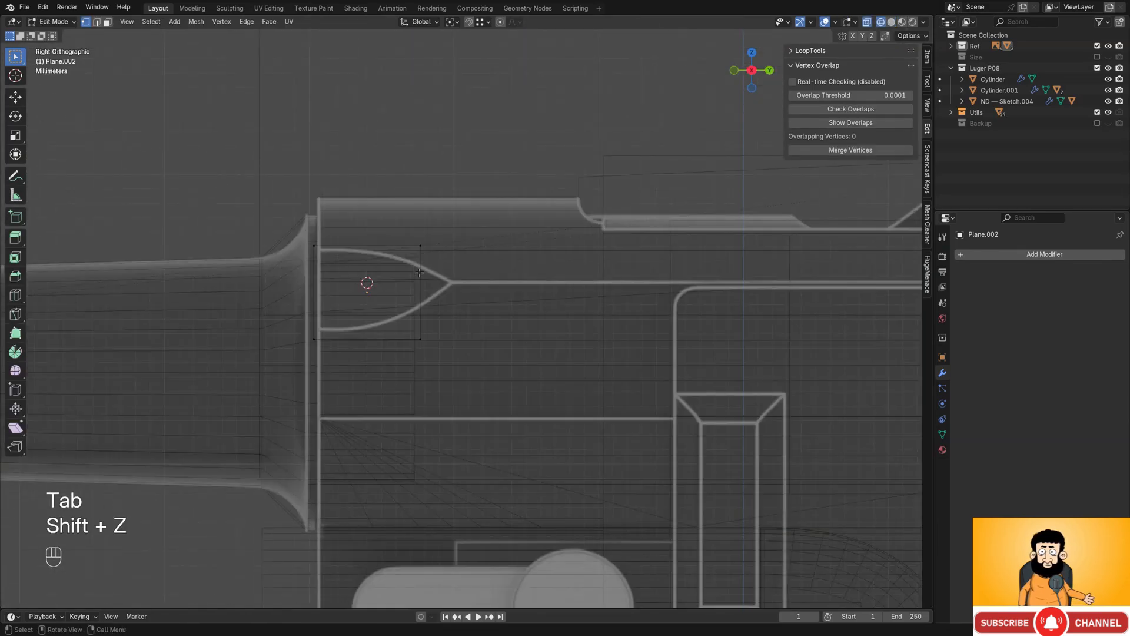
key("shift+z")
mouse_move(422, 273)
middle_mouse_down()
mouse_move(406, 256)
mouse_move(518, 241)
mouse_move(602, 276)
mouse_move(413, 254)
mouse_move(472, 256)
middle_mouse_up()
key("2")
key("e")
key("z")
left_click(657, 255)
- Move the extruded edge about 2.7 mm backward along Y and bevel the plane's fold with 5 segments
scroll(448, 251, "up", 1)
key("g")
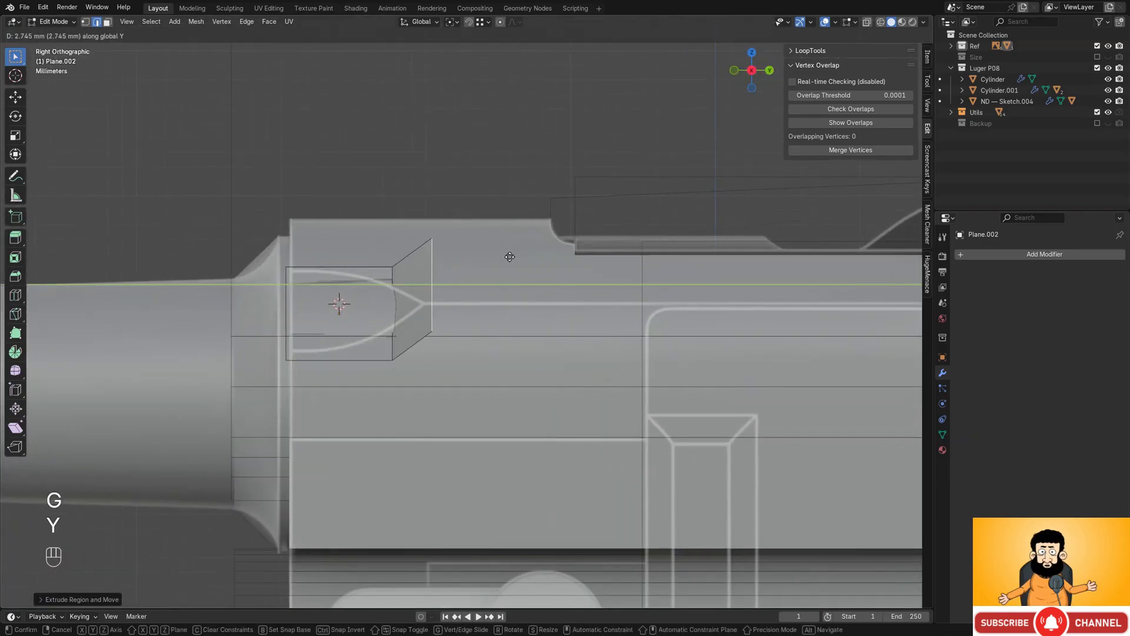
left_click(513, 260)
left_click(395, 312)
middle_click_drag(400, 313, 513, 271, "shift")
scroll(548, 305, "up", 2)
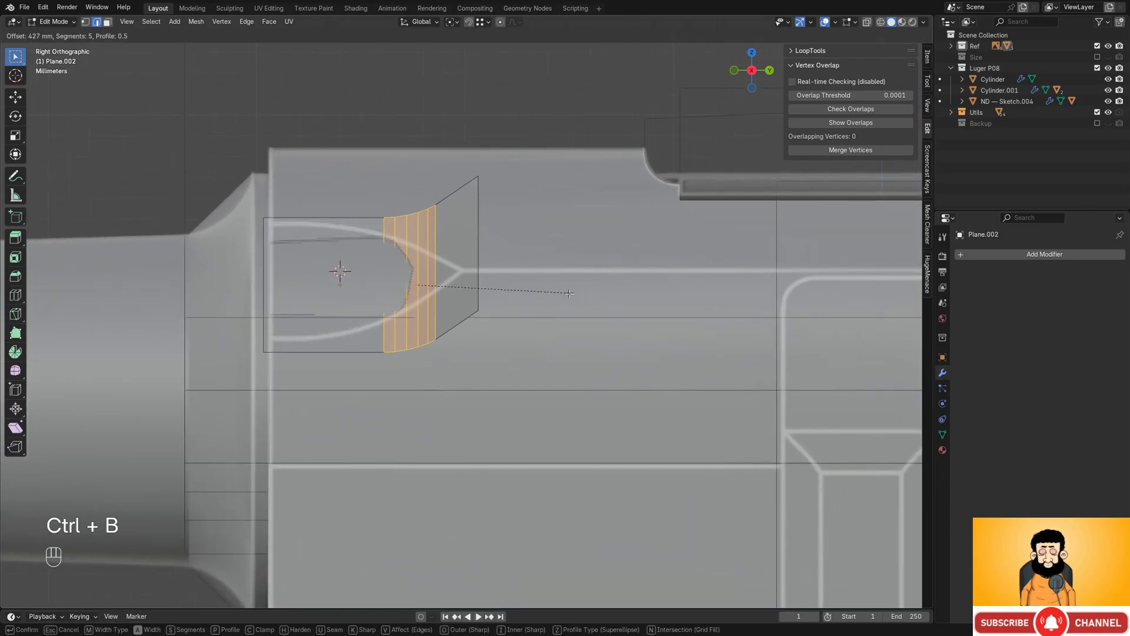
left_click(609, 297)
- Apply auto smooth shading at 30° to the curved plane
middle_click_drag(608, 297, 558, 288)
key("Tab")
left_click(666, 263)
middle_click_drag(666, 263, 630, 250)
key("Tab")
middle_click_drag(824, 288, 581, 332, "shift")
key("Tab")
left_click(578, 247)
right_click(578, 248)
left_click(578, 247)
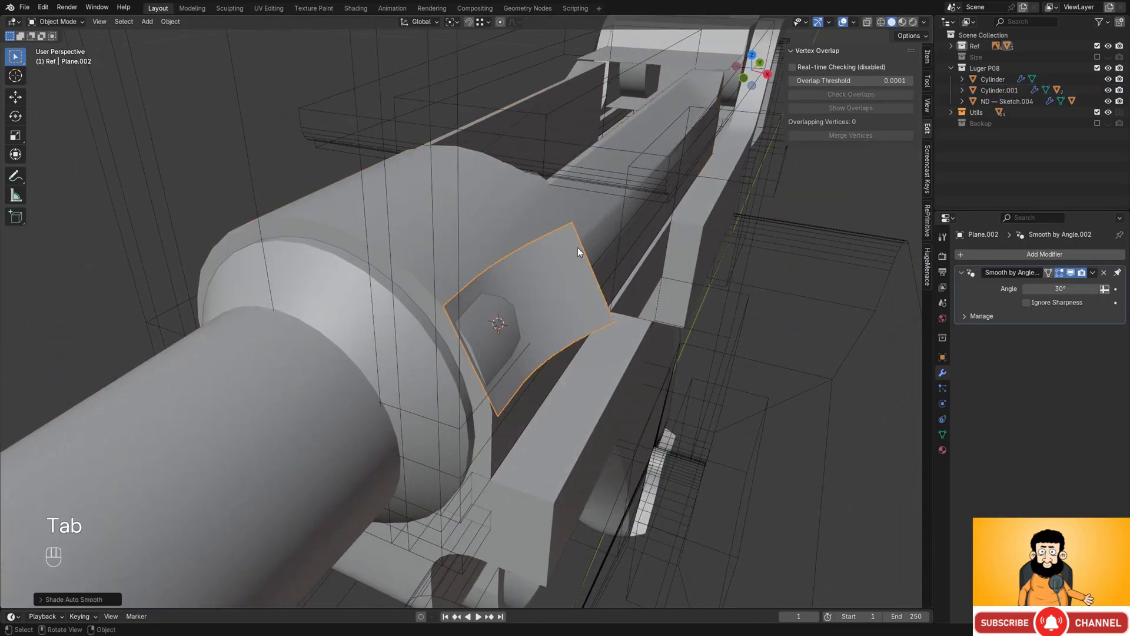
- Extrude the curved plane's outer end edge forward along Y to its front end
middle_click_drag(578, 247, 503, 279)
key("Tab")
key("2")
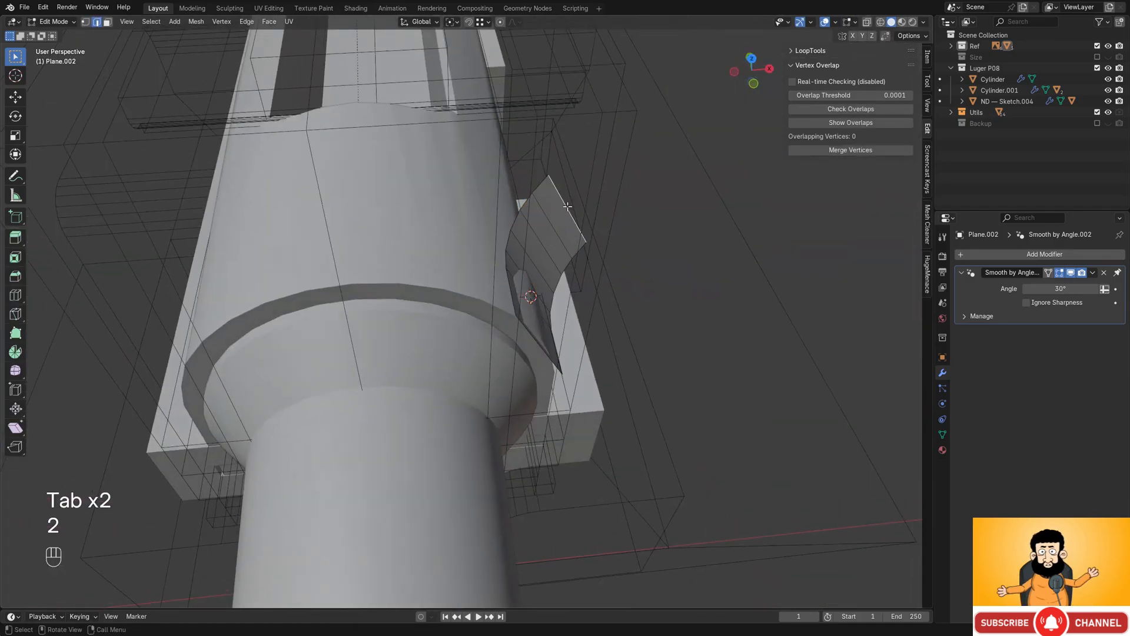
middle_click_drag(568, 206, 475, 231)
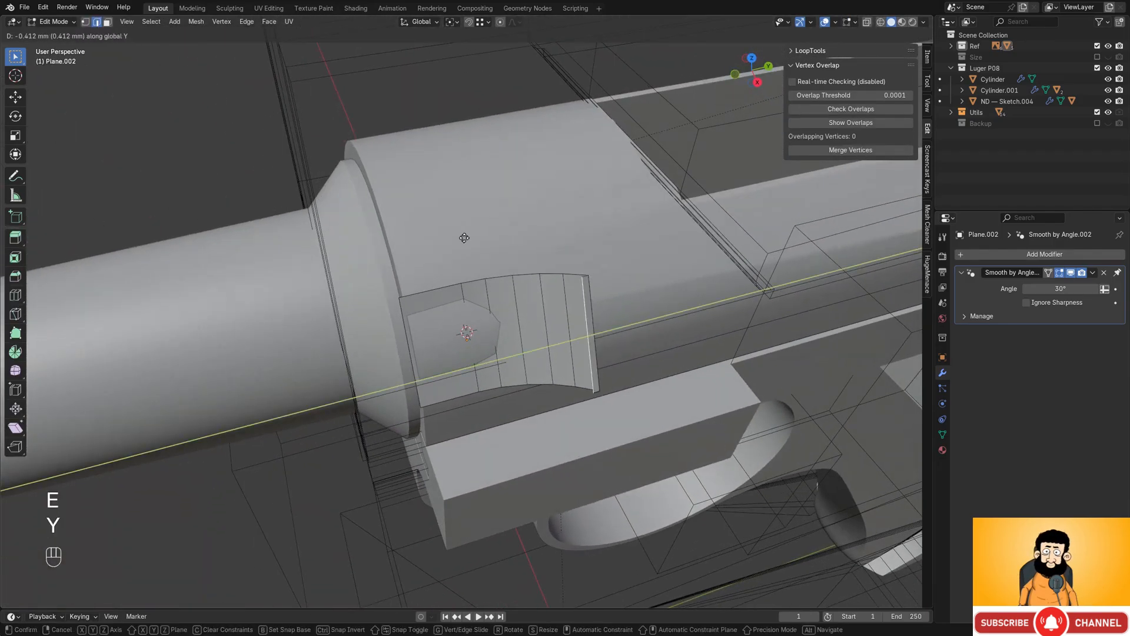
left_click(412, 298)
- Fill the front, top and bottom openings of the curved plane to close it into a solid cutter
middle_click_drag(407, 301, 401, 336)
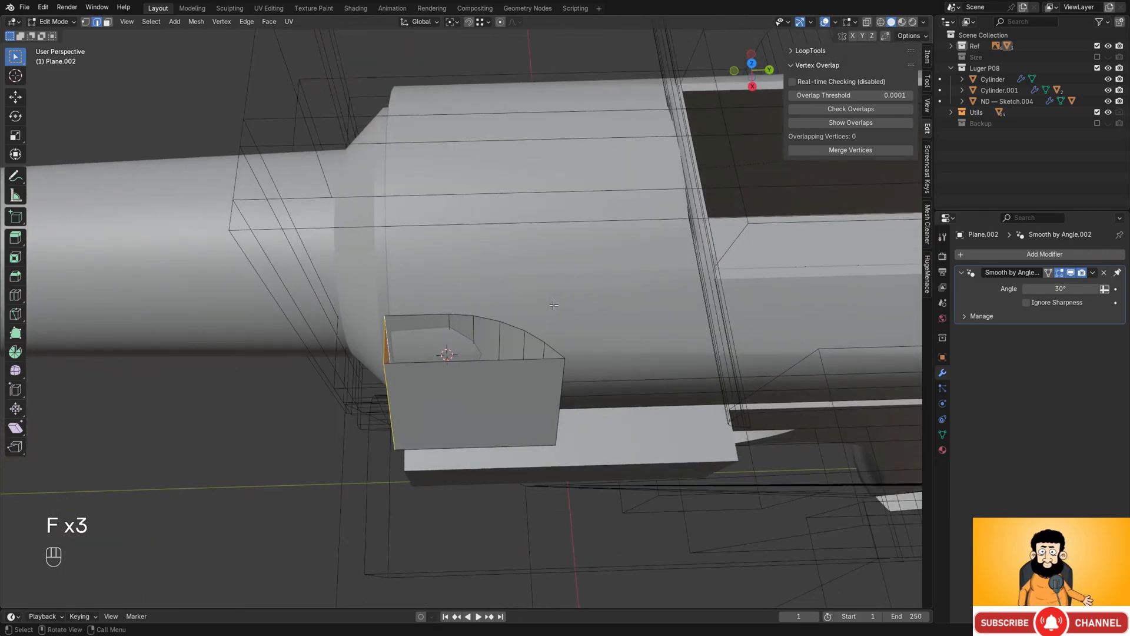
key("f")
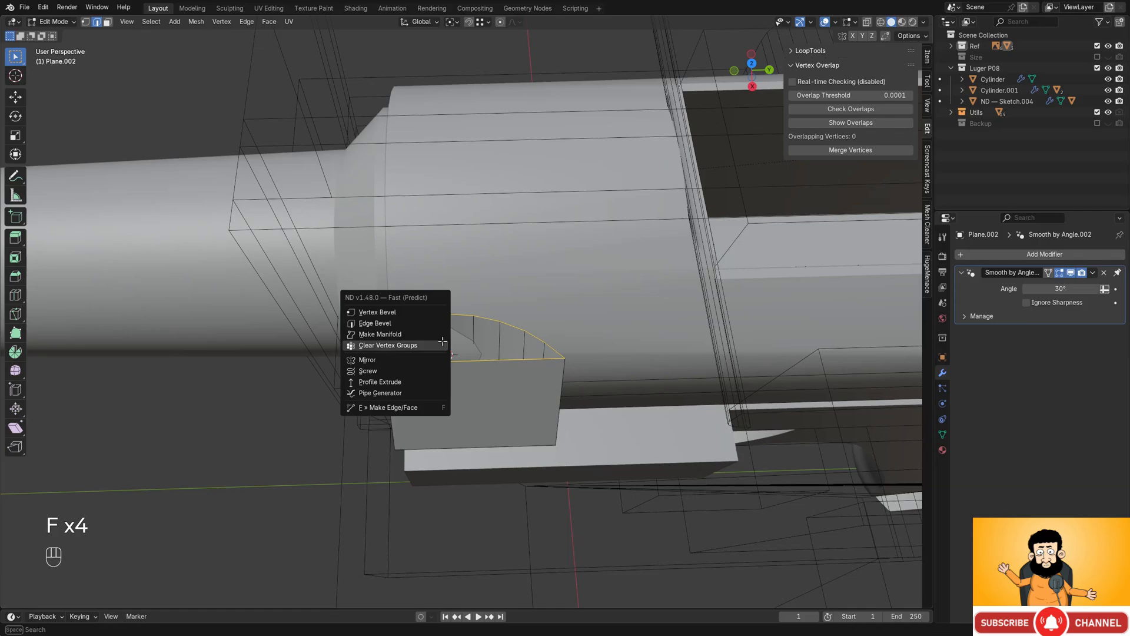
key("f")
middle_click_drag(456, 367, 564, 285)
key("Tab")
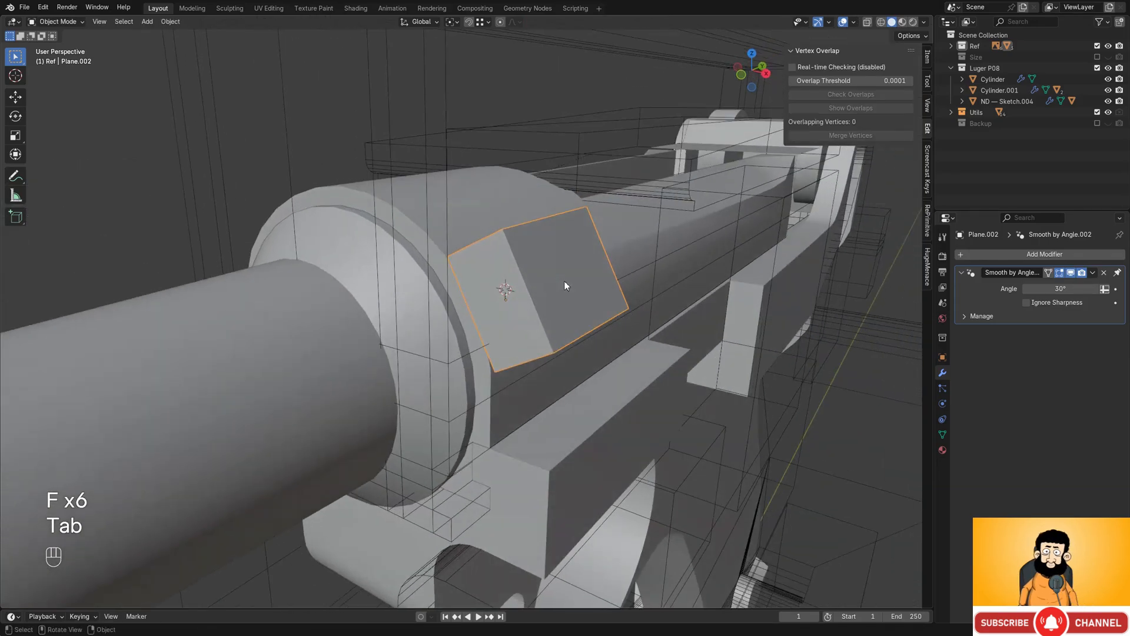
- Subtract the closed cutter from the receiver with a Difference boolean and check the cut in the front view
middle_click_drag(570, 227, 506, 298)
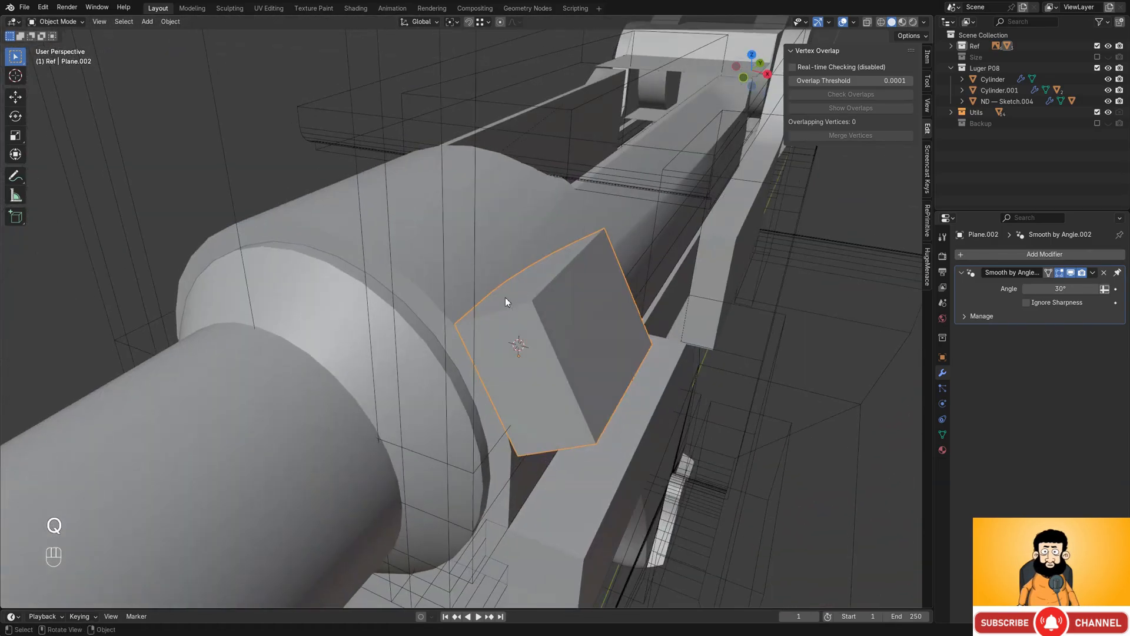
left_click(494, 253, "shift")
key("f")
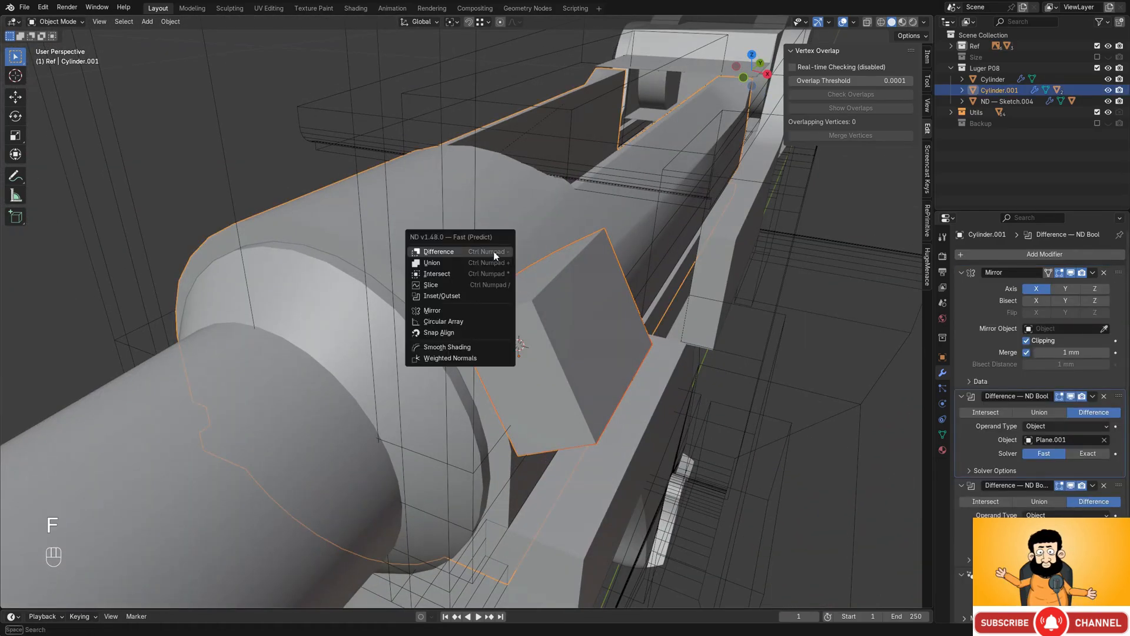
left_click(493, 252)
middle_click_drag(515, 312, 466, 259)
left_click(470, 262)
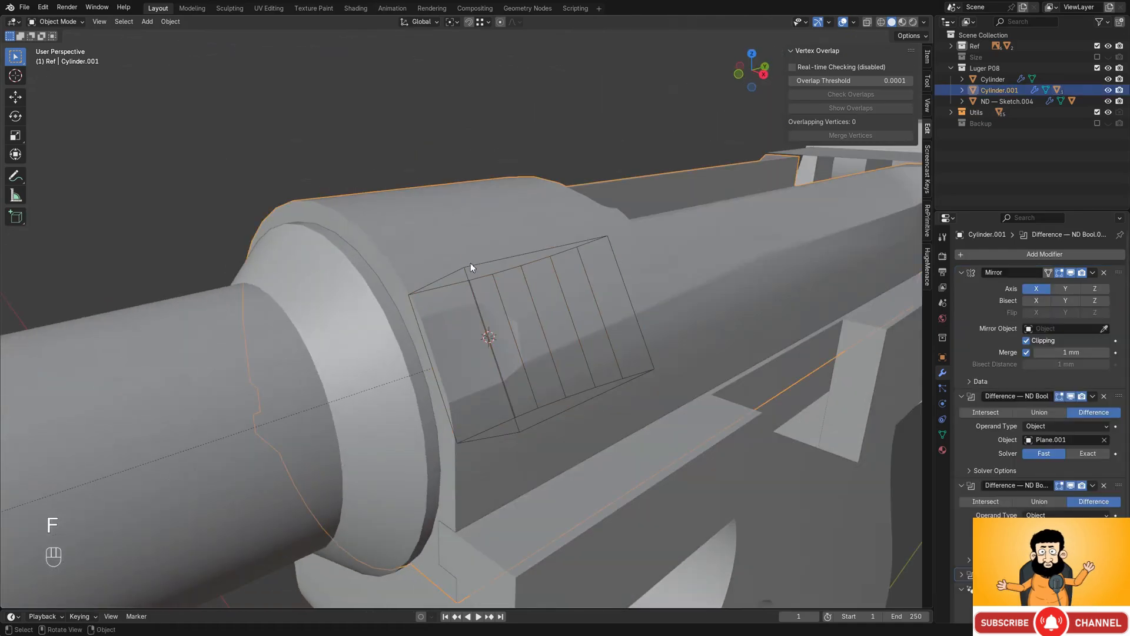
middle_click_drag(617, 334, 559, 324, "alt")
mouse_move(432, 291)
middle_mouse_down()
mouse_move(518, 311)
mouse_move(450, 299)
middle_mouse_up()
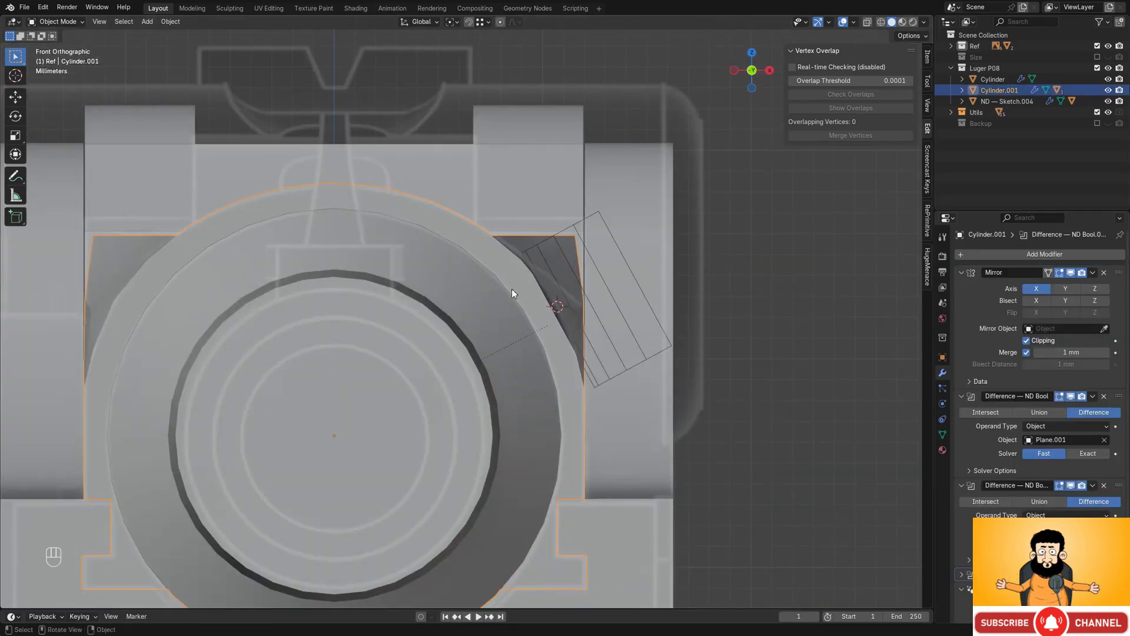
middle_click_drag(511, 288, 517, 270)
key("Tab")
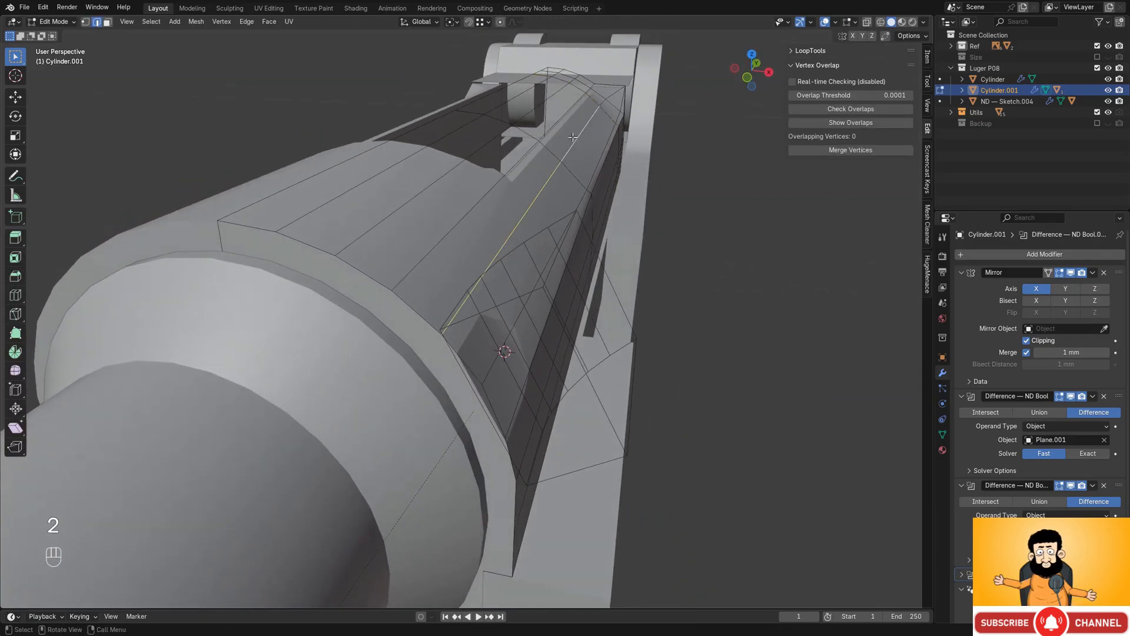
key("g")
key("g")
key("Escape")
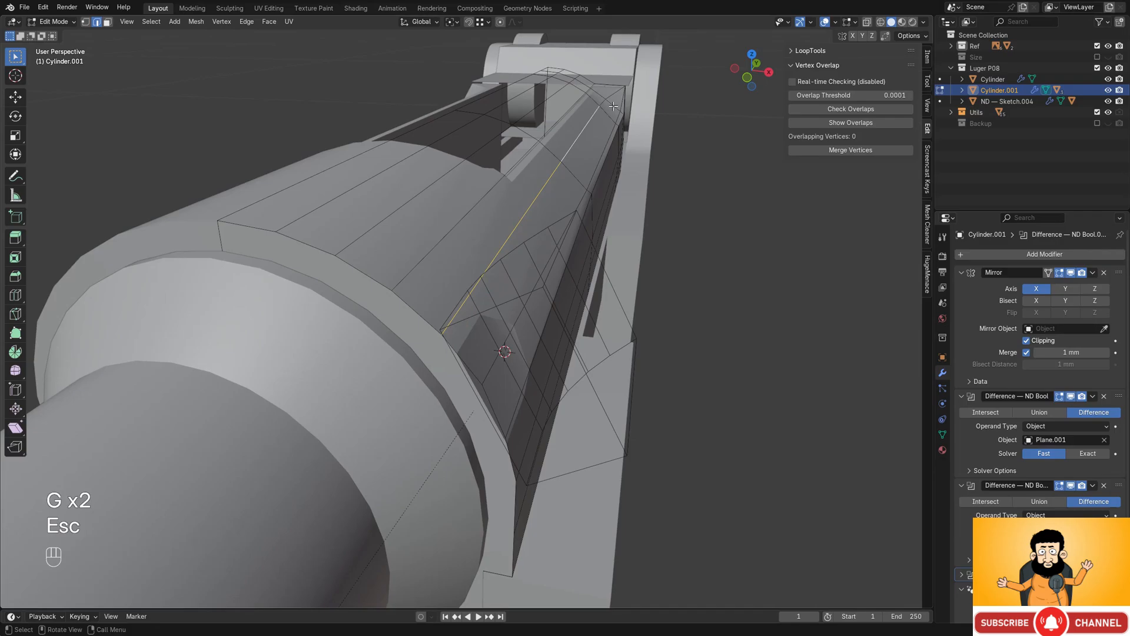
- Add a single lengthwise loop cut along the receiver's upper side, next to the edge above the front cut
key("ctrl+r")
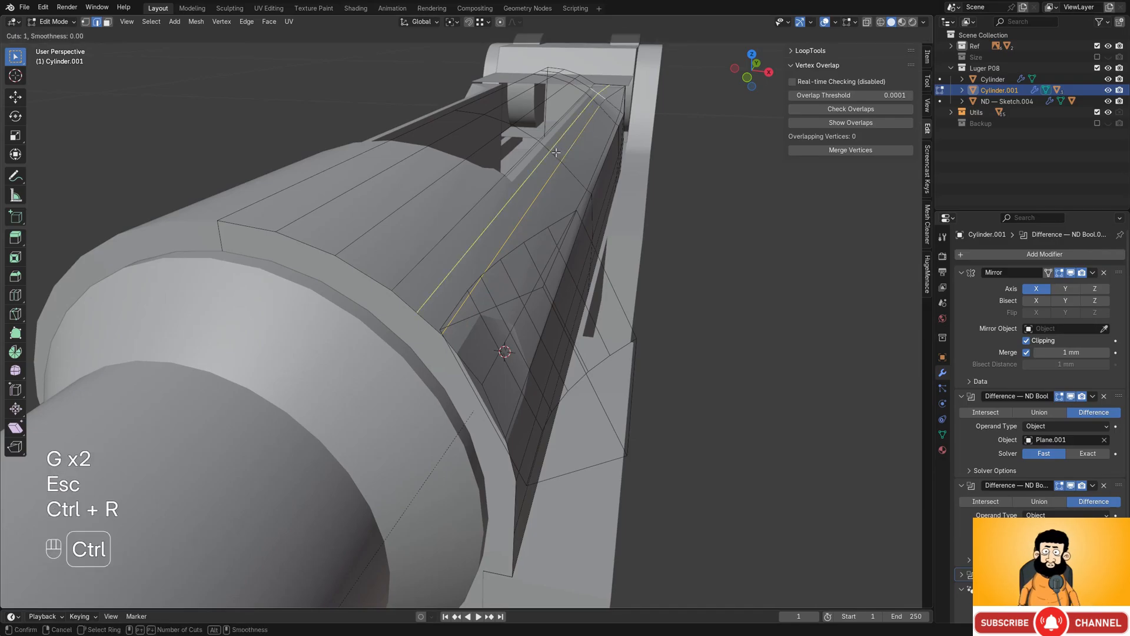
left_click(558, 158)
left_click(556, 152)
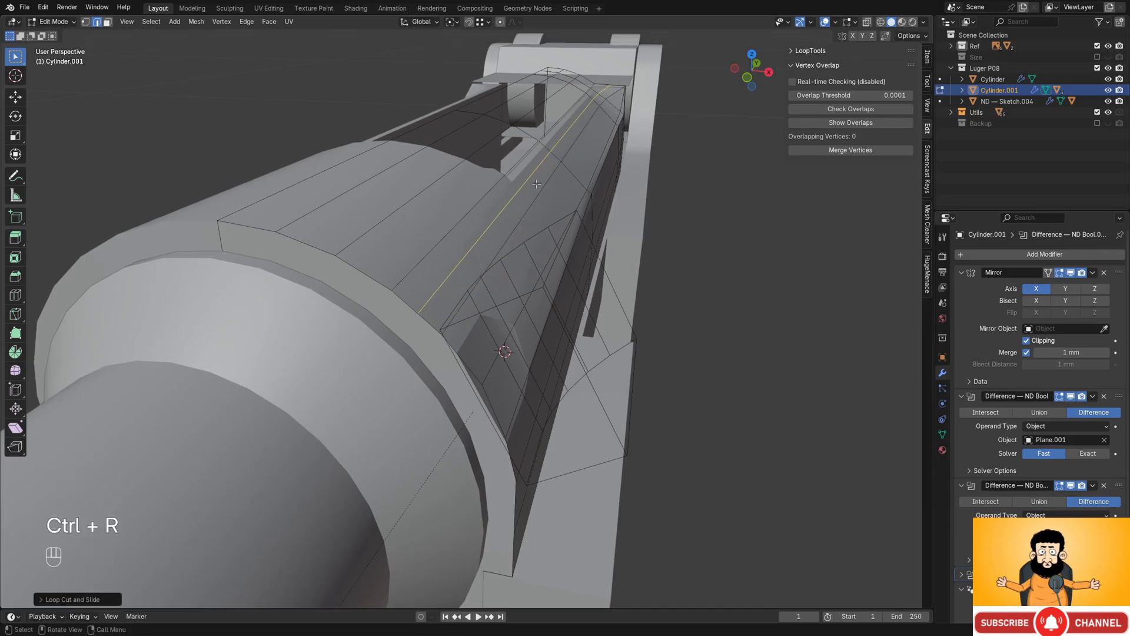
- Slide the new lengthwise edge loop down close to the front cut's upper edge and shift it along X
left_click(604, 103, "ctrl")
key("g")
key("g")
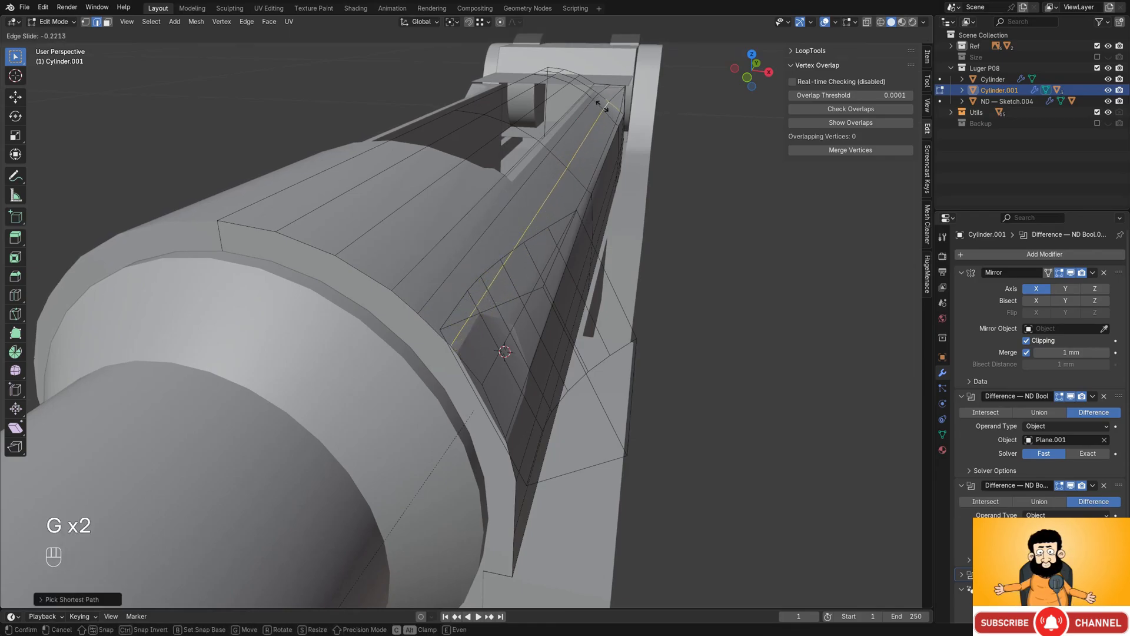
left_click(602, 107)
middle_click_drag(589, 133, 500, 221)
key("g")
key("x")
left_click(357, 173, "shift")
middle_click_drag(501, 221, 521, 235)
- Select the curved front cutter in Object Mode and move it along its local Z axis to adjust the cut
middle_click_drag(380, 263, 535, 289, "shift")
scroll(469, 291, "up", 2)
key("Tab")
left_click(595, 272)
key("g")
key("z")
key("z")
left_click(573, 270)
middle_click_drag(534, 245, 533, 291)
key("Tab")
key("Tab")
key("Tab")
key("a")
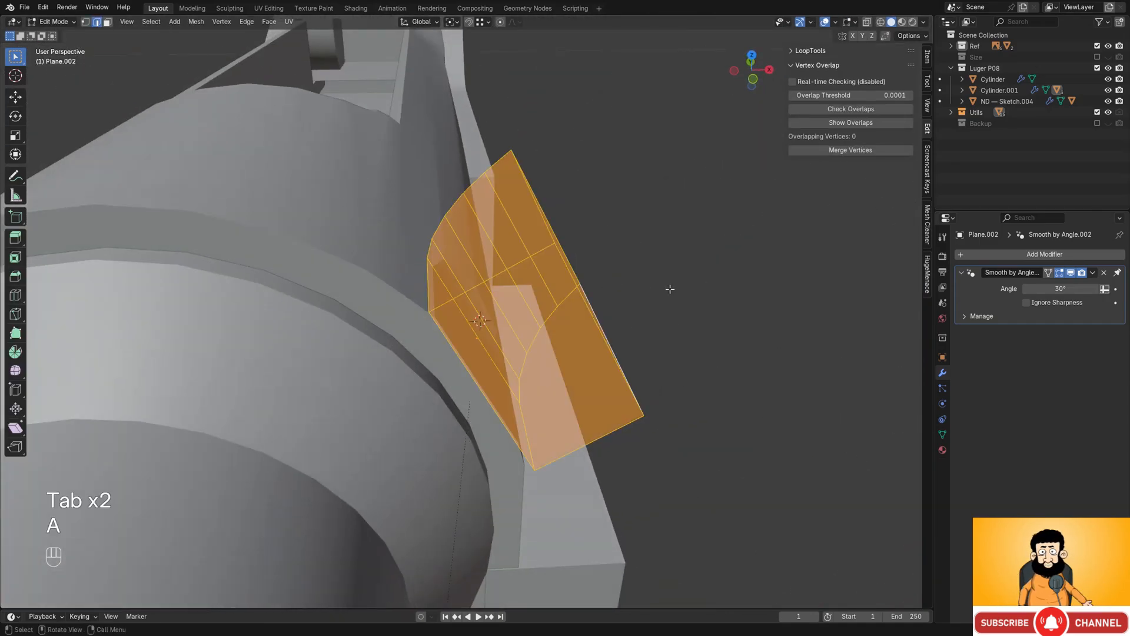
key("s")
key("z")
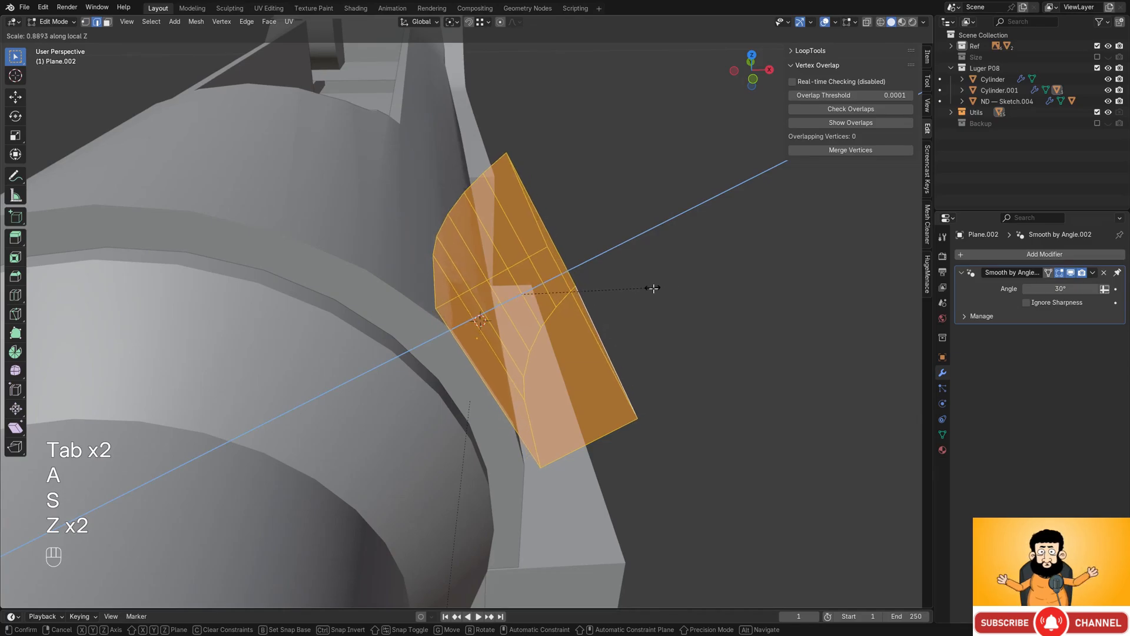
key("Escape")
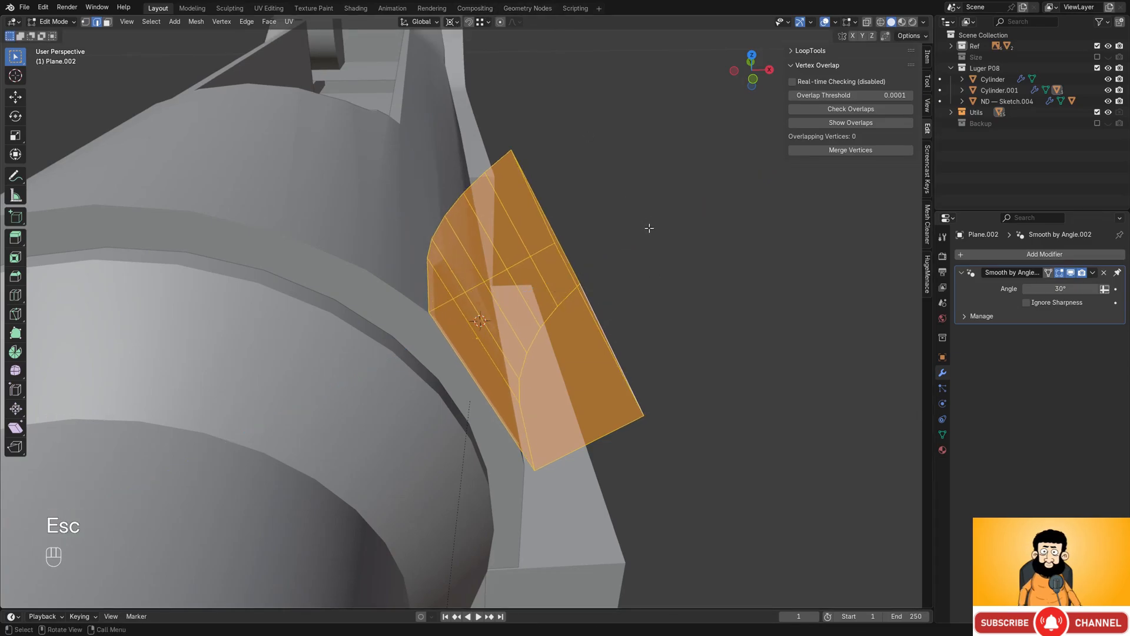
middle_click_drag(648, 228, 567, 262)
key("Tab")
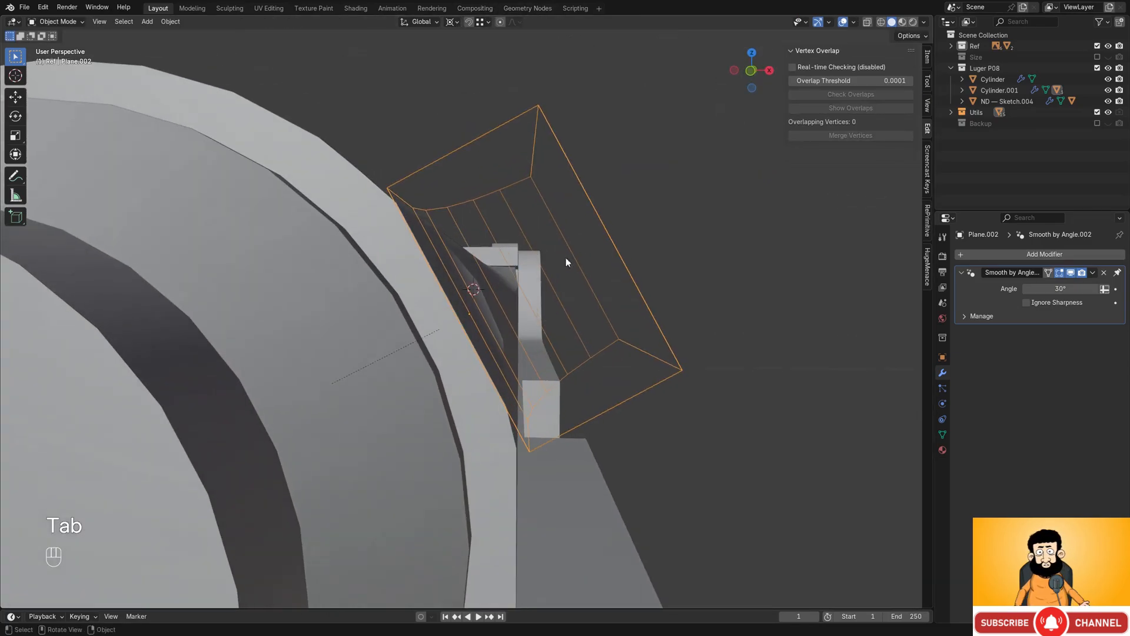
key("s")
key("z")
key("Escape")
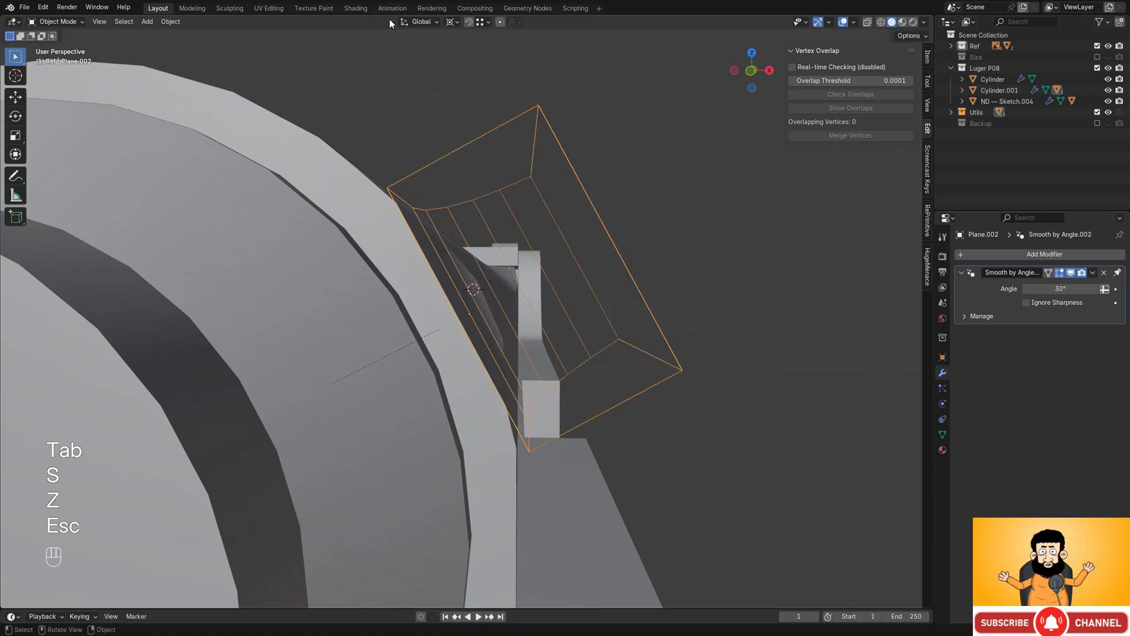
left_click(450, 22)
left_click(512, 49)
key("s")
key("z")
key("z")
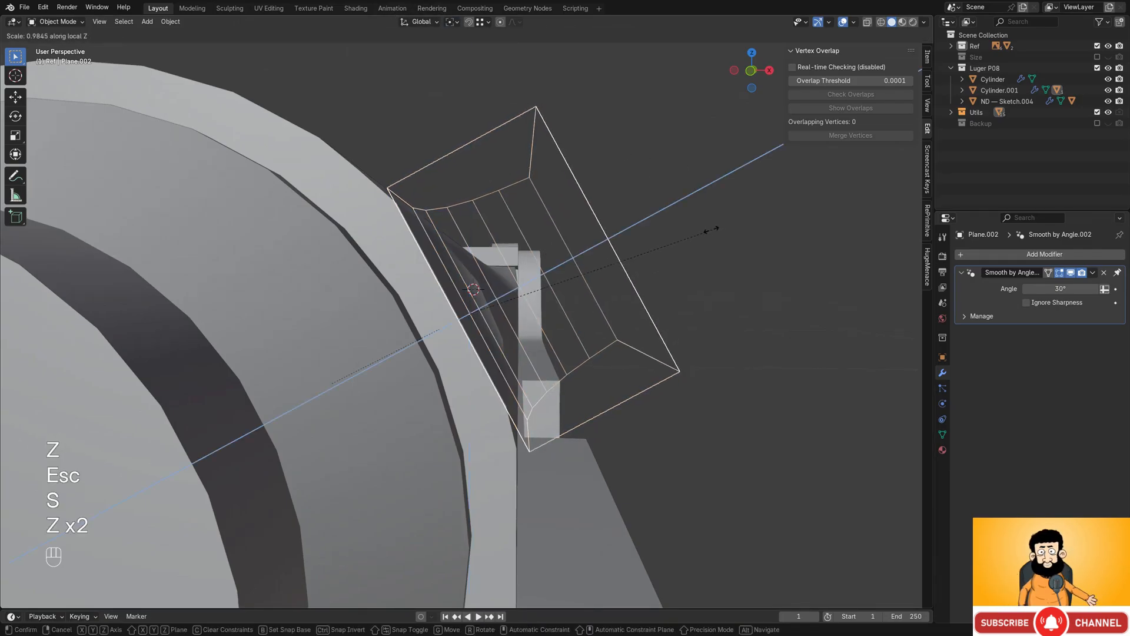
key("Escape")
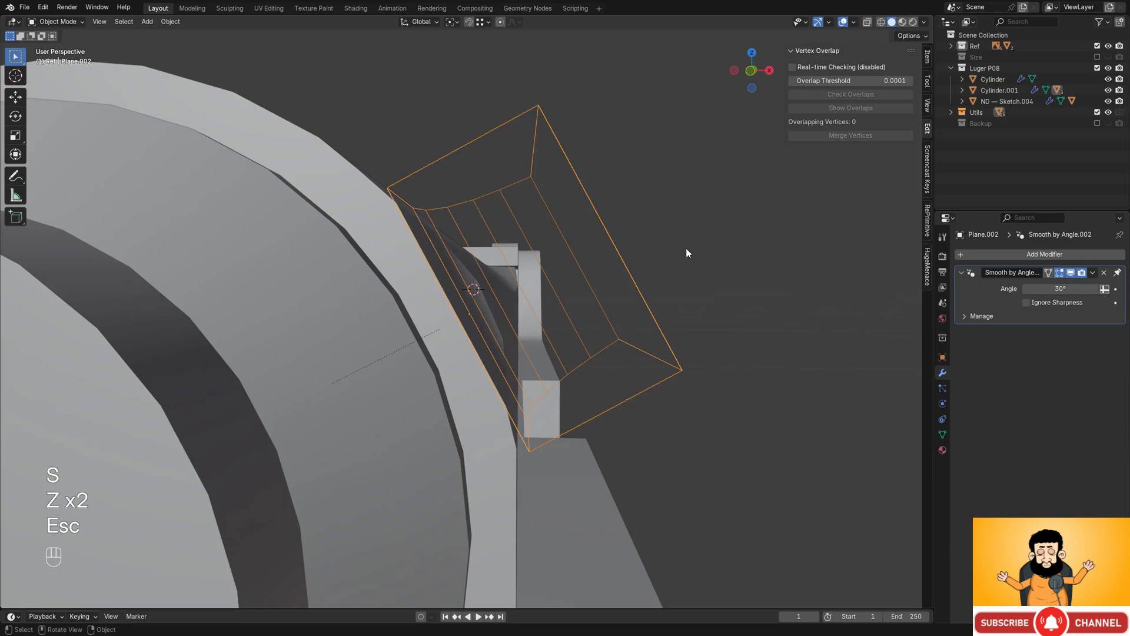
- Scale the front cutter down along its local Z axis in the right view and check the cut
middle_click_drag(686, 248, 625, 250, "alt")
key("s")
key("z")
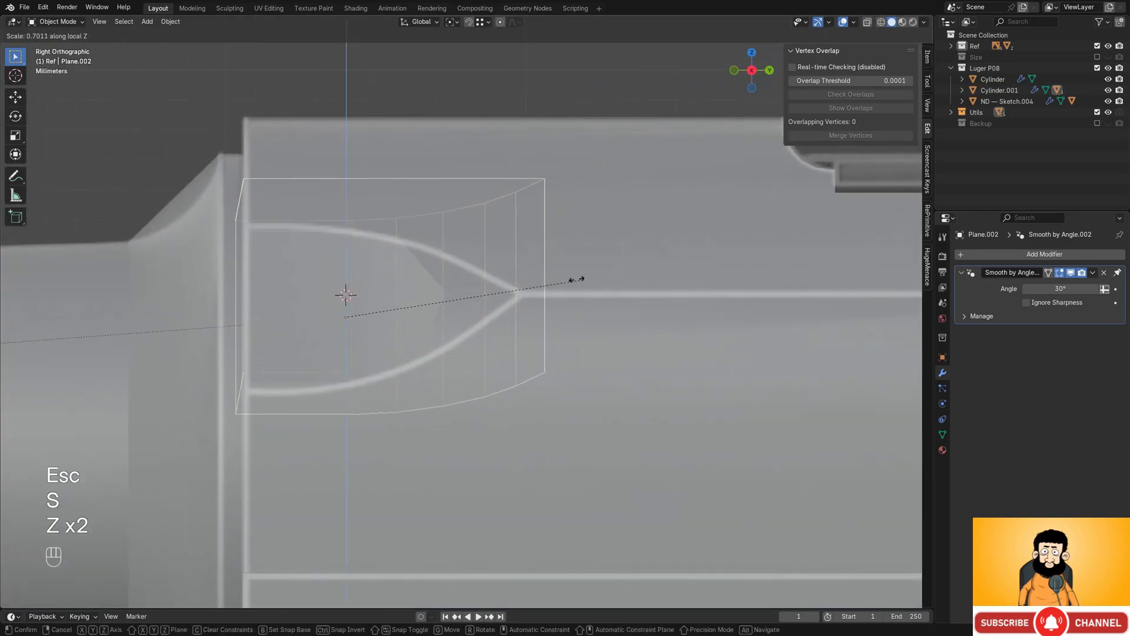
left_click(439, 291)
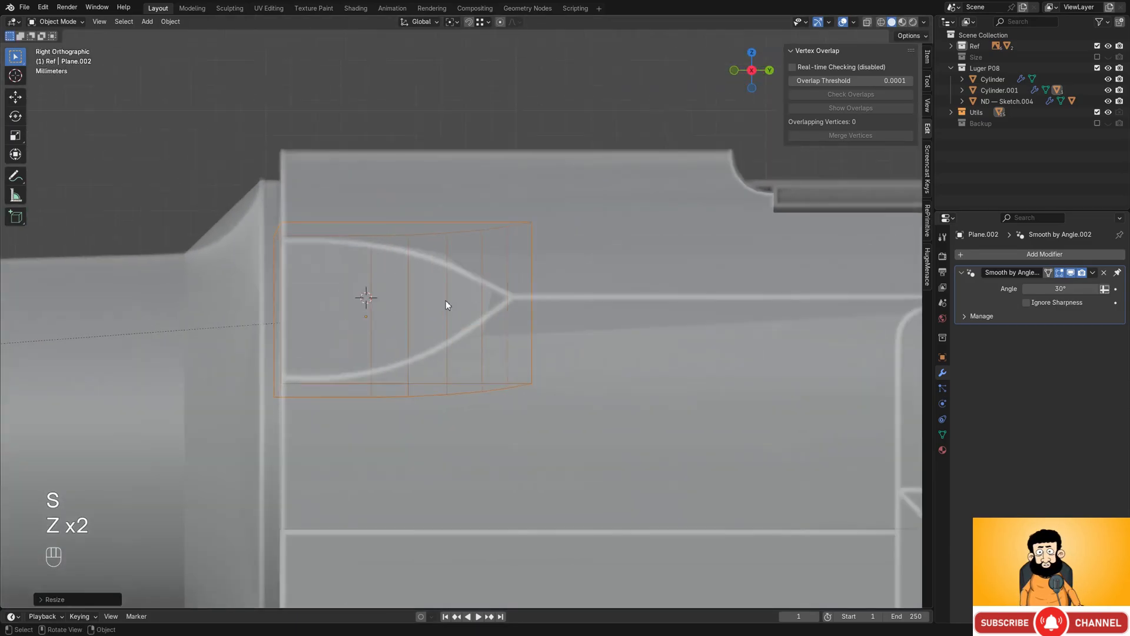
middle_click_drag(447, 305, 483, 315)
key("Tab")
middle_click_drag(653, 295, 519, 307, "alt")
key("Tab")
key("Tab")
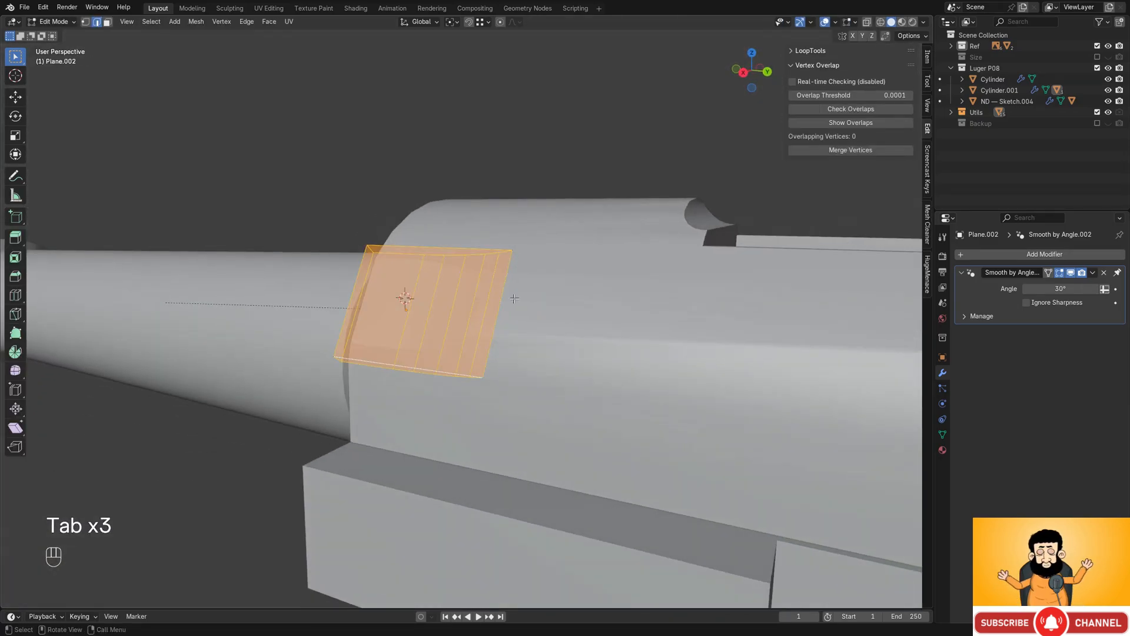
- Undo the front cutter's scaling along its local Z axis
key("Tab")
key("ctrl+z")
key("ctrl+z")
key("ctrl+z")
key("ctrl+z")
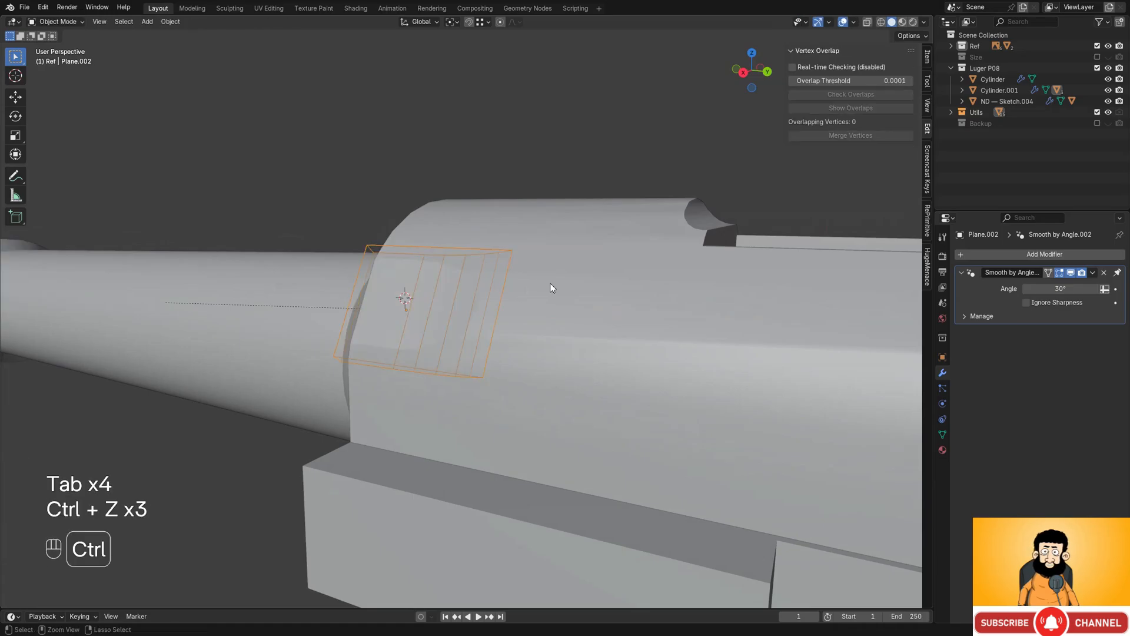
key("ctrl+z")
key("ctrl+z")
key("Tab")
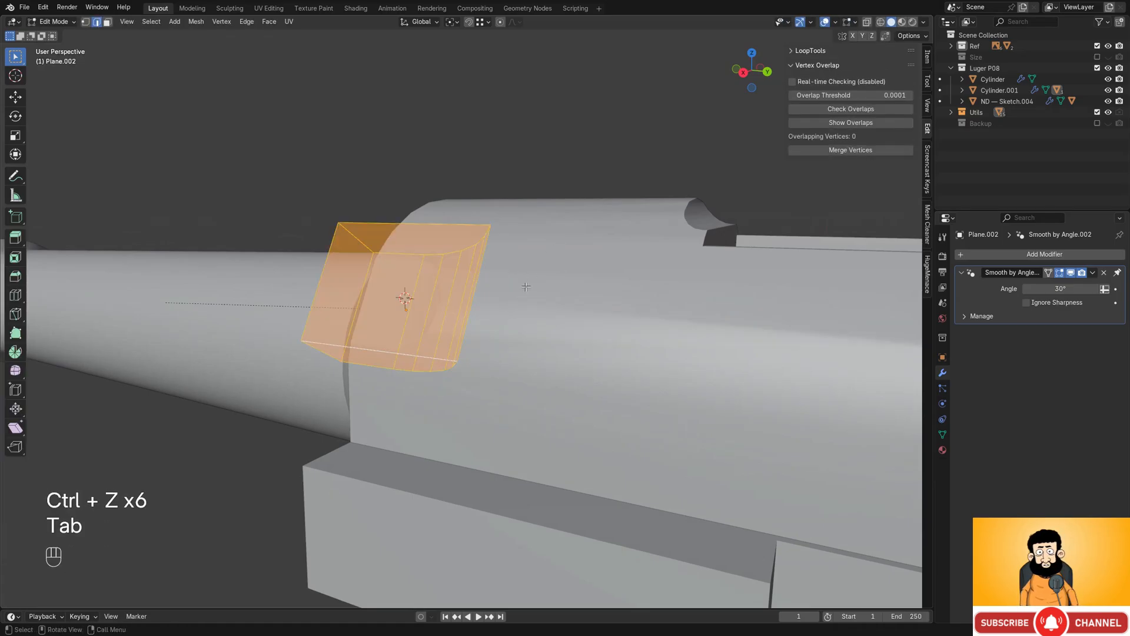
- Add a single cross loop cut to the rear part of the receiver and slide it forward next to the existing cross loop
key("Tab")
key("Tab")
middle_click_drag(529, 283, 566, 315)
scroll(500, 336, "down", 2)
middle_click_drag(565, 315, 621, 363, "shift")
key("ctrl+r")
left_click(659, 349)
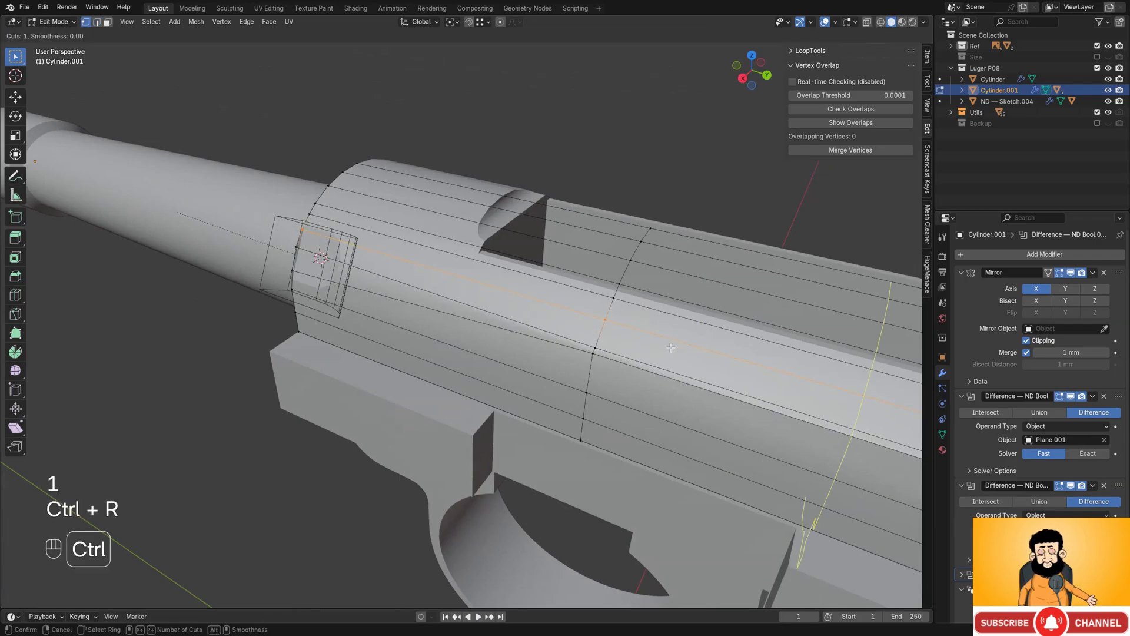
left_click(600, 366)
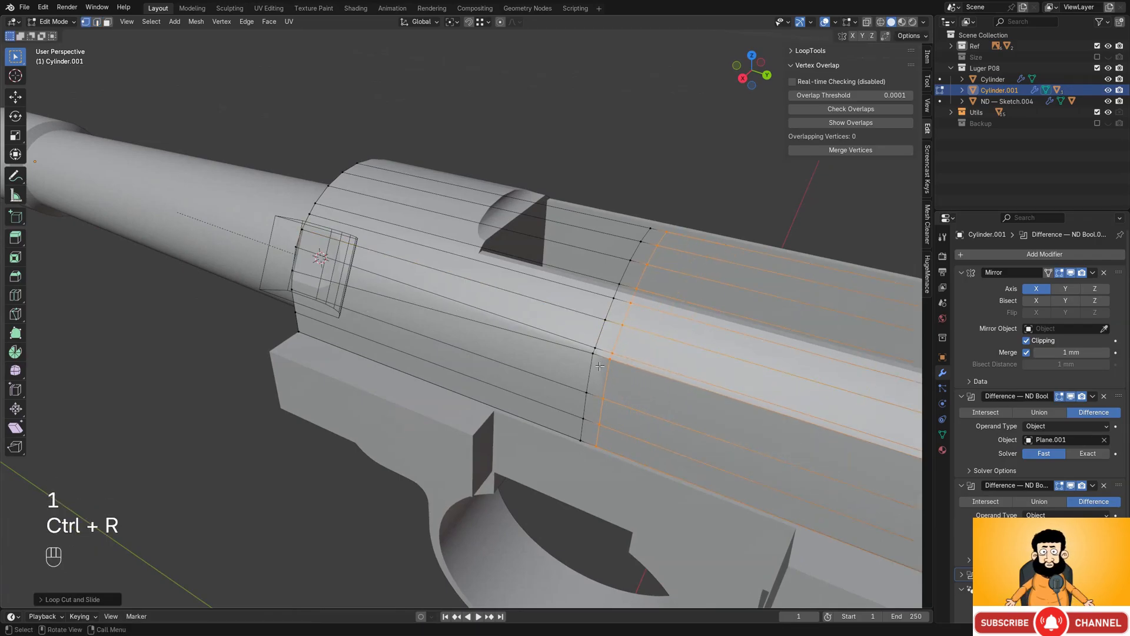
- Move the original cross edge loop about 25 mm forward along Y, to just behind the front cut
left_click(581, 340)
scroll(664, 378, "up", 1)
key("g")
key("g")
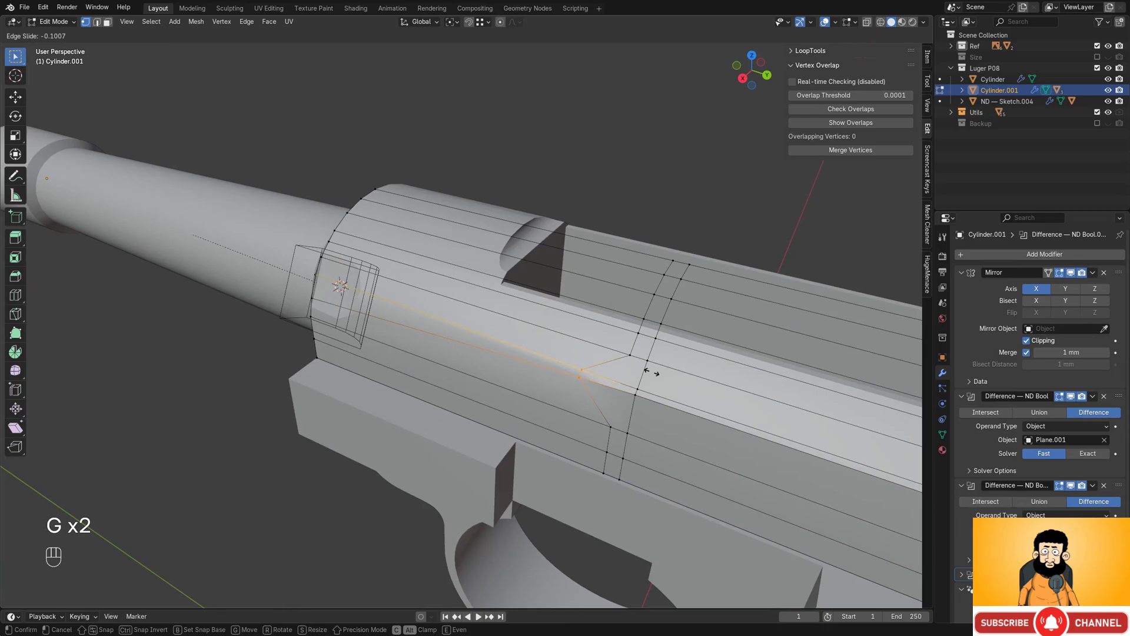
key("Escape")
key("2")
key("g")
key("g")
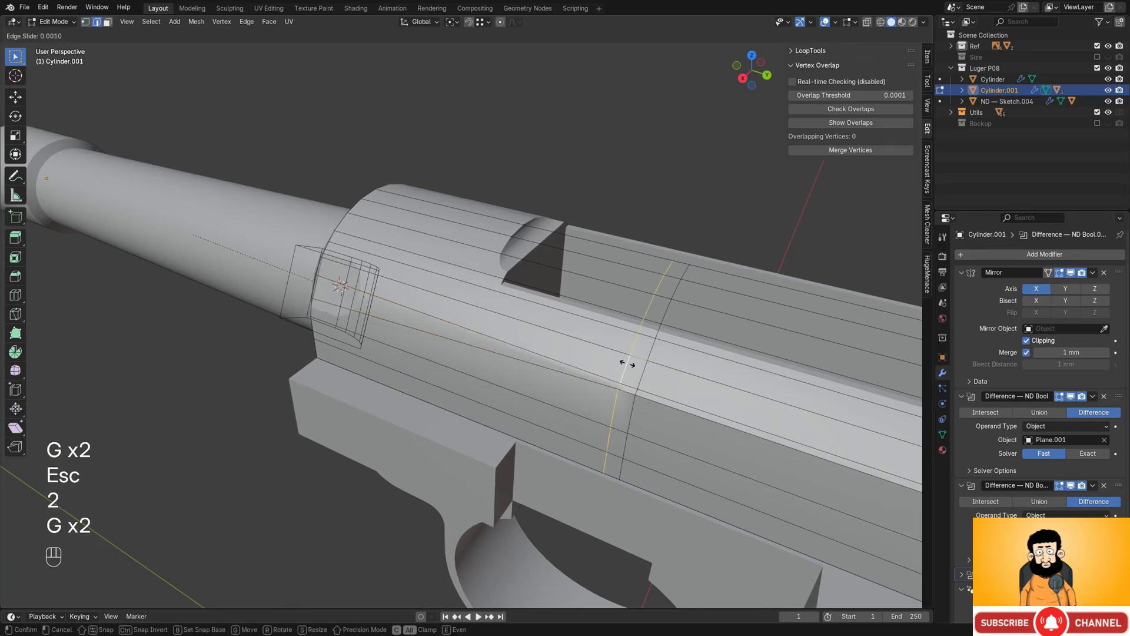
key("Escape")
key("g")
key("y")
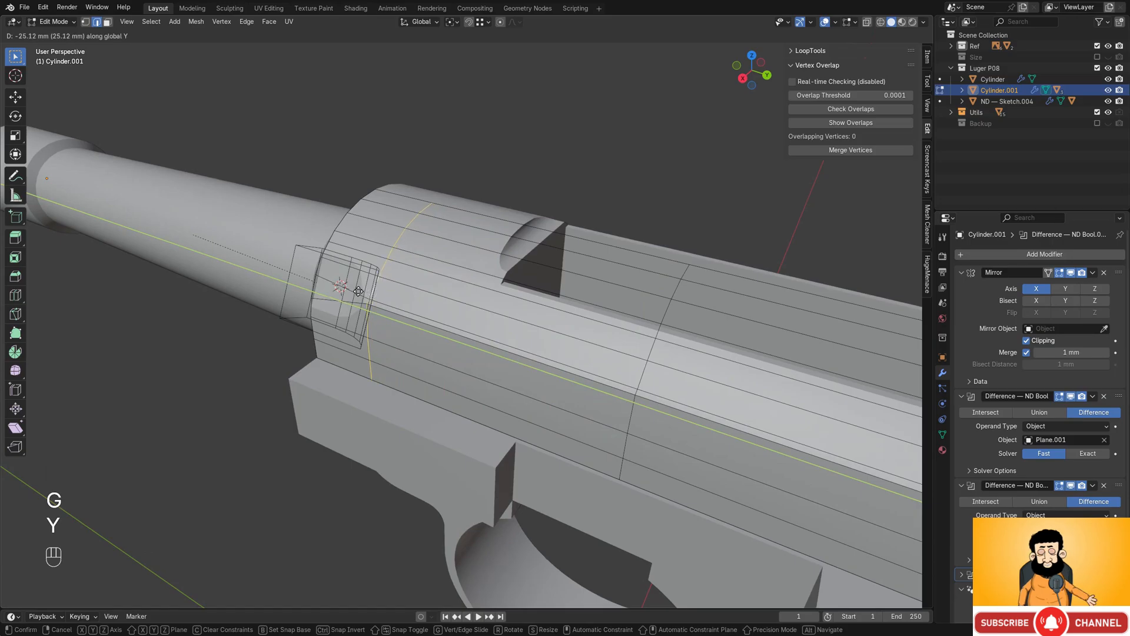
left_click(362, 295)
- Fine-tune the moved cross loop's position along Y near the rear end of the front cutter
middle_click_drag(389, 304, 621, 355, "shift")
middle_click_drag(622, 355, 619, 330, "shift")
scroll(641, 330, "up", 2)
middle_click_drag(620, 330, 507, 310, "shift")
scroll(548, 340, "up", 1)
key("g")
key("y")
left_click(516, 337)
scroll(516, 337, "down", 2)
key("g")
key("y")
left_click(551, 331)
key("Tab")
scroll(483, 321, "up", 1)
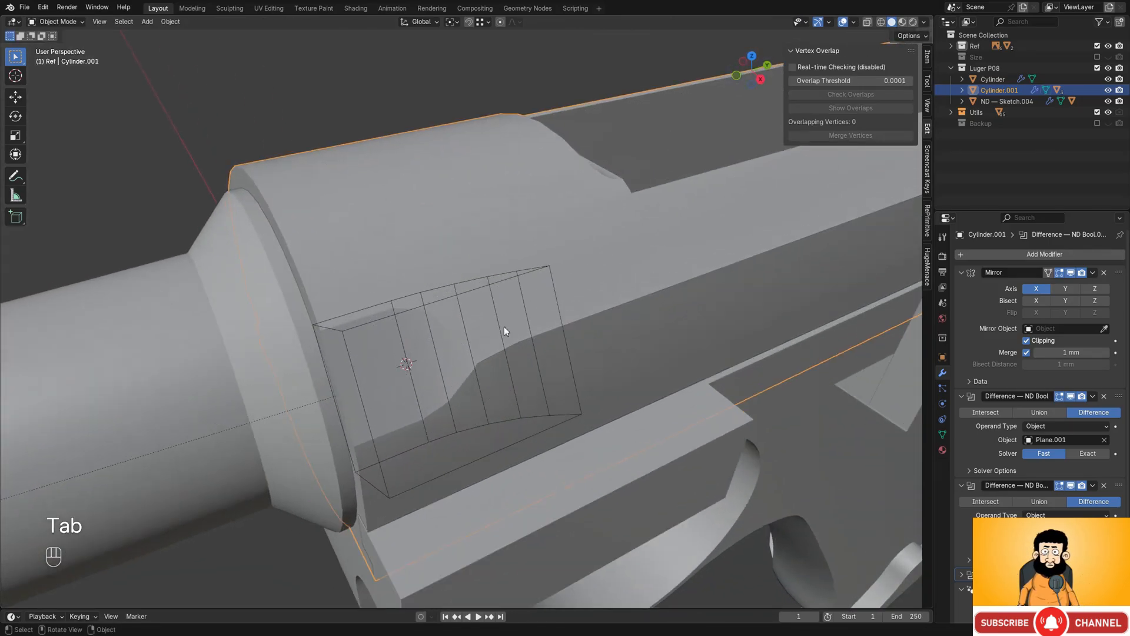
- Scale the front cutter along its local Z axis in the right view to fit the facet outline on the blueprint
middle_click_drag(530, 307, 511, 322)
left_click(554, 293)
key("s")
key("z")
key("z")
left_click(555, 299)
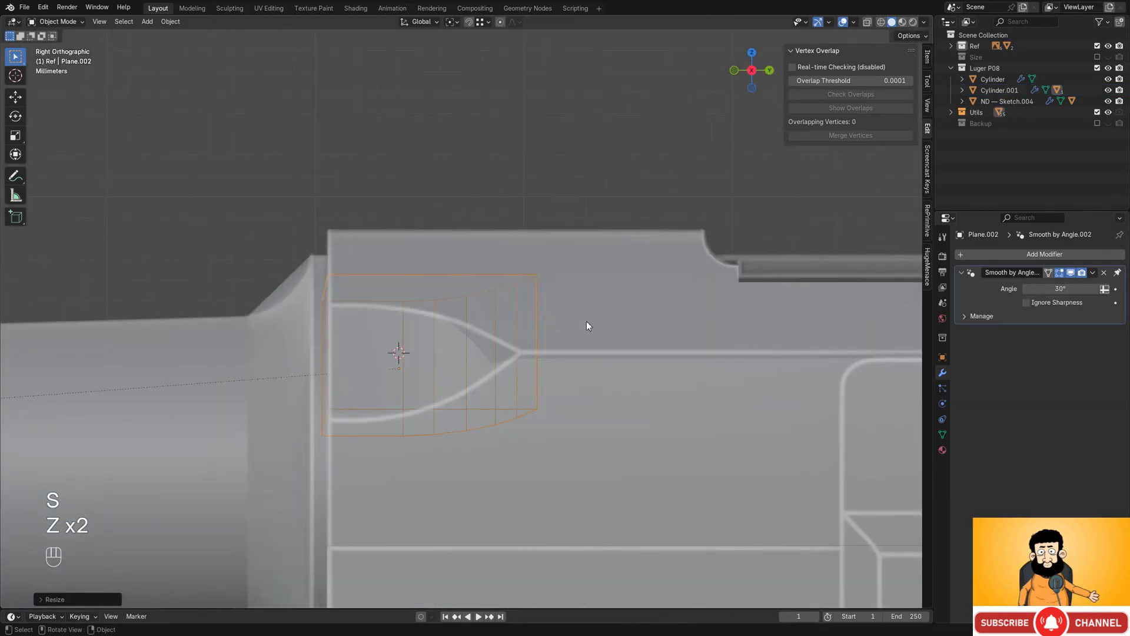
key("s")
key("z")
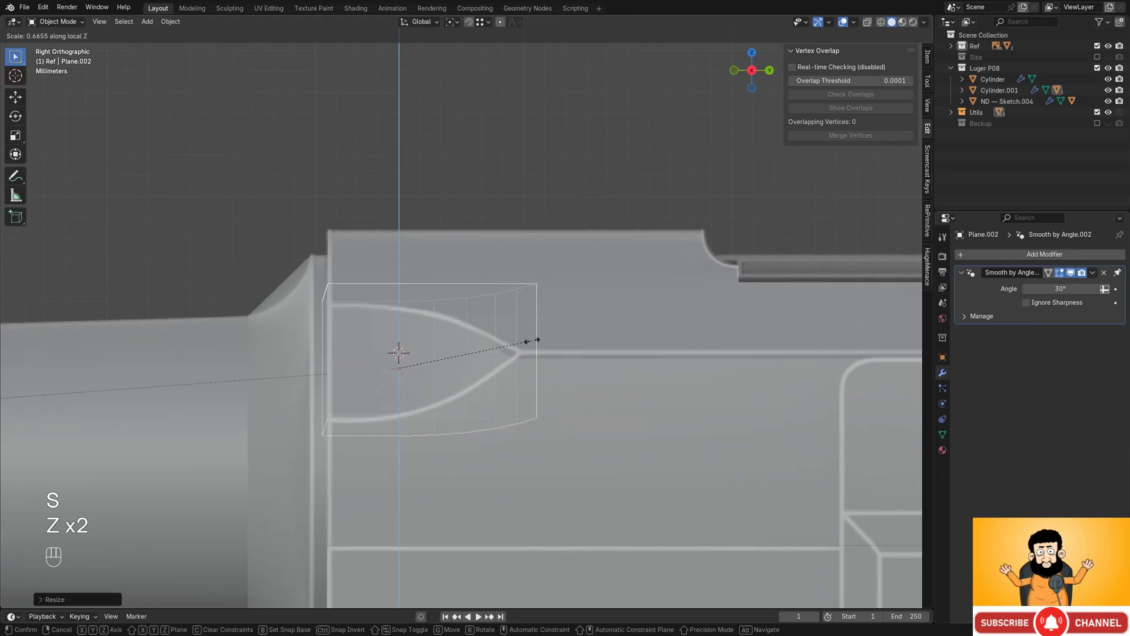
left_click(537, 339)
middle_click_drag(537, 340, 557, 316)
scroll(553, 317, "up", 2)
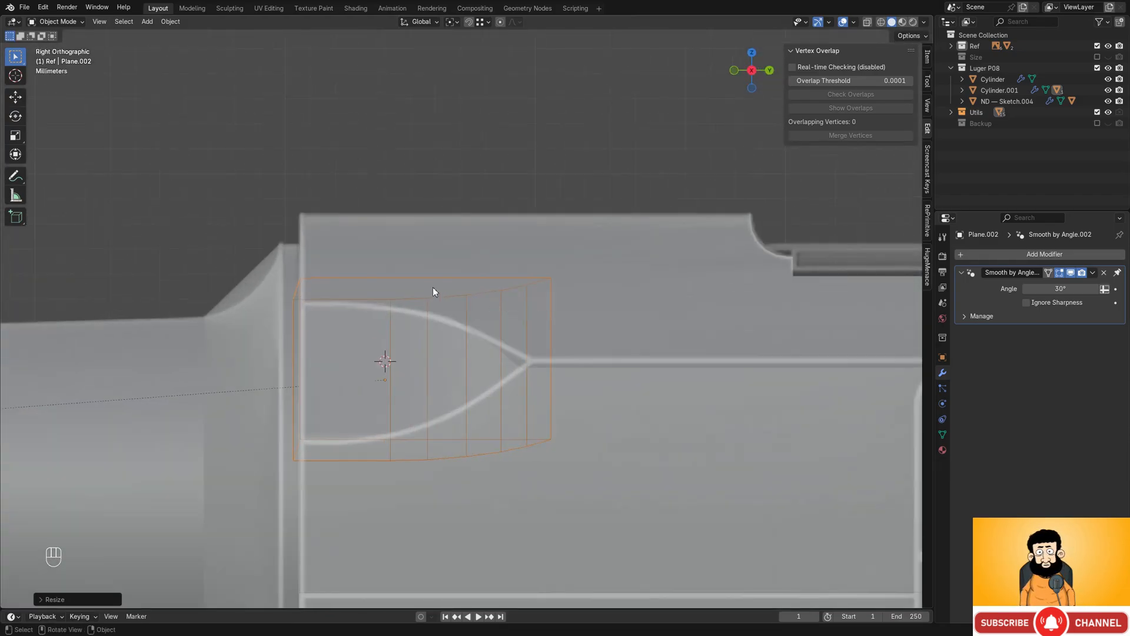
- Try rotating the front cutter about X, then rotate it very slightly about its local Y axis
key("r")
key("x")
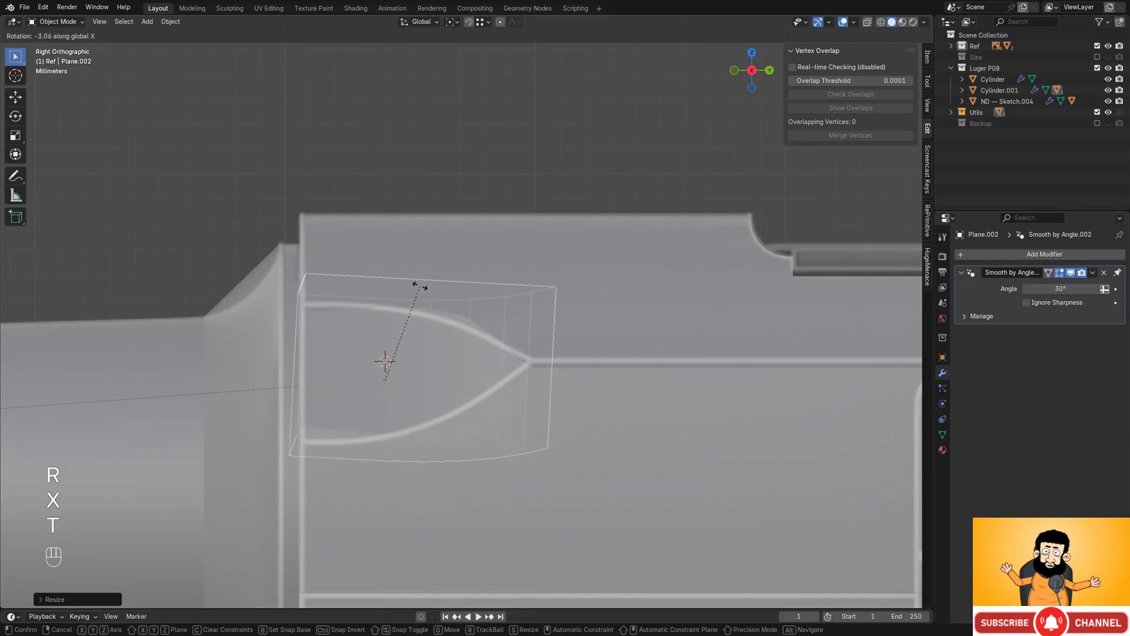
key("y")
key("y")
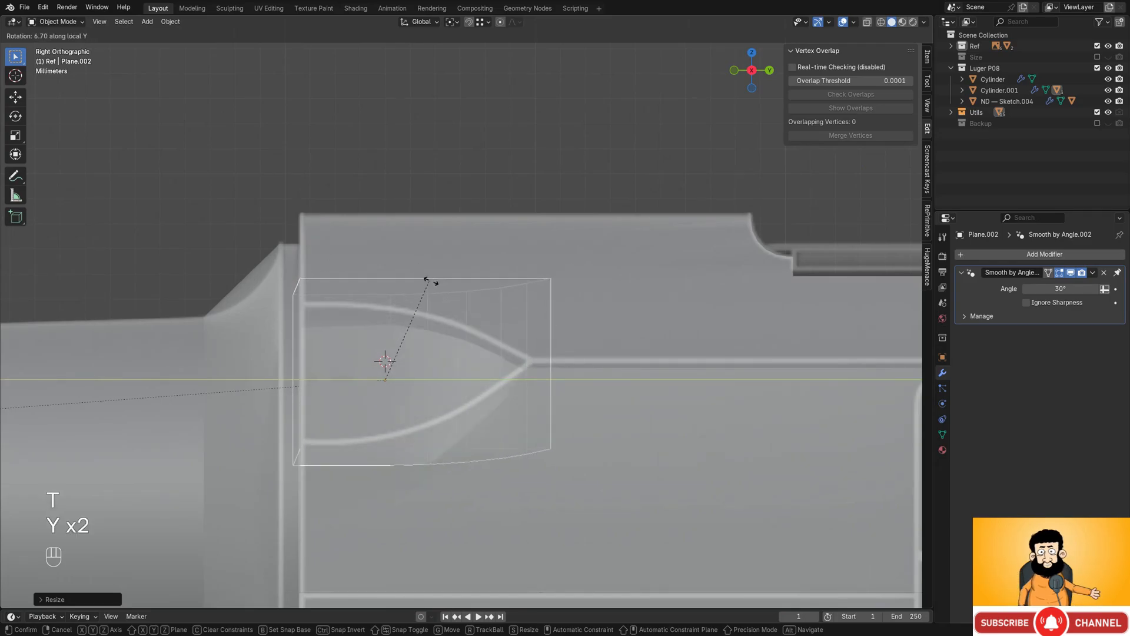
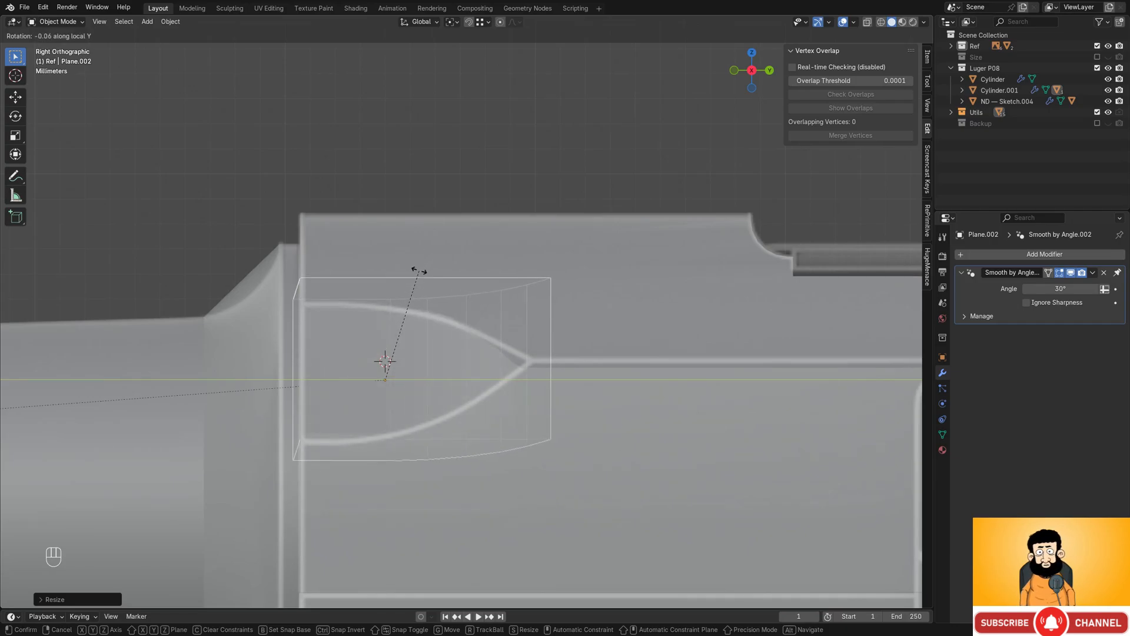
left_click(419, 270)
- Examine the receiver's mesh from the front facet back to the flared rear end
scroll(464, 288, "down", 3)
middle_click_drag(465, 287, 518, 354)
left_click(535, 350)
key("Tab")
key("Tab")
scroll(518, 353, "up", 2)
middle_click_drag(518, 353, 541, 397)
key("Tab")
key("Tab")
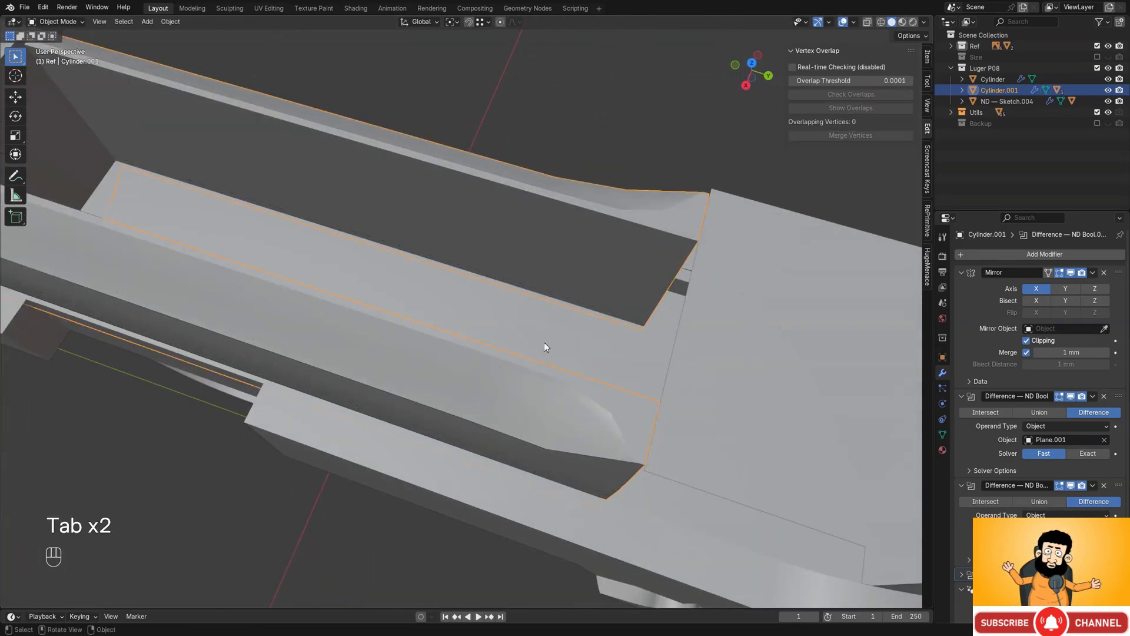
- Join the rear block behind the receiver with the receiver into one object
scroll(544, 341, "down", 3)
middle_click_drag(544, 341, 509, 321)
left_click(533, 309)
scroll(524, 336, "up", 1)
left_click(482, 313, "shift")
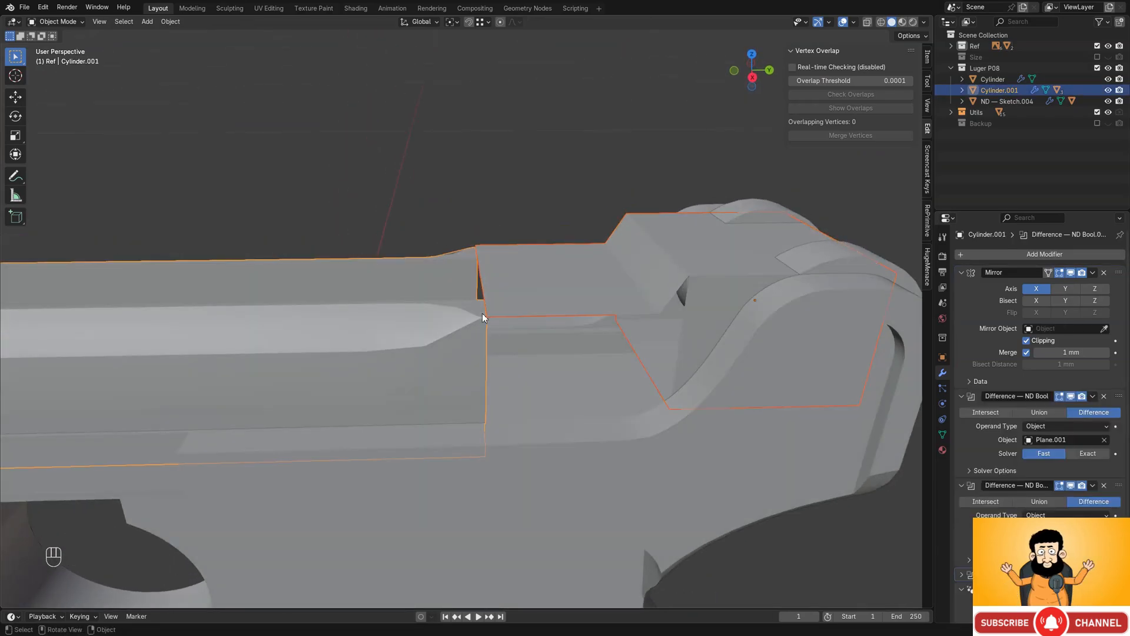
key("ctrl+j")
- Place the 3D cursor on the receiver's rear corner vertex and flatten the rear upper edge by scaling it to 0 along Z
key("Tab")
middle_click_drag(527, 260, 391, 305)
scroll(461, 291, "up", 1)
key("1")
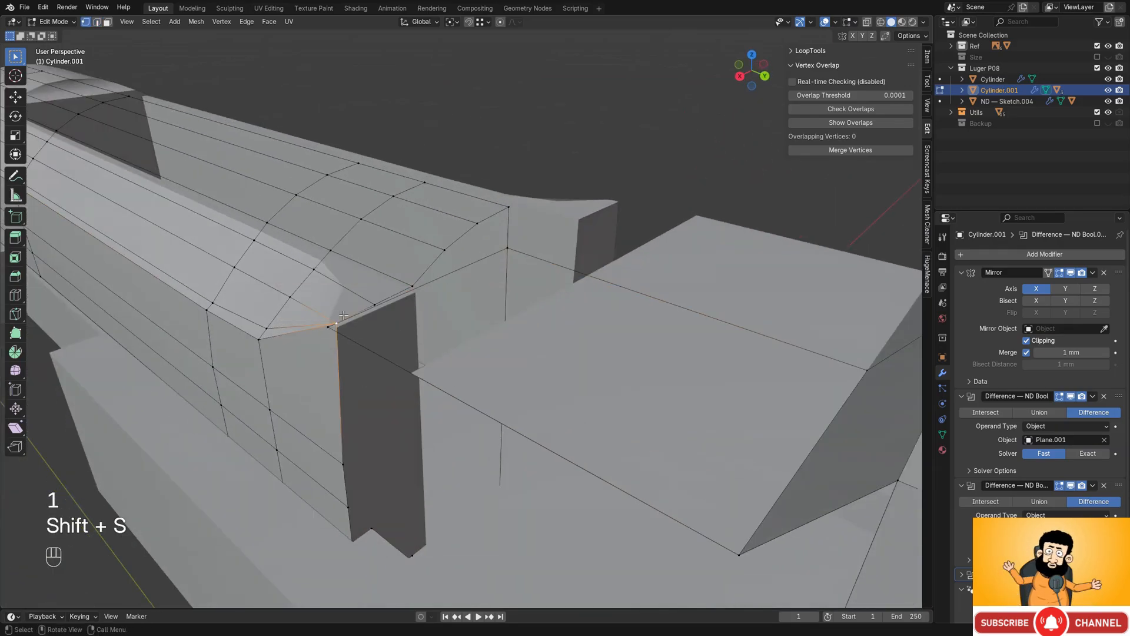
key("shift+s")
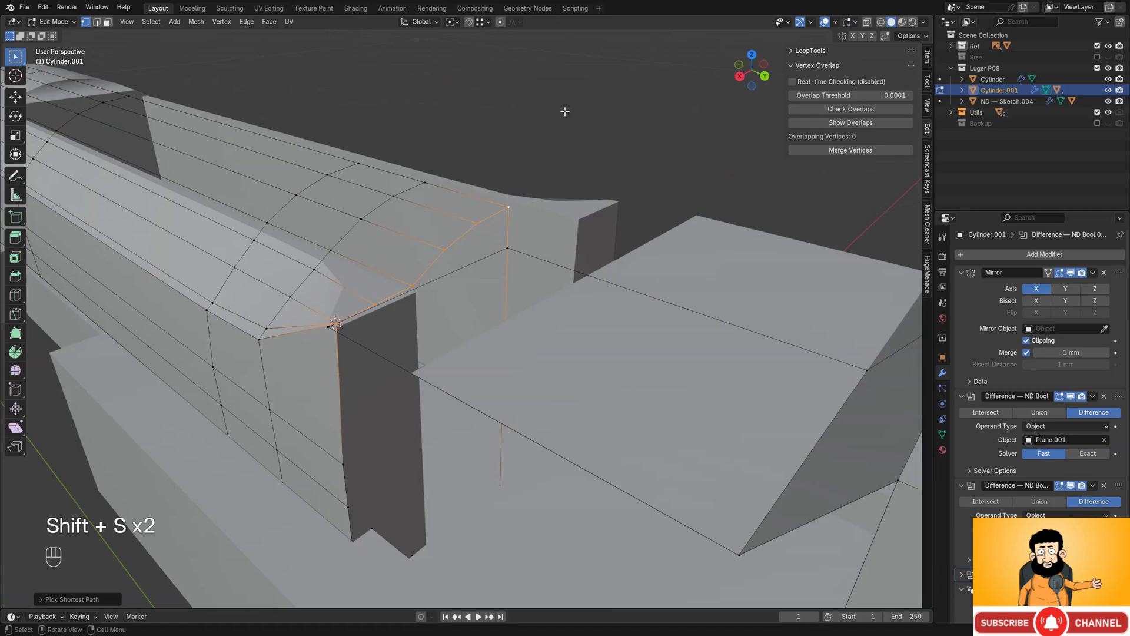
key("s")
key("z")
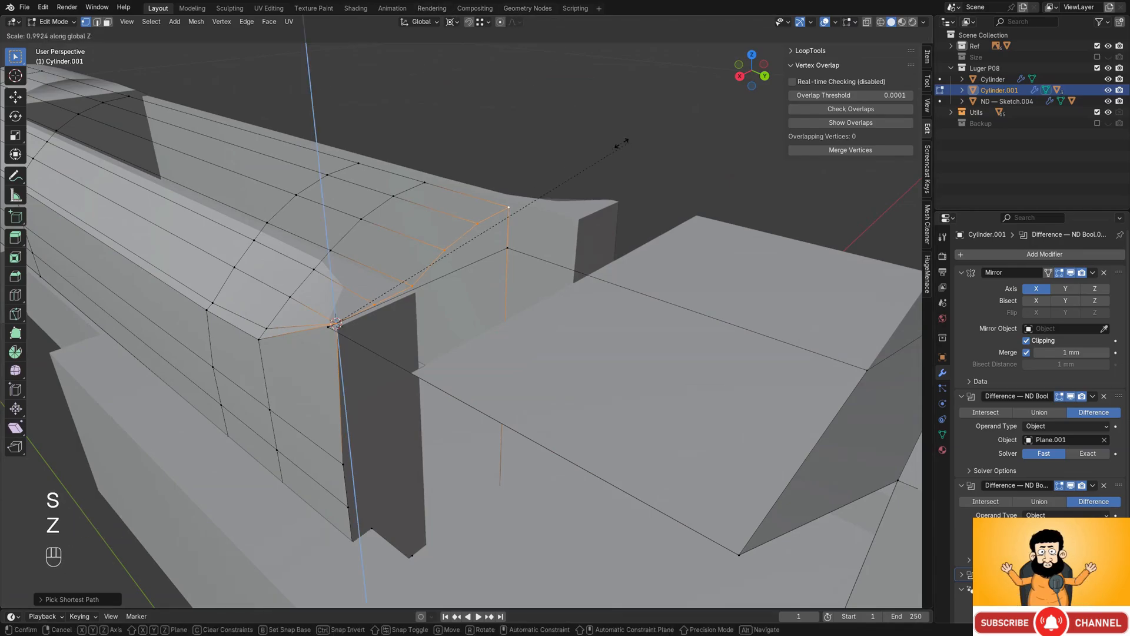
key("Return")
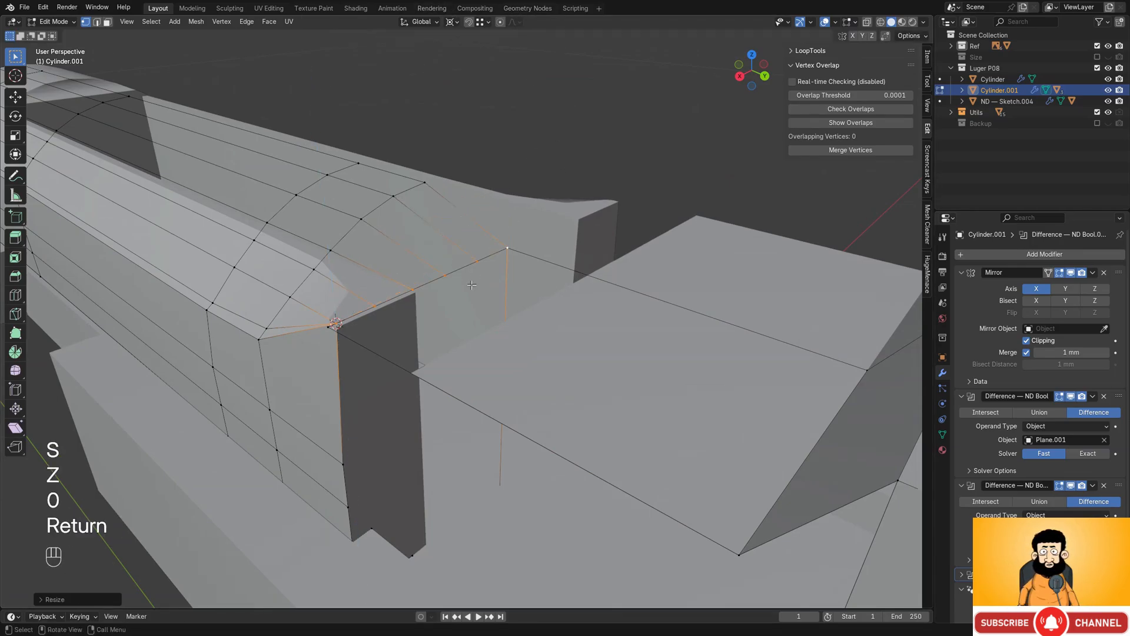
- Delete the receiver's rear end faces that meet the joined block
left_click(445, 311)
left_click(374, 422)
key("x")
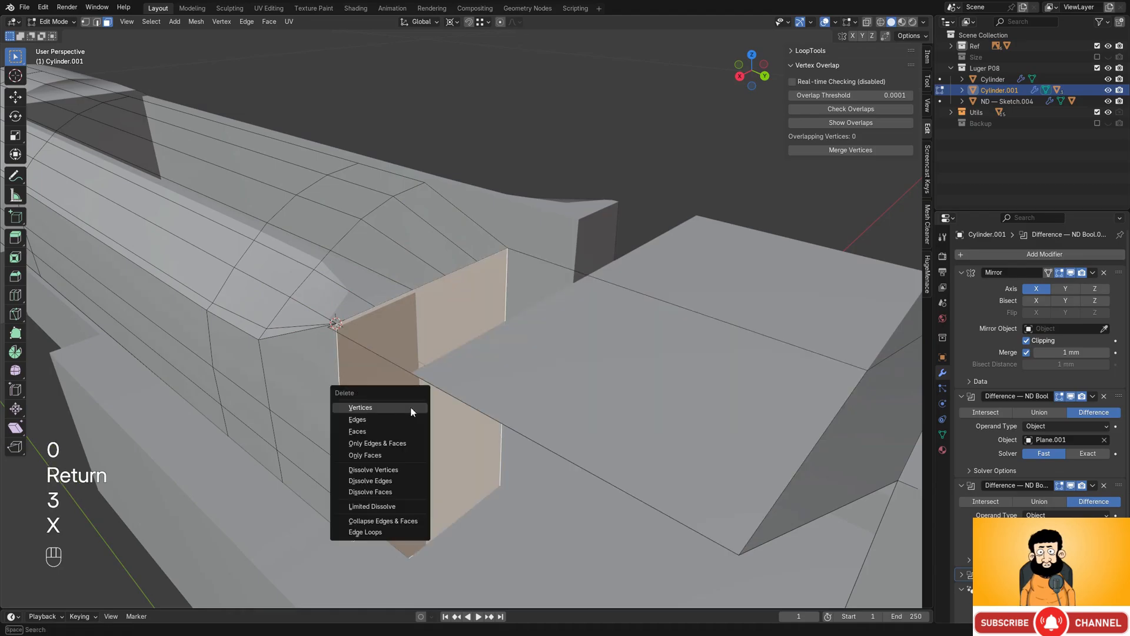
left_click(387, 431)
- Collapse the receiver's modifiers and turn off the viewport display of its three Difference booleans
key("Tab")
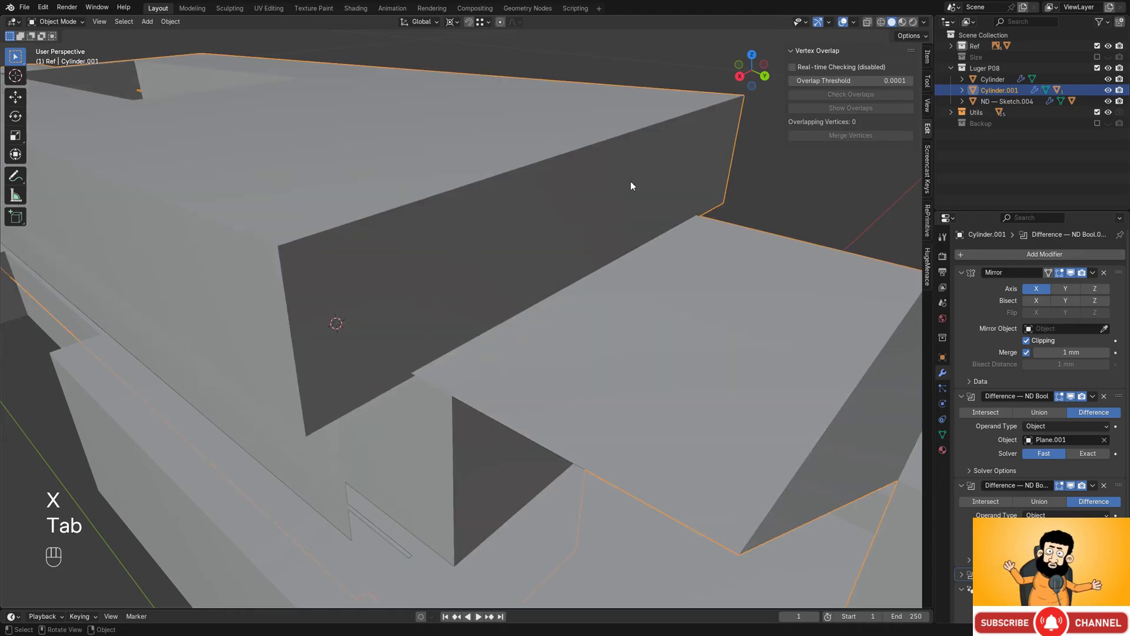
left_click_drag(962, 275, 965, 317)
left_click_drag(1070, 287, 1072, 315)
middle_click_drag(491, 371, 515, 379)
- Add four loop cuts lengthwise across the rear block's top surface, matching the receiver's longitudinal edges, without sliding them
key("Tab")
middle_click_drag(515, 254, 658, 270)
scroll(658, 270, "down", 5)
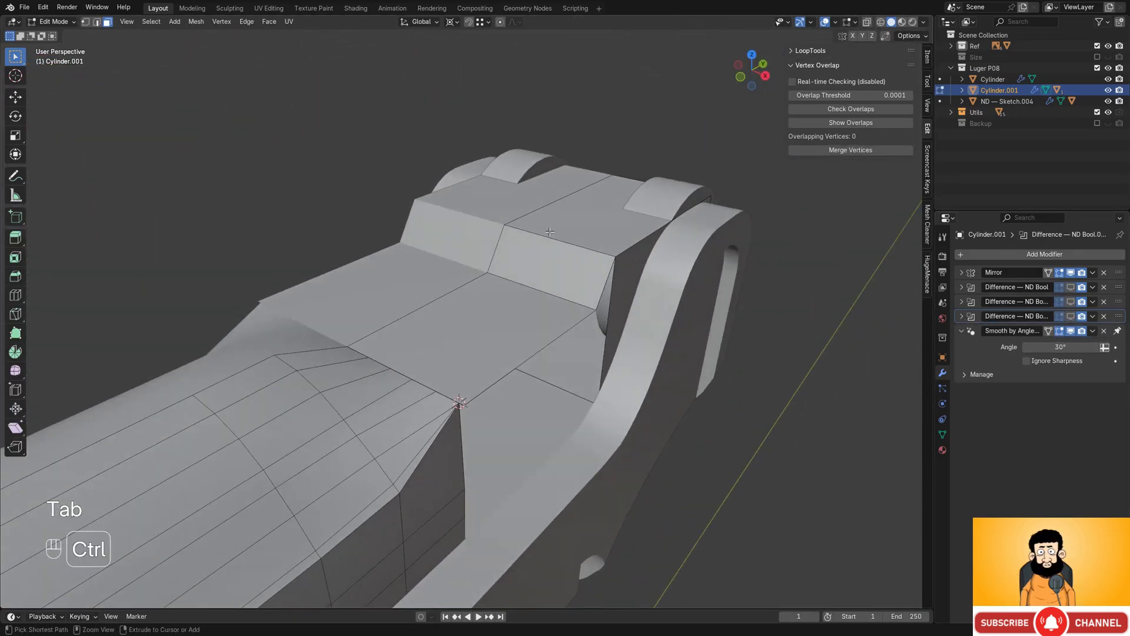
key("ctrl+r")
scroll(579, 251, "up", 2)
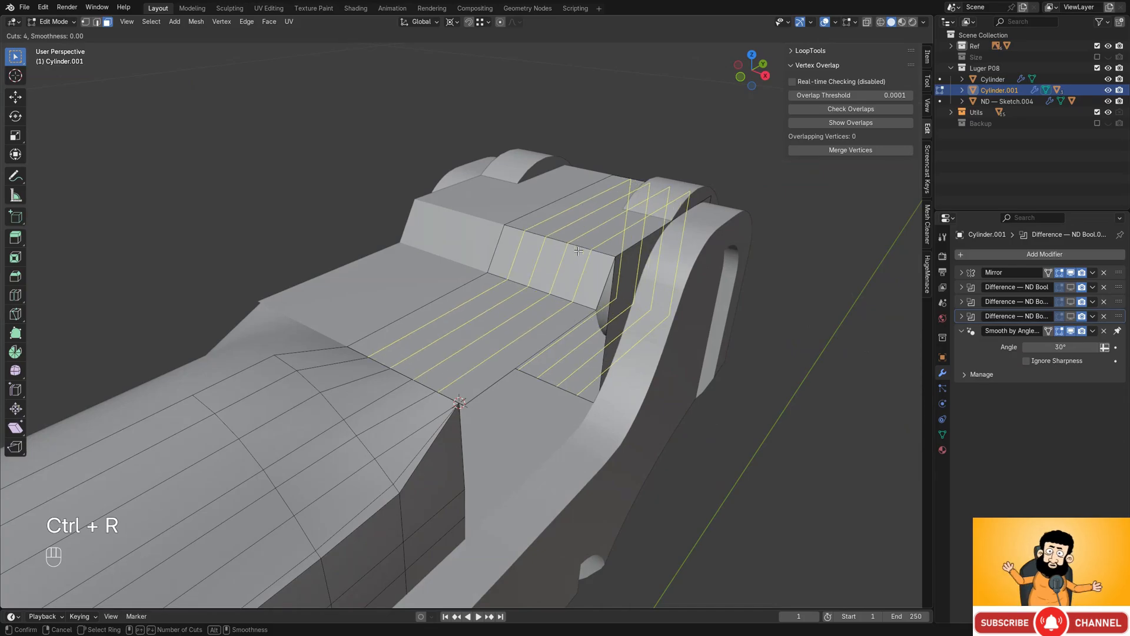
left_click(579, 251)
key("Escape")
- Merge the receiver's seam vertices with the matching new loop-cut vertices along the rear block's front edge
scroll(380, 424, "up", 3)
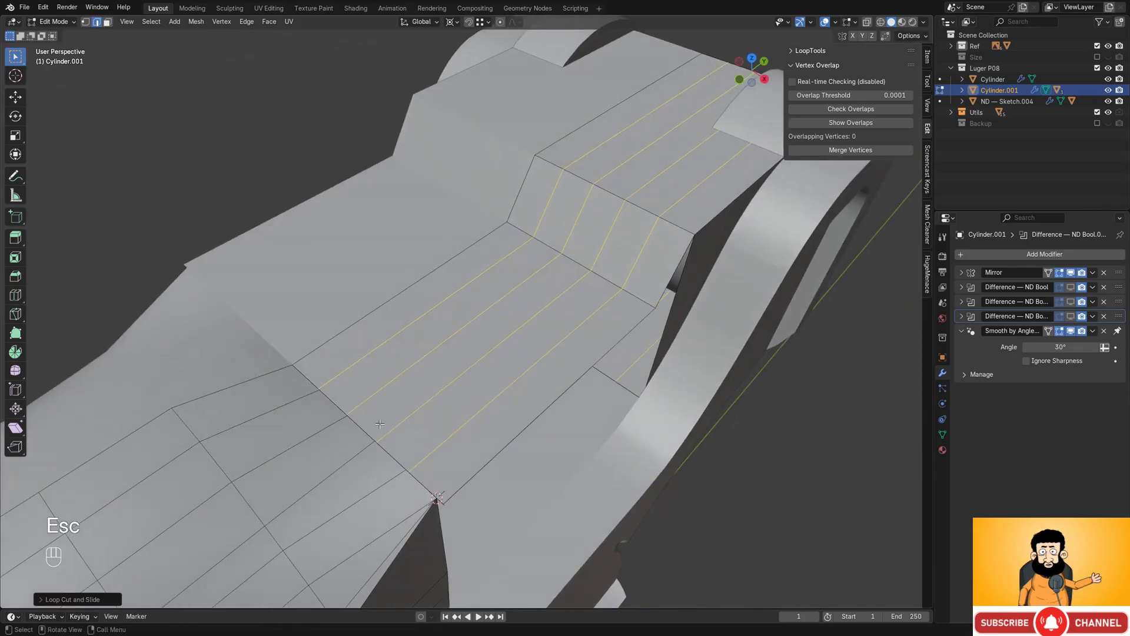
key("shift+z")
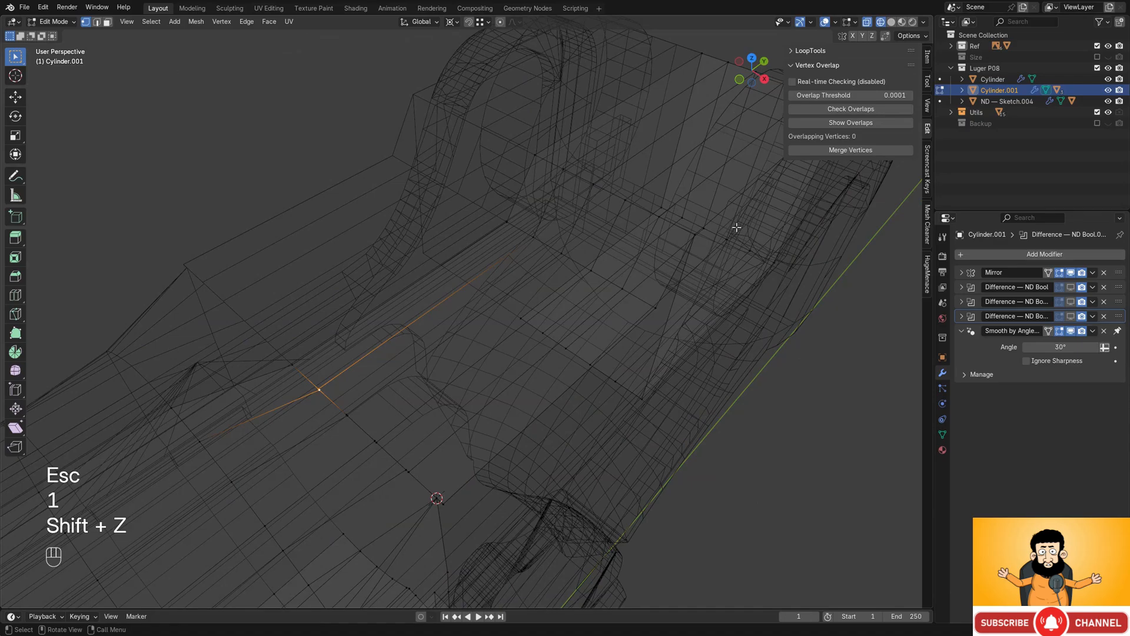
left_click(832, 152)
left_click(382, 442)
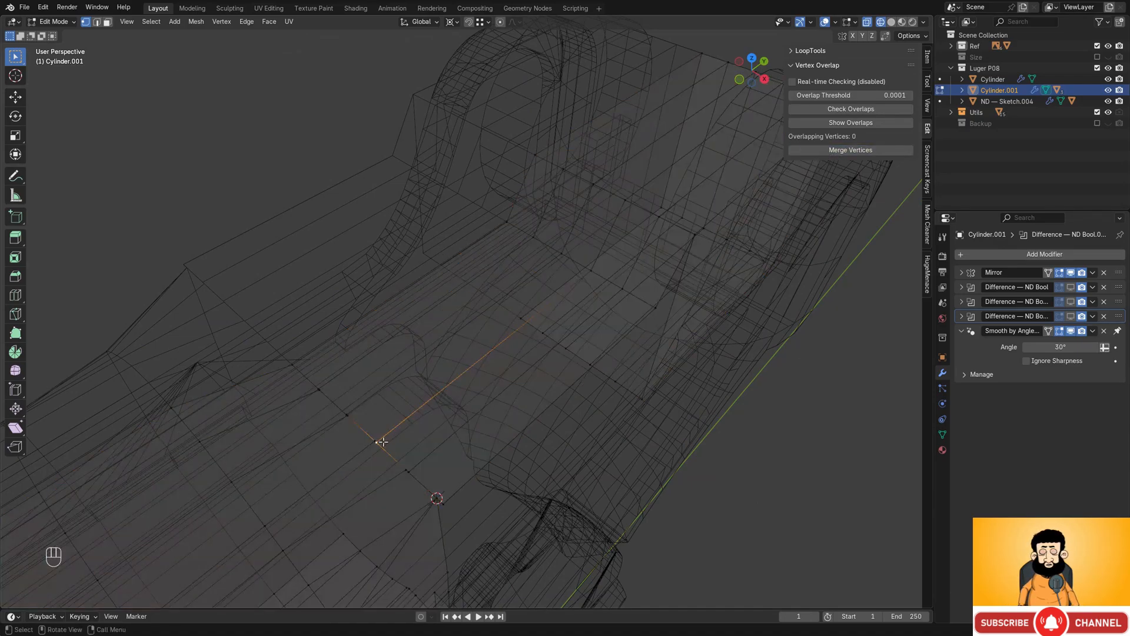
key("m")
left_click(404, 424)
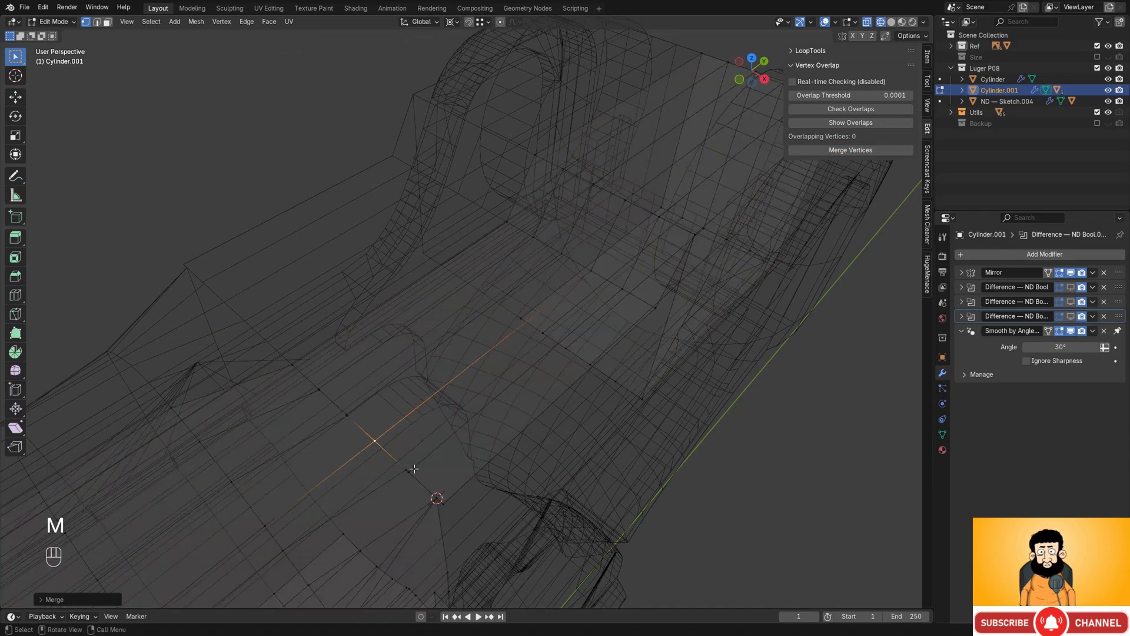
left_click(404, 465, "shift")
key("m")
left_click(407, 461)
key("shift+z")
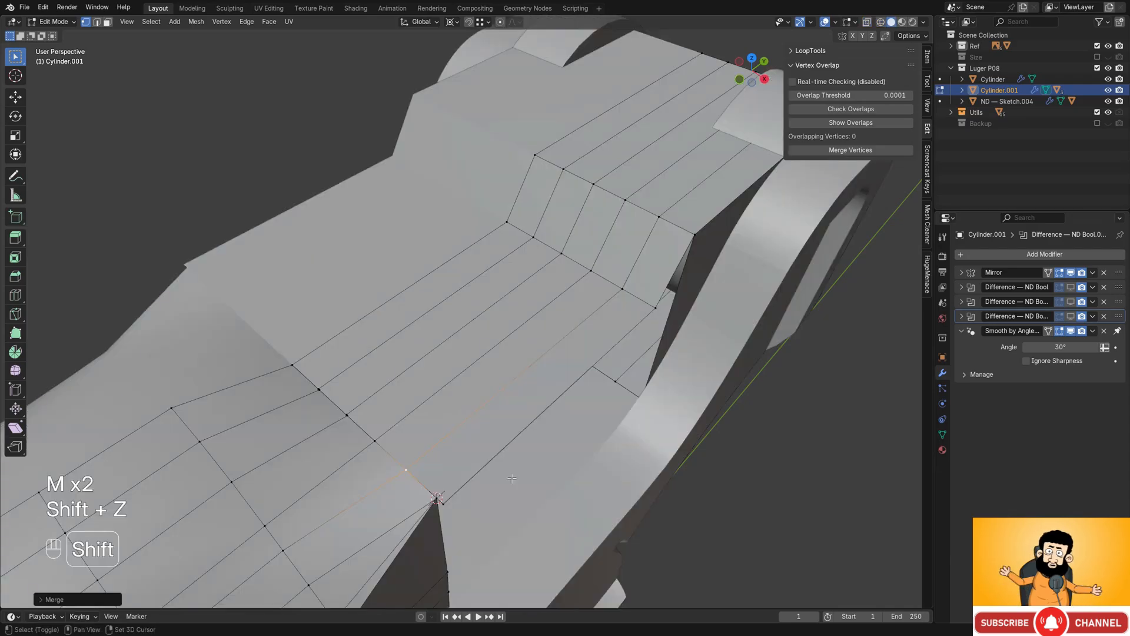
- Move the seam's outer corner vertex along X to line up with the rear block's side
middle_click_drag(421, 439, 595, 361)
left_click(548, 354)
scroll(547, 353, "down", 2)
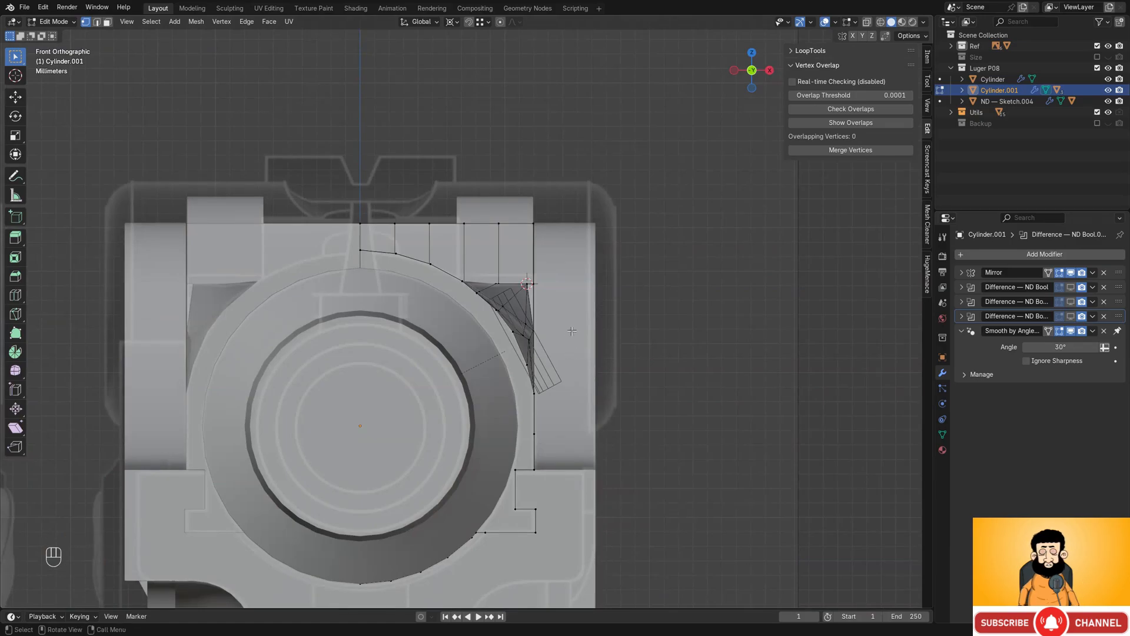
key("shift+z")
key("shift+z")
middle_click_drag(517, 320, 432, 319)
key("g")
key("x")
left_click(504, 351)
key("shift+z")
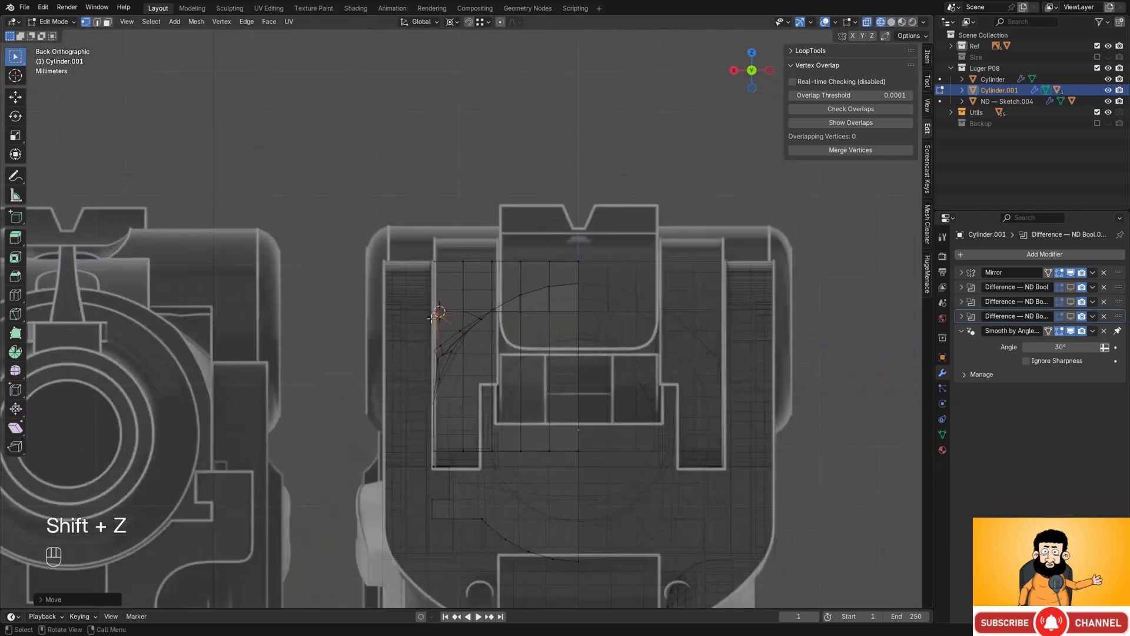
- Flatten the receiver's side wall by scaling its selected vertices along X about the 3D cursor, in line with the rear block's side
scroll(432, 318, "up", 4)
left_click_drag(365, 237, 434, 542)
key("shift+z")
middle_click_drag(452, 469, 512, 303)
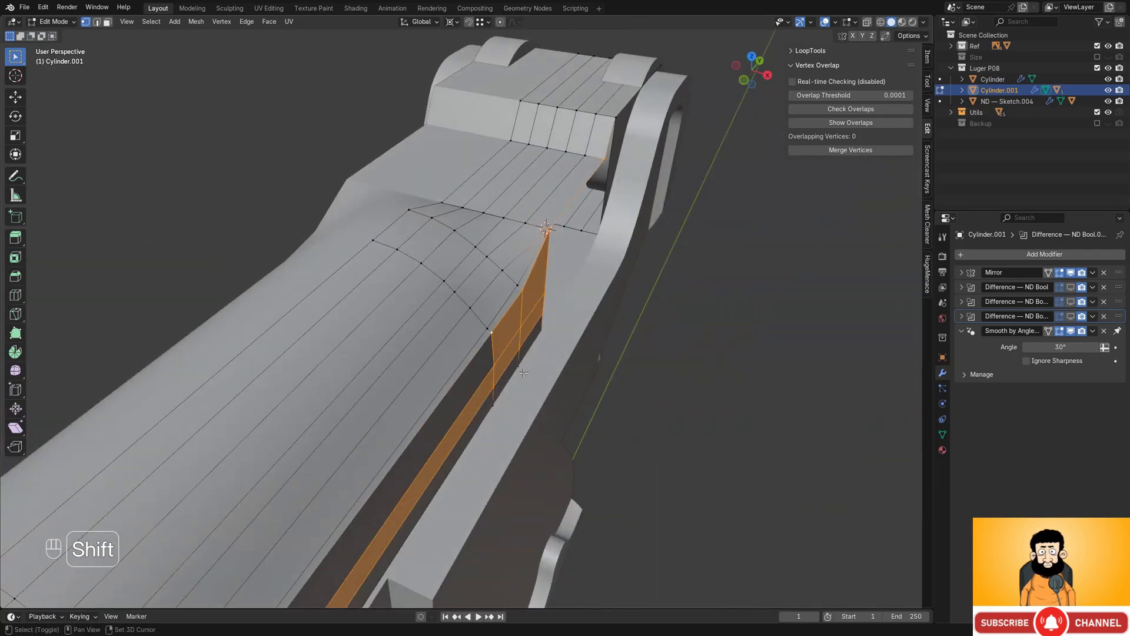
middle_click_drag(507, 372, 551, 317, "shift")
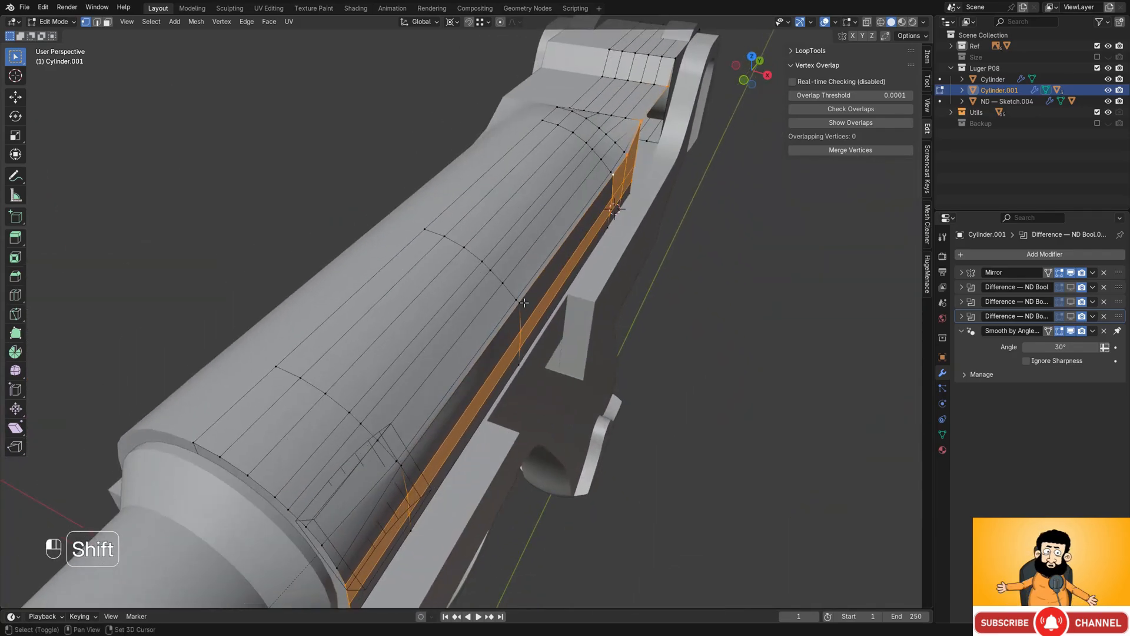
middle_click_drag(621, 261, 547, 259)
middle_click_drag(824, 215, 659, 266, "shift")
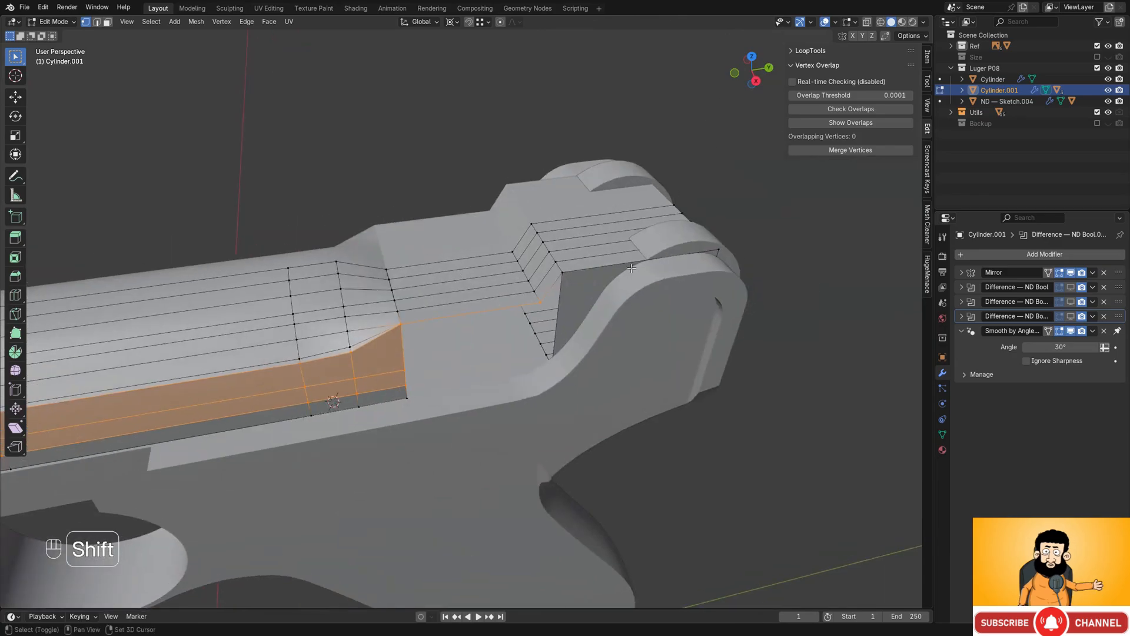
middle_click_drag(537, 303, 348, 316, "shift")
key("shift+z")
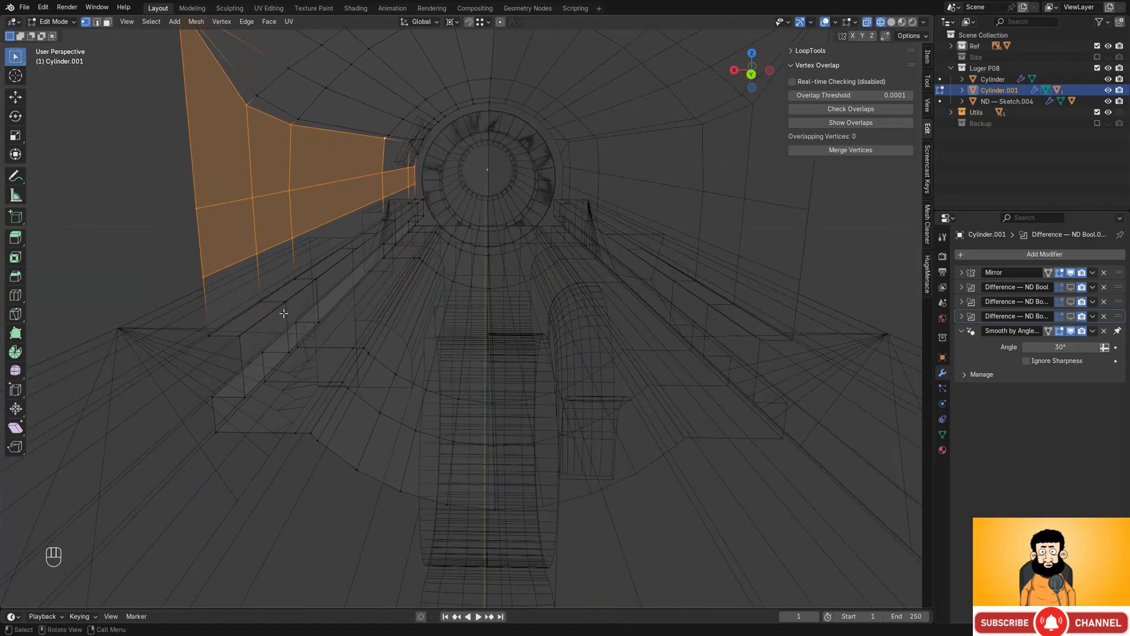
middle_click_drag(247, 306, 538, 316)
key("shift+z")
scroll(378, 304, "down", 3)
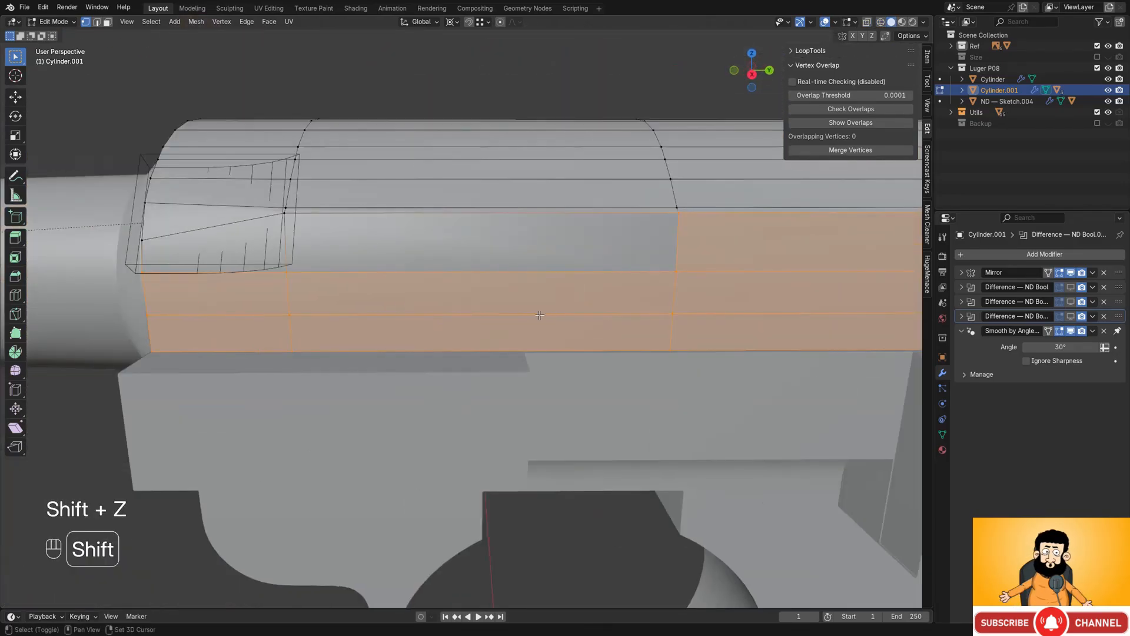
mouse_move(300, 291)
middle_mouse_down("shift")
mouse_move(595, 317)
mouse_move(556, 325)
middle_mouse_up("shift")
key("shift+z")
key("shift+z")
mouse_move(599, 321)
middle_mouse_down()
mouse_move(600, 303)
mouse_move(592, 338)
middle_mouse_up()
middle_click_drag(765, 265, 658, 292, "shift")
key("s")
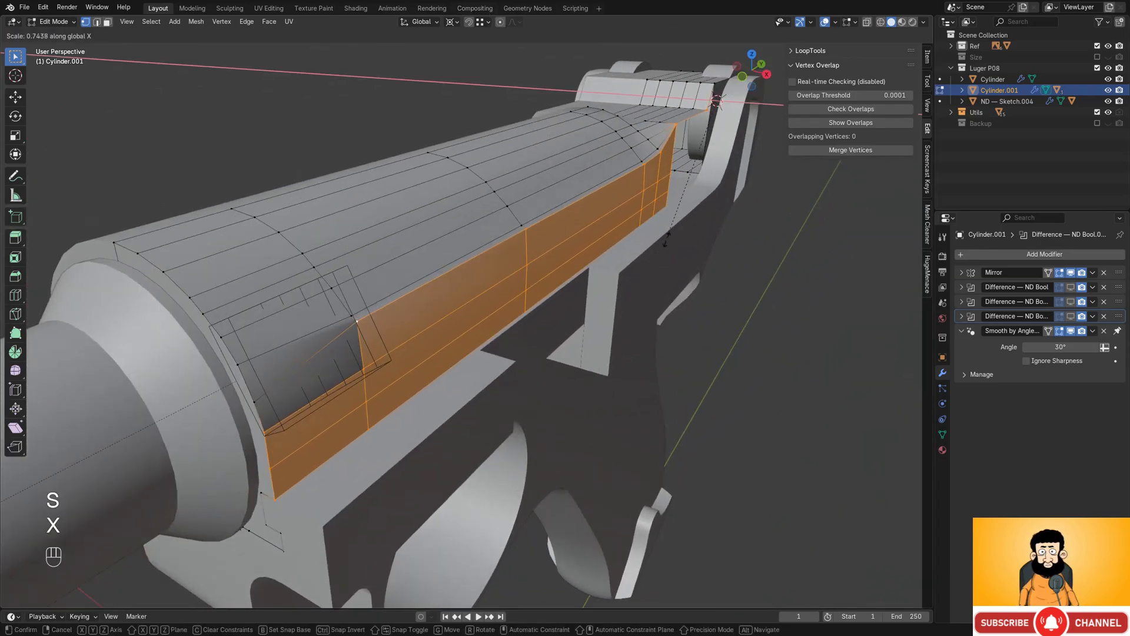
key("Return")
- Select the whole receiver mesh and merge its overlapping vertices
middle_click_drag(526, 253, 435, 242)
key("Tab")
key("Tab")
scroll(760, 247, "up", 2)
middle_click_drag(760, 248, 580, 294, "shift")
mouse_move(580, 295)
middle_mouse_down("shift")
mouse_move(497, 260)
mouse_move(512, 245)
mouse_move(523, 255)
mouse_move(527, 227)
mouse_move(650, 270)
mouse_move(662, 256)
mouse_move(665, 268)
mouse_move(671, 247)
mouse_move(694, 315)
mouse_move(702, 304)
mouse_move(492, 329)
middle_mouse_up("shift")
key("shift+z")
key("shift+z")
left_click(842, 151)
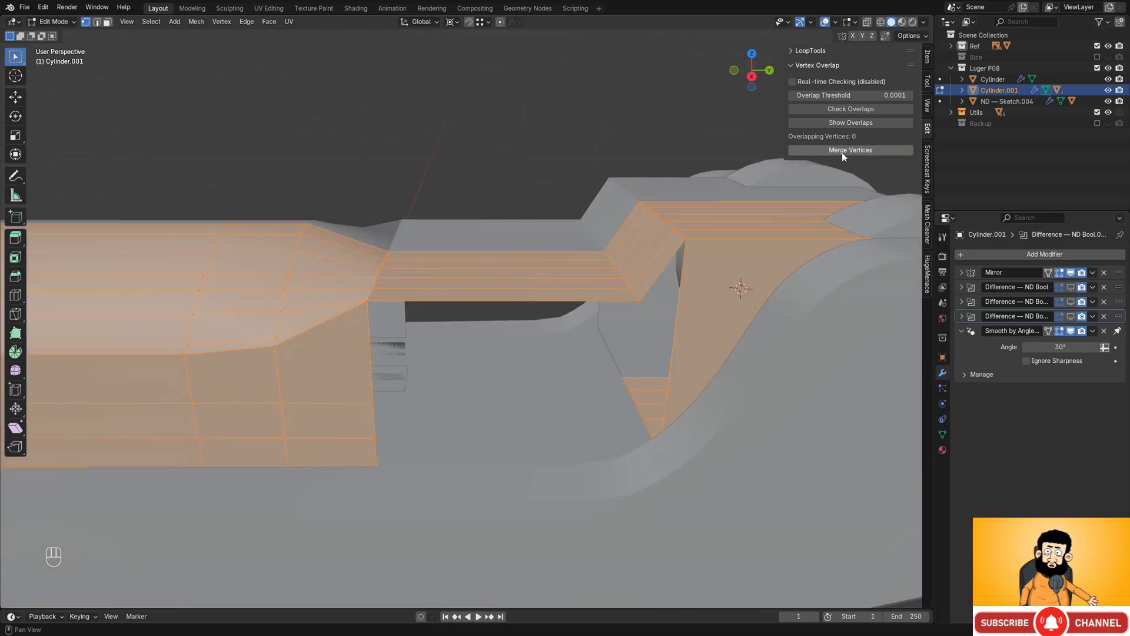
- Fill the side opening between the receiver's side wall and the rear block with a single face
key("2")
left_click(516, 299)
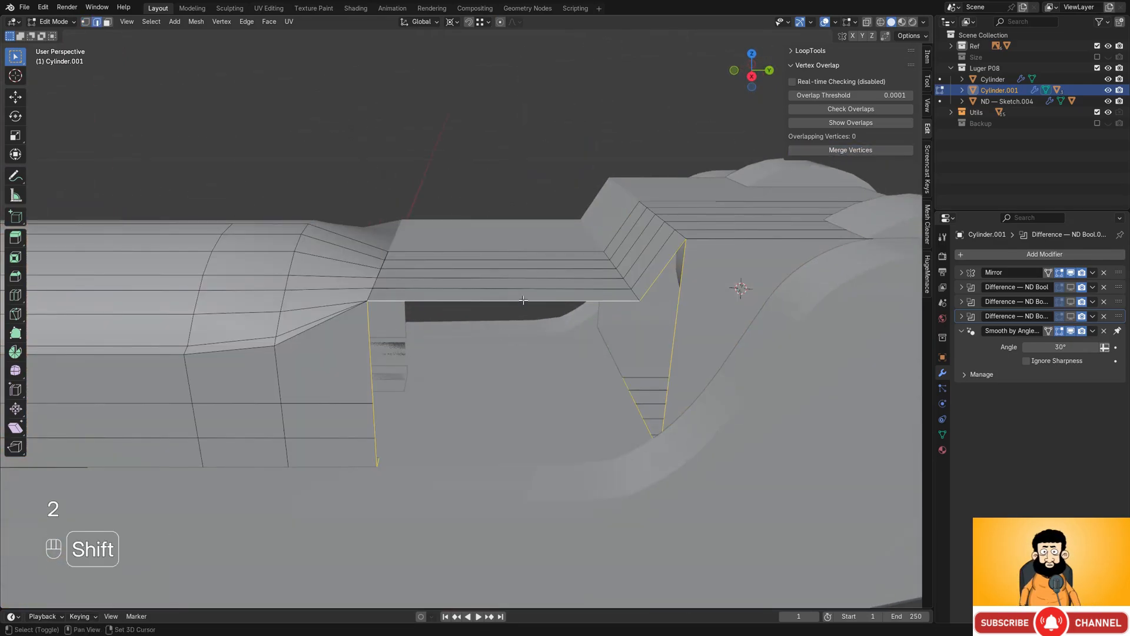
key("shift+z")
middle_click_drag(427, 398, 498, 393)
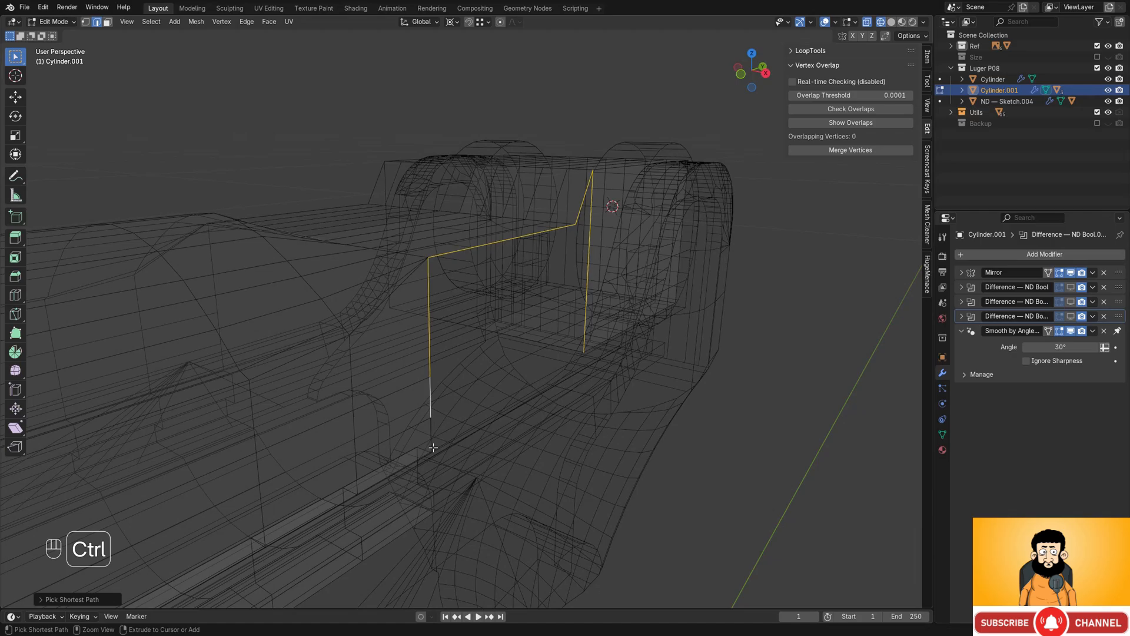
key("f")
key("f")
middle_click_drag(543, 384, 492, 401)
middle_click_drag(606, 401, 568, 385, "shift")
middle_click_drag(568, 386, 543, 383)
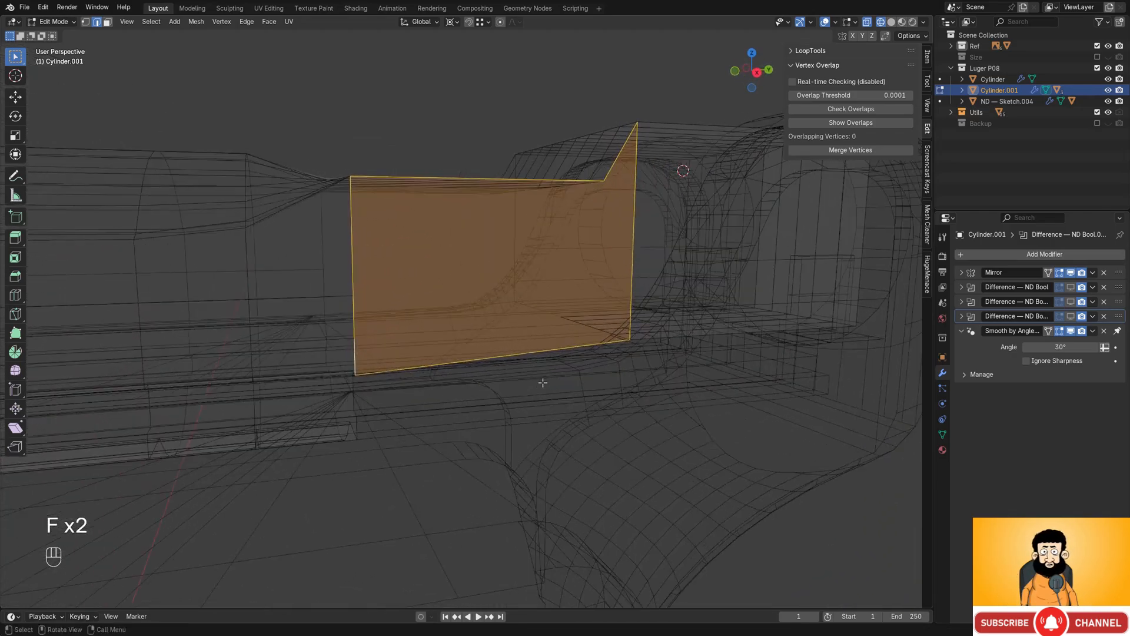
middle_click_drag(365, 370, 354, 331)
- Select the receiver's lower rear end vertices and hide the ND — Sketch.004 frame object that covers them
left_click_drag(321, 303, 400, 431)
mouse_move(413, 411)
middle_mouse_down()
mouse_move(398, 392)
mouse_move(376, 418)
mouse_move(443, 350)
mouse_move(434, 328)
middle_mouse_up()
left_click(449, 307, "ctrl")
scroll(439, 323, "down", 2)
key("shift+z")
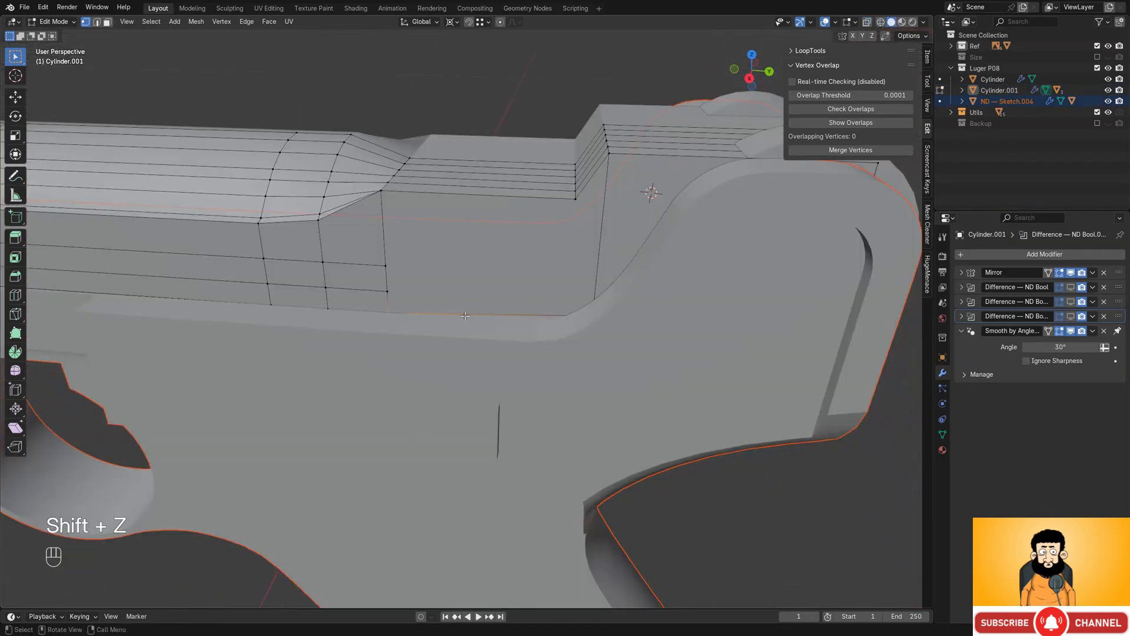
key("Tab")
key("h")
key("Tab")
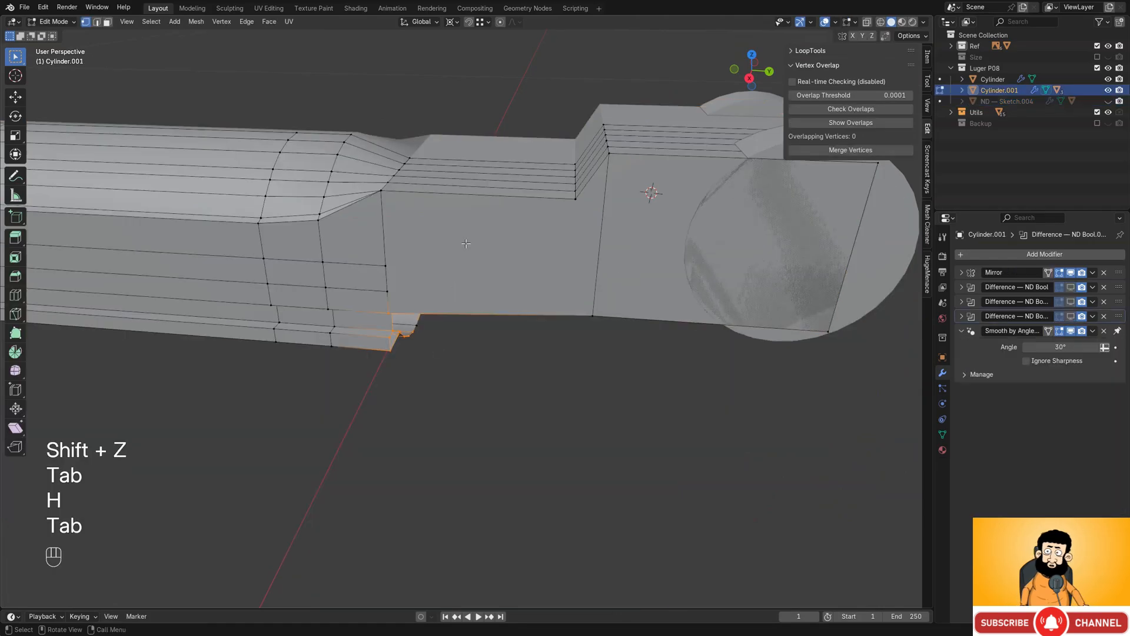
- Extrude the receiver's lower rear profile vertices along Y to the rear block's end in the side view
middle_click_drag(537, 242, 544, 236, "alt")
key("shift+z")
middle_click_drag(350, 300, 356, 286, "shift")
key("1")
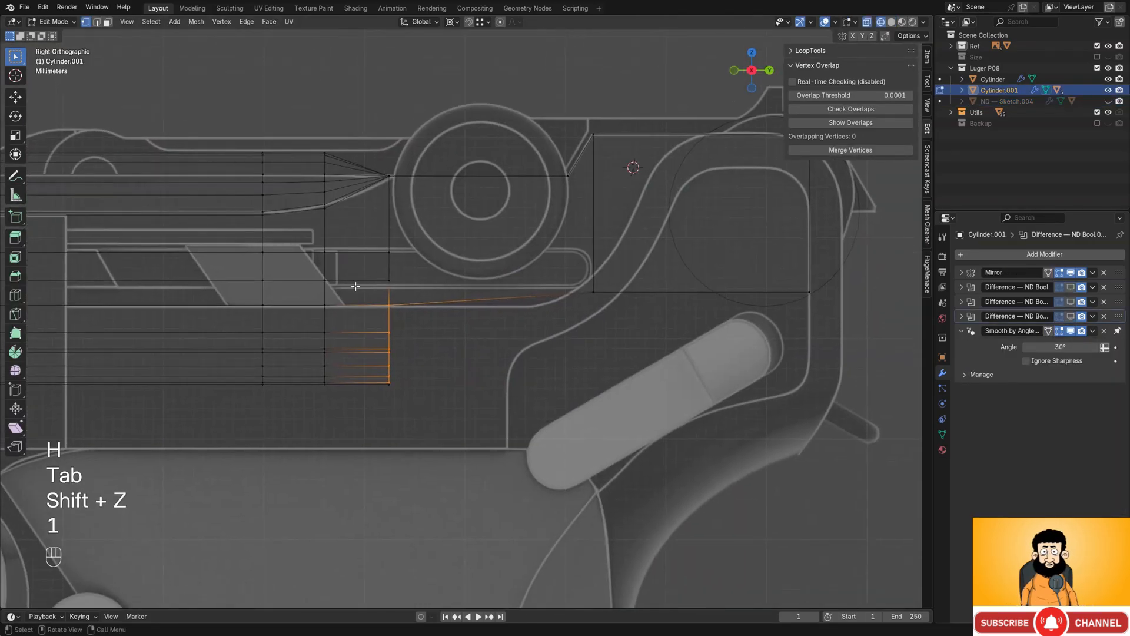
left_click_drag(368, 324, 435, 407)
middle_click_drag(515, 361, 448, 366, "shift")
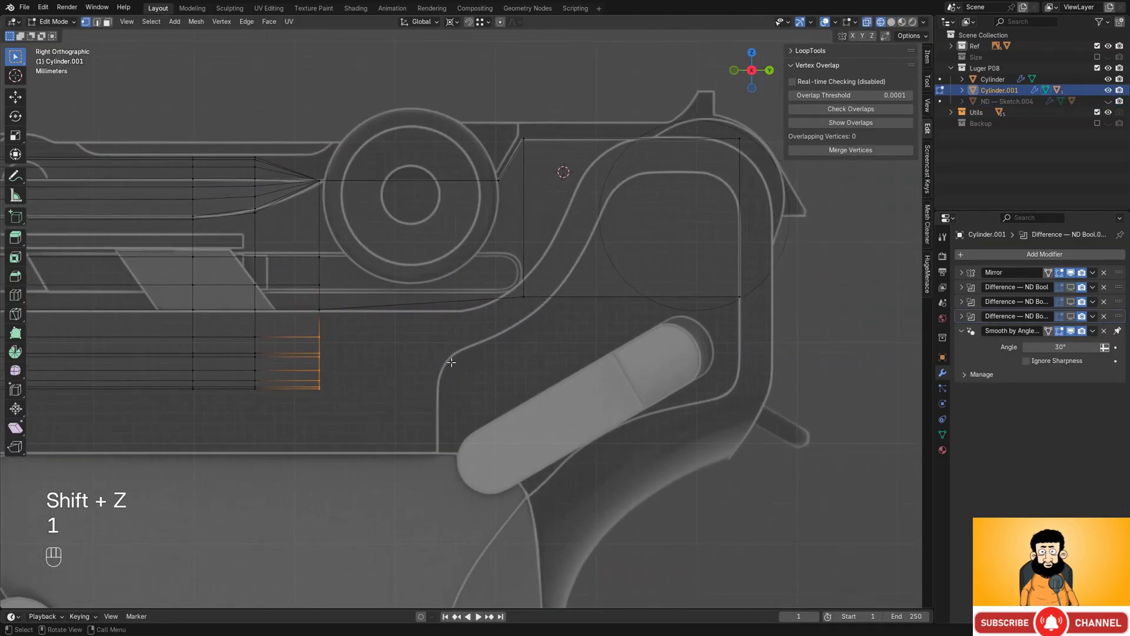
key("e")
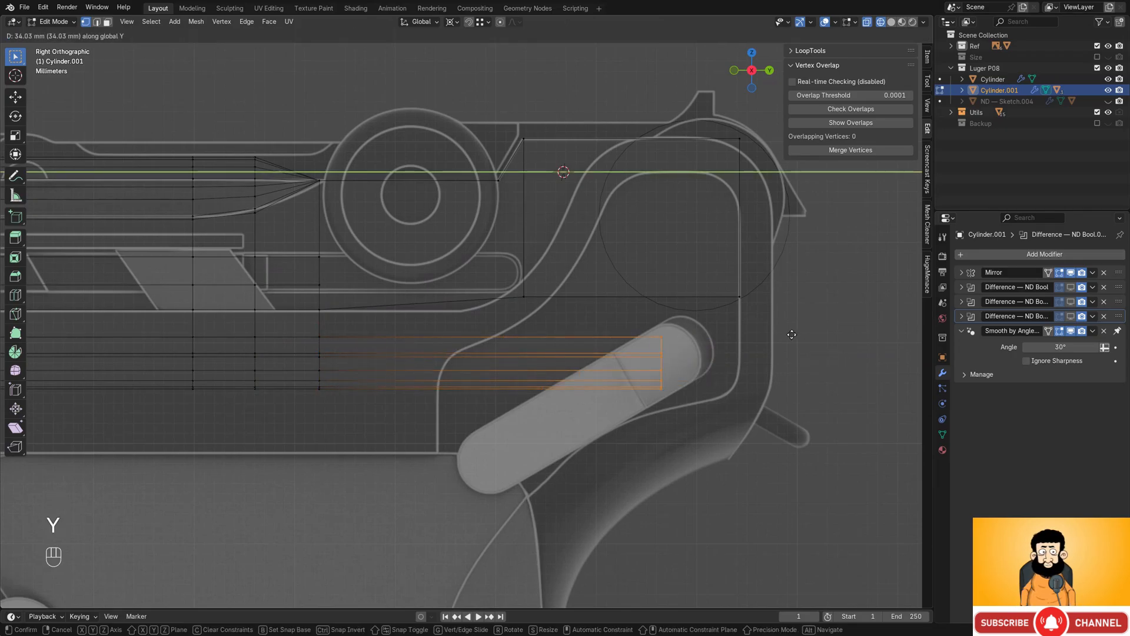
left_click(741, 298)
mouse_move(740, 298)
middle_mouse_down()
mouse_move(642, 358)
mouse_move(603, 310)
middle_mouse_up()
- Delete the strip of faces on the rear block's underside
key("shift+z")
left_click(519, 282)
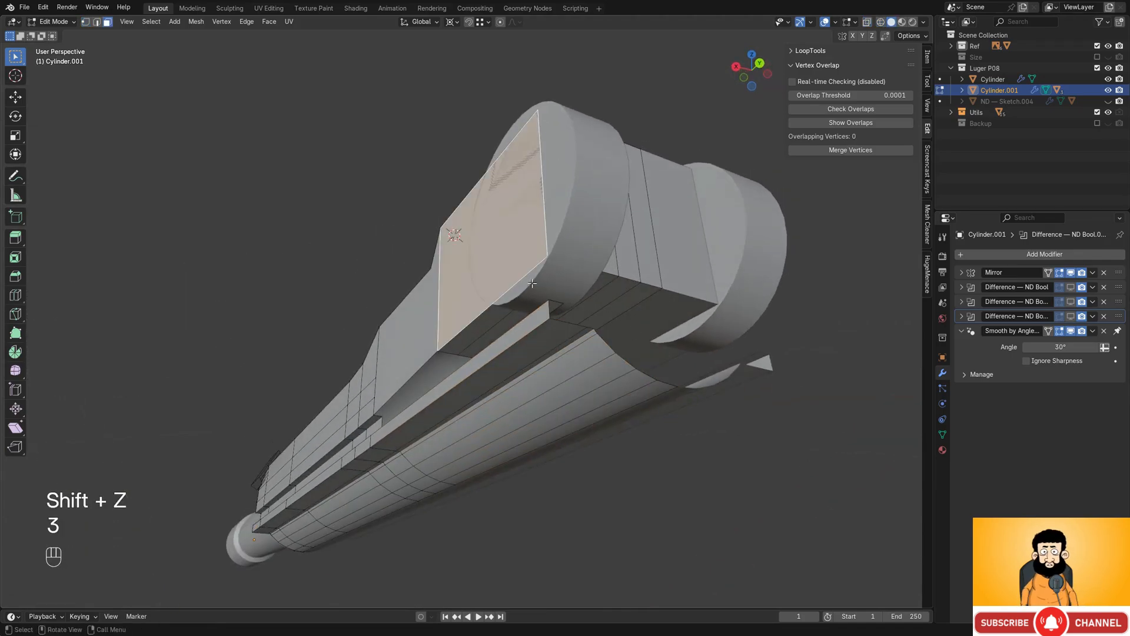
left_click(477, 332)
left_click(619, 309, "ctrl")
key("x")
left_click(633, 301)
middle_click_drag(634, 302, 322, 398)
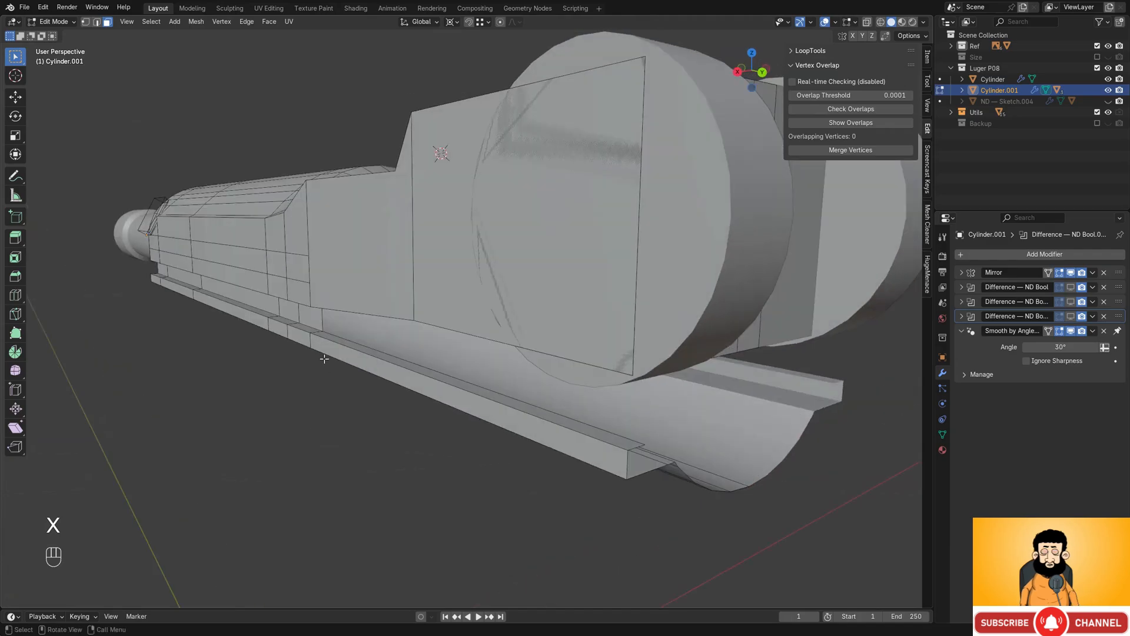
- Extrude the short vertical edge below the receiver's side wall along Y to the end of the lower rail
key("f")
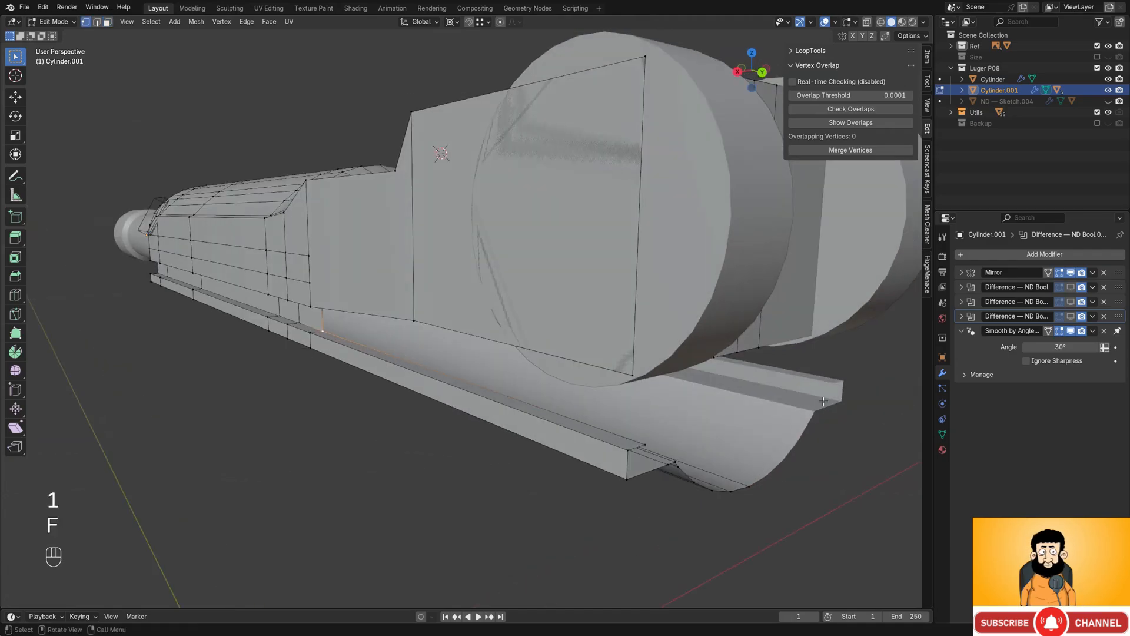
key("f")
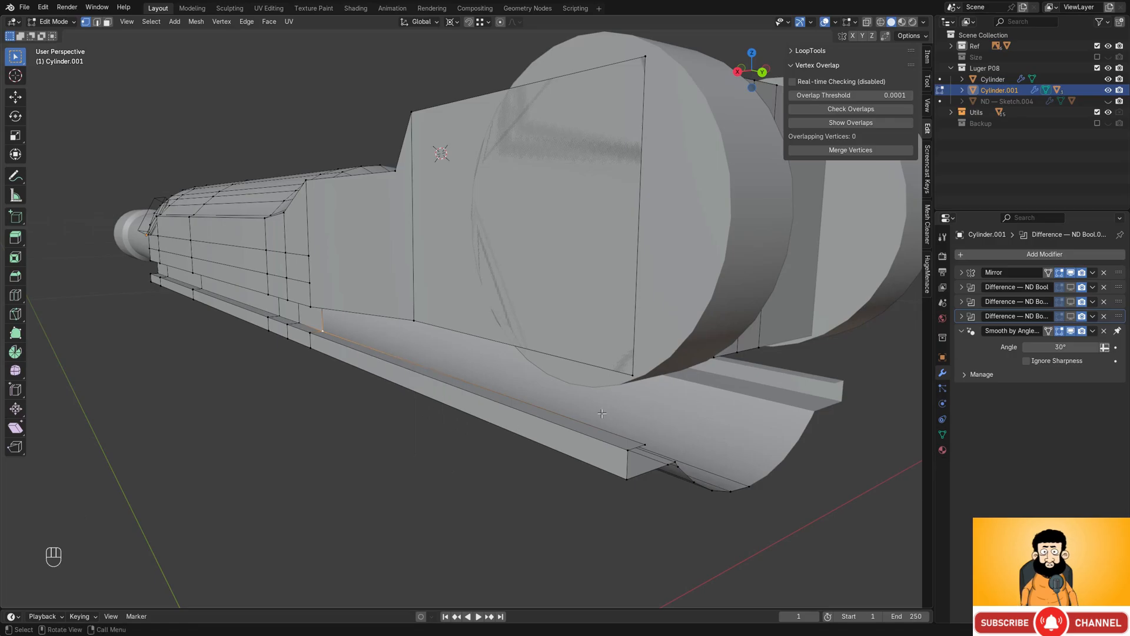
middle_click_drag(417, 426, 295, 397)
key("2")
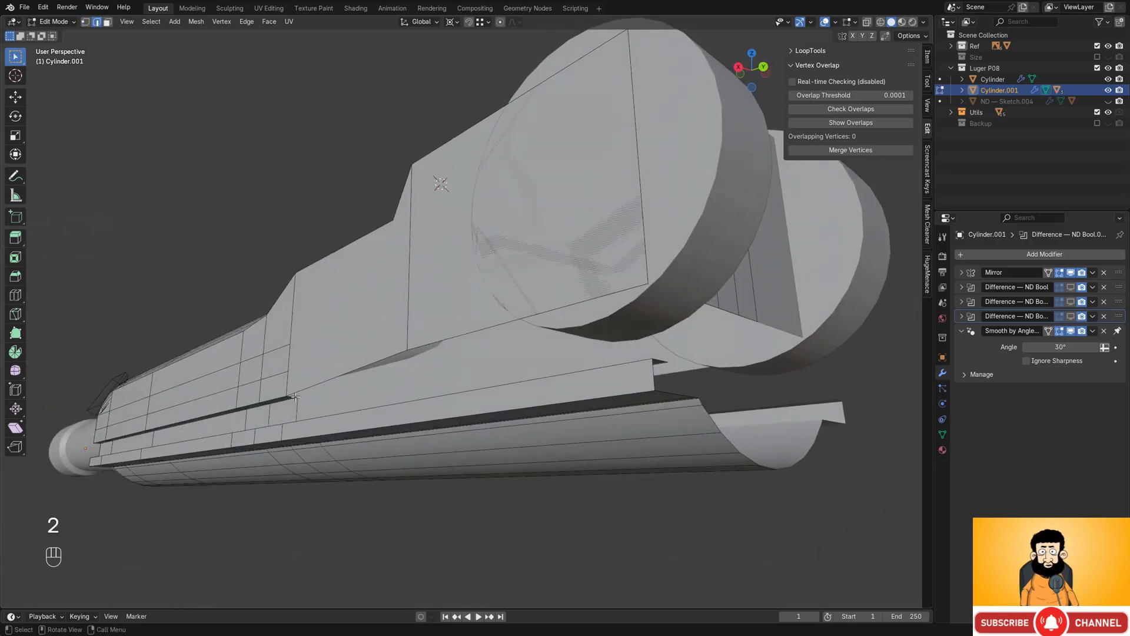
middle_click_drag(616, 315, 411, 388)
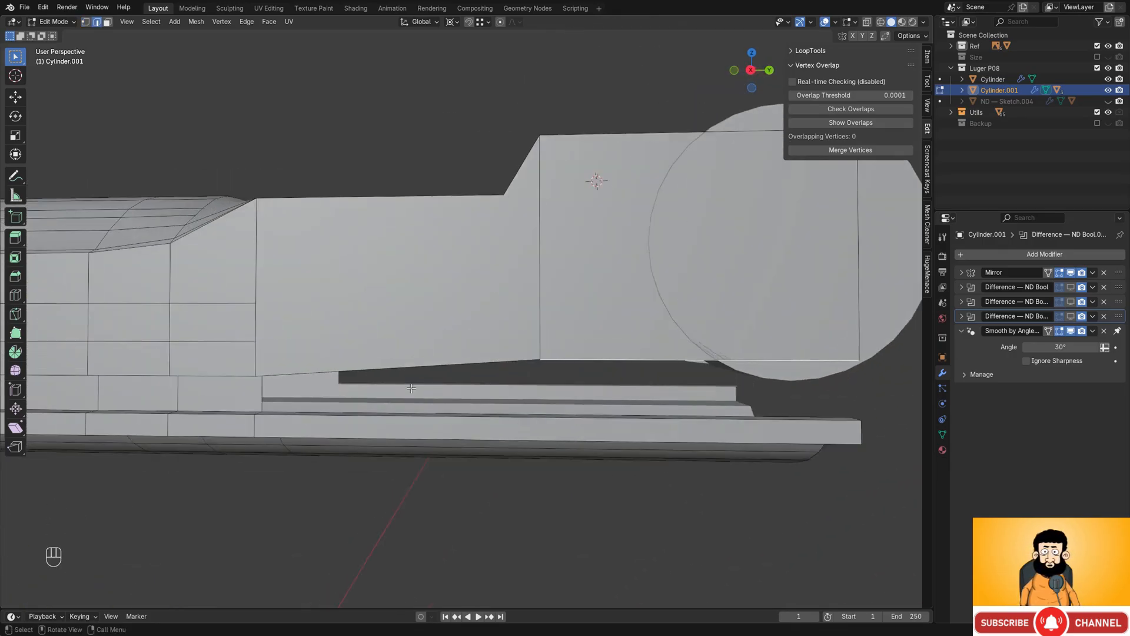
middle_click_drag(255, 394, 96, 354, "shift")
key("e")
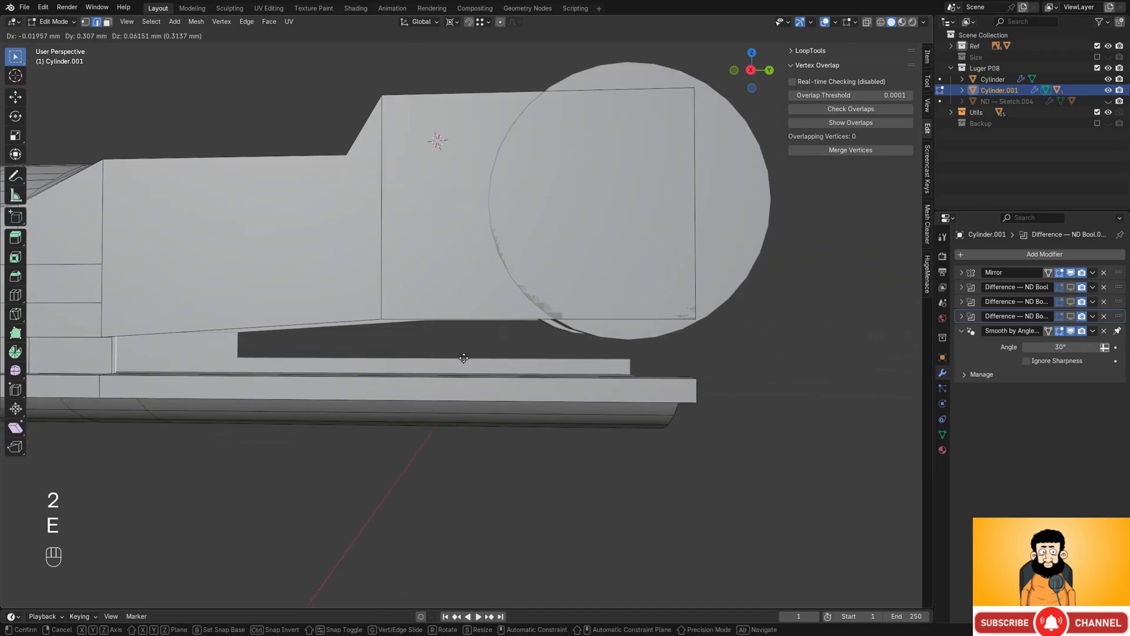
key("y")
left_click(665, 382, "ctrl")
middle_click_drag(665, 382, 485, 406)
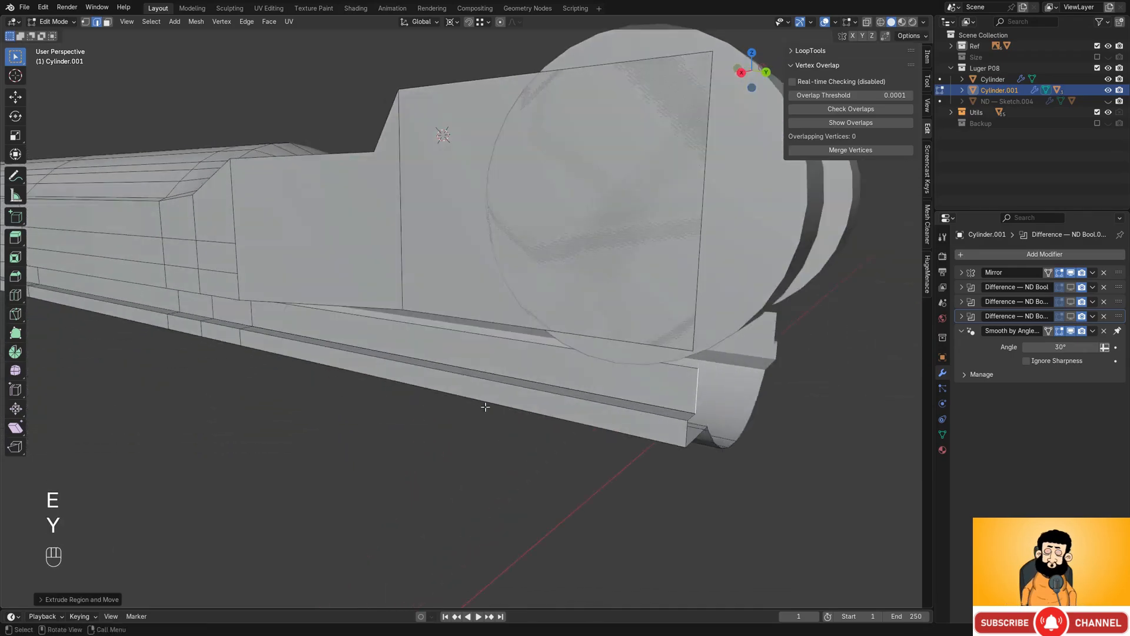
middle_click_drag(257, 327, 829, 371)
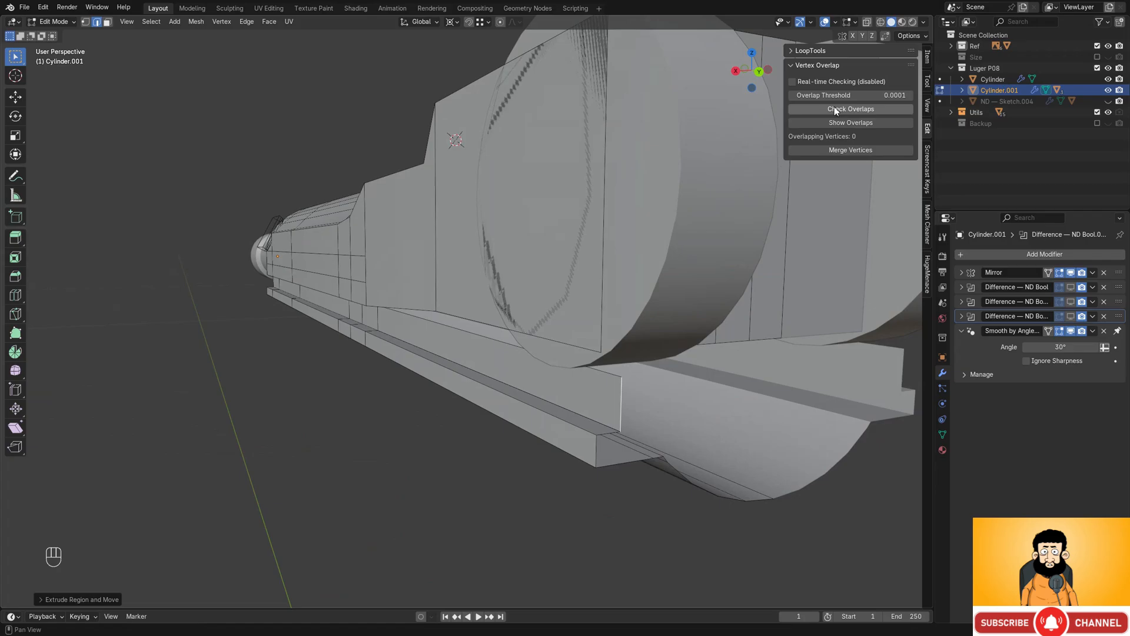
- Select the whole mesh to clean up overlaps, and fill the gap between the side wall's lower edge and the extruded strip
key("a")
middle_click_drag(588, 283, 472, 300)
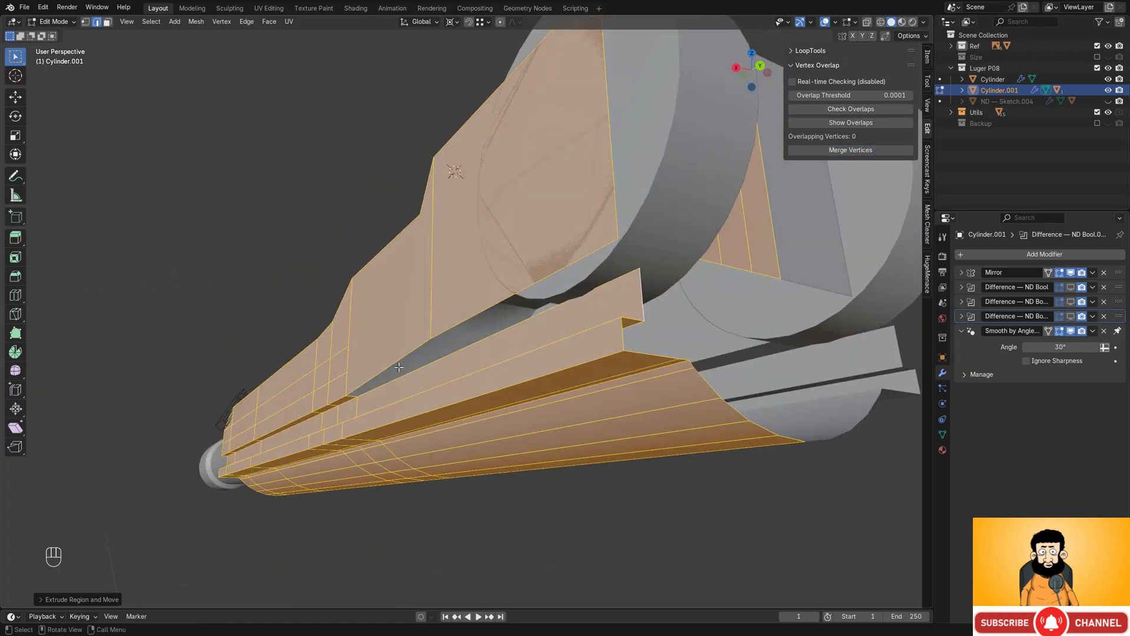
left_click(354, 396)
key("f")
key("f")
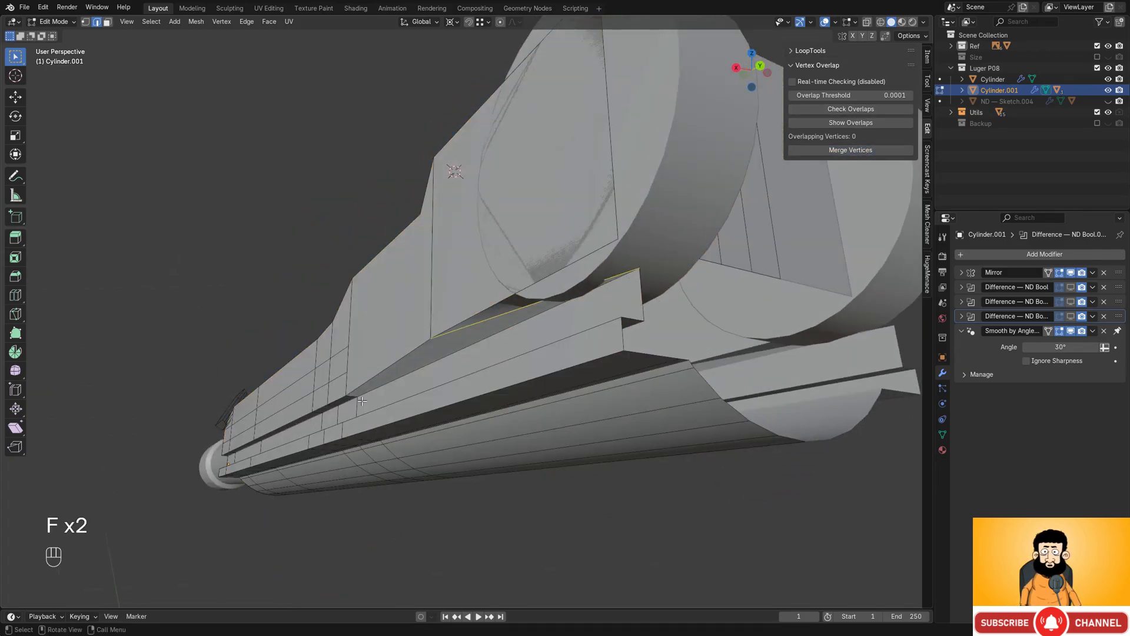
- Add a loop cut across the lower rail, aligned with the front corner of the rear block's side wall
middle_click_drag(610, 332, 642, 362)
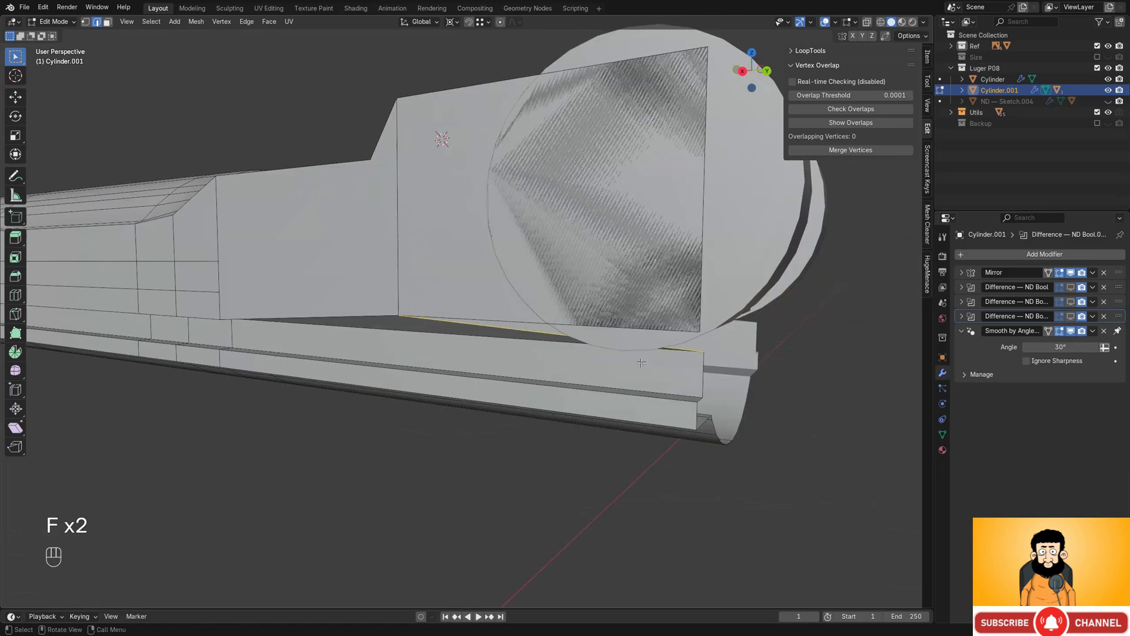
key("ctrl+r")
left_click(443, 354)
left_click(397, 309, "ctrl")
middle_click_drag(306, 374, 269, 342)
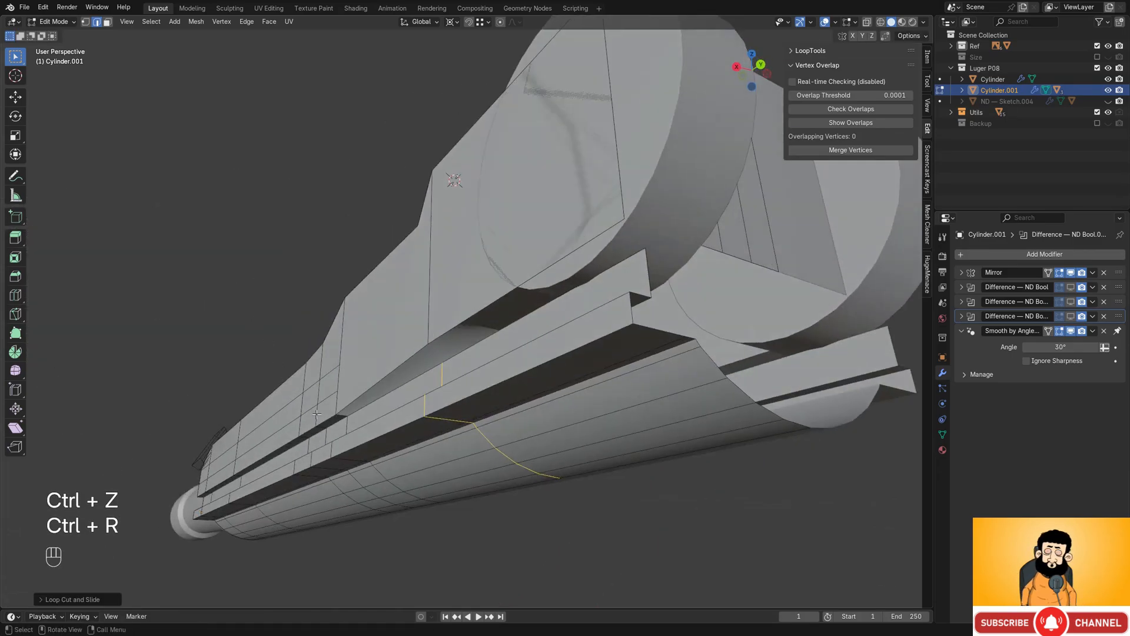
- Fill the gap between the receiver's side wall and the lower rail with faces
left_click(341, 415)
key("f")
key("f")
key("f")
key("f")
middle_click_drag(341, 416, 413, 473)
- Close the open rear end below the rear block with a single face
middle_click_drag(673, 396, 520, 332, "shift")
key("shift+z")
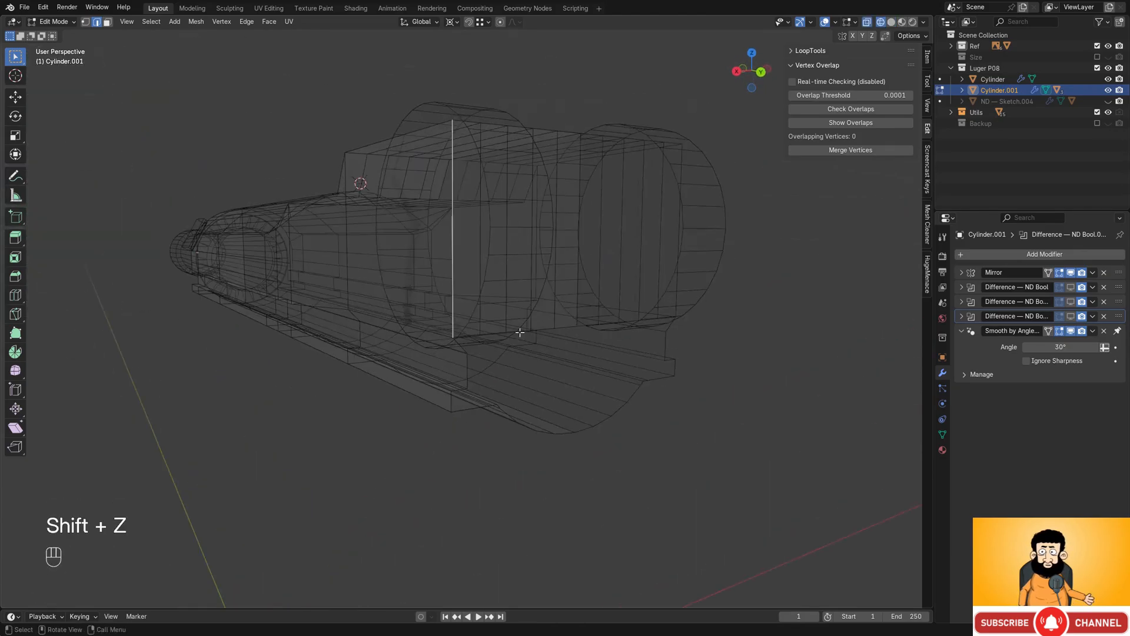
key("f")
left_click(466, 366)
key("shift+z")
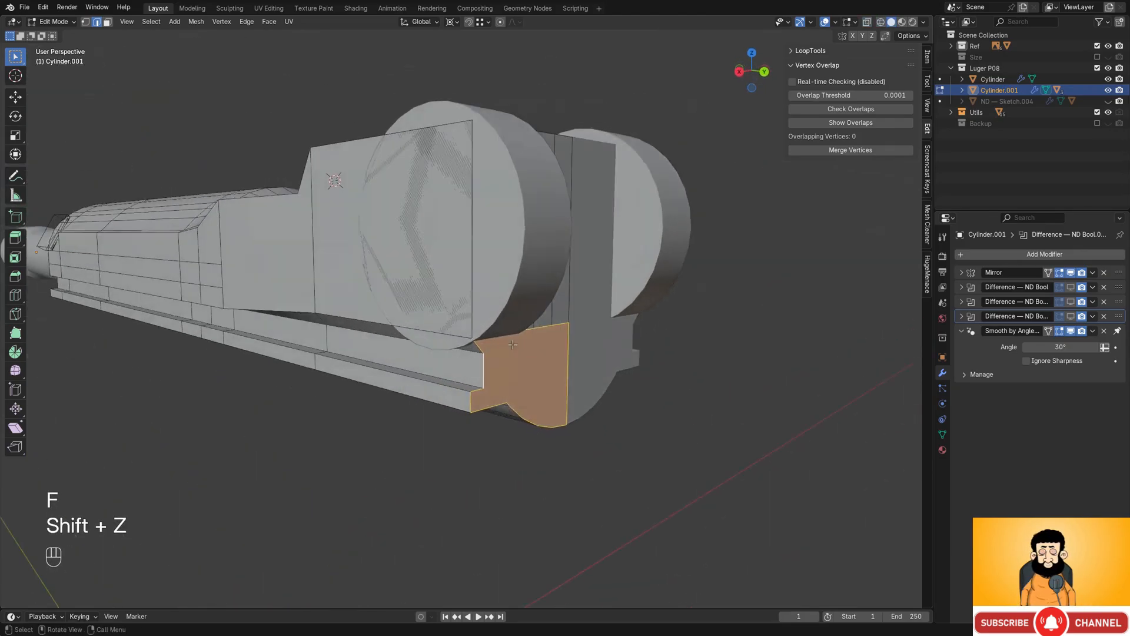
- Move the rear side wall's lower edge along Z, snapping it level with the wall's front section
key("Tab")
middle_click_drag(467, 369, 423, 318)
middle_click_drag(424, 318, 583, 270, "shift")
key("Tab")
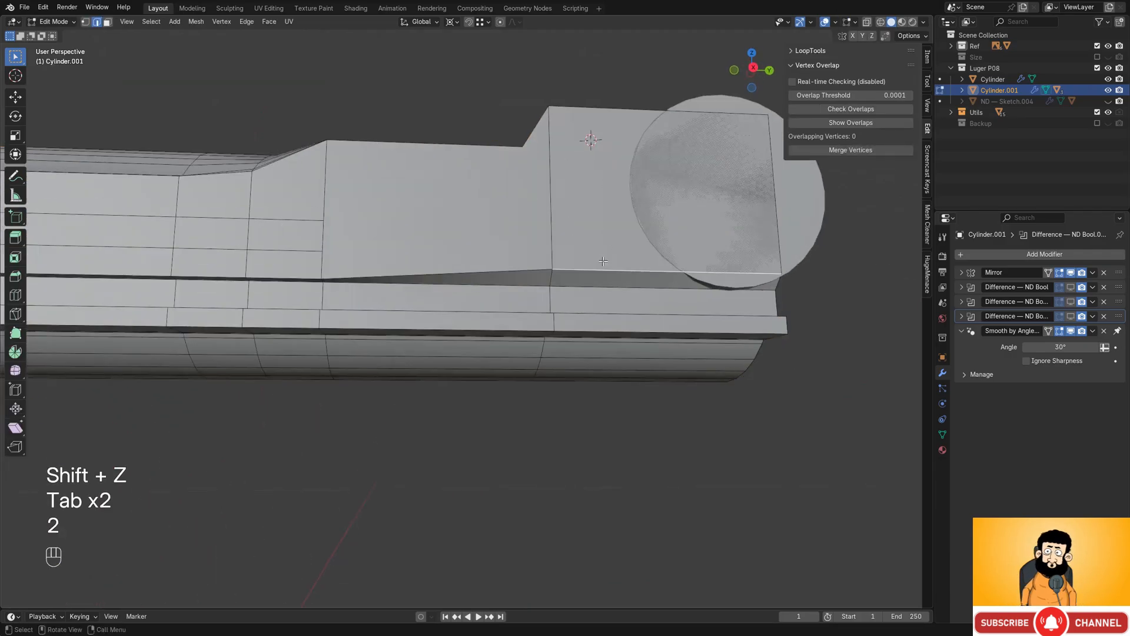
key("g")
key("z")
left_click(477, 268, "ctrl")
- Examine the receiver's side and rear surfaces in object and edit mode for remaining gaps or shading faults
key("Tab")
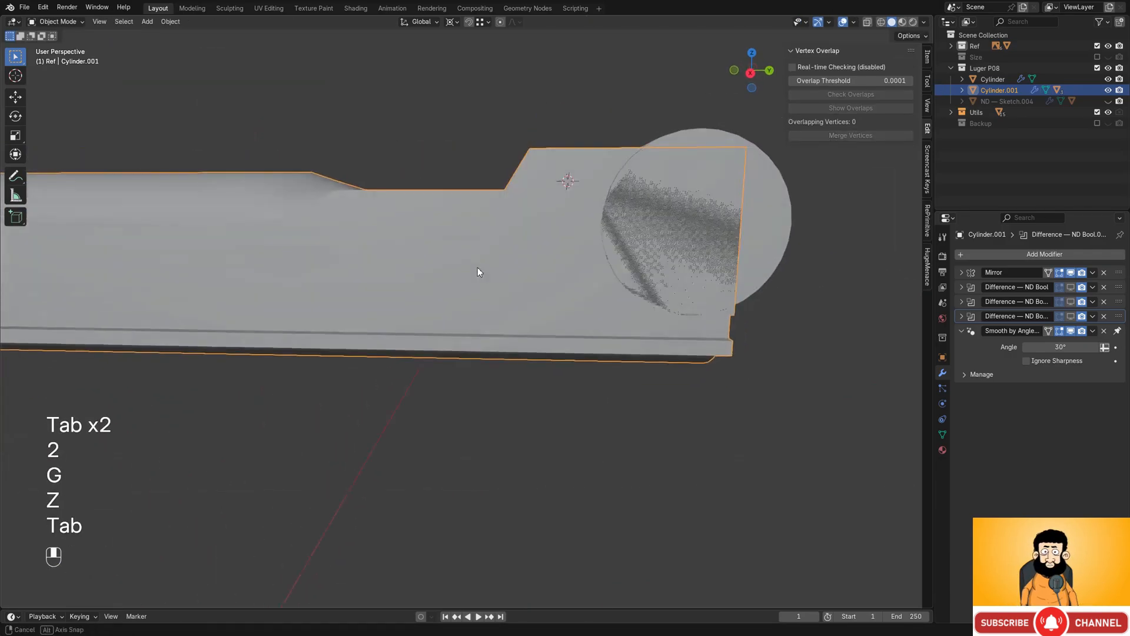
key("Tab")
mouse_move(478, 268)
middle_mouse_down()
mouse_move(386, 235)
mouse_move(384, 135)
mouse_move(493, 253)
middle_mouse_up()
key("Tab")
middle_click_drag(264, 200, 299, 265)
middle_click_drag(299, 265, 428, 265, "shift")
scroll(432, 263, "down", 3)
key("Tab")
scroll(433, 263, "up", 3)
key("Tab")
middle_click_drag(533, 236, 794, 236)
- Show all of the receiver's Difference boolean modifiers in the viewport
left_click(1071, 302)
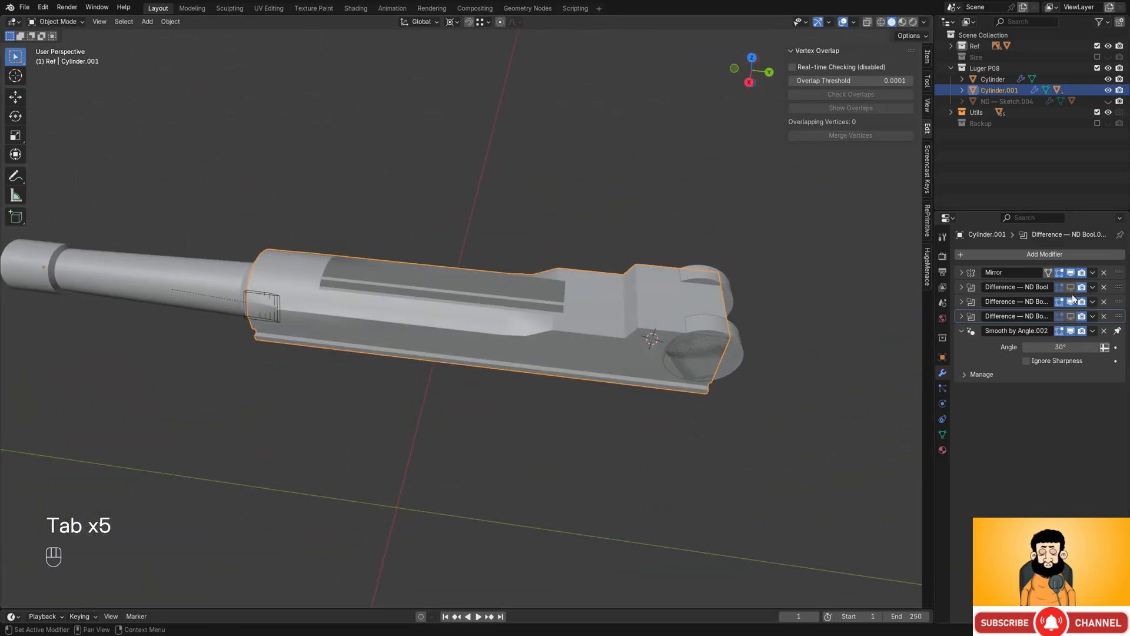
left_click(1070, 316)
scroll(394, 329, "up", 3)
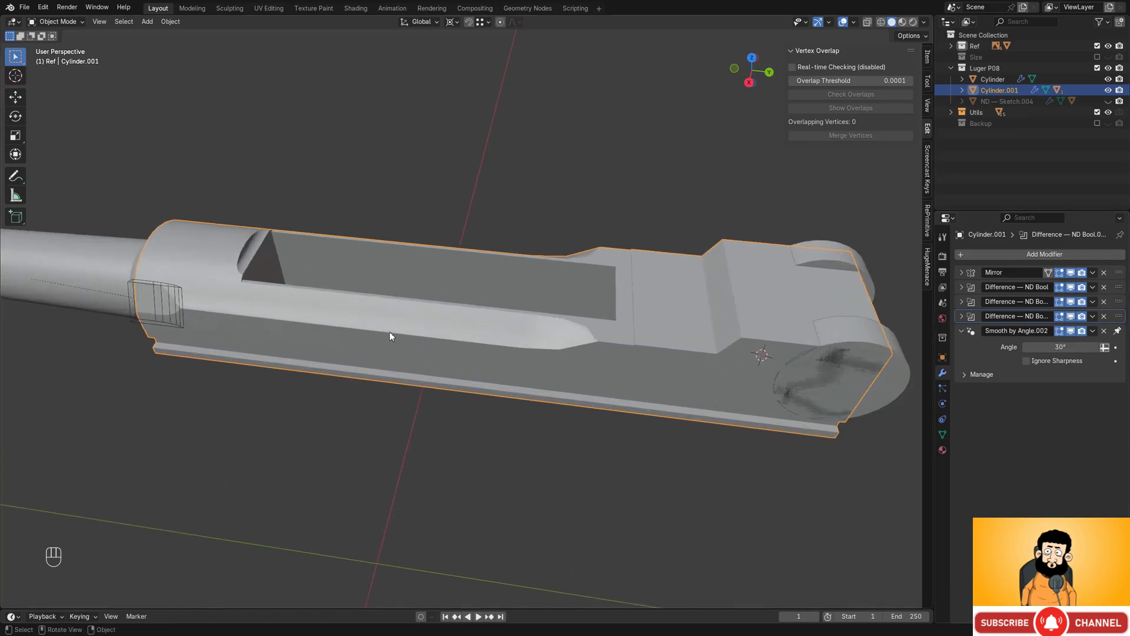
- Add a Mirror modifier on the X axis to the front side-notch cutter, with Cylinder as the mirror object
middle_click_drag(390, 331, 465, 344)
middle_click_drag(465, 345, 355, 253, "shift")
left_click(456, 280)
middle_click_drag(456, 280, 623, 297)
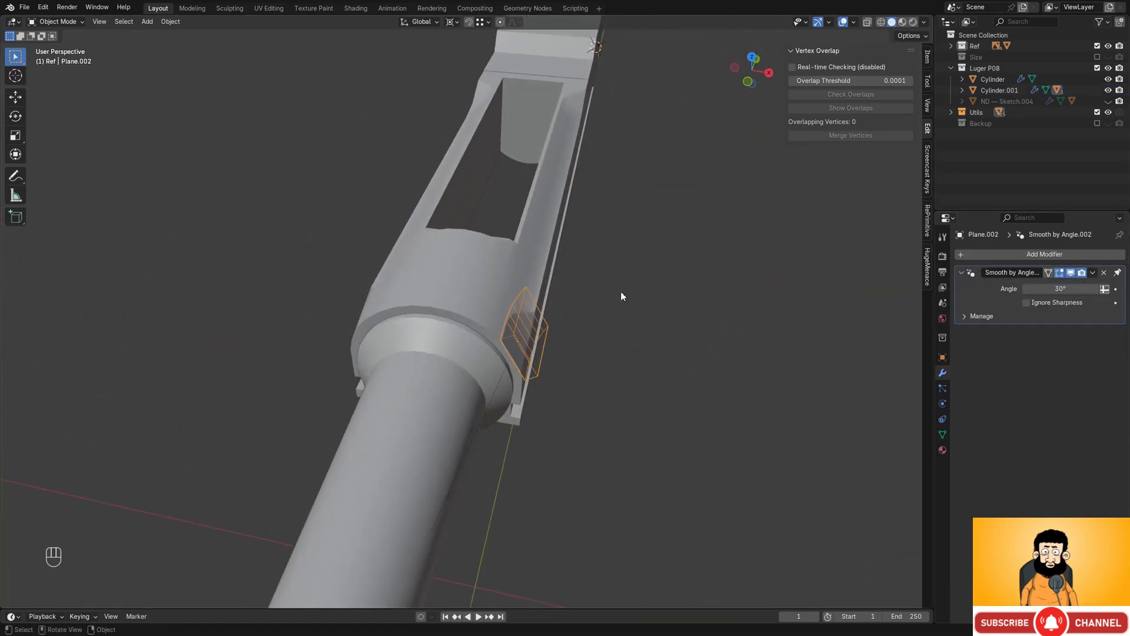
middle_click_drag(867, 277, 776, 310)
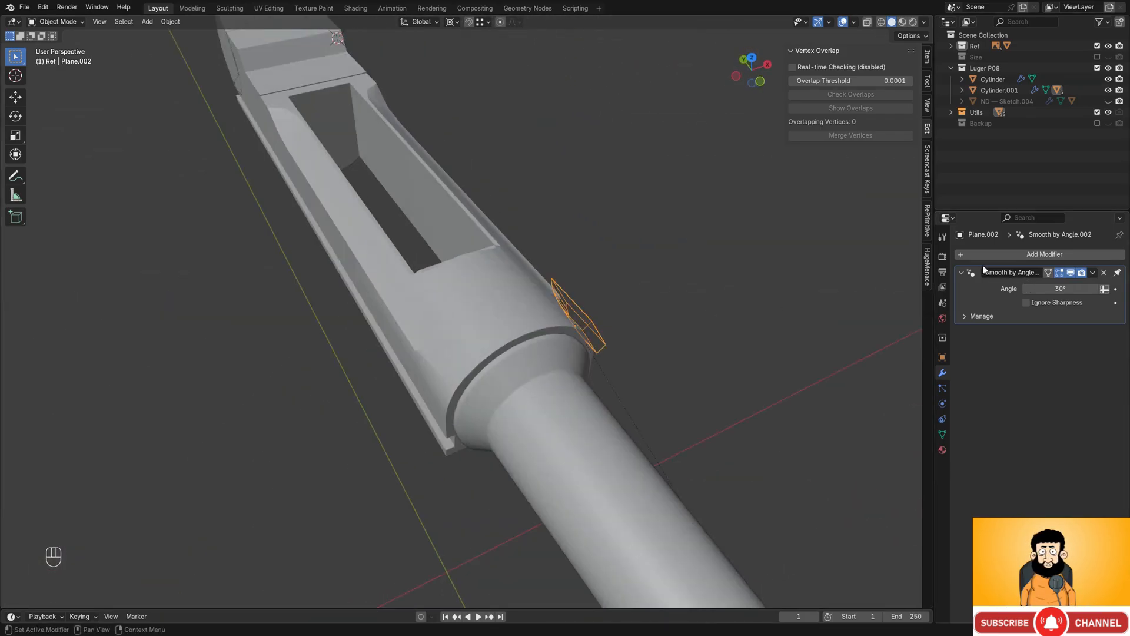
left_click(1008, 256)
left_click(958, 280)
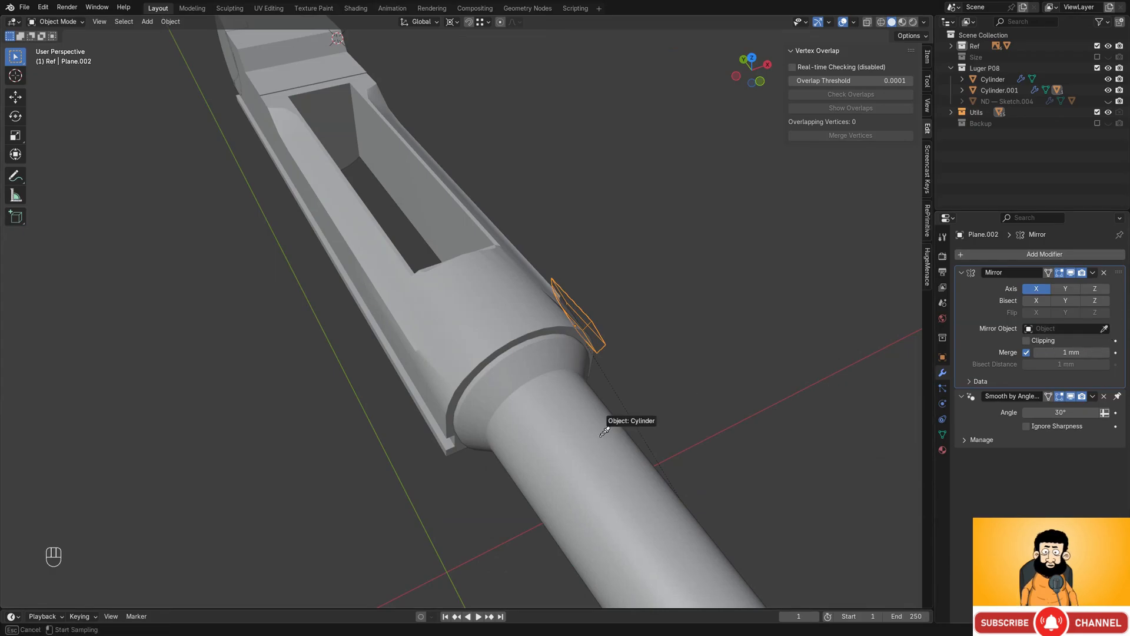
middle_click_drag(595, 433, 685, 315)
- Select the edge path just above the receiver's side crease in edit mode and slide it up the curved surface
middle_click_drag(510, 239, 590, 293, "shift")
scroll(479, 297, "up", 6)
scroll(480, 295, "down", 6)
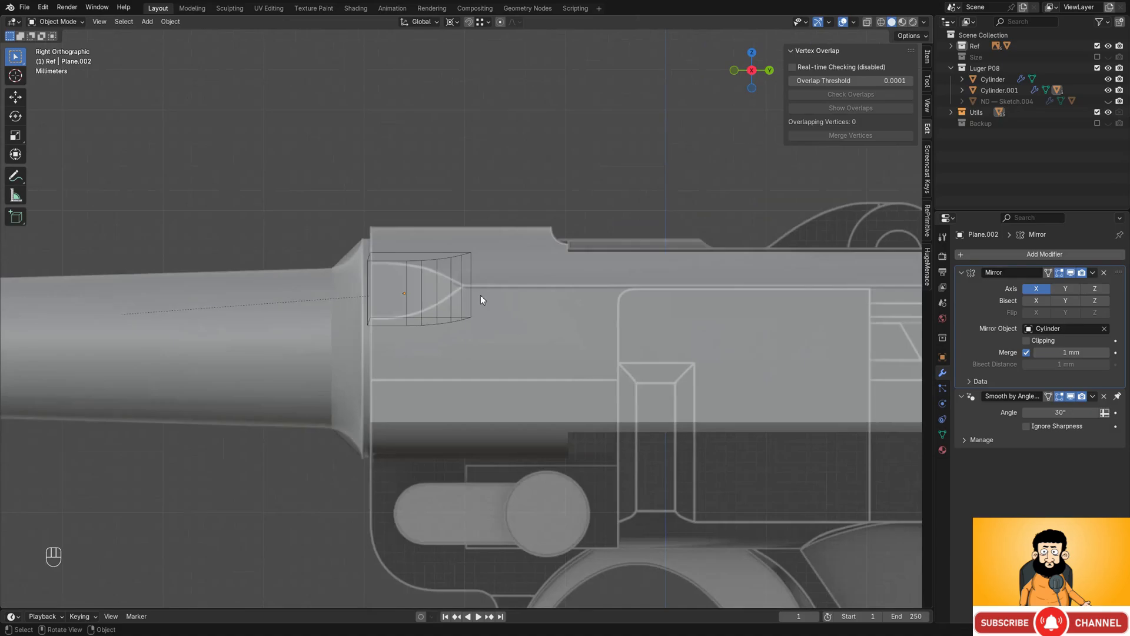
left_click(524, 321)
key("Tab")
middle_click_drag(524, 321, 529, 353)
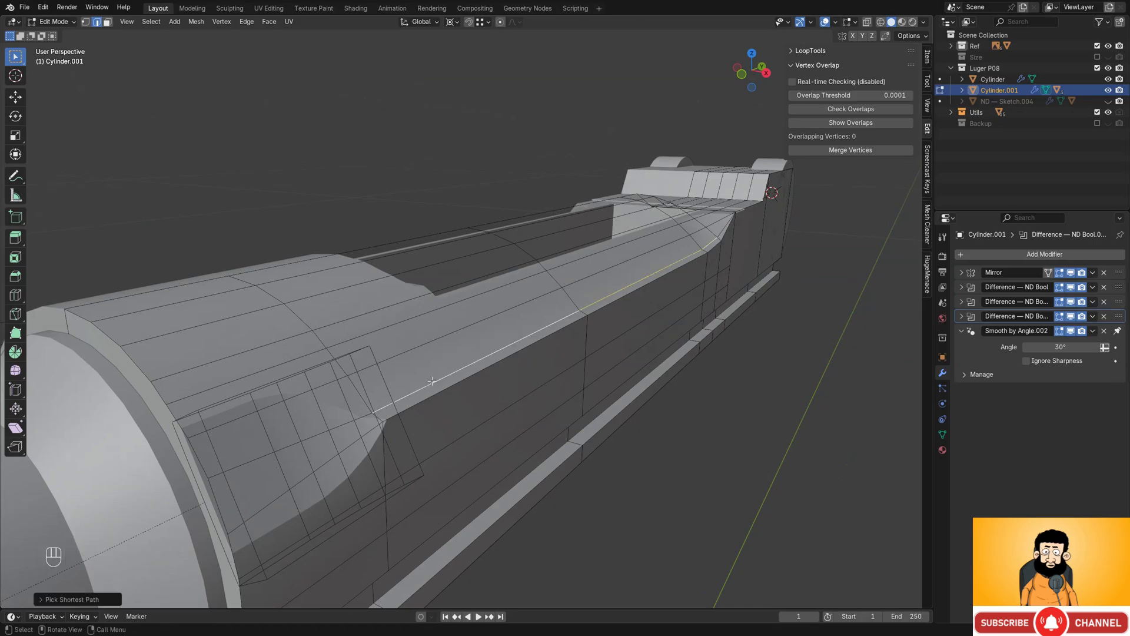
key("g")
key("g")
key("g")
key("g")
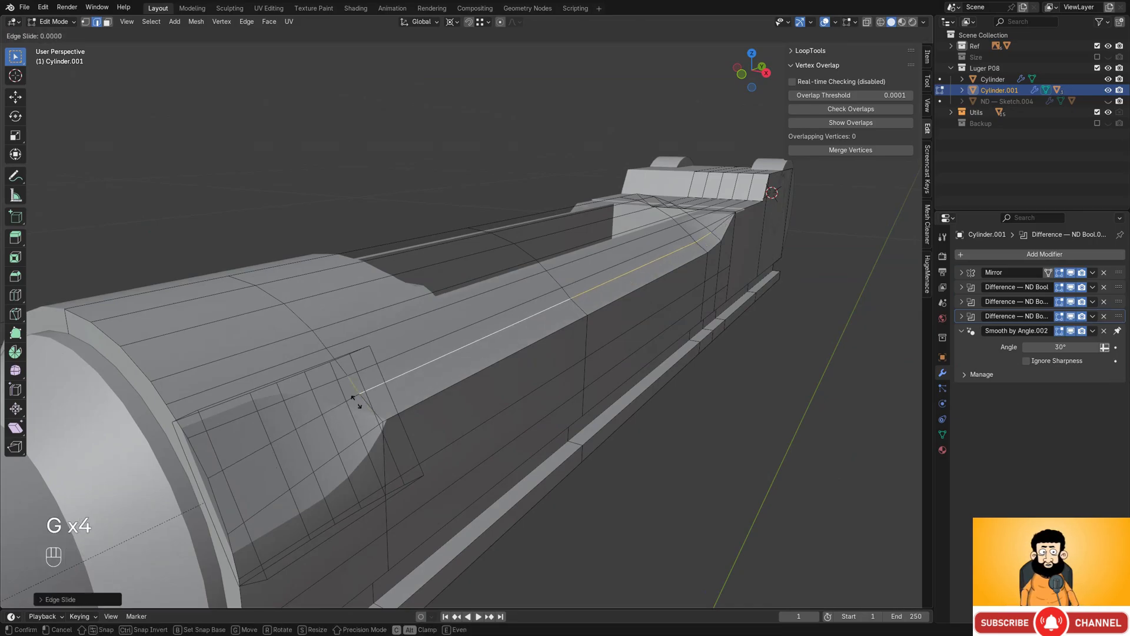
left_click(362, 417)
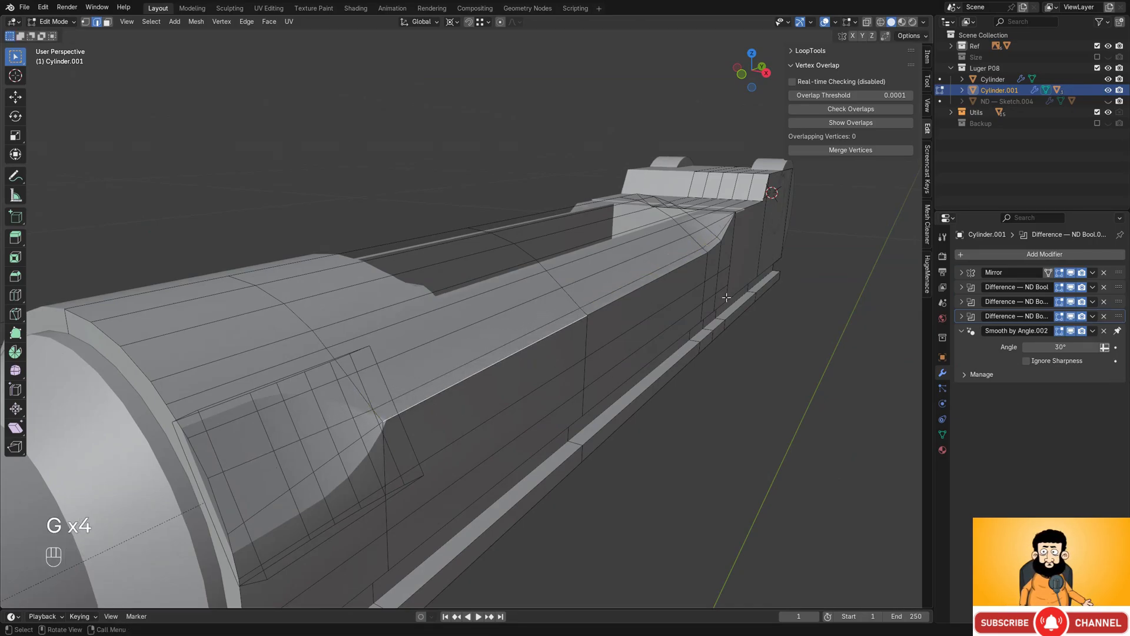
- Move the receiver's side crease edges along Z to the blueprint's horizontal line in the right view
middle_click_drag(670, 264, 636, 277, "alt")
key("g")
key("z")
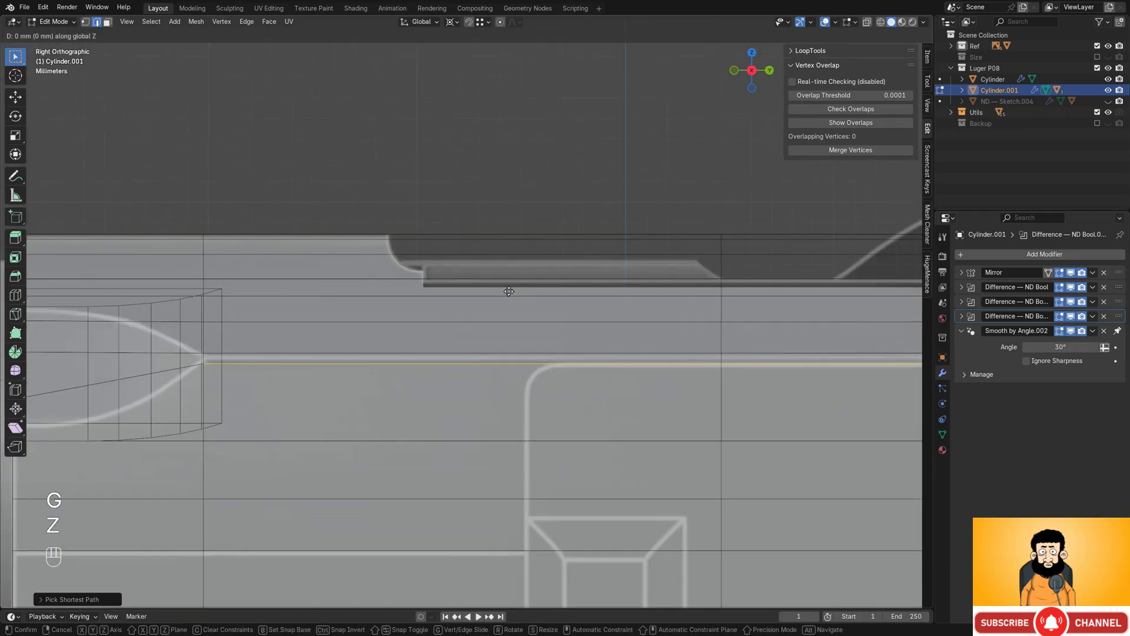
left_click(522, 245)
scroll(507, 285, "down", 2)
- Slide the supporting edge path above the side crease down until it sits close to the crease
middle_click_drag(412, 333, 466, 370)
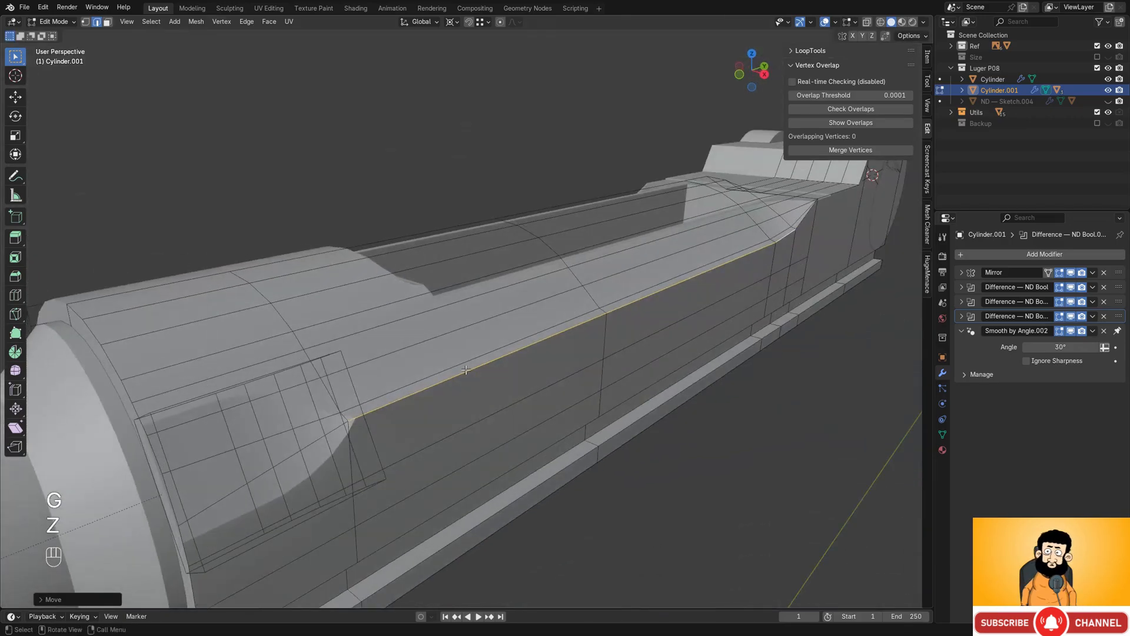
key("g")
key("g")
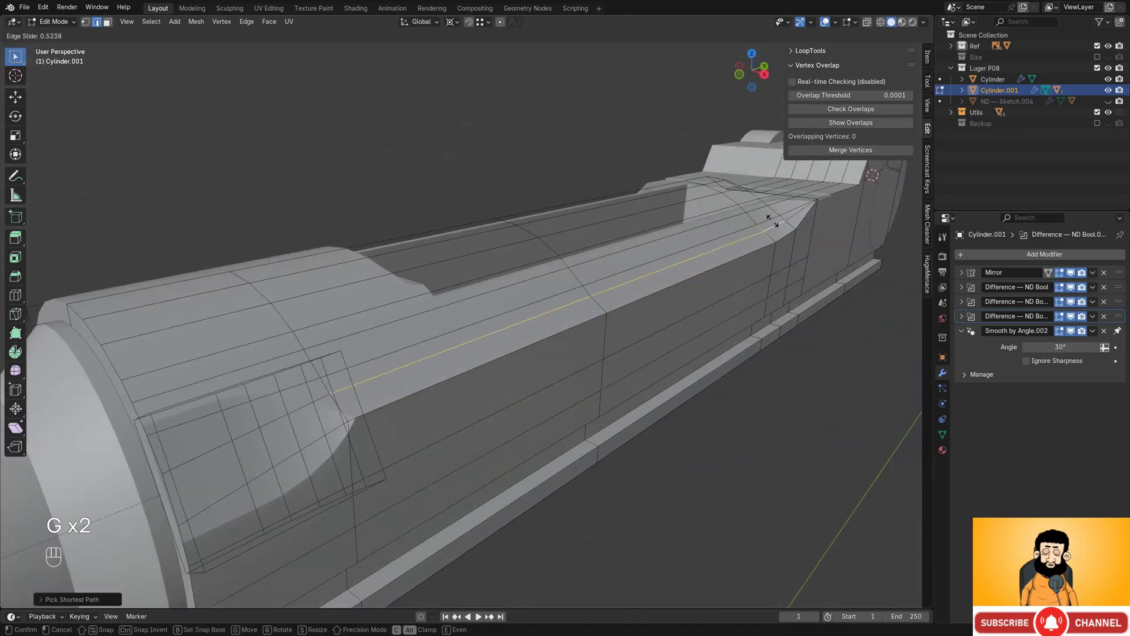
left_click(772, 223)
key("g")
key("g")
left_click(772, 223)
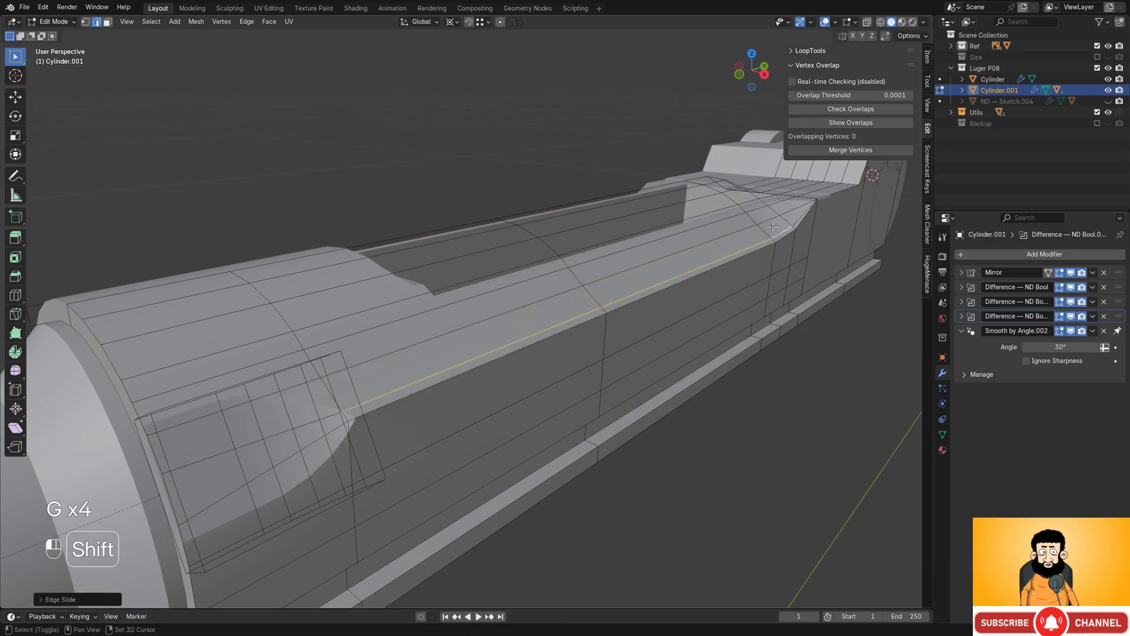
- Adjust the side-notch cutter's position along its local axes to match the blueprint's pointed outline in the right view
key("Tab")
middle_click_drag(623, 225, 493, 318)
left_click(432, 273)
scroll(462, 296, "up", 2)
scroll(495, 318, "up", 2)
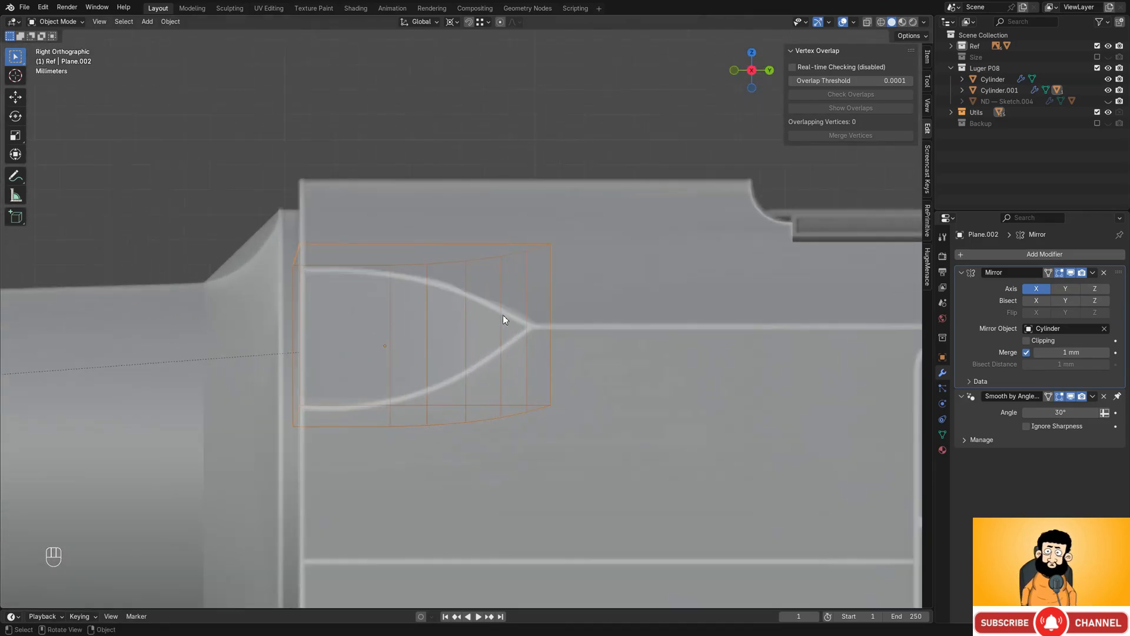
key("g")
key("z")
key("z")
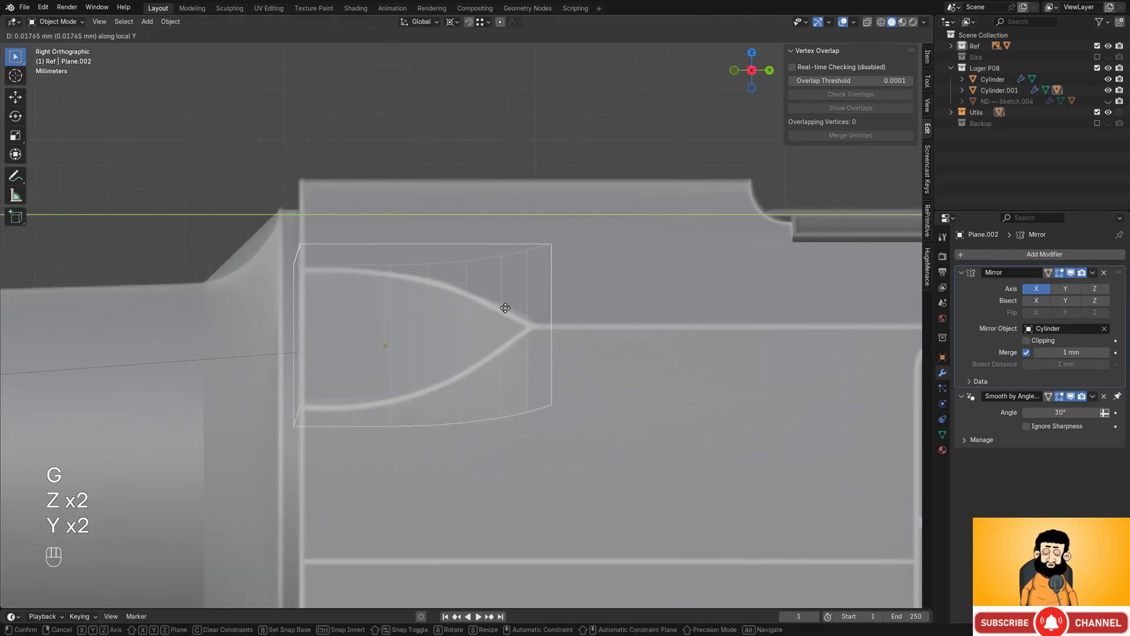
left_click(504, 314)
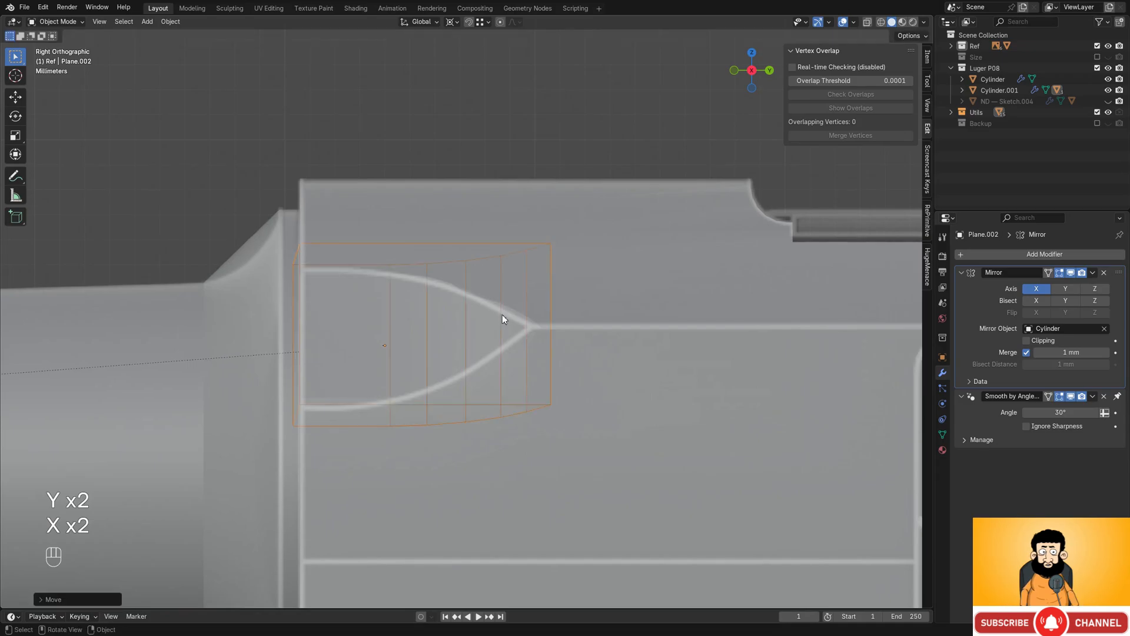
mouse_move(502, 314)
middle_mouse_down()
mouse_move(469, 336)
mouse_move(499, 325)
mouse_move(506, 303)
middle_mouse_up()
key("r")
key("x")
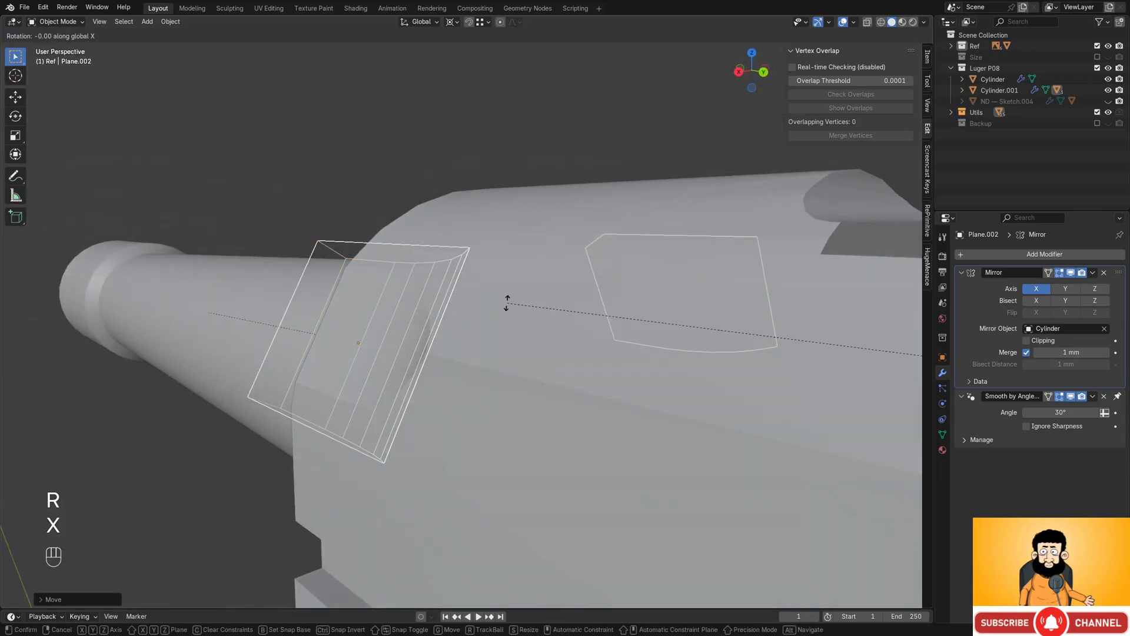
key("y")
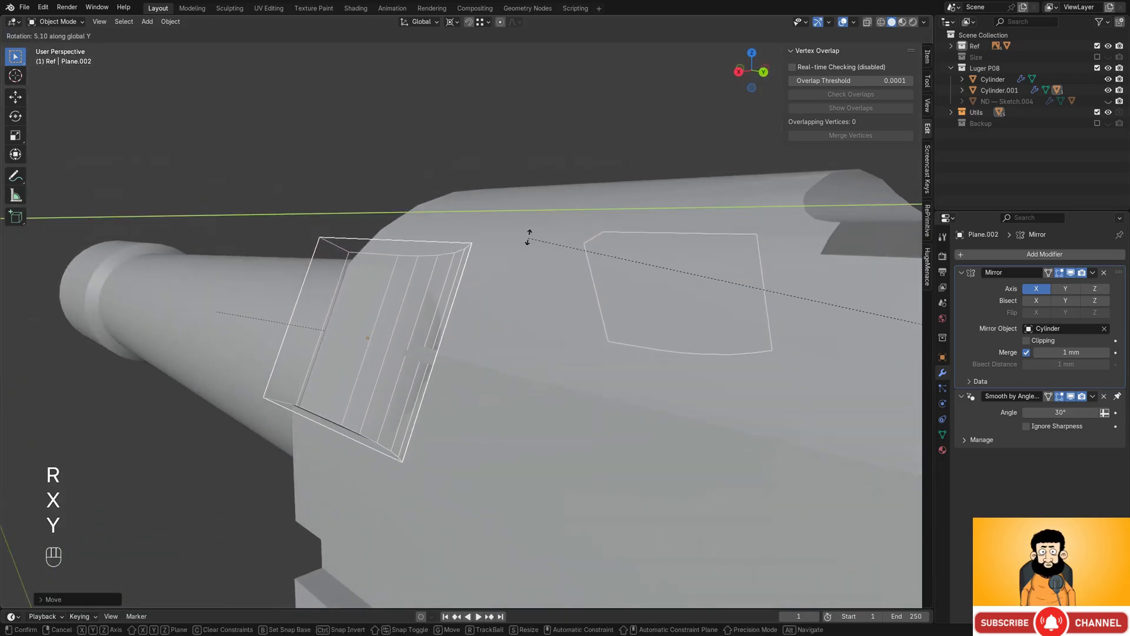
key("Escape")
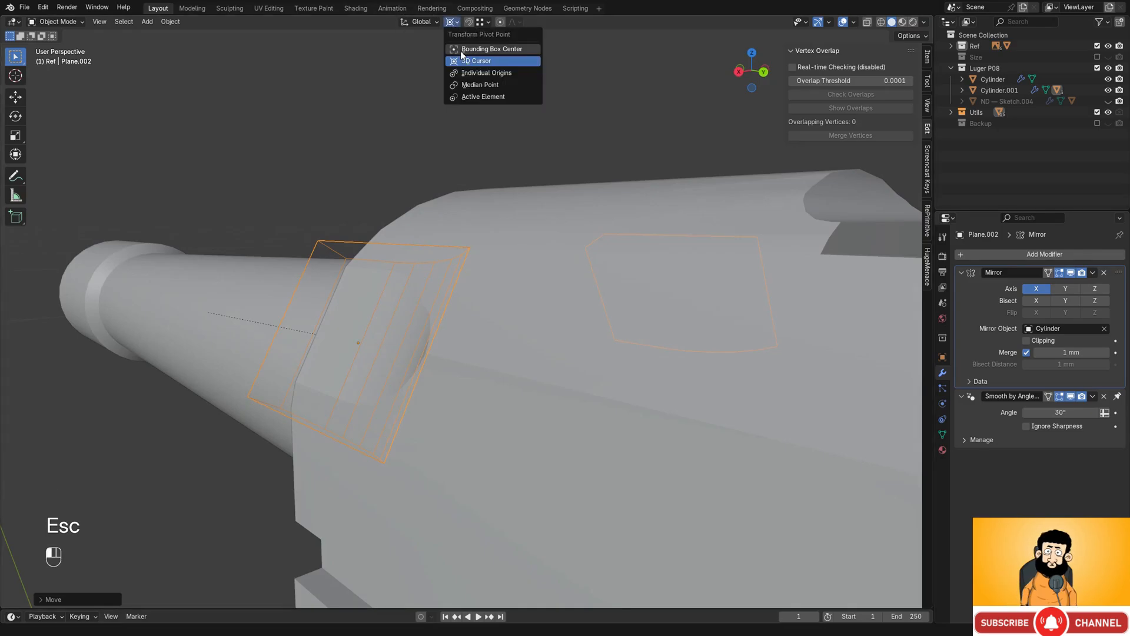
- Set the pivot point to Bounding Box Center and rotate the side-notch cutter slightly about the global Y axis
key("r")
key("y")
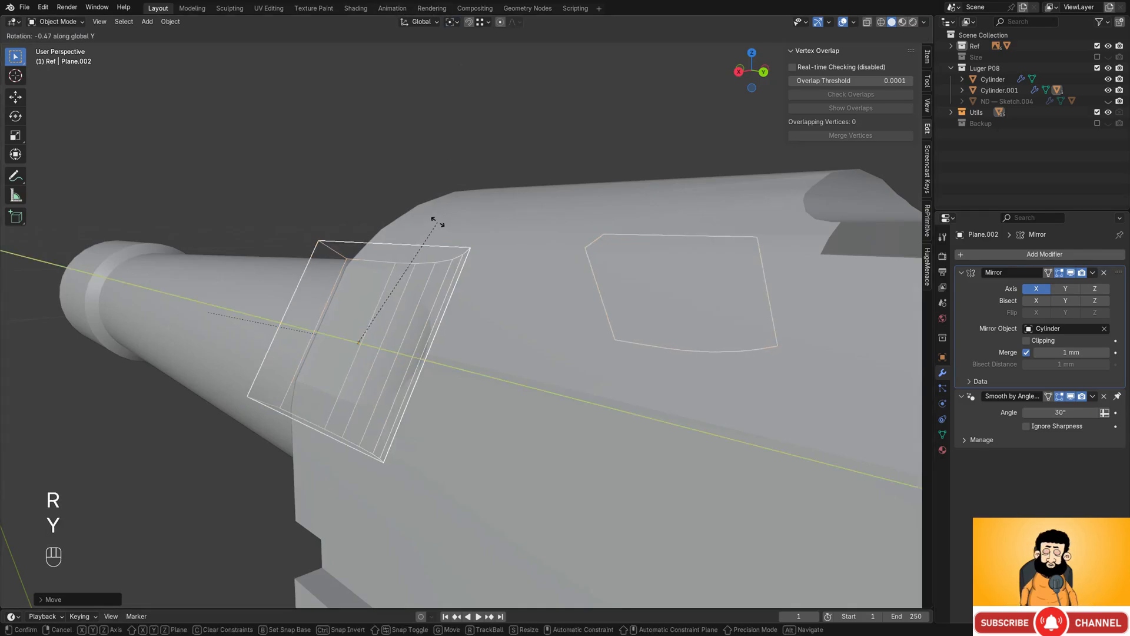
key("Escape")
middle_click_drag(434, 217, 454, 273, "alt")
key("r")
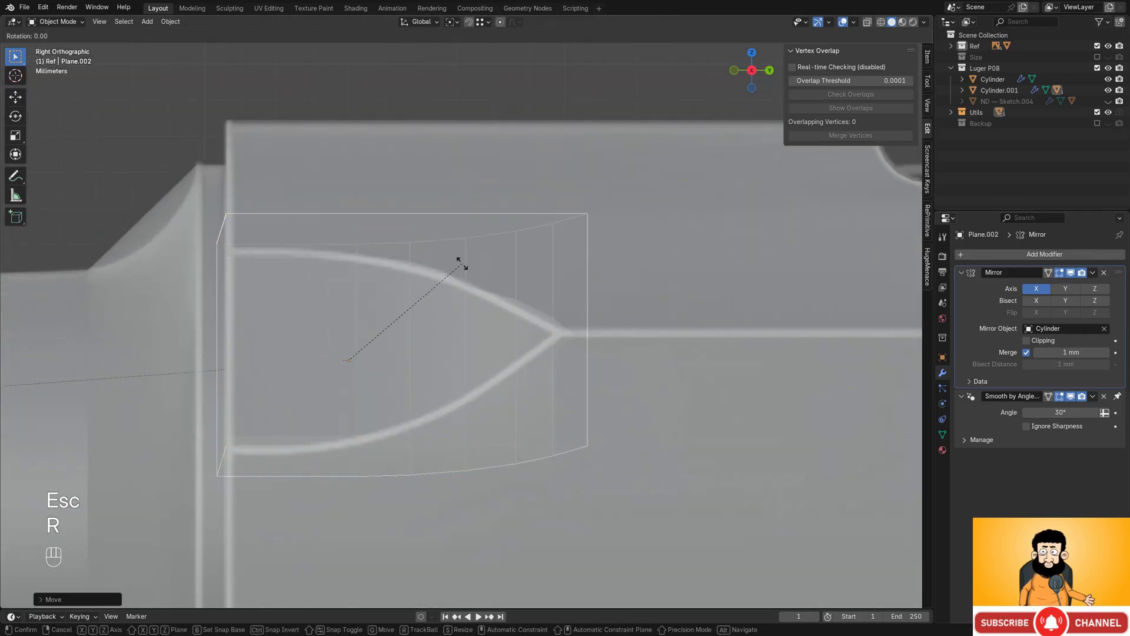
key("y")
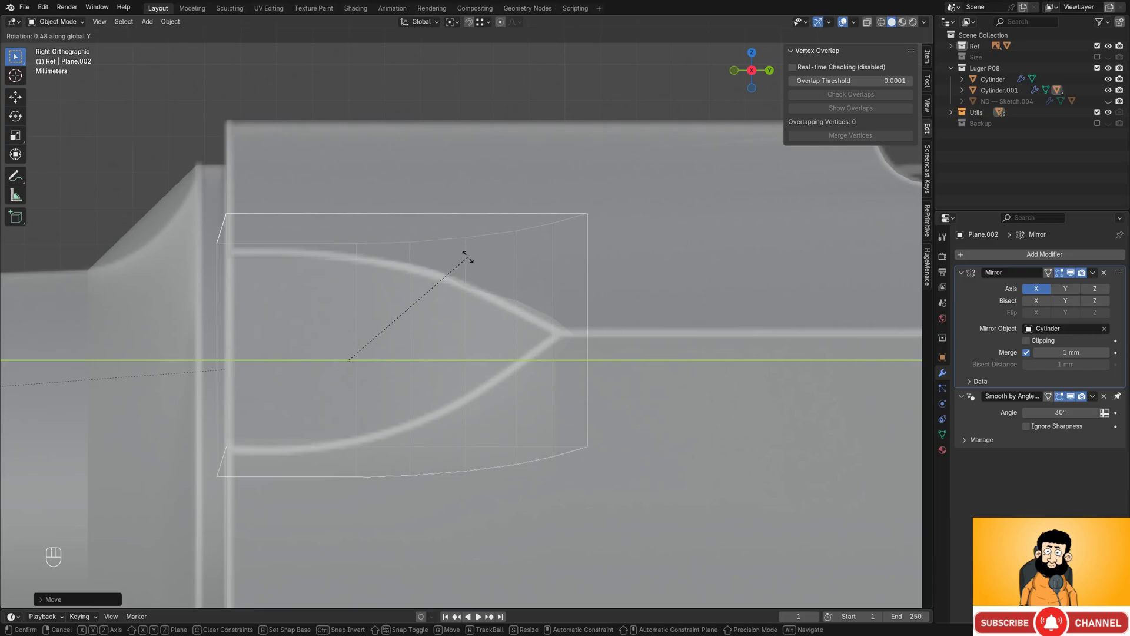
left_click(465, 259)
- Reveal all hidden objects, including the frame and the boolean cutters
middle_click_drag(458, 266, 642, 288)
left_click(493, 330)
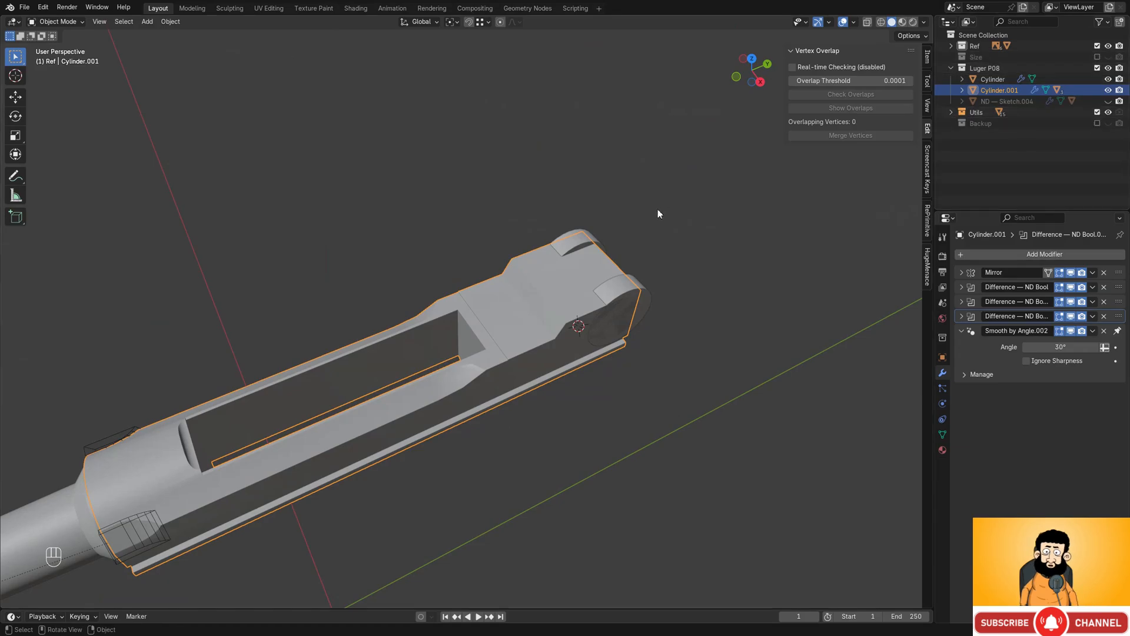
key("alt+h")
- Extend the receiver's slot cutter by moving its rear end vertices along Y past the rear end of the receiver
left_click(456, 298)
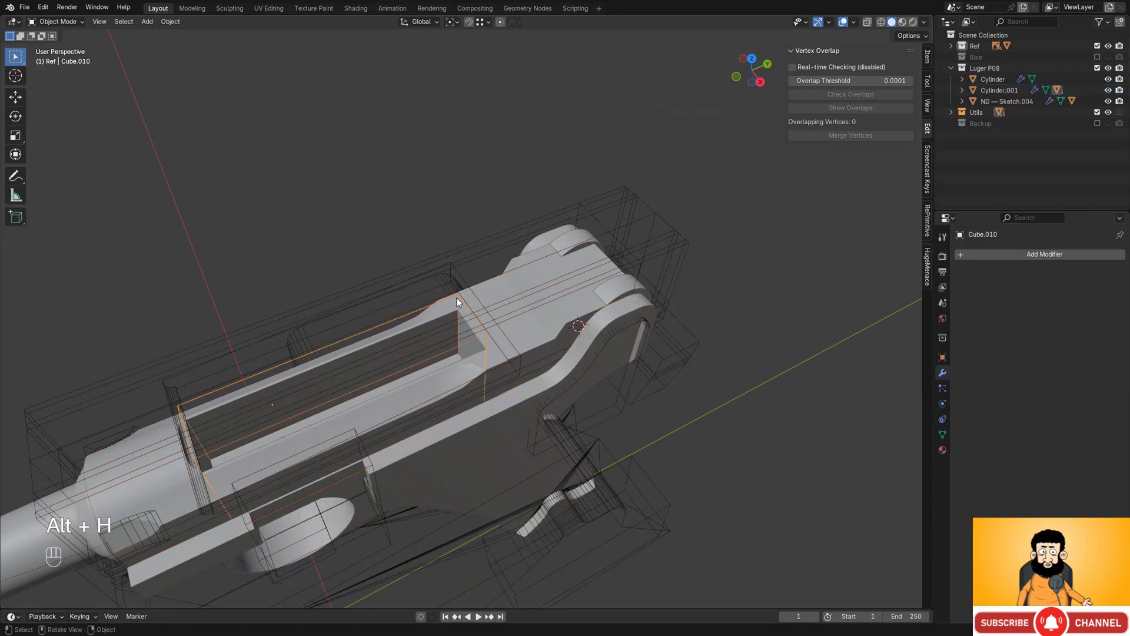
key("Tab")
middle_click_drag(500, 281, 487, 257)
key("Tab")
scroll(490, 336, "up", 2)
middle_click_drag(494, 344, 425, 274)
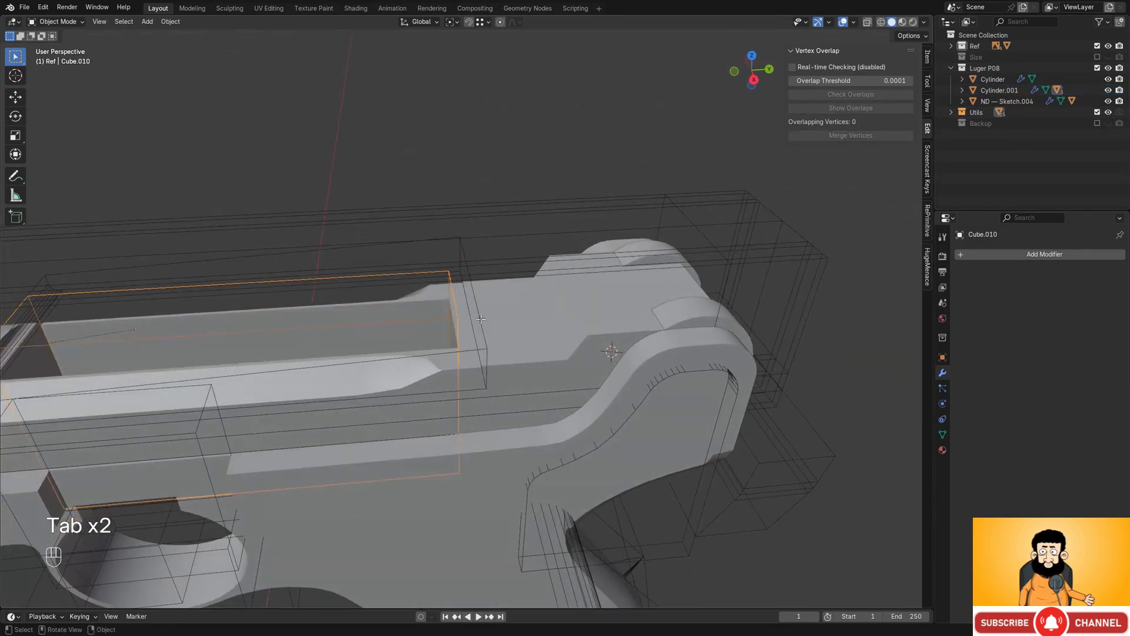
key("Tab")
key("shift+z")
left_click_drag(452, 371, 499, 501)
key("shift+z")
middle_click_drag(525, 311, 614, 314, "shift")
key("g")
key("y")
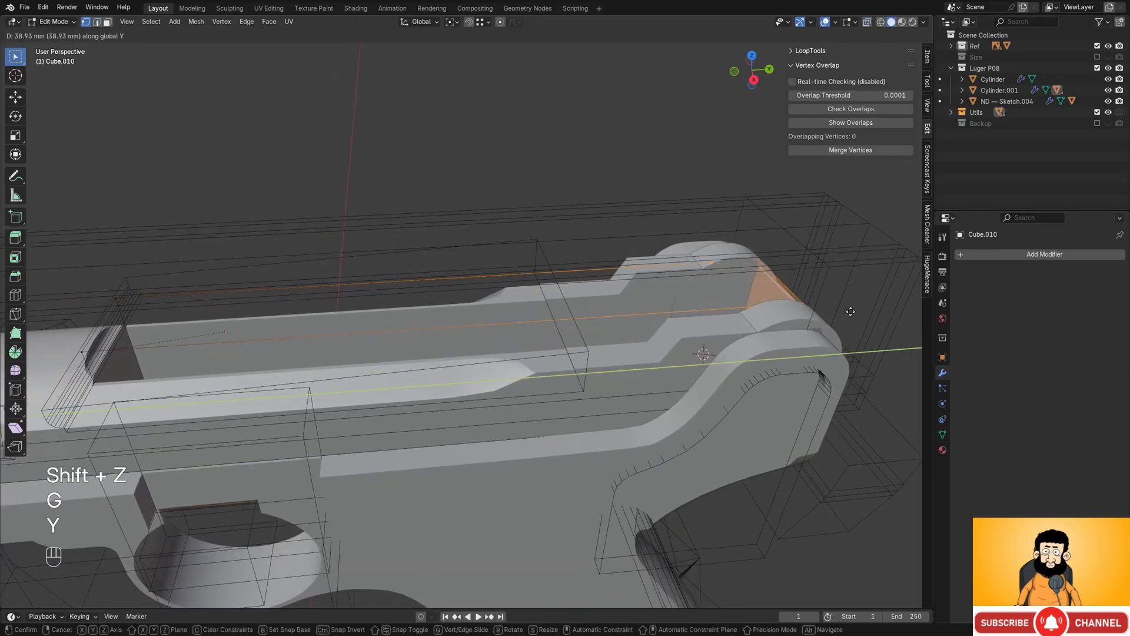
left_click(878, 316)
key("Tab")
- Exclude the Utils collection from the view layer and select the receiver in the right view
middle_click_drag(878, 316, 514, 358)
scroll(479, 324, "down", 2)
middle_click_drag(514, 358, 407, 361, "shift")
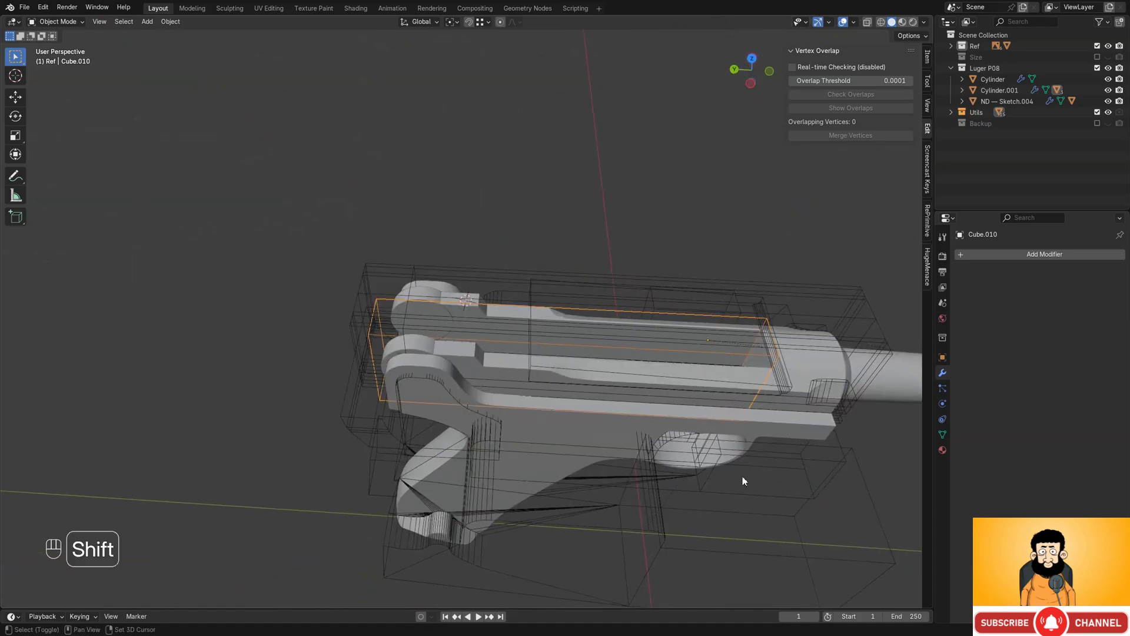
middle_click_drag(743, 476, 527, 421, "shift")
middle_click_drag(560, 167, 637, 340)
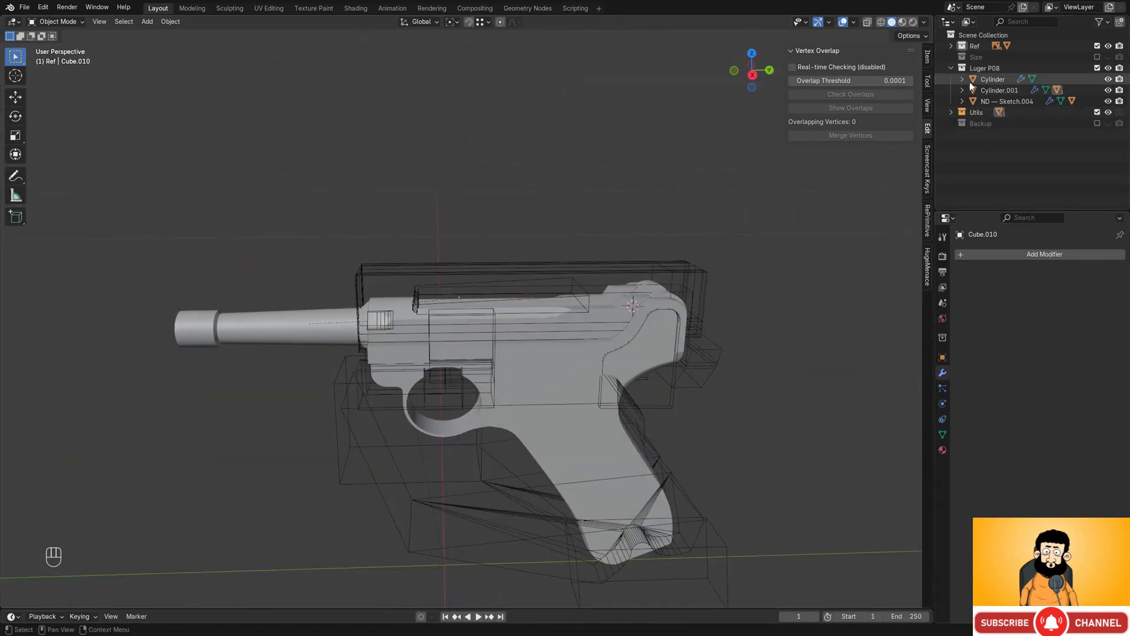
left_click(1097, 112)
middle_click_drag(740, 351, 578, 372, "shift")
left_click(497, 156)
middle_click_drag(501, 271, 515, 250, "shift")
scroll(517, 236, "up", 2)
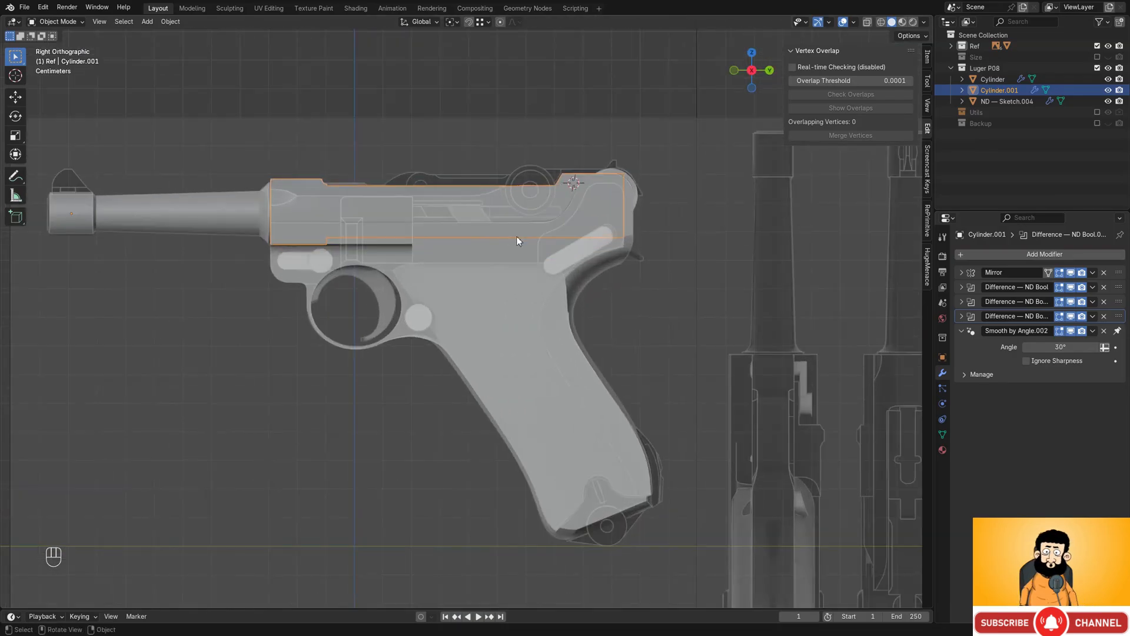
- Place the 3D cursor on the receiver's right side and add a cube there in the right view
middle_click_drag(610, 300, 617, 358, "shift")
scroll(481, 236, "up", 4)
scroll(524, 372, "down", 1)
middle_click_drag(424, 278, 645, 373, "shift")
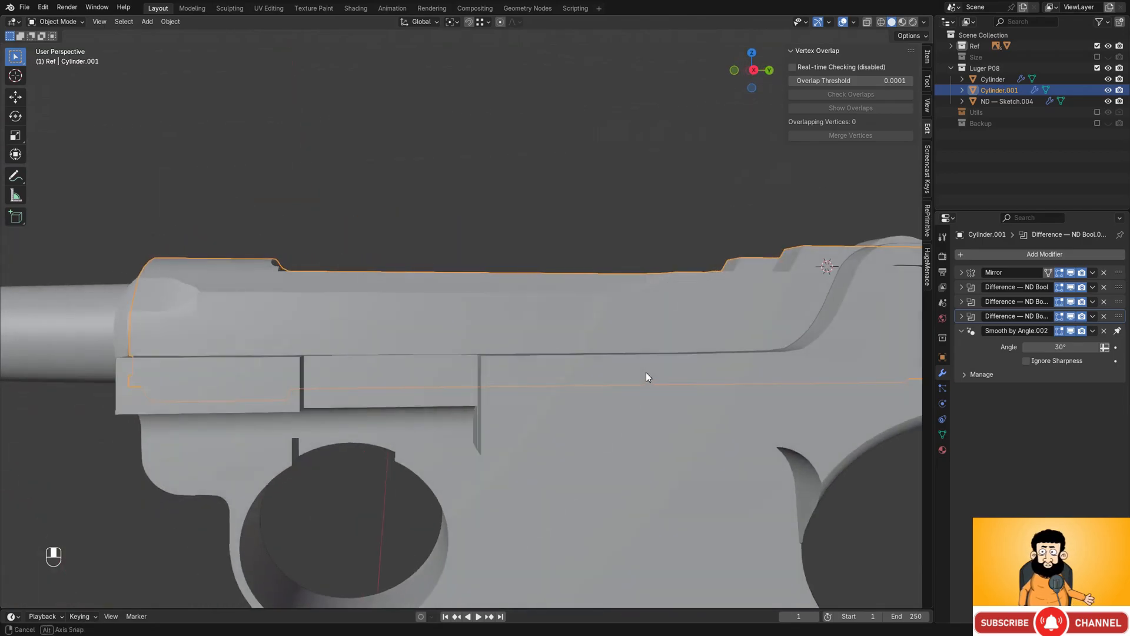
middle_click_drag(534, 321, 625, 315, "alt")
key("shift+a")
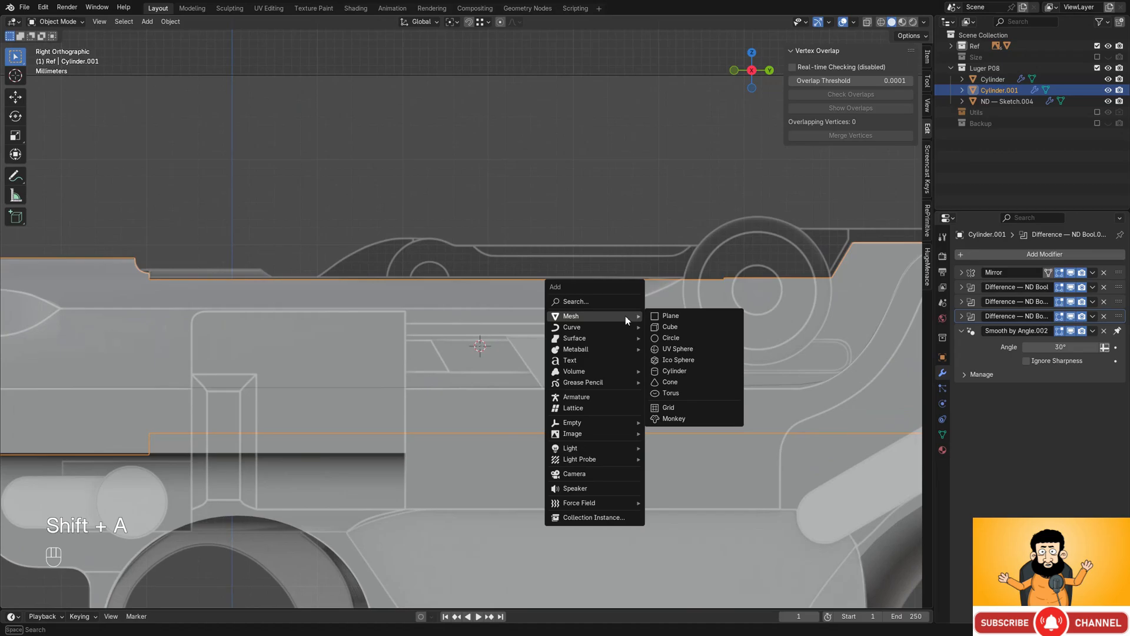
left_click(692, 328)
- Scale the cube down and move it along Z onto the blueprint's narrow side strip, matching the strip's height
key("s")
left_click(800, 441)
key("s")
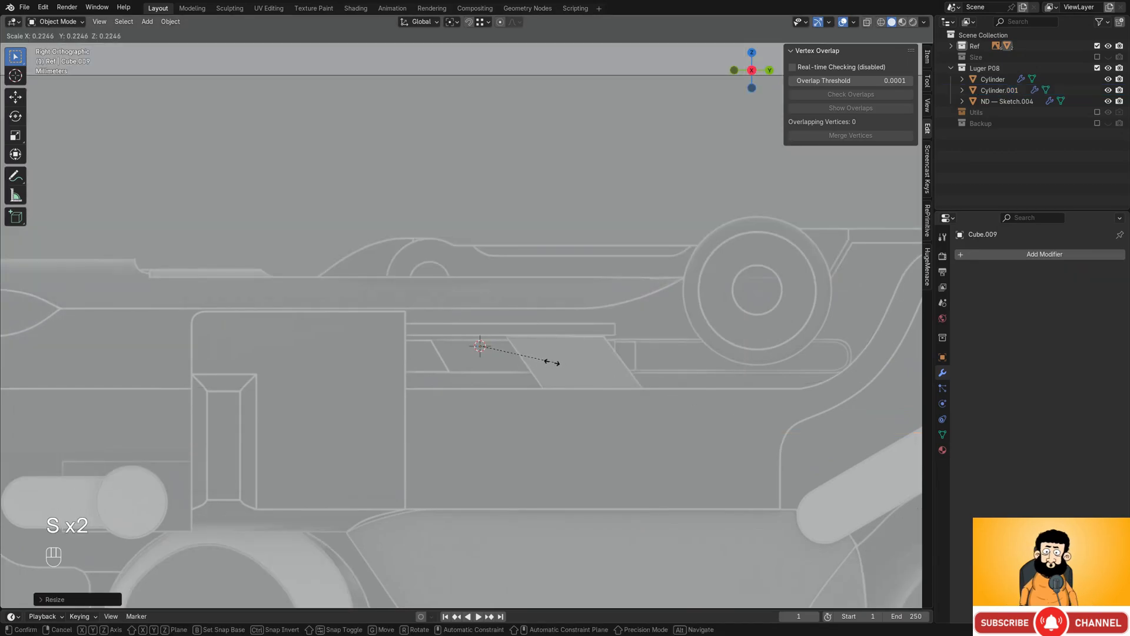
left_click(532, 363)
key("s")
left_click(500, 334)
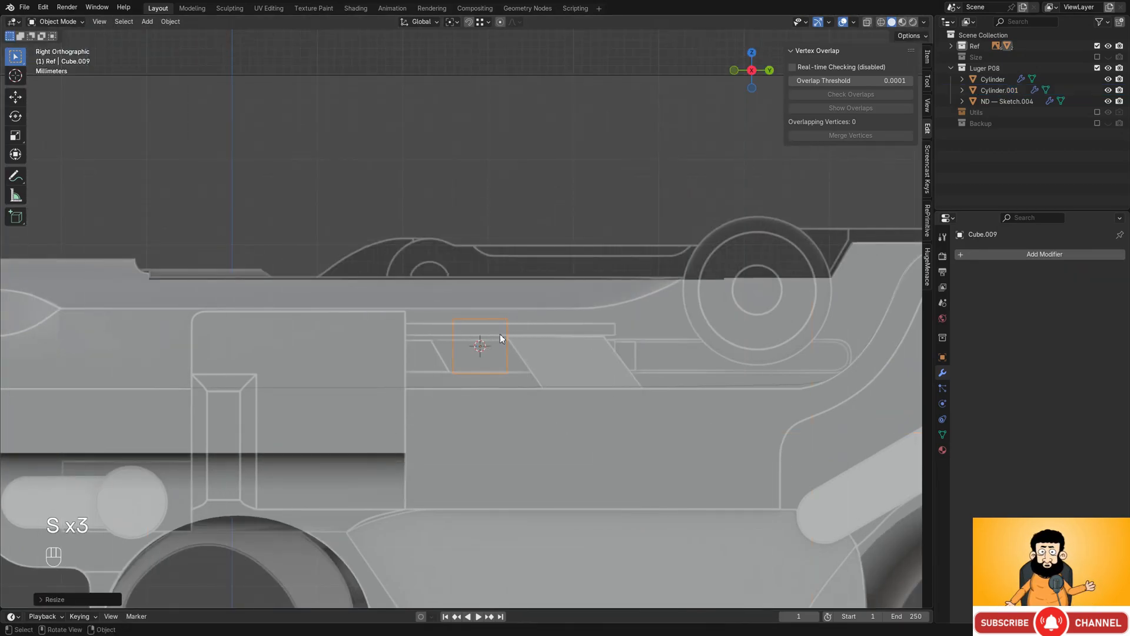
key("g")
key("z")
left_click(568, 354)
key("s")
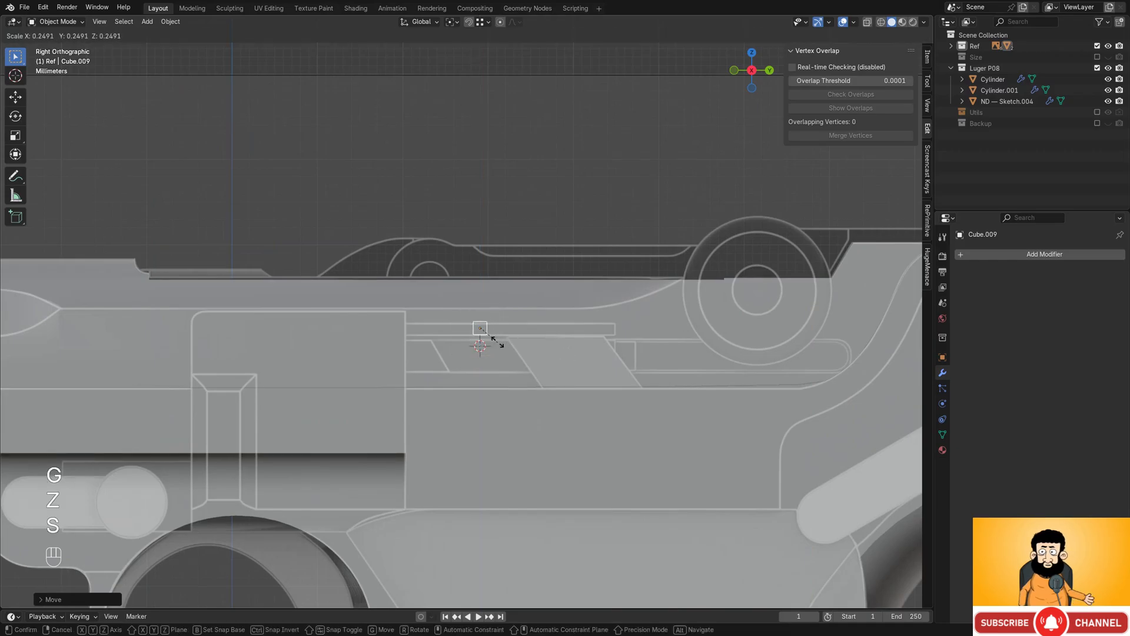
left_click(496, 342)
- Switch to the reference photo board and examine the pistol's narrow side strip up close, keeping the board beside the model
key("alt+Tab")
scroll(630, 360, "down", 5)
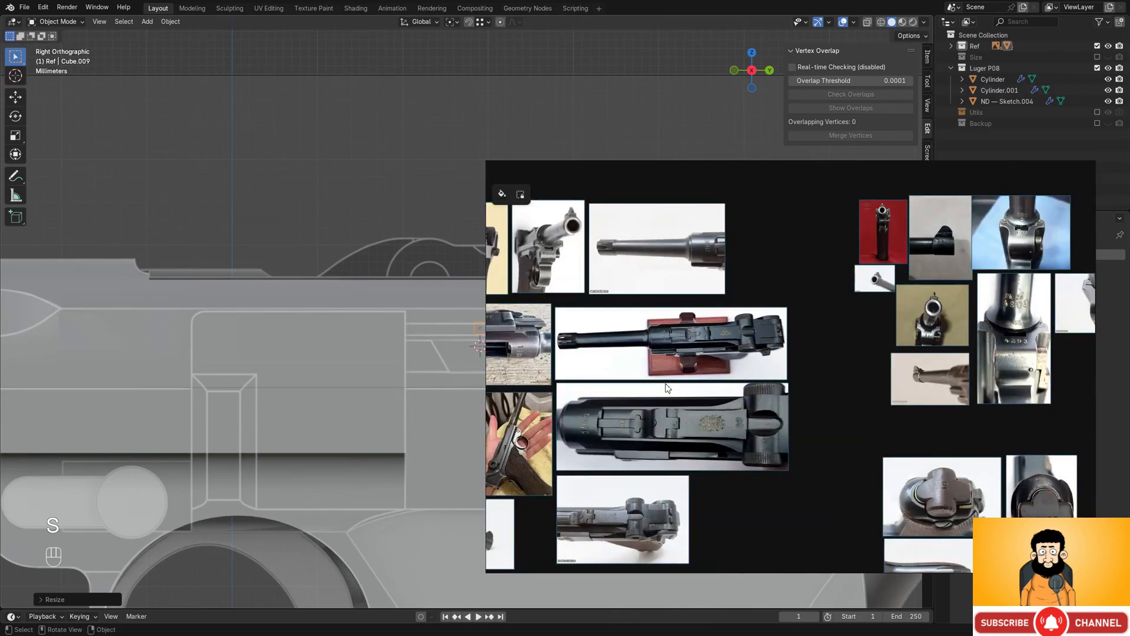
middle_click_drag(669, 386, 696, 297)
scroll(653, 406, "down", 3)
middle_click_drag(609, 286, 655, 365)
middle_click_drag(1001, 383, 683, 327)
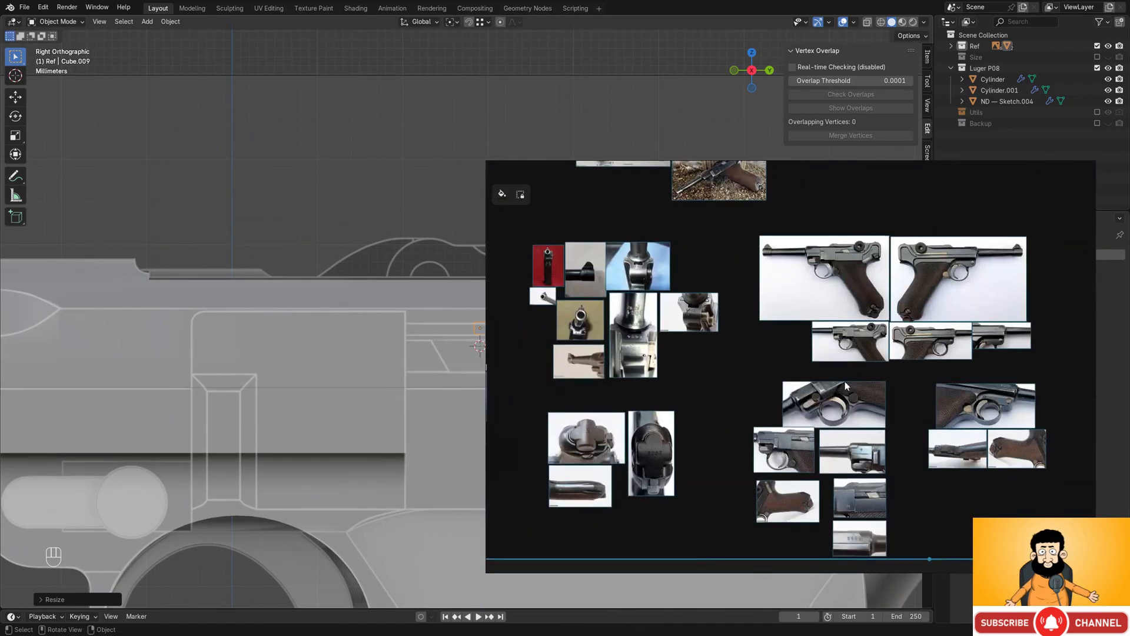
scroll(966, 307, "up", 3)
scroll(968, 250, "up", 6)
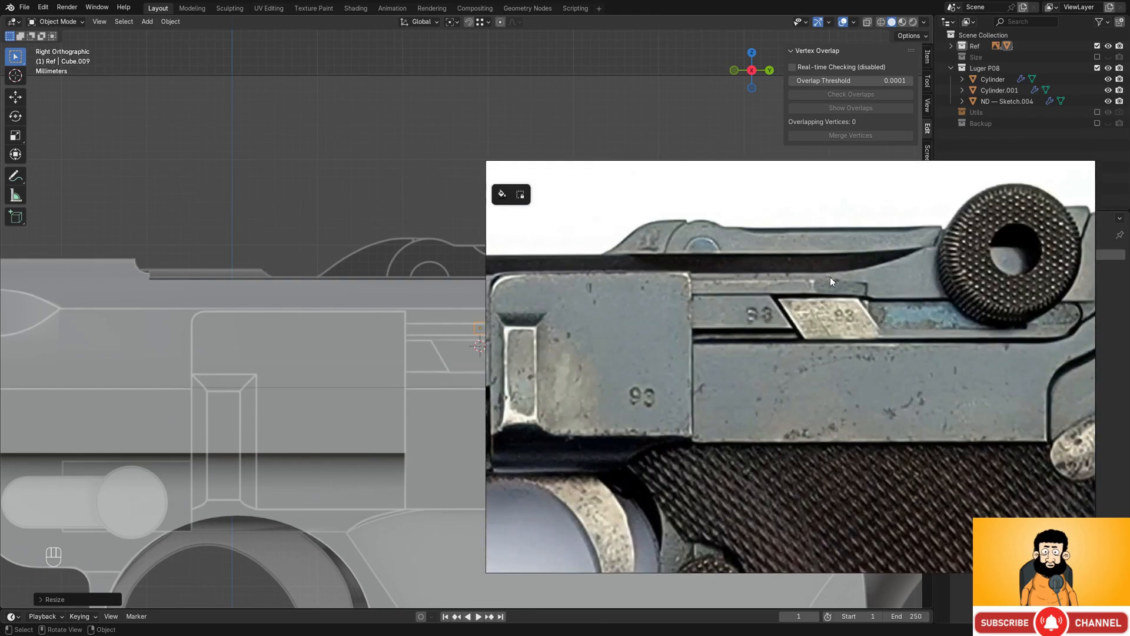
scroll(830, 279, "up", 3)
right_click_drag(620, 360, 931, 333)
key("alt+Tab")
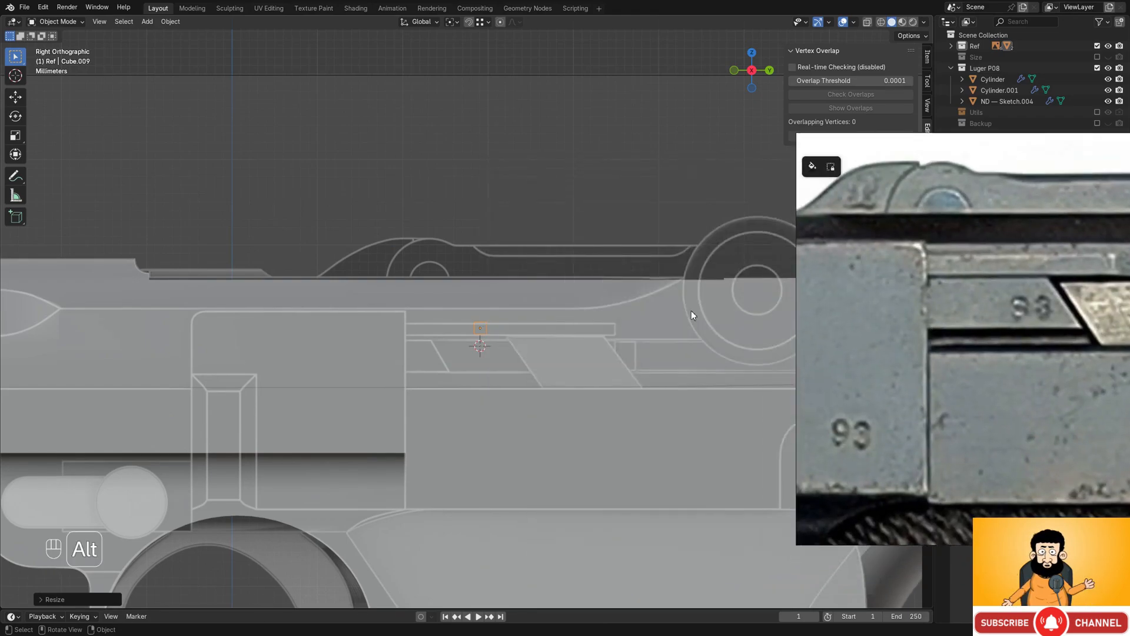
- Move the cube's outer vertices about 2.4 mm along X in the top view to match the blueprint strip's thickness
middle_click_drag(585, 324, 523, 358, "shift")
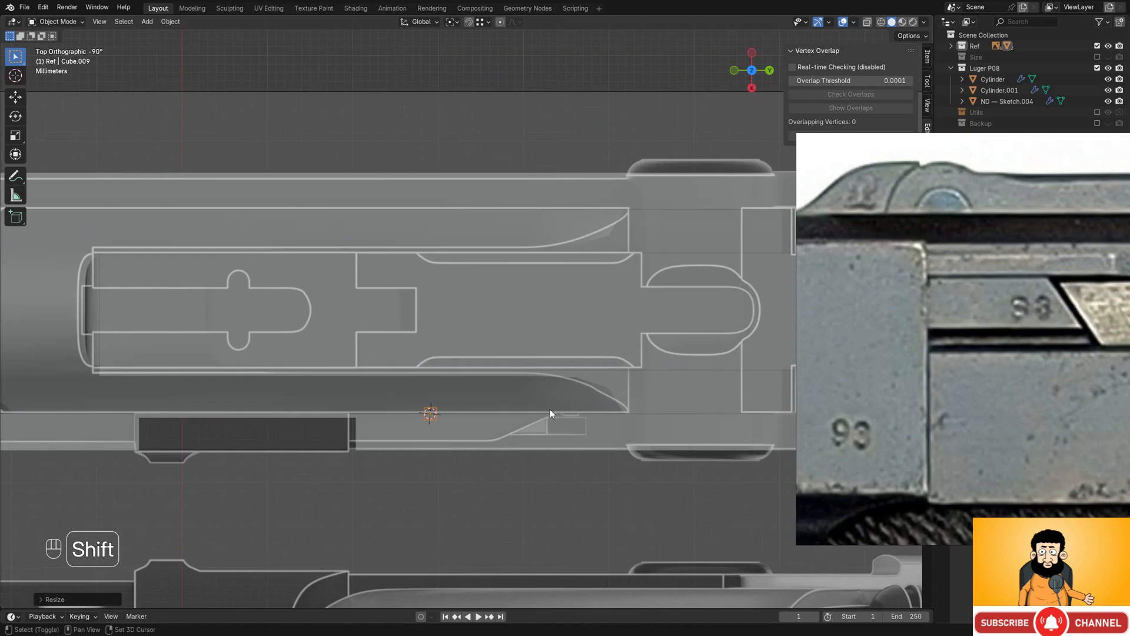
middle_click_drag(550, 409, 497, 386, "shift")
key("Tab")
key("shift+z")
scroll(453, 402, "up", 1)
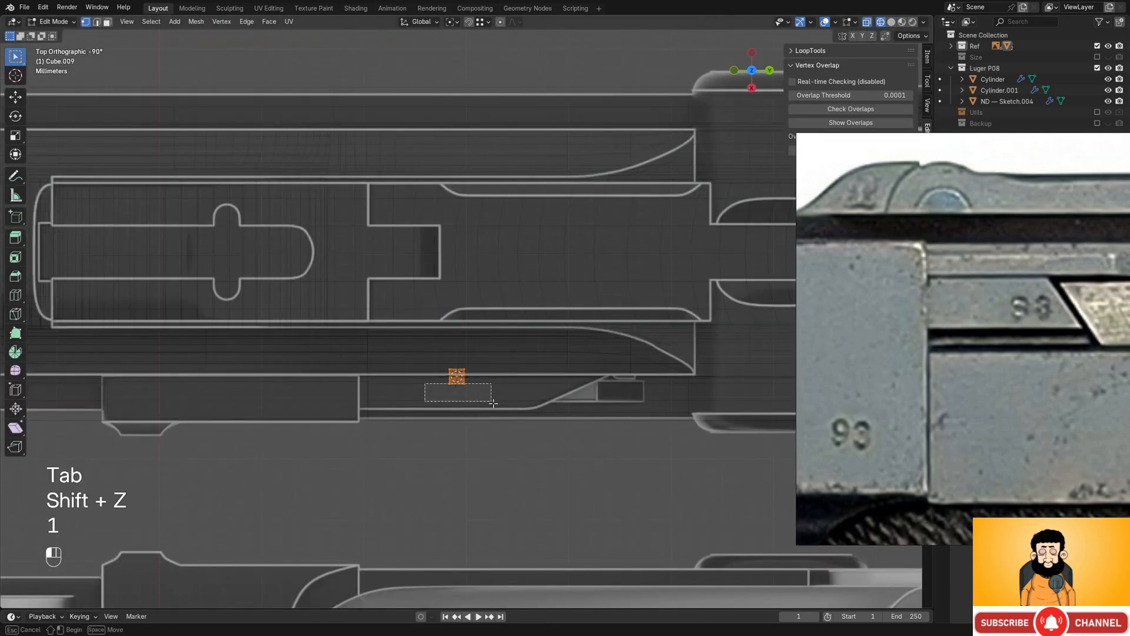
left_click_drag(501, 408, 504, 409)
middle_click_drag(513, 404, 536, 386, "shift")
key("g")
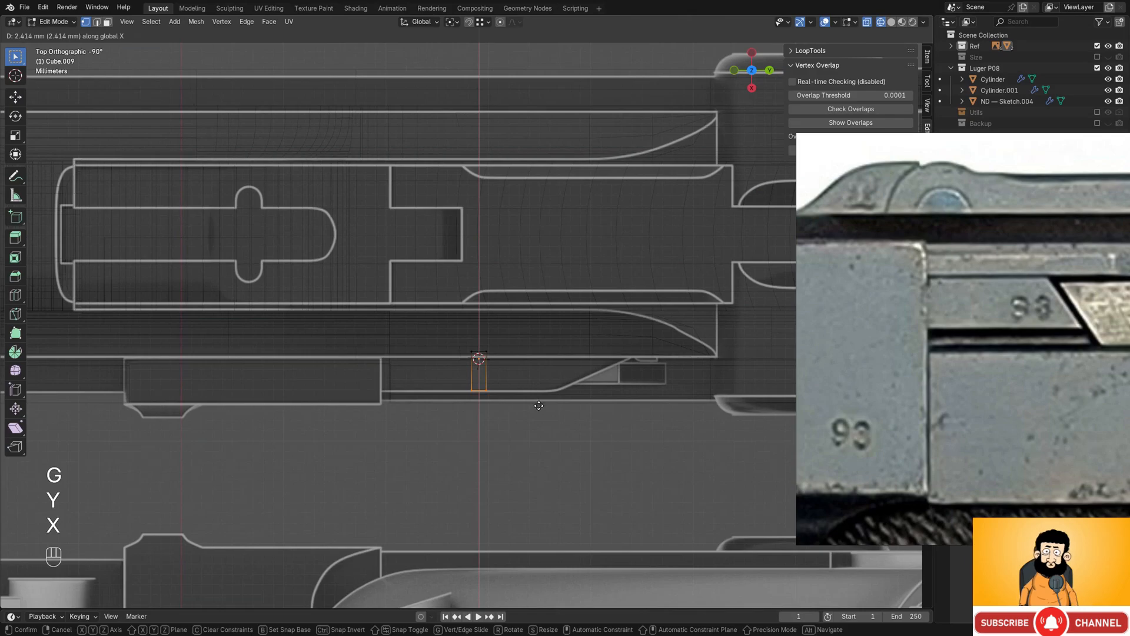
left_click(539, 407)
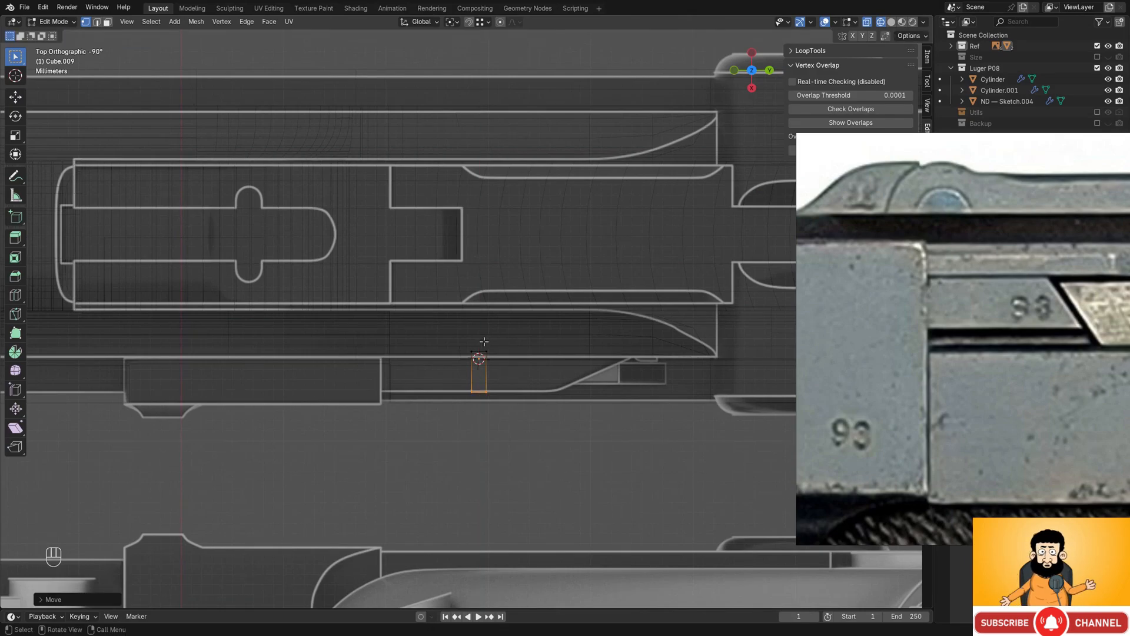
- Move the block's rear vertices about 6.6 mm along Y and its inner rear vertices farther back to form the slanted end
left_click_drag(526, 425, 528, 425)
middle_click_drag(554, 374, 495, 389, "shift")
key("g")
key("y")
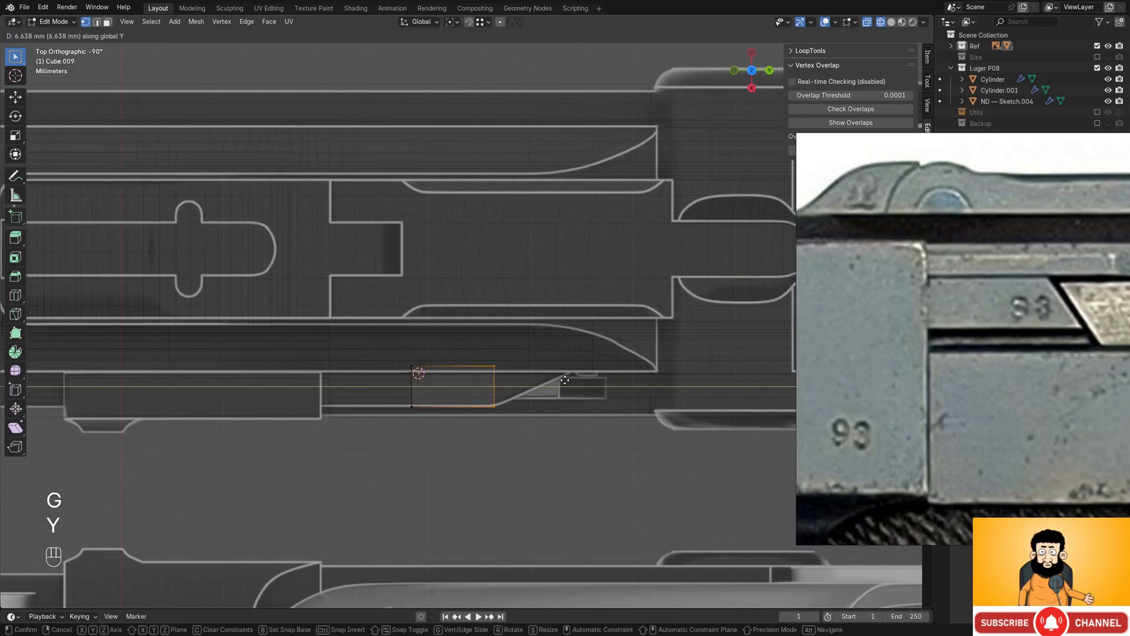
left_click(564, 380)
key("g")
key("y")
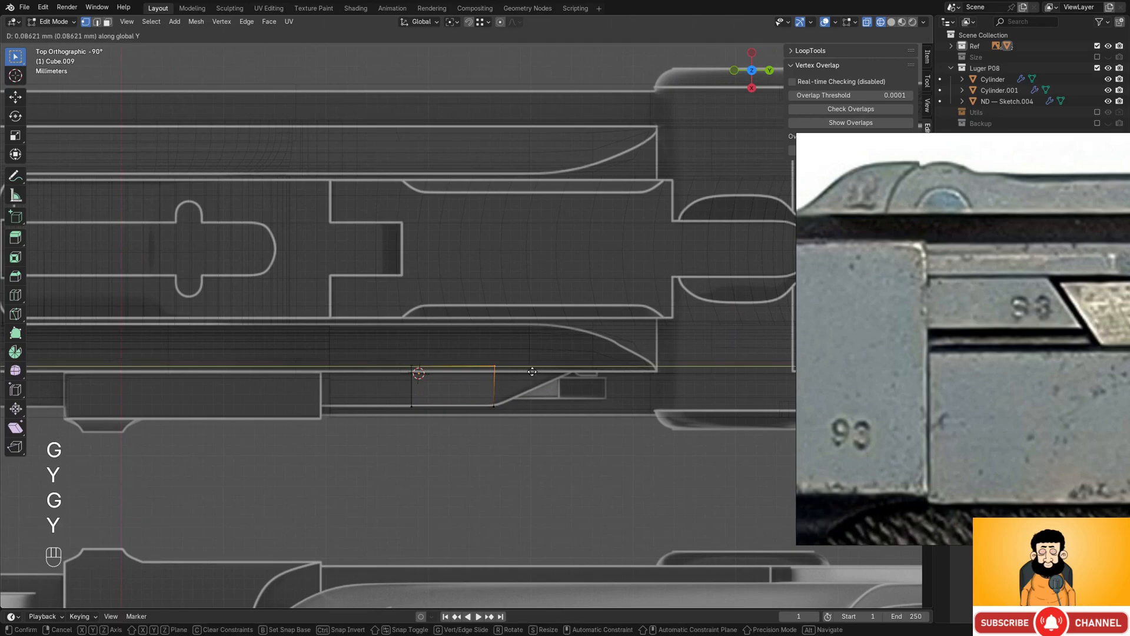
left_click(619, 344)
- Extend the block's front vertices about 24.7 mm forward along Y in the right view and return to Object Mode
middle_click_drag(344, 331, 477, 319, "shift")
key("KP_3")
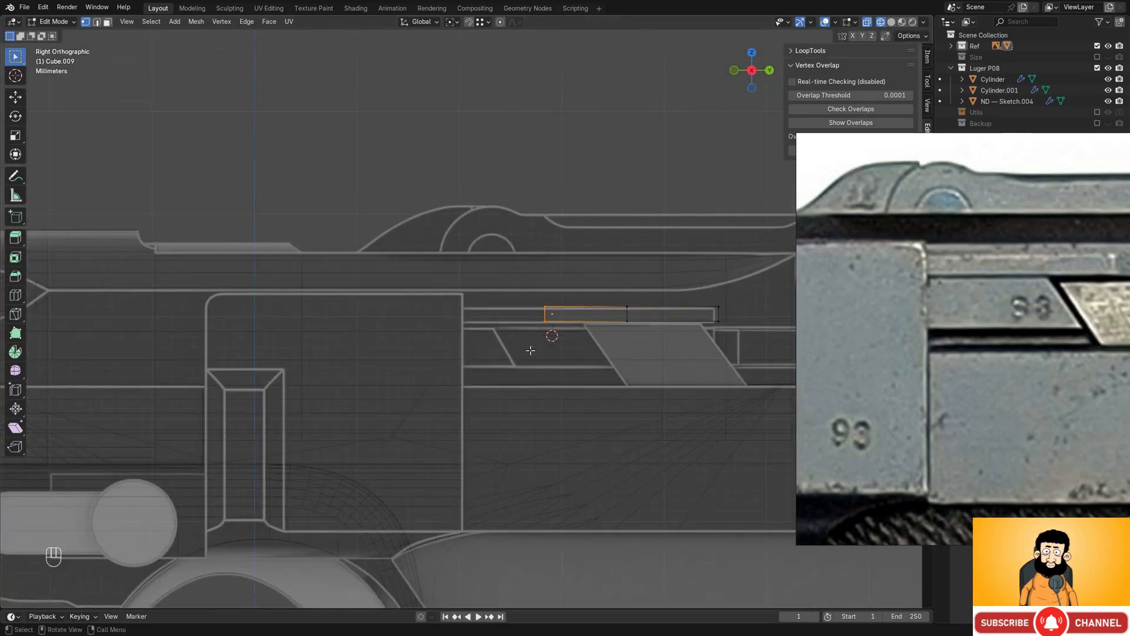
middle_click_drag(548, 357, 574, 371, "shift")
key("g")
key("y")
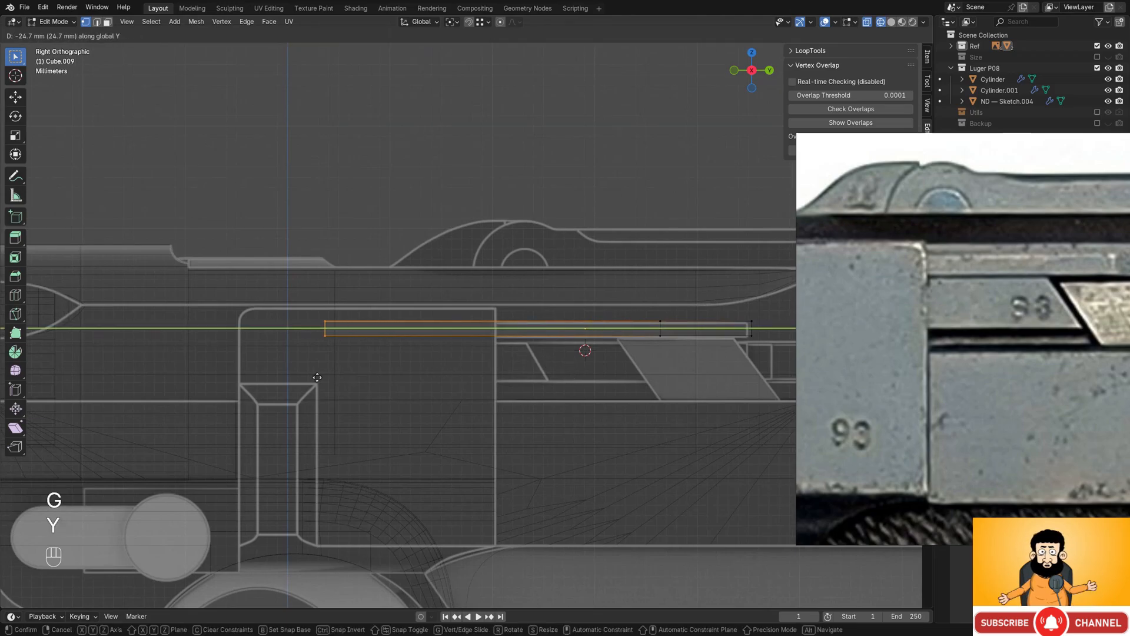
left_click(324, 386)
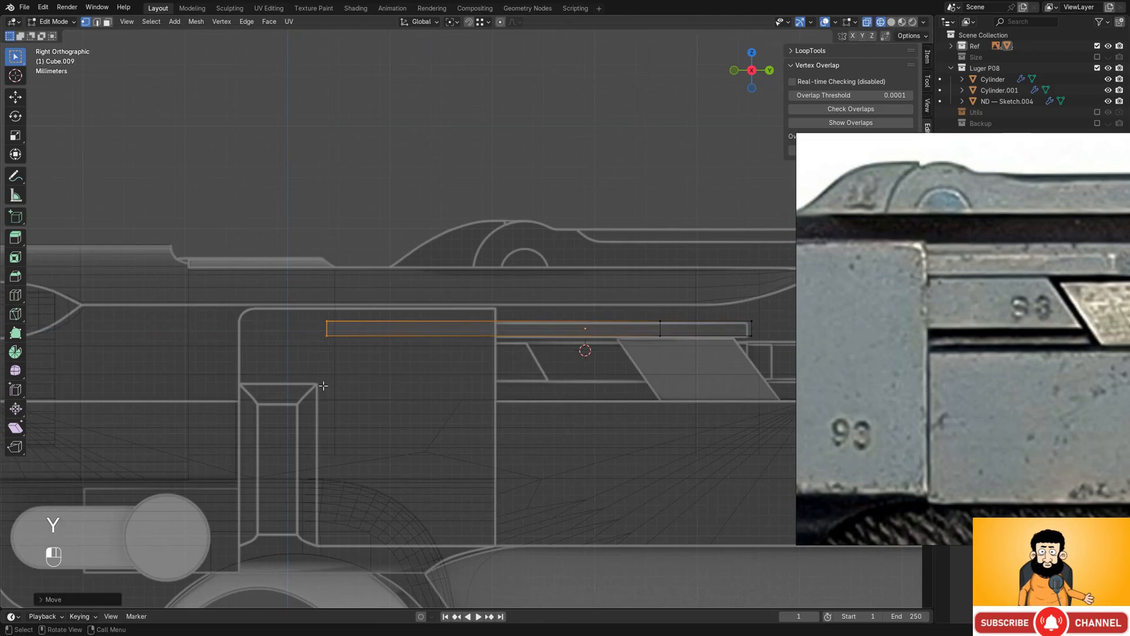
scroll(444, 408, "down", 2)
middle_click_drag(551, 391, 530, 411)
key("shift+z")
key("Tab")
scroll(547, 348, "down", 3)
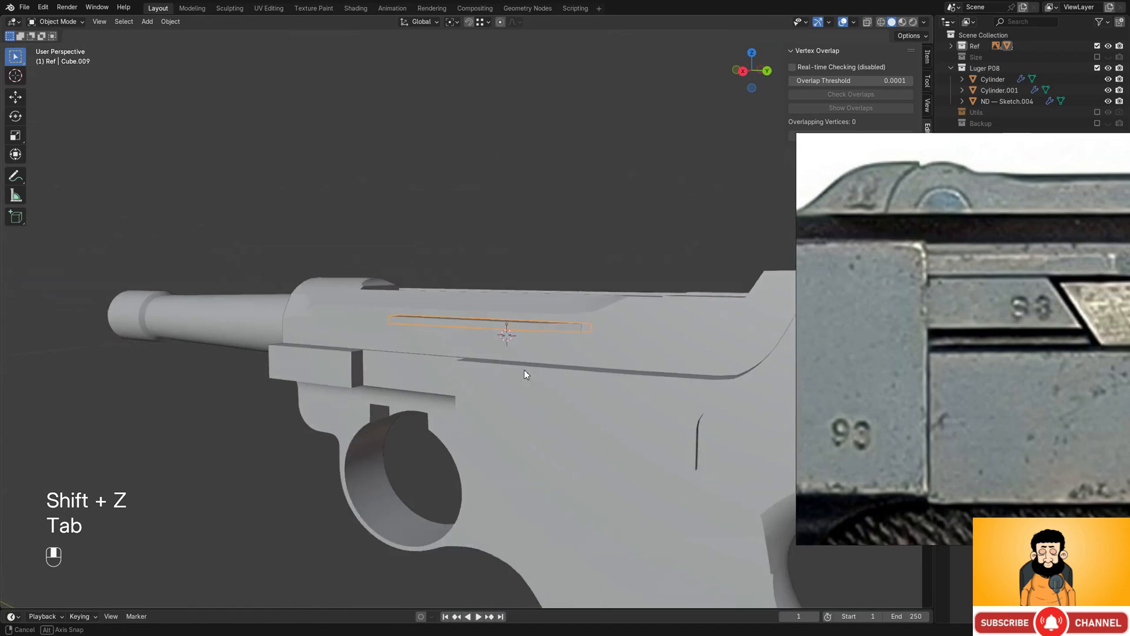
- Examine the long round-ended strip on the pistol's opposite side in the reference photos
middle_click_drag(525, 369, 468, 287)
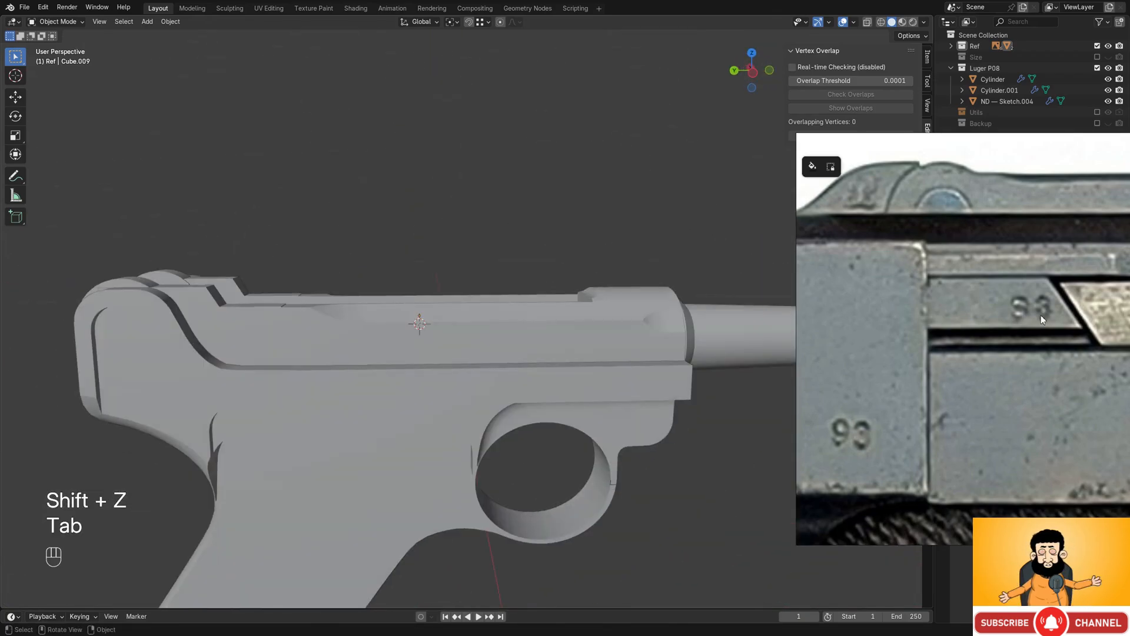
scroll(925, 357, "down", 12)
middle_click_drag(1102, 356, 969, 342)
scroll(970, 346, "up", 10)
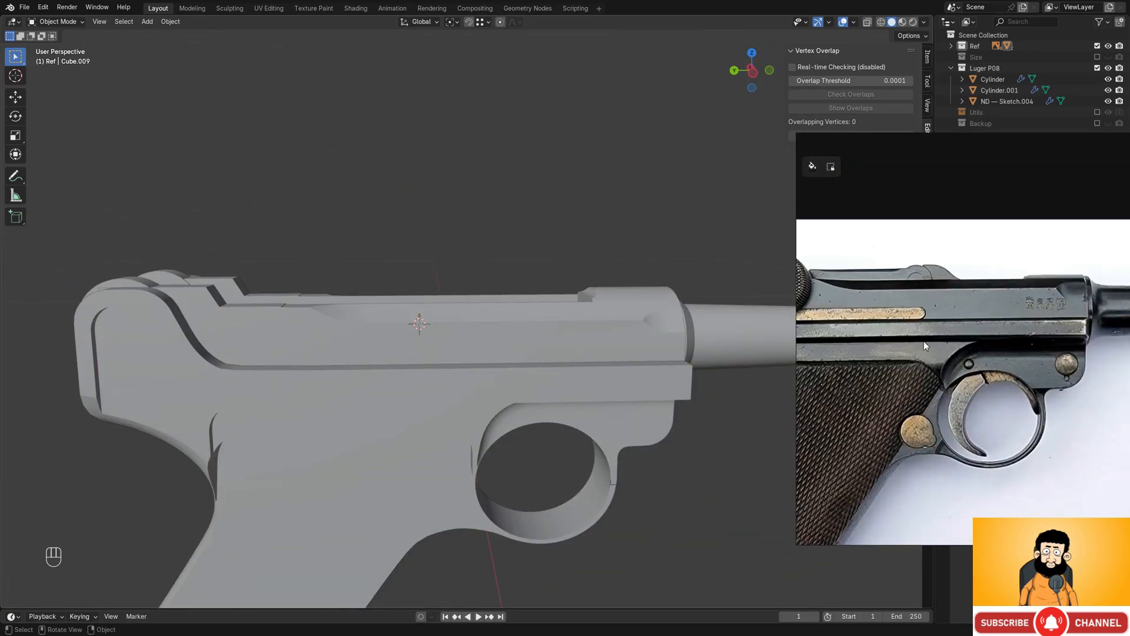
scroll(1021, 328, "up", 6)
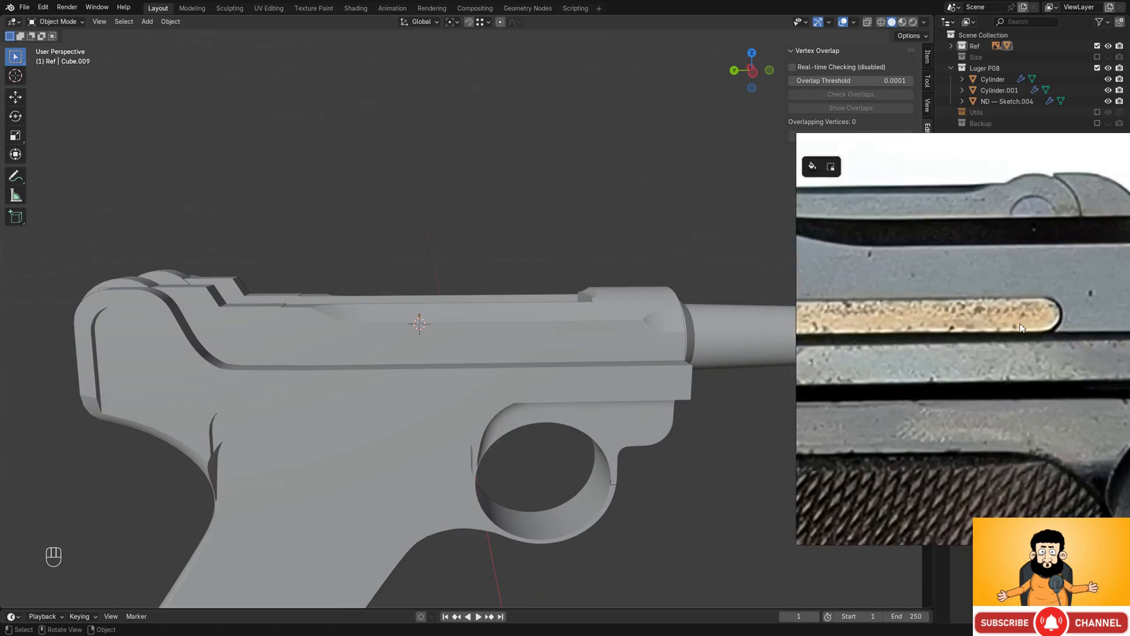
scroll(1007, 330, "down", 6)
scroll(1013, 346, "up", 3)
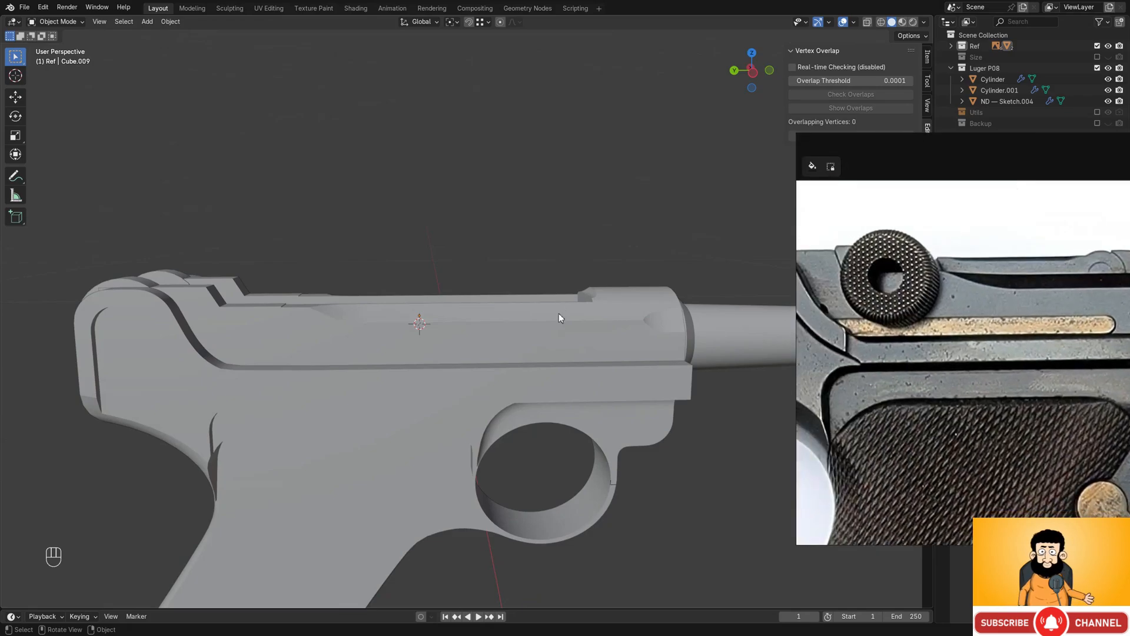
- Place the 3D cursor on the blueprint's long round-ended strip in the left view and add a cube there
middle_click_drag(559, 313, 659, 331)
middle_click_drag(657, 330, 623, 325, "alt")
middle_click_drag(435, 355, 534, 325, "shift")
scroll(556, 302, "up", 2)
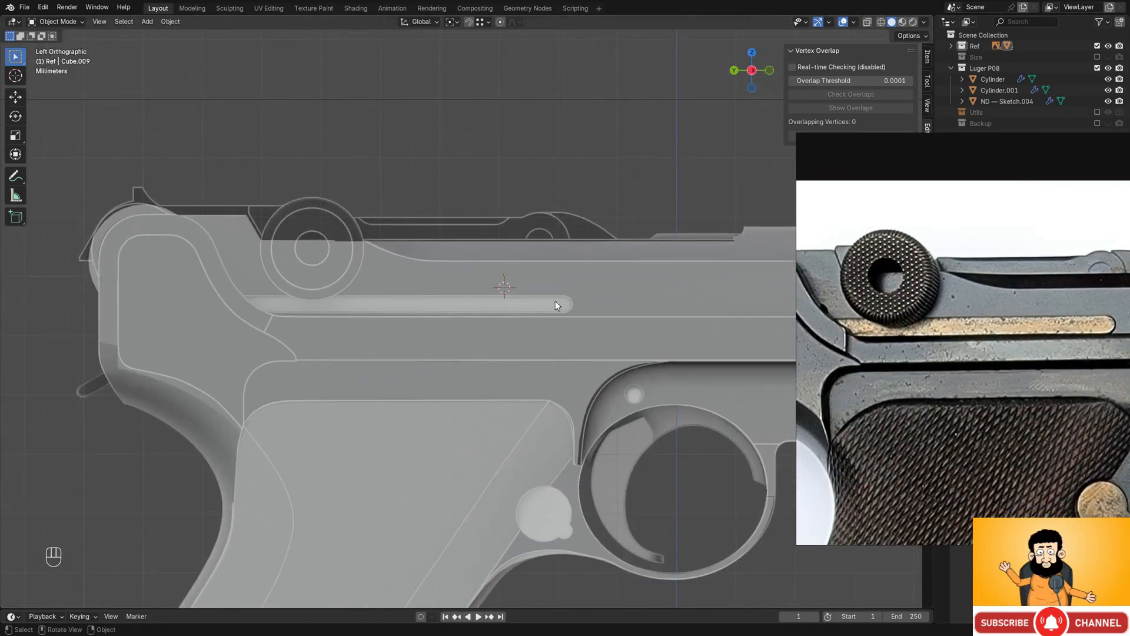
scroll(556, 301, "up", 2)
middle_click_drag(588, 300, 554, 317)
middle_click_drag(638, 342, 568, 312, "alt")
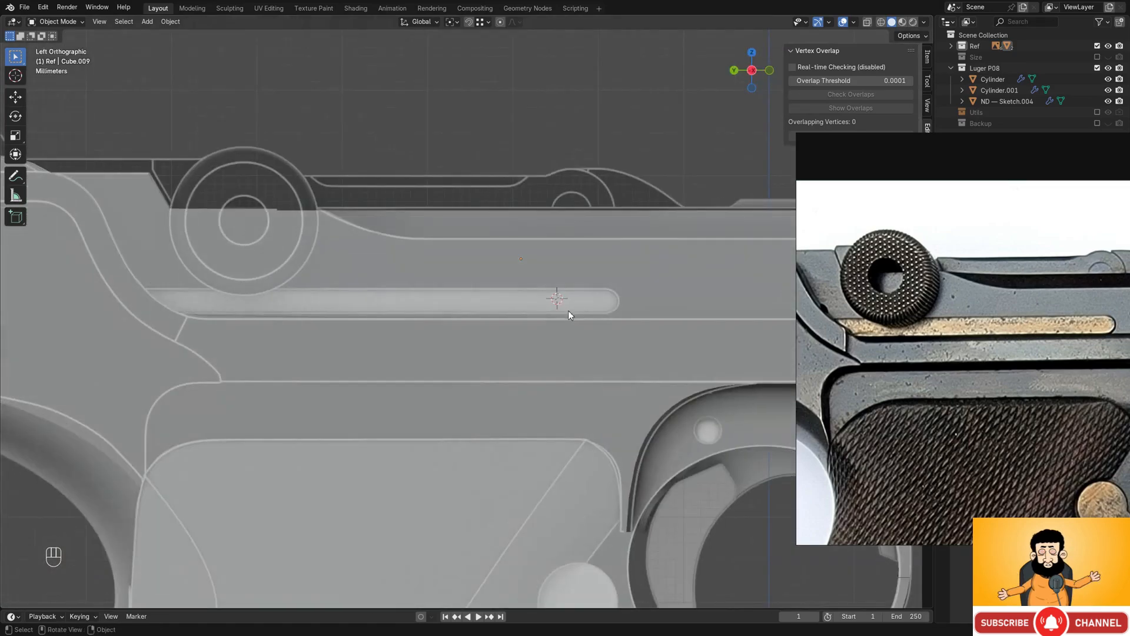
key("shift+a")
mouse_move(594, 312)
left_click(661, 326)
- Scale the new cube down to the long strip's height and move it slightly down along Z to align with it
key("s")
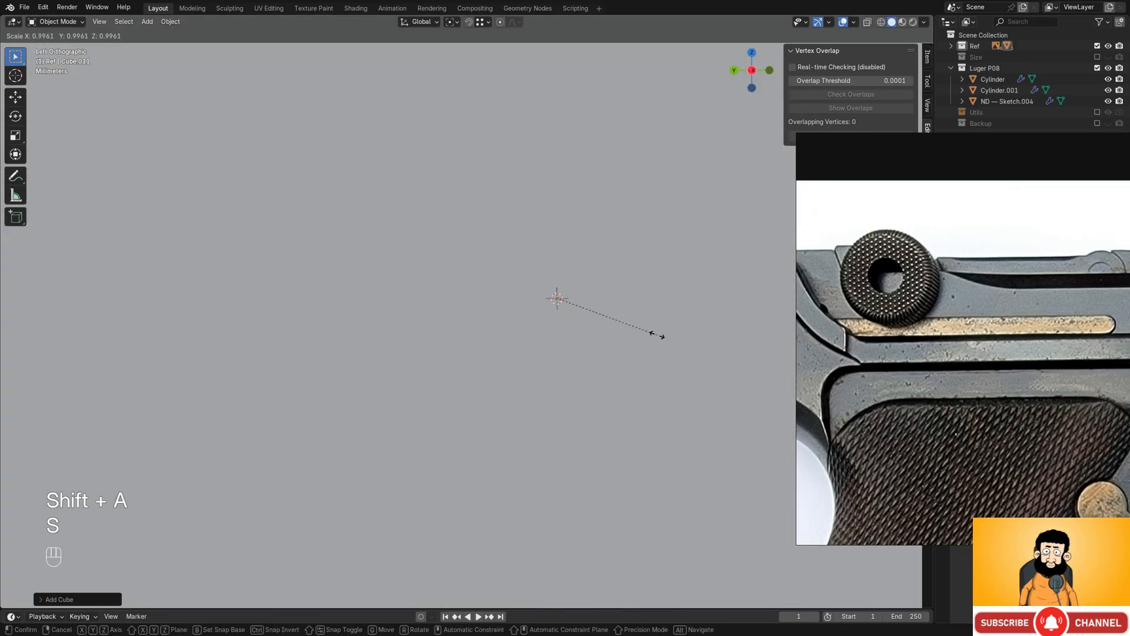
left_click(593, 311)
key("s")
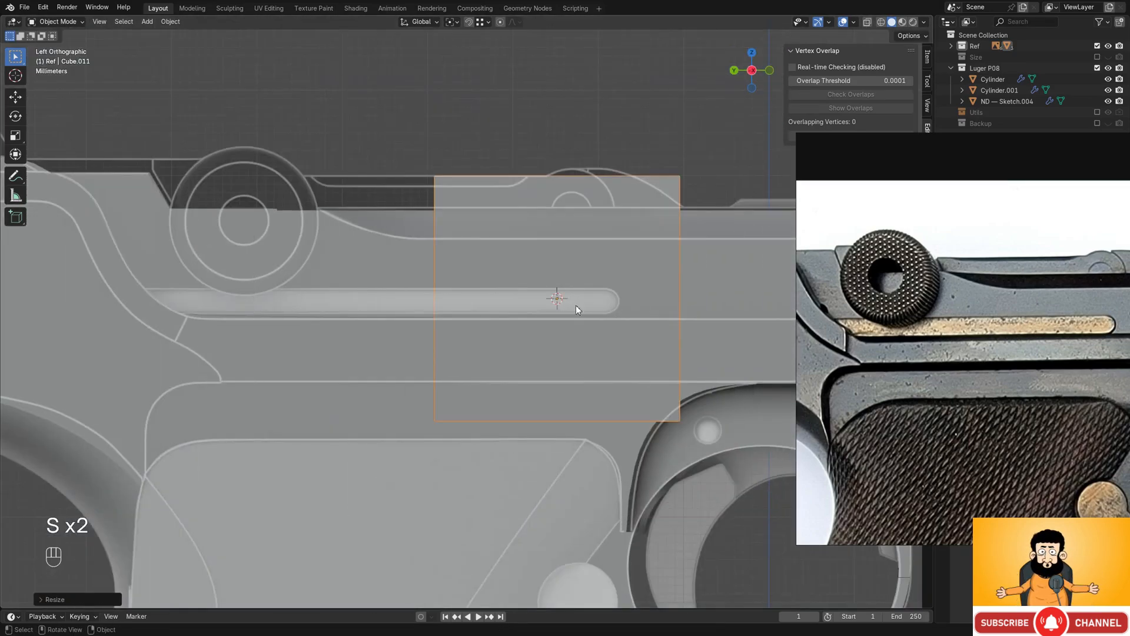
key("s")
left_click(578, 302)
scroll(579, 299, "up", 4)
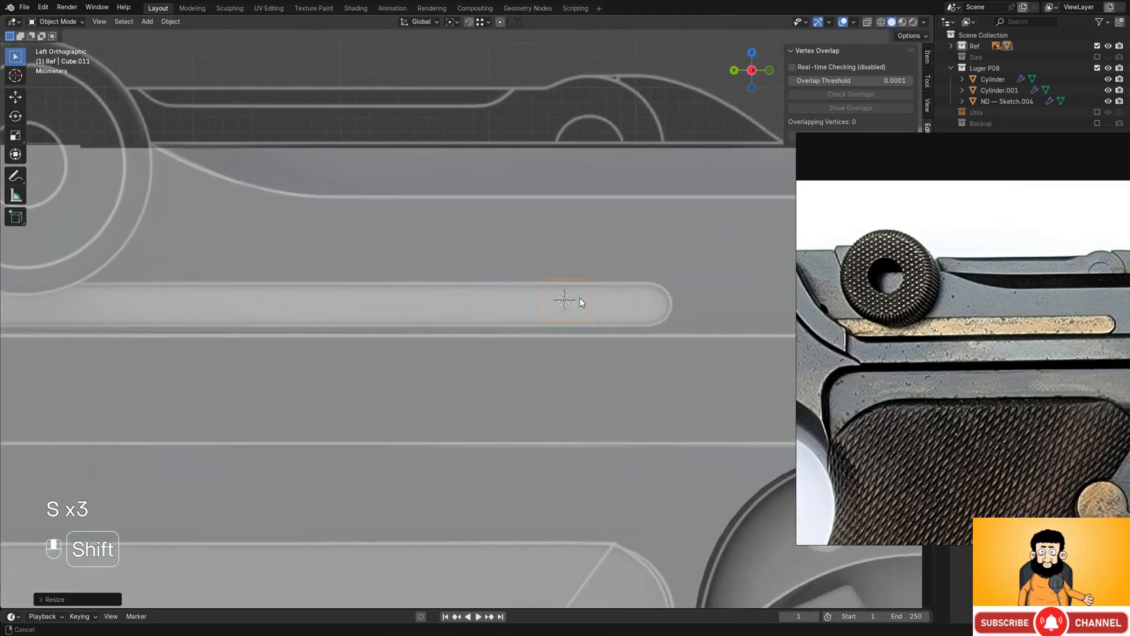
key("g")
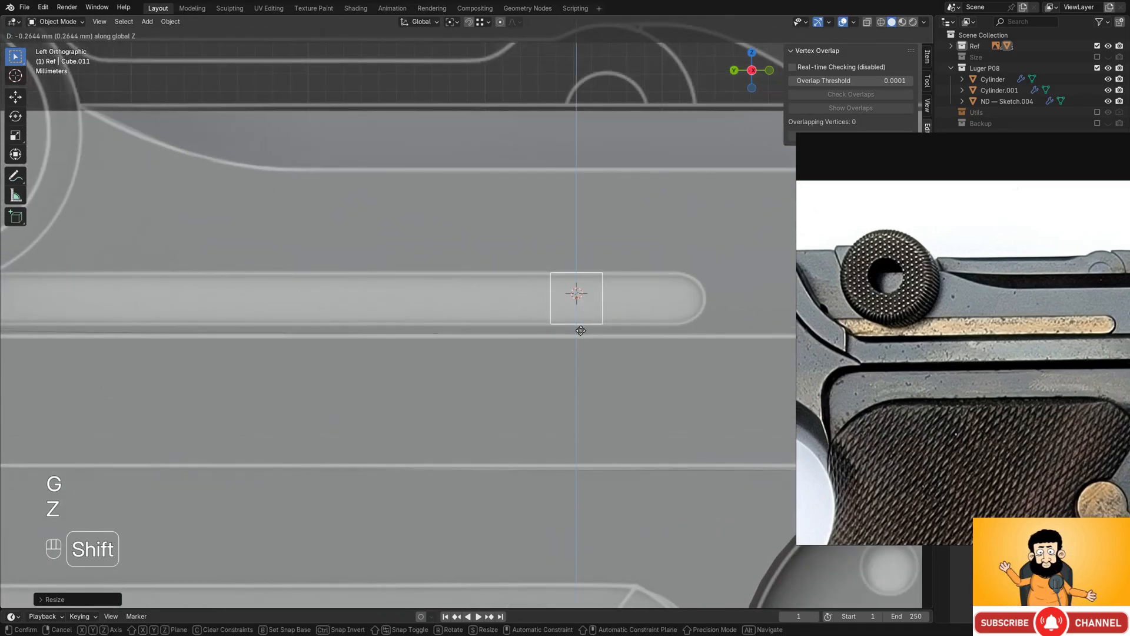
left_click(581, 331)
- Extend the cube's front vertices along Y to the tip of the strip's rounded end and apply the object transform
middle_click_drag(660, 328, 461, 330, "shift")
key("Tab")
scroll(464, 315, "up", 2)
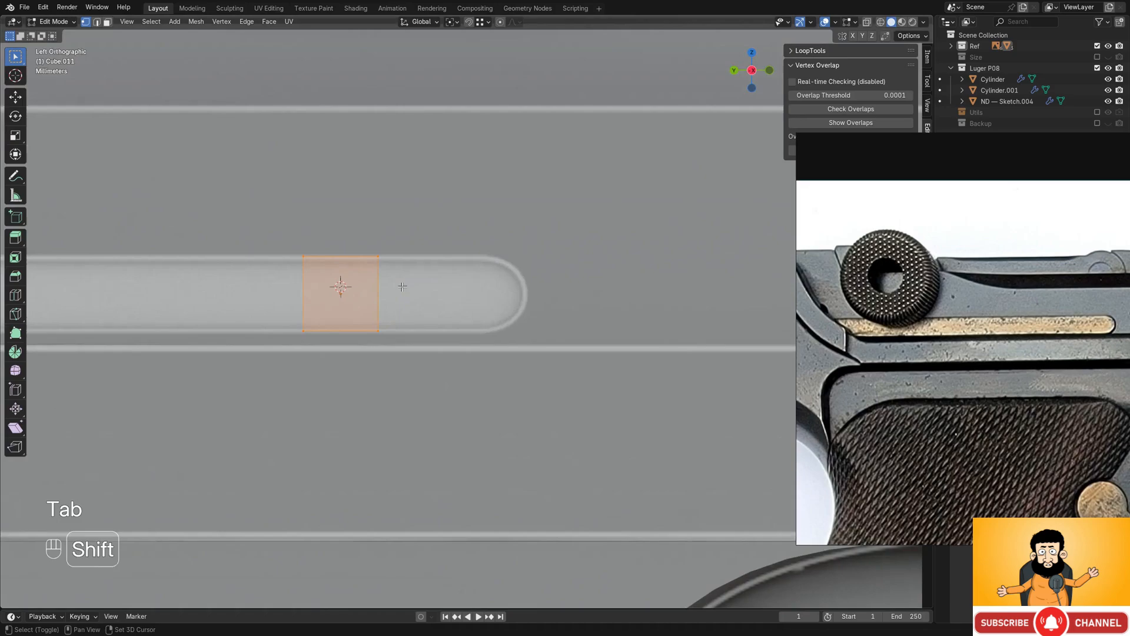
key("shift+z")
left_click_drag(321, 229, 463, 412)
middle_click_drag(471, 283, 475, 362, "shift")
key("g")
key("y")
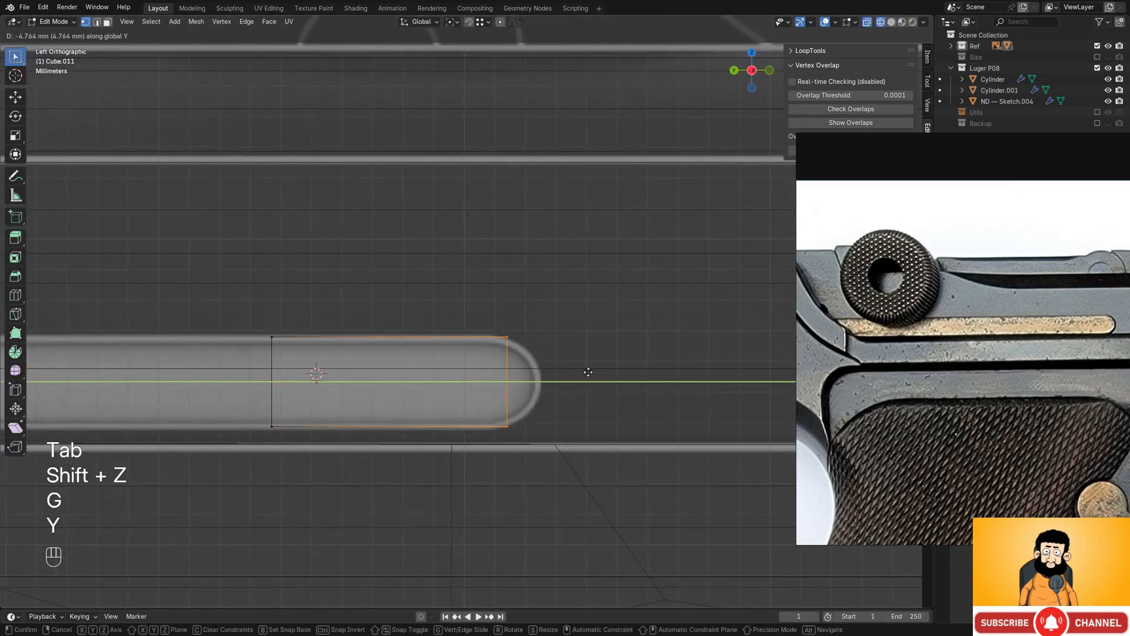
left_click(619, 375)
key("Tab")
key("ctrl+a")
left_click(620, 311)
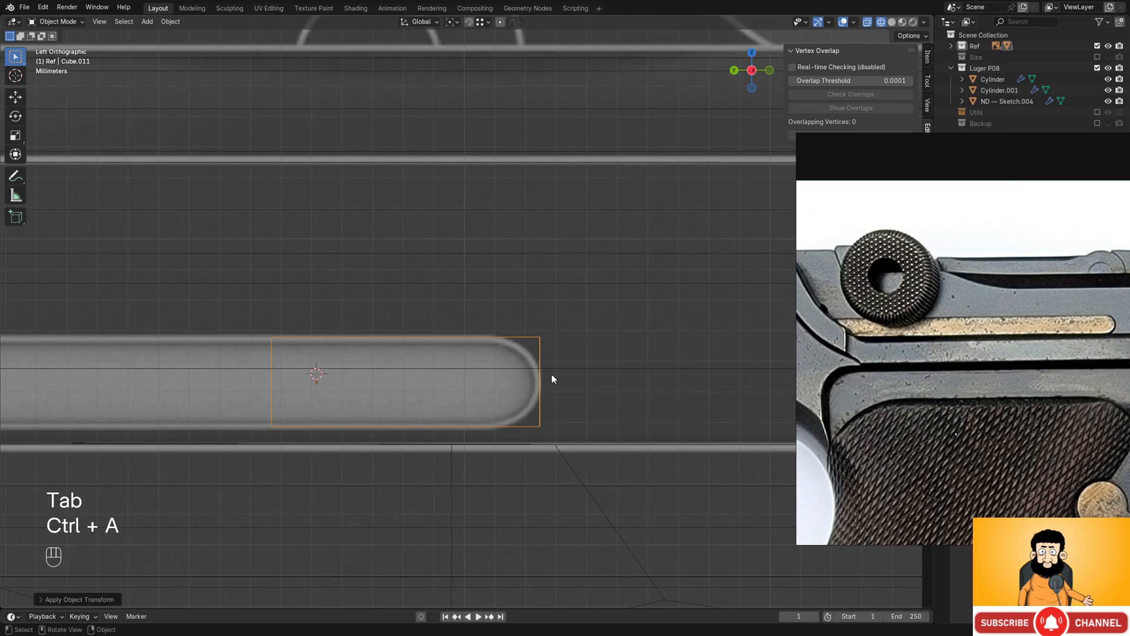
- Bevel the two front edges of the strip cube with 4 segments and about a 1.41 mm offset to match the blueprint's rounded end
key("Tab")
key("shift+z")
scroll(554, 359, "up", 1)
key("shift+z")
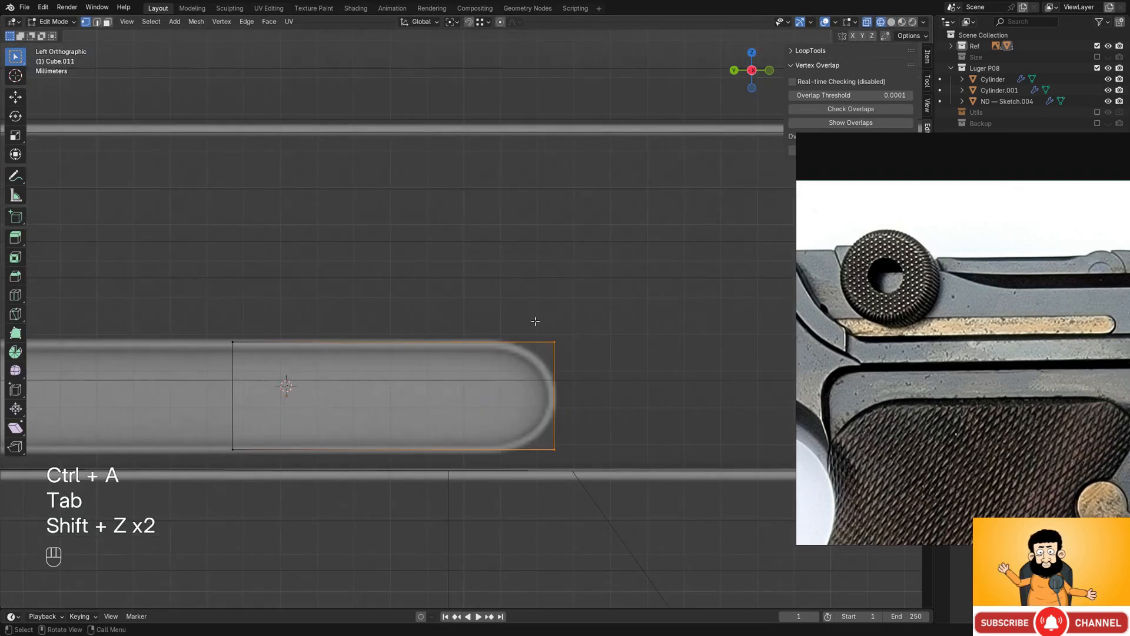
left_click_drag(535, 321, 611, 510)
key("2")
middle_click_drag(601, 389, 597, 464)
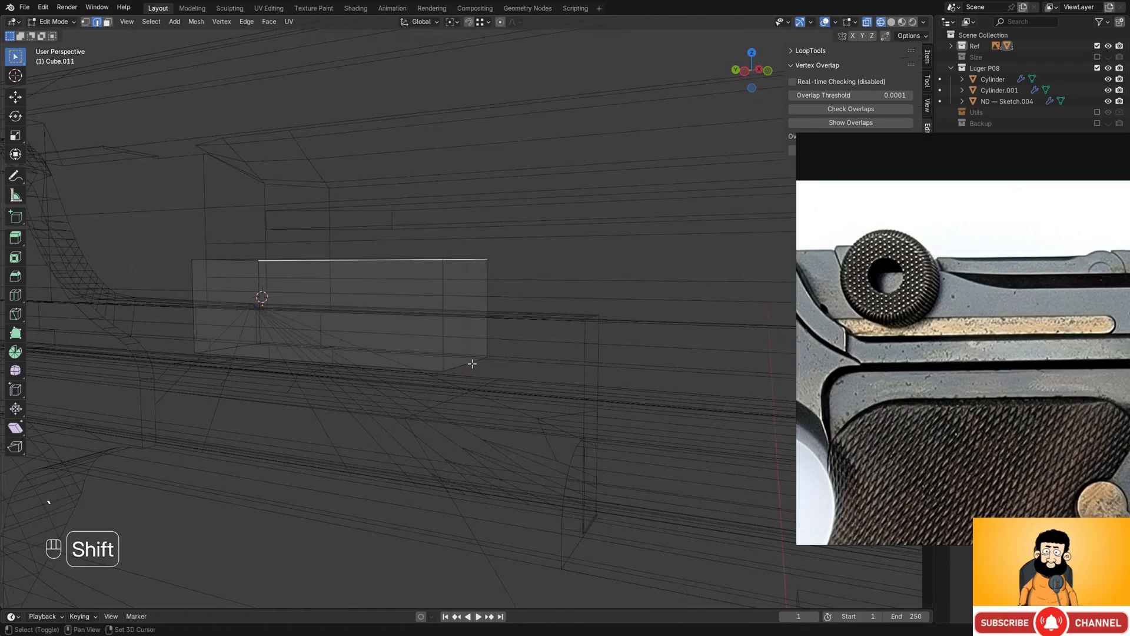
middle_click_drag(476, 368, 457, 269)
middle_click_drag(637, 309, 598, 303, "alt")
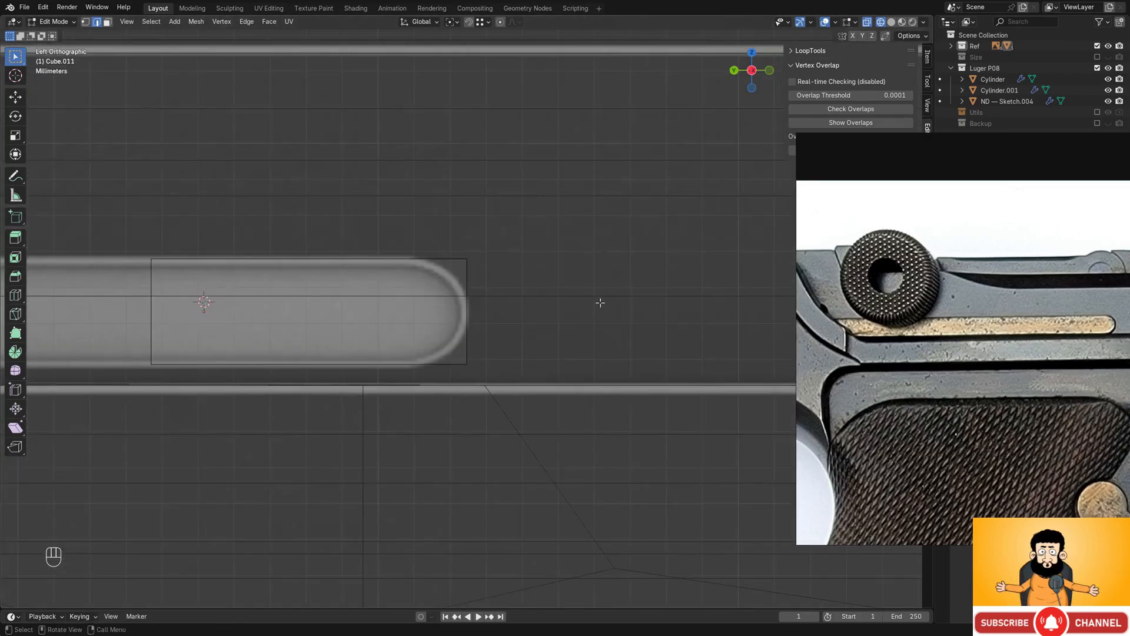
key("ctrl+b")
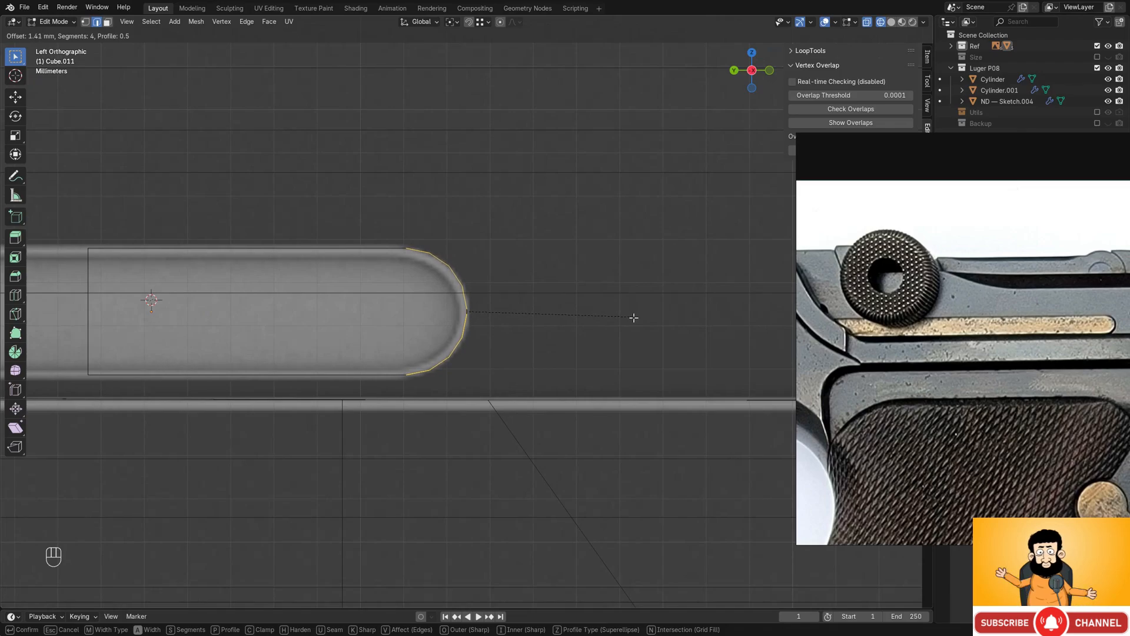
left_click(635, 318)
- Extend the cube's rear vertices about 48 mm along Y to the back end of the blueprint's long strip
scroll(577, 324, "down", 4)
middle_click_drag(360, 316, 513, 315, "shift")
scroll(509, 461, "down", 6)
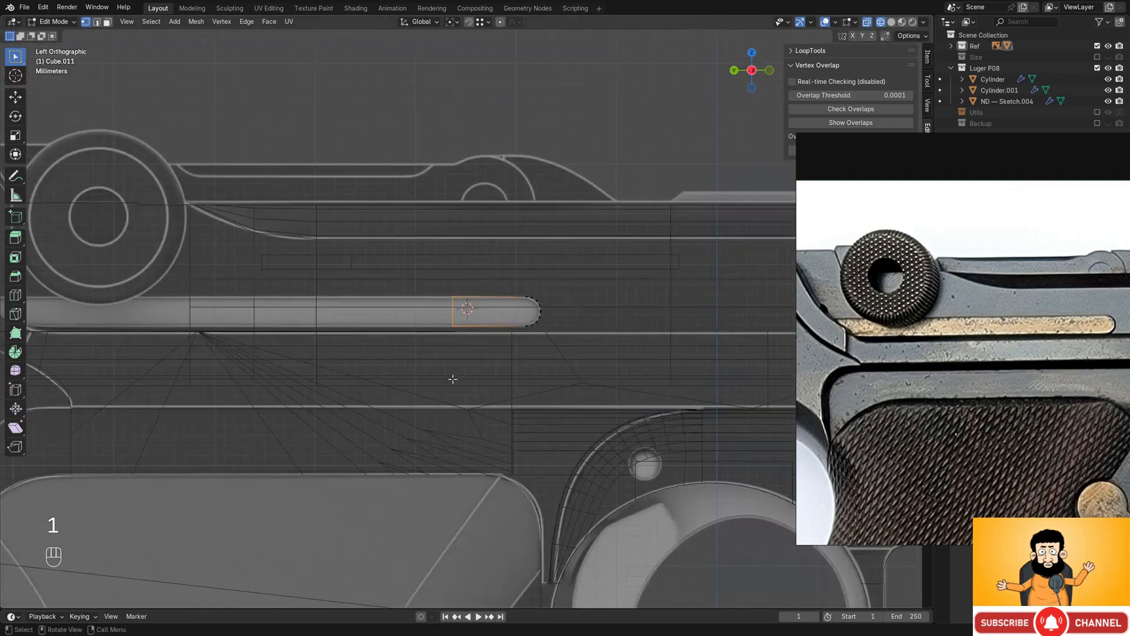
key("g")
key("y")
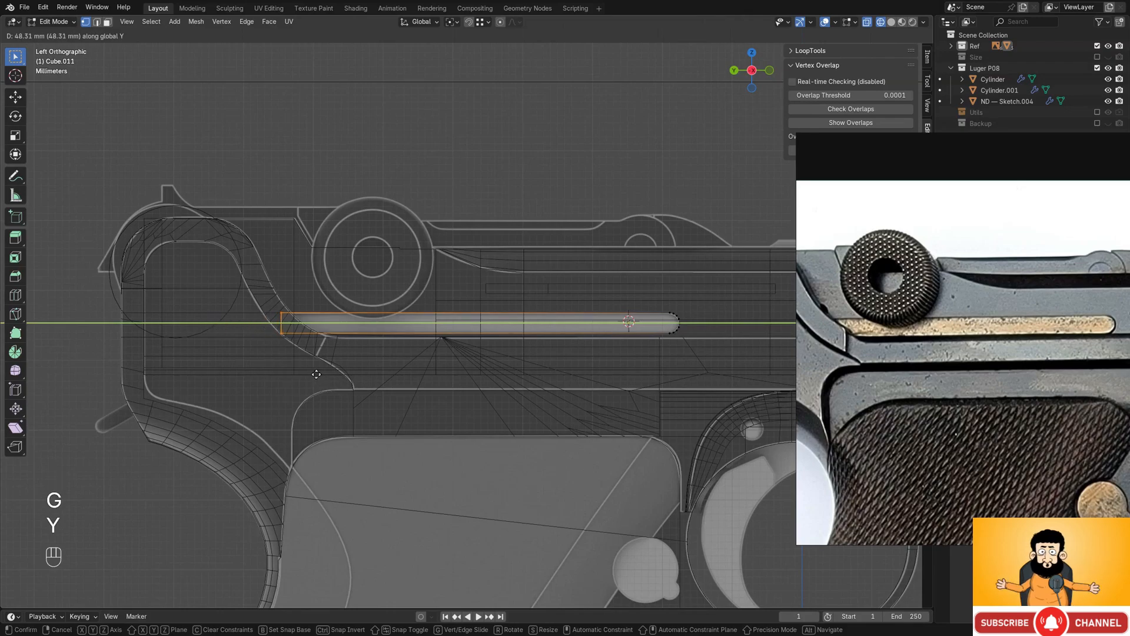
left_click(316, 375)
key("shift+z")
mouse_move(400, 262)
middle_mouse_down()
mouse_move(351, 287)
mouse_move(415, 301)
mouse_move(517, 351)
mouse_move(674, 391)
mouse_move(532, 335)
mouse_move(592, 339)
mouse_move(561, 348)
middle_mouse_up()
key("Tab")
- Apply smooth-by-angle shading to the round-ended strip and move it along X to the receiver's side wall
right_click(644, 366)
left_click(628, 365)
key("g")
key("x")
left_click(567, 348)
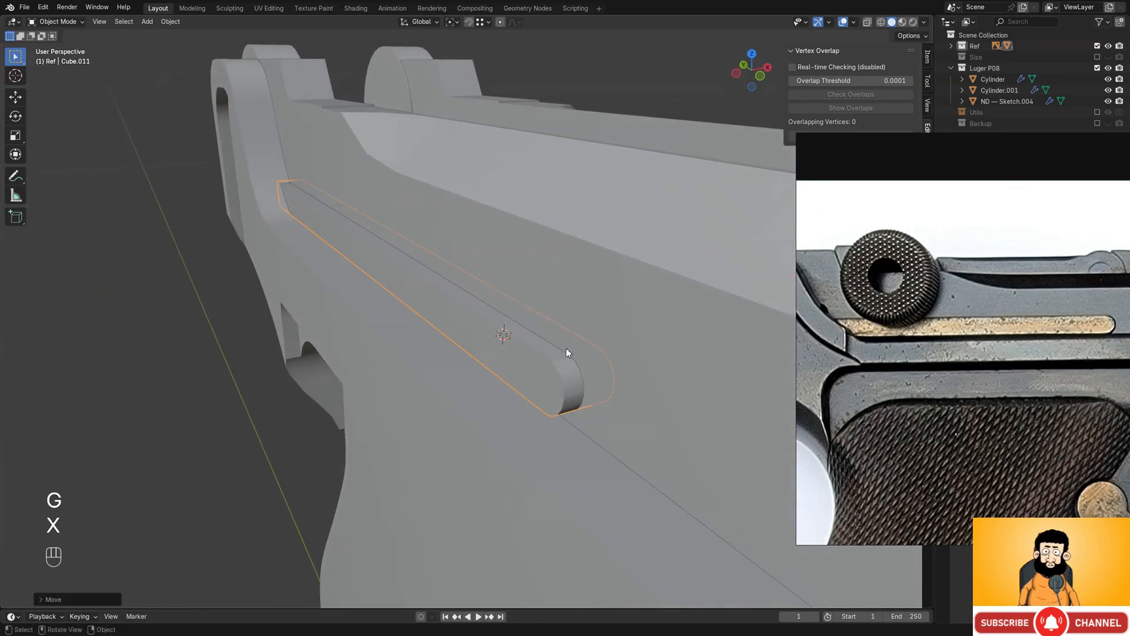
- Duplicate the strip in place, widen the copy along X and shift it along X through the receiver's side wall
key("shift+d")
key("Escape")
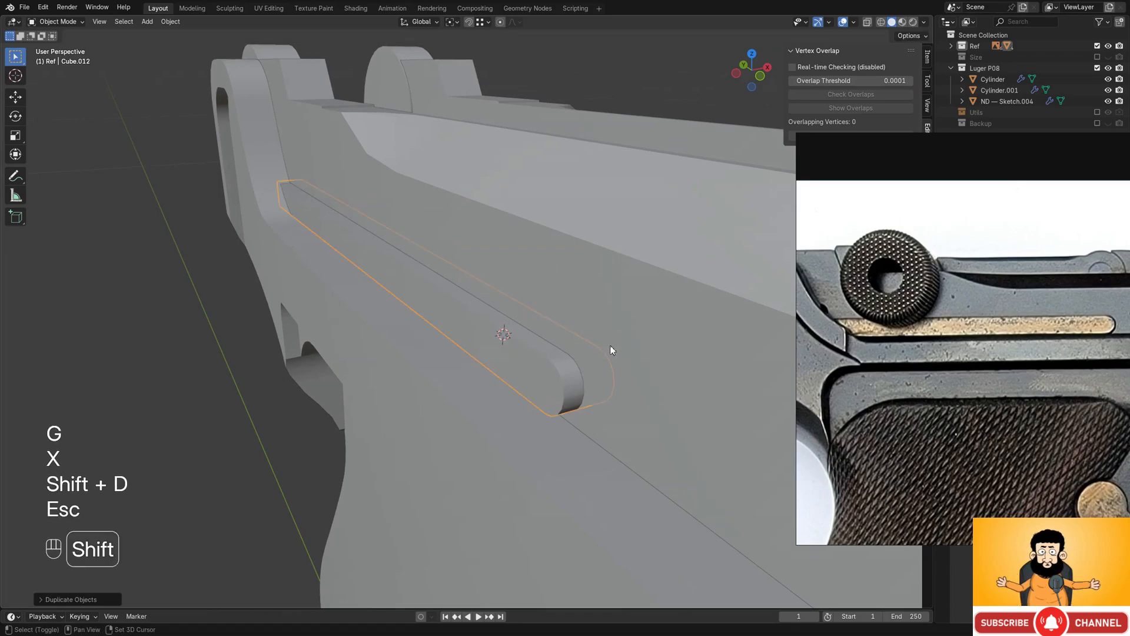
middle_click_drag(619, 334, 509, 331)
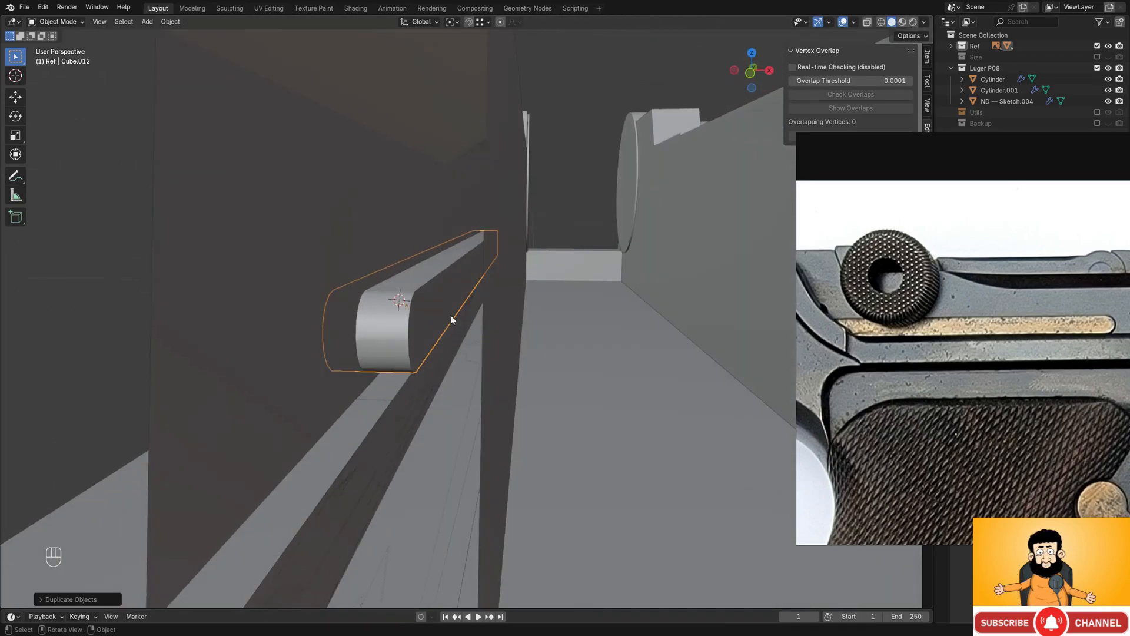
key("x")
left_click(656, 335)
key("g")
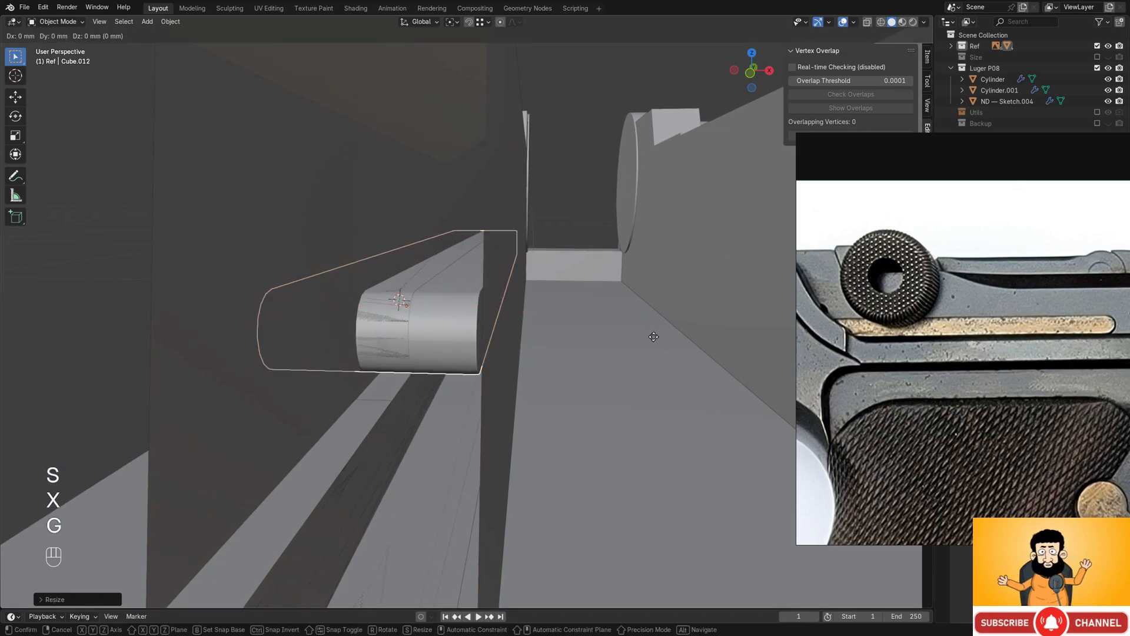
key("x")
left_click(696, 341)
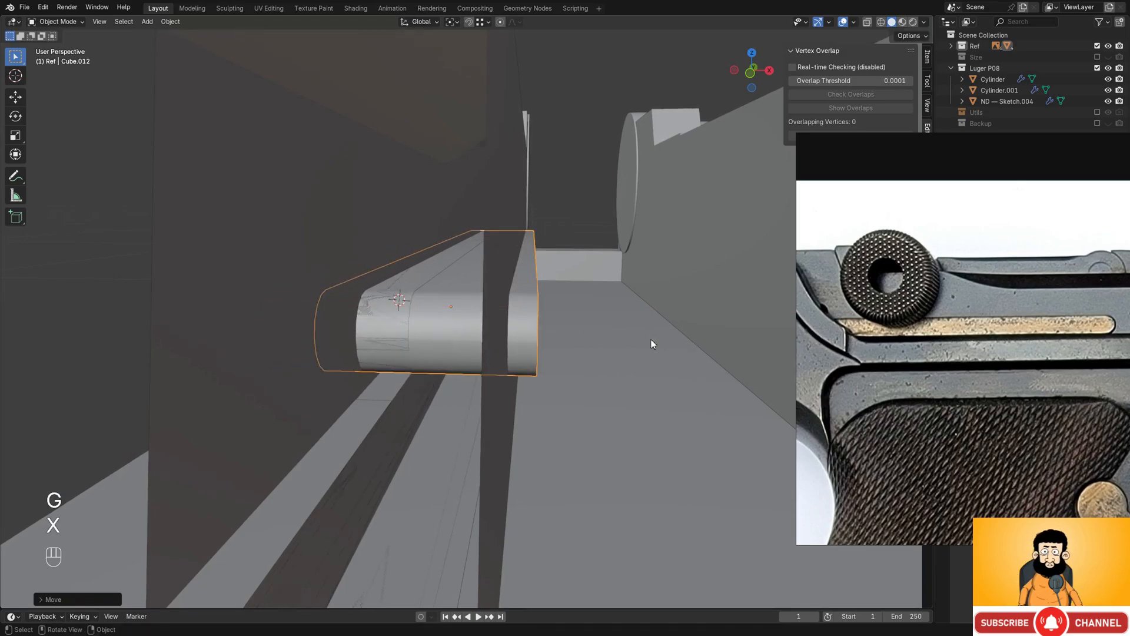
- Cut the widened strip copy out of the receiver body with a Boolean difference
middle_click_drag(651, 342, 622, 339)
scroll(623, 339, "down", 4)
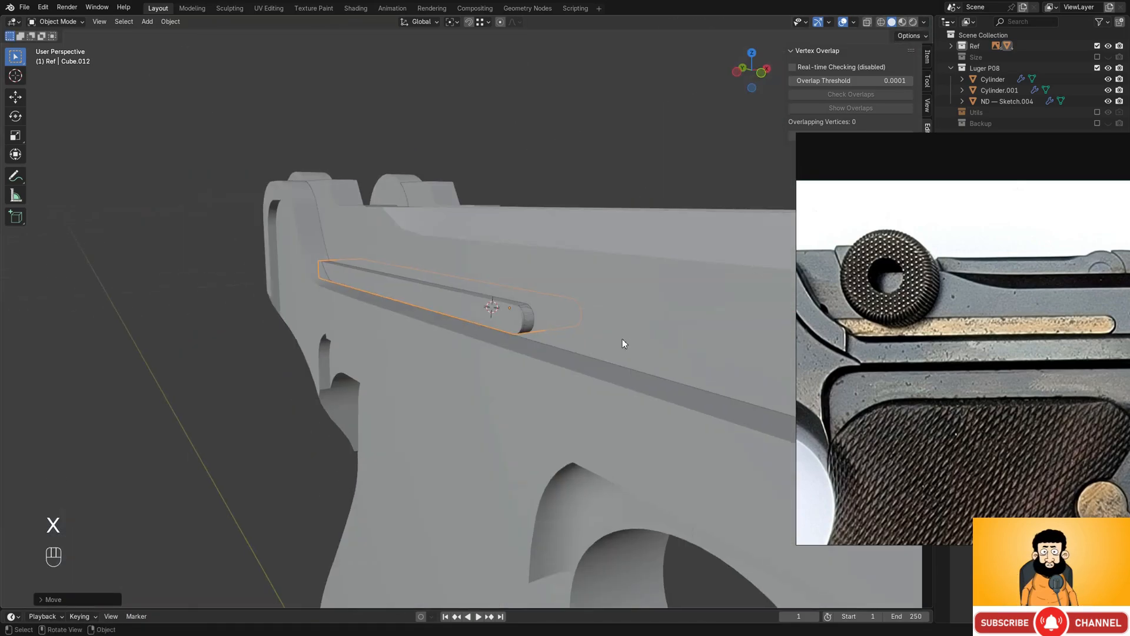
key("f")
left_click(609, 294)
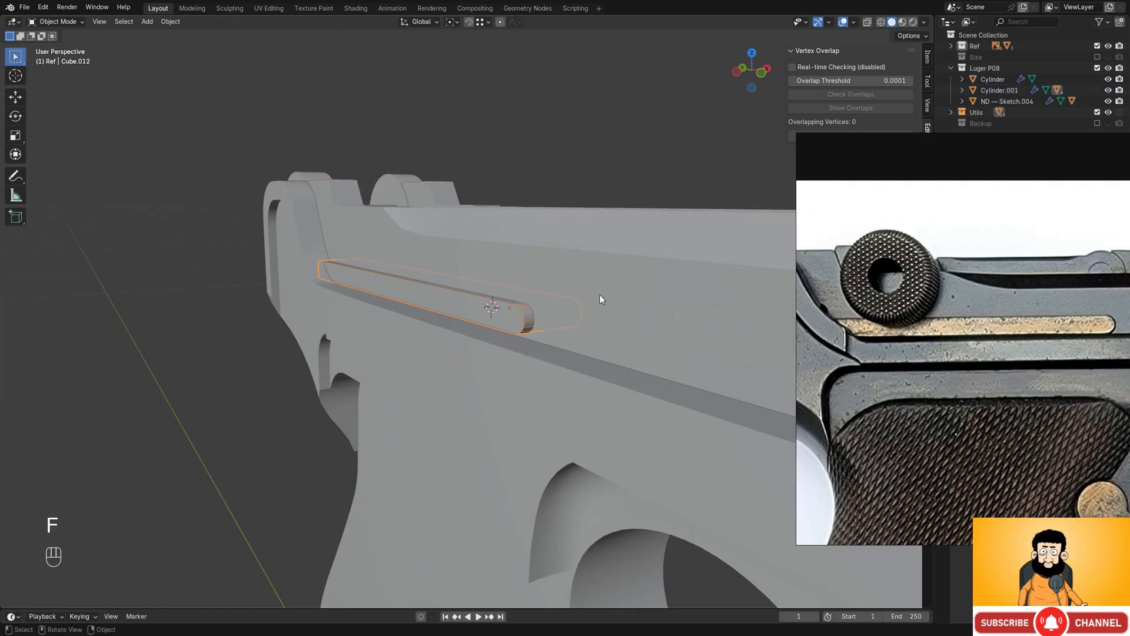
- Select the original round-ended strip and adjust its position along X so it sits inside the cut slot
scroll(521, 310, "up", 2)
left_click(522, 309)
key("g")
key("x")
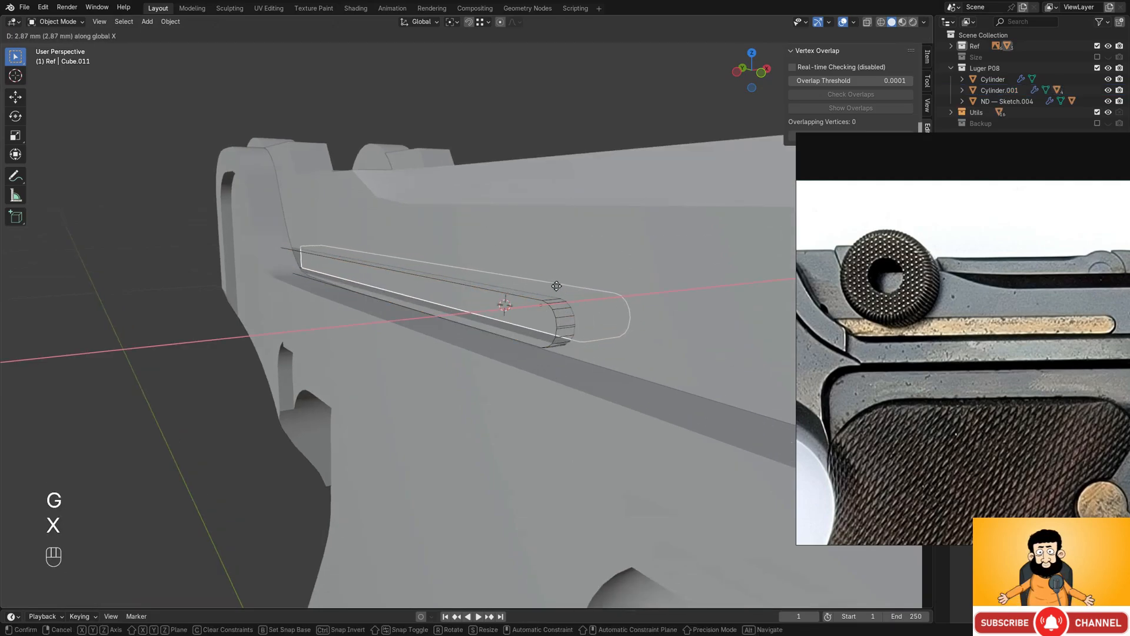
left_click(544, 293)
middle_click_drag(545, 292, 669, 278)
key("g")
key("x")
left_click(627, 277)
- Put the reference photo away, hide the Utils collection and examine the slot and receiver's top edge against the left-view blueprint
middle_click_drag(499, 162, 593, 341)
right_click_drag(1087, 222, 921, 273)
right_click_drag(1063, 272, 659, 294)
left_click(800, 219)
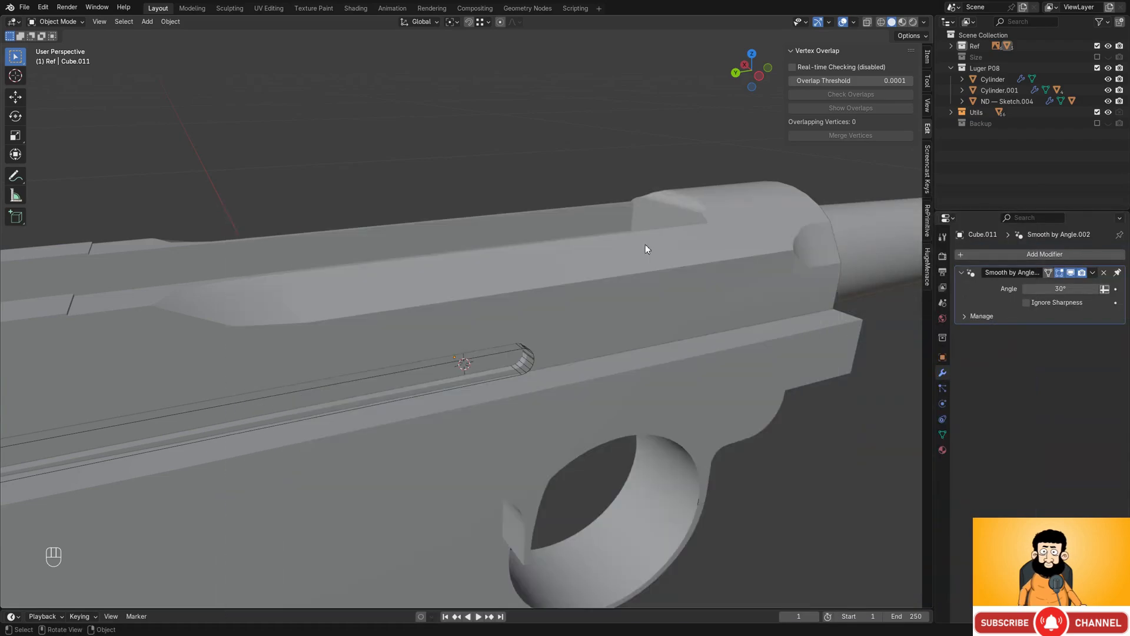
middle_click_drag(645, 245, 642, 303)
middle_click_drag(642, 304, 619, 337)
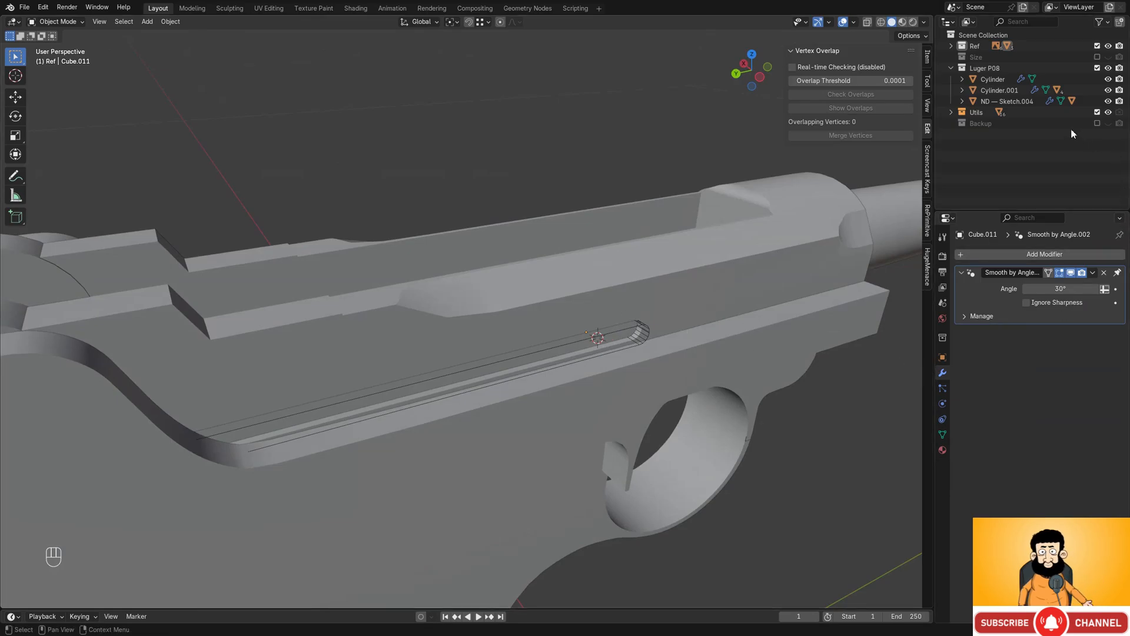
left_click(1097, 112)
middle_click_drag(759, 300, 525, 334)
scroll(658, 361, "up", 1)
scroll(528, 332, "down", 2)
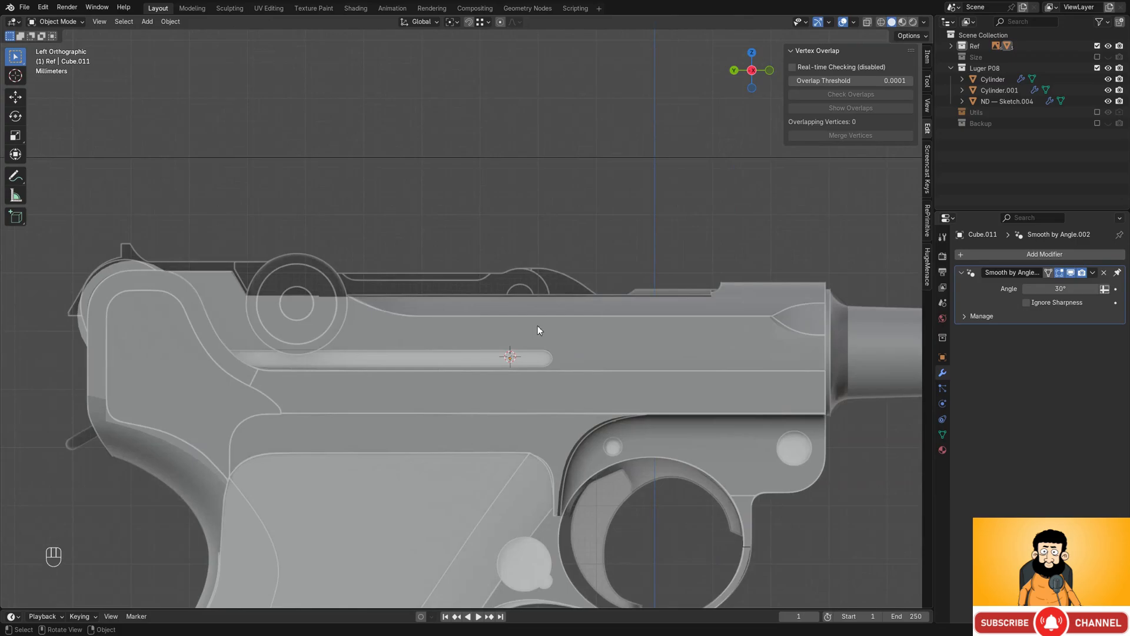
middle_click_drag(449, 315, 440, 334, "shift")
middle_click_drag(670, 345, 602, 352, "shift")
scroll(683, 346, "up", 6)
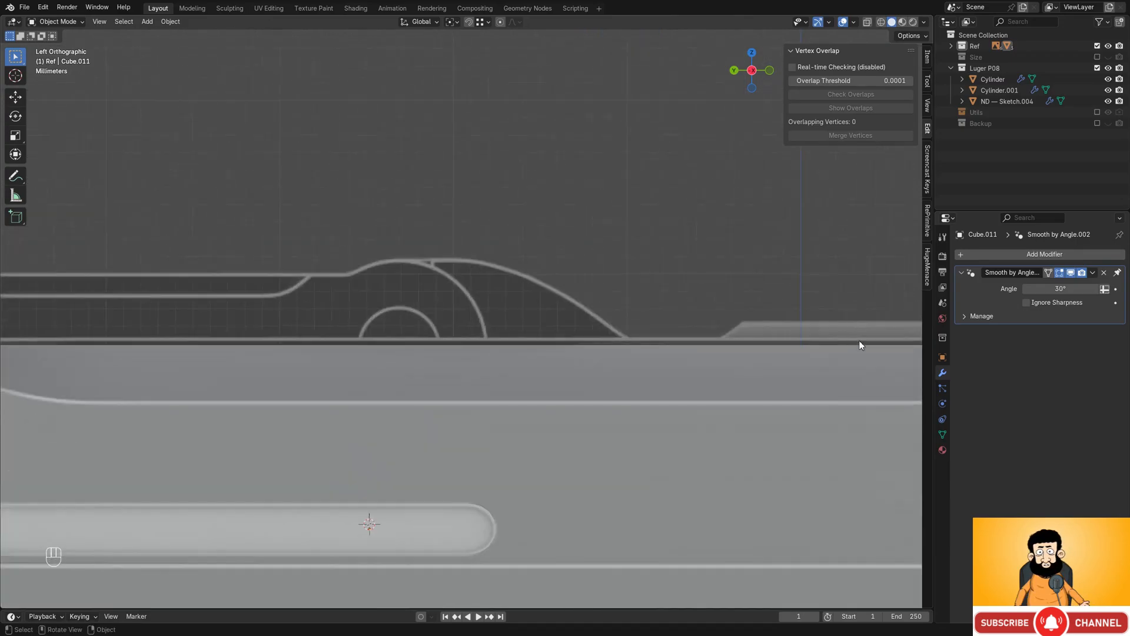
middle_click_drag(859, 342, 571, 333, "shift")
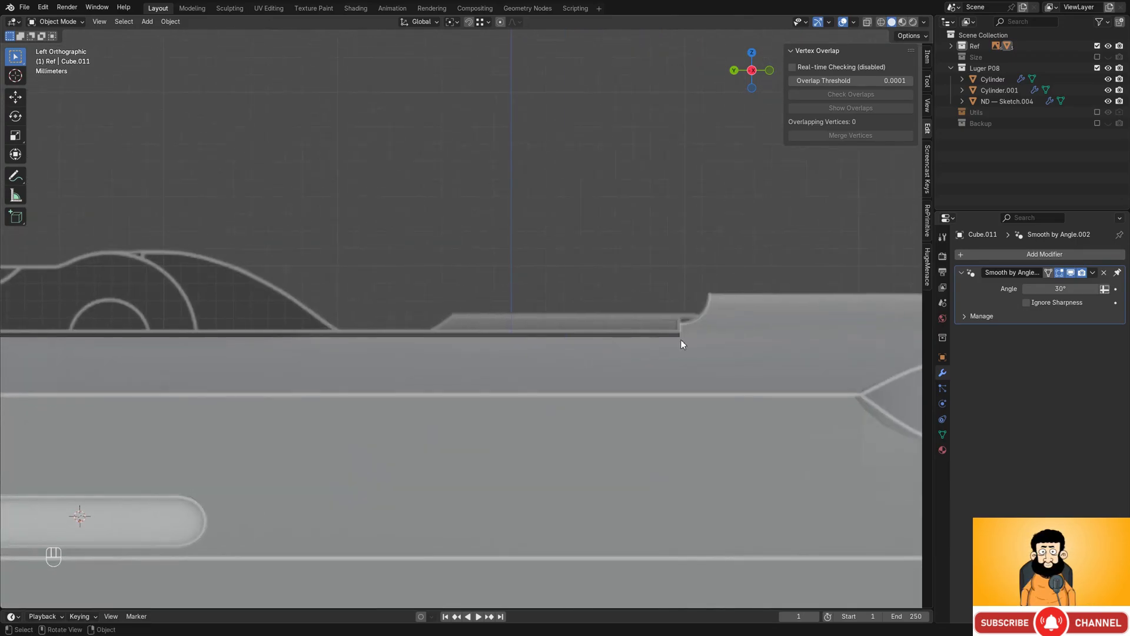
- Show the Utils collection and raise the lower vertices of the top cutter Plane.001 along Z to the blueprint's receiver line
left_click(1097, 113)
left_click(693, 271)
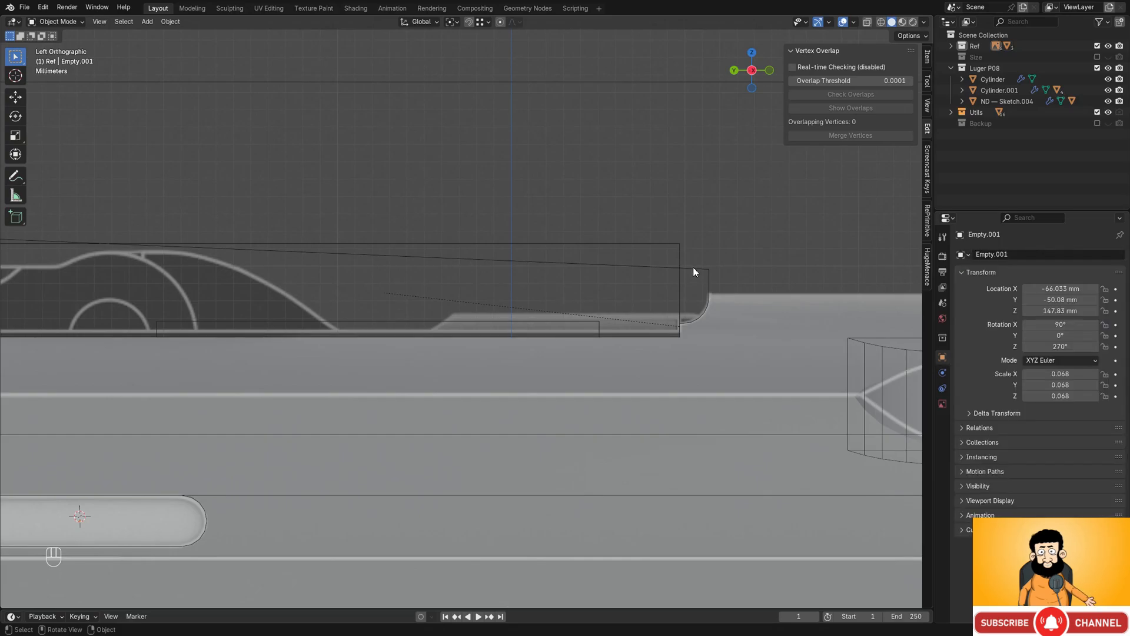
mouse_move(697, 279)
middle_mouse_down()
mouse_move(662, 309)
mouse_move(709, 287)
mouse_move(689, 308)
middle_mouse_up()
left_click(640, 301)
key("Tab")
key("shift+z")
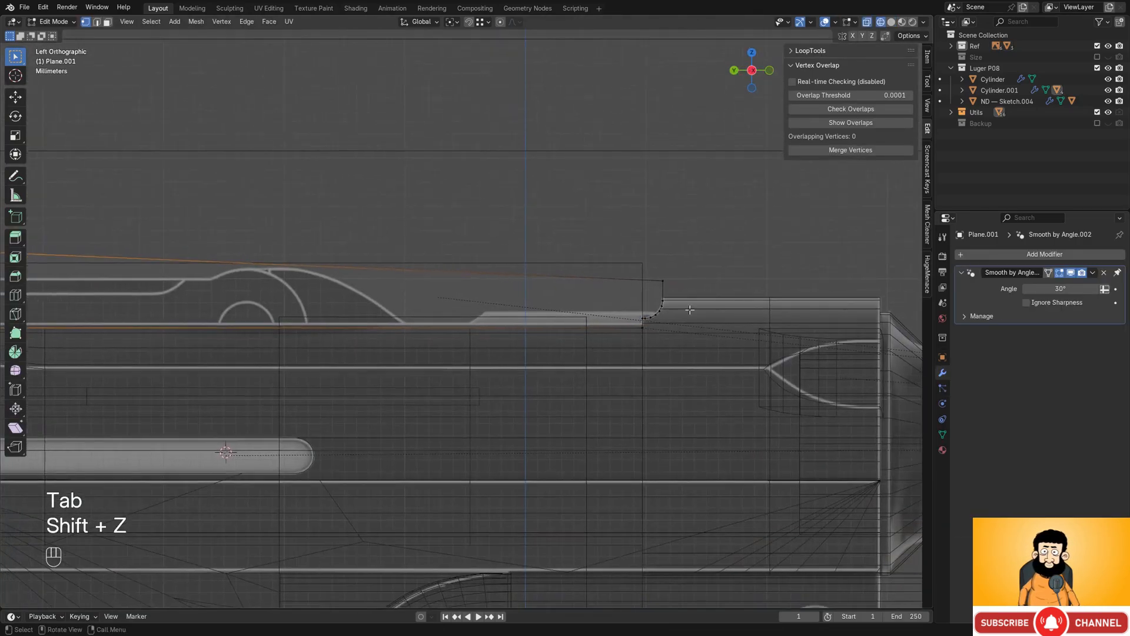
scroll(691, 309, "up", 5)
middle_click_drag(861, 346, 640, 335, "shift")
scroll(680, 341, "up", 3)
scroll(702, 331, "down", 7)
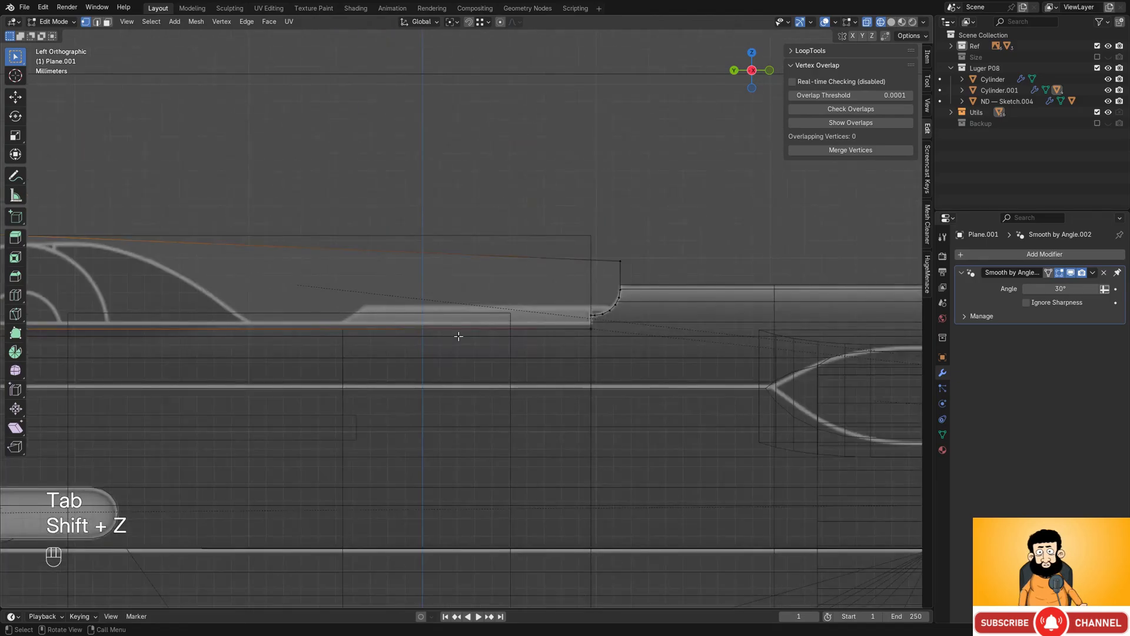
middle_click_drag(457, 336, 583, 333, "shift")
scroll(773, 360, "up", 3)
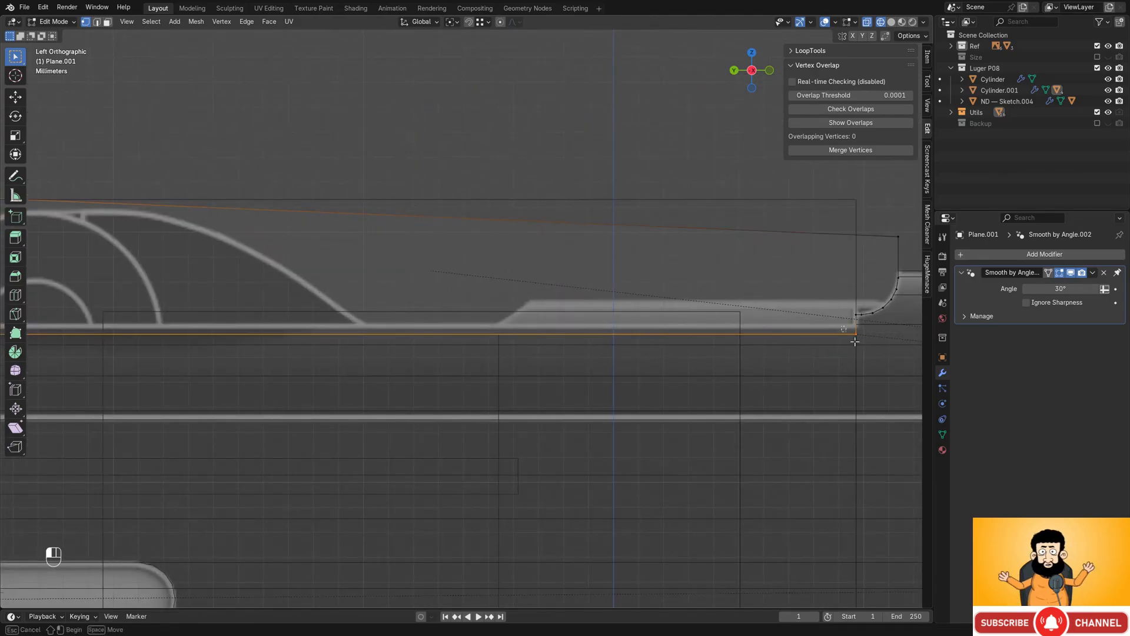
scroll(194, 344, "down", 5)
scroll(496, 347, "up", 4)
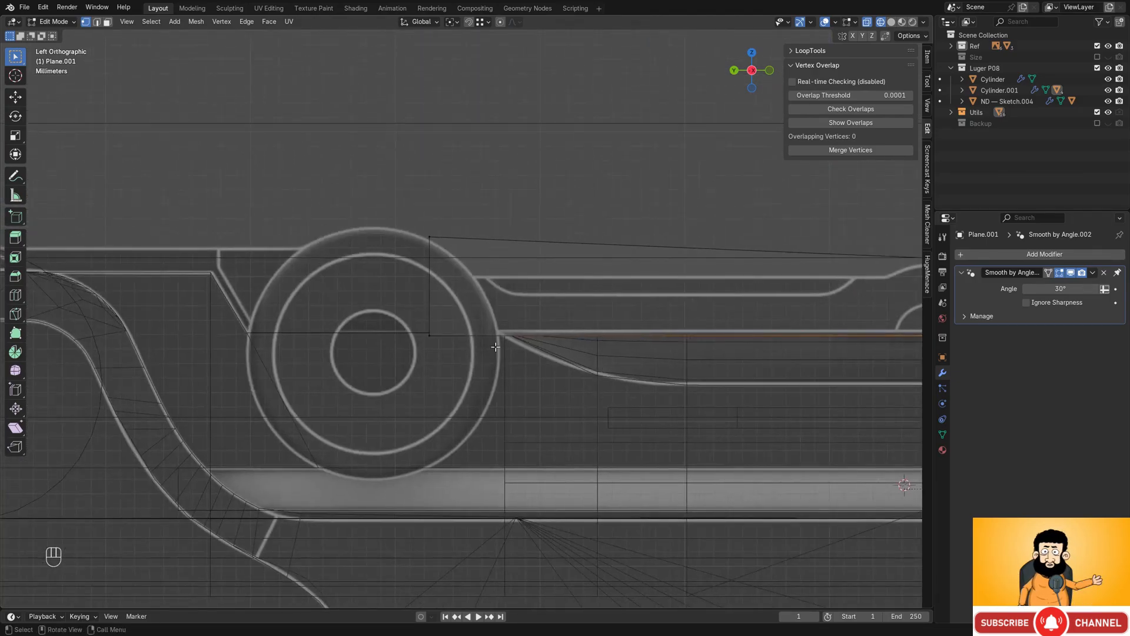
left_click(409, 318, "shift")
middle_click_drag(750, 349, 344, 330, "shift")
scroll(353, 324, "up", 9)
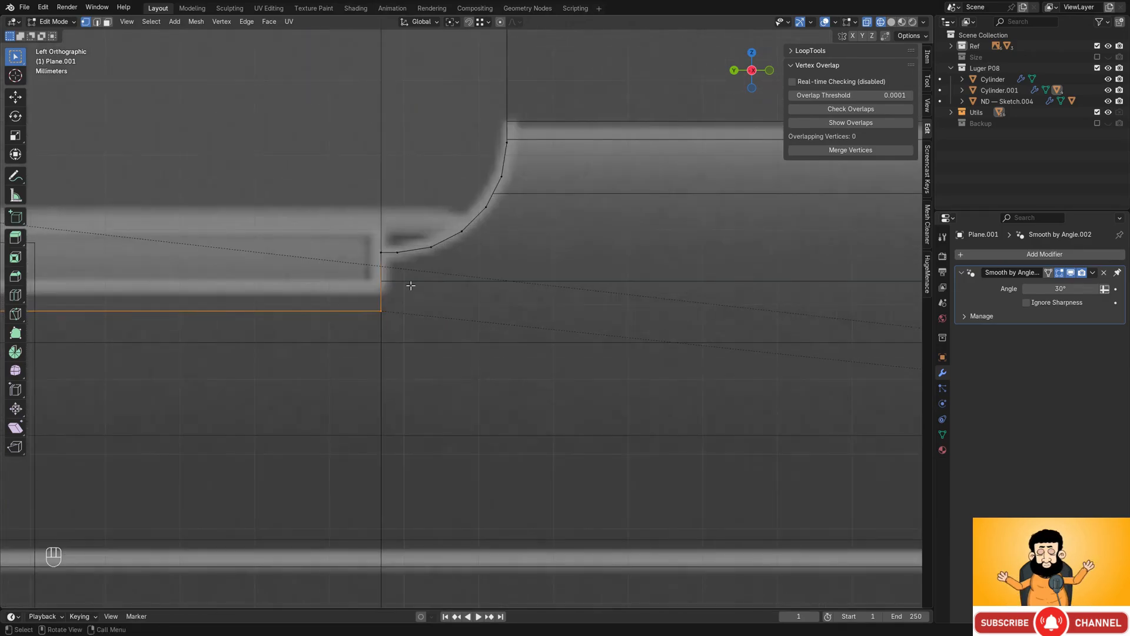
key("g")
key("z")
left_click(422, 271)
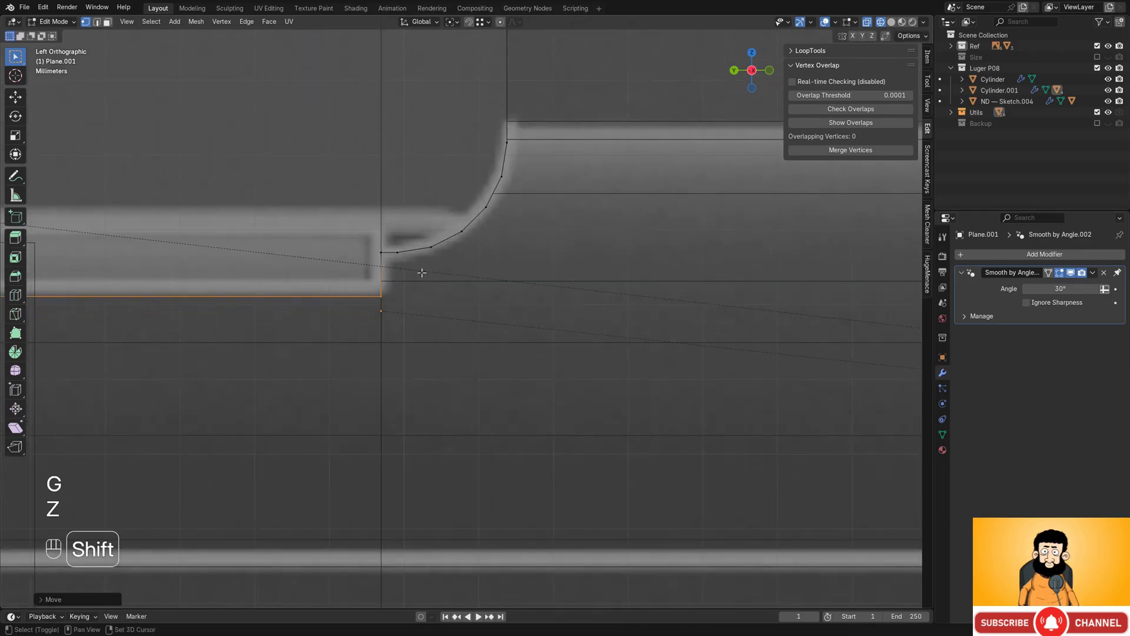
key("shift+z")
mouse_move(418, 267)
middle_mouse_down()
mouse_move(547, 302)
mouse_move(594, 287)
mouse_move(613, 246)
mouse_move(546, 343)
mouse_move(520, 354)
mouse_move(359, 345)
mouse_move(658, 358)
mouse_move(510, 356)
mouse_move(535, 412)
mouse_move(653, 359)
mouse_move(645, 347)
middle_mouse_up()
key("Tab")
- In the right view, move the receiver body's top corner vertices behind the toggle knob along Y onto the blueprint's slanted edge
scroll(546, 302, "down", 4)
scroll(594, 286, "down", 2)
scroll(545, 343, "up", 2)
middle_click_drag(646, 348, 630, 298, "alt")
scroll(585, 305, "up", 4)
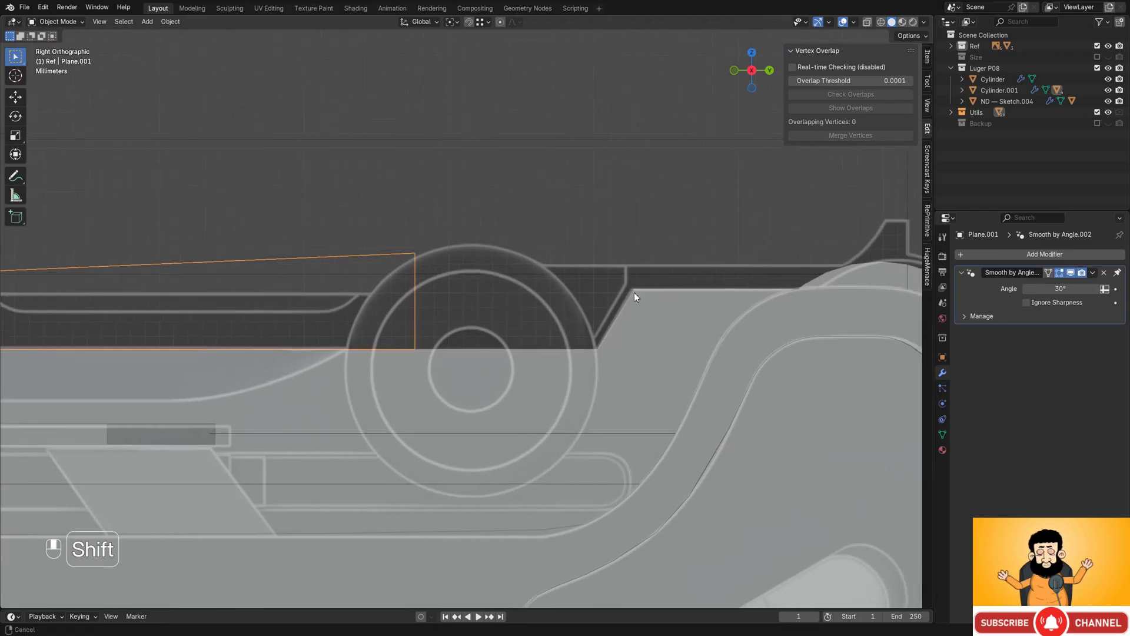
key("shift+z")
key("shift+z")
left_click(554, 307)
key("Tab")
key("shift+z")
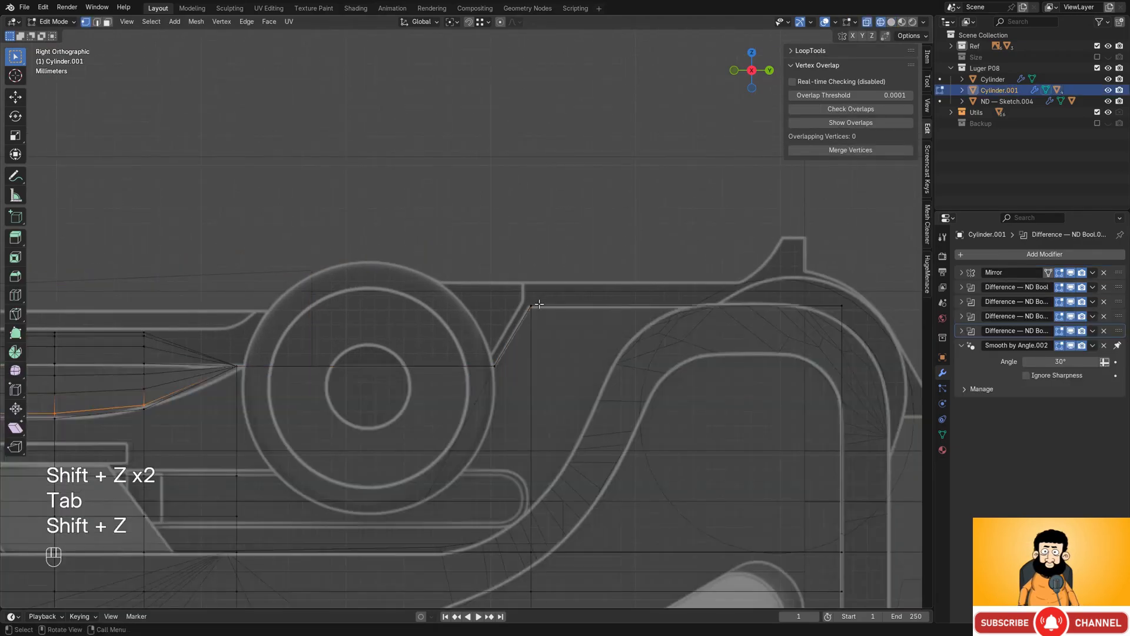
scroll(592, 353, "up", 2)
scroll(600, 338, "up", 4)
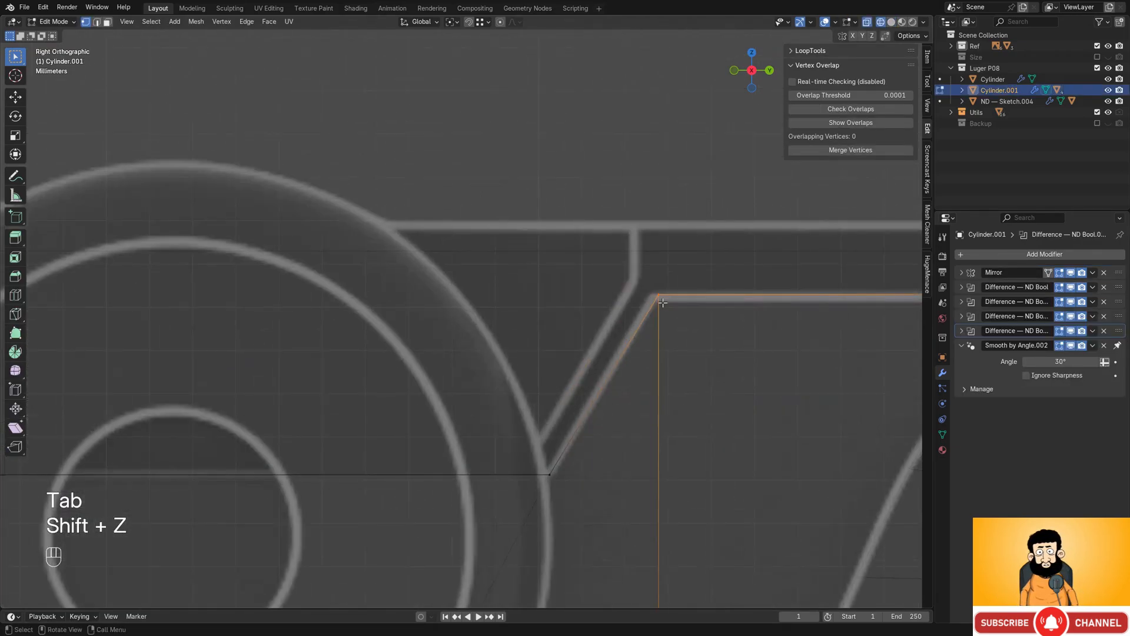
key("g")
left_click(703, 313)
key("shift+z")
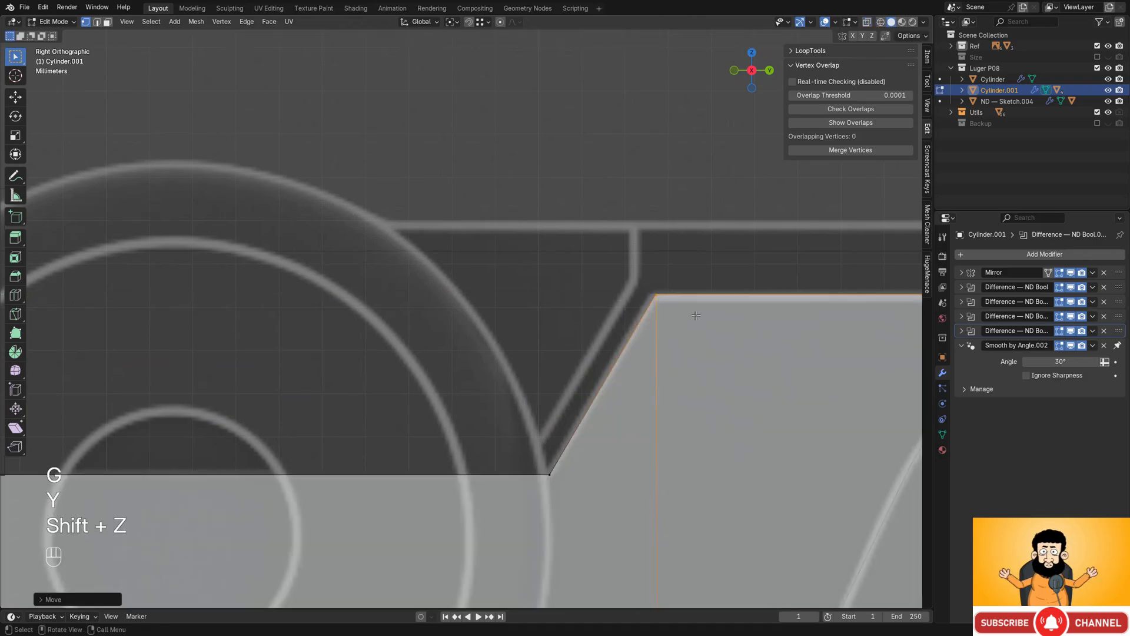
scroll(701, 311, "down", 6)
key("Tab")
- Deselect the receiver body and hide the Utils collection with the cutters
middle_click_drag(675, 295, 649, 281)
scroll(667, 299, "down", 4)
left_click(648, 282)
middle_click_drag(556, 327, 646, 338)
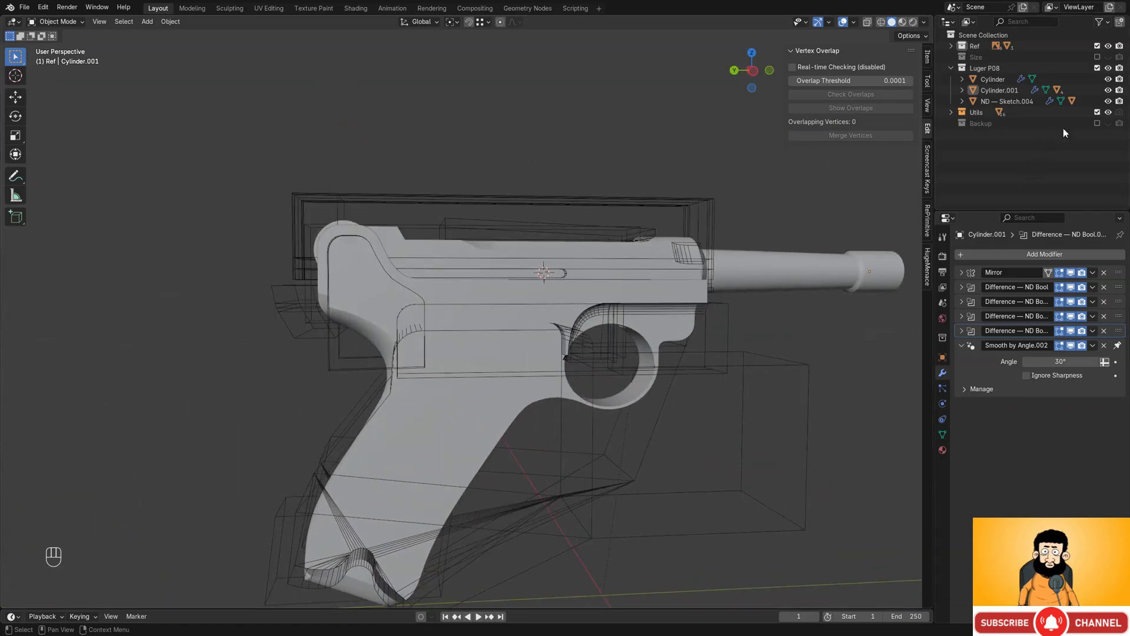
left_click(1098, 113)
- Add a cube at the 3D cursor in the right view and scale it down to roughly the slanted plate's size
middle_click_drag(516, 250, 473, 315)
scroll(522, 297, "up", 1)
scroll(481, 280, "up", 3)
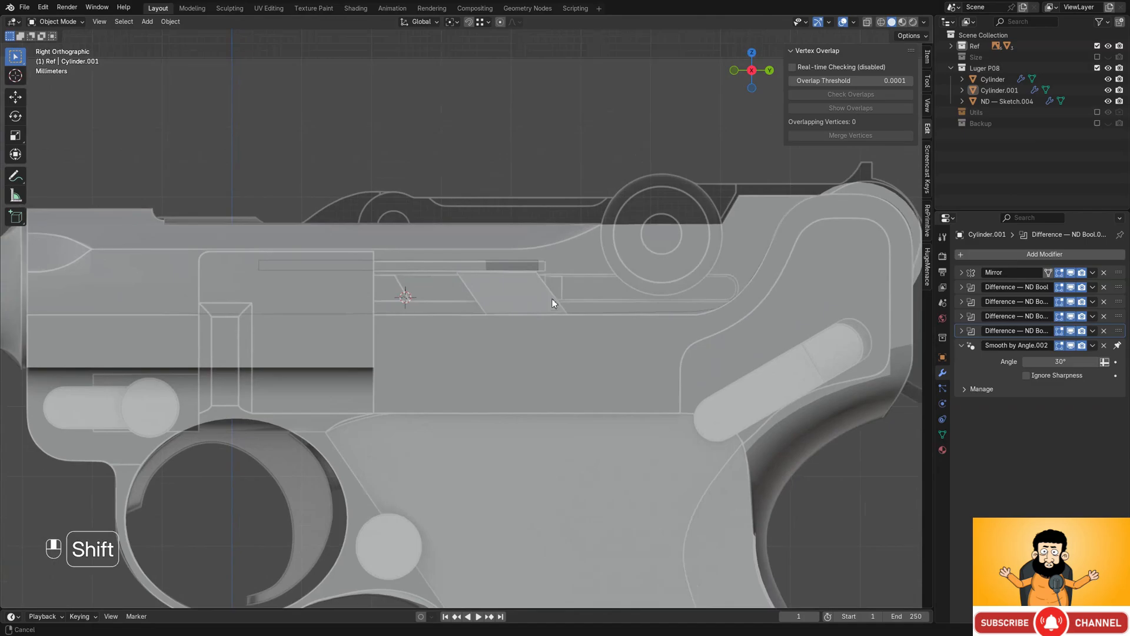
scroll(473, 315, "up", 3)
middle_click_drag(538, 290, 489, 329, "shift")
key("shift+a")
mouse_move(474, 347)
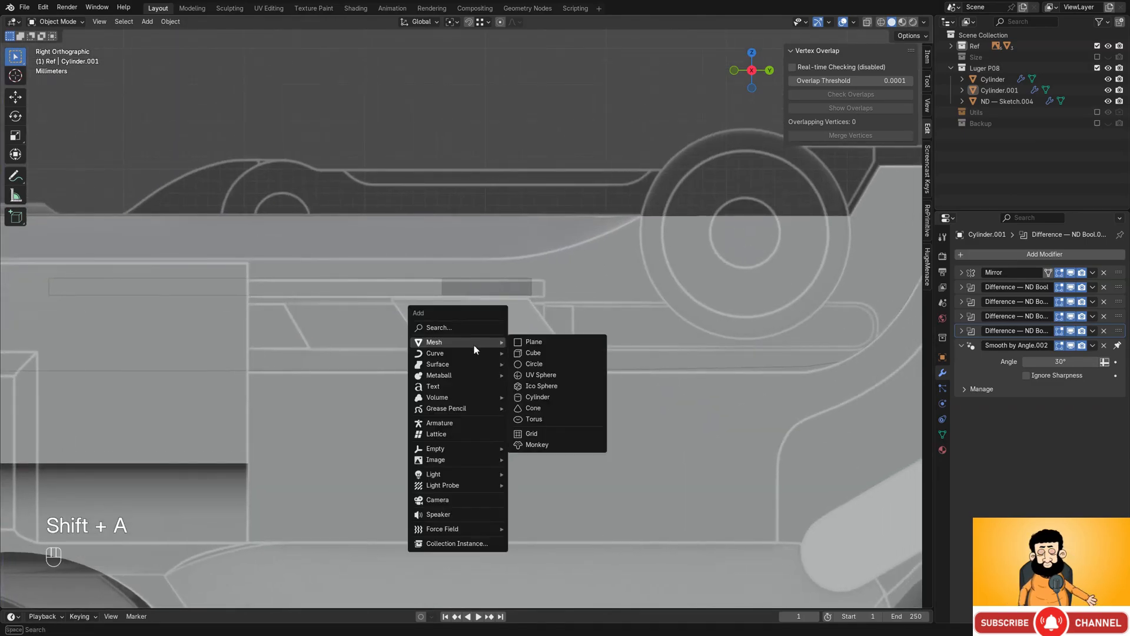
left_click(548, 359)
key("s")
left_click(726, 432)
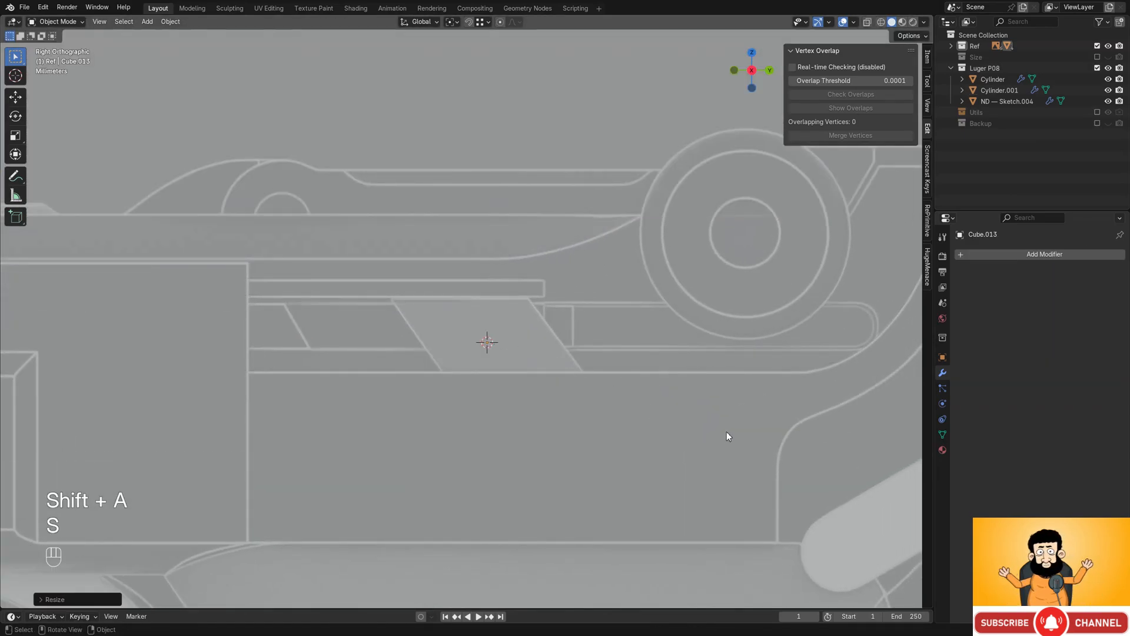
key("s")
key("s")
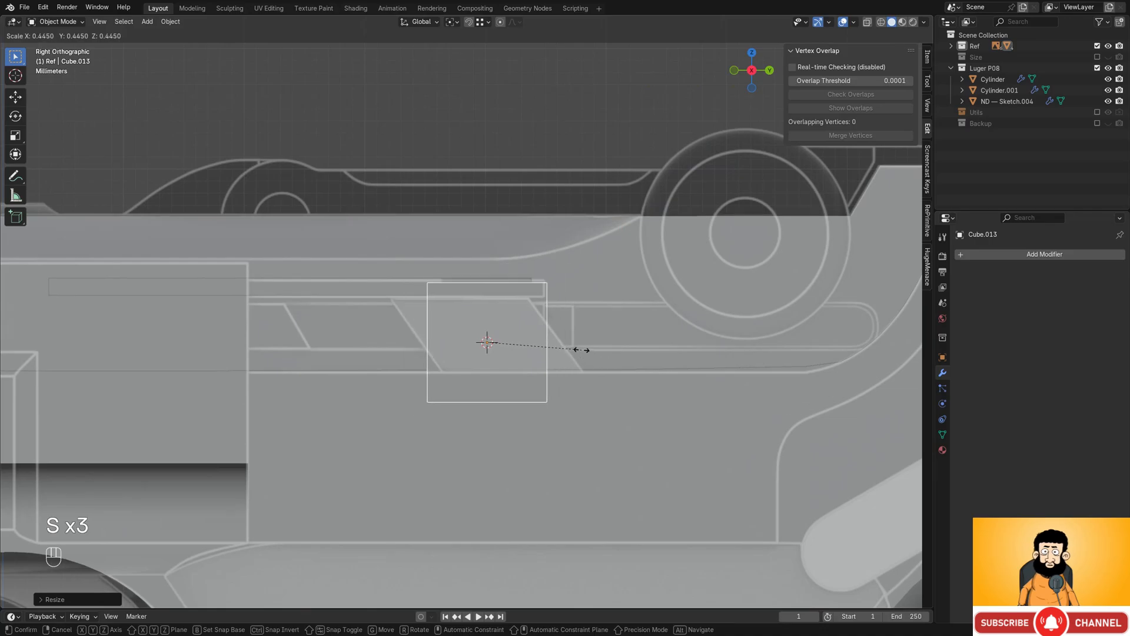
left_click(582, 349)
- Move the cube along Y and Z so its upper edge meets the blueprint's slanted plate outline
scroll(589, 330, "up", 2)
middle_click_drag(597, 308, 565, 335, "shift")
key("g")
key("y")
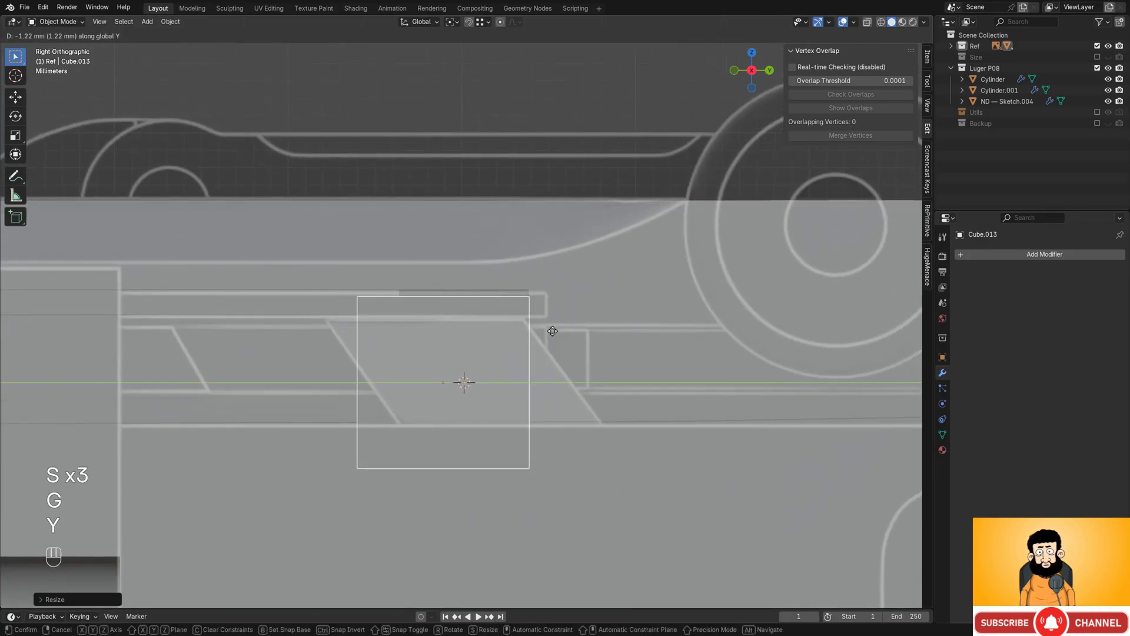
left_click(535, 326)
key("g")
key("z")
left_click(529, 348)
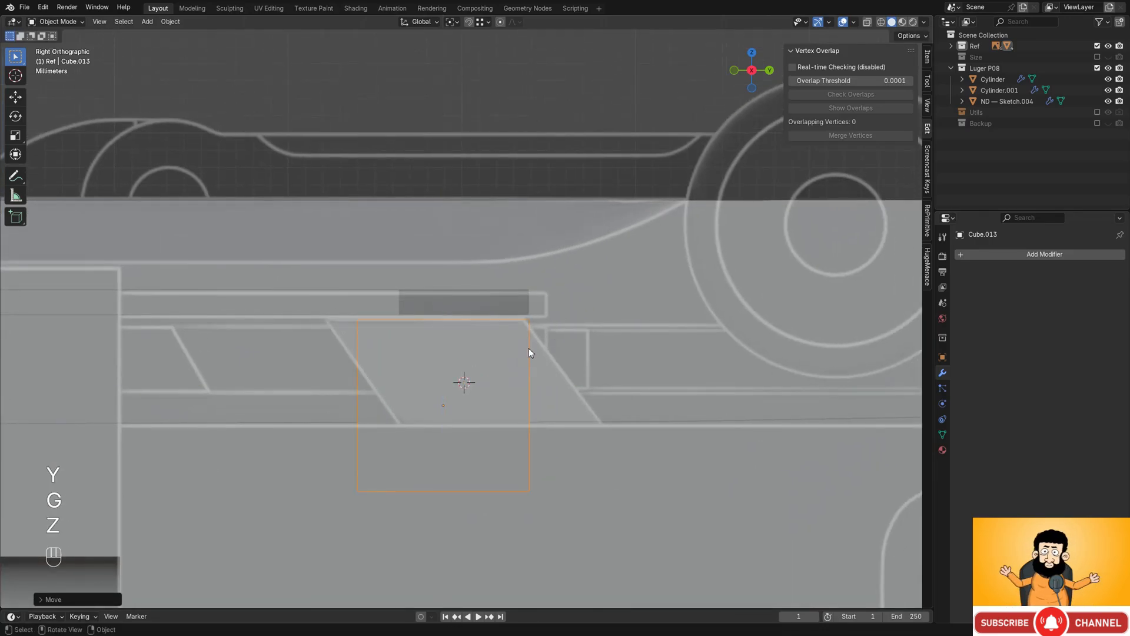
key("g")
key("y")
left_click(498, 346)
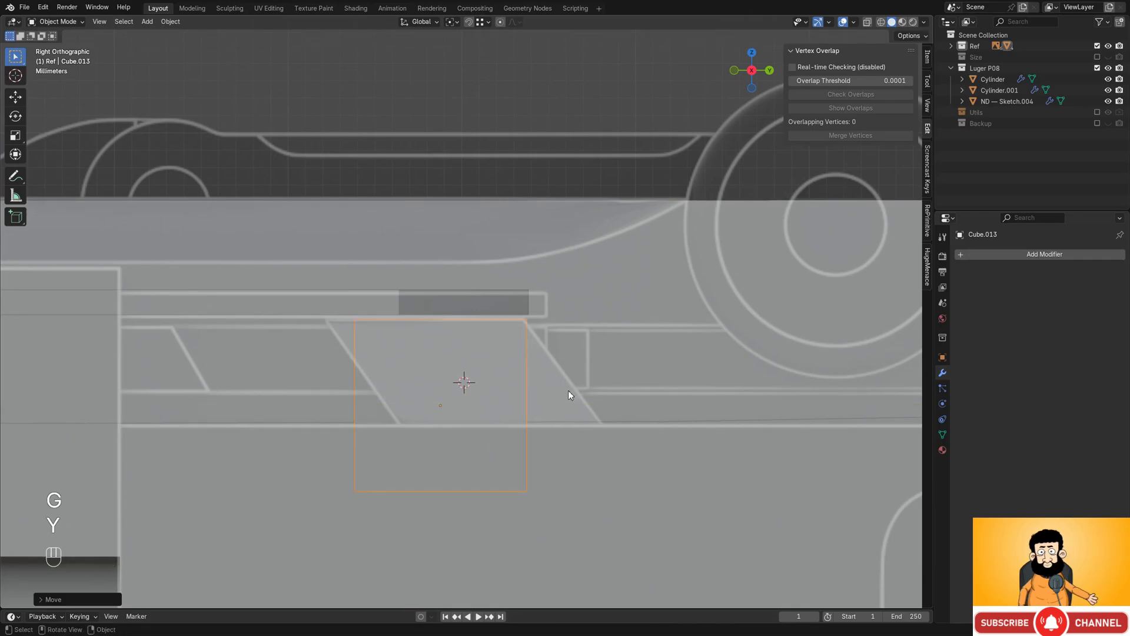
- Bring the pistol reference photo beside the model and examine the receiver's side details up close
key("alt+Tab")
scroll(539, 383, "down", 6)
middle_click_drag(306, 393, 583, 398)
scroll(583, 398, "up", 4)
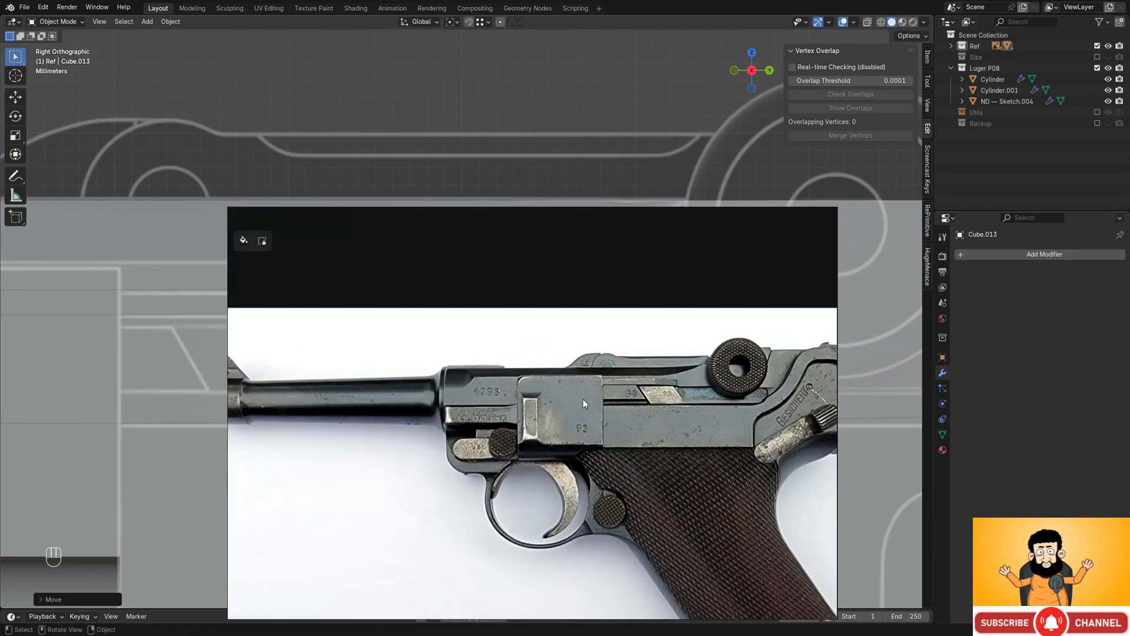
scroll(676, 396, "up", 4)
left_click_drag(448, 421, 1088, 358)
middle_click_drag(561, 340, 500, 339, "shift")
scroll(518, 336, "up", 2)
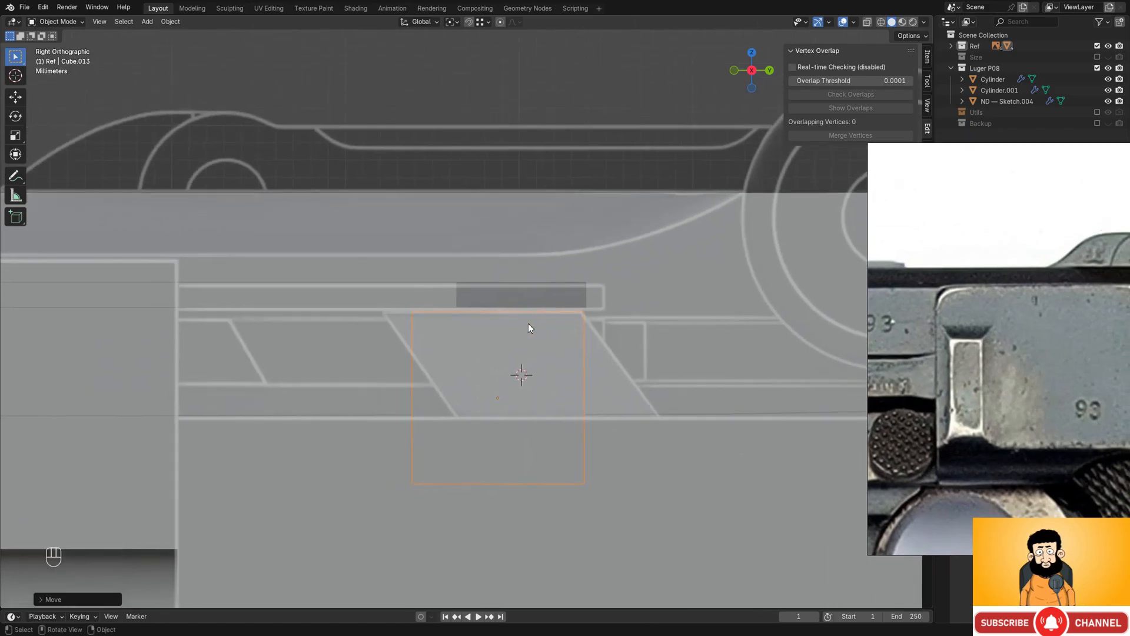
- Move the cube's front vertices along Y and its lower vertices onto the blueprint's corners to form the slanted plate
key("Tab")
key("1")
key("shift+z")
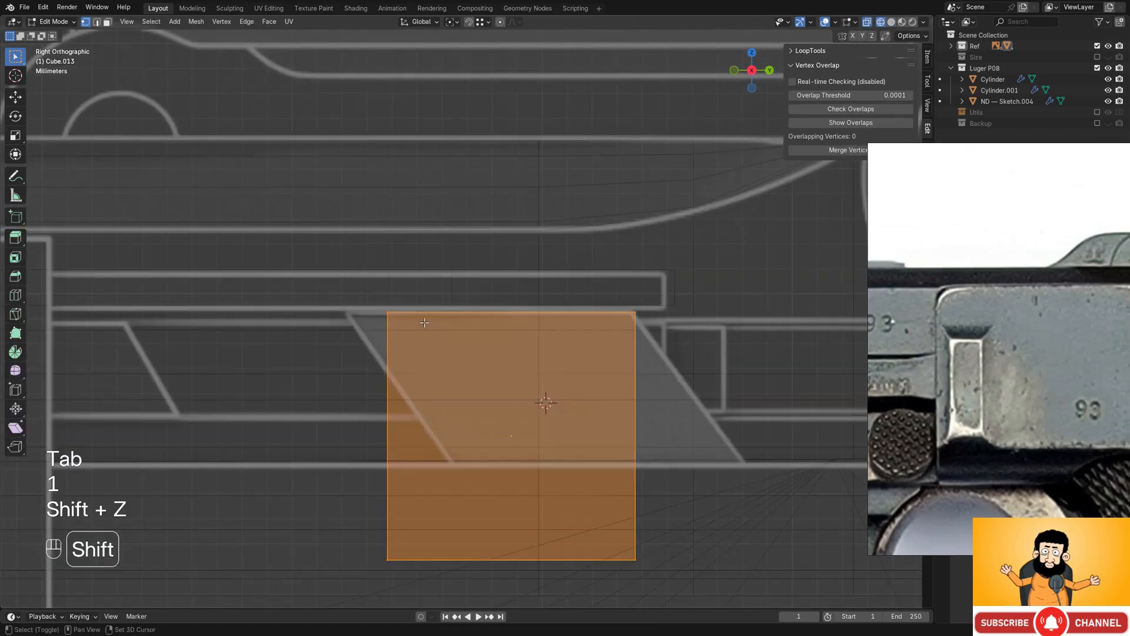
left_click_drag(318, 265, 449, 353)
scroll(430, 193, "down", 1)
left_click_drag(378, 210, 492, 507)
left_click(530, 288)
scroll(530, 288, "down", 2)
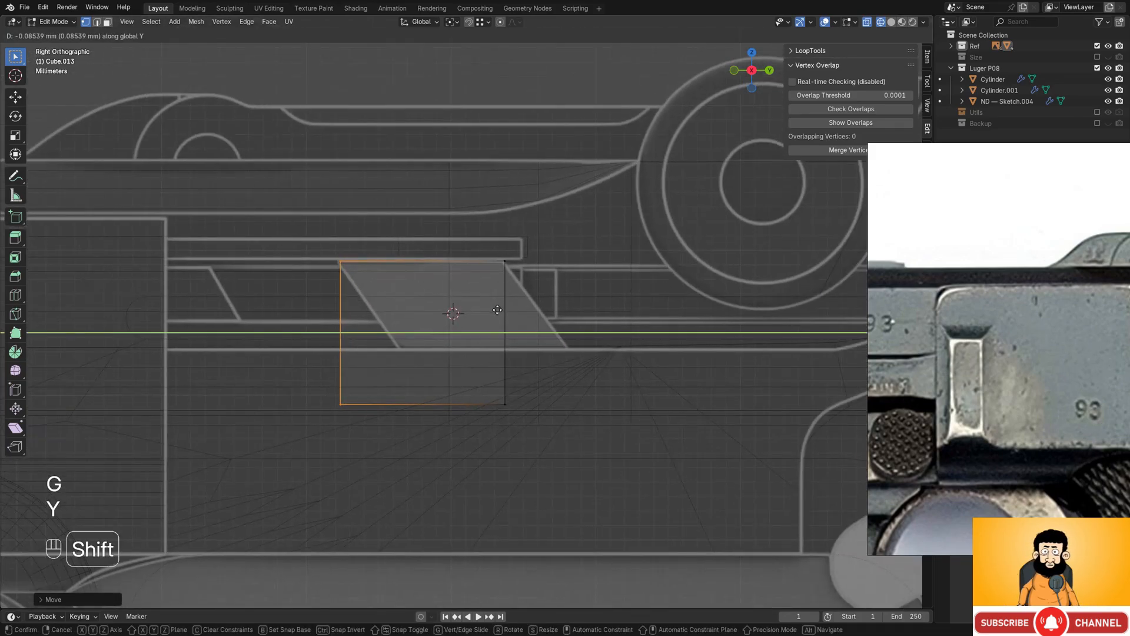
left_click(482, 315)
left_click_drag(298, 364, 593, 474)
middle_click_drag(542, 378, 515, 401, "shift")
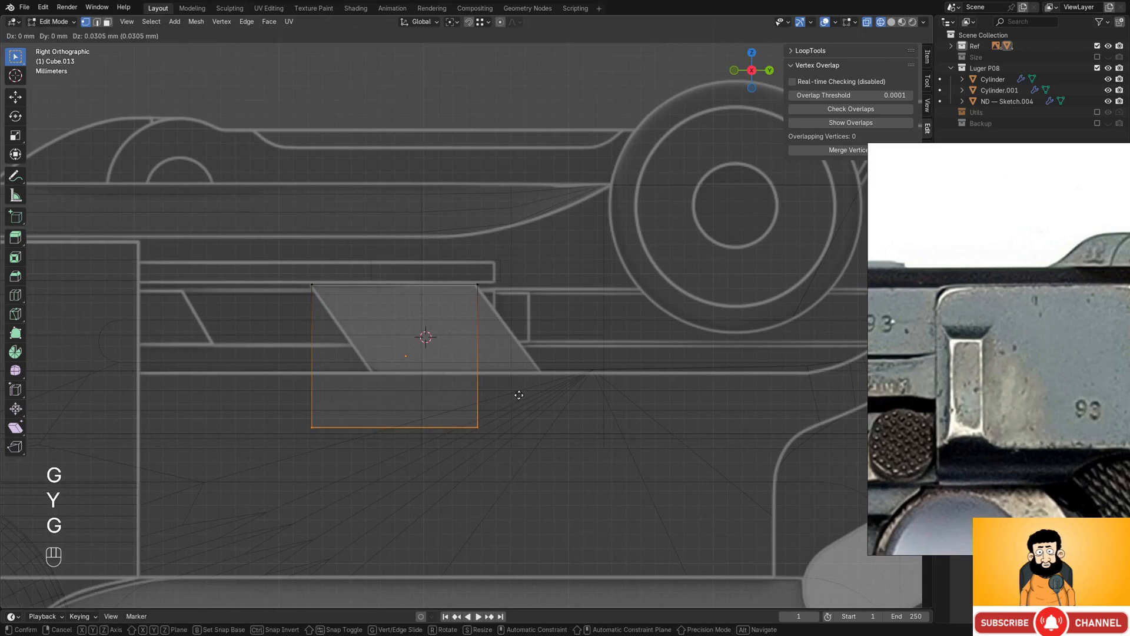
left_click(621, 385)
- Move the slanted plate's inner face along X against the receiver and compare the plate with the reference photo
mouse_move(551, 327)
middle_mouse_down()
mouse_move(510, 348)
mouse_move(624, 321)
mouse_move(598, 326)
mouse_move(676, 345)
mouse_move(583, 393)
mouse_move(539, 304)
mouse_move(549, 289)
middle_mouse_up()
key("shift+z")
key("shift+z")
key("shift+z")
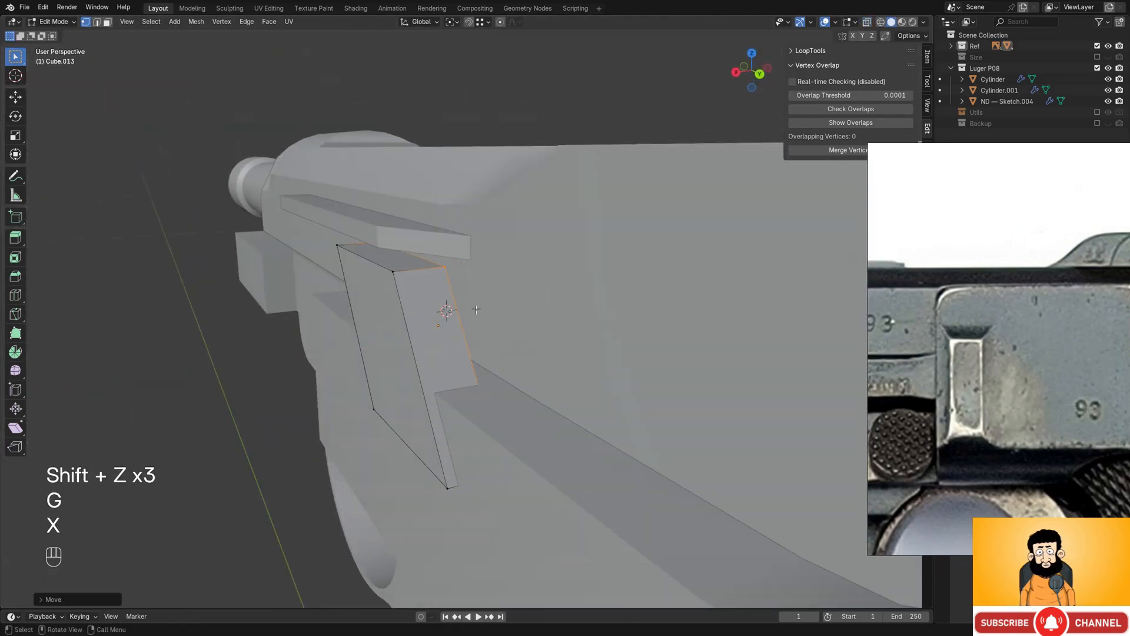
scroll(1011, 369, "down", 8)
middle_click_drag(1011, 369, 987, 355)
scroll(989, 353, "up", 8)
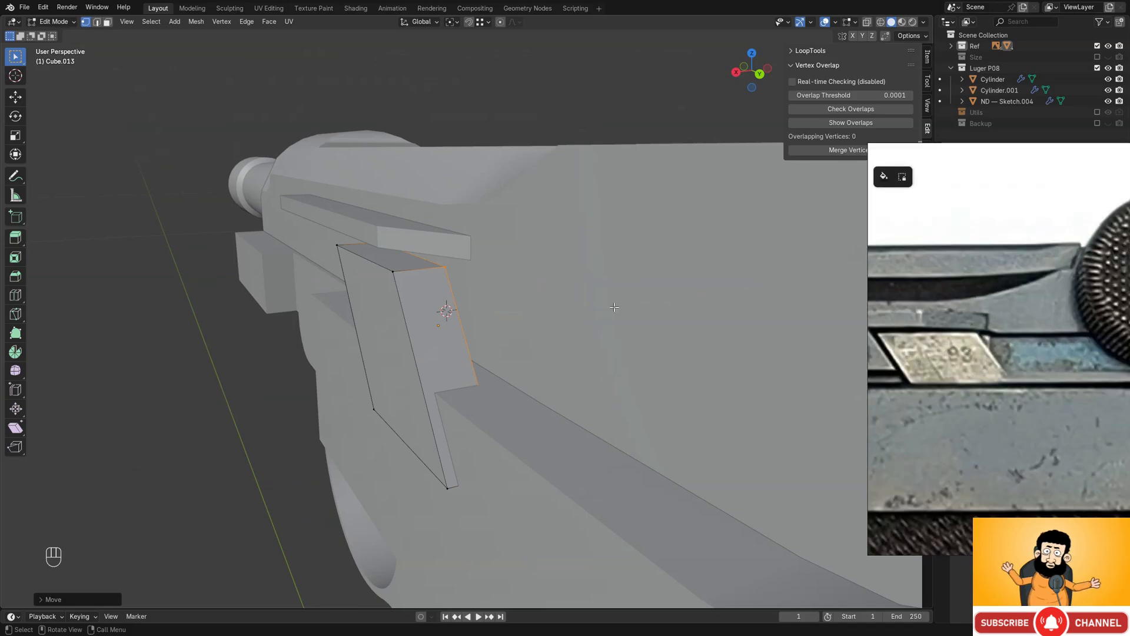
- Select the slanted plate's outer face, move it in toward the receiver to thin the plate, and finish editing the mesh
middle_click_drag(614, 307, 300, 223)
left_click(547, 312)
key("shift+z")
left_click_drag(378, 462, 378, 463)
key("shift+z")
middle_click_drag(378, 462, 471, 279)
key("g")
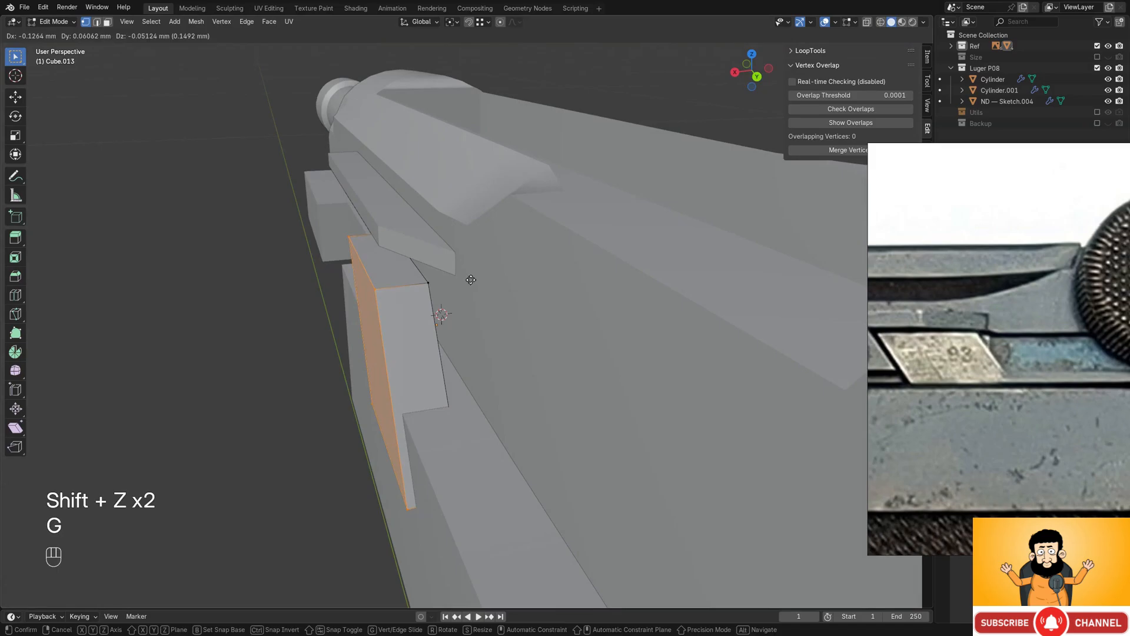
left_click(497, 271)
key("Tab")
- Examine the plate area against the right-view blueprint and the round-ended slot on the receiver's opposite side
middle_click_drag(525, 136, 582, 283)
scroll(485, 195, "down", 6)
scroll(598, 272, "up", 1)
scroll(564, 234, "up", 1)
scroll(554, 244, "down", 2)
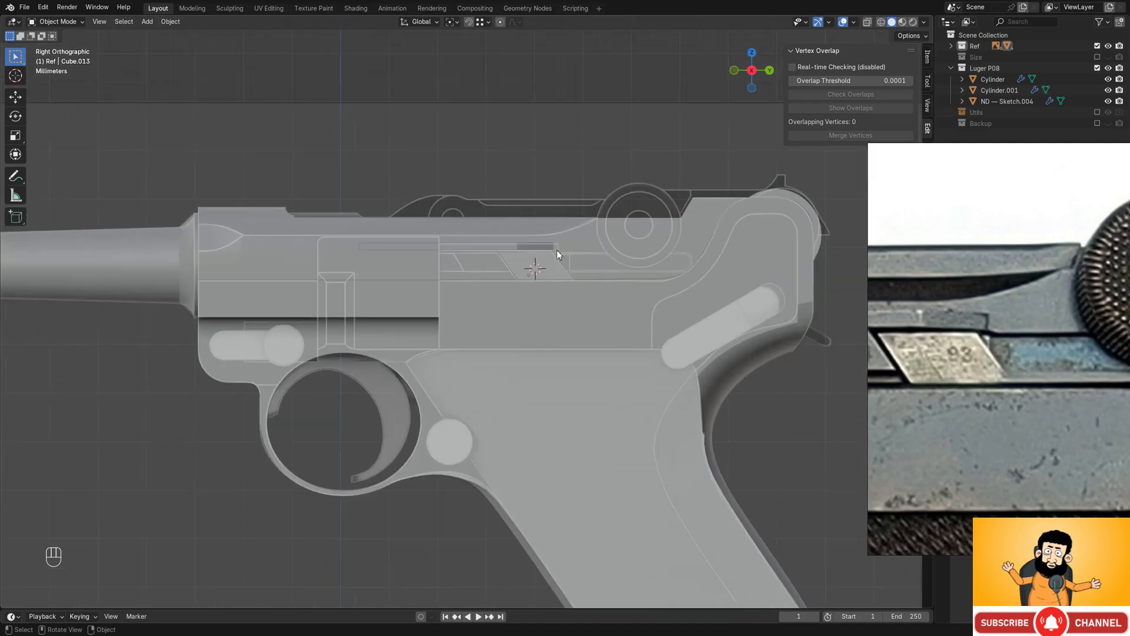
scroll(698, 259, "up", 2)
scroll(740, 241, "down", 2)
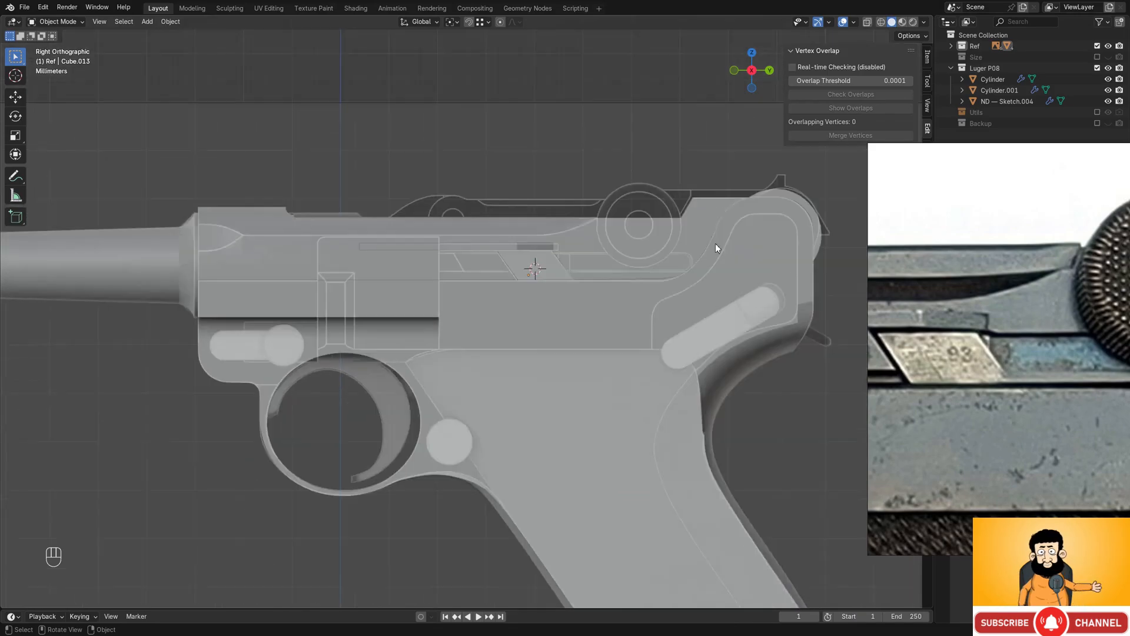
middle_click_drag(717, 247, 391, 247)
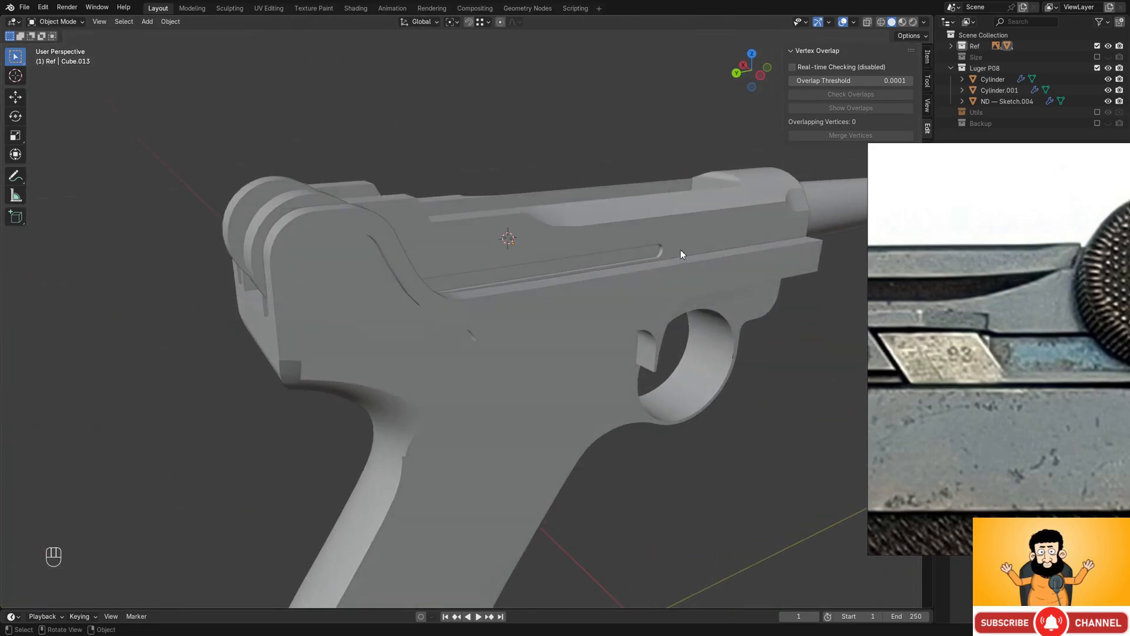
middle_click_drag(681, 249, 615, 256)
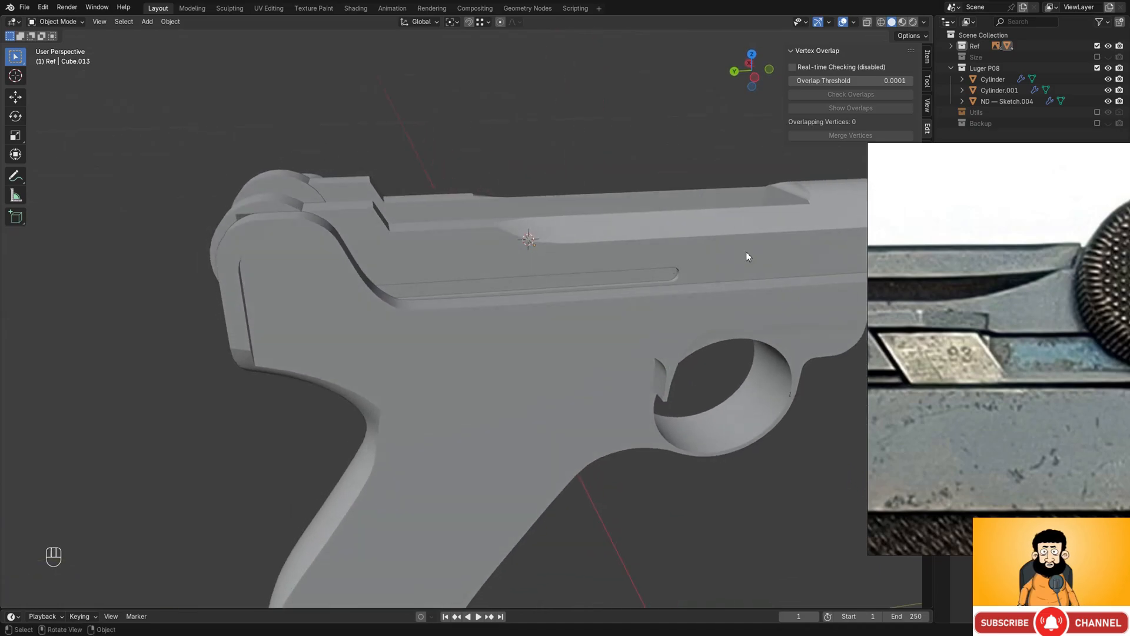
- Show the Utils collection, duplicate the round-ended slot cutter and move the copy off the original
right_click_drag(921, 156, 1120, 293)
left_click(1097, 111)
scroll(730, 265, "up", 2)
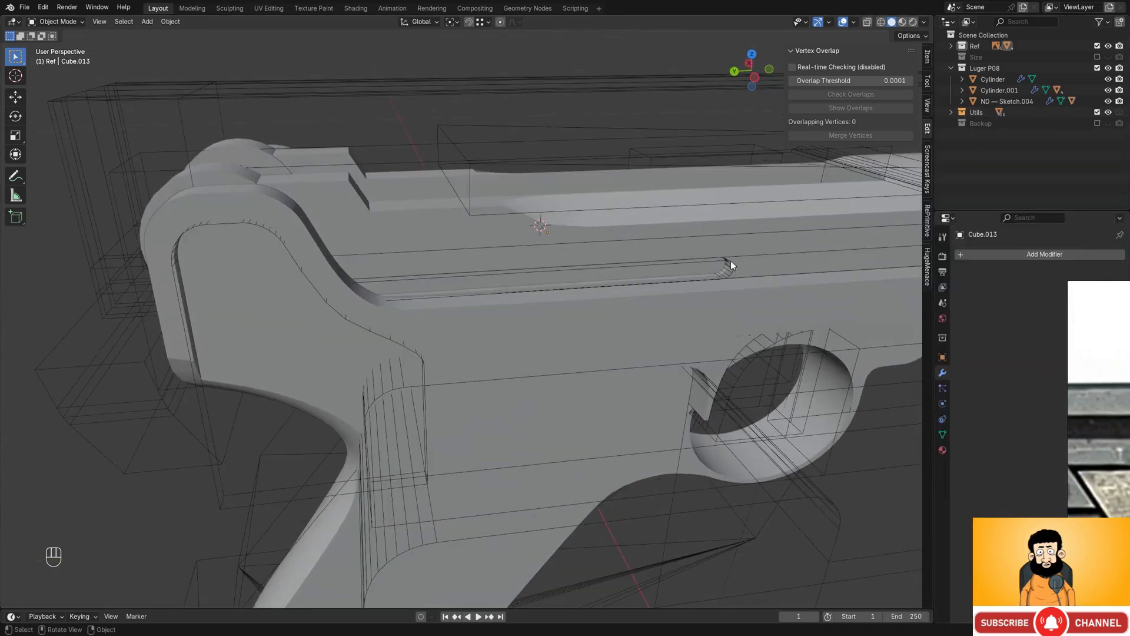
key("shift+d")
key("Escape")
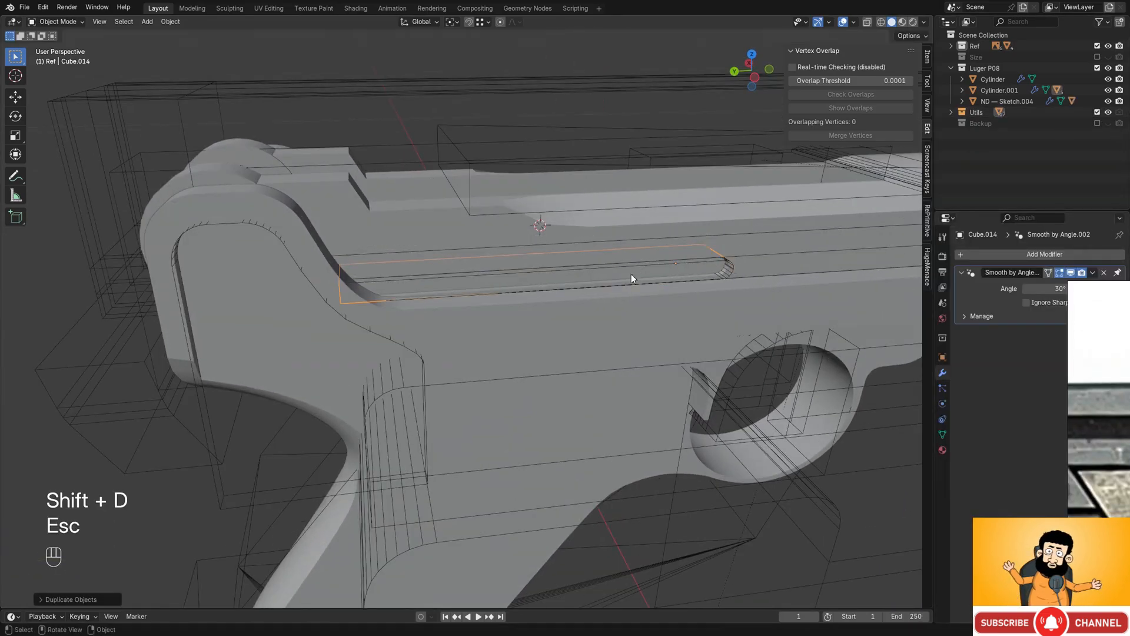
key("g")
middle_click_drag(734, 269, 684, 304)
left_click(484, 241)
- Rotate the duplicated cutter in the right view so its rounded end faces the rear and move it onto the blueprint's slot
middle_click_drag(481, 243, 686, 206)
scroll(524, 241, "down", 1)
middle_click_drag(564, 245, 527, 231, "alt")
key("r")
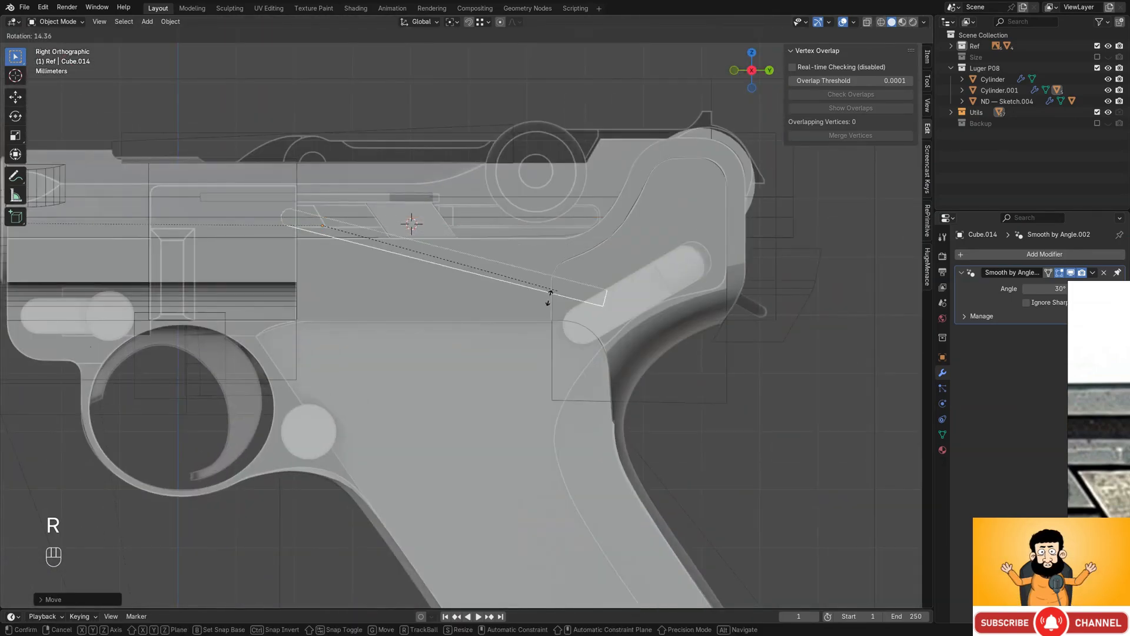
left_click(199, 225, "ctrl")
middle_click_drag(440, 218, 366, 258, "shift")
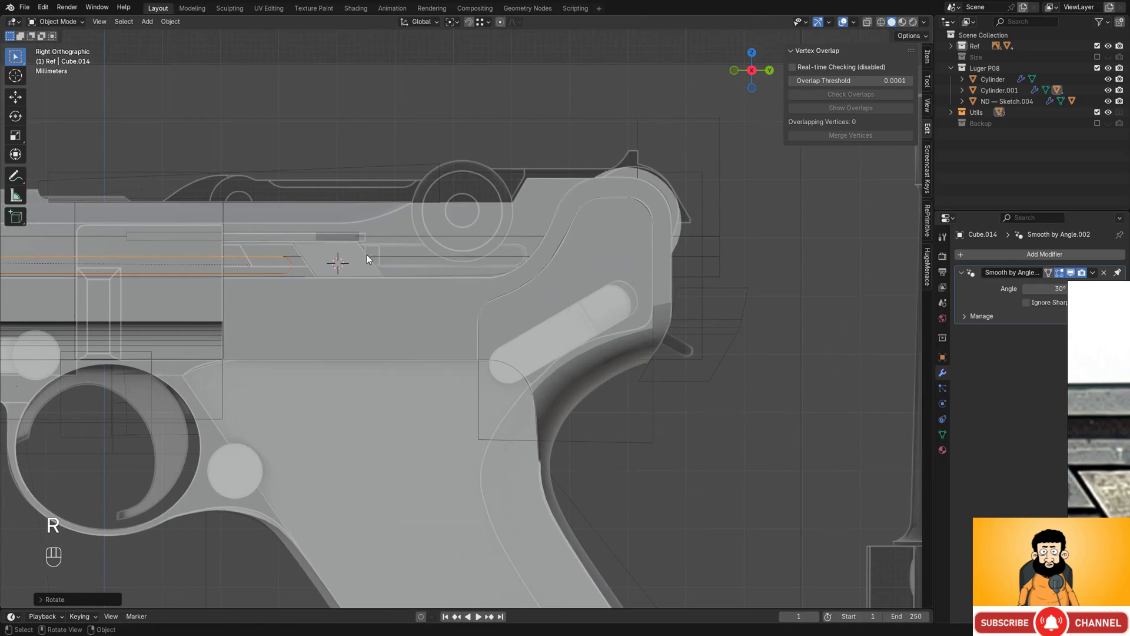
key("g")
middle_click_drag(599, 245, 662, 247, "shift")
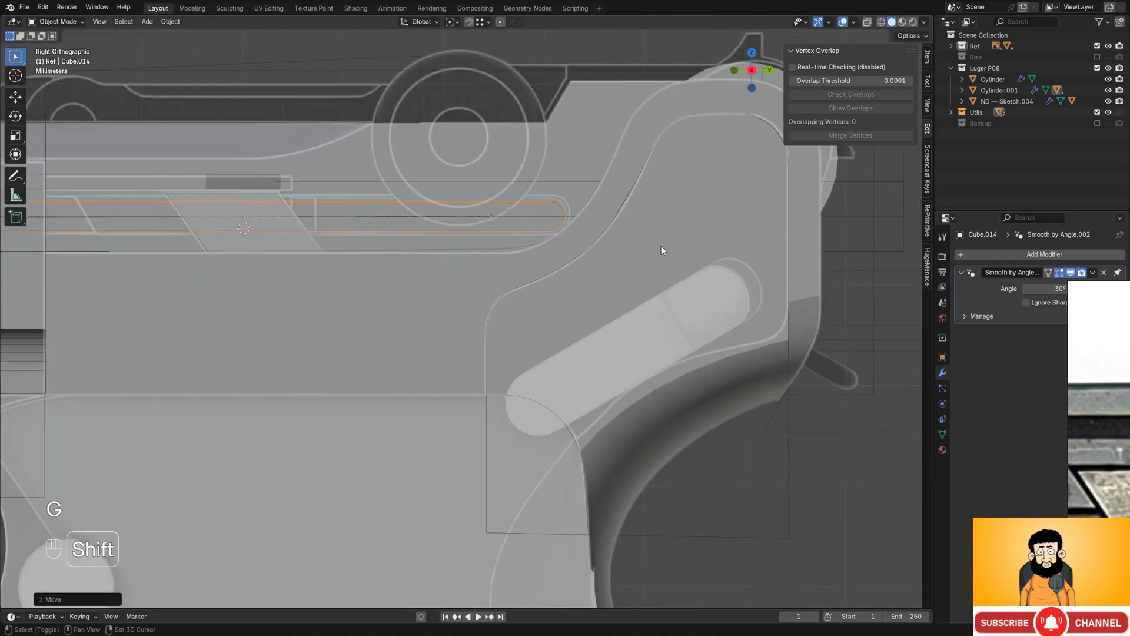
- Scale and reposition the duplicated cutter so its rounded end fits the blueprint's slot end below the toggle knob
scroll(648, 259, "up", 3)
key("s")
left_click(675, 261)
key("g")
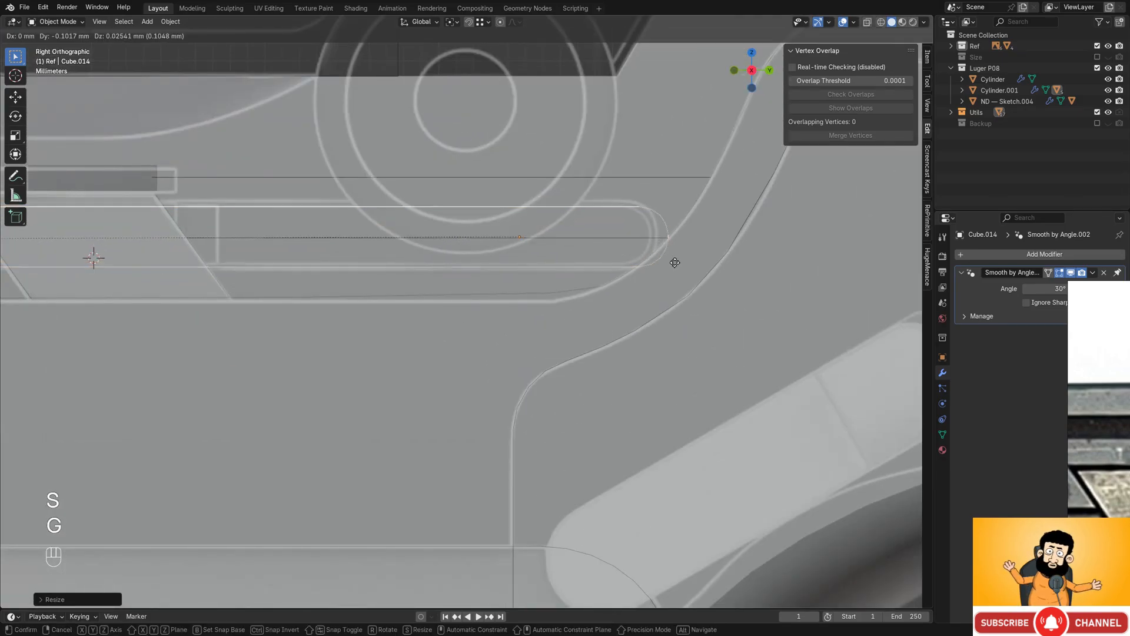
key("s")
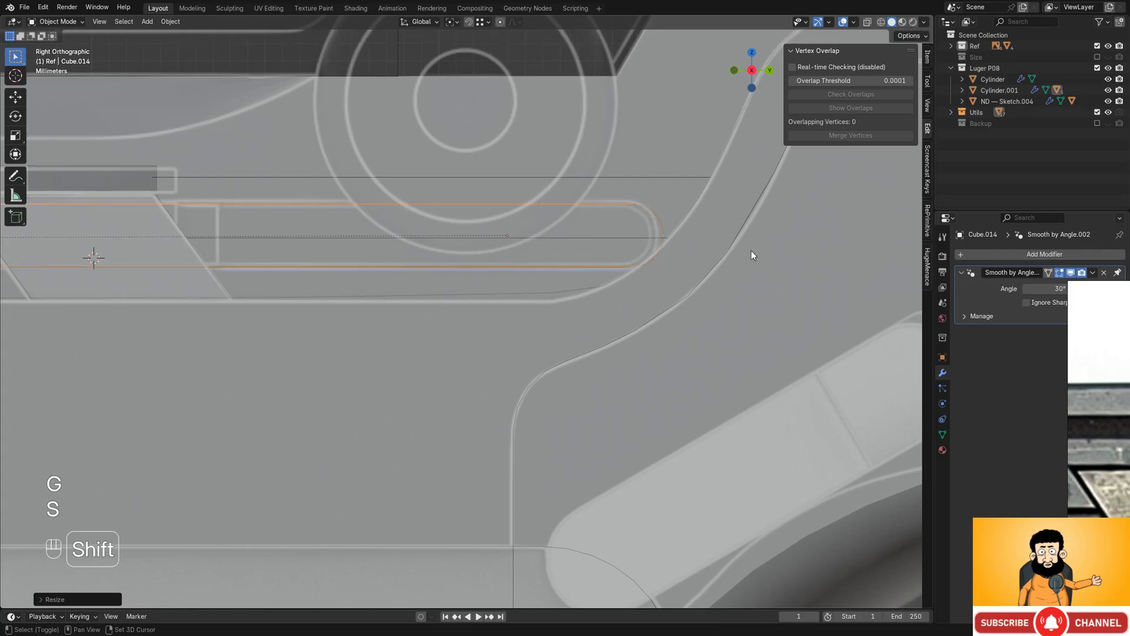
key("g")
left_click(715, 250)
- Shift the duplicated slot cutter along X to the receiver side carrying the slanted plate
scroll(665, 263, "down", 4)
middle_click_drag(653, 265, 530, 244)
scroll(530, 244, "up", 3)
middle_click_drag(530, 244, 563, 305)
key("g")
key("x")
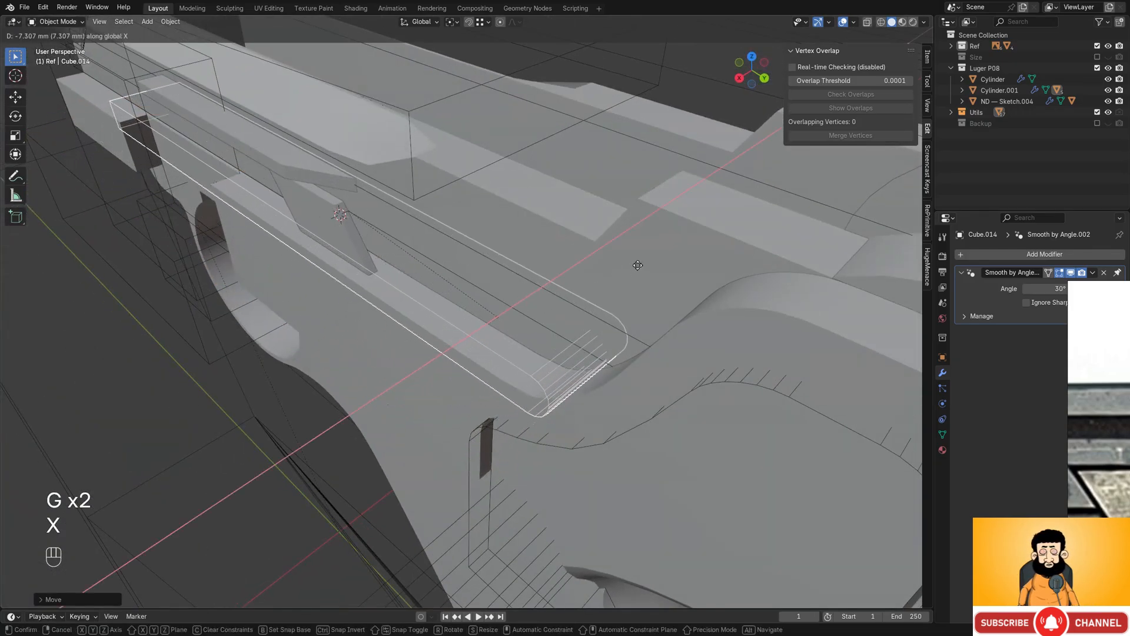
left_click(593, 289)
- Compare the slot cutter's outline with the blueprint and the slot around the slanted plate in the reference photo
middle_click_drag(471, 294, 557, 274)
middle_click_drag(677, 280, 616, 279, "shift")
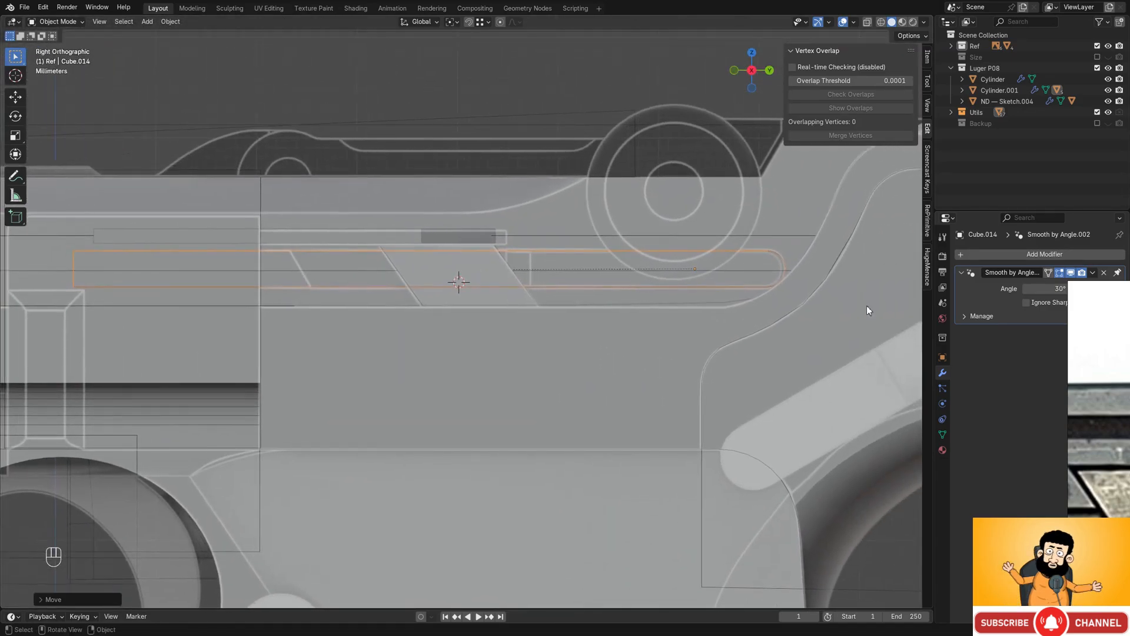
right_click_drag(1113, 404, 657, 297)
scroll(774, 356, "up", 2)
middle_click_drag(756, 364, 974, 359)
right_click_drag(825, 359, 1088, 350)
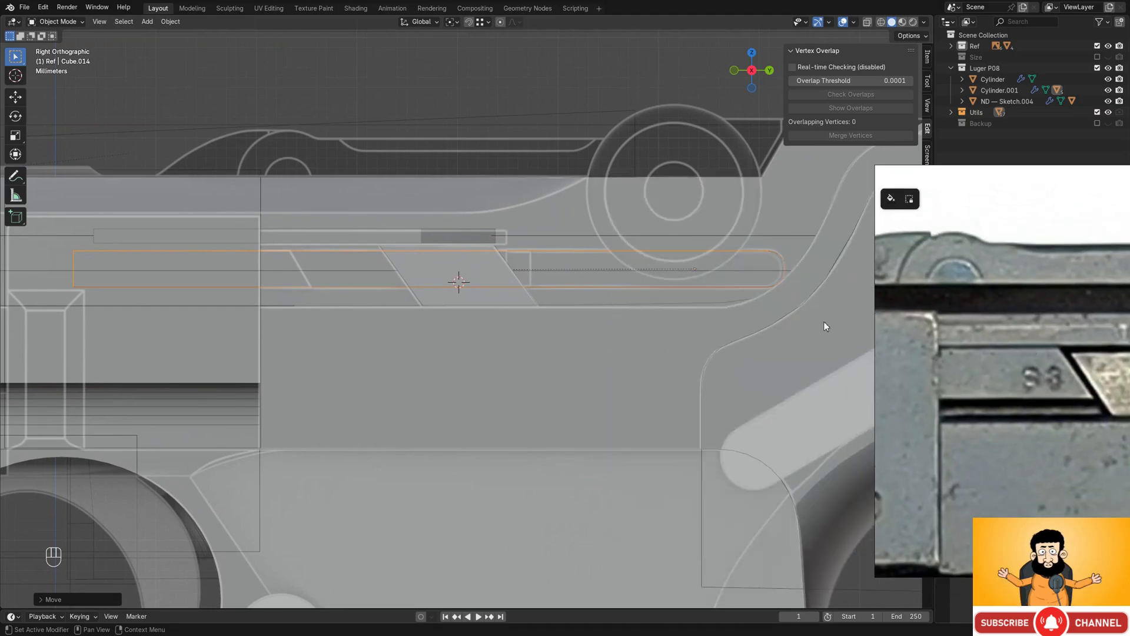
middle_click_drag(709, 299, 621, 298)
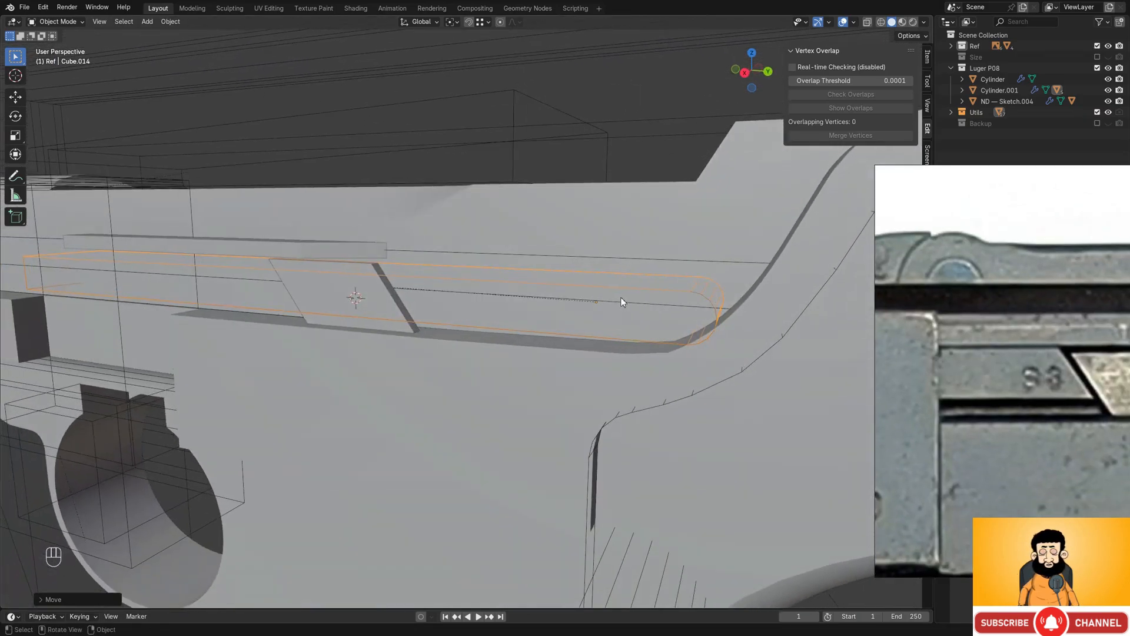
- Enlarge the slot cutter slightly and move it along Y to align its rounded end with the blueprint's outer slot line
middle_click_drag(707, 292, 750, 296, "alt")
scroll(699, 286, "up", 2)
middle_click_drag(607, 277, 674, 281, "shift")
key("s")
left_click(737, 264)
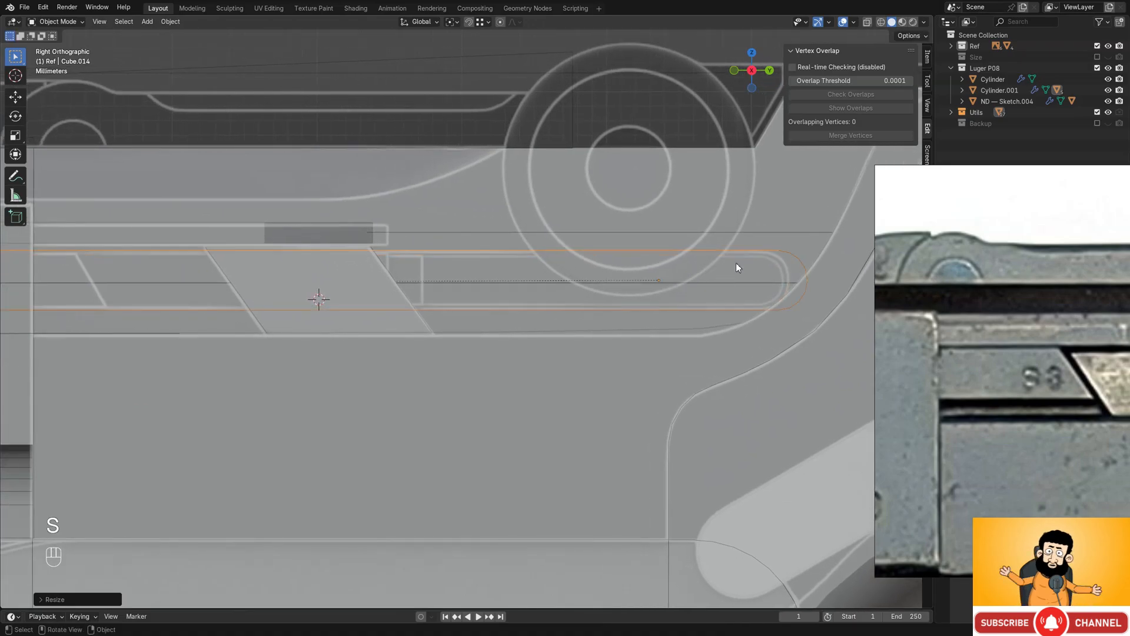
key("g")
key("y")
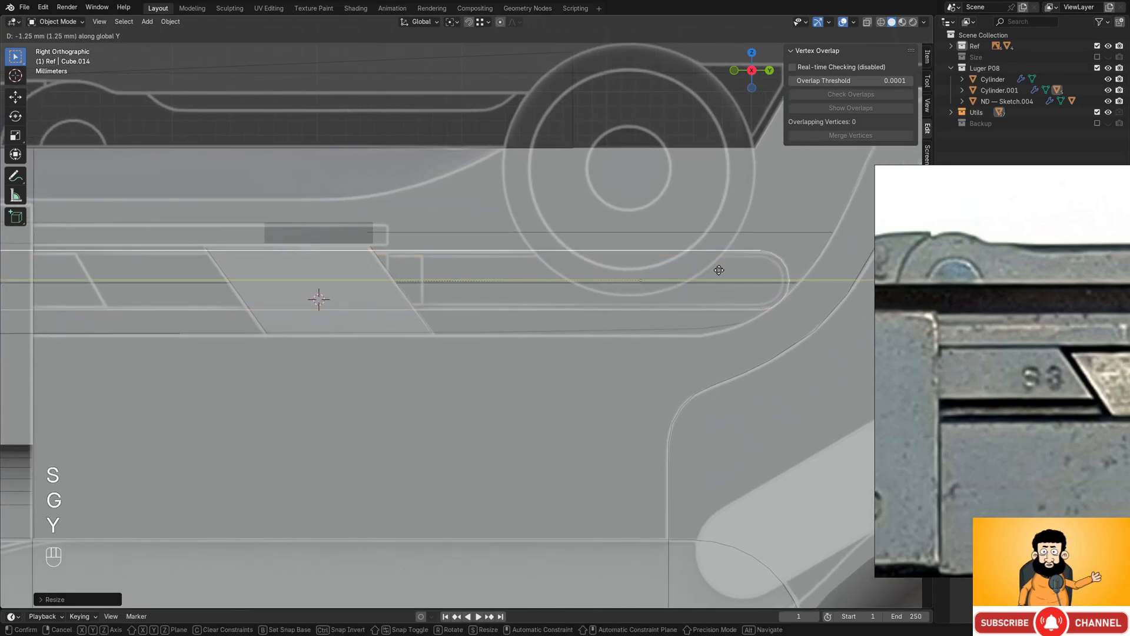
left_click(718, 270)
- Adjust the slot cutter's depth along X and subtract it from the receiver body with a boolean difference
middle_click_drag(716, 270, 591, 344)
key("g")
key("x")
left_click(583, 349)
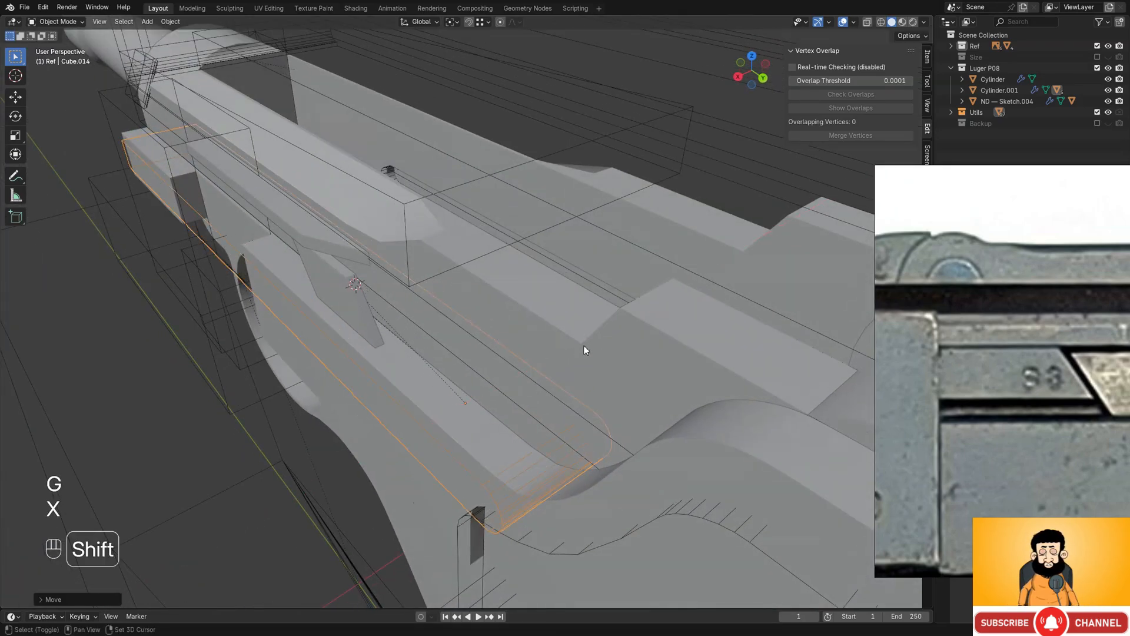
left_click(584, 346, "shift")
key("f")
left_click(583, 346)
- Shorten the slot cutter by moving its front end about 12 mm along Y toward the slanted plate
middle_click_drag(556, 355, 596, 310)
scroll(969, 342, "down", 8)
scroll(914, 342, "up", 3)
scroll(1013, 324, "down", 2)
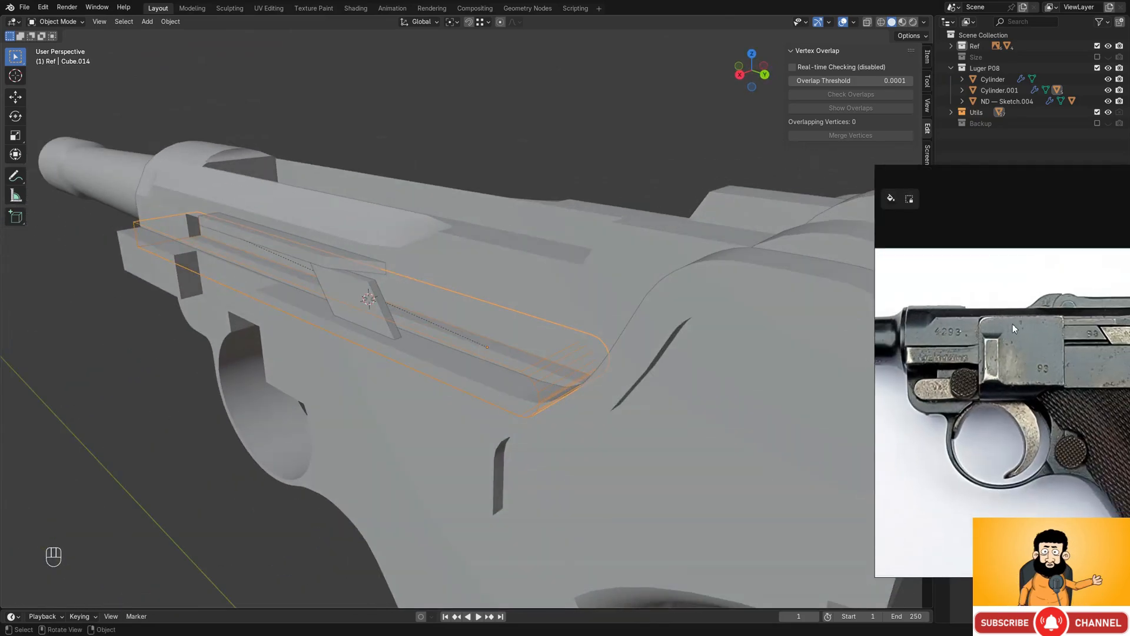
middle_click_drag(478, 307, 672, 286)
key("Tab")
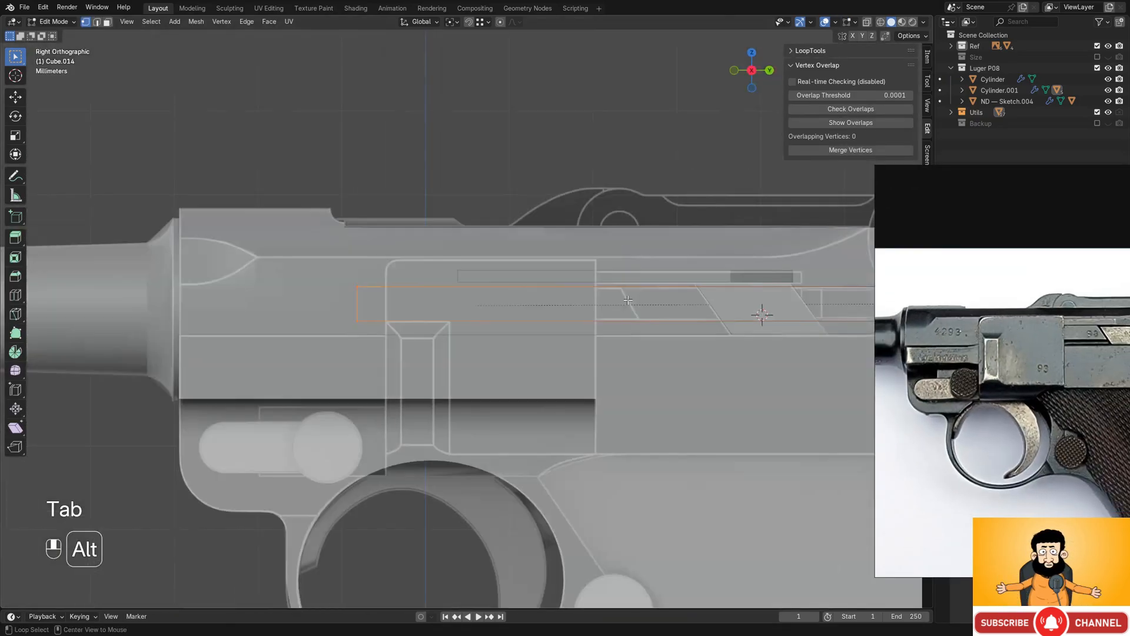
key("shift+z")
left_click_drag(290, 236, 350, 326)
key("shift+z")
middle_click_drag(522, 289, 492, 307, "shift")
key("g")
key("y")
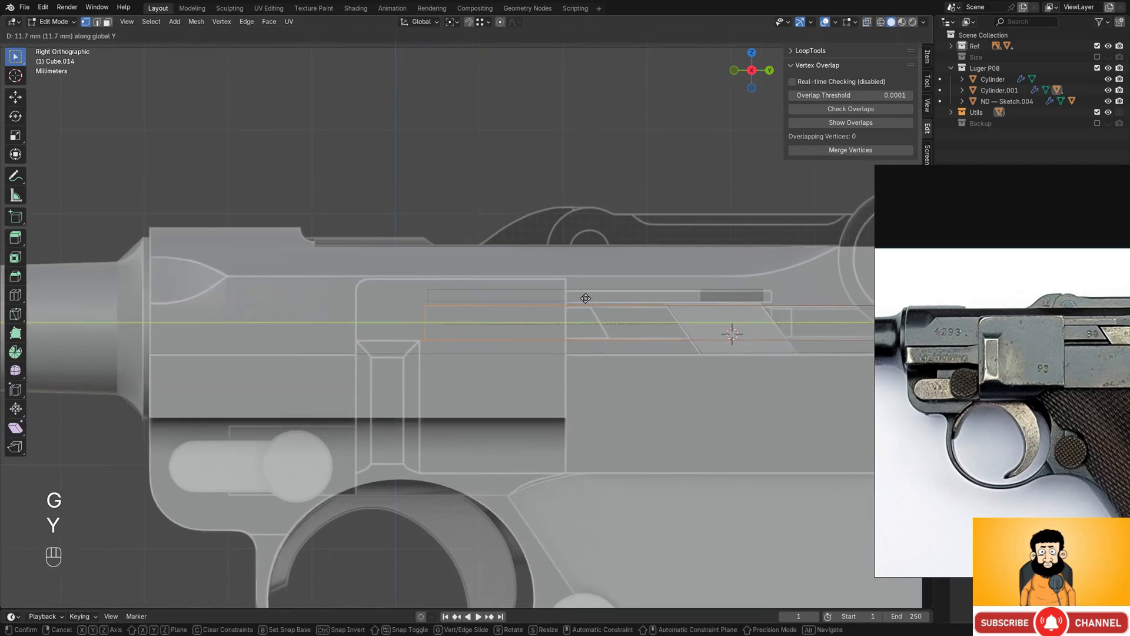
left_click(589, 298)
scroll(554, 309, "down", 3)
middle_click_drag(588, 299, 518, 298)
key("Tab")
- Inspect the shortened slot around the slanted plate and compare it with the reference photo
scroll(538, 293, "down", 3)
middle_click_drag(570, 215, 553, 242)
scroll(566, 283, "down", 2)
middle_click_drag(594, 345, 518, 259, "shift")
scroll(512, 259, "up", 3)
middle_click_drag(476, 268, 589, 253)
middle_click_drag(368, 264, 459, 271, "shift")
scroll(443, 302, "up", 3)
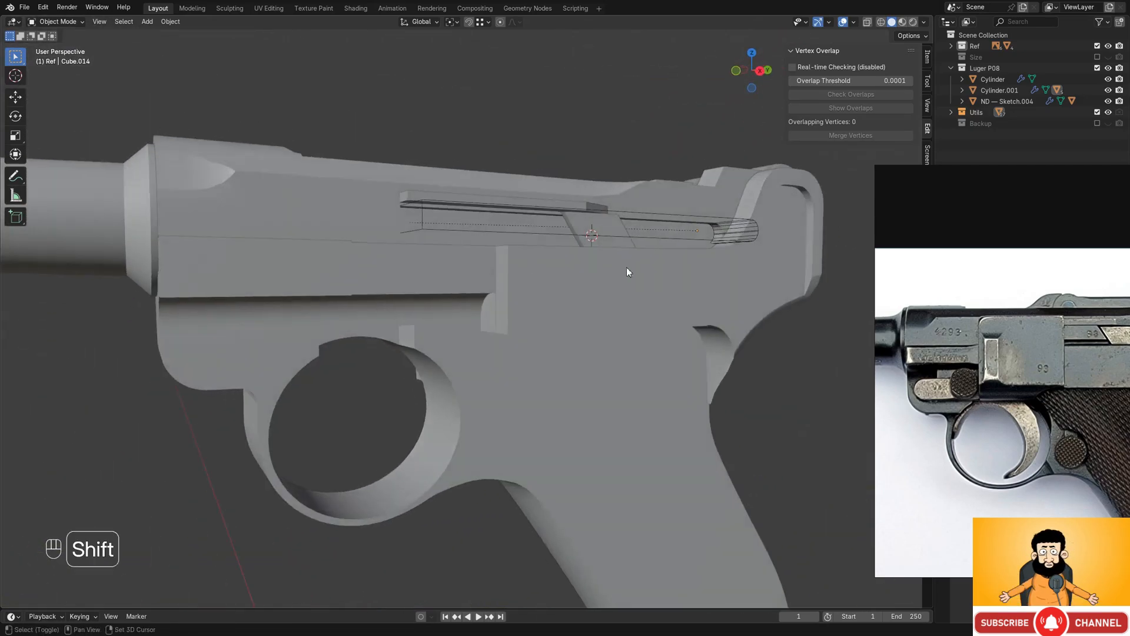
middle_click_drag(626, 267, 554, 292, "shift")
middle_click_drag(665, 295, 637, 300)
scroll(1001, 353, "down", 2)
scroll(1036, 337, "up", 6)
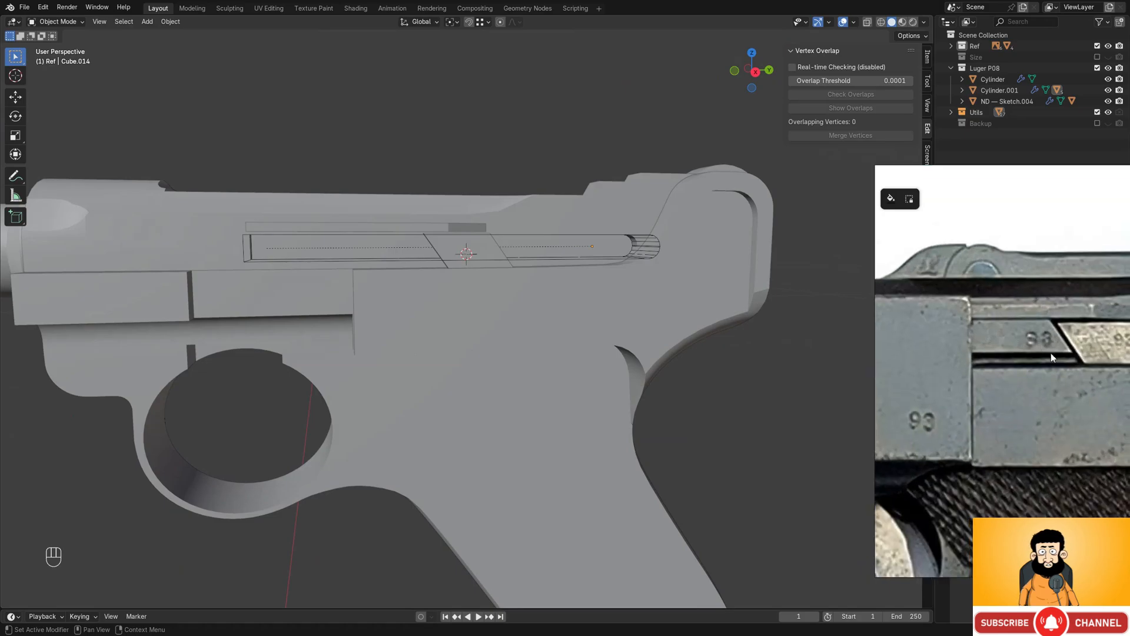
middle_click_drag(452, 265, 506, 293)
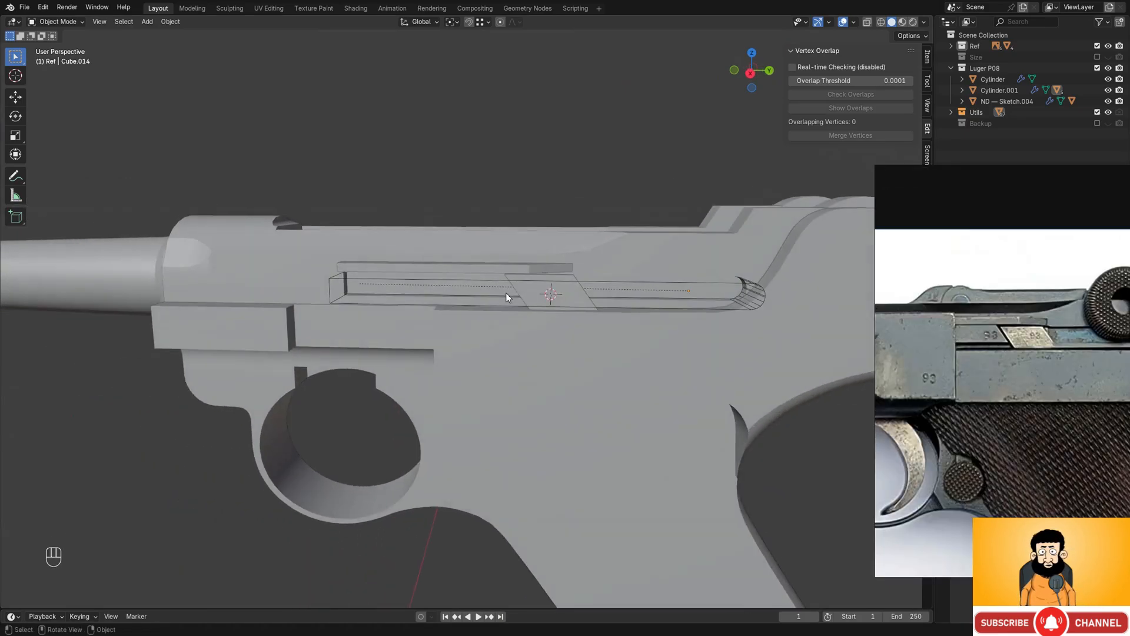
- Duplicate the slanted plate's front side face, offset it slightly along Y, and separate it into its own object
scroll(520, 288, "up", 4)
left_click(580, 268)
key("Tab")
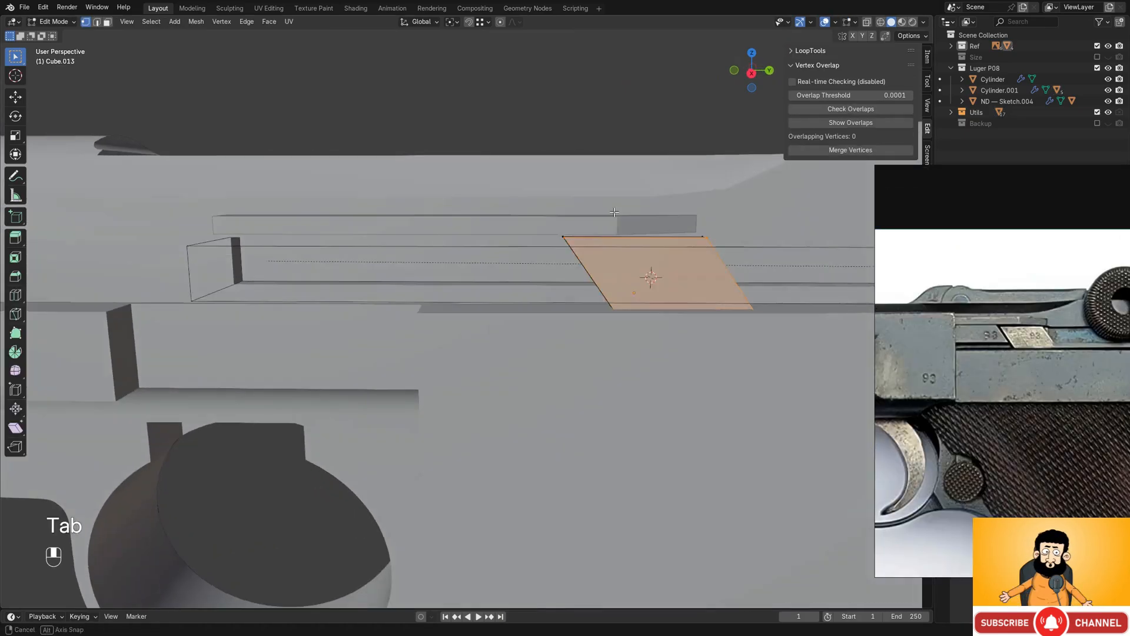
scroll(673, 214, "up", 4)
key("3")
left_click(687, 203)
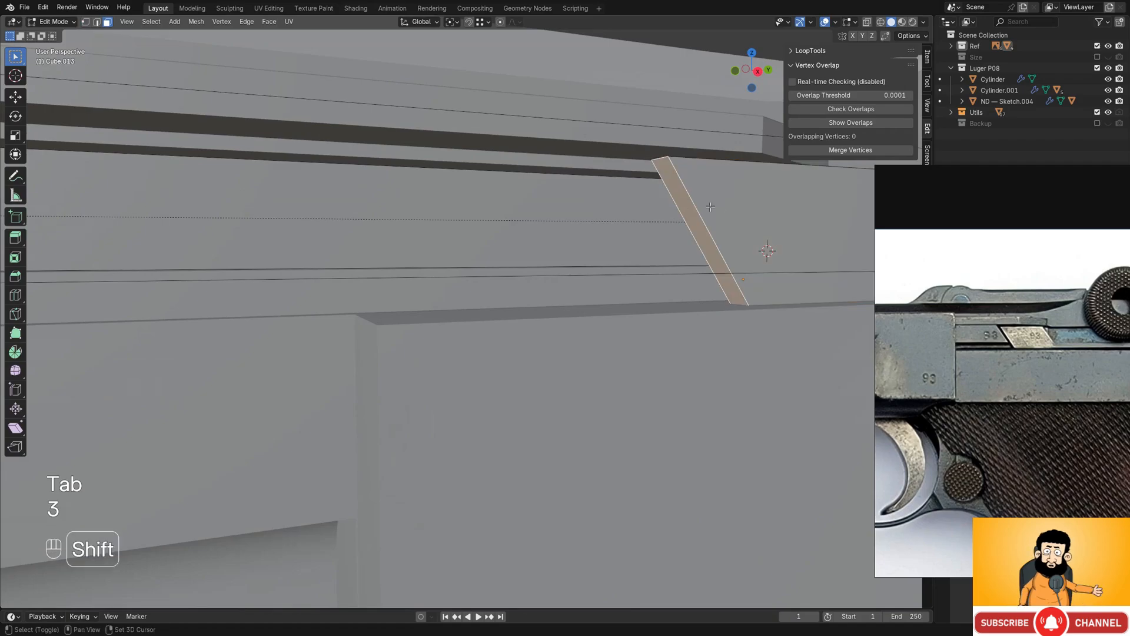
middle_click_drag(760, 200, 547, 219, "shift")
key("shift+d")
left_click(685, 224)
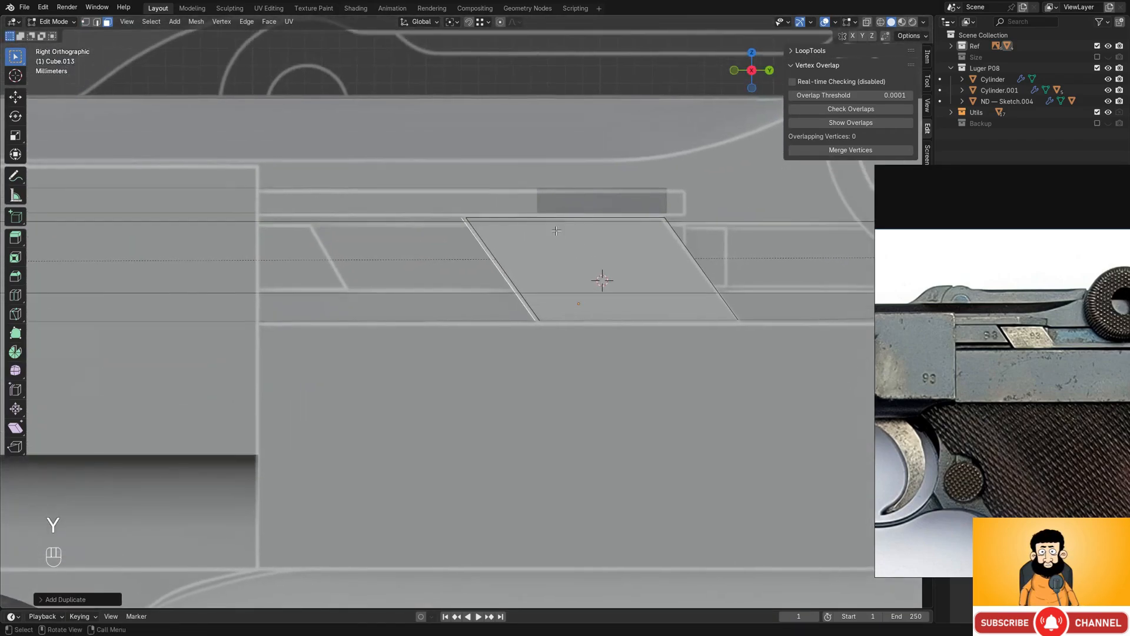
scroll(547, 220, "up", 2)
key("shift+z")
scroll(548, 230, "up", 2)
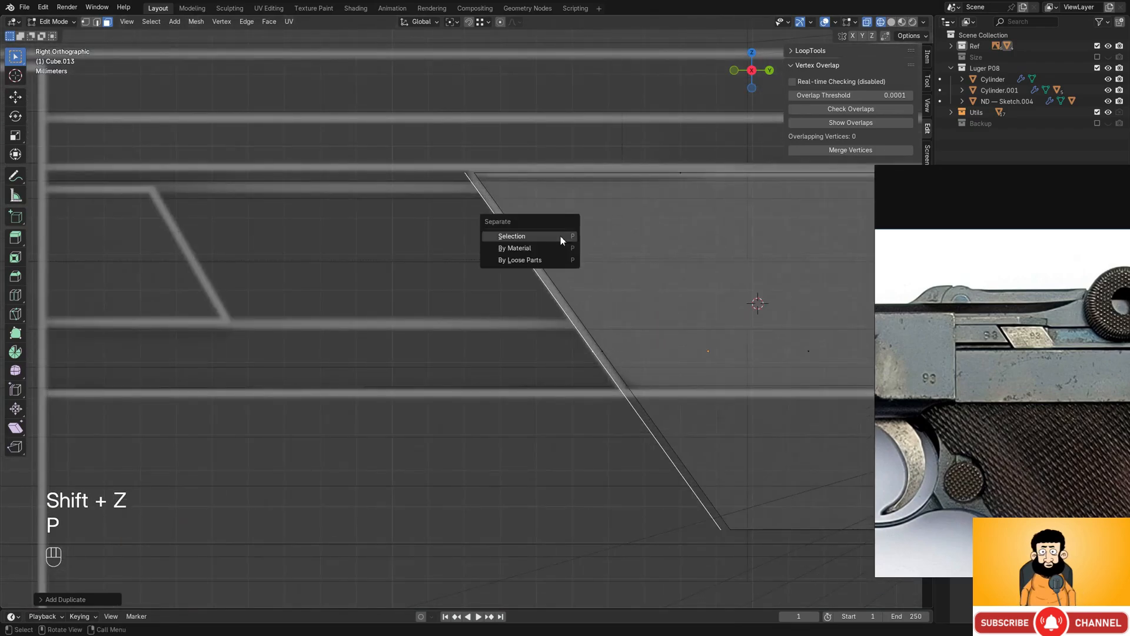
left_click(561, 236)
key("shift+z")
key("Tab")
middle_click_drag(571, 175, 259, 320)
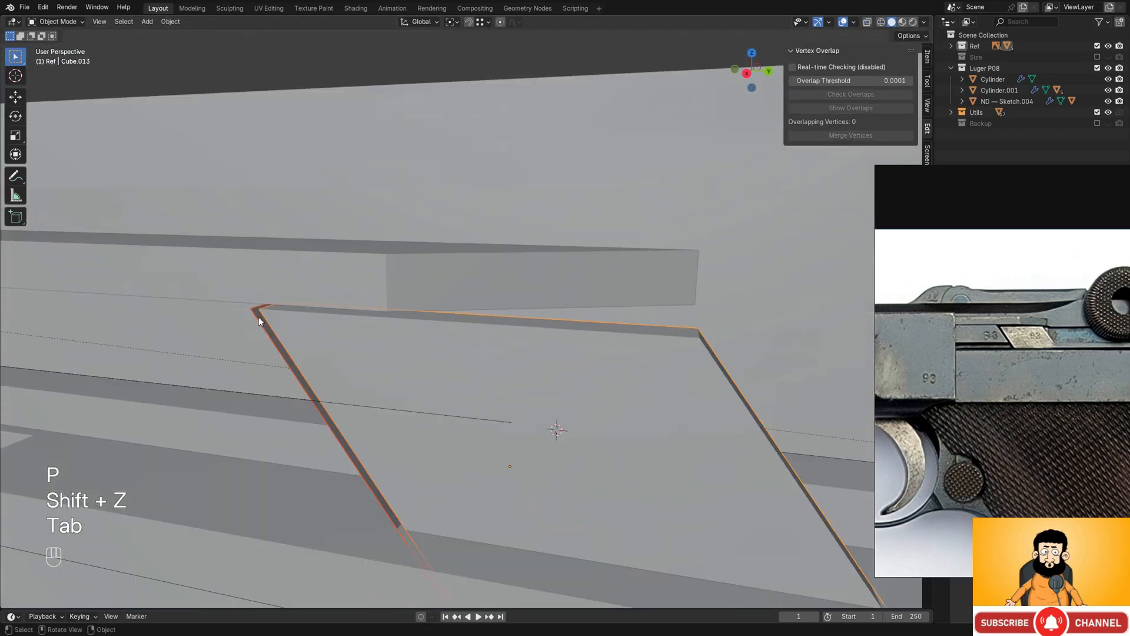
- Slide the separated strip's lower edge up along its slope to the blueprint's lower line of the adjoining front plate
left_click(259, 317)
key("shift+z")
key("shift+z")
middle_click_drag(425, 325, 606, 308, "alt")
key("Tab")
key("shift+z")
left_click_drag(447, 190, 498, 227)
middle_click_drag(513, 242, 528, 258, "shift")
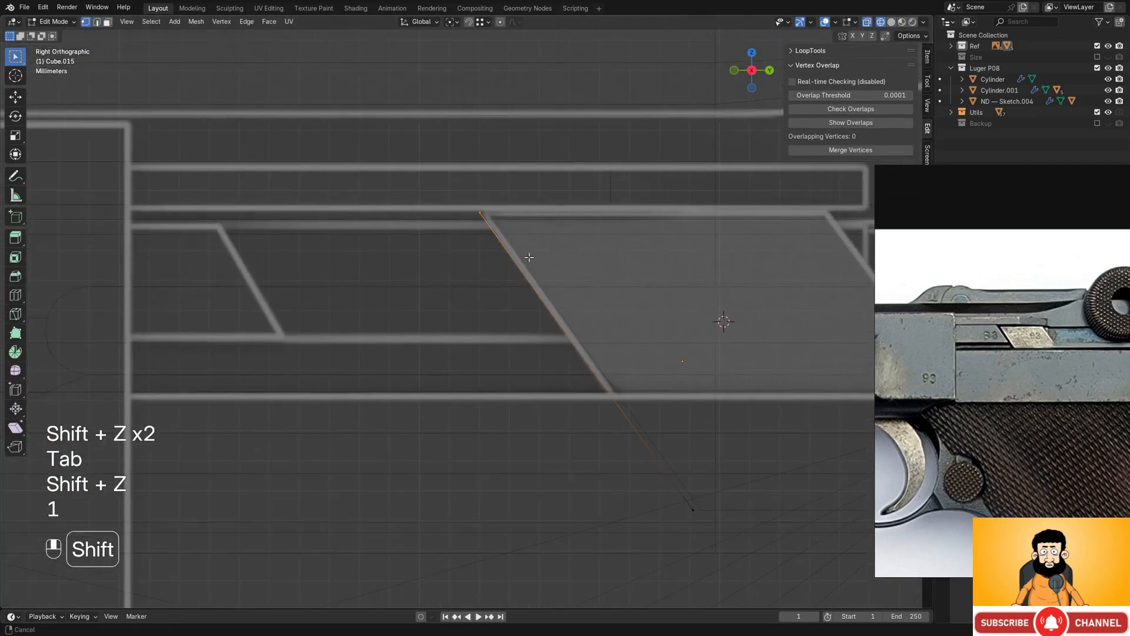
middle_click_drag(603, 349, 510, 244, "shift")
left_click_drag(502, 323, 643, 476)
key("shift+z")
middle_click_drag(546, 263, 561, 297, "shift")
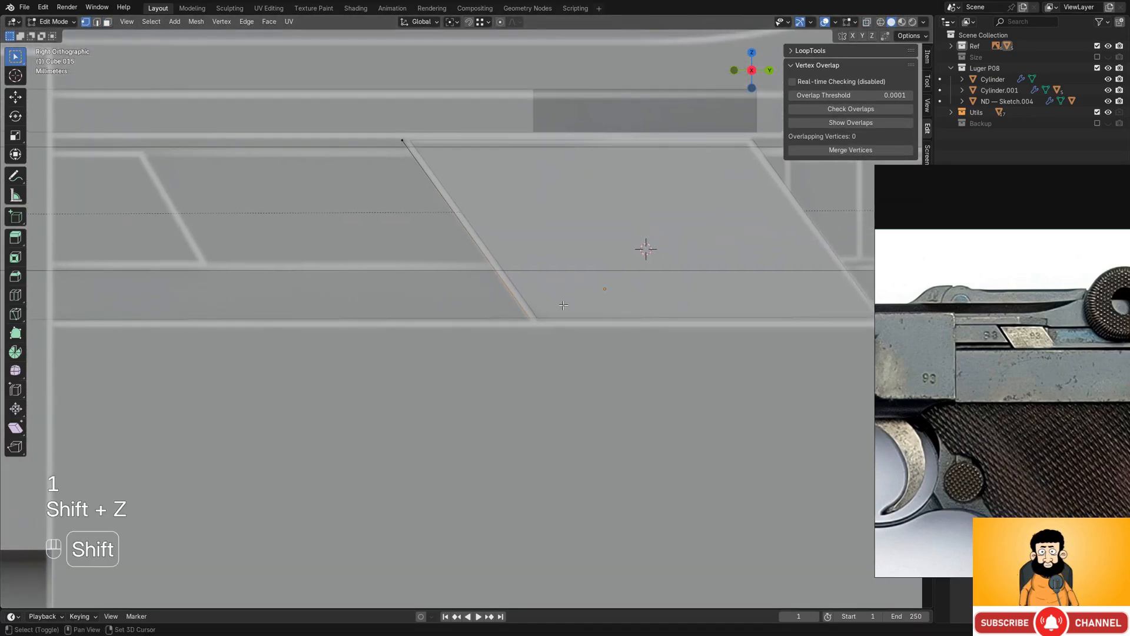
key("g")
key("g")
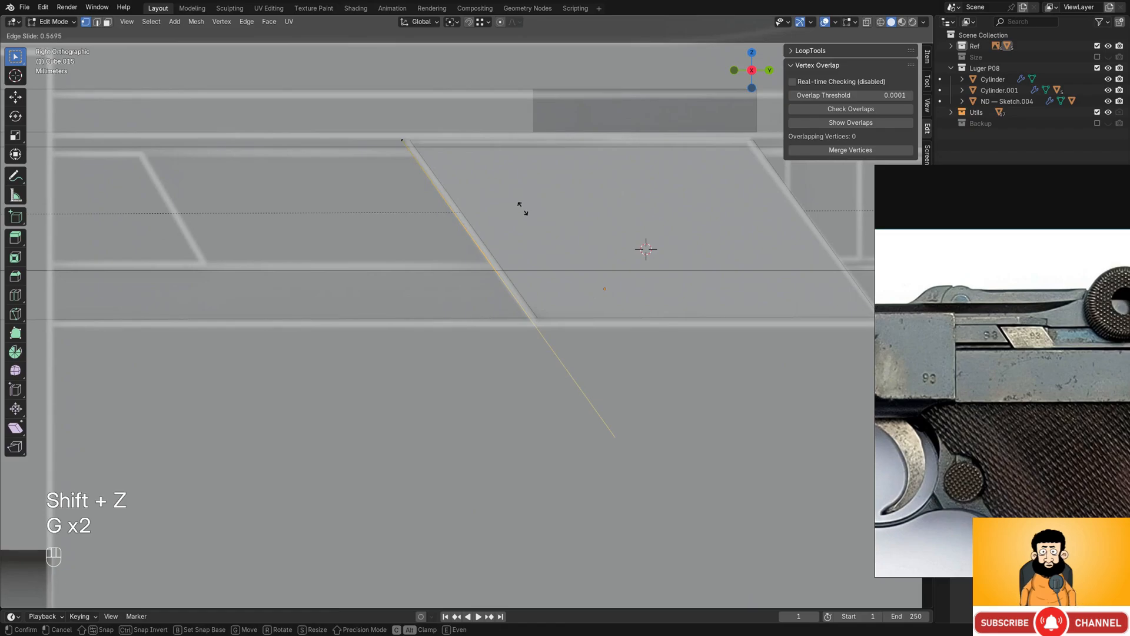
left_click(522, 209)
- Extrude the slanted strip forward along Y, straighten its front end to vertical, and adjust that end's position along Y
scroll(522, 209, "down", 4)
key("shift+z")
middle_click_drag(467, 281, 592, 312, "shift")
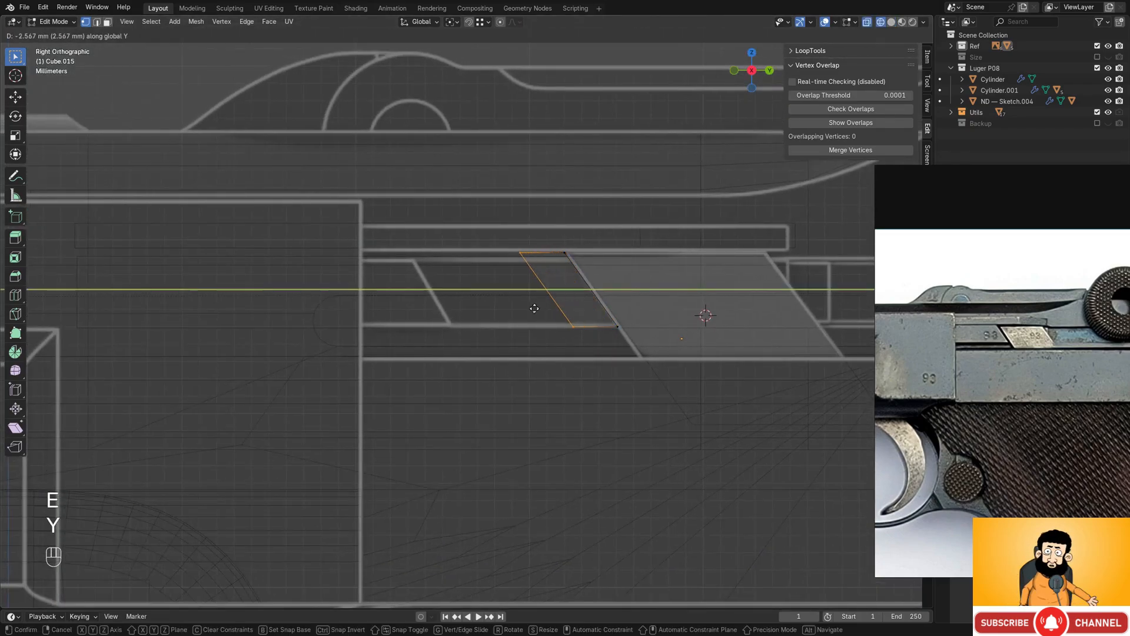
left_click(213, 304)
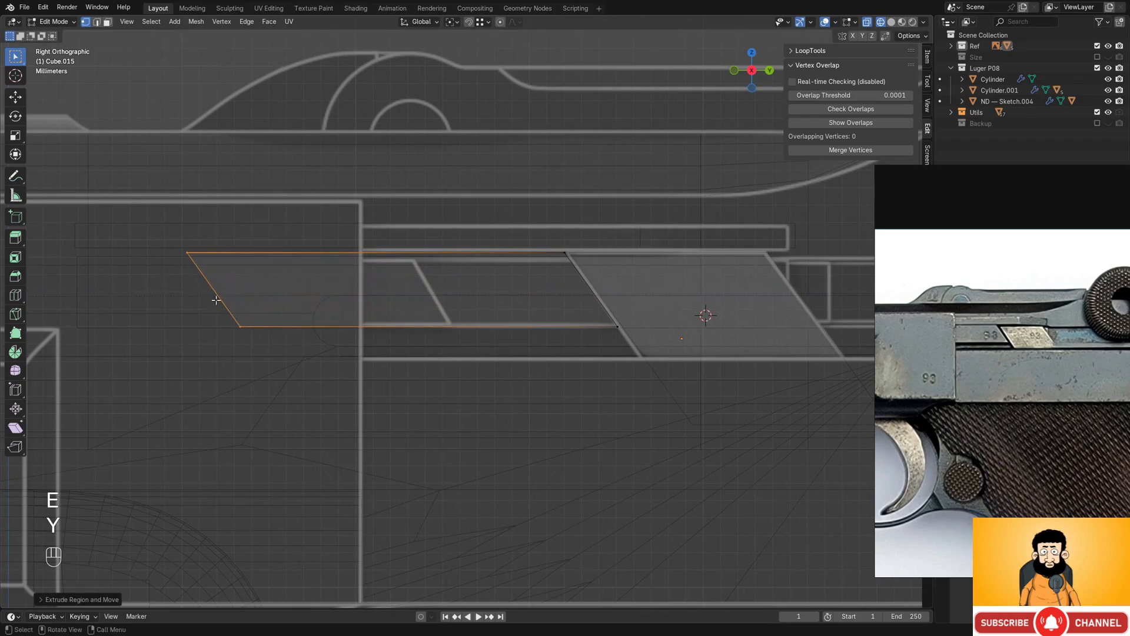
mouse_move(338, 328)
middle_mouse_down("shift")
mouse_move(542, 323)
mouse_move(512, 295)
mouse_move(566, 295)
mouse_move(585, 328)
middle_mouse_up("shift")
key("Return")
key("g")
key("y")
left_click(430, 293)
key("shift+z")
- Move the new front plate's selected vertices with snapping to adjust its depth beside the slanted plate
key("a")
key("grave")
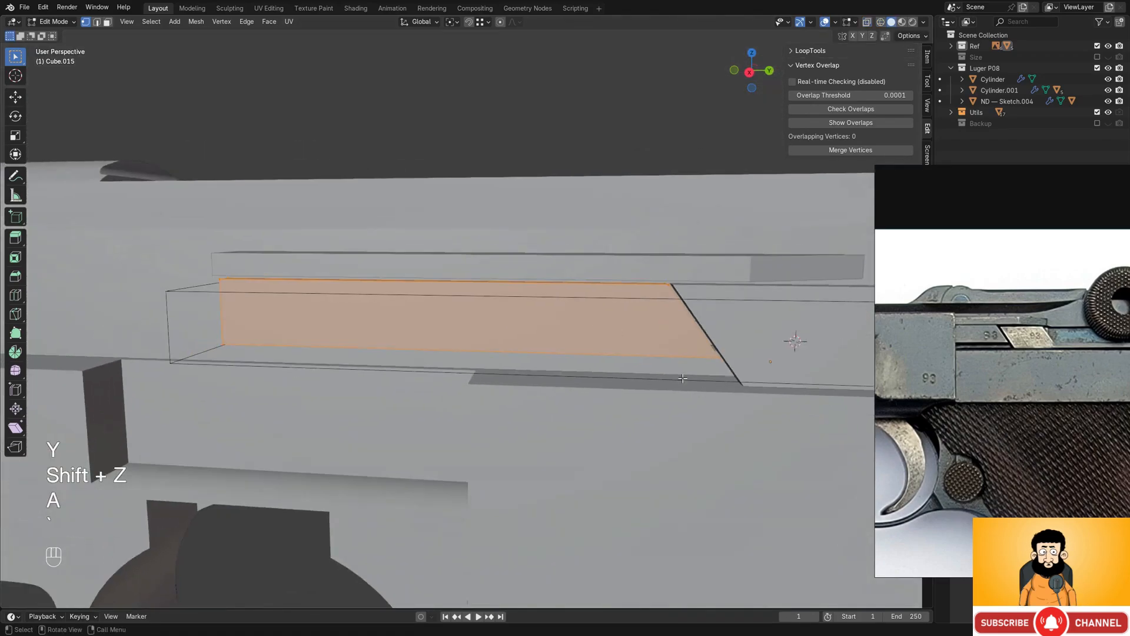
mouse_move(683, 356)
middle_mouse_down()
mouse_move(604, 393)
mouse_move(682, 336)
mouse_move(556, 369)
mouse_move(552, 313)
middle_mouse_up()
key("shift+z")
scroll(502, 278, "up", 2)
left_click_drag(543, 413, 545, 415)
key("shift+z")
middle_click_drag(546, 389, 552, 353)
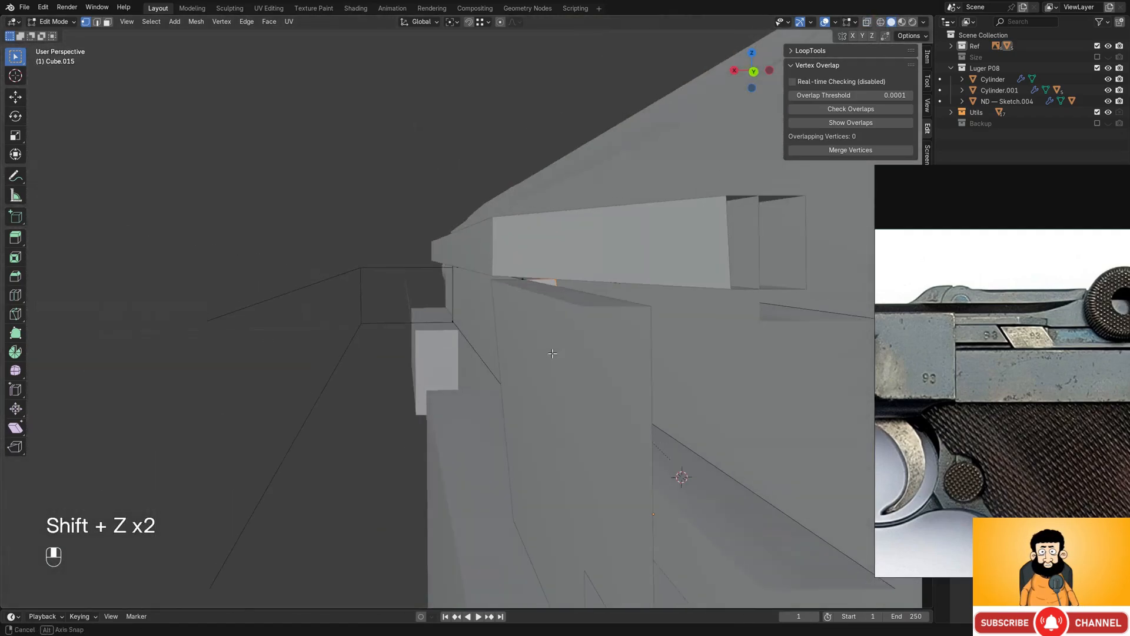
scroll(648, 307, "down", 4)
middle_click_drag(657, 303, 647, 317)
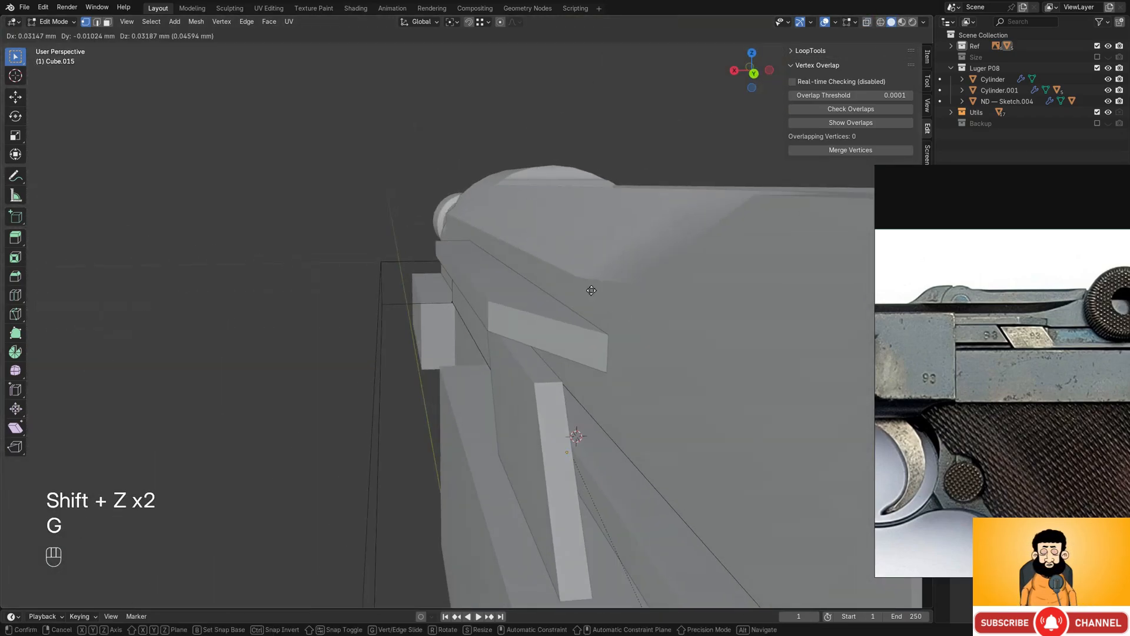
left_click(577, 277, "ctrl")
middle_click_drag(577, 279, 670, 315)
key("Tab")
scroll(658, 311, "down", 2)
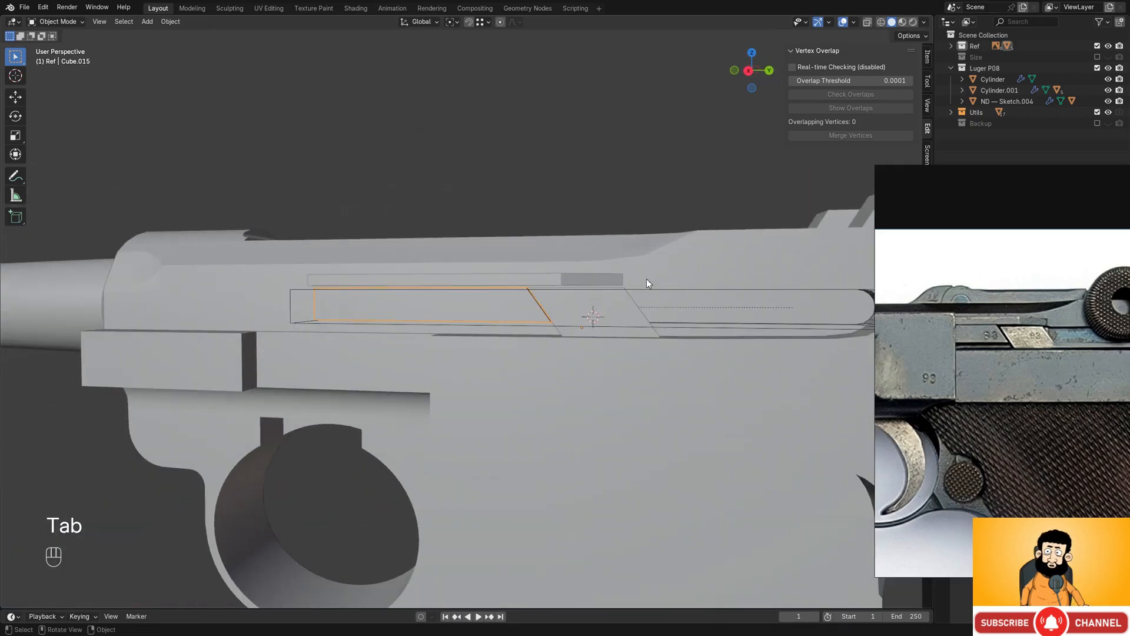
- Examine the new front plate against the blueprint side view and review the whole pistol from several angles
middle_click_drag(647, 279, 675, 305)
scroll(583, 299, "down", 1)
scroll(557, 308, "up", 1)
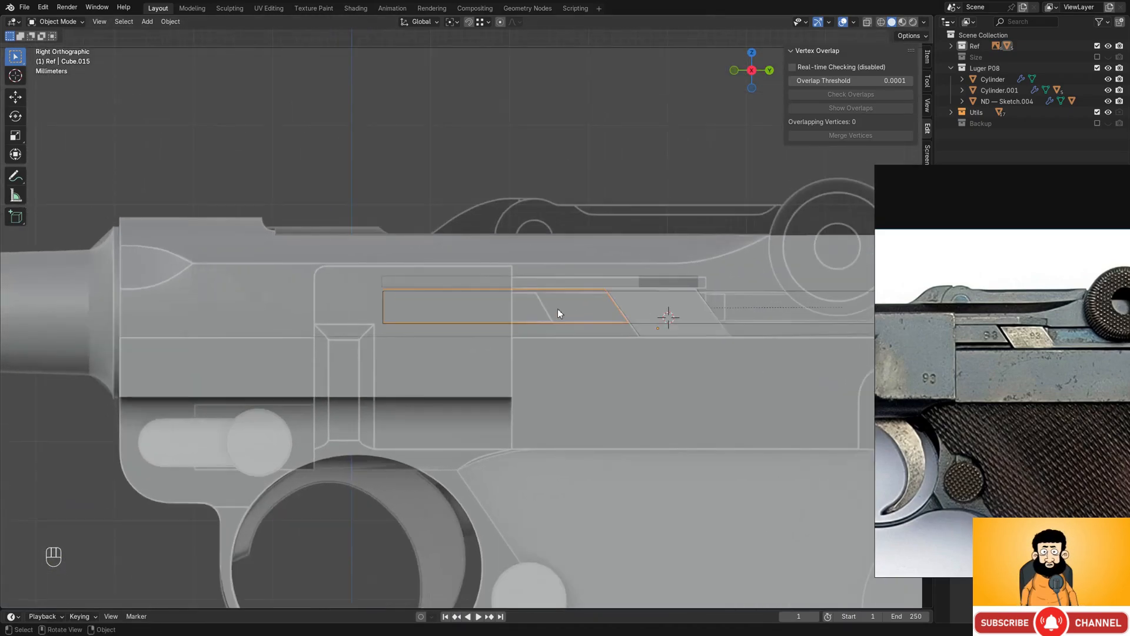
scroll(558, 312, "down", 3)
scroll(569, 334, "up", 3)
middle_click_drag(539, 286, 594, 288)
scroll(593, 288, "down", 2)
middle_click_drag(594, 289, 362, 351)
left_click(754, 414)
scroll(550, 322, "down", 2)
scroll(553, 338, "down", 3)
middle_click_drag(576, 335, 516, 342)
scroll(524, 336, "down", 2)
middle_click_drag(529, 332, 539, 312, "shift")
scroll(576, 276, "up", 1)
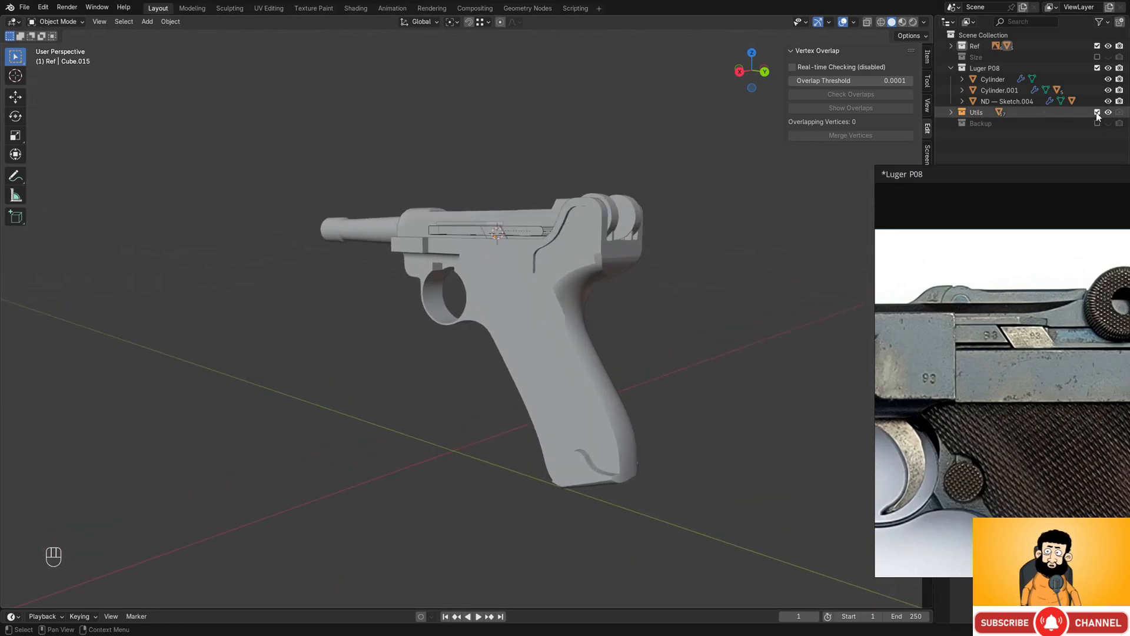